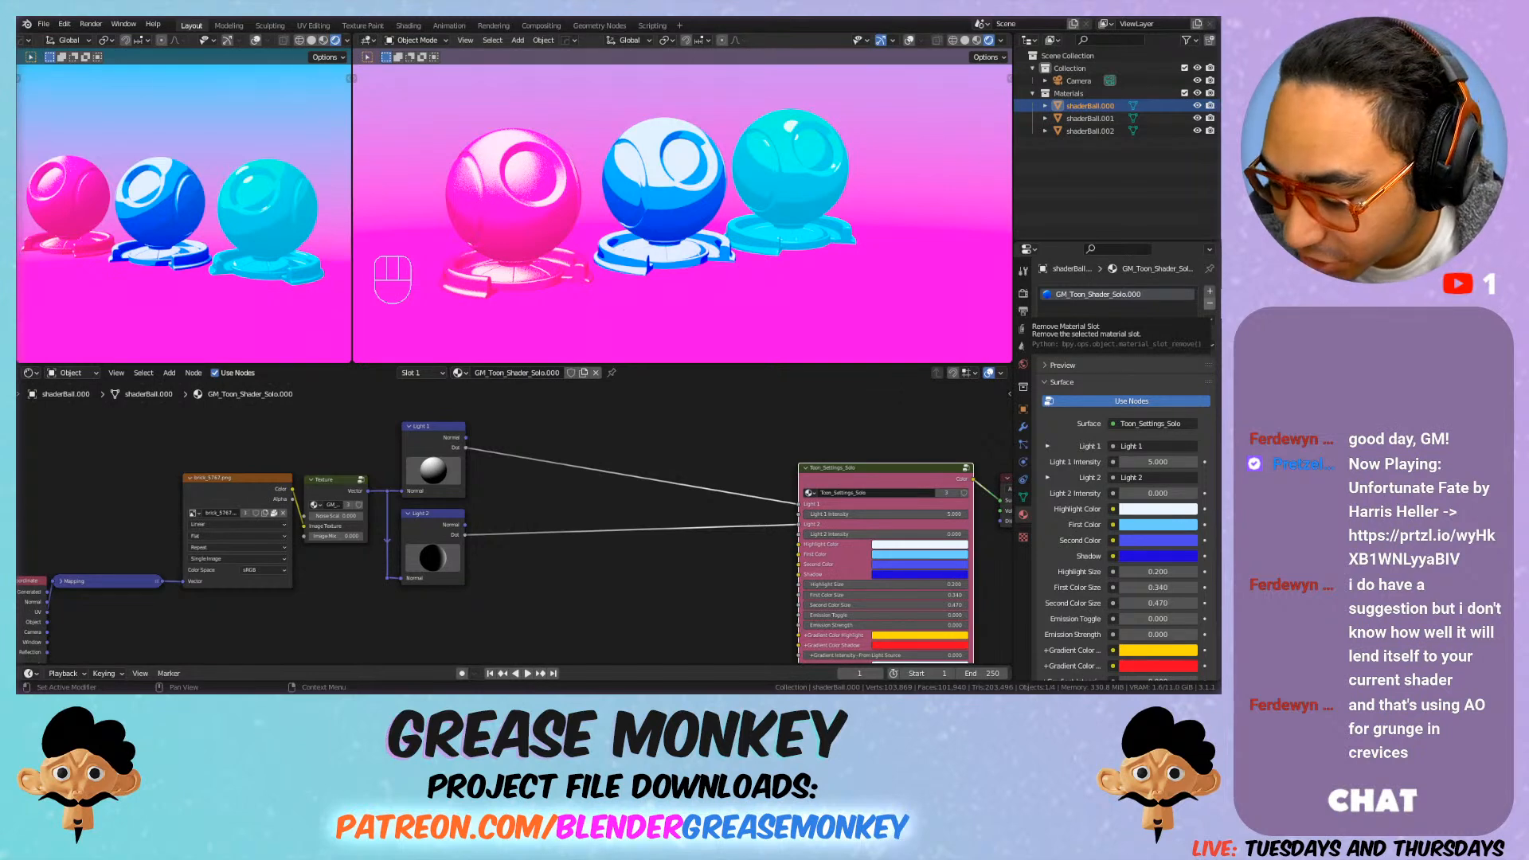
Step: Set AO Distance to 27 on the blue ball's Toon_Settings_Solo node
middle_drag(742, 605, 505, 321)
scroll(630, 451, up, 2)
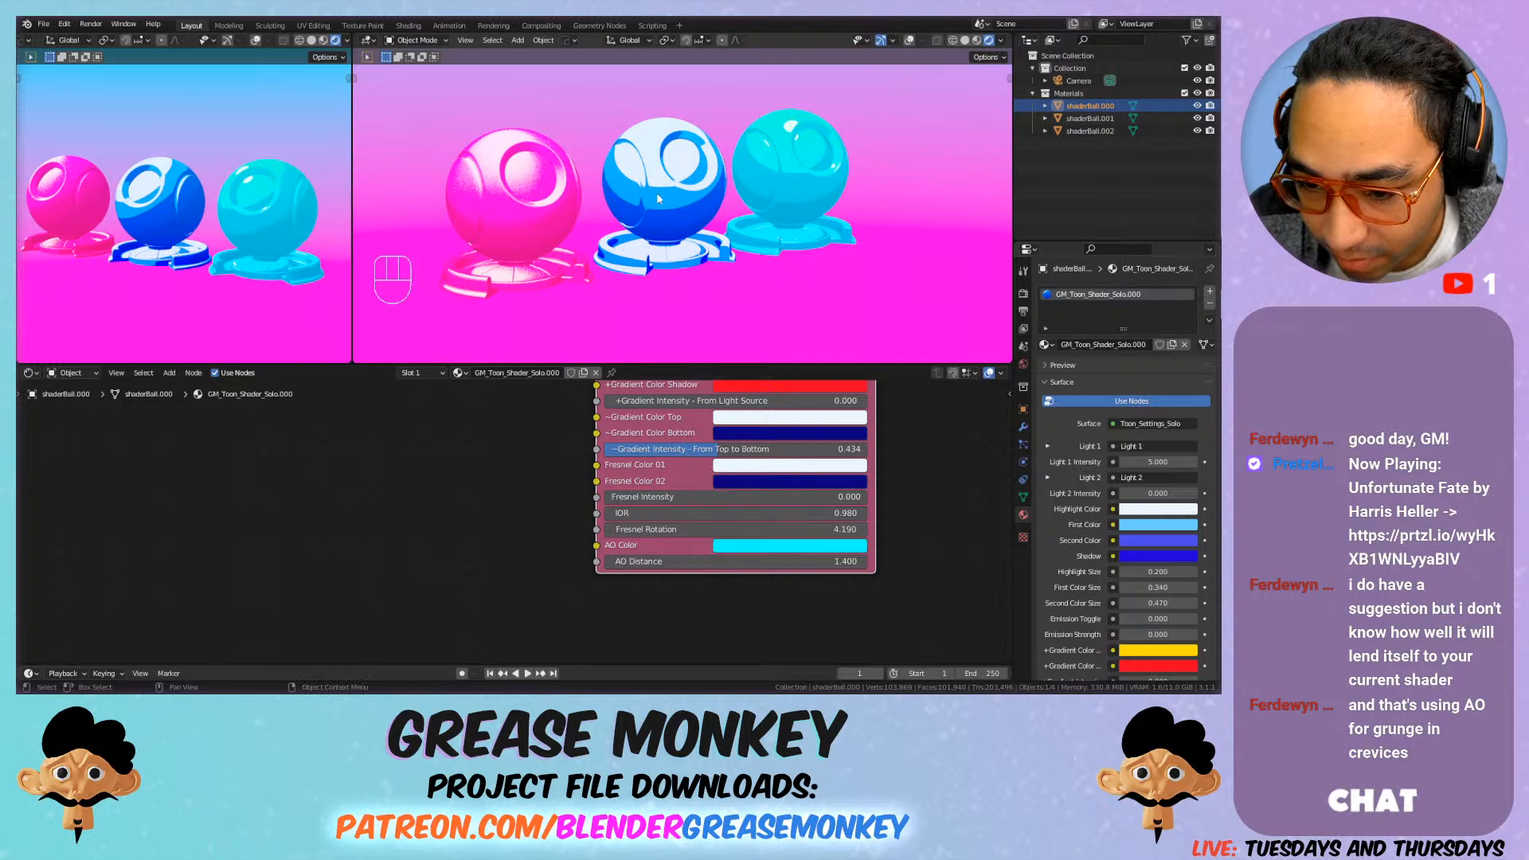
drag(733, 561, 776, 562)
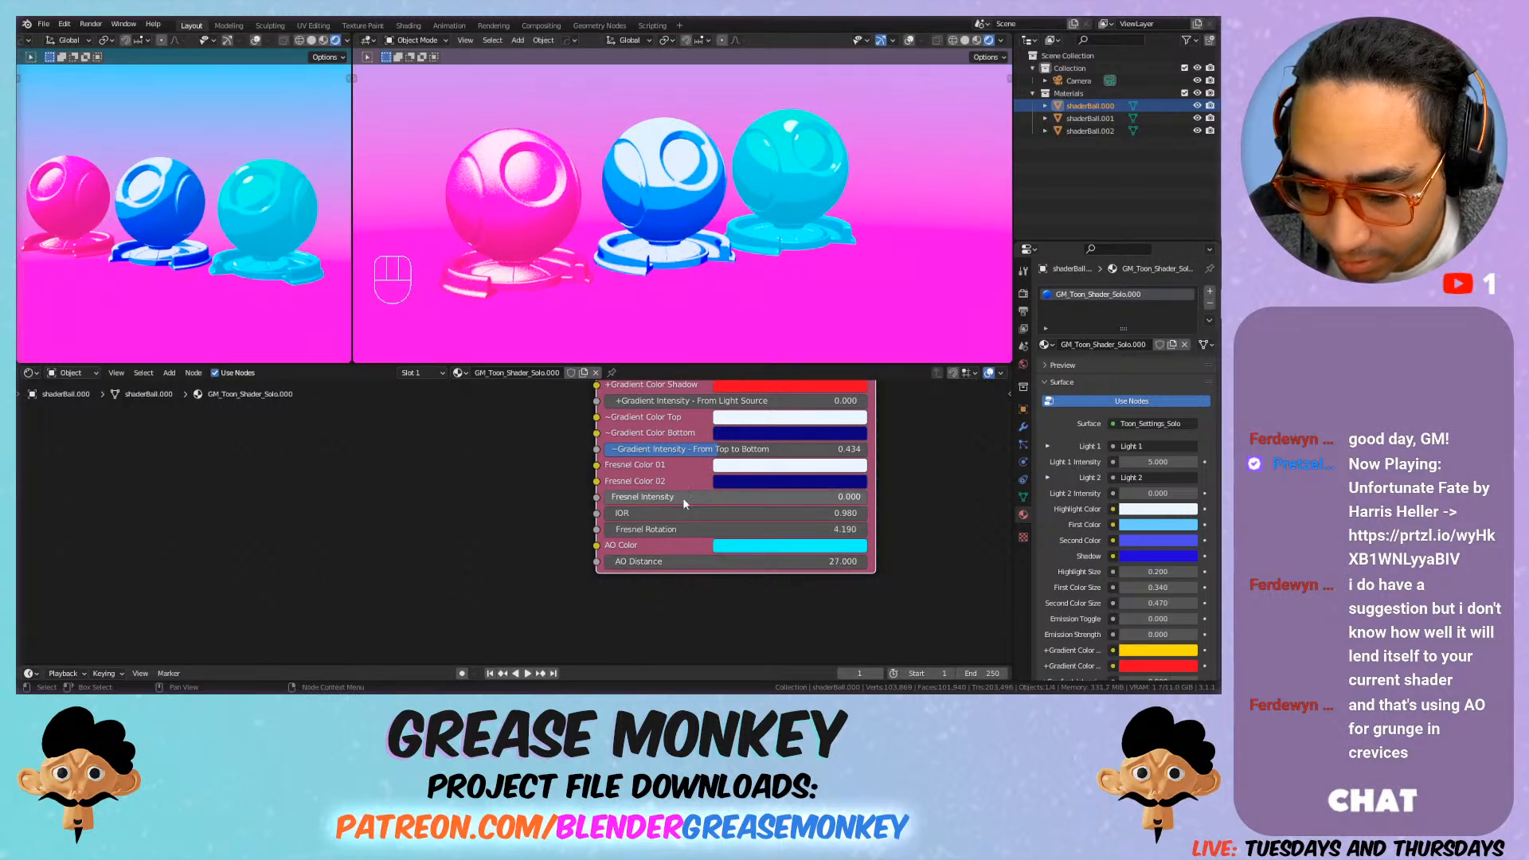
scroll(691, 500, down, 5)
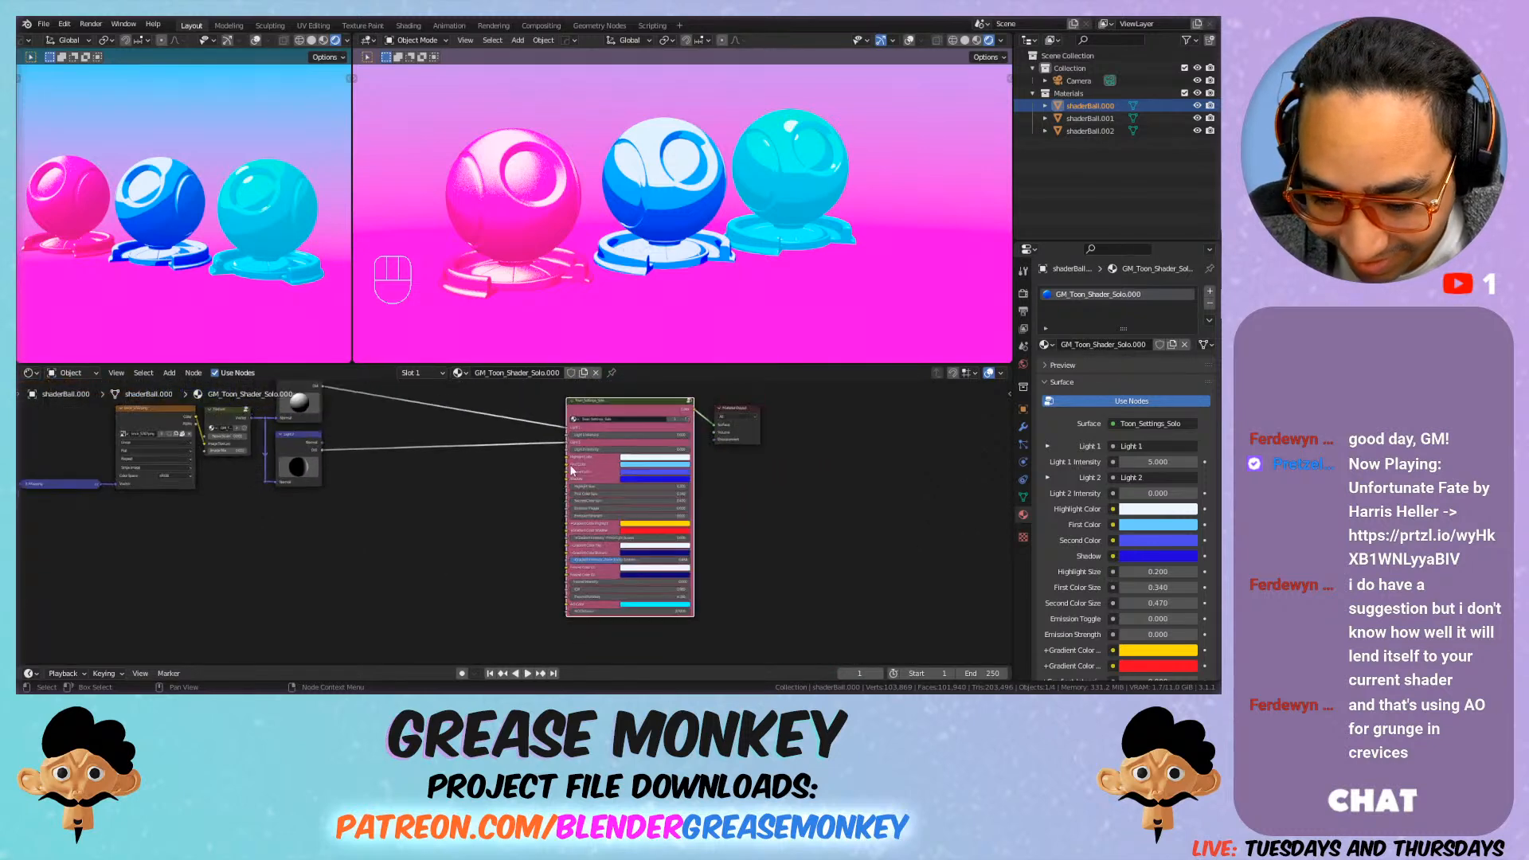
Step: Try a different AO Color on the Toon_Settings_Solo node
middle_drag(570, 470, 569, 434)
scroll(628, 542, up, 1)
scroll(629, 536, up, 1)
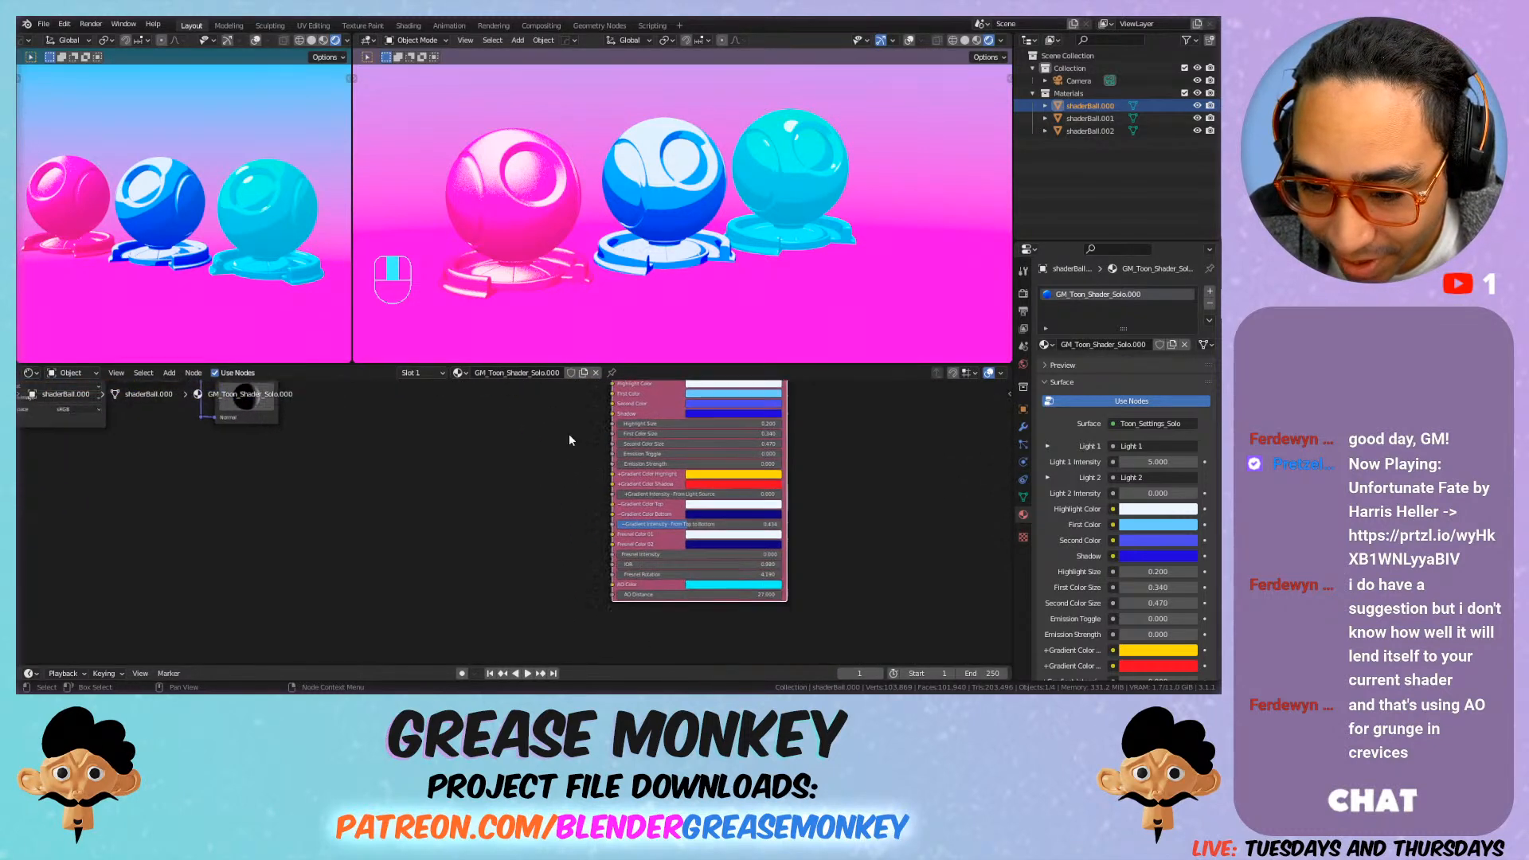
click(704, 586)
drag(733, 518, 693, 496)
scroll(520, 473, down, 2)
ctrl+middle_drag(520, 472, 588, 471)
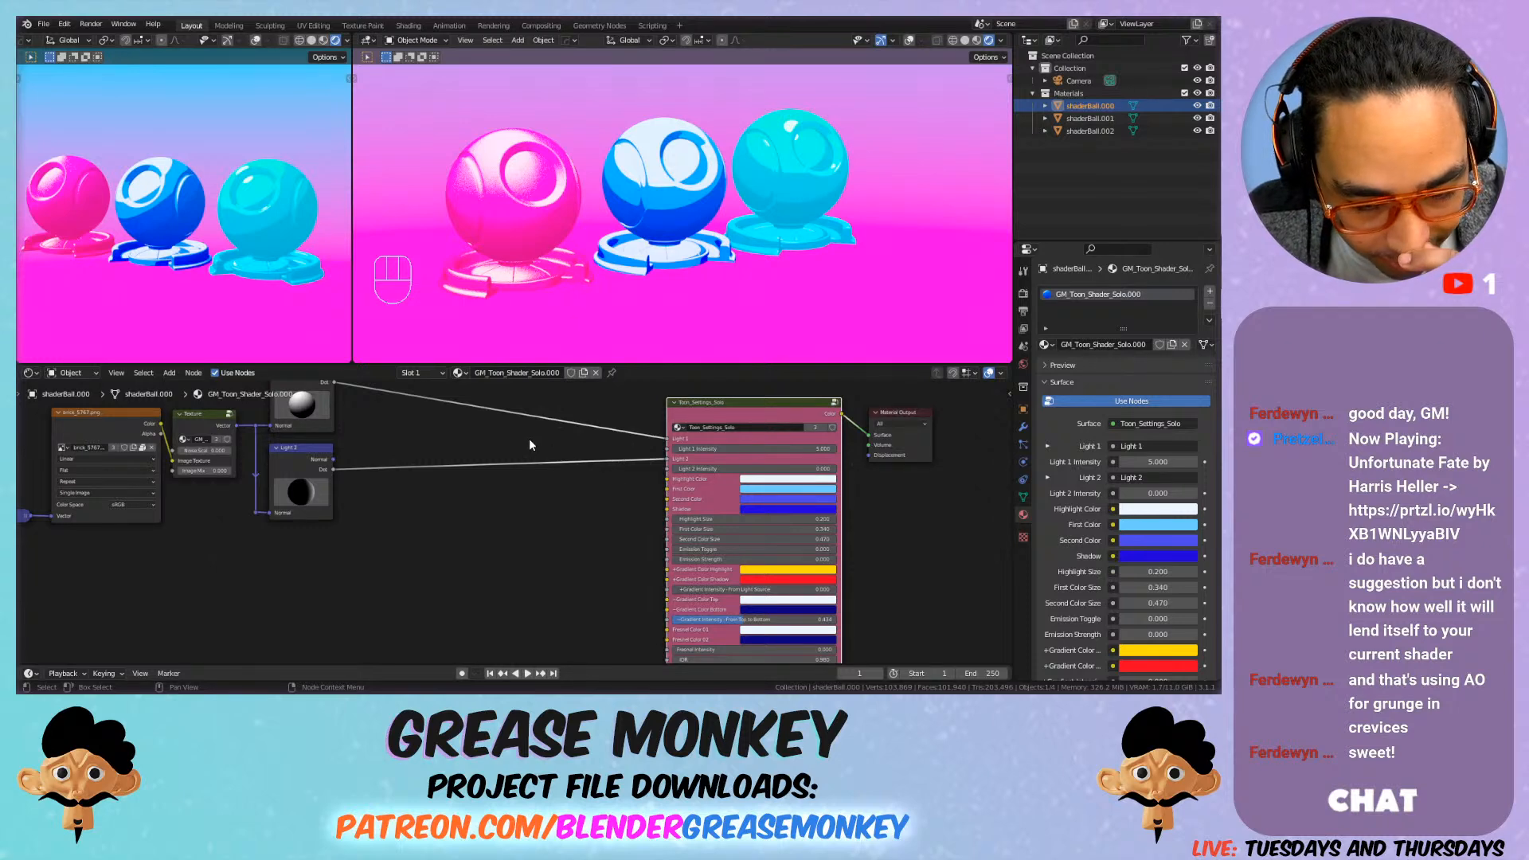
Step: Adjust the Texture node's noise value and set Light 1 Intensity to 3.820 on the Toon_Settings_Solo node
middle_drag(393, 435, 595, 482)
mouse_move(413, 497)
mouse_down()
mouse_move(434, 498)
mouse_move(413, 498)
mouse_up()
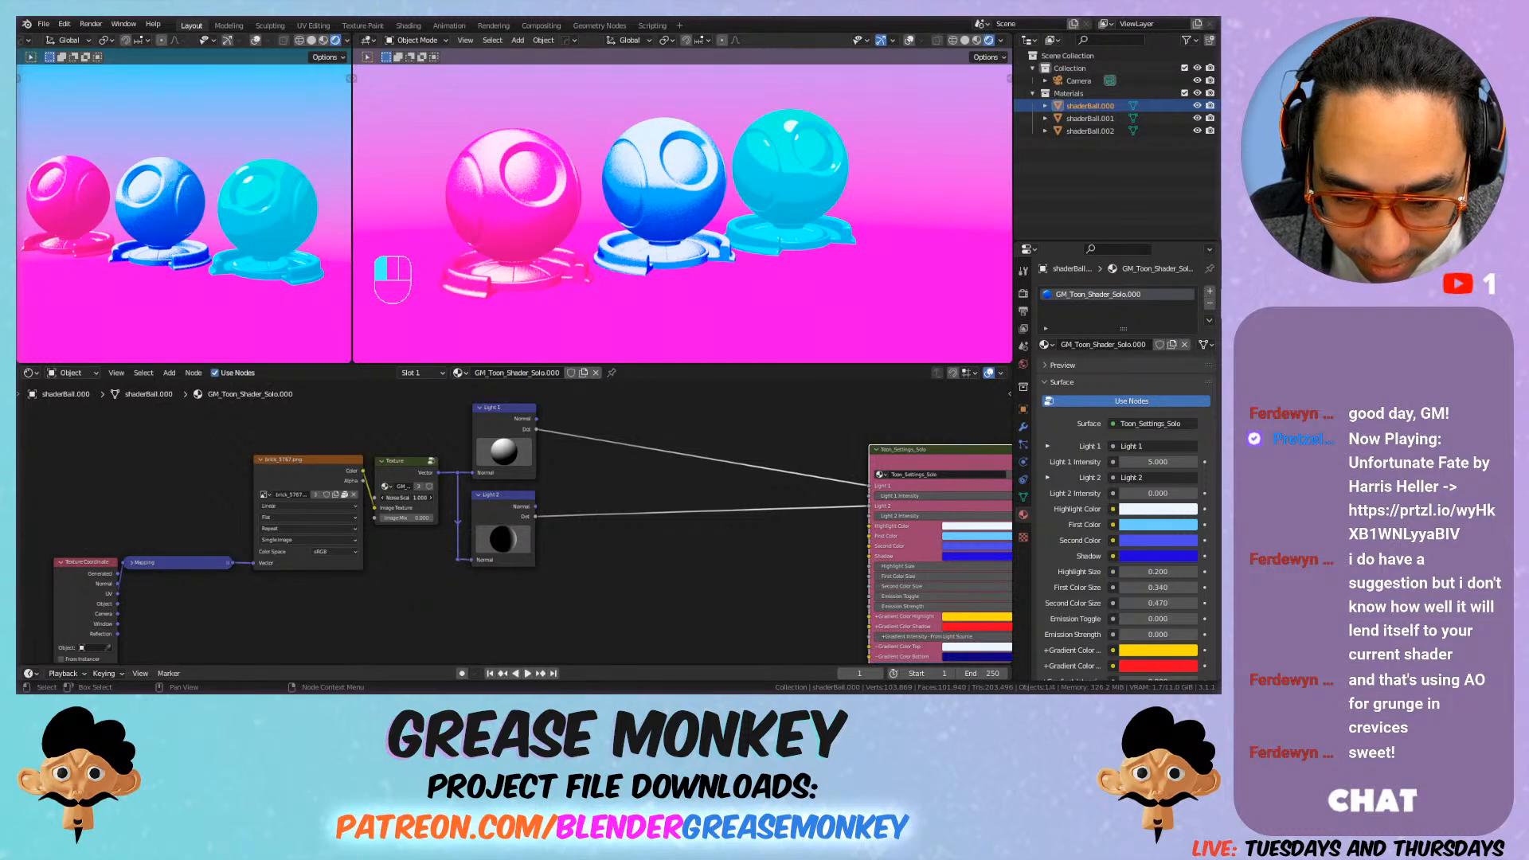
scroll(675, 280, up, 1)
middle_drag(764, 450, 616, 318)
scroll(757, 580, up, 3)
middle_drag(747, 451, 606, 543)
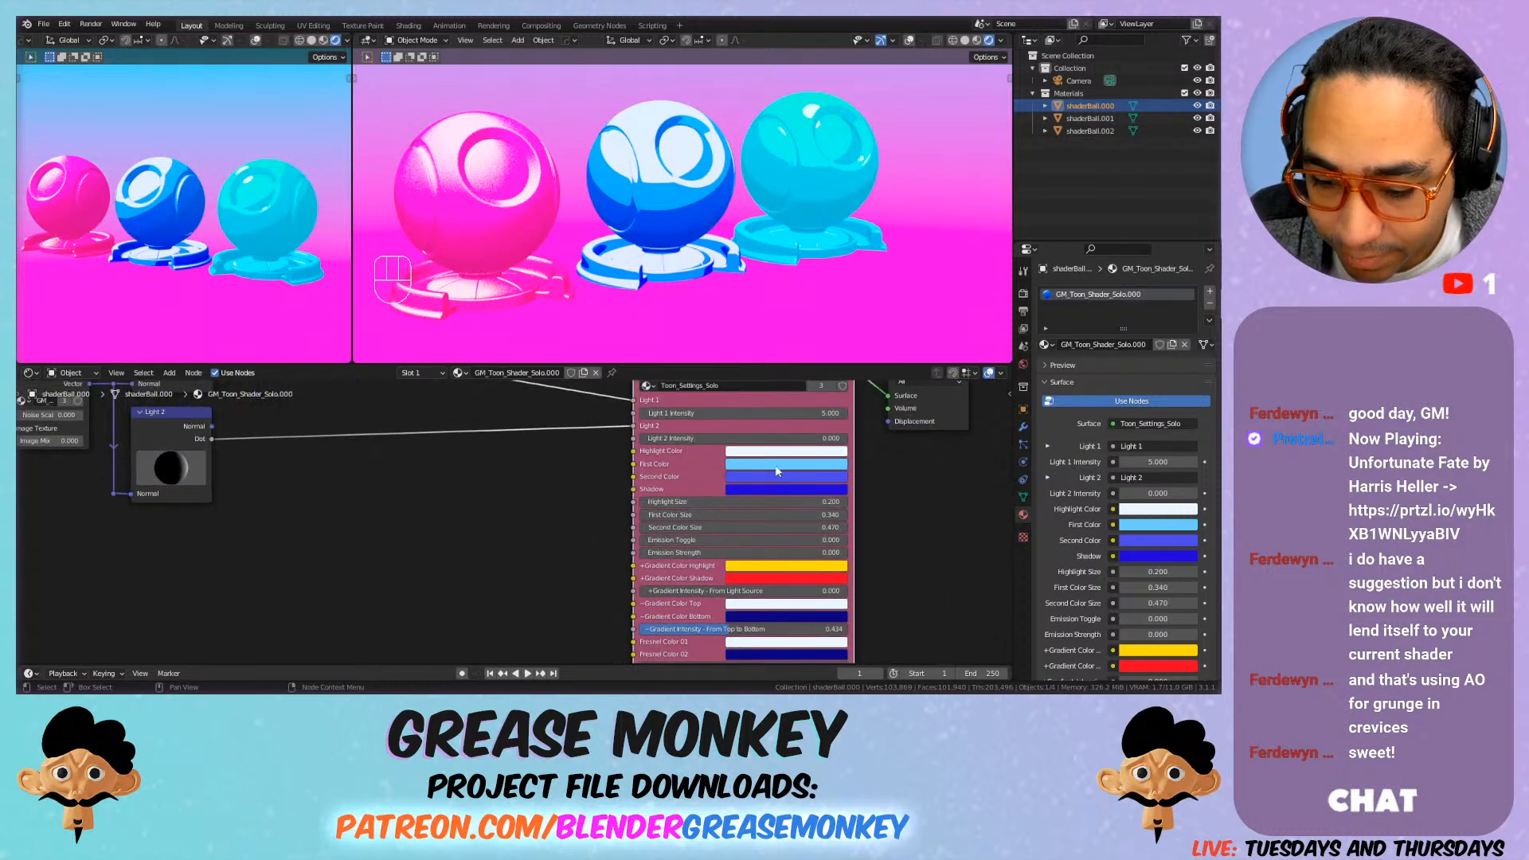
mouse_move(751, 413)
shift+mouse_down()
mouse_move(705, 415)
mouse_move(758, 416)
shift+mouse_up()
middle_drag(758, 415, 731, 301)
Step: Change the AO Color on the Toon_Settings_Solo node to orange-red
click(756, 591)
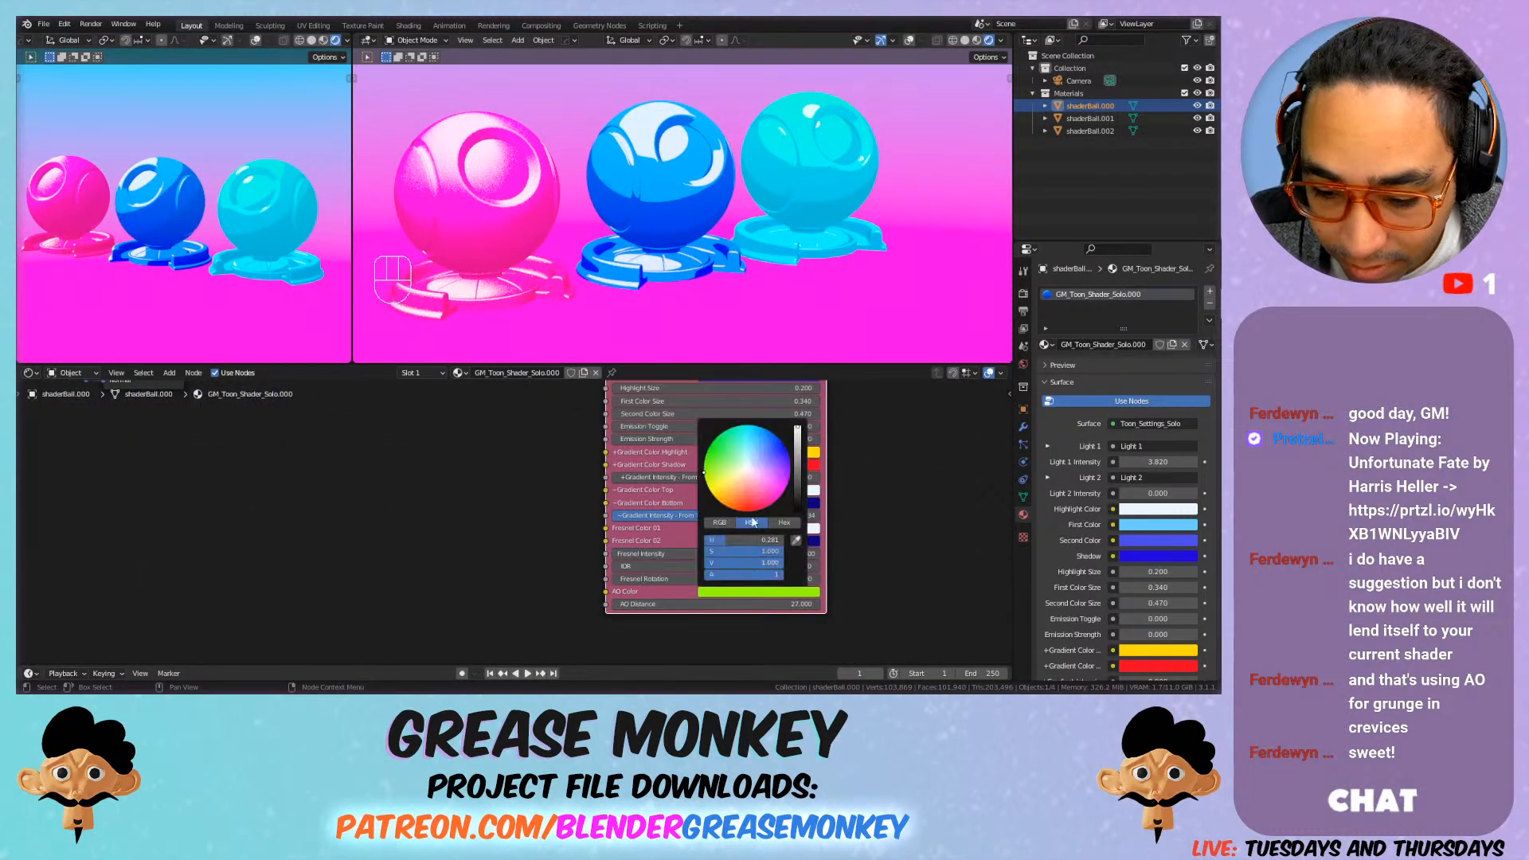
drag(731, 541, 768, 540)
drag(780, 470, 739, 510)
drag(801, 611, 797, 608)
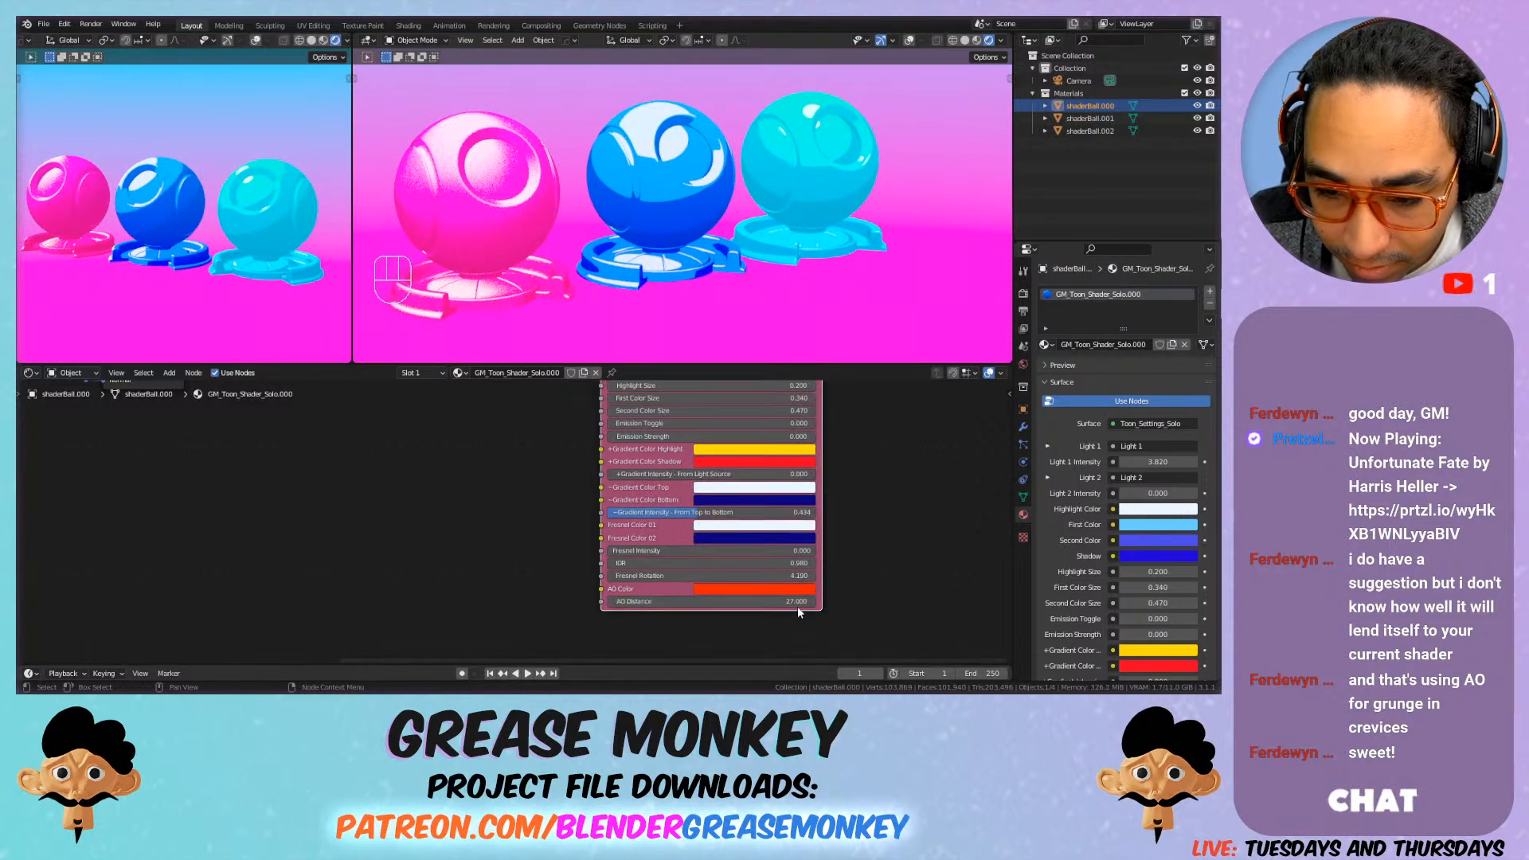
Step: Enable Ambient Occlusion in the Eevee render settings and check its effect on the shader balls up close
click(1024, 293)
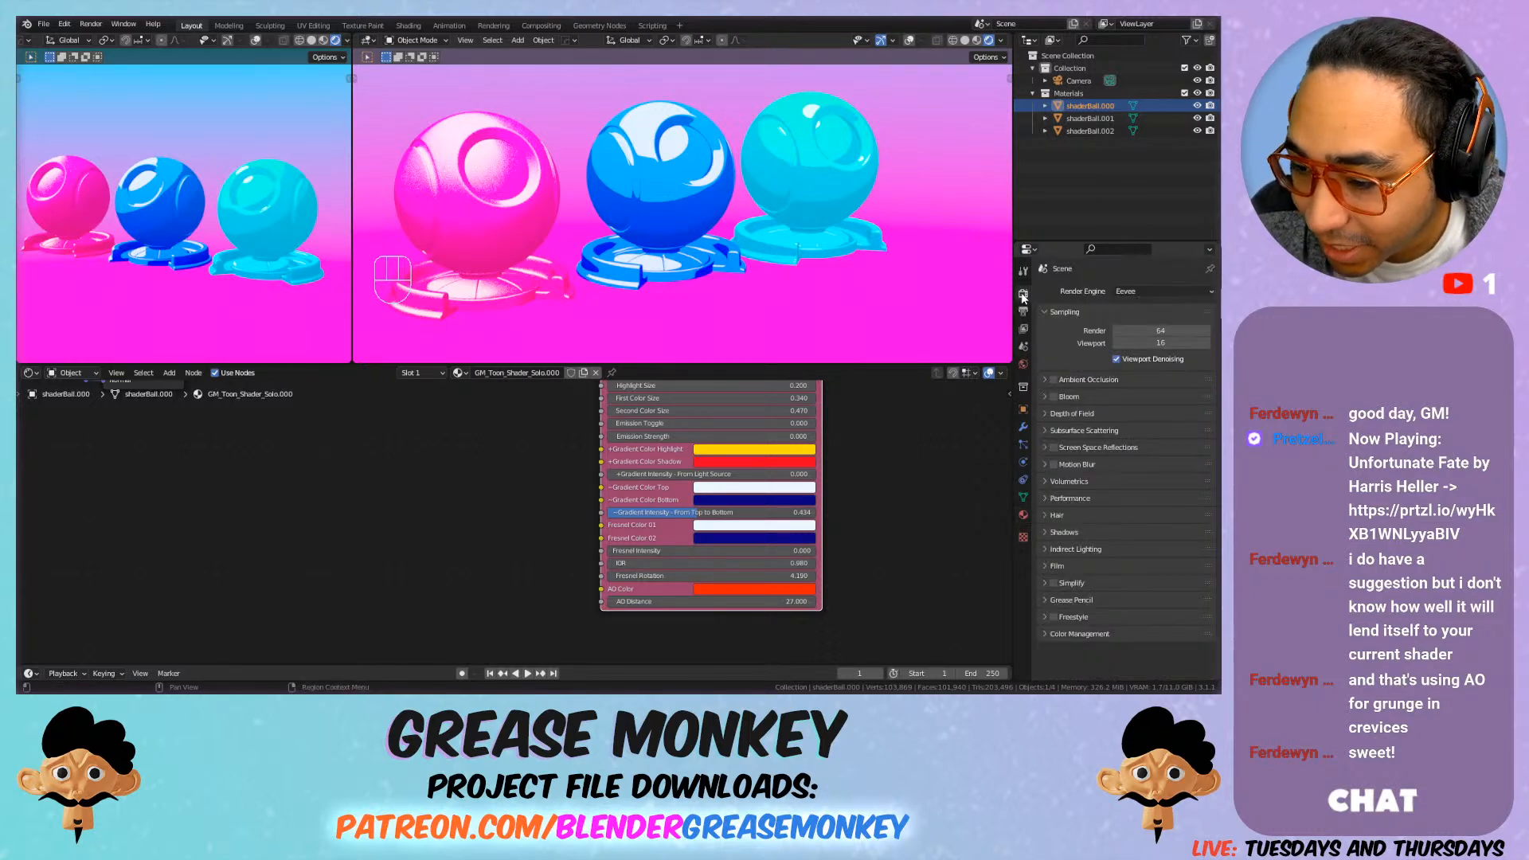
click(1054, 379)
scroll(685, 185, up, 3)
scroll(691, 191, down, 3)
scroll(692, 199, up, 2)
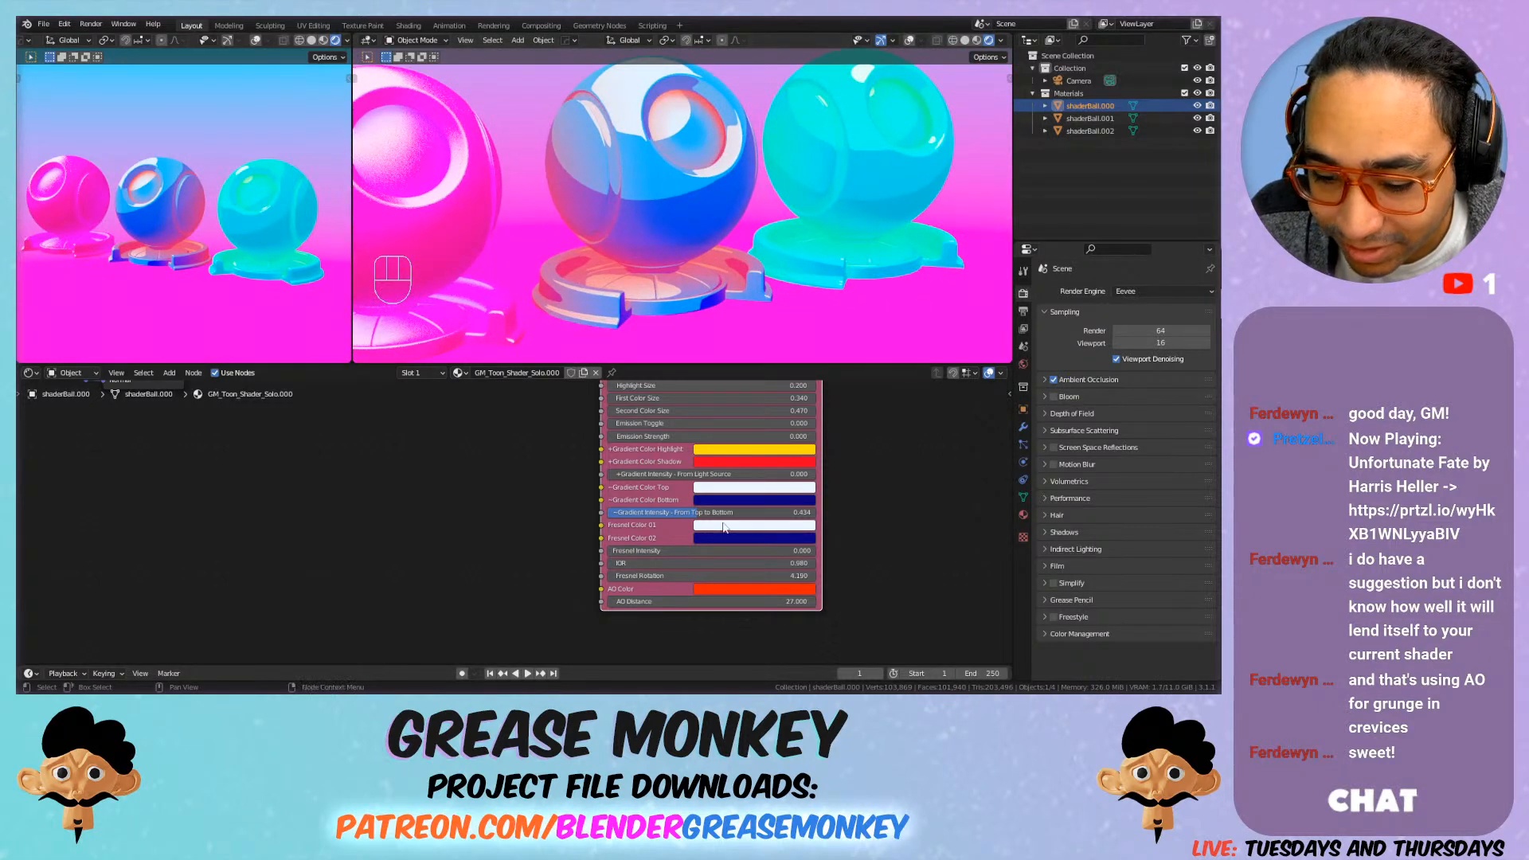
Step: Shift the AO Color to a purer red and set AO Distance to 0.700 on the blue ball's toon node
click(734, 589)
mouse_move(733, 498)
mouse_down()
mouse_move(748, 427)
mouse_move(717, 492)
mouse_move(745, 504)
mouse_up()
drag(770, 602, 559, 602)
scroll(725, 254, down, 3)
scroll(725, 254, up, 5)
click(764, 590)
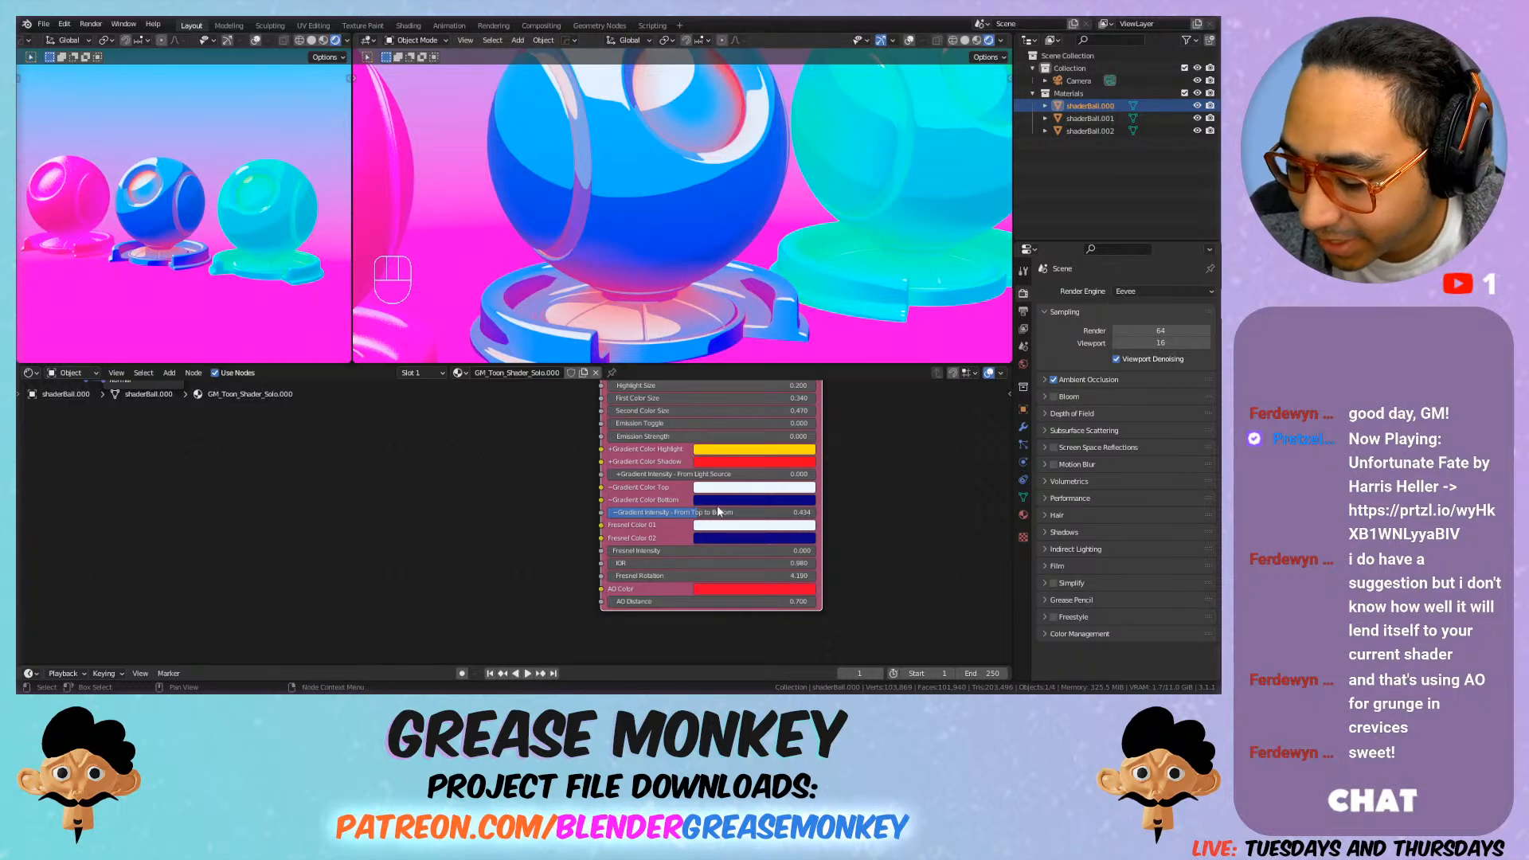
Step: Inspect the blue ball's crevices up close and change its AO Color from red to violet-blue
scroll(717, 500, down, 2)
scroll(700, 267, down, 3)
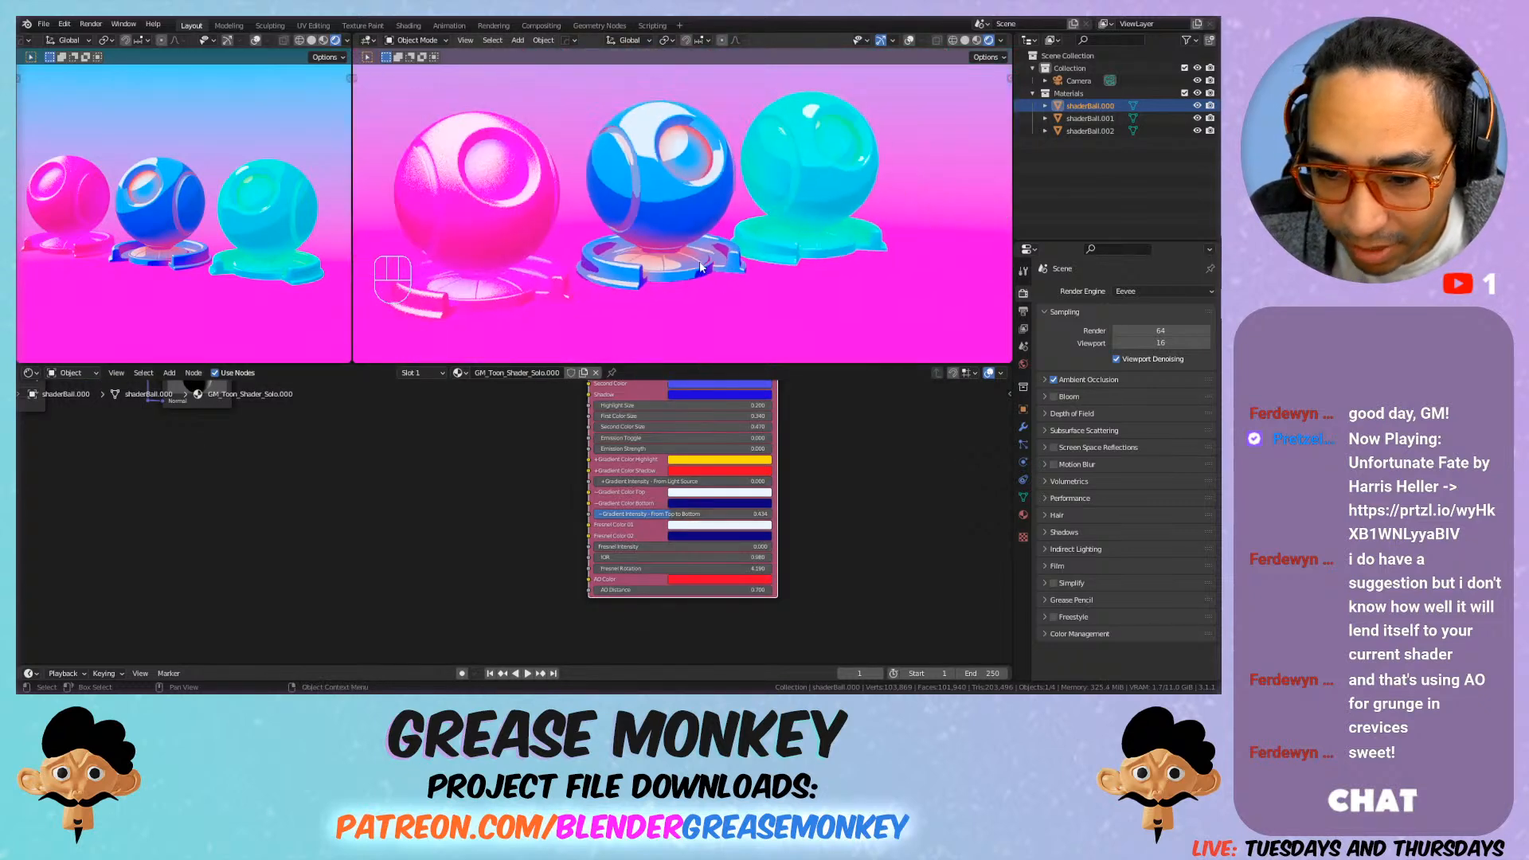
scroll(721, 270, up, 3)
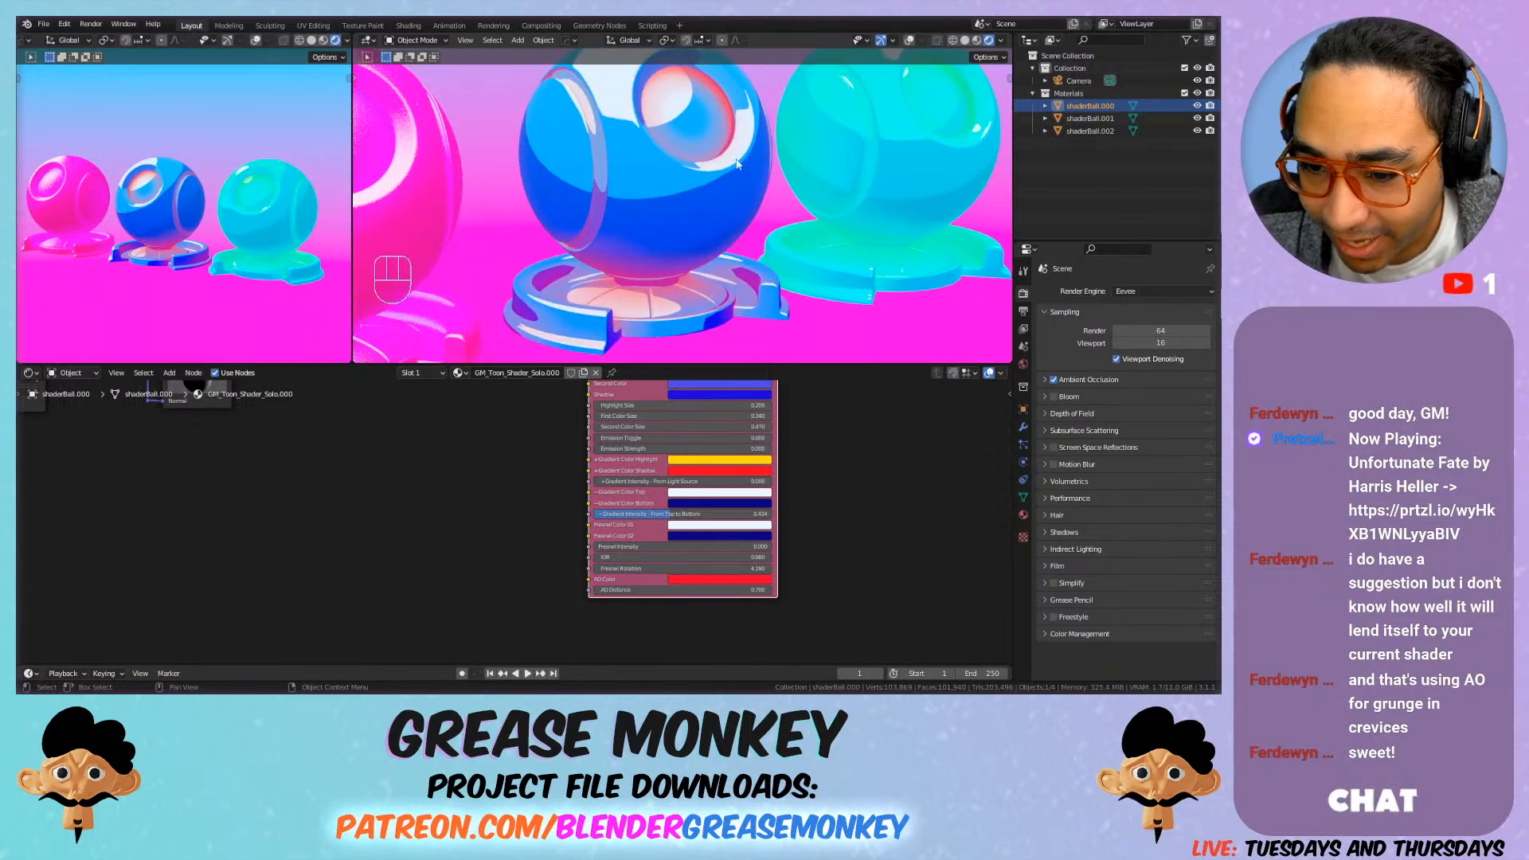
middle_drag(735, 167, 701, 183)
scroll(695, 222, up, 3)
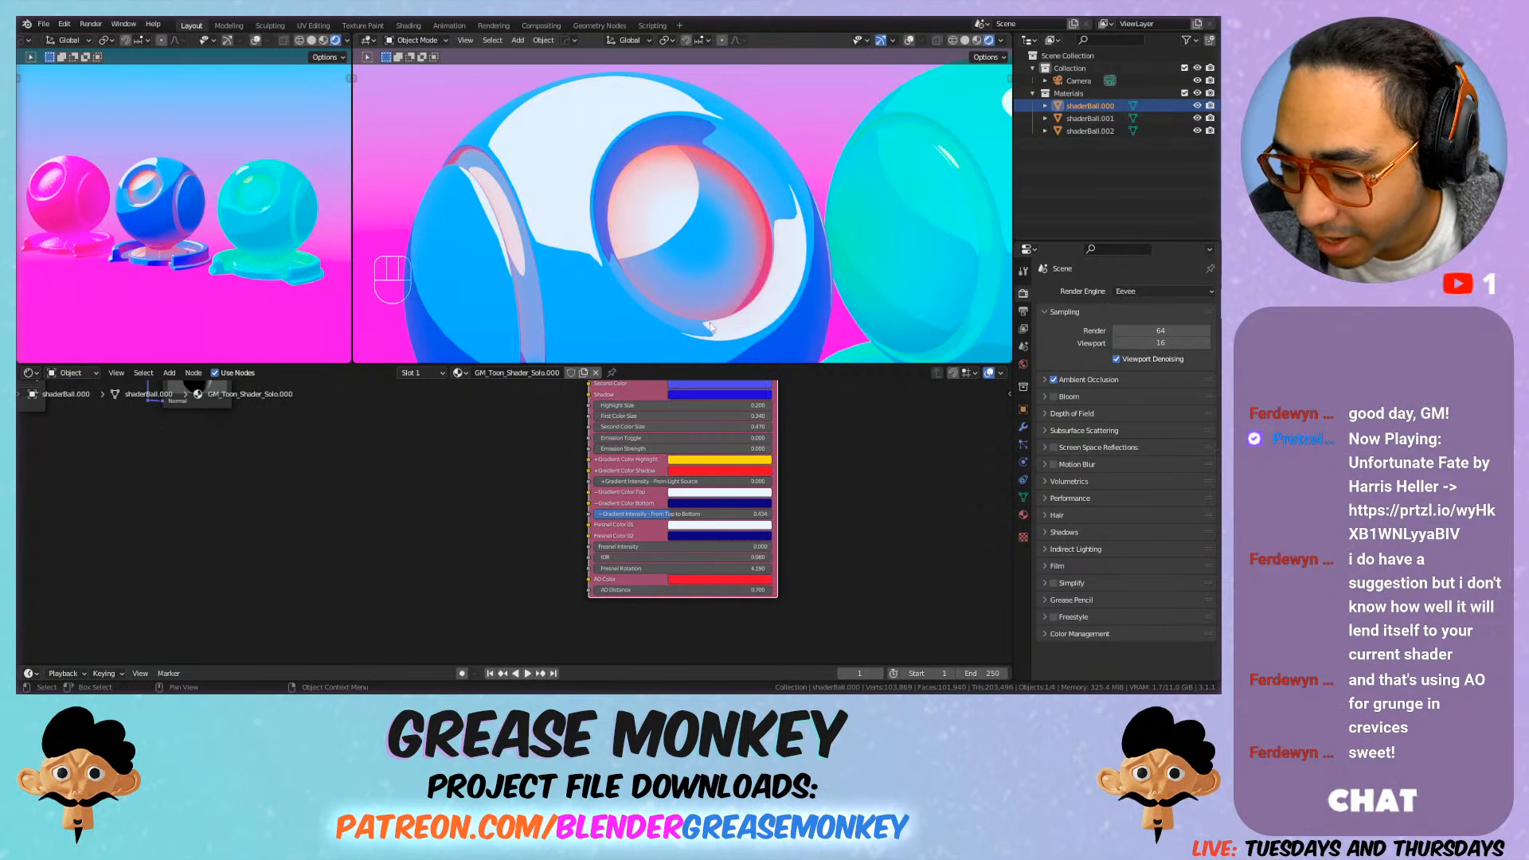
click(725, 524)
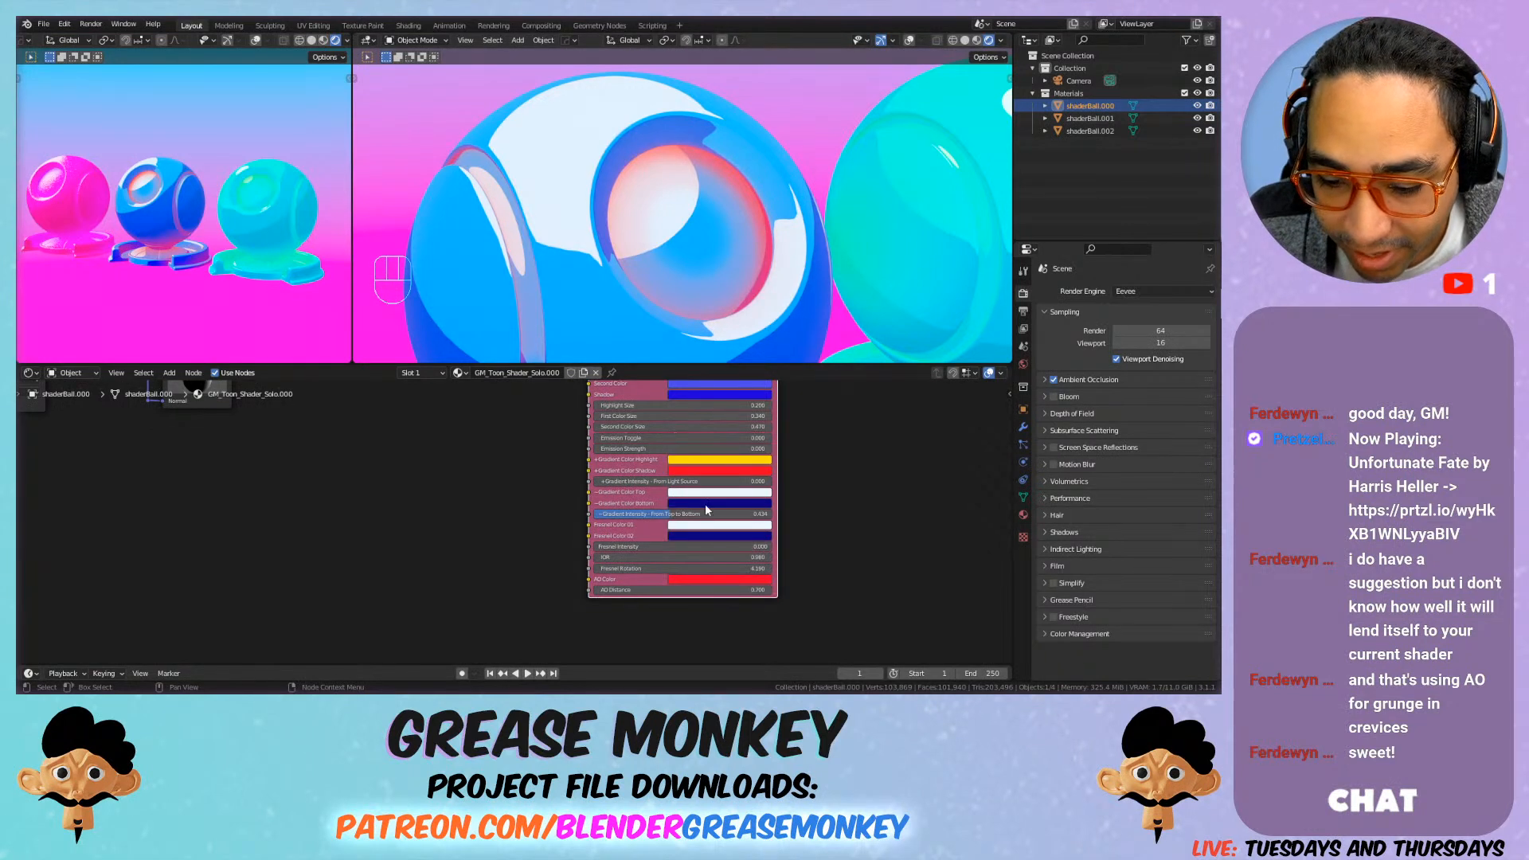
click(719, 579)
click(700, 448)
mouse_move(699, 448)
mouse_down()
mouse_move(691, 499)
mouse_move(723, 455)
mouse_move(688, 451)
mouse_move(744, 461)
mouse_up()
scroll(694, 246, down, 5)
click(733, 580)
scroll(706, 191, up, 6)
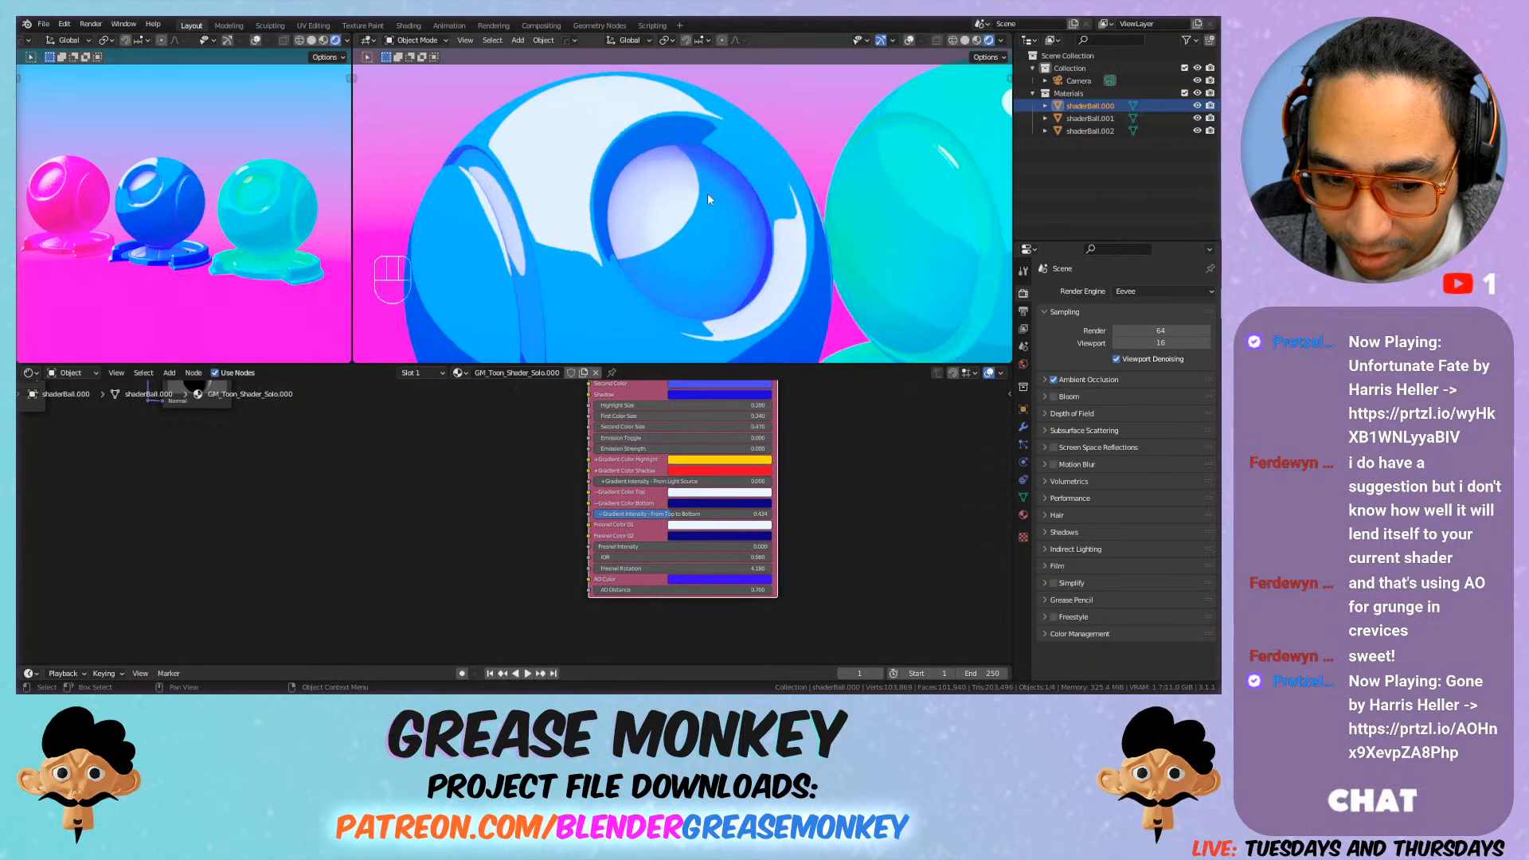
Step: Increase the AO Distance on the blue ball's toon node and check the wider occlusion shading
scroll(766, 203, down, 5)
mouse_move(758, 589)
mouse_down()
mouse_move(693, 590)
mouse_move(744, 590)
mouse_up()
scroll(723, 287, down, 3)
scroll(664, 294, up, 2)
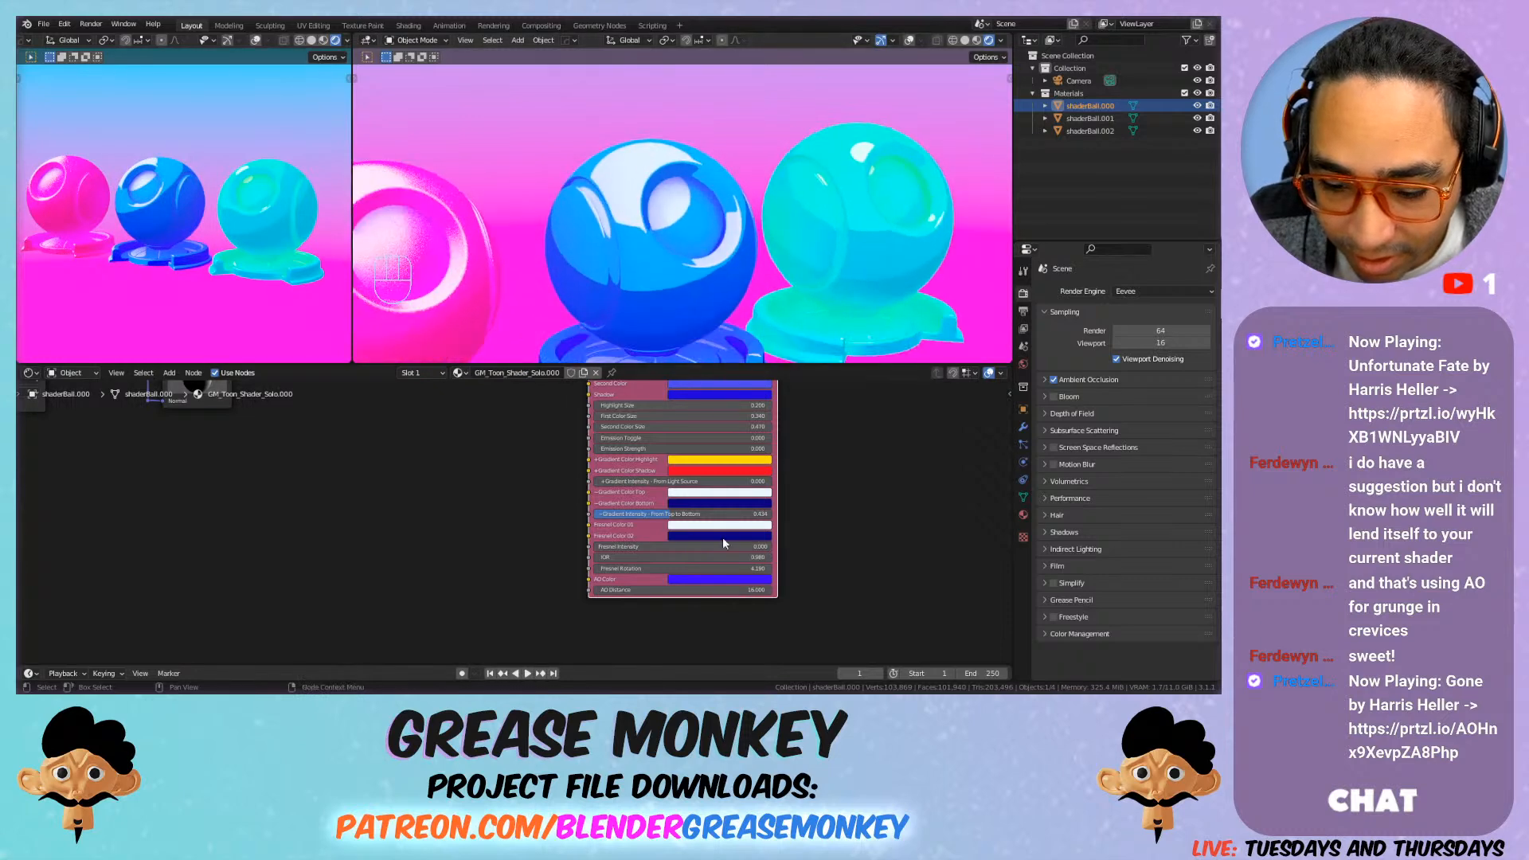
Step: Set the blue ball's AO Color to bright orange-red and check the shading around its base
click(731, 578)
drag(707, 469, 704, 526)
scroll(650, 308, up, 2)
shift+middle_drag(649, 308, 742, 231)
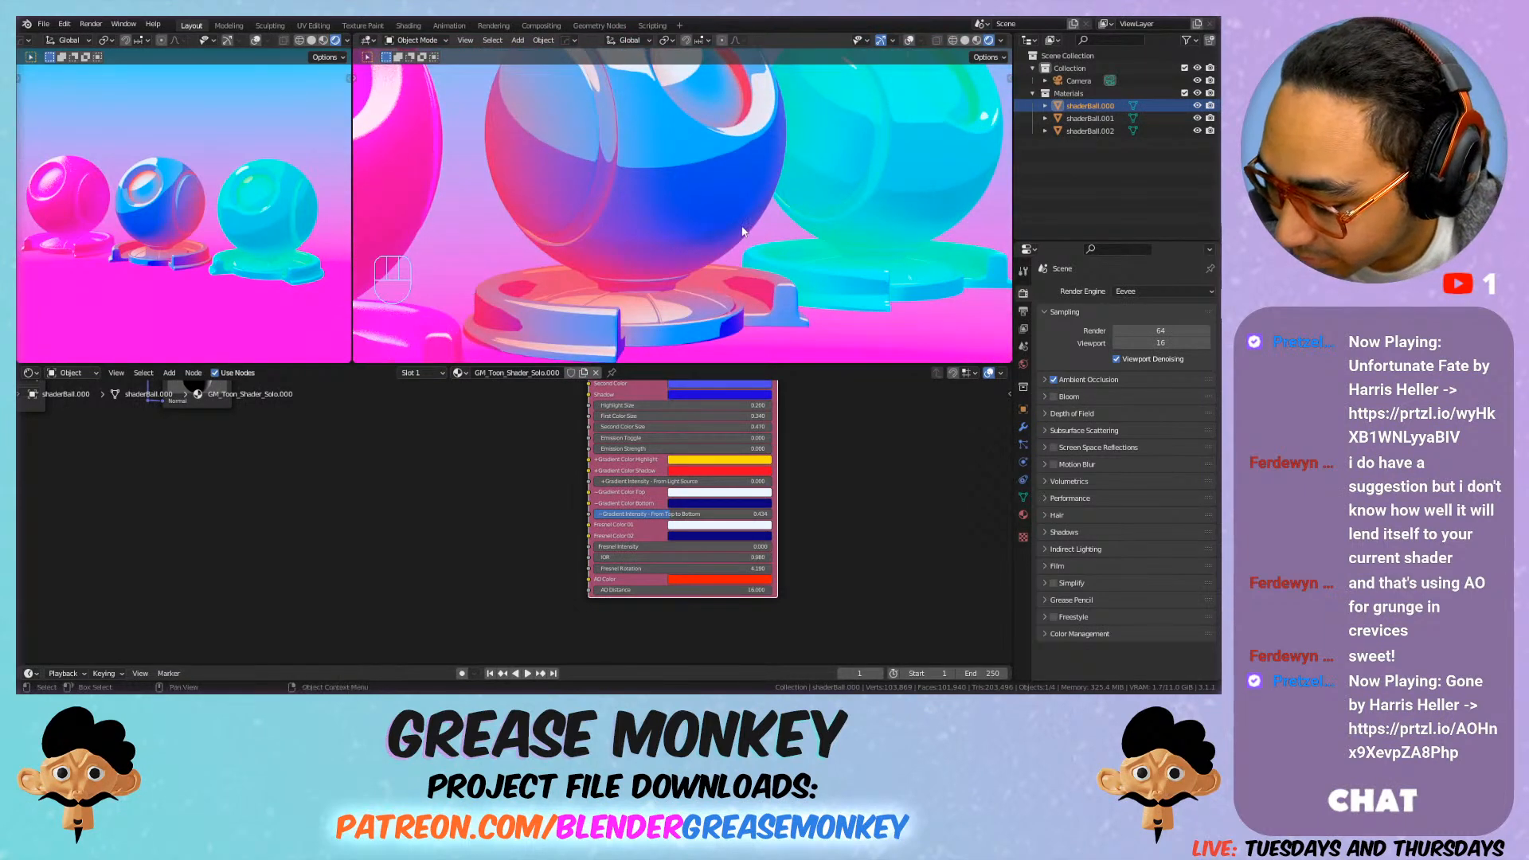
scroll(768, 307, down, 4)
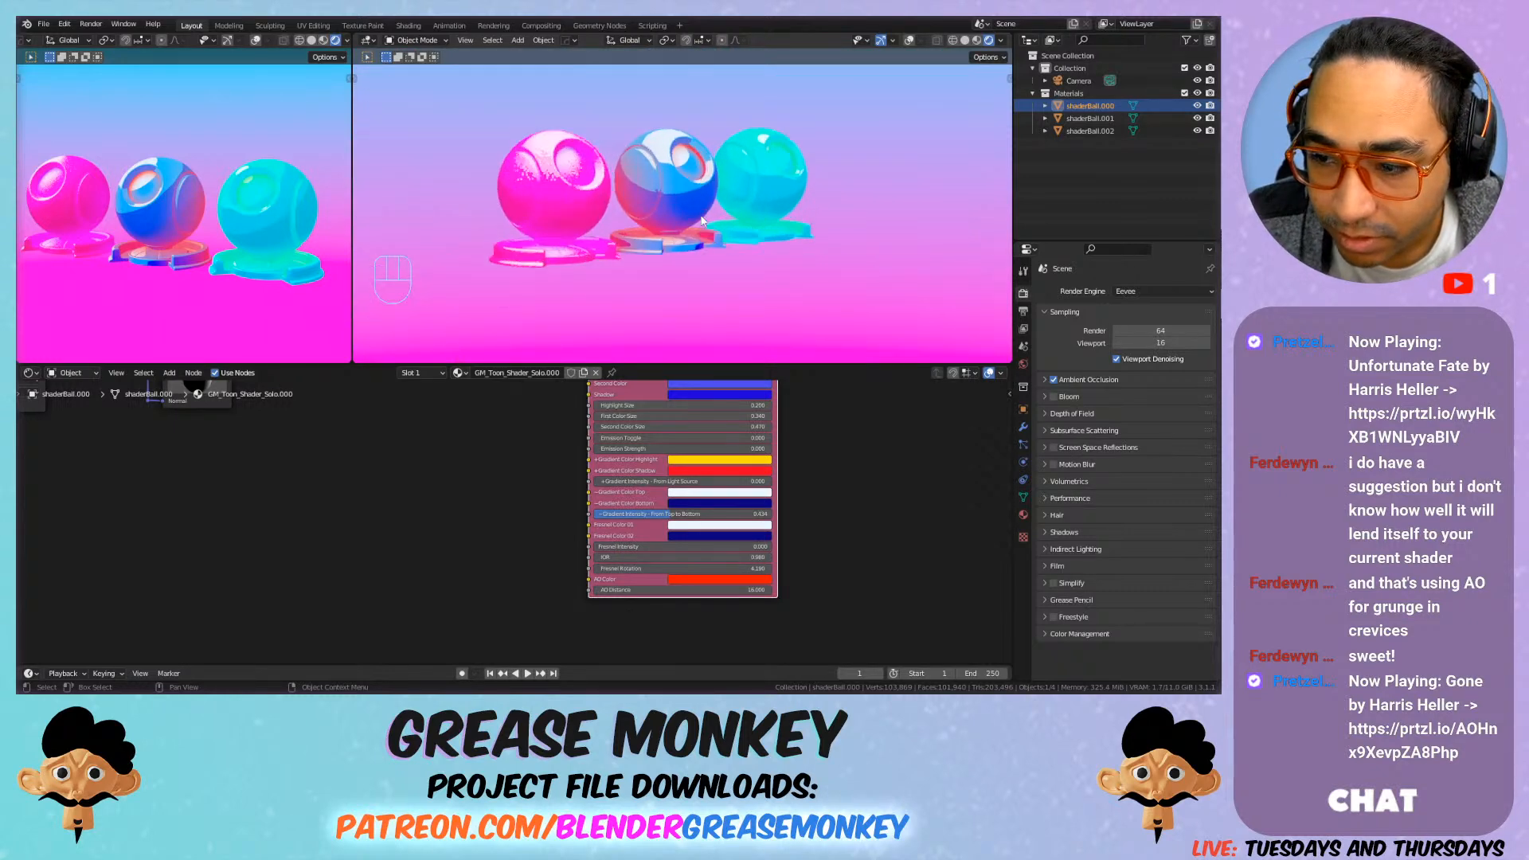
click(1095, 119)
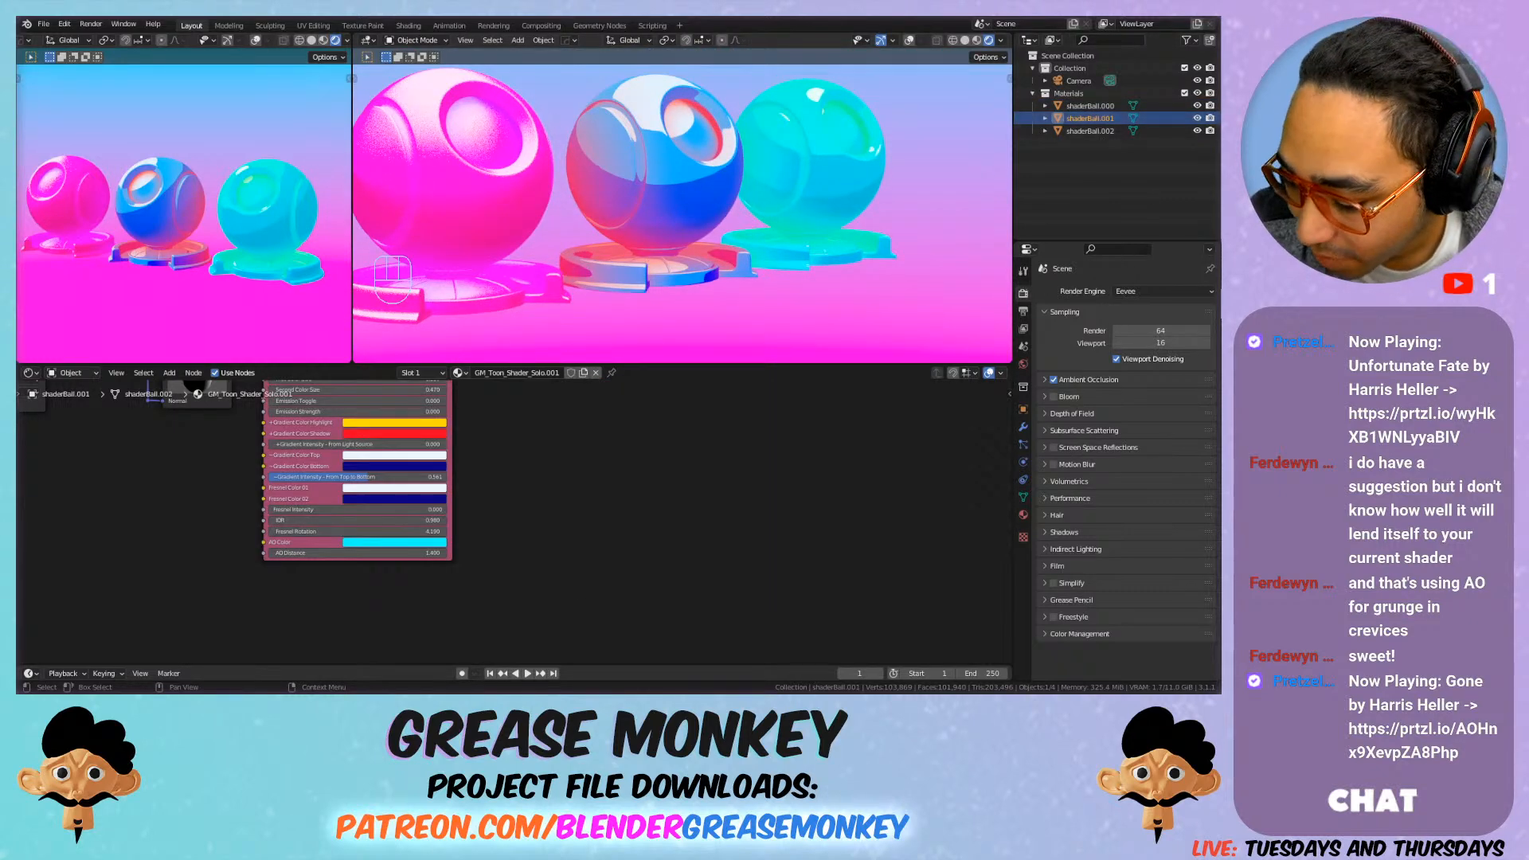
key(alt+Tab)
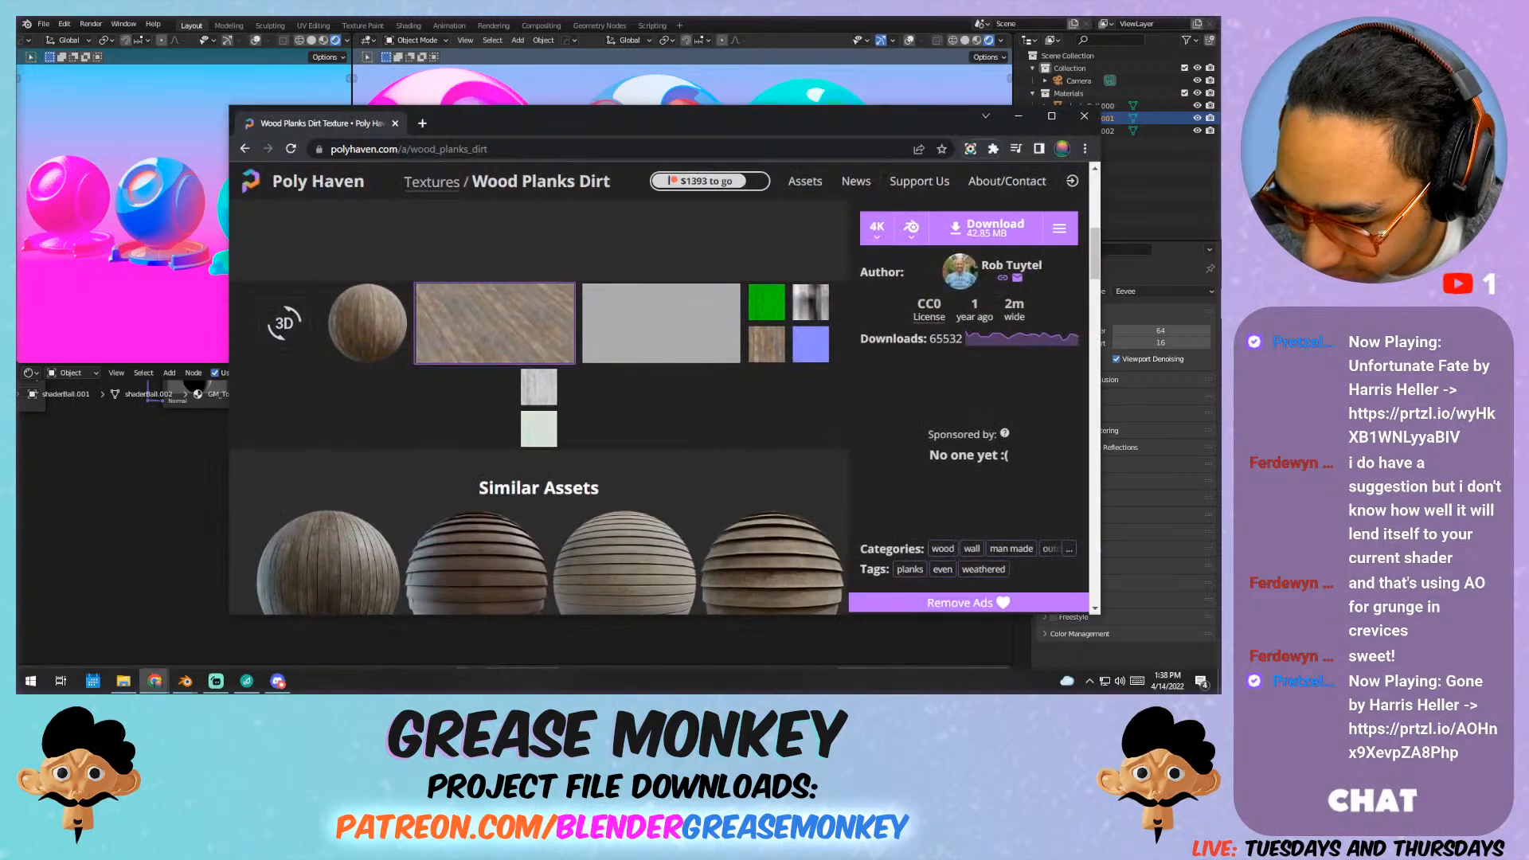
key(alt+Tab)
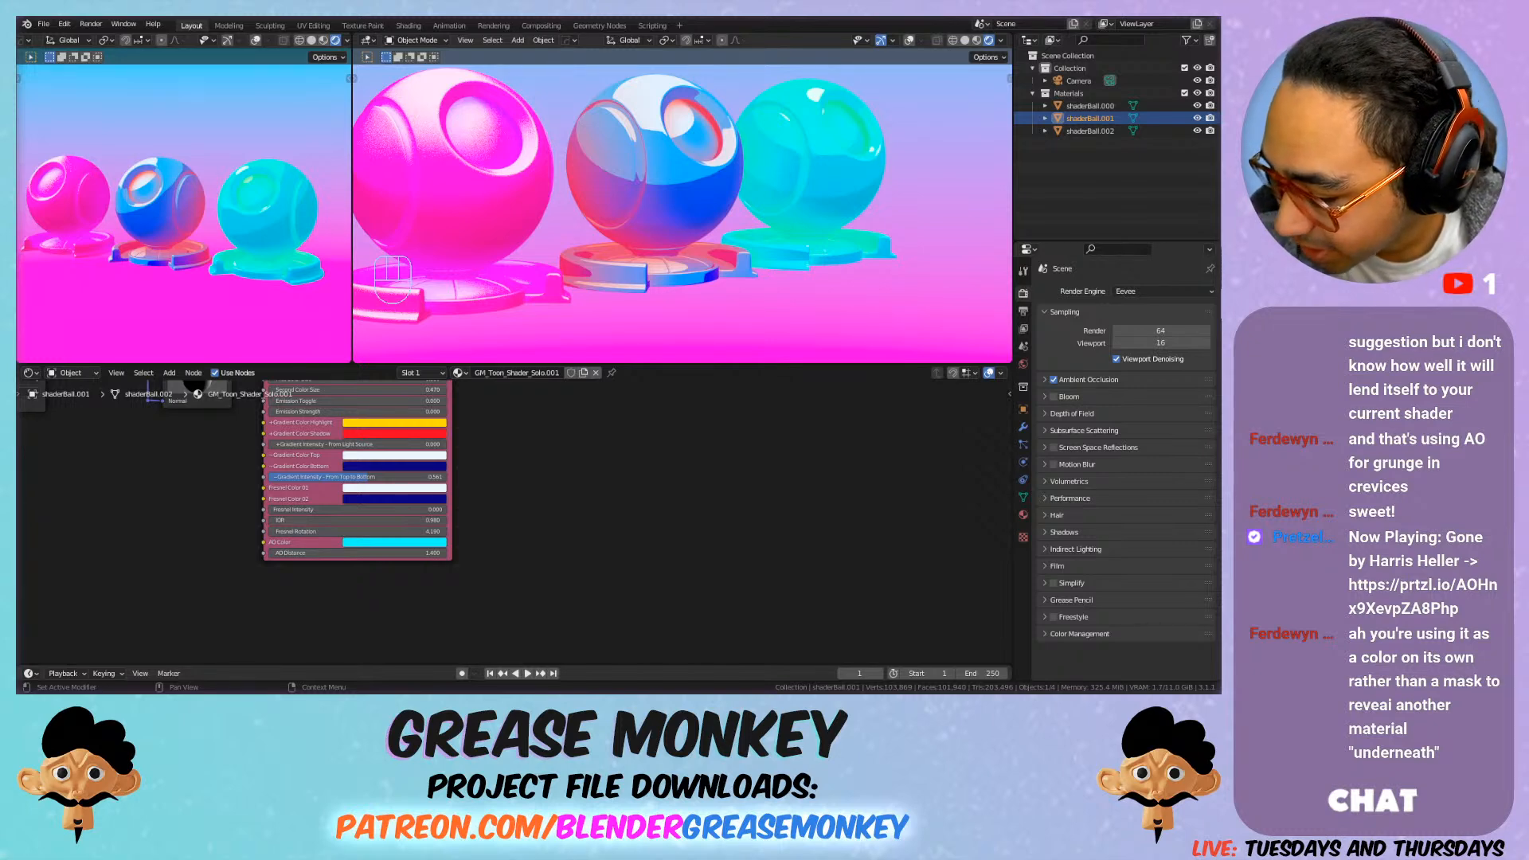
Step: Examine the coloured occlusion on the blue shader ball from several angles and distances
scroll(665, 249, up, 4)
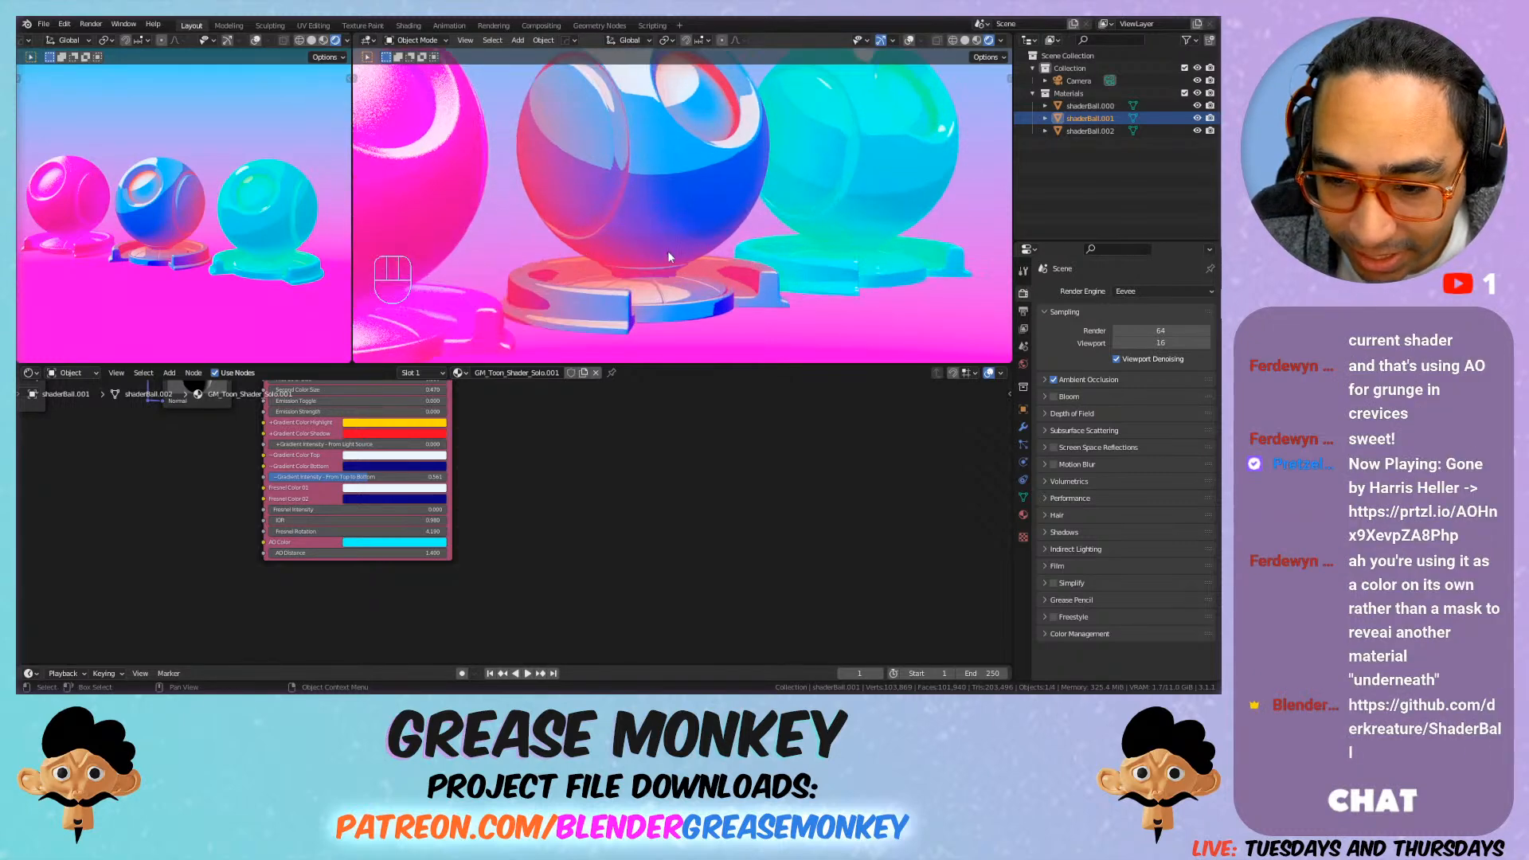
middle_drag(693, 229, 694, 166)
scroll(696, 164, down, 8)
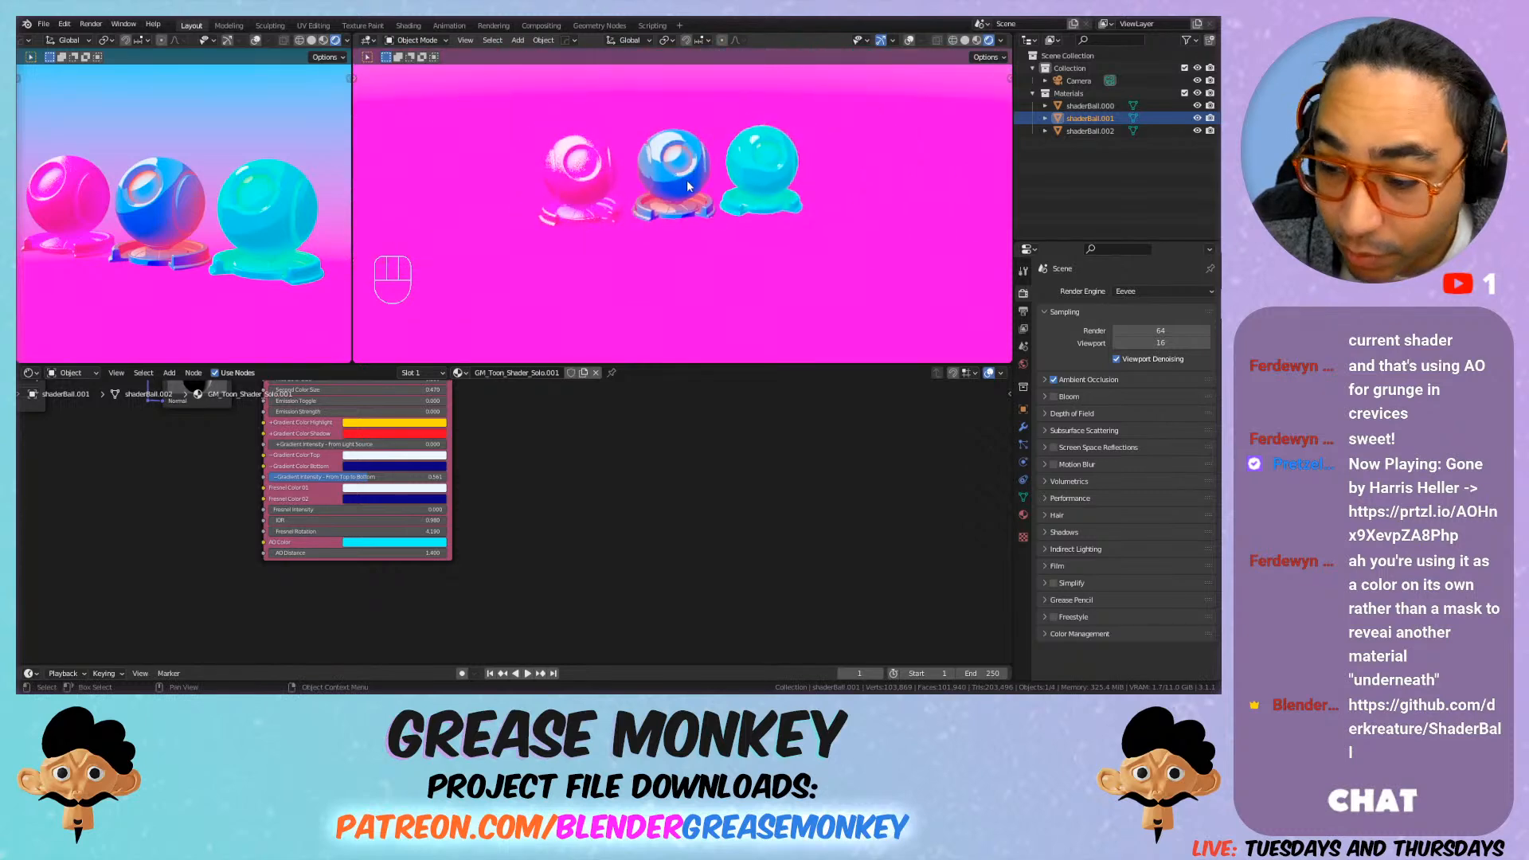
scroll(871, 188, up, 6)
scroll(657, 164, down, 5)
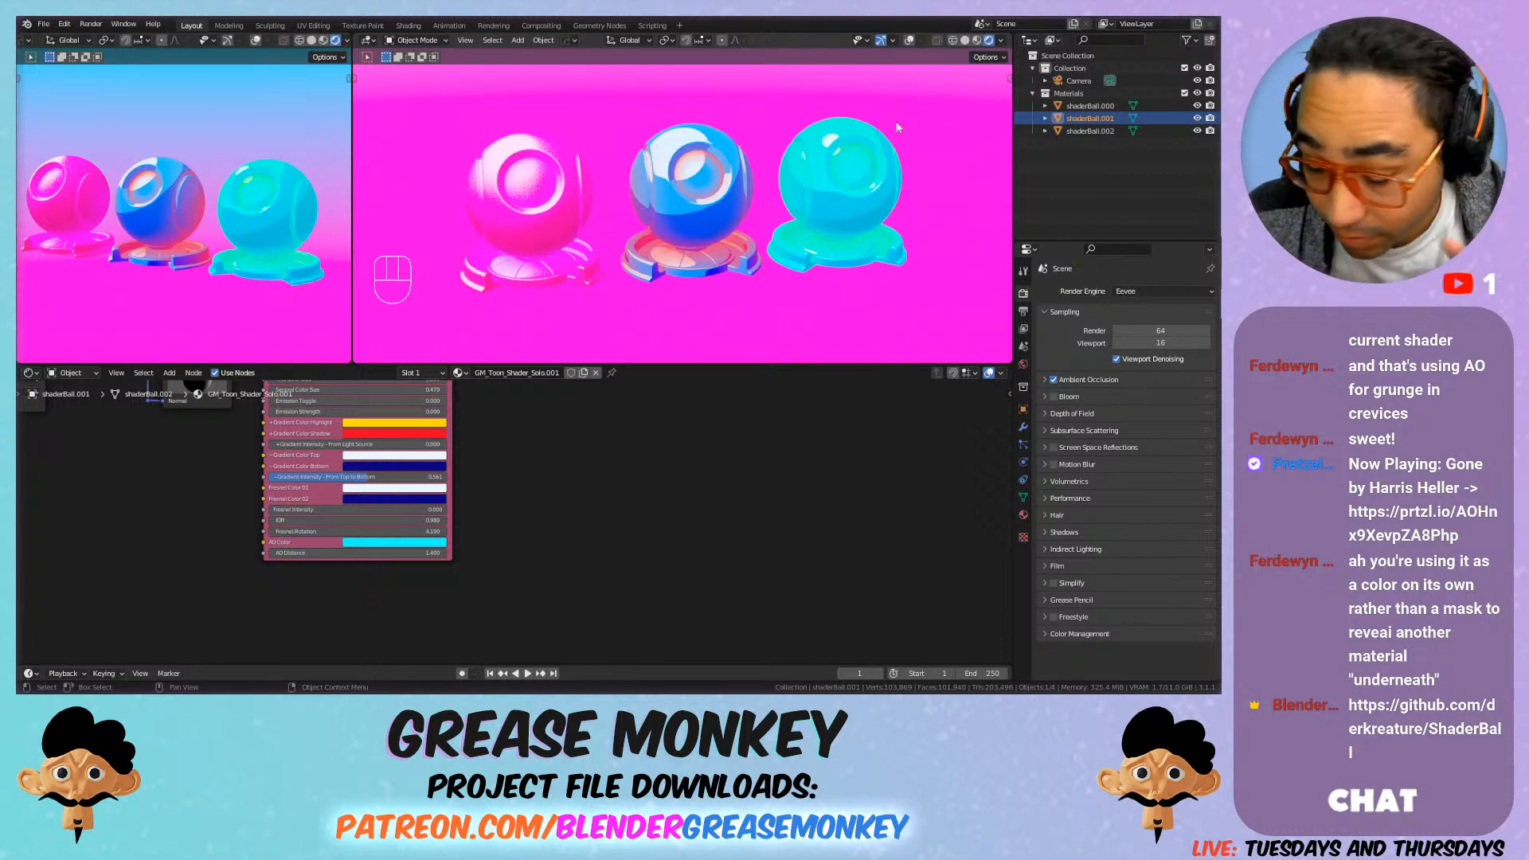
Step: Show the Selectable and Disable in Viewports toggles in the Outliner, and disable shaderBall.001 and shaderBall.002 in viewports
click(822, 165)
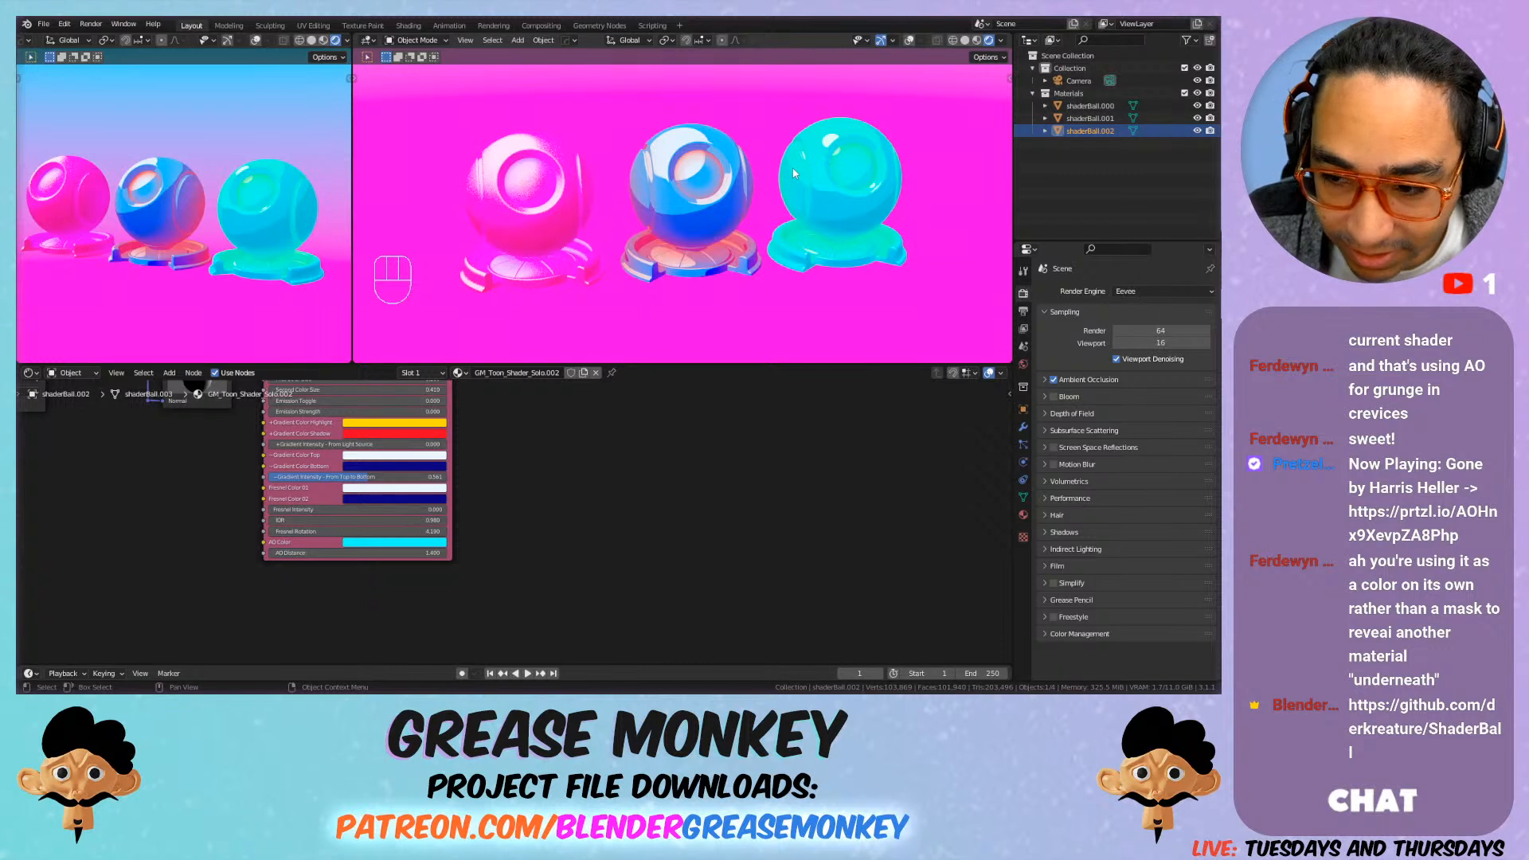
click(1187, 40)
click(1102, 80)
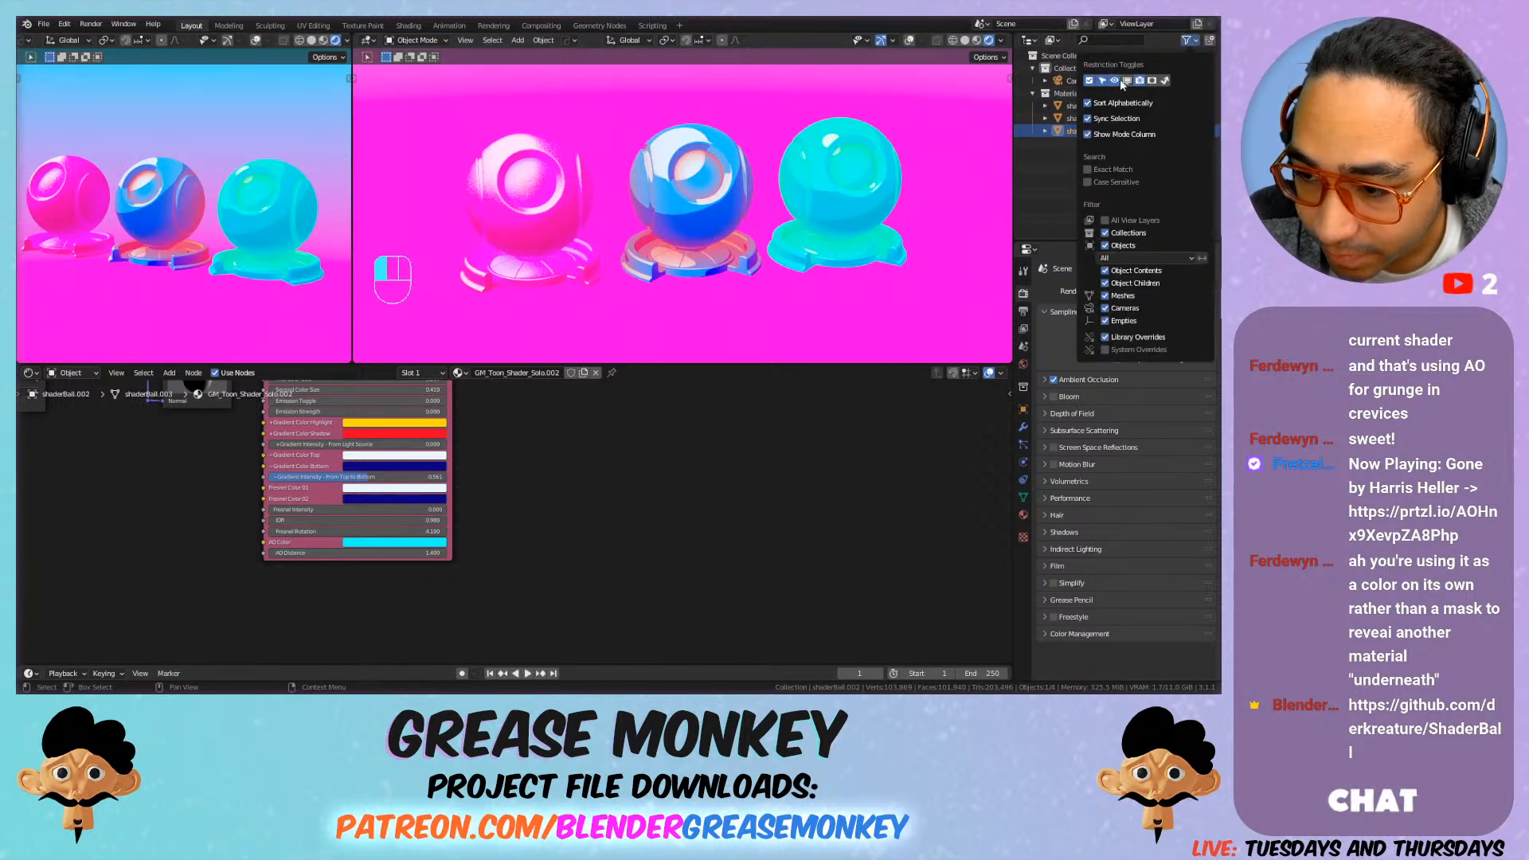
click(1127, 80)
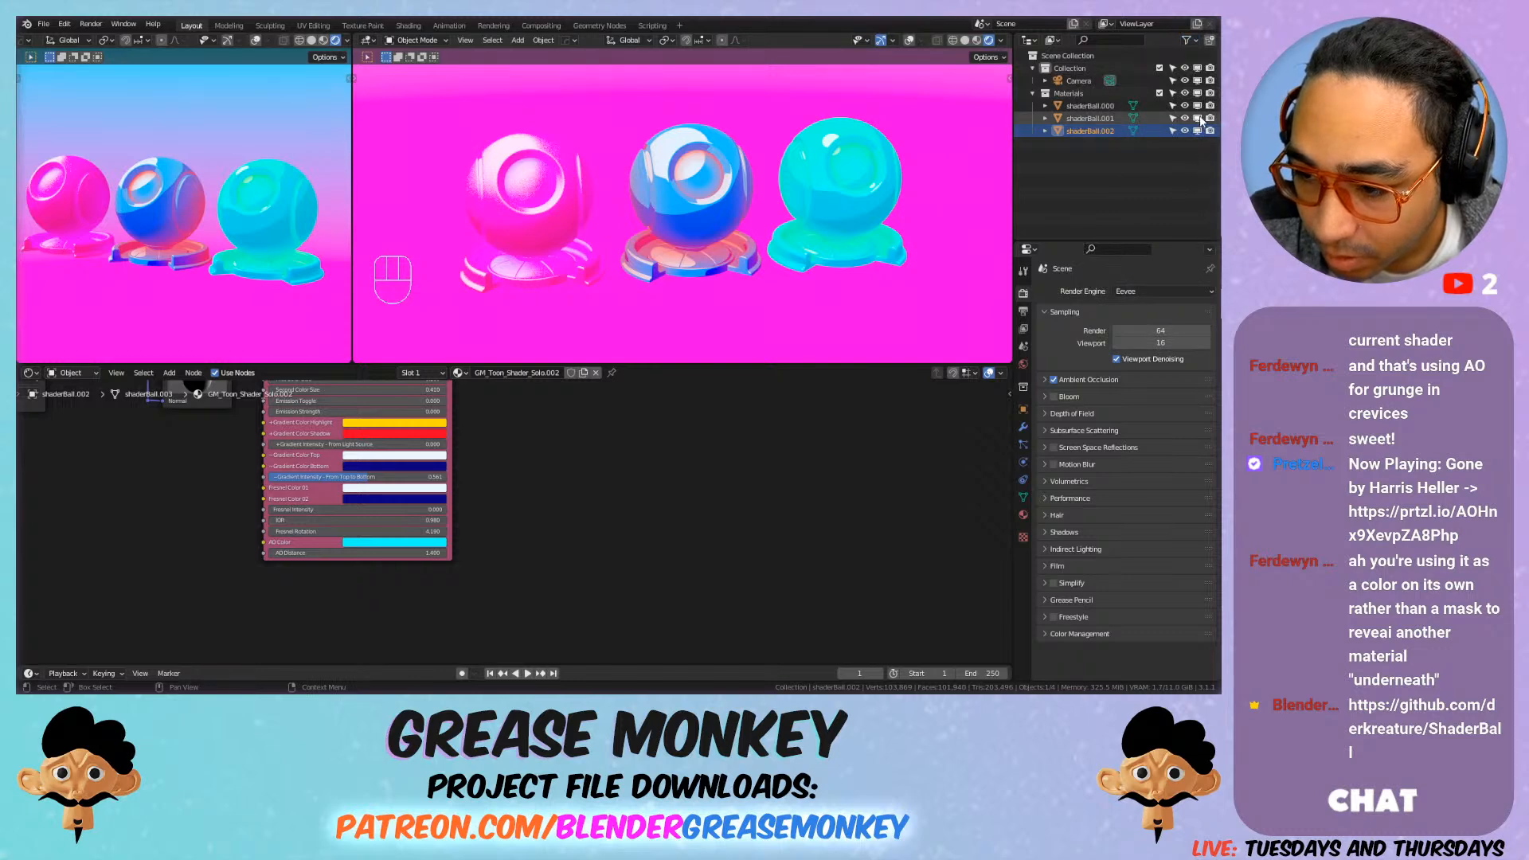
drag(1197, 118, 1198, 130)
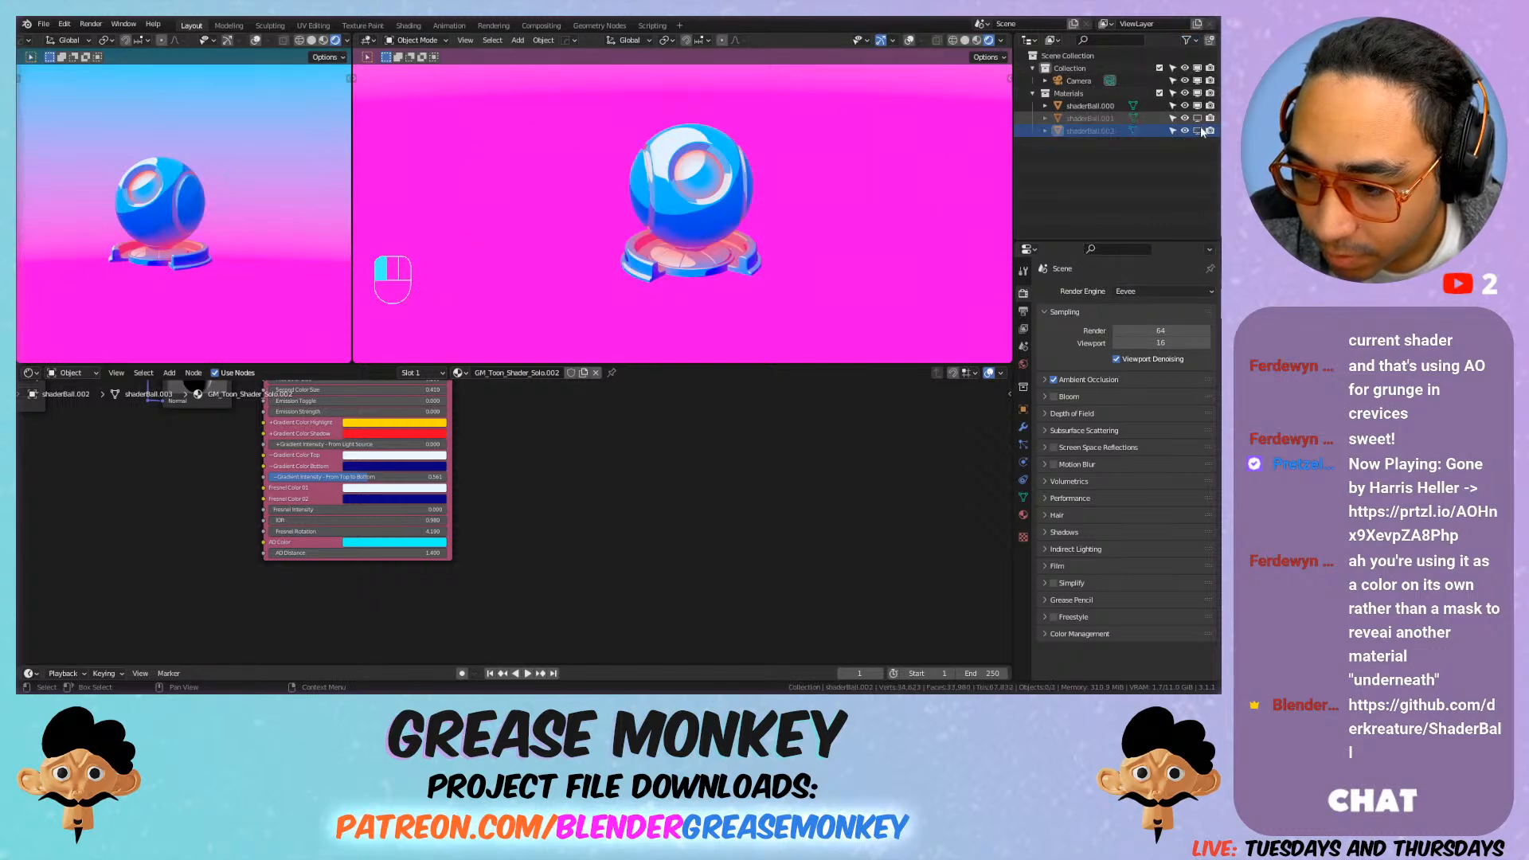
Step: Select shaderBall.000, frame its whole node tree, save the file and show its material properties
click(705, 180)
key(Home)
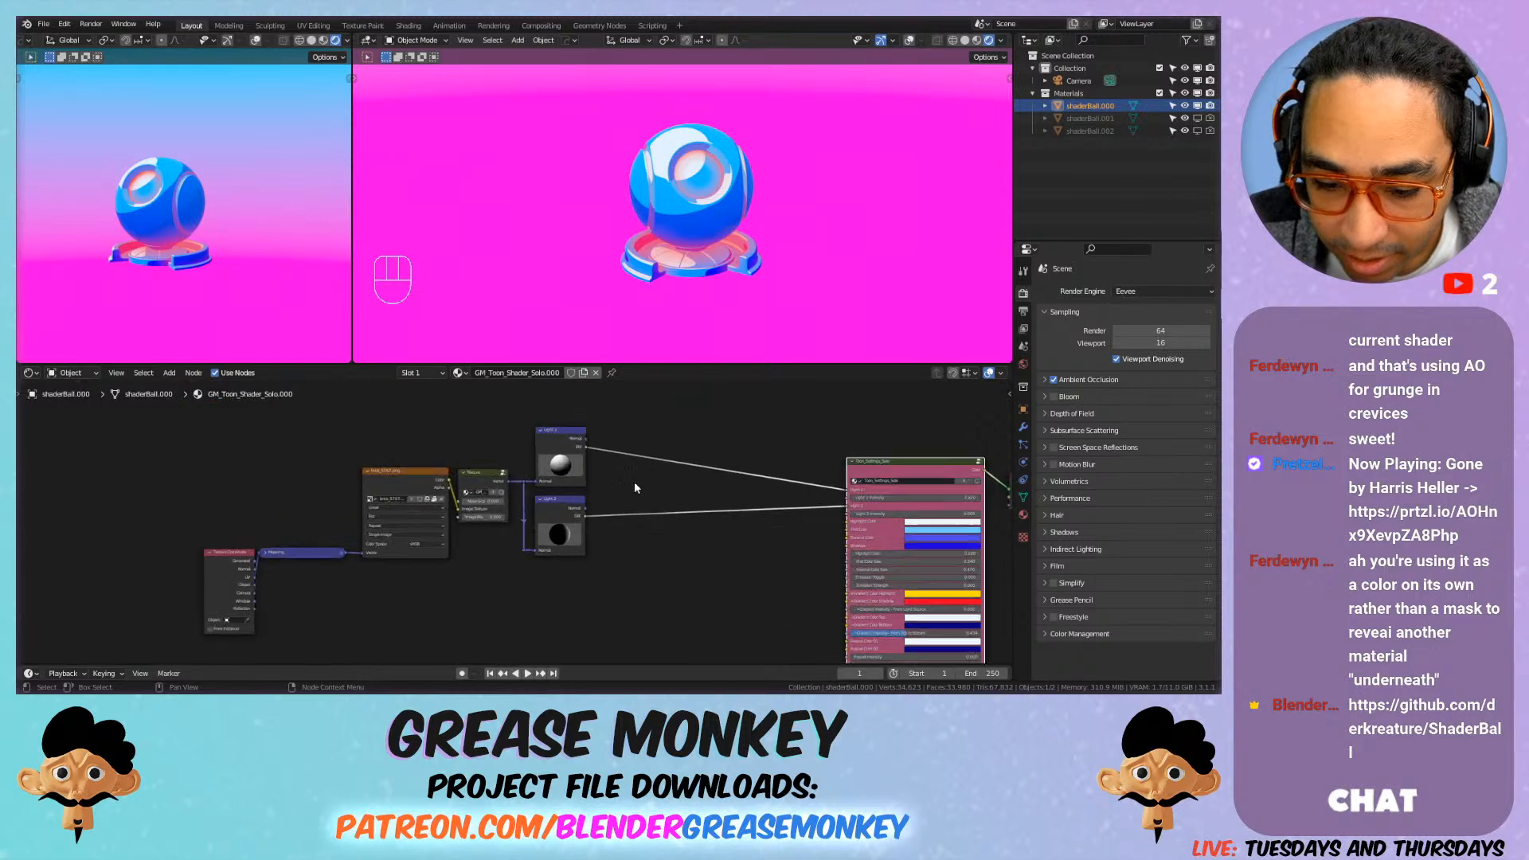
key(ctrl+s)
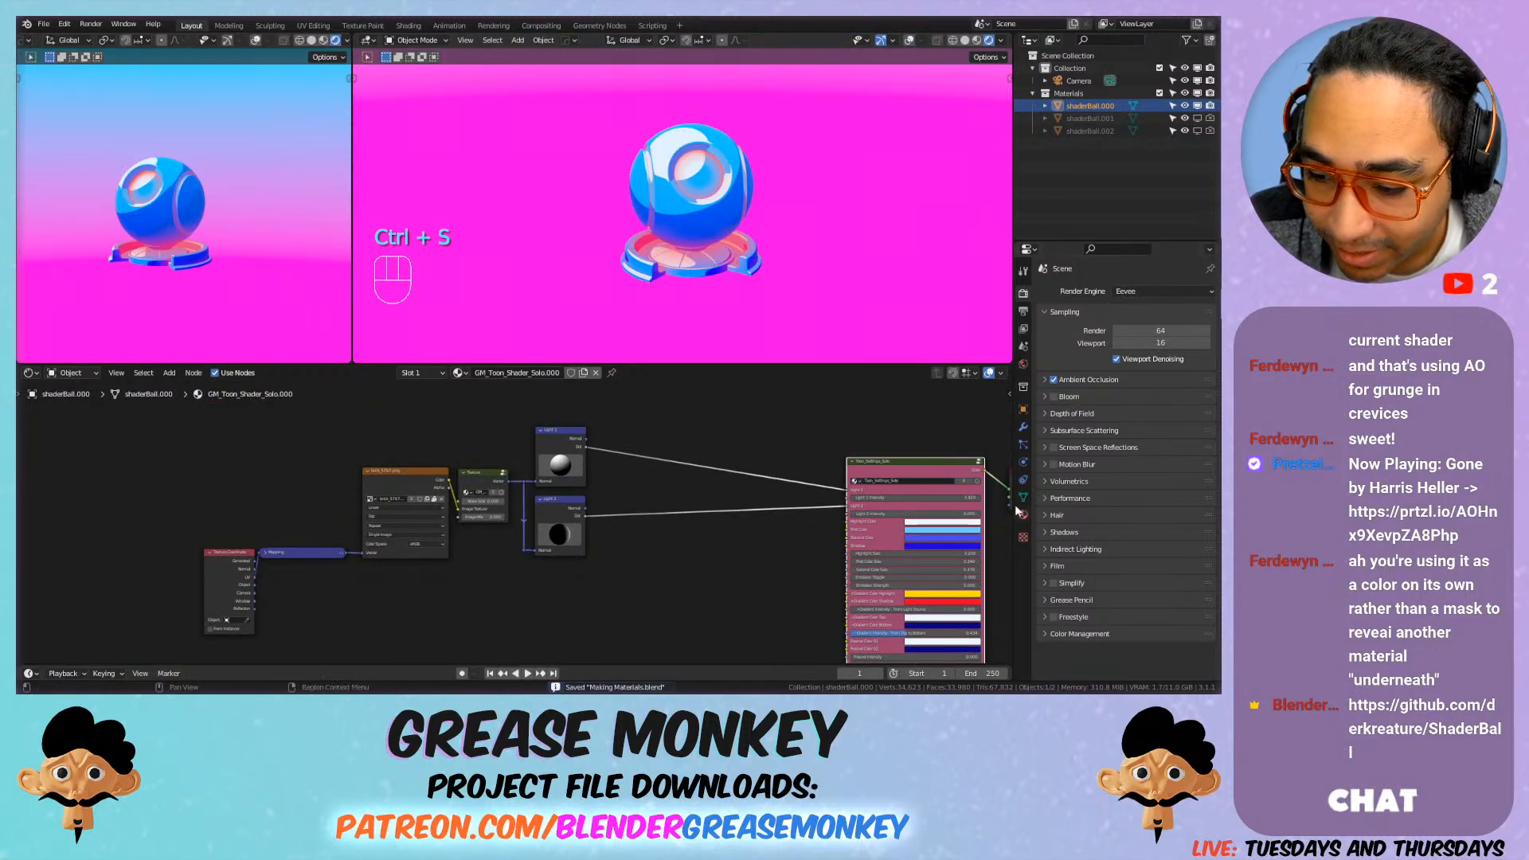
click(1023, 515)
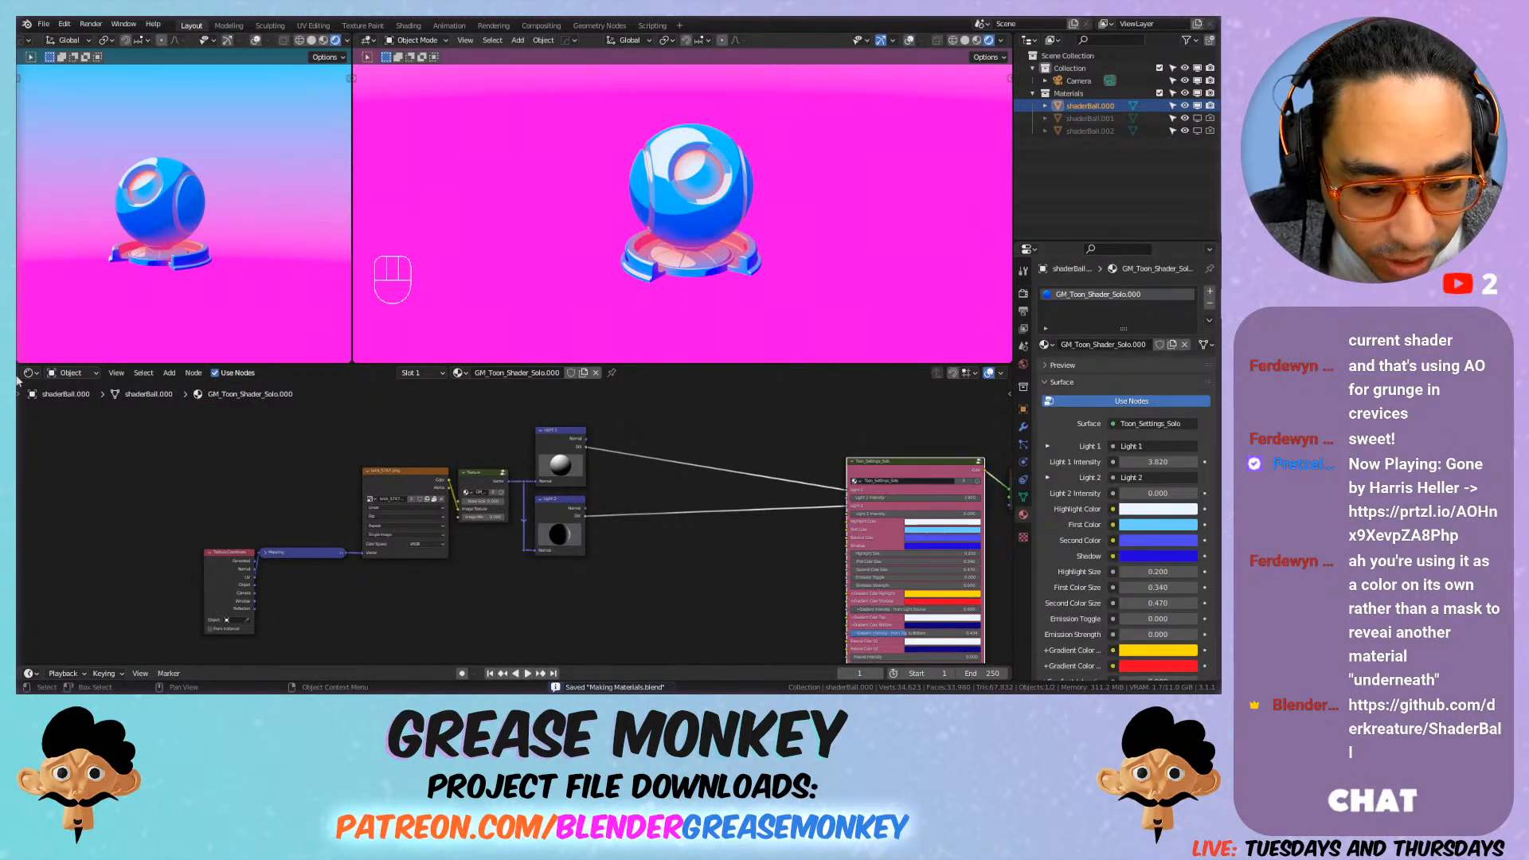
Step: Start appending from another blend file and browse to the 03-22-22 Live Stream Bottle folder inside the 2022 folder
click(43, 24)
mouse_move(54, 194)
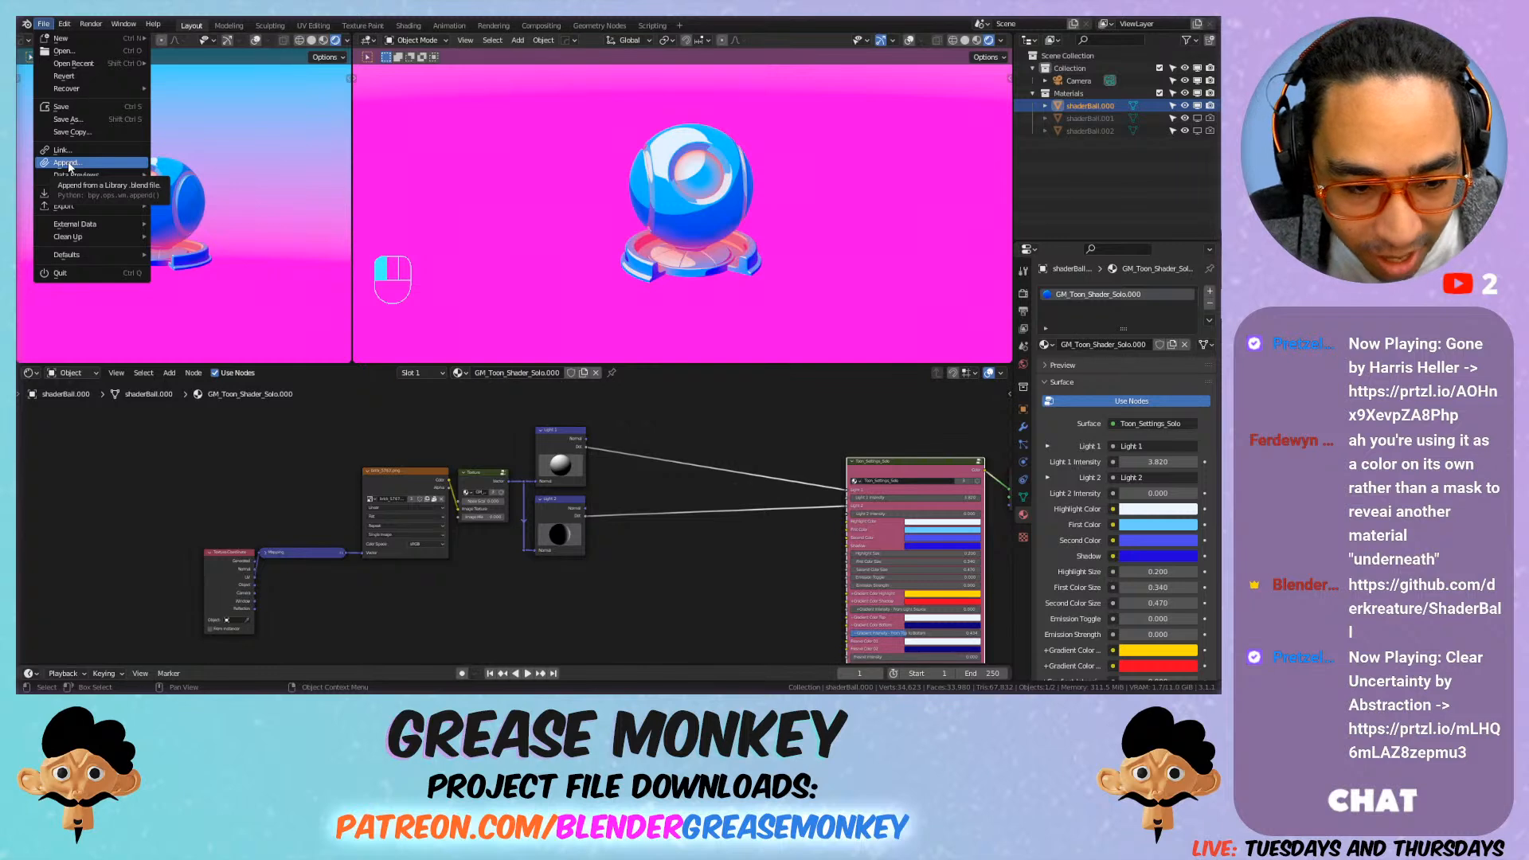
click(67, 162)
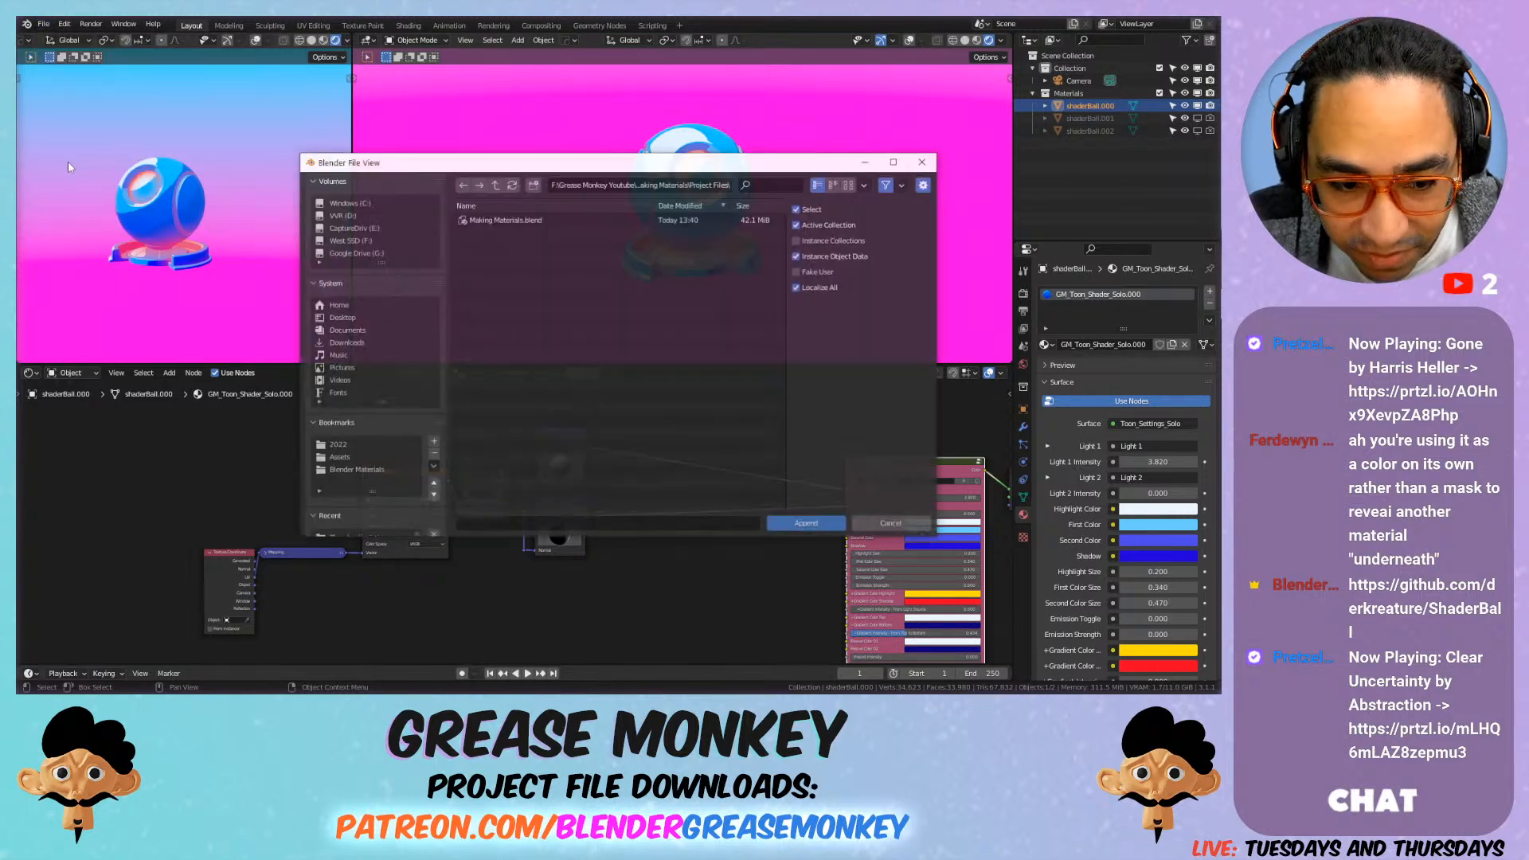
click(494, 185)
click(494, 185)
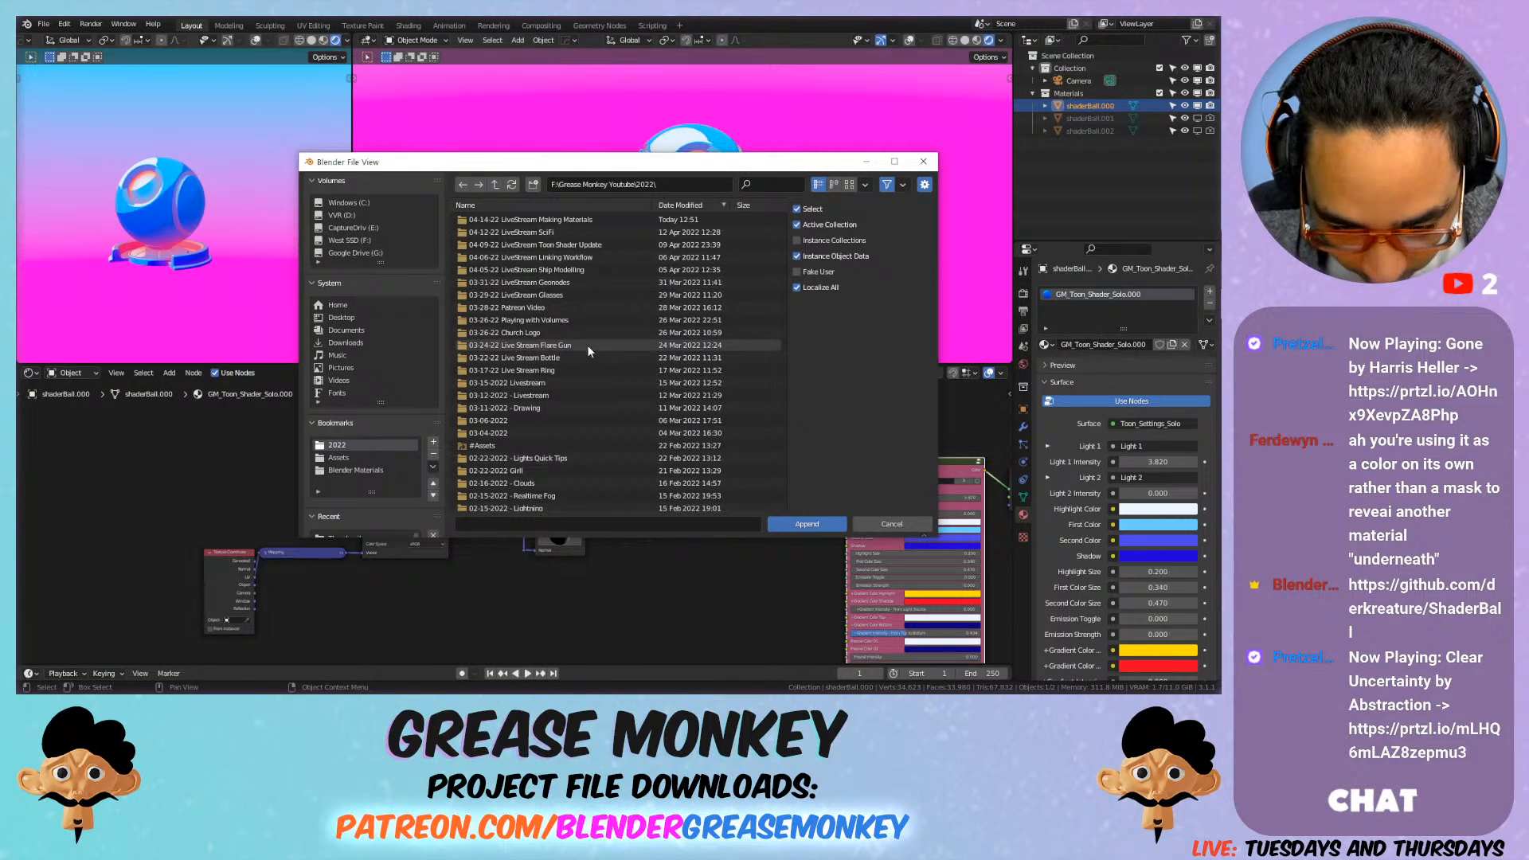
double_click(572, 359)
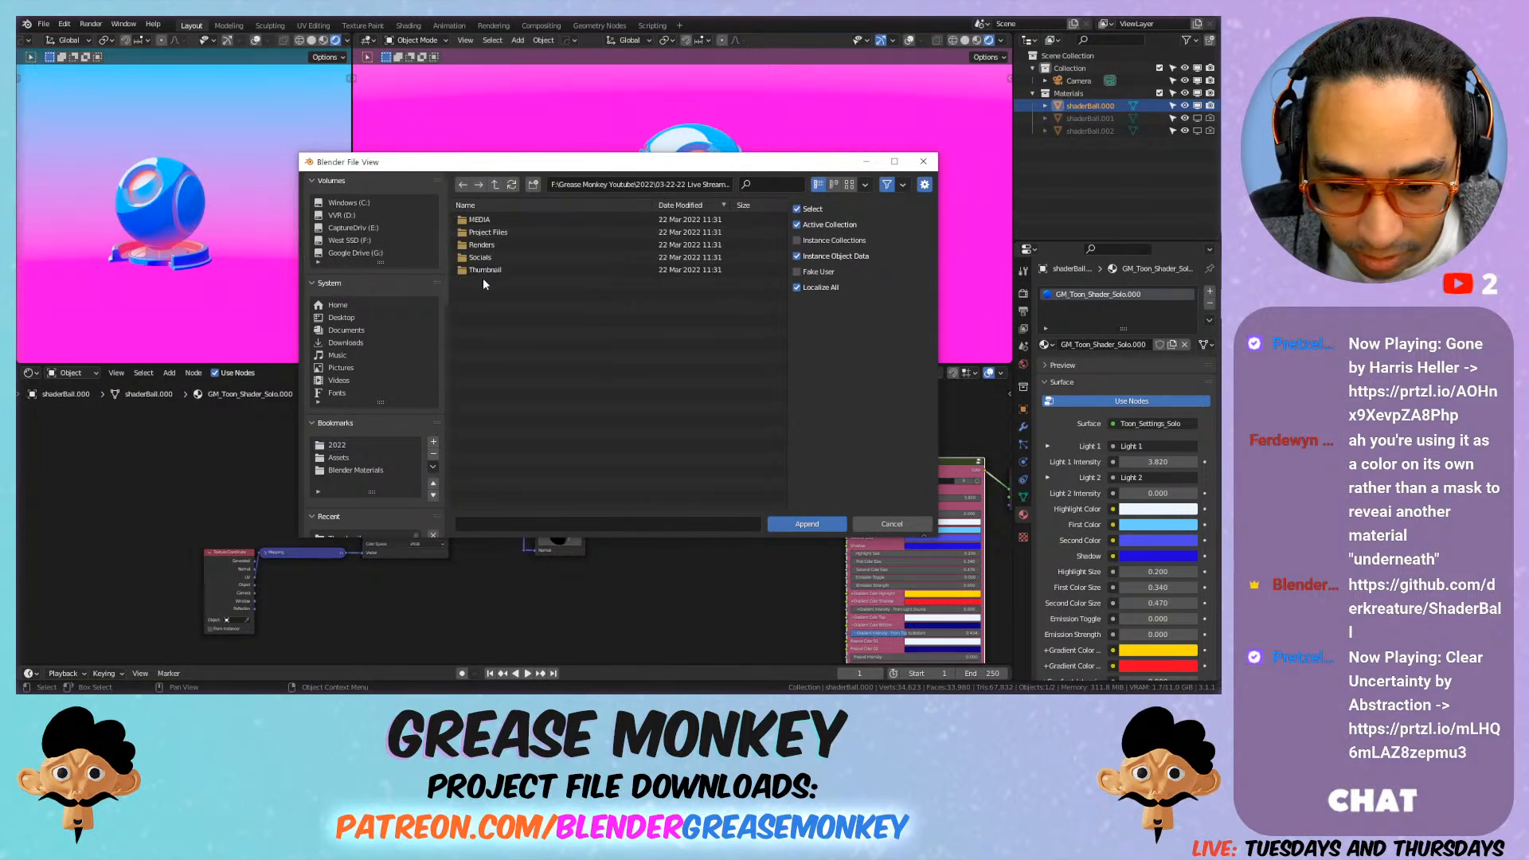
Step: Append the Bottle material from the 03-22-2022 - Bottle blend file in the Project Files folder
double_click(491, 219)
key(BackSpace)
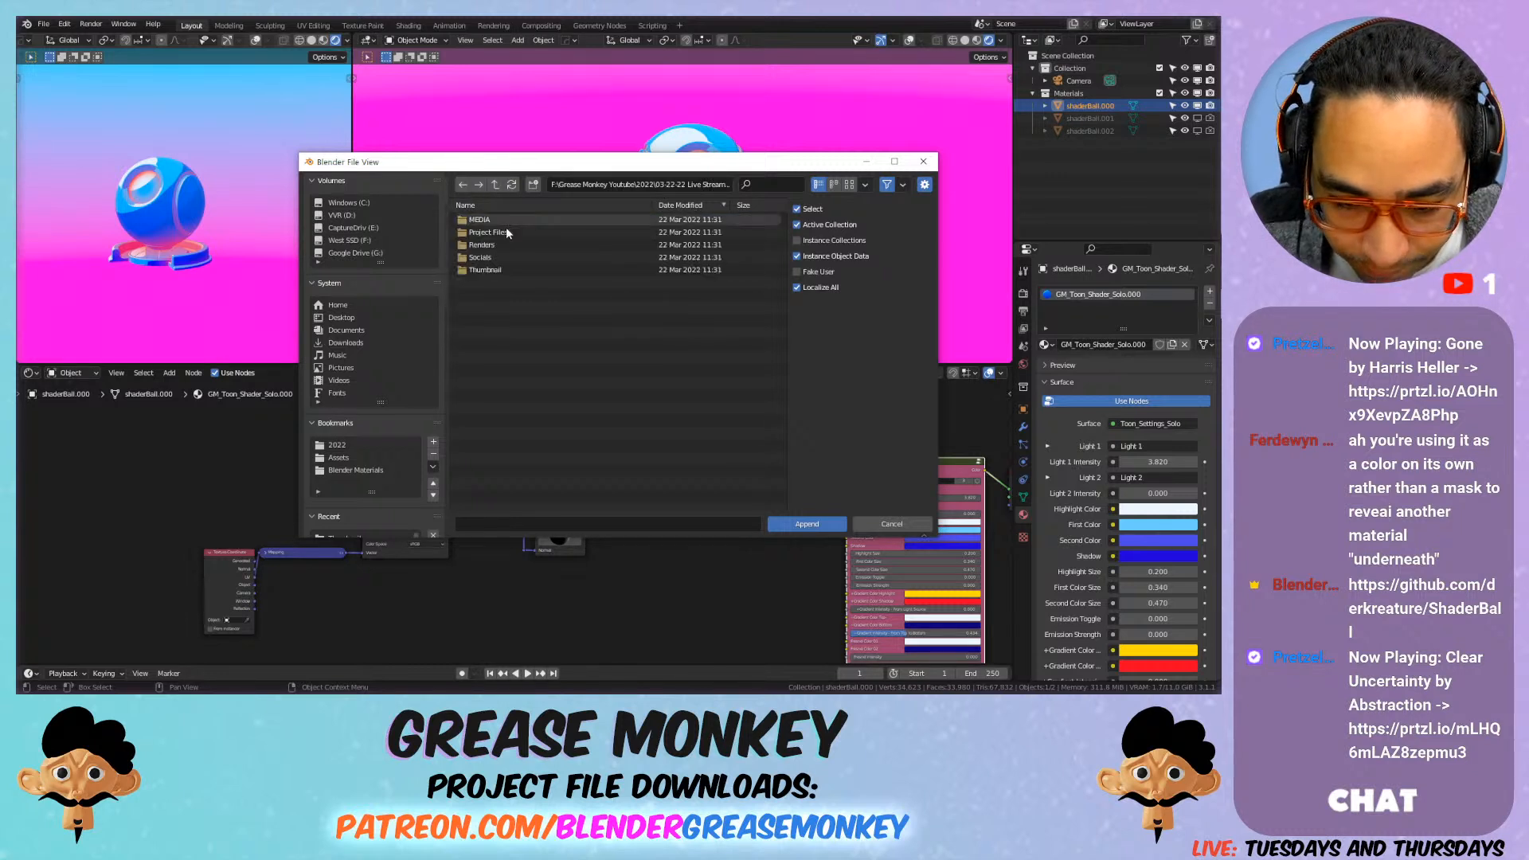
double_click(488, 232)
double_click(490, 219)
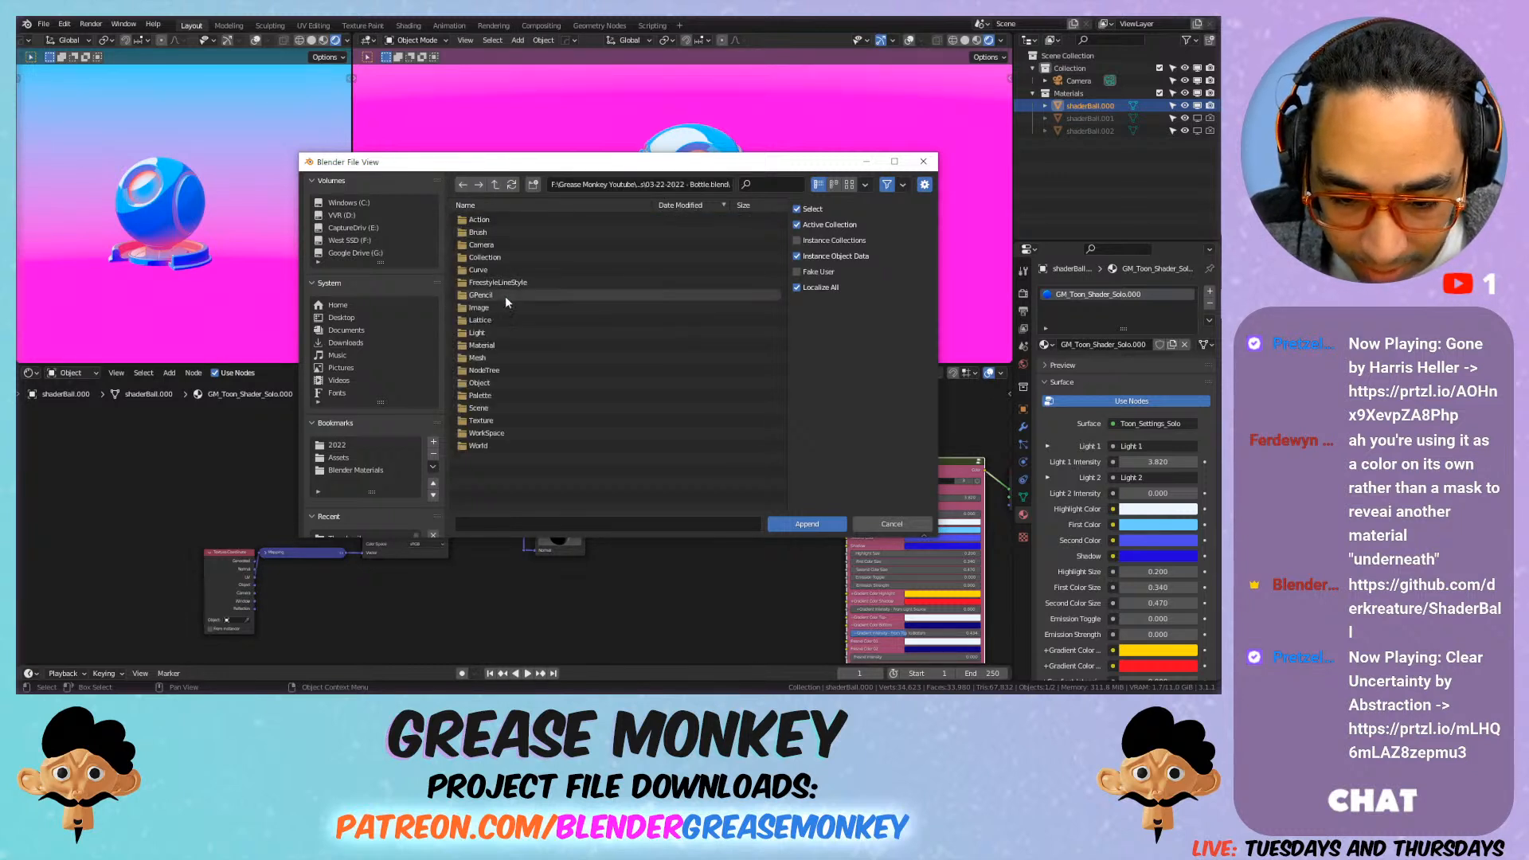
double_click(505, 343)
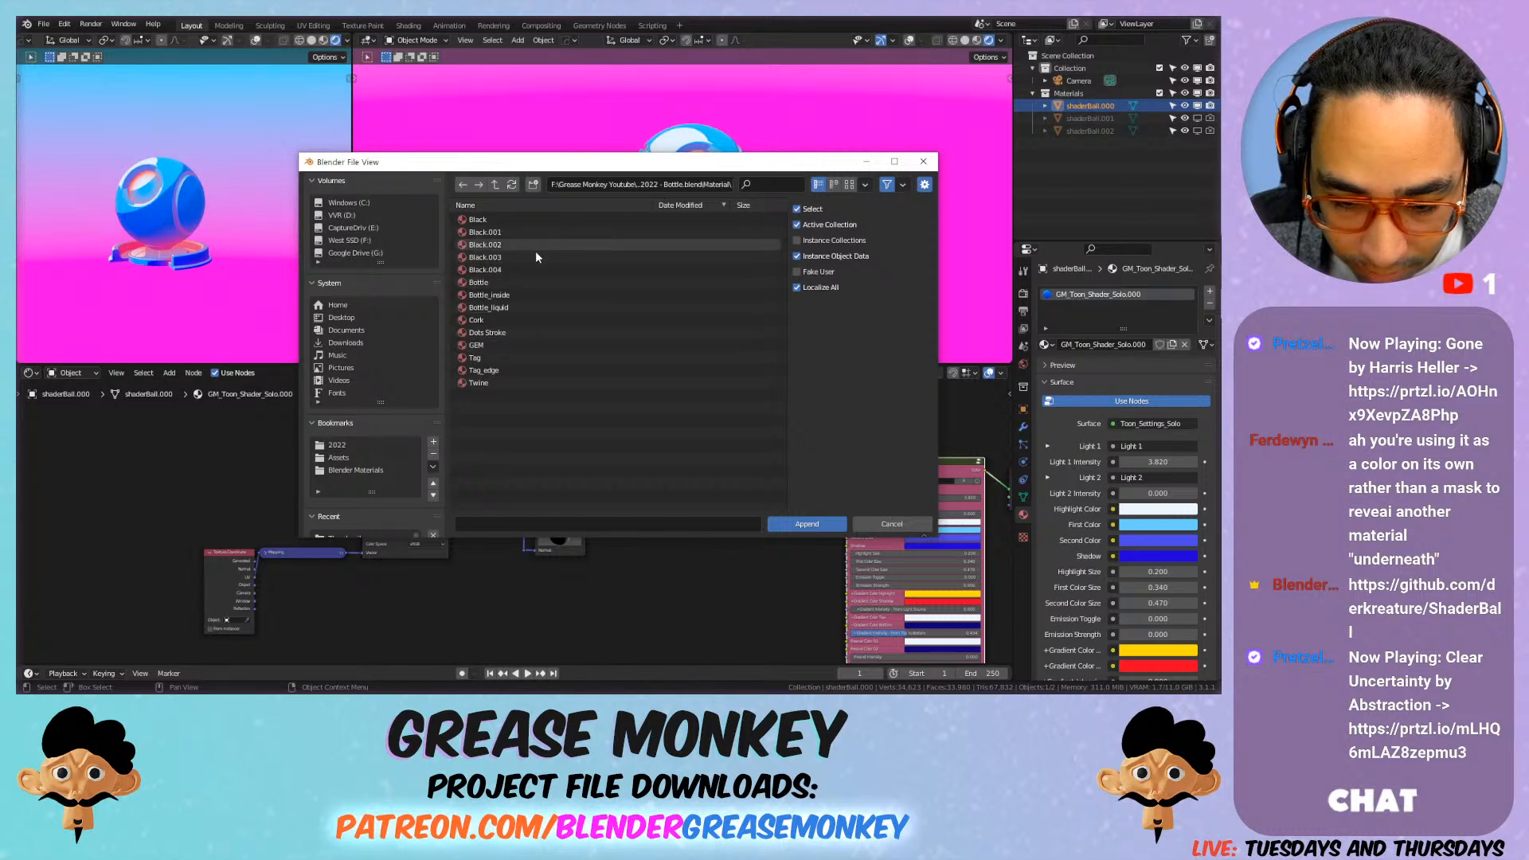
double_click(504, 282)
Step: Enable shaderBall.001 in viewports again and assign the appended Bottle material to it
middle_drag(835, 469, 675, 442)
scroll(872, 398, down, 1)
scroll(857, 385, up, 2)
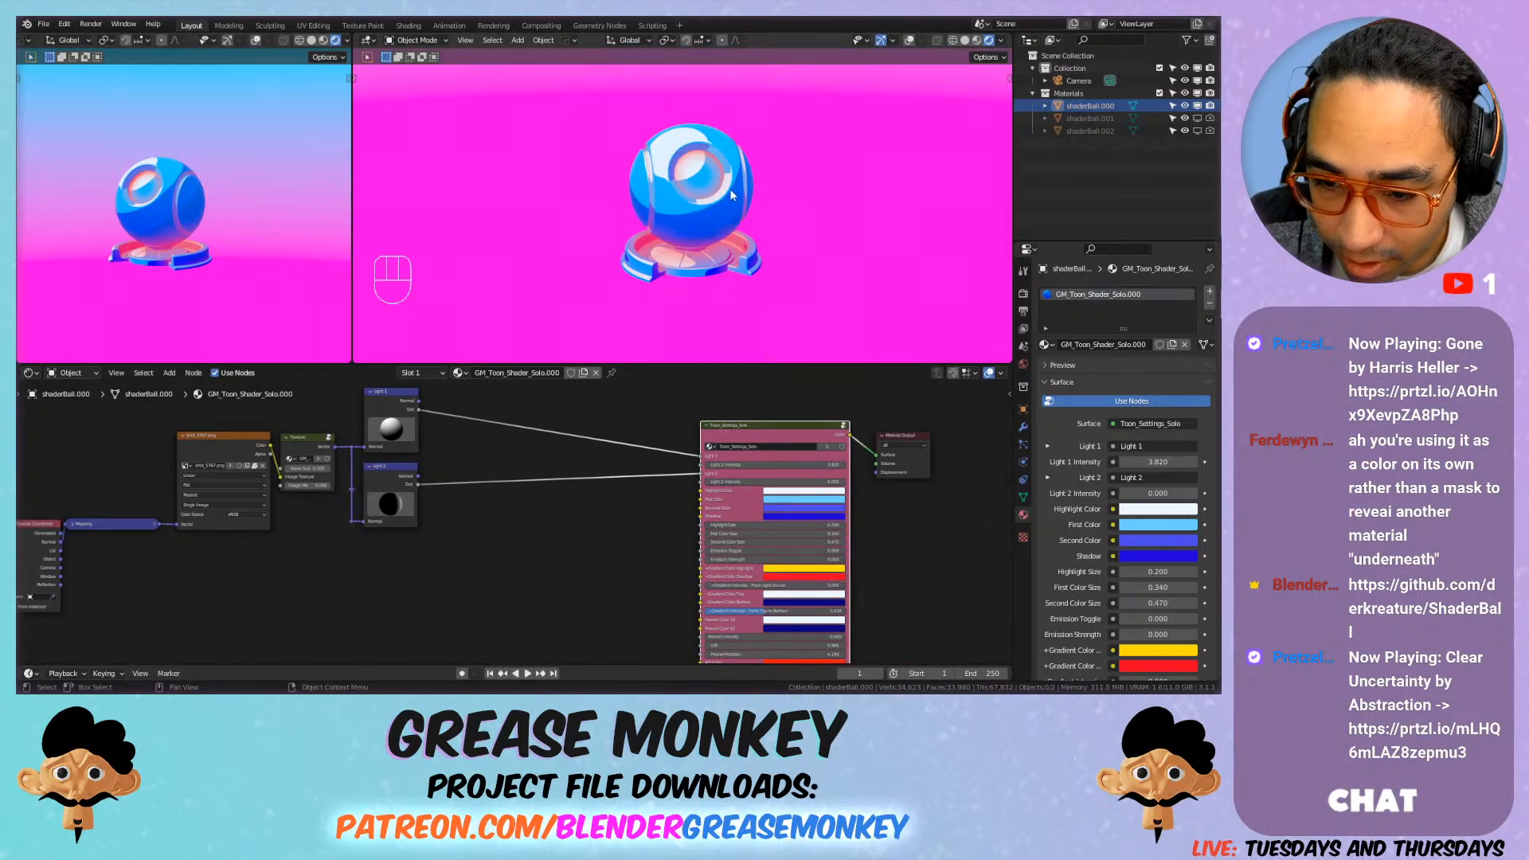
click(1091, 118)
click(1197, 118)
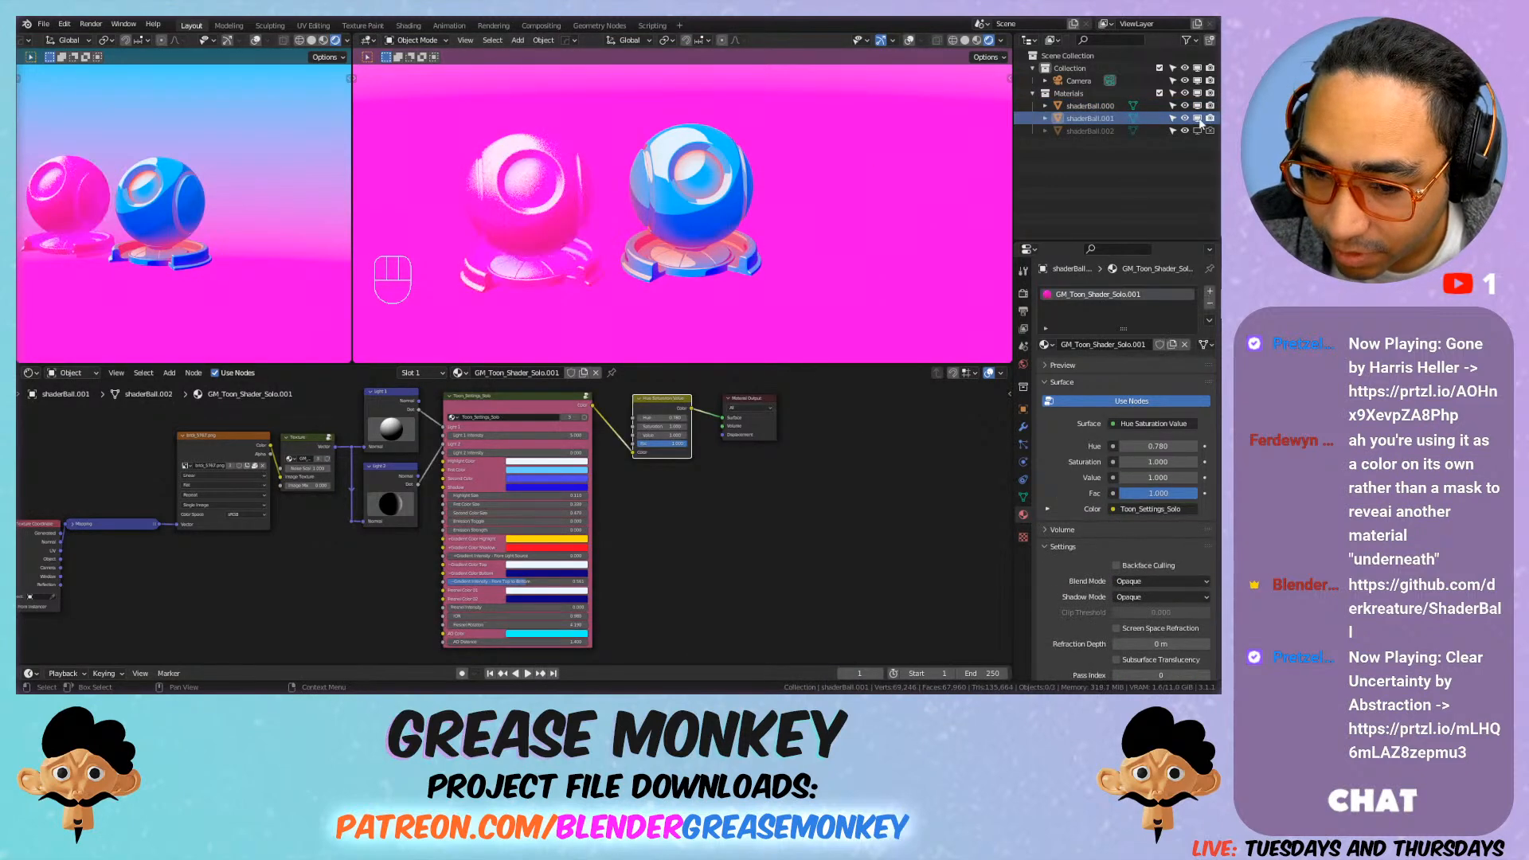
click(499, 170)
click(1046, 345)
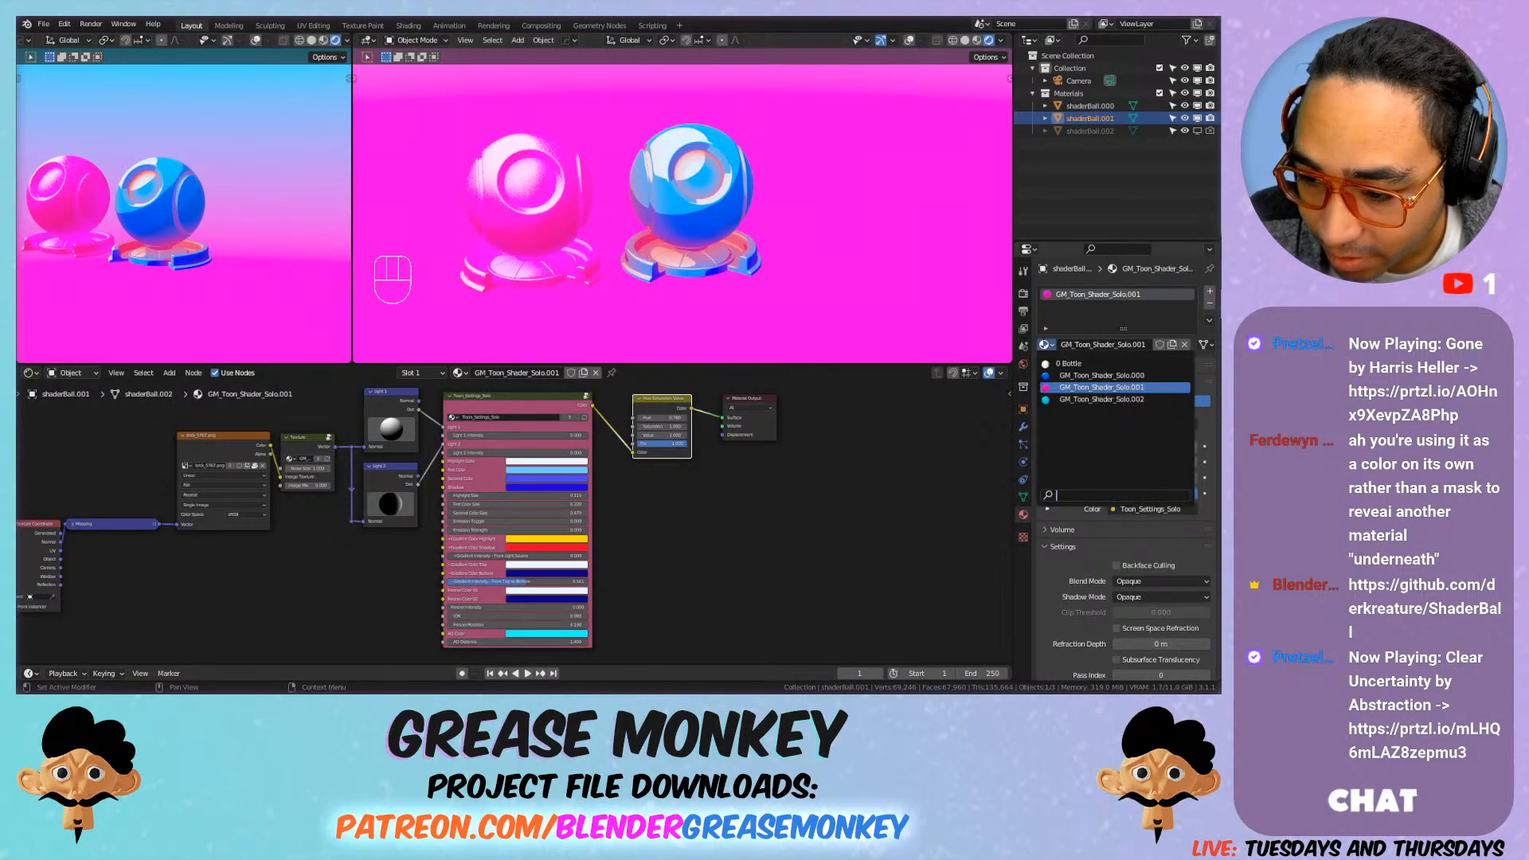
click(1069, 363)
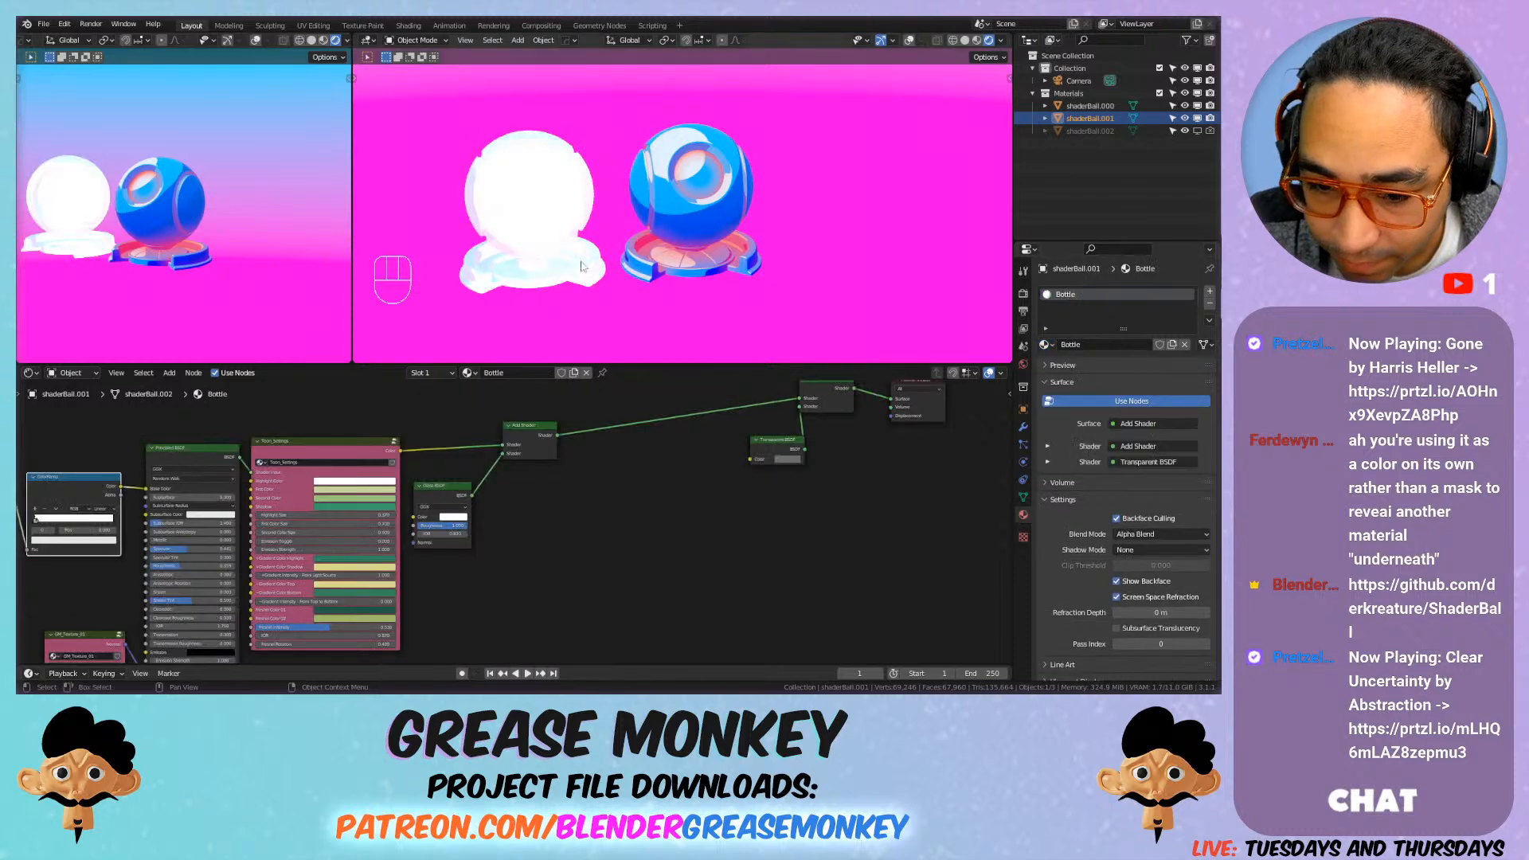
Step: Review the Bottle material's node tree and move its Transparent BSDF and final Add Shader closer to the first Add Shader
middle_drag(555, 242, 634, 271)
scroll(625, 413, down, 3)
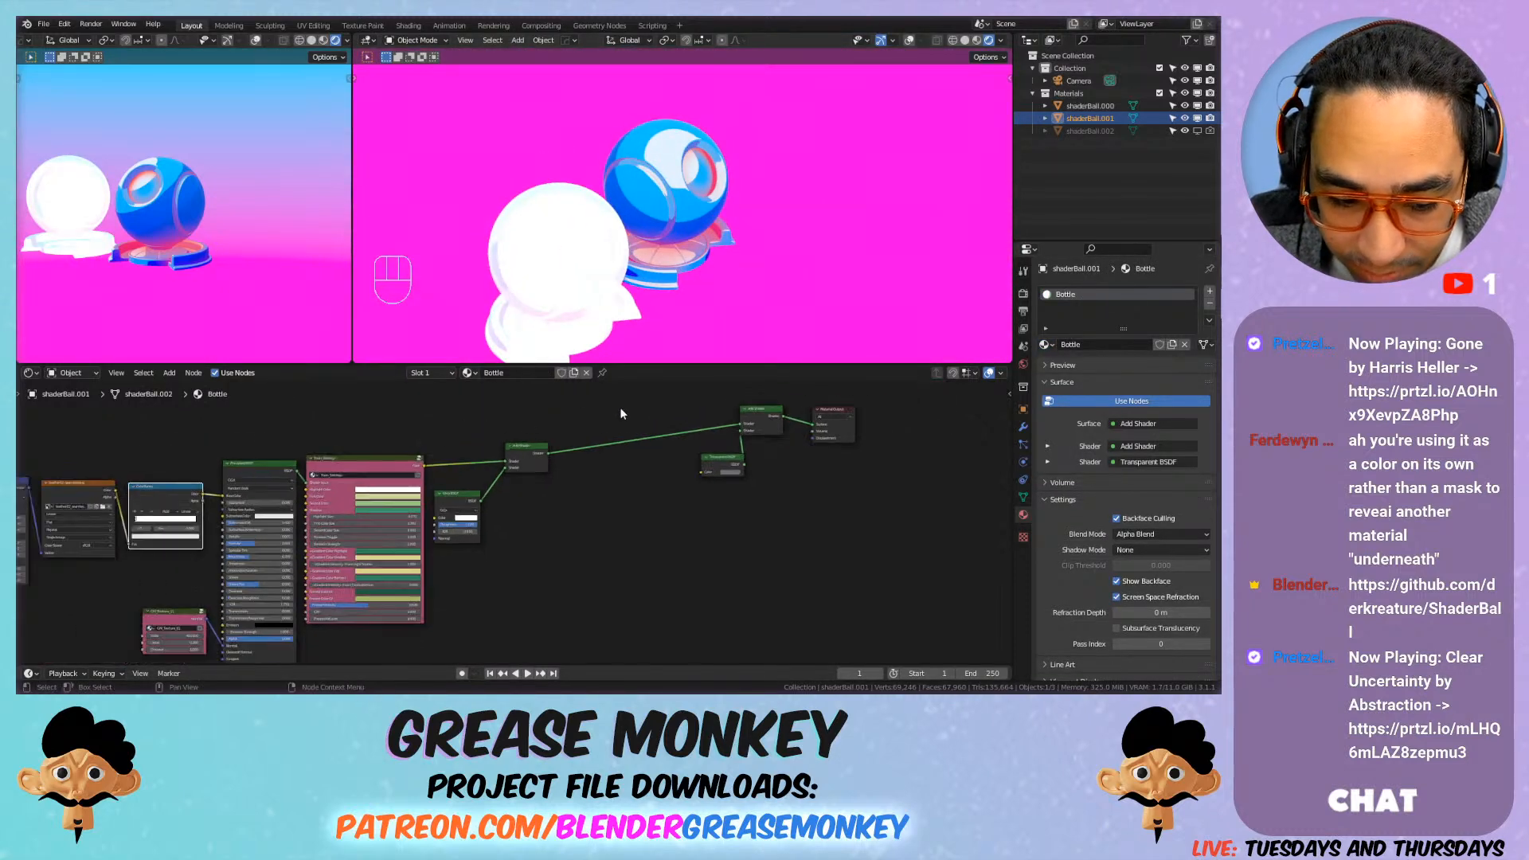
middle_drag(447, 444, 756, 412)
scroll(571, 442, up, 2)
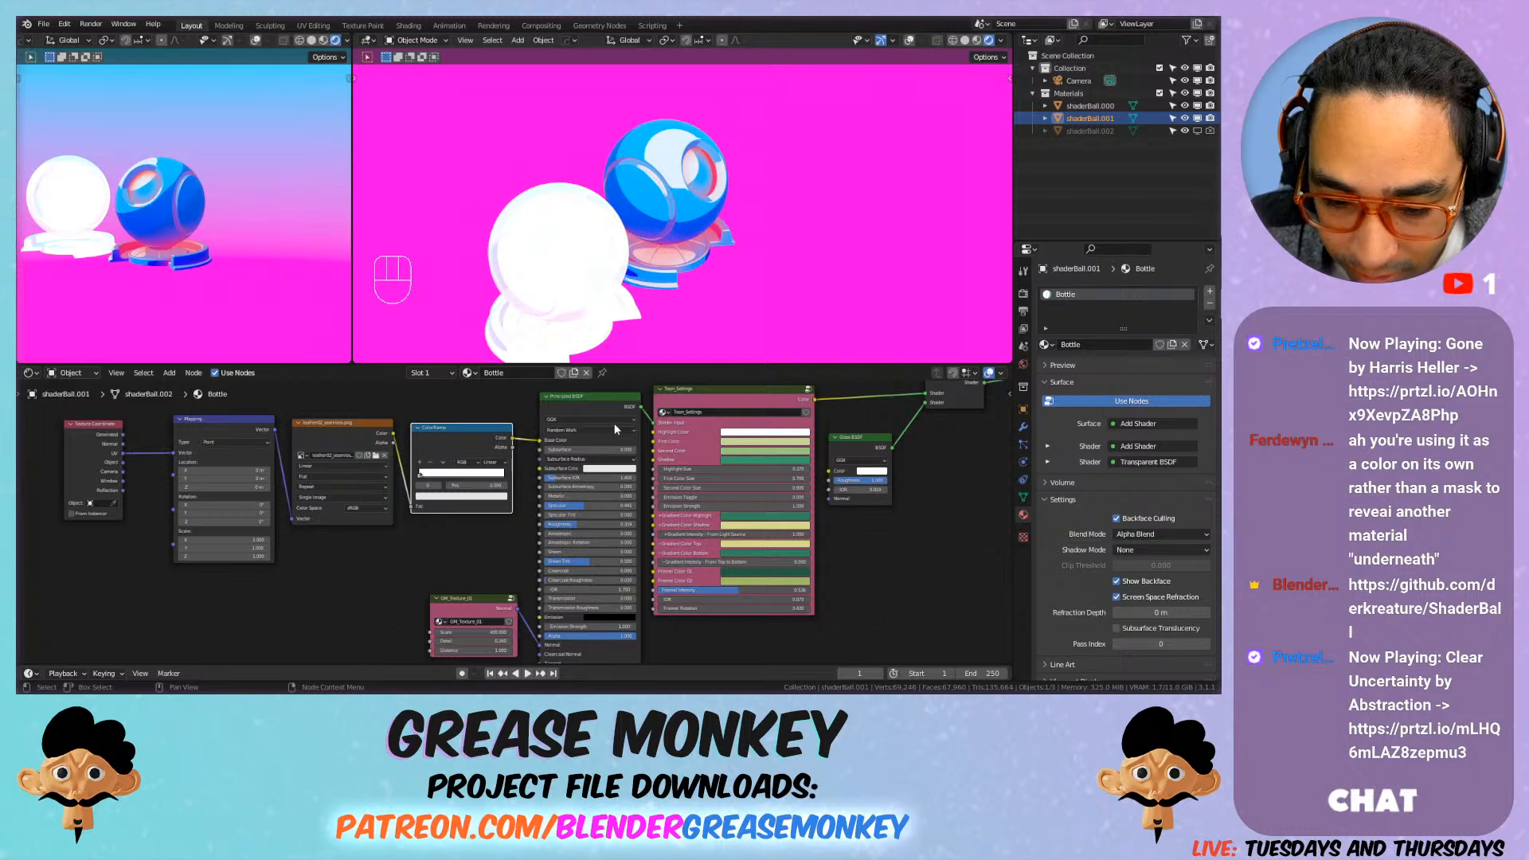
scroll(614, 423, down, 4)
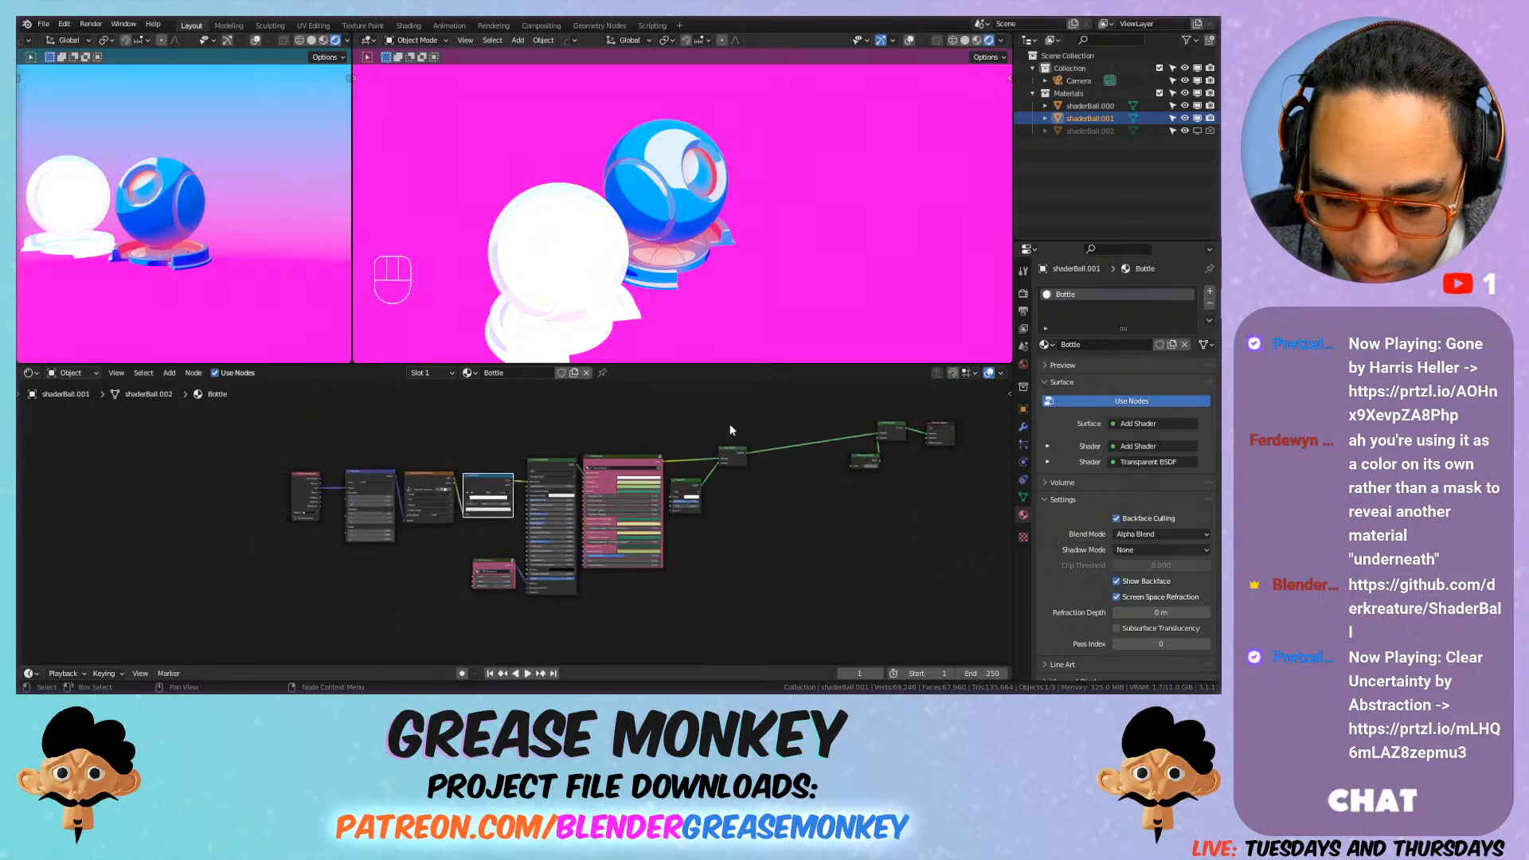
scroll(821, 456, up, 2)
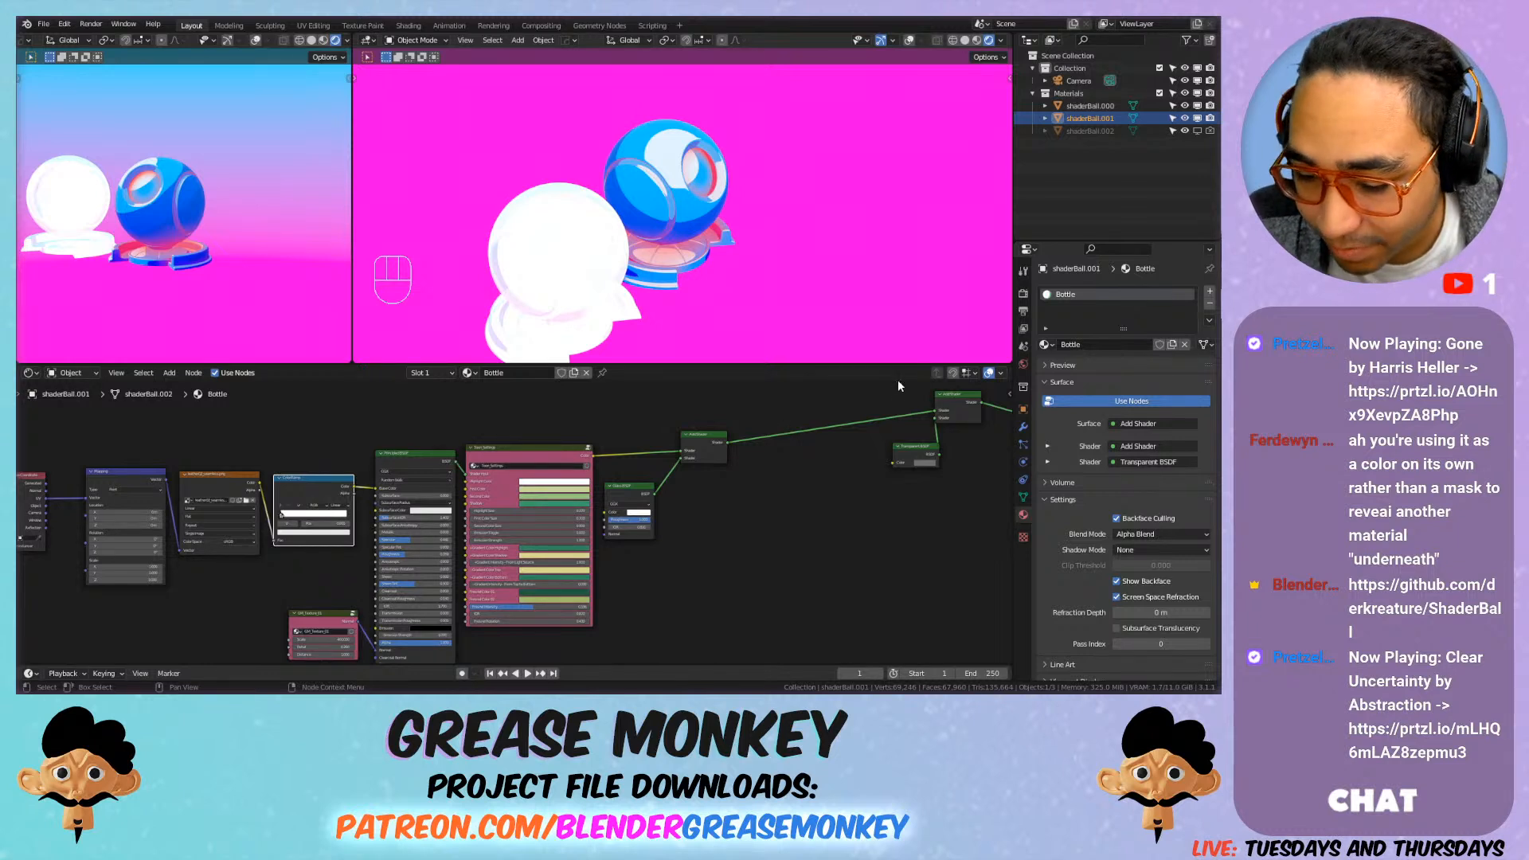
drag(927, 451, 734, 510)
drag(960, 395, 779, 434)
Step: Bring the Bottle material's Material Output next to the final Add Shader and tidy the first Add Shader and Glass BSDF beside them
middle_drag(833, 438, 692, 453)
scroll(692, 453, up, 1)
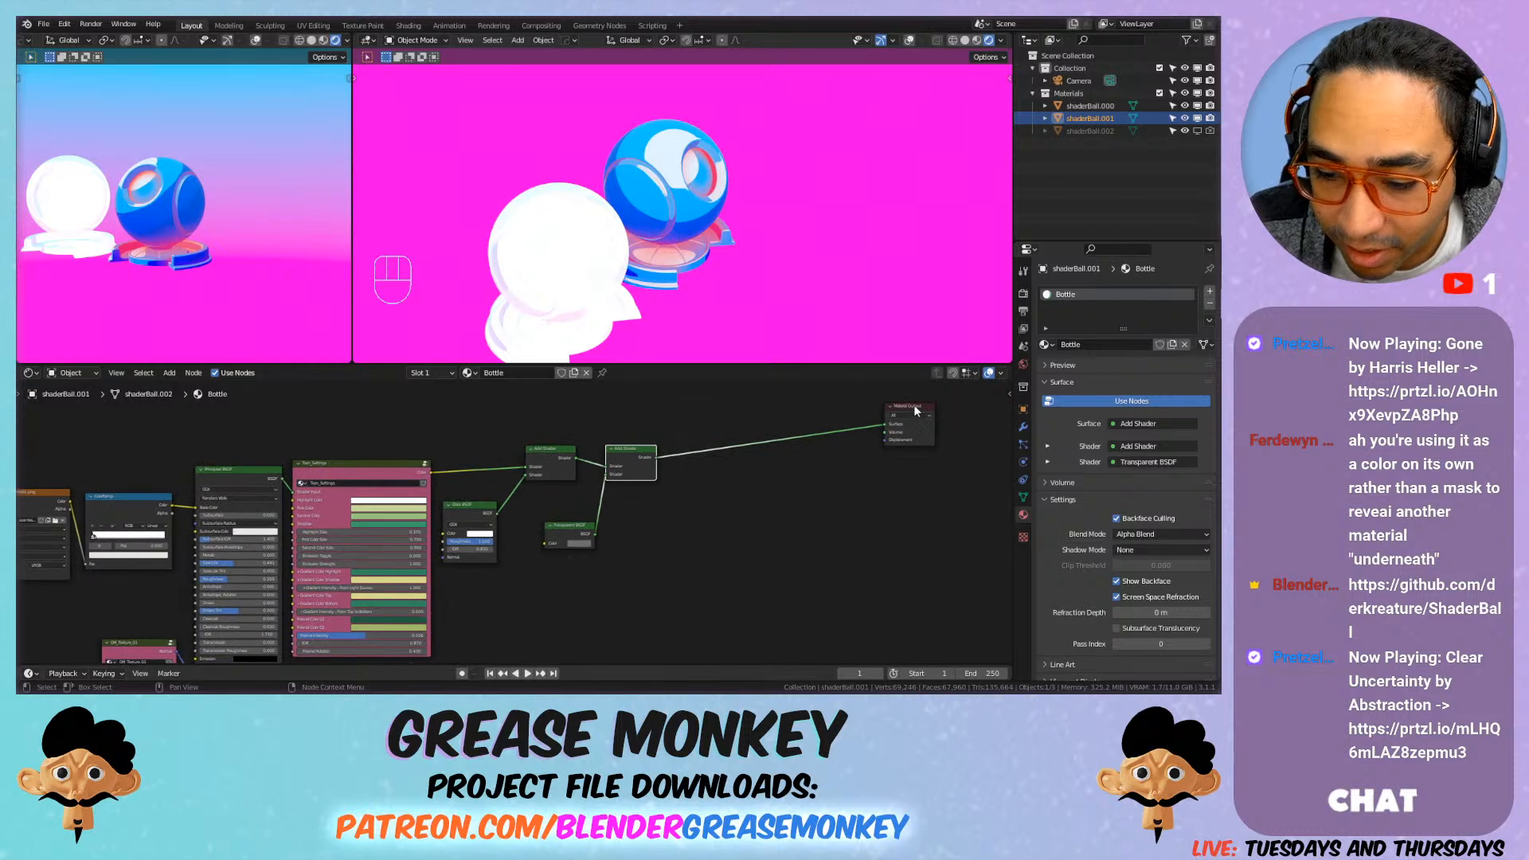
drag(914, 410, 712, 448)
drag(564, 447, 580, 446)
drag(482, 503, 503, 495)
Step: Select the Bottle material's two Add Shader nodes, Glass BSDF and Transparent BSDF, and copy them
drag(513, 429, 631, 537)
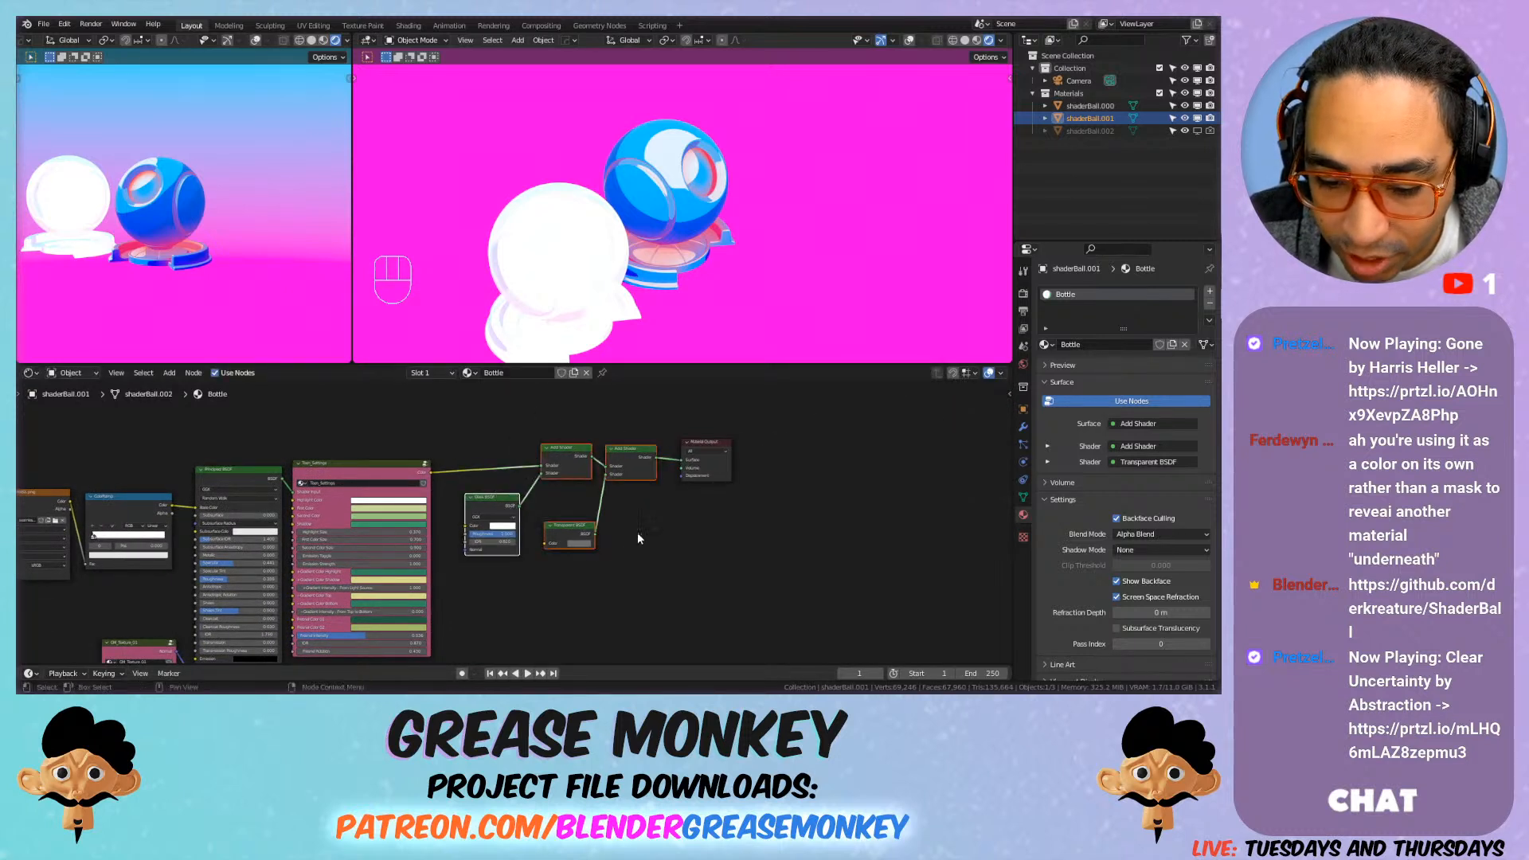
middle_drag(676, 515, 726, 498)
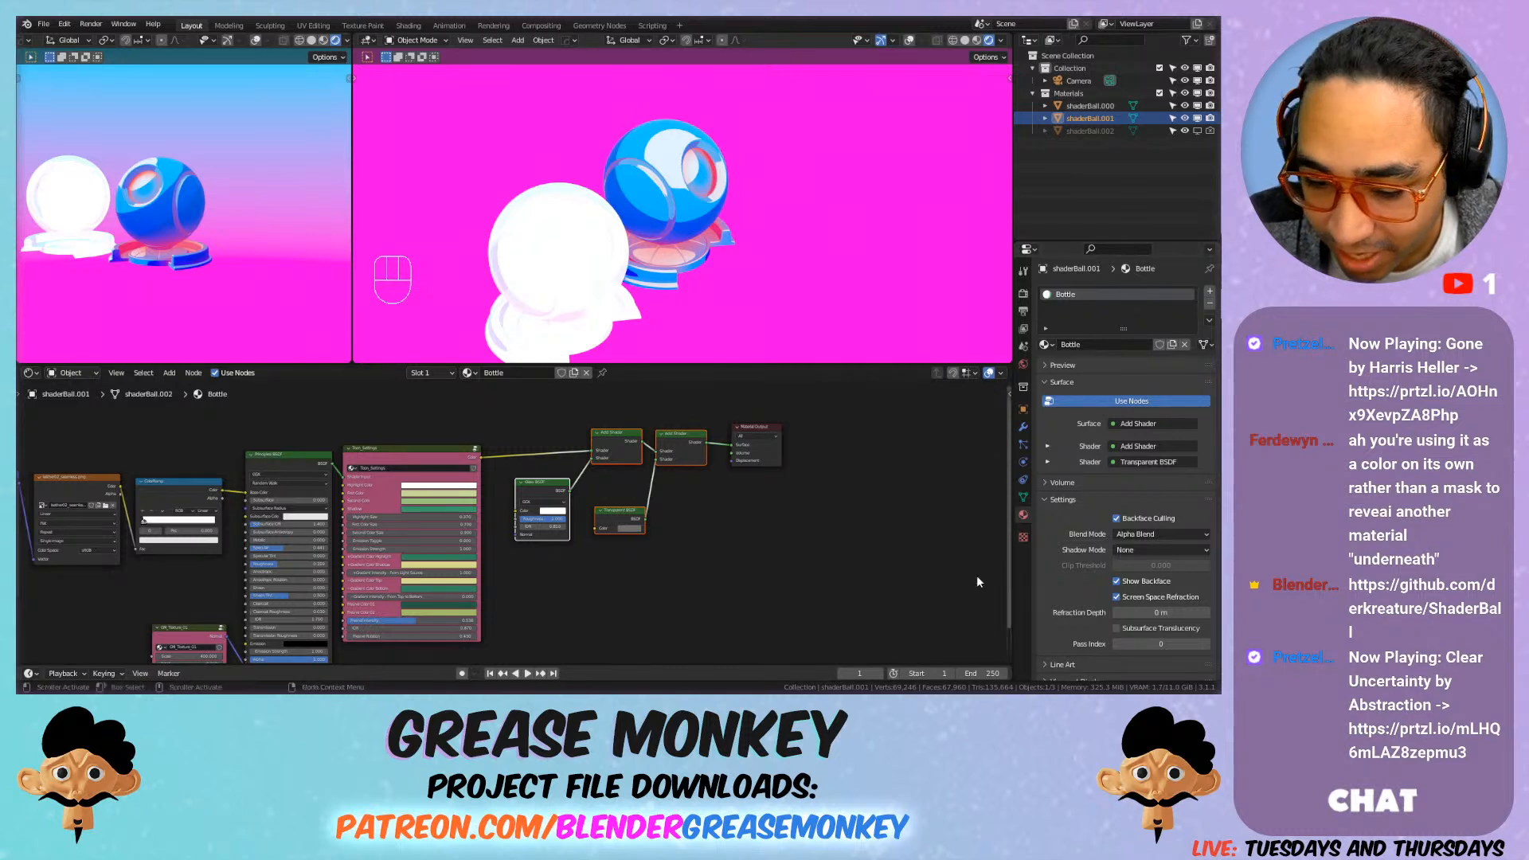
click(686, 469)
drag(696, 415, 540, 533)
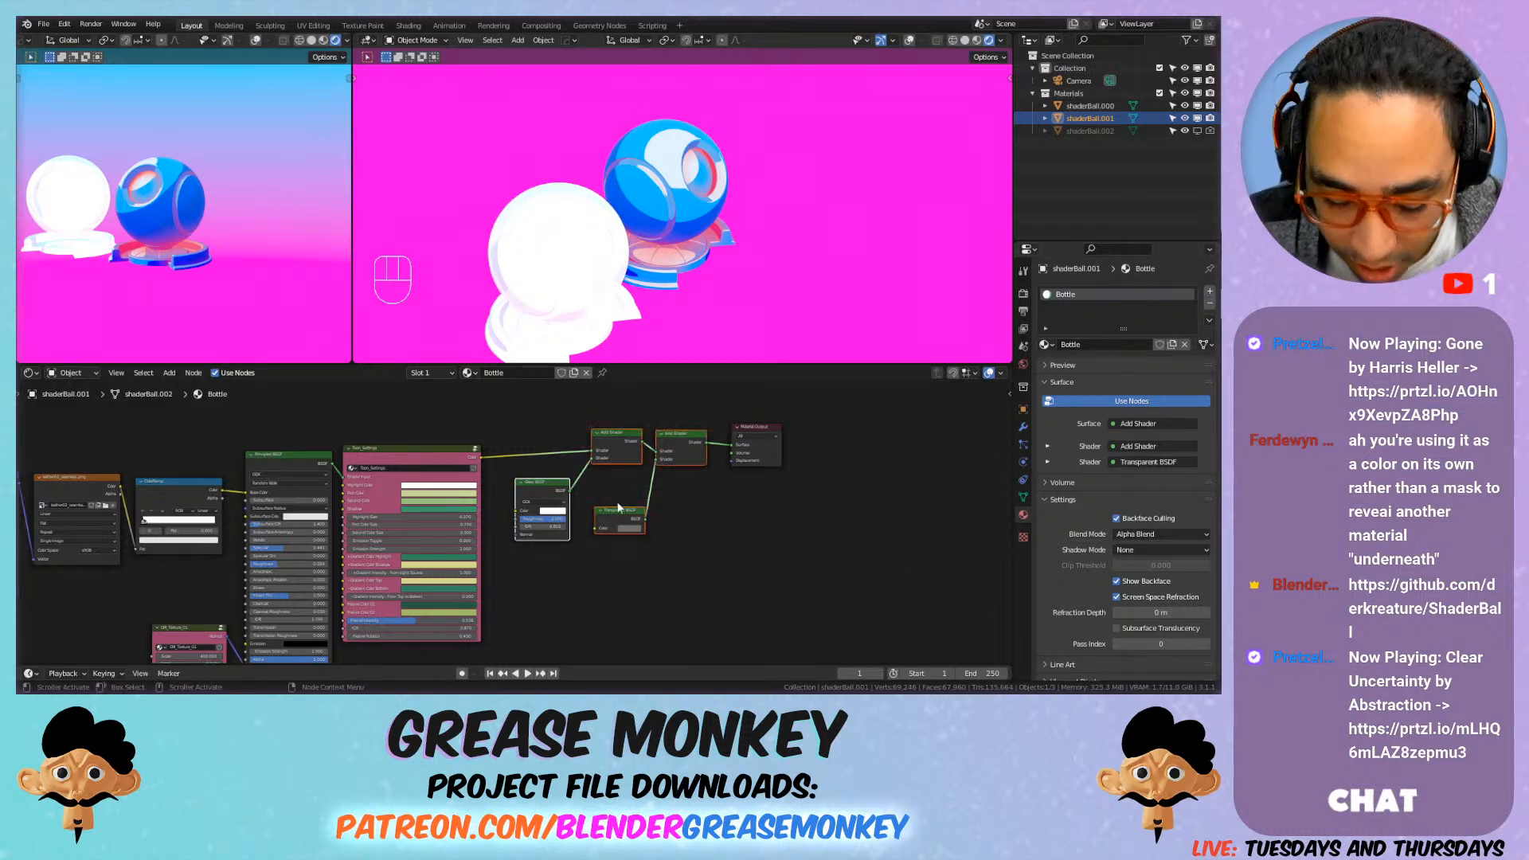
key(ctrl+c)
key(ctrl+c)
key(ctrl+c)
key(ctrl+c)
key(ctrl+c)
key(ctrl+c)
Step: Paste the copied shader nodes into shaderBall.000's GM_Toon_Shader_Solo.000 material and move its Material Output away to make room
click(685, 215)
drag(637, 447, 467, 430)
click(666, 235)
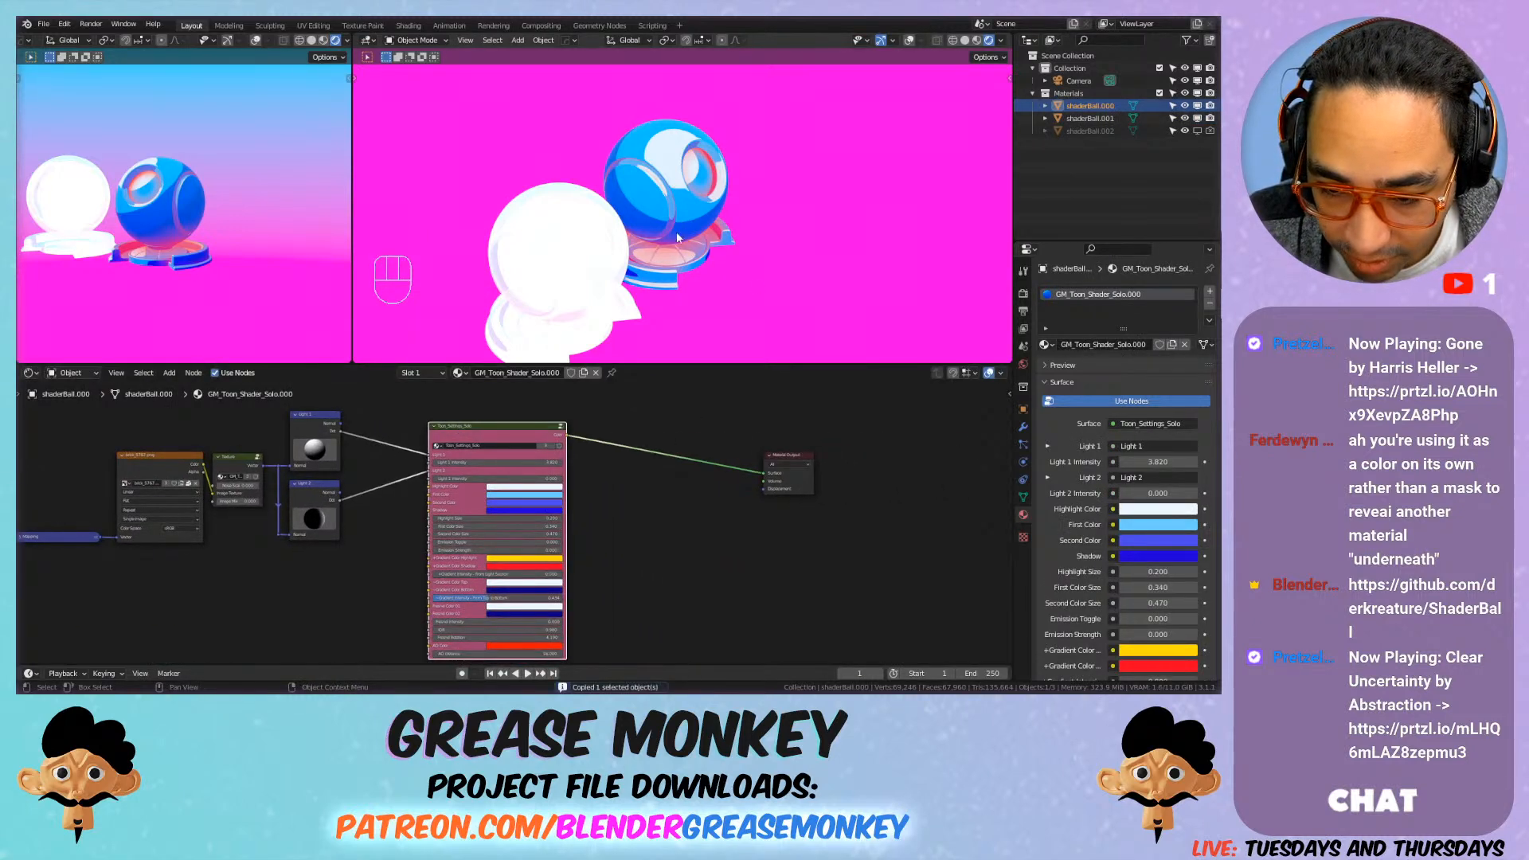
key(ctrl+v)
drag(538, 454, 827, 485)
click(615, 458)
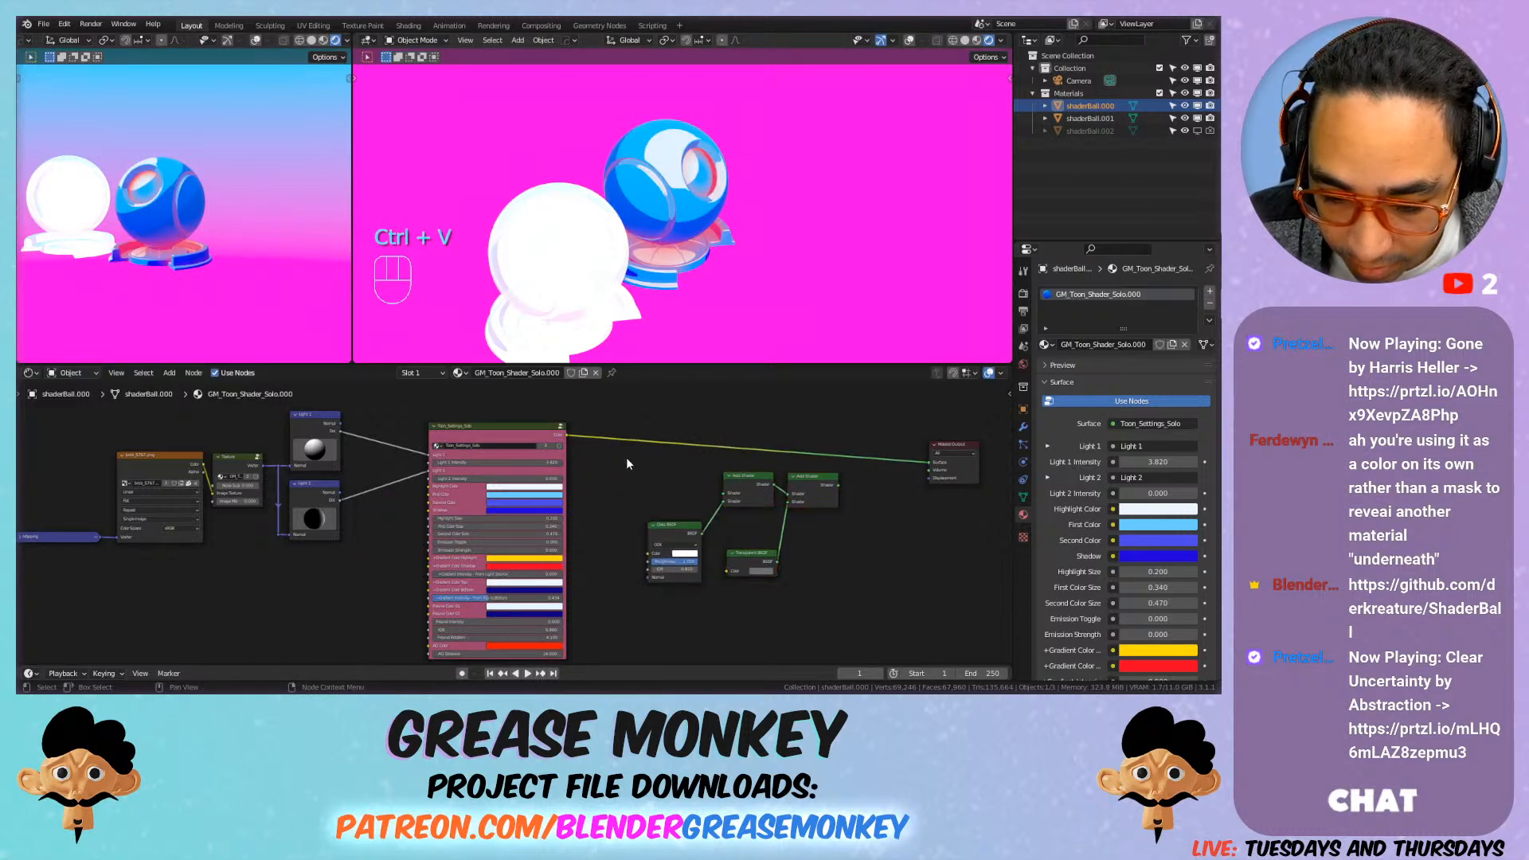
Step: Following the Bottle setup, connect Toon_Settings_Solo through the two Add Shader nodes to shaderBall.000's Material Output and view the ball closer
click(602, 309)
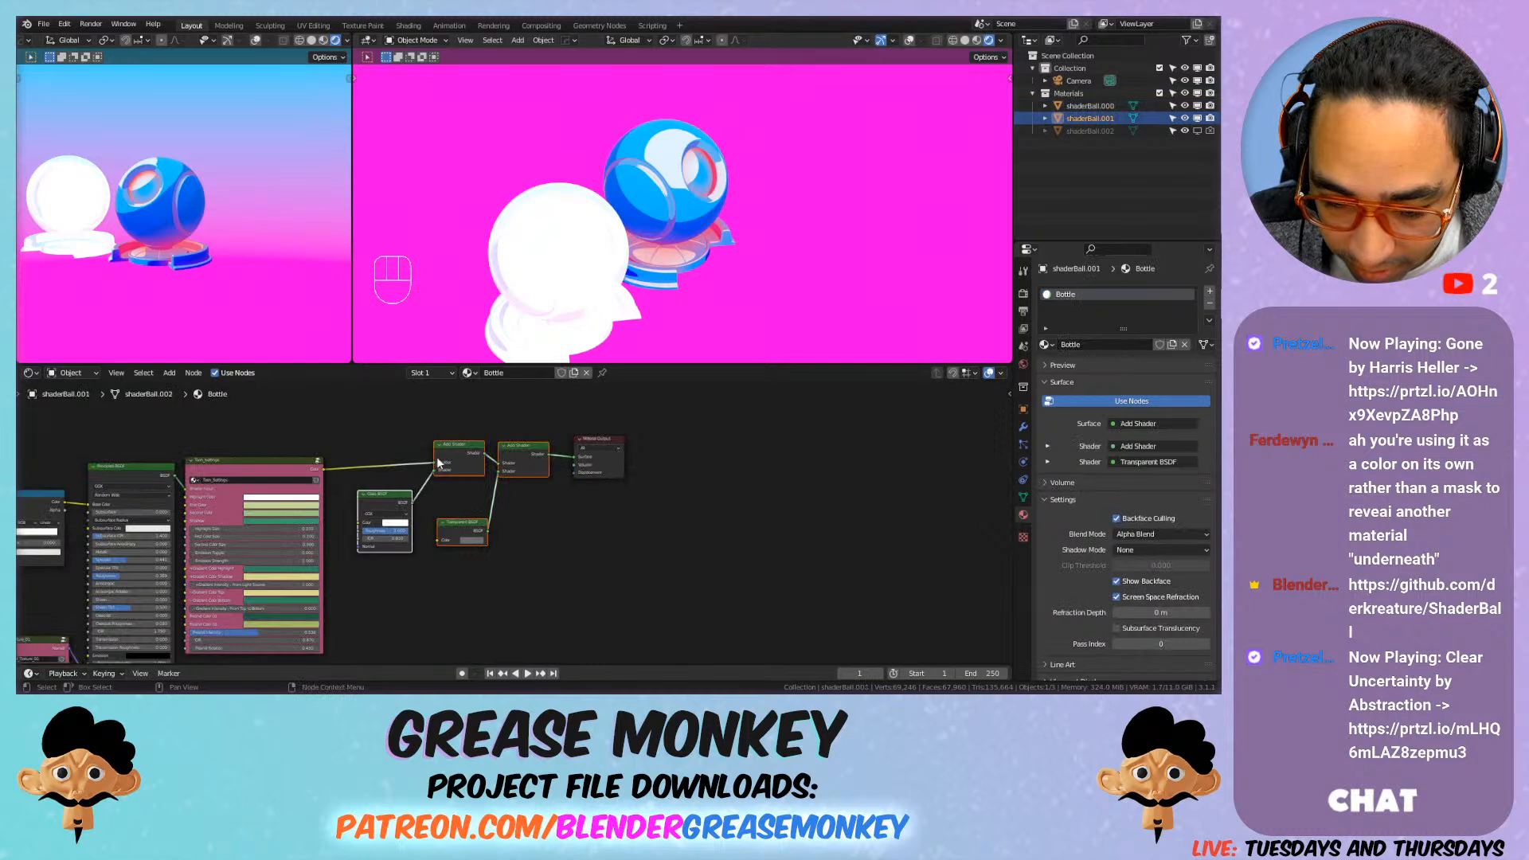
click(676, 210)
scroll(657, 483, up, 4)
drag(586, 403, 800, 466)
right_click(800, 466)
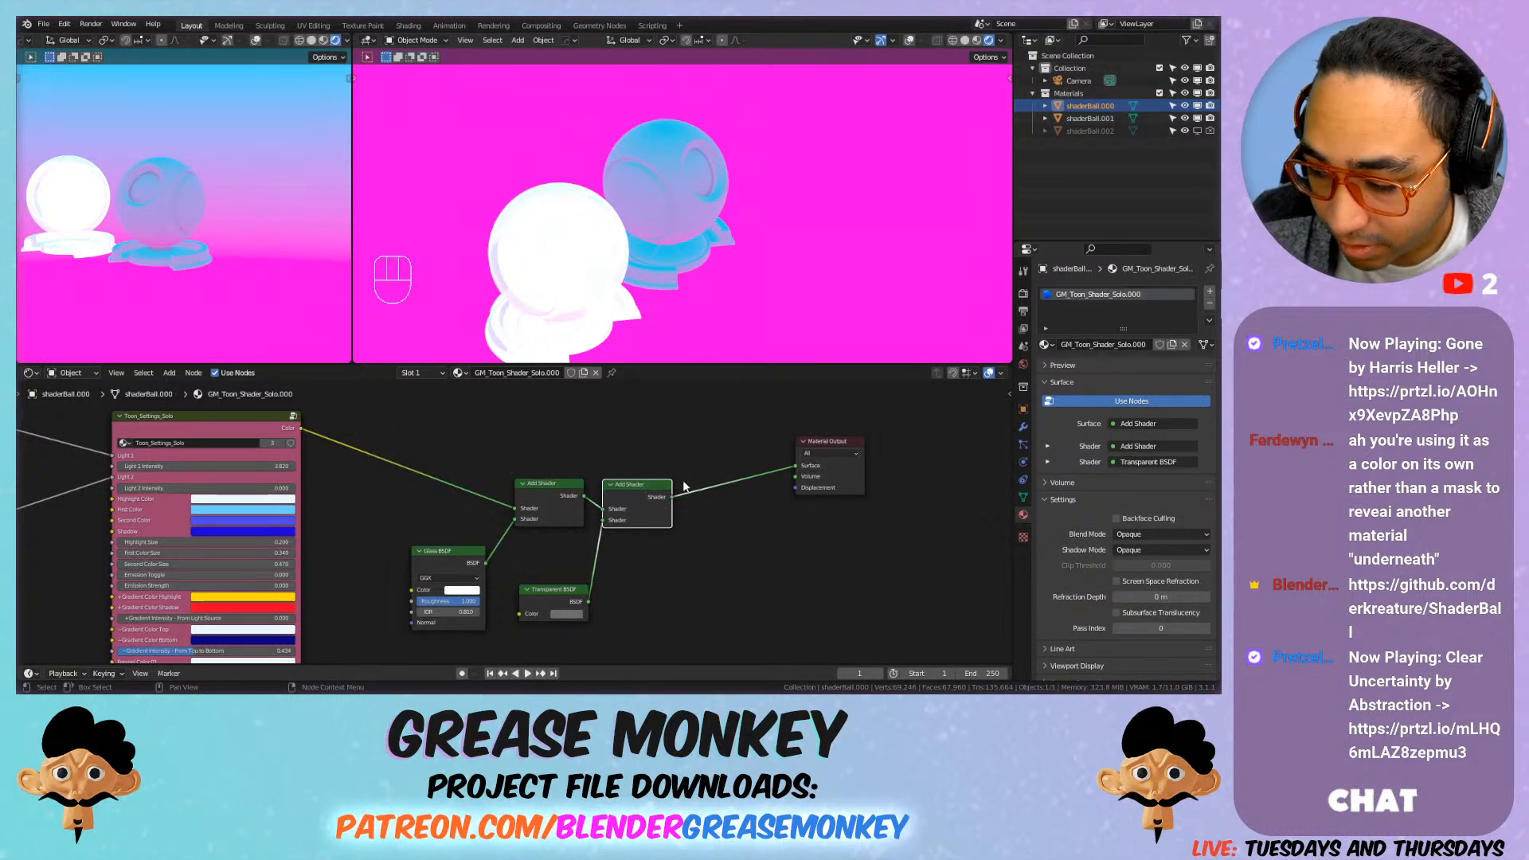
middle_drag(701, 307, 638, 151)
middle_drag(567, 450, 677, 400)
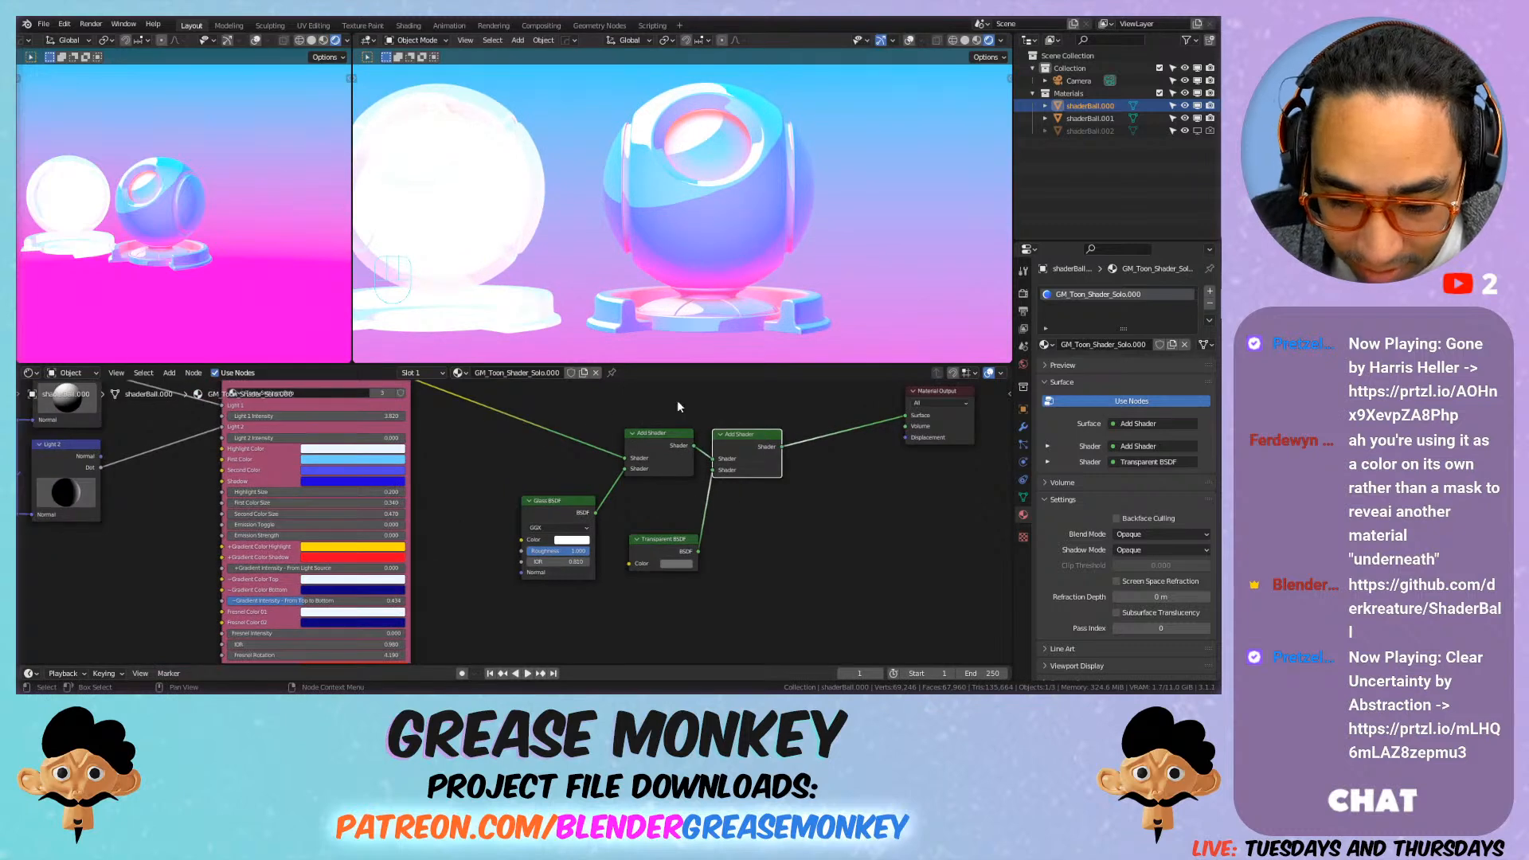
Step: Copy the Highlight Color from the Bottle material's Toon_Settings to the Highlight Color of shaderBall.000's Toon_Settings_Solo
click(472, 223)
middle_drag(432, 414, 876, 461)
middle_drag(481, 499, 598, 483)
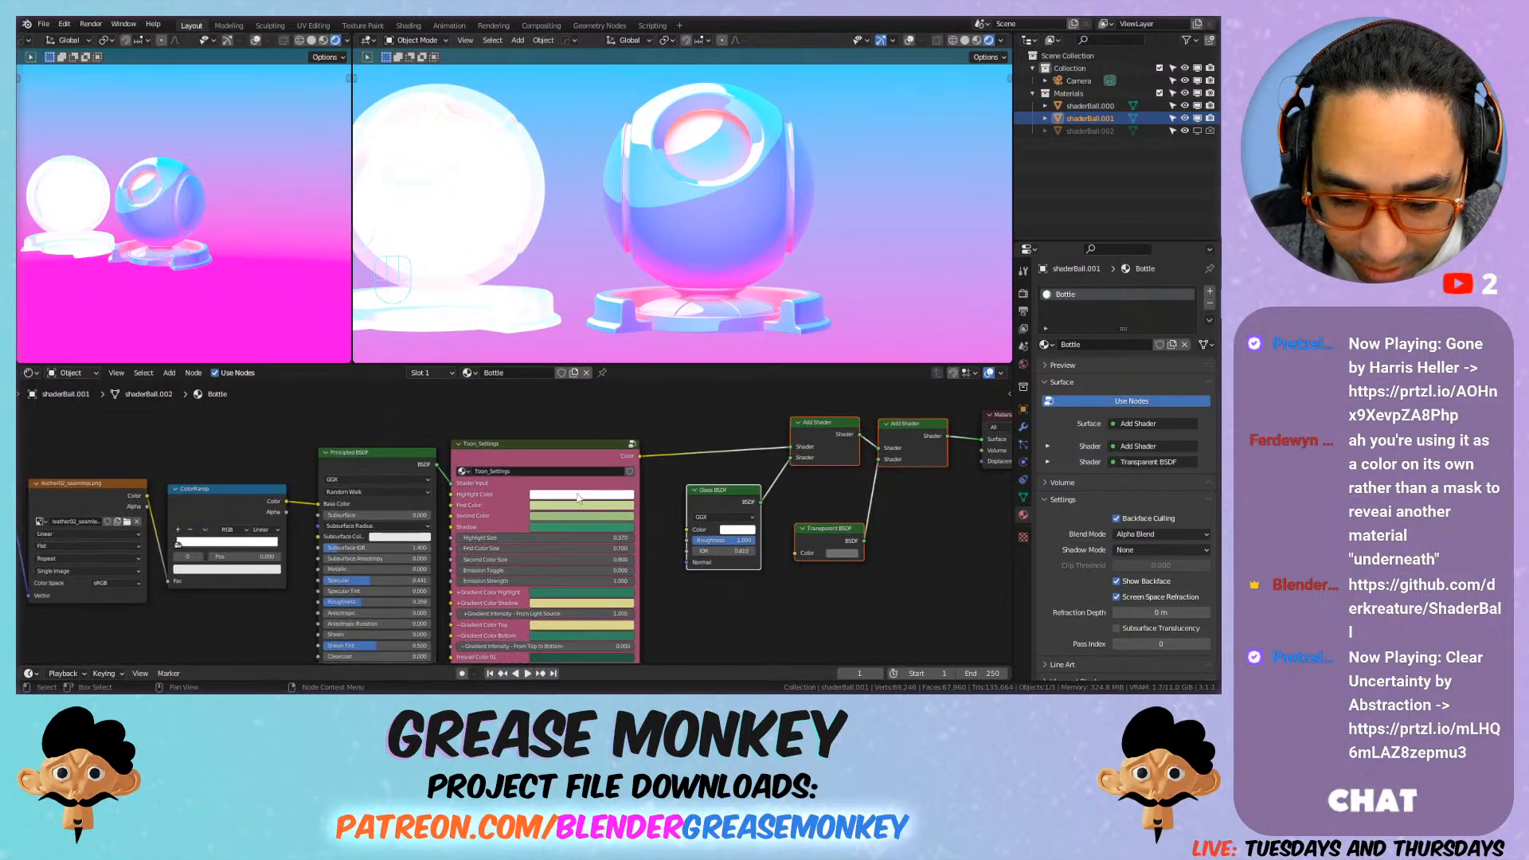
key(ctrl+c)
click(710, 199)
middle_drag(701, 458, 479, 442)
key(ctrl+v)
Step: Copy the Bottle material's First Color and Second Color to the matching colours of shaderBall.000's Toon_Settings_Solo
click(448, 281)
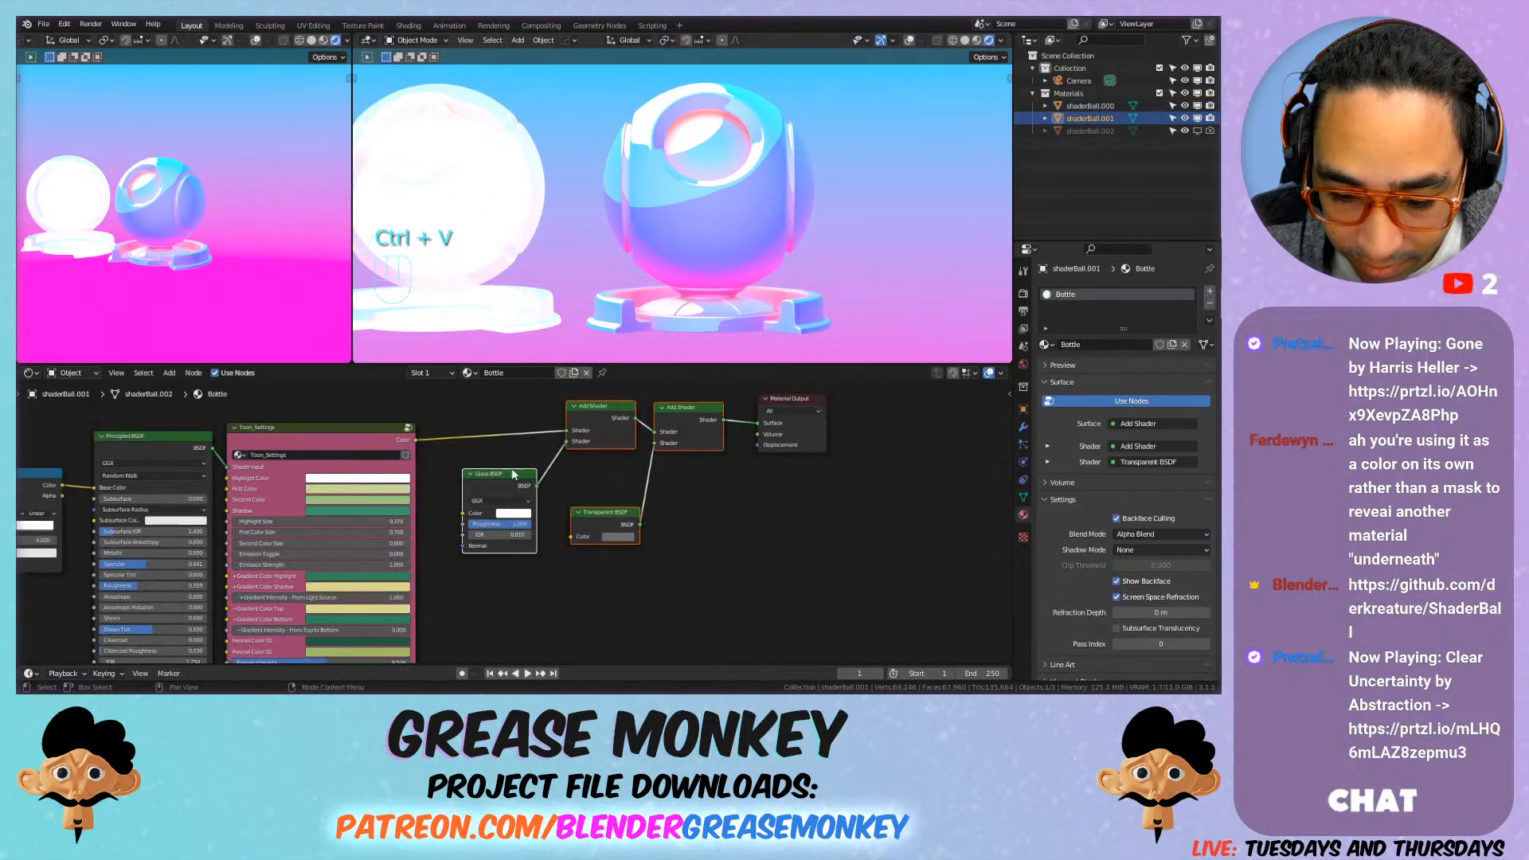
key(ctrl+c)
click(711, 198)
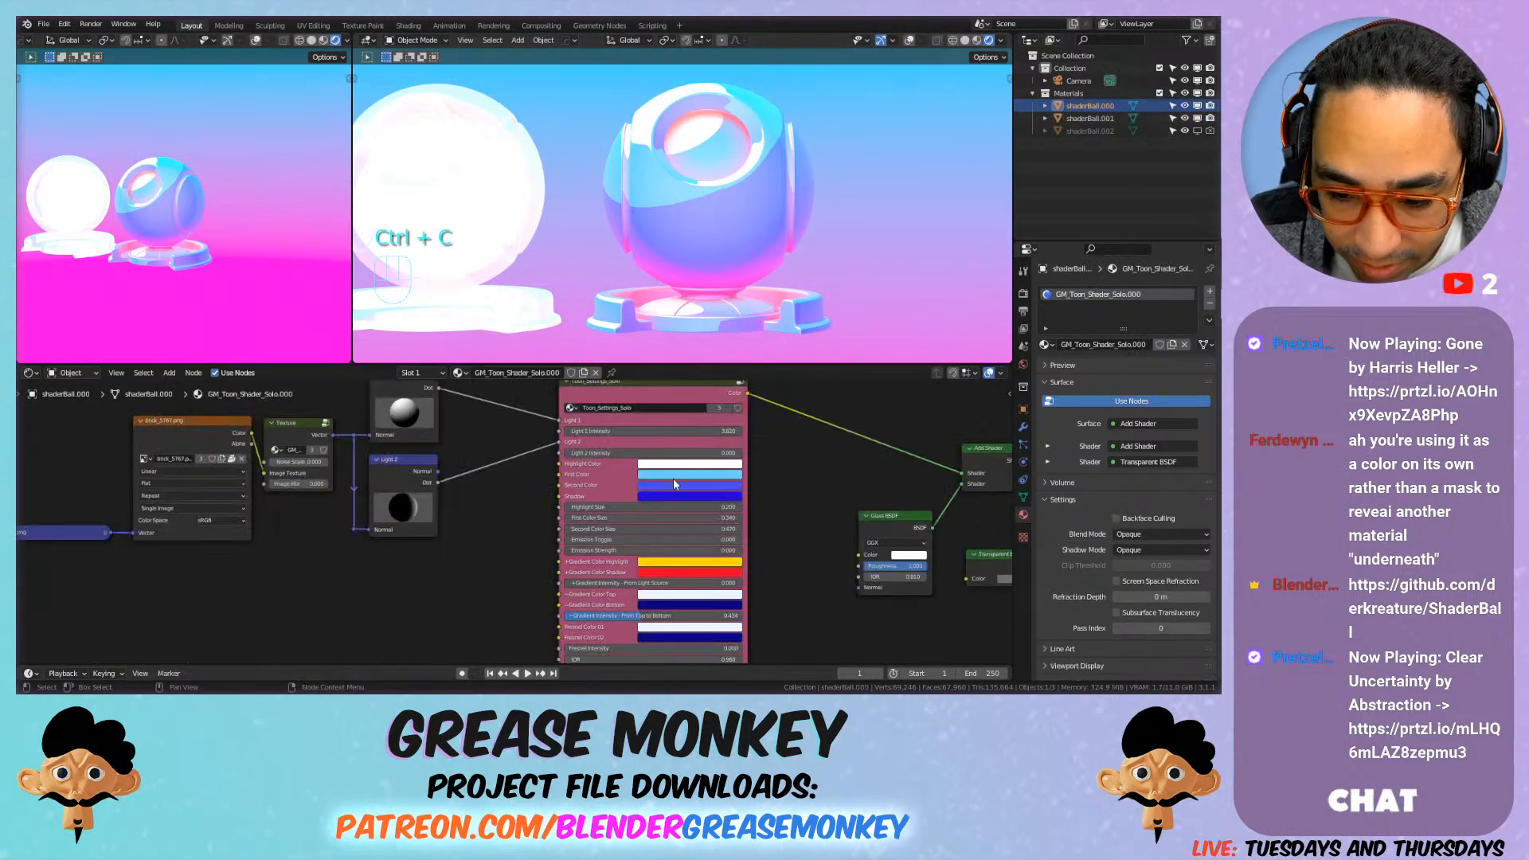
key(ctrl+v)
click(478, 206)
key(ctrl+c)
click(669, 217)
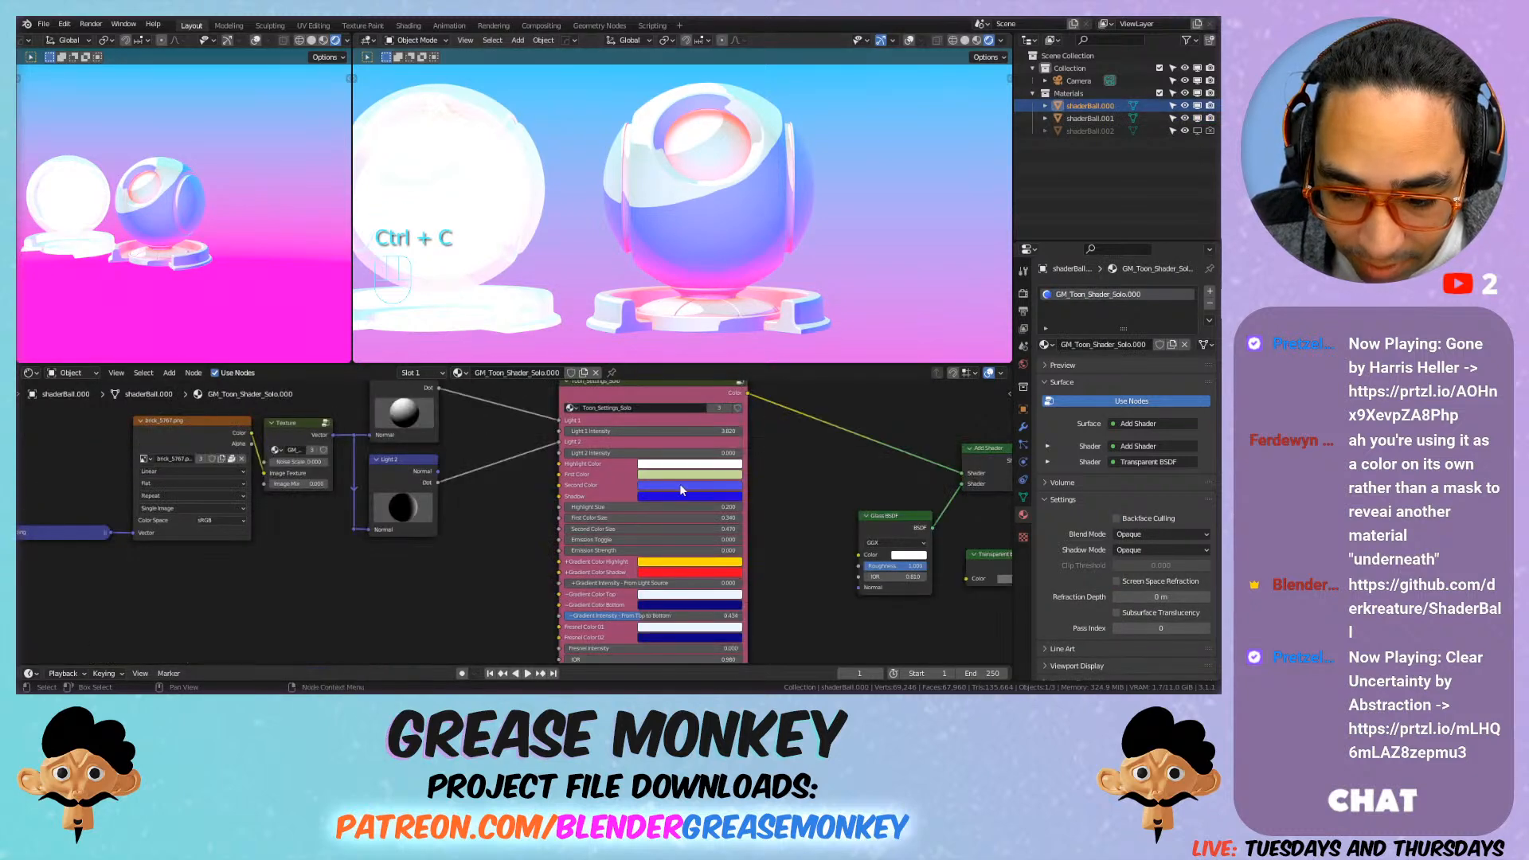
key(ctrl+v)
Step: Copy the Bottle material's Shadow colour to the Shadow colour of shaderBall.000's Toon_Settings_Solo
click(478, 206)
key(ctrl+c)
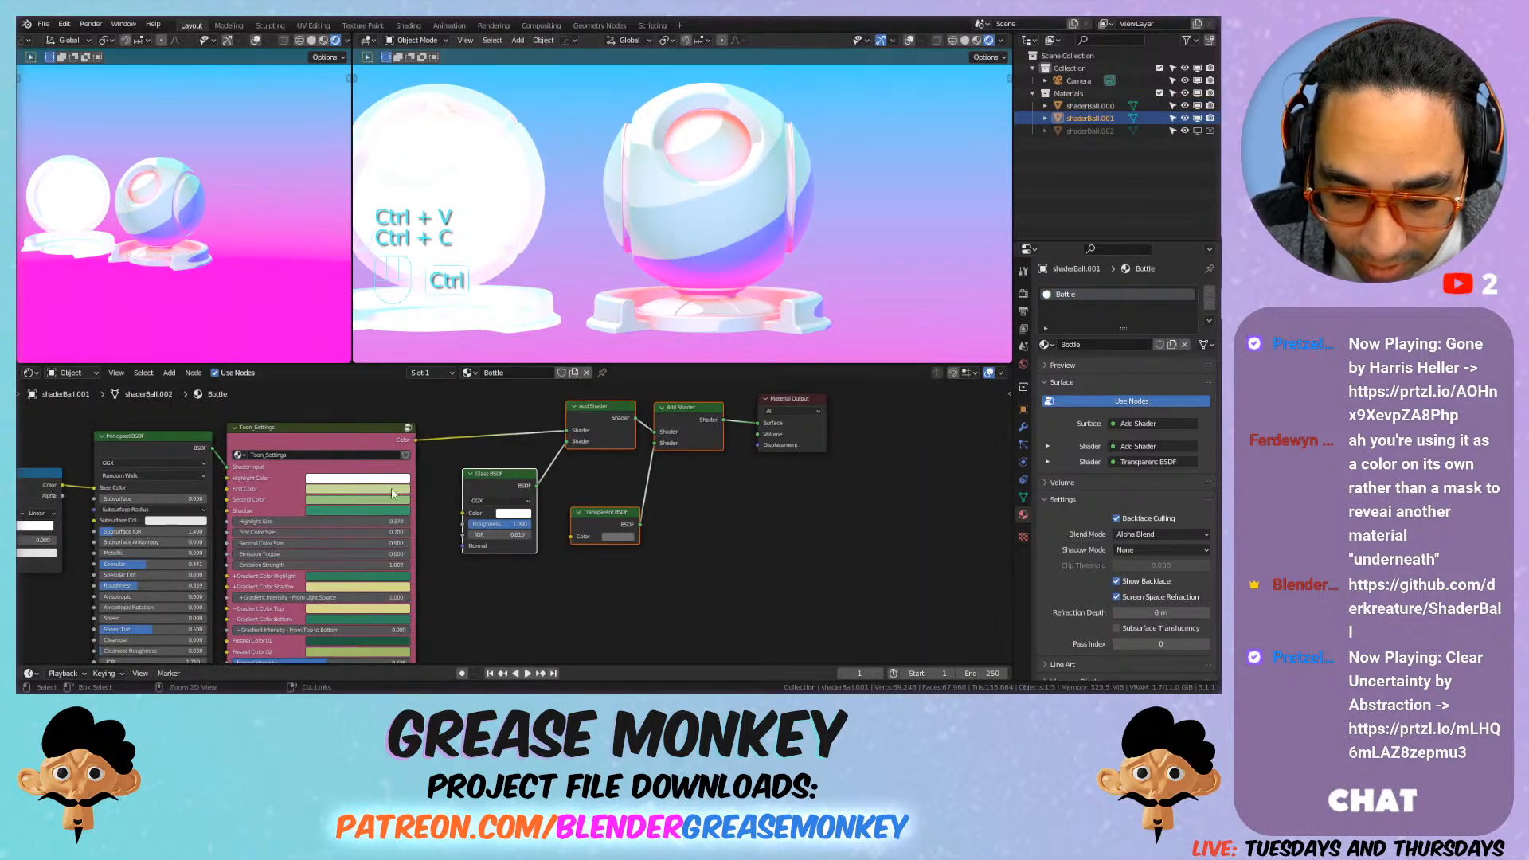
click(677, 221)
key(ctrl+v)
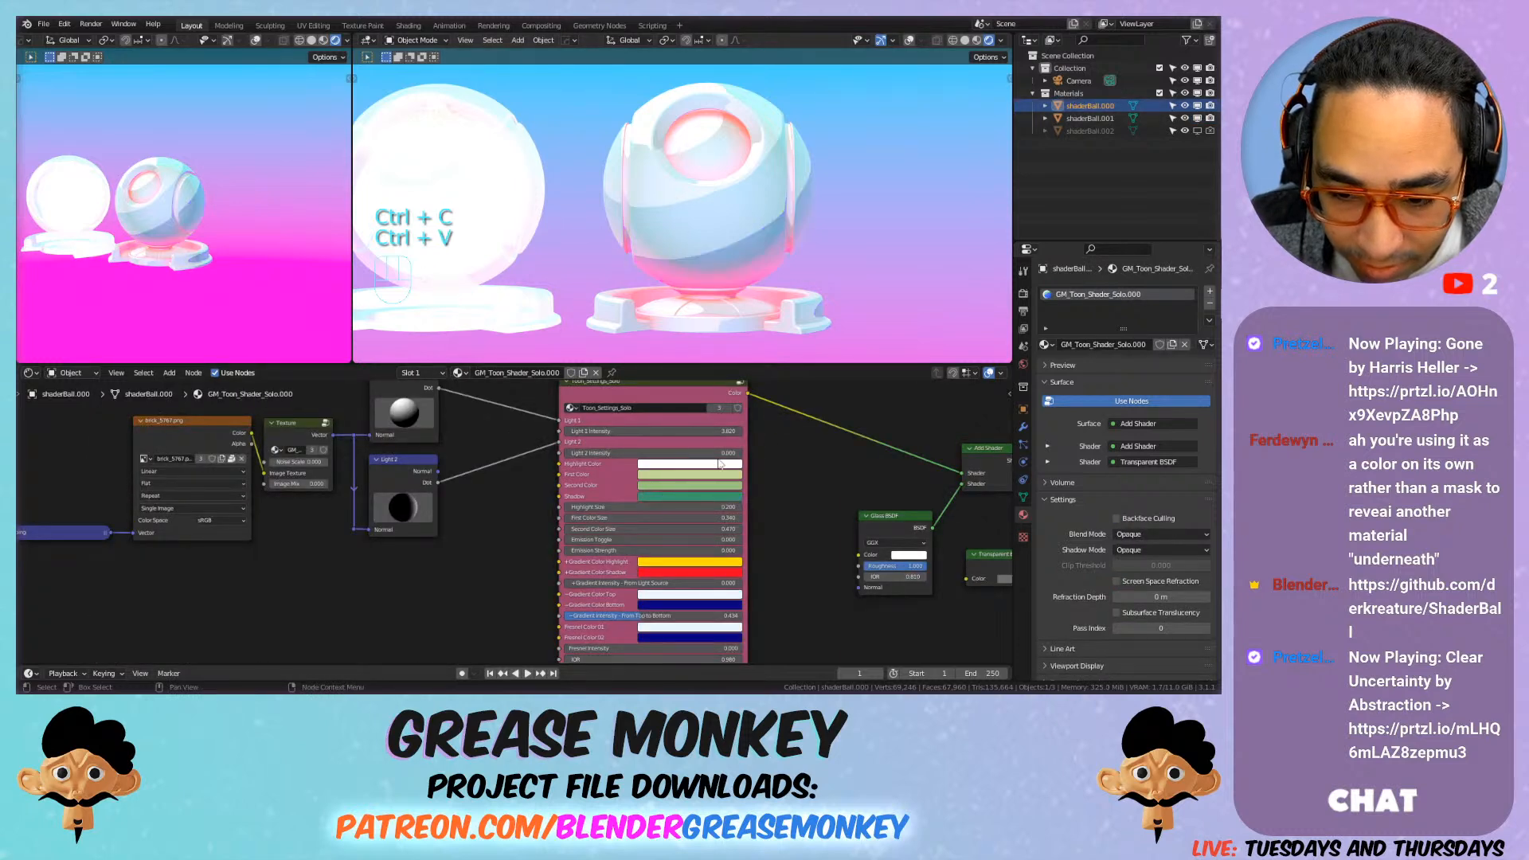
Step: Set AO Distance and Gradient Intensity - From Top to Bottom to 0 on shaderBall.000's Toon_Settings_Solo
scroll(667, 485, down, 3)
scroll(685, 557, up, 5)
middle_drag(701, 626, 711, 551)
middle_drag(810, 607, 780, 535)
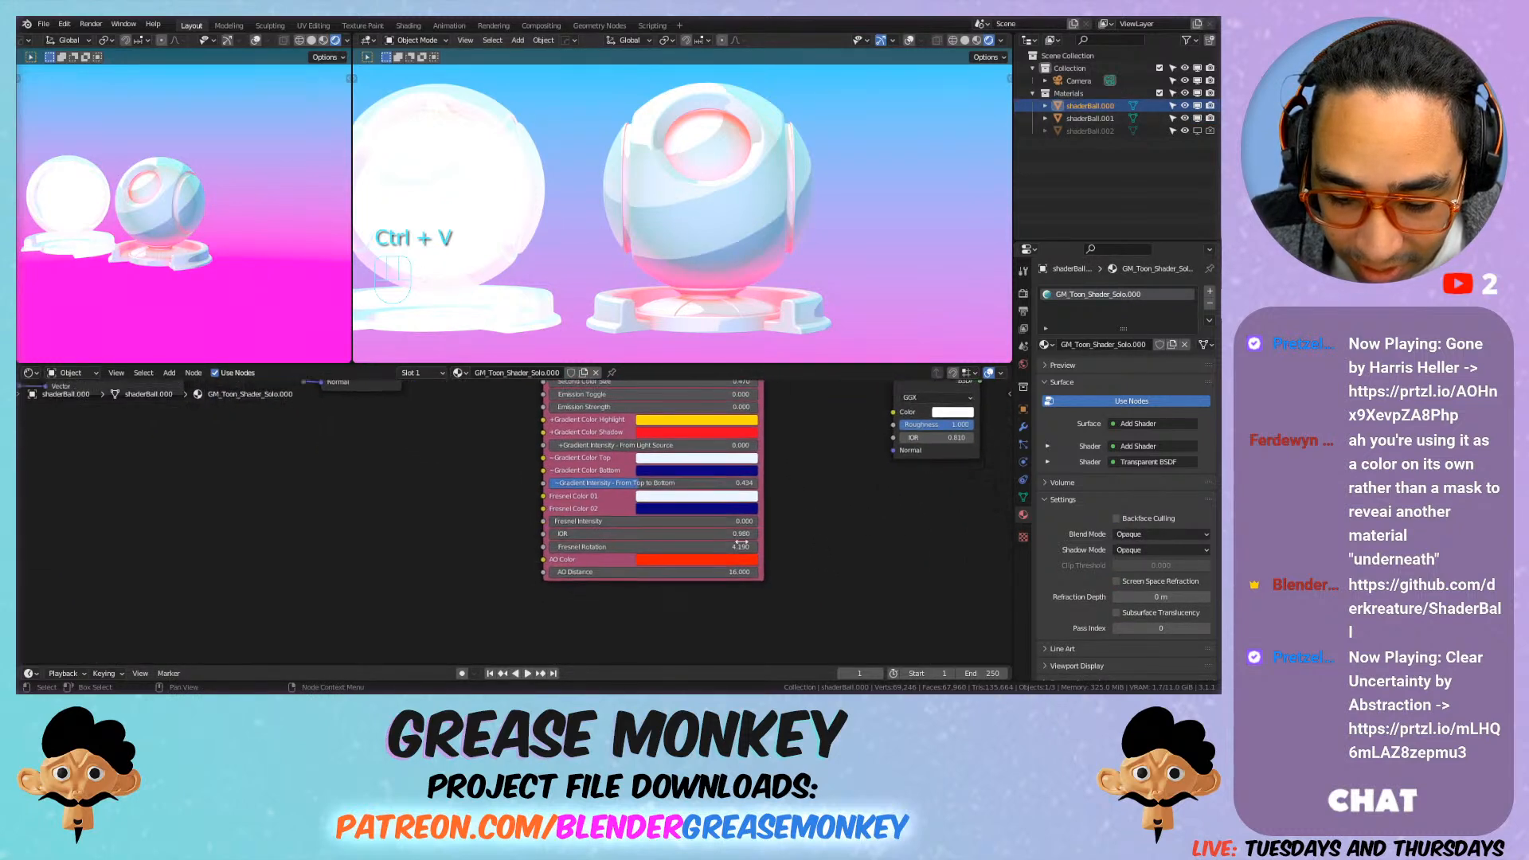
drag(675, 567, 647, 562)
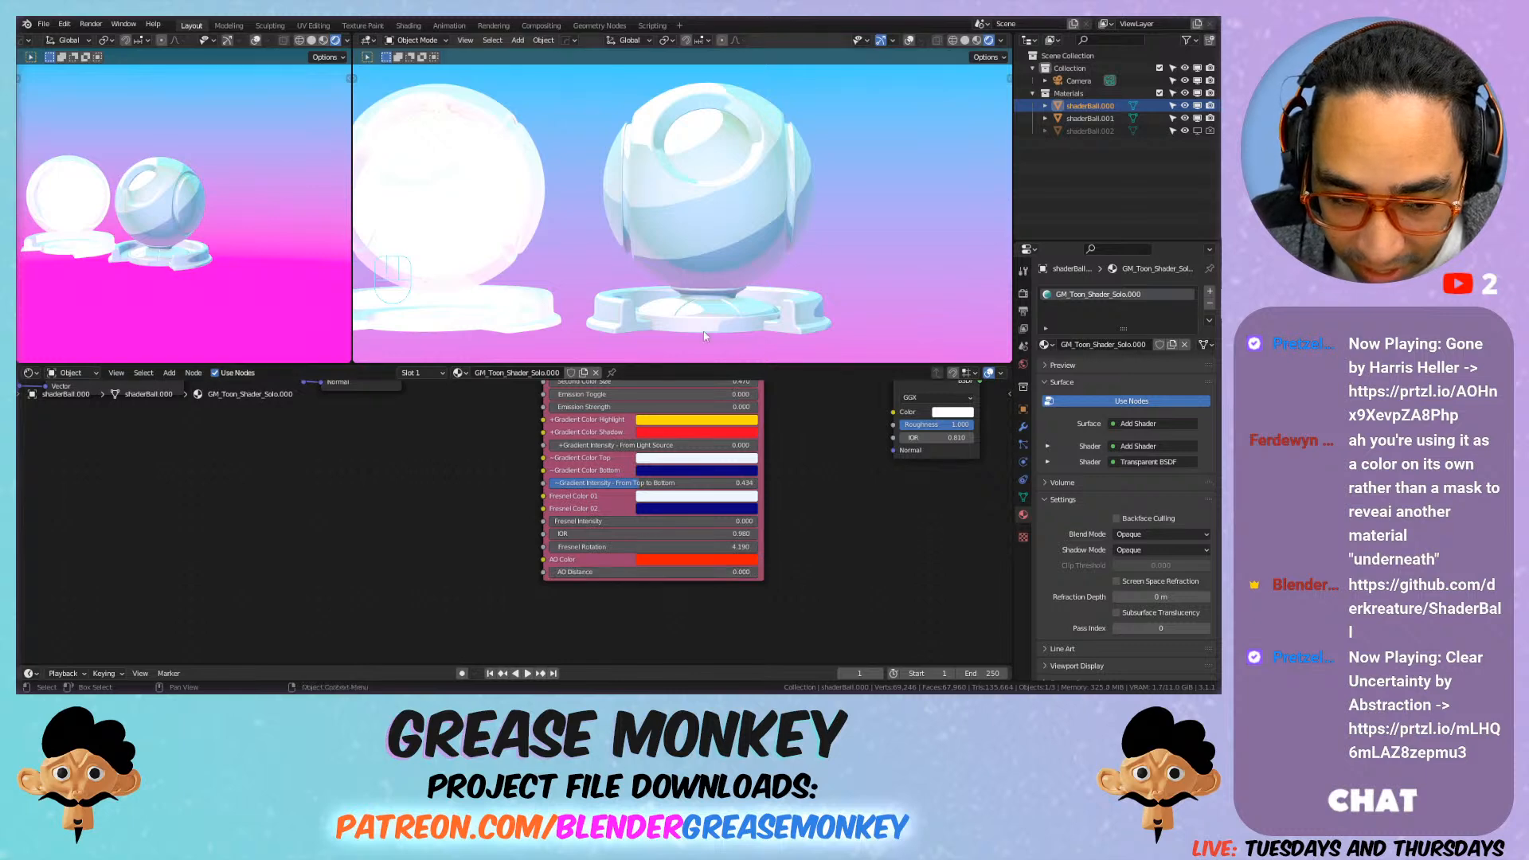
drag(635, 484, 550, 484)
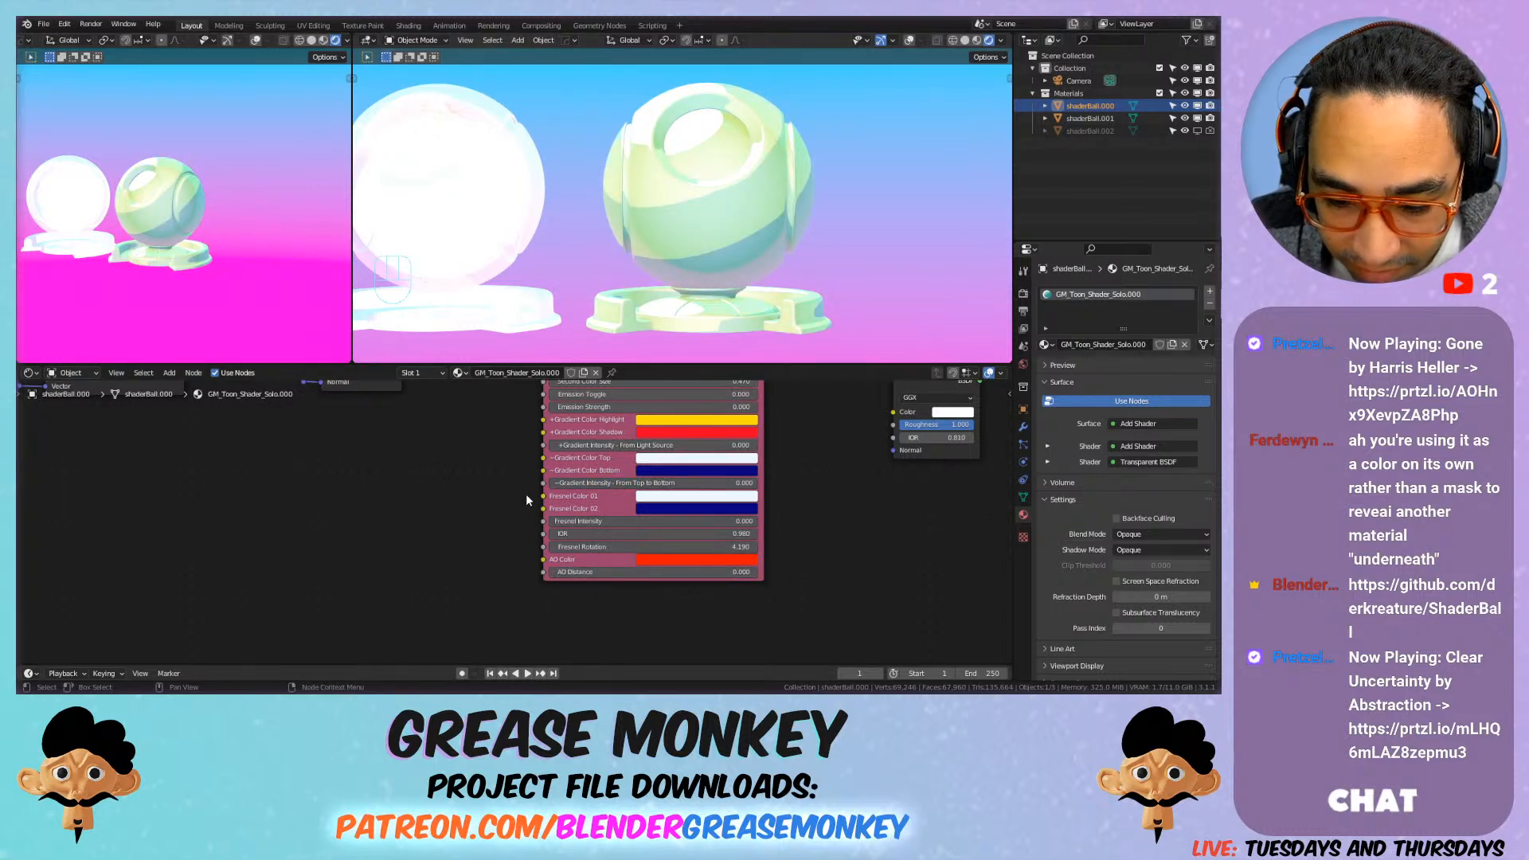
Step: Compare with the Bottle material's gradient and Fresnel settings, set shaderBall.000's Fresnel Intensity to 0.975 and frame that ball
scroll(508, 387, down, 4)
middle_drag(492, 394, 601, 555)
middle_drag(647, 253, 703, 220)
click(704, 220)
scroll(637, 414, up, 5)
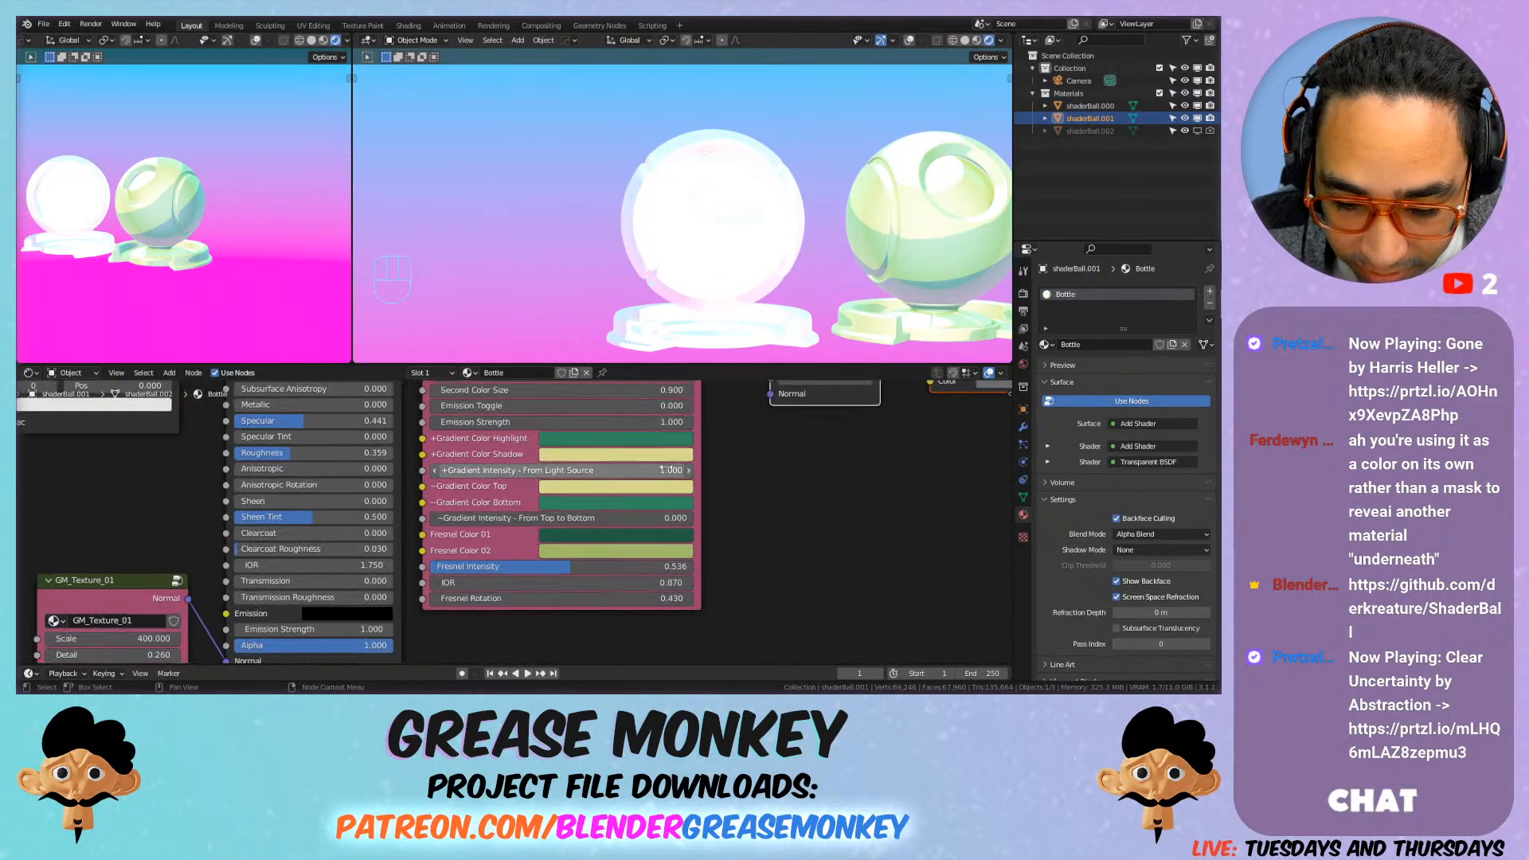
click(887, 251)
middle_drag(821, 458, 528, 437)
middle_drag(747, 501, 530, 492)
drag(491, 511, 669, 512)
key(KP_Decimal)
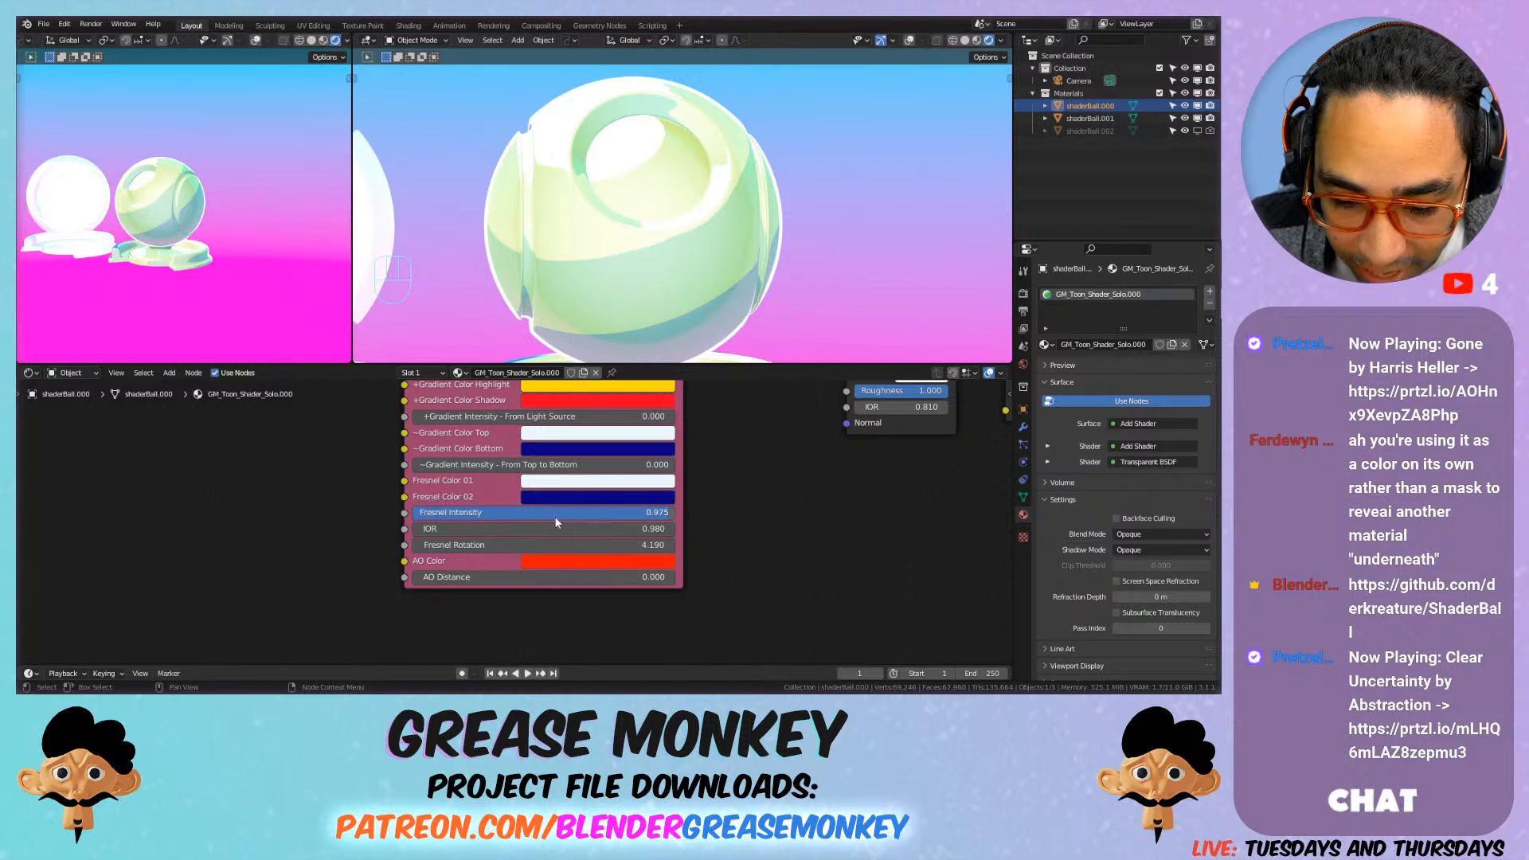
Step: Lower the Fresnel Rotation on shaderBall.000's Toon_Settings_Solo to 3.790
shift+middle_drag(615, 295, 646, 211)
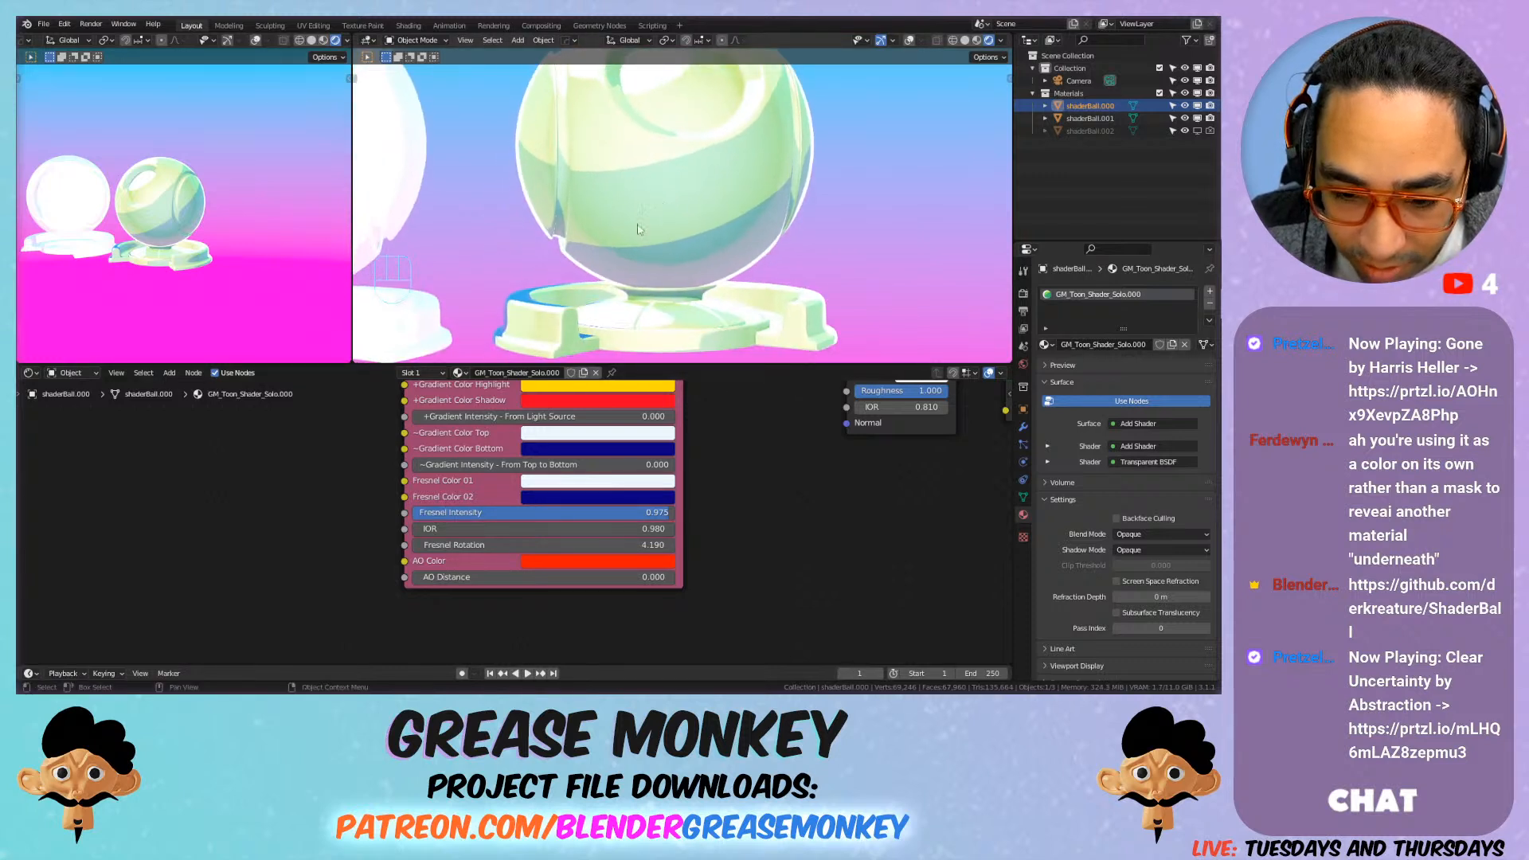
scroll(645, 213, down, 1)
drag(558, 545, 151, 545)
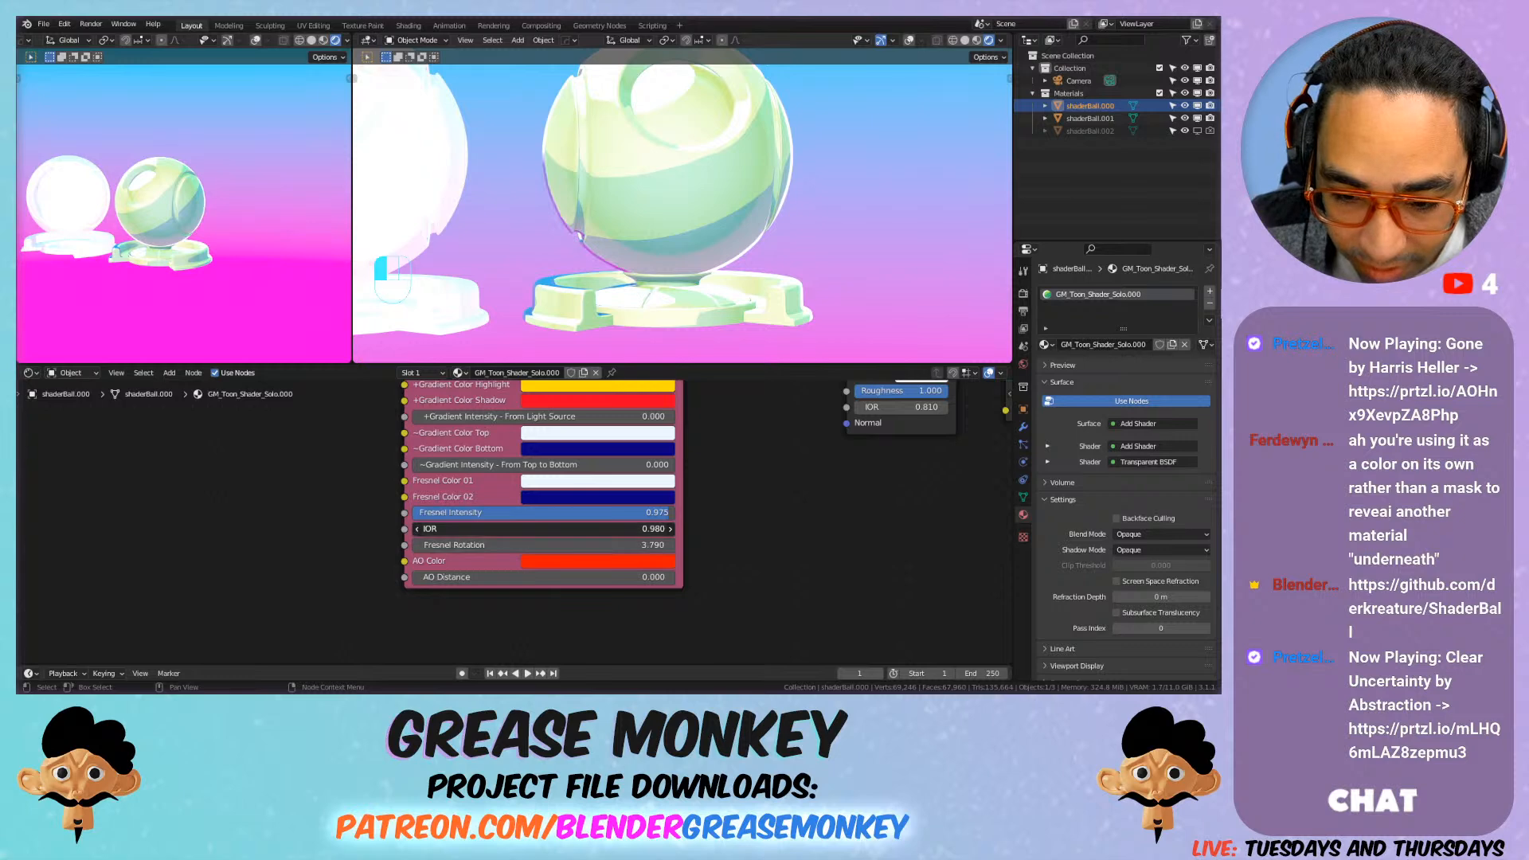
key(Return)
Step: Copy the green Shadow colour of shaderBall.000's Toon_Settings_Solo to its Fresnel Color 02
click(556, 497)
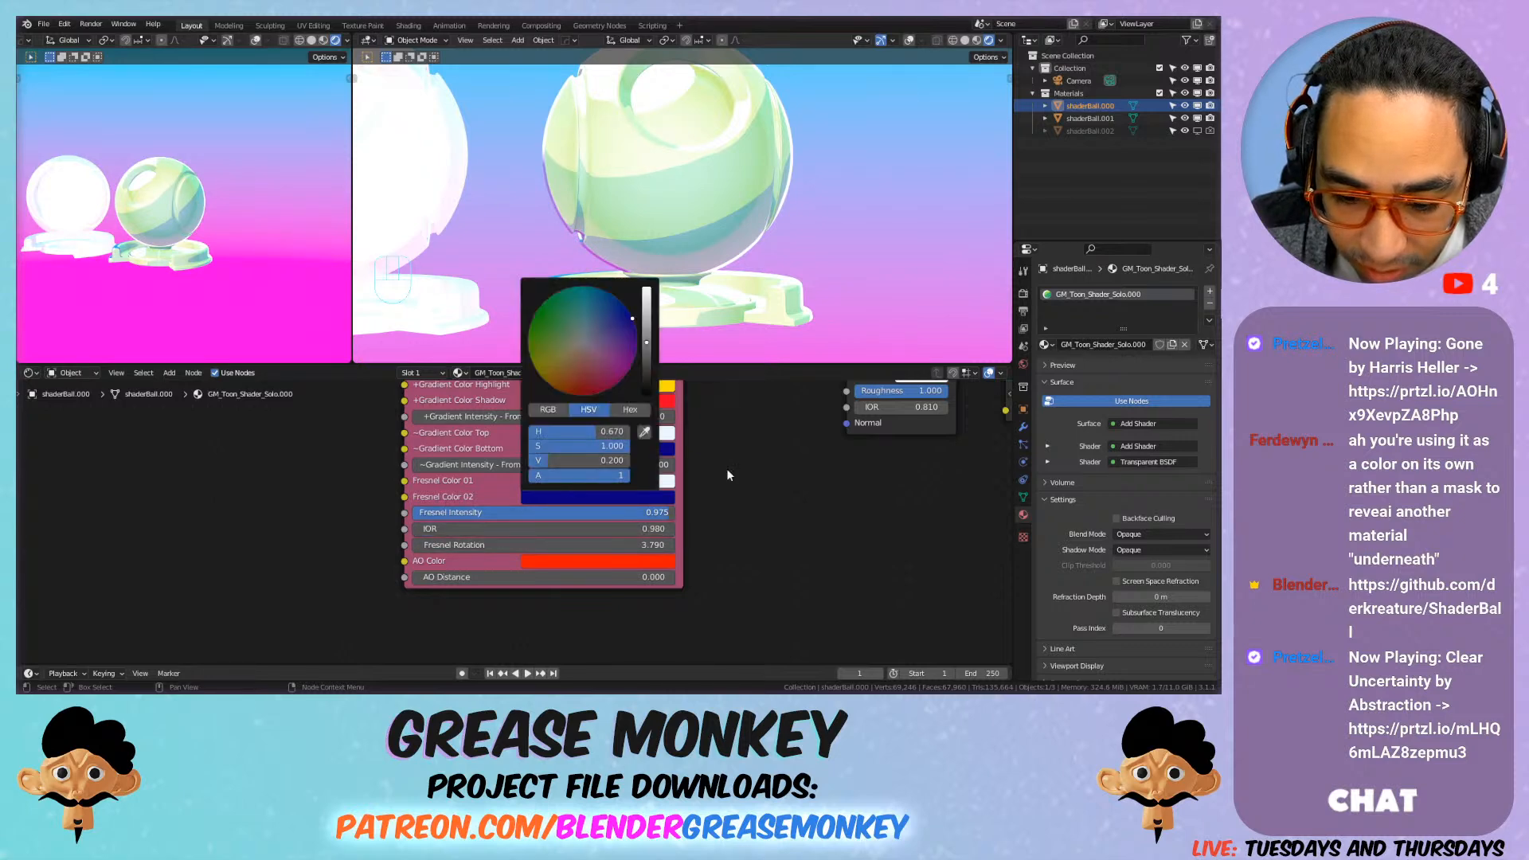
middle_drag(699, 455, 712, 544)
scroll(709, 540, down, 3)
key(ctrl+c)
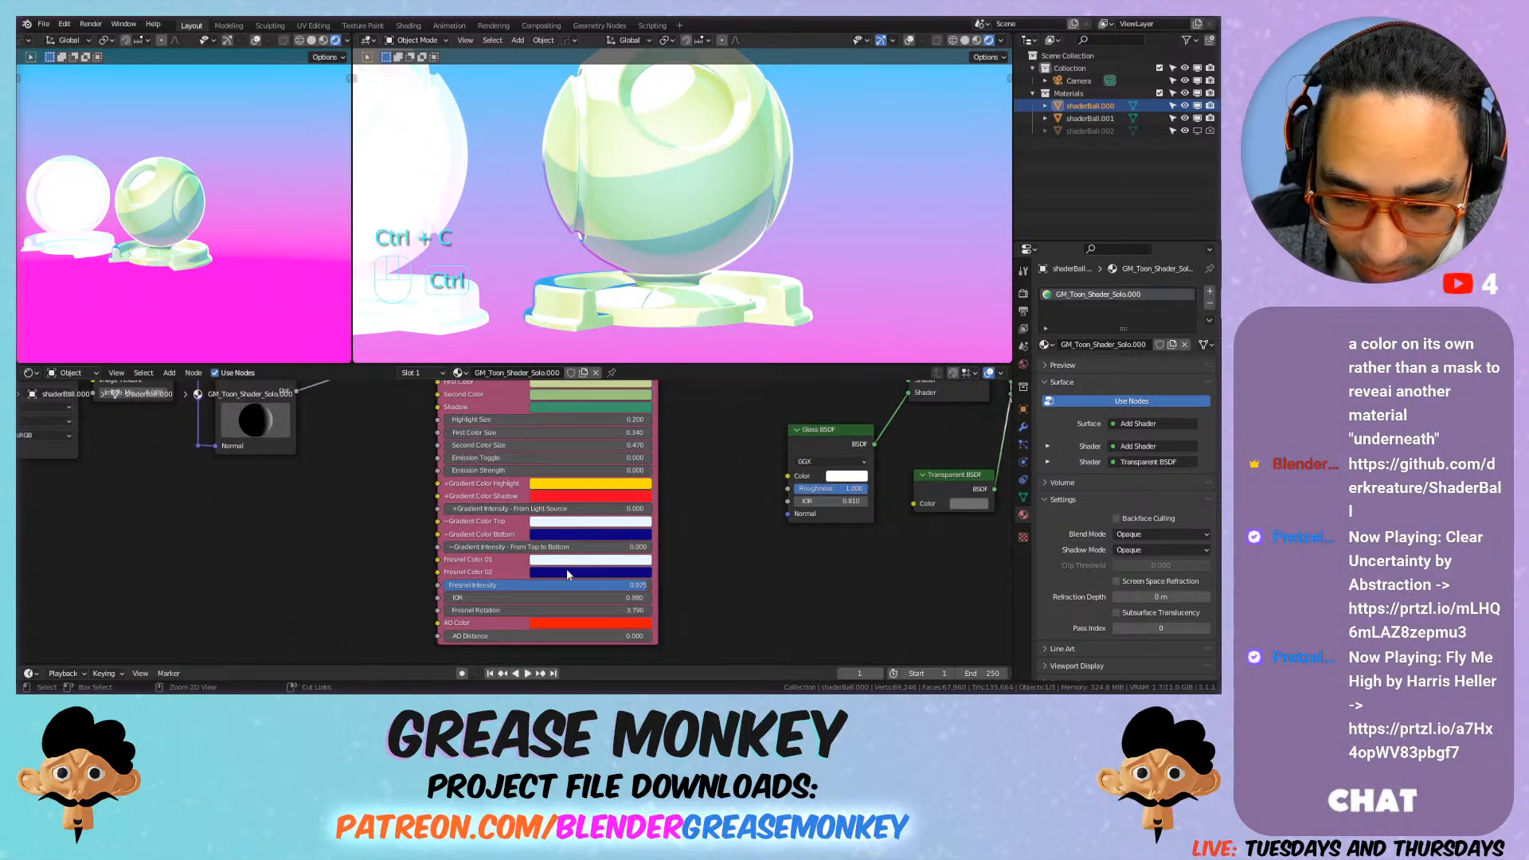
key(ctrl+v)
middle_drag(679, 563, 720, 526)
mouse_move(590, 574)
mouse_down()
mouse_move(526, 575)
mouse_move(542, 574)
mouse_up()
mouse_move(618, 509)
middle_down()
mouse_move(643, 550)
mouse_move(630, 512)
mouse_move(629, 525)
middle_up()
scroll(647, 510, down, 2)
key(ctrl+v)
Step: Lower the Fresnel Intensity and readjust the Fresnel Rotation on shaderBall.000's Toon_Settings_Solo
middle_drag(735, 571, 731, 519)
scroll(727, 523, up, 4)
drag(721, 565, 653, 565)
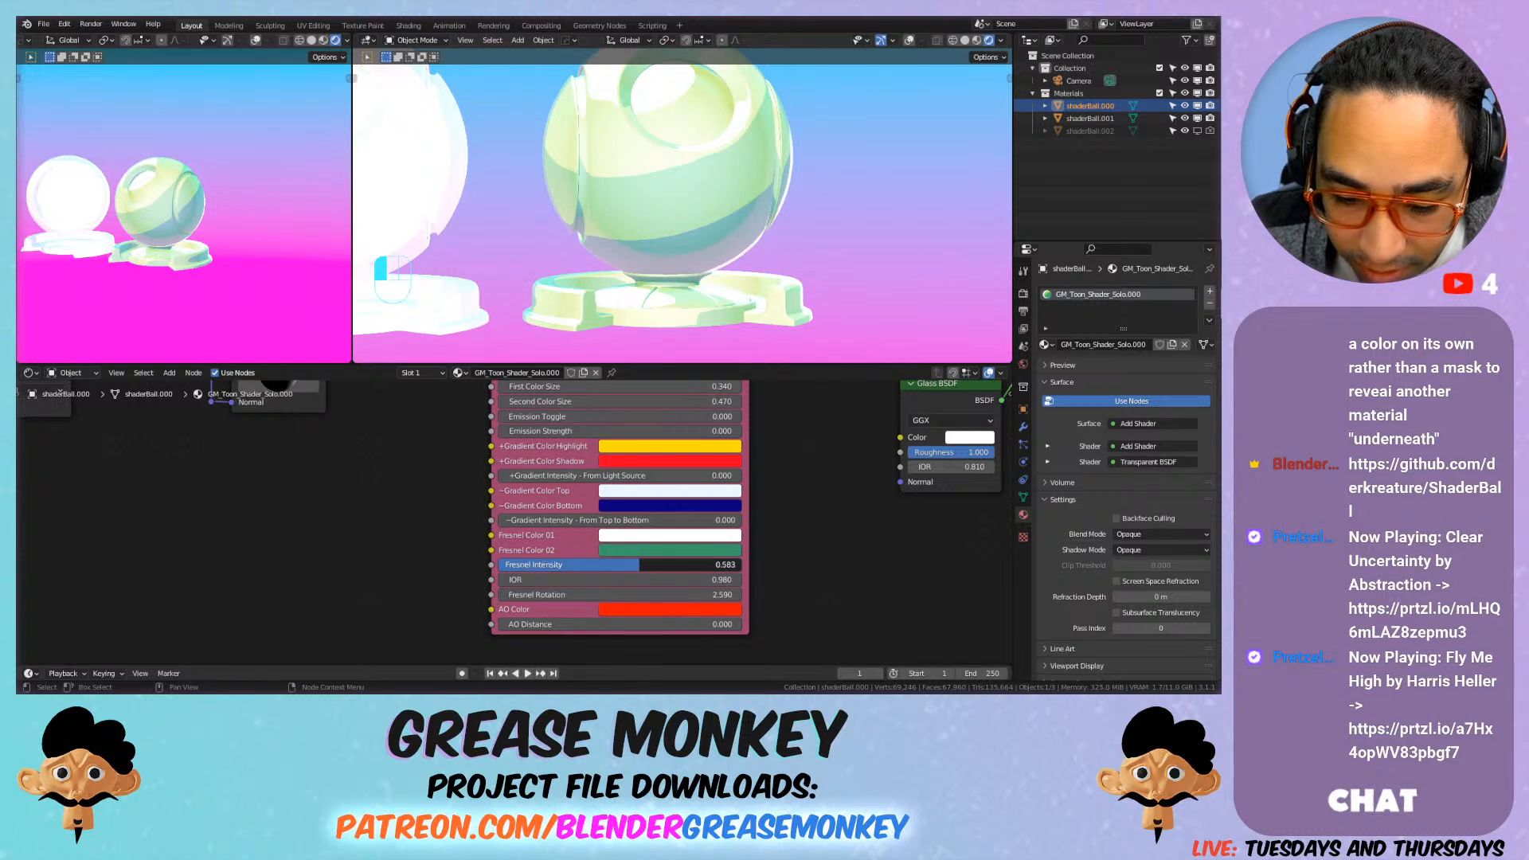
click(644, 566)
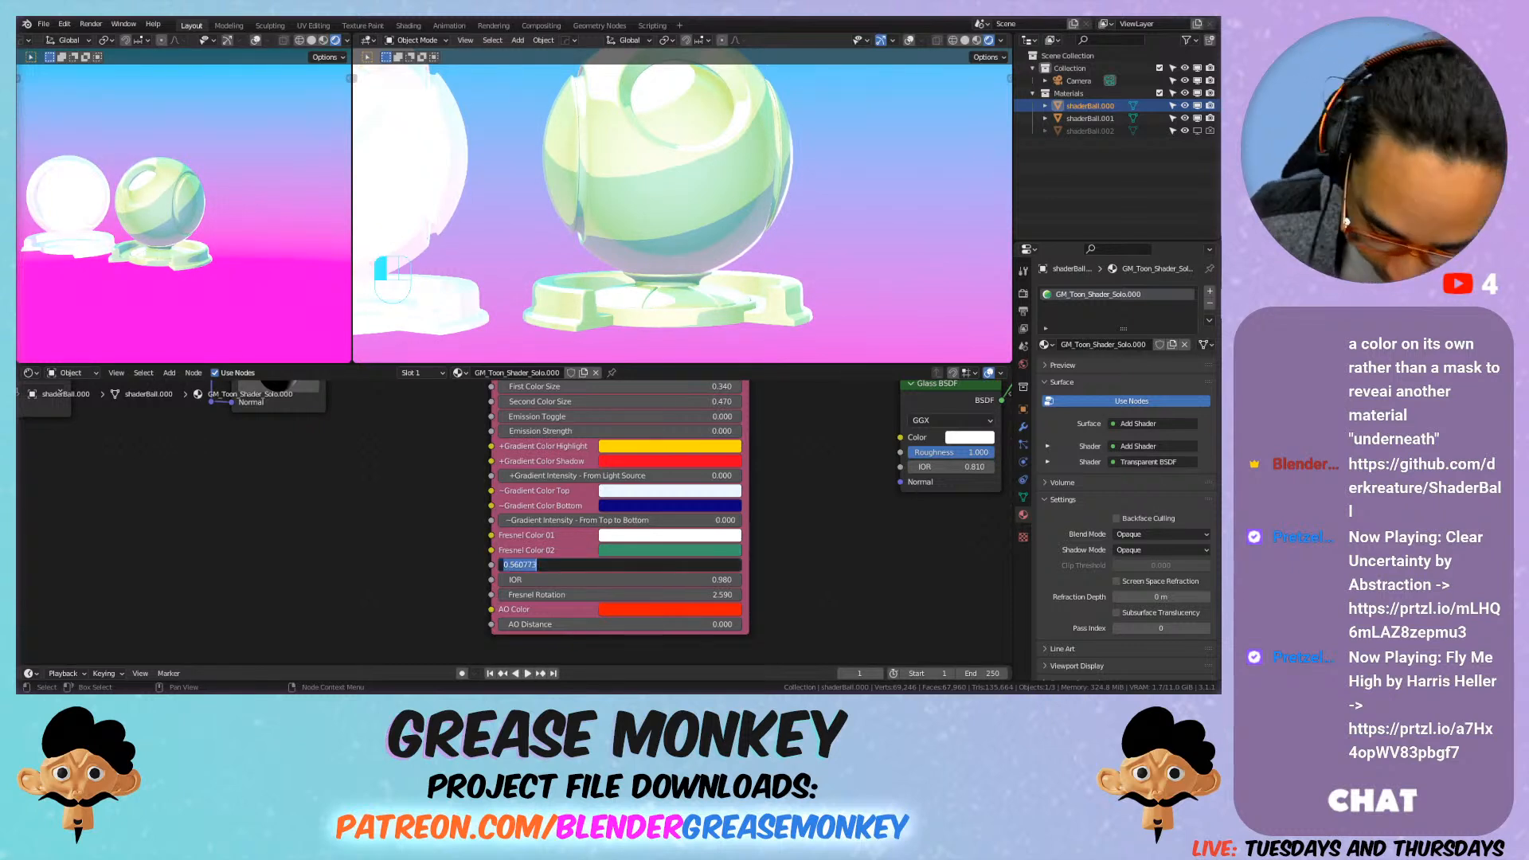
key(Return)
mouse_move(625, 594)
mouse_down()
mouse_move(677, 594)
mouse_move(637, 594)
mouse_up()
Step: Review the Bottle node tree on shaderBall.001, then unlink the material and remove its slot
scroll(620, 204, down, 4)
click(620, 203)
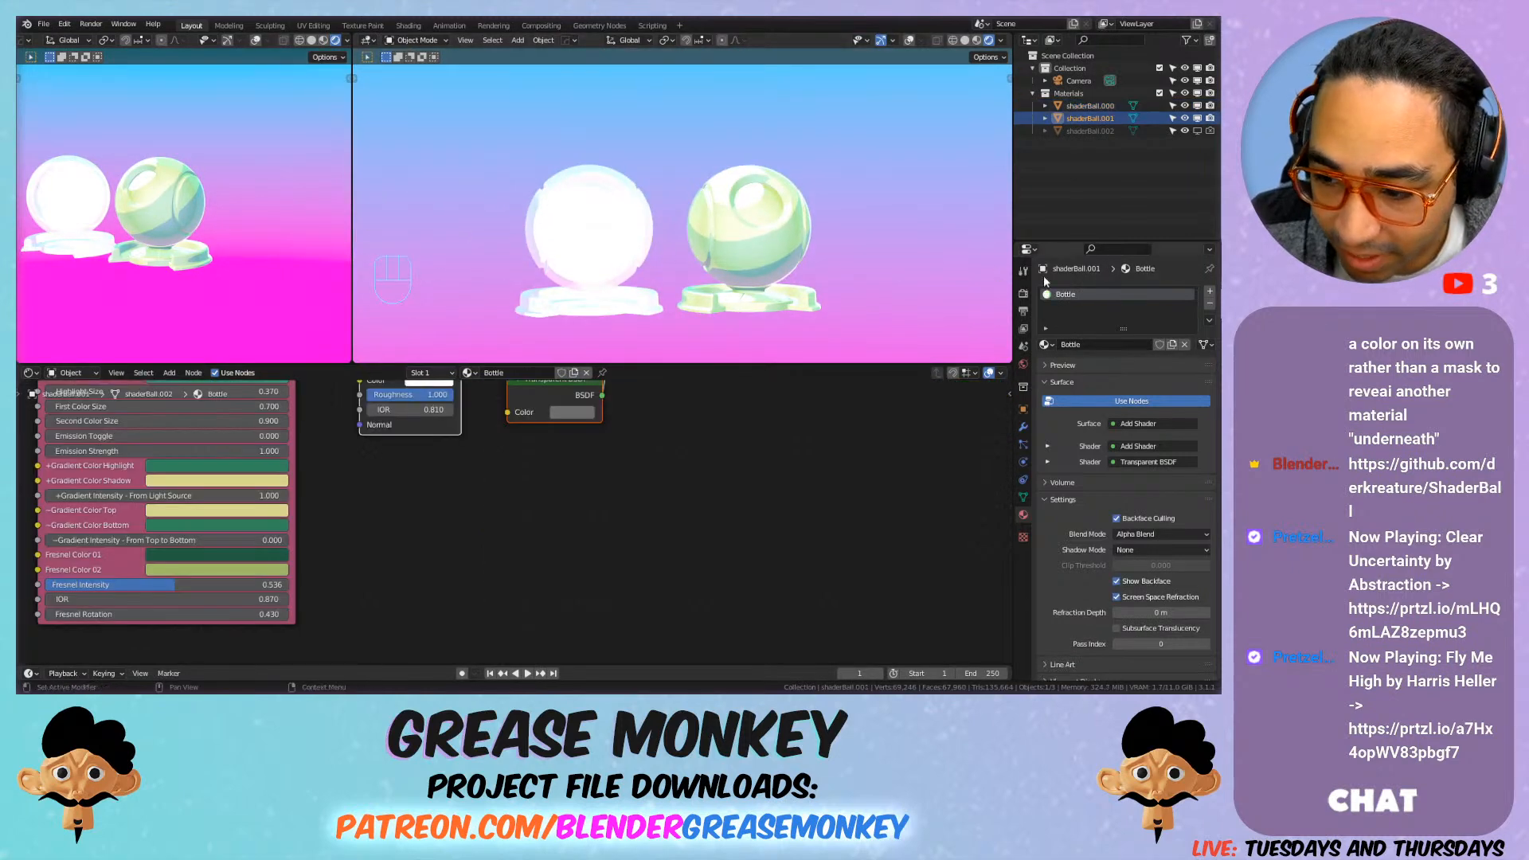
middle_drag(756, 455, 858, 607)
scroll(666, 515, down, 3)
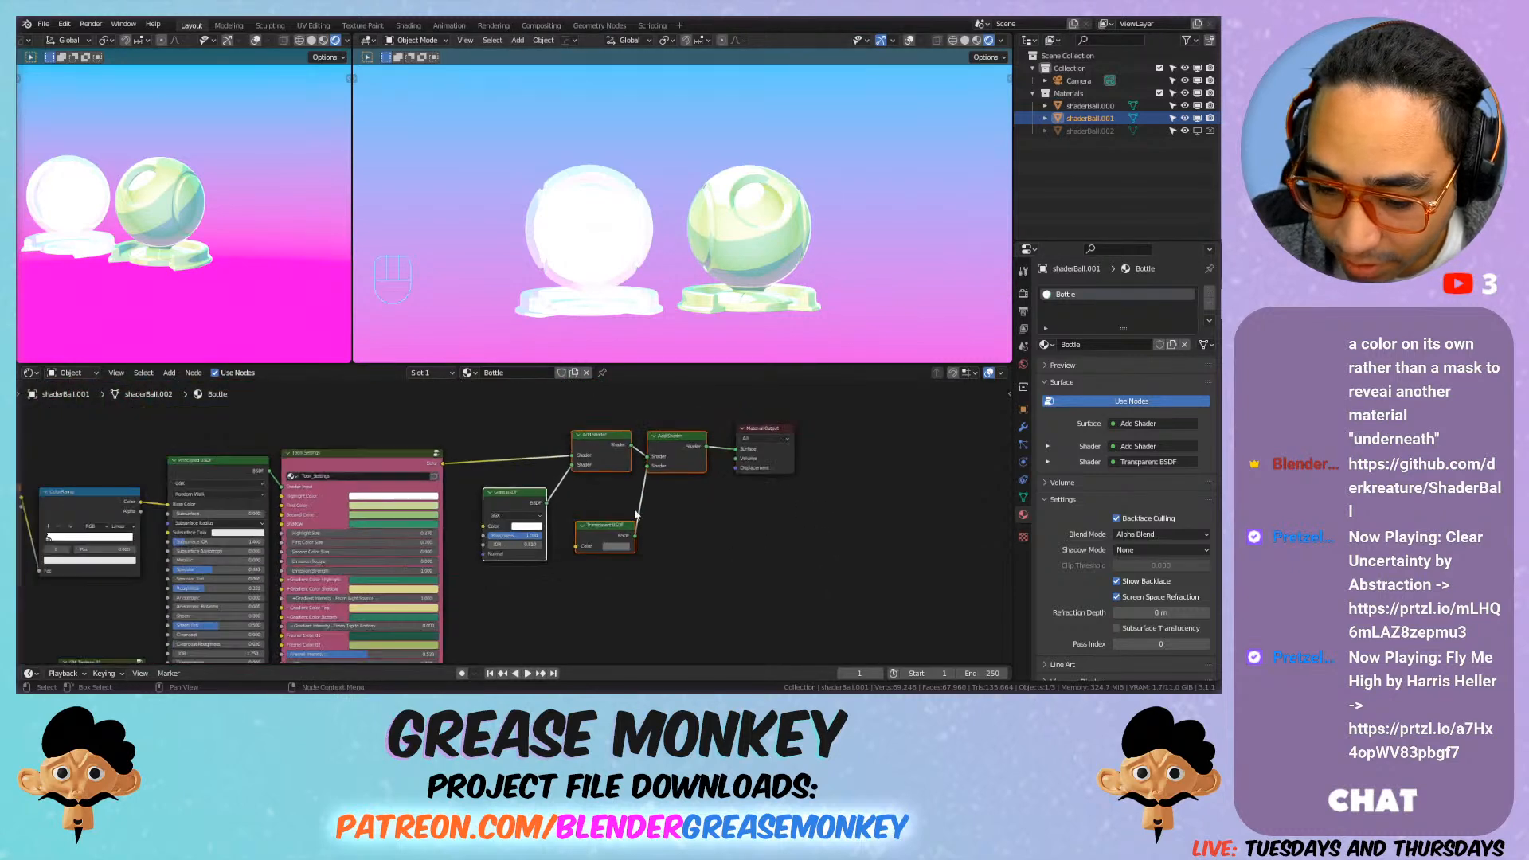
middle_drag(666, 515, 790, 517)
click(1185, 344)
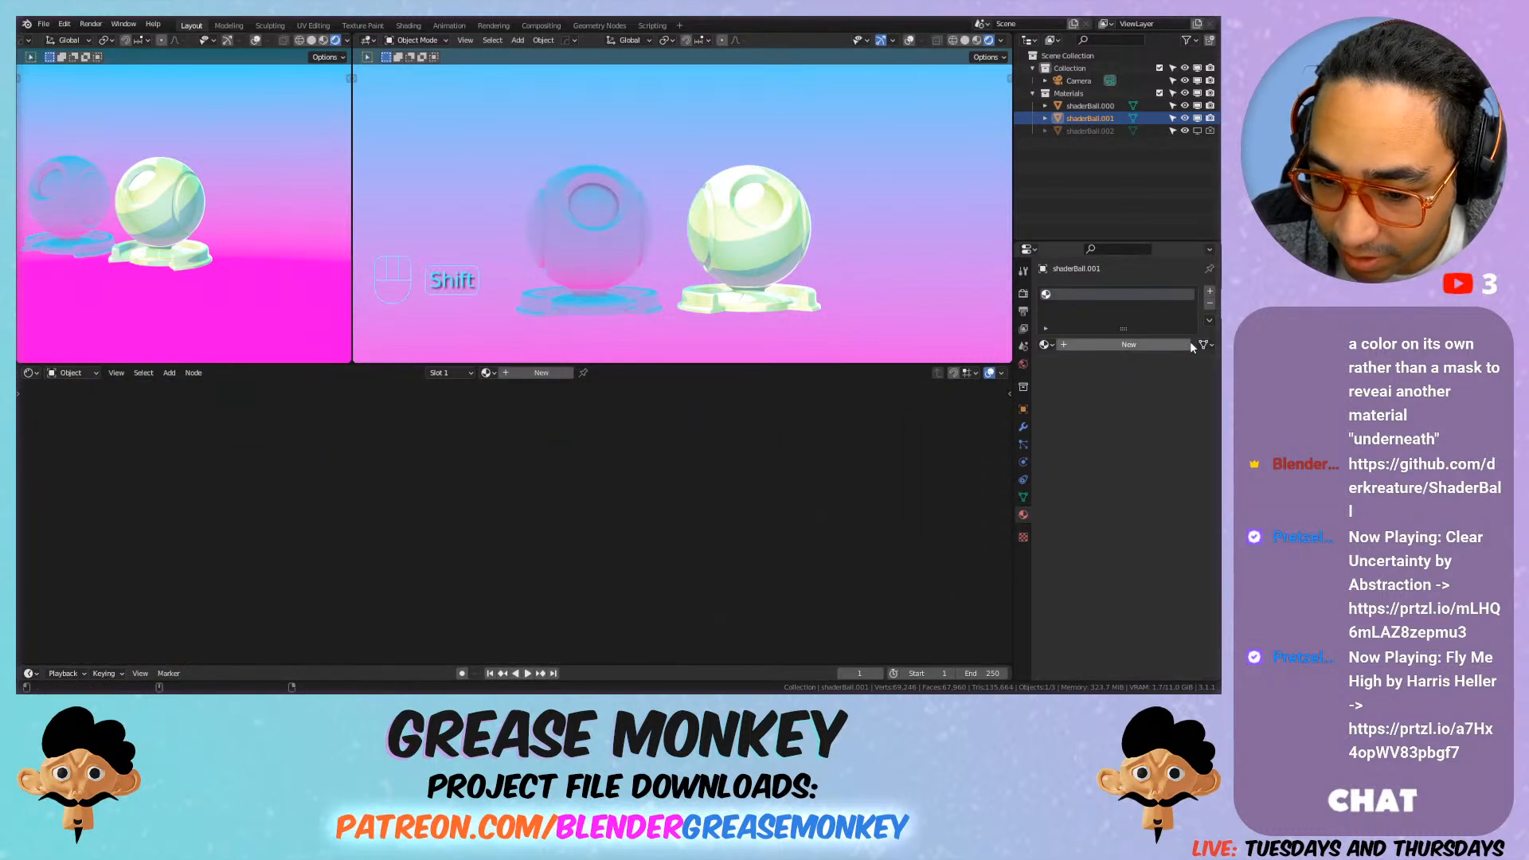
click(1209, 303)
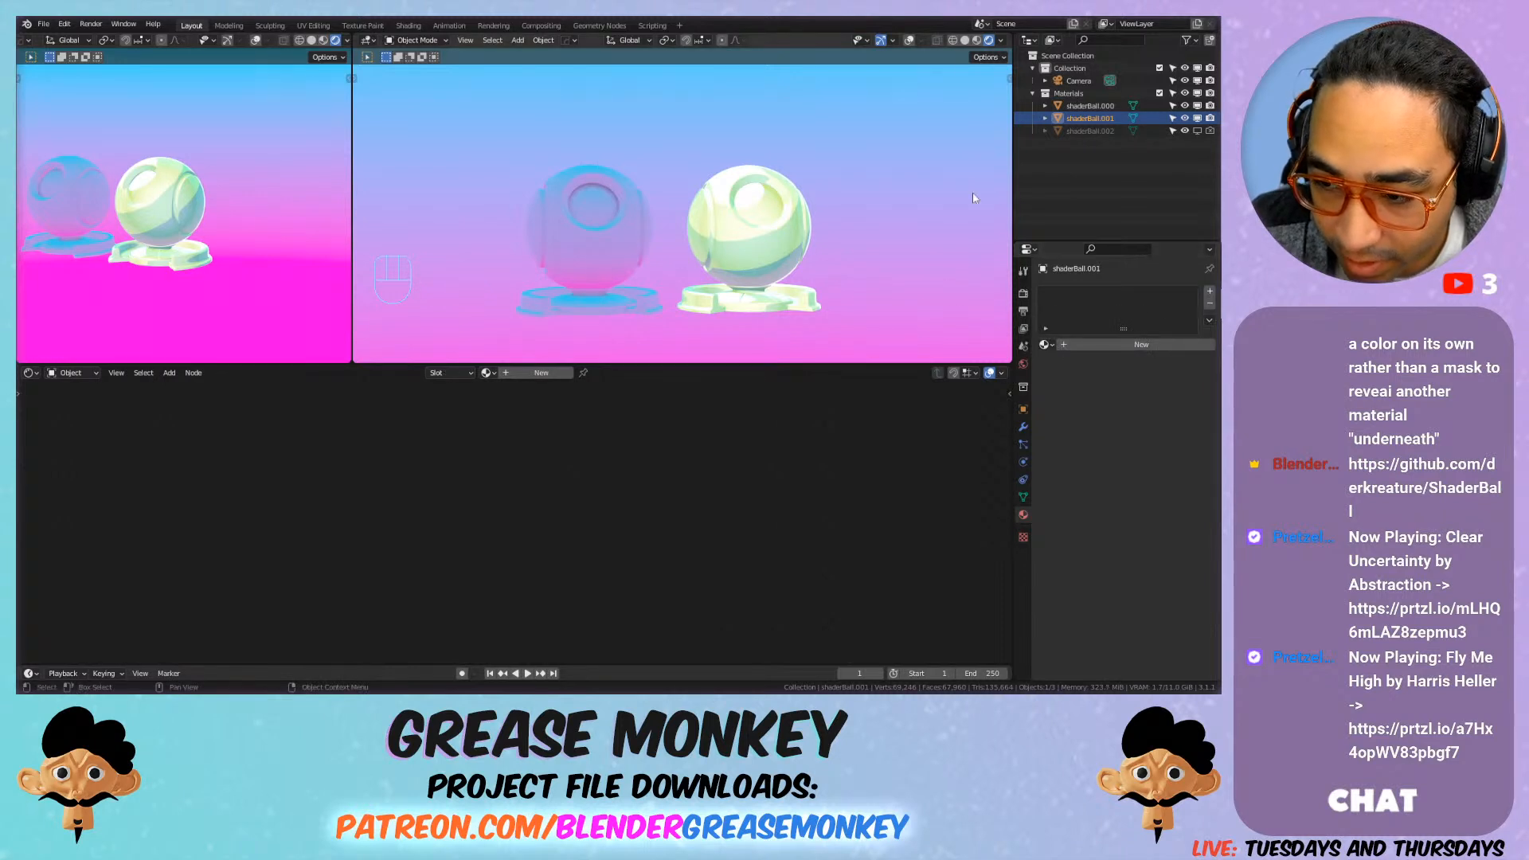
Step: Delete shaderBall.001 and toggle shaderBall.002's viewport display on and back off
key(x)
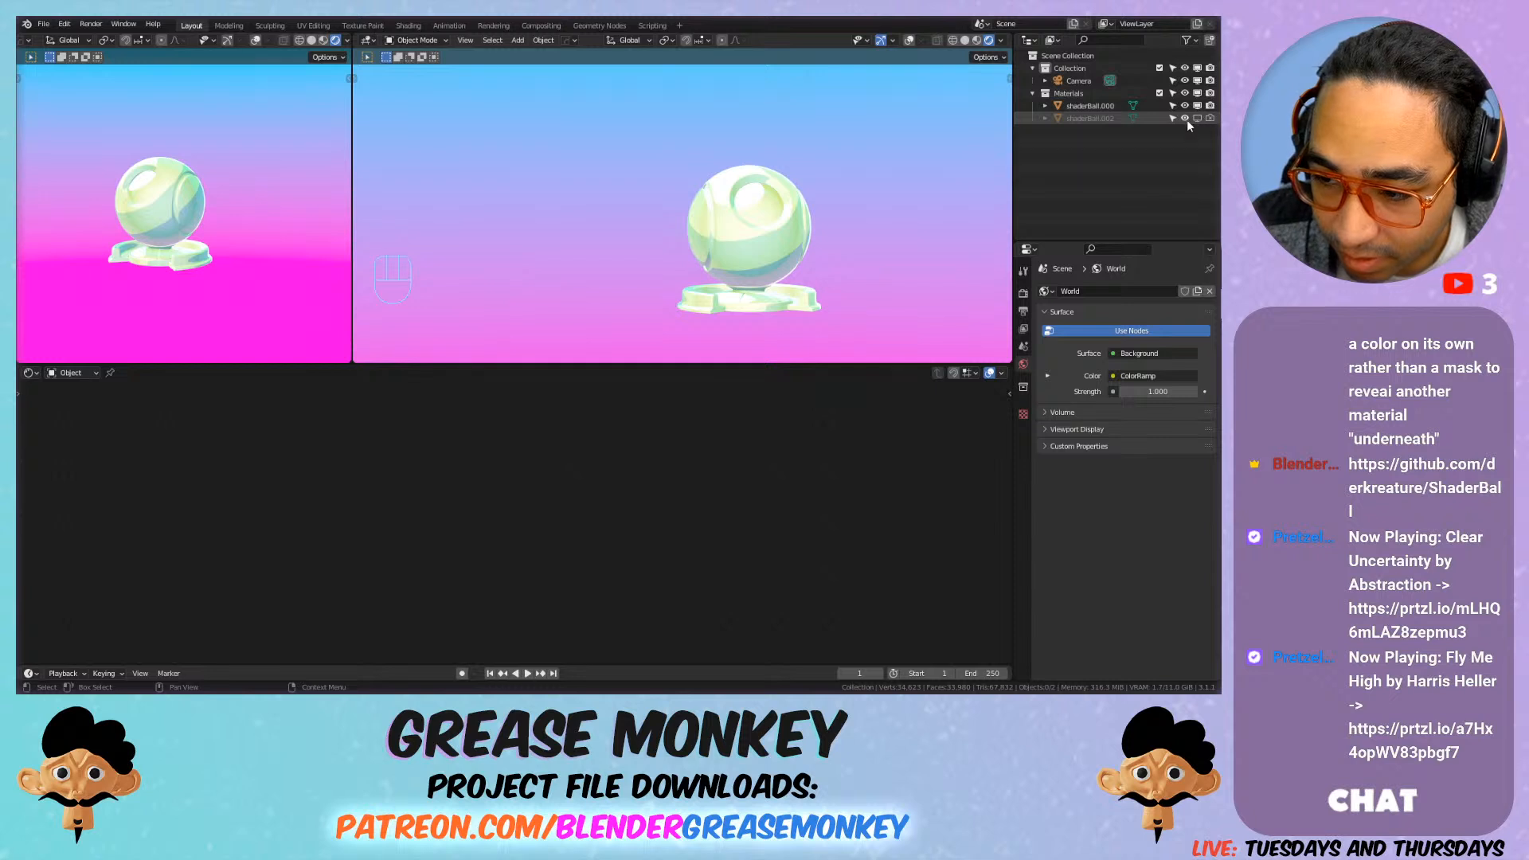
click(1197, 118)
click(1197, 119)
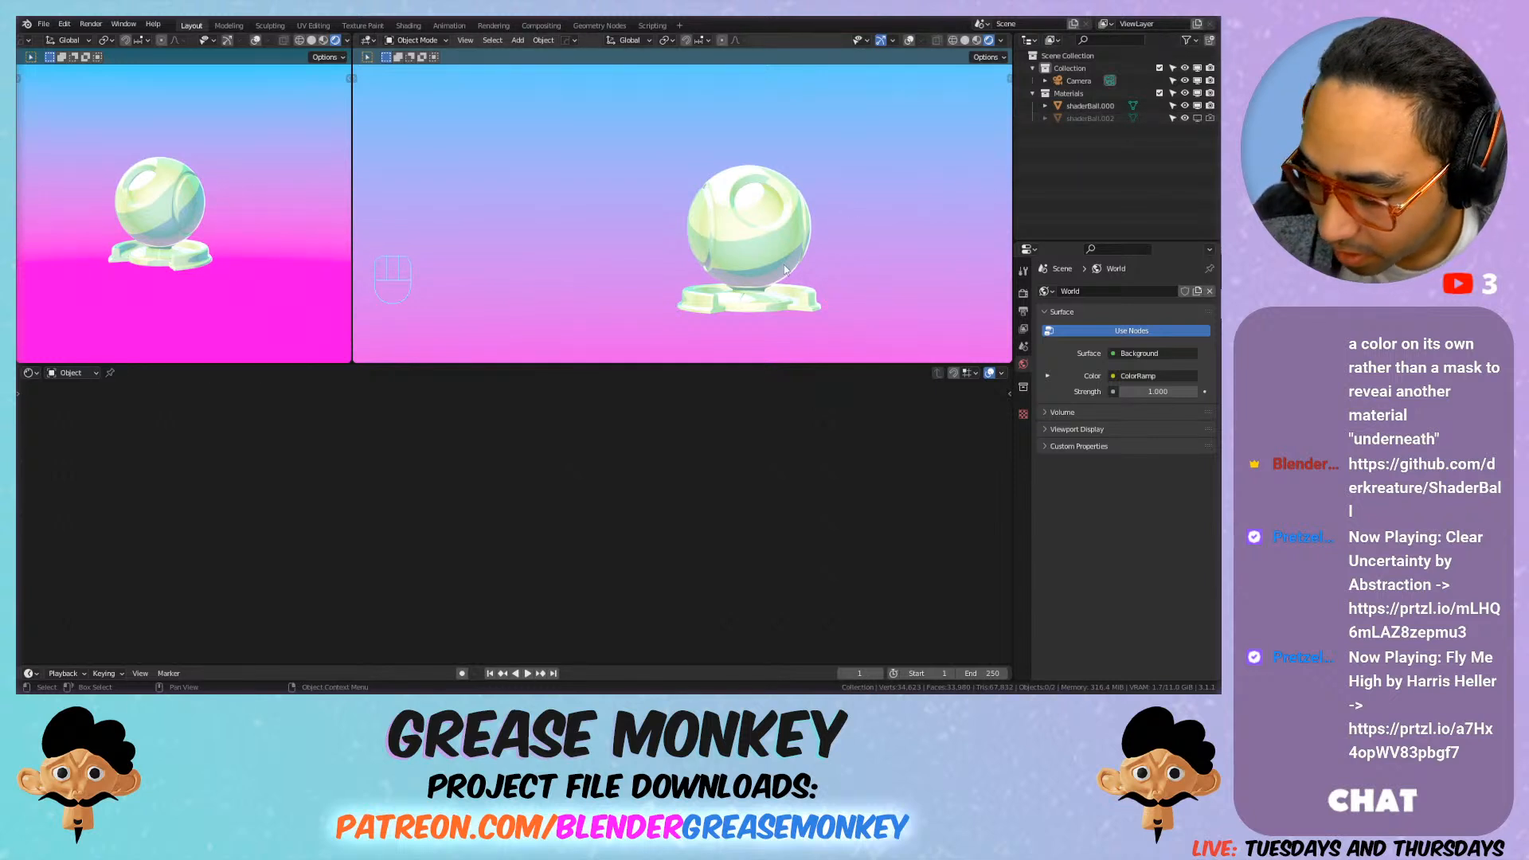
Step: Move shaderBall.000's Add Shader, Transparent BSDF and Glass BSDF nodes into a compact group beside the Material Output
middle_drag(848, 252, 637, 207)
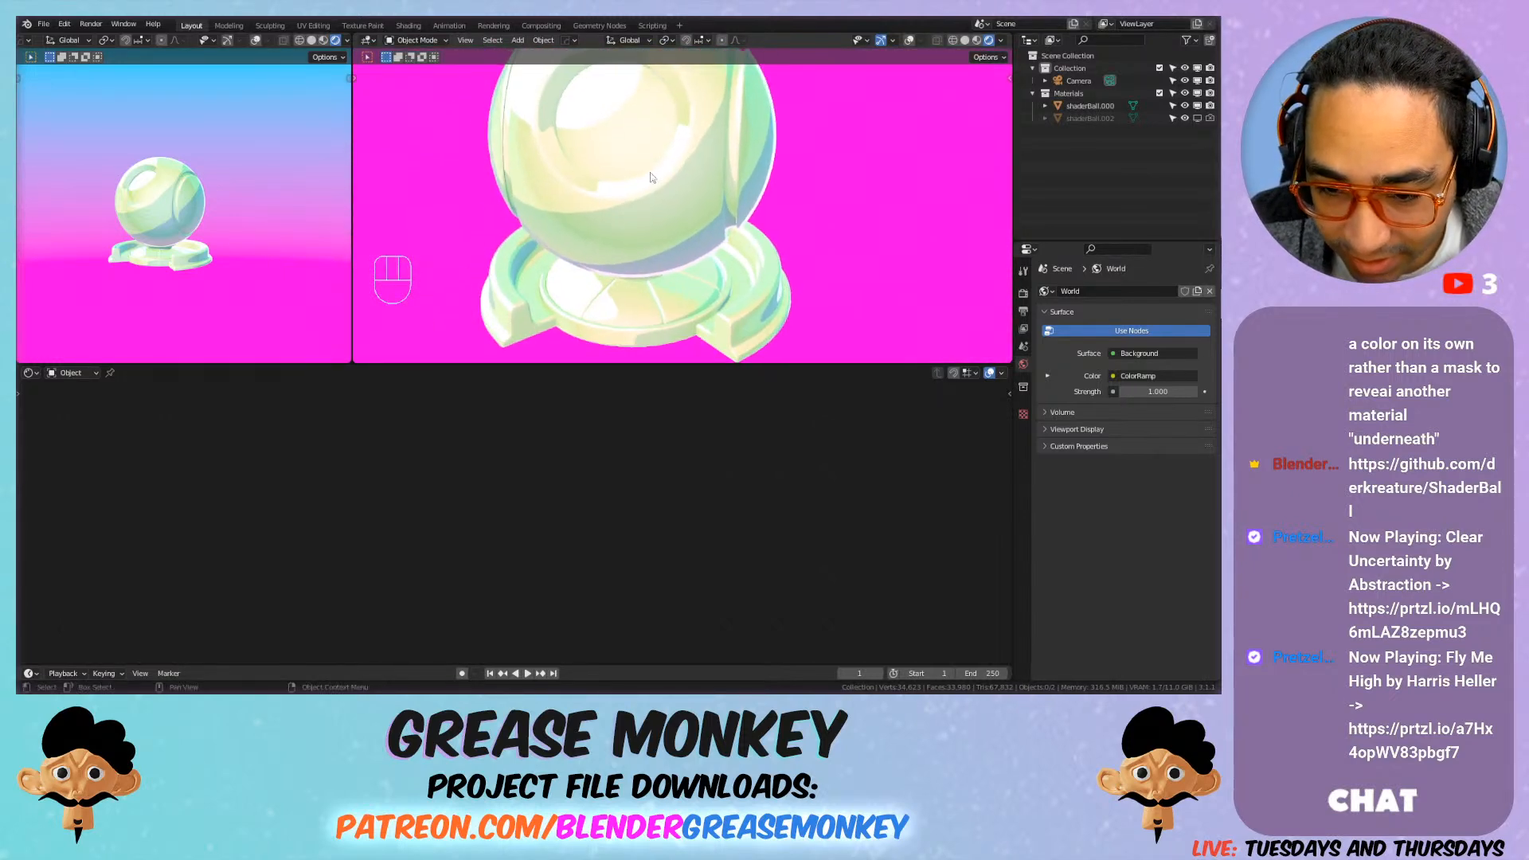
click(629, 199)
key(Home)
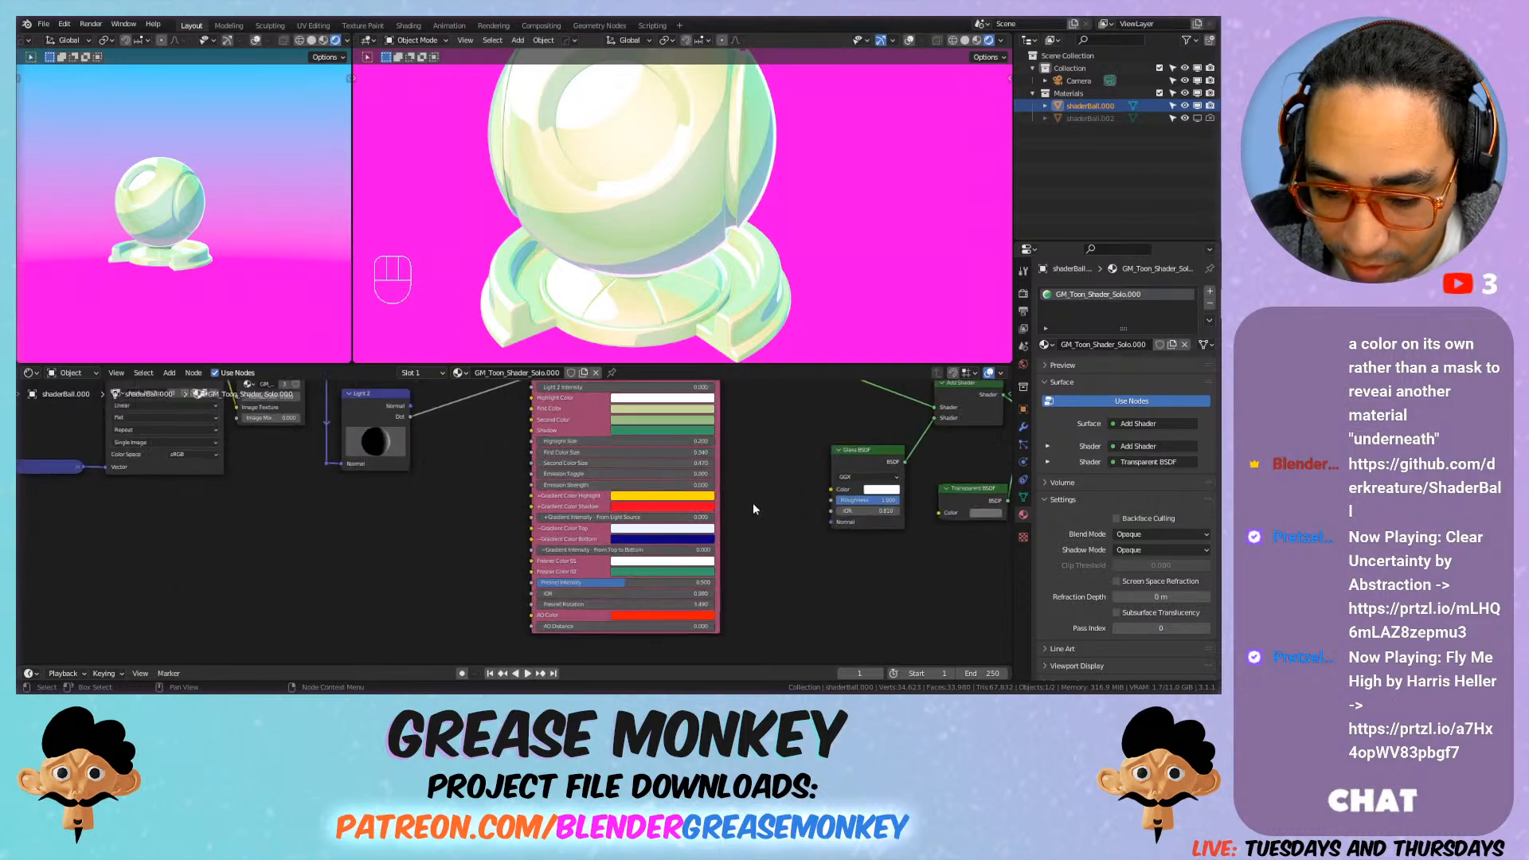
drag(788, 460, 847, 443)
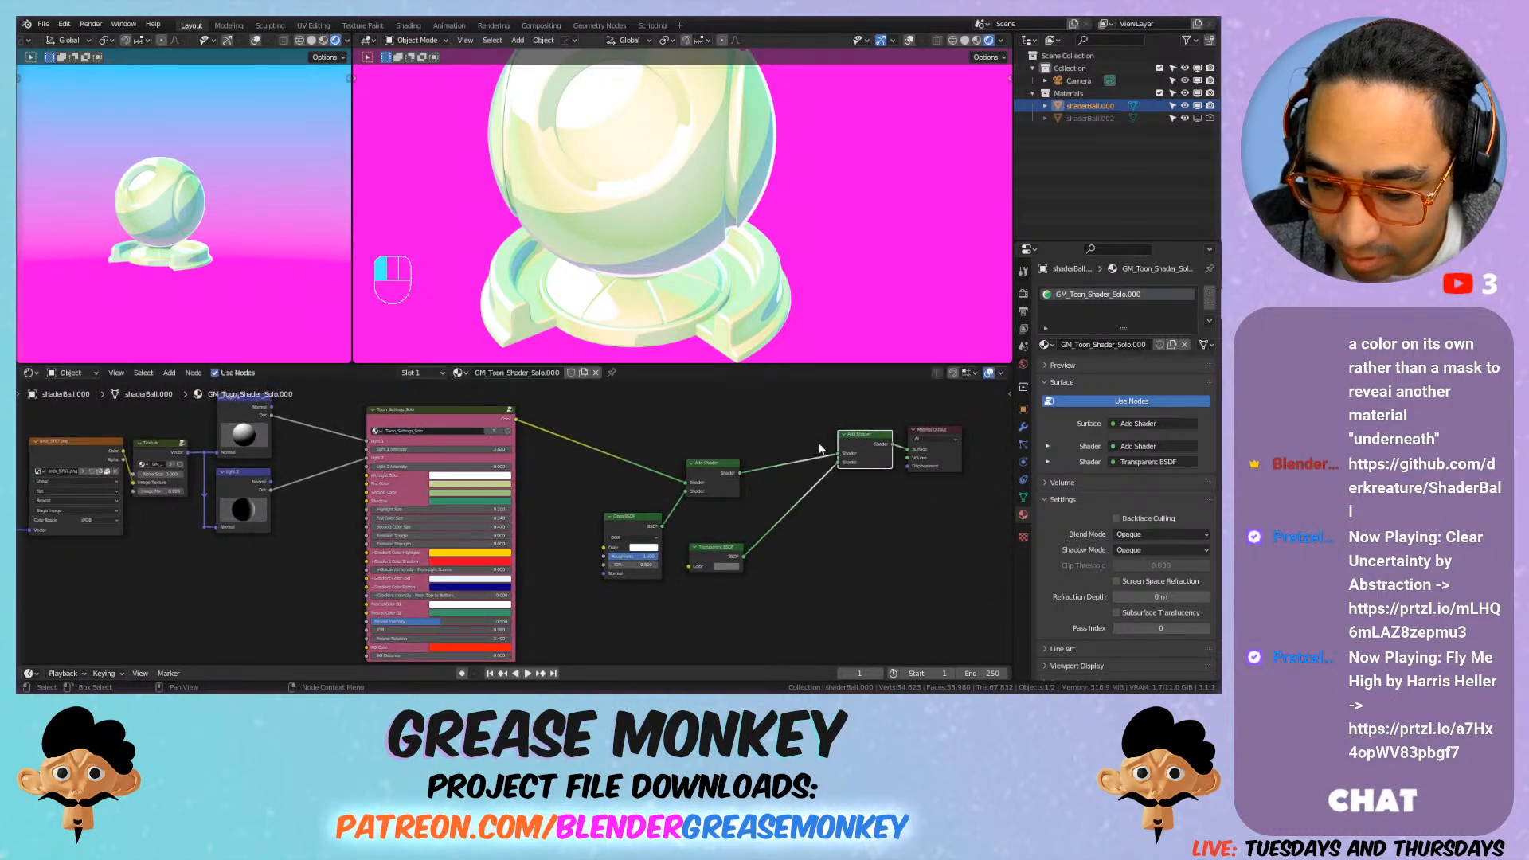
drag(710, 477, 778, 439)
drag(715, 558, 781, 483)
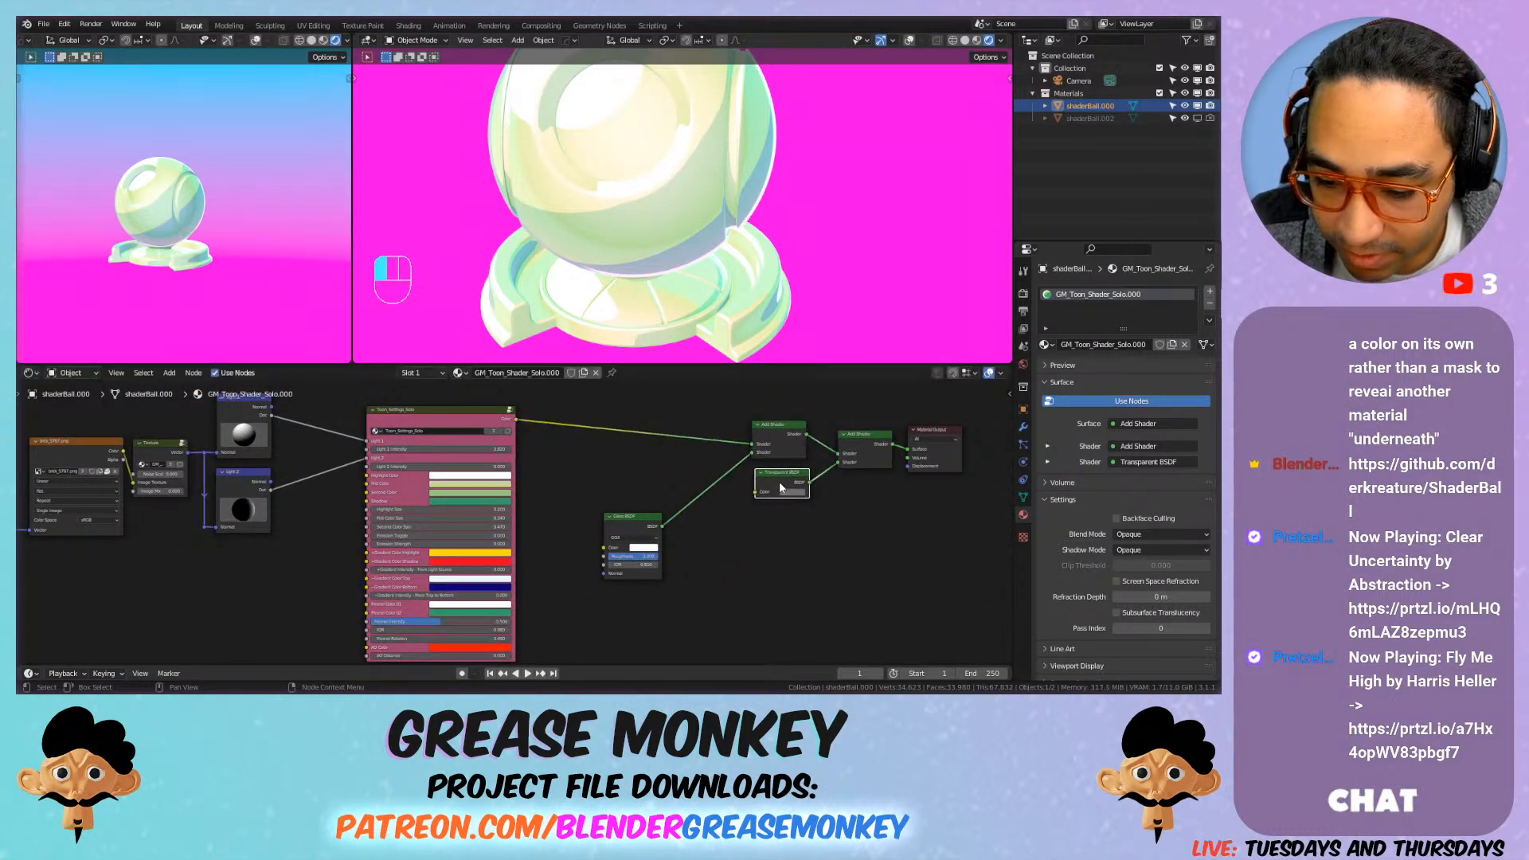
drag(632, 519, 674, 461)
middle_drag(674, 461, 502, 522)
scroll(558, 542, up, 2)
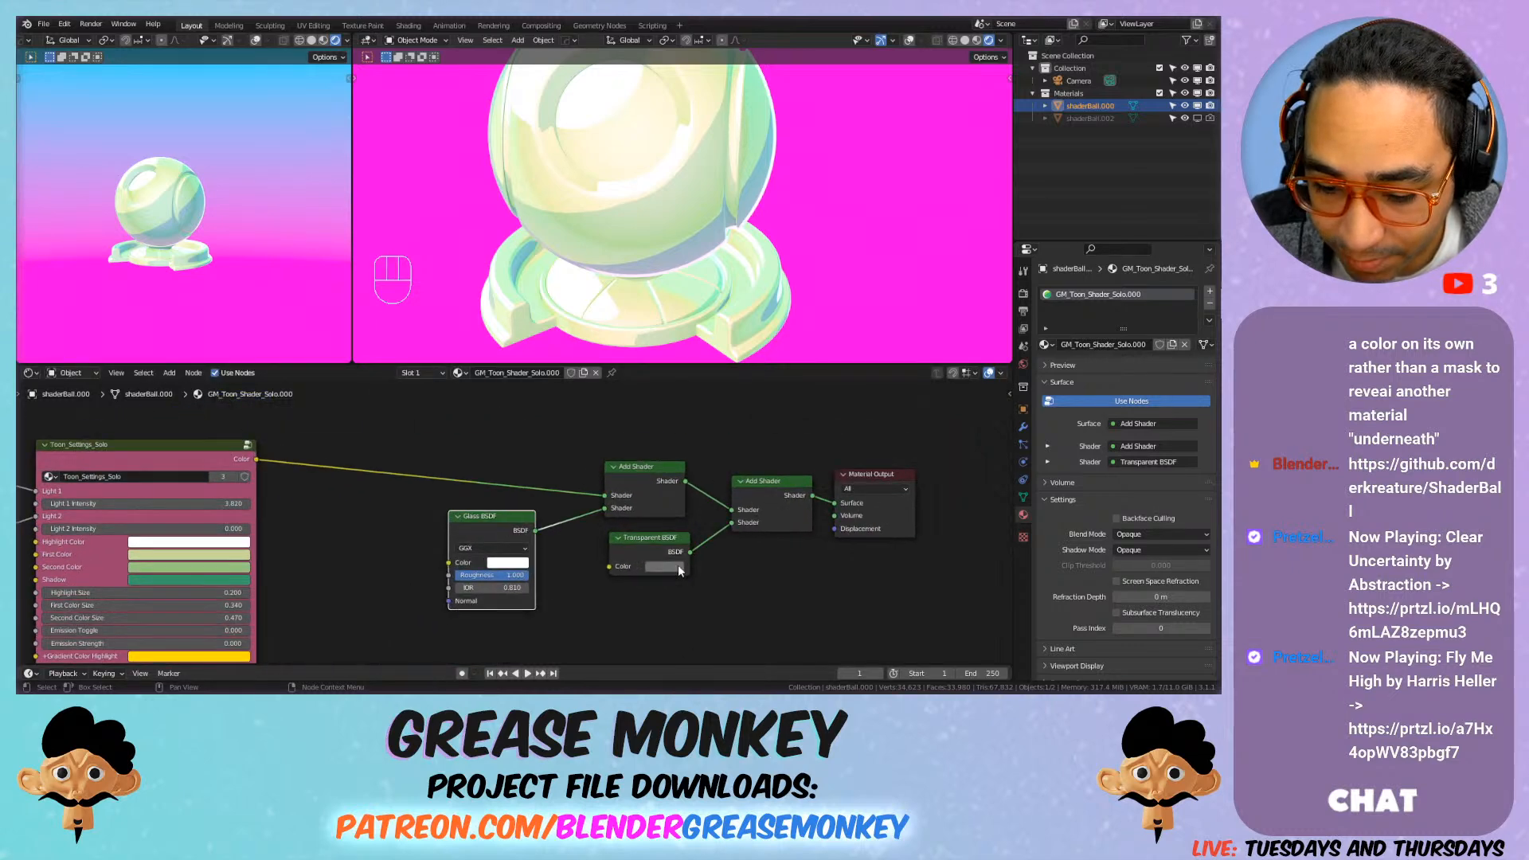
Step: Set the Transparent BSDF colour on shaderBall.000 to black
click(679, 567)
drag(749, 470, 746, 487)
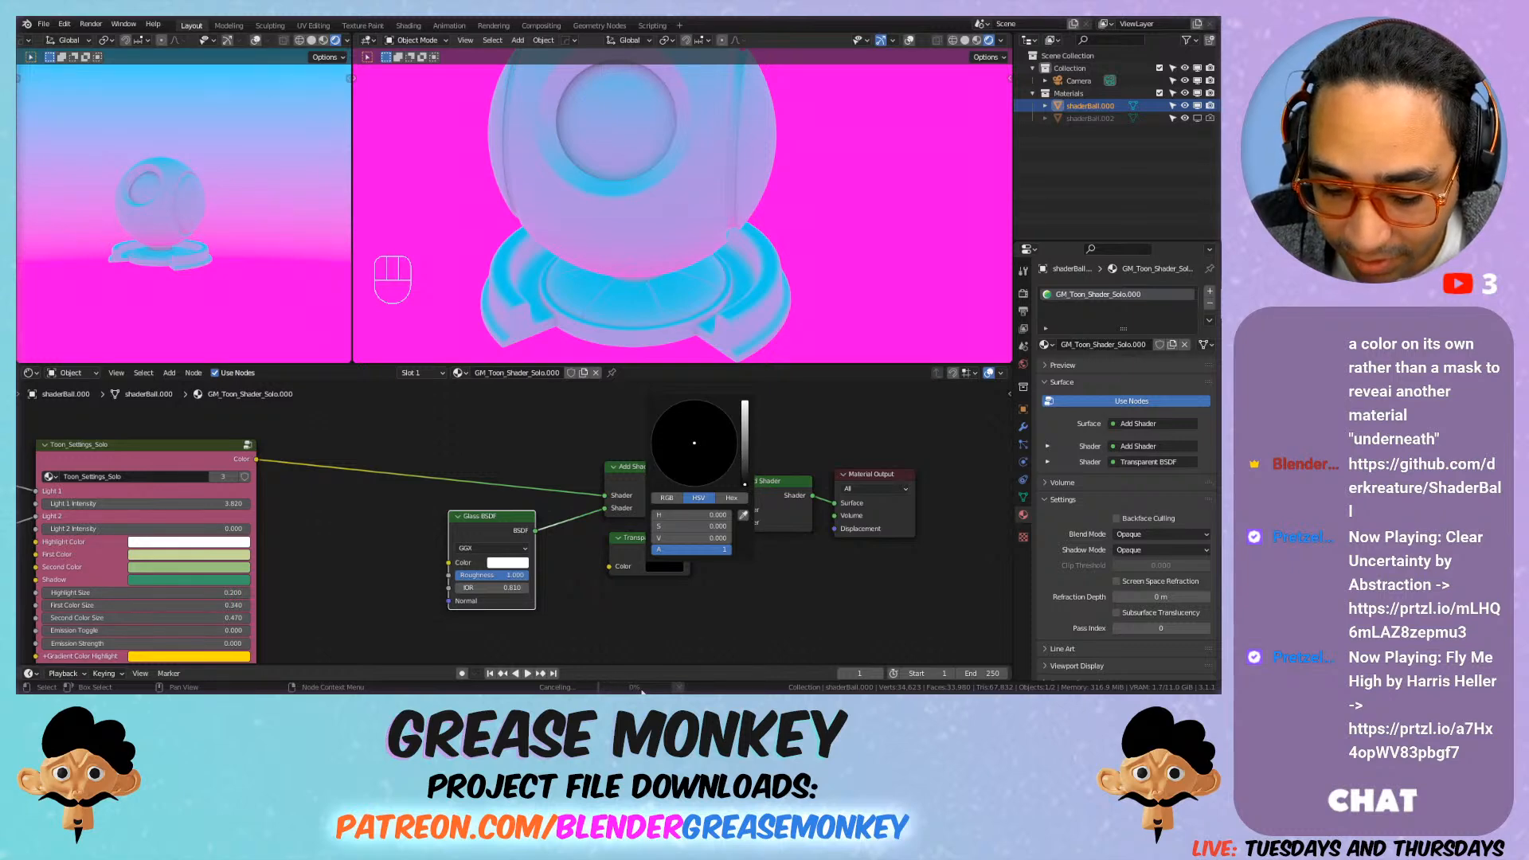
mouse_move(745, 483)
mouse_down()
mouse_move(744, 400)
mouse_move(745, 484)
mouse_up()
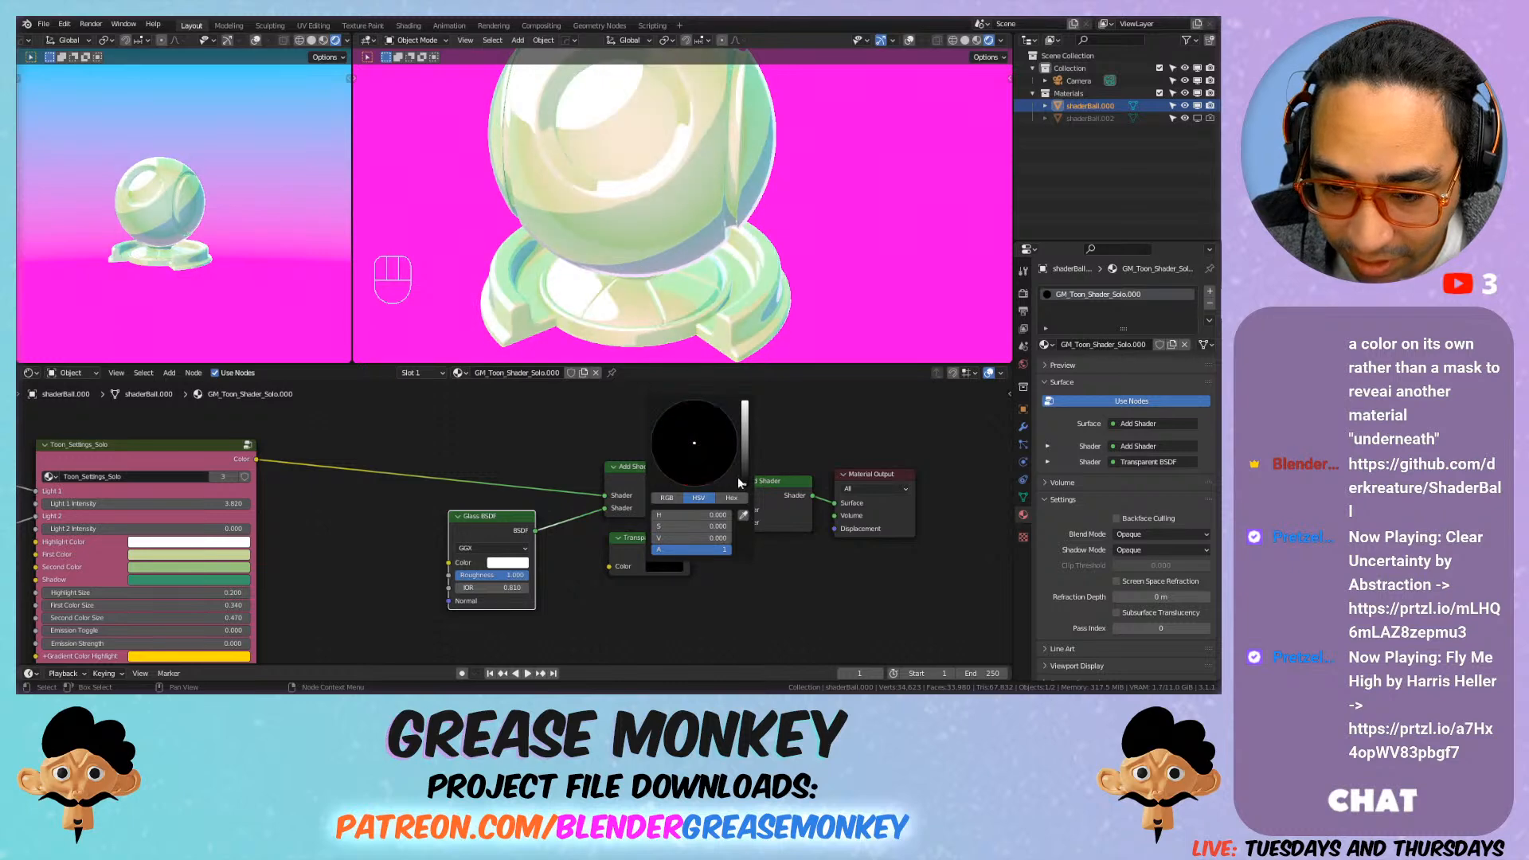
Step: Recentre the 3D cursor, show the viewport overlays and add a monkey mesh at the shader ball
key(shift+c)
click(910, 41)
scroll(634, 301, up, 6)
shift+middle_drag(768, 103, 719, 179)
click(604, 309)
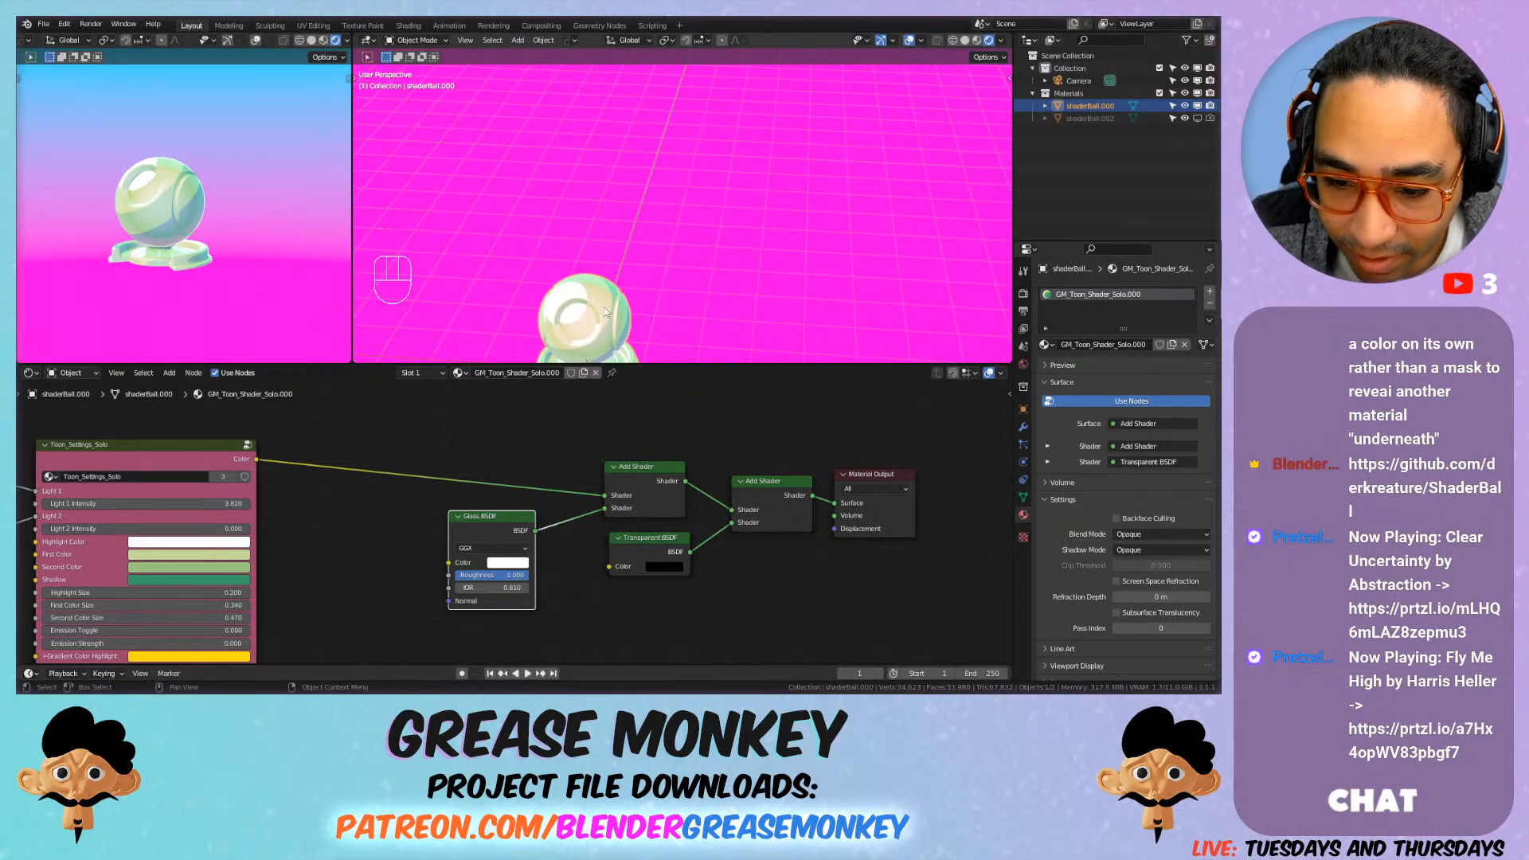
key(KP_Decimal)
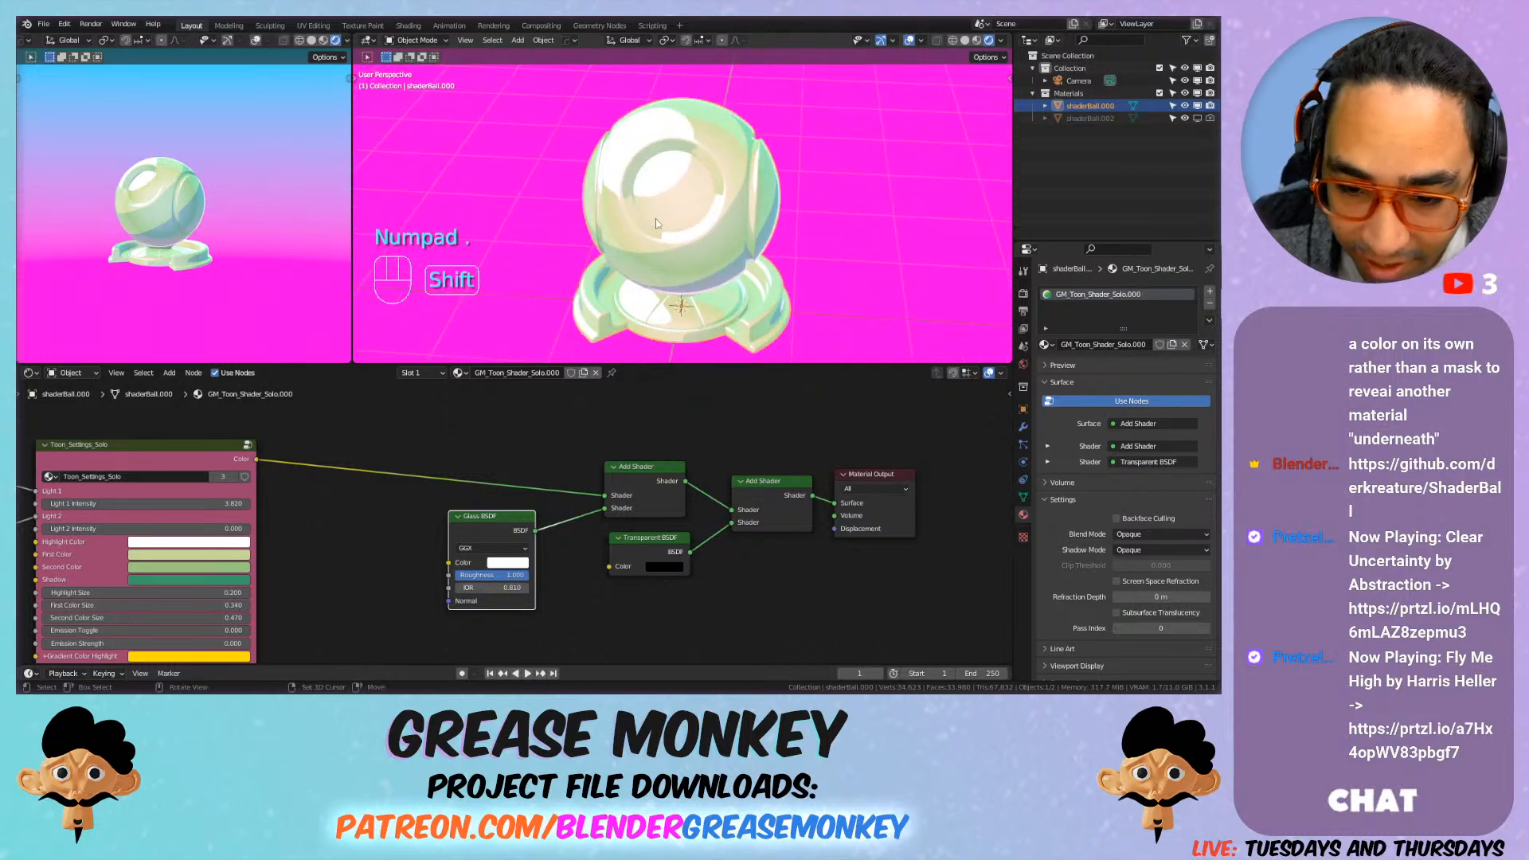
key(shift+a)
mouse_move(658, 223)
click(710, 338)
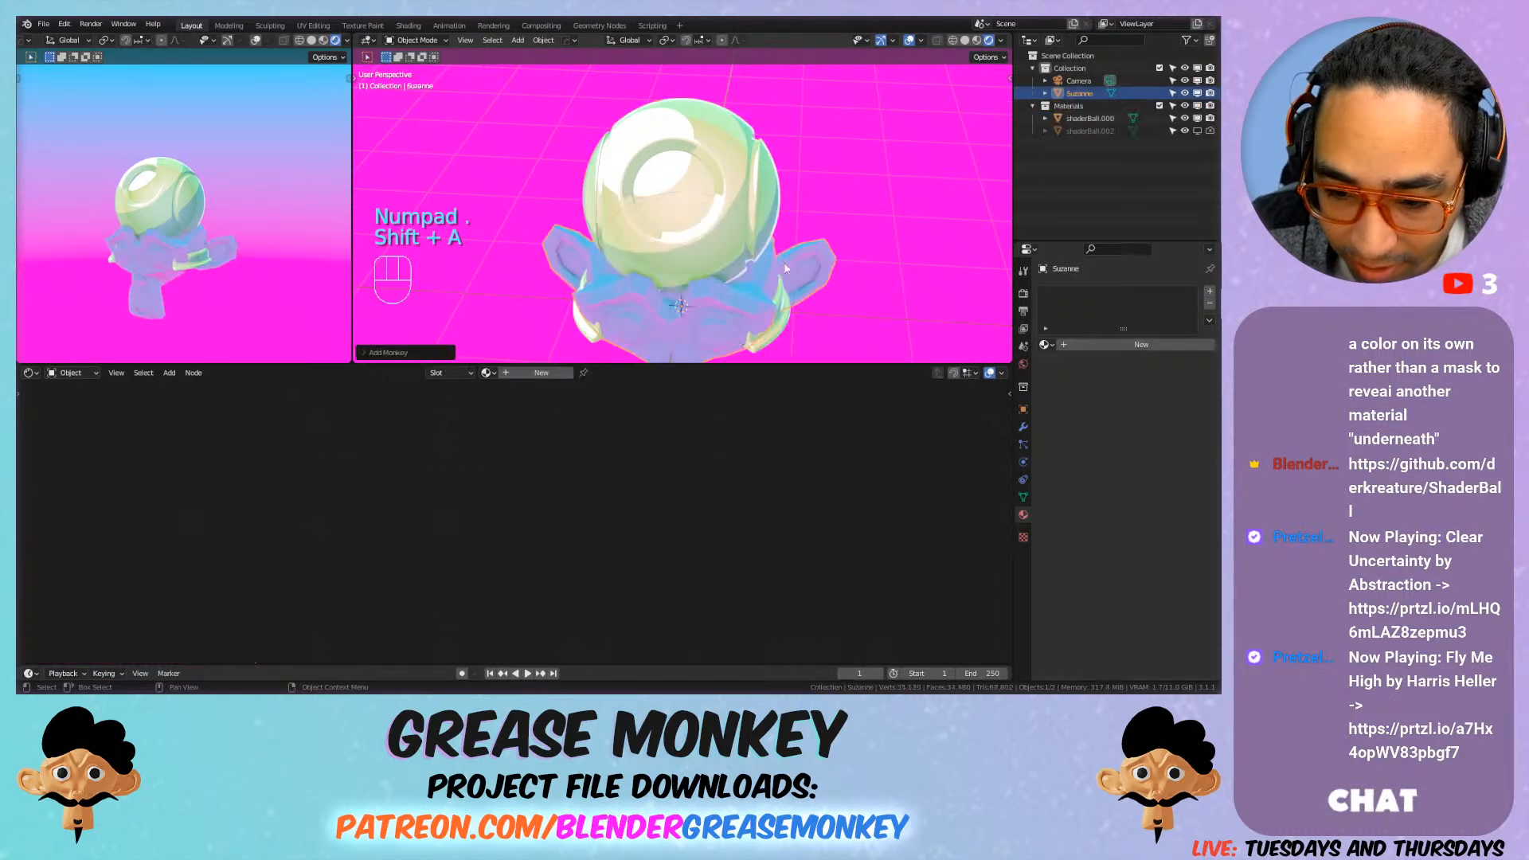
Step: Scale the monkey down and raise it along Z so it sits inside the shader ball
key(s)
click(743, 304)
key(g)
key(z)
click(742, 201)
click(801, 170)
middle_drag(808, 180, 833, 132)
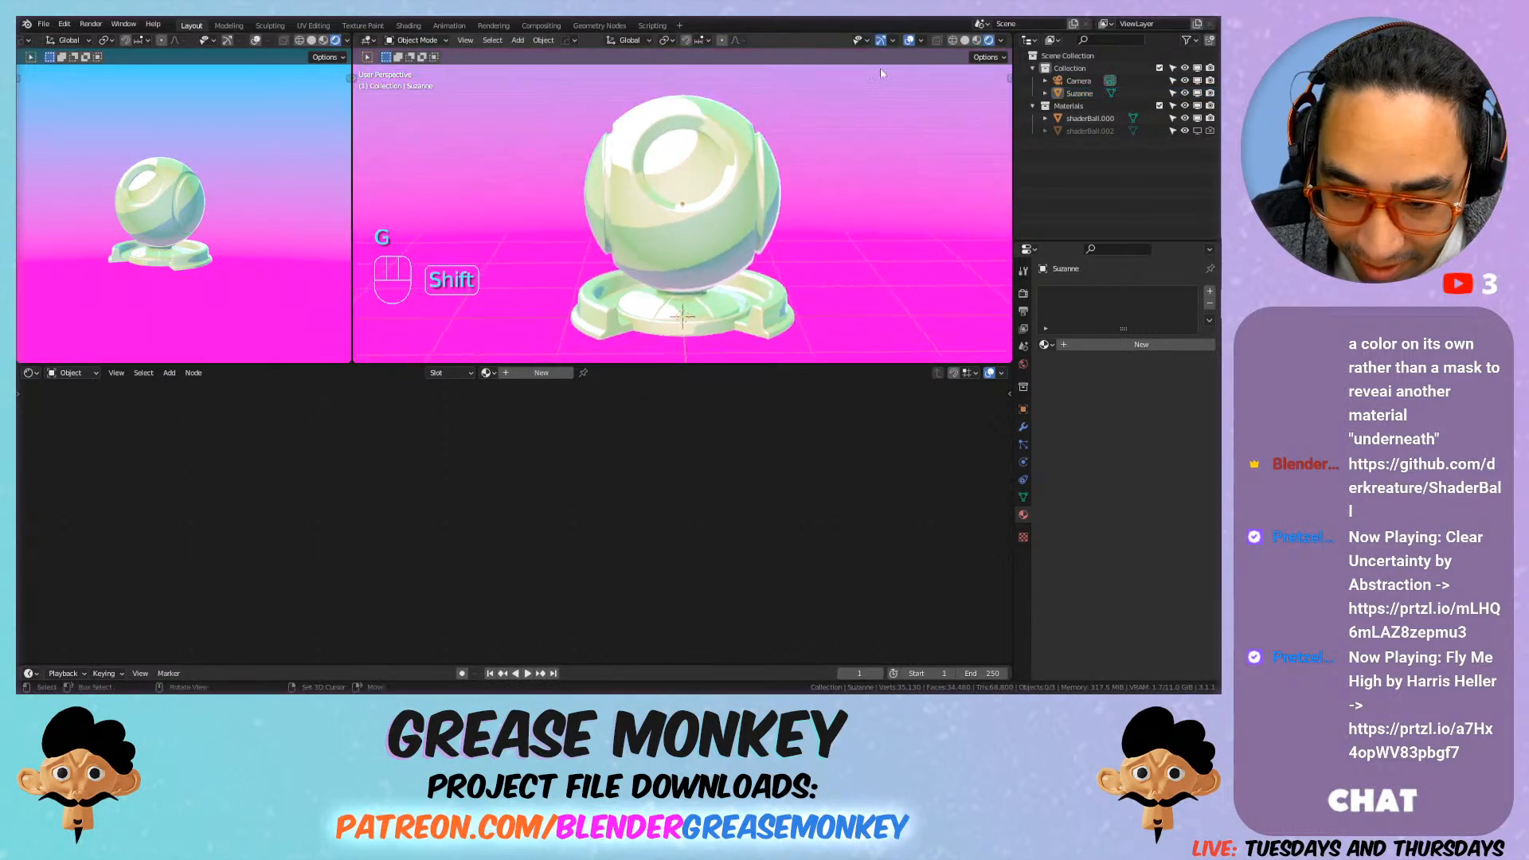
Step: Hide the viewport overlays and rescale the Suzanne monkey inside the ball
click(910, 39)
scroll(769, 189, up, 5)
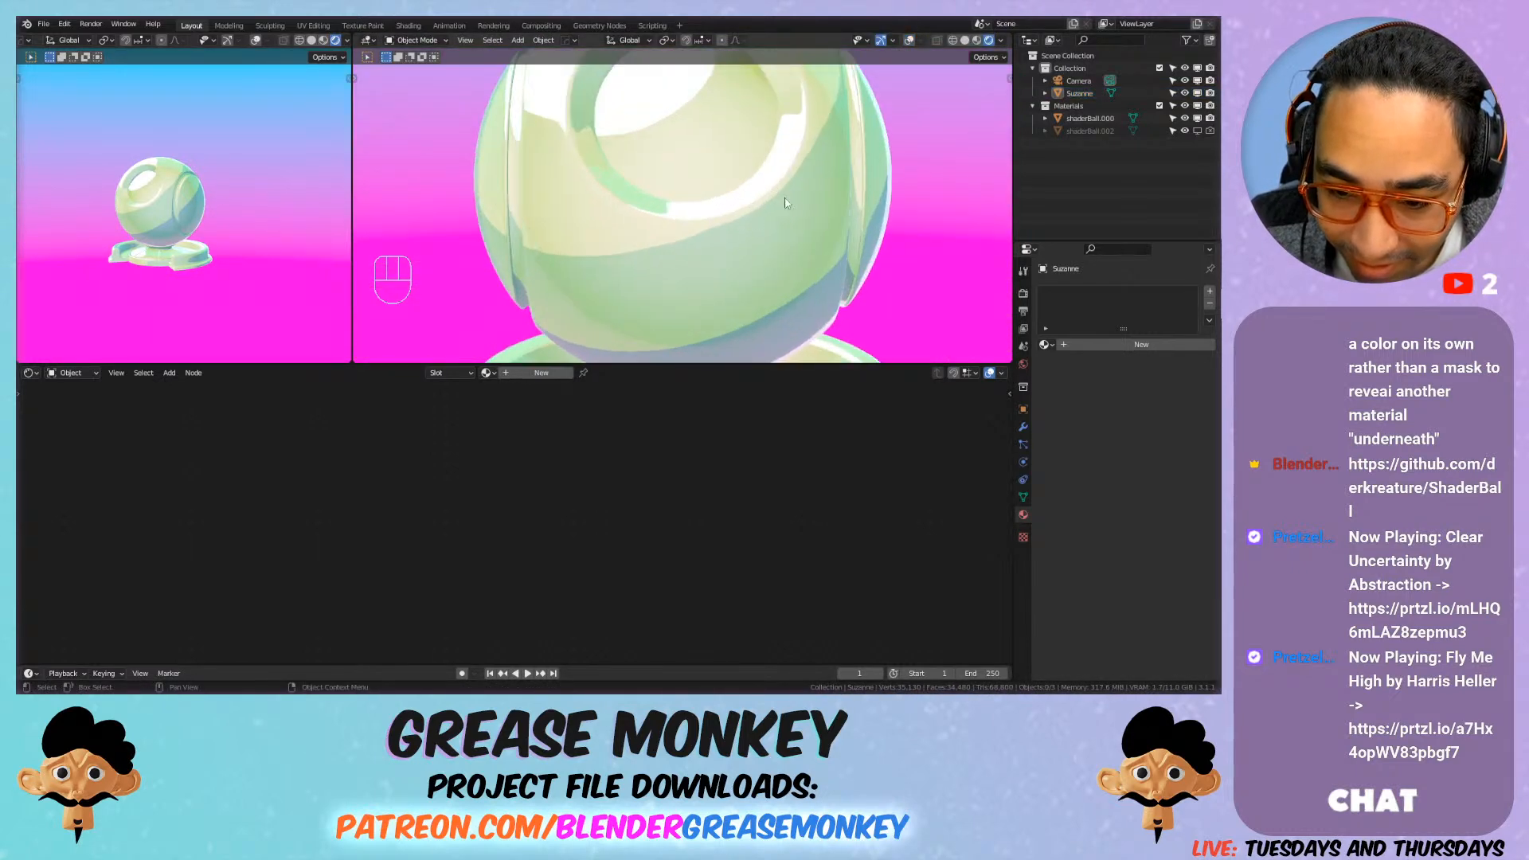
click(1079, 93)
key(s)
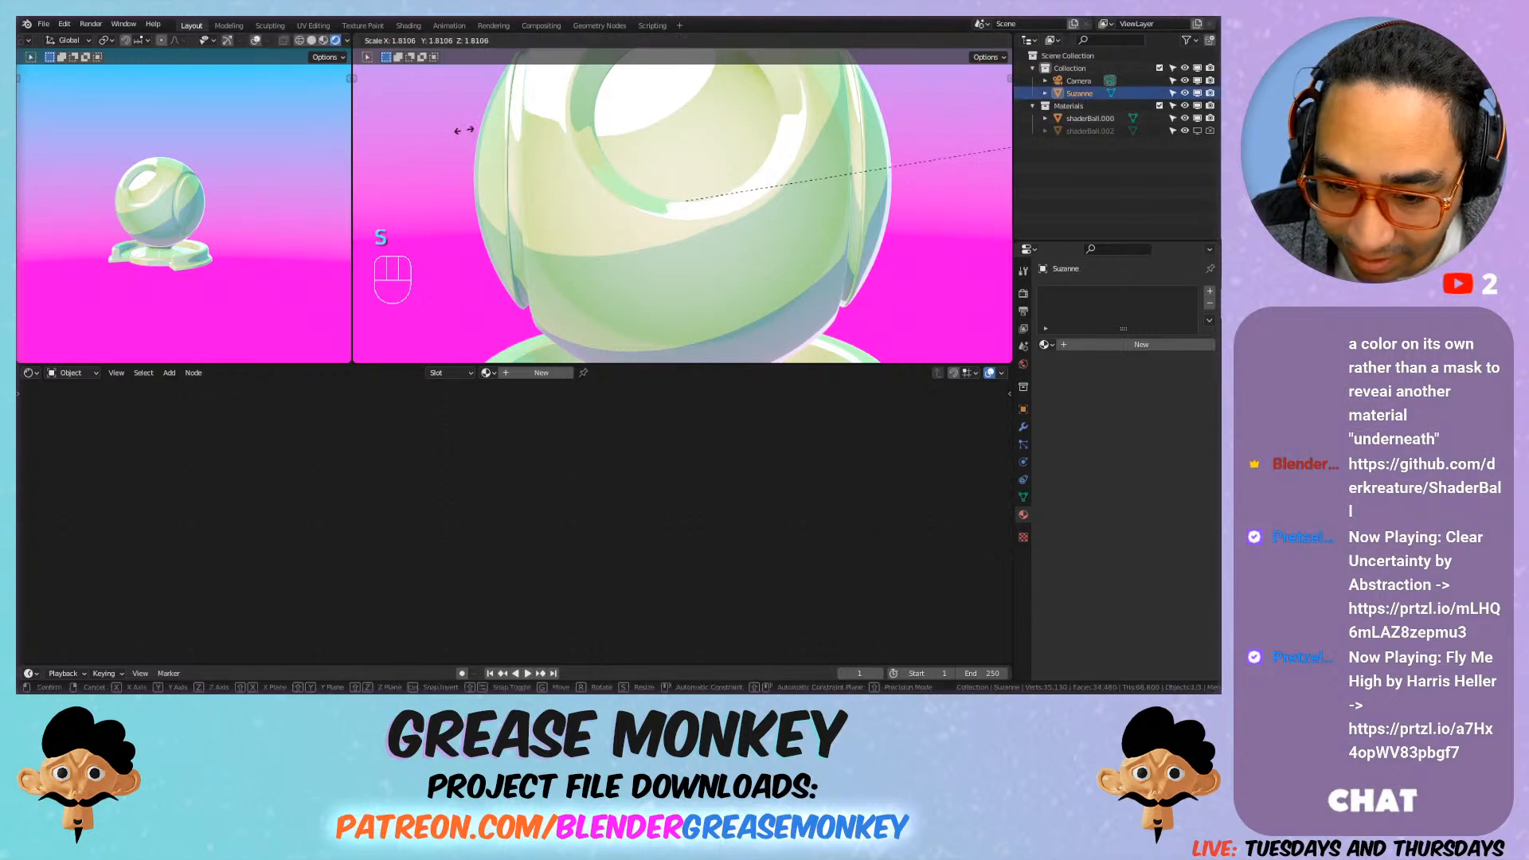
click(500, 142)
Step: Test the Transparent BSDF colour and Glass BSDF roughness on shaderBall.000, leaving the colour black
scroll(753, 170, down, 5)
click(763, 201)
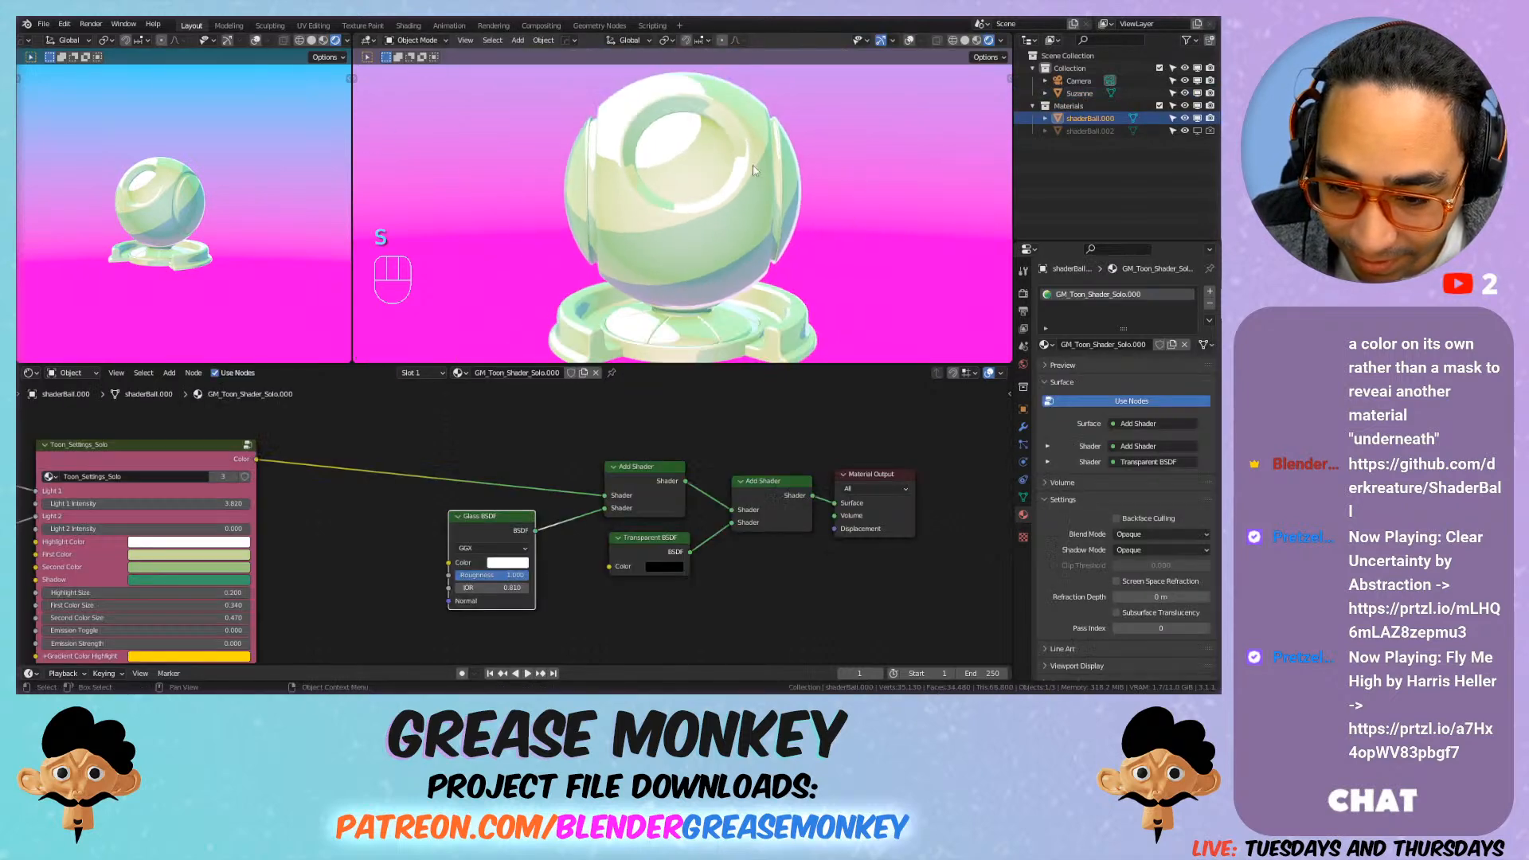
click(665, 567)
drag(746, 453, 745, 484)
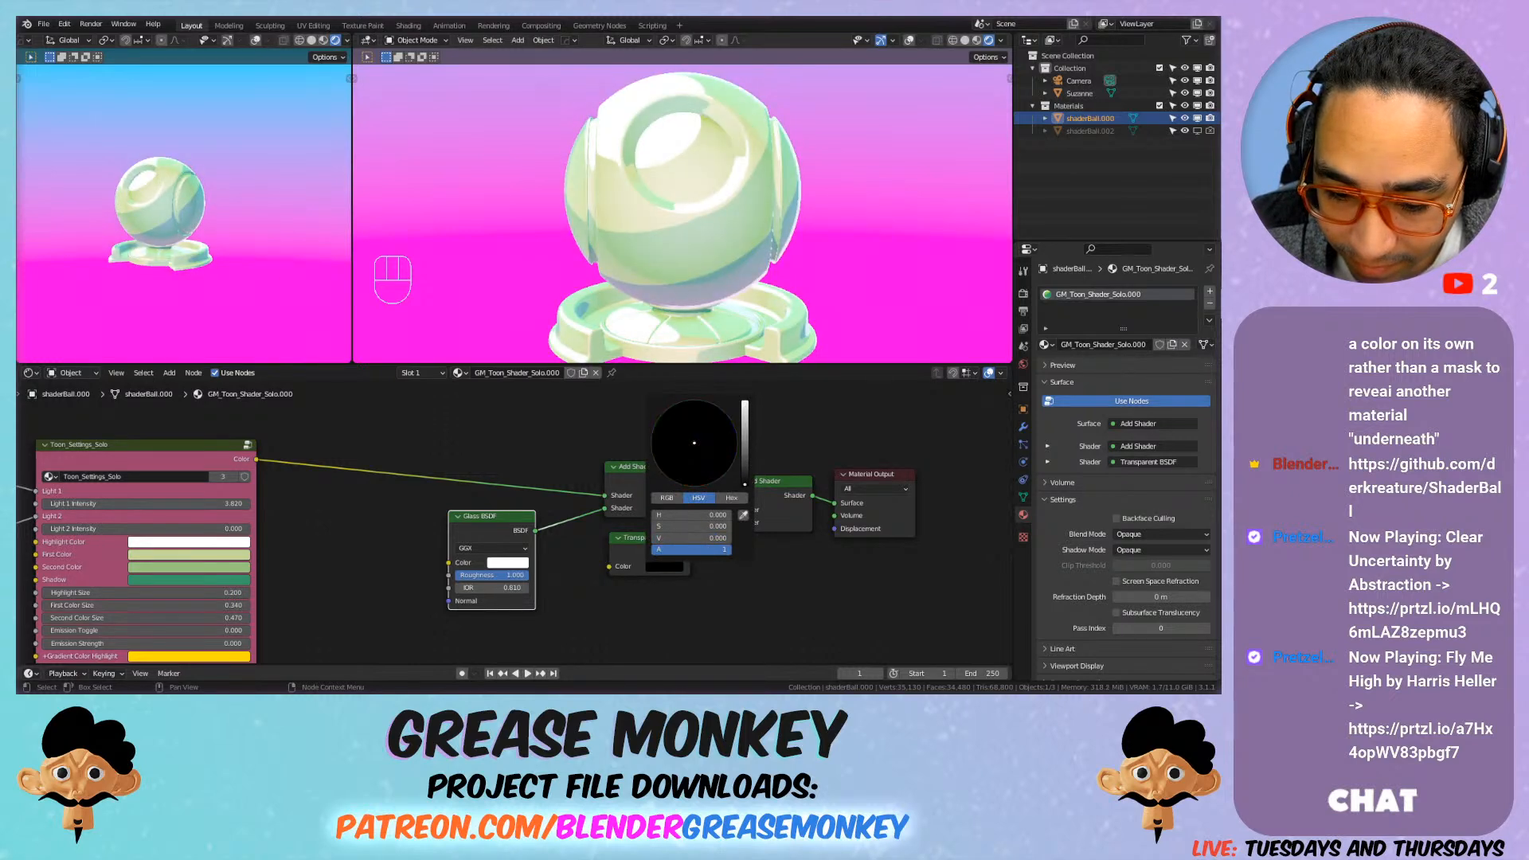
drag(493, 575, 538, 570)
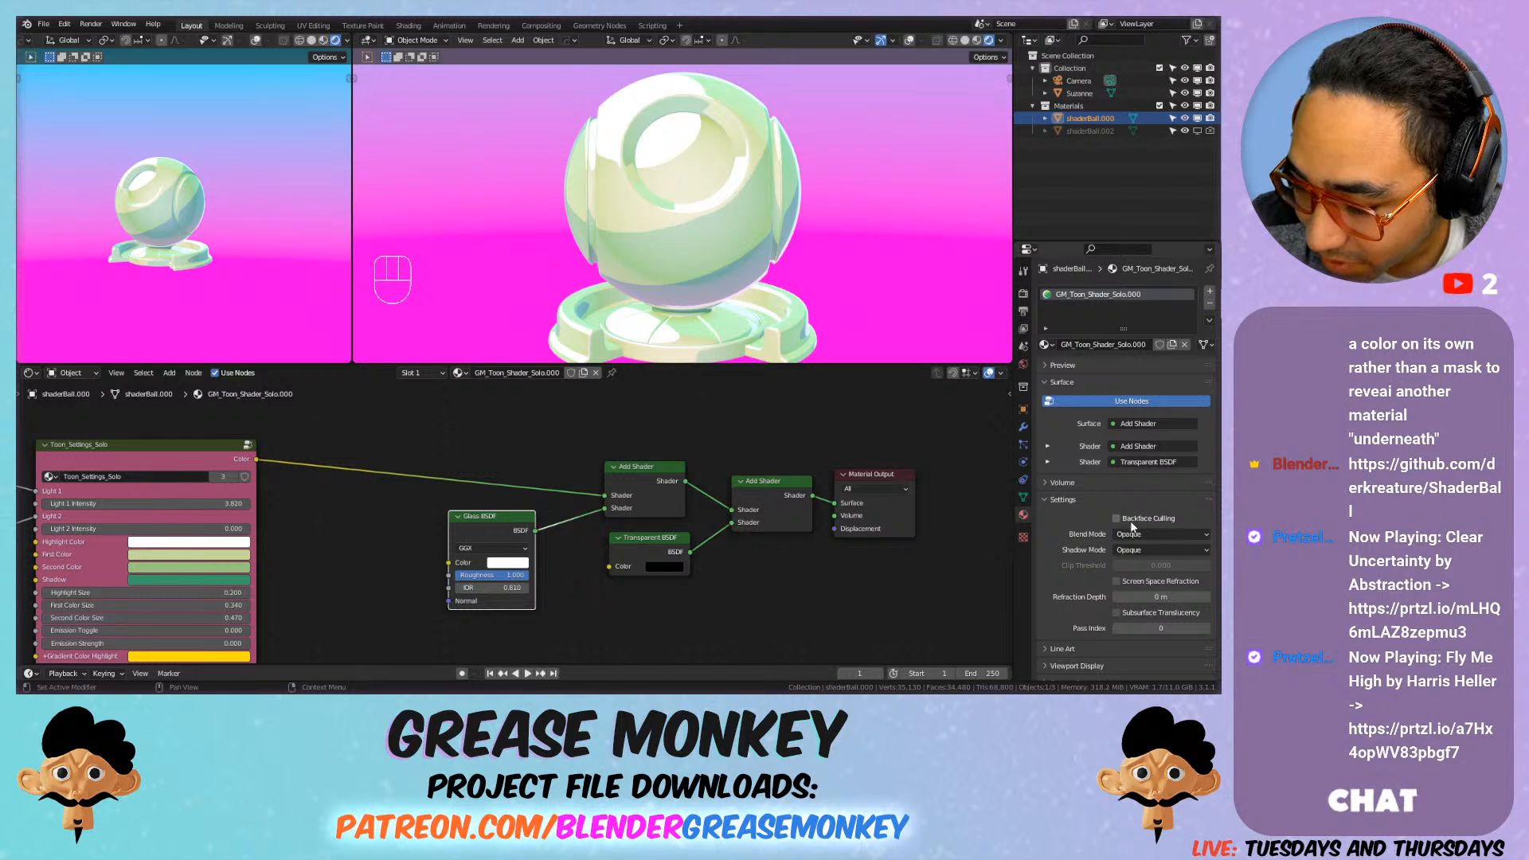
Step: Set shaderBall.000's material to Alpha Blend with Shadow Mode None, and enable Backface Culling and Screen Space Refraction
click(1150, 537)
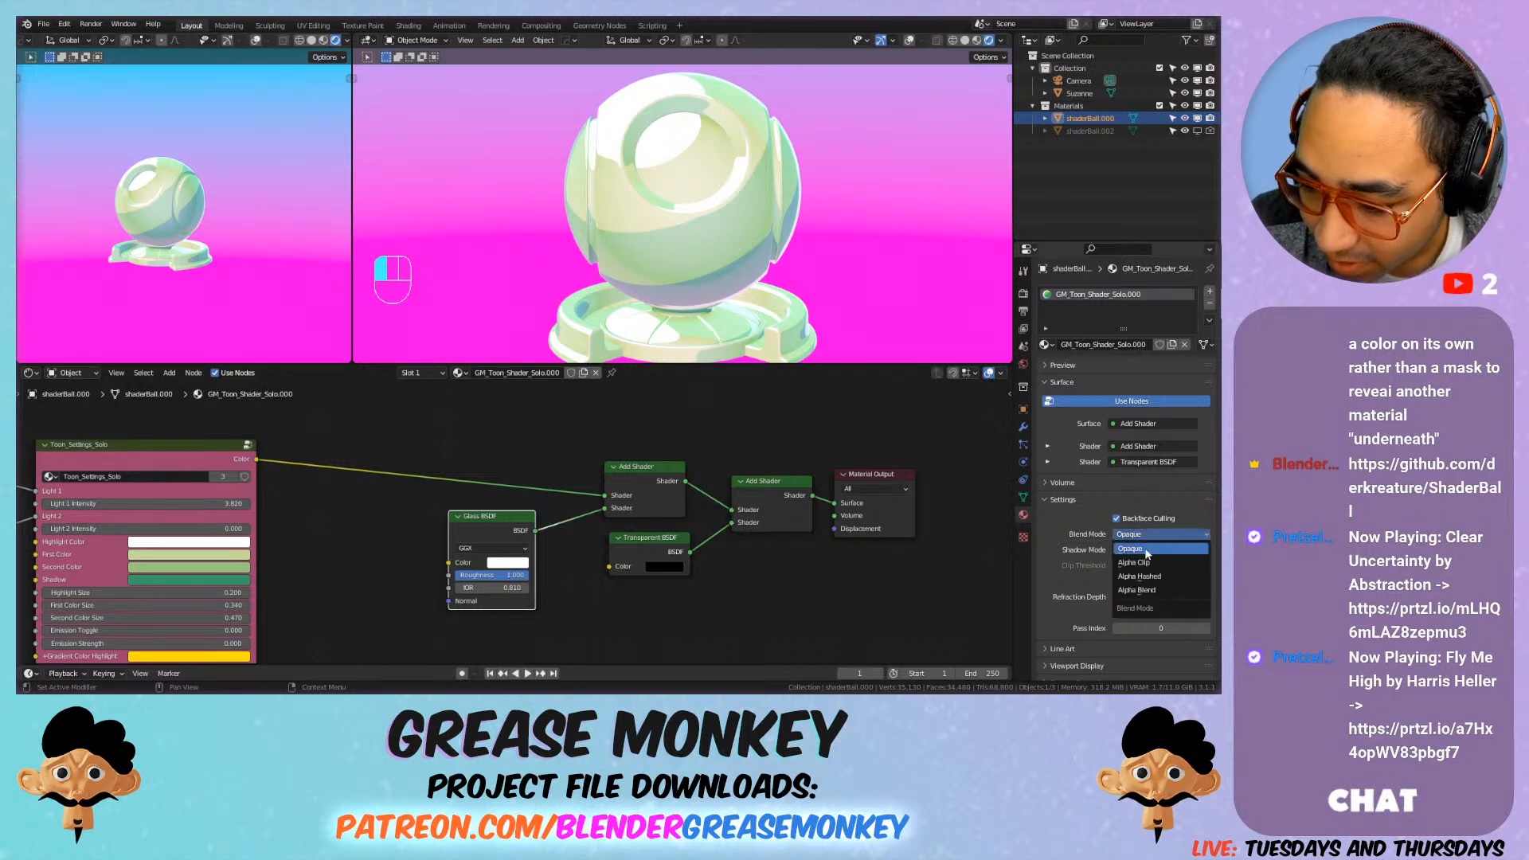
click(1159, 550)
click(1135, 568)
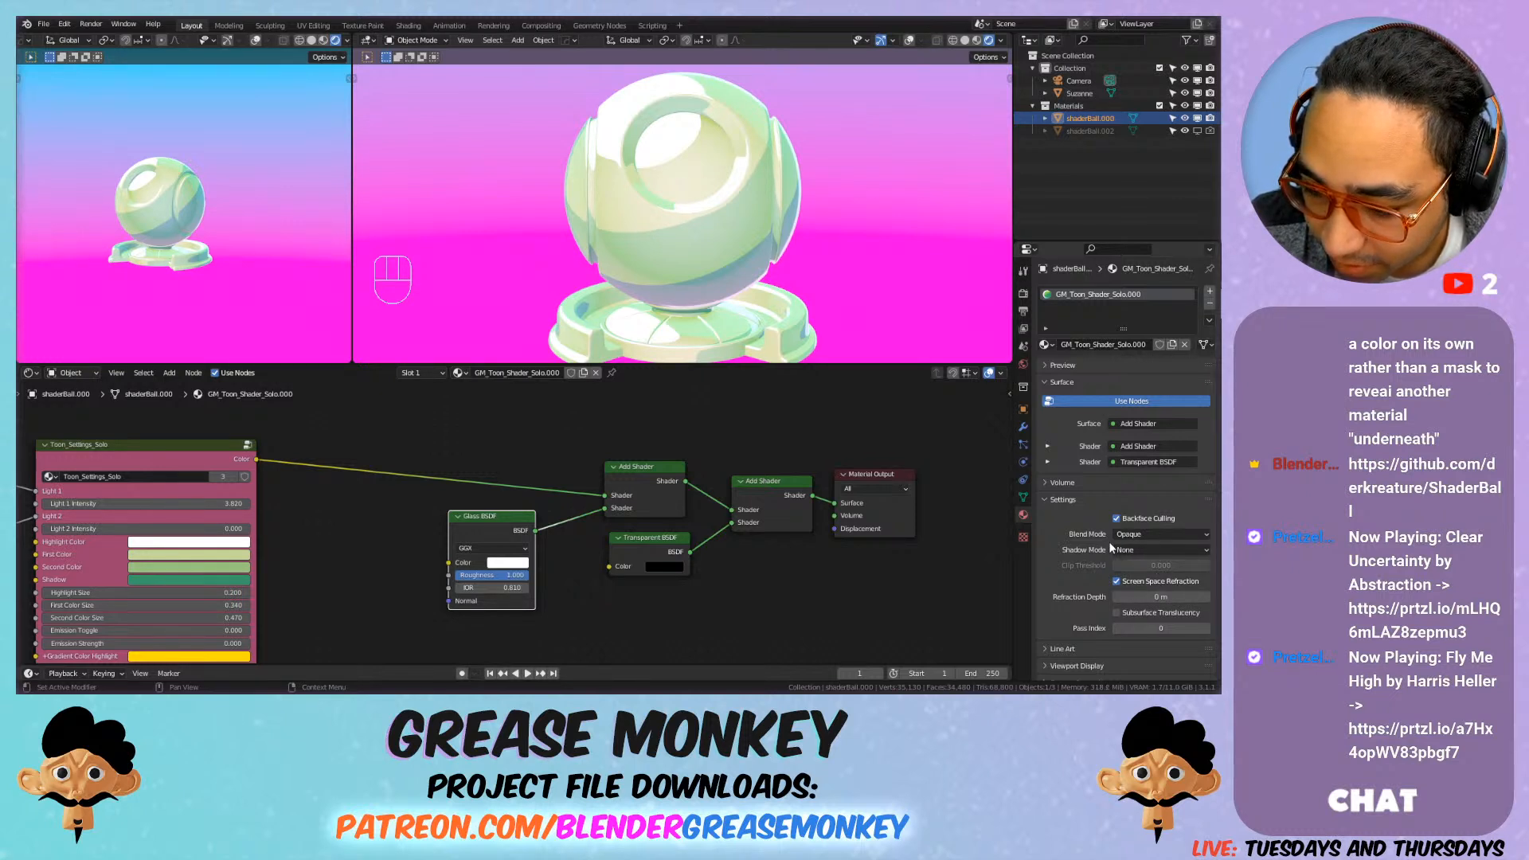
click(1142, 536)
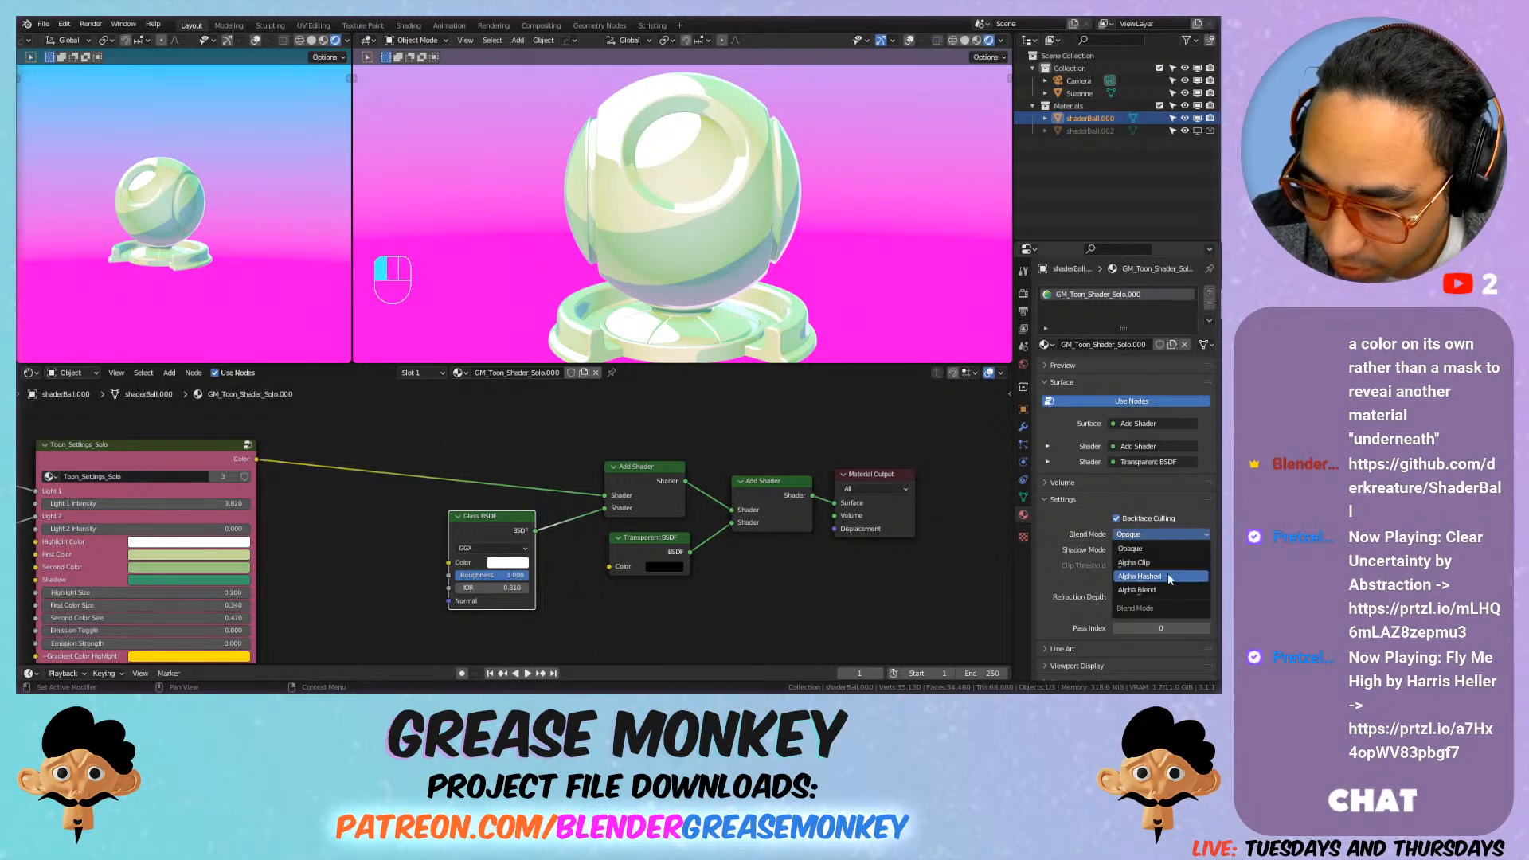
click(1155, 589)
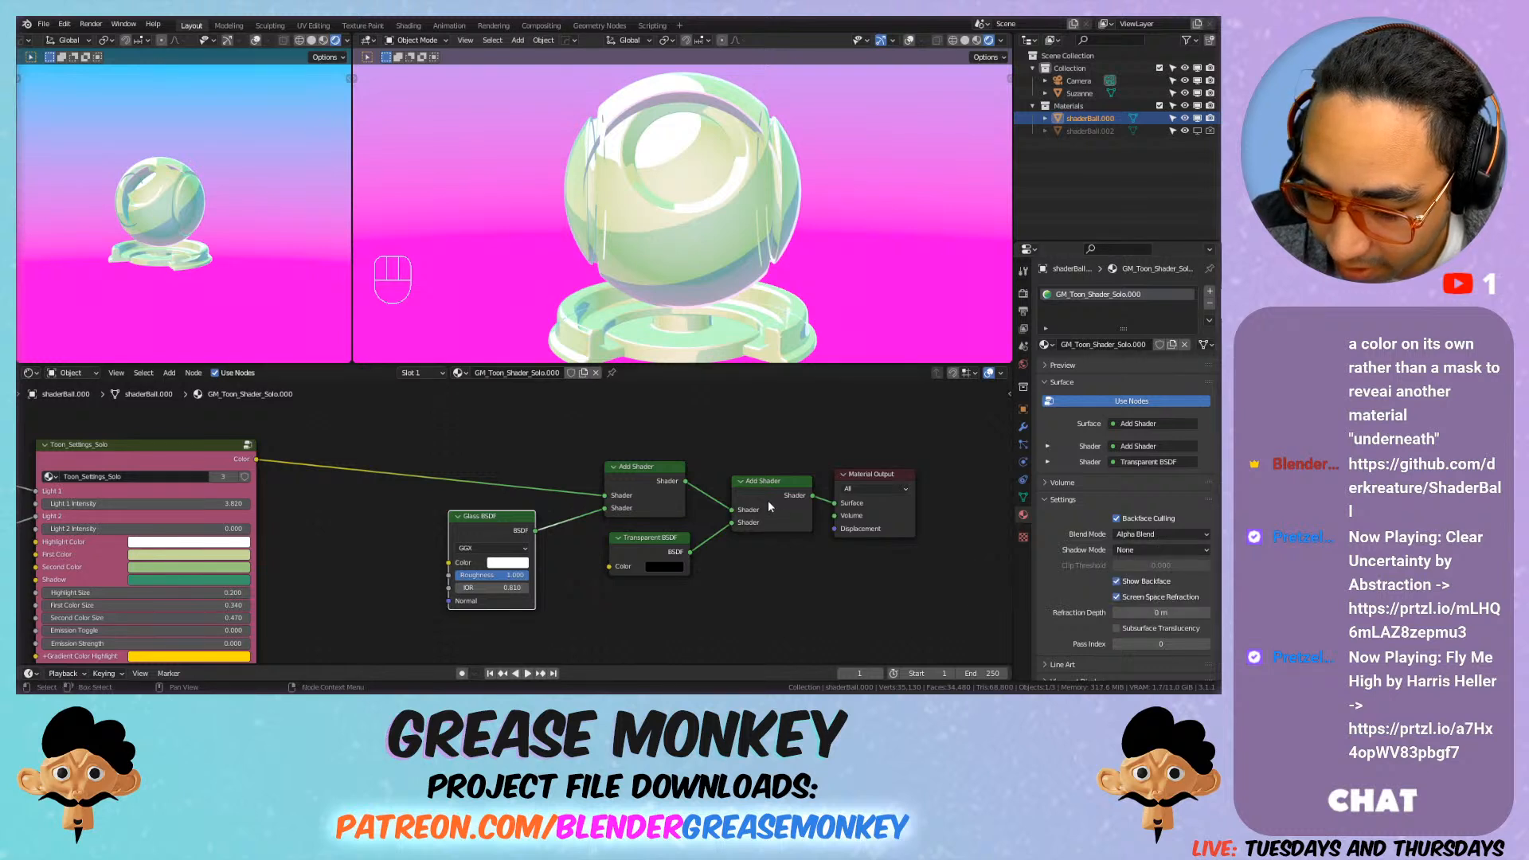
Step: Lighten the Transparent BSDF colour on shaderBall.000 to a grey with a value of about 0.26
click(666, 566)
drag(745, 483, 744, 437)
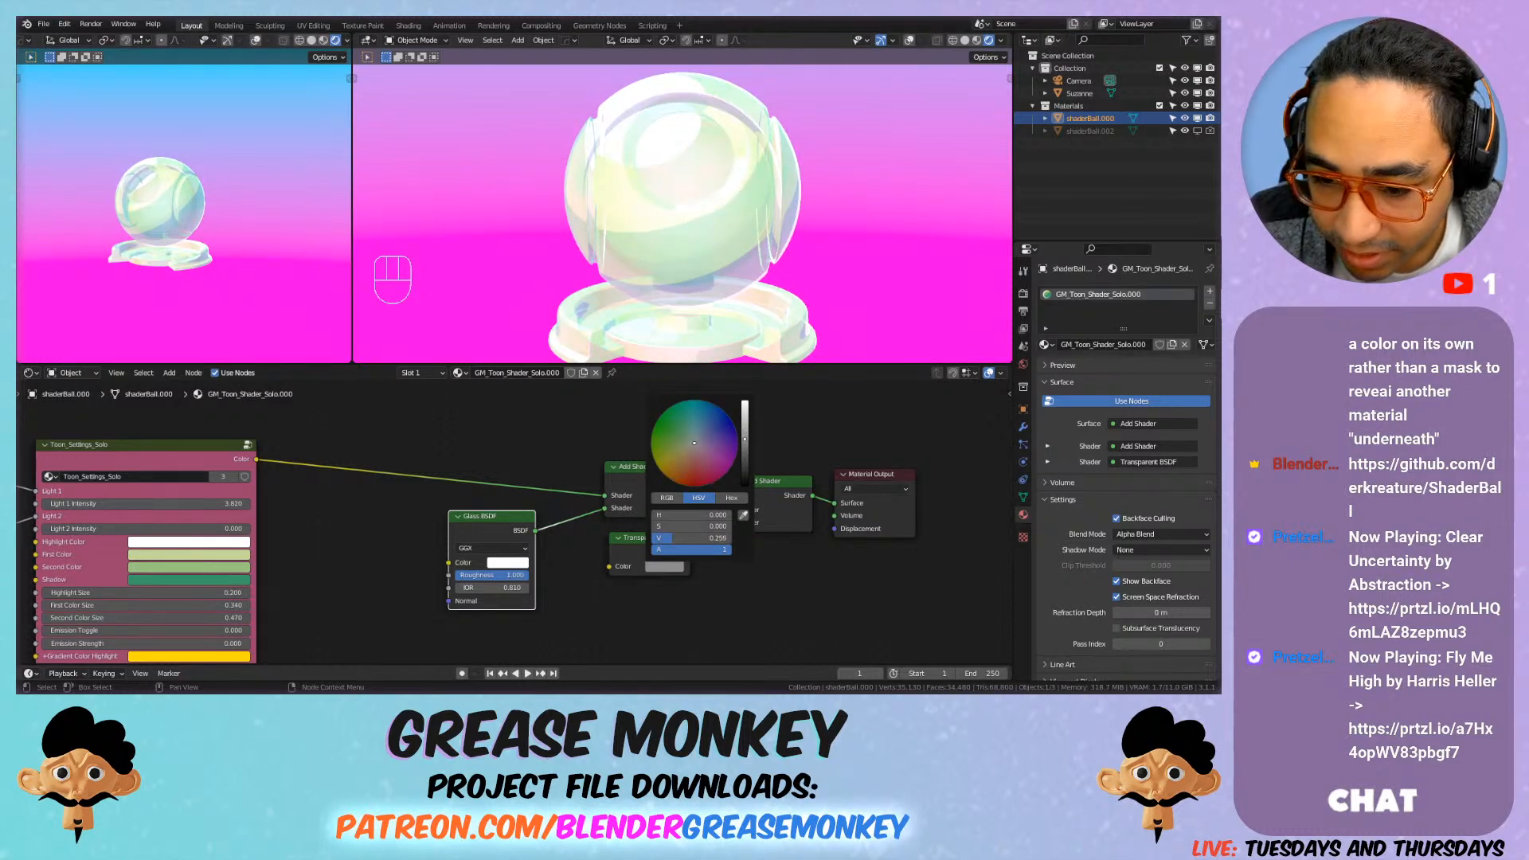
Step: Nudge the Suzanne monkey vertically along Z inside the glass ball
click(1066, 93)
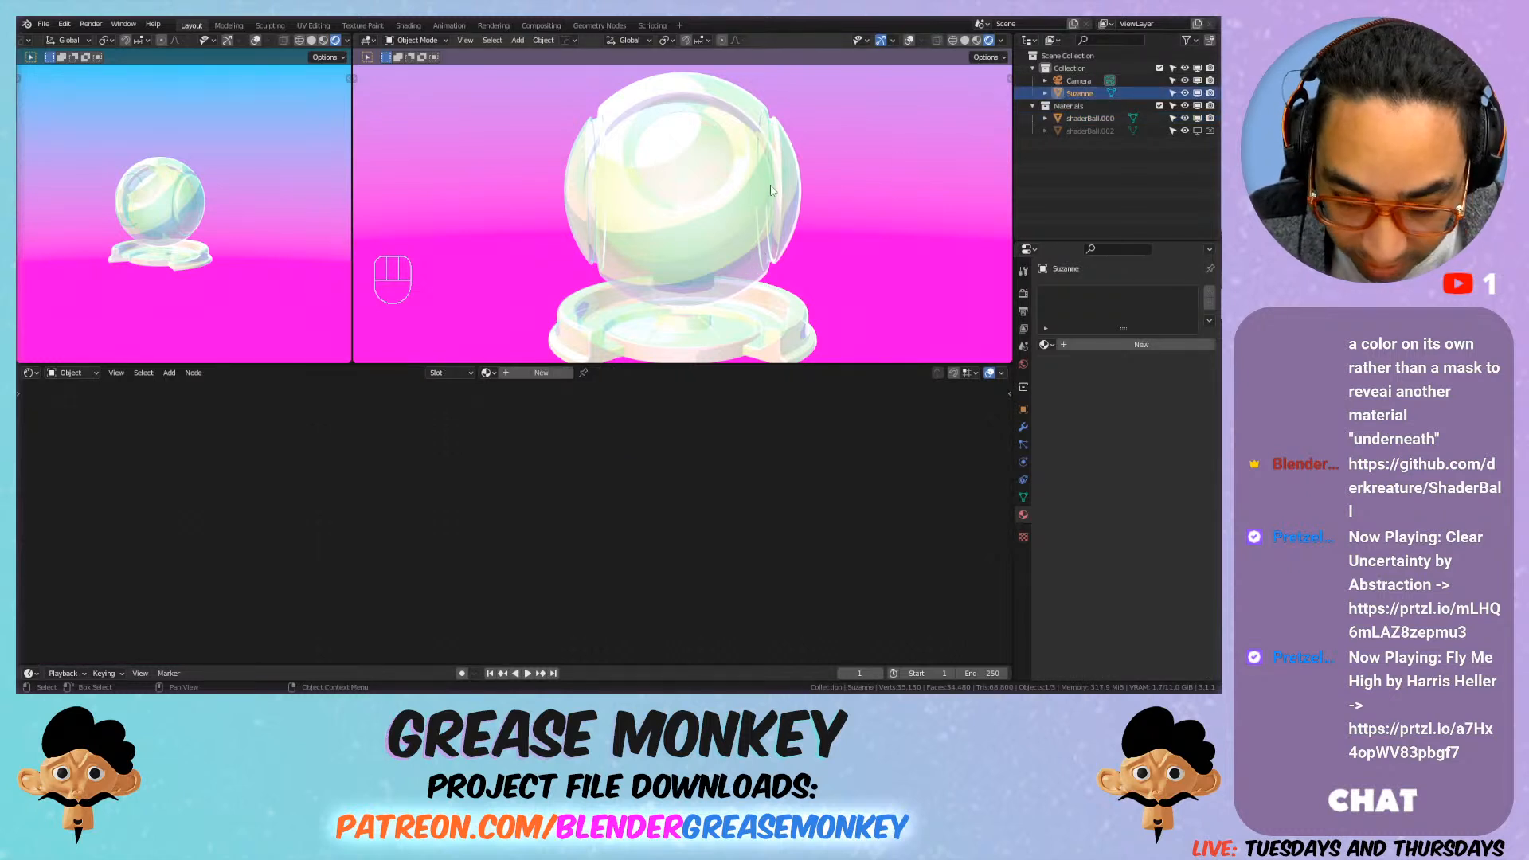
key(g)
key(z)
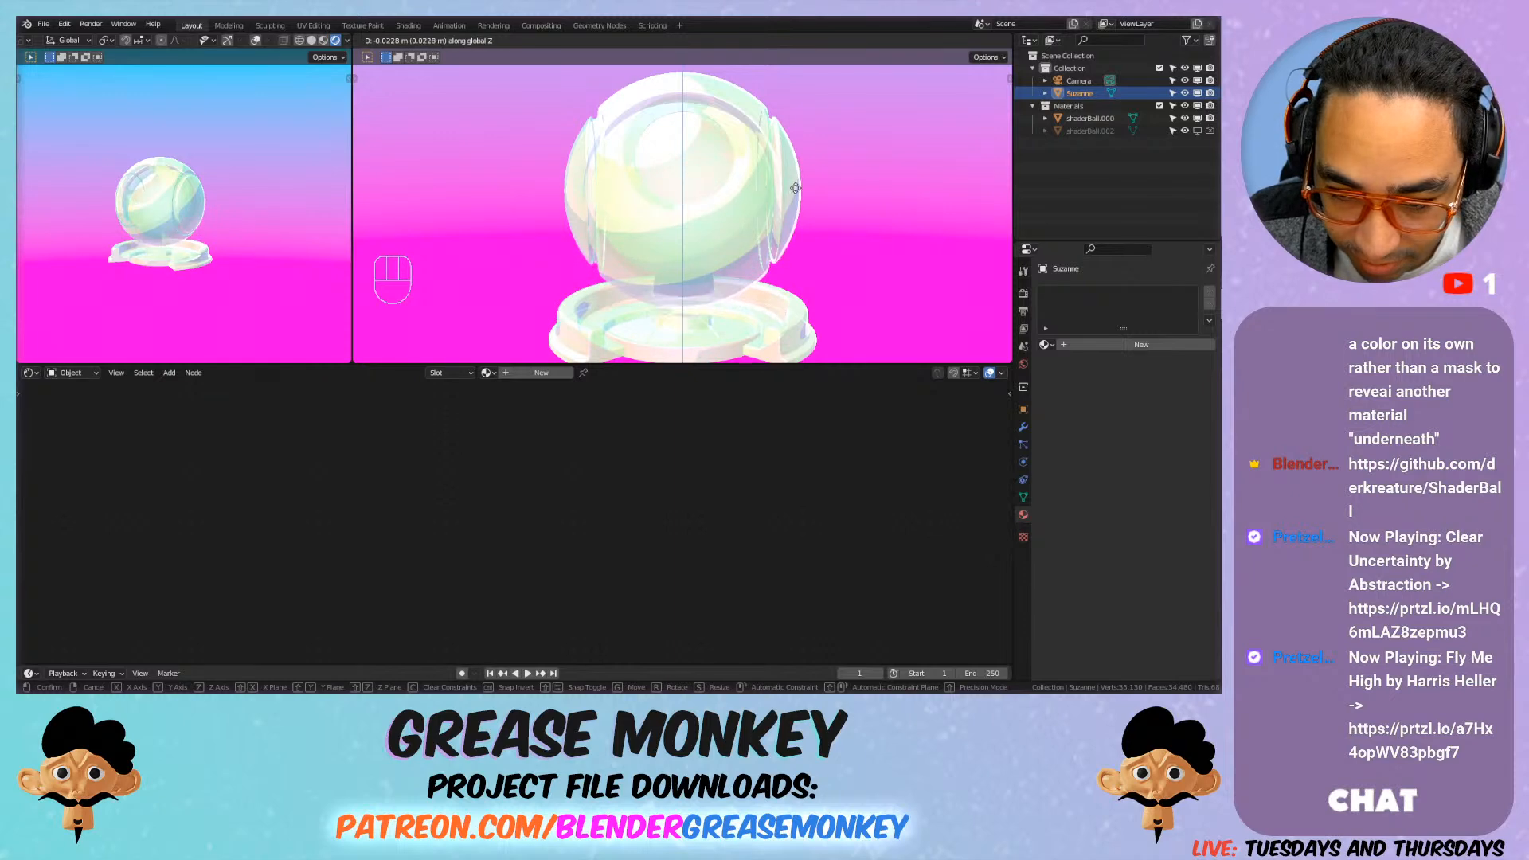
click(795, 188)
Step: Lighten the grey Transparent BSDF colour on shaderBall.000 slightly
click(775, 278)
click(680, 565)
mouse_move(746, 456)
mouse_down()
mouse_move(746, 487)
mouse_move(746, 400)
mouse_move(746, 485)
mouse_move(746, 403)
mouse_move(746, 476)
mouse_move(746, 412)
mouse_move(746, 470)
mouse_move(746, 443)
mouse_up()
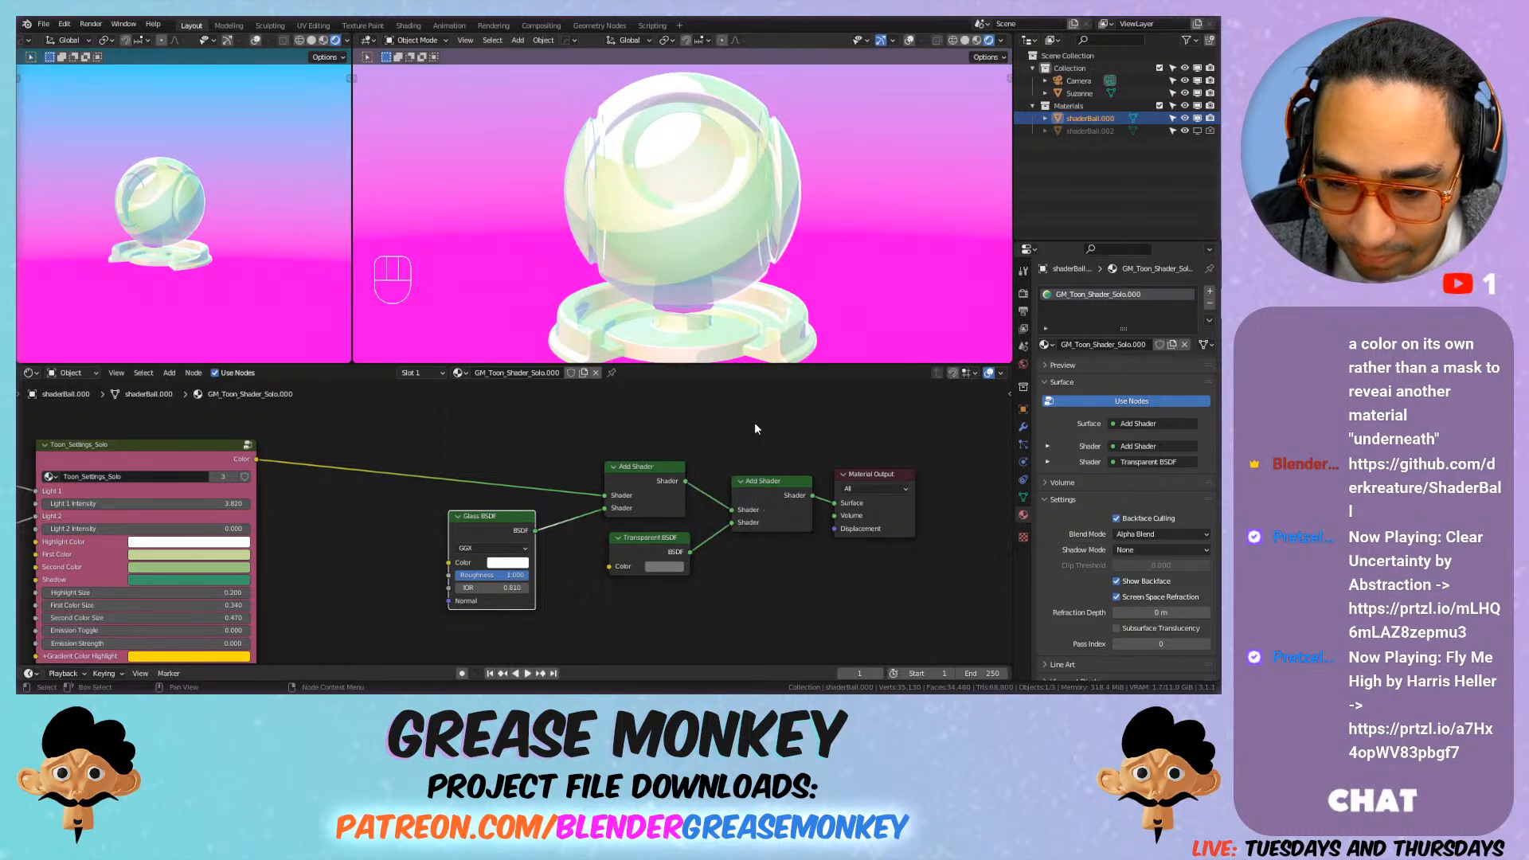
Step: Slide Suzanne up and down along Z through the glass ball to test its transparency, and delete the monkey
click(696, 313)
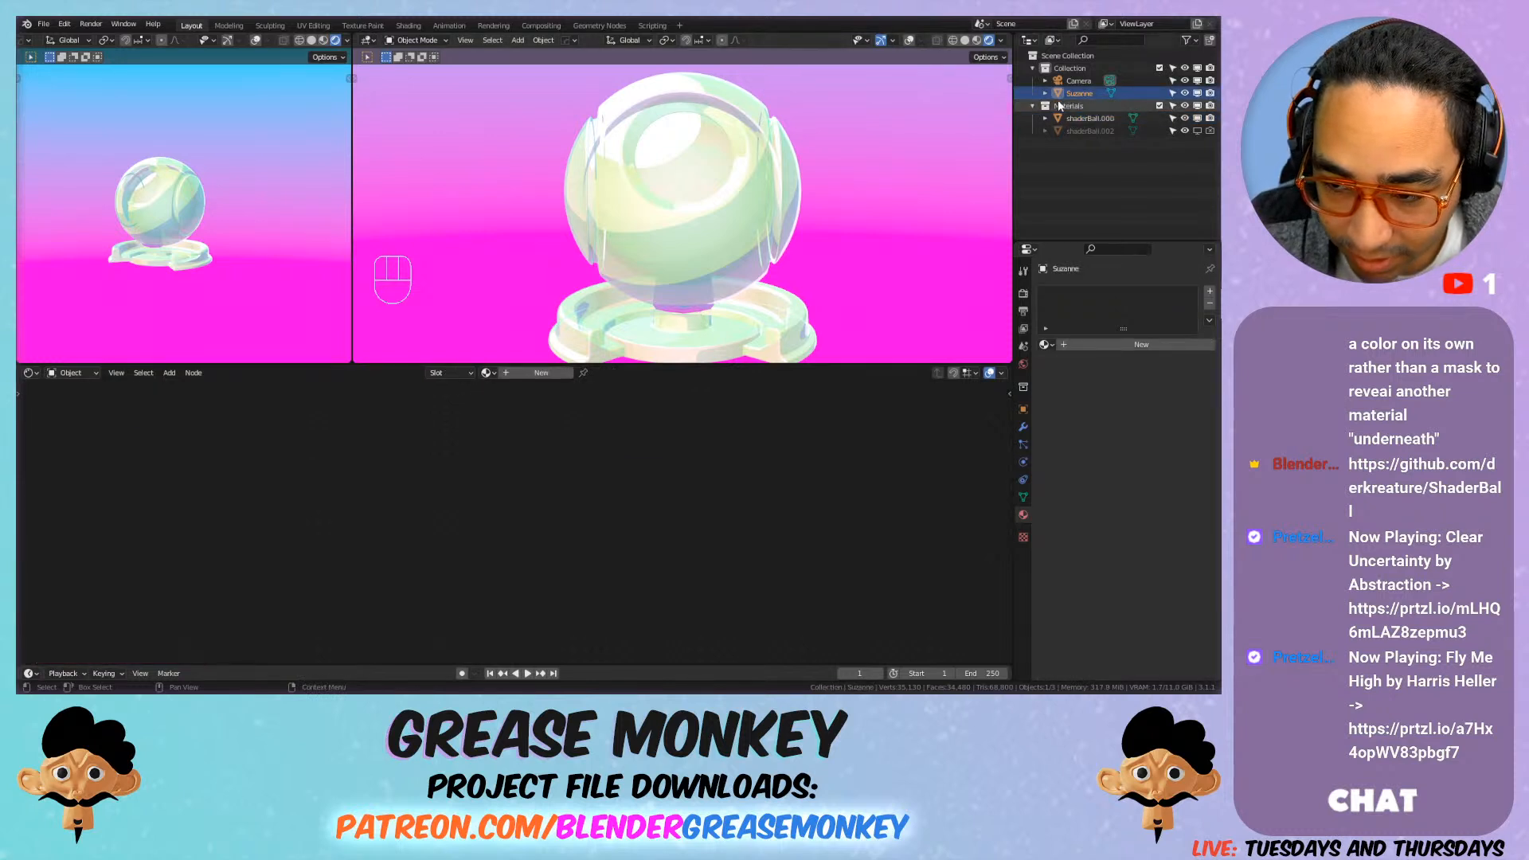
key(g)
key(z)
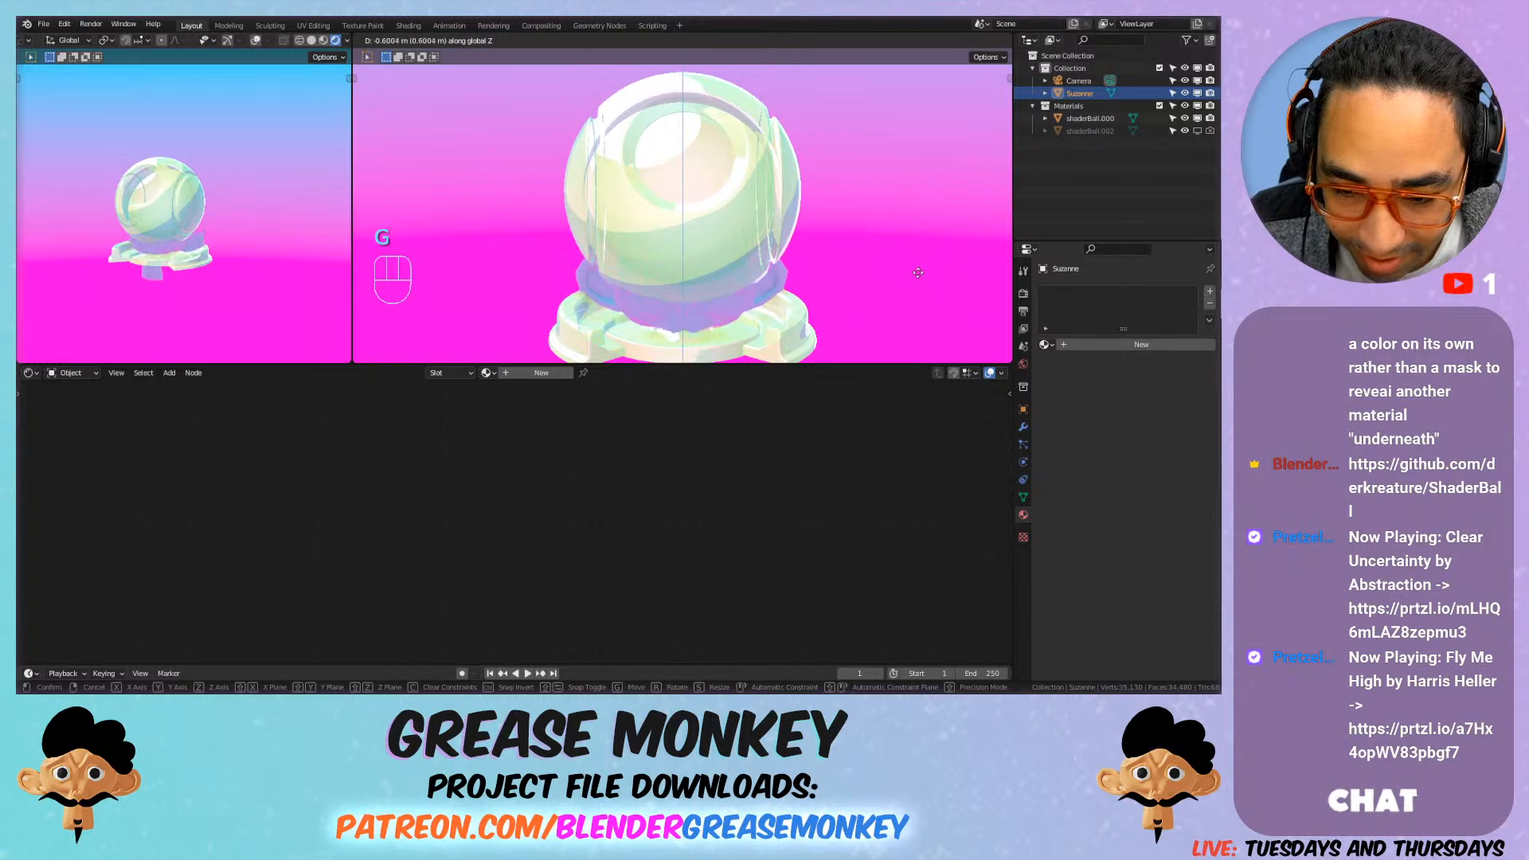
click(899, 192)
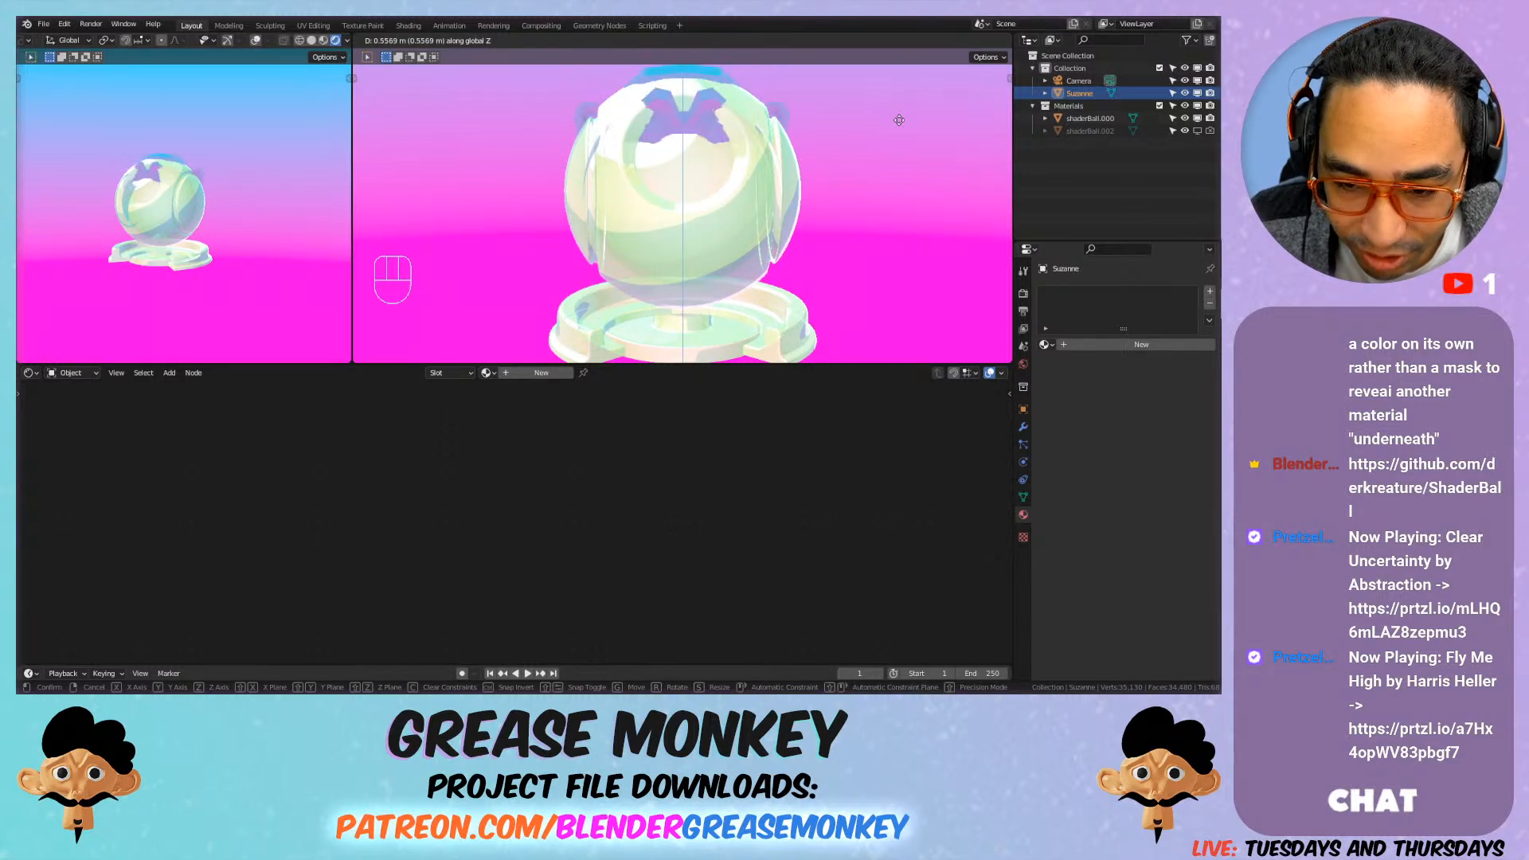
key(x)
click(830, 205)
Step: Make the hidden shaderBall.002 visible in the viewport and delete it
scroll(804, 191, down, 4)
shift+middle_drag(766, 175, 770, 213)
click(707, 242)
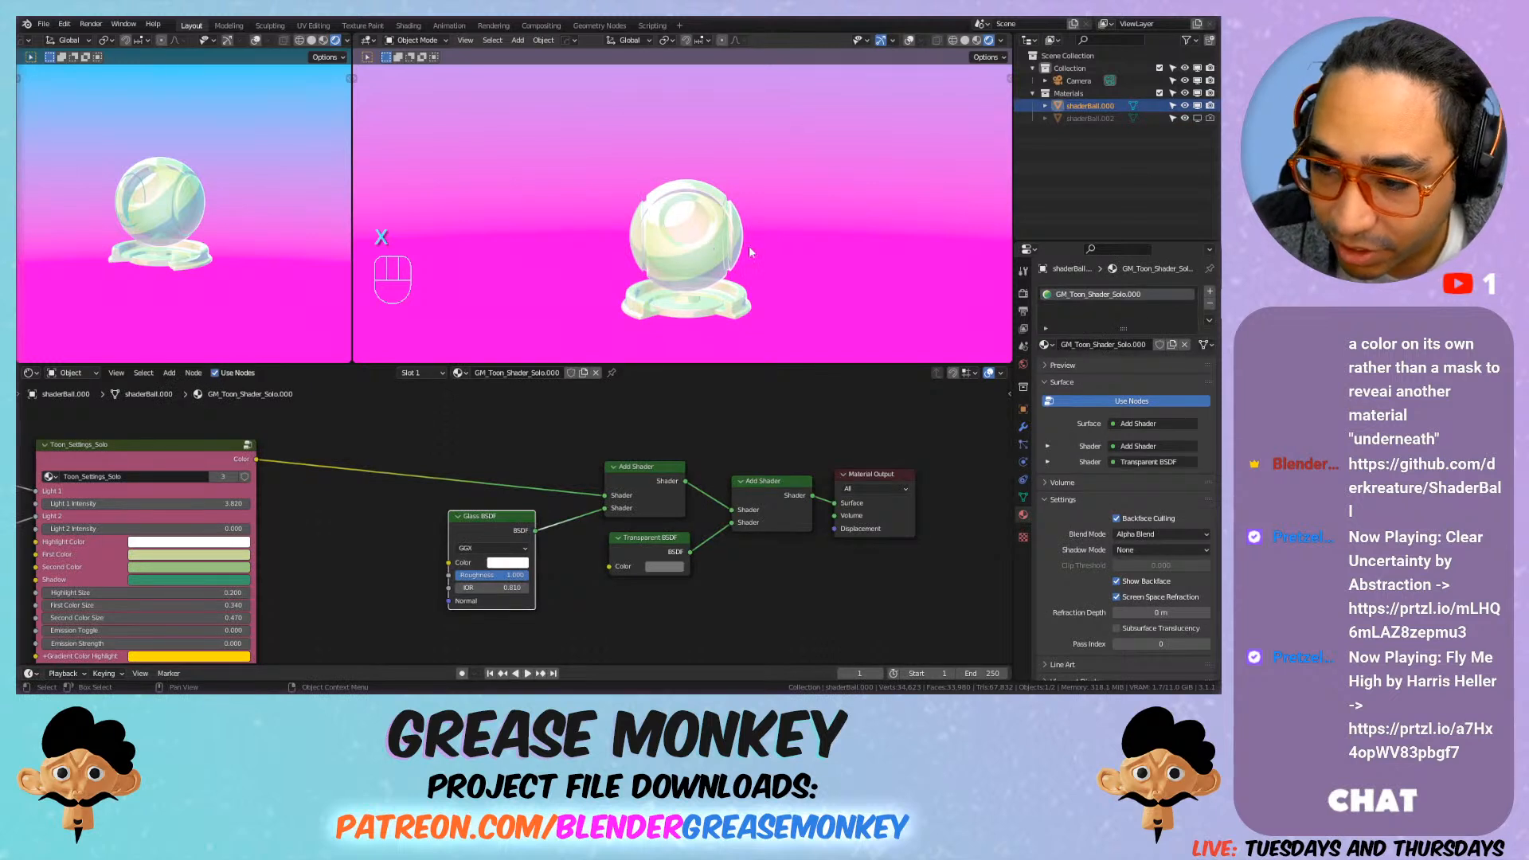
click(1109, 118)
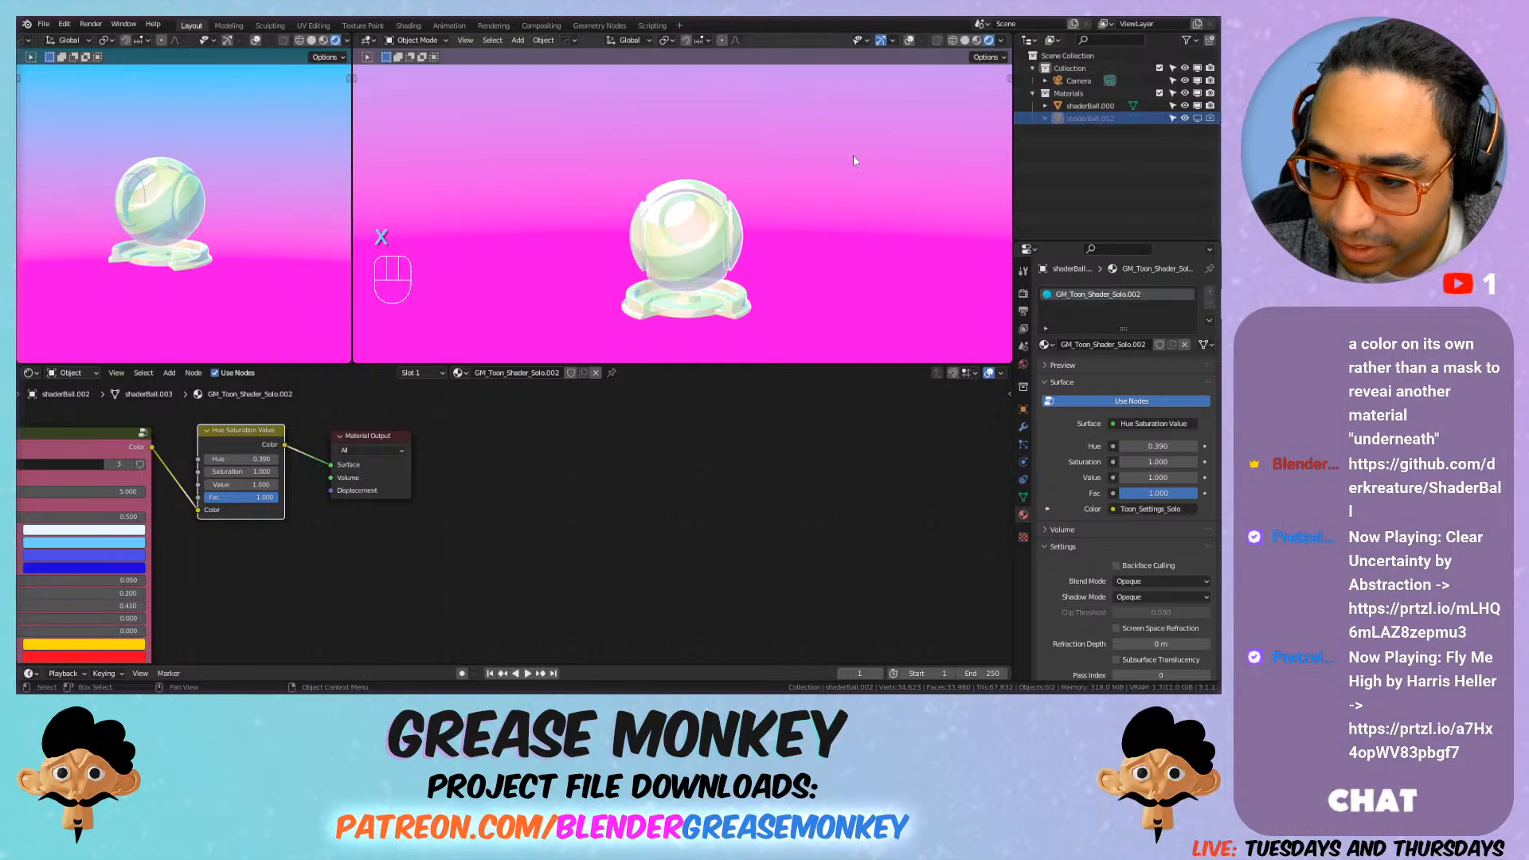
key(x)
click(1196, 119)
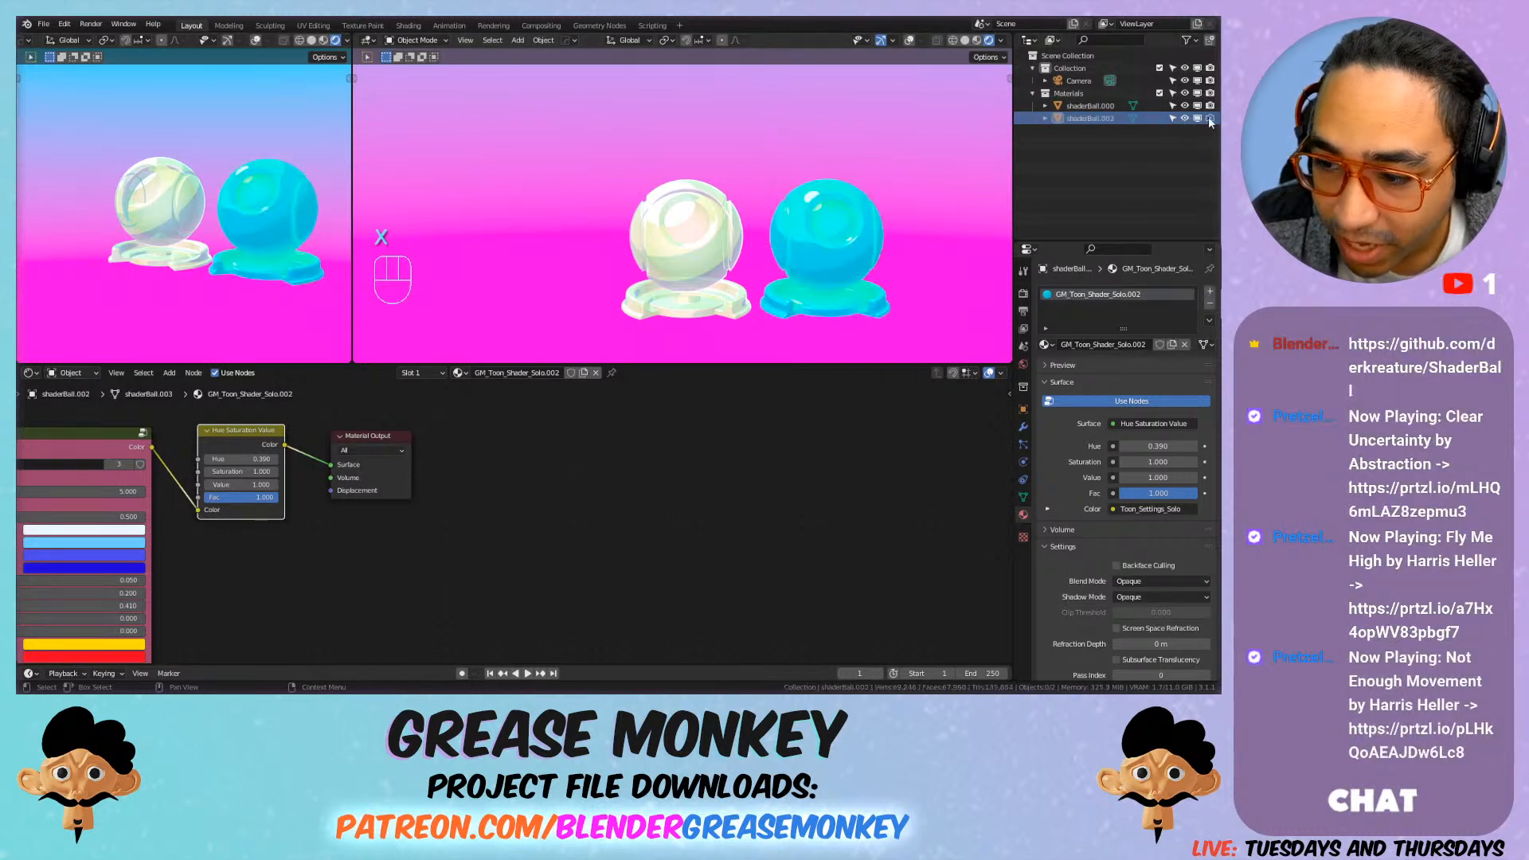
key(x)
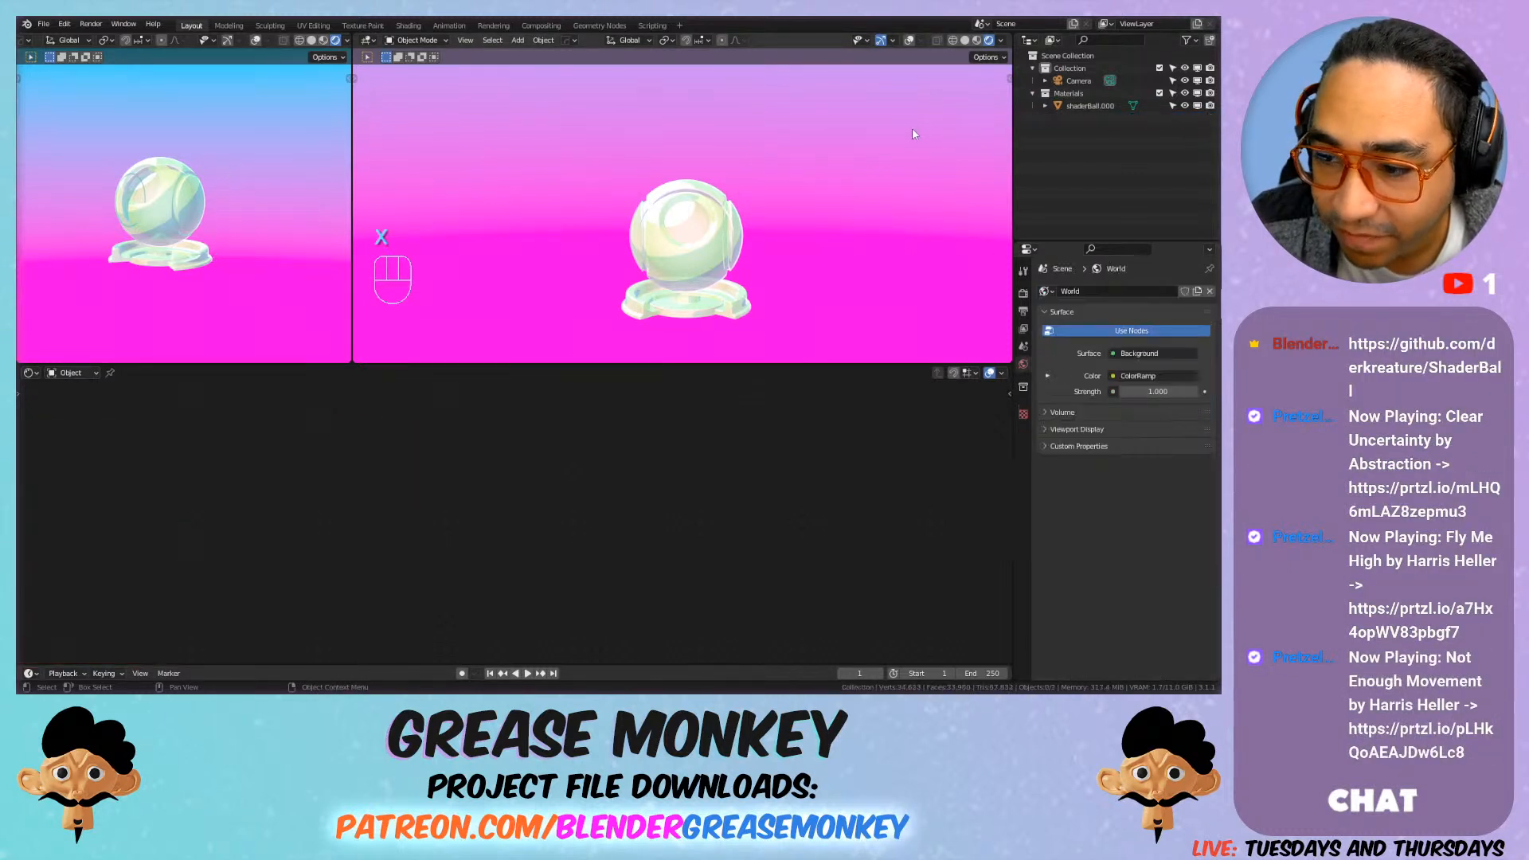
Step: Add a plane mesh and rotate it 90 degrees around the X axis
key(shift+a)
mouse_move(776, 186)
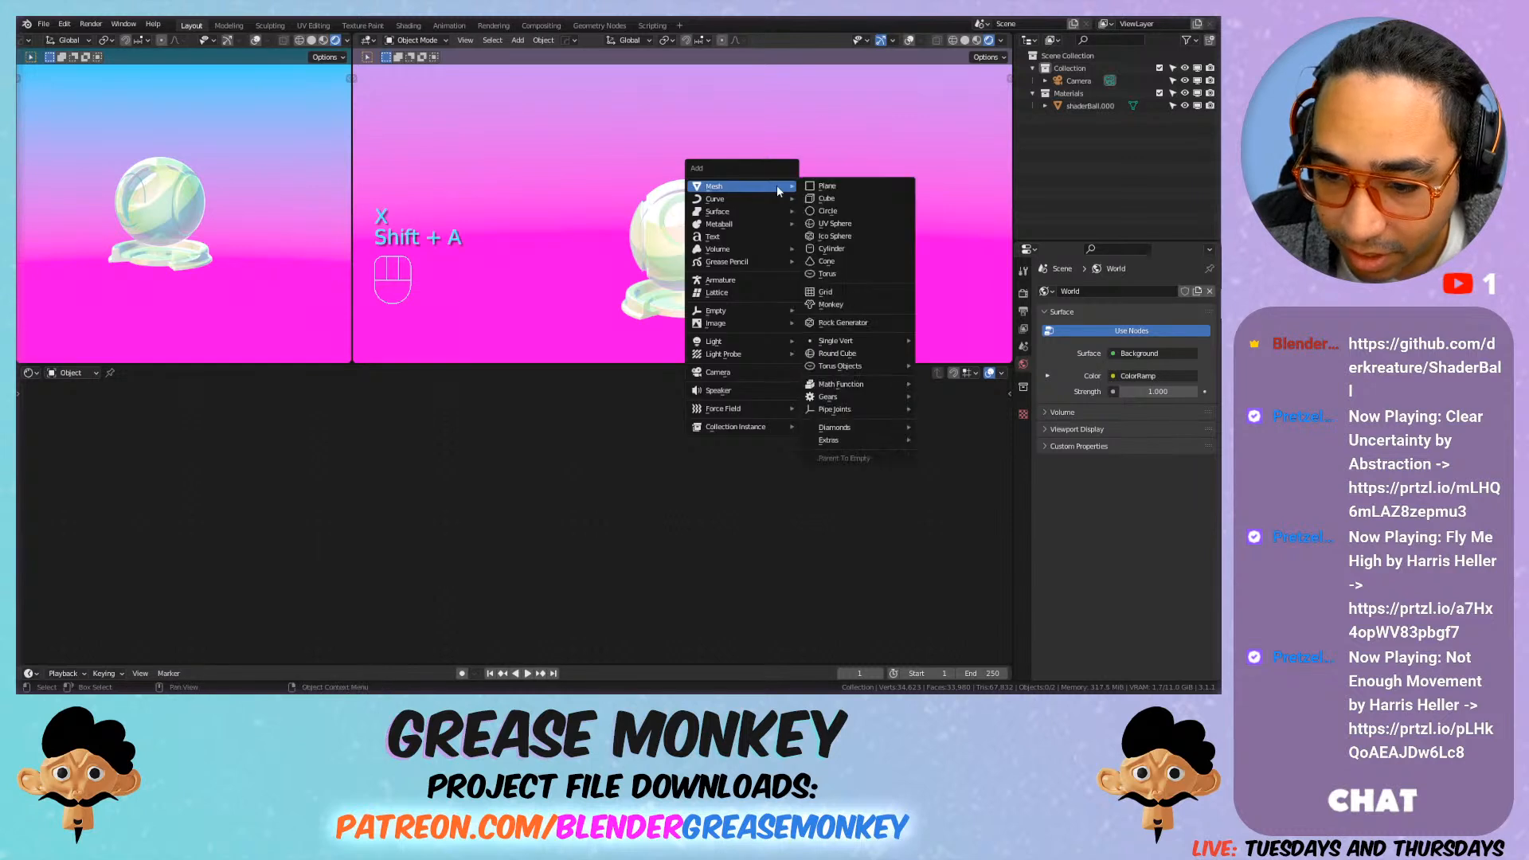
click(826, 186)
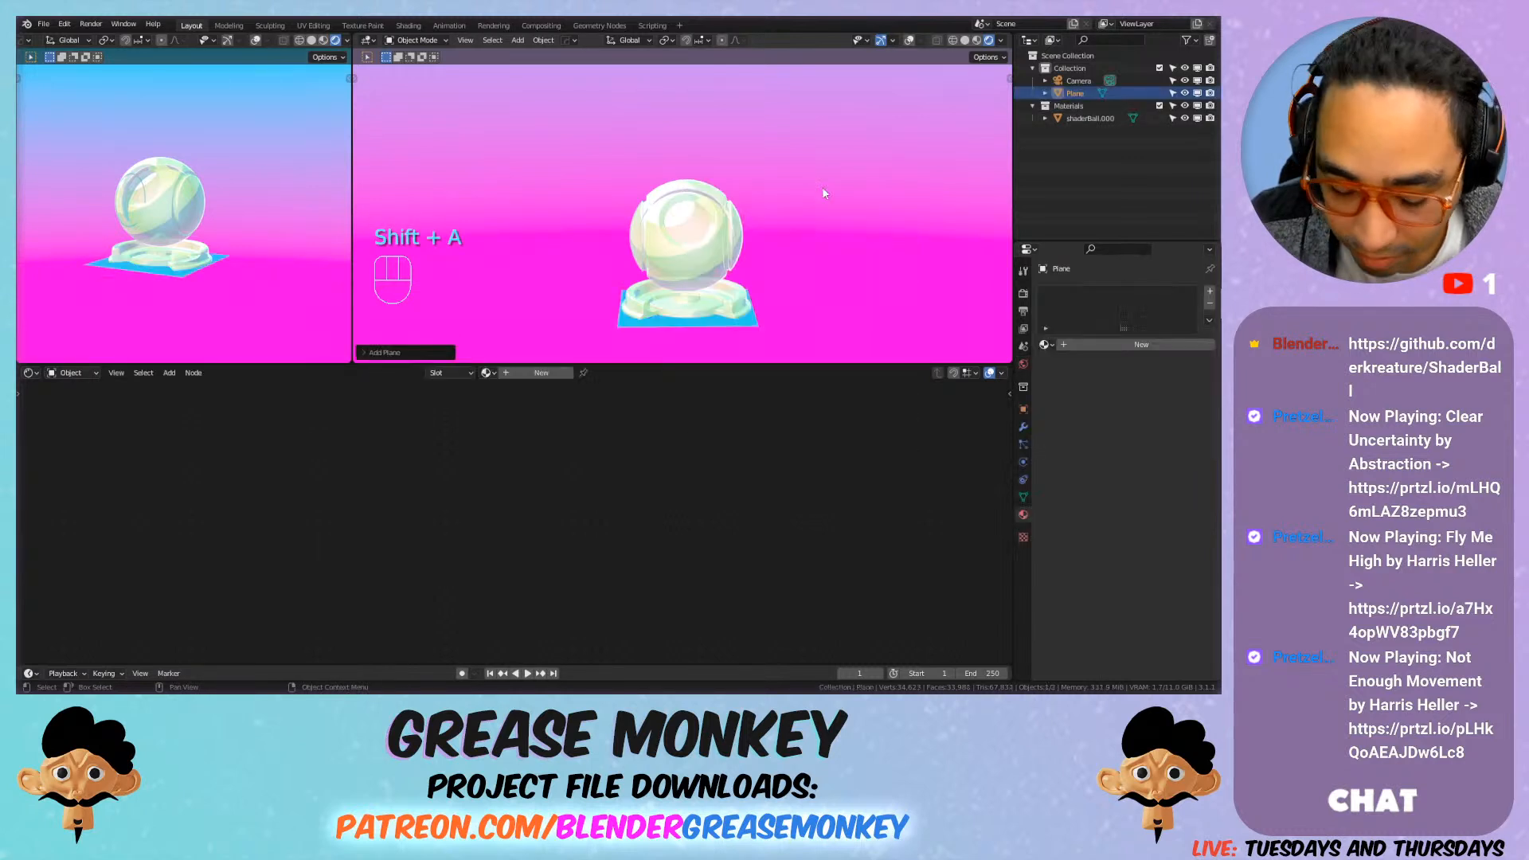
key(r)
text(x90)
key(Return)
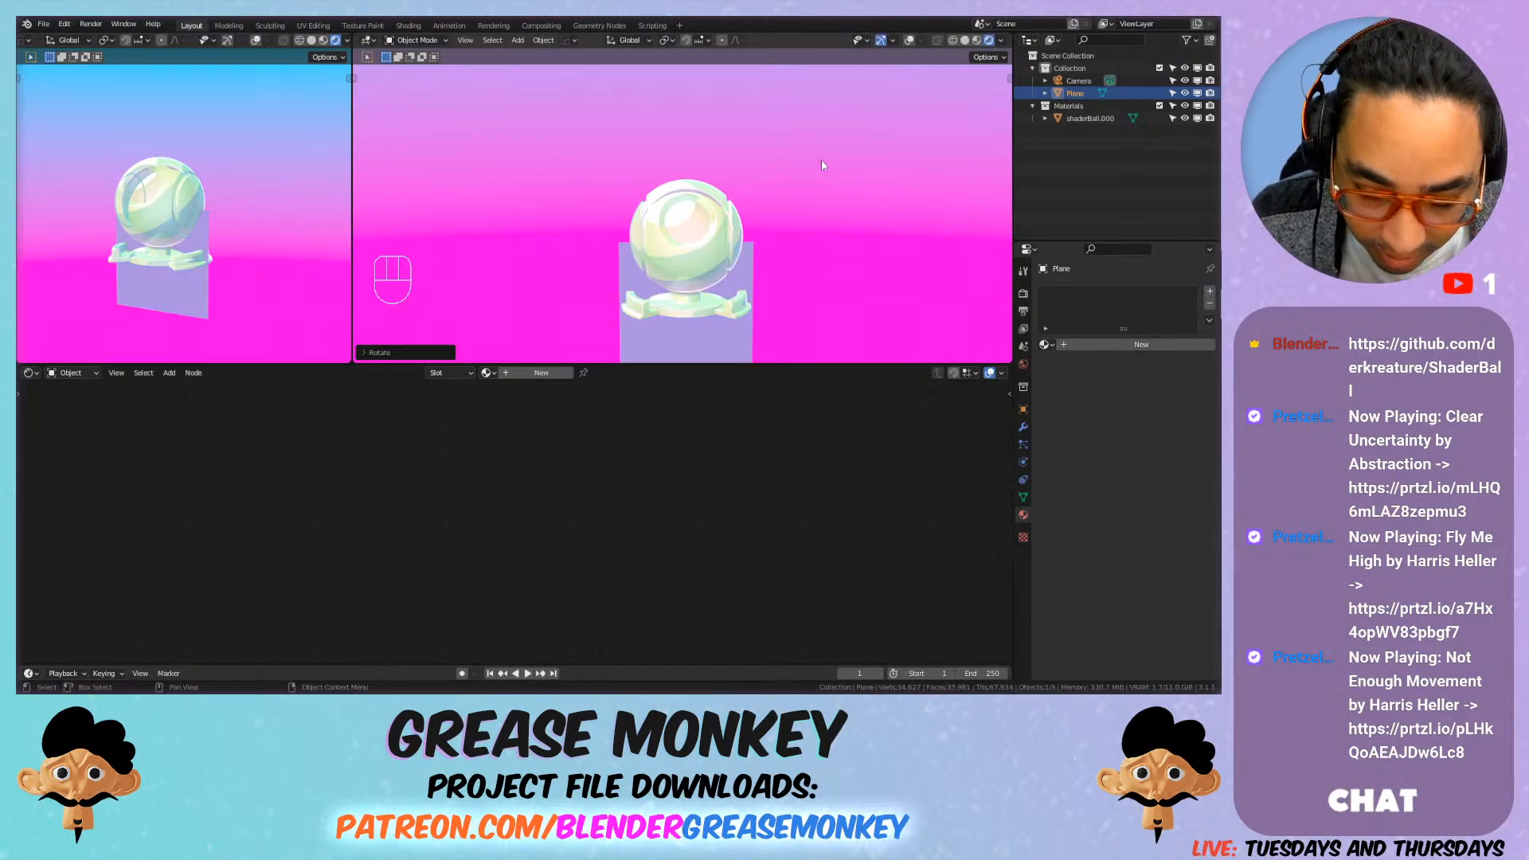
Step: Raise the plane about 3.13 m along Z so it sits above the shader ball, and save the file
key(g)
key(z)
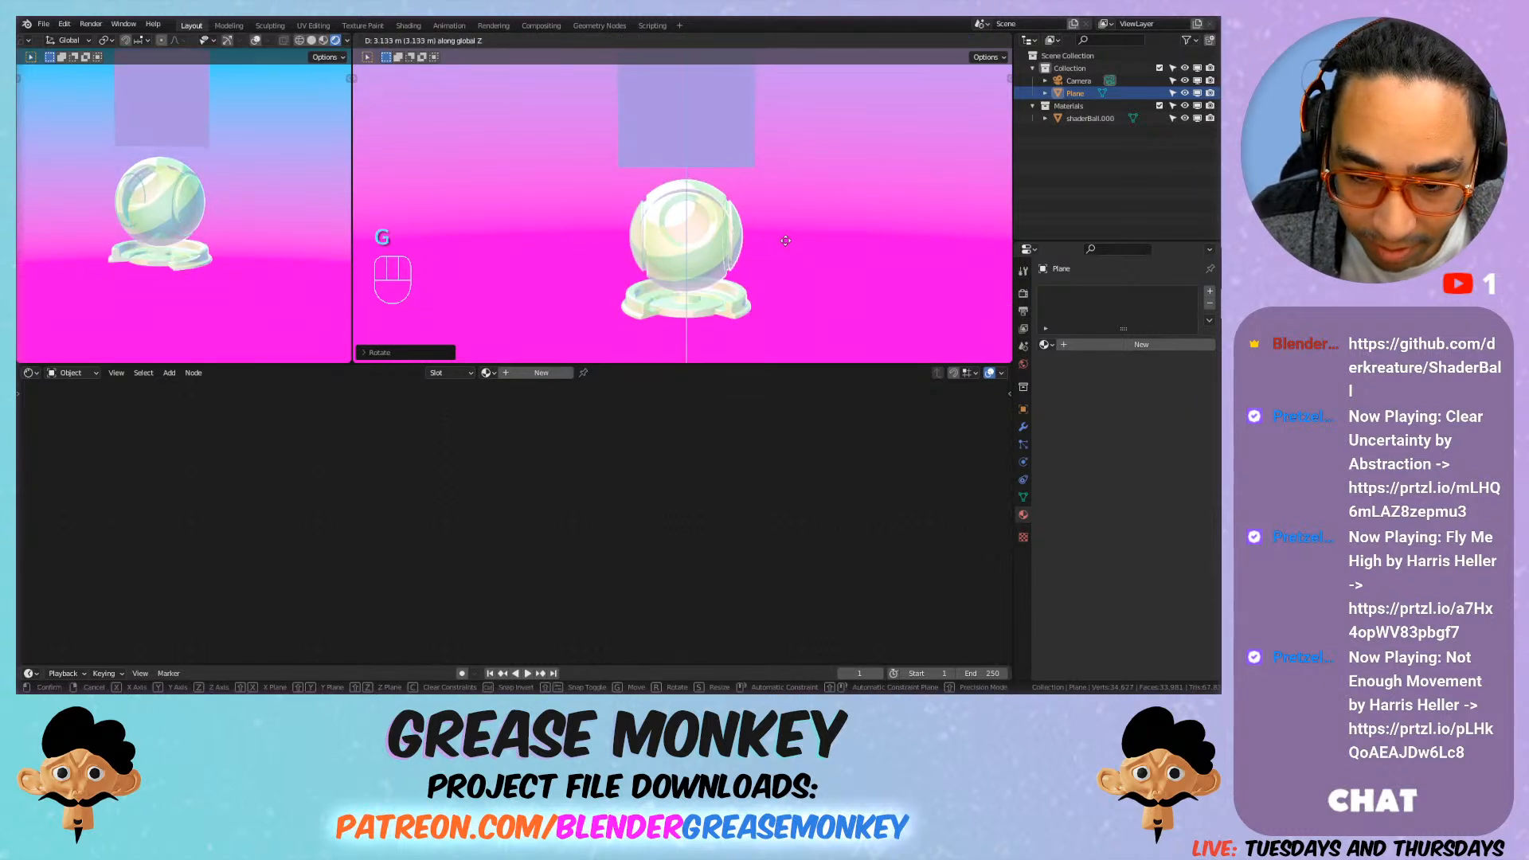
click(786, 240)
shift+middle_drag(175, 179, 224, 251)
middle_drag(646, 244, 653, 288)
scroll(585, 281, down, 1)
shift+middle_drag(653, 289, 647, 278)
scroll(671, 283, up, 2)
scroll(672, 283, down, 1)
key(ctrl+s)
middle_drag(710, 239, 707, 221)
click(682, 186)
click(1044, 344)
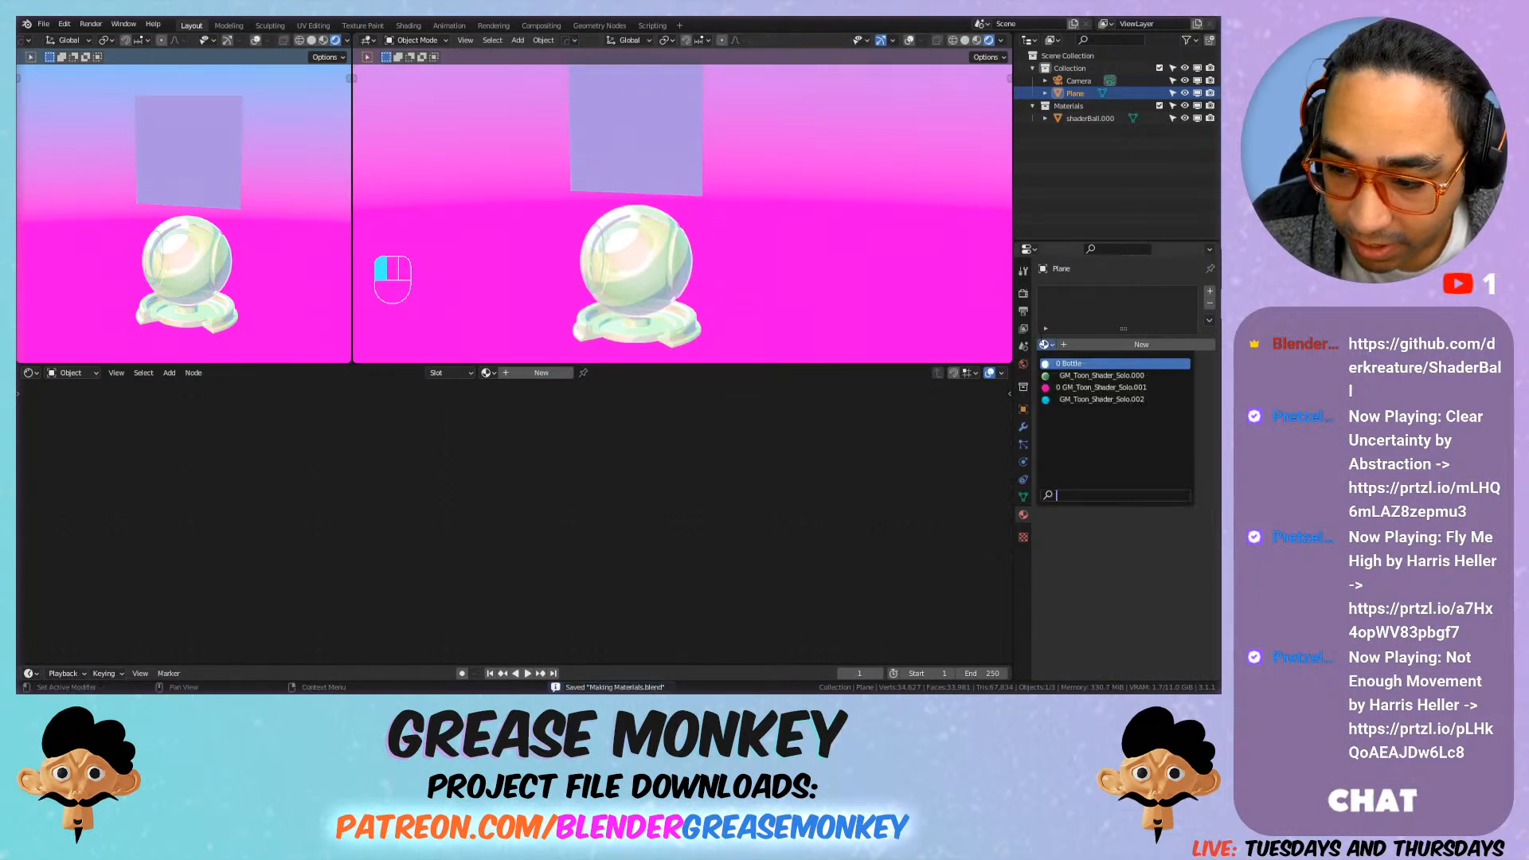
Step: Rename shaderBall.000's material to "Glass - GM_Toon_Shader_Solo.000"
click(674, 275)
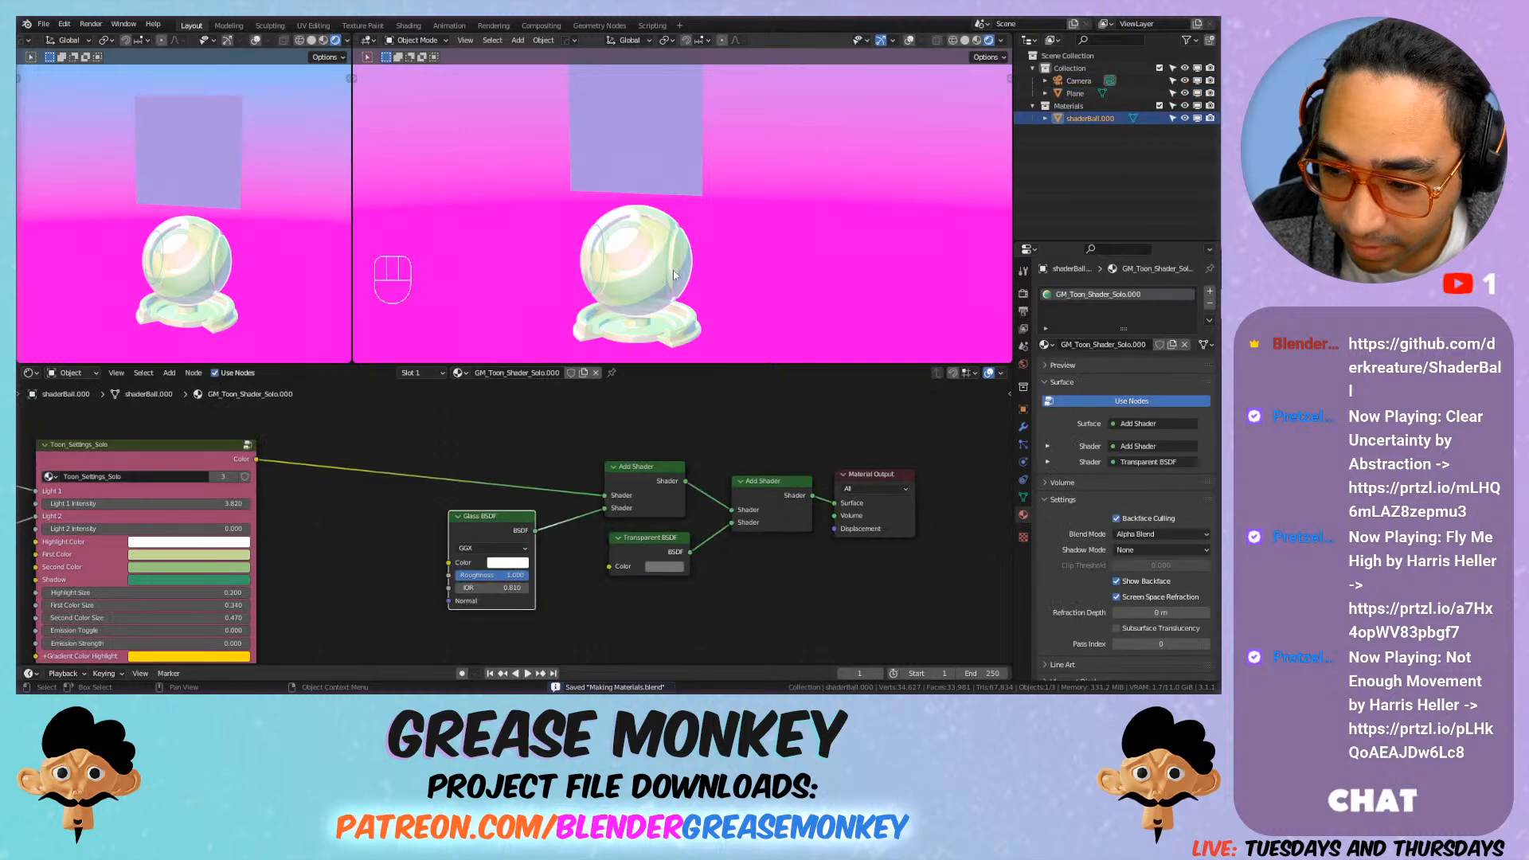
double_click(1107, 296)
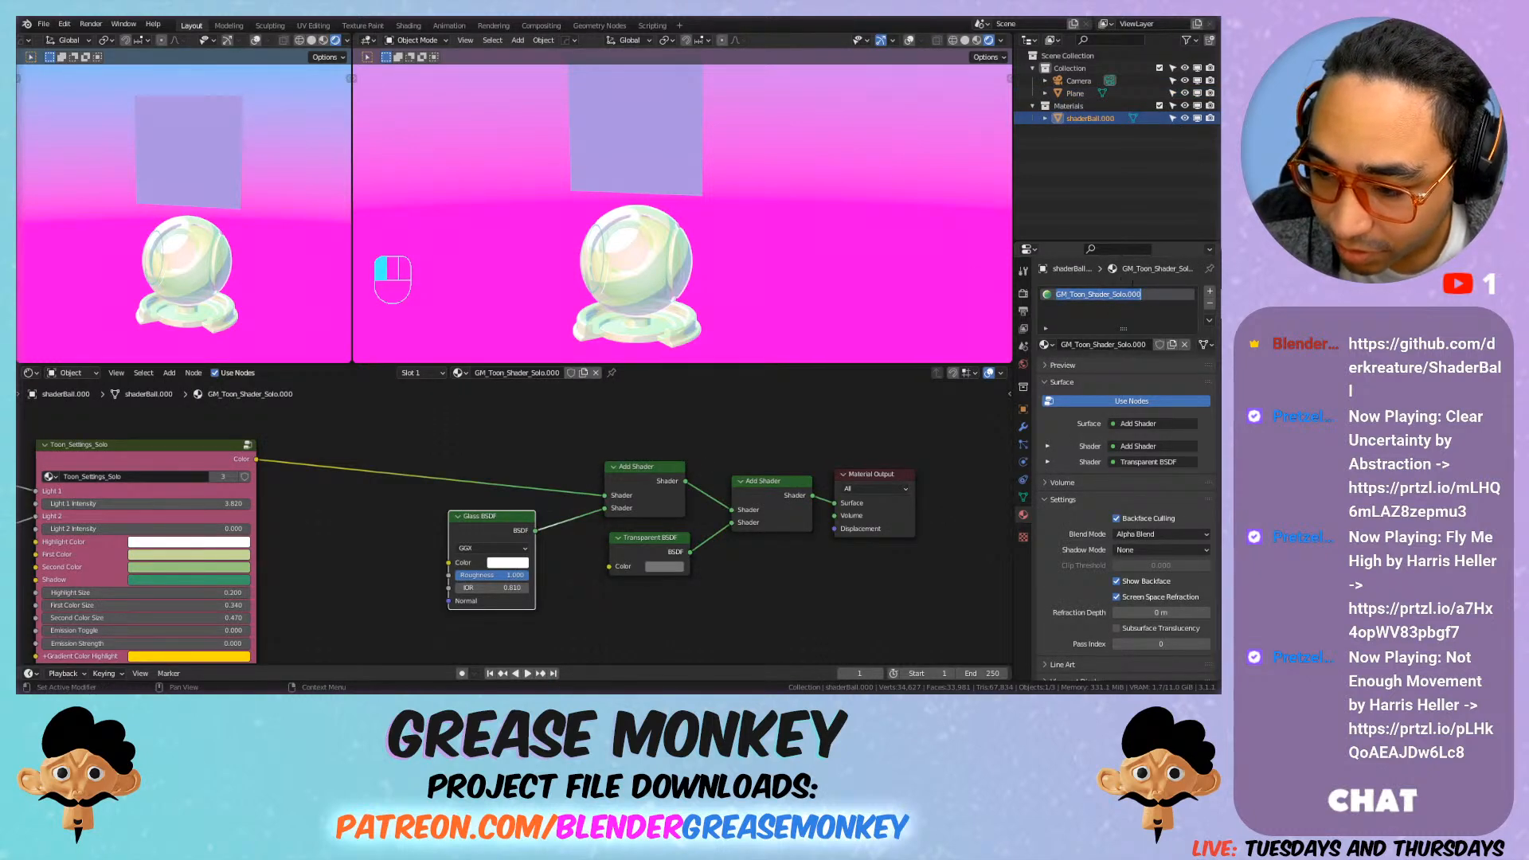
click(1061, 295)
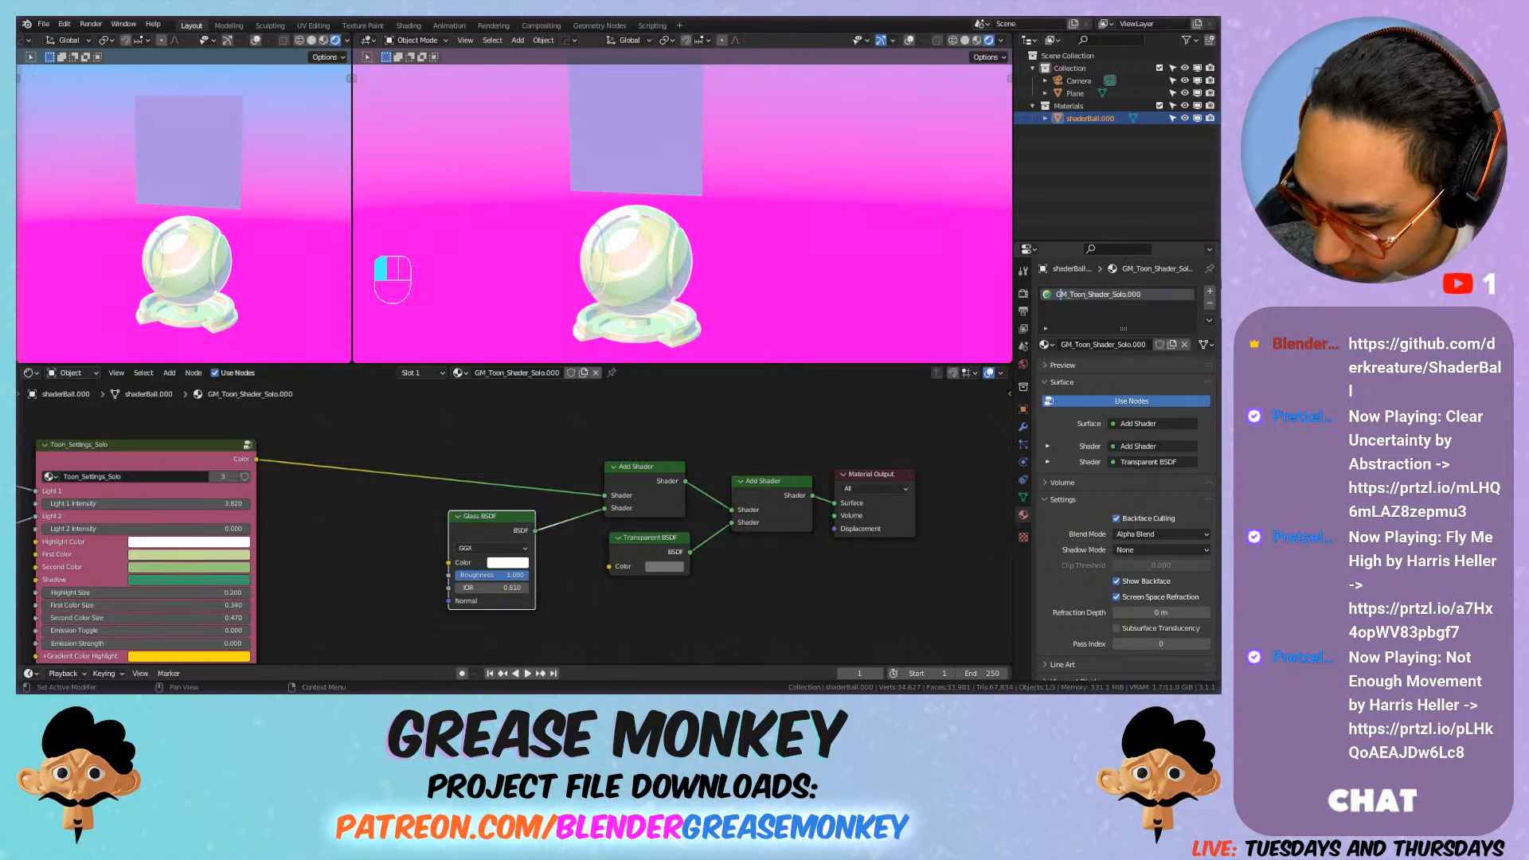
key(Left)
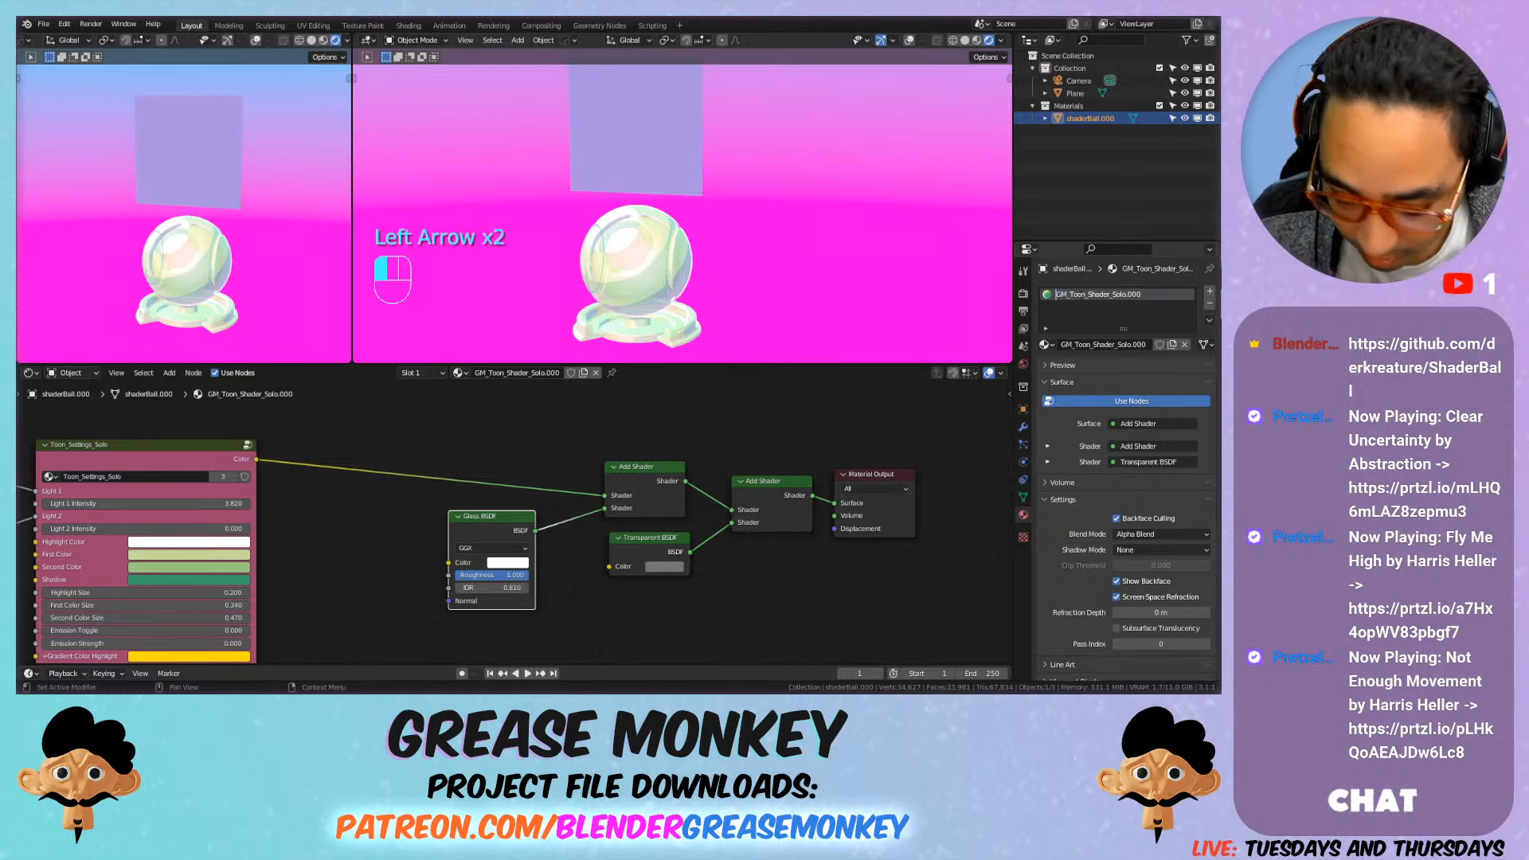
text(Glass)
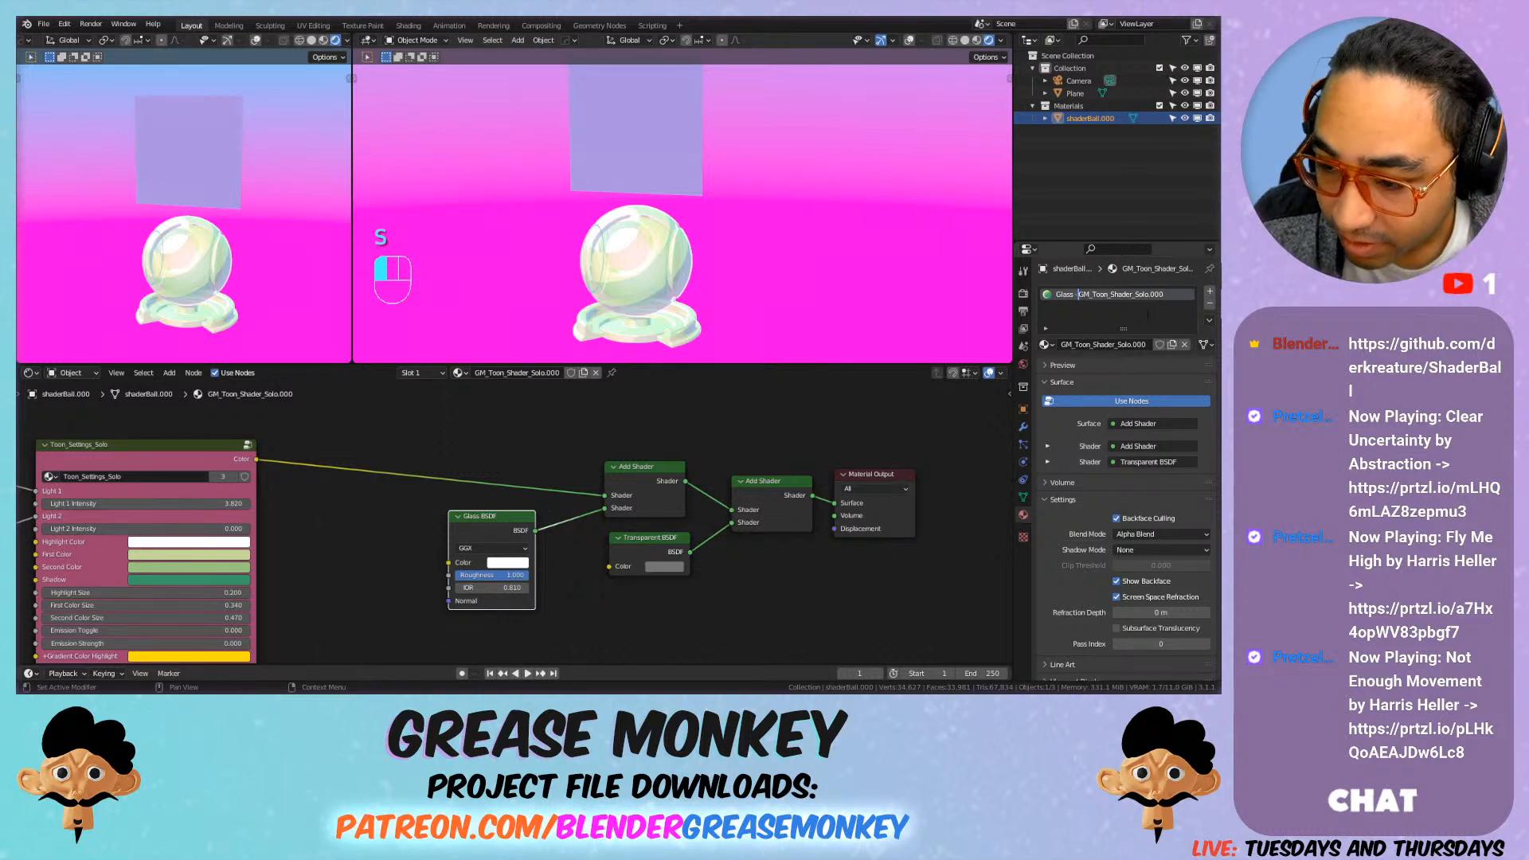
click(1109, 322)
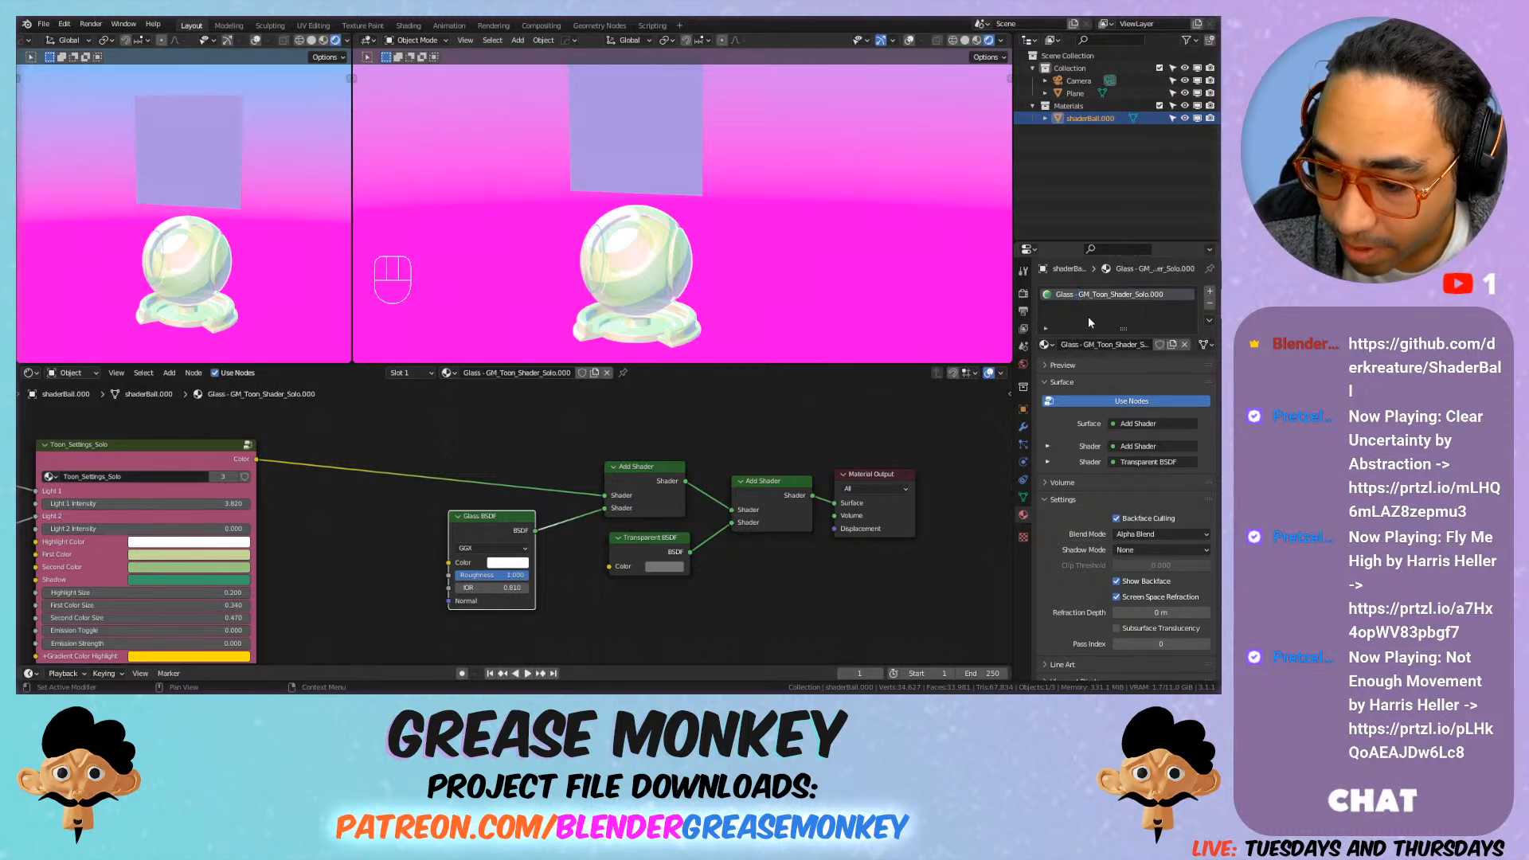
Step: Assign the existing Glass - GM_Toon_Shader_Solo.000 material to the plane above the ball
click(651, 166)
click(1045, 344)
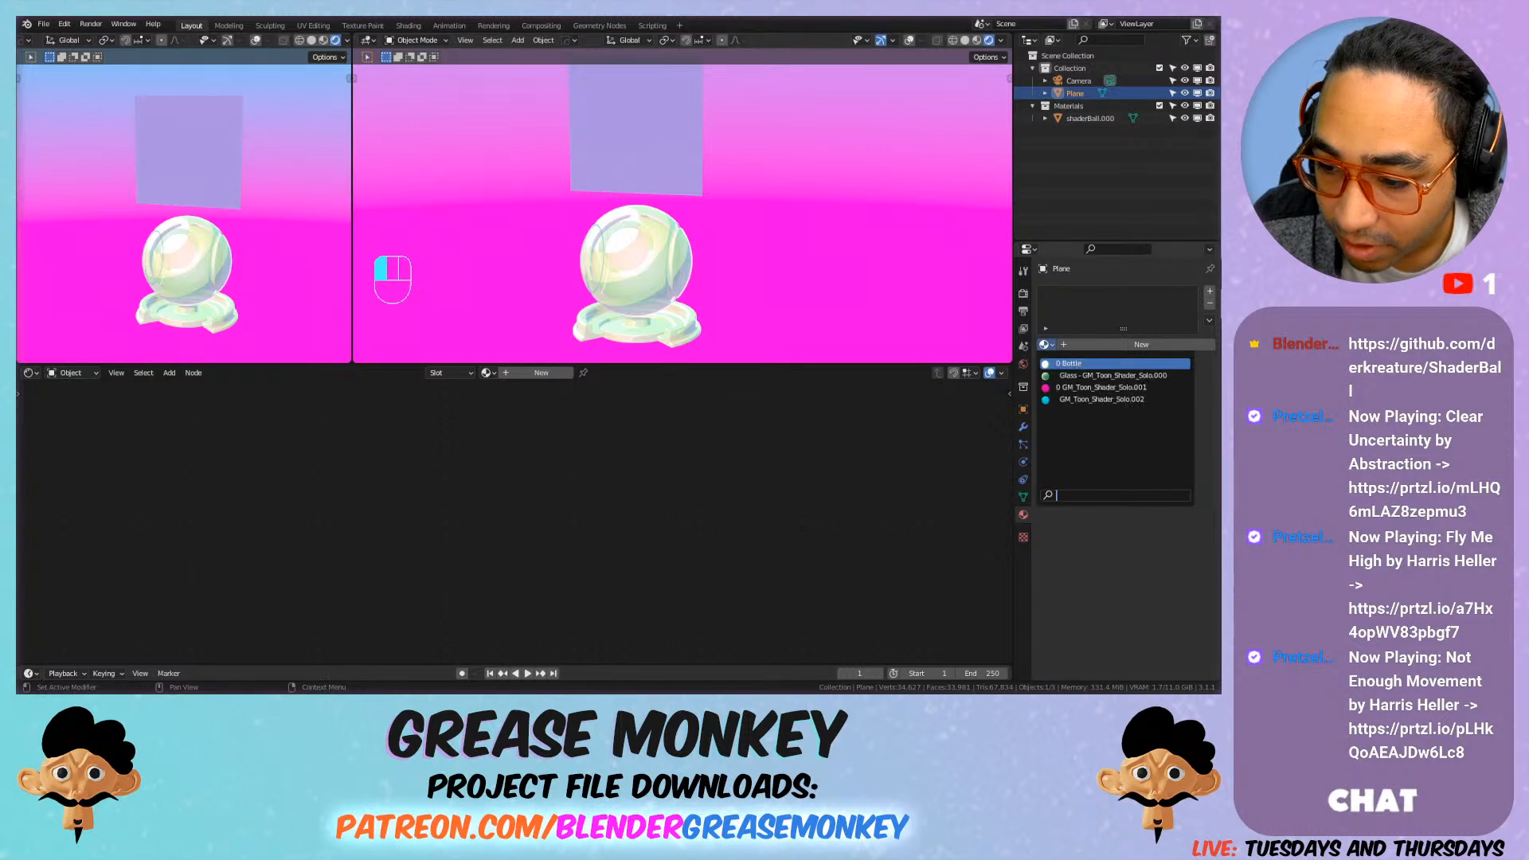
click(1112, 375)
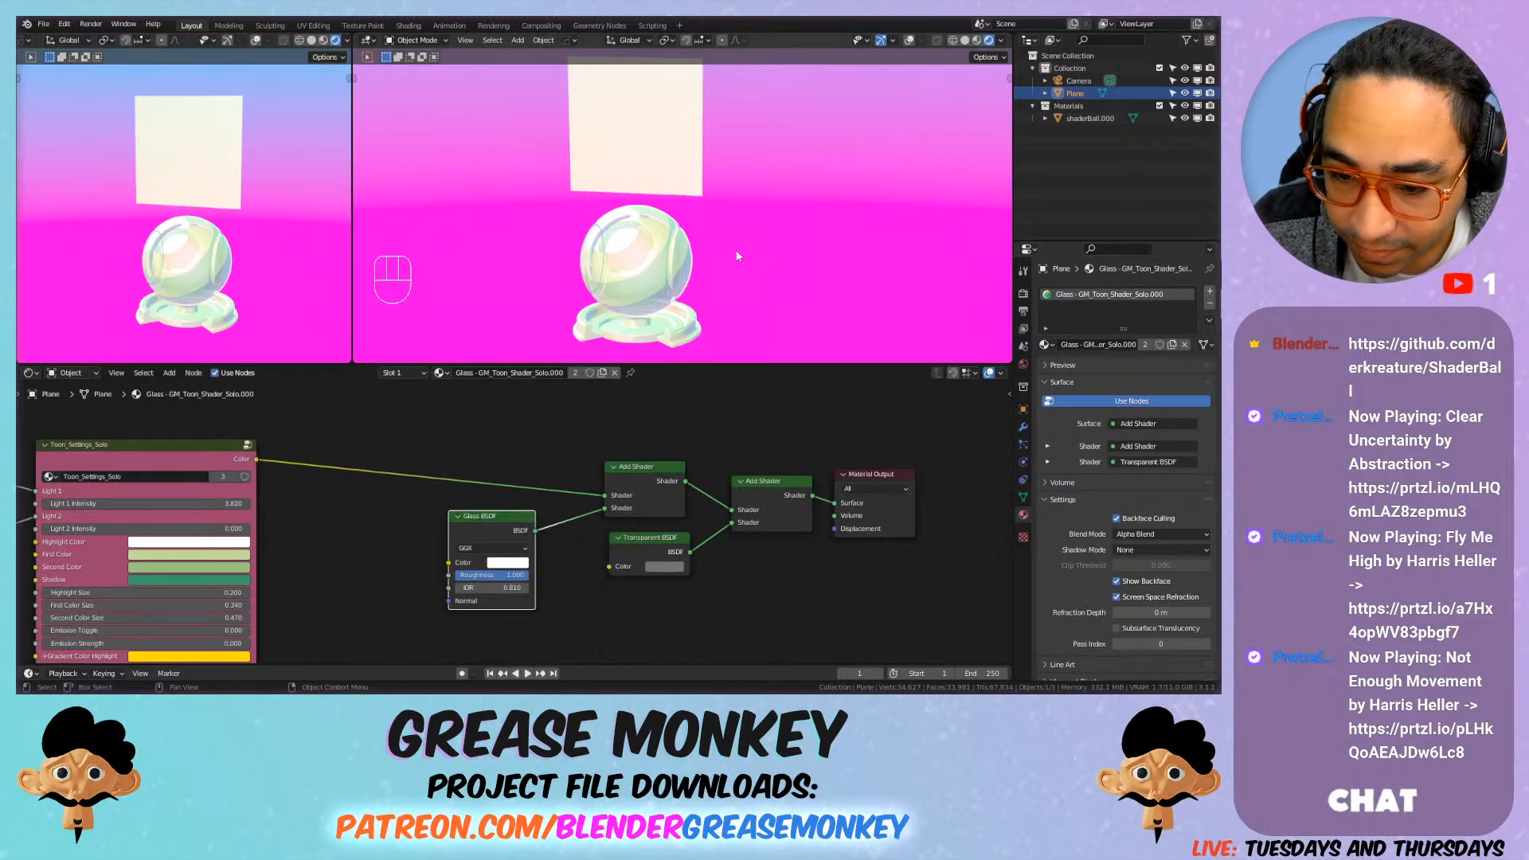
Step: Add a monkey mesh, raise it along Z to the plane's height and shift it along Y behind the plane
key(shift+a)
mouse_move(713, 146)
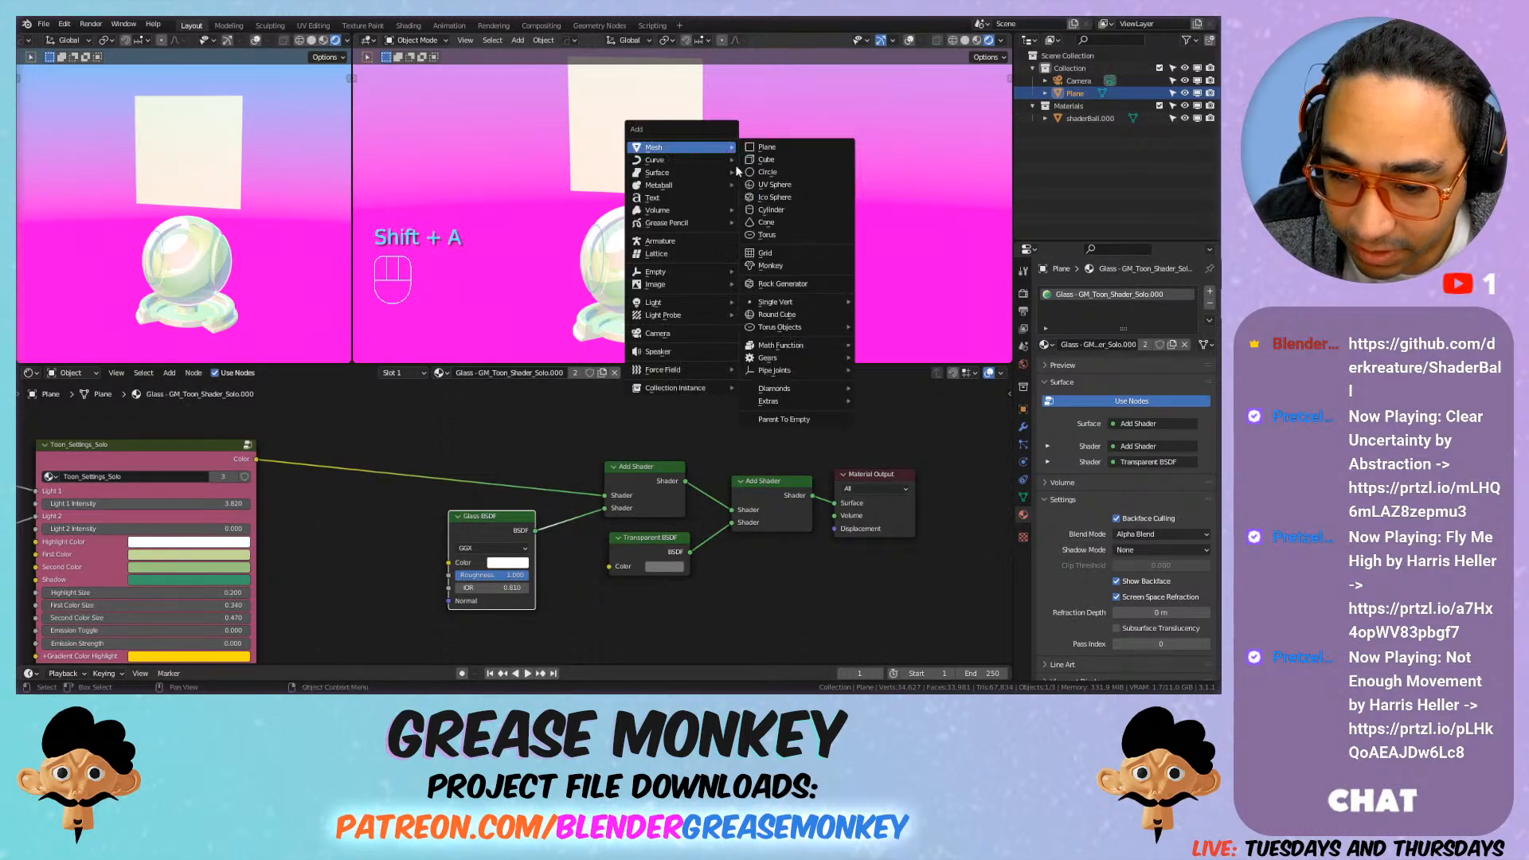
click(770, 266)
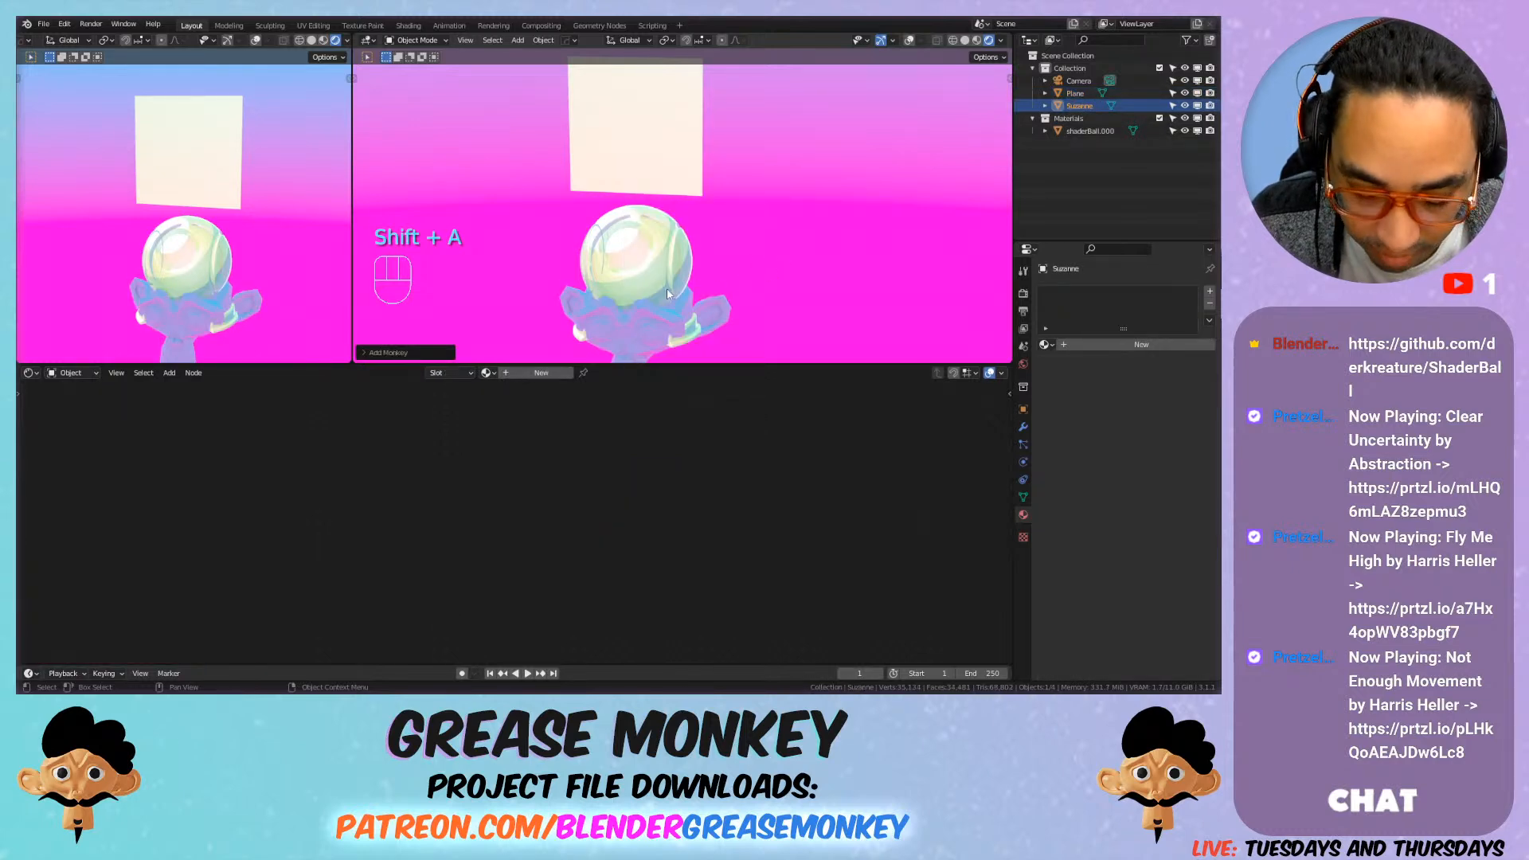
key(g)
key(z)
key(g)
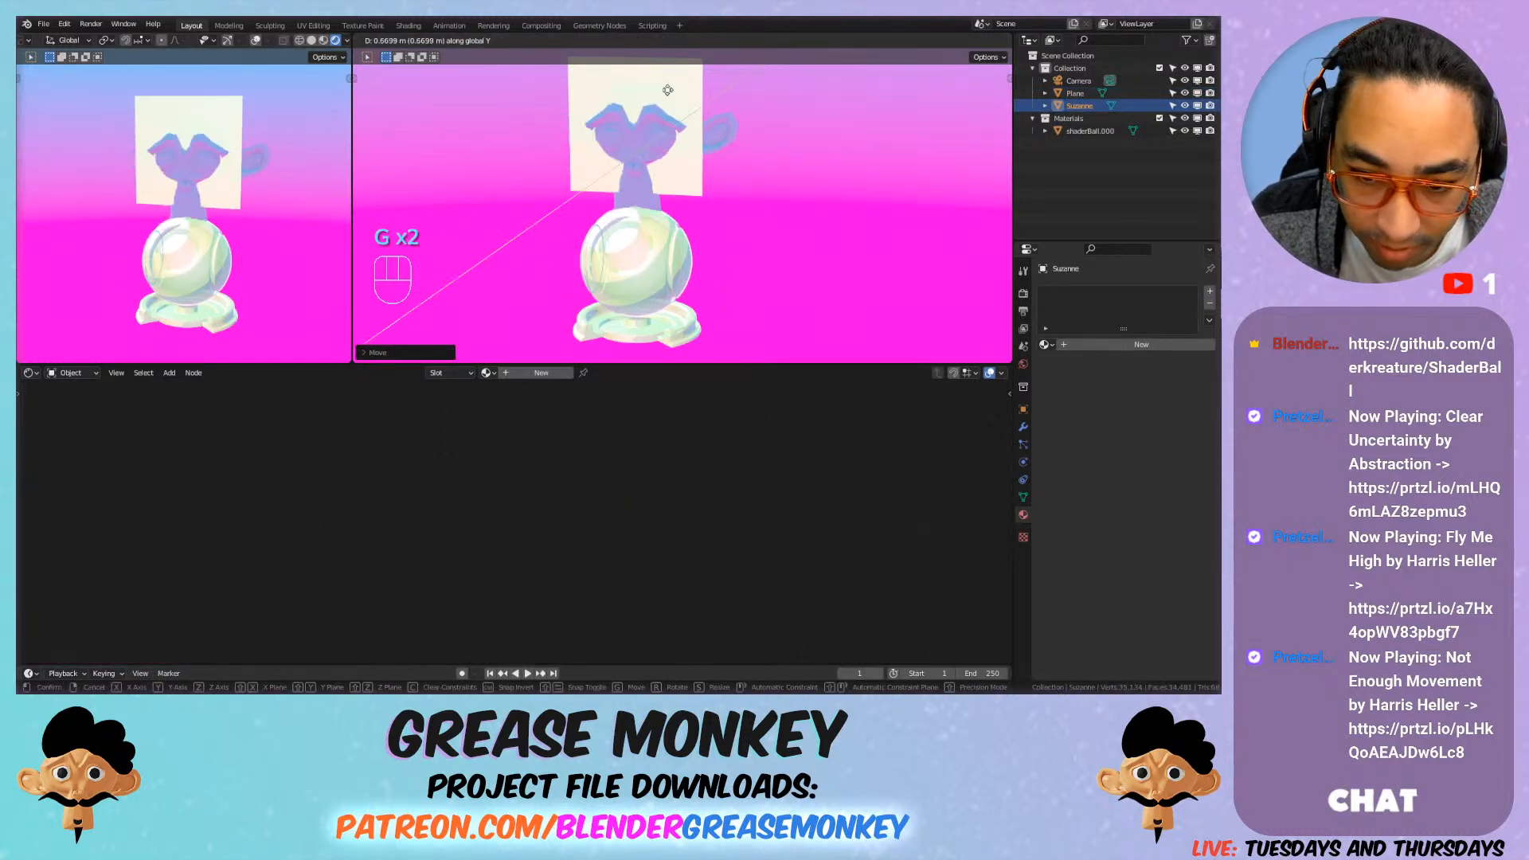
click(666, 92)
Step: Try a white Transparent BSDF colour on the plane's glass material with the monkey behind it
scroll(724, 152, up, 4)
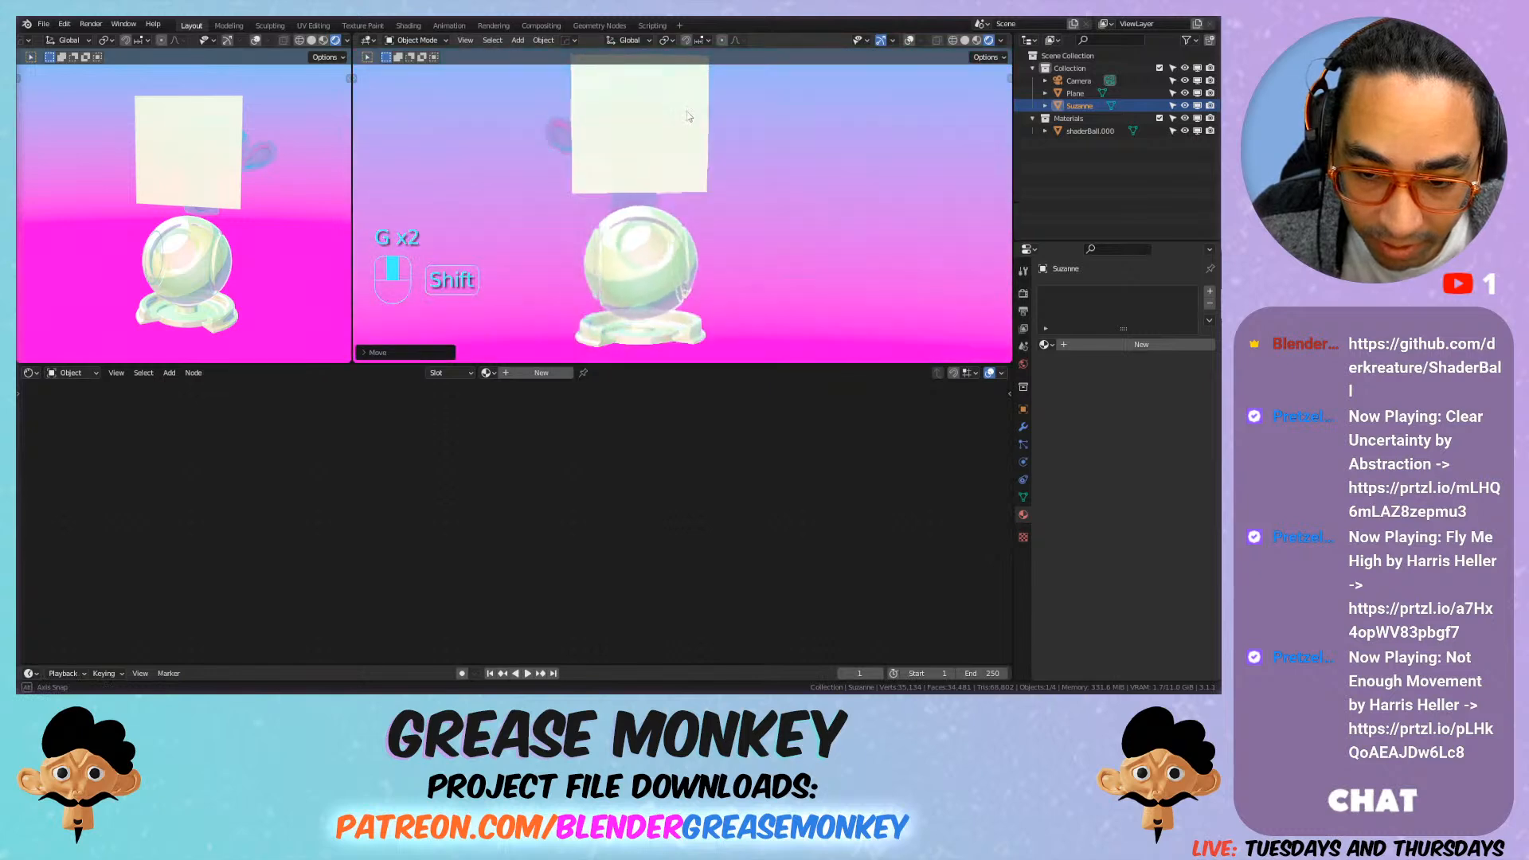
click(712, 153)
middle_drag(711, 153, 812, 368)
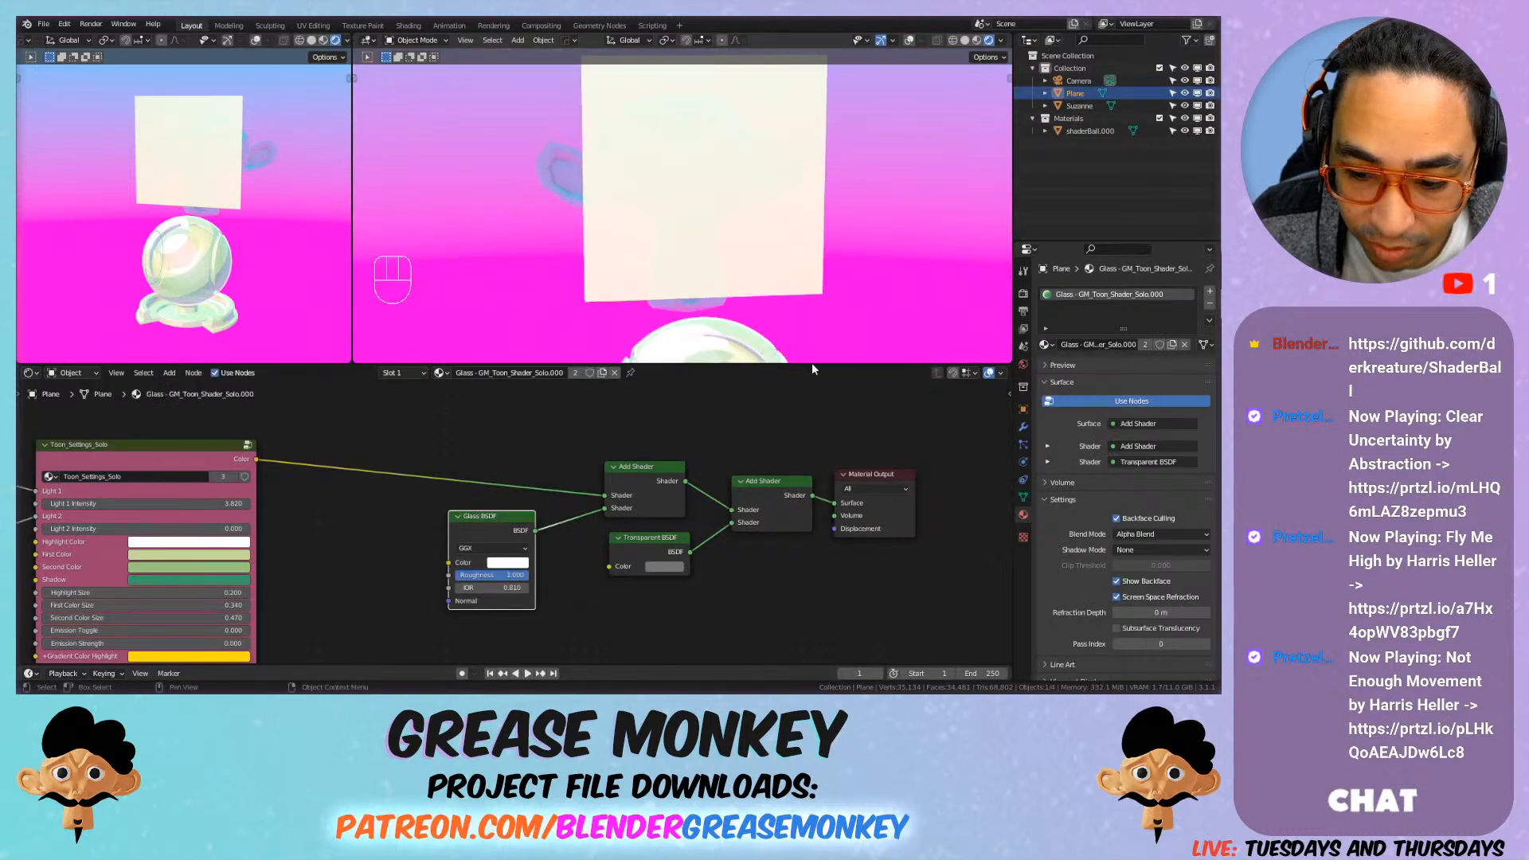
click(676, 570)
drag(745, 462, 747, 402)
Step: Try other colour size and Light 1 Intensity values in Toon_Settings_Solo, undoing the changes
middle_drag(249, 516, 550, 508)
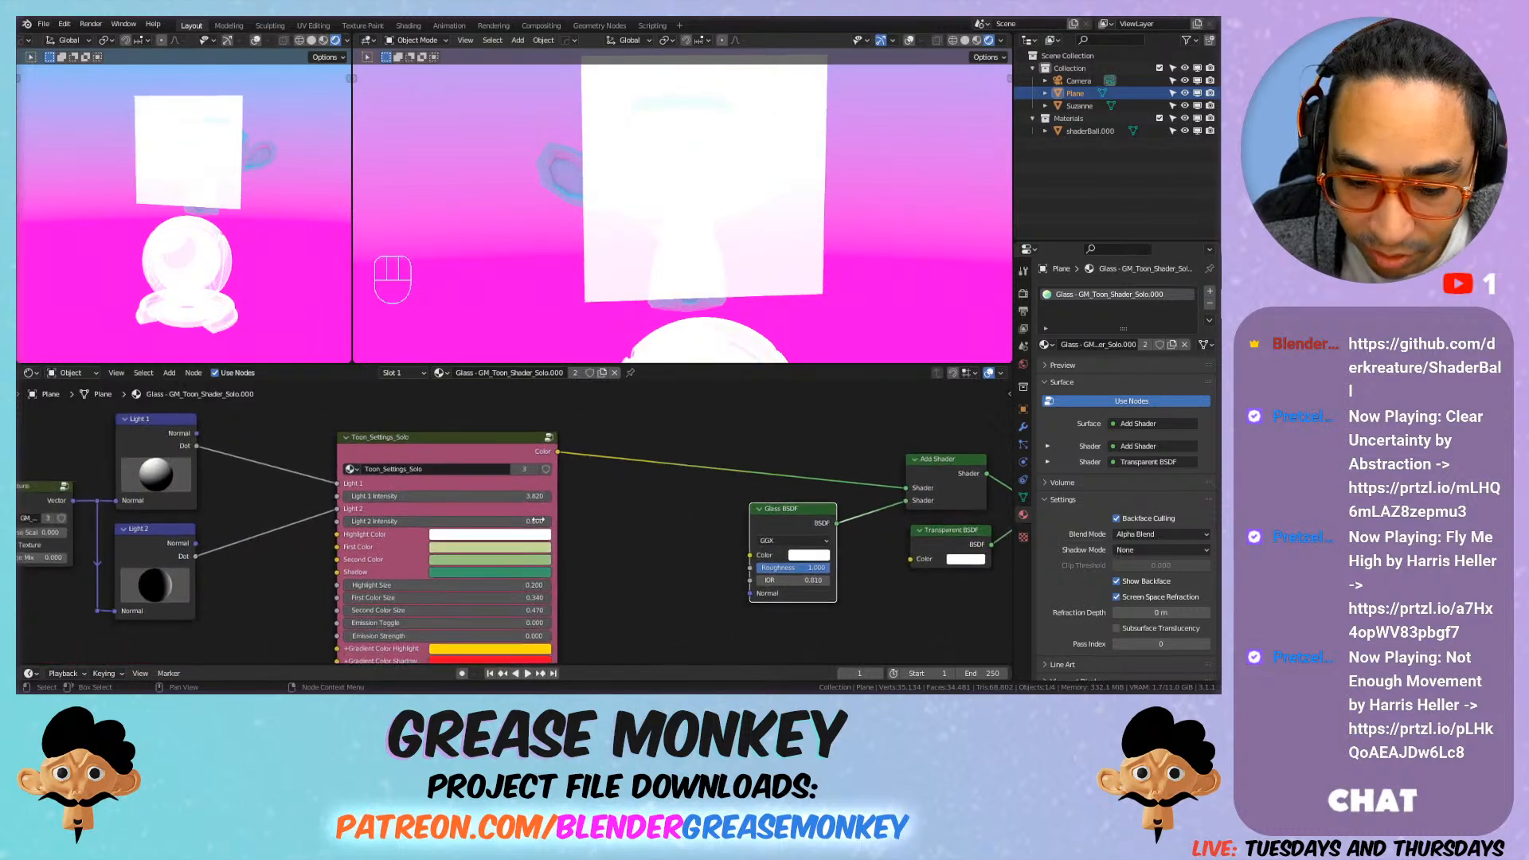
mouse_move(526, 586)
mouse_down()
mouse_move(541, 585)
mouse_move(525, 586)
mouse_up()
key(ctrl+z)
key(ctrl+z)
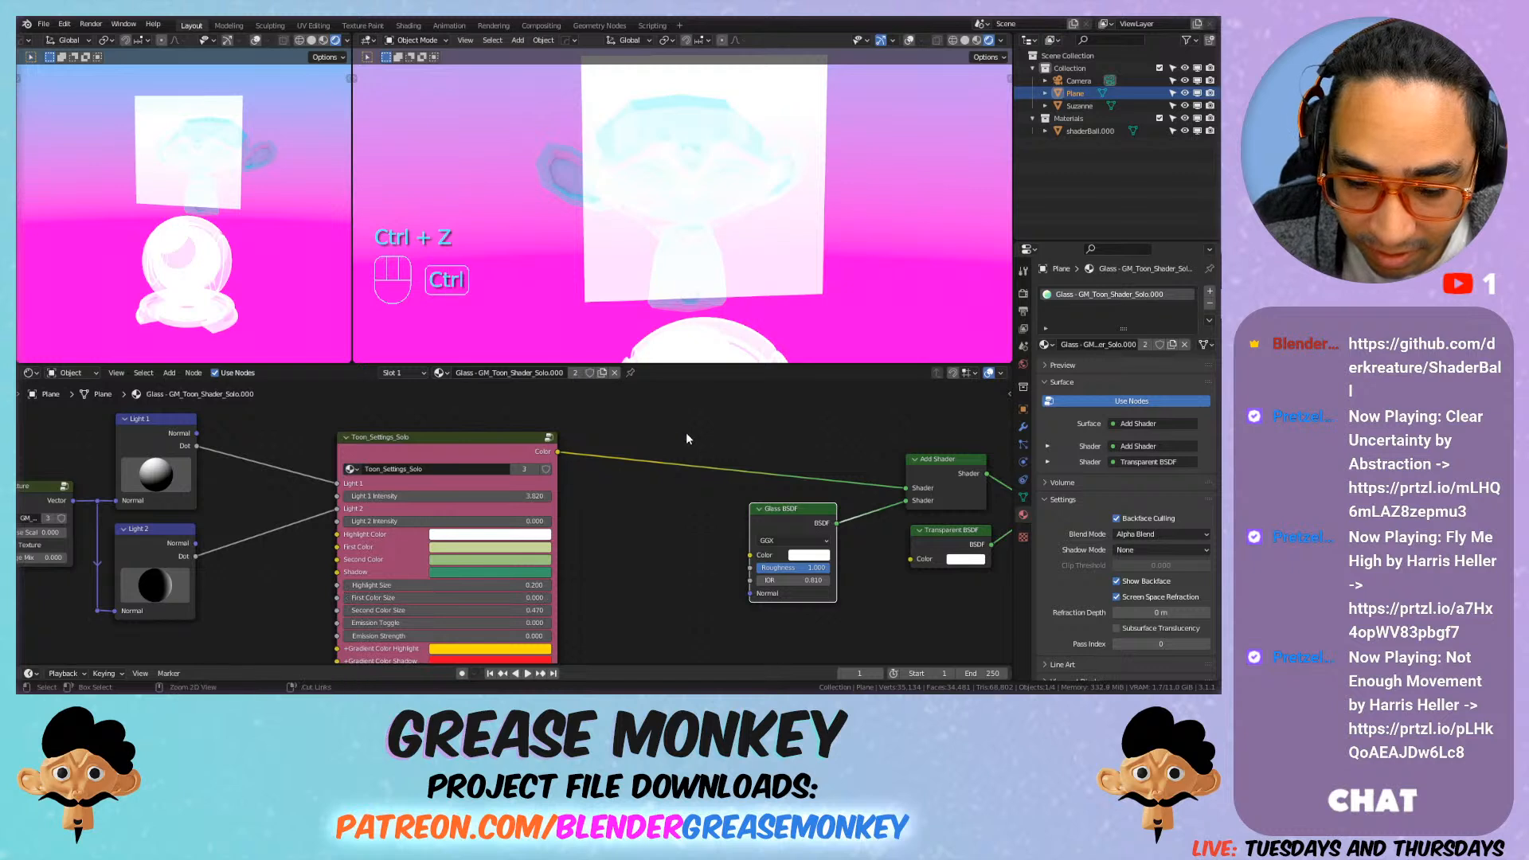
key(ctrl+z)
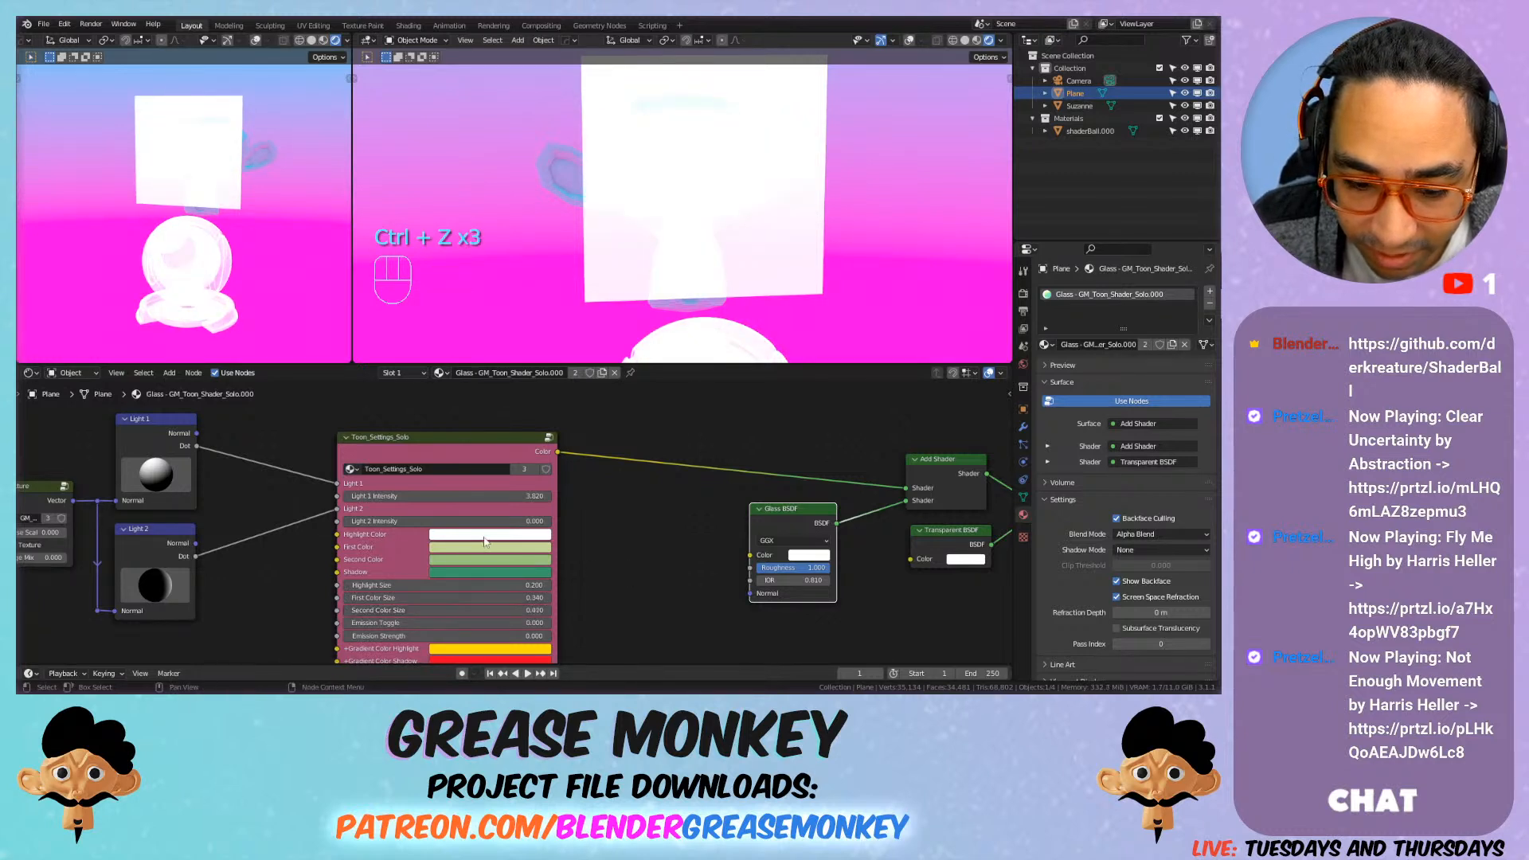
drag(477, 496, 374, 495)
key(ctrl+z)
key(ctrl+z)
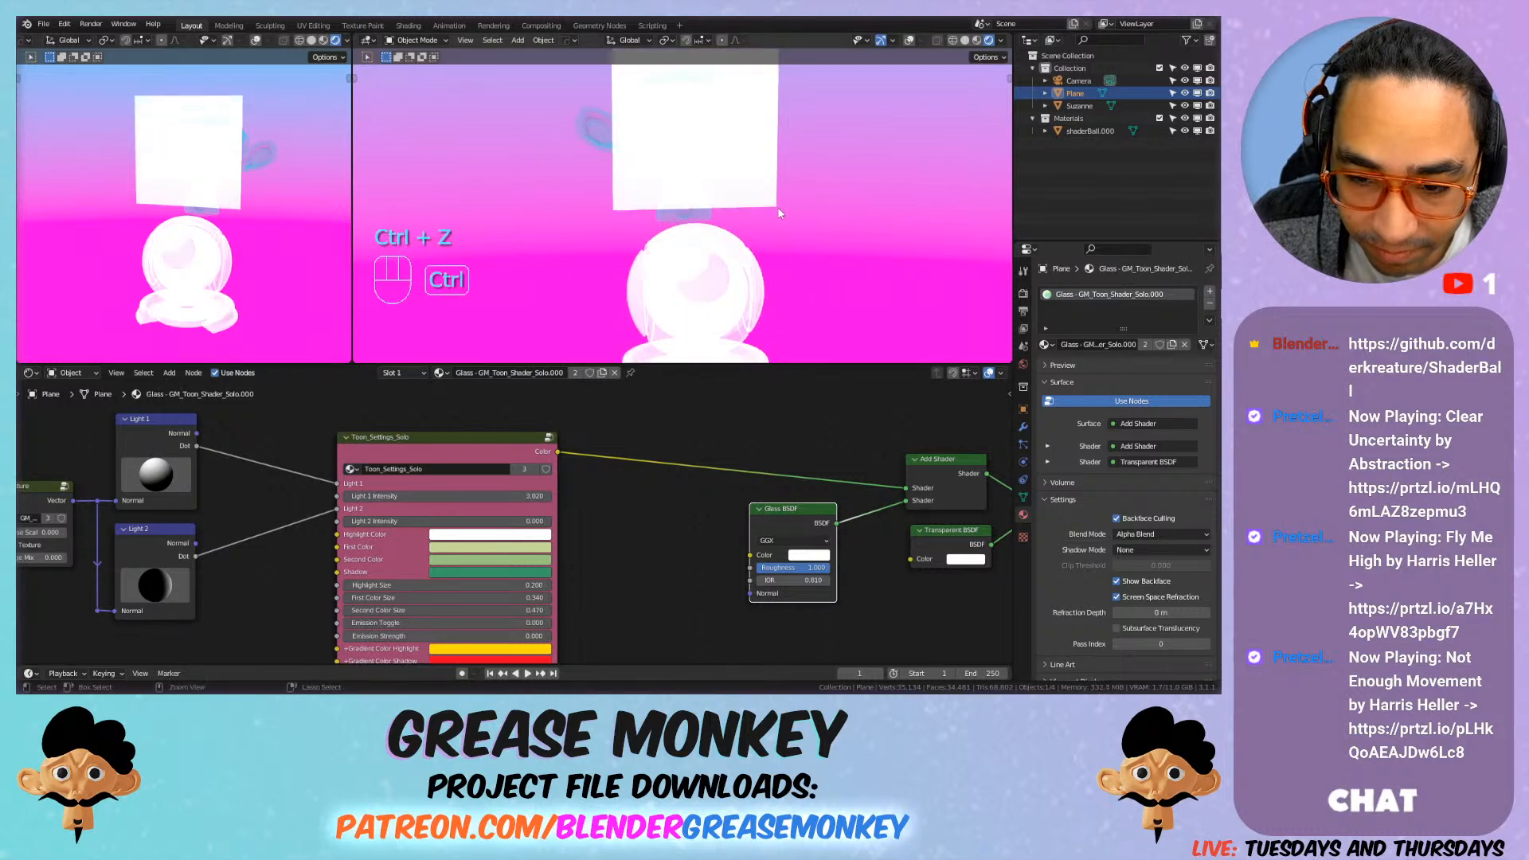
Step: Delete the Suzanne monkey placed behind the plane
shift+middle_drag(790, 213, 777, 92)
key(x)
click(778, 88)
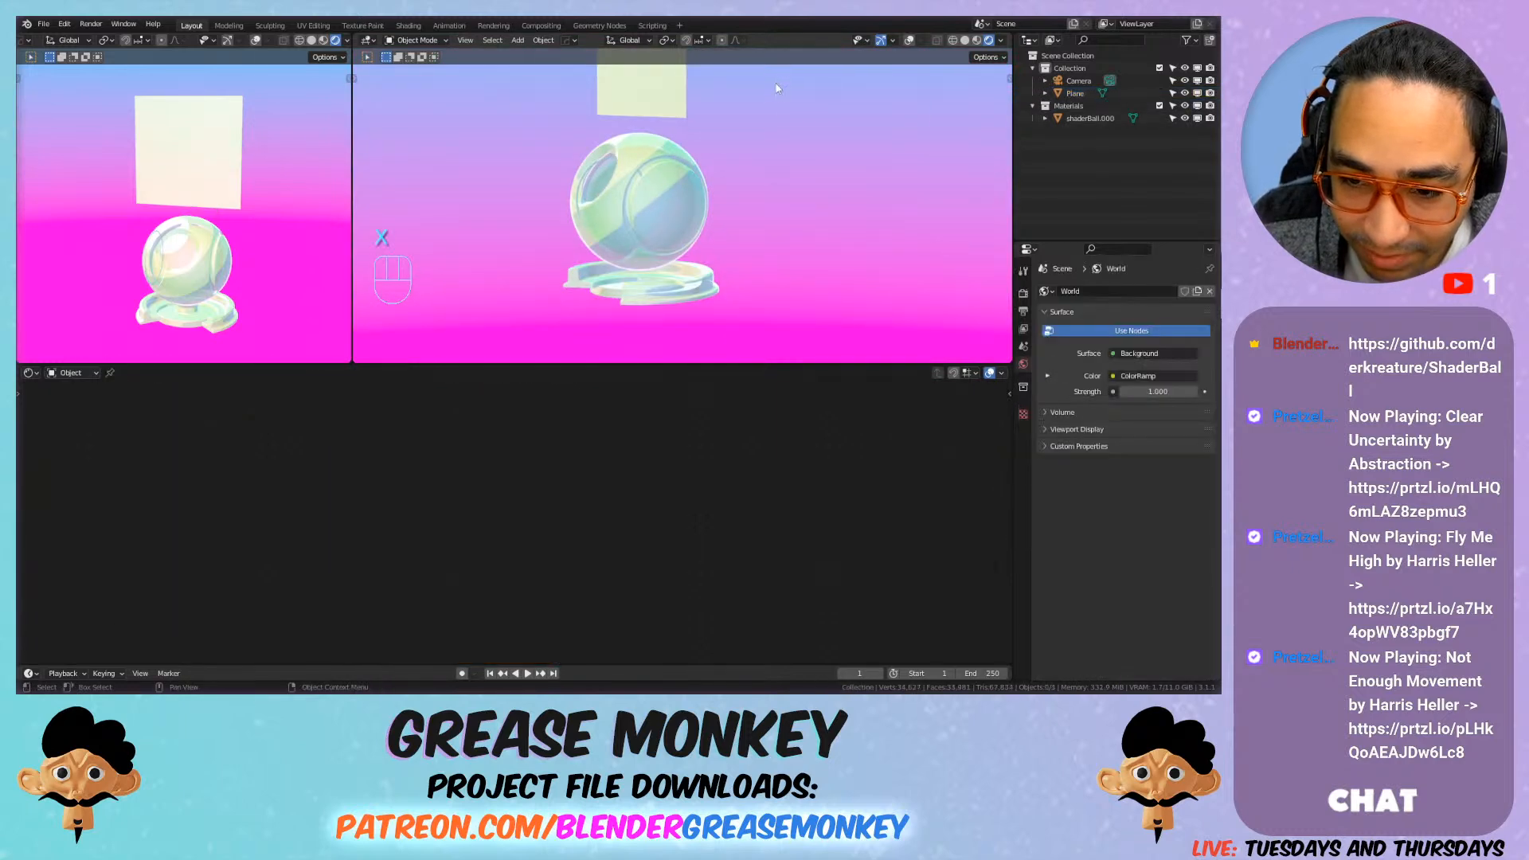
Step: Select the plane and inspect the Transparent BSDF colour of its glass material
click(670, 119)
middle_drag(844, 380, 696, 494)
click(764, 495)
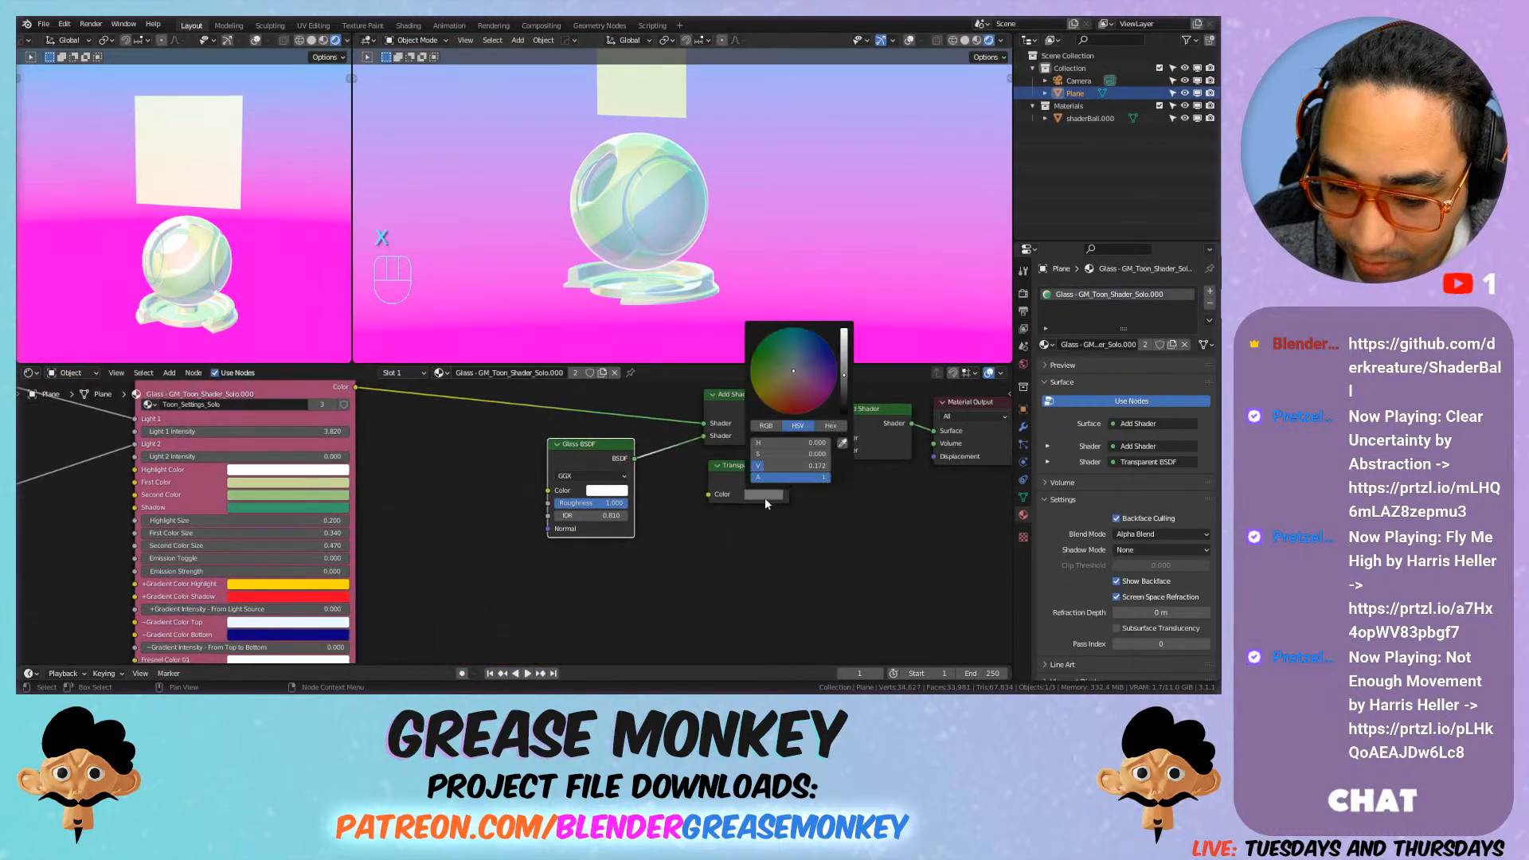
scroll(827, 408, down, 1)
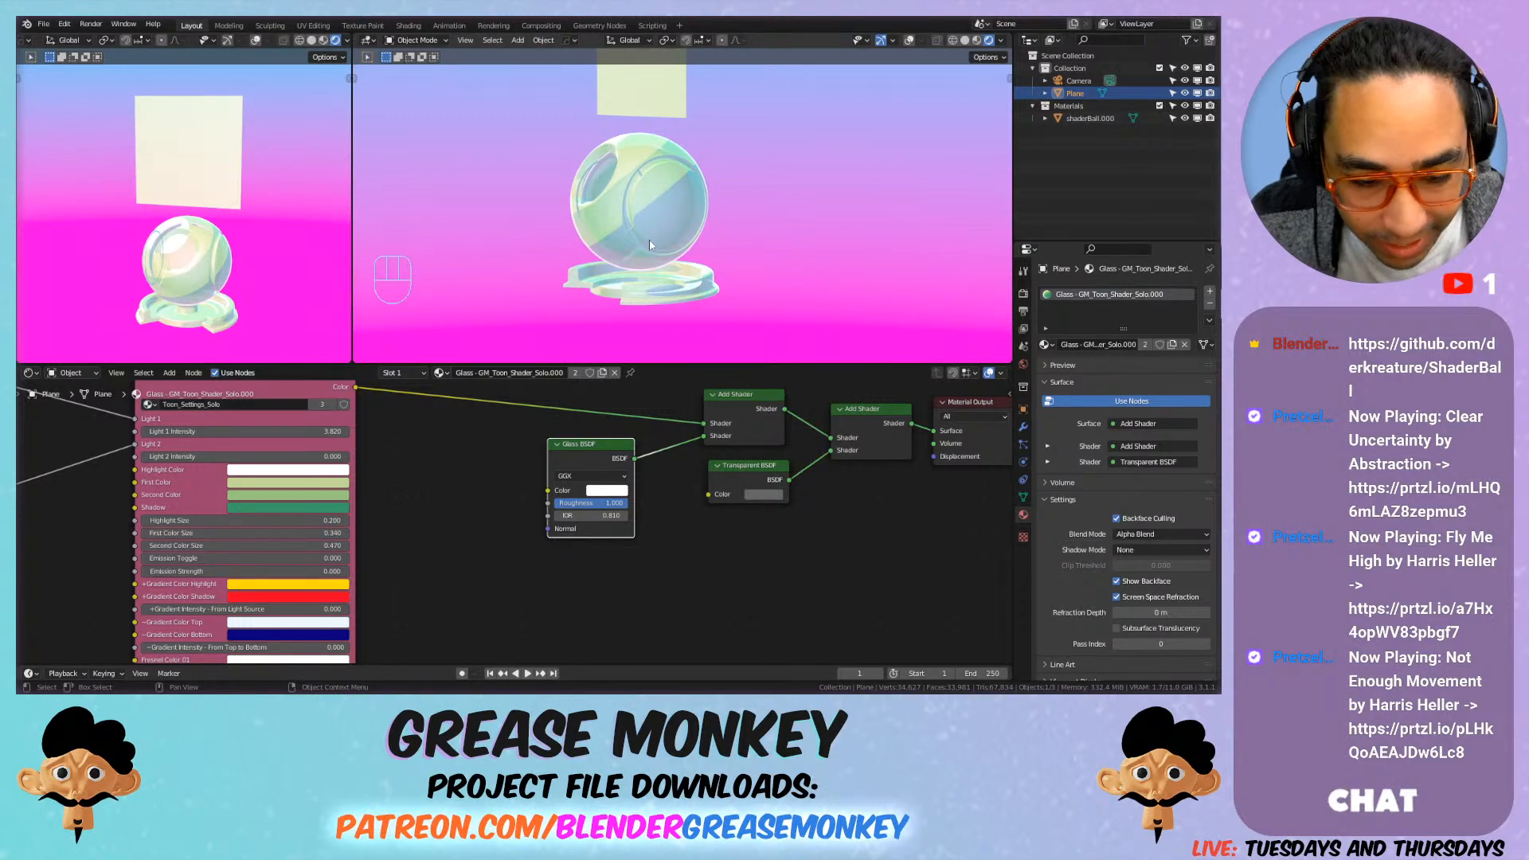
Step: Rename the Plane object as shaderPanel.000 and move it into the Materials collection
middle_drag(644, 242, 693, 233)
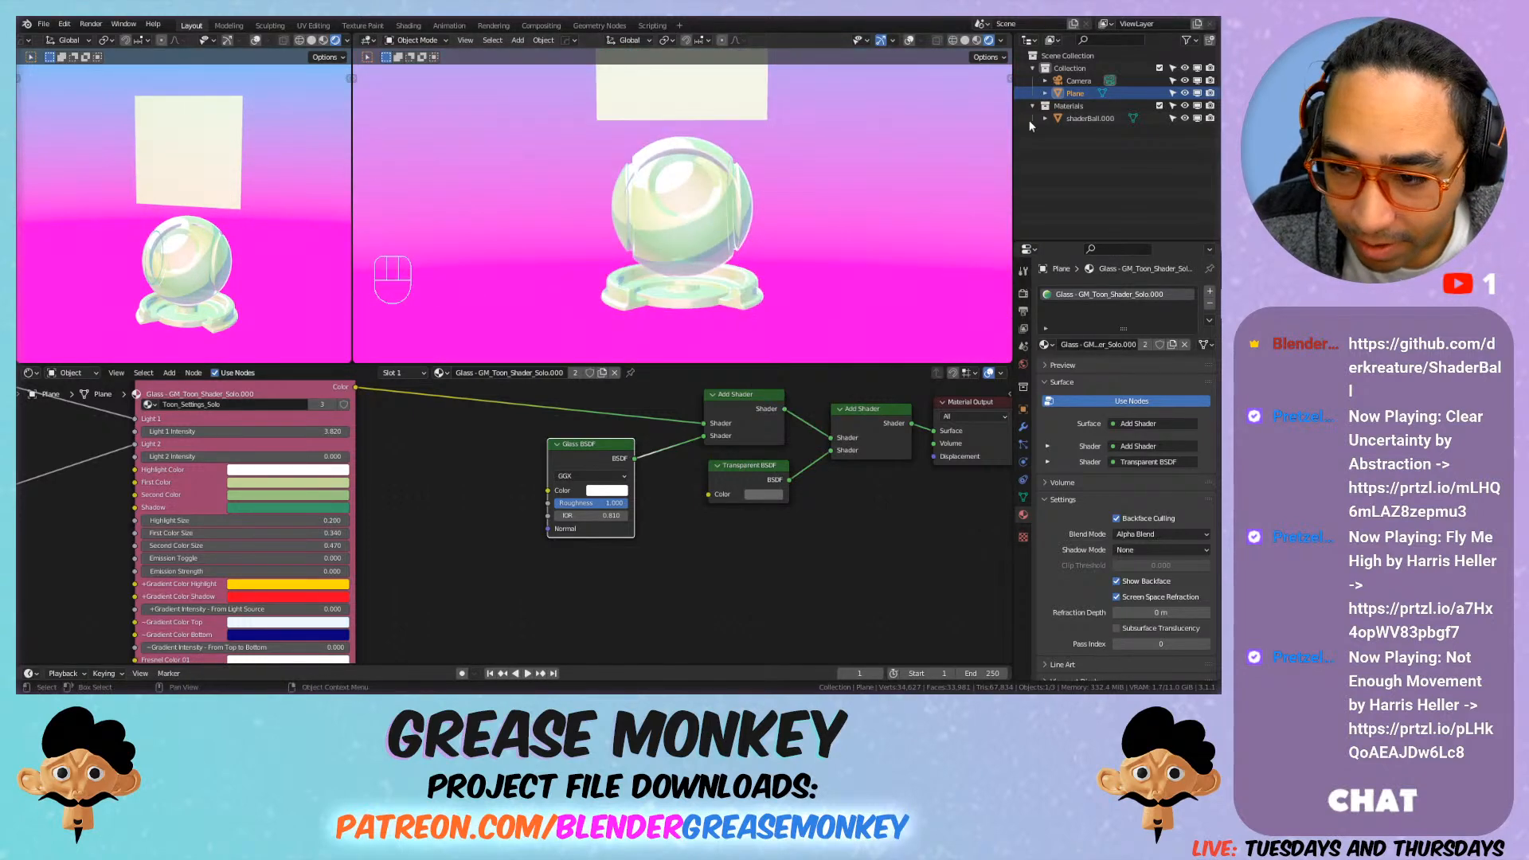
double_click(1079, 96)
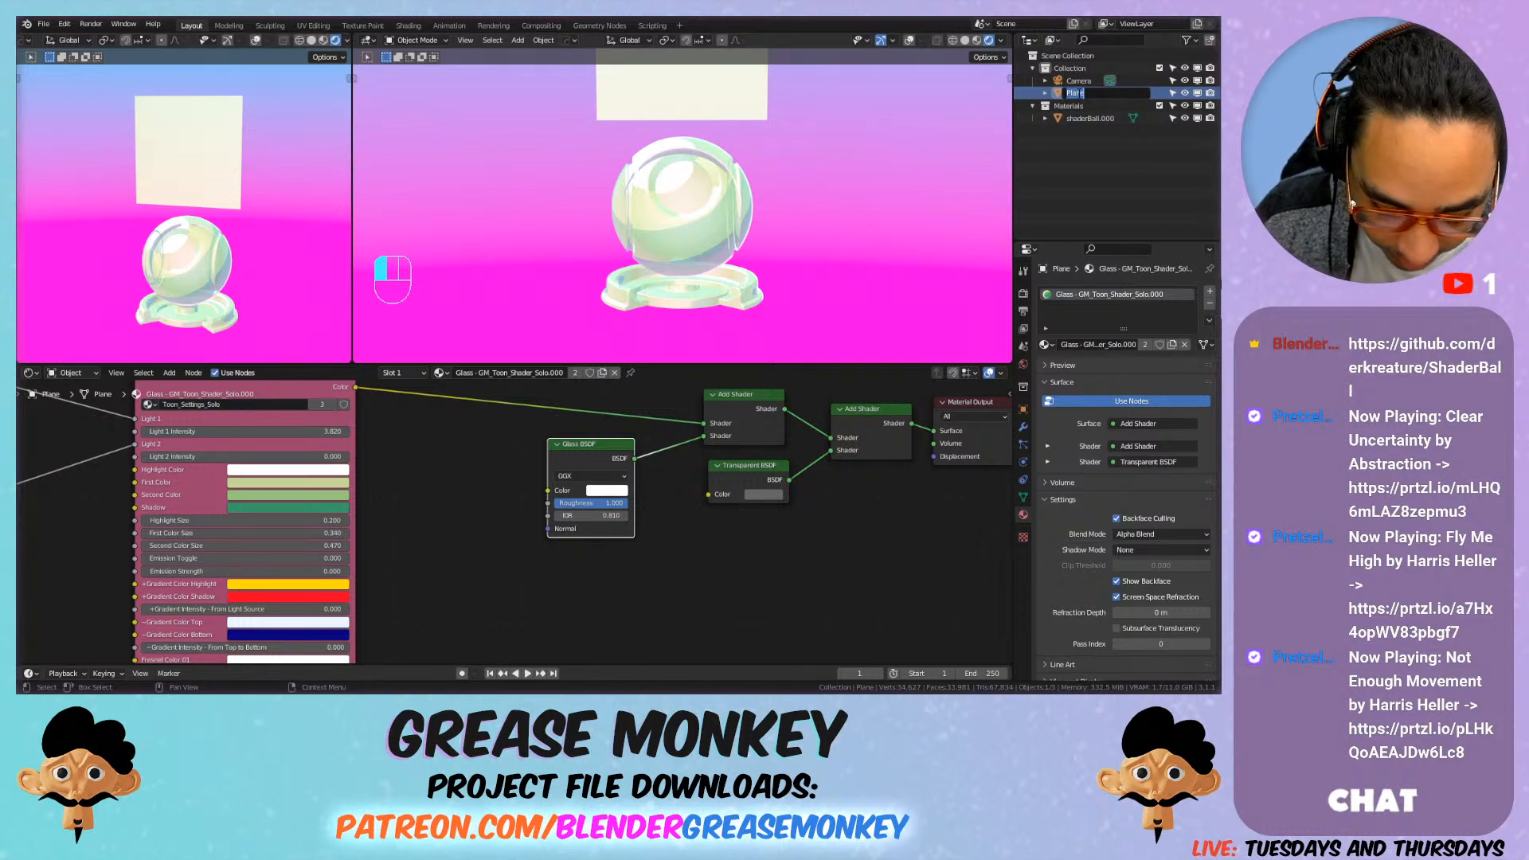
text(Sh)
key(BackSpace)
key(BackSpace)
text(Ball.)
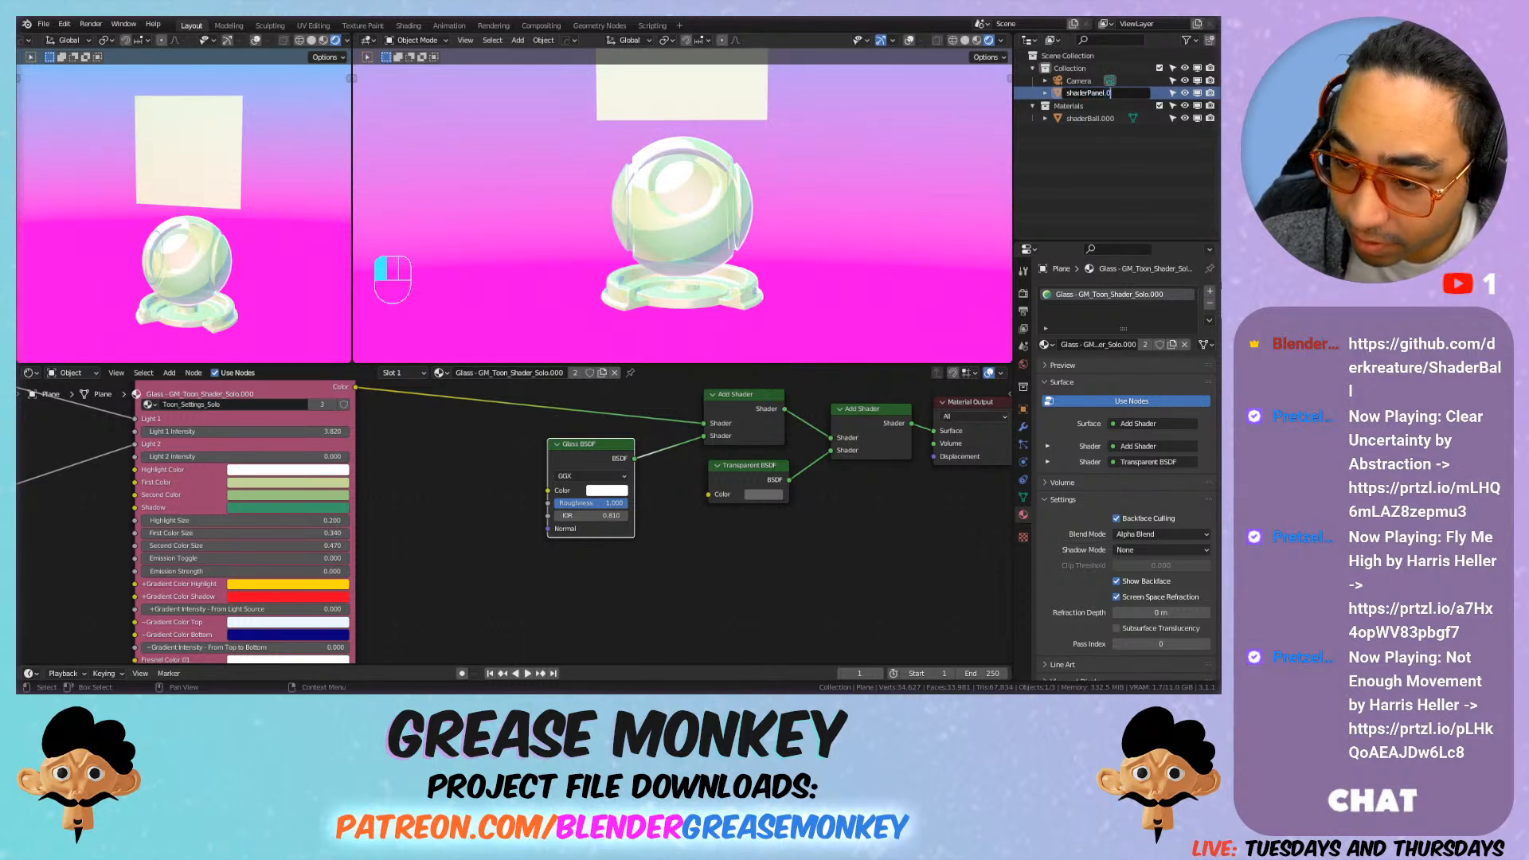
text(00)
key(Return)
drag(1079, 97, 1069, 105)
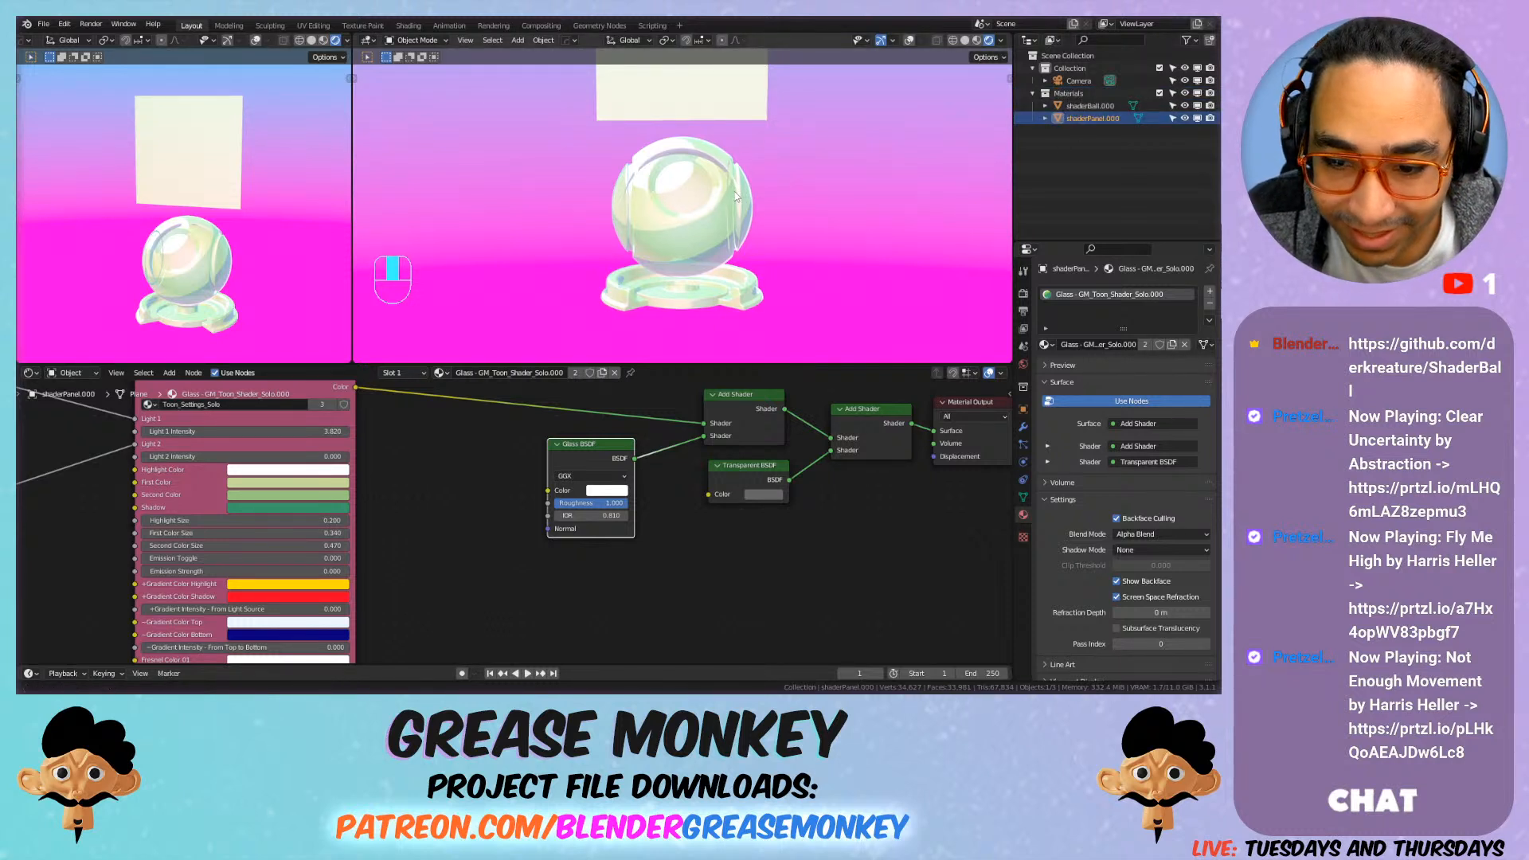
Step: Try a Noise Scale of 0.900 and an Image Mix of 1.000 on the glass material's Texture node
shift+middle_drag(735, 192, 745, 224)
scroll(750, 234, up, 2)
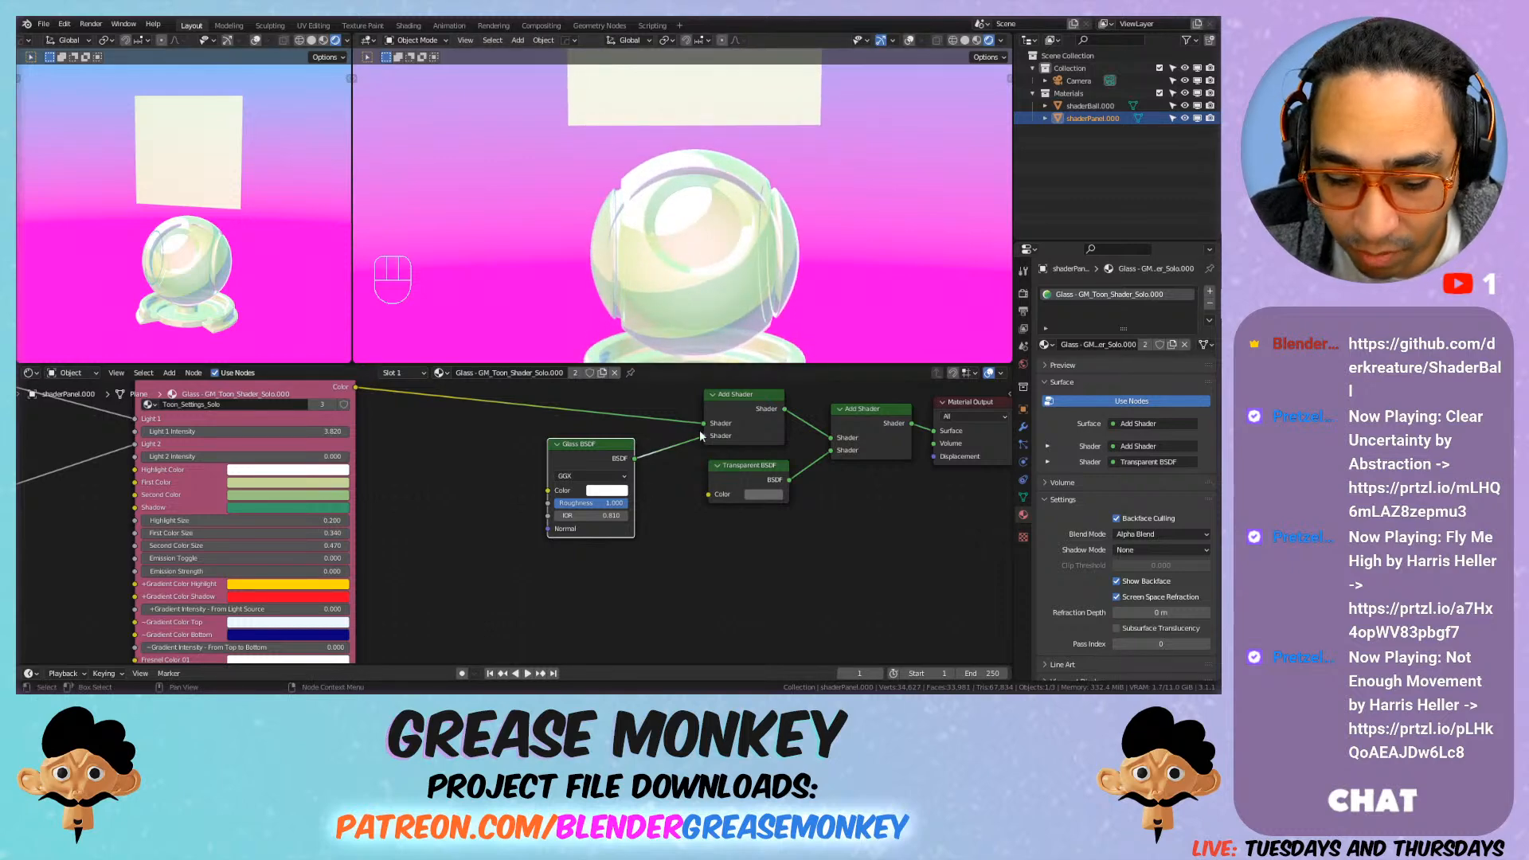
middle_drag(315, 507, 509, 518)
shift+drag(508, 531, 462, 531)
shift+middle_drag(686, 255, 737, 231)
middle_drag(117, 498, 370, 532)
scroll(369, 532, up, 4)
mouse_move(239, 505)
mouse_down()
mouse_move(263, 505)
mouse_move(248, 505)
mouse_up()
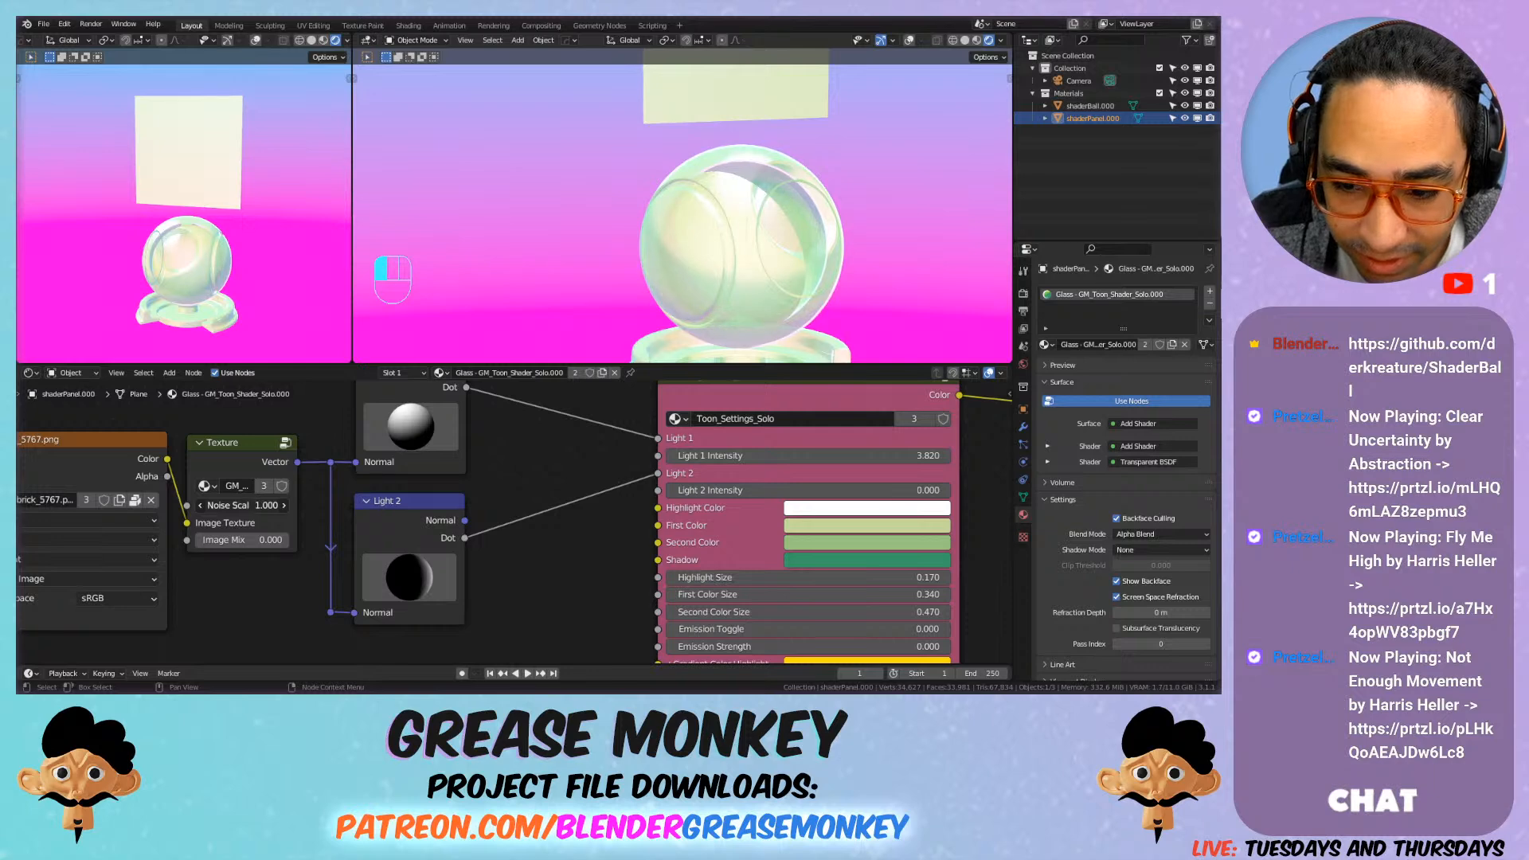
mouse_move(583, 285)
shift+middle_down()
mouse_move(599, 302)
mouse_move(582, 279)
shift+middle_up()
drag(239, 540, 279, 540)
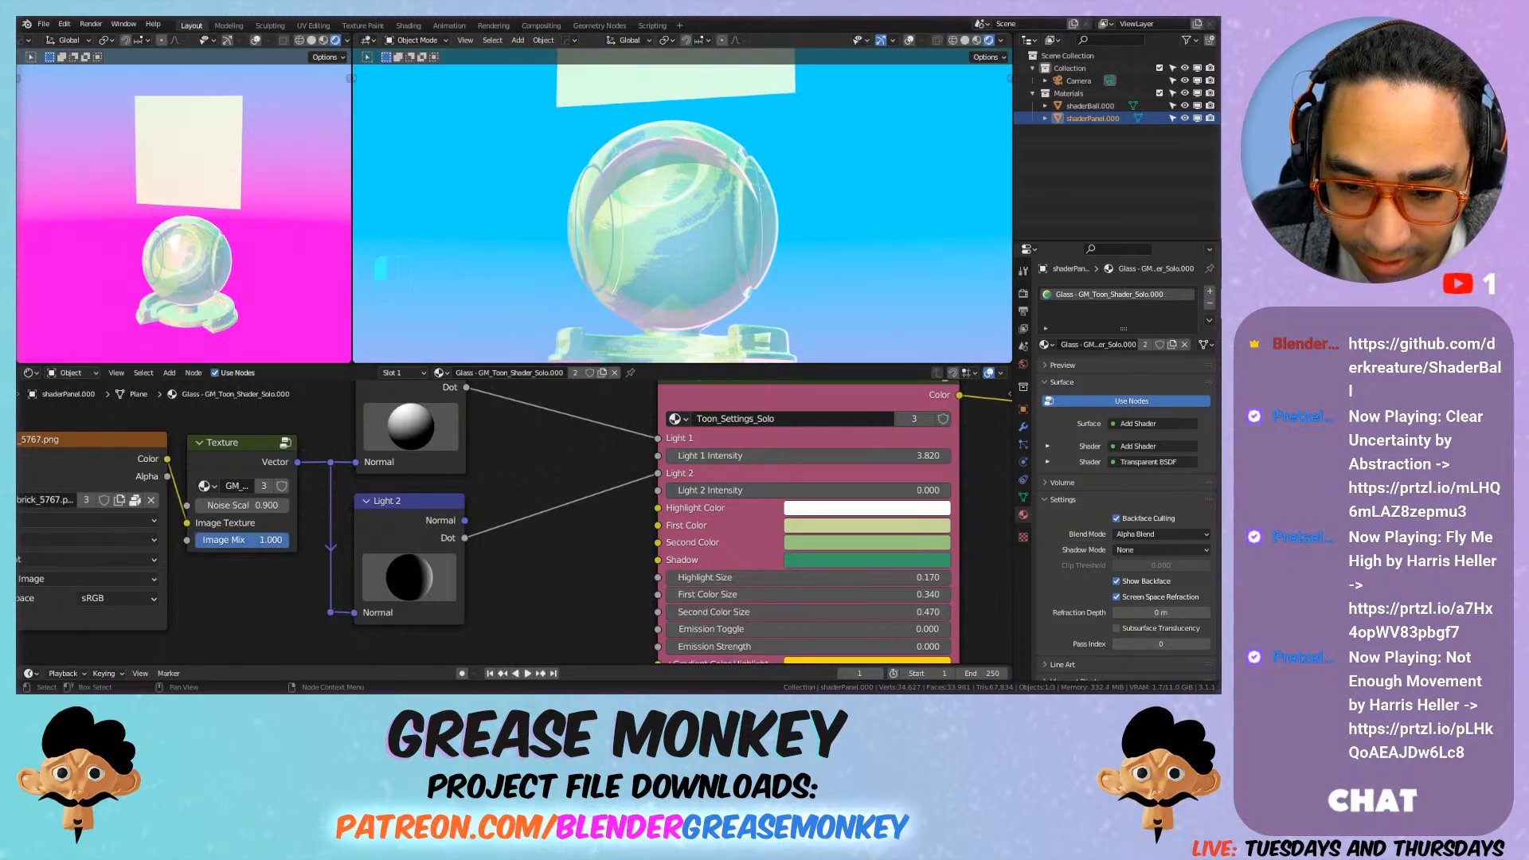
middle_drag(531, 258, 659, 239)
shift+middle_drag(660, 239, 735, 227)
scroll(752, 279, up, 3)
middle_drag(413, 437, 611, 402)
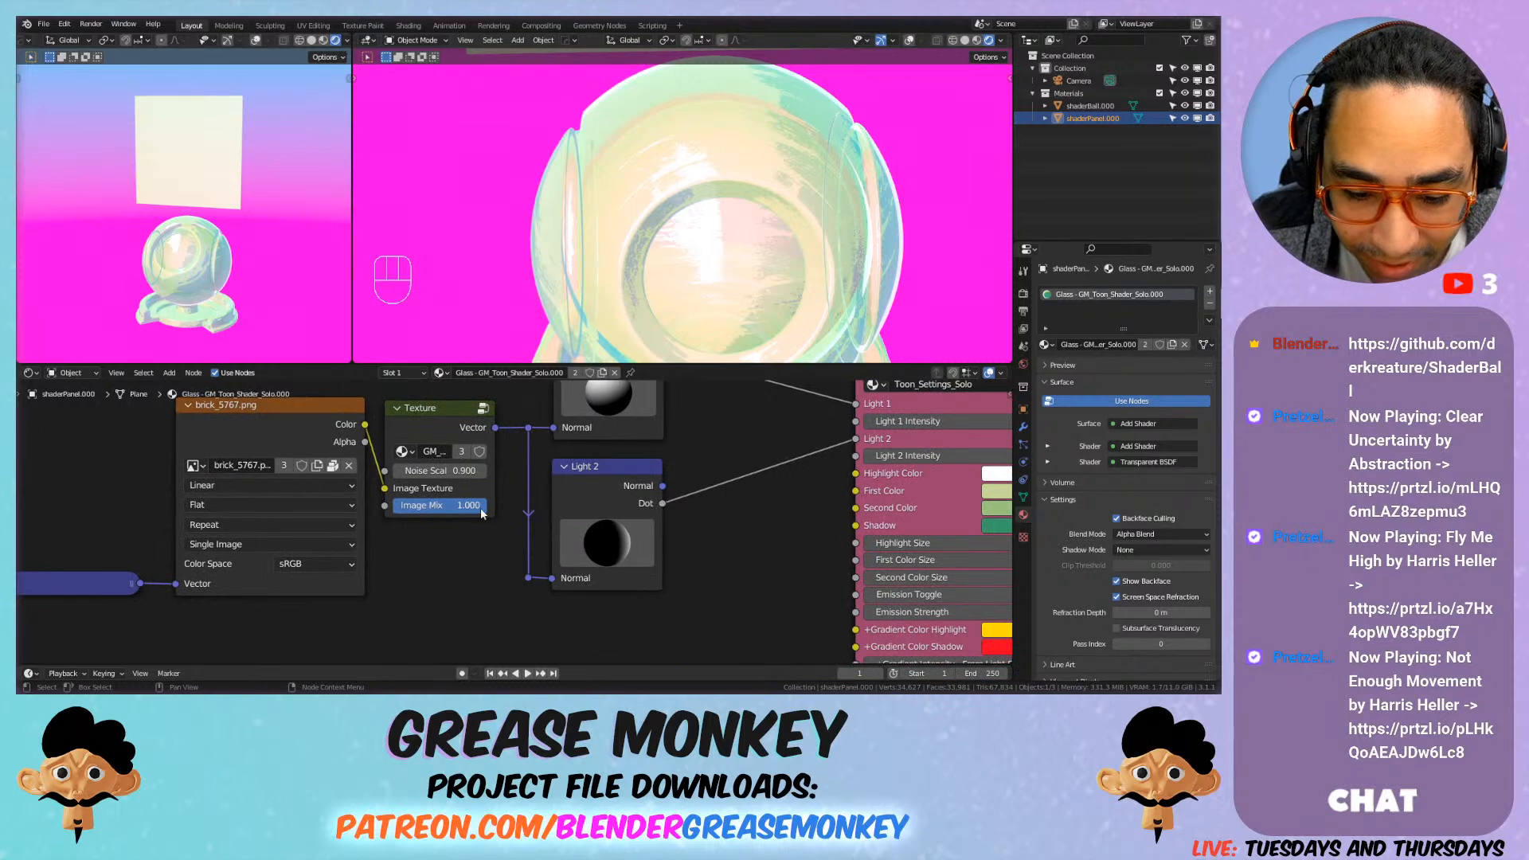
scroll(683, 303, down, 2)
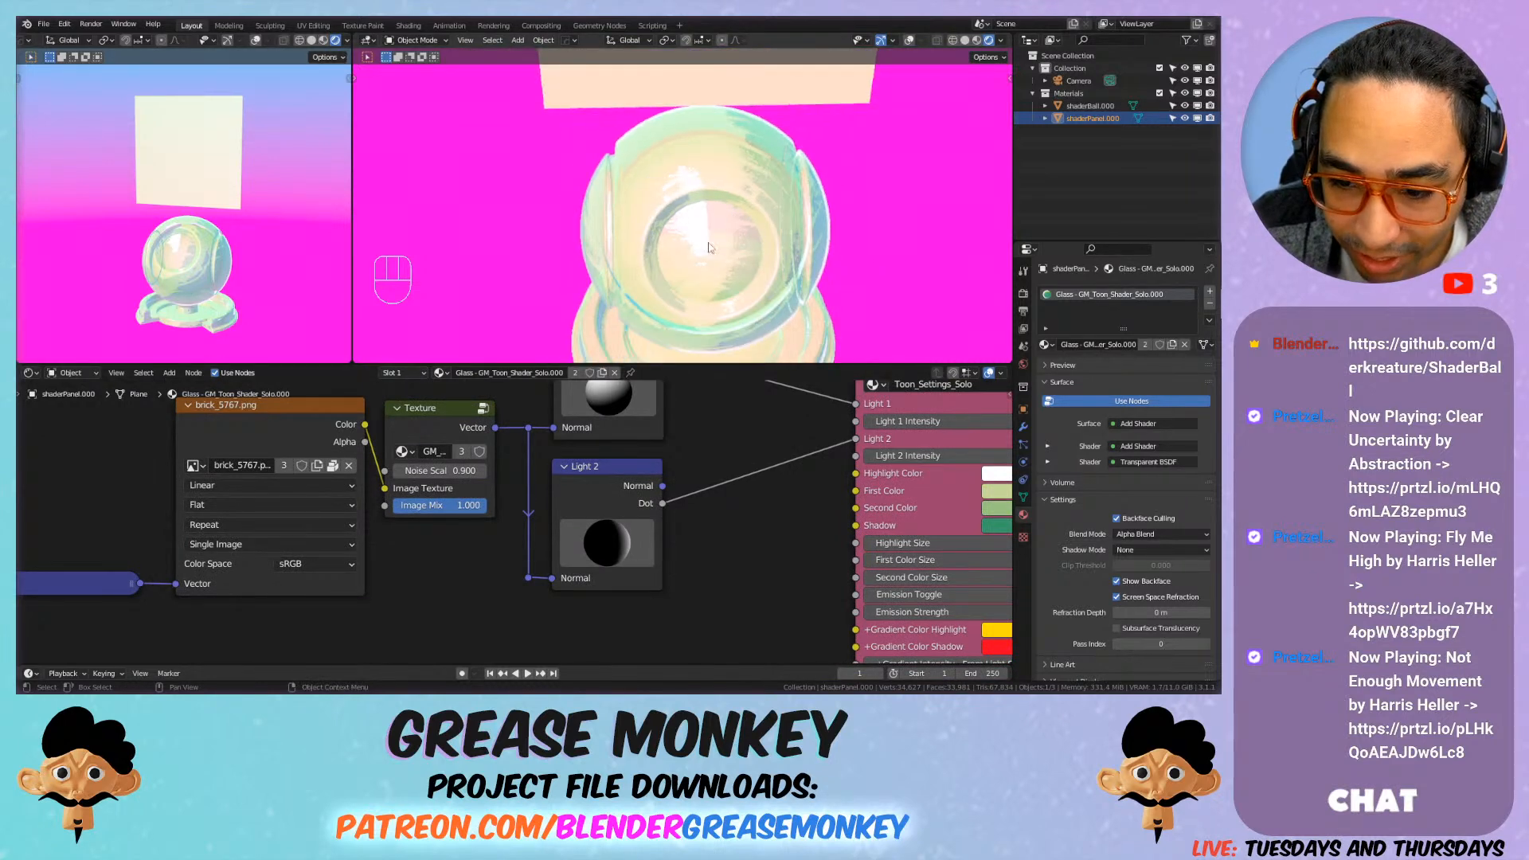
scroll(683, 303, up, 1)
Step: Try Box projection on the brick_5767.png image texture with the Image Mix lowered to 0.842
drag(464, 505, 457, 505)
middle_drag(231, 593, 336, 567)
click(345, 479)
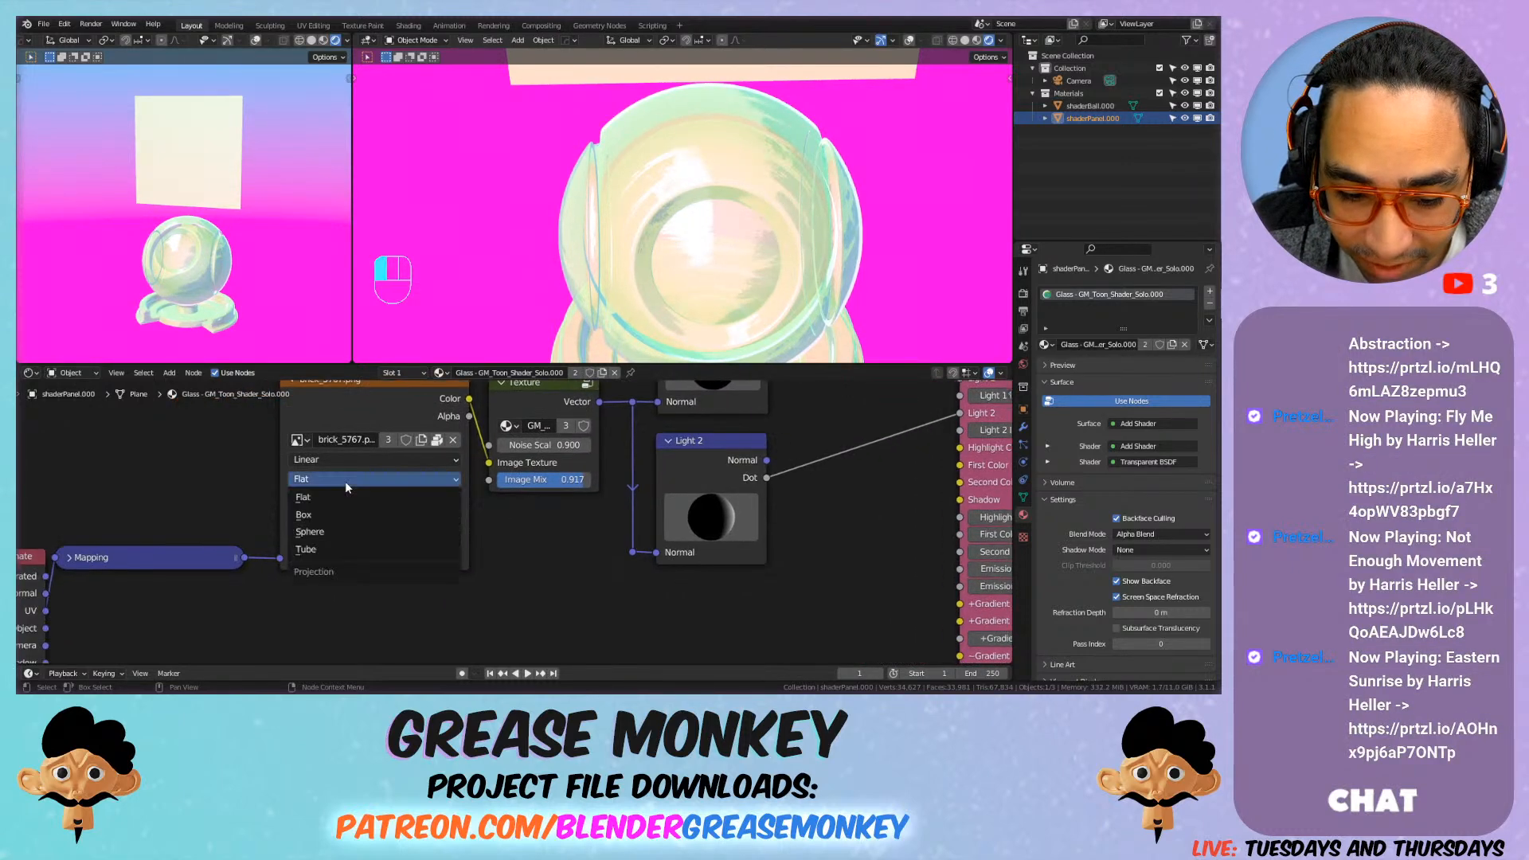
click(338, 513)
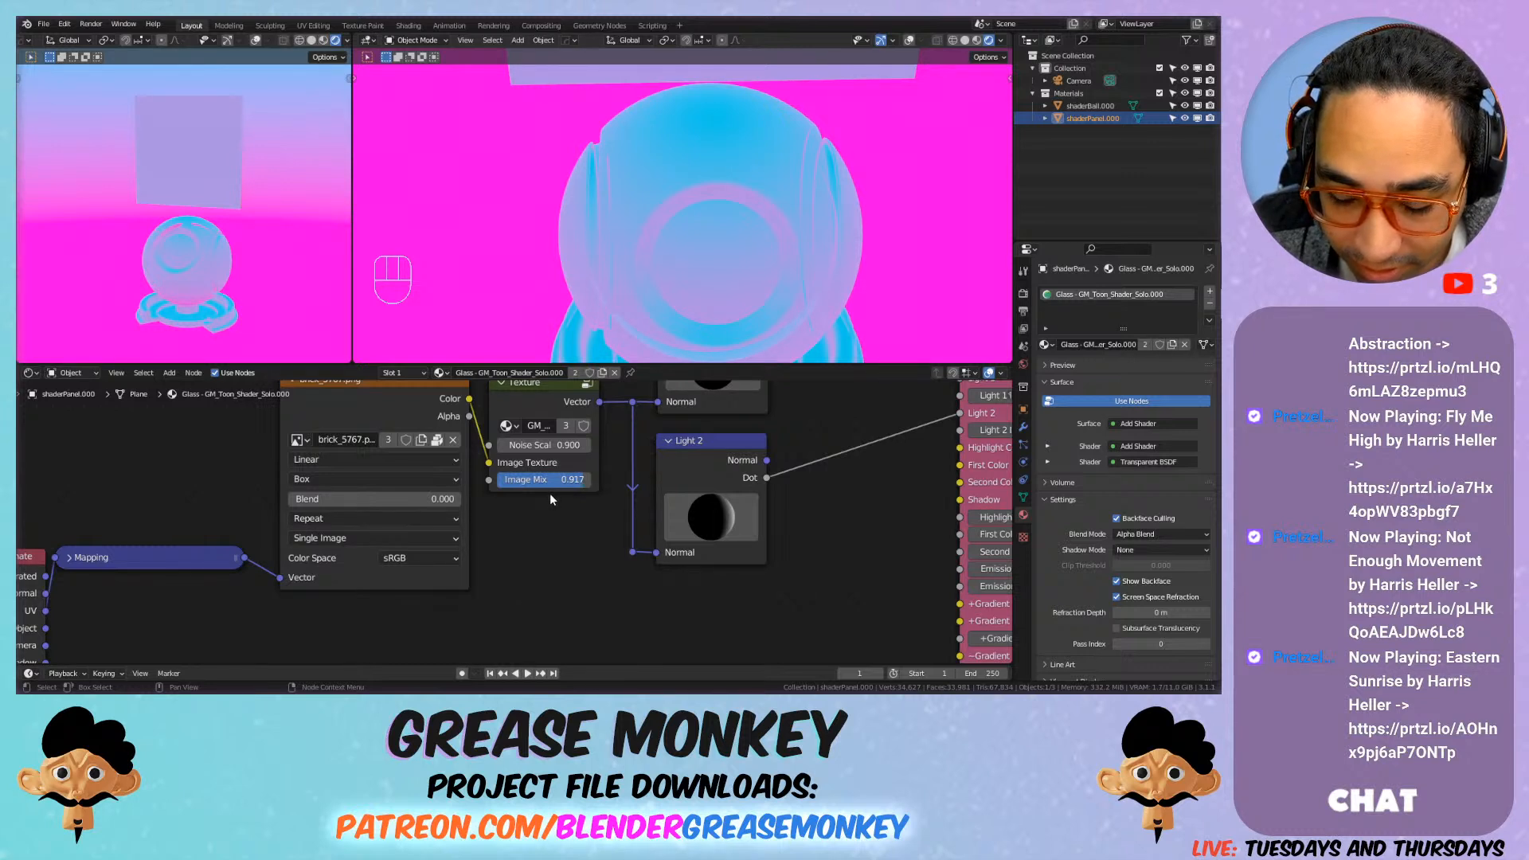
drag(557, 486, 539, 486)
mouse_move(693, 266)
shift+middle_down()
mouse_move(637, 199)
mouse_move(740, 213)
mouse_move(713, 247)
shift+middle_up()
Step: Set the brick_5767.png texture's projection to Sphere and the Texture node's Image Mix to 0.917
click(347, 482)
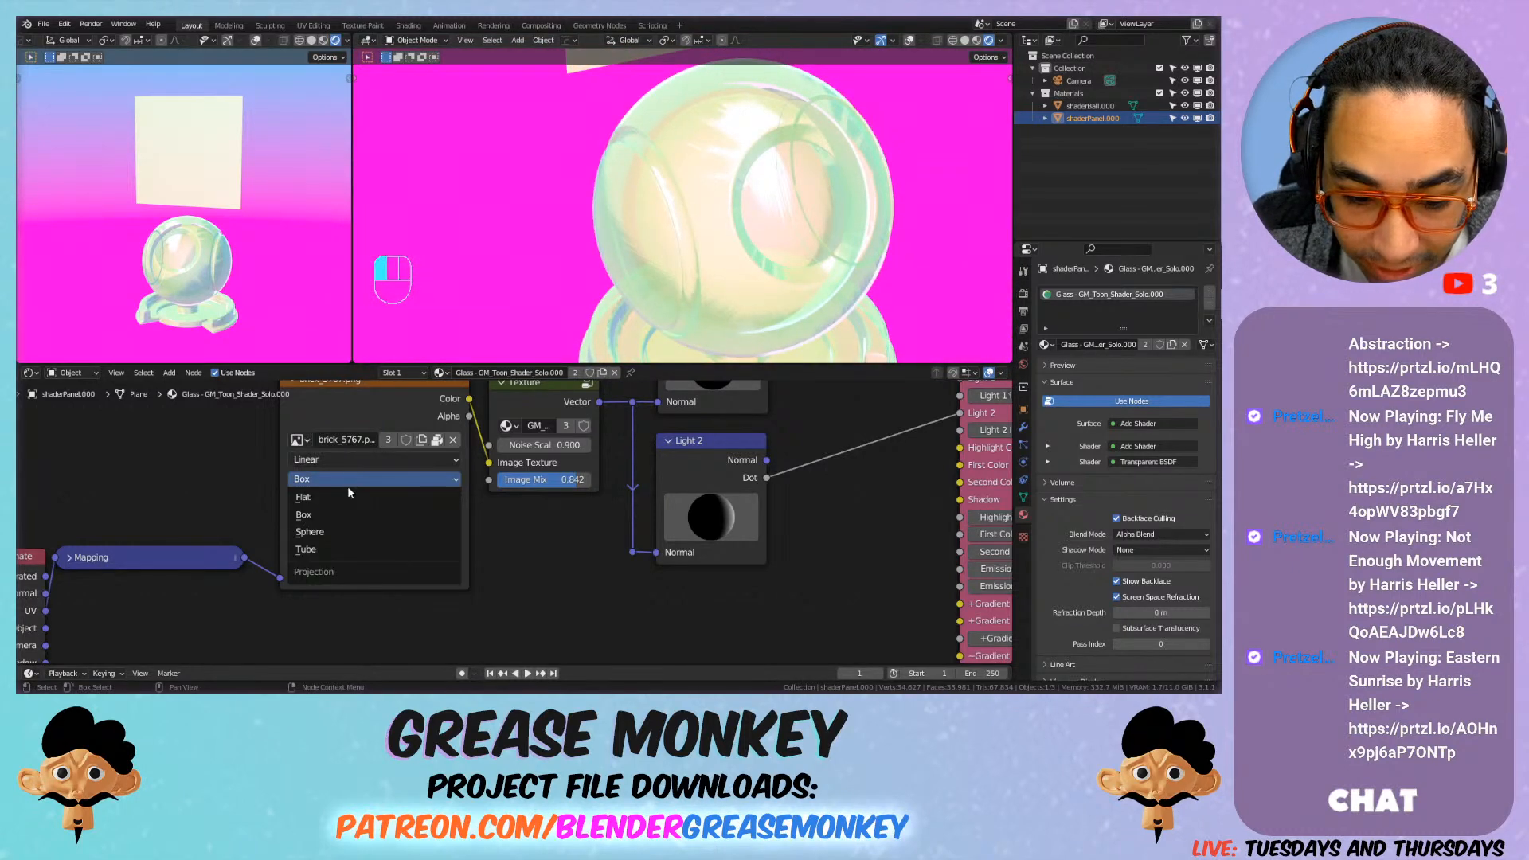
click(347, 532)
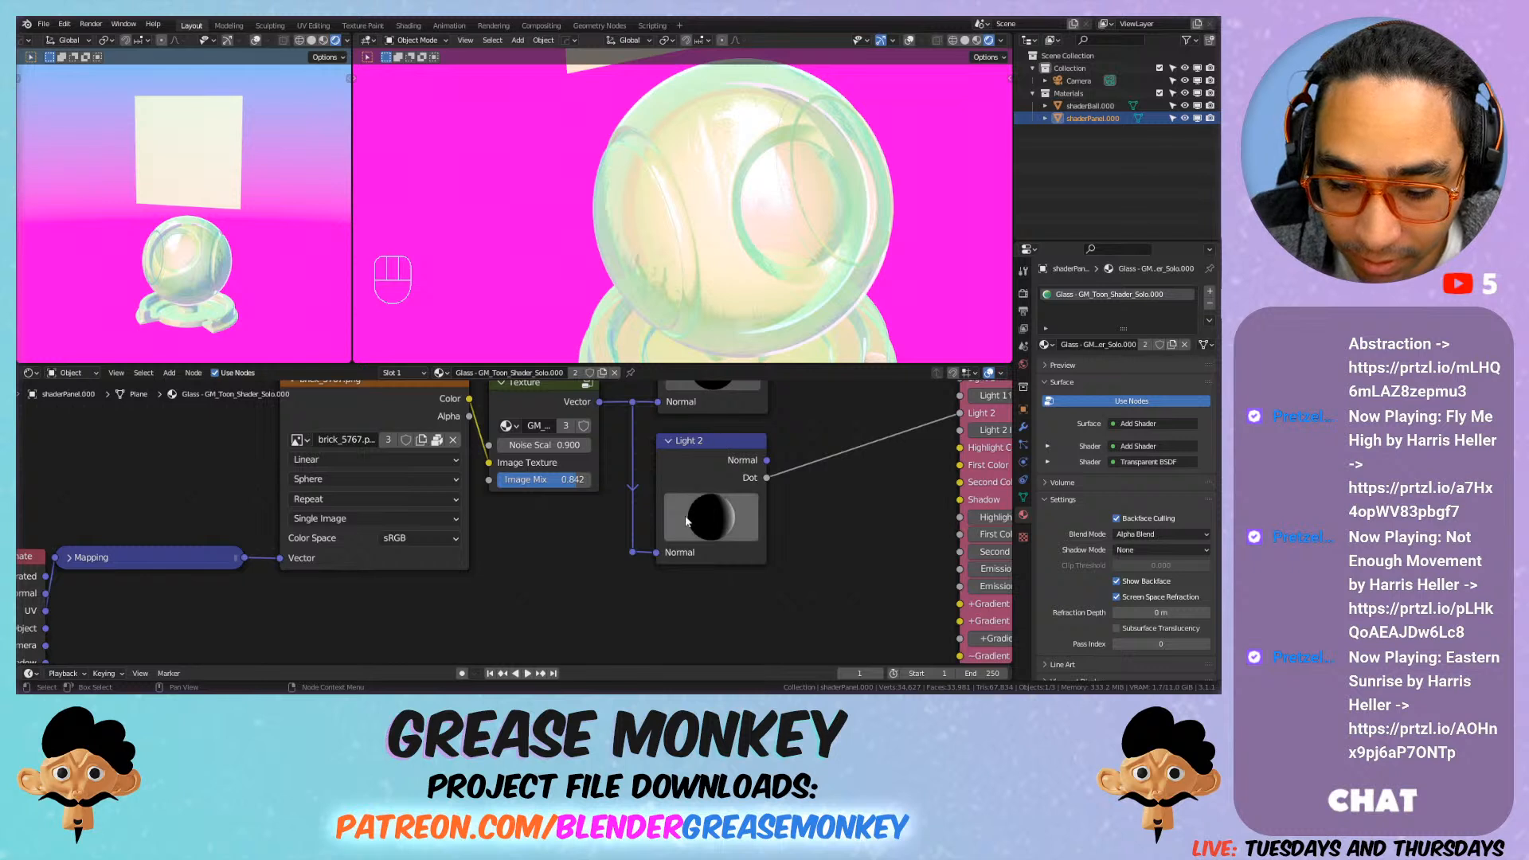
drag(570, 488, 585, 487)
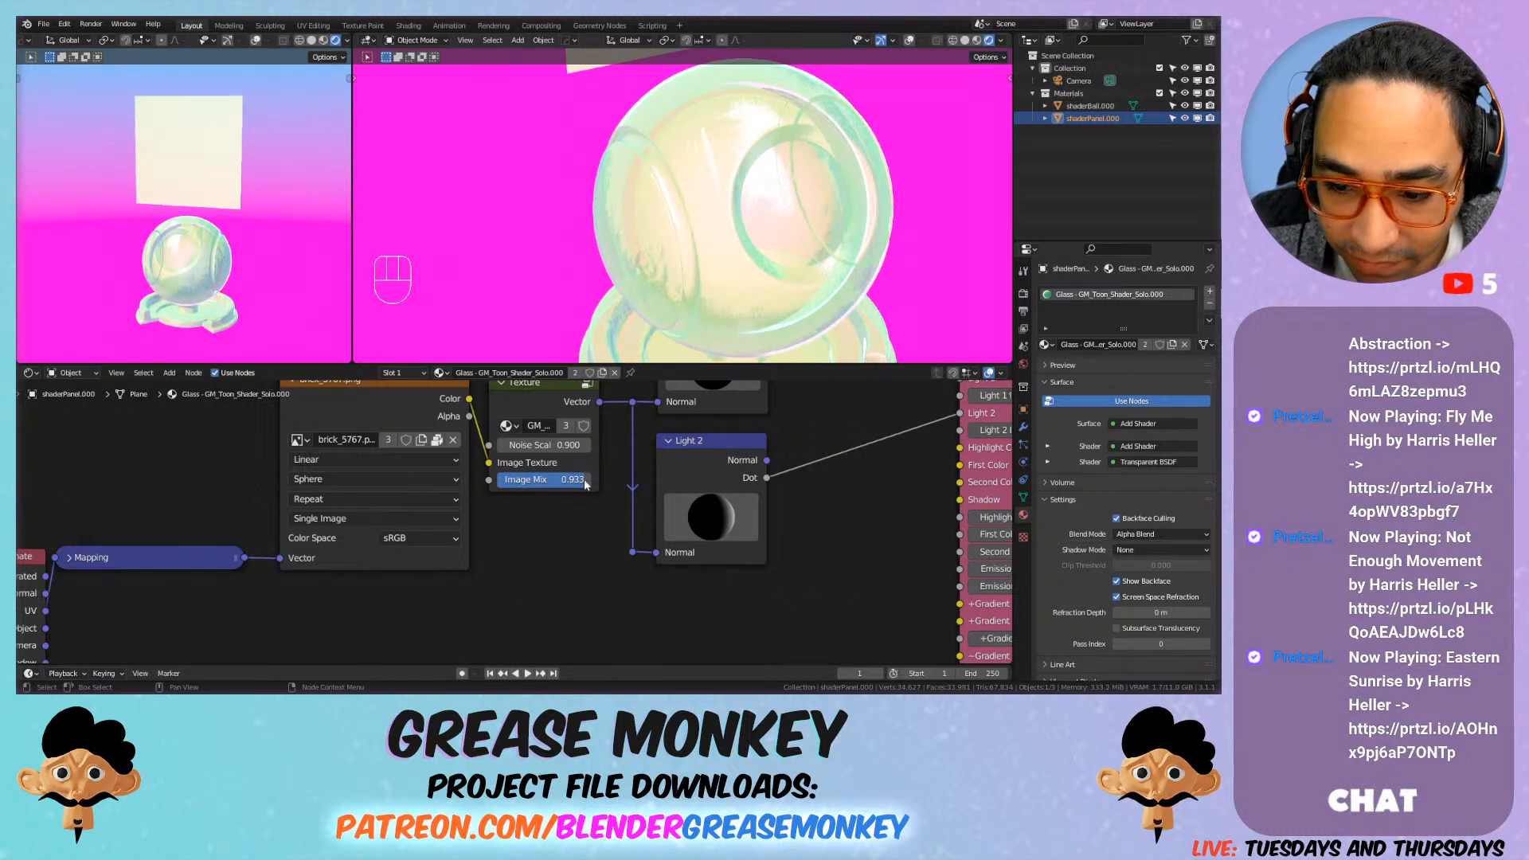
scroll(666, 212, down, 3)
mouse_move(666, 211)
shift+middle_down()
mouse_move(596, 179)
mouse_move(694, 214)
shift+middle_up()
mouse_move(567, 482)
mouse_down()
mouse_move(501, 483)
mouse_move(584, 483)
mouse_up()
scroll(689, 199, up, 3)
middle_drag(690, 193, 670, 228)
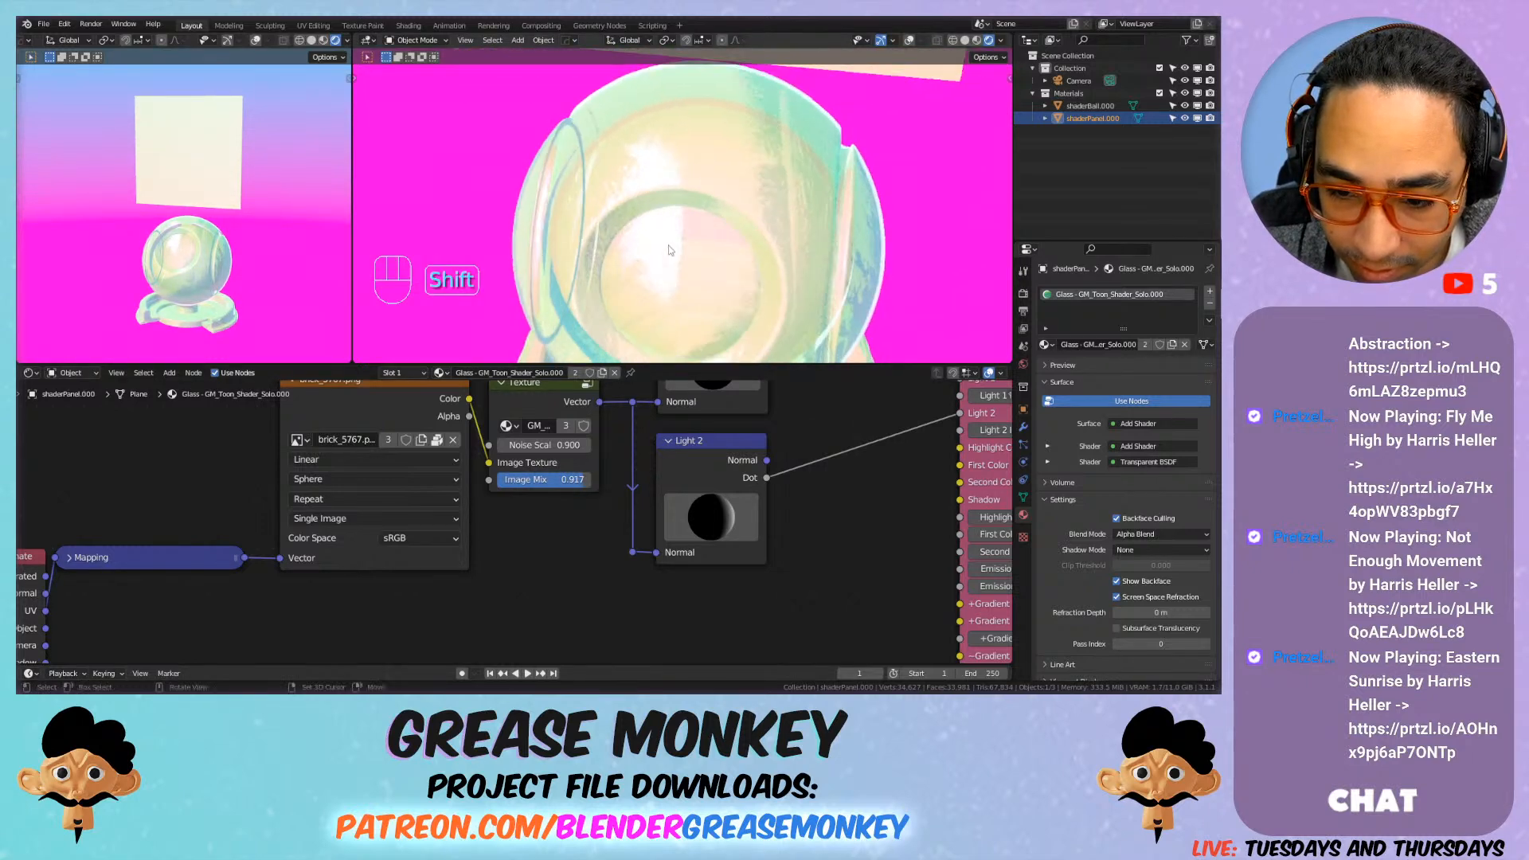
scroll(669, 229, up, 3)
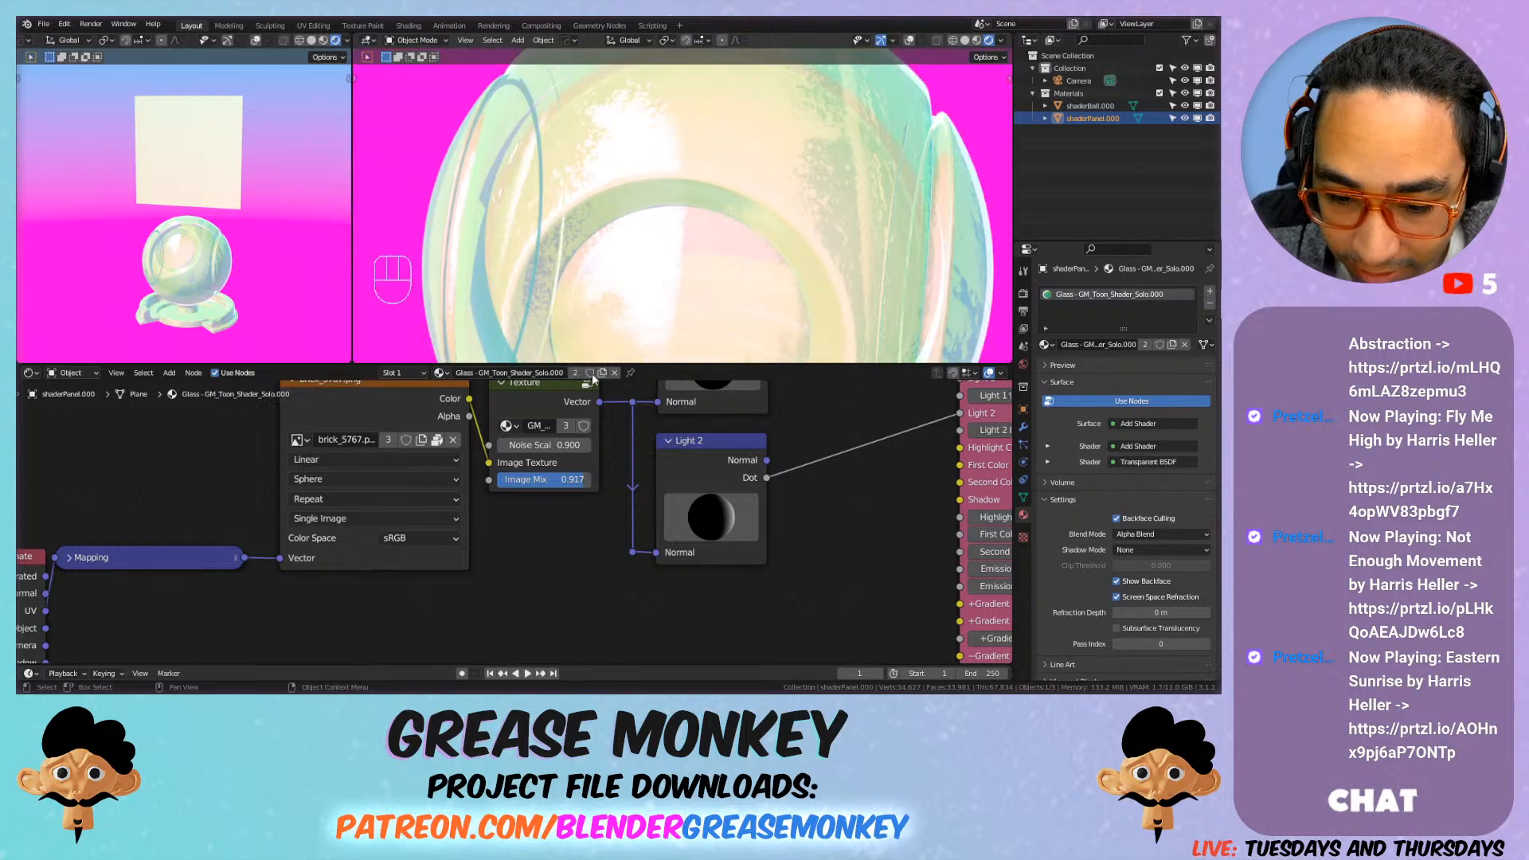
Step: Set the Texture node's Noise Scale to 1.000 and save the file
drag(549, 445, 558, 445)
scroll(701, 242, down, 4)
shift+middle_drag(701, 241, 732, 223)
key(ctrl+s)
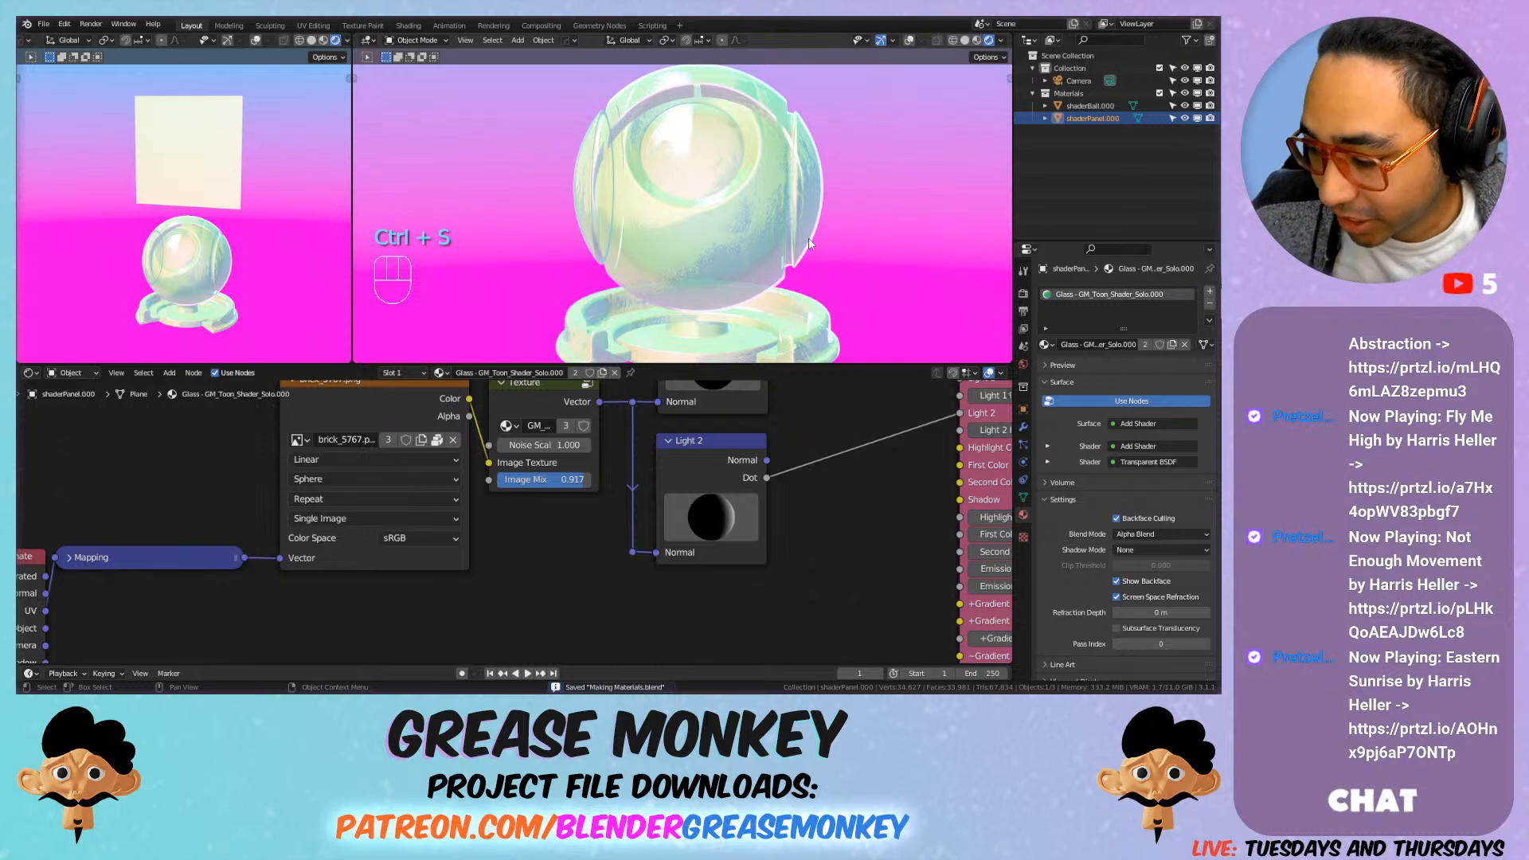
scroll(773, 232, down, 4)
scroll(774, 232, up, 3)
middle_drag(774, 232, 725, 239)
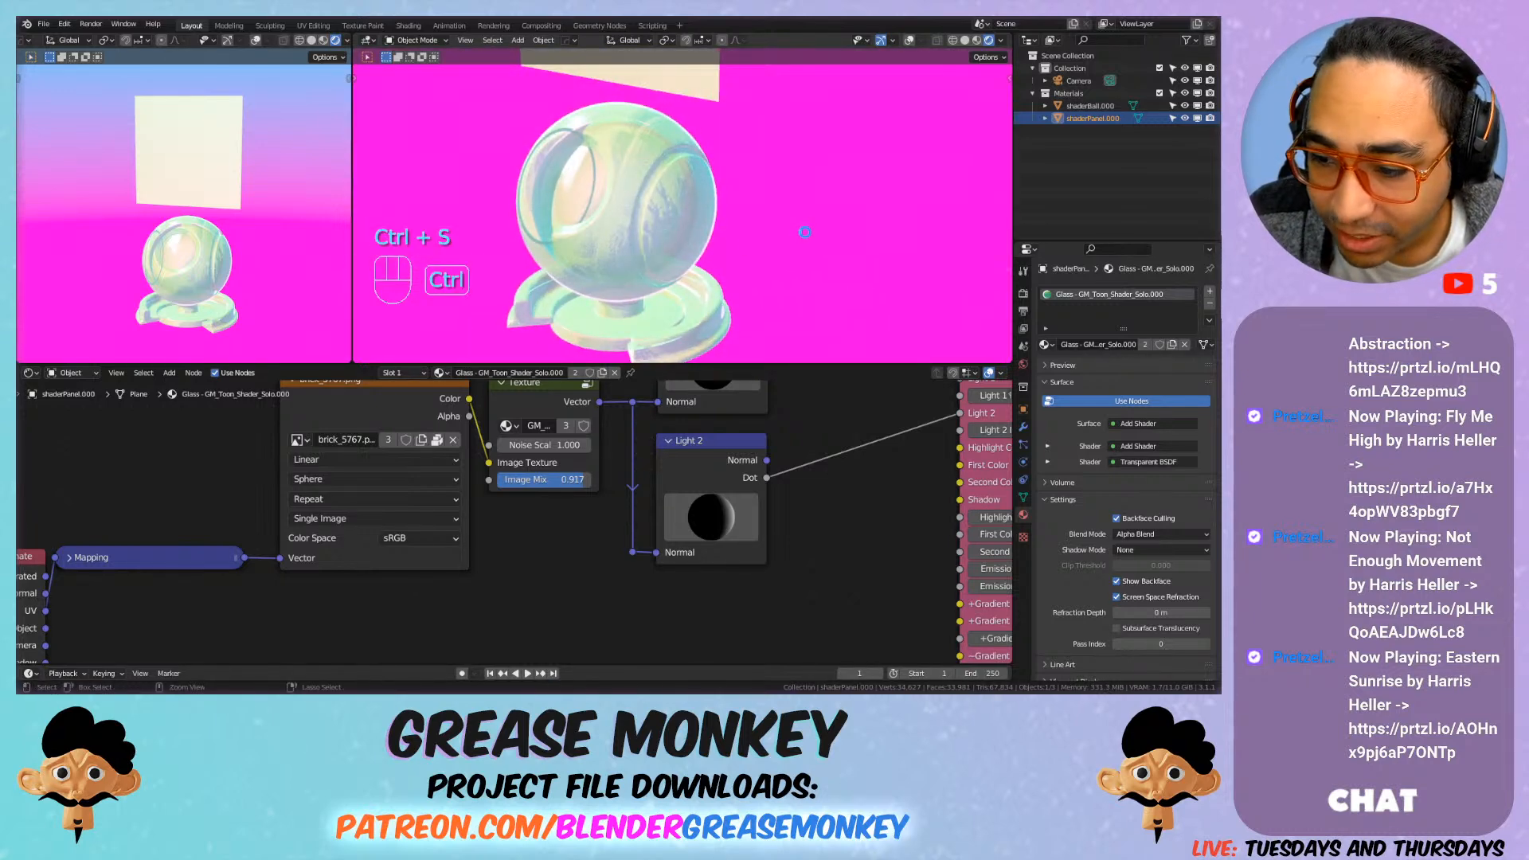
Step: Move the Material Output, both Add Shaders, Transparent BSDF, Glass BSDF and Toon_Settings_Solo nodes farther away from the light nodes
scroll(776, 246, down, 6)
scroll(796, 450, down, 10)
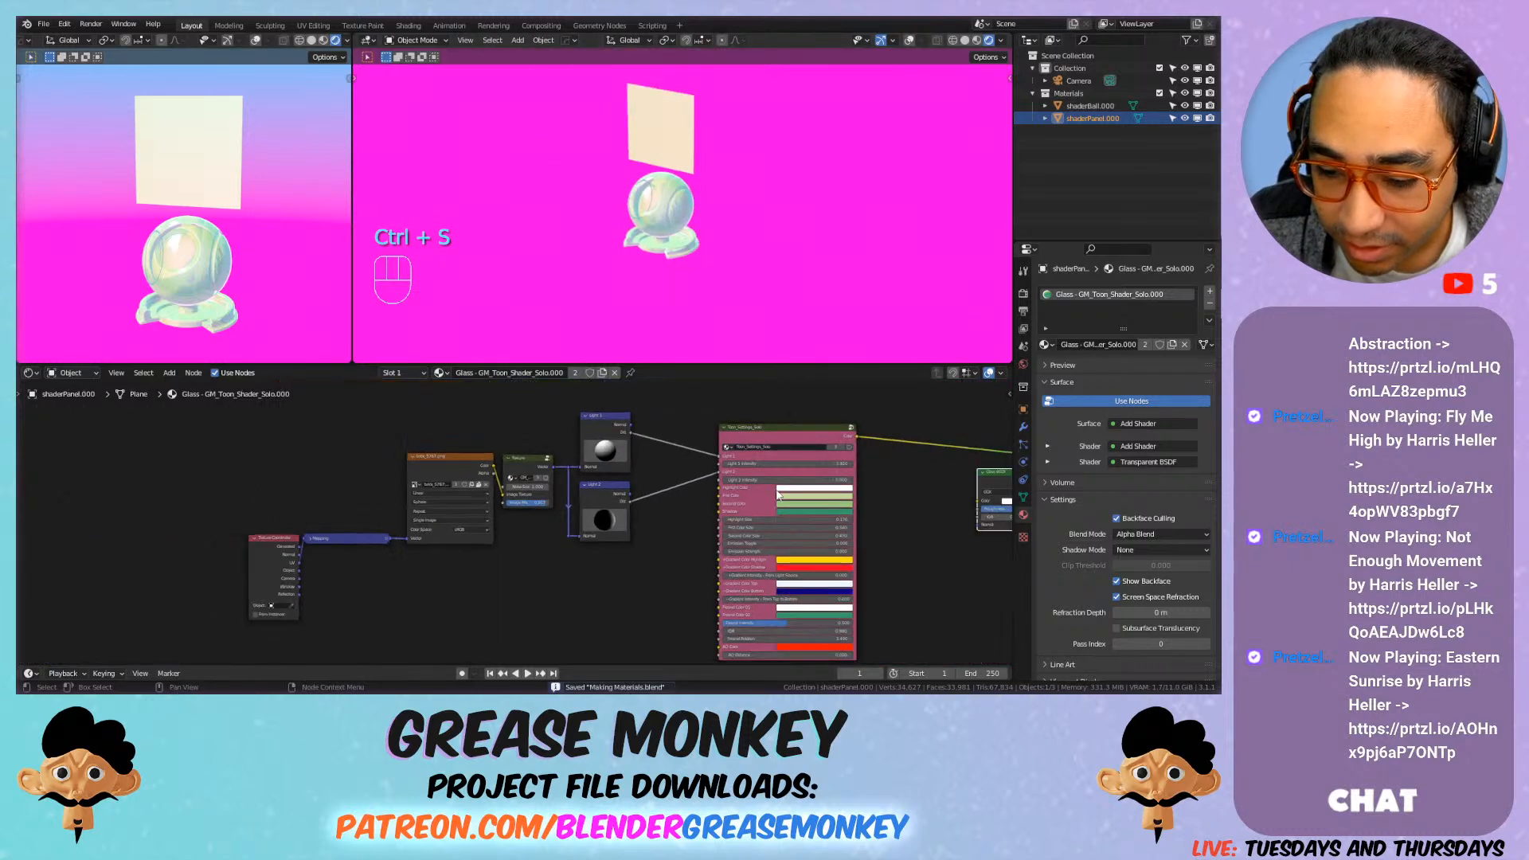
middle_drag(767, 492, 642, 494)
scroll(644, 500, up, 4)
middle_drag(802, 529, 559, 503)
middle_drag(860, 448, 546, 497)
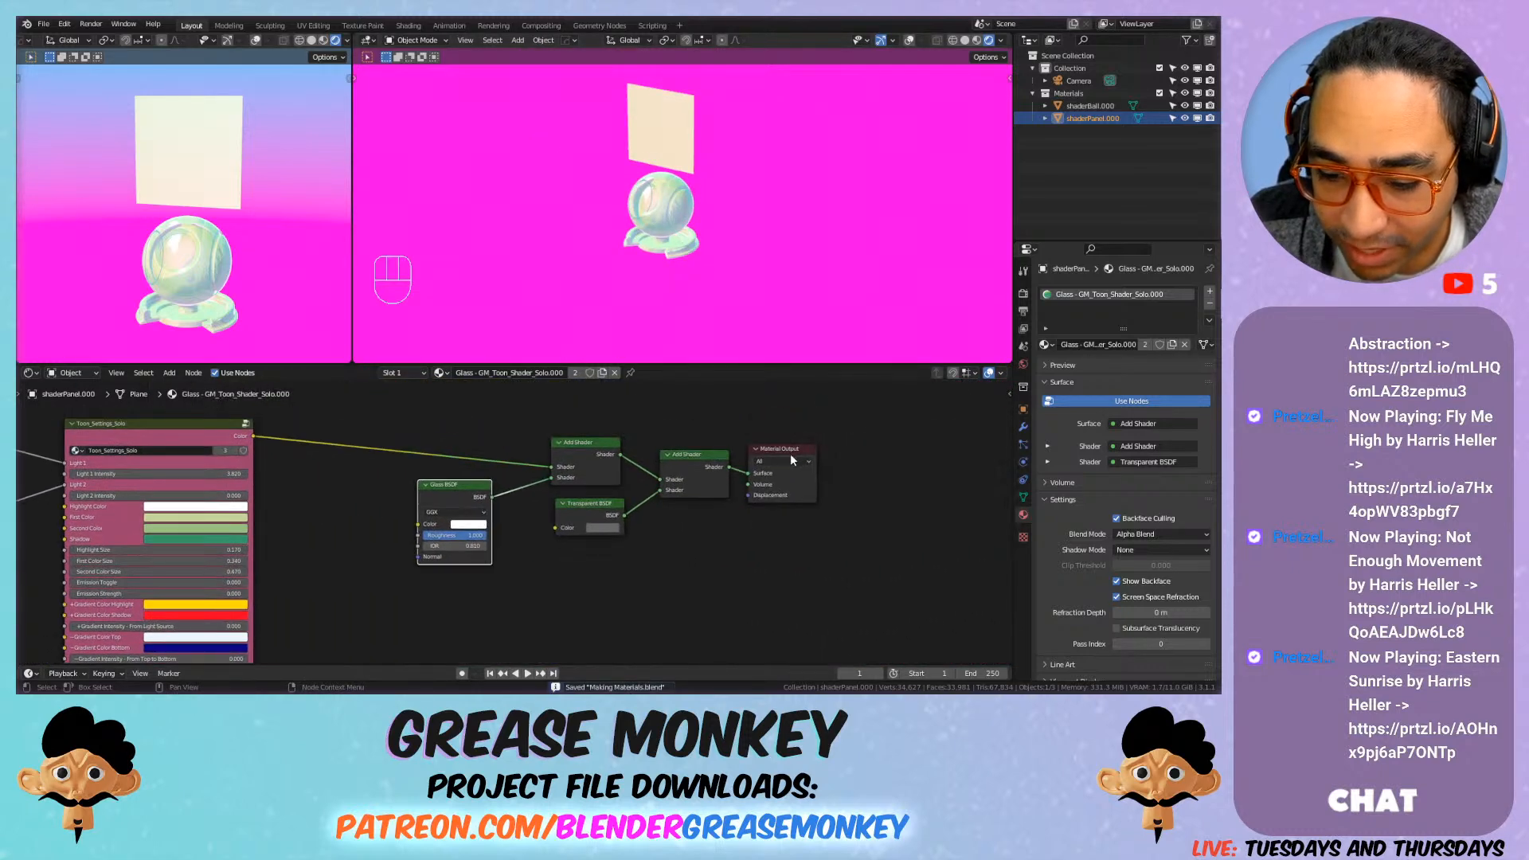
click(799, 448)
drag(801, 447, 936, 444)
drag(715, 458, 855, 450)
drag(609, 444, 761, 423)
drag(584, 503, 726, 477)
drag(457, 485, 646, 480)
drag(211, 426, 551, 424)
Step: Check the free space between the light nodes and Toon_Settings_Solo, and save the file
middle_drag(203, 456, 571, 462)
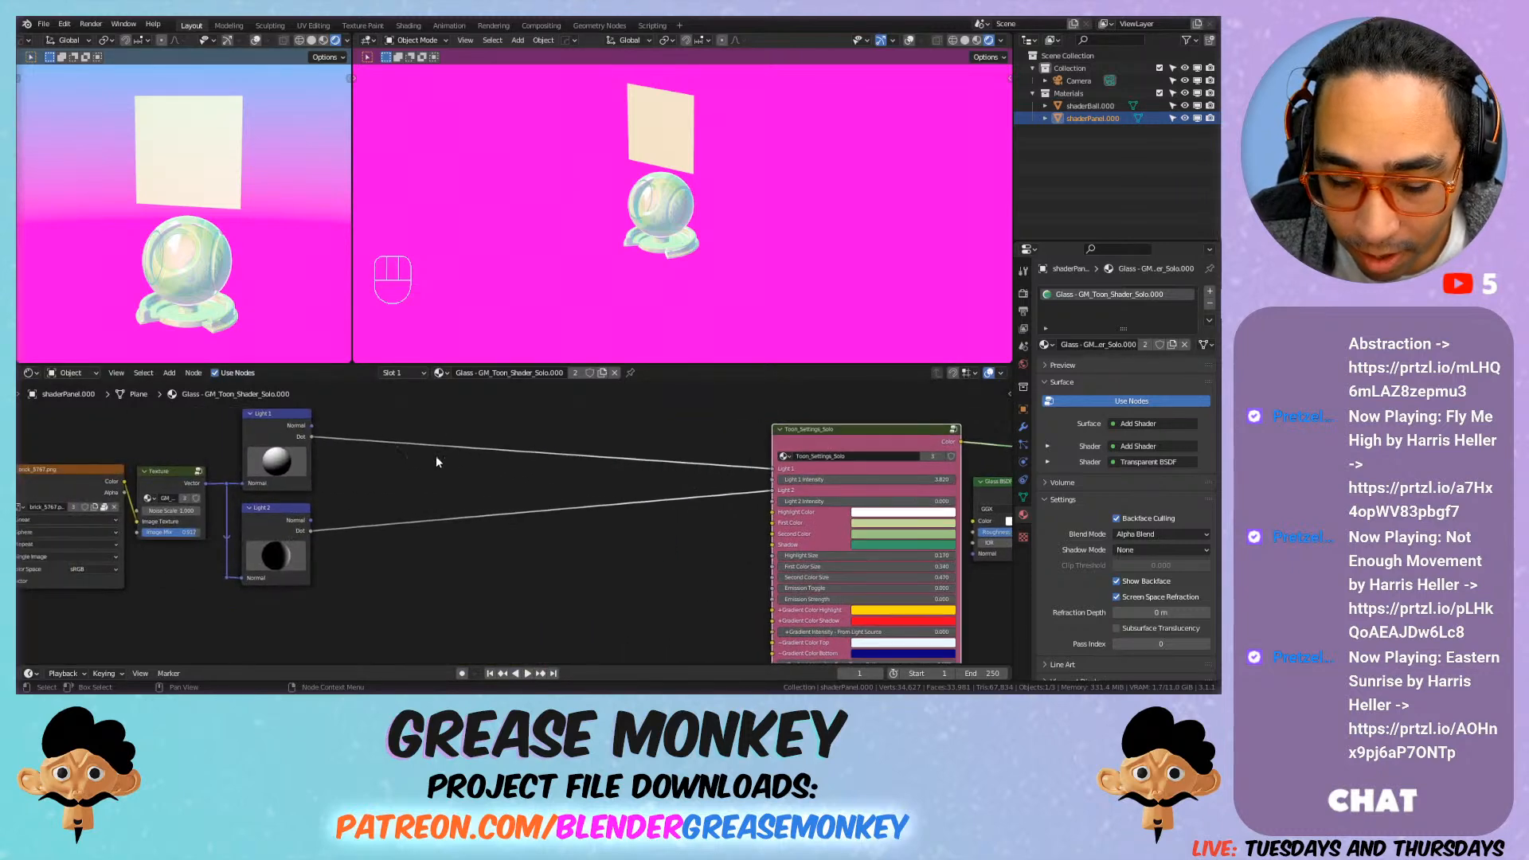
middle_drag(470, 447, 543, 507)
scroll(543, 507, down, 4)
scroll(541, 486, up, 6)
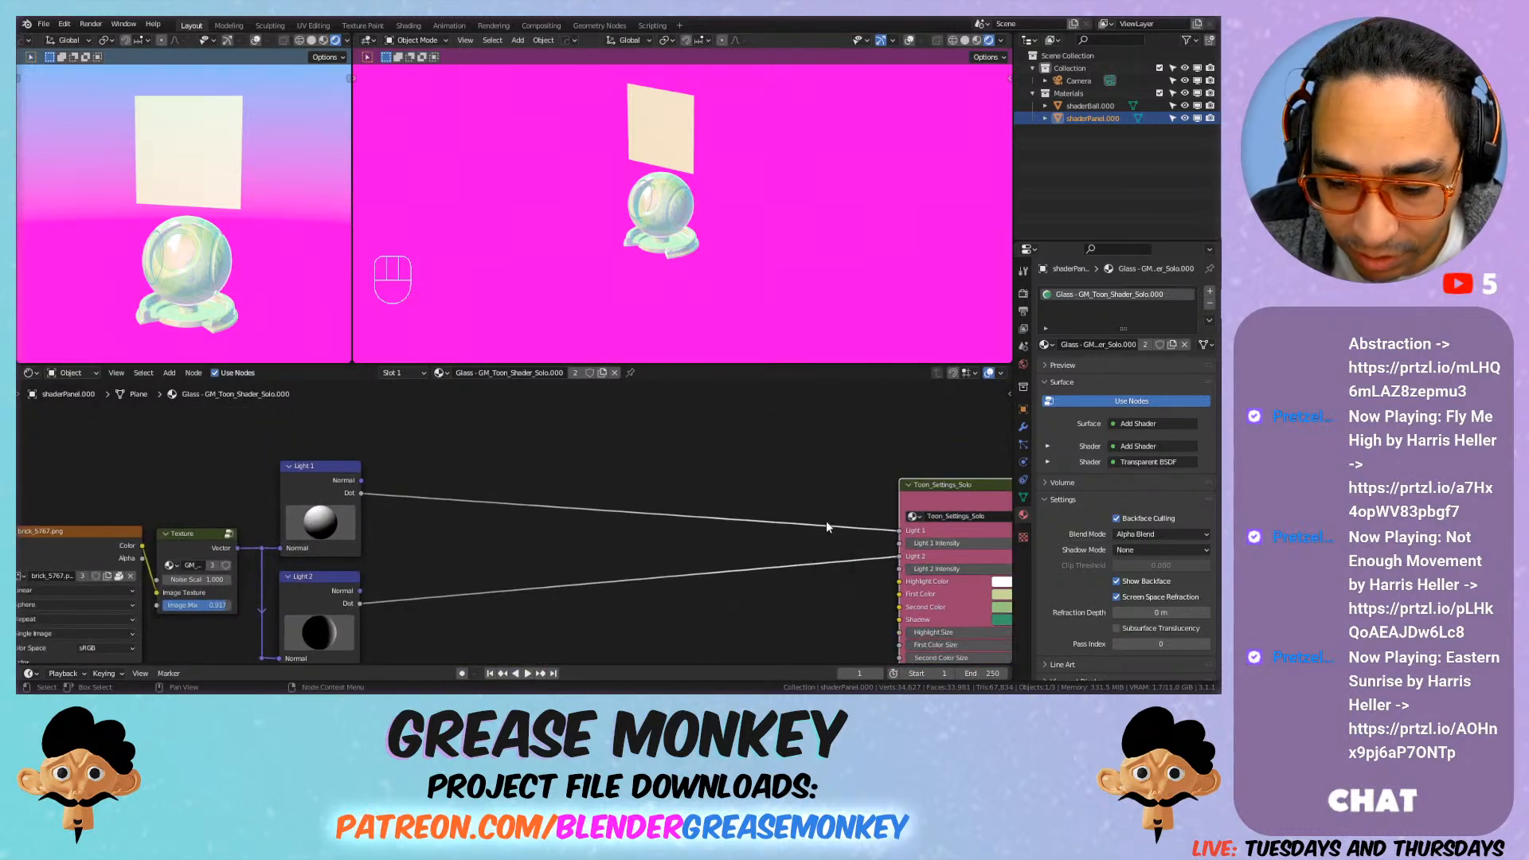
middle_drag(724, 518, 542, 466)
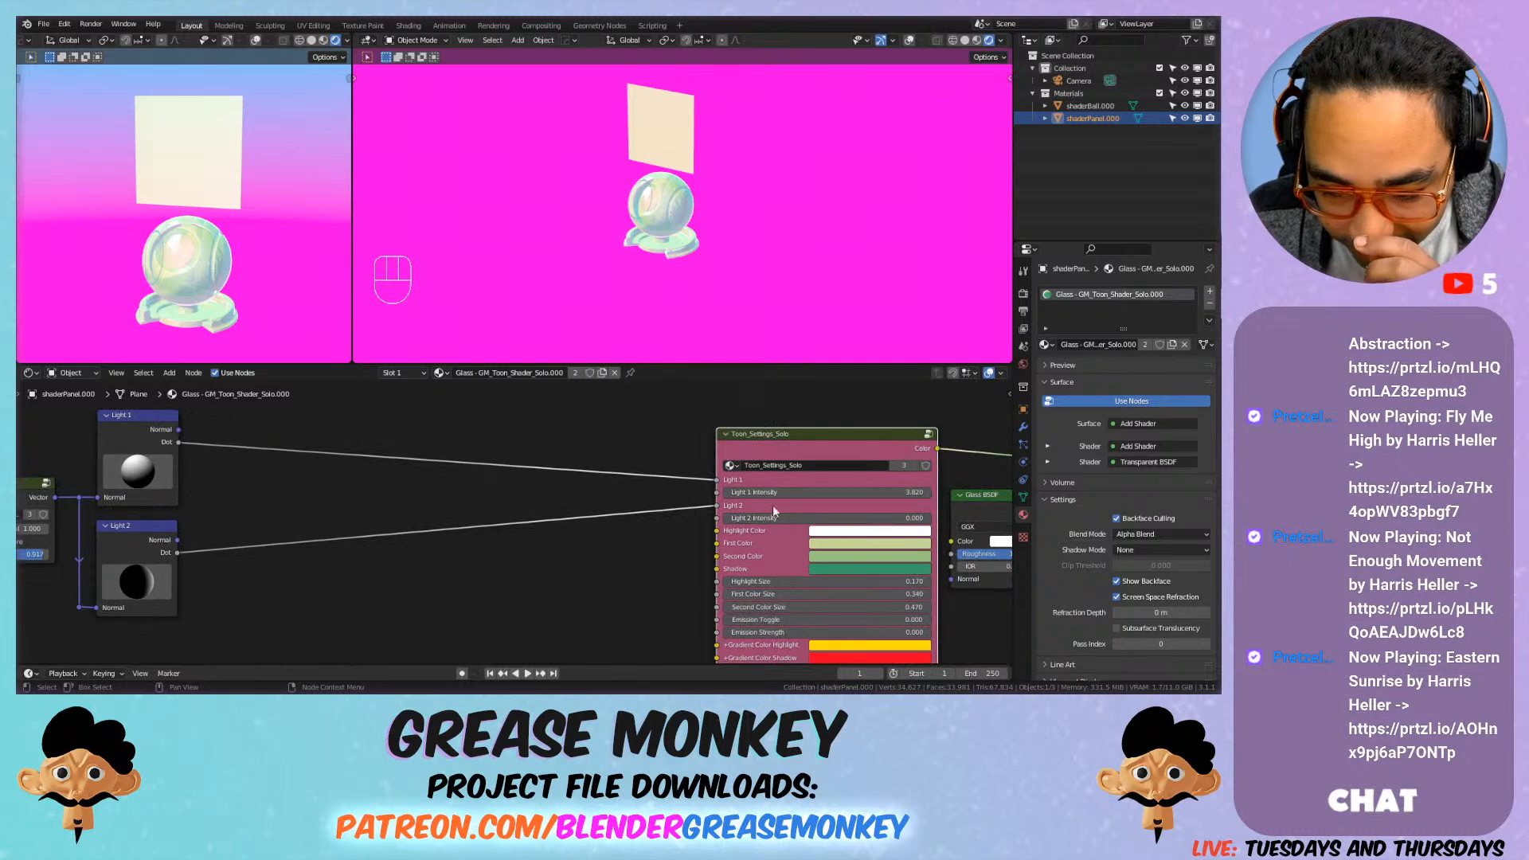
middle_drag(423, 467, 550, 586)
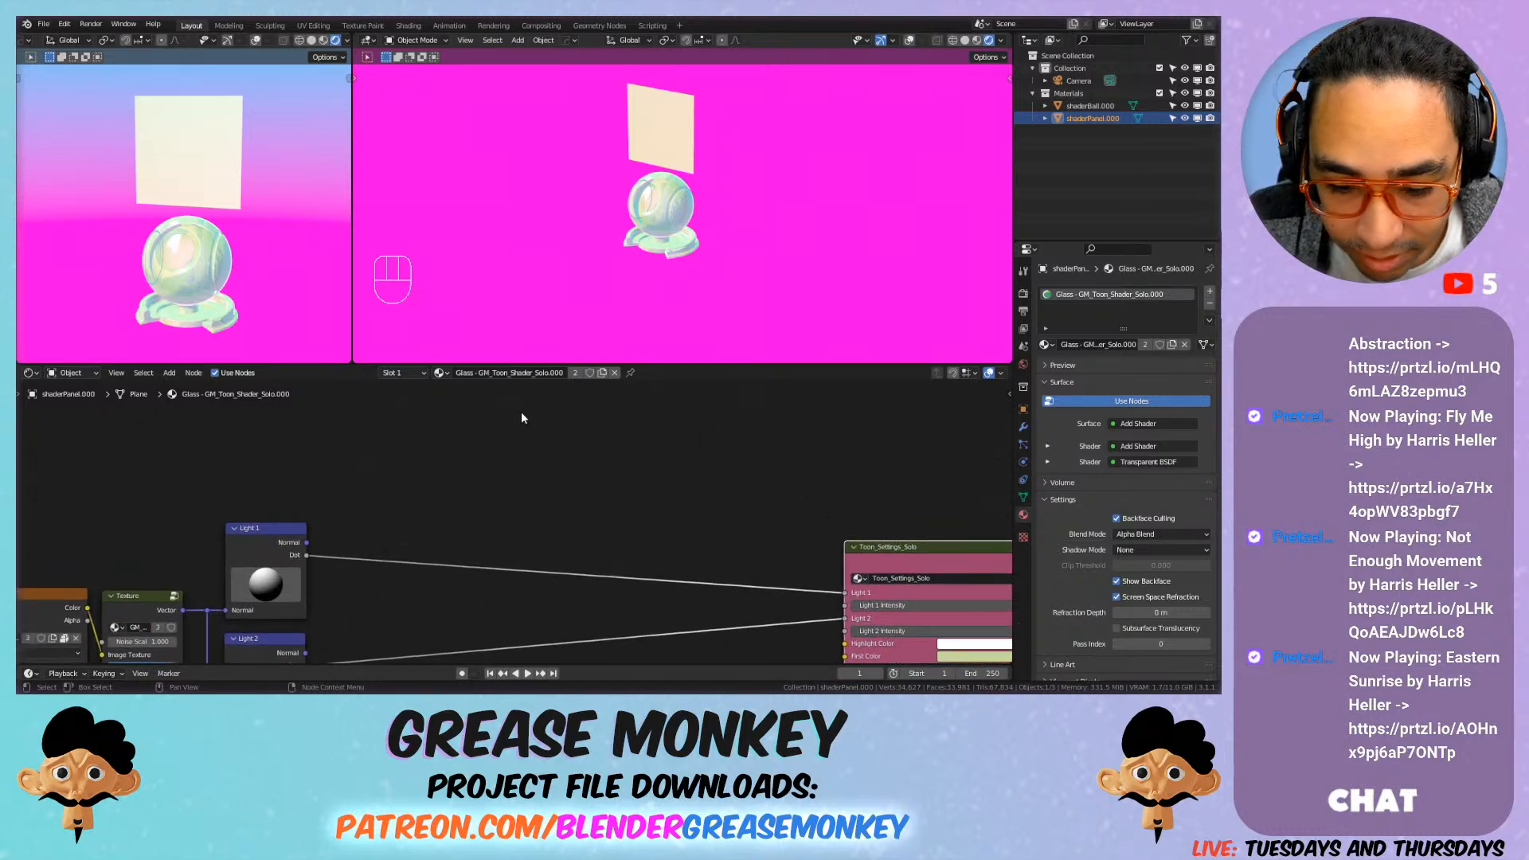
key(shift+a)
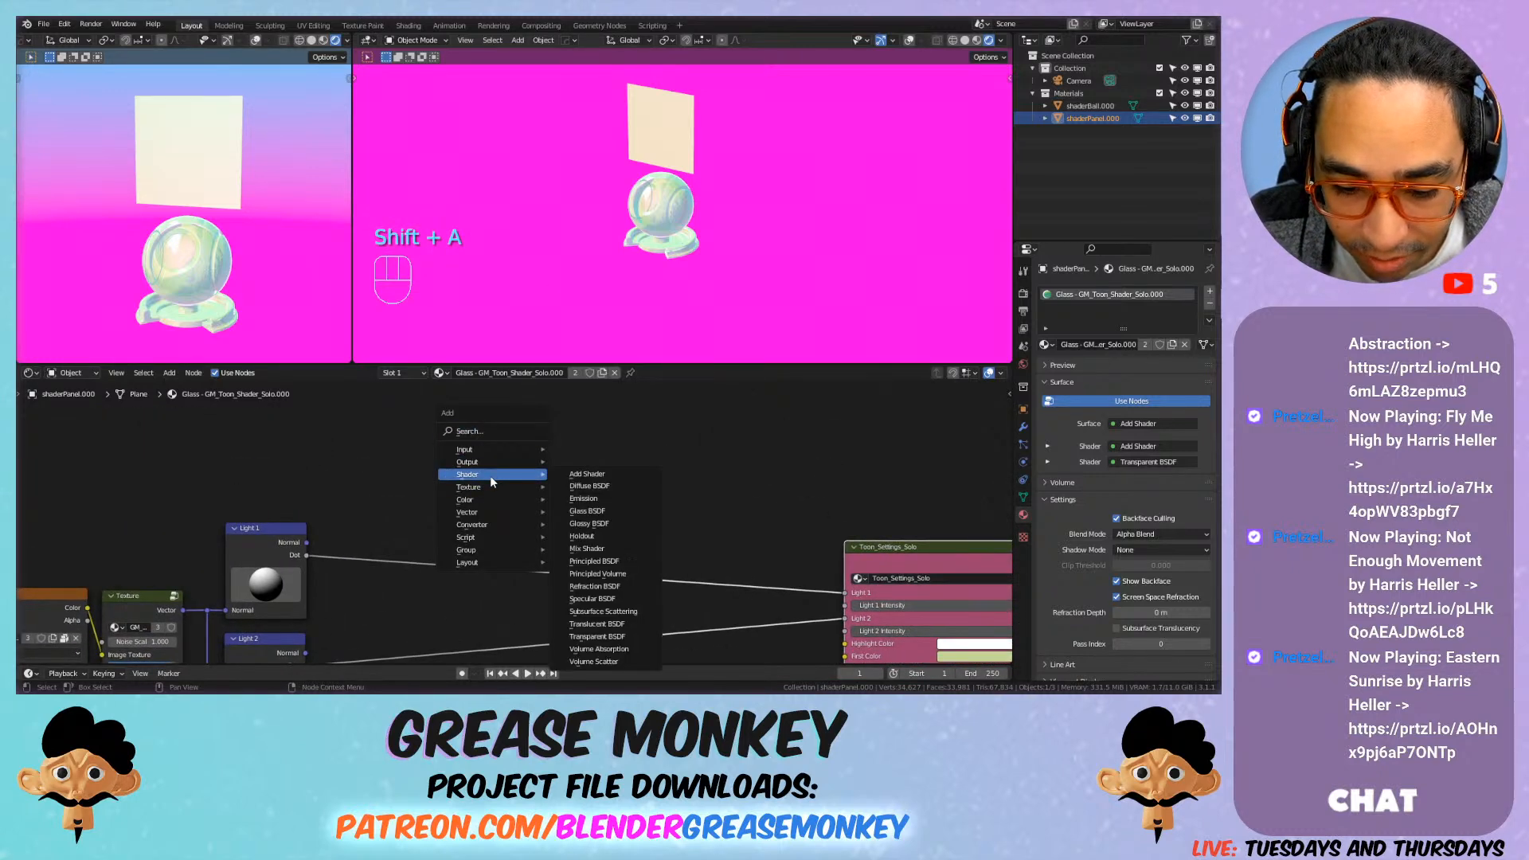
key(ctrl+s)
key(shift+a)
mouse_move(520, 484)
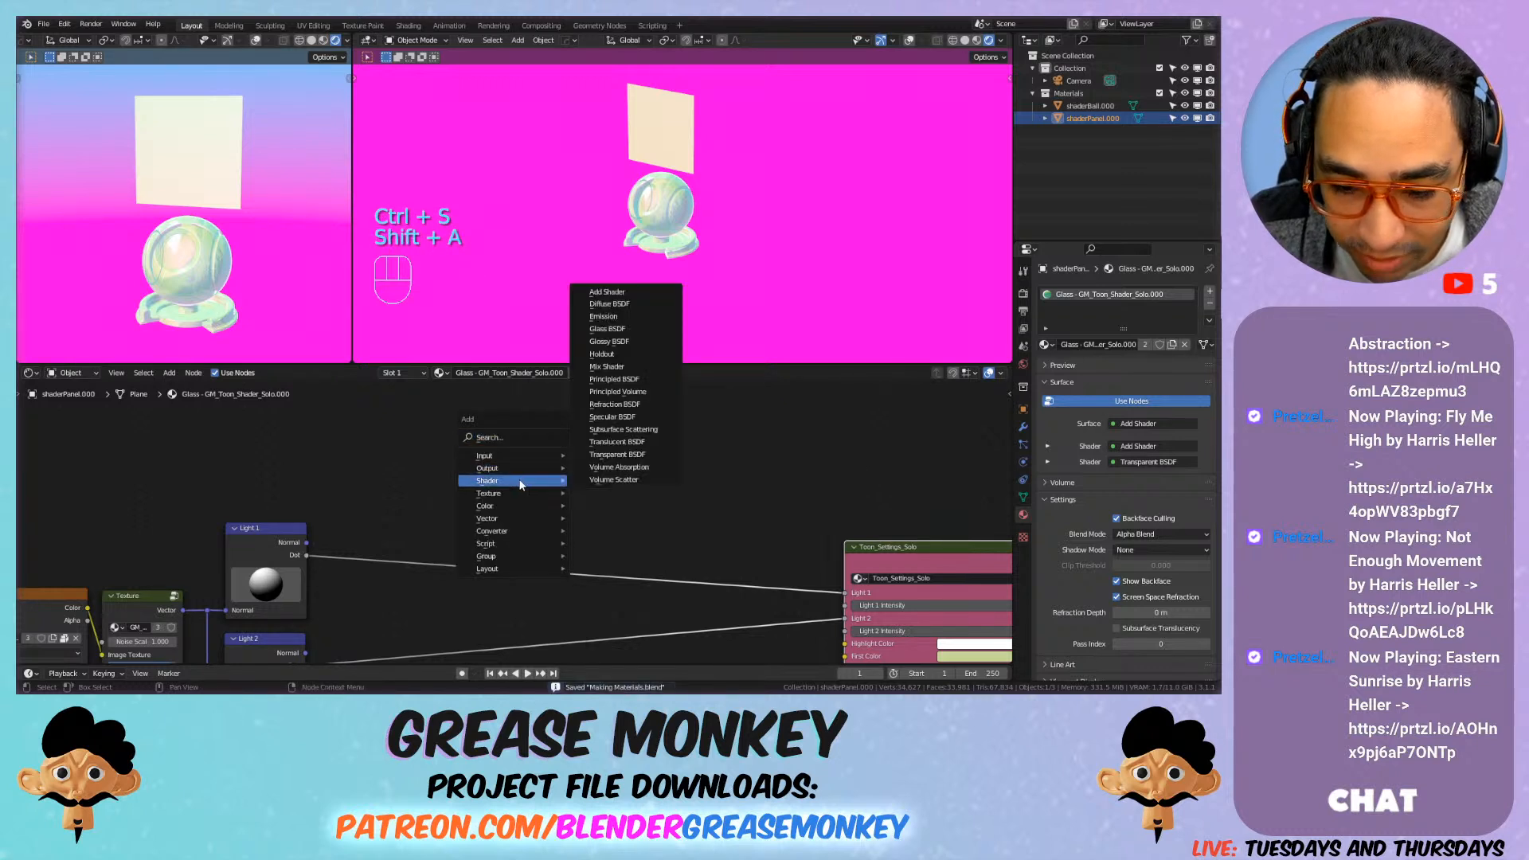
click(618, 391)
click(628, 489)
key(x)
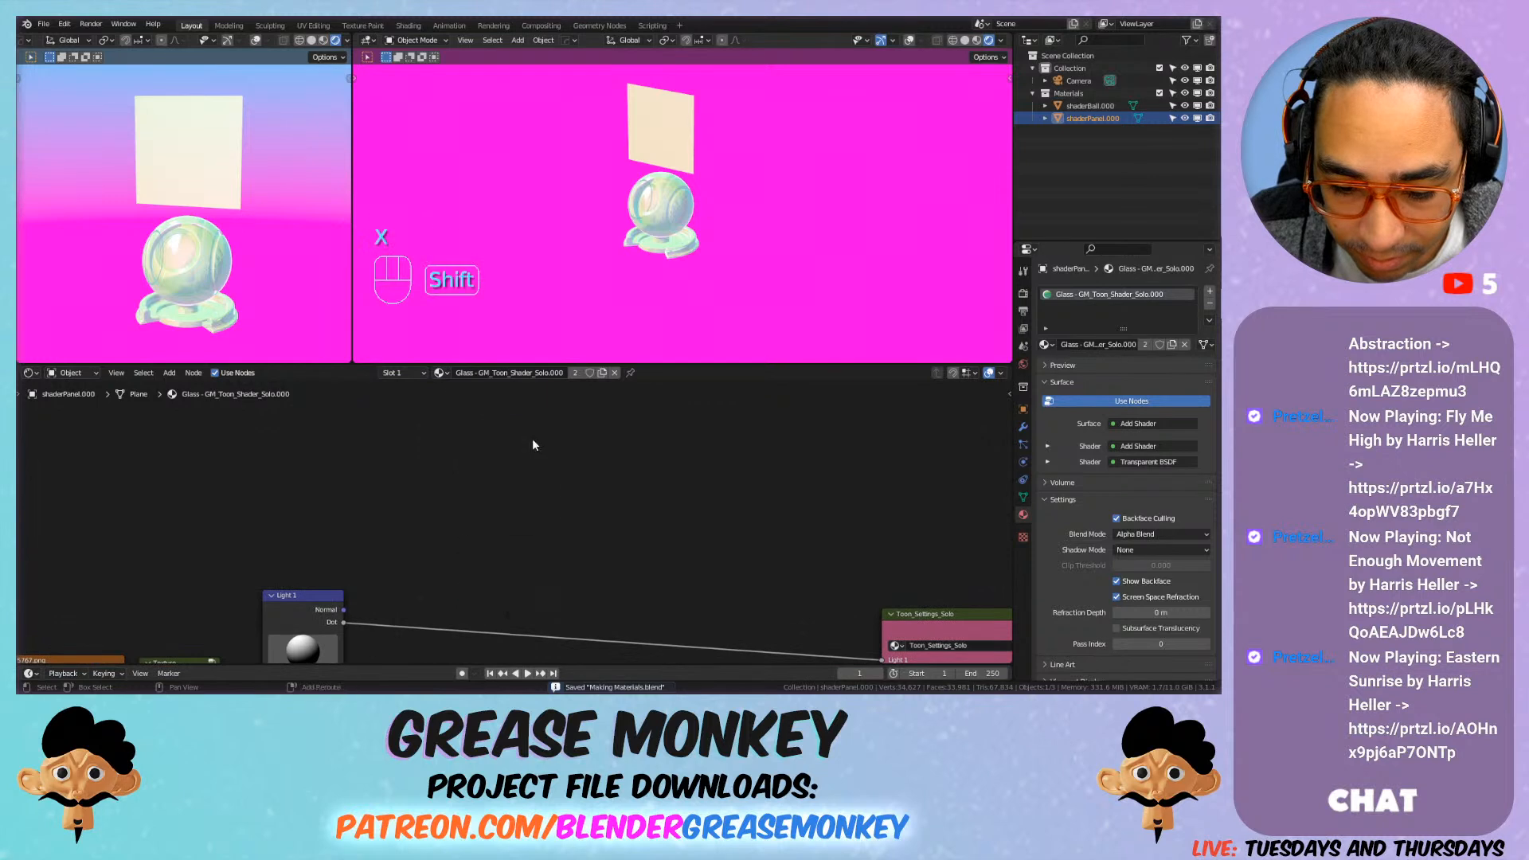
Step: Add a Principled BSDF node above the link between Light 1 and Toon_Settings_Solo
key(shift+a)
mouse_move(532, 440)
click(627, 531)
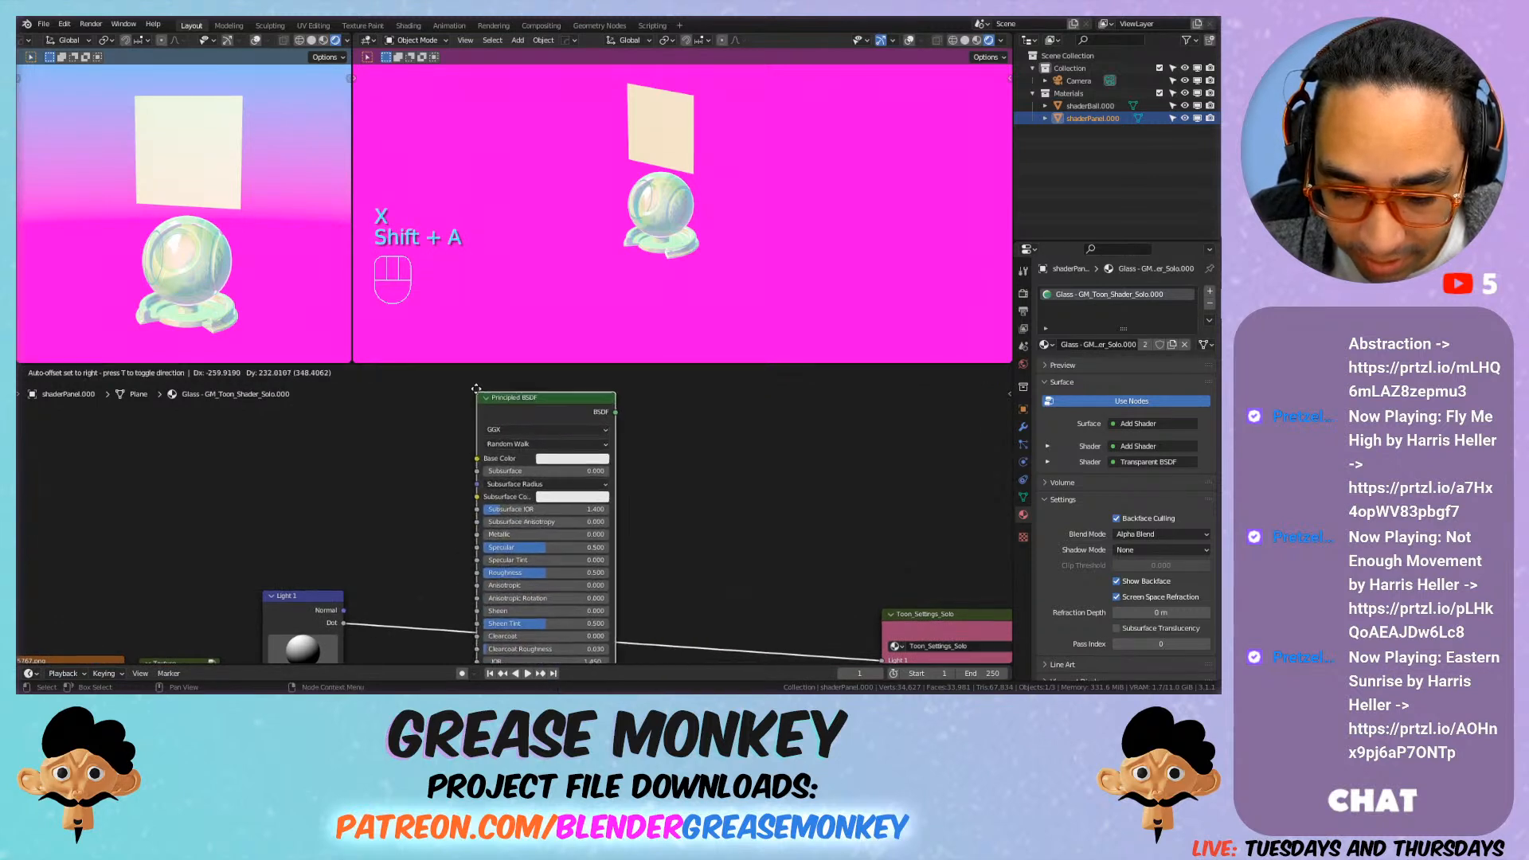
click(478, 375)
scroll(658, 528, down, 4)
scroll(609, 471, down, 2)
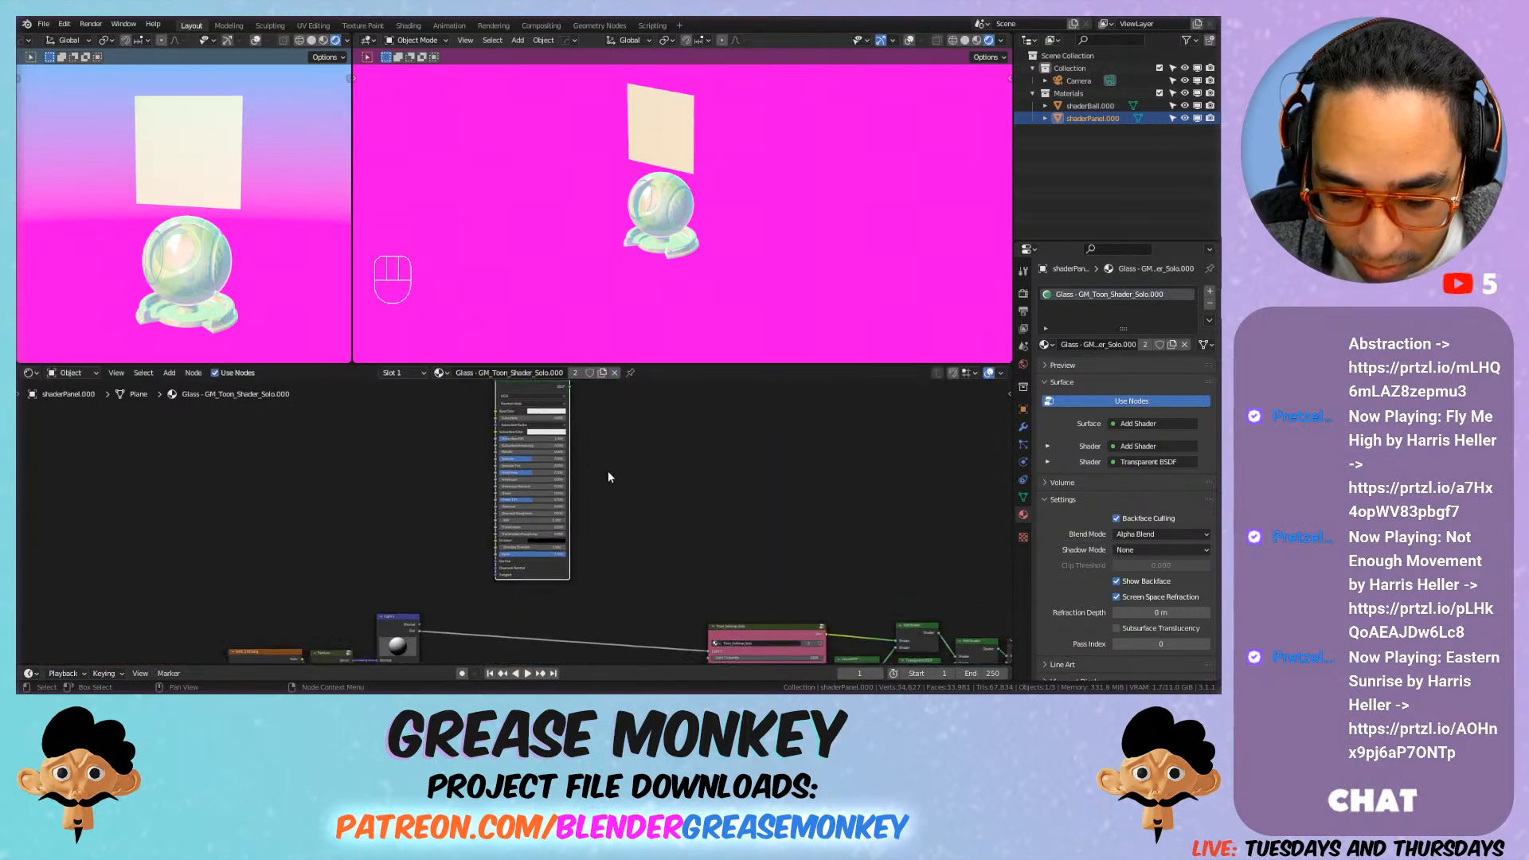
Step: Add a Shader to RGB node beside the Principled BSDF
key(shift+a)
mouse_move(614, 527)
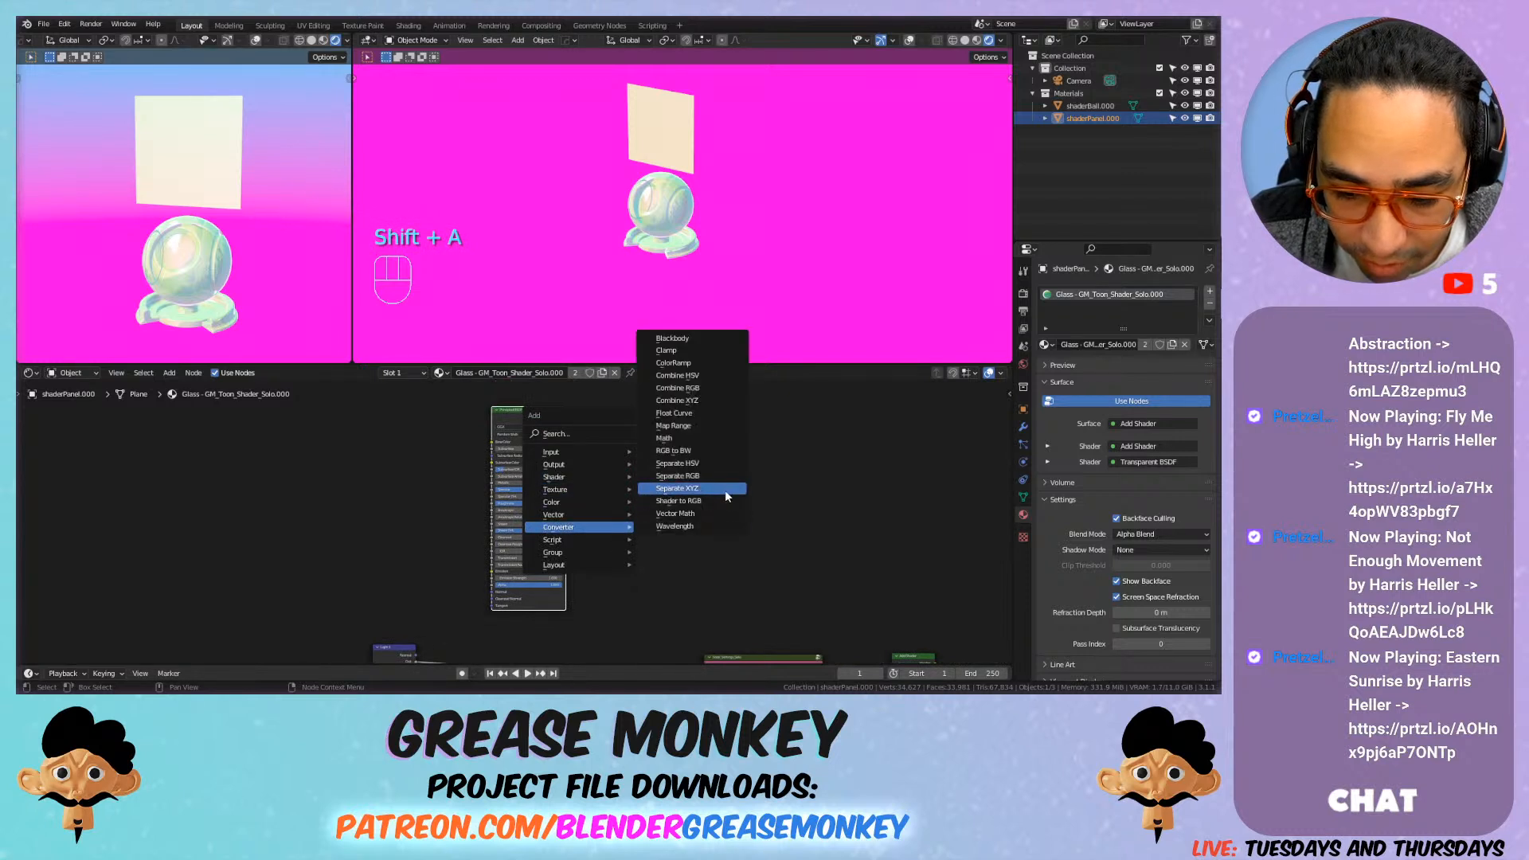
key(Escape)
key(shift+a)
mouse_move(609, 454)
click(672, 618)
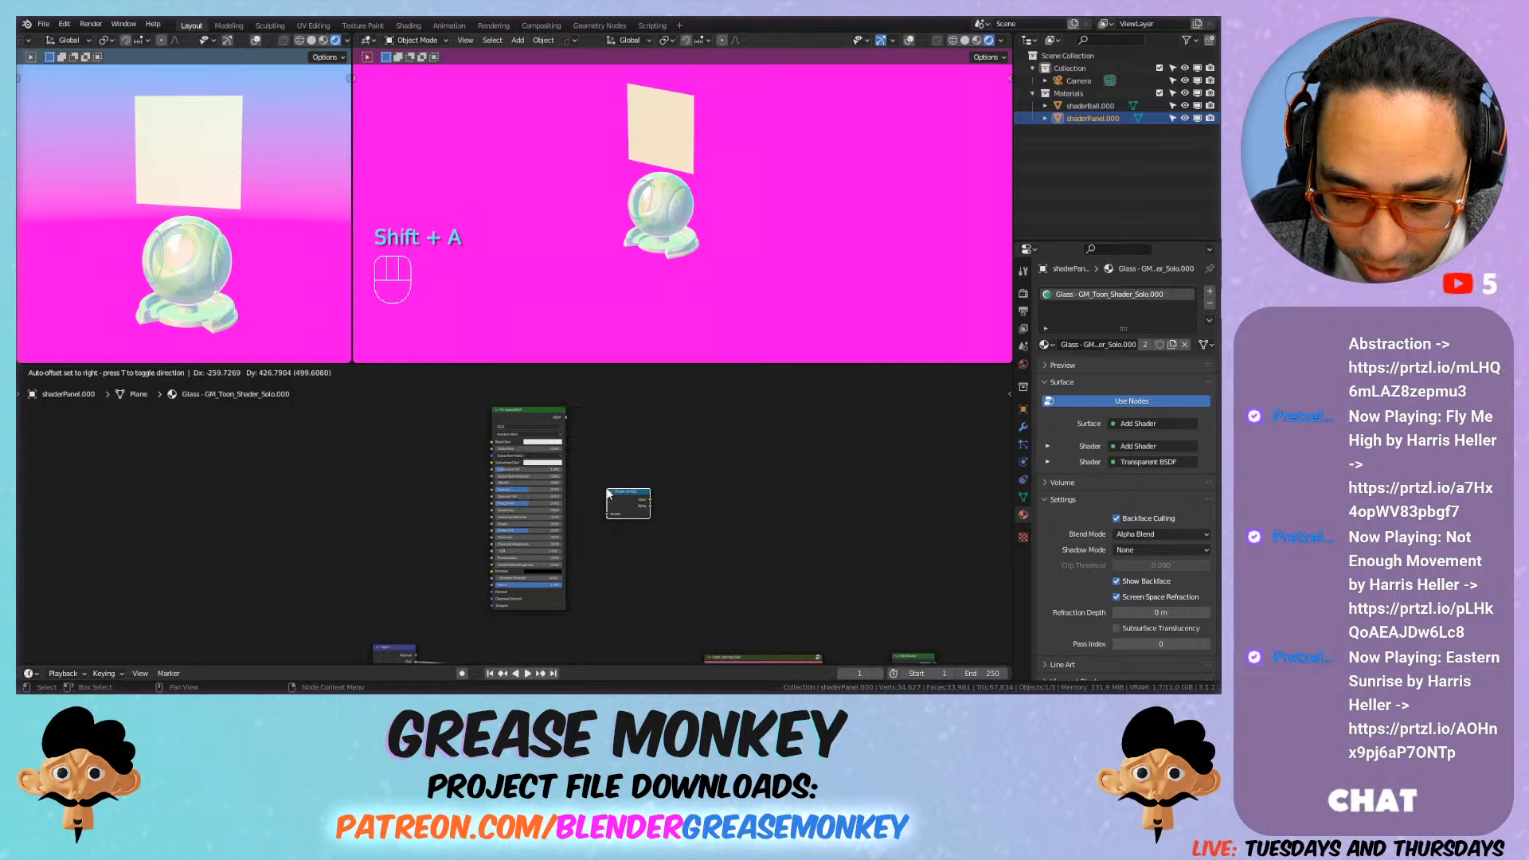
click(622, 490)
Step: Route Light 1's Dot output through the Principled BSDF's Base Color and the Shader to RGB node into Toon_Settings_Solo's Light 1, replacing the direct link
scroll(575, 446, up, 2)
drag(589, 419, 646, 550)
scroll(602, 601, down, 5)
middle_drag(605, 606, 656, 530)
drag(507, 629, 606, 439)
middle_drag(720, 487, 720, 413)
drag(721, 413, 698, 574)
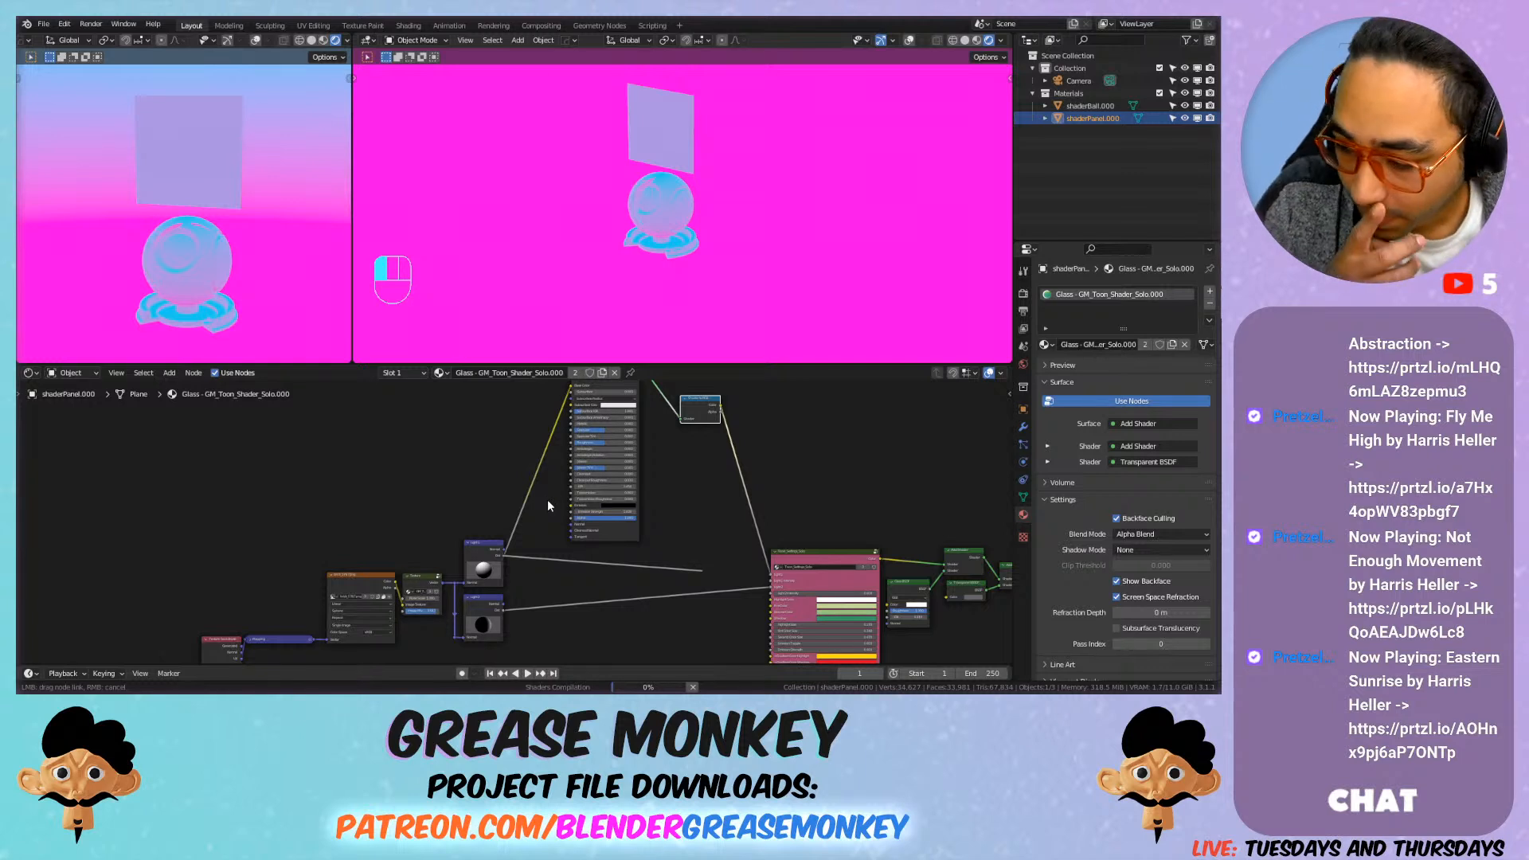
drag(547, 505, 547, 505)
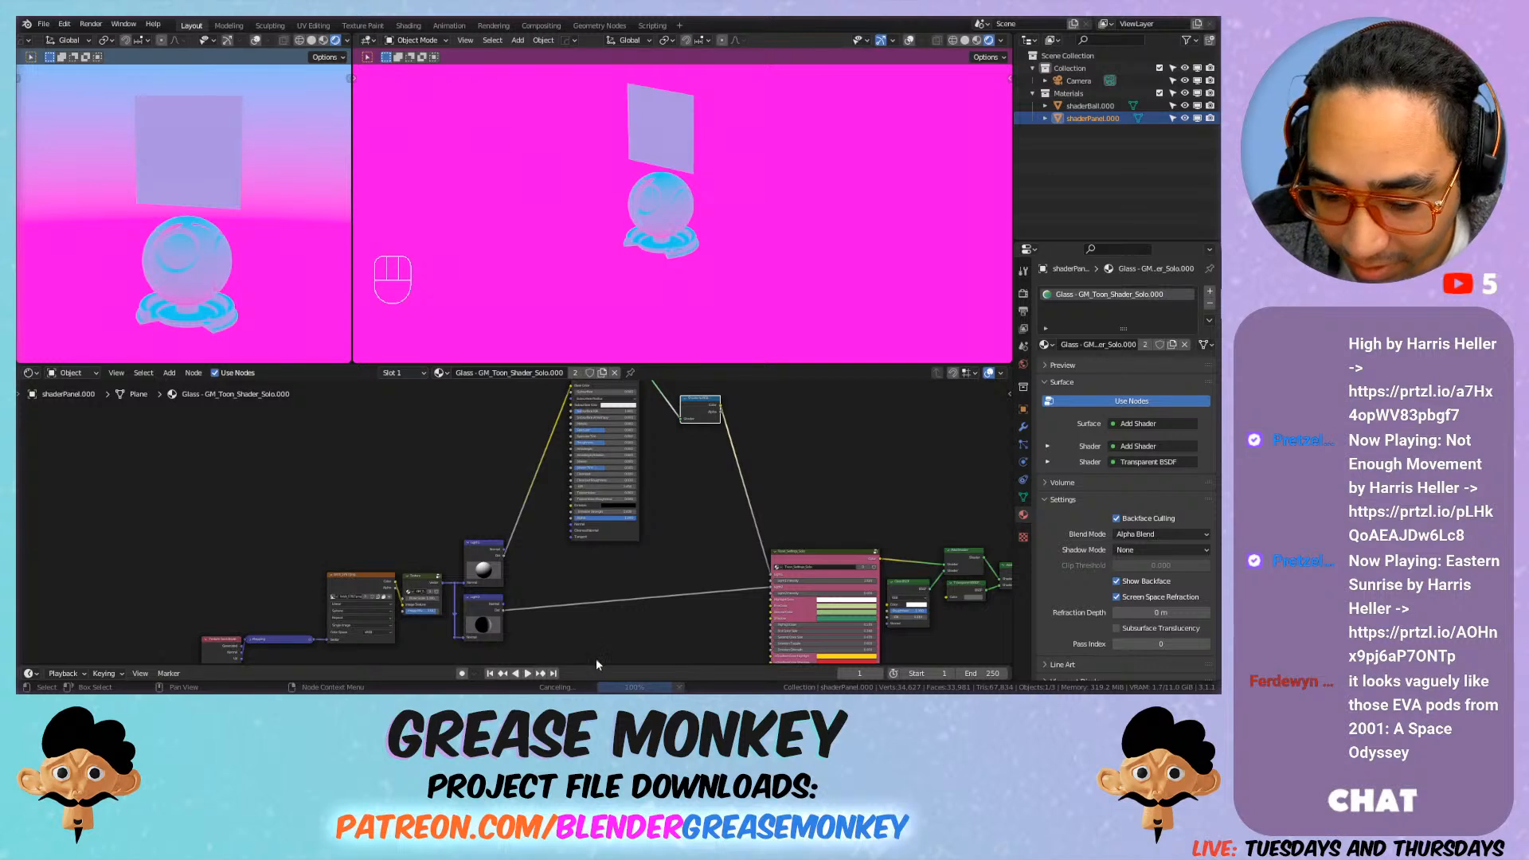
Step: Set the Principled BSDF's Subsurface IOR to 1.010 and Metallic to 1.000
scroll(661, 196, up, 5)
scroll(662, 192, up, 2)
middle_drag(661, 191, 743, 165)
scroll(650, 414, down, 1)
middle_drag(674, 438, 658, 524)
scroll(586, 468, up, 5)
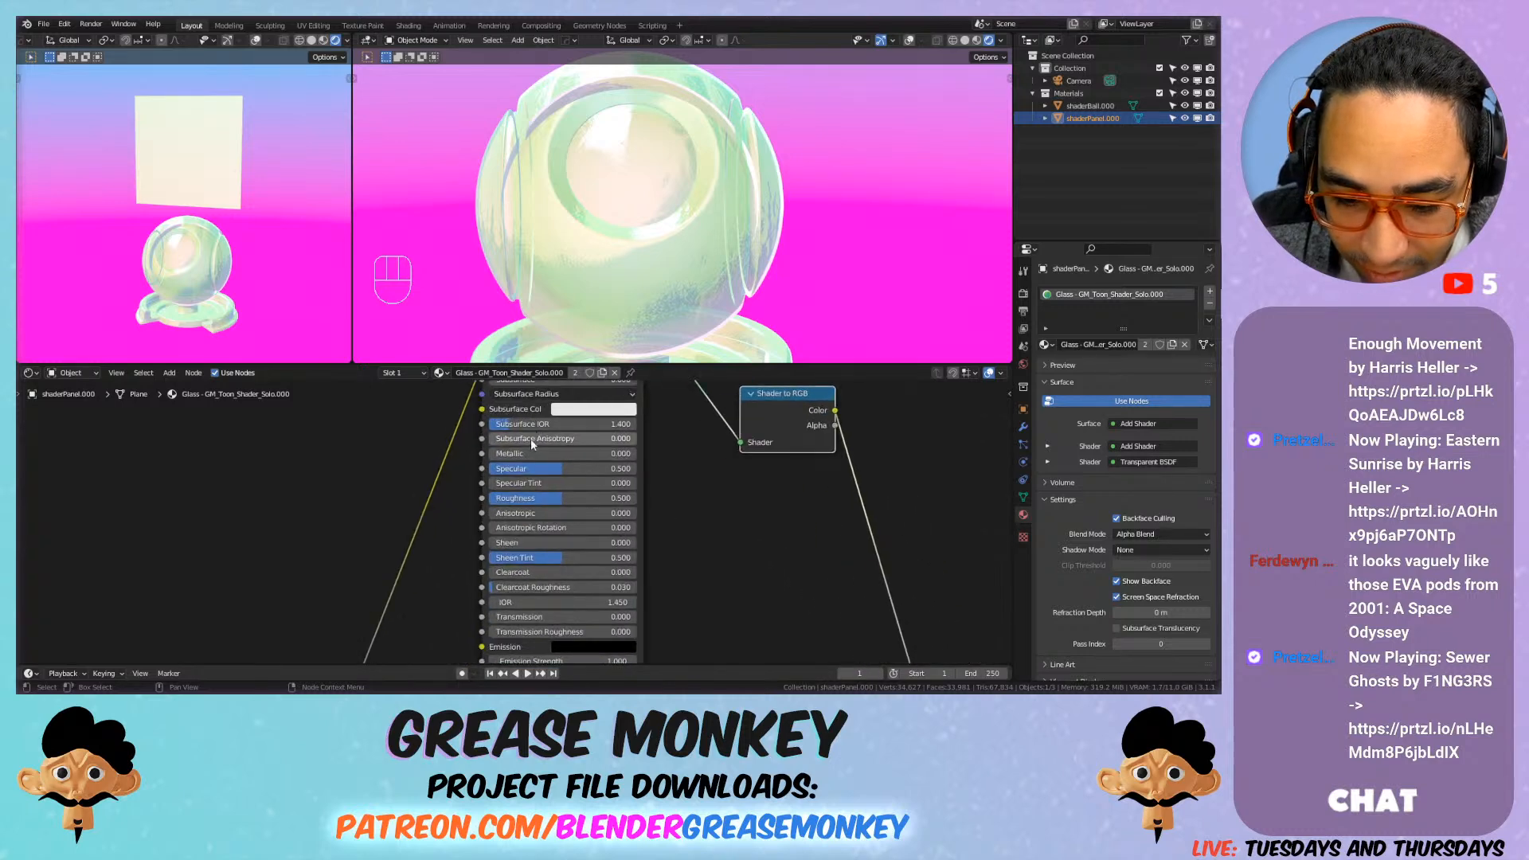
drag(524, 428, 605, 454)
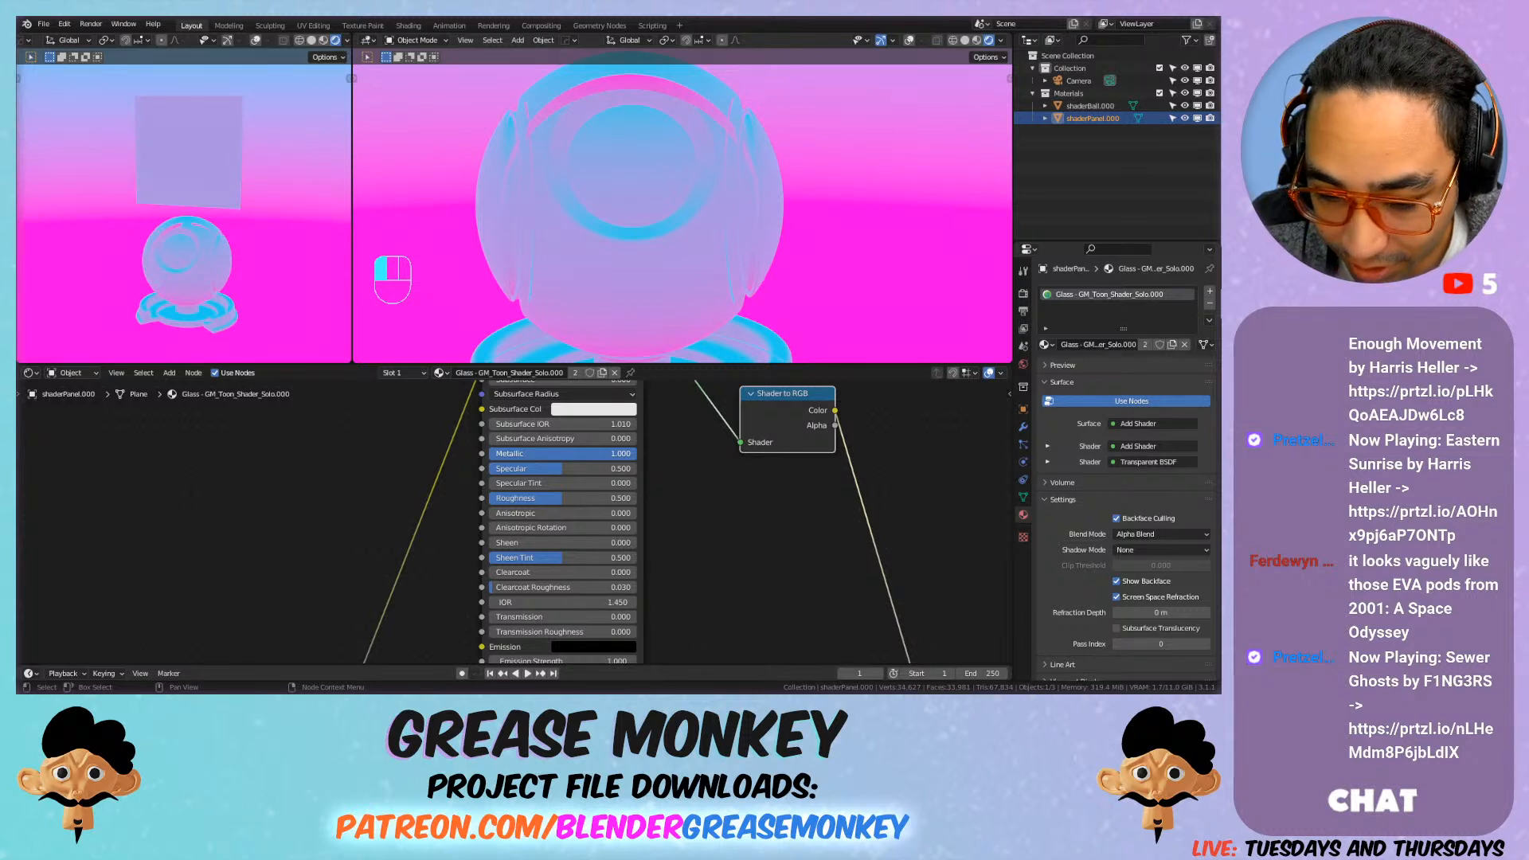
Step: Save the project file
mouse_move(605, 454)
mouse_down()
mouse_move(495, 453)
mouse_move(614, 453)
mouse_up()
key(ctrl+s)
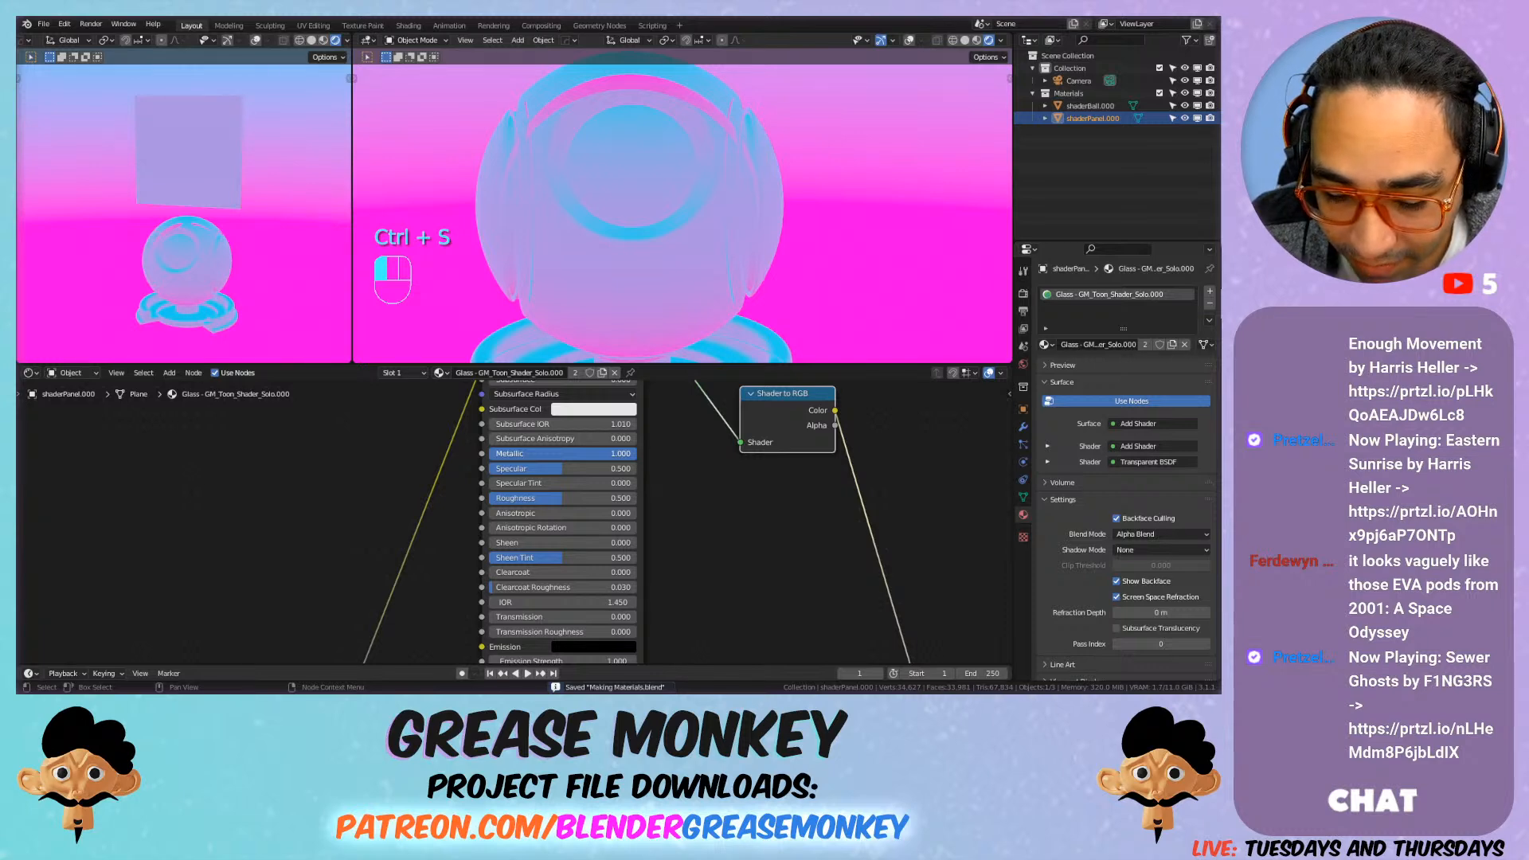
Step: Set the Principled BSDF's Metallic to 0.000, Specular to 0.327, Roughness to 0.441, Sheen Tint to 0.323 and Clearcoat to 0.741
drag(613, 453, 538, 469)
drag(563, 498, 530, 572)
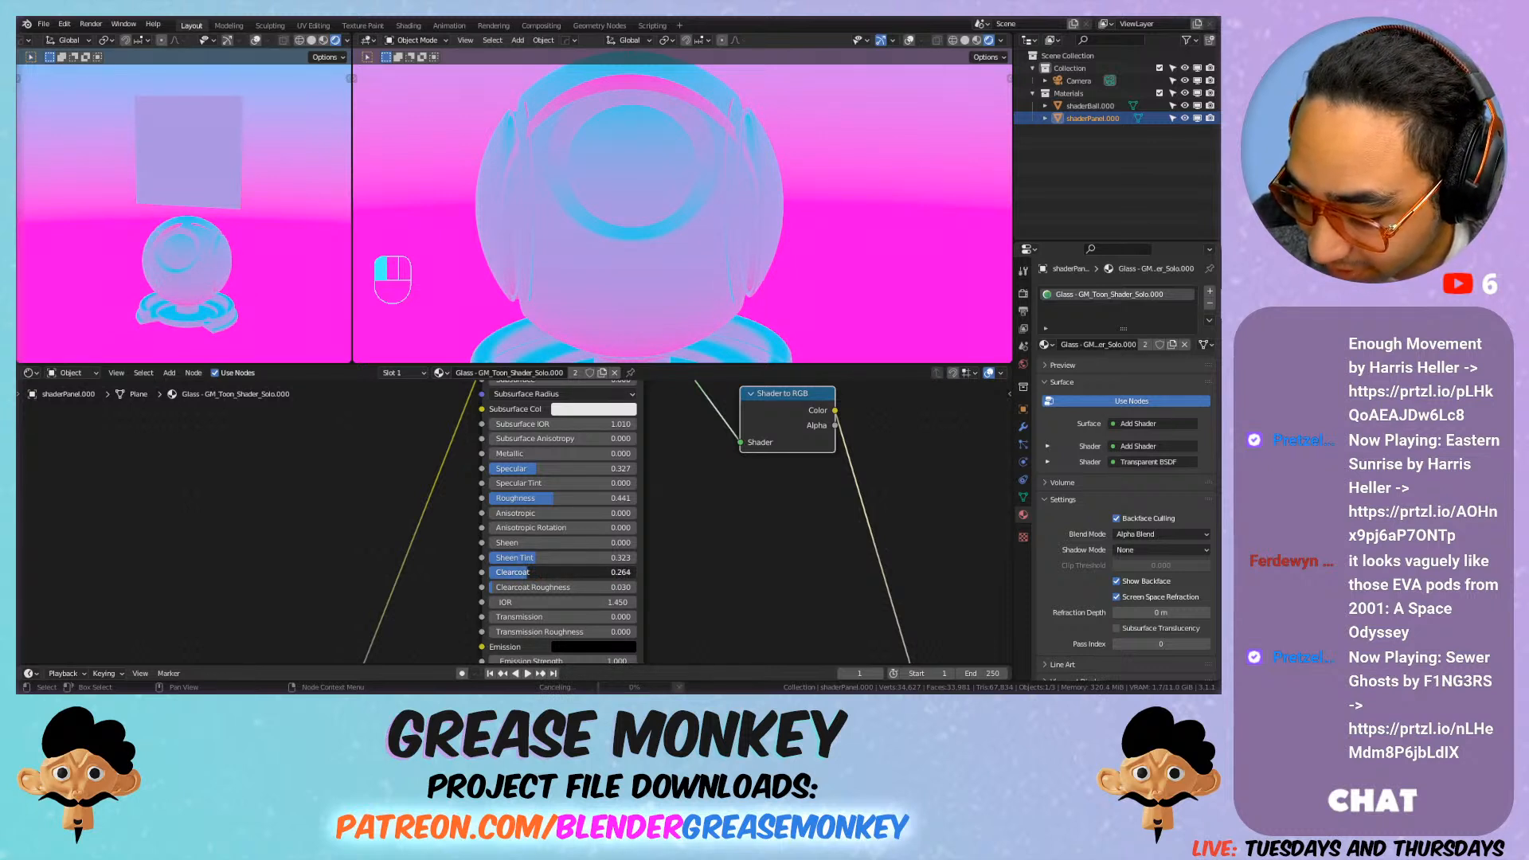
drag(528, 573, 530, 572)
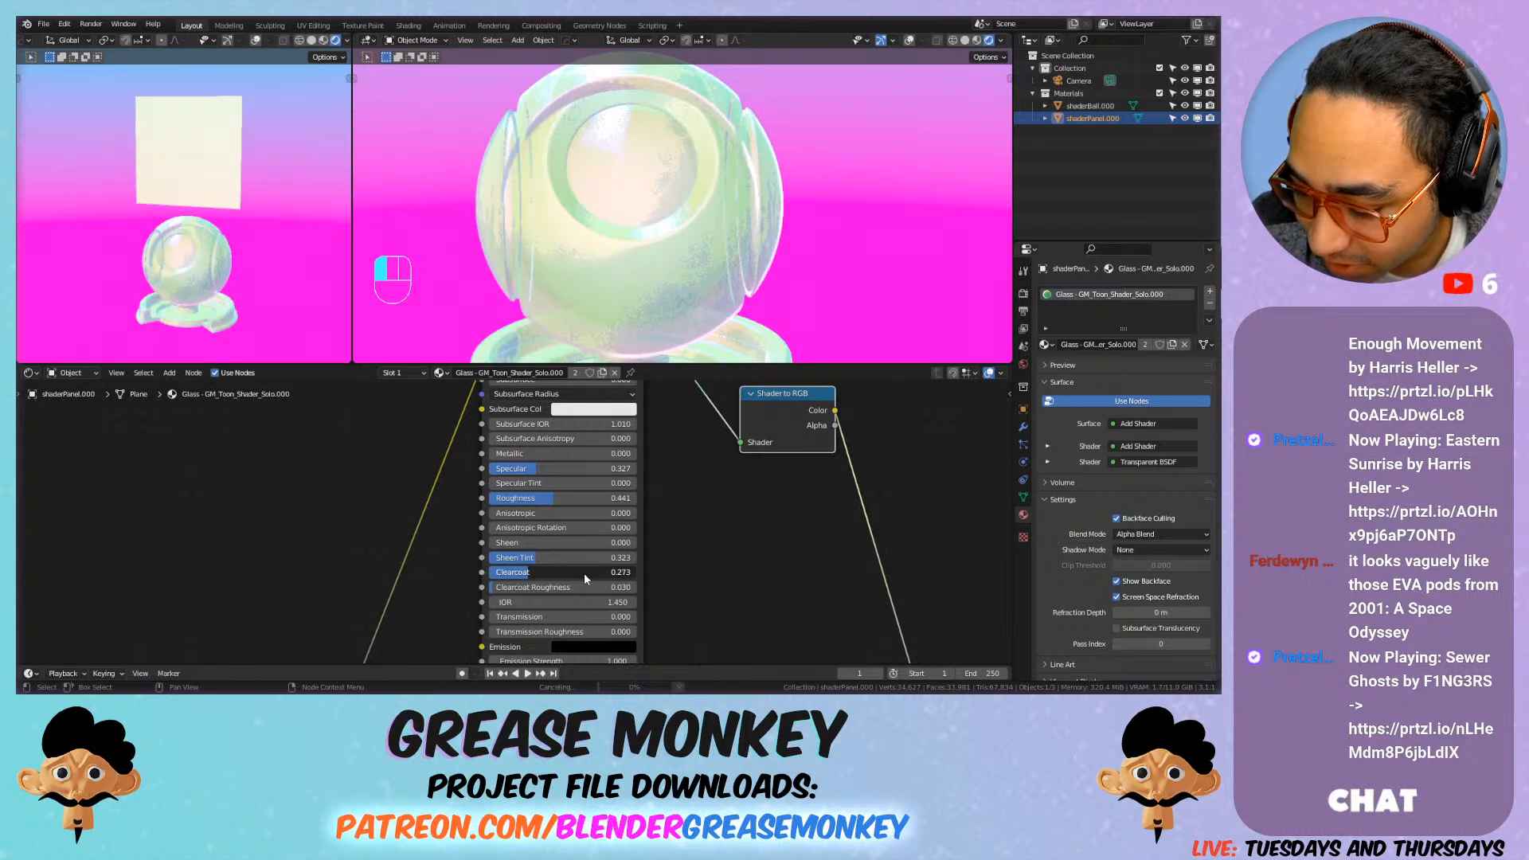
click(526, 573)
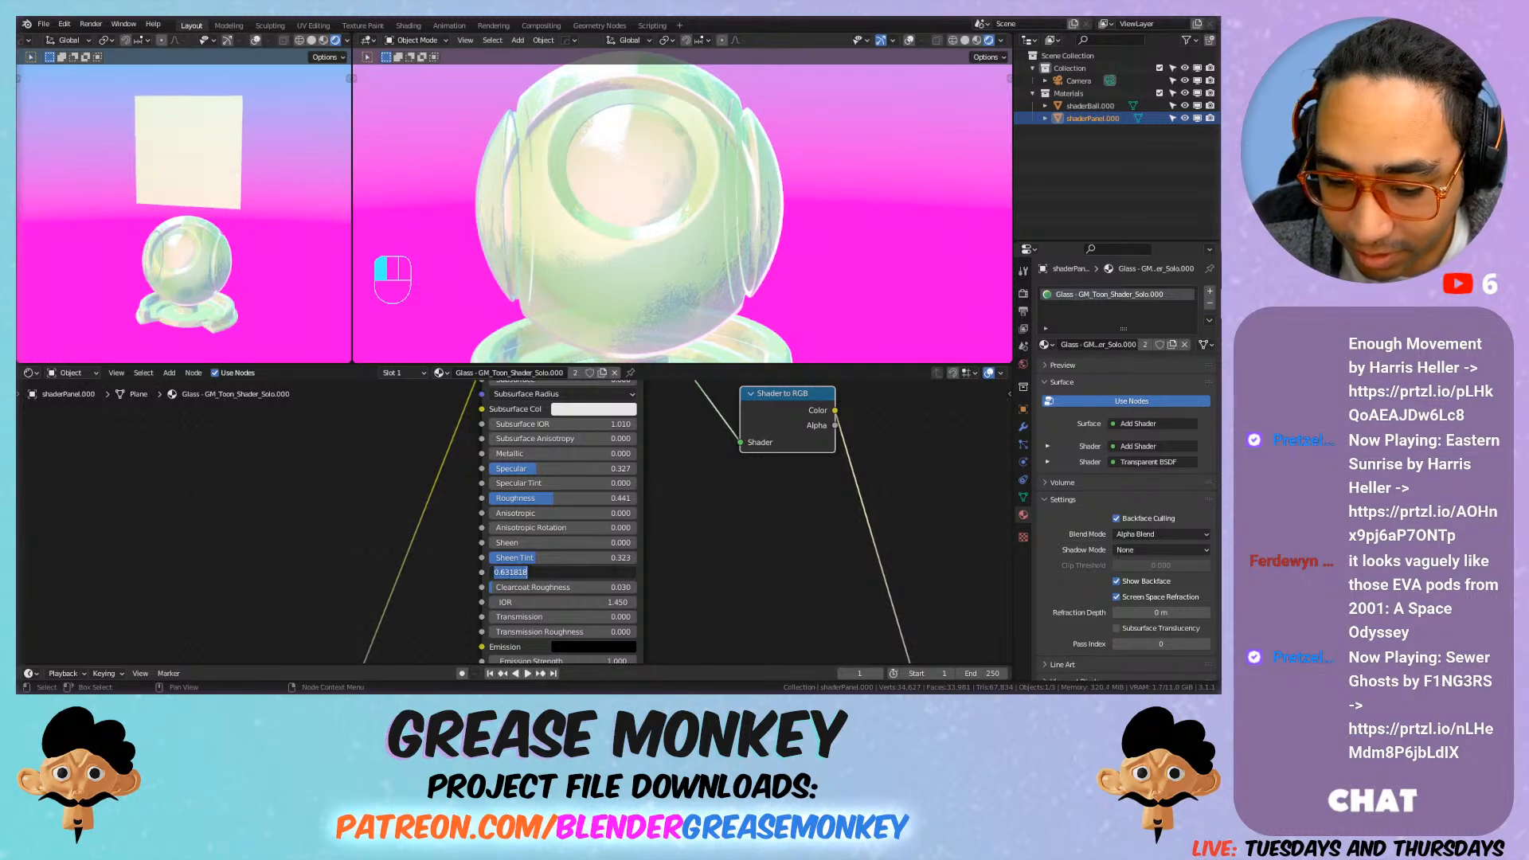
text(0.741)
key(Return)
Step: Adjust the Principled BSDF's Clearcoat Roughness and IOR, lighten its Emission color to light grey and raise its Emission Strength
drag(597, 573, 558, 602)
middle_drag(553, 602, 566, 550)
click(597, 596)
drag(621, 561, 661, 561)
middle_drag(676, 538, 700, 469)
drag(590, 541, 606, 541)
Step: Delete the edited Principled BSDF node
scroll(606, 541, down, 2)
scroll(667, 502, down, 3)
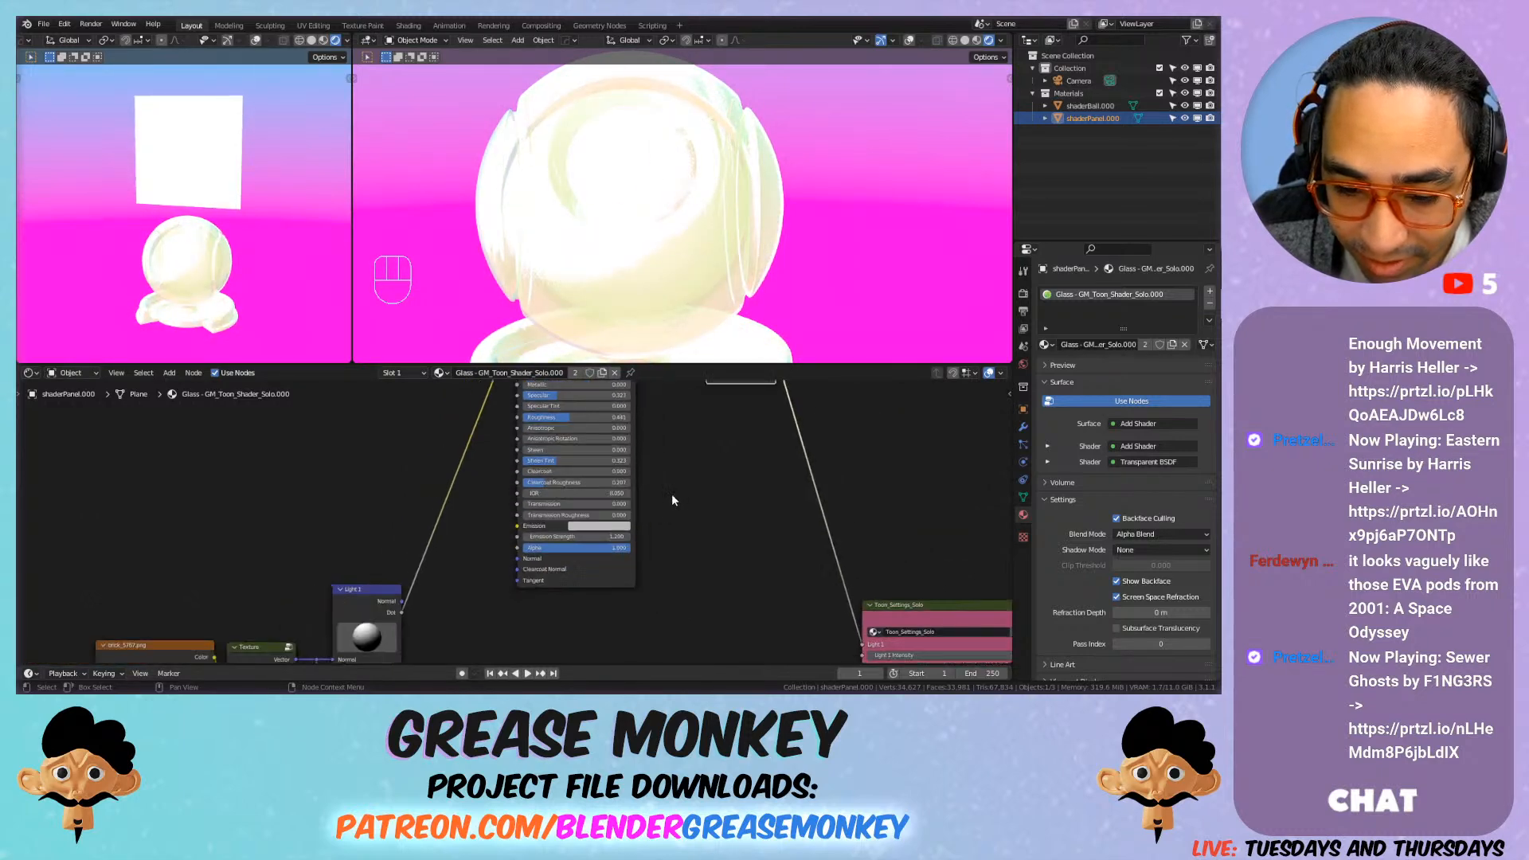
middle_drag(670, 489, 662, 547)
scroll(644, 535, down, 3)
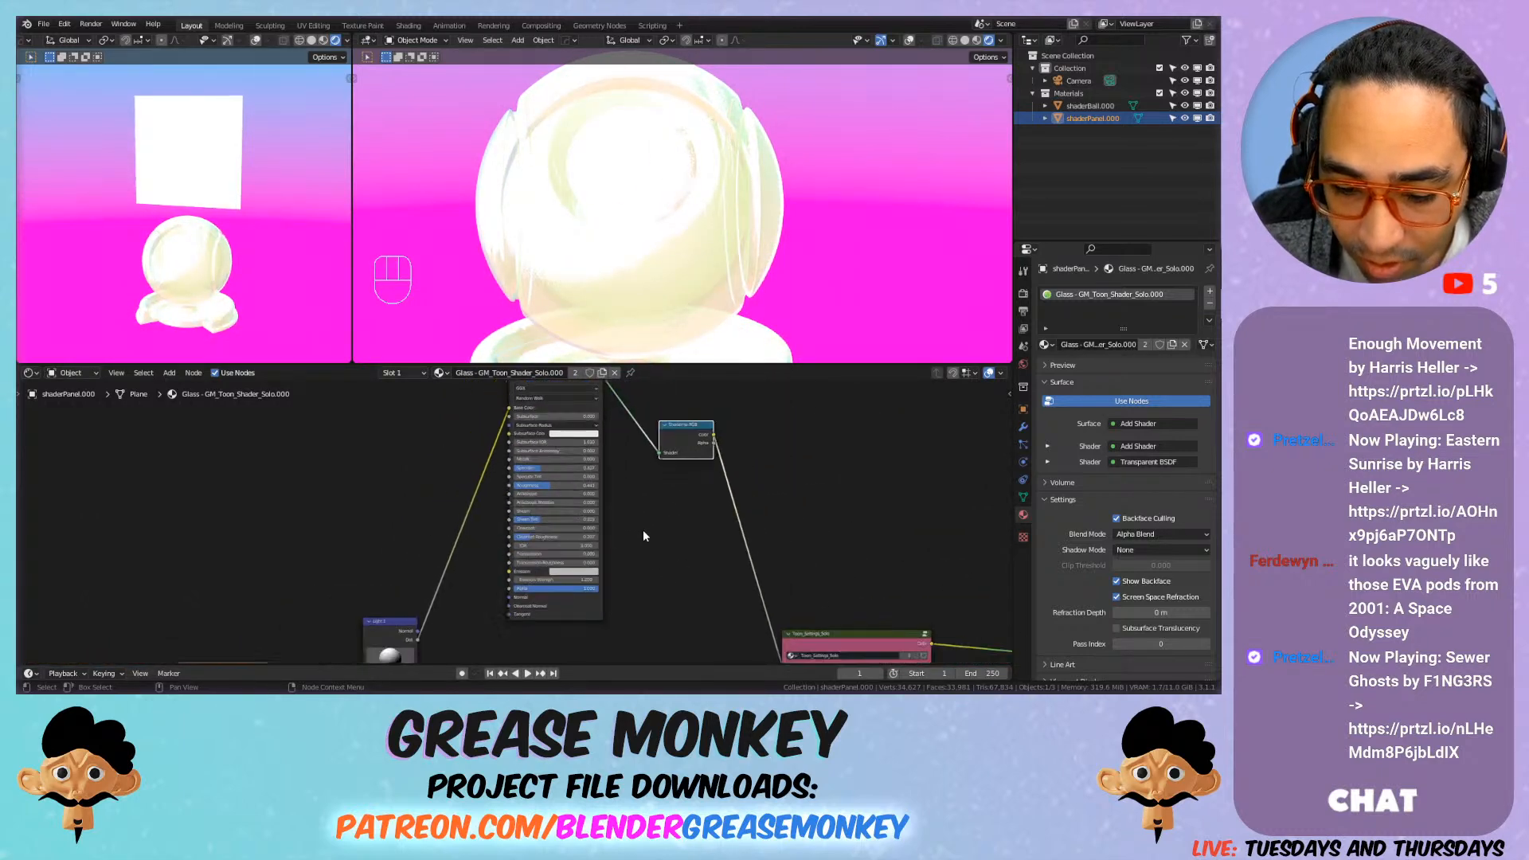
click(577, 433)
key(x)
Step: Add a fresh Principled BSDF, feed it into Shader to RGB and connect Light 1's Dot output to its Base Color
key(shift+a)
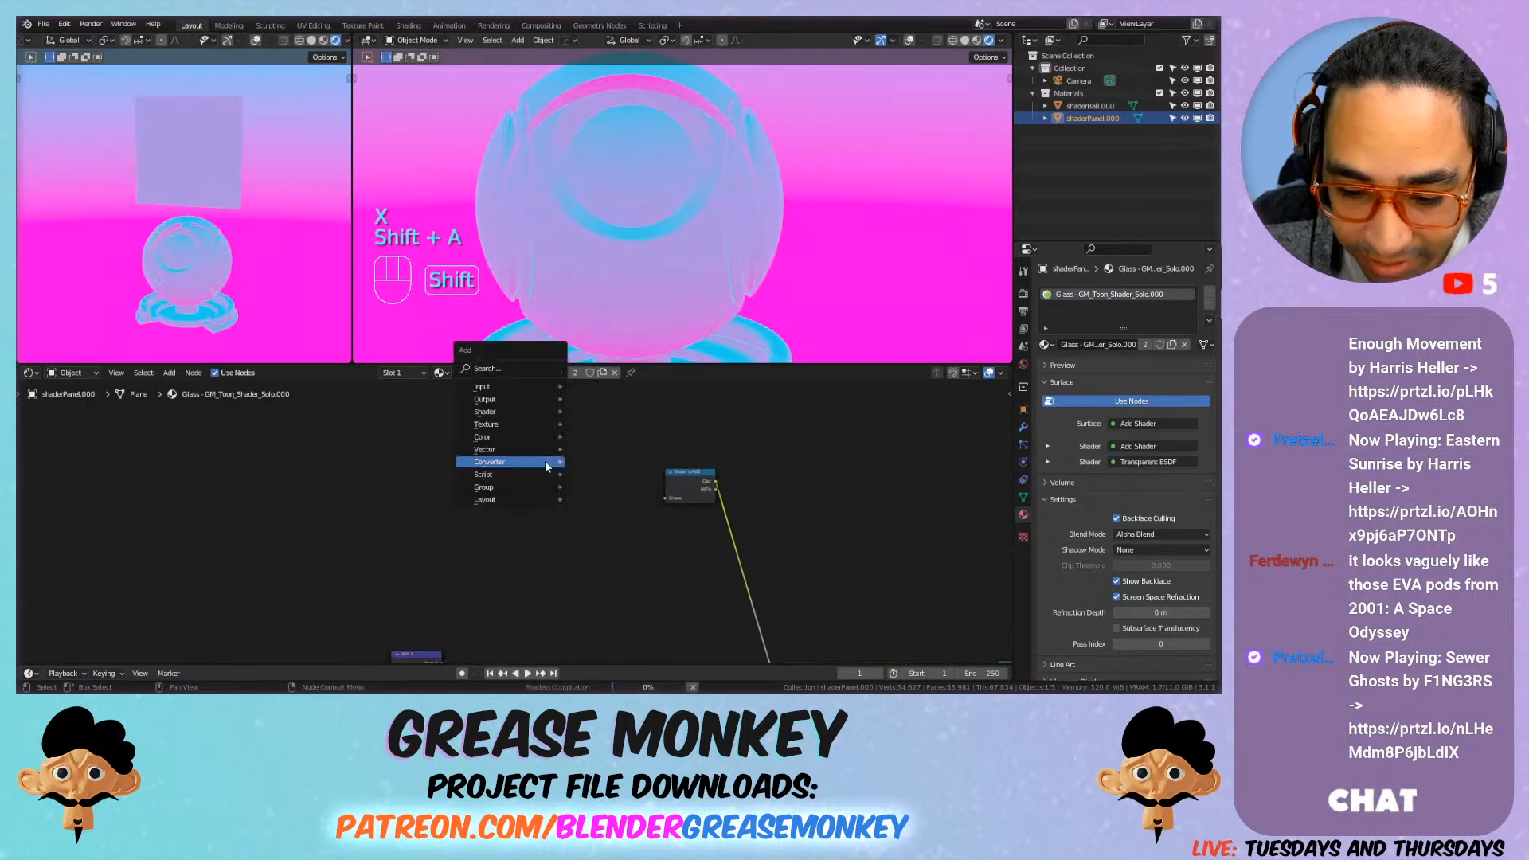
mouse_move(527, 413)
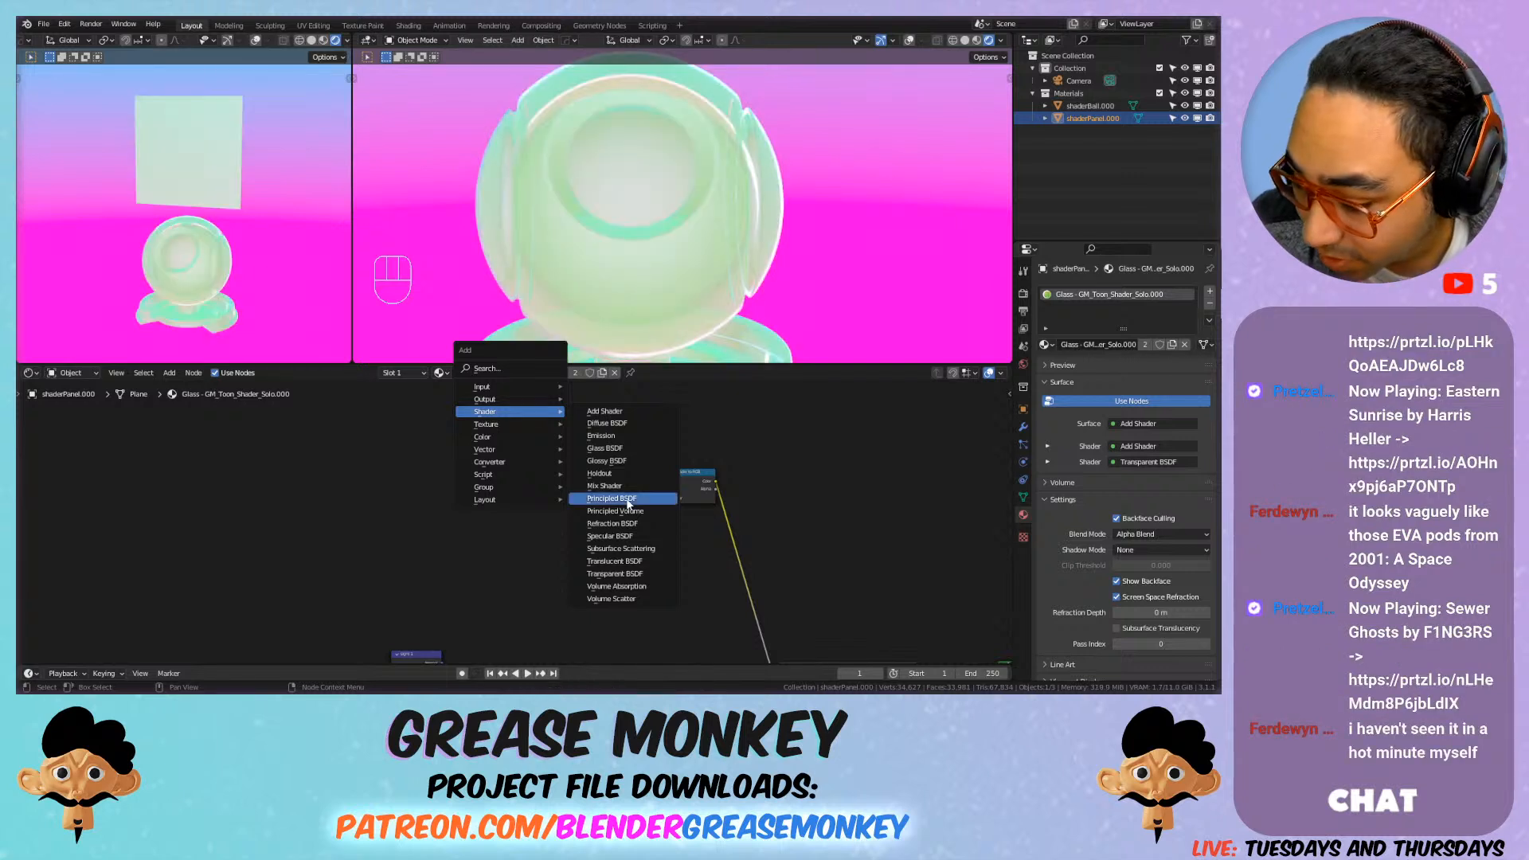
click(613, 499)
drag(618, 469, 667, 496)
middle_drag(452, 527, 564, 464)
drag(556, 608, 652, 484)
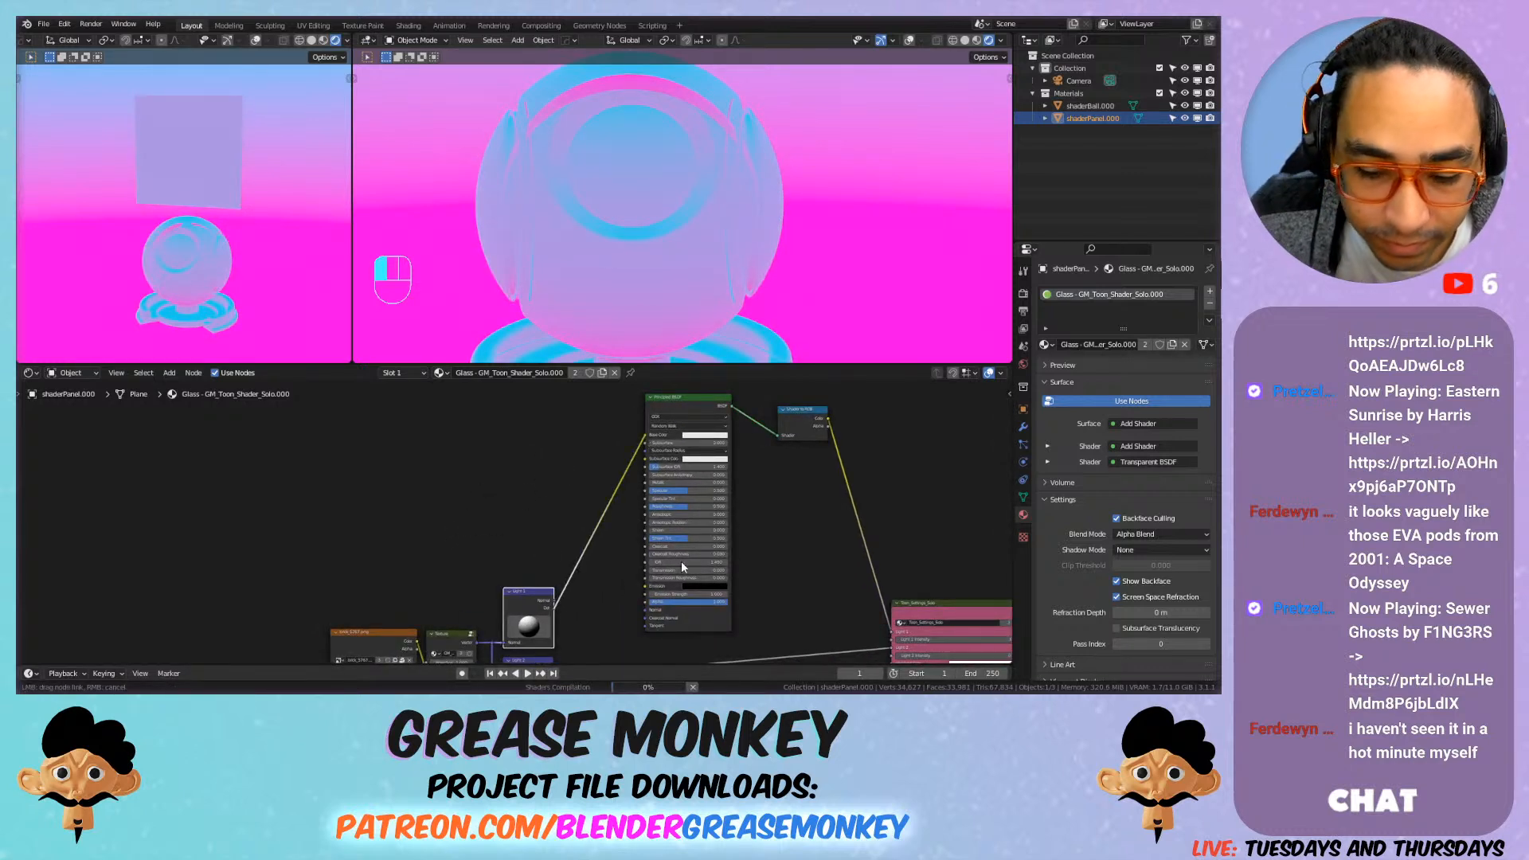
drag(682, 566, 682, 564)
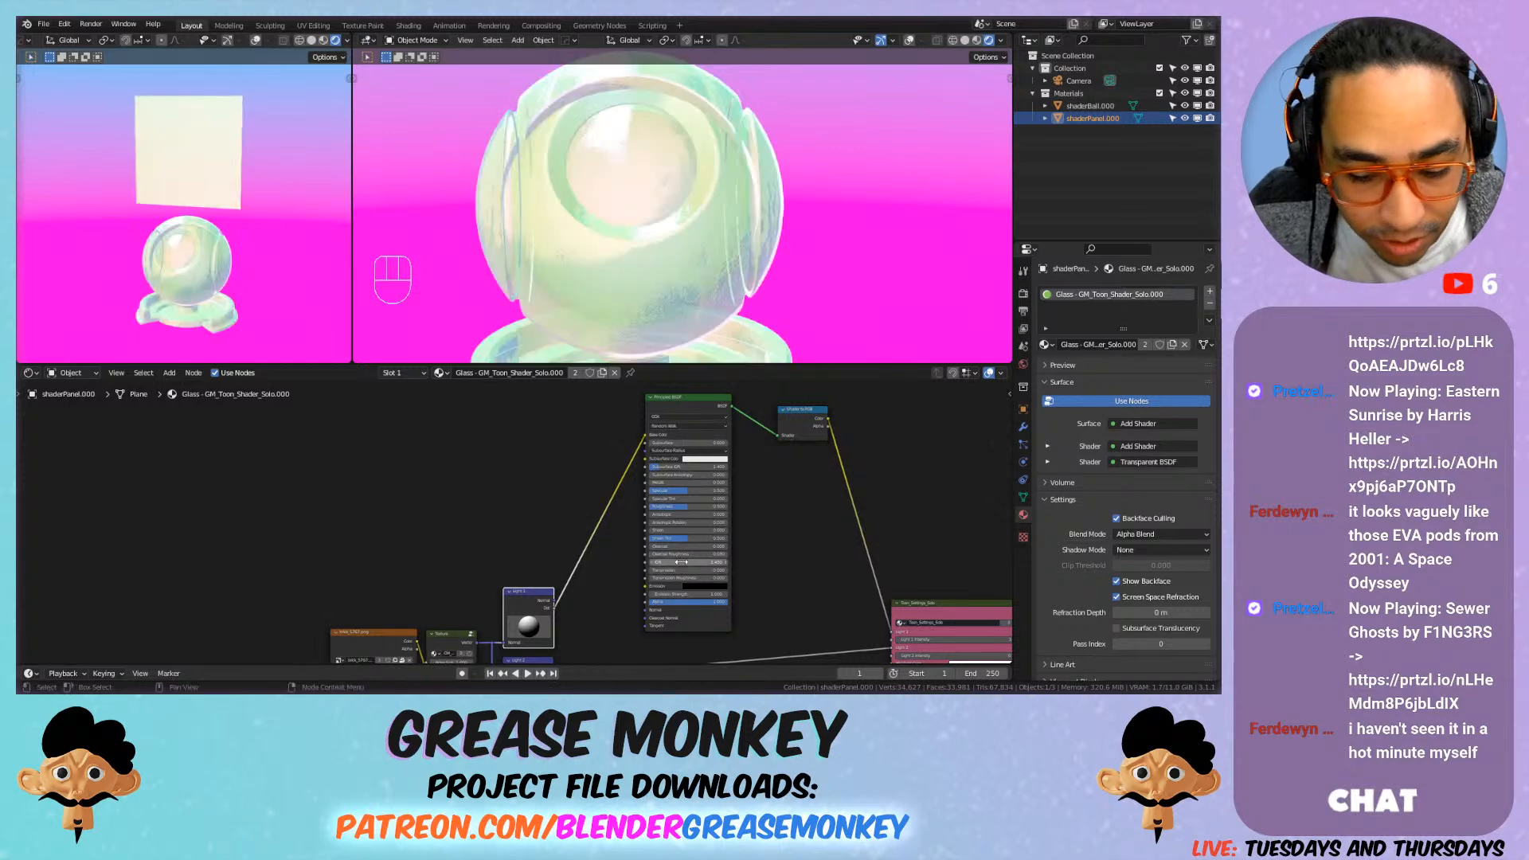
key(shift+a)
mouse_move(465, 452)
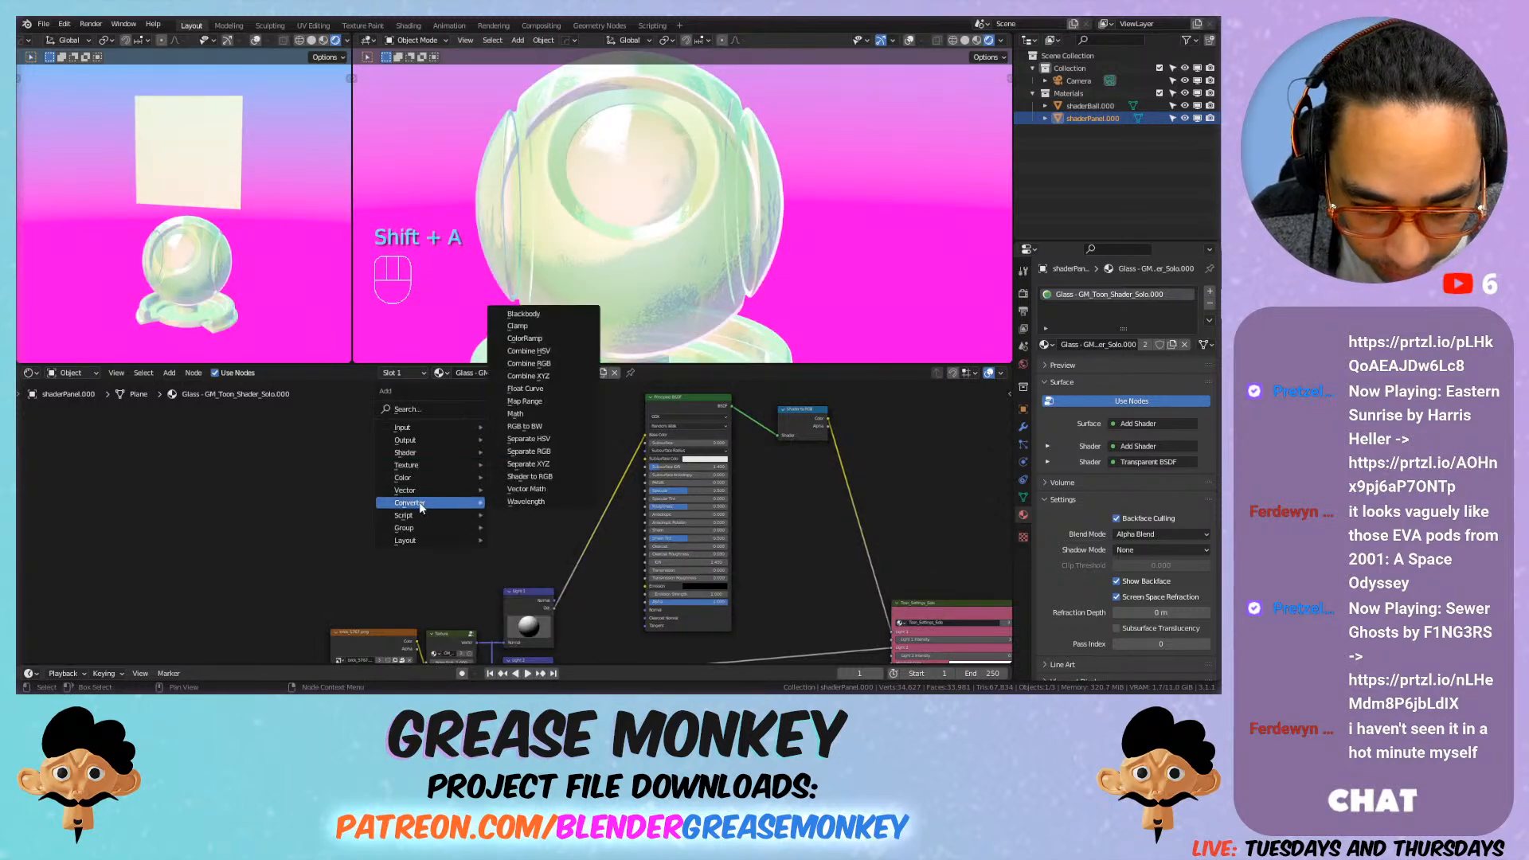
mouse_move(431, 494)
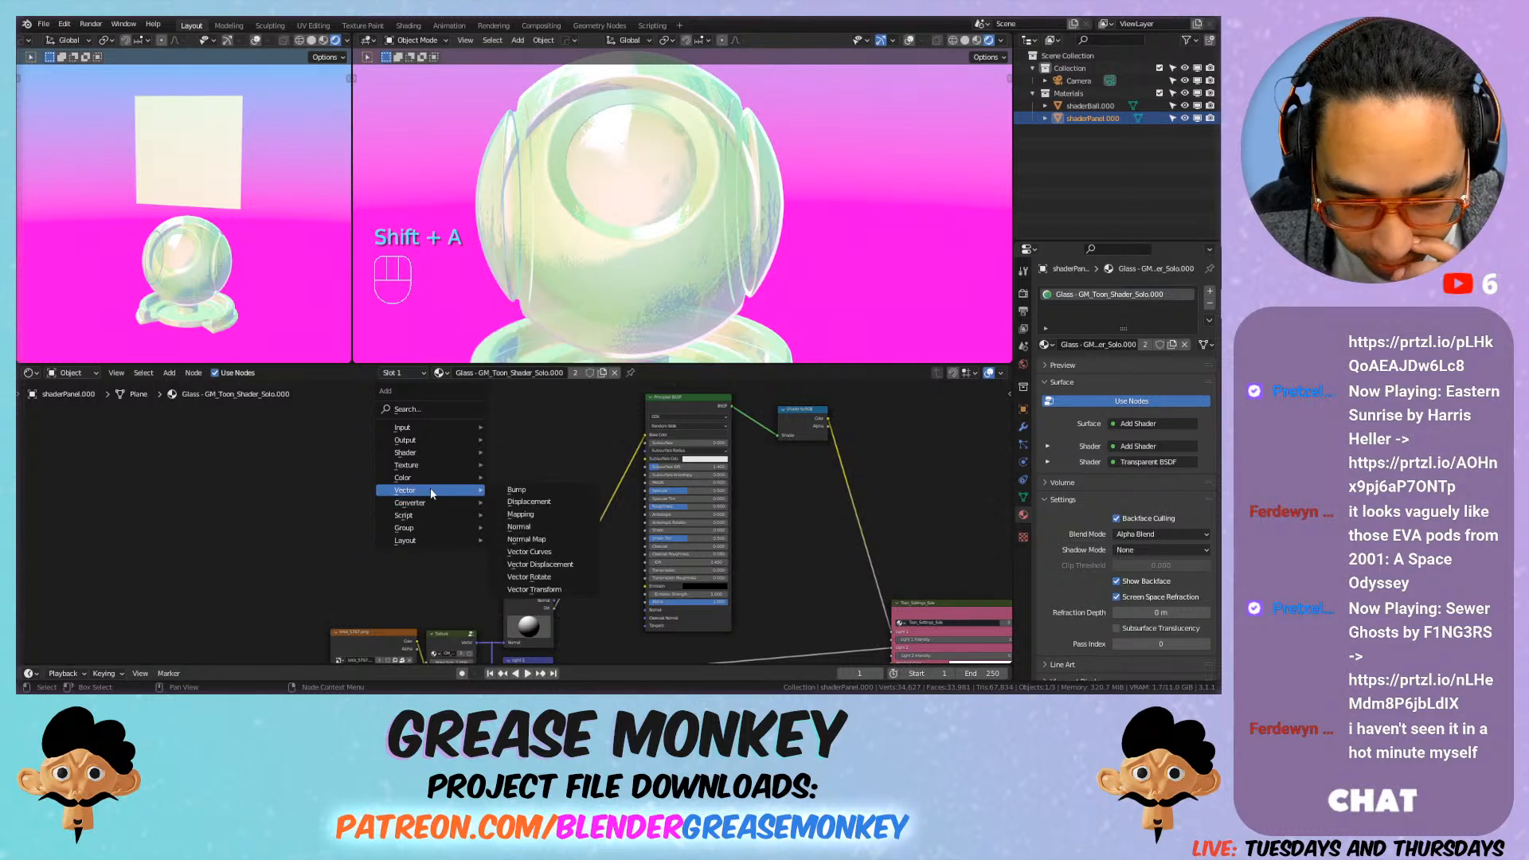
click(528, 540)
click(490, 503)
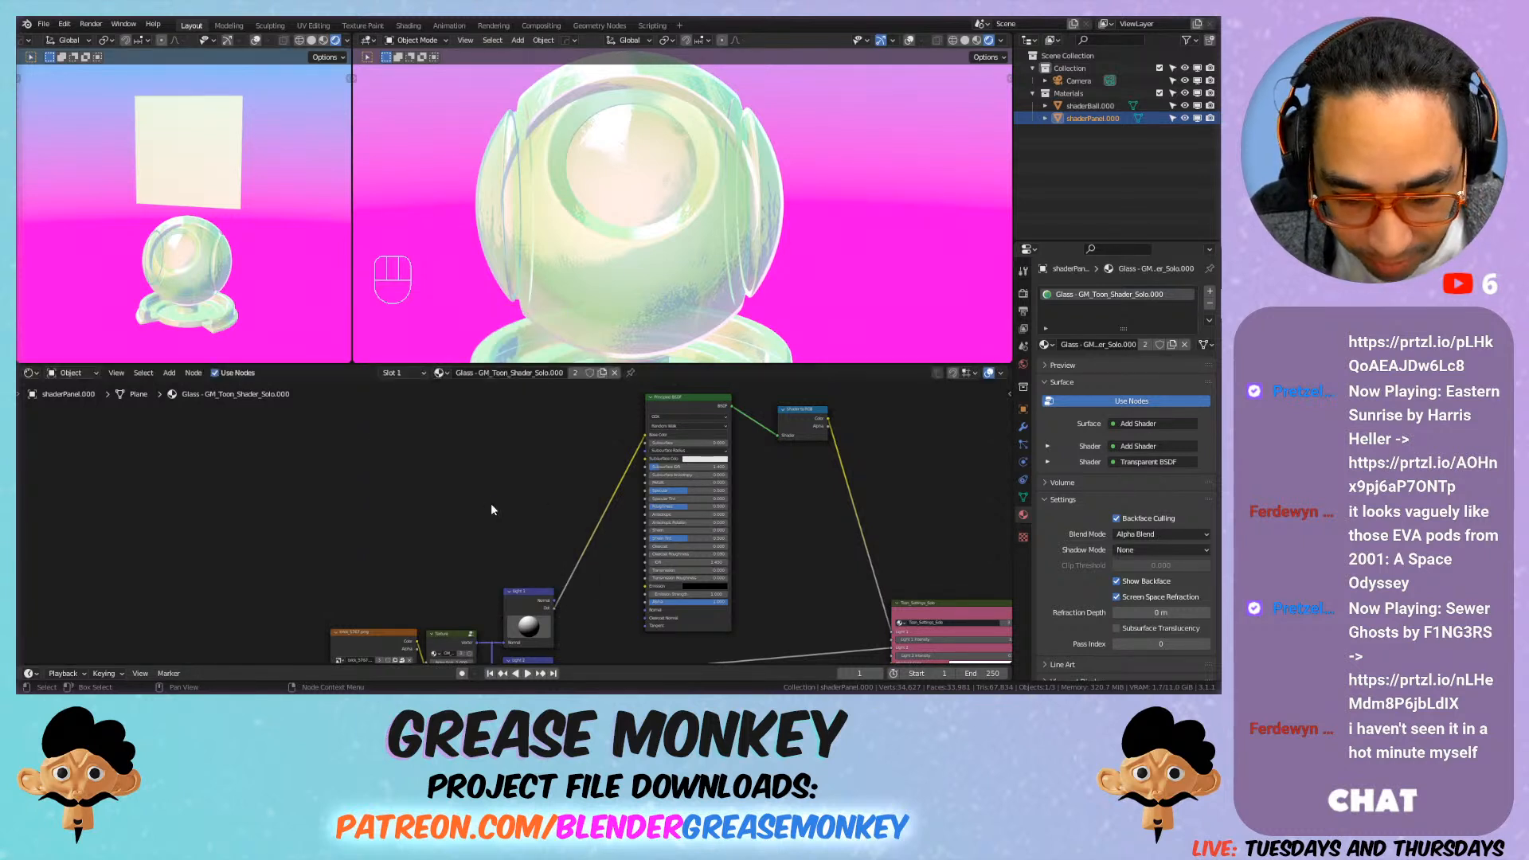
Step: Add a Bump node above the Light 1 node
key(shift+a)
mouse_move(431, 504)
click(561, 510)
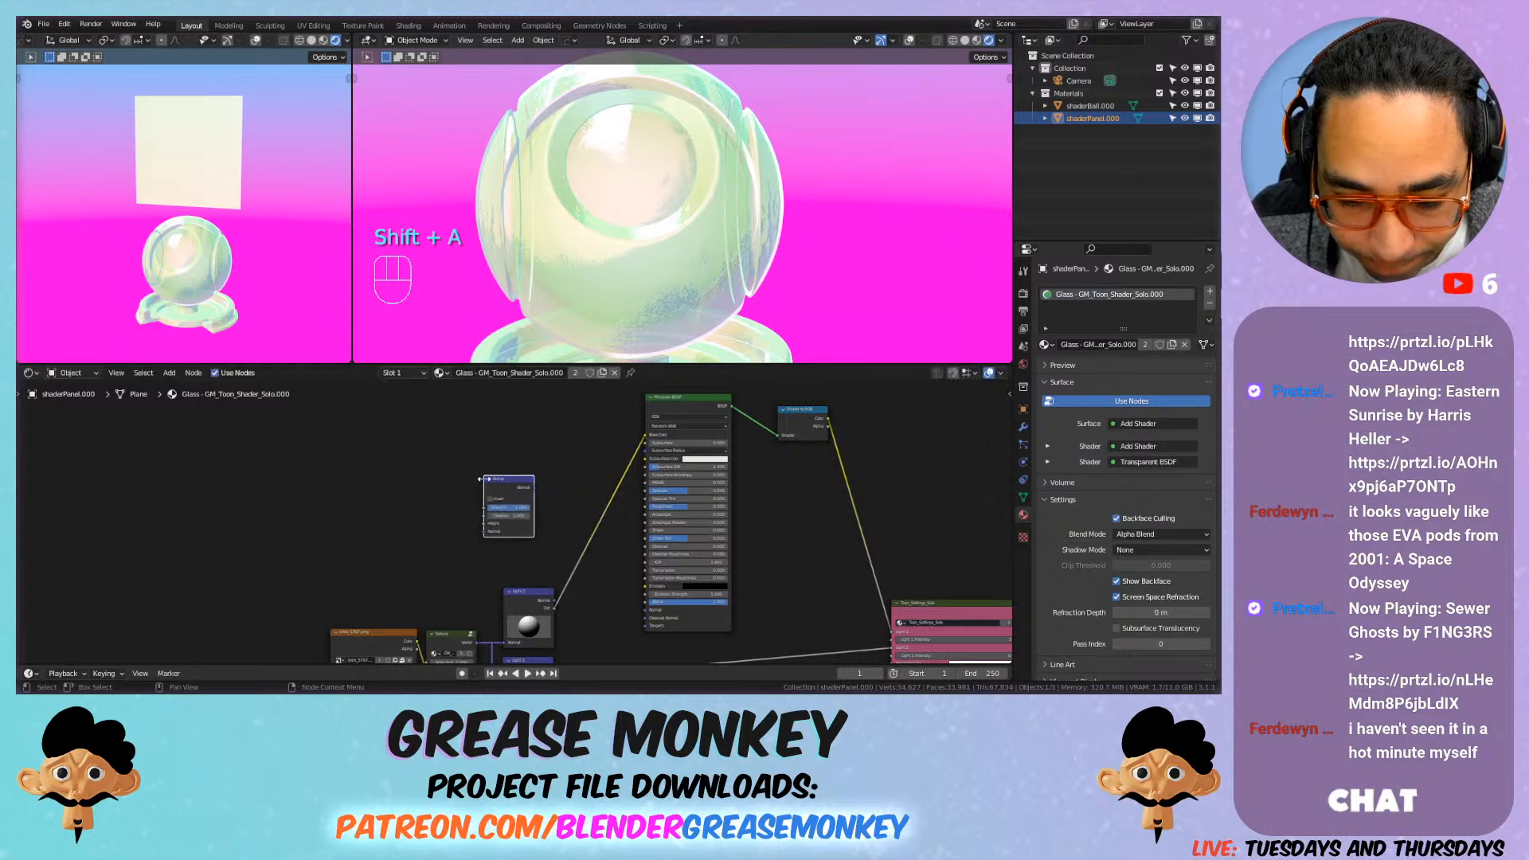
click(484, 482)
Step: Connect the Texture node's Vector output to the Bump's Height and the Bump's Normal output to the Principled BSDF's Normal
scroll(484, 570, up, 4)
middle_drag(447, 548, 524, 473)
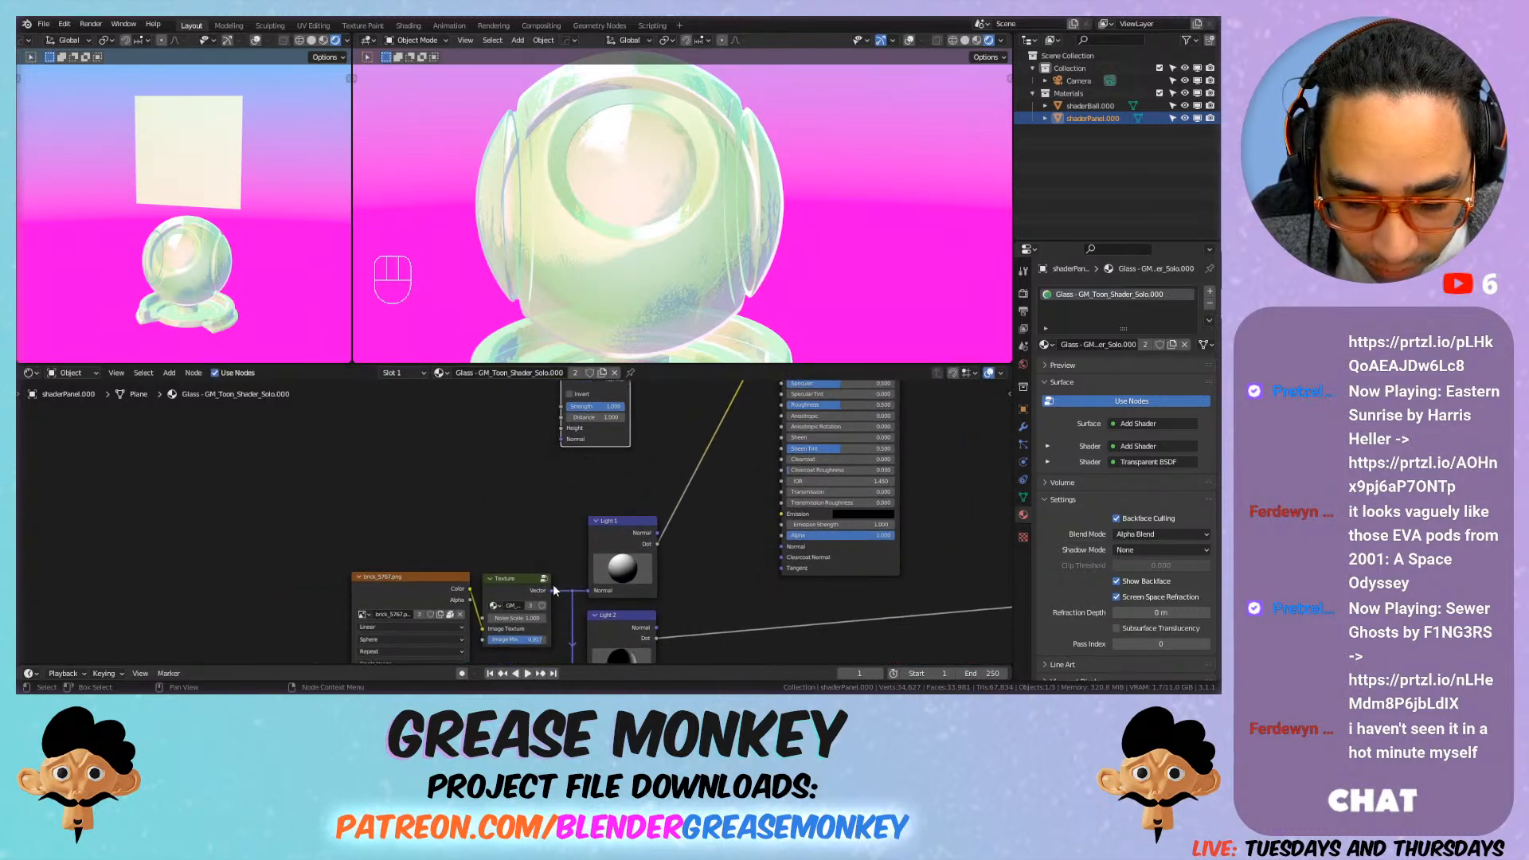
middle_drag(551, 587, 524, 621)
drag(522, 624, 750, 581)
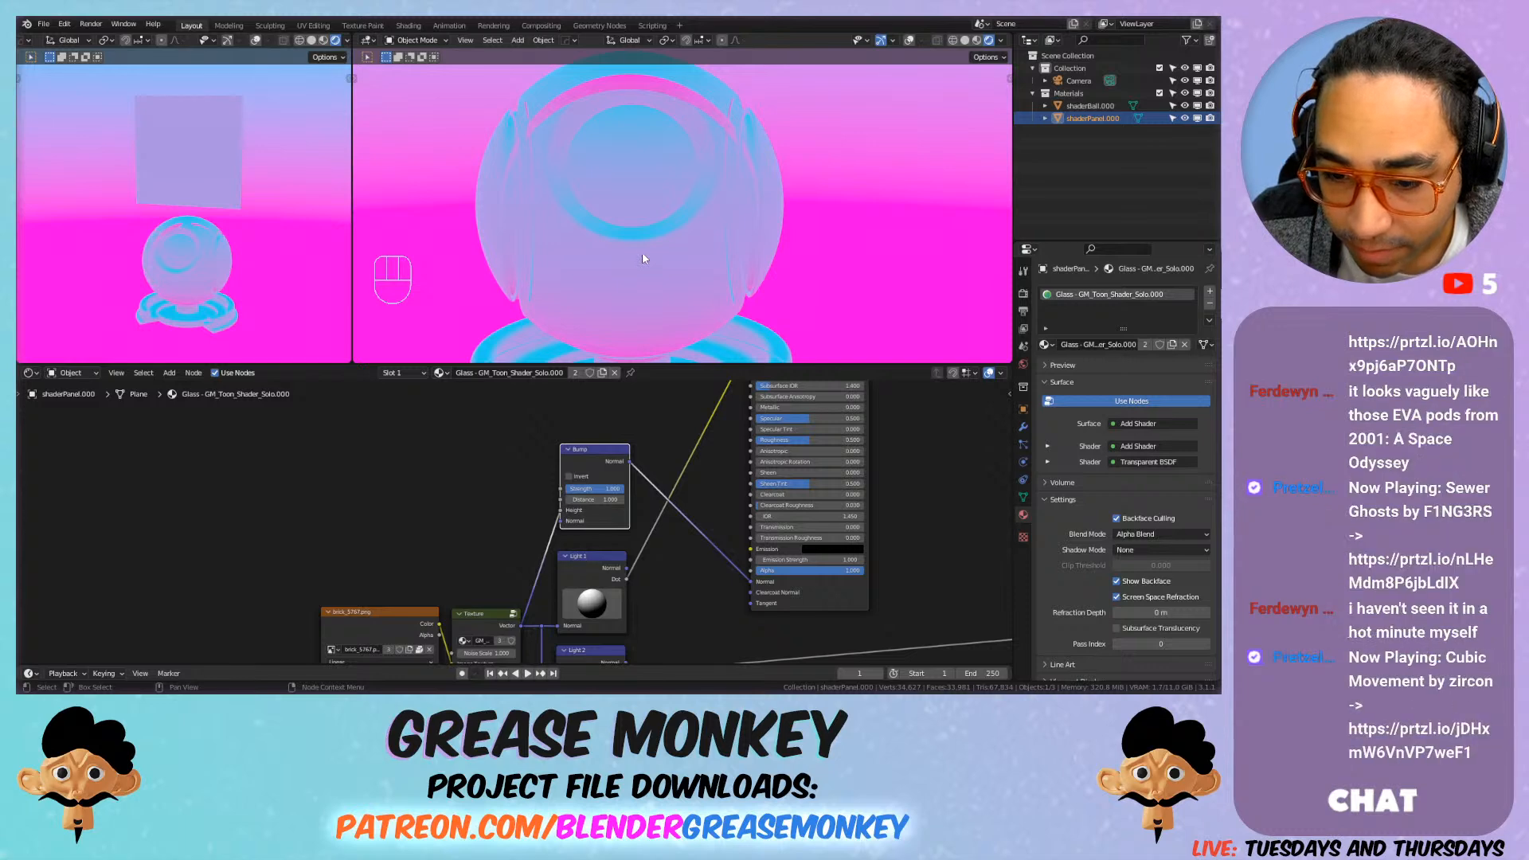
scroll(650, 251, up, 2)
scroll(653, 252, up, 2)
shift+middle_drag(653, 252, 694, 256)
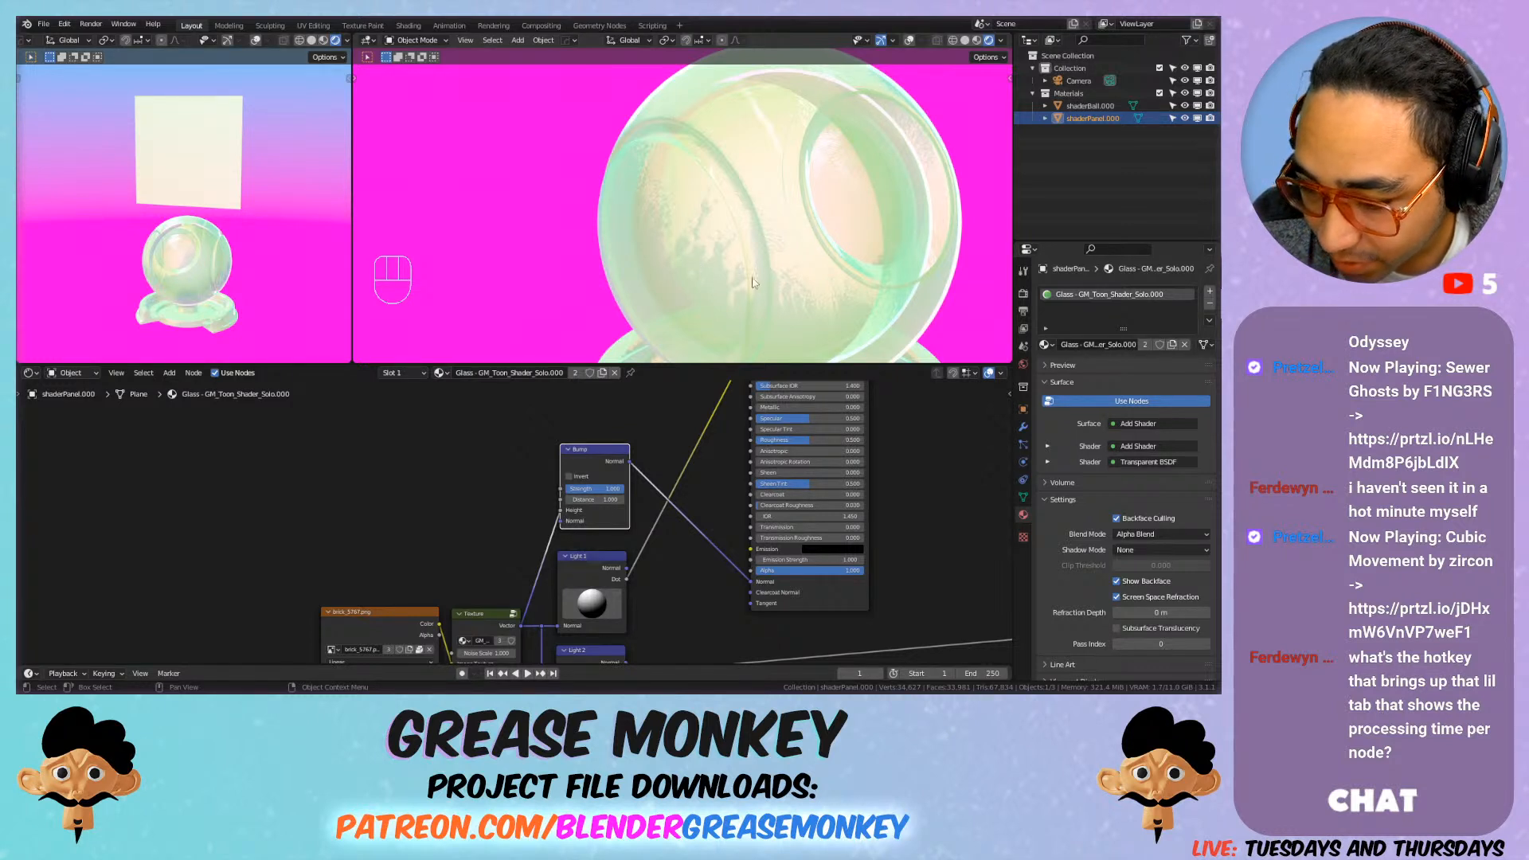
Step: Examine the overlay options of the Shader Editor and Geometry Node Editor for per-node processing times, and restore the small area to a 3D Viewport
click(1002, 373)
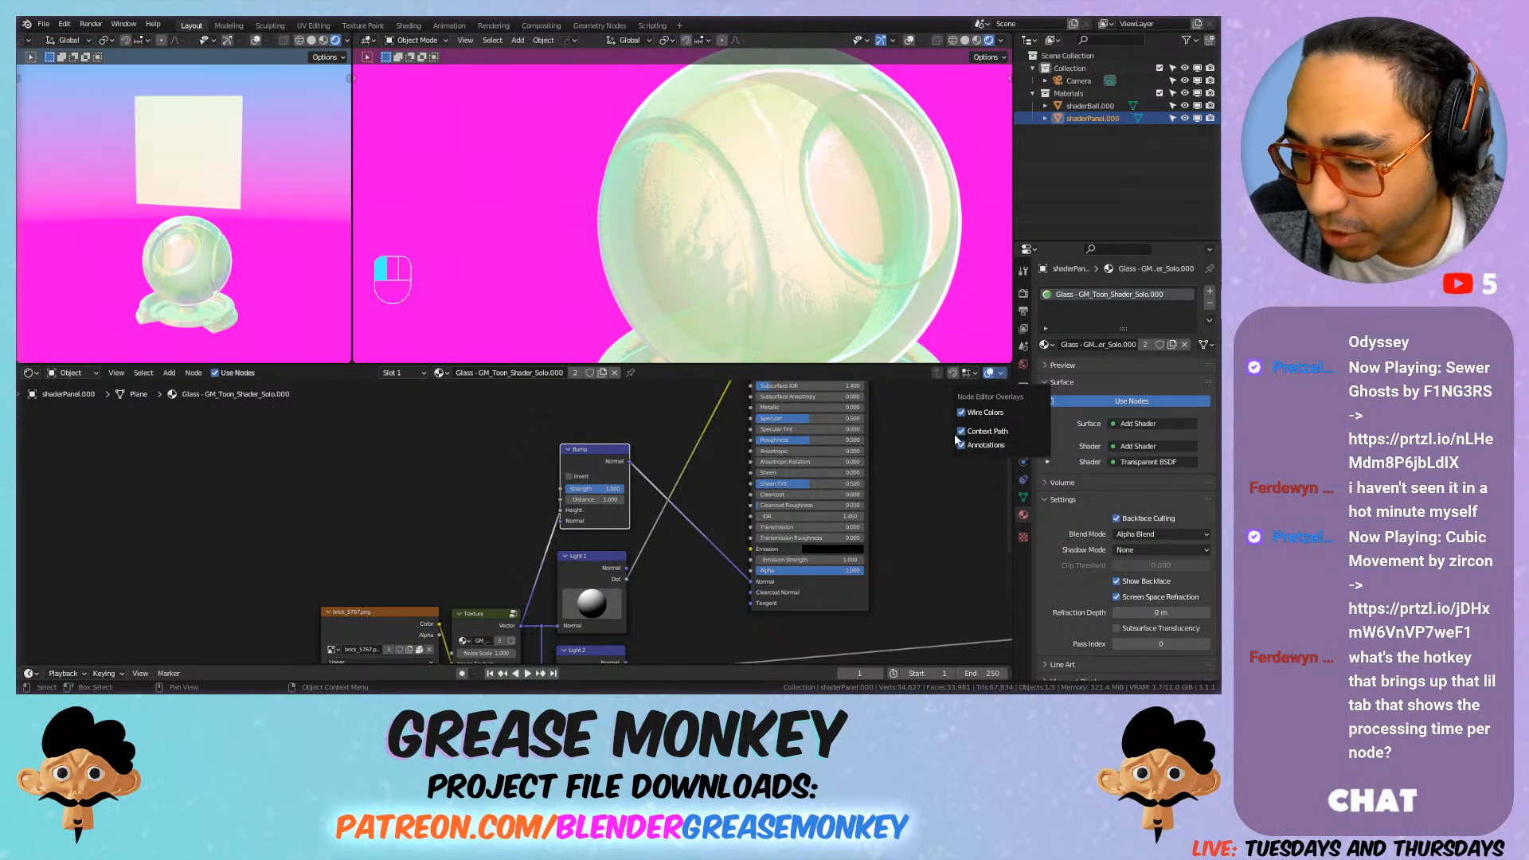
scroll(41, 48, up, 5)
click(34, 41)
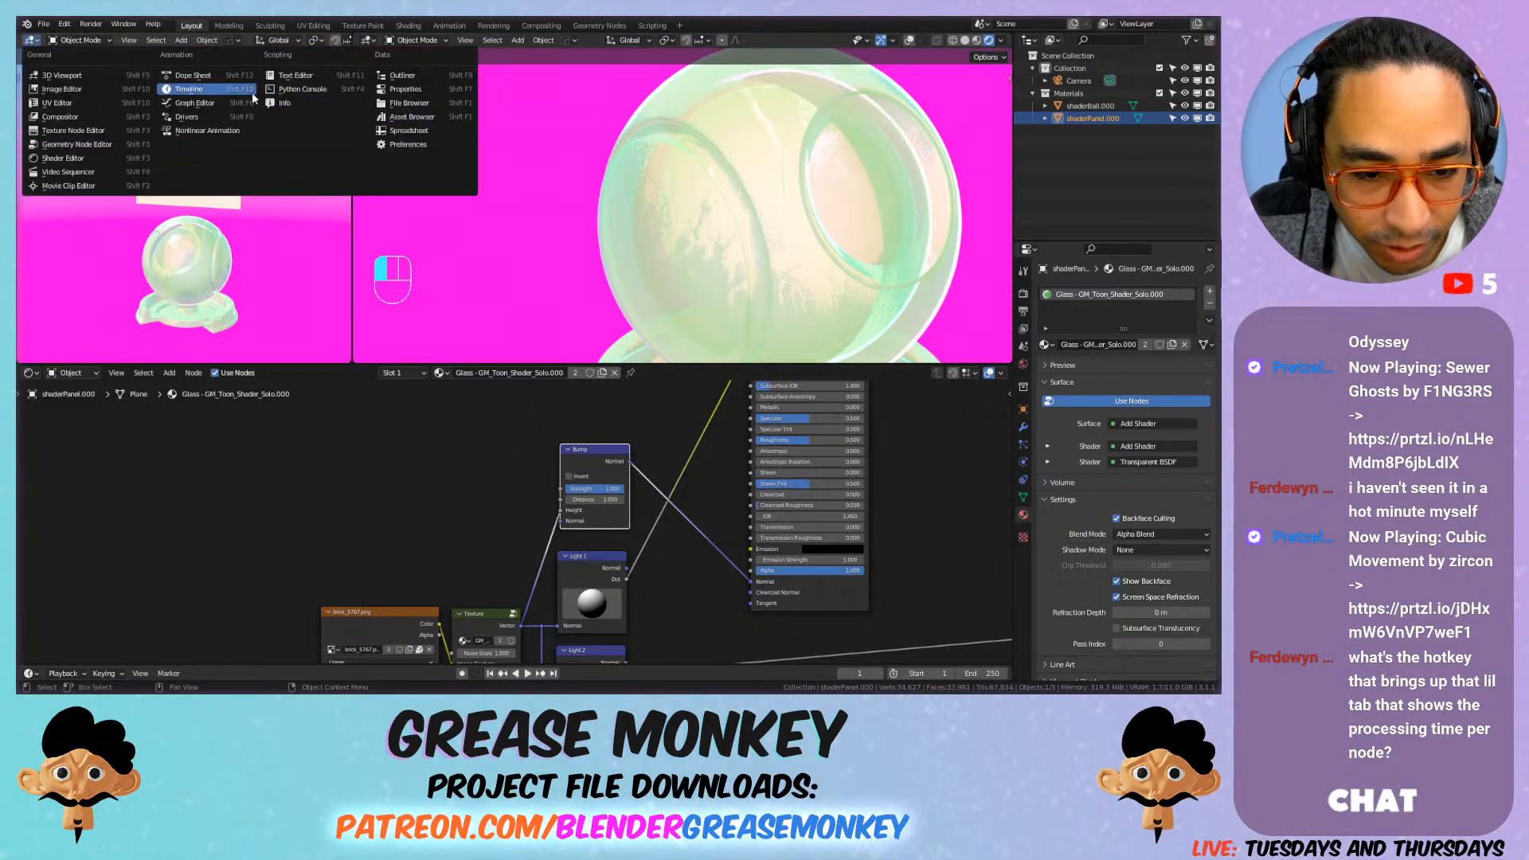
click(99, 143)
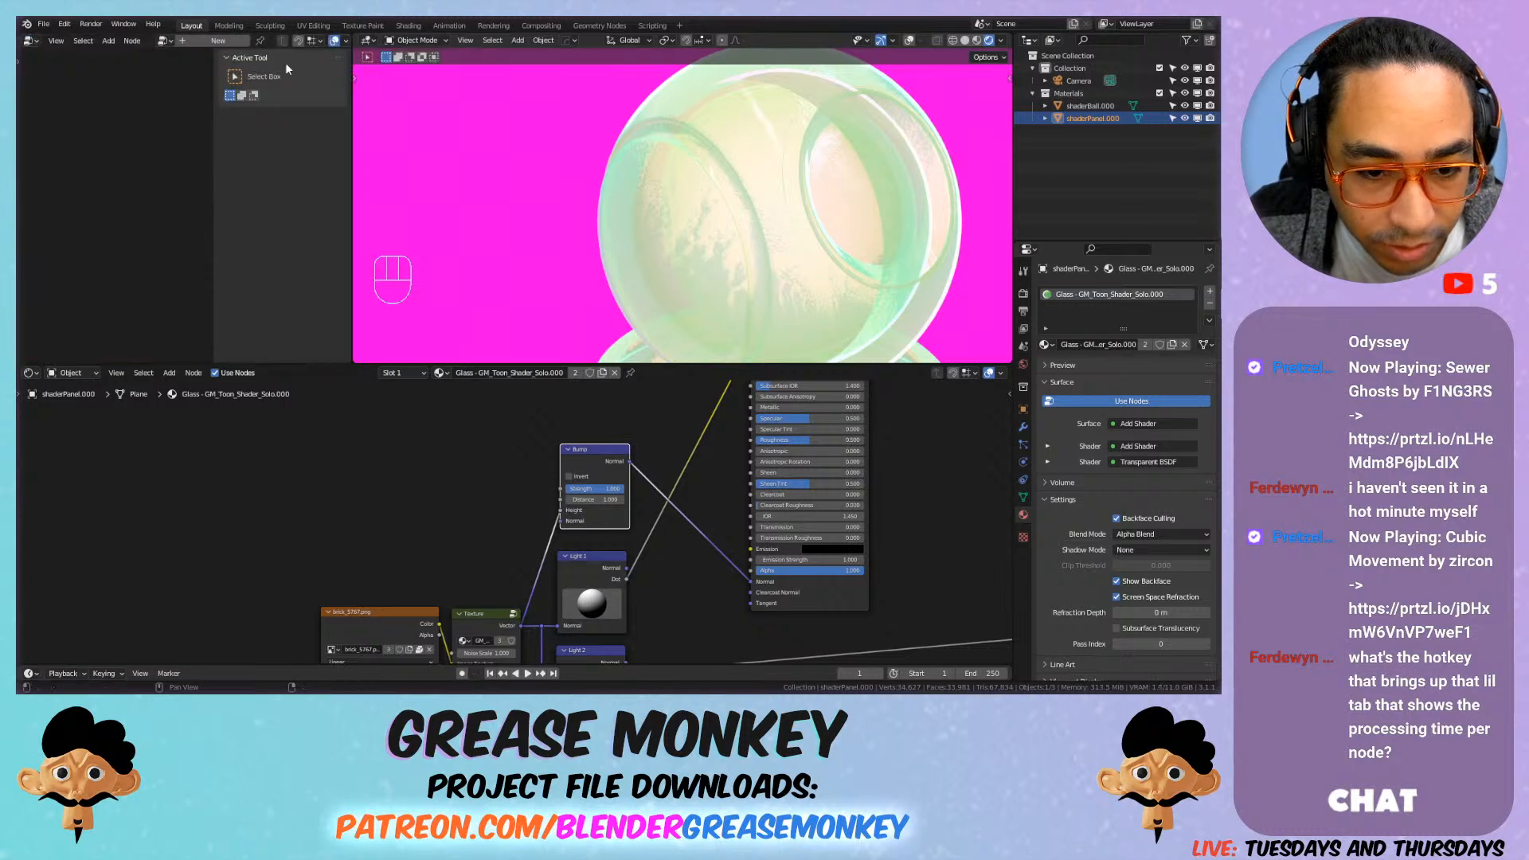
click(340, 40)
click(346, 40)
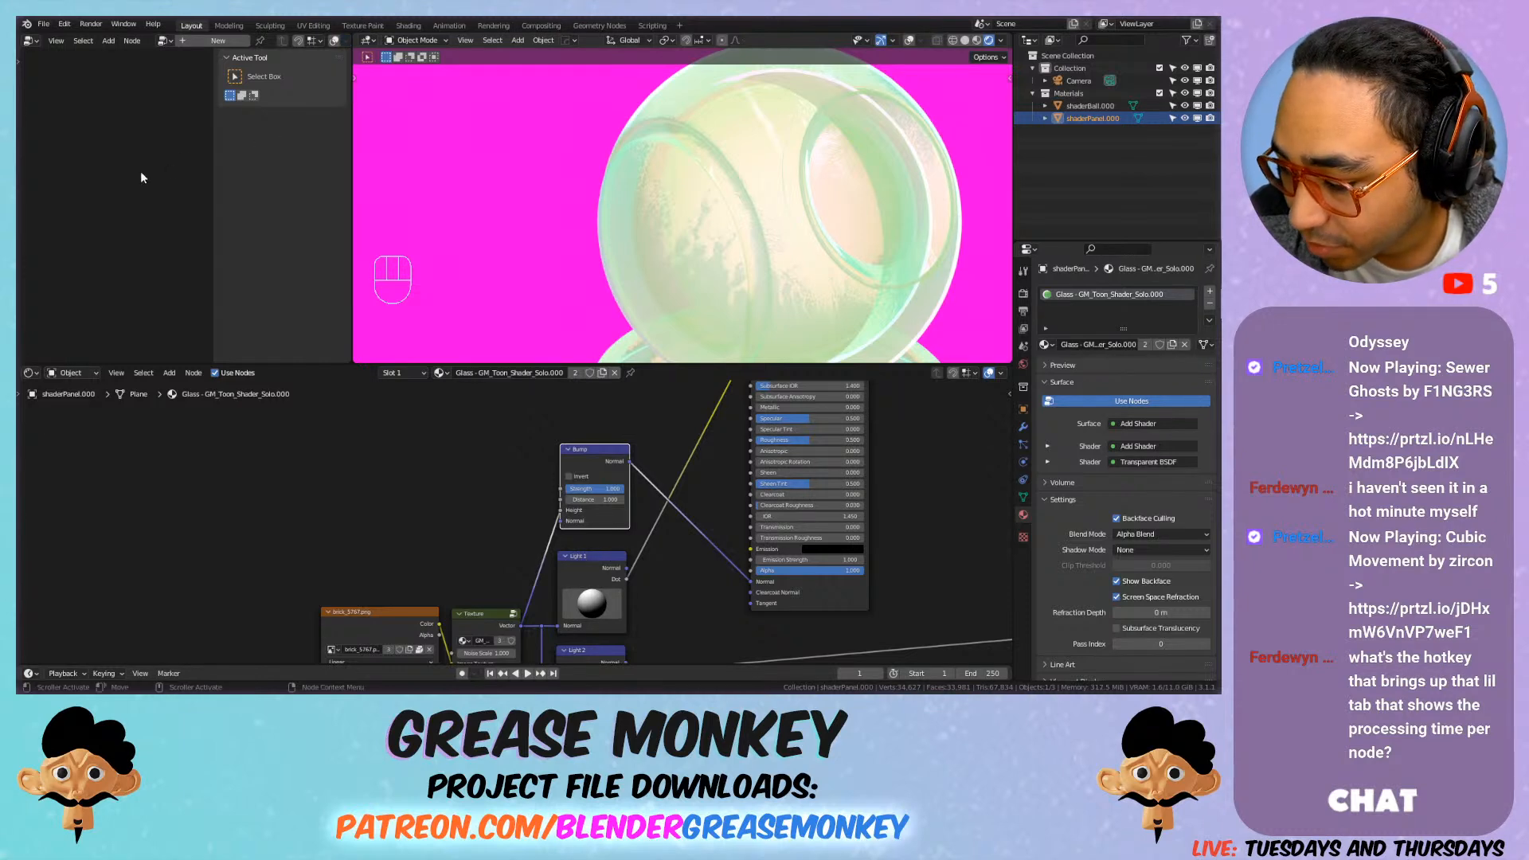
click(27, 41)
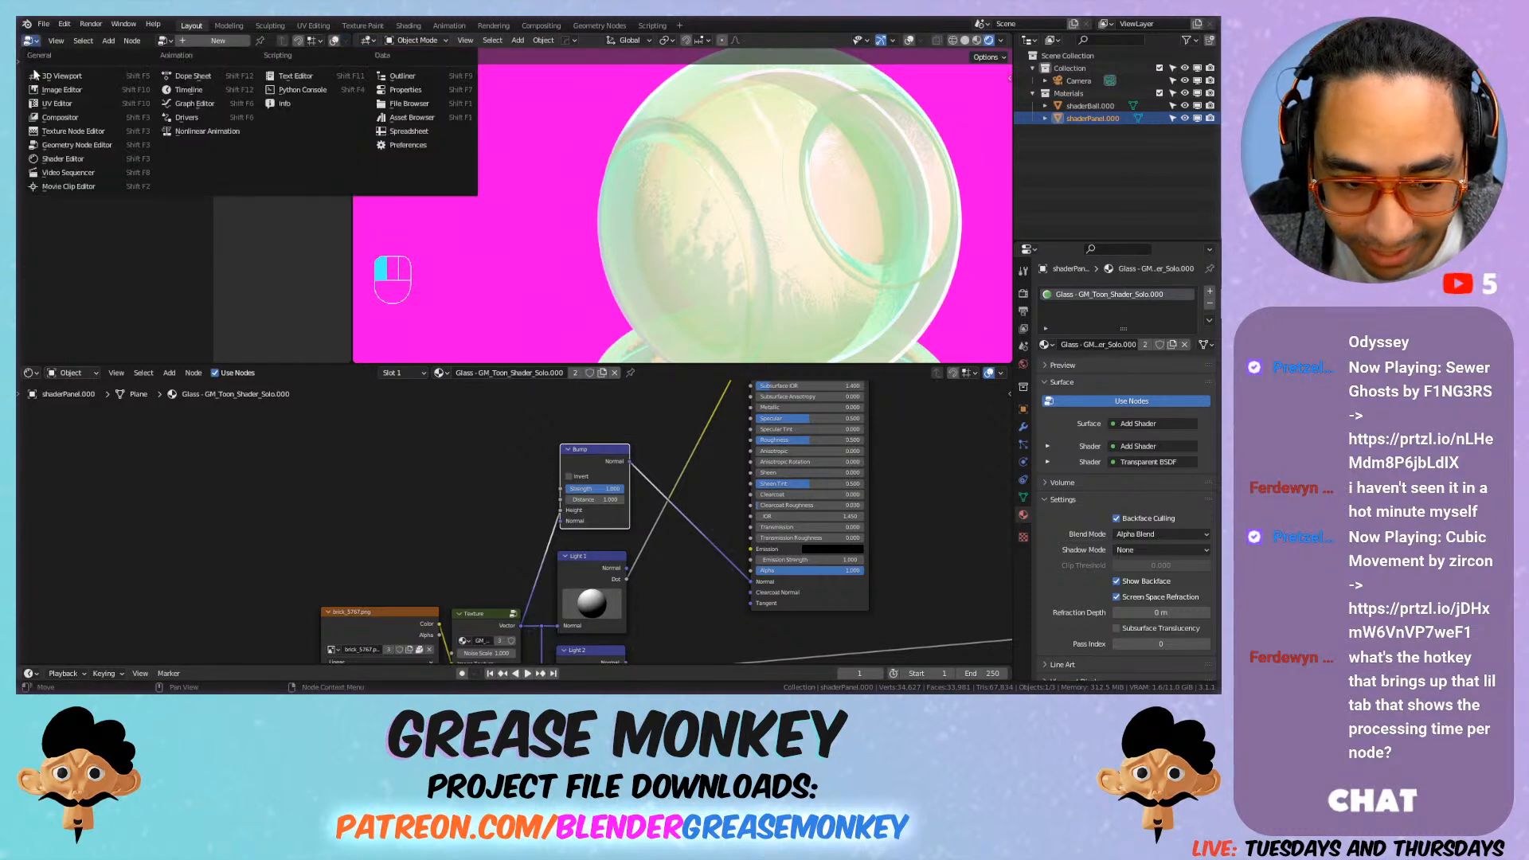
click(60, 75)
middle_drag(263, 215, 318, 239)
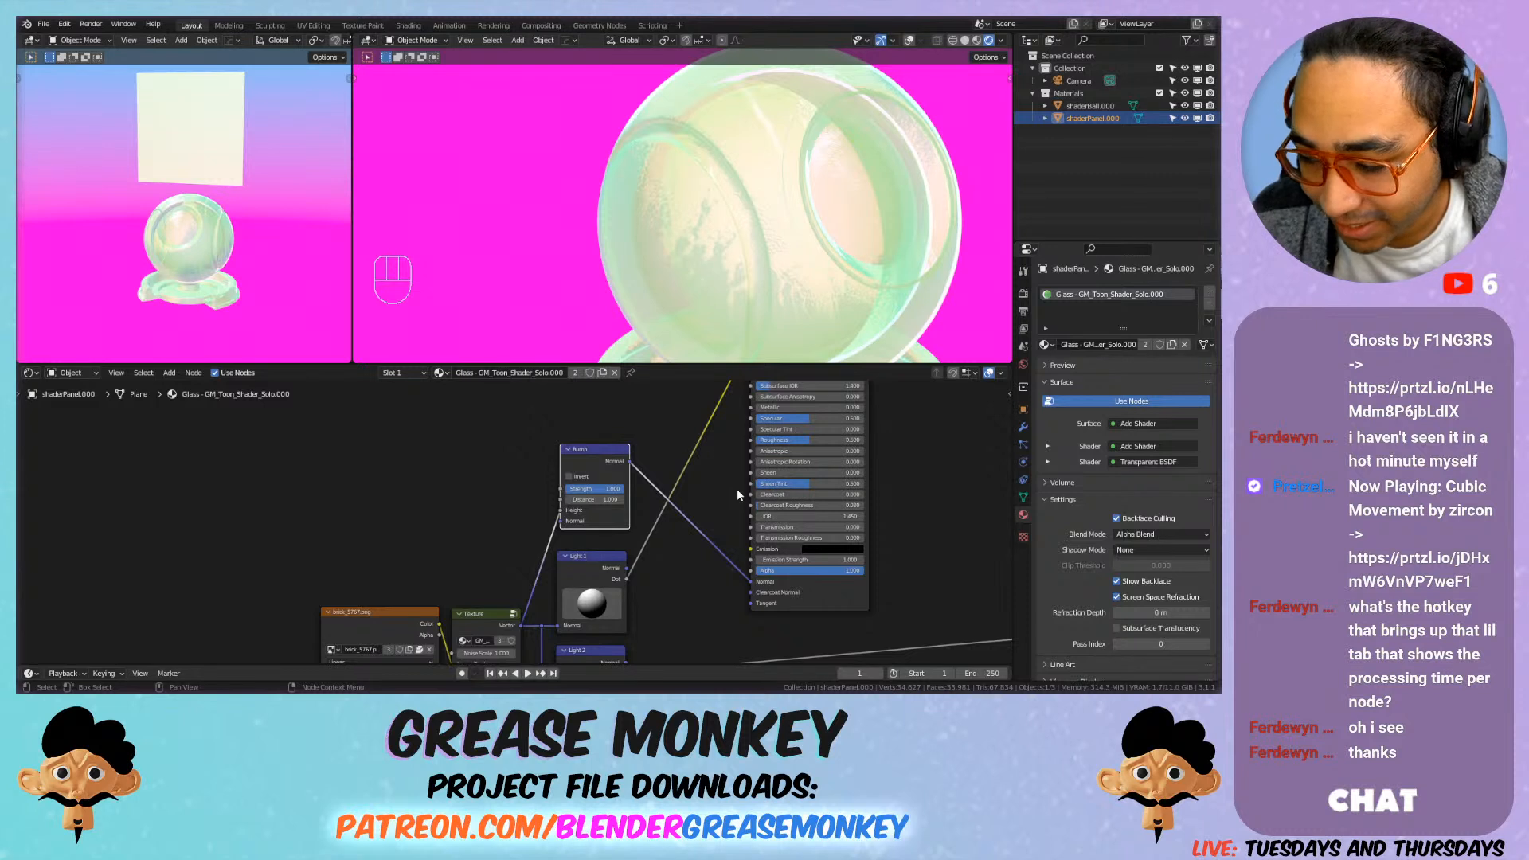
Step: Set the Bump node's Distance to 0.900 and reduce its Strength to about 0.475
mouse_move(589, 489)
mouse_down()
mouse_move(554, 489)
mouse_move(627, 489)
mouse_move(599, 500)
mouse_up()
shift+middle_drag(781, 227, 637, 281)
scroll(693, 235, up, 1)
scroll(687, 209, up, 1)
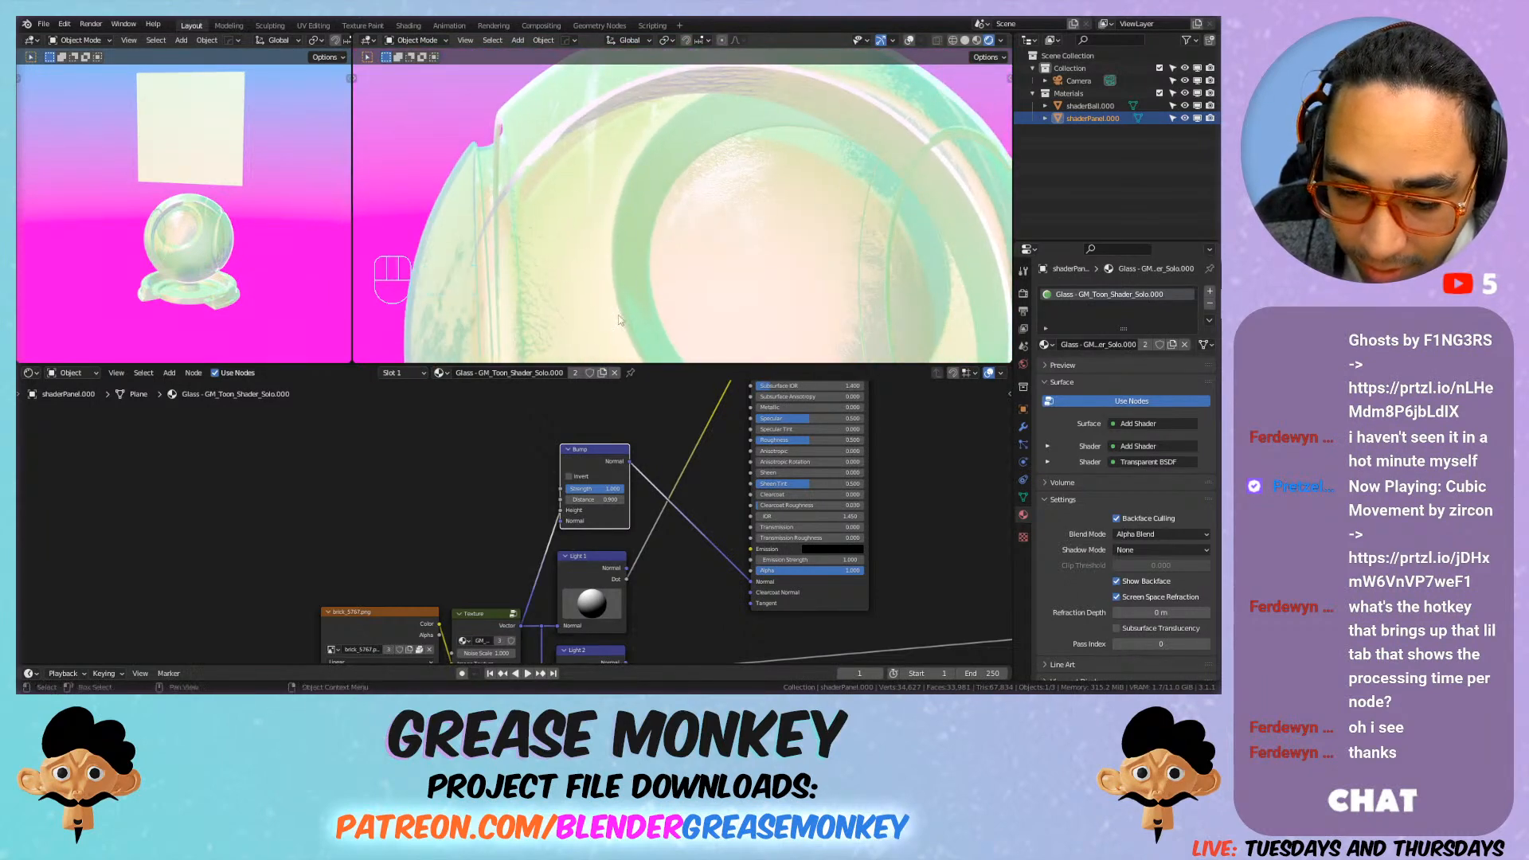
mouse_move(605, 492)
mouse_down()
mouse_move(574, 492)
mouse_move(607, 491)
mouse_up()
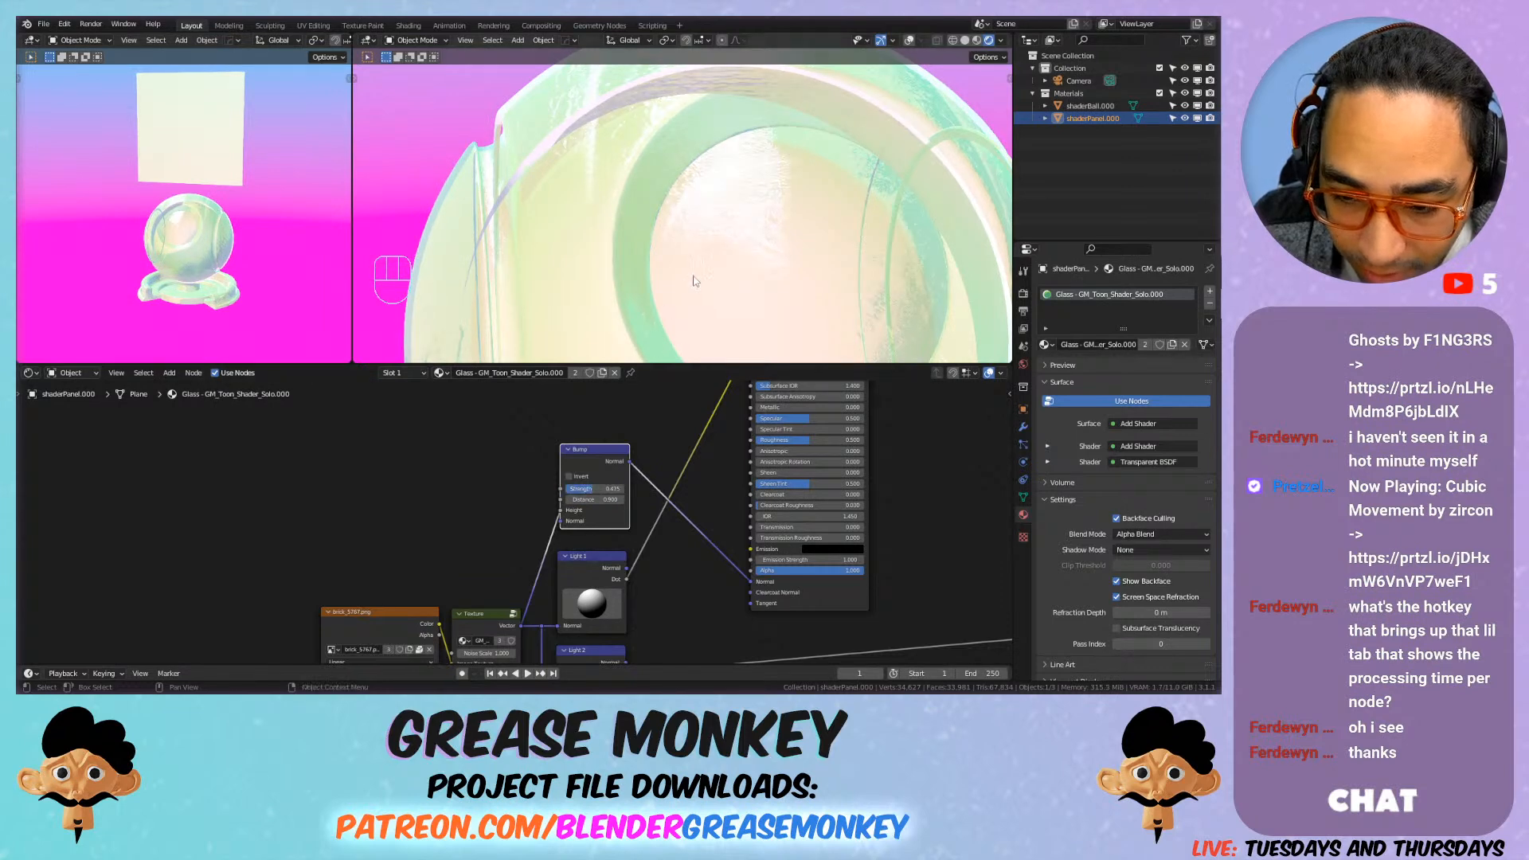
scroll(736, 224, up, 3)
middle_drag(808, 223, 709, 180)
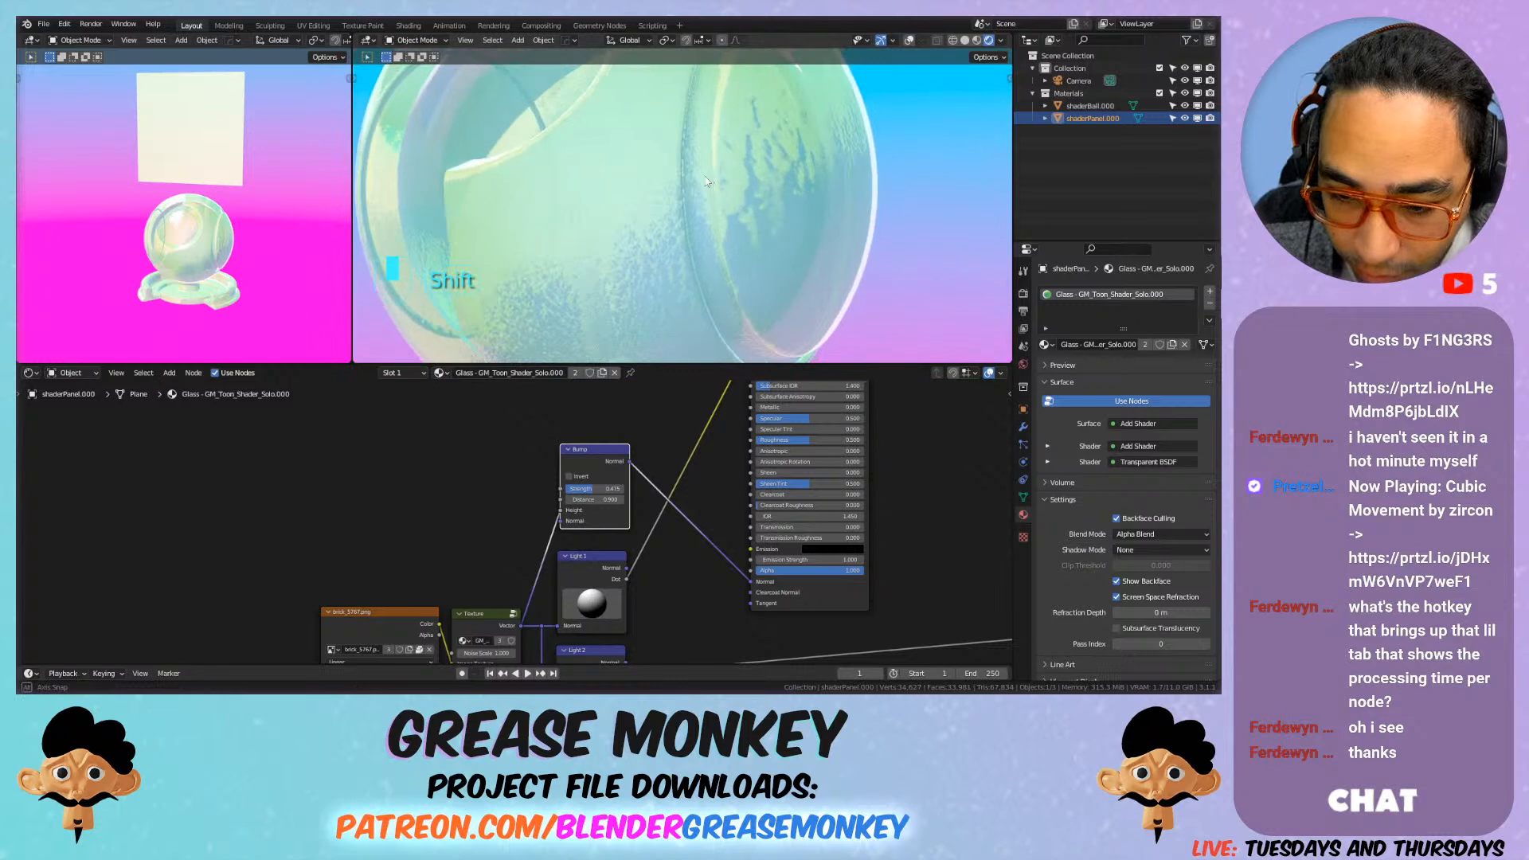
Step: Delete the Bump, Principled BSDF and Shader to RGB nodes and link Light 1's Dot output directly to Toon_Settings_Solo's Light 1
scroll(710, 184, down, 5)
scroll(657, 542, down, 4)
middle_drag(656, 542, 655, 559)
click(522, 488)
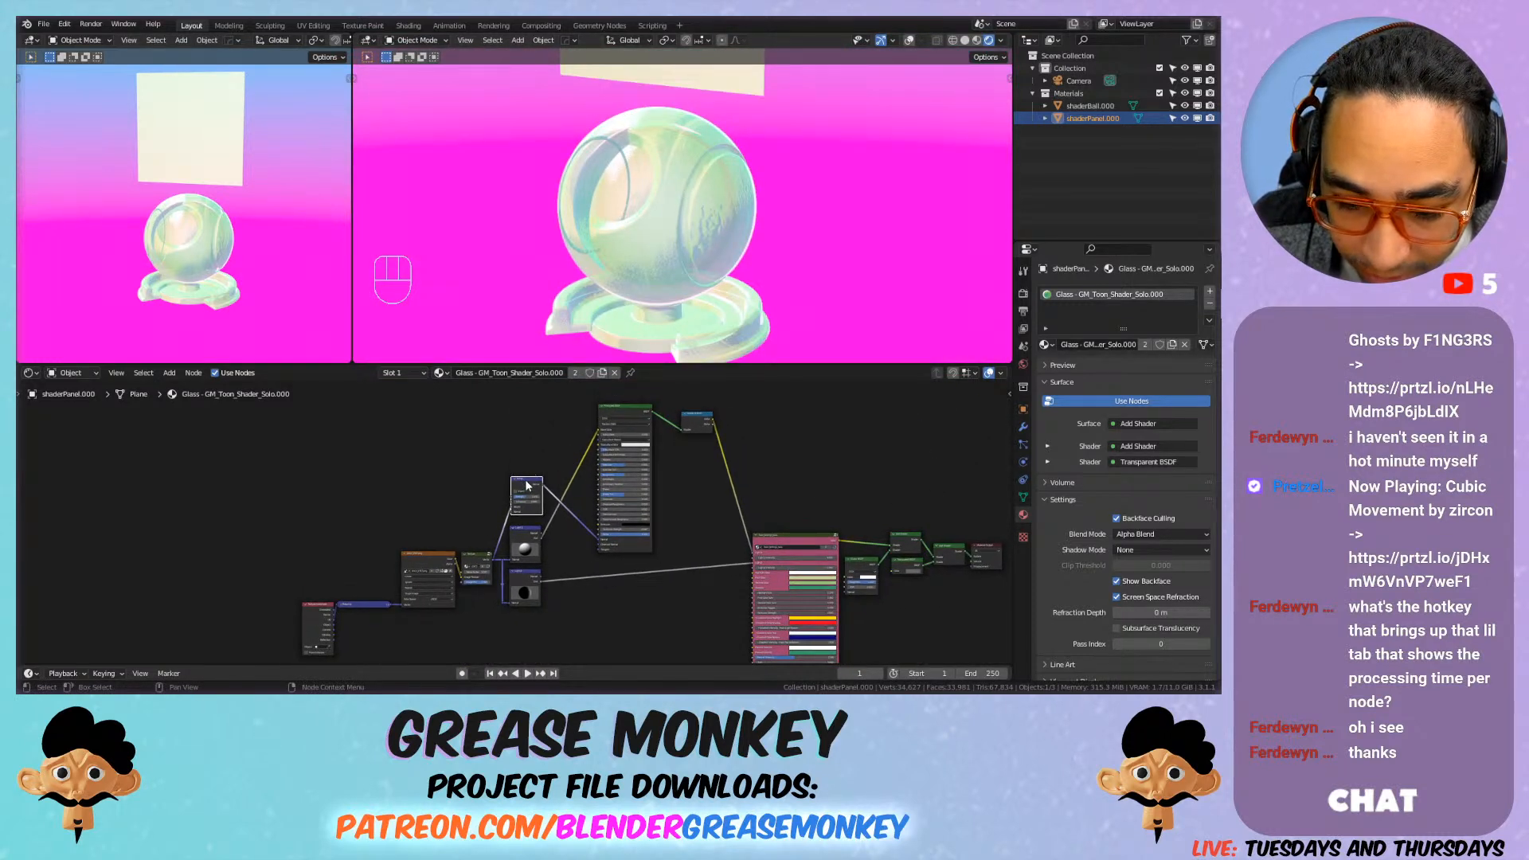
shift+click(616, 410)
shift+click(691, 420)
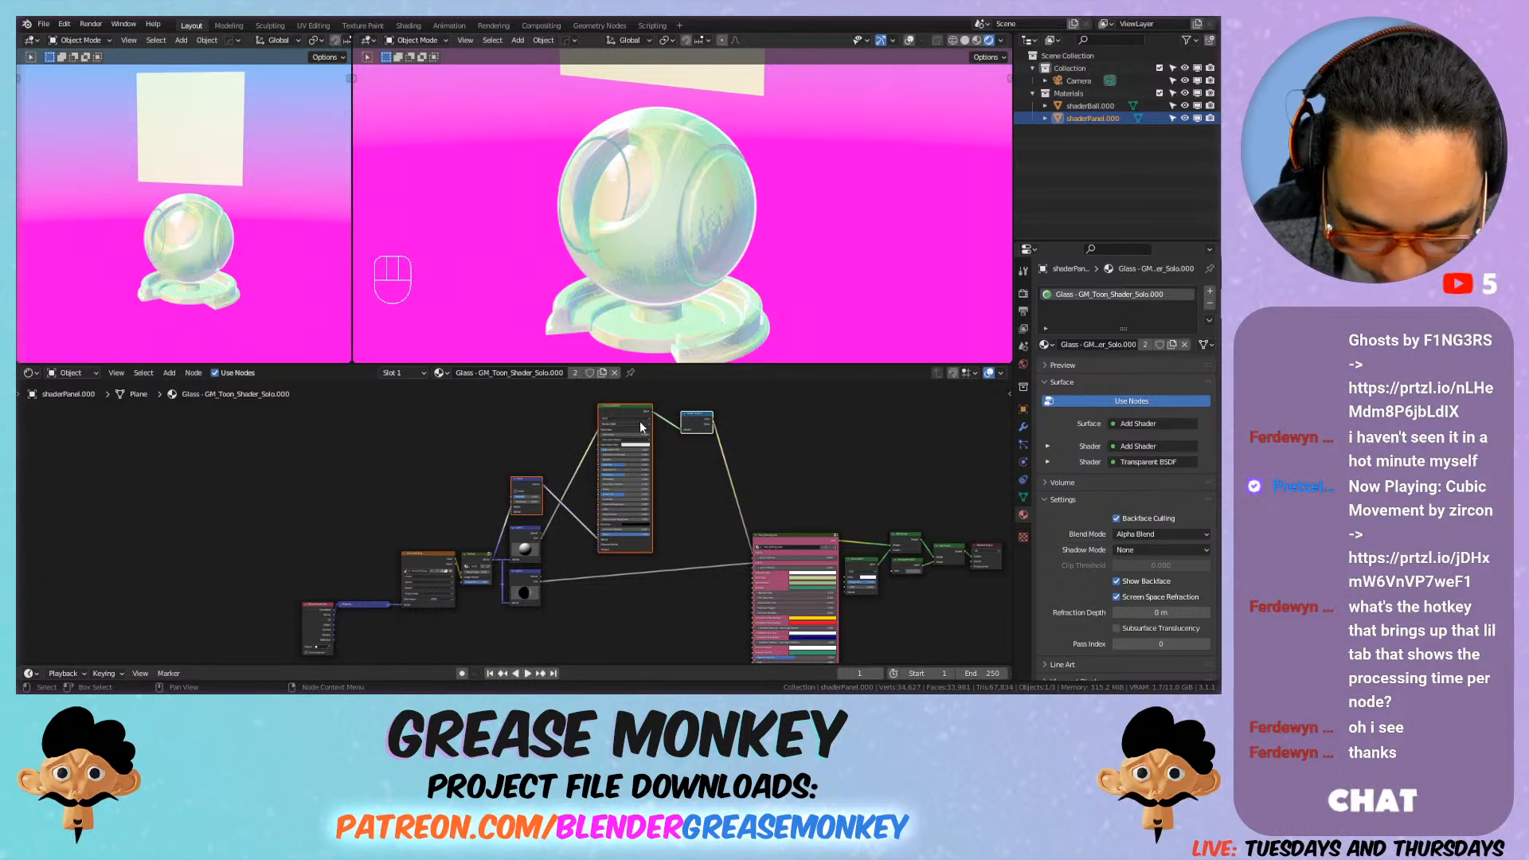
key(ctrl+x)
drag(540, 545, 757, 558)
drag(836, 523, 856, 504)
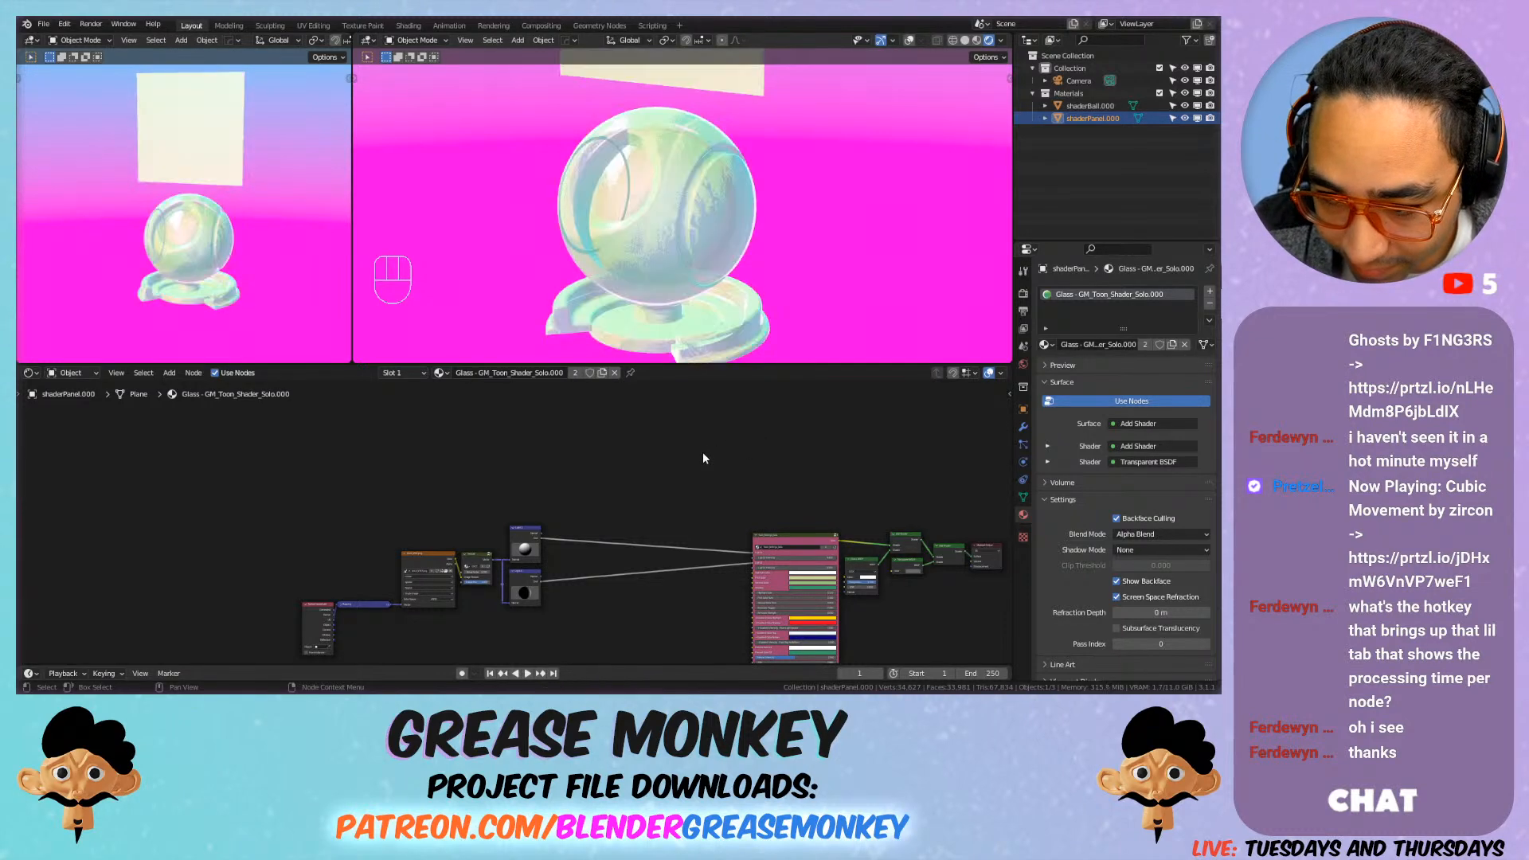
Step: Set the Texture node's Image Mix to 0.000 and lower its Noise Scale
scroll(691, 289, up, 3)
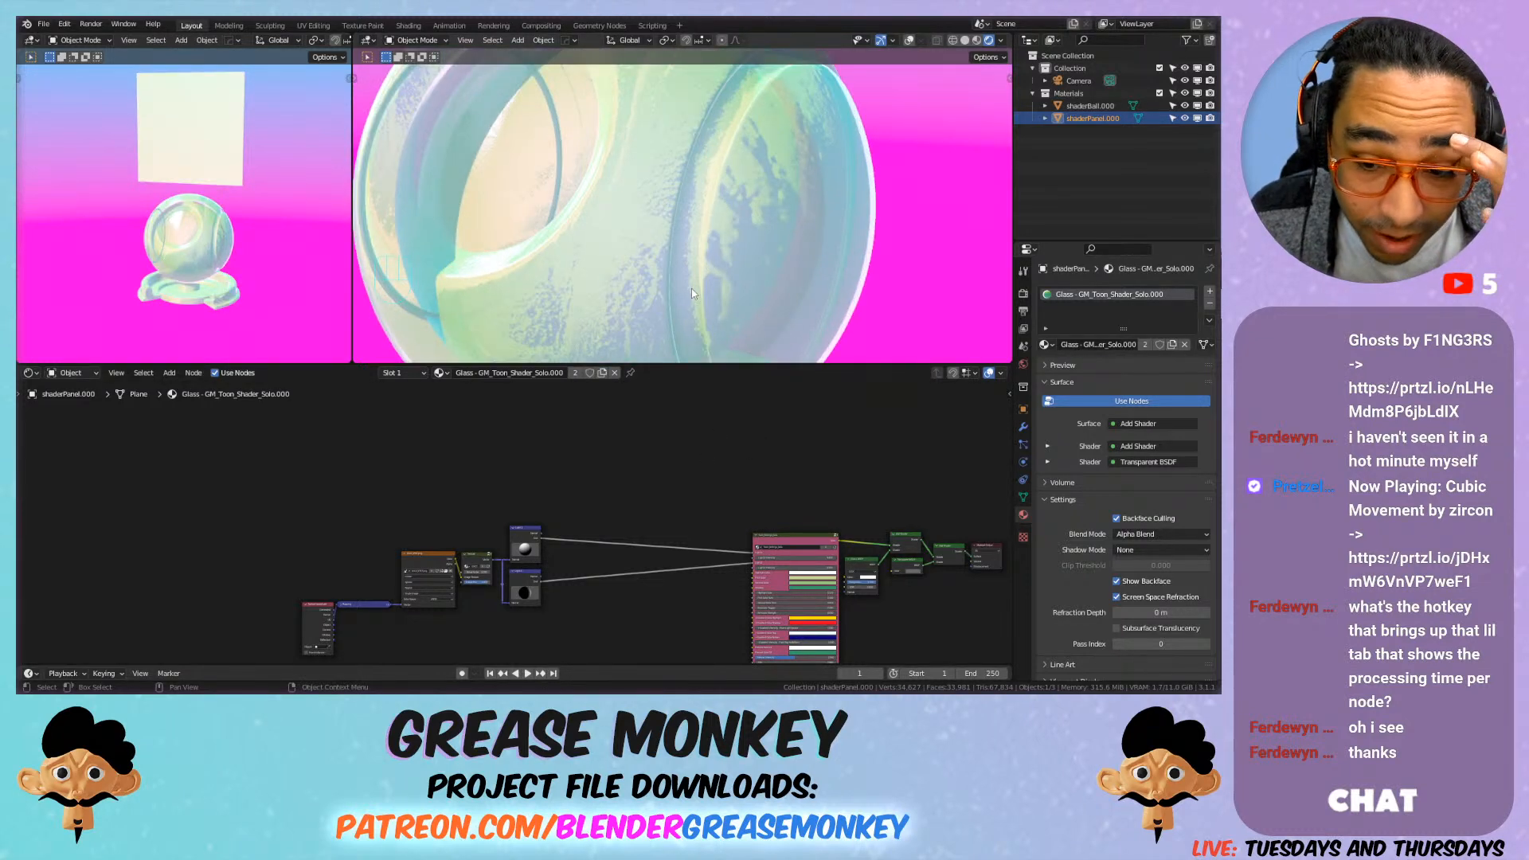
scroll(659, 268, down, 2)
shift+middle_drag(659, 268, 734, 257)
scroll(717, 275, up, 2)
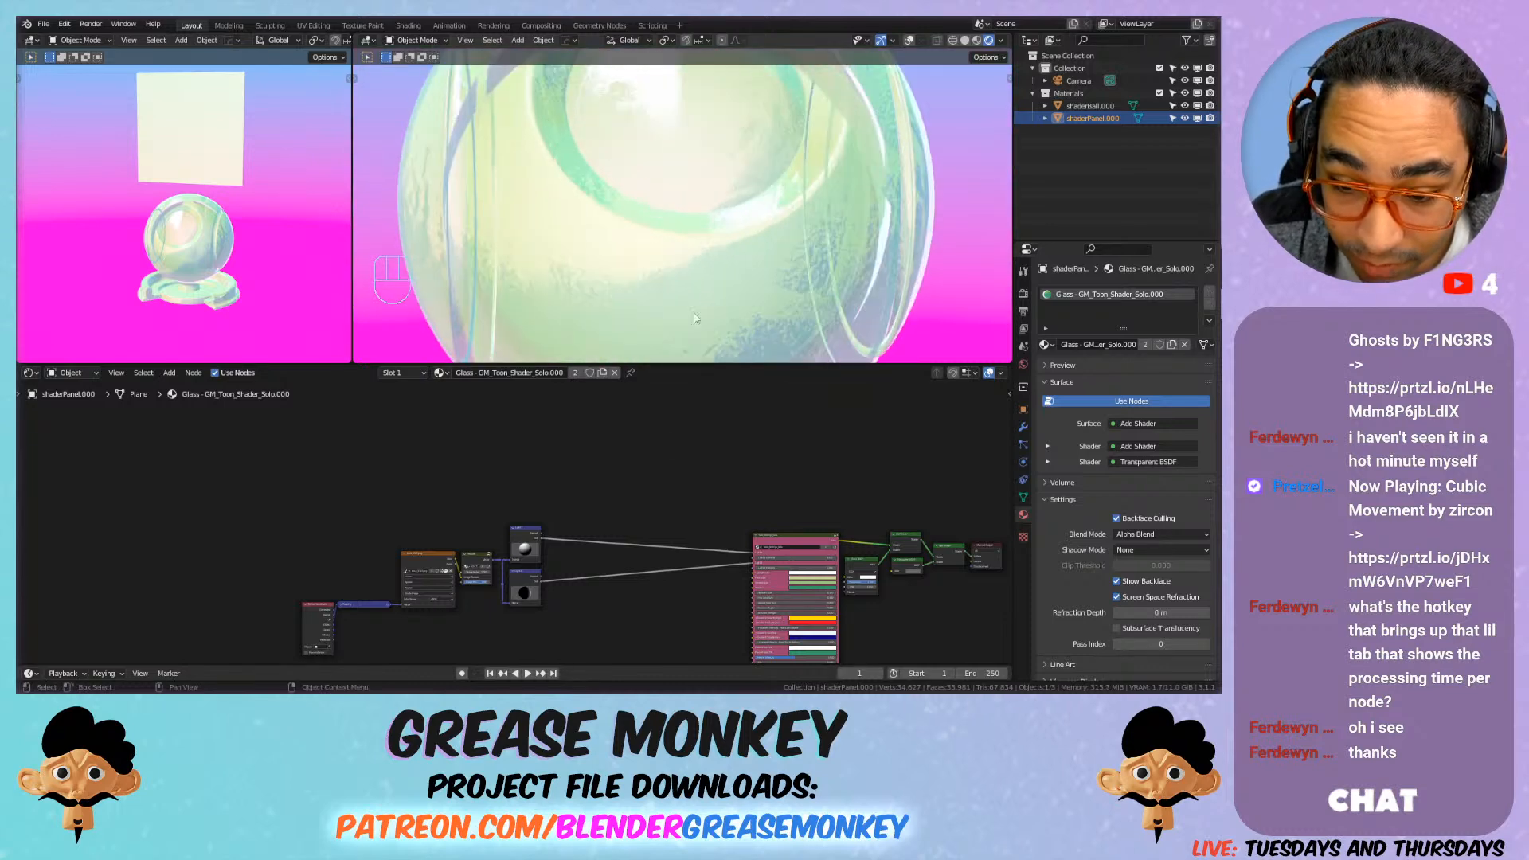
scroll(594, 503, up, 3)
scroll(669, 212, down, 5)
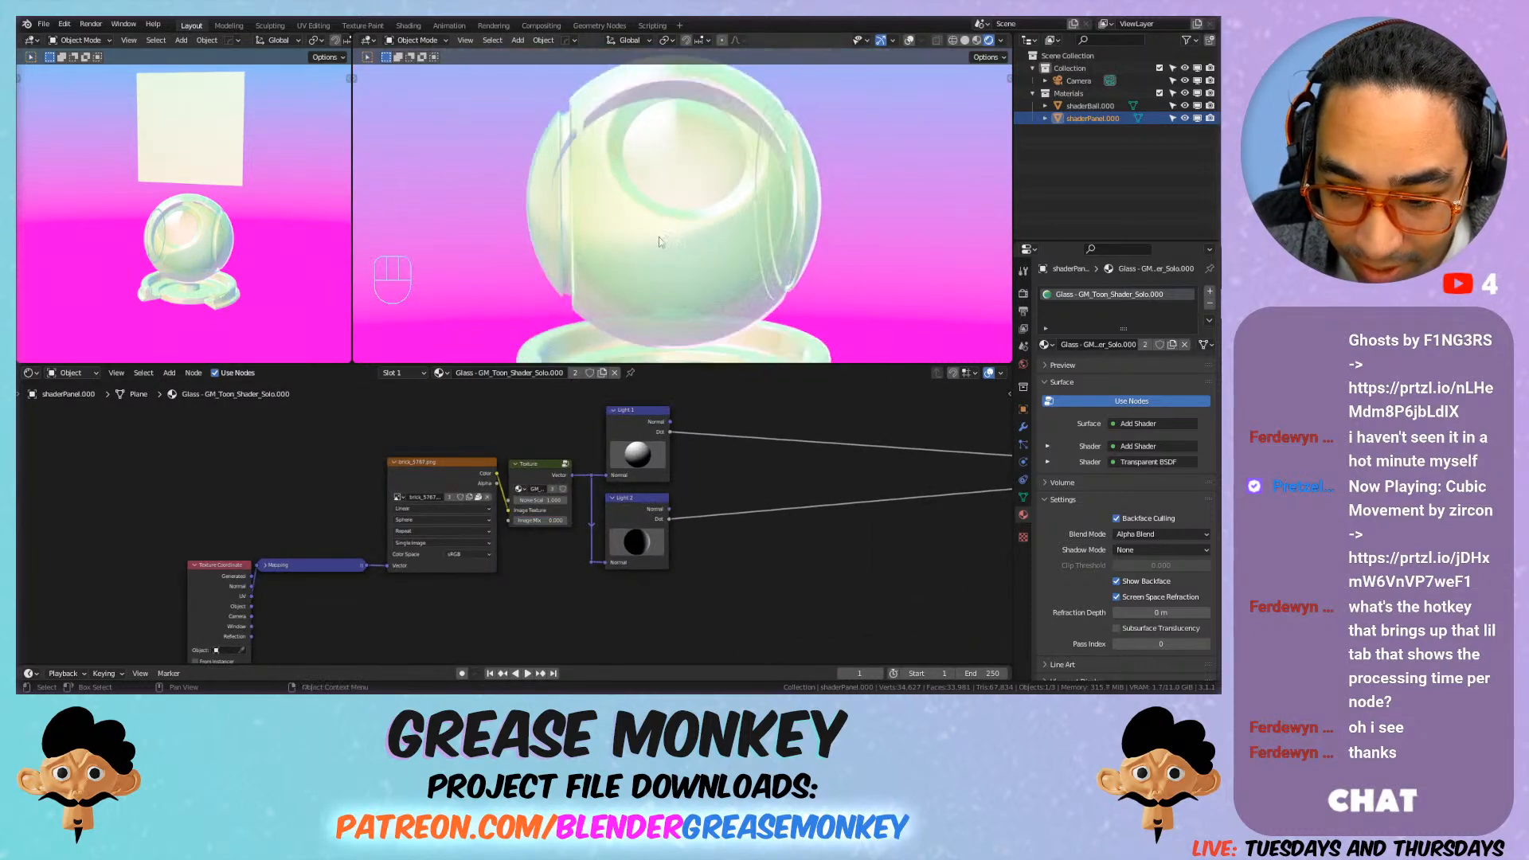
drag(548, 500, 561, 499)
Step: Enable the overlays in the large 3D Viewport with Floor, Text Info and the X and Y axes hidden
mouse_move(622, 239)
shift+middle_down()
mouse_move(657, 175)
mouse_move(625, 254)
shift+middle_up()
shift+middle_drag(727, 226, 687, 262)
scroll(690, 217, down, 5)
shift+middle_drag(687, 261, 698, 199)
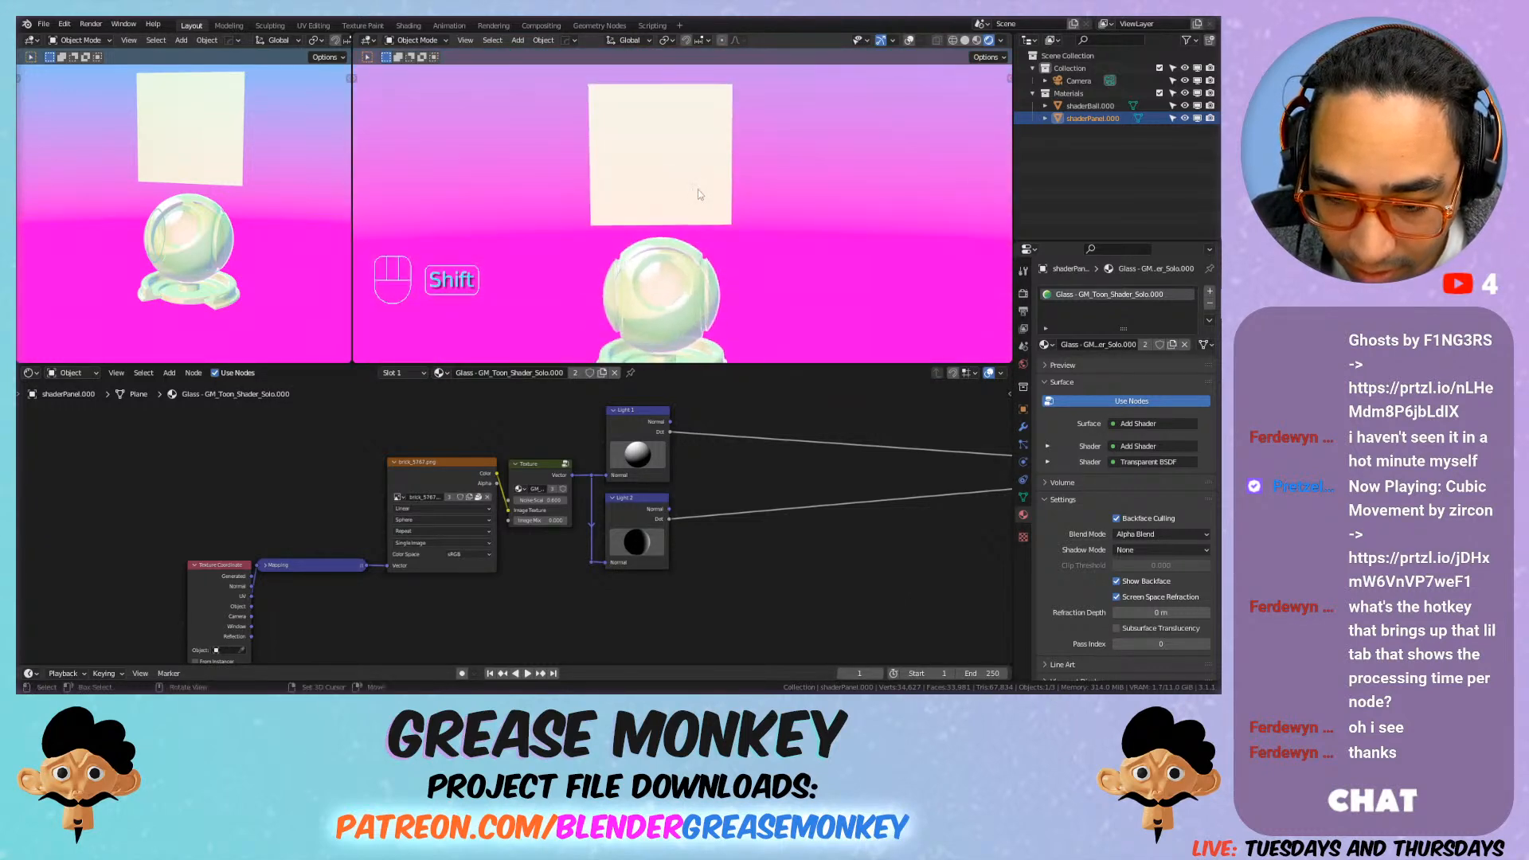
key(Tab)
key(Tab)
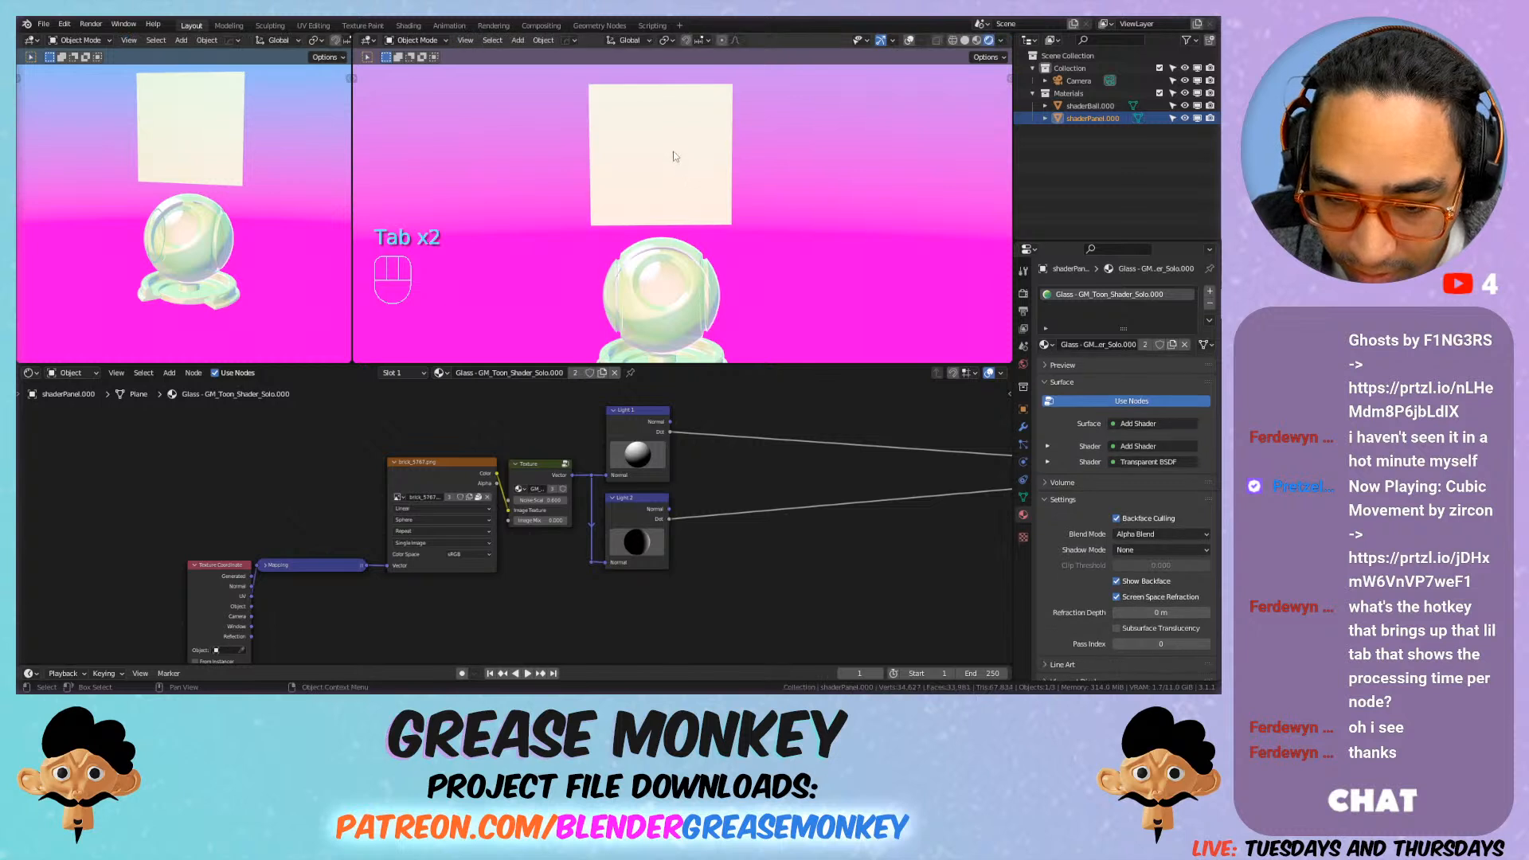
click(909, 40)
click(921, 41)
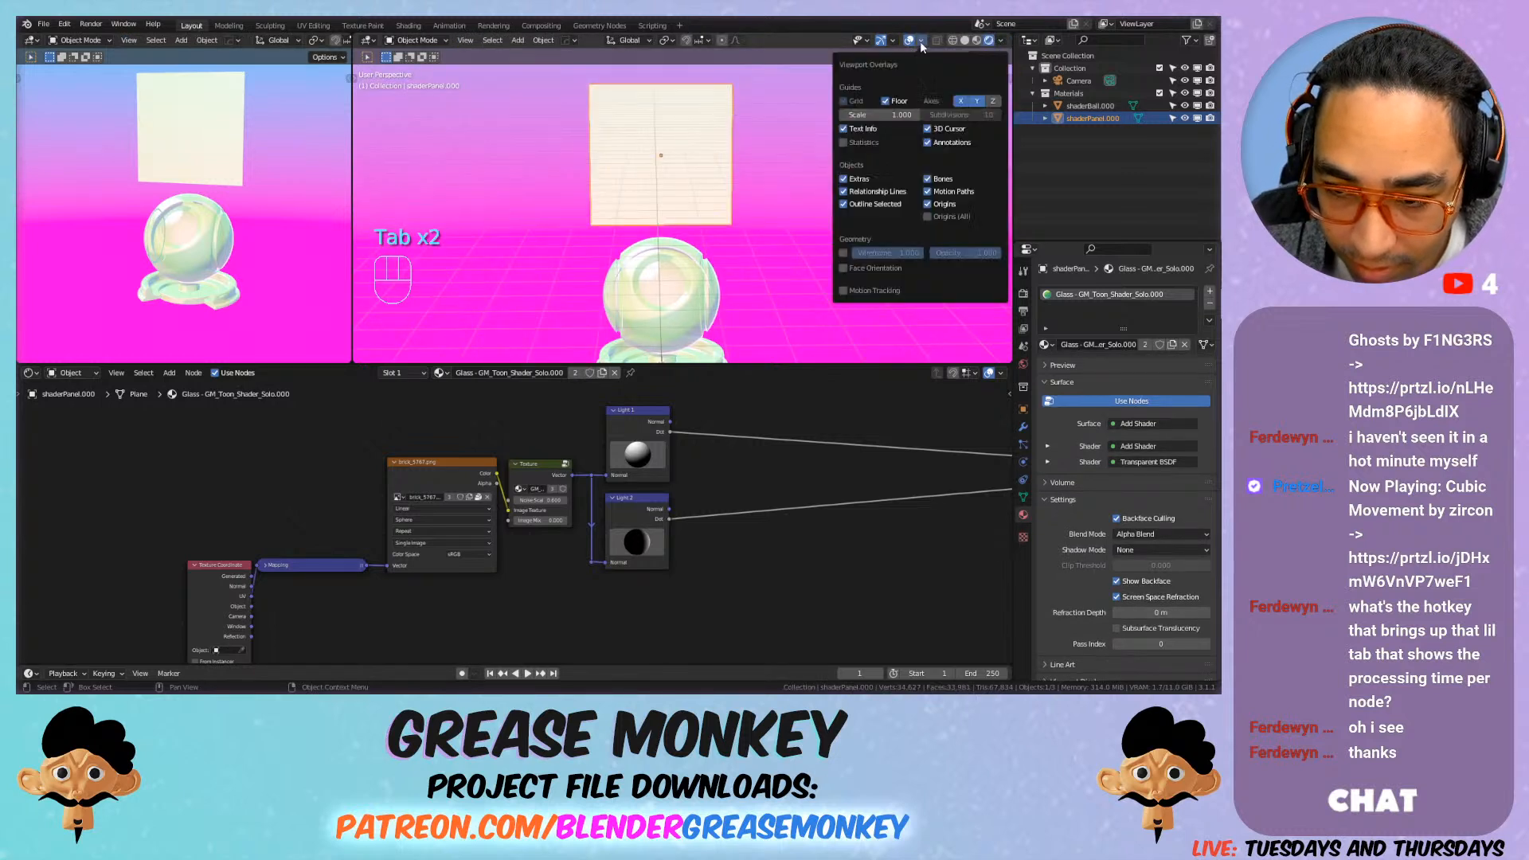
click(886, 101)
click(867, 129)
drag(962, 102, 985, 104)
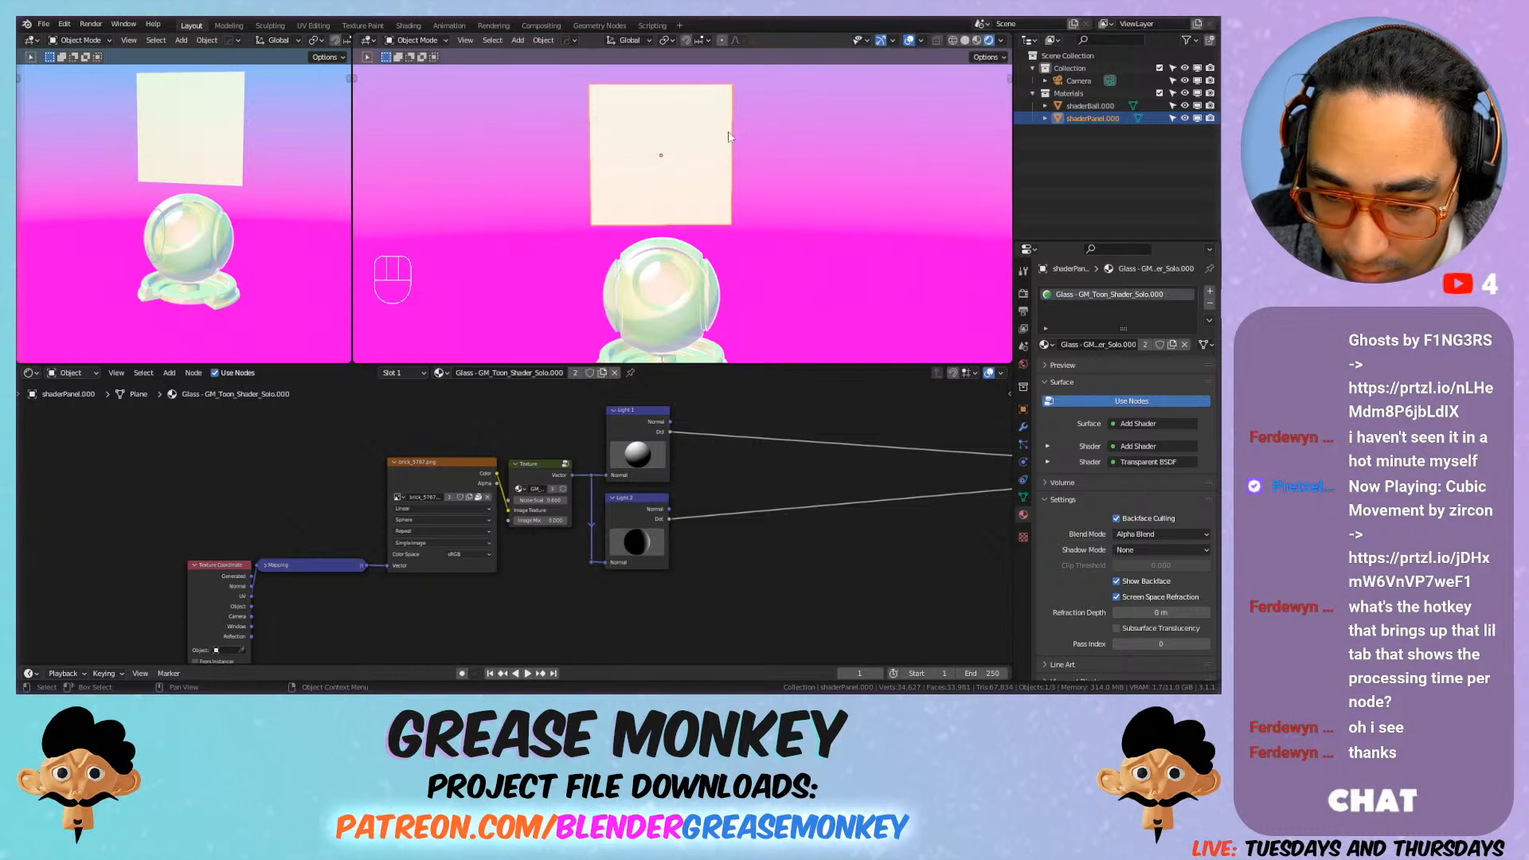
click(921, 41)
Step: Snap the 3D cursor to the centre of shaderPanel.000's selected mesh in Edit Mode
key(Tab)
key(shift+s)
click(698, 142)
key(Tab)
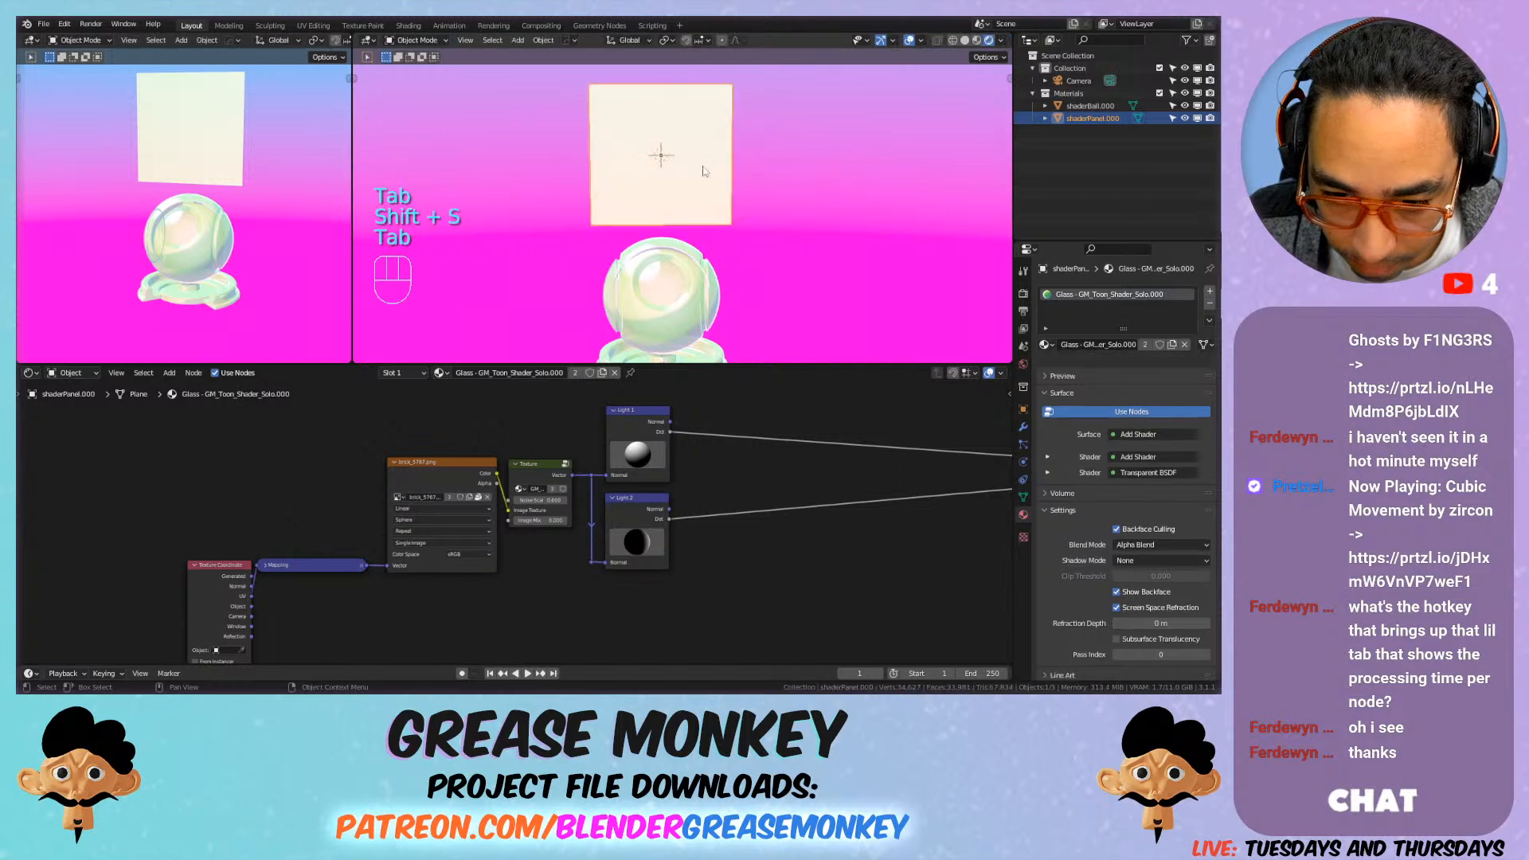
Step: Replace the plane geometry inside shaderPanel.000 with a Monkey mesh at the 3D cursor
key(Tab)
key(x)
click(700, 142)
key(shift+a)
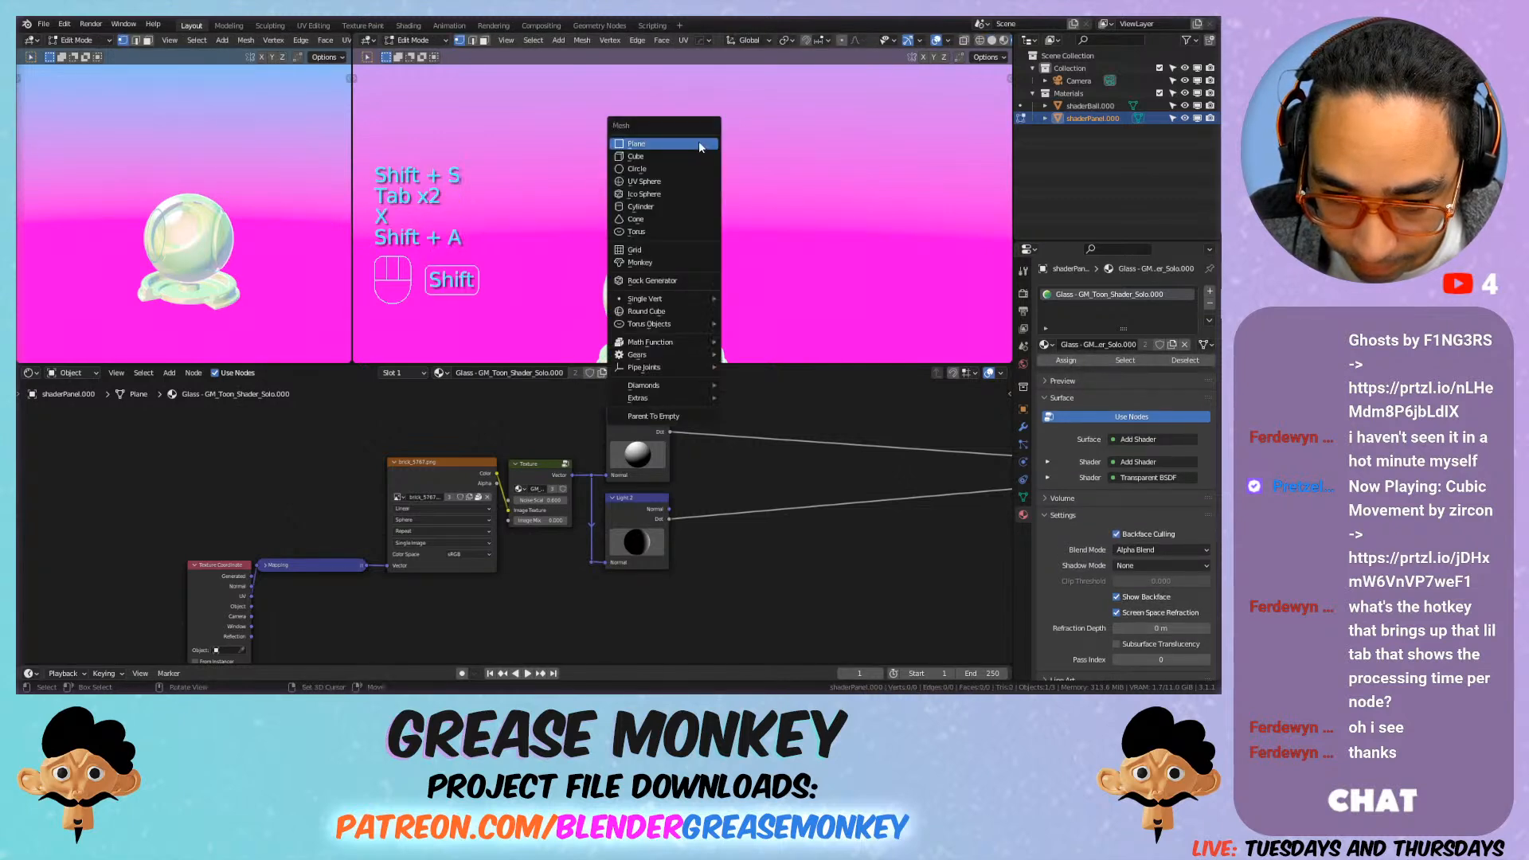
click(669, 262)
key(Tab)
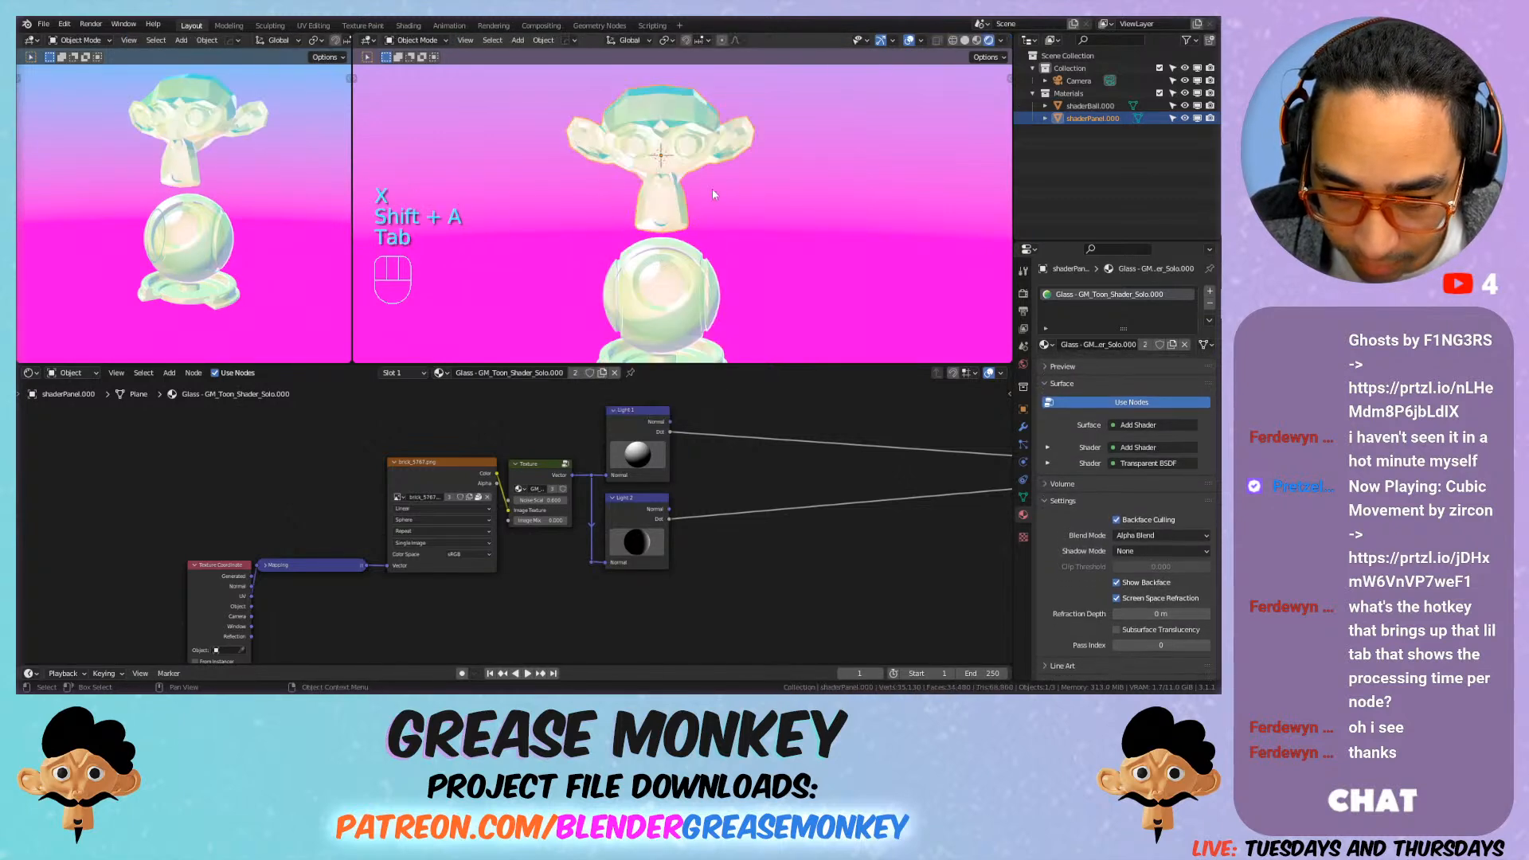
Step: Shade the monkey head smooth and move it slightly higher above the shader ball
right_click(692, 127)
click(690, 125)
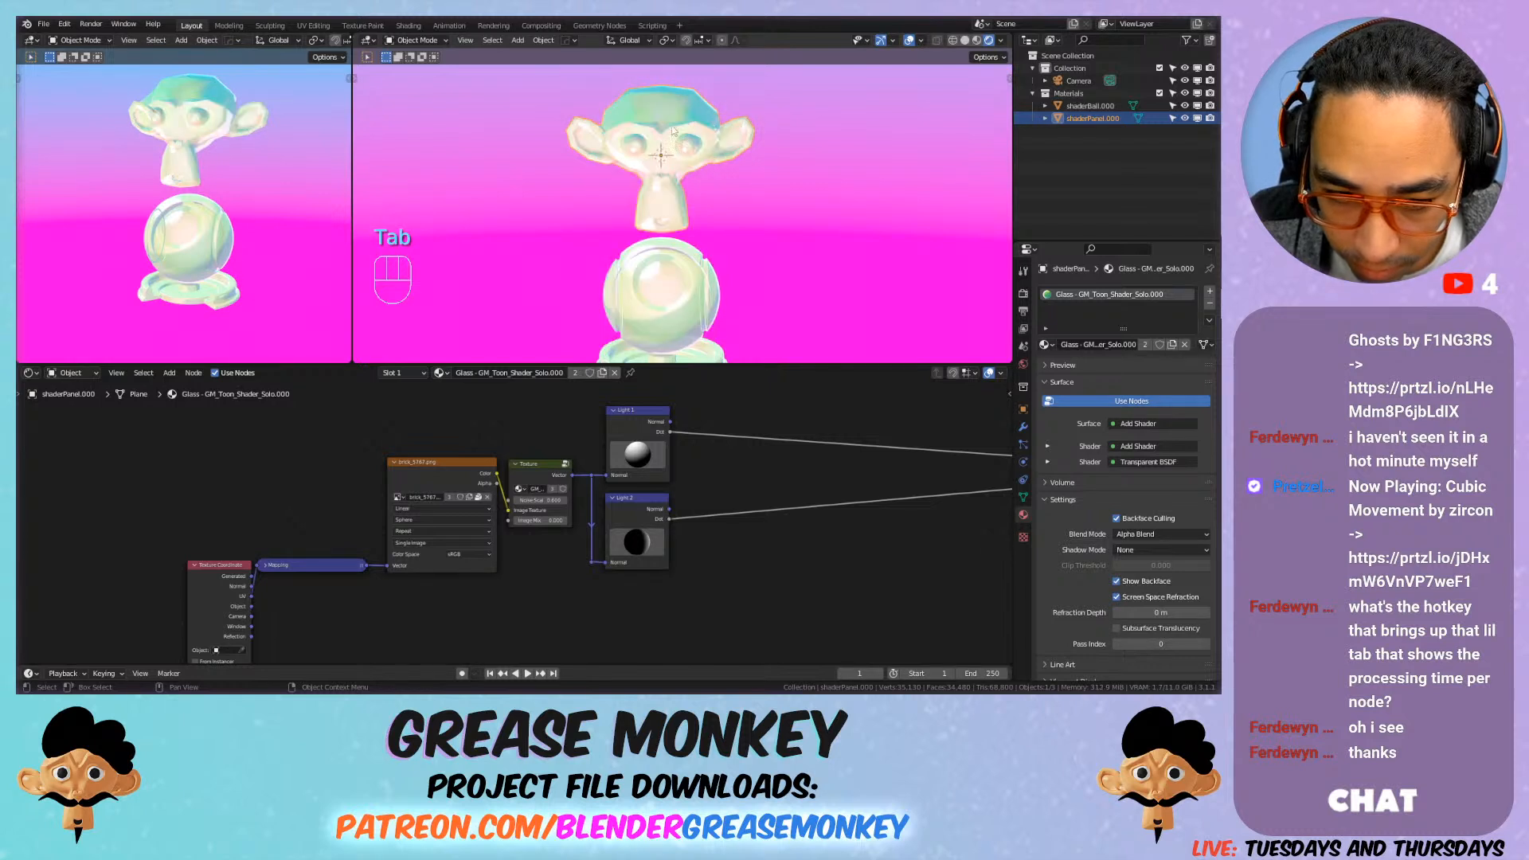
key(g)
click(711, 170)
Step: Add a level 2 Subdivision Surface to the monkey head and save the file
key(ctrl+2)
mouse_move(714, 151)
shift+middle_down()
mouse_move(678, 170)
mouse_move(711, 135)
mouse_move(651, 144)
mouse_move(719, 142)
shift+middle_up()
scroll(756, 189, up, 3)
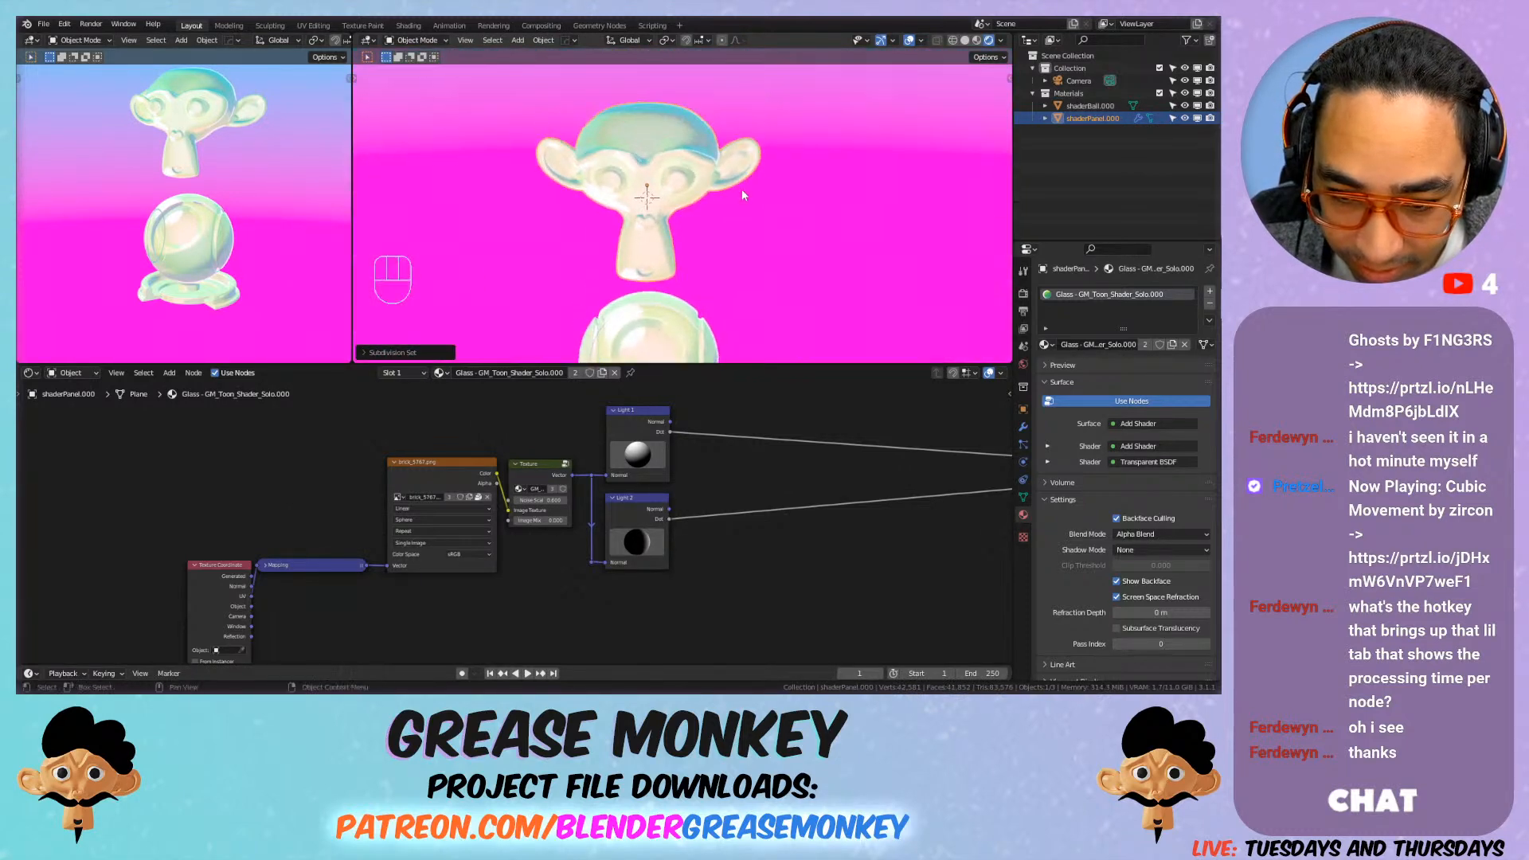
click(835, 223)
key(ctrl+s)
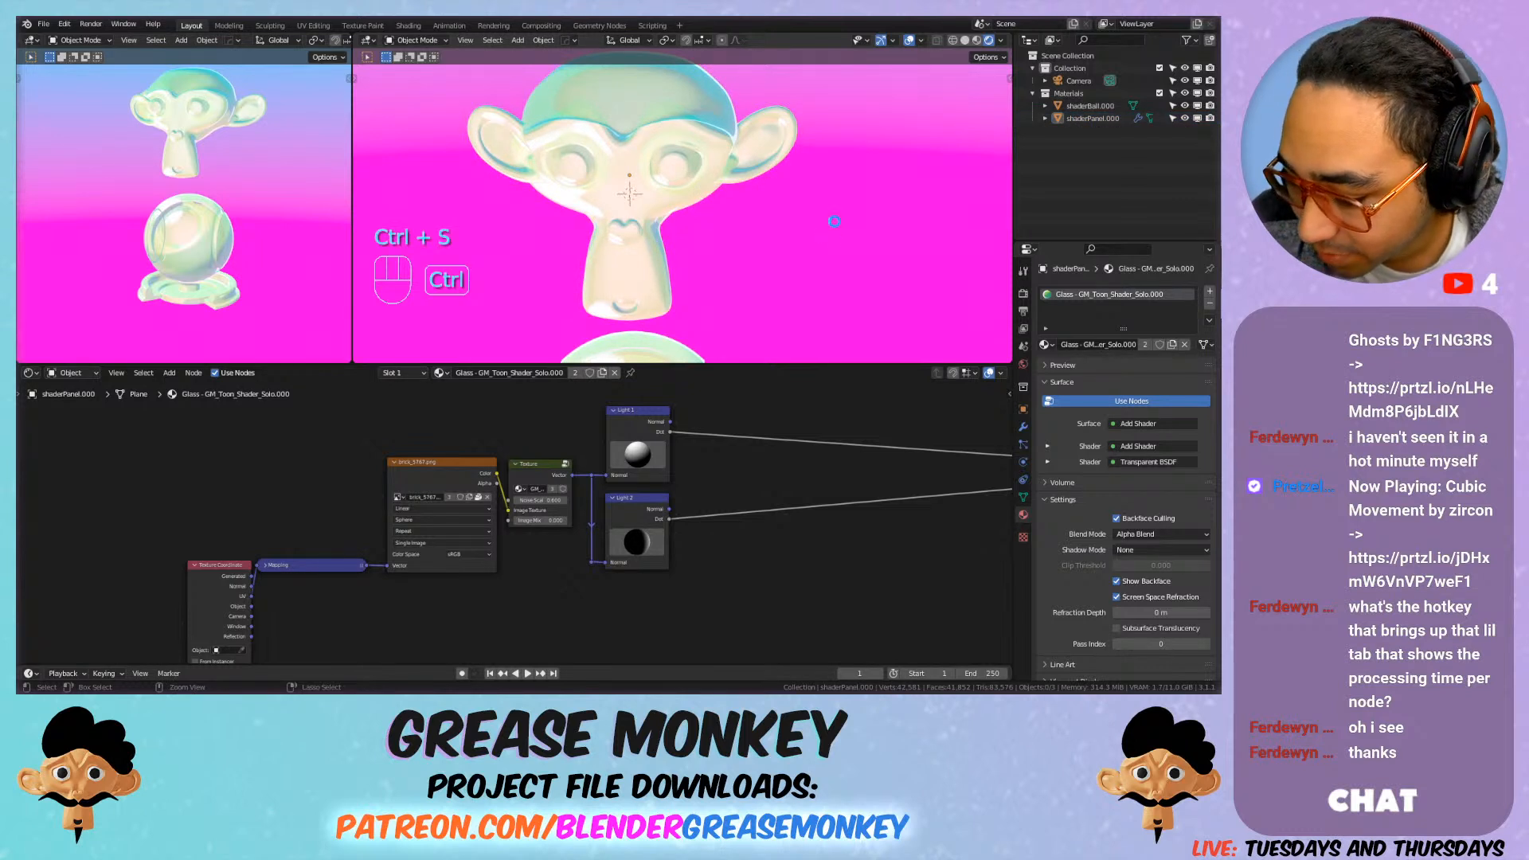
Step: Compare the material assigned to shaderBall.000 with the one on the monkey head, ending with the monkey head selected
scroll(844, 301, down, 3)
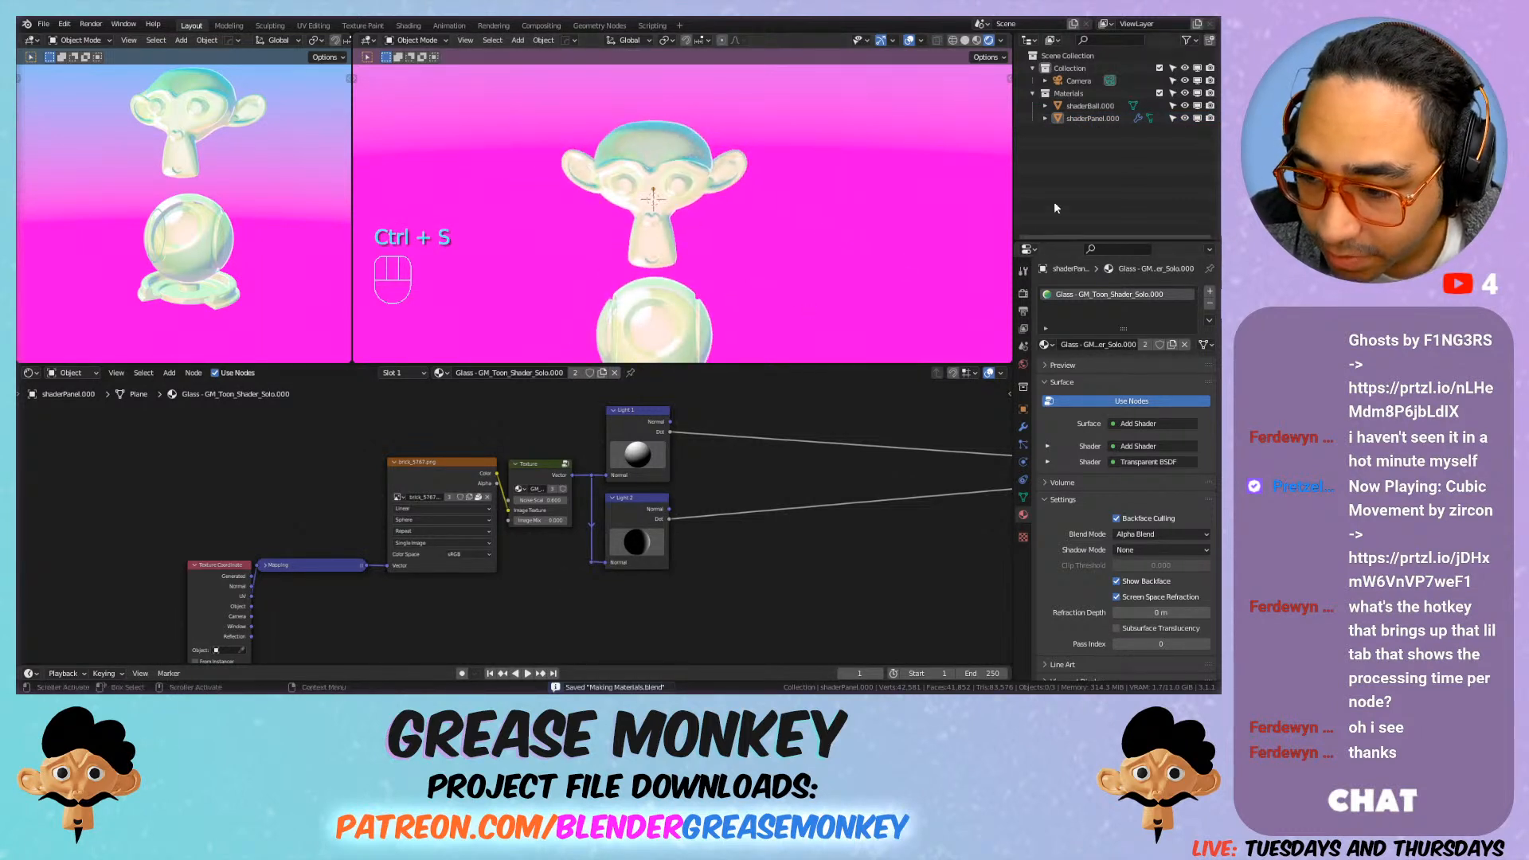
click(1088, 106)
scroll(829, 238, down, 1)
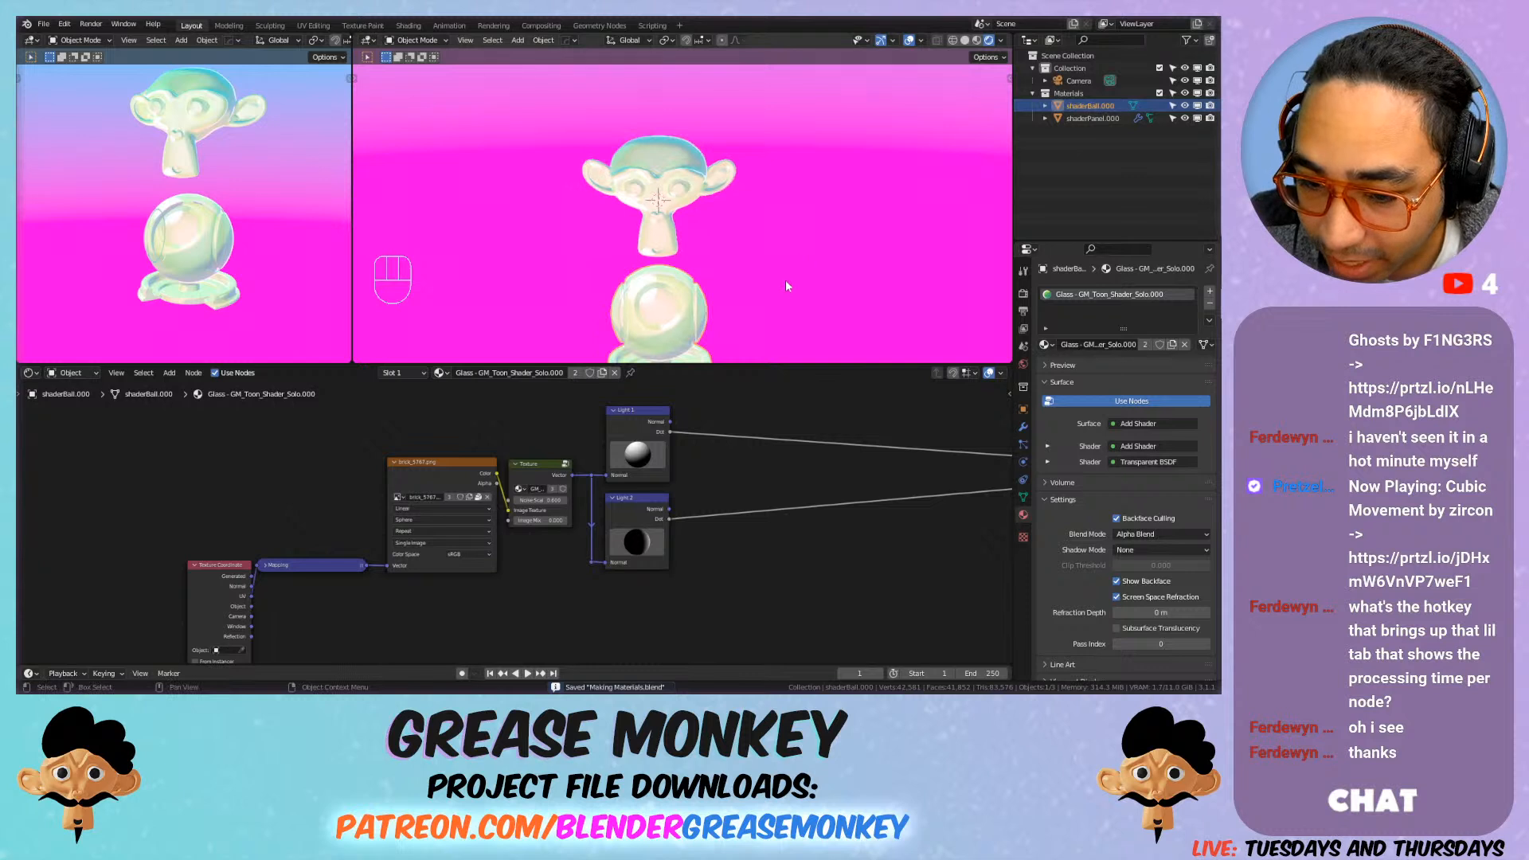
middle_drag(791, 282, 784, 235)
click(708, 157)
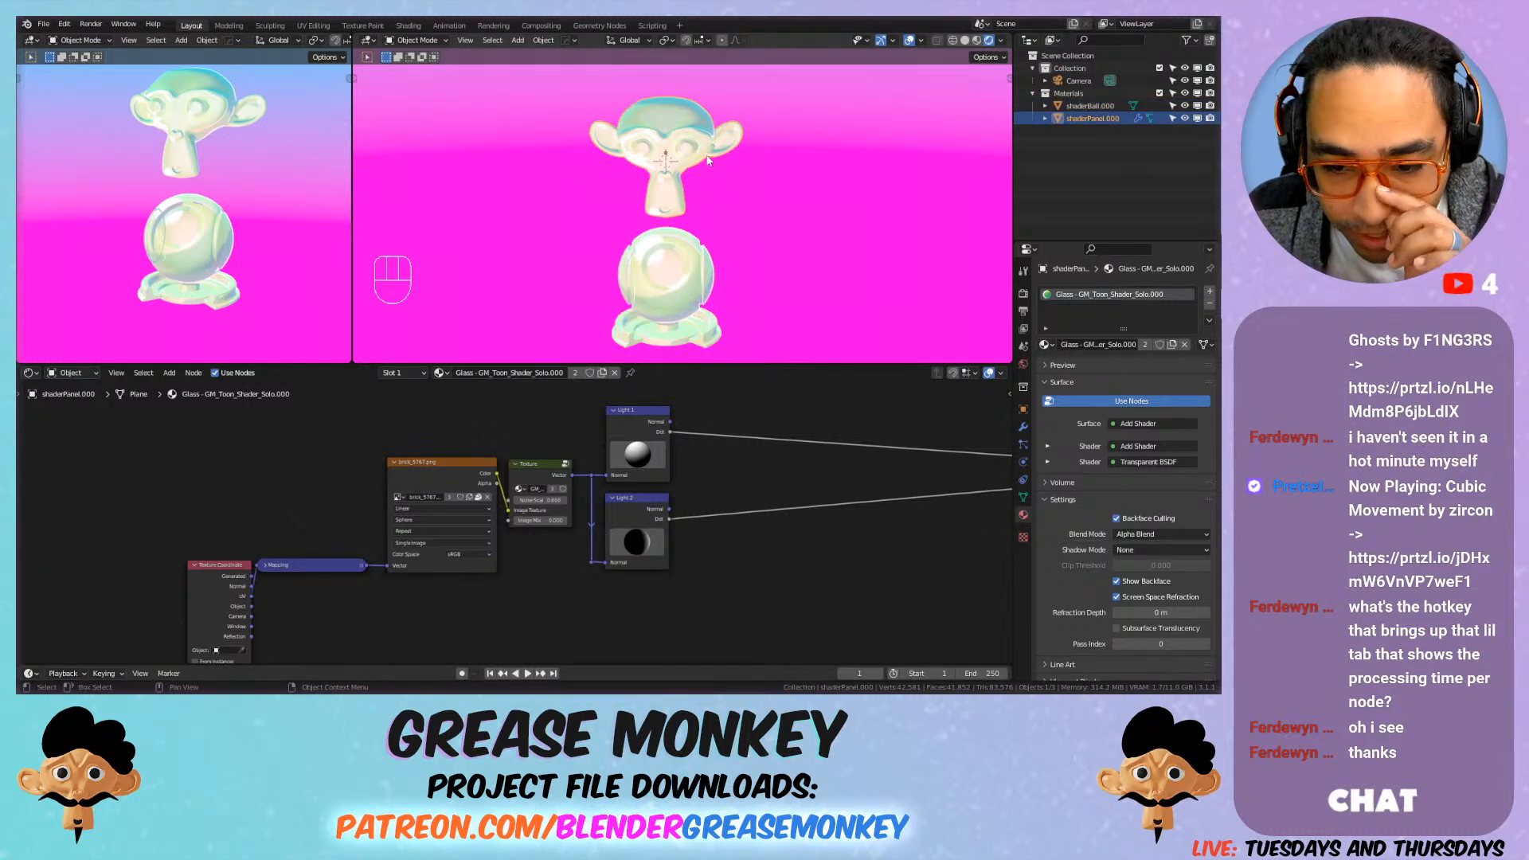
click(658, 292)
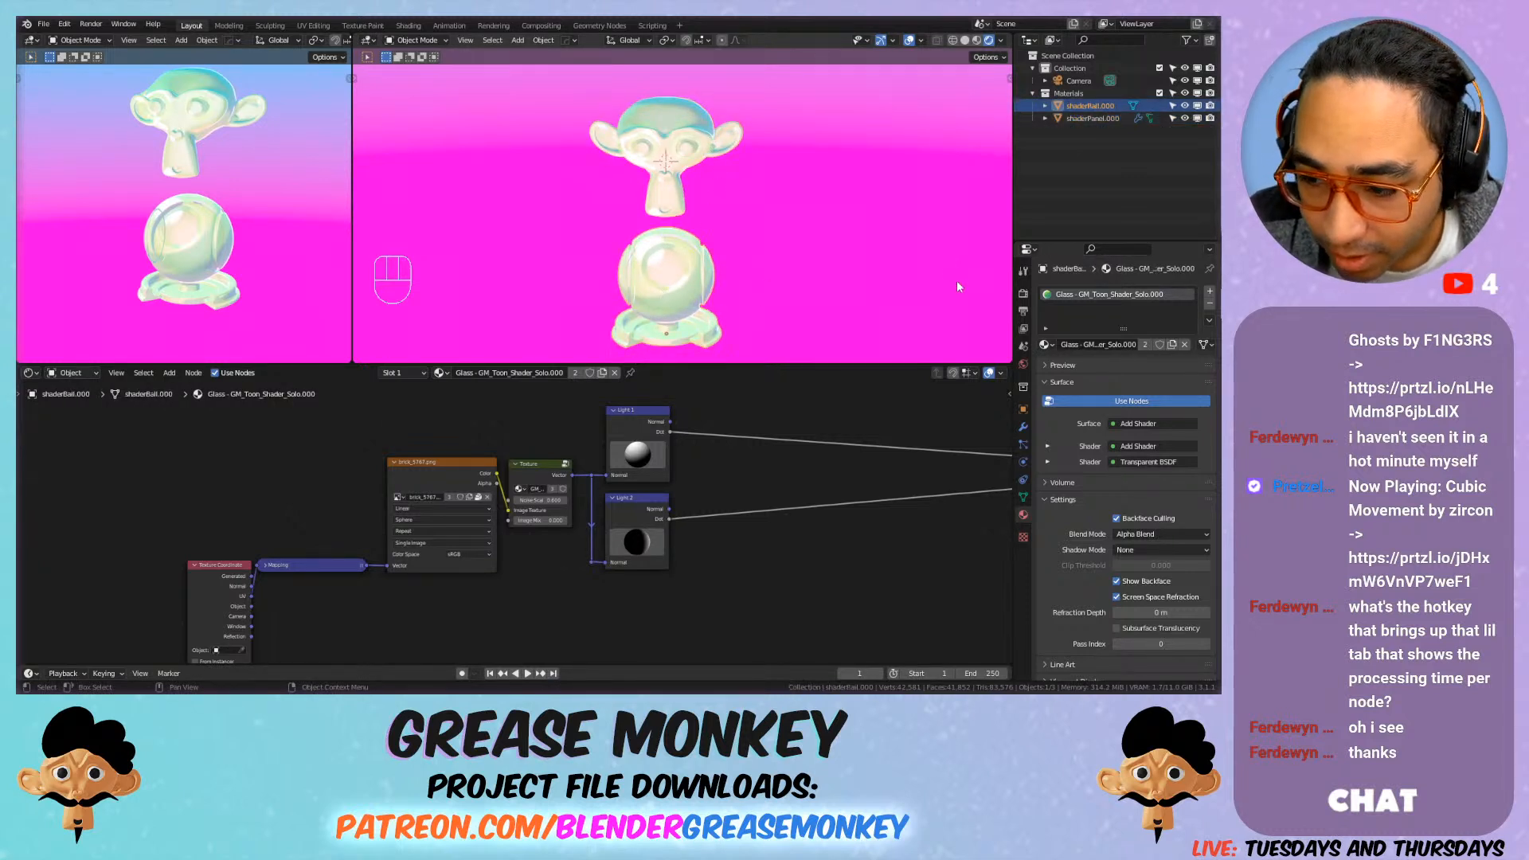
click(706, 158)
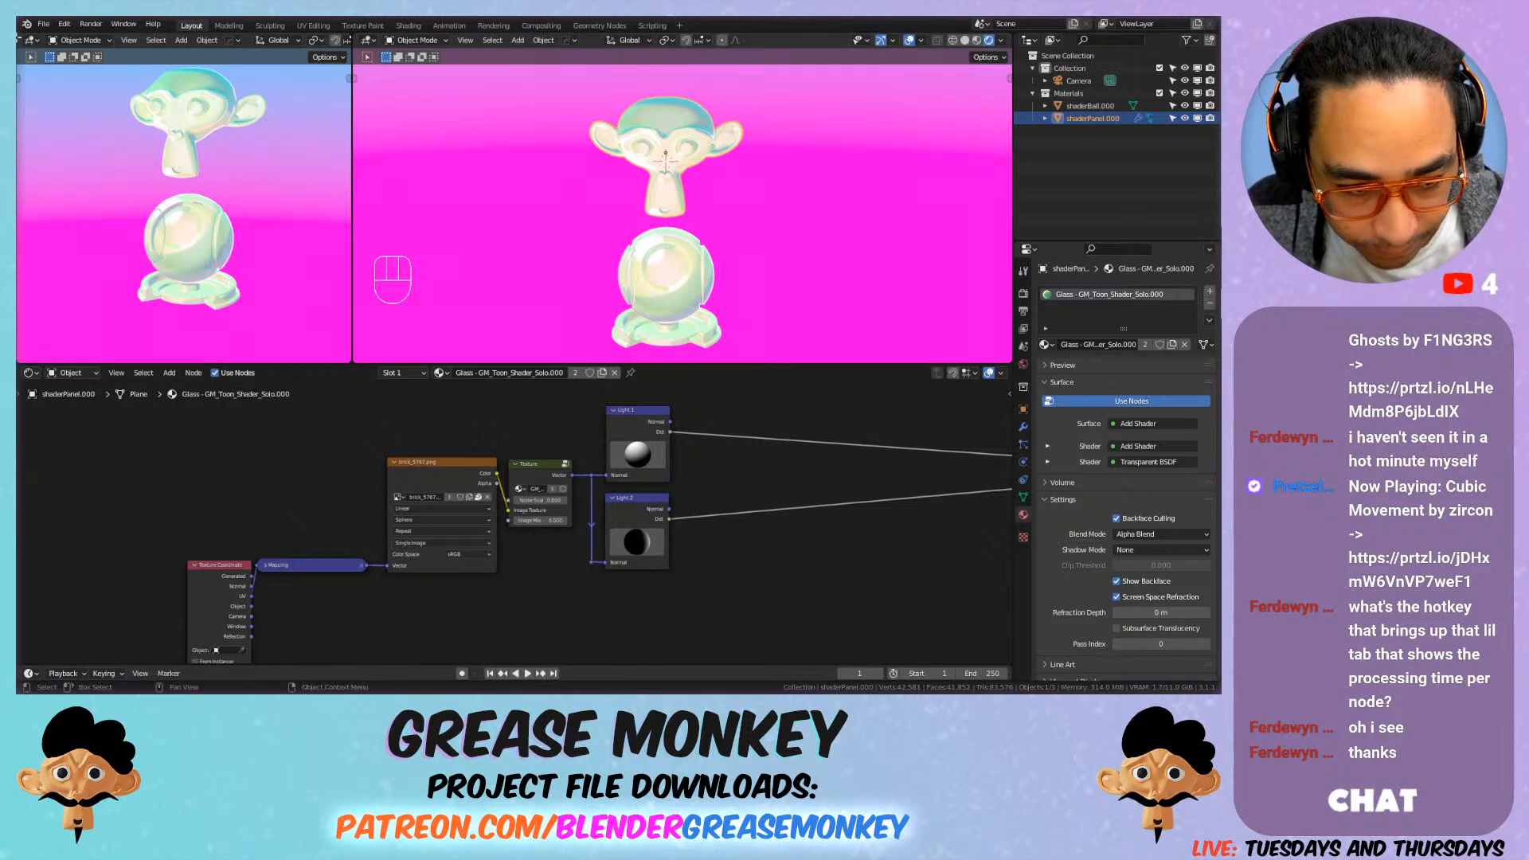
Step: Split a new area off the Shader Editor and switch it to an Asset Browser
drag(20, 367, 355, 388)
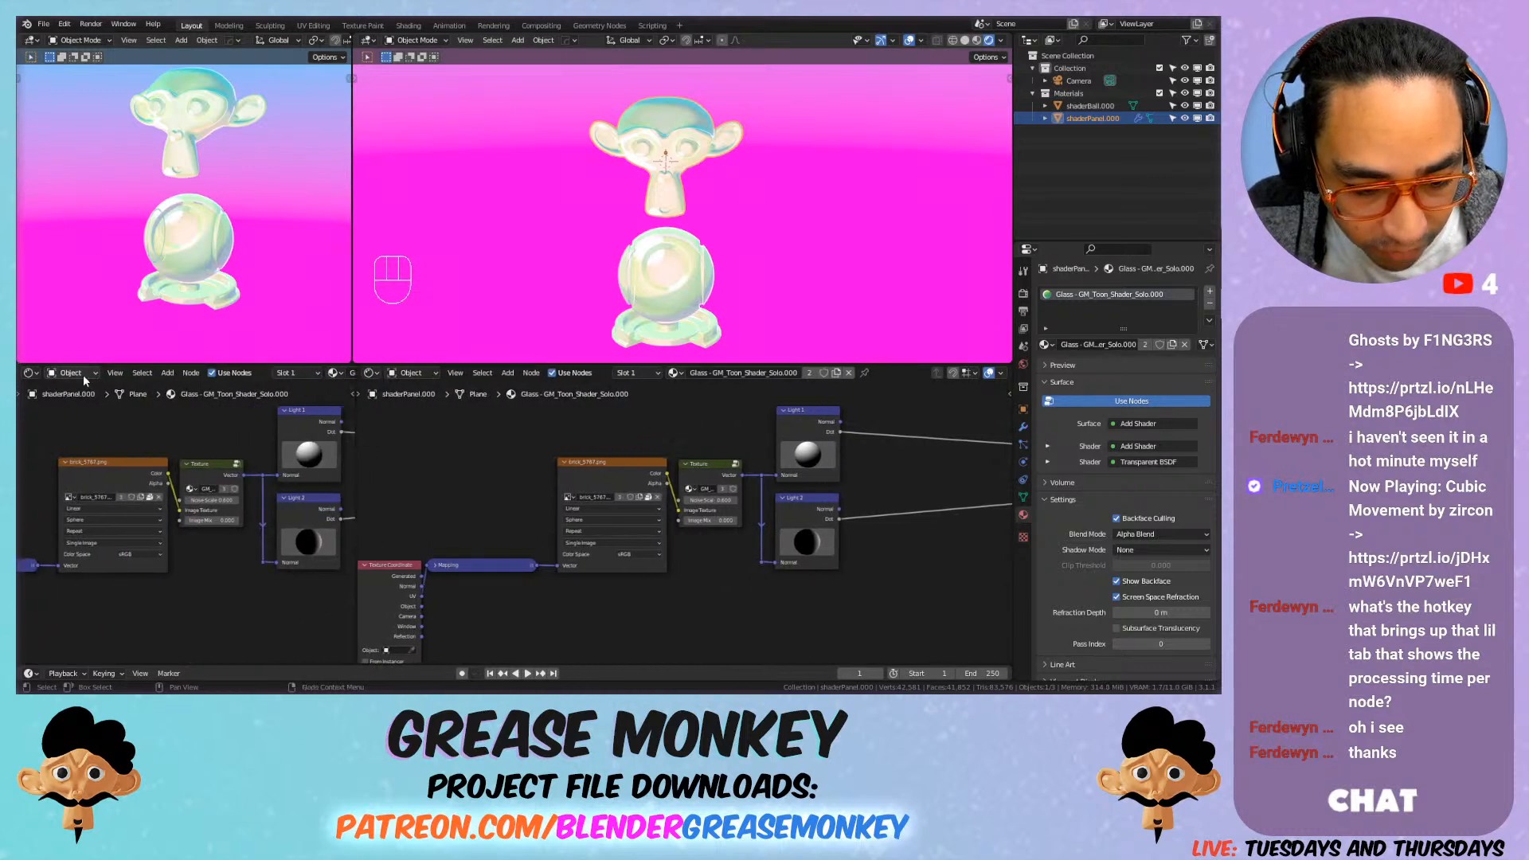
click(31, 372)
click(412, 449)
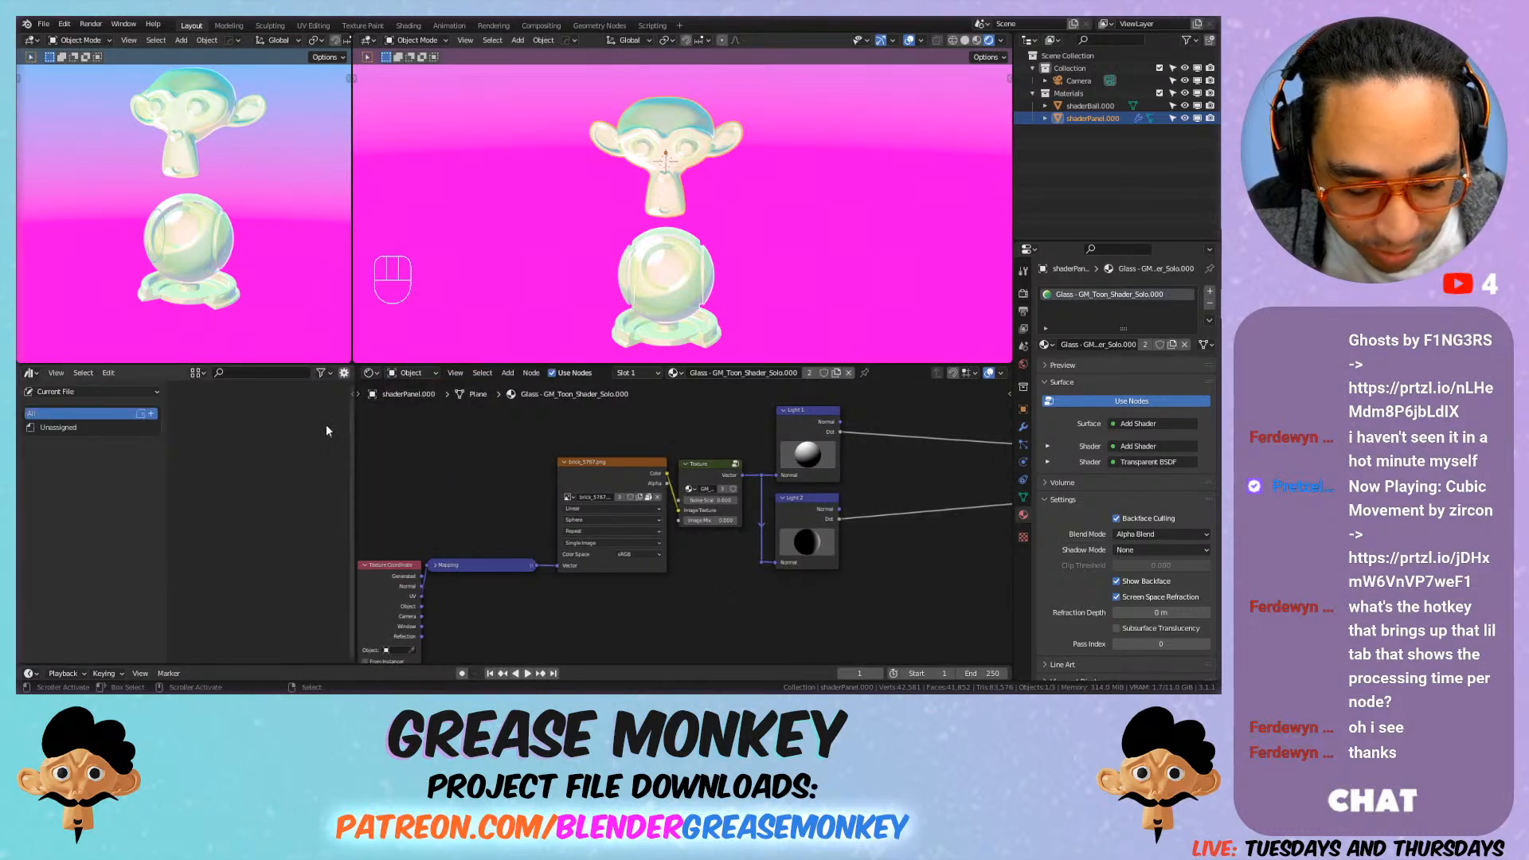
Step: Examine the Asset Libraries names and folders under File Paths in the Blender Preferences, and close the window
drag(63, 23, 88, 216)
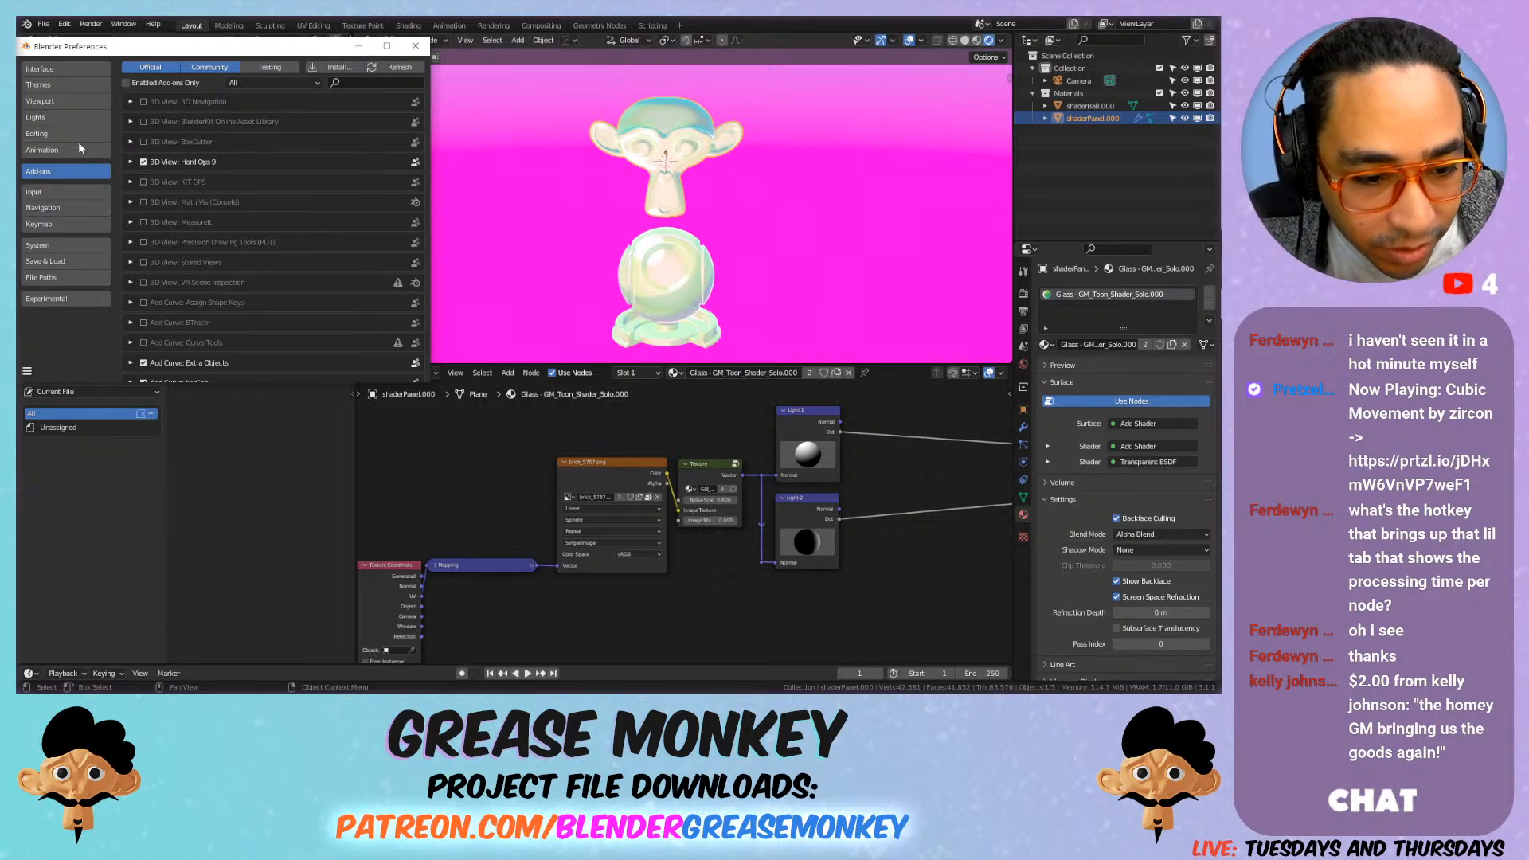
click(64, 207)
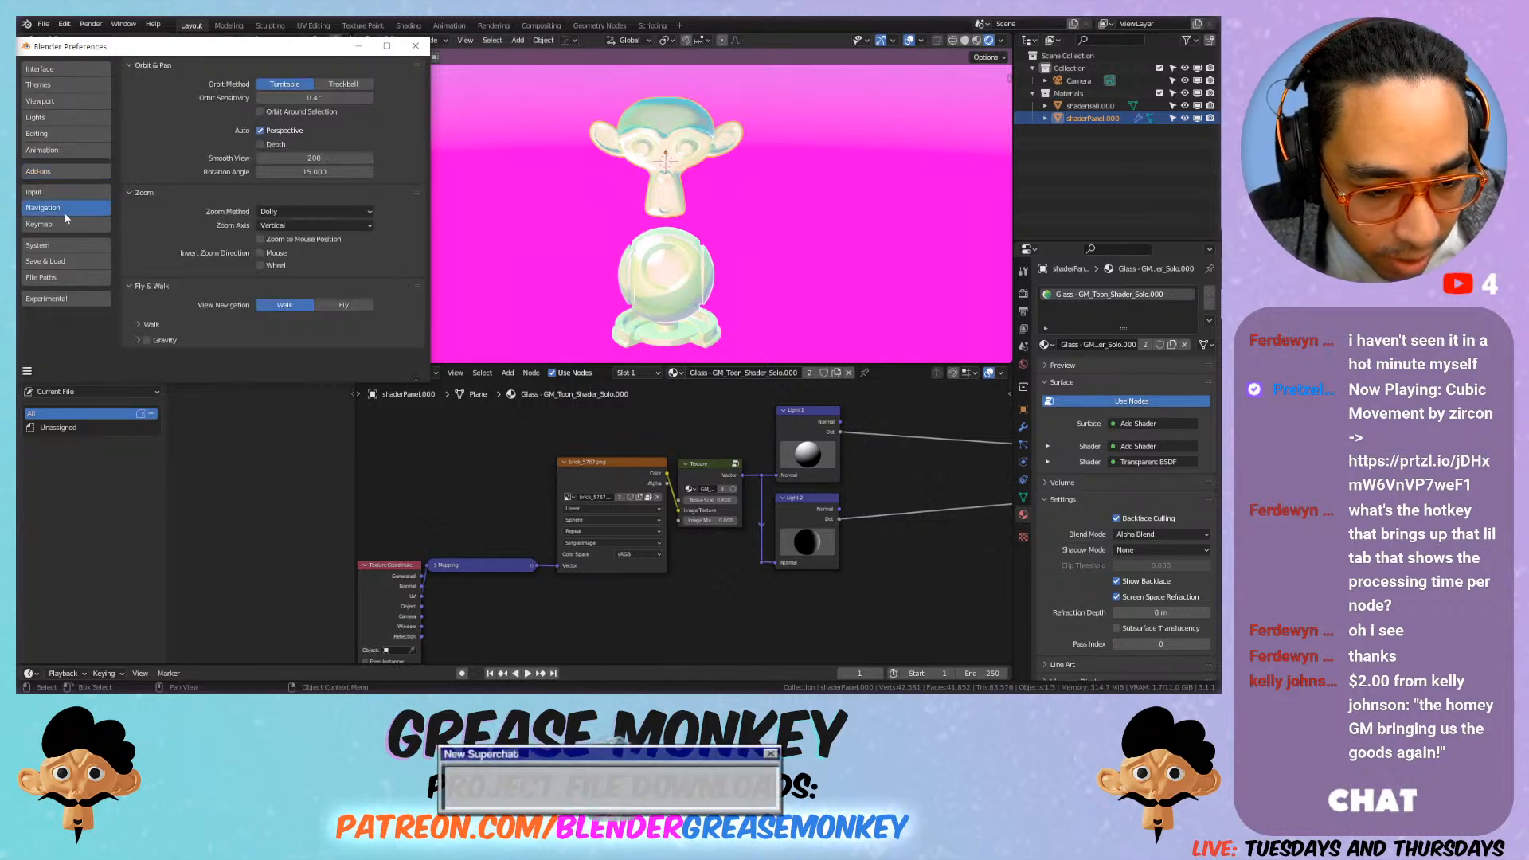
click(70, 248)
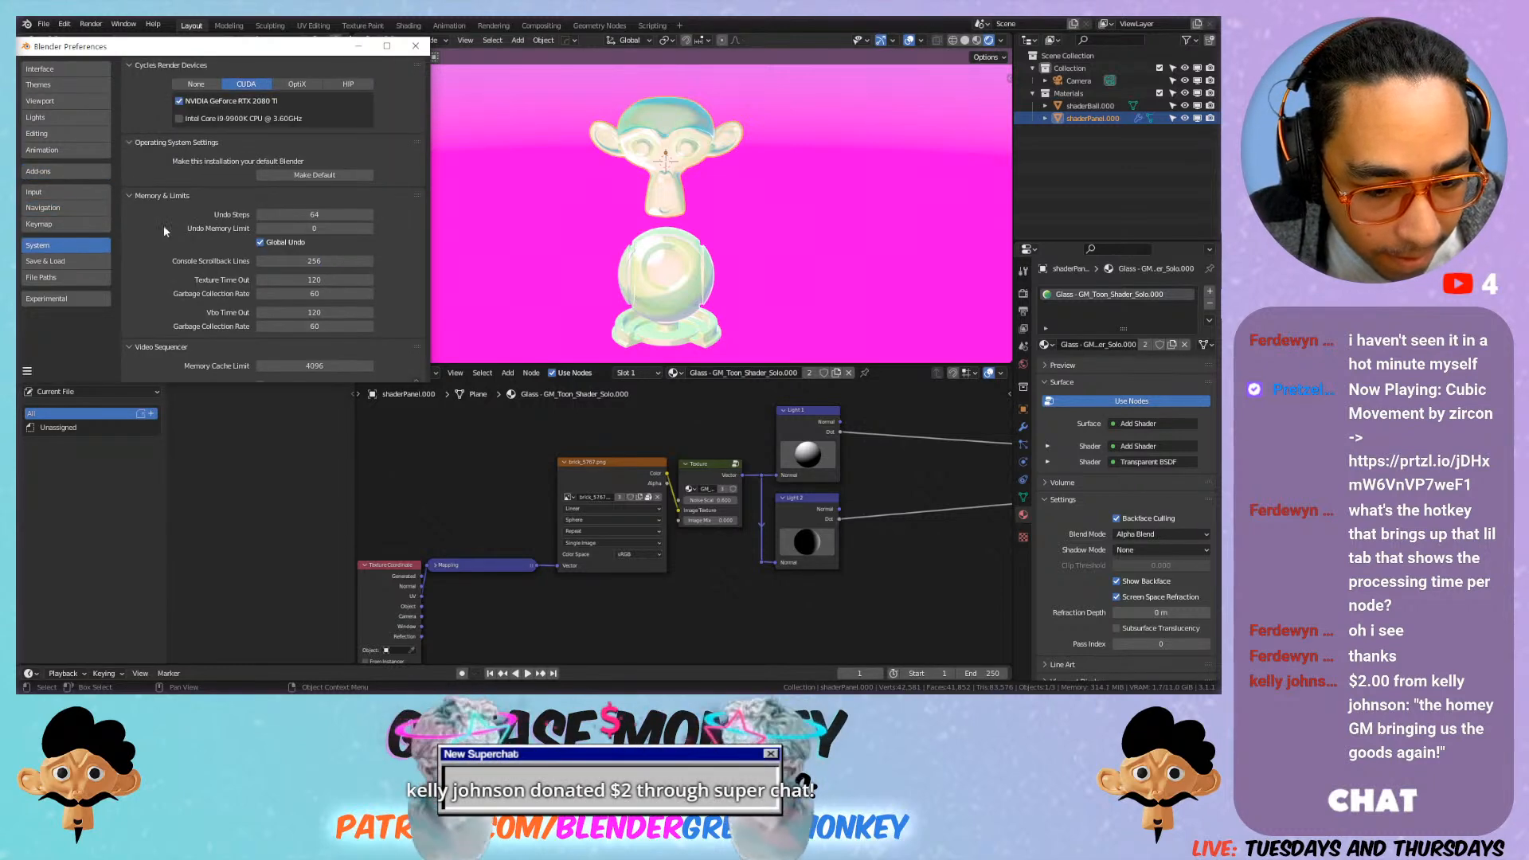
click(74, 261)
click(74, 276)
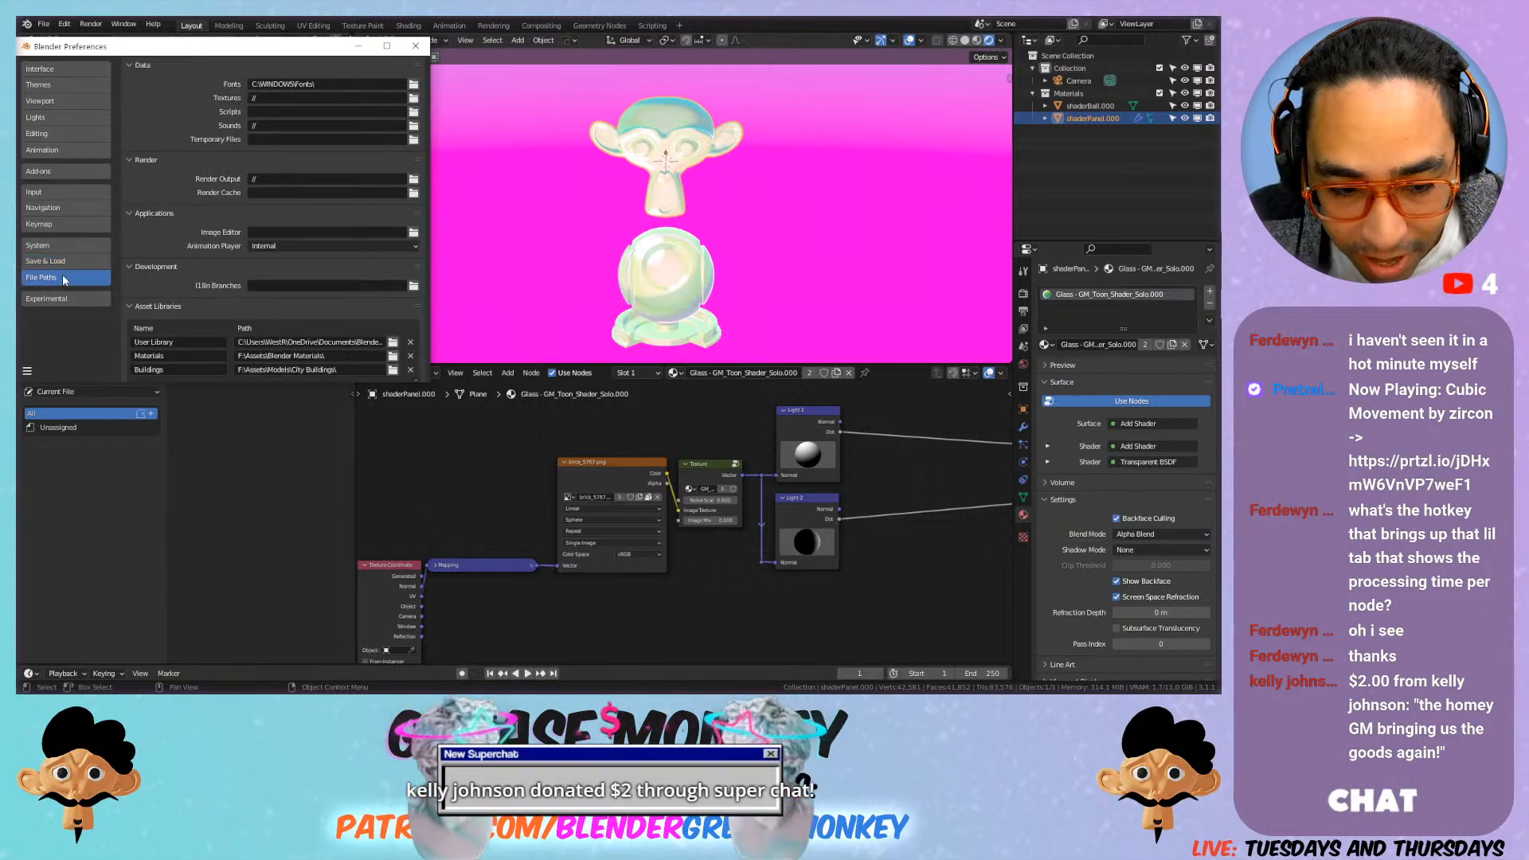
click(181, 305)
click(182, 305)
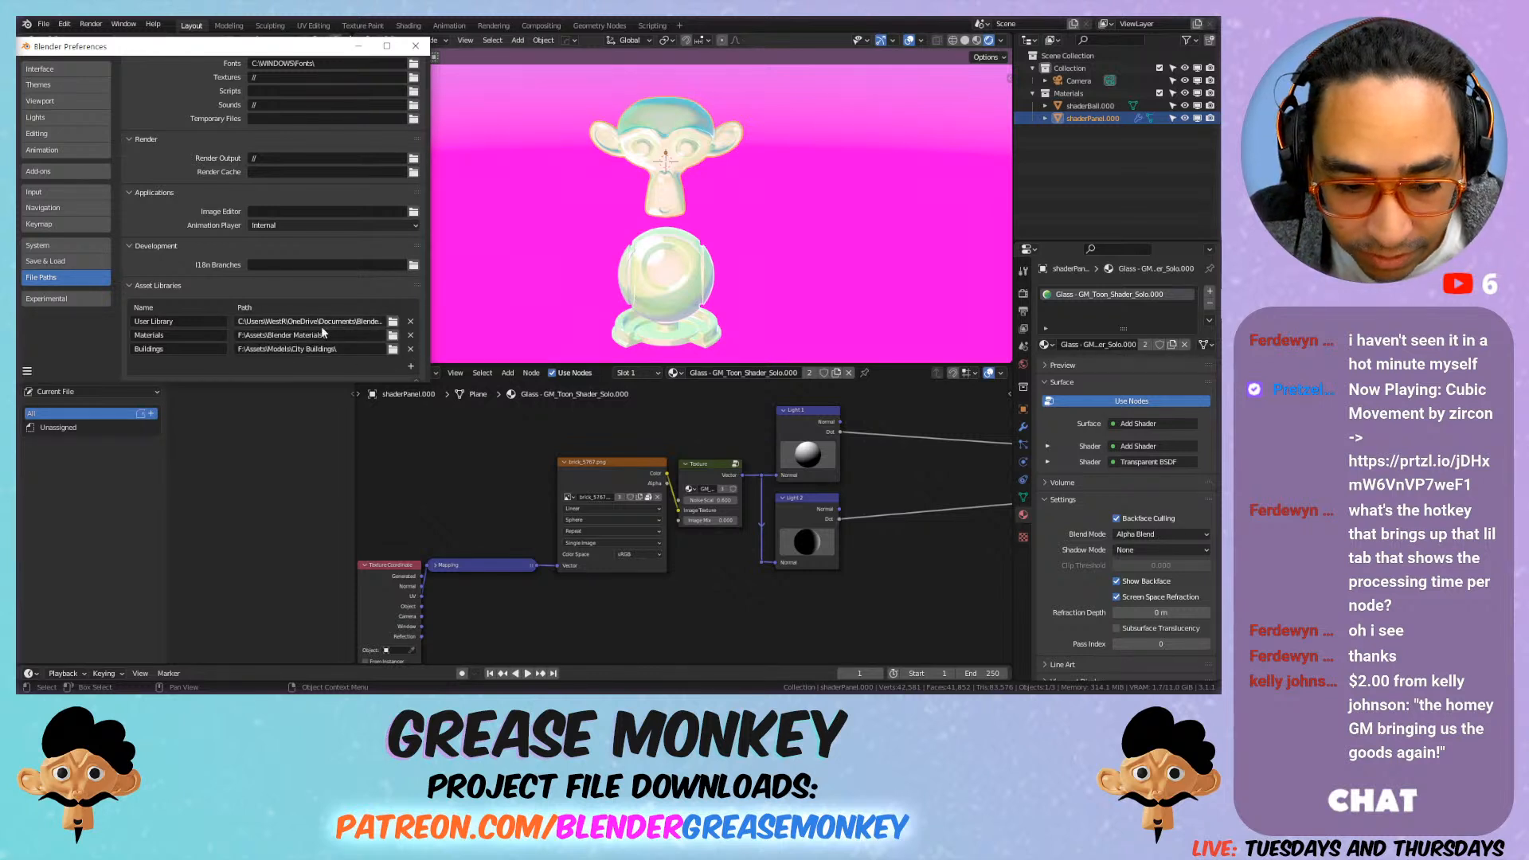
click(155, 351)
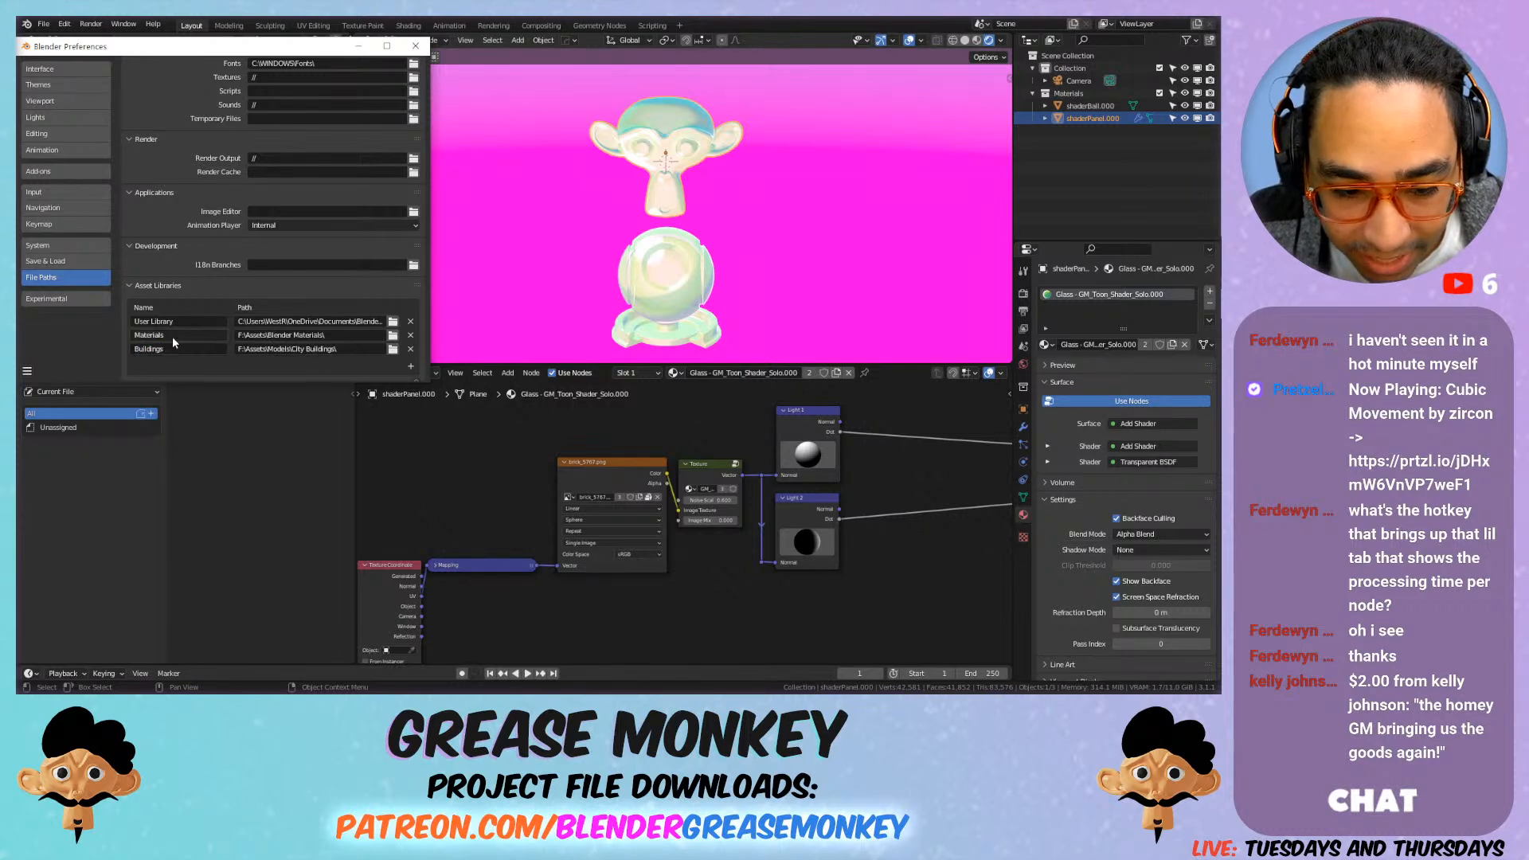
click(417, 46)
Step: Browse the Materials library in the Asset Browser, and merge that area back into the Shader Editor
click(84, 391)
click(95, 442)
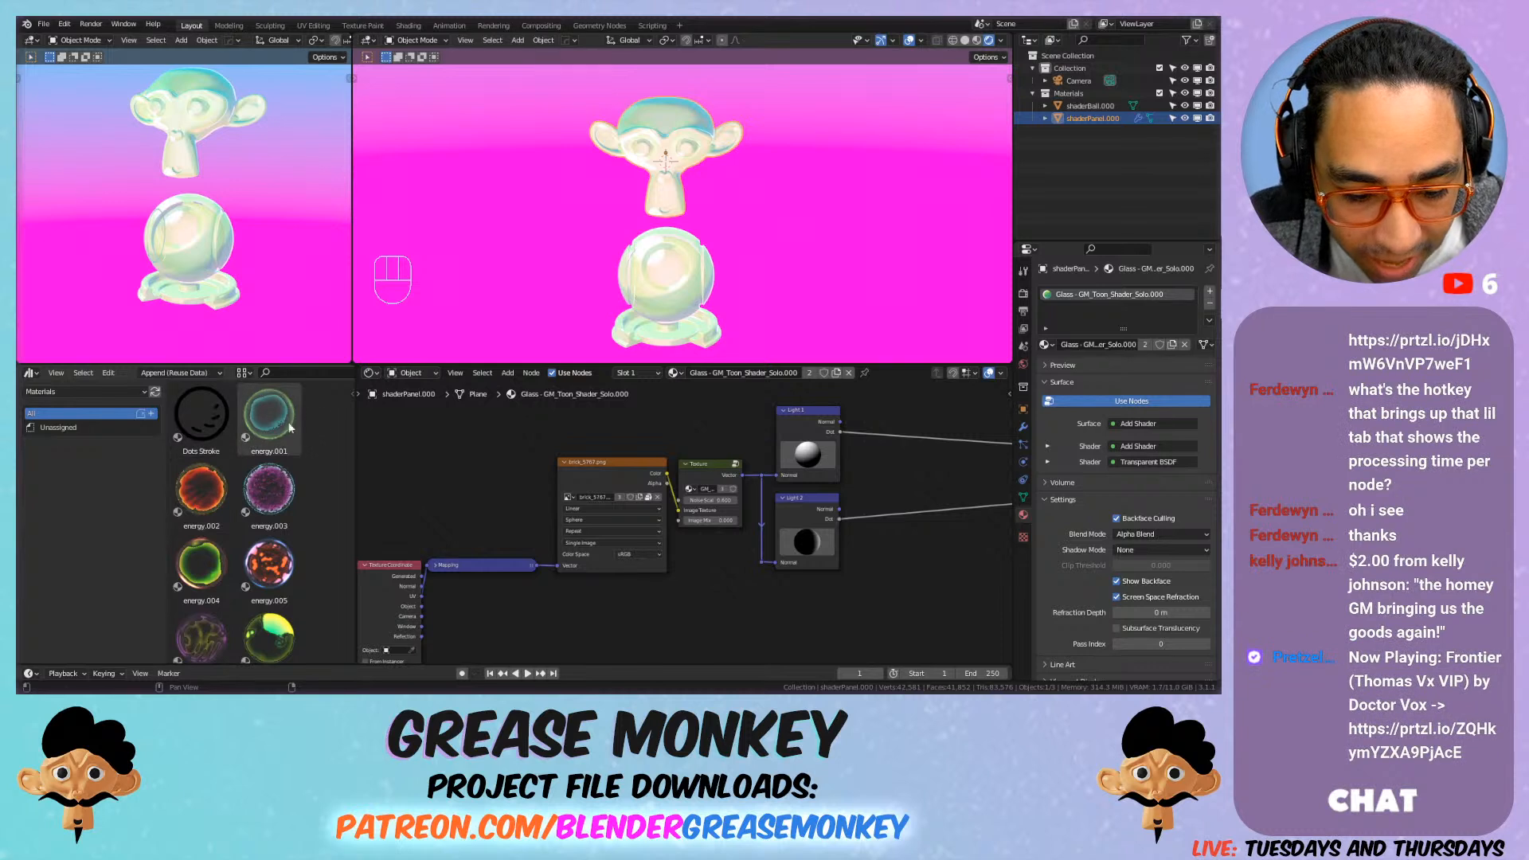
scroll(283, 433, down, 3)
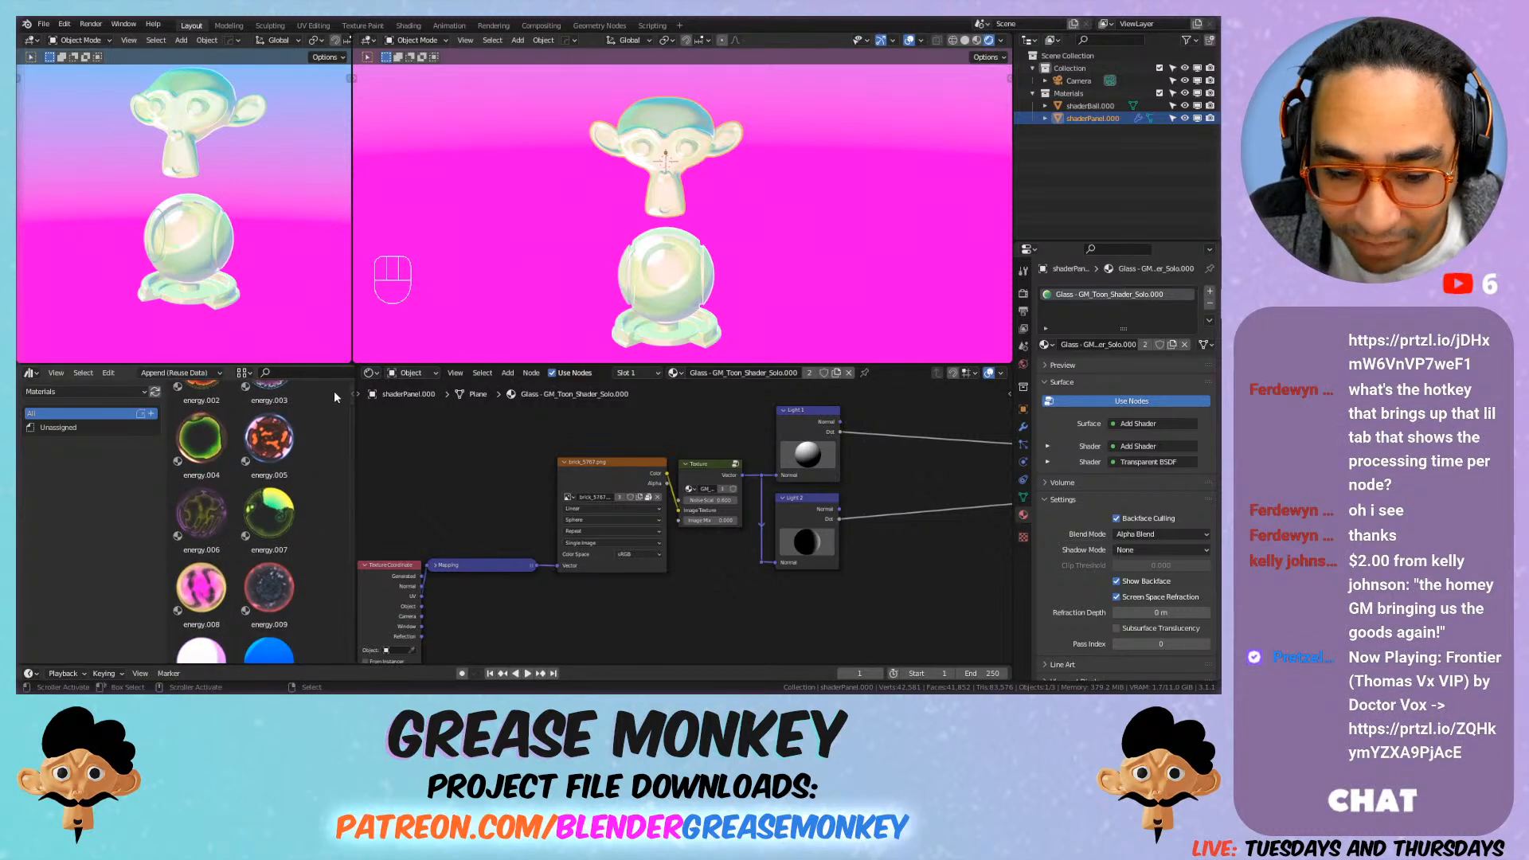
drag(356, 368, 308, 380)
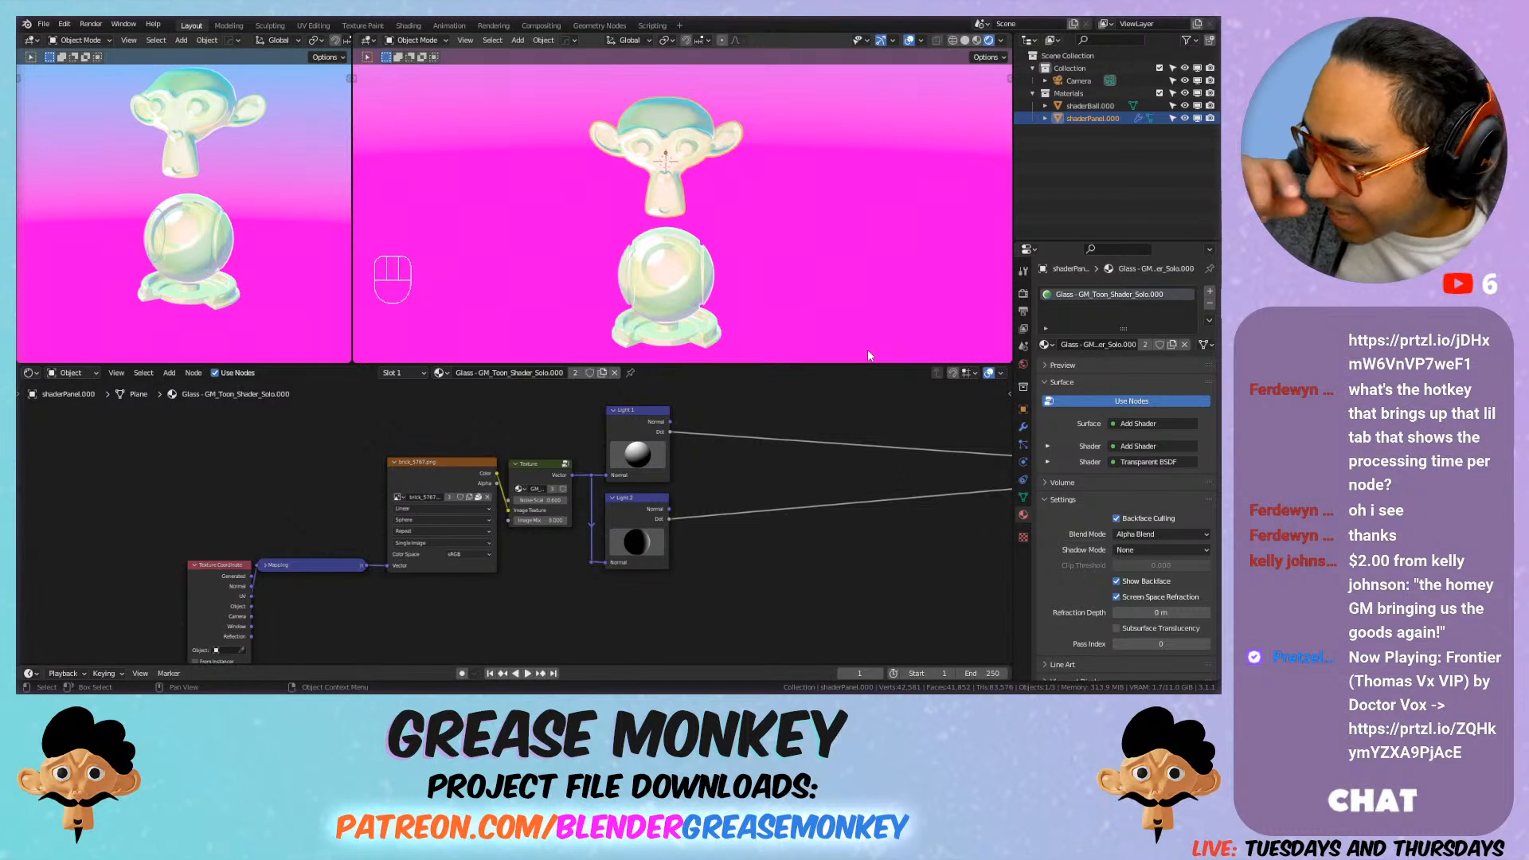
Step: Mark the Glass - GM_Toon_Shader_Solo.000 material as an asset
right_click(1101, 293)
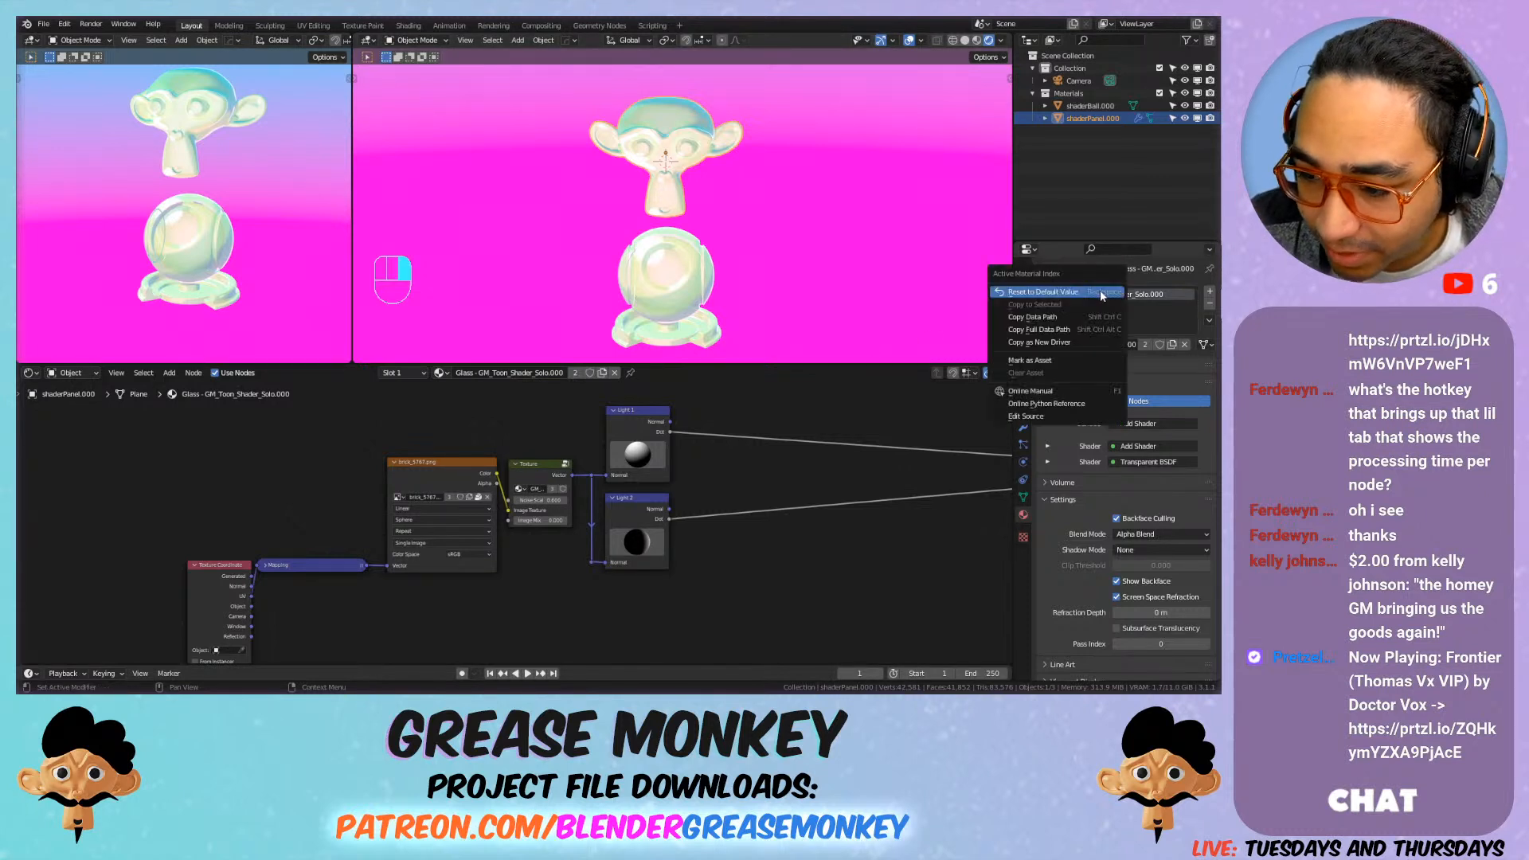
click(1034, 363)
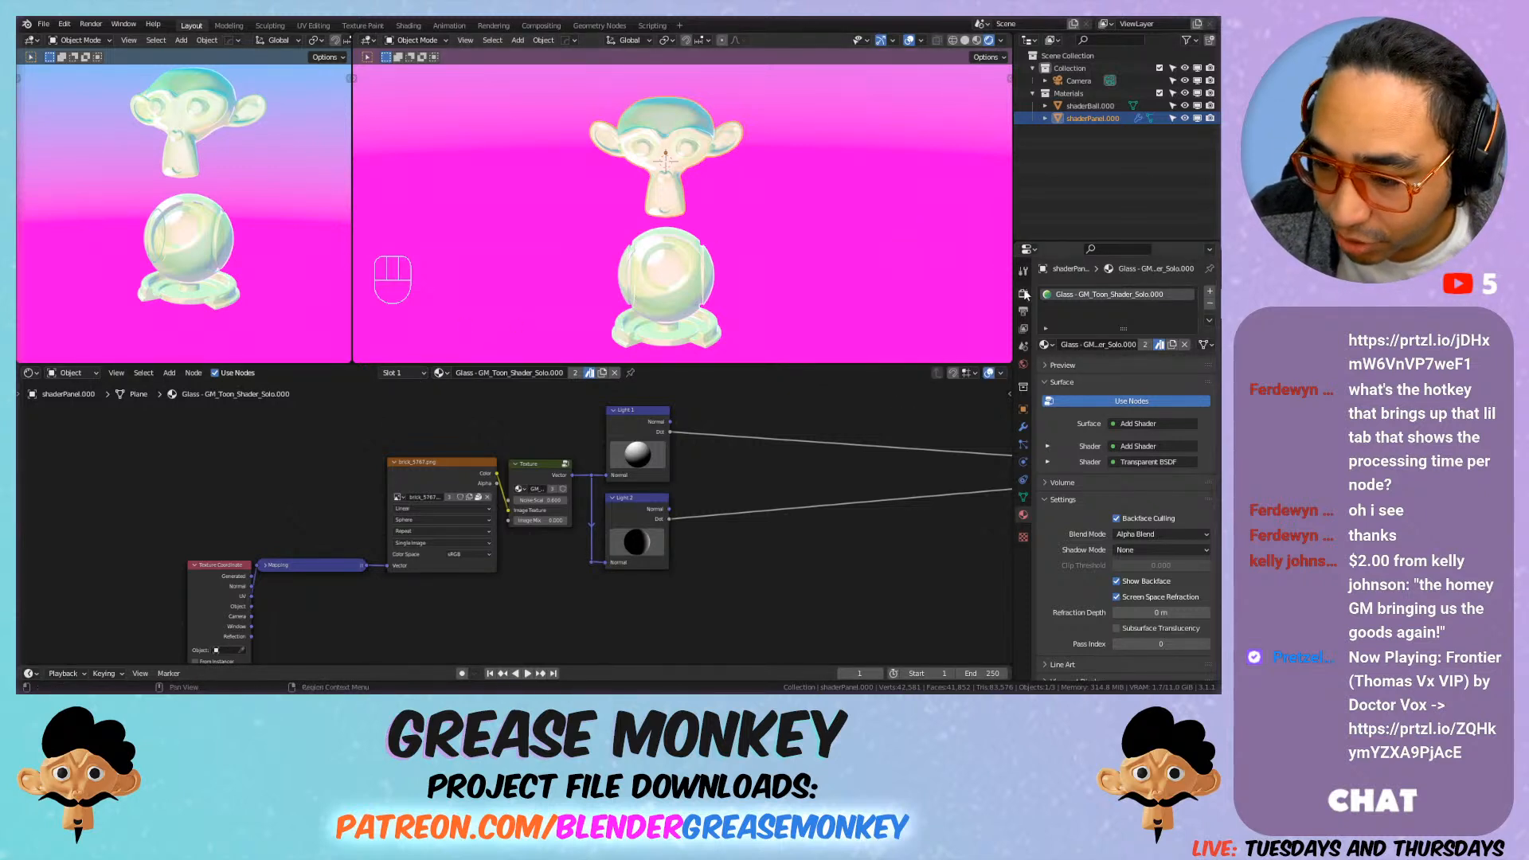
Step: Recheck the Materials asset library's folder path in the Blender Preferences and close the window
click(65, 24)
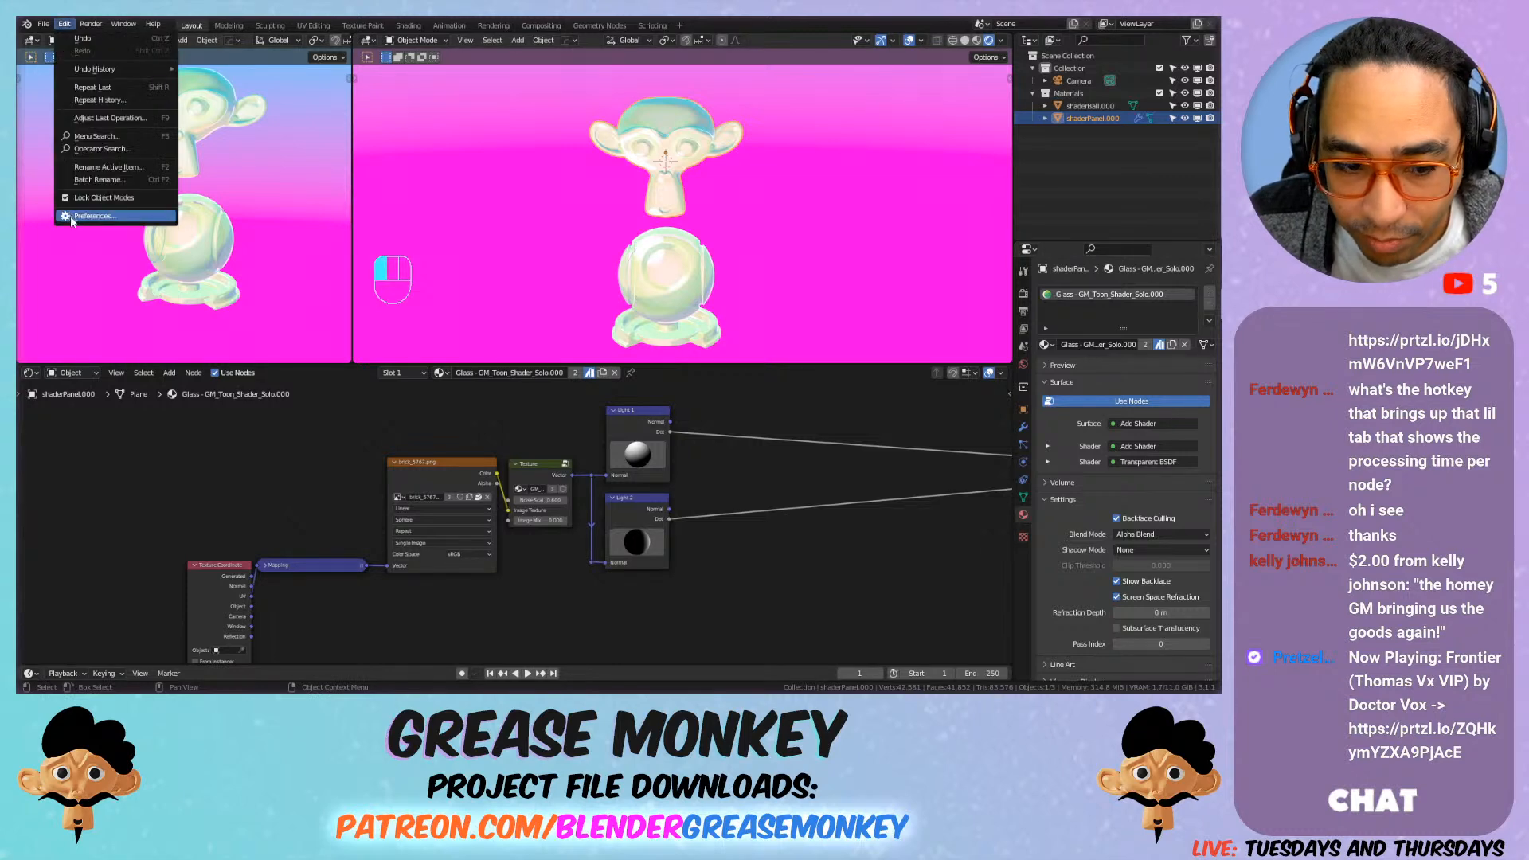
click(88, 218)
scroll(237, 288, down, 2)
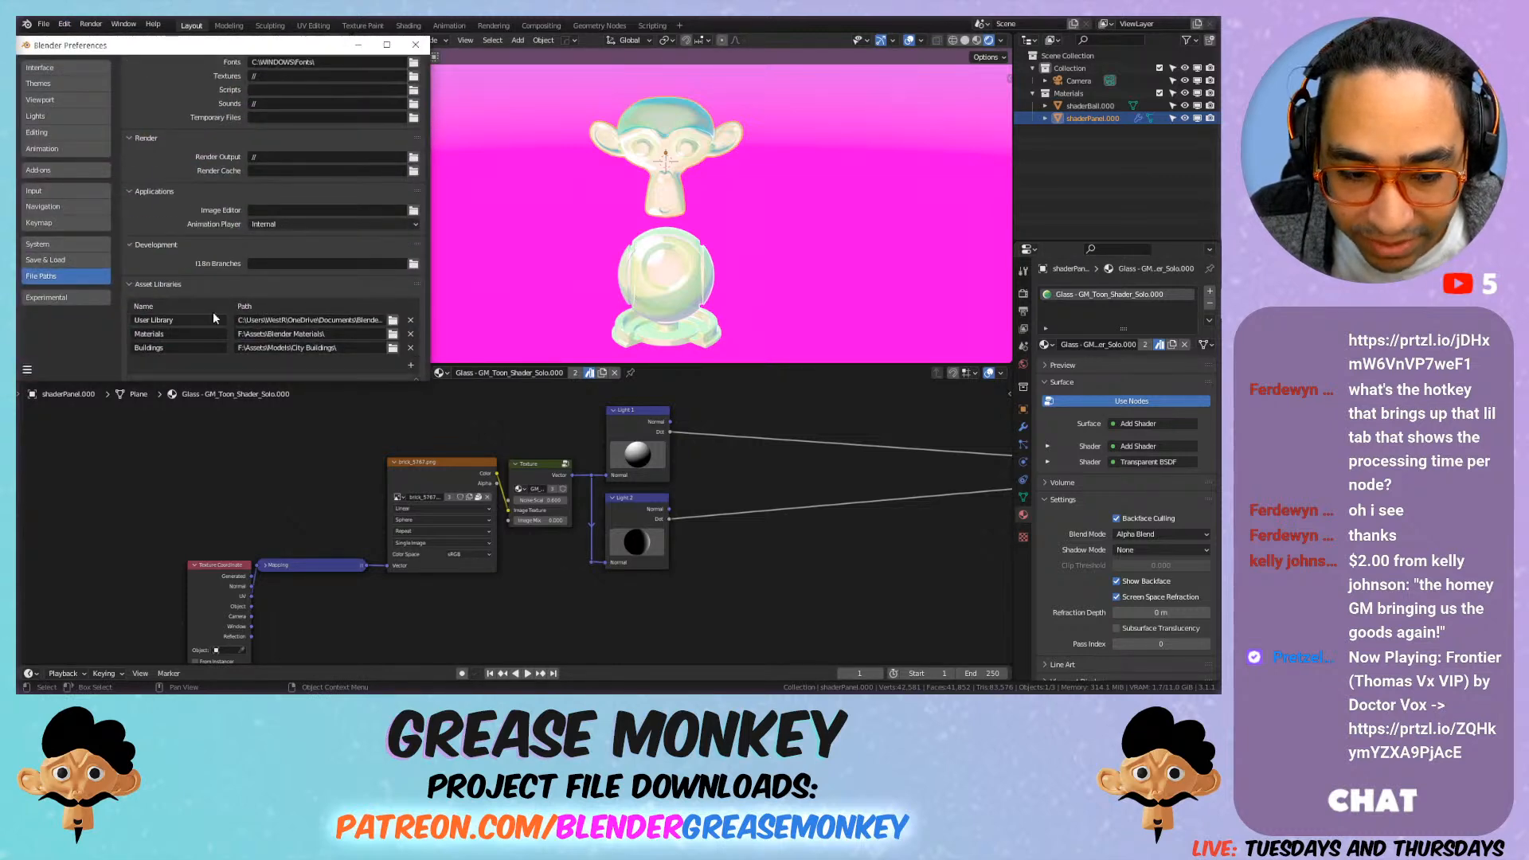
click(415, 44)
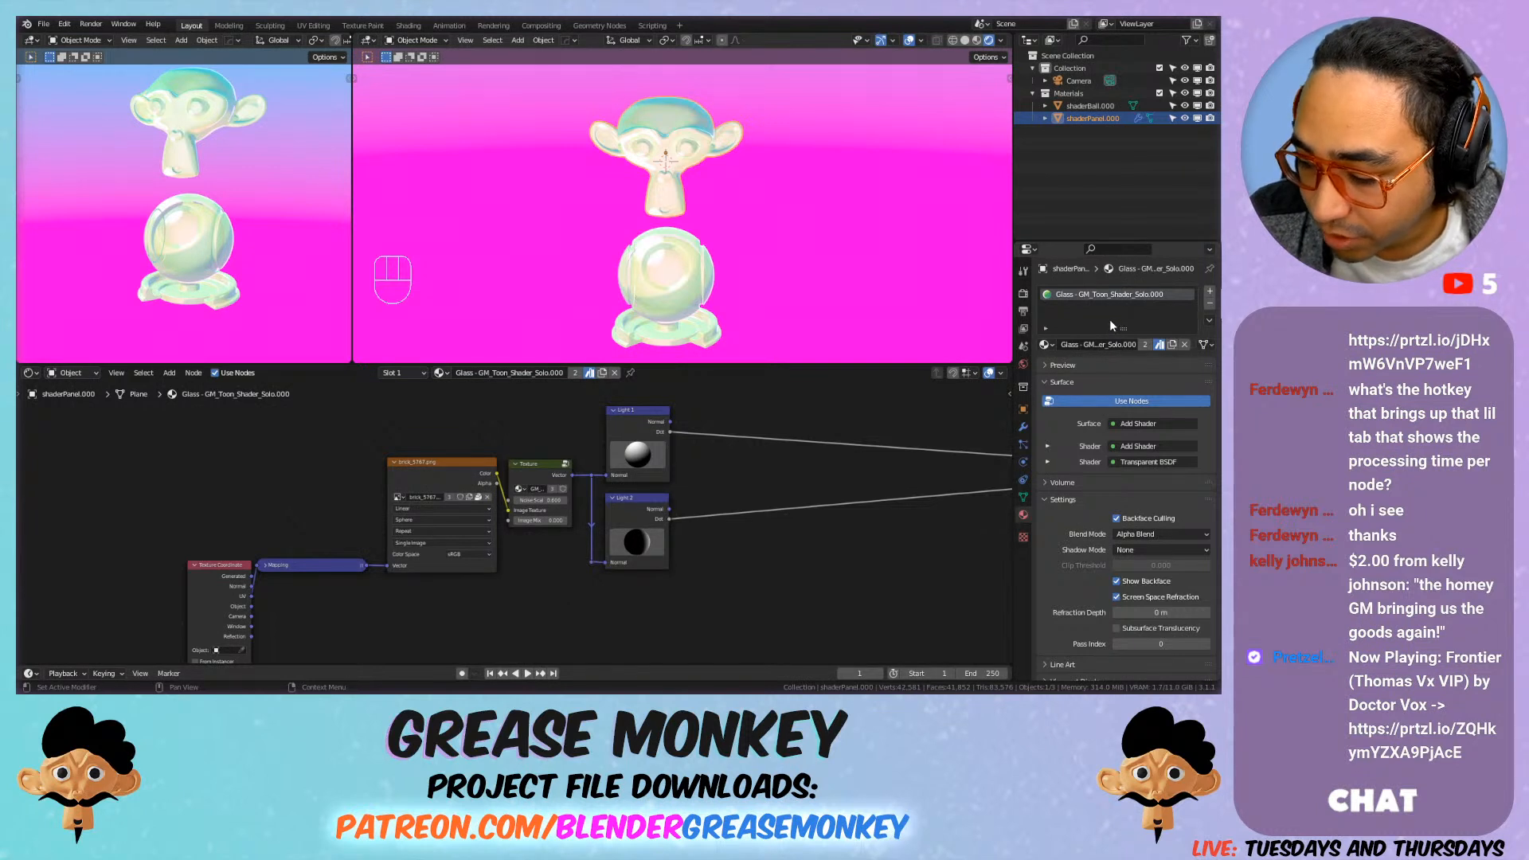
right_click(1106, 299)
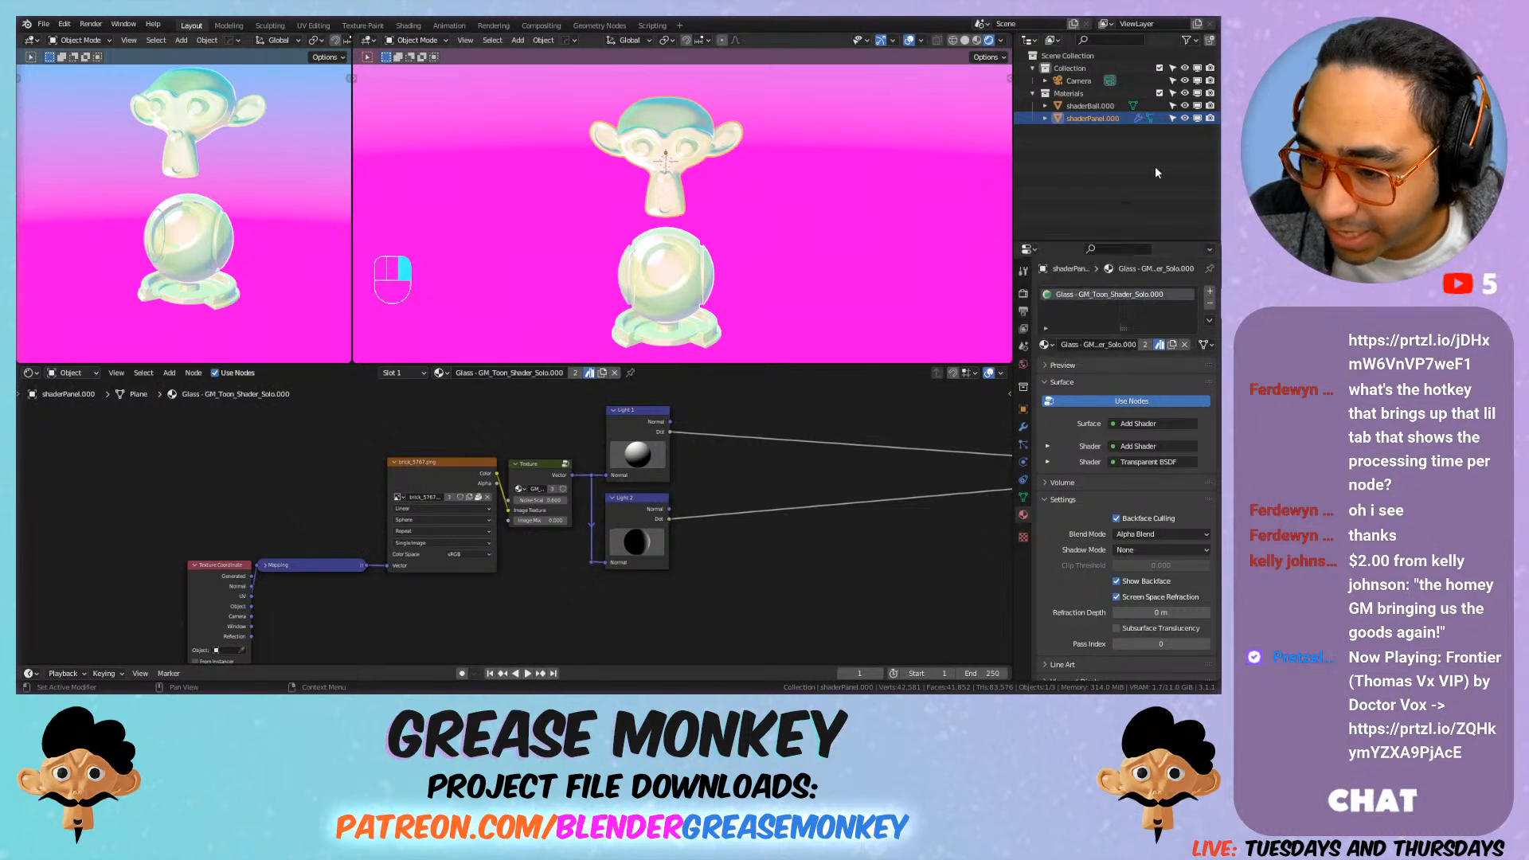
right_click(1107, 120)
right_click(1102, 124)
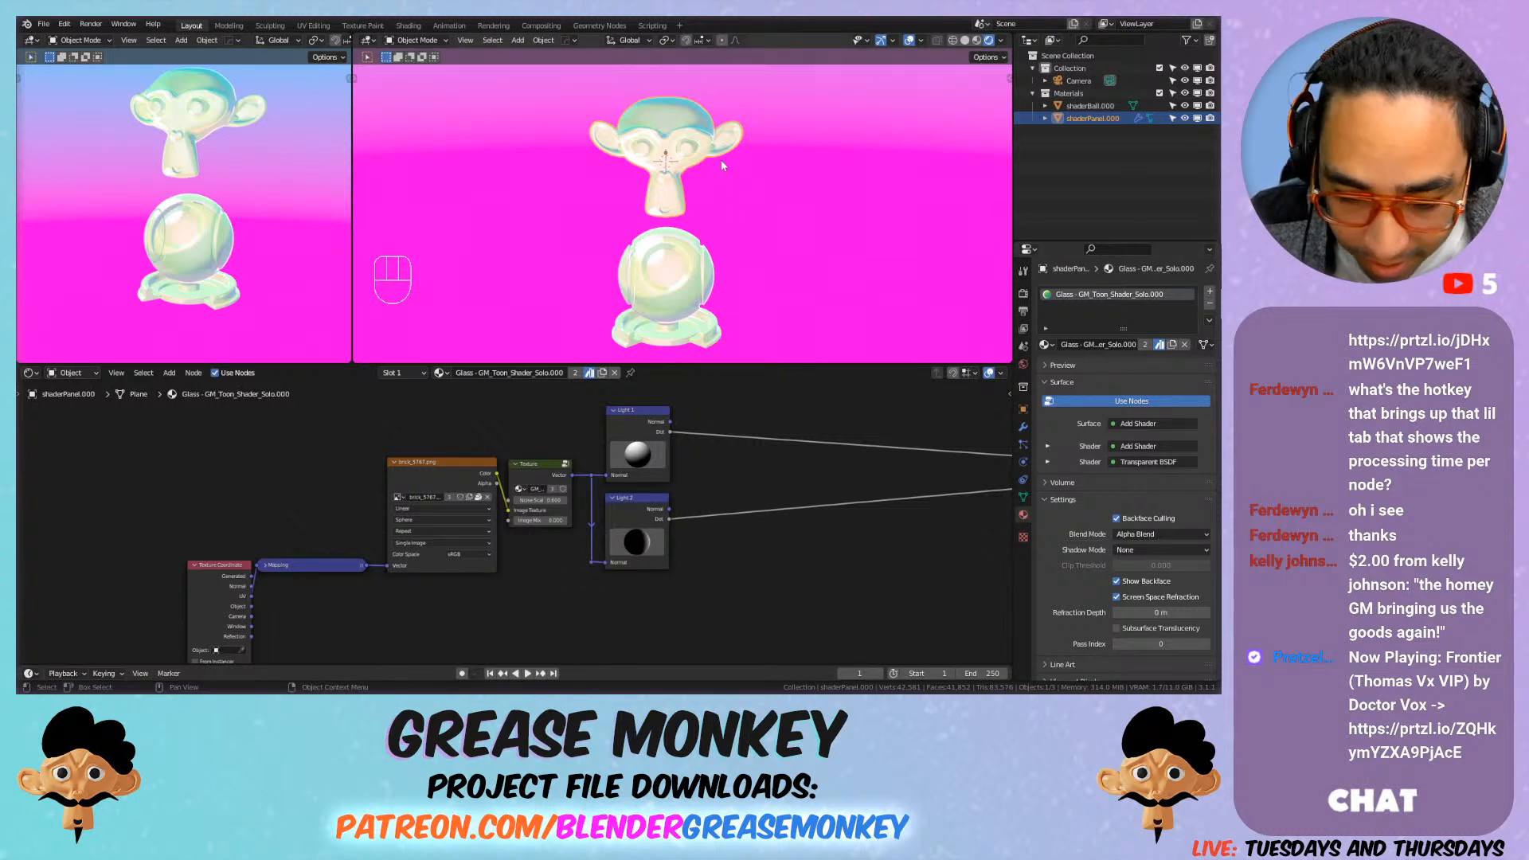
Step: Save the Making Materials.blend file with the glass material marked as an asset
key(ctrl+s)
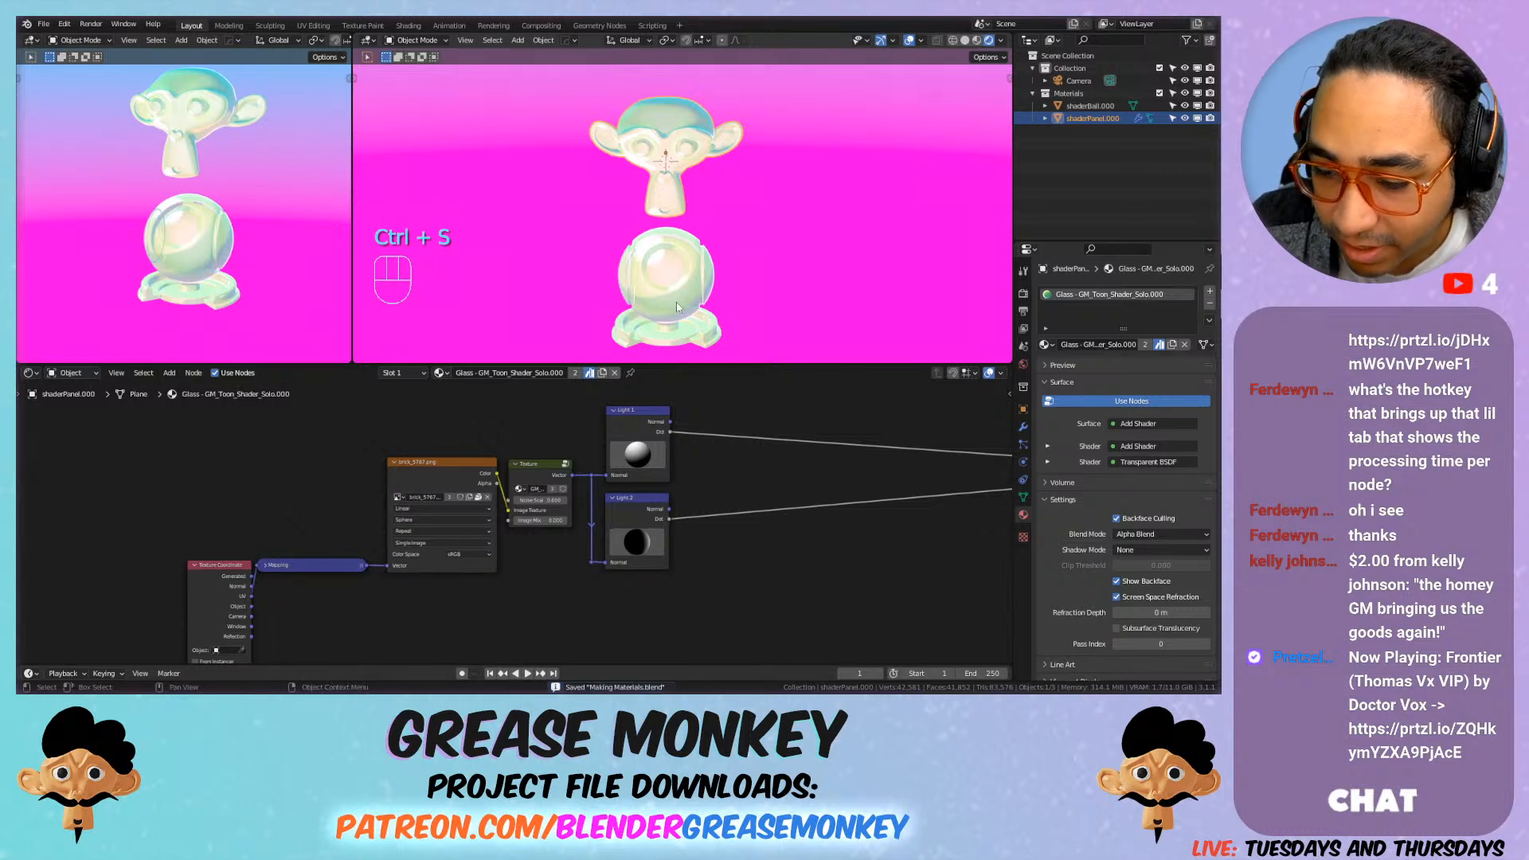
click(1044, 344)
key(ctrl+s)
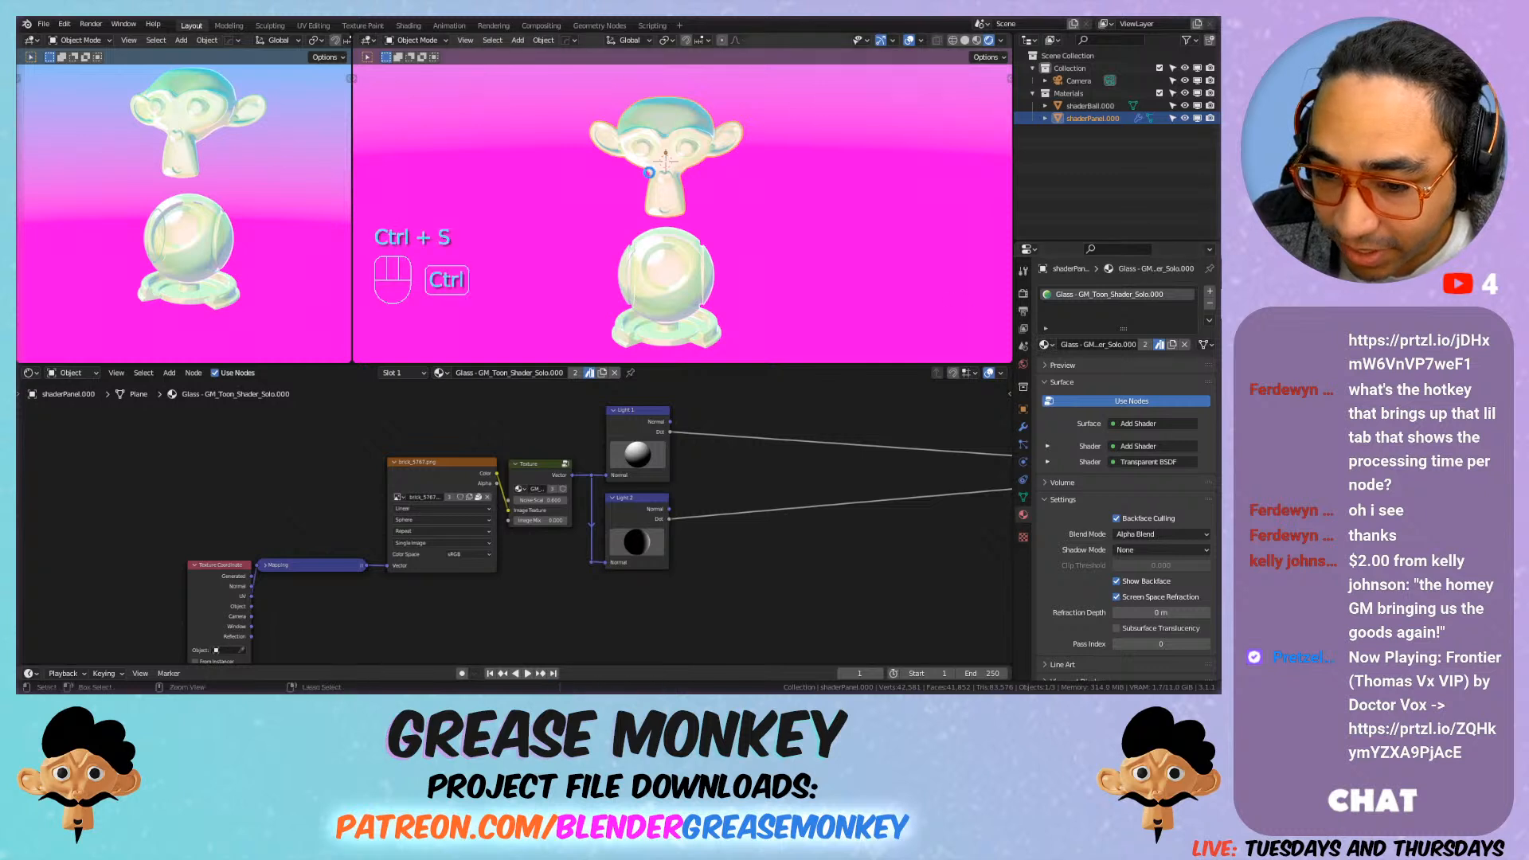
Step: Purge the unused data-blocks from the project and save the Making Materials.blend file
click(44, 24)
mouse_move(88, 236)
click(184, 249)
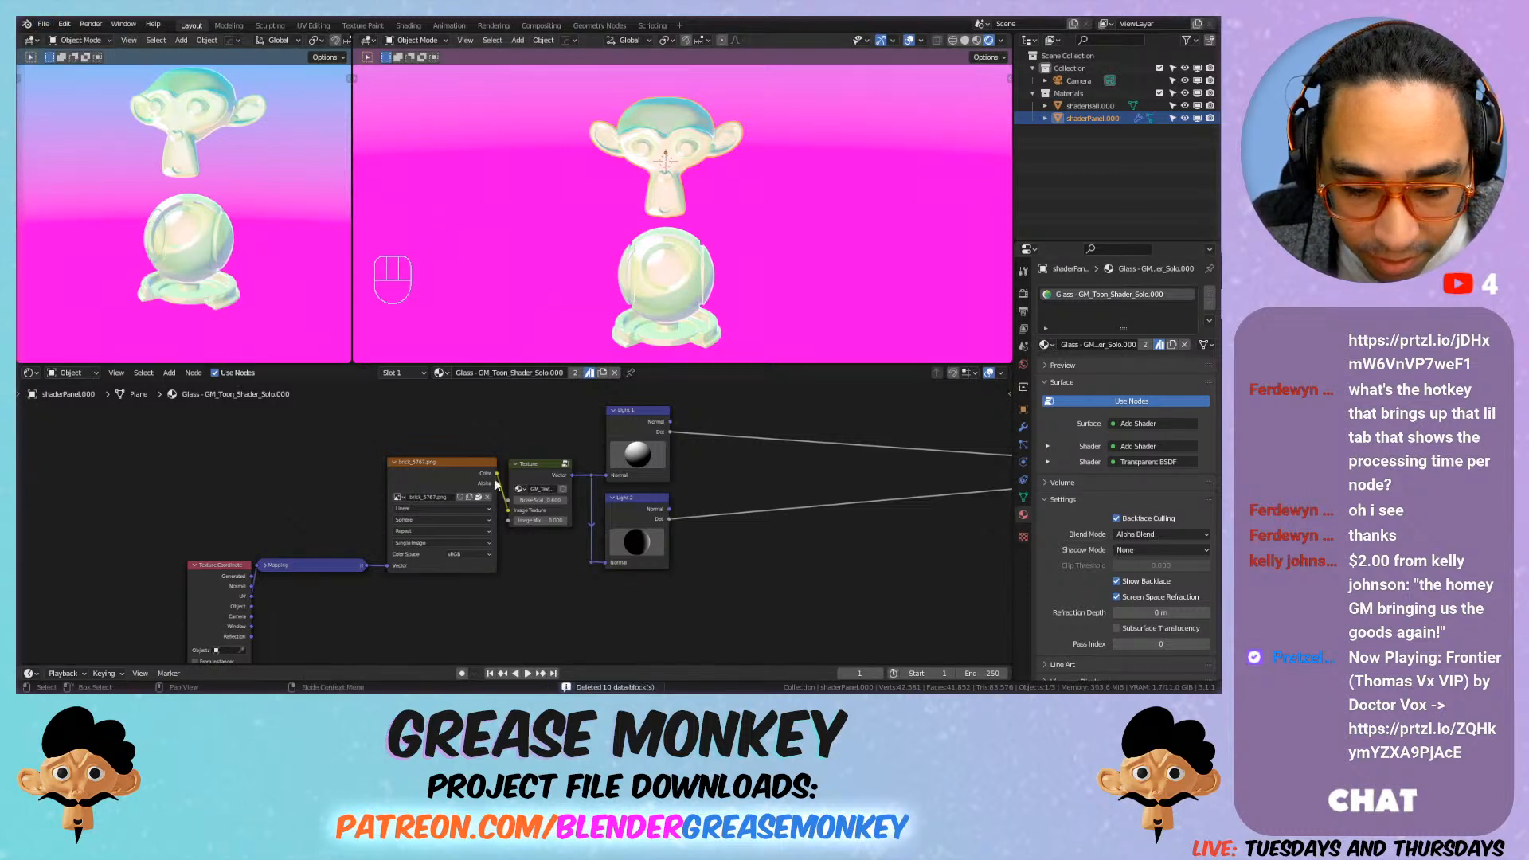
scroll(470, 498, up, 2)
key(ctrl+s)
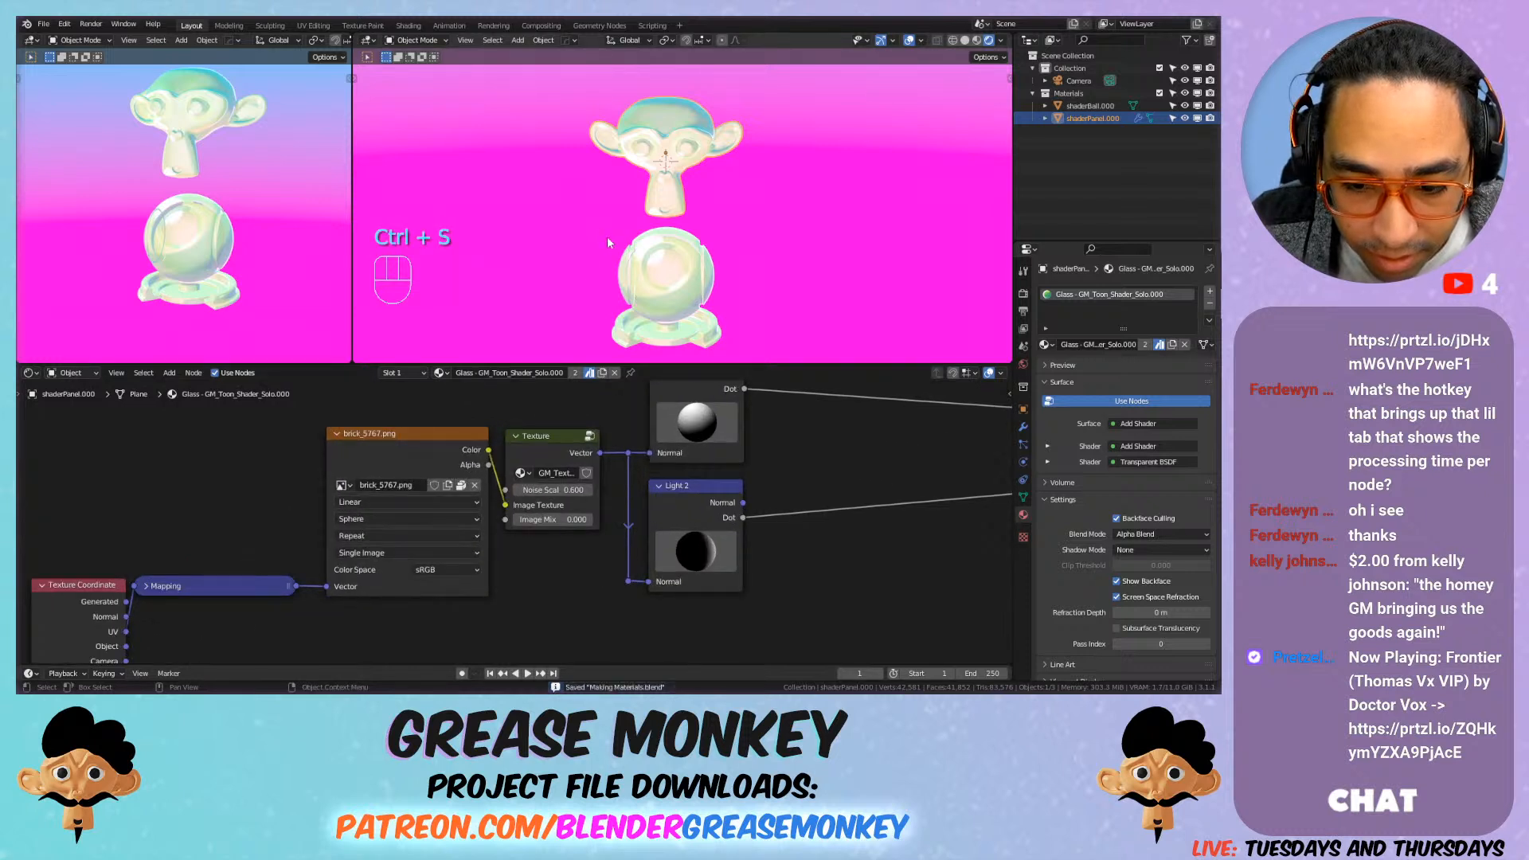
click(1045, 344)
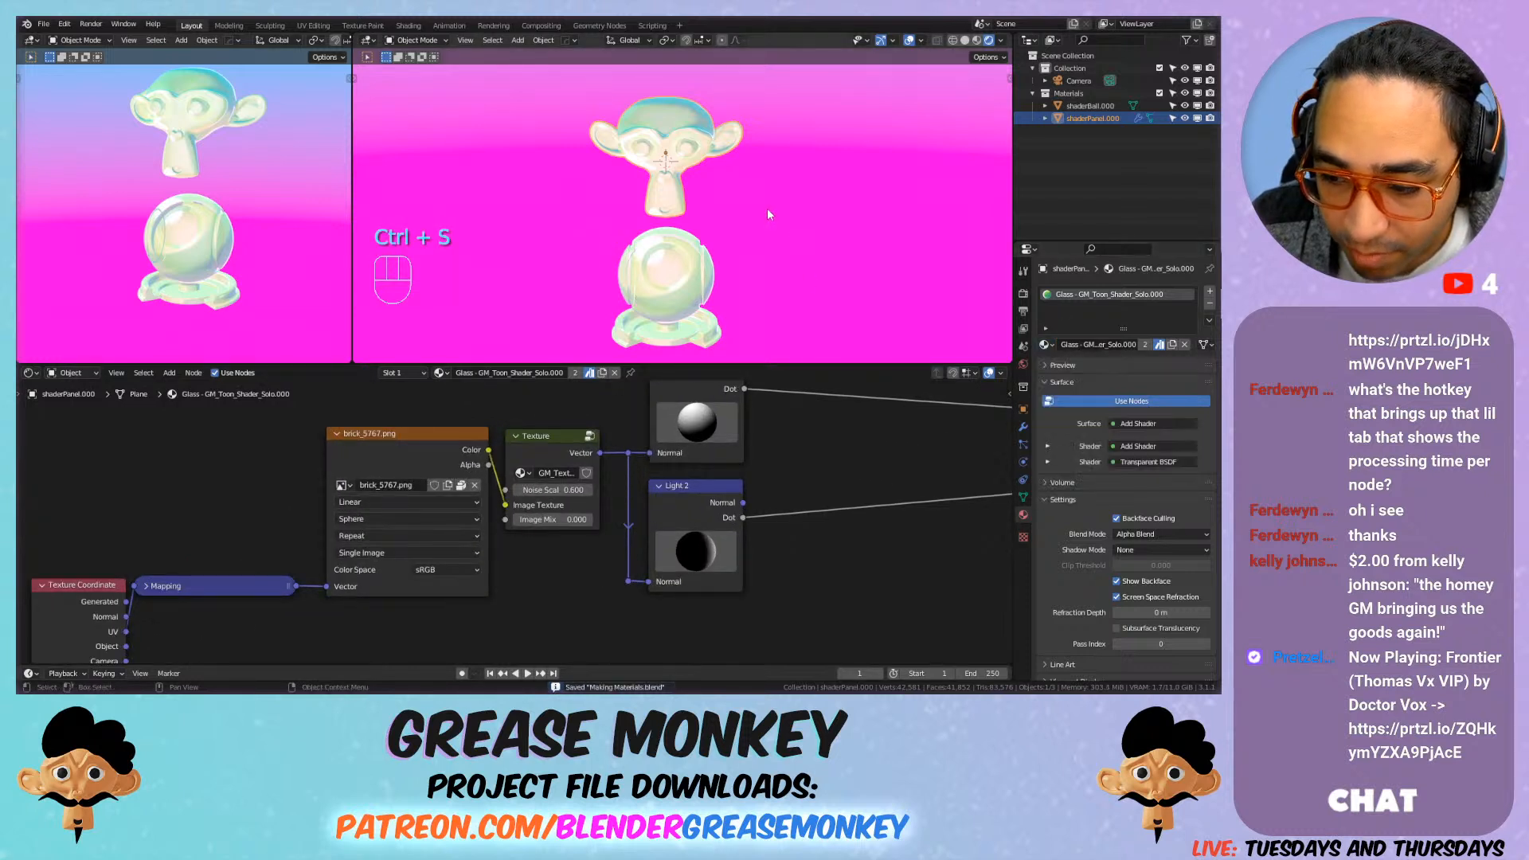
key(ctrl)
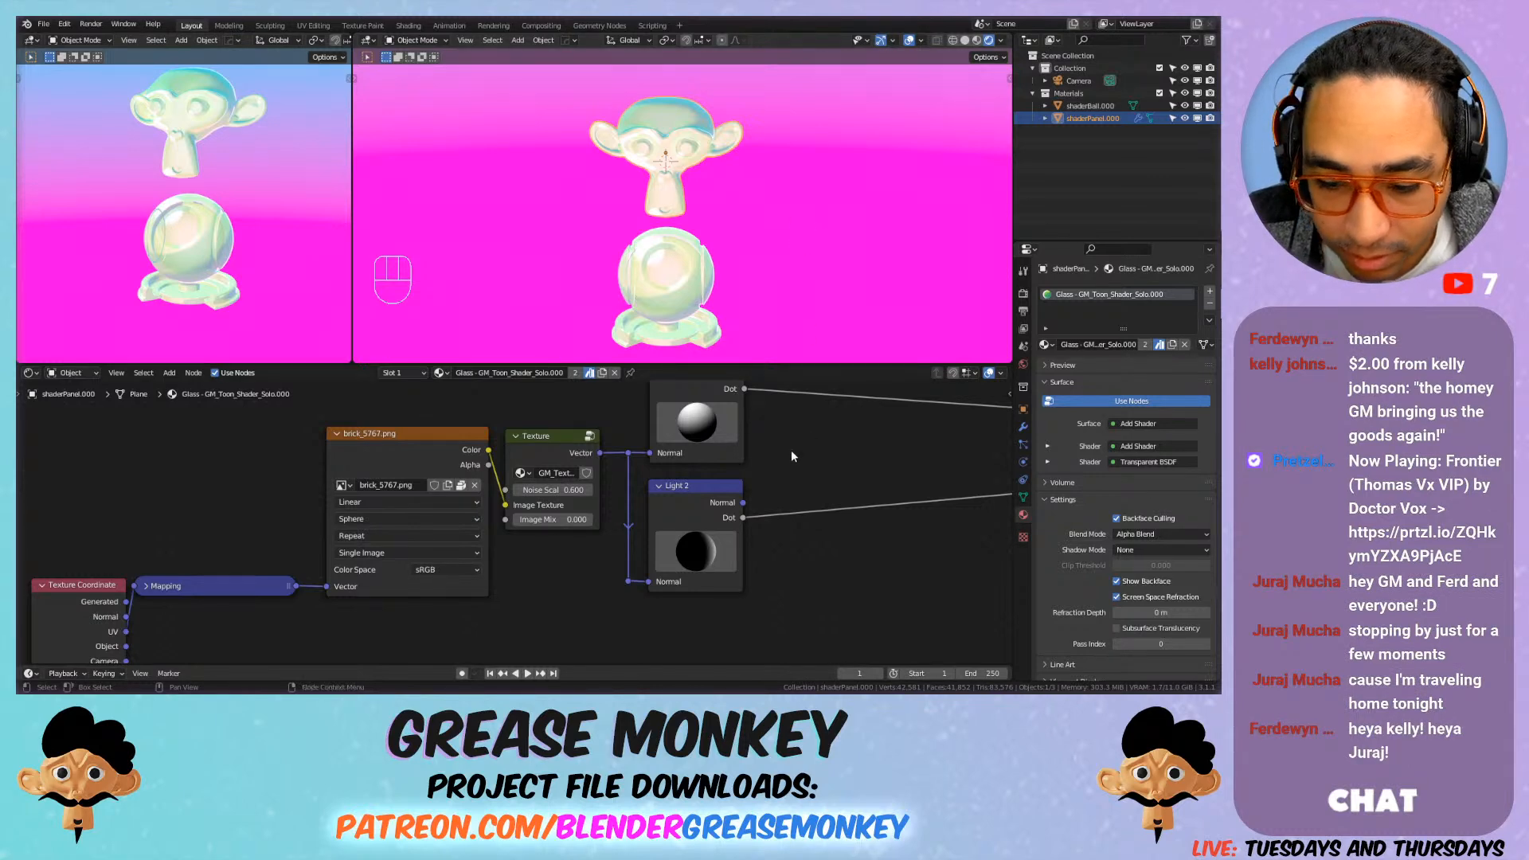
Step: Move the coordinate, mapping, image texture, and light nodes closer to the toon settings node, and save the file
scroll(808, 437, down, 3)
middle_drag(755, 451, 629, 446)
drag(537, 409, 75, 596)
key(g)
click(556, 547)
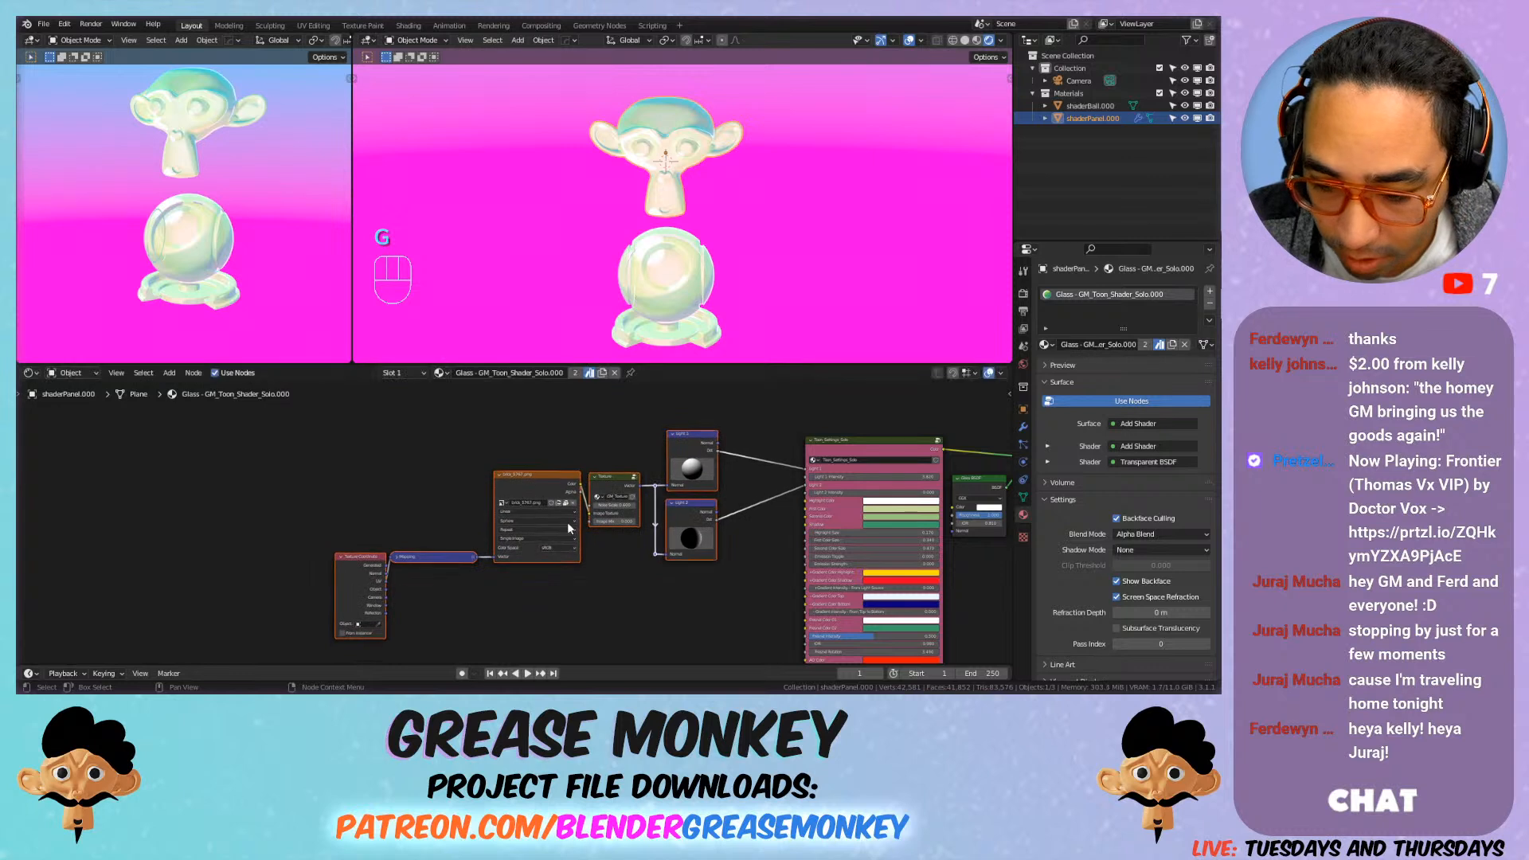
key(ctrl+s)
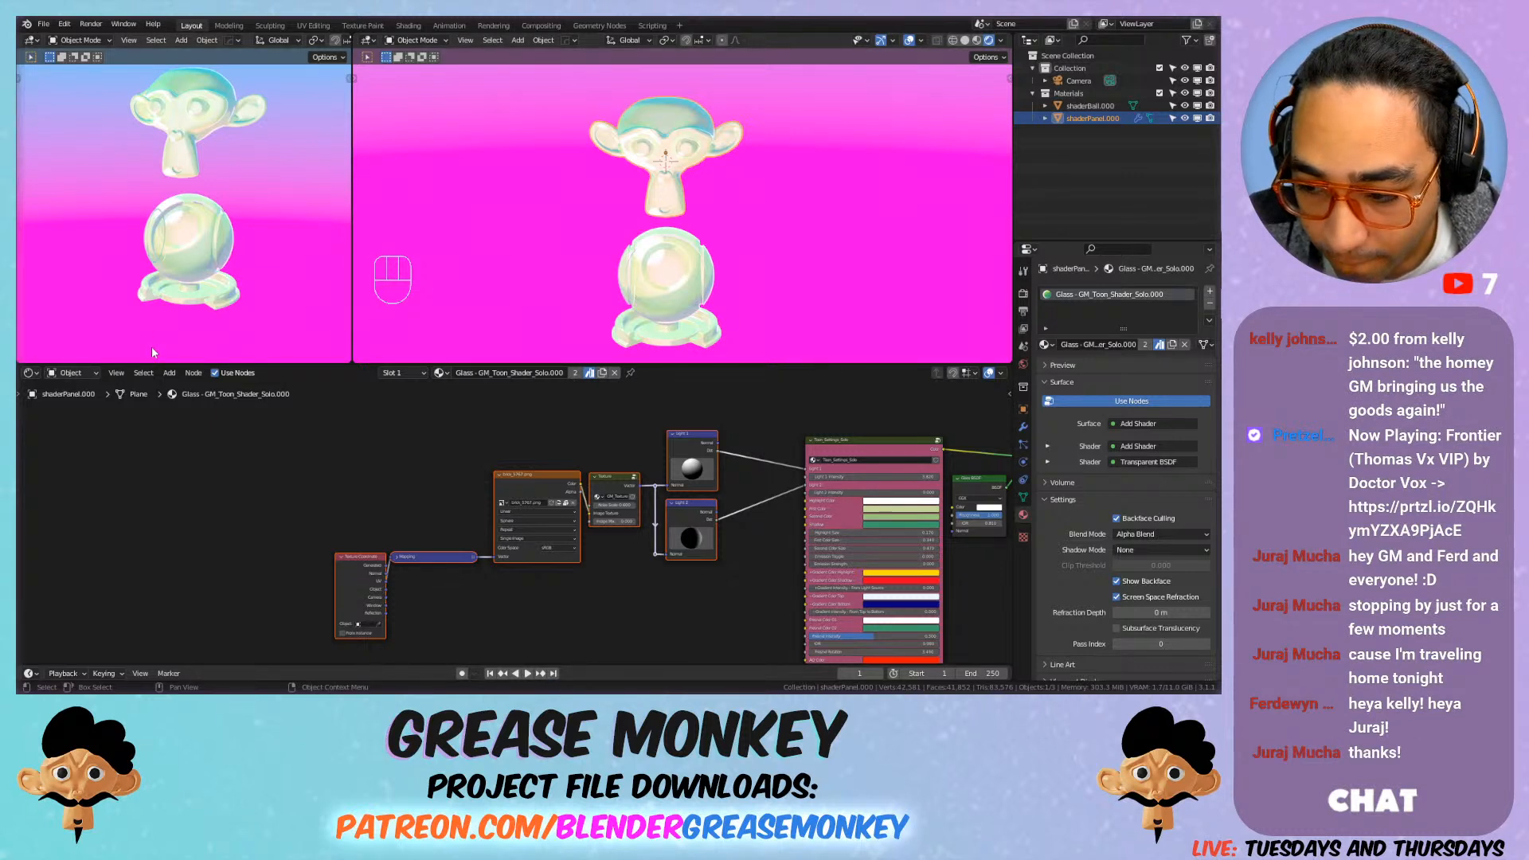
Step: Split an Asset Browser off the Shader Editor and browse the Materials library down to the GM_Toon_Shader materials
drag(19, 367, 176, 384)
click(36, 374)
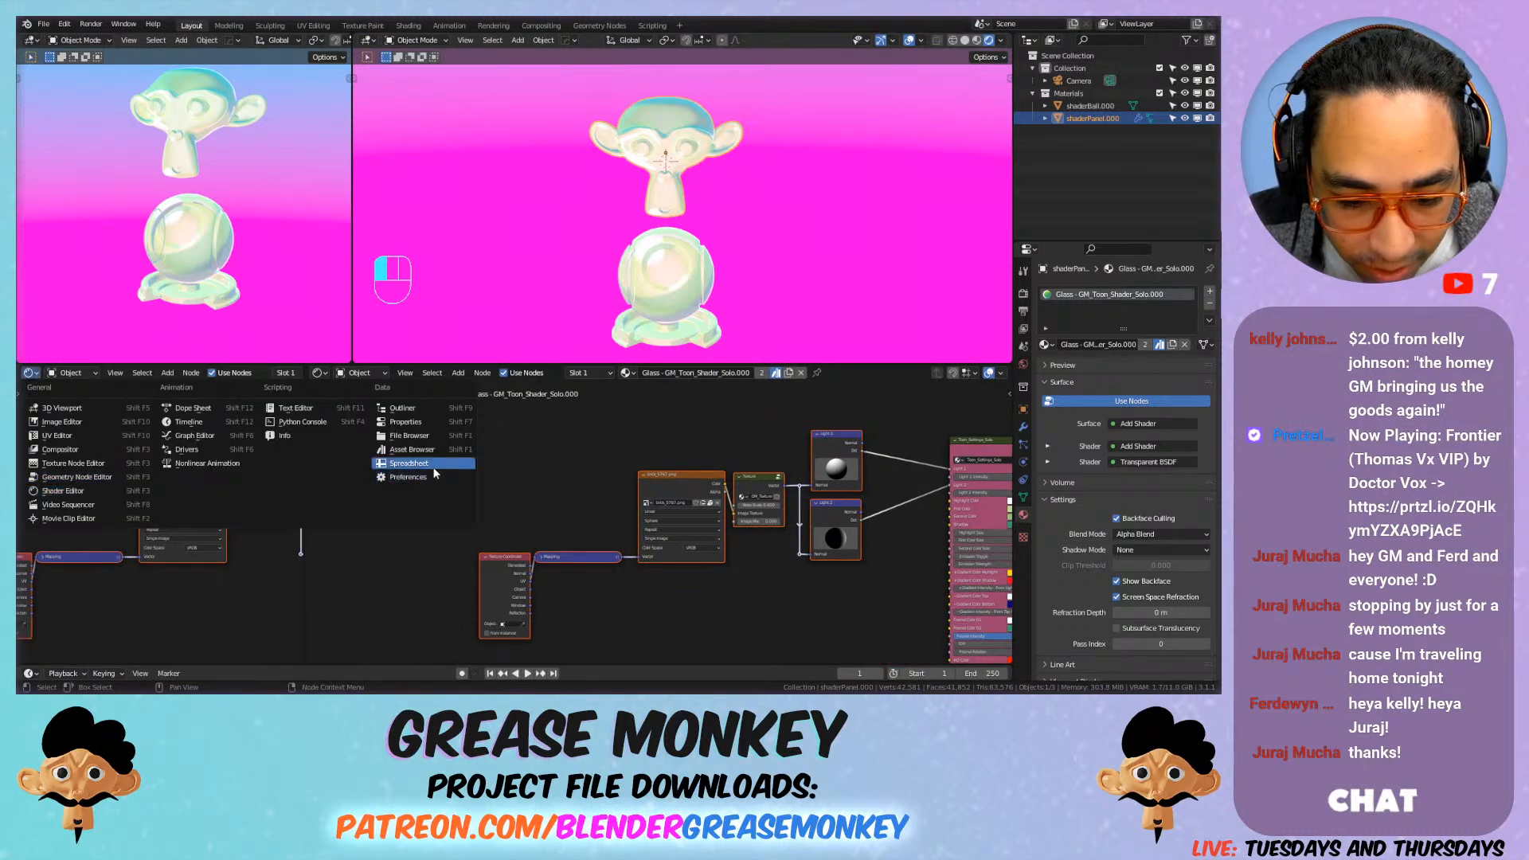
click(414, 449)
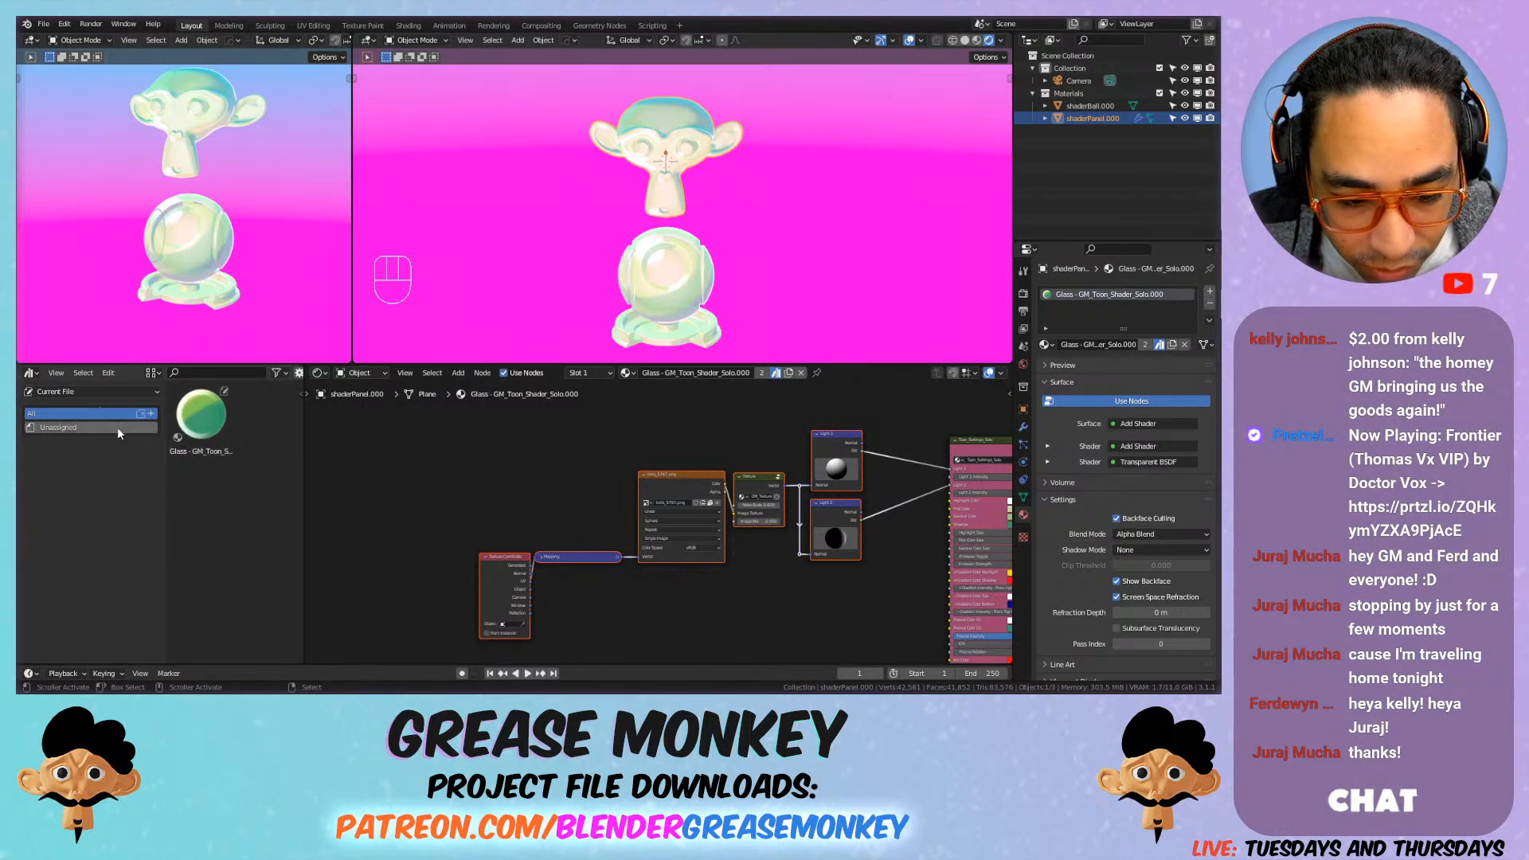
click(71, 392)
click(72, 446)
scroll(247, 483, down, 15)
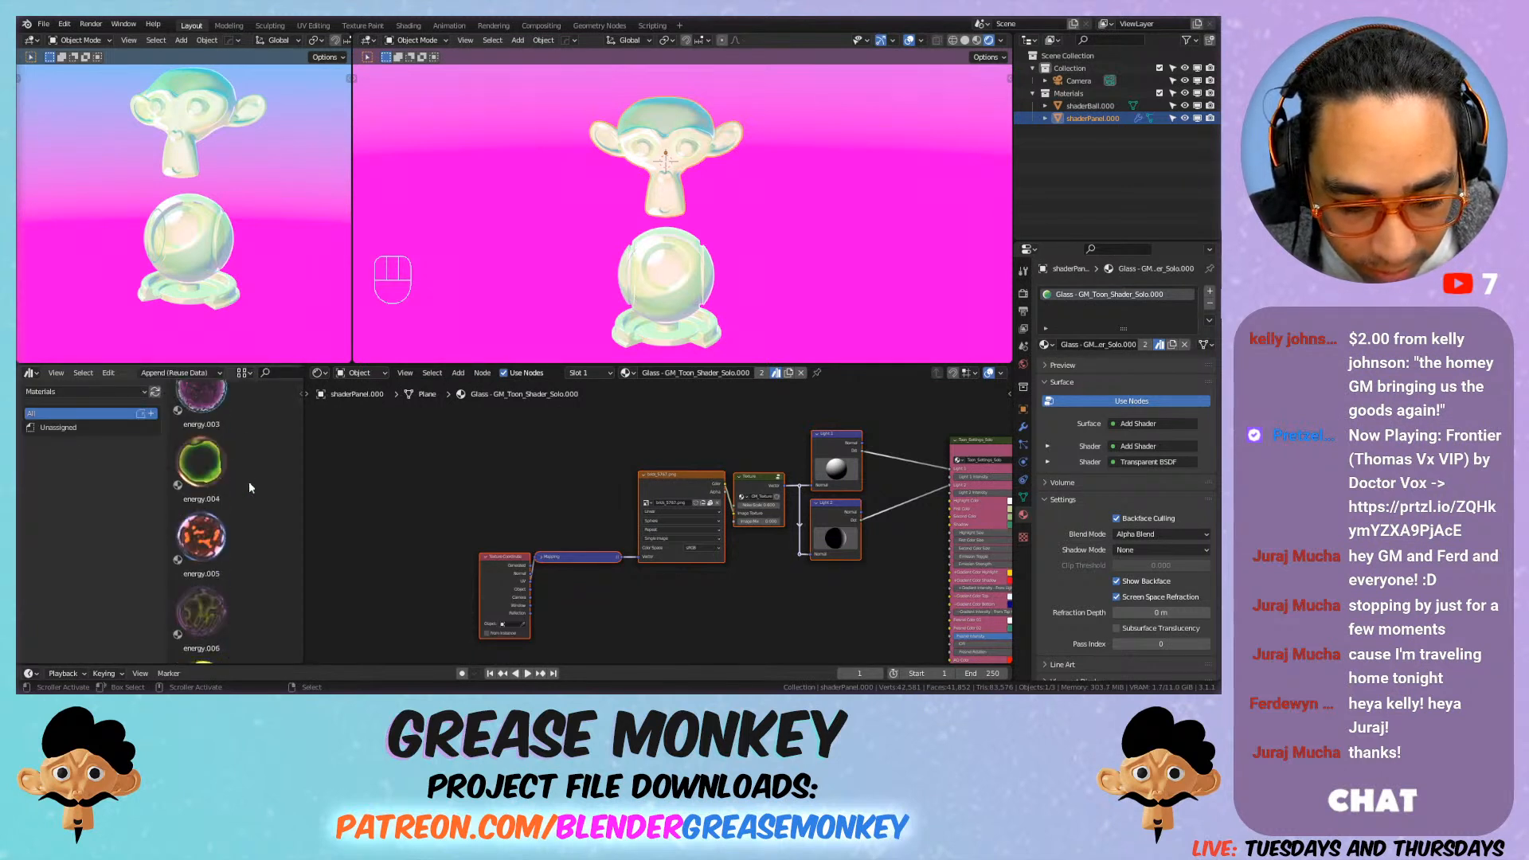
scroll(244, 489, down, 3)
Step: Append the blue GM_Toon_Shader_Solo.000 asset as a copy onto shaderBall.000 and assign the same material to shaderPanel.000
click(203, 534)
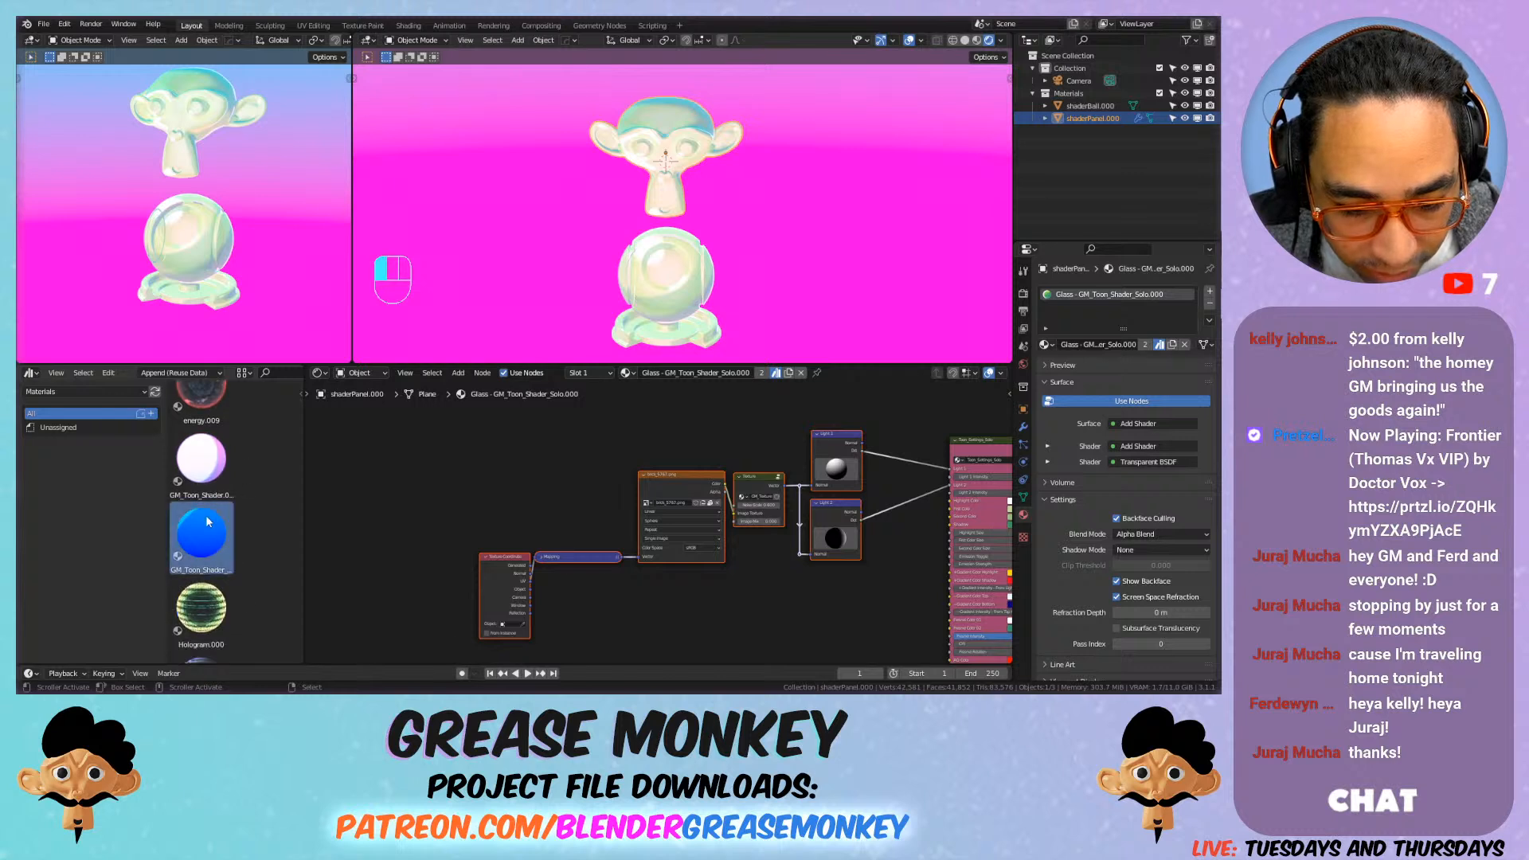
click(182, 372)
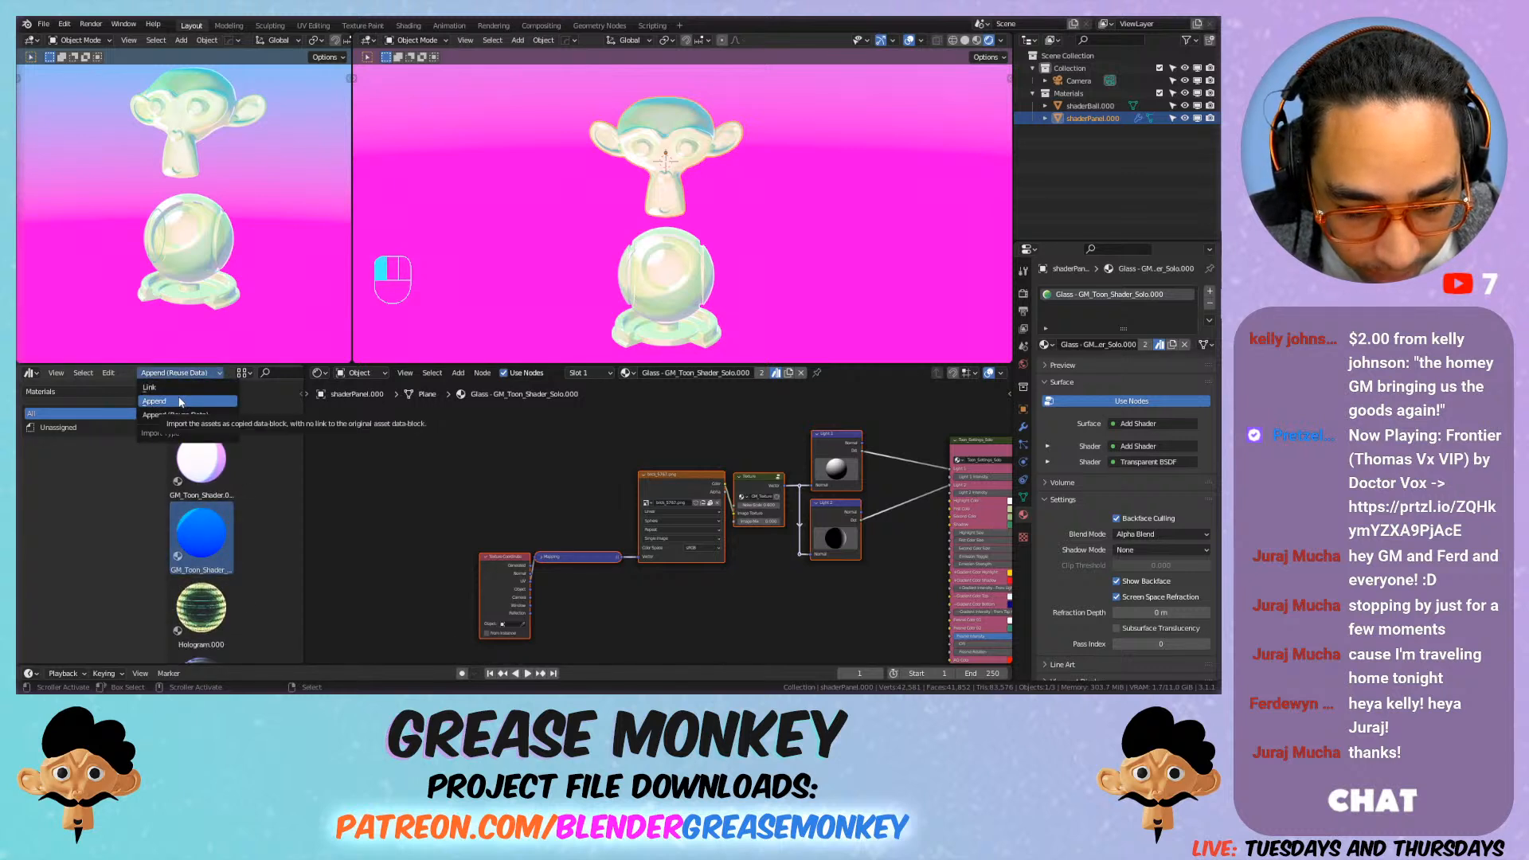
click(180, 402)
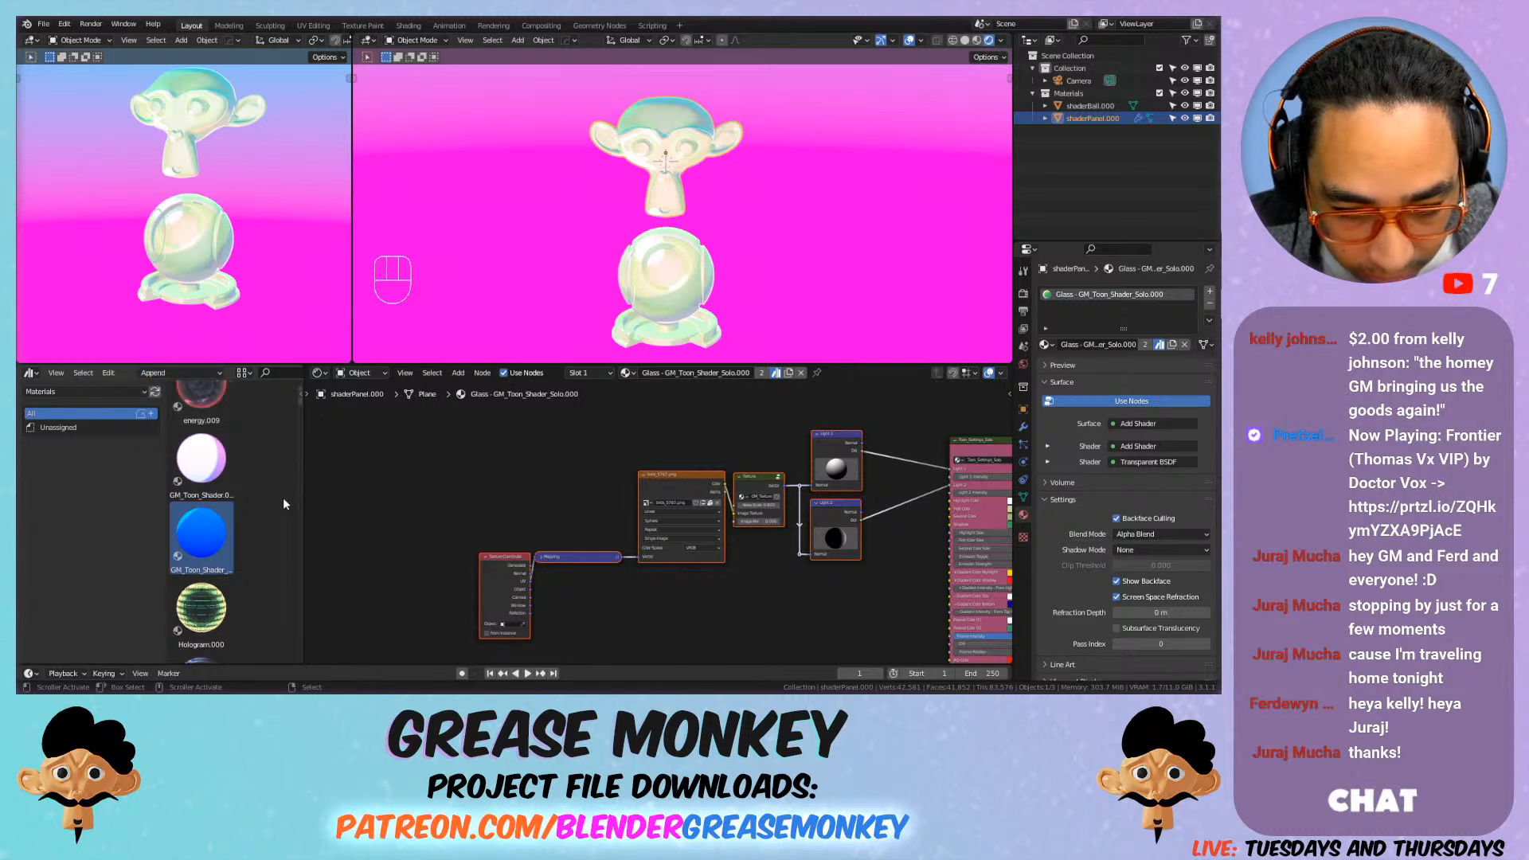
drag(203, 534, 658, 300)
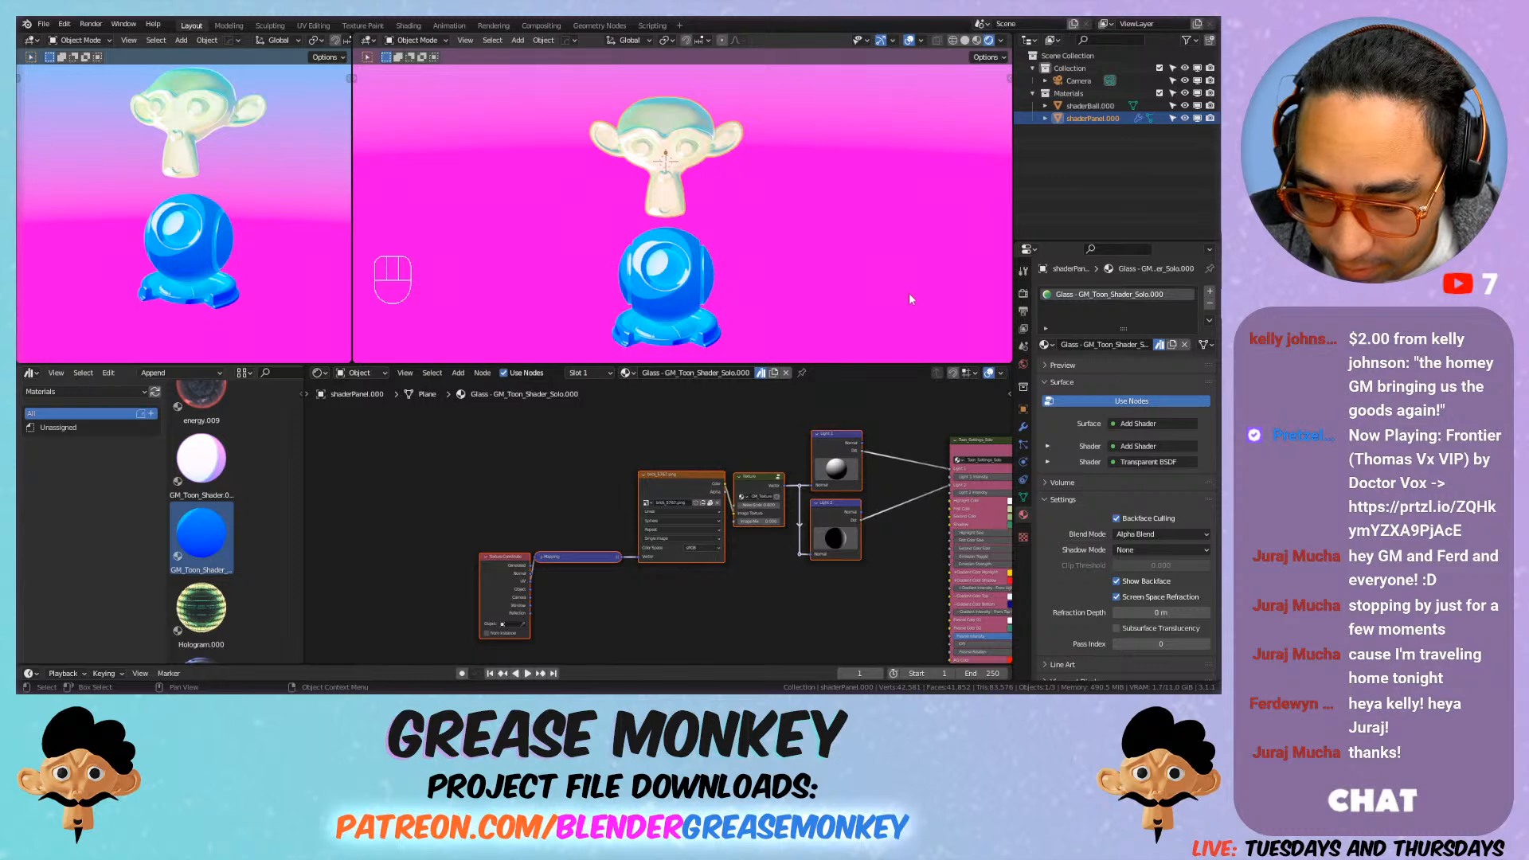
click(1044, 345)
click(1102, 375)
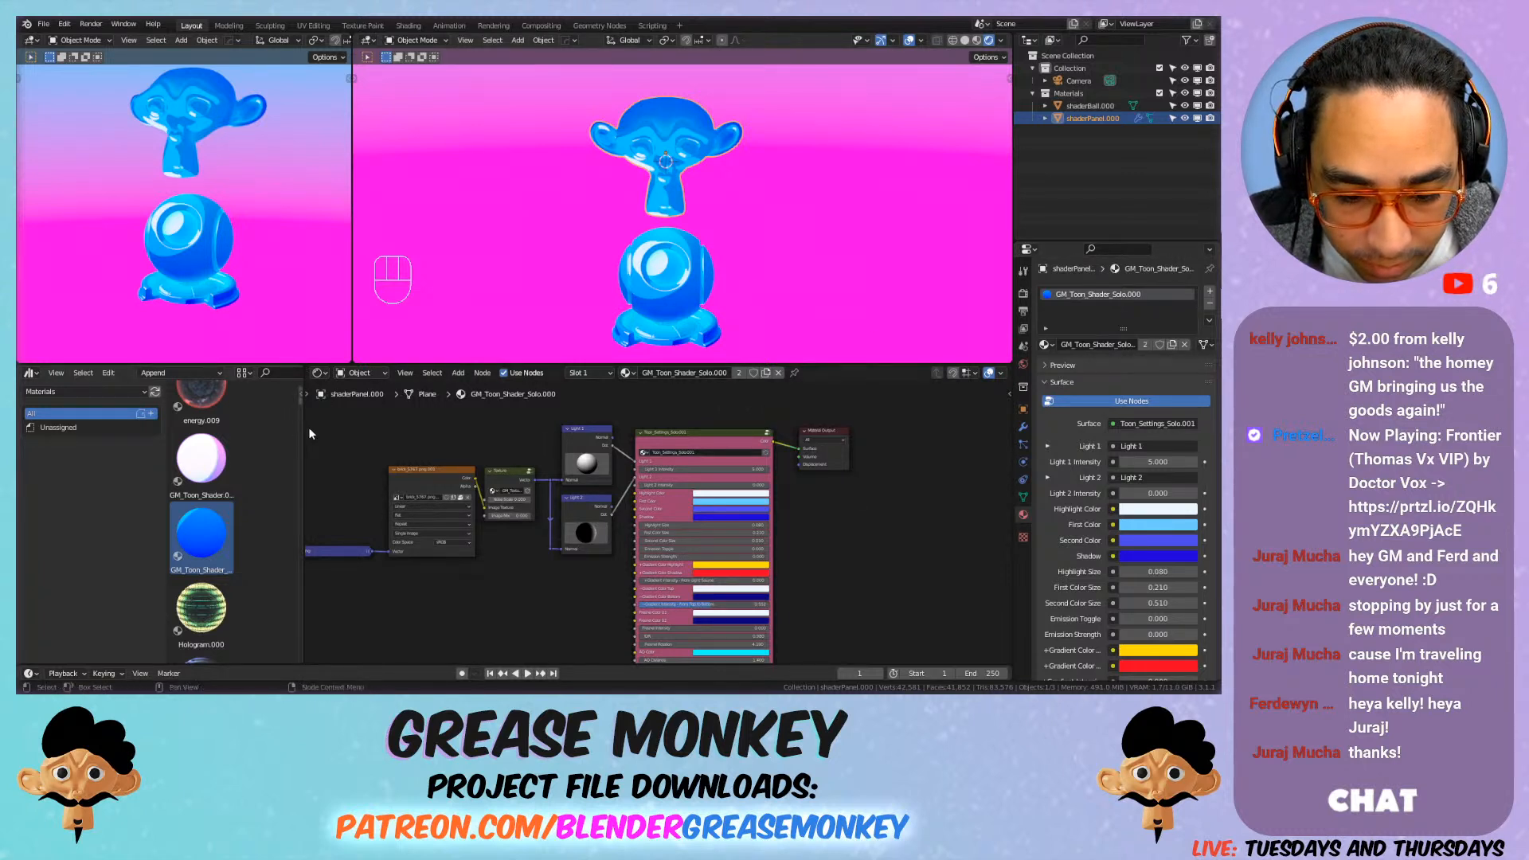
Step: Merge the Asset Browser area back into the Shader Editor
drag(308, 427, 40, 426)
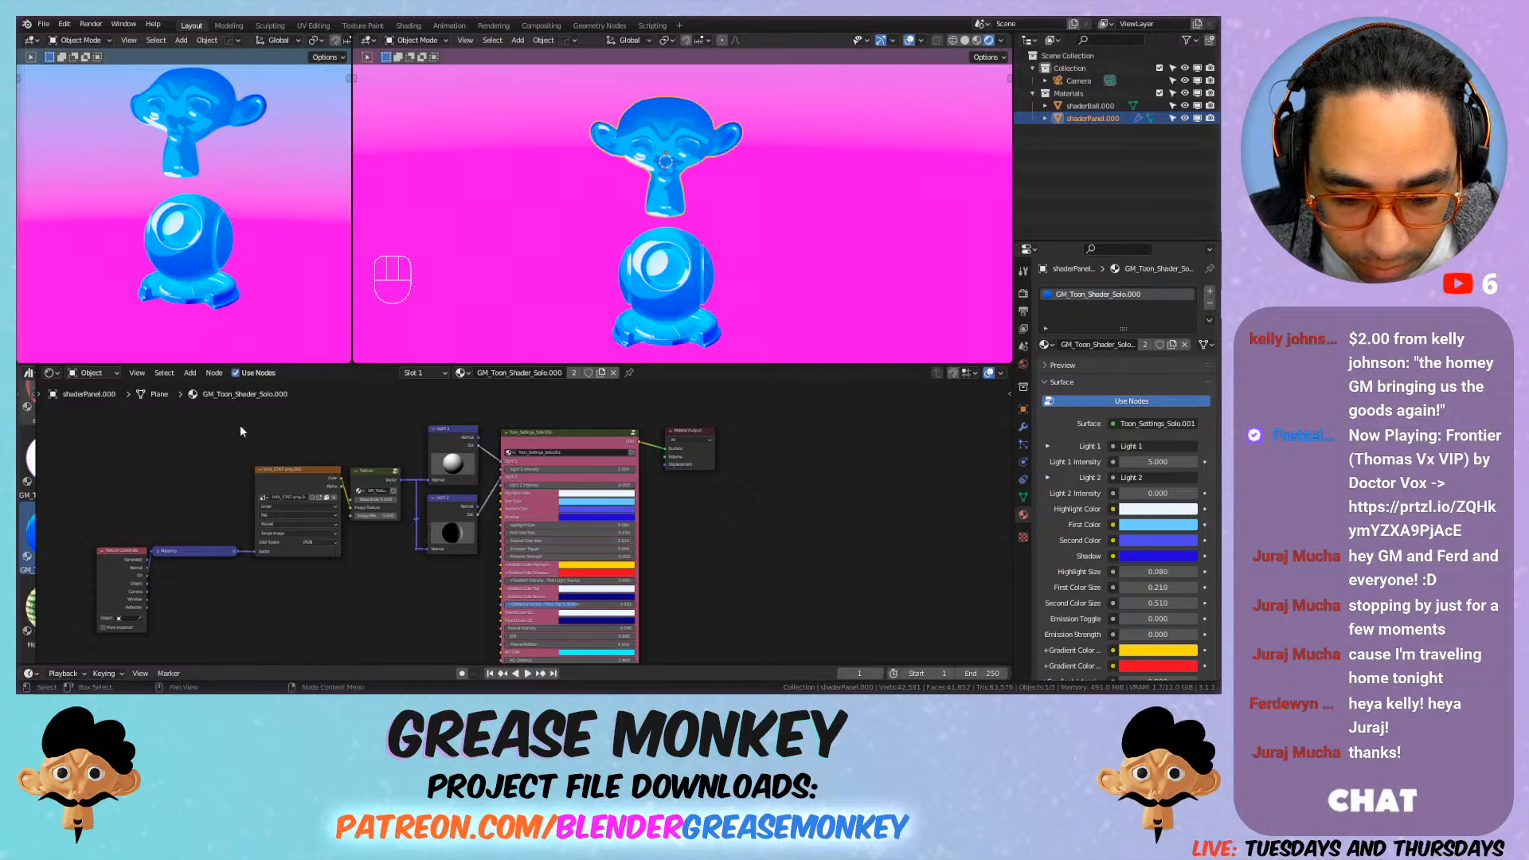
scroll(348, 438, down, 1)
click(19, 364)
click(19, 365)
drag(36, 367, 21, 364)
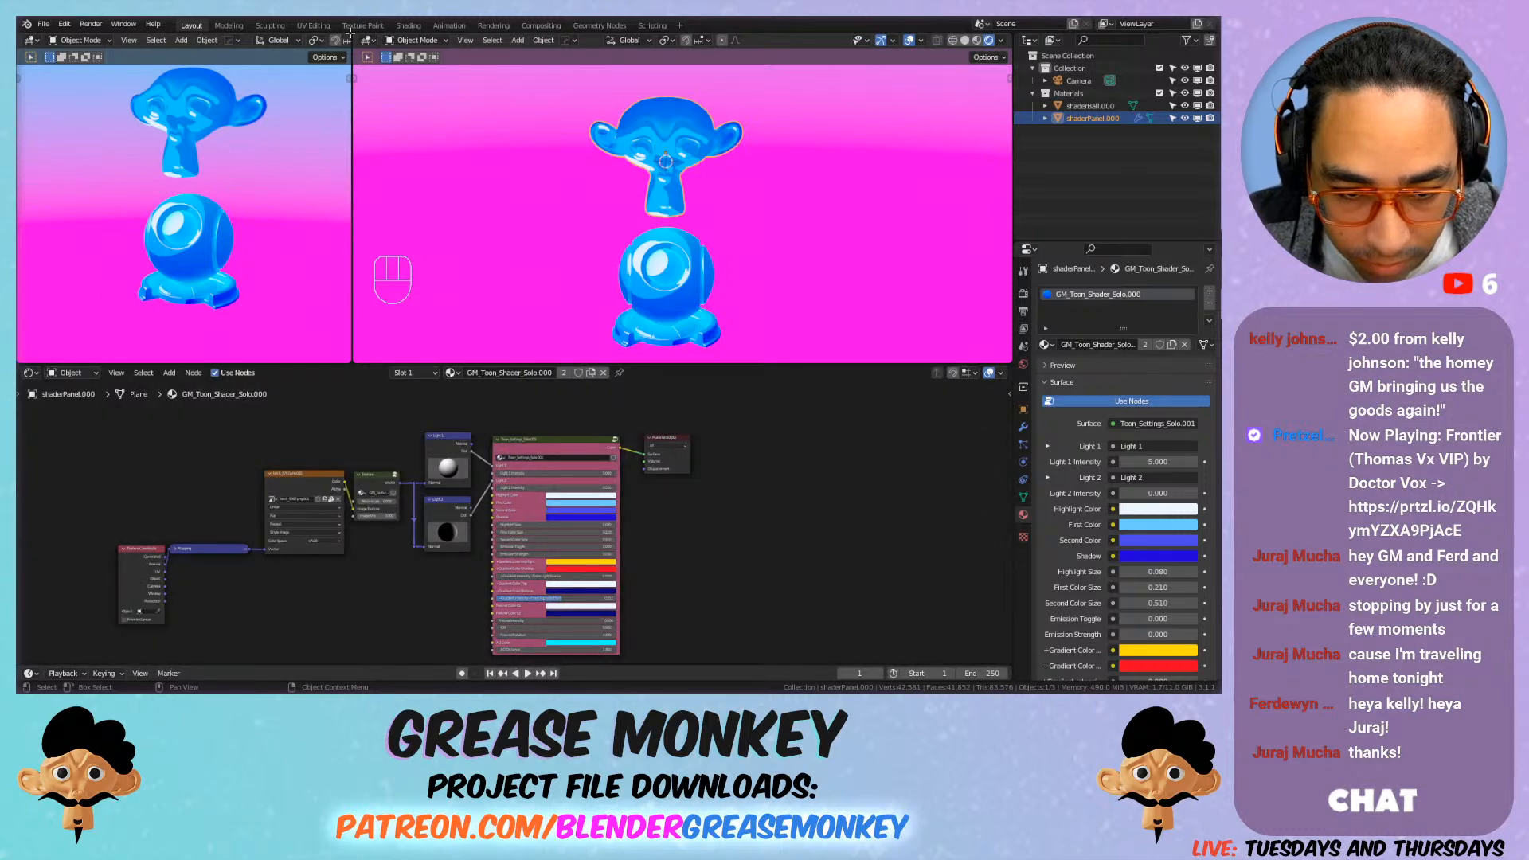
Step: Split an Asset Browser off above the smaller 3D viewport and shrink it to its header row
drag(19, 35, 18, 358)
click(32, 40)
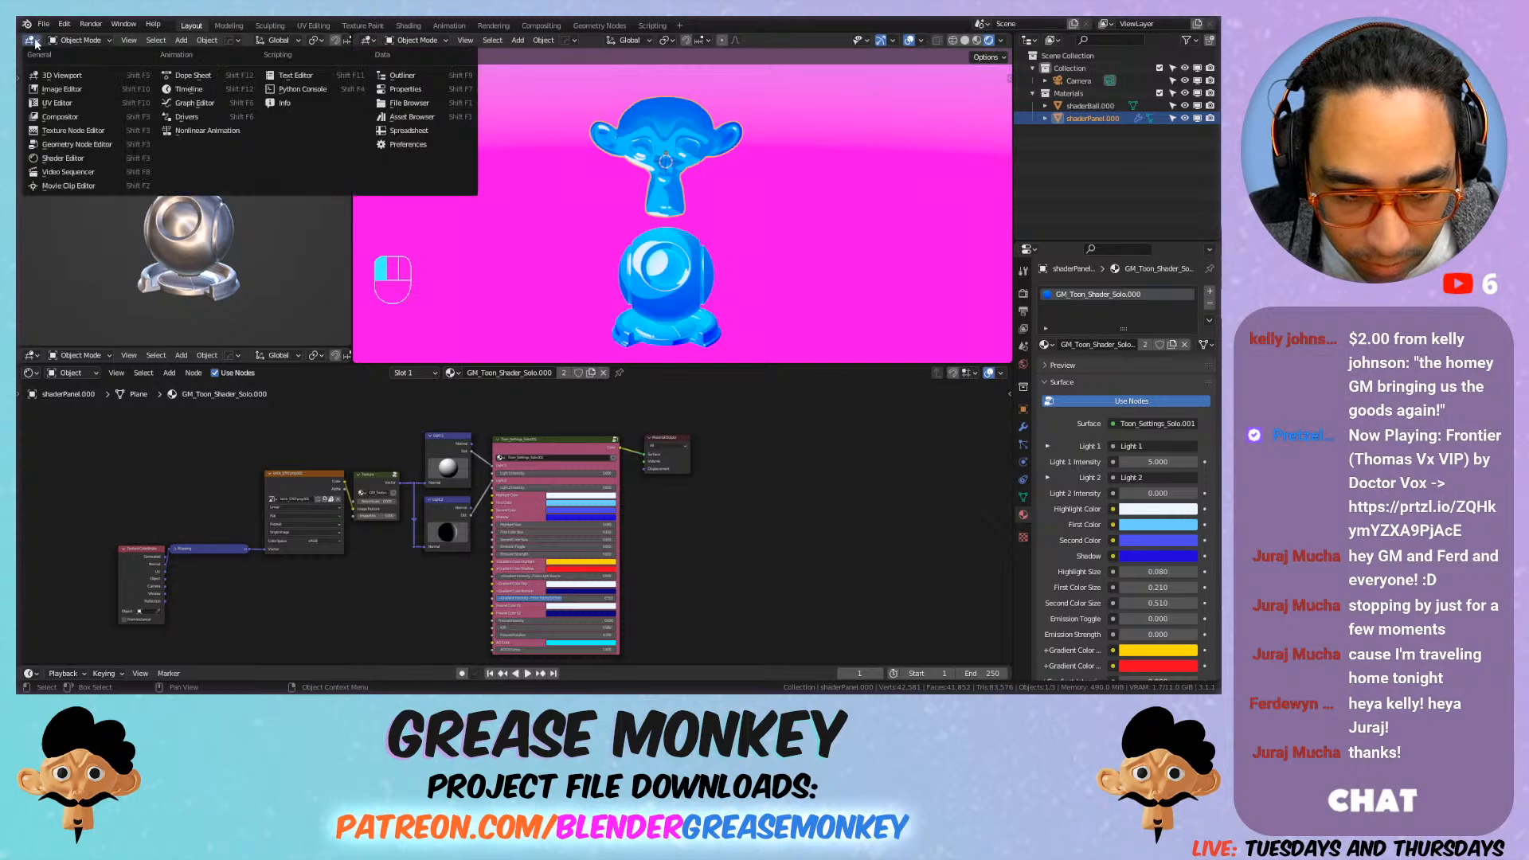
click(32, 40)
drag(29, 40, 414, 131)
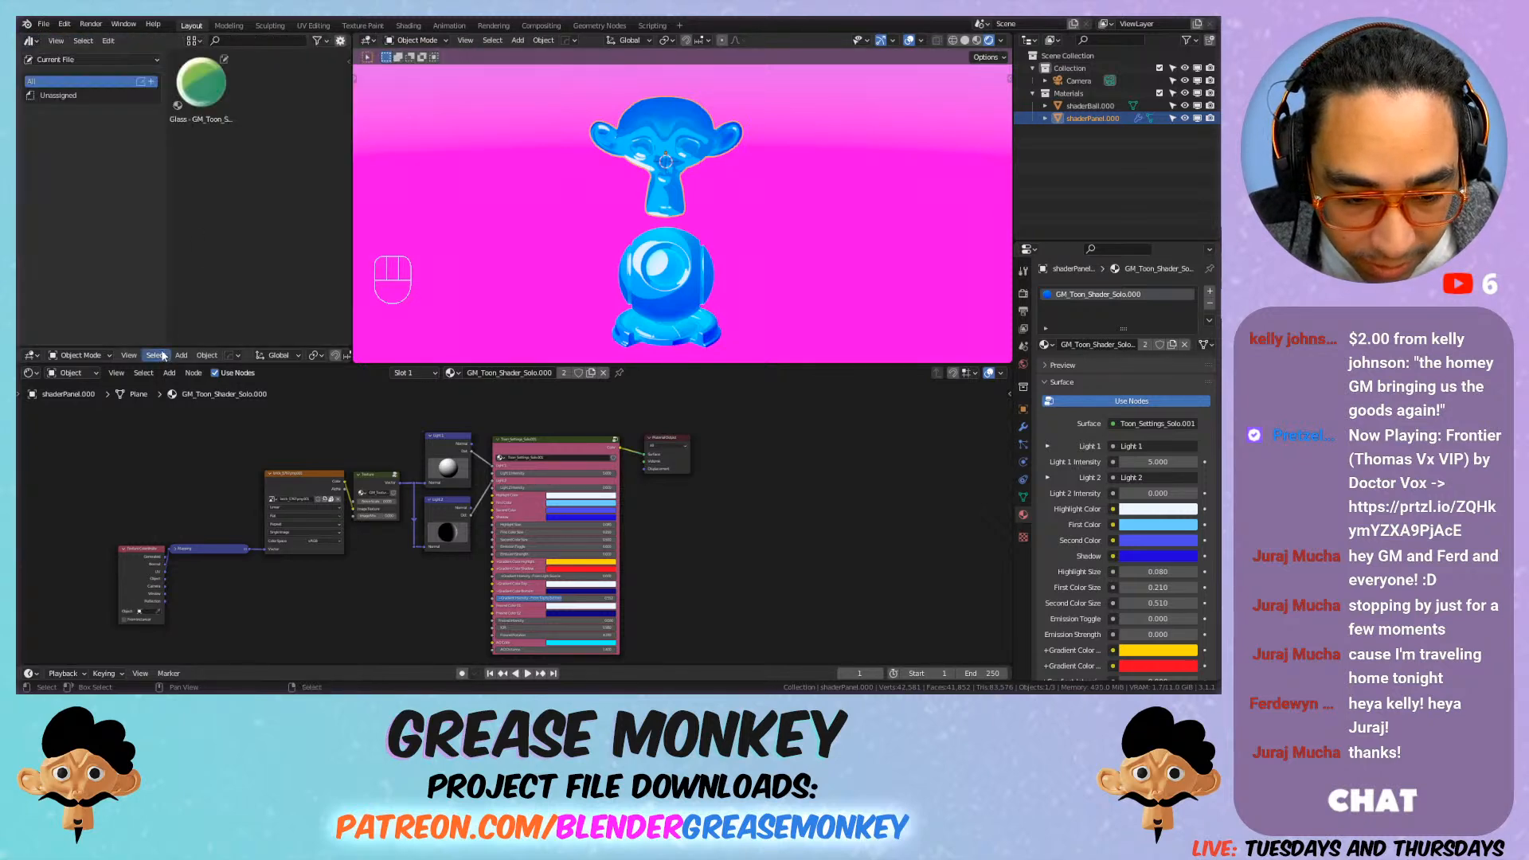
drag(204, 345, 207, 49)
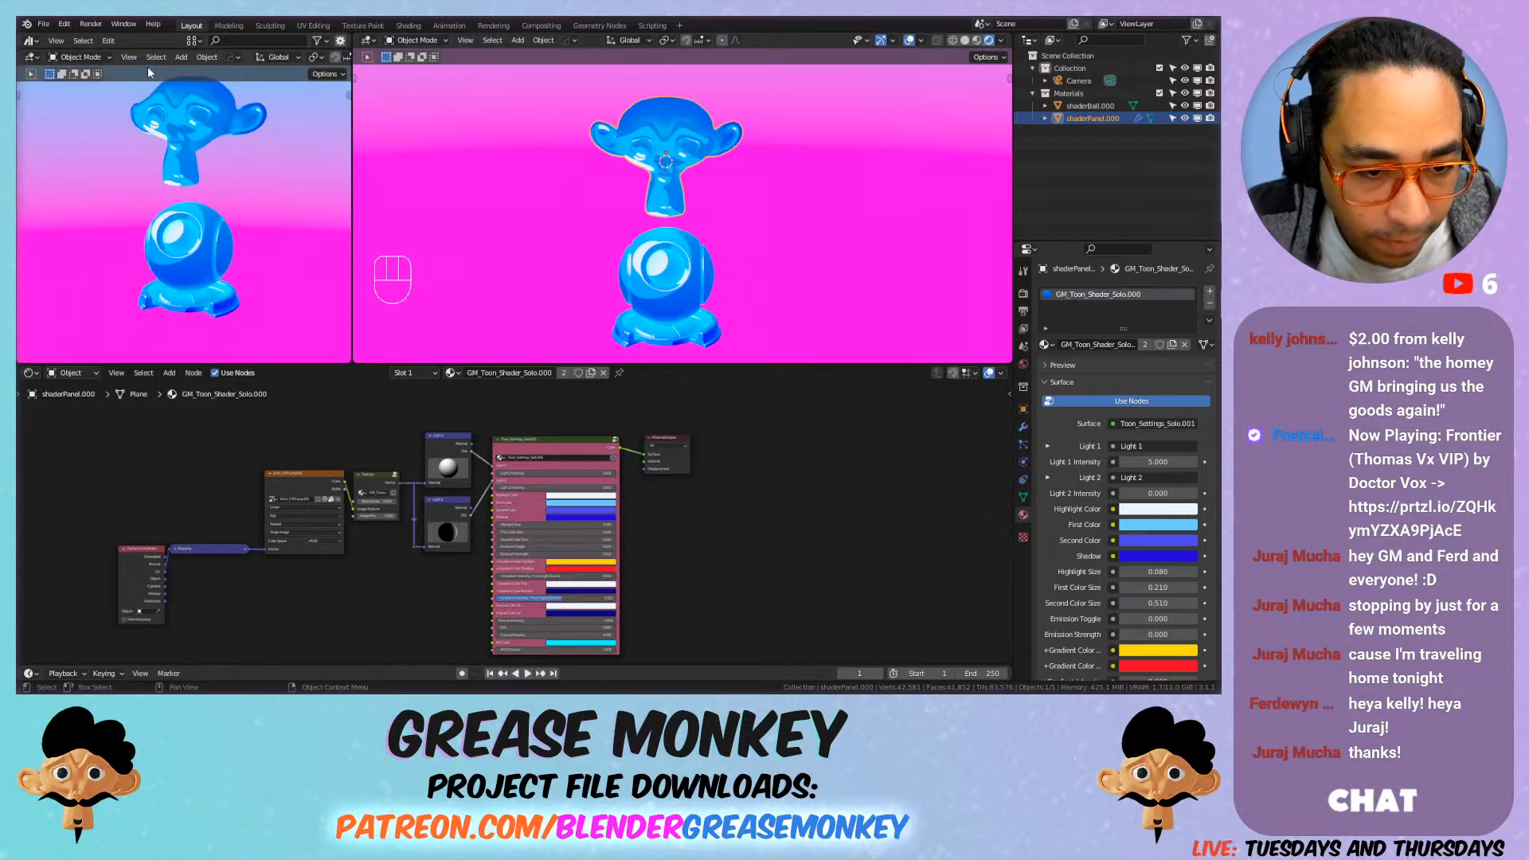
Step: Hide the header of the smaller 3D viewport below the collapsed Asset Browser
right_click(220, 59)
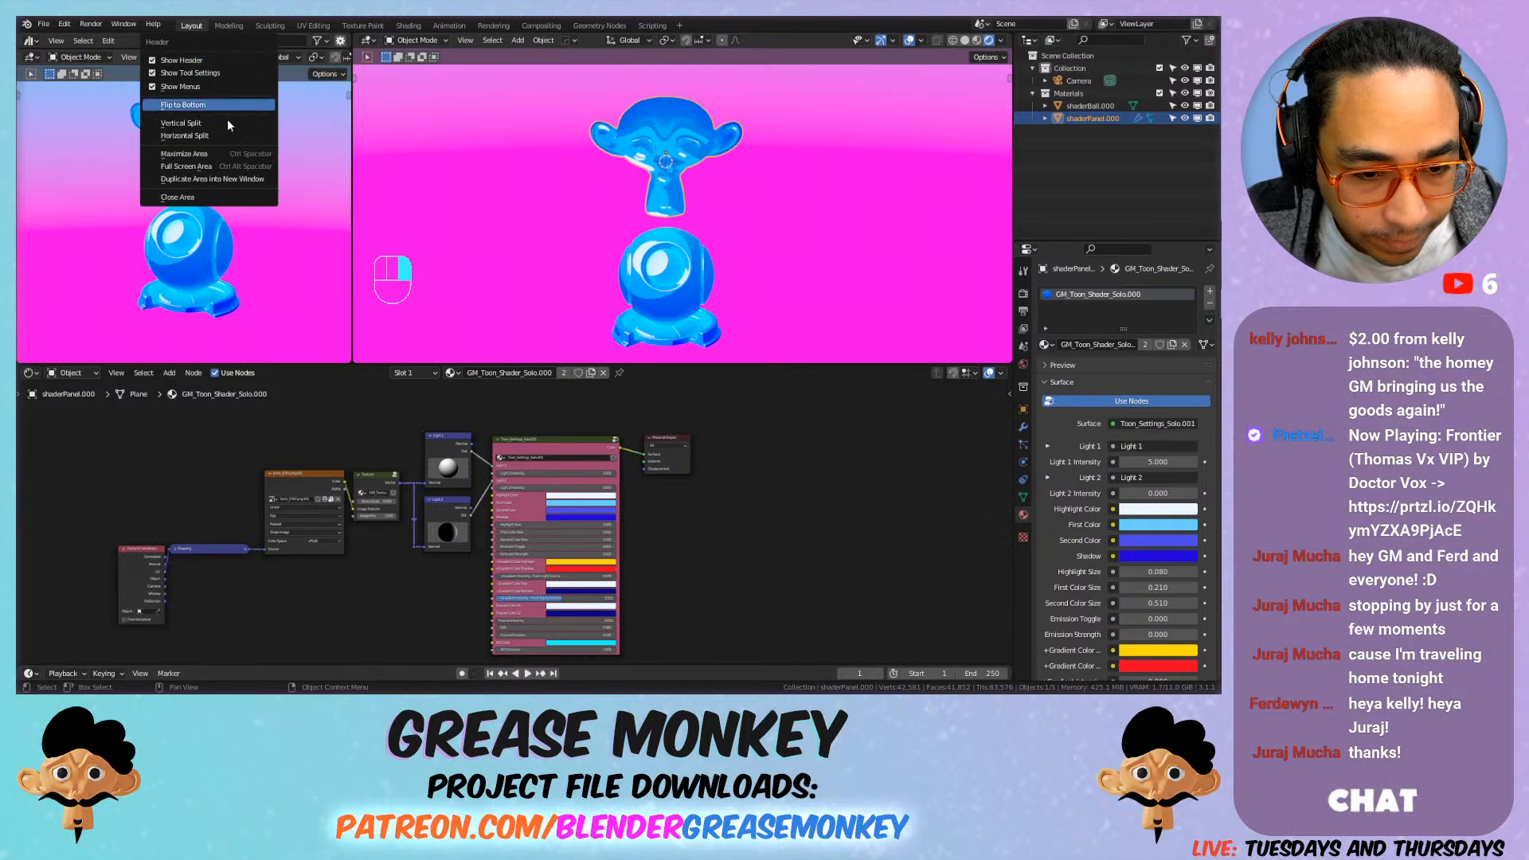
click(190, 60)
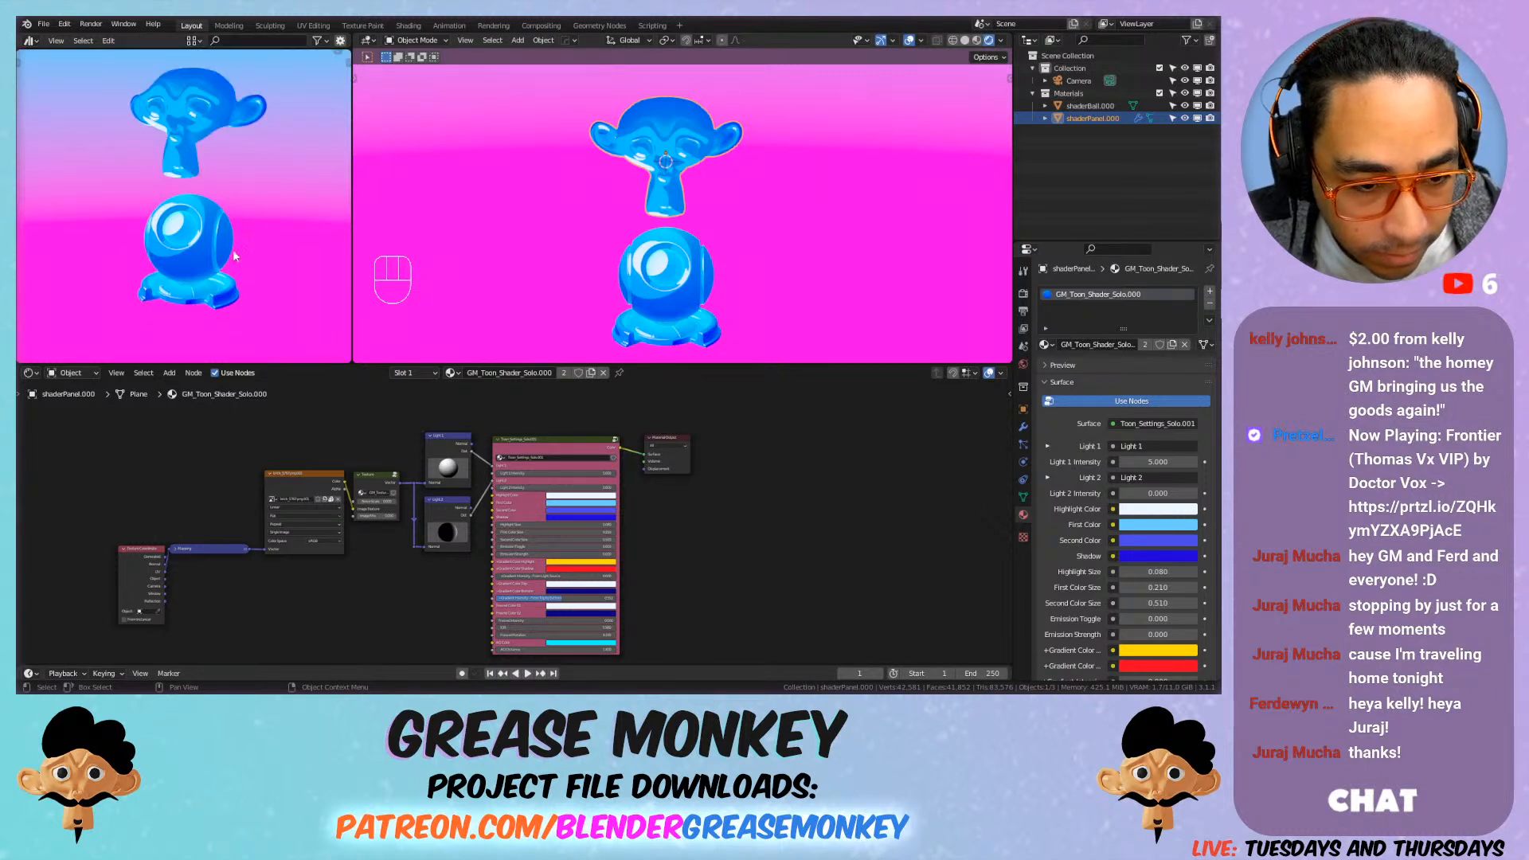
mouse_move(154, 50)
mouse_down()
mouse_move(167, 195)
mouse_move(172, 49)
mouse_up()
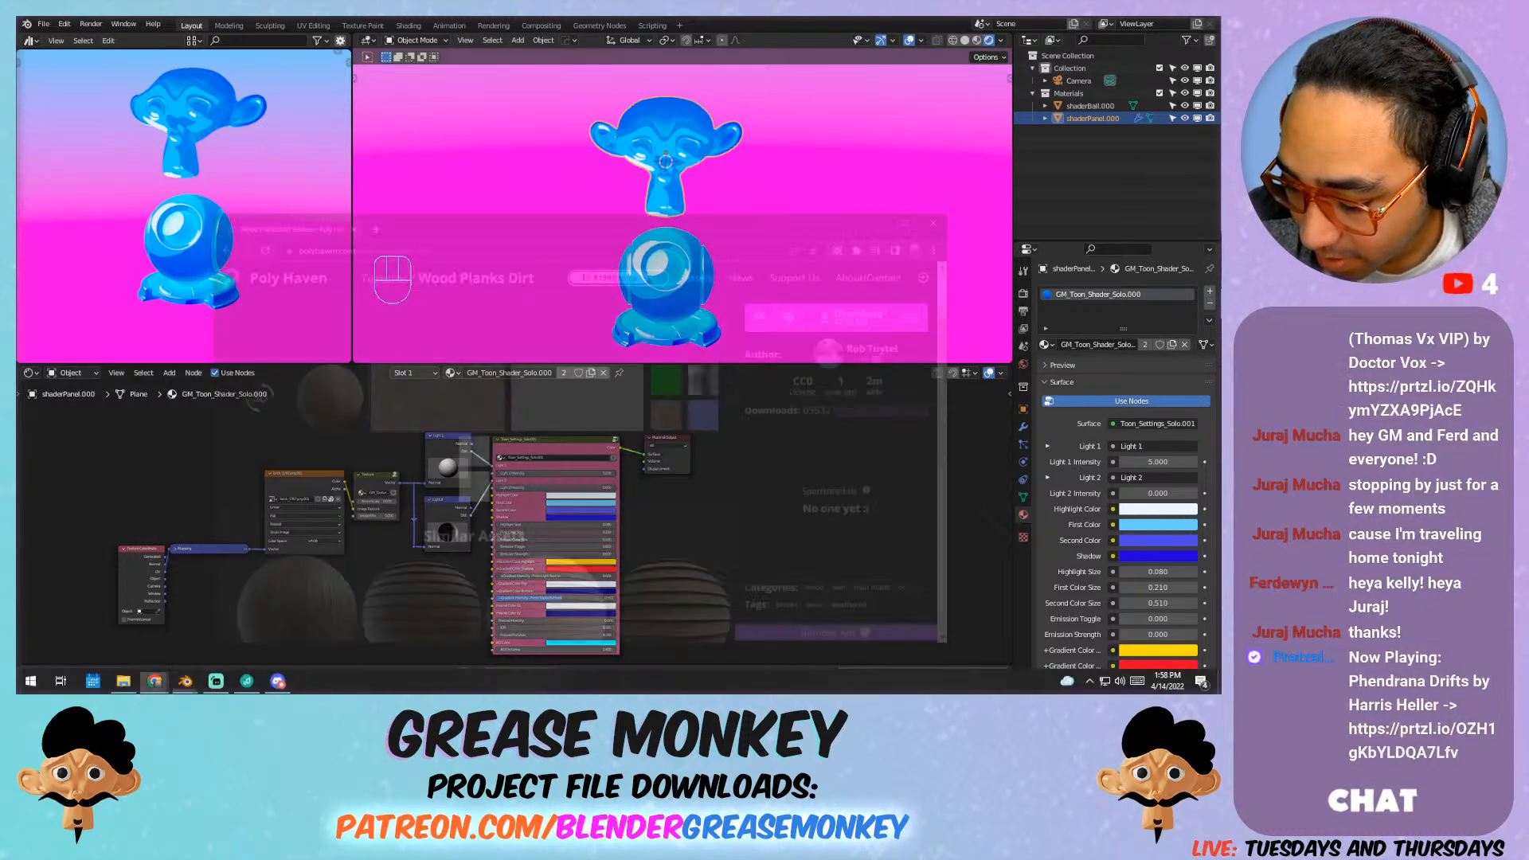
Step: Switch to Chrome, examine the first two pages of Pixabay's gold images for material references, and return to the Blender node setup
click(155, 681)
key(alt+Tab)
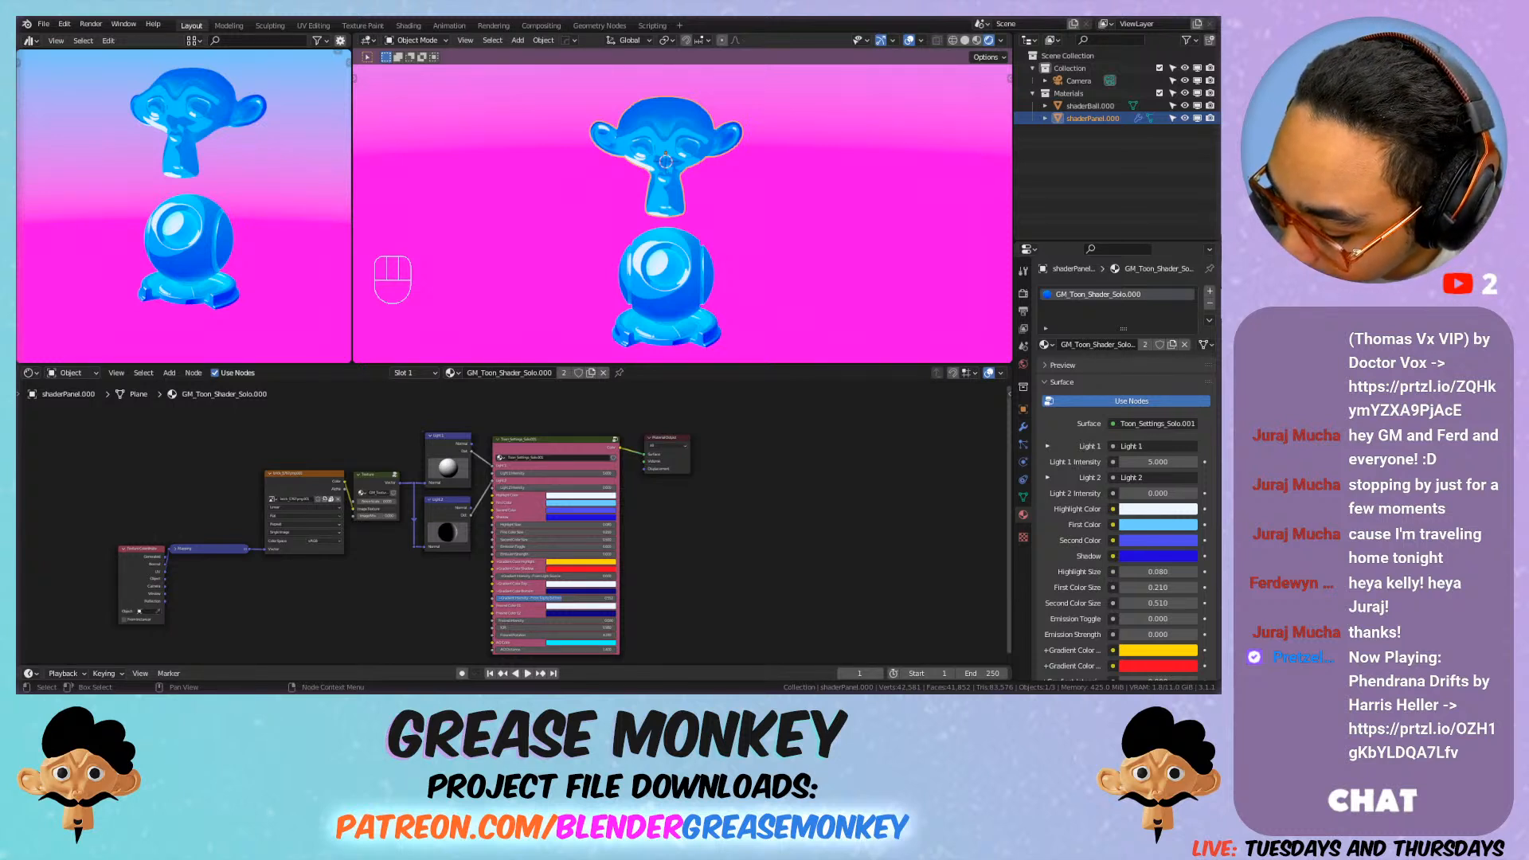
drag(1217, 368, 710, 19)
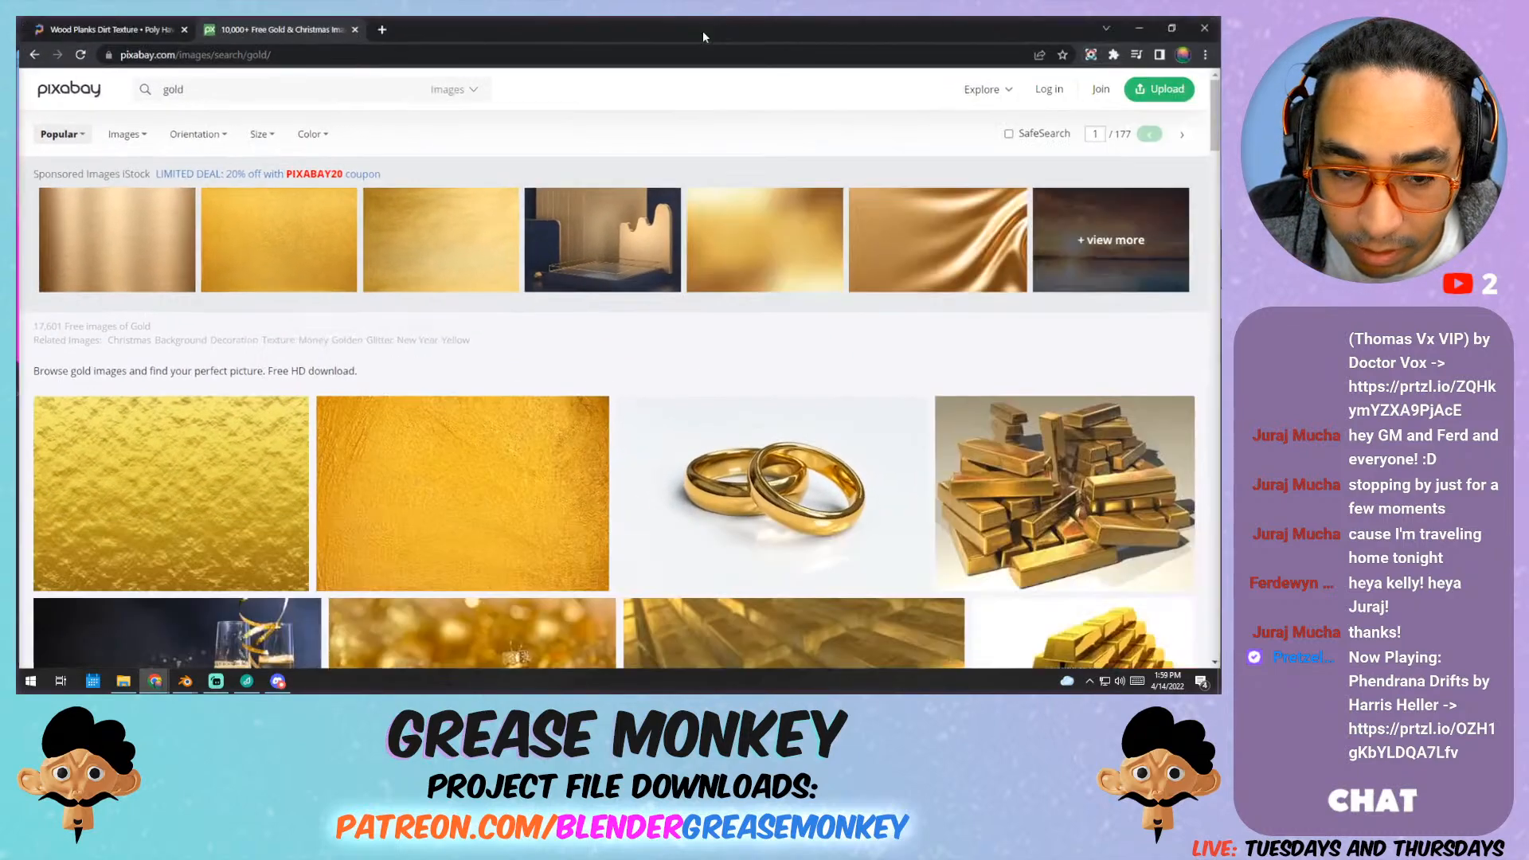
scroll(605, 155, down, 7)
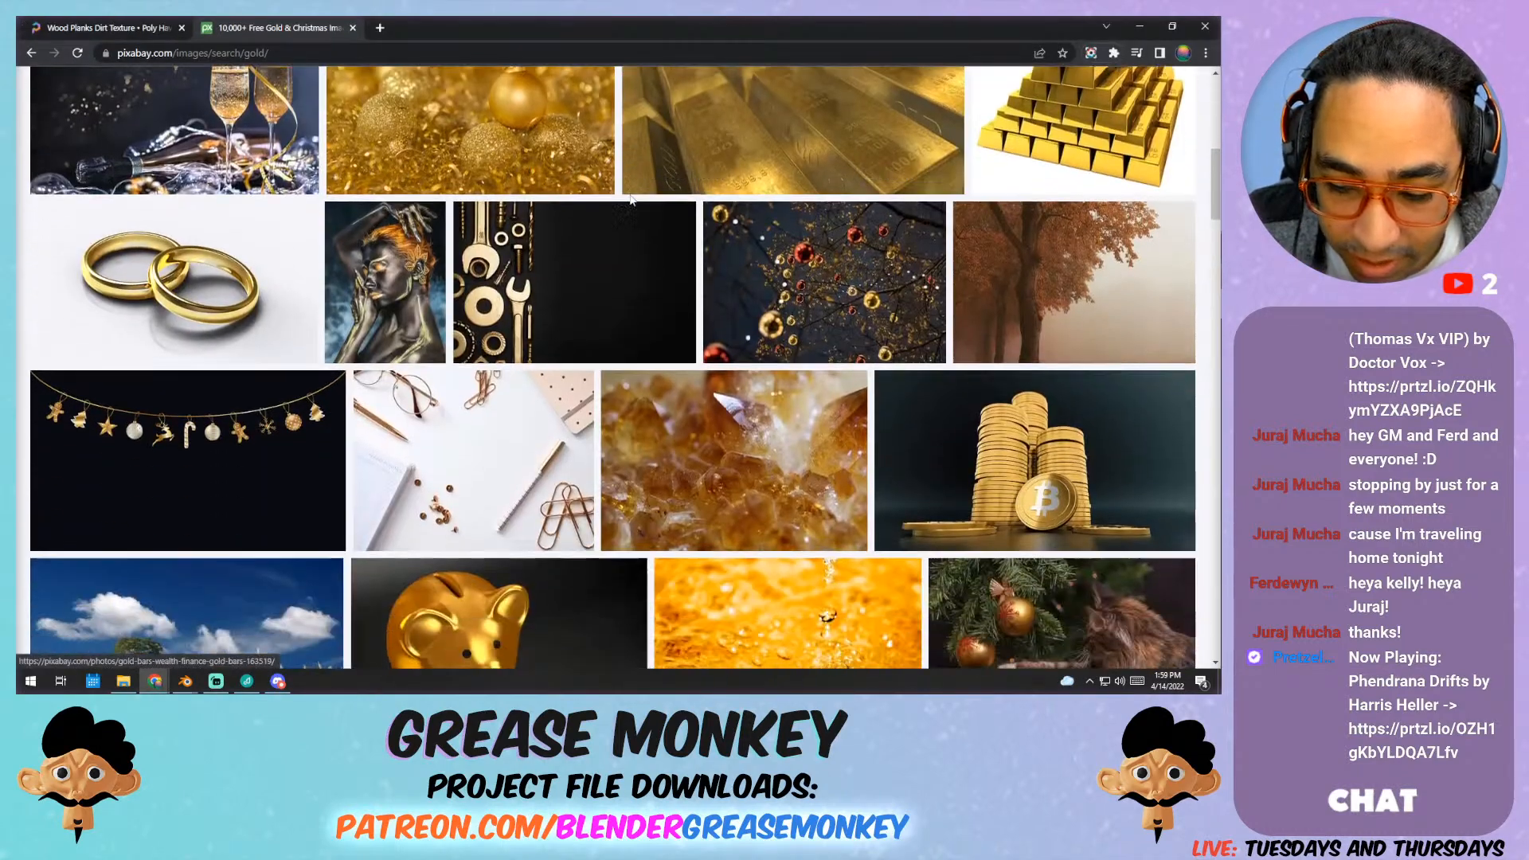
scroll(633, 203, down, 3)
scroll(641, 211, down, 3)
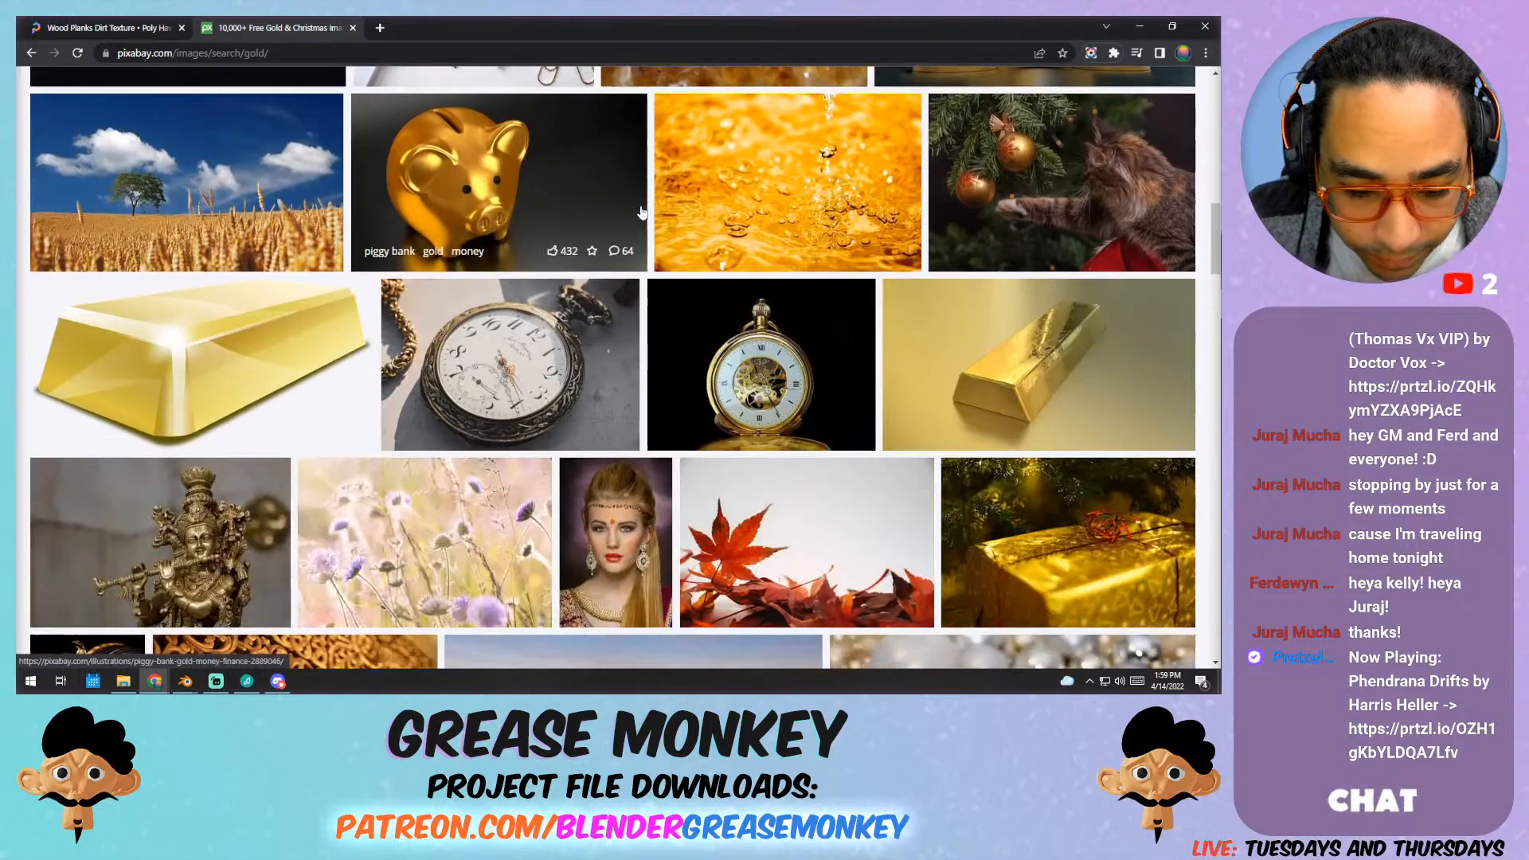
scroll(643, 212, down, 3)
scroll(645, 211, down, 4)
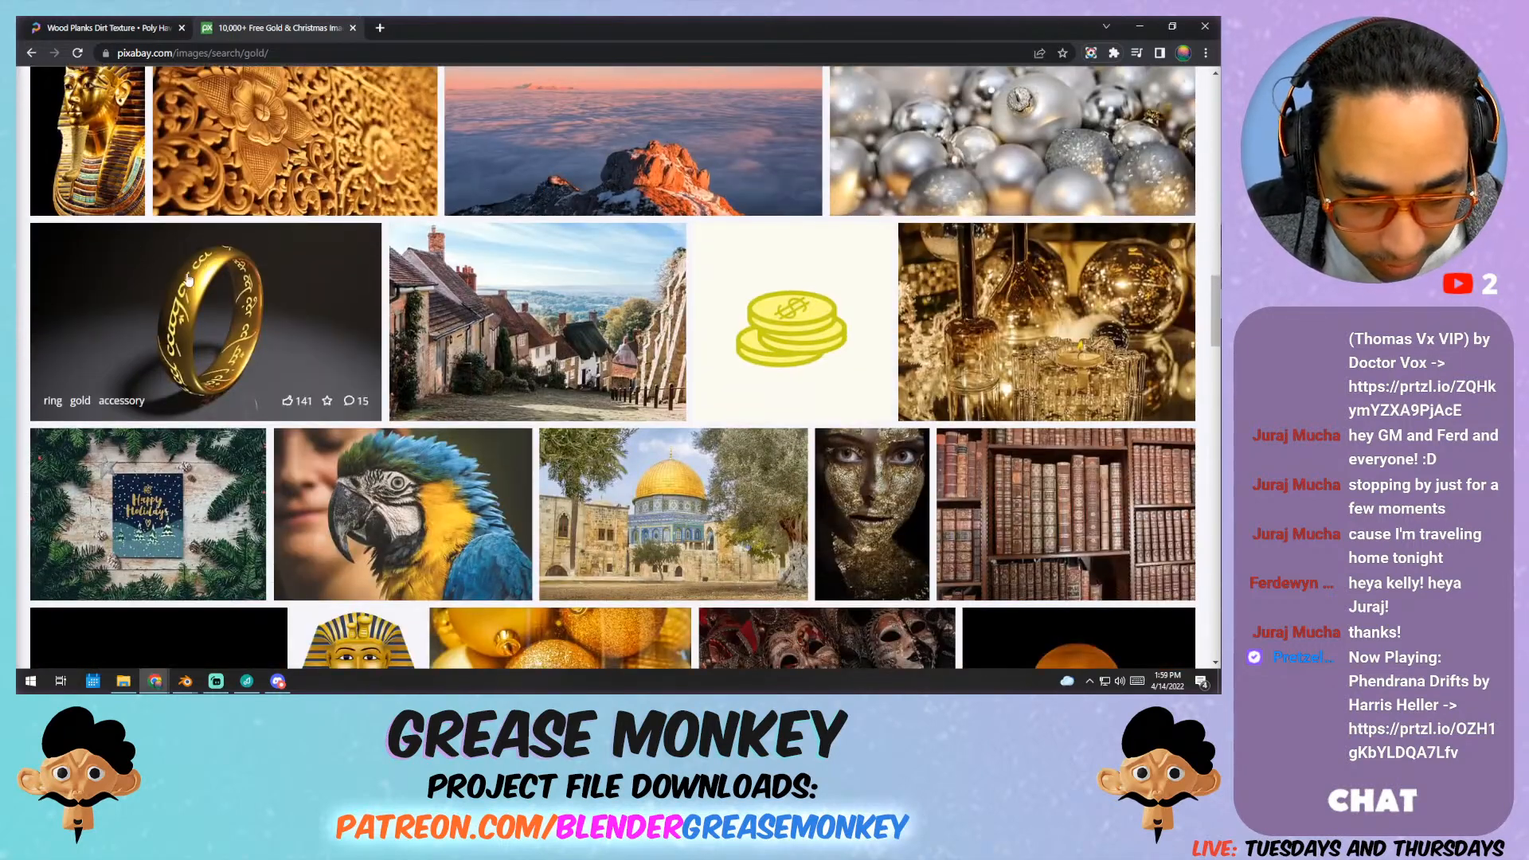
scroll(231, 278, down, 6)
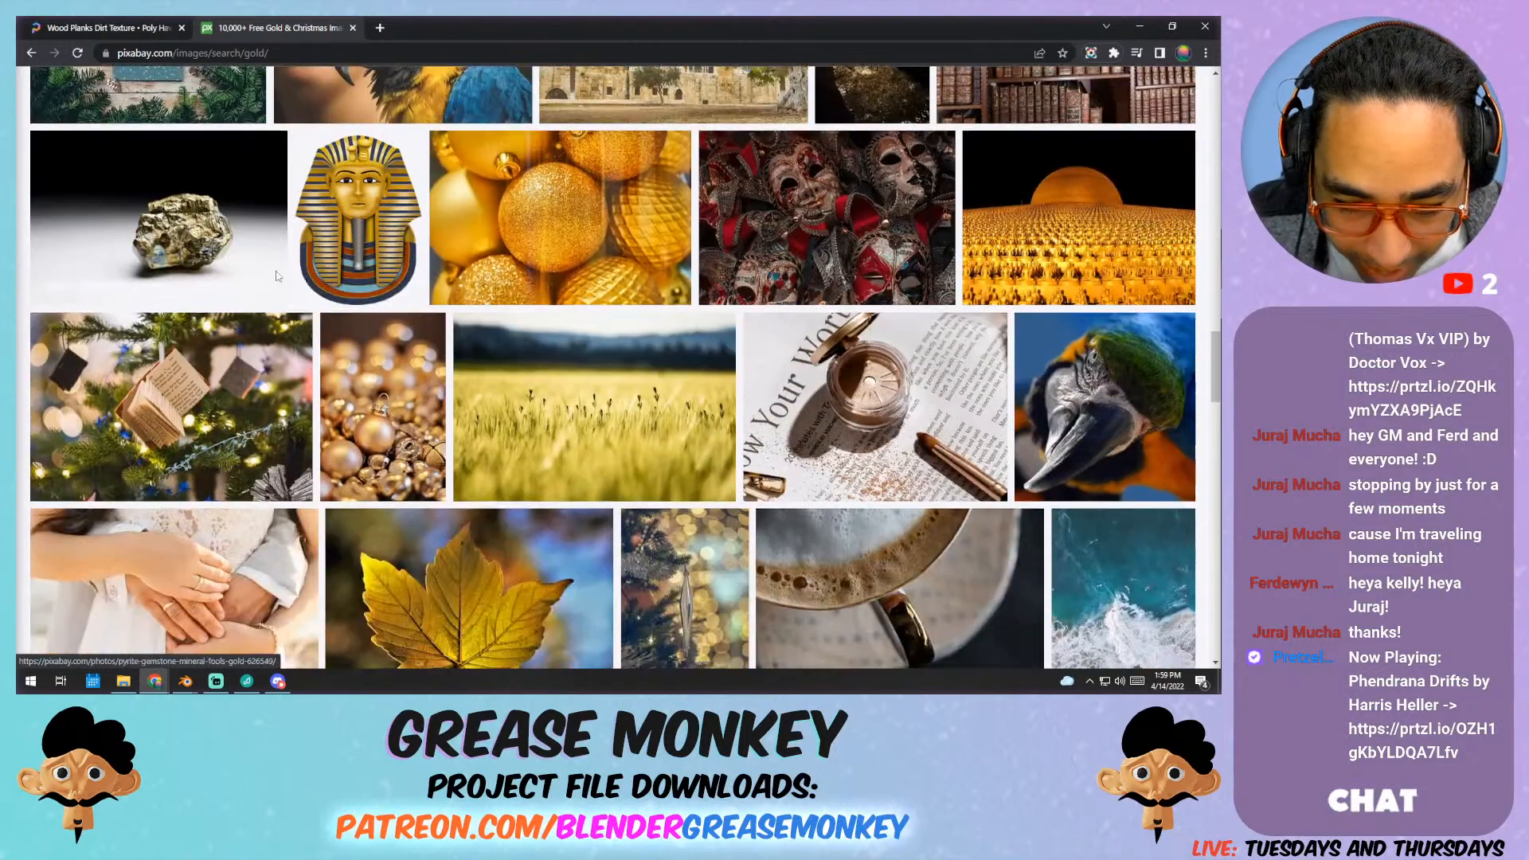
scroll(275, 276, down, 3)
scroll(490, 268, down, 4)
scroll(495, 268, down, 3)
scroll(513, 265, down, 4)
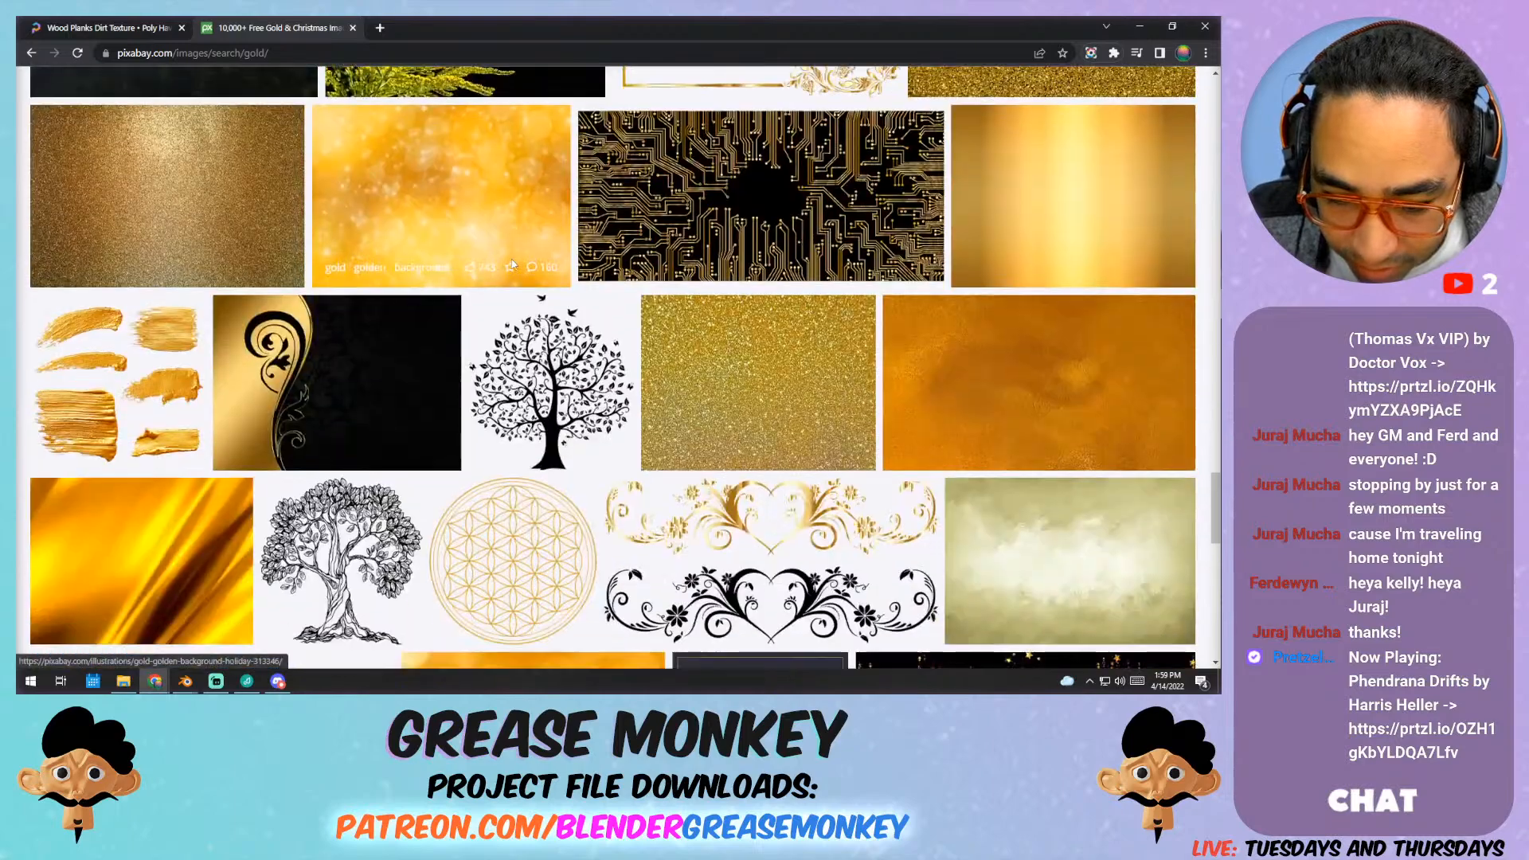
scroll(514, 265, down, 3)
scroll(522, 266, down, 3)
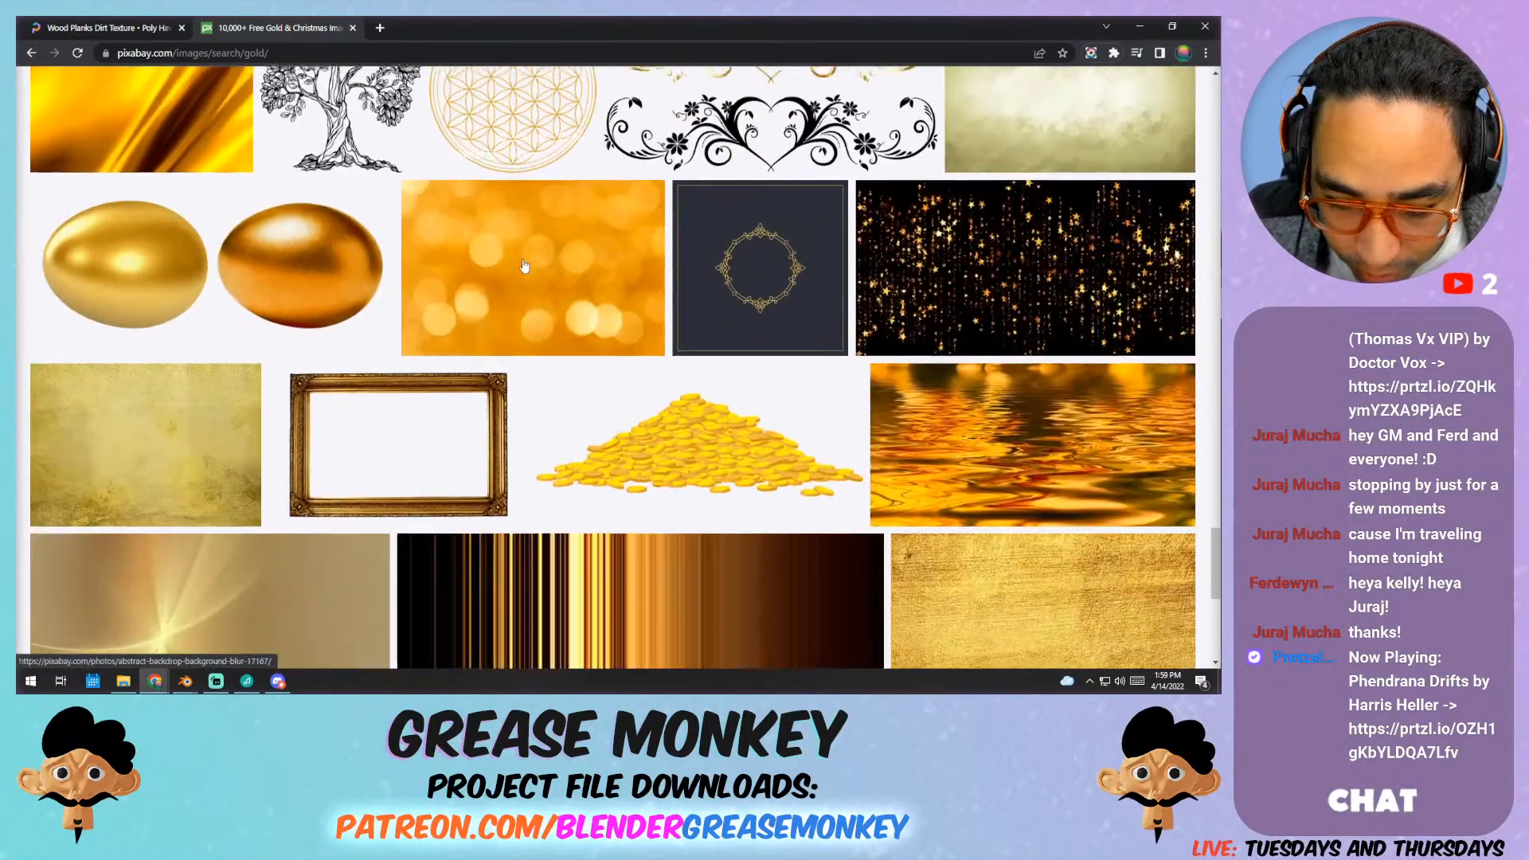
scroll(533, 267, down, 3)
scroll(549, 261, down, 3)
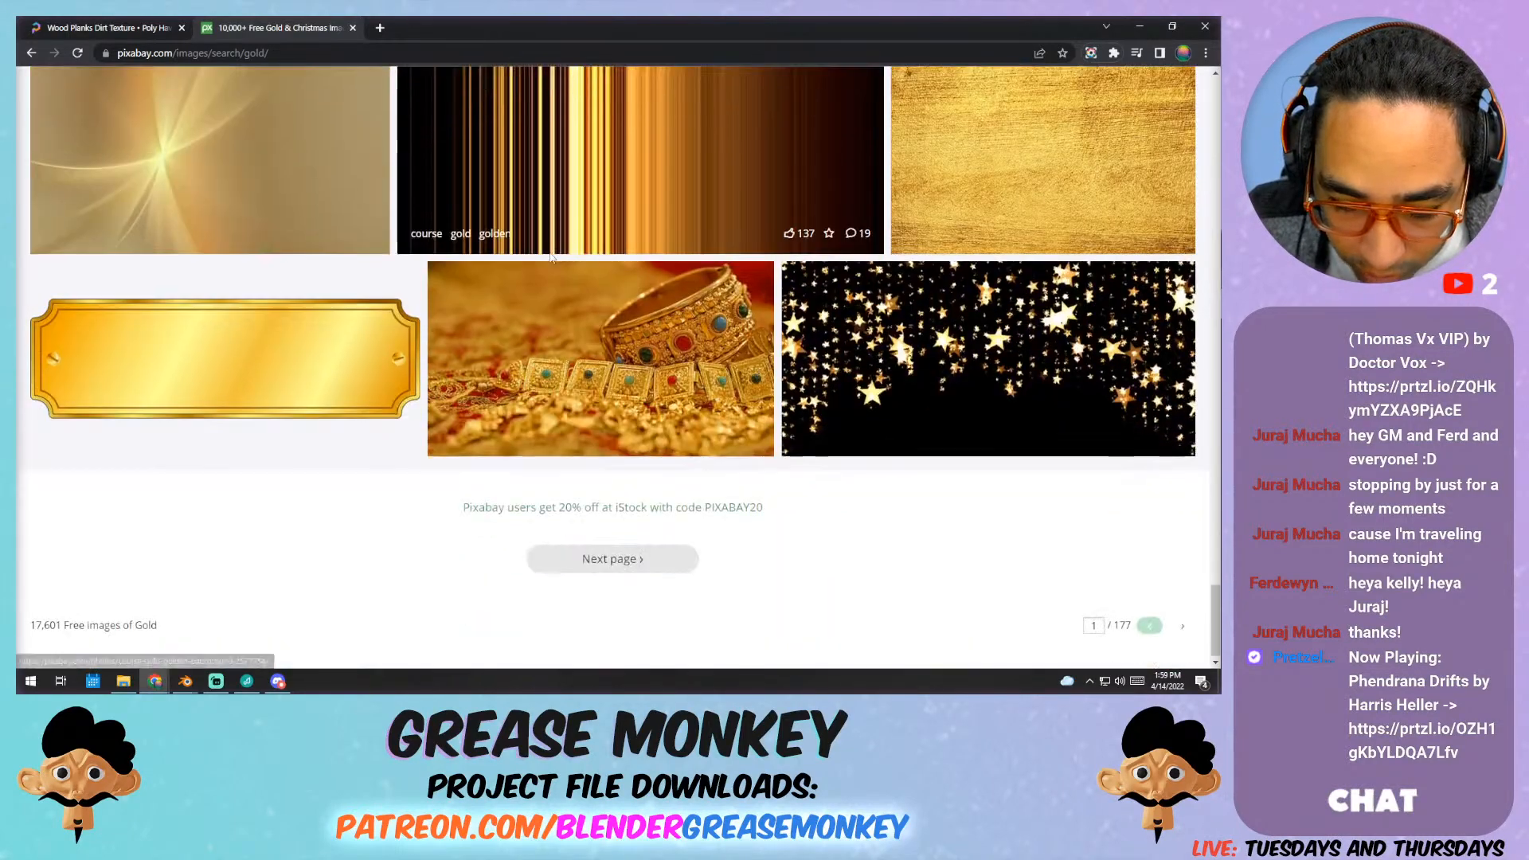
scroll(557, 259, down, 1)
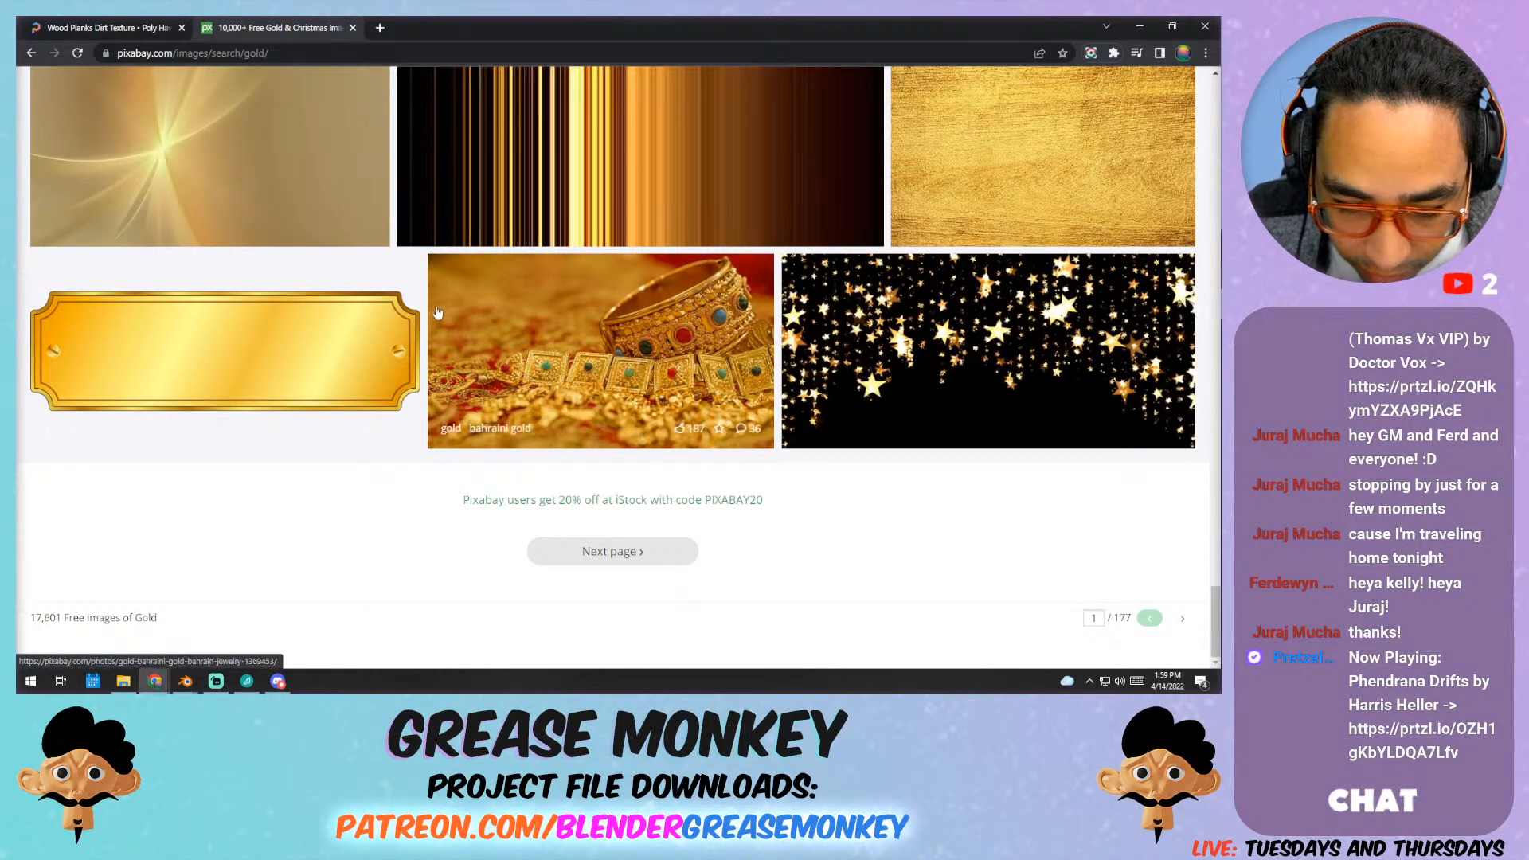
click(610, 551)
scroll(465, 339, down, 15)
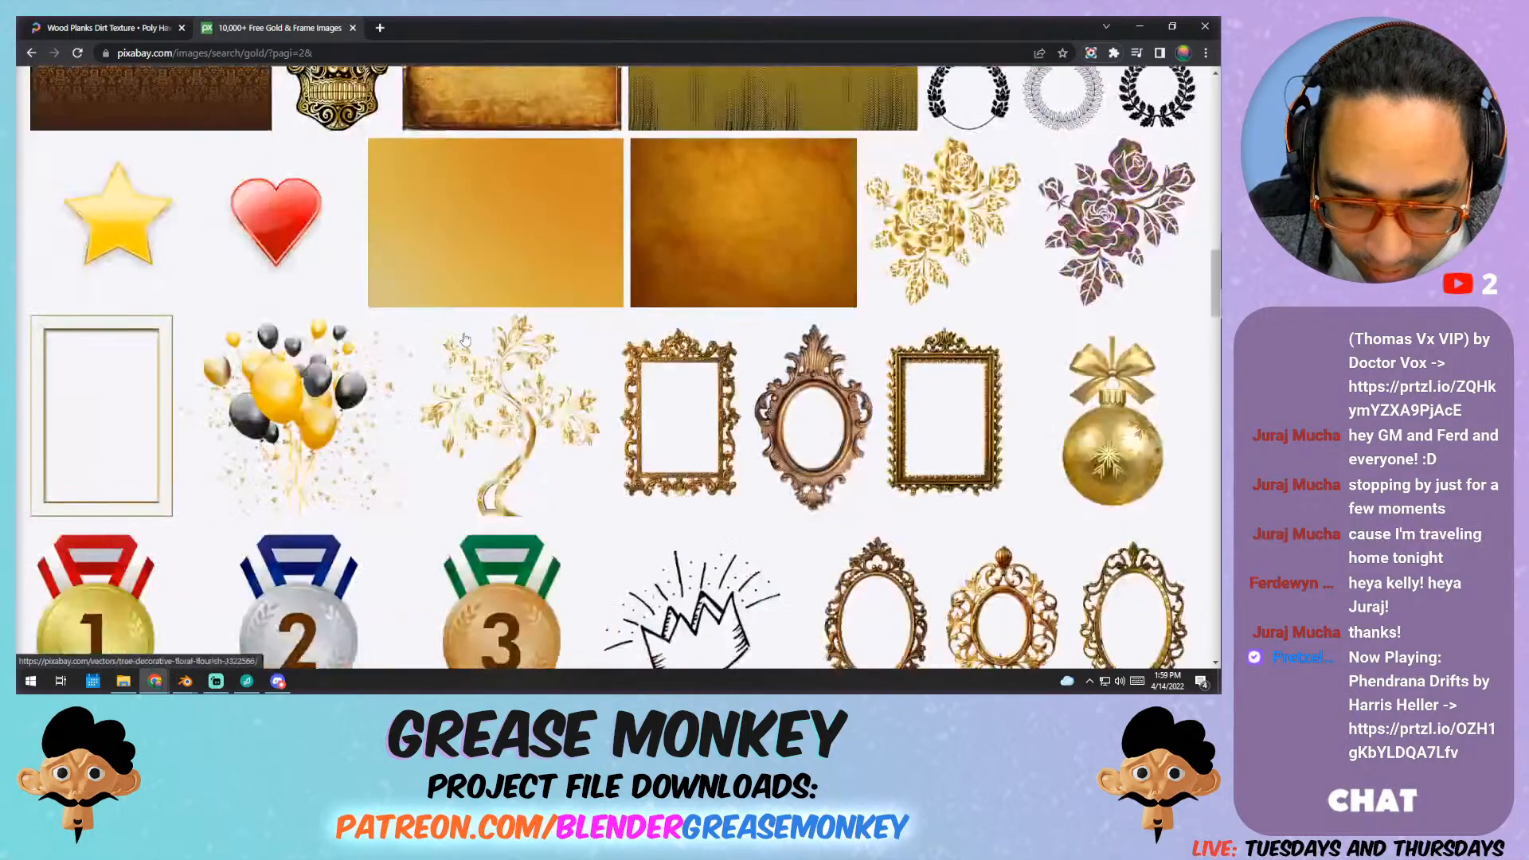
drag(462, 26, 1220, 159)
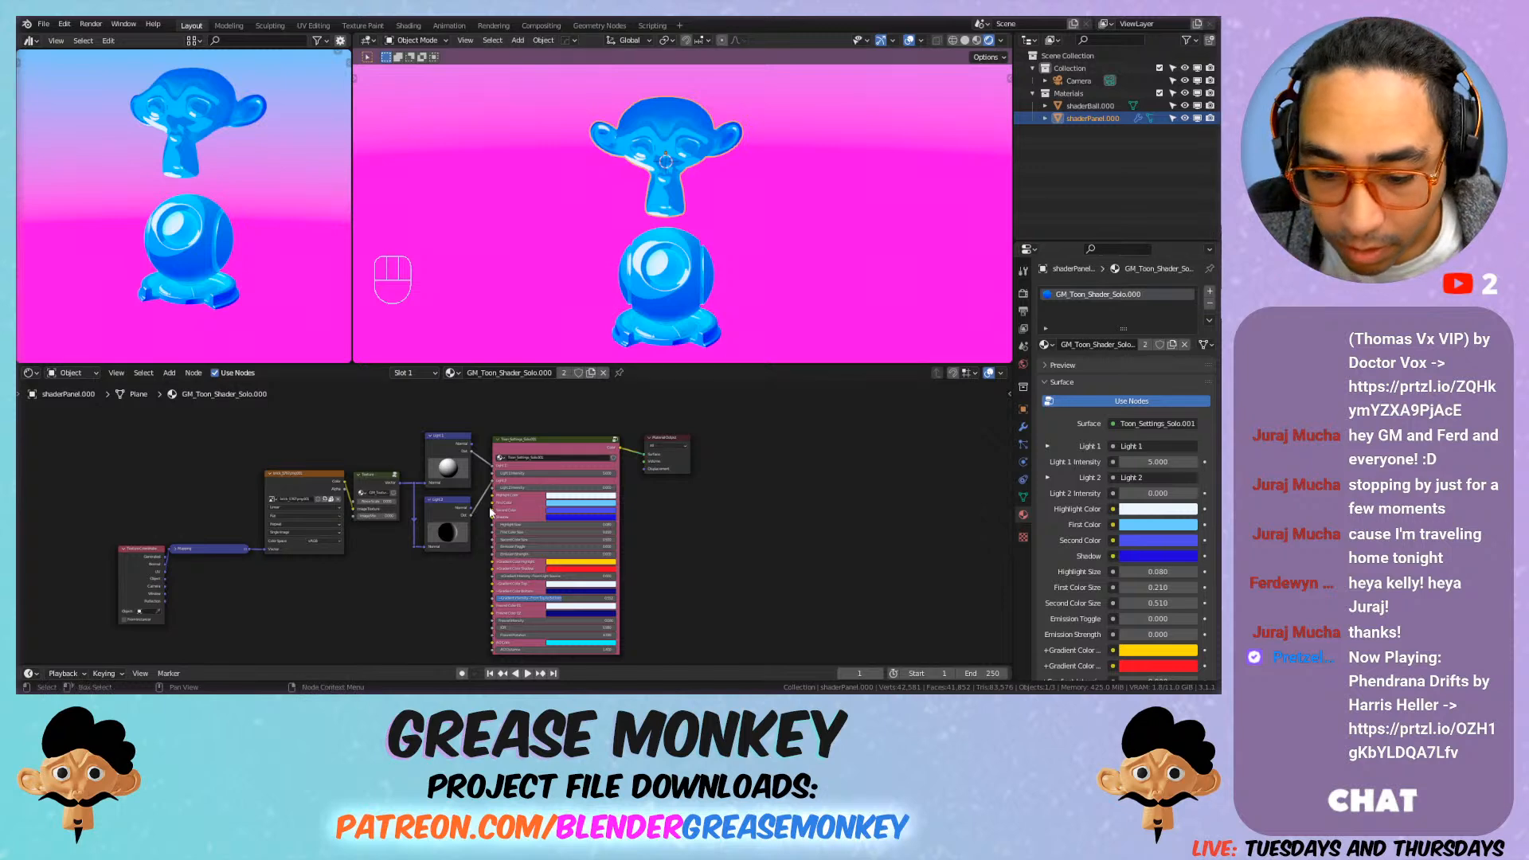
scroll(729, 545, up, 3)
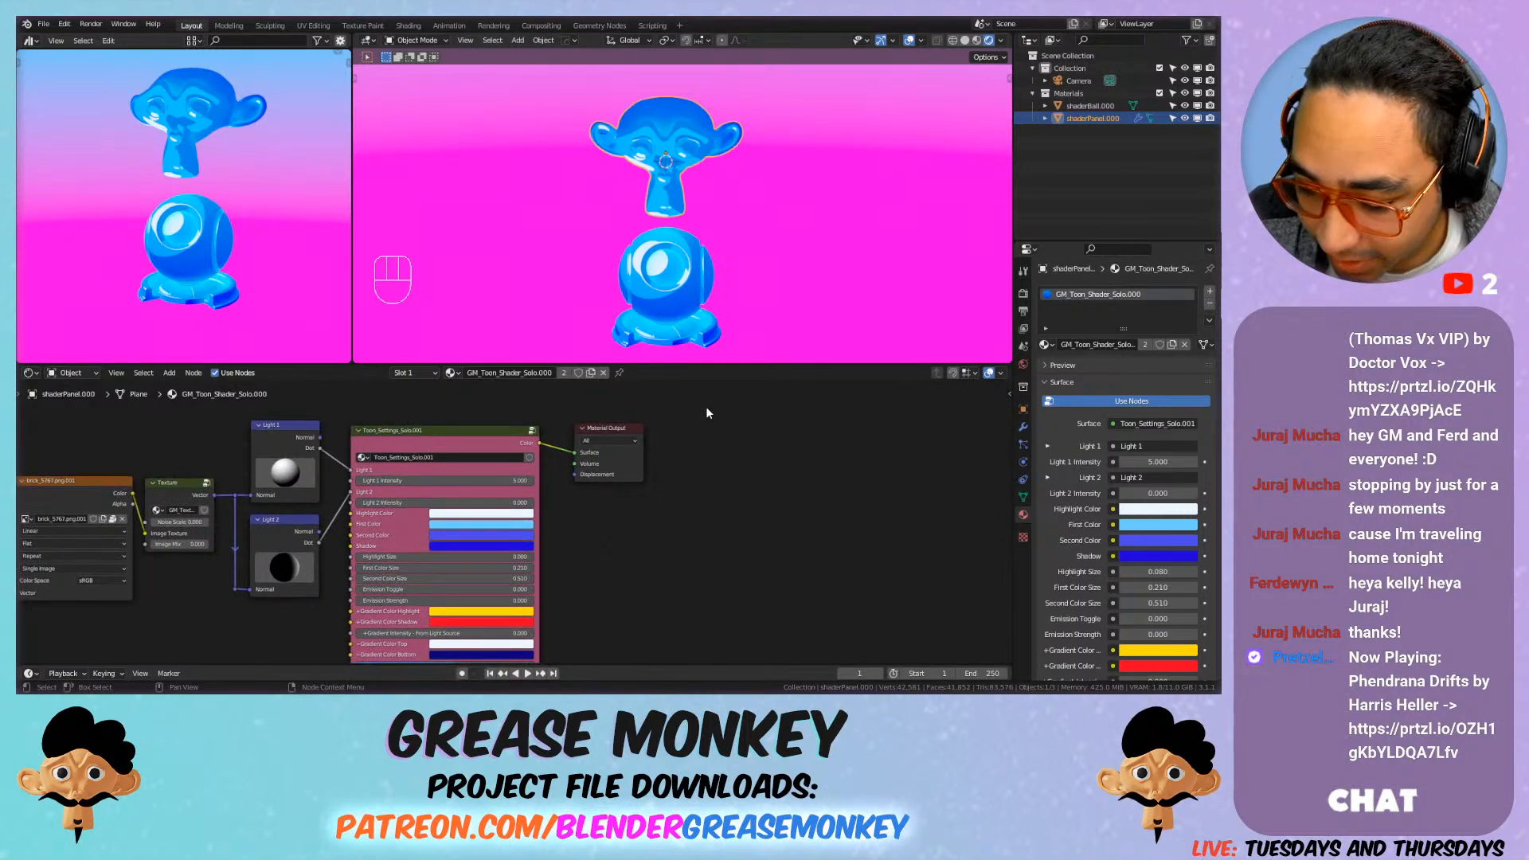
Step: Set both the top-to-bottom Gradient Intensity and the AO Distance of Toon_Settings_Solo.001 to 0.000
drag(615, 428, 763, 427)
middle_drag(548, 613, 641, 521)
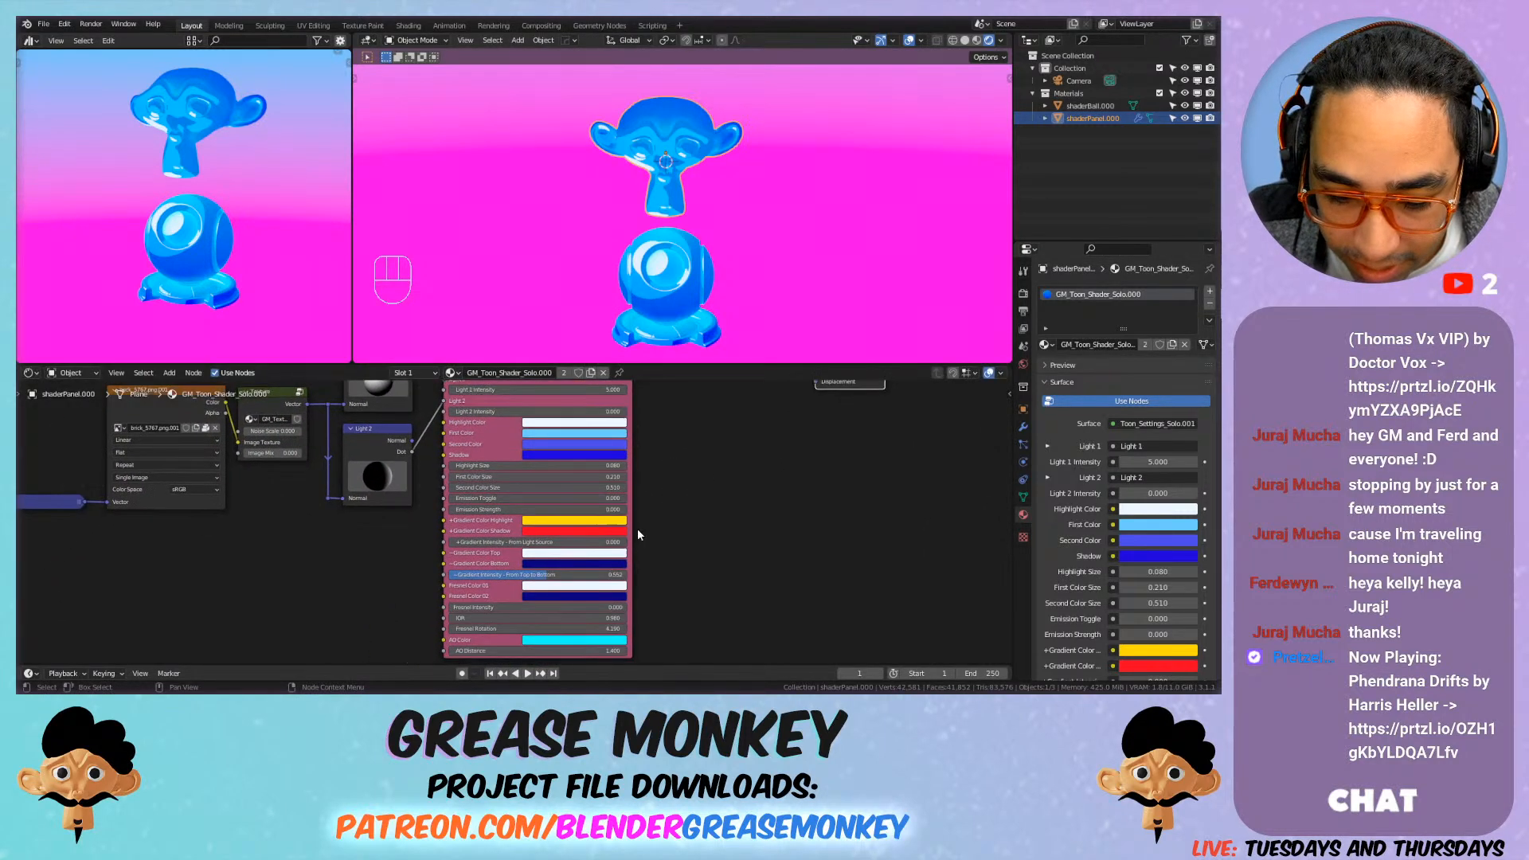
drag(525, 574, 427, 575)
middle_drag(567, 563, 608, 508)
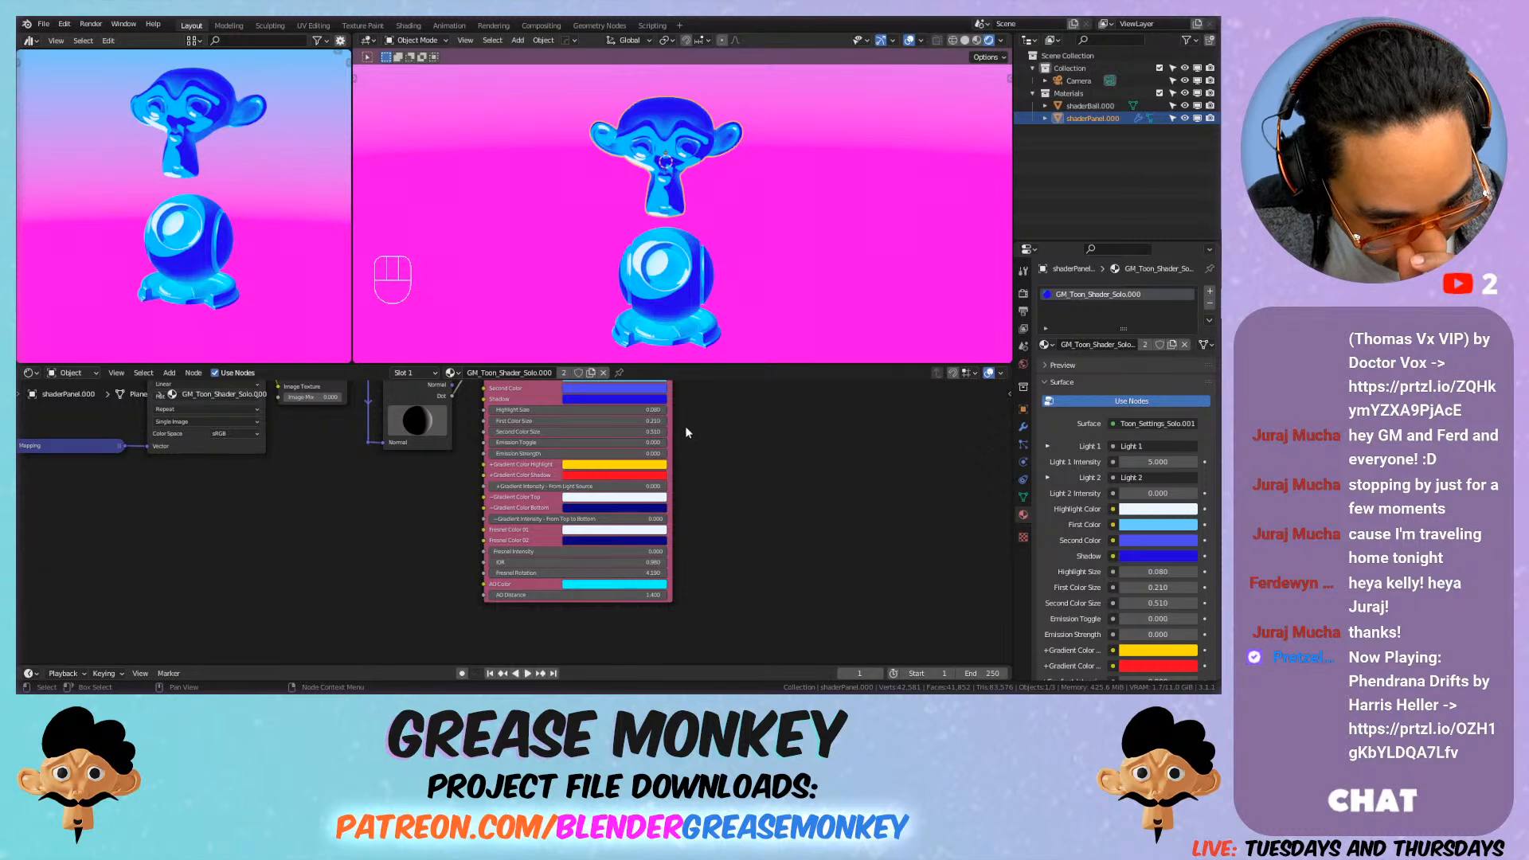
click(573, 595)
key(Return)
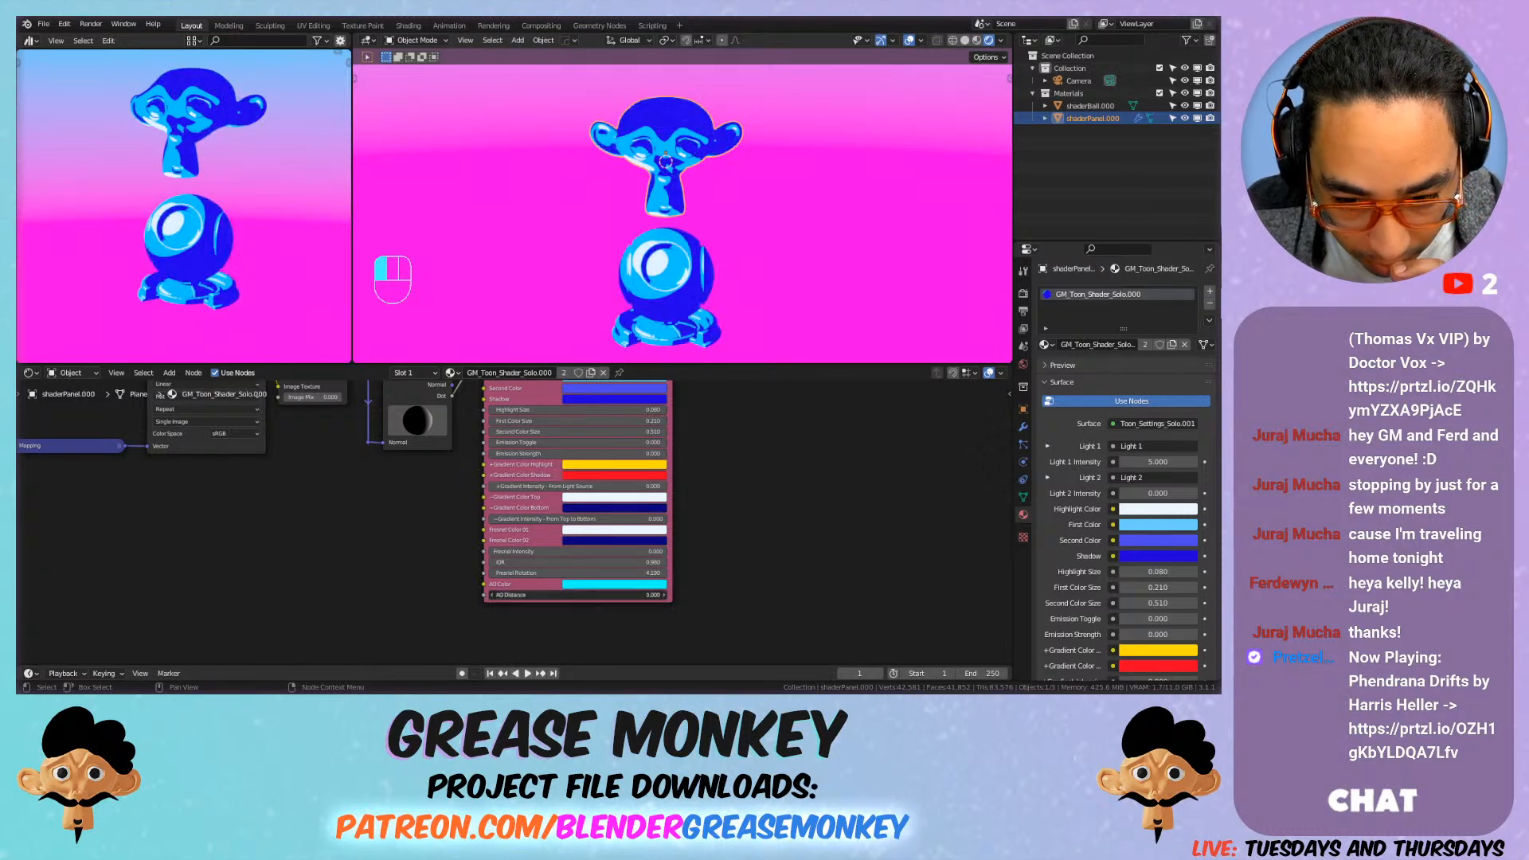
Step: Shift the Material Output and Toon_Settings_Solo.001 nodes away from the Light nodes to make room between them
middle_drag(711, 437, 603, 533)
drag(777, 392, 838, 392)
drag(480, 403, 704, 397)
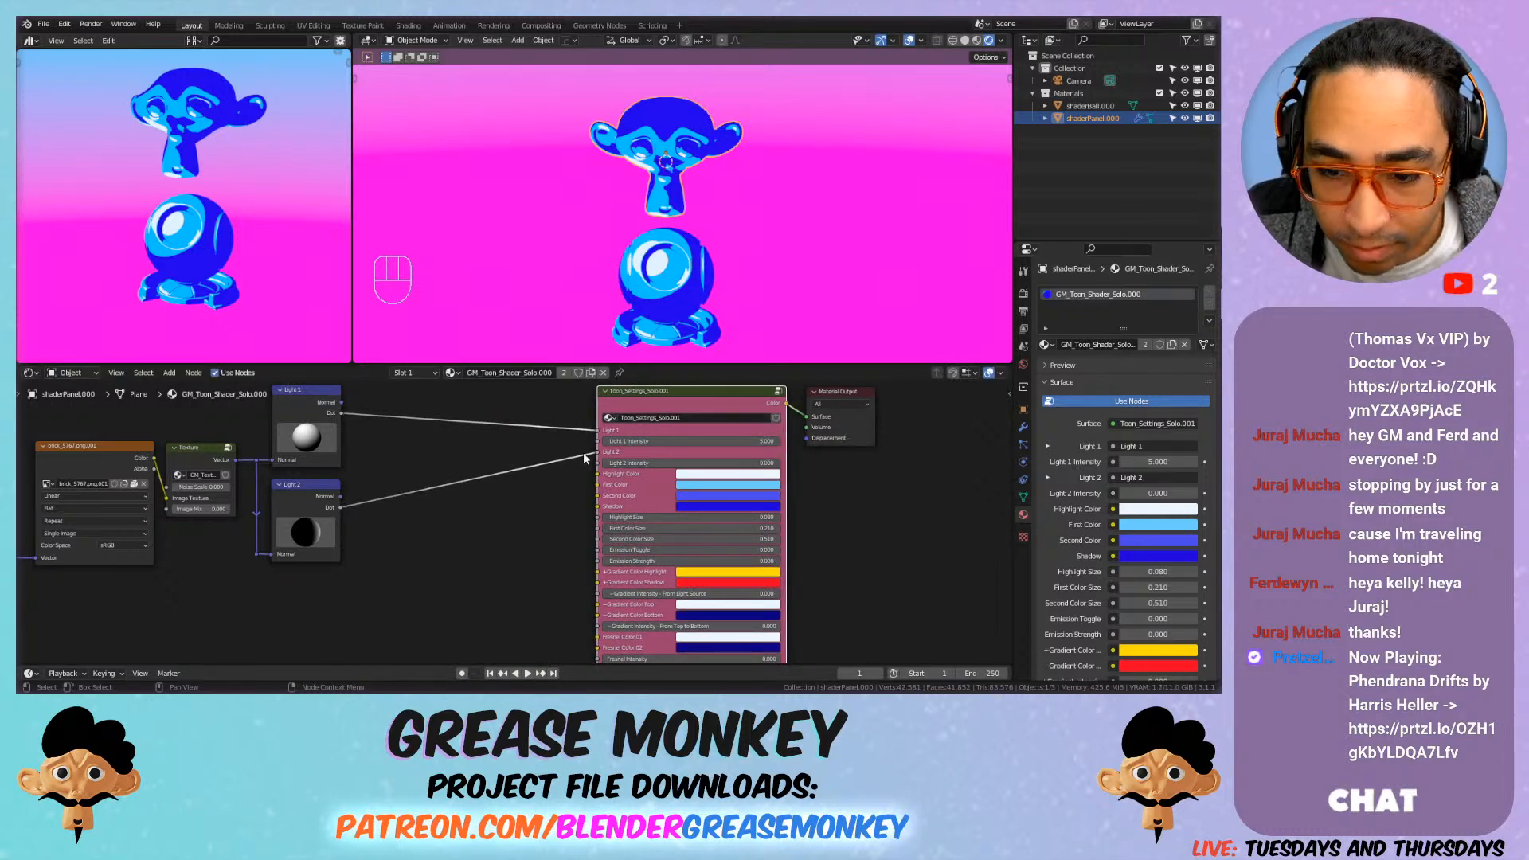
Step: Hide the overlays in the larger 3D viewport and frame the monkey head and shader ball
scroll(679, 515, down, 5)
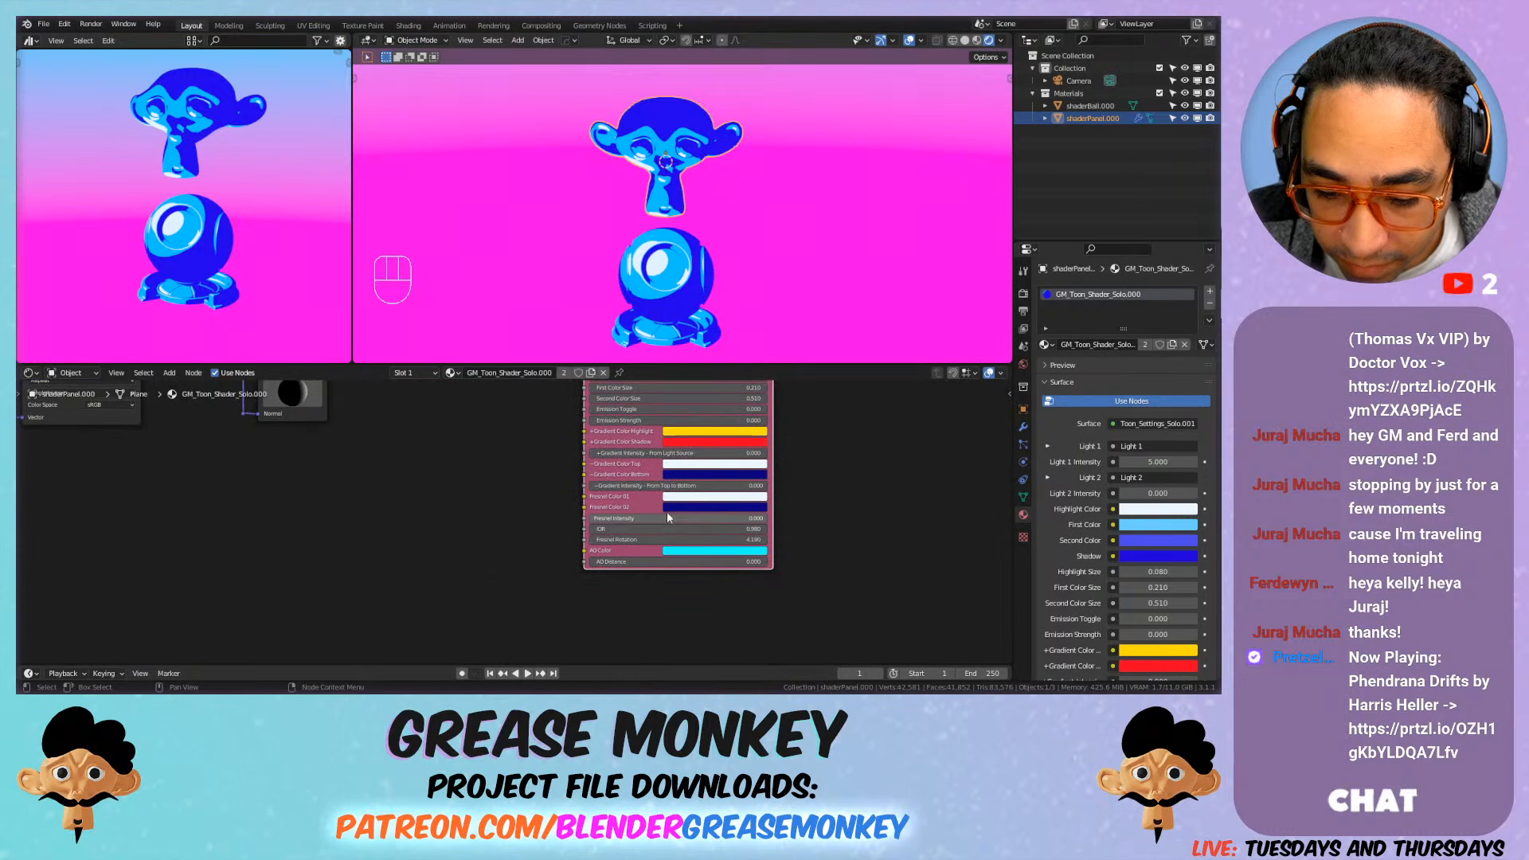
scroll(721, 211, up, 3)
middle_drag(699, 192, 828, 96)
click(909, 40)
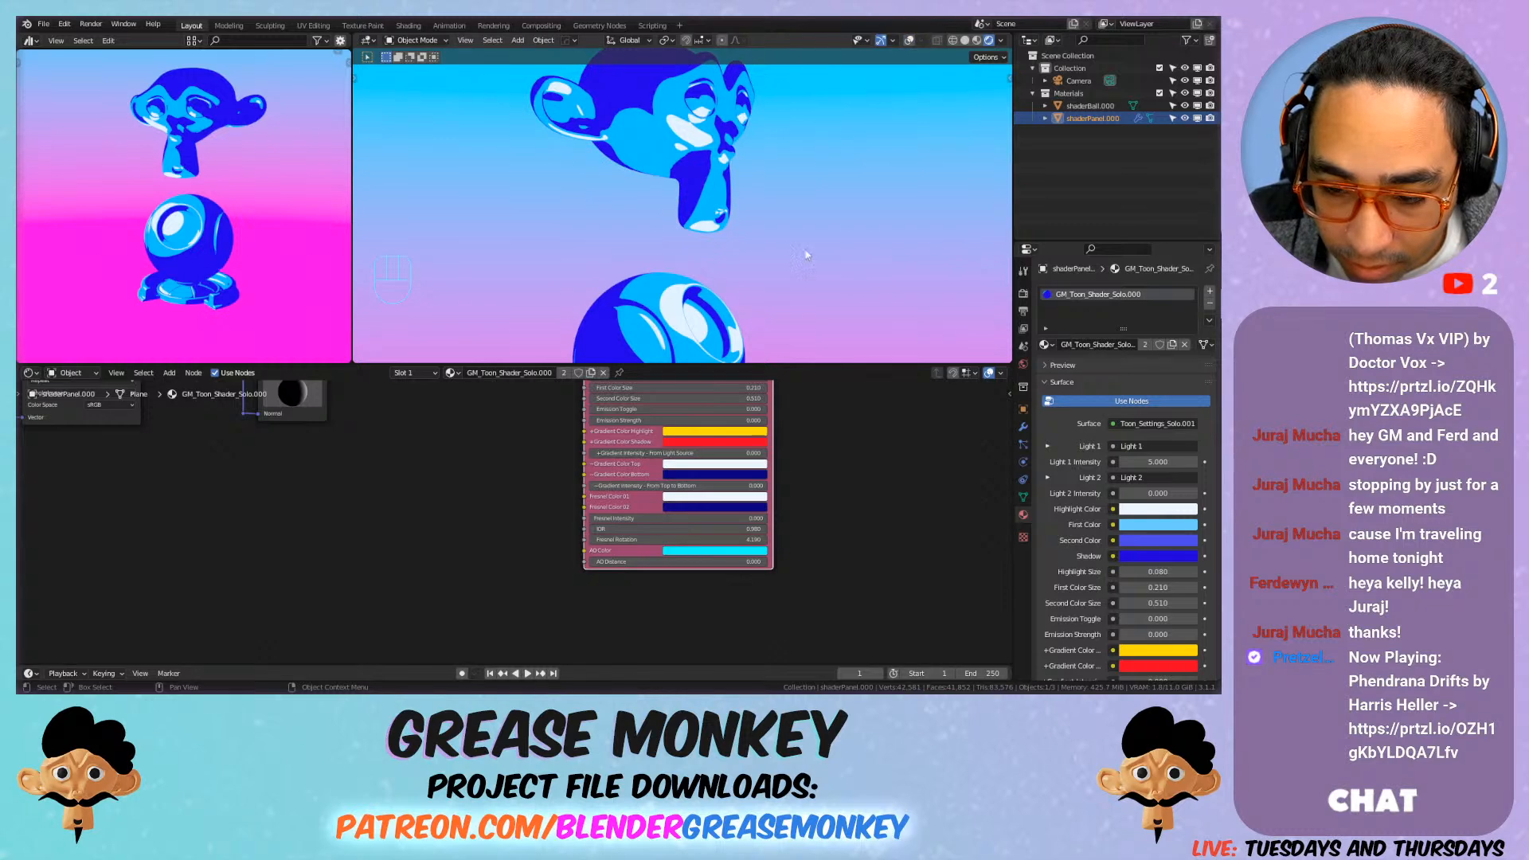
scroll(800, 337, down, 4)
middle_drag(765, 311, 695, 250)
Step: Change the Shadow color of Toon_Settings_Solo.001 from blue to an orange gold
middle_drag(778, 382, 741, 494)
scroll(726, 470, up, 1)
scroll(741, 494, up, 1)
click(634, 547)
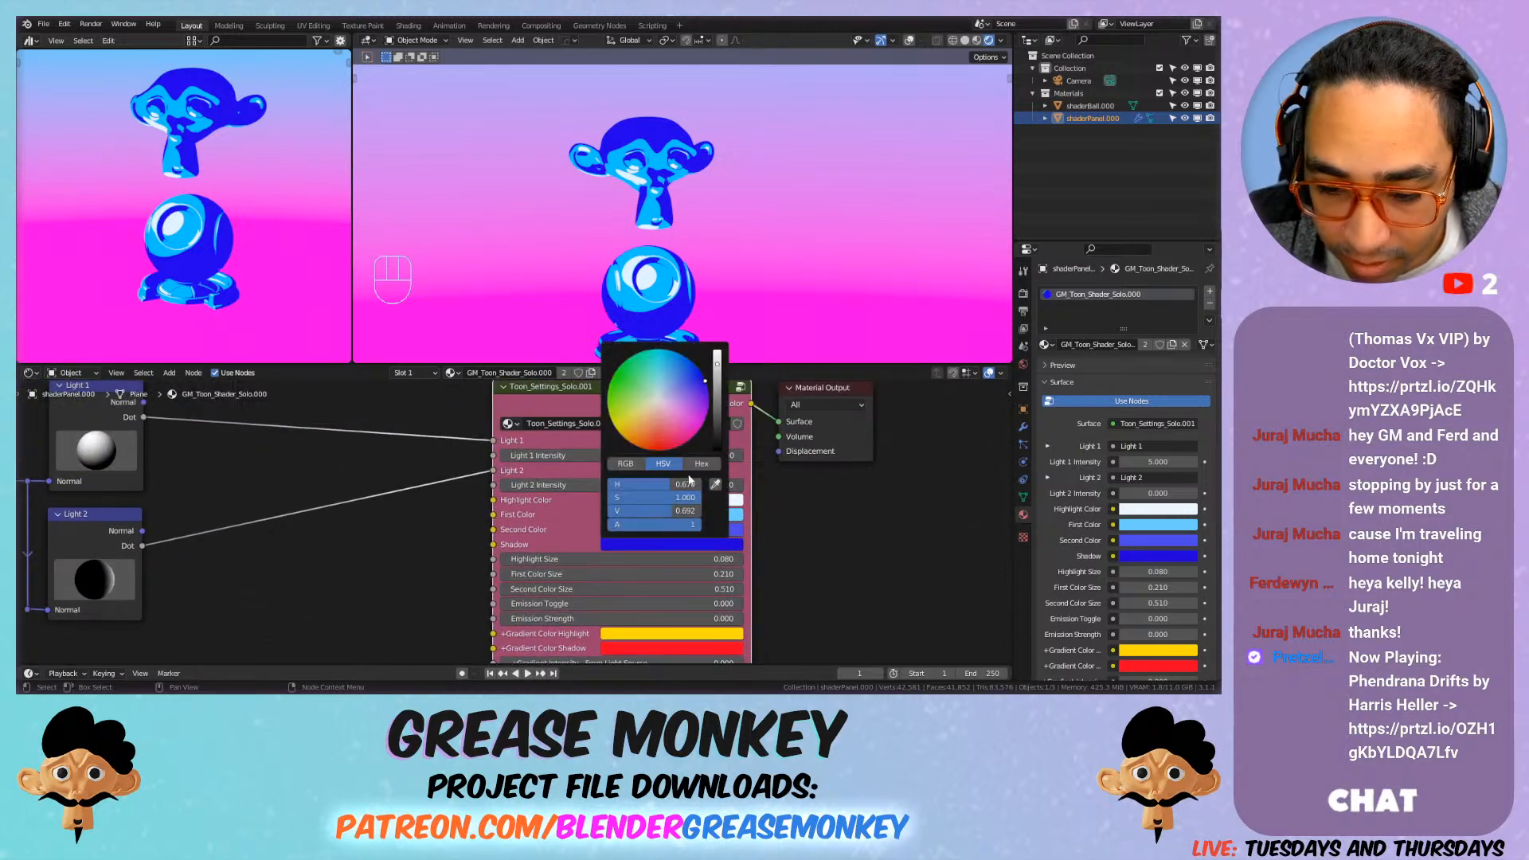
click(631, 430)
Step: Change the Second Color to a bright light orange and the First Color to a yellow gold
click(671, 529)
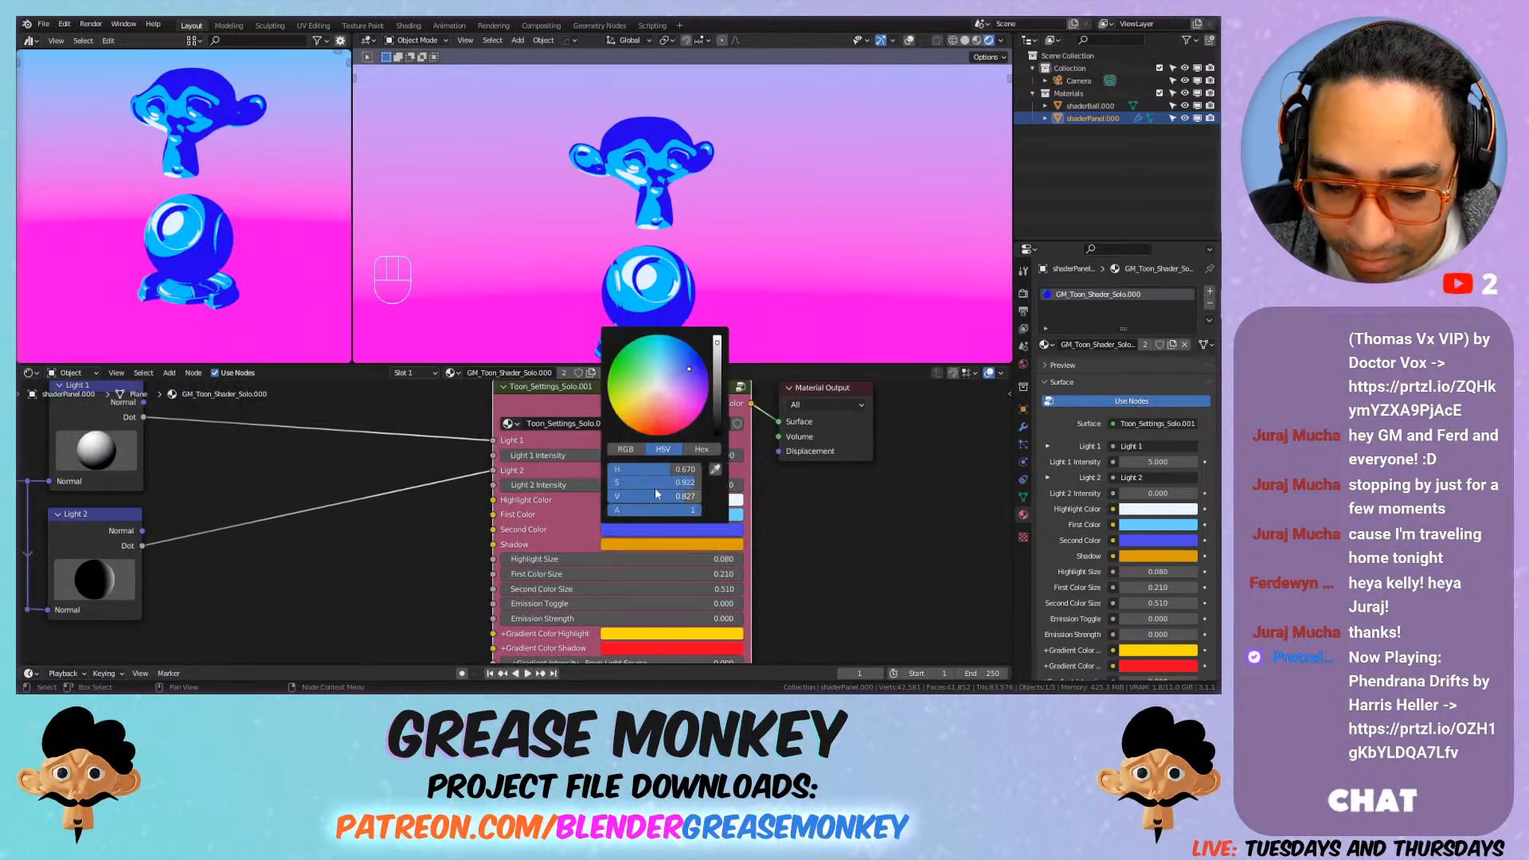
drag(720, 367, 717, 338)
click(627, 411)
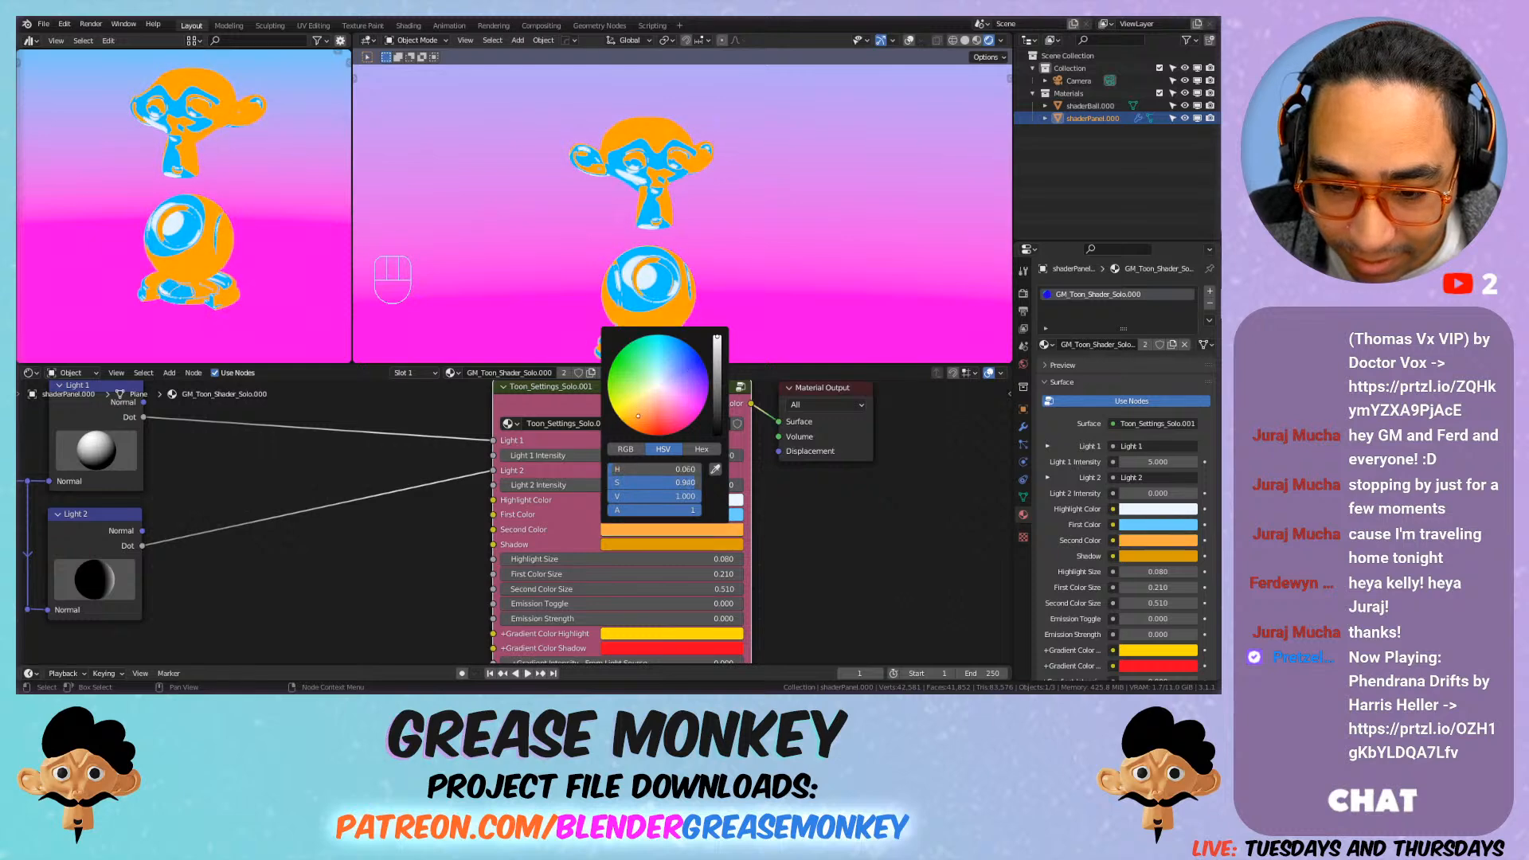
click(672, 515)
click(631, 387)
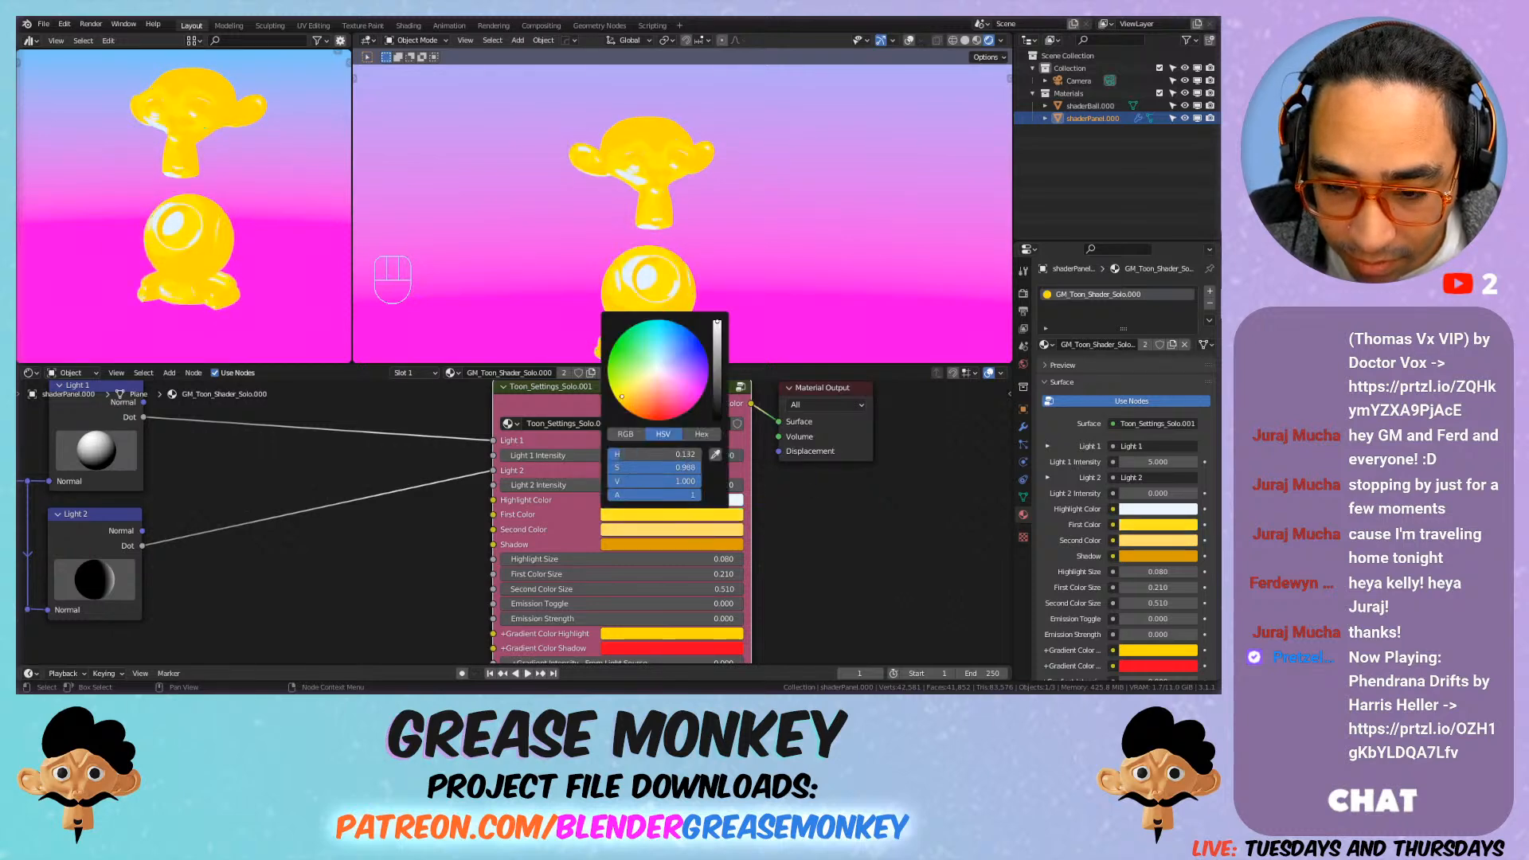
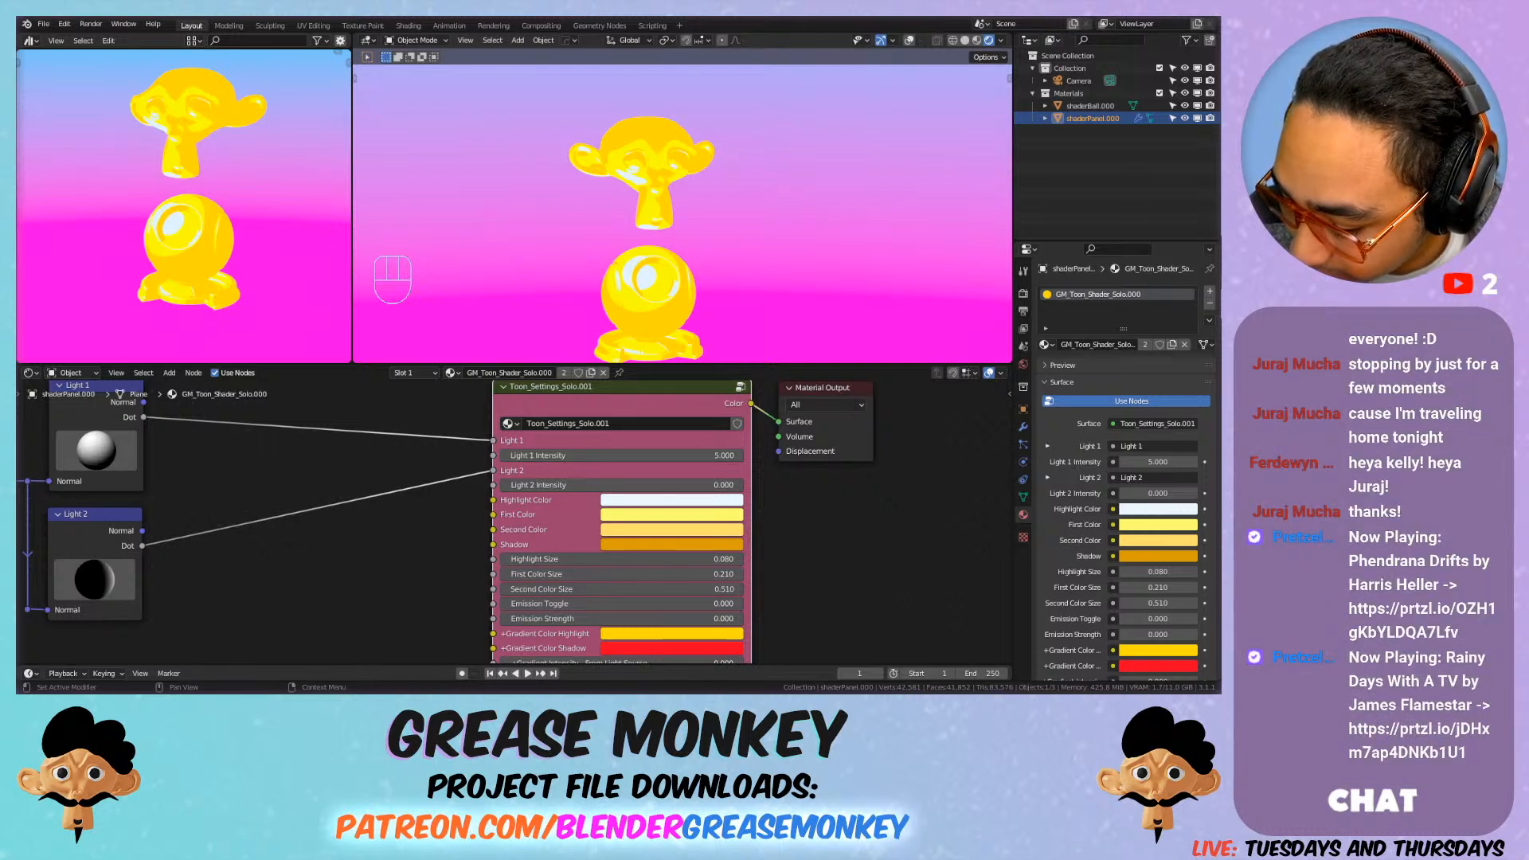
Step: Set the First Color of Toon_Settings_Solo.001 to hex FFDC73
click(690, 514)
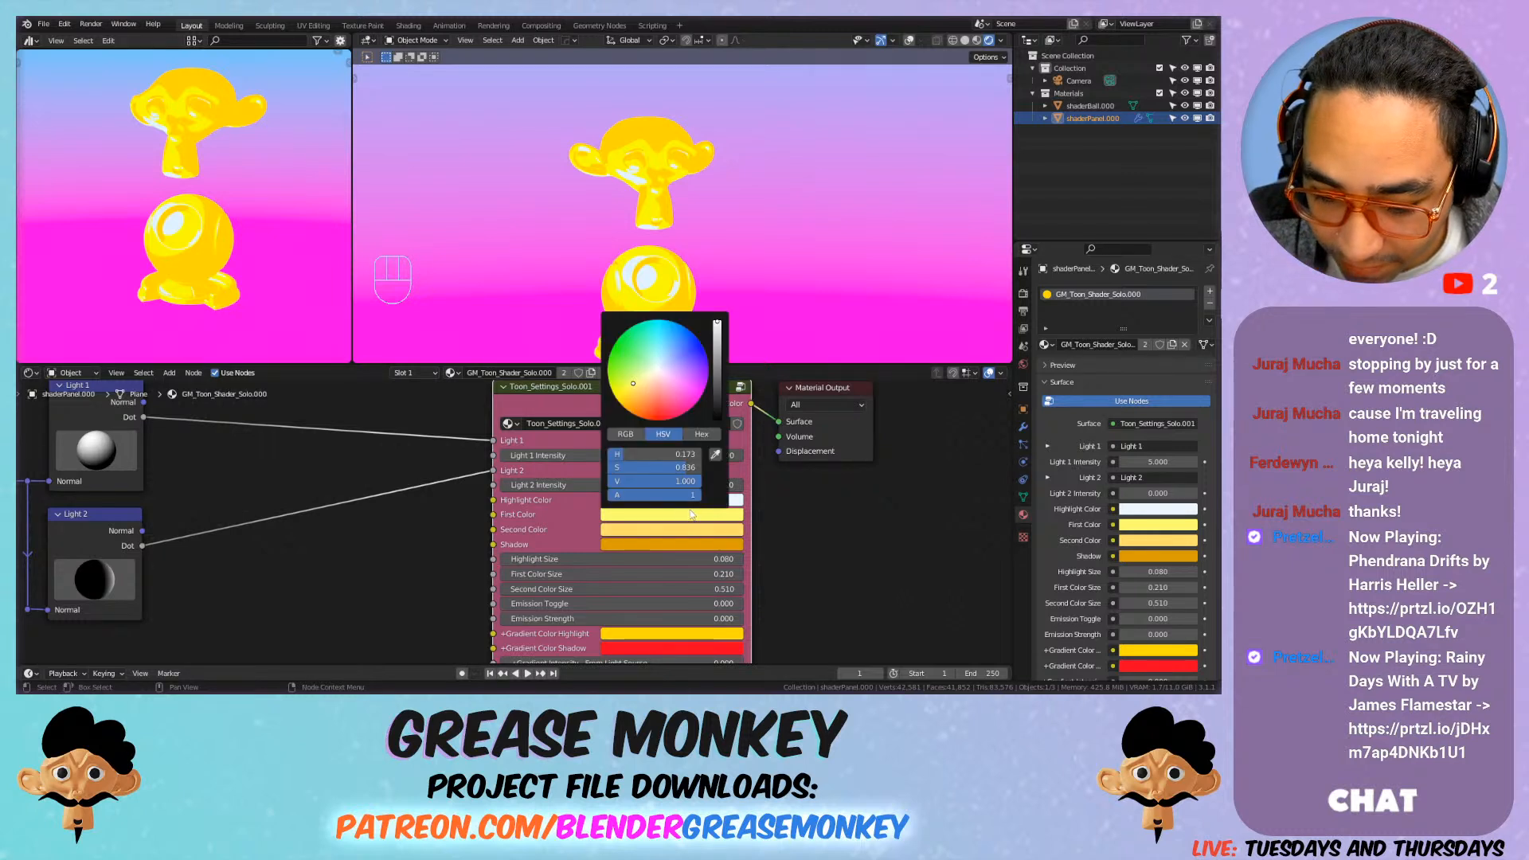
click(701, 434)
text(FFDC73)
key(Return)
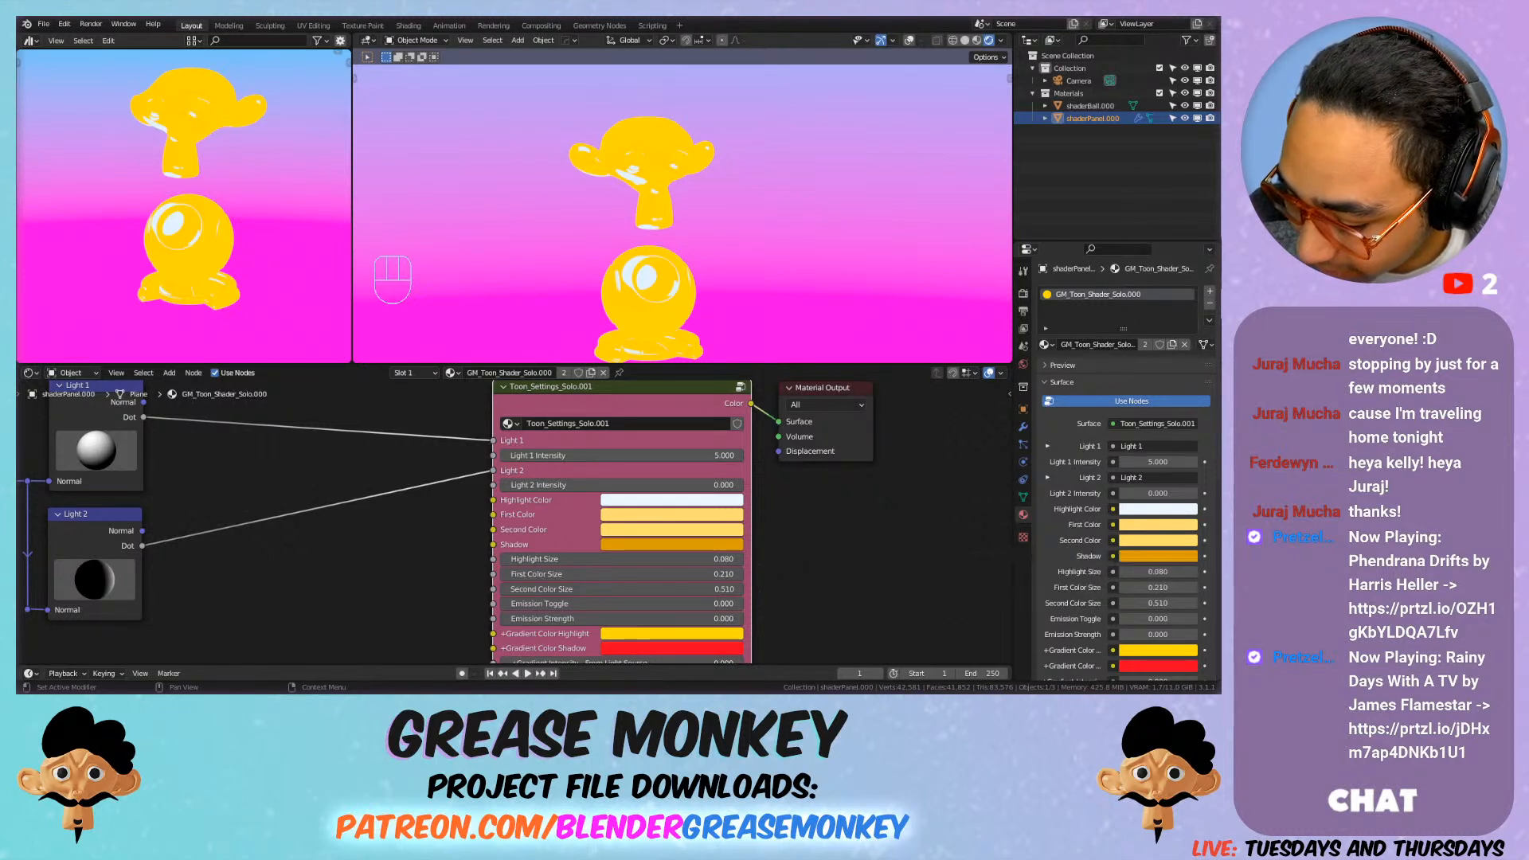
Step: Set the Second Color to a saturated amber gold and the Shadow color to a dark golden brown
click(697, 530)
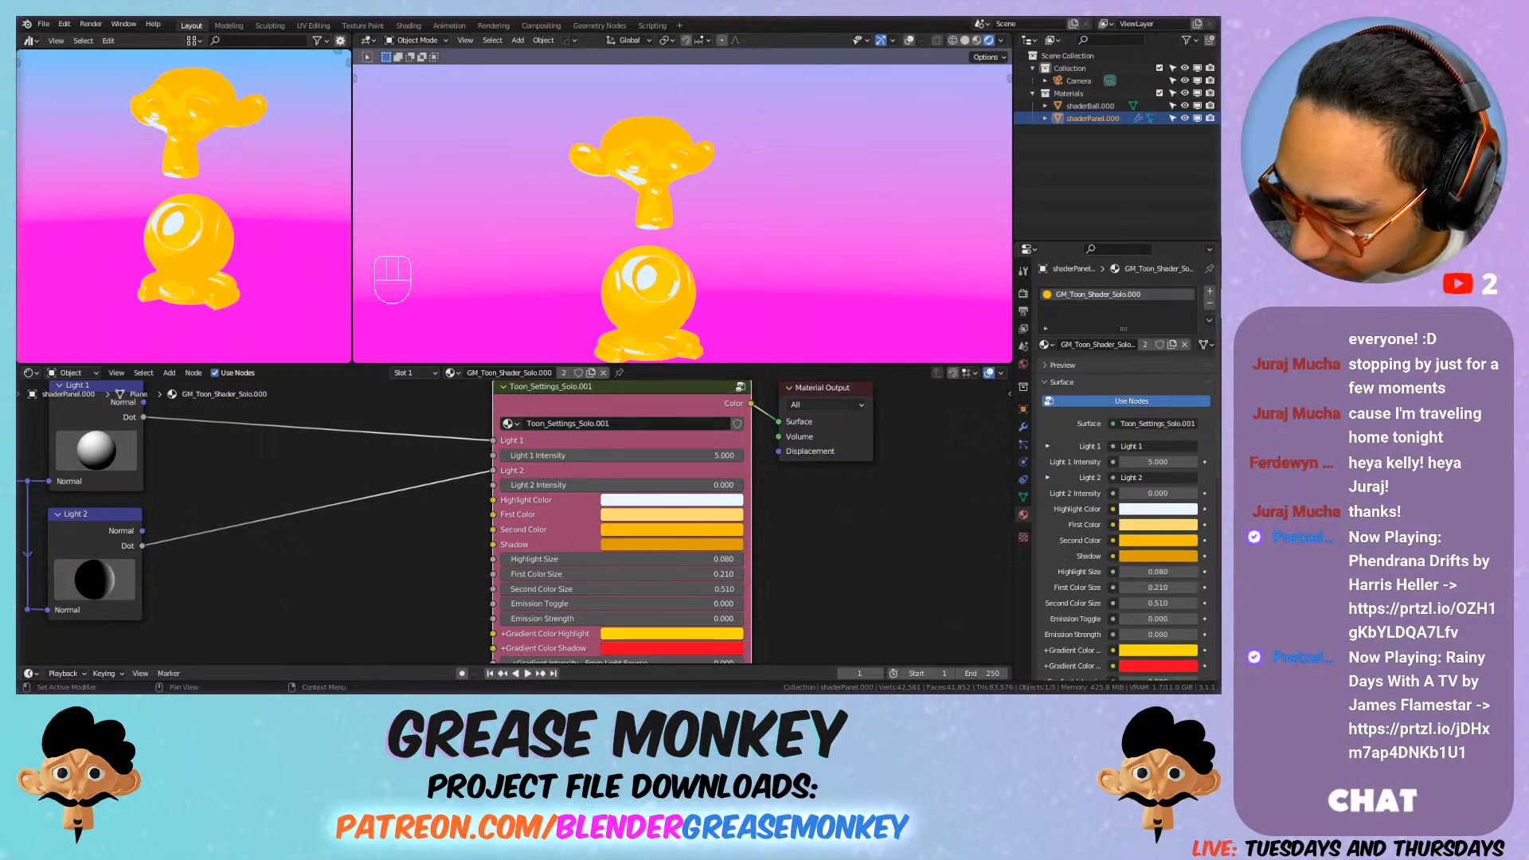
click(671, 544)
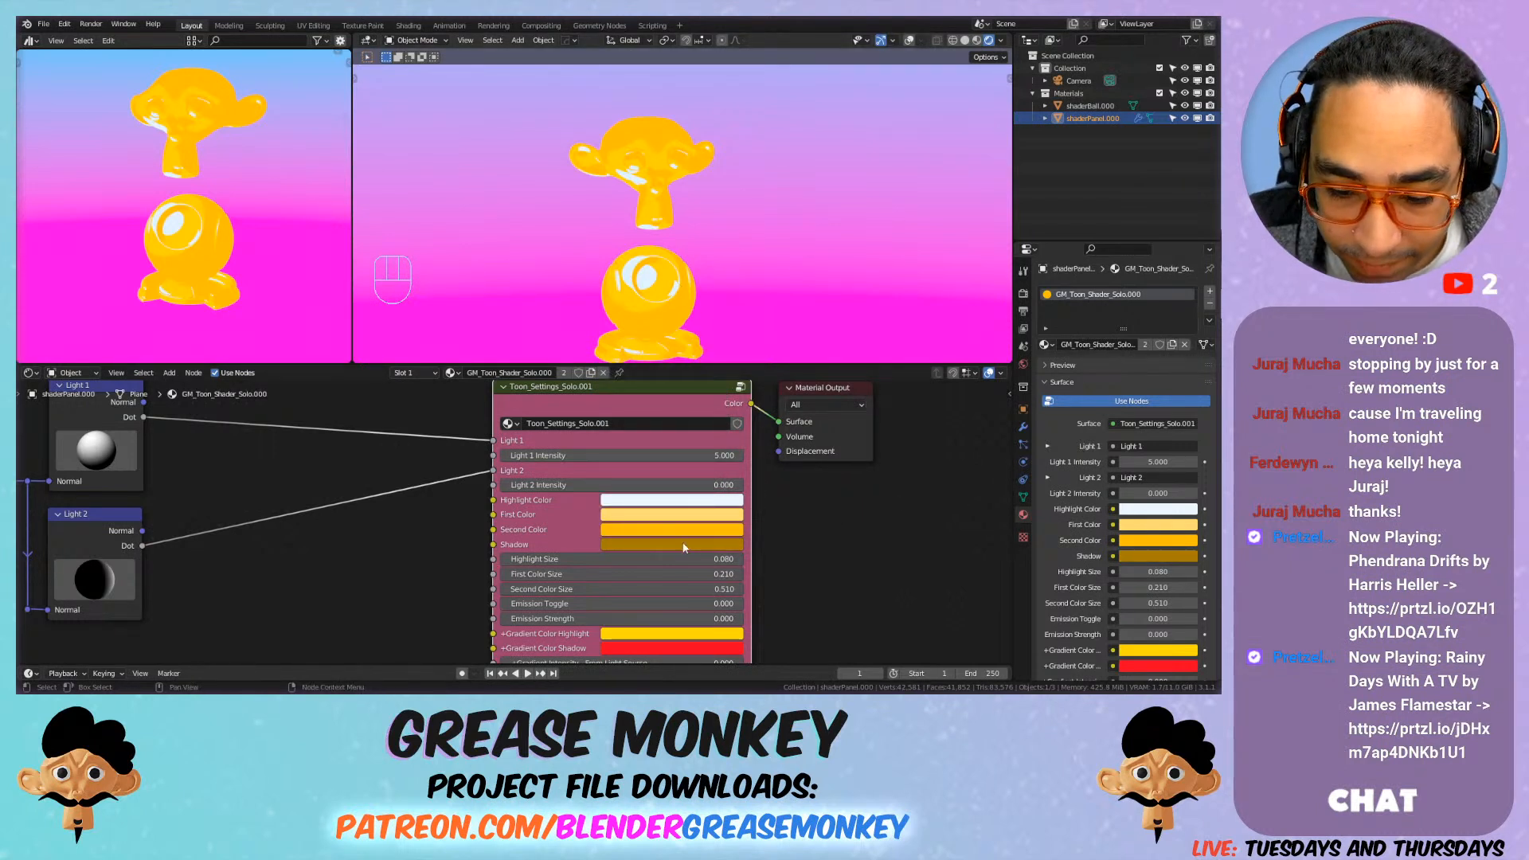
Step: Set the Highlight Size to 0.060, the First Color Size to 0.260 and the Second Color Size to 0.490
scroll(732, 154, up, 2)
shift+middle_drag(670, 293, 681, 195)
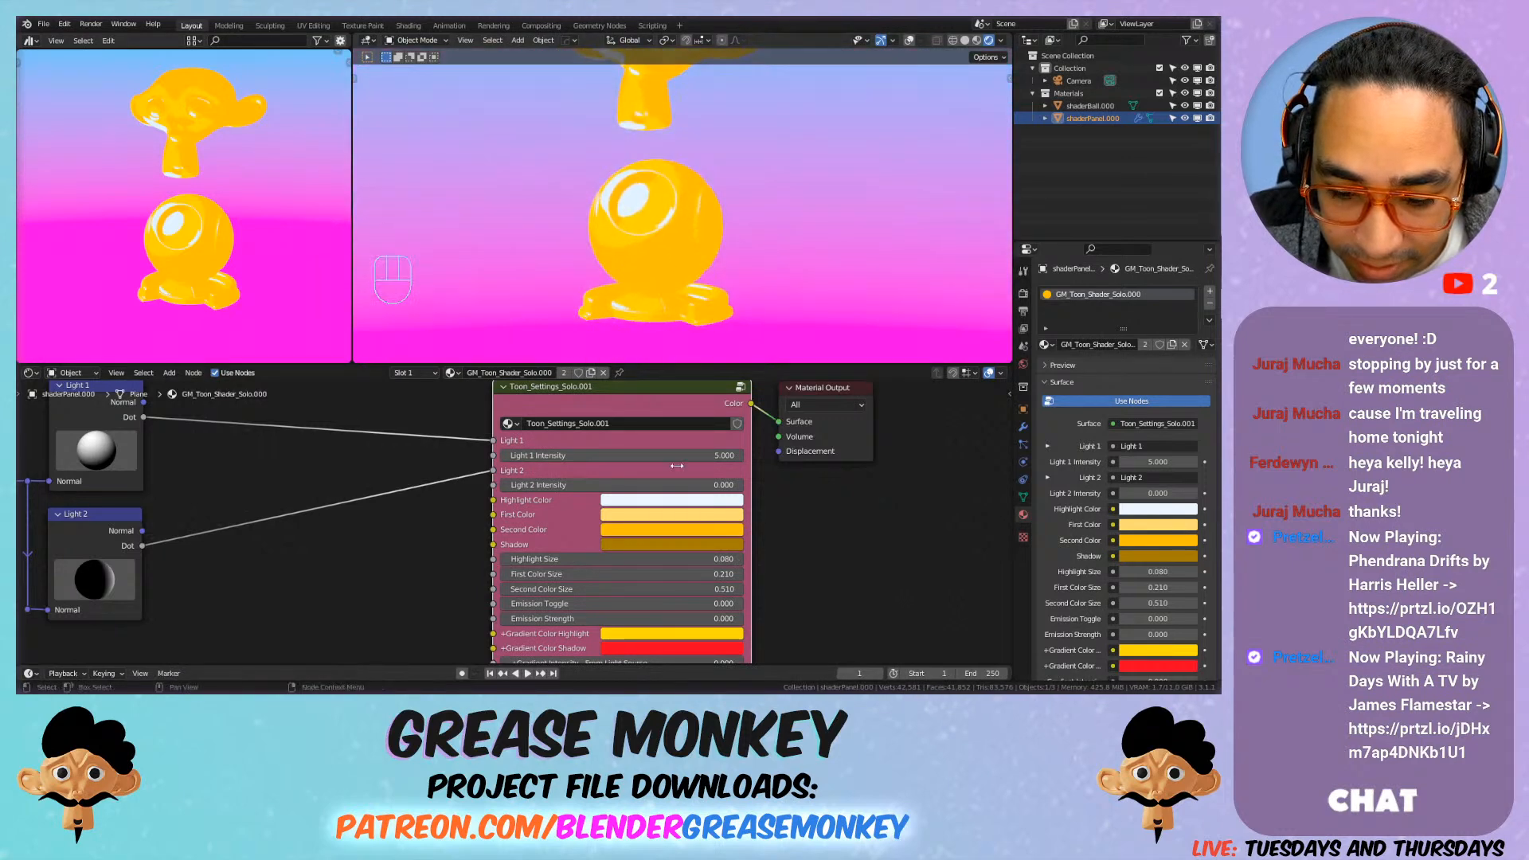
mouse_move(630, 559)
shift+mouse_down()
mouse_move(605, 559)
mouse_move(629, 574)
shift+mouse_up()
mouse_move(629, 589)
shift+mouse_down()
mouse_move(614, 589)
mouse_move(631, 590)
shift+mouse_up()
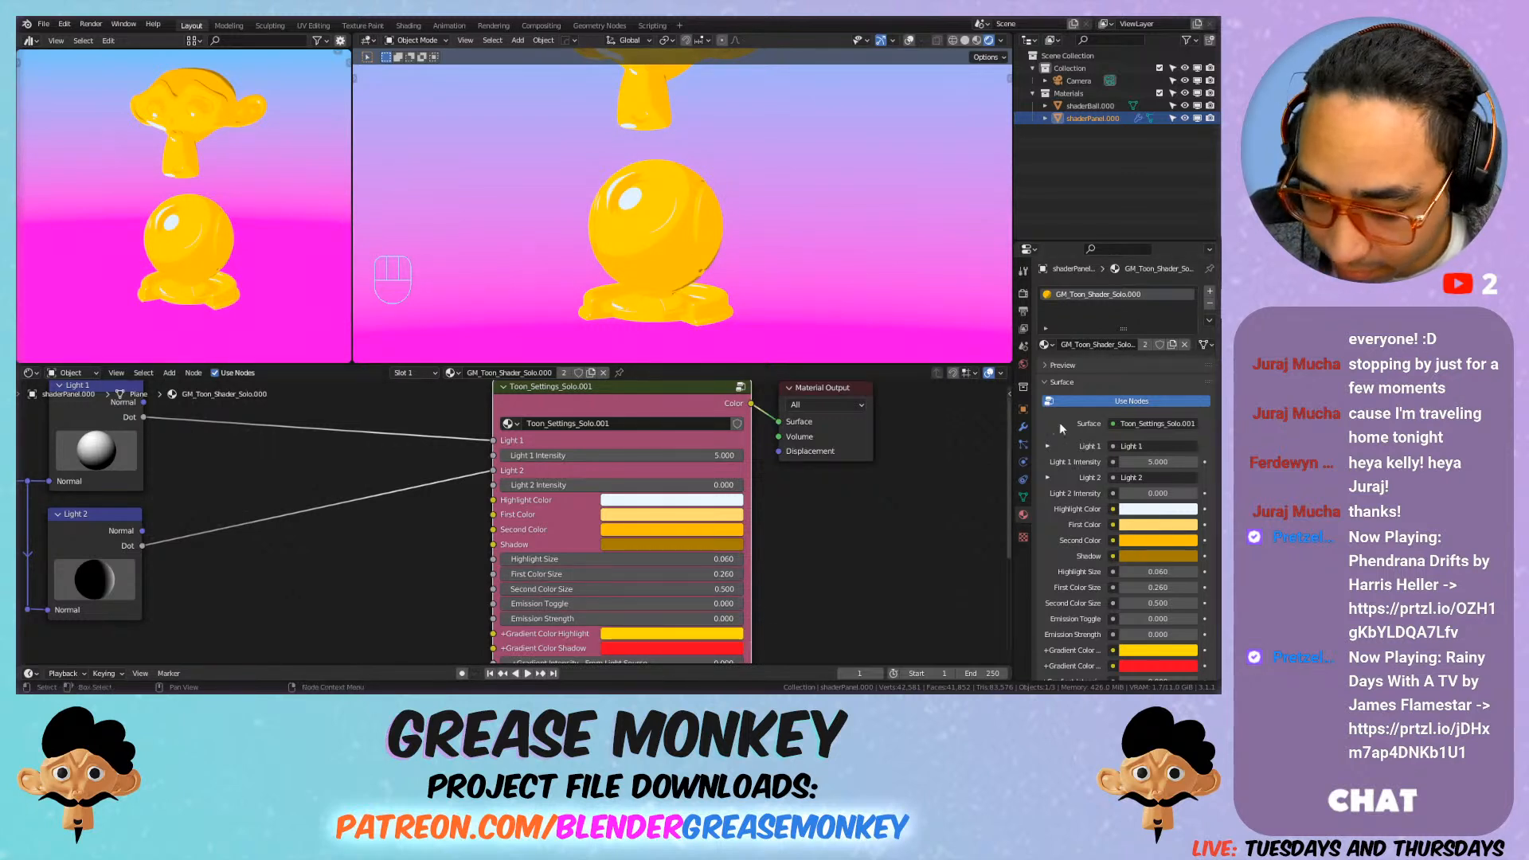
mouse_move(676, 590)
shift+mouse_down()
mouse_move(649, 589)
mouse_move(669, 590)
shift+mouse_up()
Step: Set the Noise Scale of the Texture node to 0.300 and inspect the shading on the shader ball
middle_drag(303, 510, 756, 536)
mouse_move(422, 545)
mouse_down()
mouse_move(462, 545)
mouse_move(436, 545)
mouse_up()
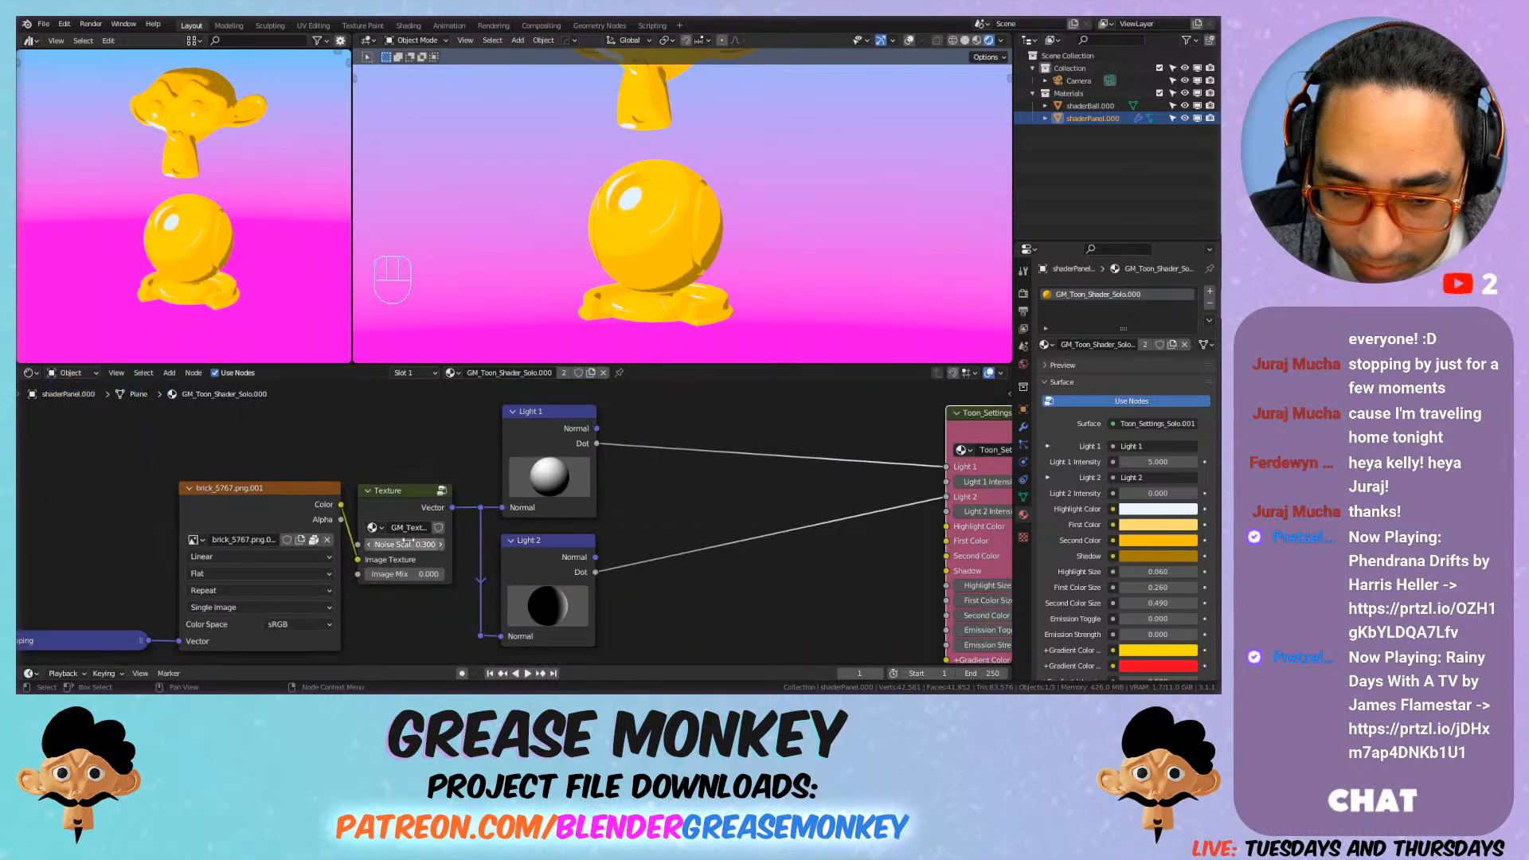
scroll(686, 215, up, 3)
shift+middle_drag(538, 208, 619, 244)
mouse_move(735, 265)
middle_down()
mouse_move(1002, 231)
mouse_move(633, 241)
mouse_move(836, 253)
mouse_move(490, 246)
mouse_move(476, 308)
mouse_move(581, 278)
mouse_move(503, 247)
mouse_move(536, 298)
mouse_move(685, 285)
mouse_move(667, 250)
mouse_move(654, 255)
middle_up()
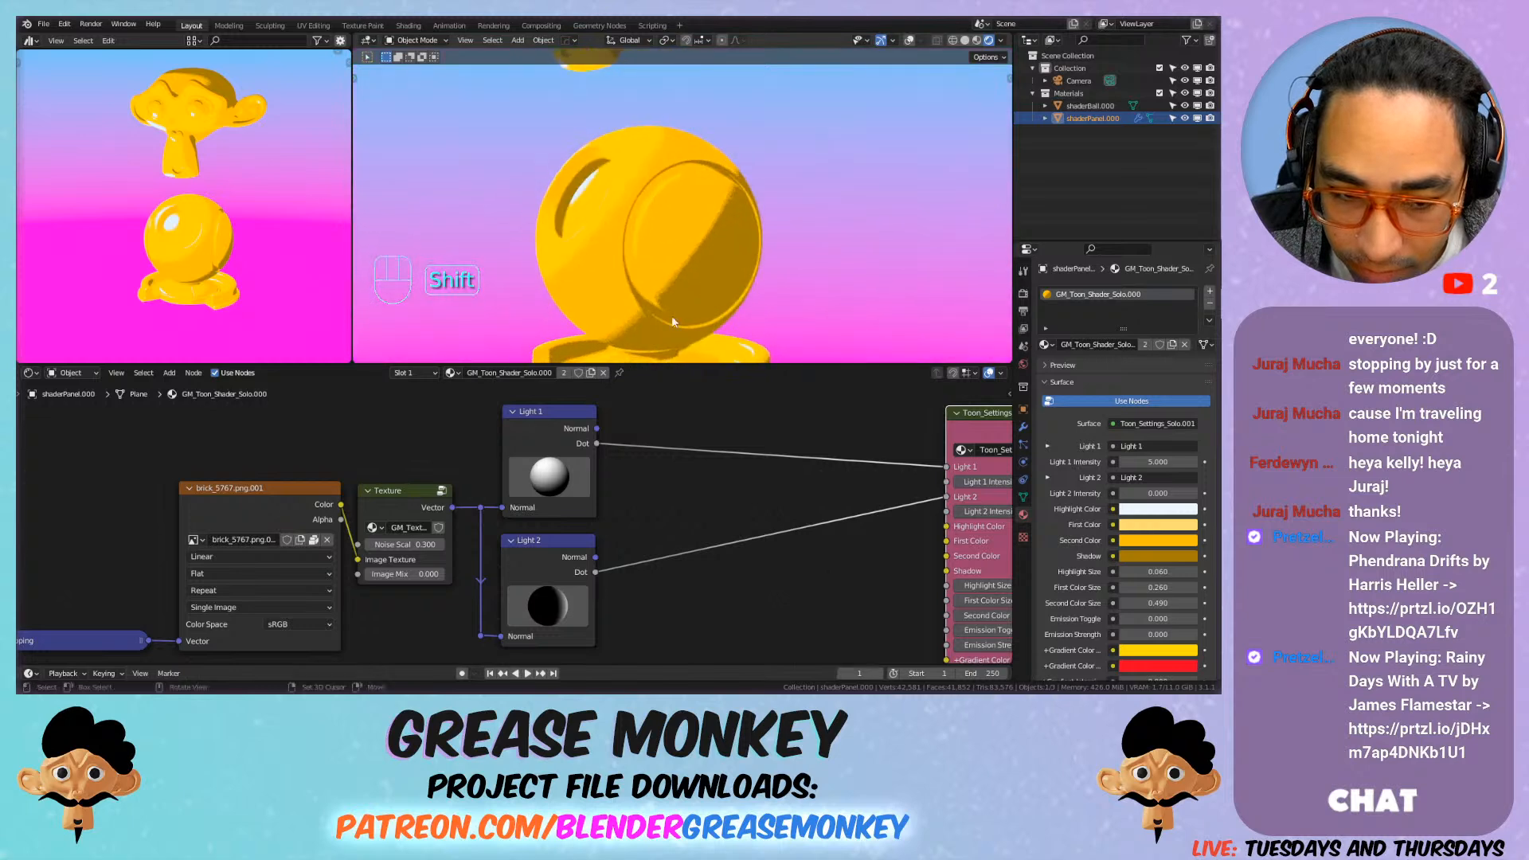
Step: Copy the First Color (FFDC73) onto the Shadow color
middle_drag(657, 495, 341, 435)
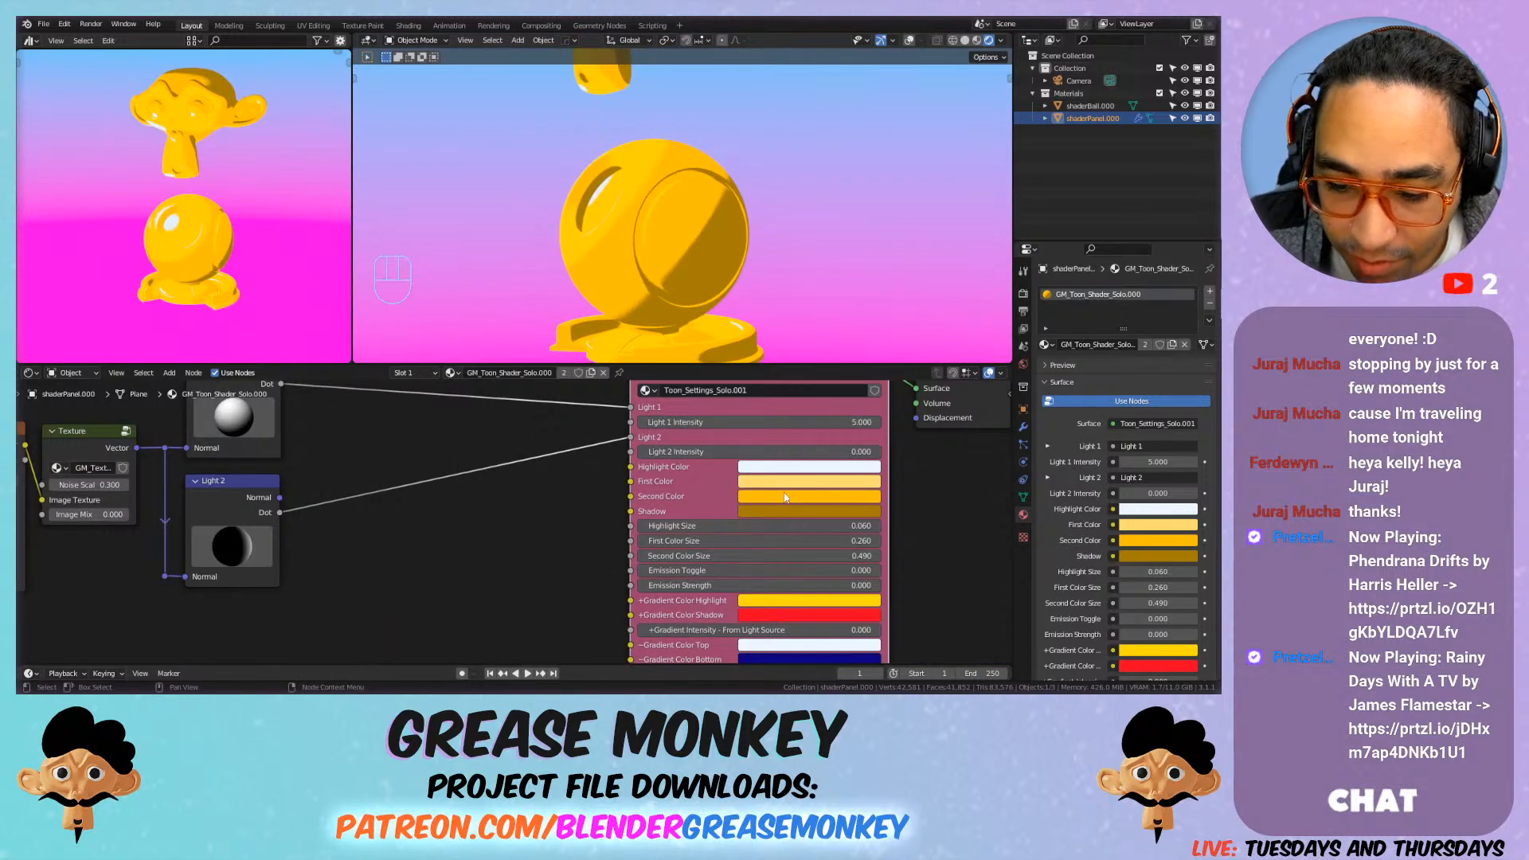
key(ctrl+c)
key(ctrl+v)
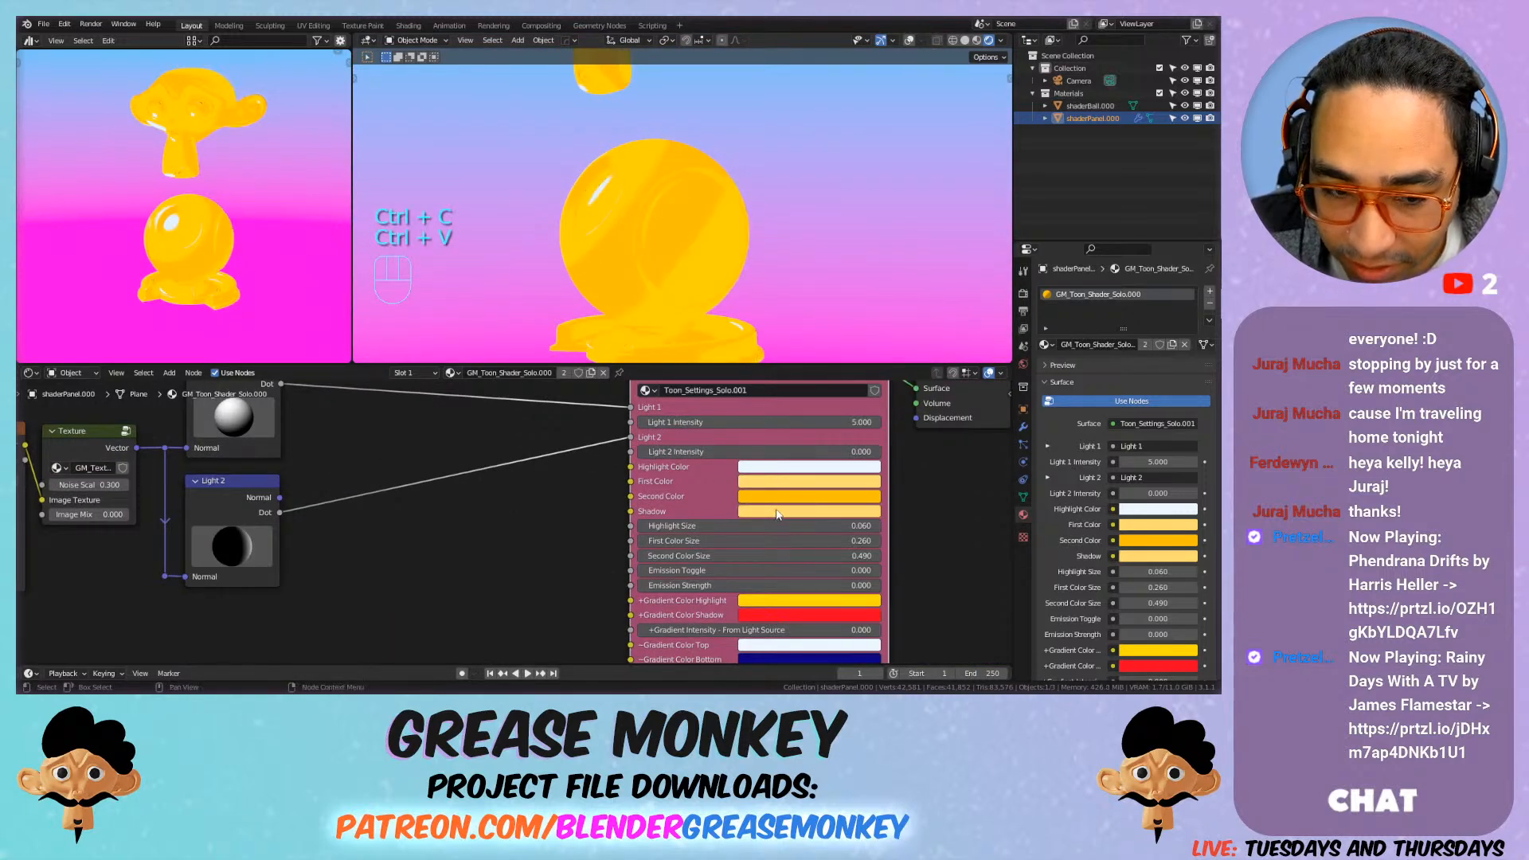
scroll(660, 291, up, 1)
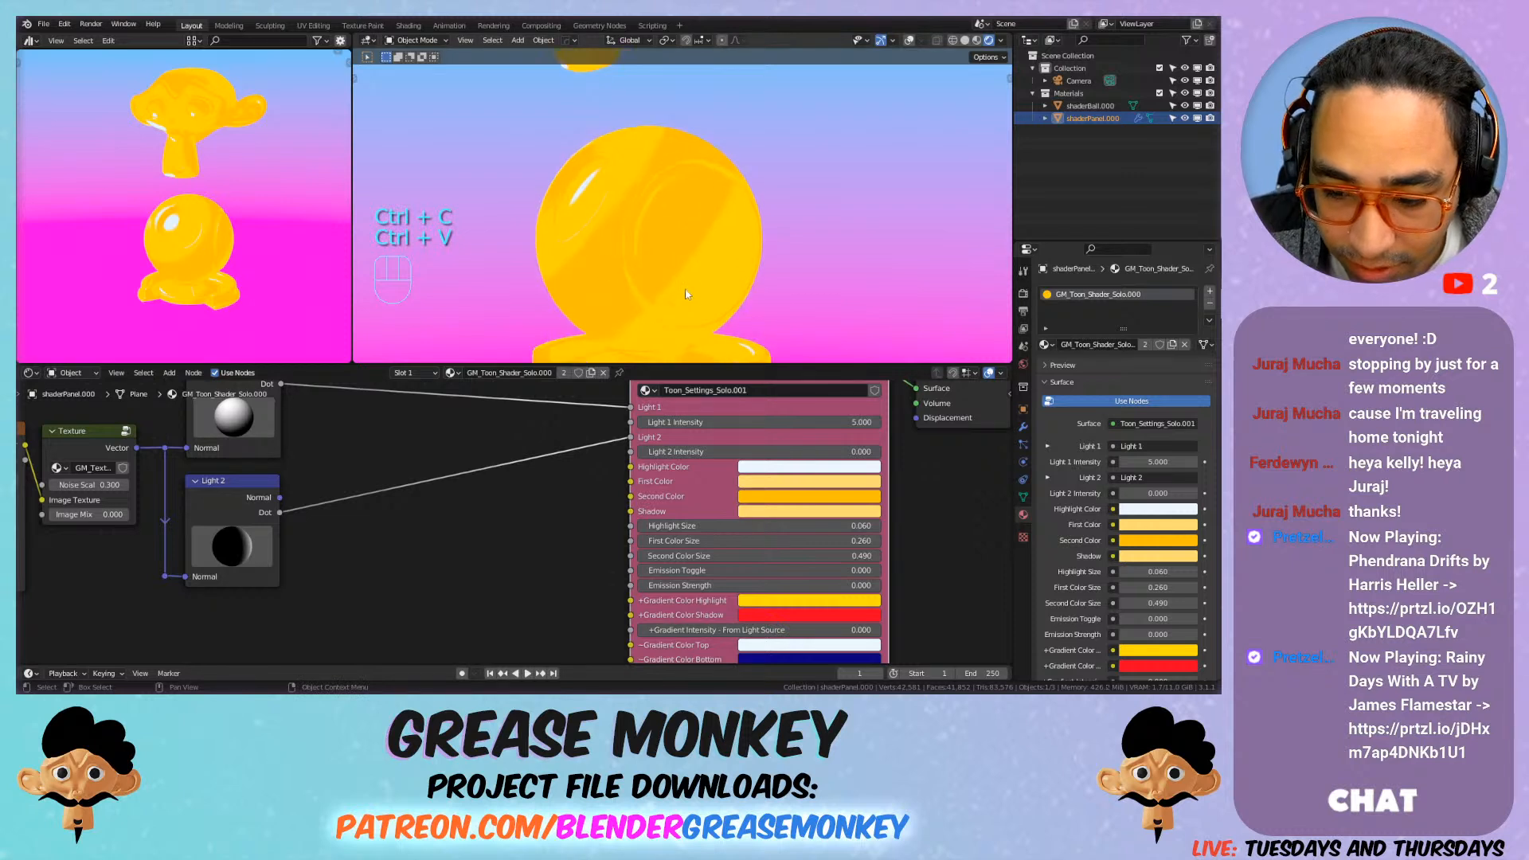
Step: Try a darker shade and a different tint for the Shadow color, undoing each change
click(828, 511)
drag(855, 321, 854, 339)
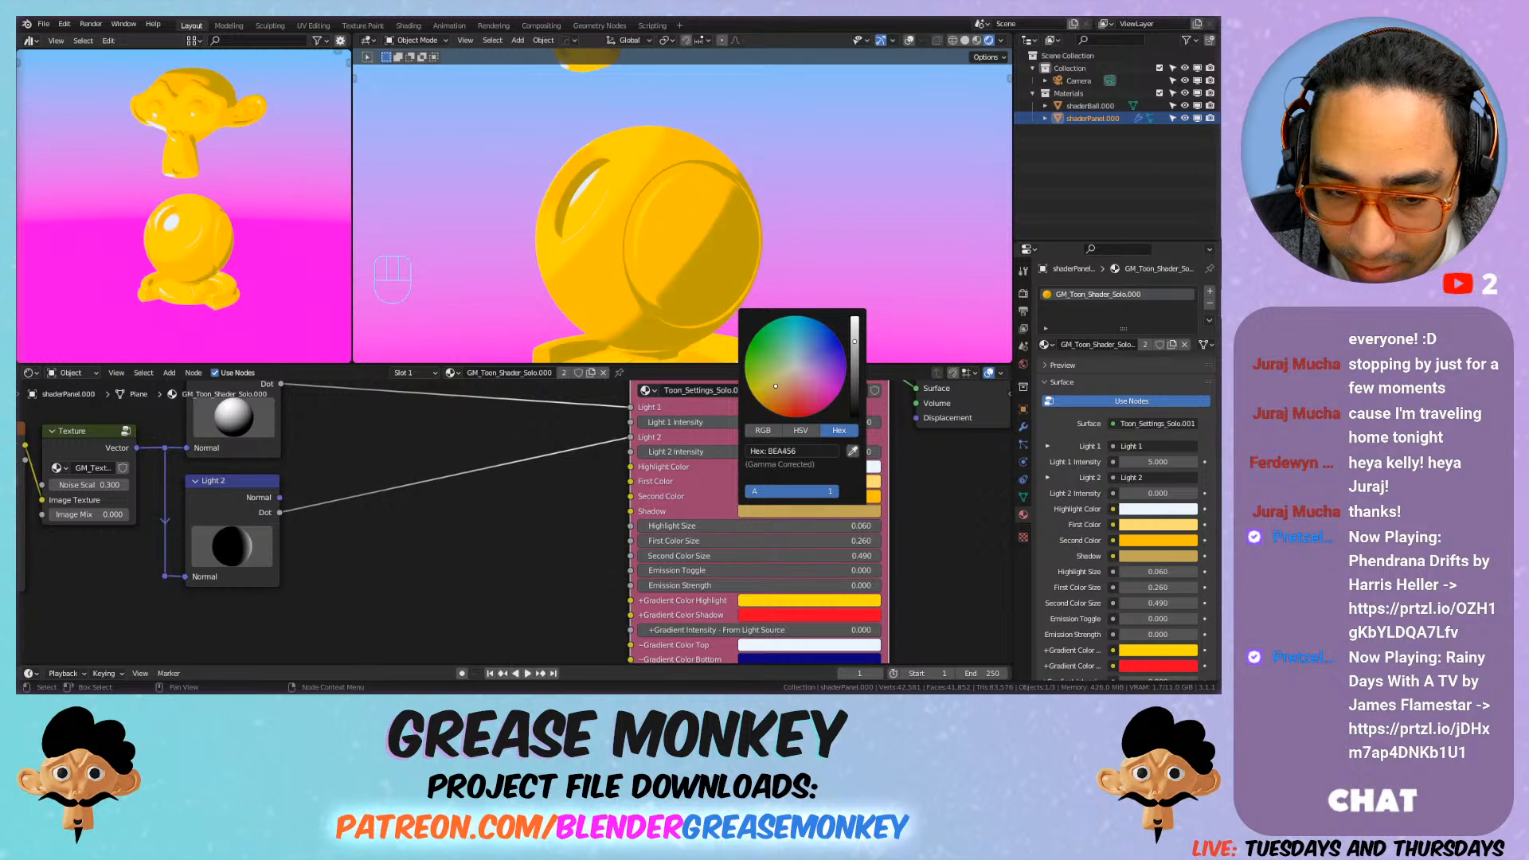
key(ctrl+z)
click(796, 515)
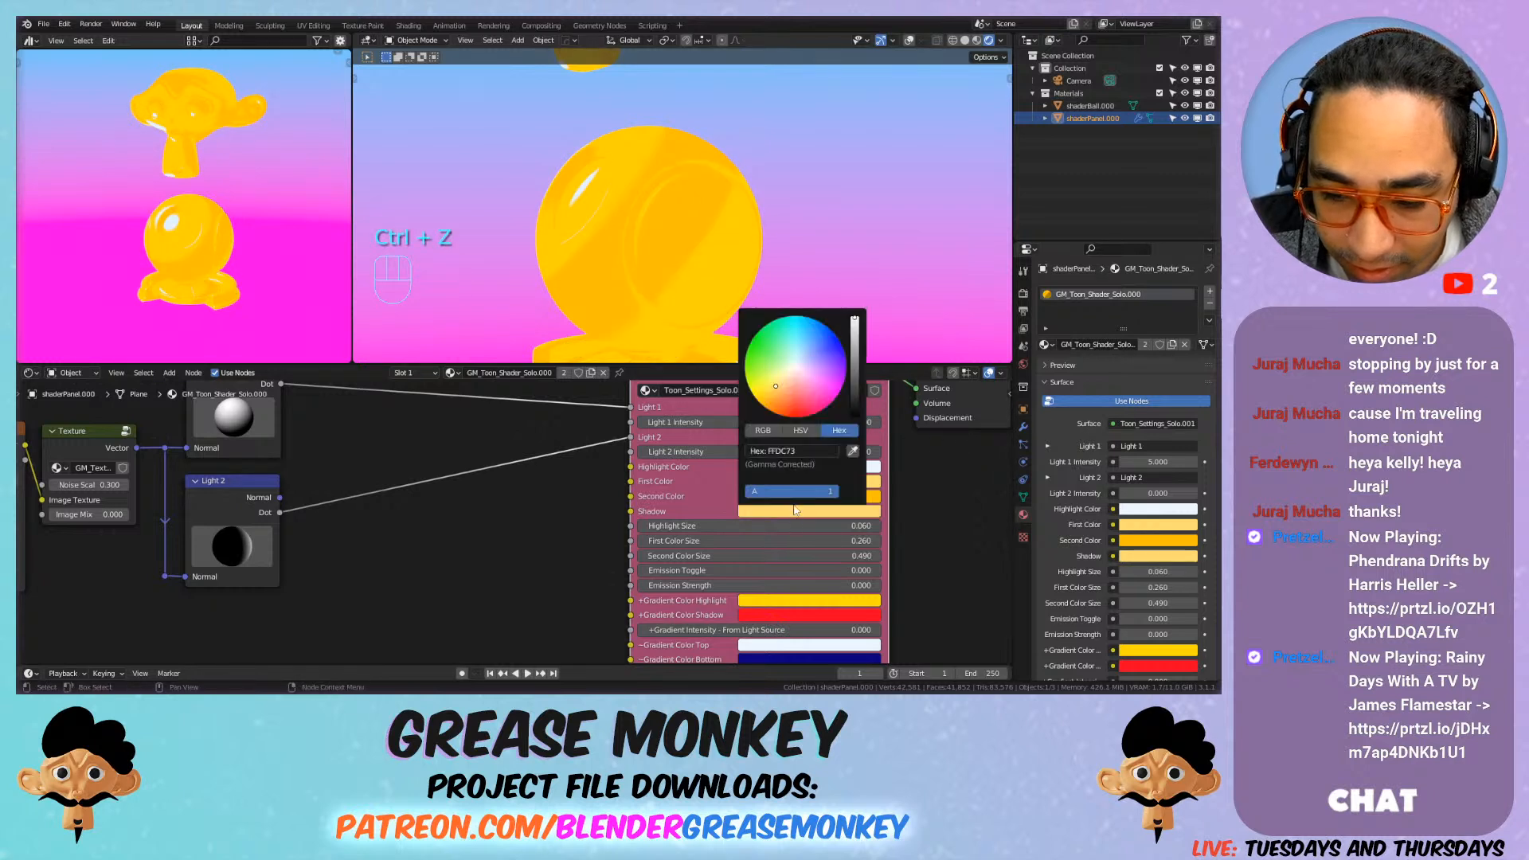
drag(776, 391, 779, 379)
key(ctrl+z)
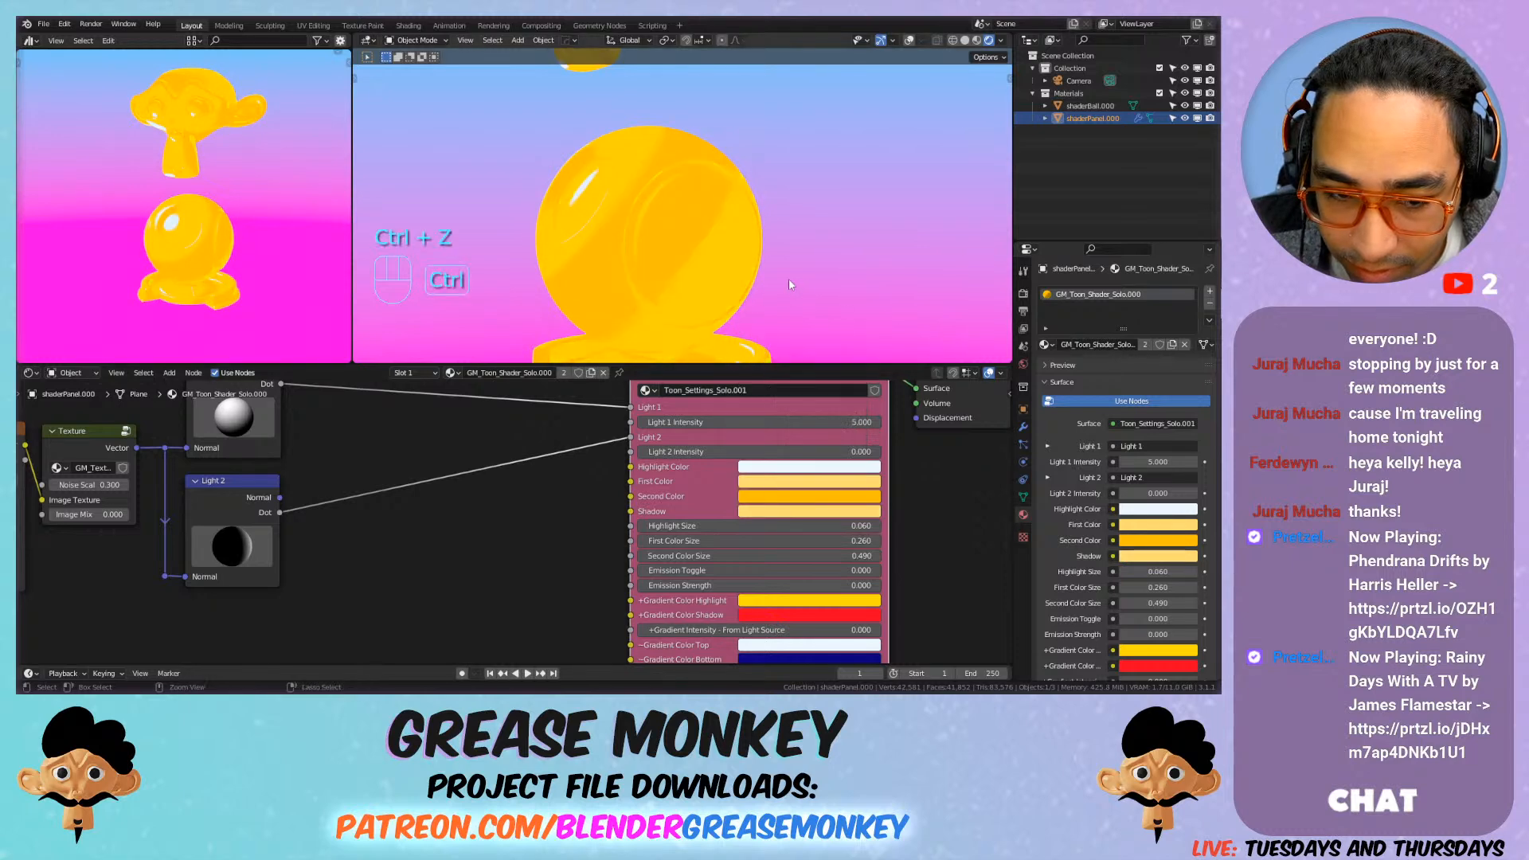
Step: Copy the First Color onto the Highlight Color and lower its saturation to a warm near-white
mouse_move(701, 275)
middle_down()
mouse_move(723, 269)
mouse_move(705, 292)
middle_up()
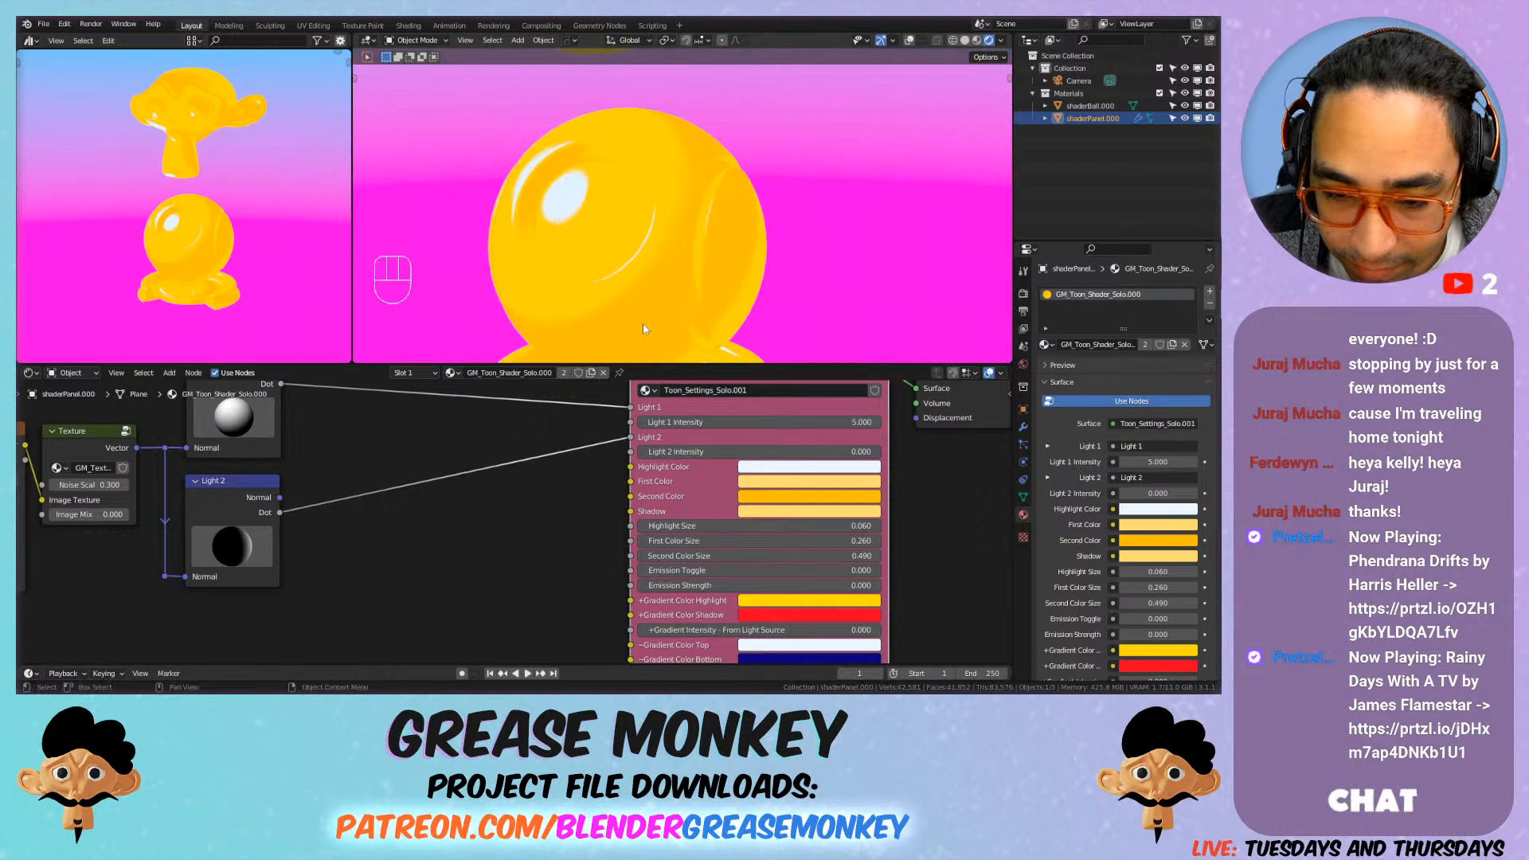
click(785, 481)
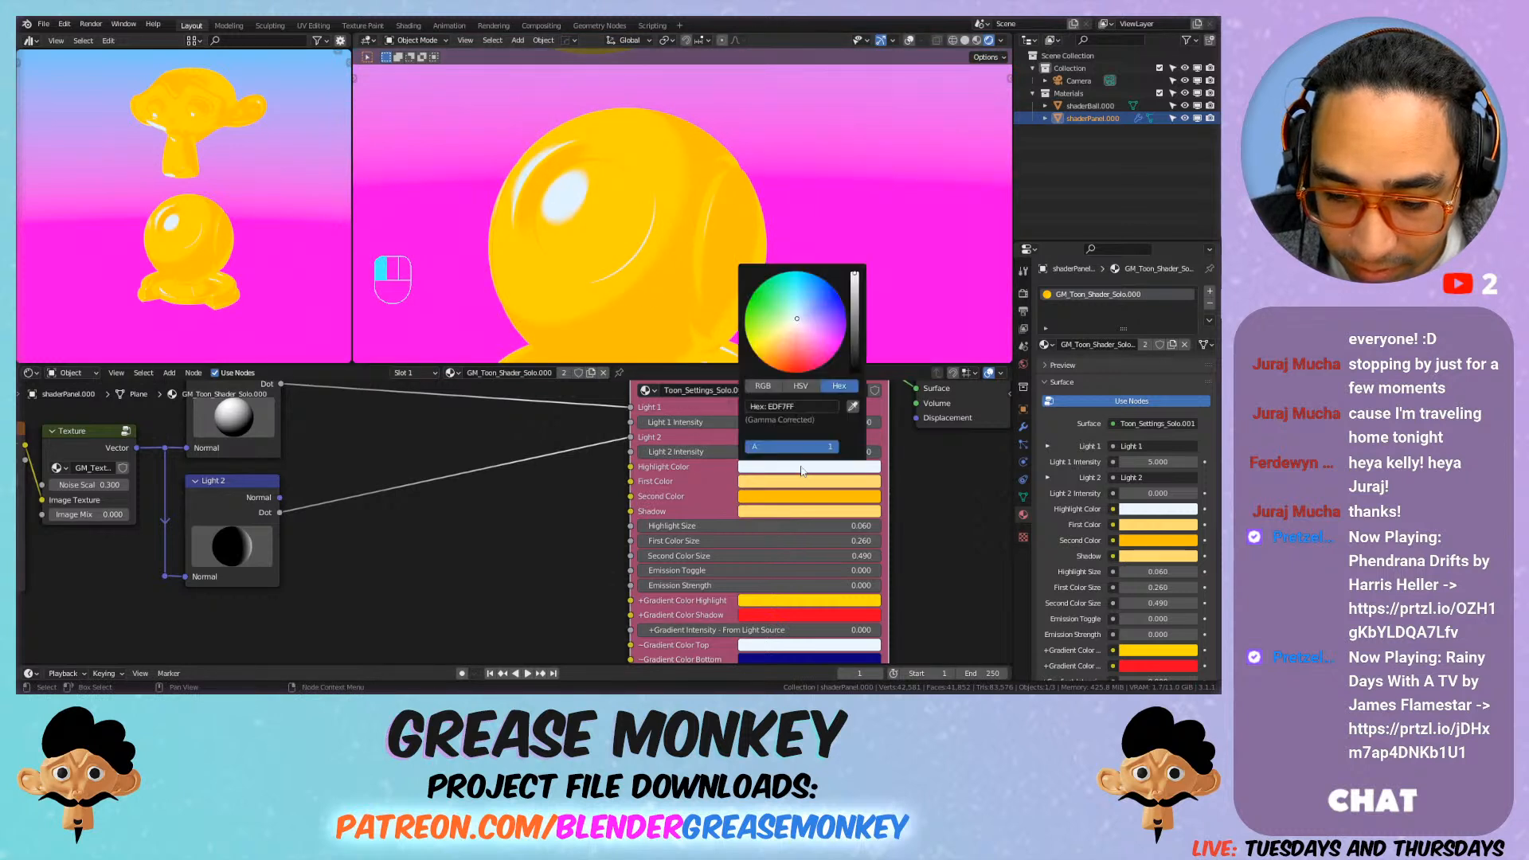
key(ctrl+c)
key(ctrl+v)
click(809, 469)
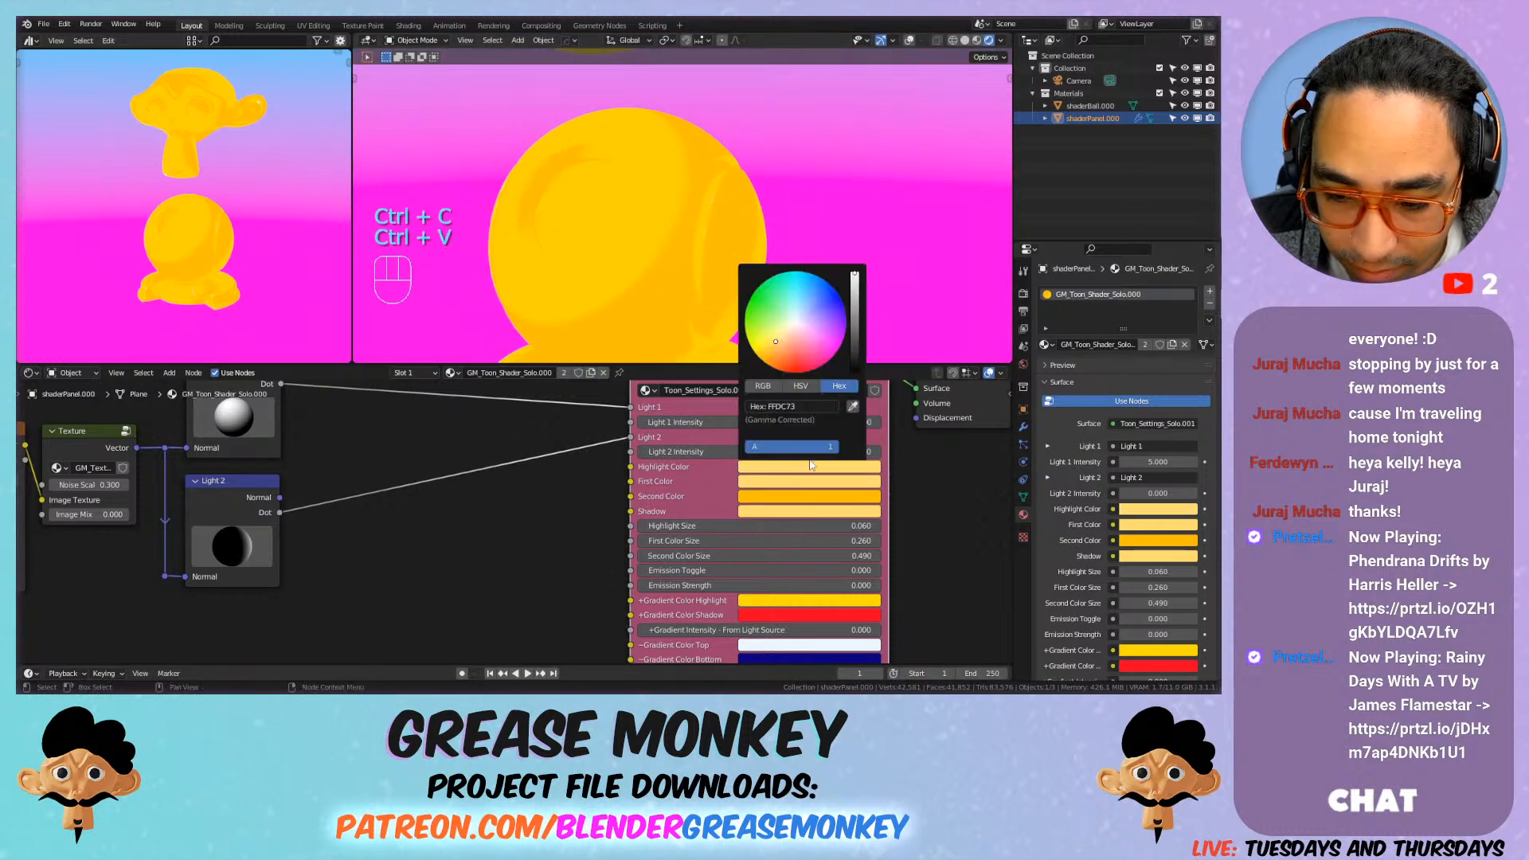
click(801, 387)
drag(801, 420, 771, 420)
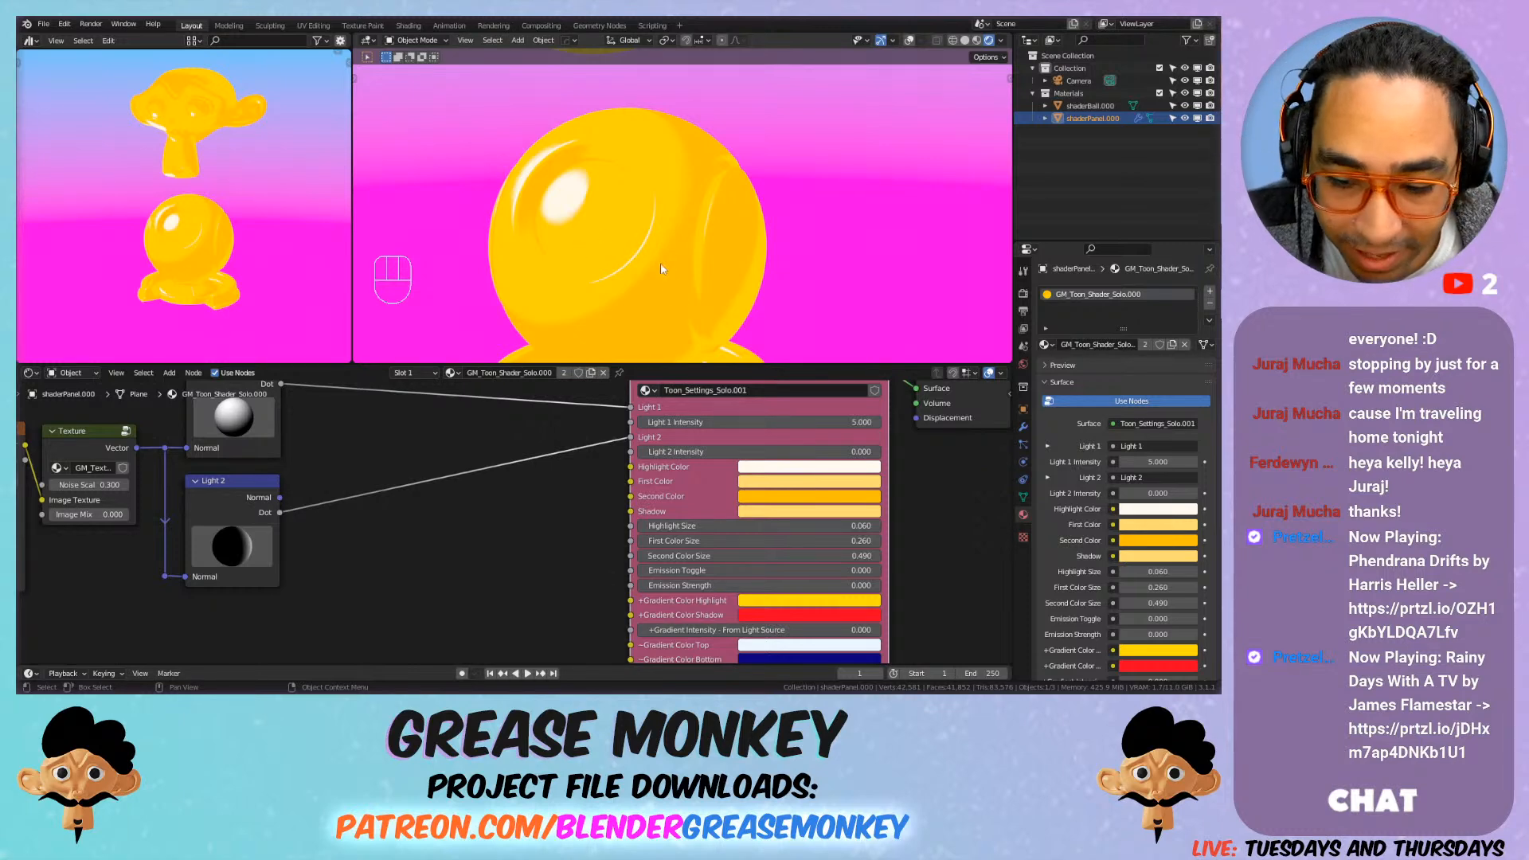
Step: Set the Second Color Size of Toon_Settings_Solo.001 to 0.510
scroll(704, 266, down, 3)
shift+middle_drag(771, 274, 650, 227)
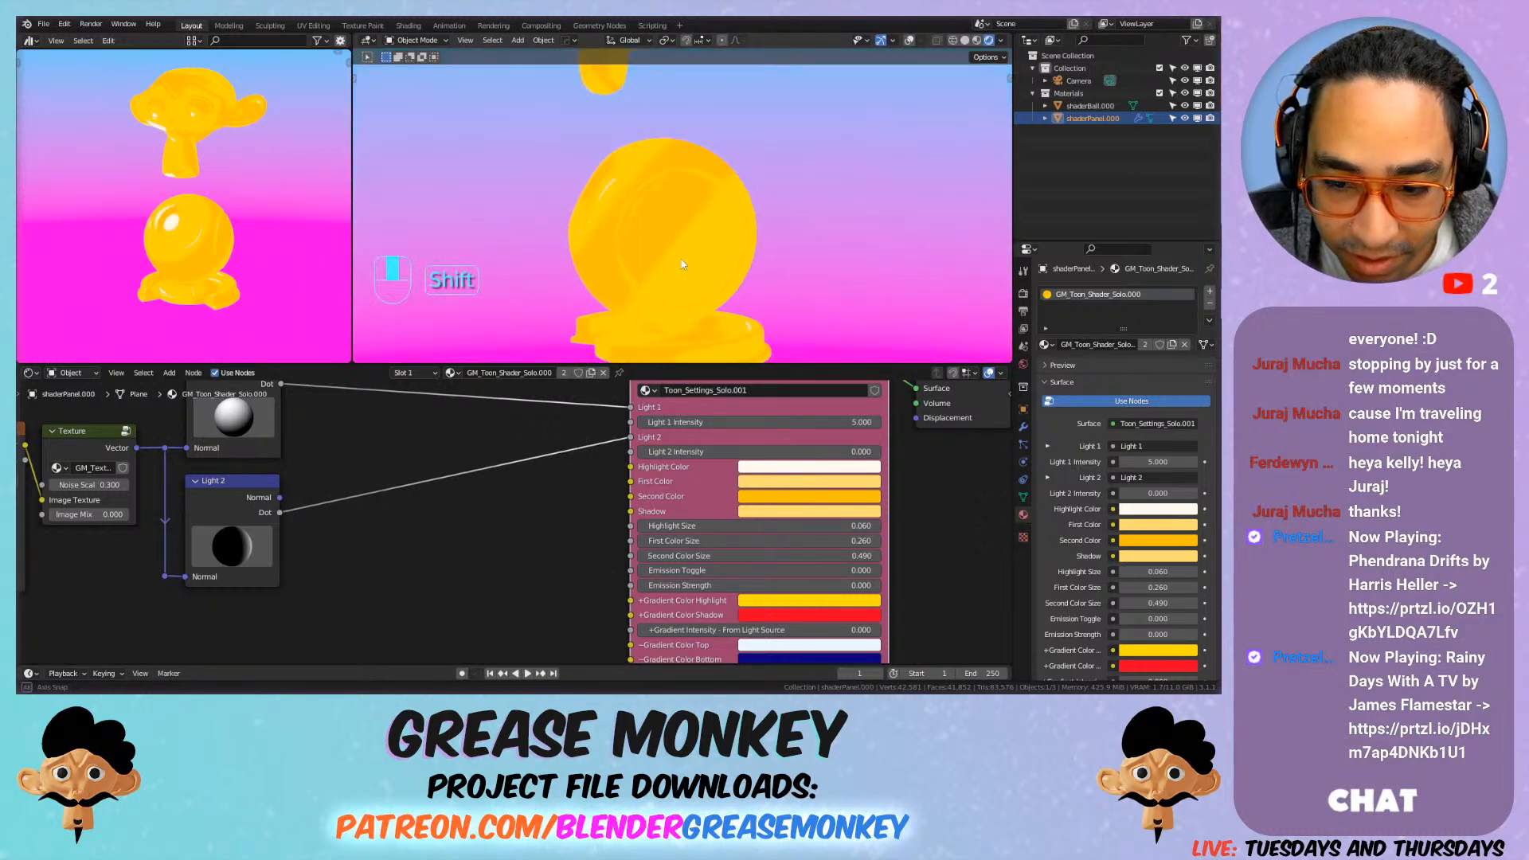
mouse_move(696, 542)
ctrl+shift+mouse_down()
mouse_move(750, 541)
mouse_move(696, 556)
ctrl+shift+mouse_up()
key(ctrl+z)
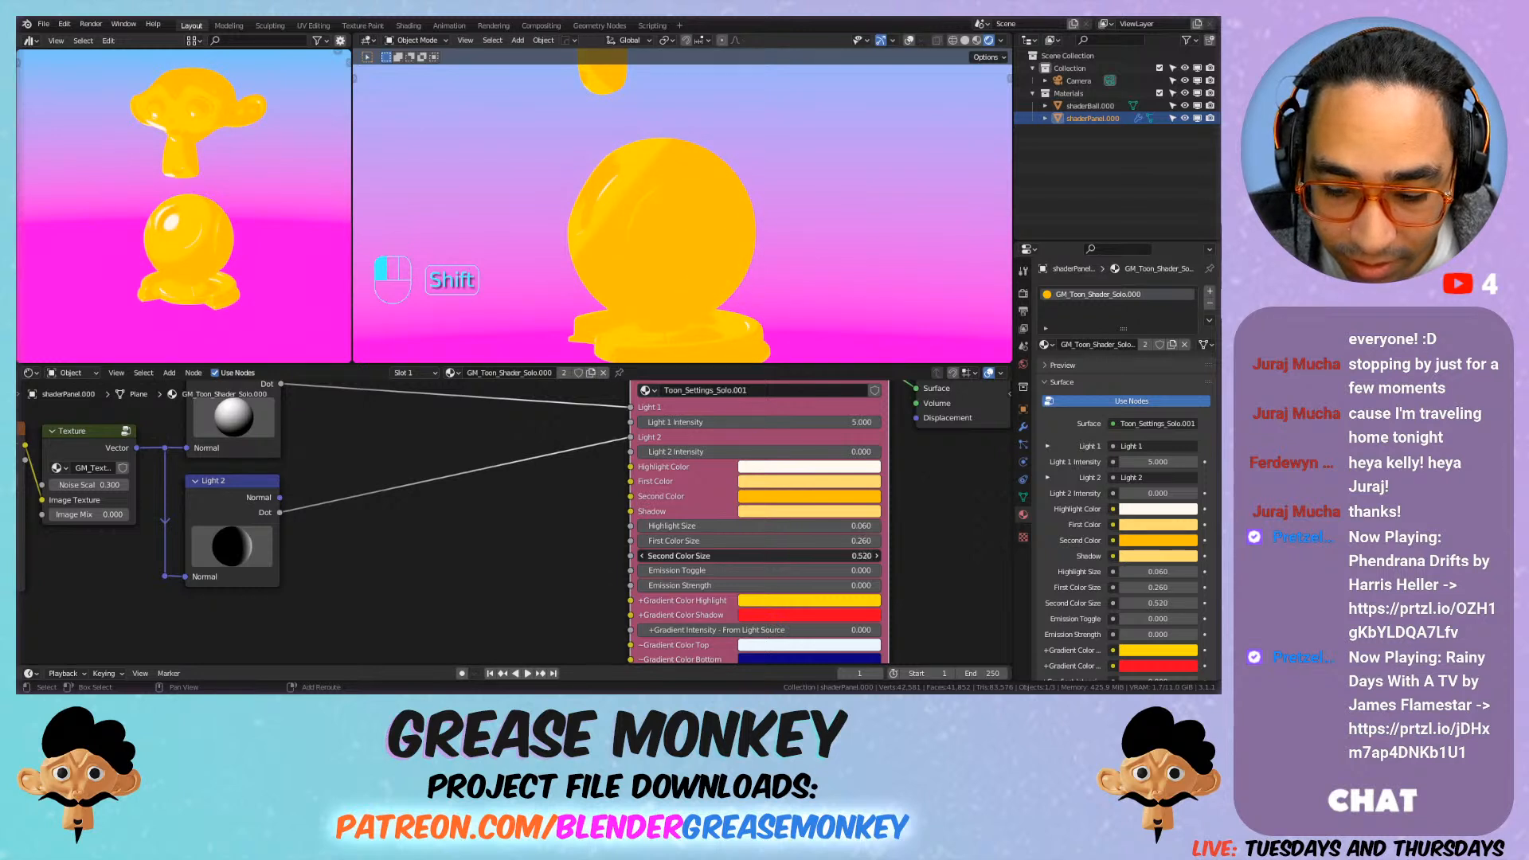
ctrl+drag(696, 556, 693, 556)
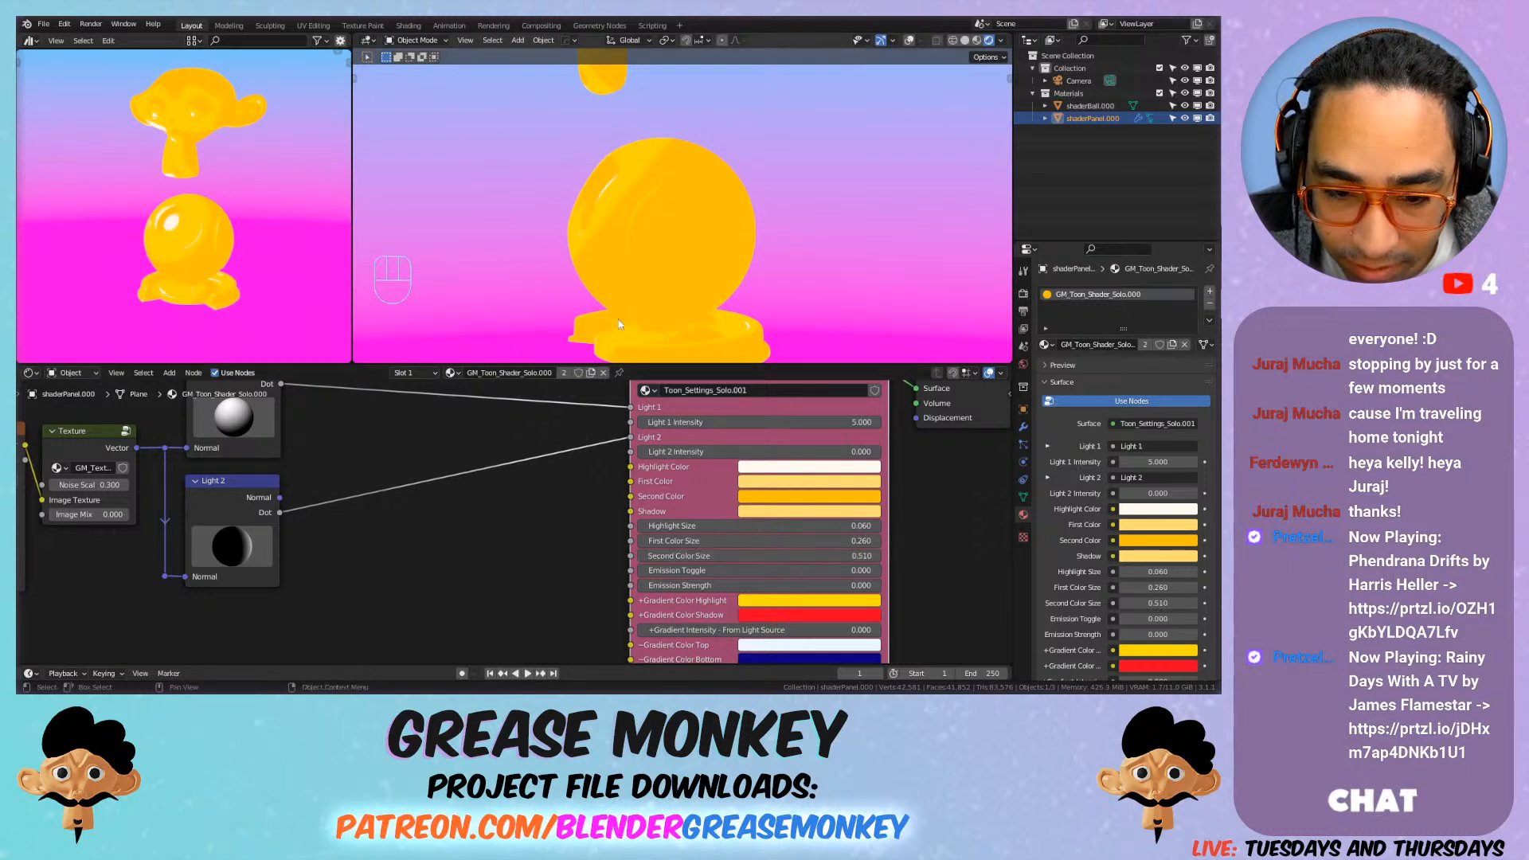
Step: Adjust the direction of the Light 1 sphere while checking how the highlights fall on the shader ball
scroll(510, 434, down, 2)
middle_drag(459, 431, 559, 480)
drag(379, 469, 447, 472)
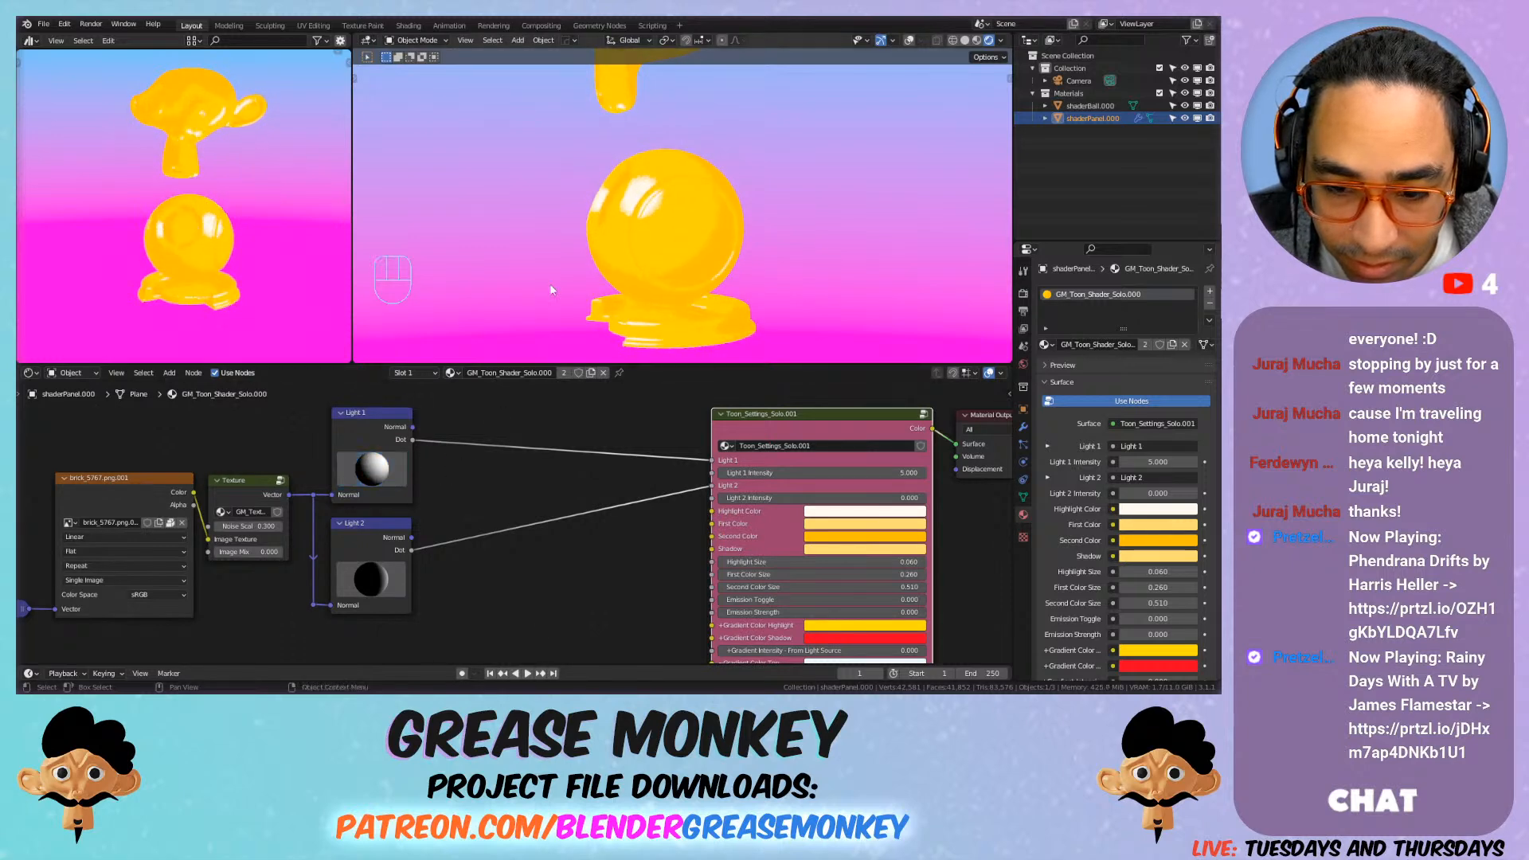
scroll(584, 189, up, 3)
middle_drag(584, 189, 551, 223)
mouse_move(551, 223)
shift+middle_down()
mouse_move(551, 210)
mouse_move(551, 227)
shift+middle_up()
drag(372, 470, 306, 443)
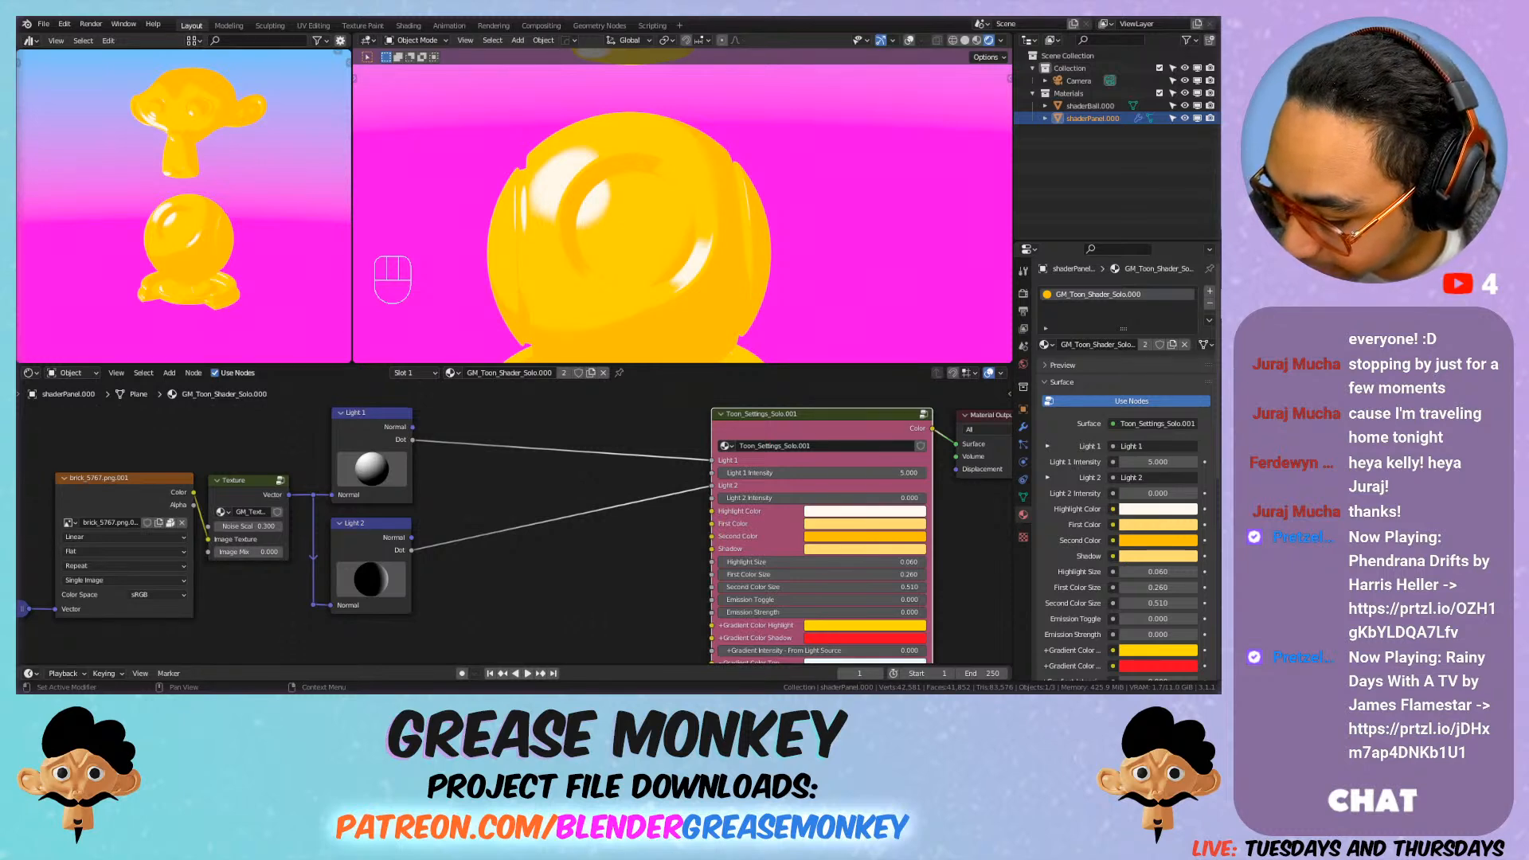
Step: Switch to the browser and examine the Gold Ball image results as reference for how gold is shaded
drag(1219, 68, 622, 82)
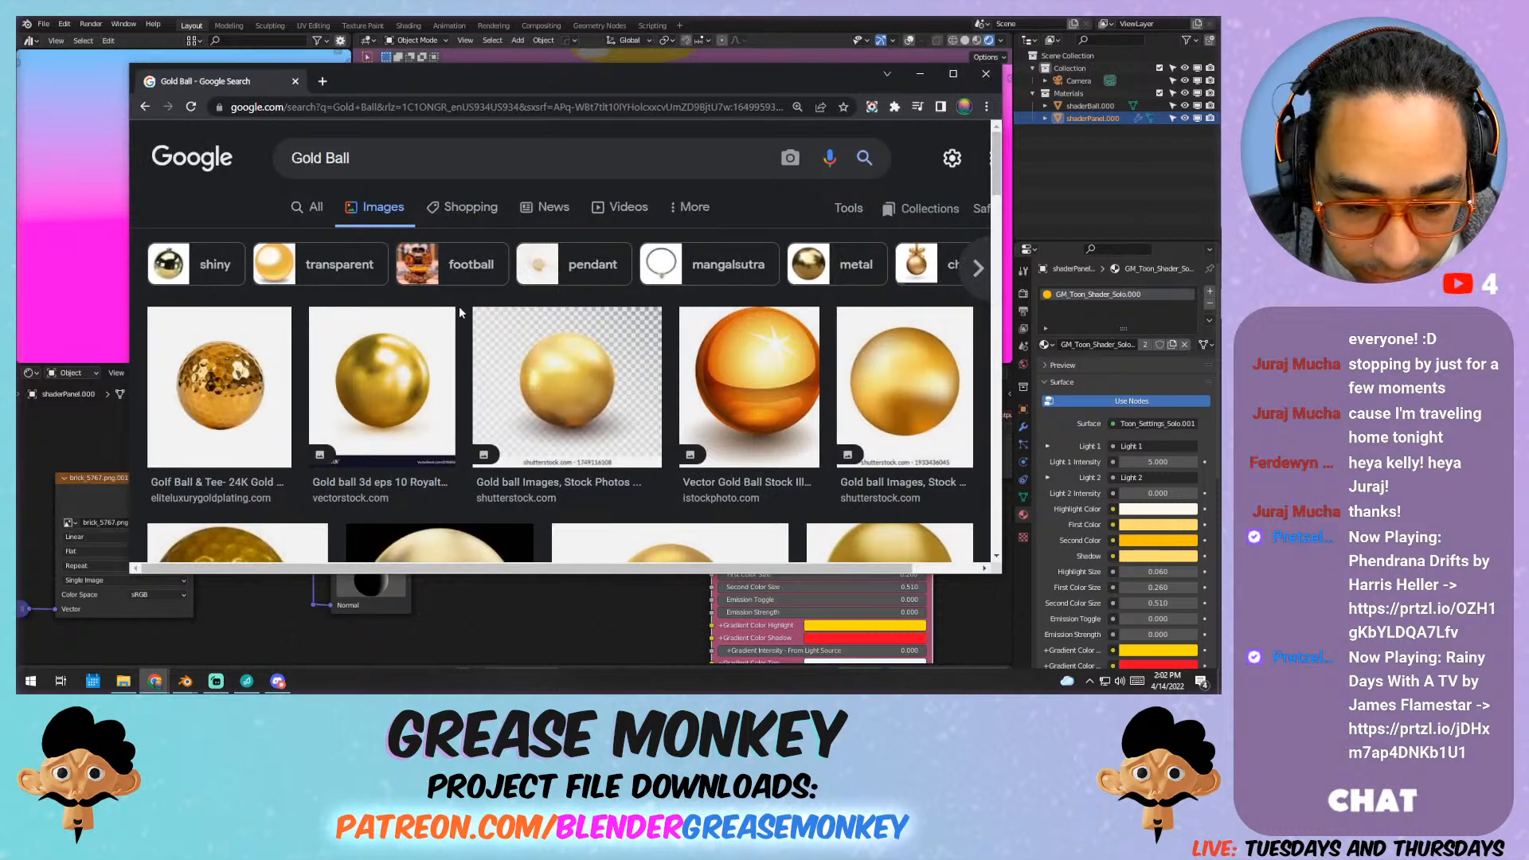
scroll(463, 317, down, 2)
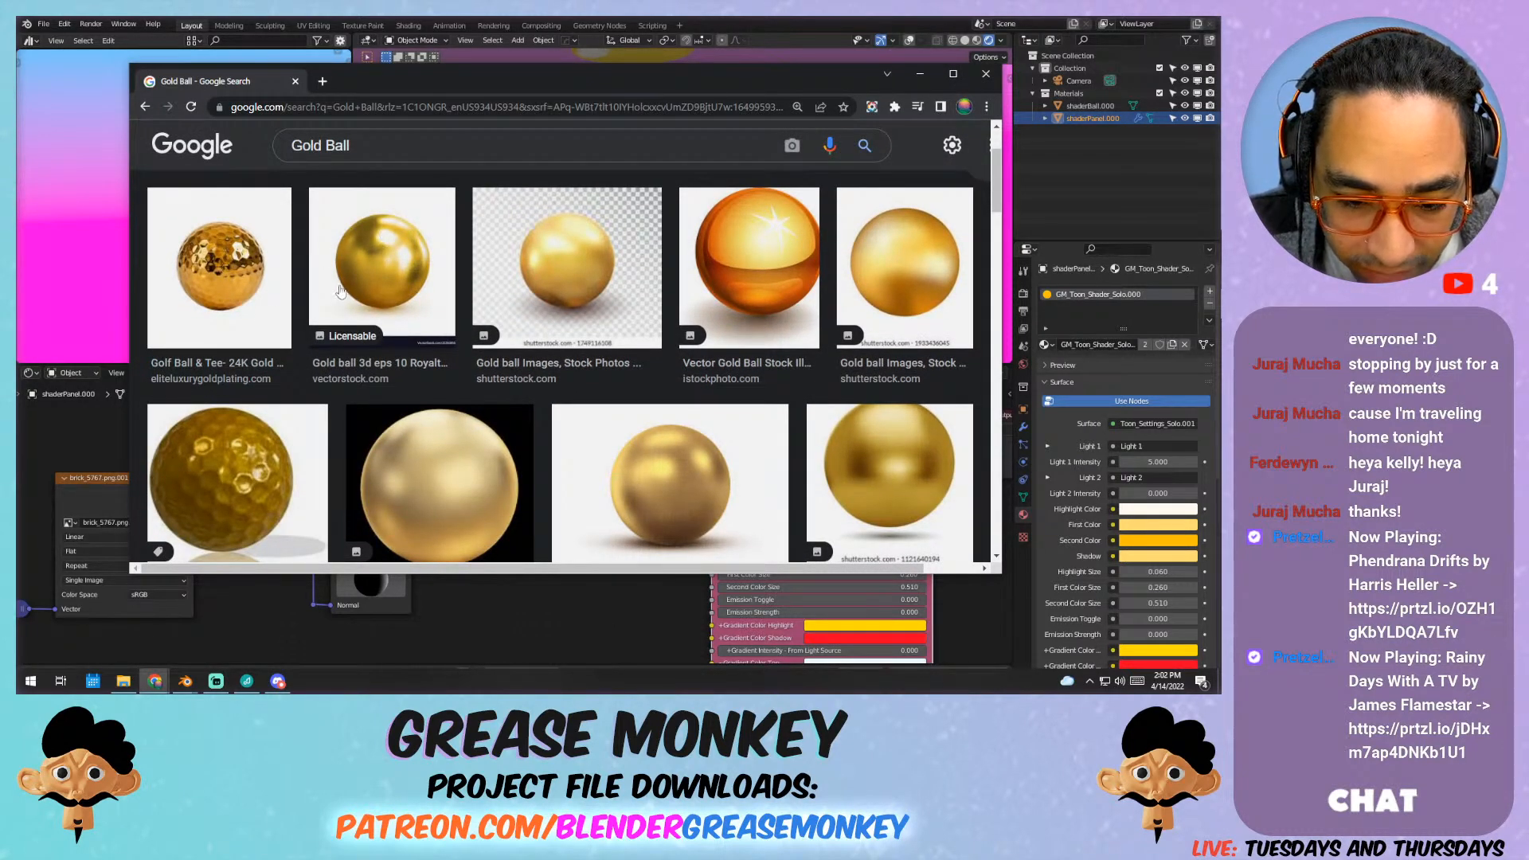
scroll(369, 282, down, 3)
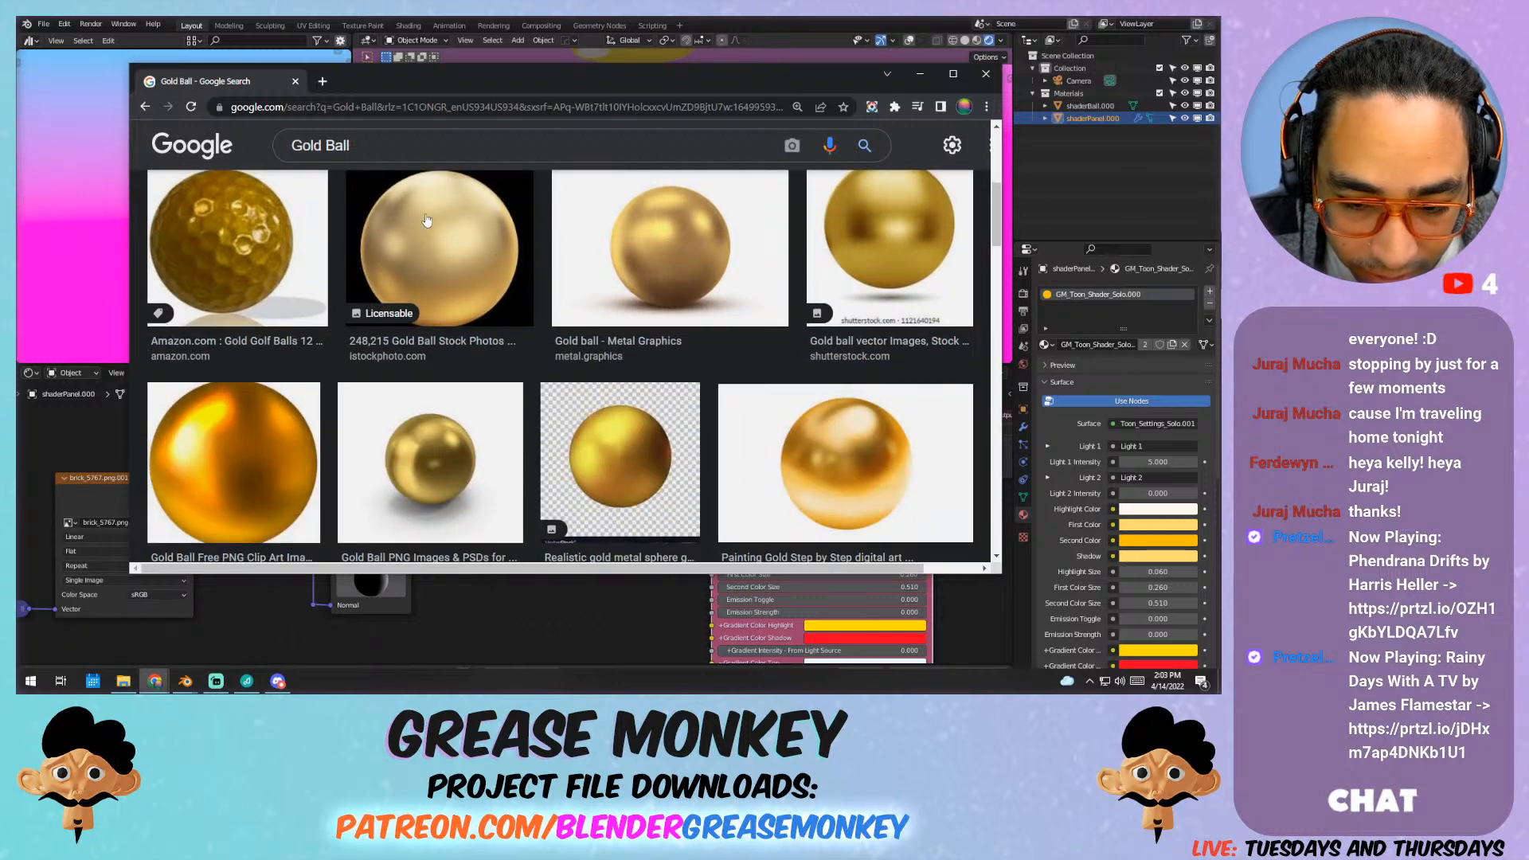
scroll(475, 247, down, 3)
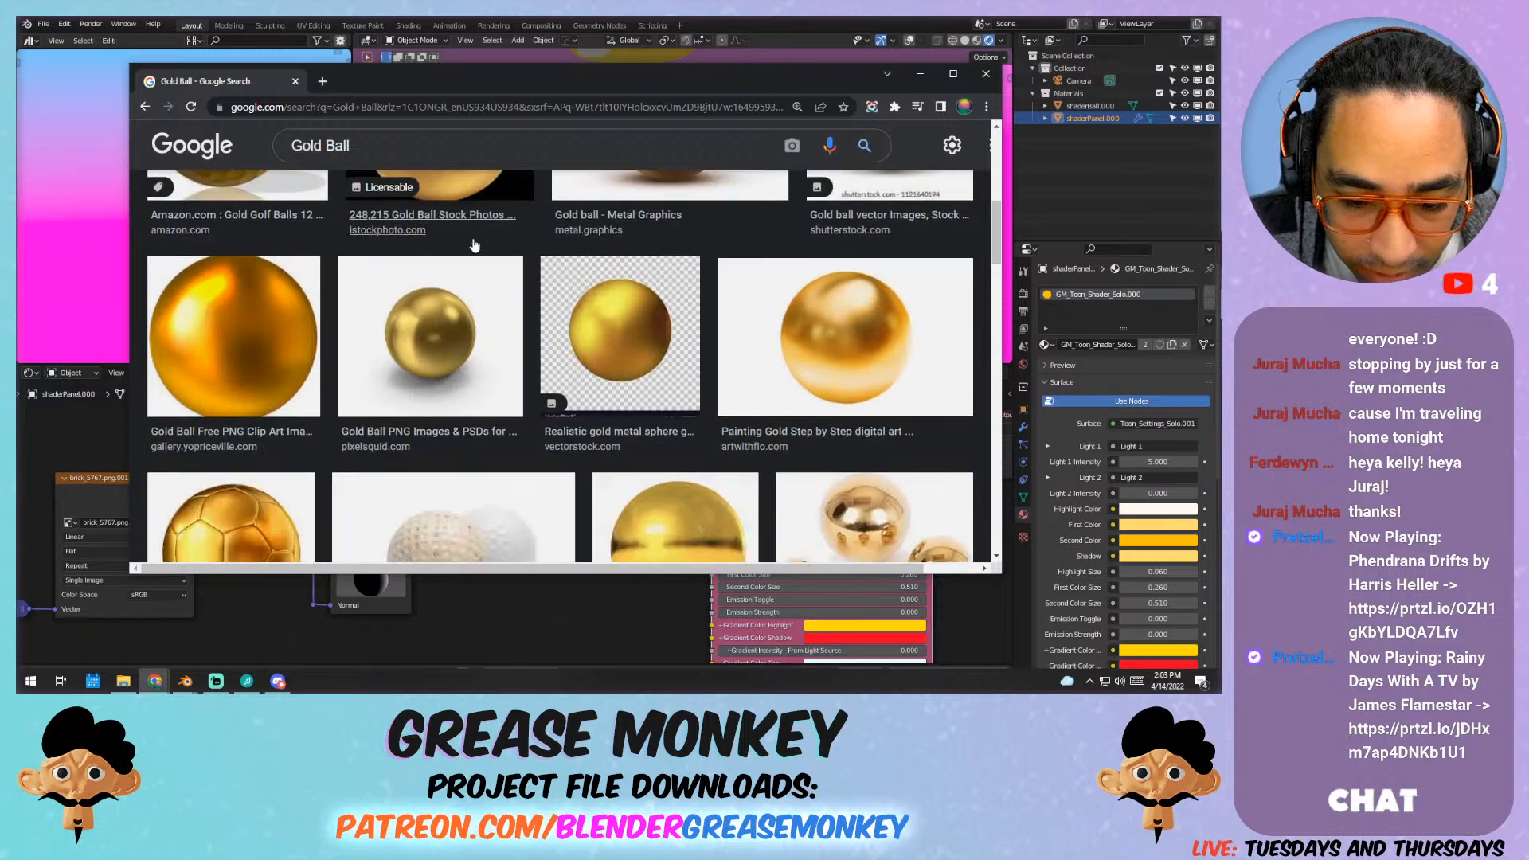
click(920, 74)
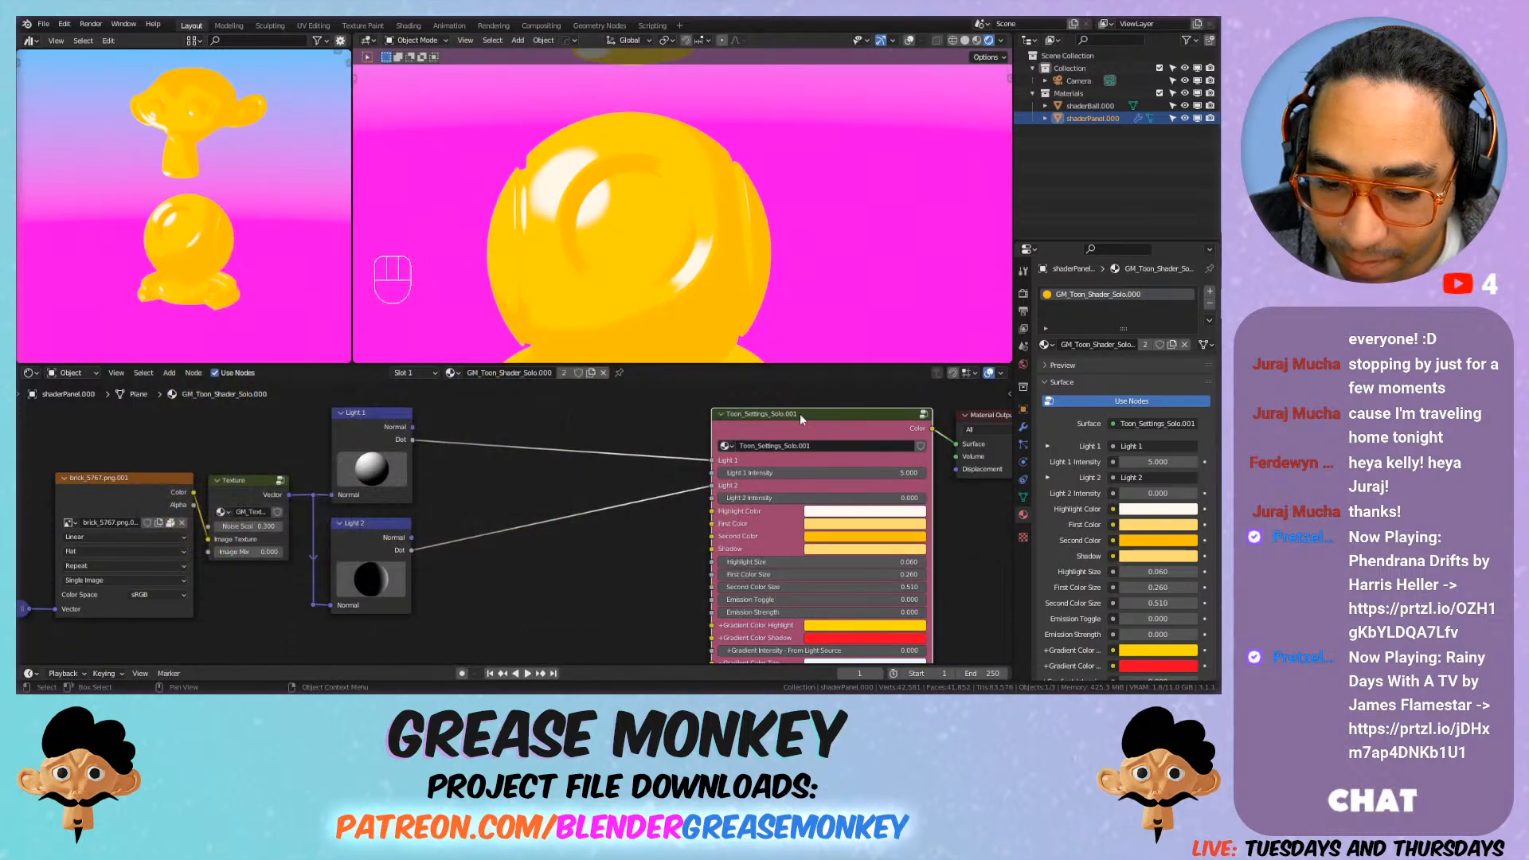
Step: Move the Material Output node farther away from Toon_Settings_Solo.001
scroll(582, 444, down, 2)
click(853, 440)
drag(837, 454, 923, 443)
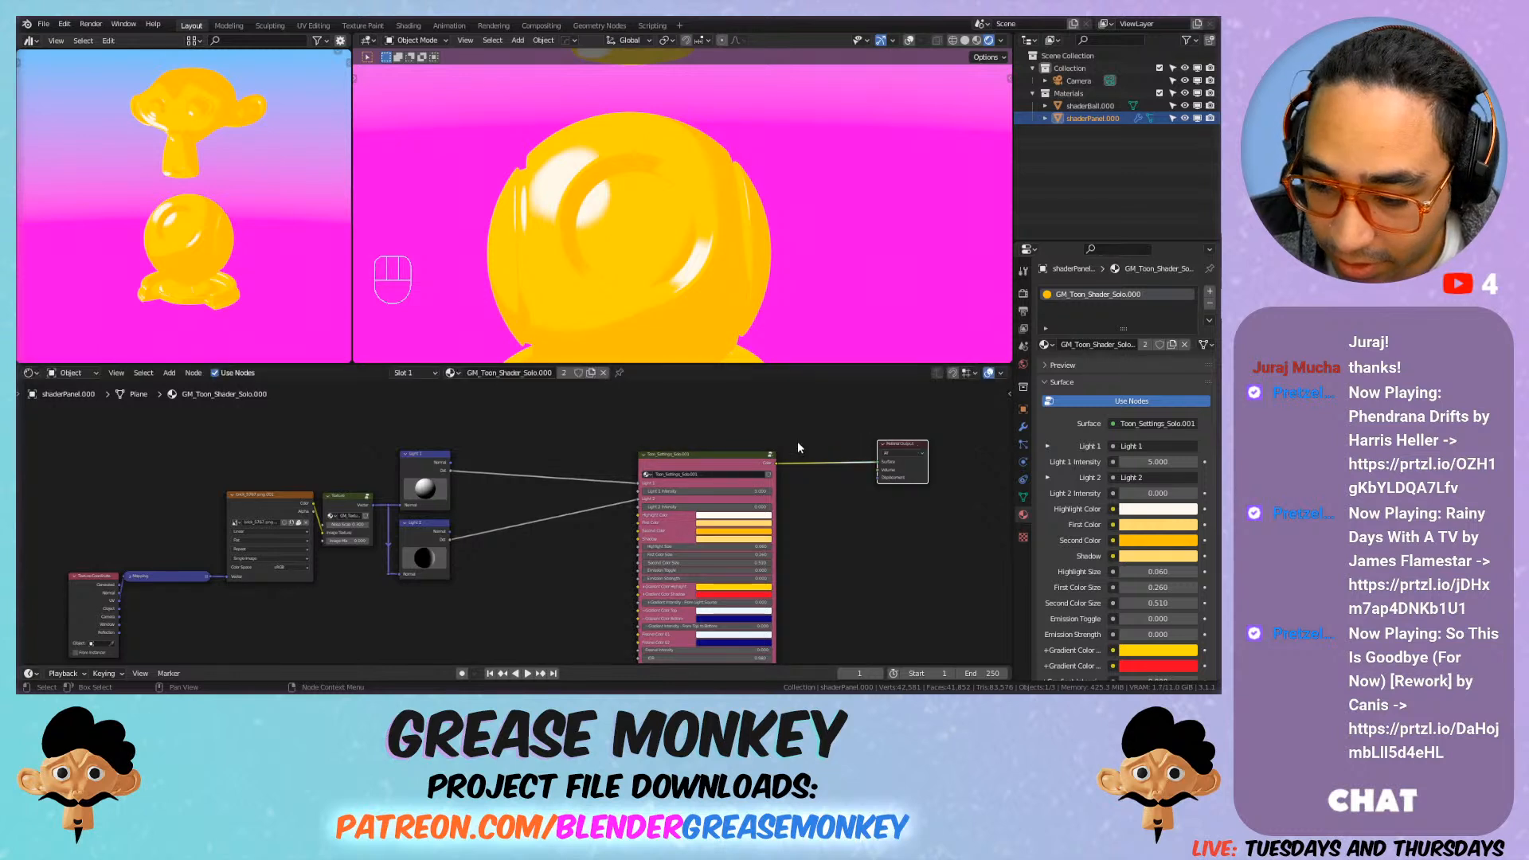
Step: Show the World properties and switch the Shader Editor from the object's material to the World node tree
click(1023, 311)
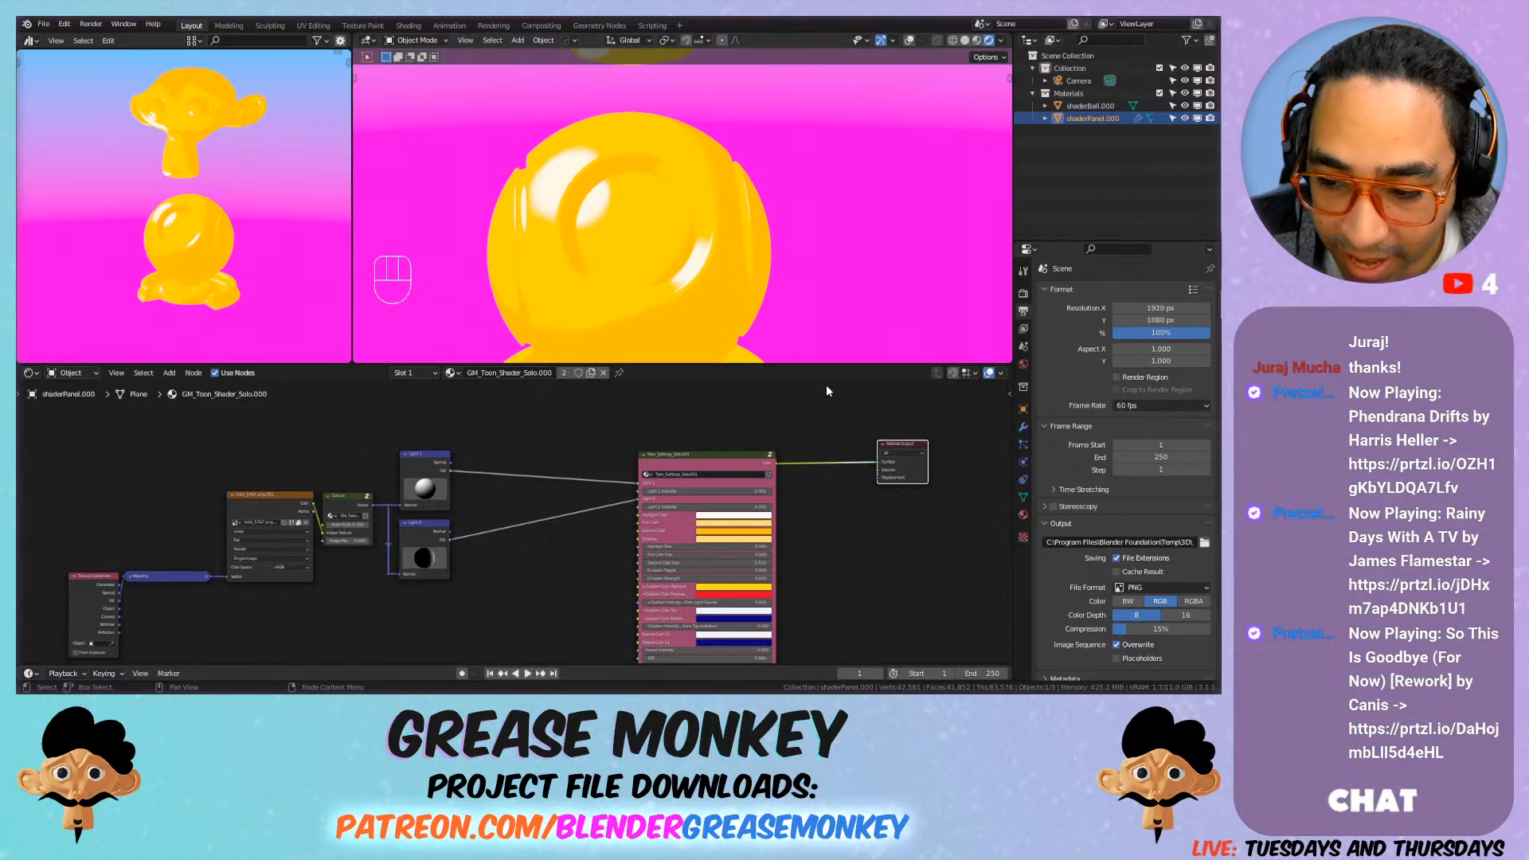
click(1024, 364)
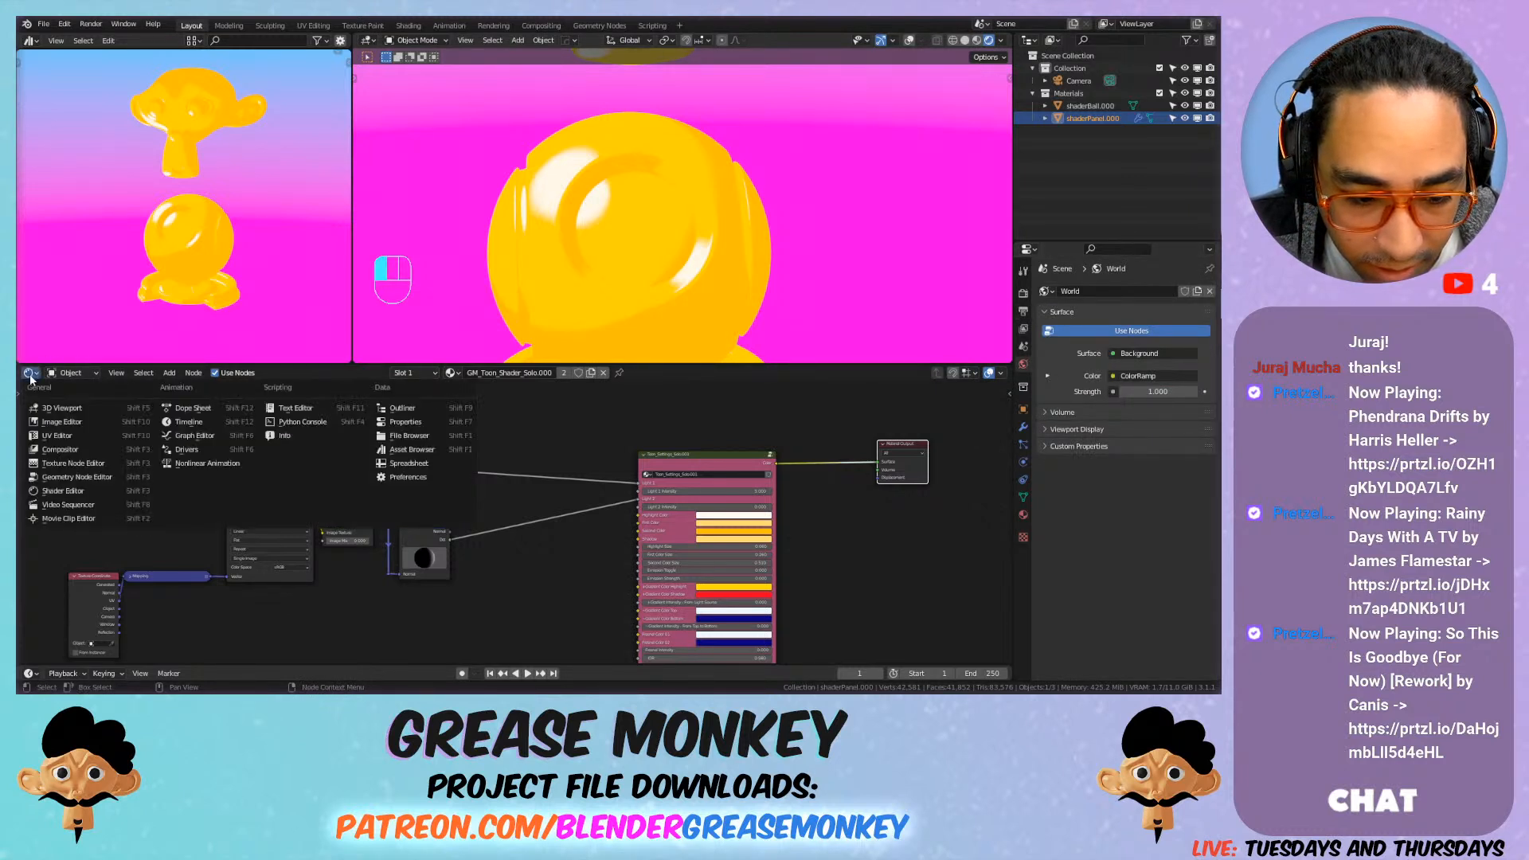
click(67, 373)
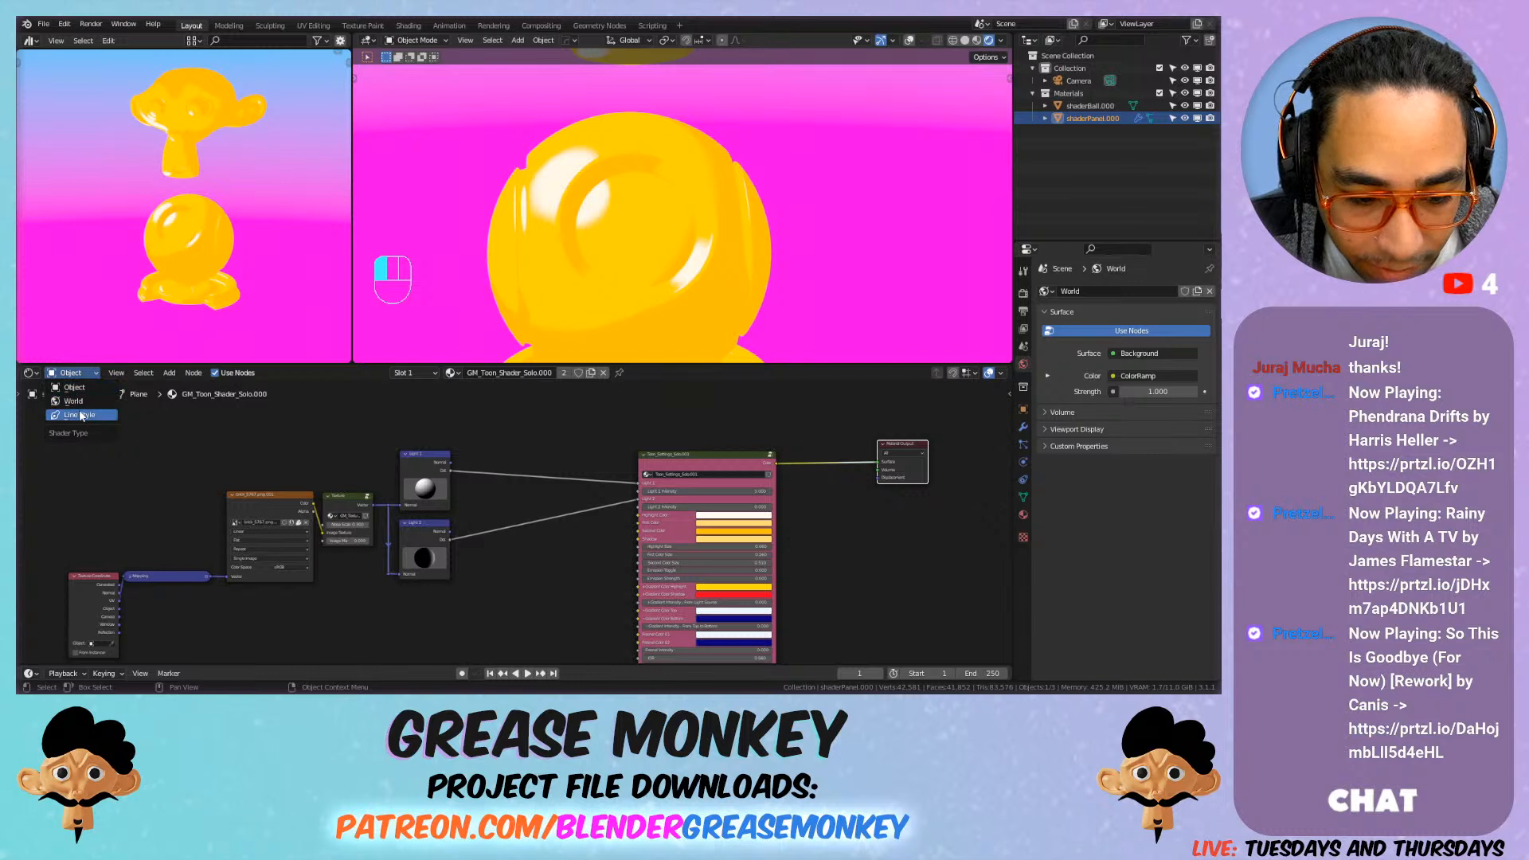
click(76, 386)
click(77, 375)
click(75, 400)
scroll(448, 451, down, 4)
middle_drag(359, 475, 621, 451)
scroll(449, 493, up, 5)
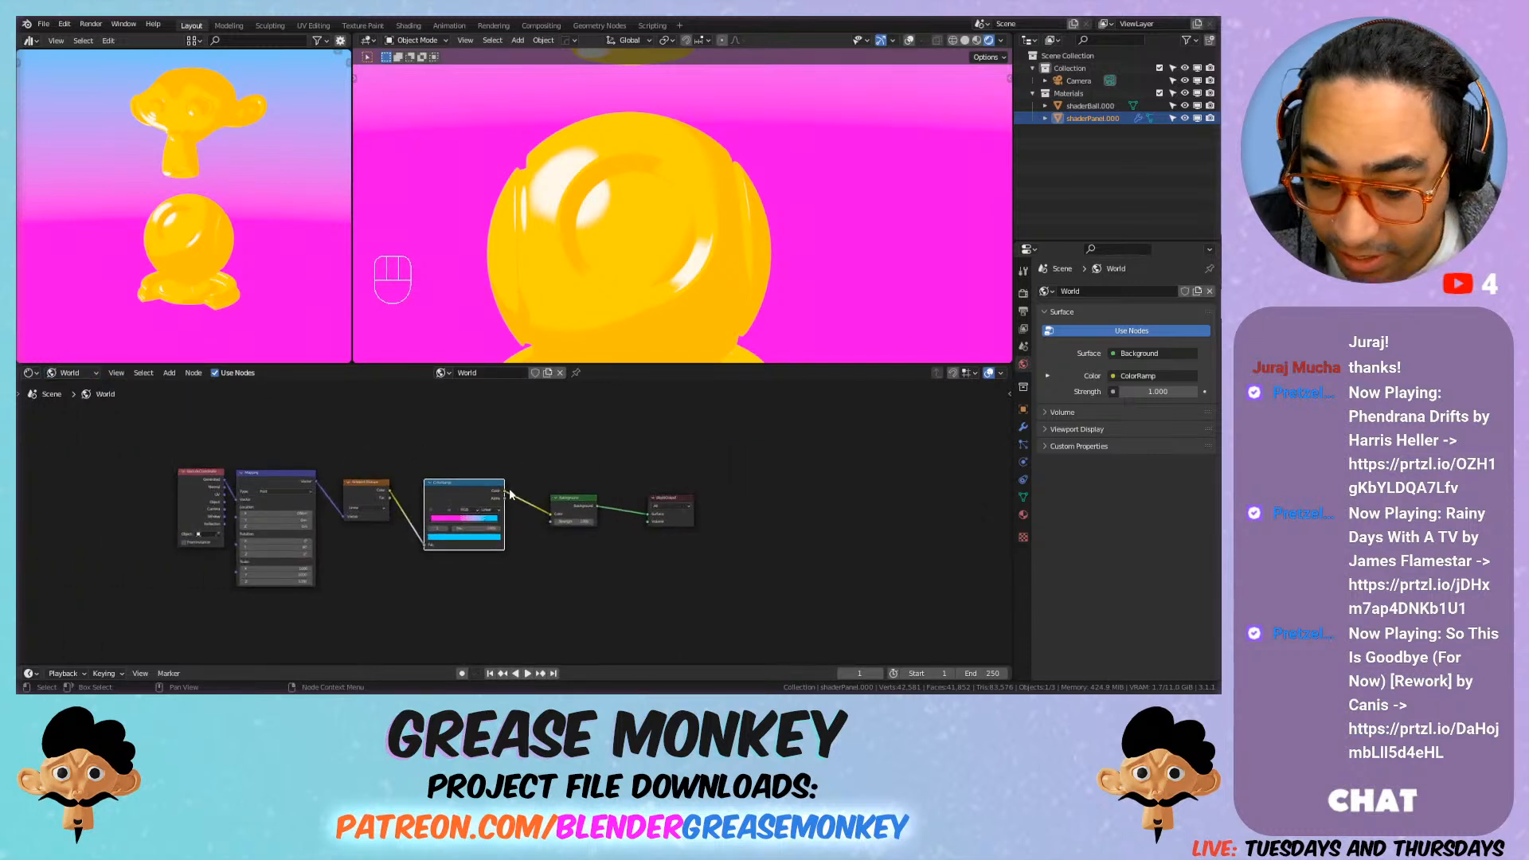
Step: Disconnect the ColorRamp from the Background node and move Background and World Output well away from the gradient nodes
scroll(535, 431, up, 1)
mouse_move(603, 478)
mouse_down()
mouse_move(623, 458)
mouse_move(609, 455)
mouse_up()
drag(799, 482, 890, 464)
scroll(785, 401, down, 3)
middle_drag(785, 401, 568, 499)
scroll(687, 428, down, 2)
drag(667, 535, 833, 522)
drag(497, 541, 709, 561)
click(714, 540)
click(740, 527)
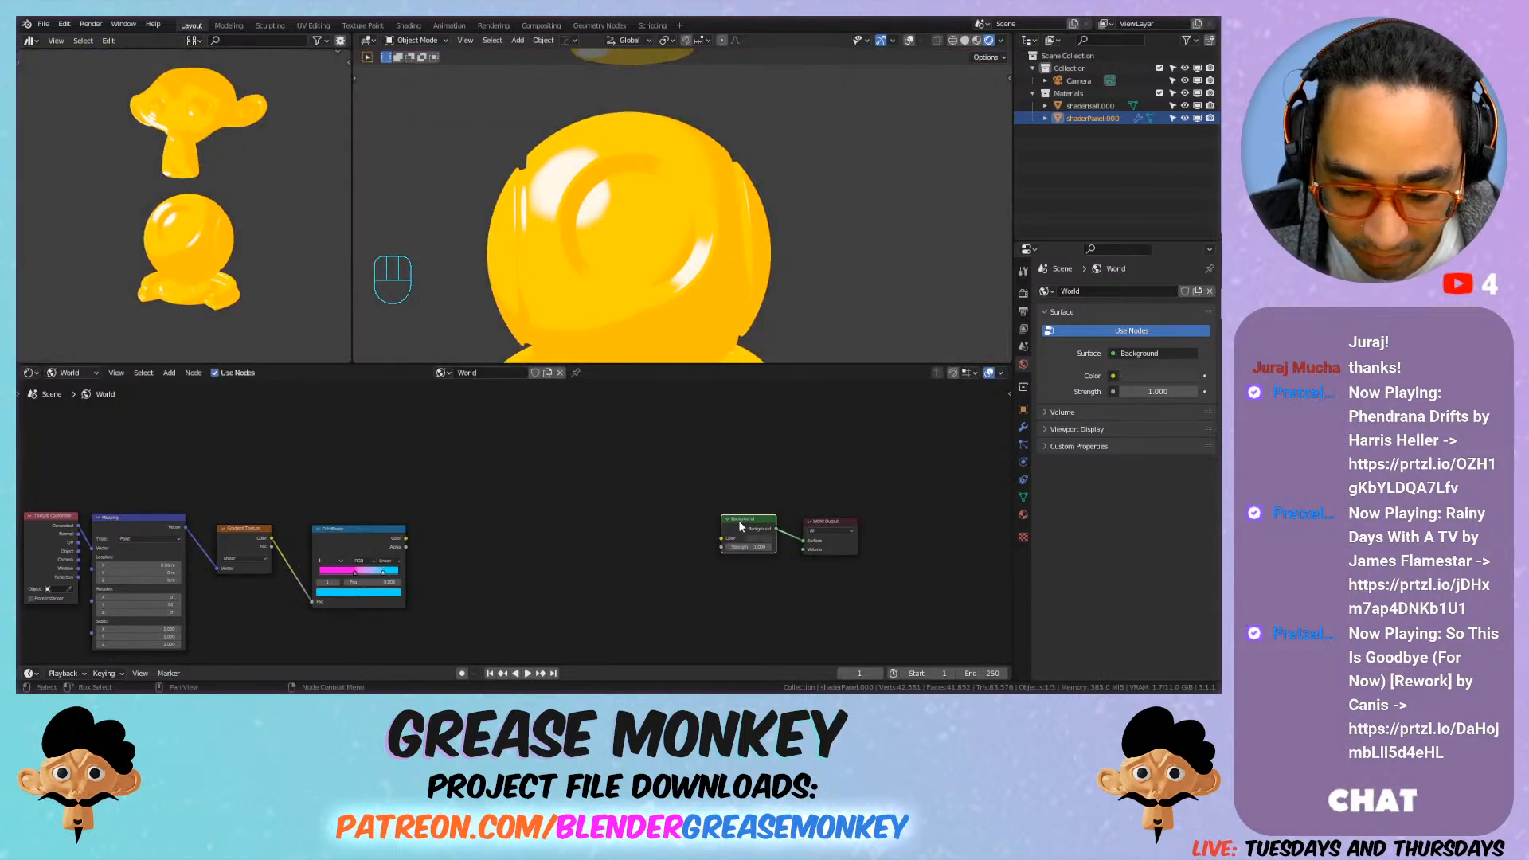
Step: Add an Environment Texture with Mapping and Texture Coordinate nodes to Background and place the group above the gradient nodes
key(ctrl+t)
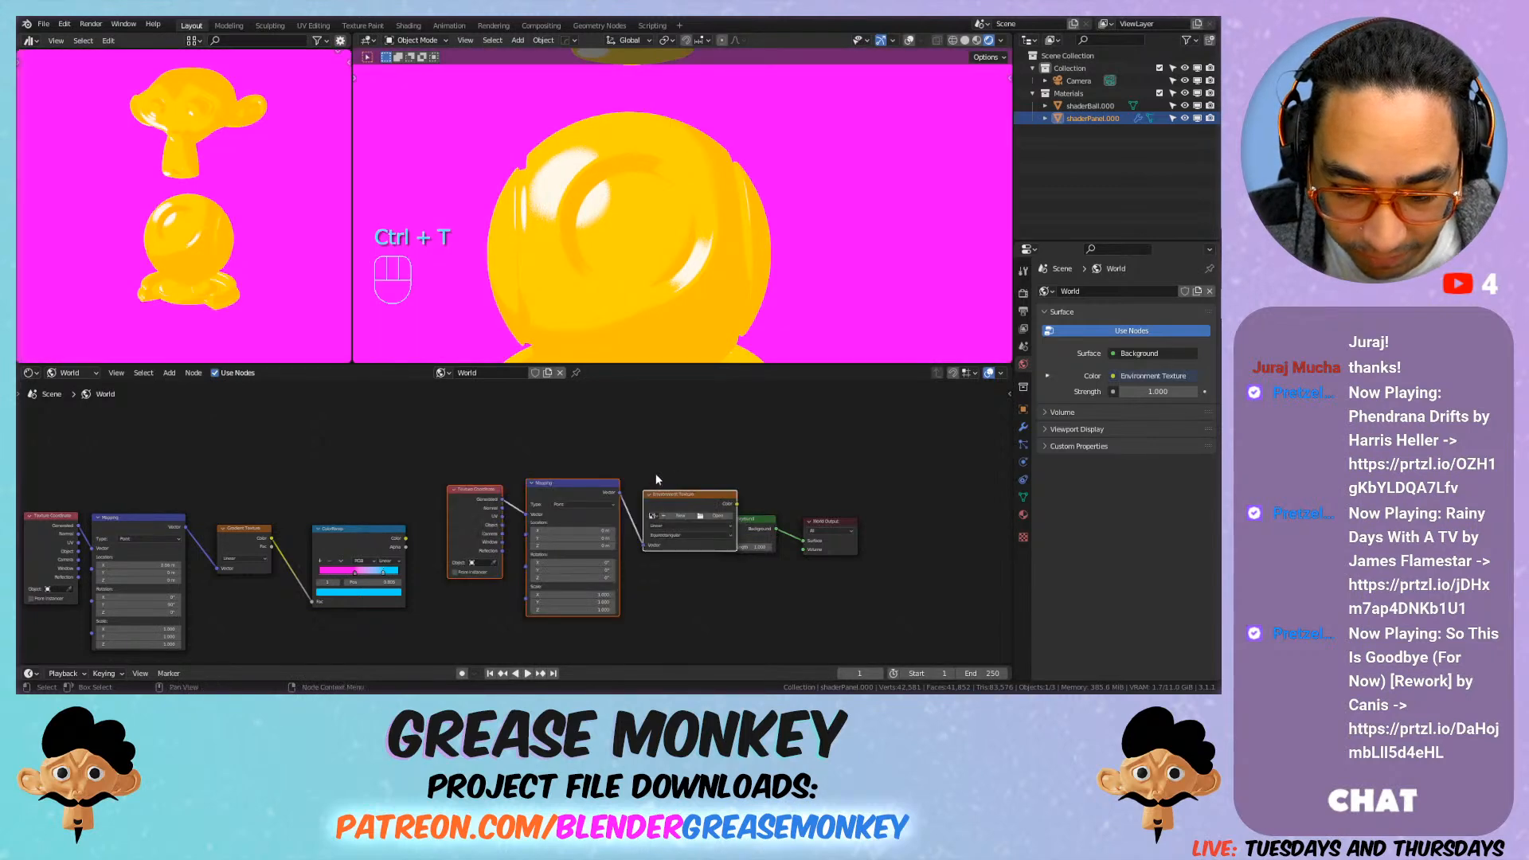
scroll(661, 494, down, 1)
drag(666, 510, 529, 439)
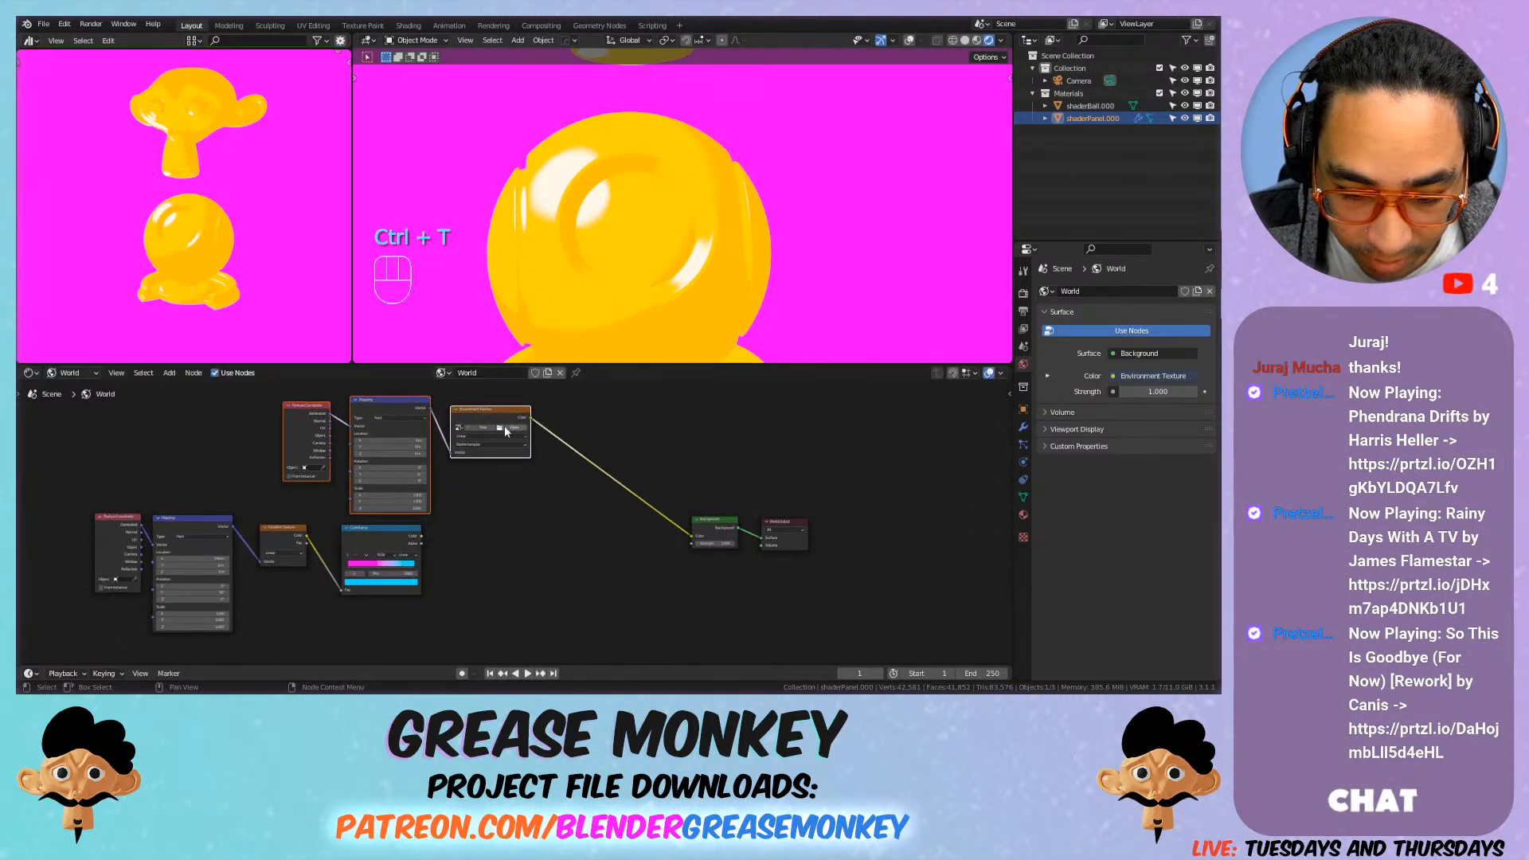
Step: Start choosing an image for the Environment Texture and open the F:\Assets\HDRI folder
click(515, 427)
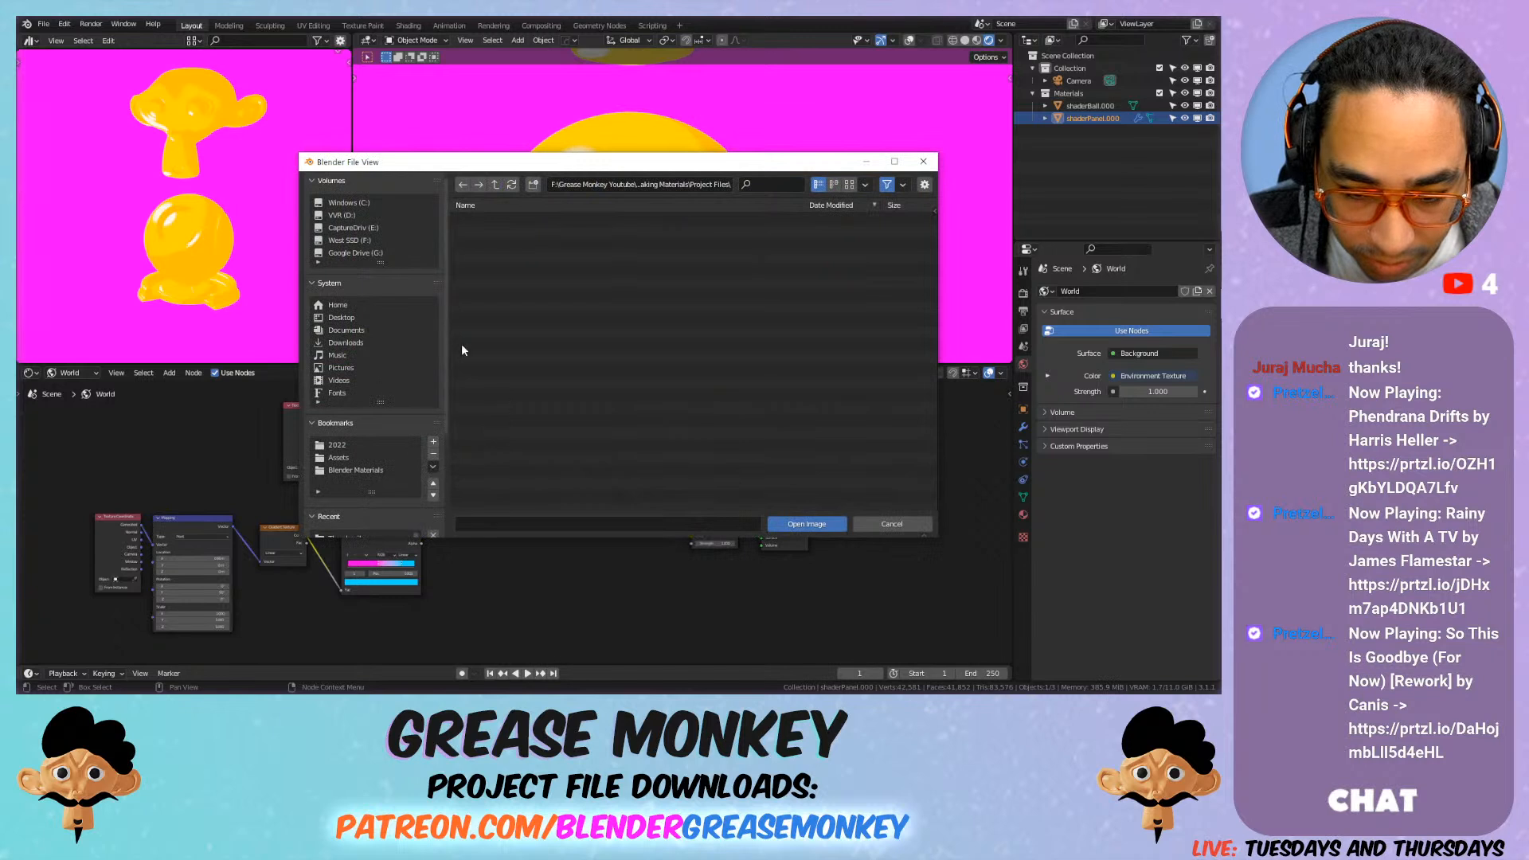
click(351, 457)
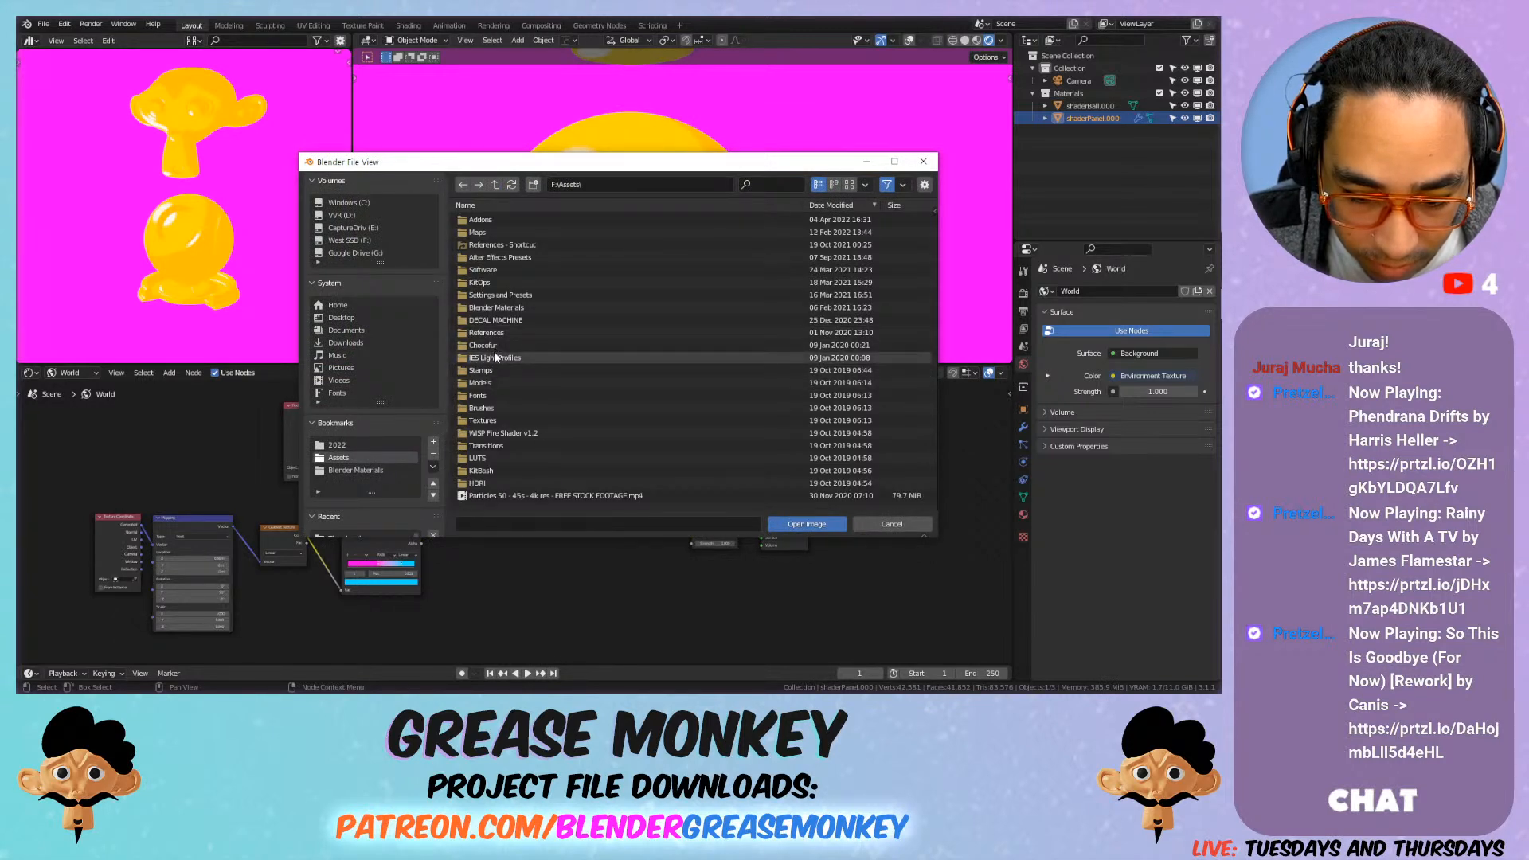
double_click(478, 483)
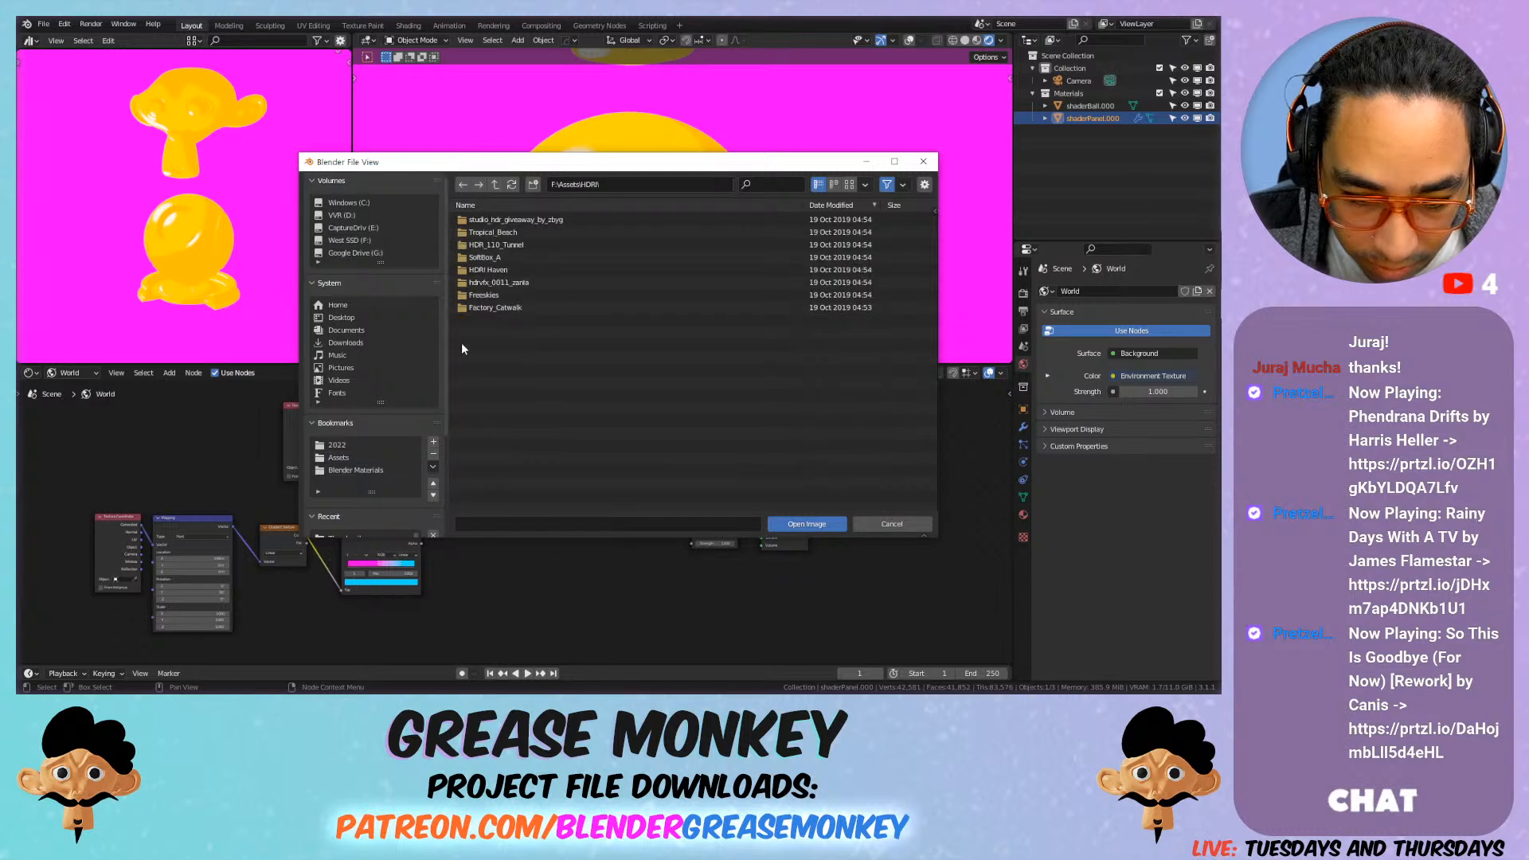
key(t)
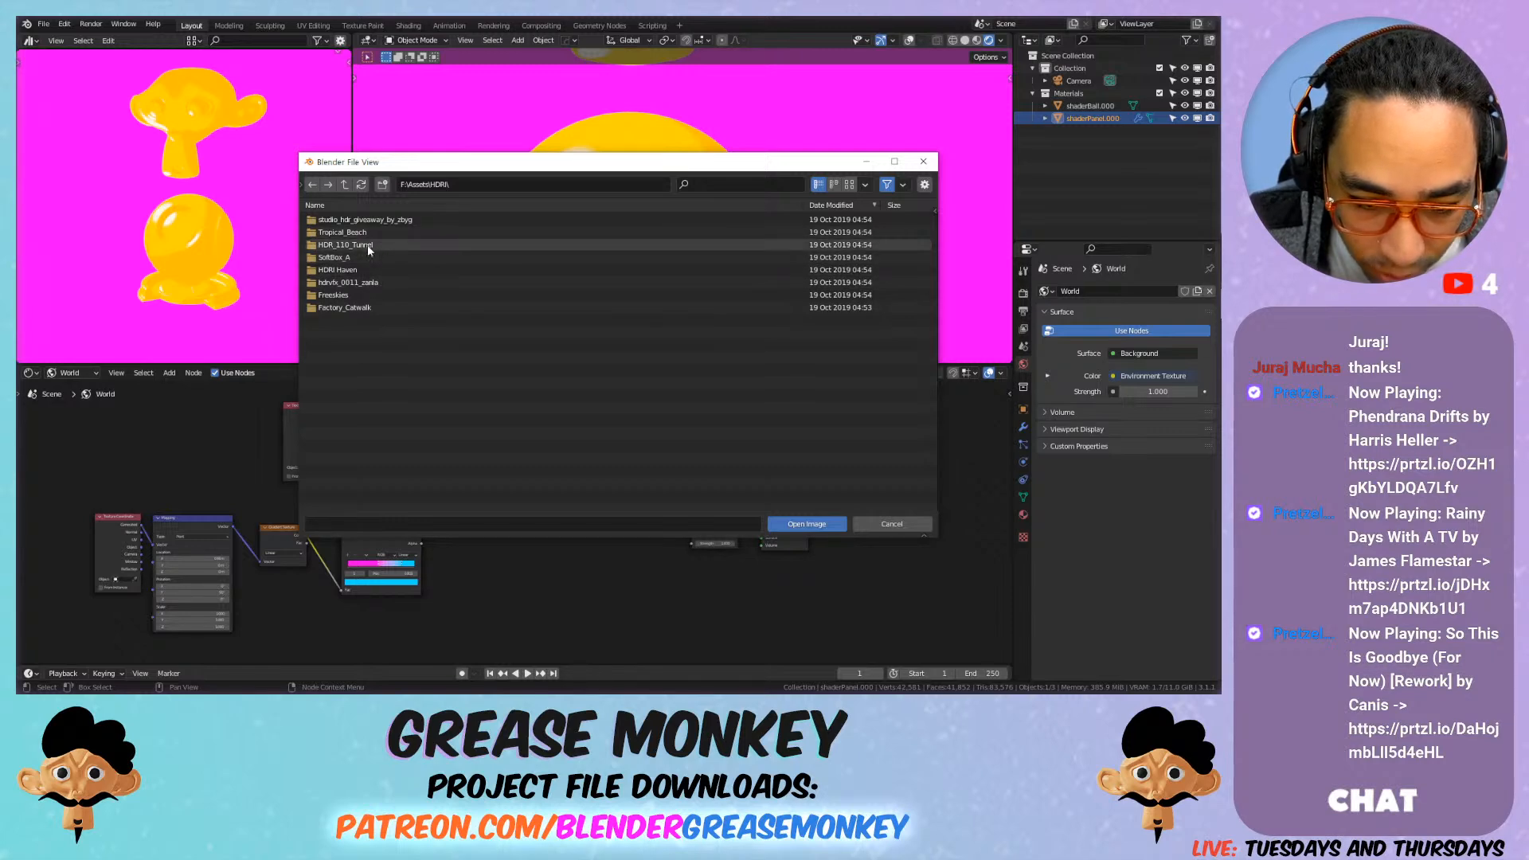
Step: Look through the HDRI Haven folder with thumbnails for a suitable environment image
double_click(394, 270)
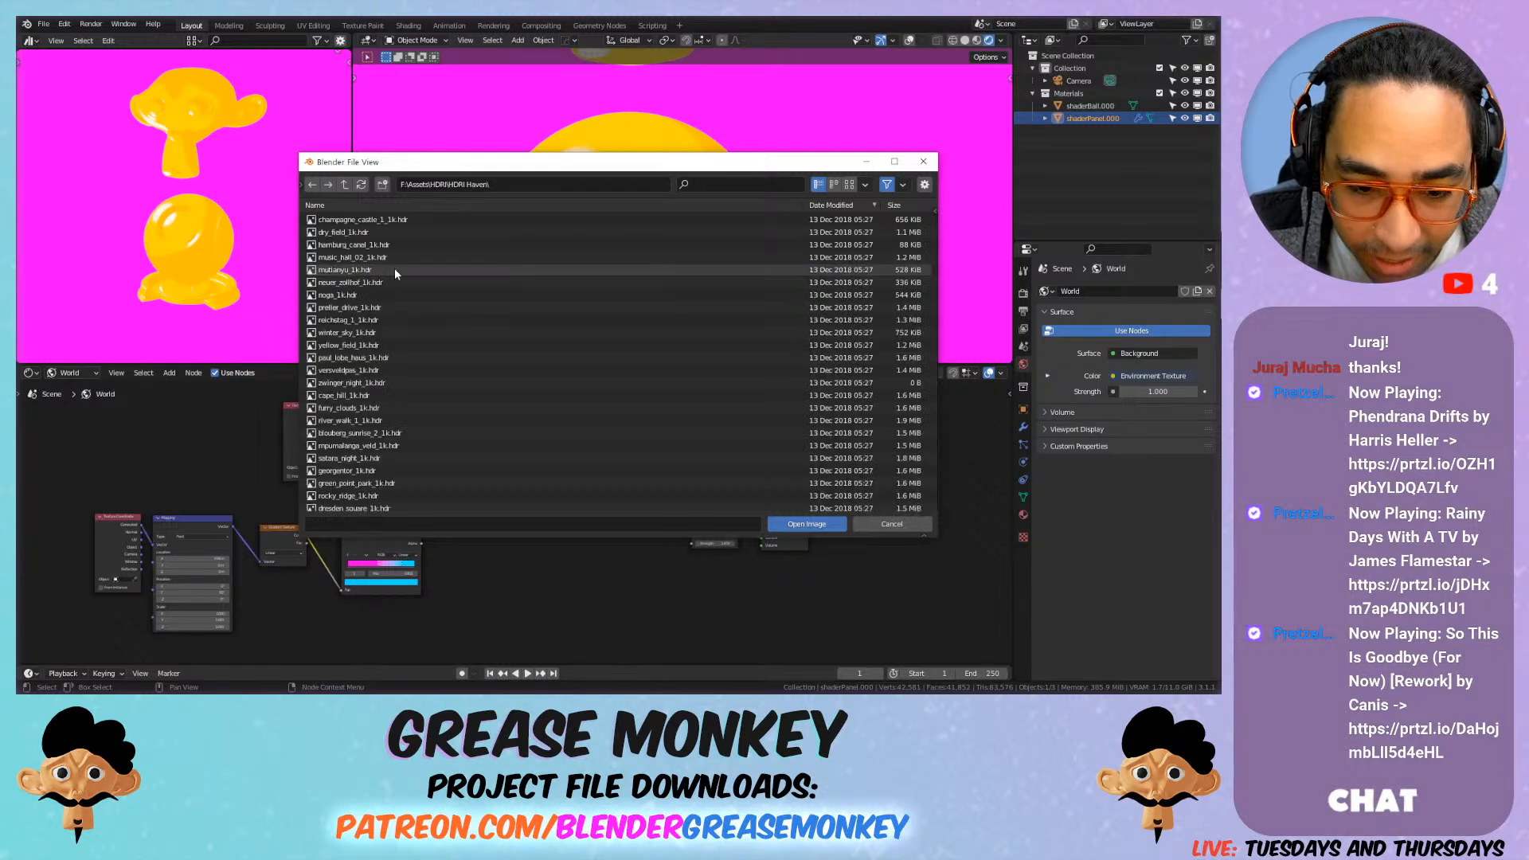
click(849, 184)
scroll(593, 344, down, 5)
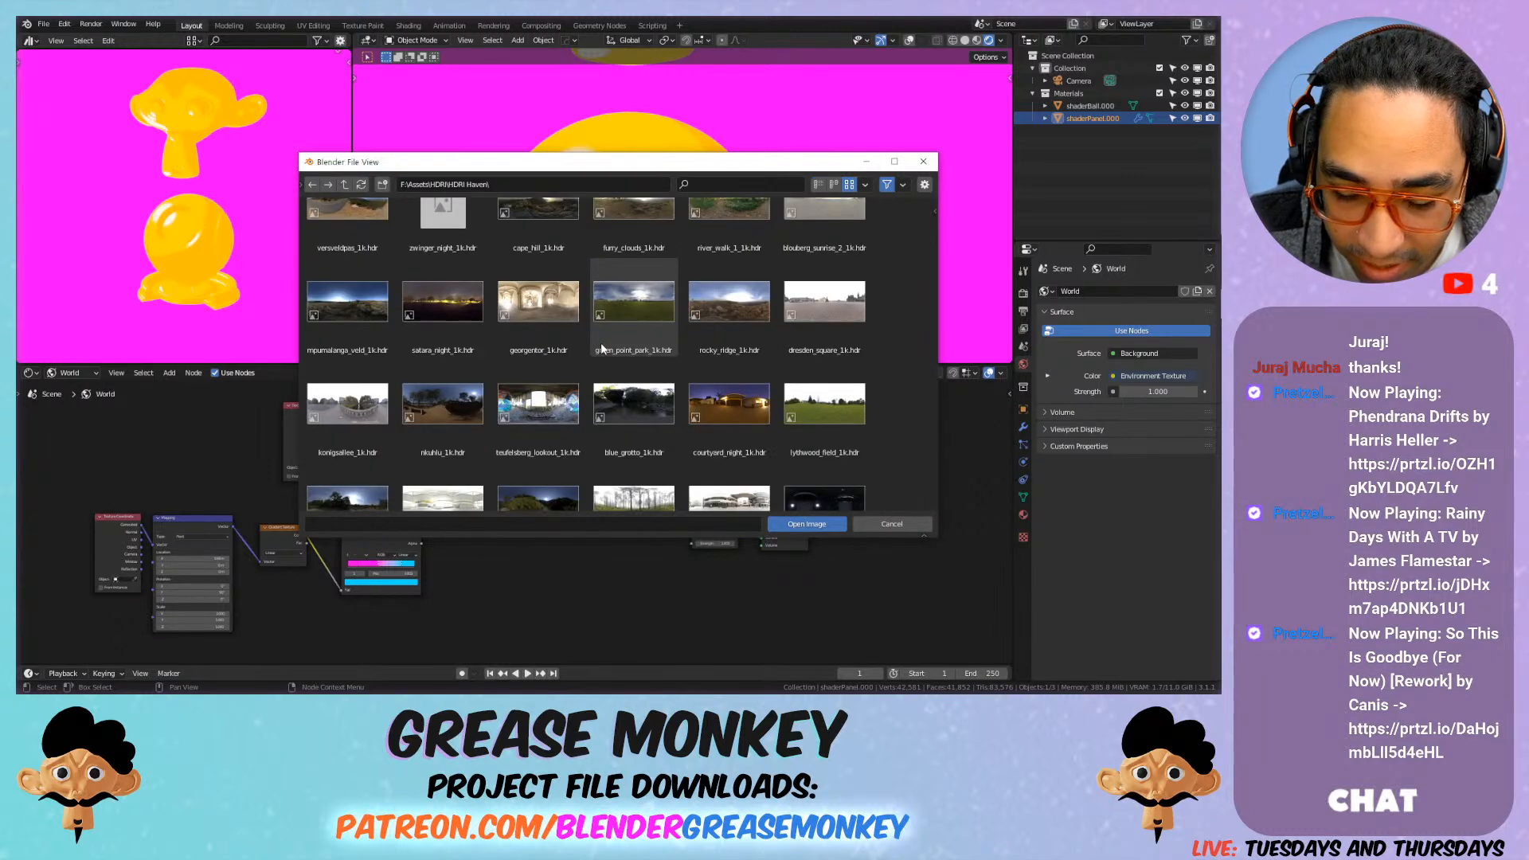
scroll(603, 346, down, 6)
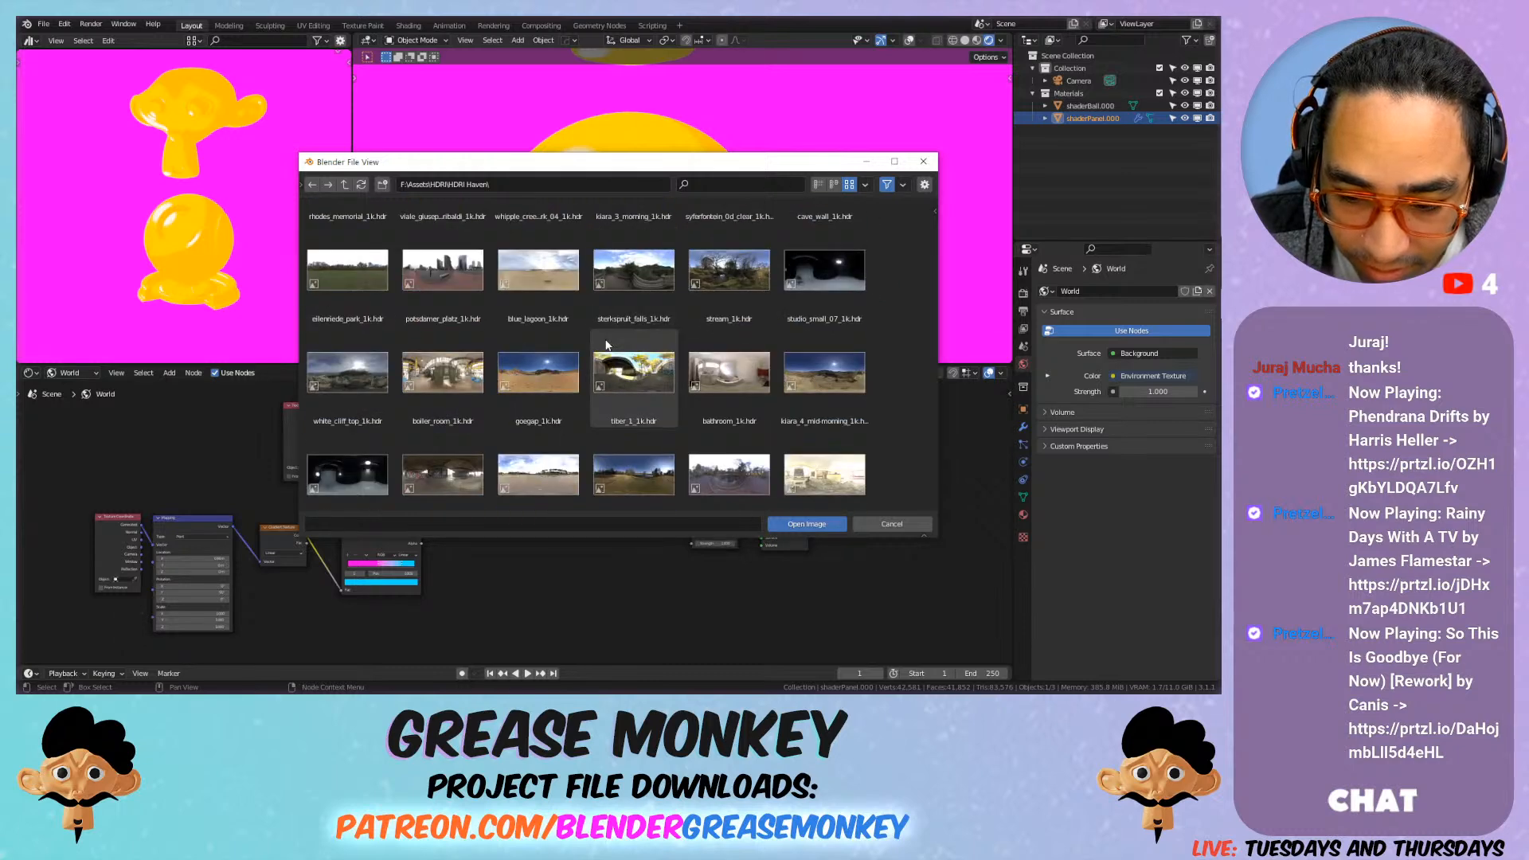
scroll(605, 344, up, 2)
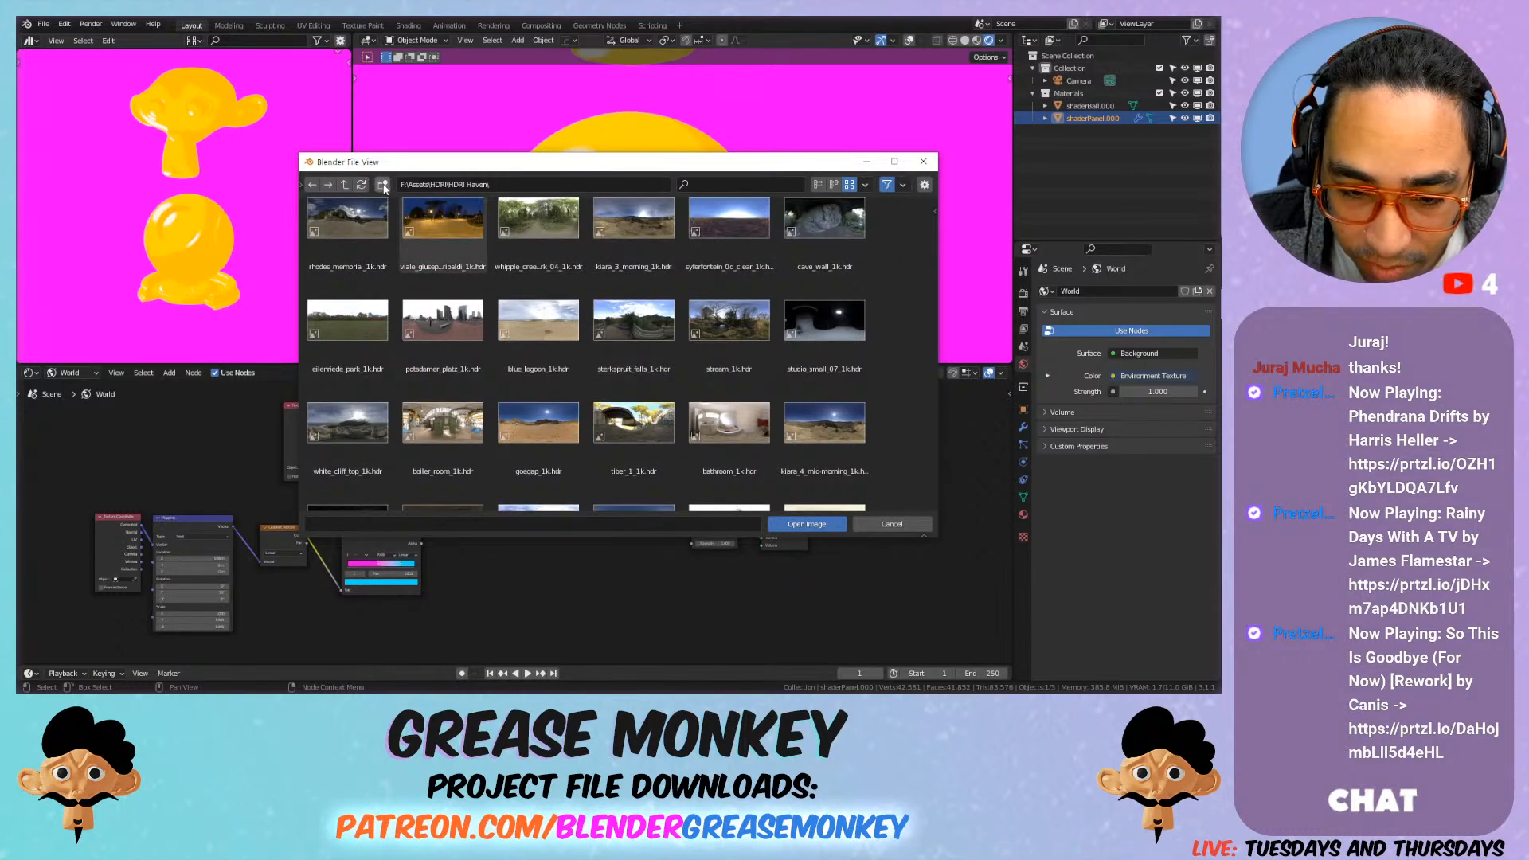
Step: Load studio010small.hdr from the studio_hdr_giveaway_by_zbyg folder into the Environment Texture
click(345, 185)
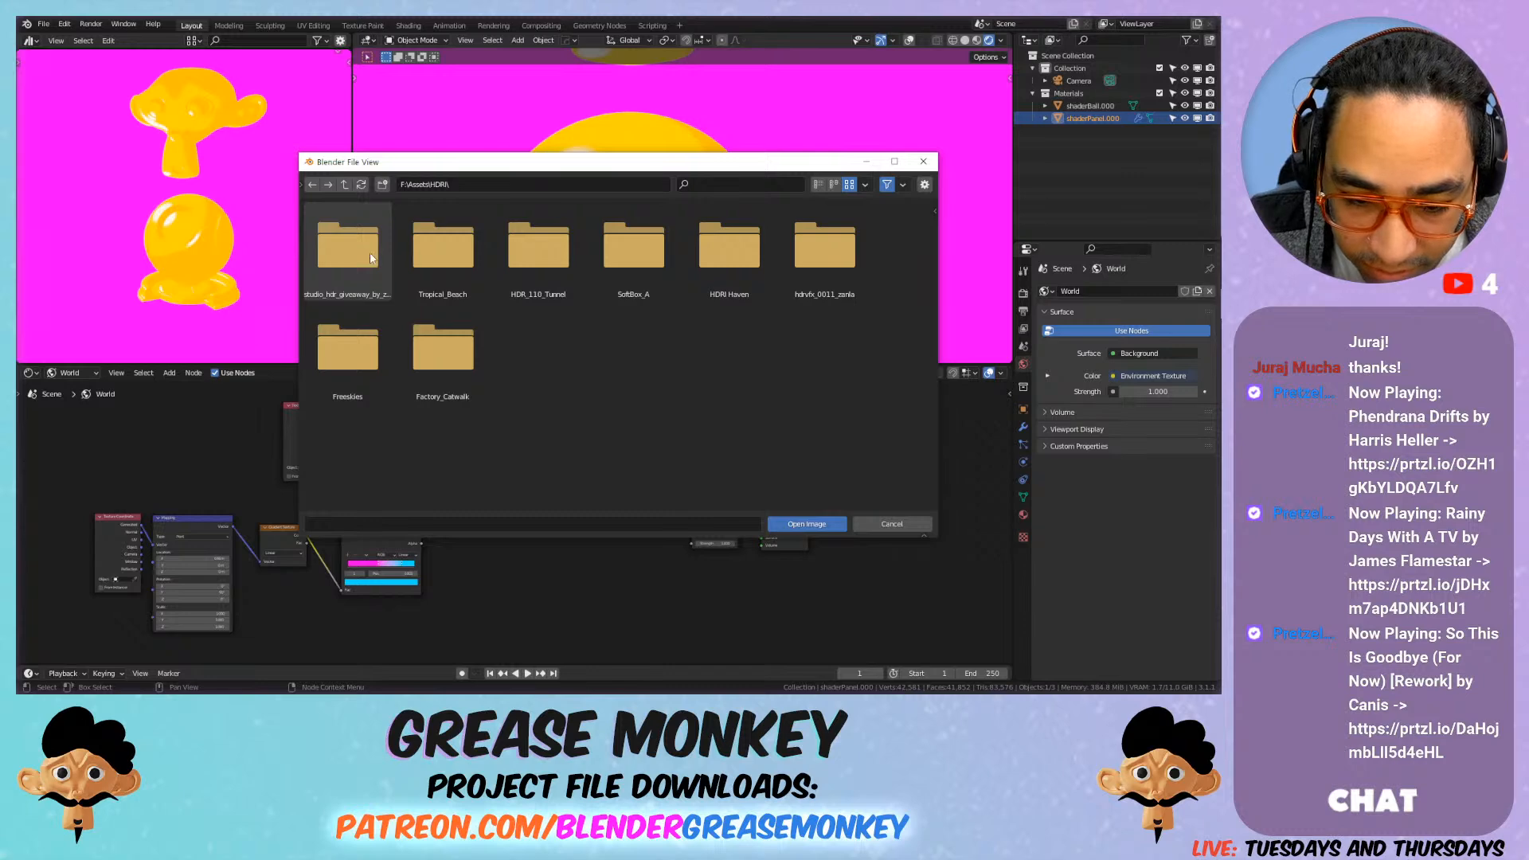
double_click(387, 263)
scroll(538, 329, down, 2)
scroll(537, 329, down, 3)
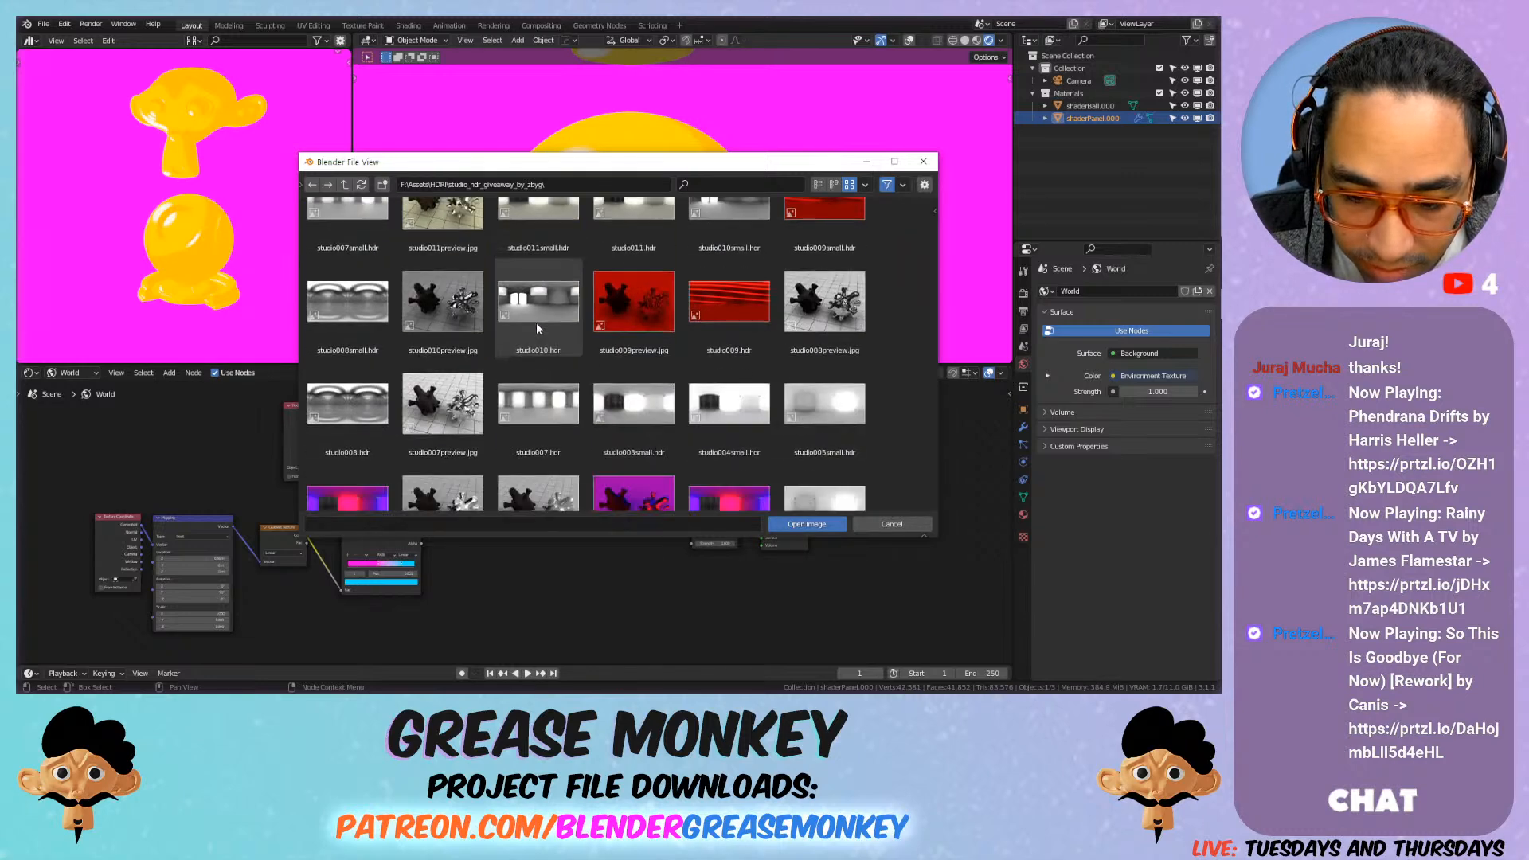
scroll(538, 324, down, 5)
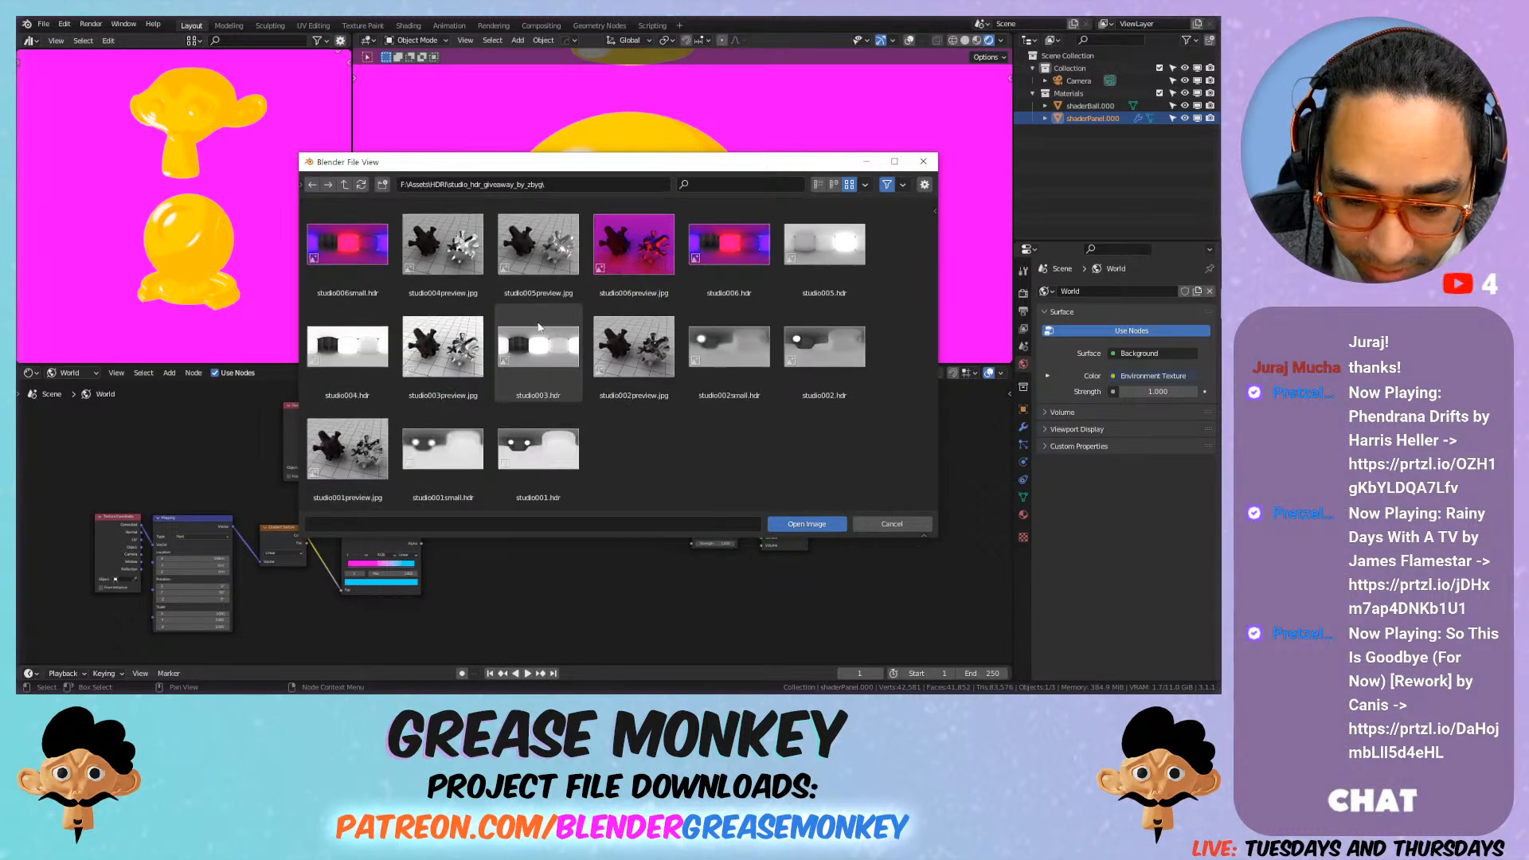
scroll(538, 325, up, 8)
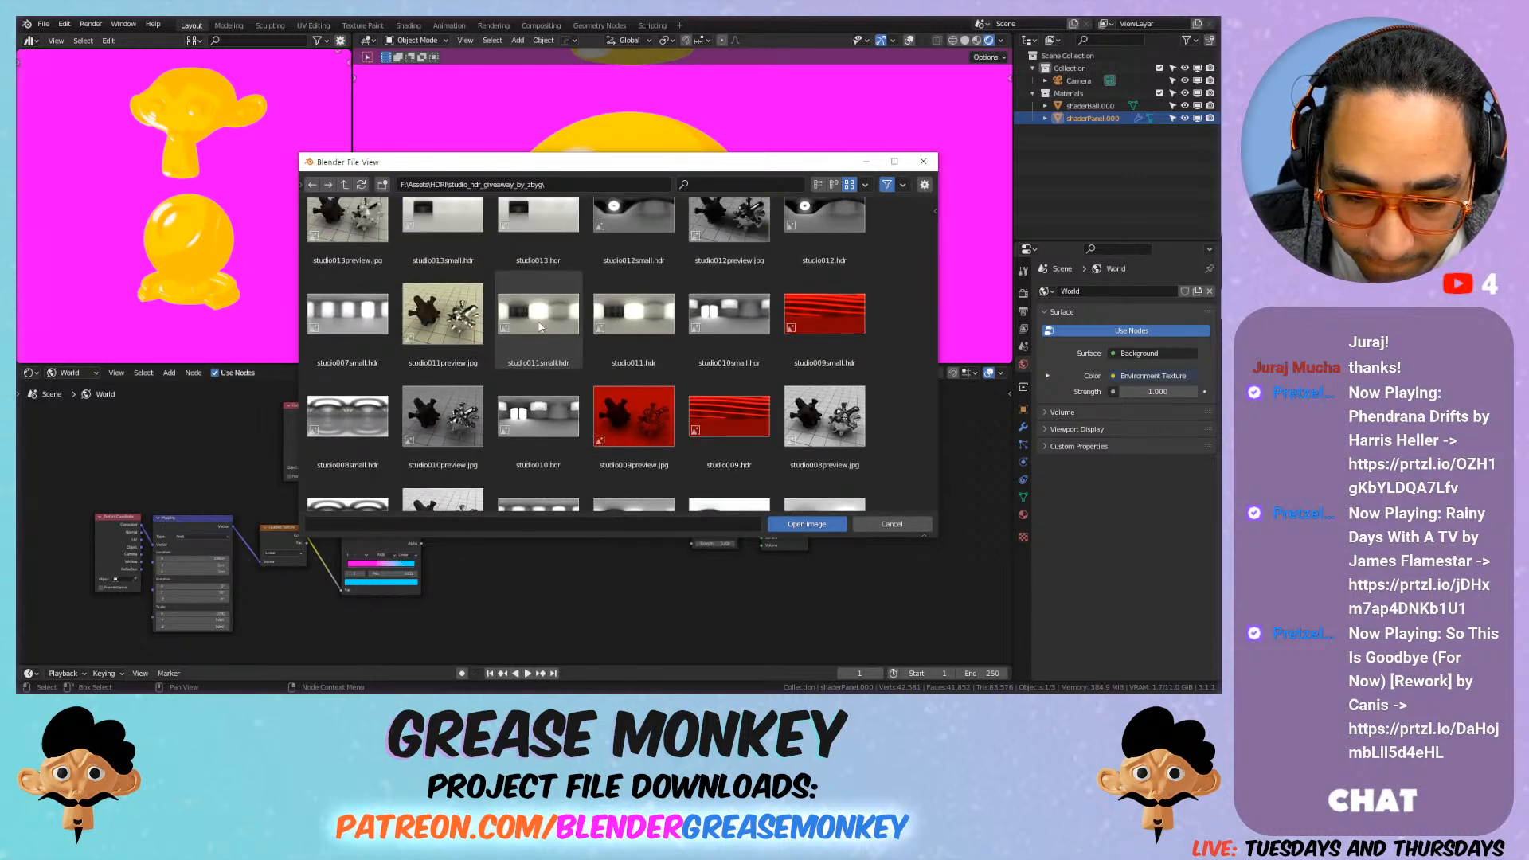
scroll(540, 327, up, 3)
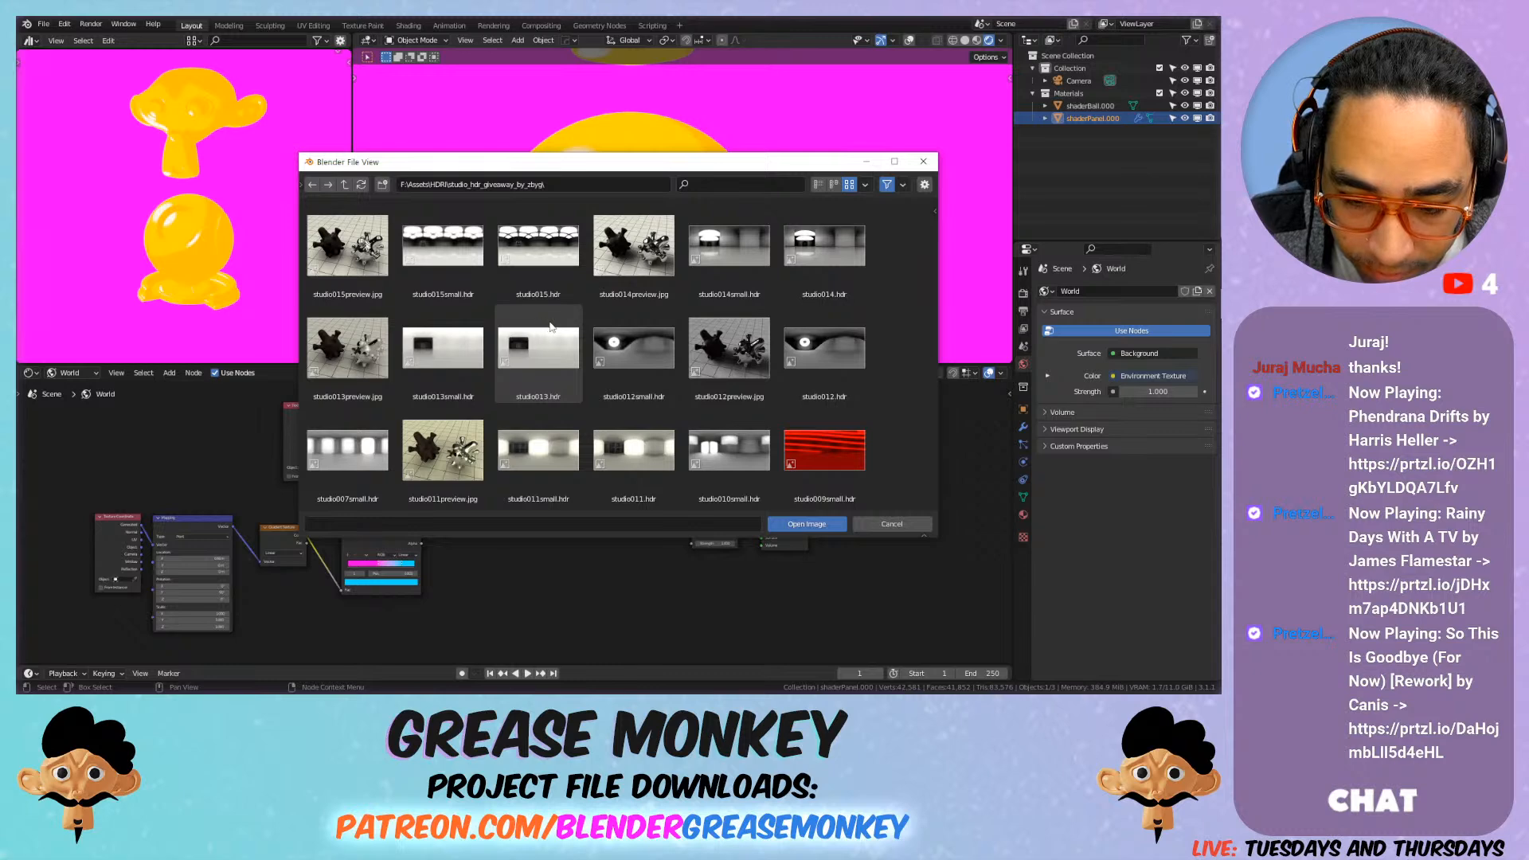
scroll(549, 327, down, 2)
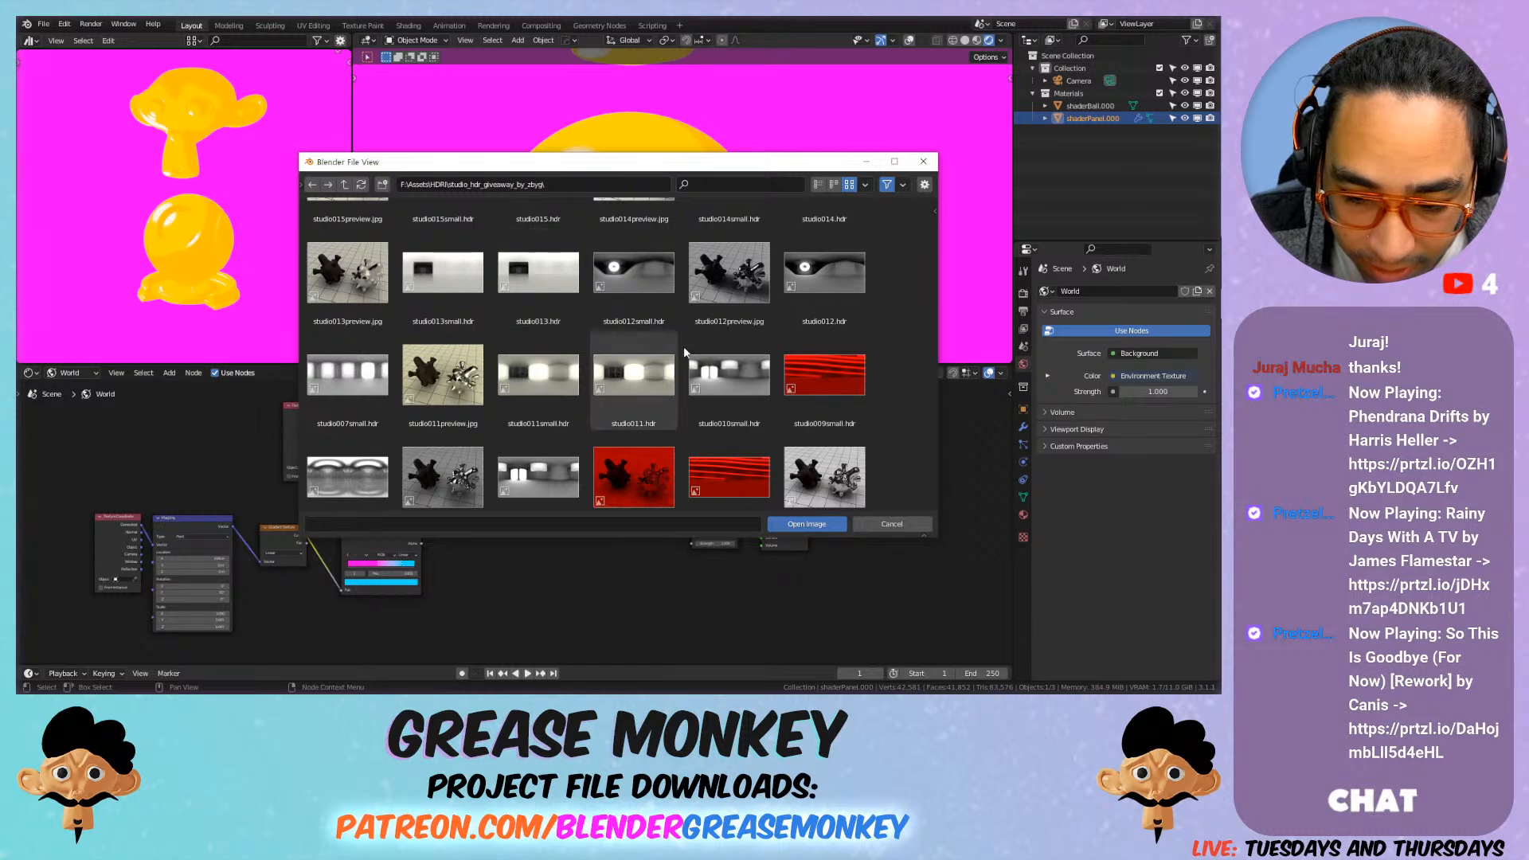
double_click(723, 370)
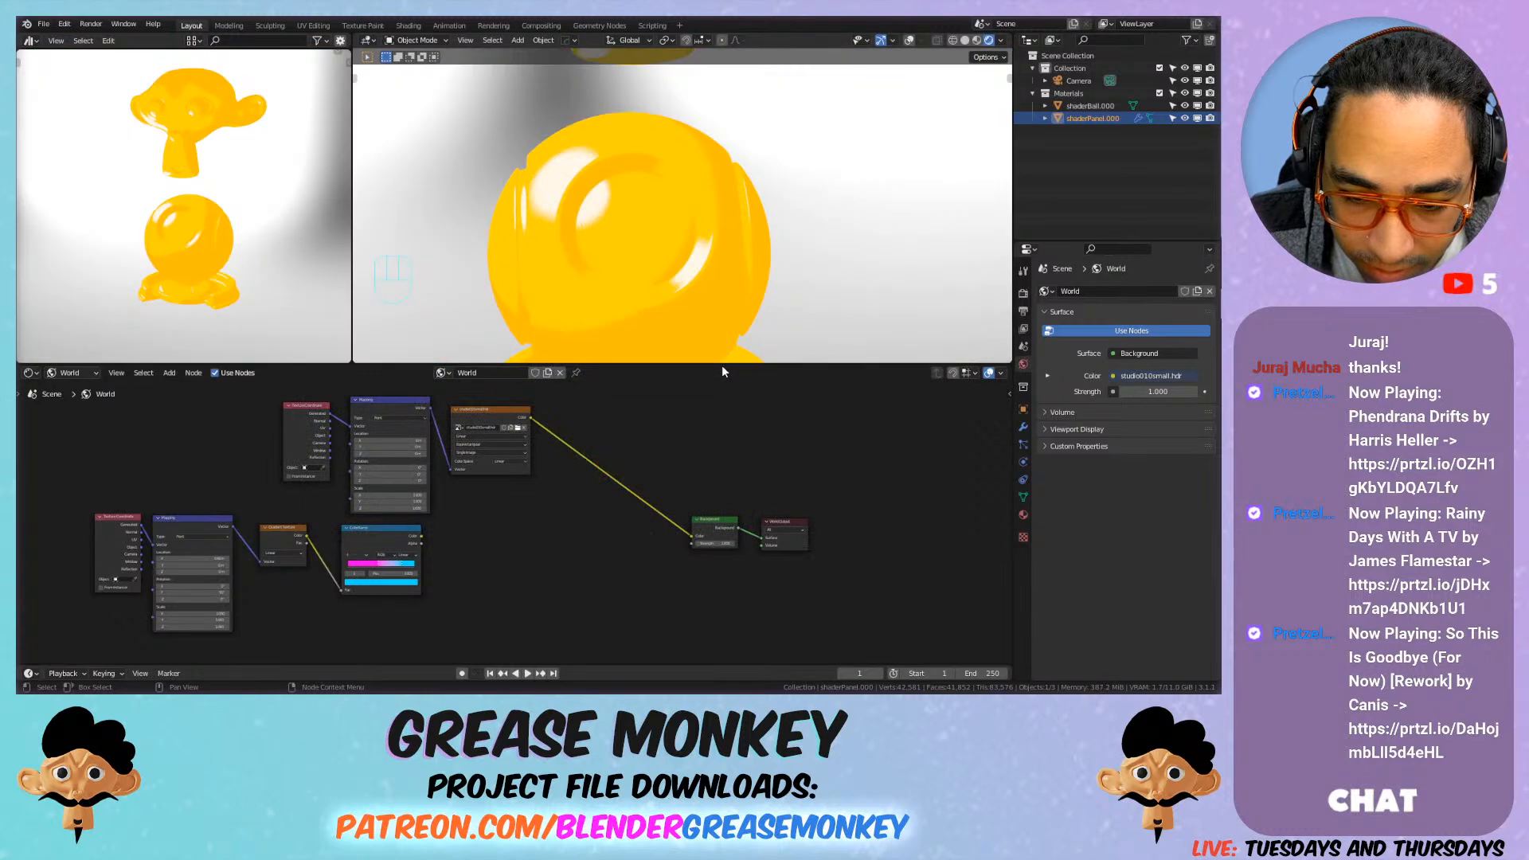
Step: Set the World Background strength to 0.600 and check the monkey and shader ball against the studio environment
mouse_move(715, 543)
mouse_down()
mouse_move(768, 543)
mouse_move(712, 543)
mouse_up()
scroll(594, 216, down, 6)
middle_drag(594, 215, 550, 263)
scroll(542, 442, up, 3)
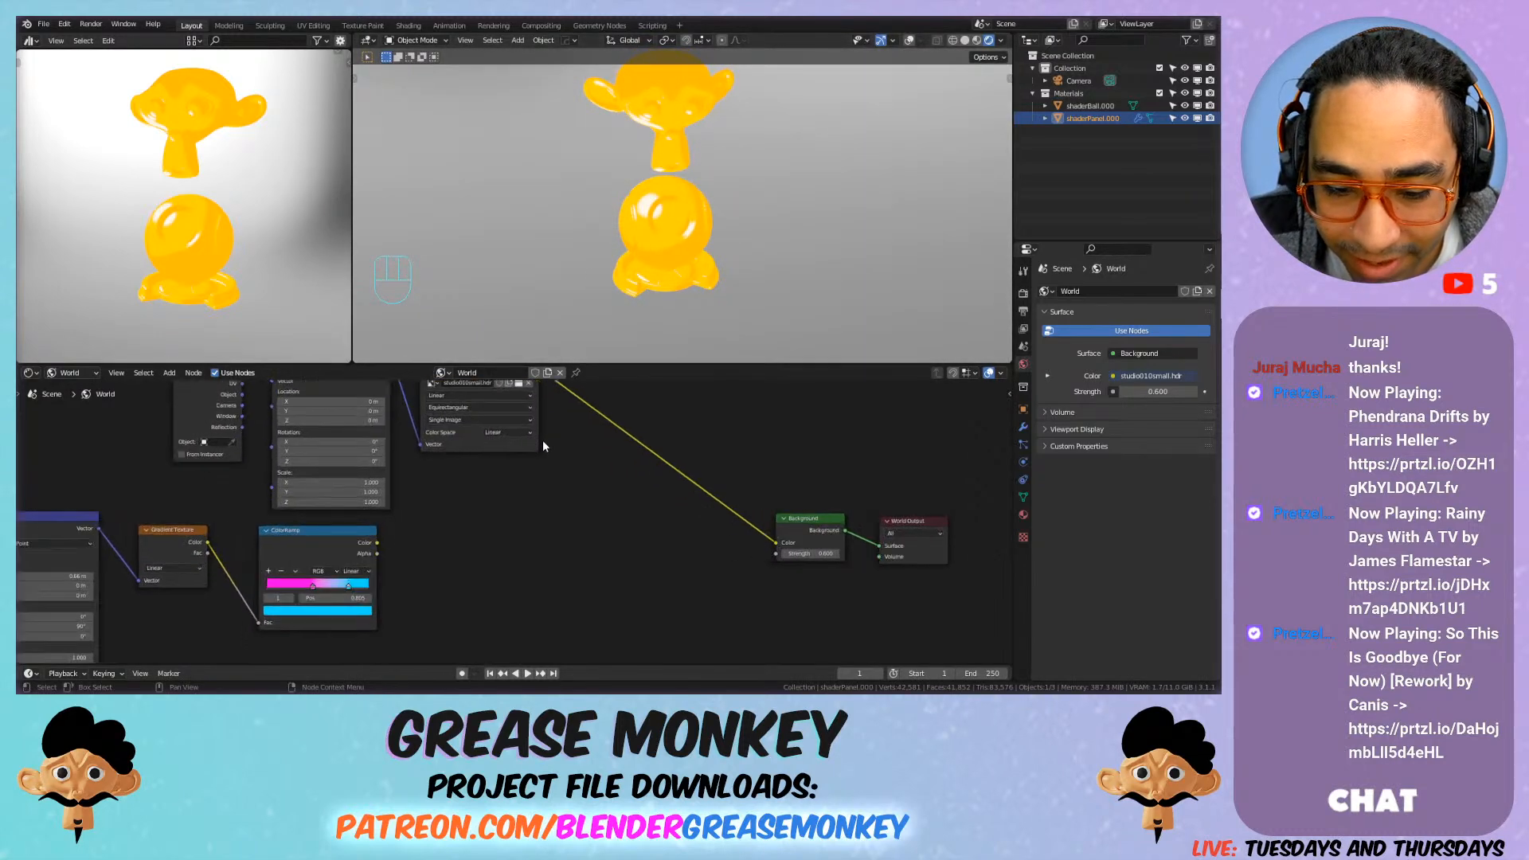
middle_drag(542, 441, 661, 524)
scroll(624, 462, down, 1)
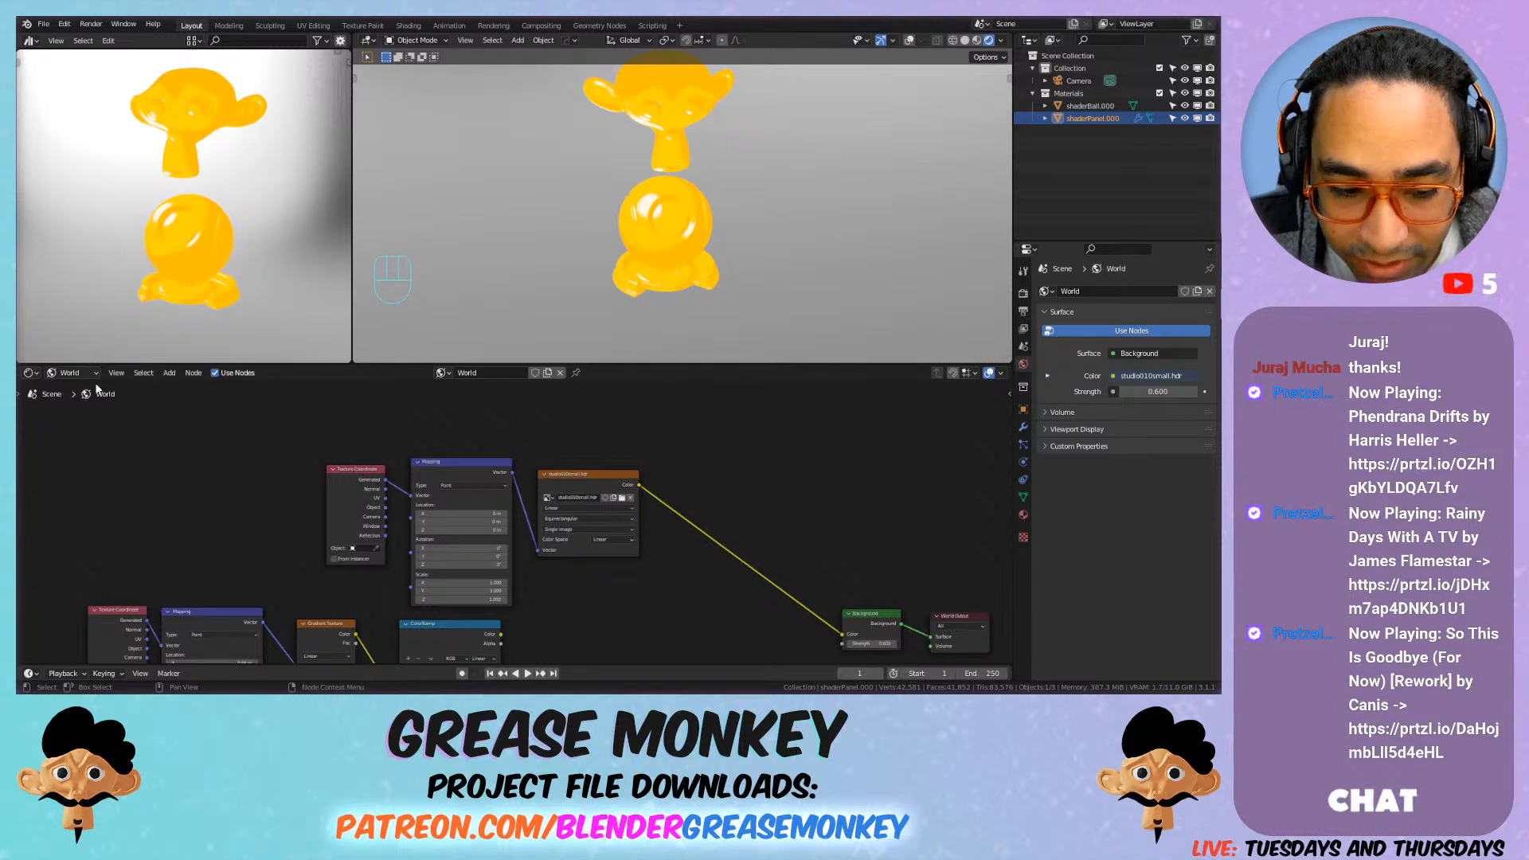
Step: Return to the GM_Toon_Shader_Solo.000 node tree and move the toon settings and output nodes farther from the lights
click(74, 387)
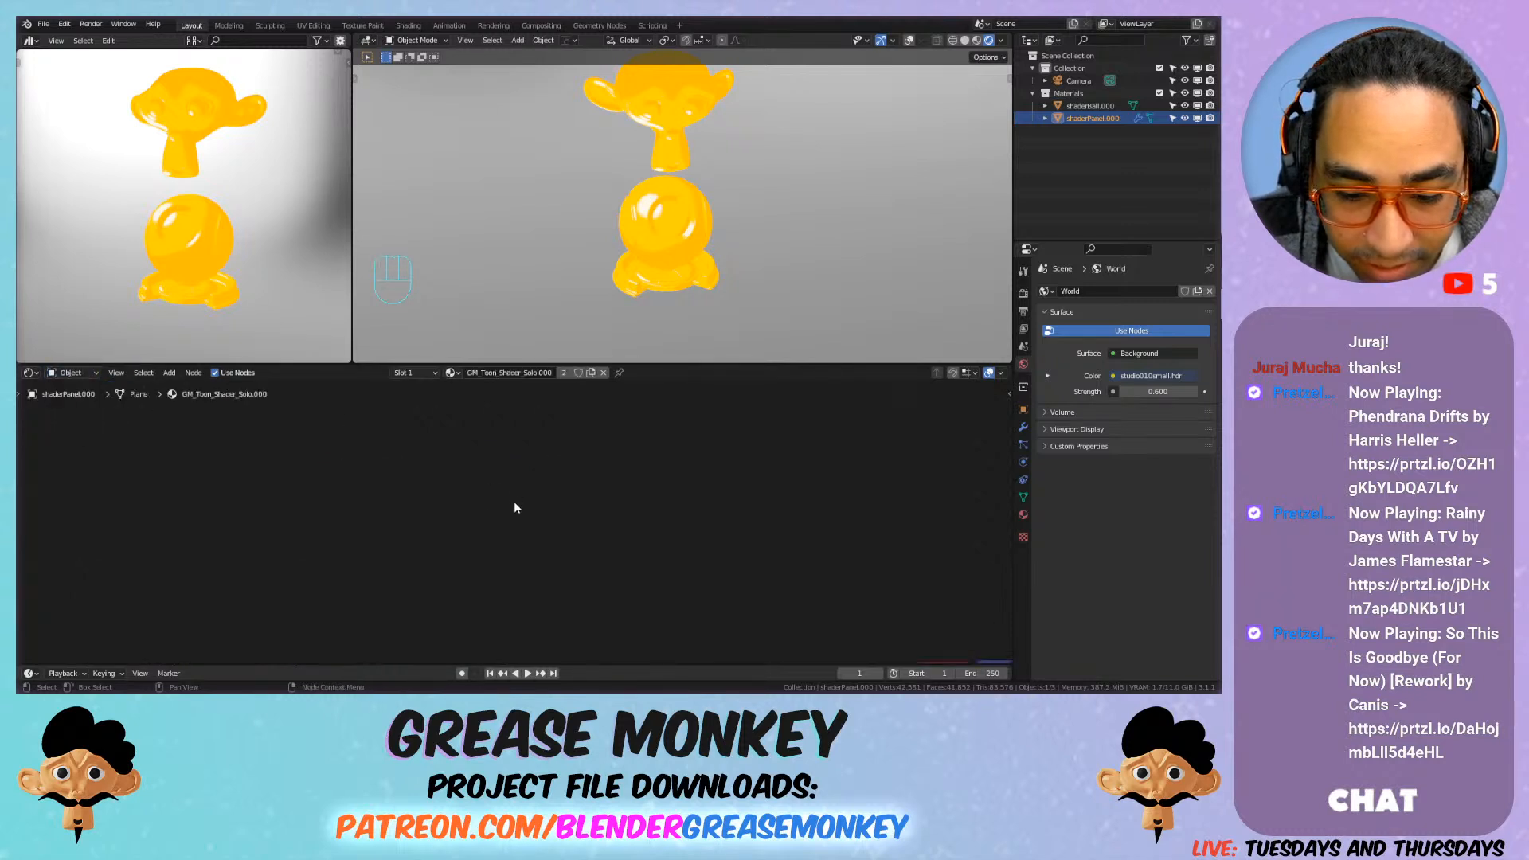
scroll(471, 513, up, 8)
middle_drag(836, 519, 555, 451)
drag(871, 424, 807, 455)
drag(607, 456, 791, 451)
middle_drag(462, 390, 601, 498)
Step: Add a Principled BSDF above the light nodes and feed it into a new Shader to RGB node
key(shift+a)
mouse_move(566, 441)
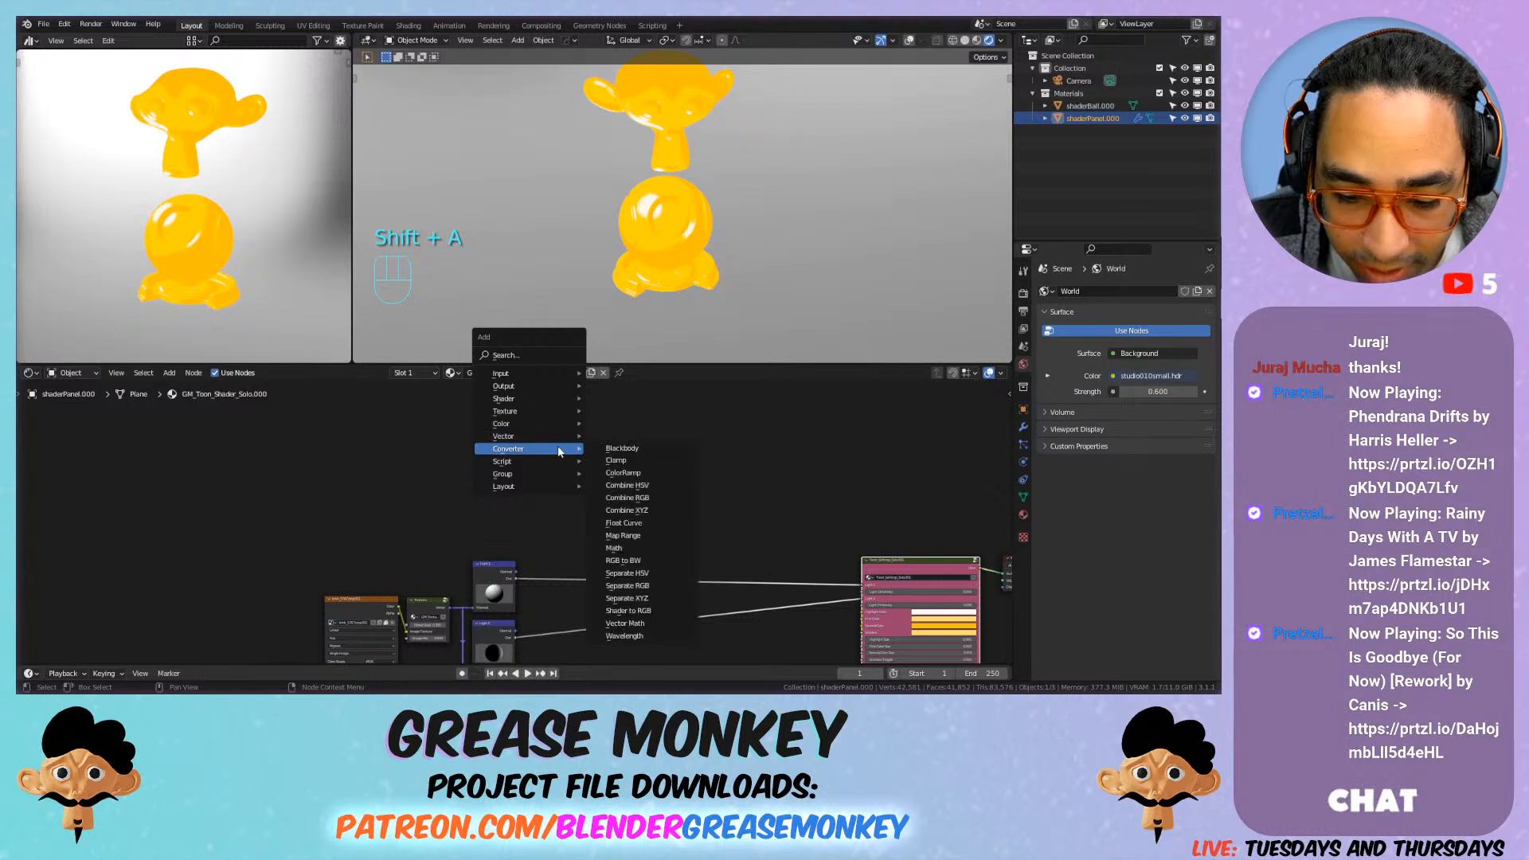
mouse_move(531, 405)
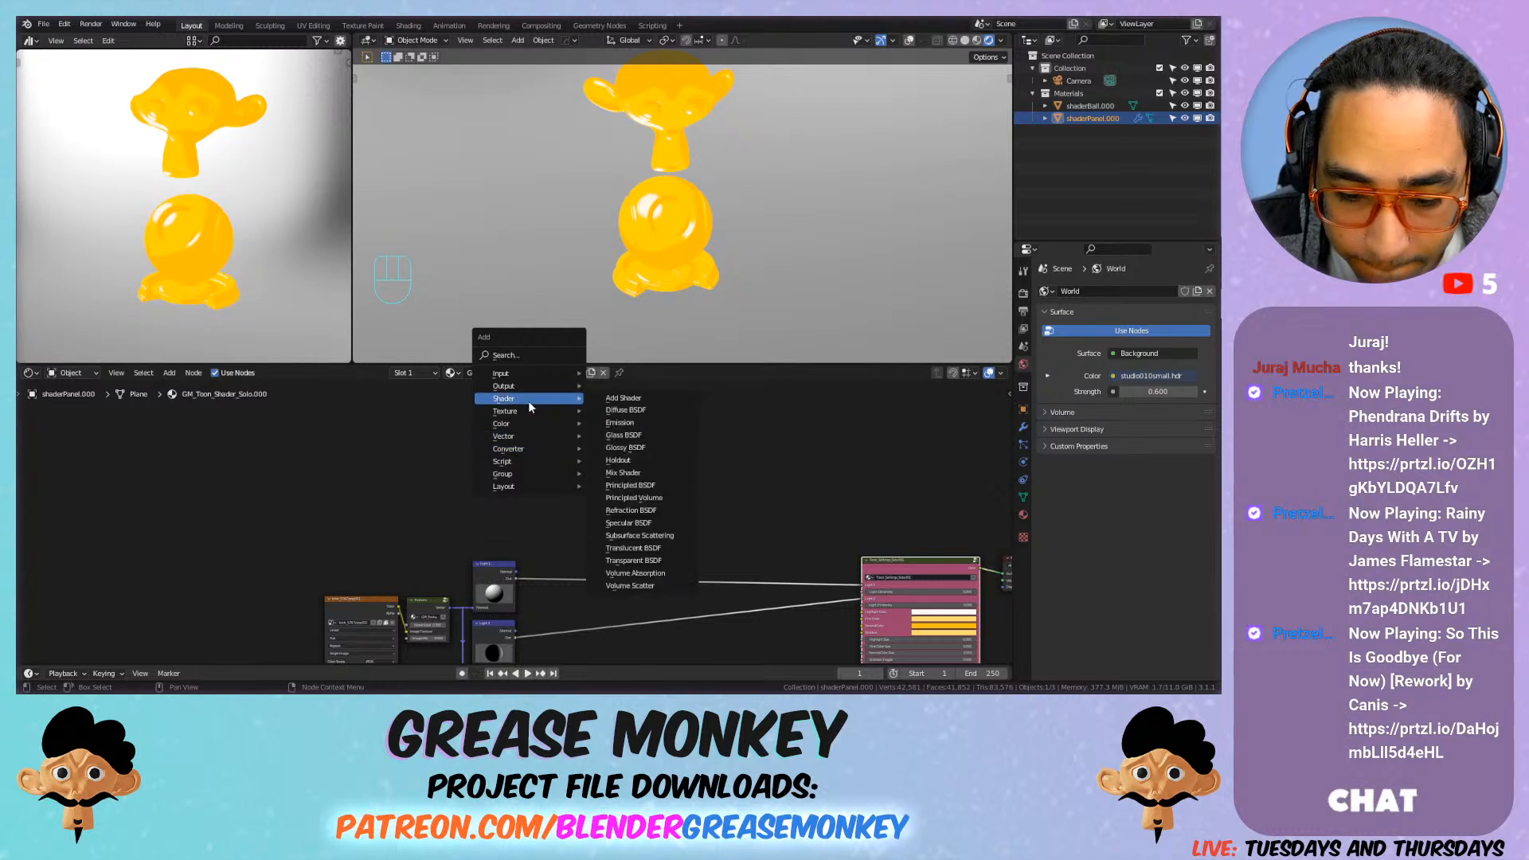
click(661, 485)
click(579, 351)
key(shift+a)
mouse_move(701, 482)
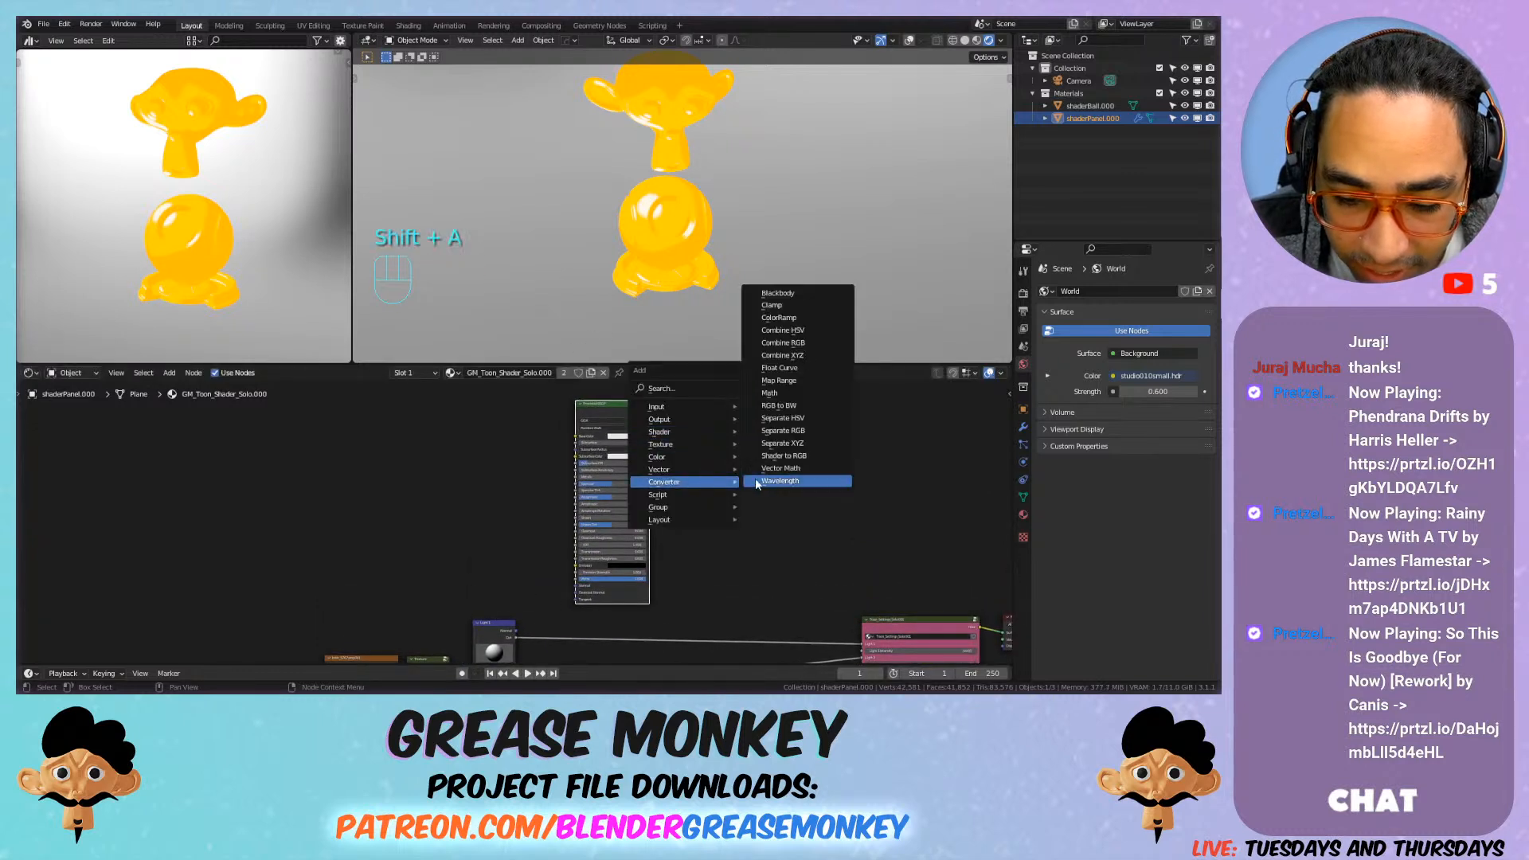
click(808, 456)
drag(715, 475, 717, 477)
Step: Route Light 1's Dot output through the Principled BSDF base color and the Shader to RGB node into the toon settings' Light 1 input
scroll(580, 591, down, 2)
click(562, 594)
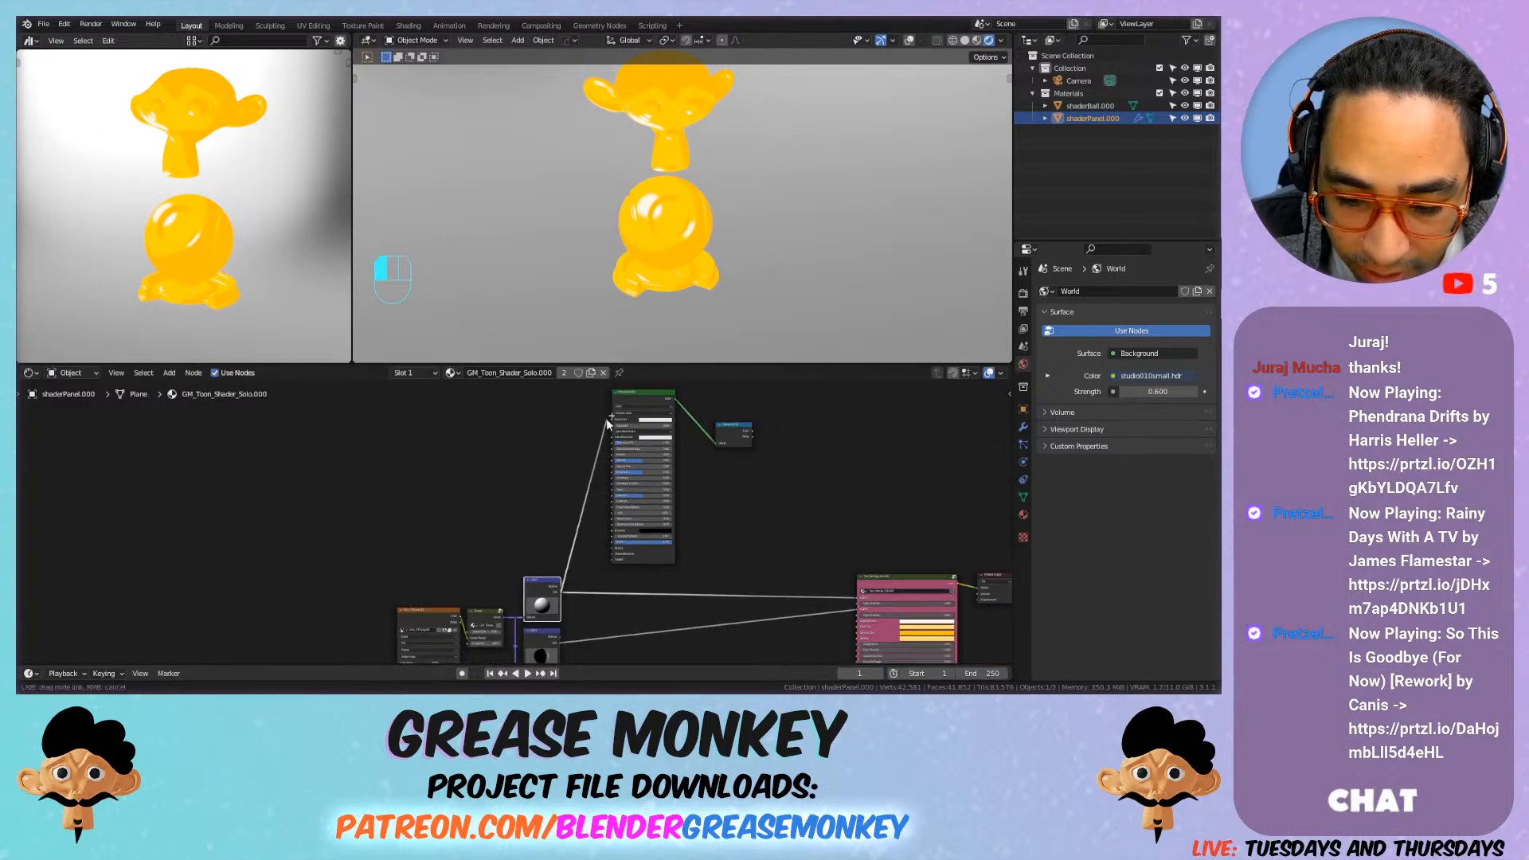
drag(610, 421, 611, 420)
drag(638, 394, 650, 397)
mouse_move(728, 425)
mouse_down()
mouse_move(702, 403)
mouse_move(868, 601)
mouse_move(781, 597)
mouse_up()
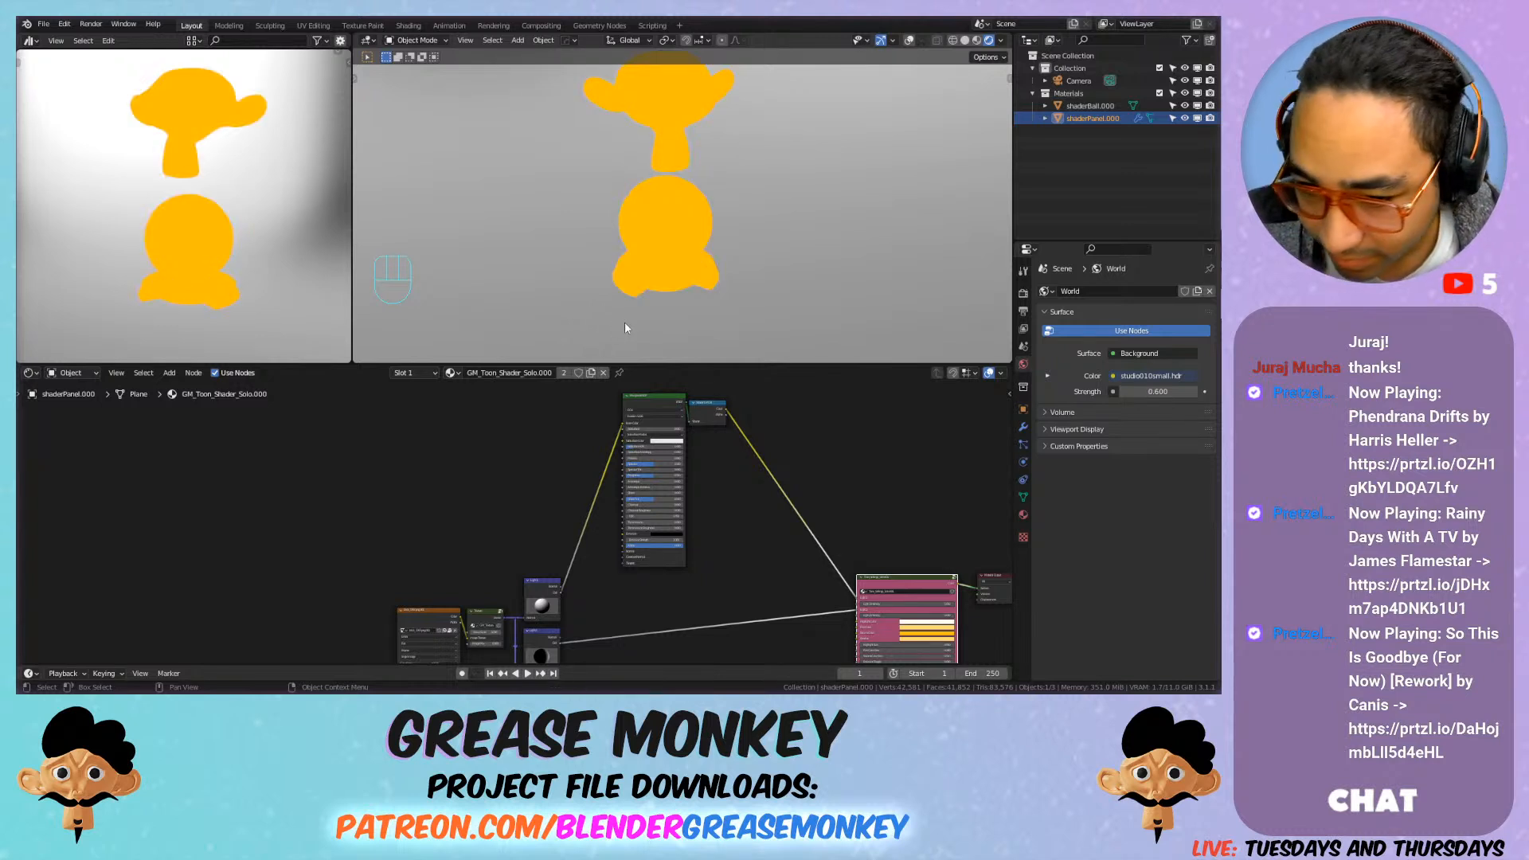
scroll(605, 470, up, 4)
middle_drag(669, 442, 568, 443)
scroll(567, 443, down, 2)
drag(562, 392, 671, 498)
Step: Go to the World node tree and set the Background strength to 1
click(73, 400)
key(Home)
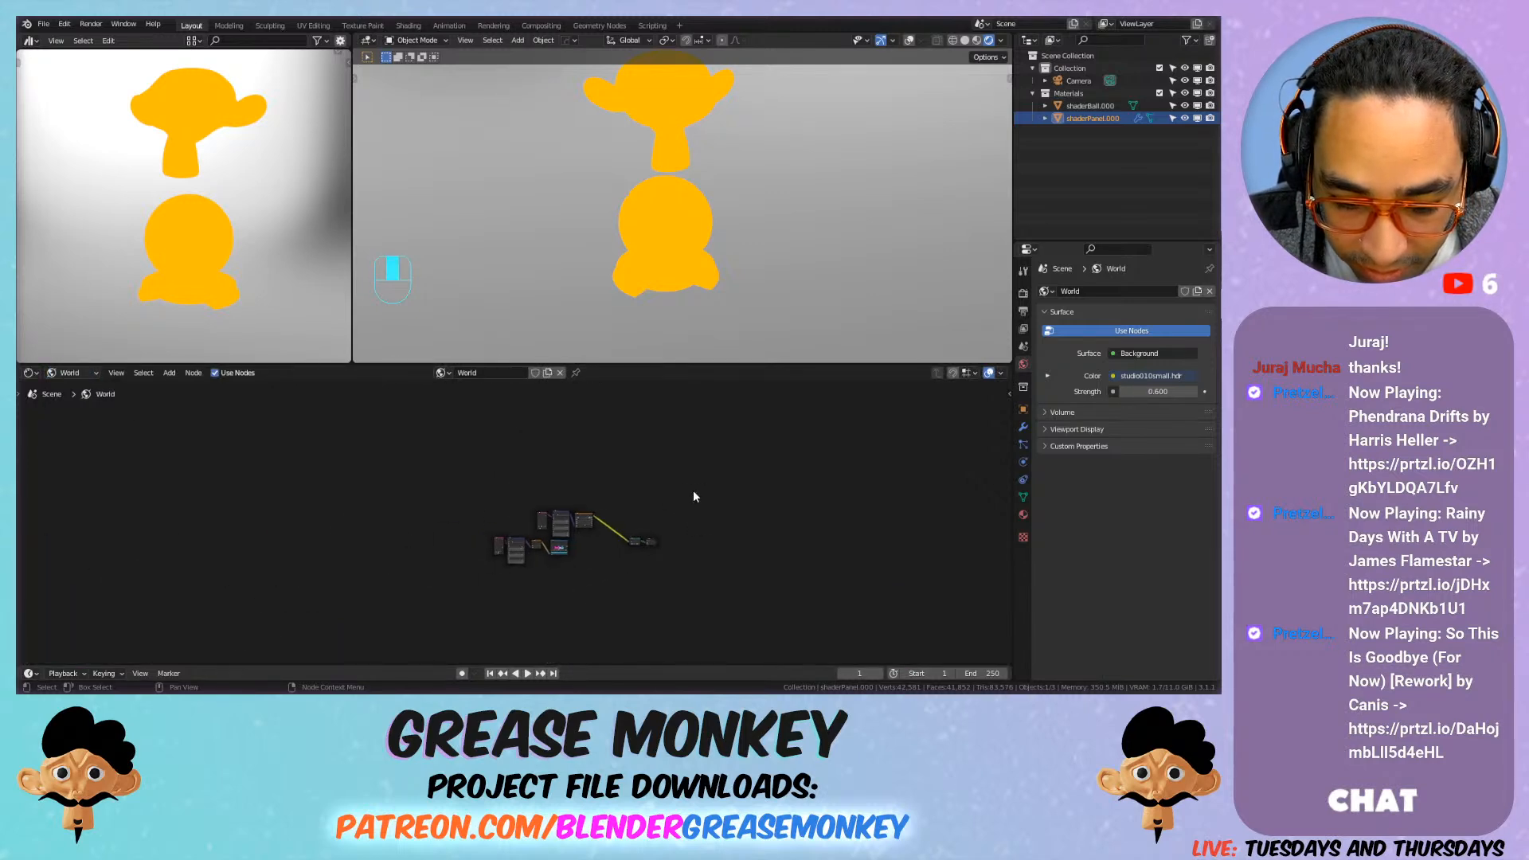
scroll(629, 519, up, 8)
mouse_move(714, 549)
mouse_down()
mouse_move(801, 548)
mouse_move(716, 552)
mouse_up()
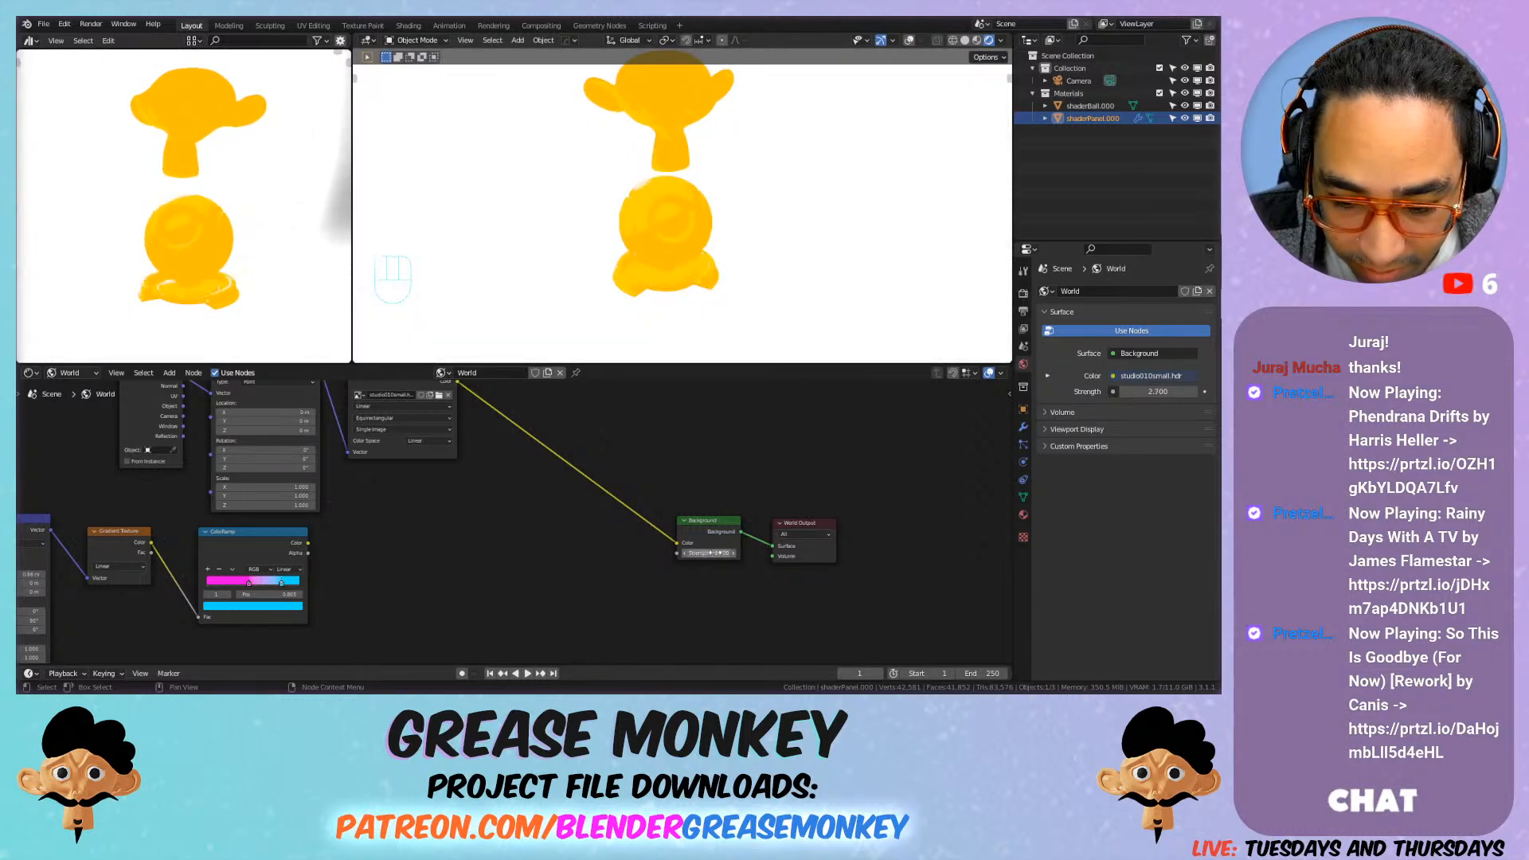
text(1)
key(Return)
Step: Return to the shader ball's material node tree and set Light 1 Intensity to 10.000 in the toon settings
click(648, 215)
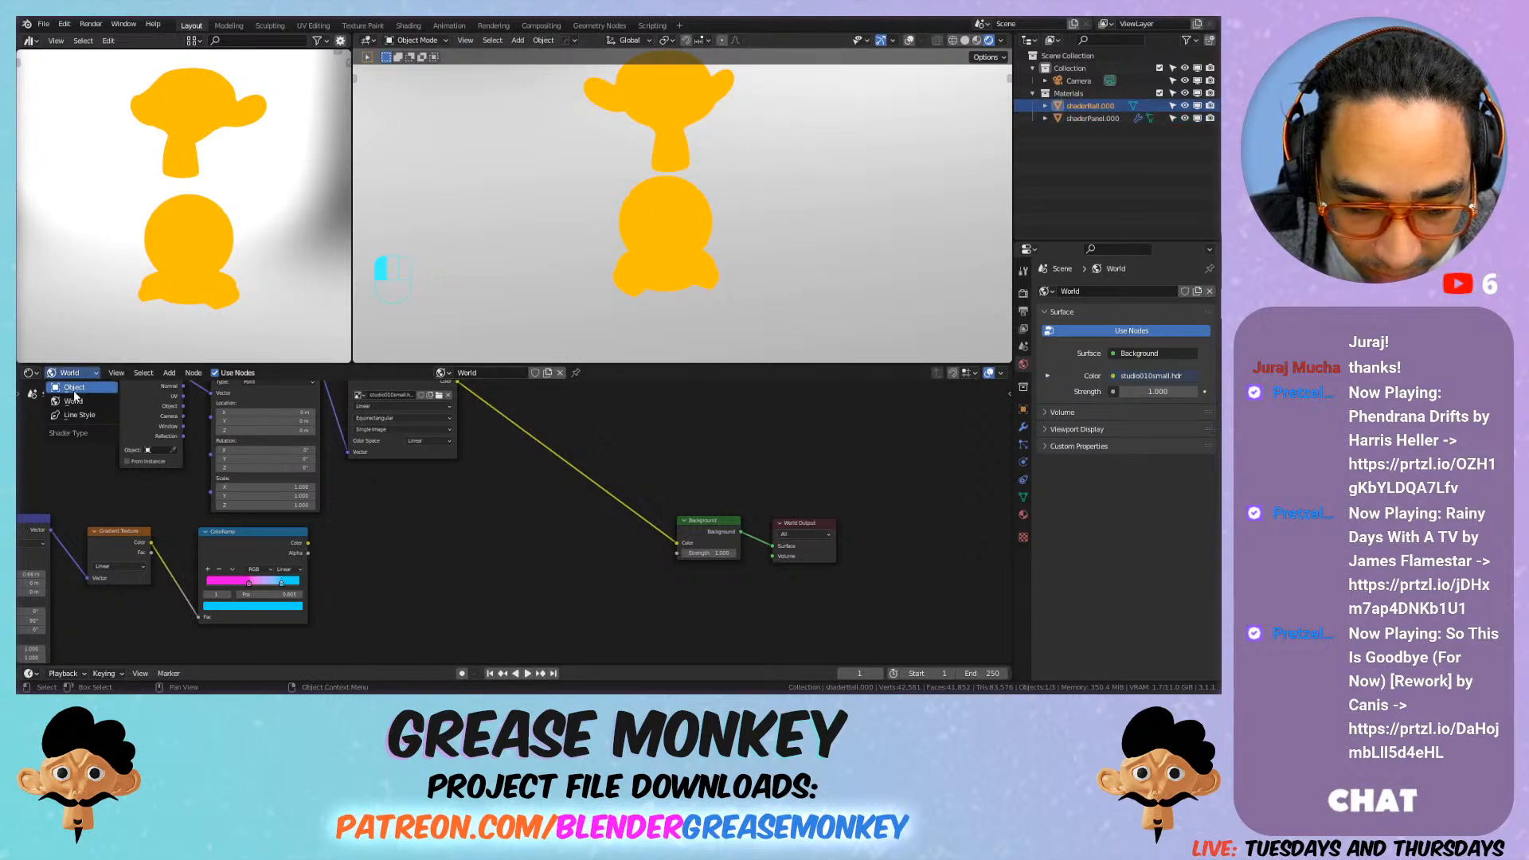
click(89, 389)
scroll(761, 579, down, 8)
middle_drag(762, 579, 264, 500)
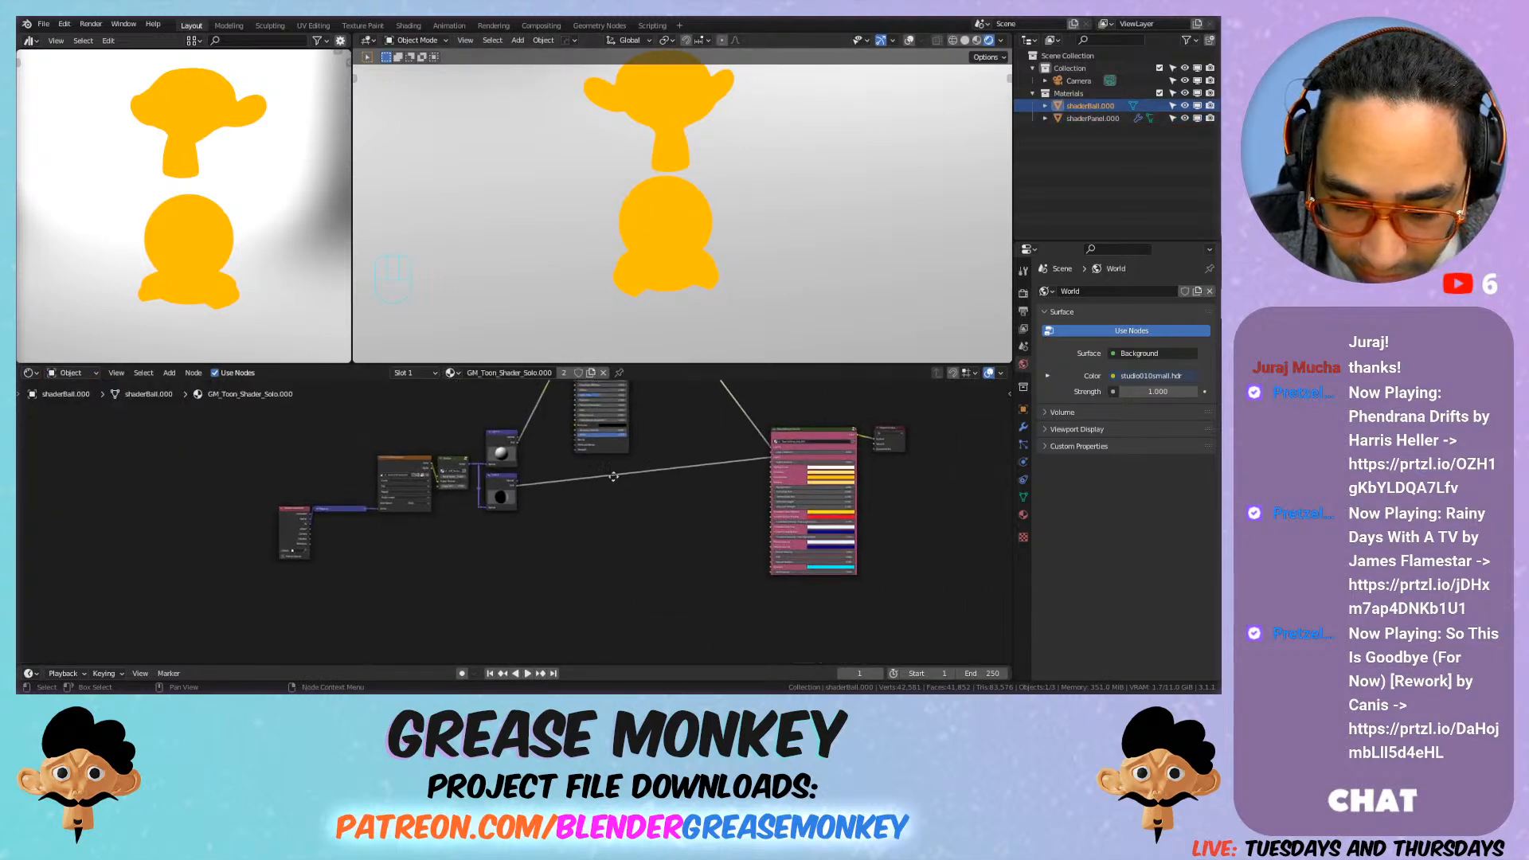
middle_drag(644, 455, 402, 550)
scroll(625, 553, up, 10)
middle_drag(625, 553, 676, 453)
scroll(550, 518, up, 5)
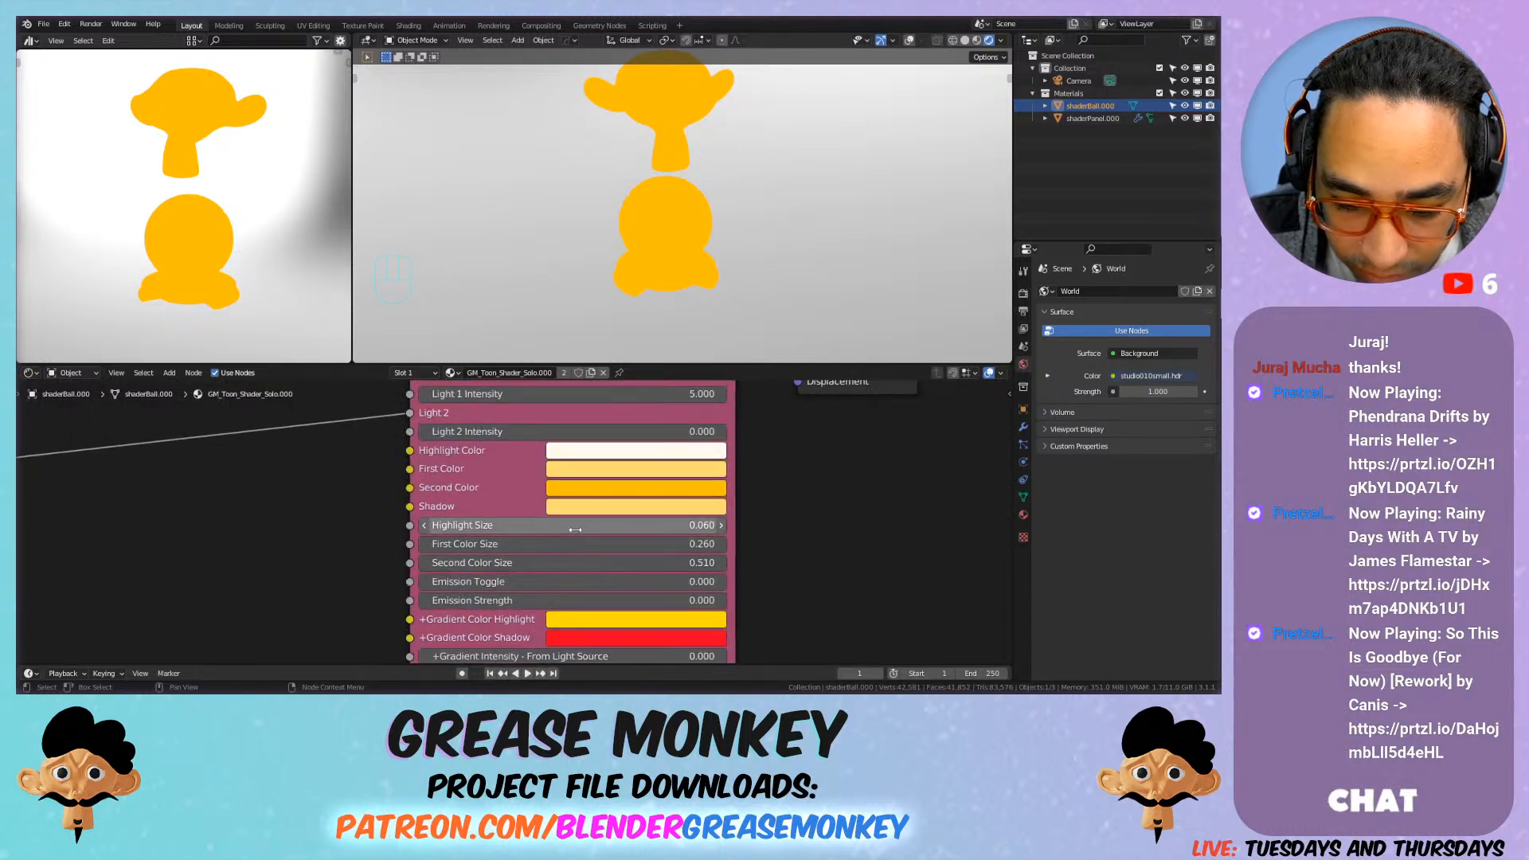
drag(576, 394, 695, 393)
scroll(620, 232, down, 3)
scroll(620, 233, up, 1)
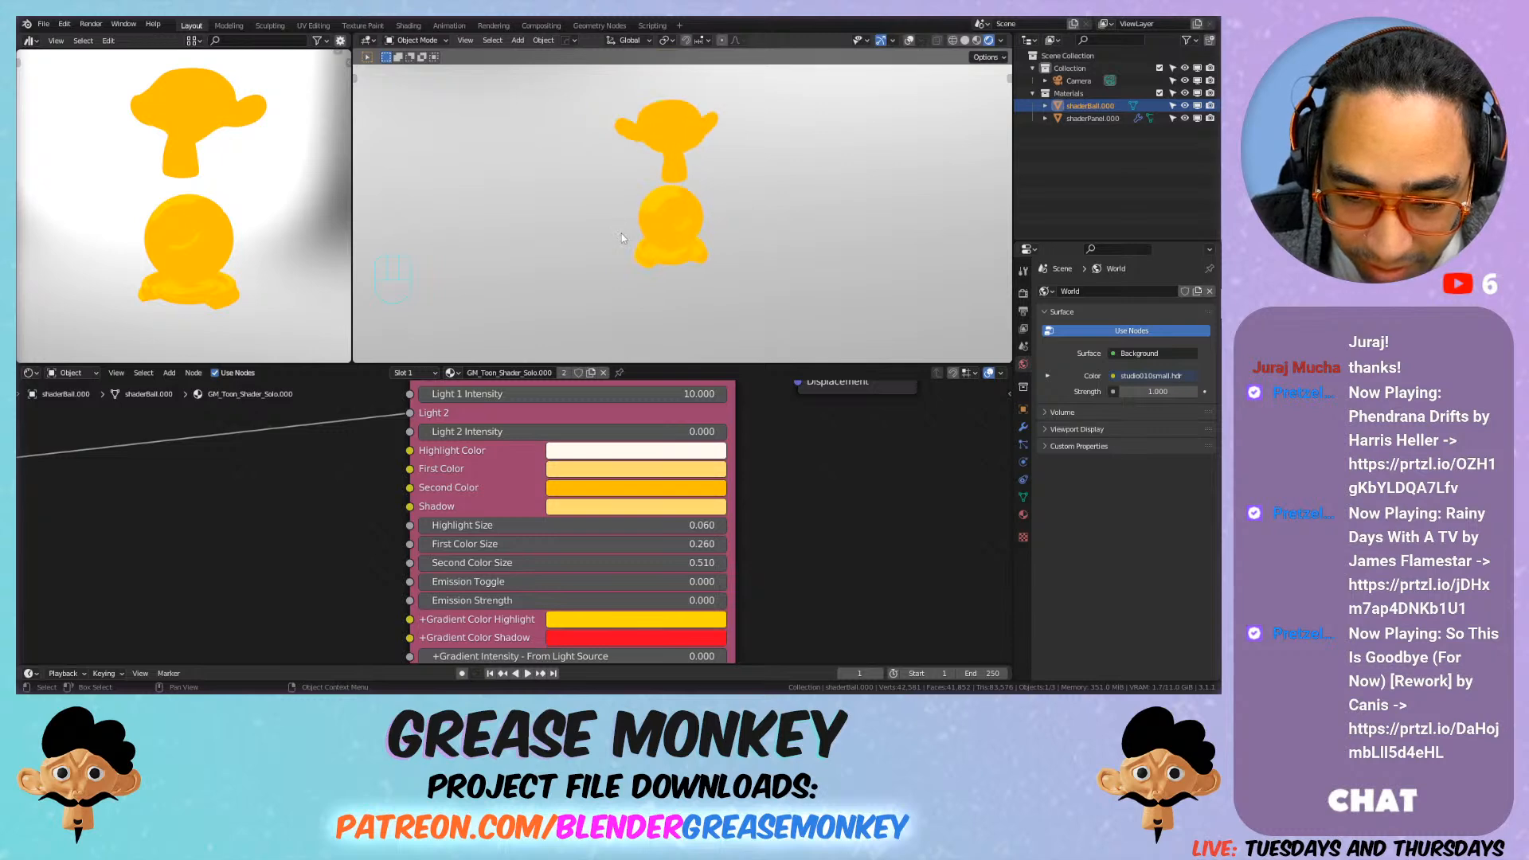
Step: Try a different direction for the Light 1 sphere and undo the change
shift+middle_drag(600, 233, 668, 242)
click(749, 160)
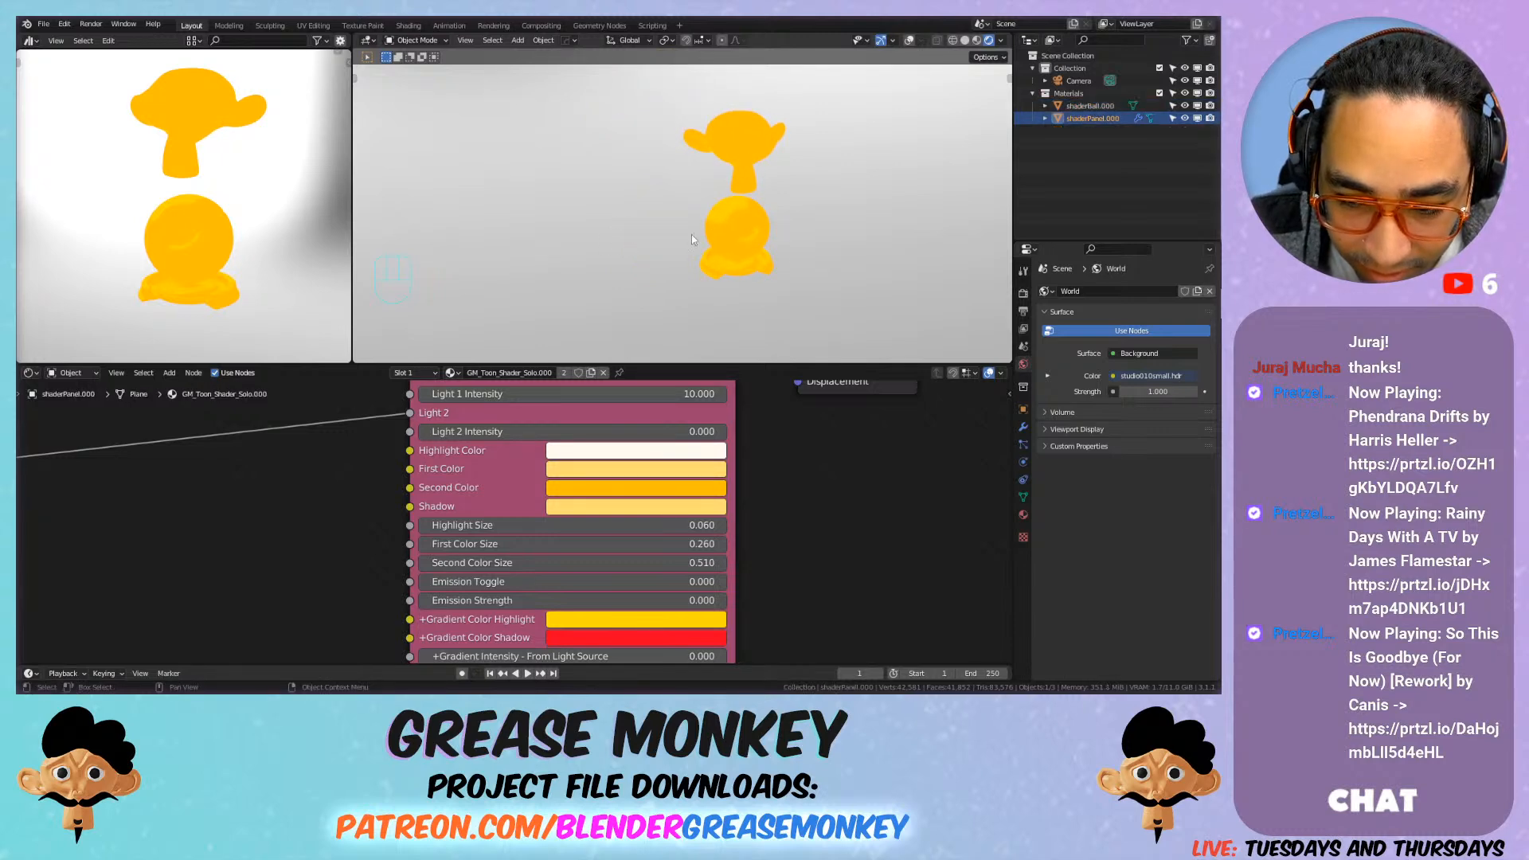
click(722, 230)
scroll(263, 461, down, 4)
middle_drag(93, 400, 454, 499)
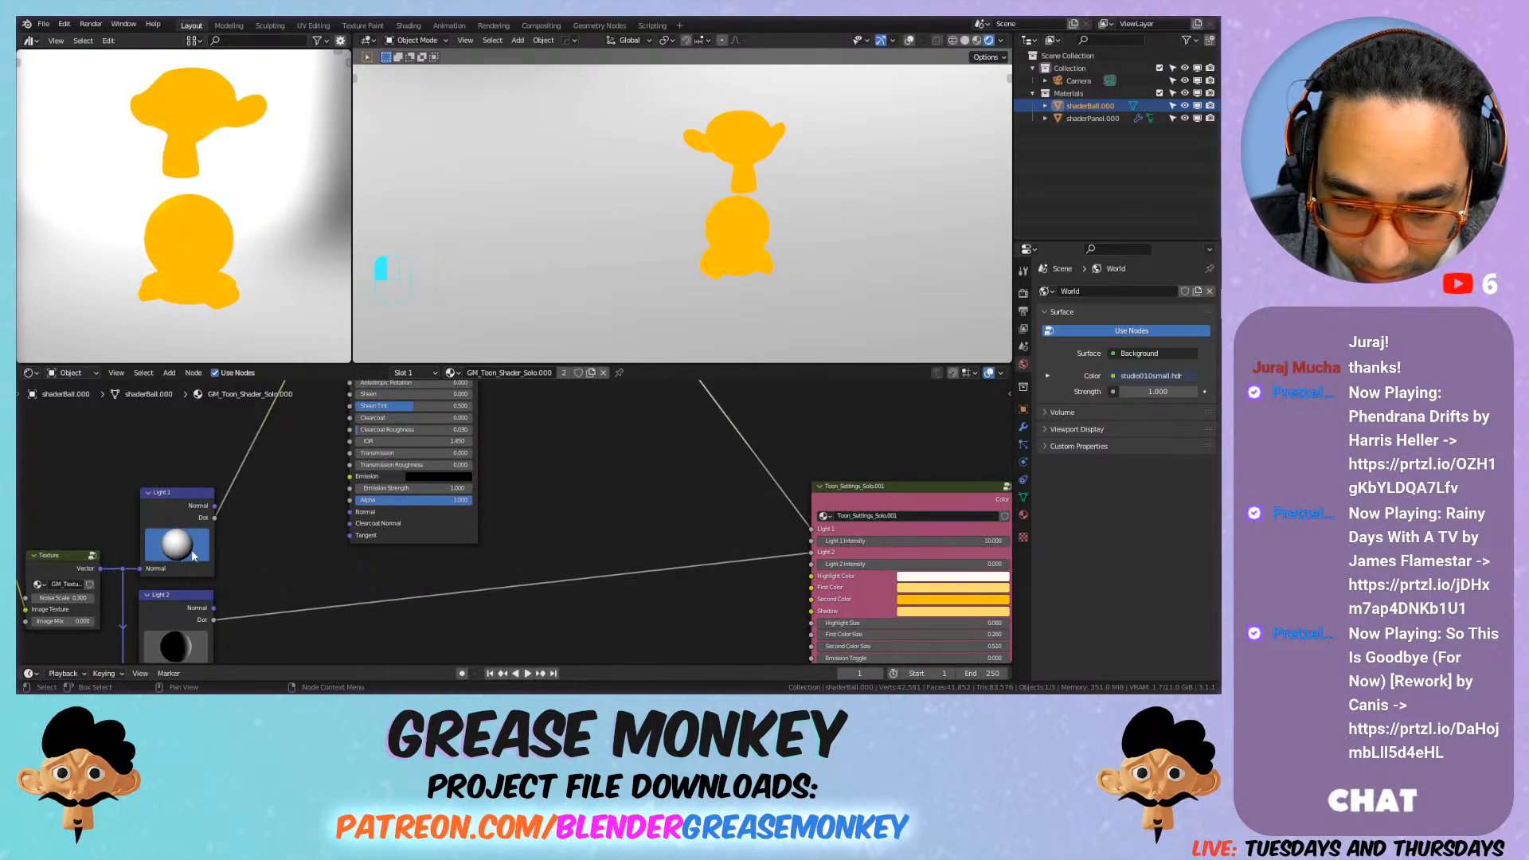
key(ctrl+z)
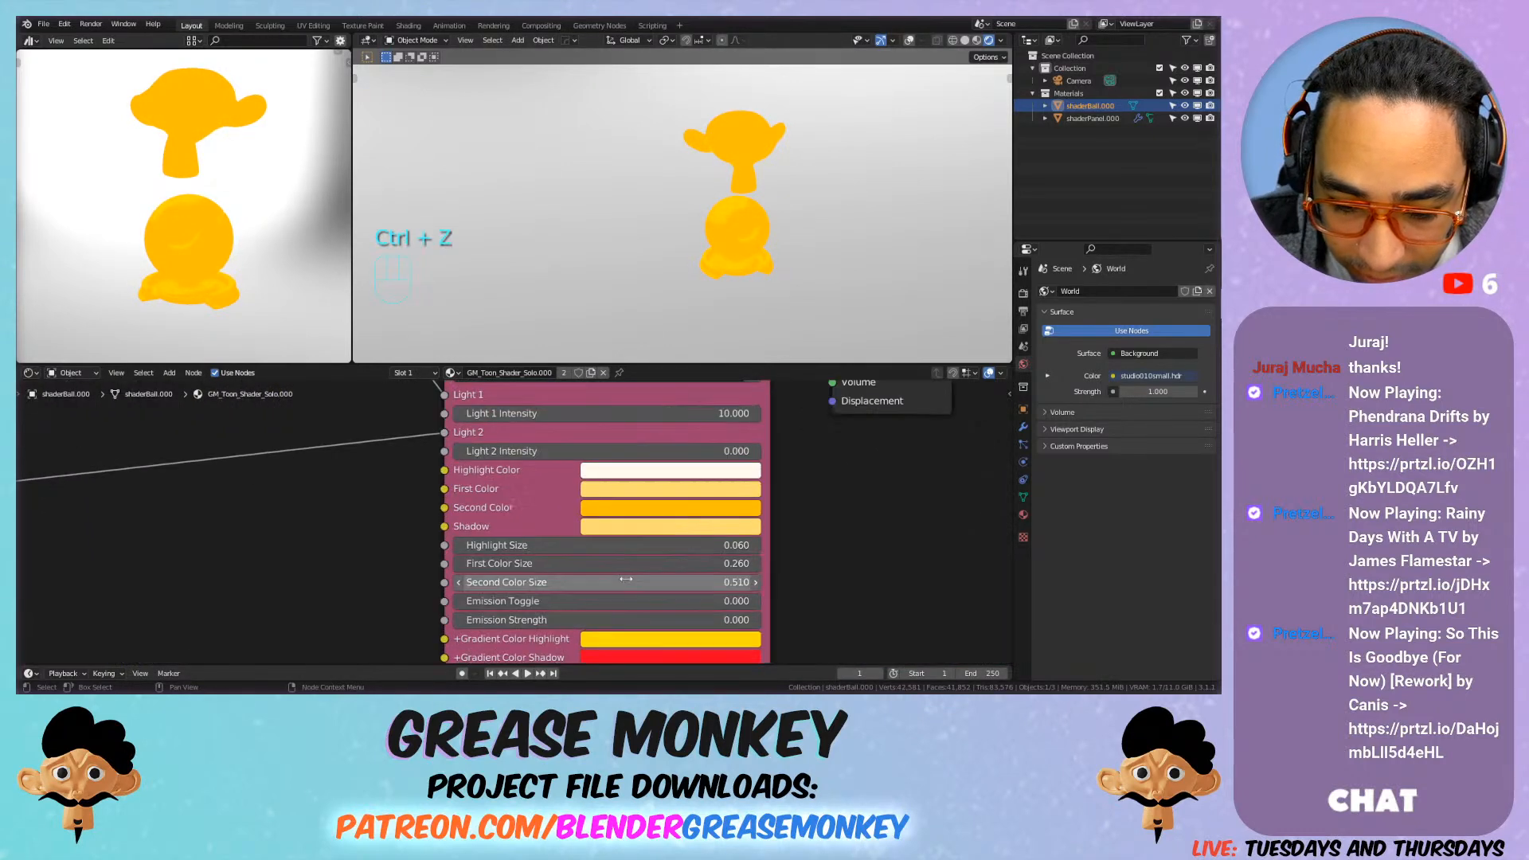
Step: Set Highlight, First Color and Second Color sizes to 0.230, 0.350 and 0.450, and make Shadow brown with HSV 0.071, 0.849, 0.463
shift+drag(624, 545, 572, 582)
scroll(667, 272, up, 5)
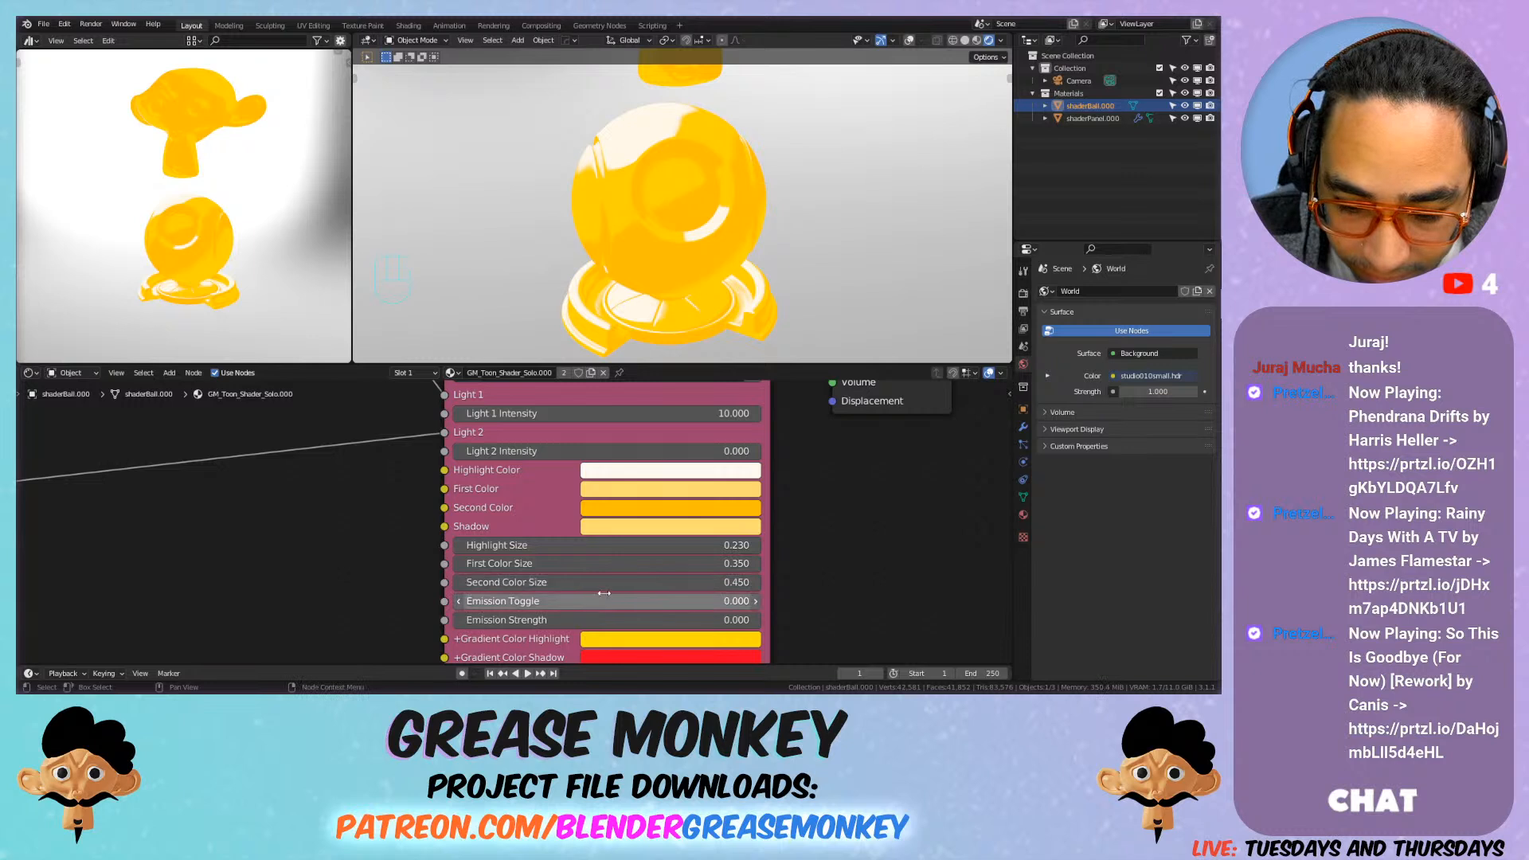
click(670, 526)
drag(649, 483, 629, 483)
drag(728, 361, 728, 344)
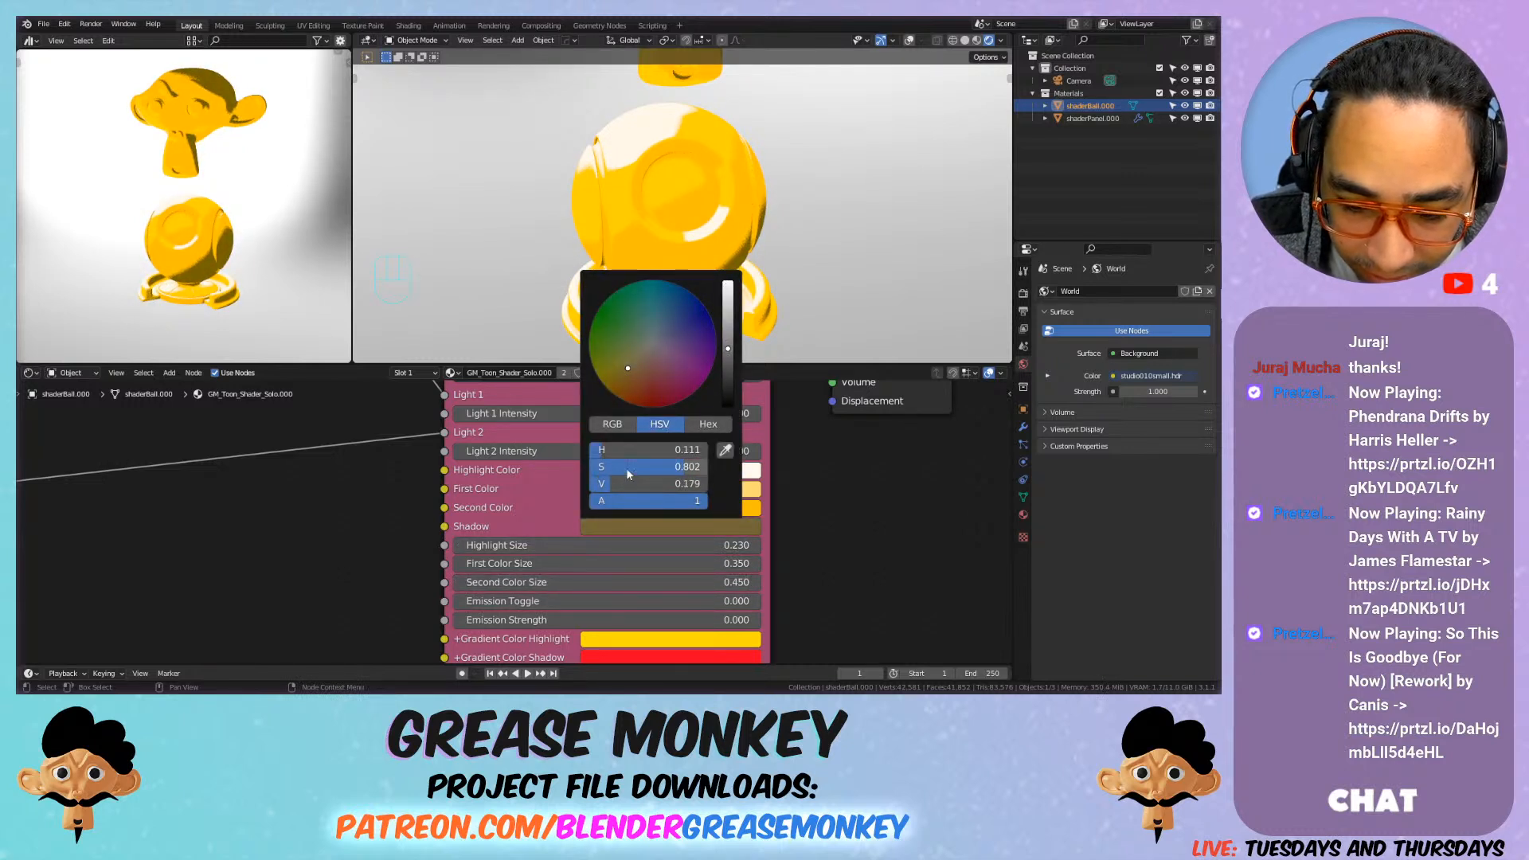
mouse_move(655, 476)
mouse_down()
mouse_move(620, 476)
mouse_move(675, 467)
mouse_move(627, 483)
mouse_move(643, 484)
mouse_up()
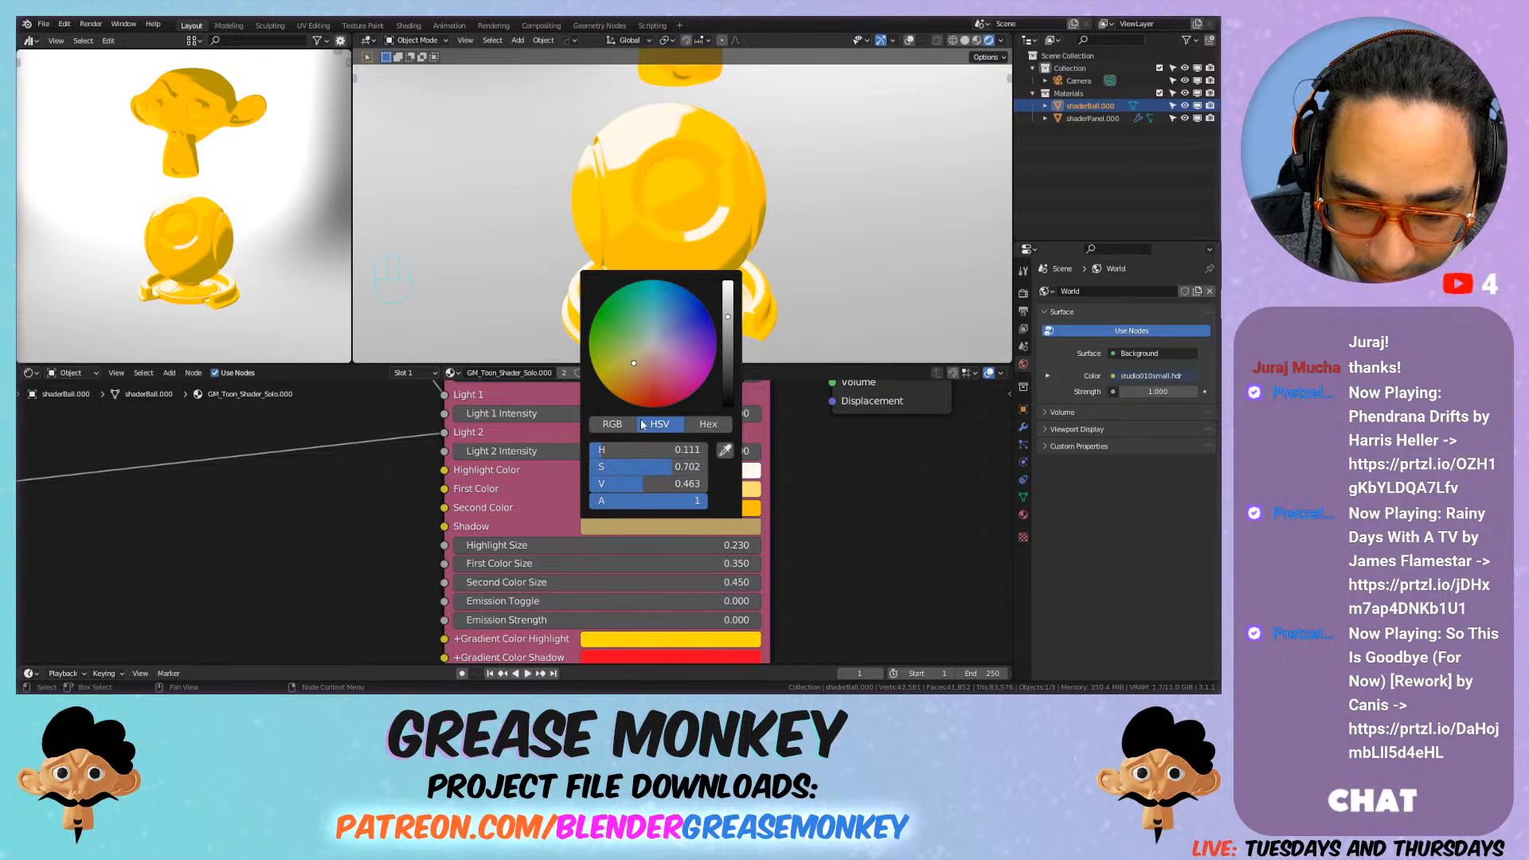
drag(630, 365, 628, 369)
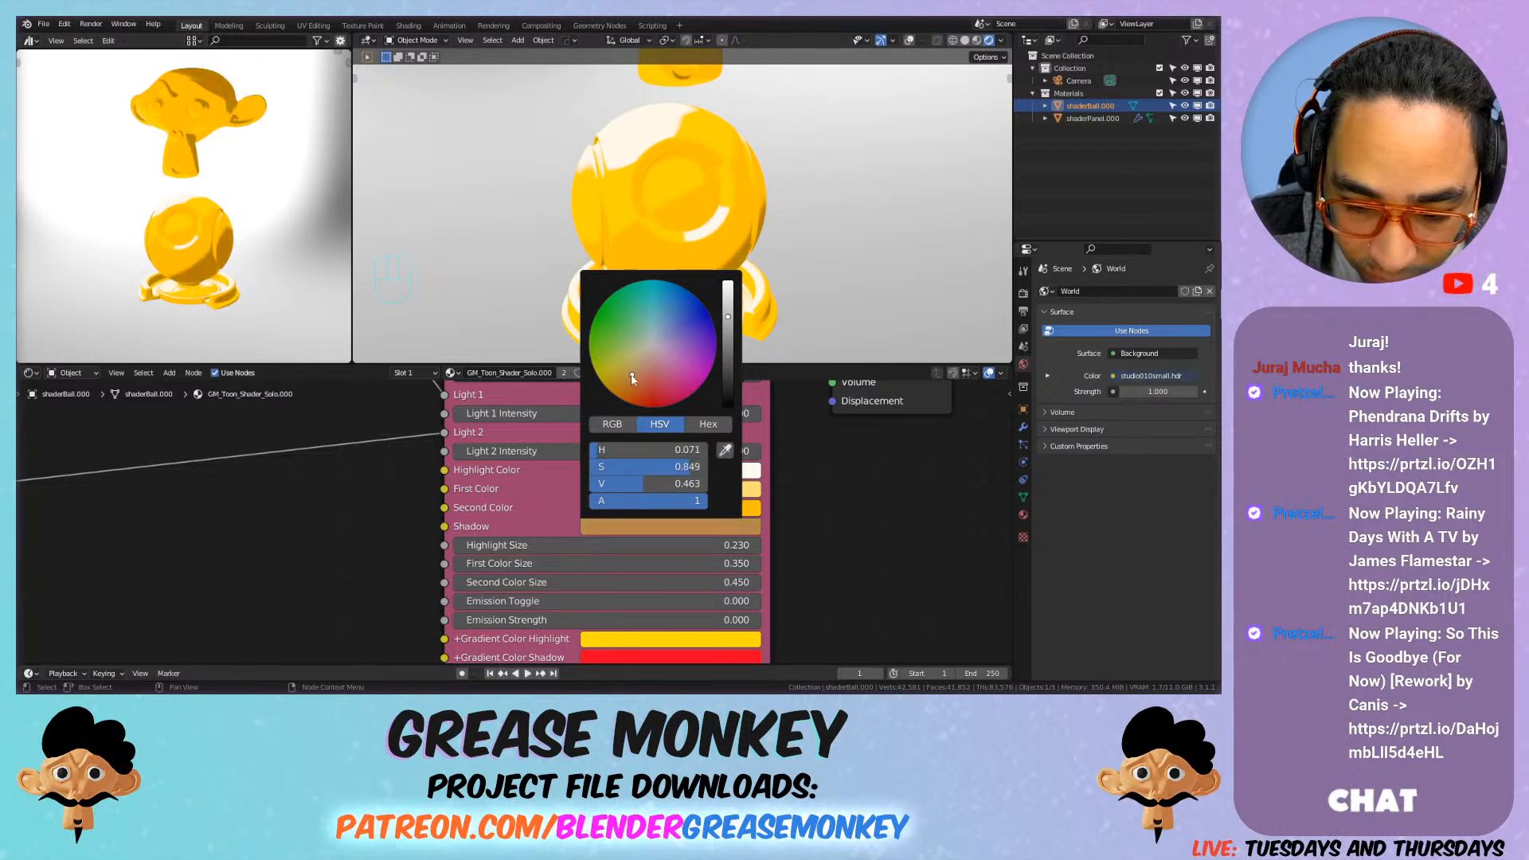
Step: Examine the gold shading and darker shadows on the shader ball and monkey from several angles
scroll(510, 168, down, 3)
middle_drag(510, 168, 567, 191)
middle_drag(567, 191, 673, 196)
scroll(671, 146, down, 4)
scroll(653, 212, up, 4)
mouse_move(674, 196)
middle_down()
mouse_move(649, 201)
mouse_move(685, 210)
middle_up()
shift+middle_drag(685, 211, 691, 127)
scroll(331, 489, down, 7)
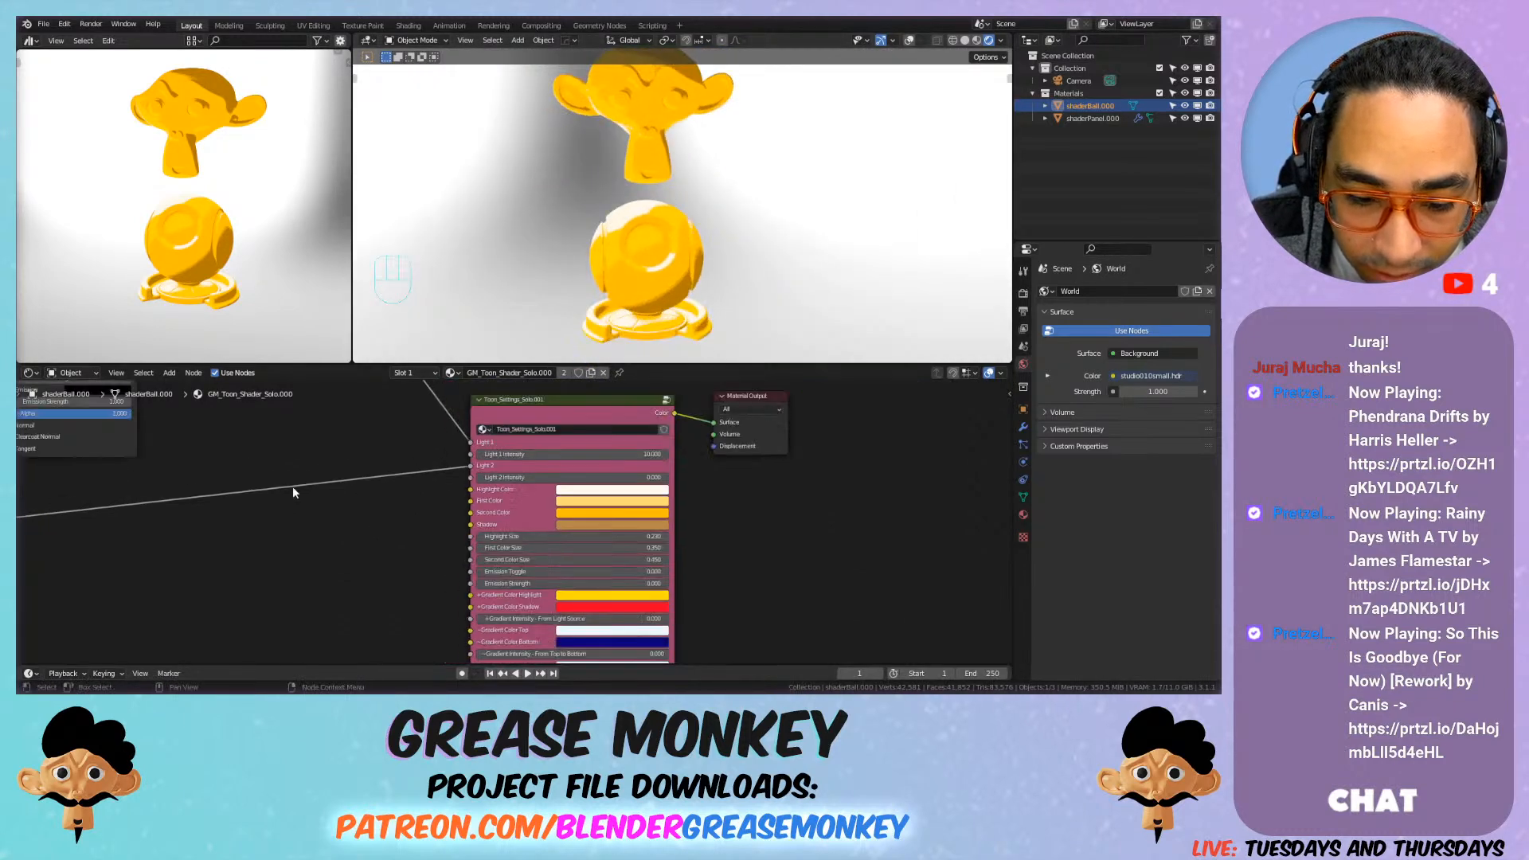
Step: Turn the Light 1 direction slightly and set the Principled BSDF's Roughness to 0.000
middle_drag(326, 488, 581, 514)
mouse_move(193, 496)
mouse_down()
mouse_move(179, 518)
mouse_move(233, 523)
mouse_move(204, 523)
mouse_move(259, 504)
mouse_move(222, 488)
mouse_move(202, 509)
mouse_move(182, 498)
mouse_up()
scroll(414, 438, up, 4)
middle_drag(441, 448, 570, 546)
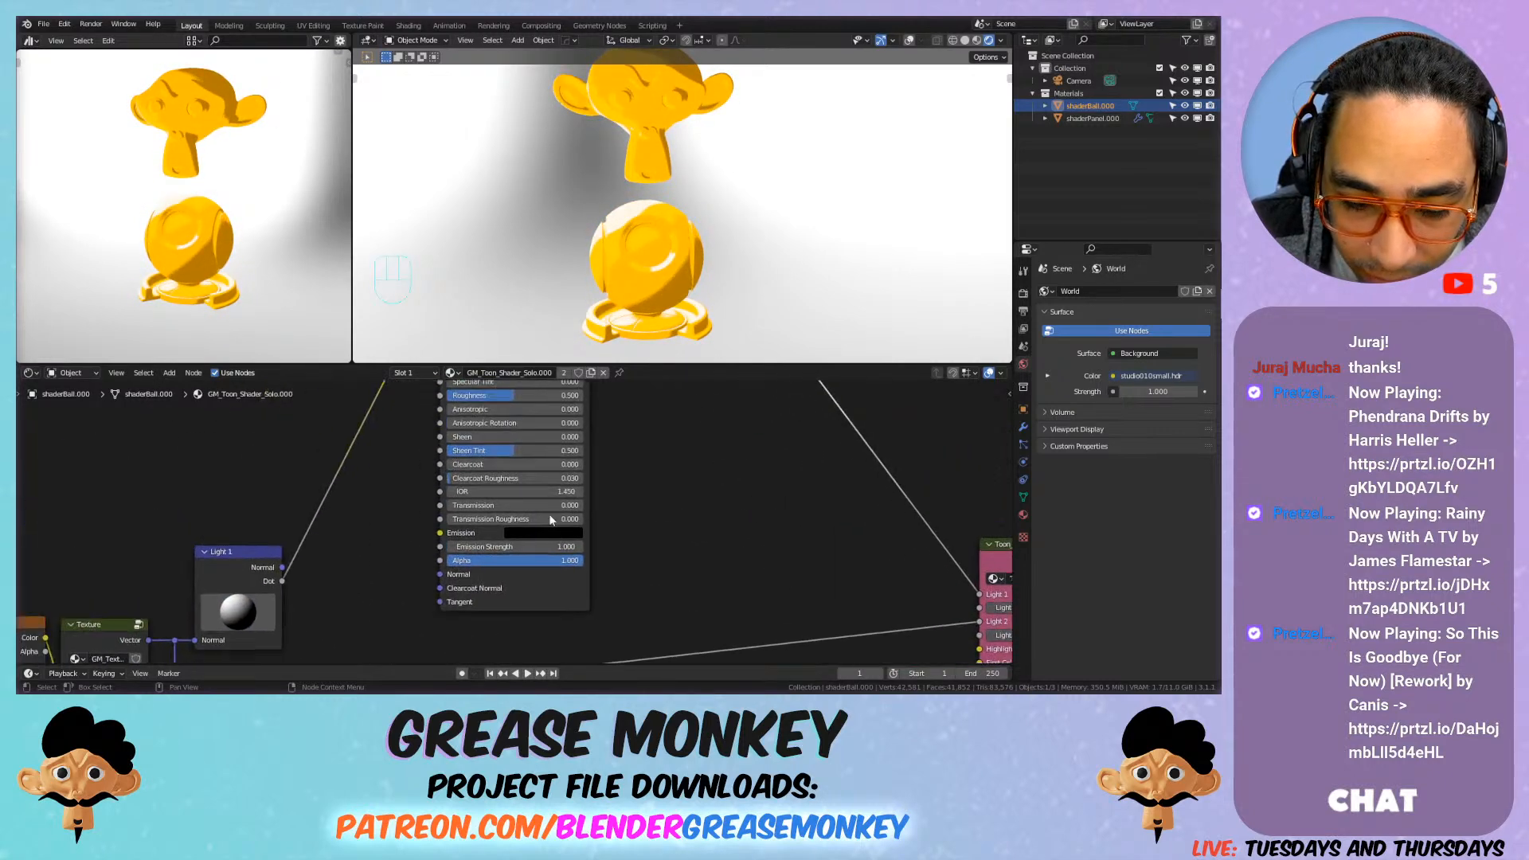
middle_drag(509, 454, 537, 536)
drag(544, 477, 485, 477)
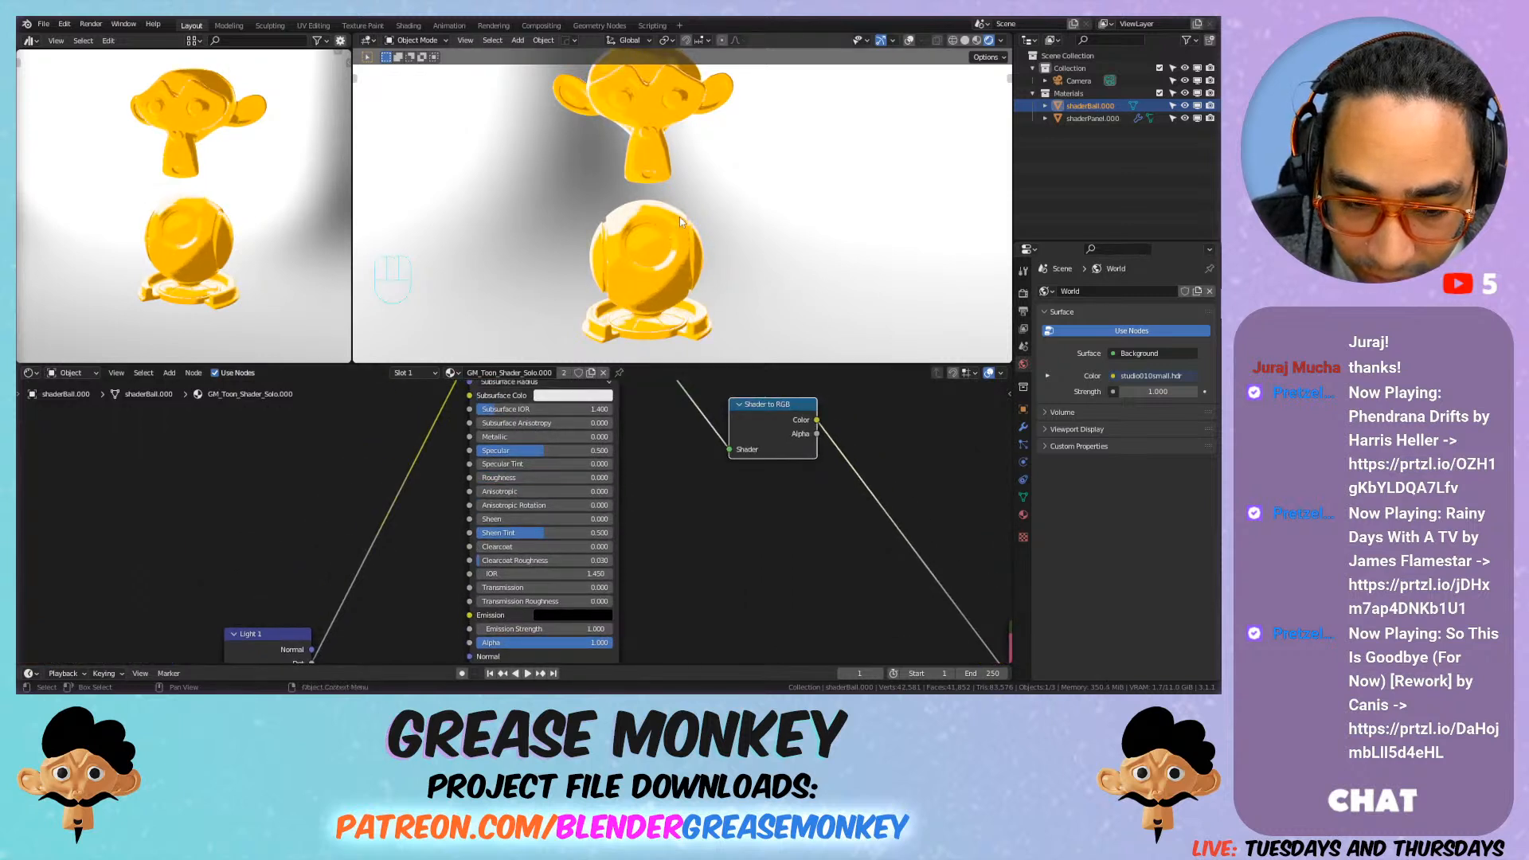
Step: Set the Principled BSDF's Specular and Metallic to 1.000 and check the reflections on the shader ball
scroll(690, 223, up, 5)
scroll(698, 205, up, 2)
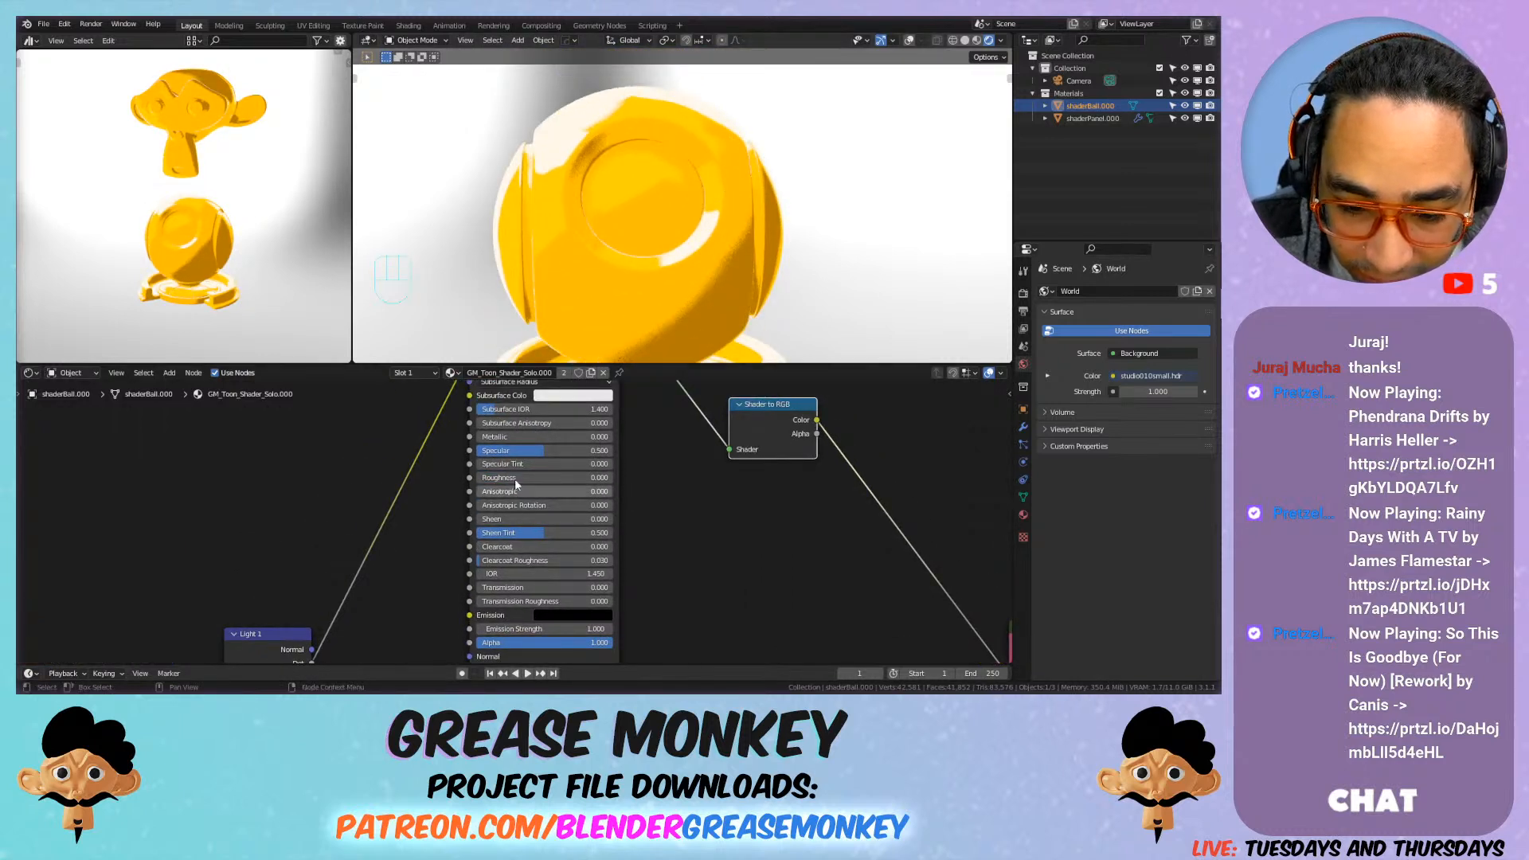
drag(527, 451, 599, 453)
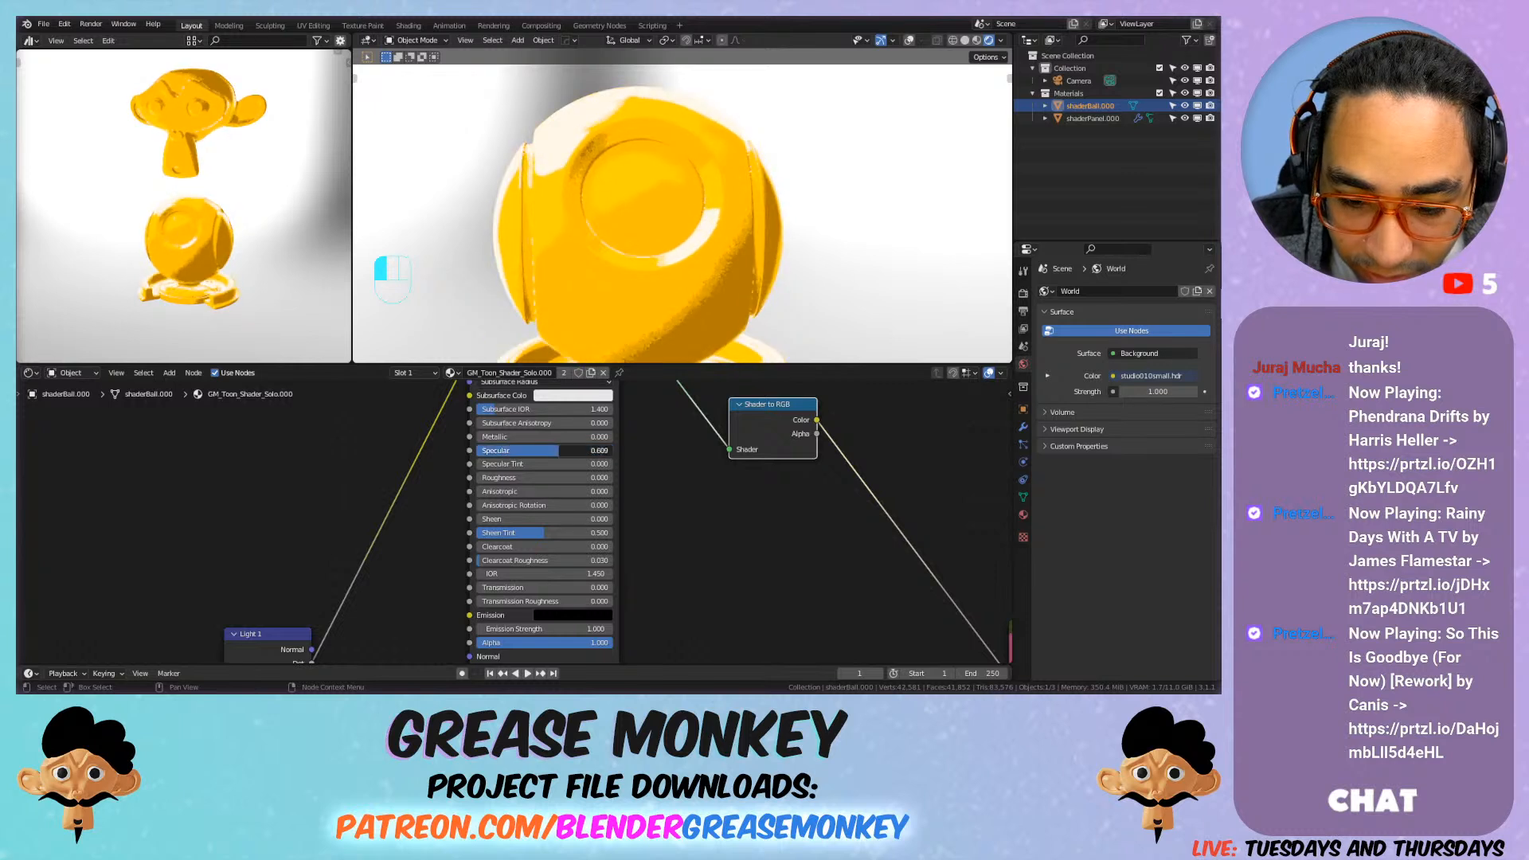
drag(494, 438, 625, 437)
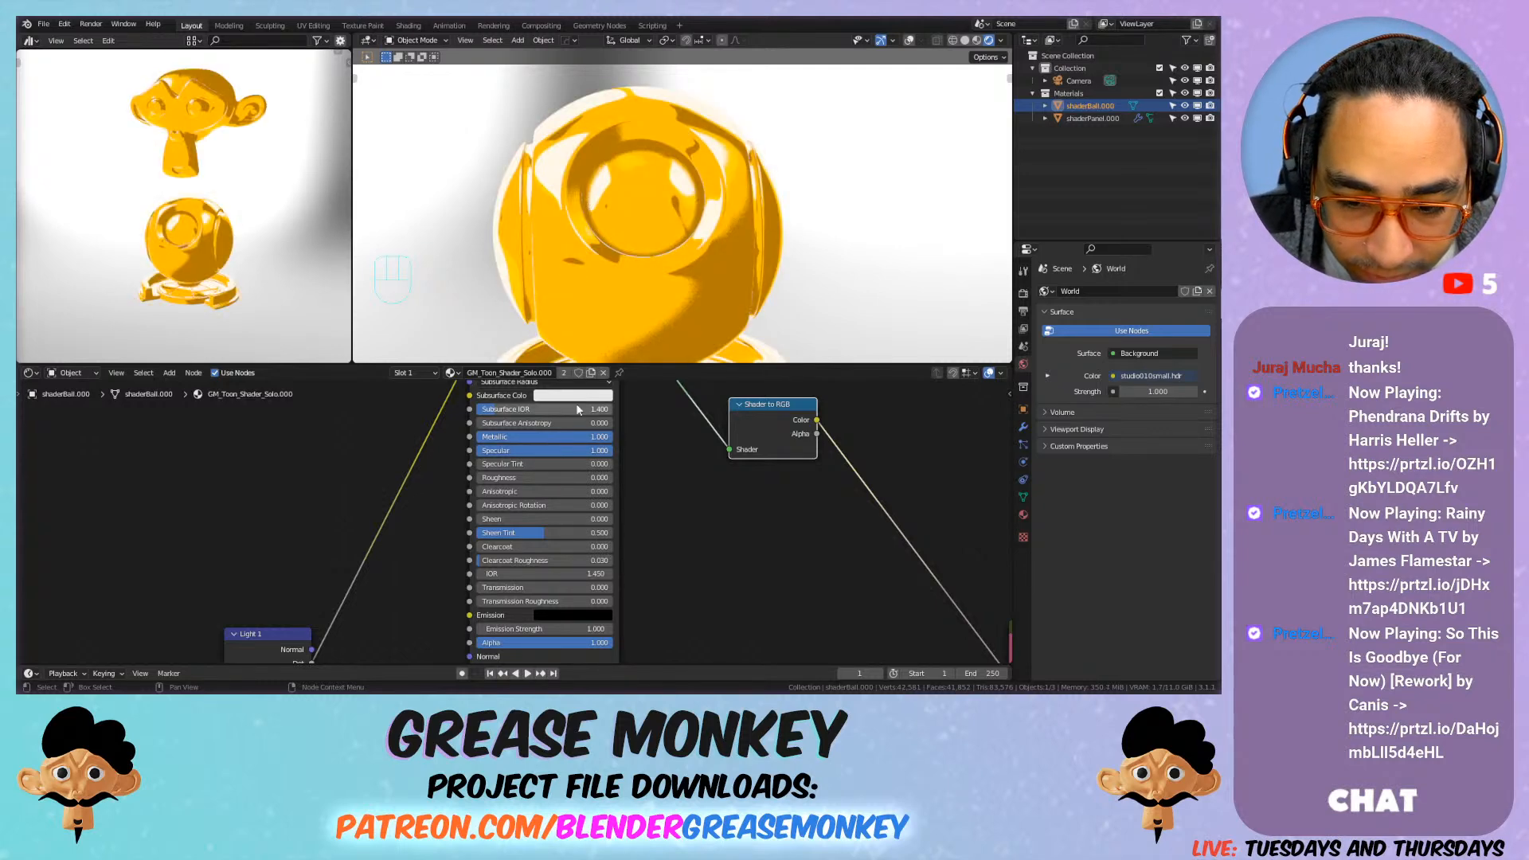
scroll(661, 172, up, 5)
scroll(658, 183, down, 3)
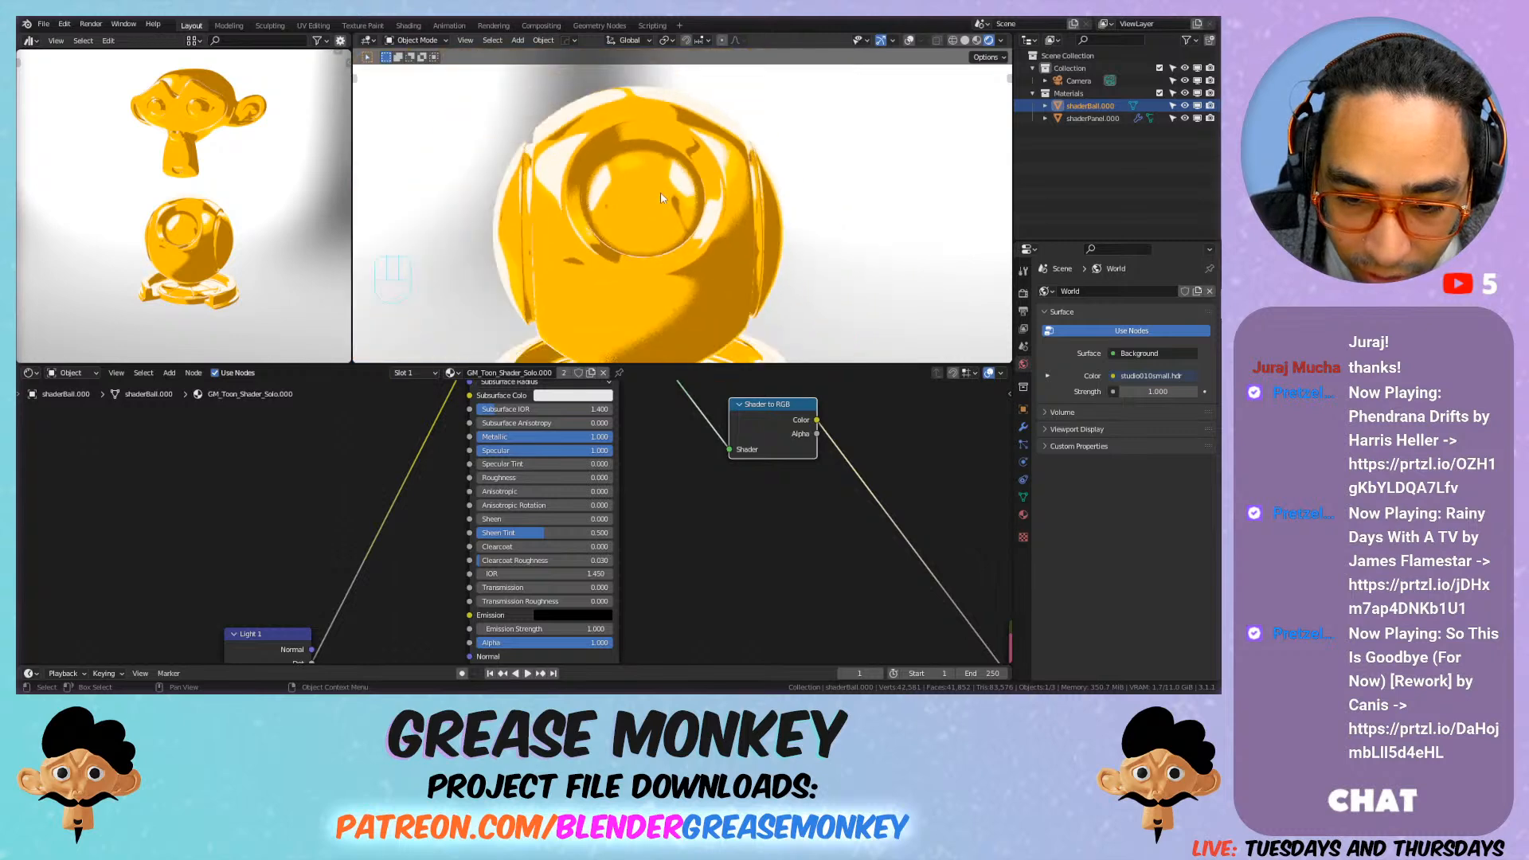
Step: Reset the Light 1 direction to its default and undo a trial rotation of the sphere
shift+middle_drag(633, 185, 701, 171)
scroll(693, 179, down, 5)
middle_drag(301, 646, 417, 491)
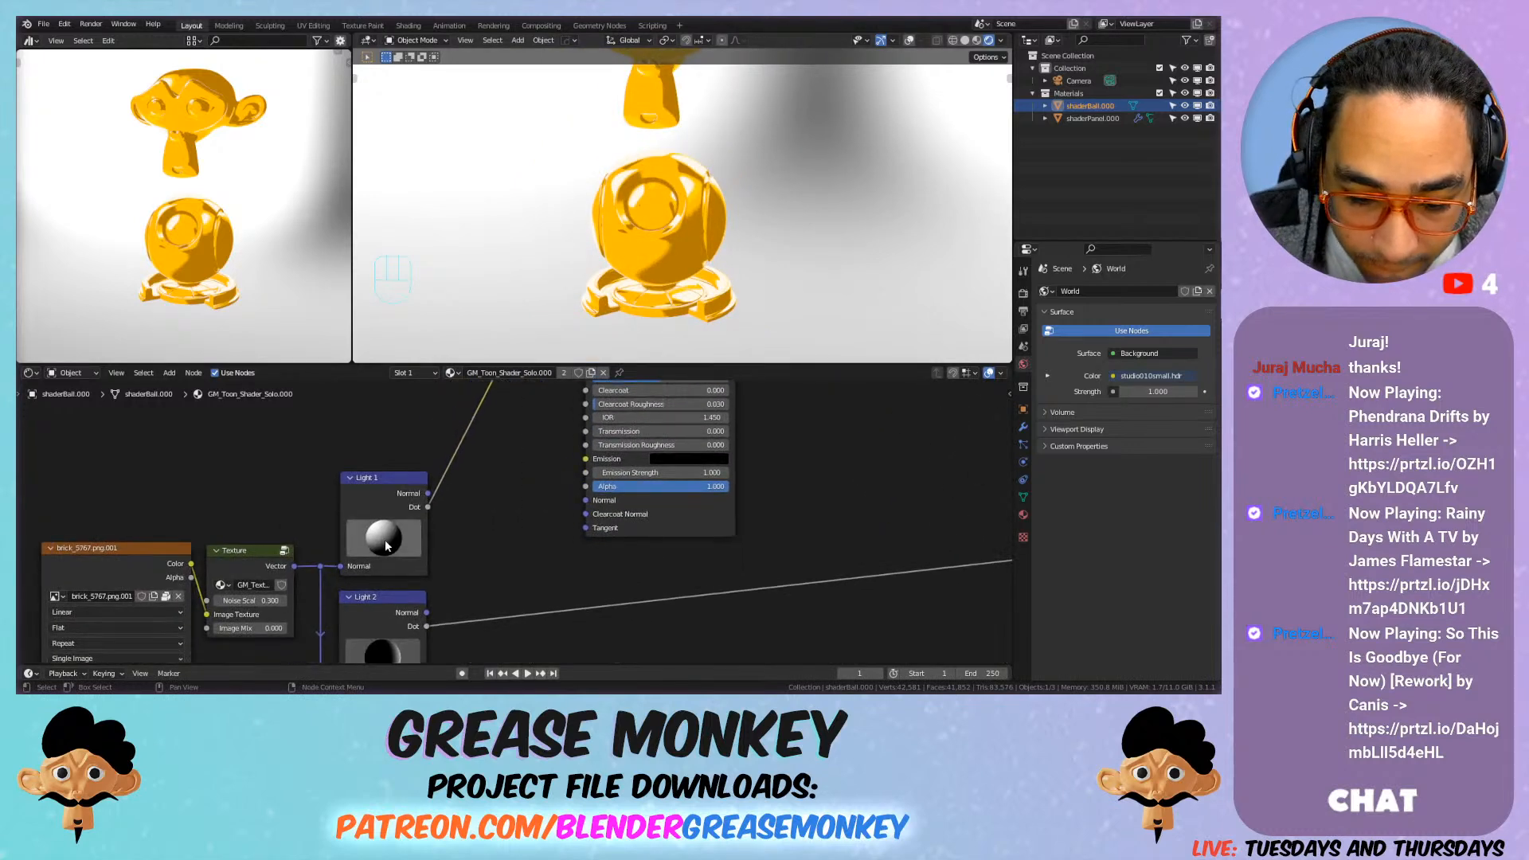
key(BackSpace)
mouse_move(383, 544)
mouse_down()
mouse_move(405, 528)
mouse_move(403, 557)
mouse_move(370, 505)
mouse_move(431, 497)
mouse_move(427, 528)
mouse_move(389, 485)
mouse_move(374, 491)
mouse_move(550, 327)
mouse_up()
key(ctrl+z)
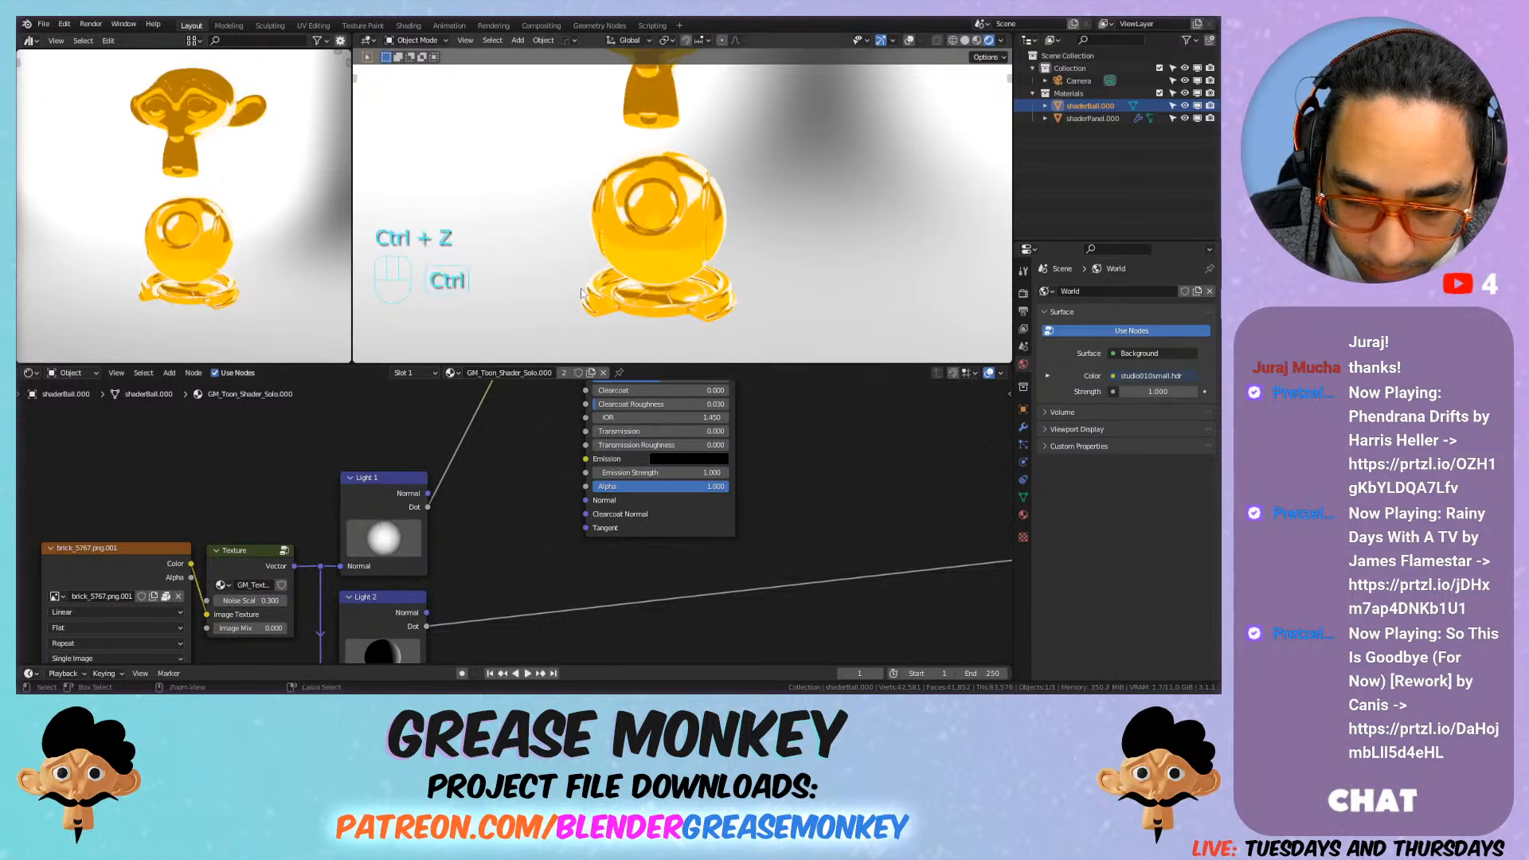
Step: Raise the Texture node's Noise Scale to 1.000 and check the grain on the shader ball up close
scroll(645, 241, up, 3)
middle_drag(250, 562, 451, 461)
drag(452, 500, 426, 499)
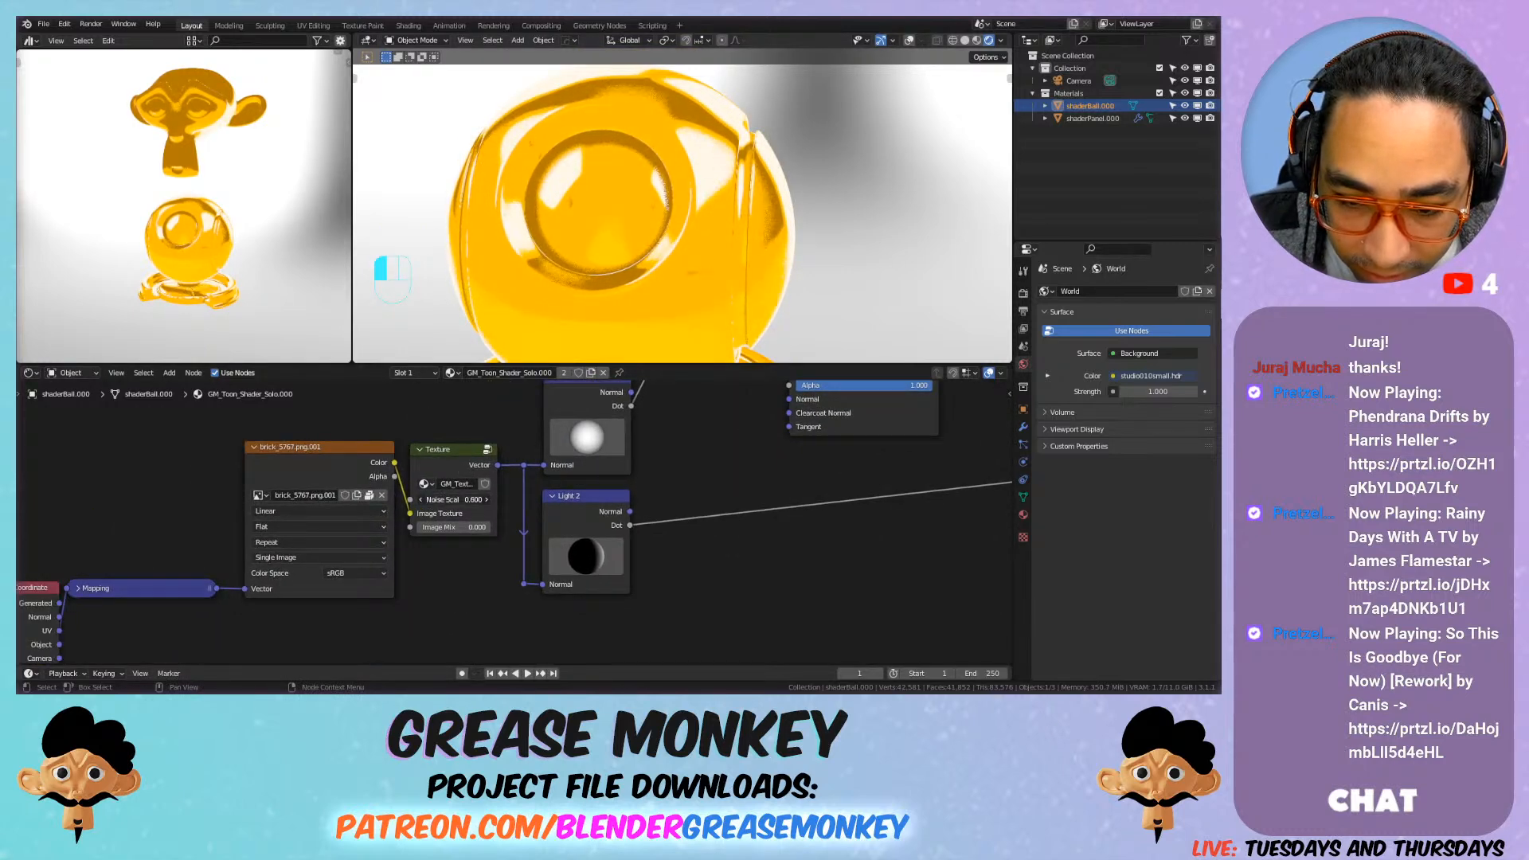
shift+middle_drag(629, 175, 715, 214)
scroll(714, 213, up, 3)
scroll(698, 213, down, 2)
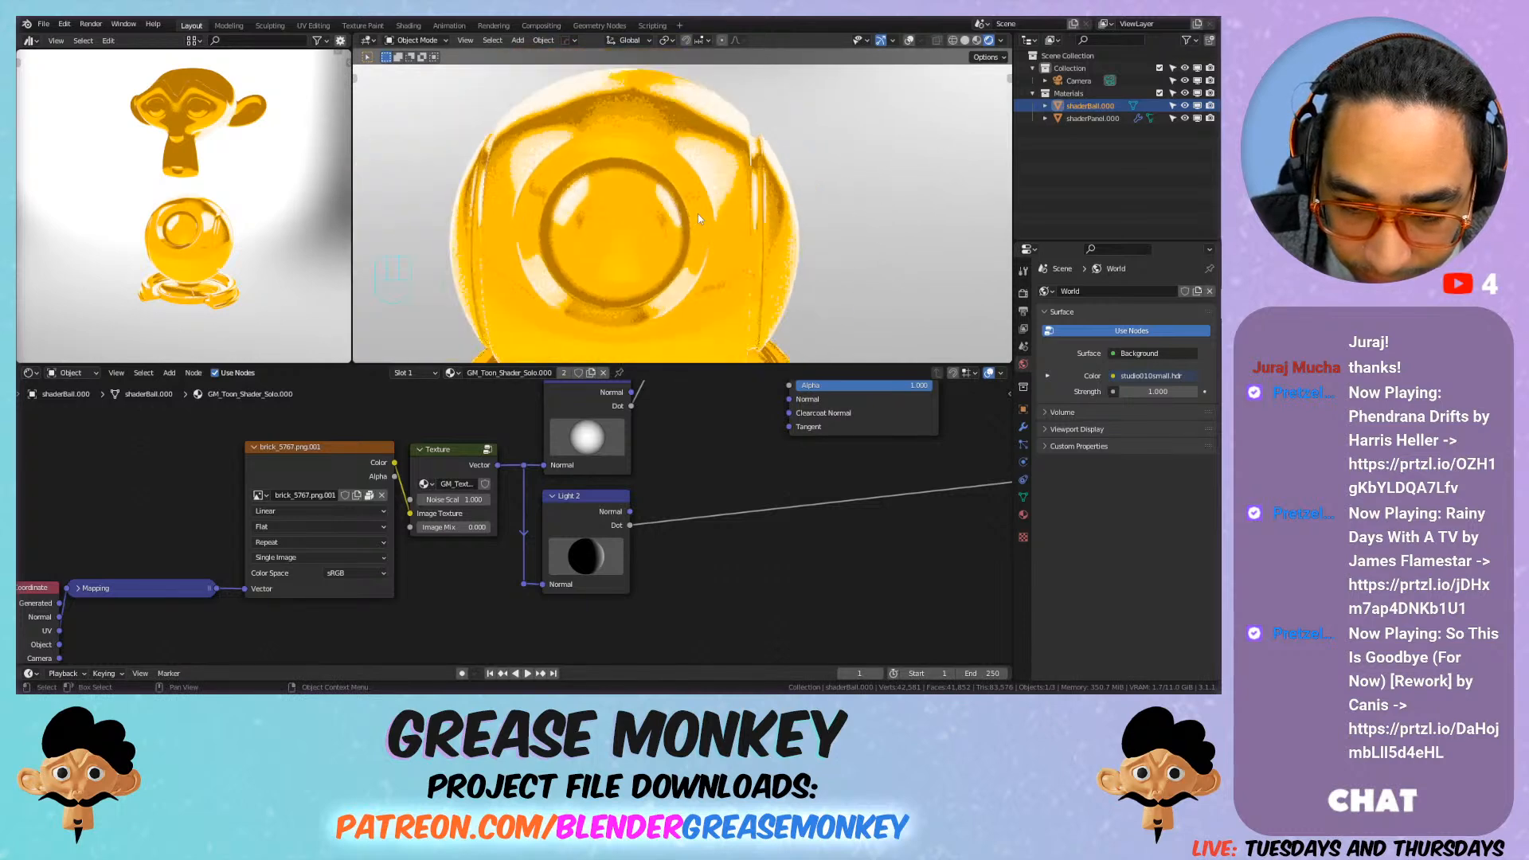
mouse_move(470, 499)
mouse_down()
mouse_move(388, 527)
mouse_move(550, 529)
mouse_move(510, 502)
mouse_up()
Step: Try blending in the brick image with Image Mix, return it to 0.000, and inspect the shader ball
drag(479, 528, 499, 528)
scroll(547, 253, down, 2)
middle_drag(571, 203, 669, 183)
drag(485, 529, 421, 529)
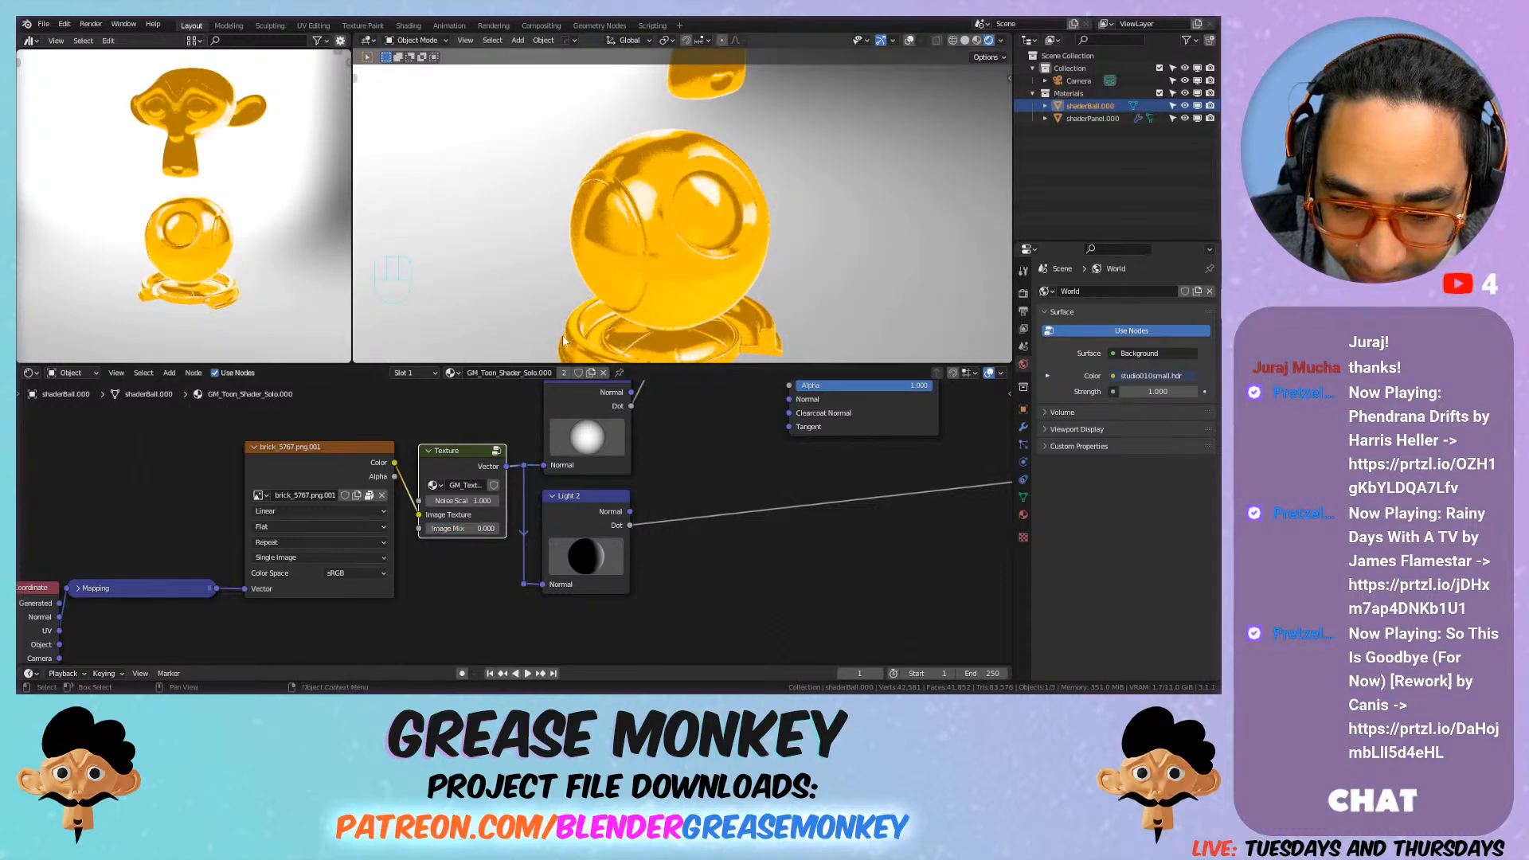
scroll(680, 236, down, 1)
scroll(680, 235, up, 4)
mouse_move(682, 234)
middle_down()
mouse_move(700, 232)
mouse_move(623, 165)
mouse_move(662, 187)
mouse_move(646, 215)
mouse_move(687, 209)
middle_up()
scroll(686, 209, down, 5)
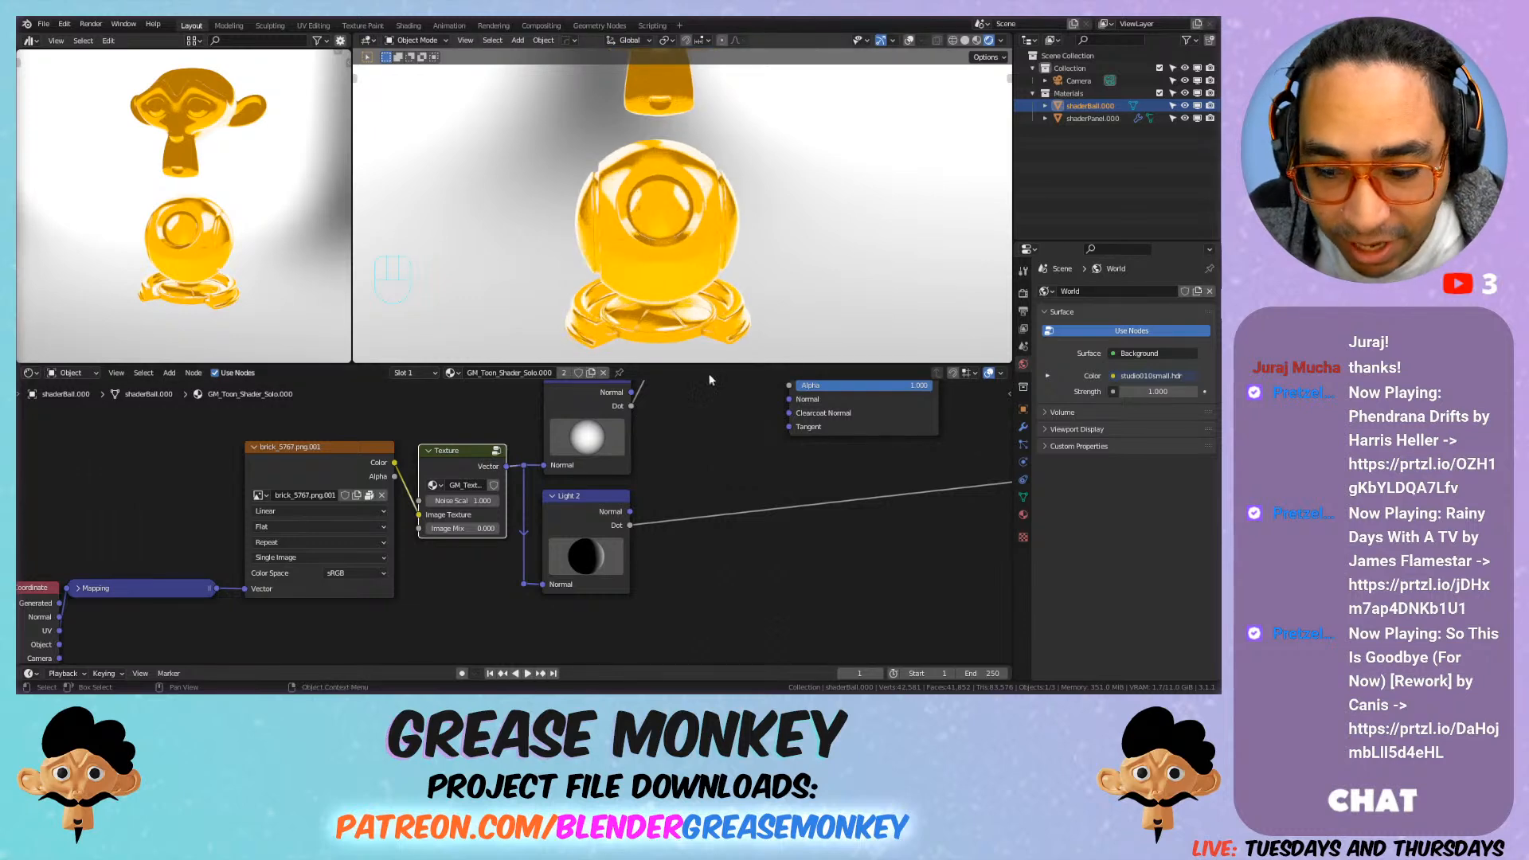
Step: Arrange the Principled BSDF and Shader to RGB nodes side by side above the link between the lights and toon settings
scroll(719, 455, down, 2)
middle_drag(719, 457, 609, 569)
scroll(617, 541, down, 5)
scroll(629, 523, up, 3)
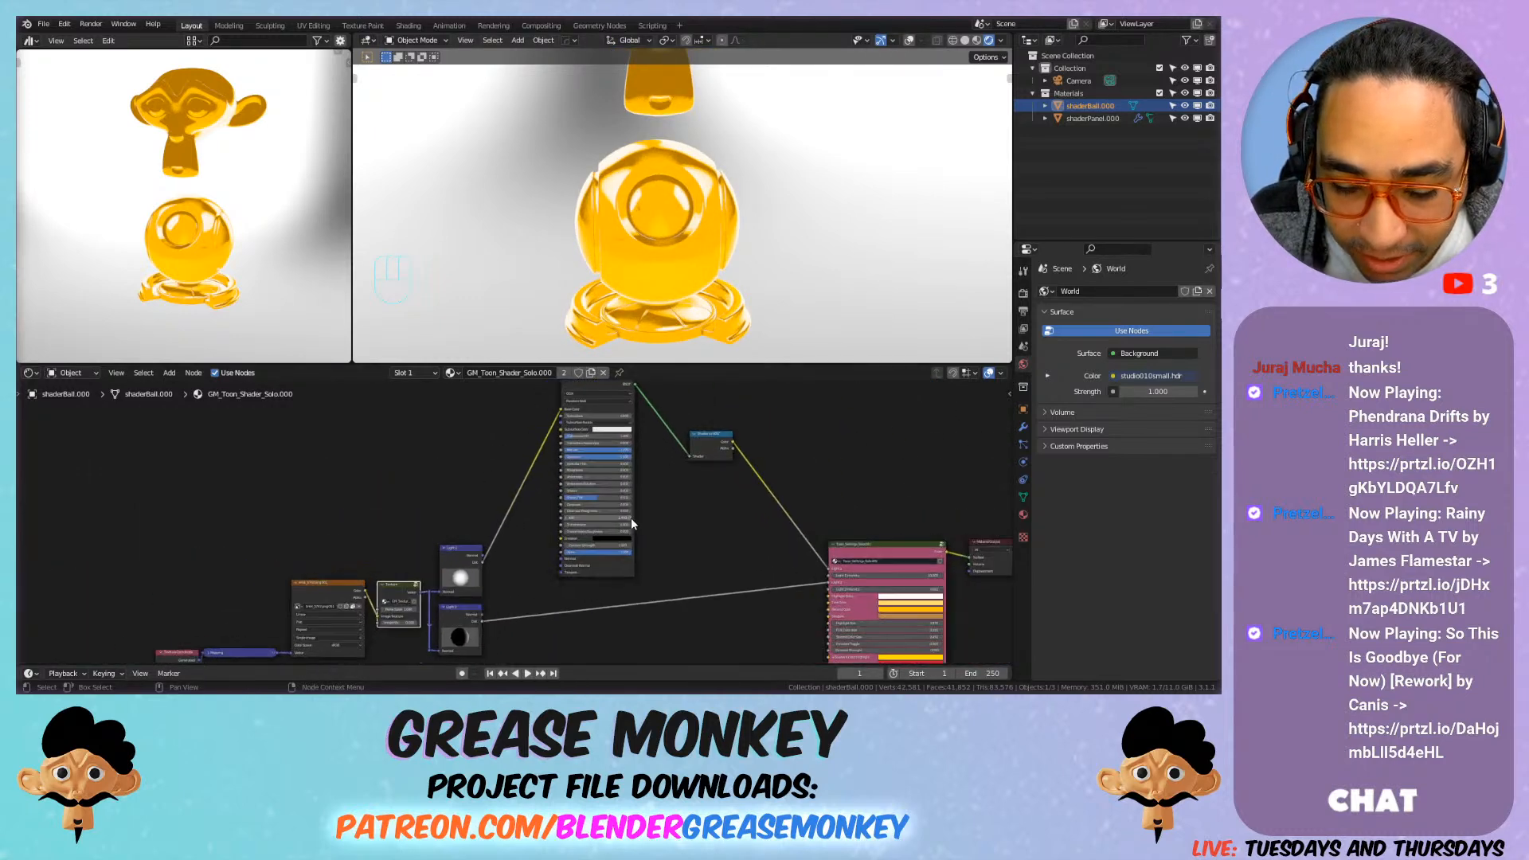
scroll(634, 513, down, 3)
drag(596, 398, 618, 393)
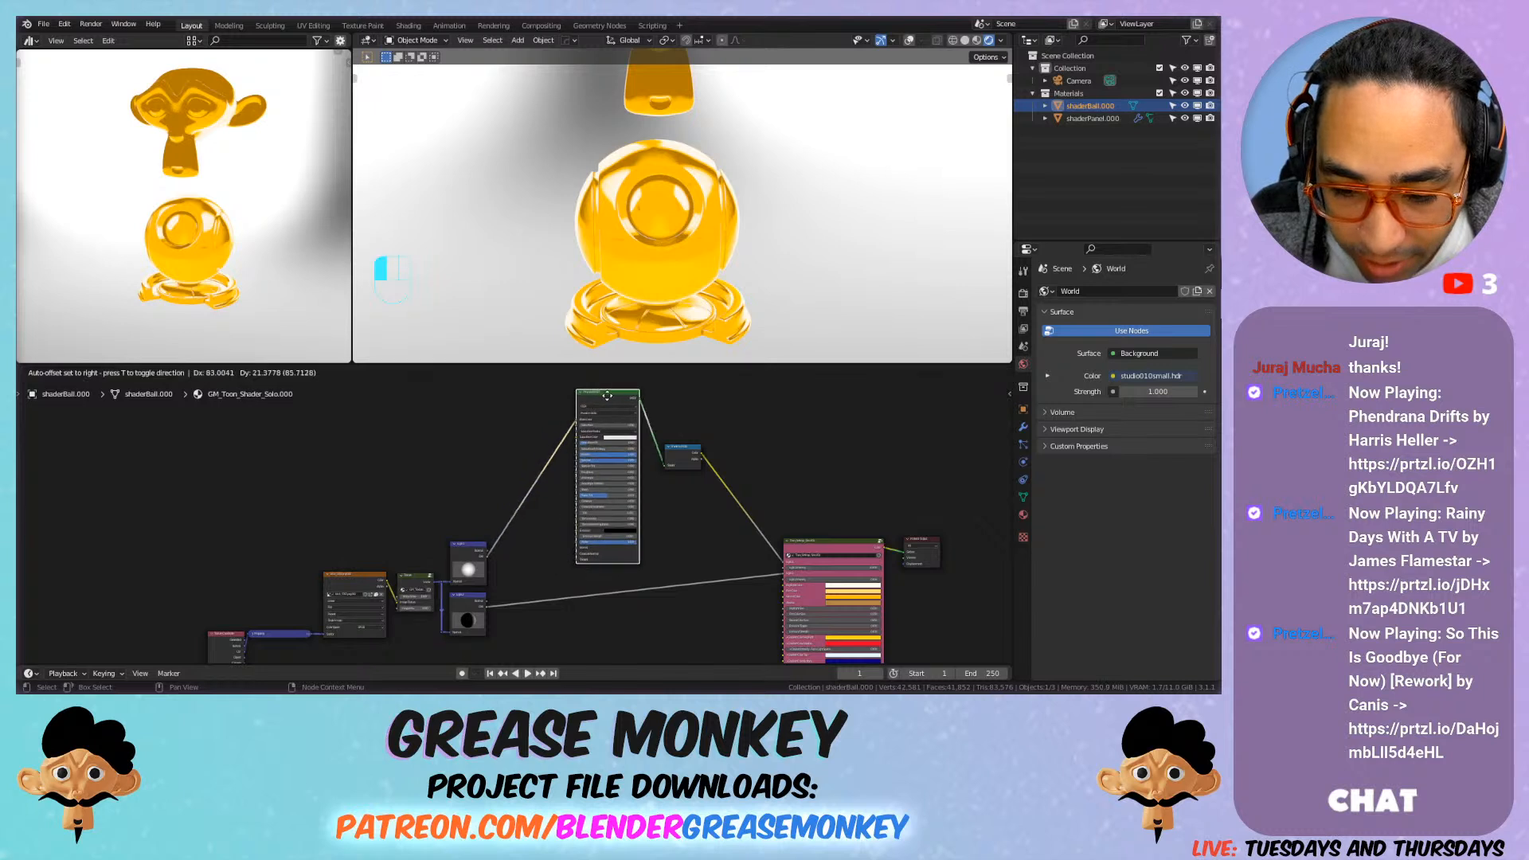
drag(685, 453, 667, 391)
middle_drag(667, 392, 667, 406)
drag(673, 404, 674, 420)
click(631, 418)
shift+click(668, 418)
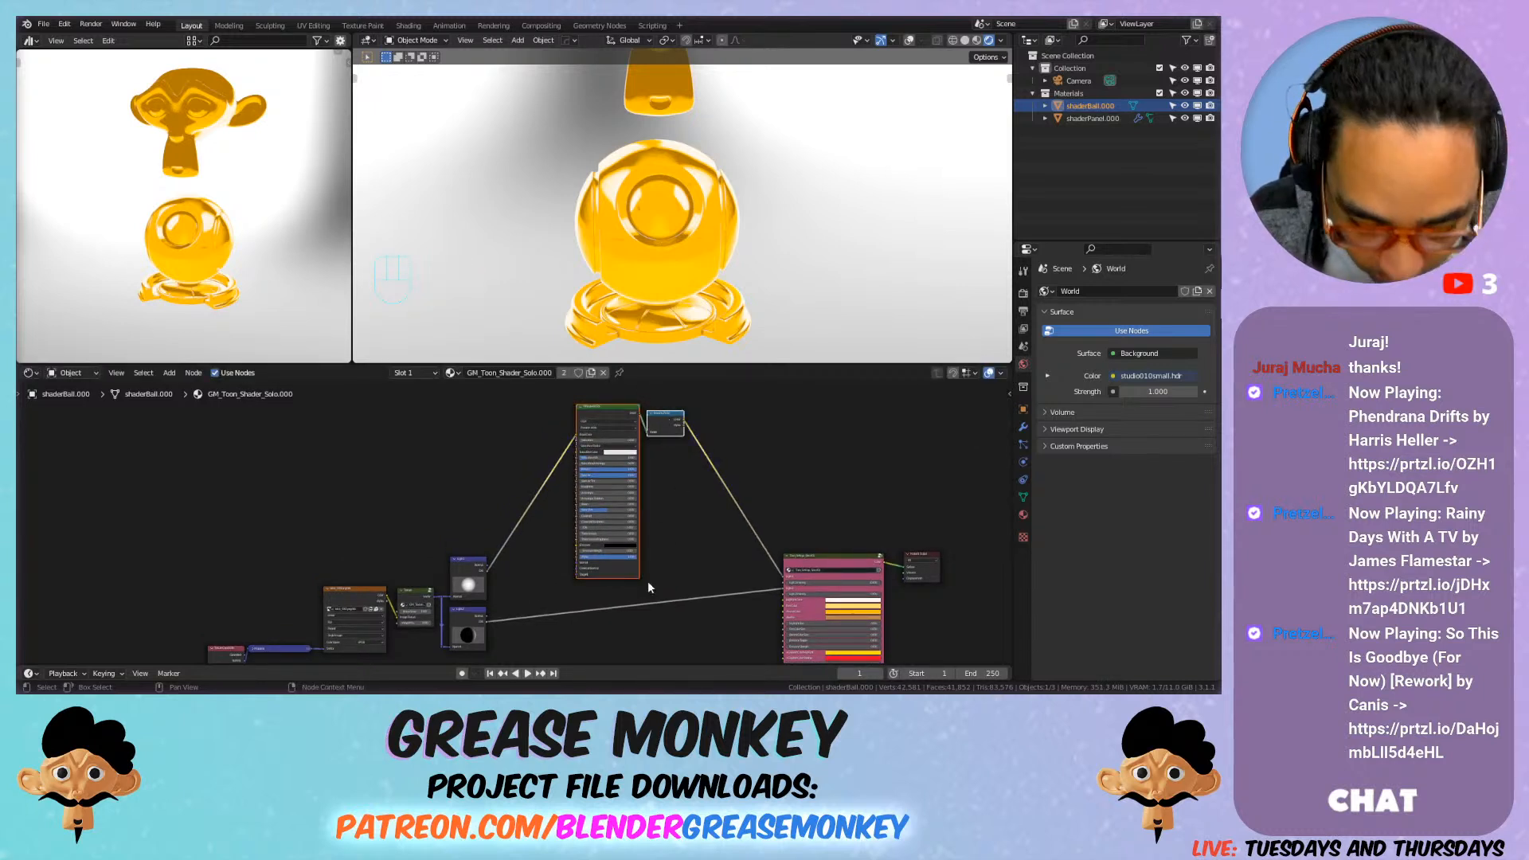
Step: Turn Light 2 to shine from behind and raise Light 2 Intensity to 10.000 in the toon settings
middle_drag(643, 595, 638, 522)
scroll(505, 566, up, 3)
middle_drag(741, 546, 432, 560)
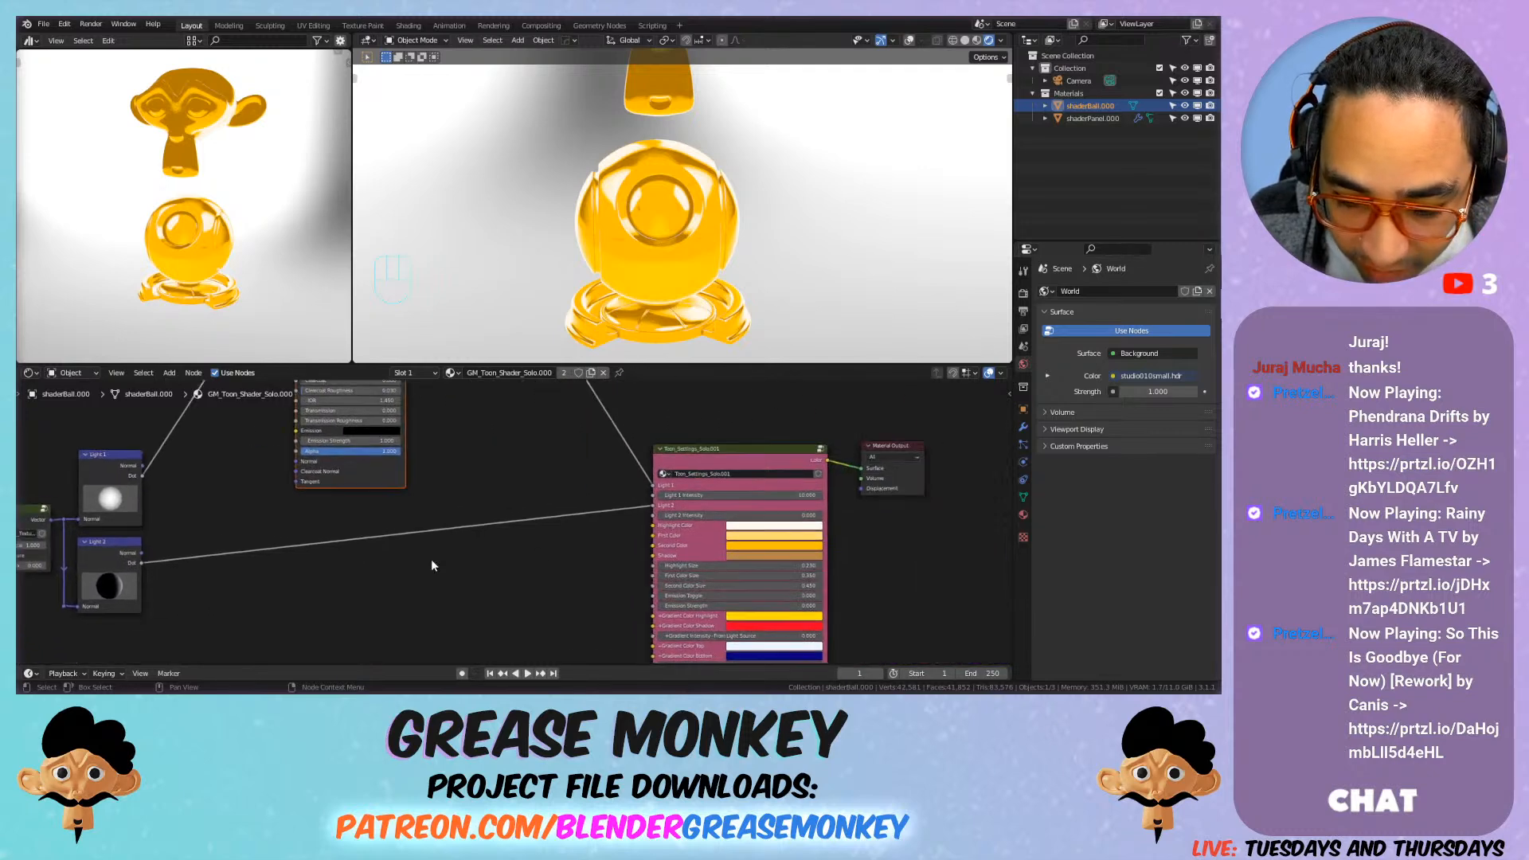
click(773, 515)
key(Return)
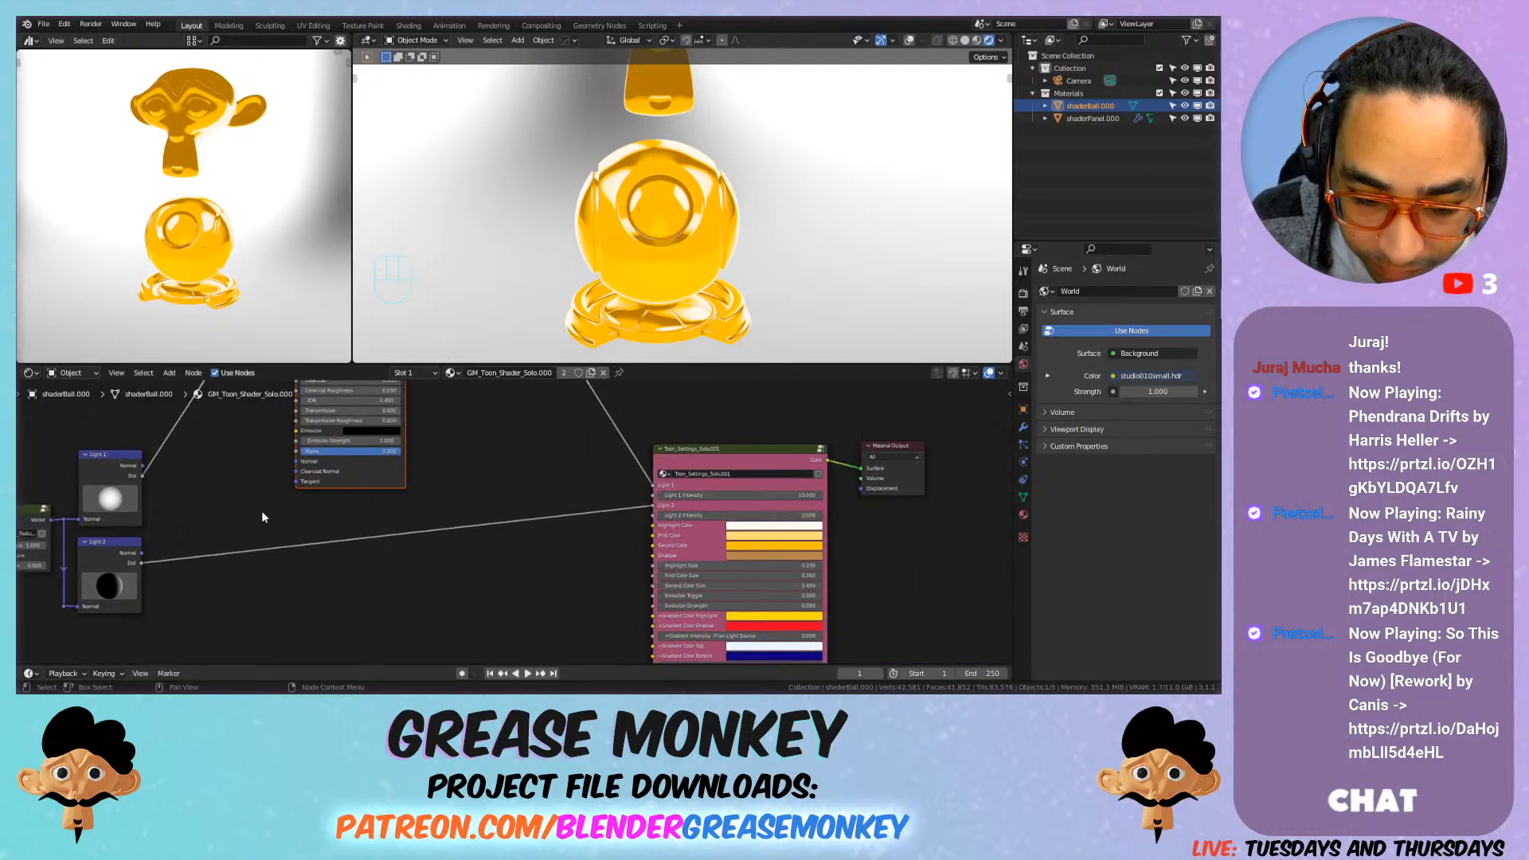
middle_drag(669, 248, 535, 259)
mouse_move(107, 588)
mouse_down()
mouse_move(70, 602)
mouse_move(110, 587)
mouse_up()
drag(720, 517, 861, 516)
mouse_move(117, 594)
mouse_down()
mouse_move(217, 571)
mouse_move(191, 586)
mouse_up()
mouse_move(381, 250)
shift+middle_down()
mouse_move(426, 250)
mouse_move(609, 171)
shift+middle_up()
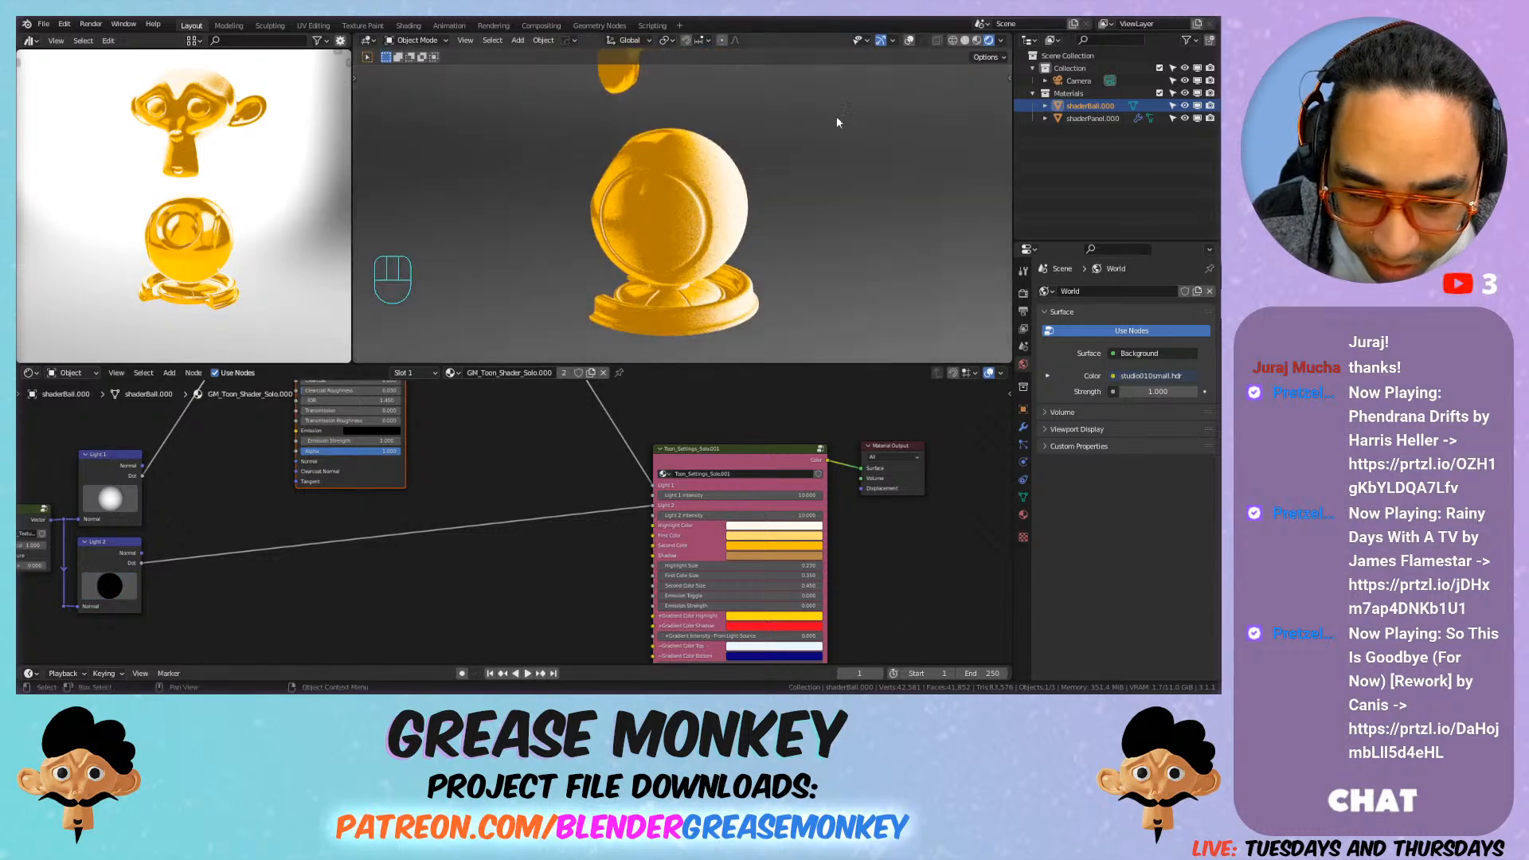
Step: Deselect the shader ball and inspect Light 2's effect on its side and back from different distances
click(827, 122)
scroll(797, 124, up, 4)
shift+middle_drag(781, 125, 711, 145)
click(803, 514)
key(Escape)
scroll(664, 242, down, 4)
shift+middle_drag(799, 180, 669, 189)
middle_drag(165, 470, 333, 463)
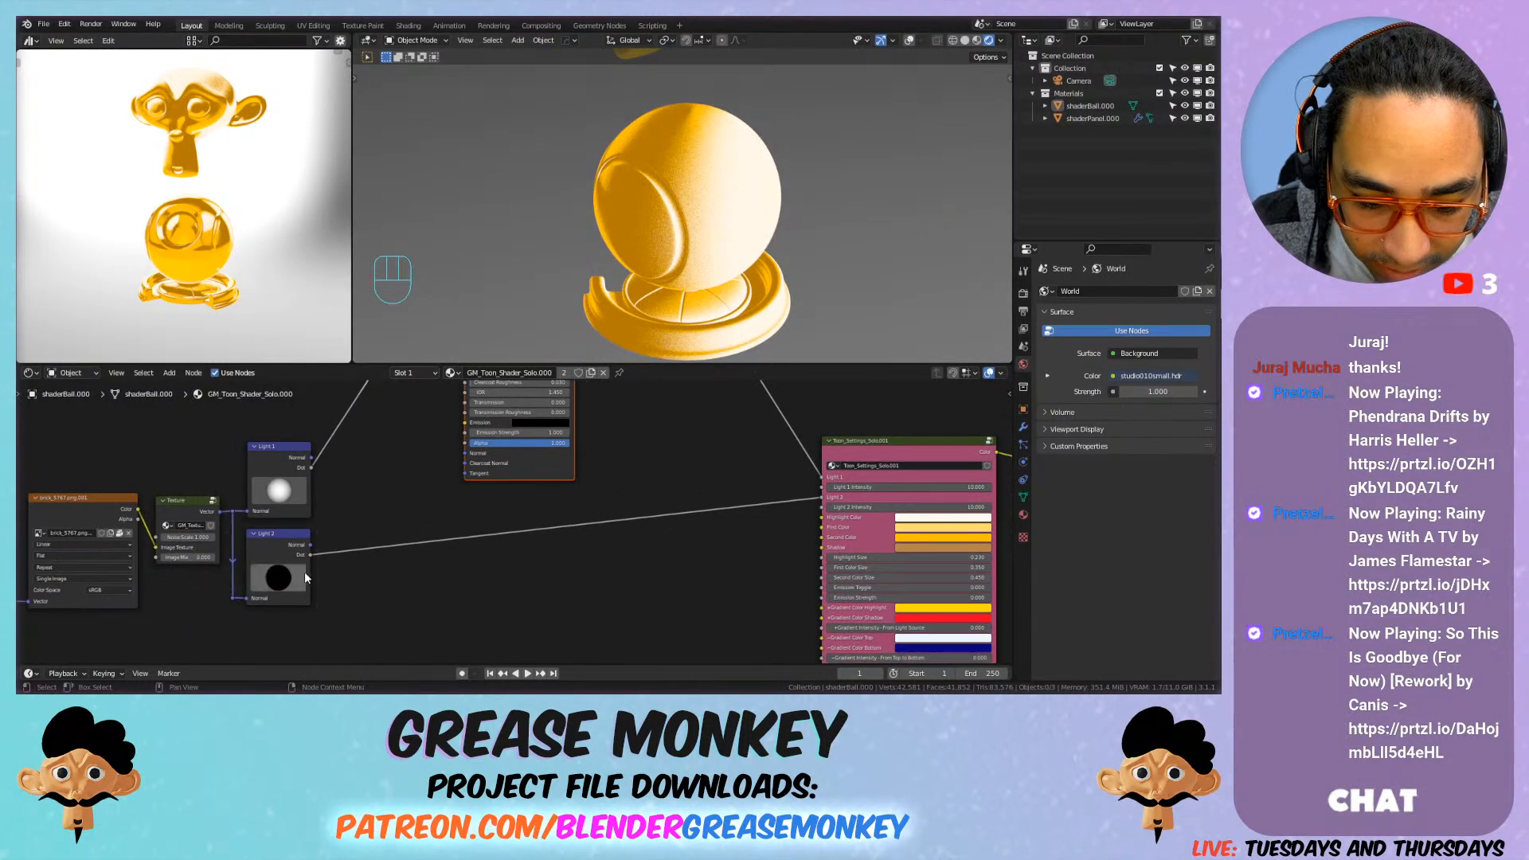
Step: Duplicate the Principled BSDF and Shader to RGB nodes and place the copies below the originals, over Light 2's link
mouse_move(279, 585)
mouse_down()
mouse_move(304, 590)
mouse_move(296, 559)
mouse_up()
scroll(438, 495, down, 3)
mouse_move(449, 490)
middle_down()
mouse_move(446, 520)
mouse_move(407, 556)
middle_up()
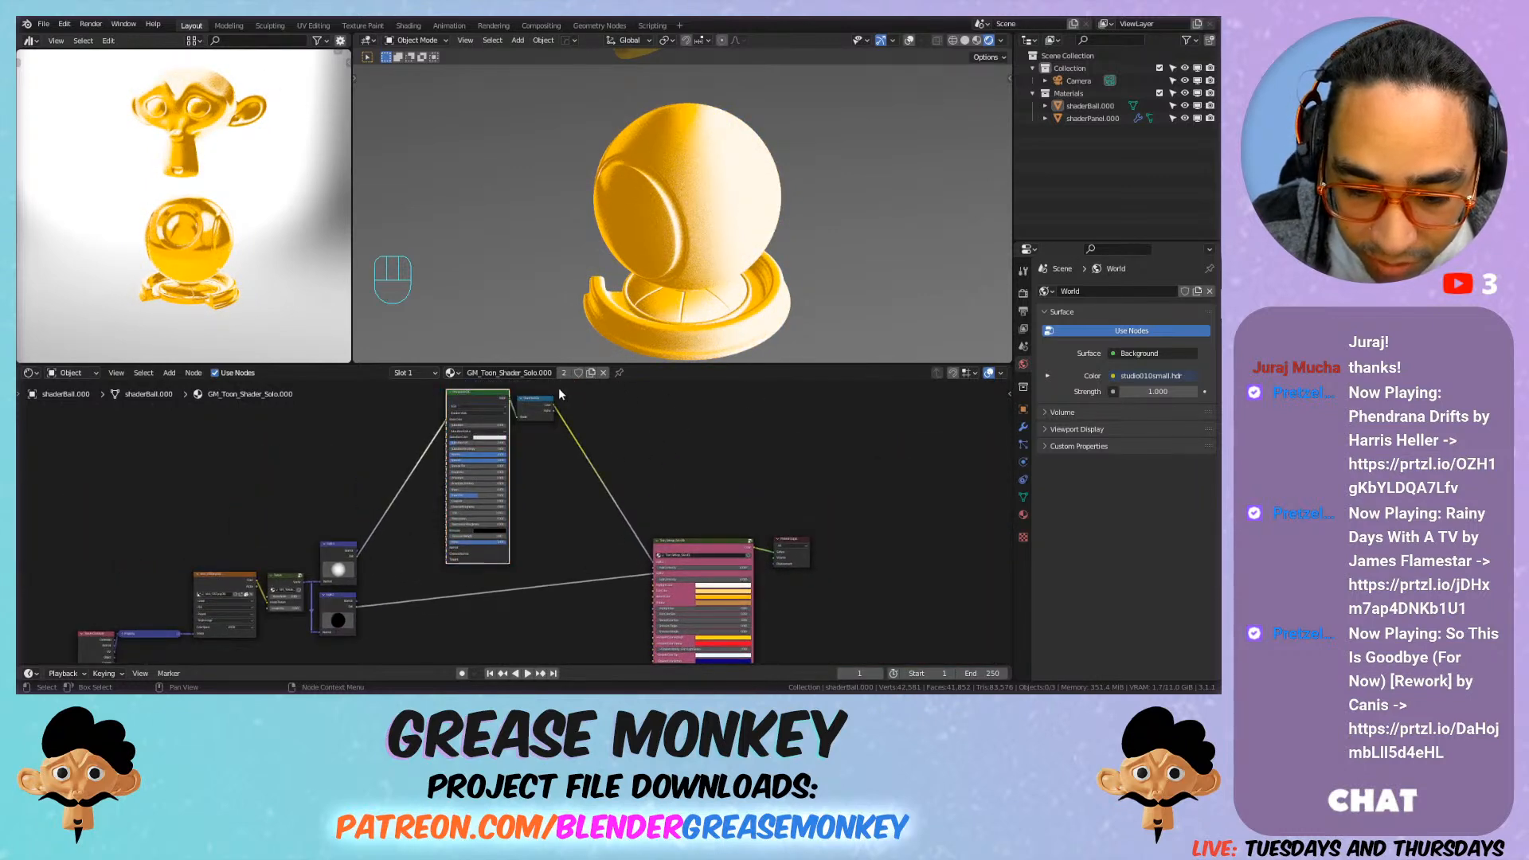
key(shift+d)
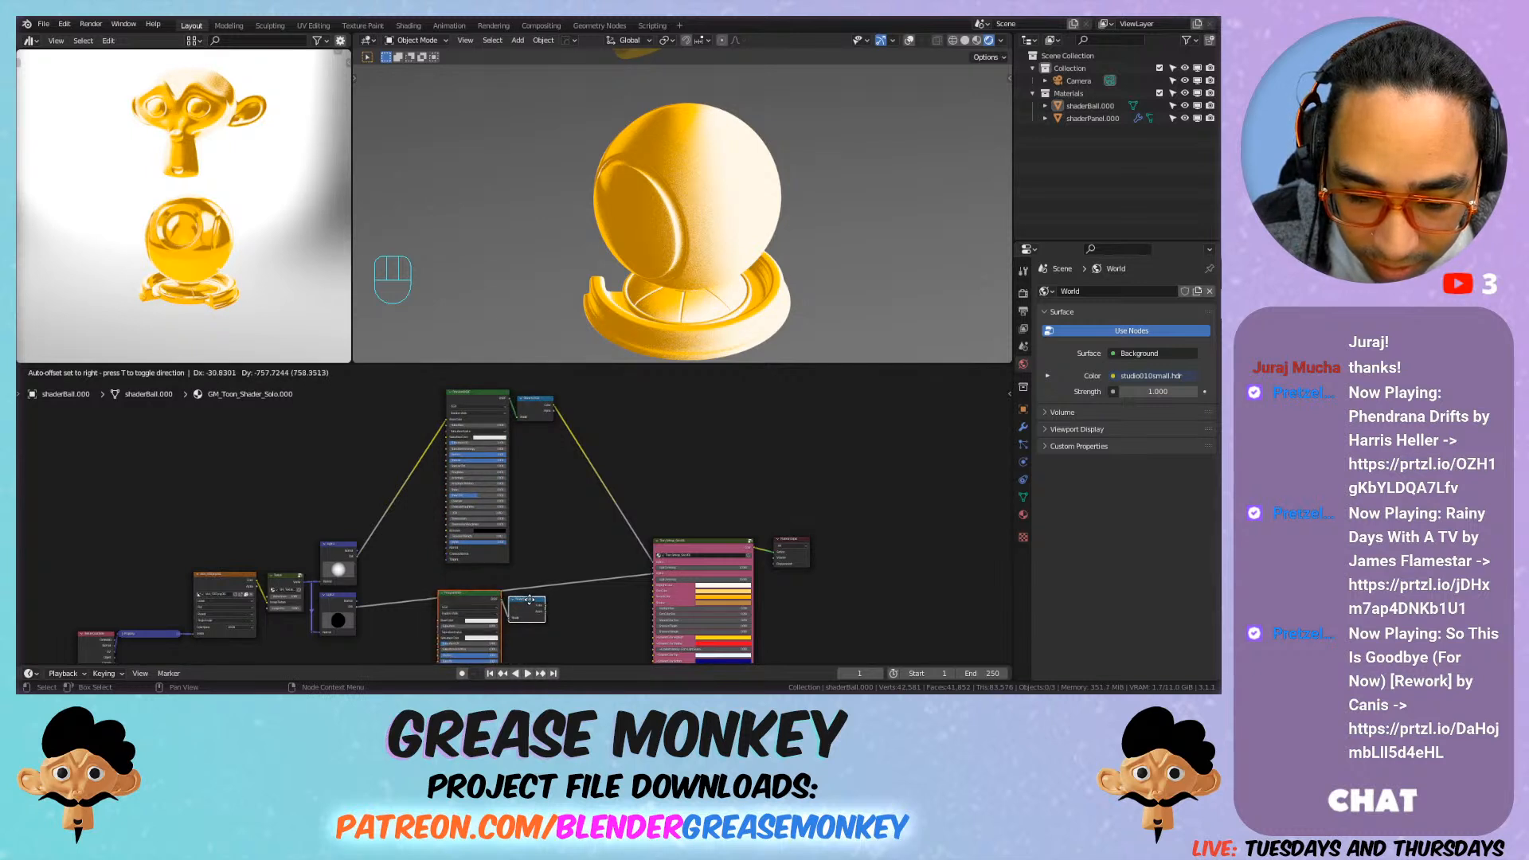
click(545, 590)
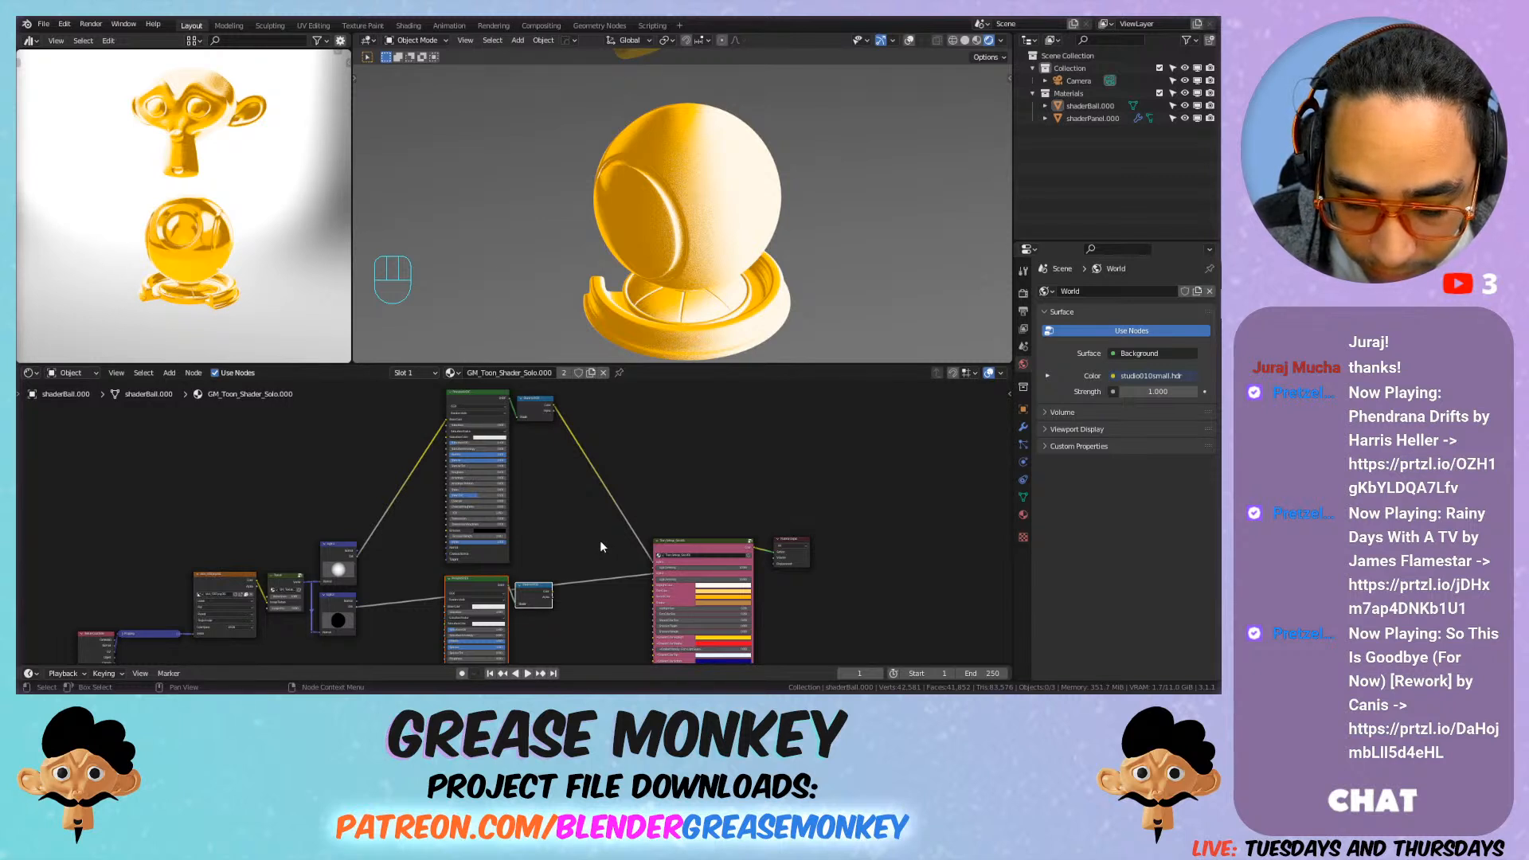
click(568, 550)
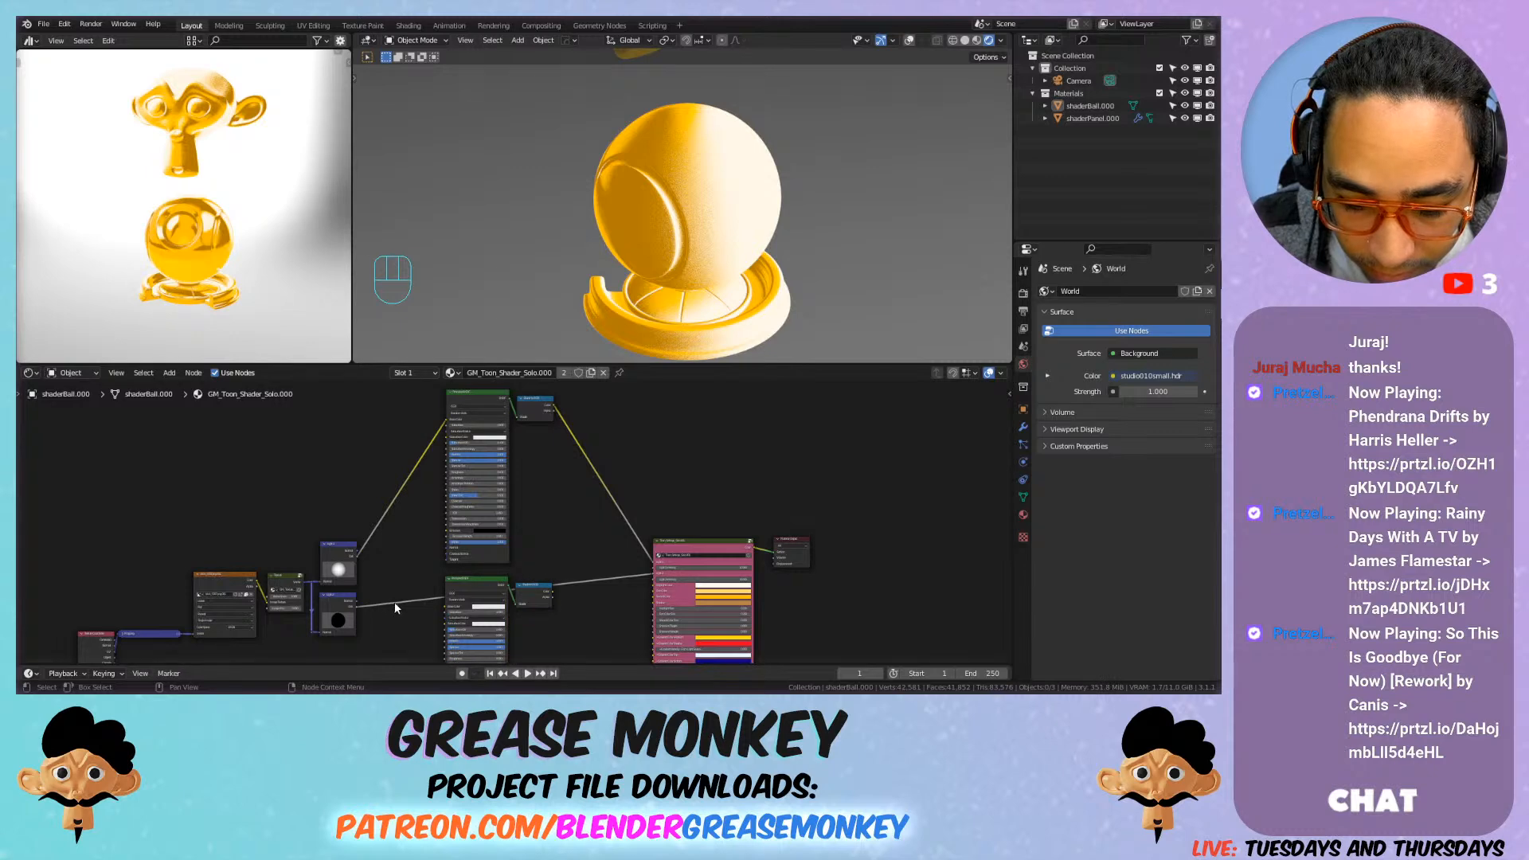
Step: Connect Light 2's Dot output to the copied Principled BSDF's Base Color and the copied Shader to RGB's Color to the toon settings' Light 2 input
scroll(395, 608, up, 3)
drag(375, 530, 535, 528)
drag(741, 502, 819, 507)
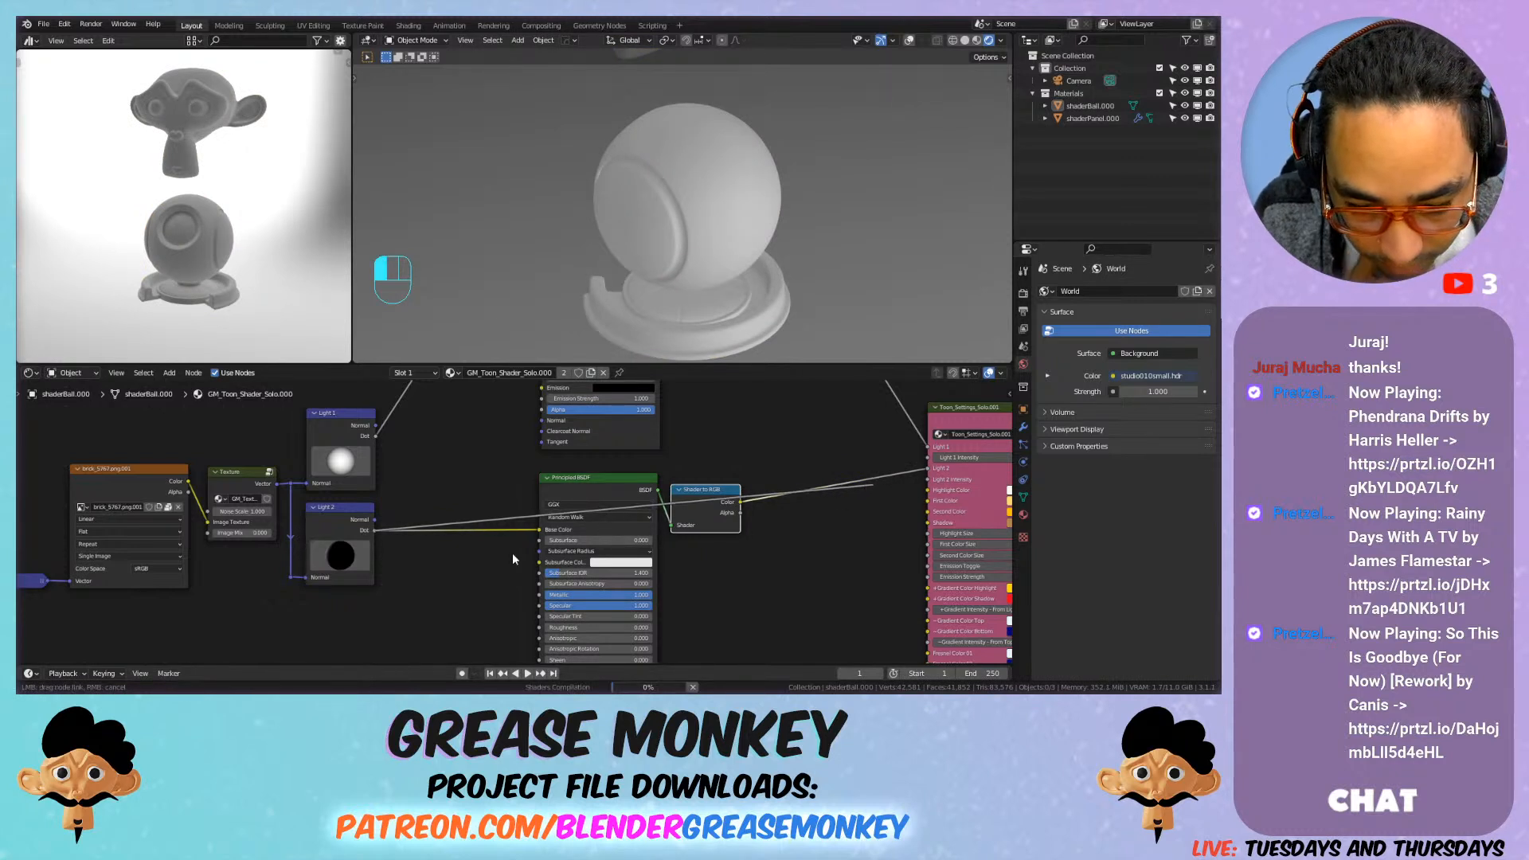
drag(513, 556, 513, 555)
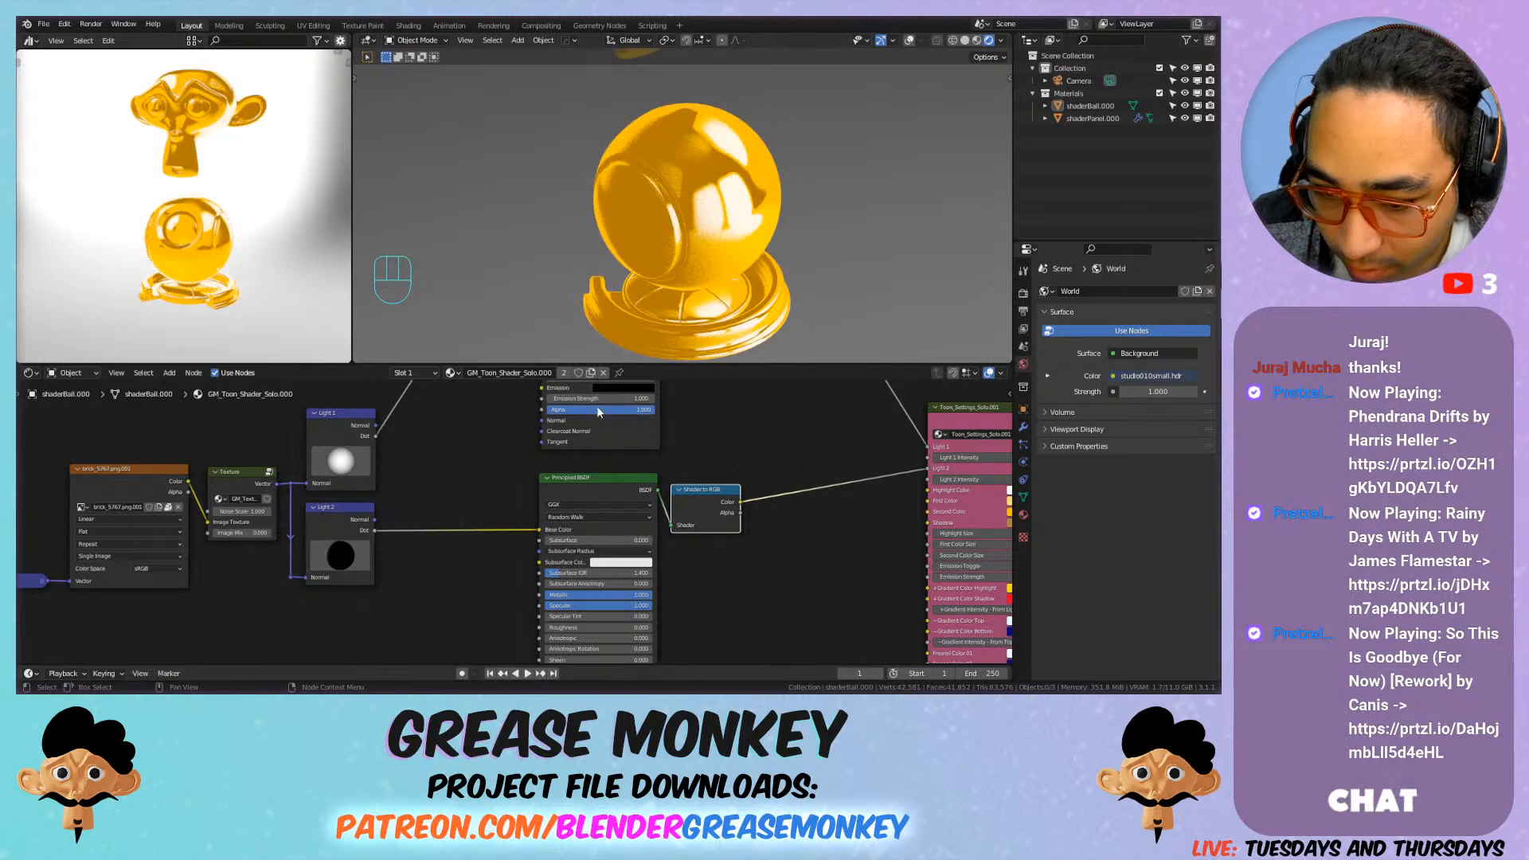
Step: Try adjusting Light 2's intensity and direction while checking the shader ball, and undo the direction change
middle_drag(788, 468, 576, 499)
mouse_move(841, 511)
mouse_down()
mouse_move(756, 511)
mouse_move(856, 509)
mouse_up()
scroll(724, 227, down, 3)
shift+middle_drag(723, 227, 686, 314)
scroll(686, 315, up, 4)
mouse_move(128, 586)
mouse_down()
mouse_move(132, 532)
mouse_move(258, 590)
mouse_move(122, 600)
mouse_move(175, 521)
mouse_move(113, 544)
mouse_move(164, 578)
mouse_move(117, 549)
mouse_up()
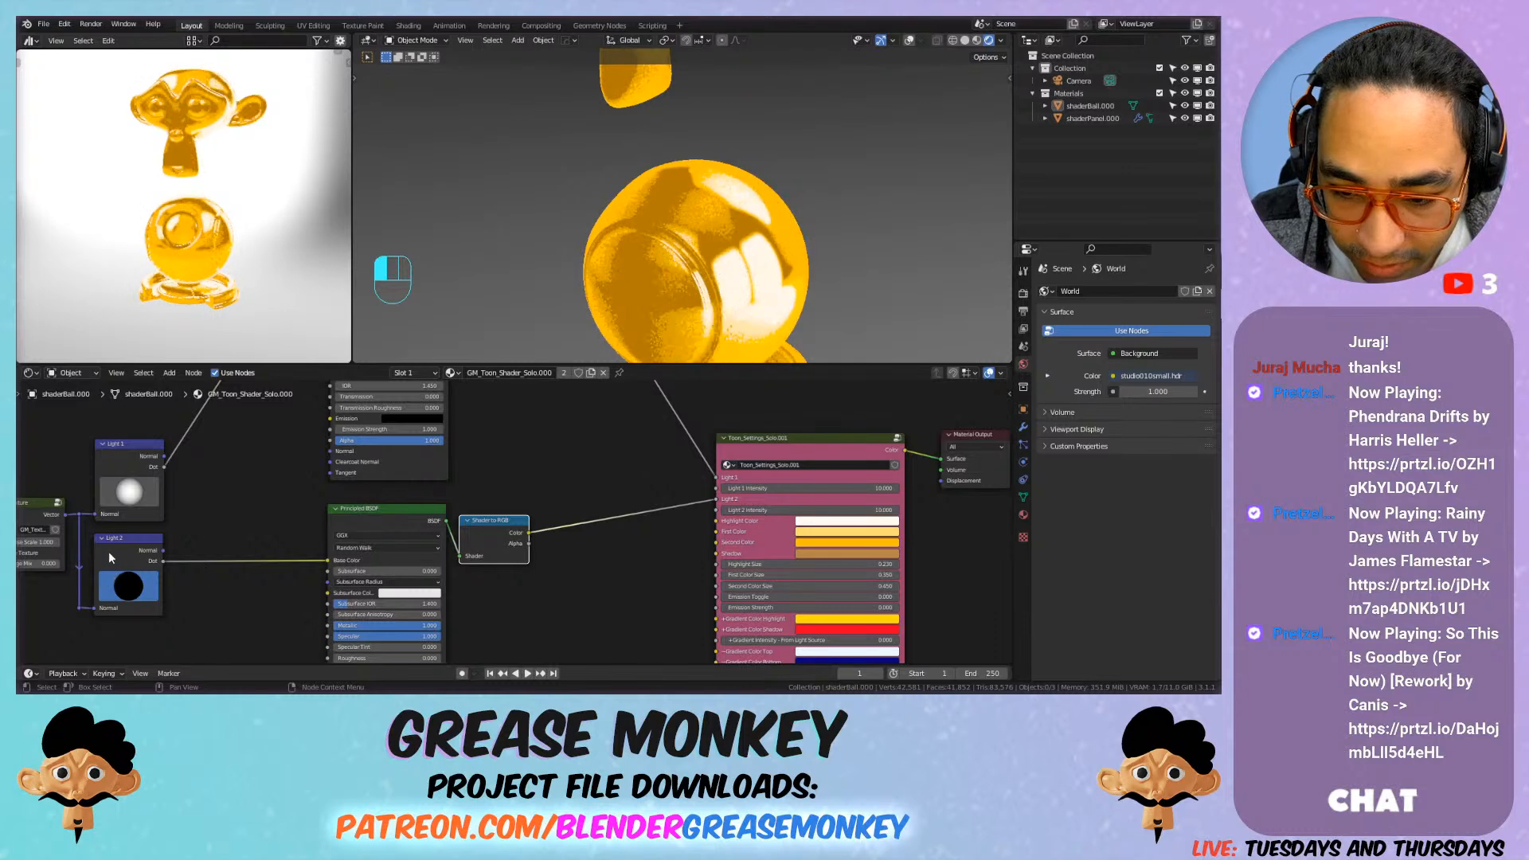
key(ctrl+z)
Step: Raise Image Mix to 1.000 in the Texture node to blend the brick image into the lights
shift+middle_drag(634, 238, 674, 279)
scroll(674, 279, up, 3)
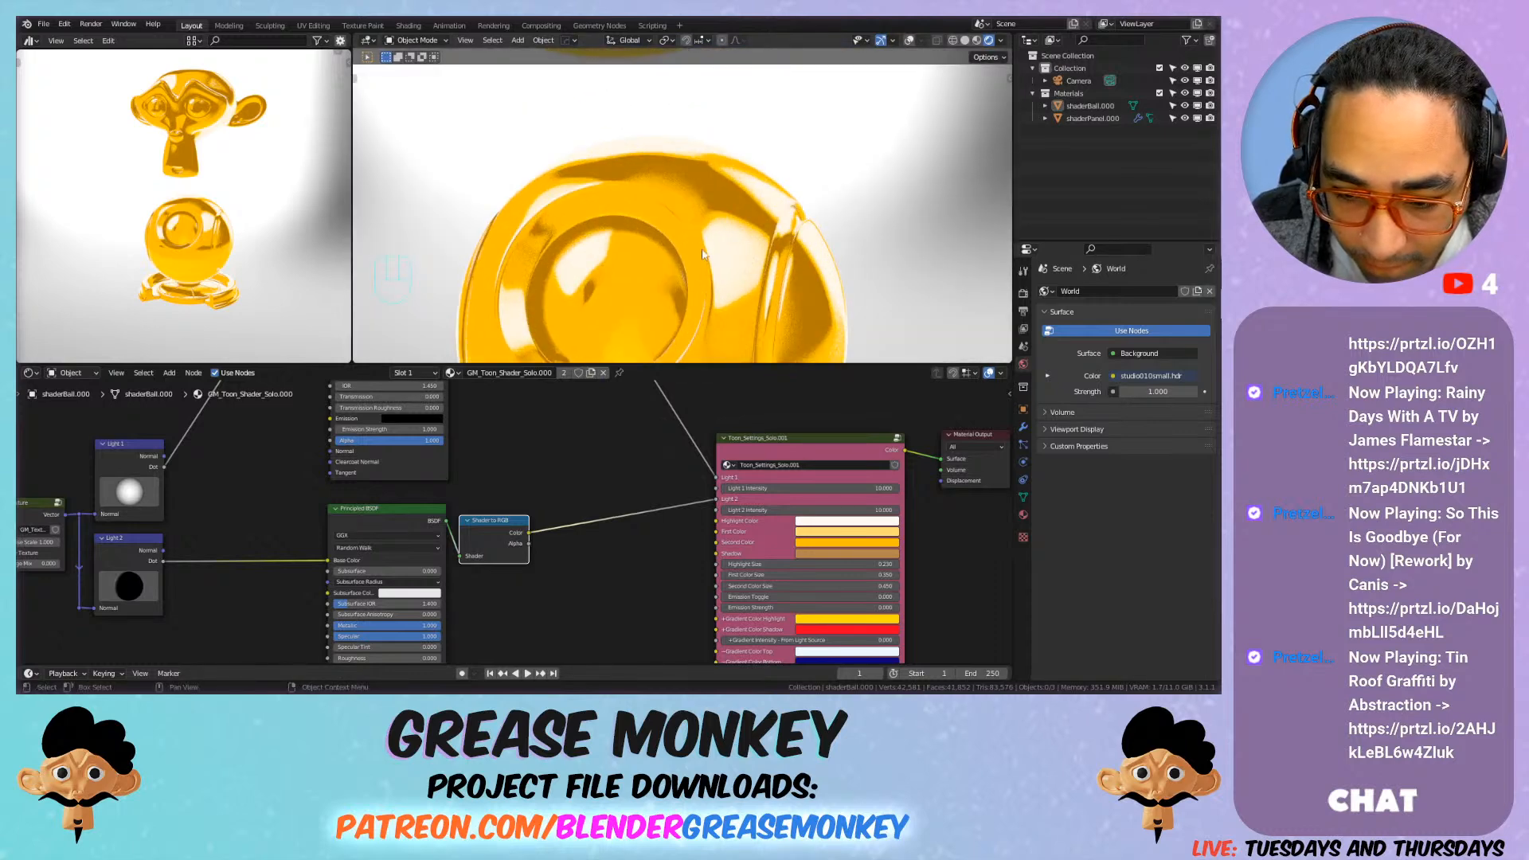
scroll(674, 279, down, 2)
middle_drag(294, 541, 483, 459)
scroll(364, 492, up, 1)
middle_drag(364, 492, 646, 542)
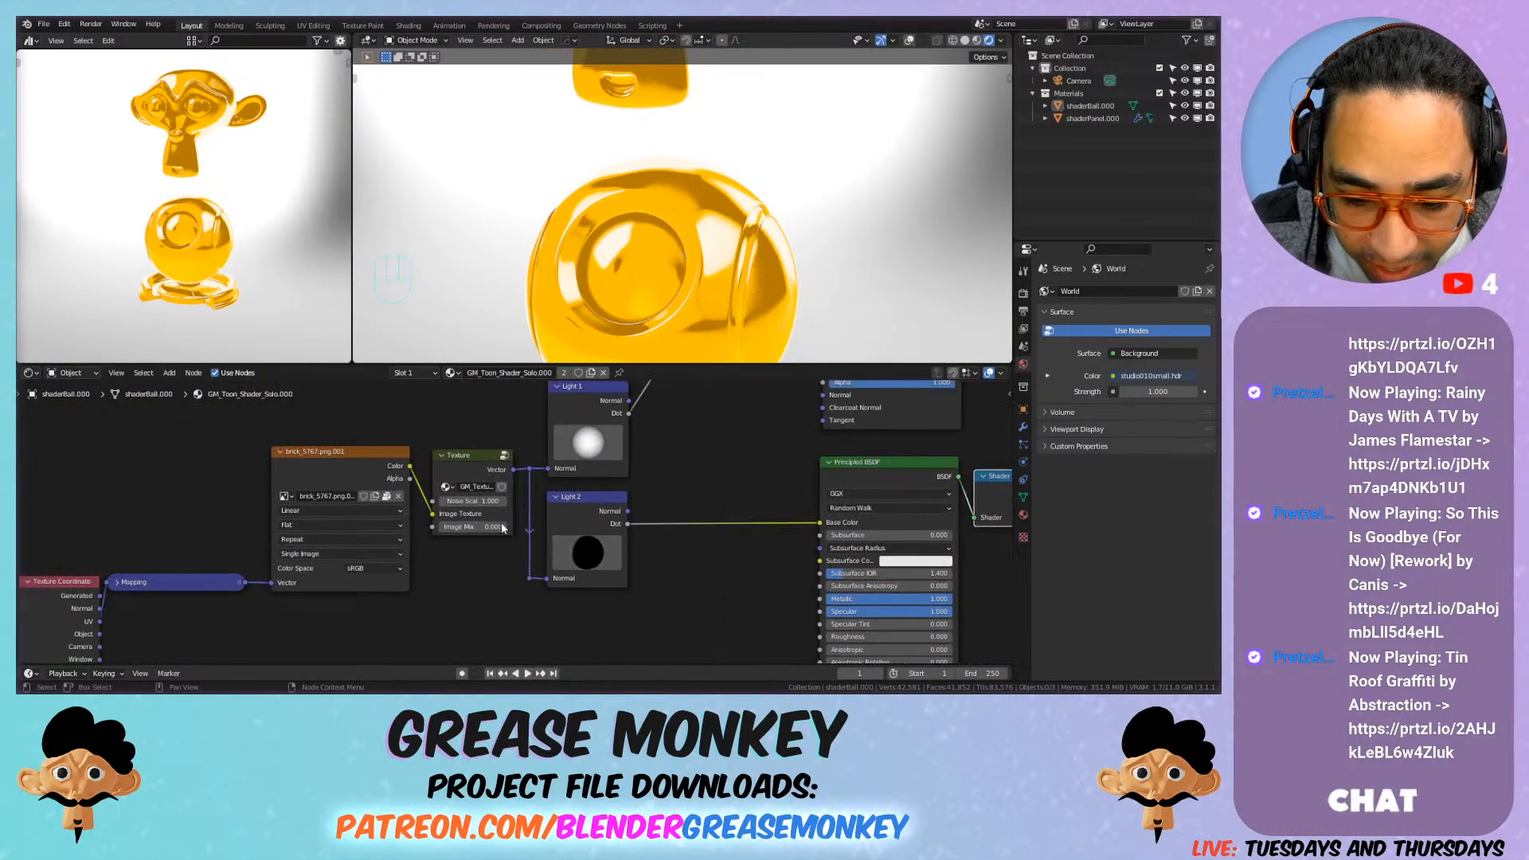
drag(474, 527, 526, 527)
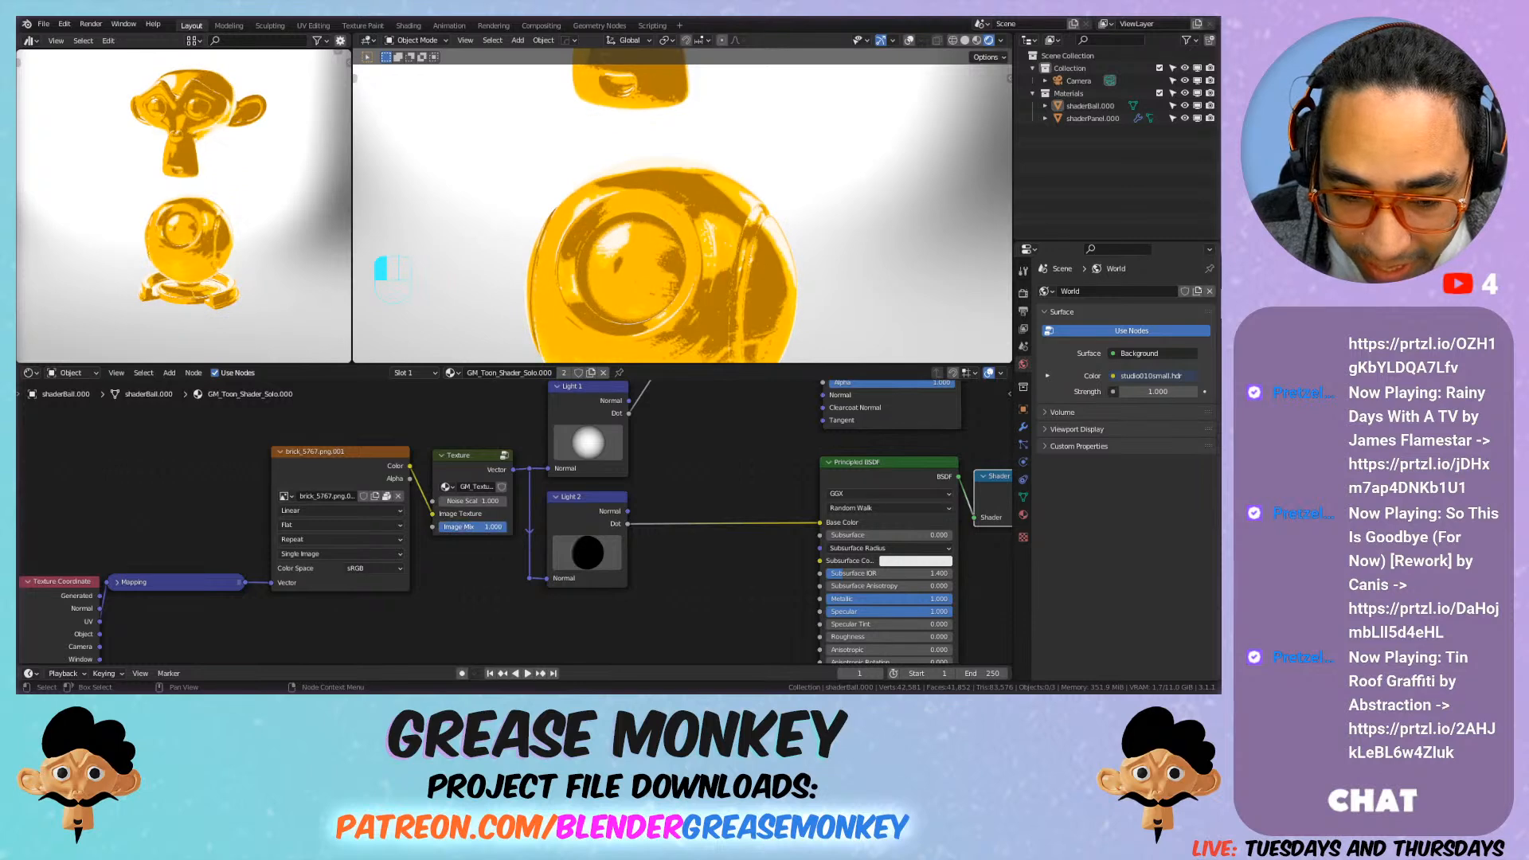
Step: Inspect the brick texture on the shader ball from near and far, and save the file
scroll(713, 283, up, 4)
scroll(630, 259, down, 2)
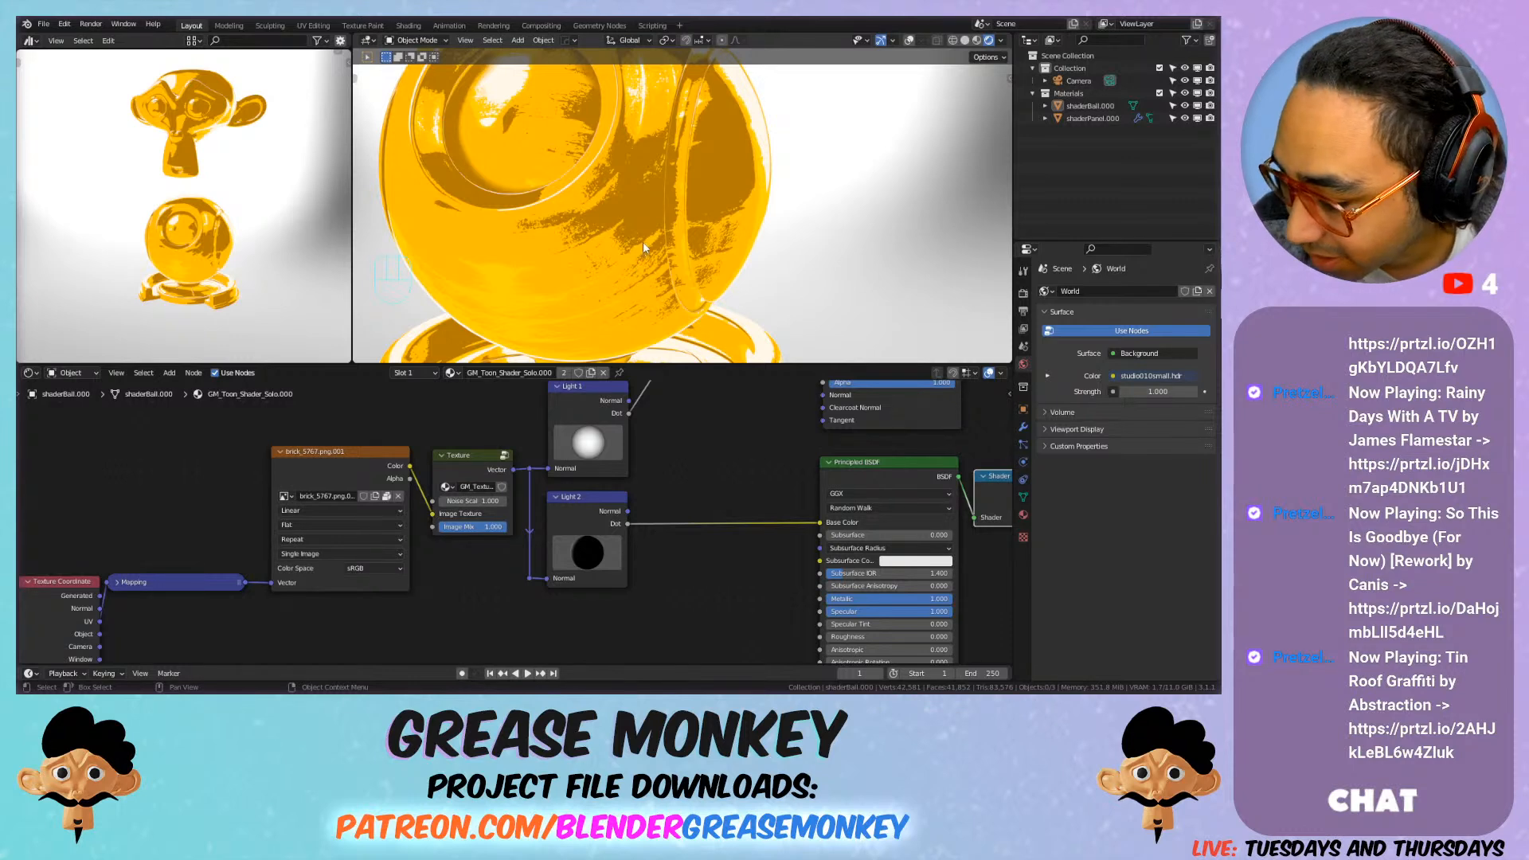
scroll(609, 215, down, 3)
middle_drag(609, 215, 755, 179)
key(ctrl+s)
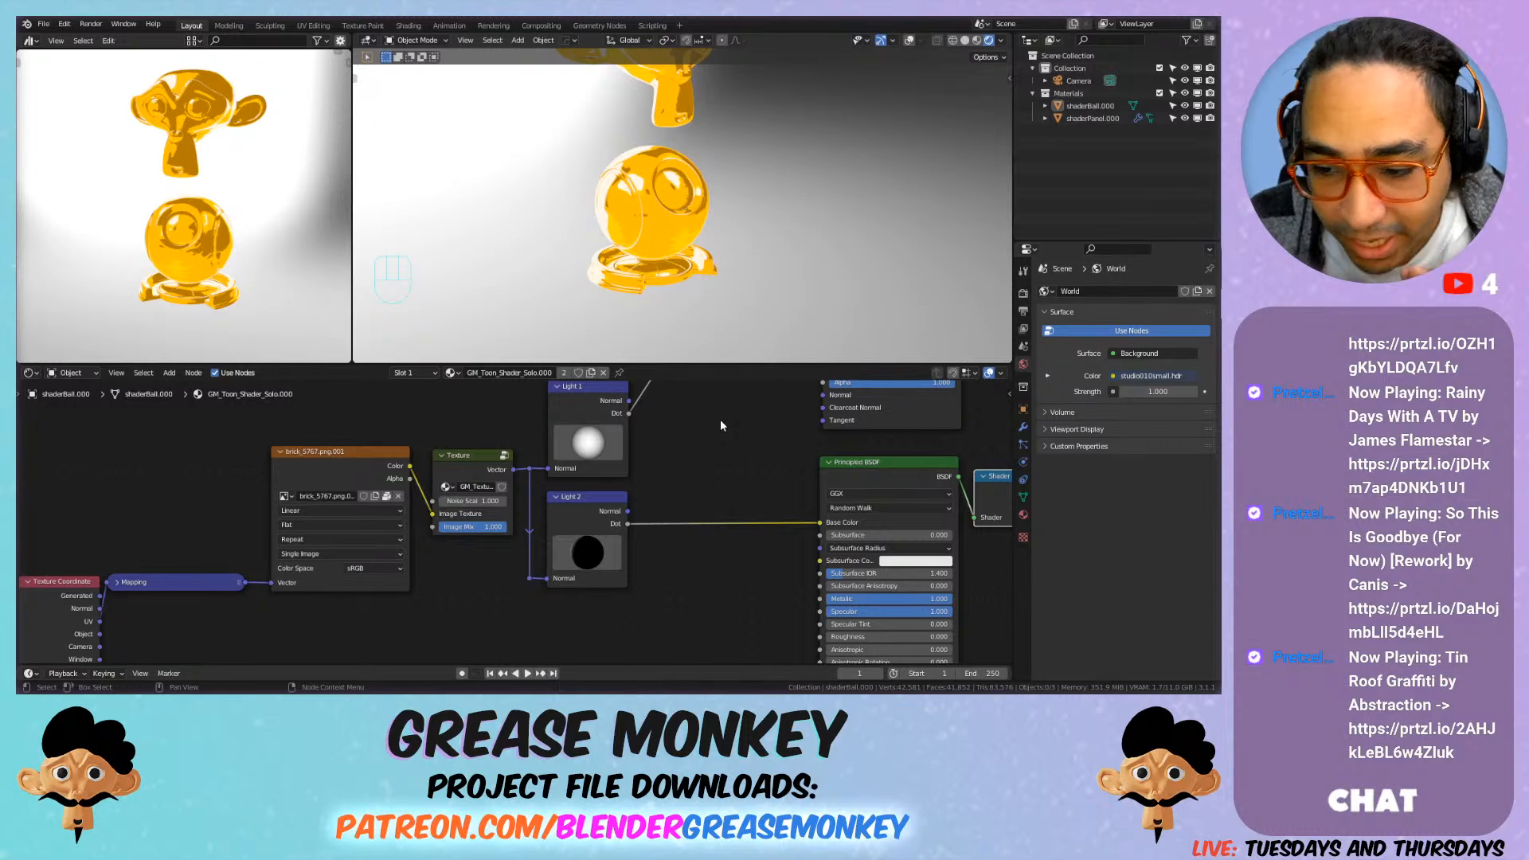
Step: Move the Texture Coordinate, Mapping and brick image nodes farther away from the Texture group node
scroll(720, 419, down, 6)
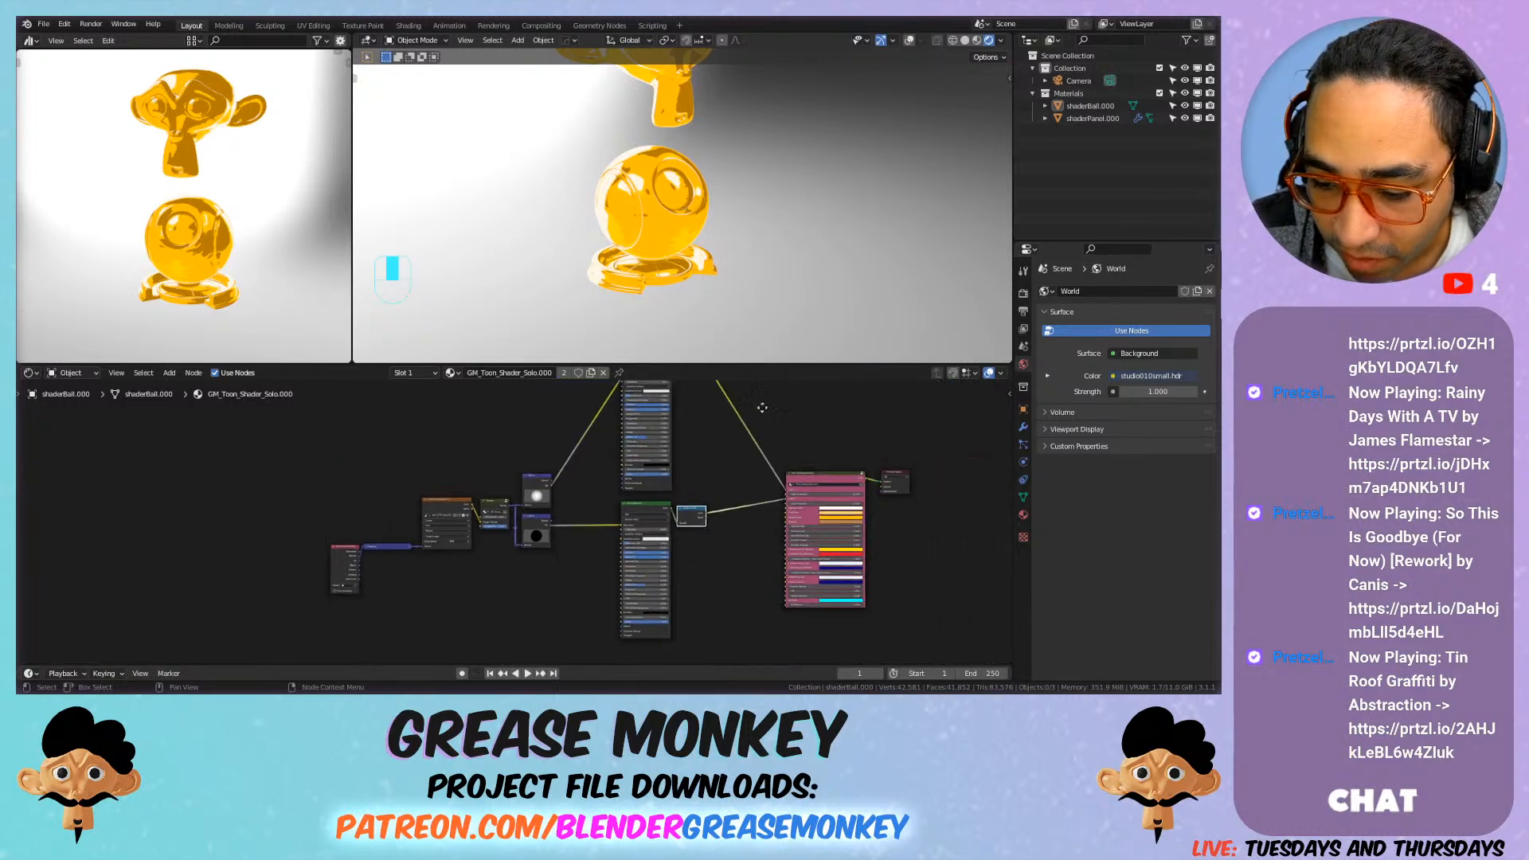
middle_drag(779, 398, 712, 521)
scroll(692, 498, up, 2)
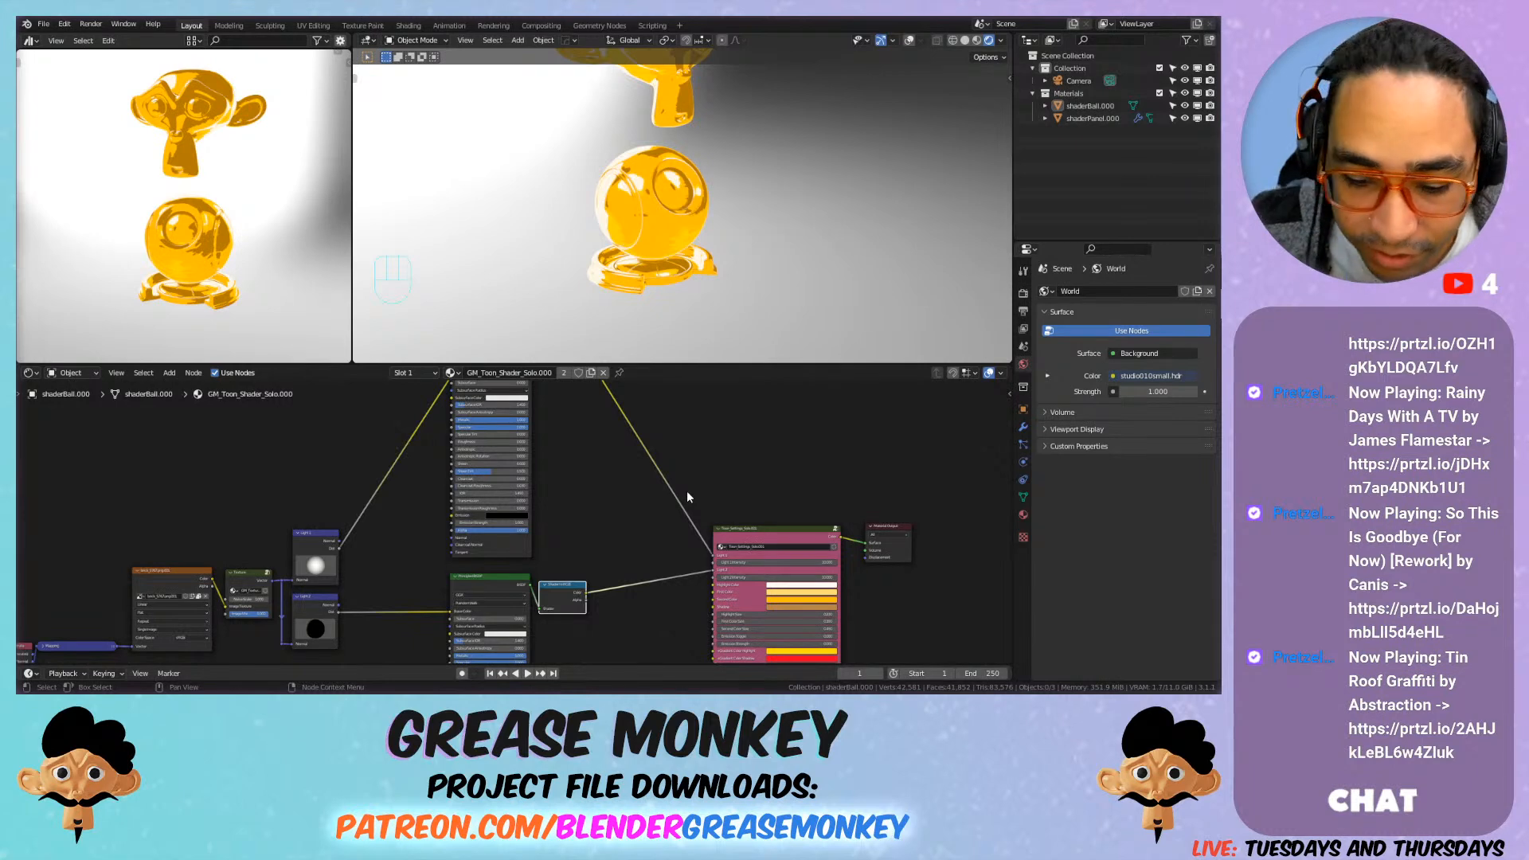
scroll(796, 480, down, 1)
middle_drag(830, 503, 891, 561)
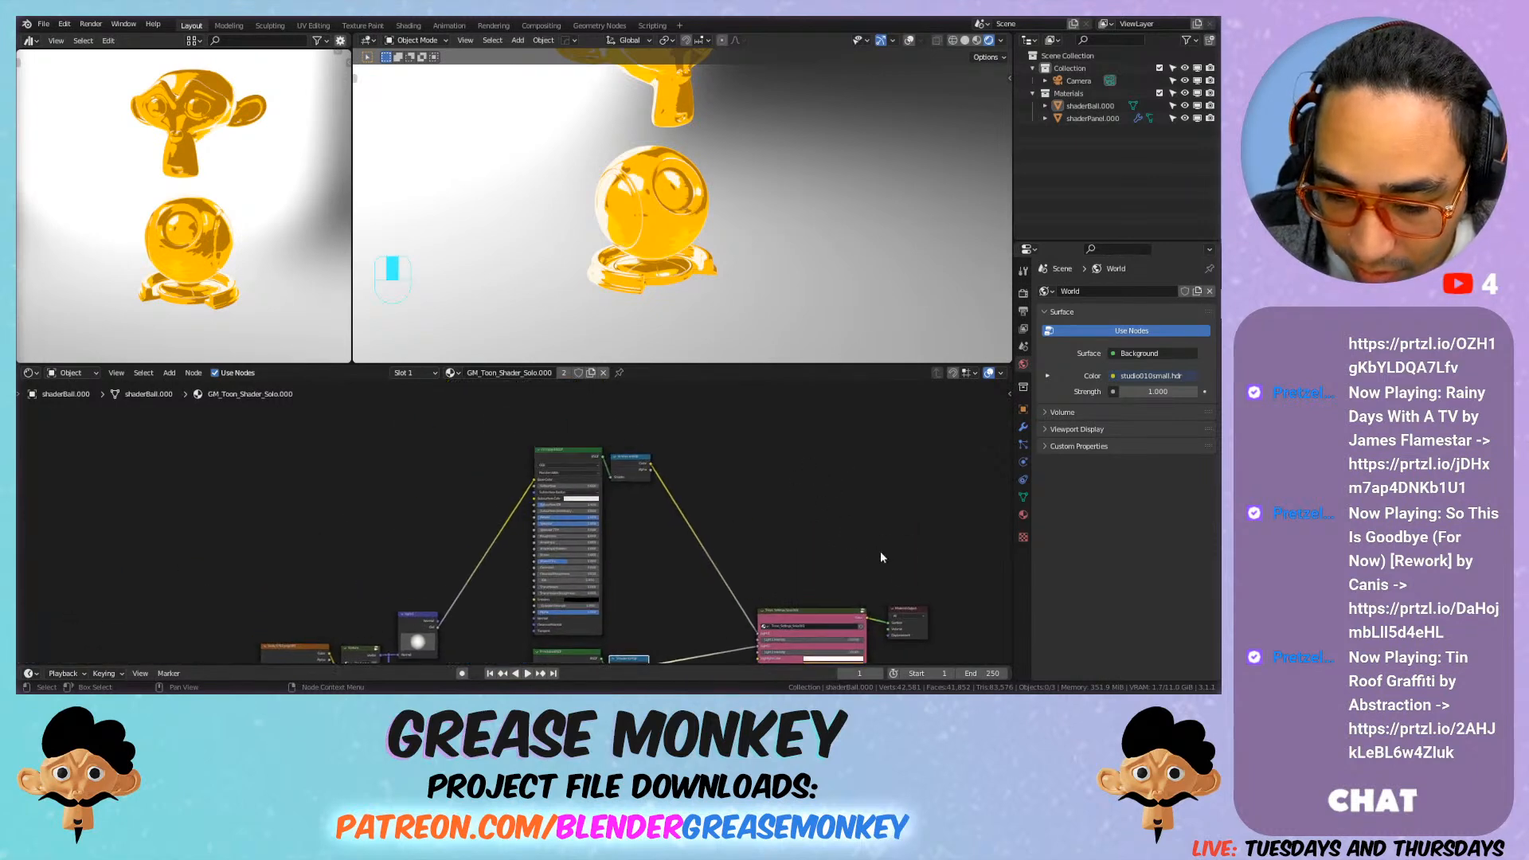
scroll(733, 187, up, 5)
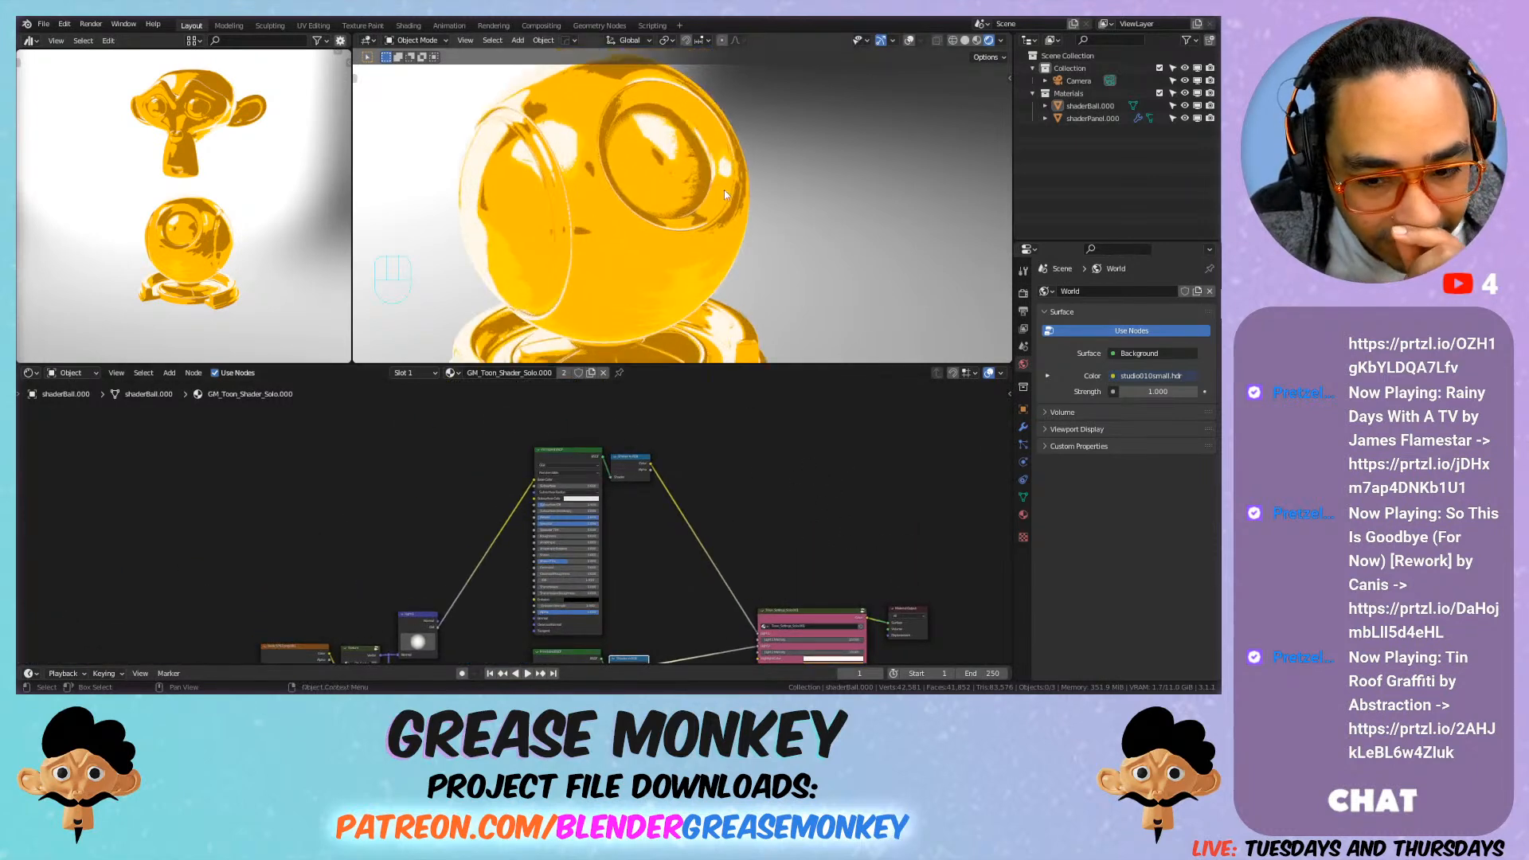
middle_drag(605, 558, 500, 493)
drag(499, 524, 395, 519)
drag(617, 426, 515, 407)
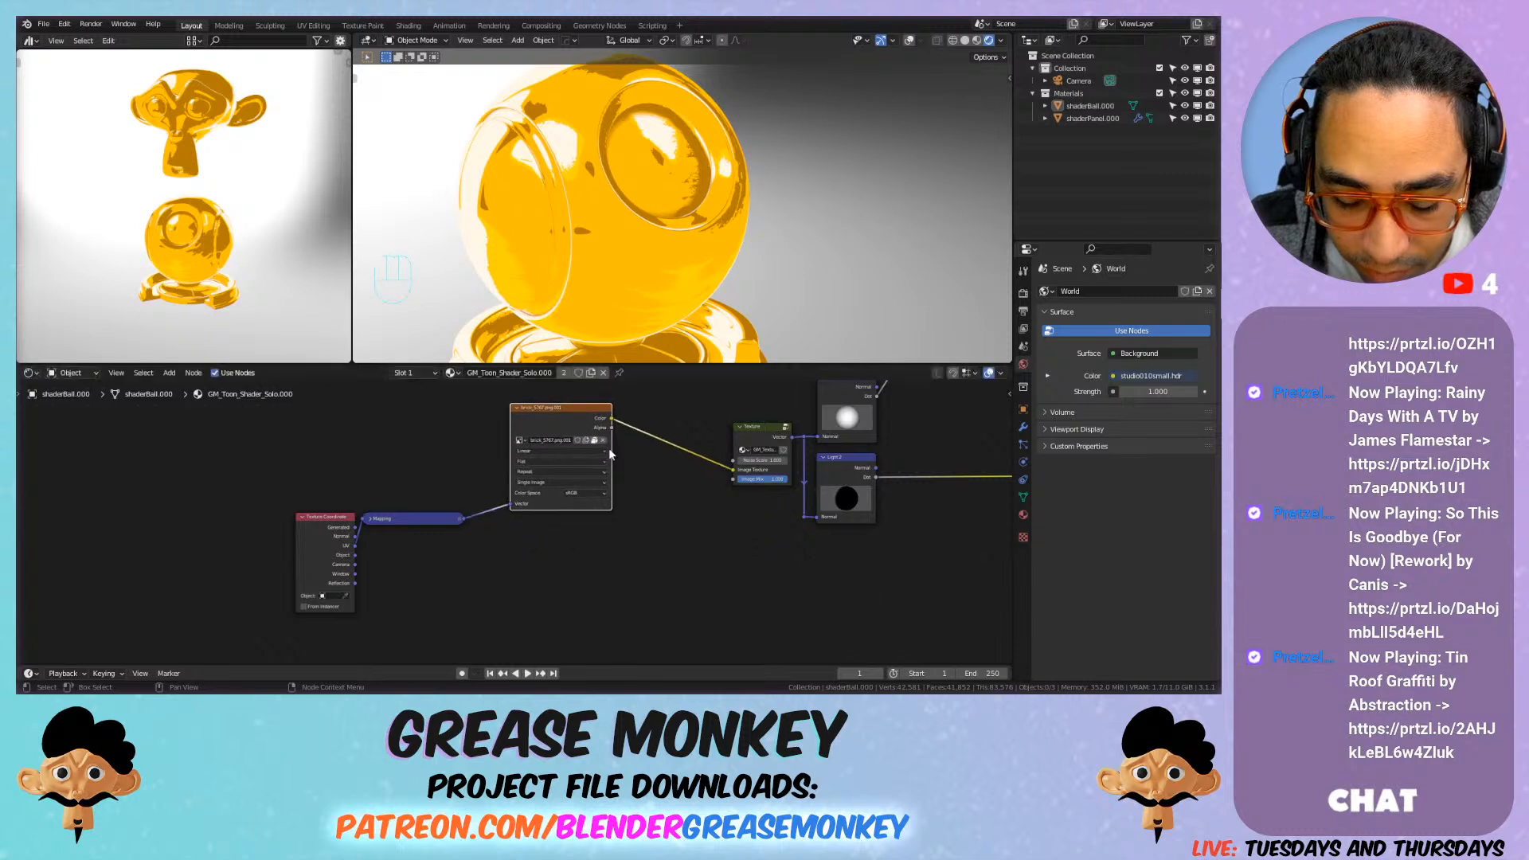
Step: Add a Voronoi Texture fed by the Mapping vector and connect its Color output to the Texture group's Image Texture input
key(shift+a)
mouse_move(685, 498)
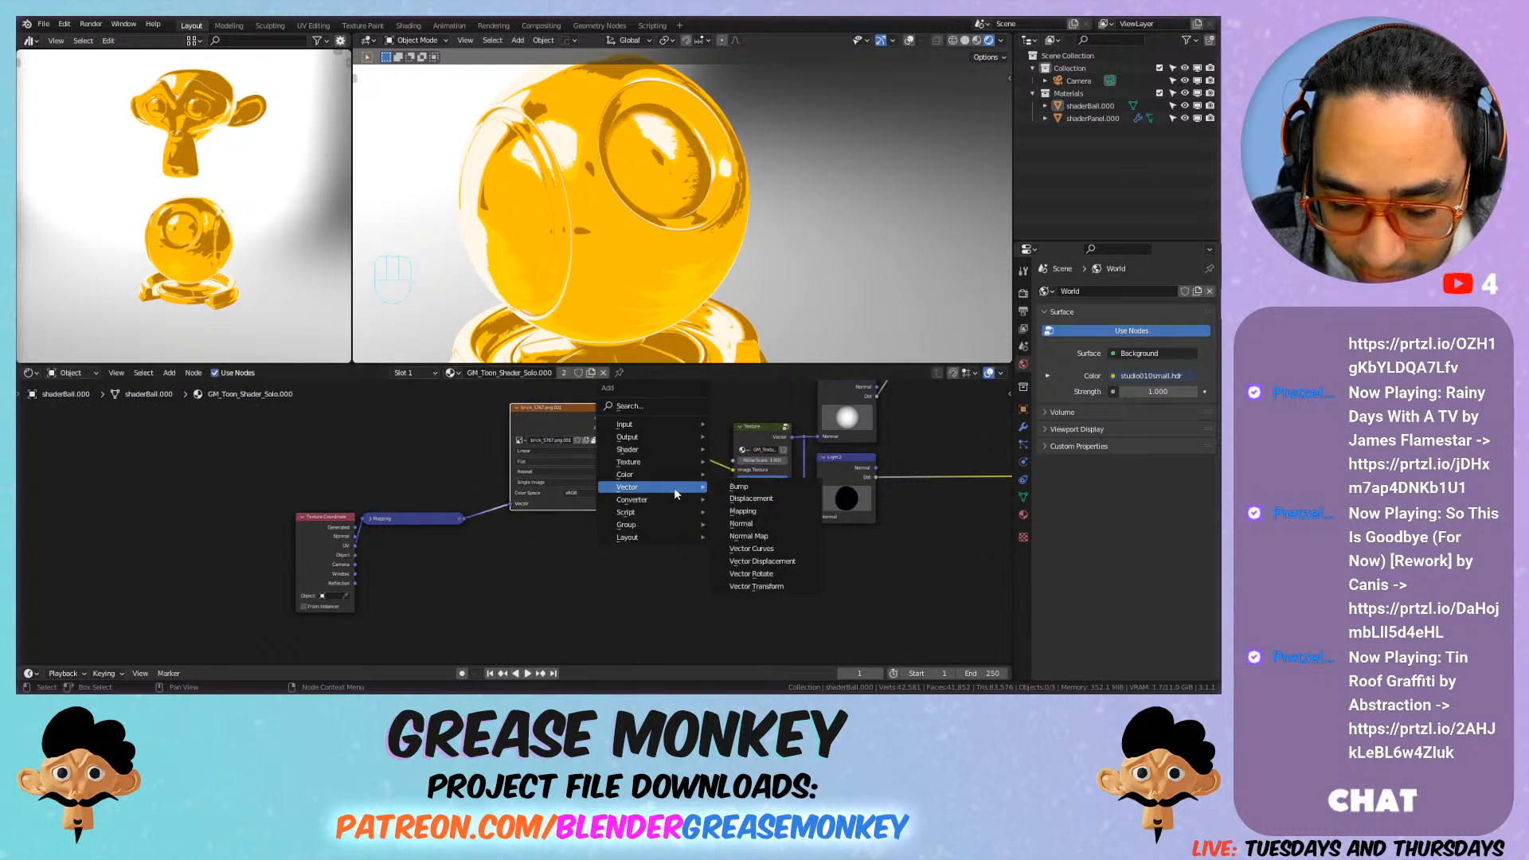
mouse_move(671, 462)
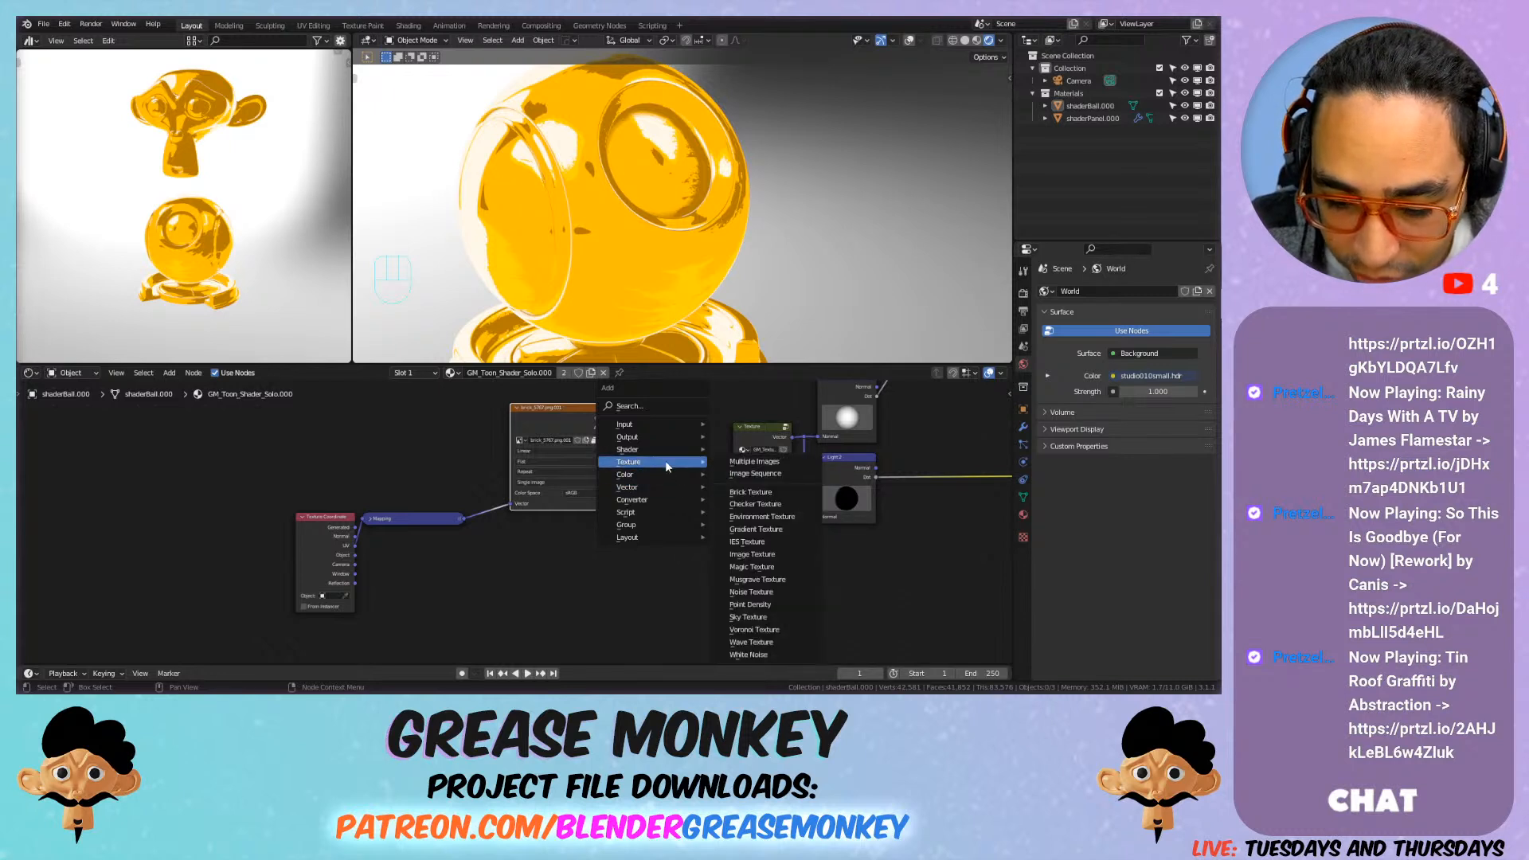
click(753, 630)
click(559, 523)
drag(464, 519, 558, 596)
scroll(644, 520, up, 3)
drag(607, 524, 765, 415)
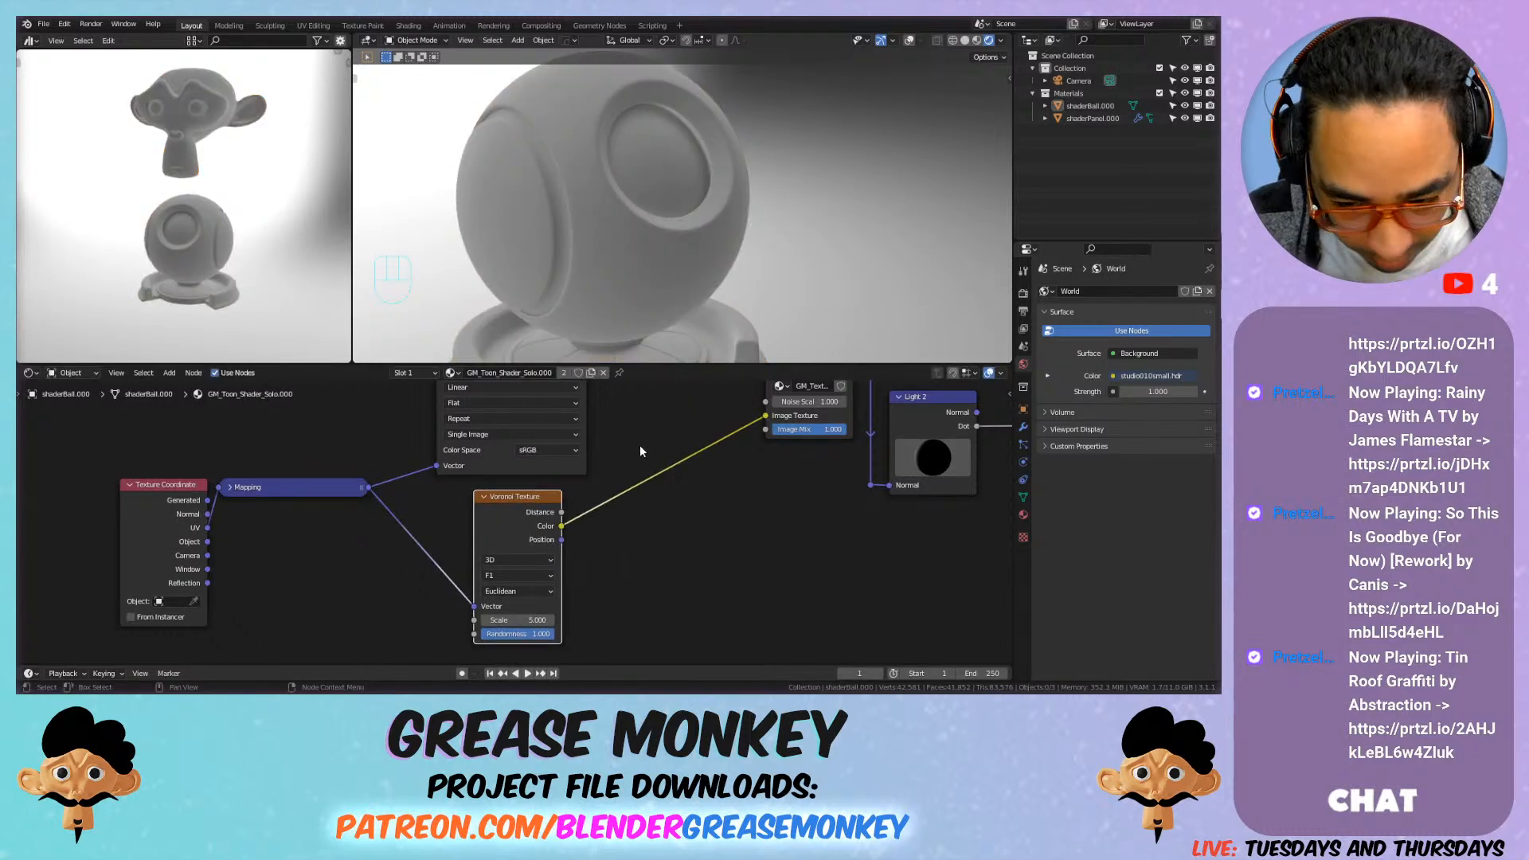
middle_drag(635, 451, 689, 491)
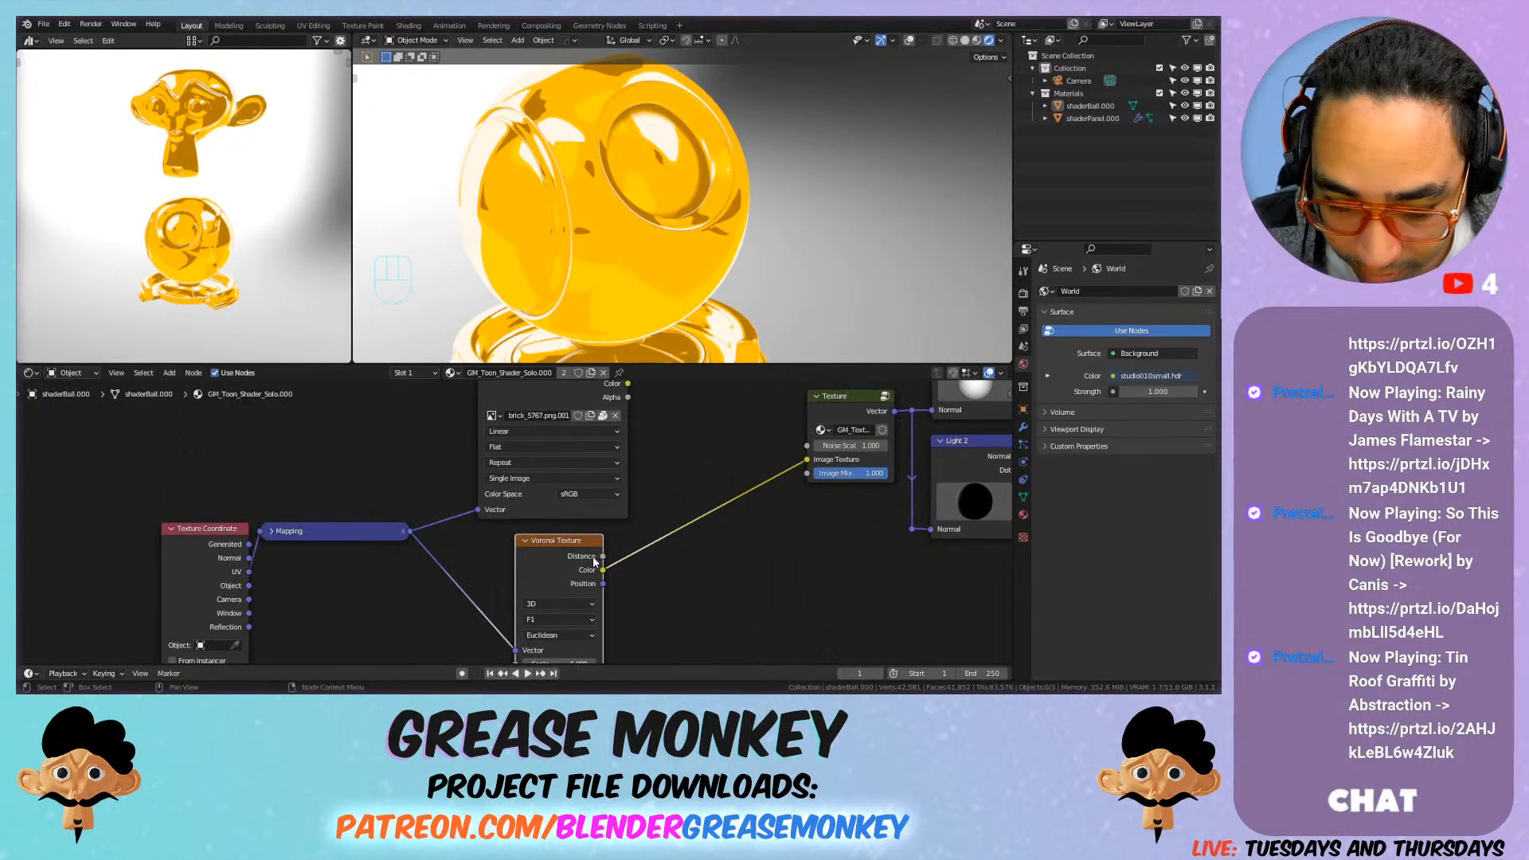
Step: Set the Voronoi Texture's Scale to 14
middle_drag(711, 457, 754, 371)
drag(603, 578, 648, 577)
shift+middle_drag(414, 239, 641, 227)
drag(618, 591, 567, 578)
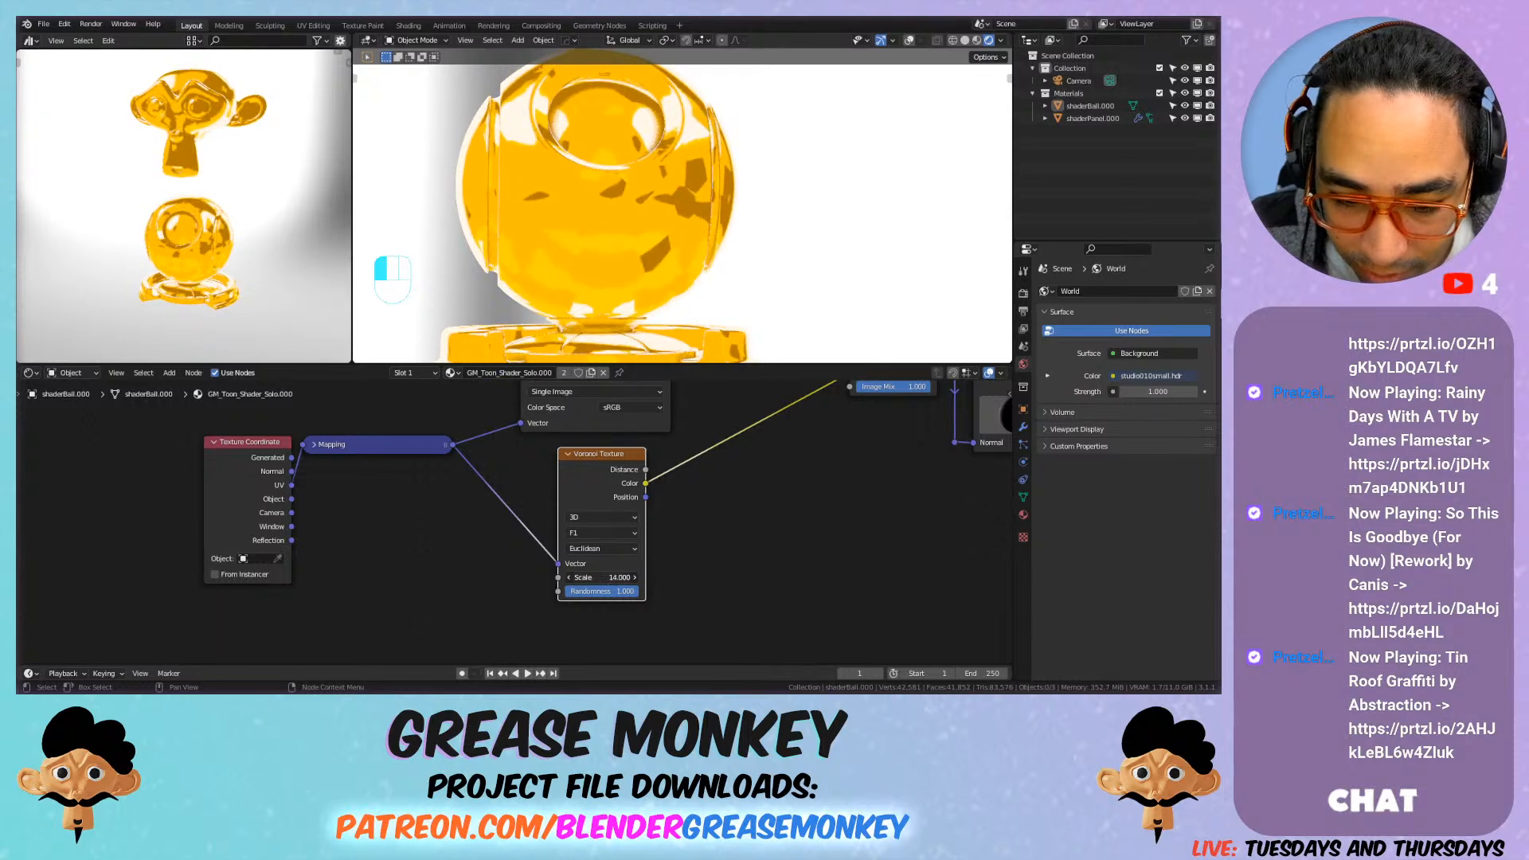
Step: Expand the Mapping node and connect the Texture Coordinate's Generated output to its Vector input
click(317, 445)
click(314, 444)
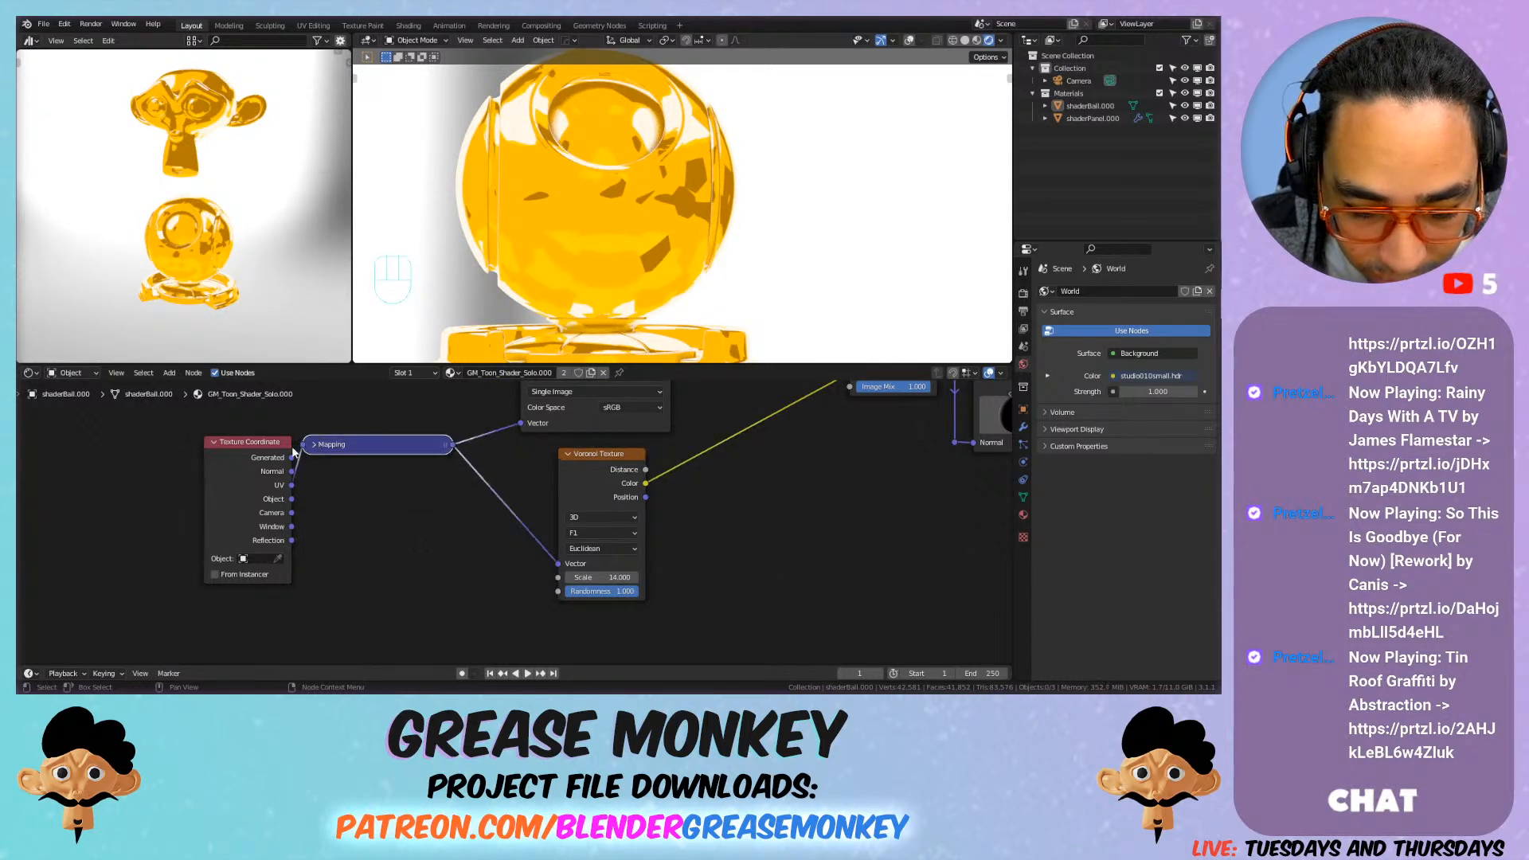
click(314, 444)
drag(325, 456, 326, 491)
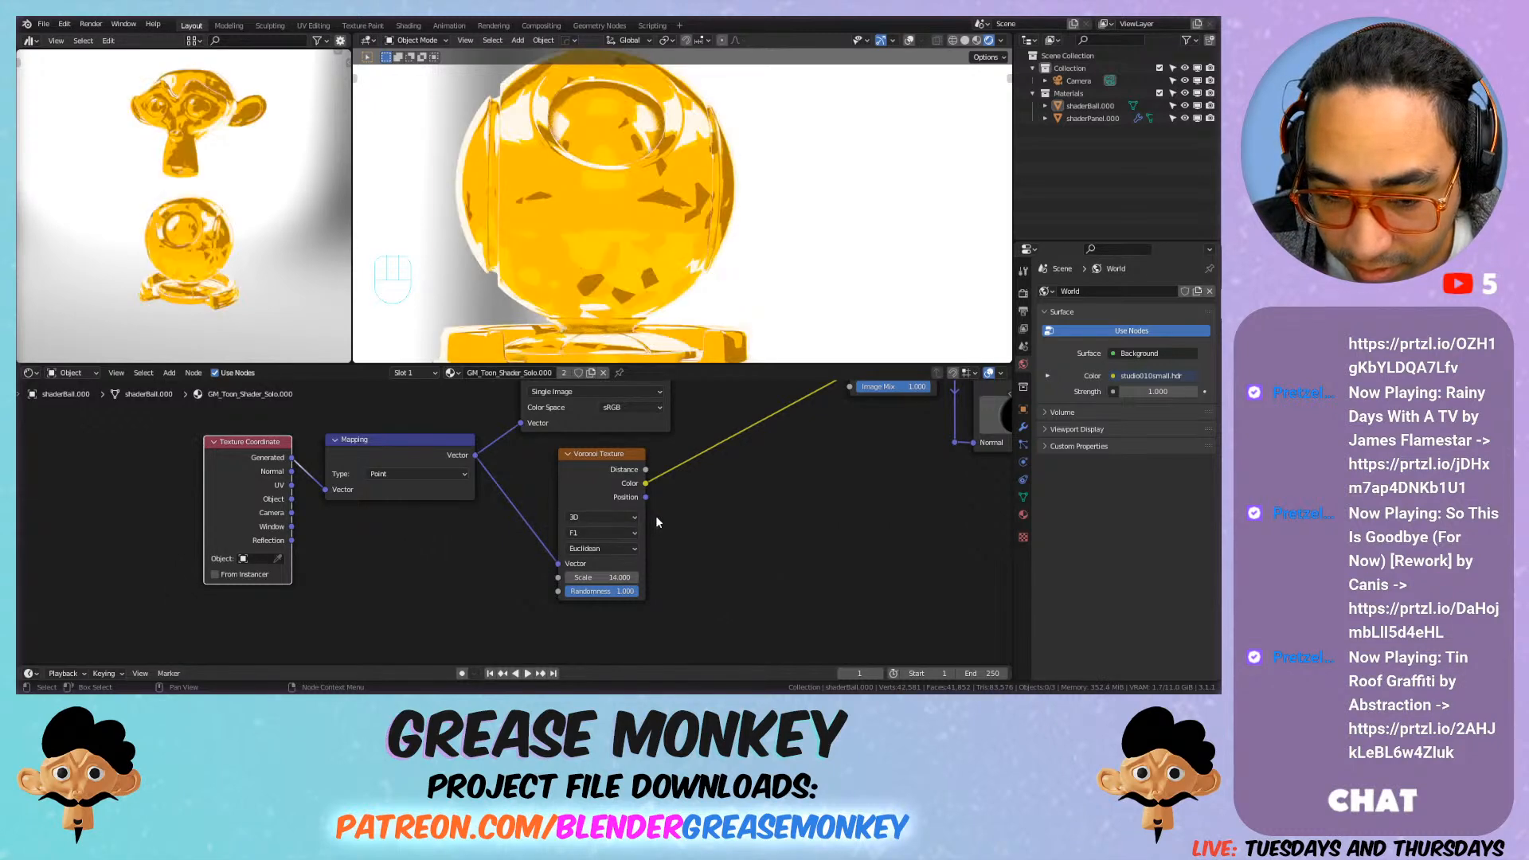
Step: Try a very fine Voronoi pattern with a Scale of 563.8 and inspect it on the model
mouse_move(612, 577)
mouse_down()
mouse_move(497, 577)
mouse_move(633, 578)
mouse_up()
shift+middle_drag(692, 227, 658, 254)
drag(597, 577, 658, 577)
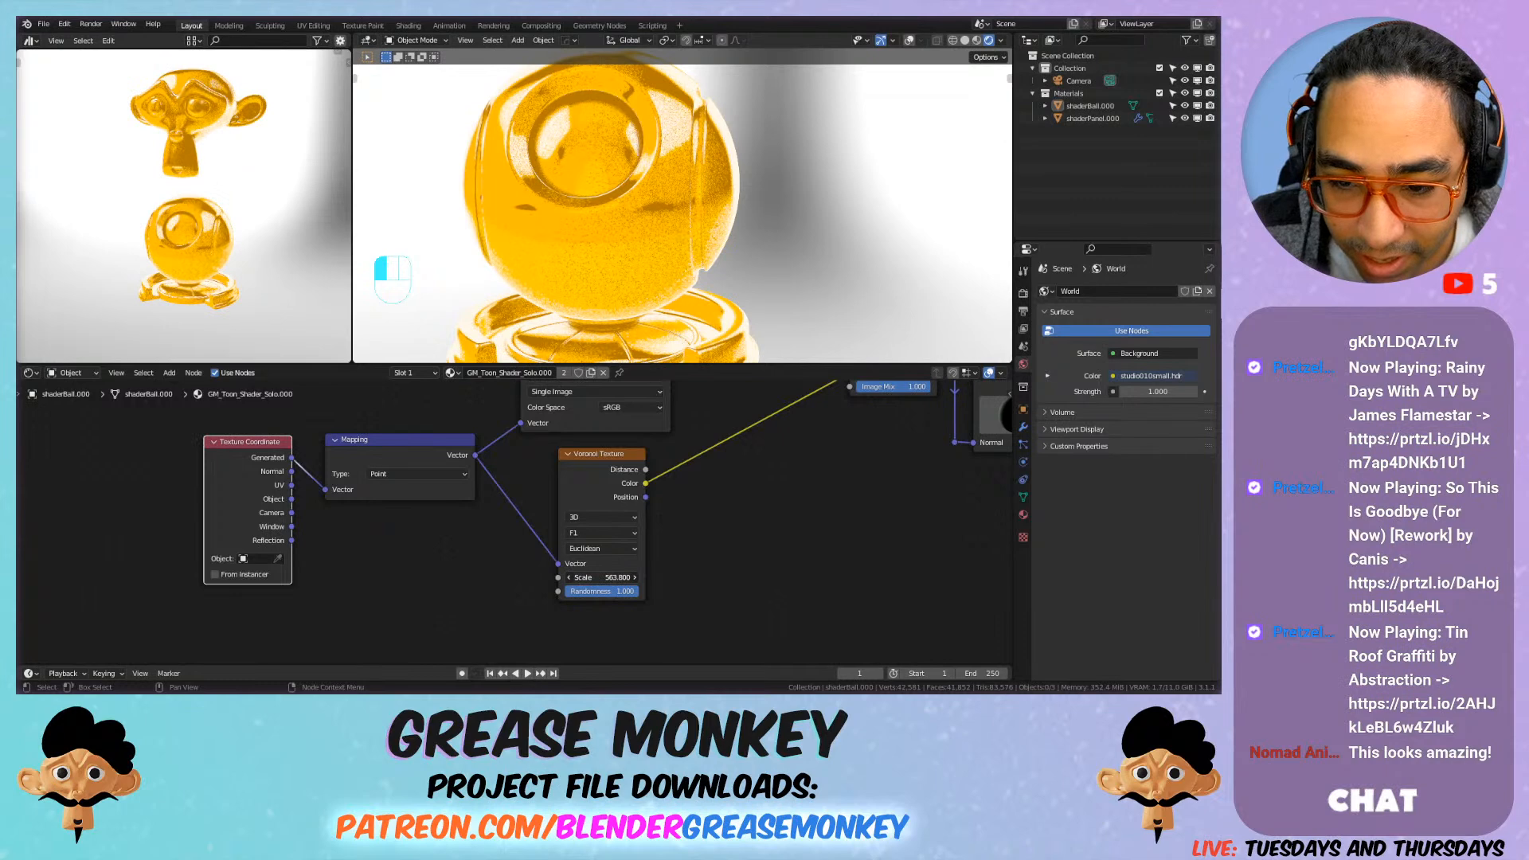
scroll(643, 285, up, 3)
middle_drag(634, 238, 621, 267)
shift+middle_drag(622, 267, 759, 73)
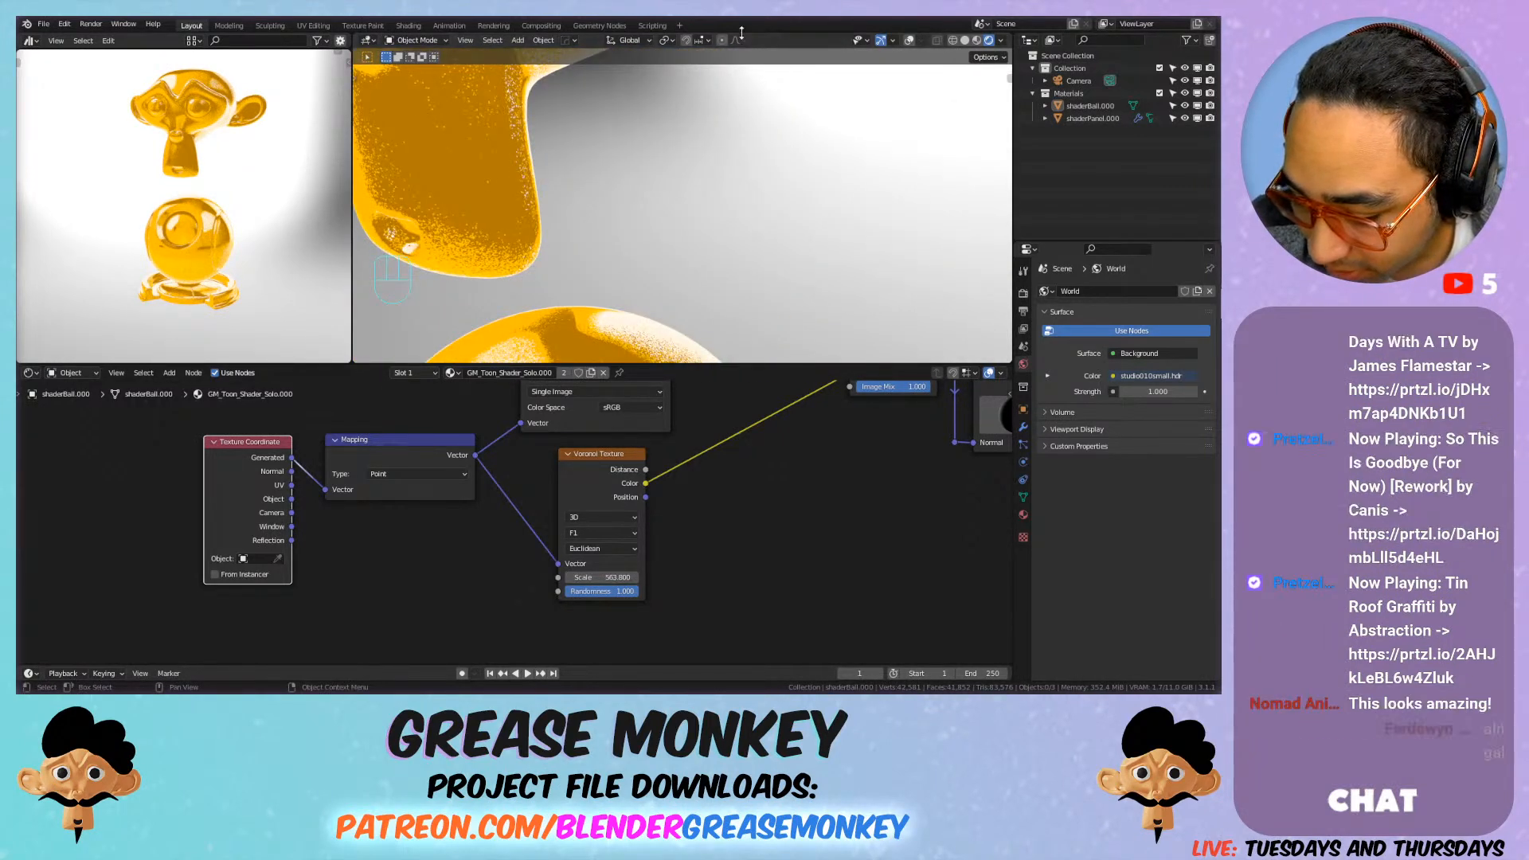
Step: Set the Voronoi Texture's Scale to about 60.1
scroll(559, 127, down, 6)
shift+middle_drag(605, 207, 637, 191)
scroll(609, 131, up, 5)
drag(604, 577, 562, 578)
Step: Add a Bump node below the Light 2 node in the shader graph
scroll(845, 458, down, 2)
middle_drag(851, 455, 596, 589)
scroll(642, 566, down, 2)
middle_drag(691, 526, 677, 467)
middle_drag(660, 464, 844, 449)
scroll(618, 532, up, 3)
middle_drag(642, 542, 614, 448)
key(shift+a)
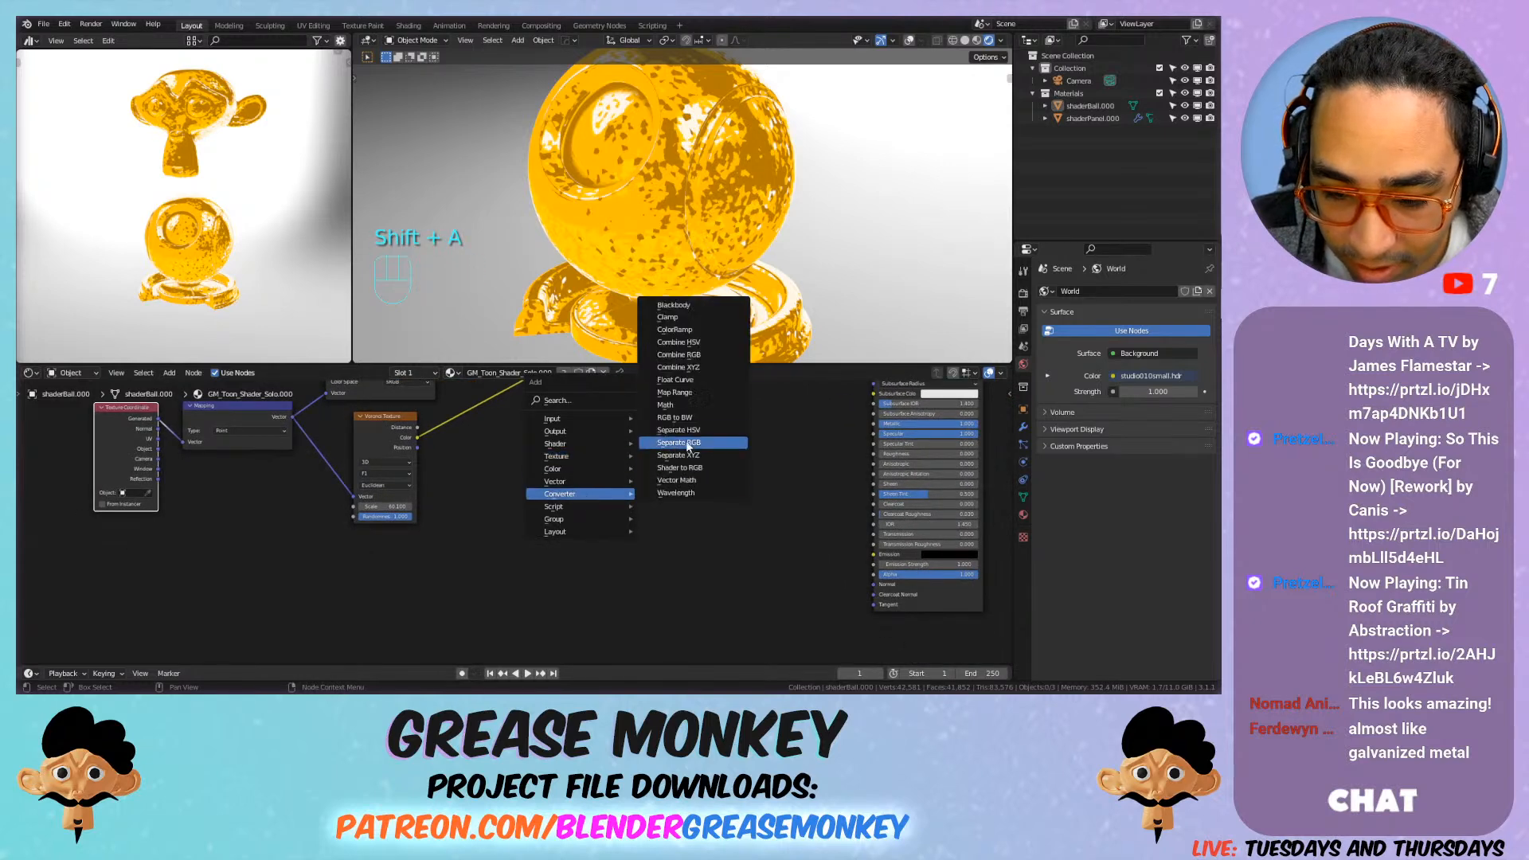
mouse_move(580, 484)
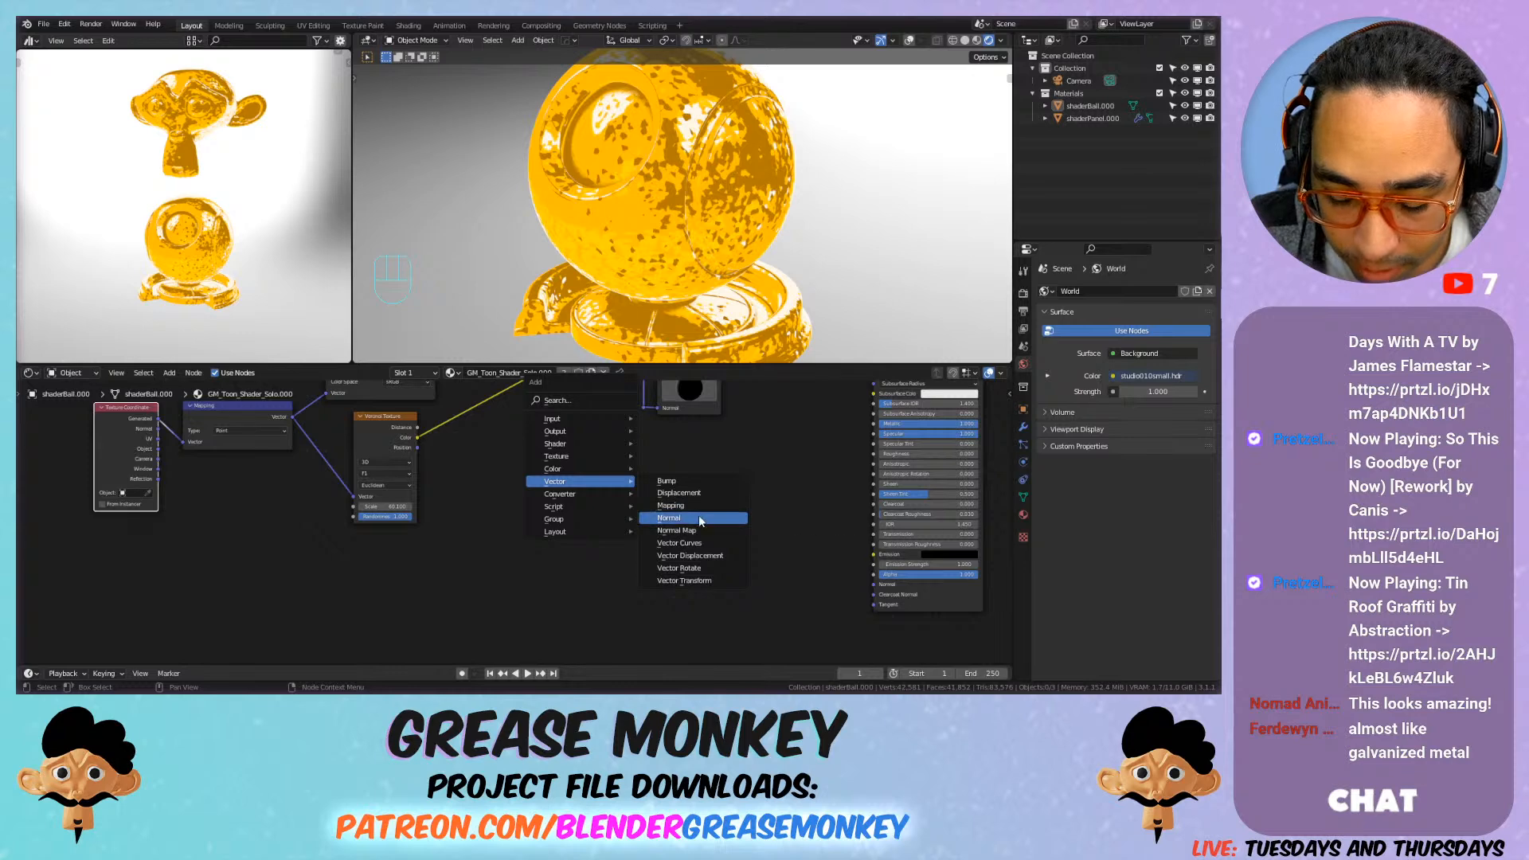
click(684, 481)
click(655, 456)
Step: Connect the Voronoi Texture's Distance output to the Bump node's Height input
scroll(433, 489, up, 2)
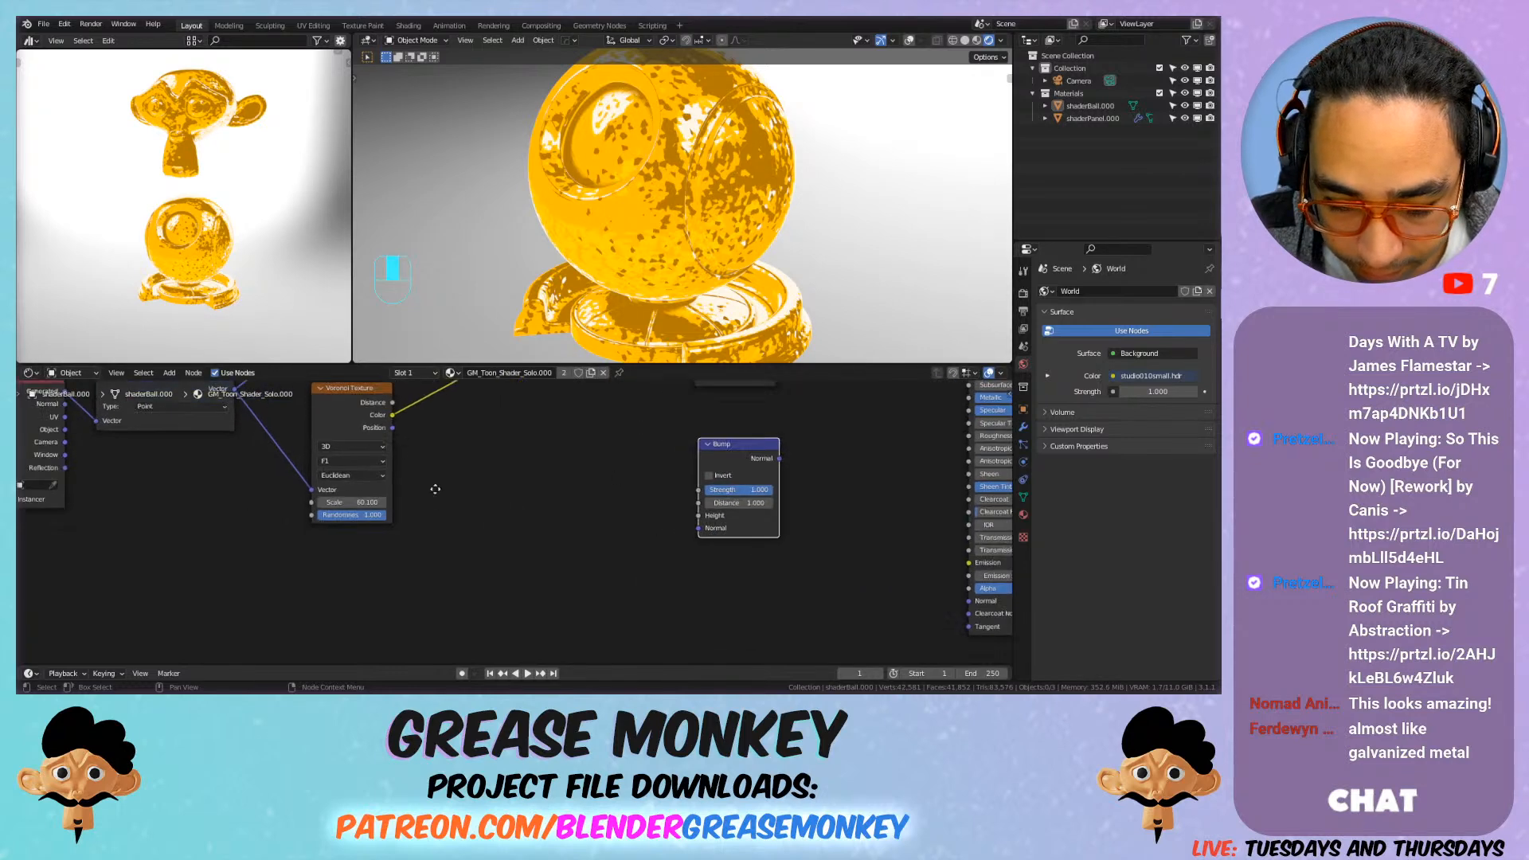
drag(475, 440, 781, 550)
scroll(717, 546, down, 3)
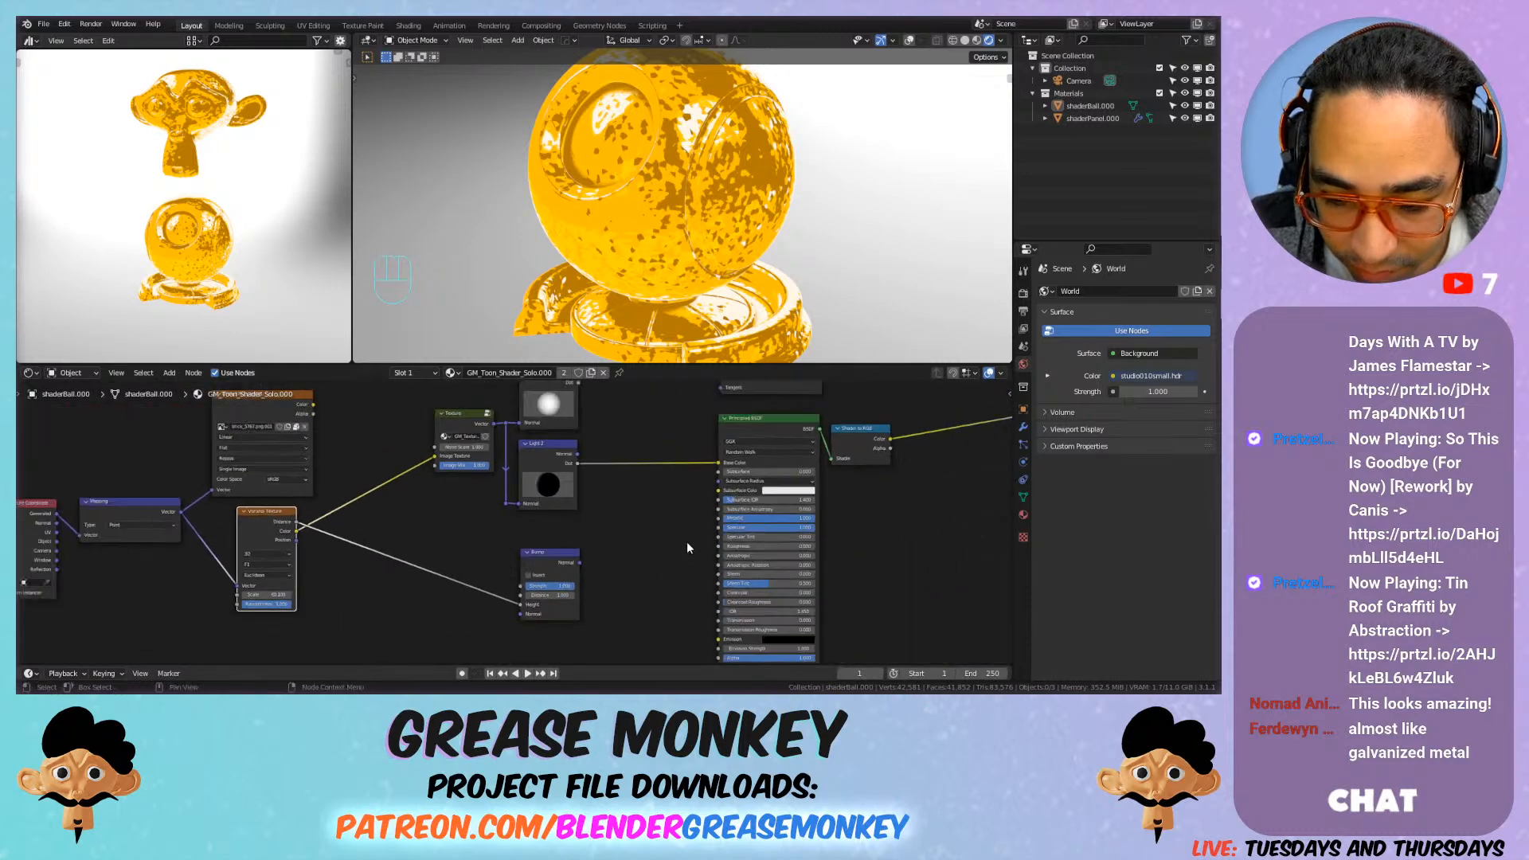
Step: Disconnect the Voronoi Texture from the Texture group and set the group's Noise Scale and Image Mix to 0
scroll(661, 543, down, 1)
middle_drag(623, 535, 600, 568)
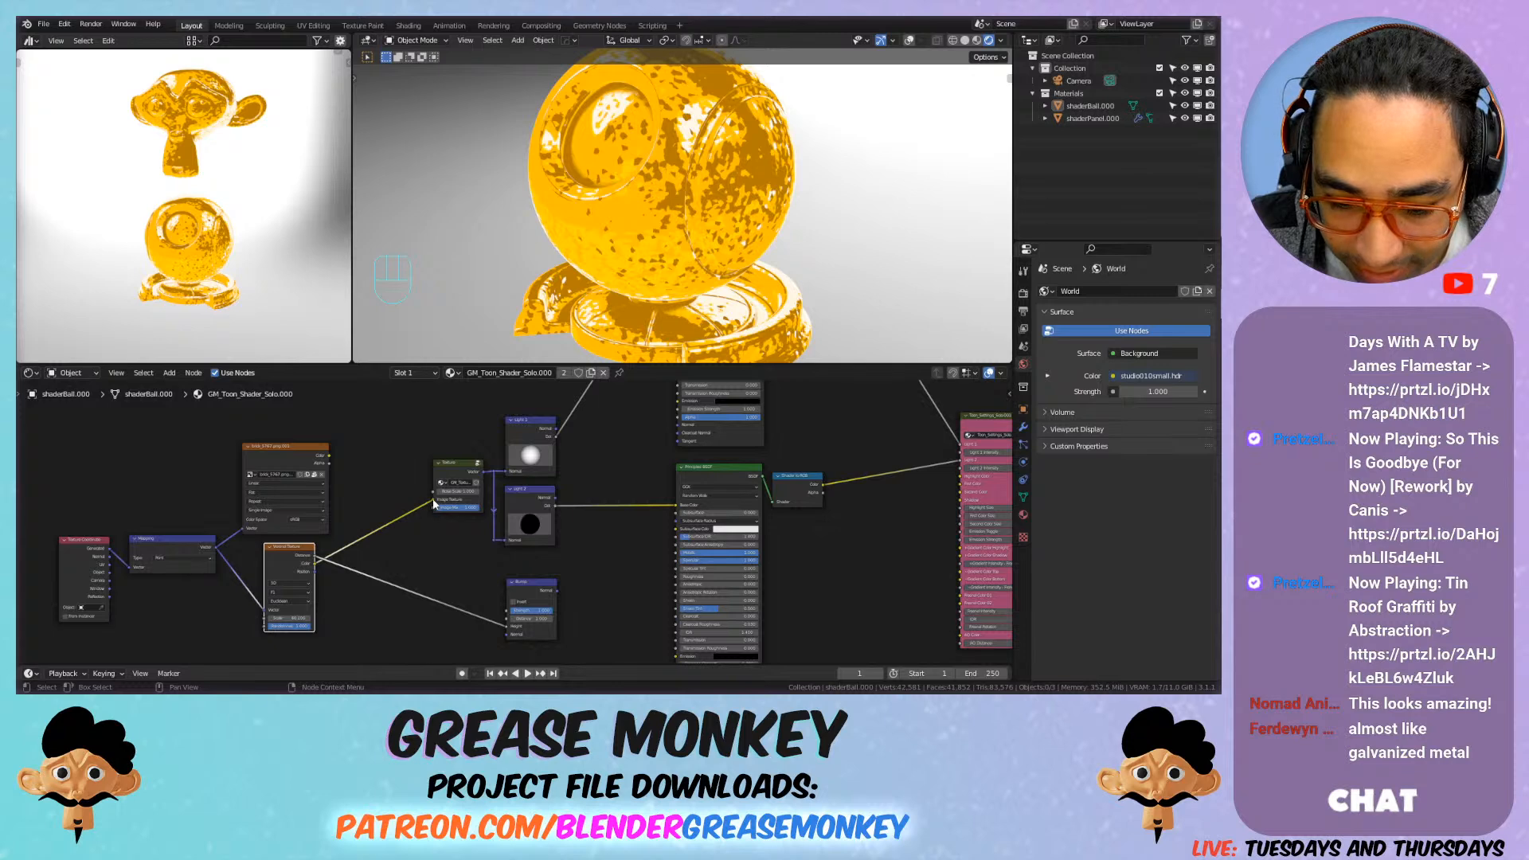
drag(434, 501, 460, 512)
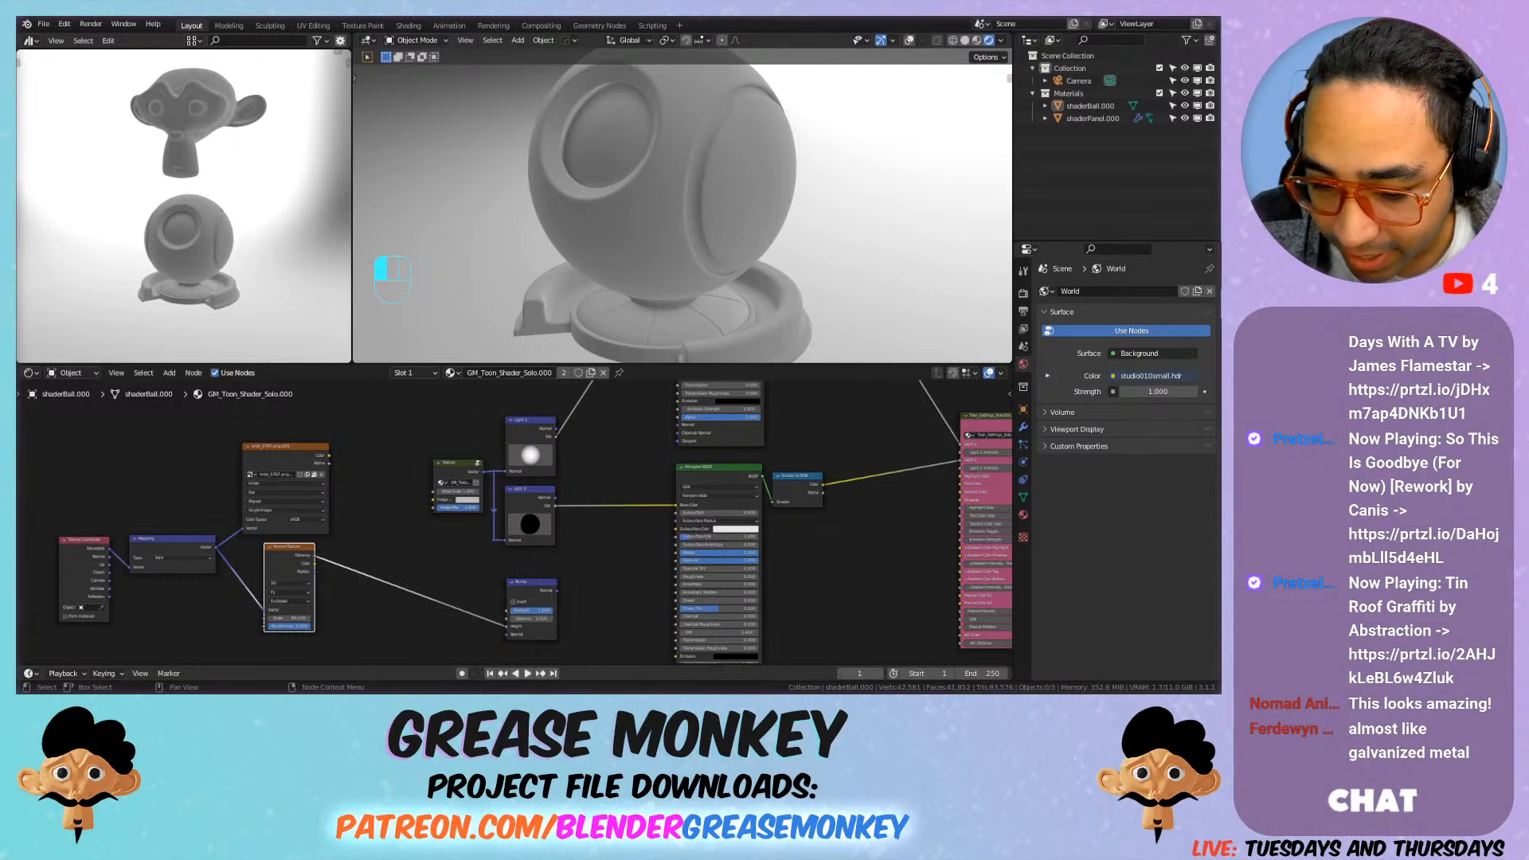
mouse_move(473, 508)
mouse_down()
mouse_move(433, 509)
mouse_move(442, 490)
mouse_move(474, 492)
mouse_up()
Step: Enable the transparent film background in the render settings
scroll(611, 239, up, 2)
shift+middle_drag(611, 239, 696, 232)
scroll(723, 235, down, 4)
click(1022, 298)
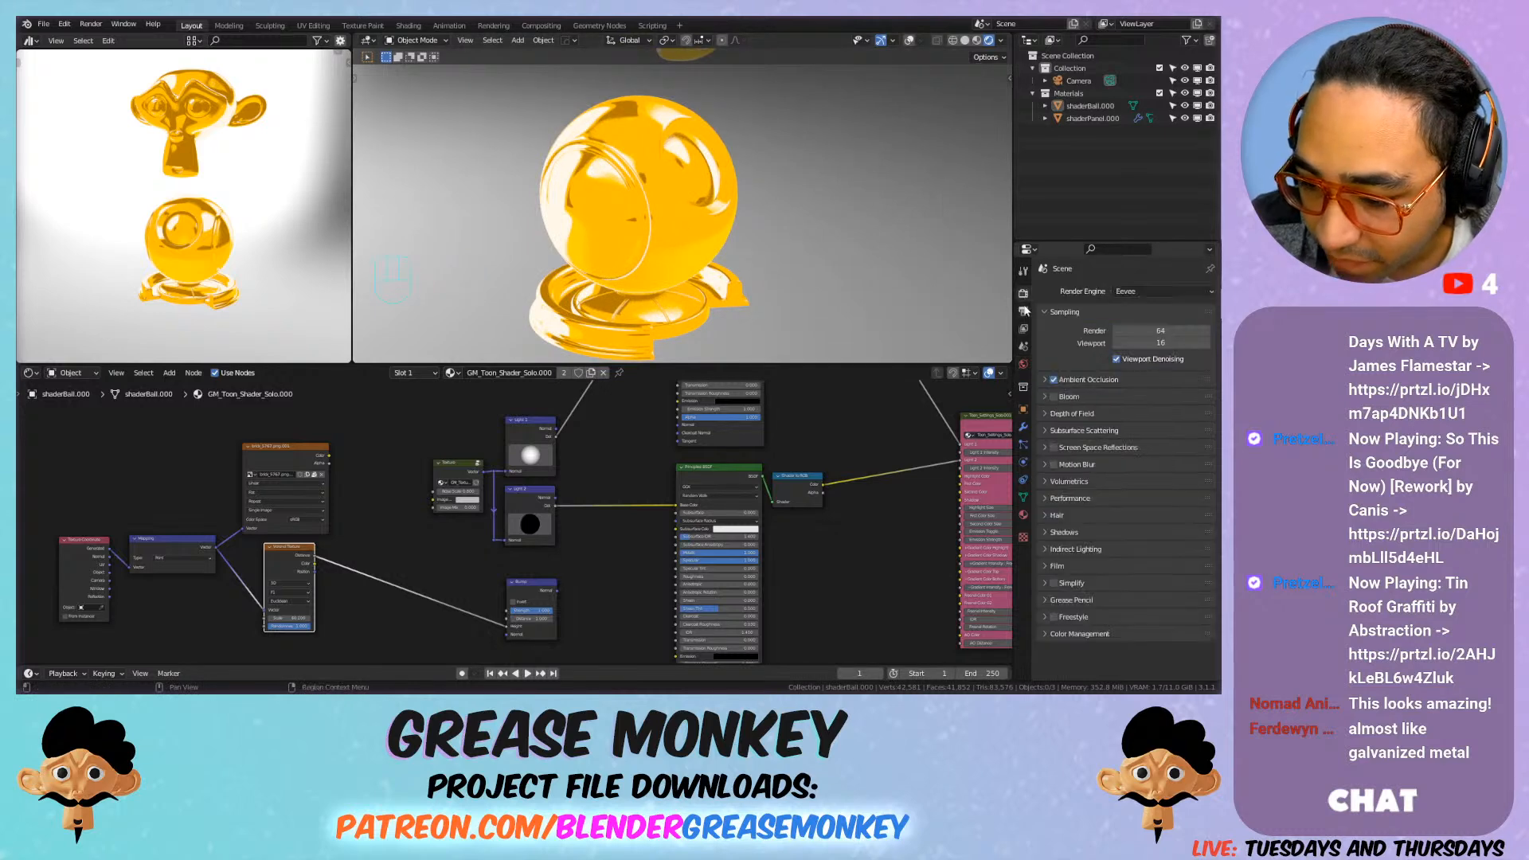
click(1062, 567)
click(1128, 600)
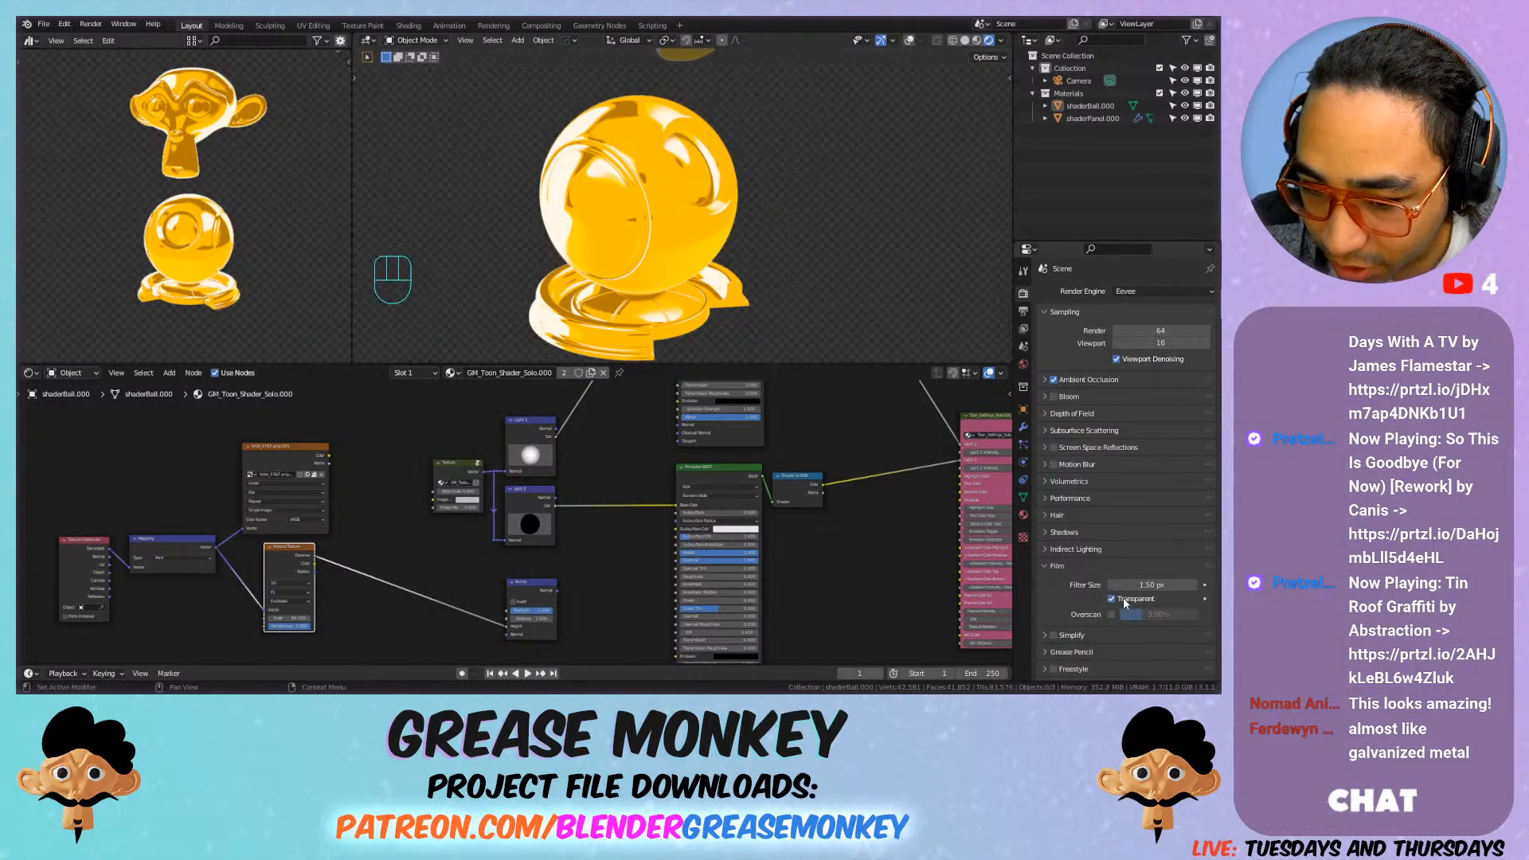
Step: Connect the Bump node's Normal output through a reroute point to the Normal inputs of both Principled BSDF nodes
shift+middle_drag(776, 222, 724, 215)
scroll(825, 199, up, 2)
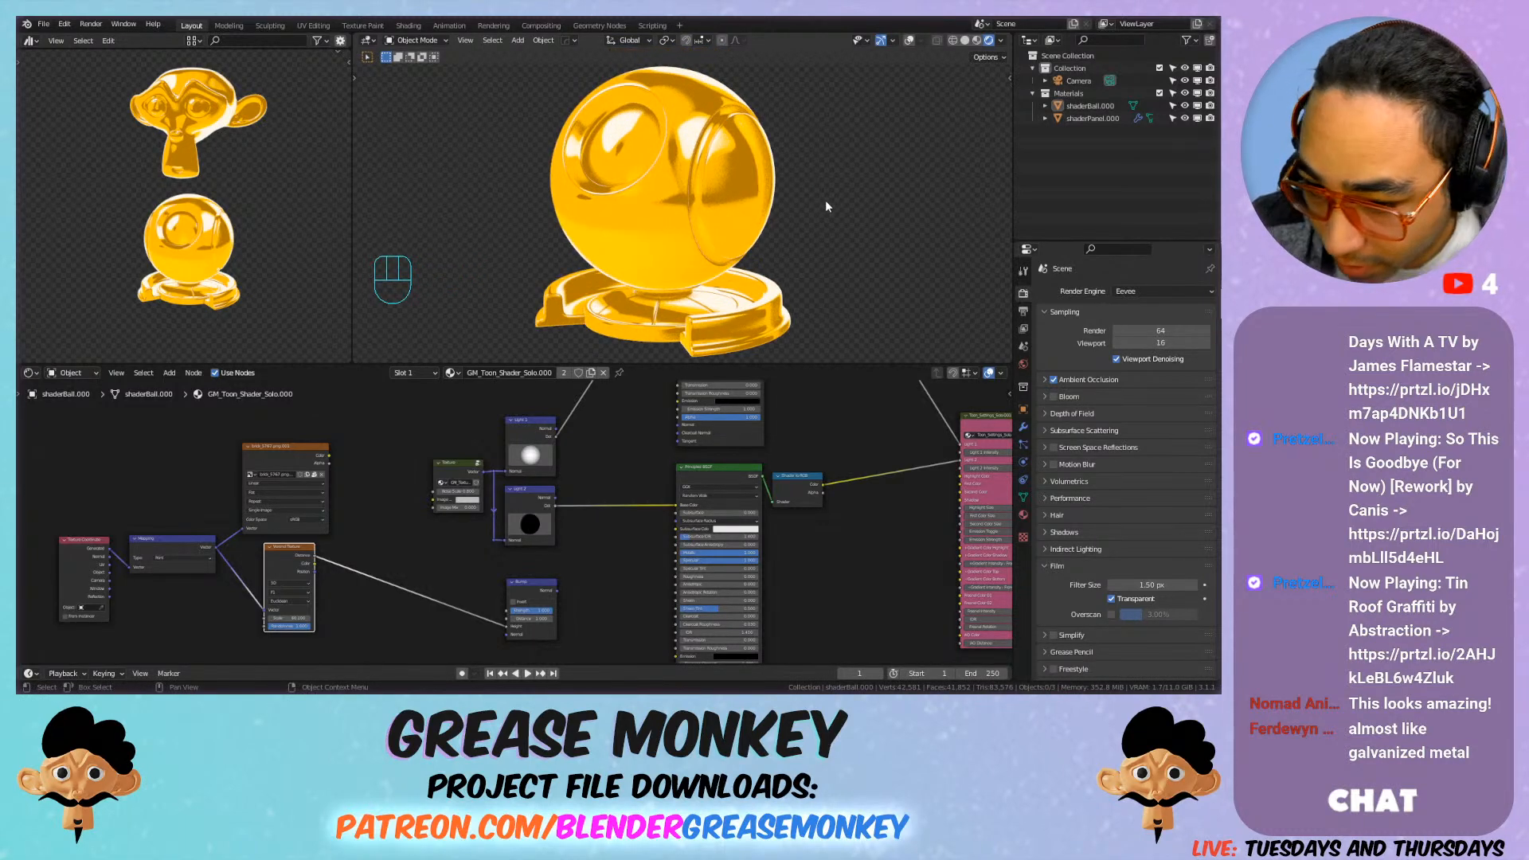
mouse_move(612, 568)
middle_down()
mouse_move(588, 535)
mouse_move(624, 533)
mouse_move(610, 548)
middle_up()
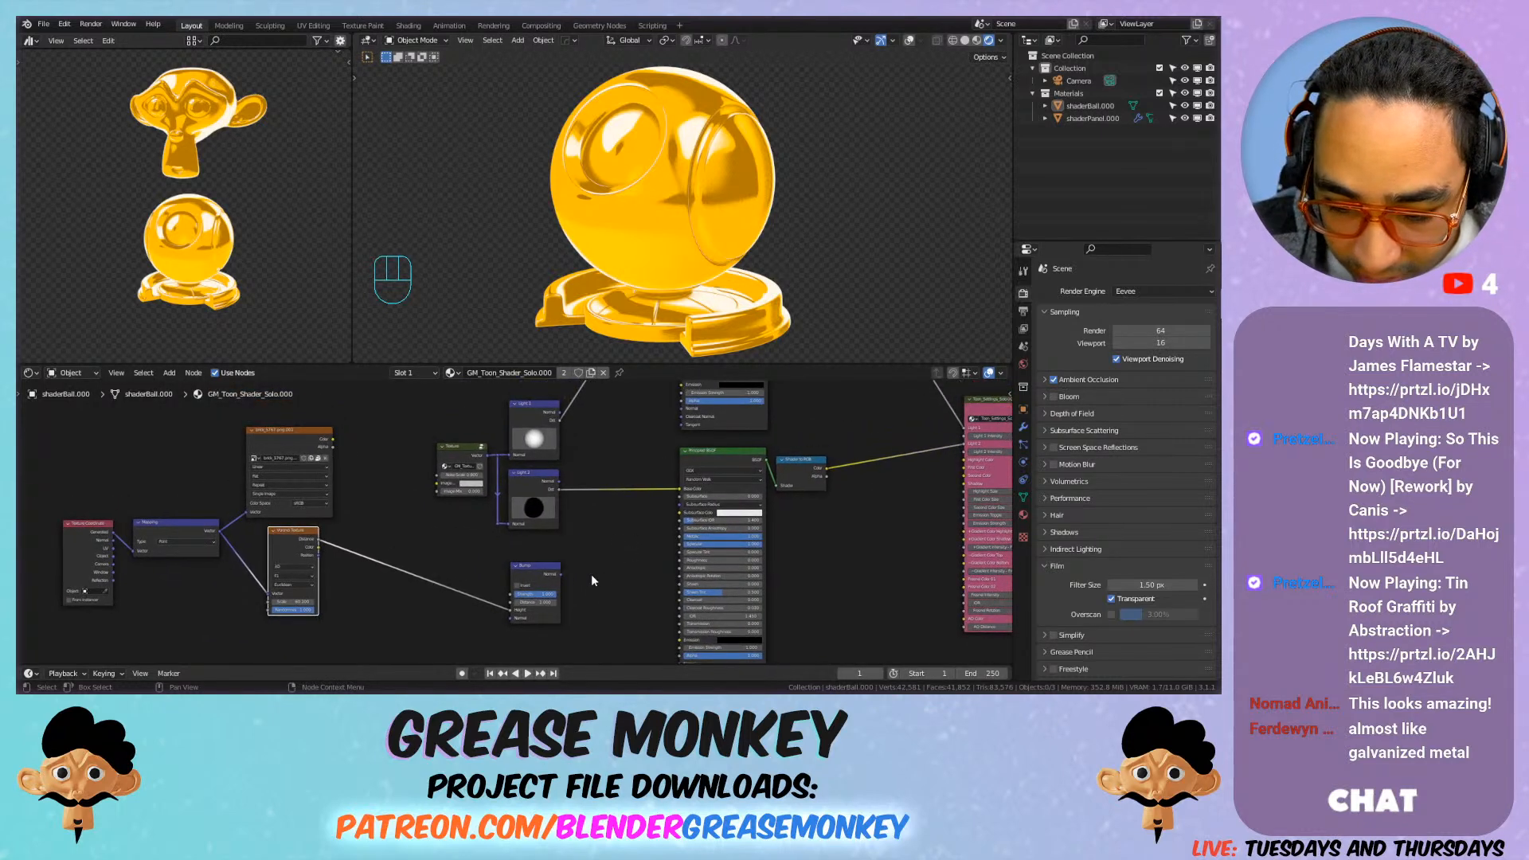
drag(561, 574, 565, 572)
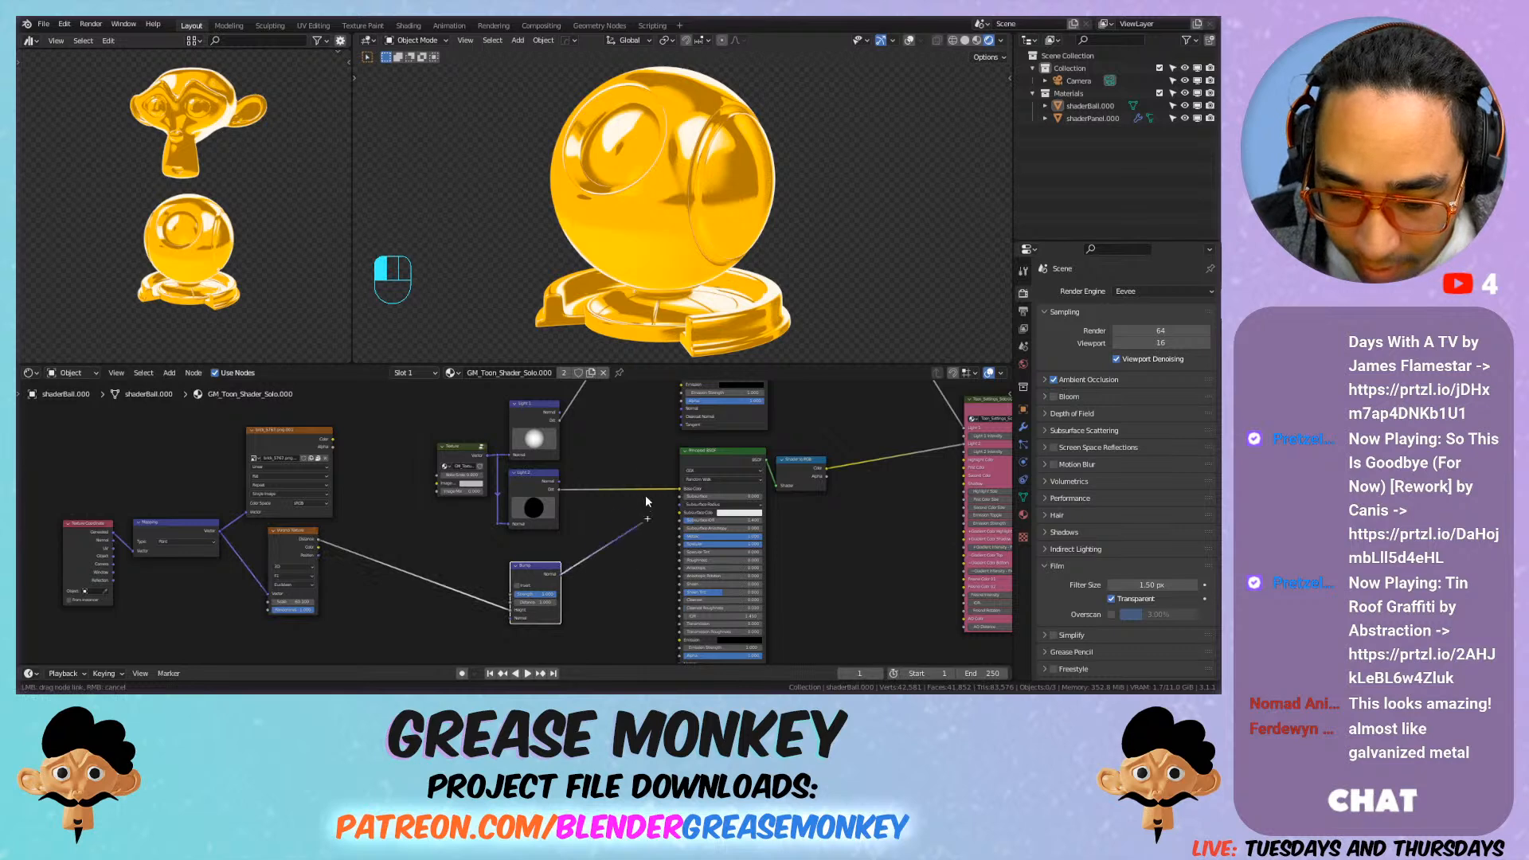
drag(669, 431, 680, 418)
shift+right_drag(591, 501, 625, 554)
drag(604, 521, 677, 620)
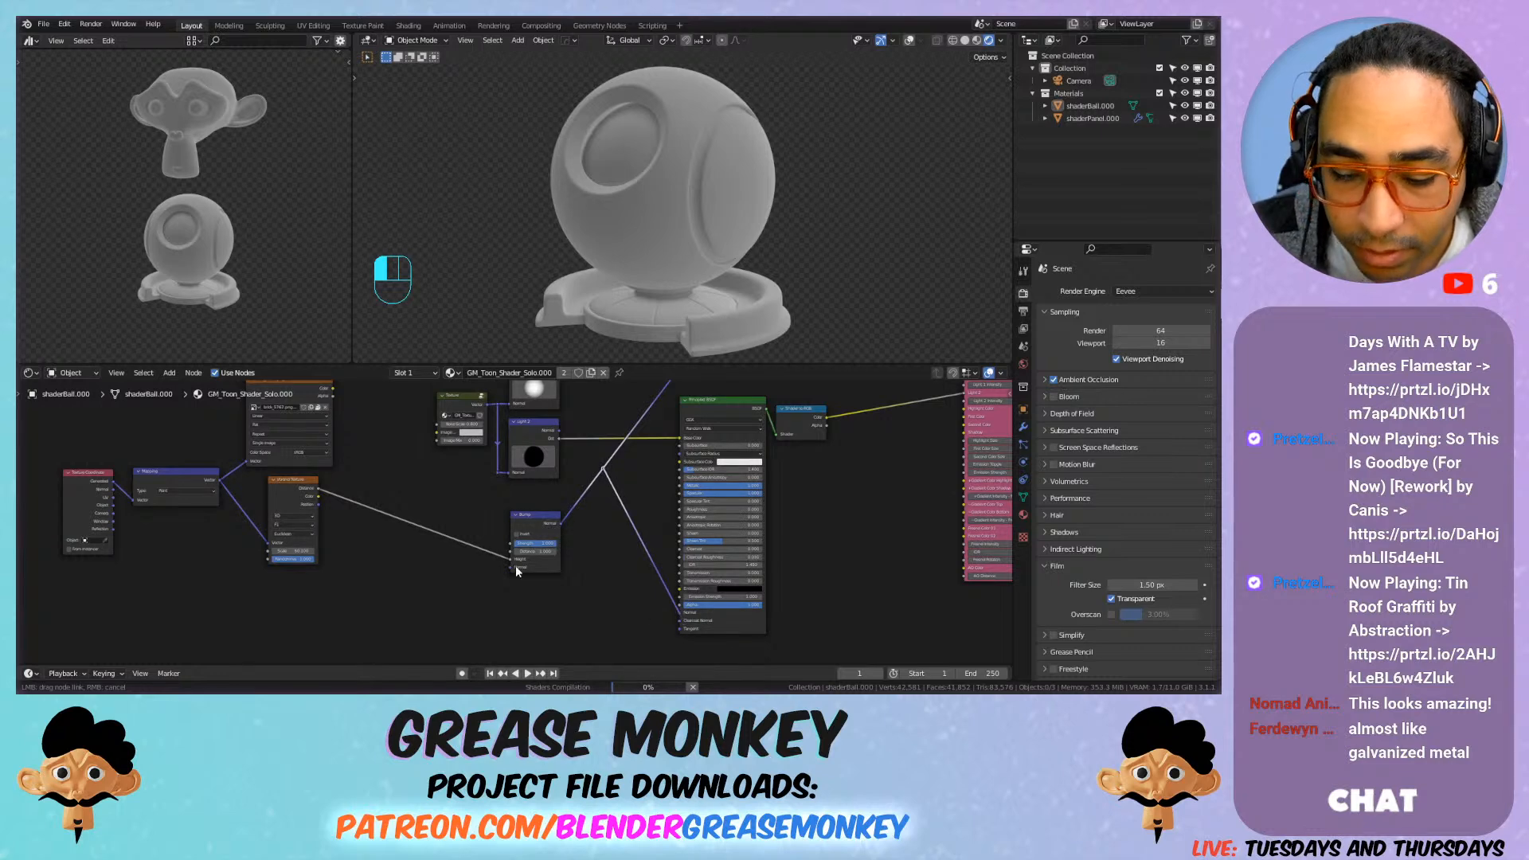
drag(516, 571, 516, 570)
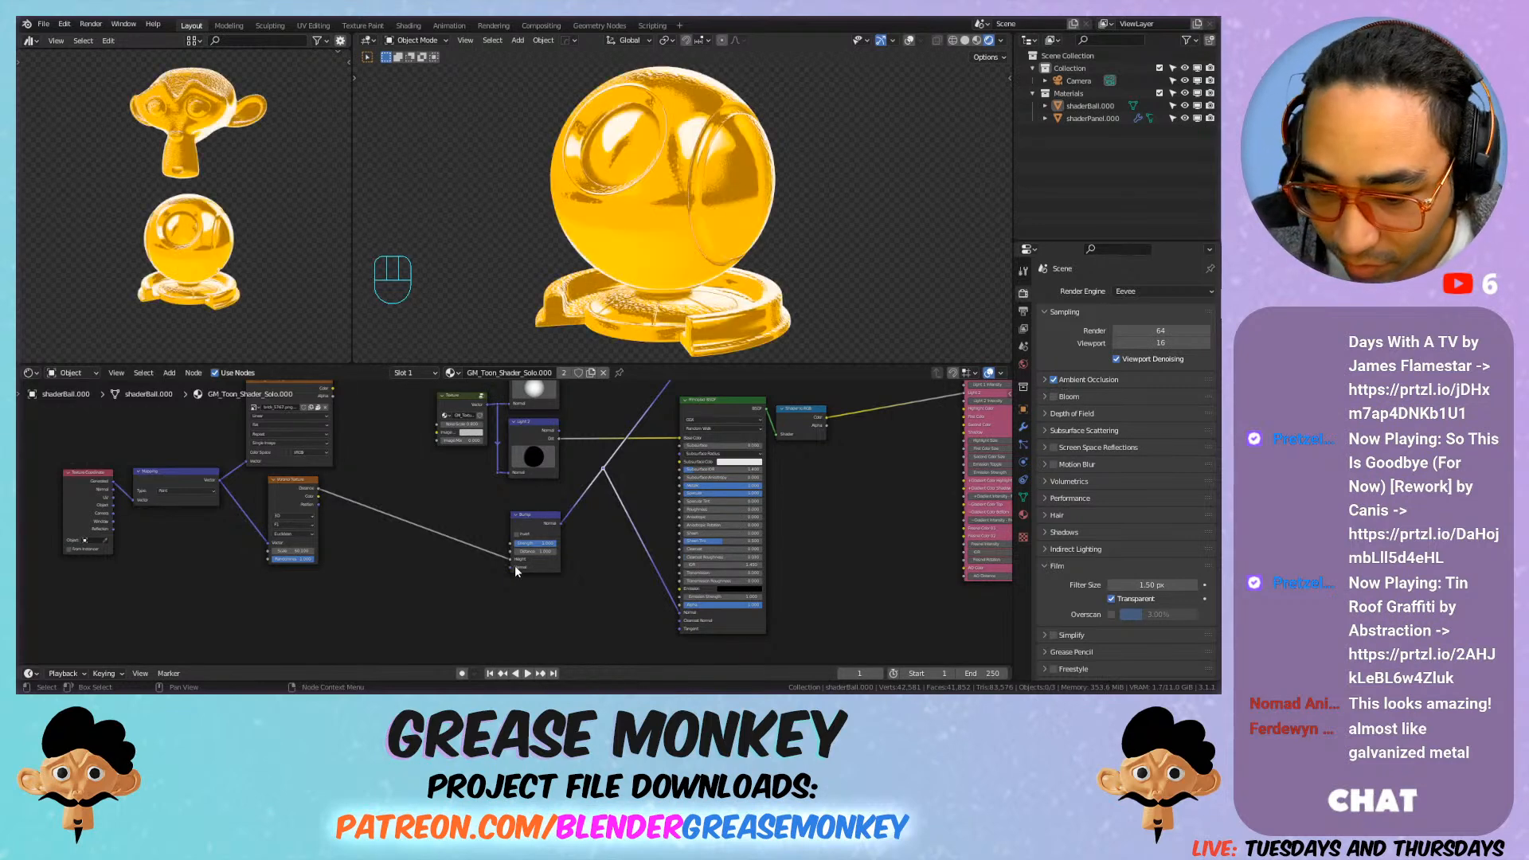
Step: Examine the bump pattern up close on the shader ball and its base
scroll(685, 231, up, 3)
shift+middle_drag(685, 231, 550, 196)
scroll(734, 185, up, 1)
scroll(736, 185, down, 3)
shift+middle_drag(615, 302, 682, 298)
scroll(637, 223, up, 2)
scroll(658, 321, up, 2)
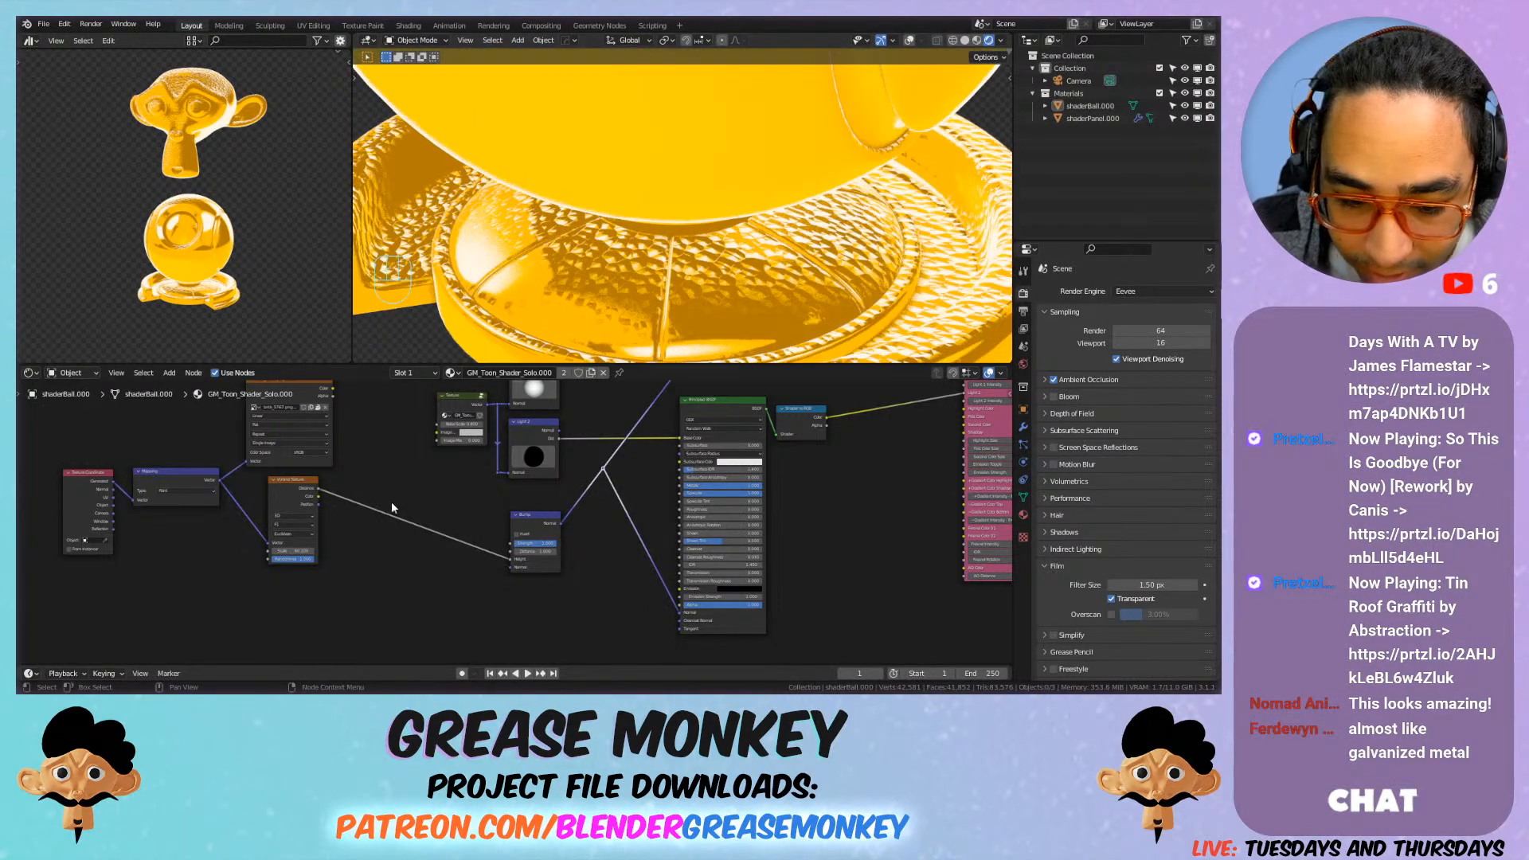
Step: Shift the Light 2 node slightly to the right of its column in the shader graph
scroll(446, 478, up, 4)
middle_drag(526, 446, 586, 506)
drag(591, 507, 607, 515)
scroll(650, 275, down, 2)
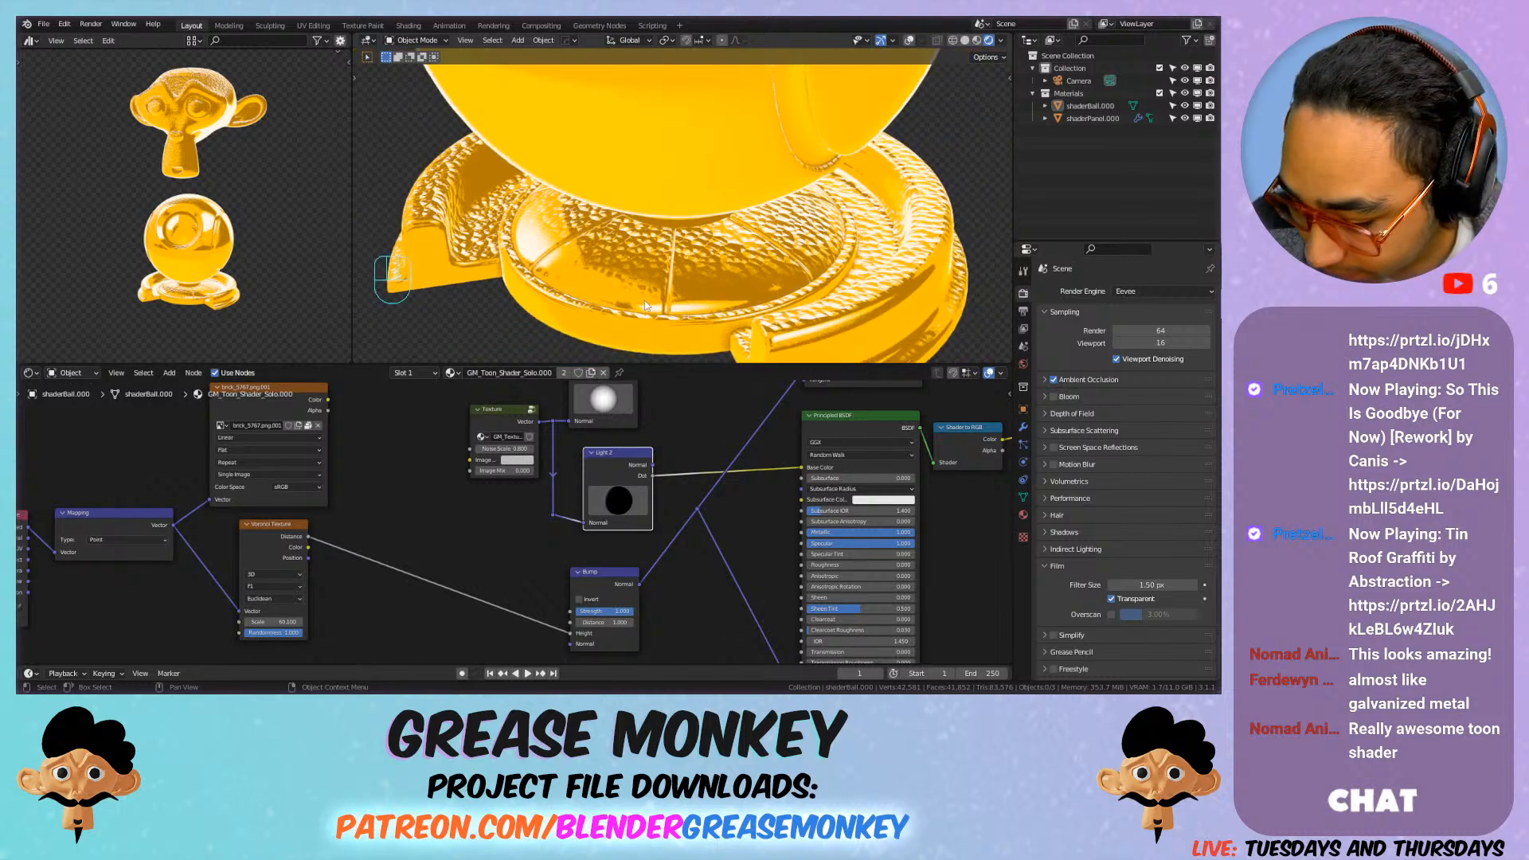
Step: Try a different direction for the Light 1 normal sphere and undo the change
scroll(667, 243, down, 3)
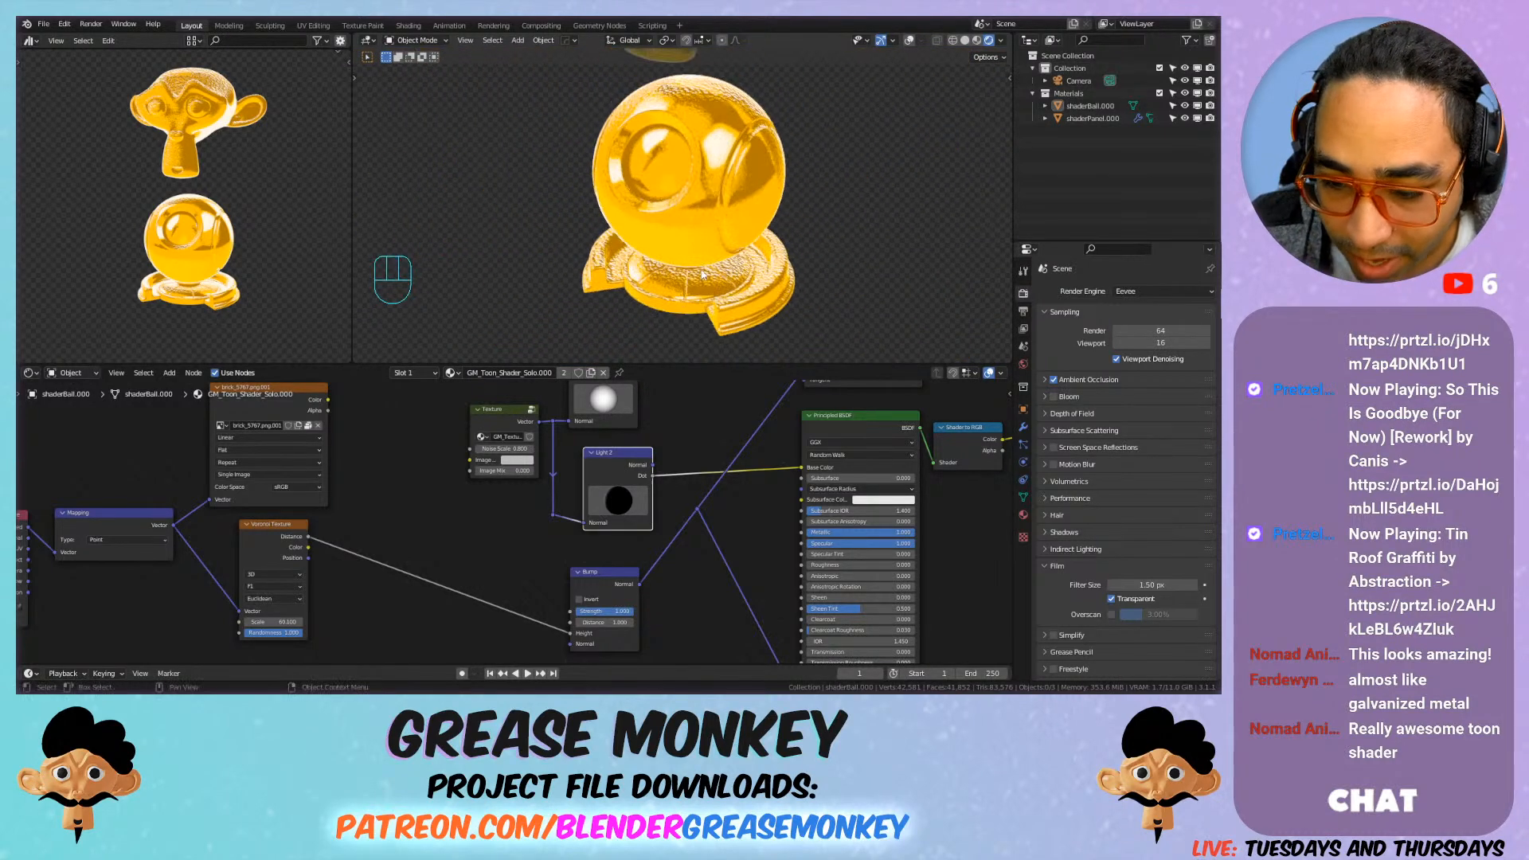
middle_drag(682, 271, 665, 174)
middle_drag(665, 173, 633, 237)
scroll(686, 246, up, 4)
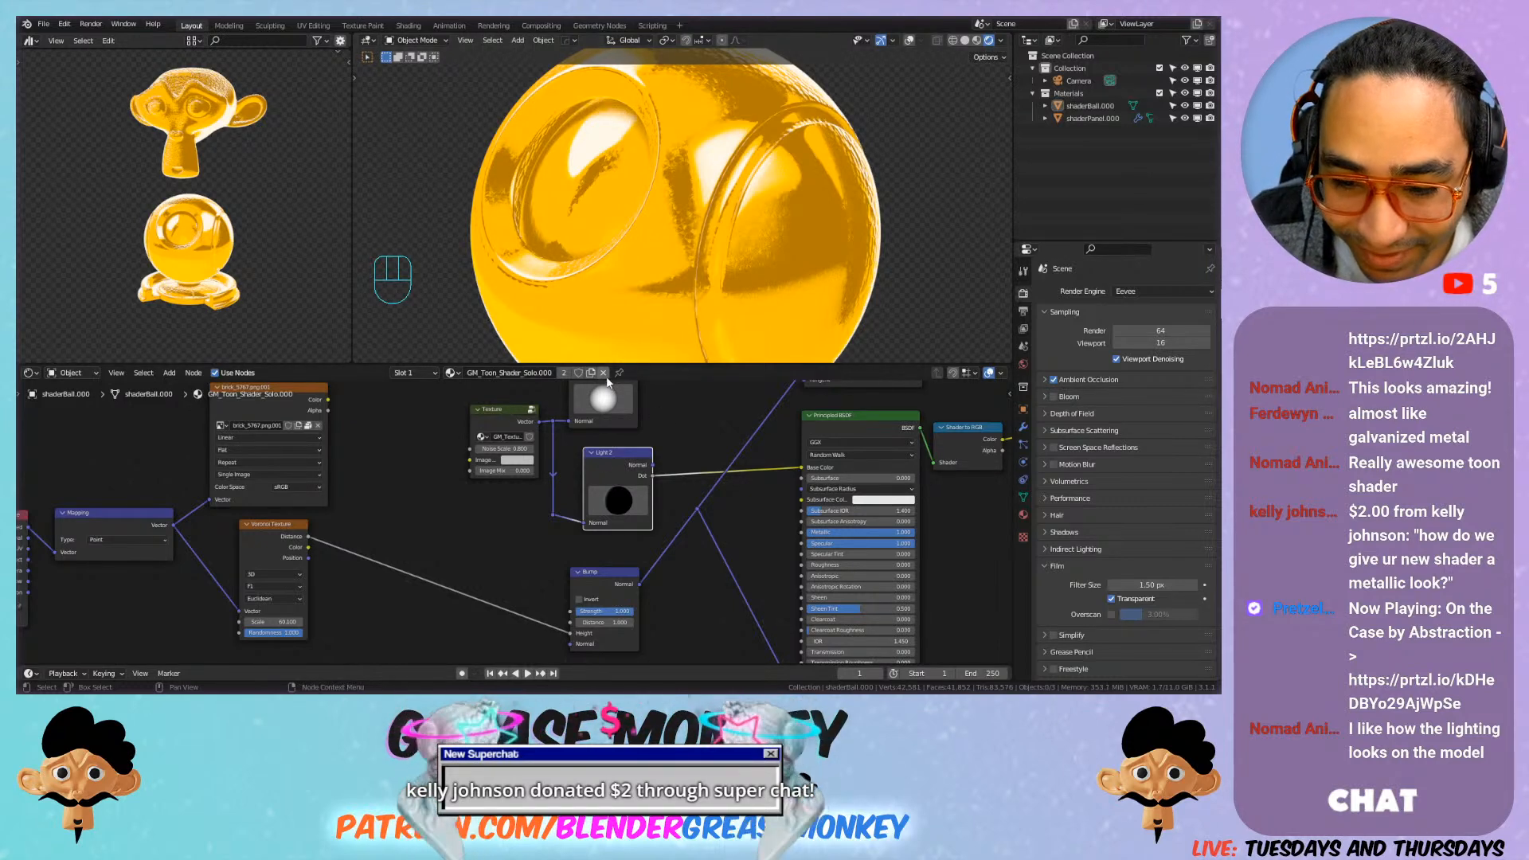
click(610, 422)
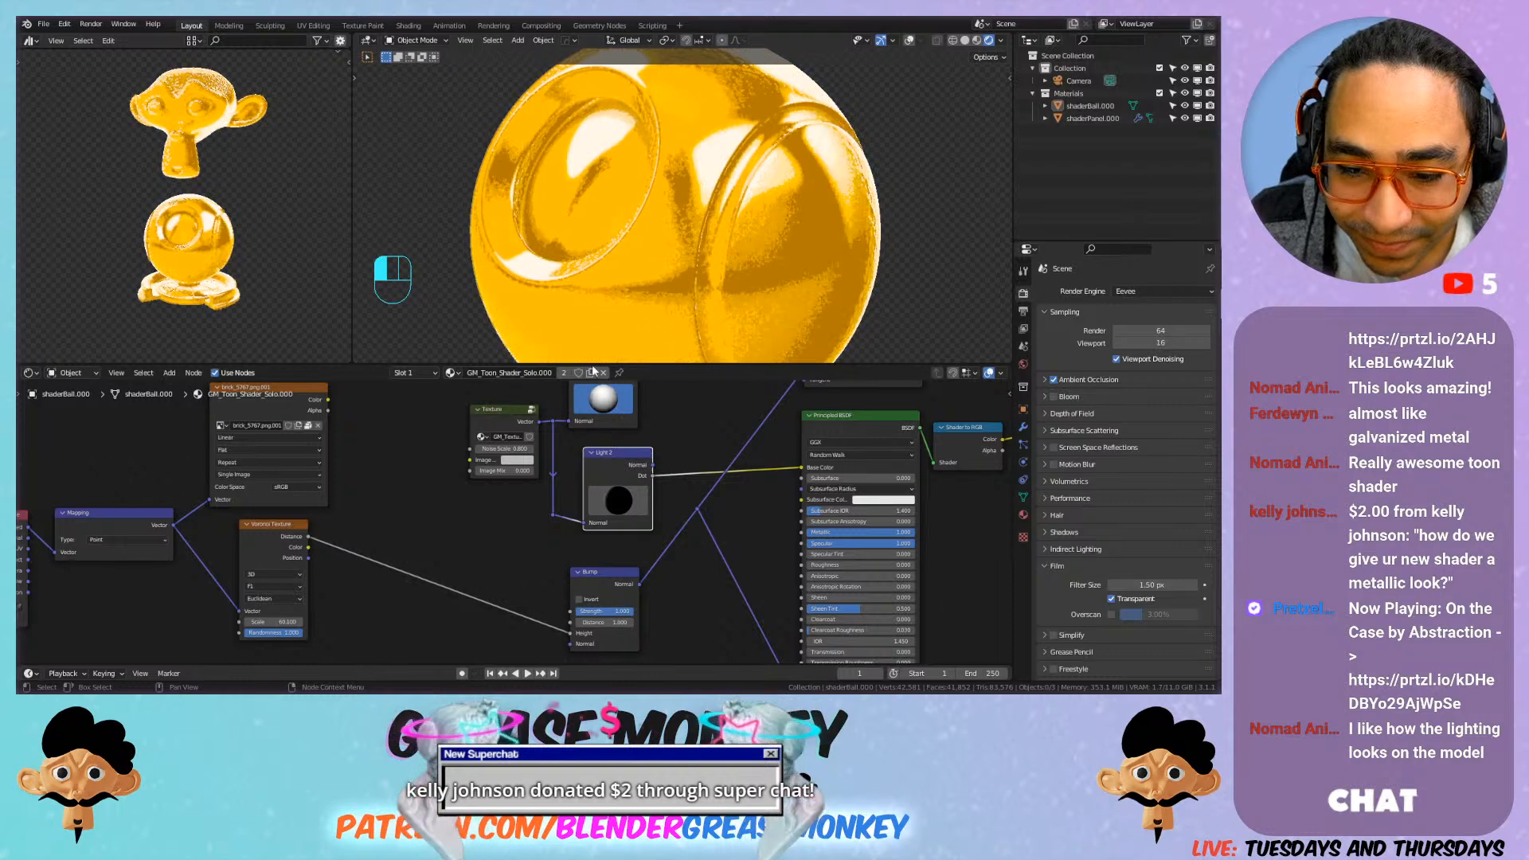
key(ctrl+z)
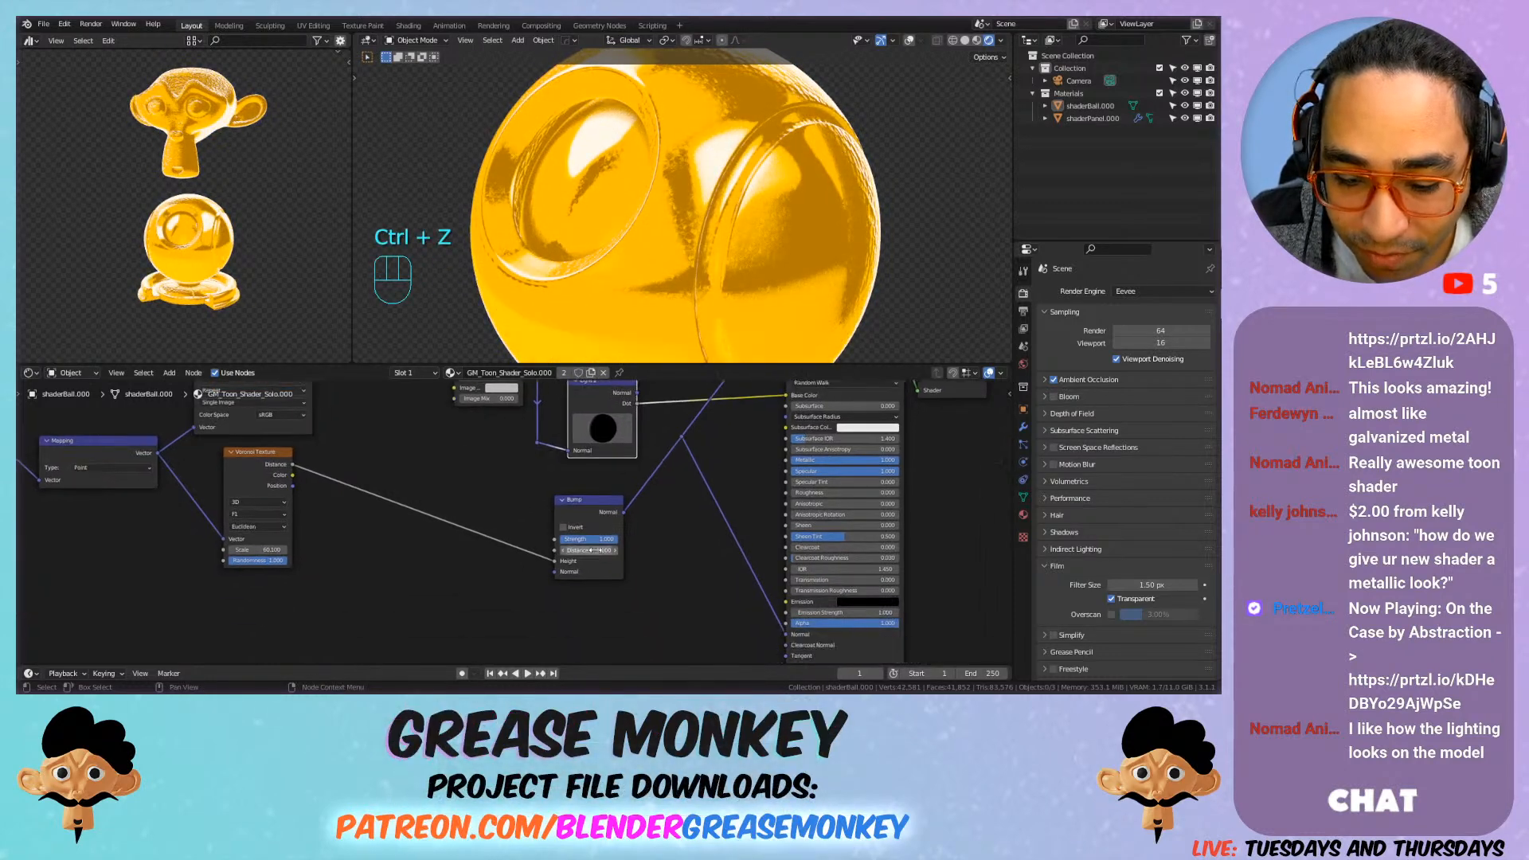
Step: Lower the Bump node's Strength and reduce the Voronoi Texture's Scale, checking the shader ball's surface
drag(603, 542, 569, 540)
middle_drag(408, 520, 601, 485)
shift+middle_drag(708, 177, 758, 181)
scroll(771, 155, down, 2)
scroll(513, 479, up, 2)
mouse_move(434, 512)
mouse_down()
mouse_move(398, 513)
mouse_move(414, 513)
mouse_up()
middle_drag(510, 272, 685, 171)
Step: Set the Texture group's Noise Scale to 1 and check the effect on the shader ball
middle_drag(573, 383, 621, 499)
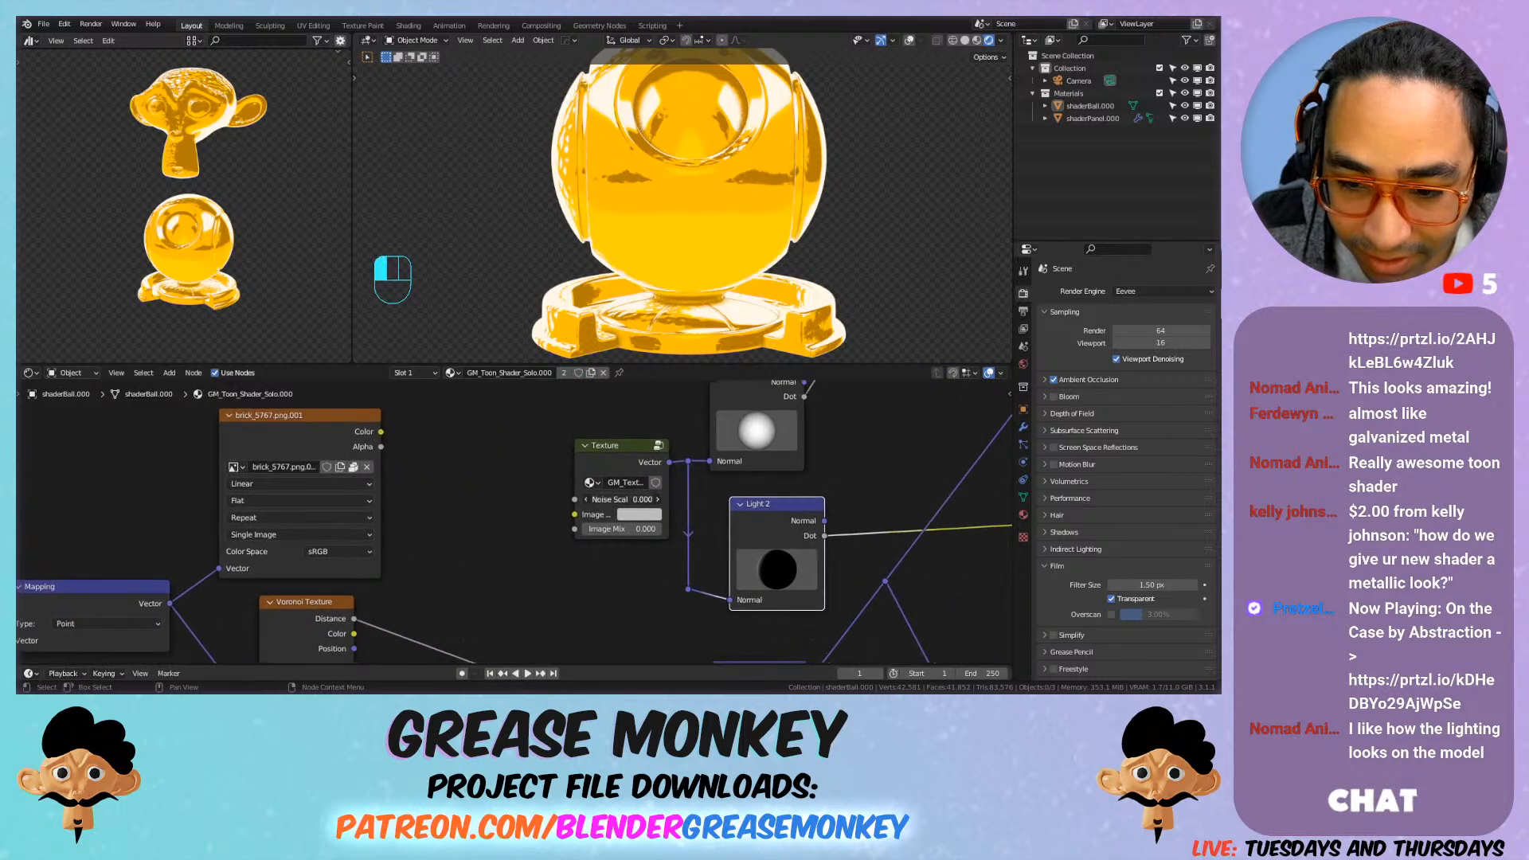
scroll(637, 259, up, 3)
shift+middle_drag(595, 142, 837, 212)
scroll(828, 187, up, 2)
scroll(836, 212, down, 6)
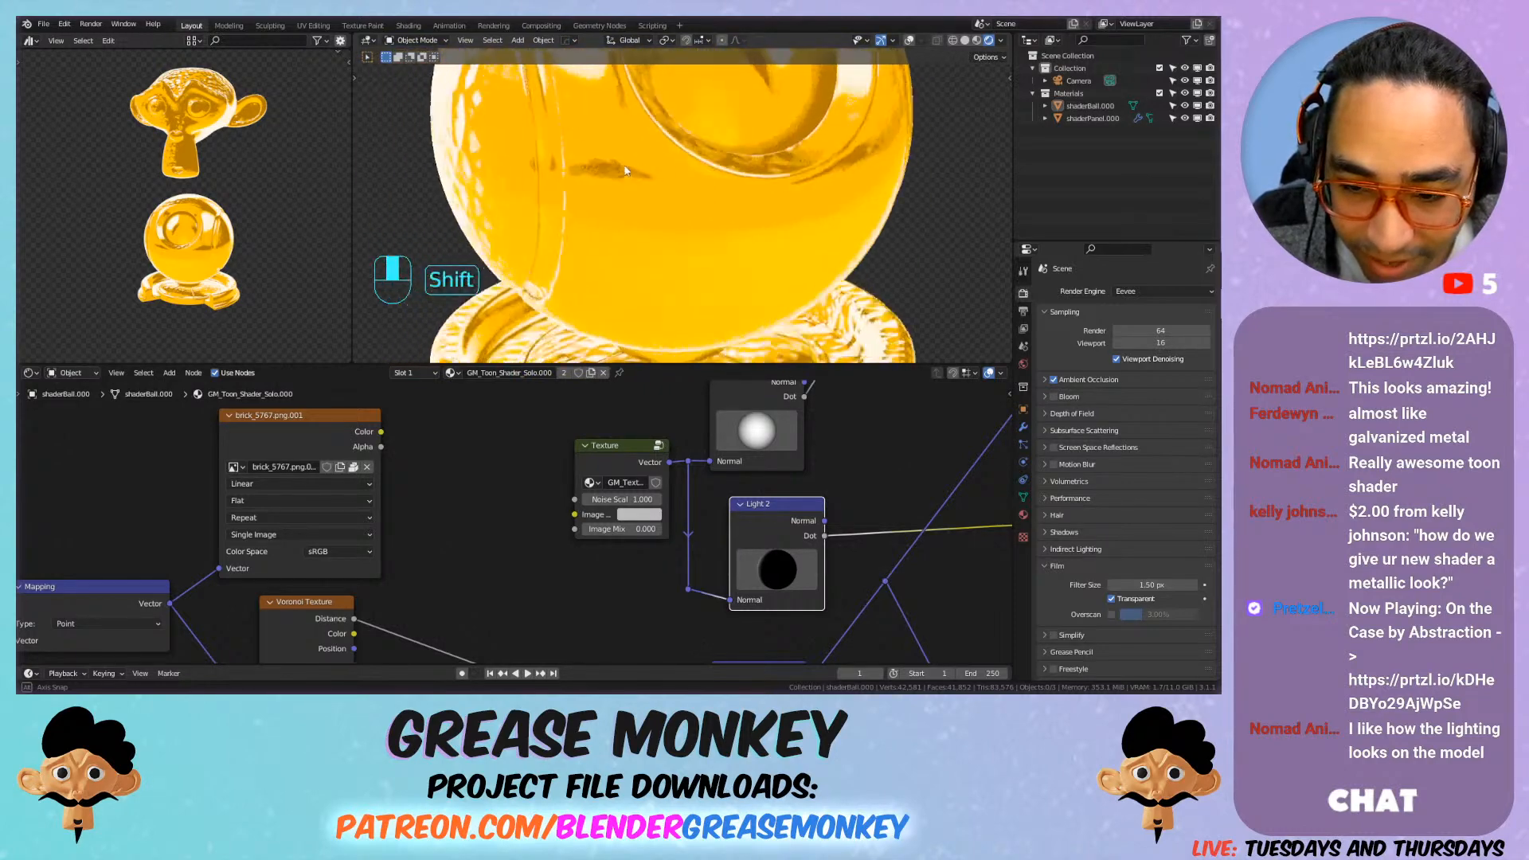
Step: Check the shader ball and monkey, and set the toon shader group's Highlight Size to 0.290
scroll(730, 204, up, 2)
scroll(737, 252, down, 2)
scroll(706, 198, up, 2)
scroll(705, 198, down, 4)
shift+middle_drag(713, 207, 735, 246)
middle_drag(980, 585, 660, 494)
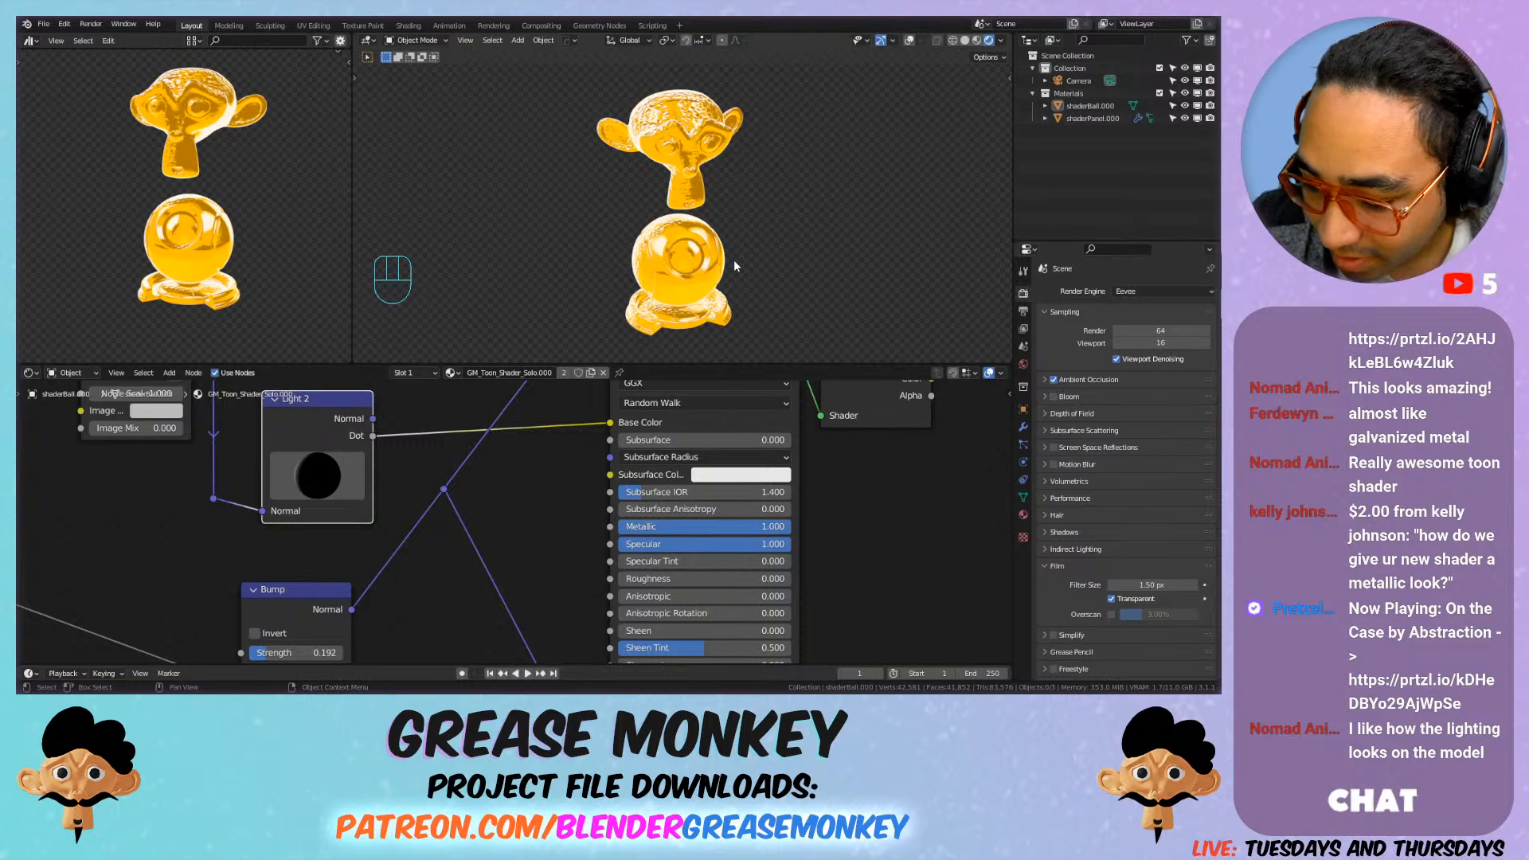
scroll(729, 240, up, 3)
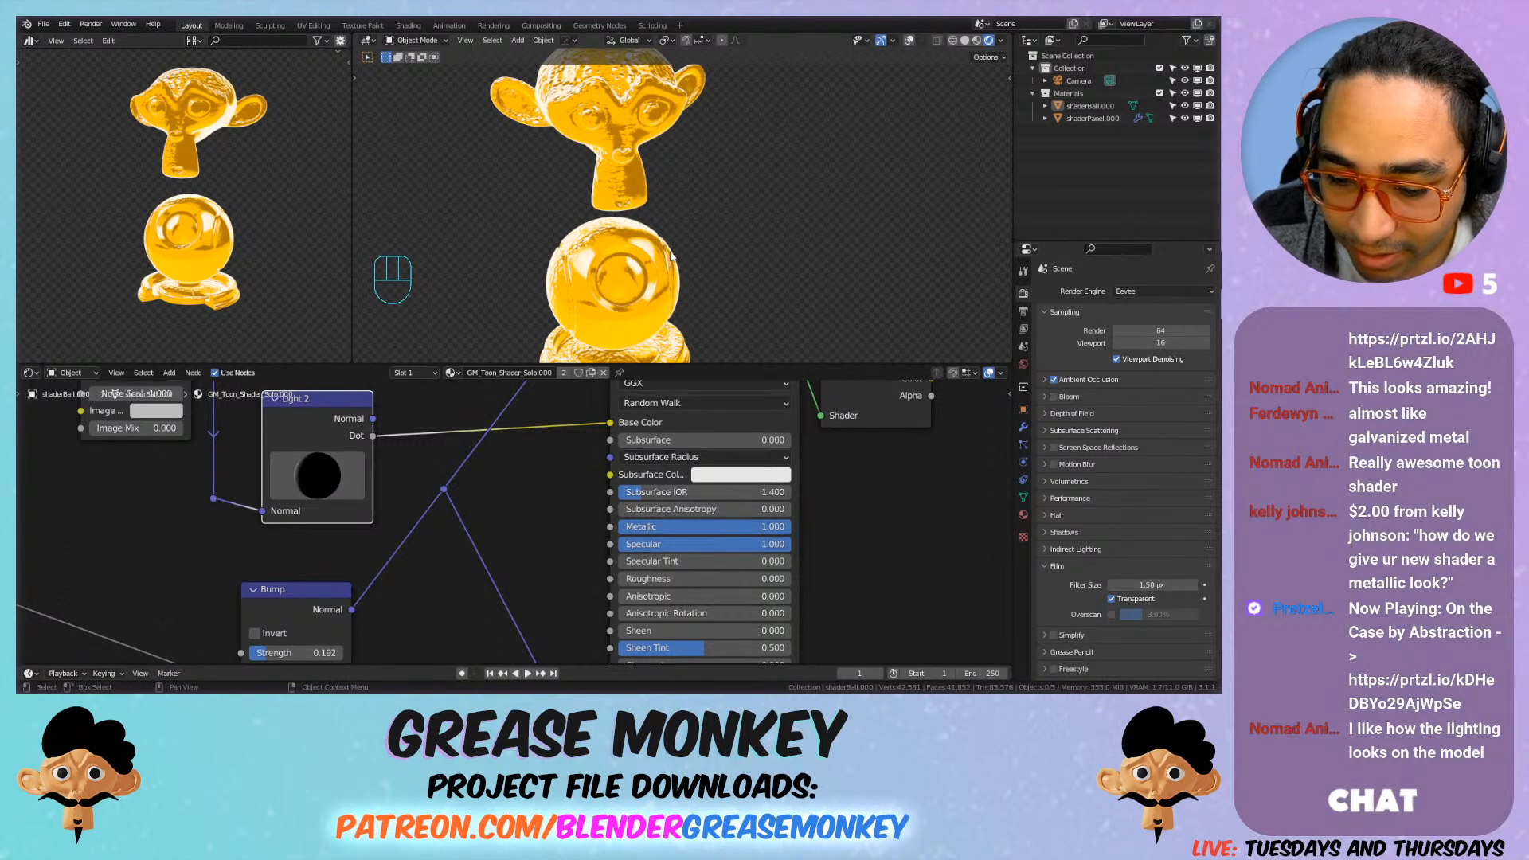
middle_drag(988, 426, 446, 537)
scroll(446, 538, down, 5)
scroll(578, 541, up, 8)
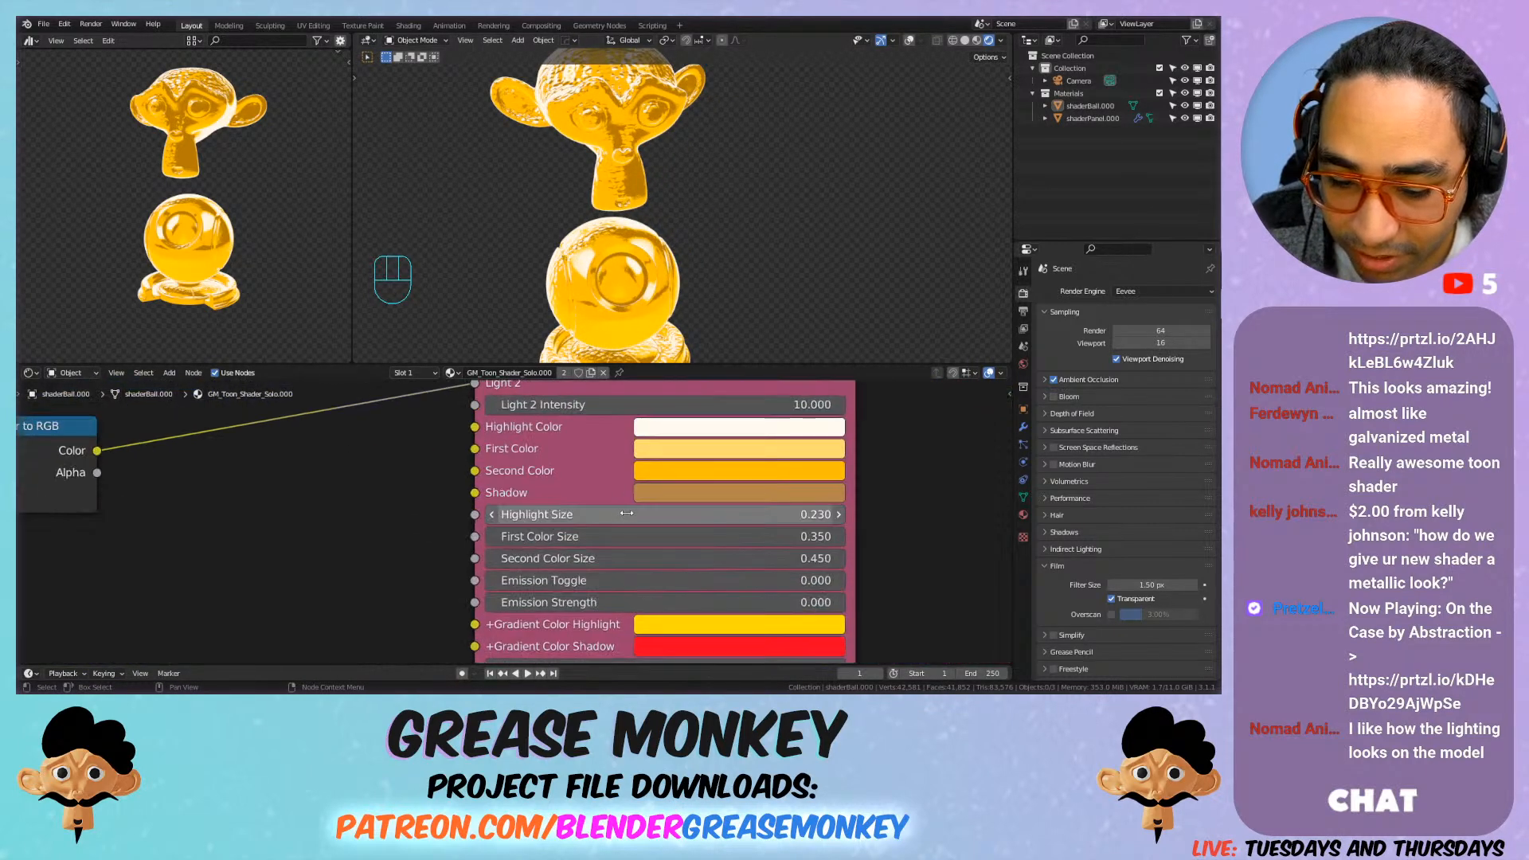
scroll(584, 272, down, 1)
scroll(584, 272, up, 2)
mouse_move(677, 513)
shift+mouse_down()
mouse_move(641, 514)
mouse_move(757, 513)
mouse_move(730, 514)
shift+mouse_up()
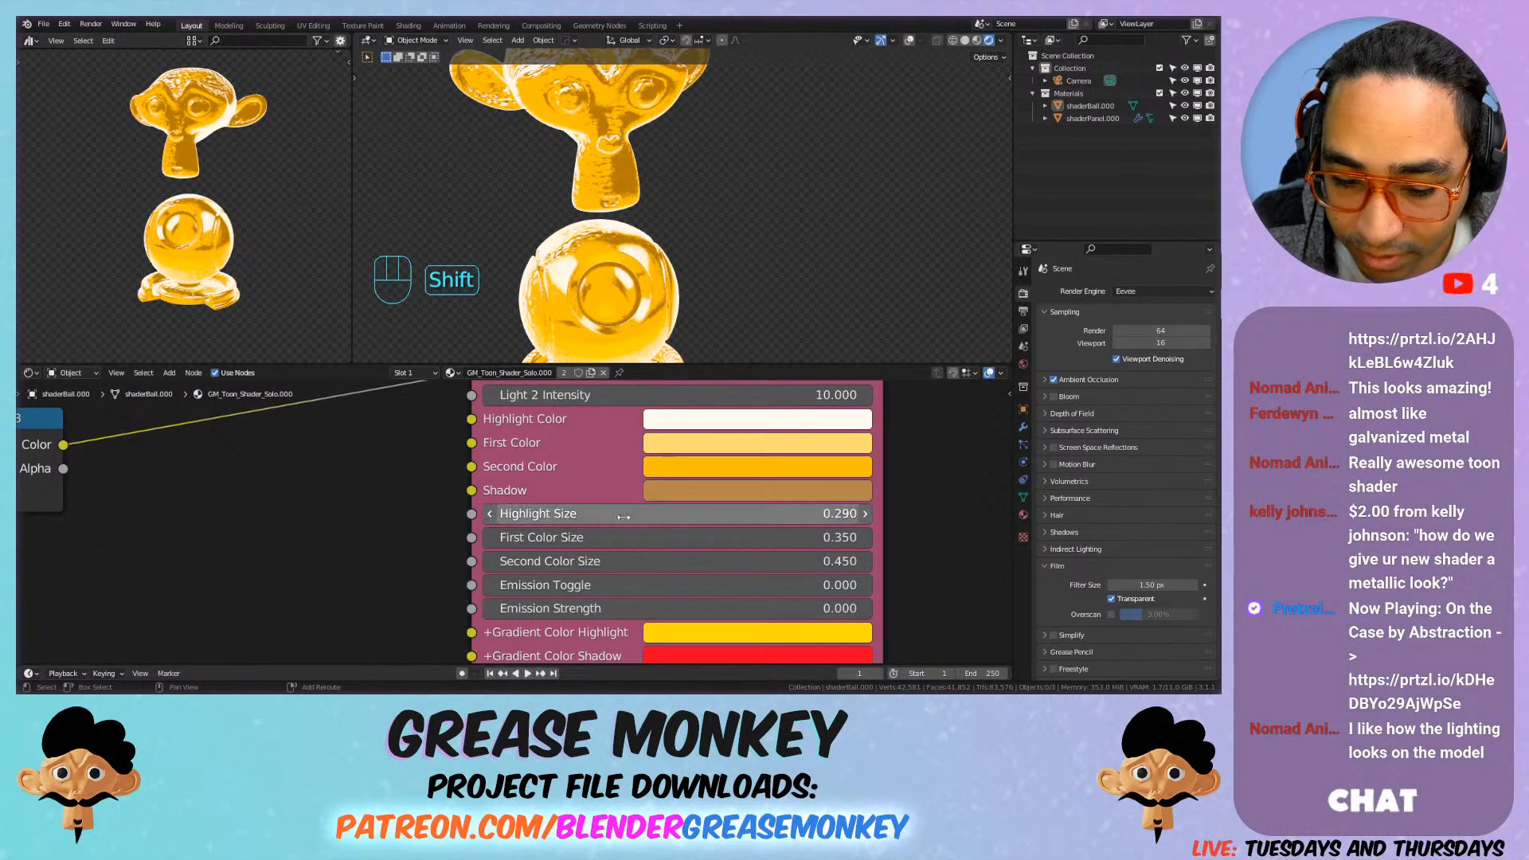
Step: Try a lower First Color Size and a Second Color Size of 0.430 on the toon shader group, undoing each change
mouse_move(618, 537)
shift+mouse_down()
mouse_move(589, 538)
mouse_move(633, 537)
mouse_move(518, 561)
shift+mouse_up()
key(ctrl+z)
shift+drag(677, 562, 645, 562)
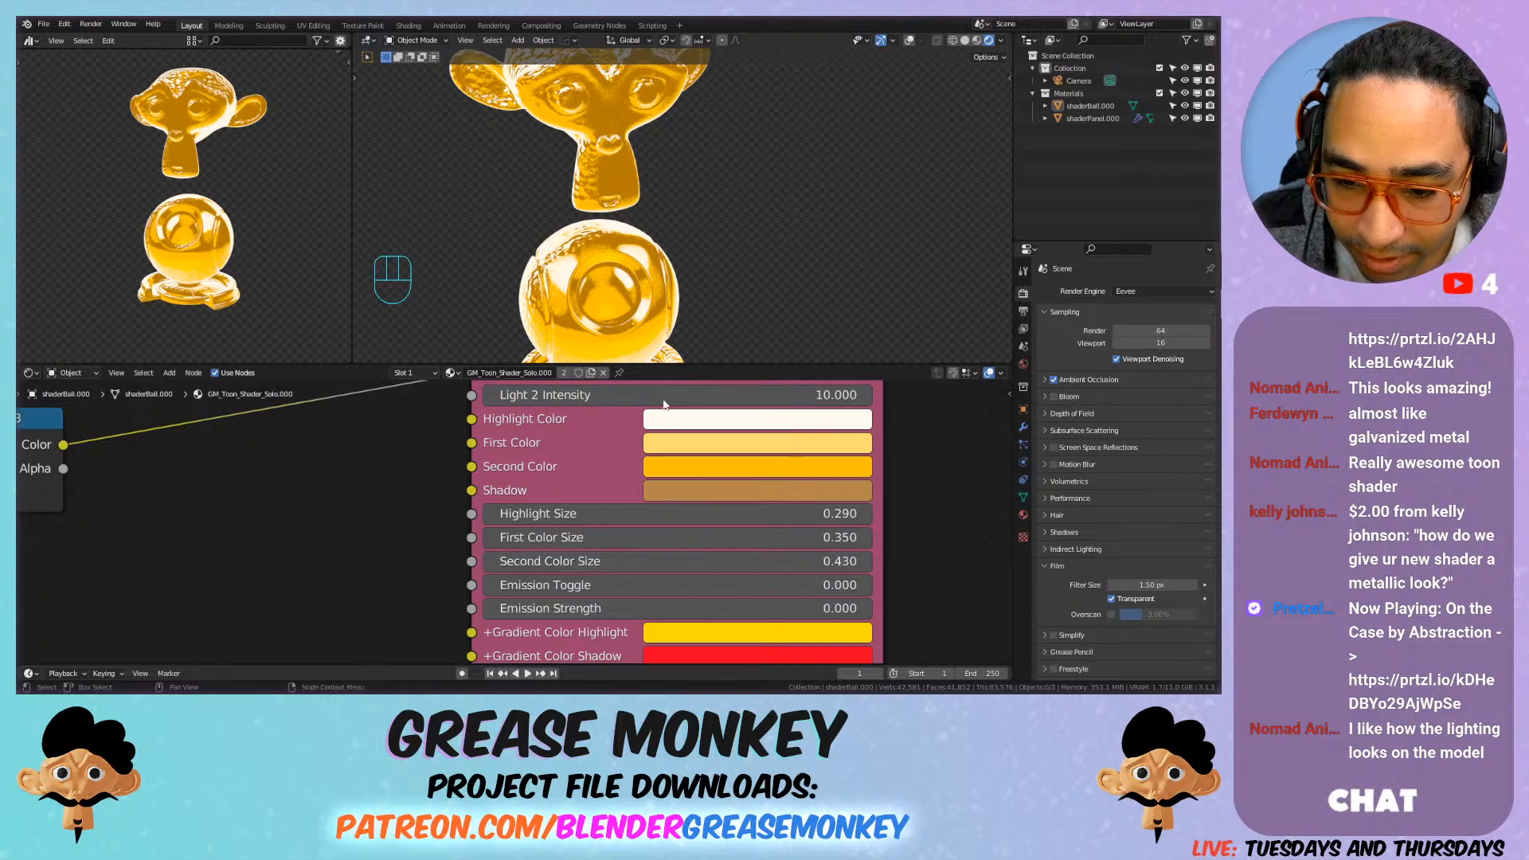
key(ctrl+z)
Step: Try a Distance of 0.020 on the Bump node and check the shader ball's surface
shift+middle_drag(665, 301, 654, 206)
scroll(532, 450, down, 4)
shift+middle_drag(561, 225, 596, 259)
scroll(596, 259, up, 3)
shift+middle_drag(469, 340, 541, 316)
scroll(552, 512, down, 4)
middle_drag(275, 529, 499, 478)
scroll(499, 478, up, 2)
scroll(498, 478, down, 3)
middle_drag(139, 600, 407, 567)
scroll(408, 567, up, 6)
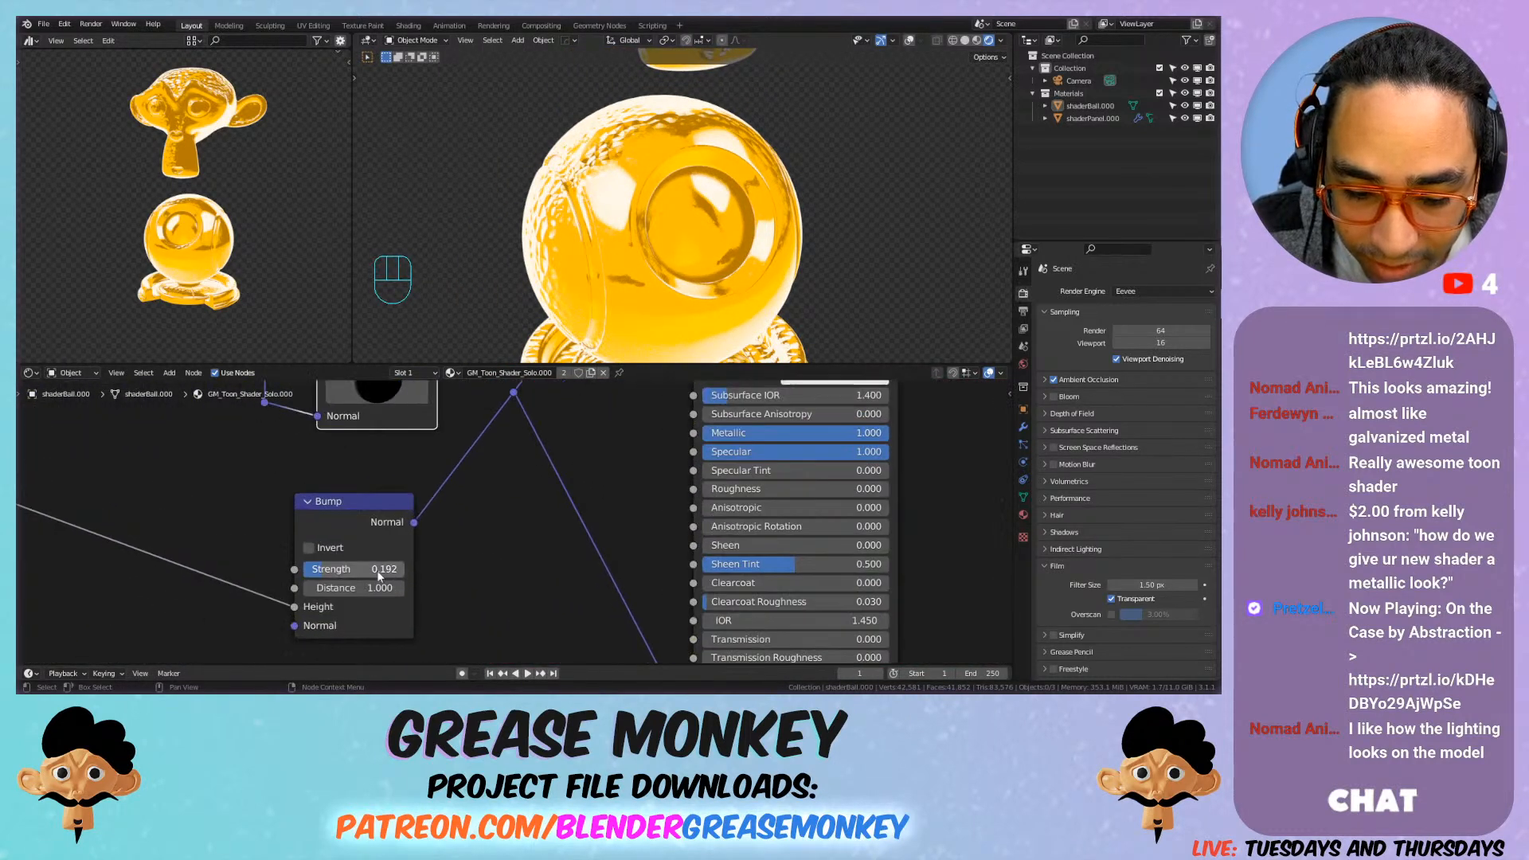
mouse_move(370, 582)
shift+mouse_down()
mouse_move(334, 581)
mouse_move(420, 584)
shift+mouse_up()
shift+middle_drag(658, 200, 573, 271)
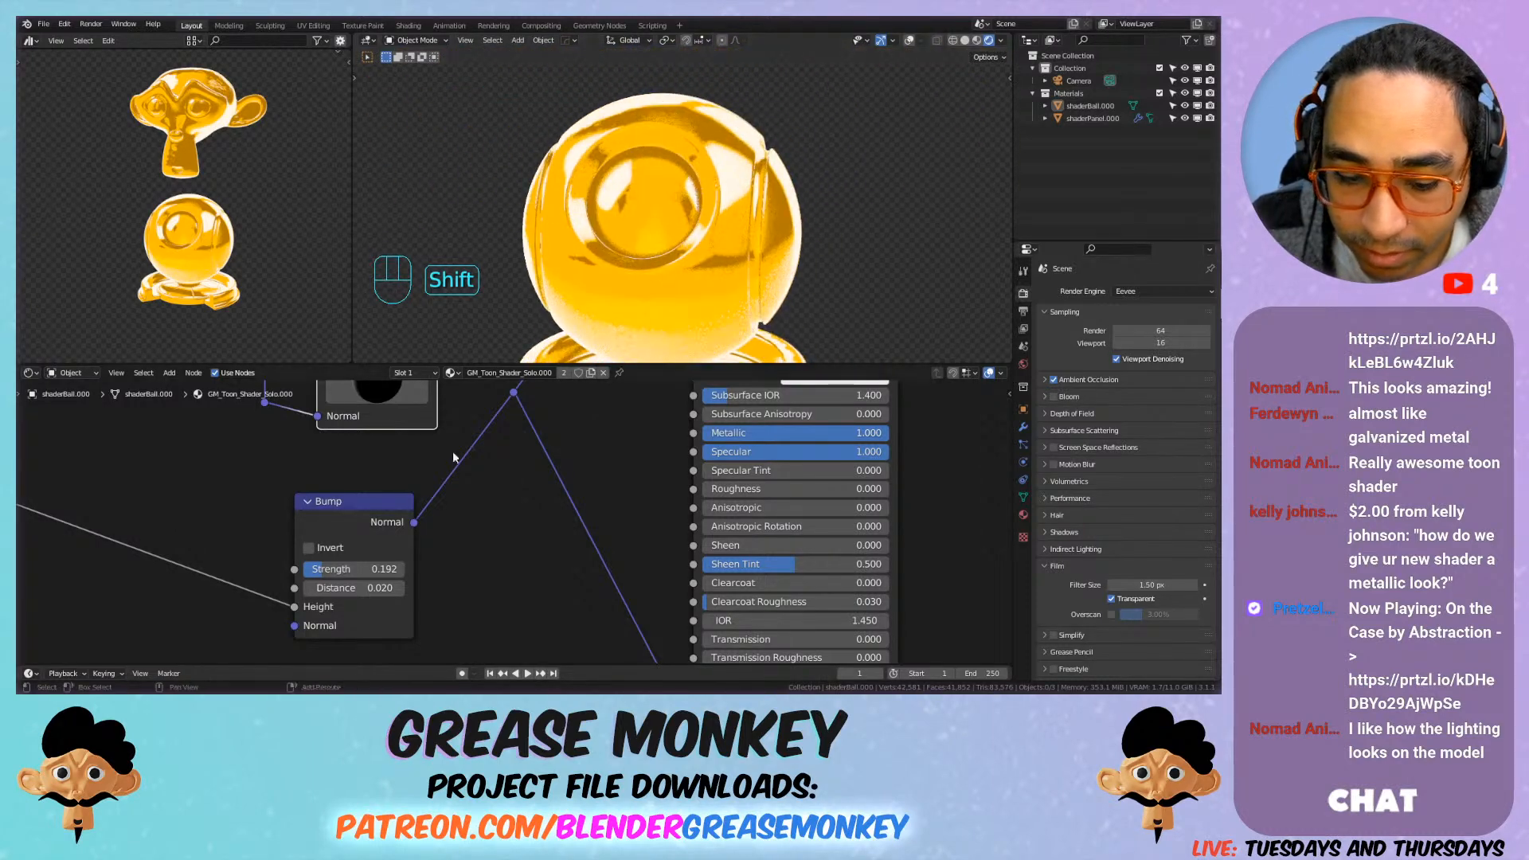
Step: Set the Bump node's Distance back to 1
click(381, 587)
text(1)
key(Return)
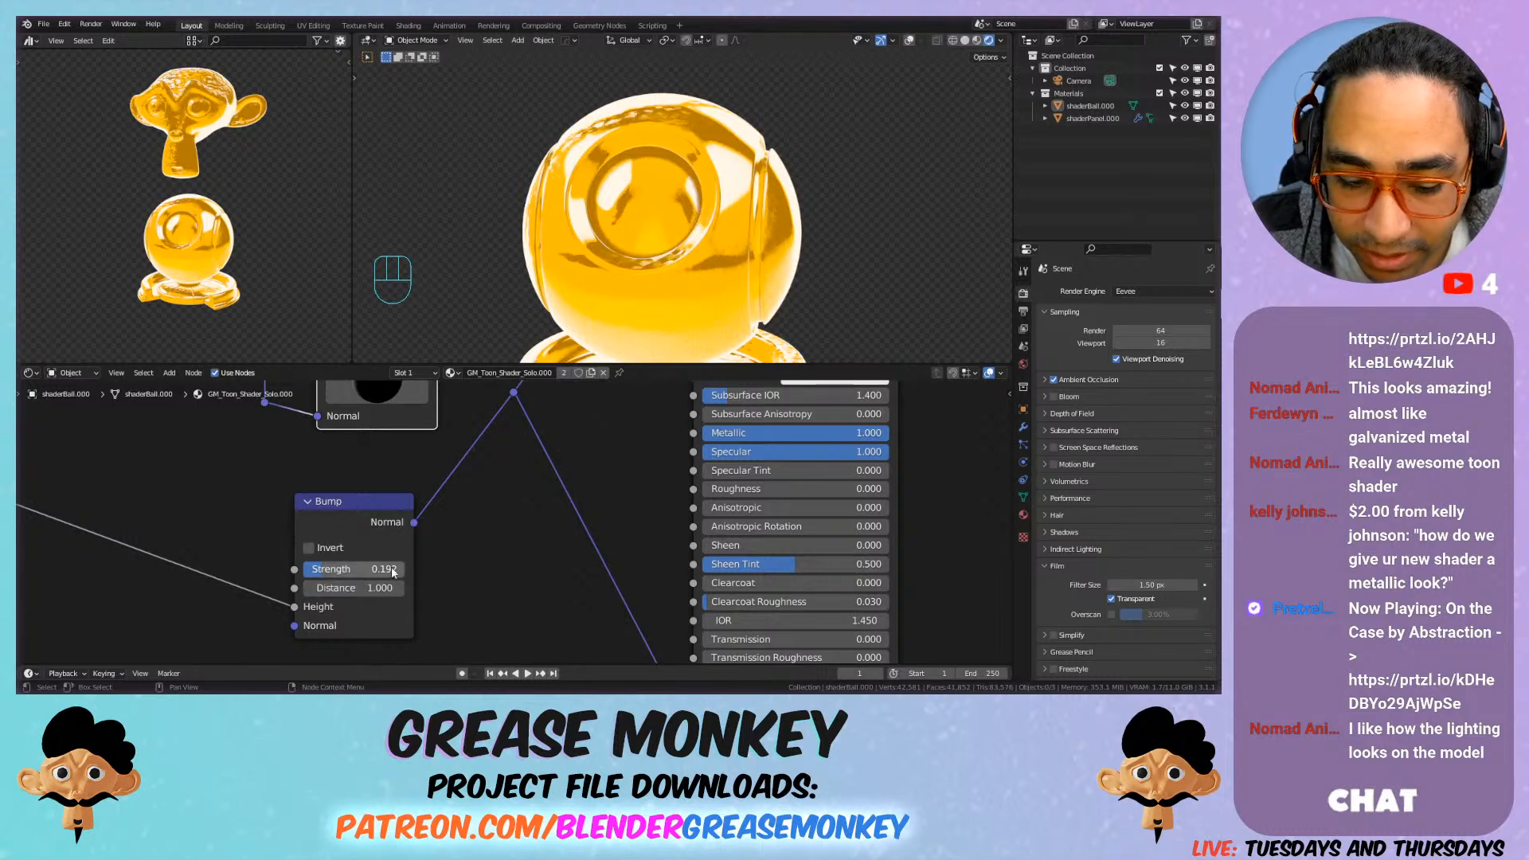
Step: Lower the Bump node's Strength to 0.021, comparing values down to zero on the shader ball
shift+drag(351, 570, 319, 570)
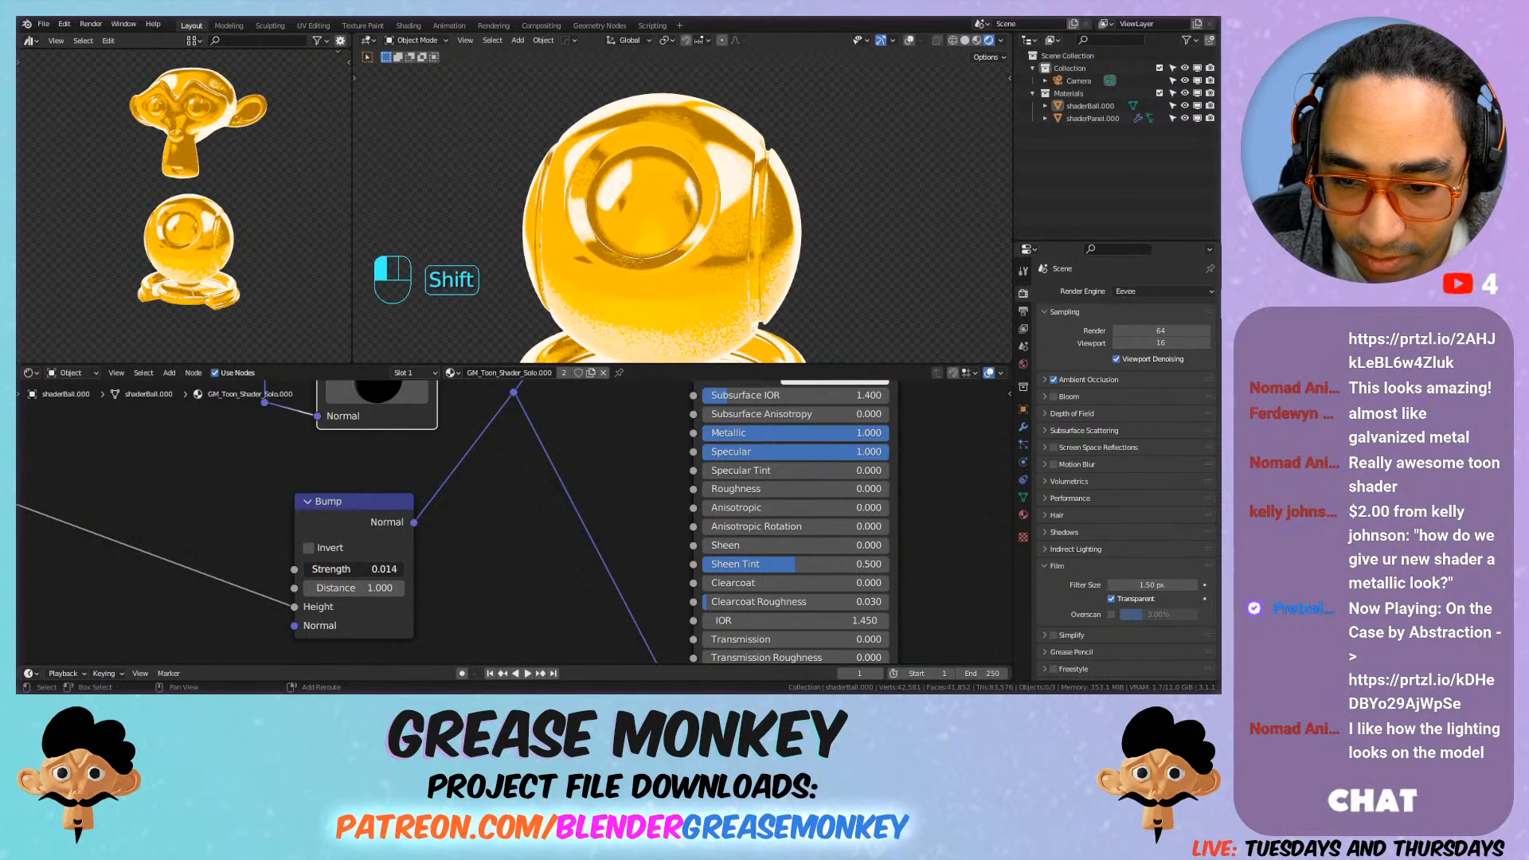
shift+middle_drag(591, 209, 618, 280)
shift+drag(371, 570, 277, 575)
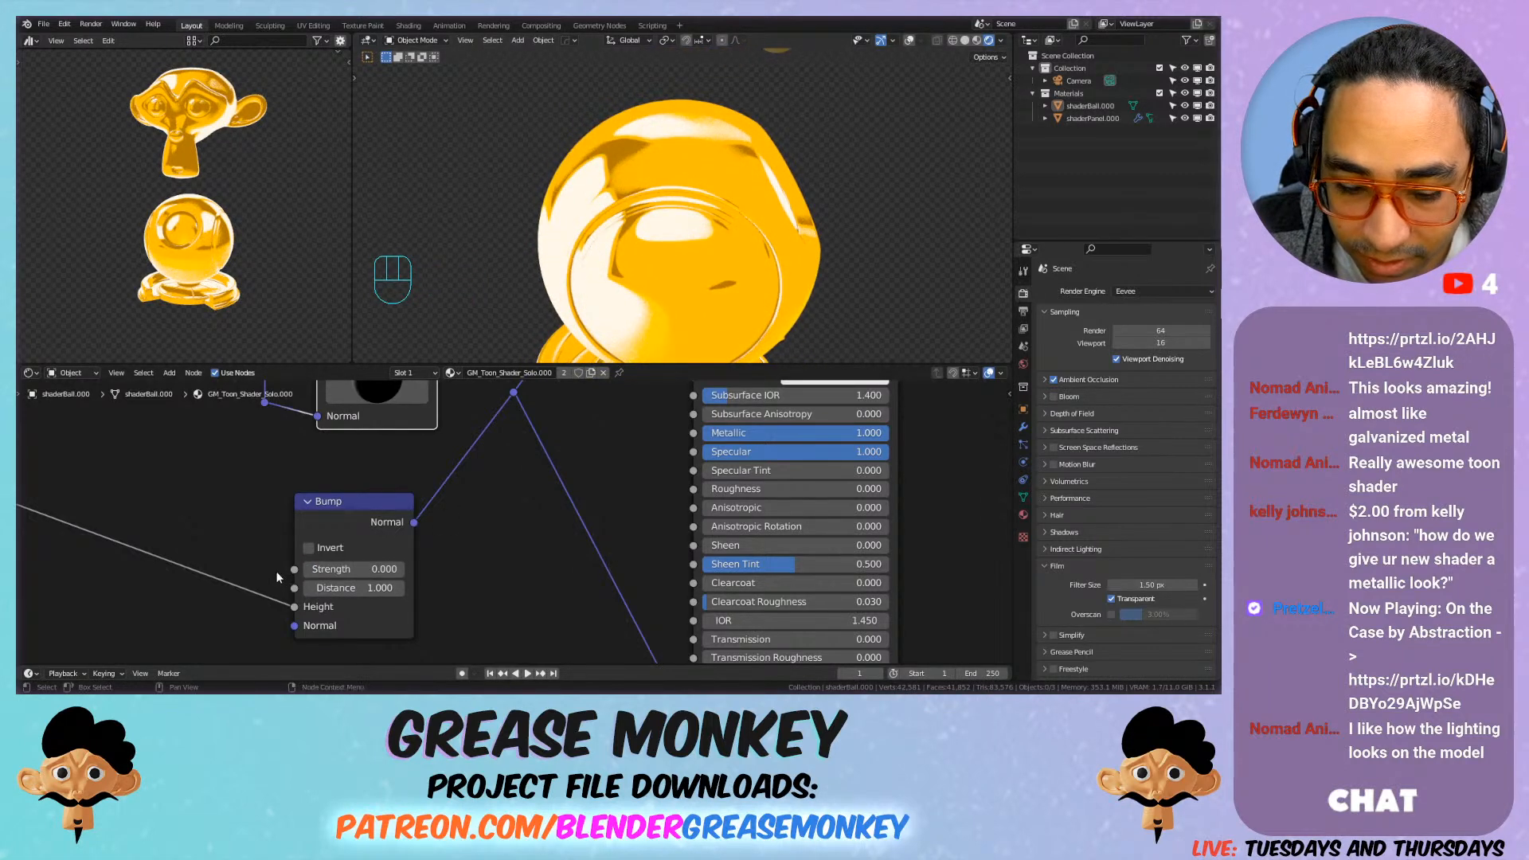
shift+drag(370, 570, 374, 570)
shift+middle_drag(527, 255, 673, 216)
scroll(747, 162, up, 3)
scroll(470, 494, down, 3)
Step: Link the Voronoi Texture's Distance output to the Texture group's Image Texture input and check the ball with Image Mix at 0
middle_drag(470, 494, 687, 559)
drag(294, 525, 401, 492)
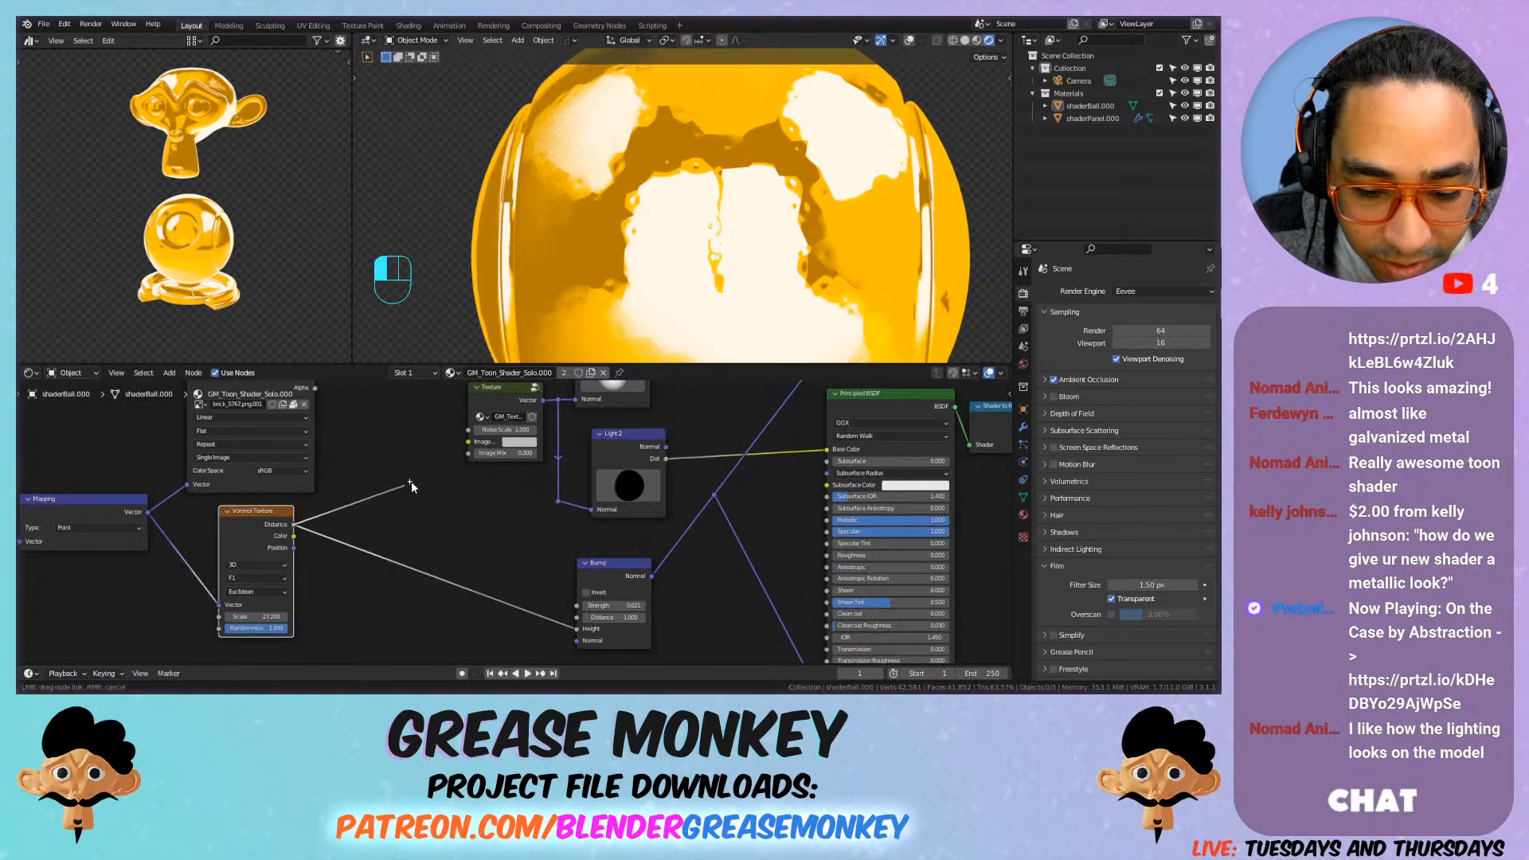
drag(466, 443, 467, 443)
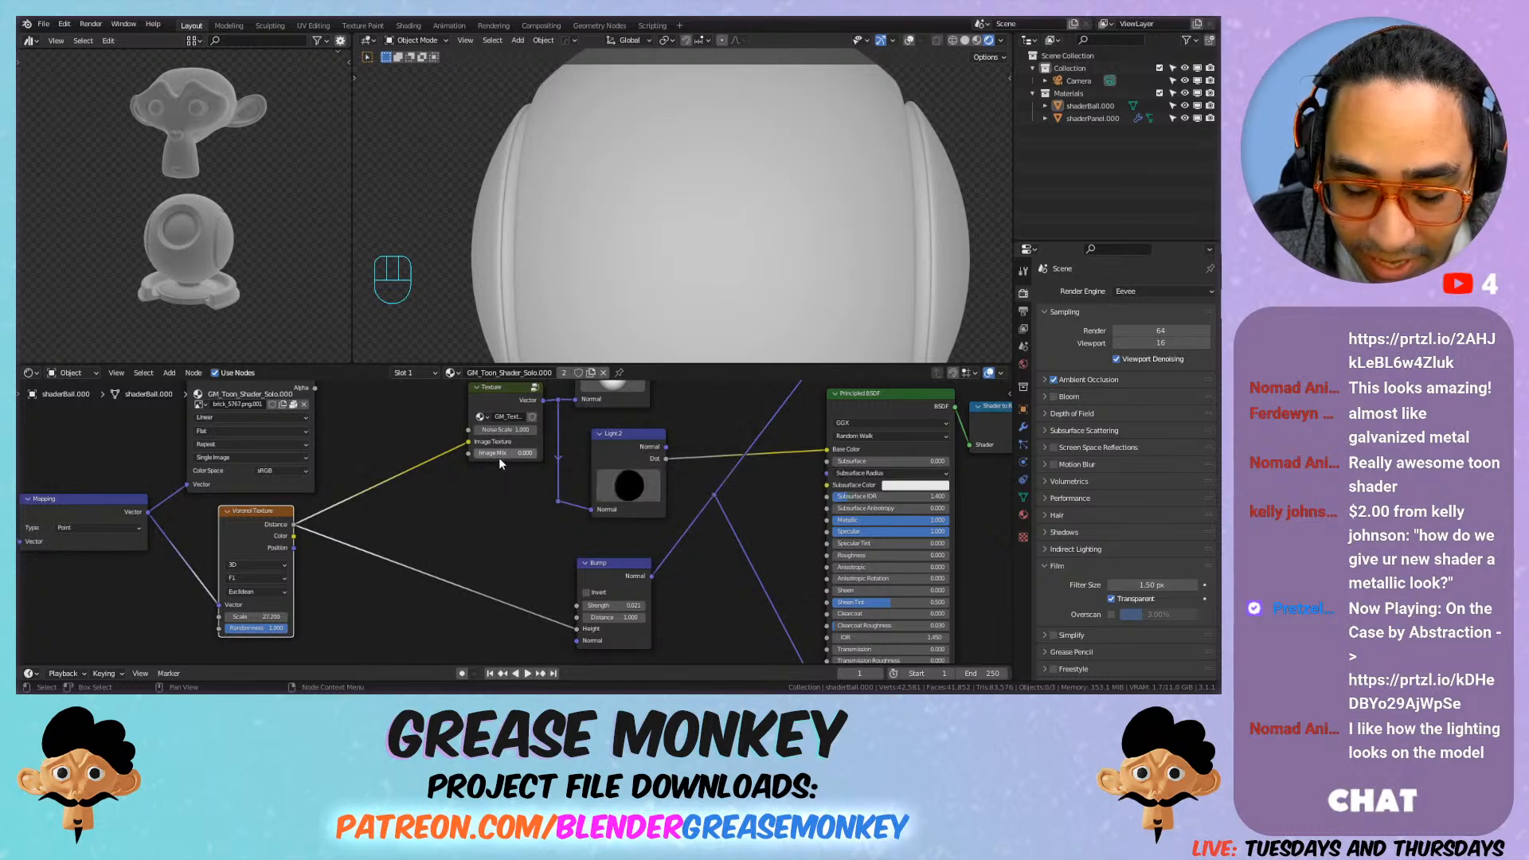
mouse_move(499, 456)
mouse_down()
mouse_move(550, 457)
mouse_move(470, 454)
mouse_up()
shift+middle_drag(574, 224, 667, 124)
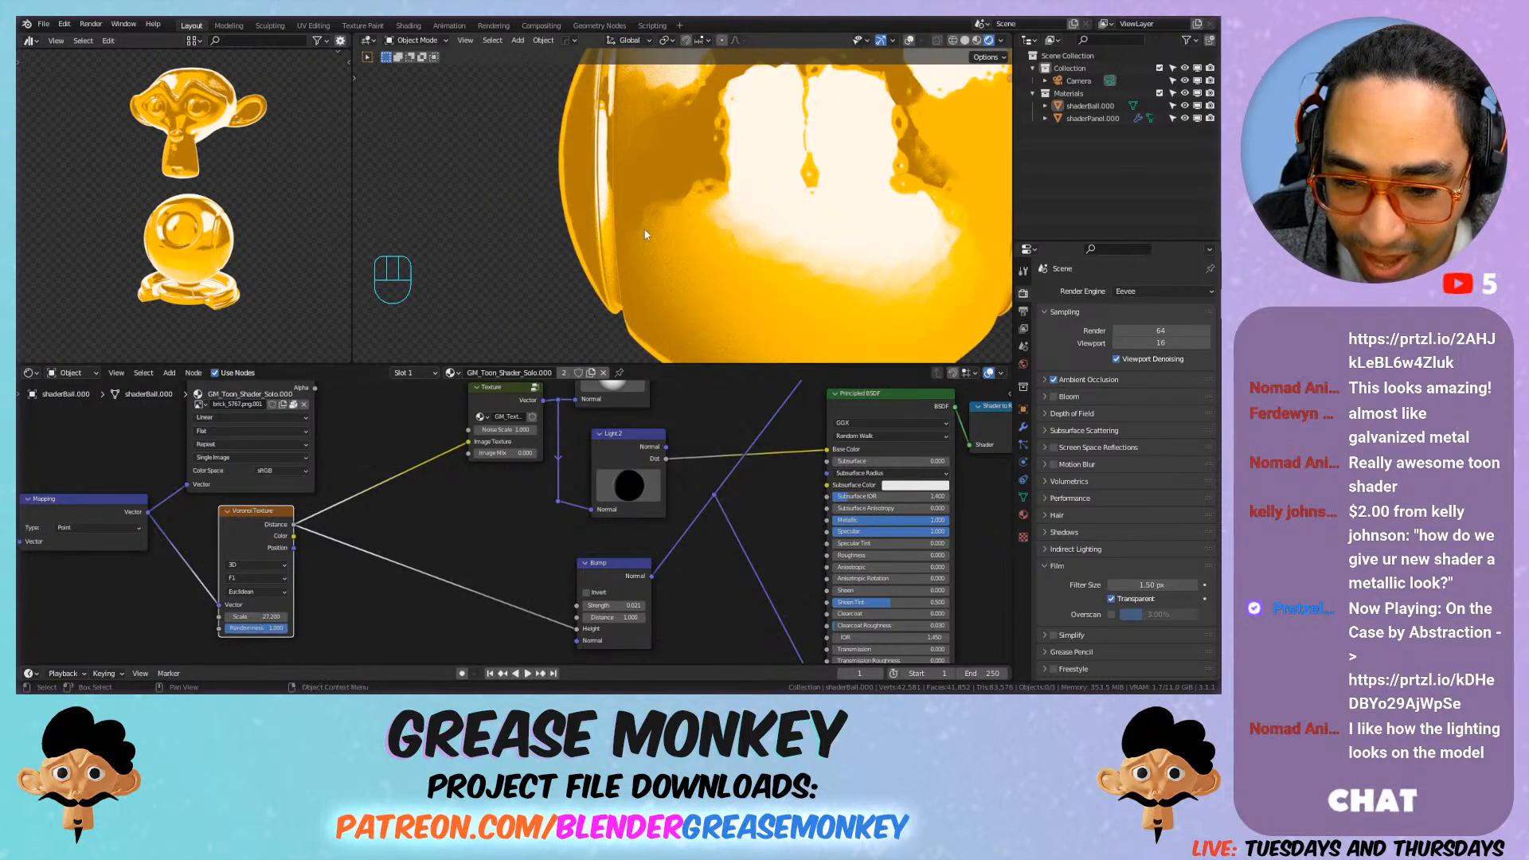
shift+middle_drag(619, 251, 559, 320)
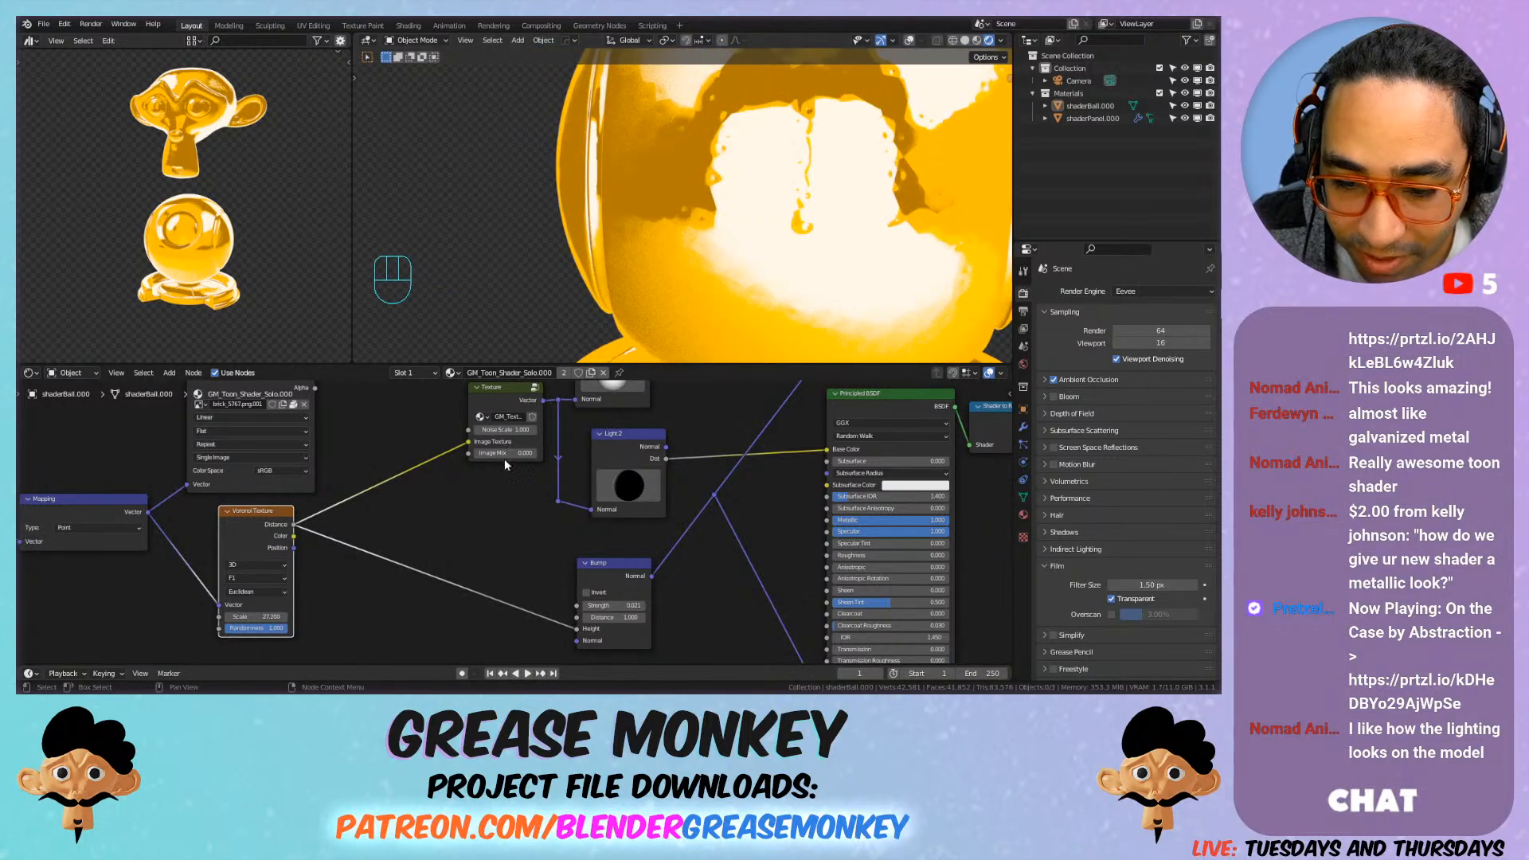
Step: Try the Texture group's Image Mix at 1.000, return it to 0, and inspect the ball from several angles
drag(505, 463, 551, 457)
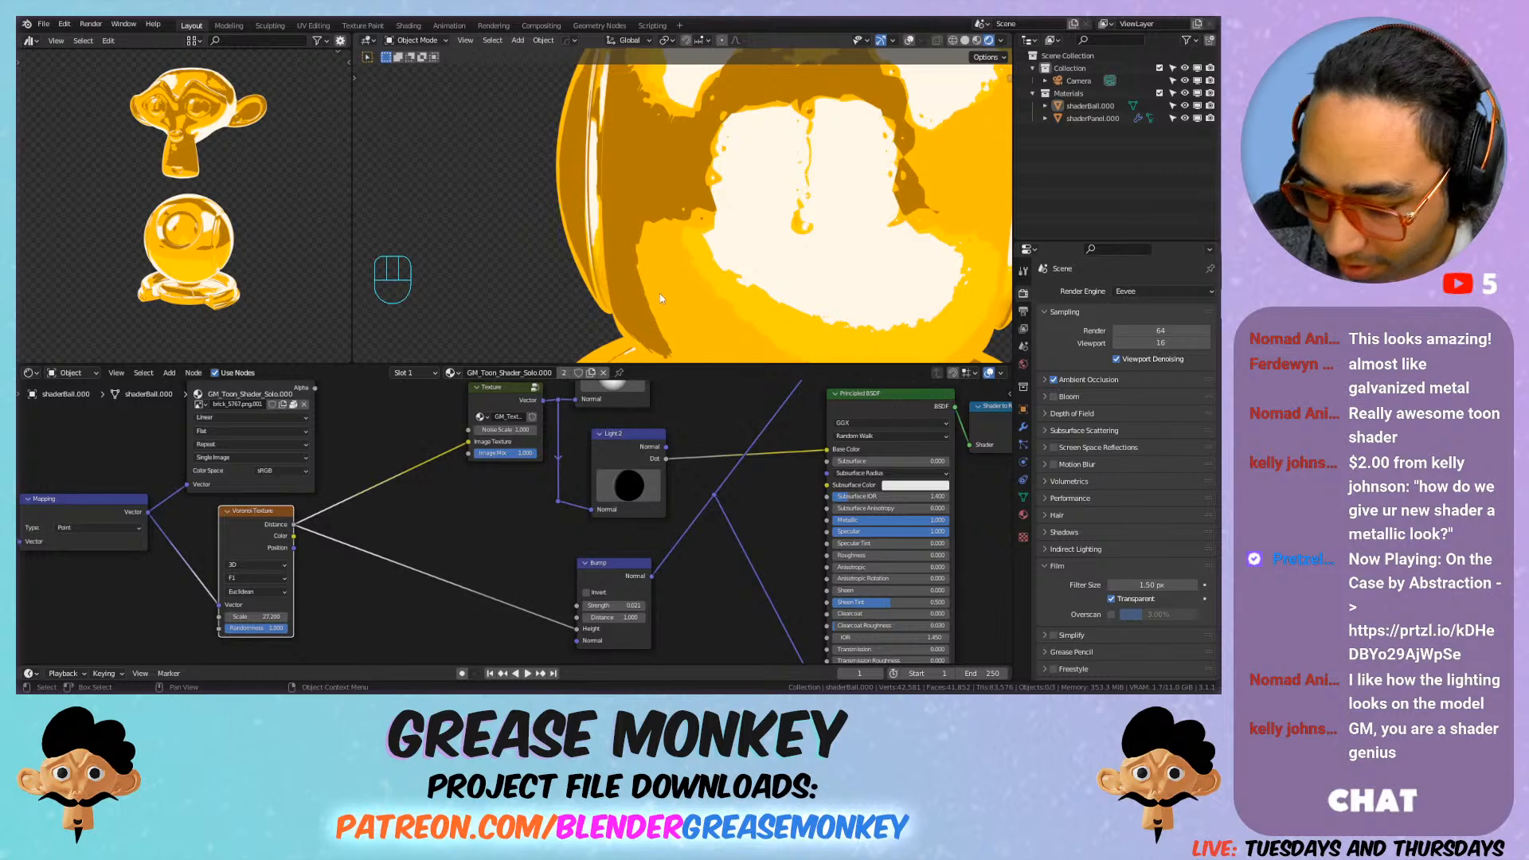
scroll(694, 263, down, 3)
middle_drag(695, 261, 717, 209)
drag(505, 454, 470, 454)
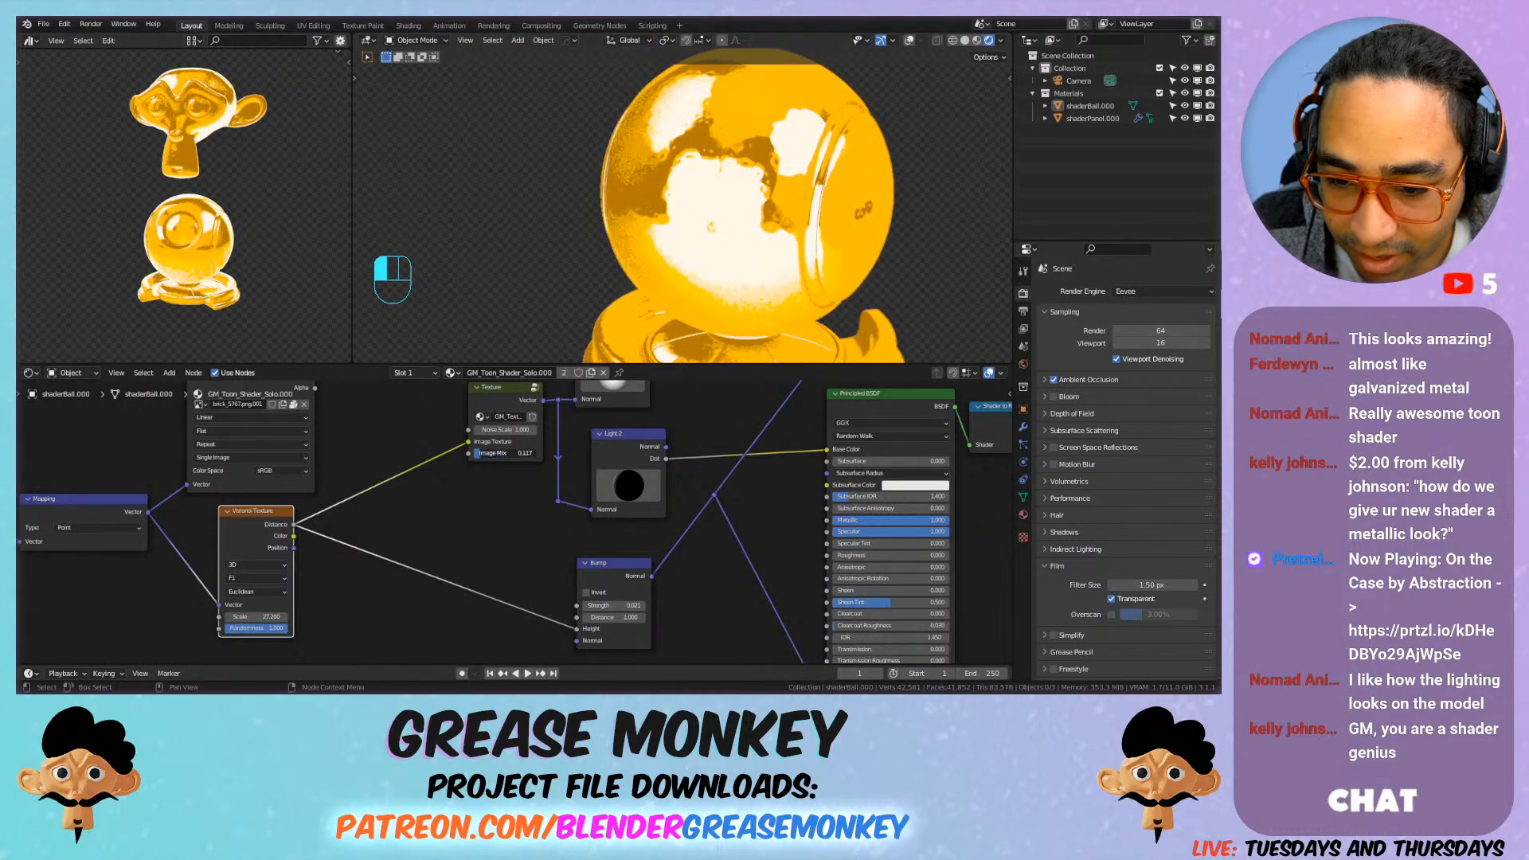
scroll(667, 202, up, 2)
middle_drag(666, 201, 828, 169)
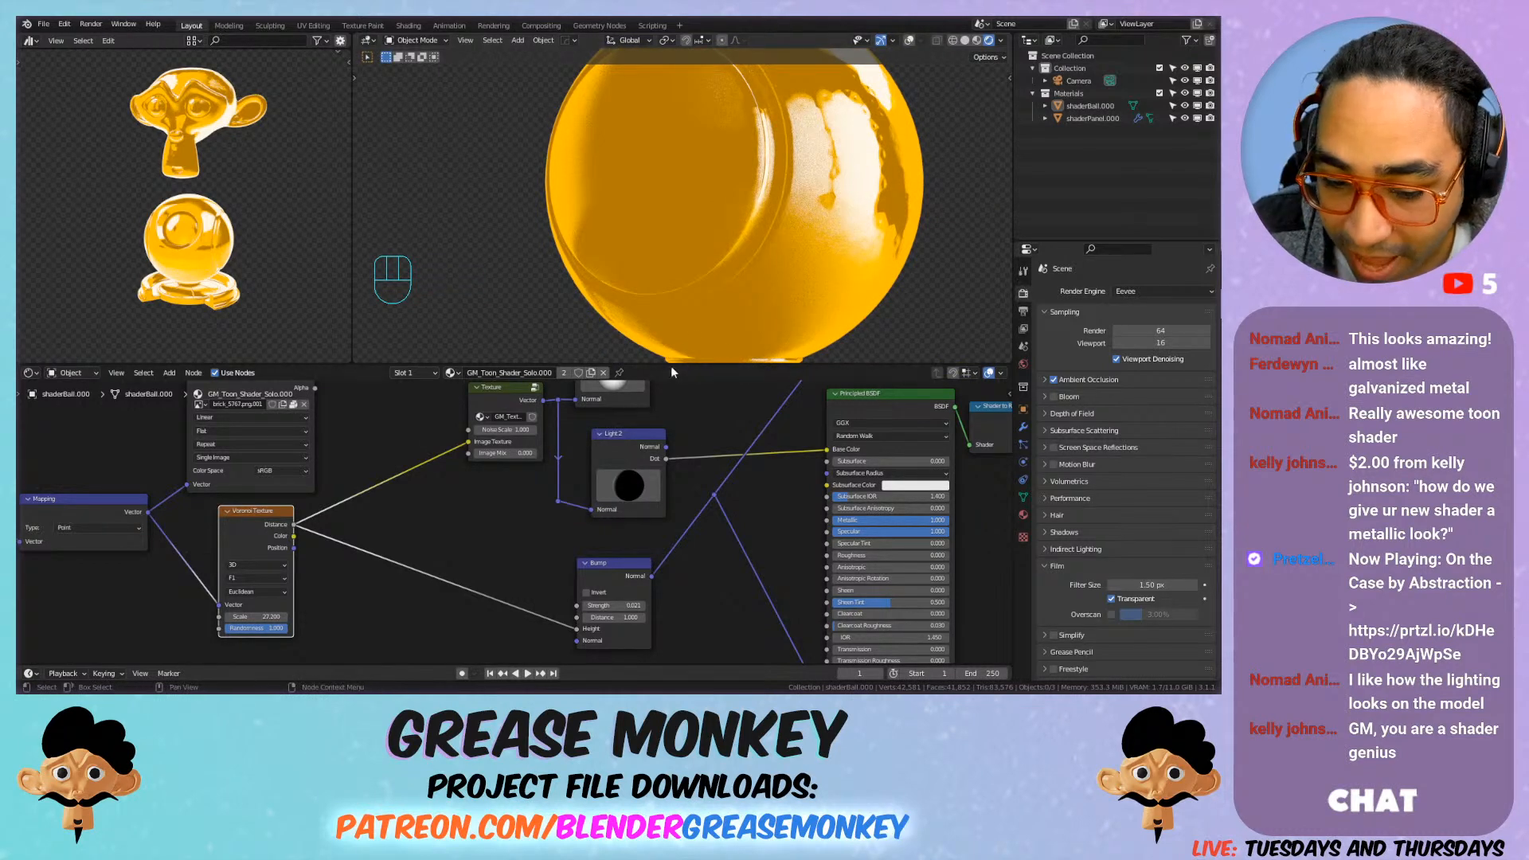
middle_drag(788, 213, 690, 221)
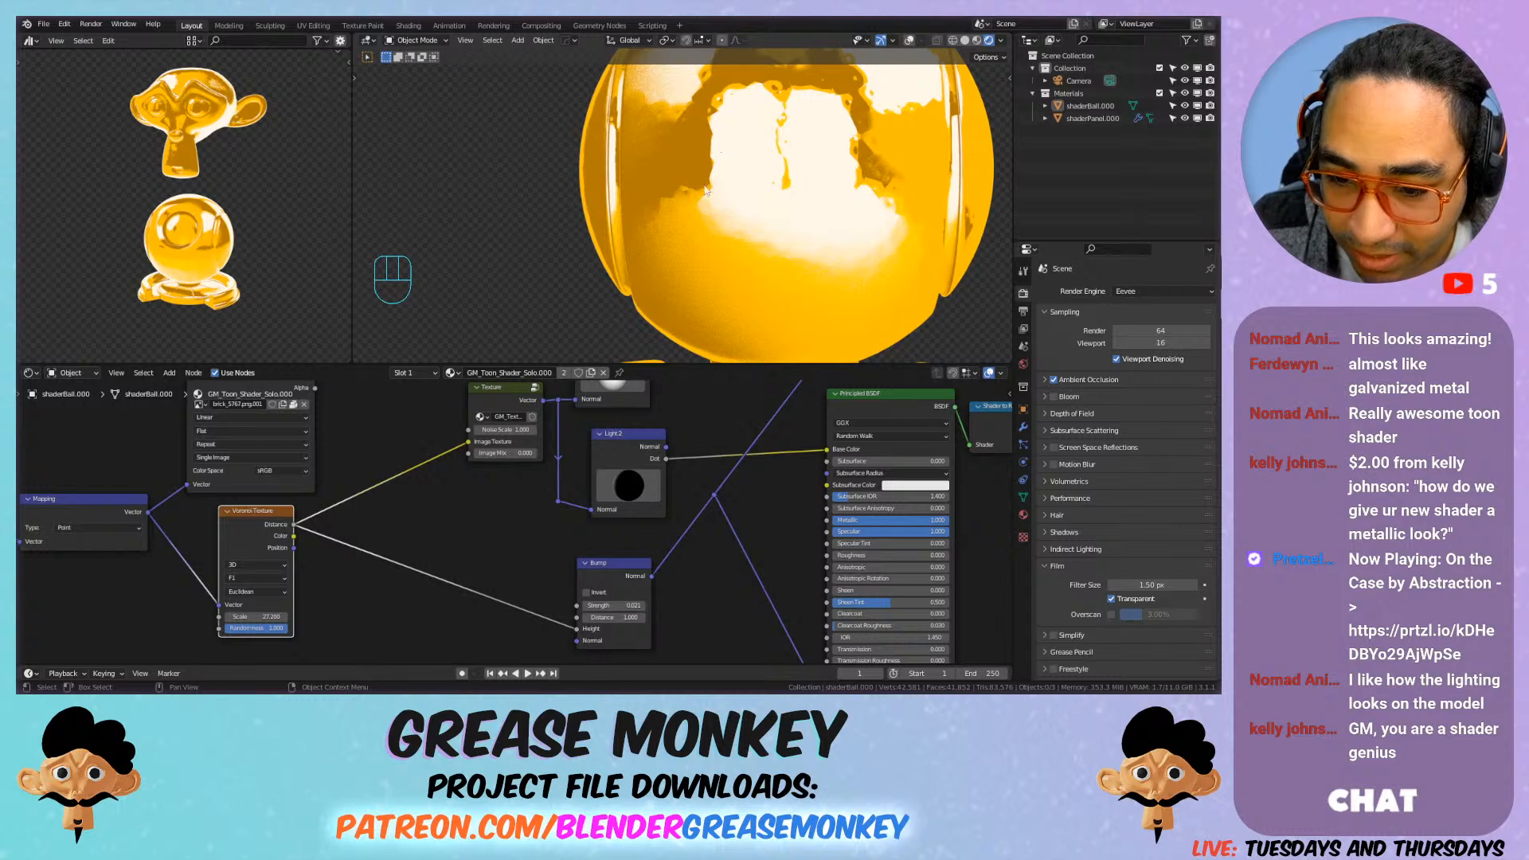
Step: Compare the ball's reflections again with Image Mix raised to 1.000 and brought back to 0.000
drag(494, 460, 550, 459)
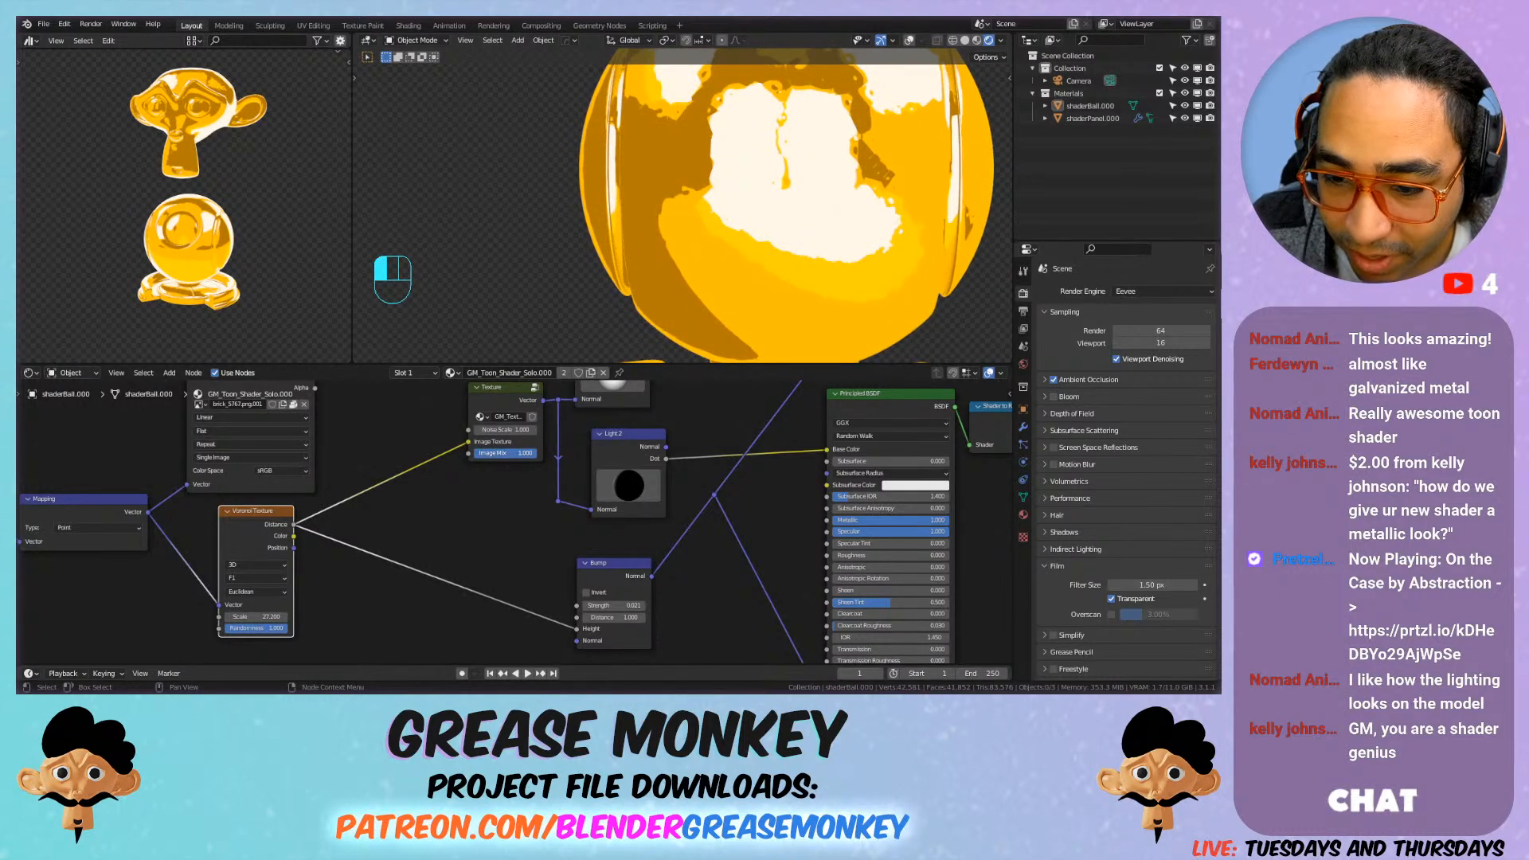
shift+middle_drag(690, 227, 720, 201)
drag(511, 452, 454, 453)
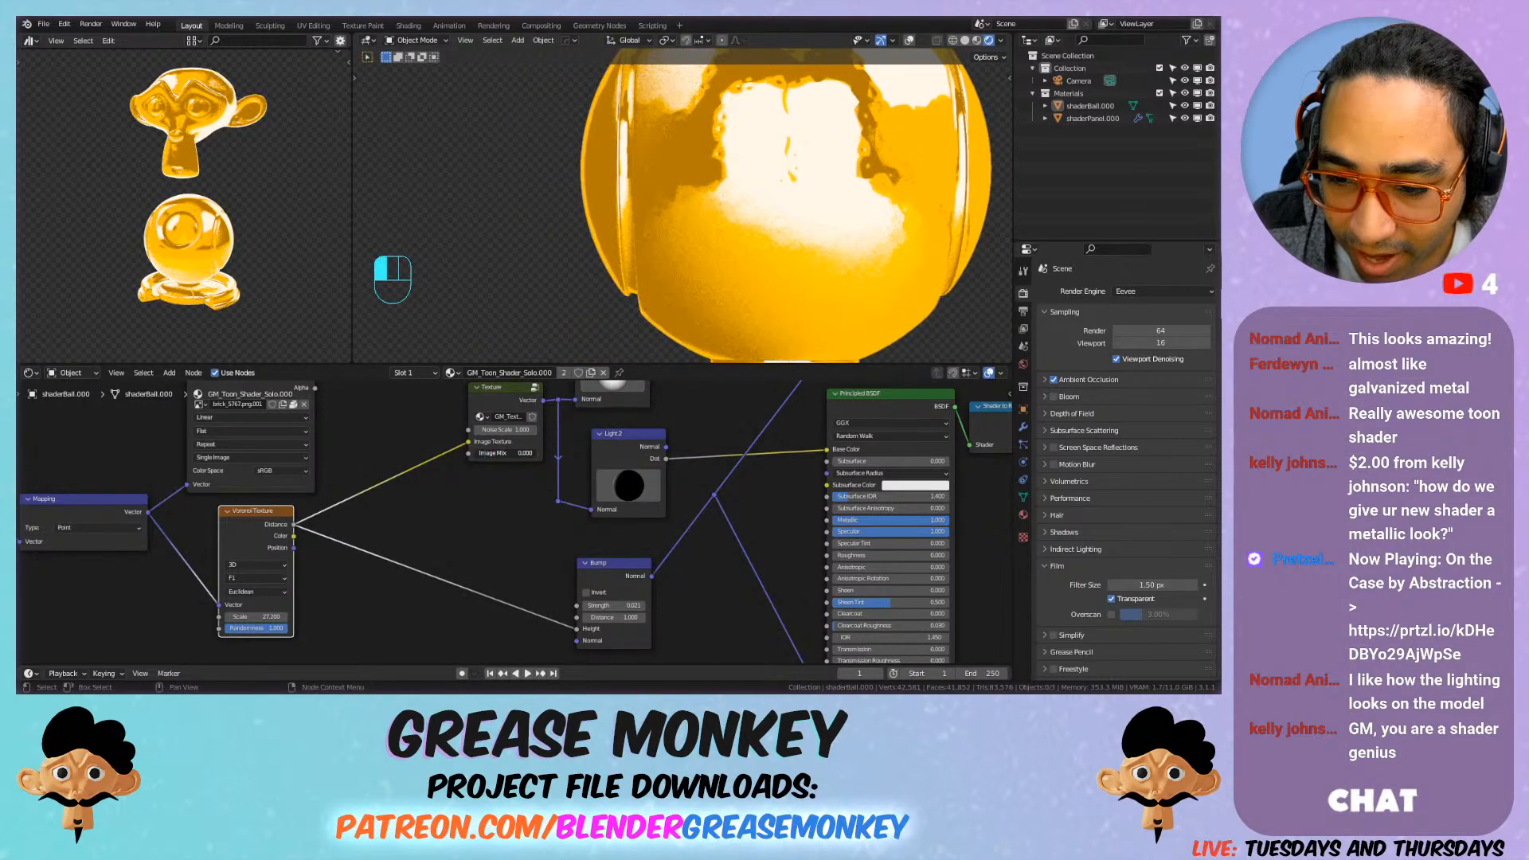
shift+middle_drag(634, 237, 427, 211)
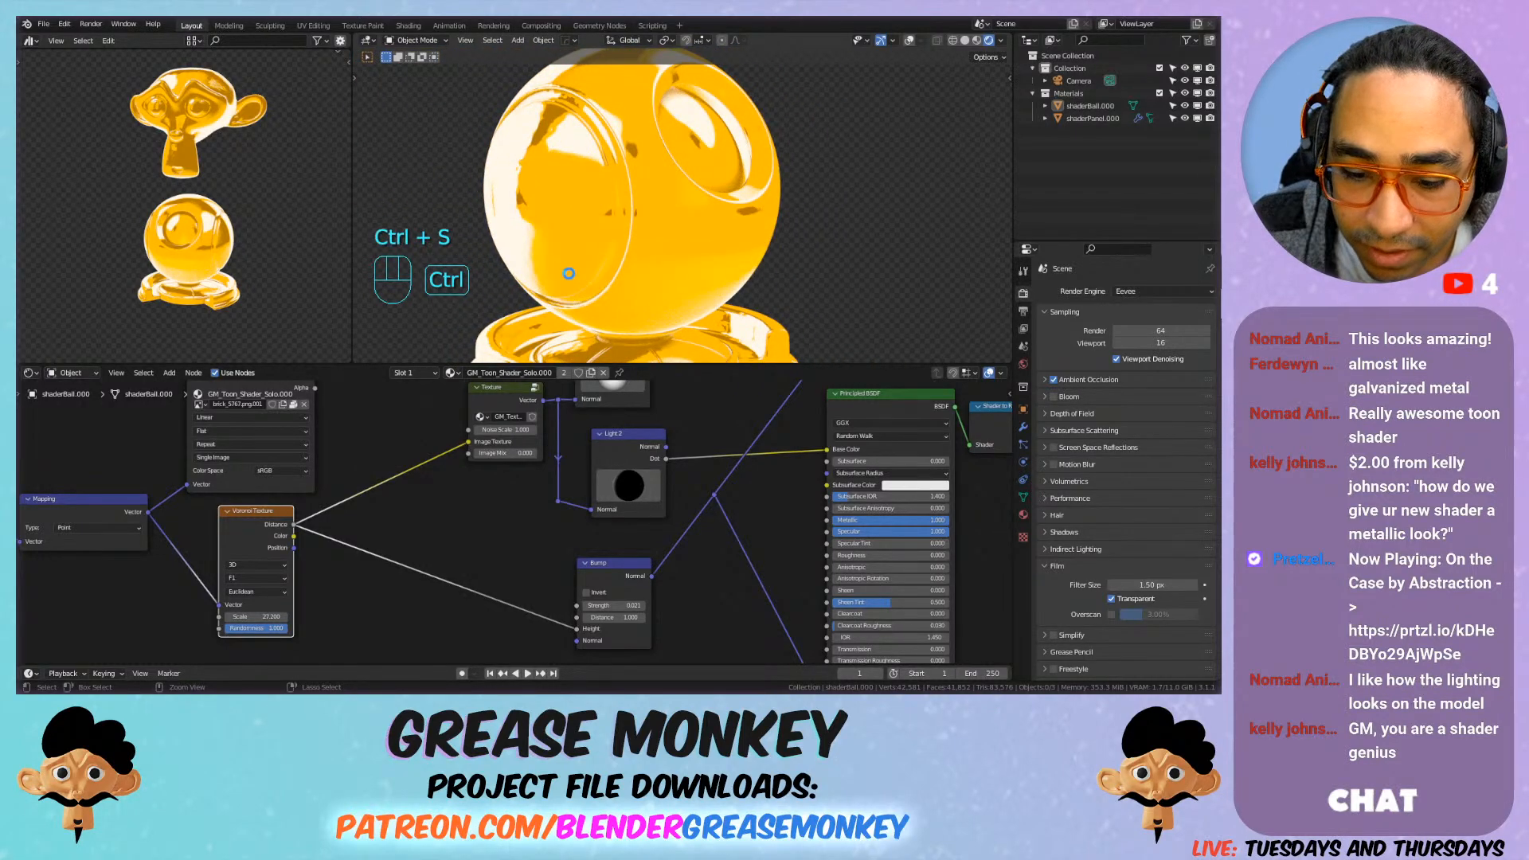
Step: Save the file and remove the link from the Voronoi Texture to the Texture group's Image Texture input
key(ctrl+s)
drag(469, 442, 398, 465)
scroll(339, 442, down, 3)
middle_drag(343, 442, 464, 495)
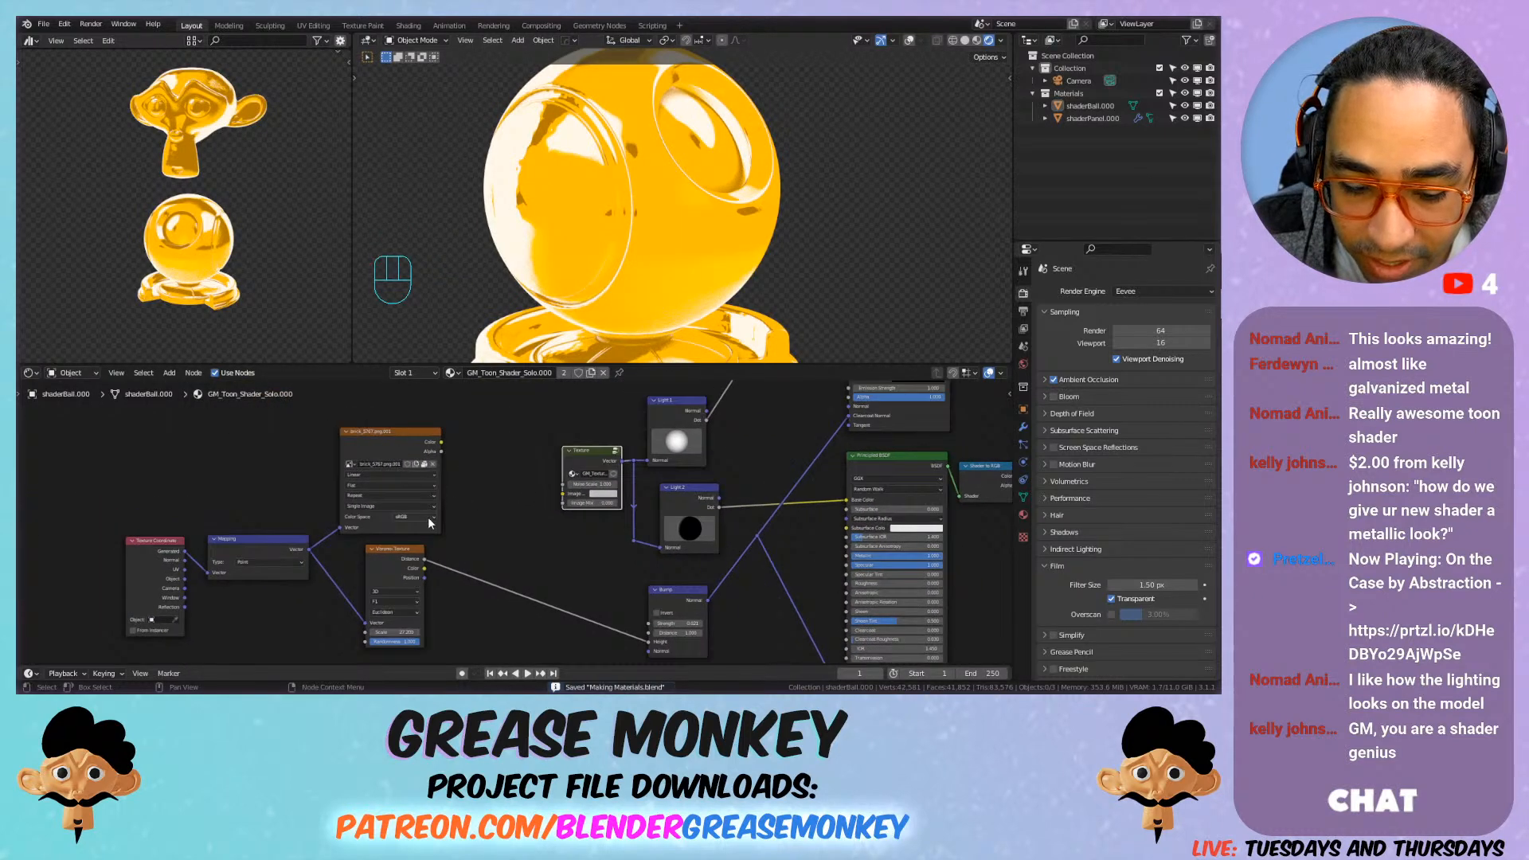
Step: Move the Voronoi Texture node closer to the Bump node and raise the Bump Strength to 0.044
drag(413, 552, 481, 554)
shift+middle_drag(728, 271, 640, 252)
scroll(556, 548, up, 3)
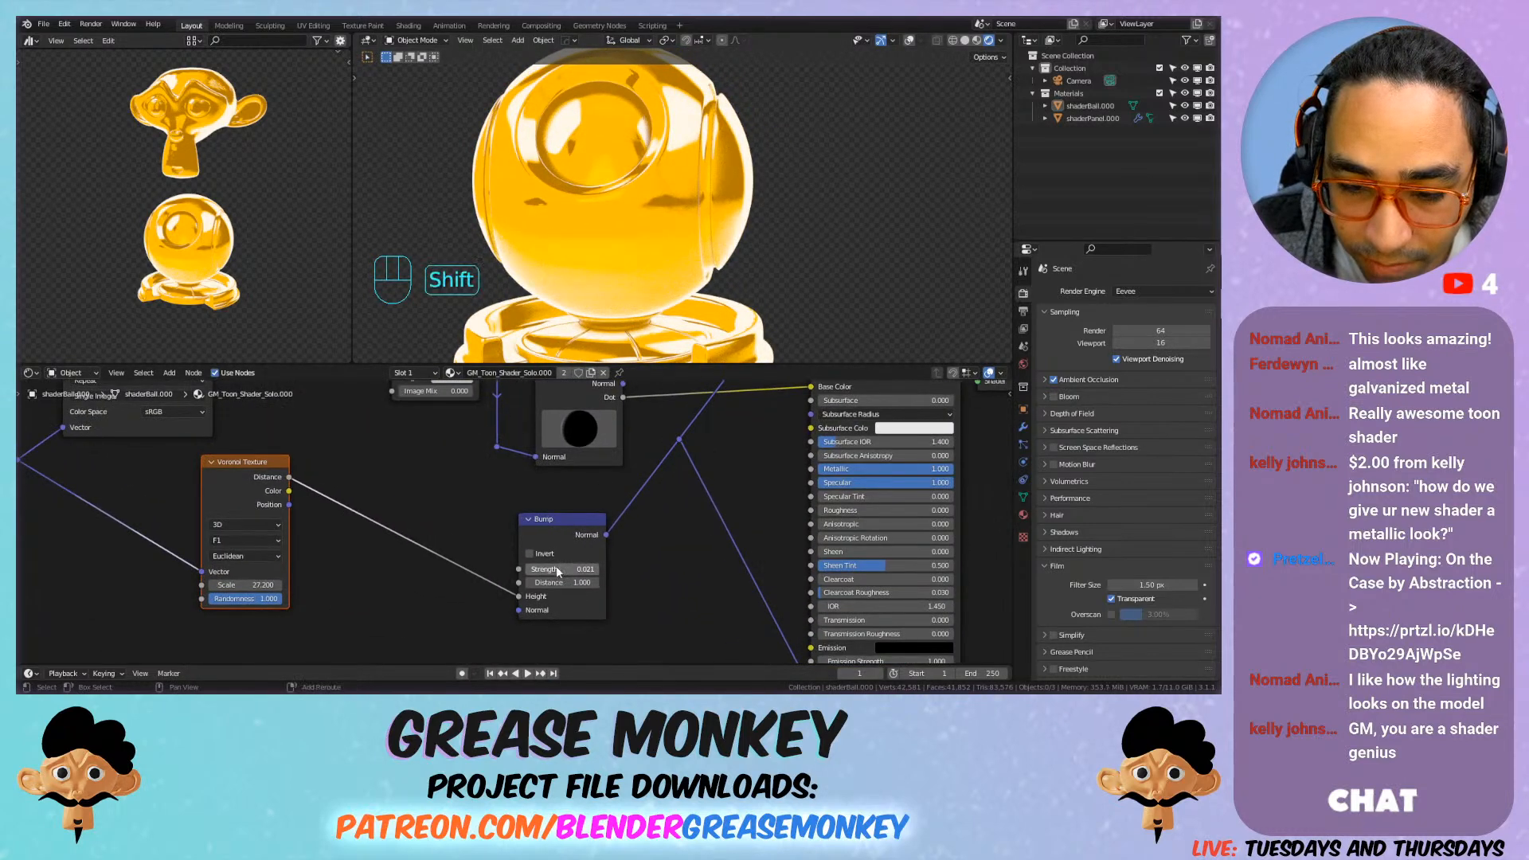
middle_drag(545, 247, 482, 263)
shift+middle_drag(481, 251, 621, 269)
Step: Shift the Voronoi Texture node slightly away from the Bump node and set its Scale to 28.4
middle_drag(335, 437, 425, 428)
drag(329, 468, 253, 483)
drag(275, 593, 323, 592)
middle_drag(667, 254, 753, 256)
shift+middle_drag(753, 257, 558, 243)
shift+middle_drag(557, 243, 603, 231)
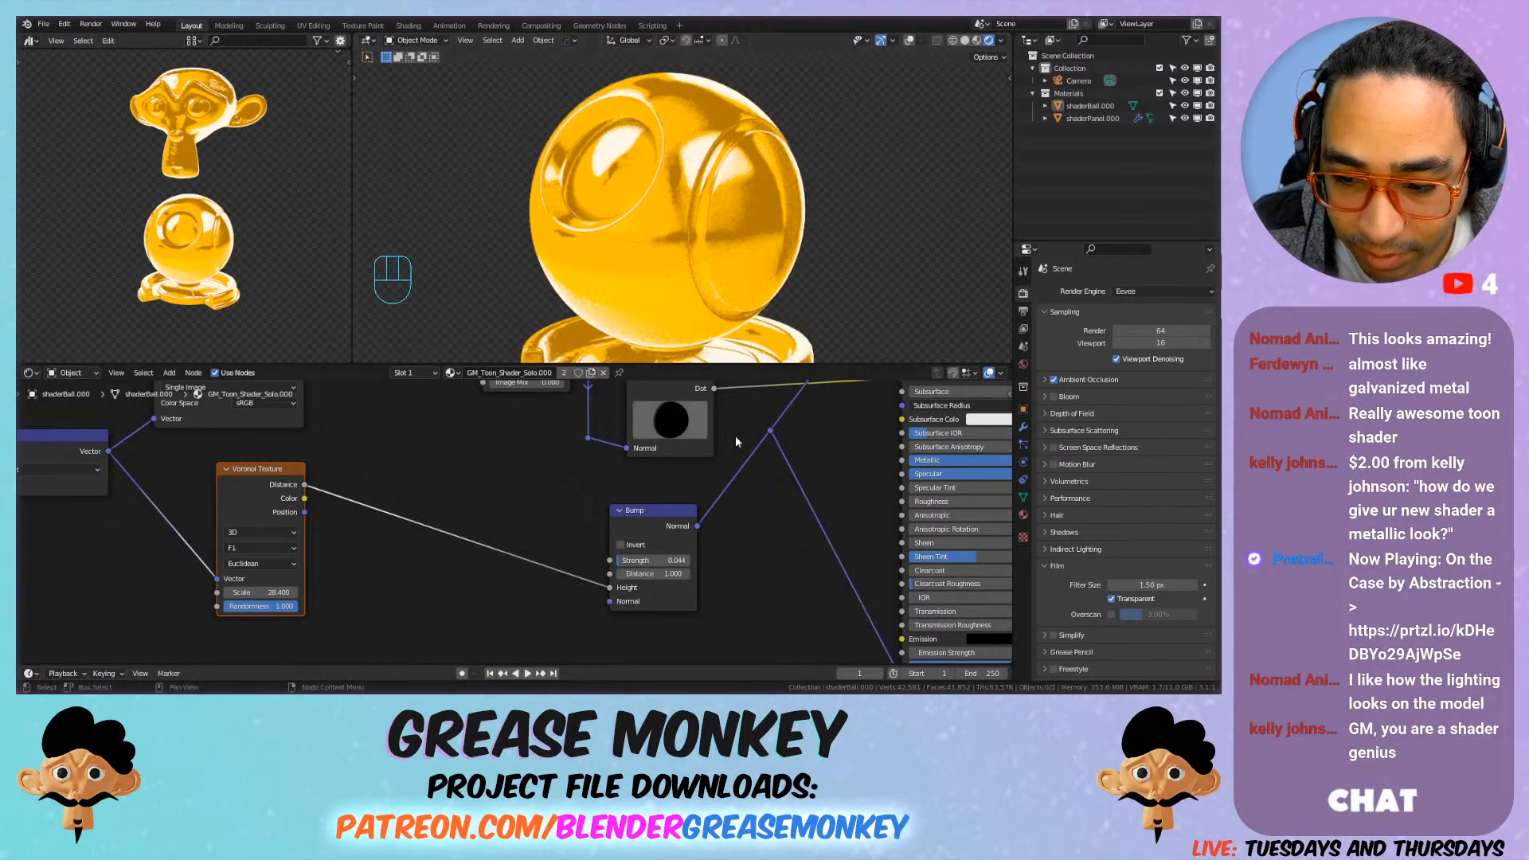
Step: Move the two reroute points on the Bump normal wire beside the Normal inputs of the lower and upper Principled BSDF nodes
scroll(646, 494, down, 8)
mouse_move(599, 511)
middle_down()
mouse_move(629, 545)
mouse_move(590, 533)
middle_up()
scroll(604, 523, up, 3)
key(g)
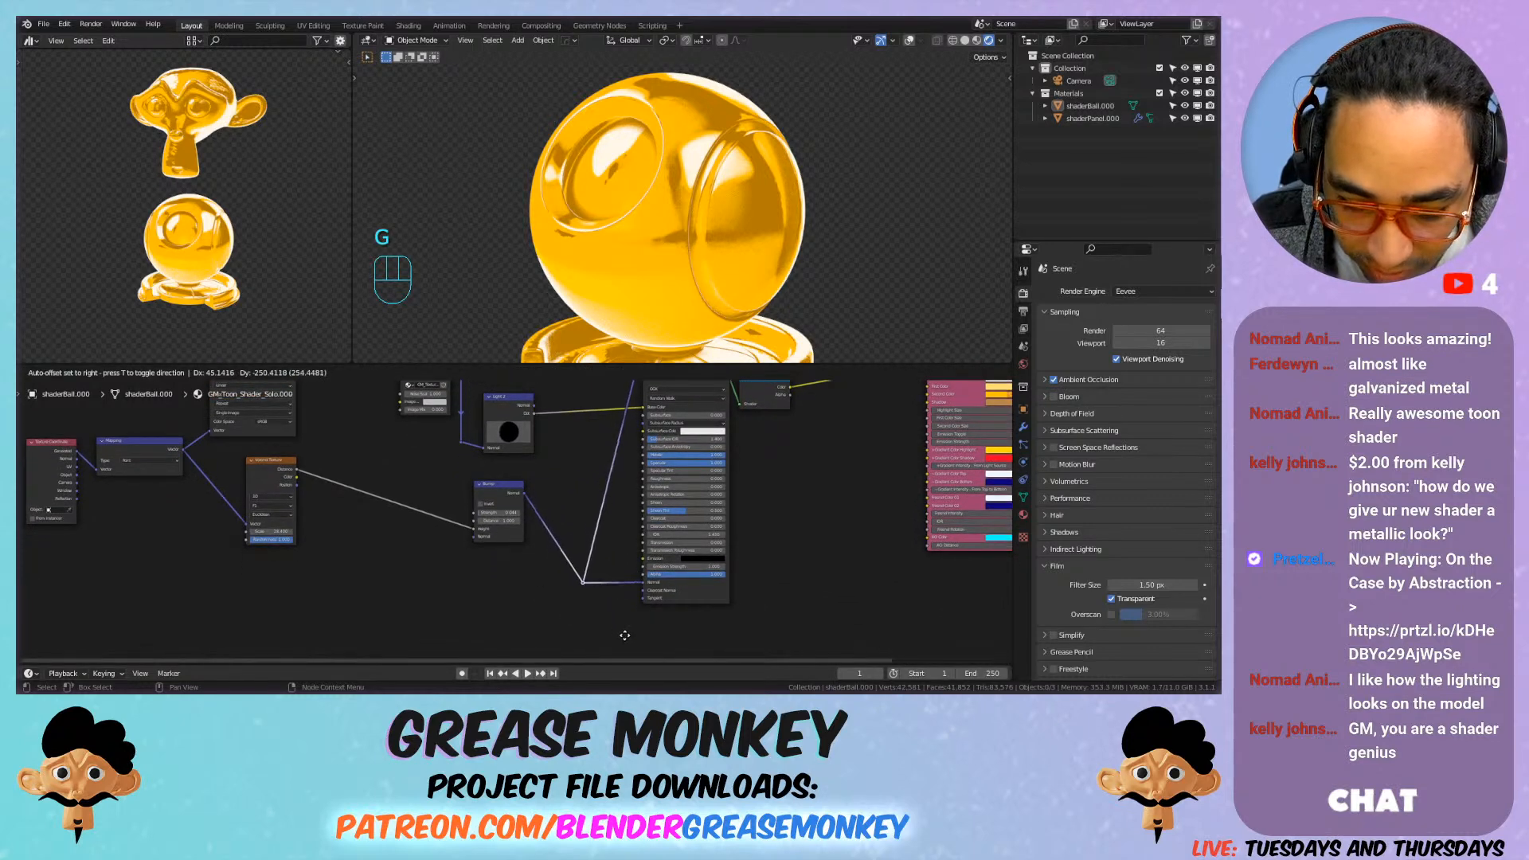
click(616, 633)
middle_drag(614, 526, 602, 622)
key(g)
click(591, 442)
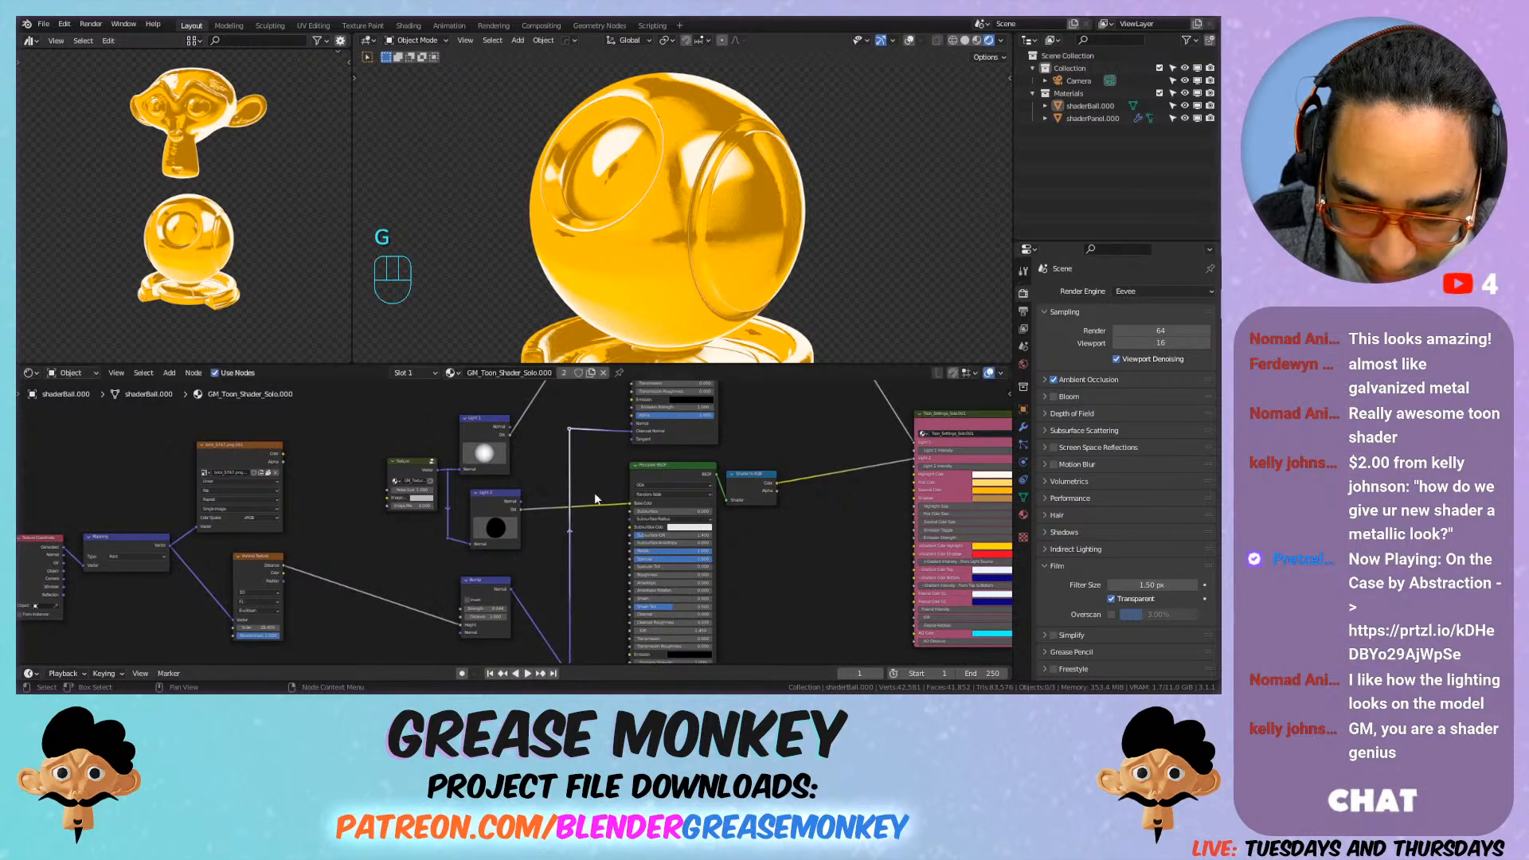
Step: Move the toon shader group and the Material Output node closer to the lower Shader to RGB node
middle_drag(791, 454, 463, 510)
drag(659, 476, 567, 502)
middle_drag(543, 456, 685, 539)
right_click(637, 442)
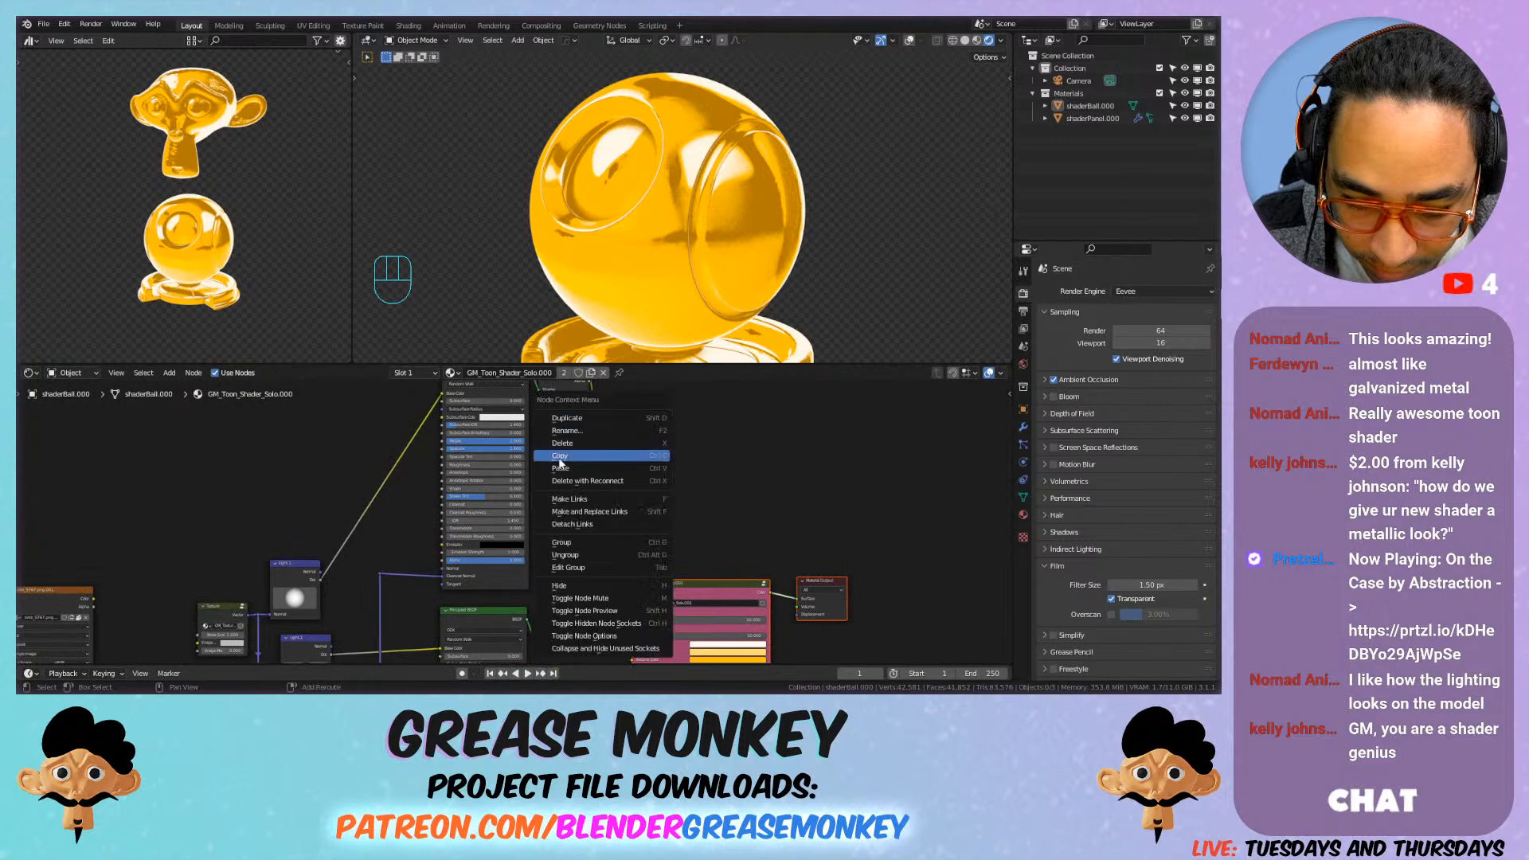
middle_drag(690, 425, 705, 497)
Step: Shift the upper Principled BSDF and its Shader to RGB node together to the left
drag(660, 405, 390, 644)
key(g)
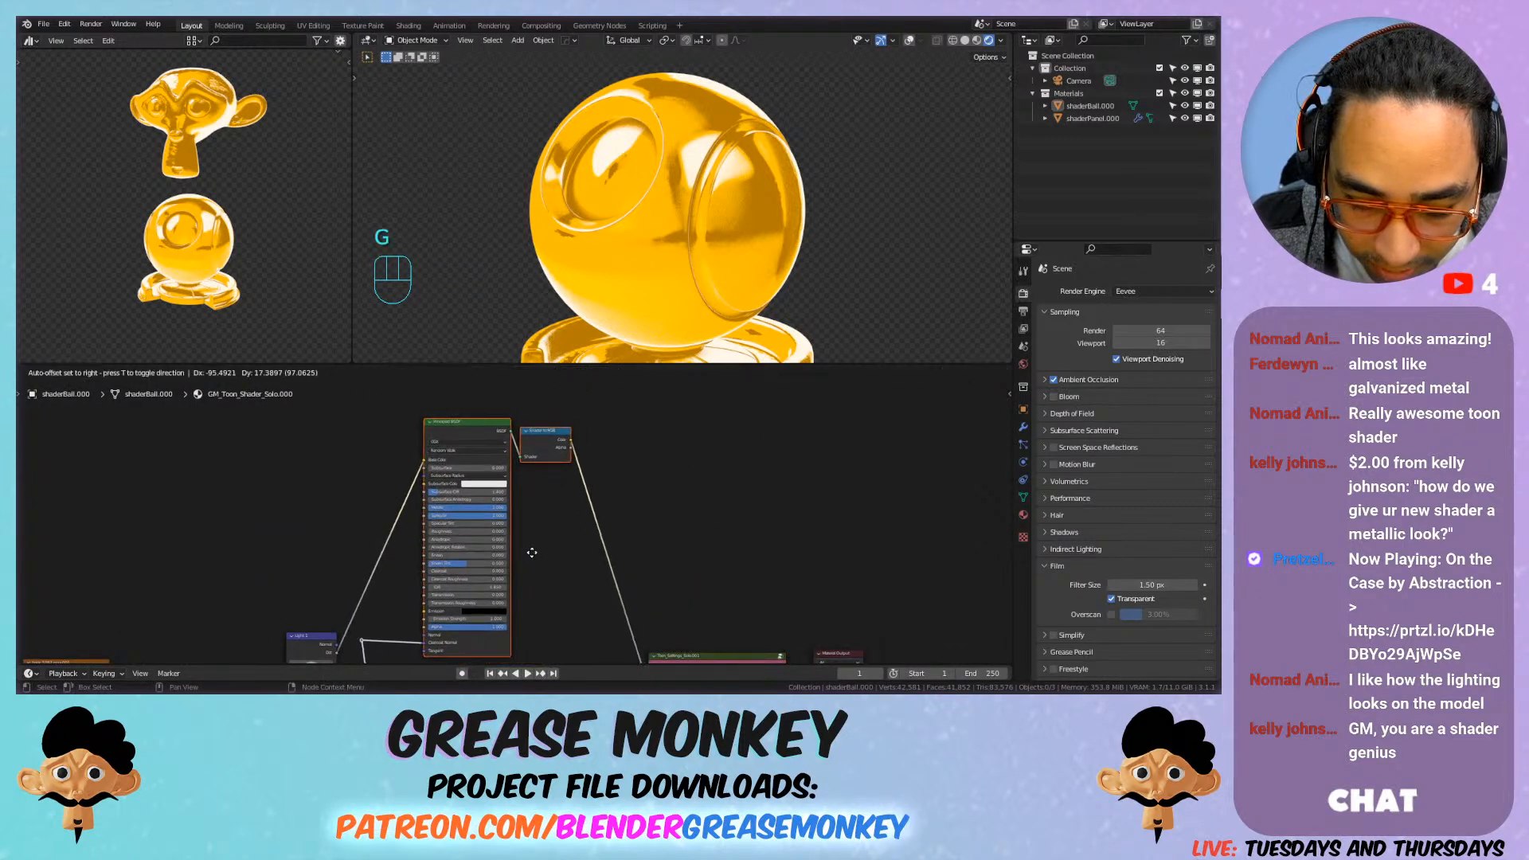
click(529, 553)
Step: Nudge the lower reroute point left so the Bump normal wire runs straight into the lower Principled BSDF
scroll(549, 544, down, 4)
middle_drag(576, 533, 716, 385)
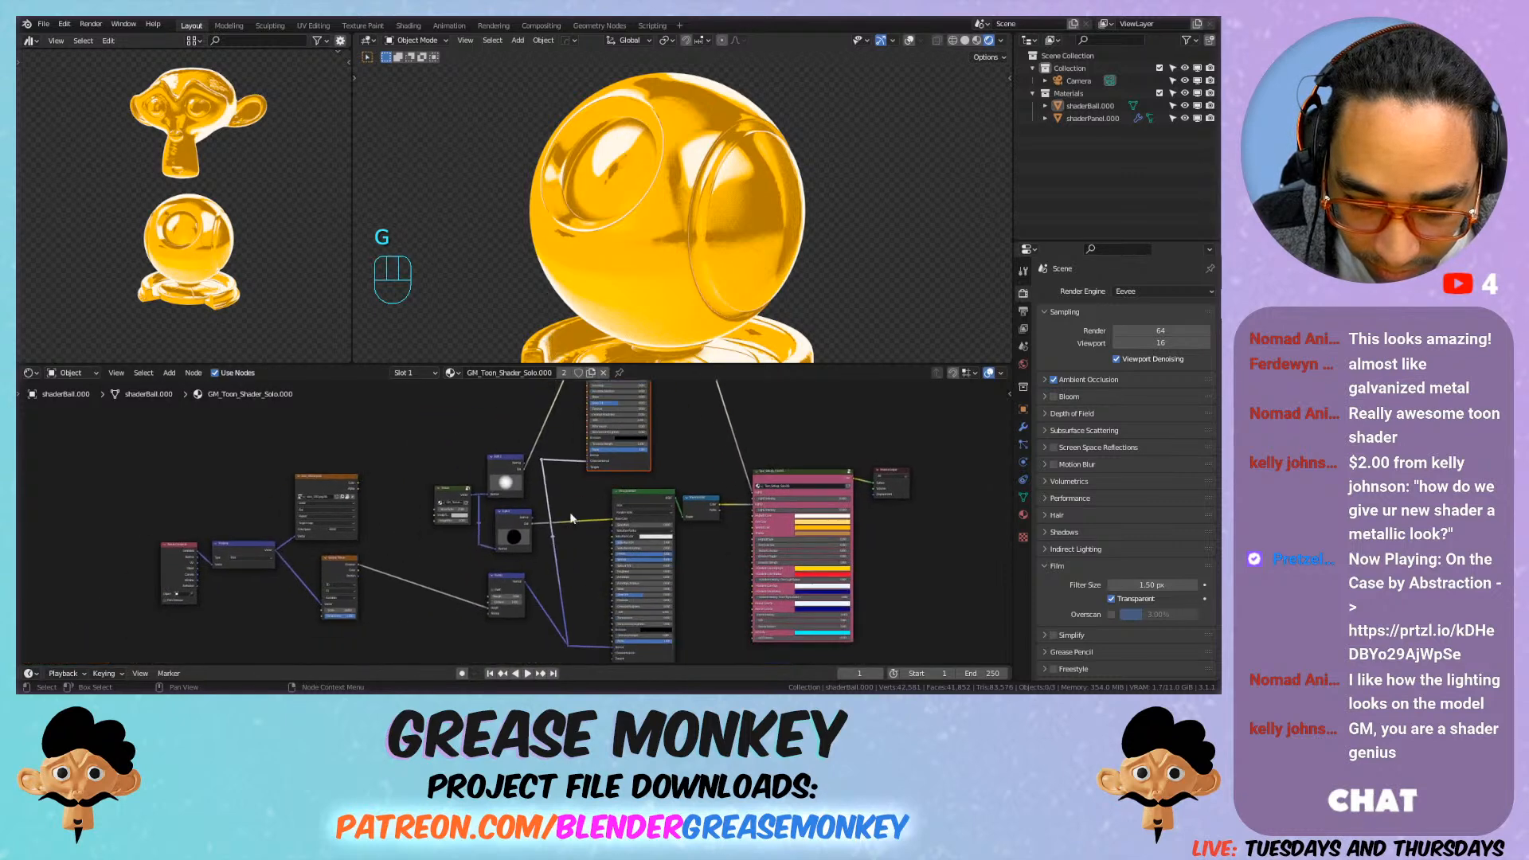
scroll(572, 549, up, 3)
middle_drag(572, 606, 575, 548)
click(585, 623)
key(g)
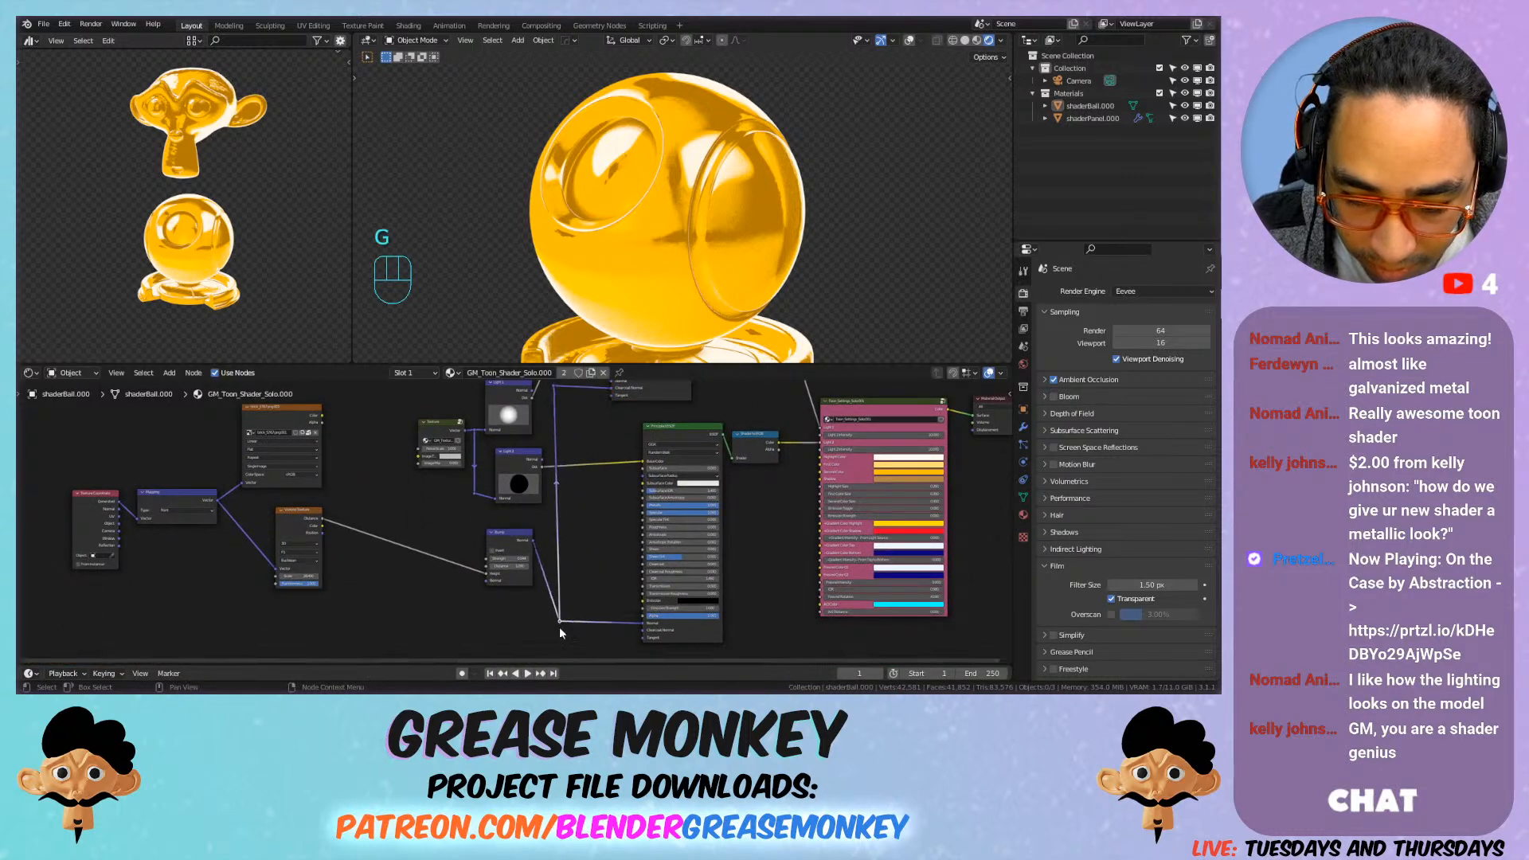
click(560, 629)
Step: Add a reroute on the upper Shader to RGB wire and place it beside the toon shader group's Light 1 input
middle_drag(660, 451, 548, 597)
shift+right_drag(703, 487, 637, 490)
key(g)
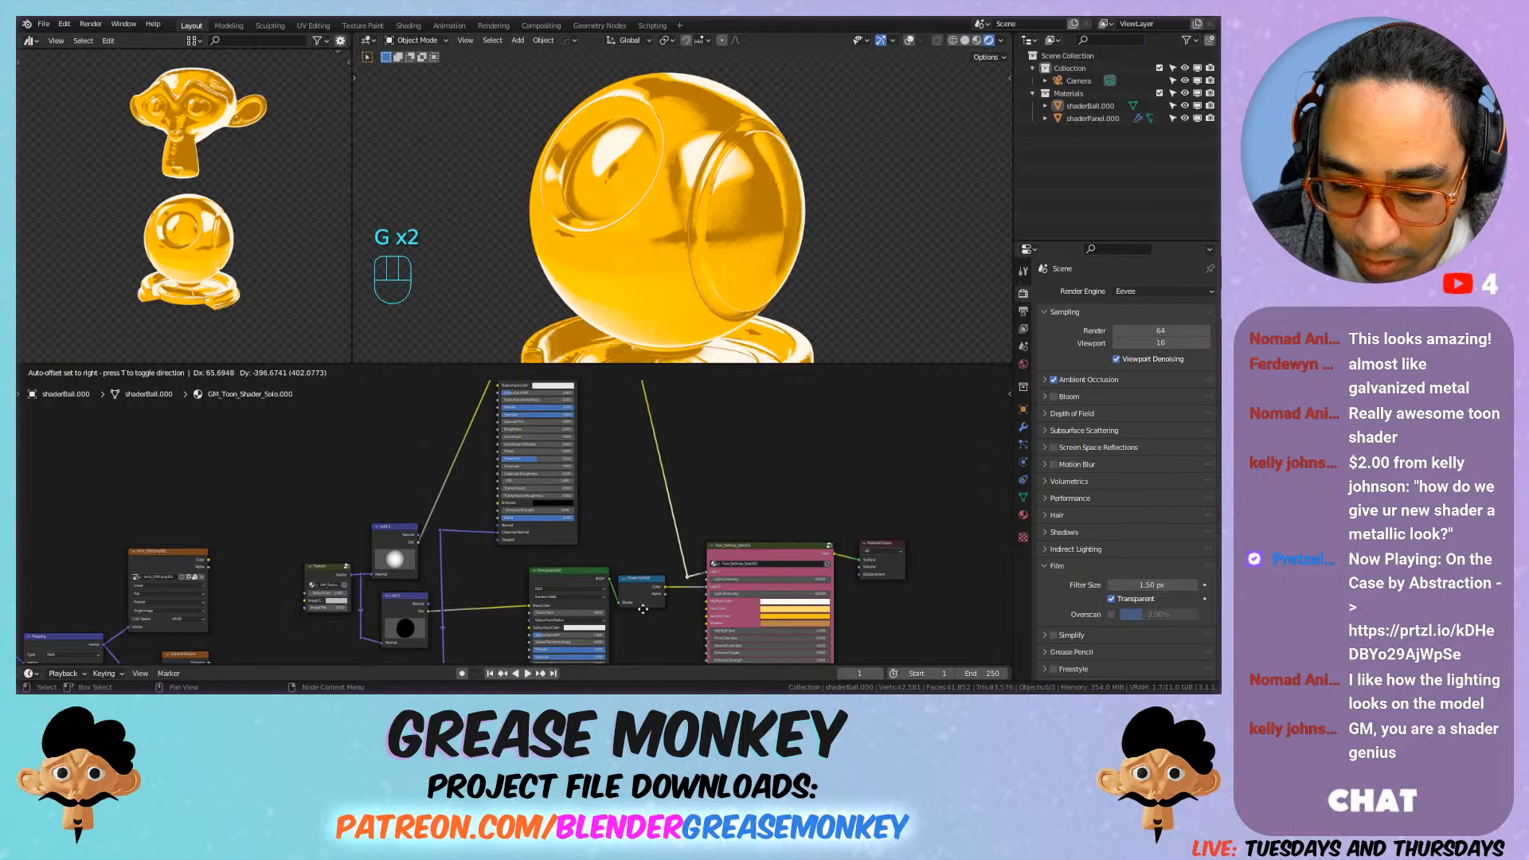
click(634, 603)
Step: Move the Texture Coordinate, Mapping, brick image and Voronoi Texture nodes together toward the Bump node
scroll(466, 547, down, 2)
middle_drag(467, 546, 561, 481)
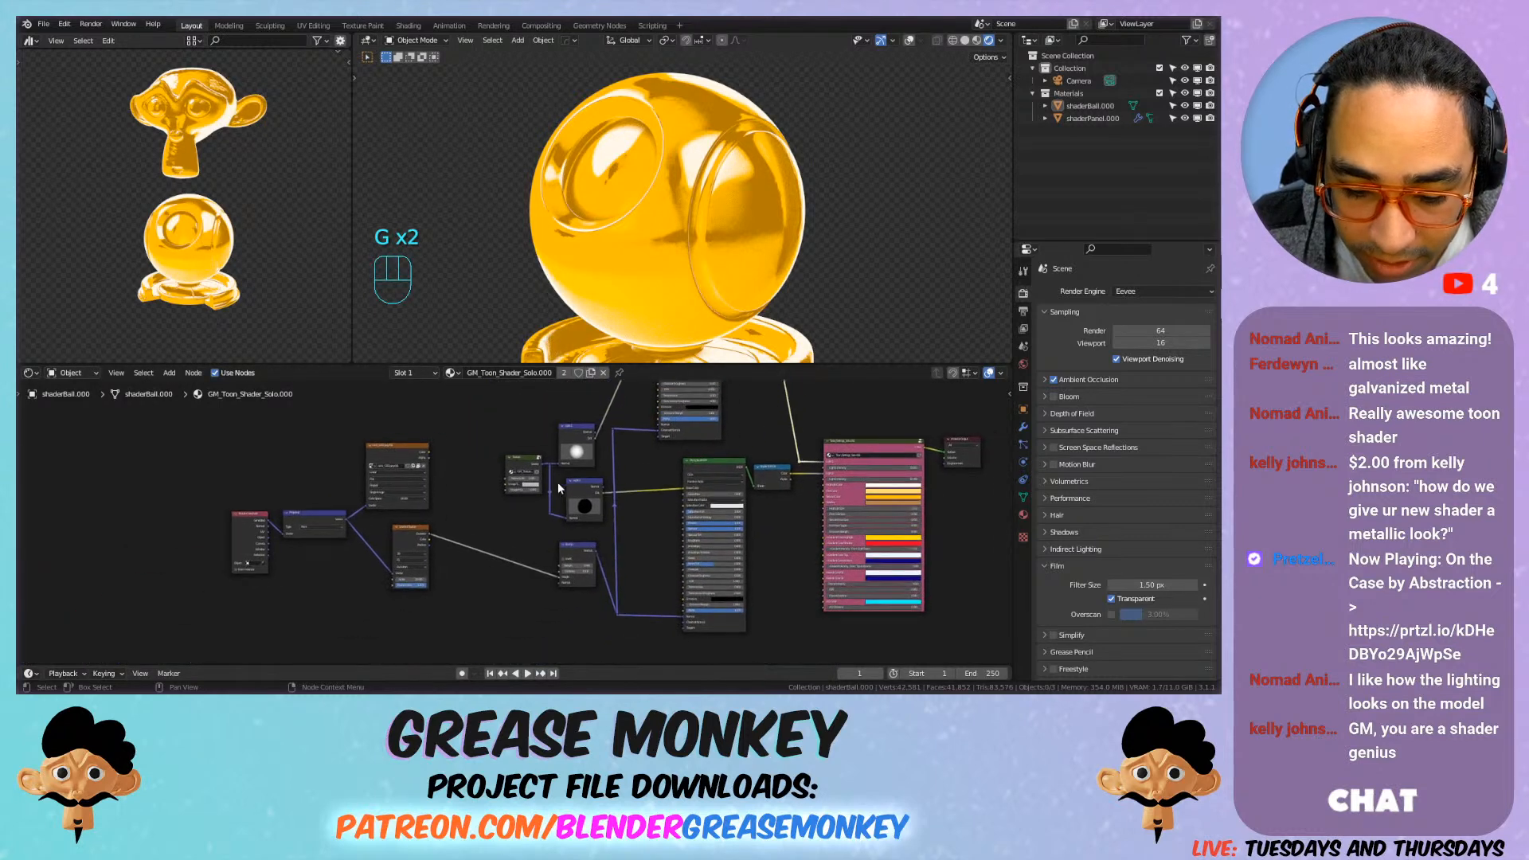
drag(458, 625, 240, 443)
drag(392, 447, 447, 474)
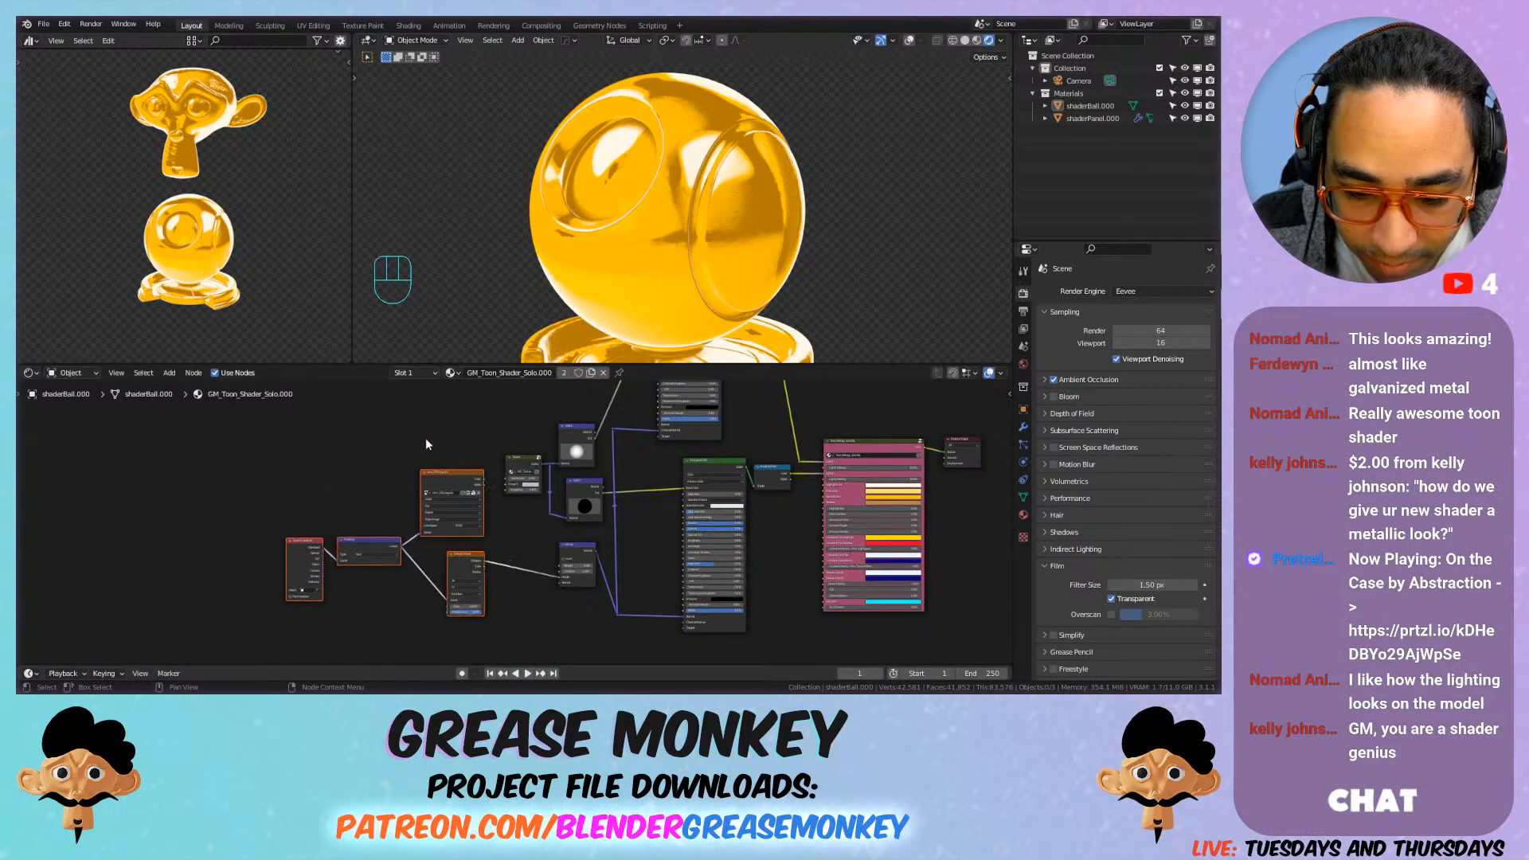
Step: Delete the brick image texture node and move the Texture Coordinate, Mapping and Voronoi Texture nodes up against the Bump node
click(425, 438)
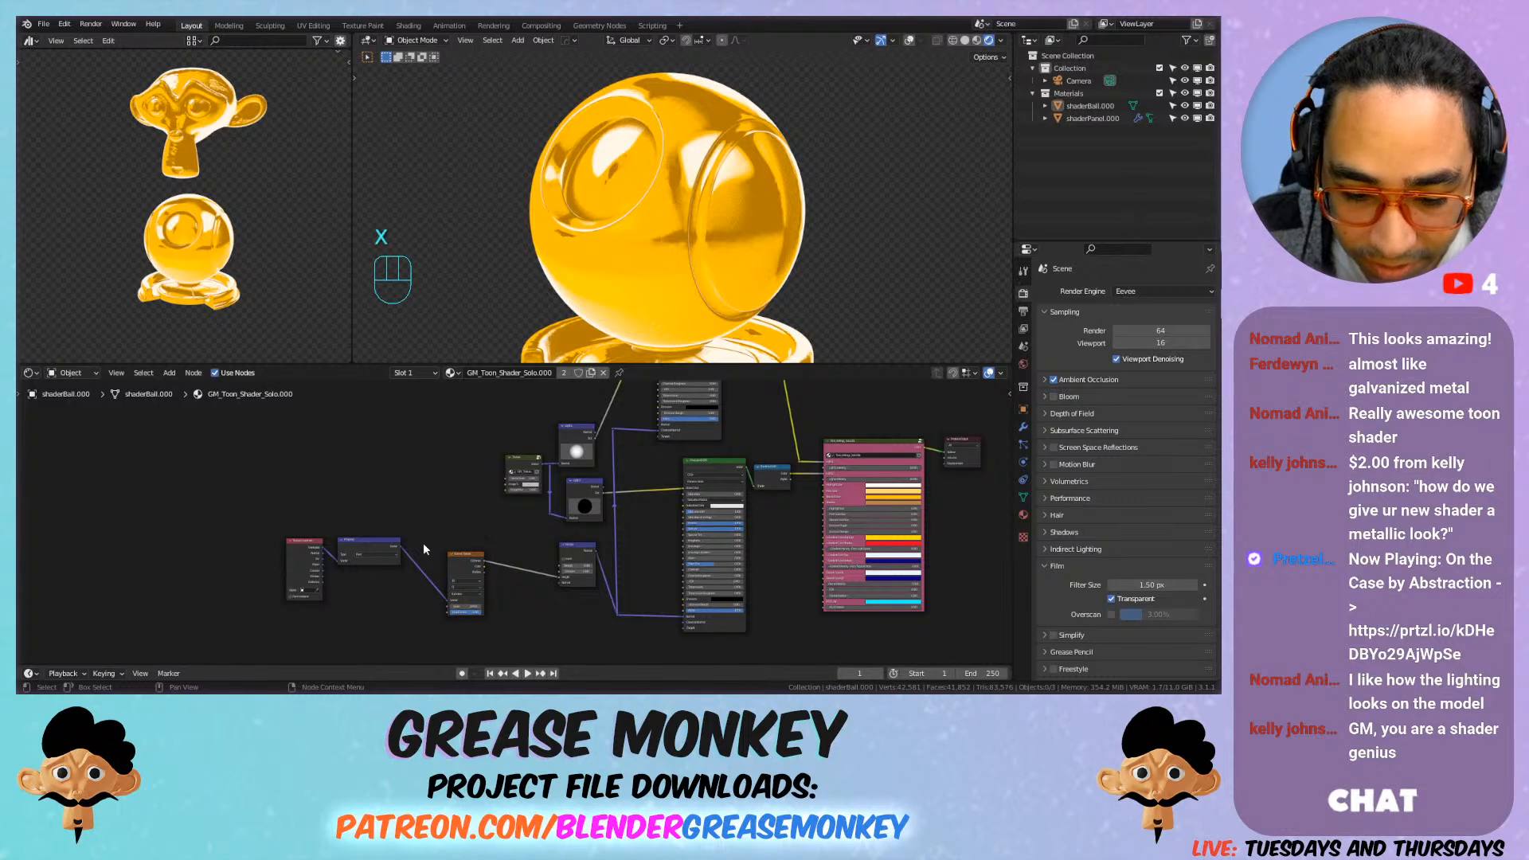
drag(465, 562, 253, 584)
key(g)
click(472, 585)
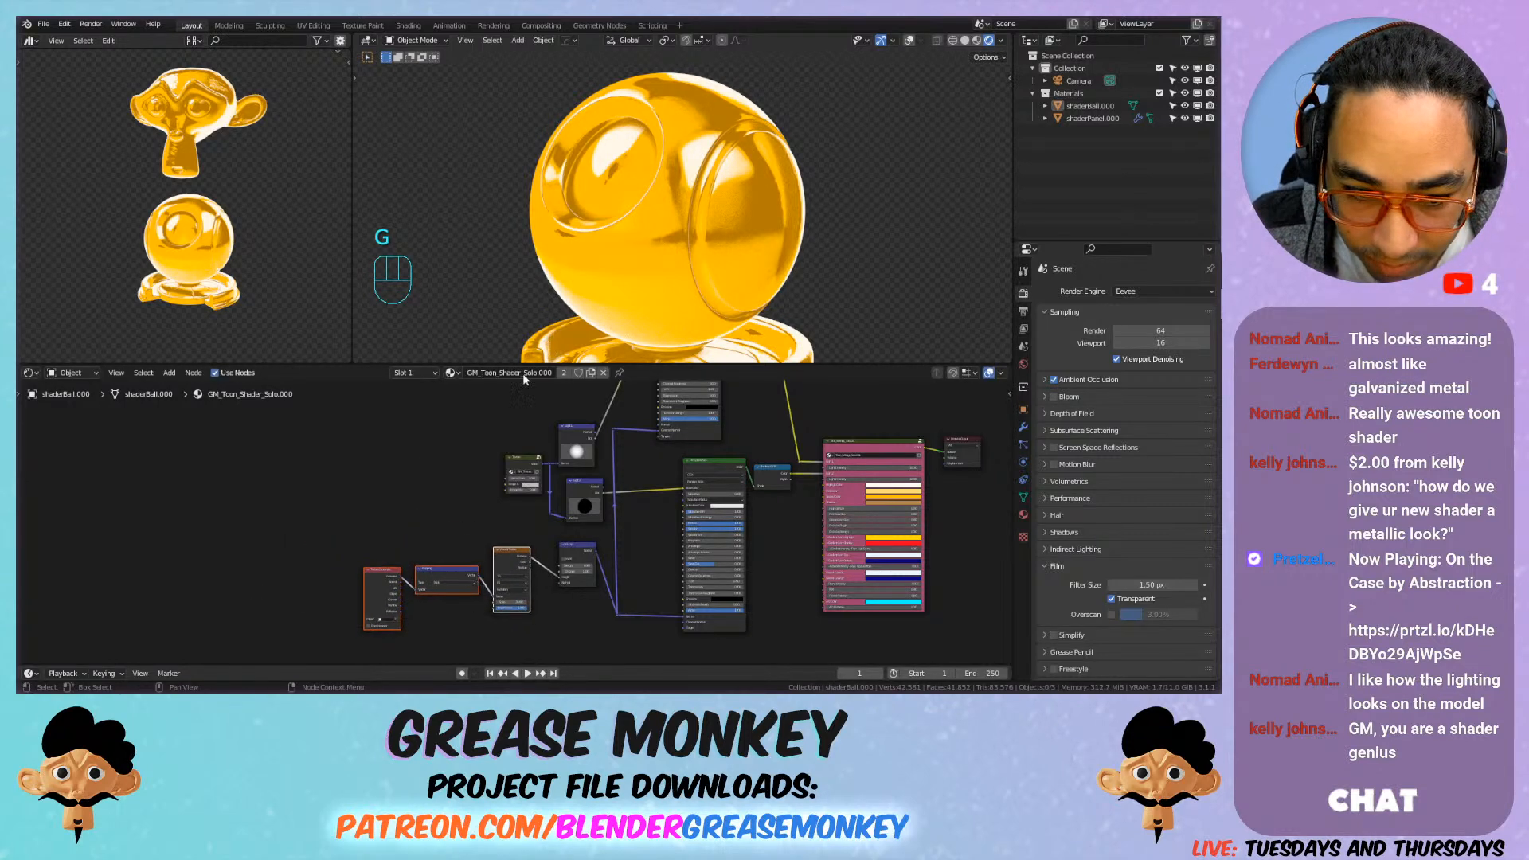
Step: Set the Bump node's Strength to 0 to switch off the Voronoi relief on the shader ball
scroll(677, 275, up, 5)
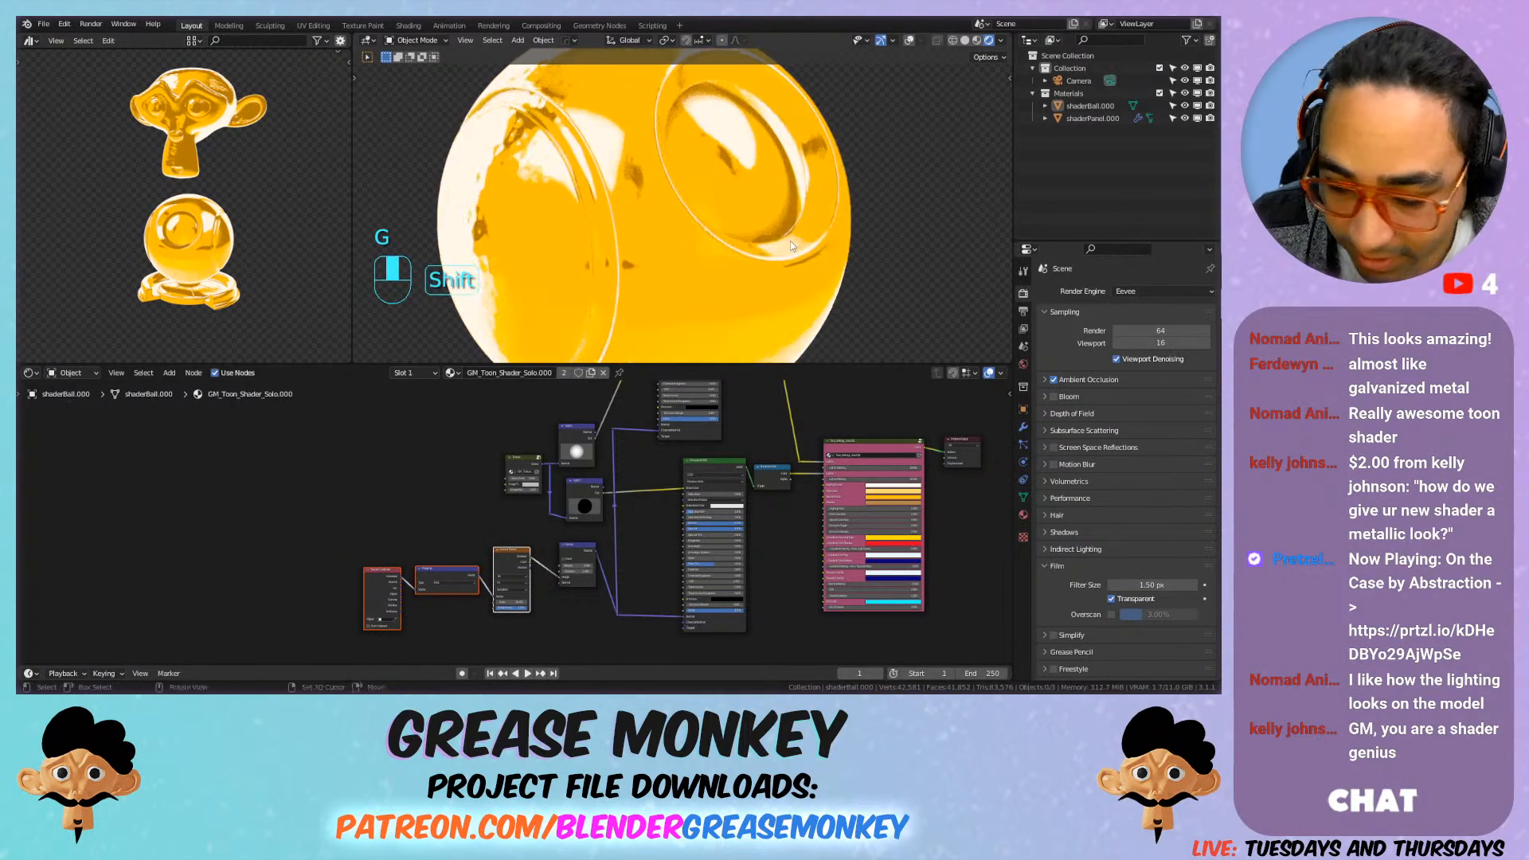
middle_drag(713, 233, 677, 335)
scroll(612, 507, up, 3)
middle_drag(659, 581, 648, 513)
scroll(649, 518, up, 2)
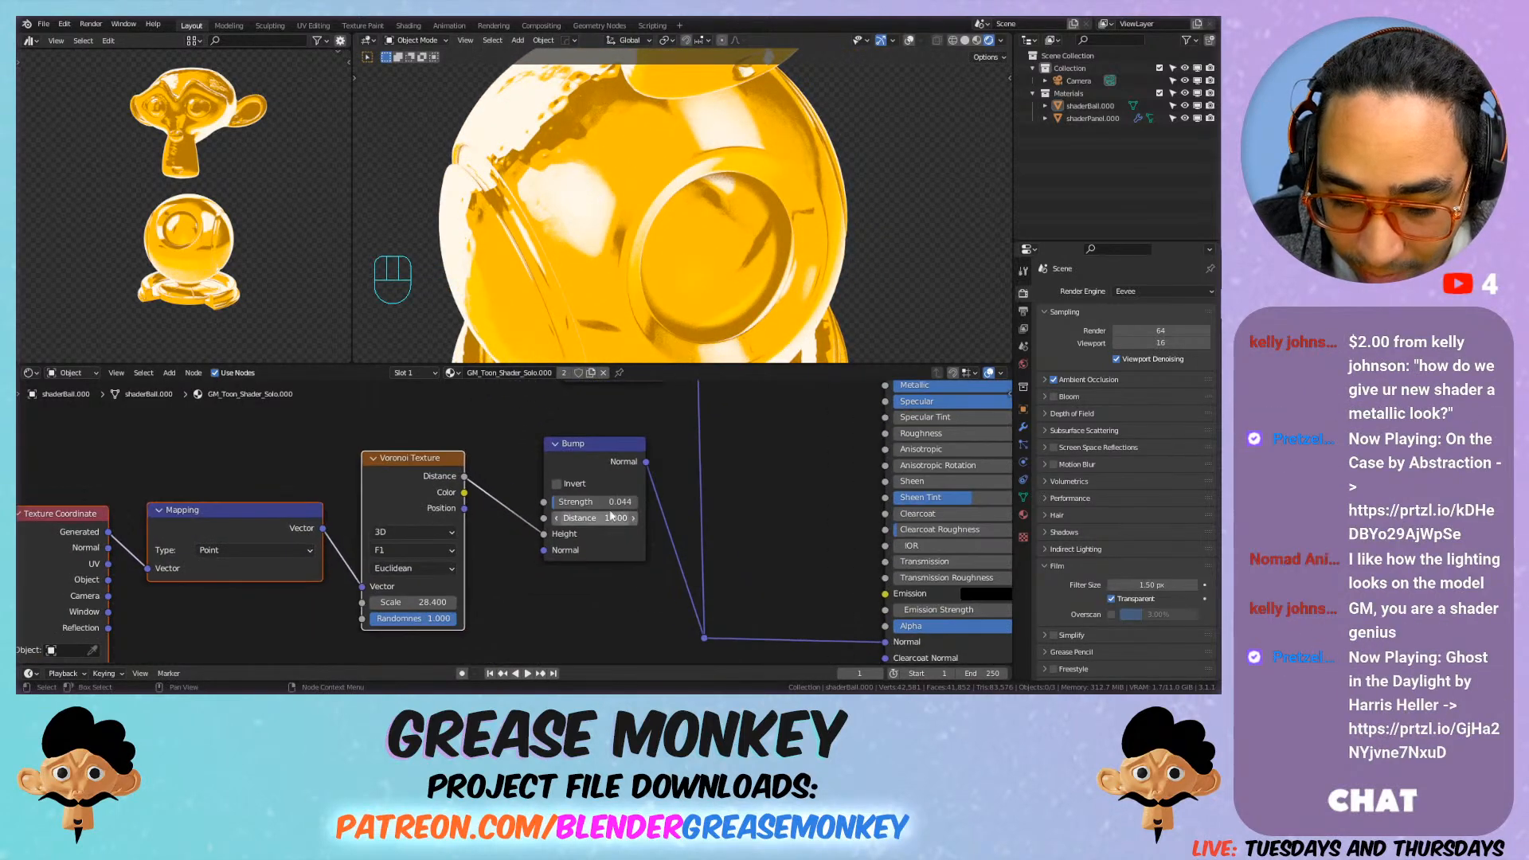
drag(606, 502, 557, 502)
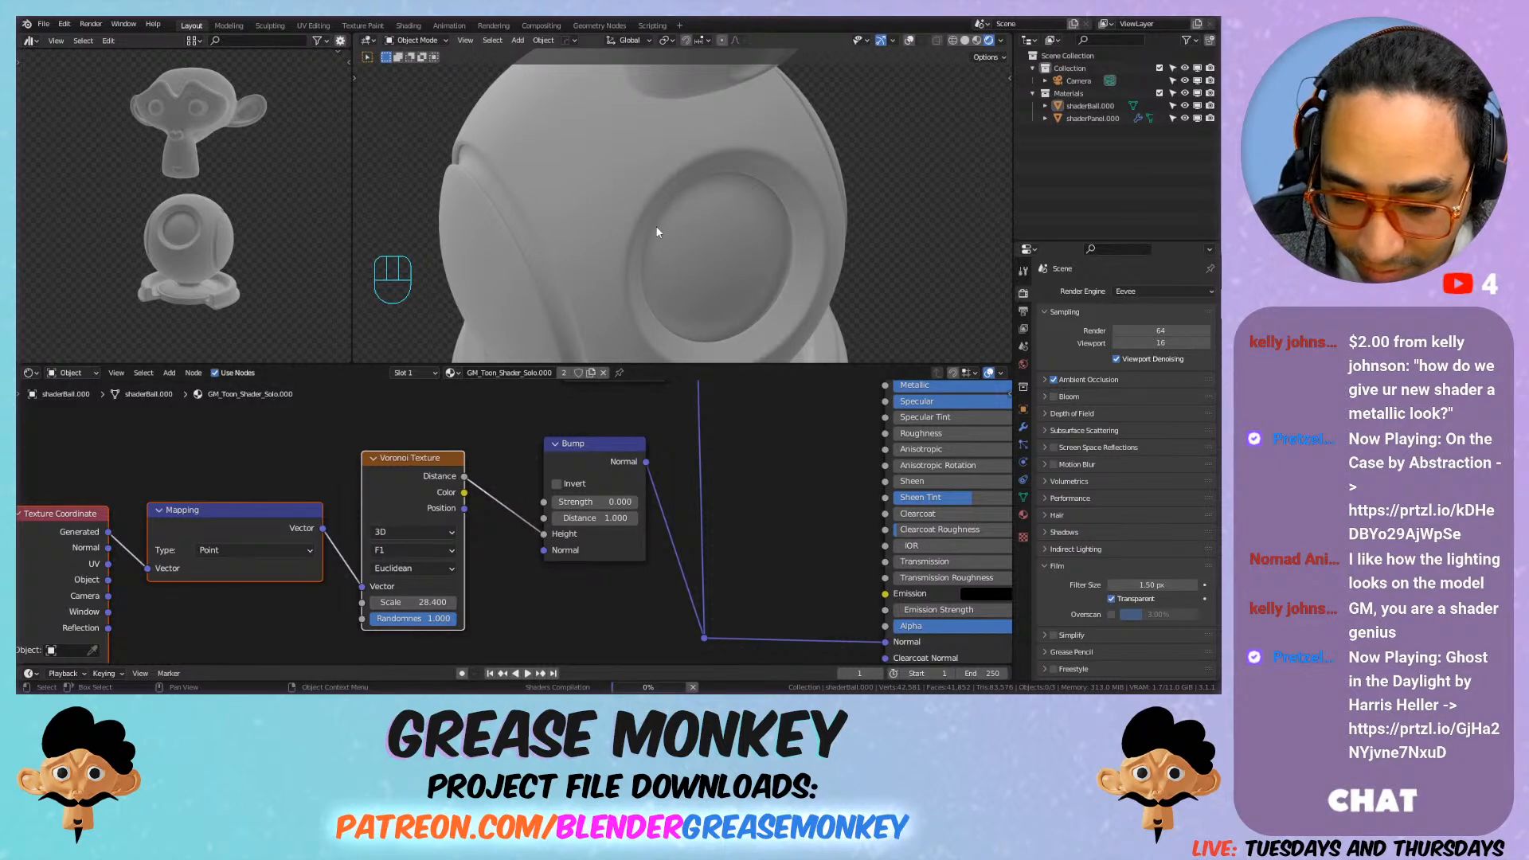
scroll(658, 231, down, 4)
shift+middle_drag(658, 231, 726, 134)
scroll(617, 495, down, 3)
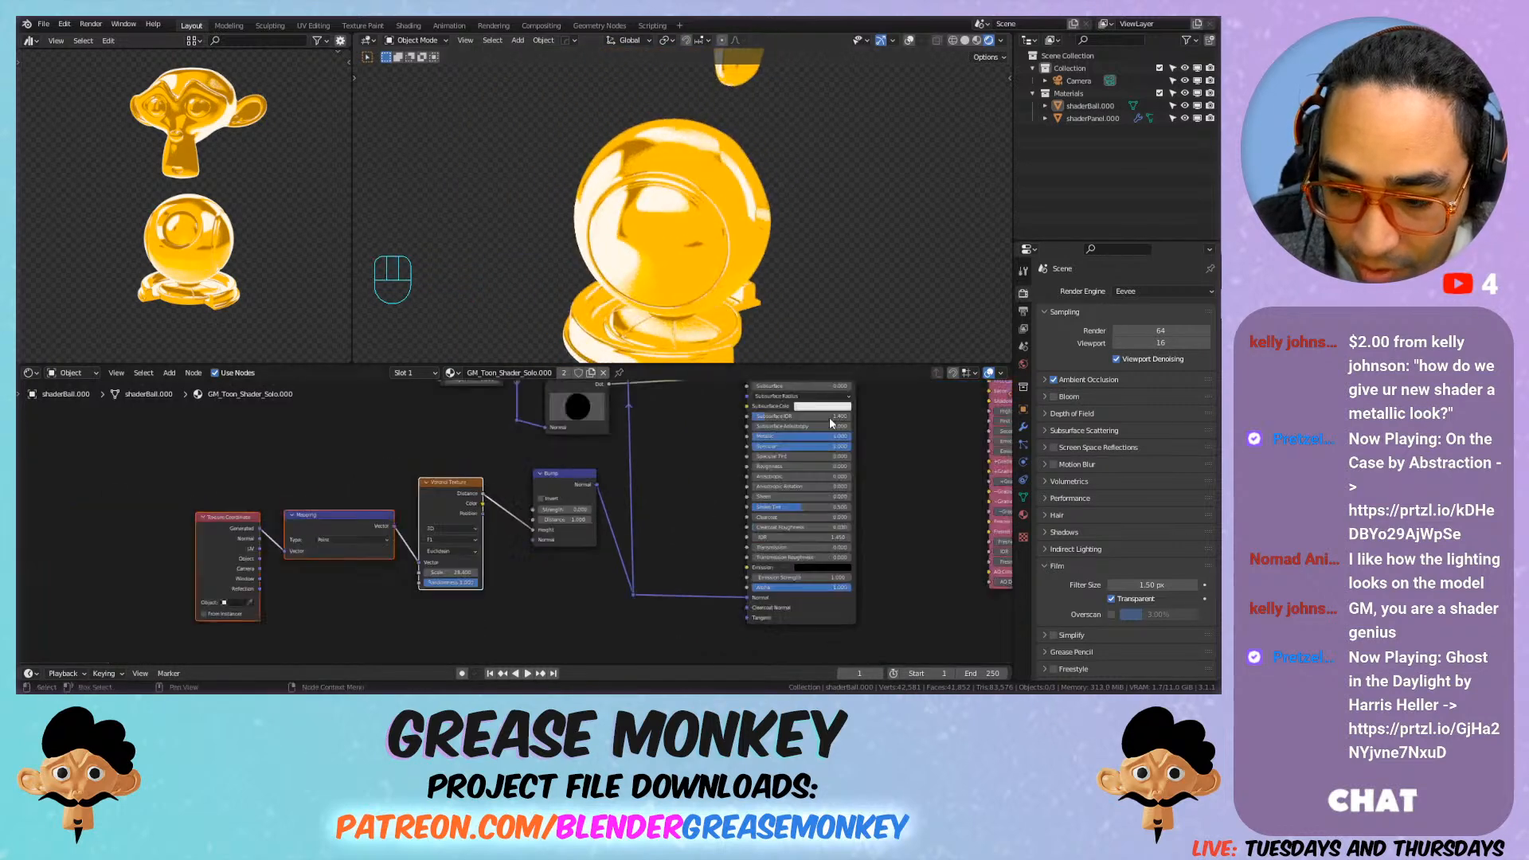
Step: Try a value of 5 for both Light 1 Intensity and Light 2 Intensity in the toon shader group
scroll(803, 513, up, 2)
middle_drag(772, 494, 689, 478)
shift+middle_drag(749, 259, 725, 267)
click(819, 424)
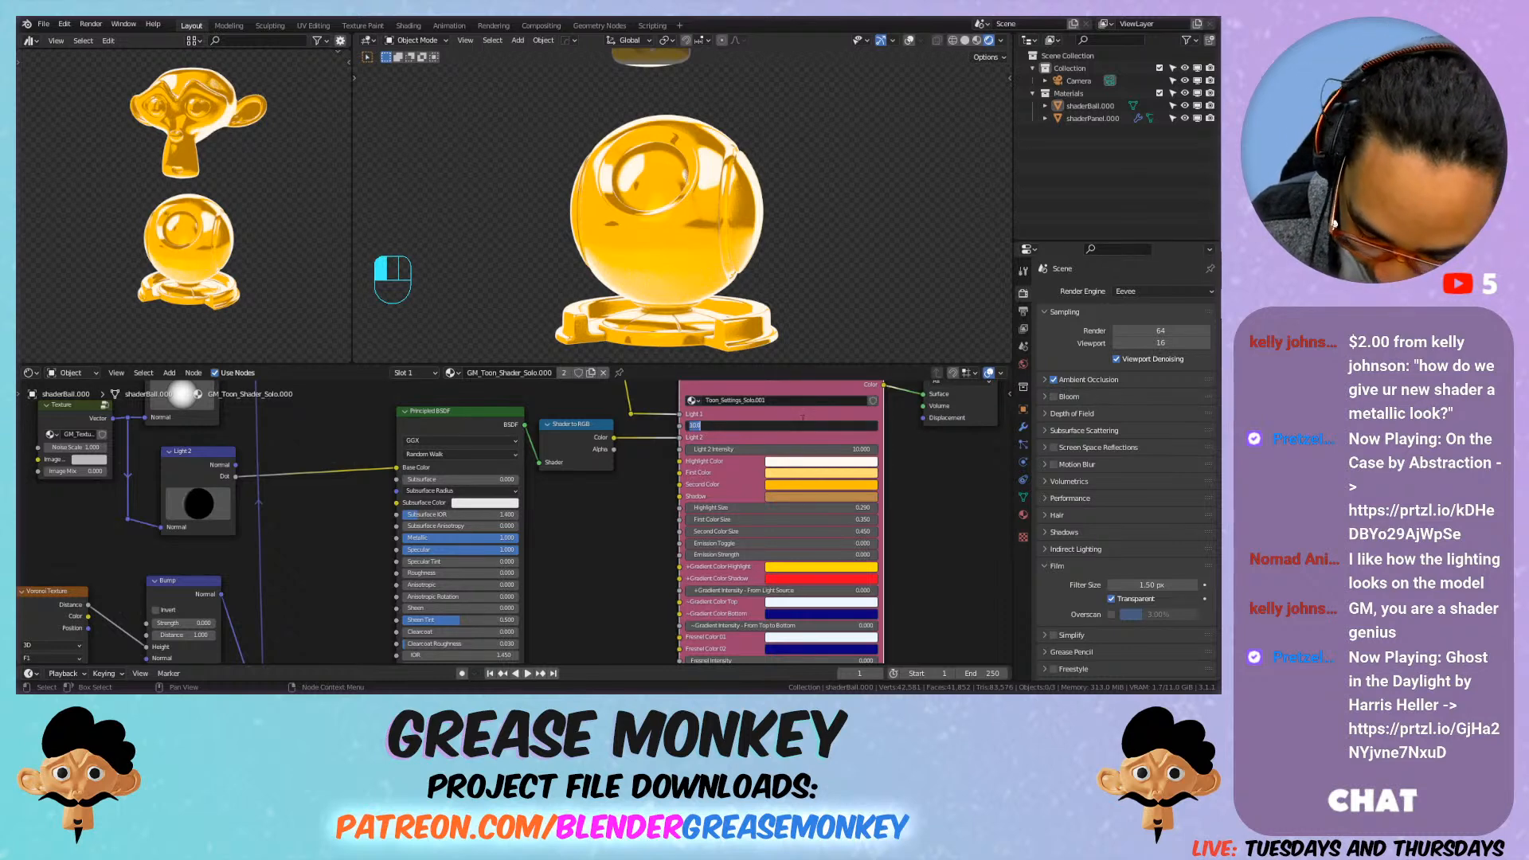
text(5)
key(Tab)
text(5)
key(Return)
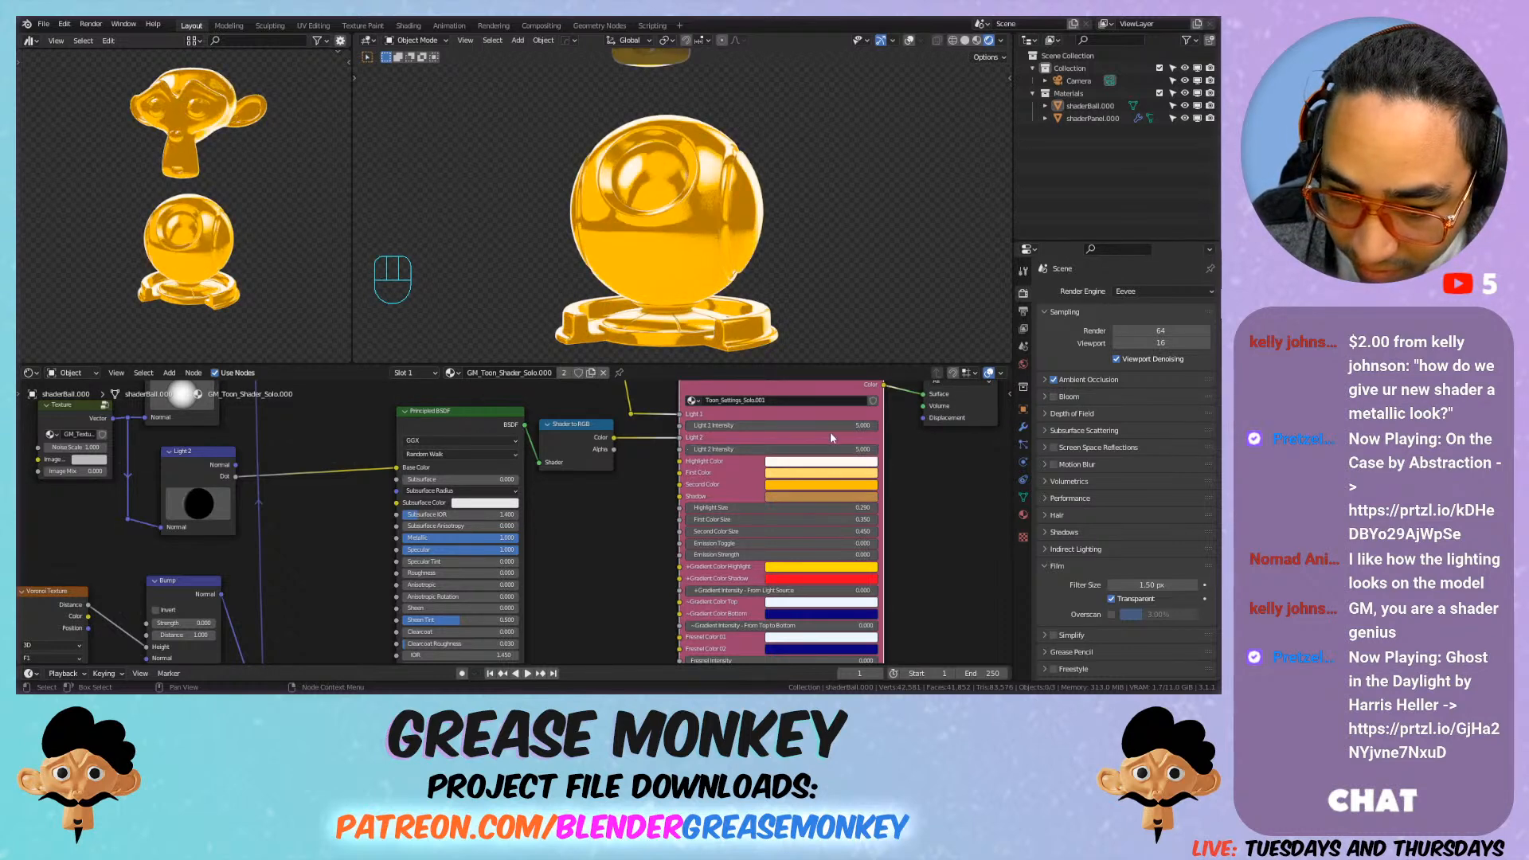
Step: Set Light 1 Intensity and Light 2 Intensity in the toon shader group to 10 and save the file
scroll(735, 196, down, 5)
scroll(721, 204, up, 5)
drag(788, 426, 820, 449)
middle_drag(701, 199, 757, 239)
key(ctrl+s)
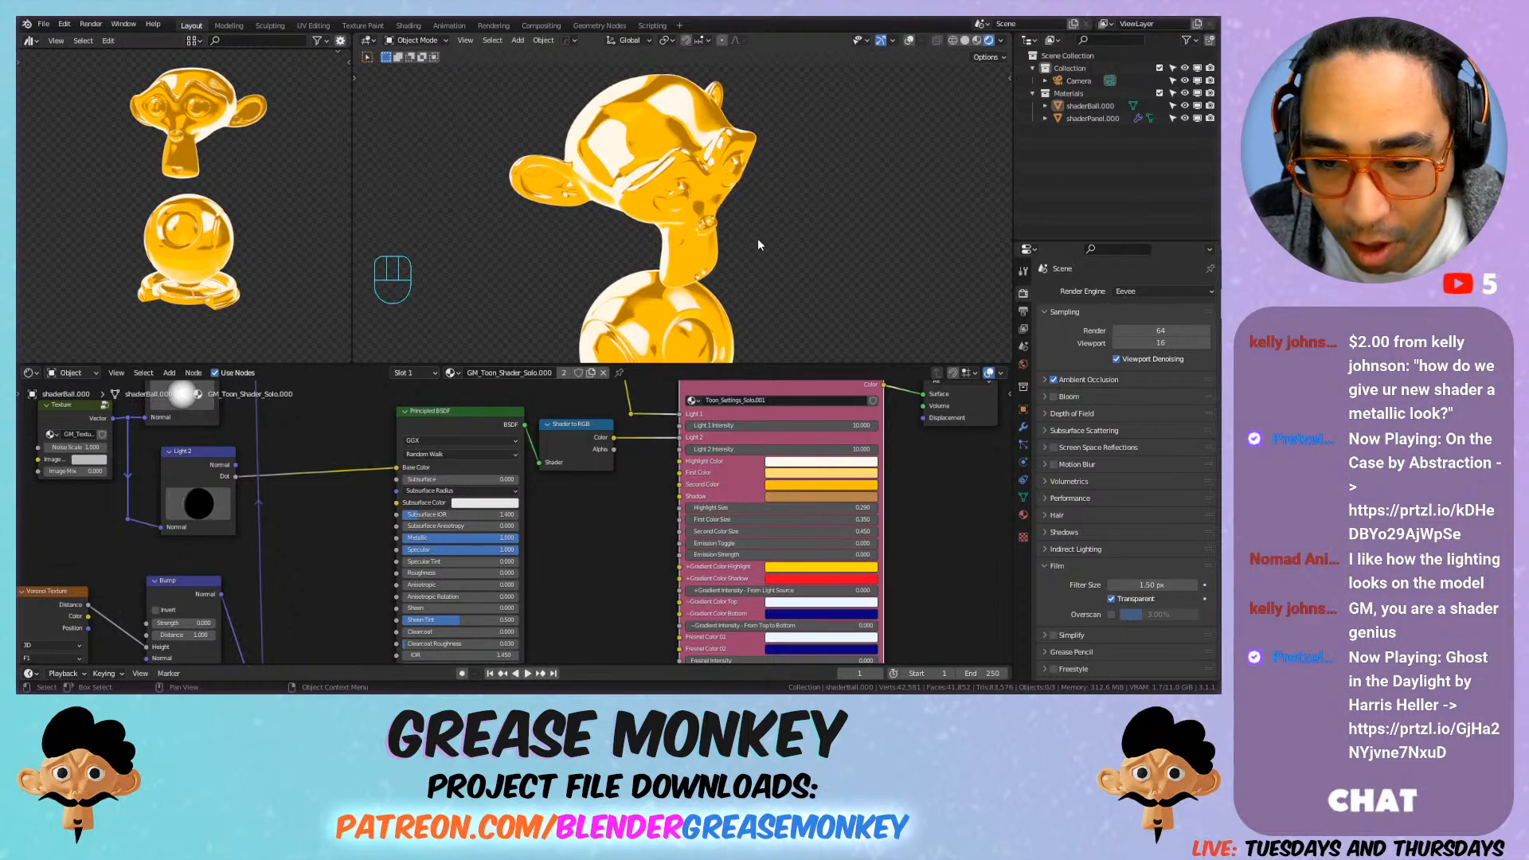
Step: Try different light directions on the Light 1 and Light 2 normal spheres and undo the changes
scroll(599, 495, down, 1)
scroll(611, 510, down, 3)
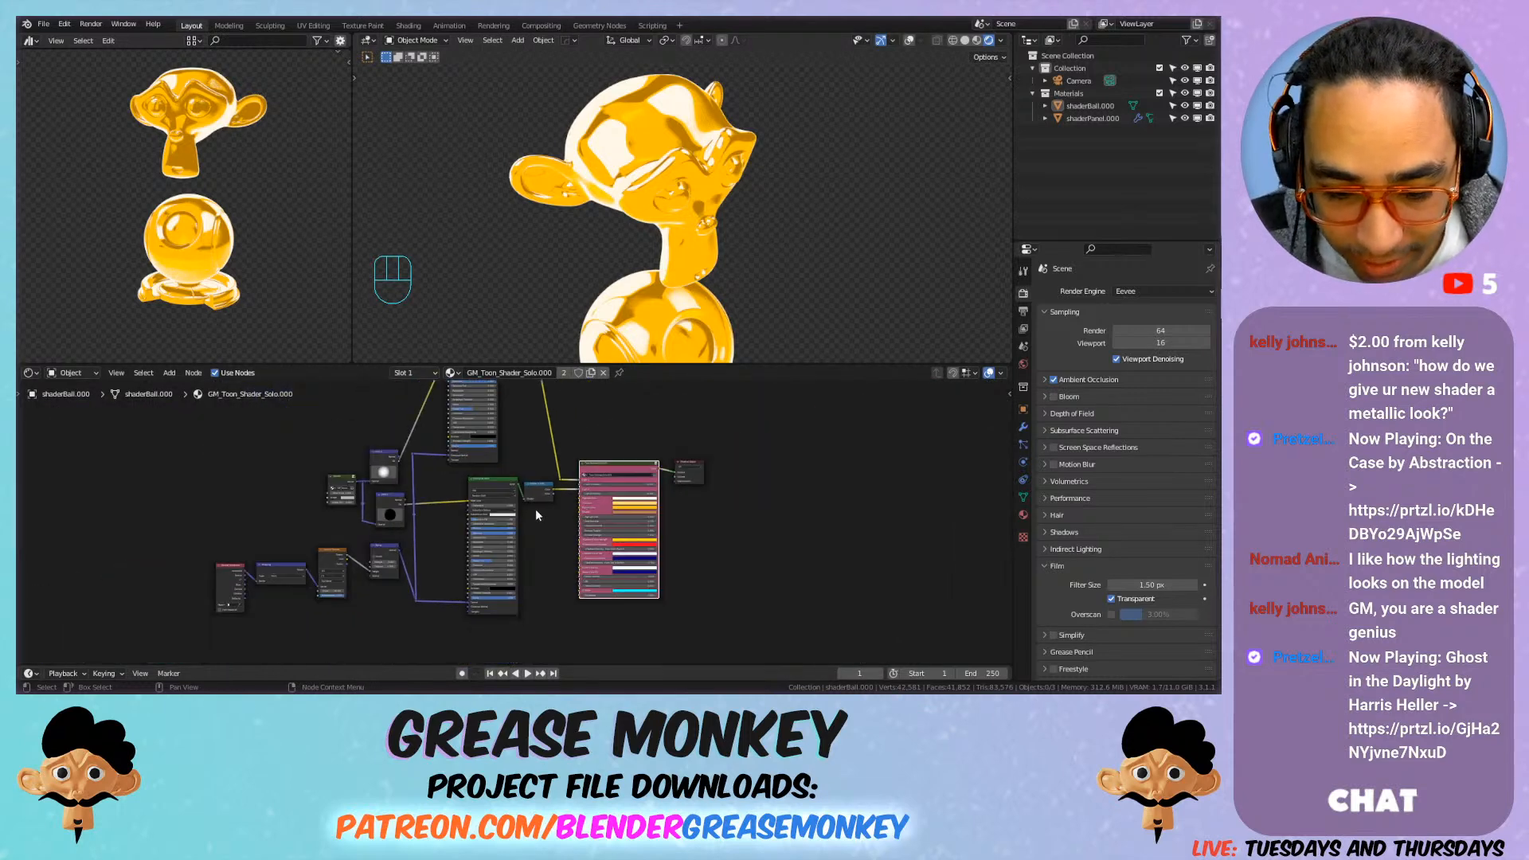
middle_drag(535, 509, 724, 485)
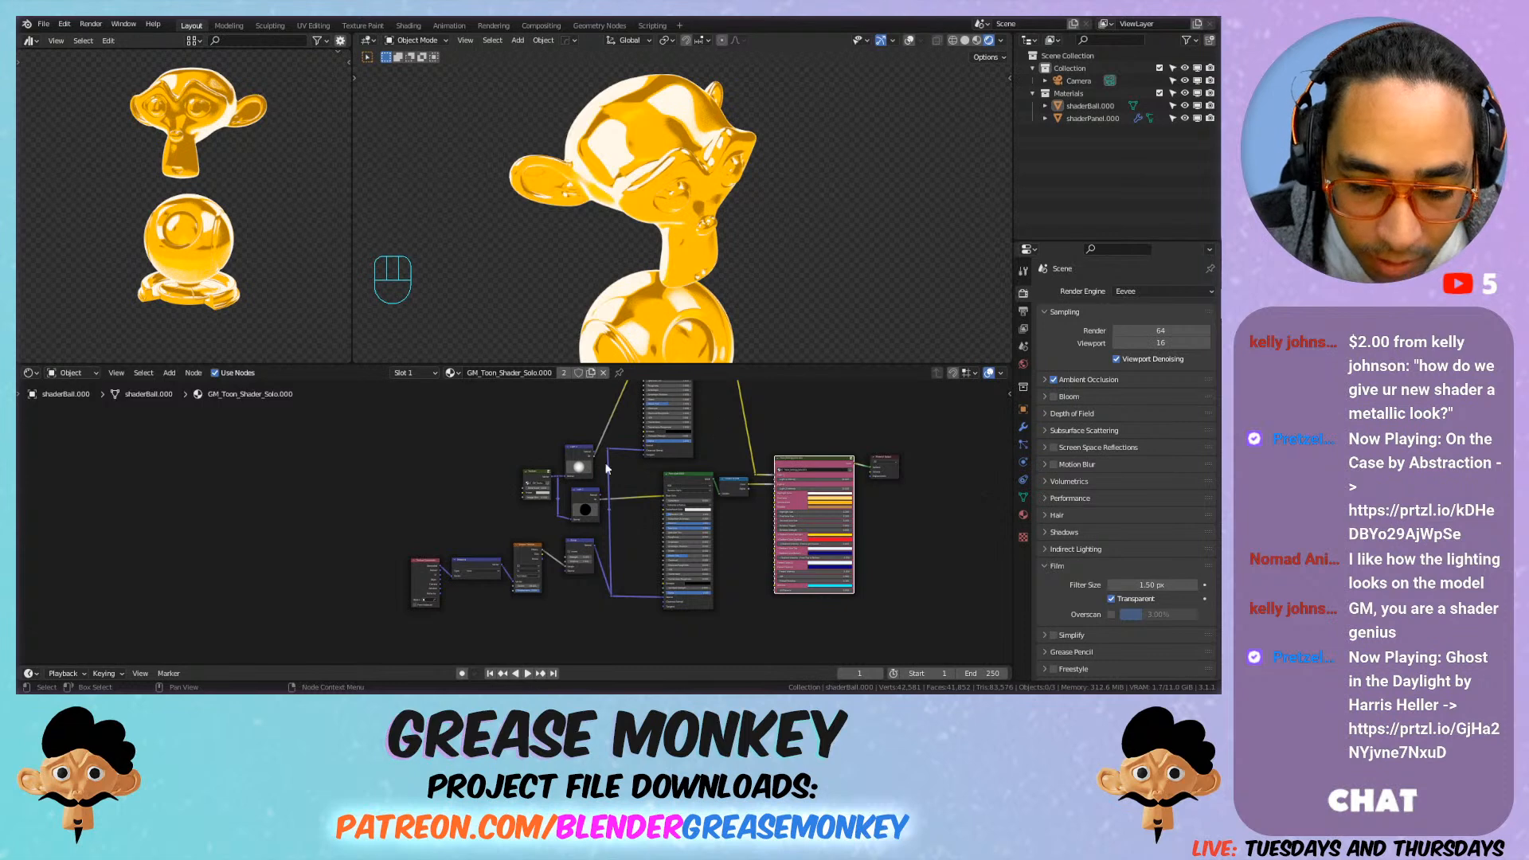
scroll(629, 458, up, 6)
mouse_move(622, 439)
mouse_down()
mouse_move(596, 455)
mouse_move(615, 439)
mouse_up()
key(ctrl+z)
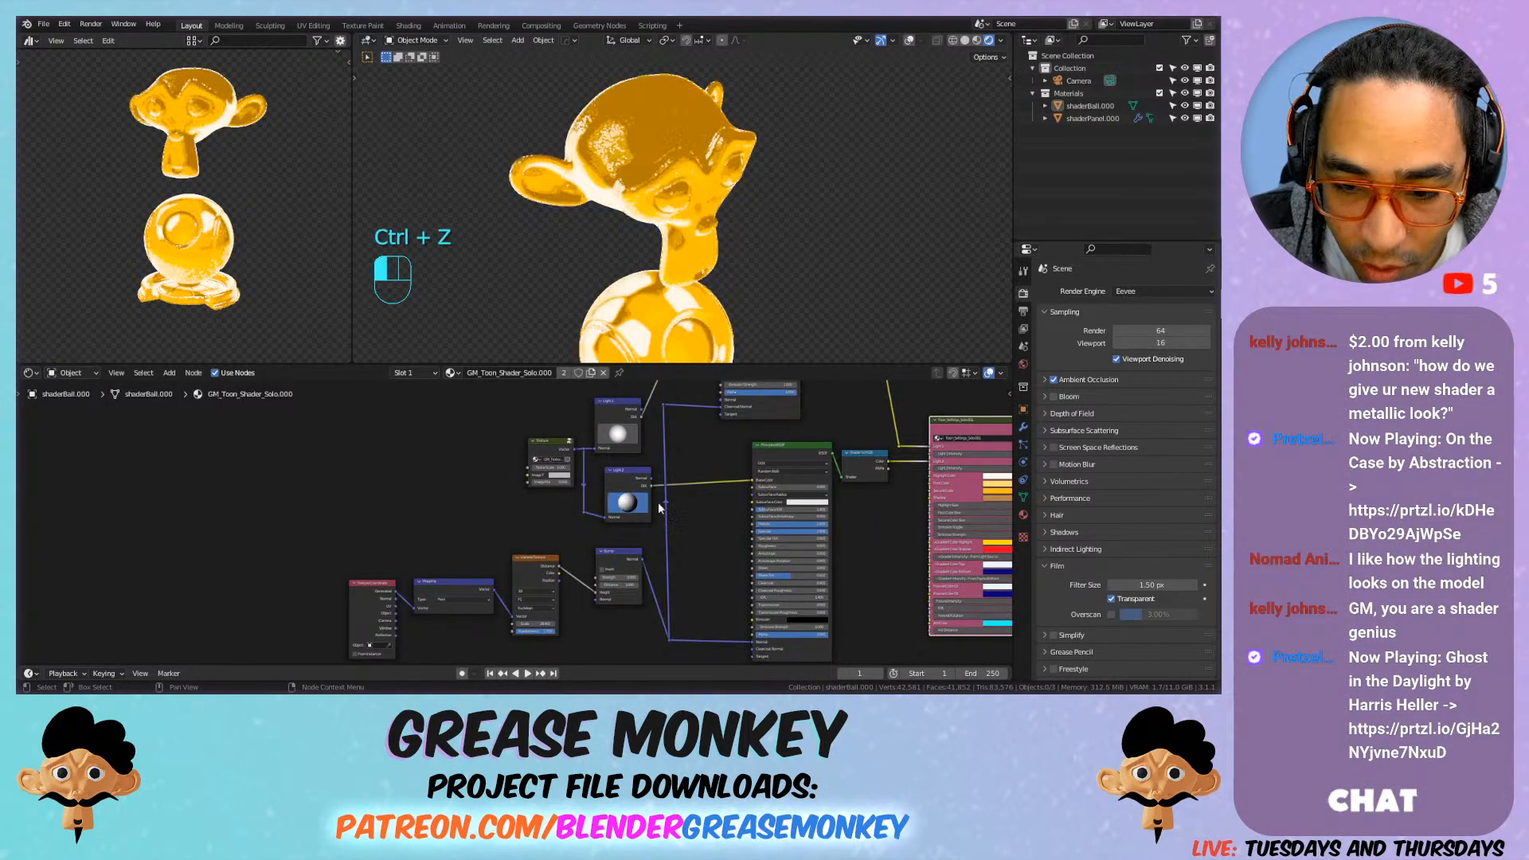
key(ctrl+z)
Step: Try a Voronoi Texture Scale of 35.2 and undo the change
middle_drag(637, 312, 615, 510)
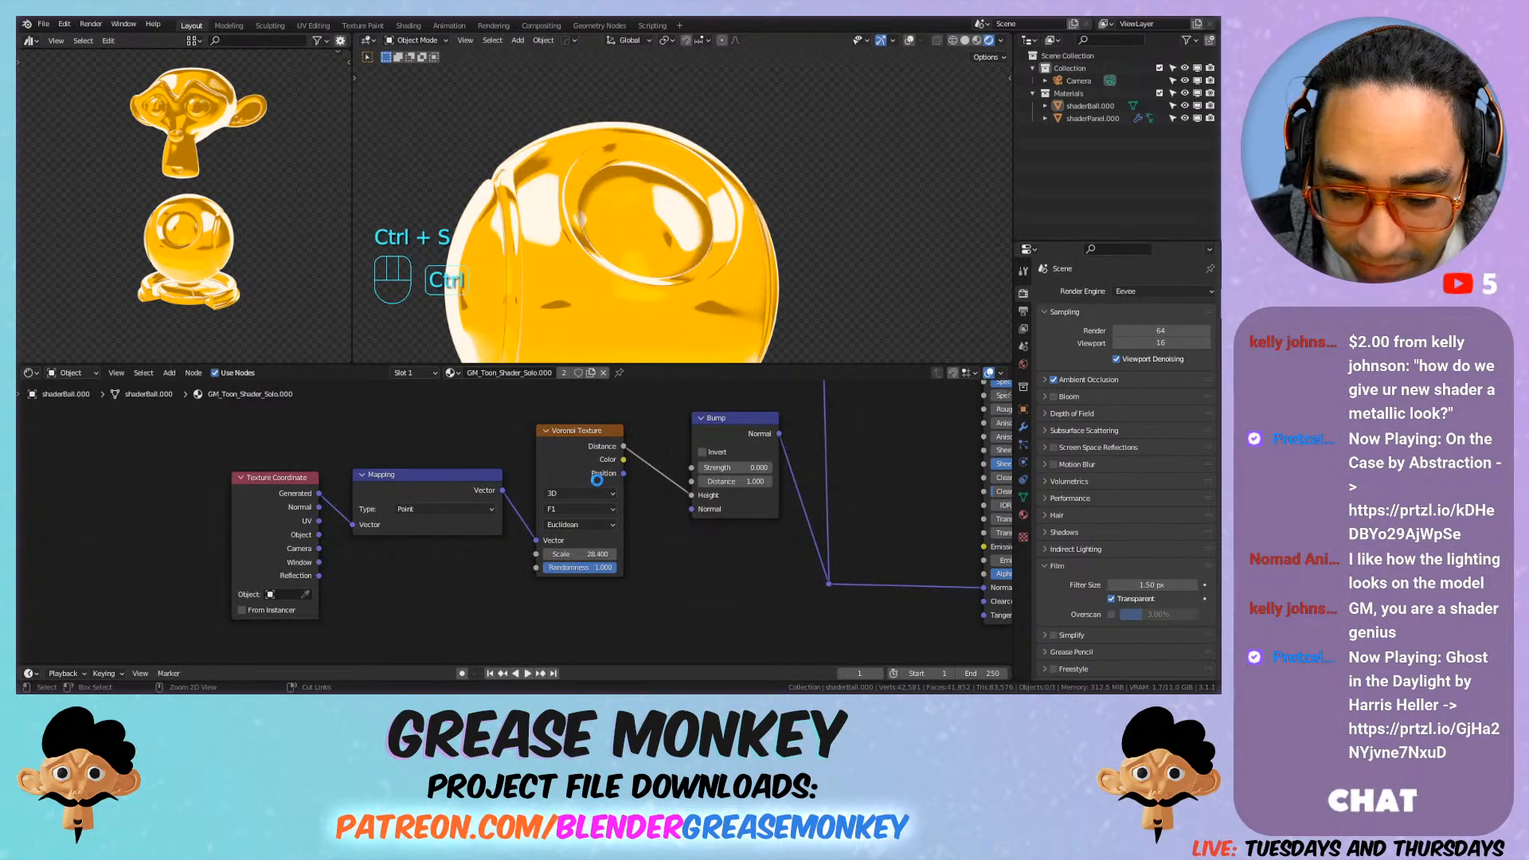
drag(589, 554, 629, 554)
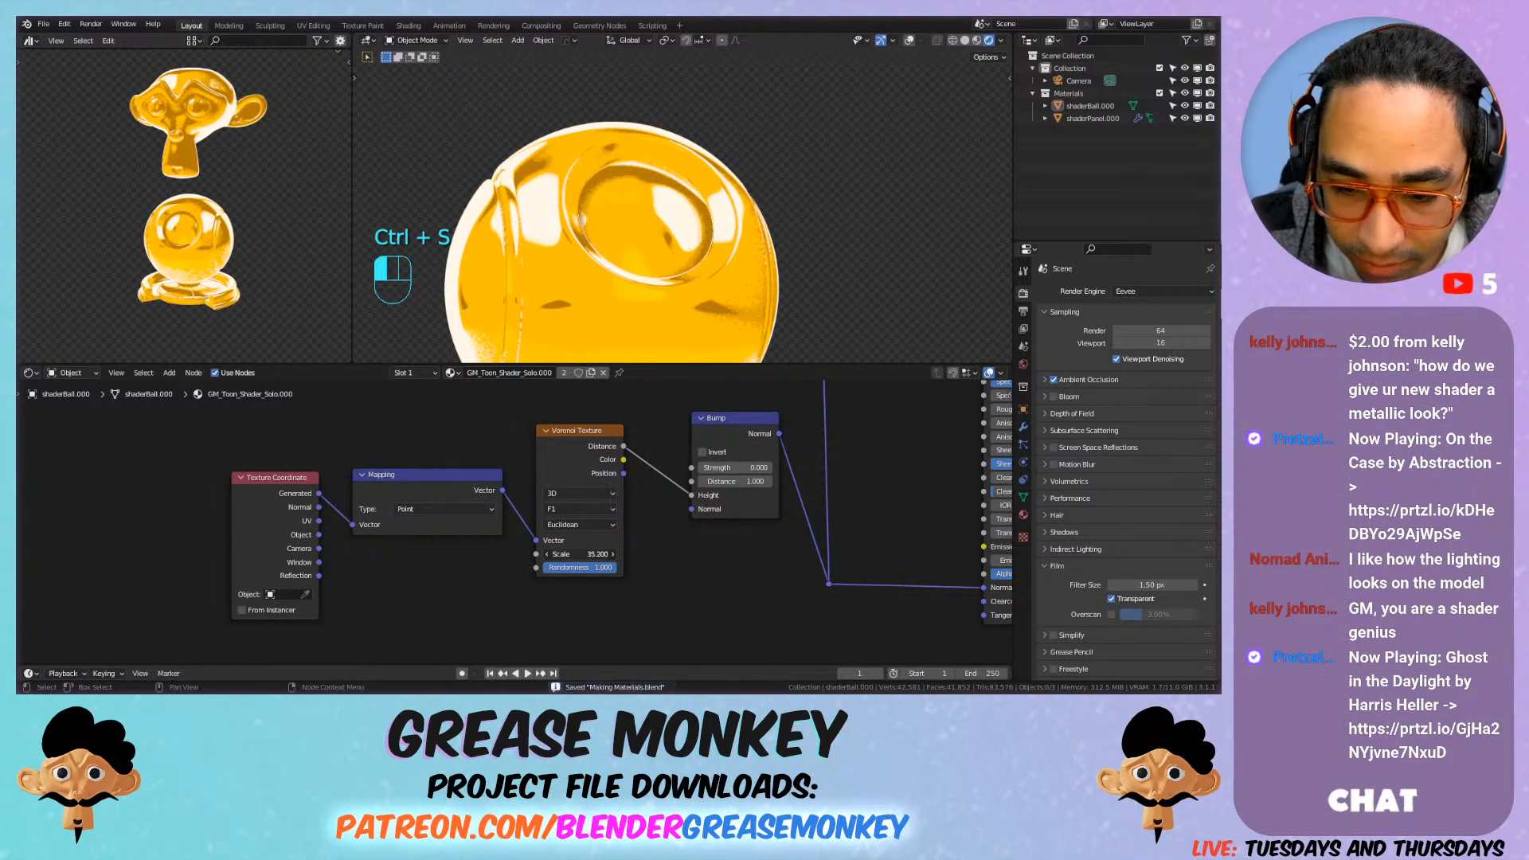
key(ctrl+z)
shift+middle_drag(551, 285, 693, 227)
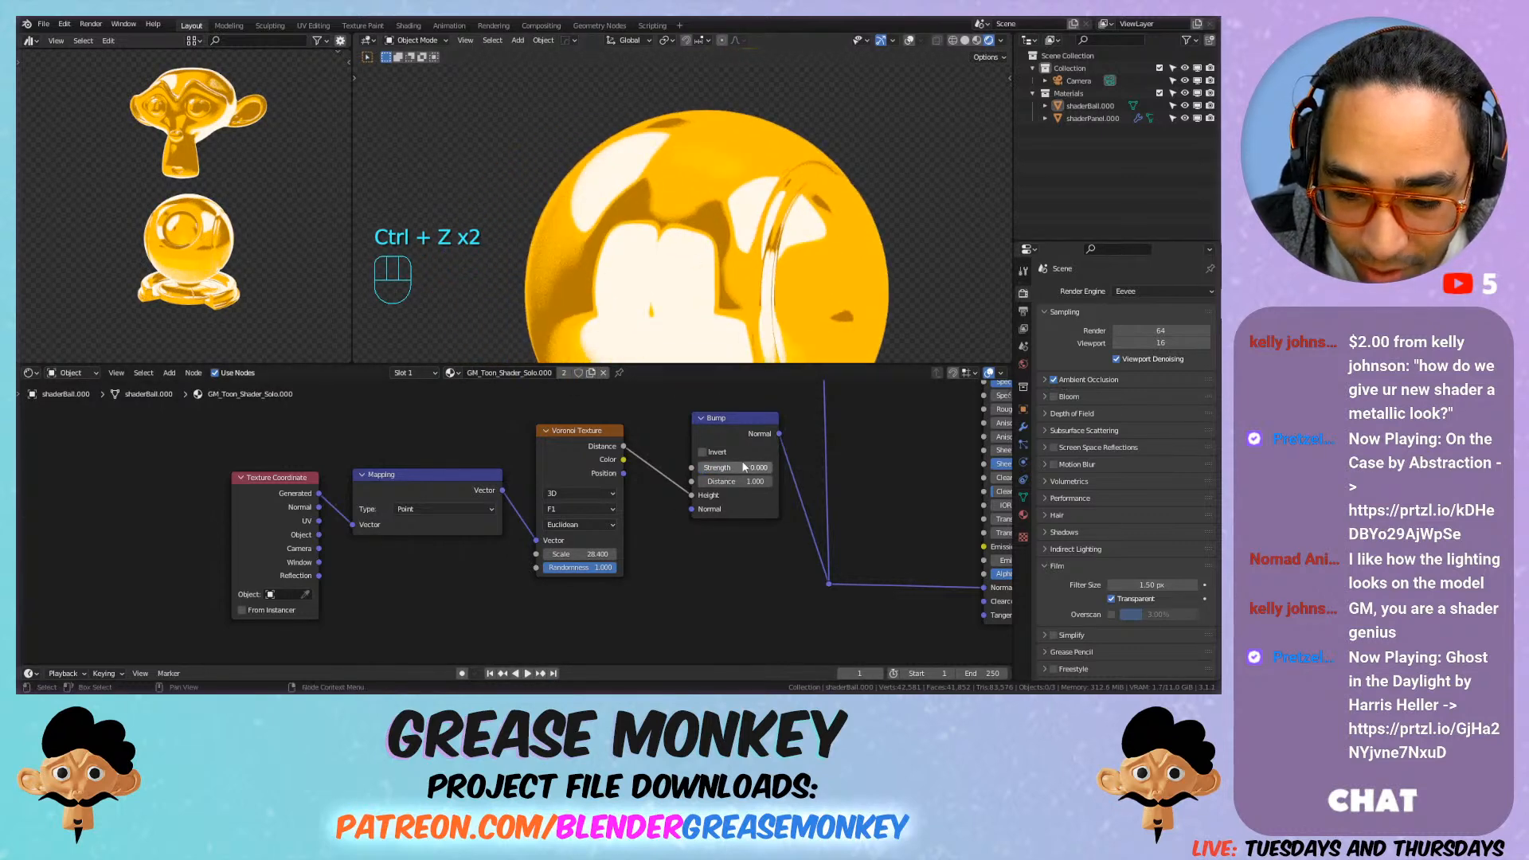
Step: Add a Musgrave Texture node below the Voronoi Texture node
scroll(637, 470, down, 2)
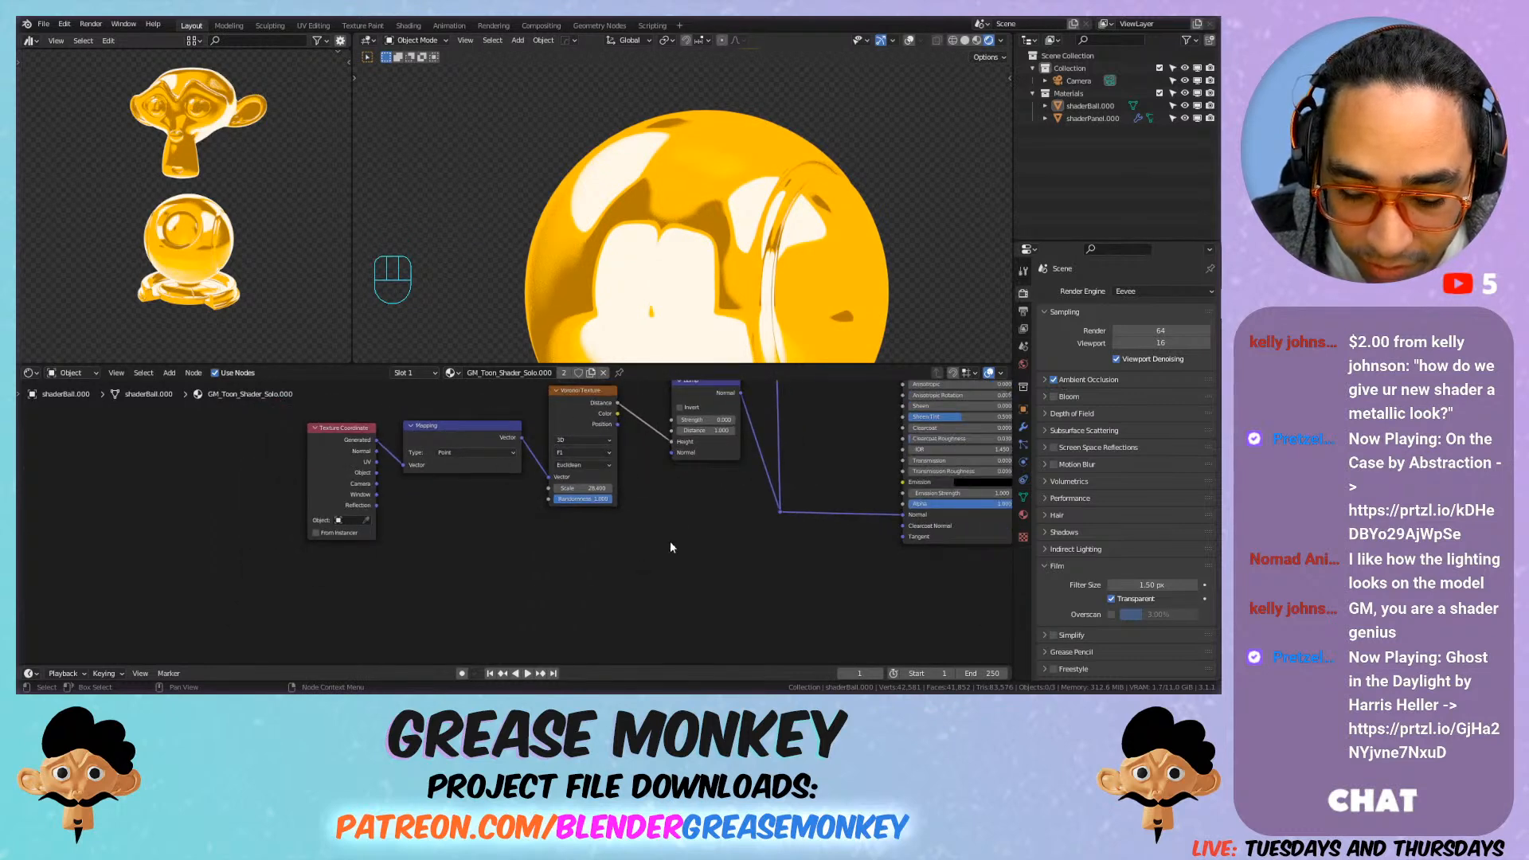
key(shift+a)
mouse_move(671, 529)
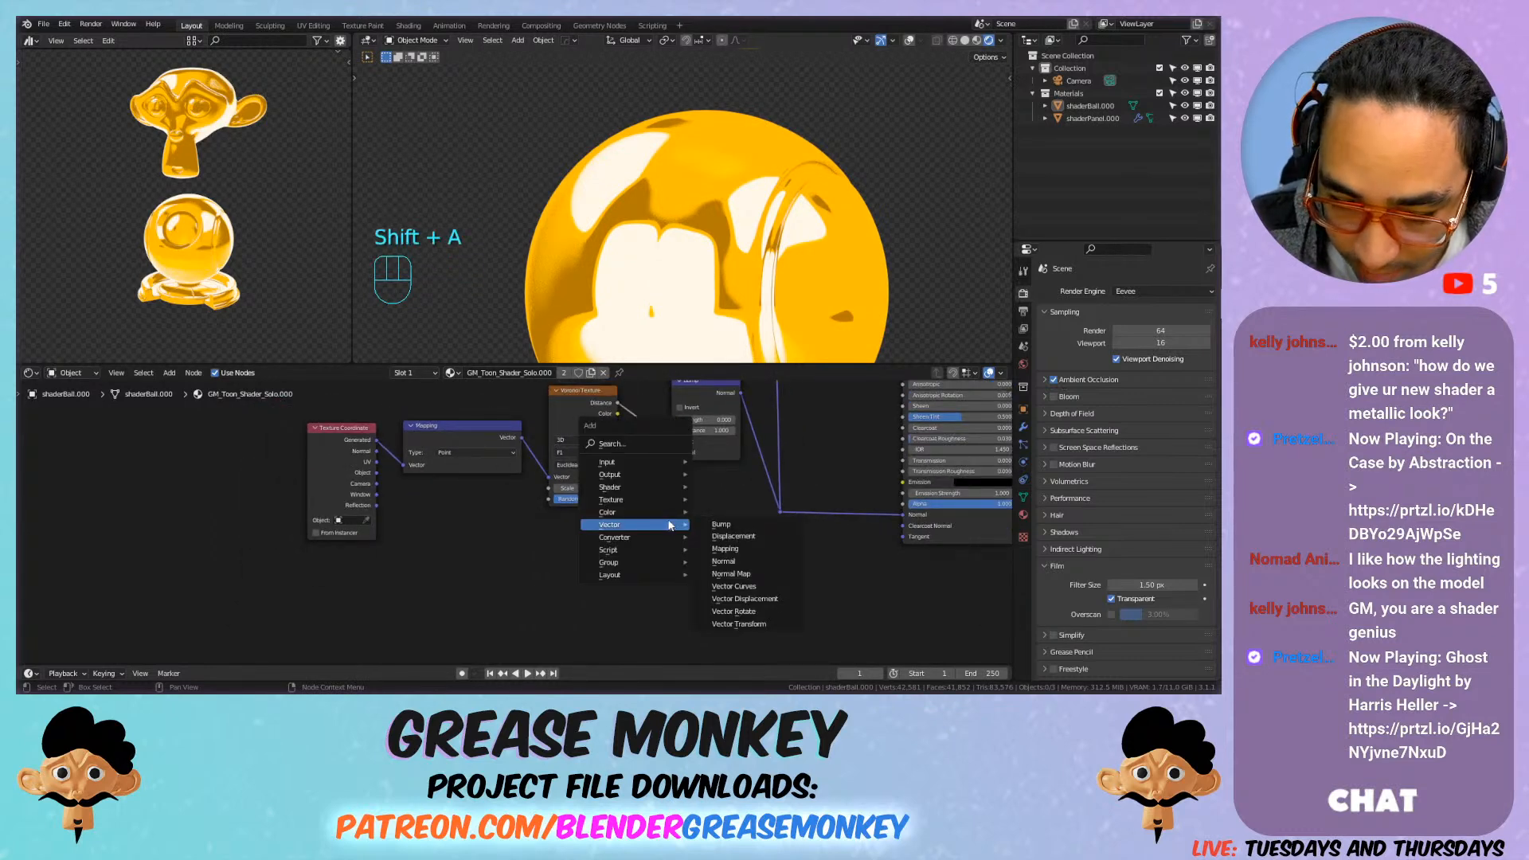
mouse_move(661, 503)
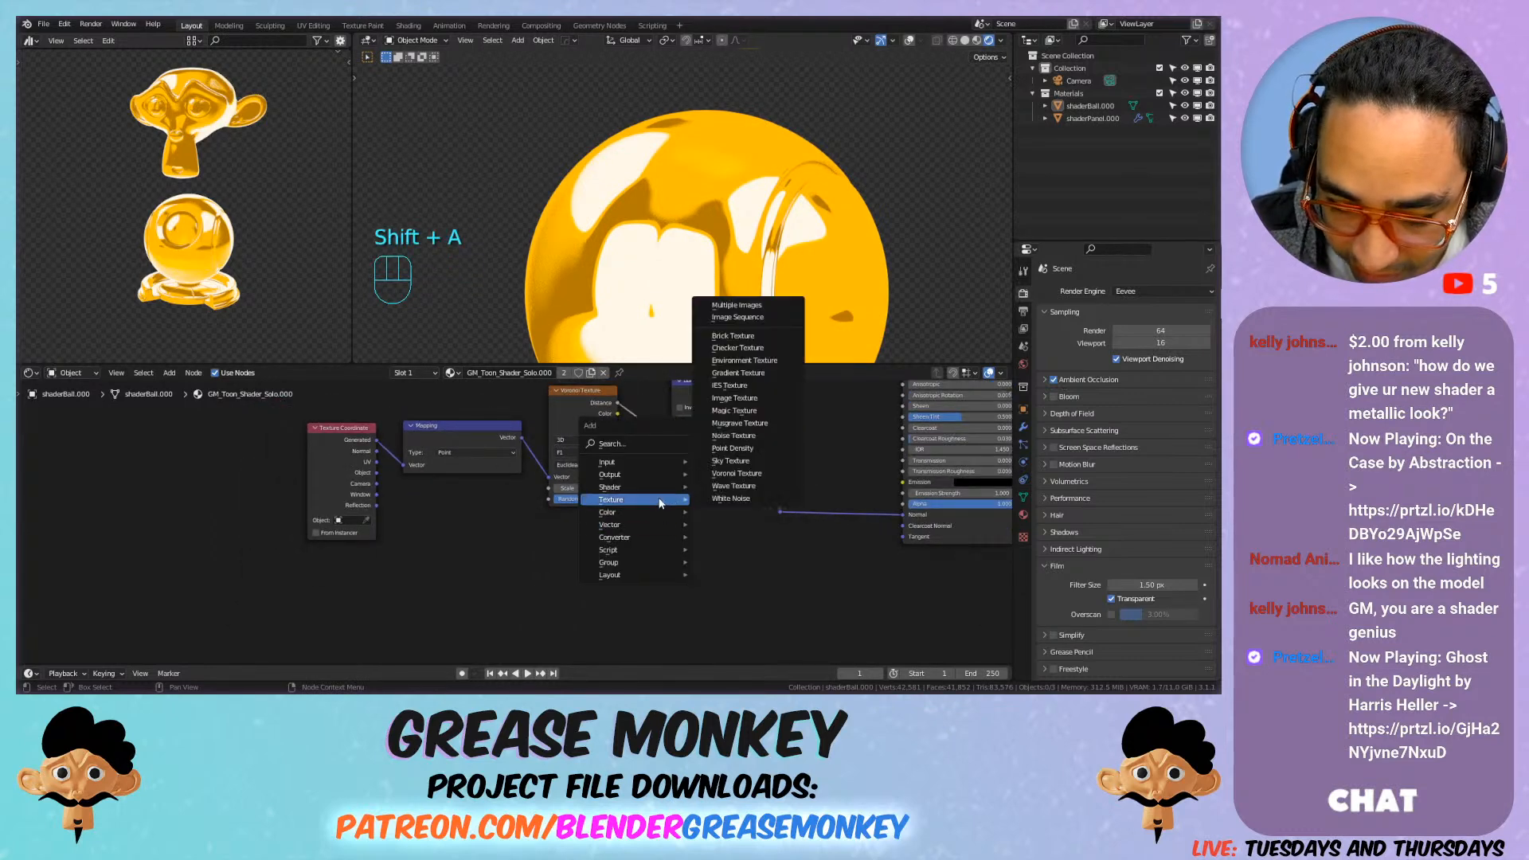
click(739, 423)
click(594, 529)
Step: Connect Mapping's Vector to the Musgrave Texture and its Height to the Bump node's Height, and align the Musgrave node under the Voronoi Texture
drag(522, 437, 531, 523)
drag(561, 572, 562, 573)
drag(597, 526, 577, 526)
middle_drag(631, 460, 618, 486)
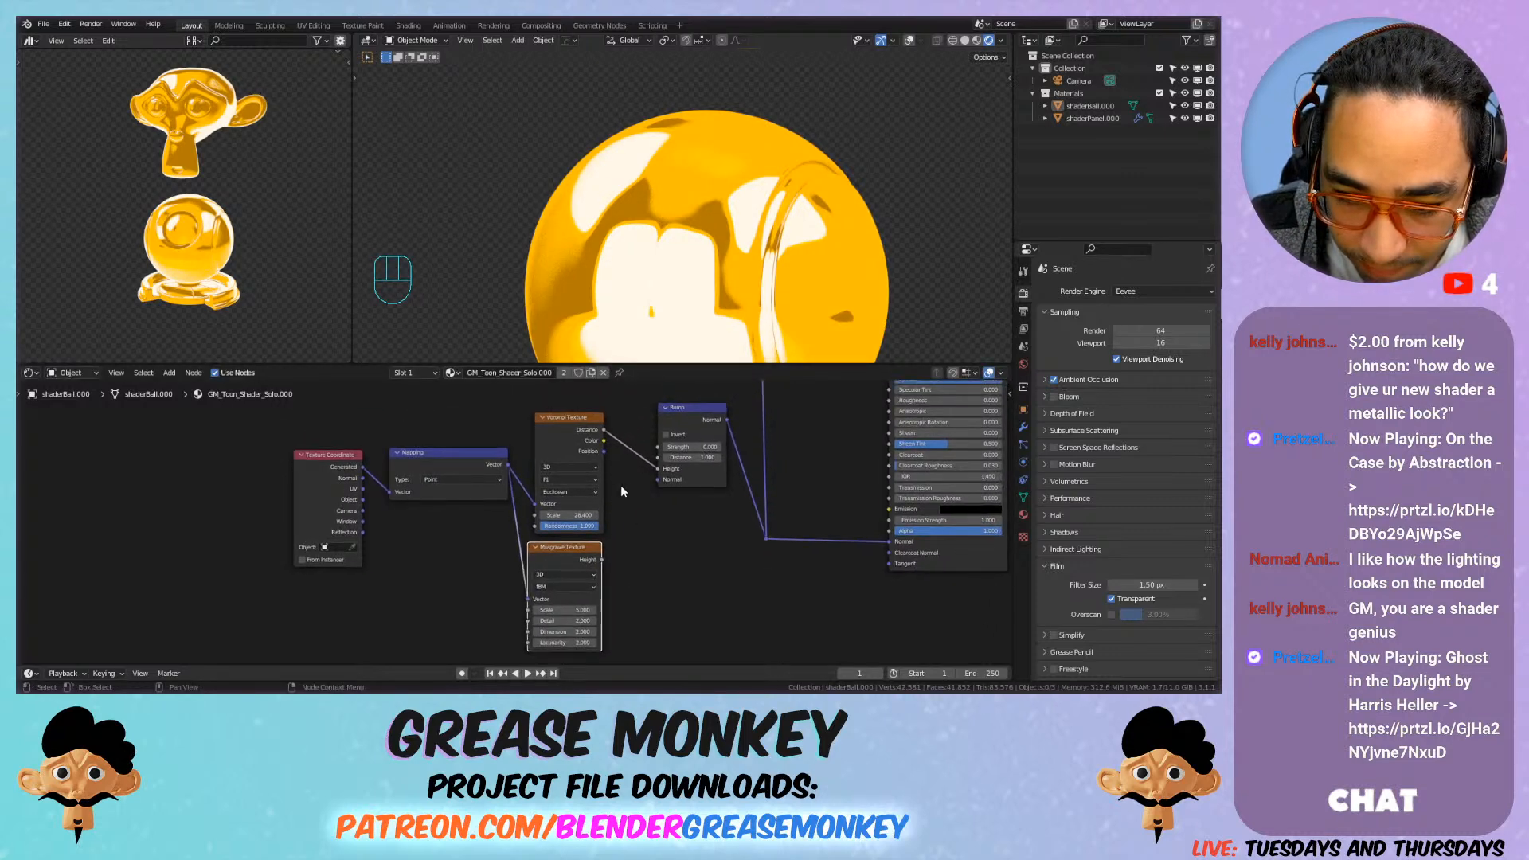
scroll(623, 518, up, 2)
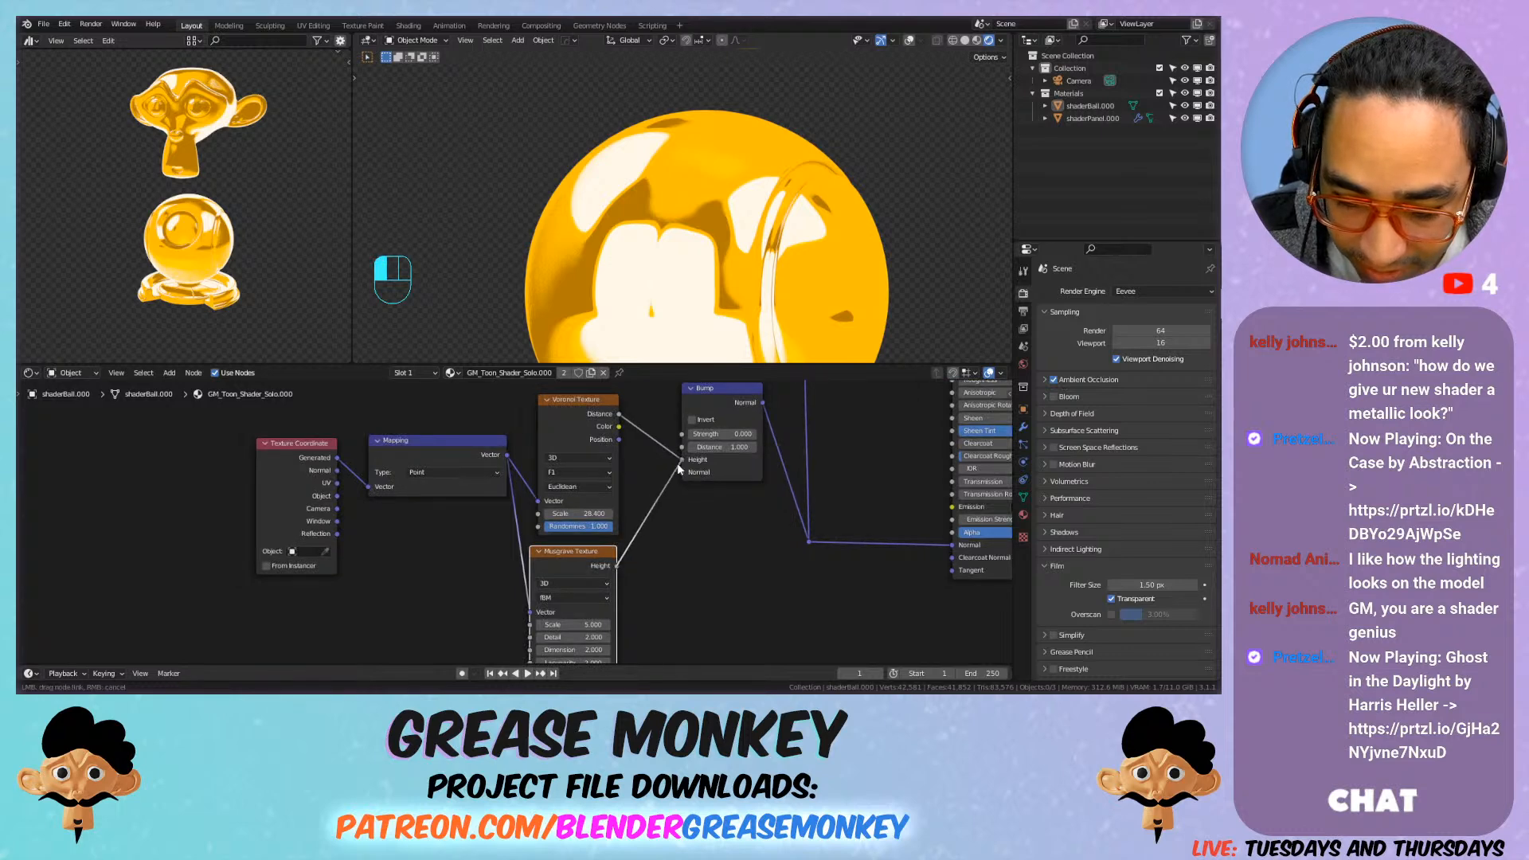
drag(677, 470, 682, 461)
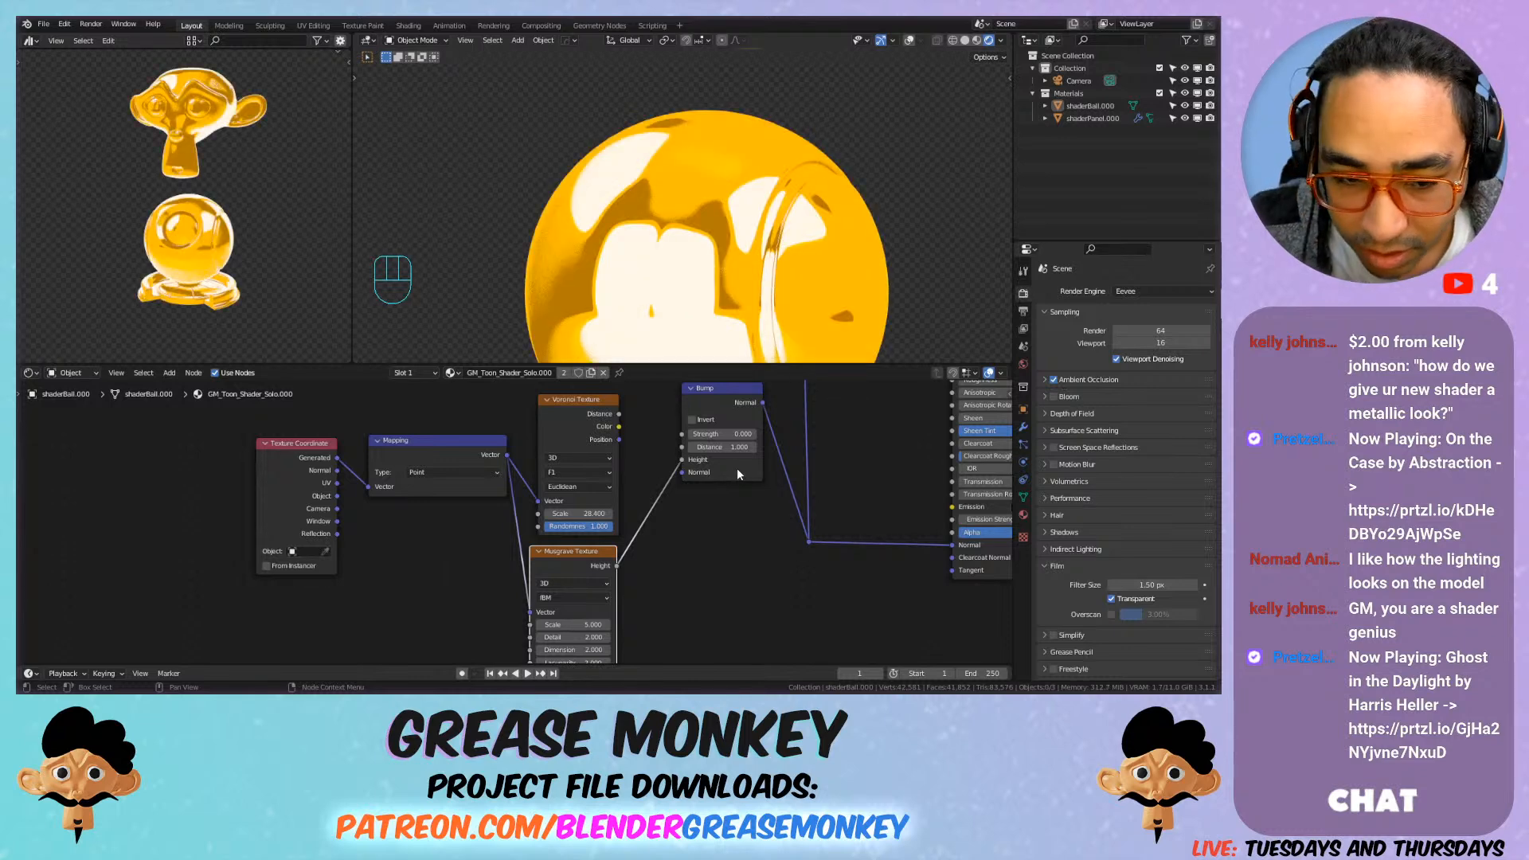
drag(585, 551, 593, 552)
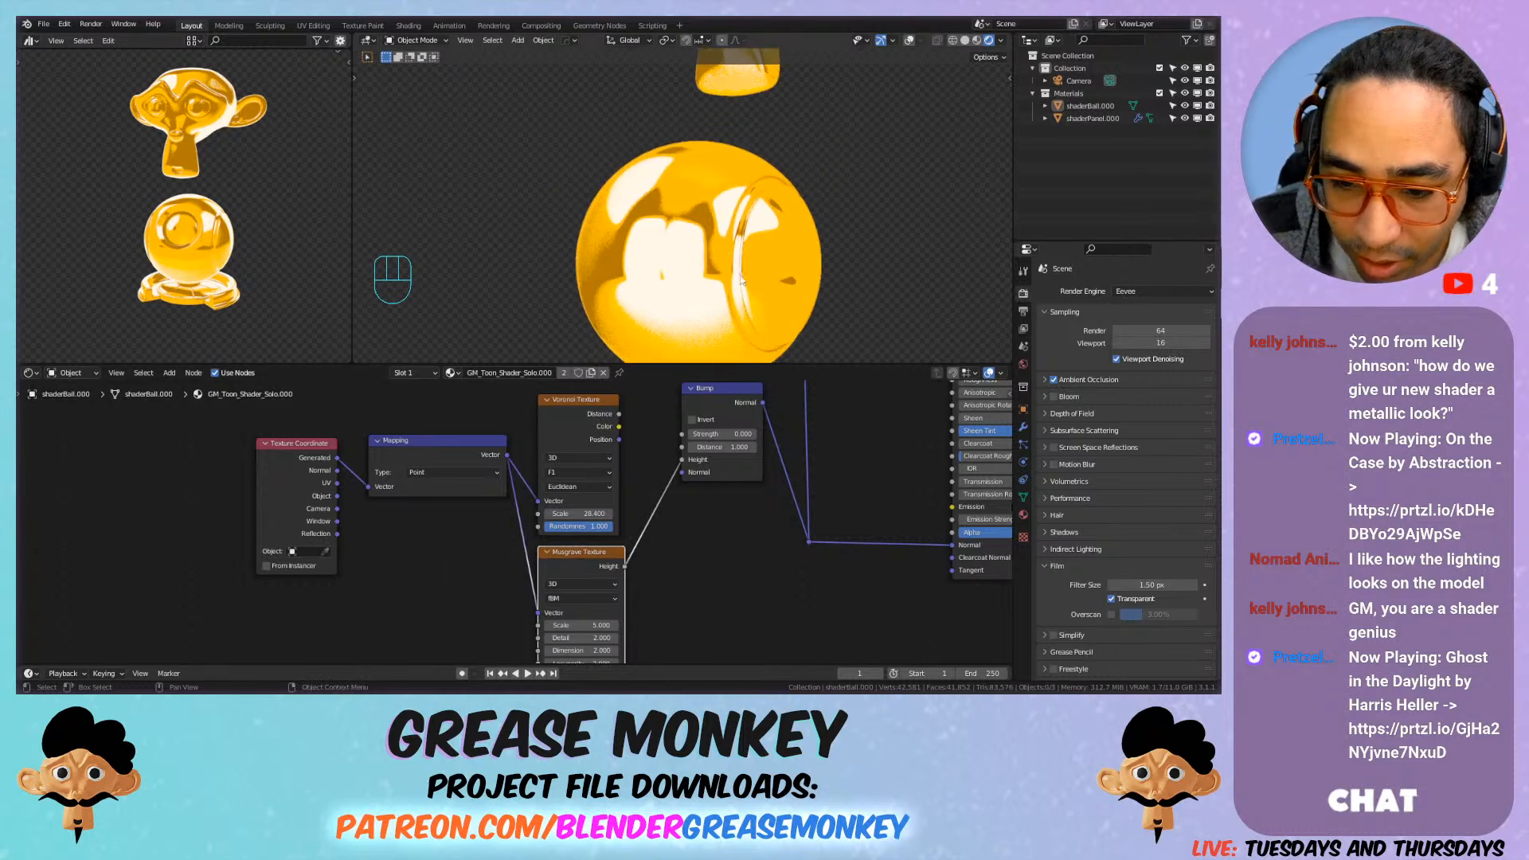
Step: Set the Bump node's Strength to 0.225 so the Musgrave relief affects the shader ball
scroll(682, 210, up, 2)
scroll(777, 268, down, 4)
middle_drag(808, 177, 796, 203)
scroll(660, 591, up, 1)
drag(752, 419, 781, 419)
middle_drag(771, 203, 747, 225)
shift+middle_drag(488, 237, 454, 208)
Step: Try a Musgrave Texture Scale of 85.5 and inspect the pattern on the ball up close
scroll(631, 283, up, 2)
middle_drag(579, 545, 572, 460)
drag(586, 559, 675, 559)
middle_drag(591, 222, 472, 171)
scroll(575, 185, up, 3)
shift+middle_drag(613, 181, 782, 170)
scroll(581, 152, up, 1)
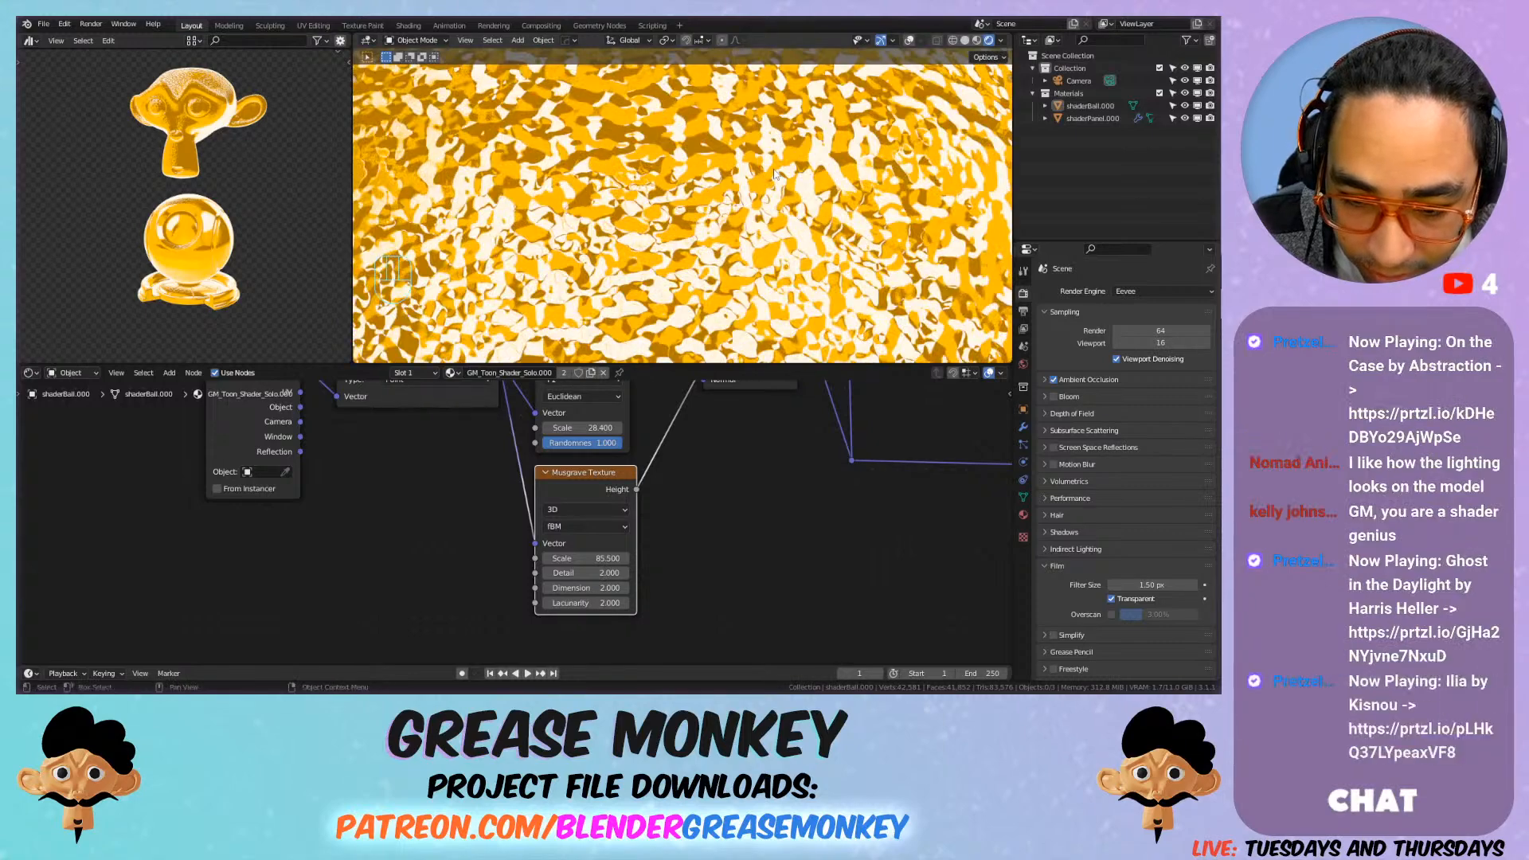
Step: Set the Musgrave Texture's Detail to 15 and Dimension to 0
drag(603, 573, 550, 588)
middle_drag(575, 278, 892, 196)
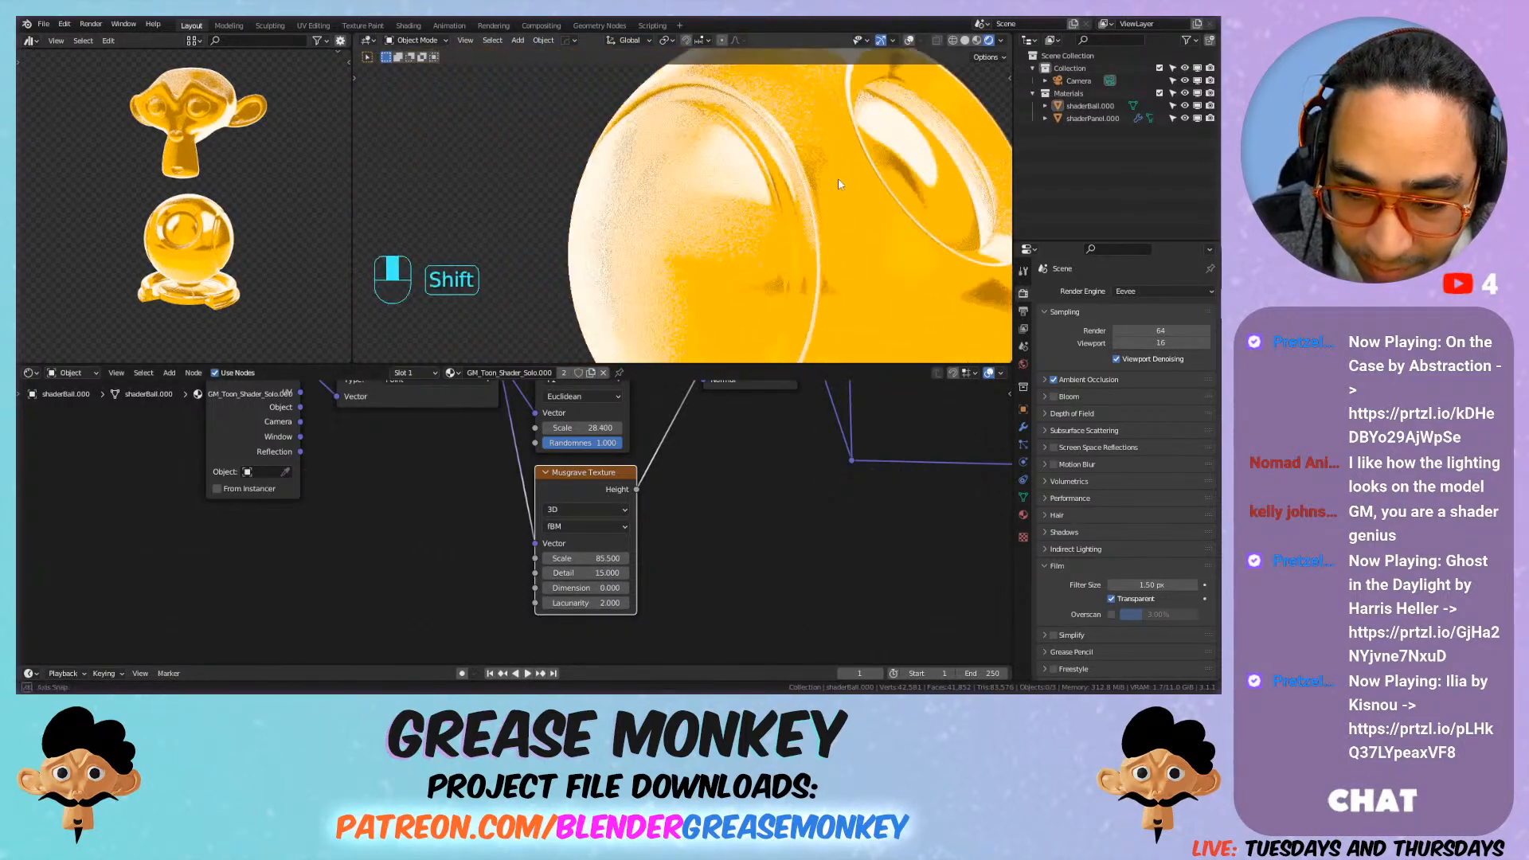
scroll(709, 204, up, 3)
scroll(692, 254, down, 5)
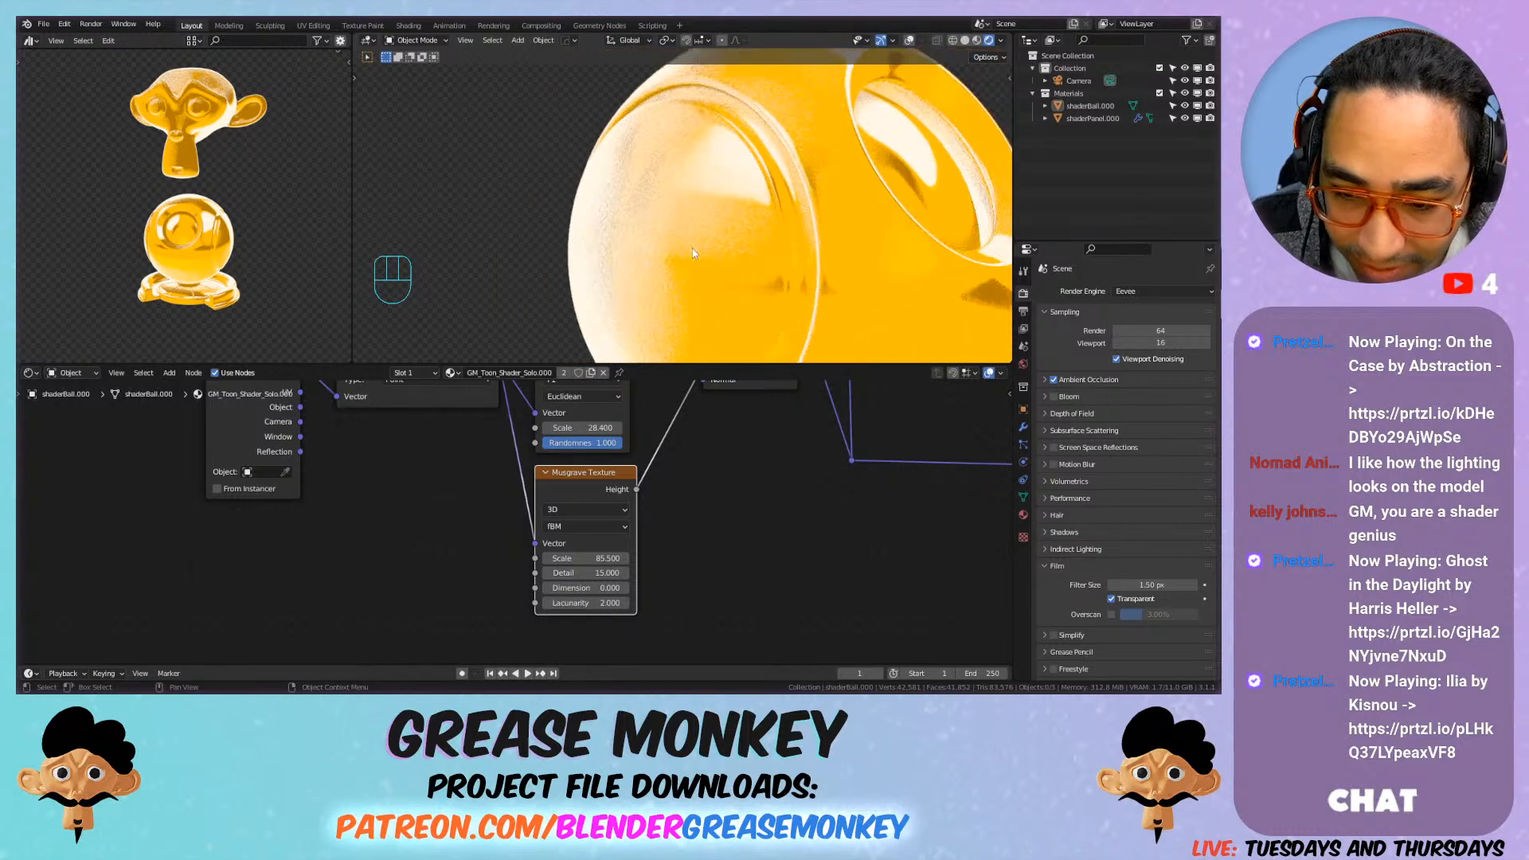
Step: Set the Musgrave Texture's Lacunarity to 6.5
drag(562, 588, 595, 603)
middle_drag(804, 278, 940, 319)
shift+middle_drag(940, 319, 867, 289)
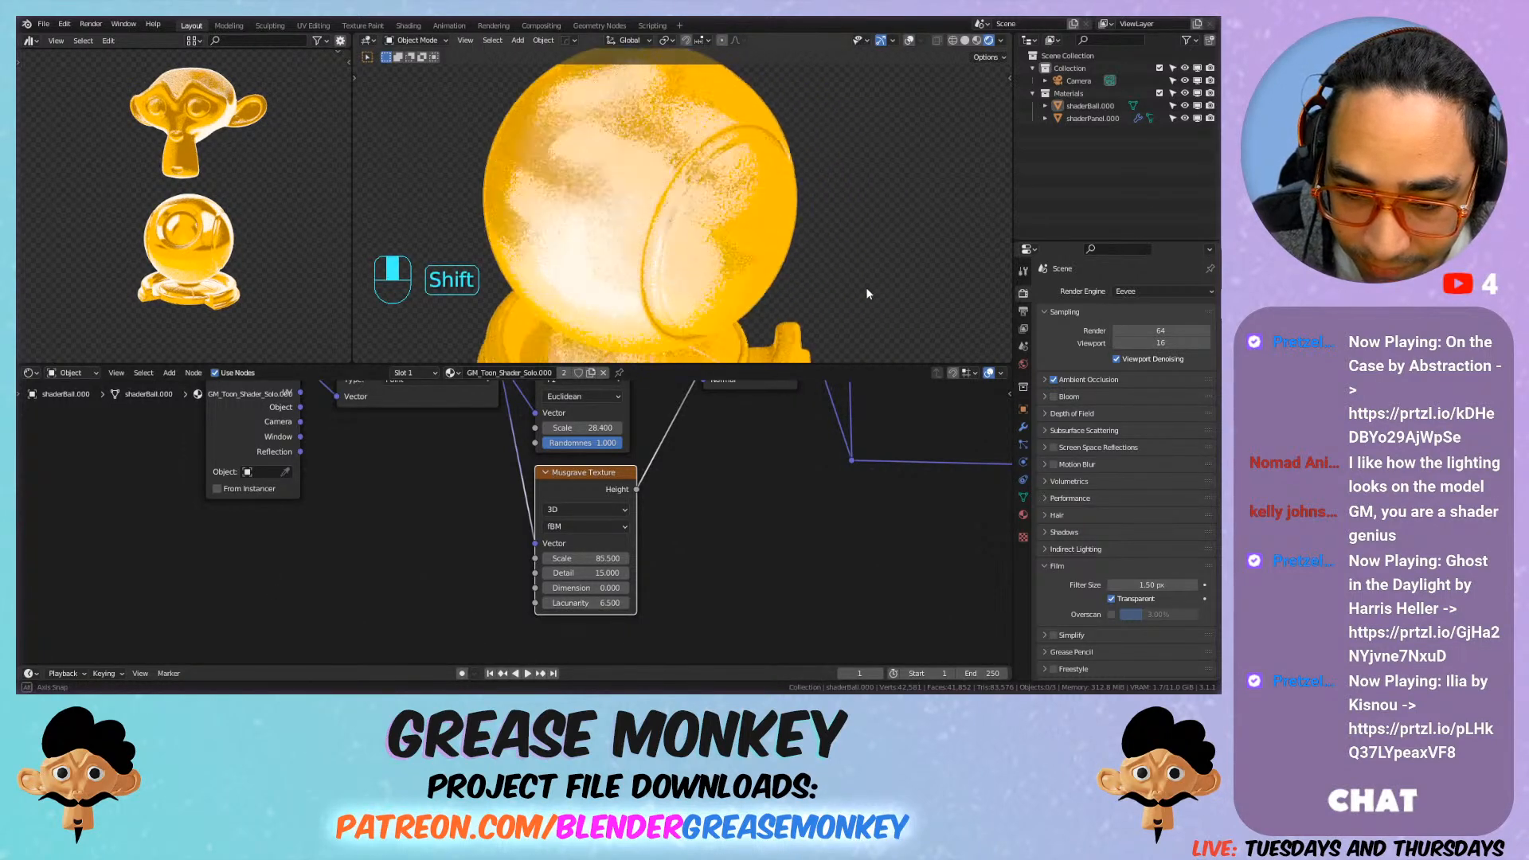
scroll(655, 145, up, 3)
Step: Set the Musgrave Texture's Scale to -387 and Dimension to 14.2, and inspect the grain up close
drag(567, 558, 462, 558)
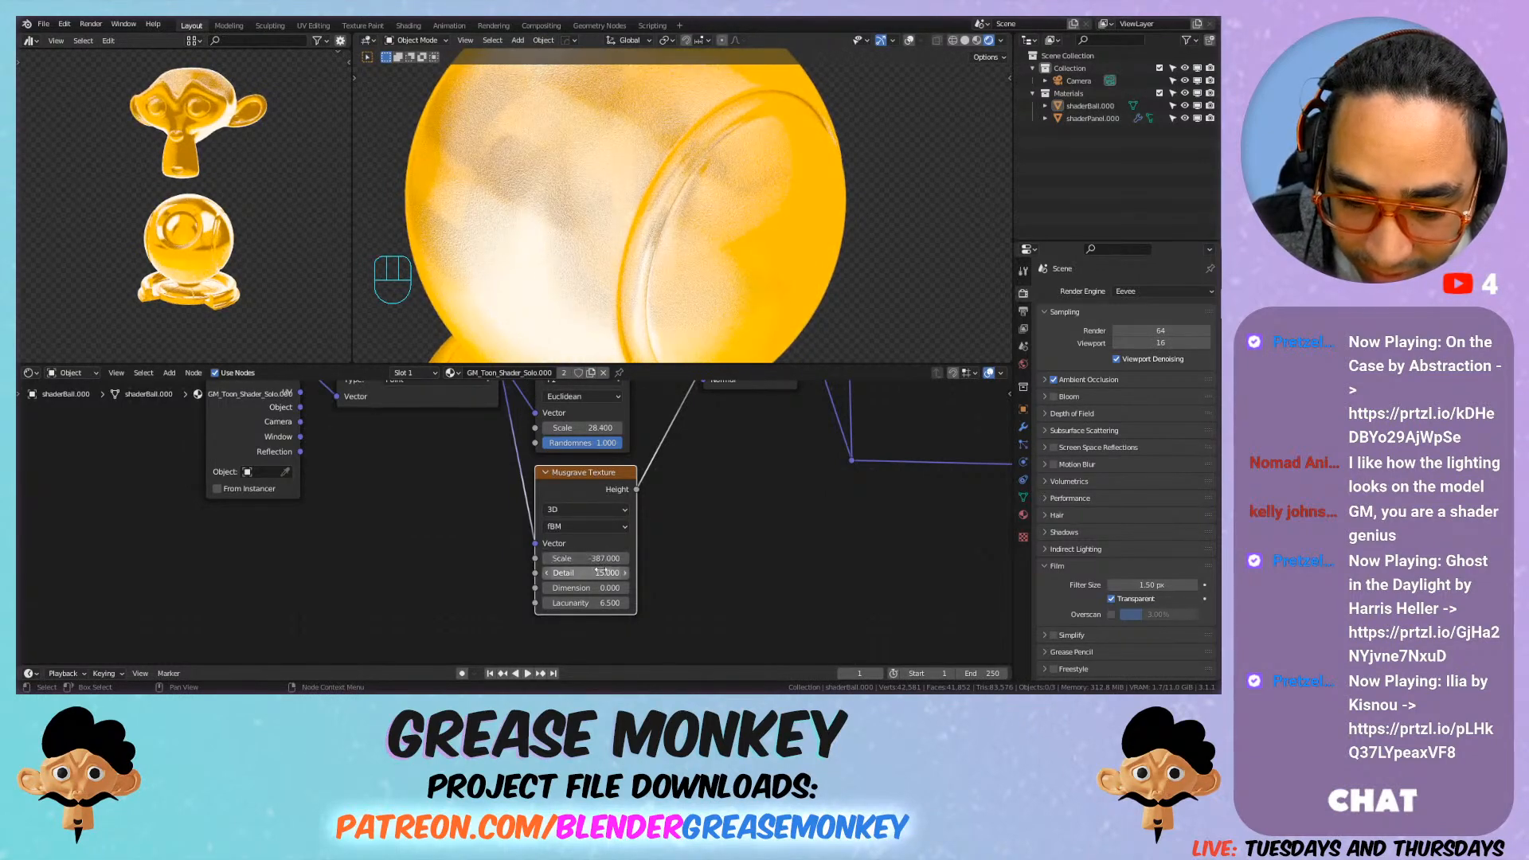
drag(595, 591, 590, 589)
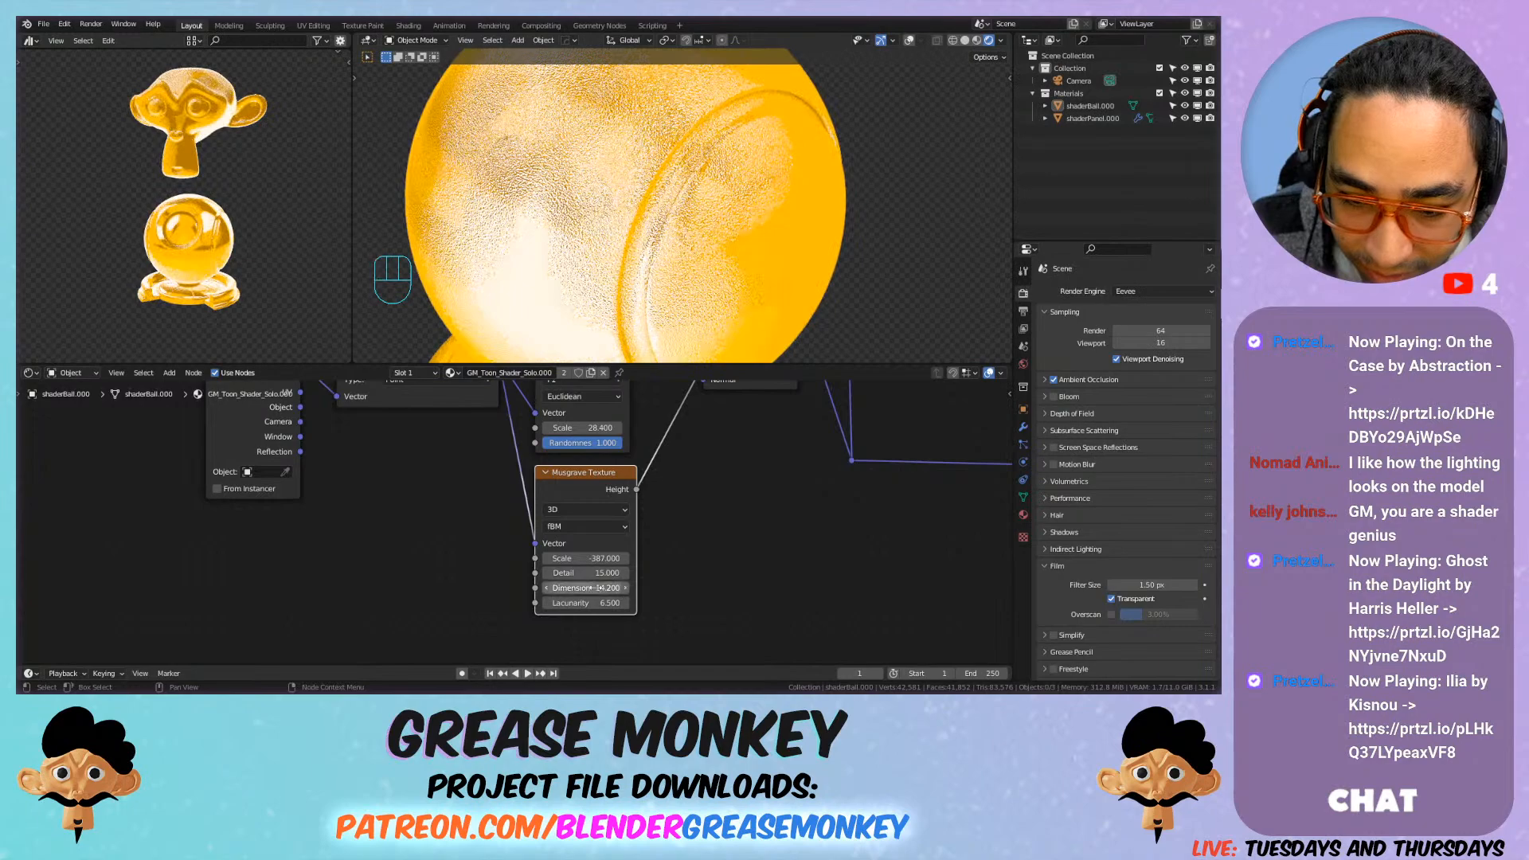
middle_drag(653, 263, 587, 254)
shift+middle_drag(588, 253, 695, 196)
scroll(695, 196, up, 6)
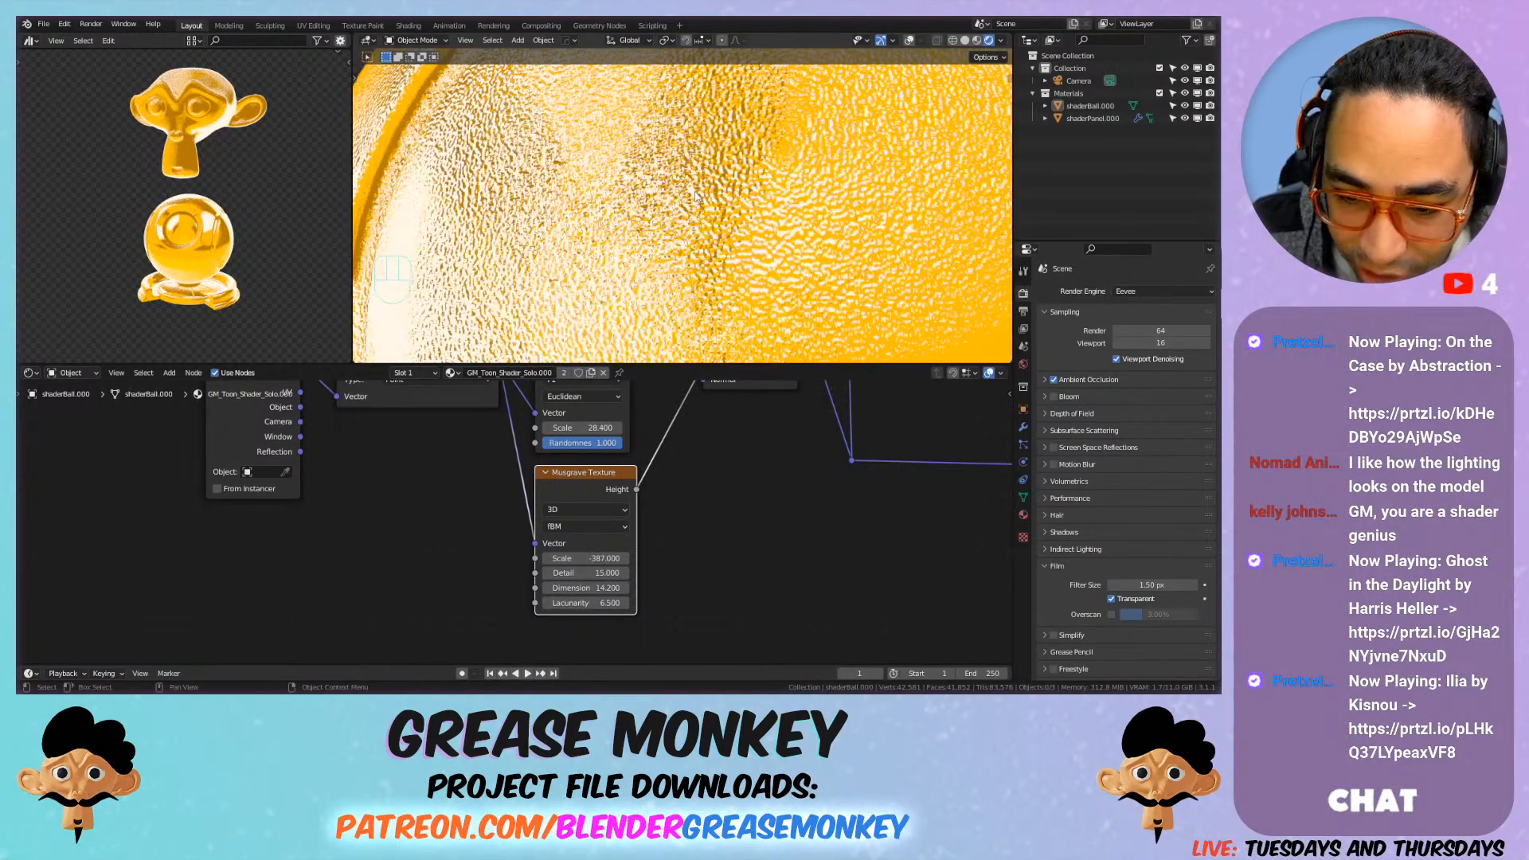
Step: Set the Musgrave Texture's Scale to 445.3, check the fine grain on the ball and save the file
drag(585, 558, 644, 558)
scroll(637, 247, down, 5)
middle_drag(653, 247, 619, 333)
drag(586, 559, 637, 558)
shift+middle_drag(813, 112, 831, 189)
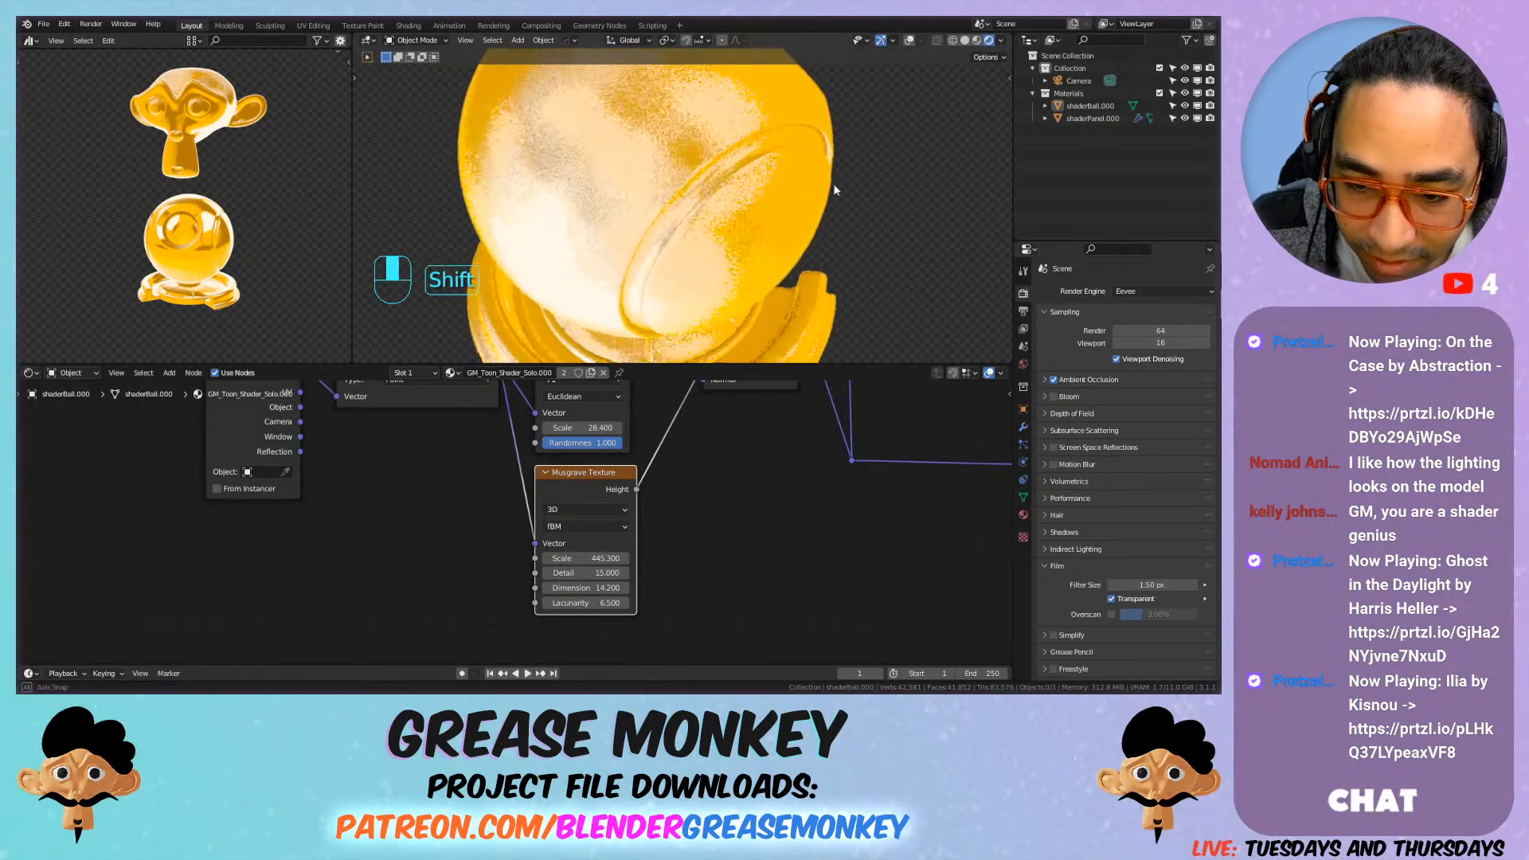
scroll(653, 133, up, 4)
shift+middle_drag(642, 155, 744, 77)
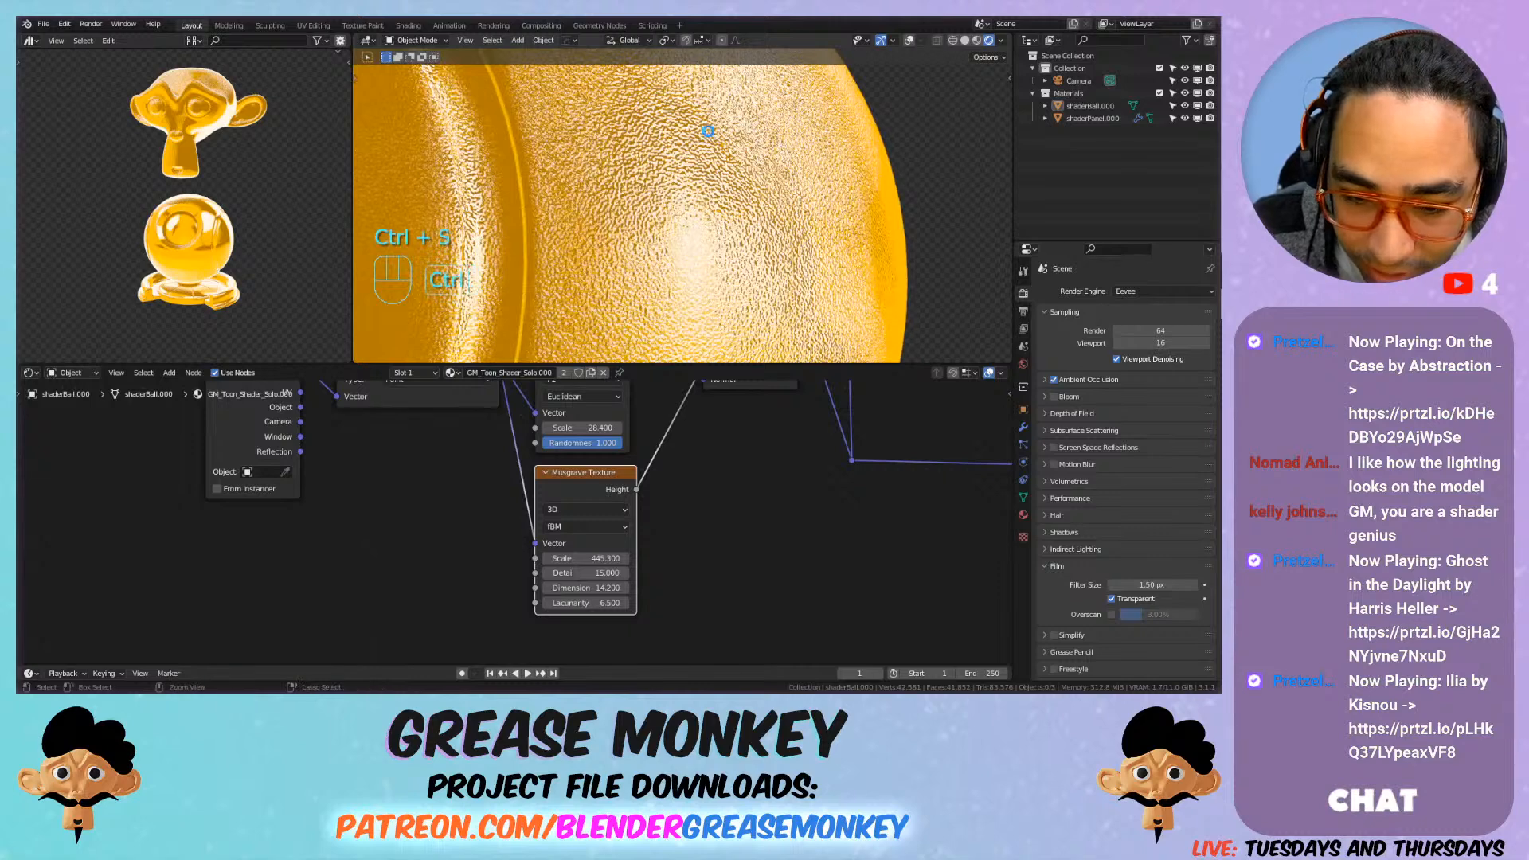
scroll(719, 139, down, 3)
scroll(750, 145, down, 1)
shift+middle_drag(751, 145, 644, 186)
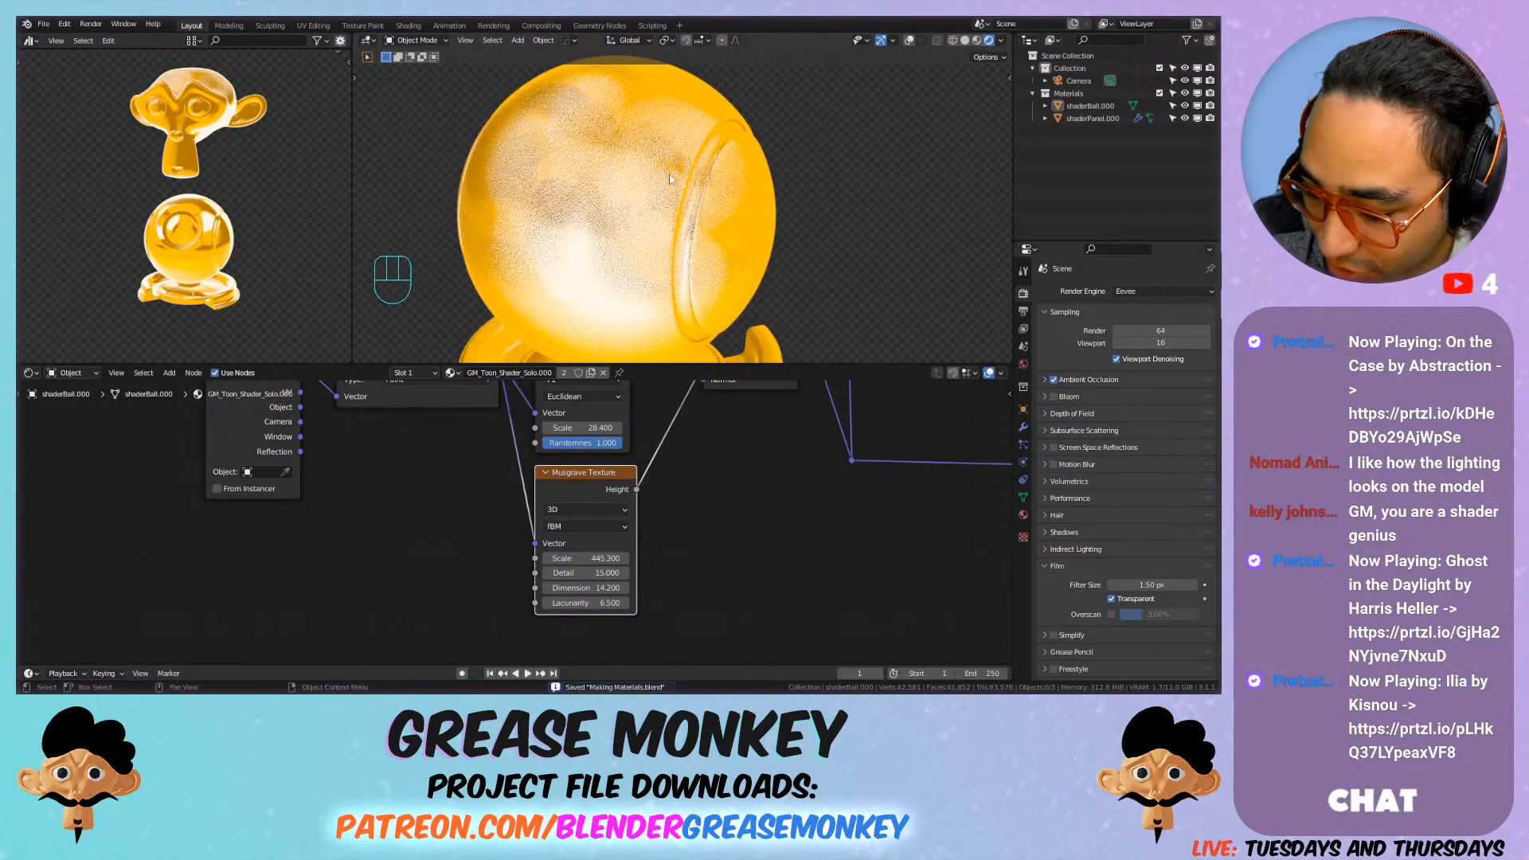
mouse_move(755, 192)
shift+middle_down()
mouse_move(679, 197)
mouse_move(752, 199)
shift+middle_up()
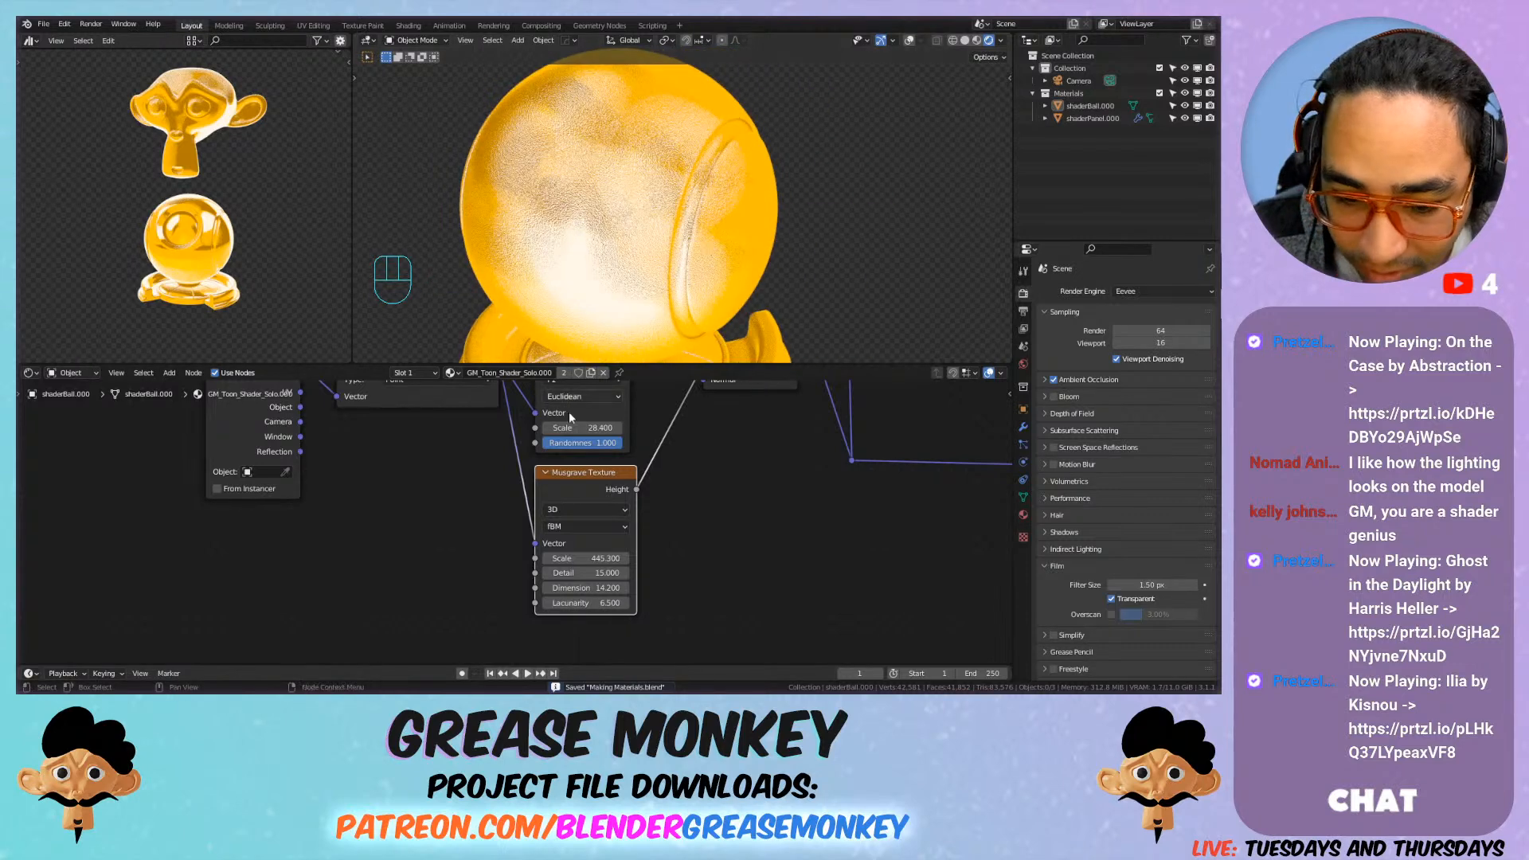
Step: Move the Texture Coordinate and Mapping nodes away from the texture nodes to open up space between them
middle_drag(469, 464, 531, 519)
drag(278, 414, 147, 419)
drag(381, 410, 305, 407)
Step: Reveal the Mapping node's hidden Location, Rotation and Scale inputs and set its Type to Texture
click(285, 400)
click(288, 398)
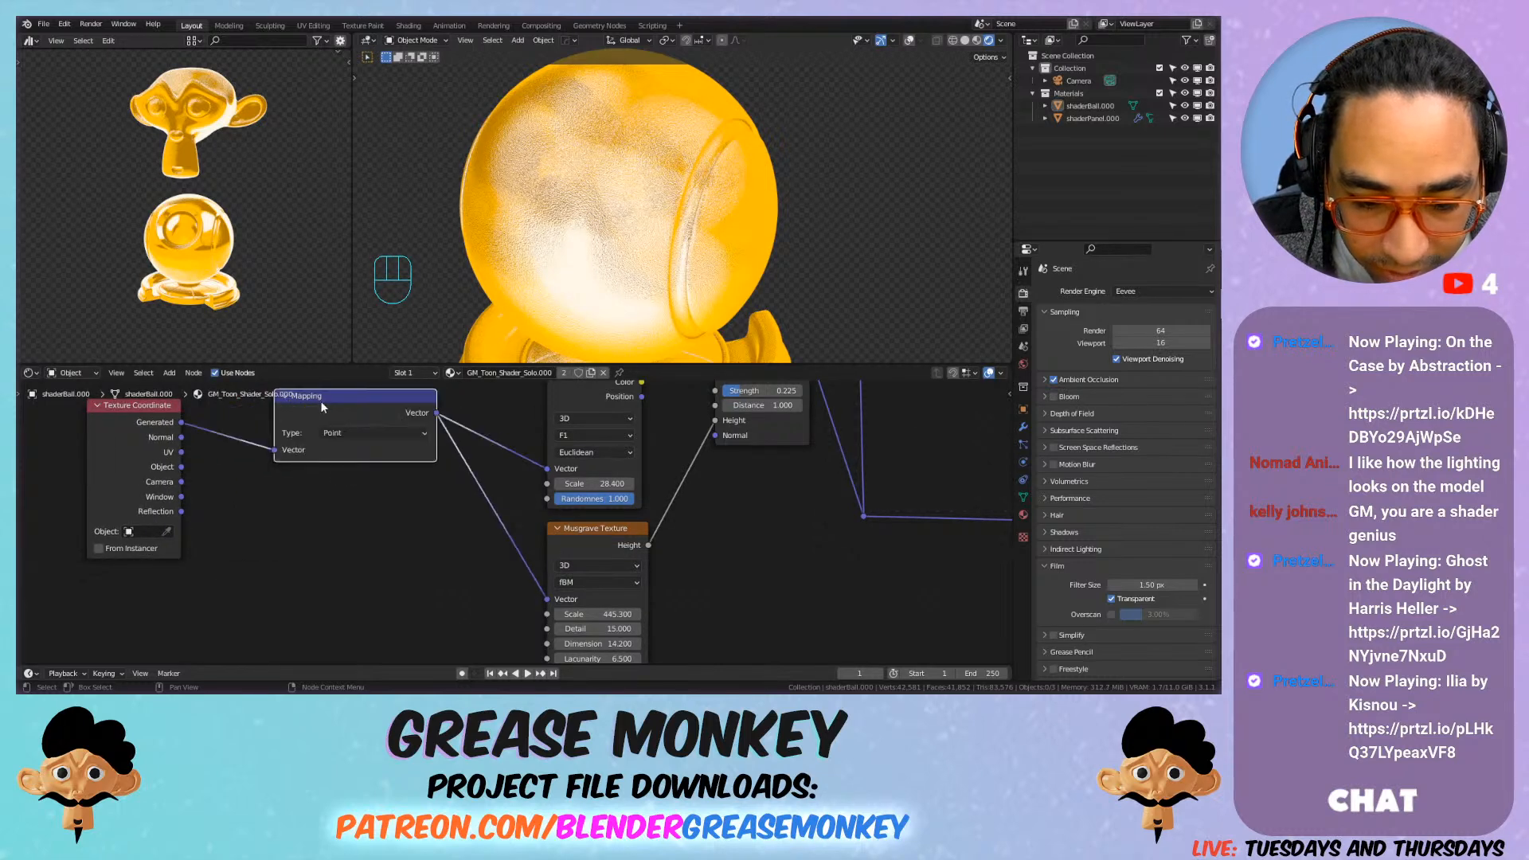
key(ctrl+h)
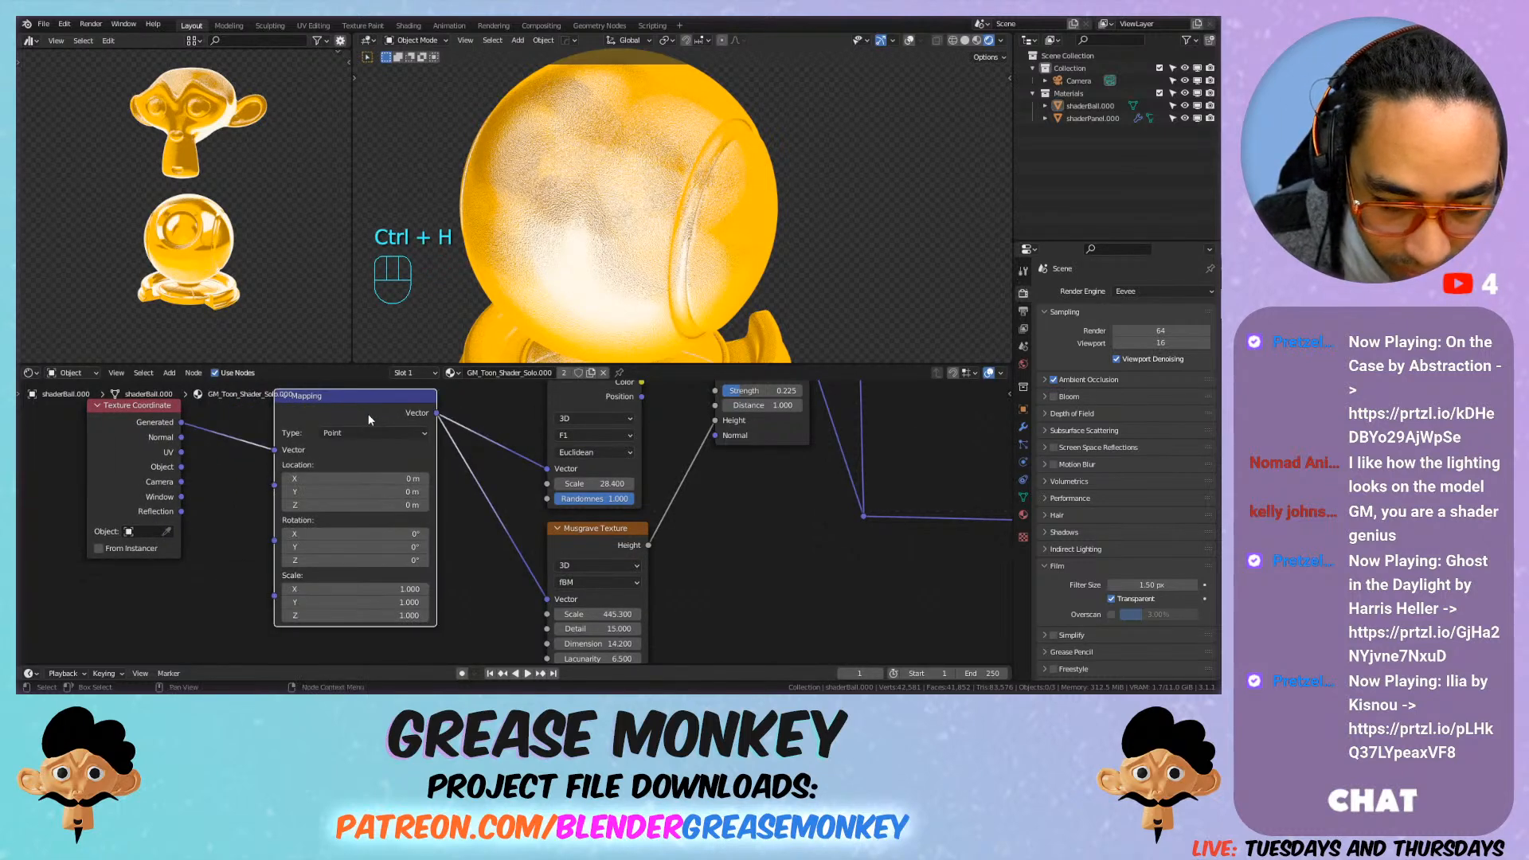
click(363, 430)
click(374, 449)
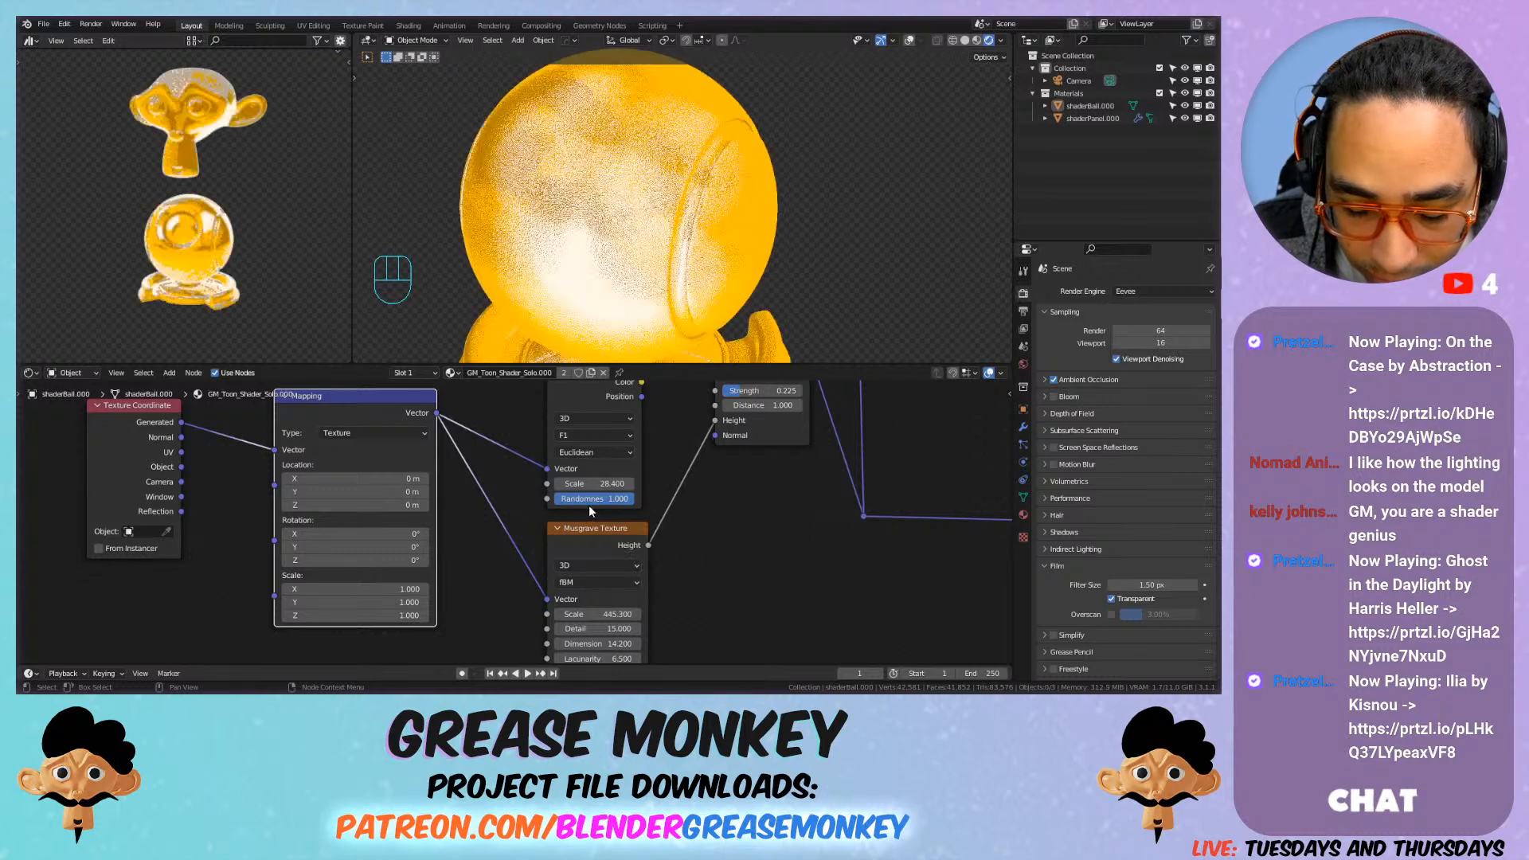
mouse_move(597, 614)
mouse_down()
mouse_move(583, 615)
mouse_move(597, 614)
mouse_up()
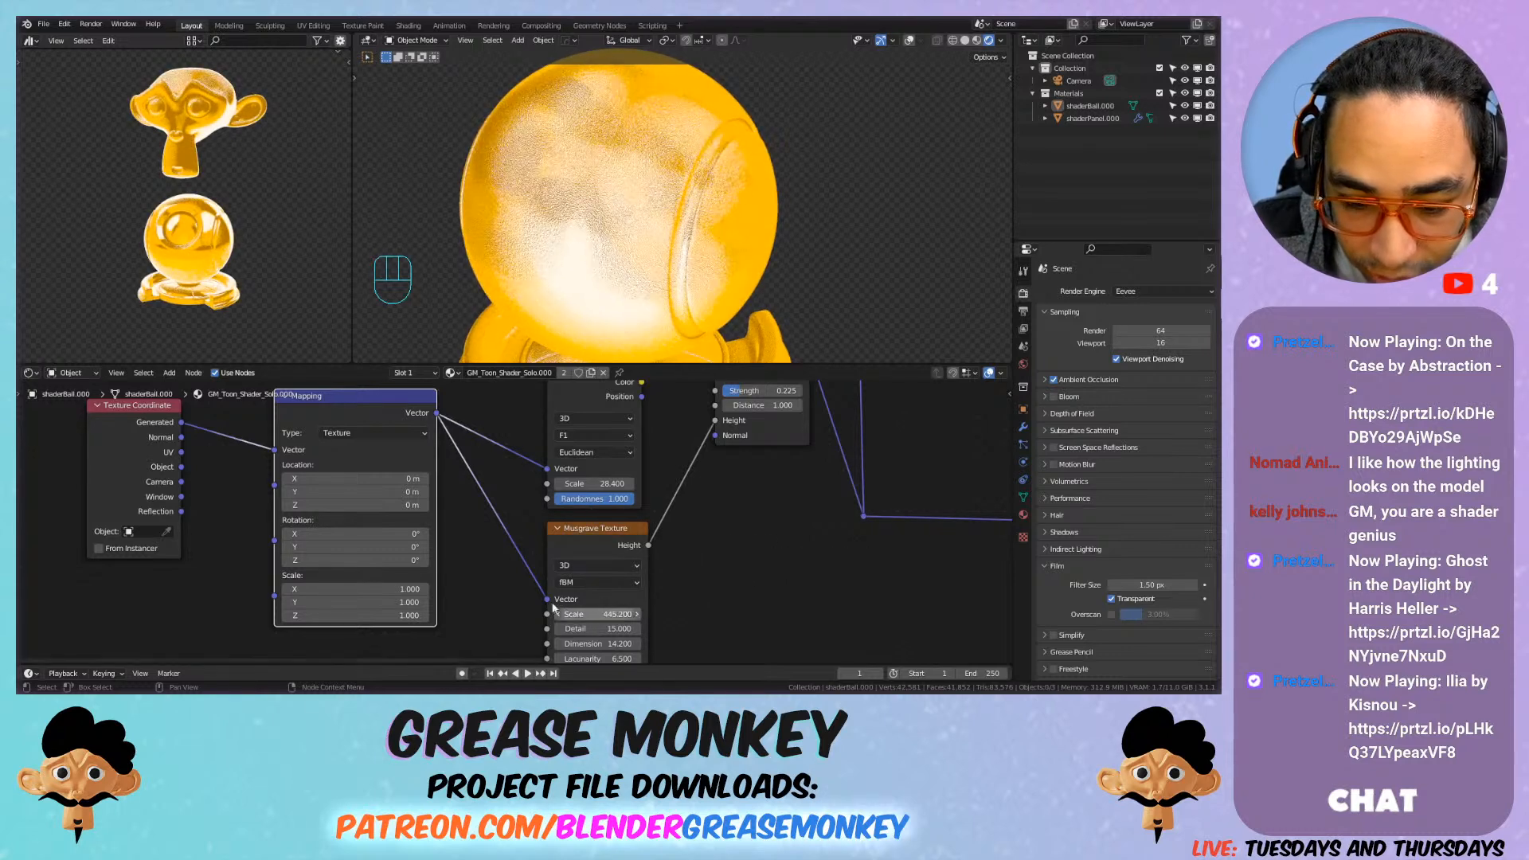
Step: Try Scale X and Y of 89.1 on the Mapping node, check the streaks on the ball and undo the change
drag(357, 589, 532, 603)
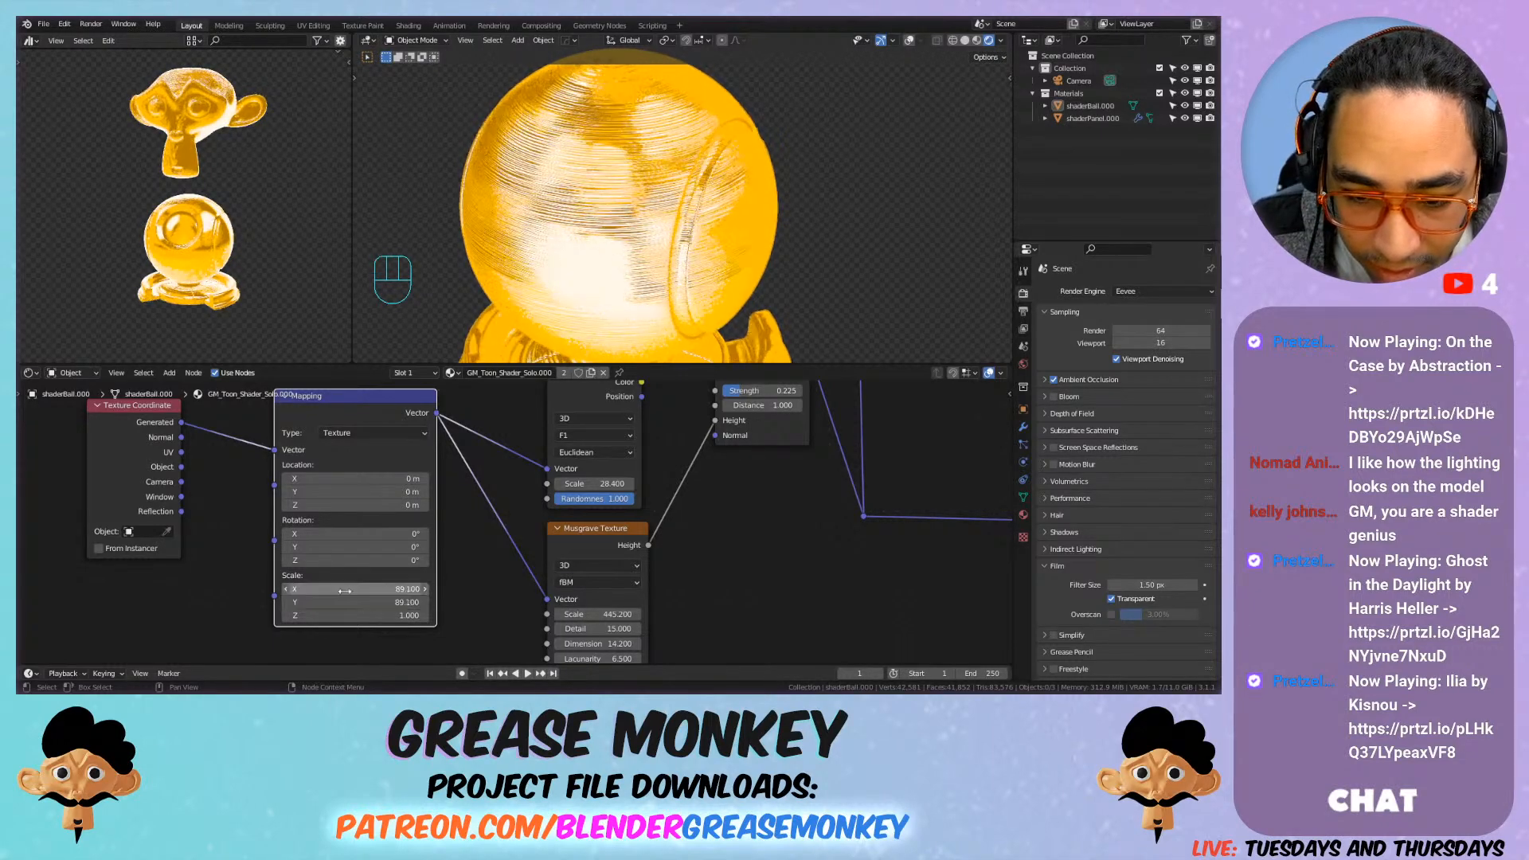
shift+middle_drag(649, 181, 742, 253)
key(ctrl+z)
Step: Duplicate the Mapping node, set the copy's Type to Point and insert it between the Texture Coordinate and Voronoi Texture nodes
middle_drag(508, 406, 534, 384)
scroll(507, 528, down, 6)
drag(462, 400, 464, 500)
middle_drag(467, 511, 465, 543)
key(shift+d)
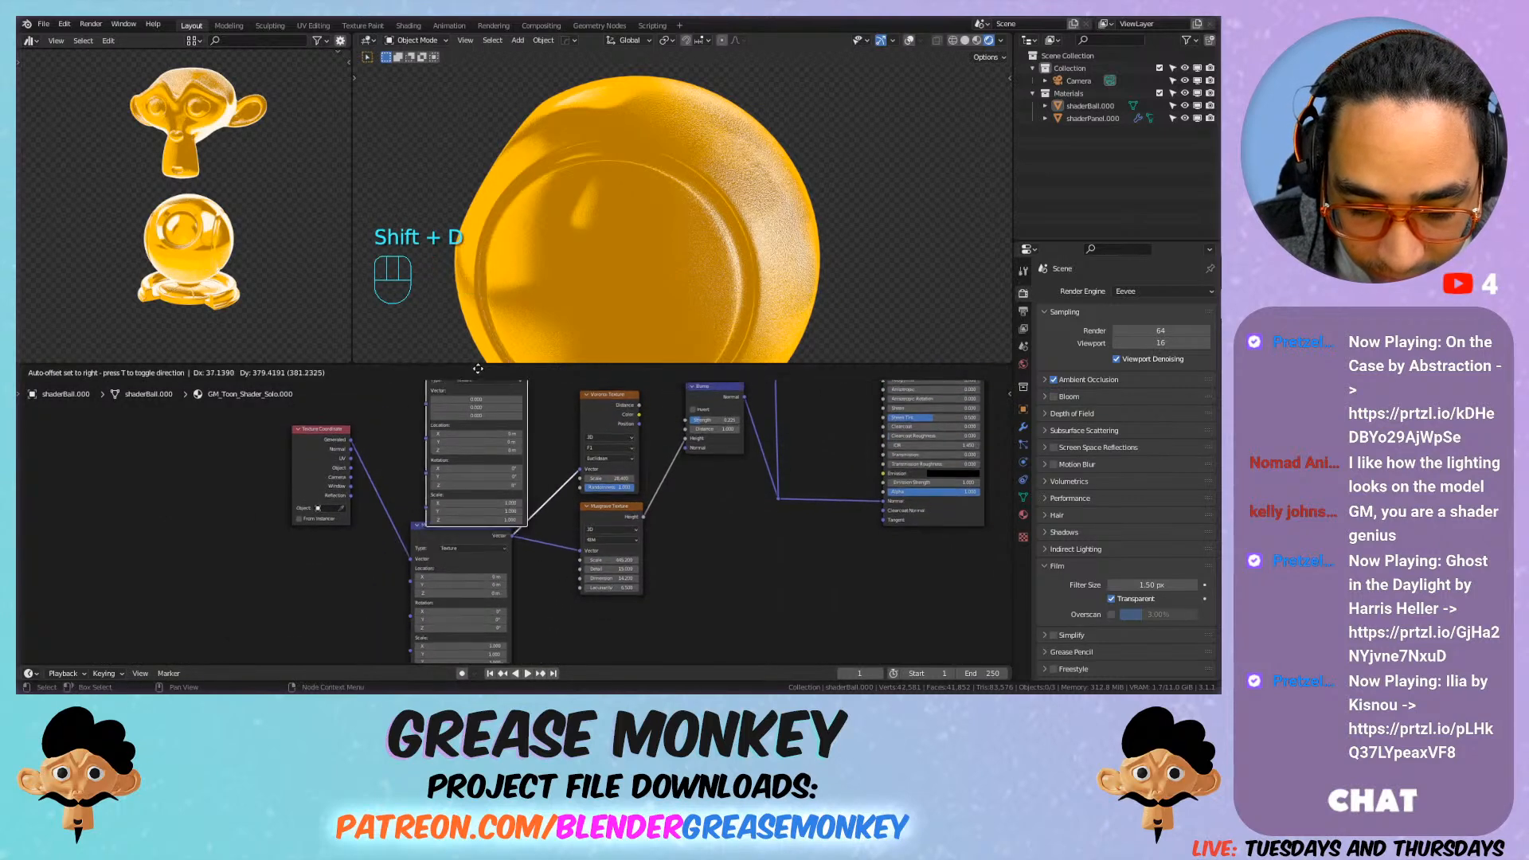
click(468, 436)
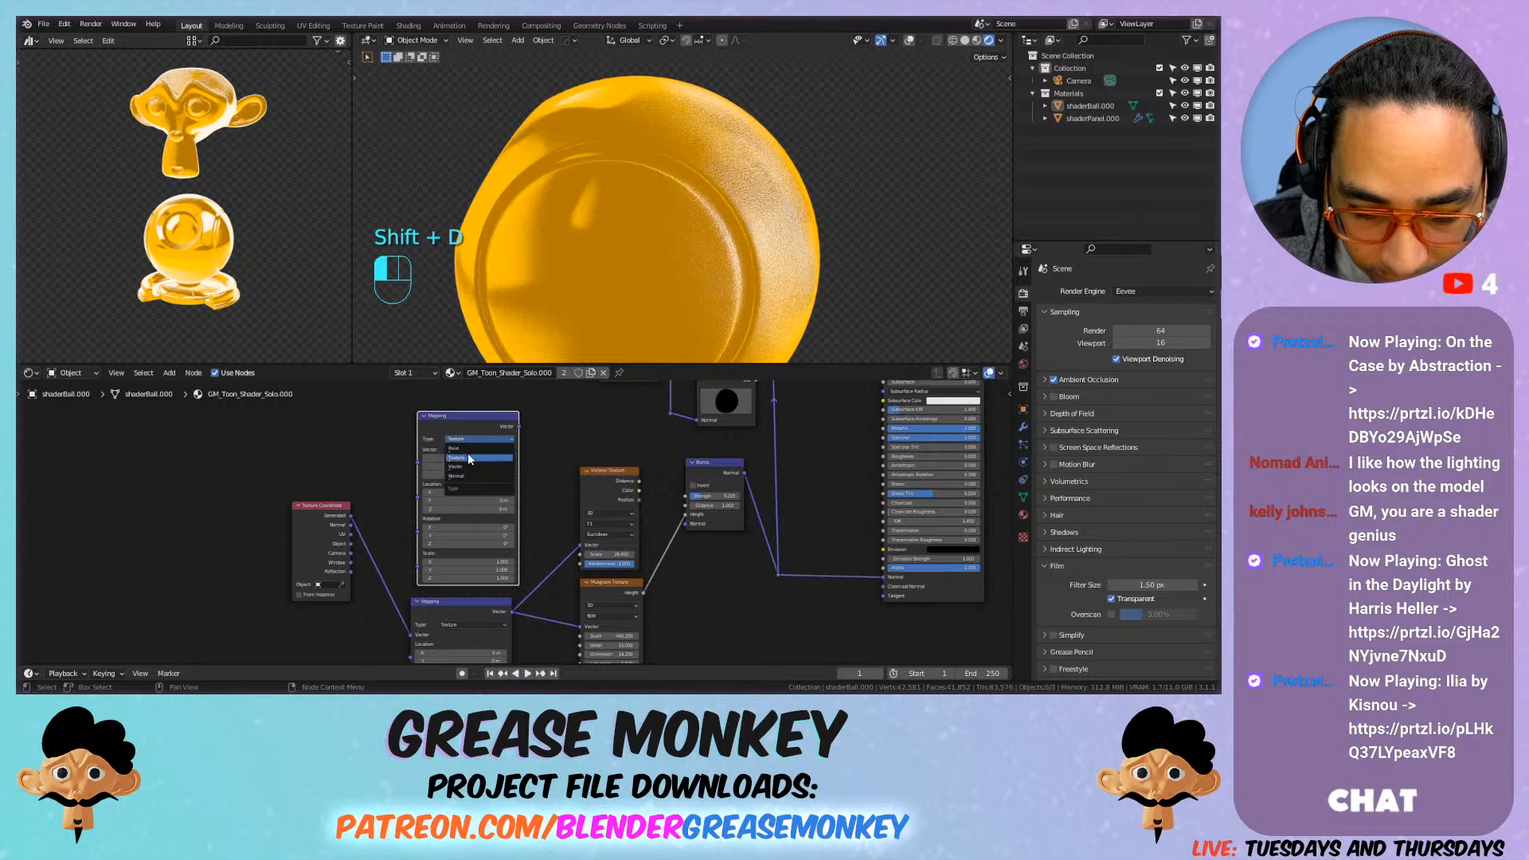
click(454, 449)
drag(418, 465, 476, 450)
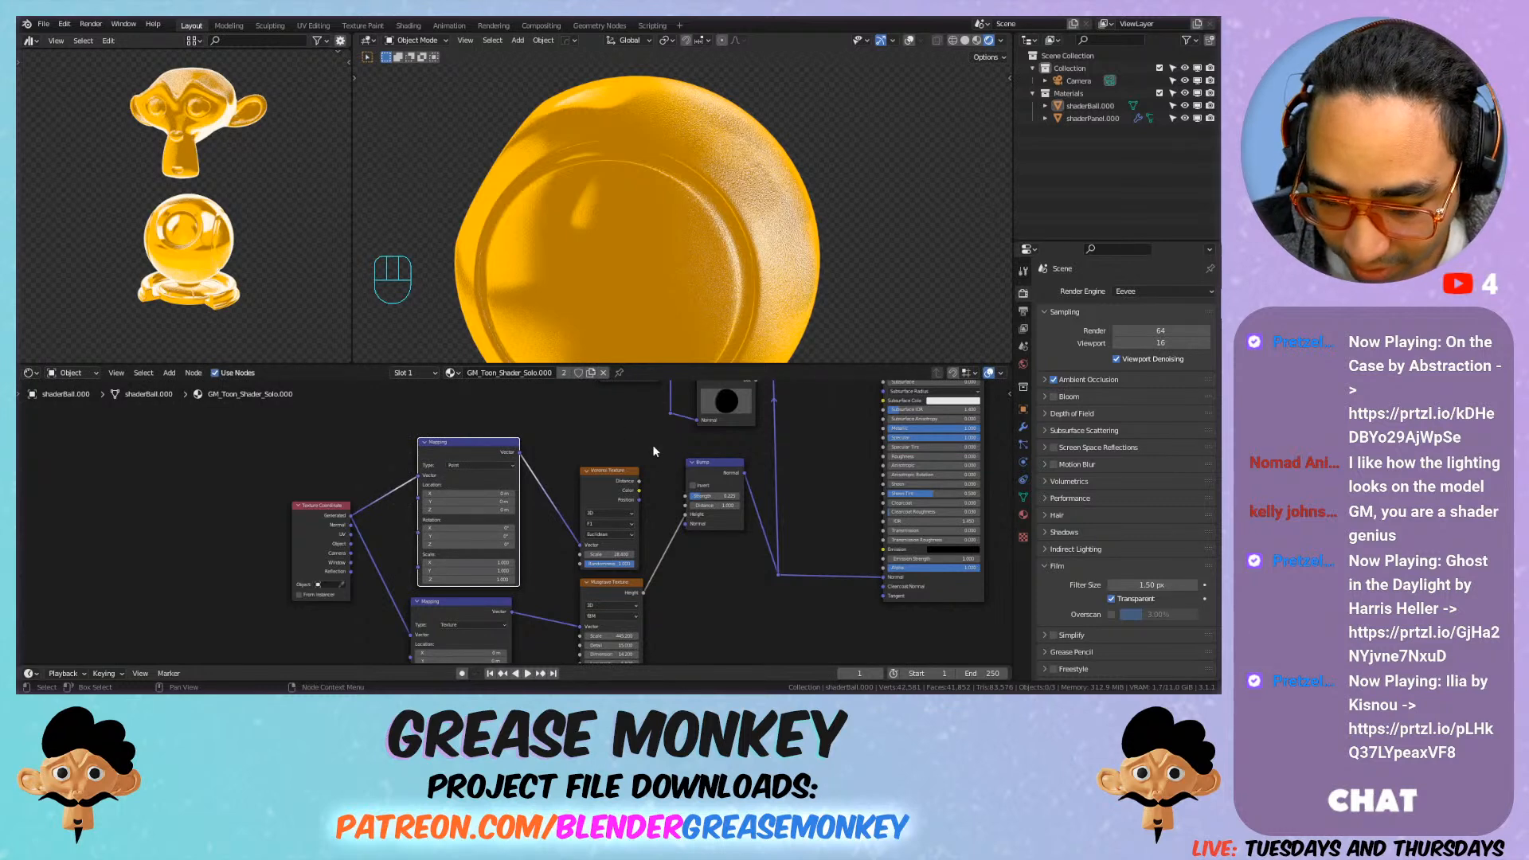
Step: Set the lower Mapping node's Scale X to 118.7 and inspect the stretched grain on the ball
middle_drag(679, 538, 711, 479)
scroll(716, 478, up, 4)
middle_drag(819, 239, 577, 262)
shift+middle_drag(578, 263, 599, 245)
scroll(601, 251, up, 1)
middle_drag(543, 617, 578, 466)
scroll(579, 466, up, 3)
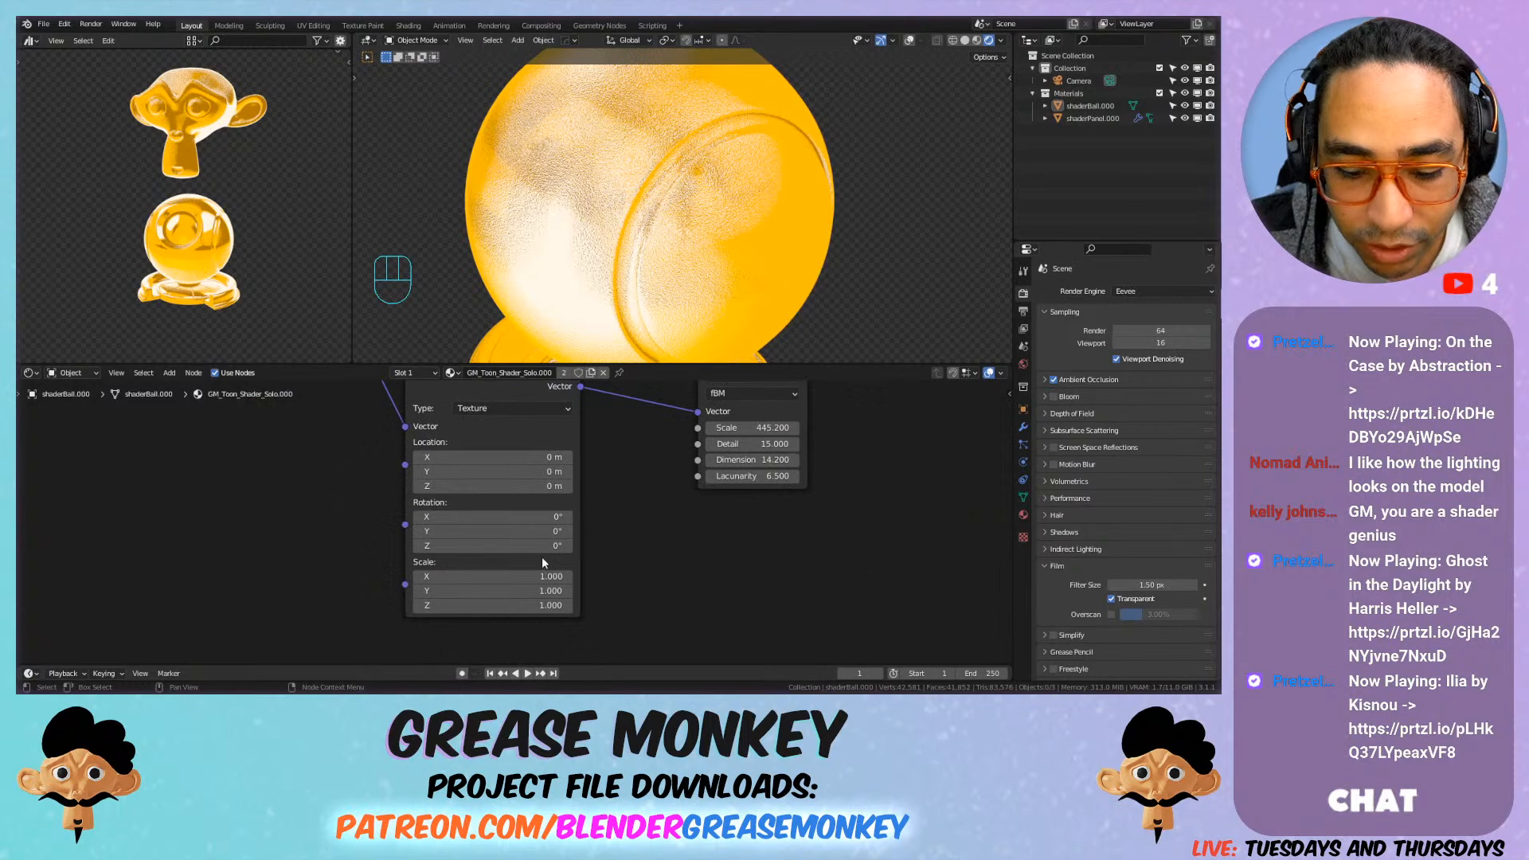
drag(509, 579, 709, 579)
middle_drag(550, 231, 656, 208)
Step: Reposition the Texture Coordinate node and connect its Object output to the lower Mapping node's Vector input
middle_drag(447, 435, 490, 527)
drag(437, 411, 404, 467)
middle_drag(488, 502, 481, 470)
scroll(454, 459, down, 1)
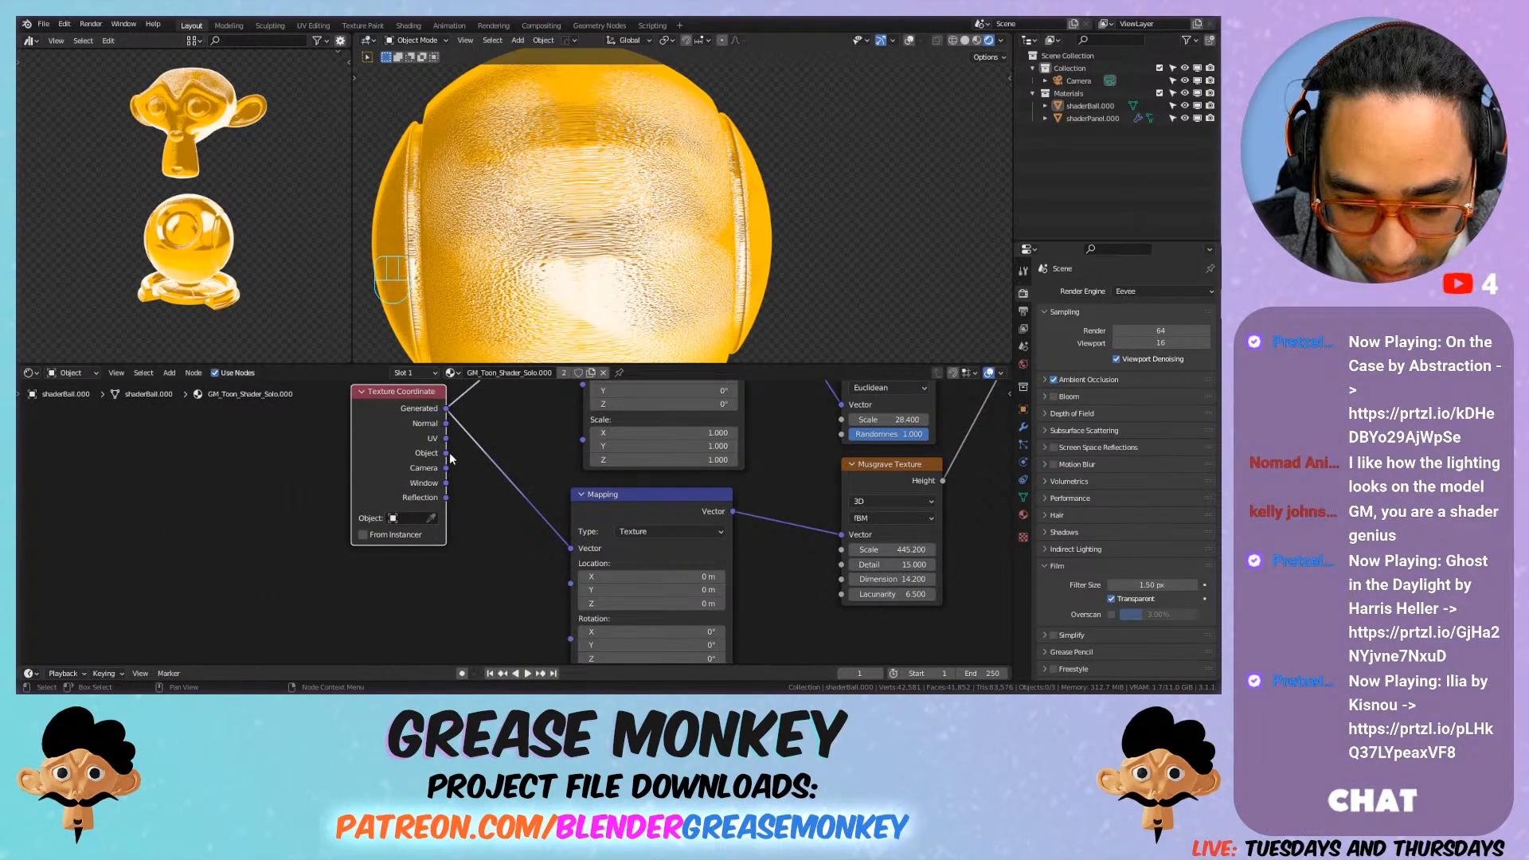
drag(446, 452, 570, 548)
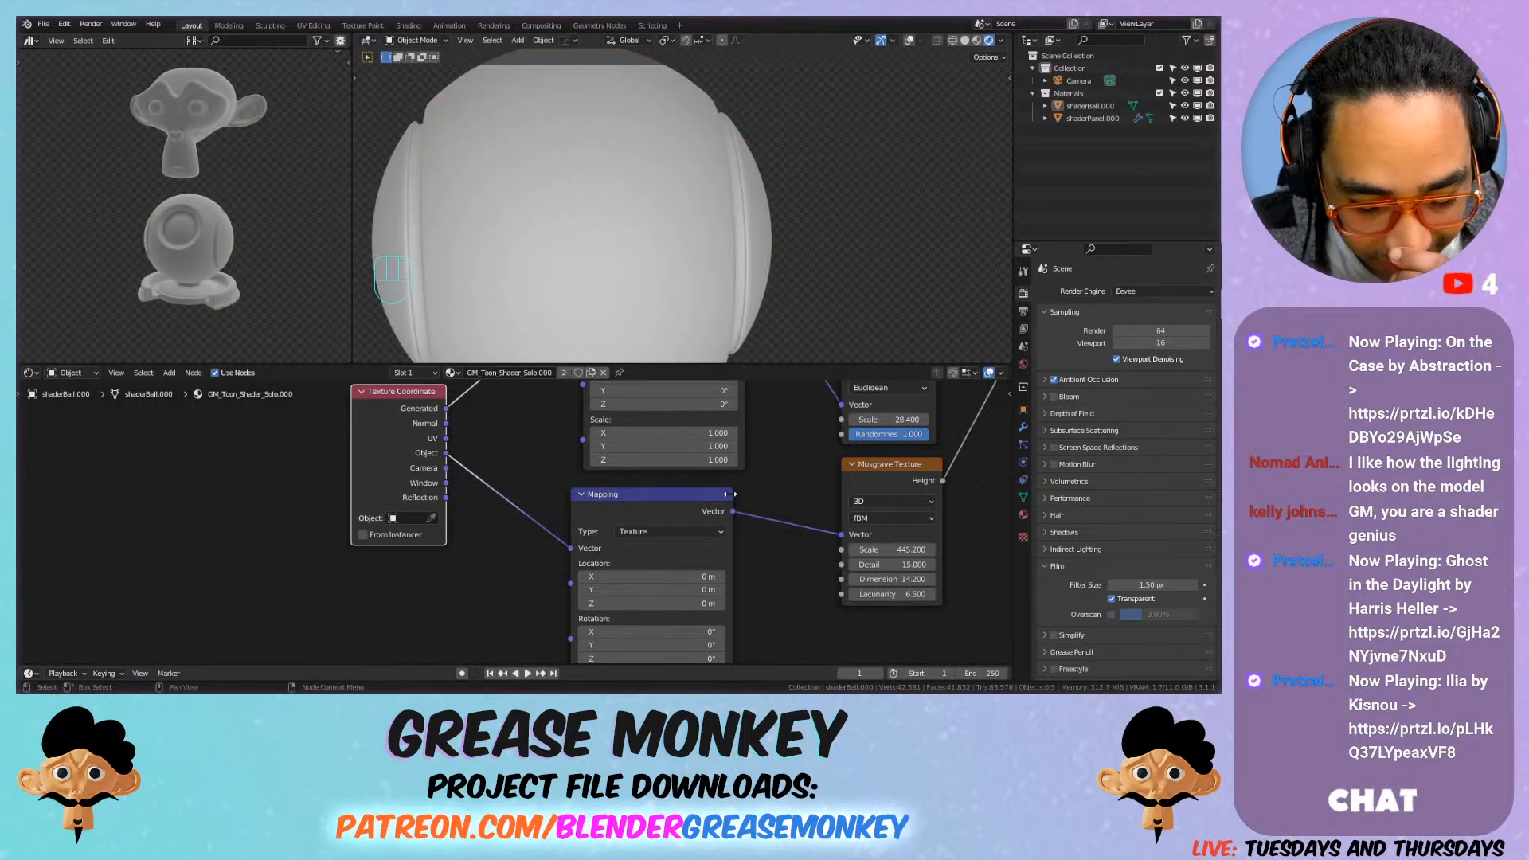
middle_drag(745, 579, 723, 543)
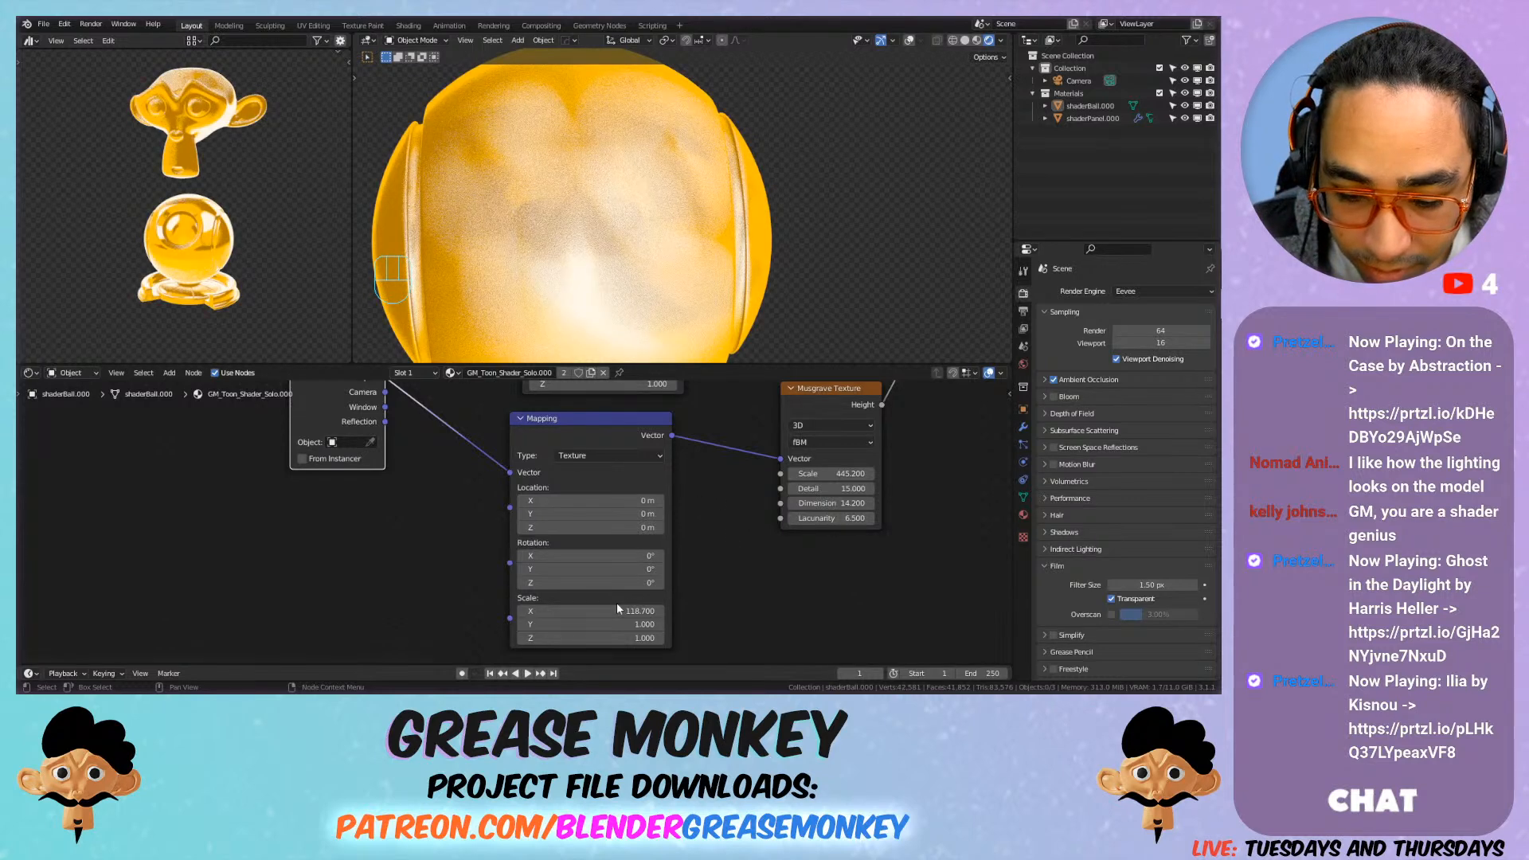
Step: Undo the last scale change, set the lower Mapping node's Scale X and Y to 0 and raise its Scale Z
key(ctrl+z)
drag(588, 626, 653, 638)
text(0)
key(Return)
scroll(637, 263, down, 2)
shift+middle_drag(637, 262, 743, 354)
scroll(631, 153, up, 4)
middle_drag(591, 638, 581, 574)
Step: Set the lower Mapping node's Scale Z to 0 and Scale Y to 52.7 to run the streaks along another axis
click(581, 574)
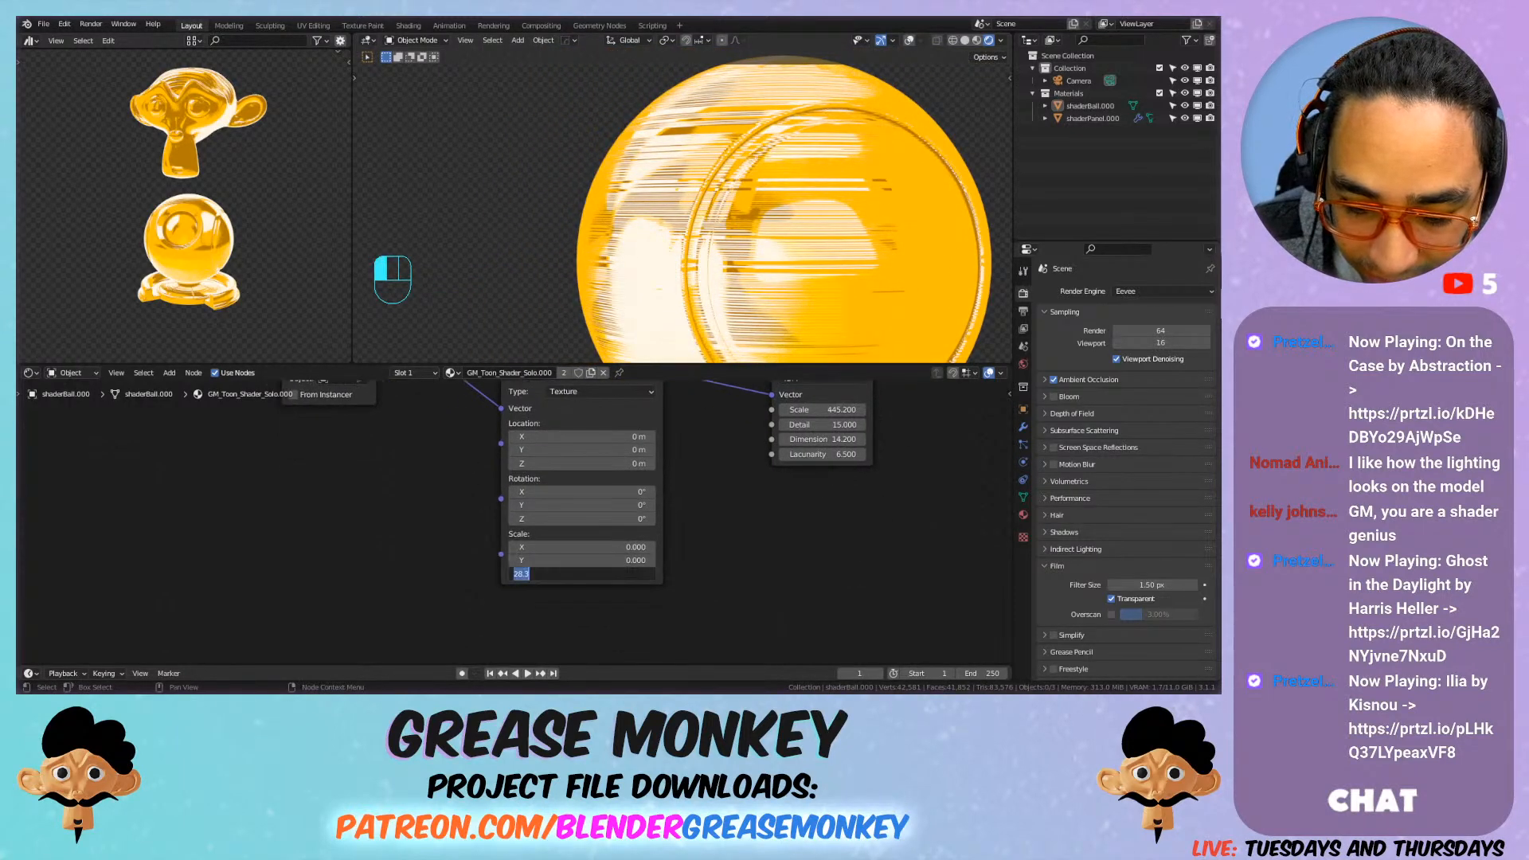
text(5)
key(Return)
drag(628, 560, 673, 561)
mouse_move(731, 200)
middle_down()
mouse_move(670, 212)
mouse_move(547, 190)
mouse_move(729, 191)
middle_up()
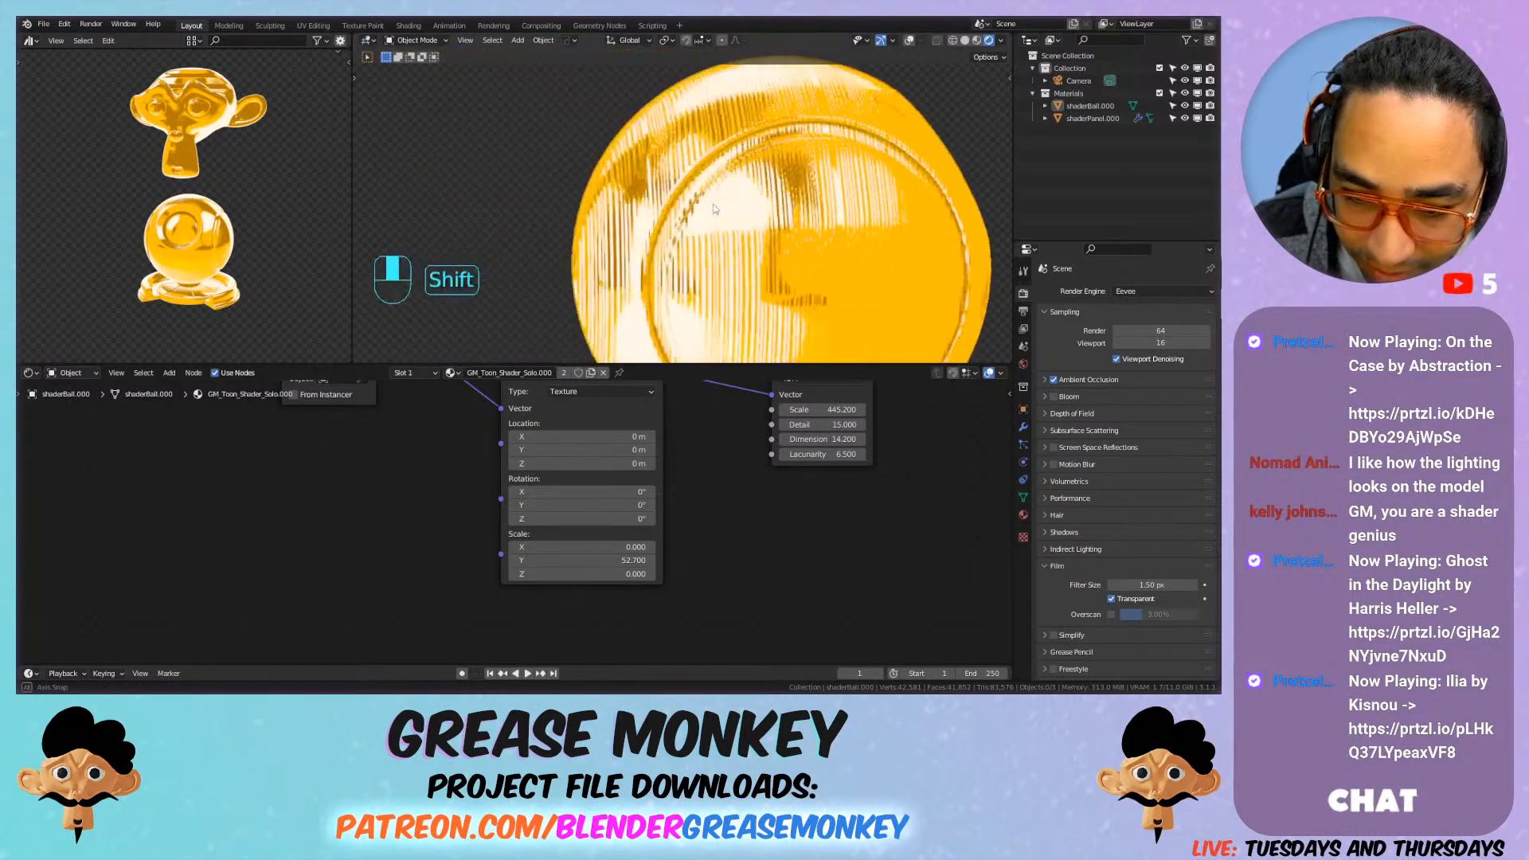
Step: Set the lower Mapping node's Scale Y to 0 and Scale X to 33.4, and inspect the ball from the side
click(601, 561)
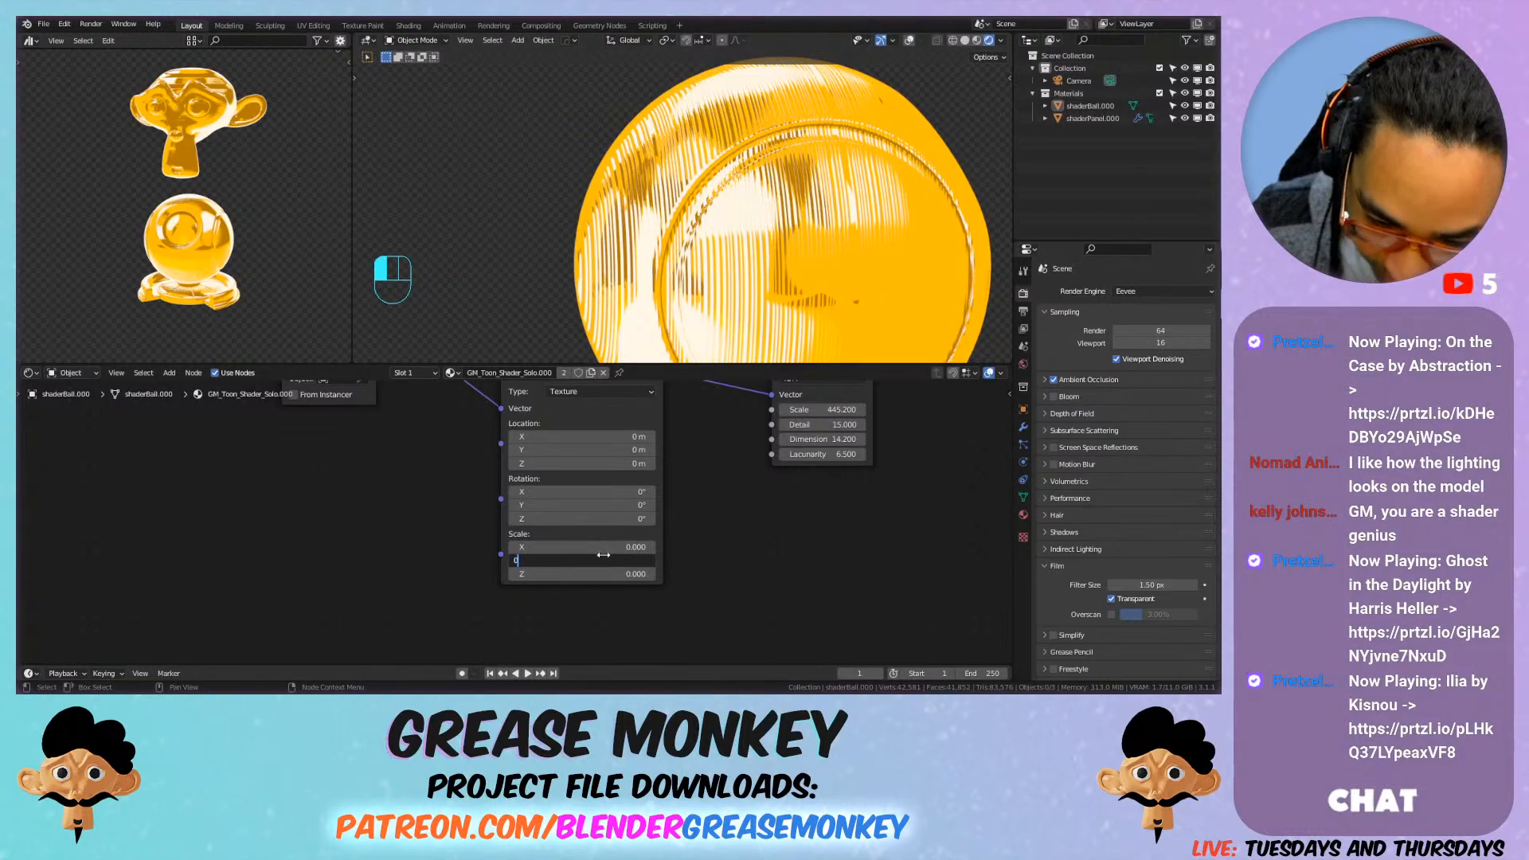
text(0)
key(Return)
drag(582, 547, 595, 548)
shift+middle_drag(653, 231, 509, 231)
middle_drag(510, 231, 707, 219)
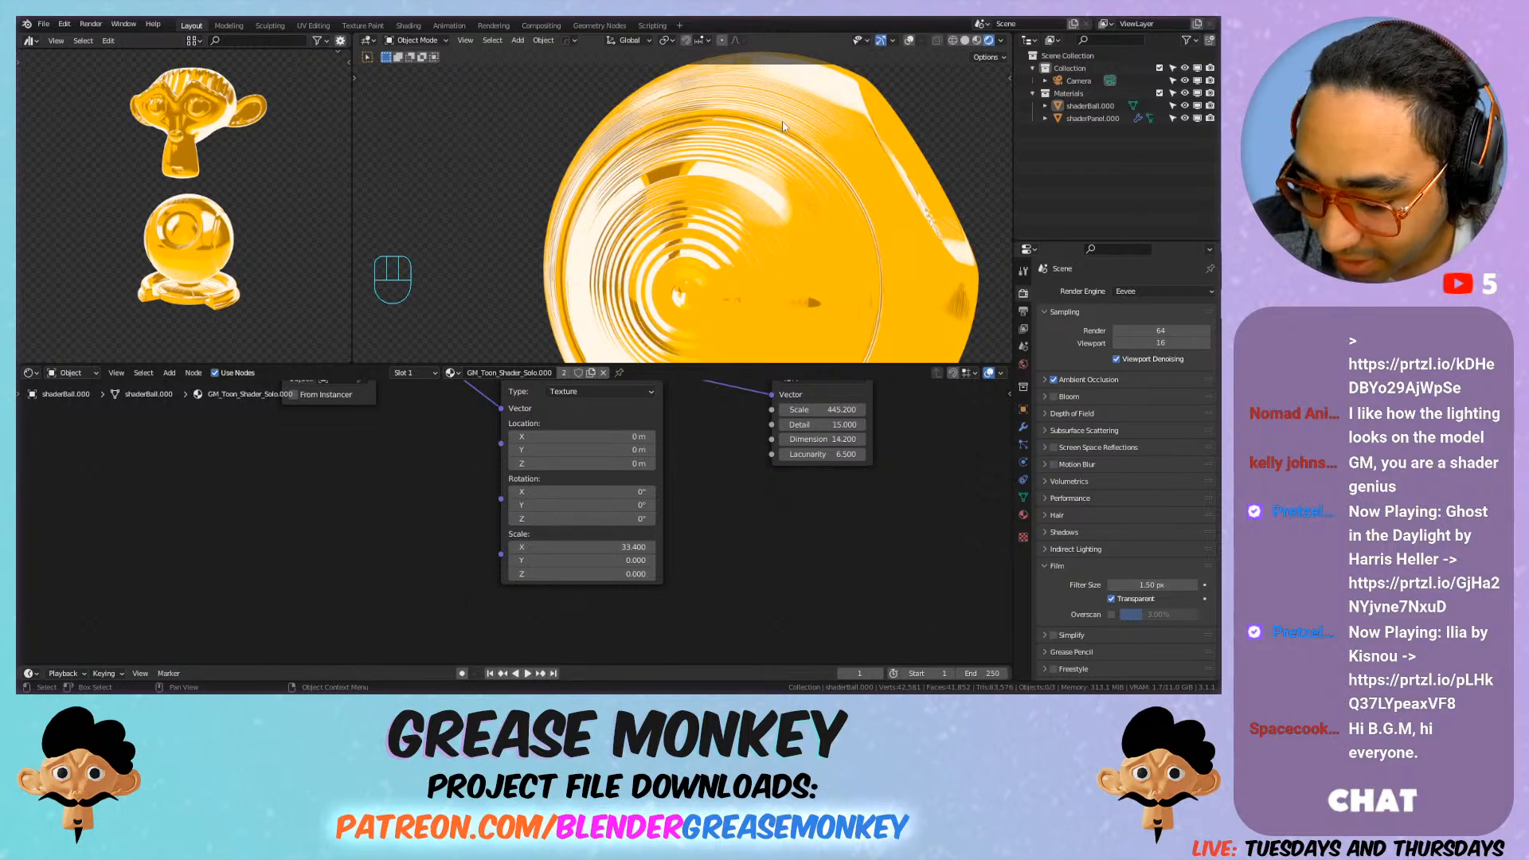
scroll(798, 122, down, 3)
shift+middle_drag(798, 123, 685, 179)
Step: Set the lower Mapping node's Scale X to 0 and Scale Y to 22.1, and check the streaks on the base
click(628, 549)
text(0)
key(Return)
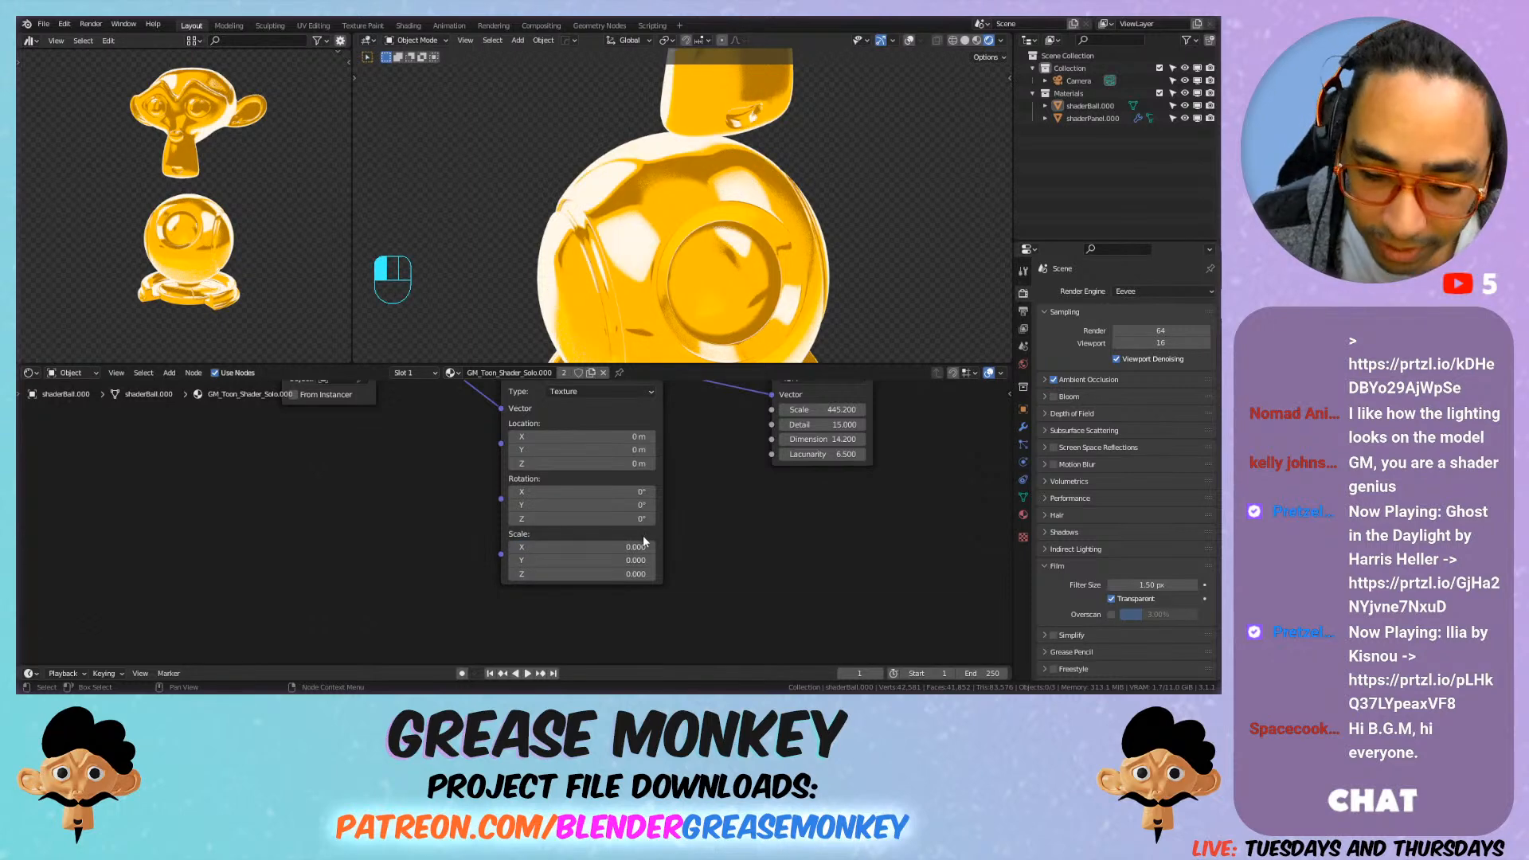
drag(557, 562, 731, 562)
shift+middle_drag(698, 164, 635, 293)
scroll(764, 169, up, 2)
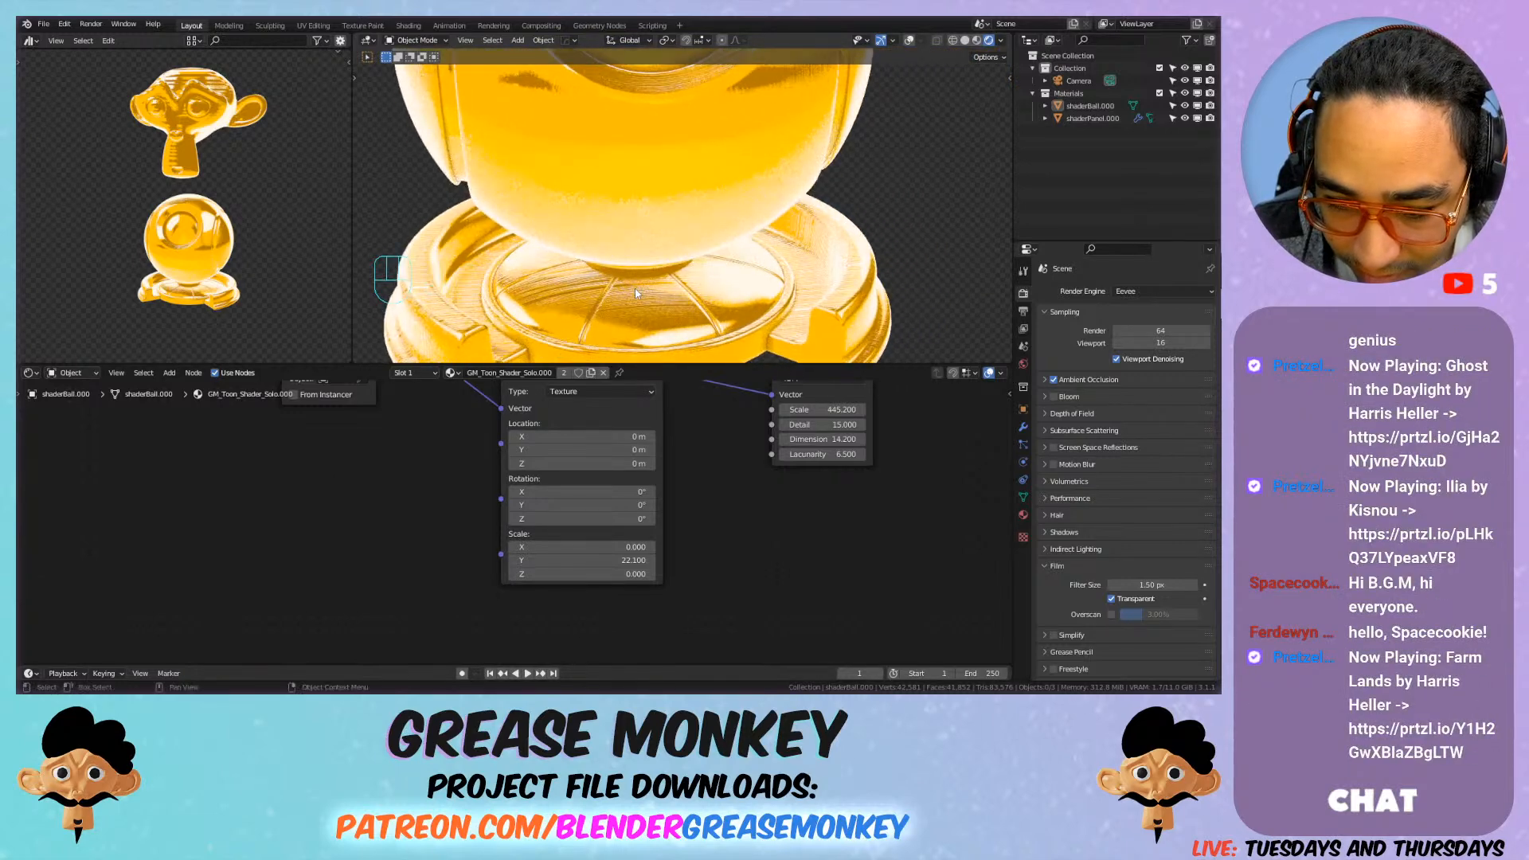
scroll(639, 288, up, 1)
scroll(640, 288, down, 3)
scroll(640, 288, up, 1)
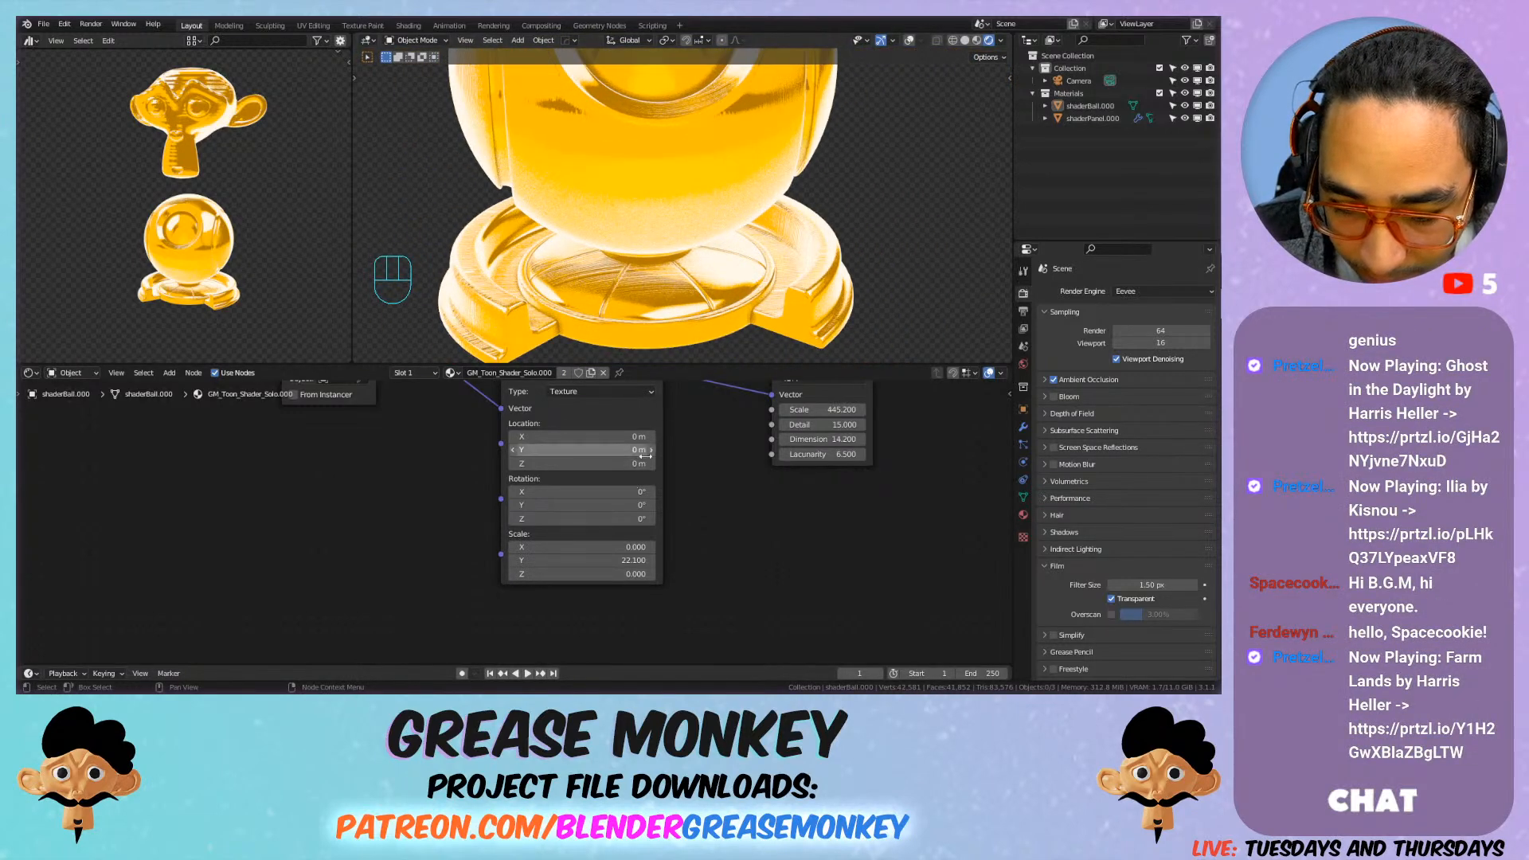
Step: Change the Musgrave Texture's type to Ridged Multifractal and set its Scale to -33.7
middle_drag(721, 433, 713, 549)
drag(796, 494, 828, 530)
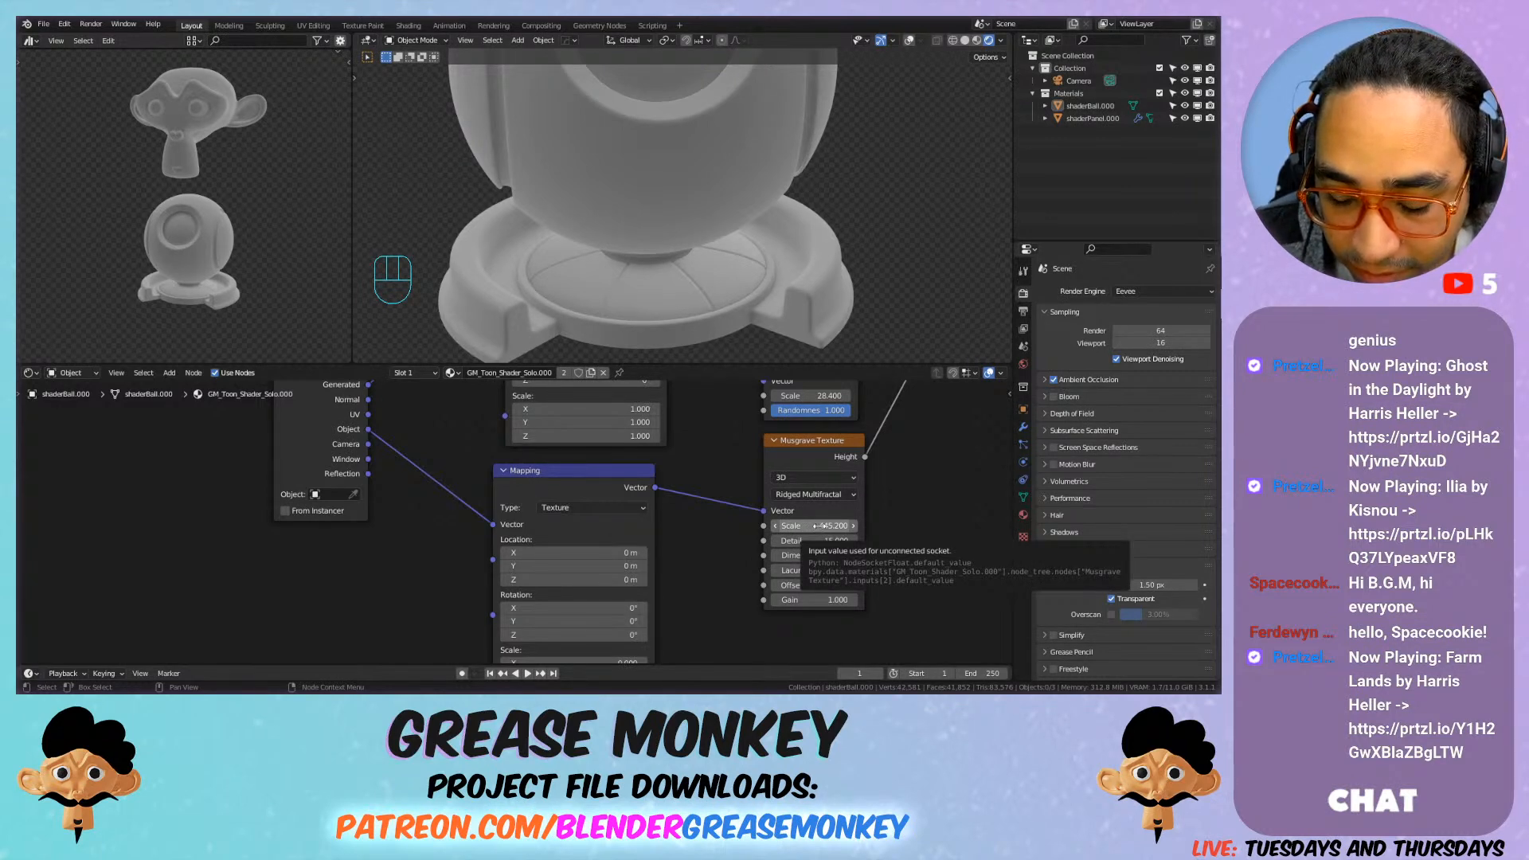
mouse_move(821, 526)
mouse_down()
mouse_move(865, 525)
mouse_move(792, 526)
mouse_up()
shift+middle_drag(908, 151, 815, 328)
drag(818, 526, 785, 526)
key(ctrl+z)
Step: Set the Musgrave Texture's Dimension to 8.9, try other Offset and Gain values and undo those last changes
click(813, 555)
click(801, 569)
drag(802, 556, 765, 571)
key(ctrl+z)
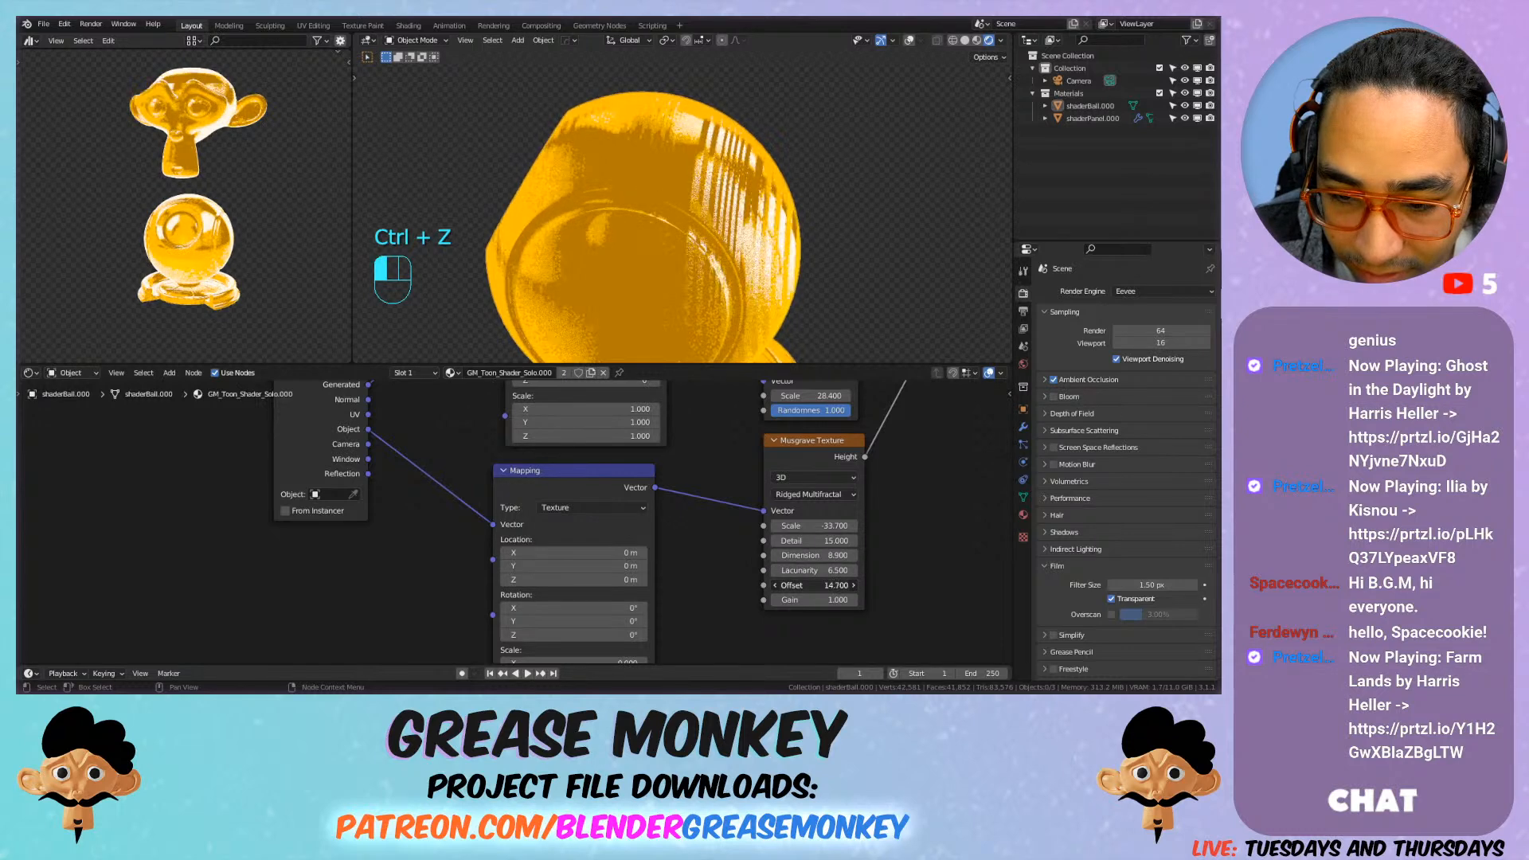
key(ctrl+z)
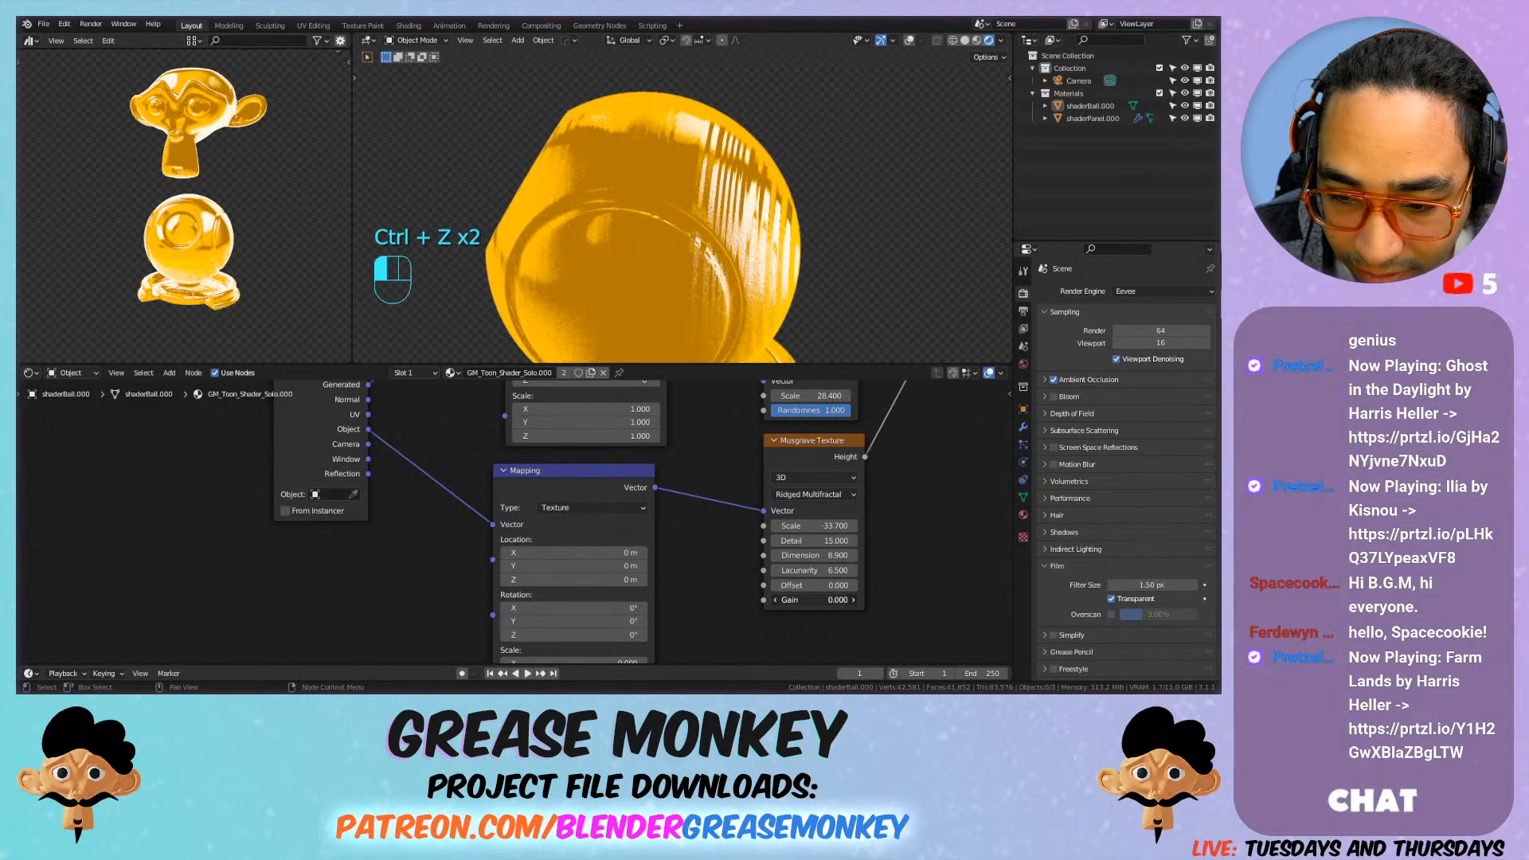
key(ctrl+z)
Step: Switch the Musgrave Texture node to a Wave Texture and view the result on the ball
key(shift+s)
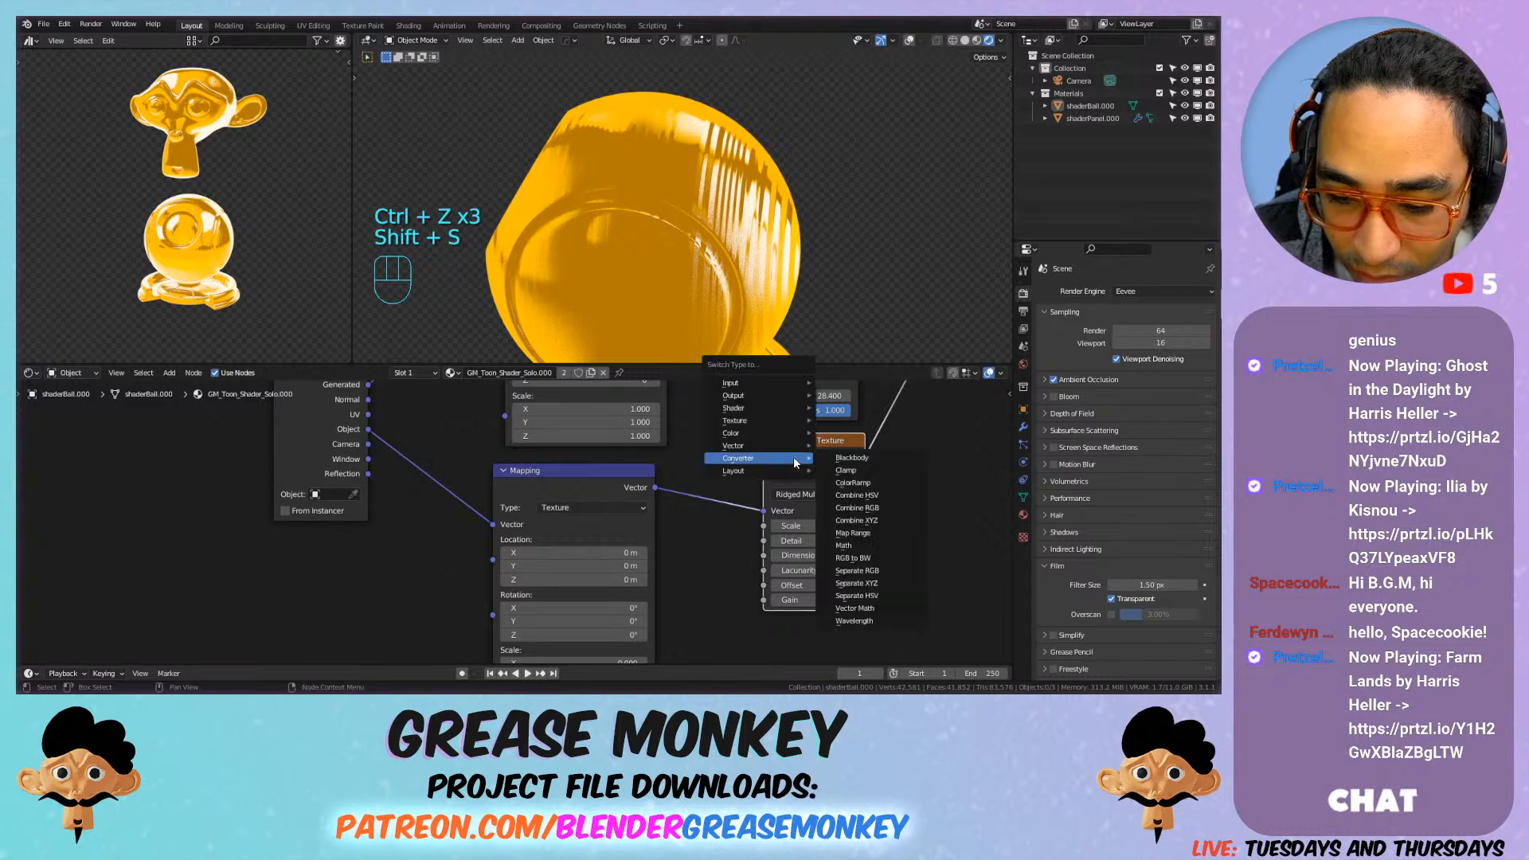
mouse_move(765, 420)
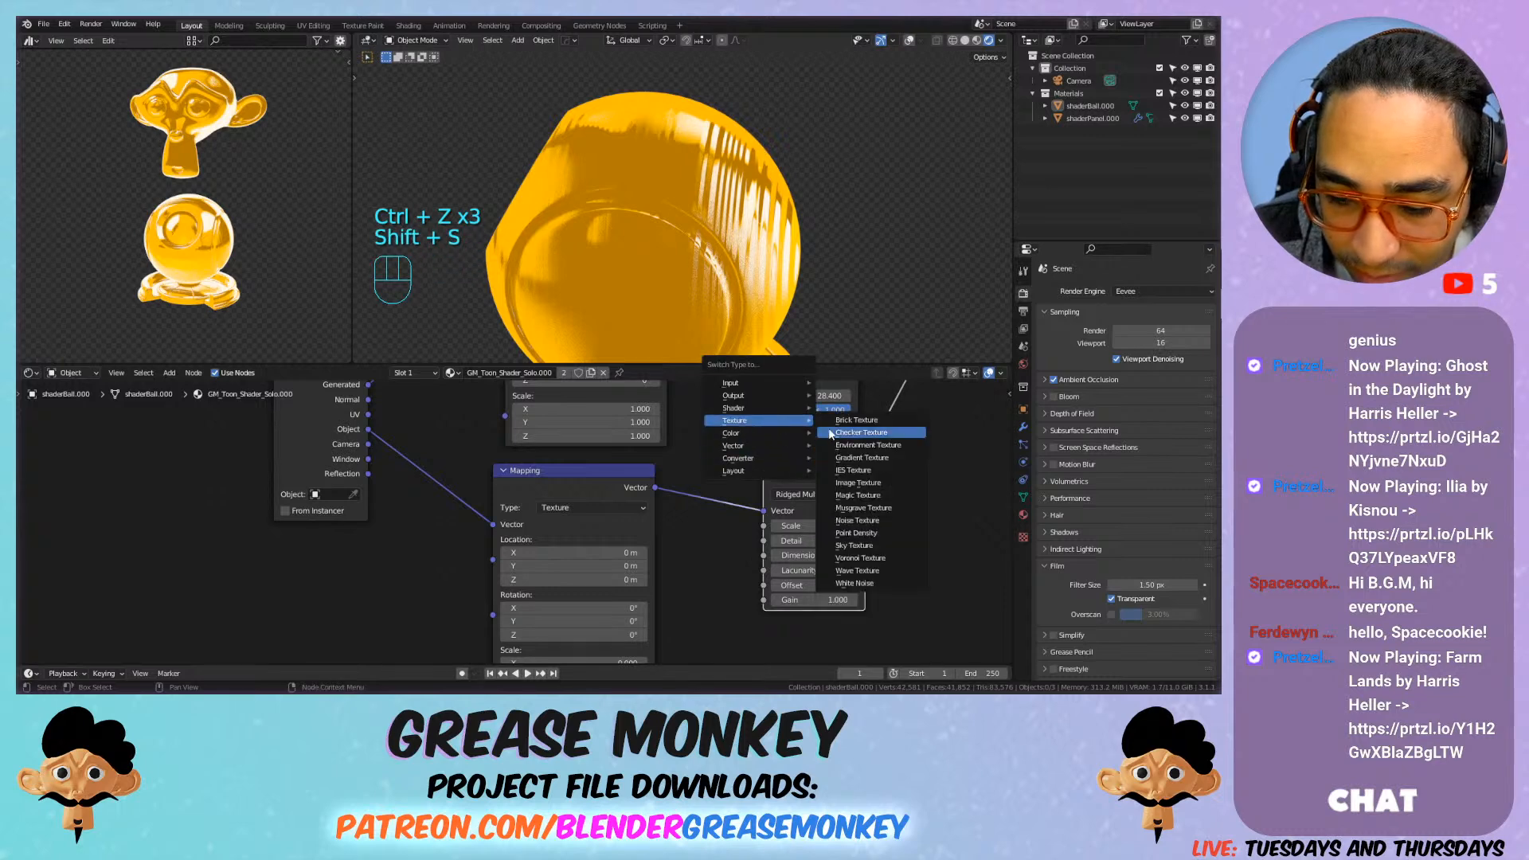
click(876, 570)
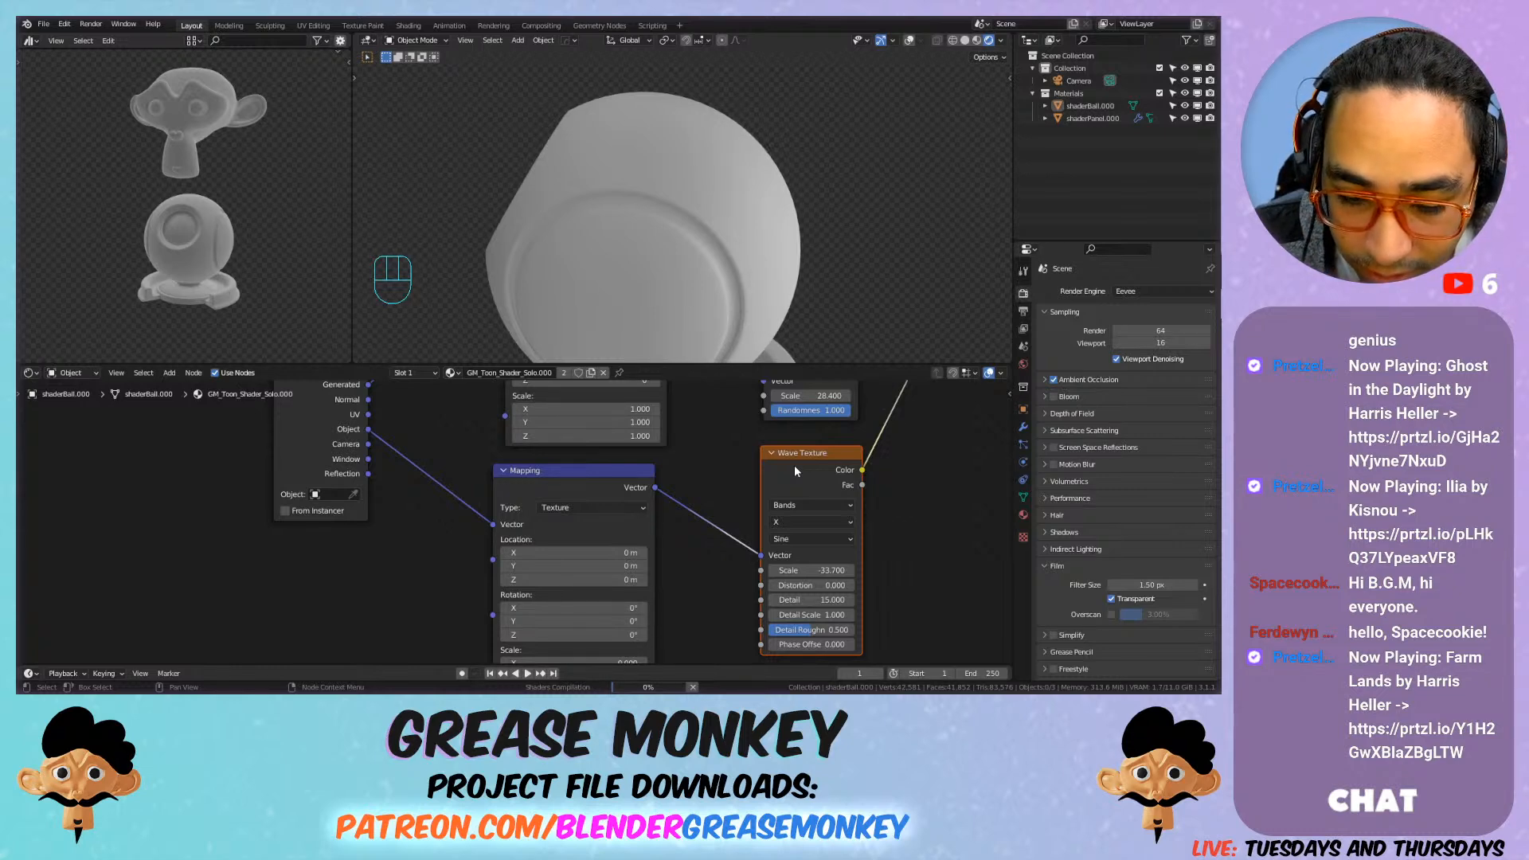
shift+middle_drag(706, 266, 856, 203)
scroll(582, 527, up, 4)
Step: Reset the lower Mapping node's Scale X, Y and Z to 1
middle_drag(810, 518, 715, 422)
drag(589, 612, 589, 652)
text(1)
click(659, 544)
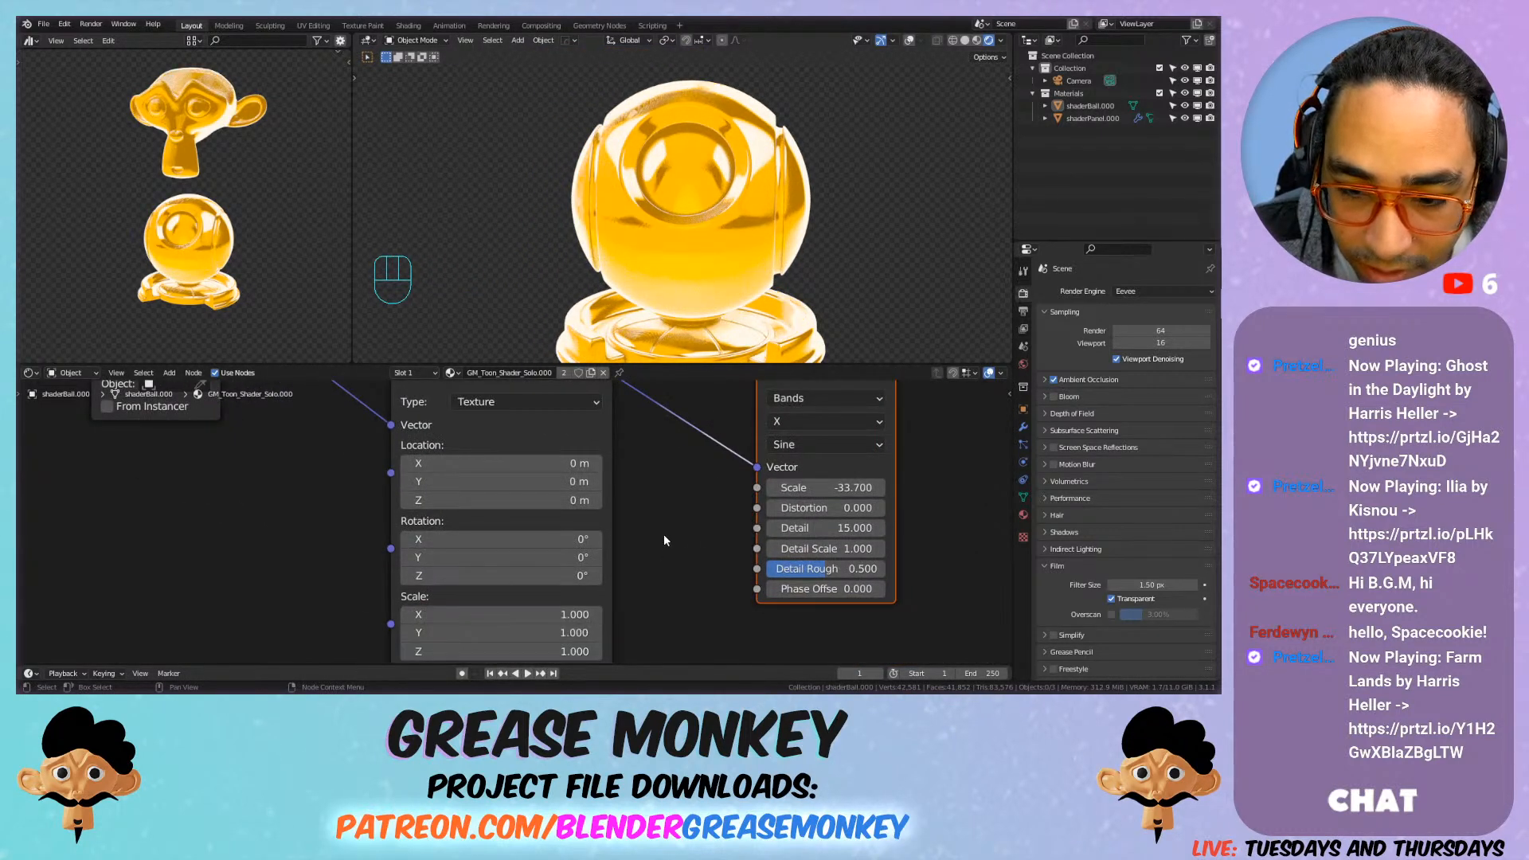
Step: Set the Wave Texture's Scale to -22.6, Detail to 0 and Detail Scale to -32.8
shift+middle_drag(638, 242, 829, 274)
scroll(679, 152, up, 4)
shift+middle_drag(680, 152, 685, 241)
drag(811, 487, 736, 548)
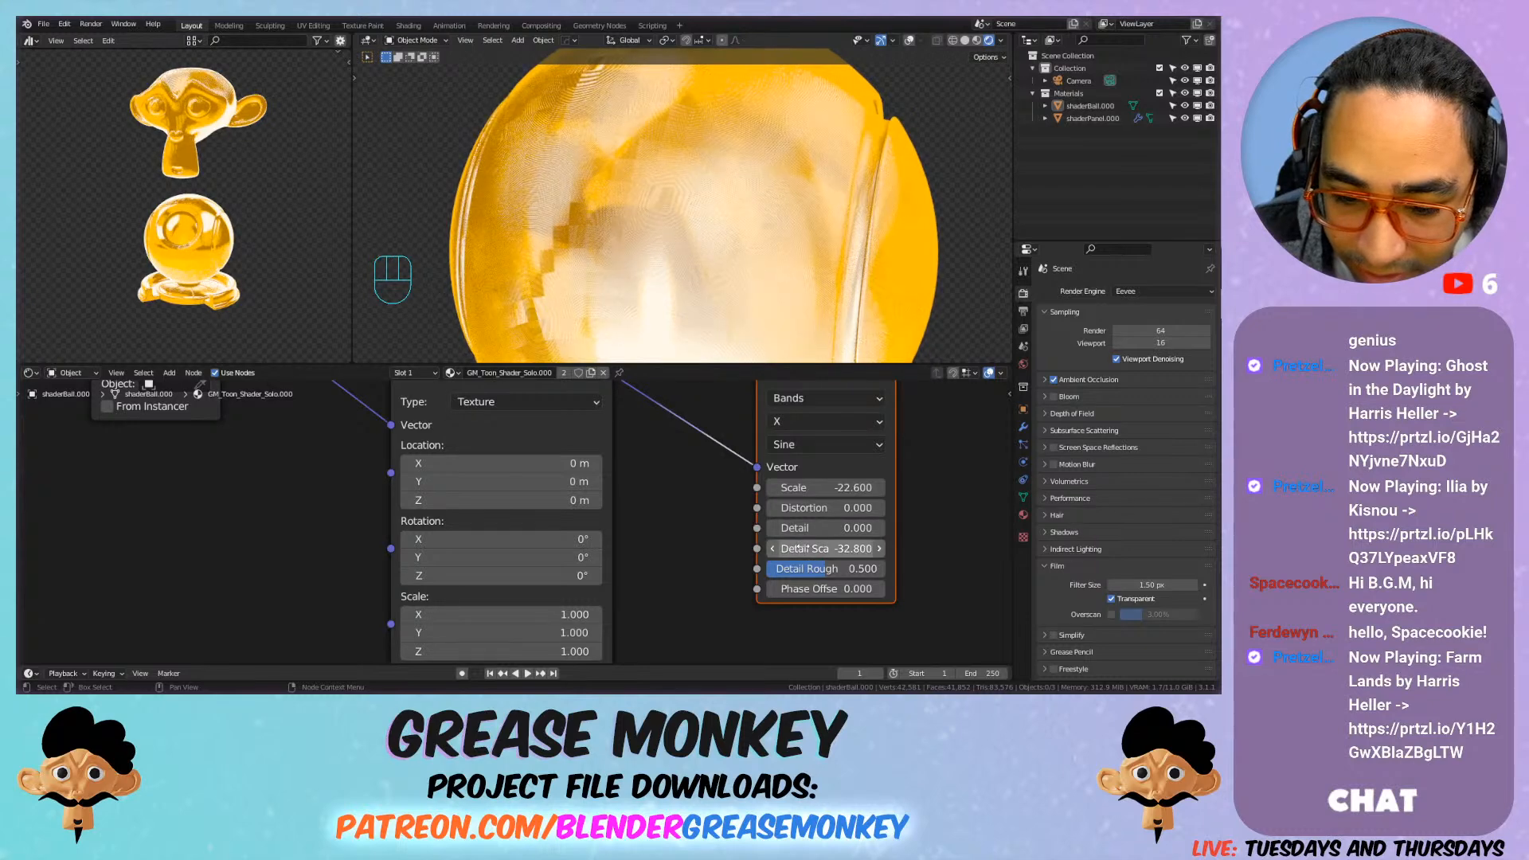
Step: Change the Wave Texture's type from Bands to Rings and its rings direction to Y
click(824, 402)
click(820, 417)
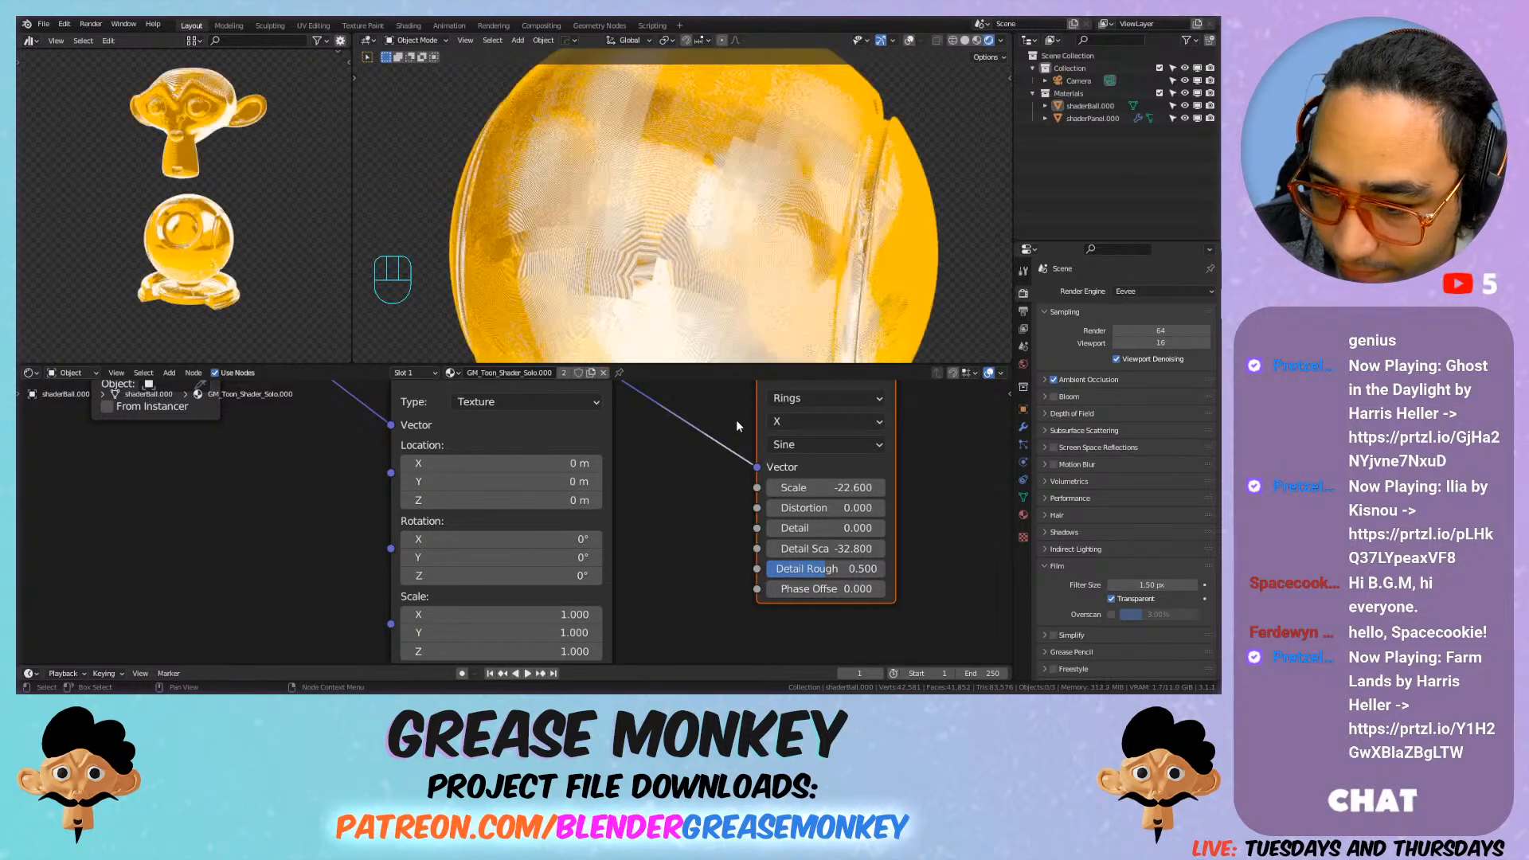
click(814, 424)
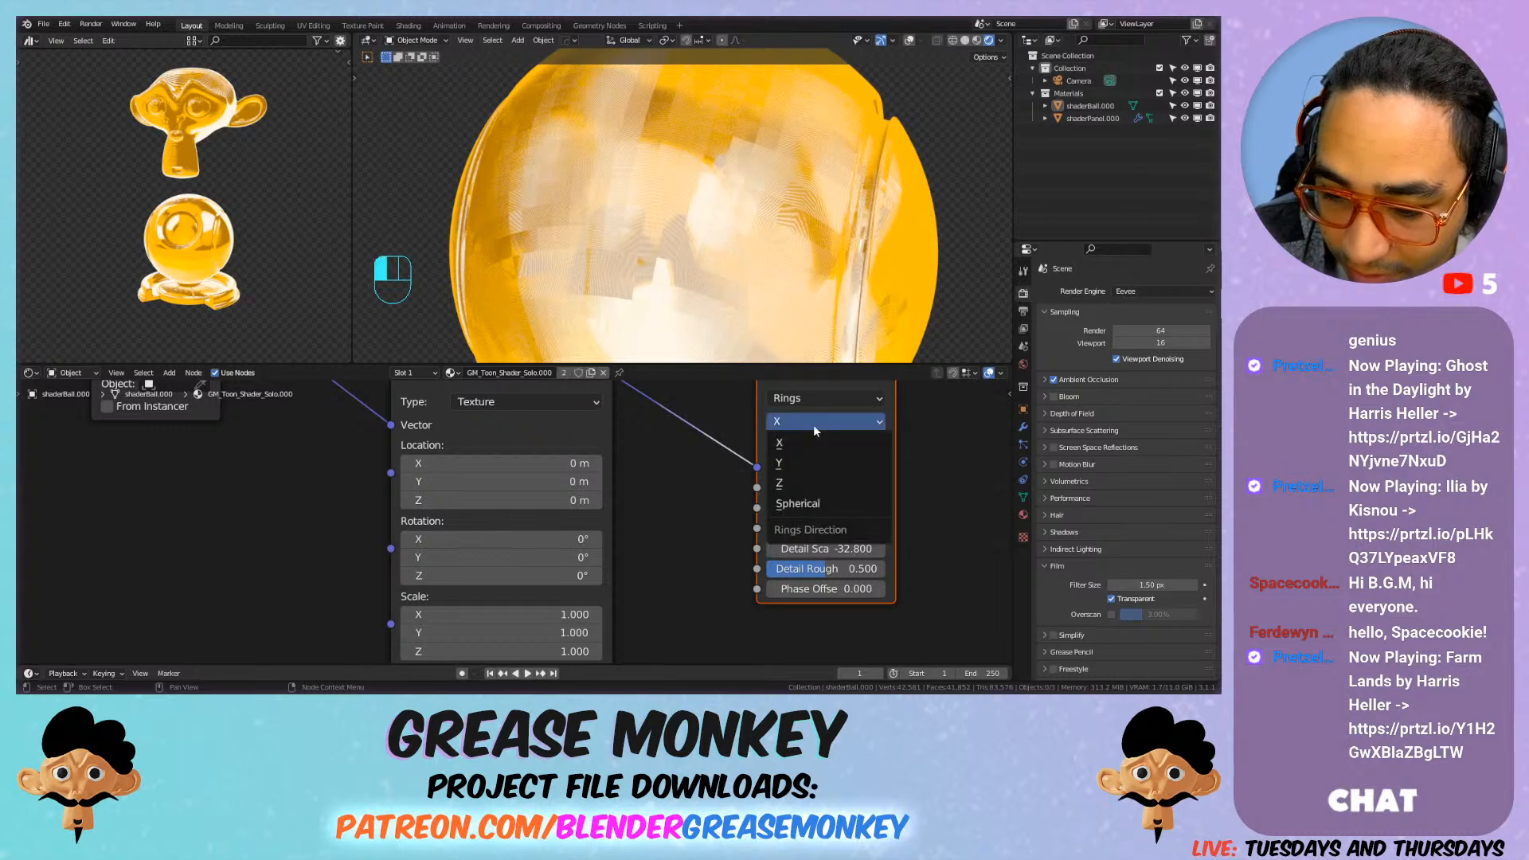
click(807, 456)
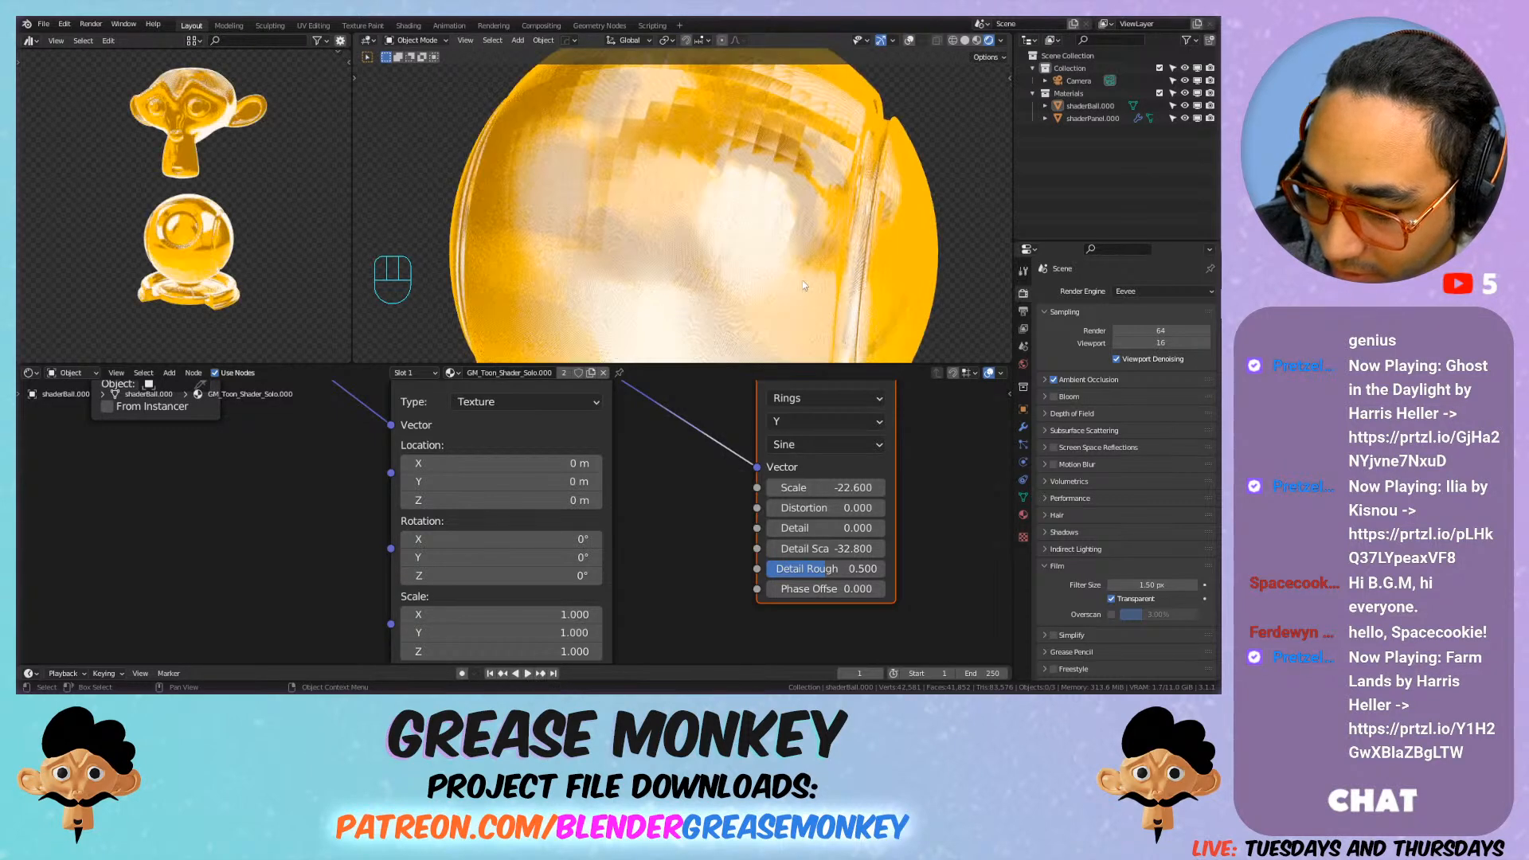
Step: Select the shader ball and expand the Normals settings in its mesh data to check Auto Smooth
right_click(791, 258)
click(791, 258)
click(787, 232)
right_click(787, 232)
click(787, 231)
click(1024, 496)
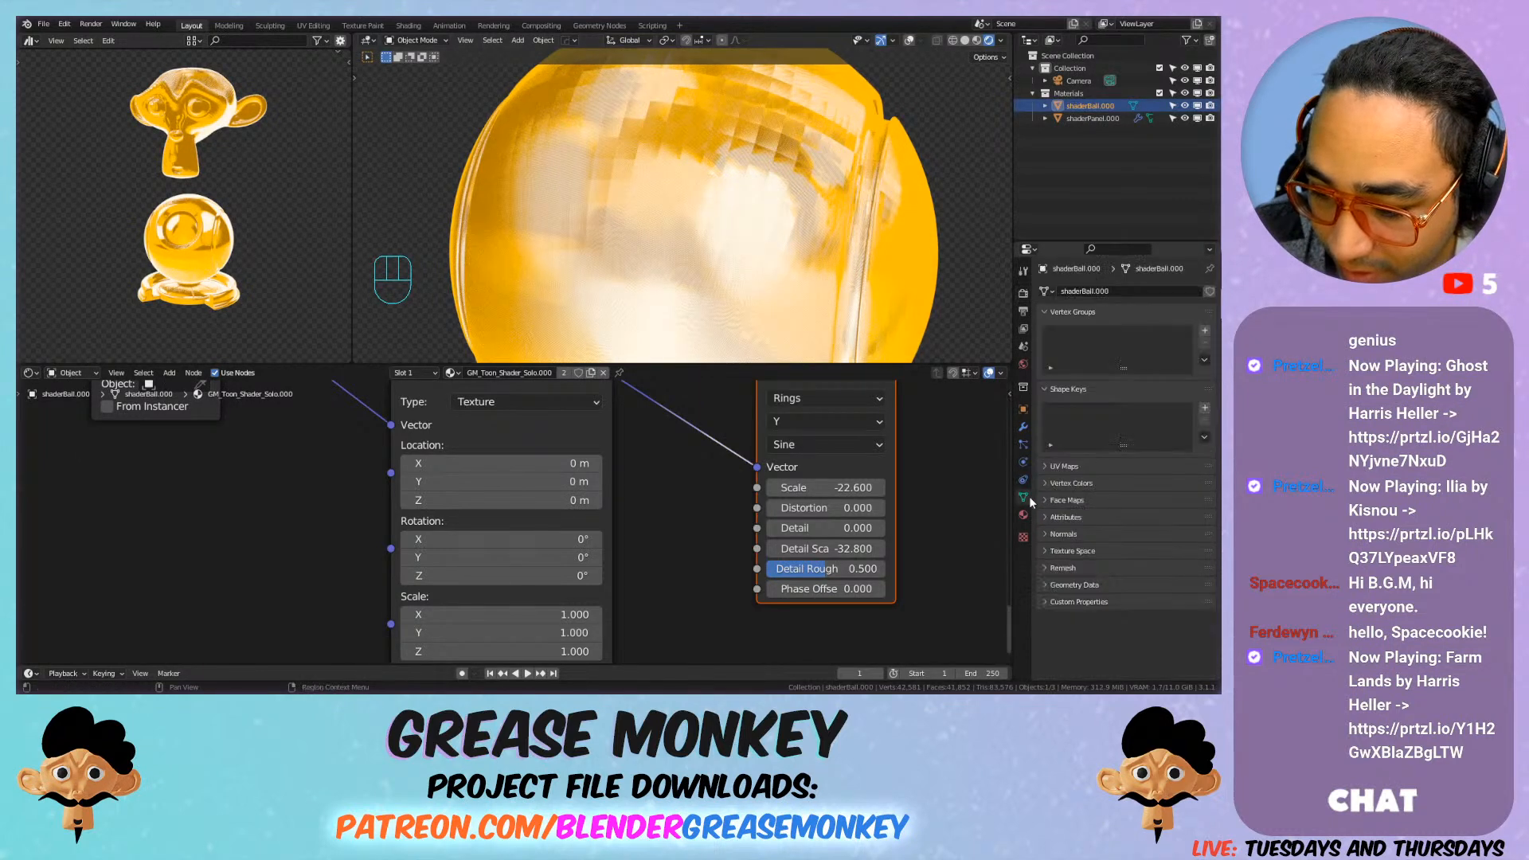
click(1067, 535)
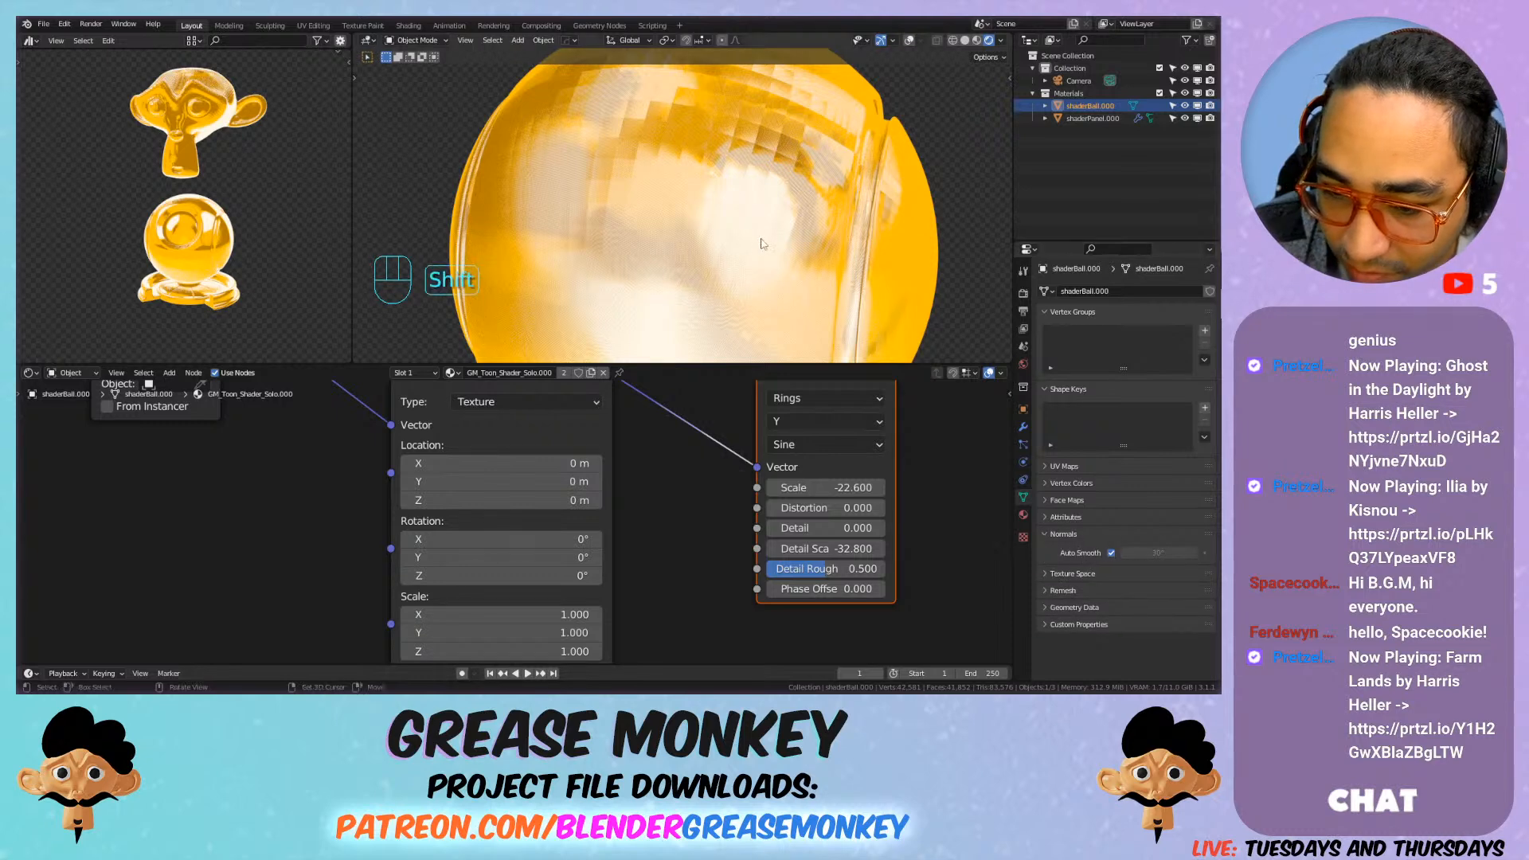
Step: Delete the lower Mapping node and the Wave Texture node
scroll(709, 239, down, 2)
middle_drag(717, 231, 662, 226)
scroll(661, 509, down, 3)
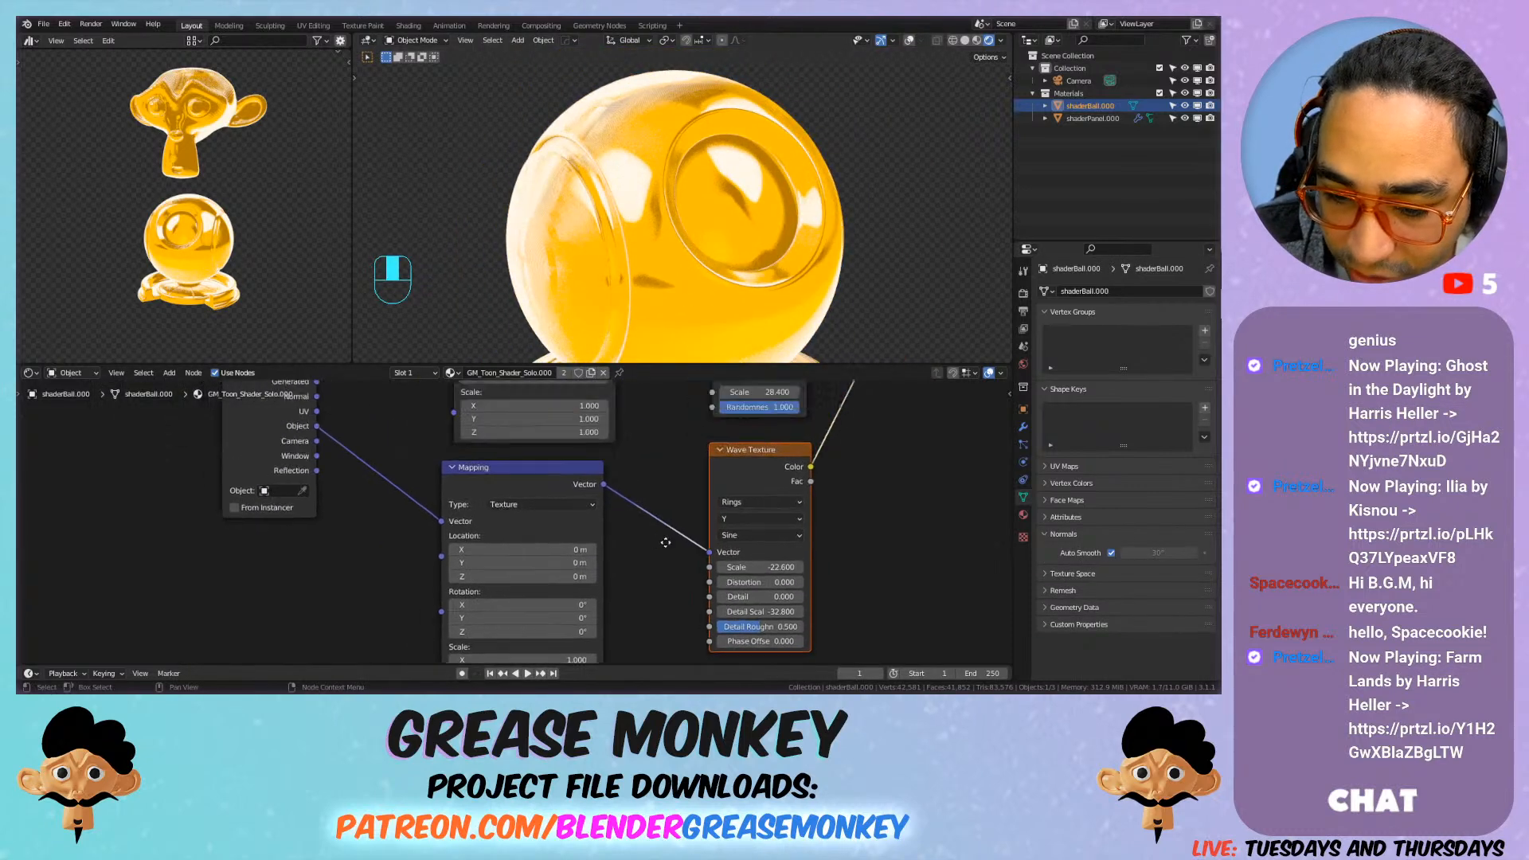
key(x)
click(740, 497)
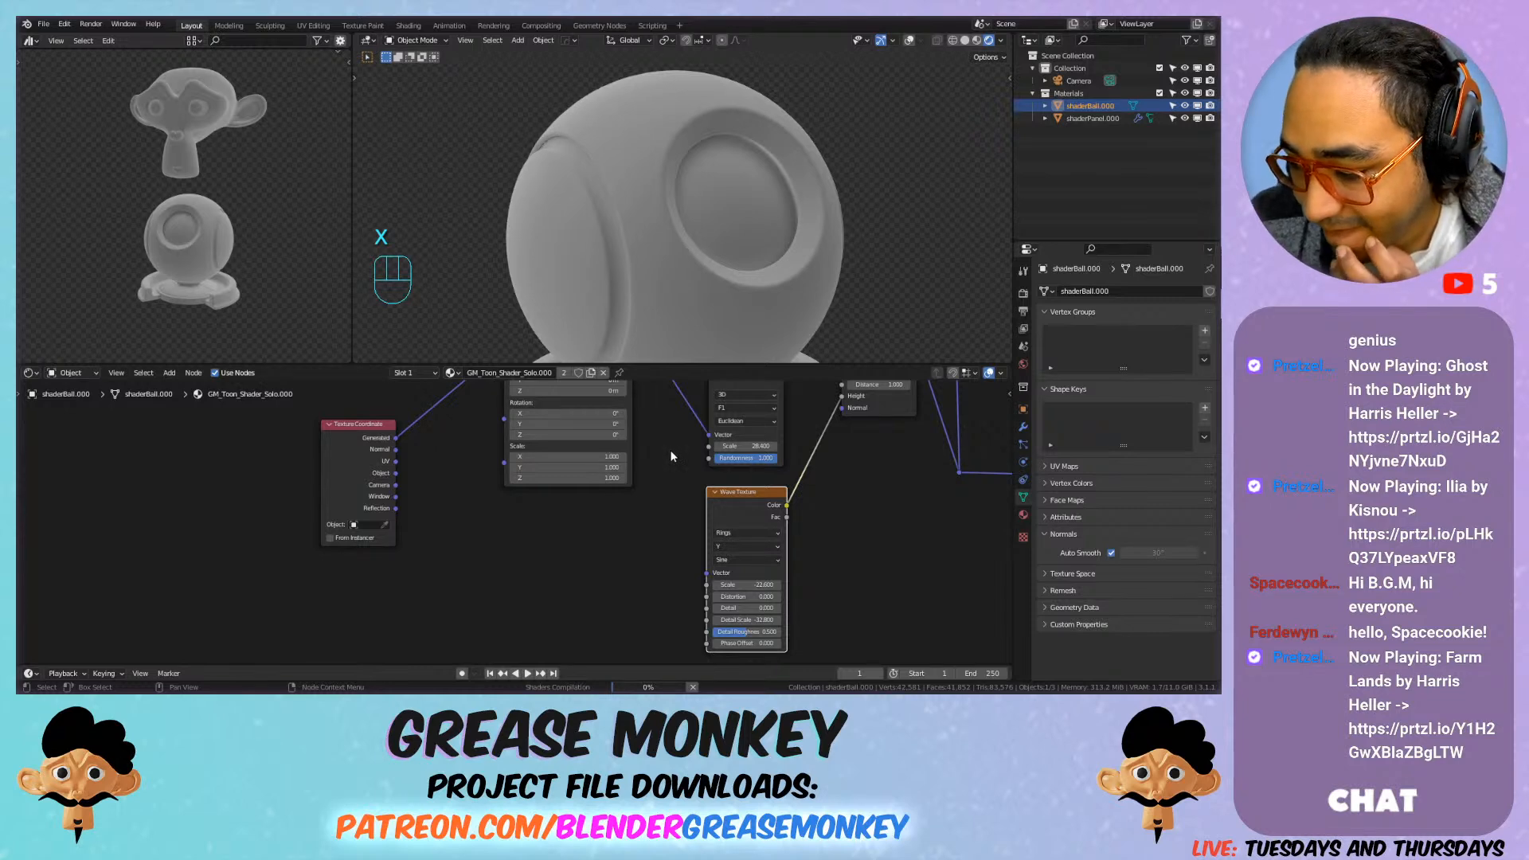
key(x)
middle_drag(712, 508, 564, 633)
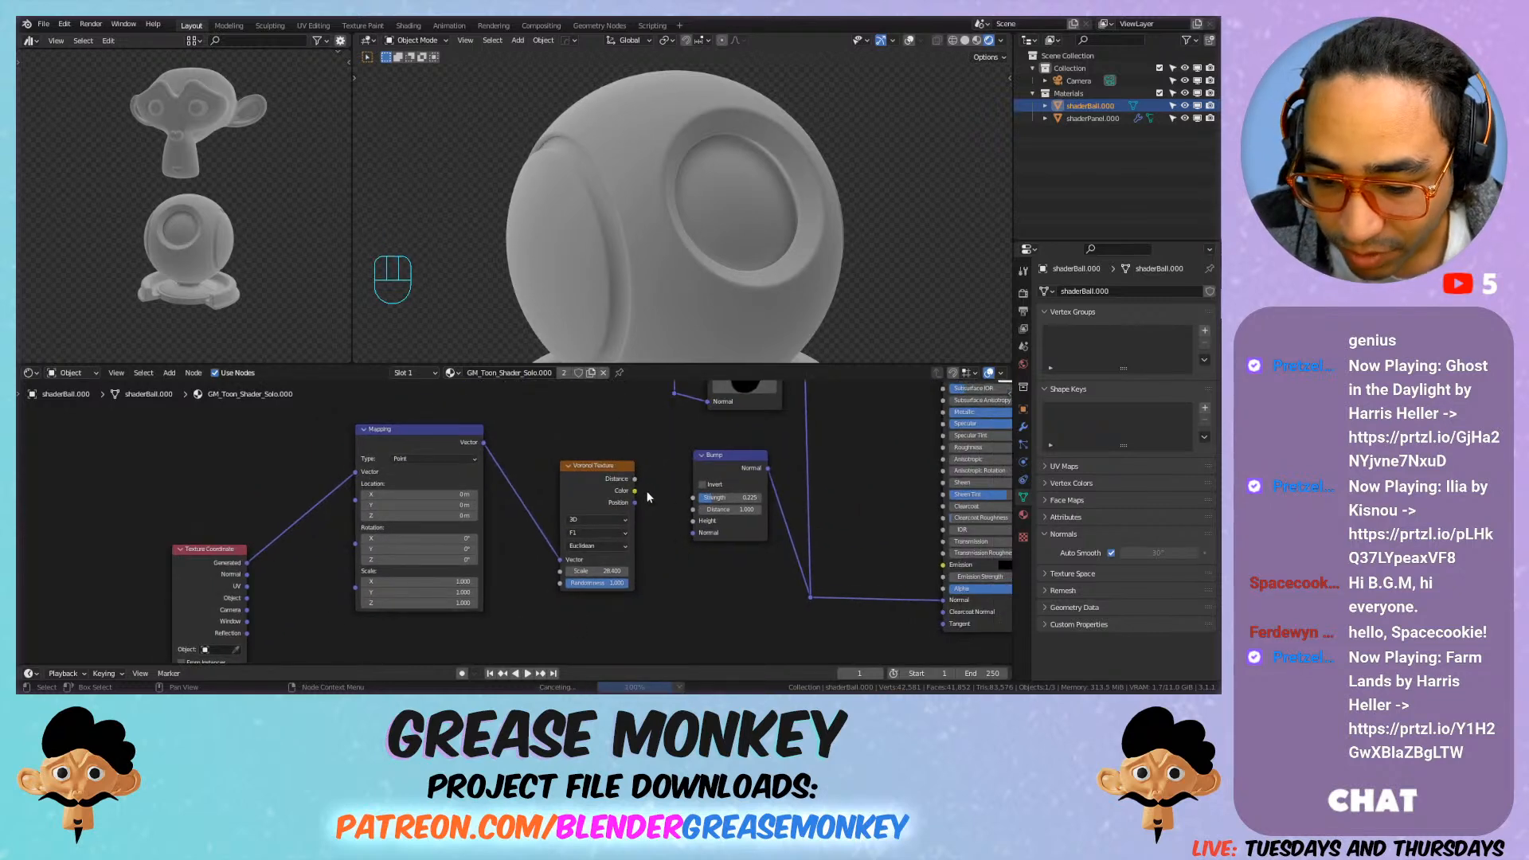
Step: Connect the Voronoi Texture's Color output to the Bump node's Height input and save the file
drag(636, 491, 438, 206)
click(624, 448)
middle_drag(438, 206, 590, 251)
scroll(593, 255, down, 6)
scroll(635, 482, down, 8)
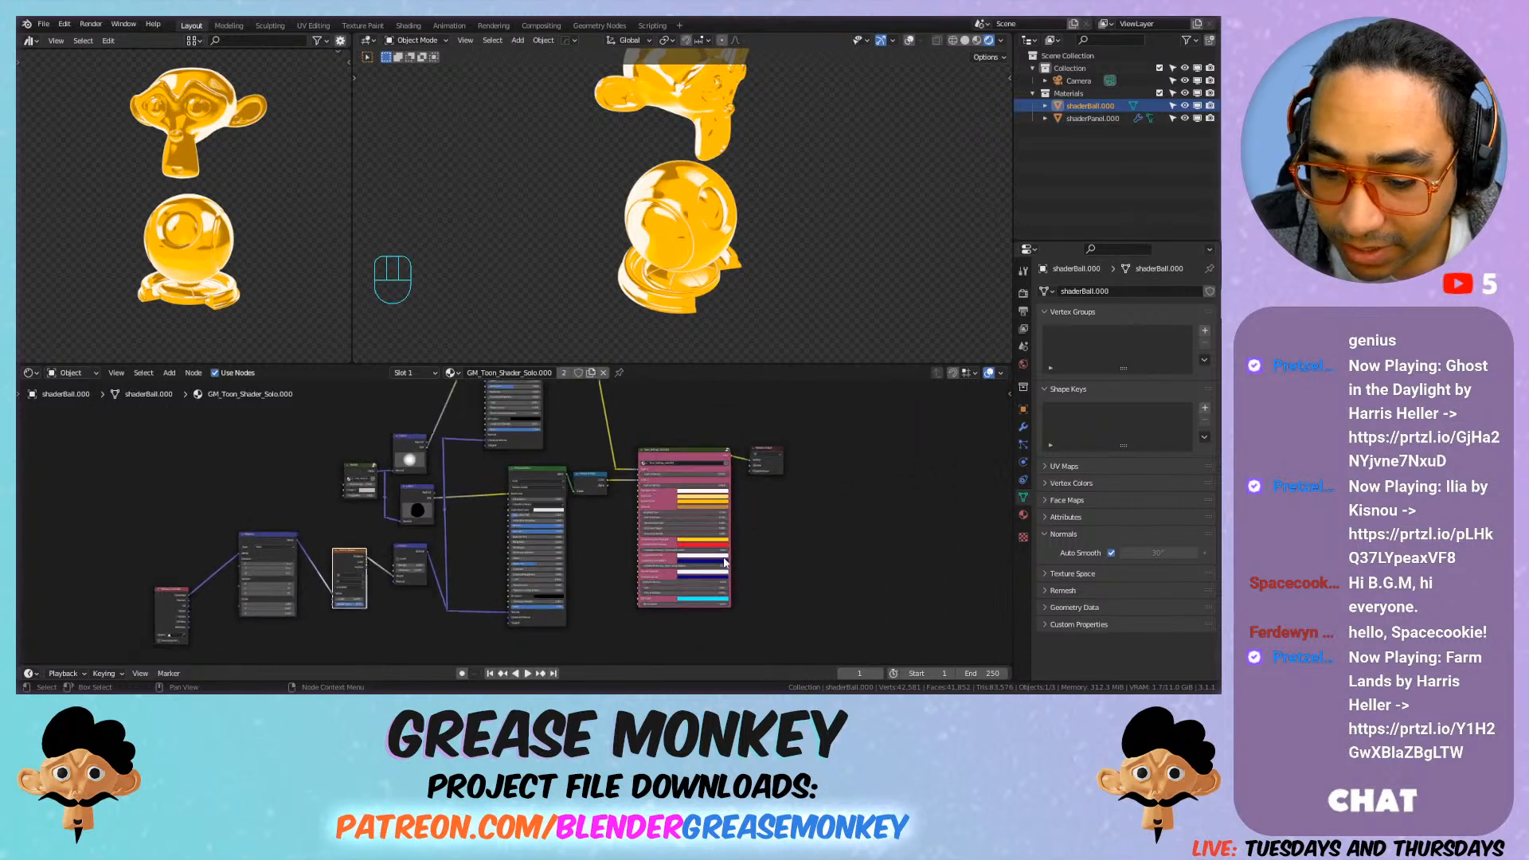
key(ctrl+s)
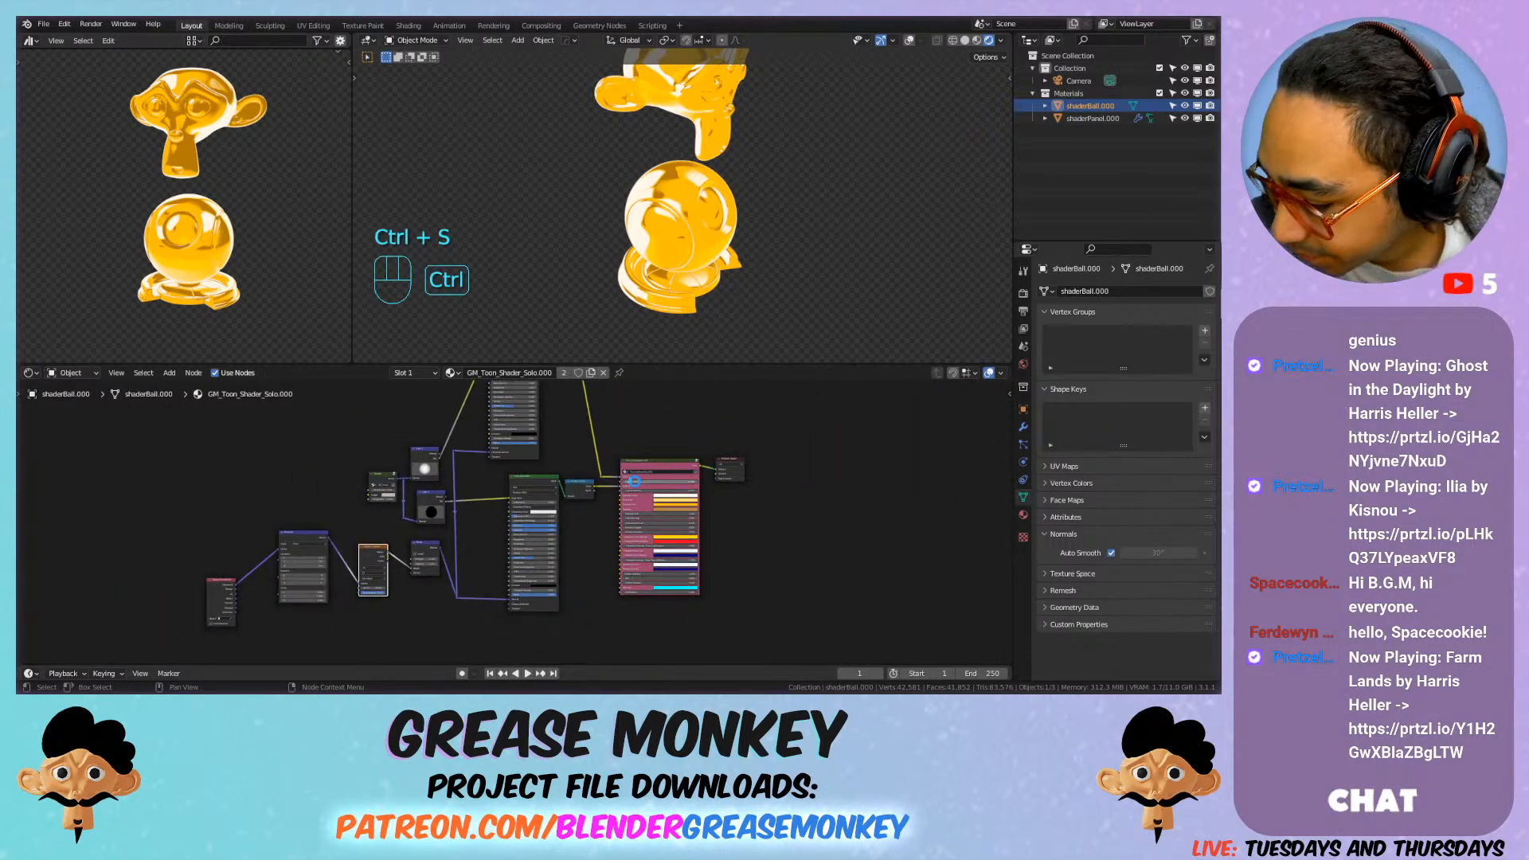
Step: Inspect the gold ball and its base up close, and examine the toon settings node's gradient and Fresnel color inputs
scroll(786, 300, up, 3)
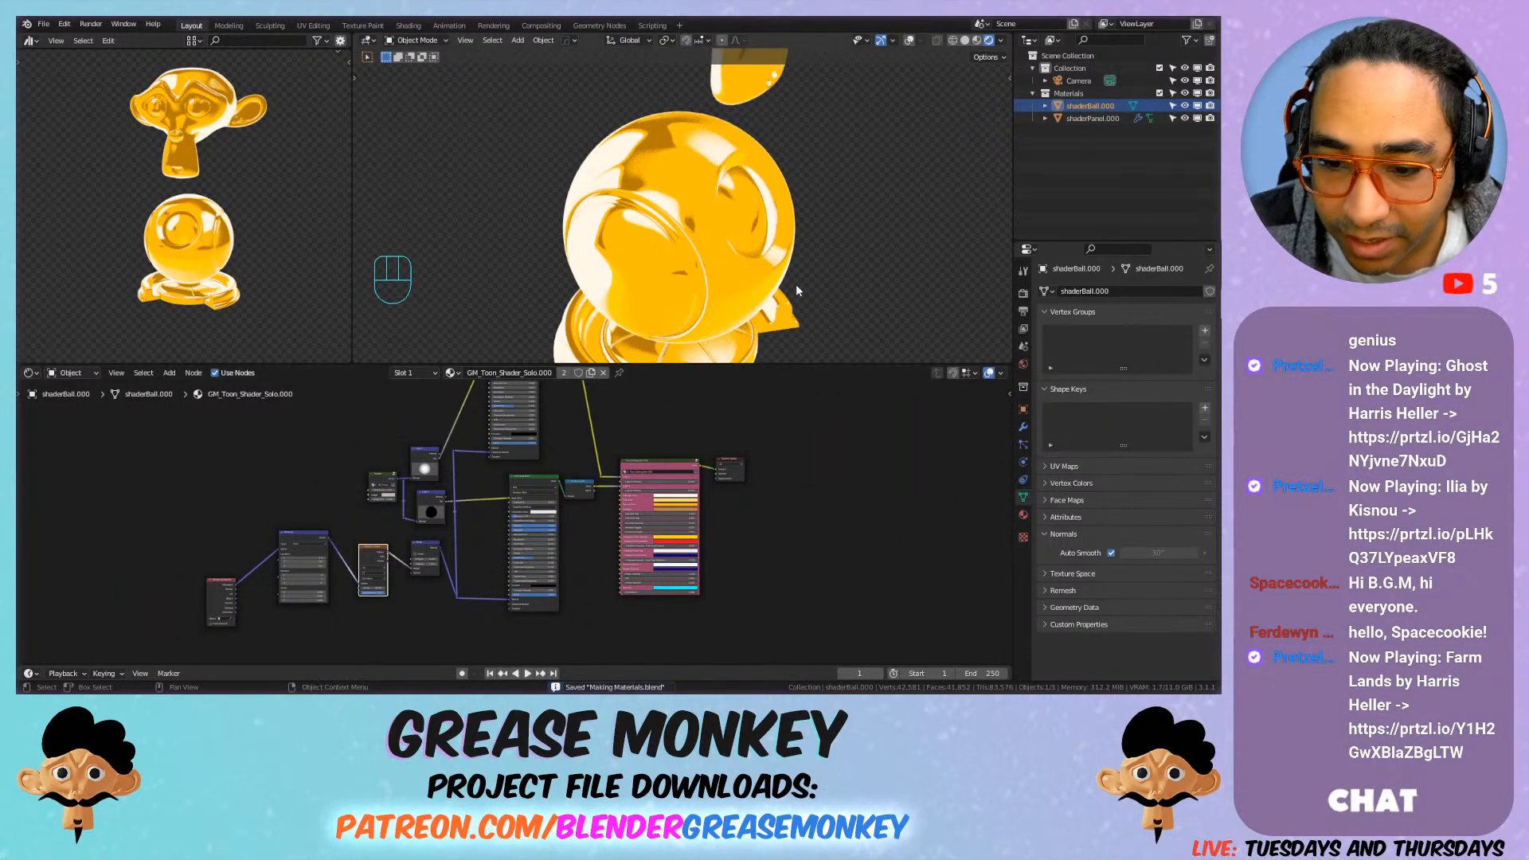
middle_drag(791, 279, 692, 232)
shift+middle_drag(693, 232, 717, 131)
scroll(717, 135, up, 1)
scroll(797, 542, up, 5)
middle_drag(825, 607, 686, 507)
scroll(665, 494, up, 2)
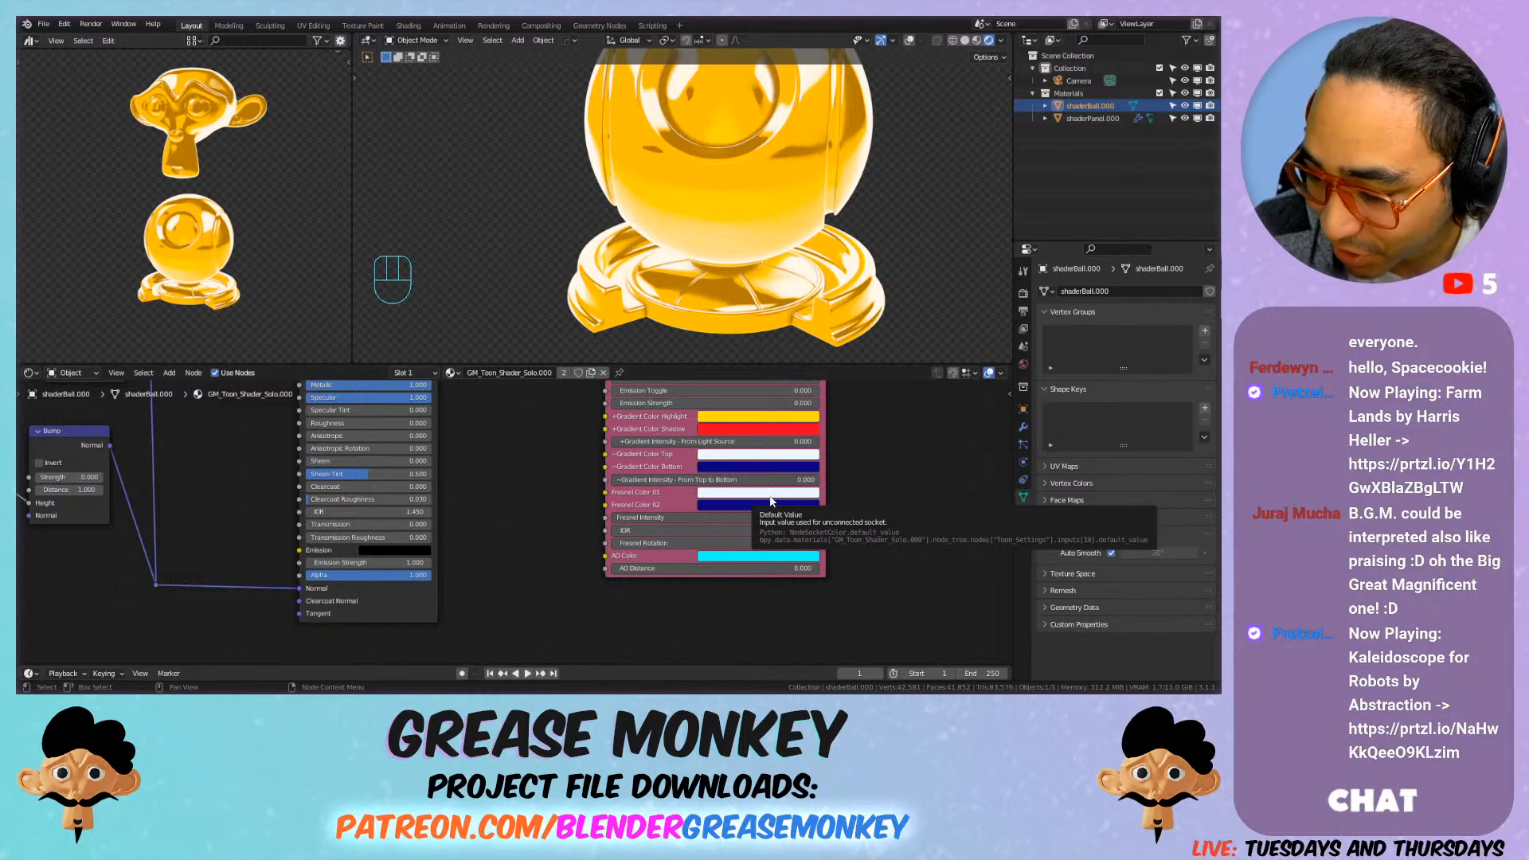
Step: Check the Ambient Occlusion render settings, set the toon settings node's AO Distance to 4.8, and save the file
scroll(860, 437, down, 1)
shift+middle_drag(833, 229, 803, 308)
middle_drag(813, 206, 819, 222)
click(1023, 294)
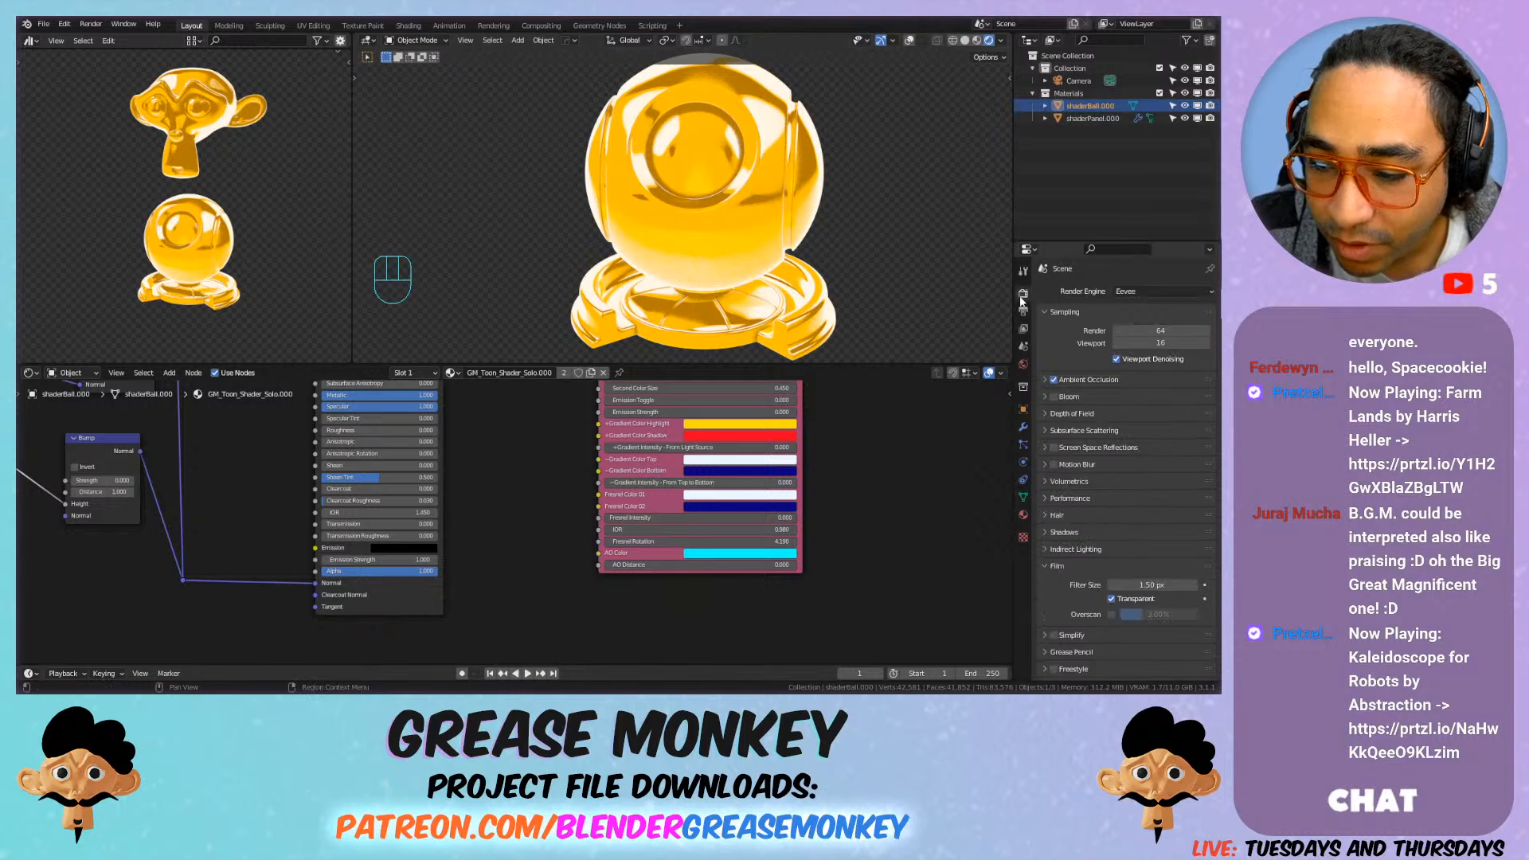
click(1090, 382)
click(1071, 382)
scroll(654, 581, up, 3)
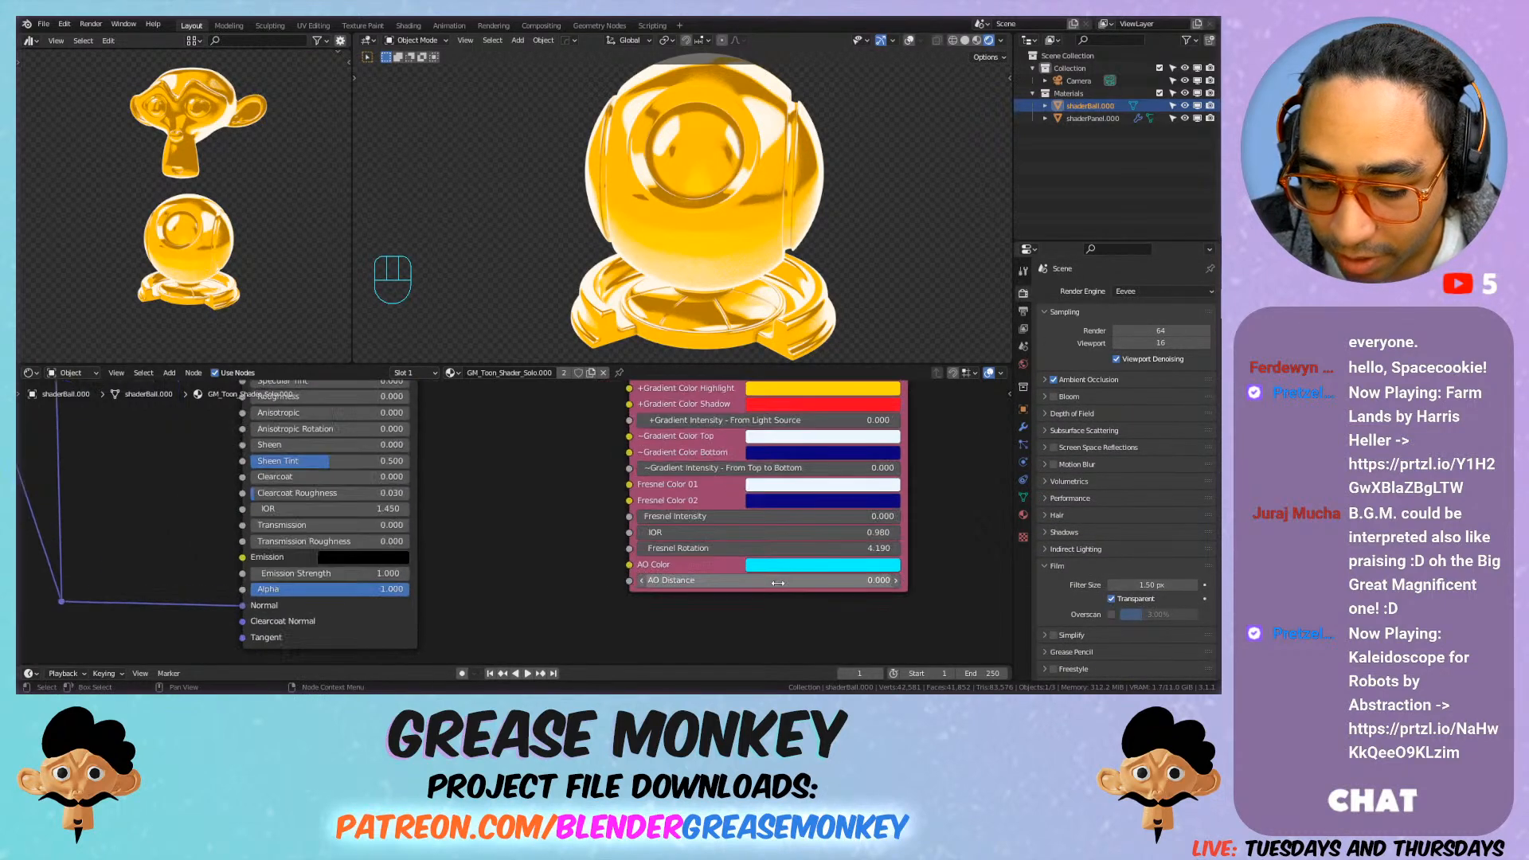
mouse_move(700, 570)
mouse_down()
mouse_move(686, 562)
mouse_move(724, 562)
mouse_up()
key(ctrl+s)
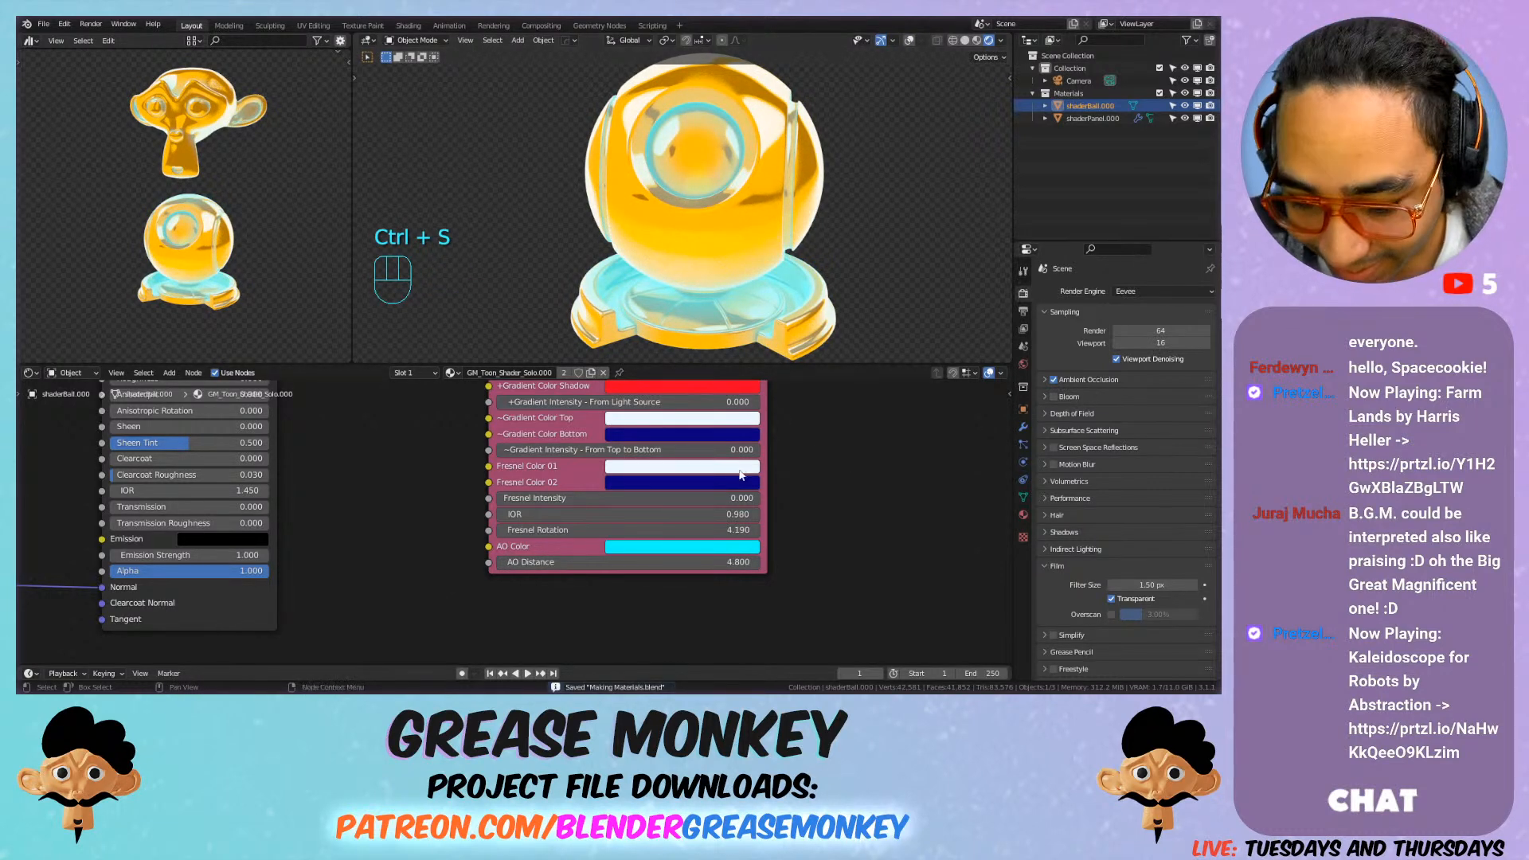
Step: Copy the brown Shadow color onto the AO Color input and darken it to a deep brown
scroll(748, 469, down, 2)
key(ctrl+c)
key(ctrl+v)
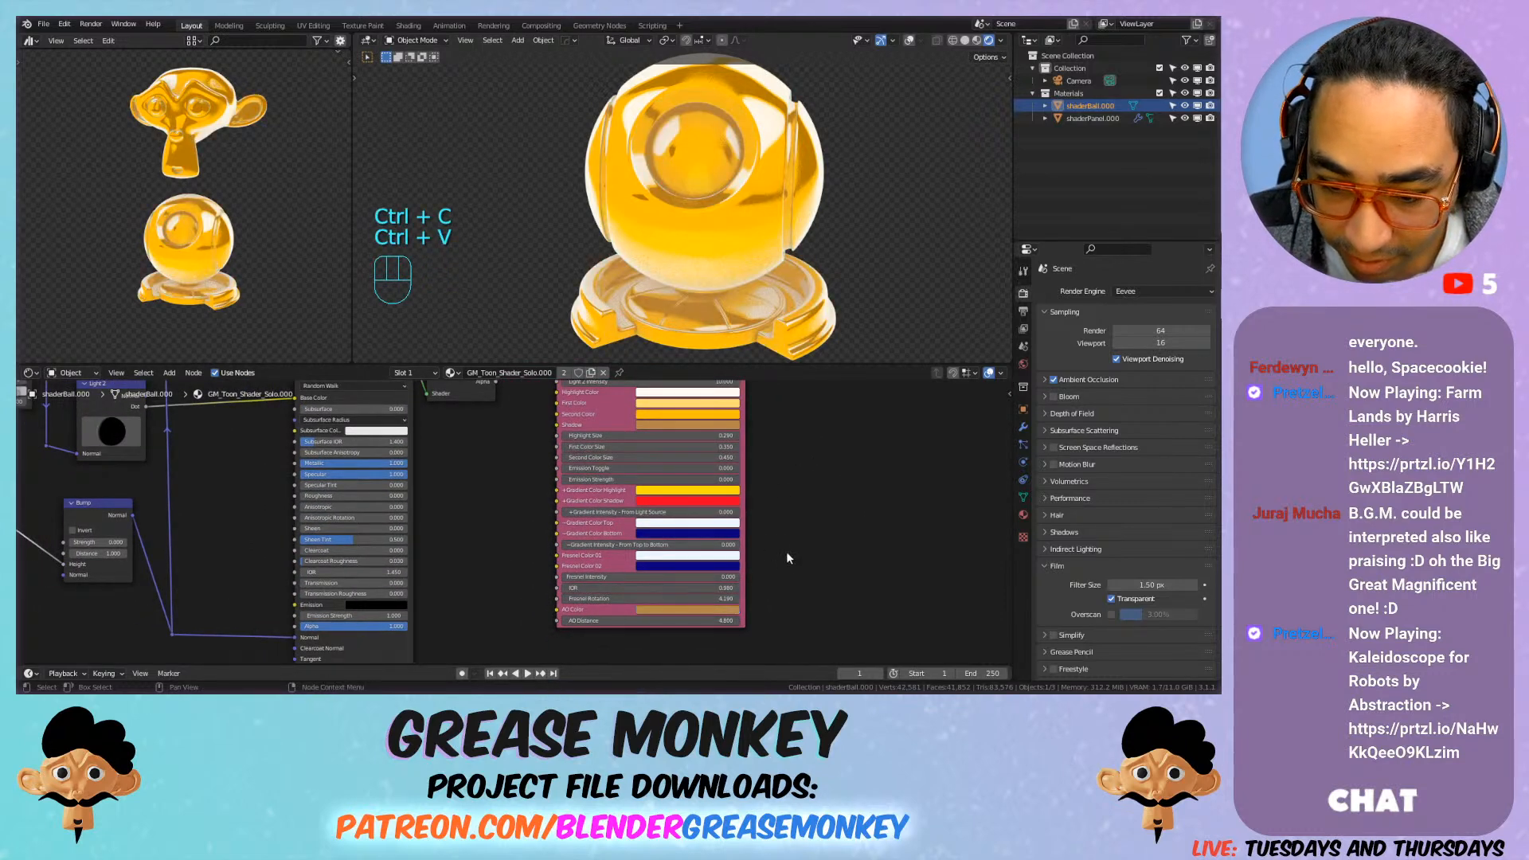
scroll(786, 556, up, 2)
click(653, 553)
drag(728, 385, 731, 410)
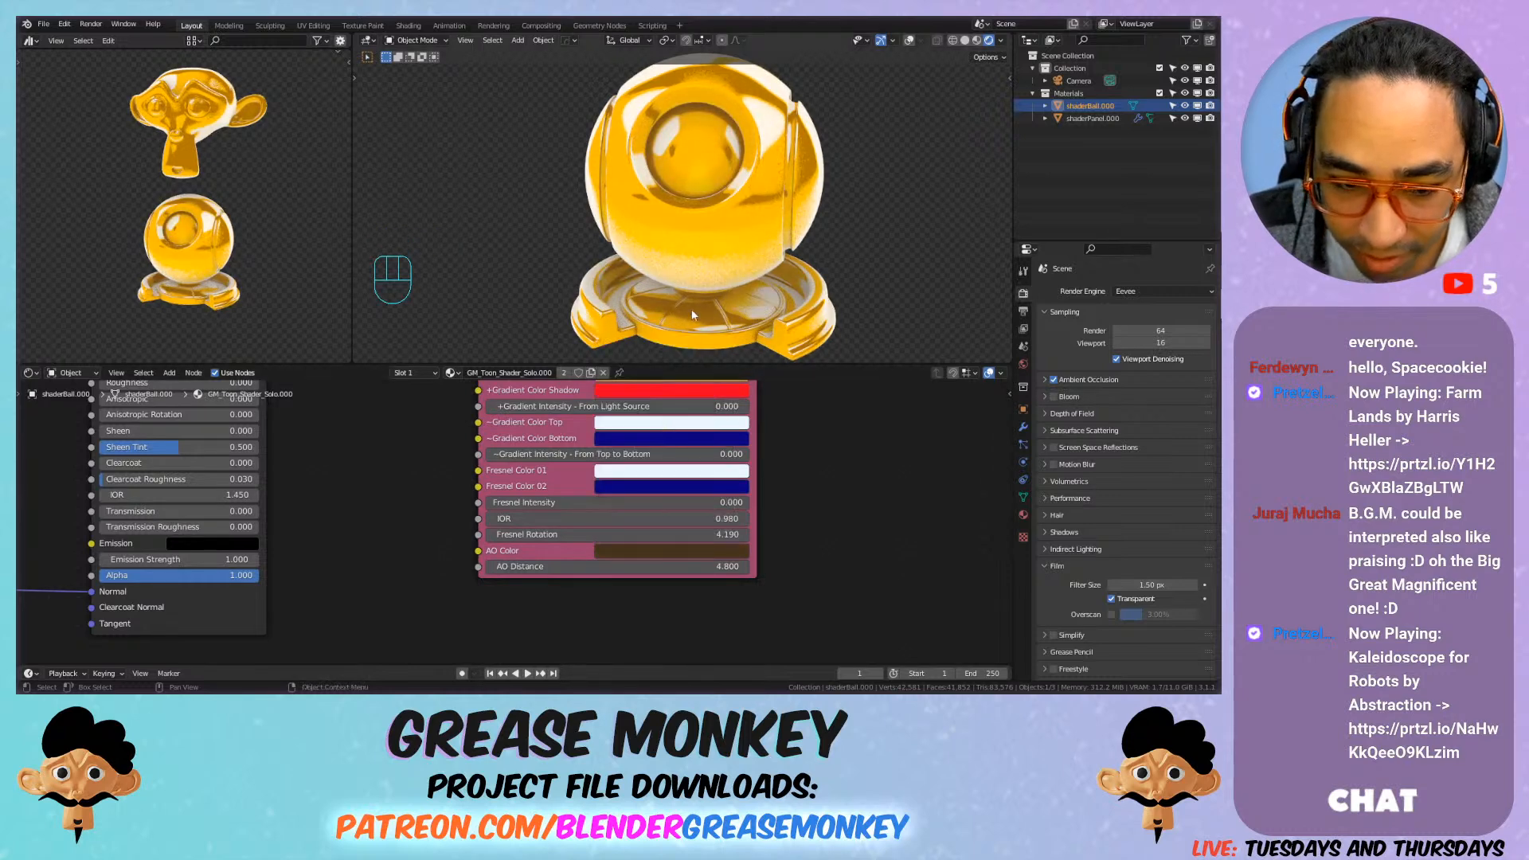
Step: Try a pink AO Color, and replace it with a copy of the light gold First Color
scroll(695, 320, up, 4)
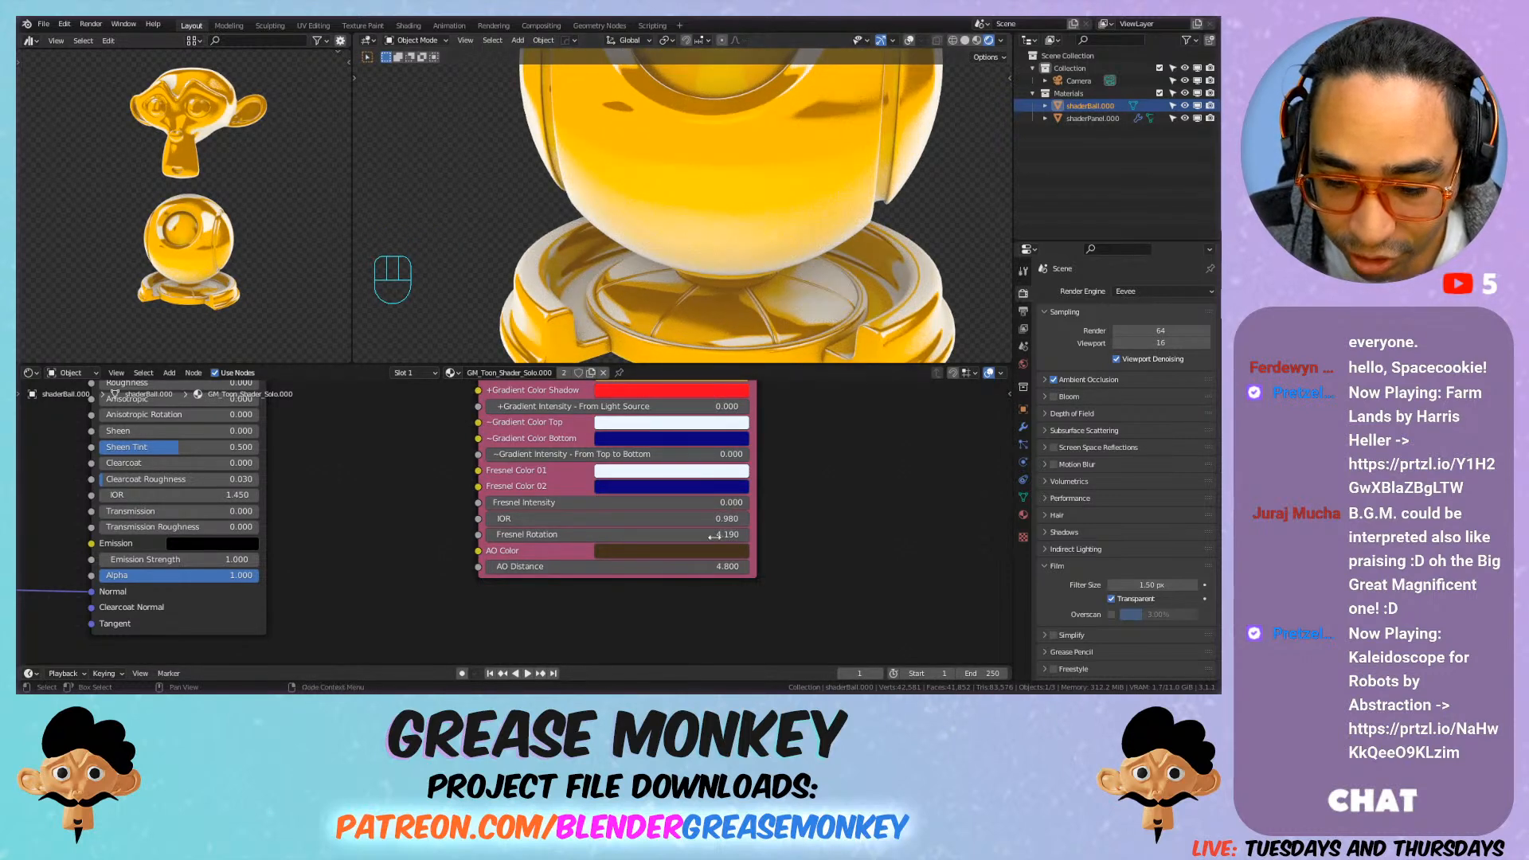
click(707, 549)
drag(712, 373, 721, 344)
mouse_move(639, 422)
mouse_down()
mouse_move(627, 441)
mouse_move(613, 424)
mouse_move(661, 409)
mouse_up()
scroll(722, 464, down, 3)
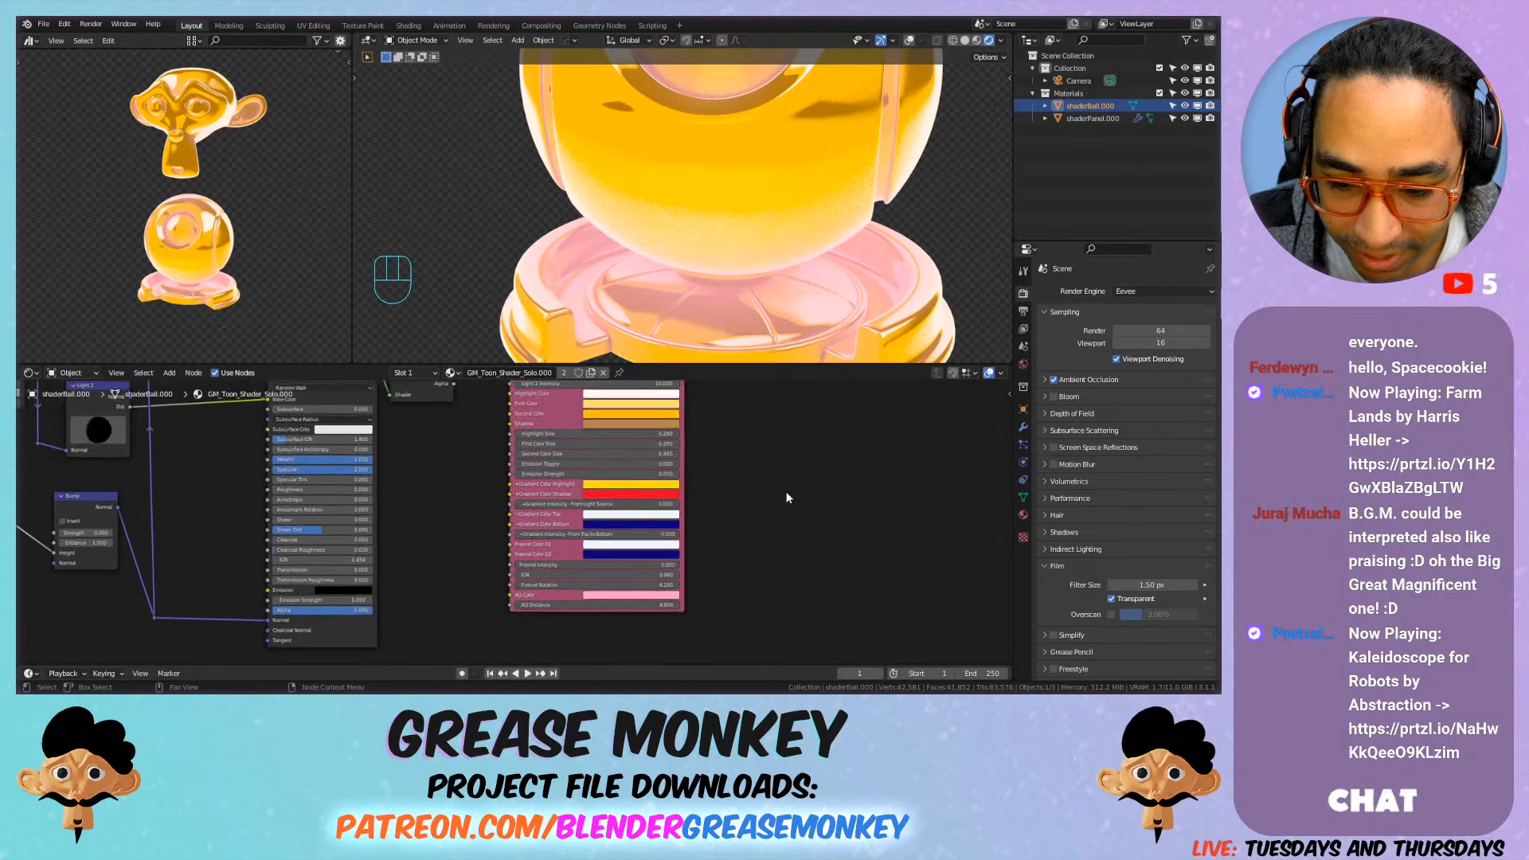
key(ctrl+c)
key(ctrl+v)
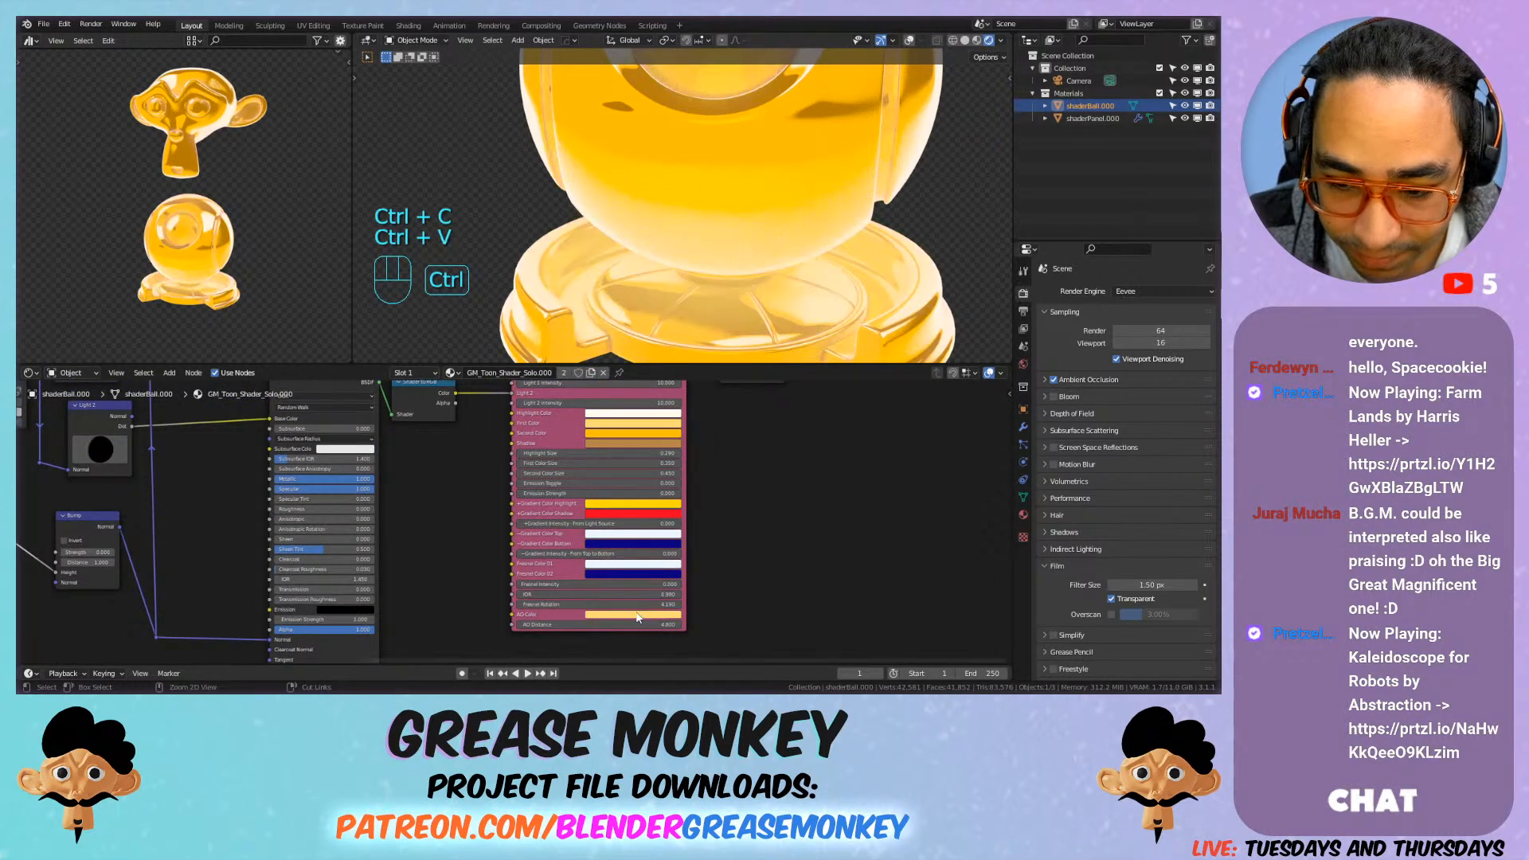
Step: Set the AO Distance to 1.4, and try a fully saturated red AO Color before undoing that color change
scroll(715, 278, down, 3)
shift+middle_drag(705, 276, 715, 277)
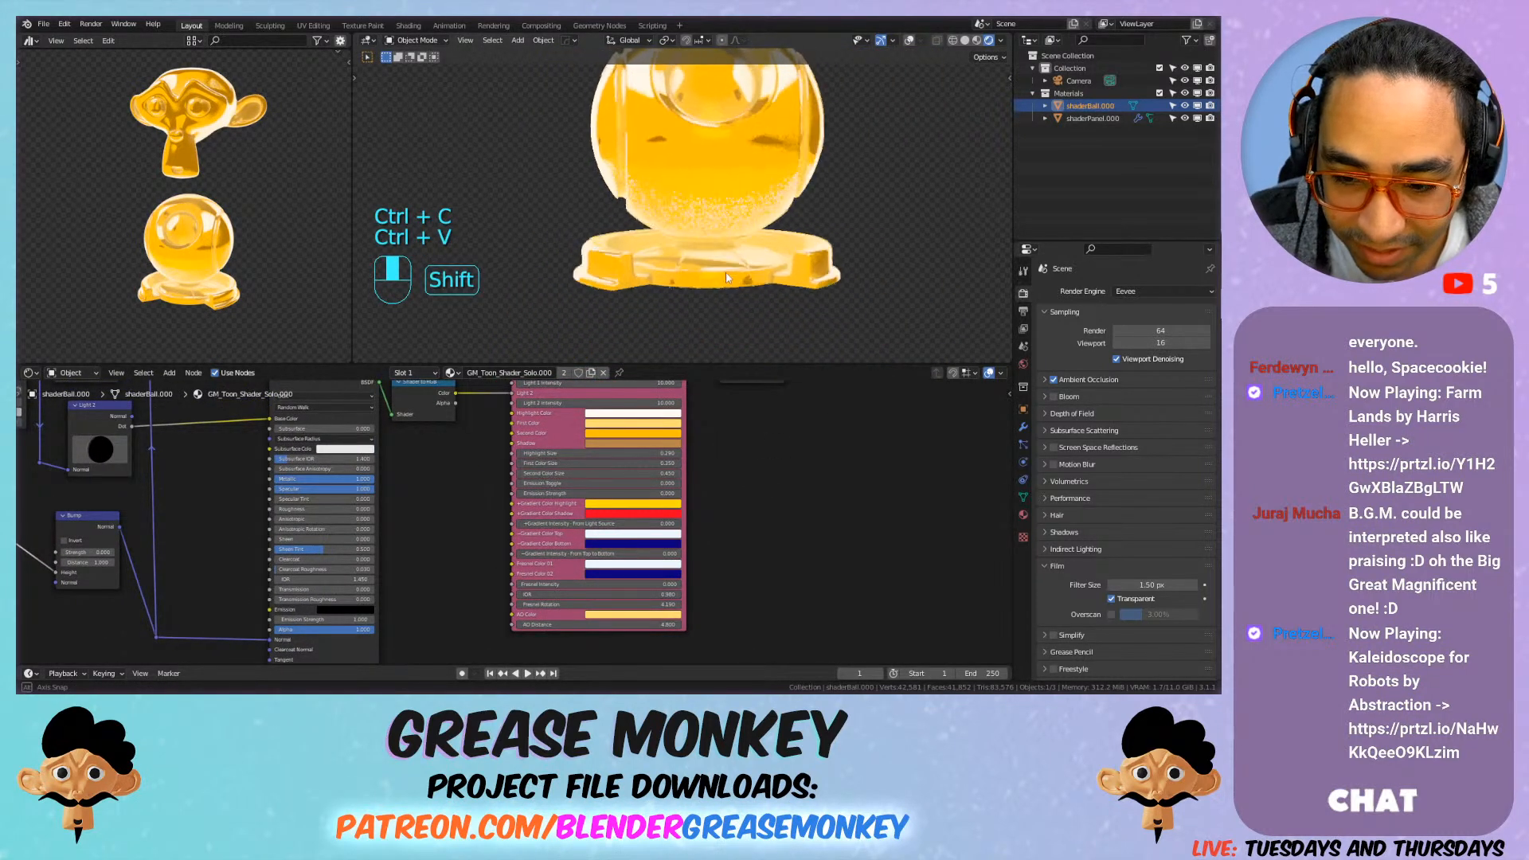
scroll(805, 513, up, 2)
drag(701, 558, 622, 557)
click(693, 544)
mouse_move(700, 403)
mouse_down()
mouse_move(647, 398)
mouse_move(666, 435)
mouse_move(653, 422)
mouse_move(715, 443)
mouse_move(724, 428)
mouse_move(663, 454)
mouse_move(697, 454)
mouse_up()
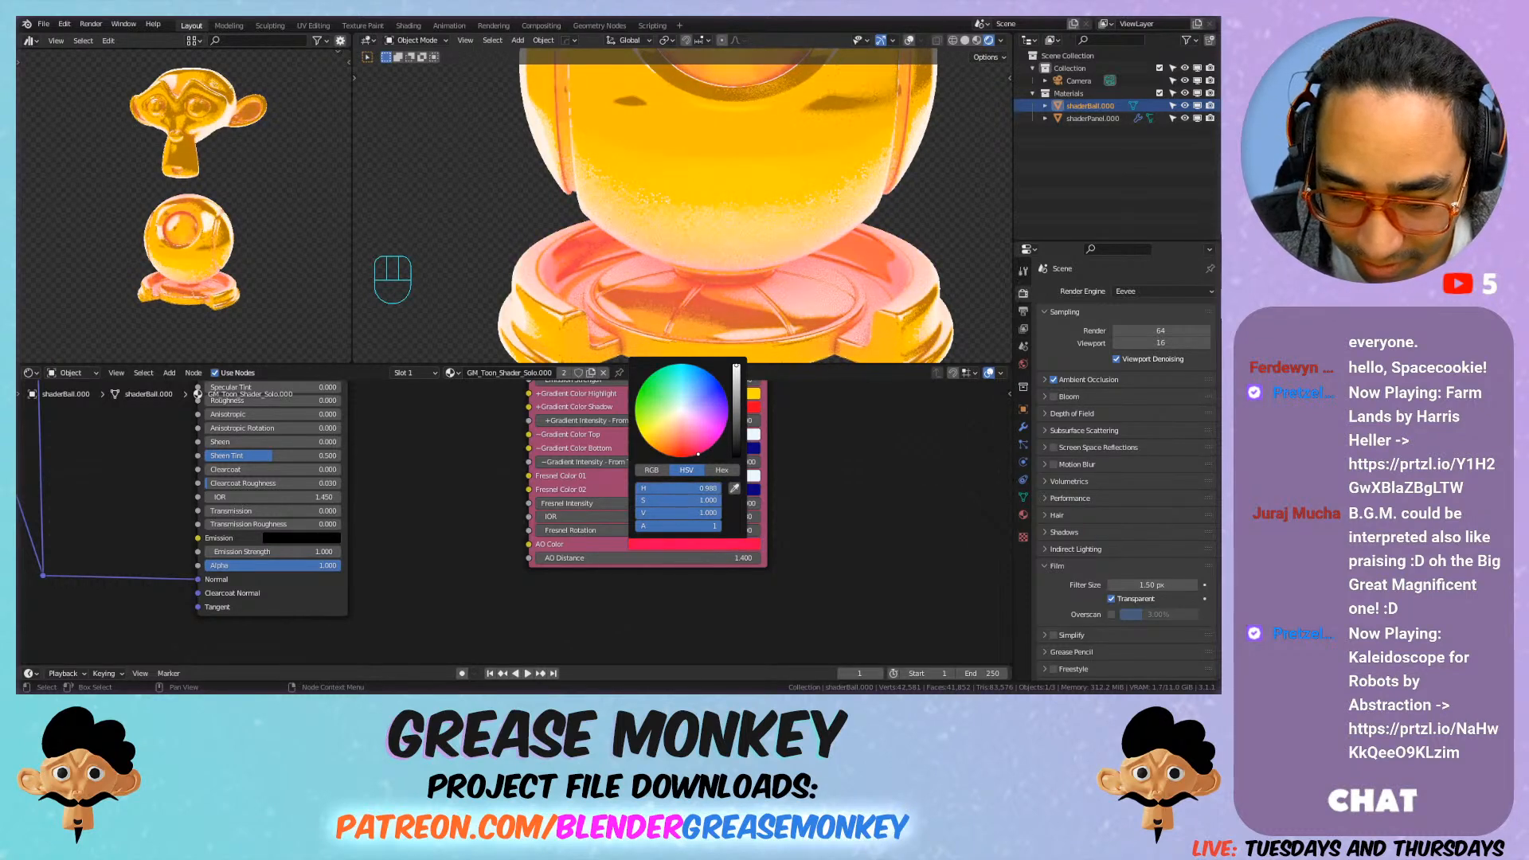
key(ctrl+z)
Step: Adjust the AO Color to a dark golden yellow that blends with the gold shader ball
click(695, 544)
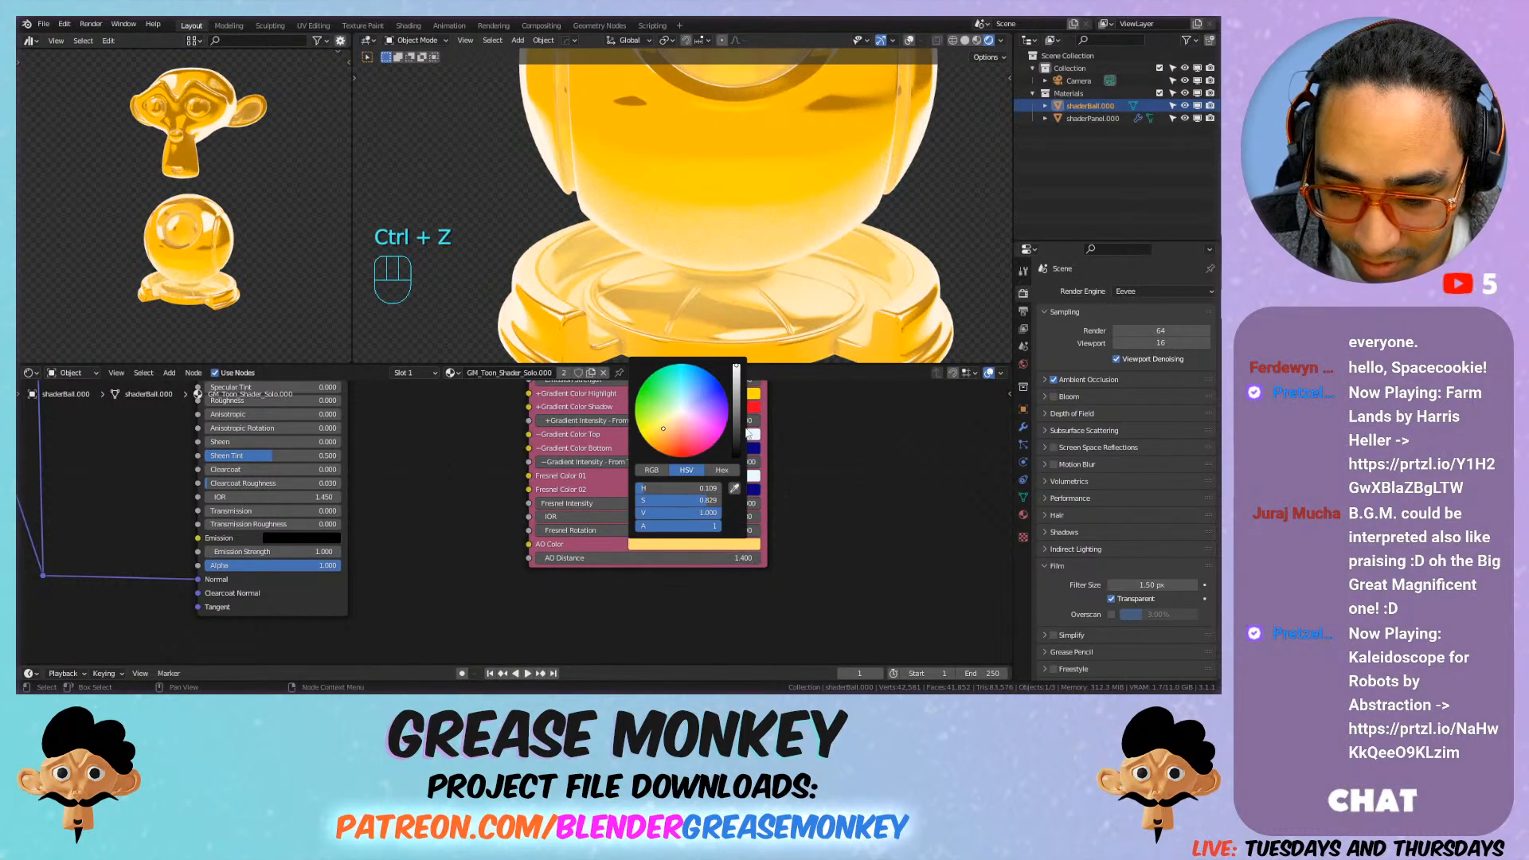
mouse_move(737, 394)
mouse_down()
mouse_move(736, 454)
mouse_move(736, 372)
mouse_up()
click(693, 544)
mouse_move(655, 438)
mouse_down()
mouse_move(645, 392)
mouse_move(705, 388)
mouse_move(666, 390)
mouse_move(683, 402)
mouse_move(664, 434)
mouse_up()
click(735, 489)
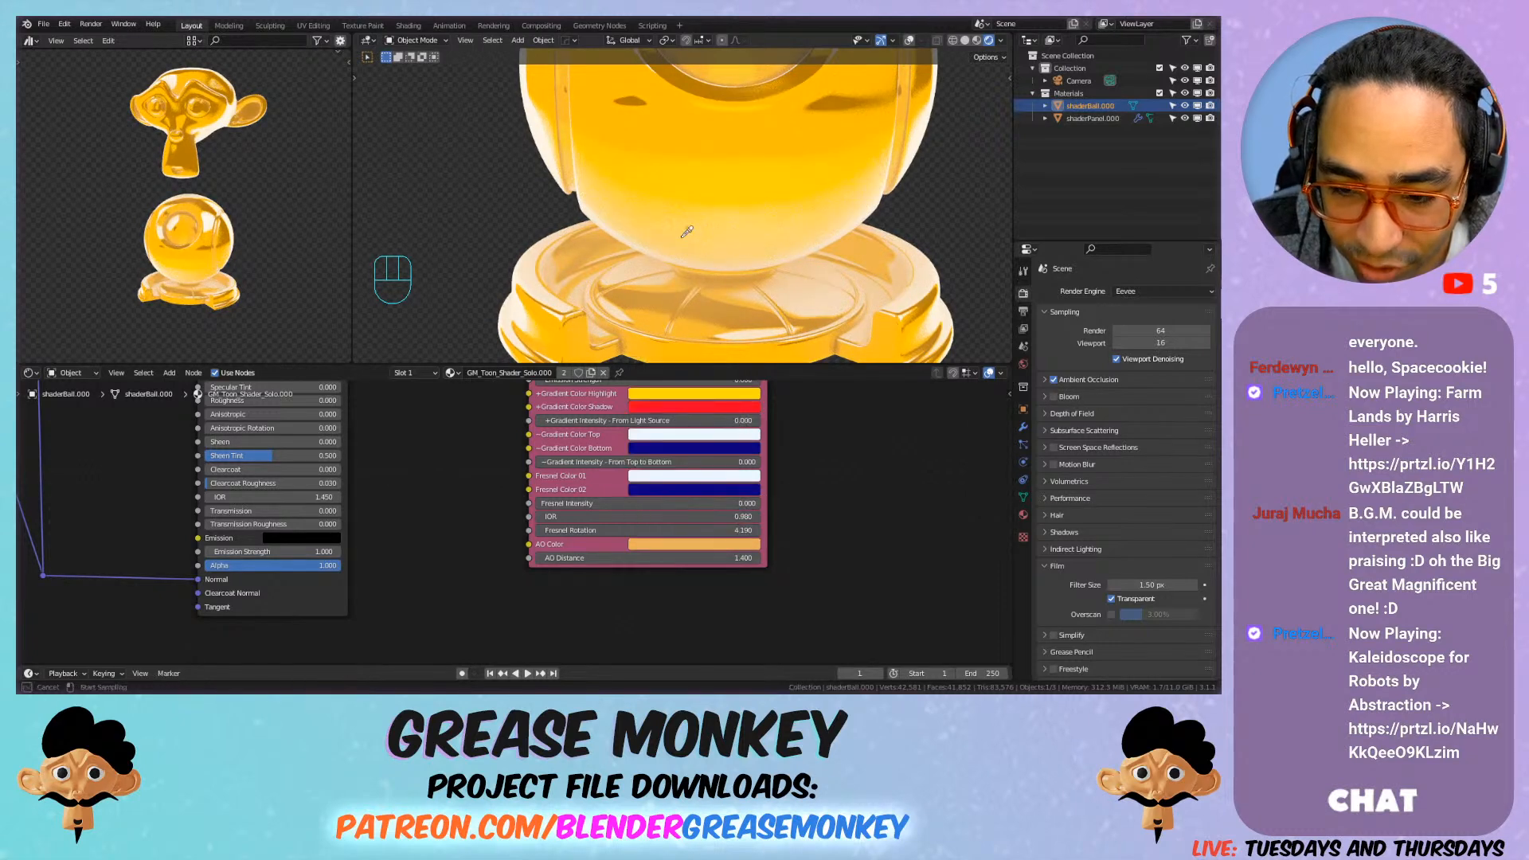
scroll(771, 215, down, 4)
mouse_move(768, 207)
shift+middle_down()
mouse_move(734, 202)
mouse_move(798, 203)
mouse_move(766, 209)
shift+middle_up()
click(713, 547)
mouse_move(688, 501)
mouse_down()
mouse_move(605, 501)
mouse_move(723, 501)
mouse_move(646, 513)
mouse_move(693, 514)
mouse_up()
mouse_move(799, 250)
shift+middle_down()
mouse_move(825, 255)
mouse_move(809, 266)
shift+middle_up()
scroll(726, 154, up, 5)
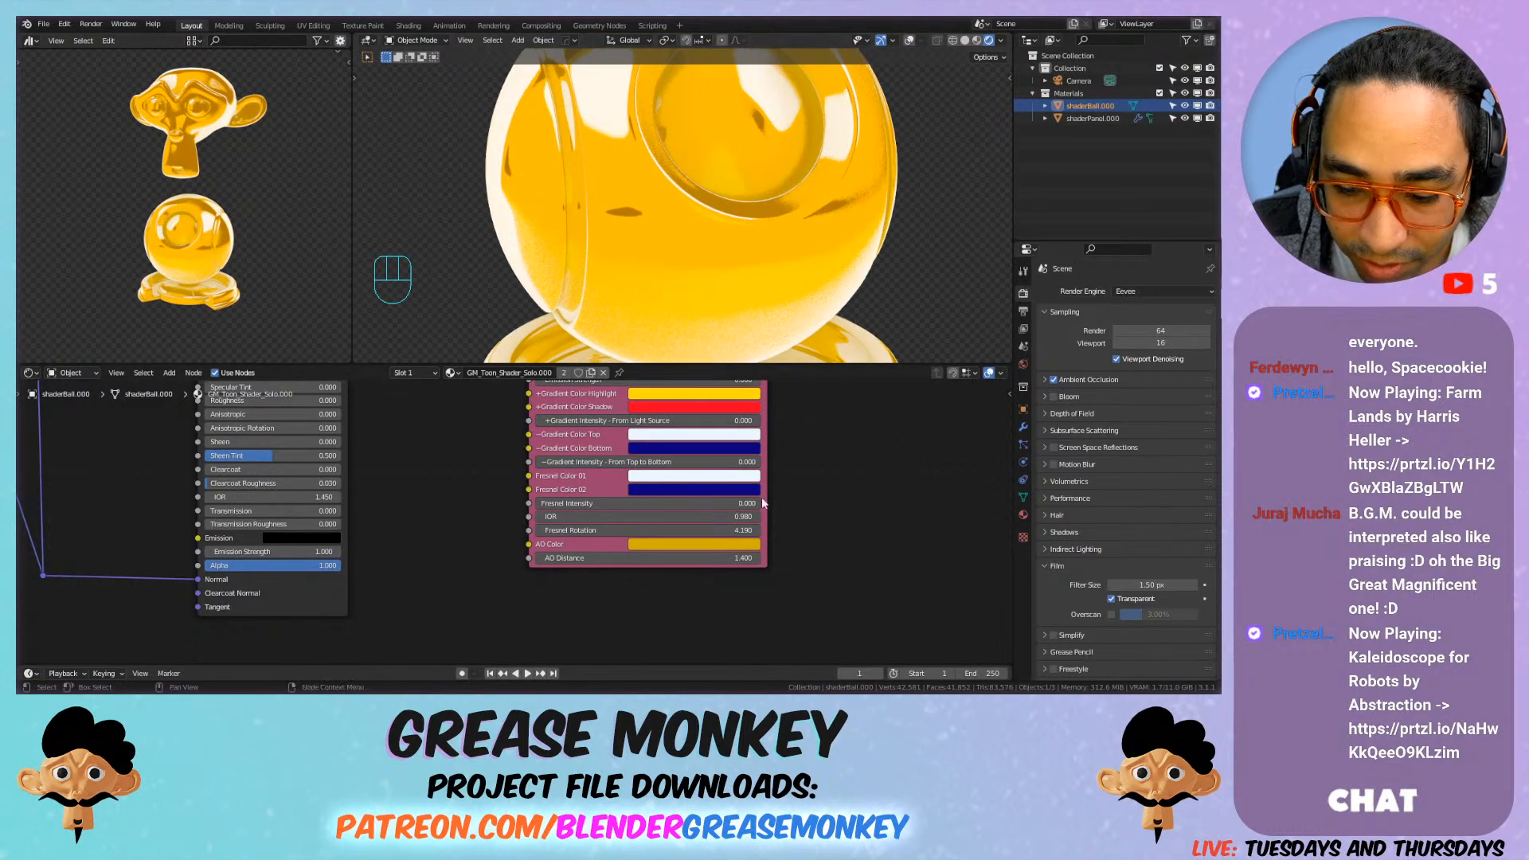
Step: Set the AO Distance to 0 and save the file
mouse_move(731, 559)
mouse_down()
mouse_move(716, 558)
mouse_move(764, 558)
mouse_move(682, 561)
mouse_up()
middle_drag(815, 488, 839, 487)
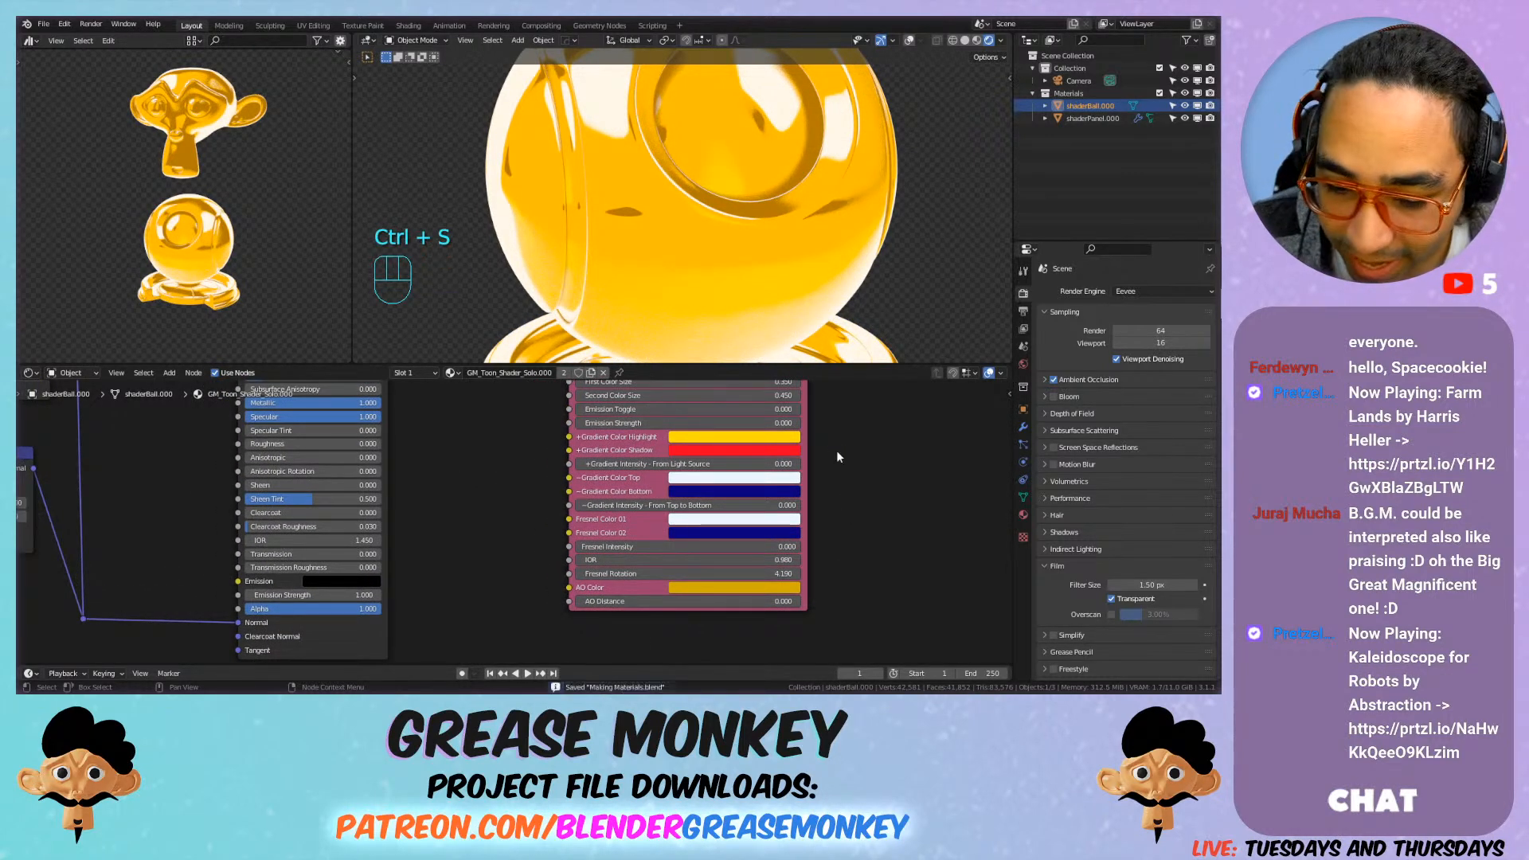
scroll(833, 486, up, 1)
middle_drag(892, 506, 821, 518)
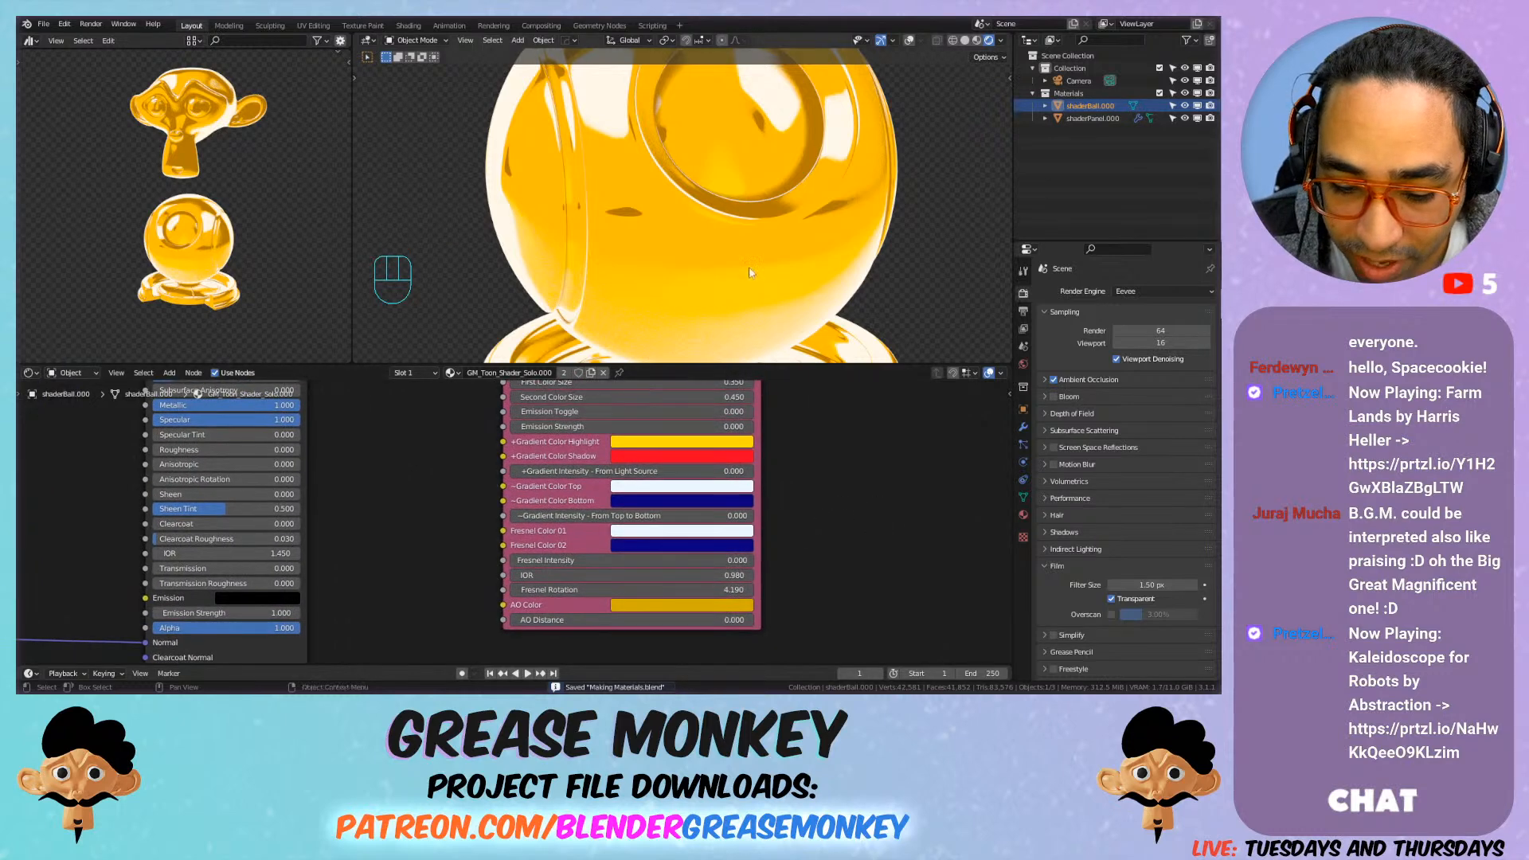
scroll(736, 327, down, 4)
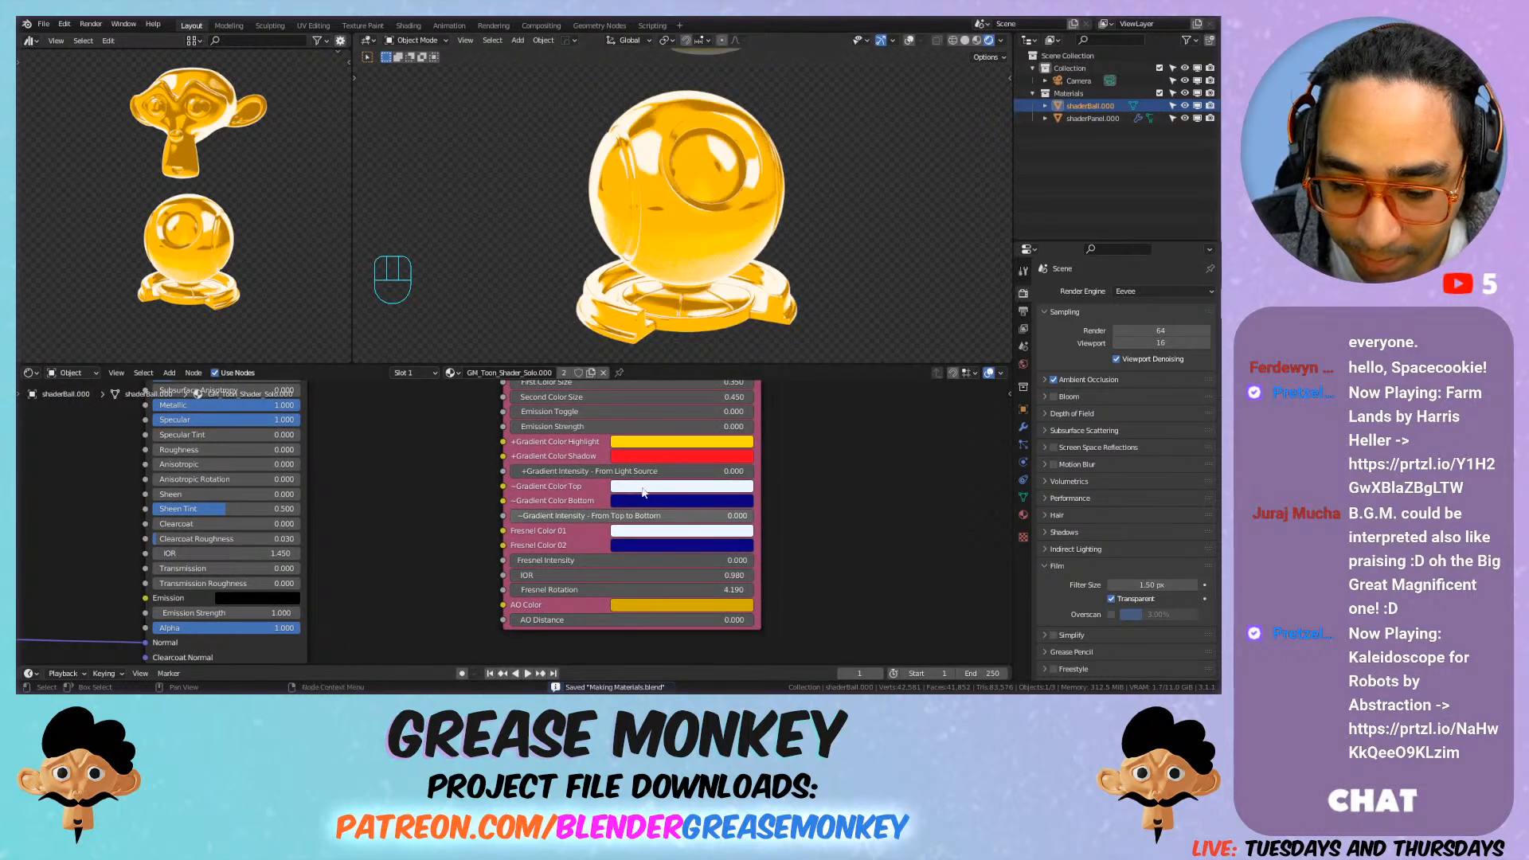
Step: Set the top-to-bottom Gradient Intensity to 0.47, and try a green Fresnel Color 02 before undoing it
drag(637, 515, 717, 515)
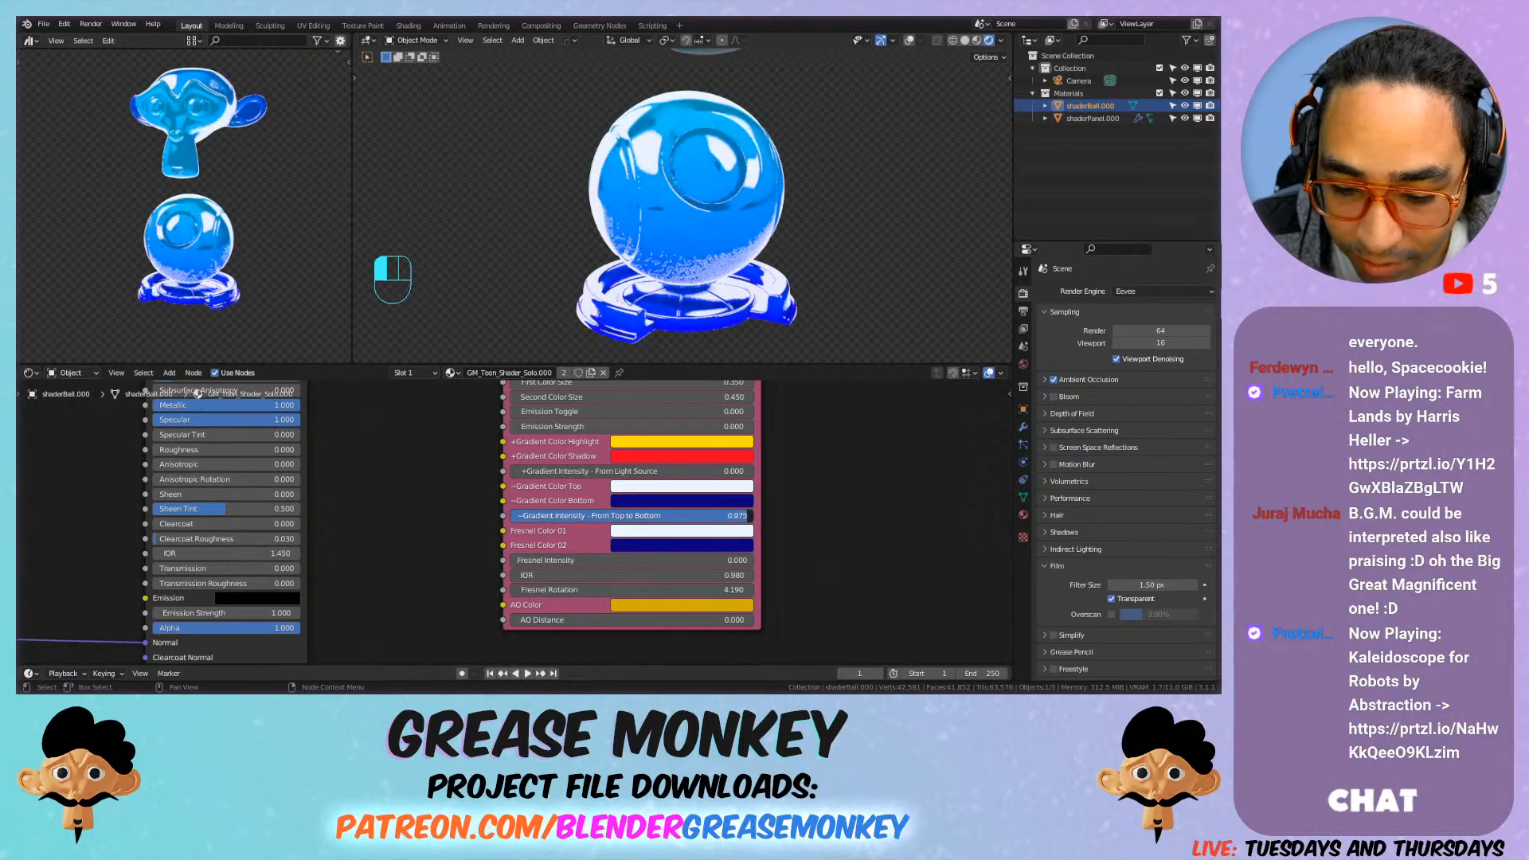
drag(717, 515, 618, 516)
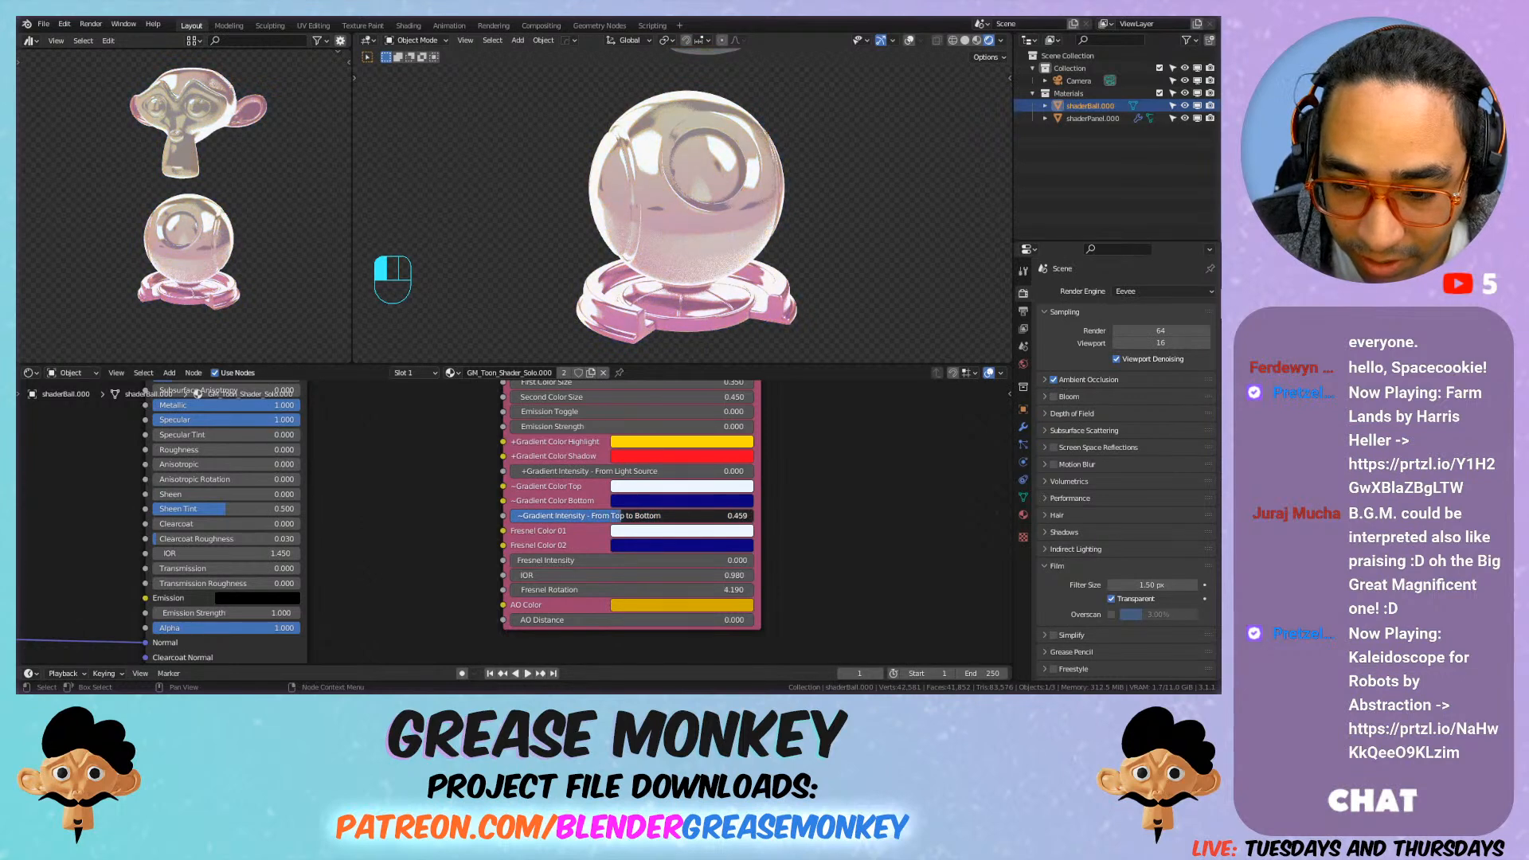
click(661, 543)
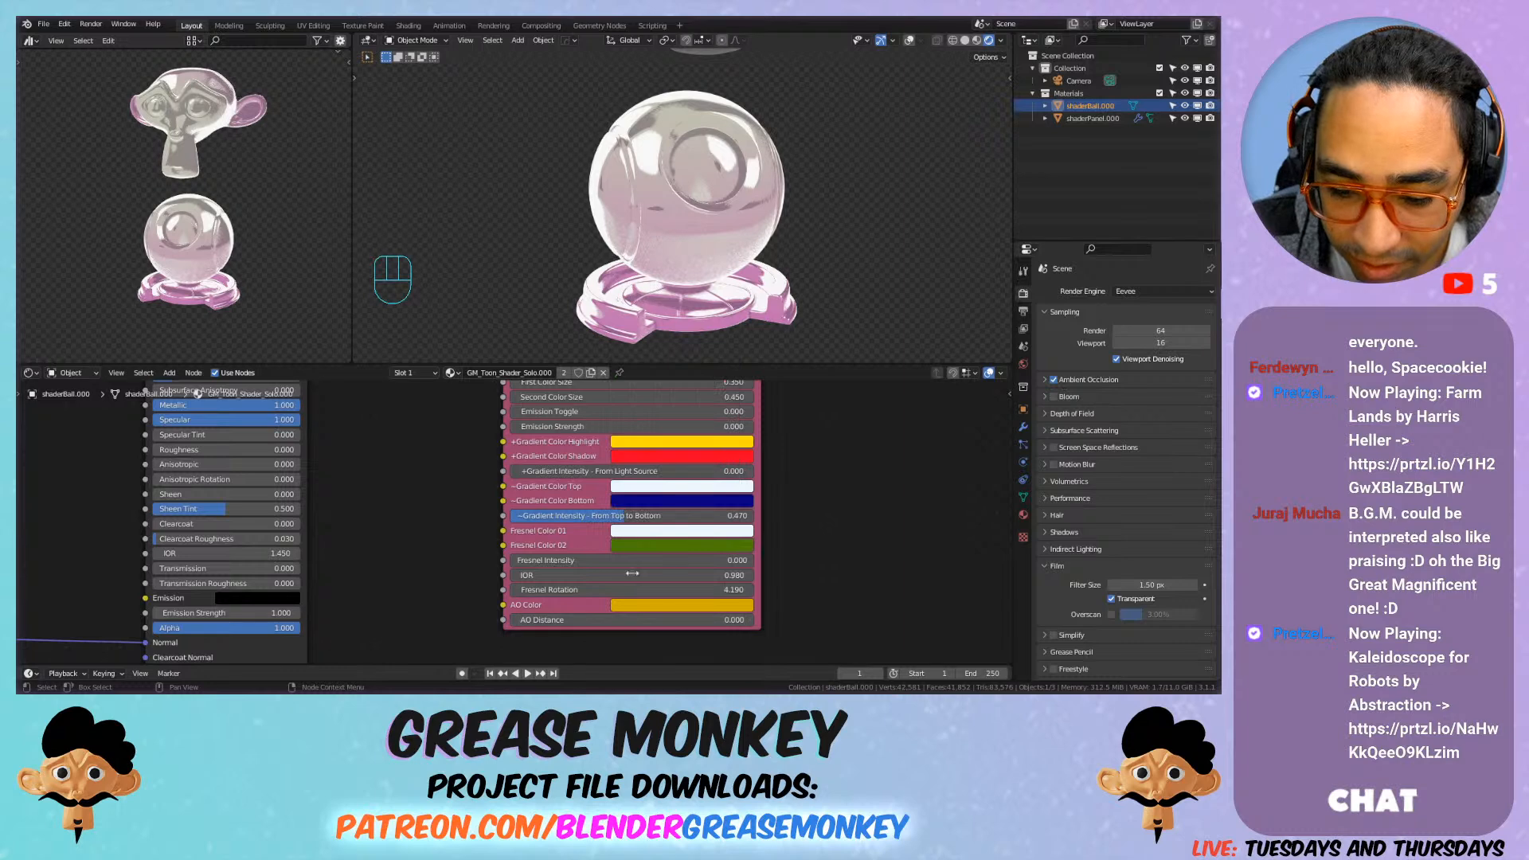
key(ctrl+z)
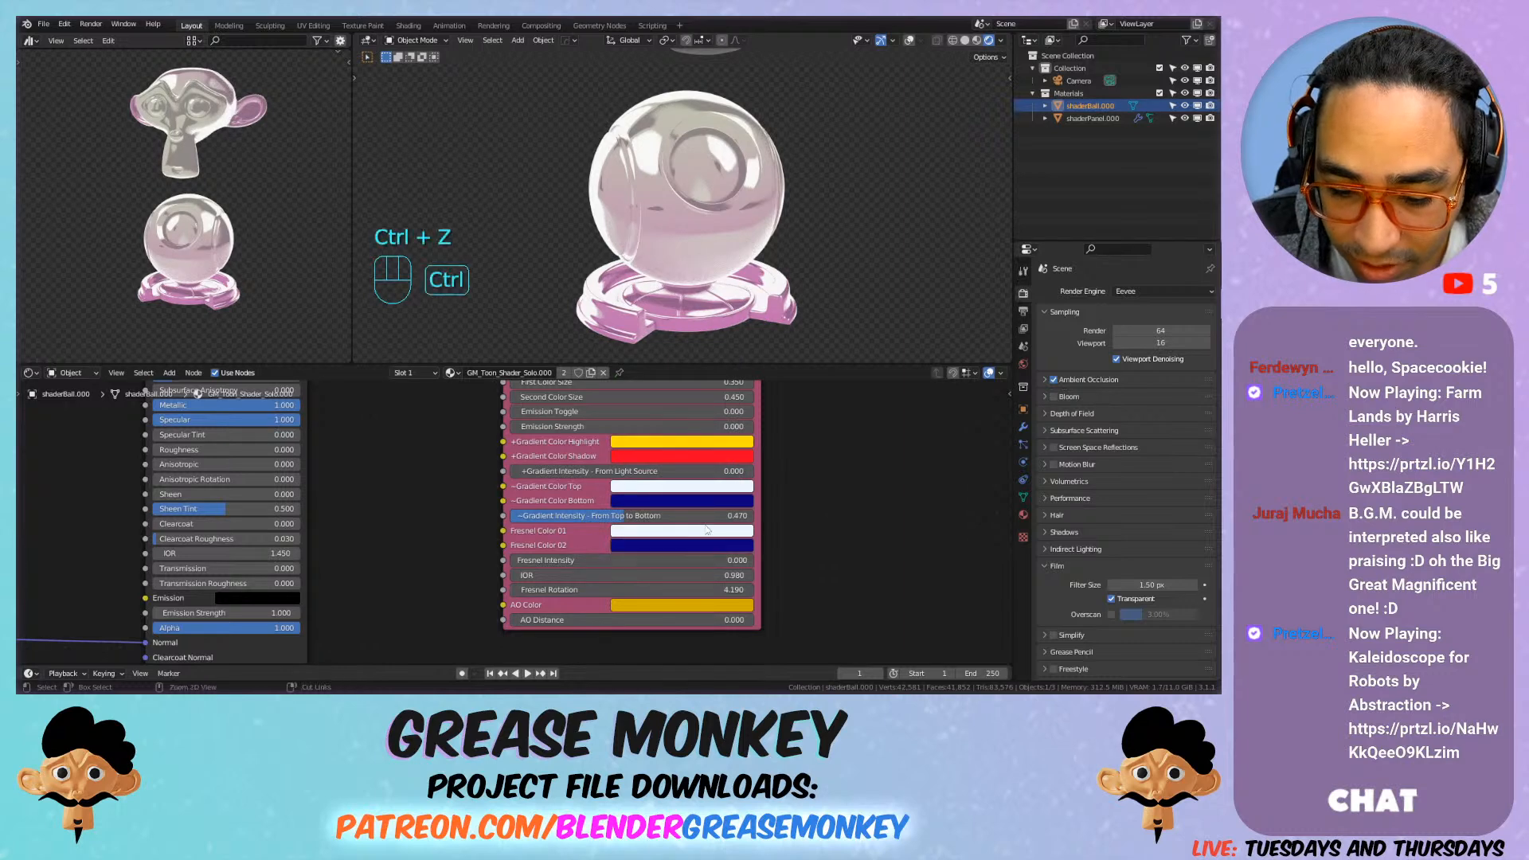
Step: Set Gradient Color Bottom to olive and Gradient Color Top to green, with the top-to-bottom Gradient Intensity at 0.663
click(660, 501)
drag(671, 387, 641, 369)
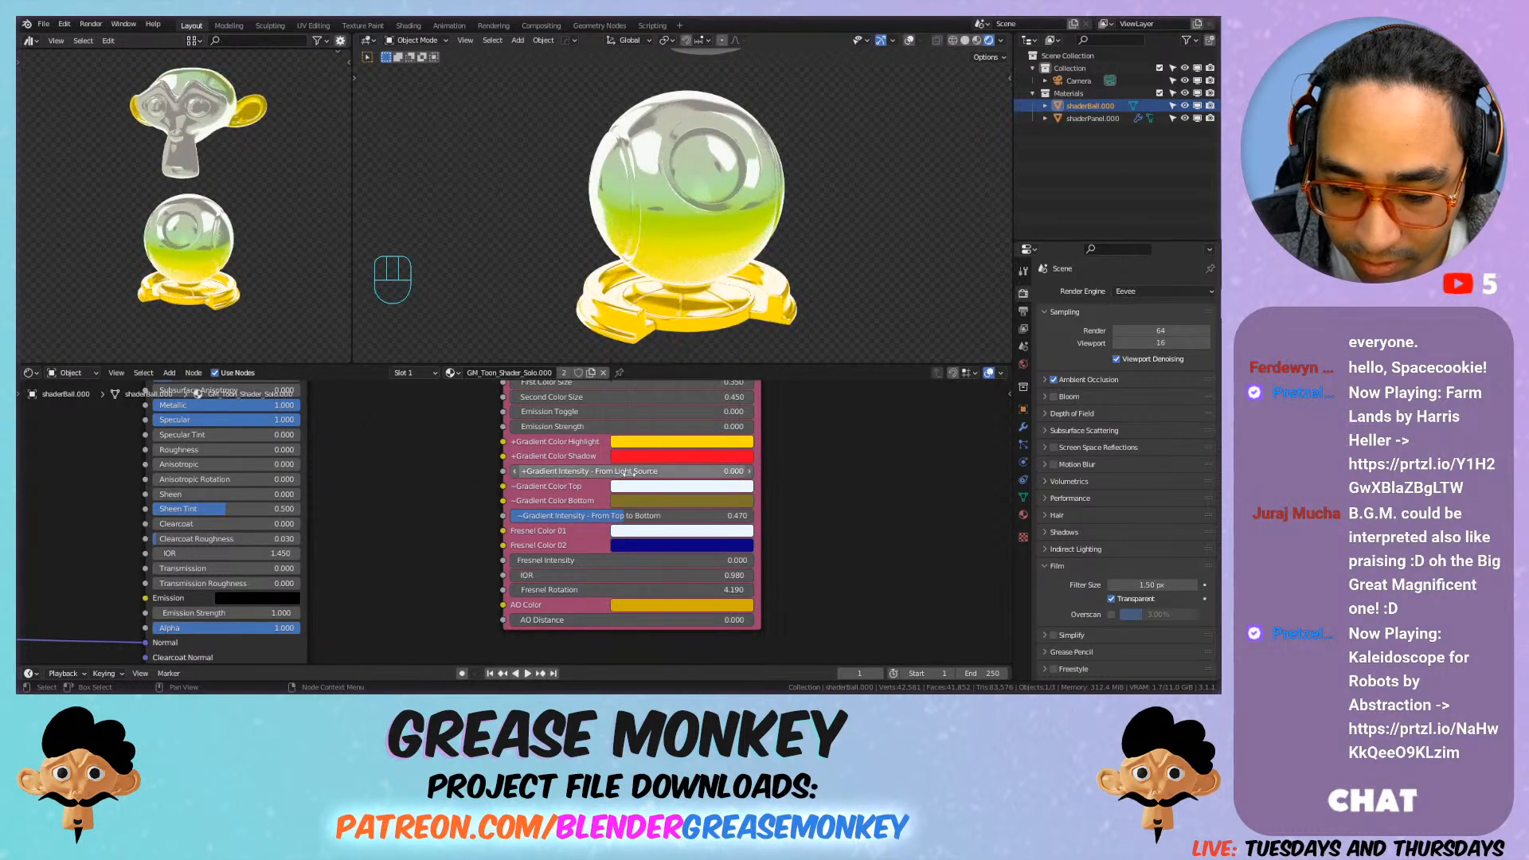
click(645, 486)
drag(669, 323, 727, 294)
drag(690, 358, 647, 309)
drag(614, 515, 671, 515)
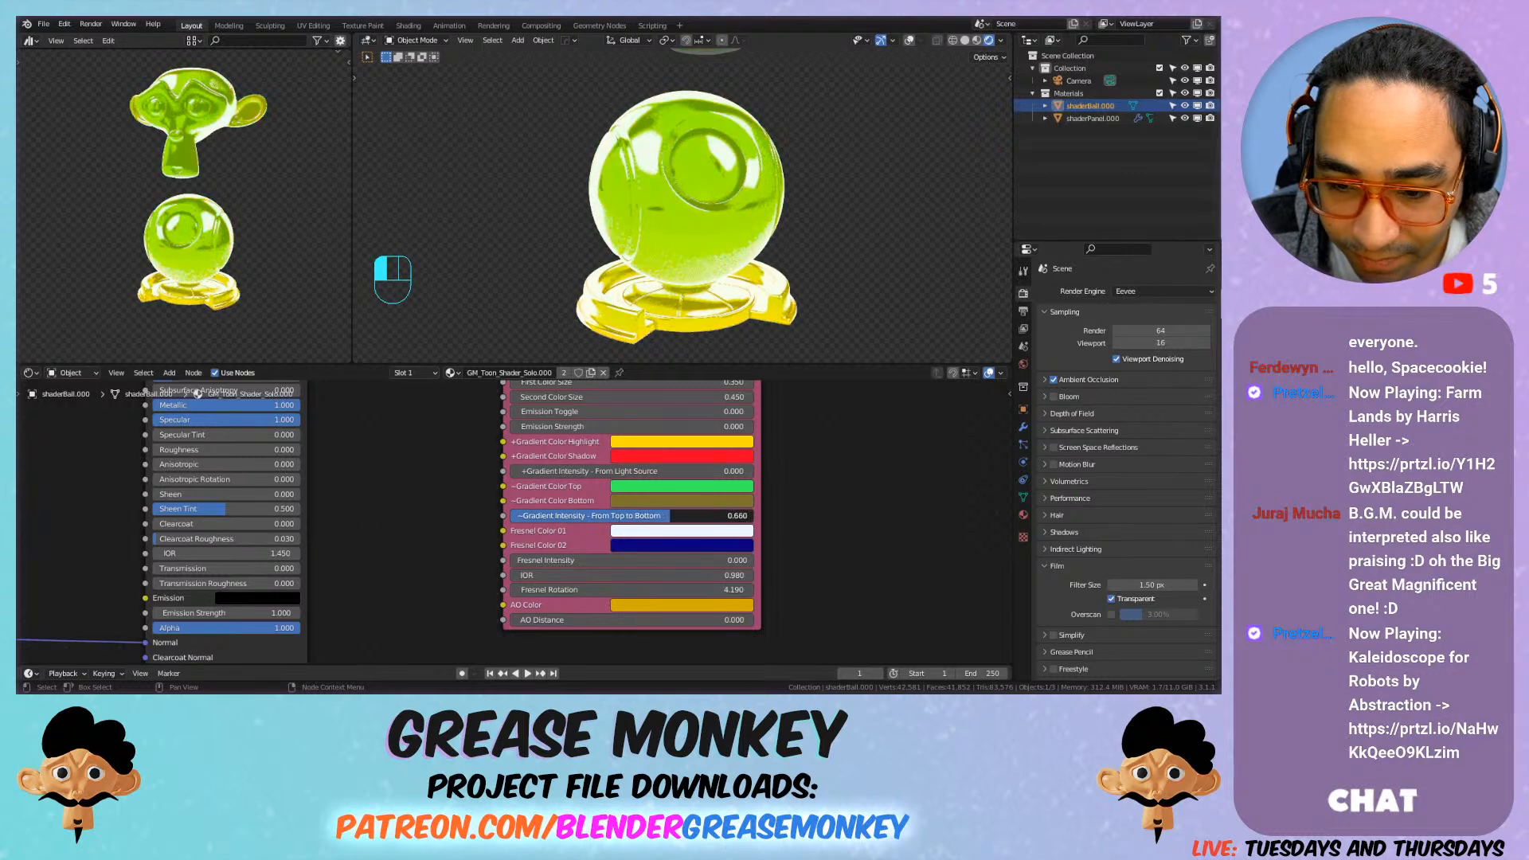
Step: Change Gradient Color Bottom to bright red and Gradient Color Top to pale lavender
click(670, 502)
drag(668, 397, 664, 406)
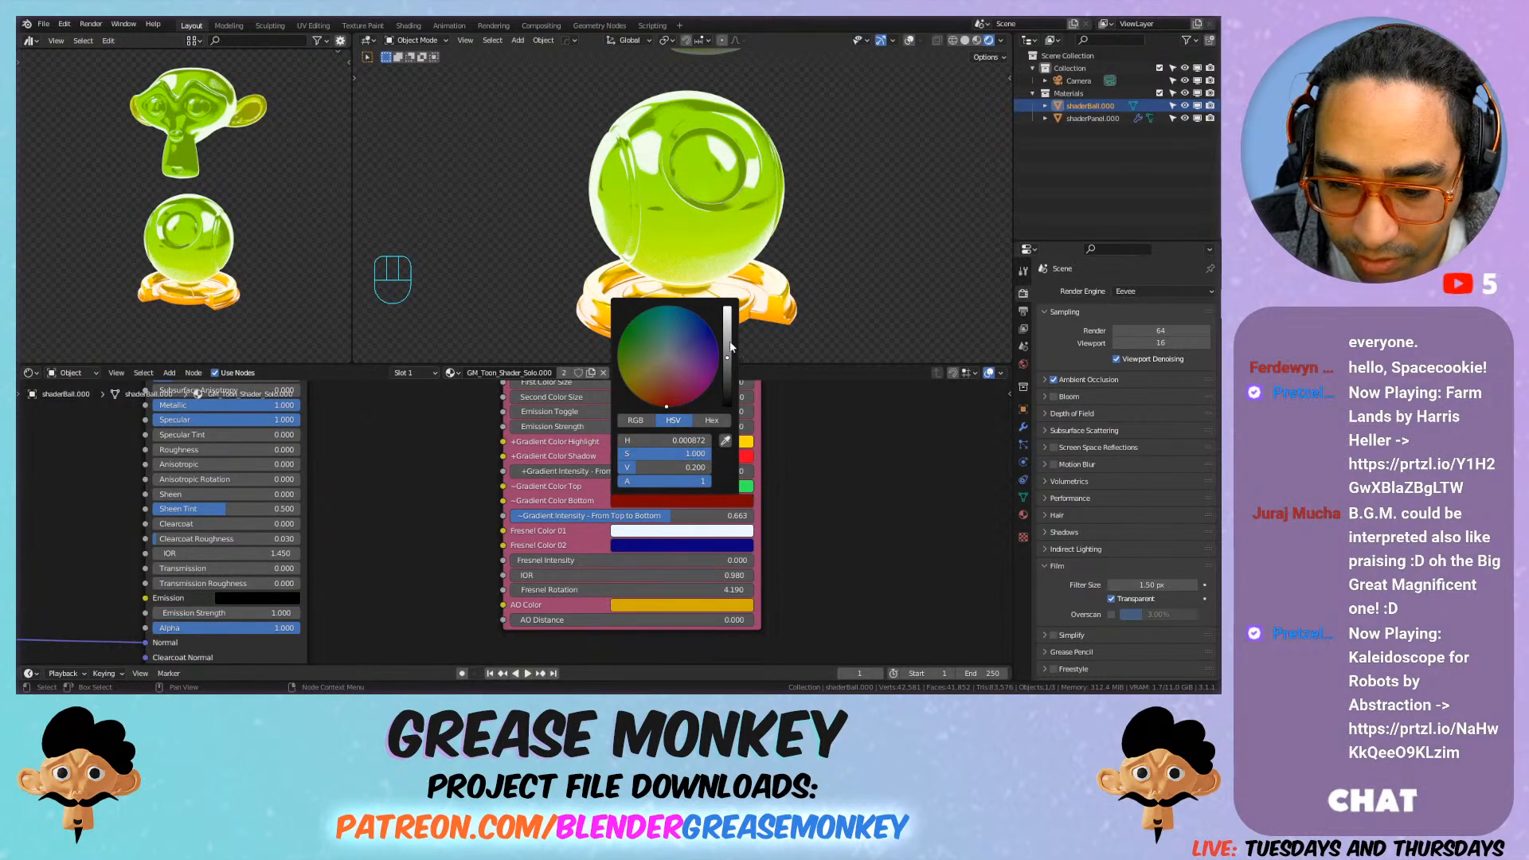
drag(732, 346, 727, 308)
click(651, 528)
click(671, 486)
mouse_move(640, 299)
mouse_down()
mouse_move(669, 350)
mouse_move(679, 340)
mouse_up()
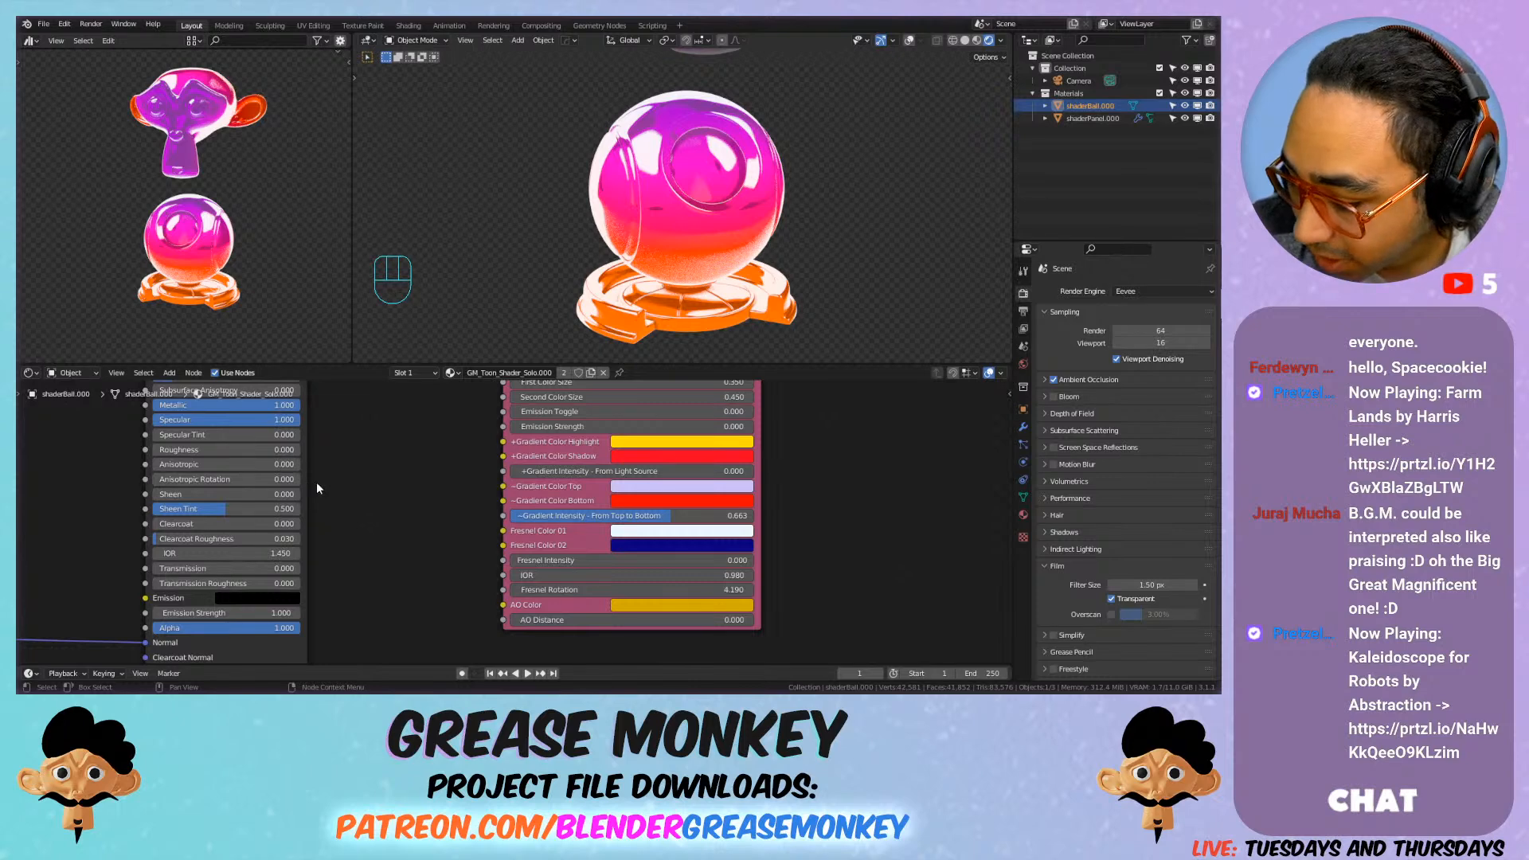
Step: Set the top-to-bottom Gradient Intensity to 0 and the light-source Gradient Intensity to 1
drag(640, 516, 511, 517)
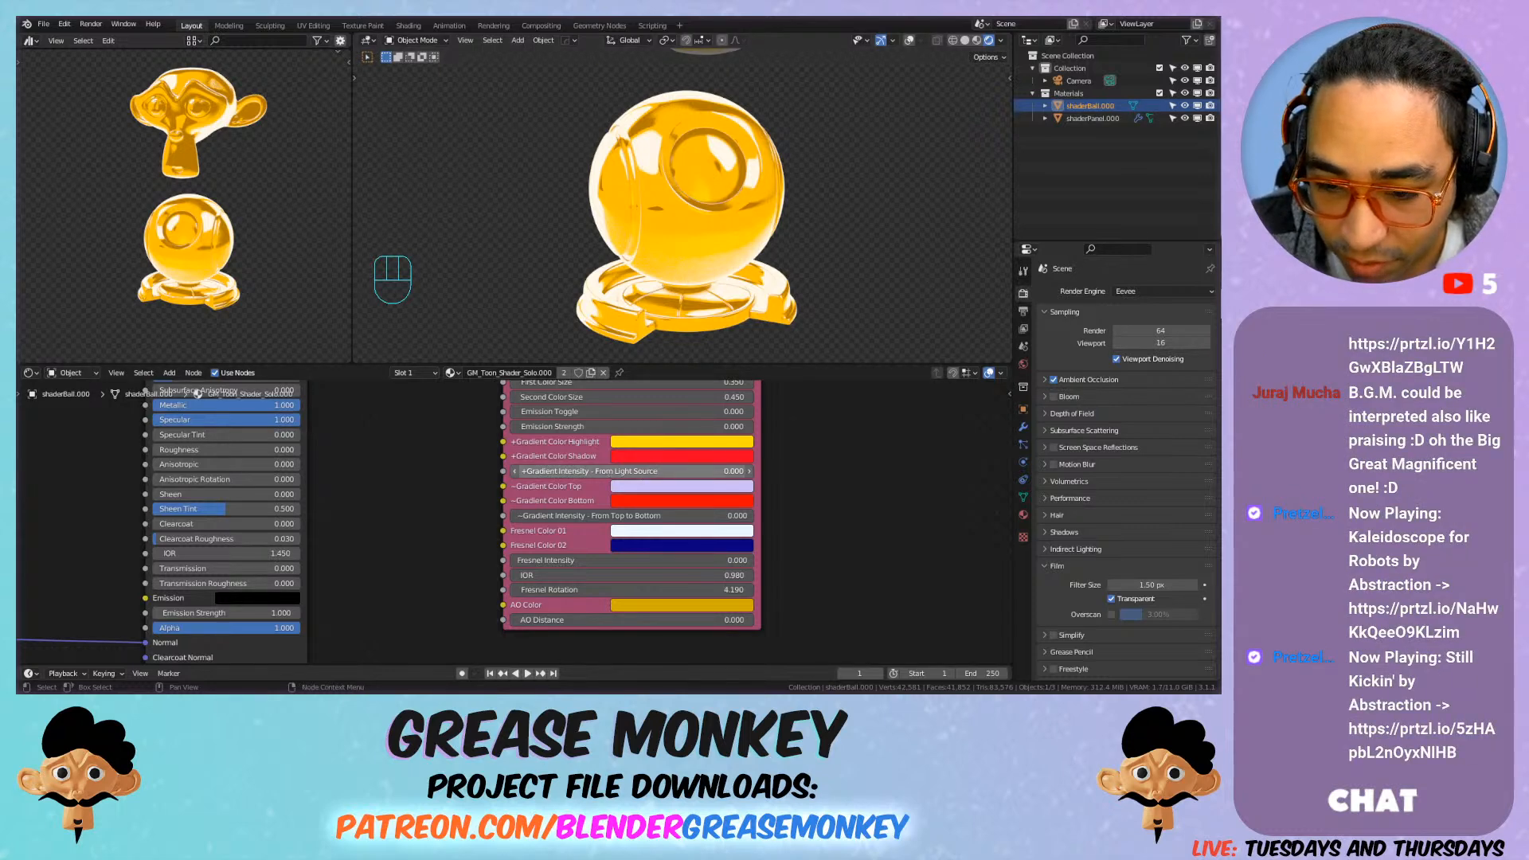
click(611, 472)
drag(611, 472, 701, 471)
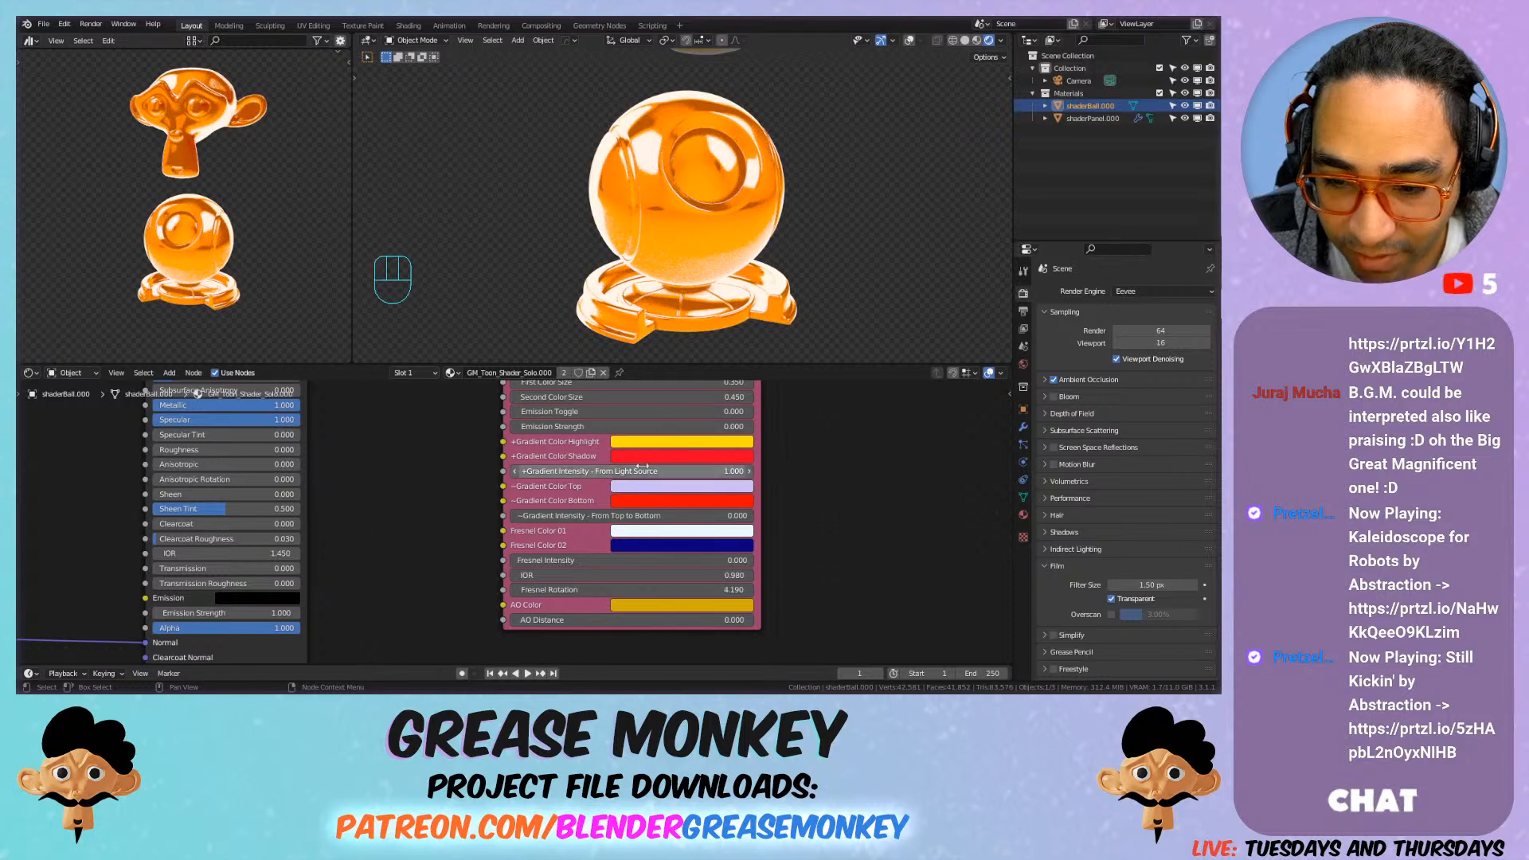
middle_drag(654, 199, 604, 211)
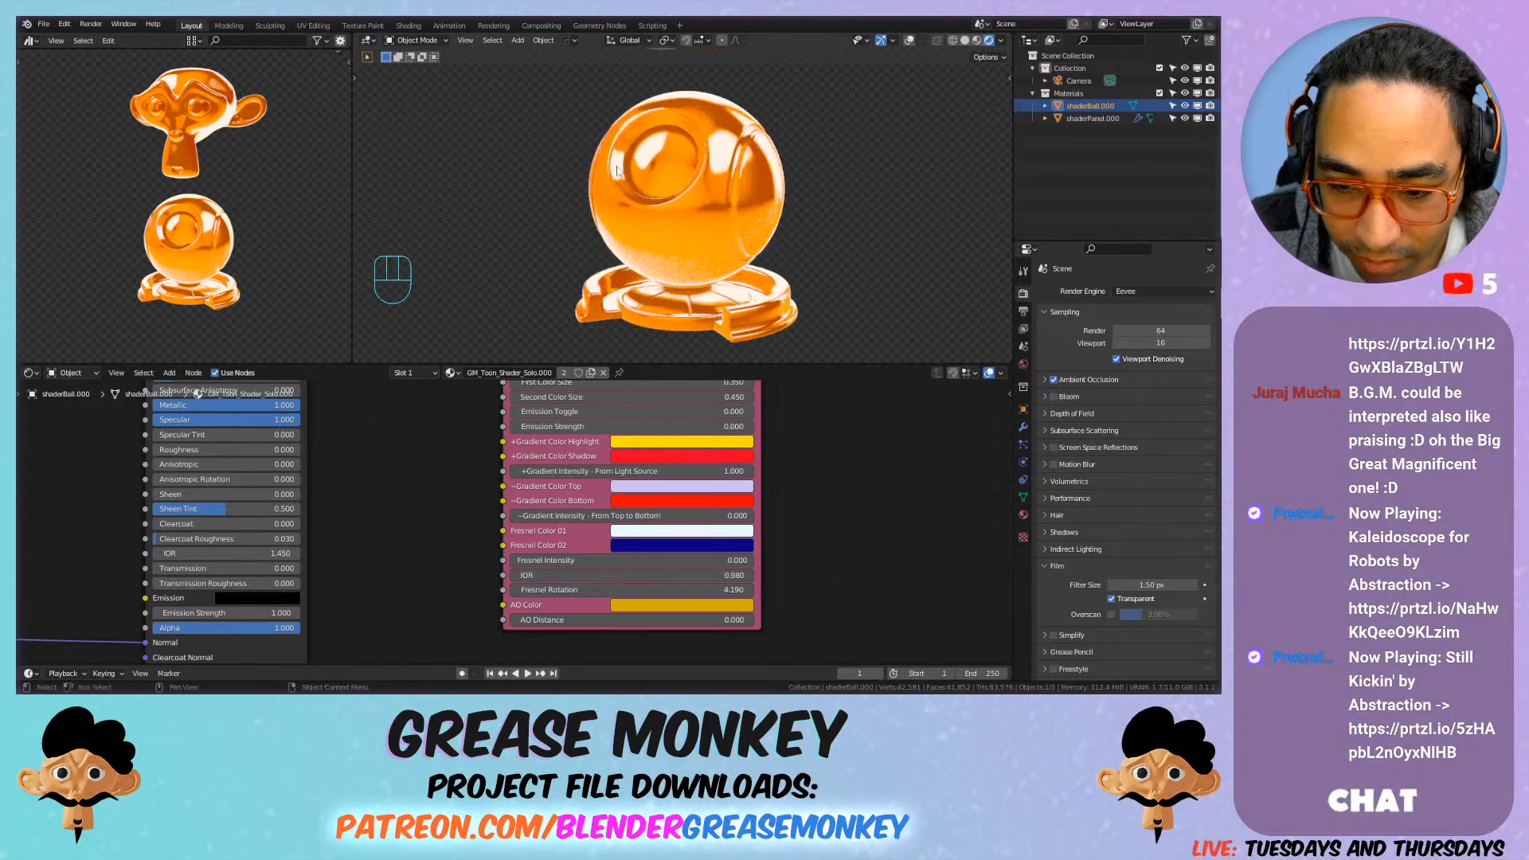
scroll(681, 251, up, 2)
Step: Change Gradient Color Shadow to a light blue, trying a deeper blue first
click(643, 456)
drag(668, 310, 705, 276)
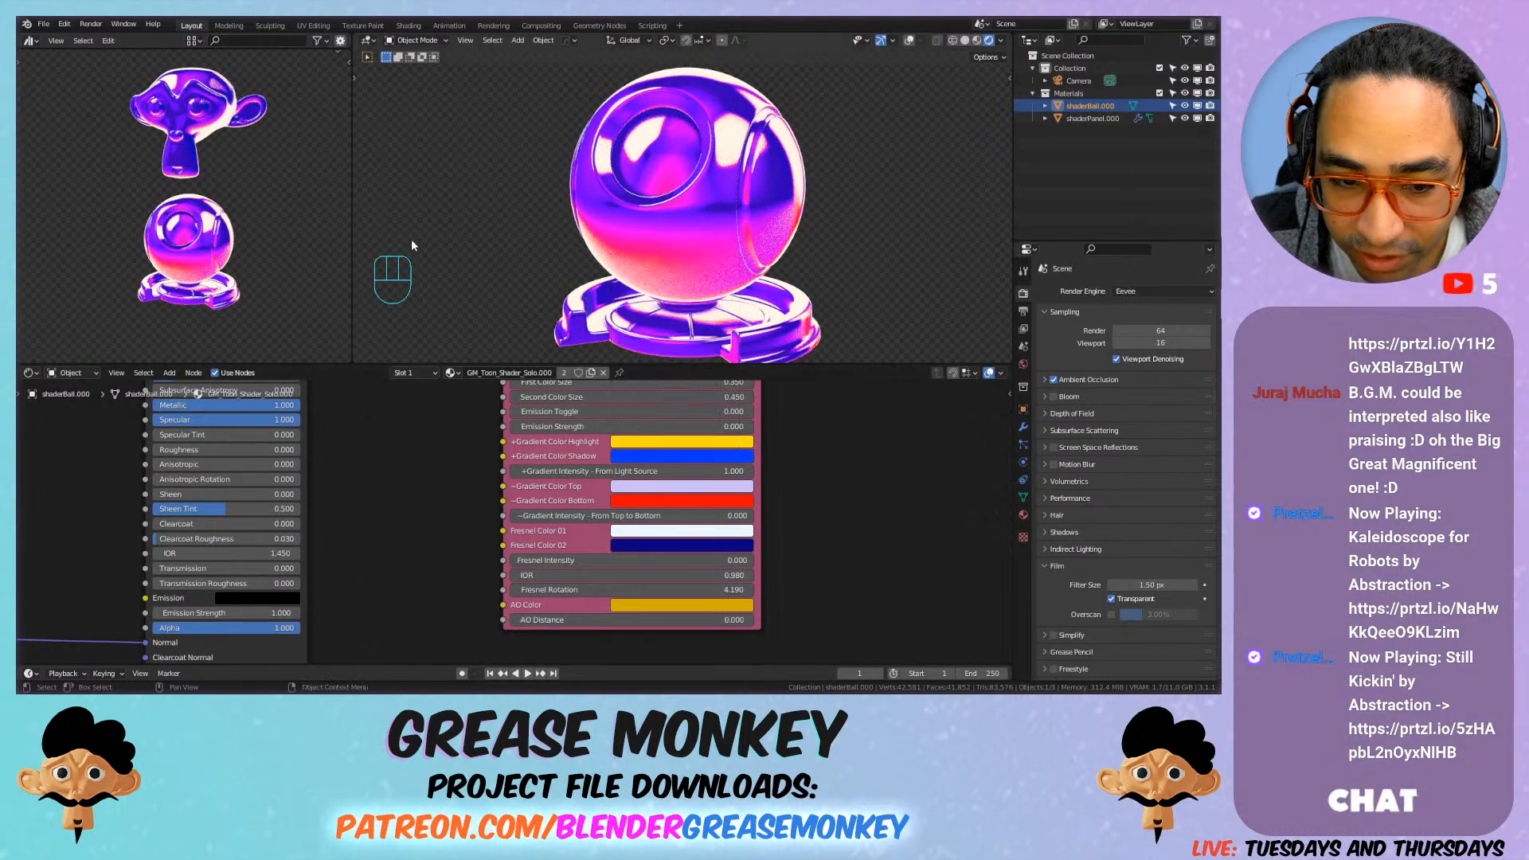
mouse_move(721, 247)
shift+middle_down()
mouse_move(729, 227)
mouse_move(875, 249)
mouse_move(709, 247)
mouse_move(696, 337)
shift+middle_up()
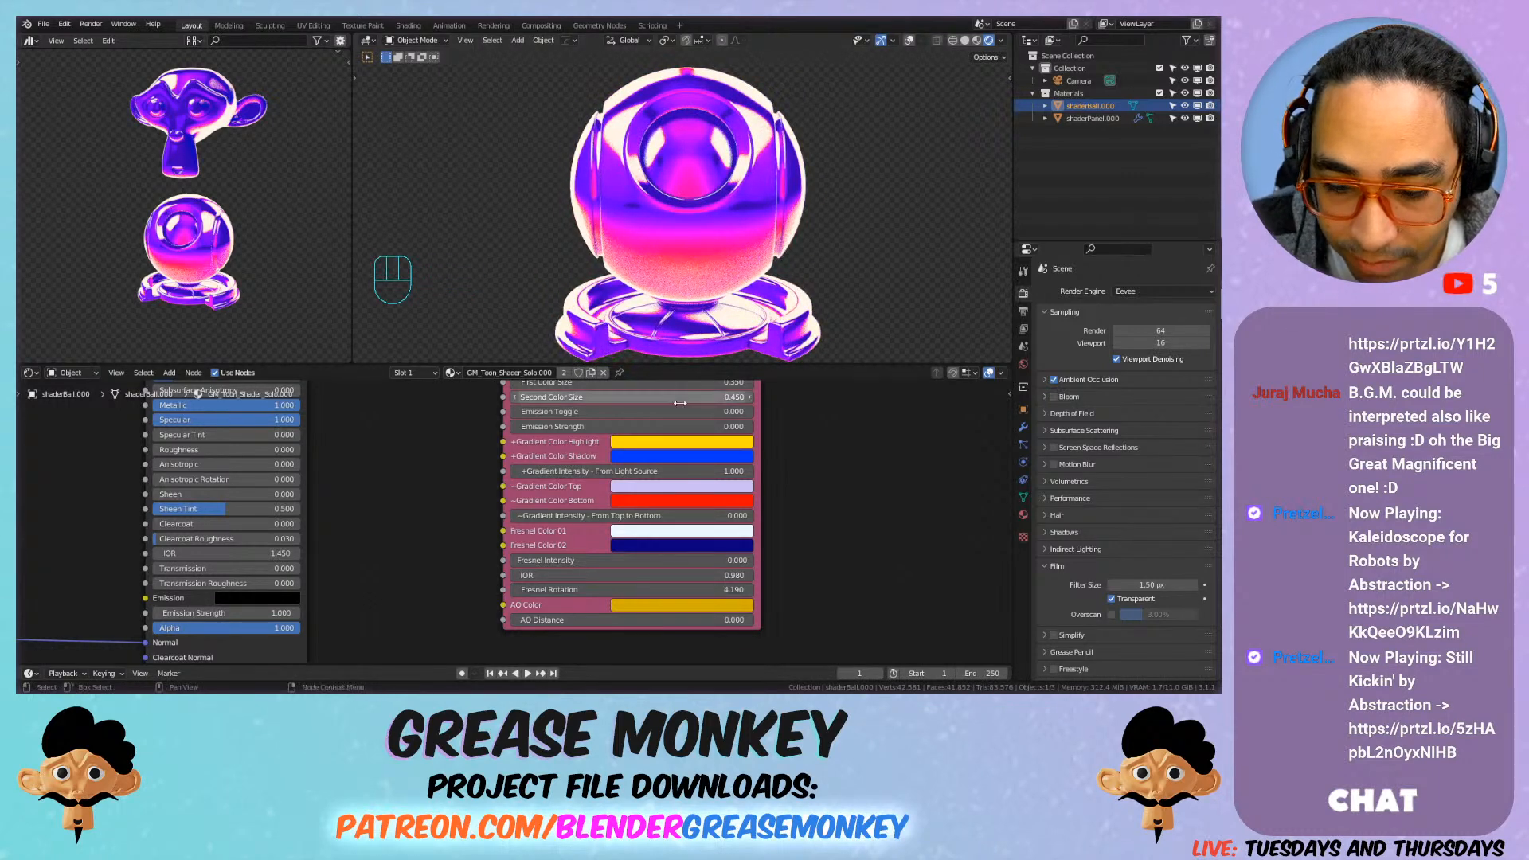
click(655, 456)
drag(692, 325, 689, 281)
shift+middle_drag(547, 270, 514, 242)
scroll(507, 514, down, 3)
scroll(485, 476, up, 2)
Step: Save the file and set the light-source Gradient Intensity back to 0 on the toon settings node
middle_drag(148, 463, 478, 565)
scroll(484, 475, up, 1)
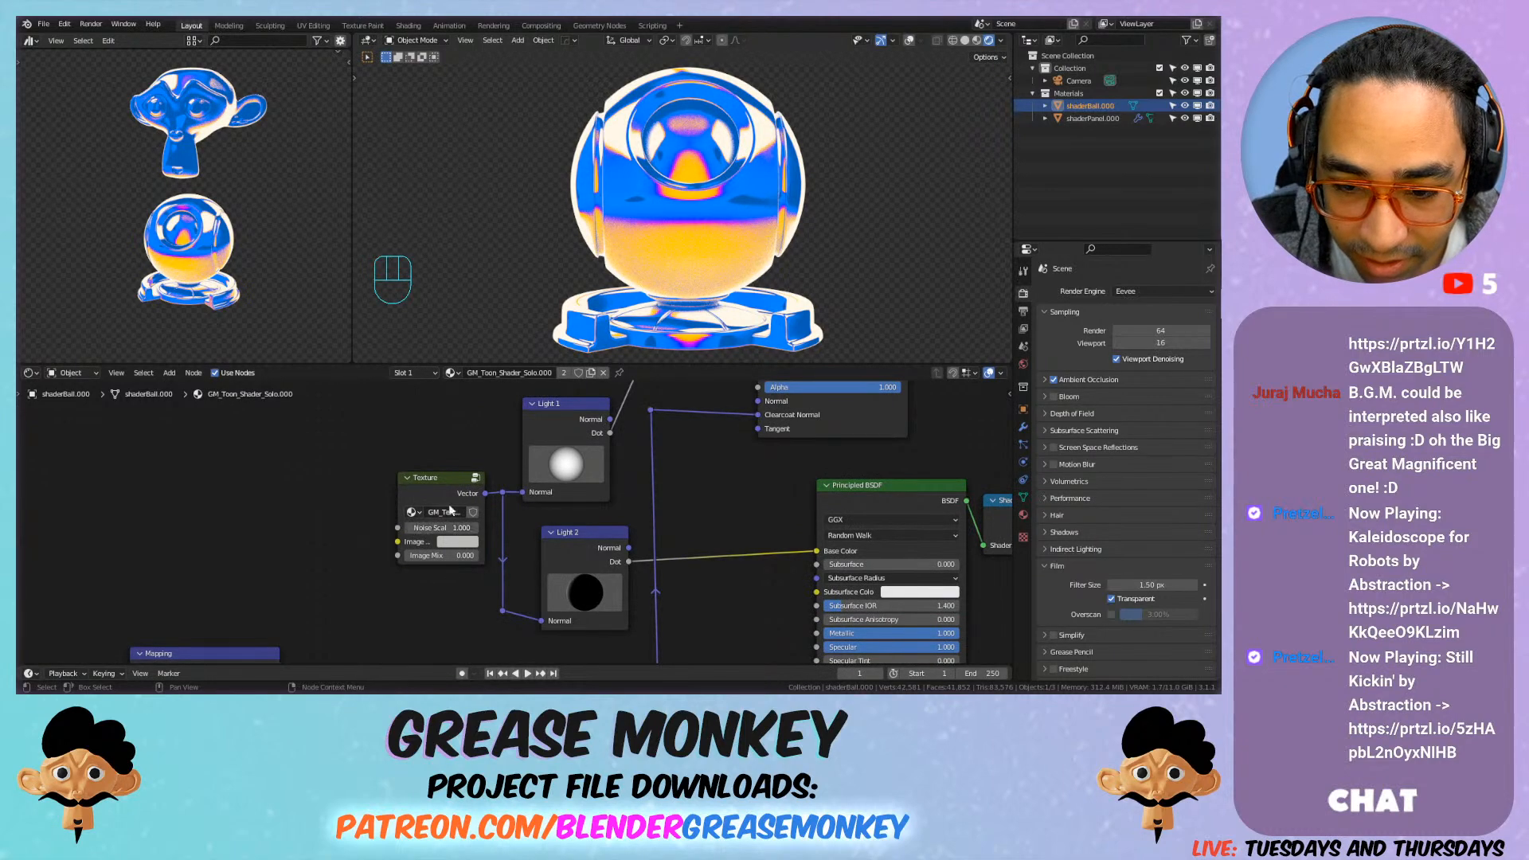
scroll(641, 209, up, 5)
shift+middle_drag(642, 209, 674, 234)
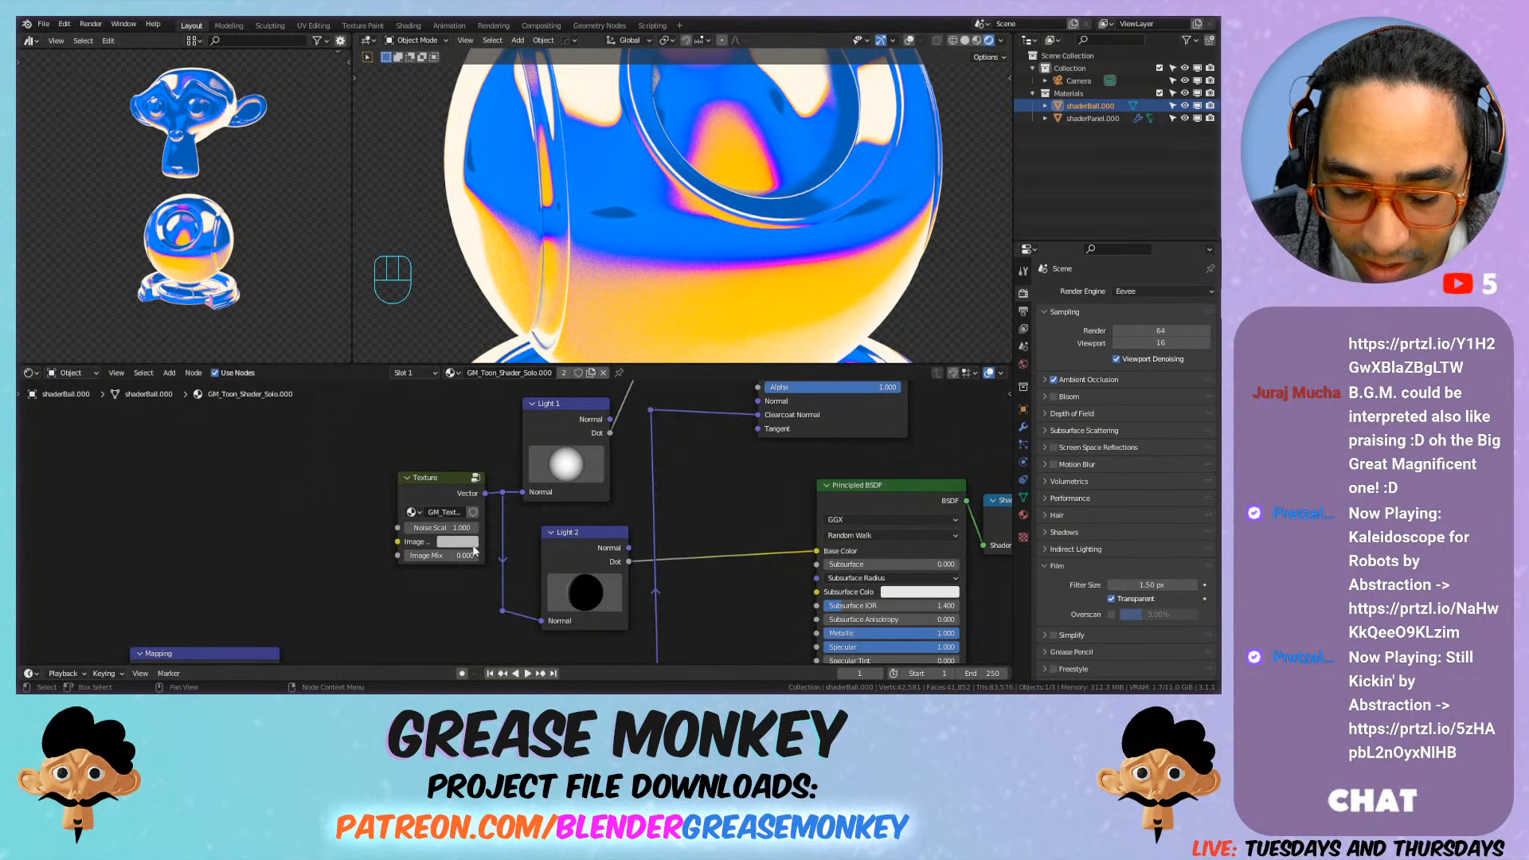
scroll(713, 563, down, 3)
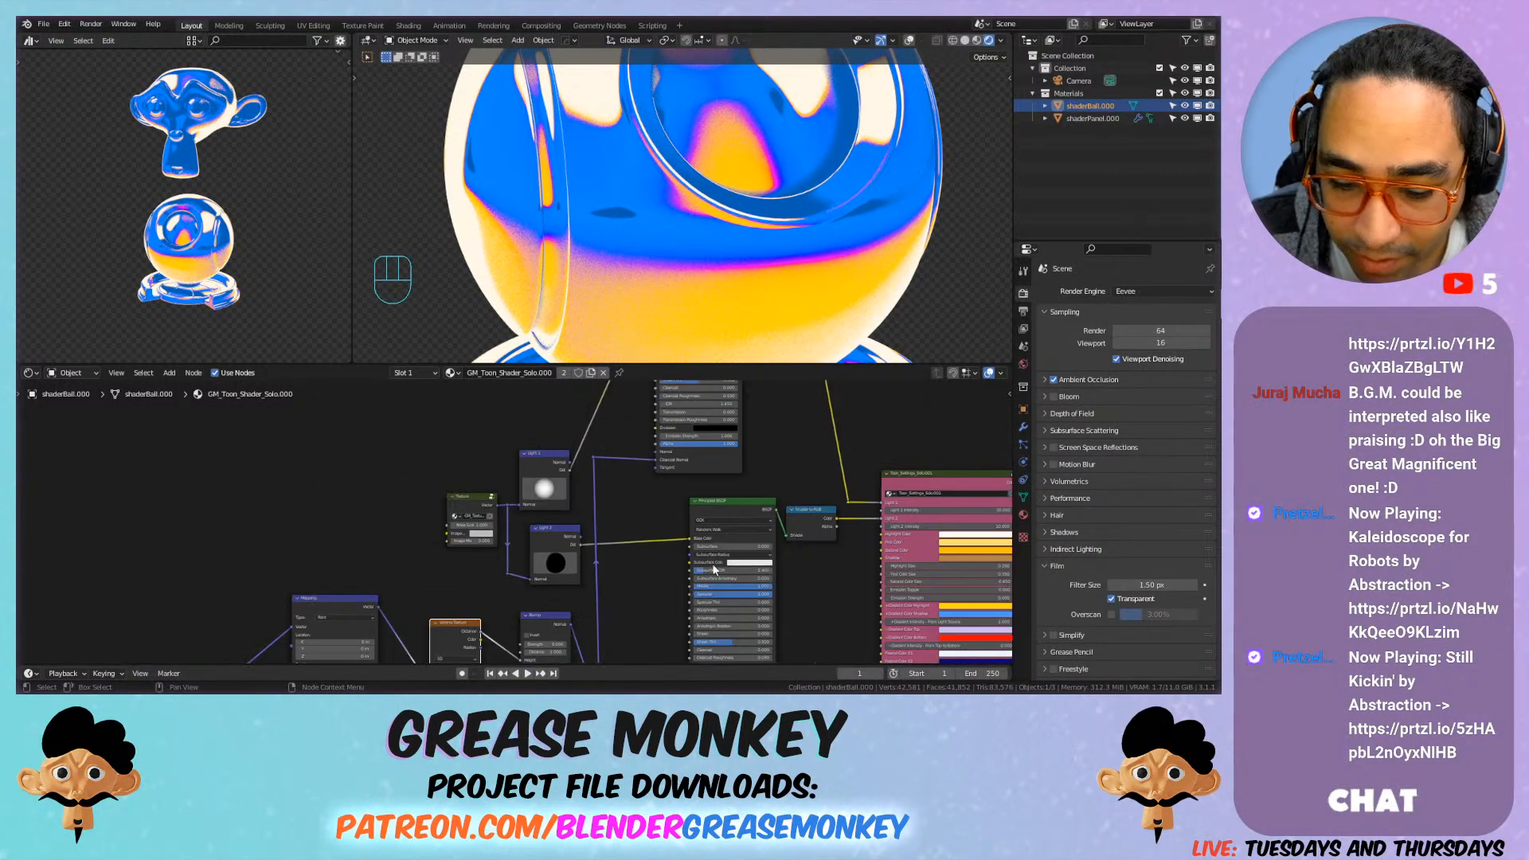
scroll(713, 564, down, 1)
middle_drag(713, 564, 432, 516)
scroll(509, 505, up, 4)
middle_drag(705, 610, 687, 523)
scroll(687, 523, up, 4)
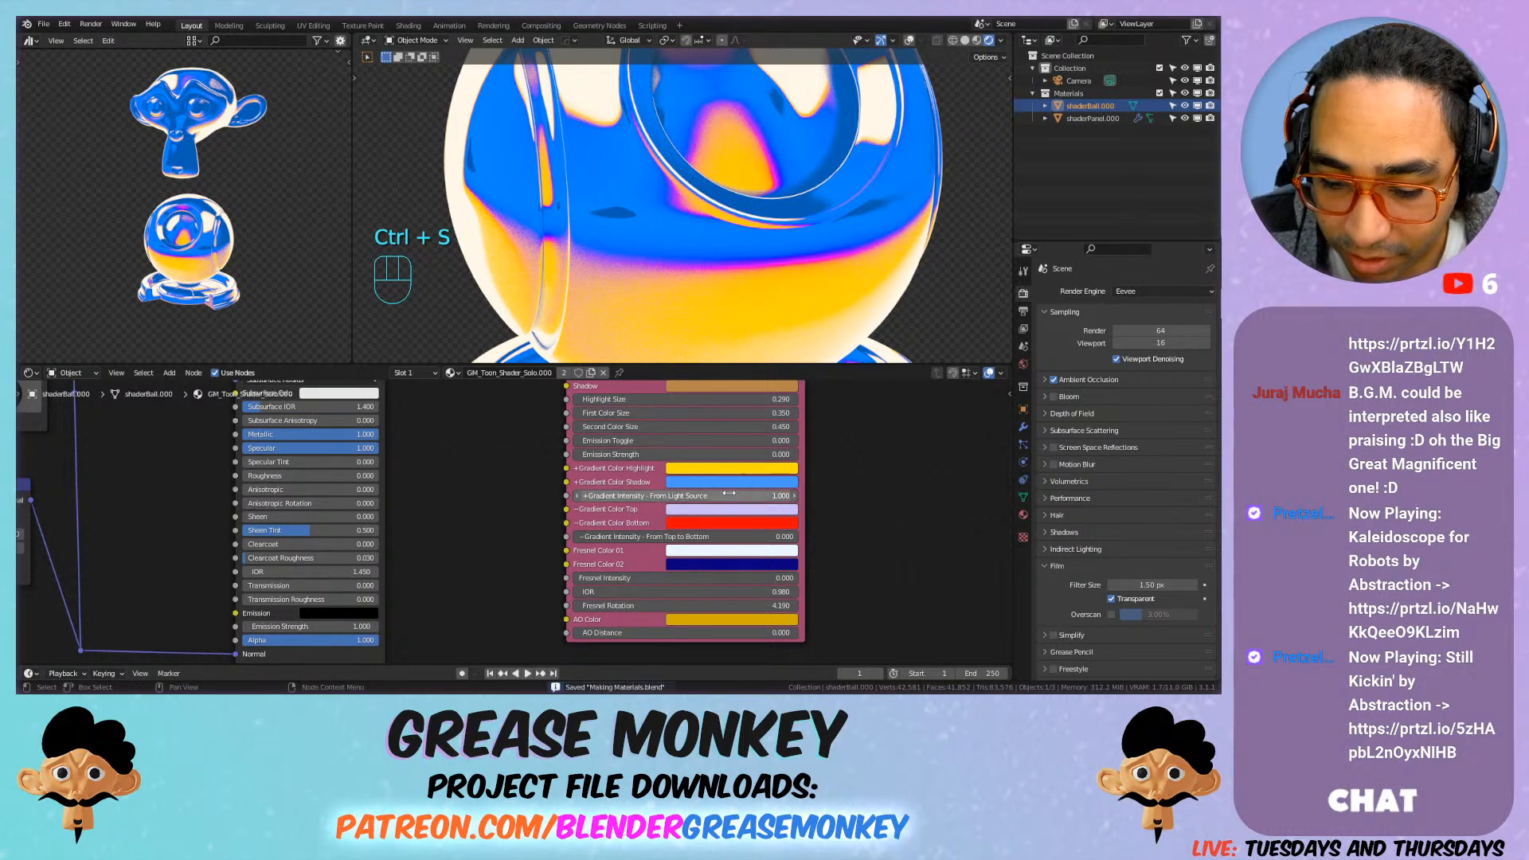
drag(691, 496, 605, 496)
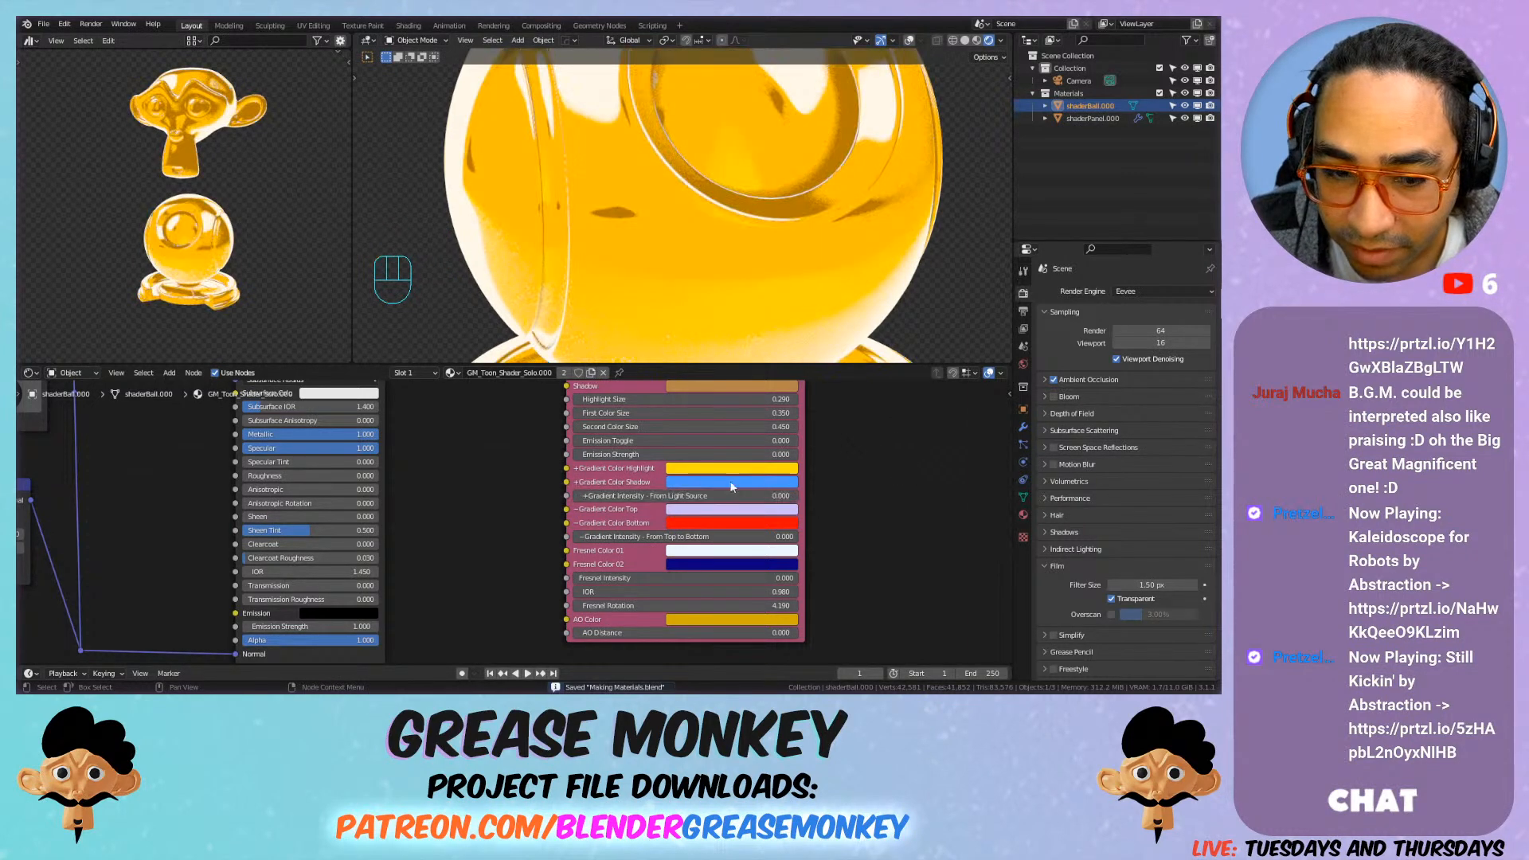
Step: Enable Bloom in the render settings and set the toon settings node's Emission Toggle to 1
scroll(849, 209, down, 5)
click(1056, 398)
drag(675, 442, 756, 441)
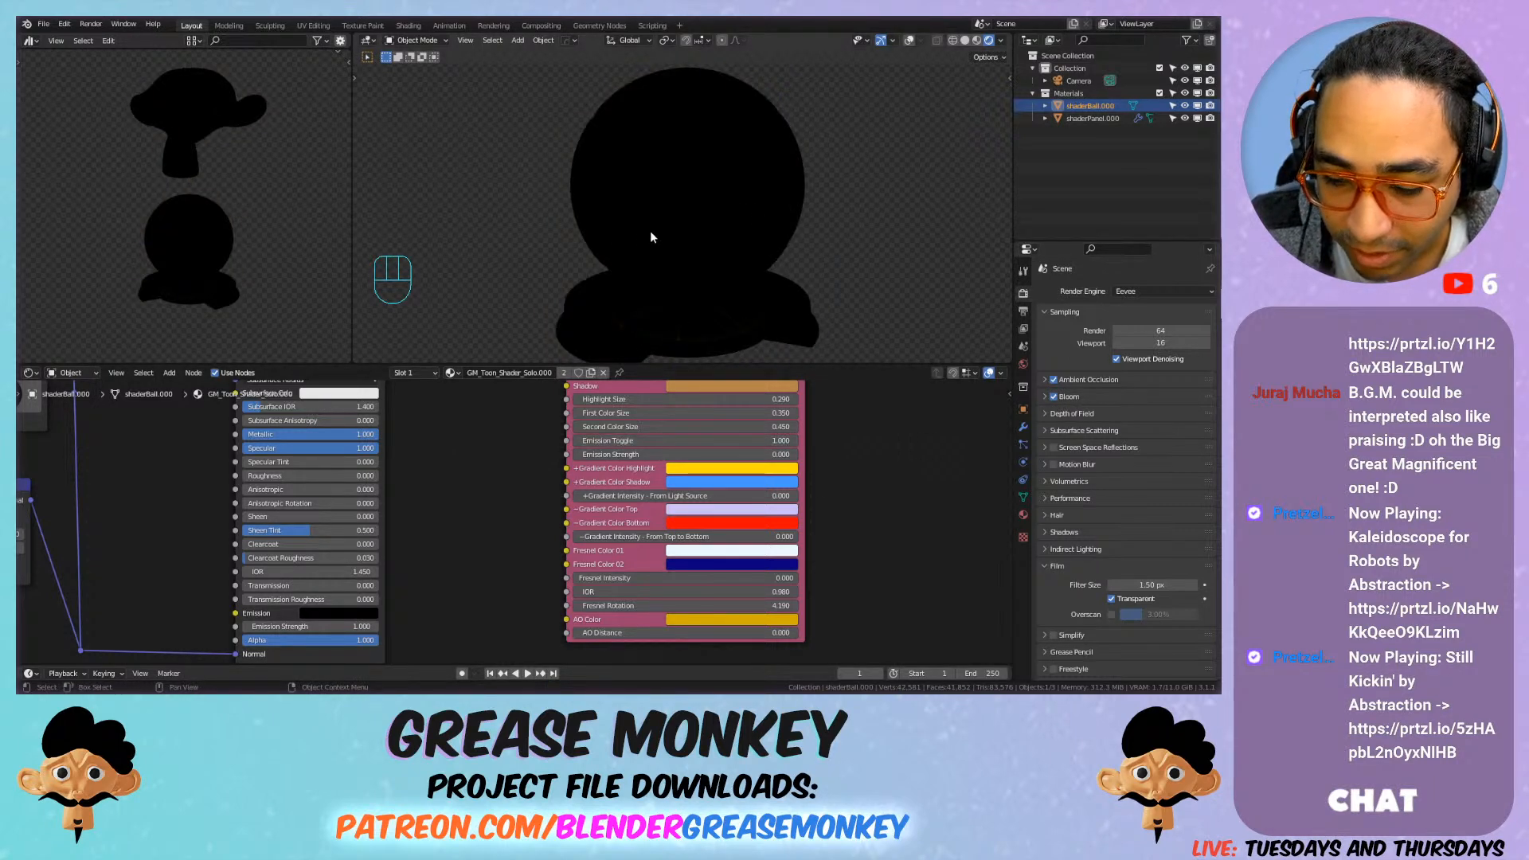
Step: Set the toon settings node's Emission Strength to 1, and raise it further to 18.4
click(637, 454)
click(897, 463)
key(1)
click(717, 455)
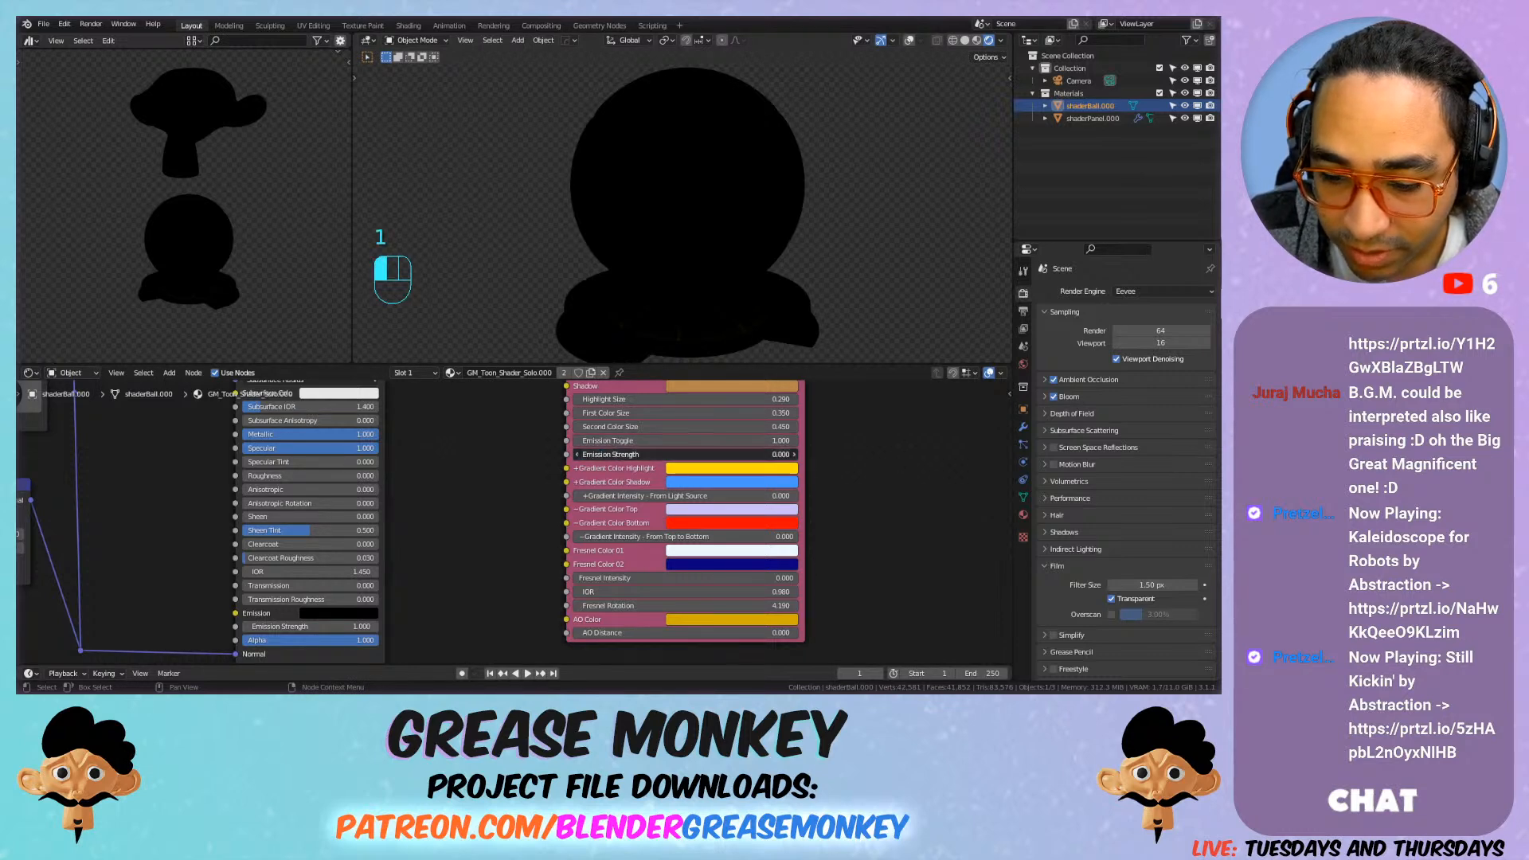
key(Return)
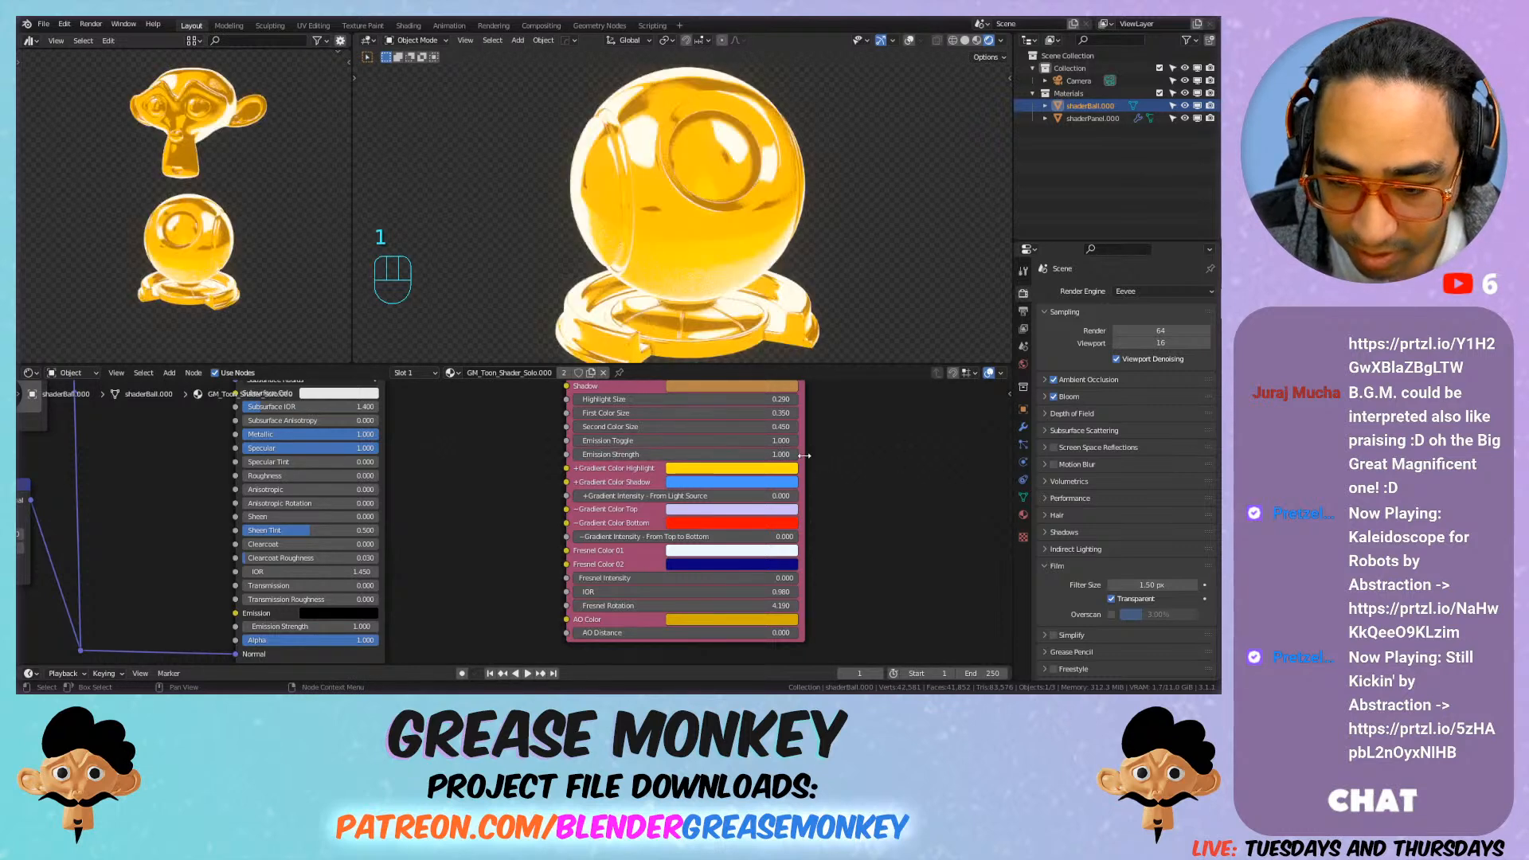
mouse_move(706, 458)
mouse_down()
mouse_move(824, 458)
mouse_move(692, 452)
mouse_up()
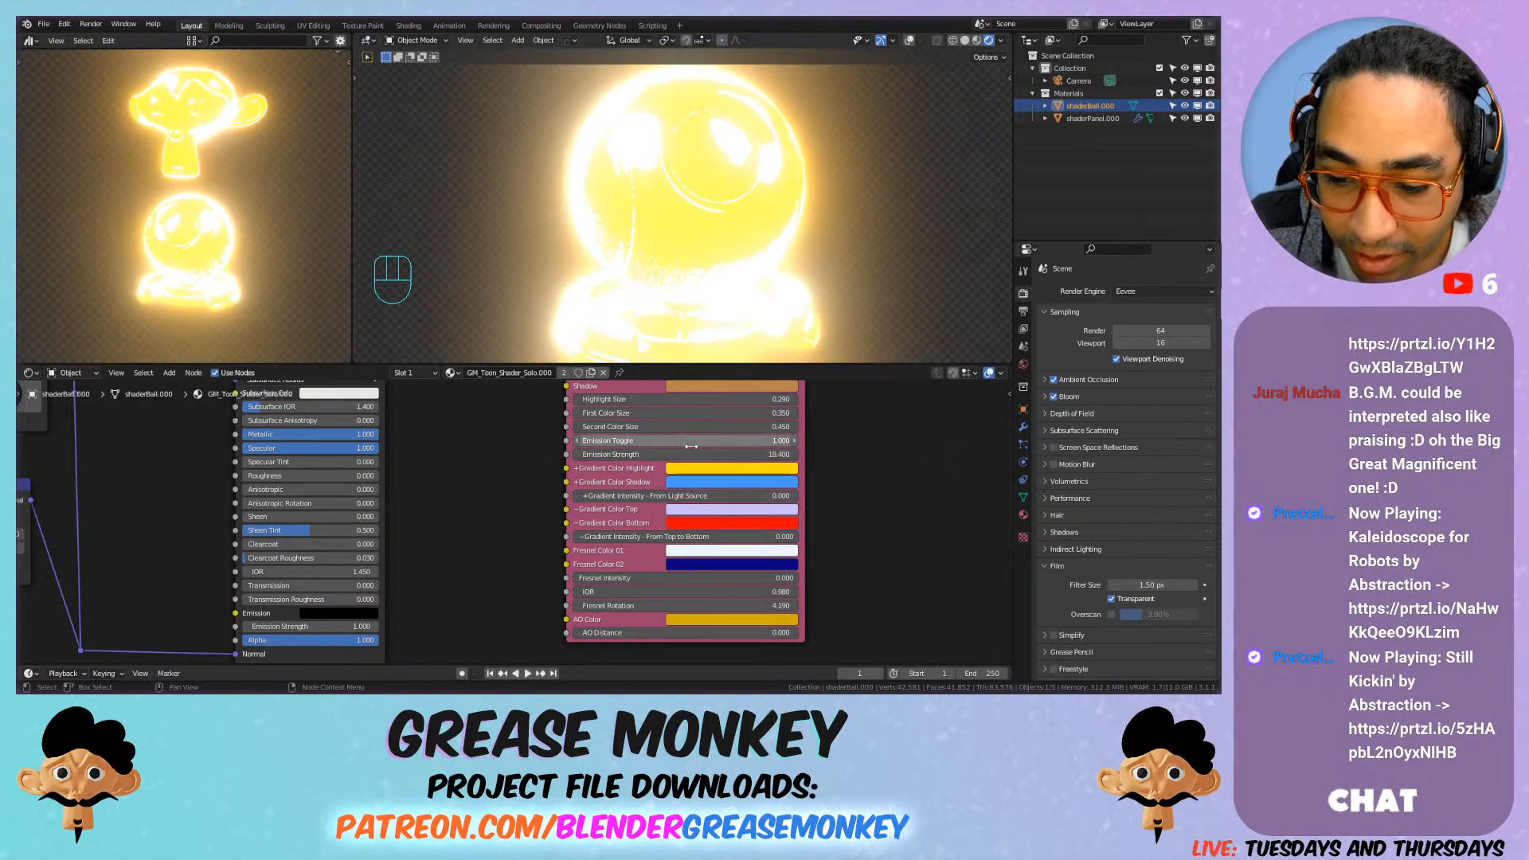
Step: Set both Emission Toggle and Emission Strength on the toon settings node to 0
text(0)
key(Tab)
text(0)
key(Return)
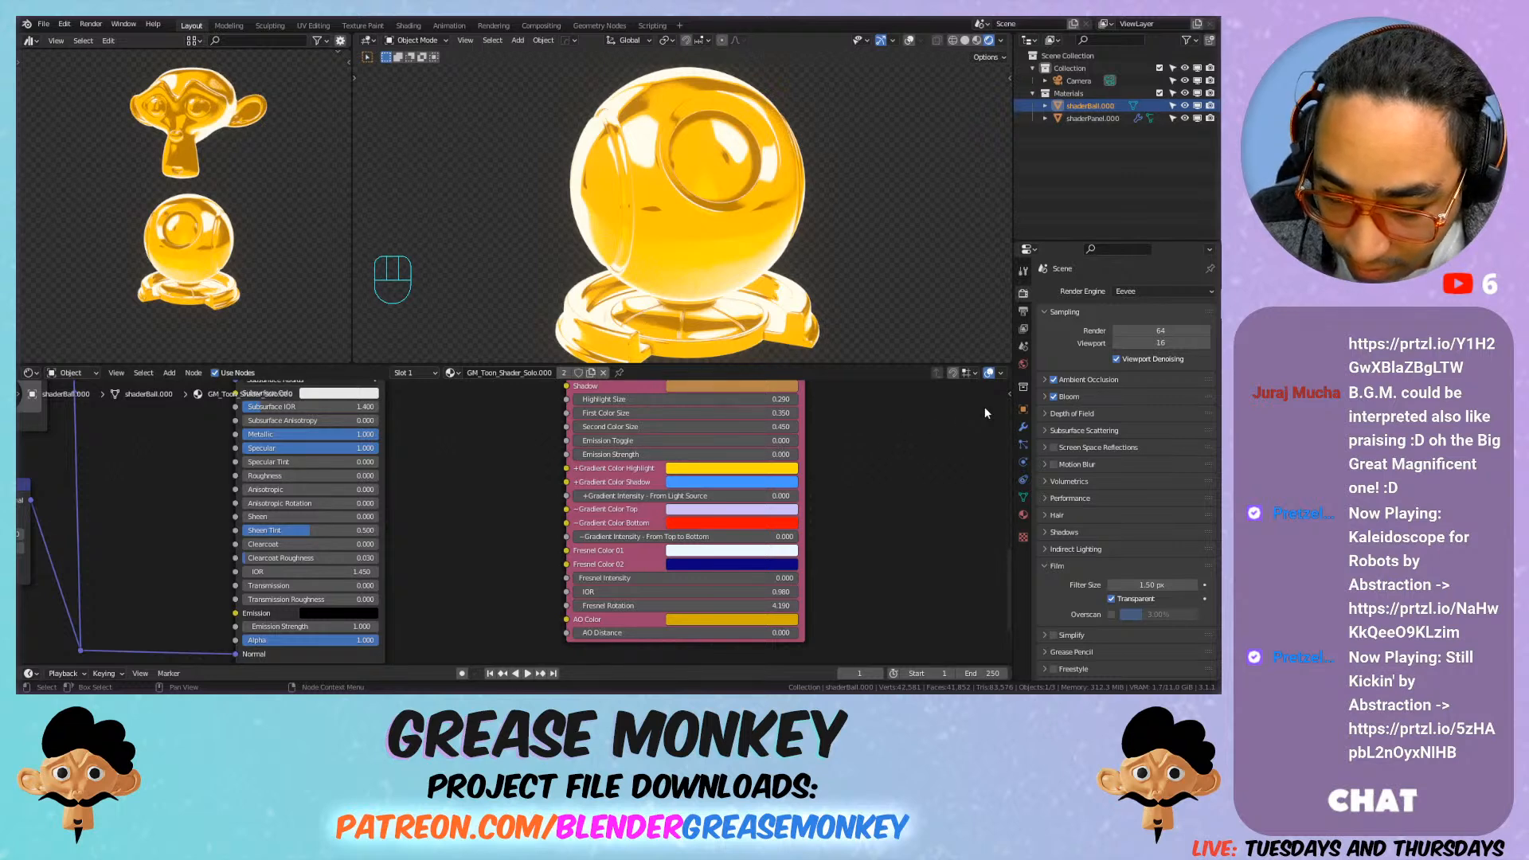
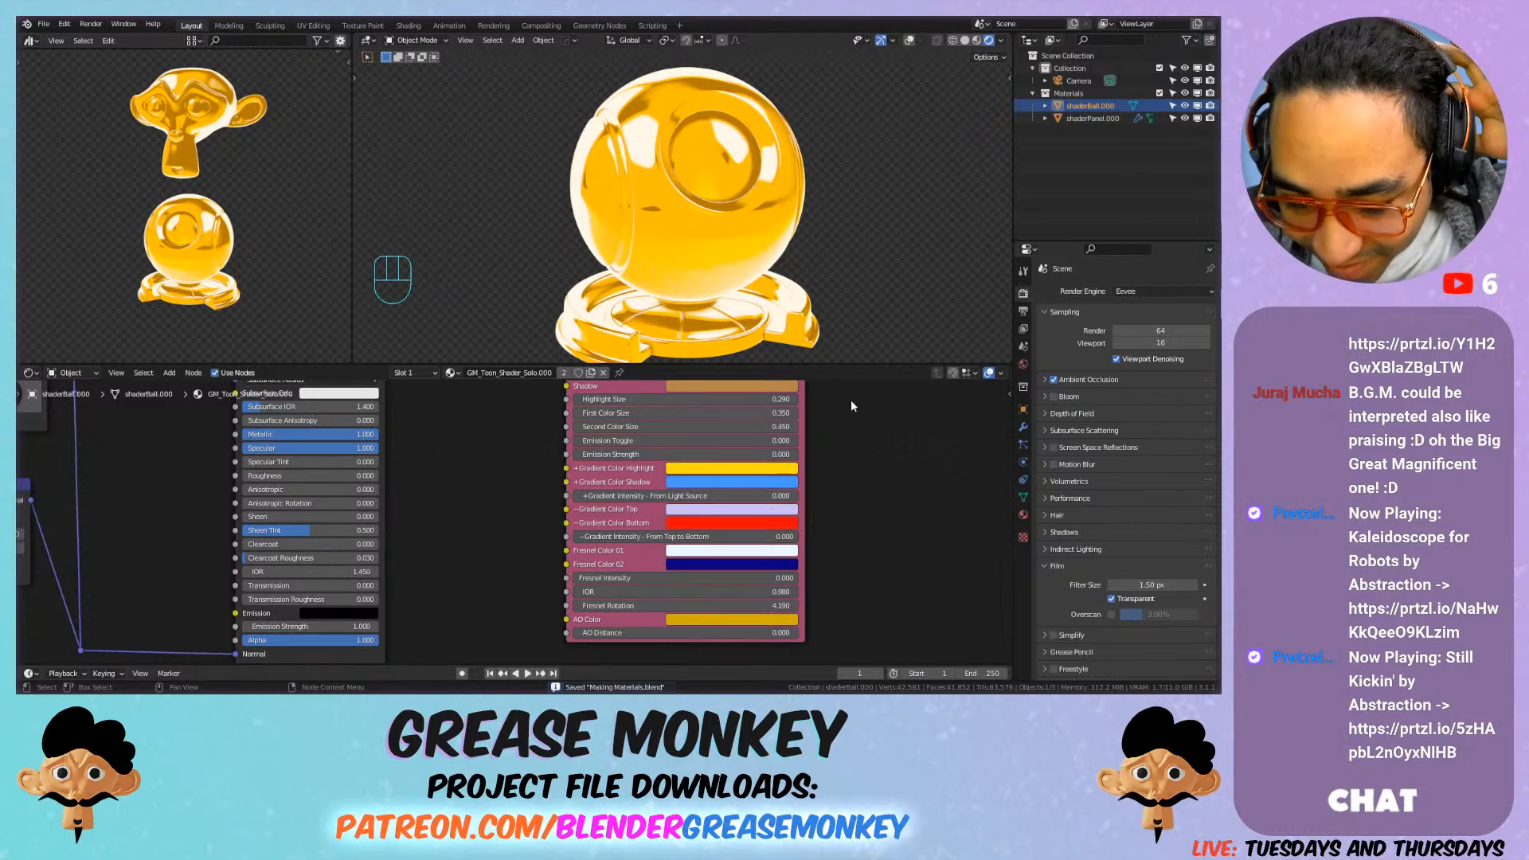
Step: Raise the toon settings node's Fresnel Intensity to 1 and set its Fresnel IOR to 0.940
scroll(890, 534, up, 3)
drag(735, 523, 745, 524)
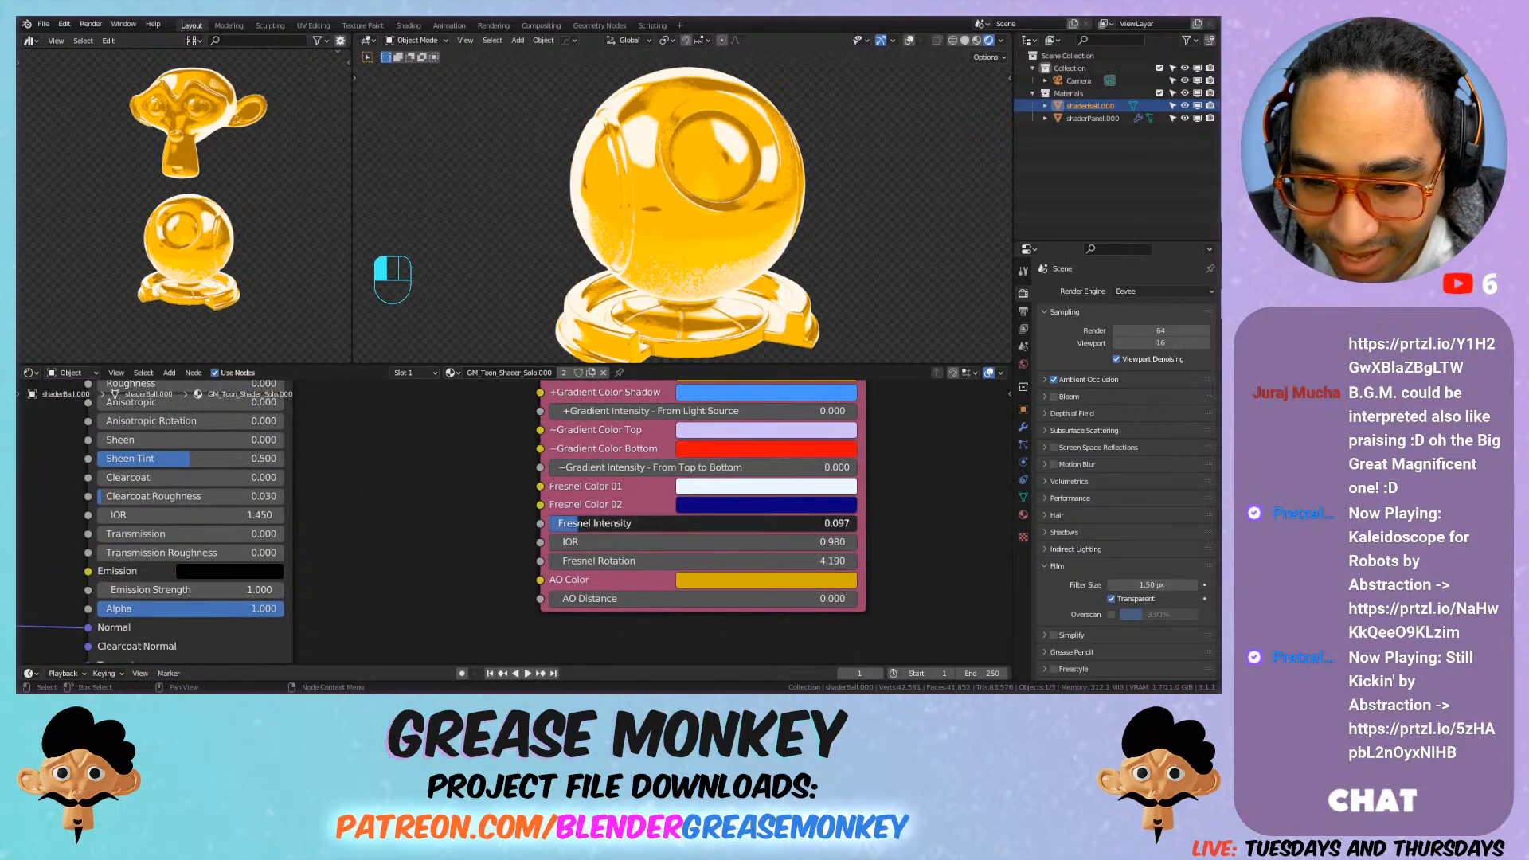
drag(857, 524, 744, 523)
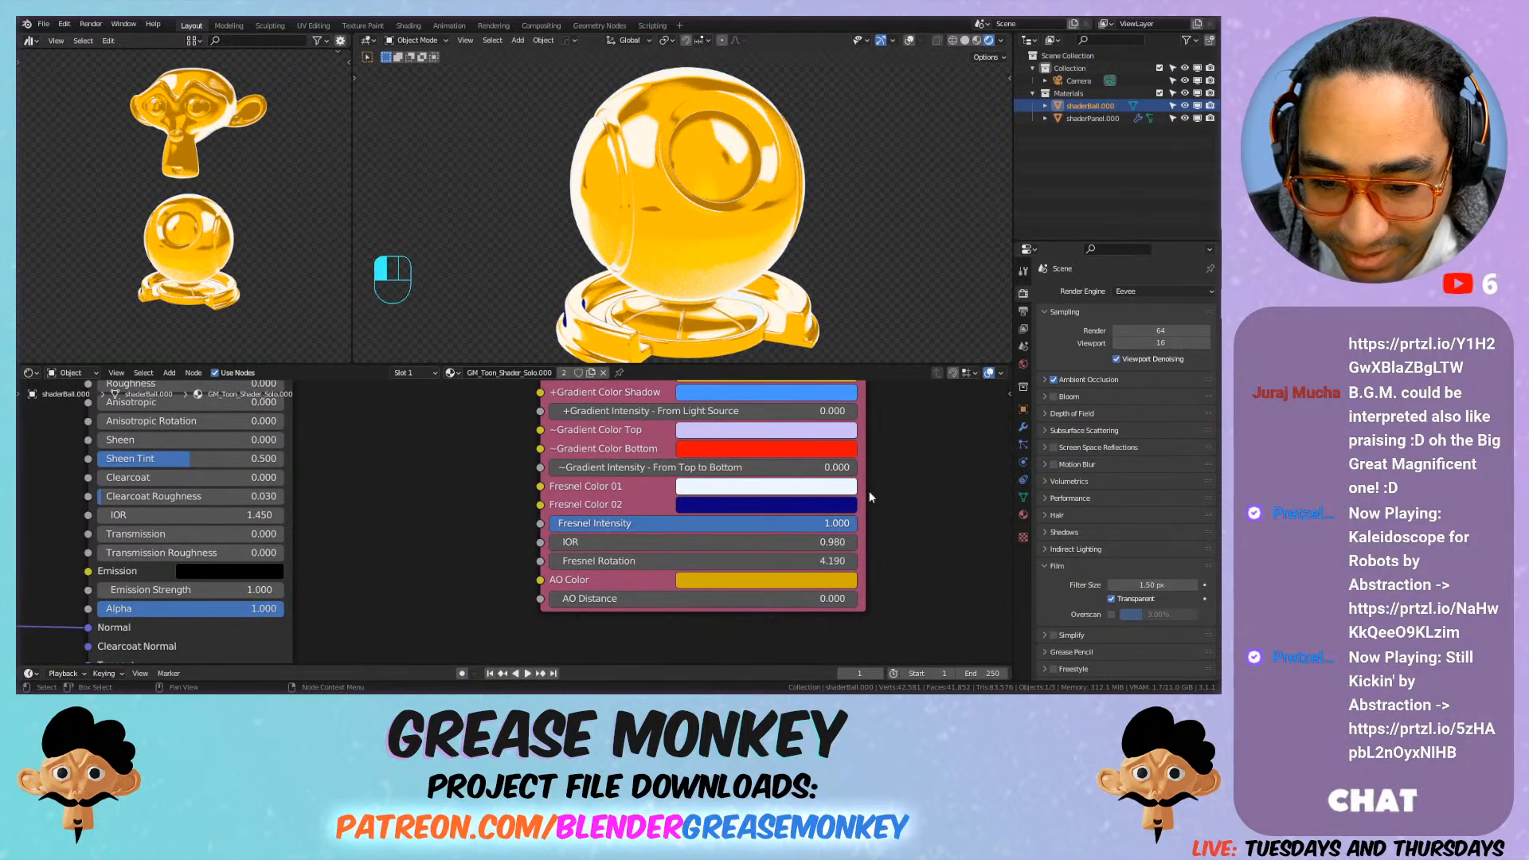
middle_drag(737, 199, 801, 200)
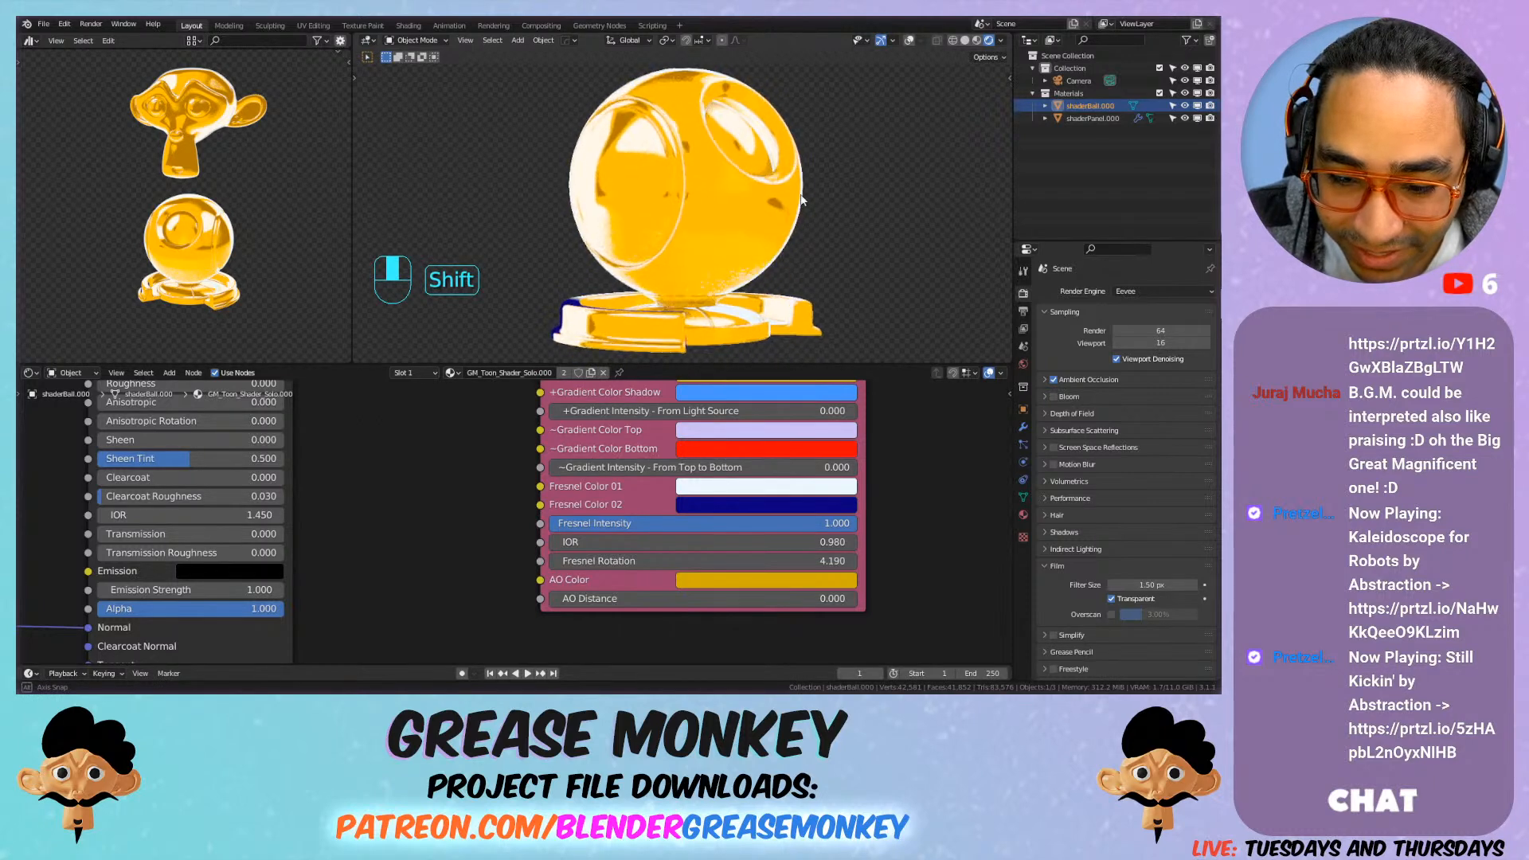
shift+drag(685, 542, 655, 541)
shift+drag(700, 542, 714, 542)
Step: Change Fresnel Color 01 to red and Fresnel Color 02 to a dark red-brown, with the IOR at 0.990
click(716, 488)
drag(771, 333, 712, 384)
click(714, 503)
middle_drag(678, 271, 606, 255)
shift+middle_drag(718, 226, 683, 230)
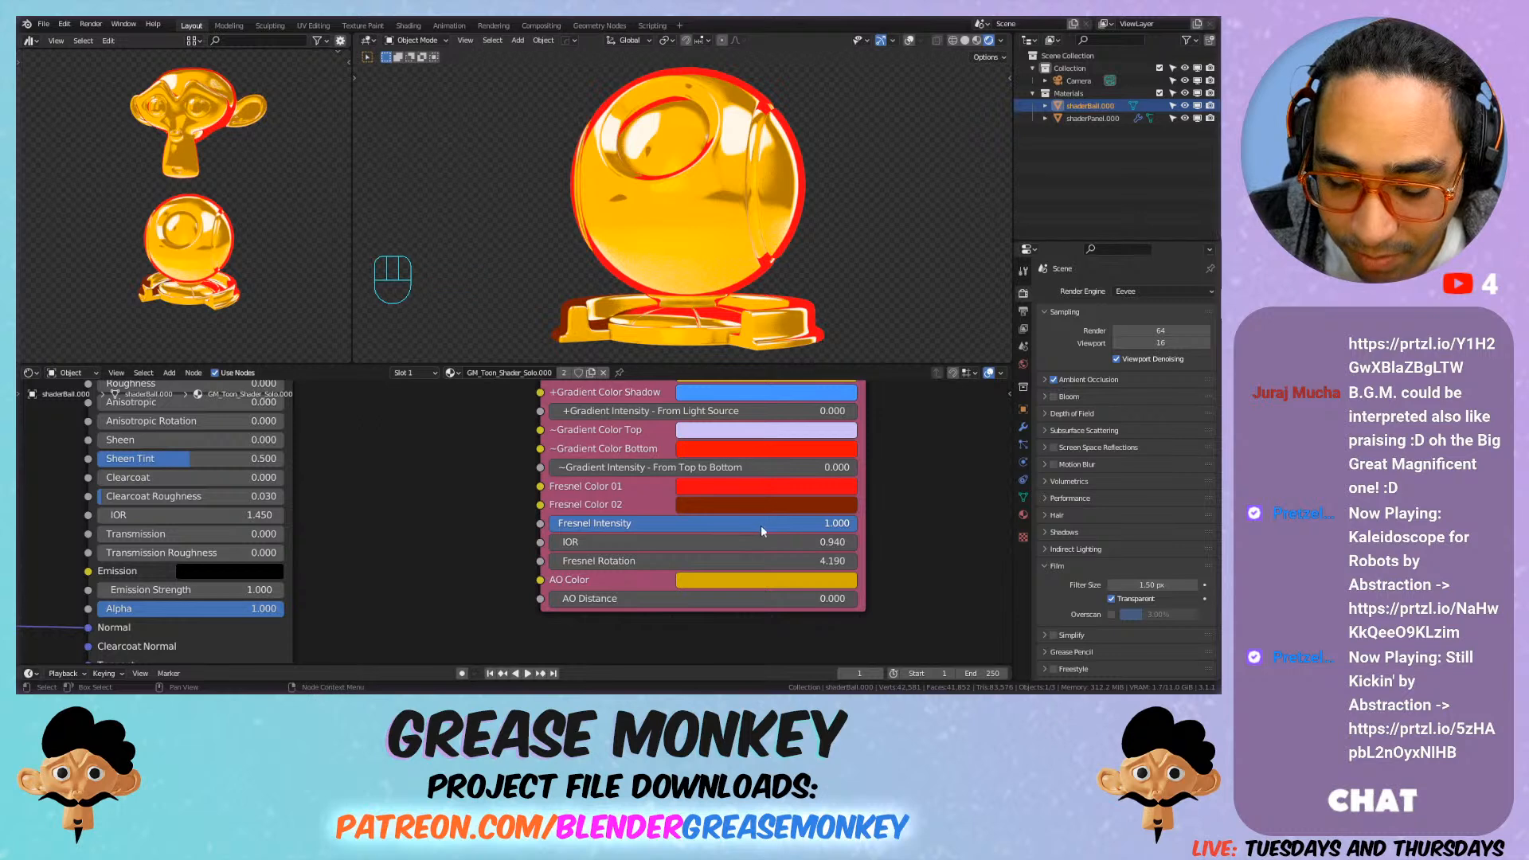
mouse_move(761, 542)
shift+mouse_down()
mouse_move(739, 541)
mouse_move(775, 542)
shift+mouse_up()
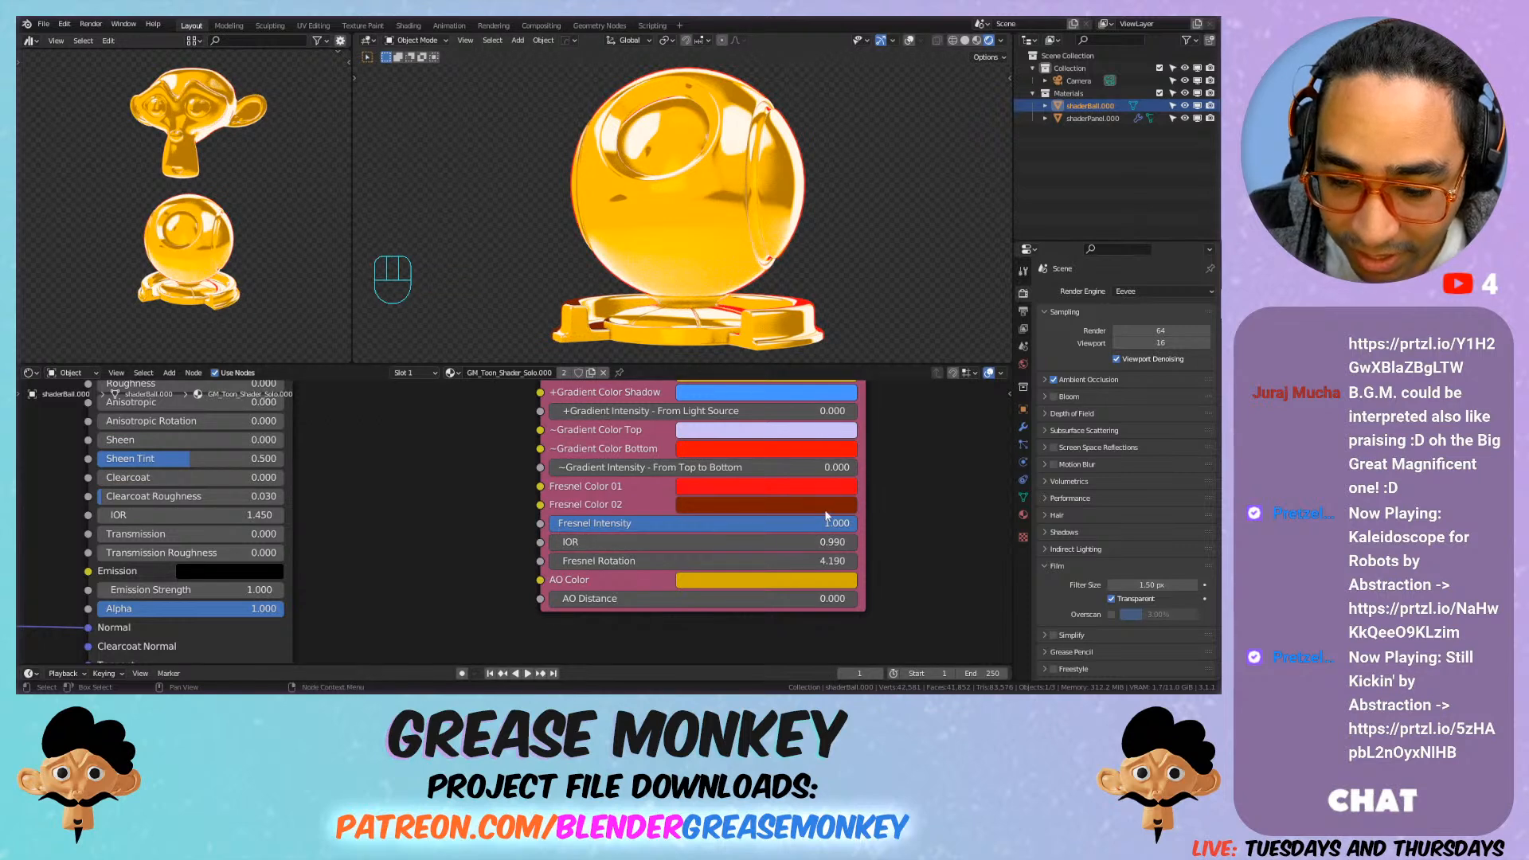
Step: Try the Second Color as Fresnel Color 01 and the Highlight Color as Fresnel Color 02, and undo these changes
scroll(854, 465, down, 4)
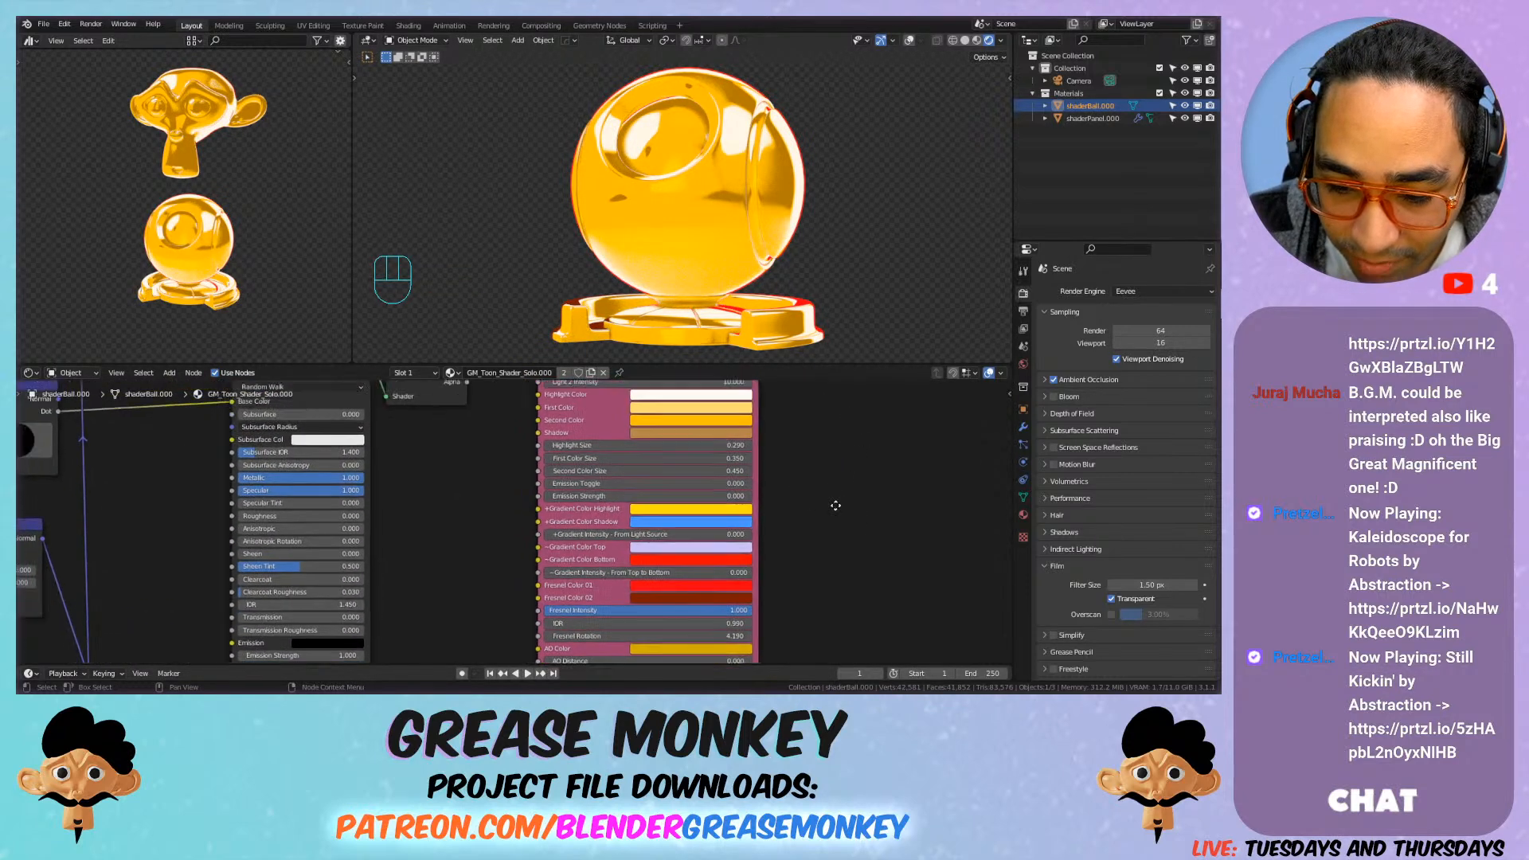
key(ctrl+c)
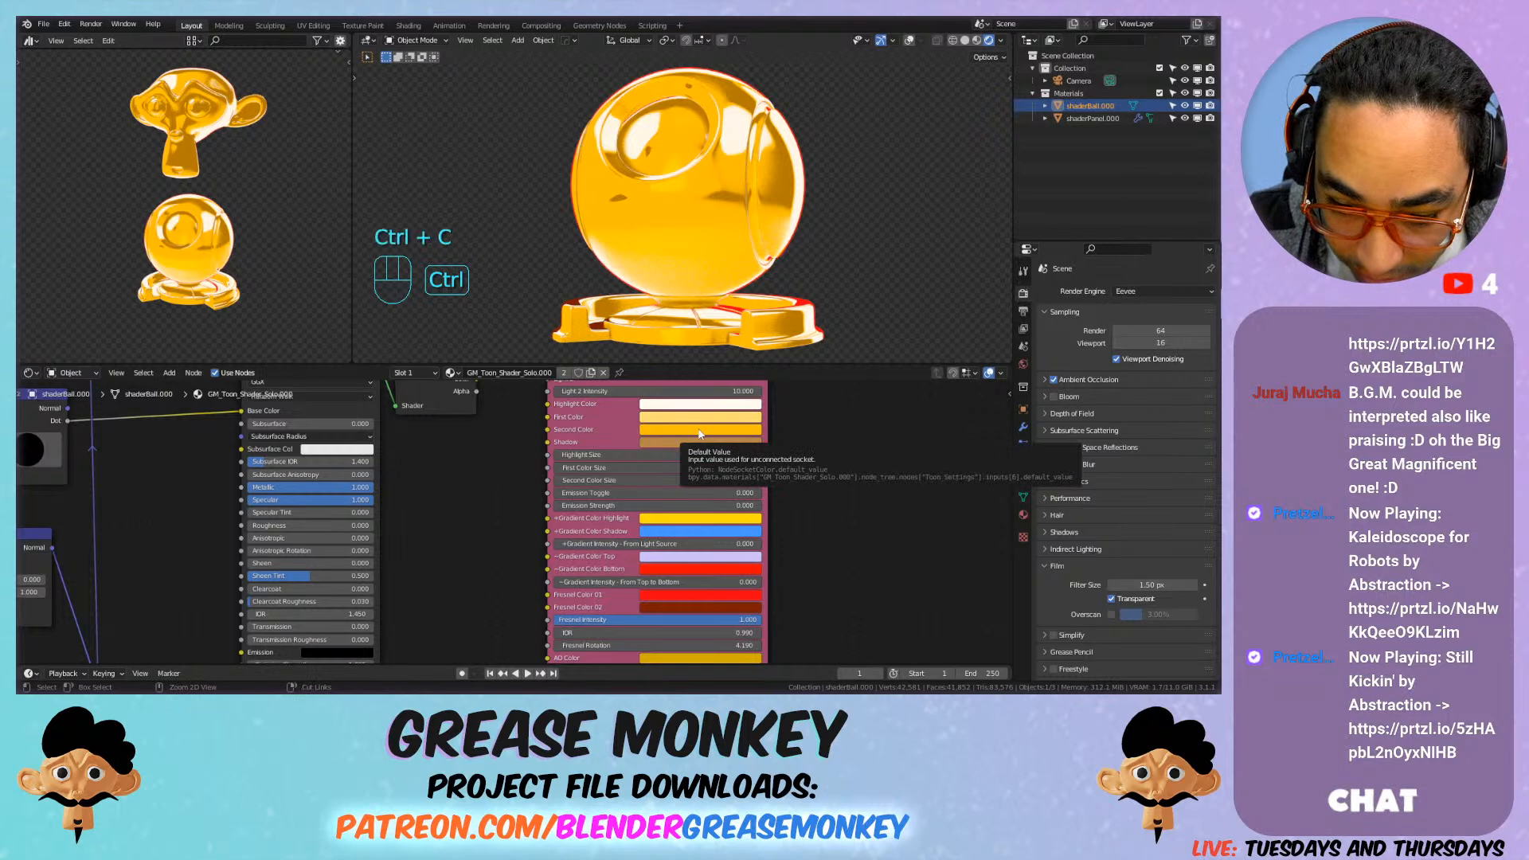
key(ctrl+v)
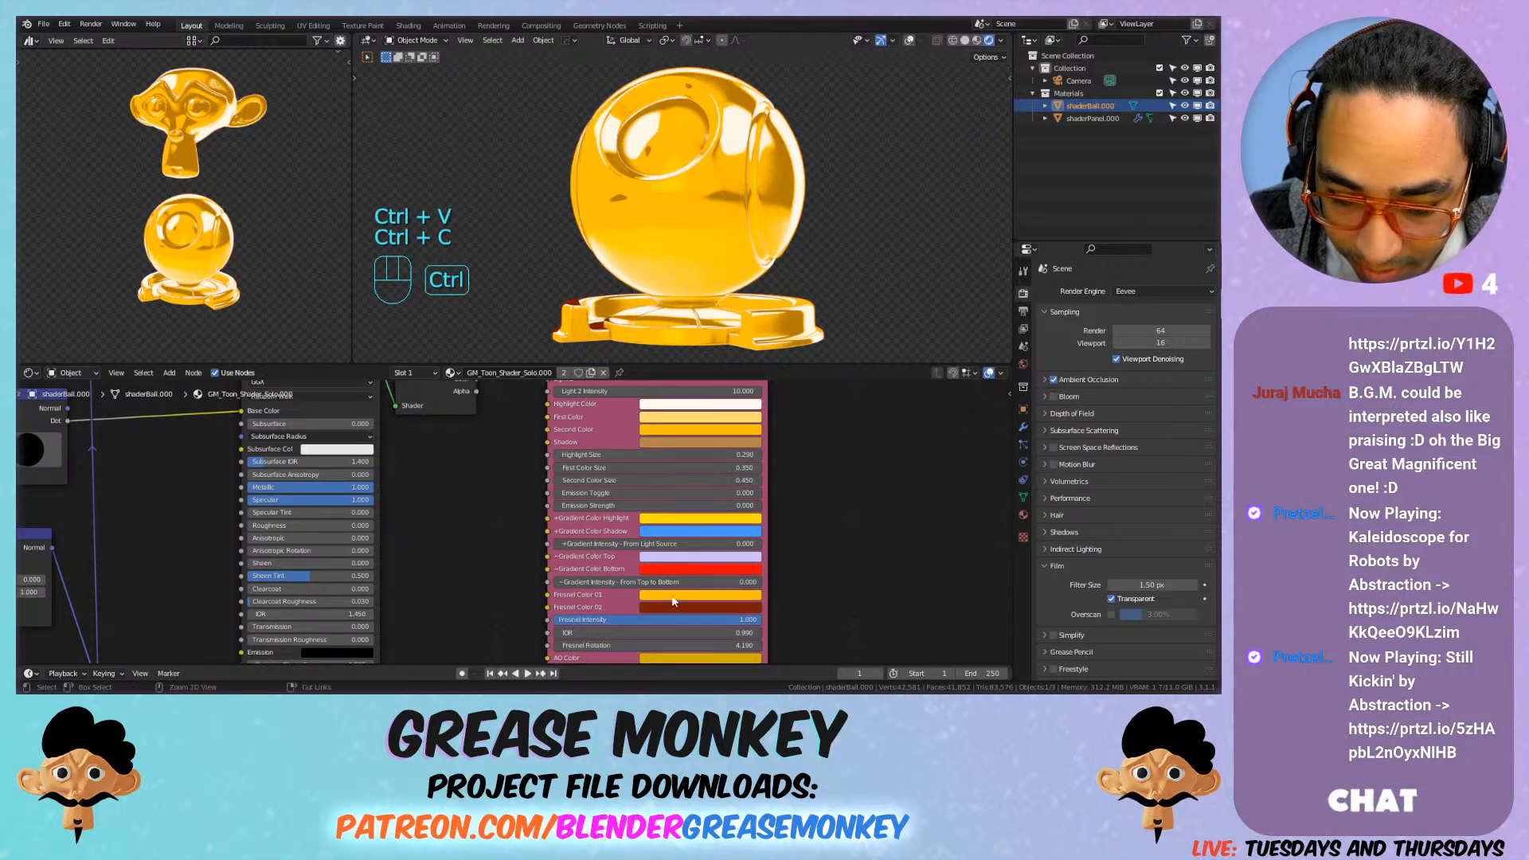
key(ctrl+v)
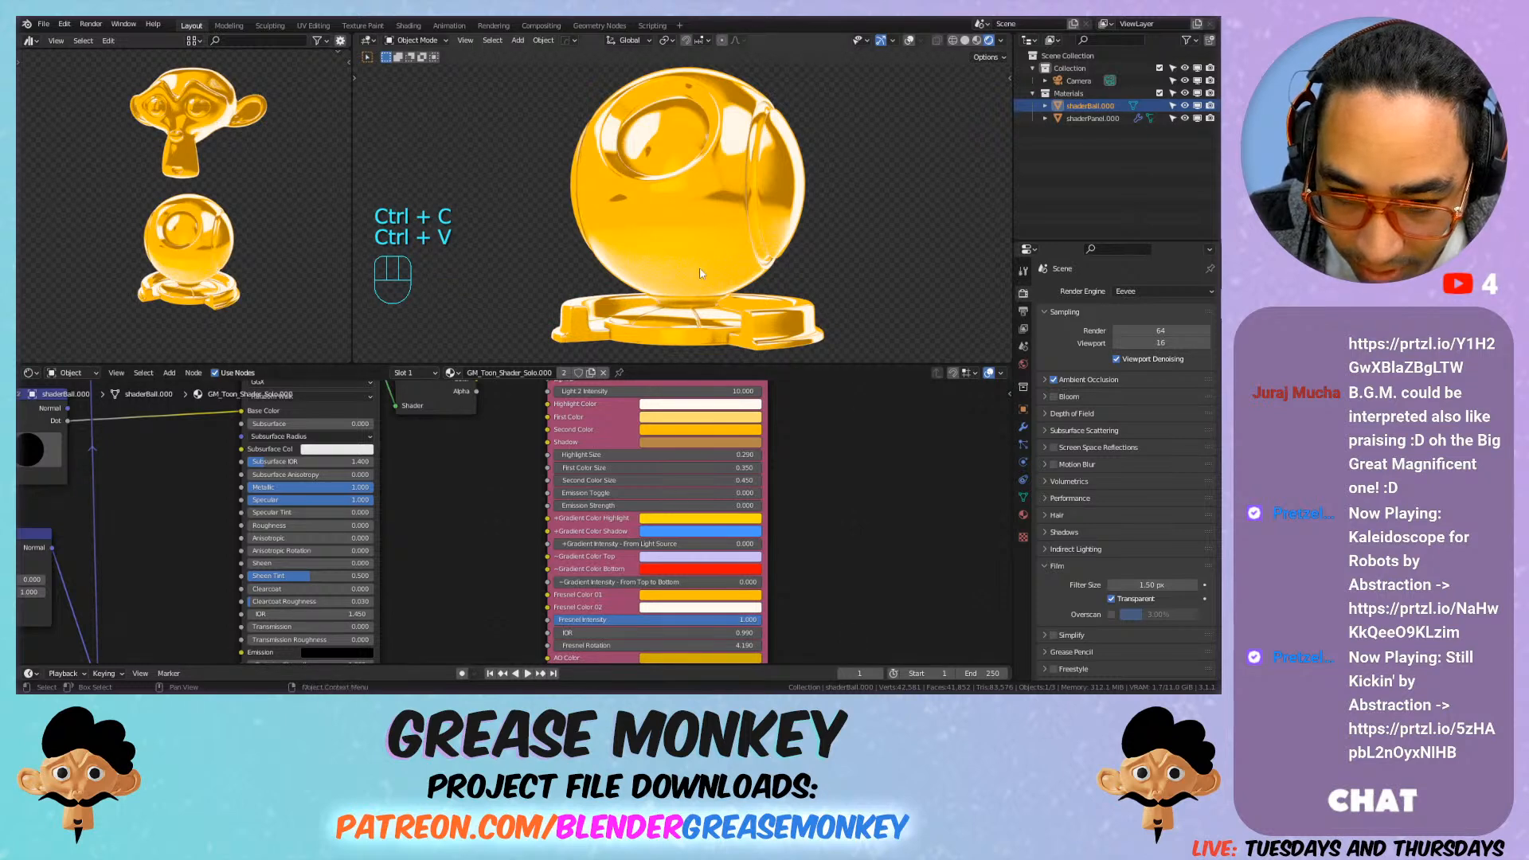
middle_drag(697, 252, 728, 207)
drag(620, 645, 717, 645)
key(ctrl+z)
key(ctrl+z)
key(ctrl+z)
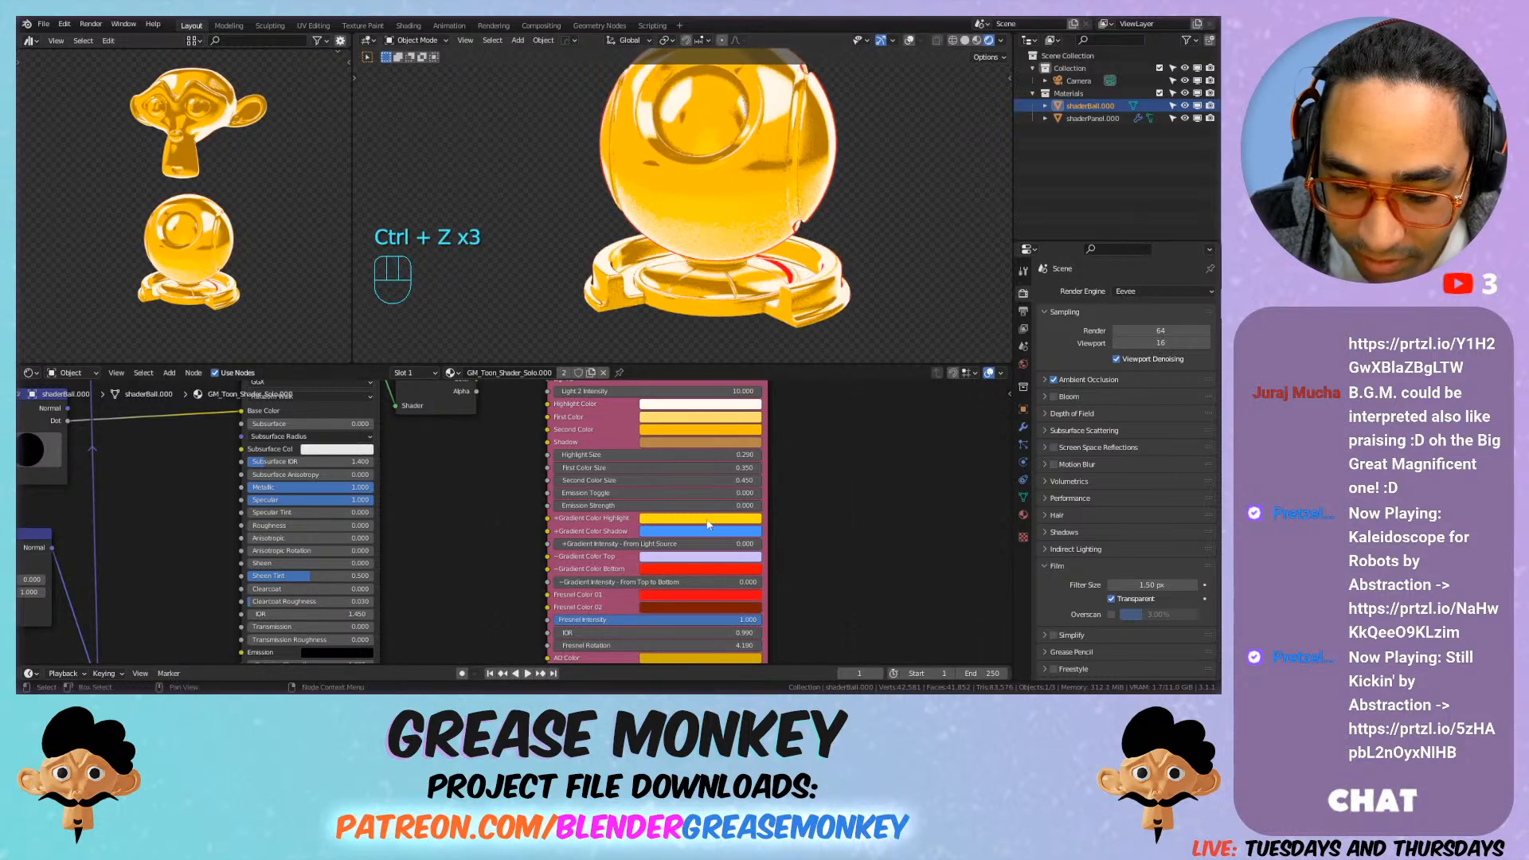
Step: Change Fresnel Color 02 to a dark blue and lower the Fresnel IOR to 0.770
click(685, 607)
drag(704, 478, 712, 463)
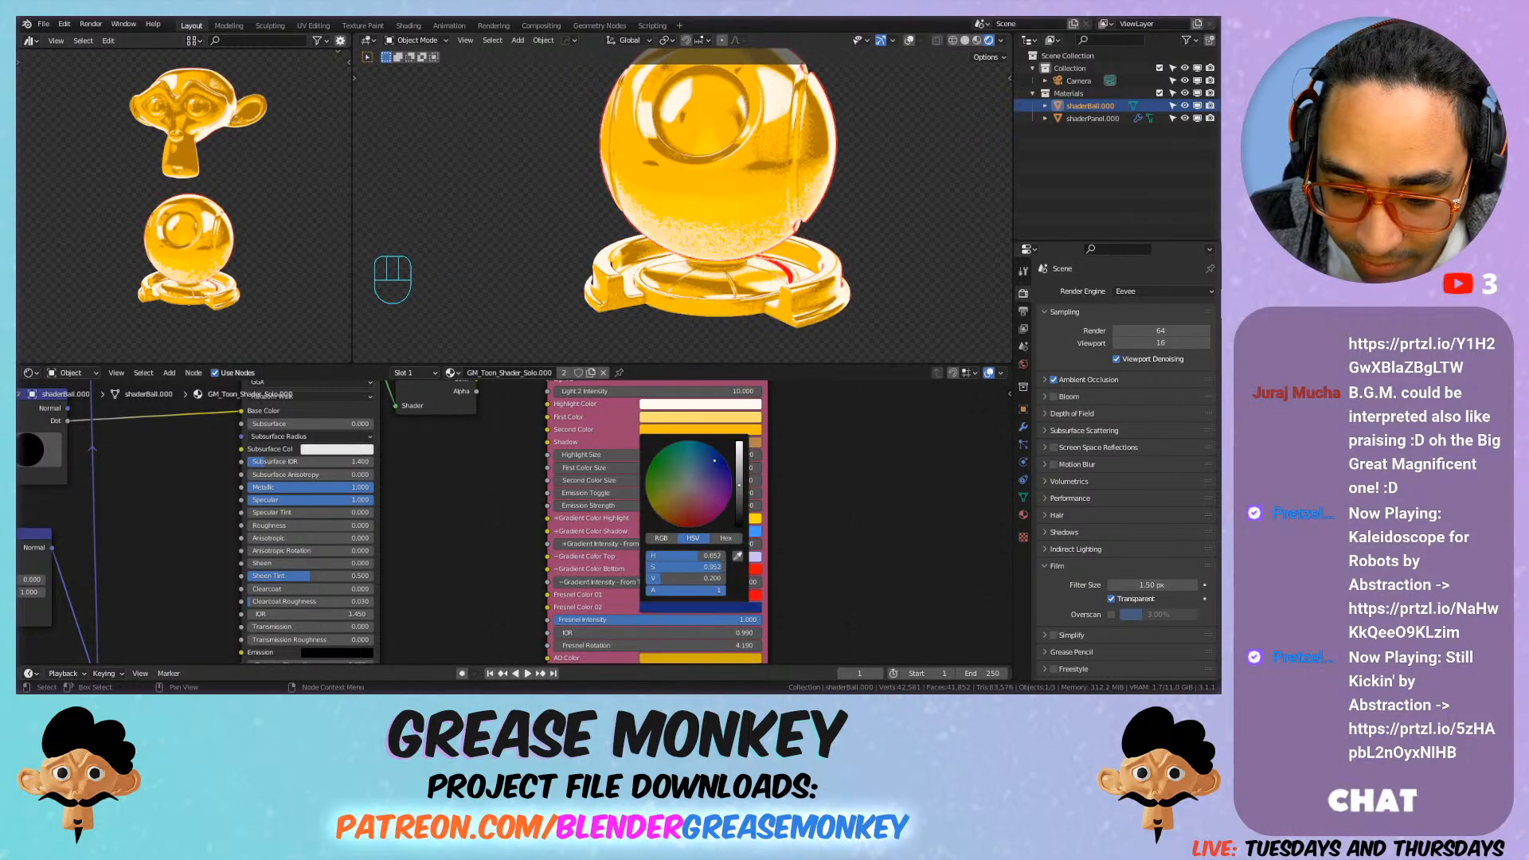
shift+drag(693, 633, 665, 633)
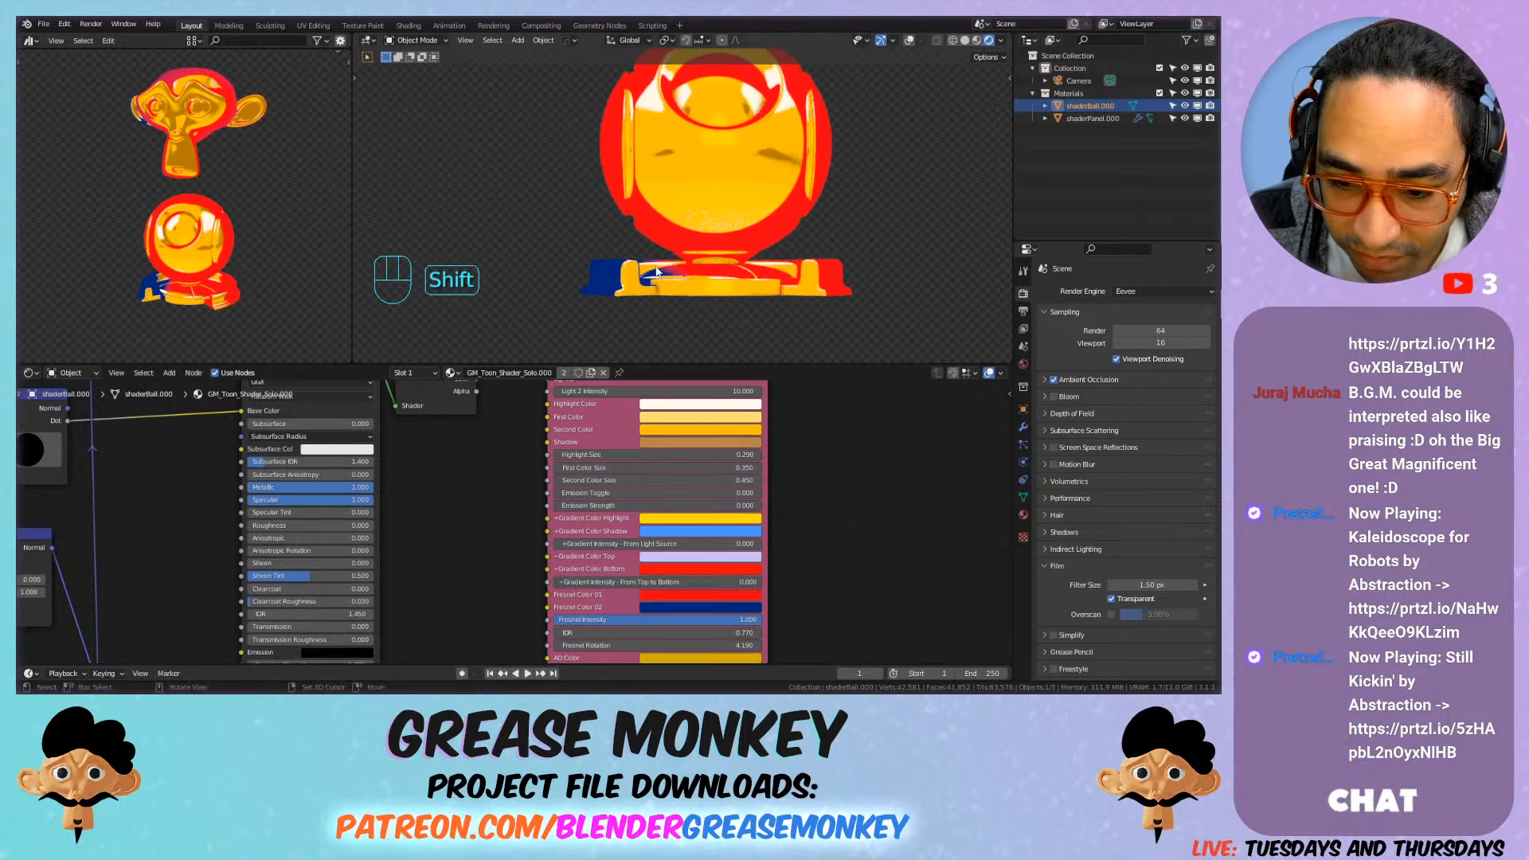
Step: Set the Fresnel Rotation on the toon settings node to 5.730
scroll(690, 547, up, 2)
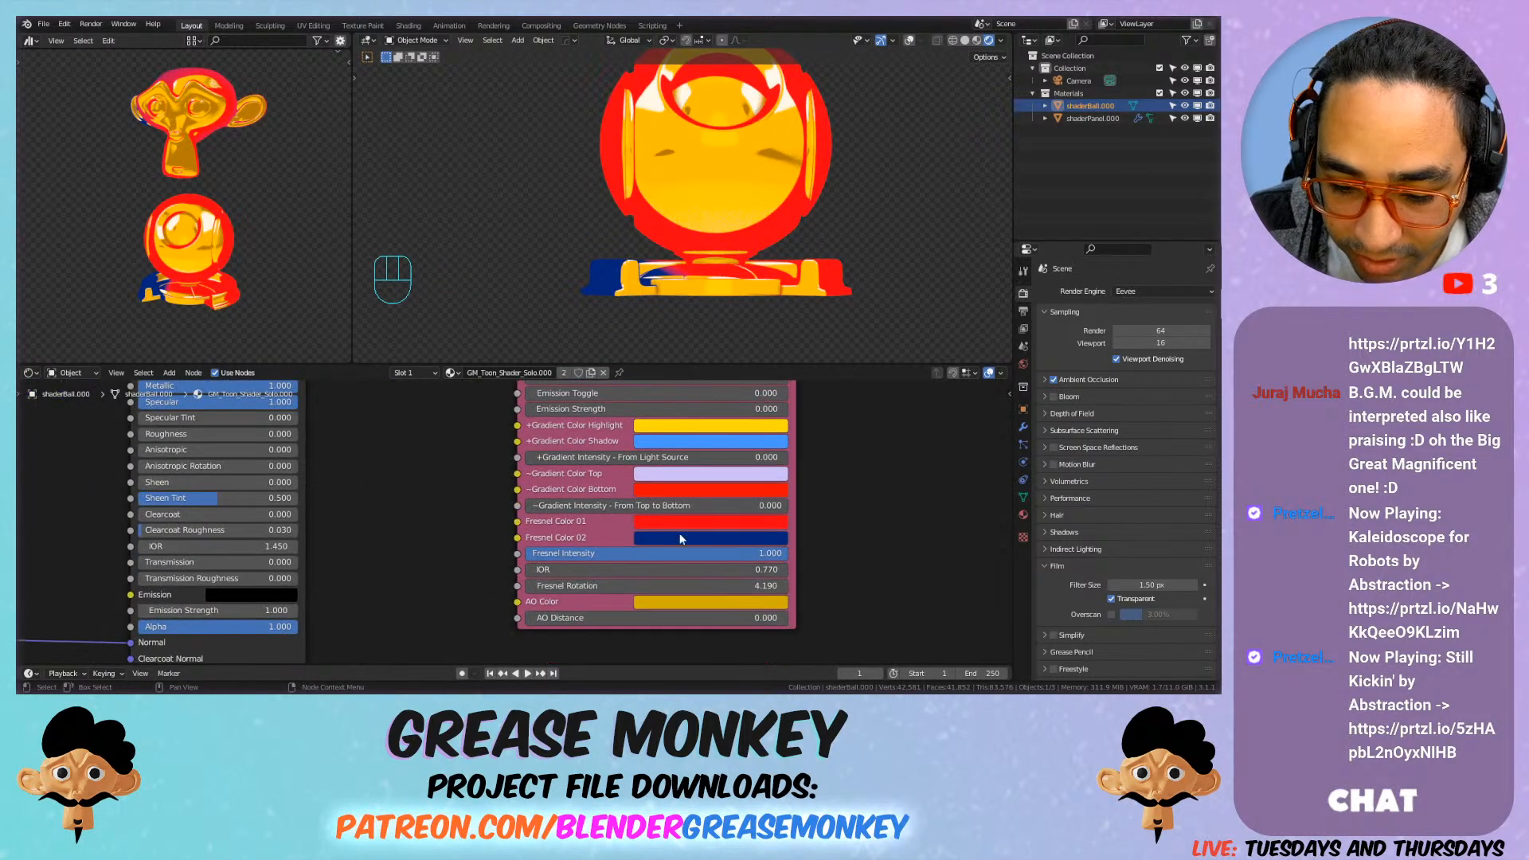
scroll(673, 356, down, 2)
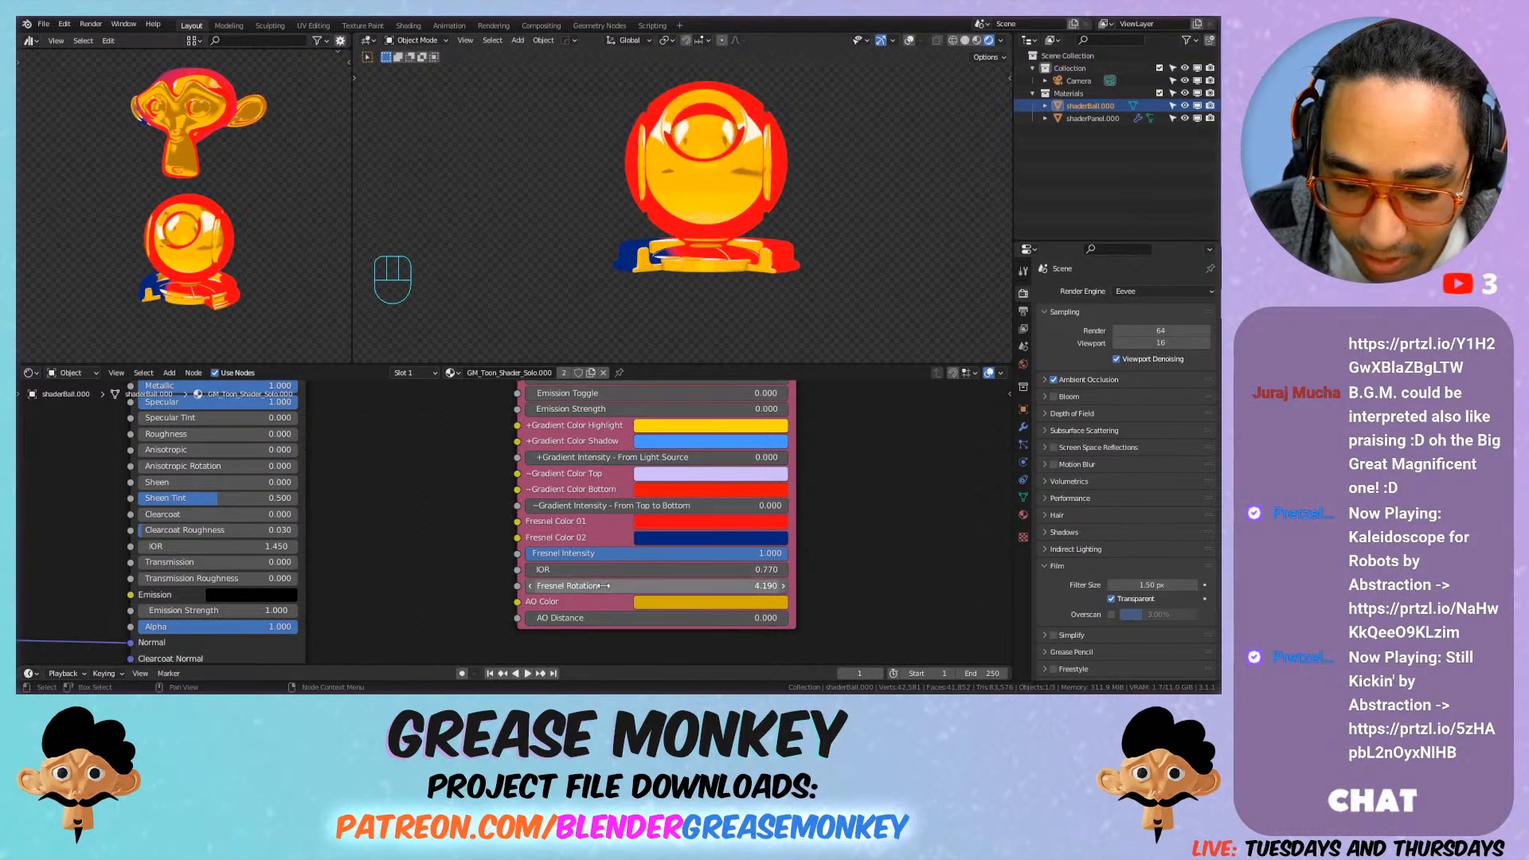
mouse_move(612, 589)
shift+mouse_down()
mouse_move(679, 588)
mouse_move(571, 589)
mouse_move(691, 589)
mouse_move(550, 588)
mouse_move(682, 589)
shift+mouse_up()
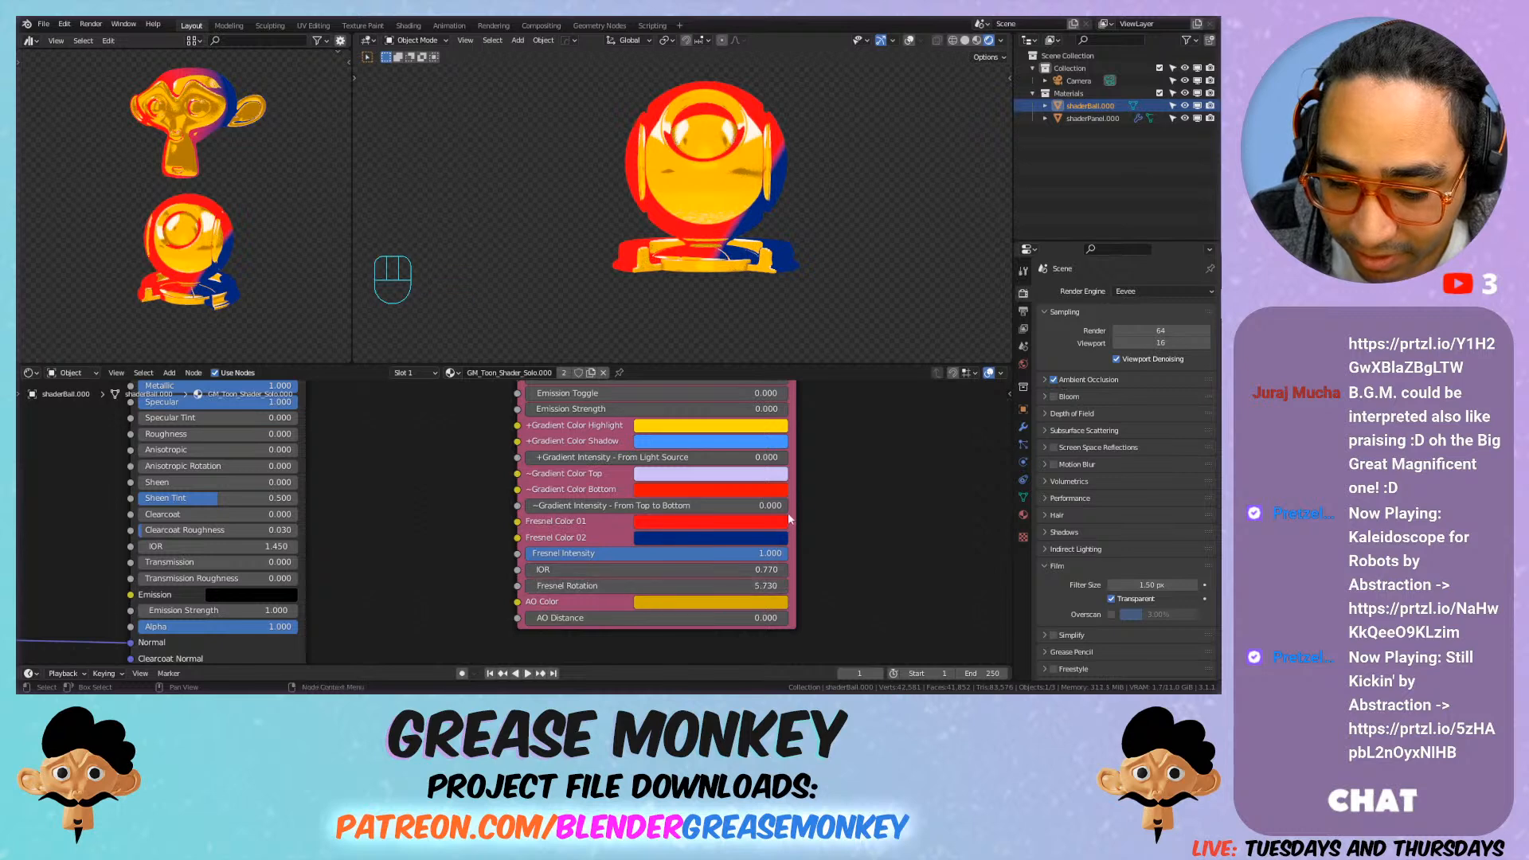
Step: Copy the Highlight Color into Fresnel Color 01 and the Shadow color into Fresnel Color 02
scroll(797, 487, down, 3)
middle_drag(800, 478, 792, 575)
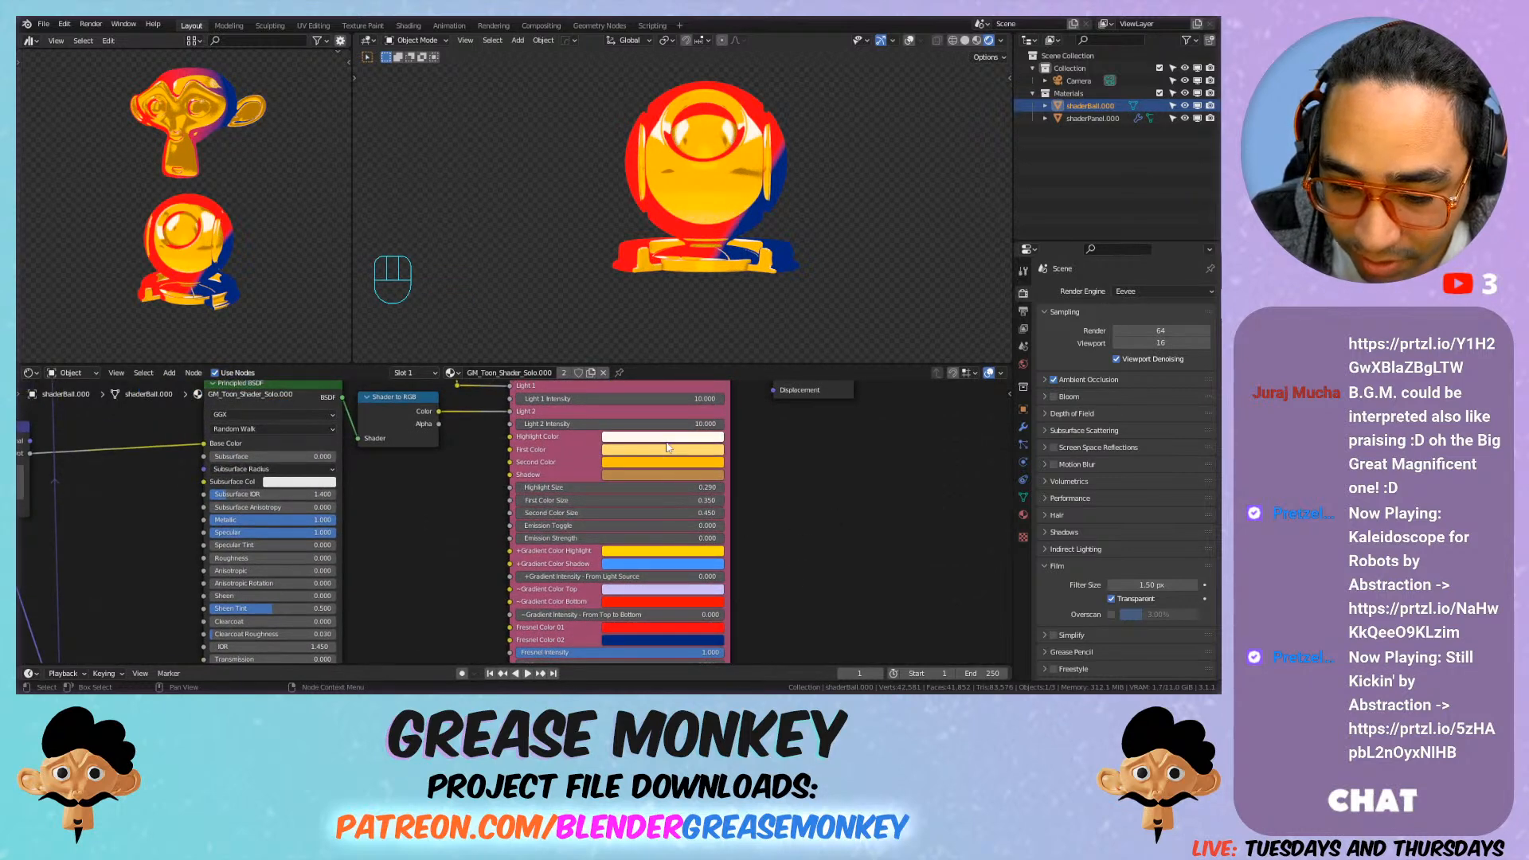
key(ctrl+c)
key(ctrl+v)
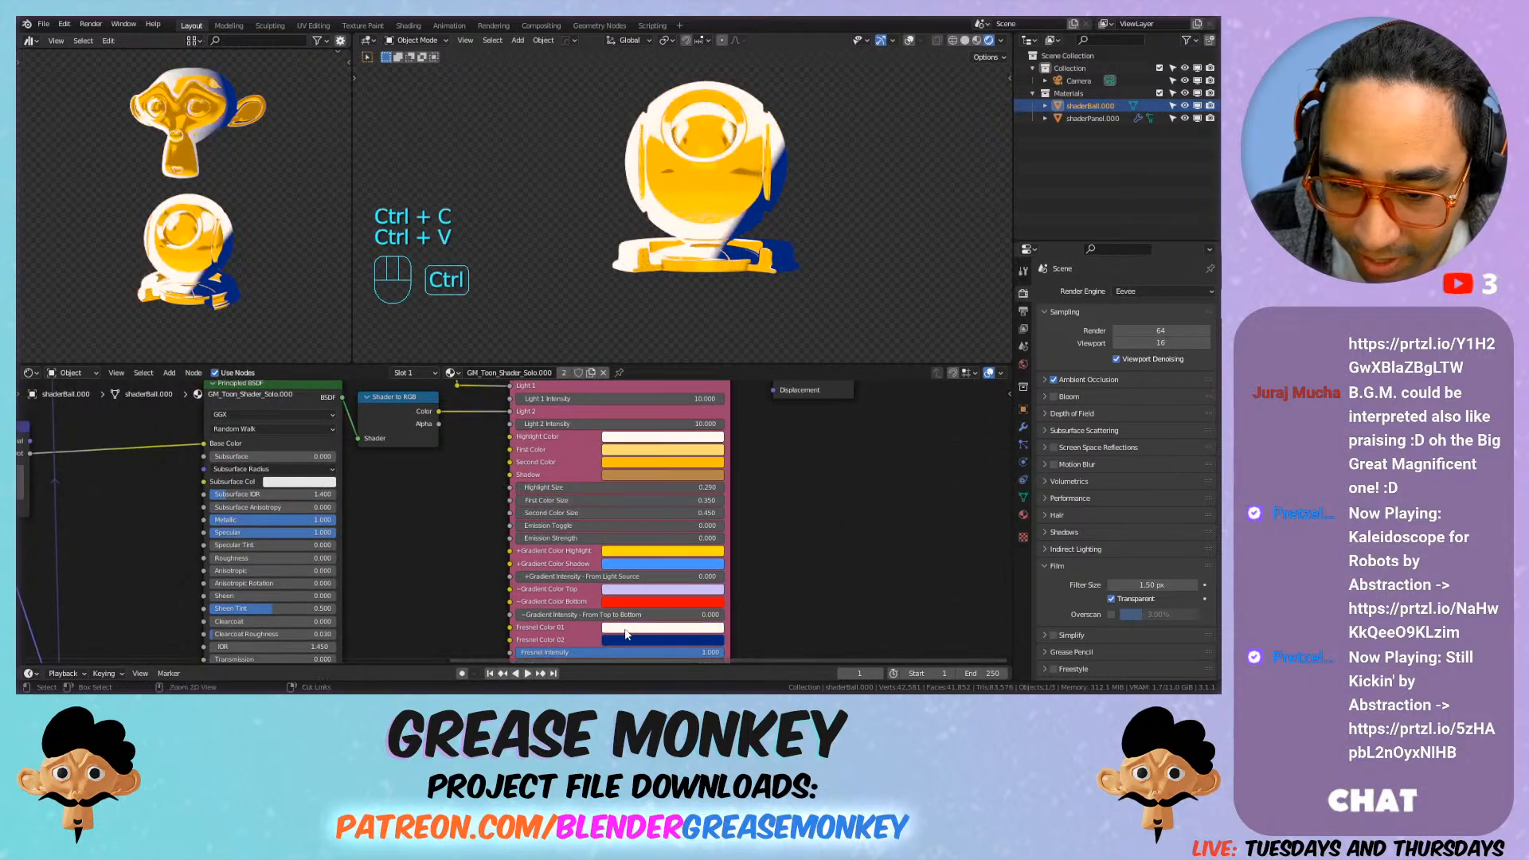
key(ctrl+c)
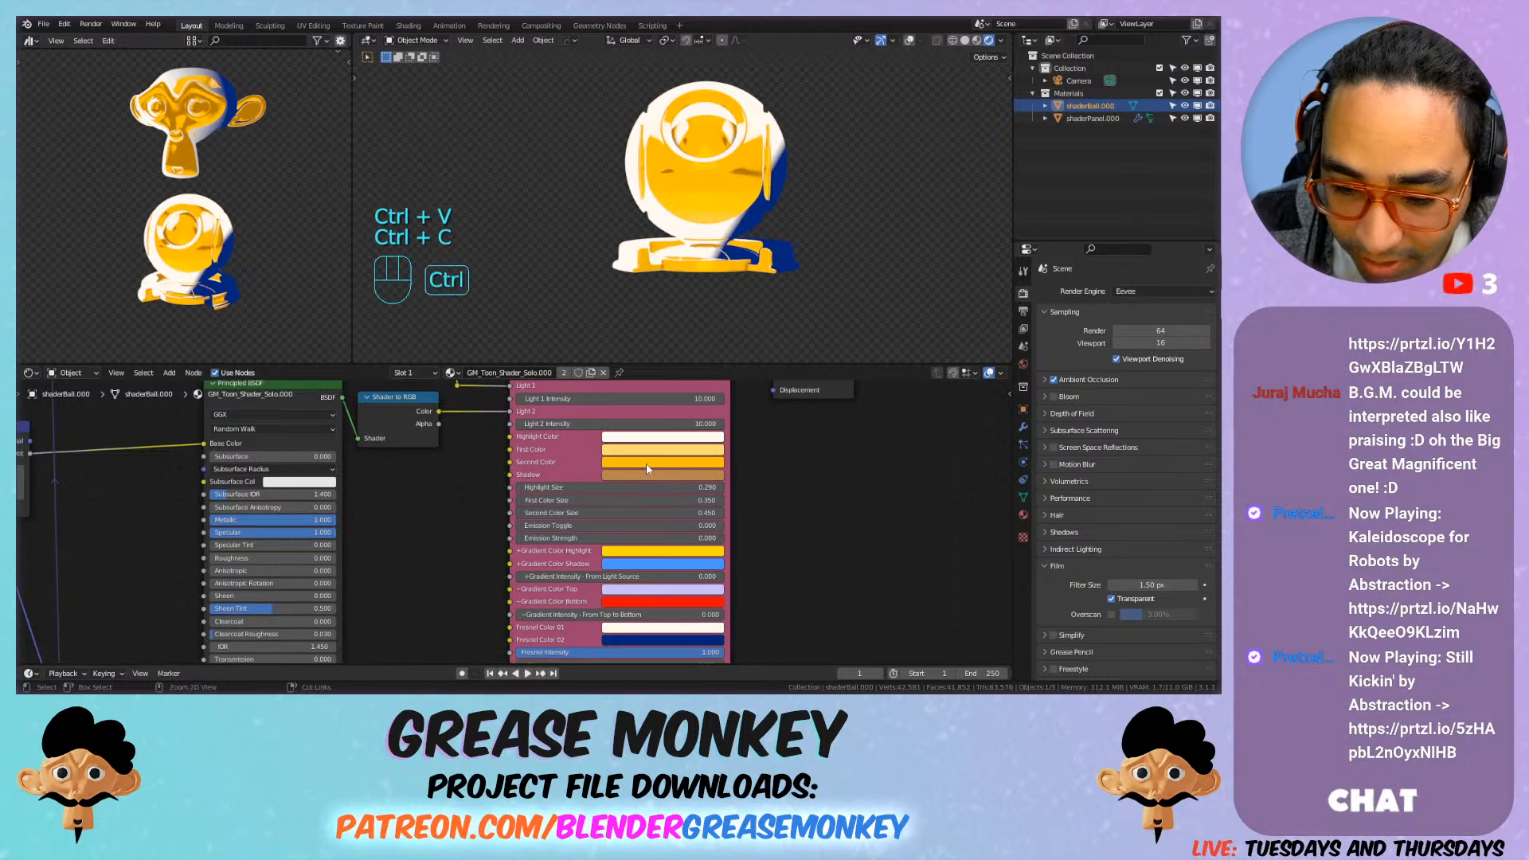
key(ctrl+v)
key(ctrl+v)
Step: Raise the Fresnel IOR on the toon settings node to 0.980
scroll(829, 453, down, 1)
scroll(765, 605, up, 5)
middle_drag(806, 523, 748, 494)
scroll(749, 496, up, 1)
shift+drag(748, 500, 811, 500)
scroll(776, 253, up, 3)
shift+middle_drag(776, 254, 738, 275)
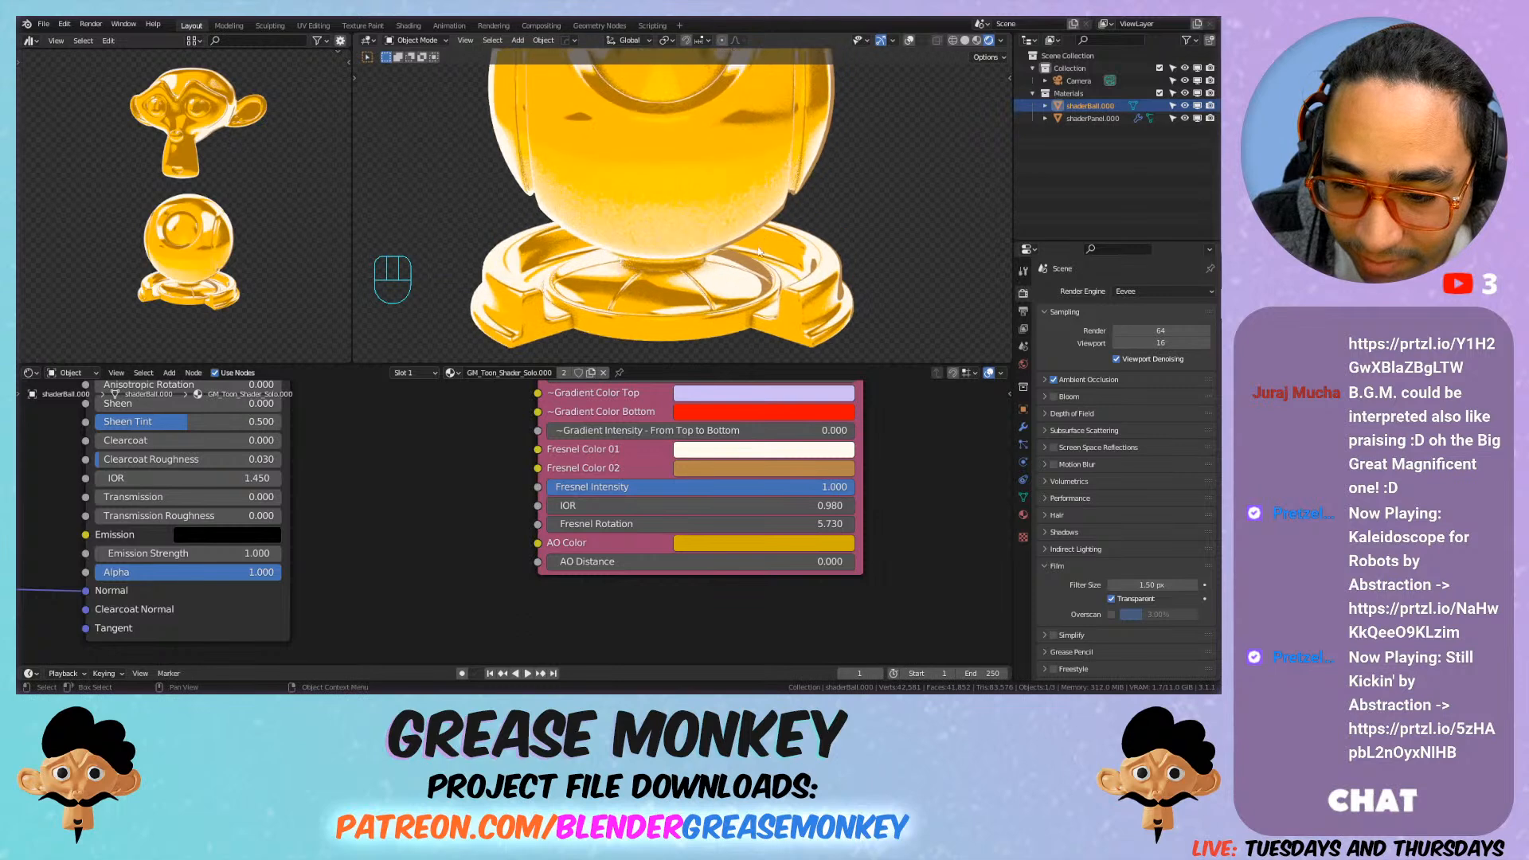
Step: Change Fresnel Color 02 to a bright, saturated golden orange
click(765, 468)
click(801, 467)
mouse_move(784, 324)
mouse_down()
mouse_move(734, 325)
mouse_move(749, 342)
mouse_move(703, 326)
mouse_up()
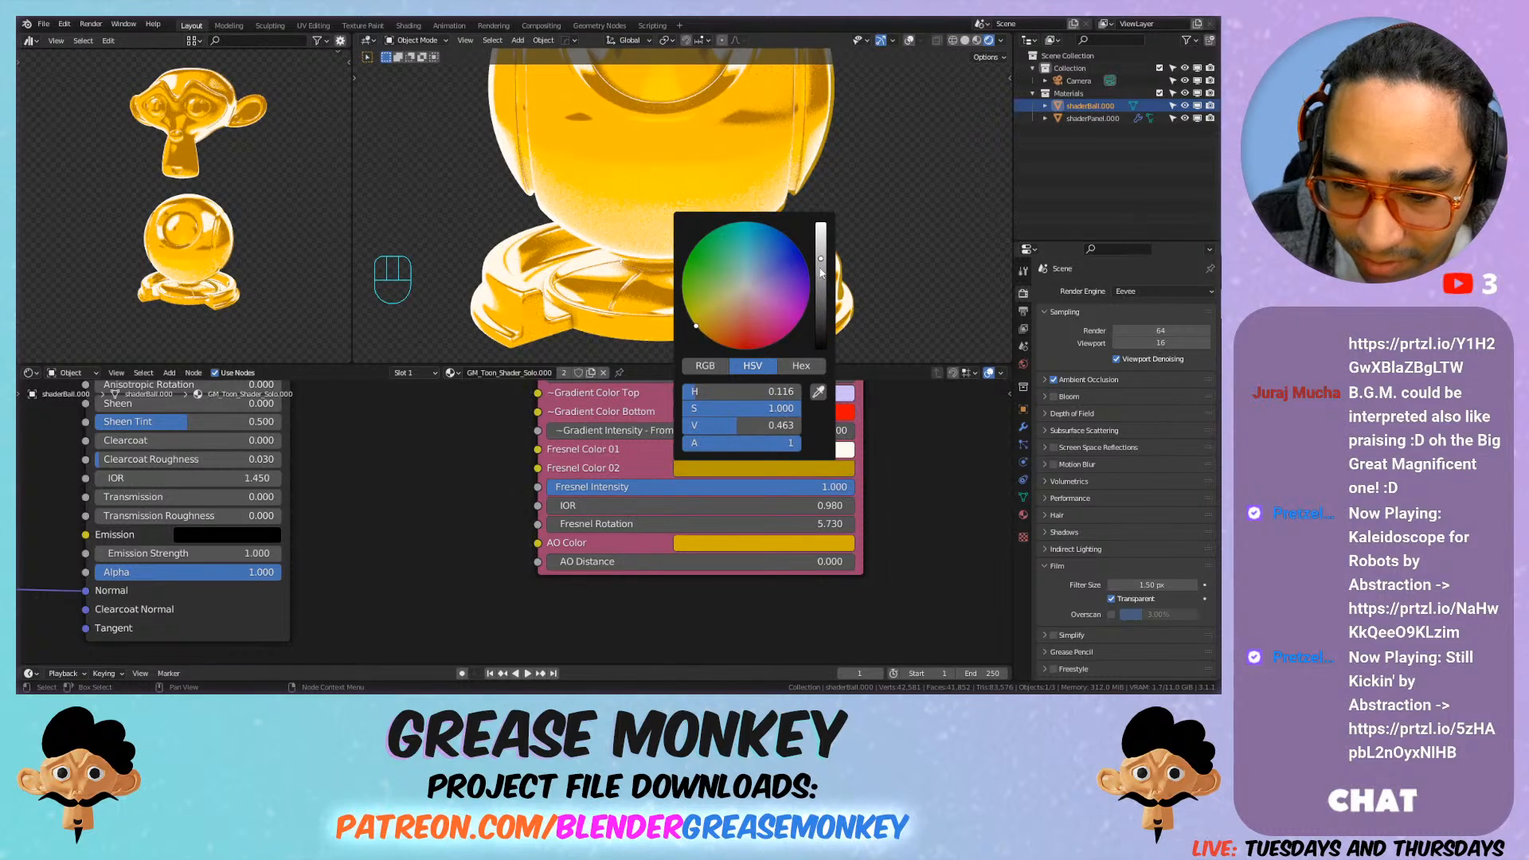
drag(820, 278, 821, 225)
mouse_move(697, 313)
mouse_down()
mouse_move(711, 313)
mouse_move(702, 332)
mouse_up()
scroll(664, 165, down, 3)
shift+middle_drag(664, 165, 725, 268)
scroll(671, 219, up, 1)
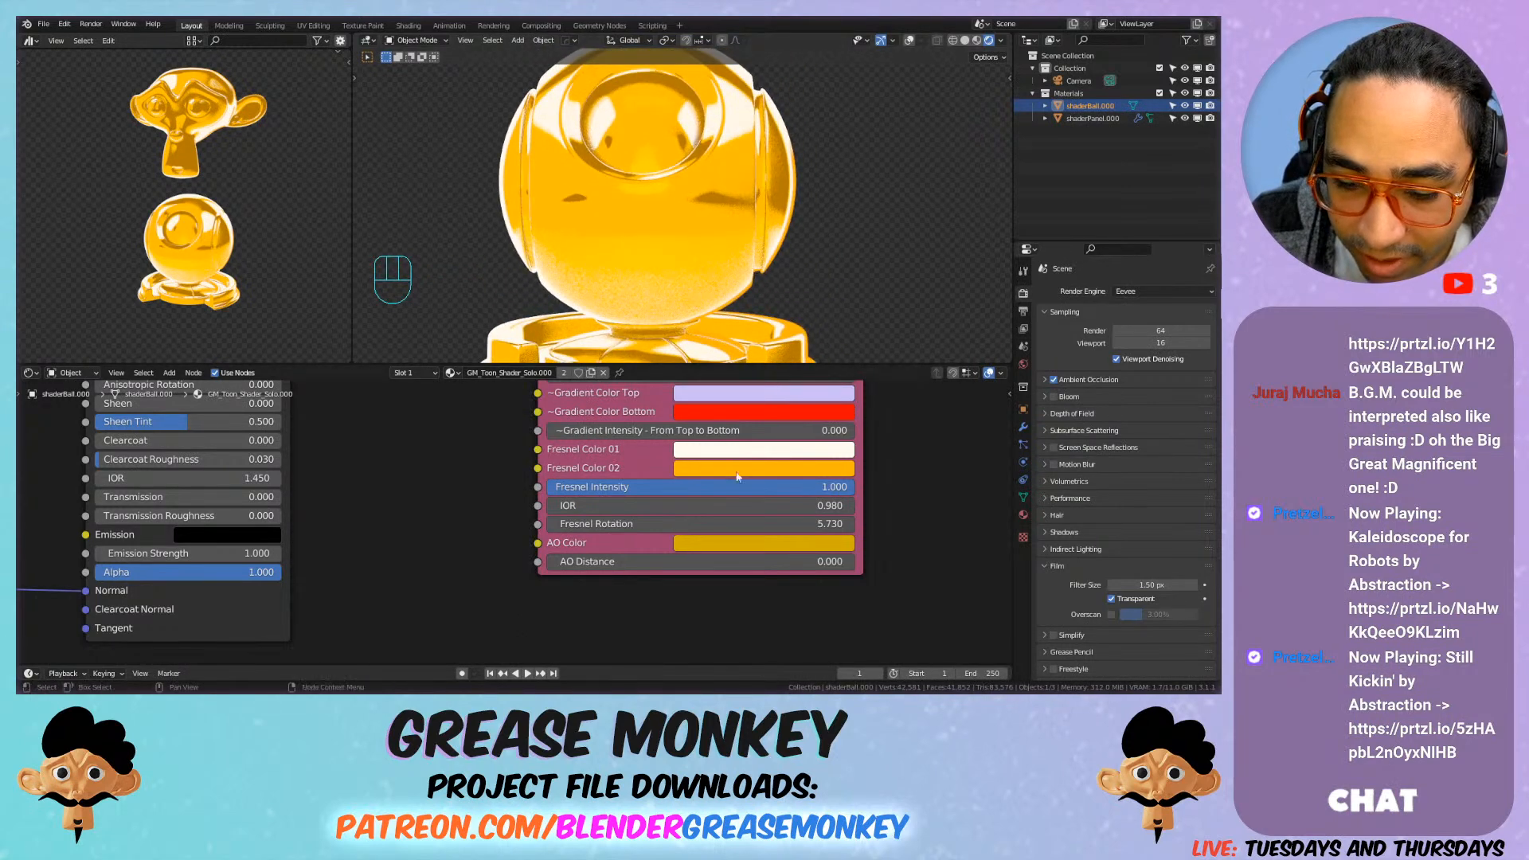
Step: Lower the Fresnel Intensity and set it to exactly 0.5
drag(770, 493, 636, 493)
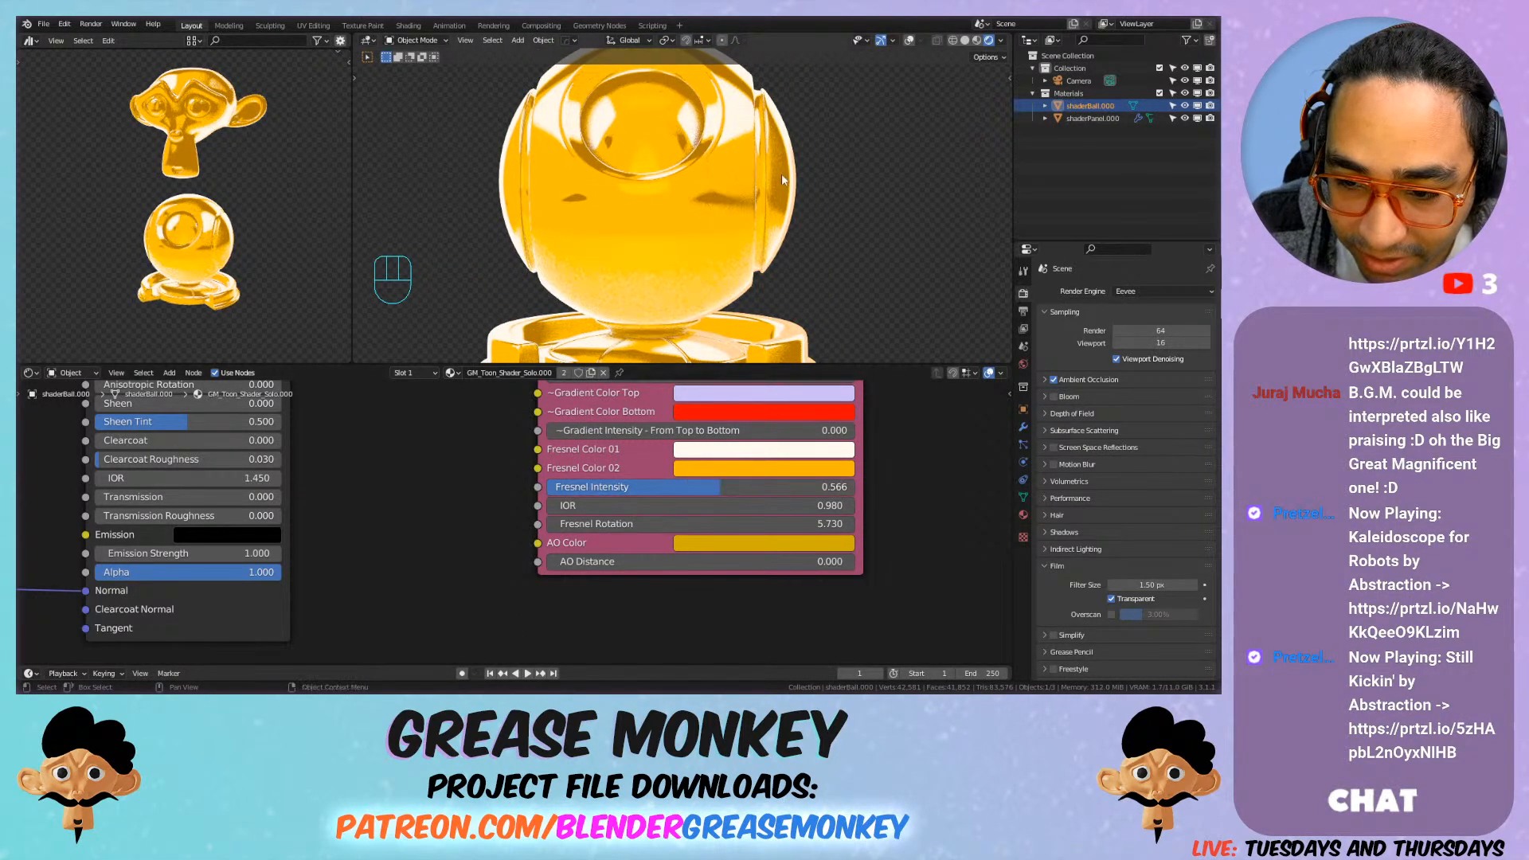
middle_drag(716, 319, 689, 247)
scroll(689, 247, up, 5)
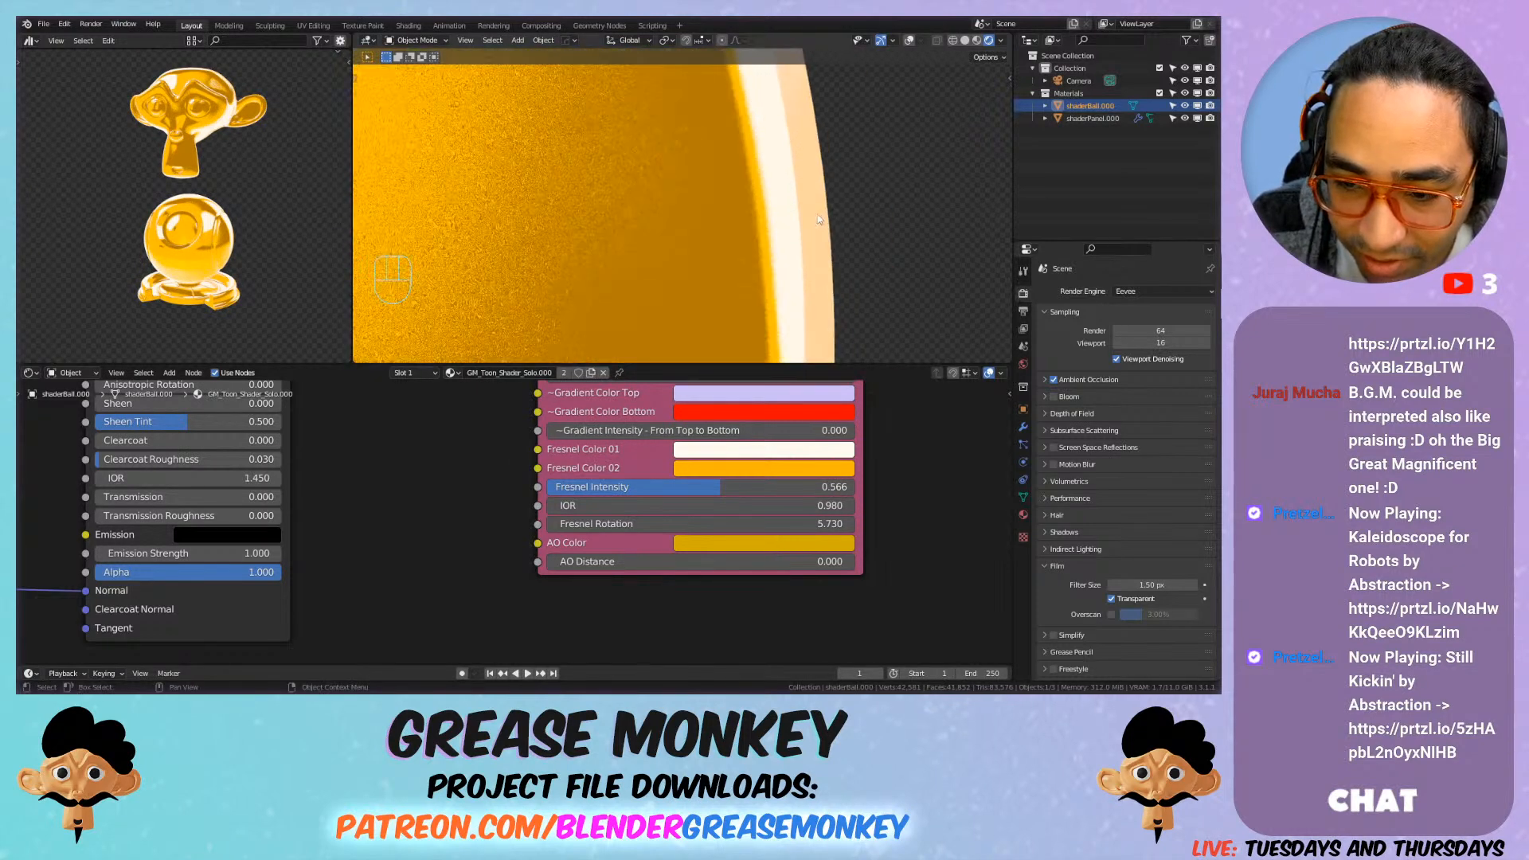
mouse_move(701, 487)
mouse_down()
mouse_move(558, 486)
mouse_move(853, 487)
mouse_move(550, 486)
mouse_move(852, 487)
mouse_move(701, 487)
mouse_up()
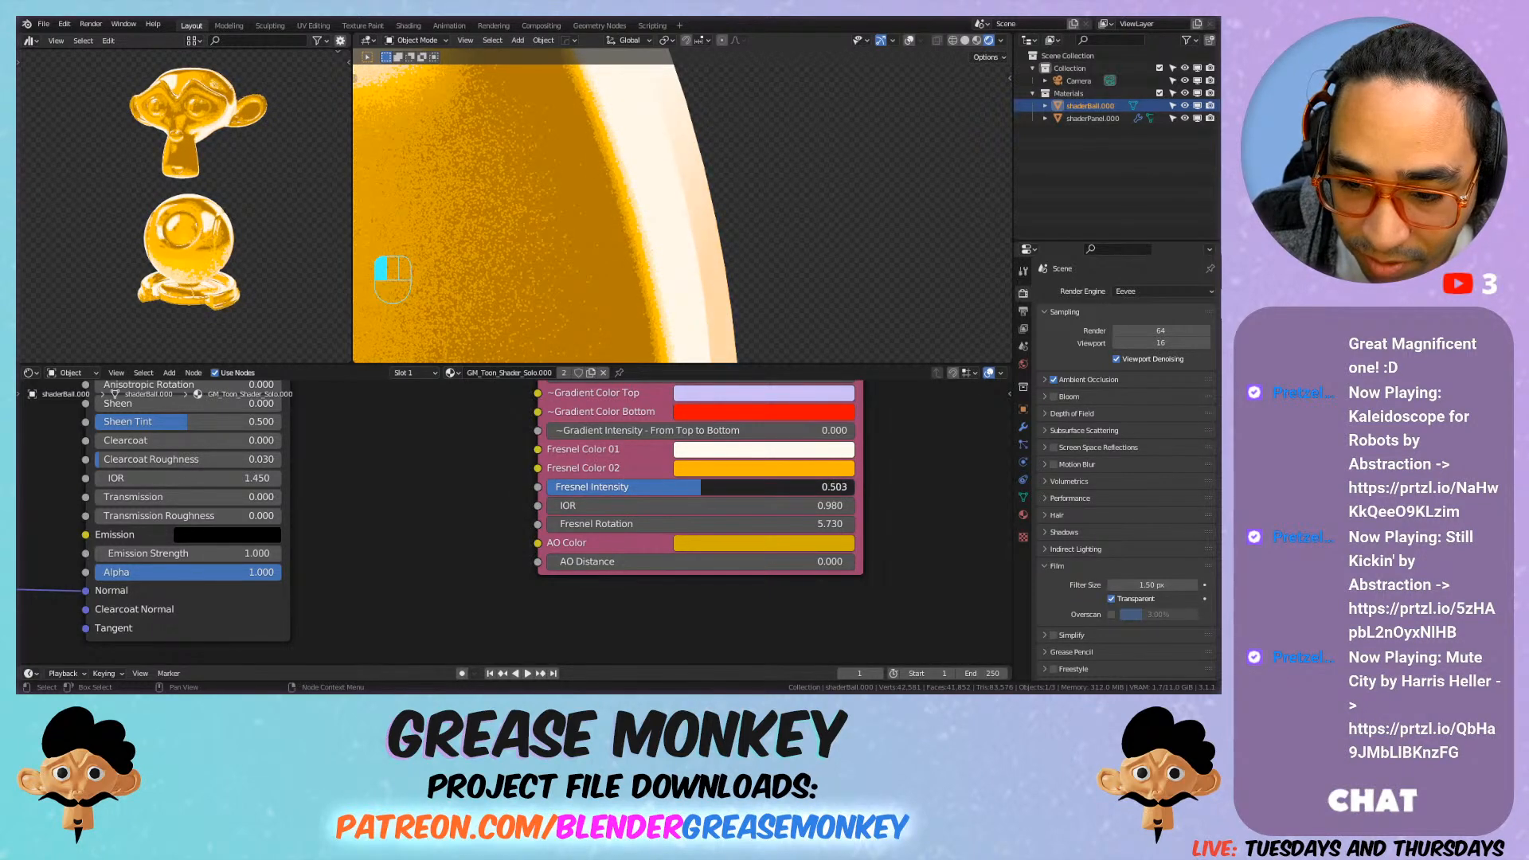
click(707, 486)
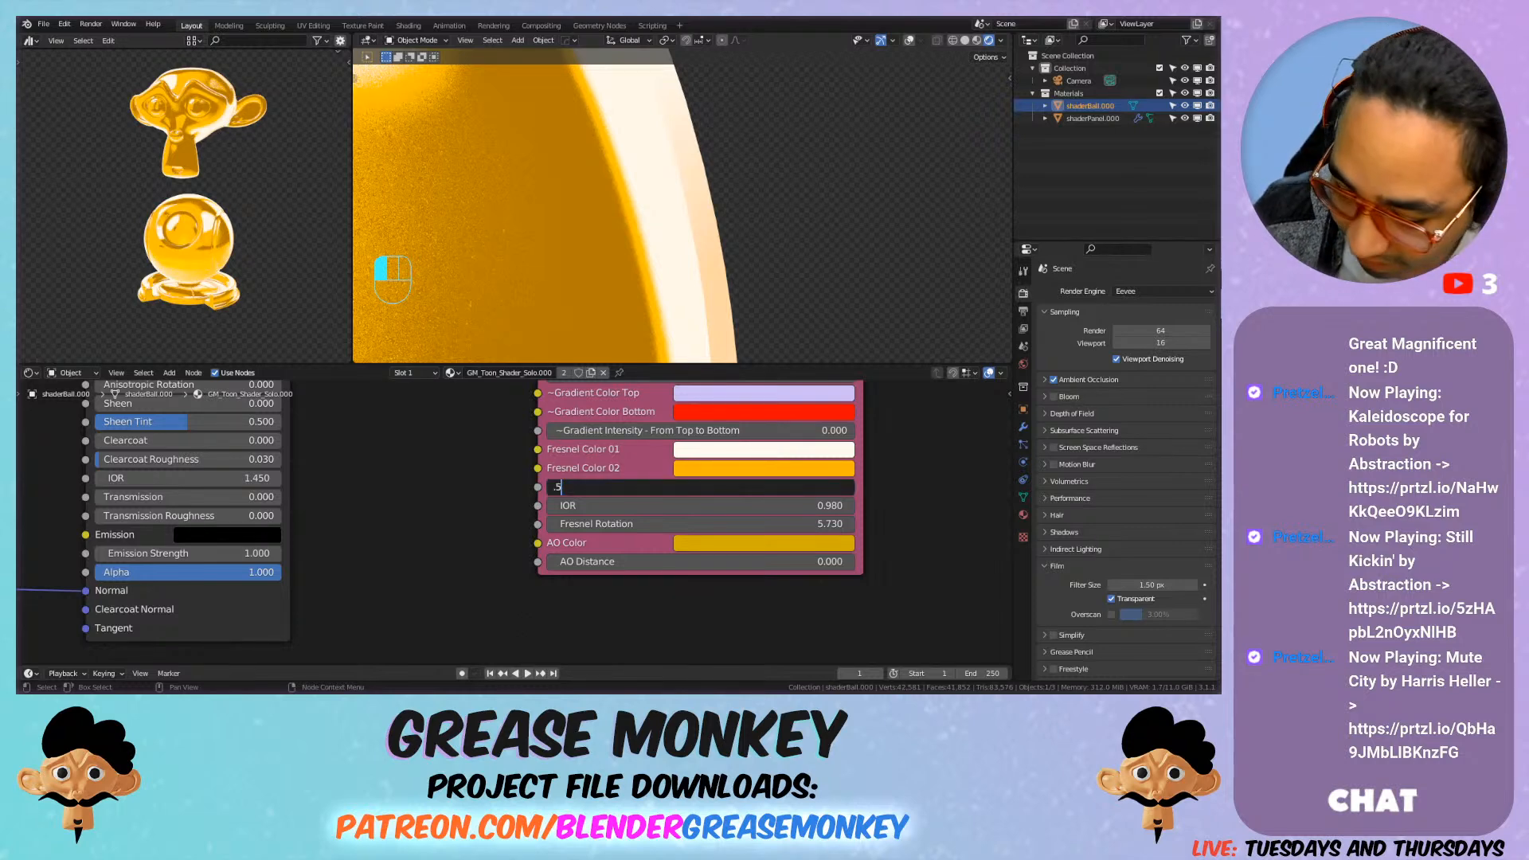
key(Return)
Step: Save the Blender file with the whole shader ball in view
scroll(656, 242, down, 8)
shift+middle_drag(625, 182, 693, 188)
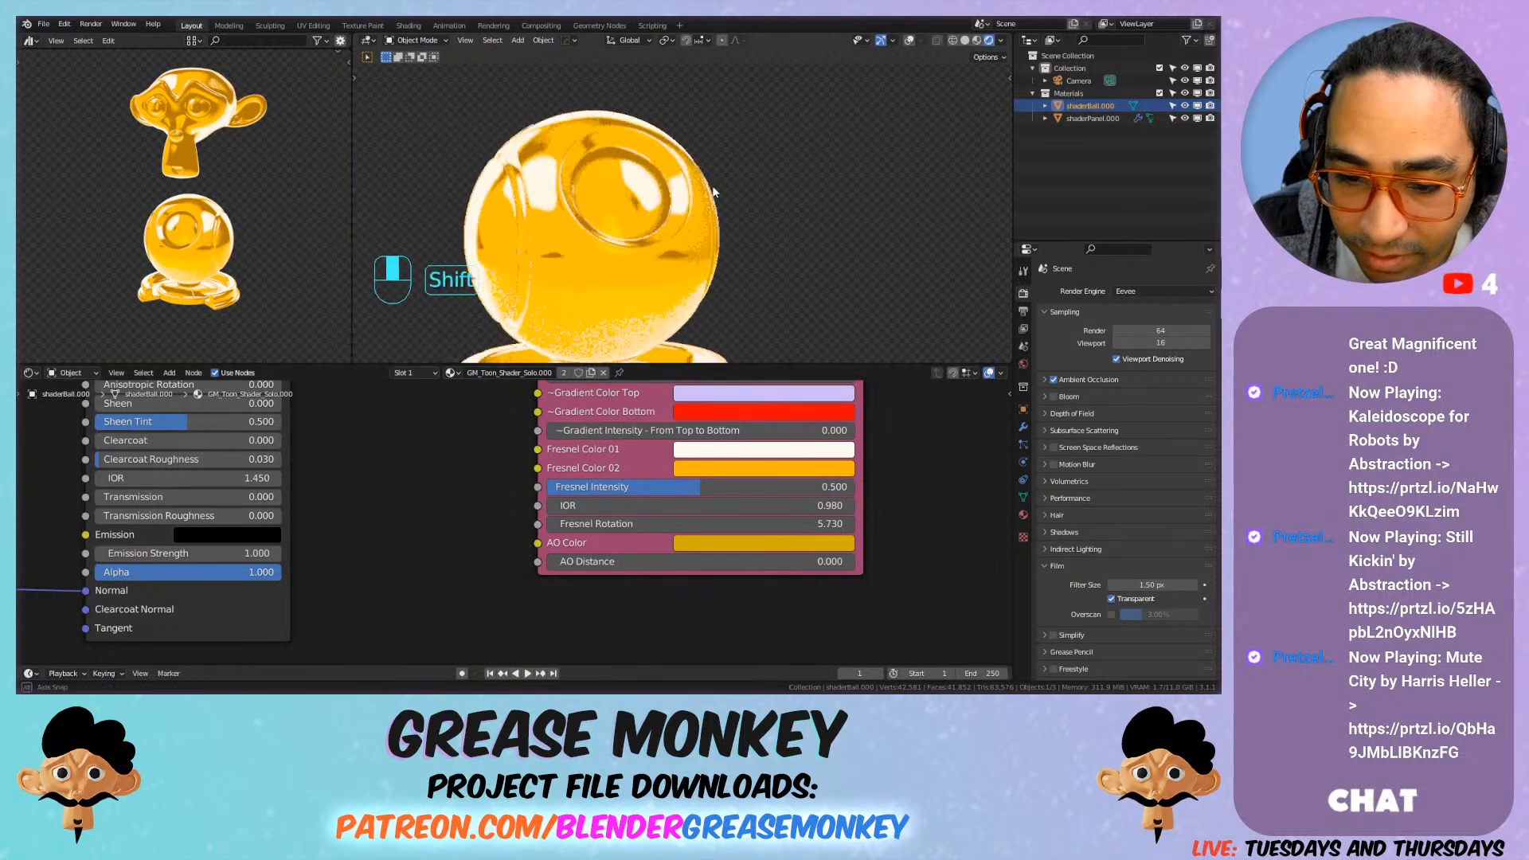
scroll(690, 185, down, 3)
key(ctrl+s)
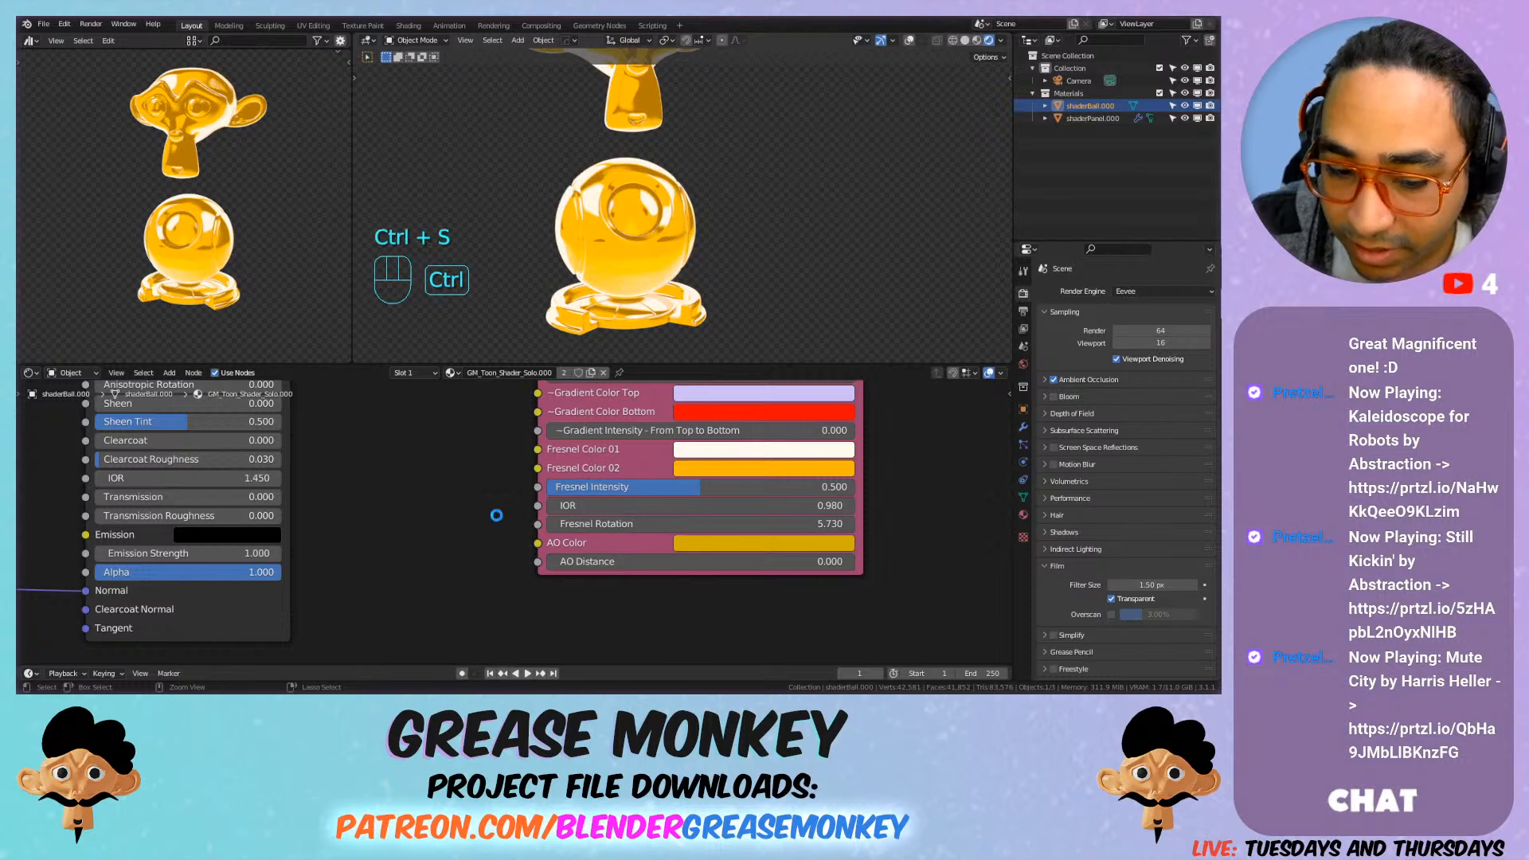
scroll(446, 470, down, 1)
scroll(701, 199, up, 1)
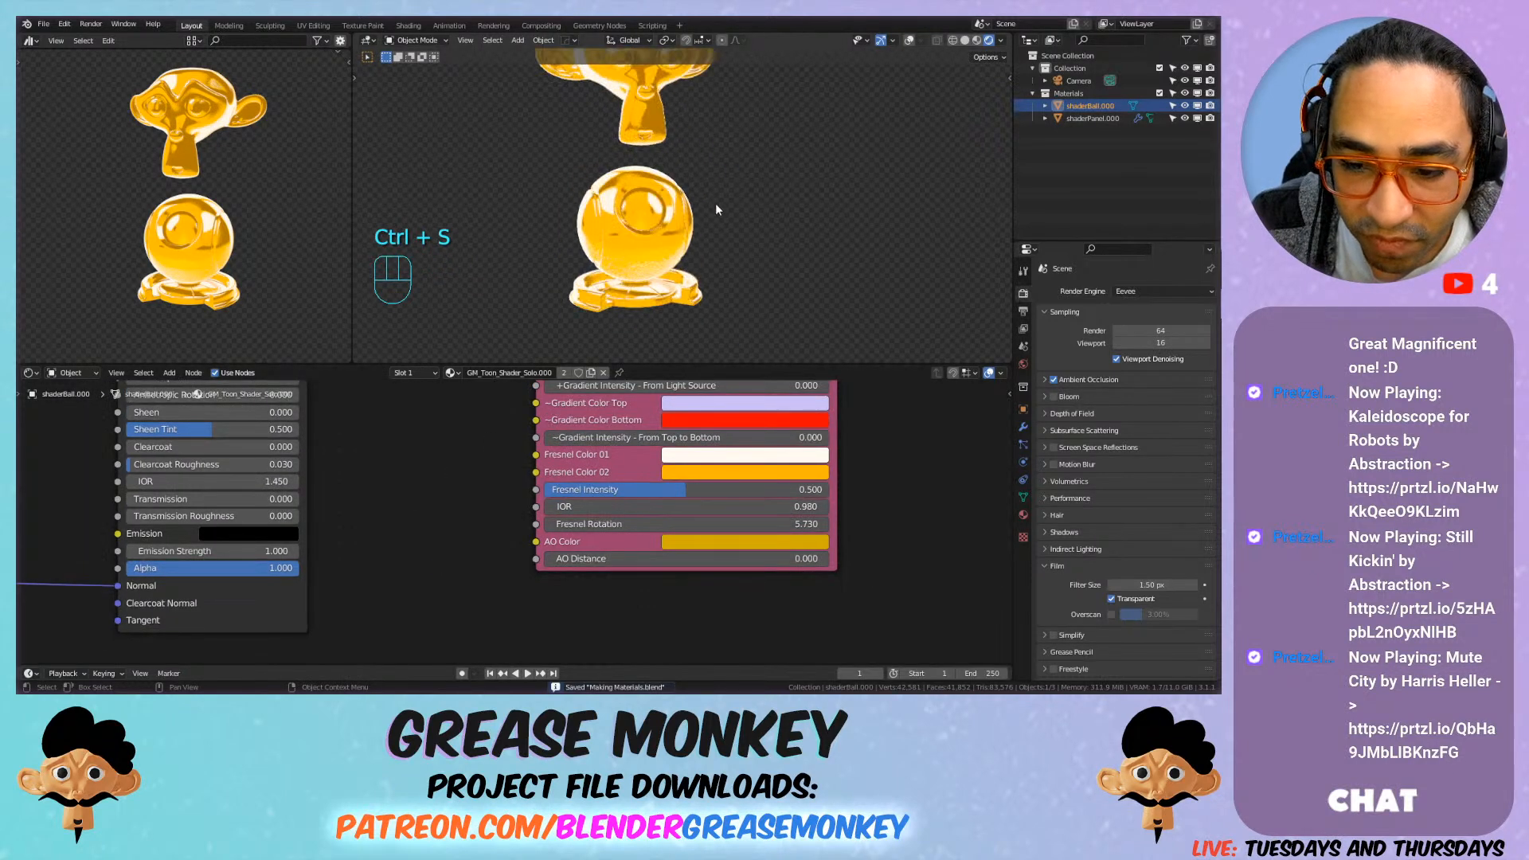
Step: Rename the shader ball's material to "Gold - GM_Toon_Shader_Solo.000"
click(1025, 516)
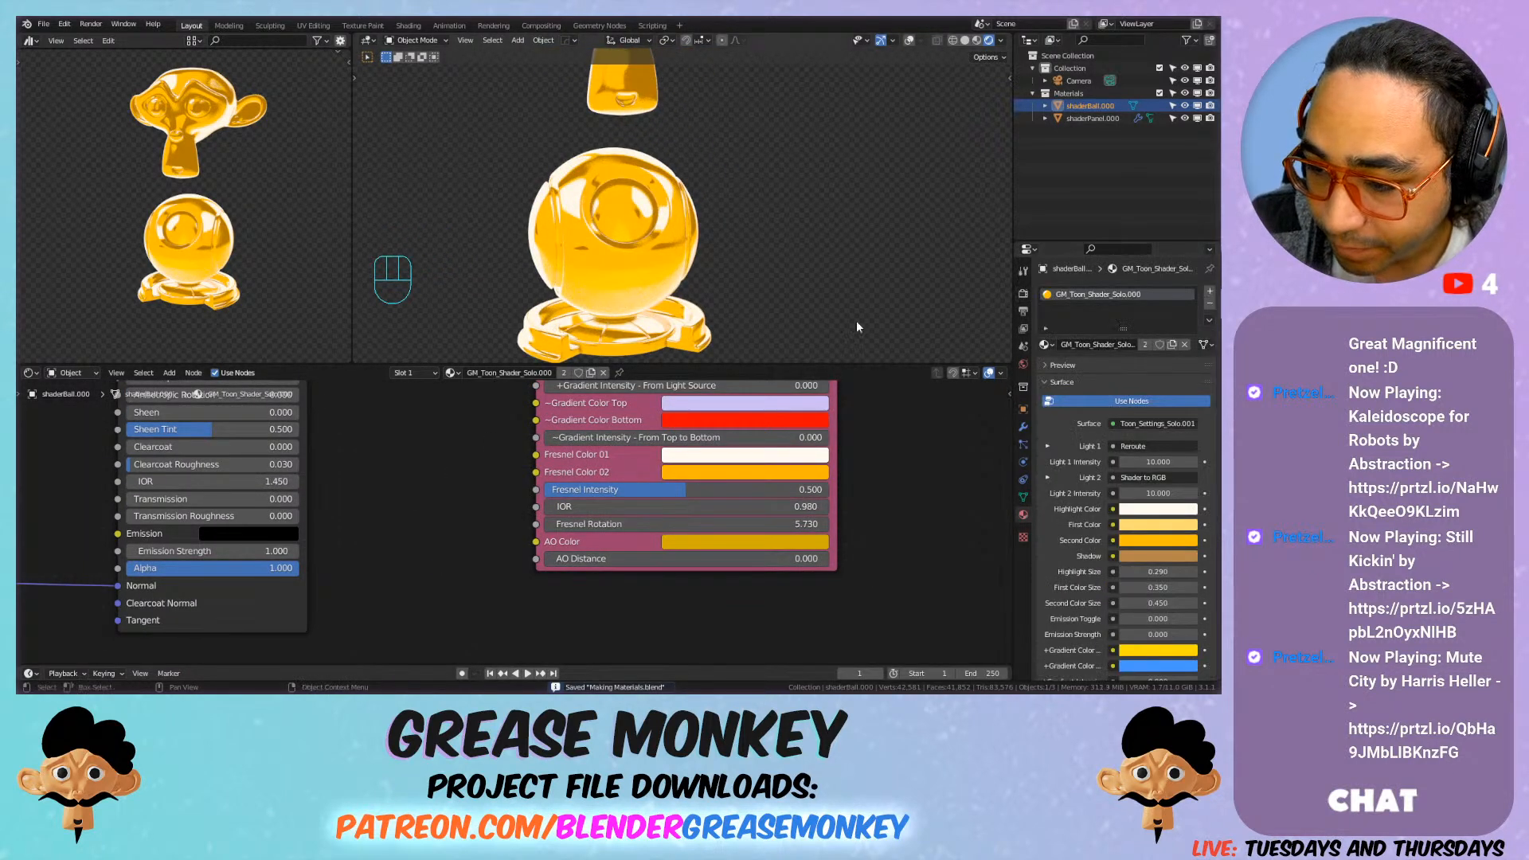
scroll(726, 270, down, 3)
double_click(1060, 295)
key(Left)
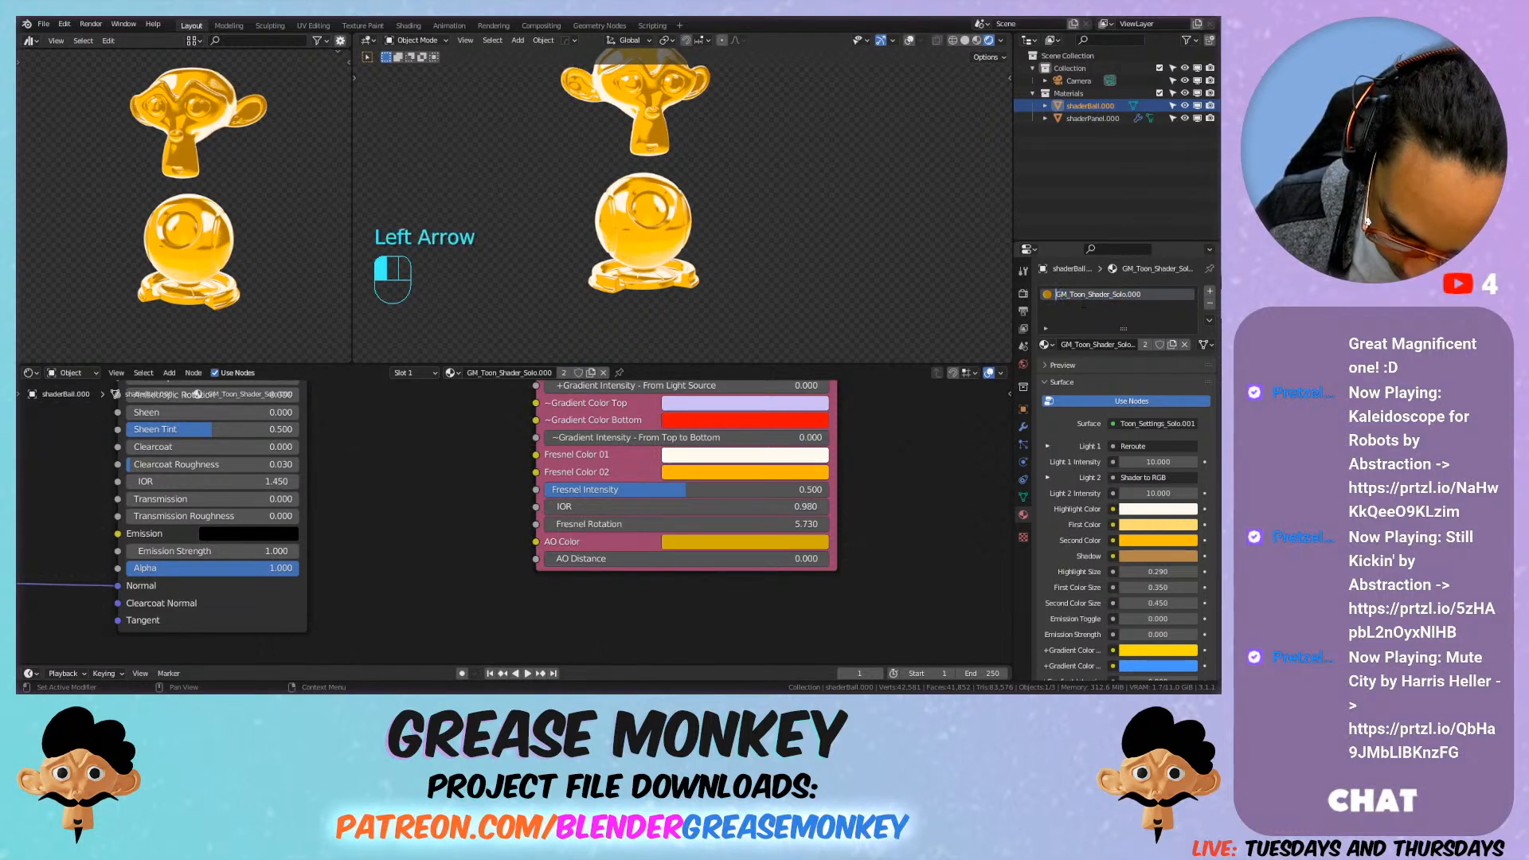
text(Gold )
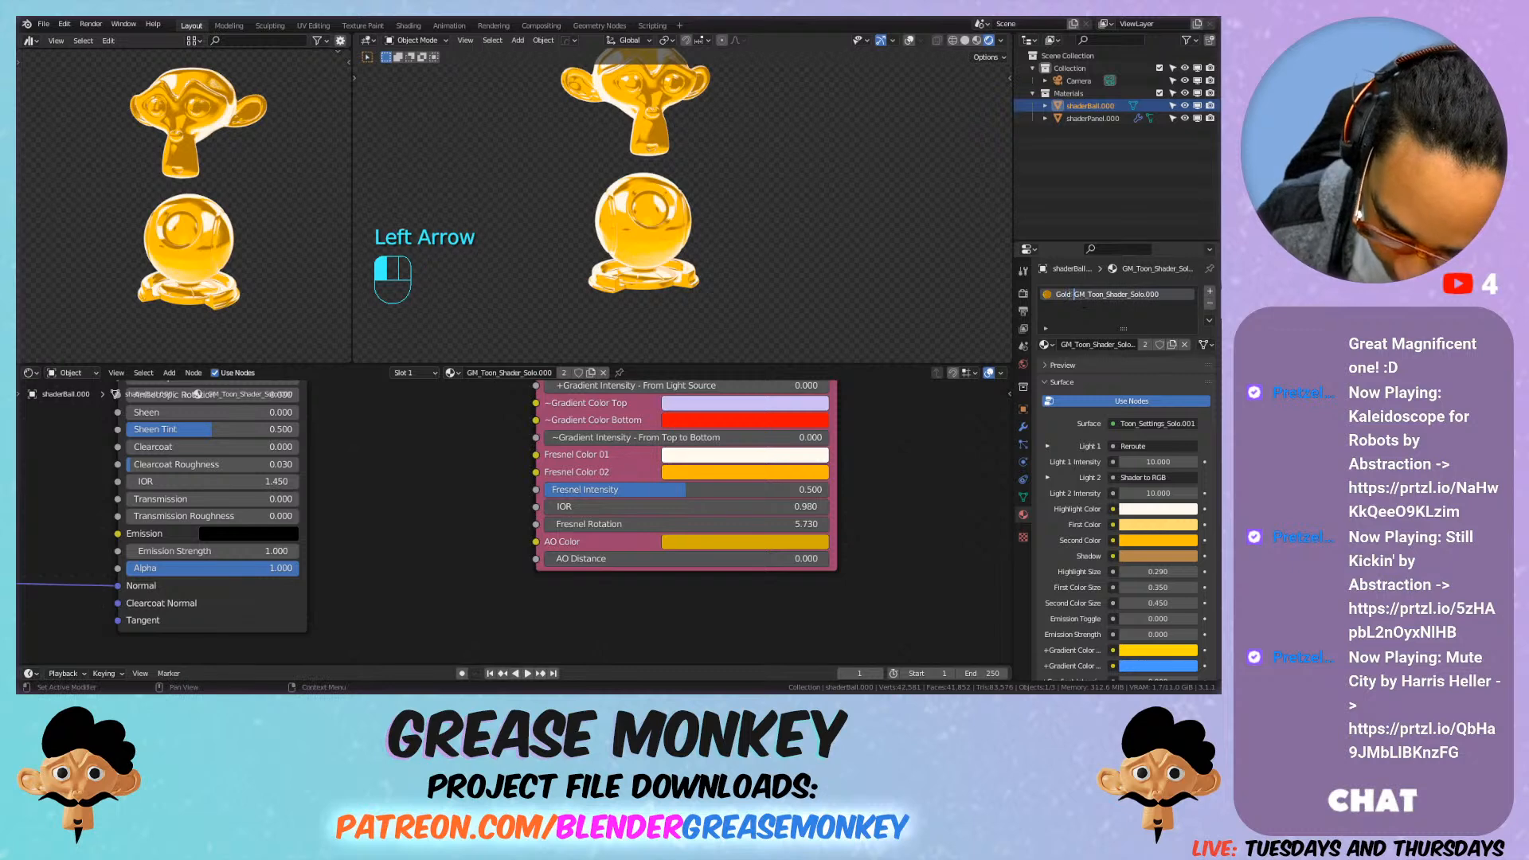
text(-)
key(Return)
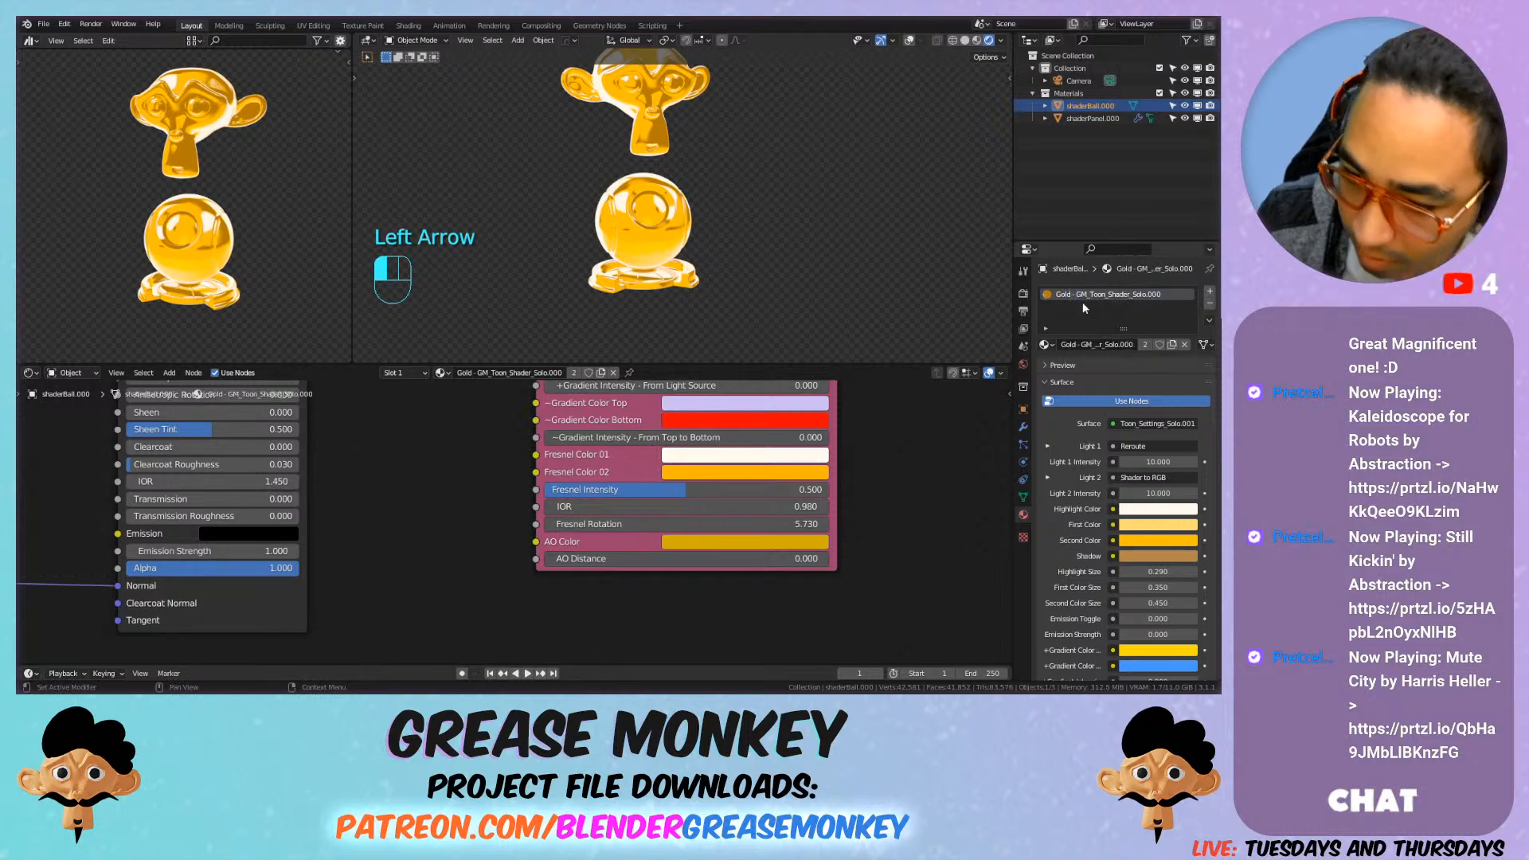
Step: Mark the gold material as an asset and check it among the current file's assets
right_click(1137, 304)
click(1145, 295)
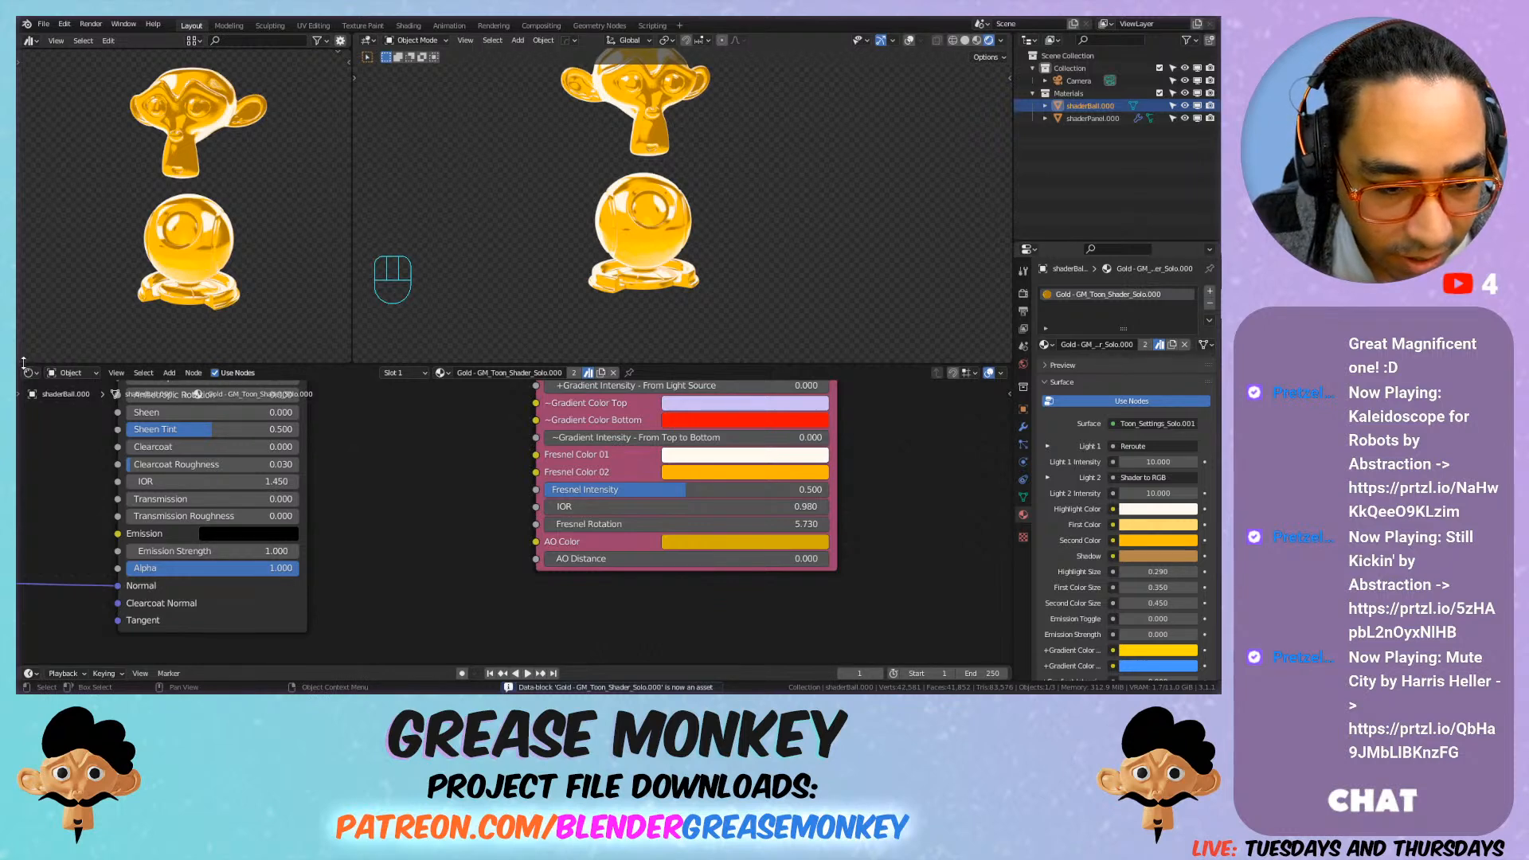
drag(82, 50, 125, 214)
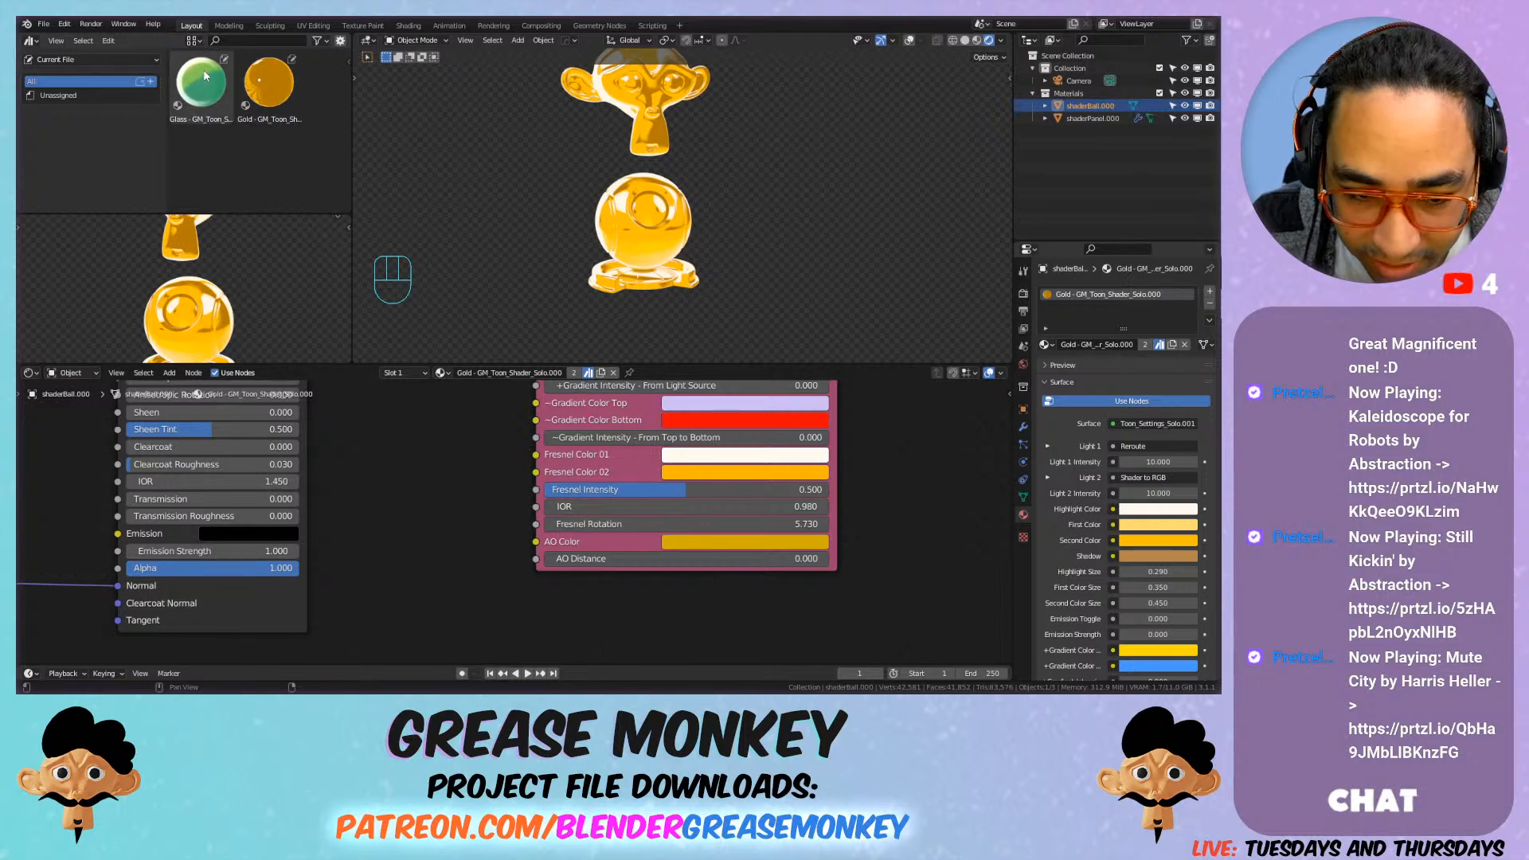
drag(255, 213, 226, 49)
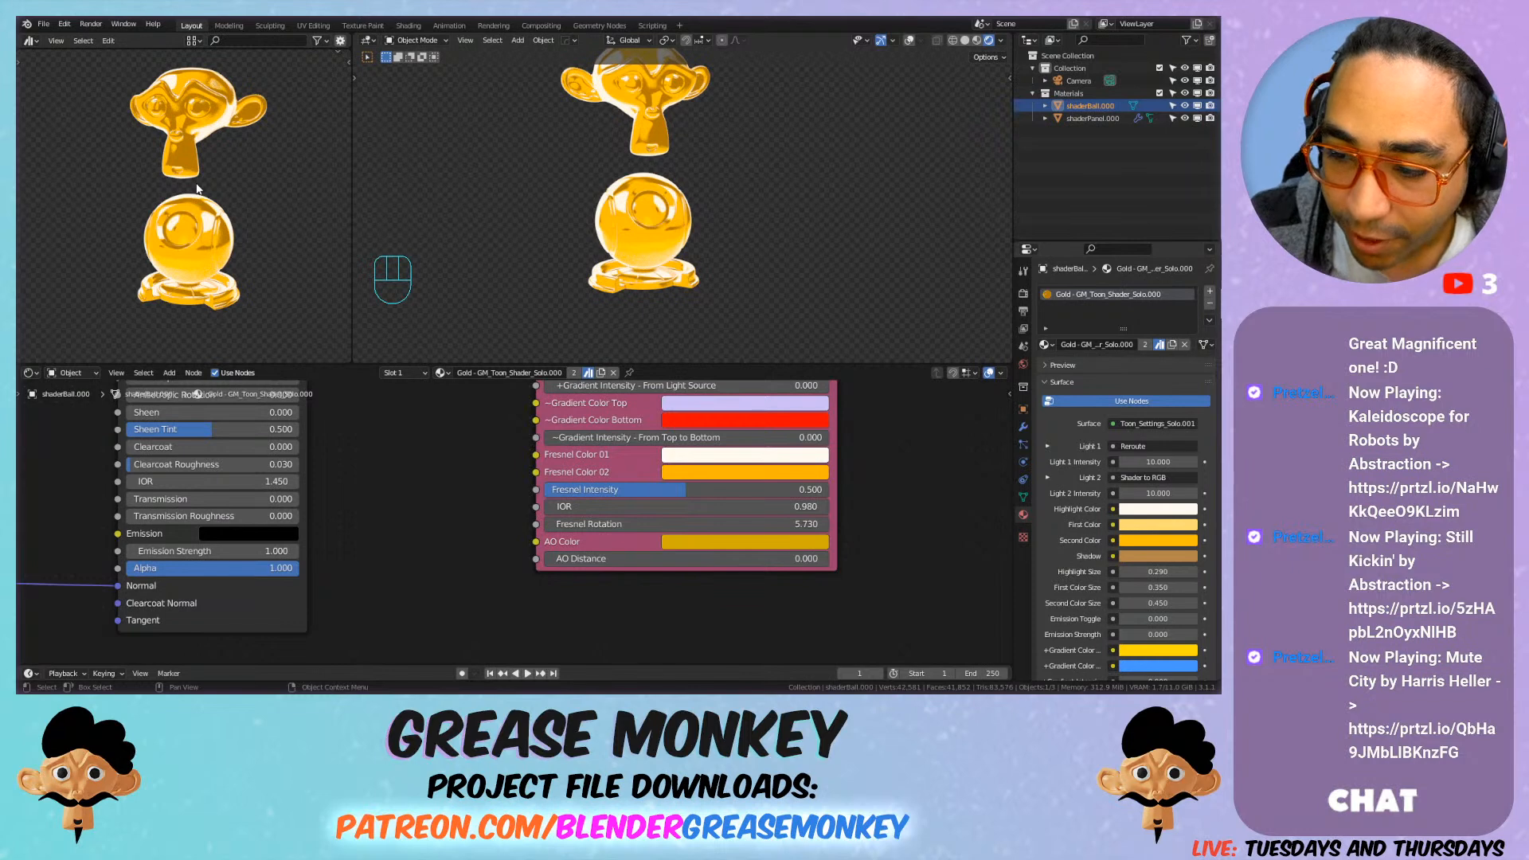
Step: Duplicate the gold material as a new, separate material on the shader ball
click(726, 124)
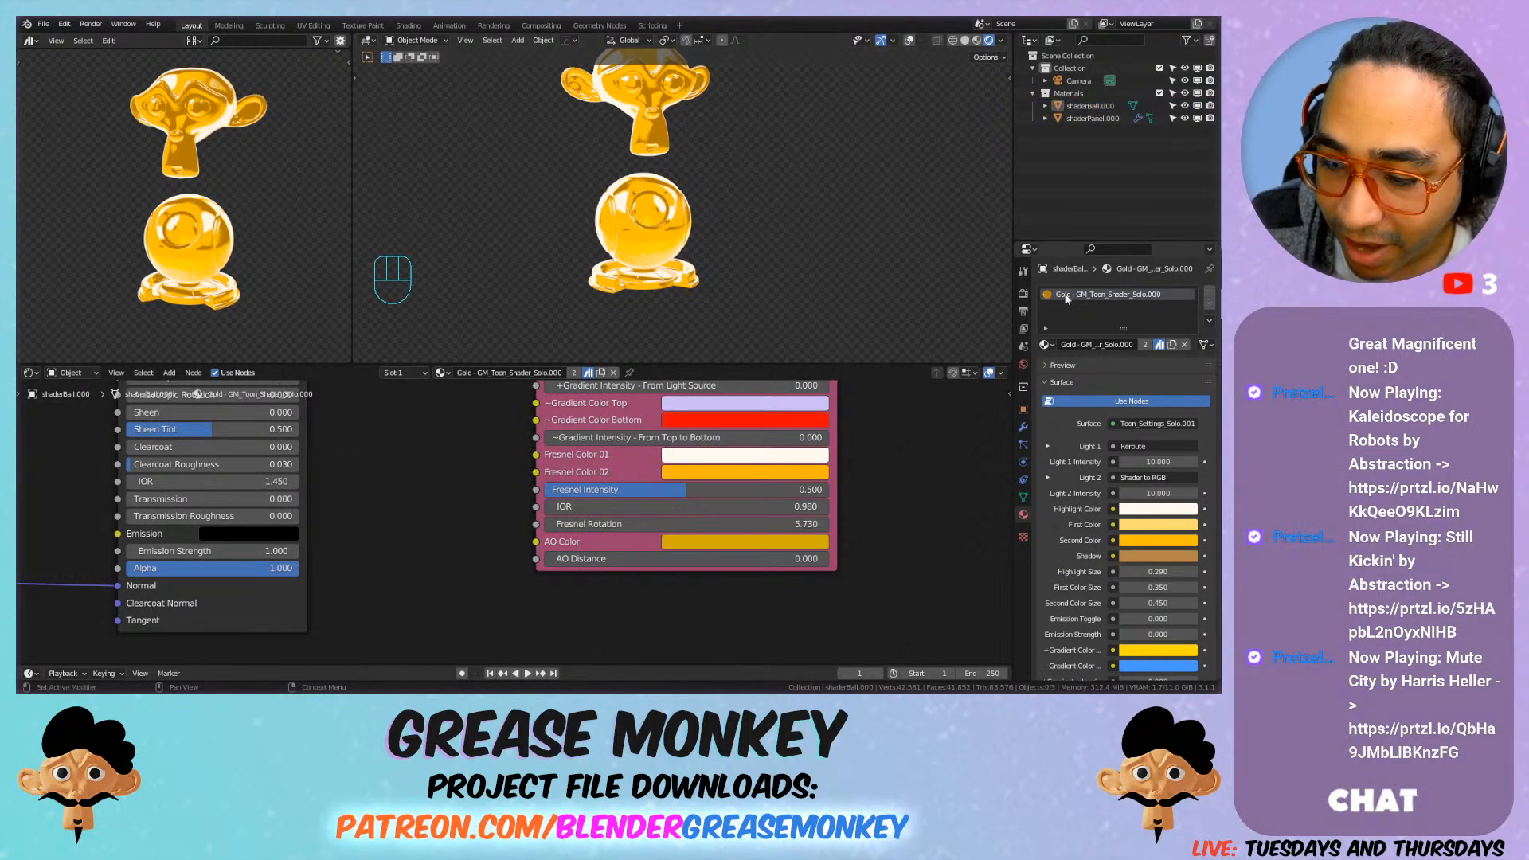
click(1045, 345)
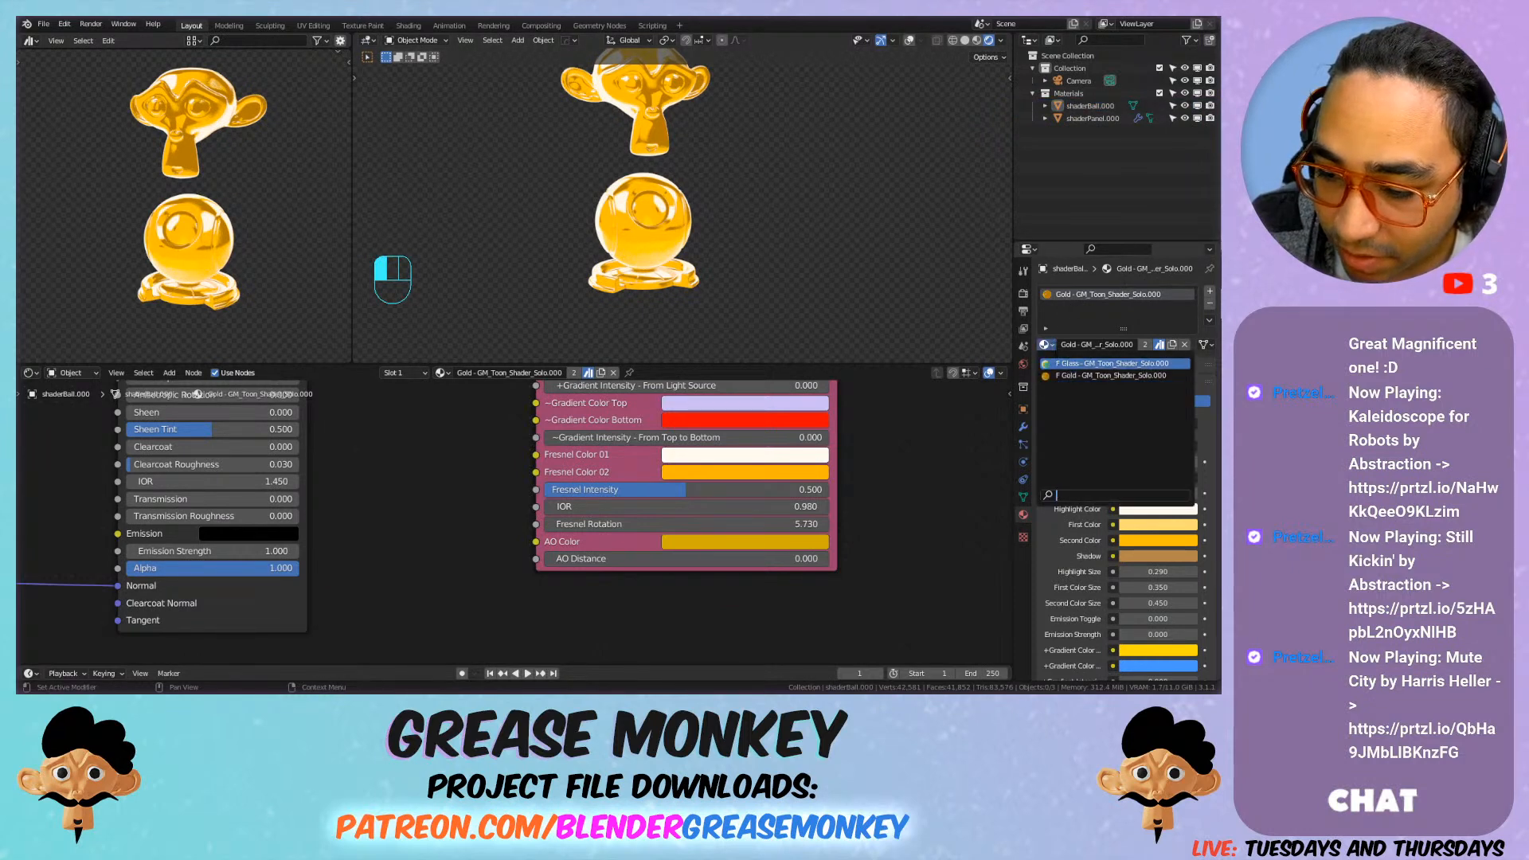
click(1051, 315)
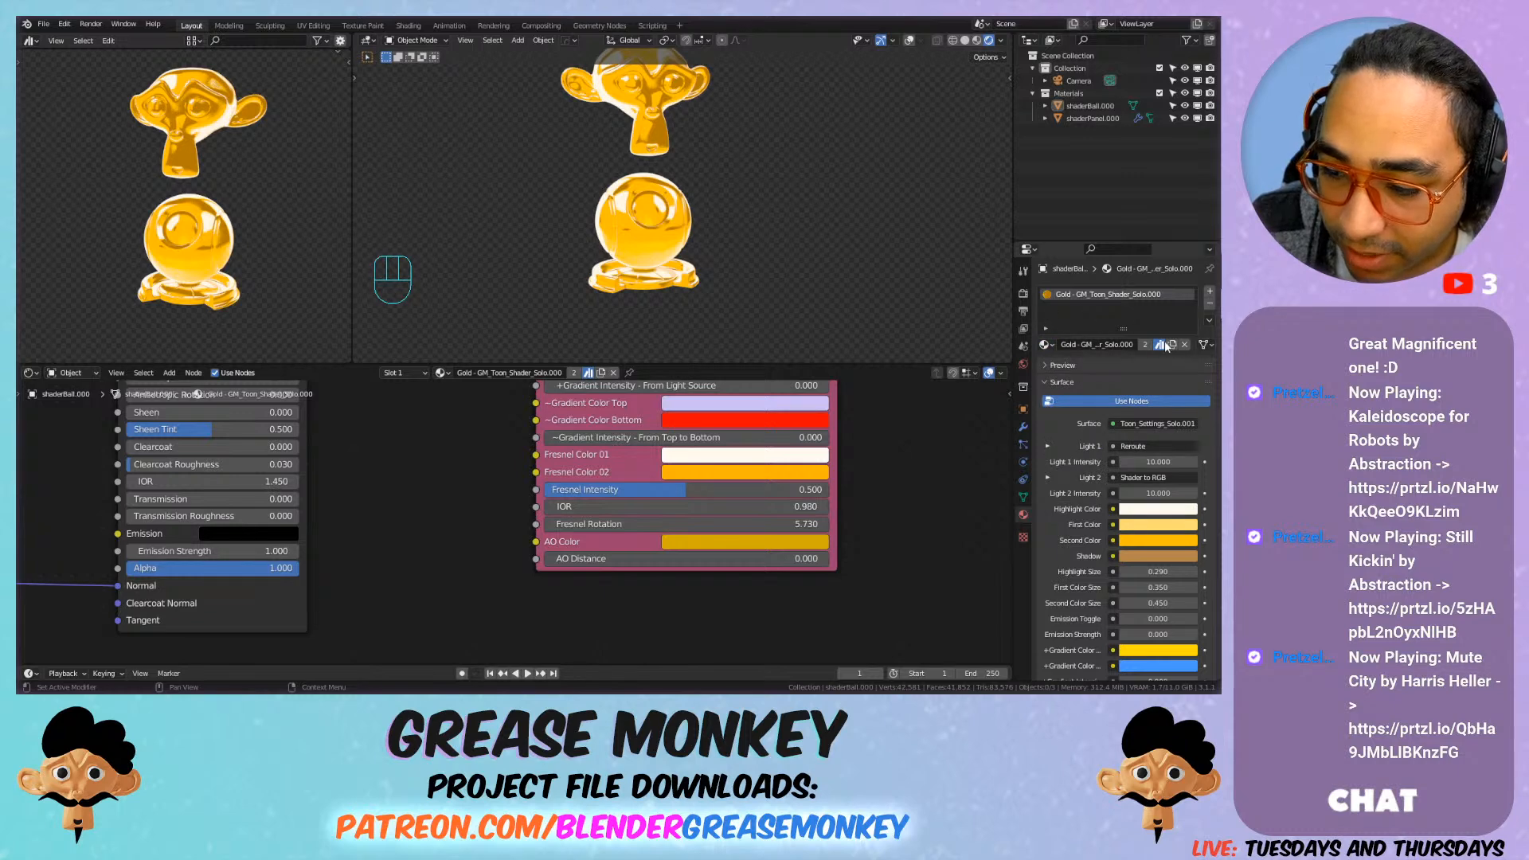
click(1172, 345)
Step: Rename the duplicated material to "Metal - GM_Toon_Shader_Solo.001"
double_click(1075, 299)
double_click(1064, 295)
text(Me)
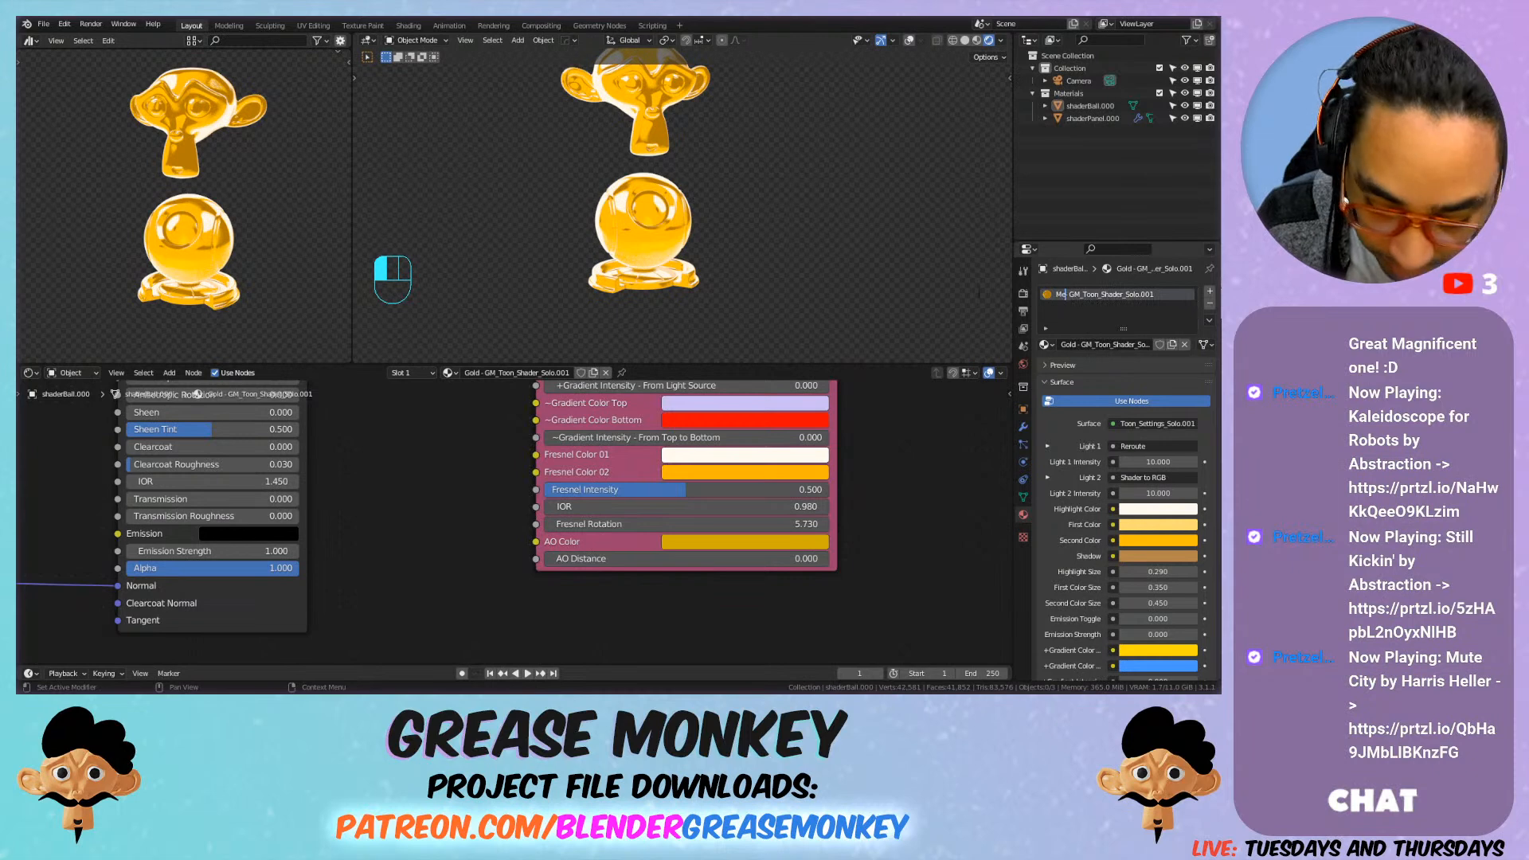
text(tal)
key(Return)
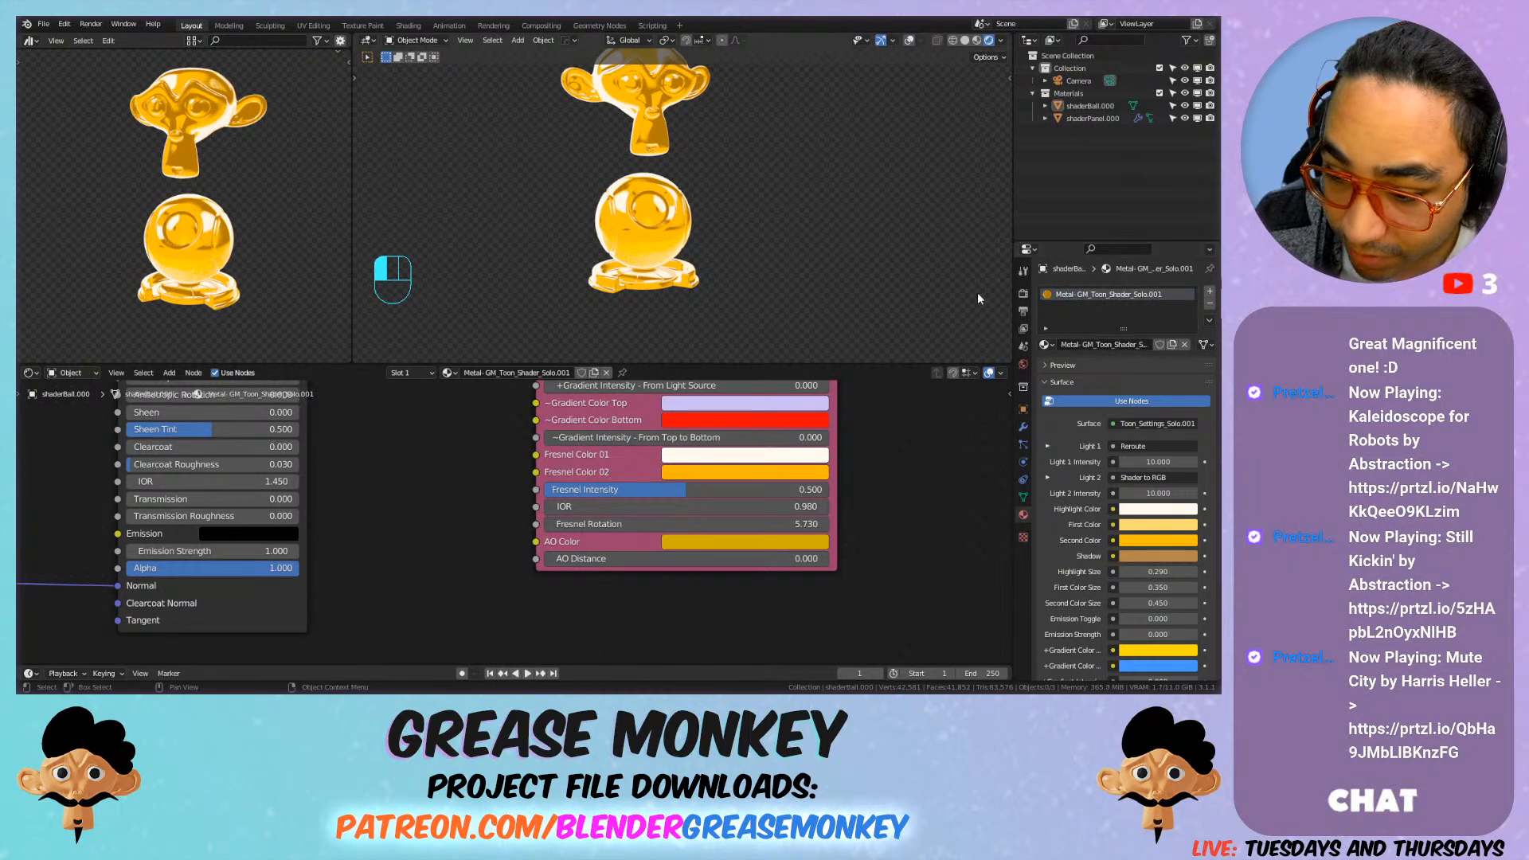
double_click(1069, 299)
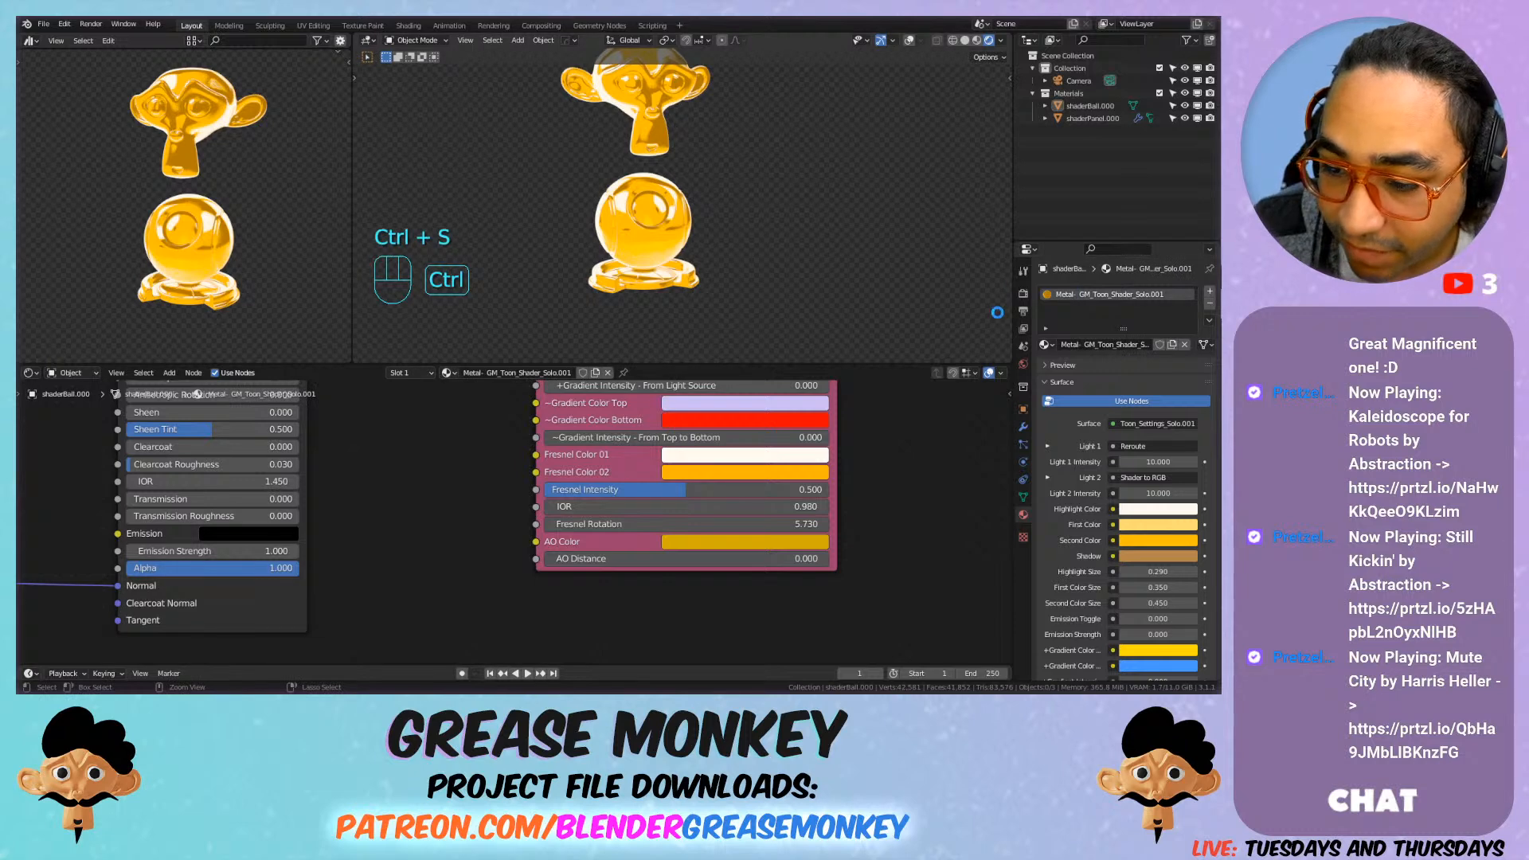
Step: Assign the "Metal - GM_Toon_Shader_Solo.001" material to the shaderPanel.000 object with the monkey head
click(642, 107)
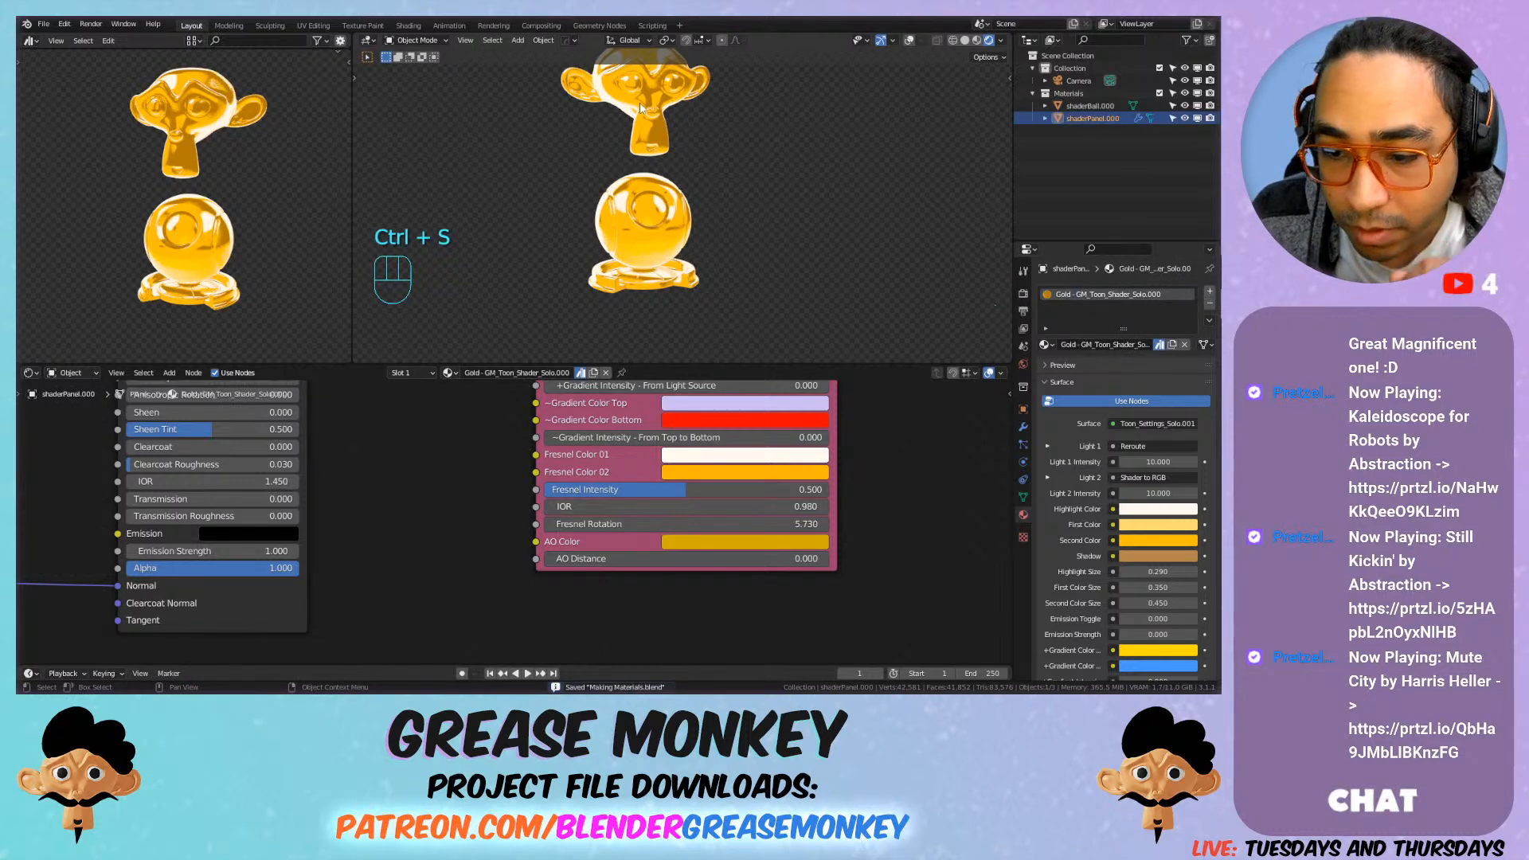
click(1044, 344)
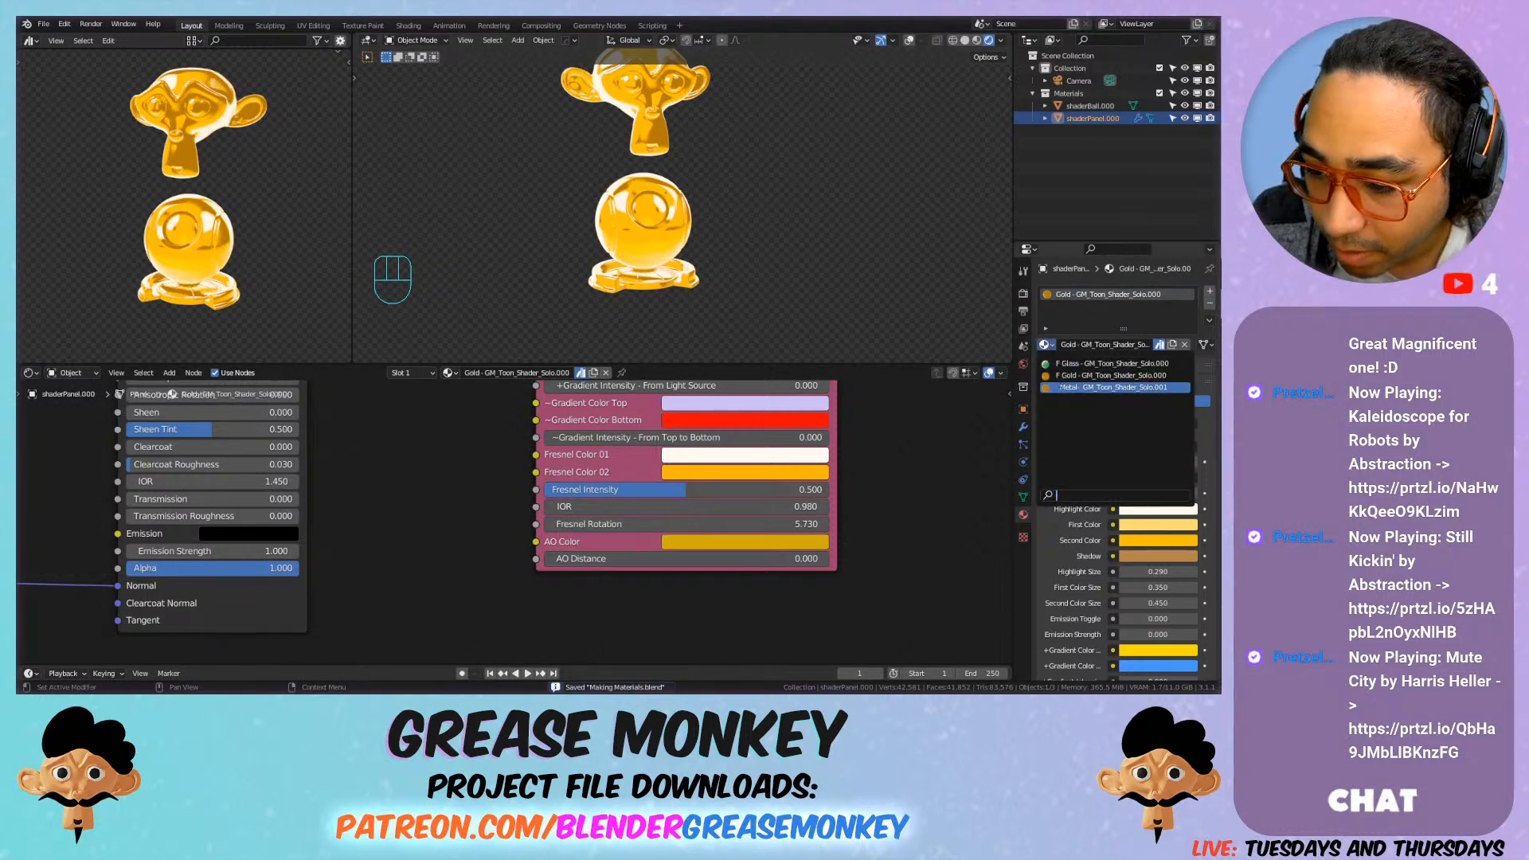
click(1051, 387)
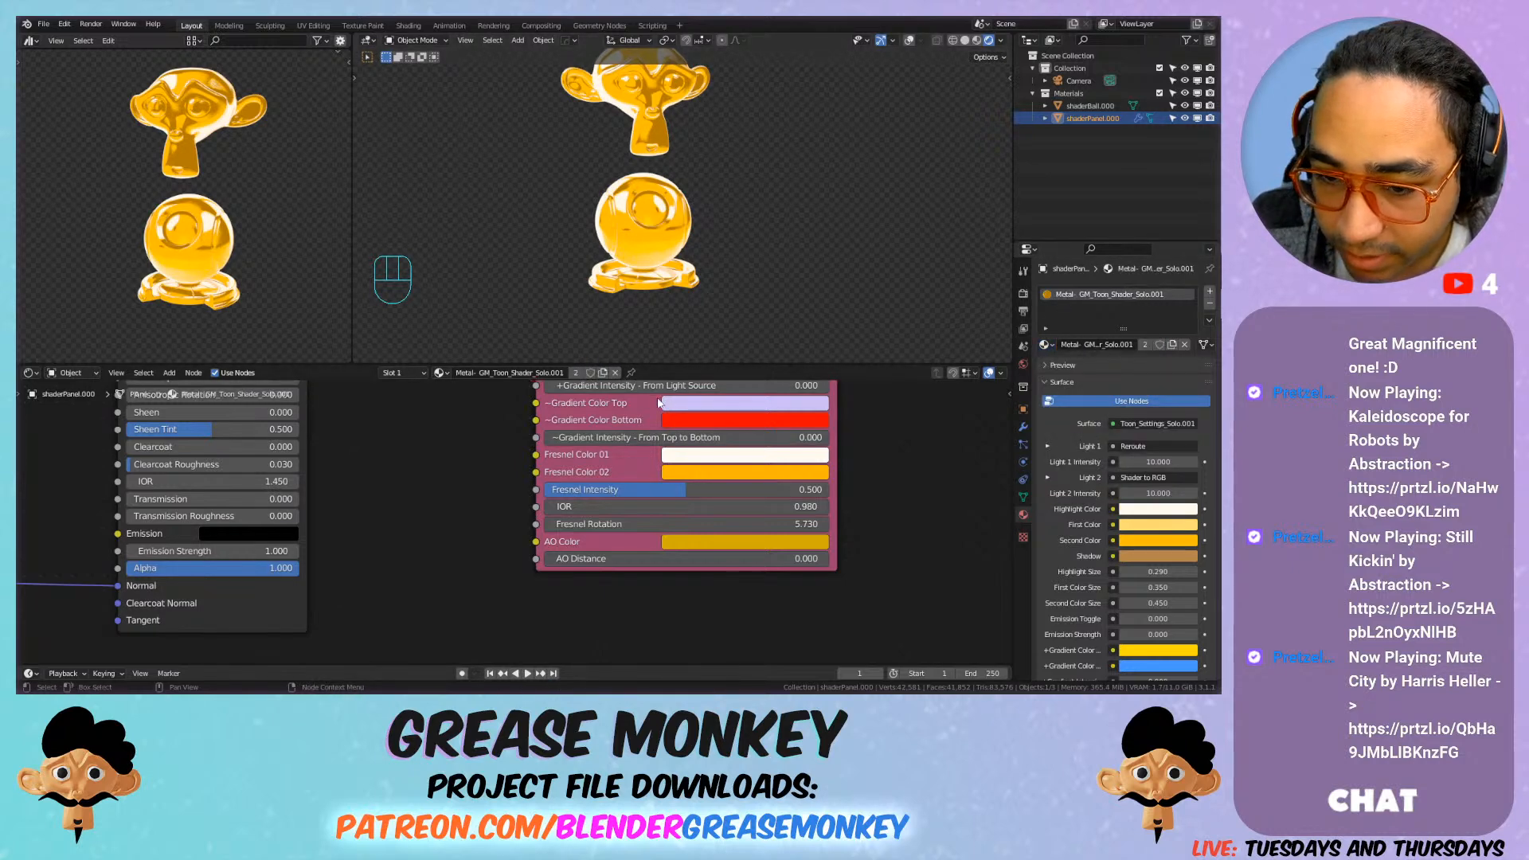
Step: Move the Material Output node farther away from the Toon_Settings_Solo.001 node to make room between them
key(Home)
middle_drag(494, 394, 566, 476)
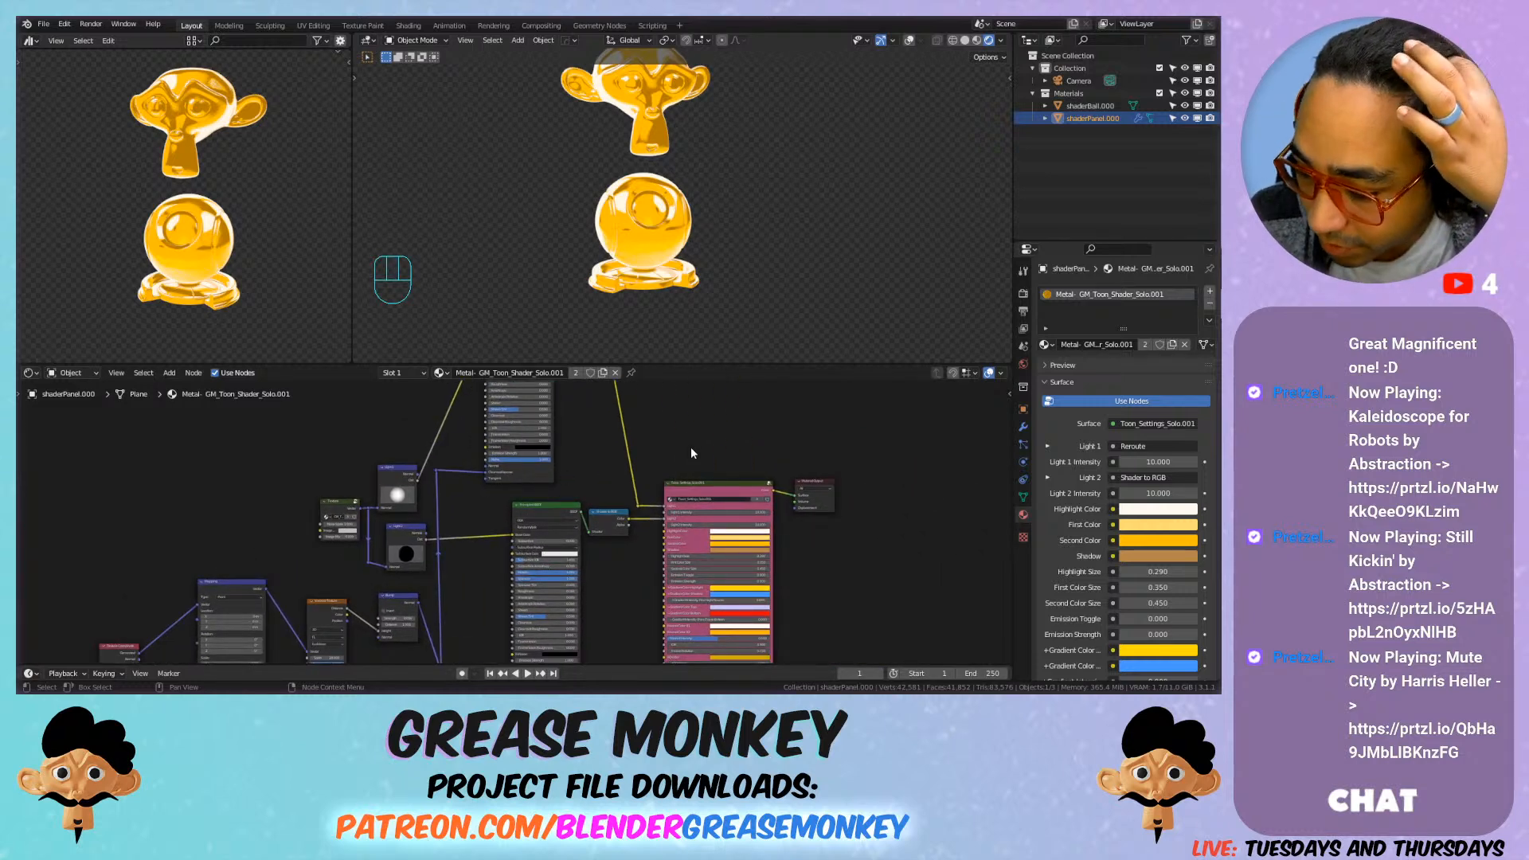
scroll(753, 481, up, 4)
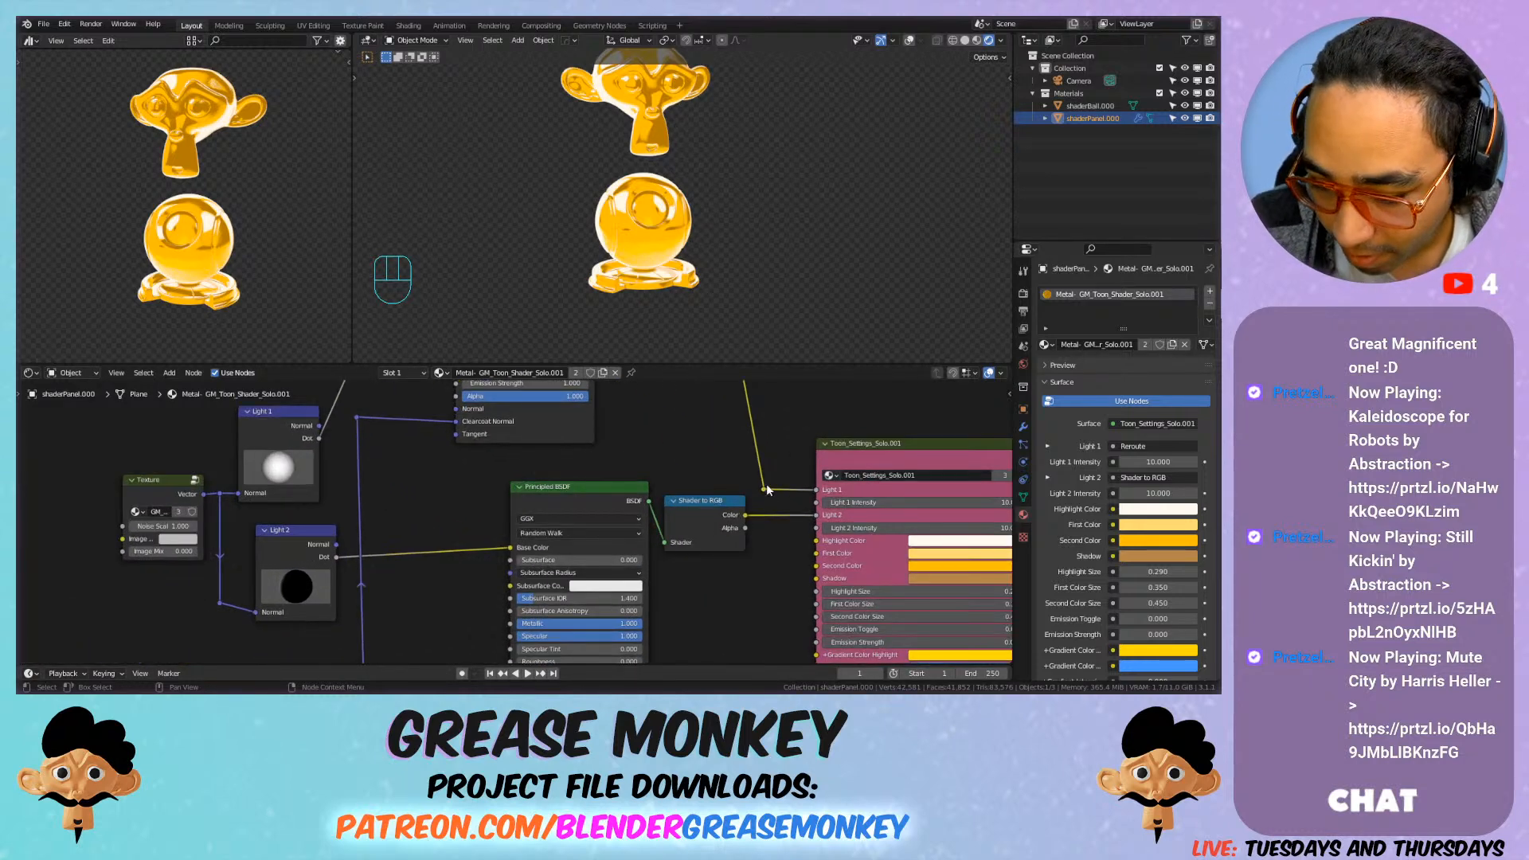
middle_drag(770, 484, 548, 446)
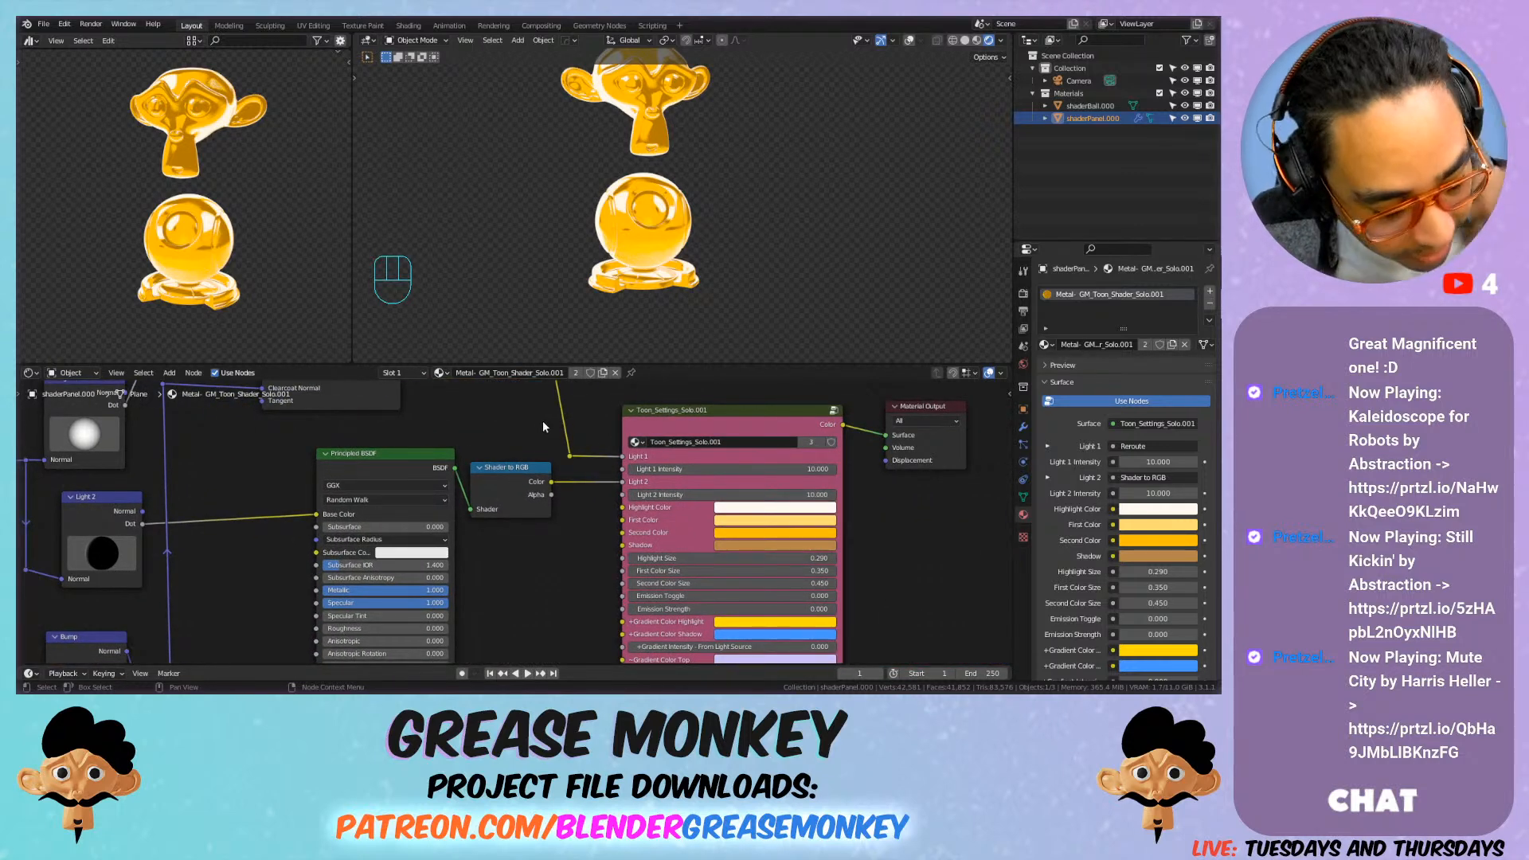
middle_drag(723, 468, 622, 557)
scroll(516, 462, up, 3)
drag(688, 437, 838, 430)
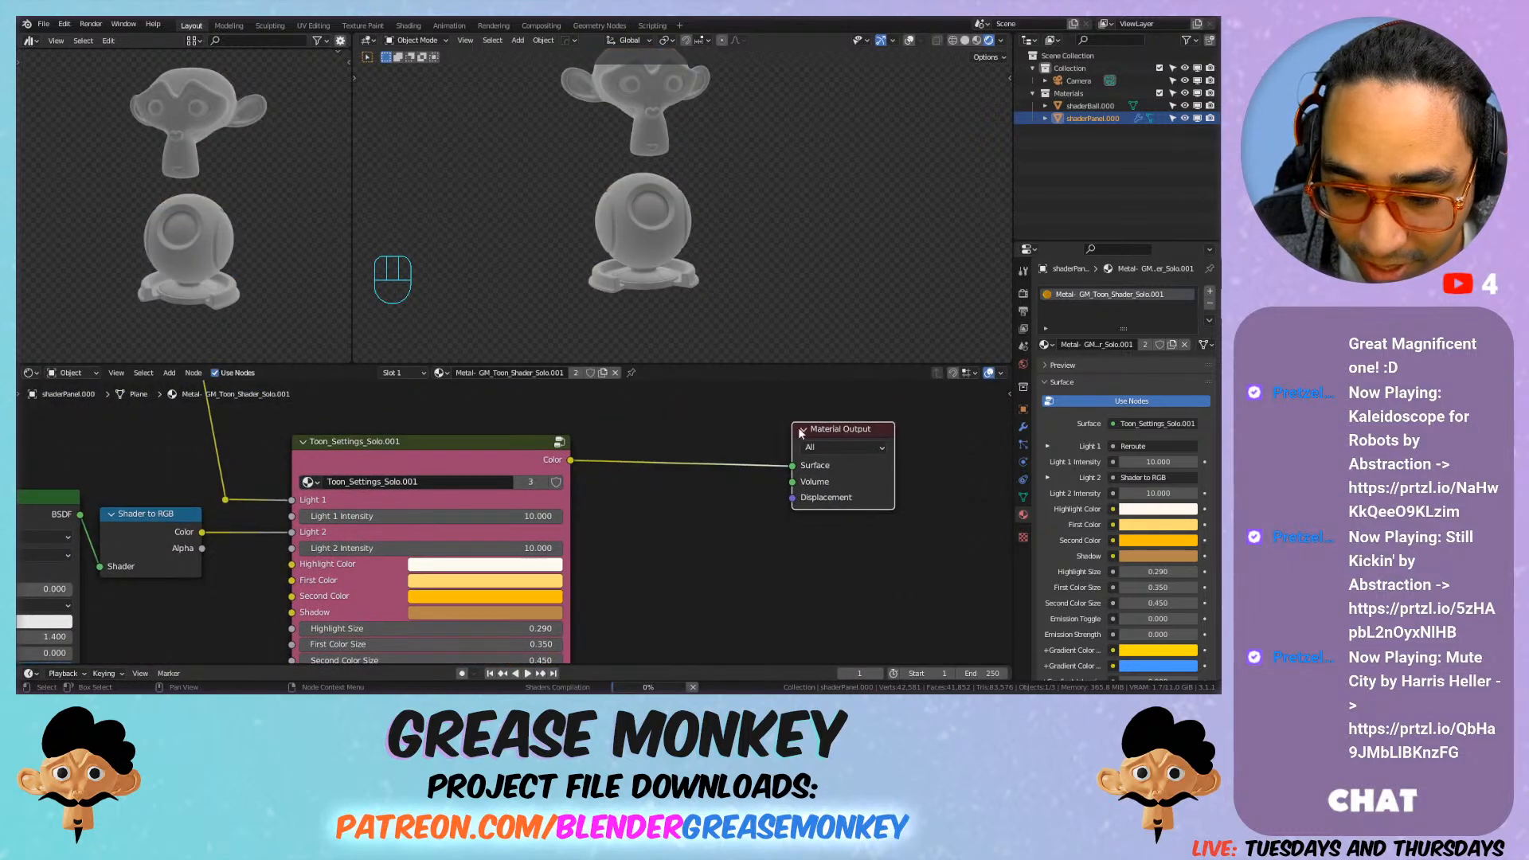
scroll(653, 438, down, 8)
middle_drag(705, 513, 715, 518)
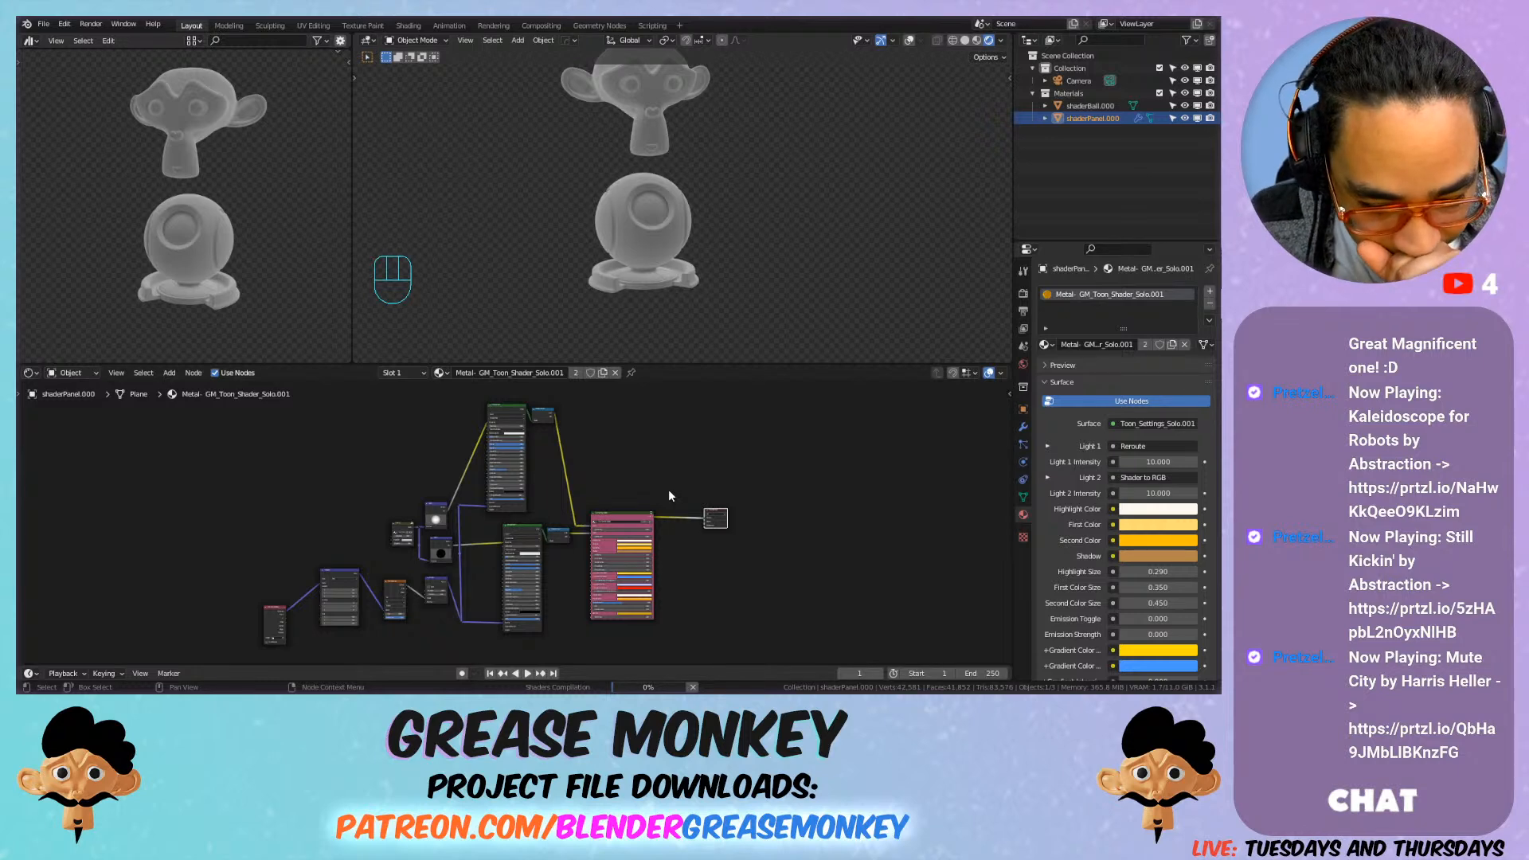
Step: Insert a Hue Saturation Value node on the link between the toon settings node and the Material Output
scroll(653, 510, up, 4)
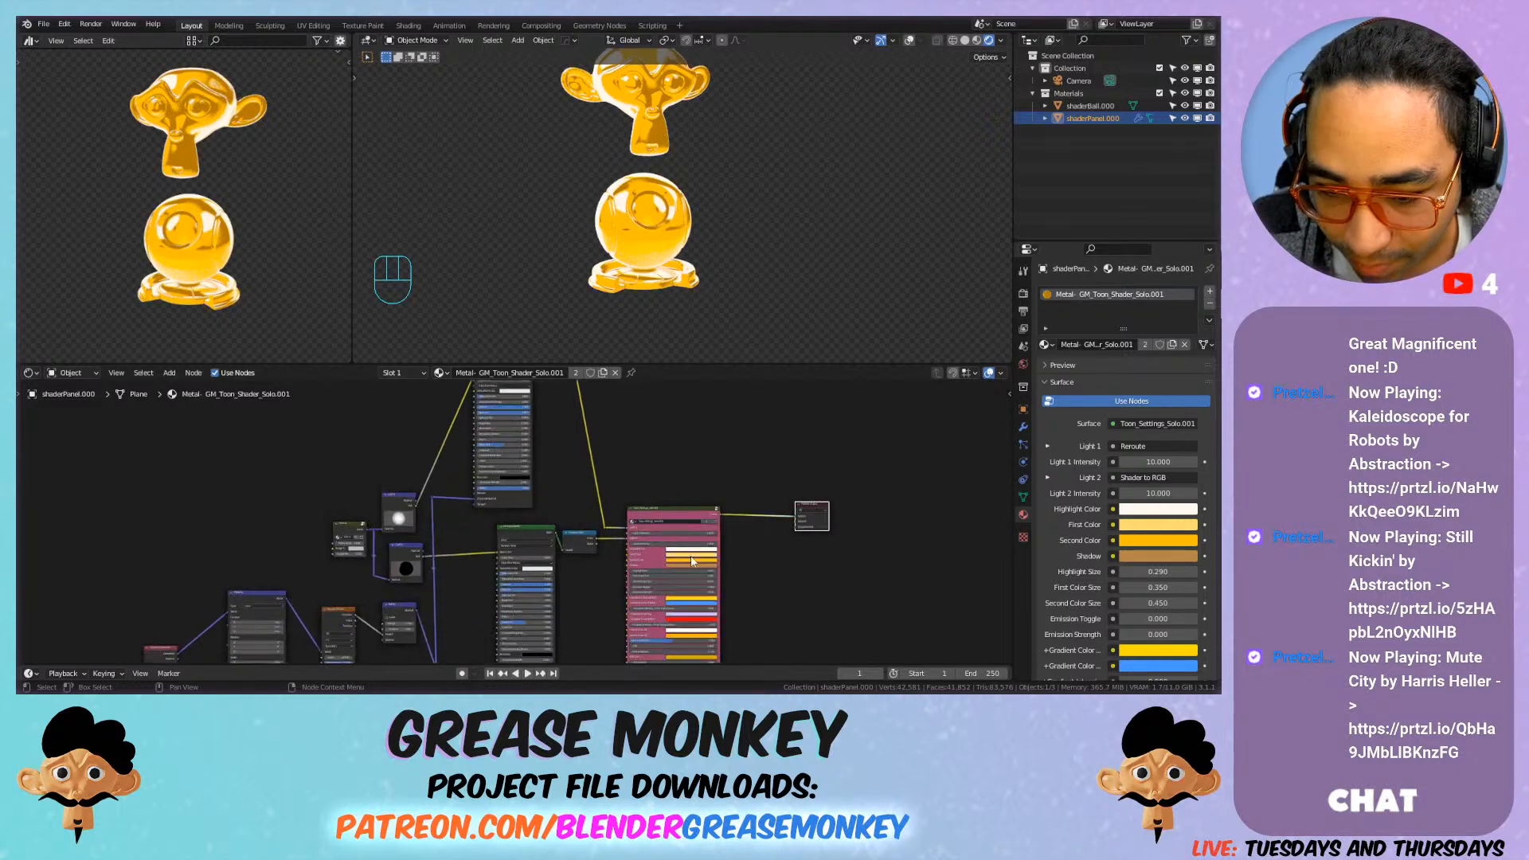
middle_drag(637, 523, 610, 446)
key(shift+a)
mouse_move(599, 437)
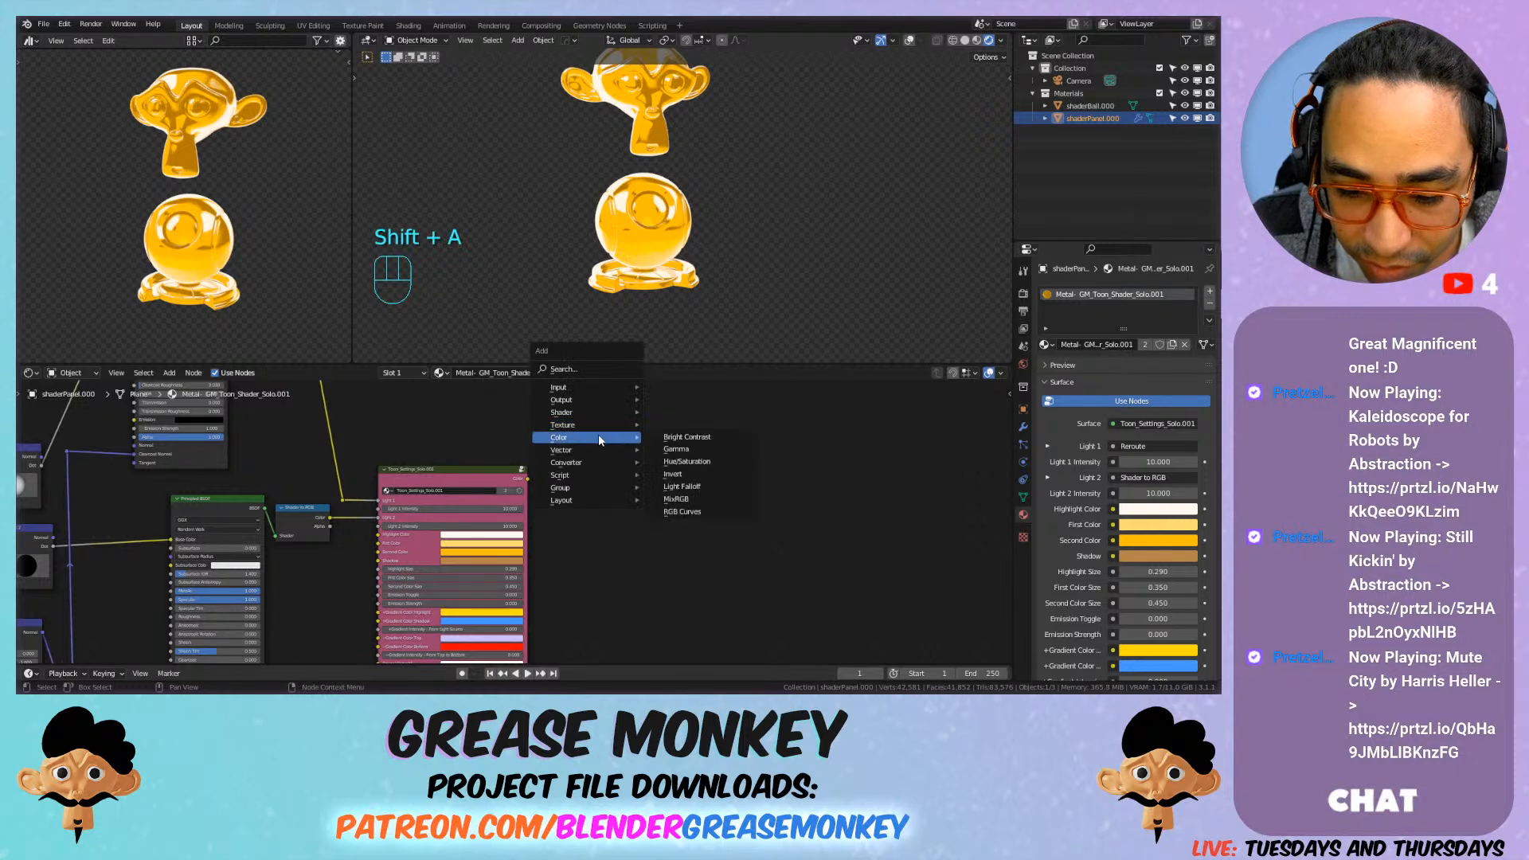
click(687, 461)
click(602, 460)
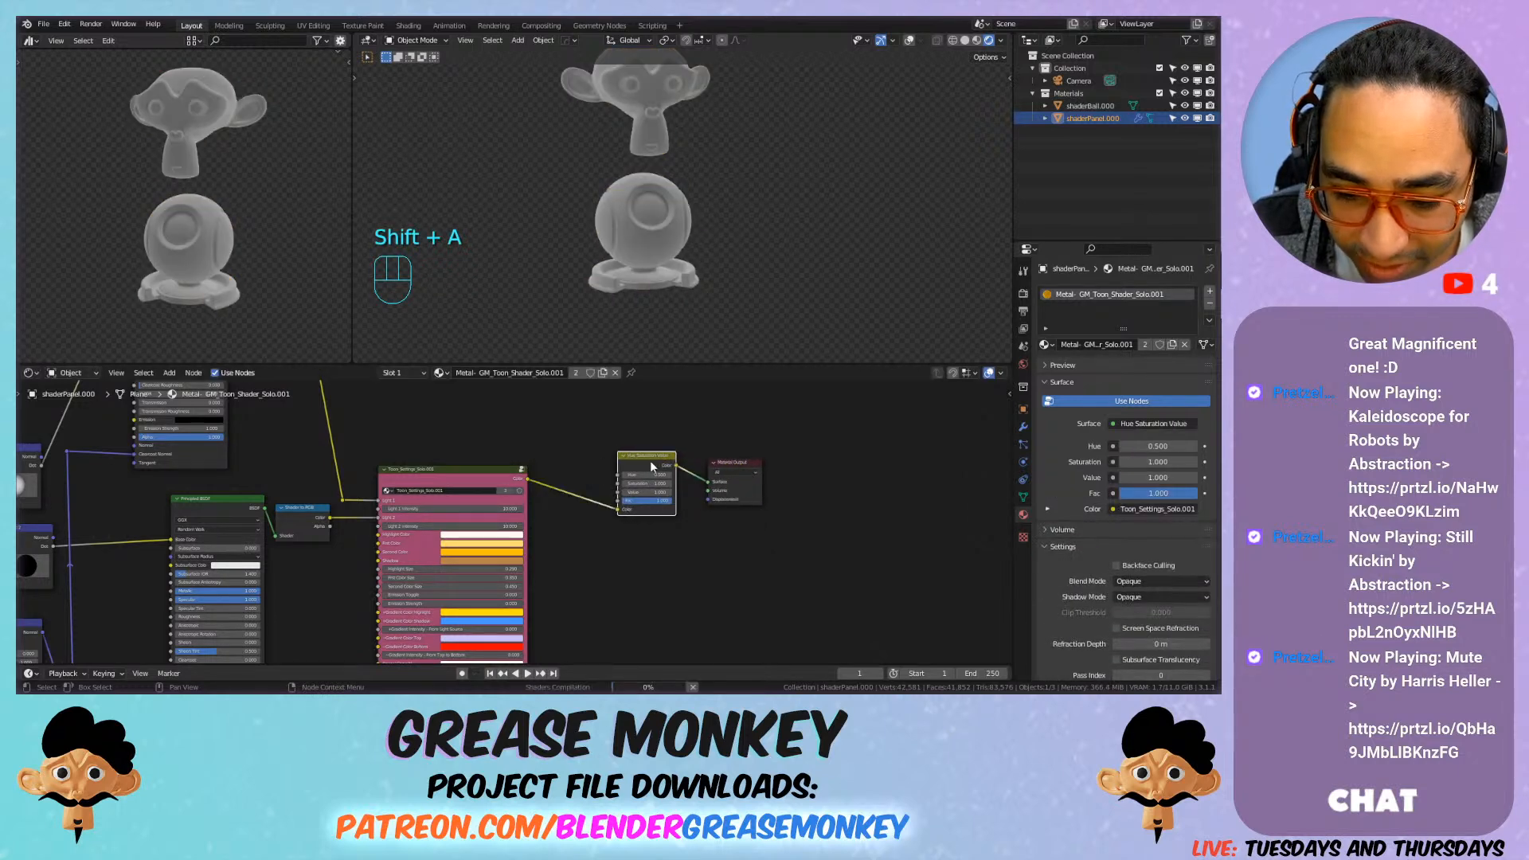
Step: Set the Hue Saturation Value node's Saturation to 0 and inspect the shader ball up close
scroll(604, 460, up, 4)
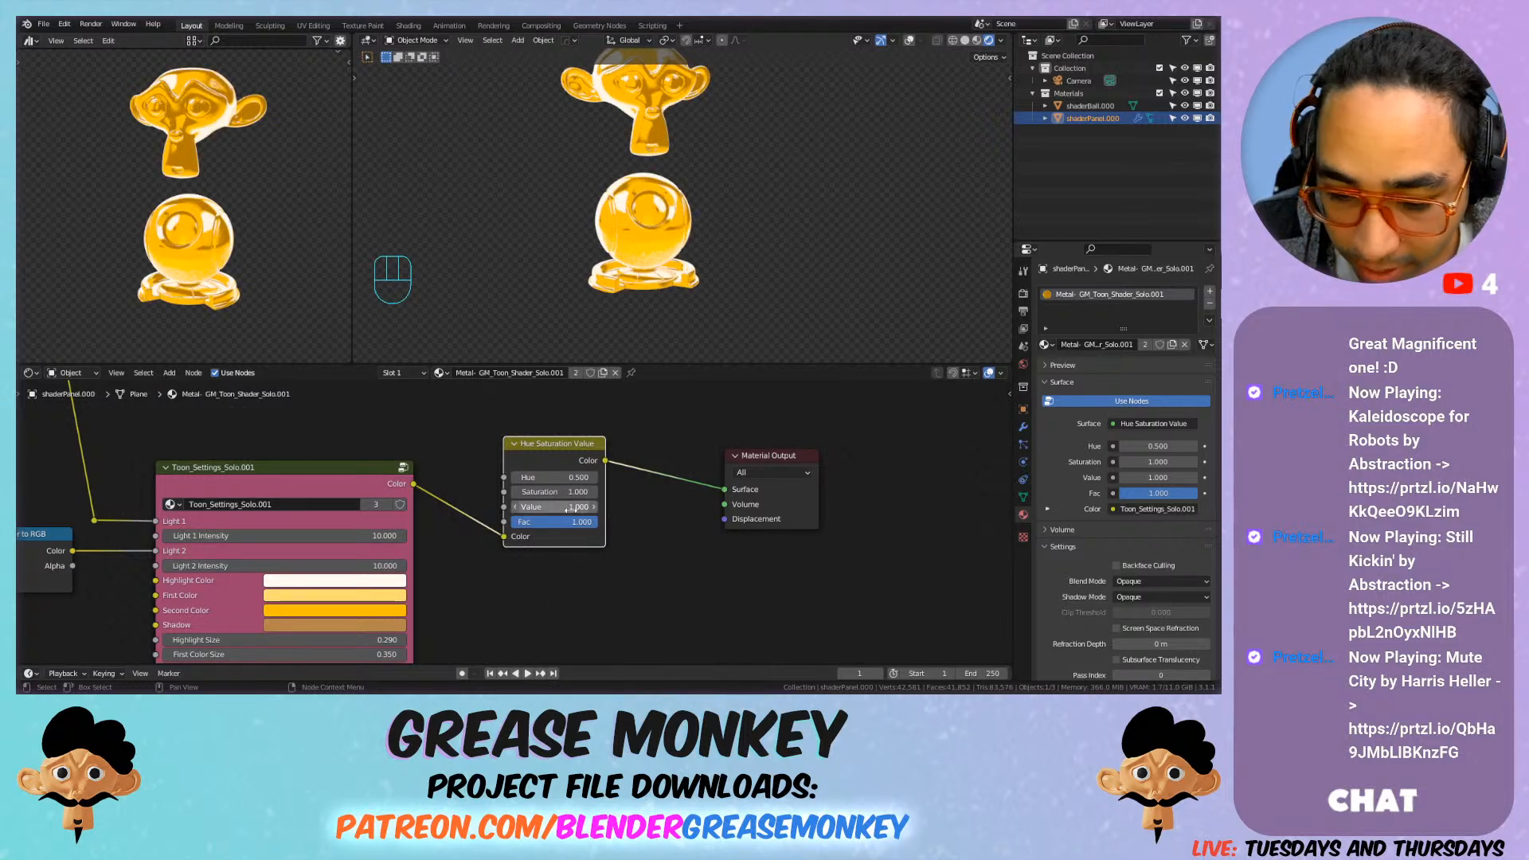
drag(570, 493, 319, 458)
scroll(600, 130, up, 4)
middle_drag(629, 203, 612, 230)
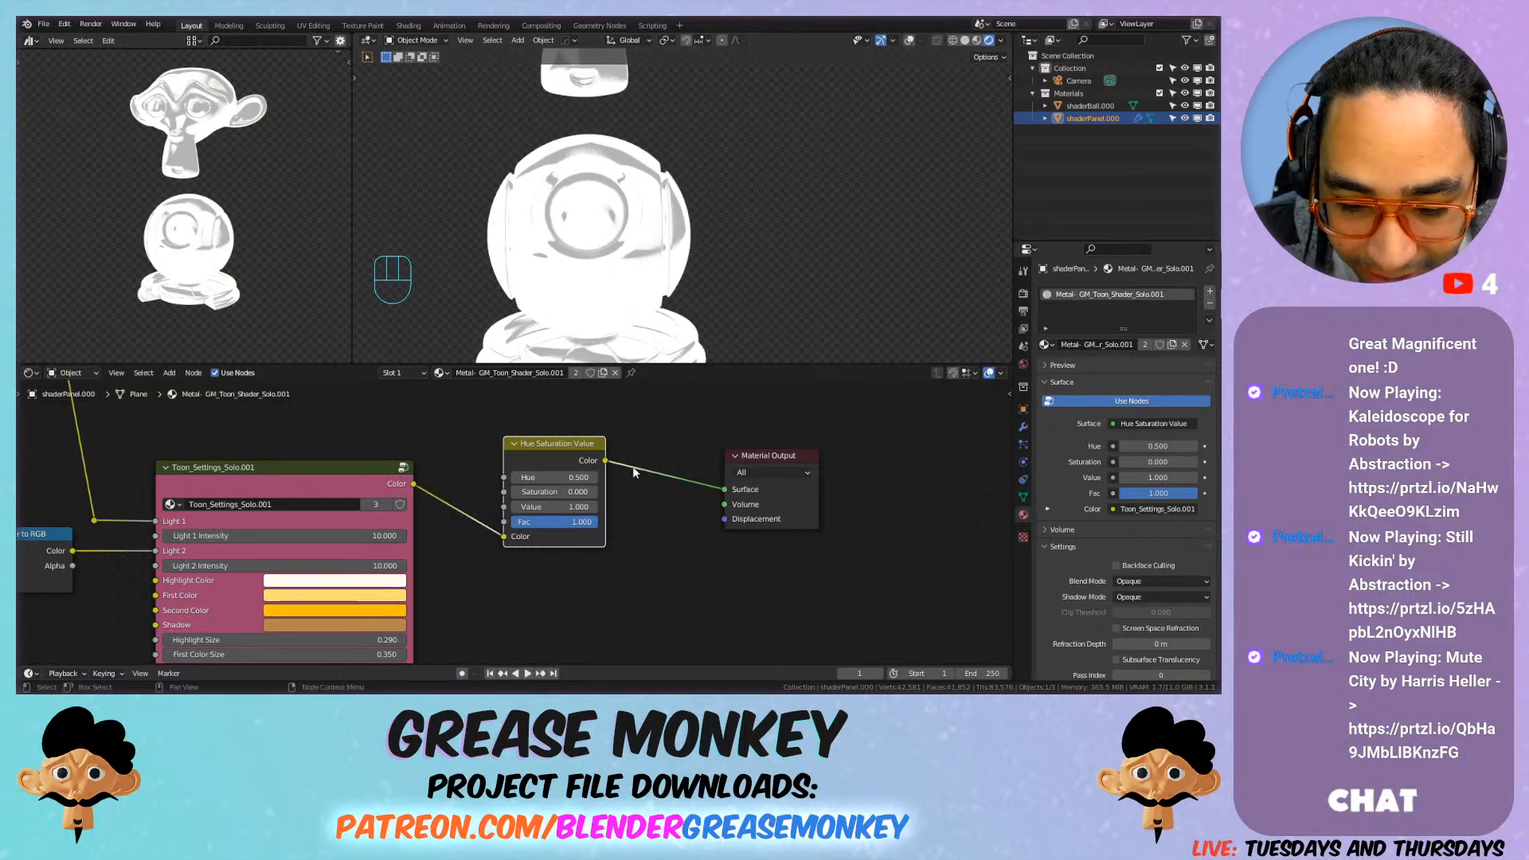
Step: Try Highlight Size 0, First Color Size 0 and Second Color Size 1 on the toon settings node, undoing each change
middle_drag(532, 525, 761, 446)
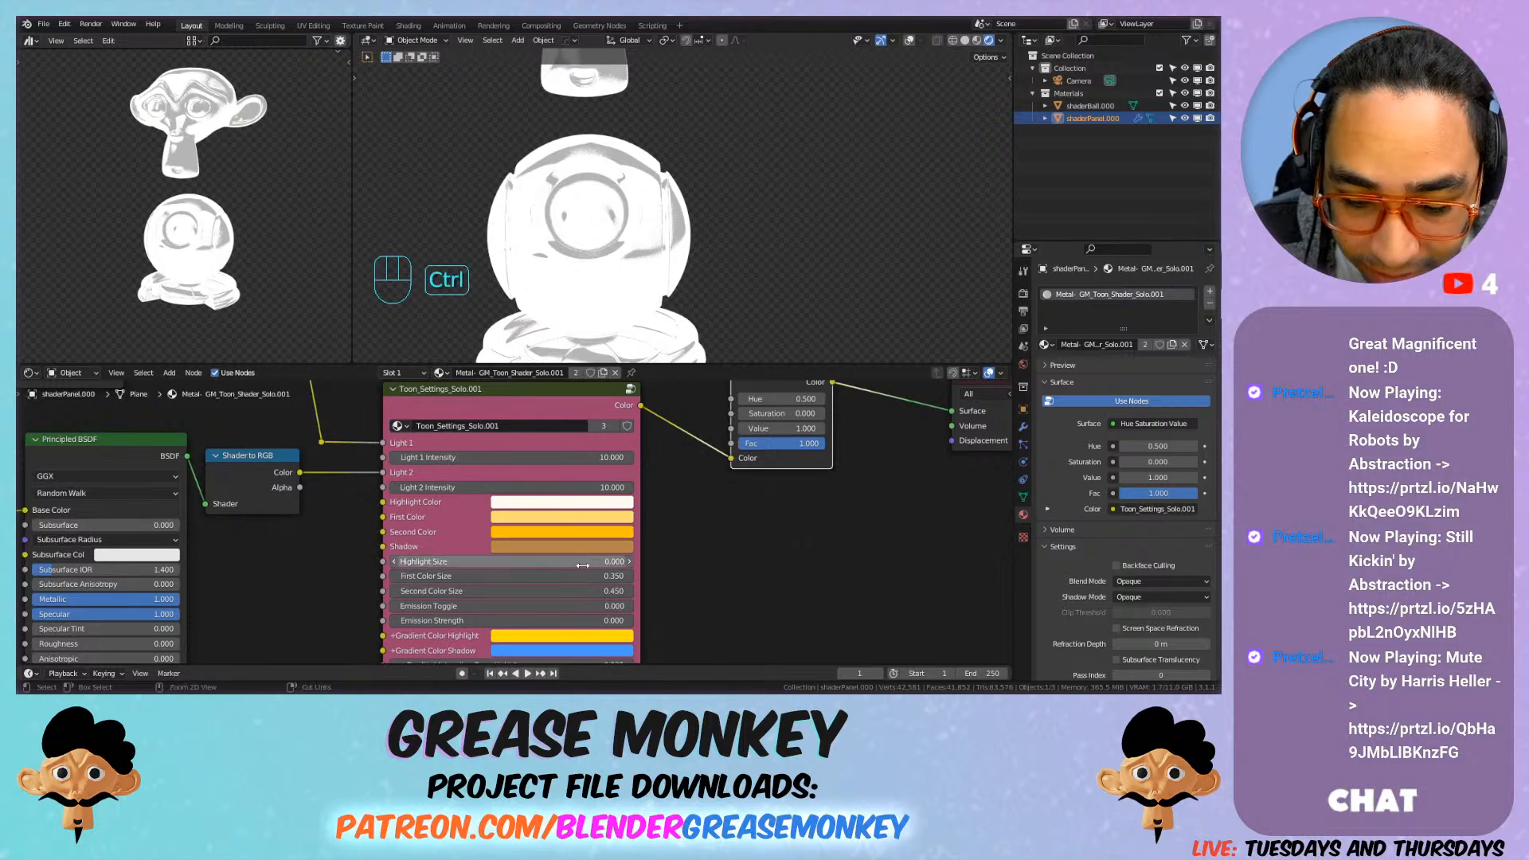
key(ctrl+z)
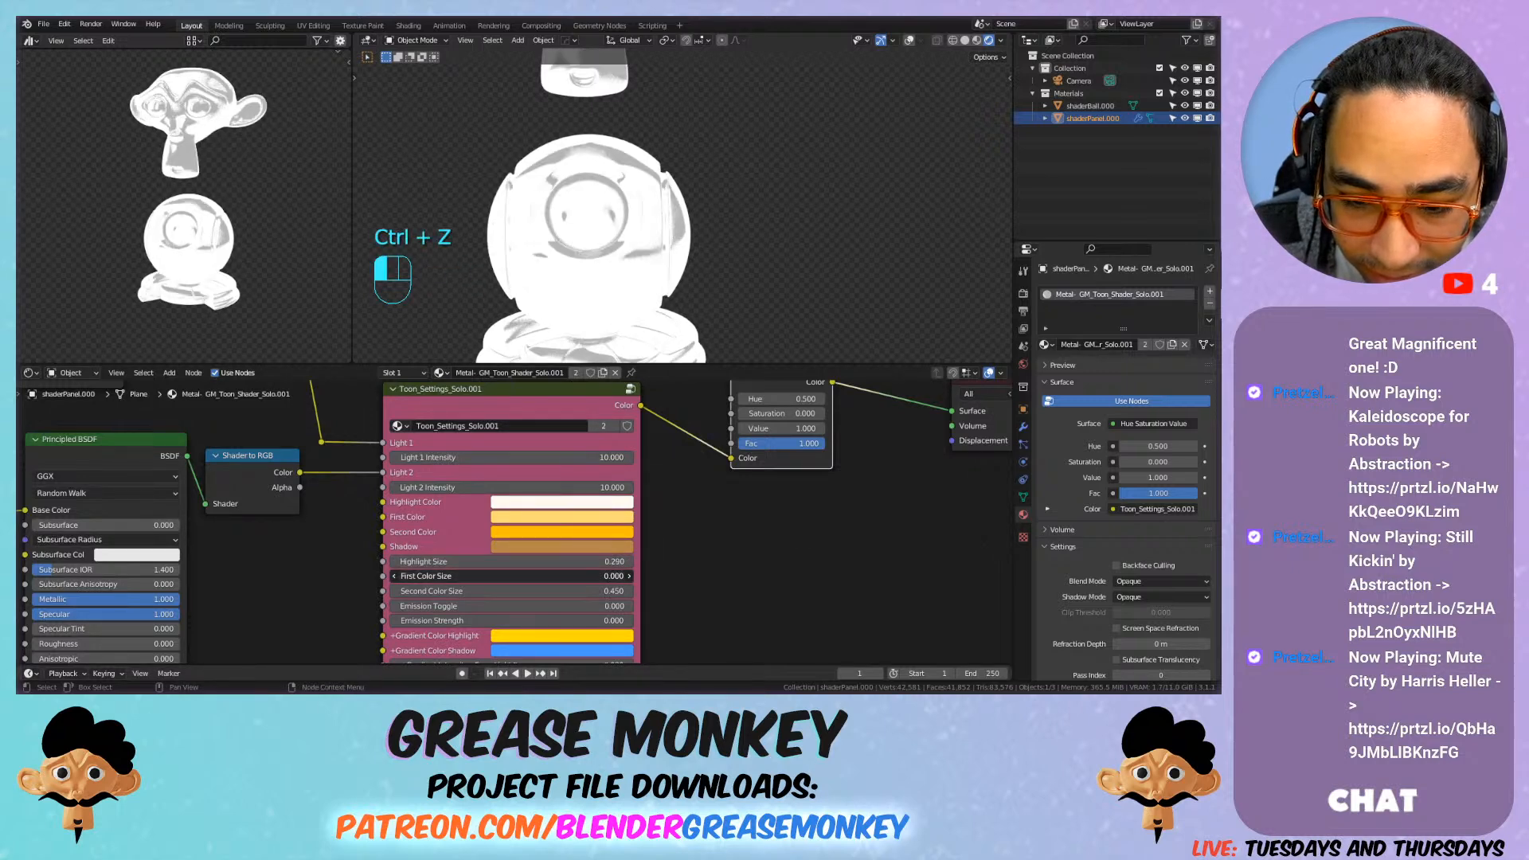
key(ctrl+z)
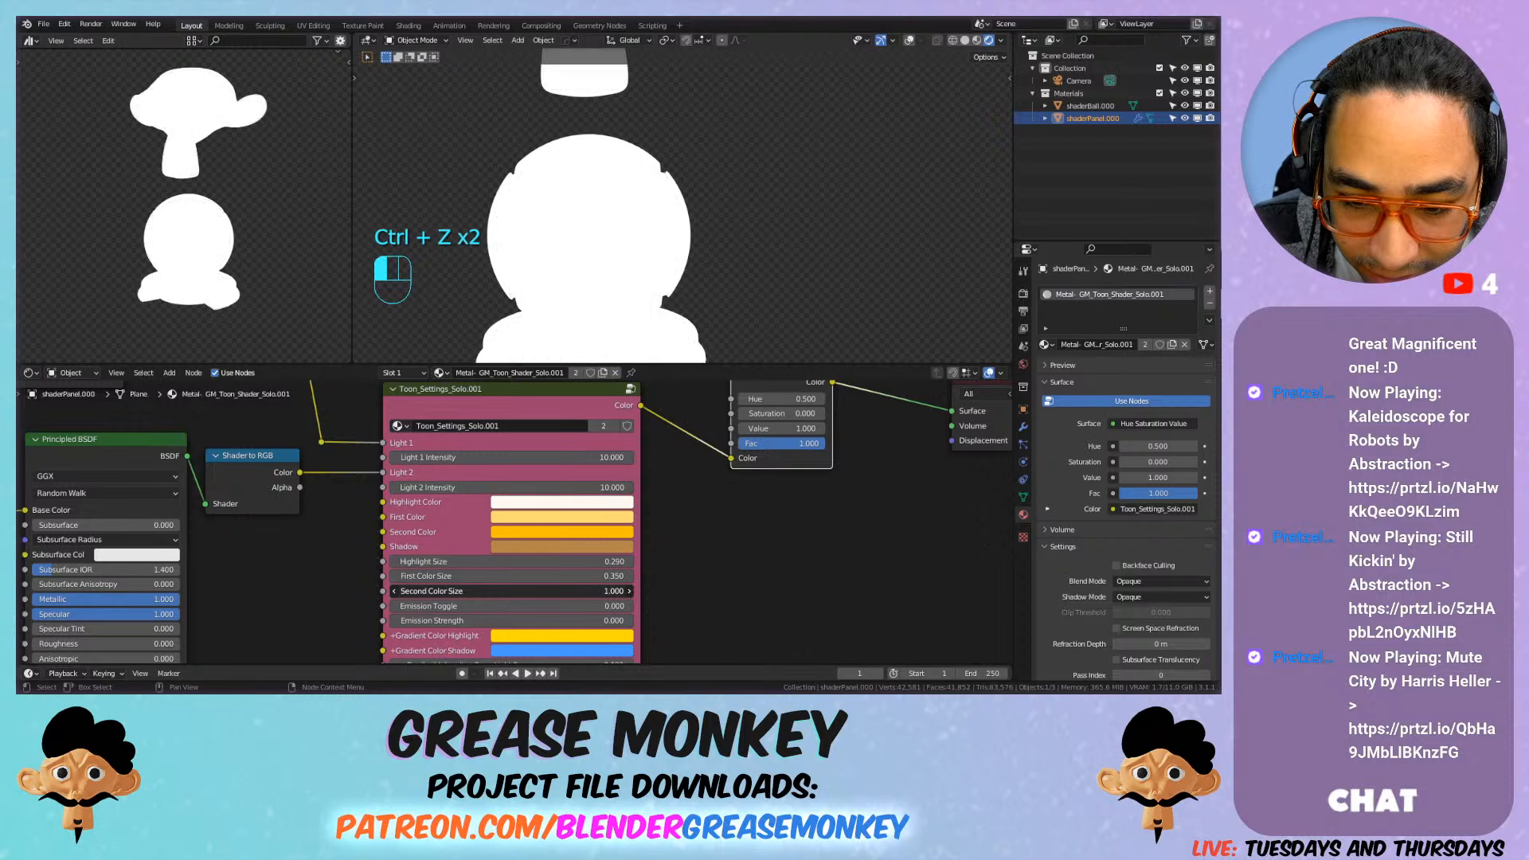
key(ctrl+z)
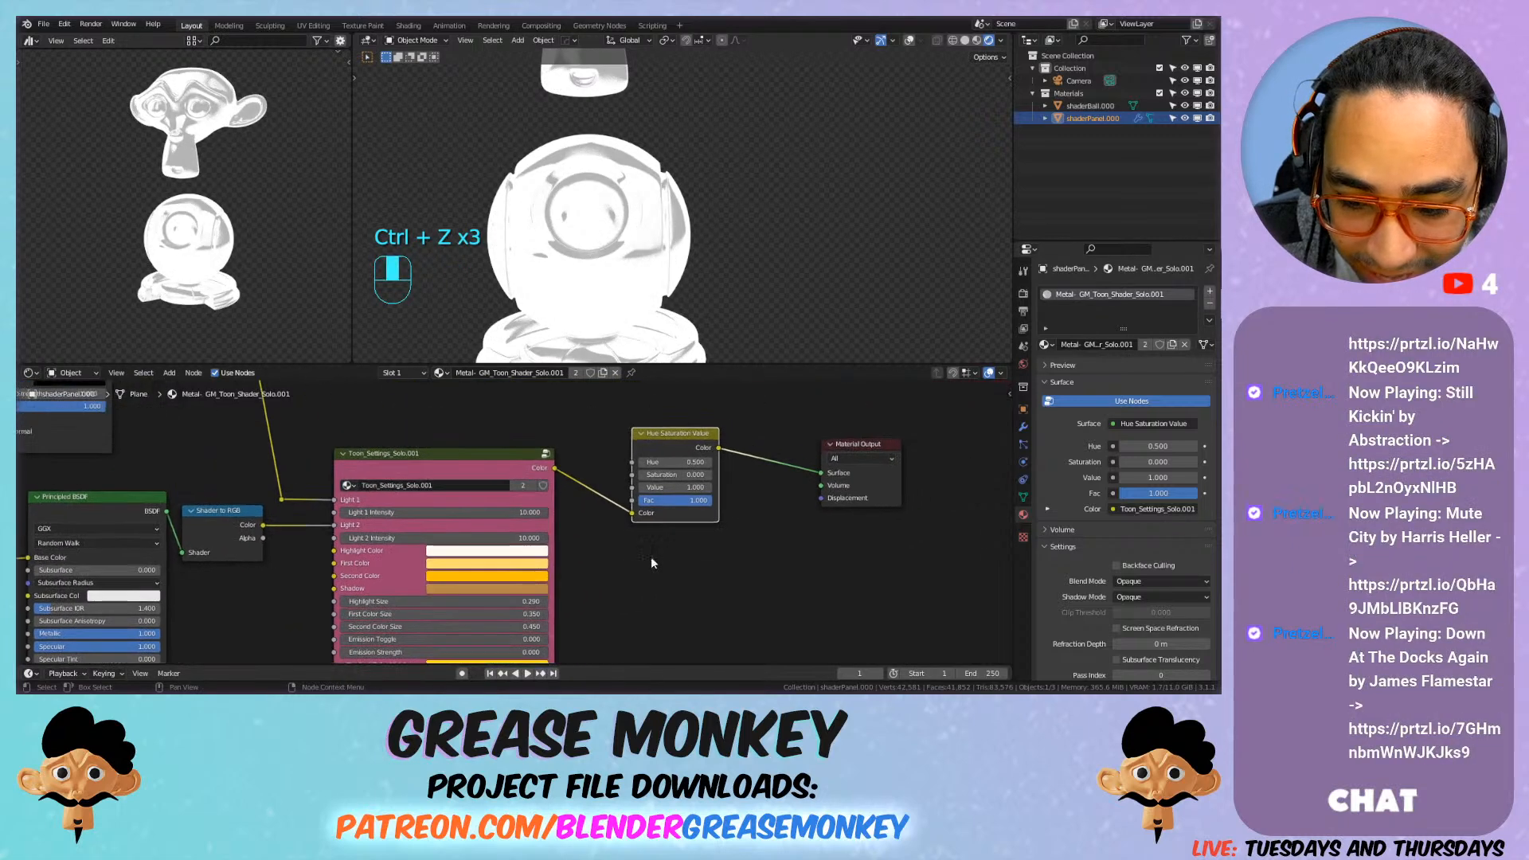
Step: Remove the Hue Saturation Value node while keeping the toon settings node linked to the Material Output
key(ctrl+x)
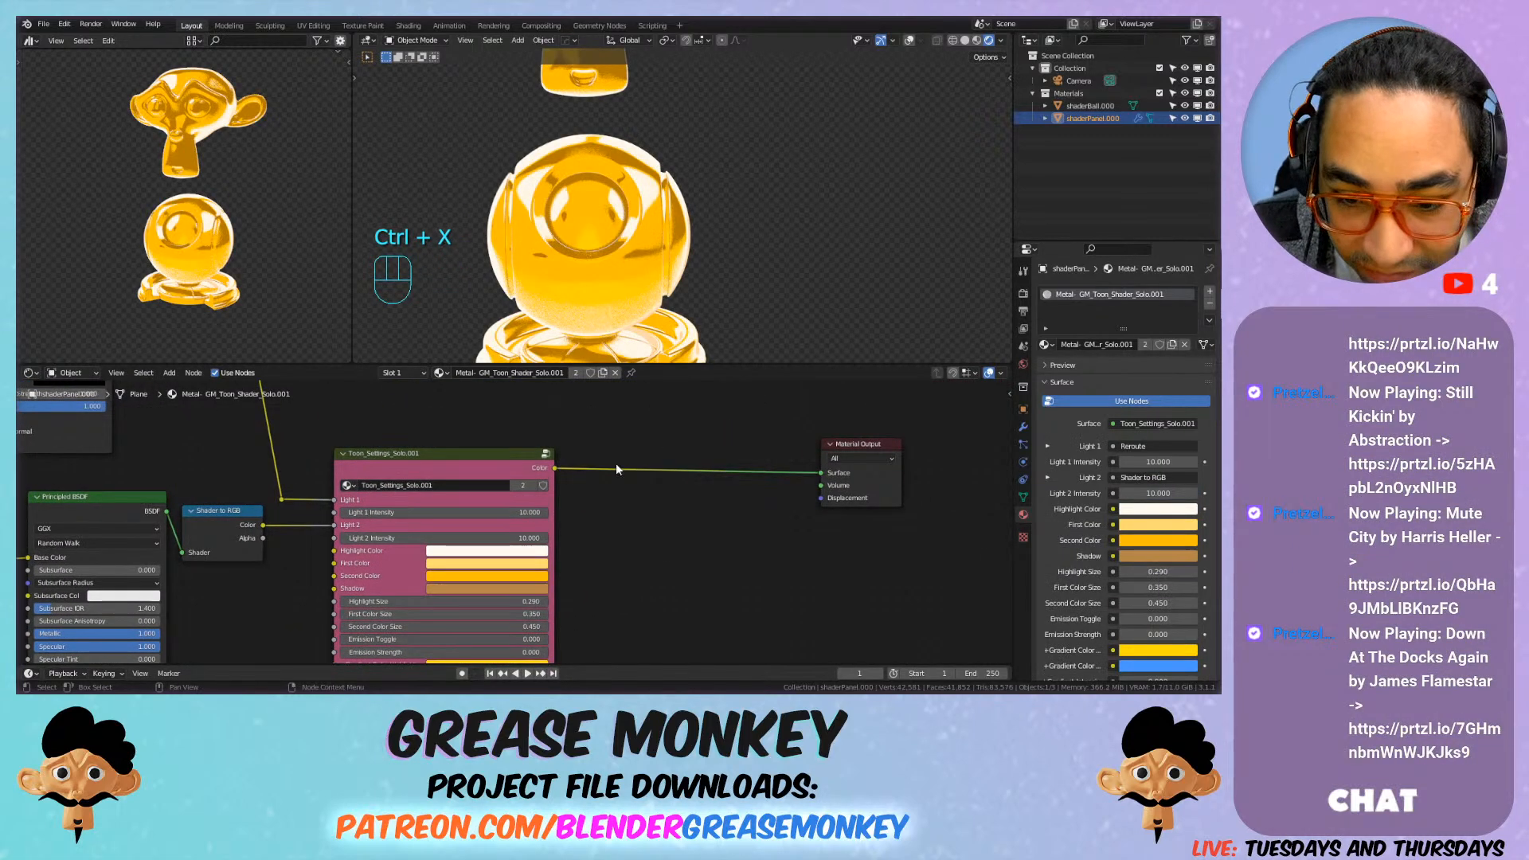
middle_drag(562, 521, 721, 478)
scroll(721, 479, up, 2)
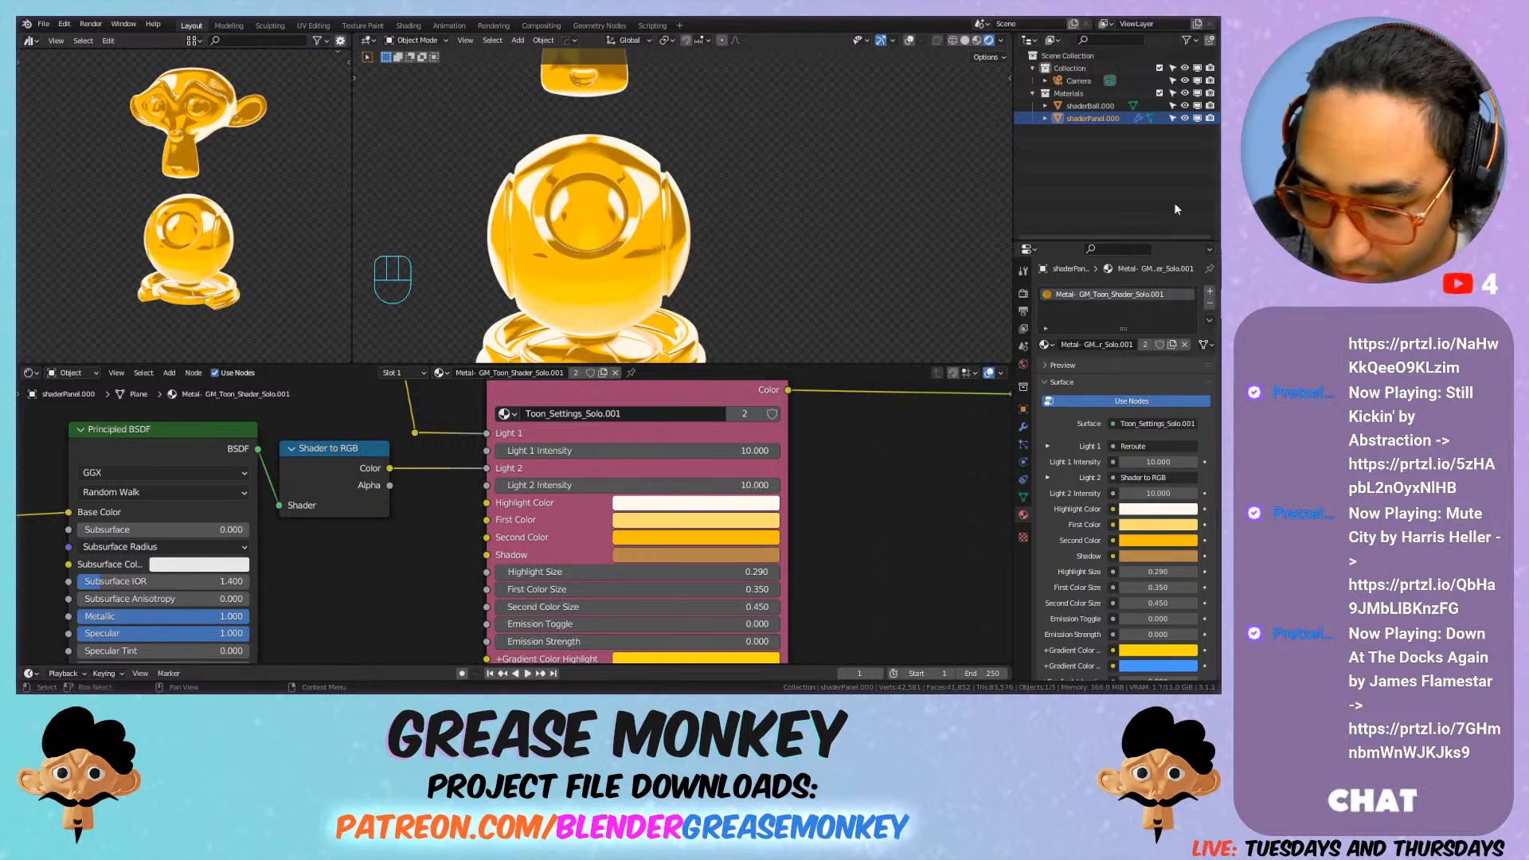
Step: Desaturate the toon settings node's Shadow, Second Color and First Color to neutral grey tones
middle_drag(656, 506, 562, 498)
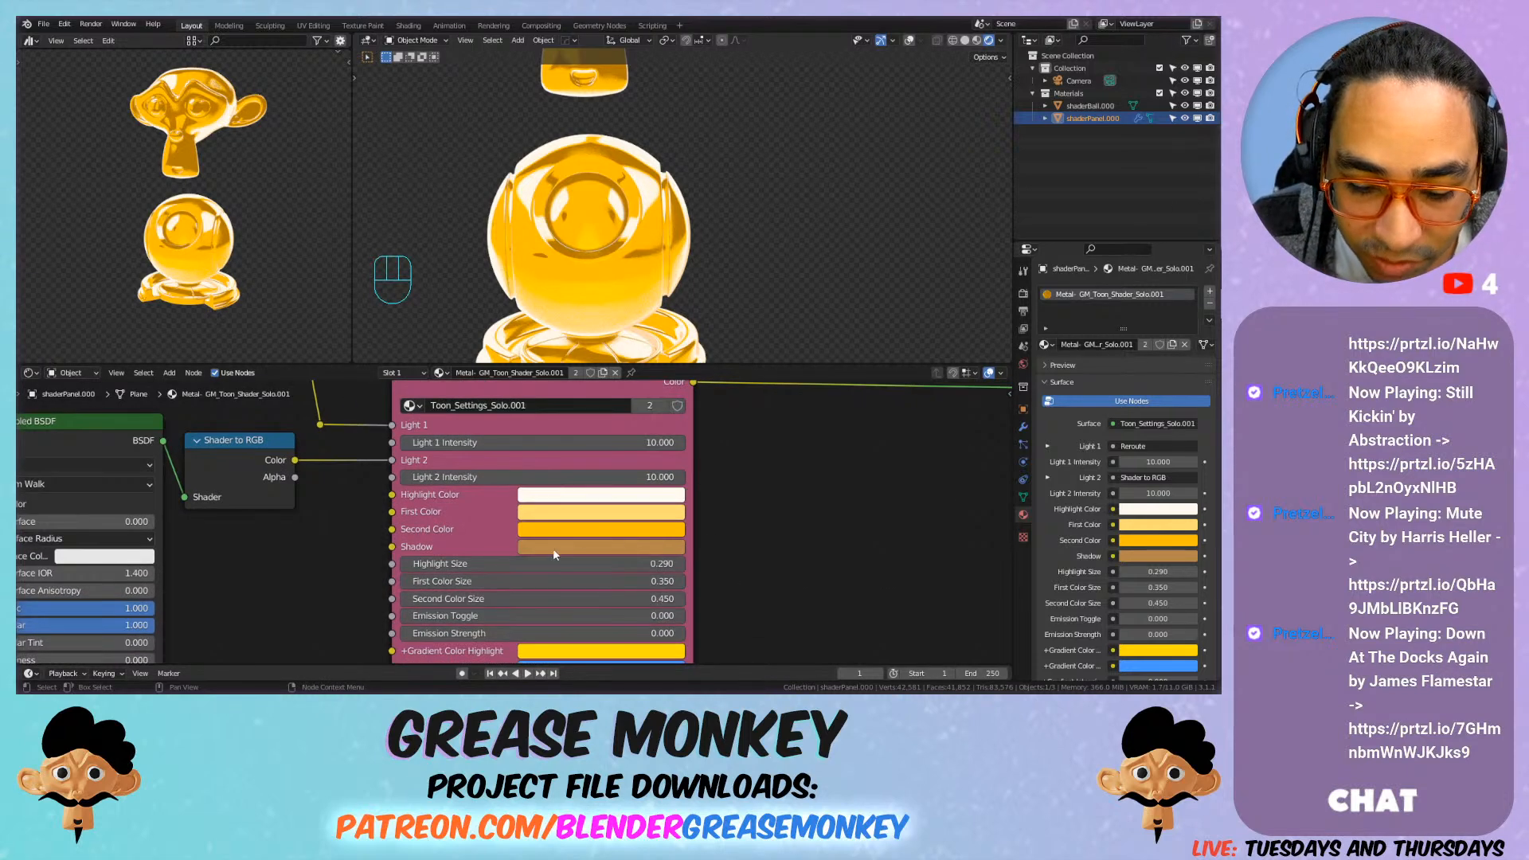
click(581, 547)
mouse_move(571, 489)
mouse_down()
mouse_move(510, 491)
mouse_move(627, 508)
mouse_move(524, 508)
mouse_move(527, 475)
mouse_move(563, 490)
mouse_move(528, 456)
mouse_move(589, 474)
mouse_move(536, 473)
mouse_move(551, 474)
mouse_up()
click(567, 528)
click(601, 511)
Step: Copy the Highlight Color and paste it into the Shadow color of the toon settings node
scroll(726, 508, up, 3)
shift+middle_drag(677, 327, 629, 255)
key(ctrl+c)
key(ctrl+v)
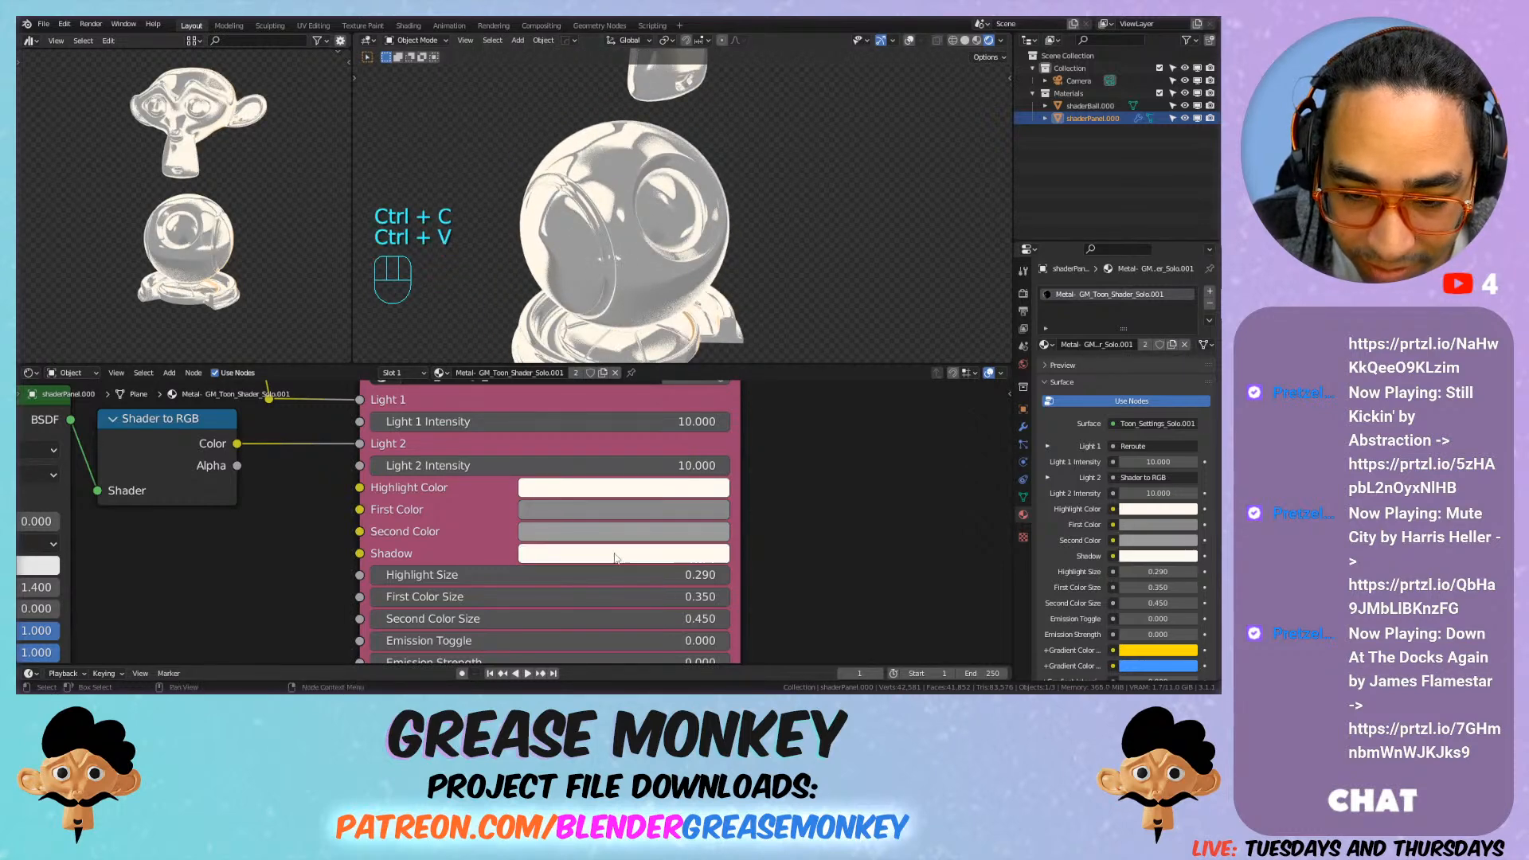
Step: Set the toon settings node's Second Color to black with a value of 0 and save the file
shift+middle_drag(705, 284, 673, 276)
click(601, 534)
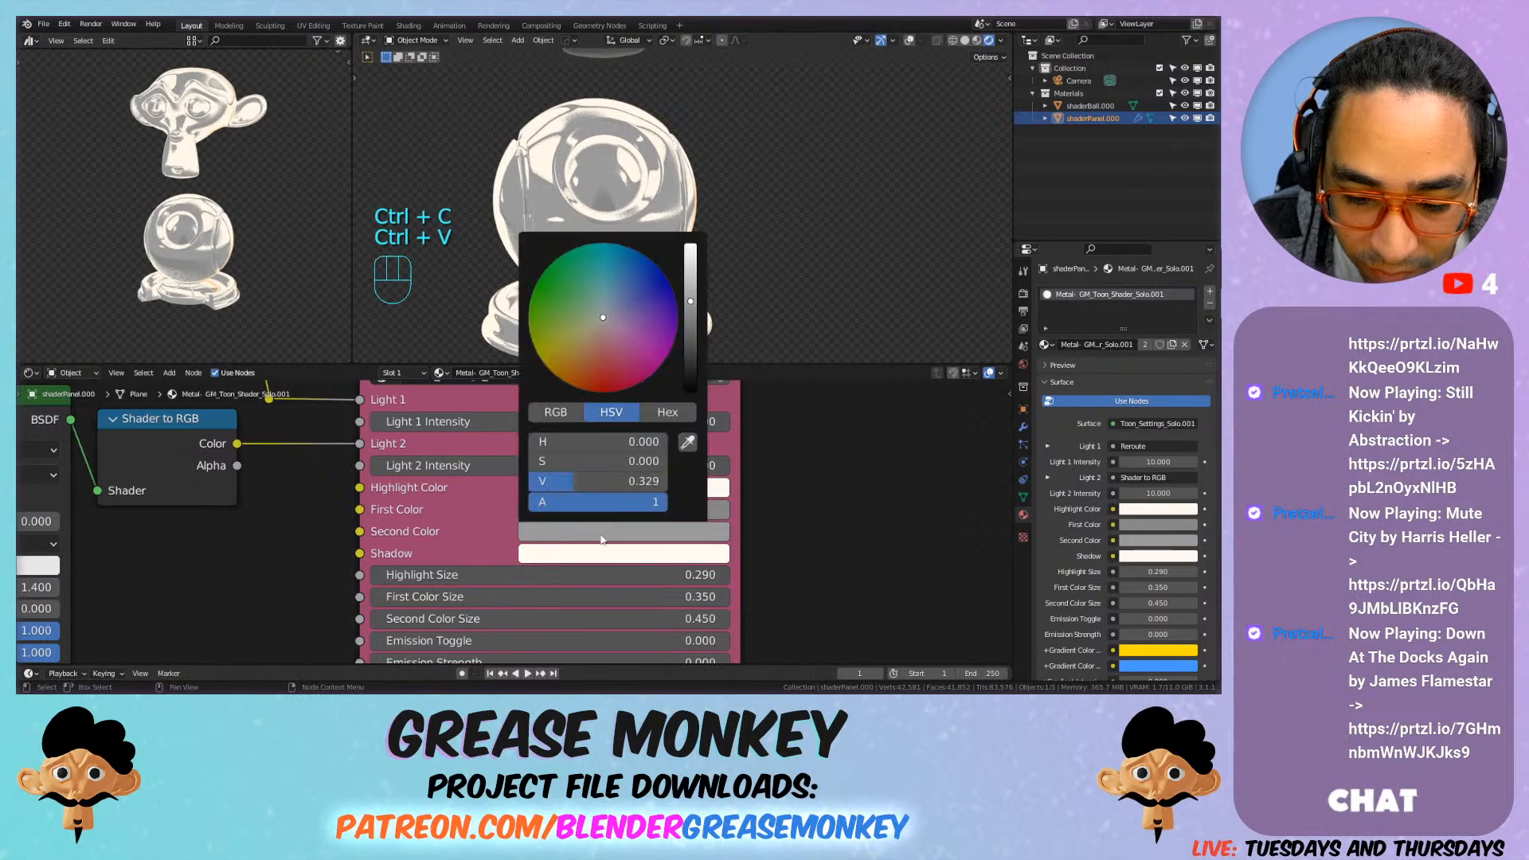
drag(581, 482, 510, 482)
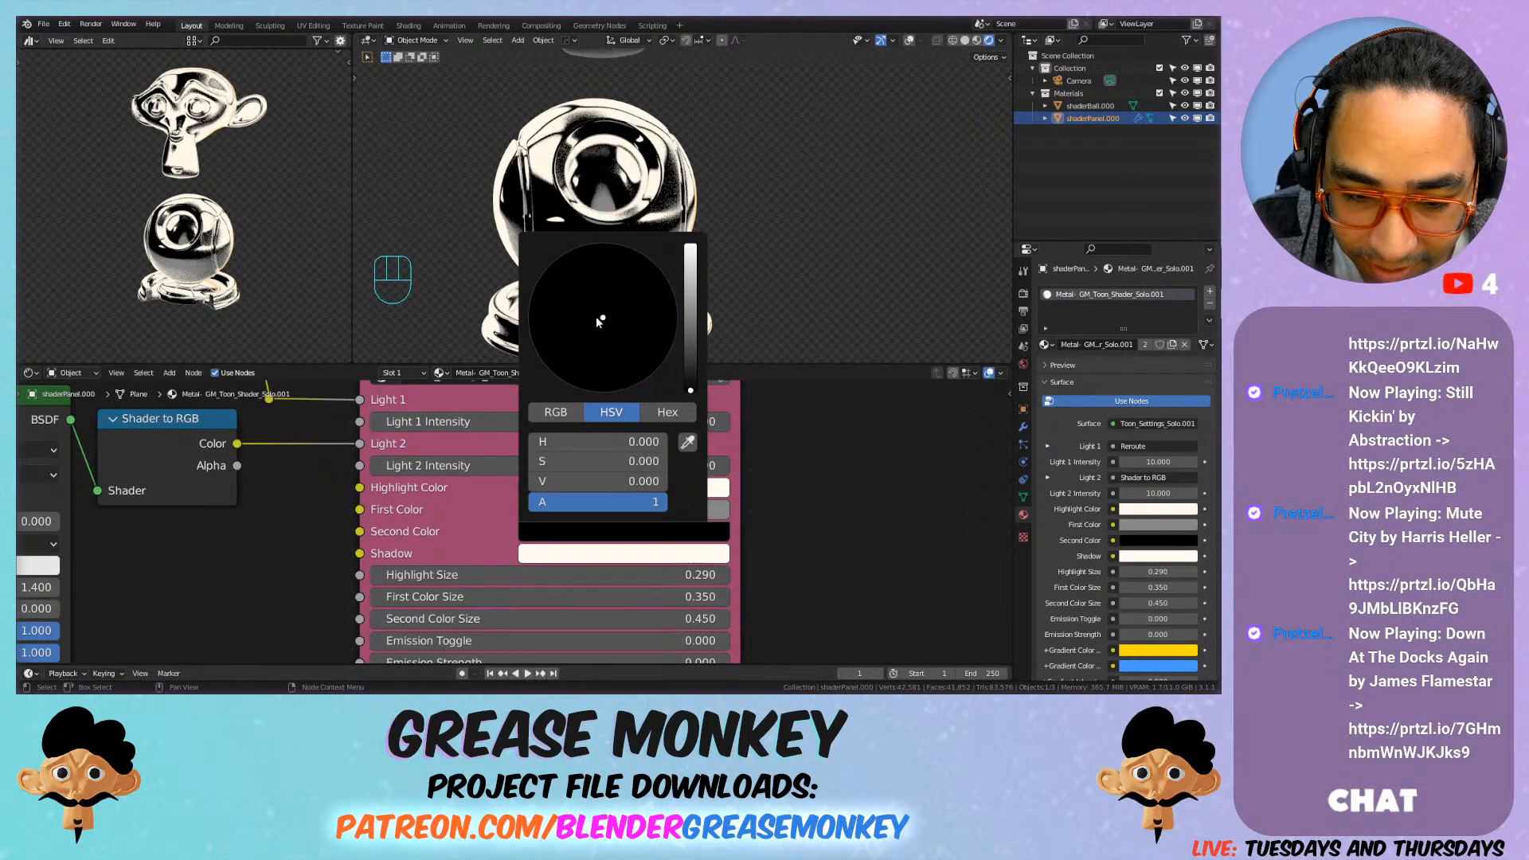
shift+middle_drag(661, 180, 567, 224)
key(ctrl+s)
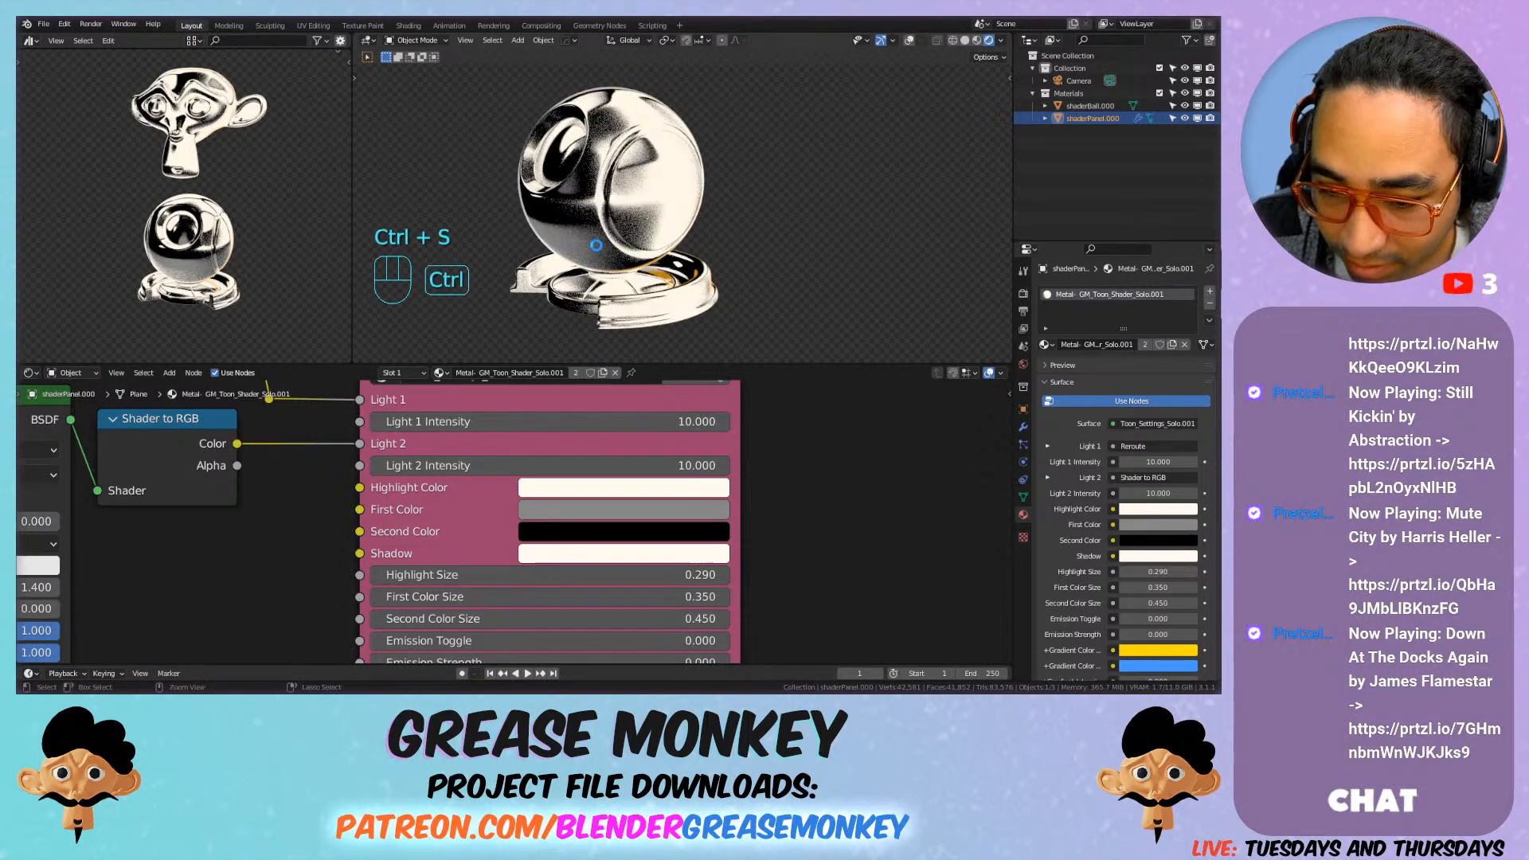
Step: Set the Texture node's Noise Scale to 0.490, inspect the shader ball up close and save the file
scroll(390, 491, down, 5)
middle_drag(271, 491, 600, 475)
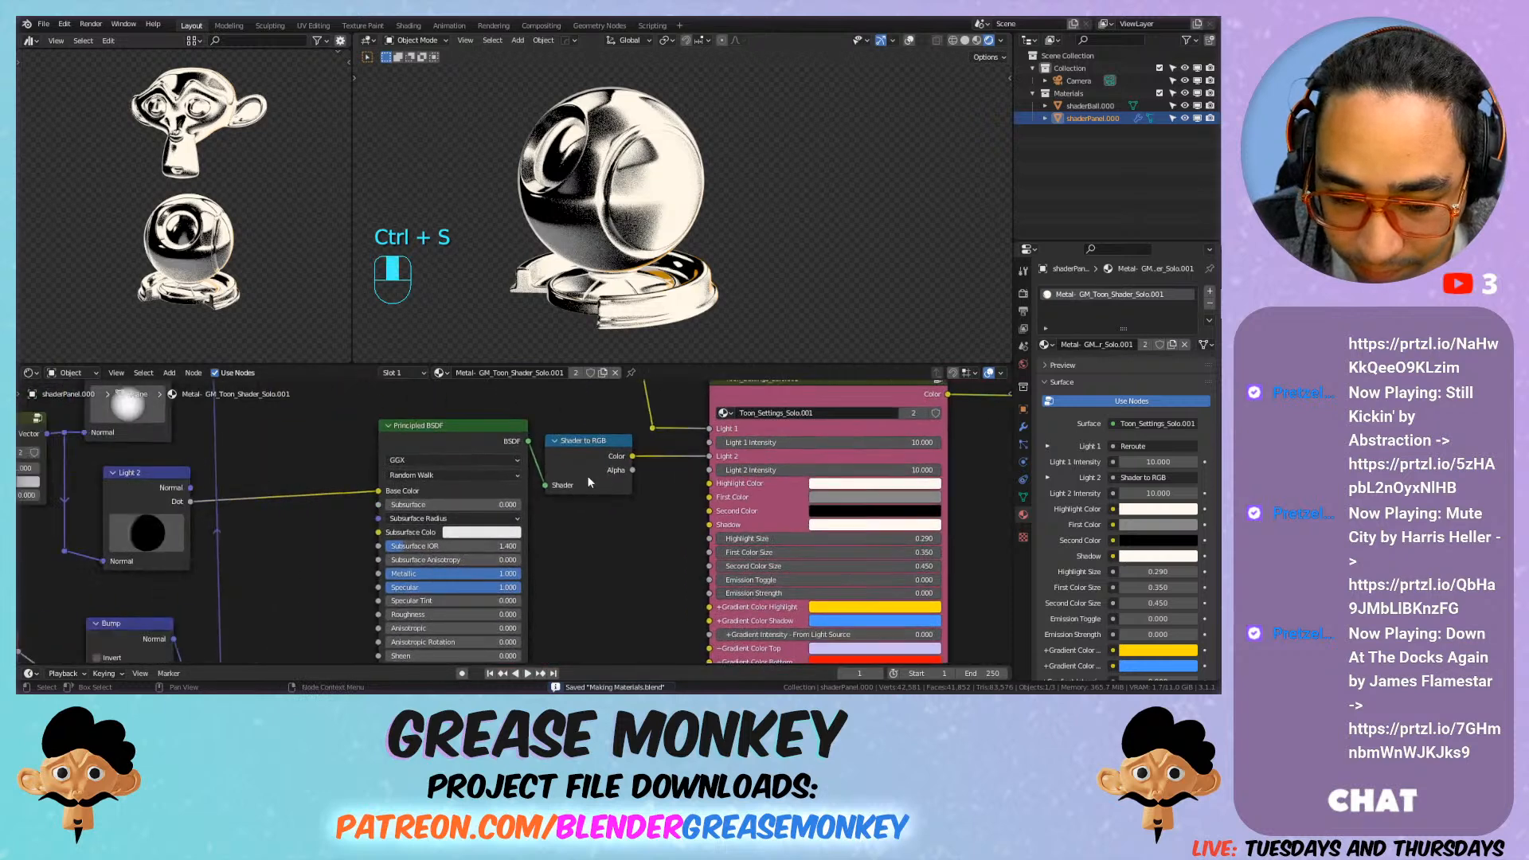
scroll(600, 475, up, 4)
scroll(557, 478, down, 5)
middle_drag(191, 438, 390, 488)
scroll(390, 487, up, 4)
scroll(390, 492, up, 1)
mouse_move(370, 475)
mouse_down()
mouse_move(290, 475)
mouse_move(373, 475)
mouse_up()
middle_drag(609, 172, 773, 166)
scroll(753, 216, up, 4)
key(ctrl+s)
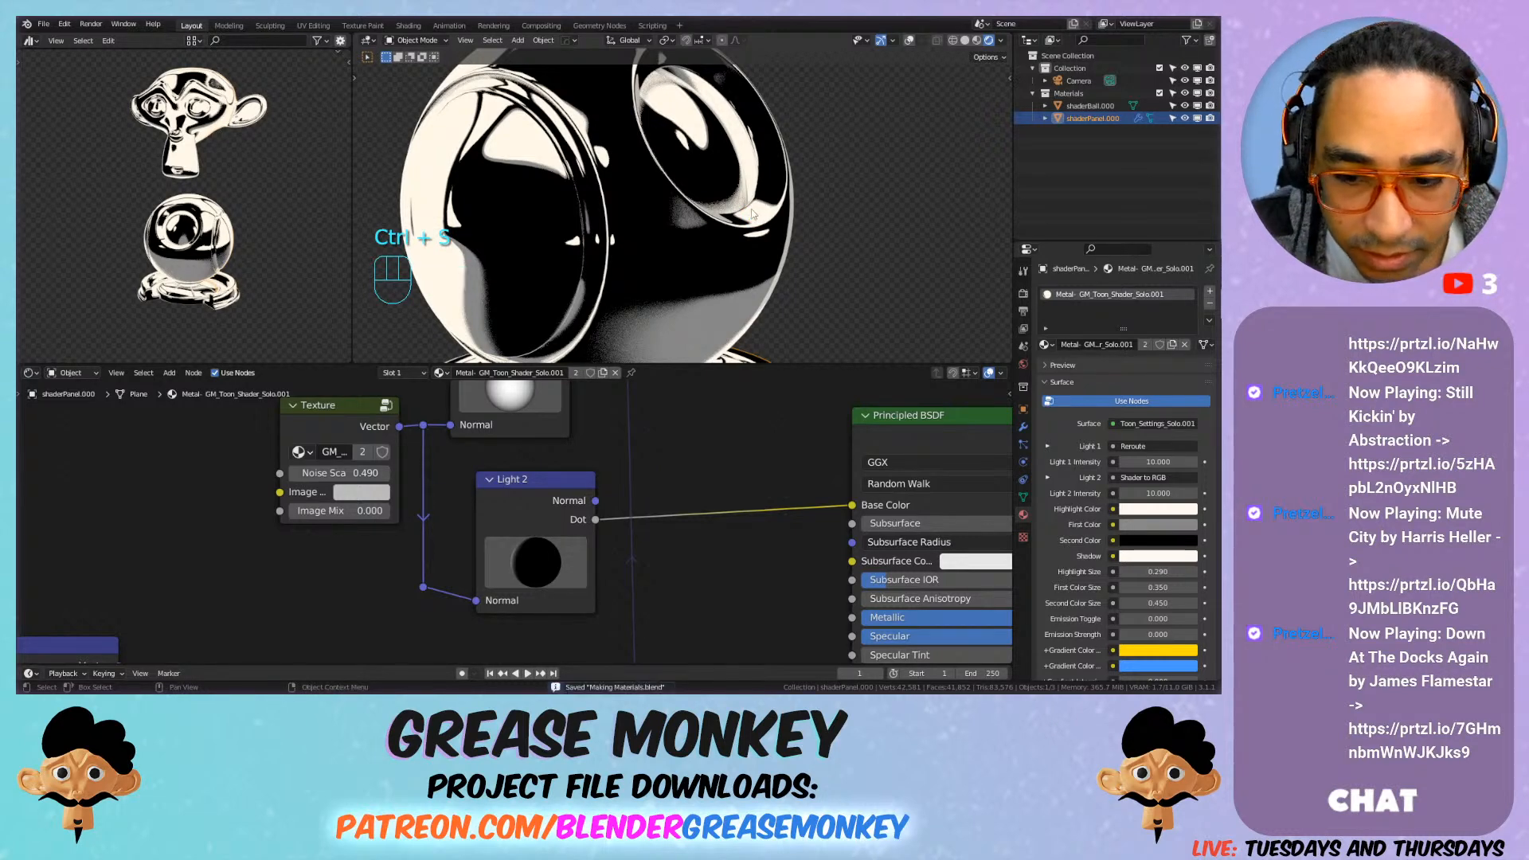
Step: Try making the toon settings node's First Color black by lowering its value to 0
scroll(757, 213, down, 5)
scroll(745, 238, down, 1)
shift+middle_drag(745, 237, 677, 247)
middle_drag(750, 502, 245, 526)
scroll(596, 586, down, 3)
middle_drag(919, 565, 708, 538)
scroll(708, 537, up, 5)
click(721, 511)
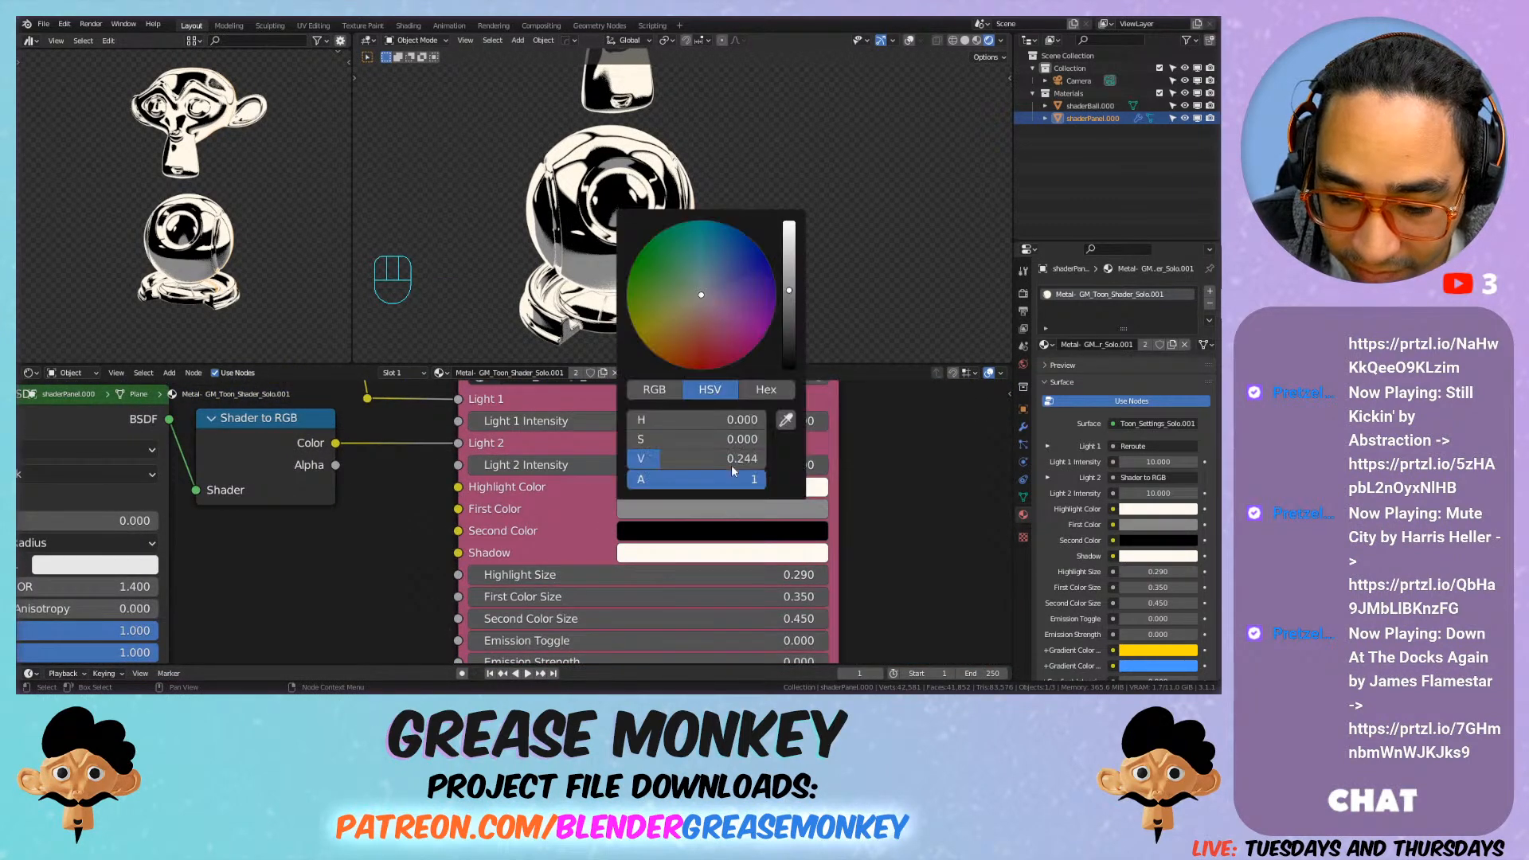
click(755, 531)
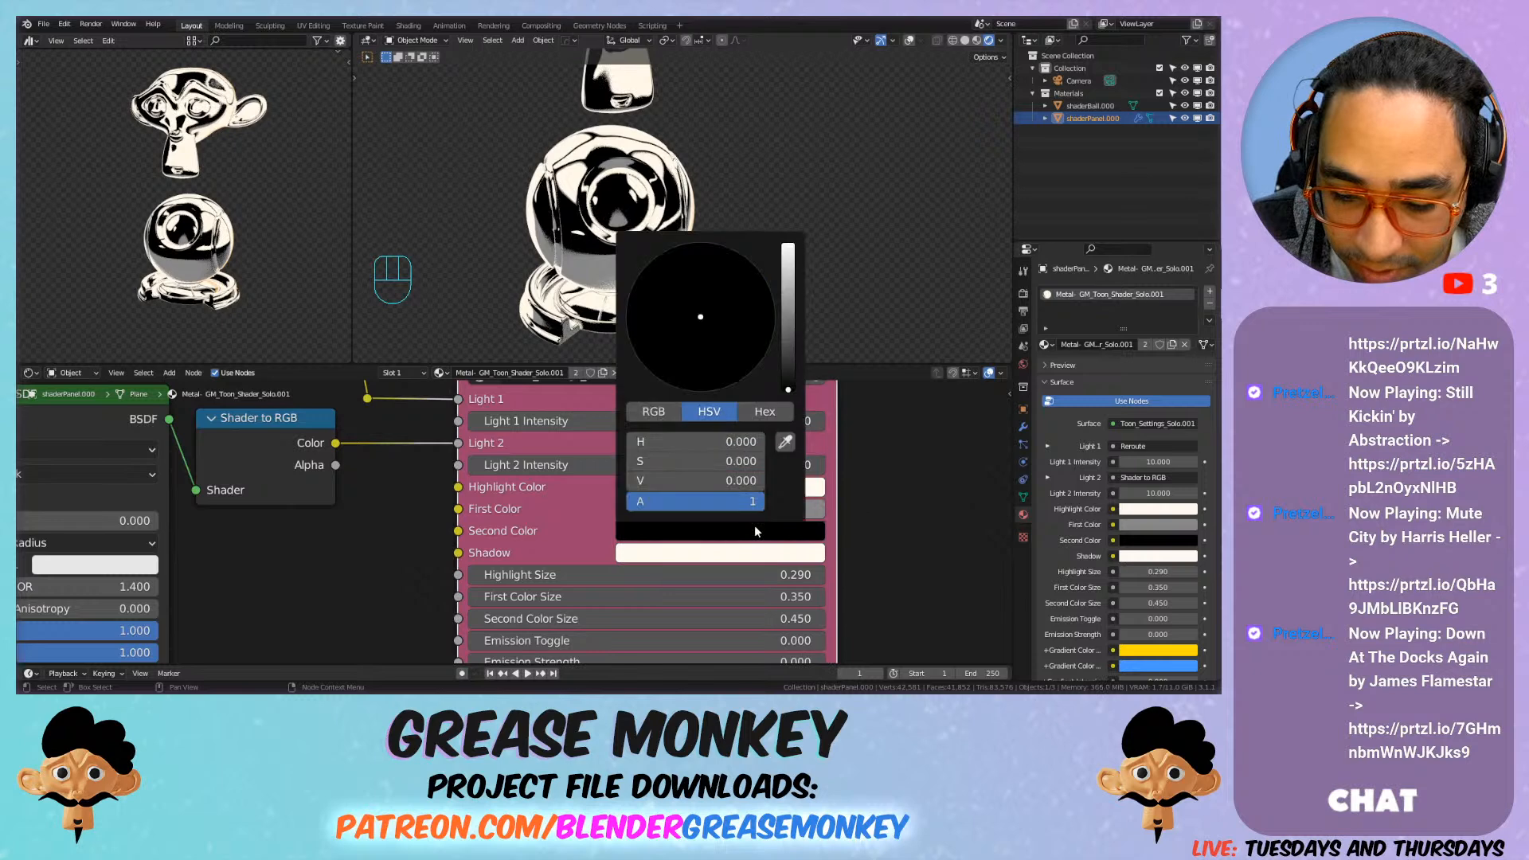
click(726, 510)
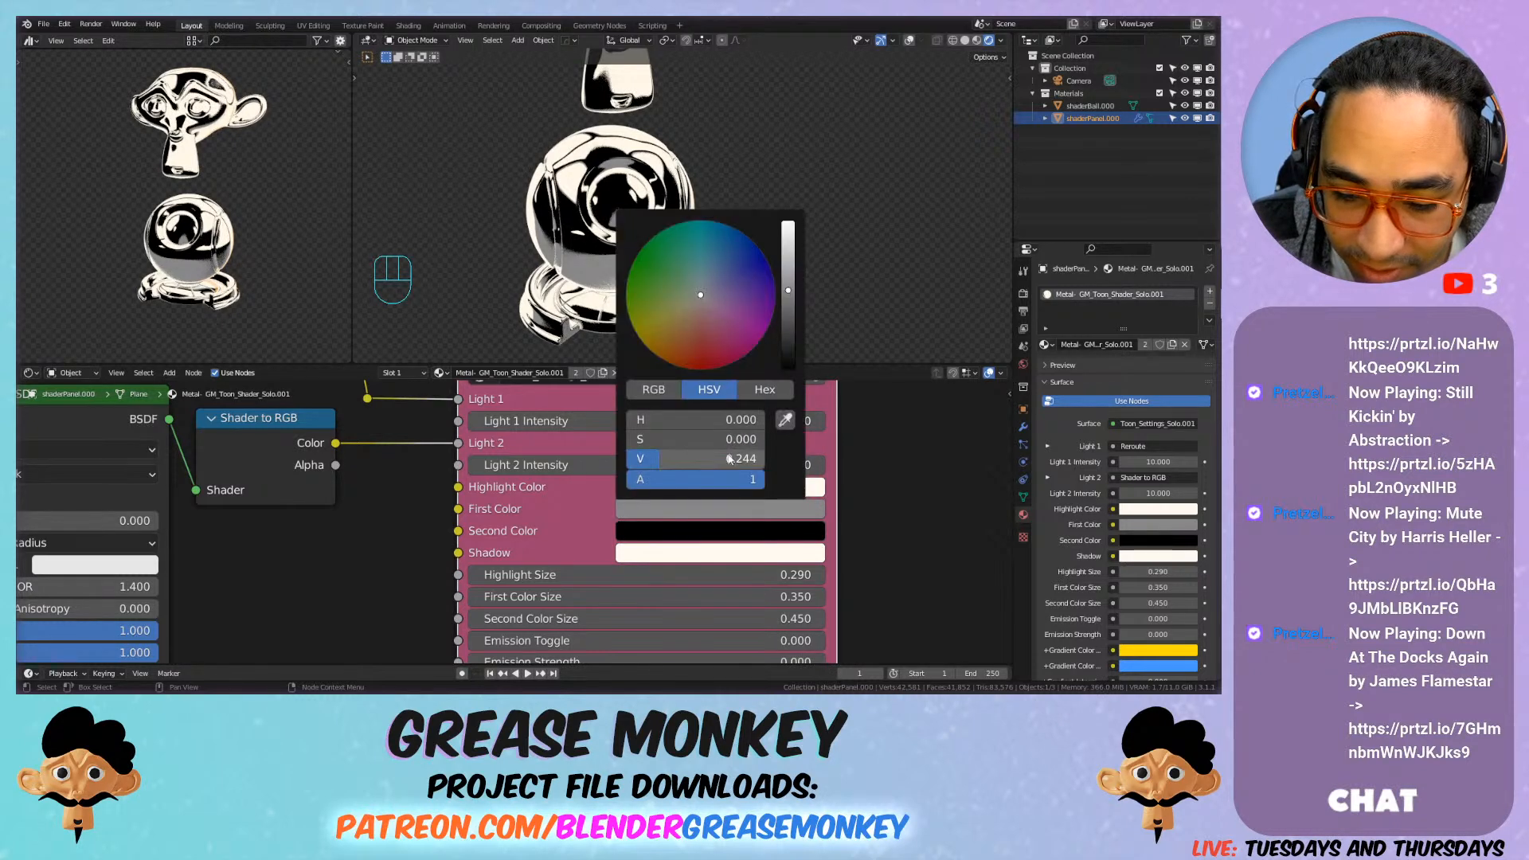
drag(723, 466, 450, 462)
Step: Try a mid grey and a pure white Second Color, and undo these changes along with the black First Color
click(661, 531)
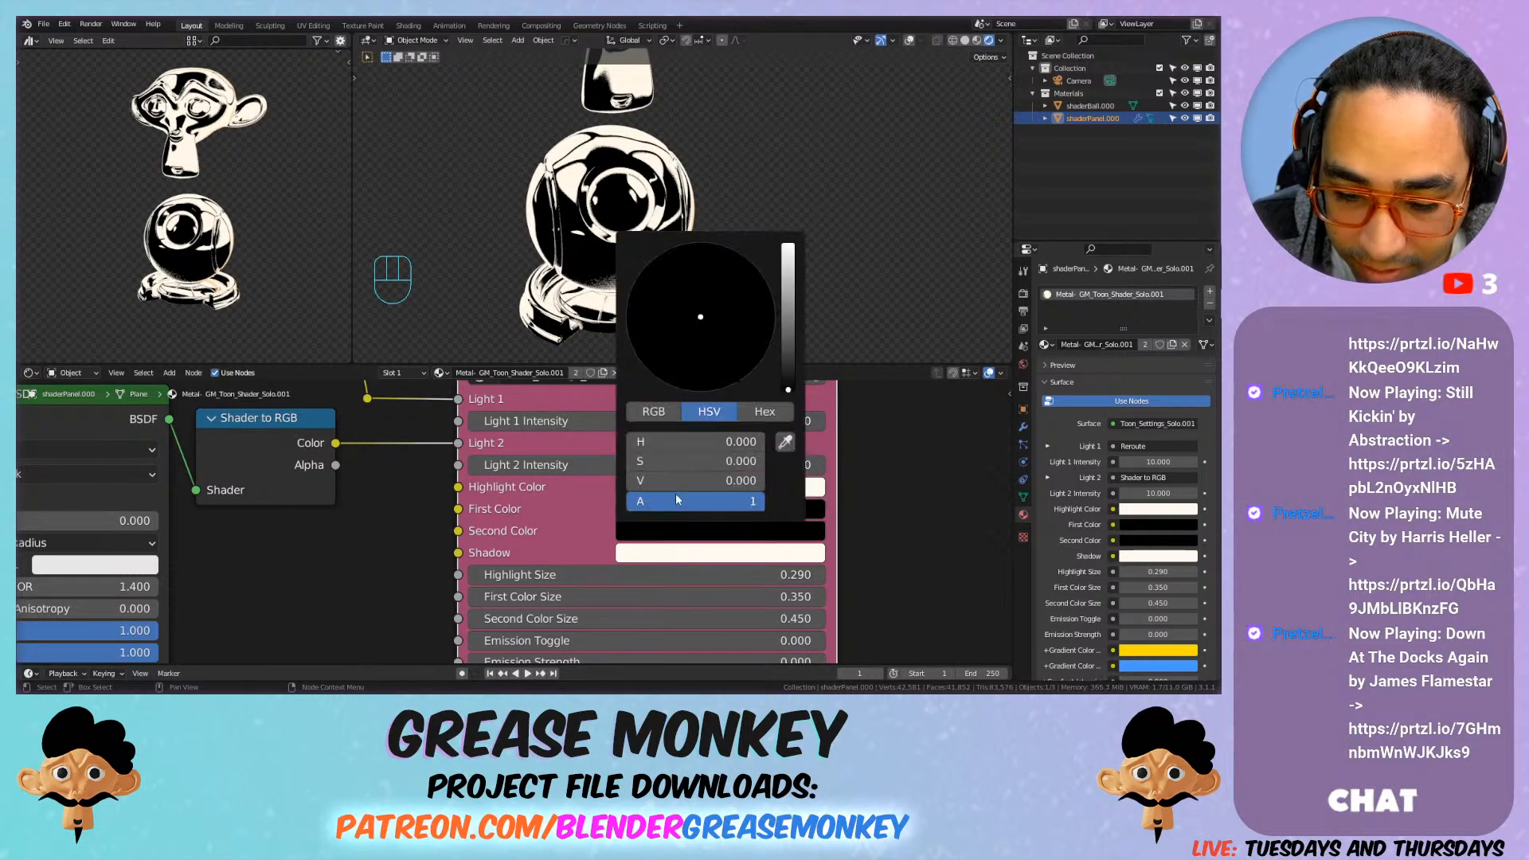
click(685, 485)
key(ctrl+v)
key(Return)
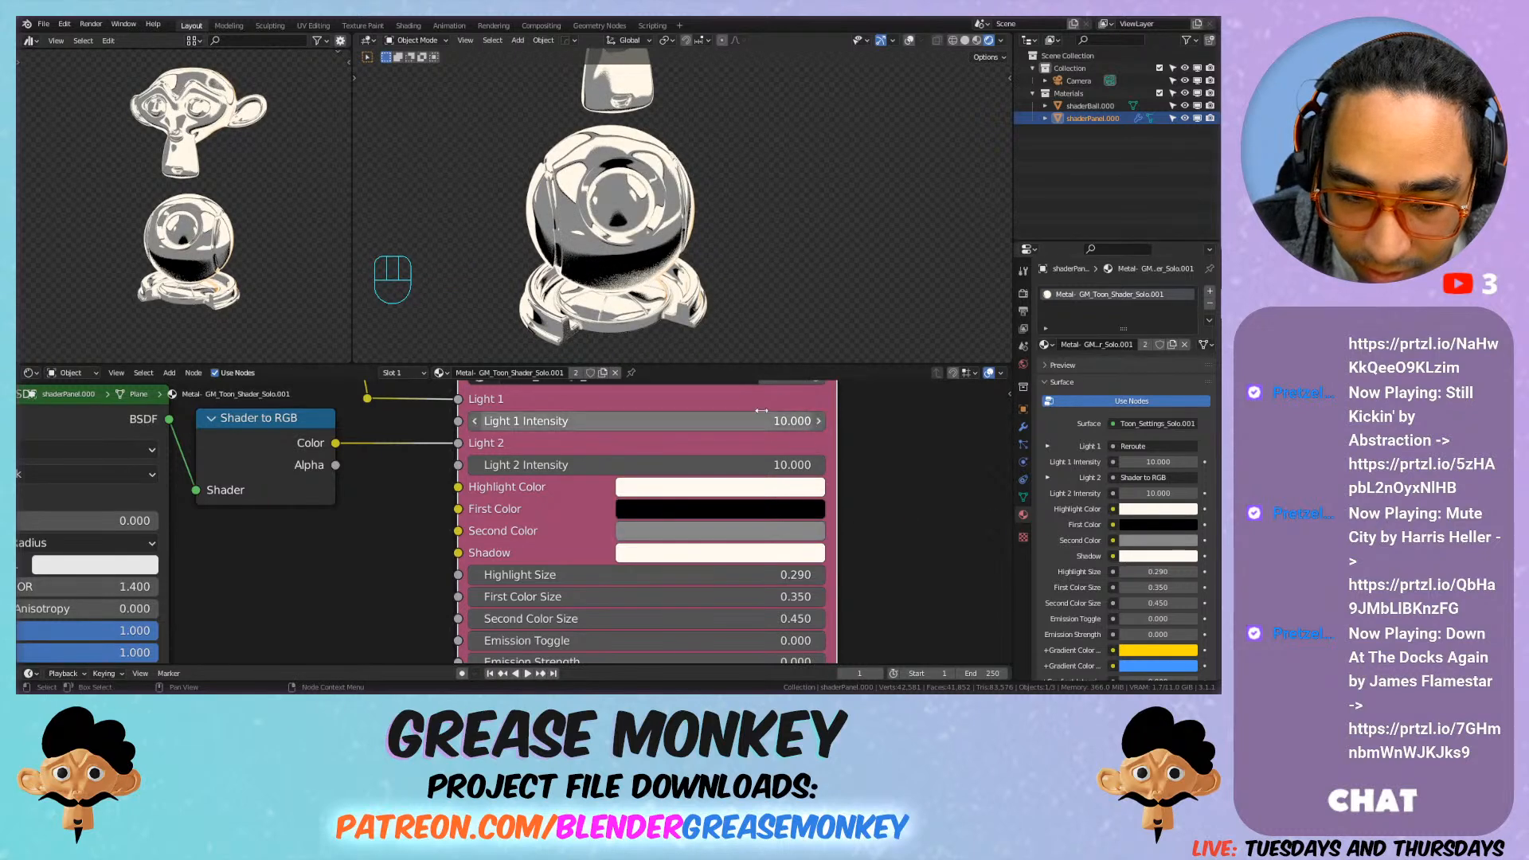
middle_drag(614, 229, 514, 155)
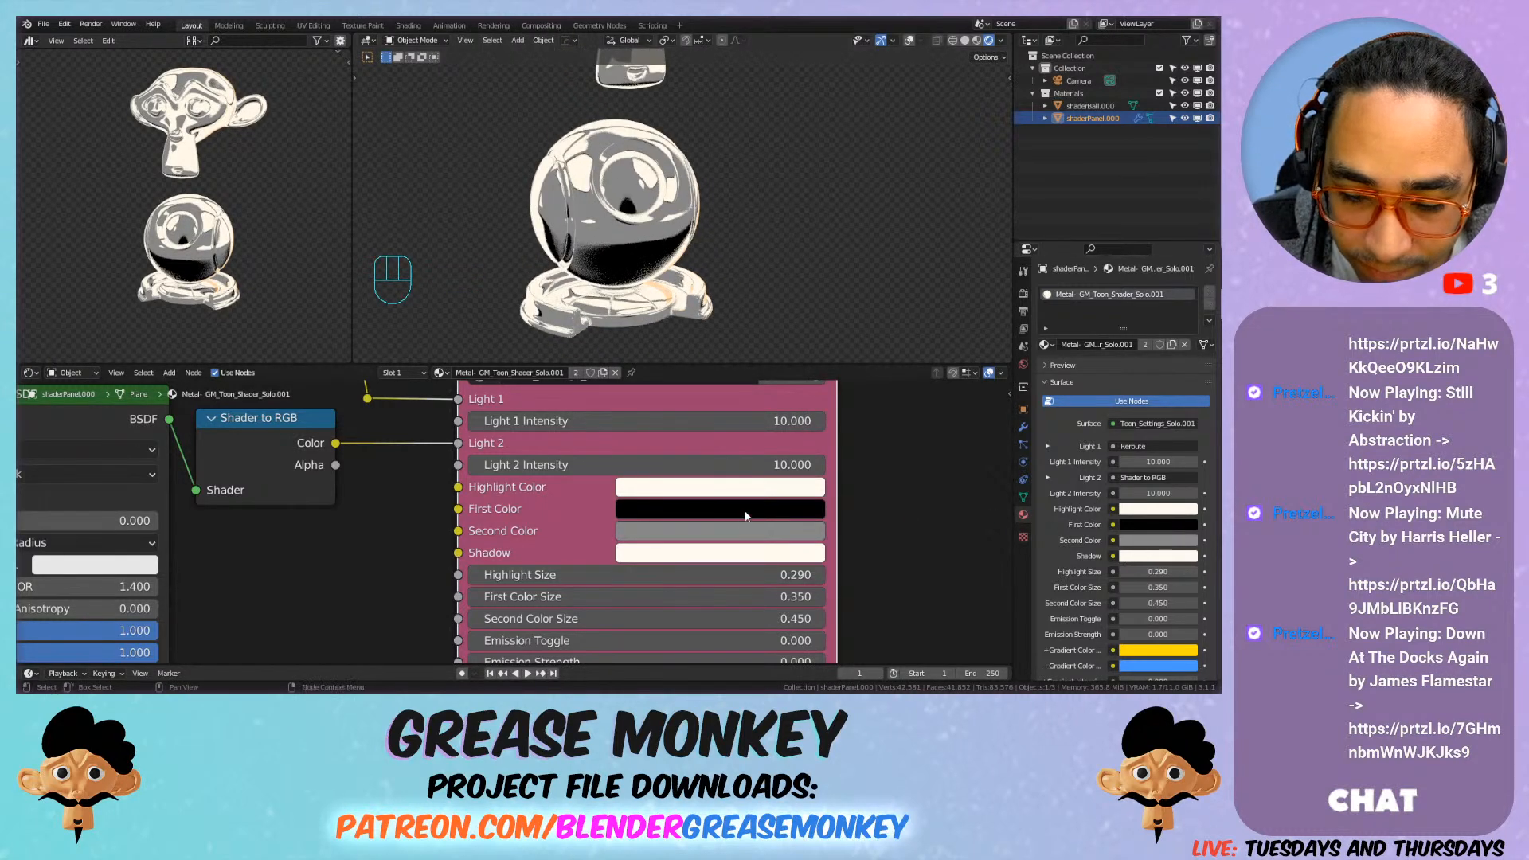
click(724, 533)
drag(789, 321, 789, 243)
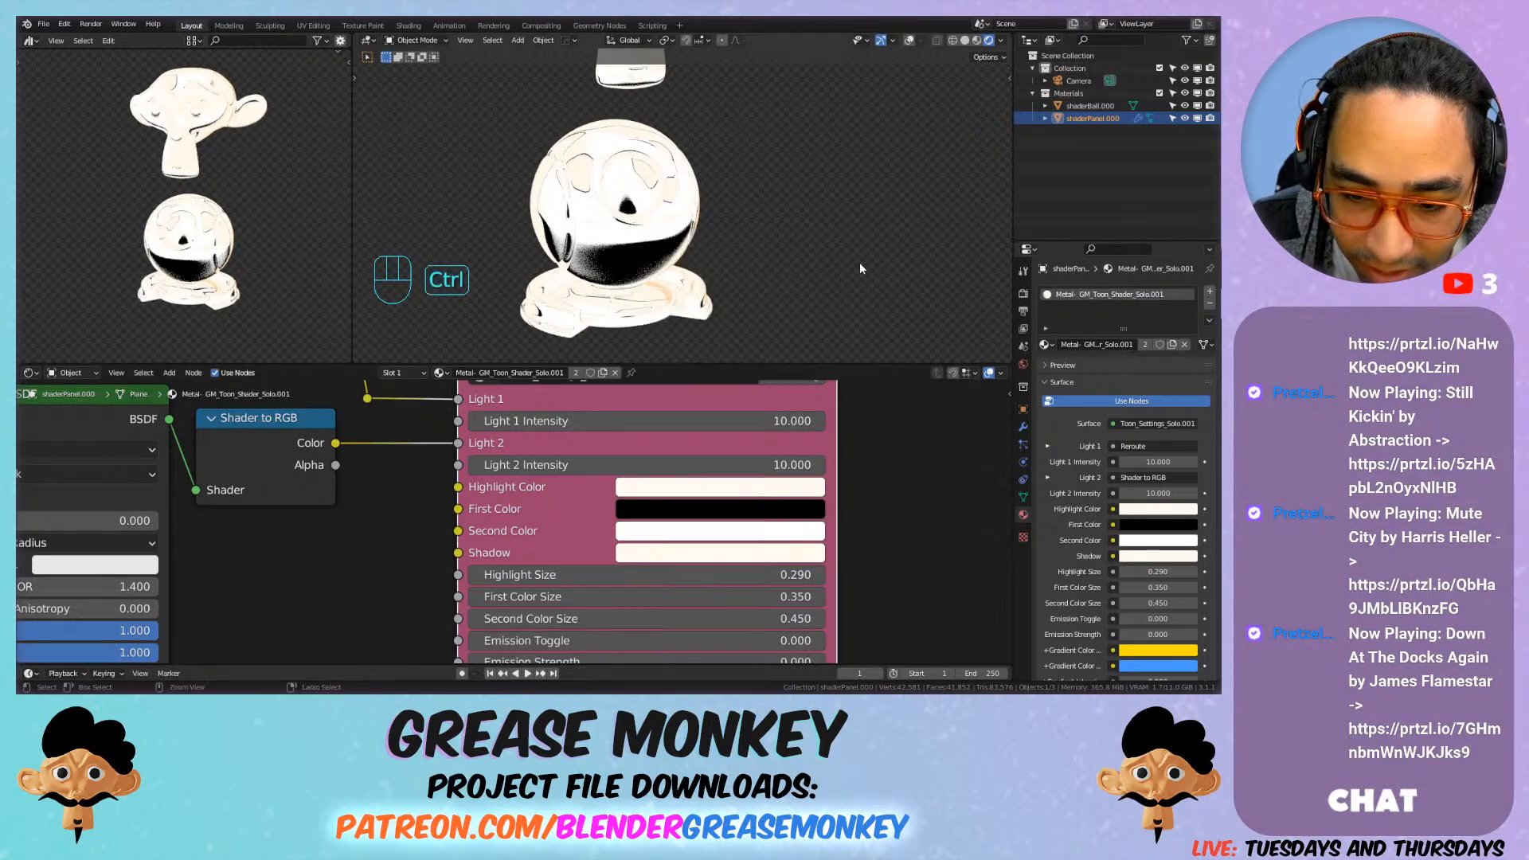
key(ctrl+z)
key(ctrl+z)
key(ctrl+z)
Step: Lighten the toon settings node's First Color to a light neutral grey
scroll(642, 203, up, 6)
scroll(642, 203, up, 3)
click(655, 509)
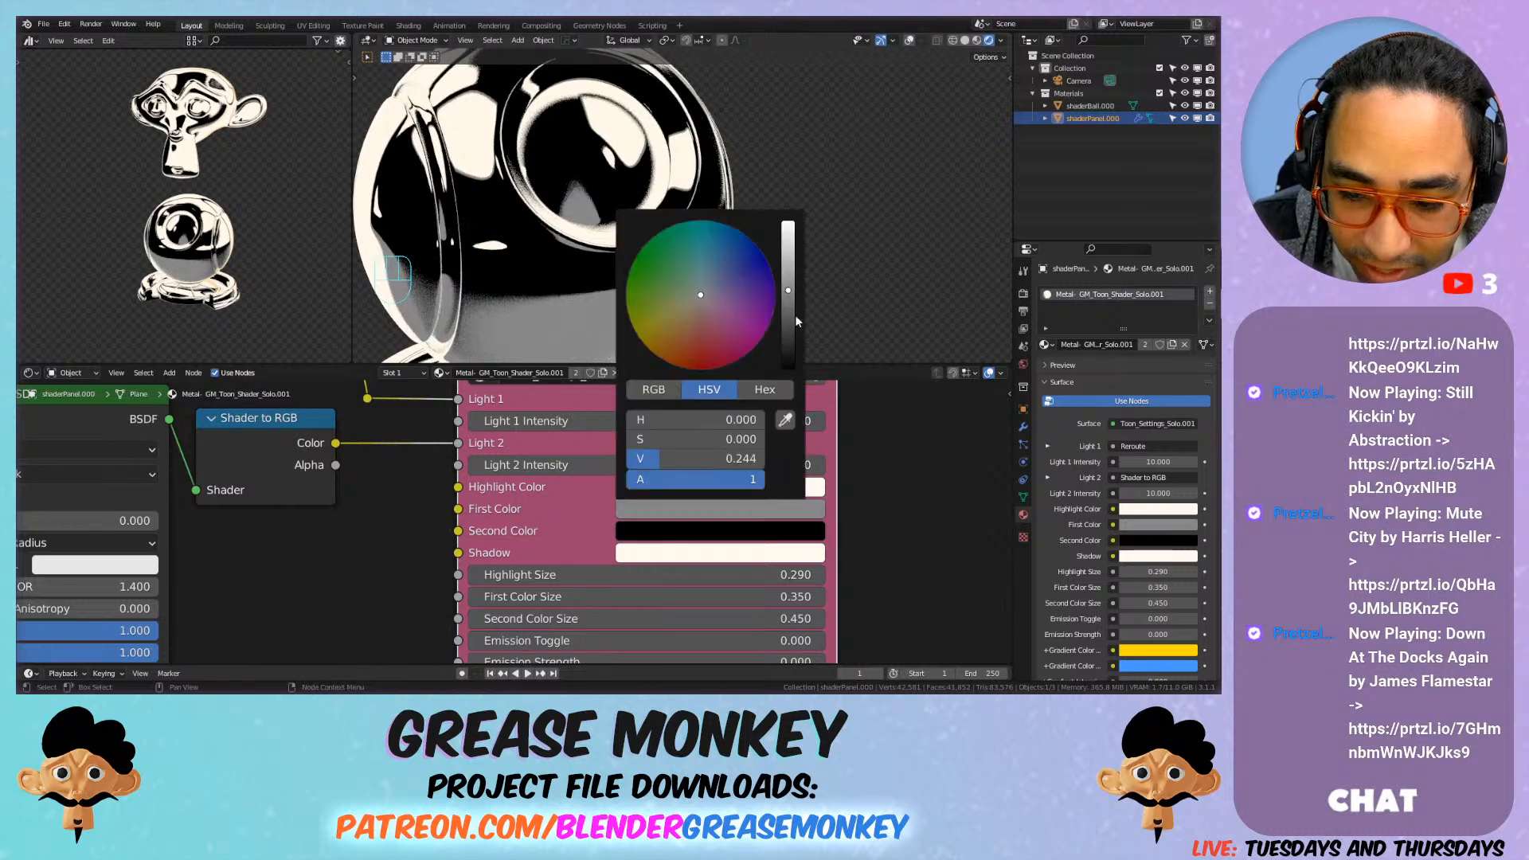
drag(788, 348, 788, 240)
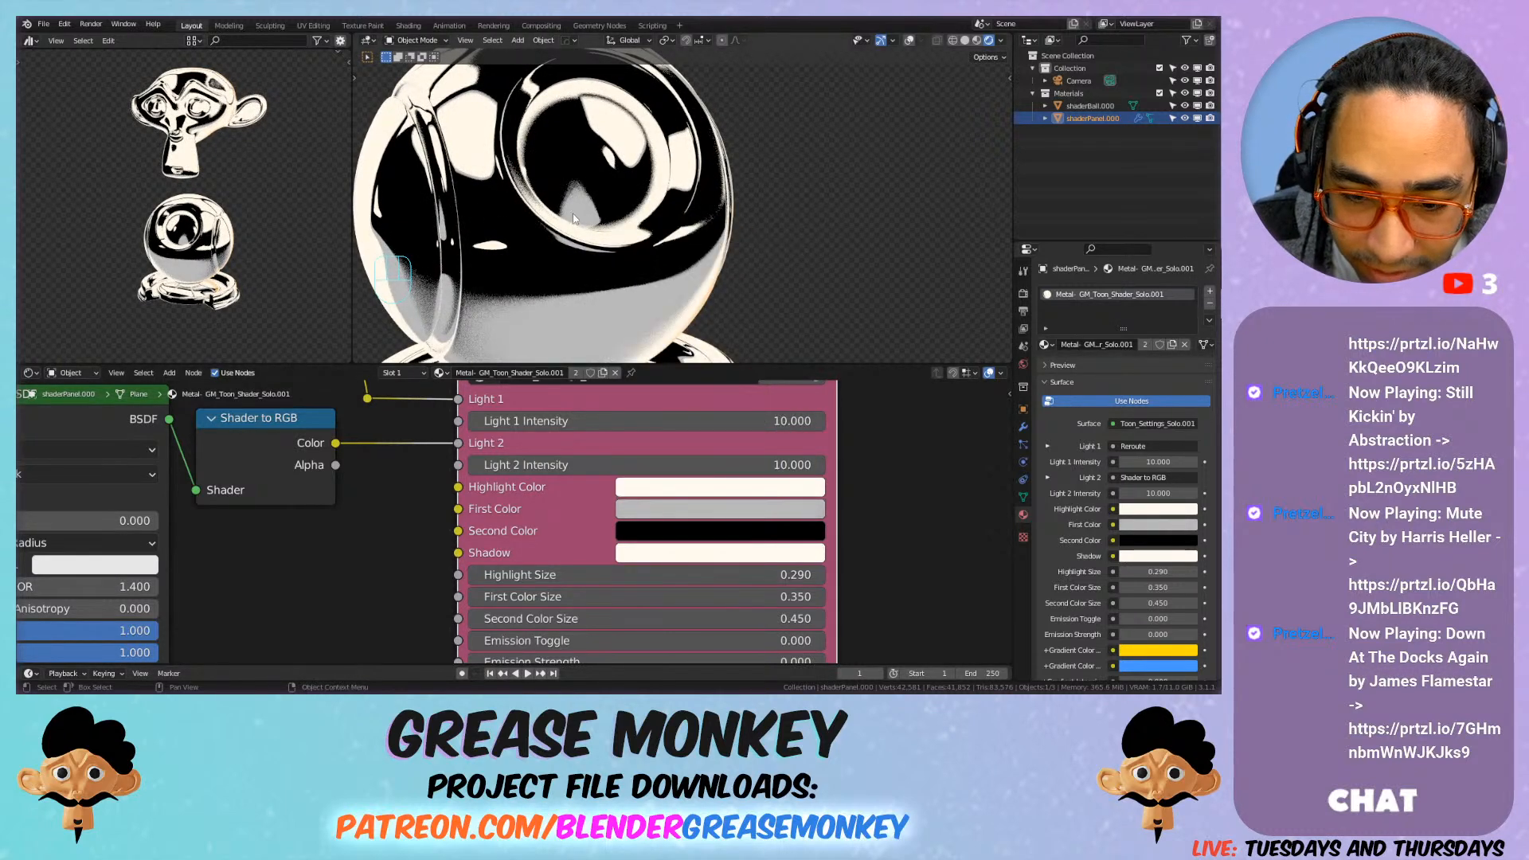
scroll(574, 217, down, 4)
shift+middle_drag(575, 217, 653, 222)
scroll(620, 211, up, 1)
scroll(650, 205, down, 2)
mouse_move(691, 461)
mouse_down()
mouse_move(557, 461)
mouse_move(691, 461)
mouse_move(591, 421)
mouse_move(953, 411)
mouse_up()
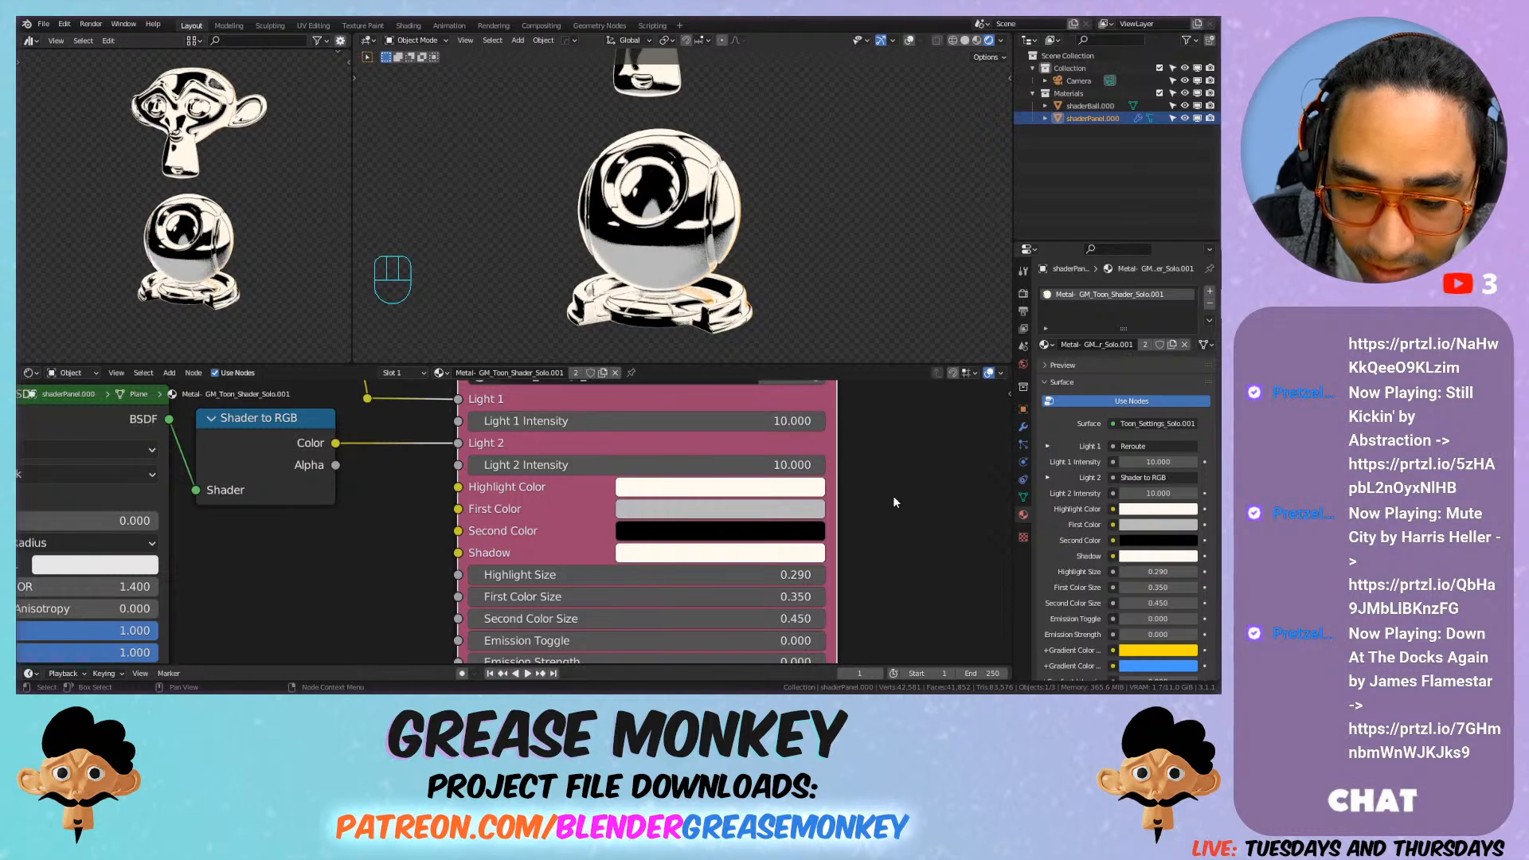
Step: Try other Highlight Size values on the toon settings node, including 0.330, and undo them
scroll(903, 488, down, 1)
shift+middle_drag(699, 251, 638, 253)
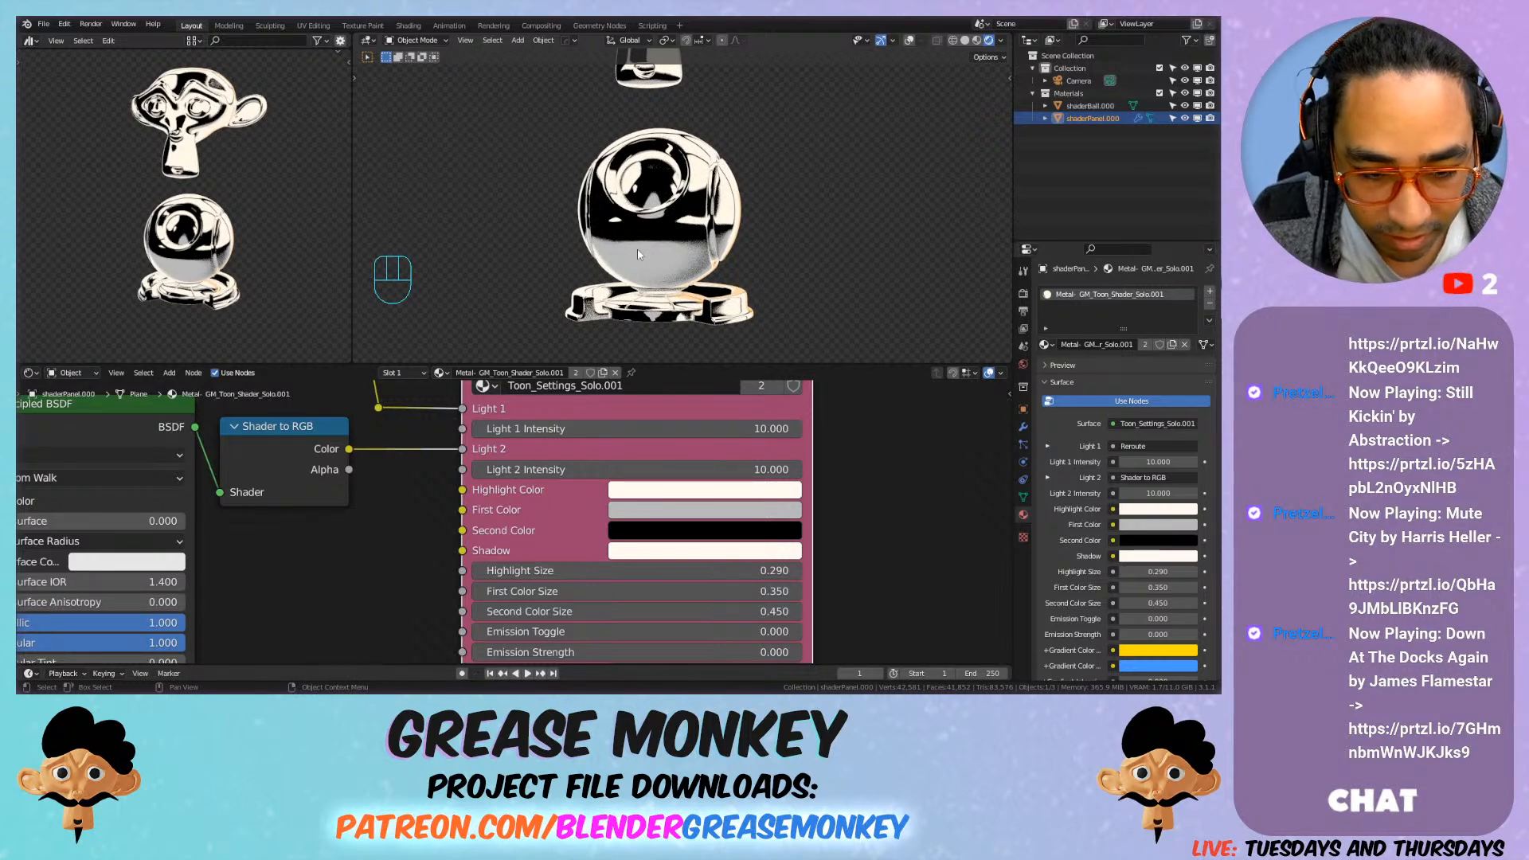
middle_drag(882, 559, 931, 500)
scroll(724, 233, down, 4)
shift+middle_drag(691, 158, 676, 171)
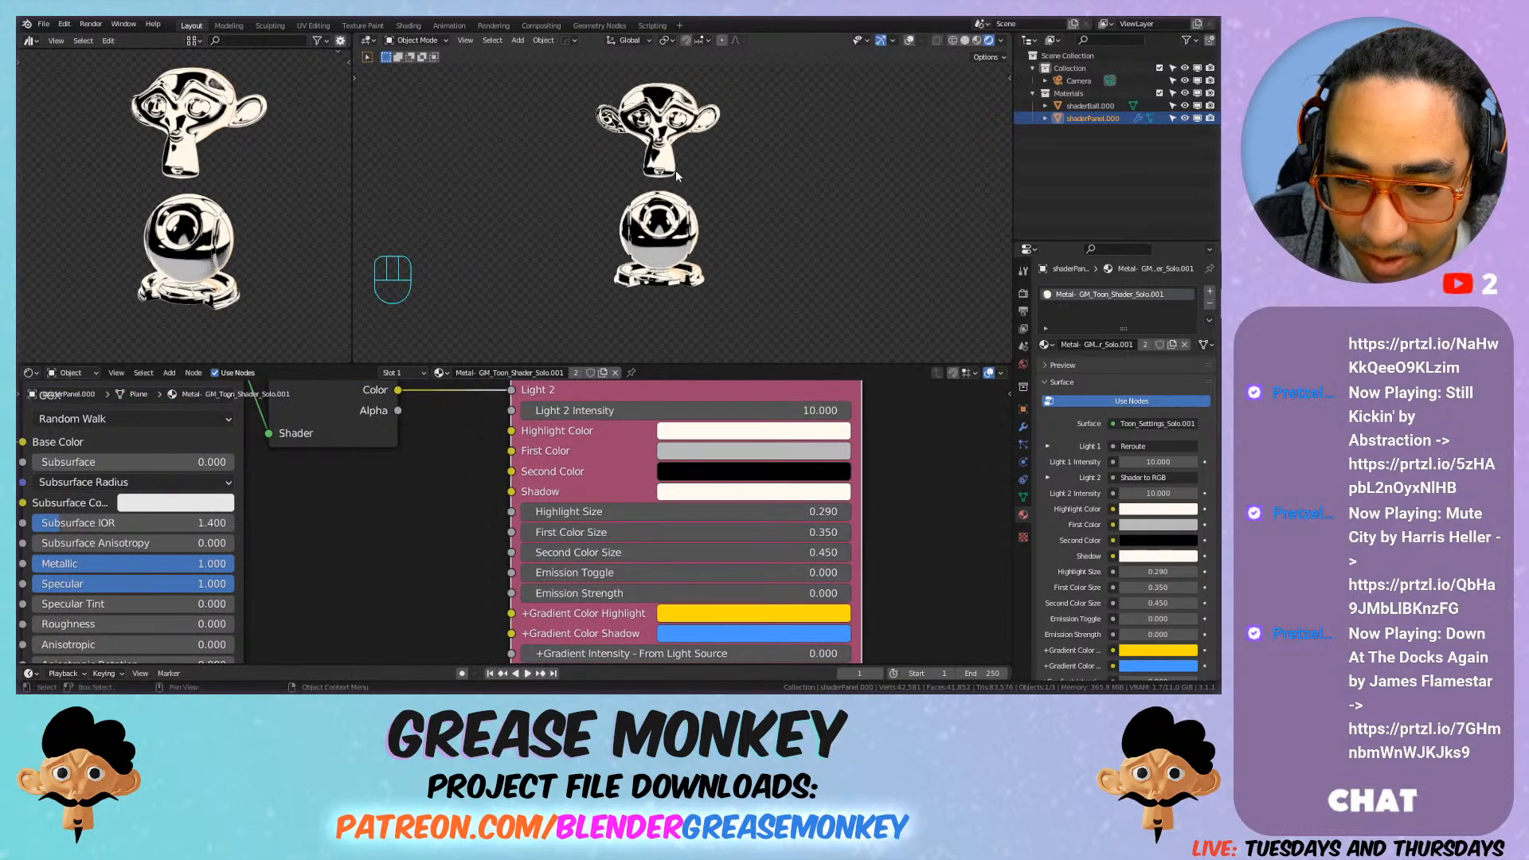
scroll(676, 171, up, 1)
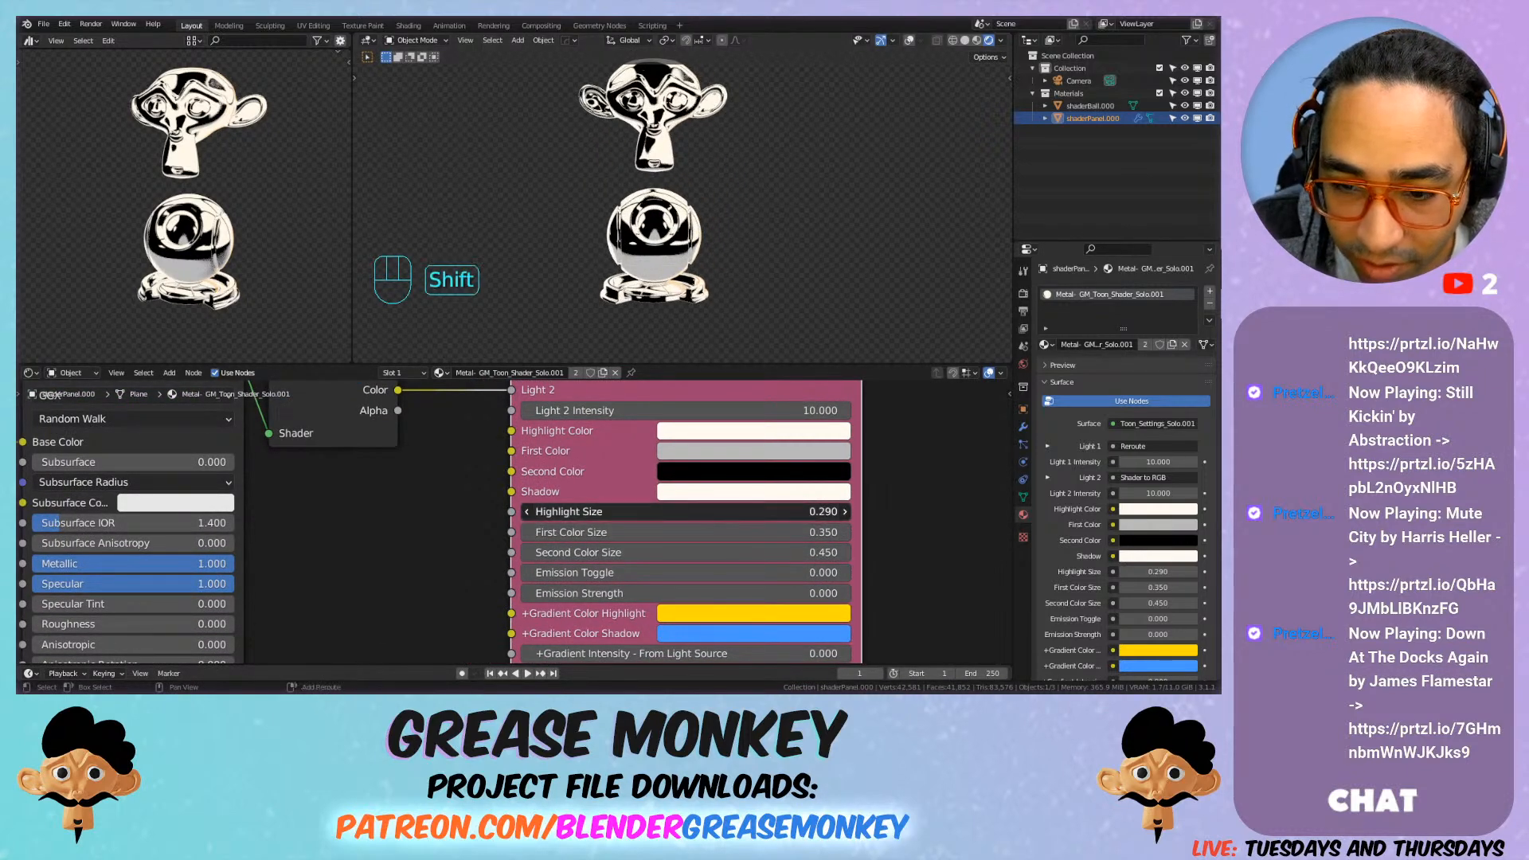
drag(710, 511, 669, 511)
key(ctrl+z)
key(ctrl+z)
key(ctrl+z)
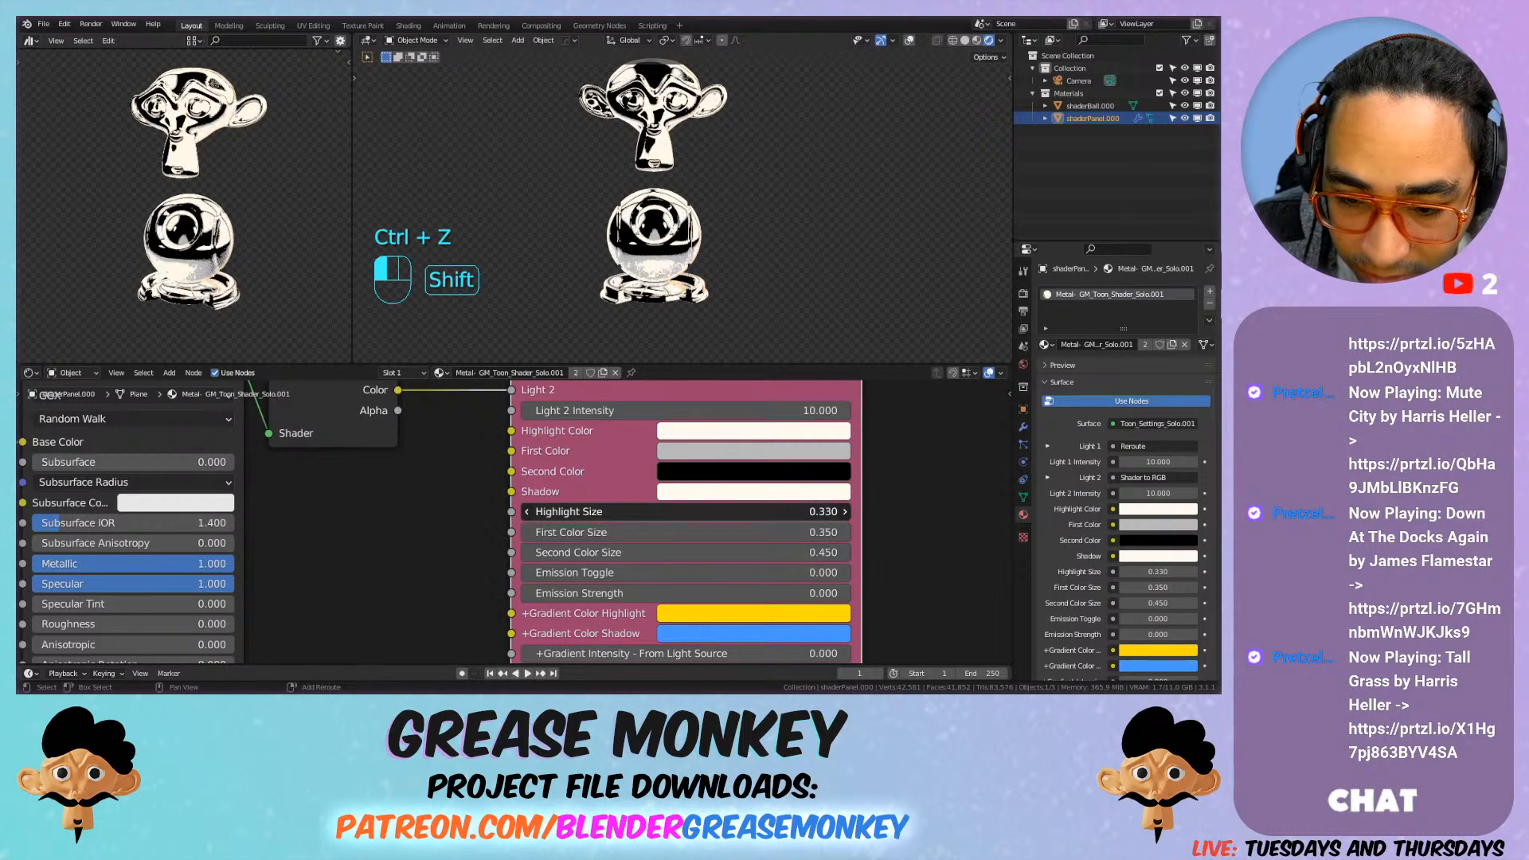
key(ctrl+shift+z)
key(ctrl+z)
Step: Set Highlight Size to 0.330, First Color Size to 0.390 and Second Color Size to 0.960 on the toon settings node
mouse_move(681, 533)
shift+mouse_down()
mouse_move(605, 532)
mouse_move(629, 552)
mouse_move(705, 552)
mouse_move(683, 552)
shift+mouse_up()
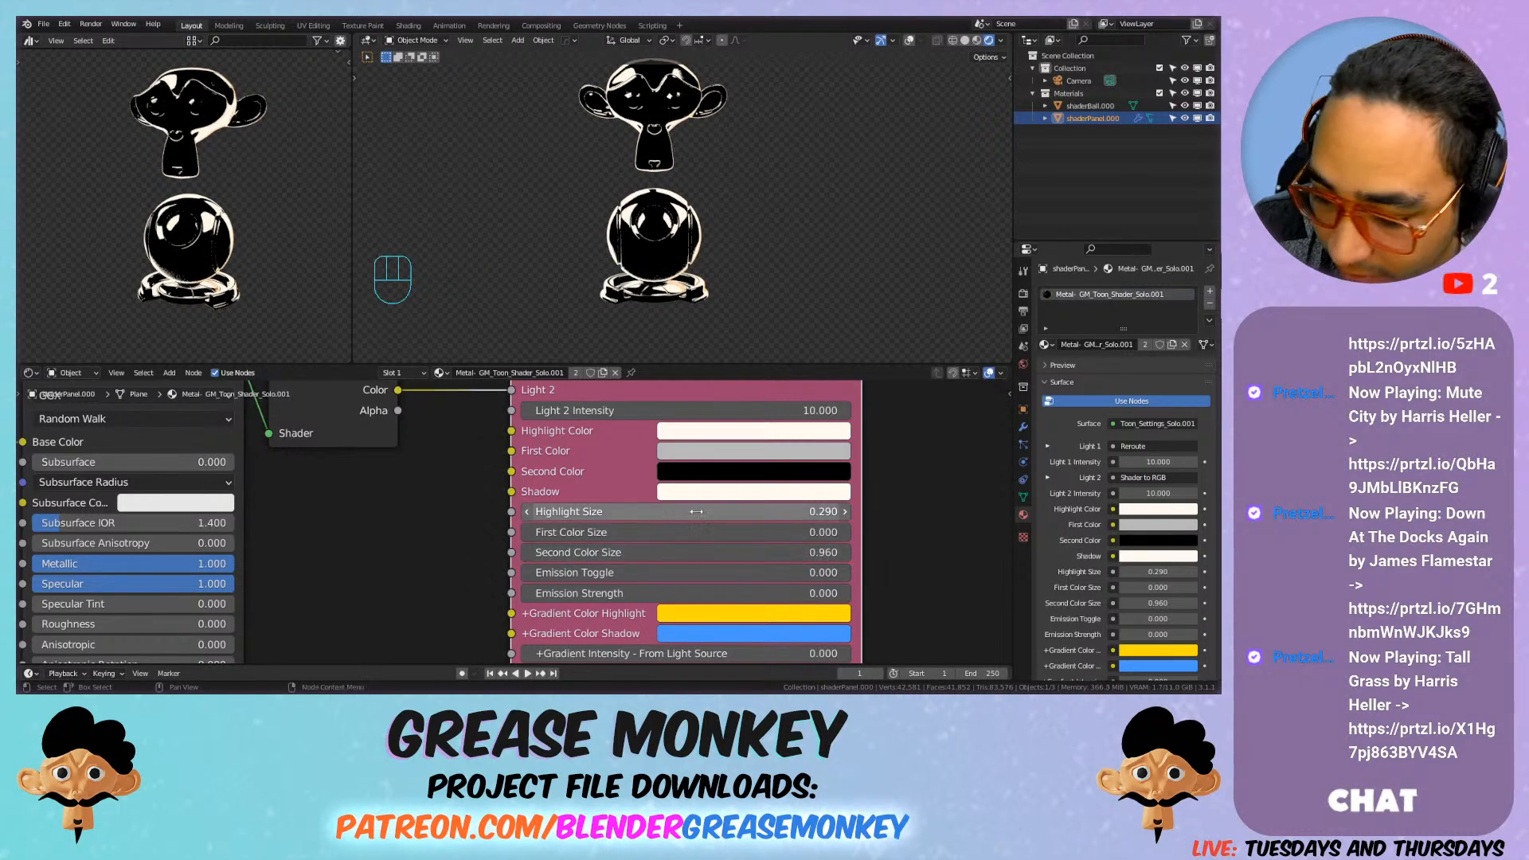
scroll(648, 351, up, 1)
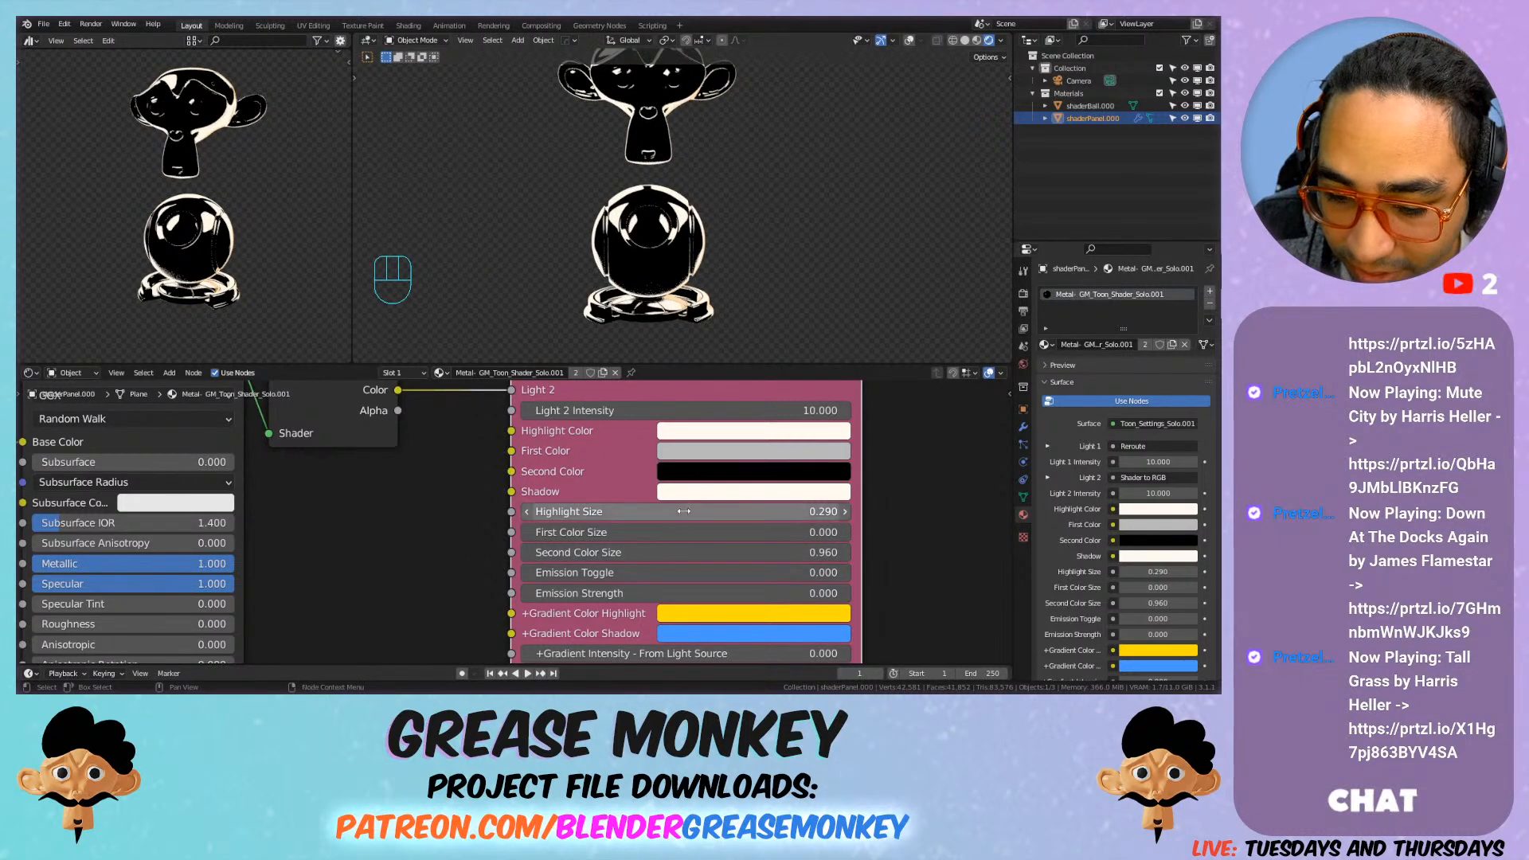
shift+drag(685, 551, 637, 552)
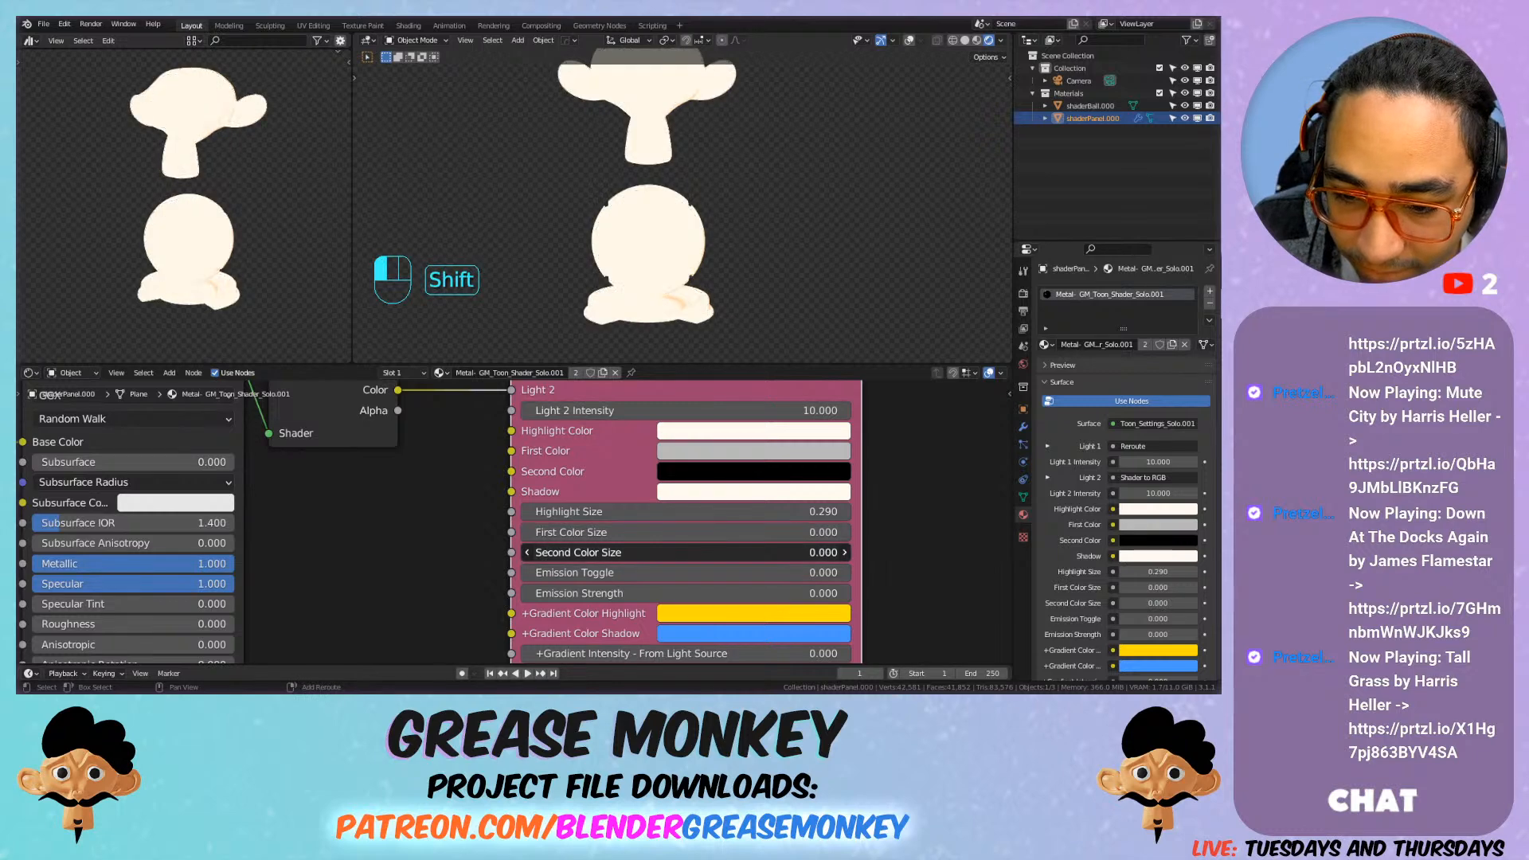
key(ctrl+z)
shift+drag(712, 532, 712, 518)
middle_drag(629, 257, 618, 220)
scroll(762, 251, up, 6)
Step: Raise the Texture node's Noise Scale to 1.000
scroll(783, 282, down, 5)
scroll(786, 214, down, 2)
scroll(398, 484, down, 5)
middle_drag(311, 490, 736, 517)
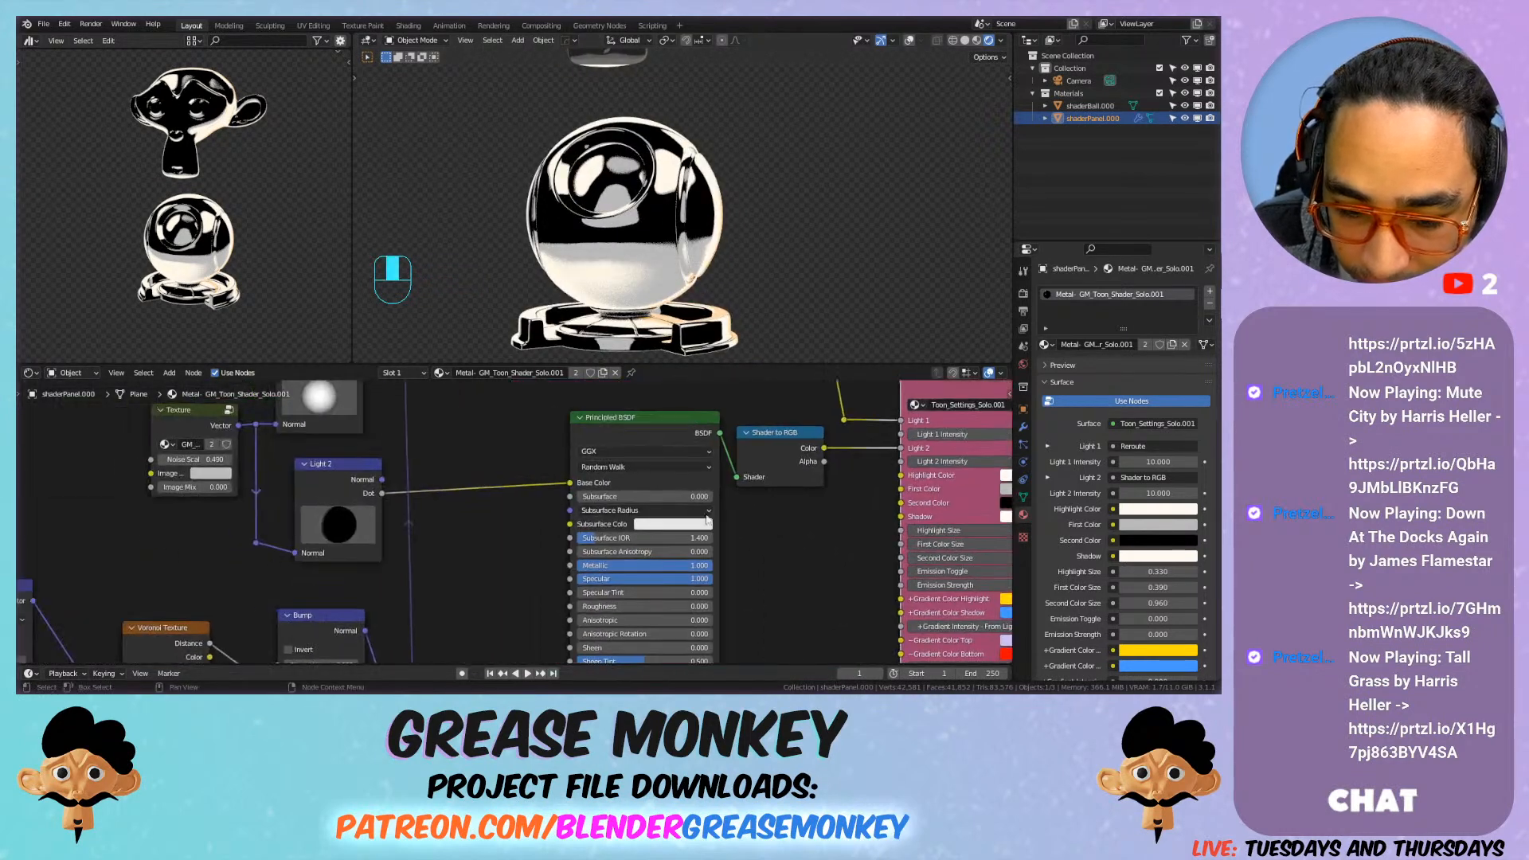
drag(195, 459, 231, 460)
scroll(665, 222, up, 2)
Step: Try a Strength of 1.000 on the Bump node fed by the Voronoi Texture and inspect the ball
middle_drag(144, 487, 500, 495)
scroll(500, 496, down, 3)
middle_drag(513, 548, 562, 516)
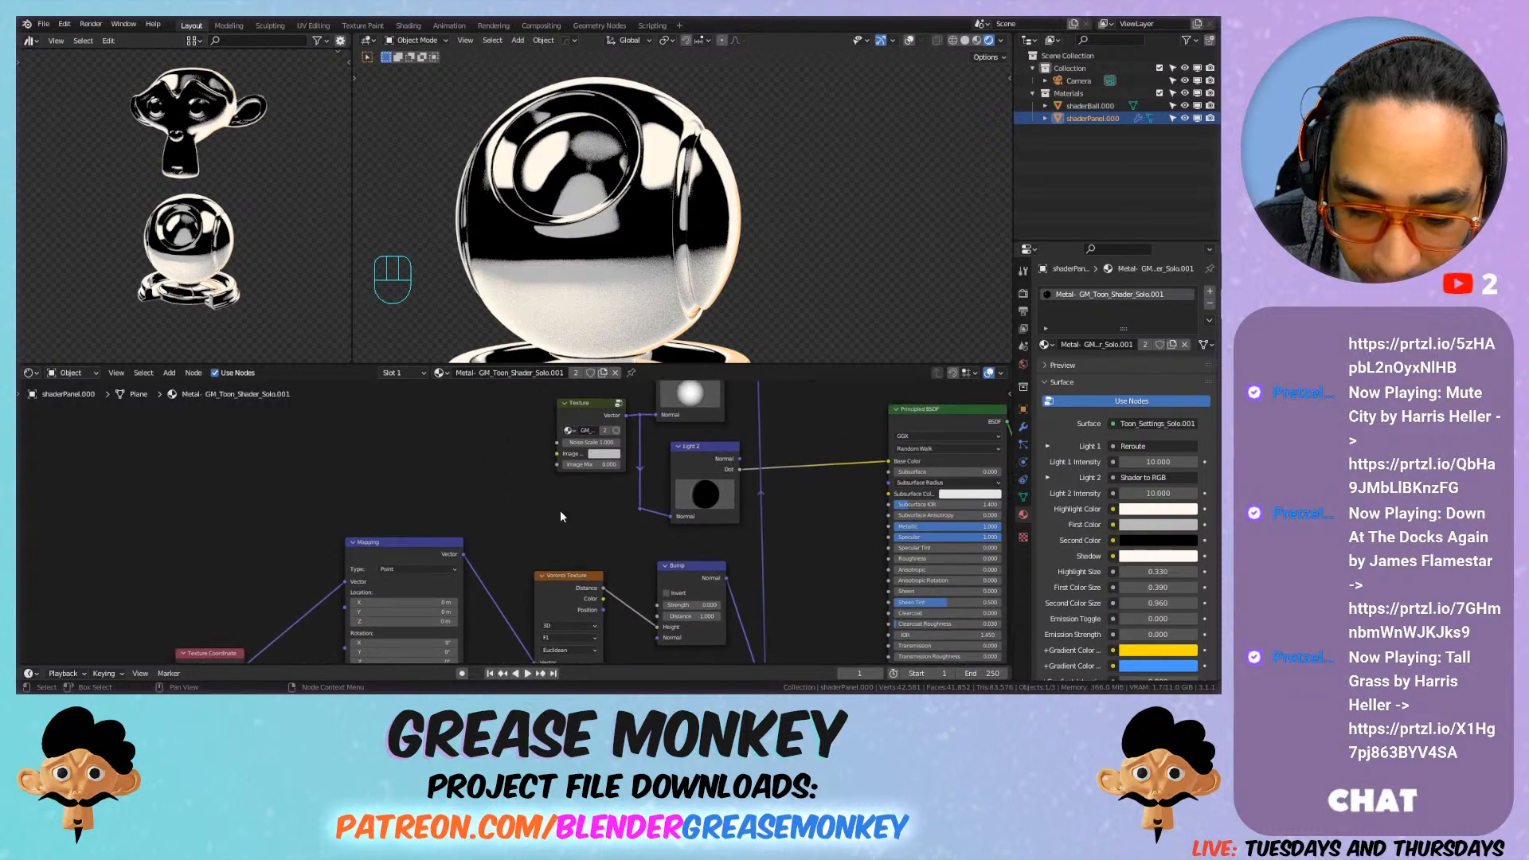
middle_drag(654, 597, 624, 526)
scroll(649, 530, up, 3)
shift+drag(683, 536, 735, 536)
middle_drag(575, 230, 640, 235)
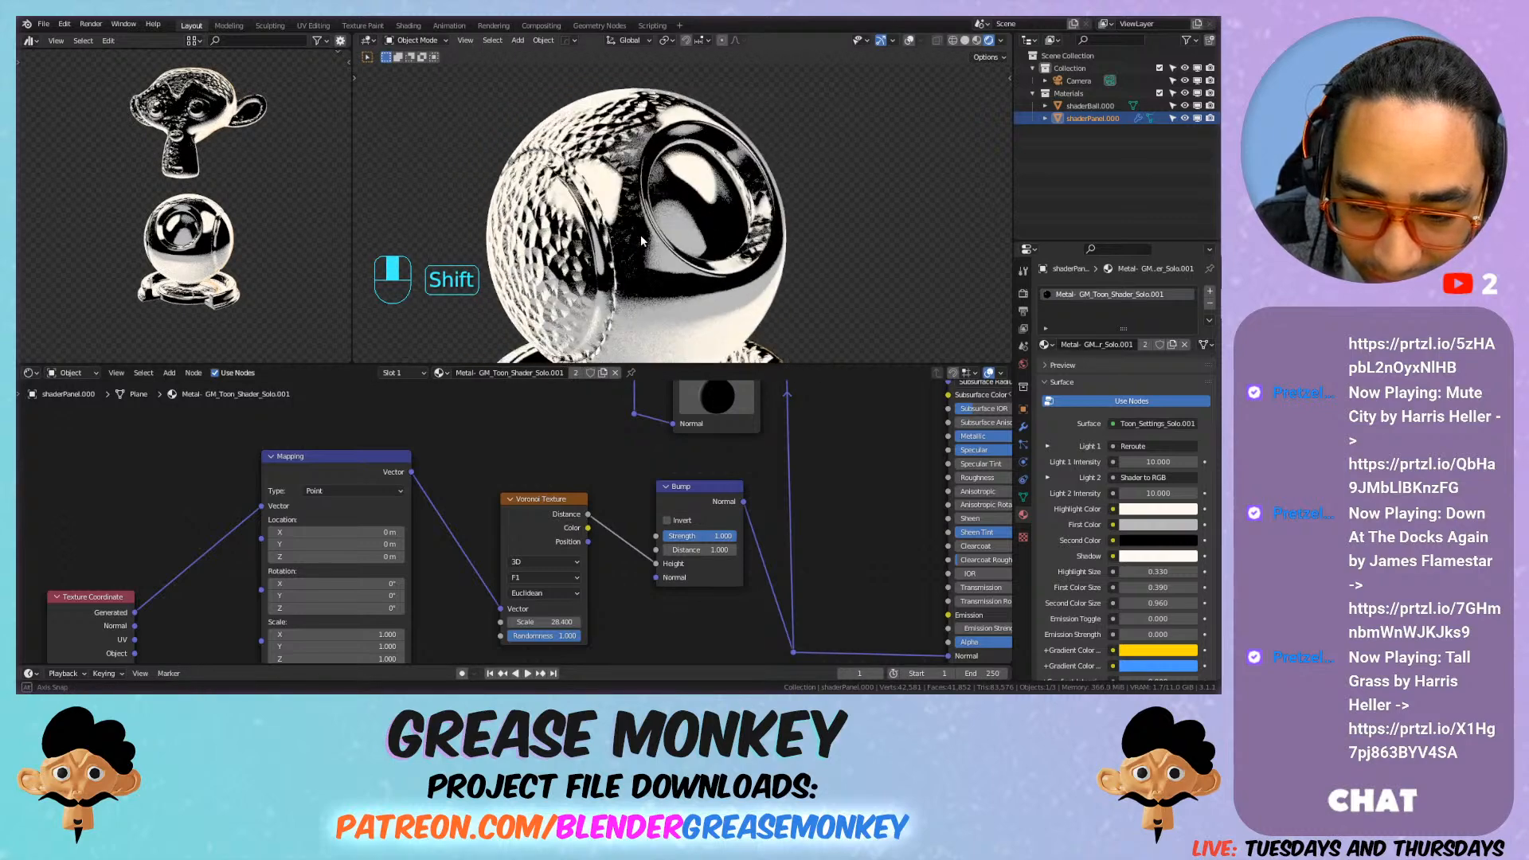
Step: Reduce the Bump node's Strength to 0.033 and check the surface of the ball from several distances
middle_drag(569, 496, 607, 464)
drag(763, 504, 704, 504)
middle_drag(585, 258, 558, 246)
scroll(690, 467, down, 5)
scroll(601, 516, up, 5)
mouse_move(685, 239)
shift+middle_down()
mouse_move(726, 231)
mouse_move(672, 231)
shift+middle_up()
scroll(741, 523, down, 5)
scroll(690, 534, up, 6)
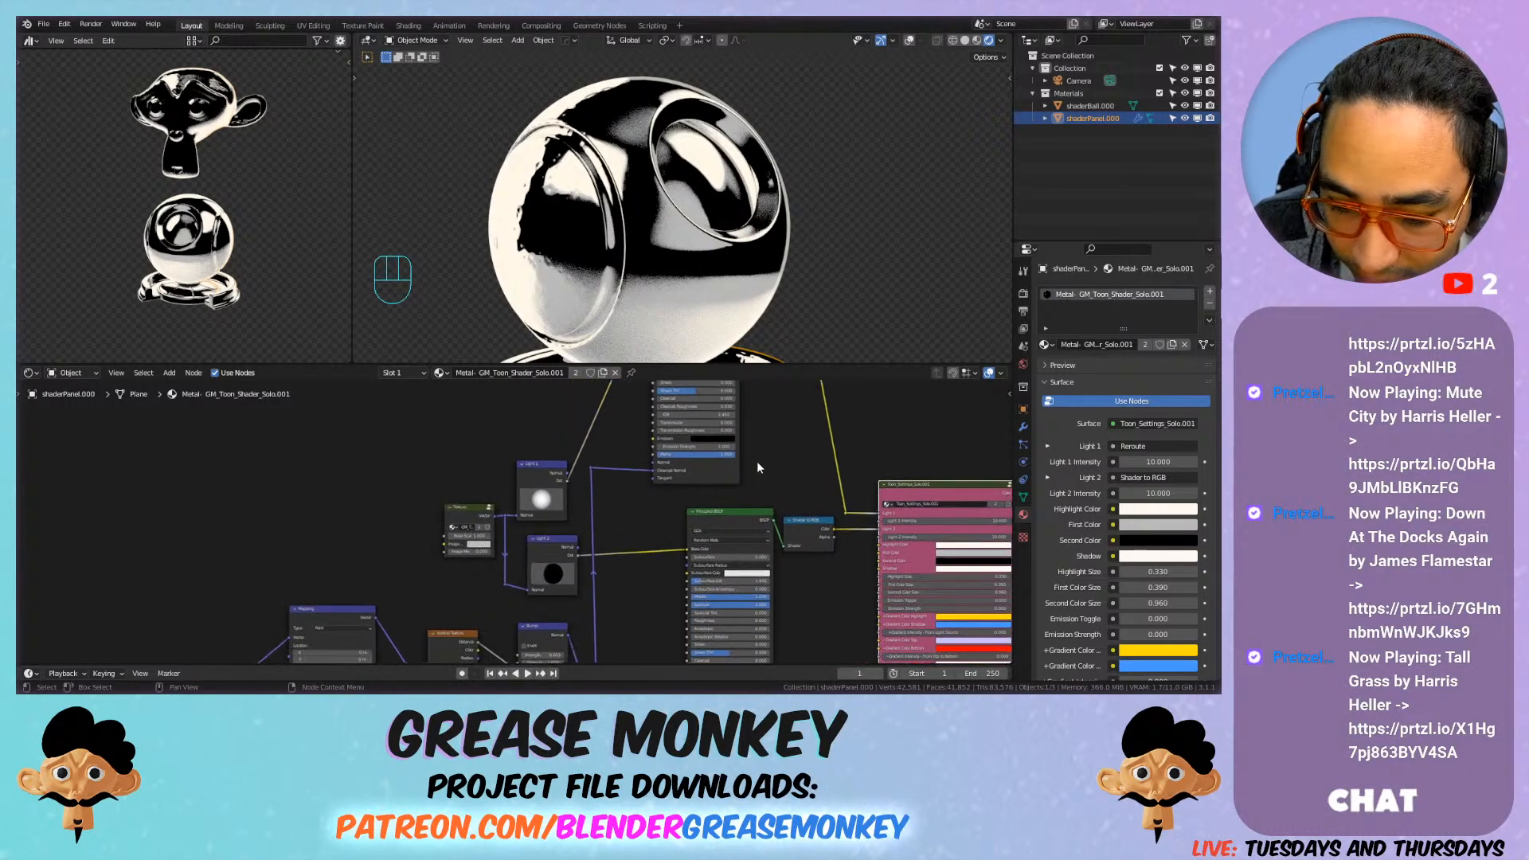
Step: Try a Roughness of 0.5 on the Principled BSDF driven by Light 1, and settle on 0.2
scroll(725, 533, up, 3)
scroll(724, 533, up, 2)
drag(682, 519, 719, 522)
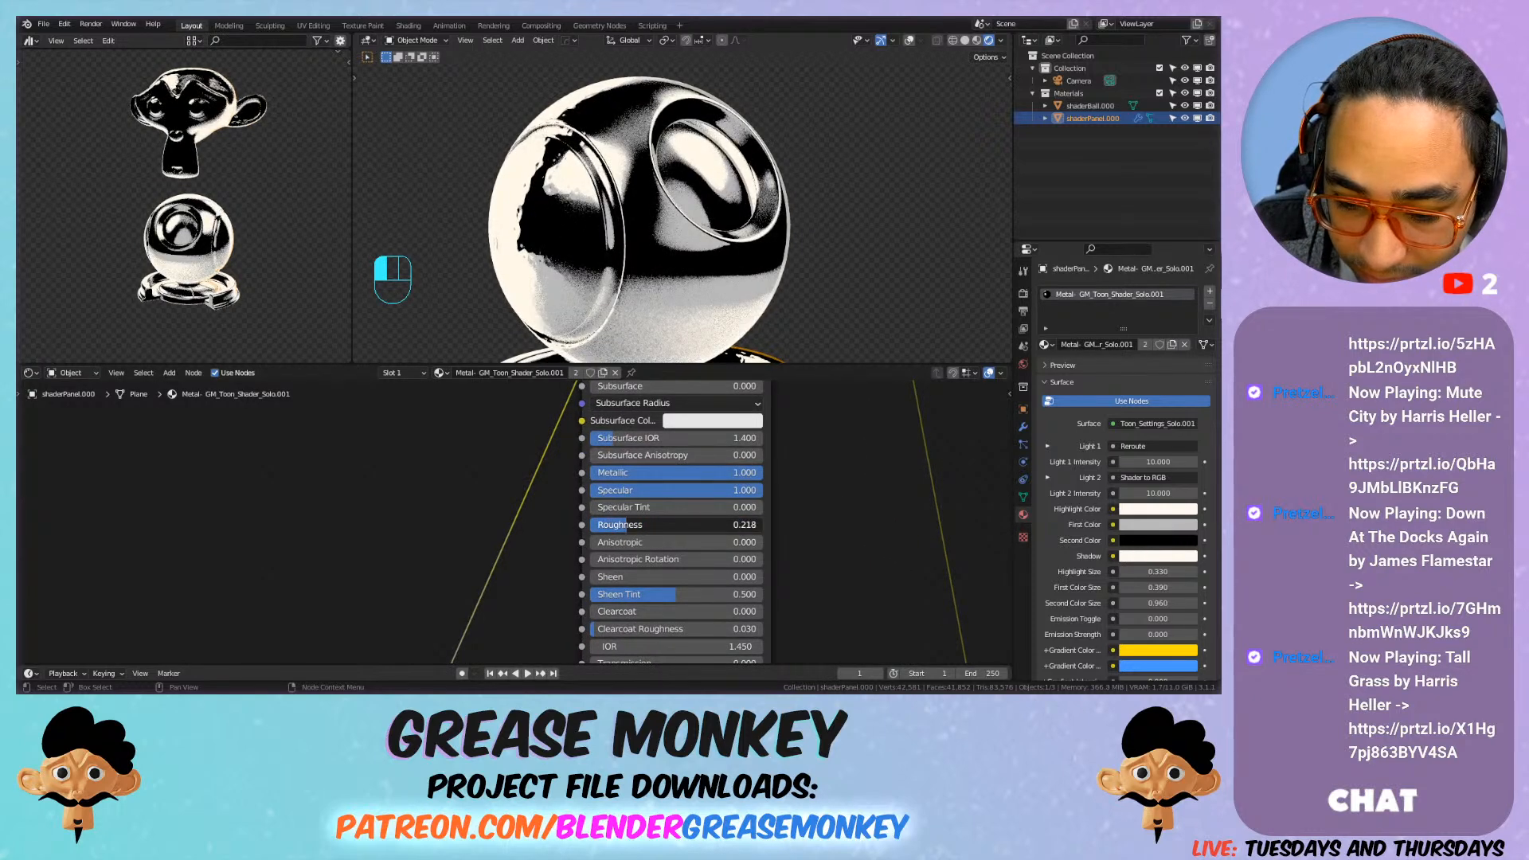
click(630, 526)
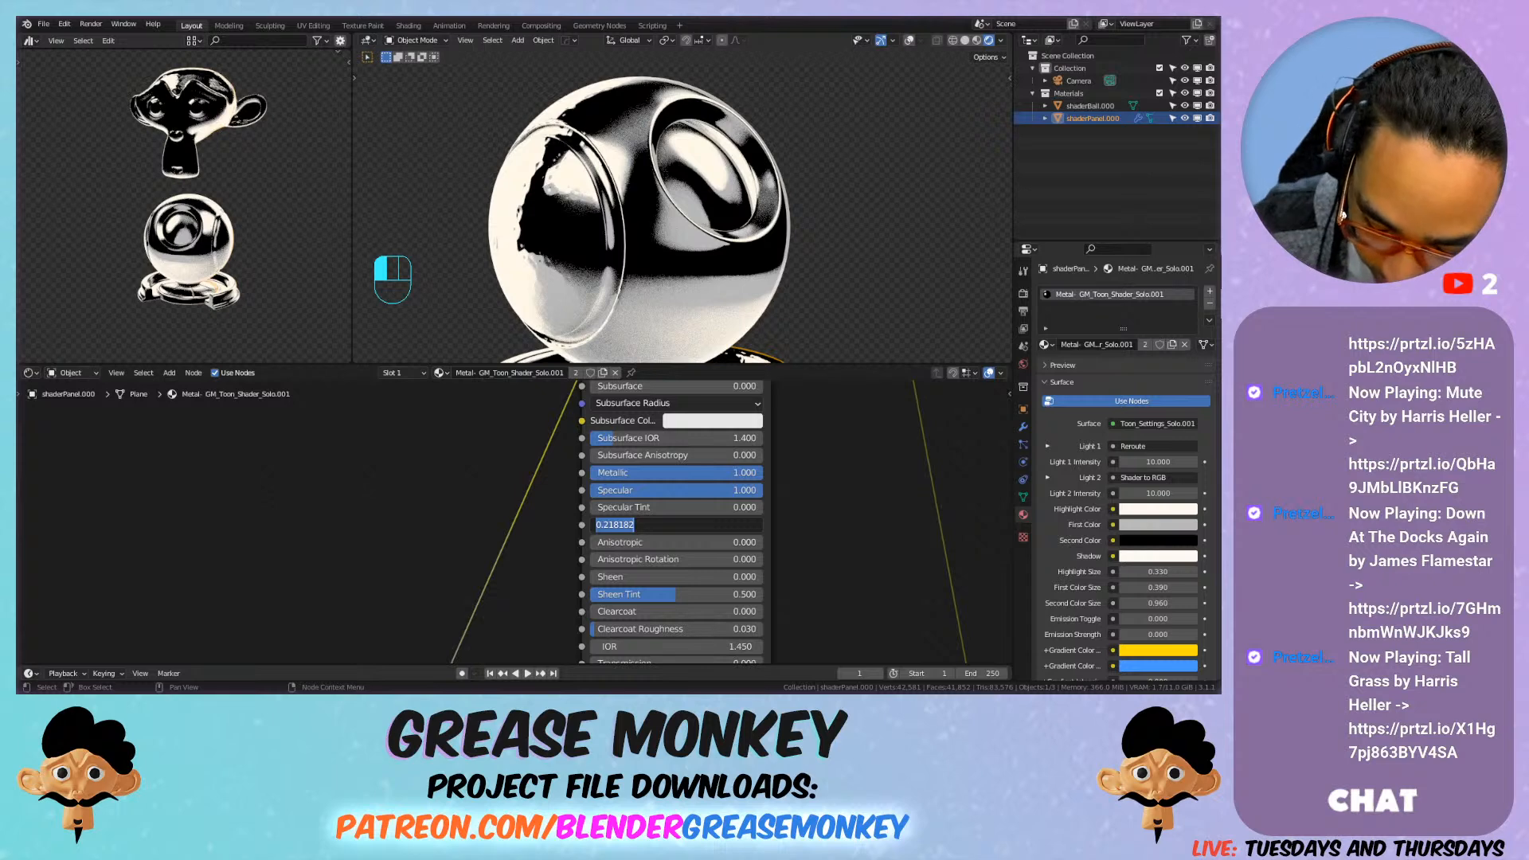
text(.5)
key(Return)
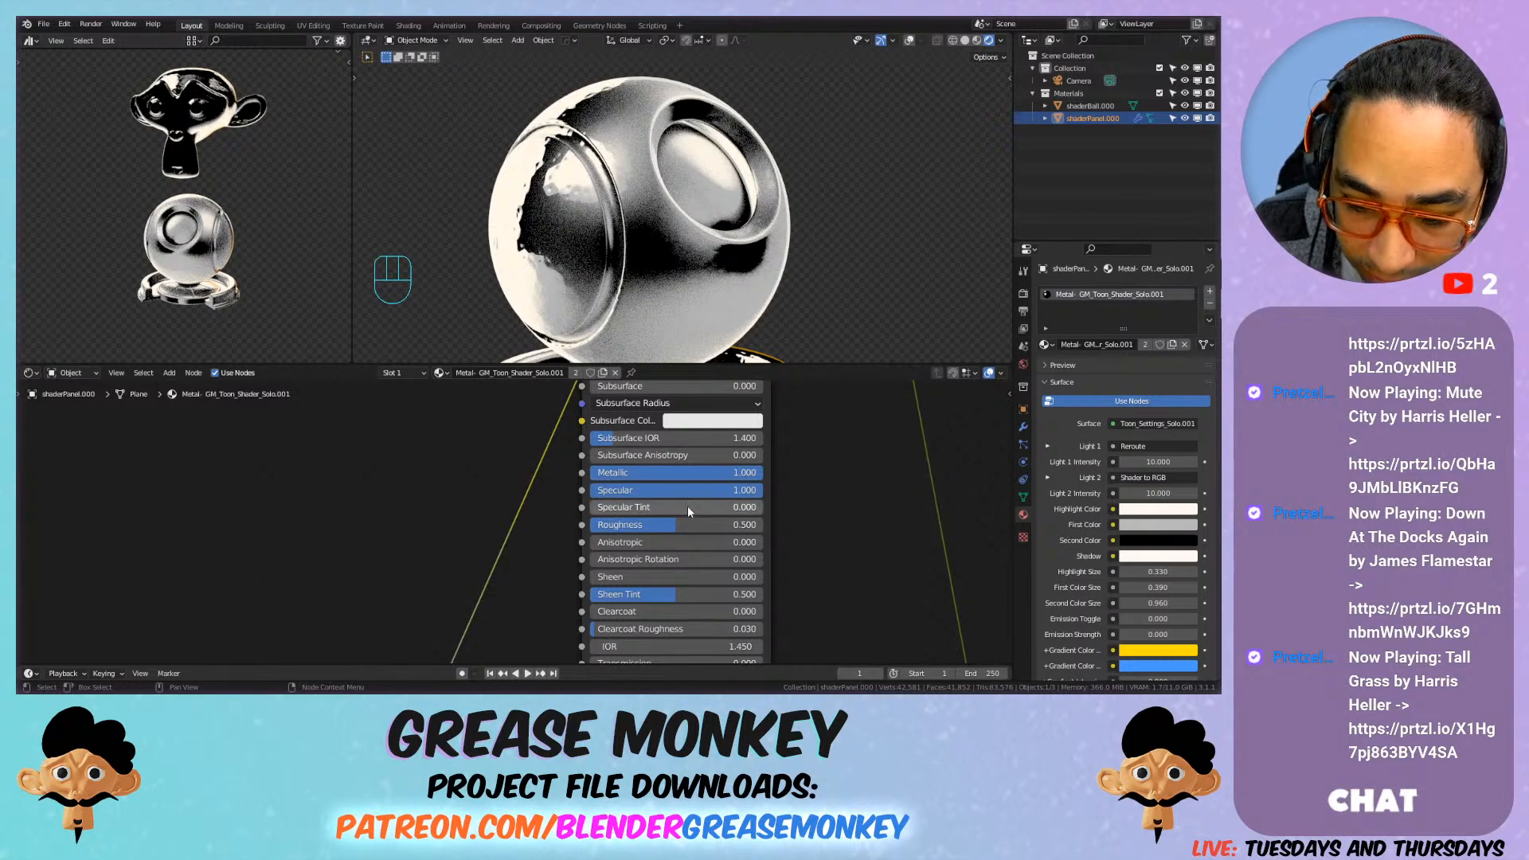
drag(686, 524, 687, 524)
text(.)
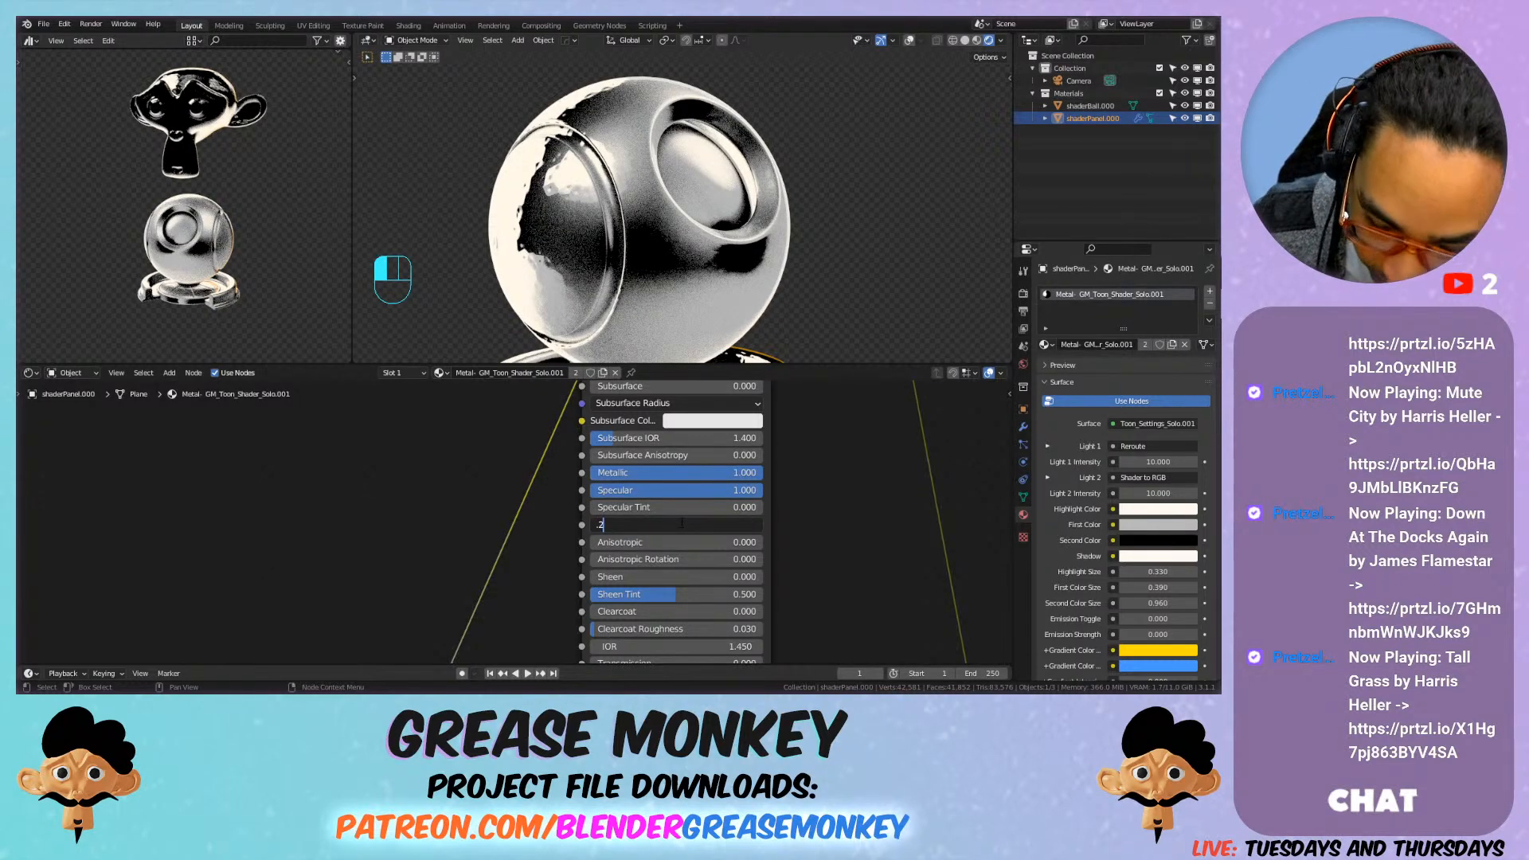
text(2)
key(Return)
Step: Set the Roughness of the Principled BSDF driven by Light 2 to 0.5
scroll(674, 532, down, 1)
middle_drag(804, 589, 768, 408)
scroll(766, 478, down, 1)
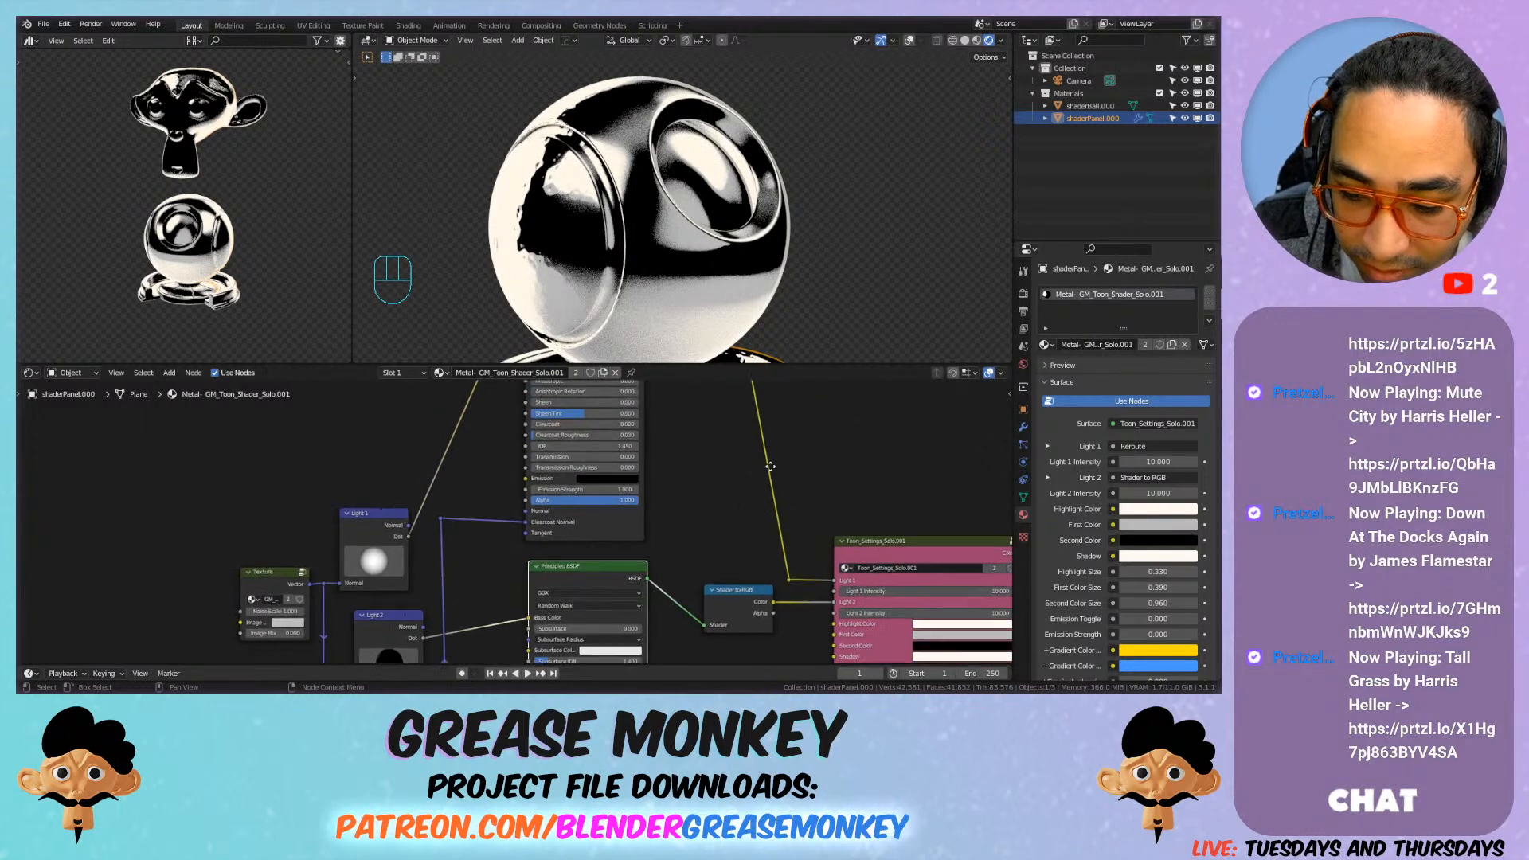
middle_drag(766, 489, 778, 389)
middle_drag(647, 599, 663, 534)
scroll(643, 564, up, 3)
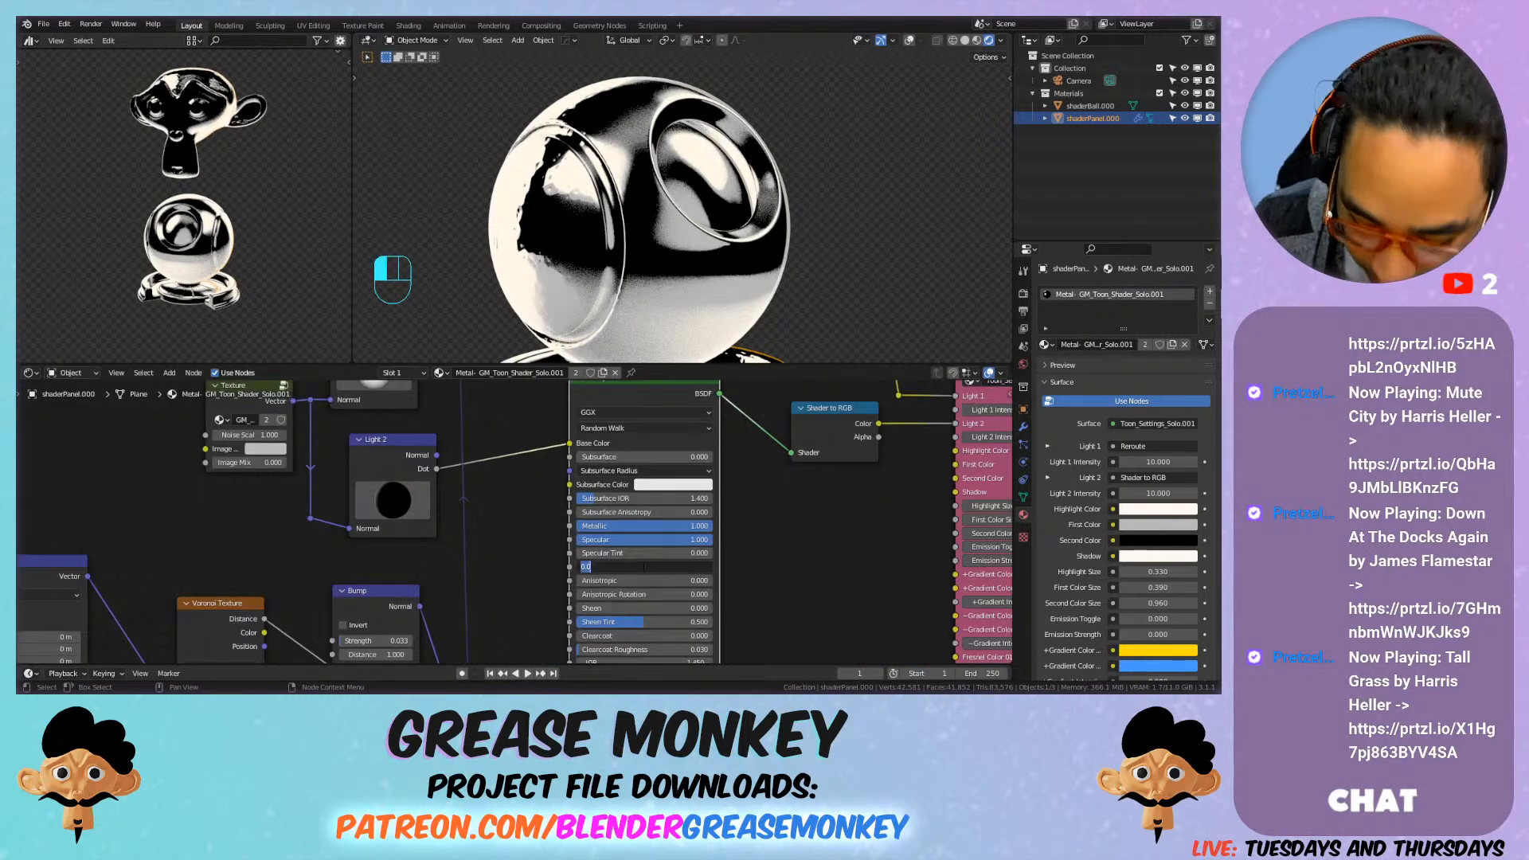
key(Return)
shift+middle_drag(550, 227, 575, 268)
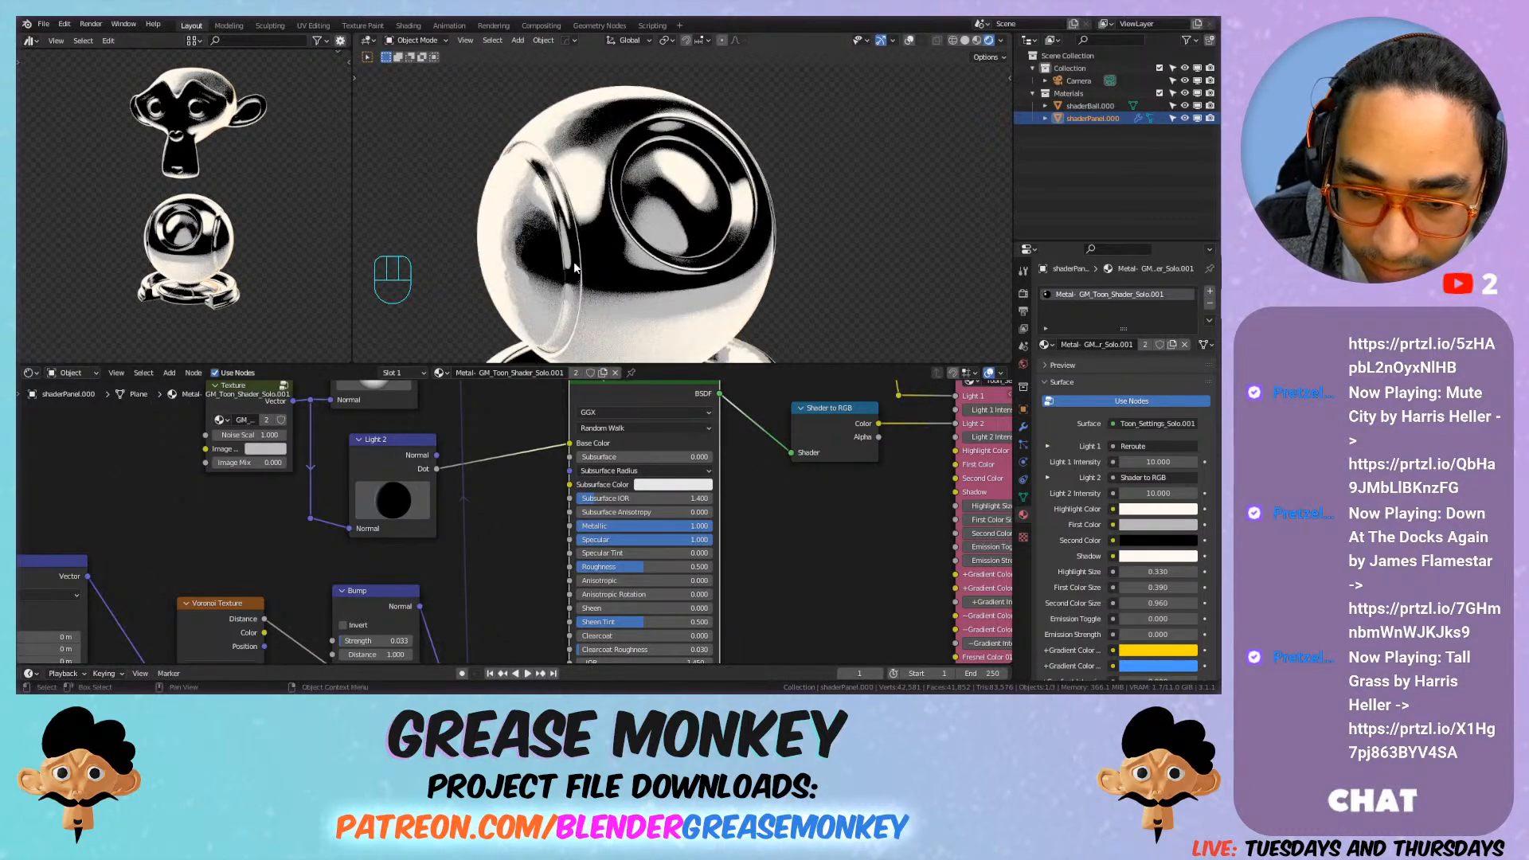
Step: Select the shader ball and rotate the Light 2 normal sphere to change the direction of its shading
click(768, 188)
shift+middle_drag(834, 204, 784, 222)
middle_drag(784, 454, 672, 486)
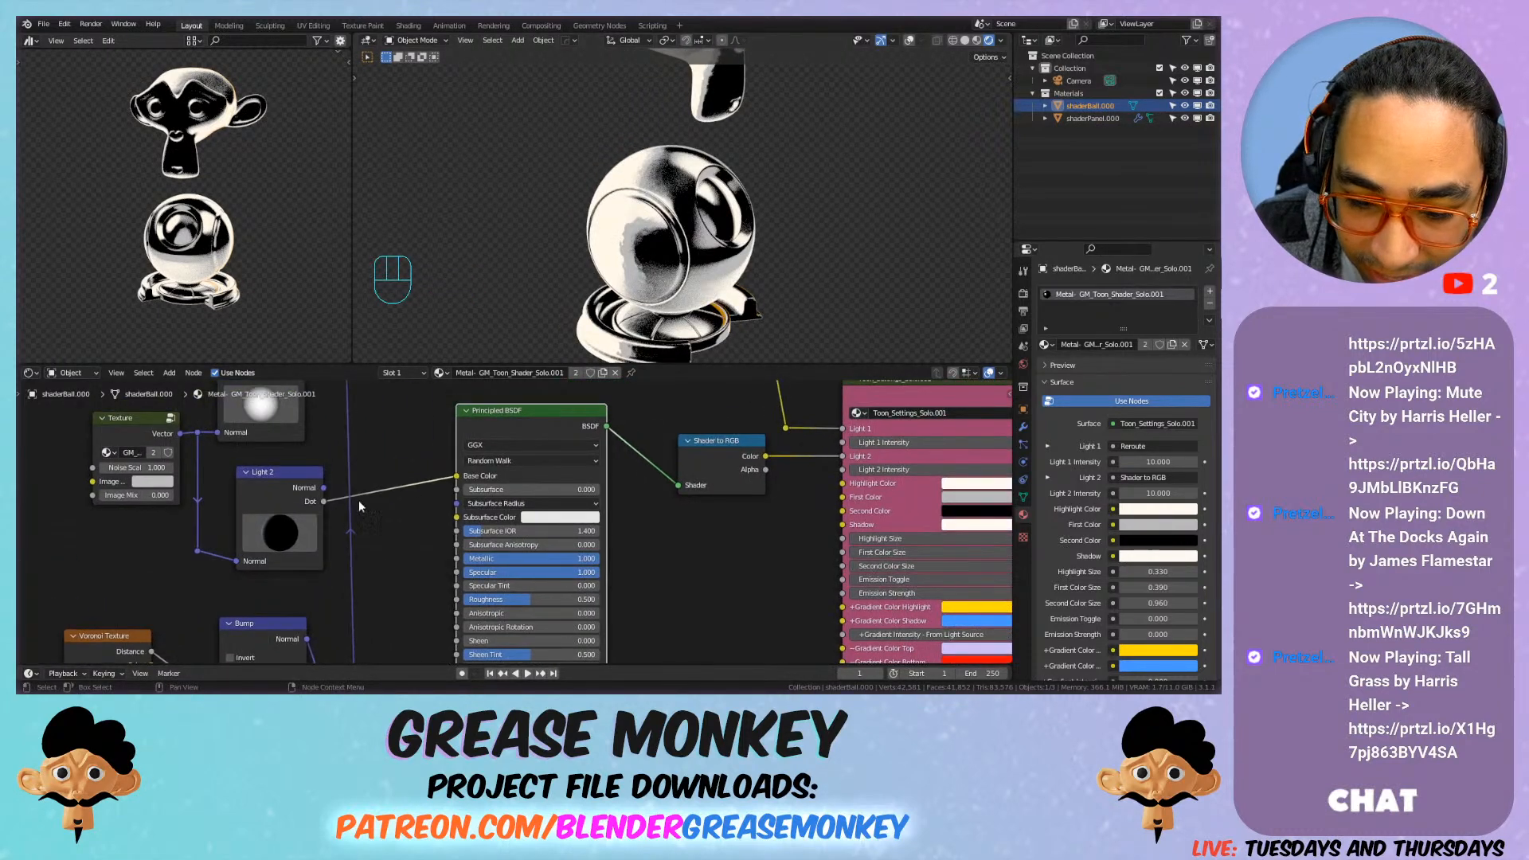
middle_drag(363, 509, 667, 458)
mouse_move(591, 481)
mouse_down()
mouse_move(546, 473)
mouse_move(560, 420)
mouse_move(547, 448)
mouse_up()
shift+middle_drag(605, 279, 740, 282)
drag(597, 480, 605, 458)
Step: Lower Light 2 Intensity on the toon settings node to 3.900
middle_drag(909, 488, 465, 528)
middle_drag(672, 488, 565, 523)
drag(708, 494, 669, 494)
shift+middle_drag(638, 230, 687, 262)
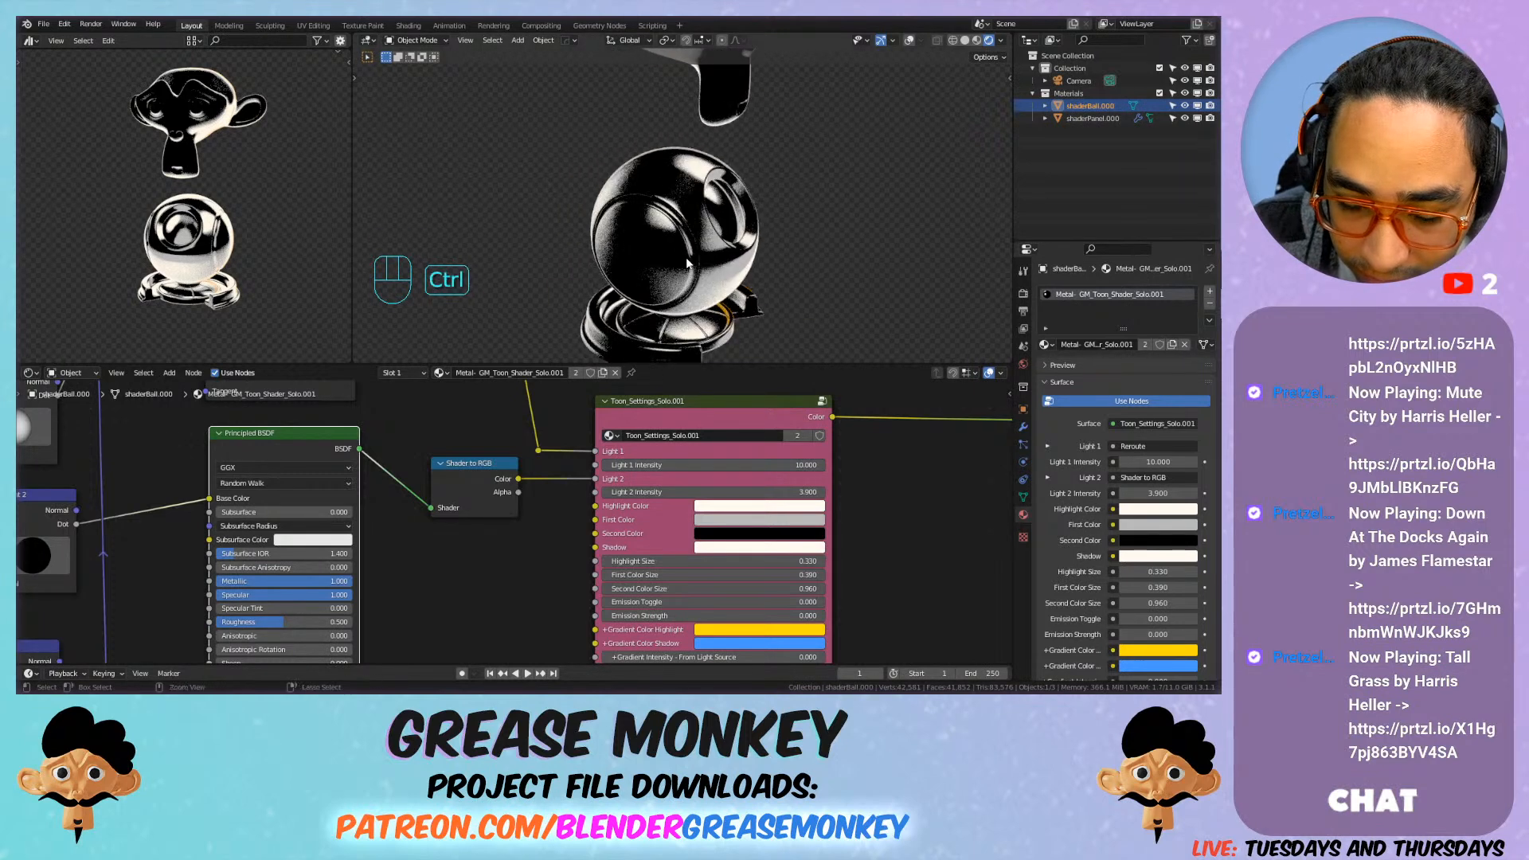
Step: Set the Noise Scale of the Texture node to 0.000
scroll(771, 259, up, 3)
shift+middle_drag(892, 259, 819, 229)
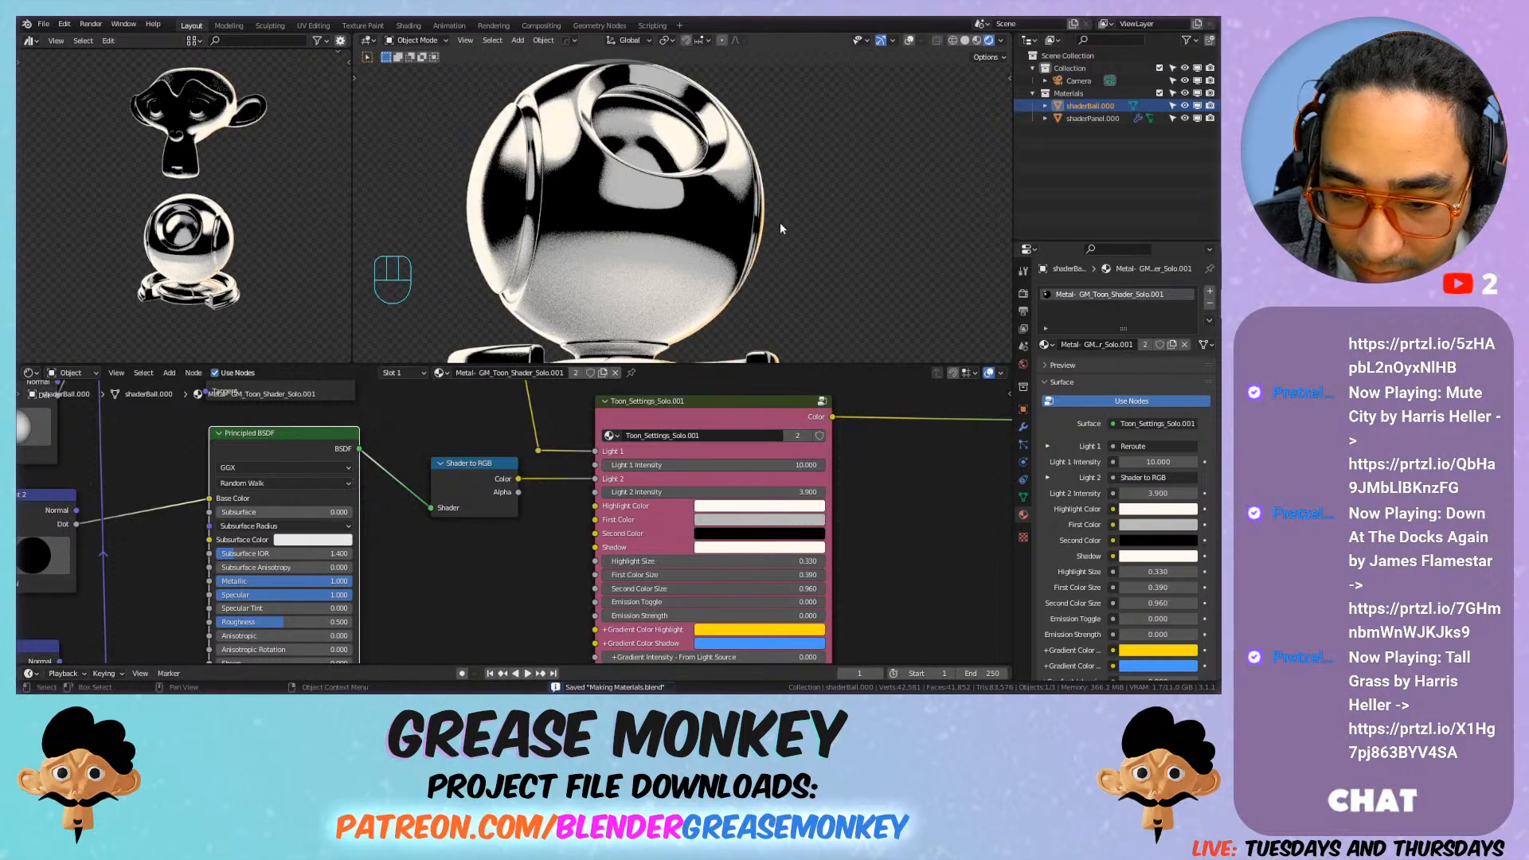
shift+middle_drag(642, 159, 691, 180)
middle_drag(479, 404, 757, 414)
scroll(749, 418, down, 5)
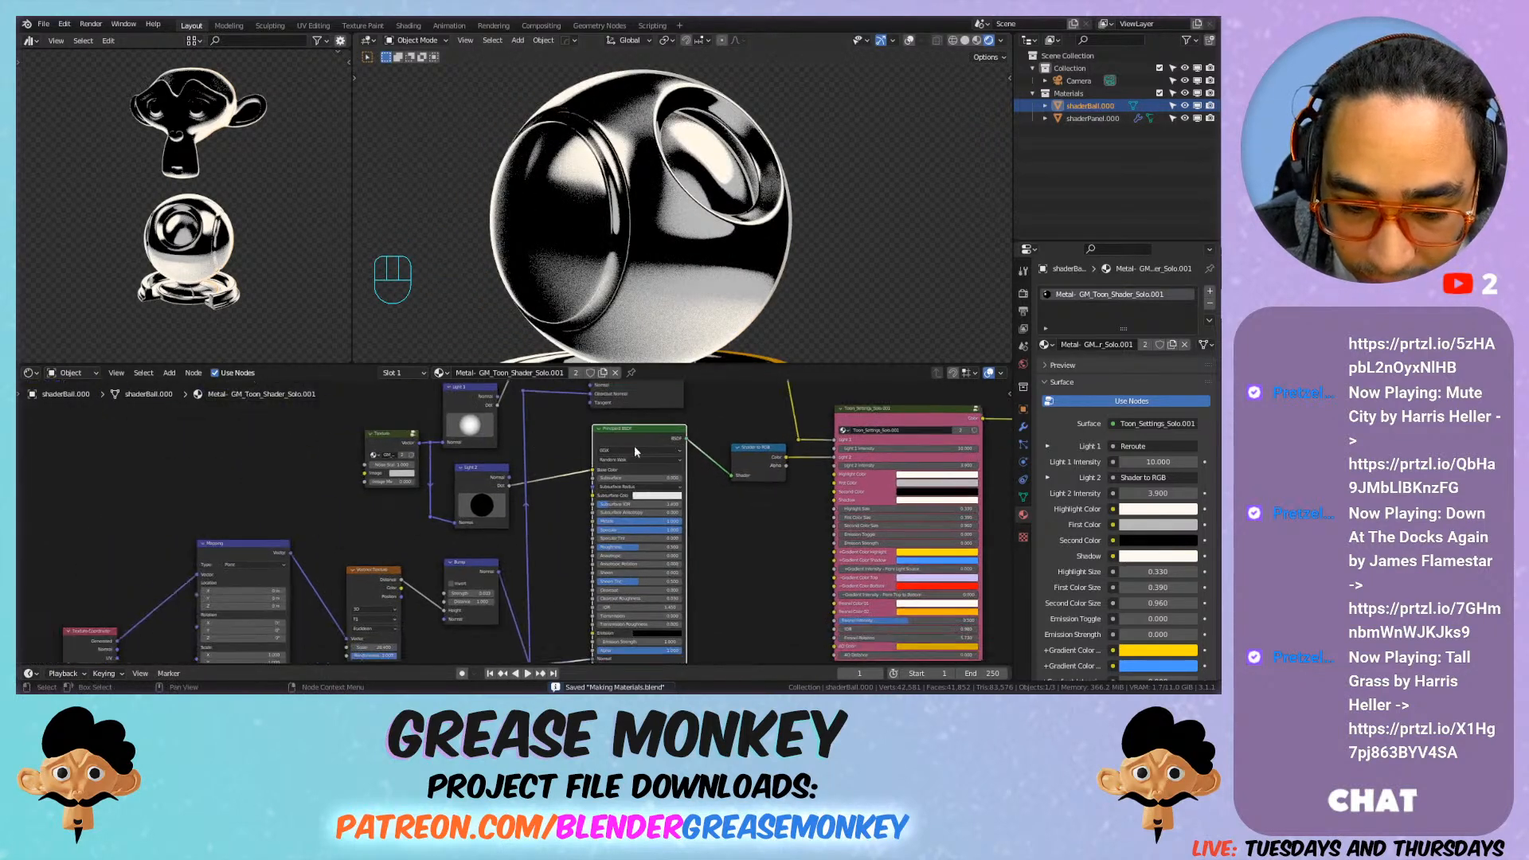
scroll(481, 469, up, 4)
drag(344, 437, 319, 438)
Step: Move the Bump link on Light 1's Principled BSDF from Clearcoat Normal to Normal, and save the file
shift+middle_drag(699, 212, 656, 243)
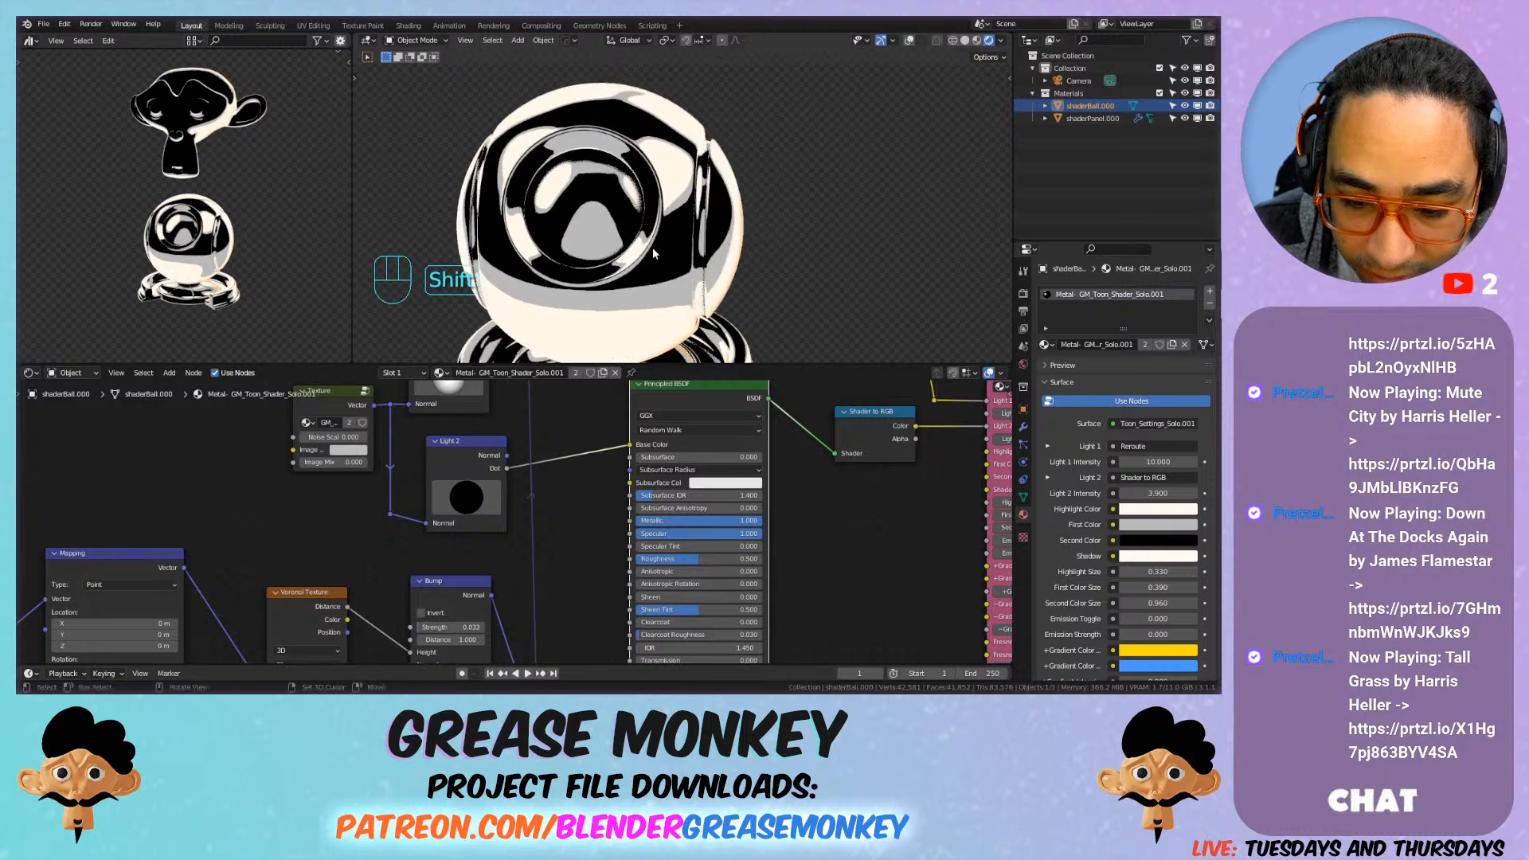
scroll(558, 458, down, 4)
scroll(569, 461, up, 1)
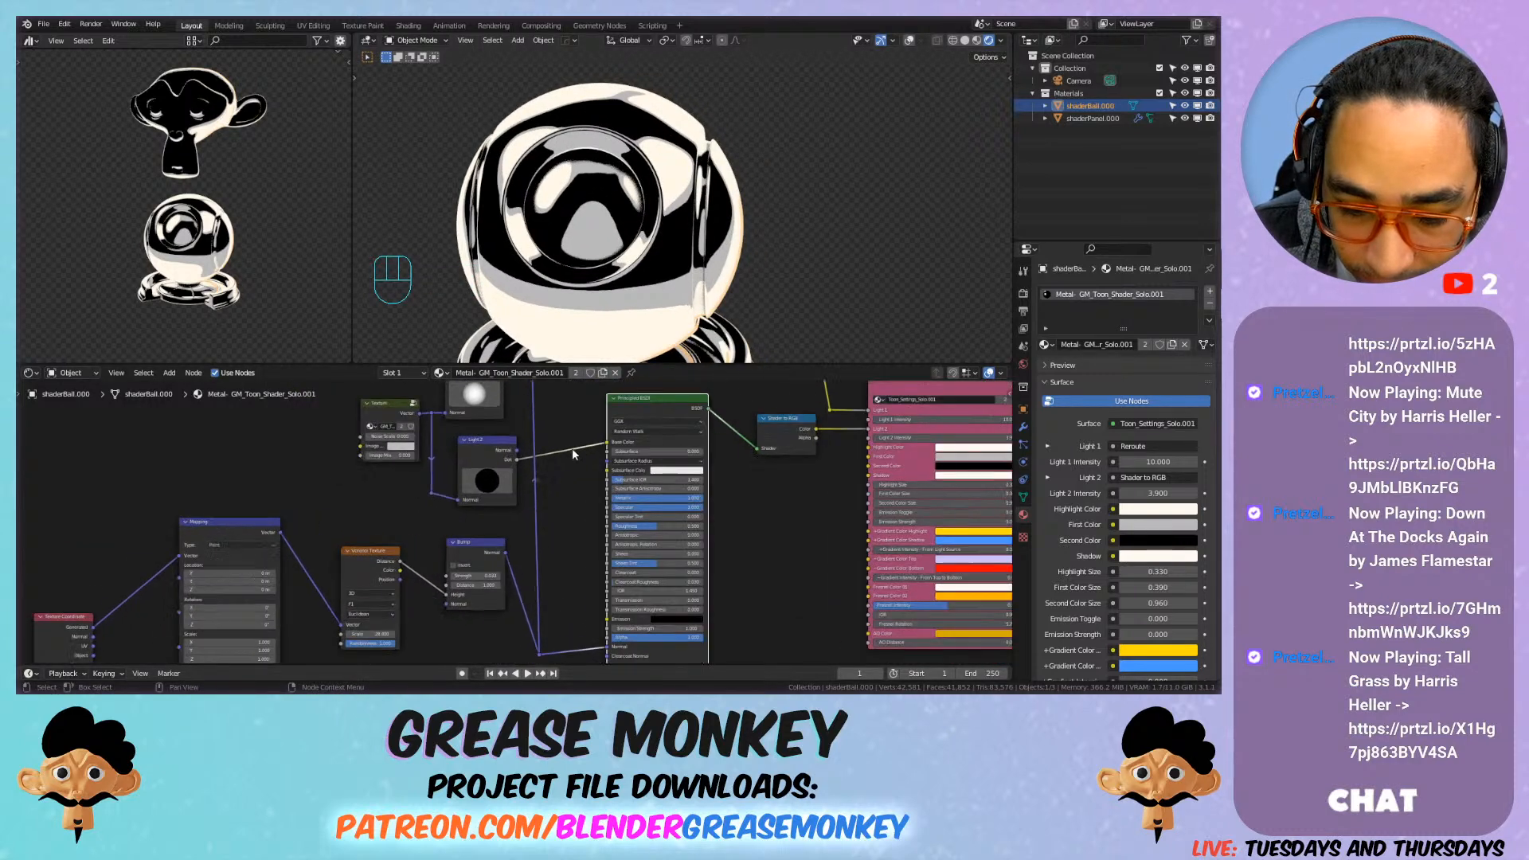
scroll(569, 460, up, 4)
drag(645, 440, 645, 422)
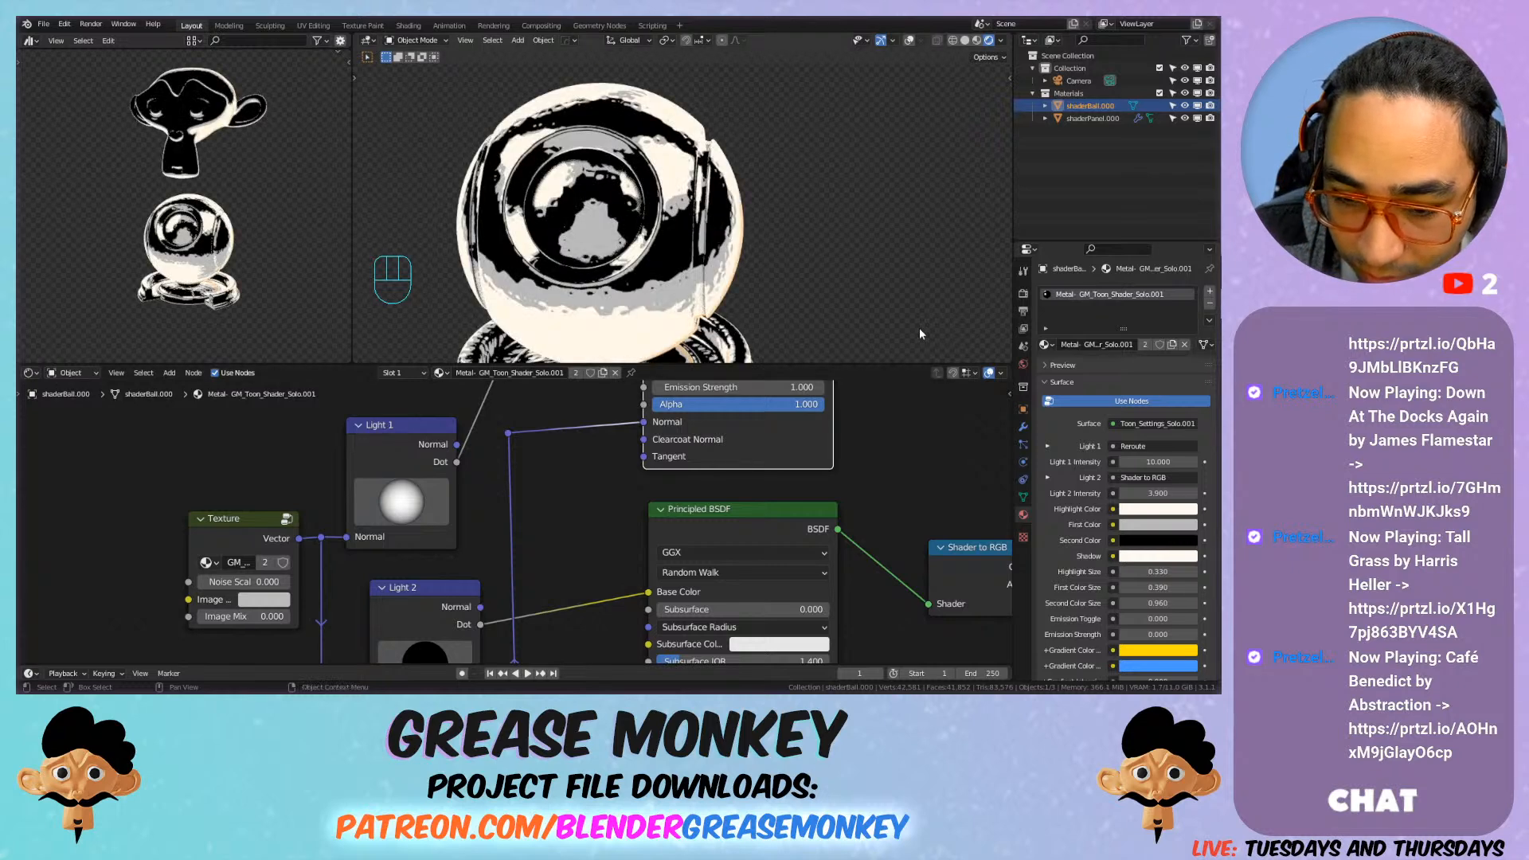
scroll(778, 276, down, 2)
mouse_move(777, 275)
shift+middle_down()
mouse_move(816, 278)
mouse_move(827, 258)
mouse_move(795, 264)
shift+middle_up()
key(ctrl+s)
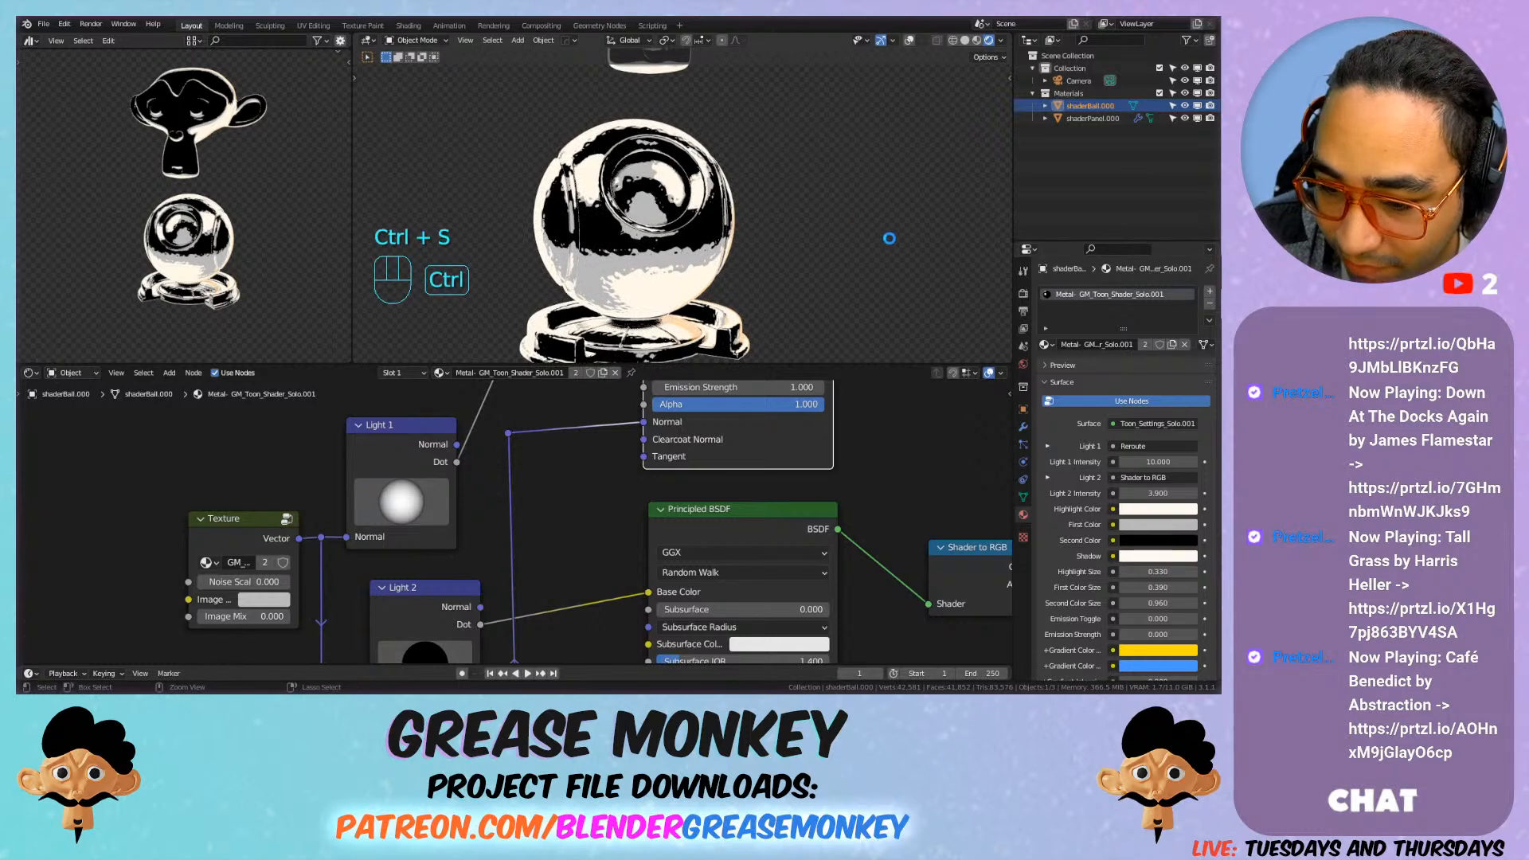
Step: Assign the gold toon material to the shader ball, reroute its upper Principled BSDF's Bump link from Clearcoat Normal to Normal, and save
click(1044, 344)
click(1111, 375)
scroll(656, 497, down, 3)
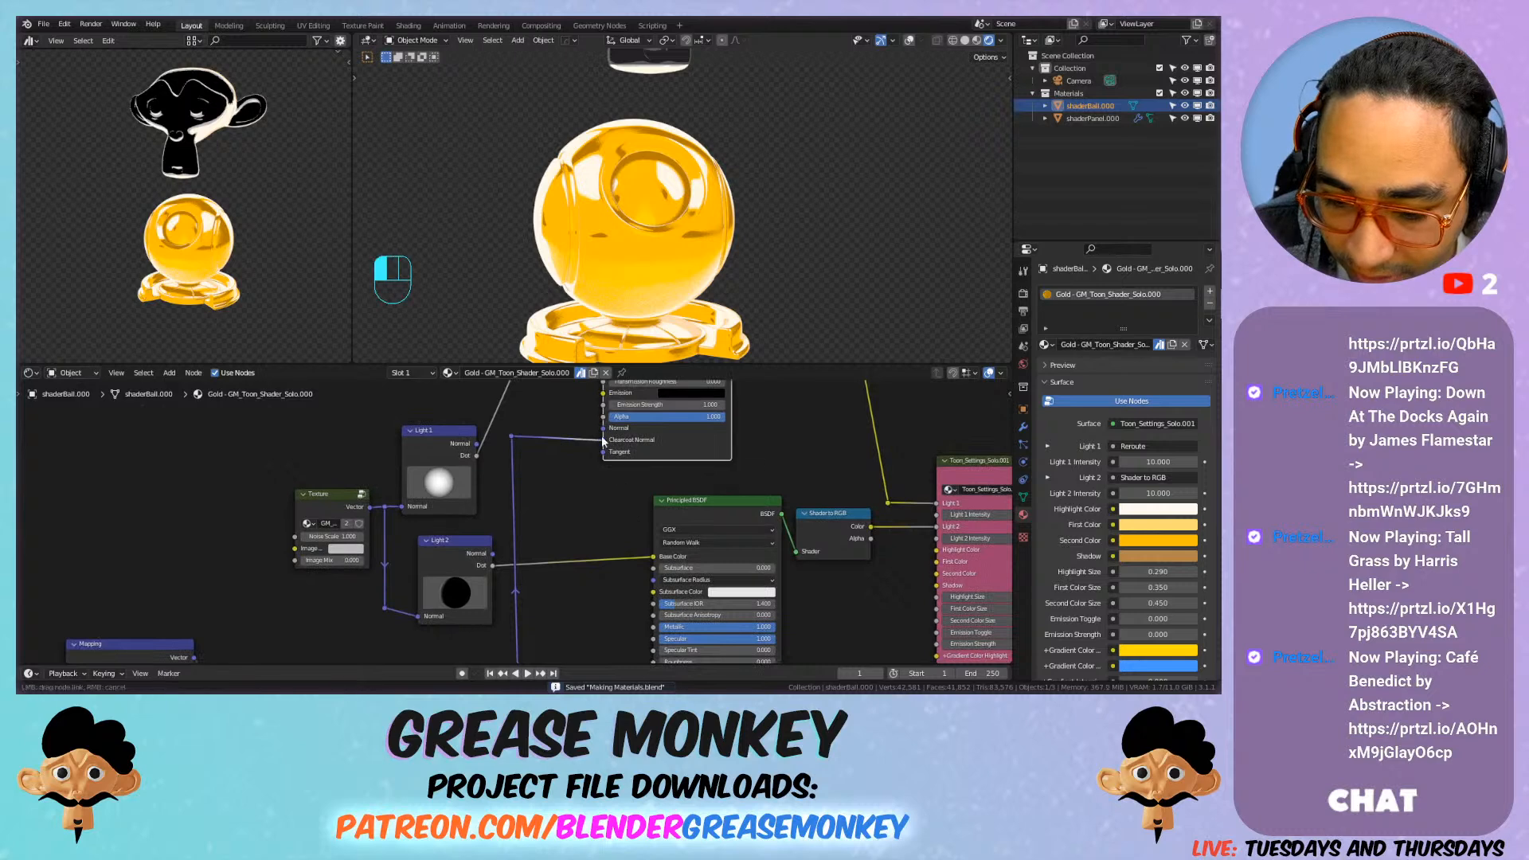
drag(603, 441, 605, 432)
middle_drag(568, 513, 713, 402)
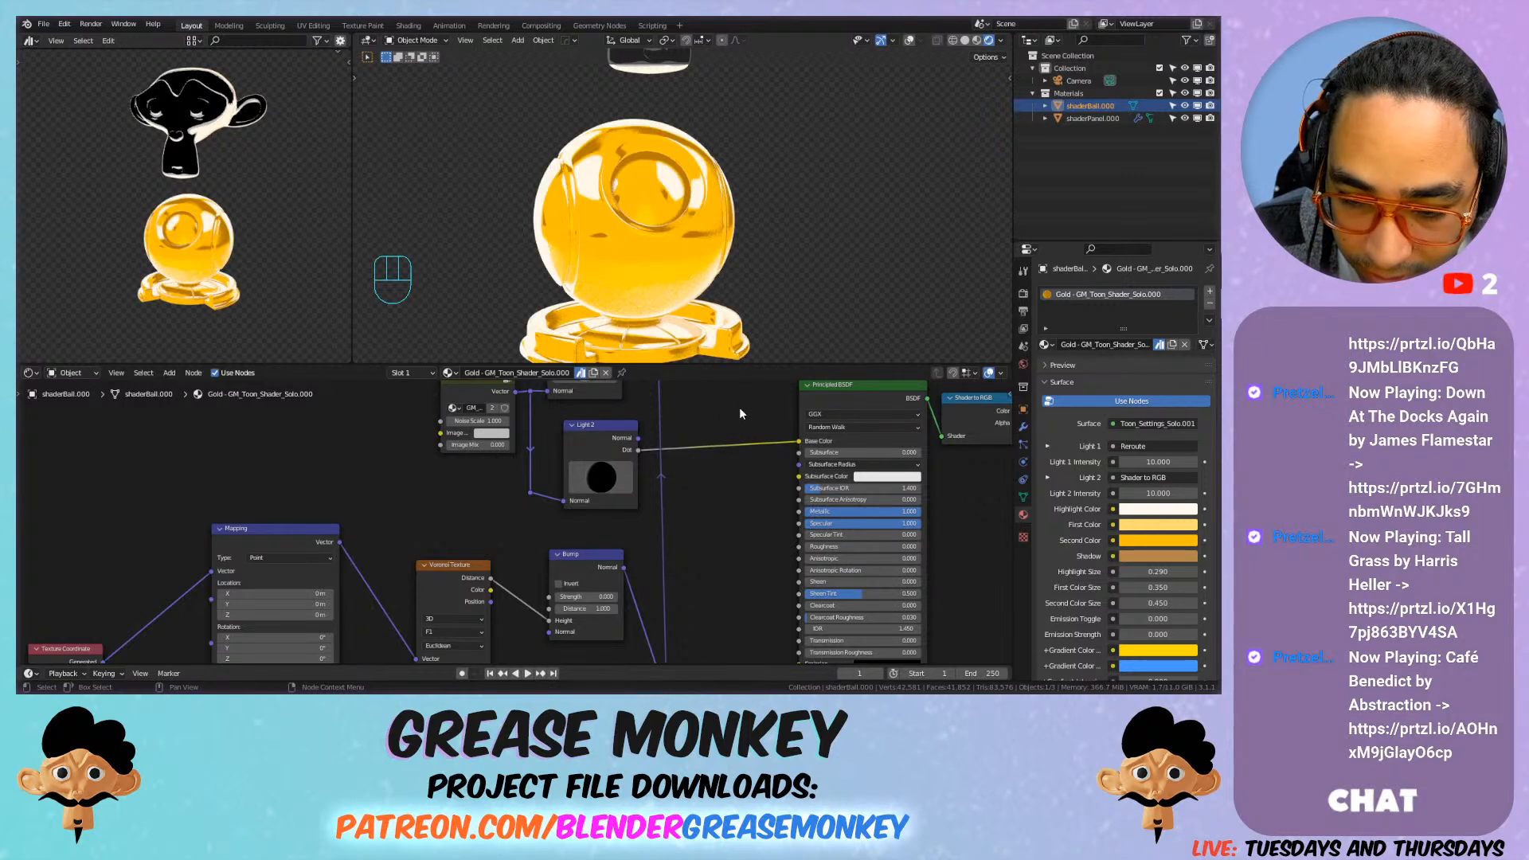
key(ctrl+s)
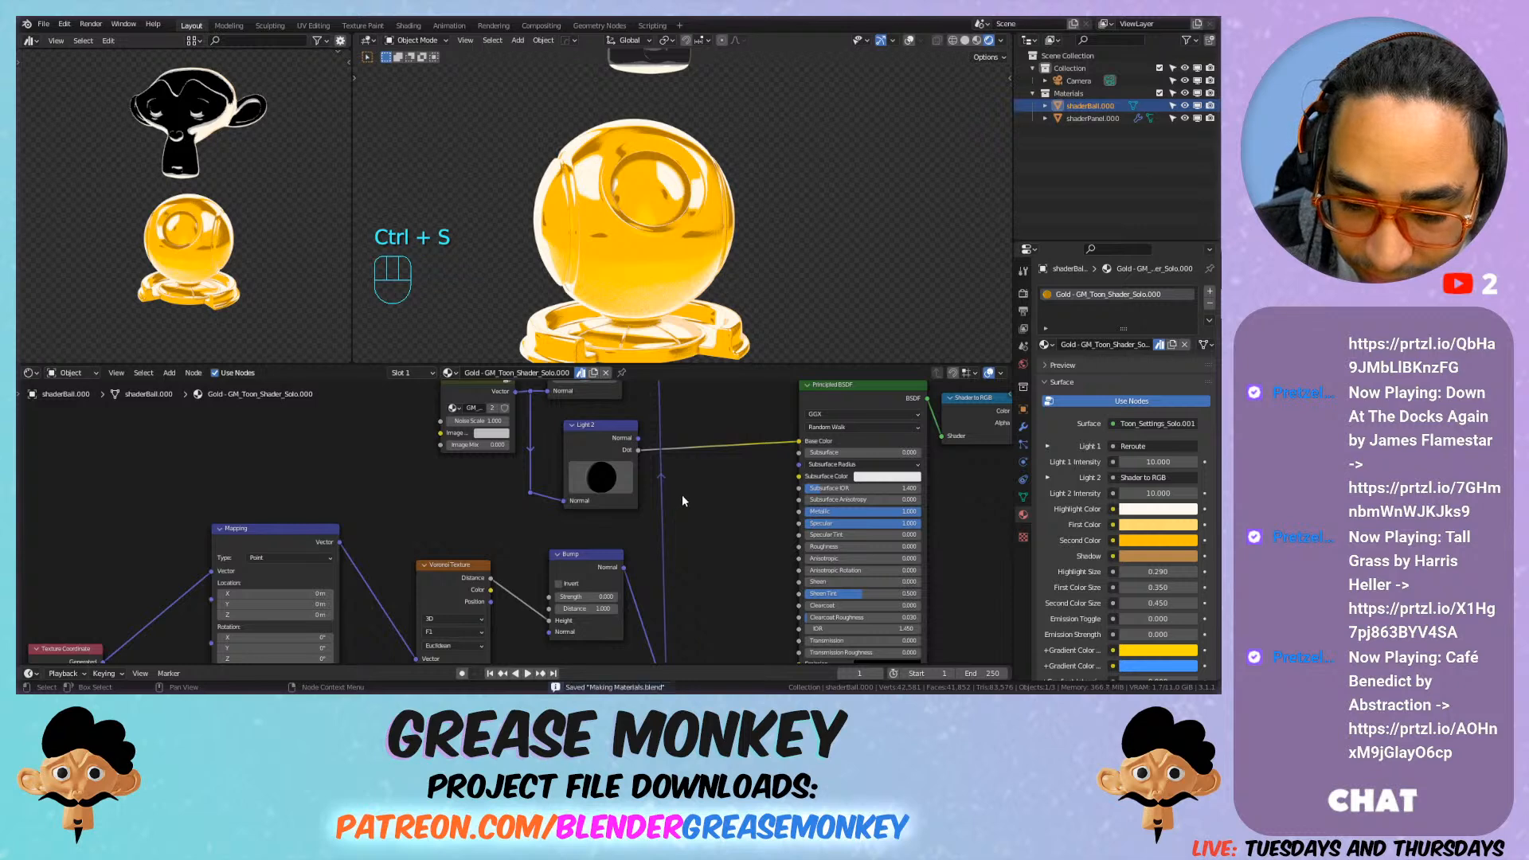
Step: Try a different Bump Strength on the gold material, and return it to 0.000
middle_drag(681, 501, 726, 440)
scroll(705, 466, up, 4)
mouse_move(649, 544)
mouse_down()
mouse_move(669, 544)
mouse_move(634, 544)
mouse_up()
middle_drag(570, 222, 652, 336)
scroll(526, 239, up, 4)
scroll(677, 339, down, 1)
shift+drag(668, 546, 622, 545)
Step: Save the file and assign Metal- GM_Toon_Shader_Solo.001 to the shader ball again
key(ctrl+s)
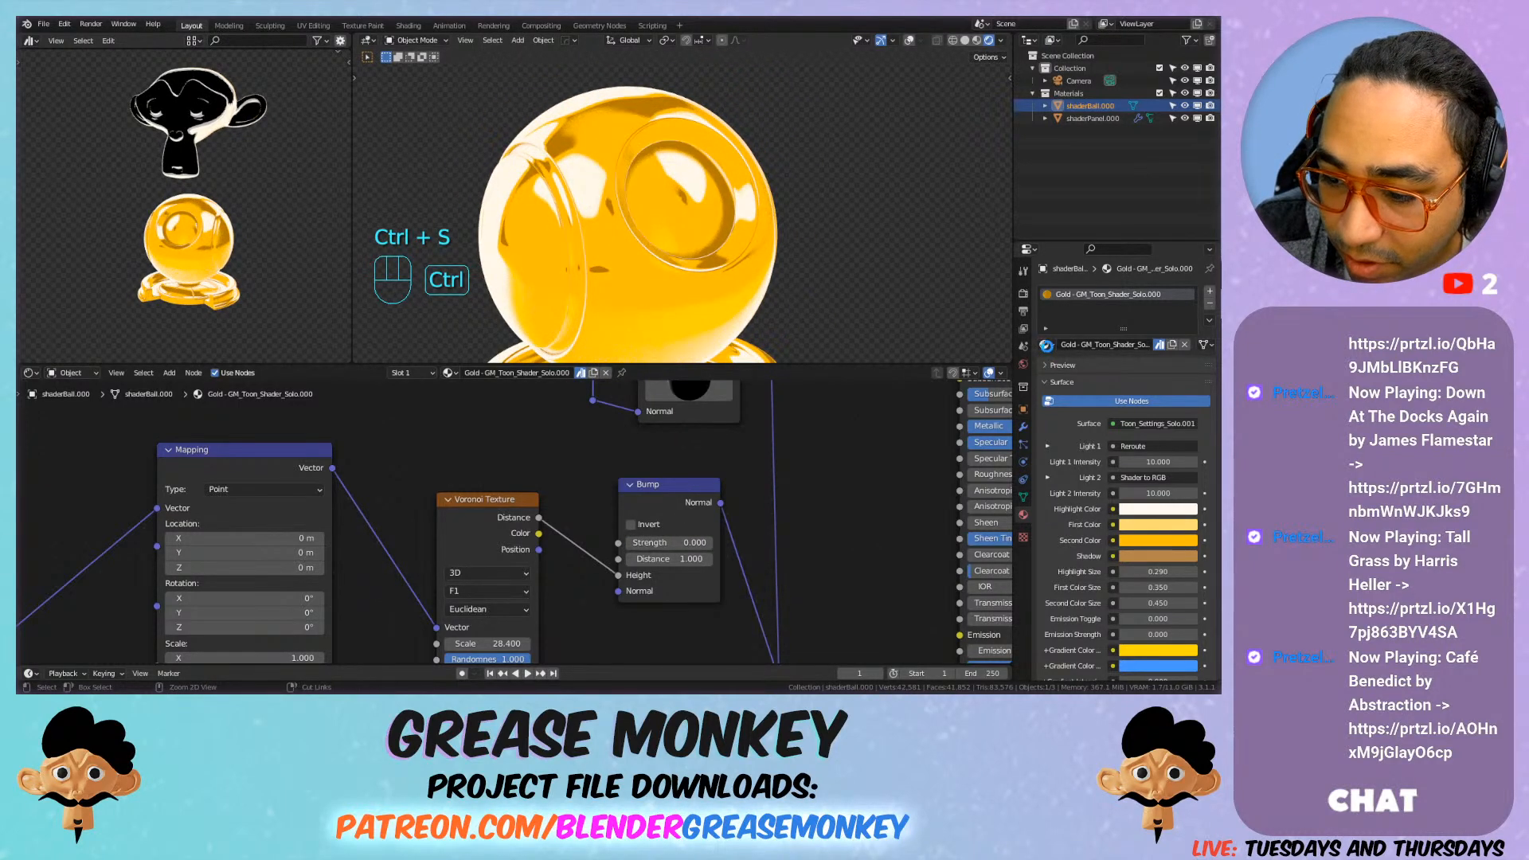
click(1044, 345)
click(1115, 382)
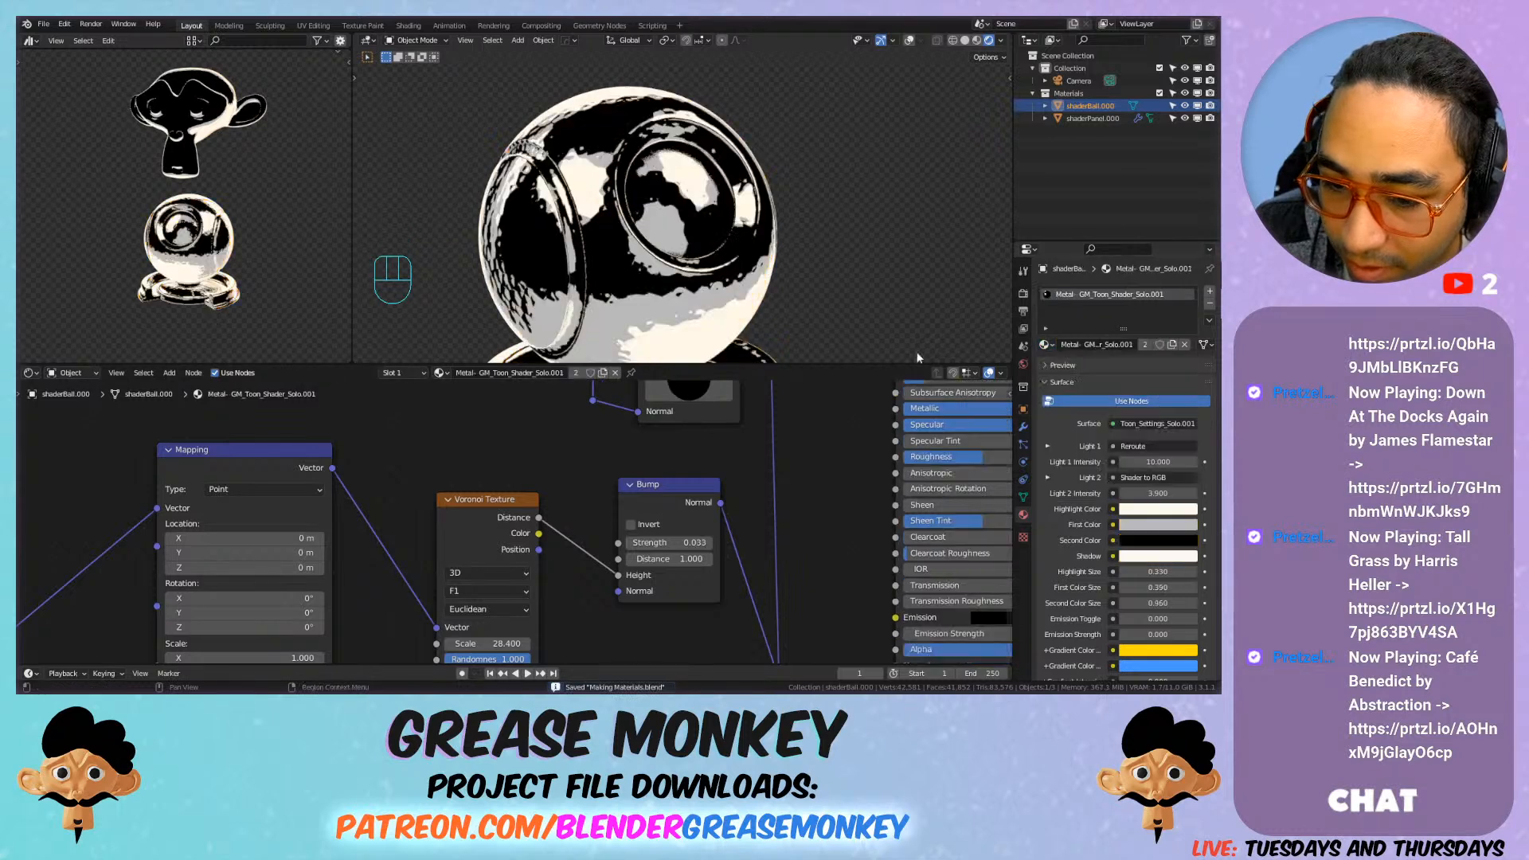
Step: Set the metal material's Bump Strength to 0.000 and the Texture node's Noise Scale to 0.800
scroll(719, 263, down, 3)
scroll(701, 262, down, 2)
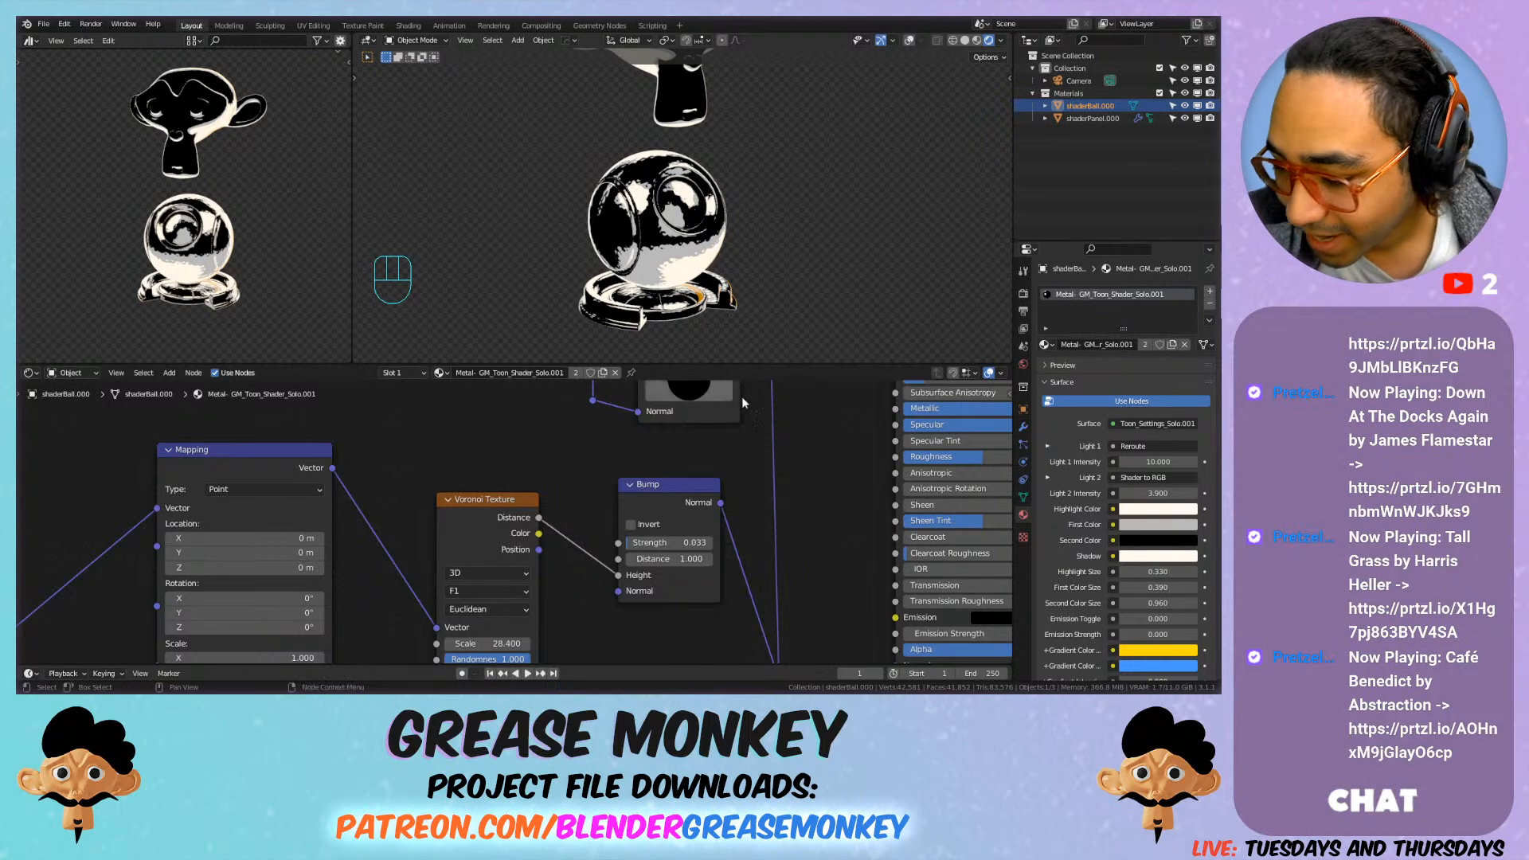
scroll(714, 257, up, 1)
scroll(714, 257, up, 2)
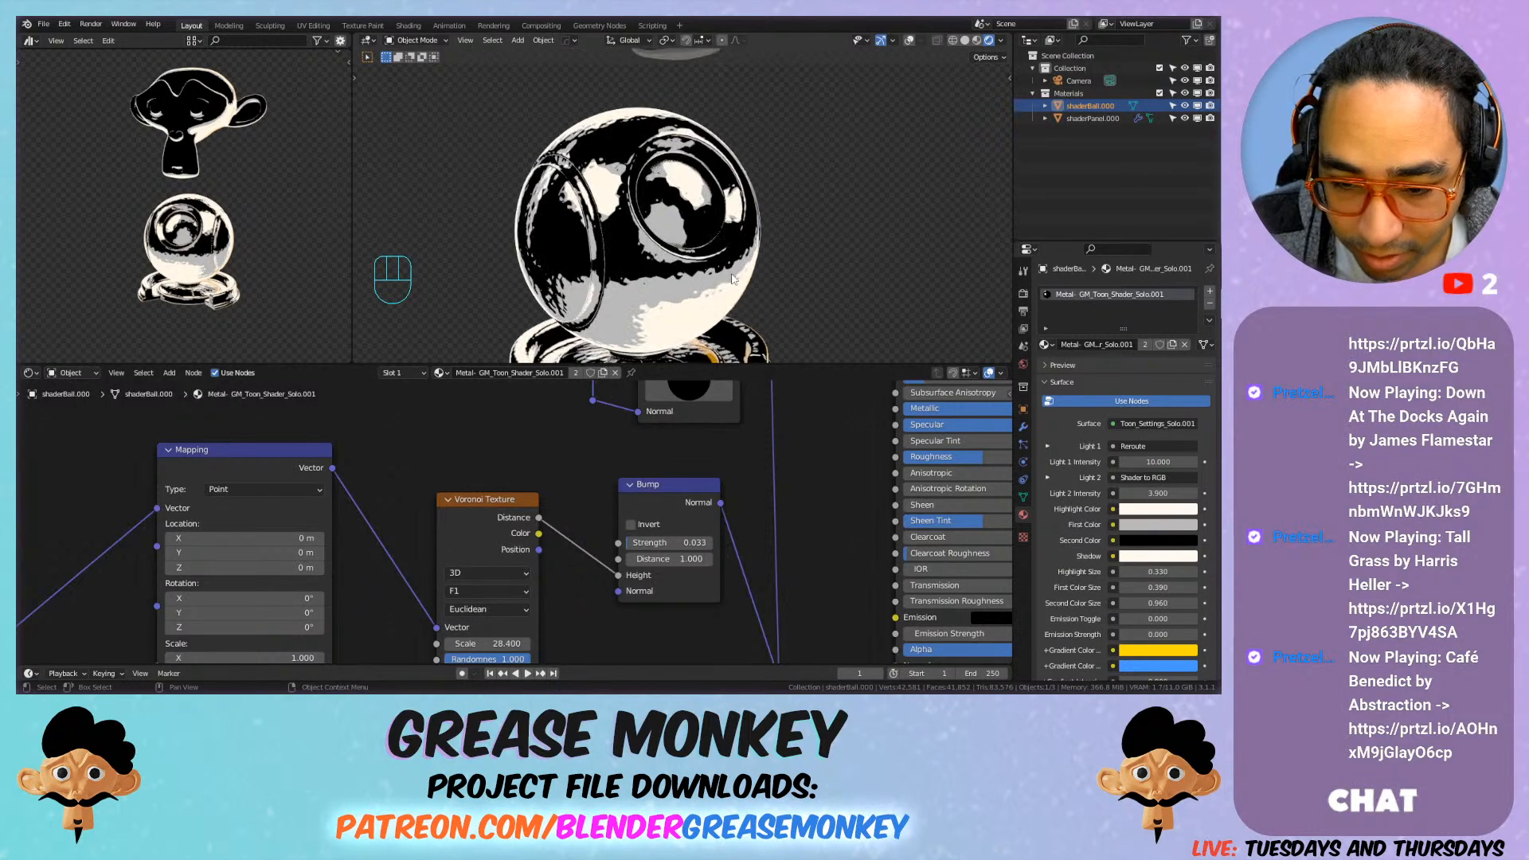
scroll(758, 446, down, 1)
drag(665, 540, 605, 540)
middle_drag(492, 516, 568, 631)
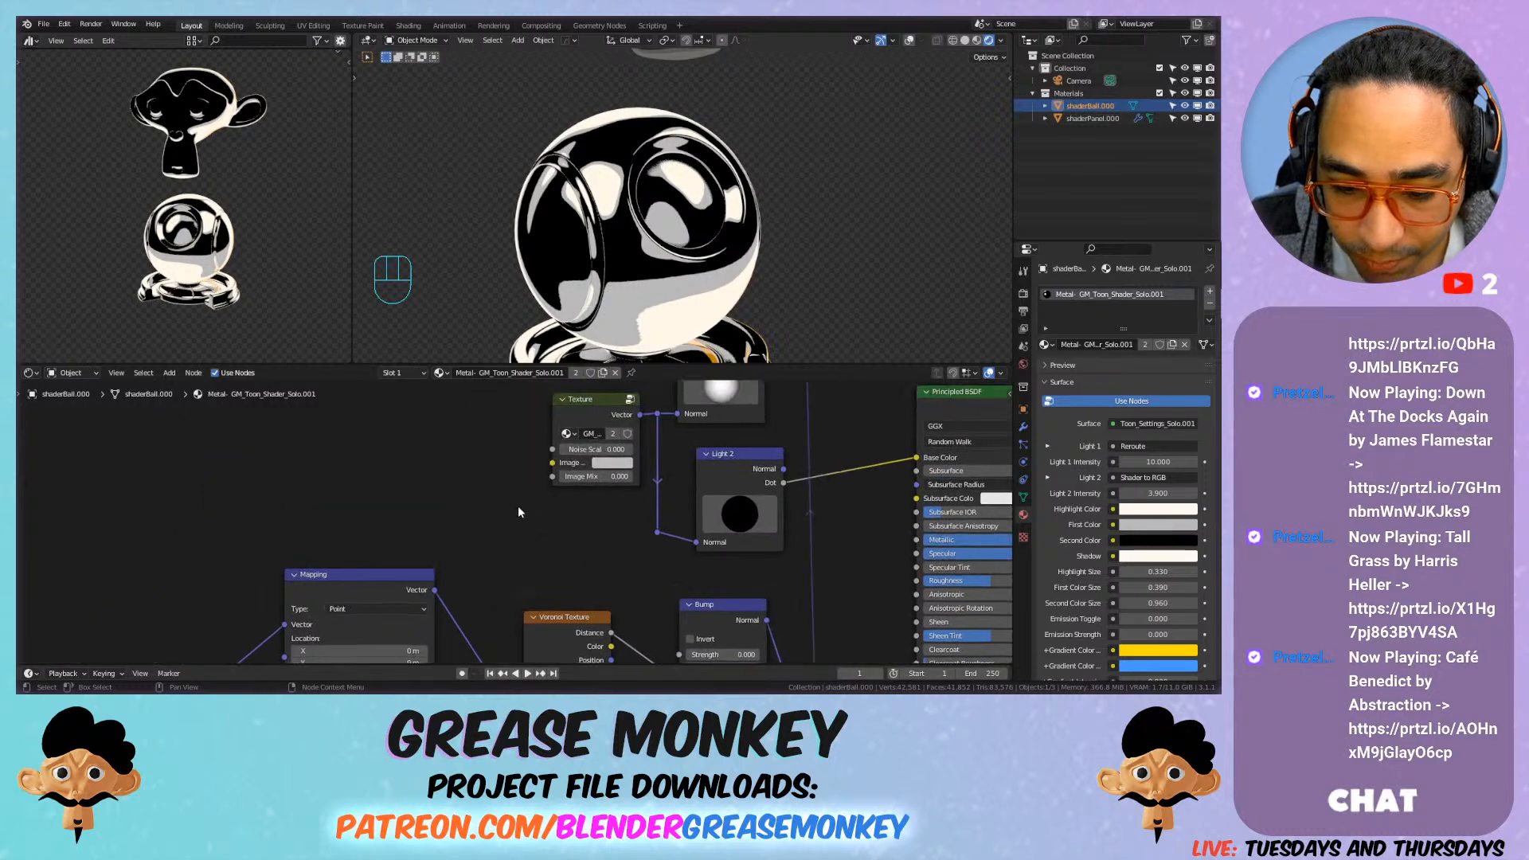
drag(584, 451, 587, 455)
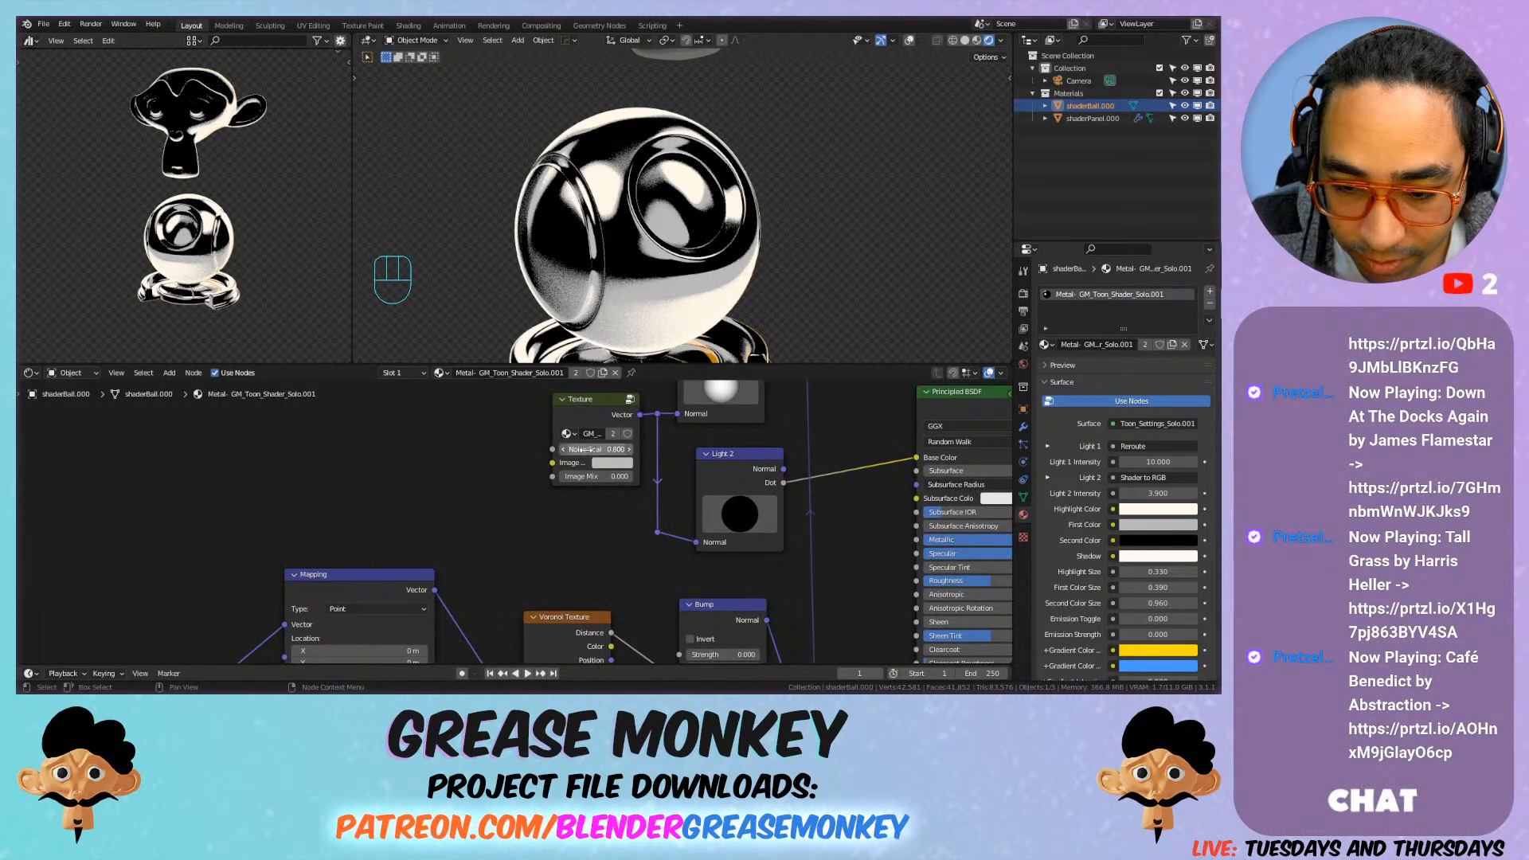
scroll(650, 290, up, 2)
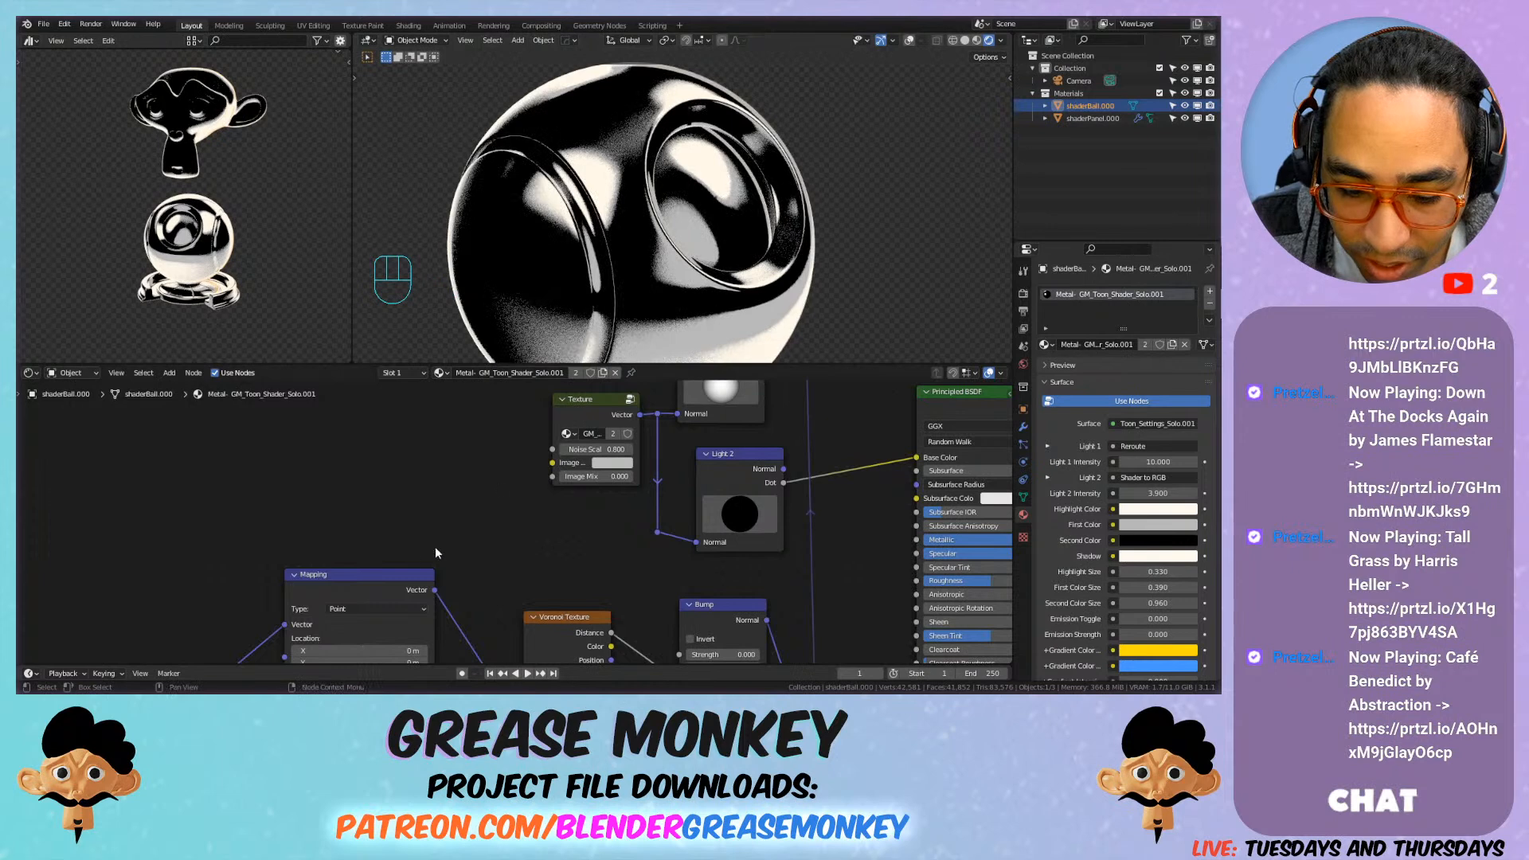
Step: Connect the Voronoi Texture's Distance to the Image Texture input of the Texture node, and try the Image Mix value
scroll(613, 562, down, 2)
drag(615, 566, 569, 432)
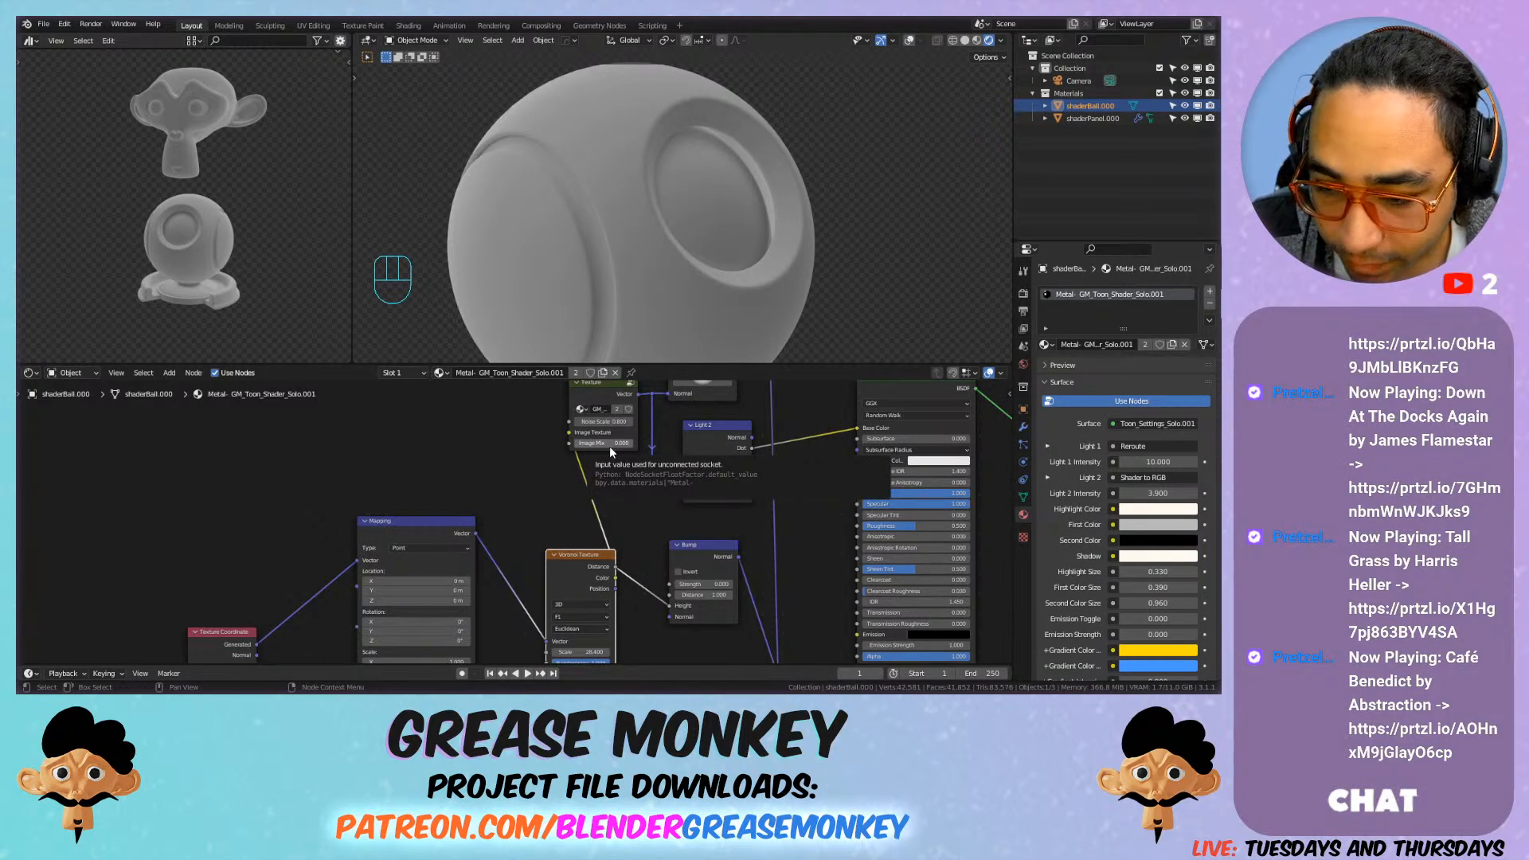
mouse_move(603, 446)
mouse_down()
mouse_move(646, 446)
mouse_move(591, 443)
mouse_up()
Step: Rearrange the coordinate, Mapping, Voronoi, Texture, light and Bump nodes further to the left in the node graph
scroll(477, 521, down, 4)
drag(344, 587, 284, 511)
drag(468, 528, 367, 517)
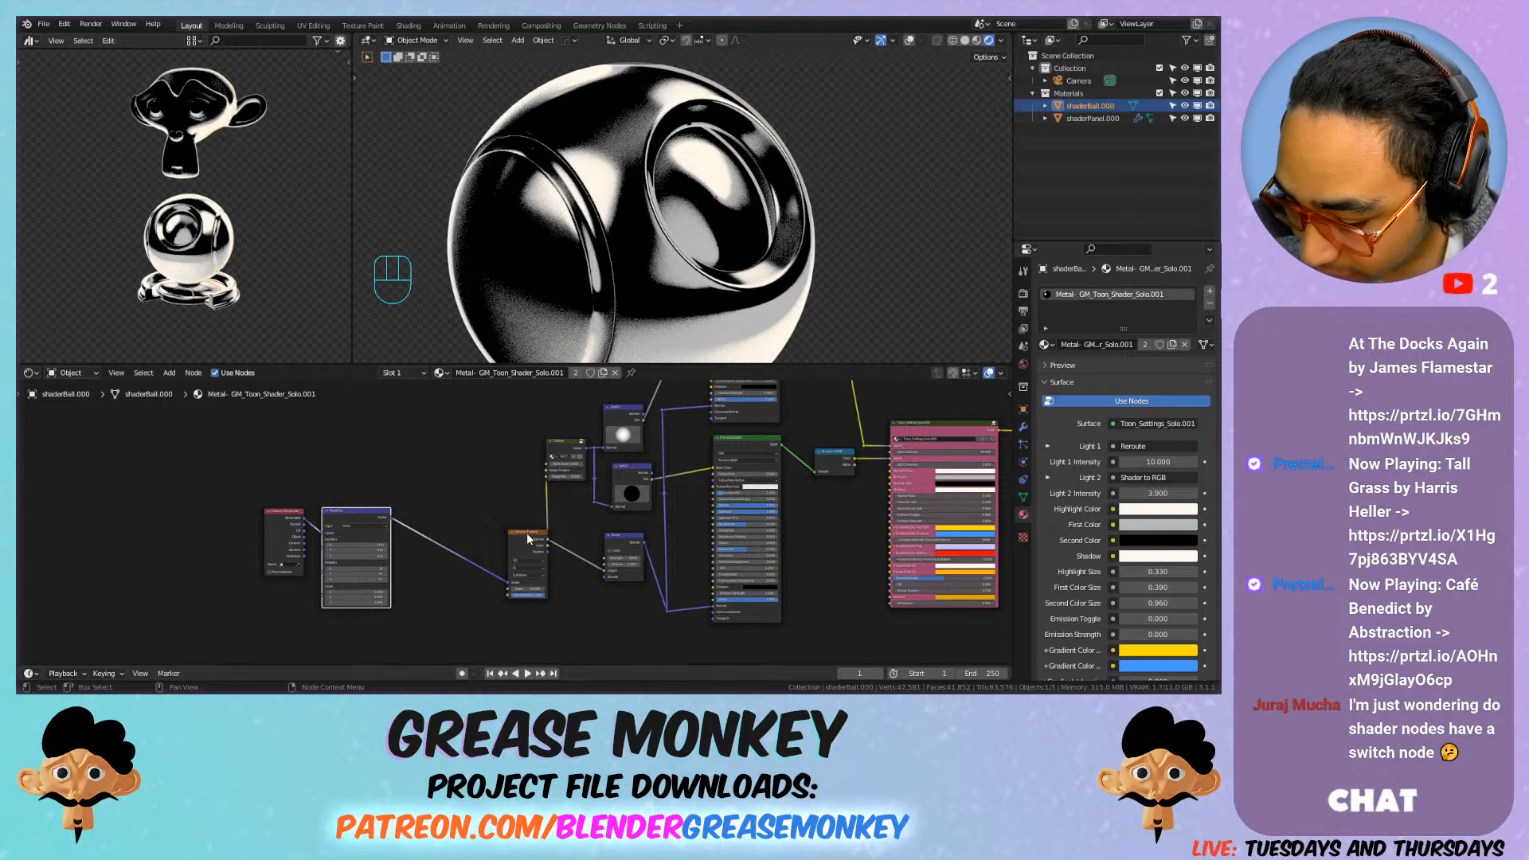
drag(529, 530, 431, 511)
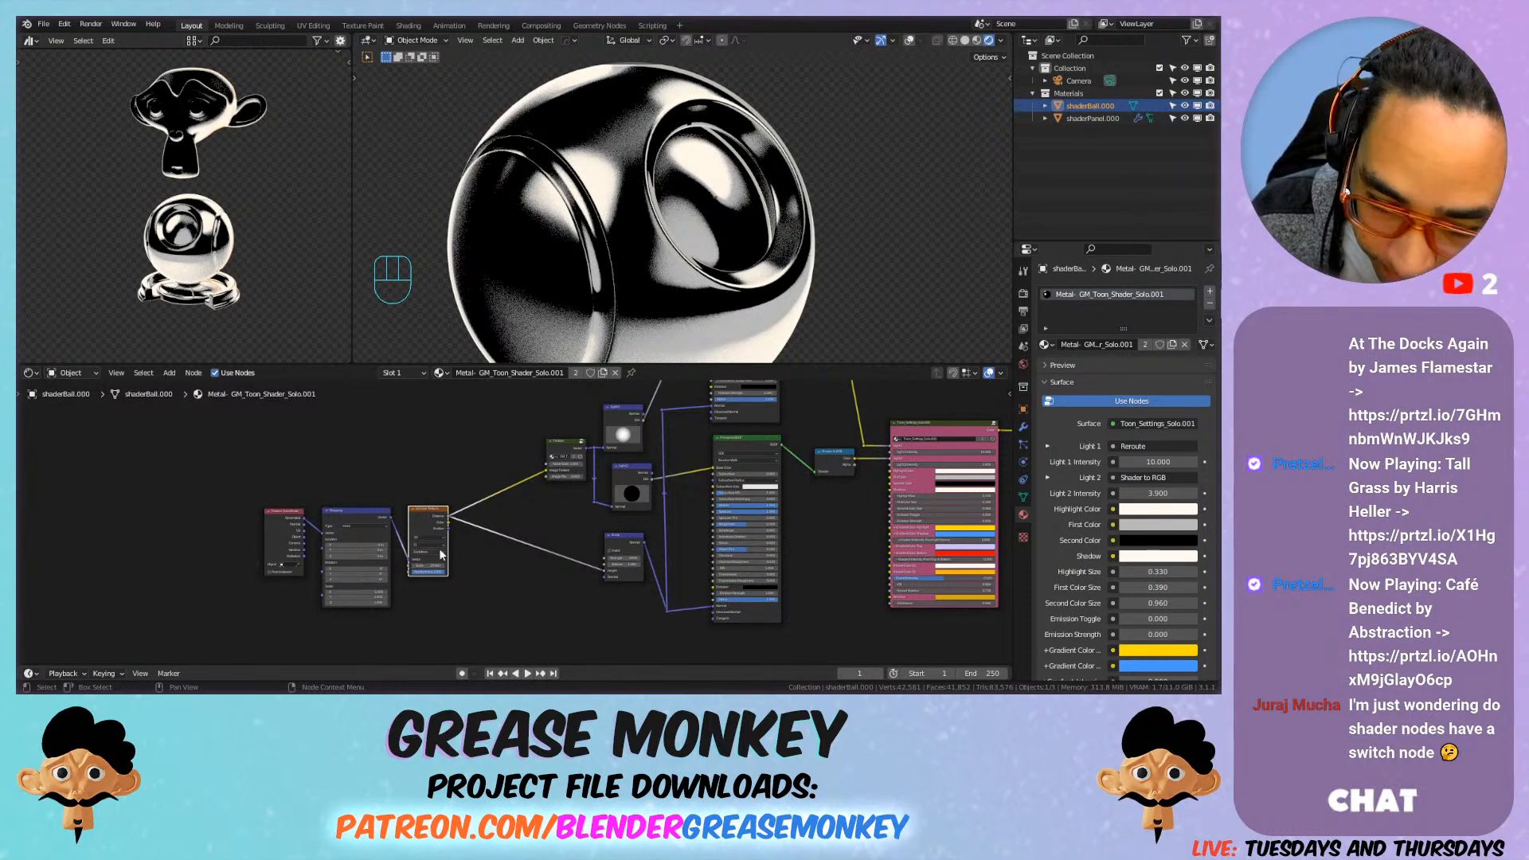
scroll(513, 628, down, 2)
drag(515, 452, 594, 627)
drag(478, 402, 521, 476)
Step: Add a MixRGB node above the light nodes and connect Light 1 to its Color2 input
middle_drag(493, 392, 484, 455)
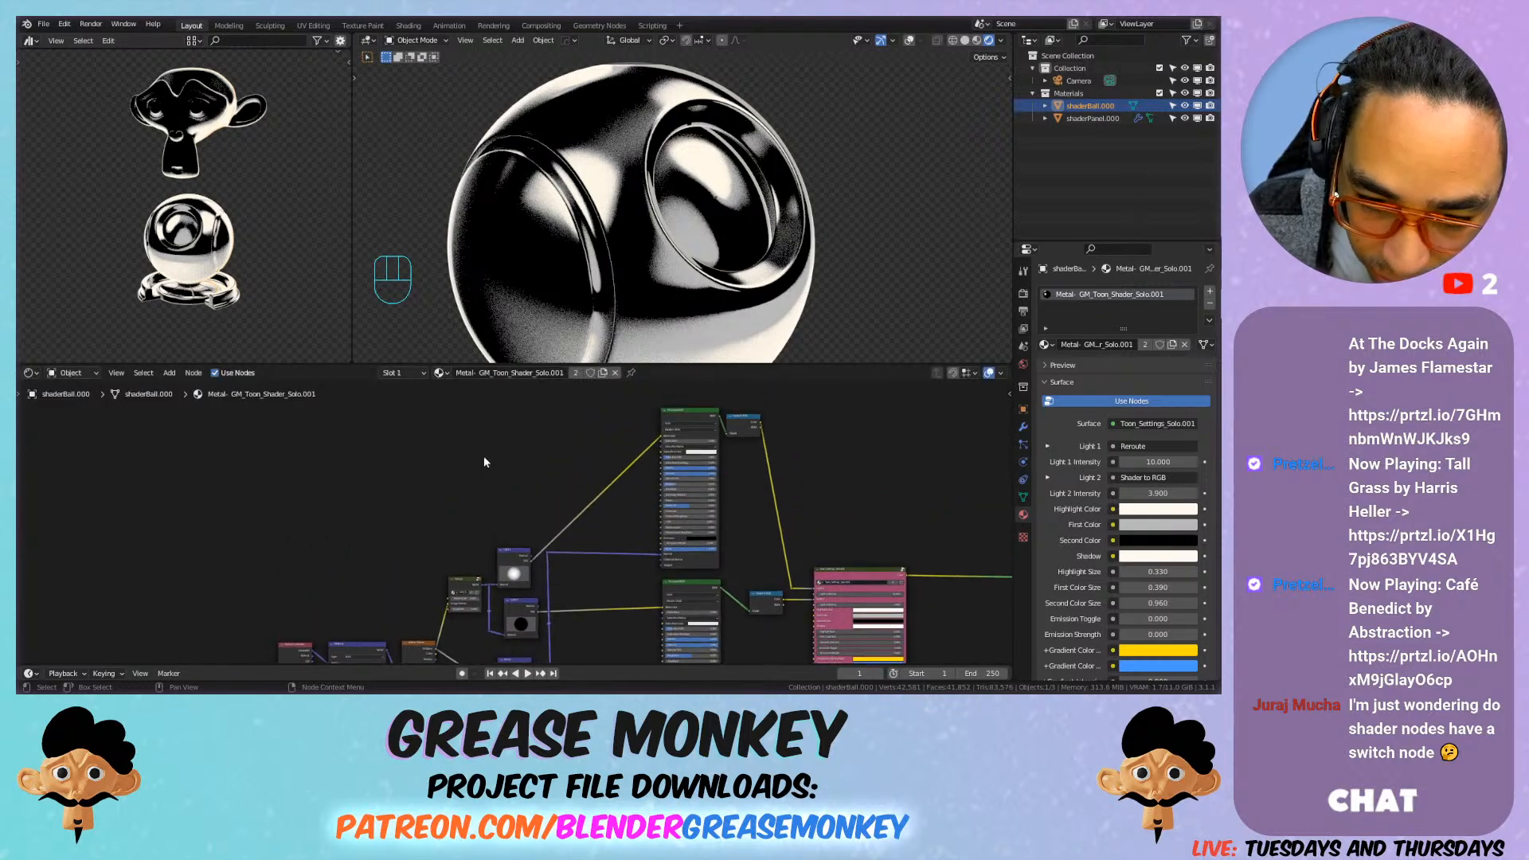
key(shift+a)
mouse_move(459, 453)
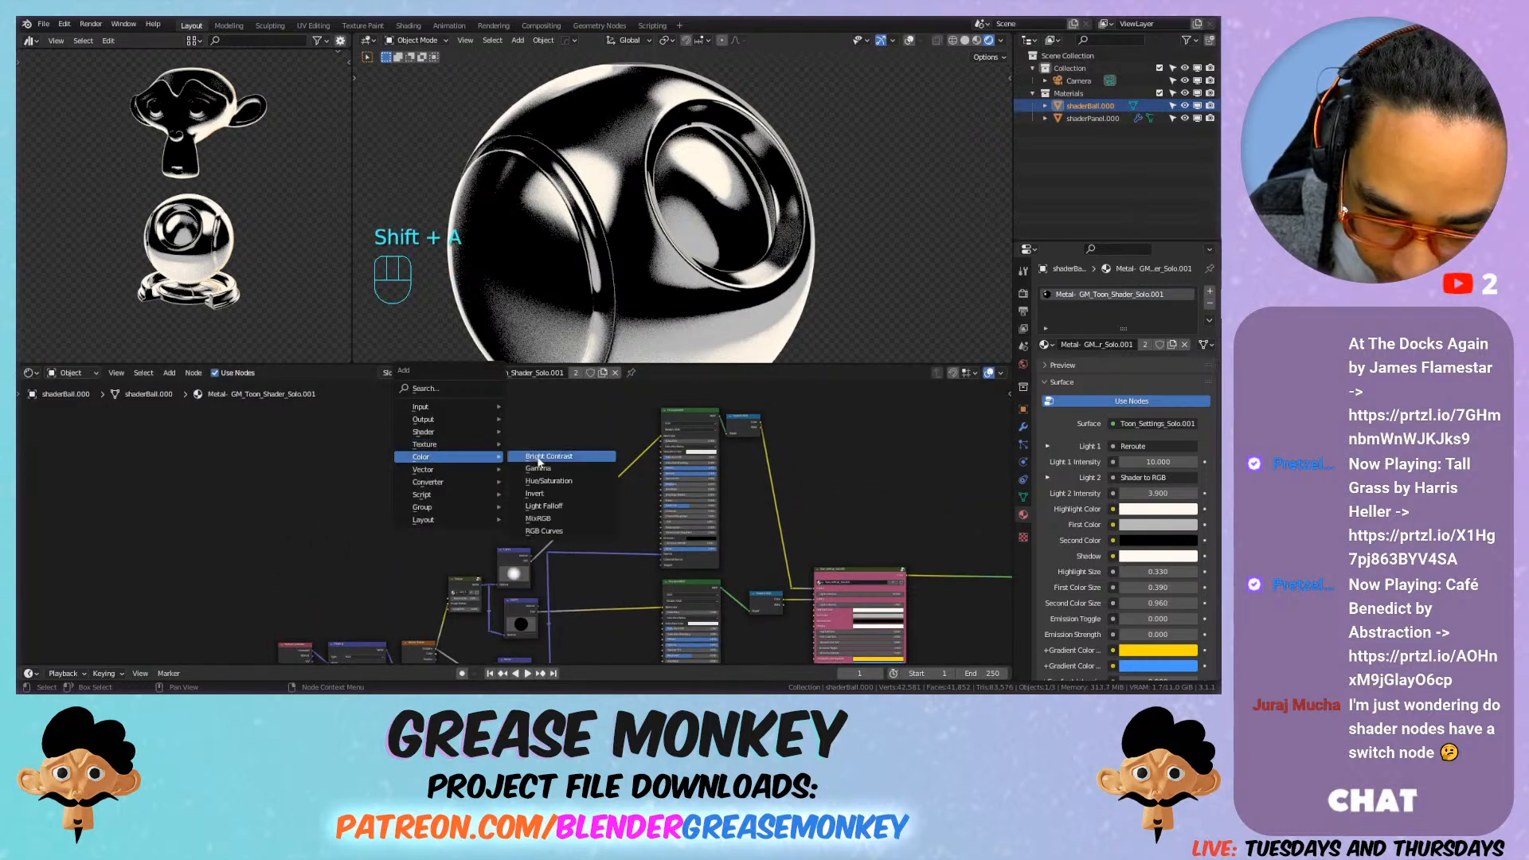
click(556, 525)
click(523, 438)
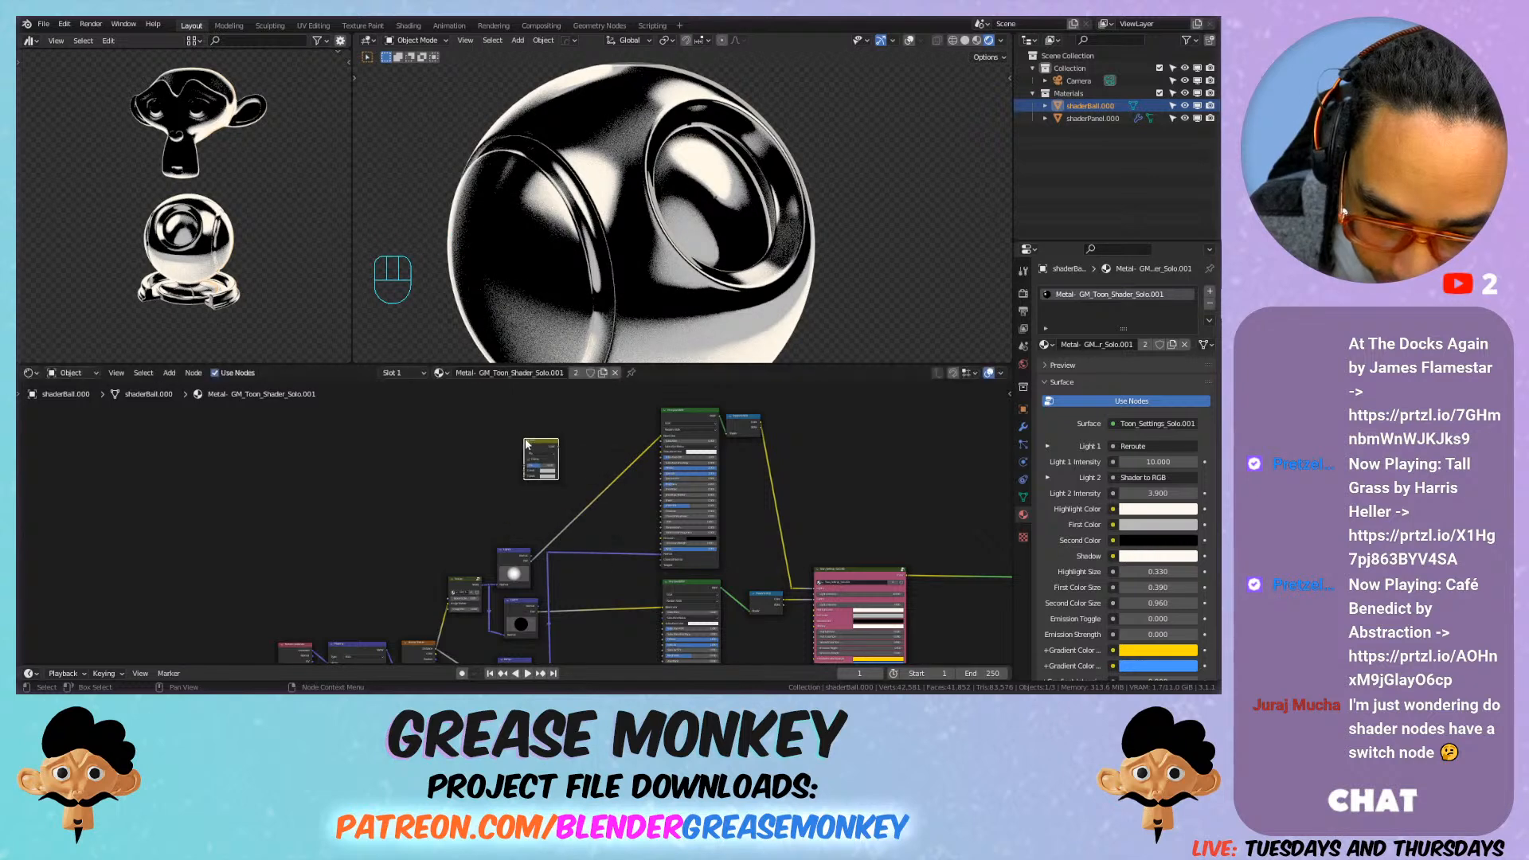
scroll(506, 519, up, 2)
drag(538, 573, 598, 431)
Step: Duplicate the Voronoi Texture node and place the copy beside the mix node
scroll(438, 546, down, 4)
middle_drag(423, 548, 524, 550)
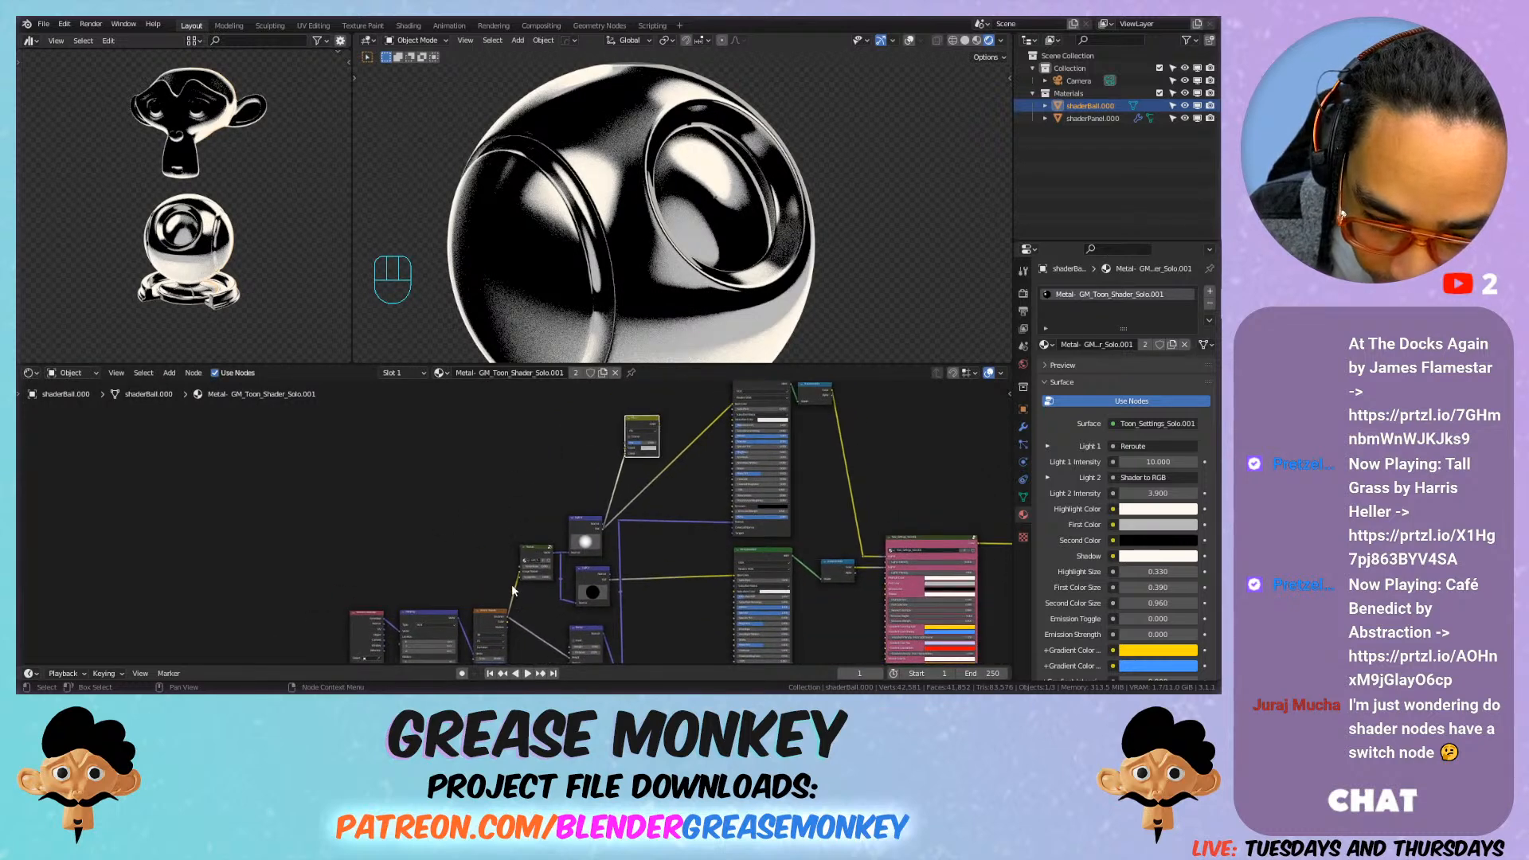
click(488, 614)
key(shift+d)
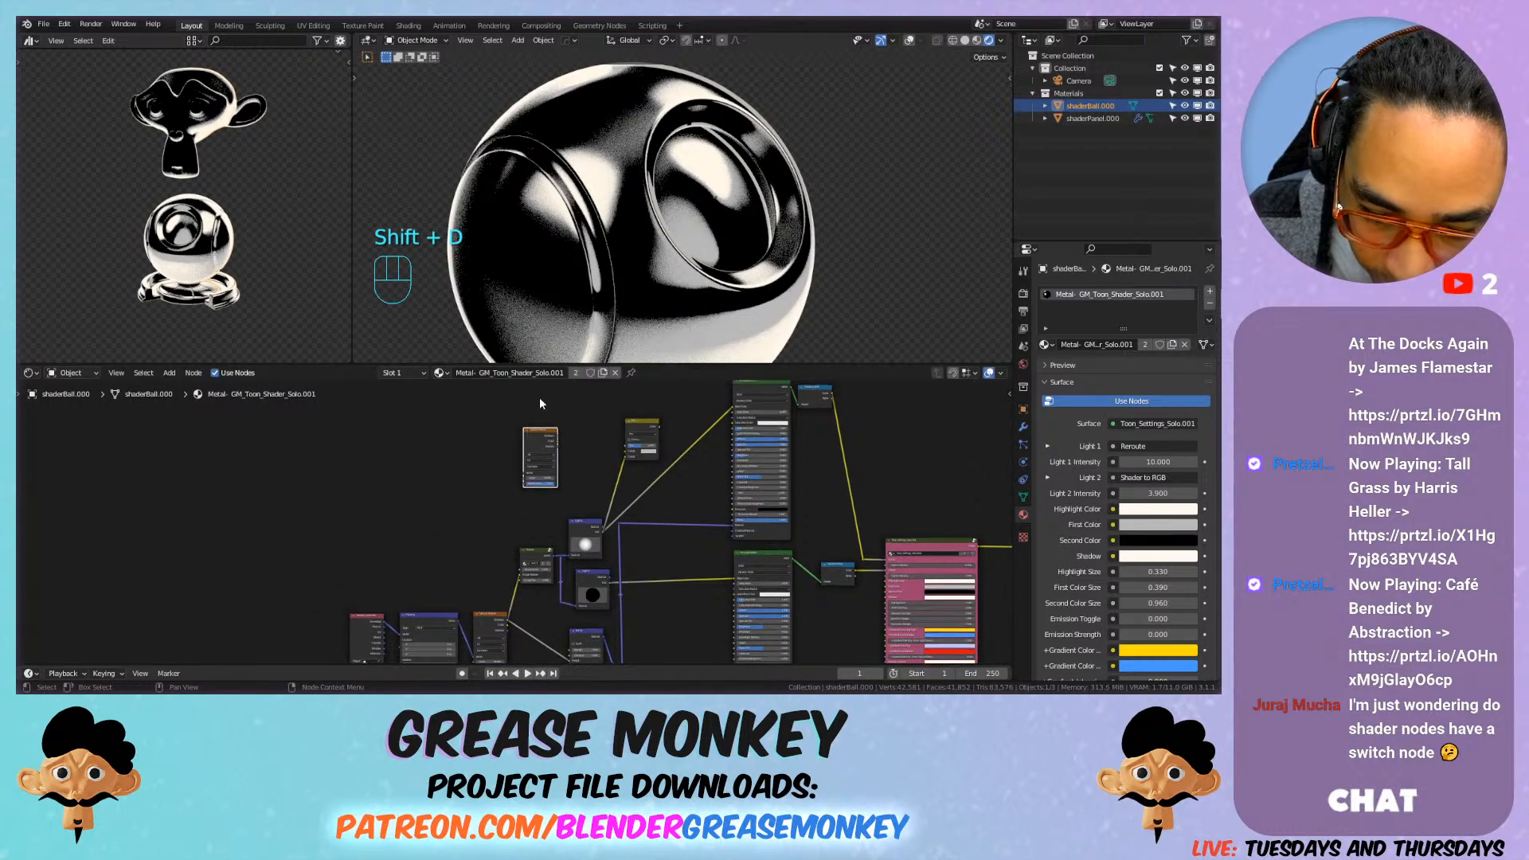
click(543, 399)
Step: Connect the copied Voronoi's Color to the mix node's Color1, and the mix output to the upper Principled BSDF's Base Color
middle_drag(591, 406, 556, 479)
scroll(549, 486, up, 7)
drag(515, 519, 641, 536)
drag(704, 493, 844, 458)
Step: Set the copied Voronoi Texture's Scale to 69.700
scroll(697, 558, down, 2)
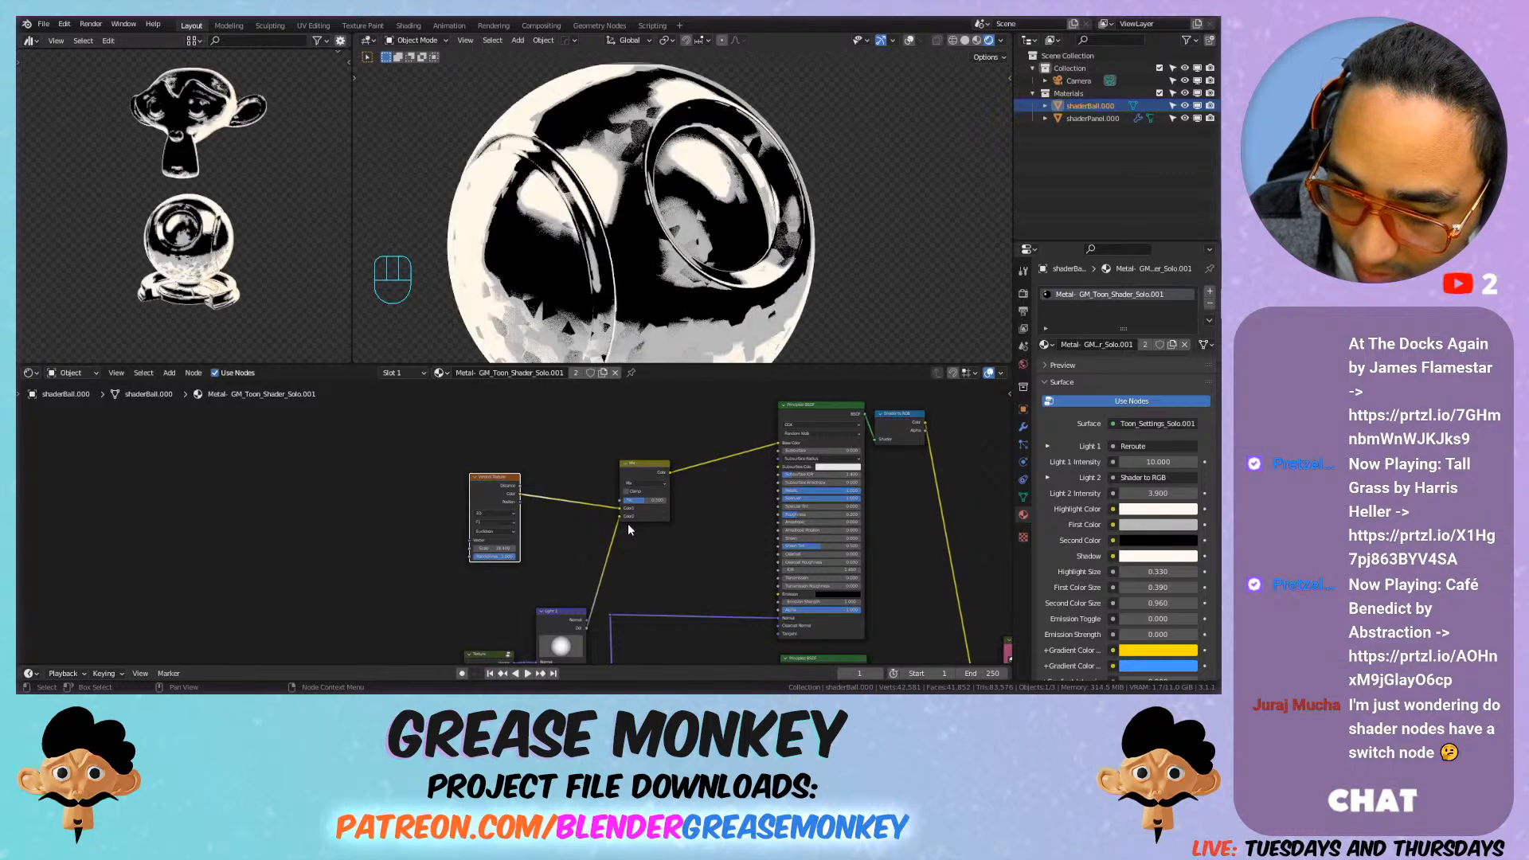
mouse_move(687, 341)
shift+middle_down()
mouse_move(616, 288)
mouse_move(652, 226)
mouse_move(704, 252)
mouse_move(599, 396)
shift+middle_up()
scroll(503, 533, up, 3)
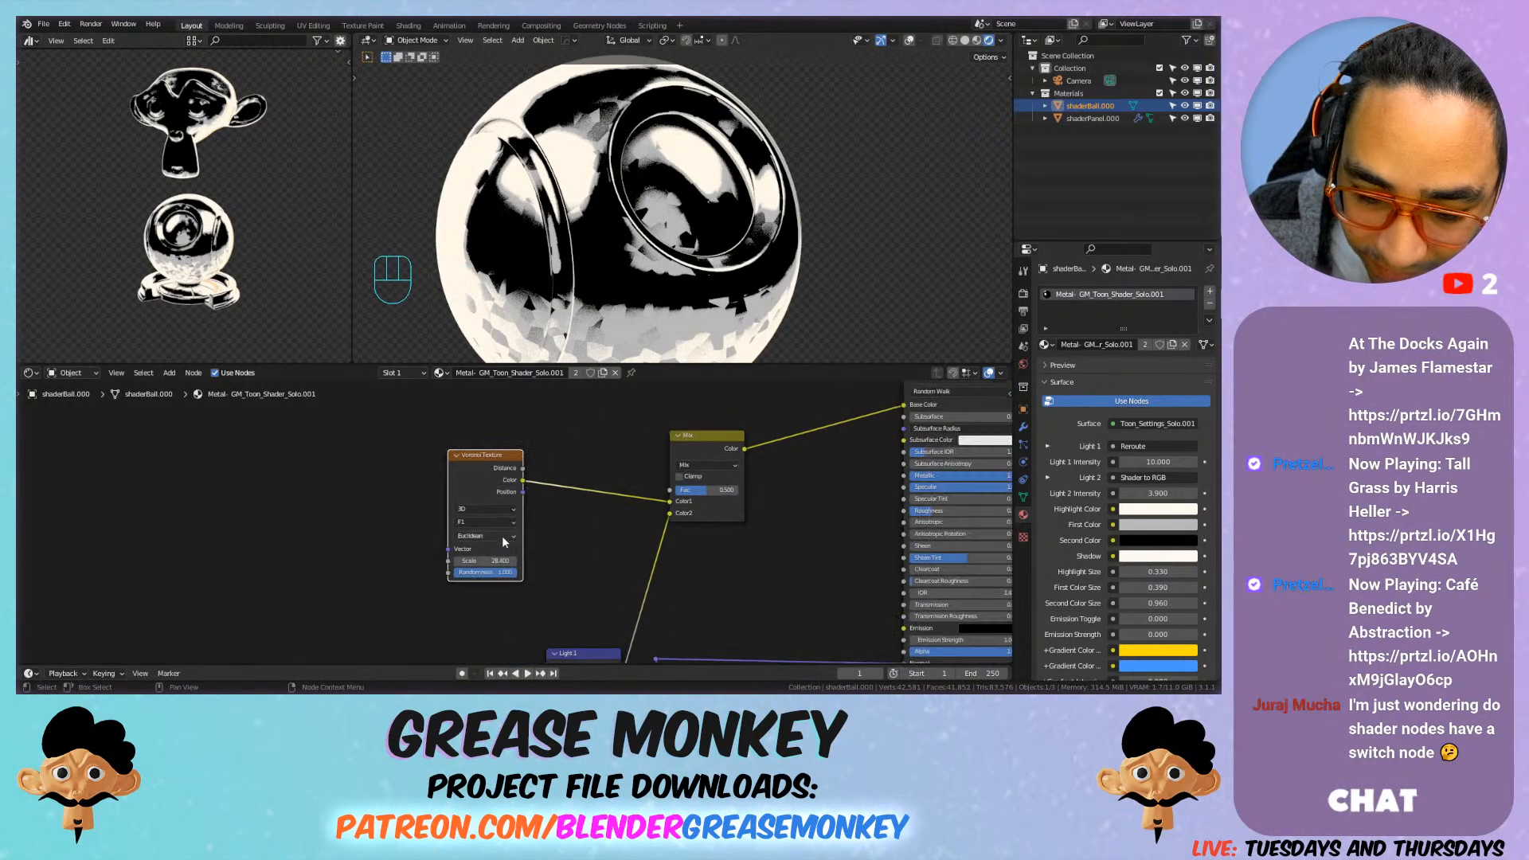
drag(478, 568, 701, 568)
Step: Set the mix node's blending mode to Add and lower the copied Voronoi Texture's Scale to 28.100
click(725, 456)
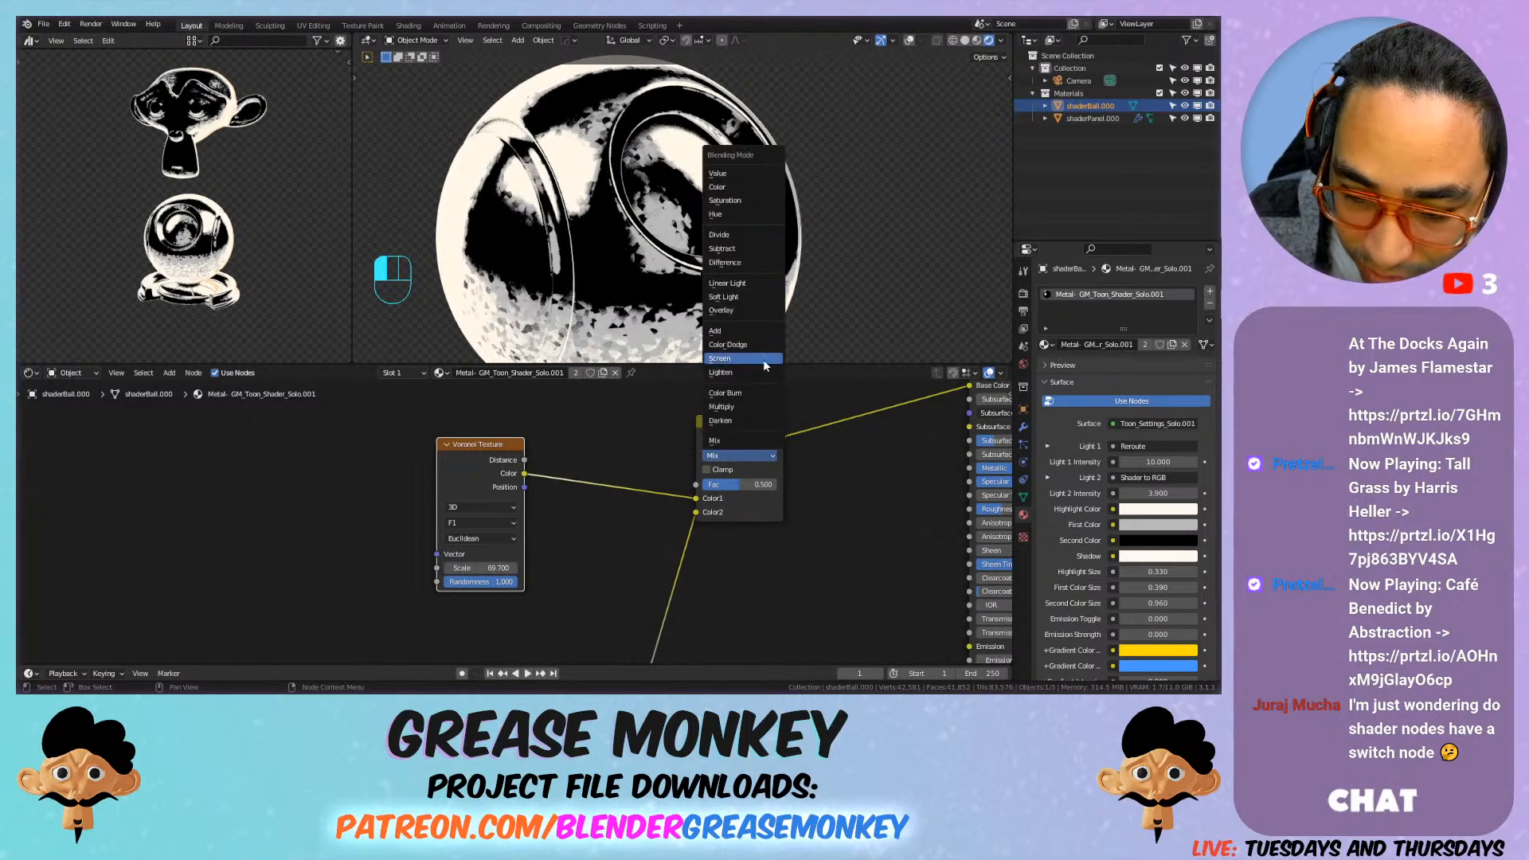
click(744, 331)
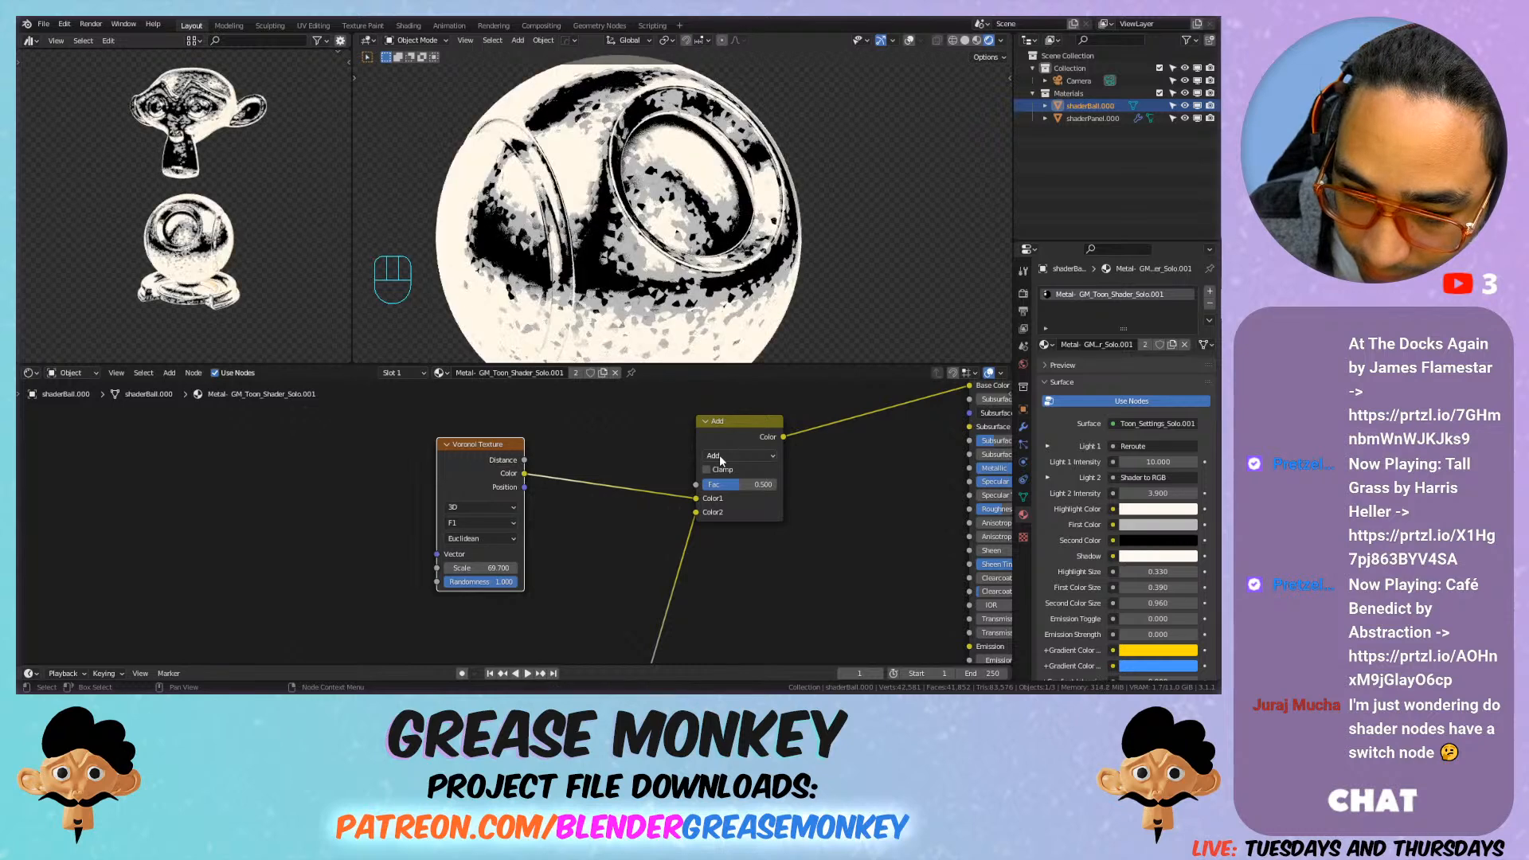
mouse_move(486, 568)
mouse_down()
mouse_move(271, 568)
mouse_move(343, 568)
mouse_up()
Step: Examine the Voronoi pattern on the shader ball from several angles and distances
scroll(742, 269, down, 4)
shift+middle_drag(742, 267, 542, 272)
scroll(558, 267, up, 3)
shift+middle_drag(638, 232, 672, 279)
scroll(696, 248, up, 3)
scroll(692, 255, down, 3)
scroll(686, 259, down, 3)
scroll(687, 260, up, 3)
scroll(685, 263, down, 3)
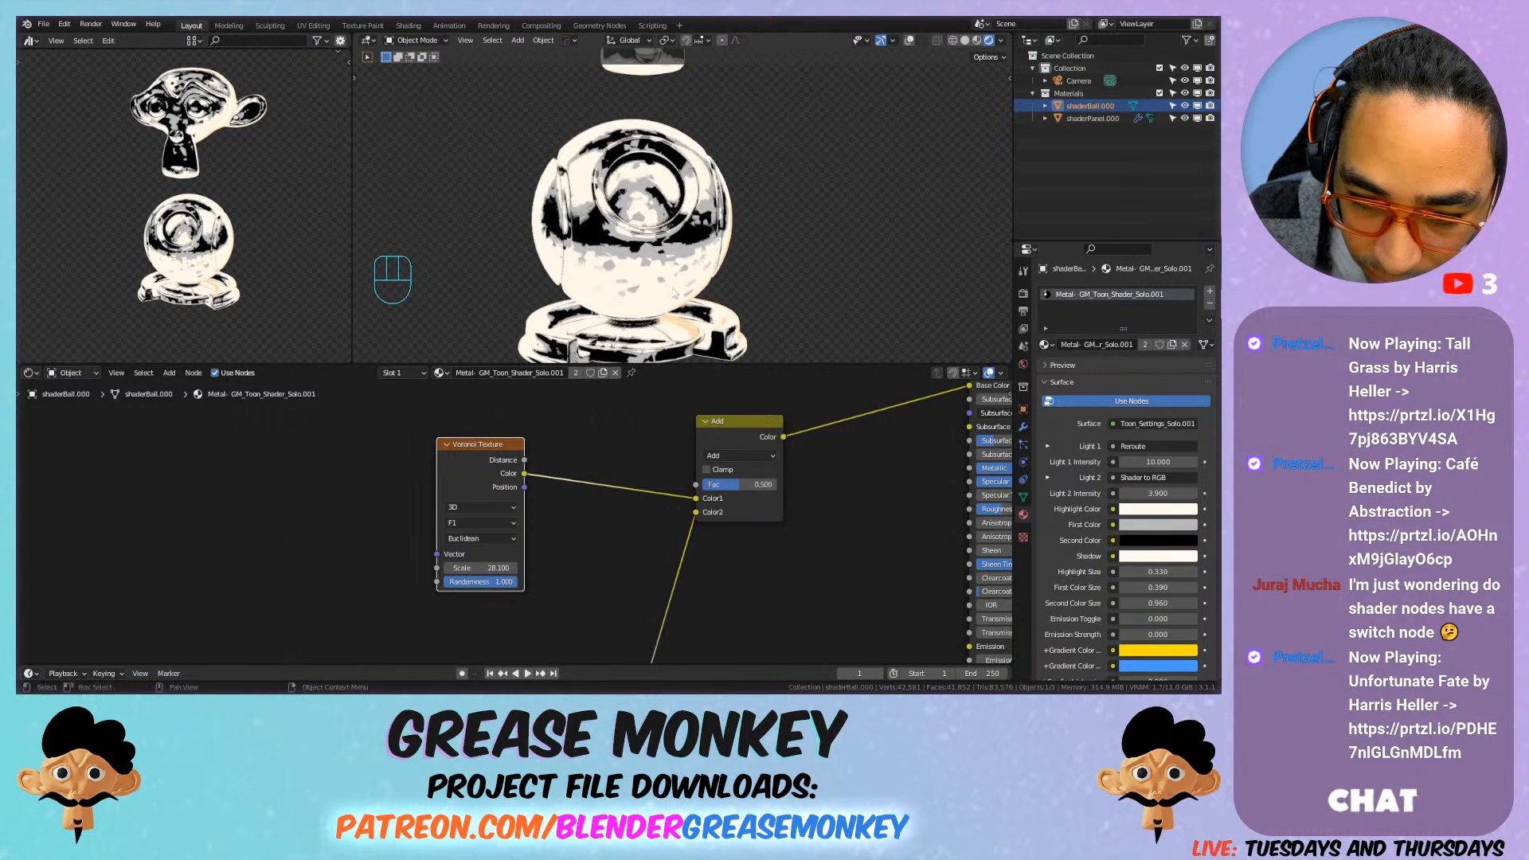
scroll(622, 355, up, 2)
scroll(623, 358, down, 2)
scroll(623, 360, up, 1)
scroll(622, 360, up, 2)
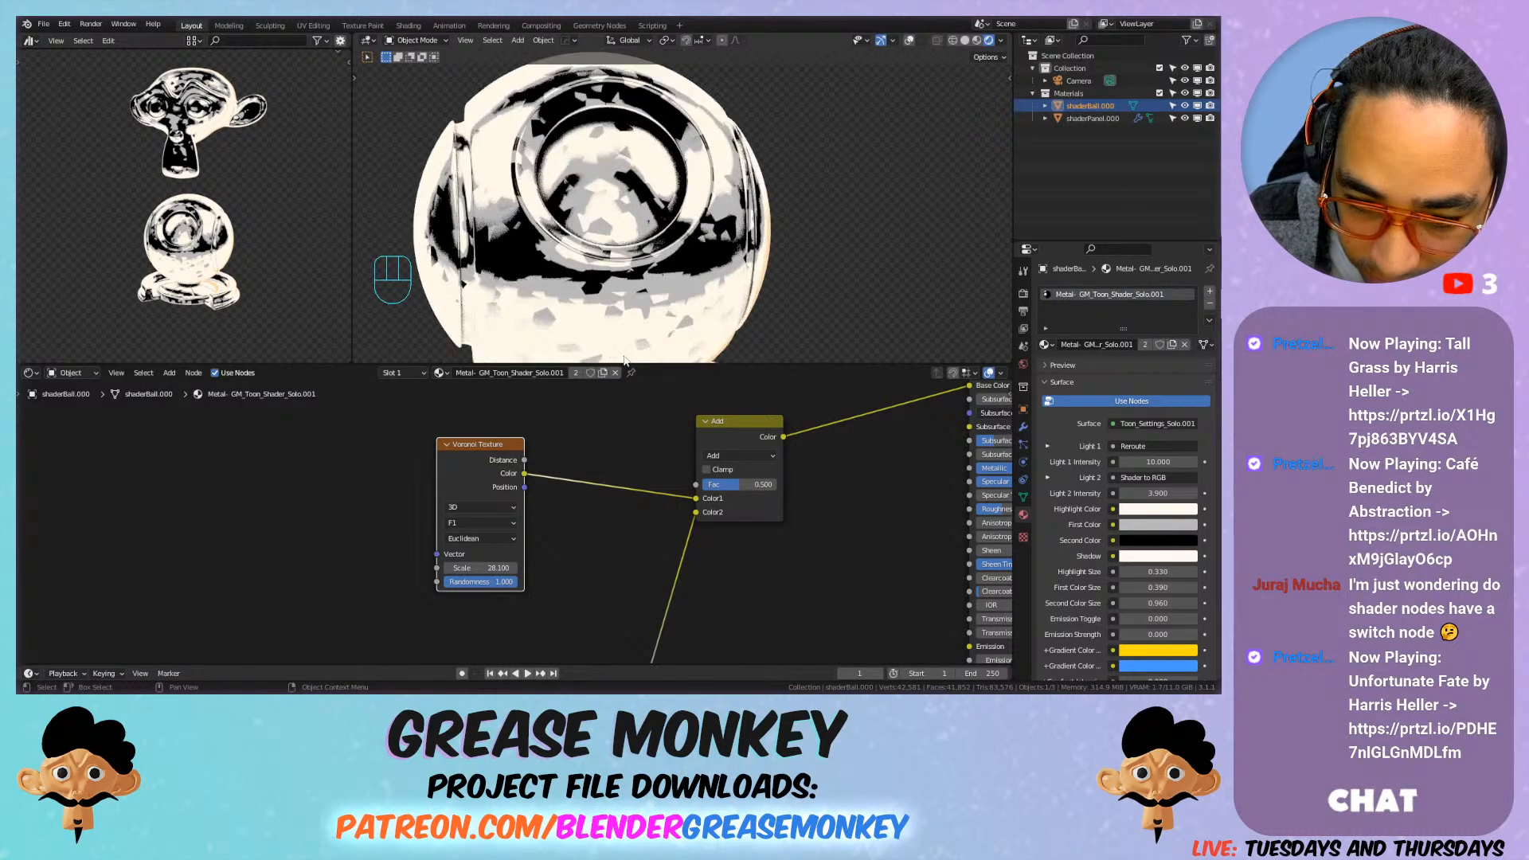
Step: Set the mix node's Fac to 0.408 and its blending mode to Multiply
mouse_move(725, 484)
mouse_down()
mouse_move(694, 484)
mouse_move(719, 484)
mouse_up()
click(740, 455)
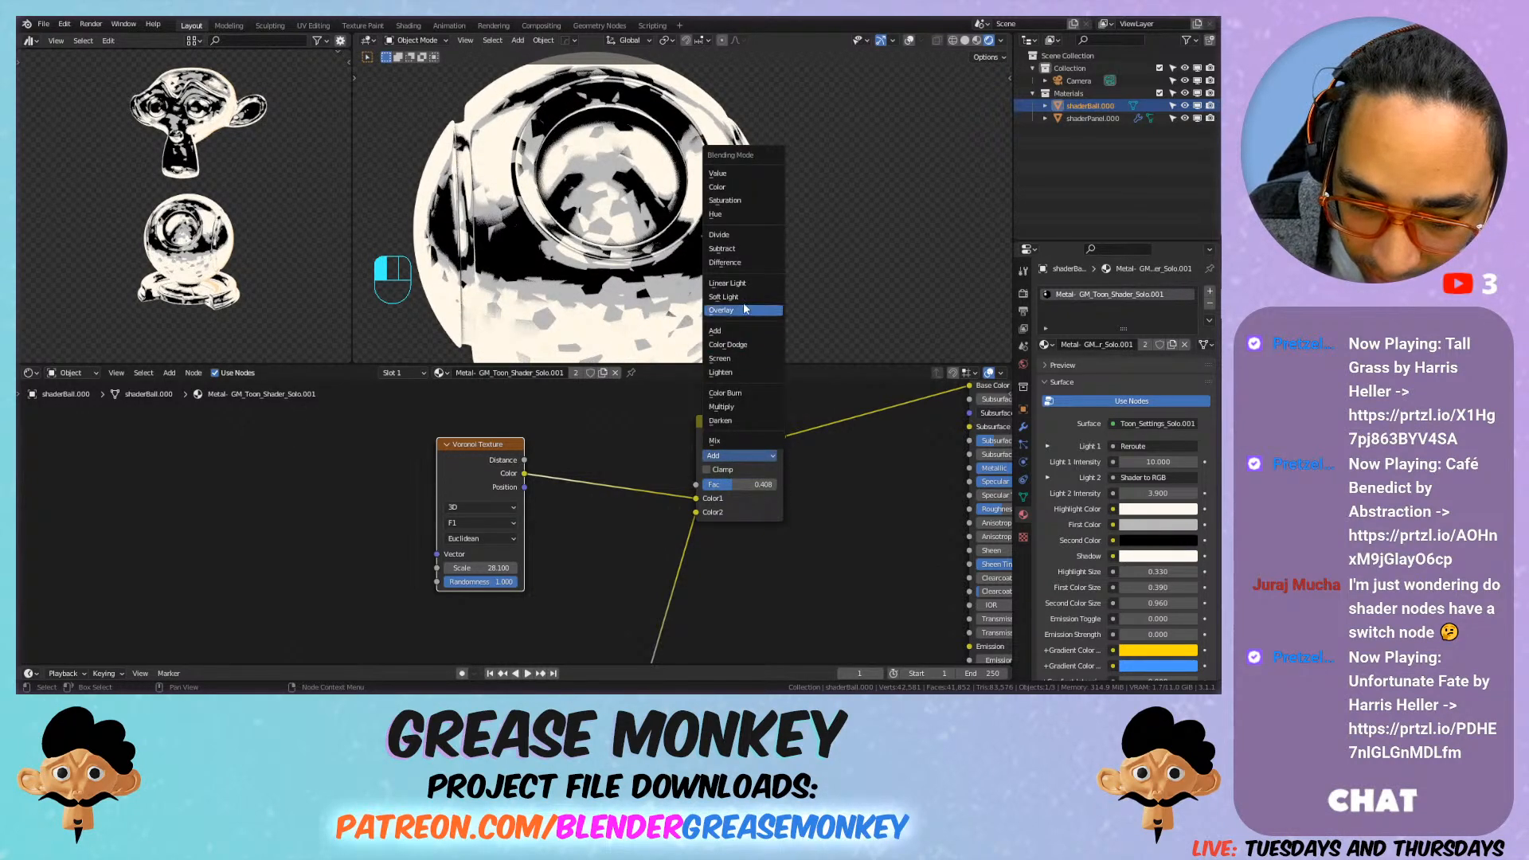
click(739, 408)
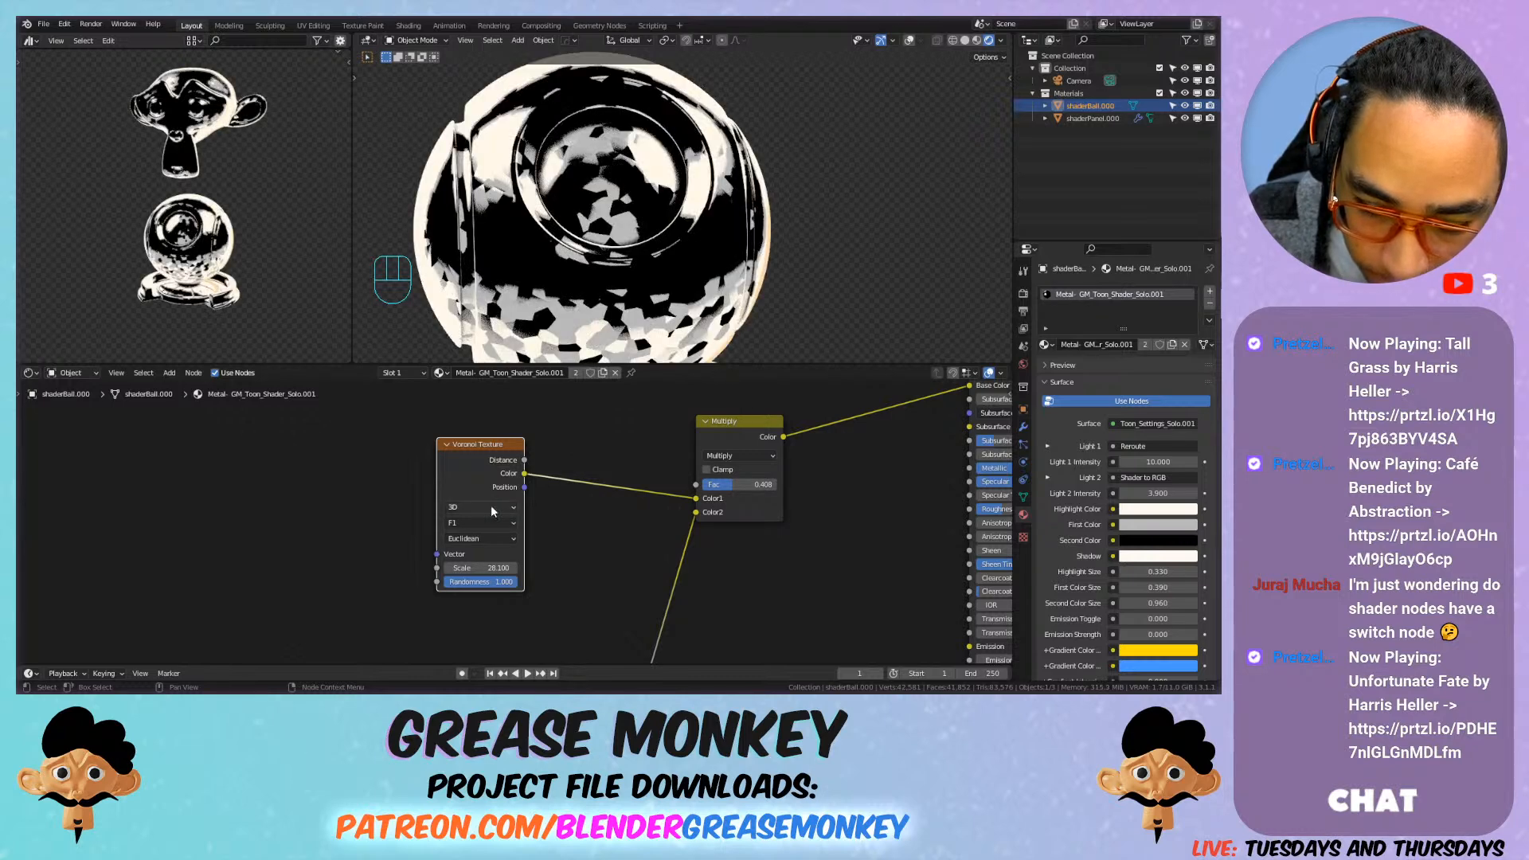
Step: Set the copied Voronoi Texture's Scale to -268.100 for a fine grain
mouse_move(478, 568)
mouse_down()
mouse_move(419, 568)
mouse_move(465, 568)
mouse_up()
scroll(669, 239, down, 4)
mouse_move(653, 248)
middle_down()
mouse_move(713, 264)
mouse_move(649, 253)
middle_up()
drag(478, 568, 167, 568)
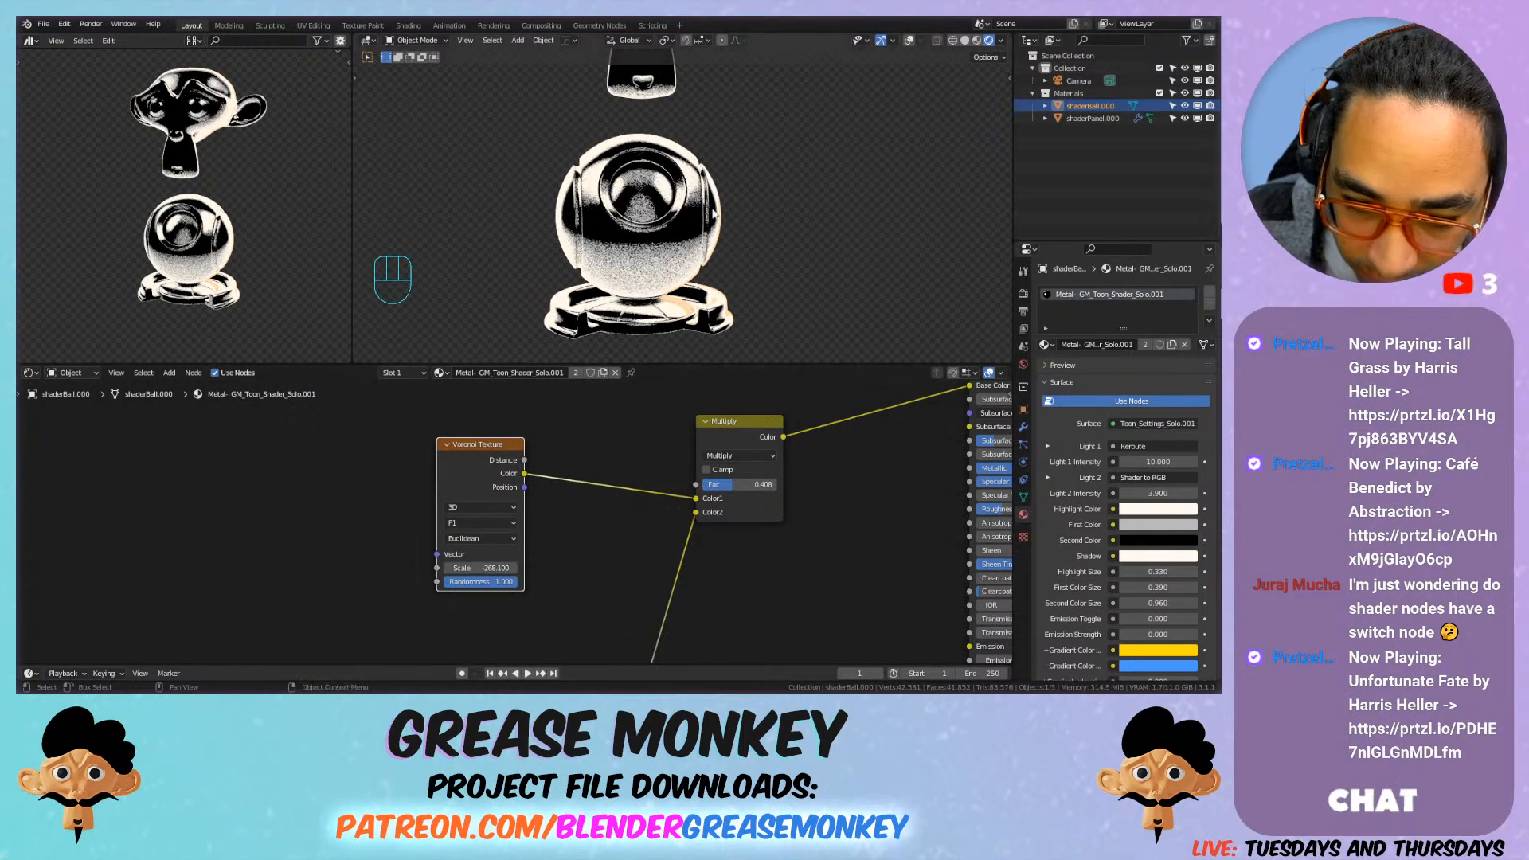
Step: Set the copied Voronoi Texture's Randomness to 0.000
scroll(699, 247, up, 4)
scroll(699, 253, up, 3)
drag(485, 589, 446, 585)
Step: Move the copied Voronoi aside, add a Musgrave Texture above it, and connect its Height to the Multiply node's Color1
scroll(650, 173, down, 3)
shift+middle_drag(651, 170, 785, 223)
scroll(784, 223, up, 3)
middle_drag(579, 423, 615, 409)
drag(547, 448, 351, 485)
key(shift+a)
mouse_move(438, 422)
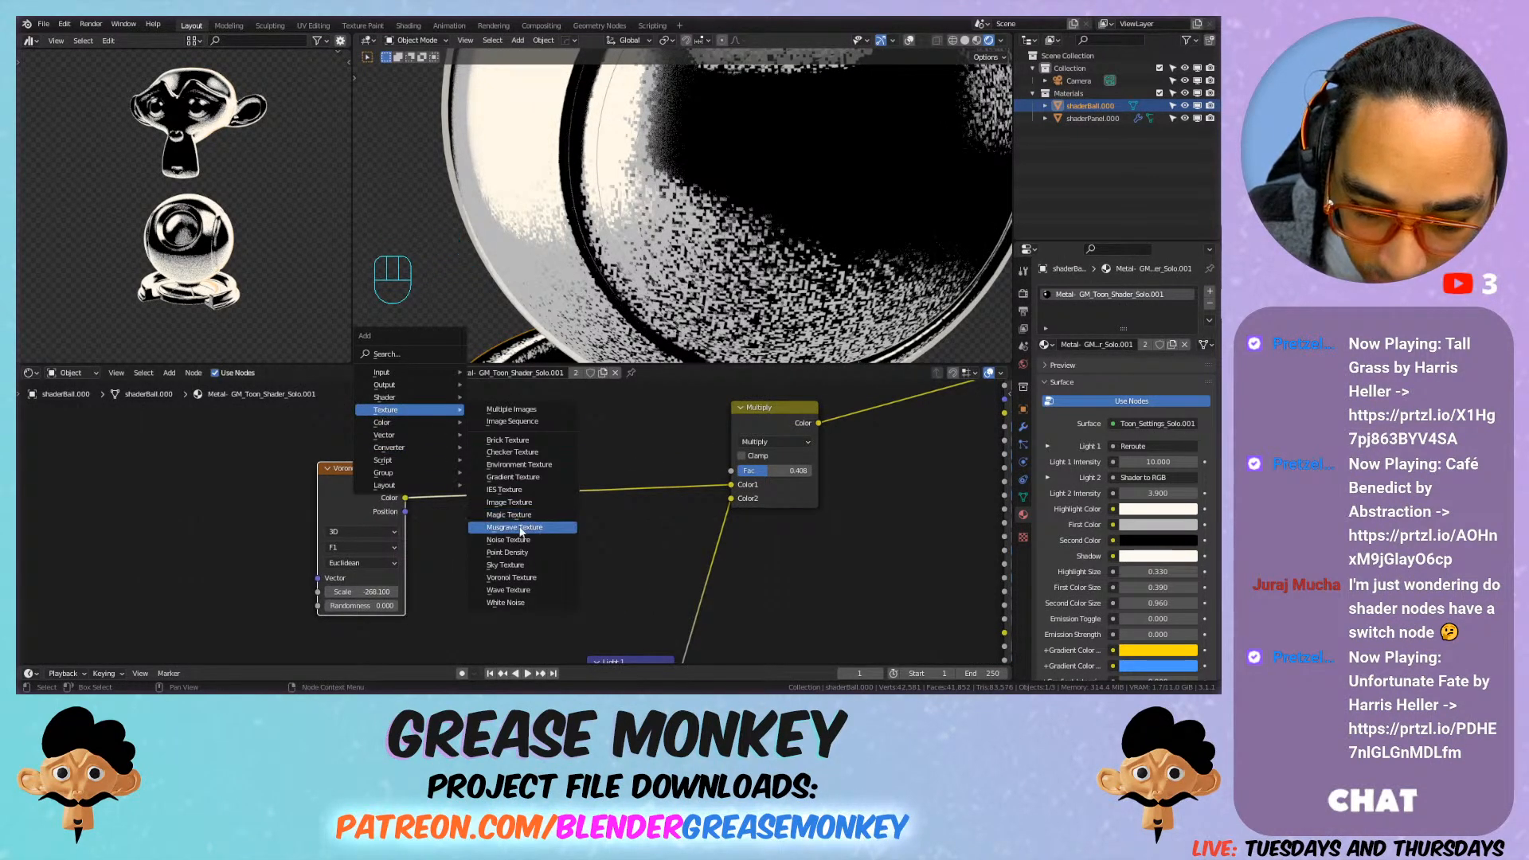
click(521, 528)
click(263, 478)
drag(310, 469, 385, 514)
drag(253, 475, 421, 396)
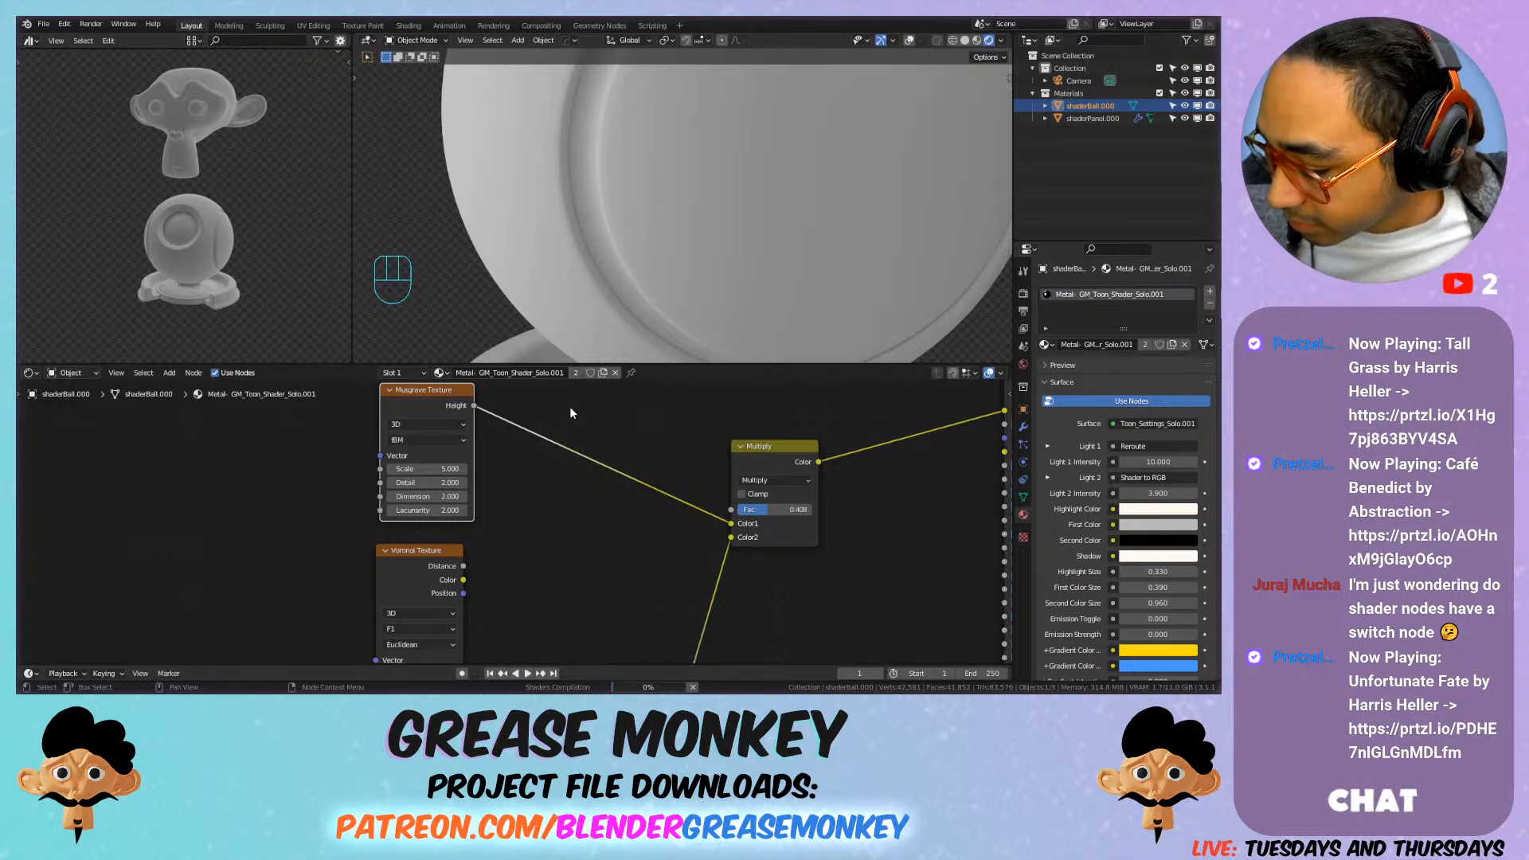
Step: Set the Musgrave Texture's Scale to 68.600 and check the pattern on the shader ball
drag(431, 468, 570, 468)
scroll(584, 223, down, 3)
mouse_move(584, 231)
shift+middle_down()
mouse_move(585, 208)
mouse_move(592, 222)
shift+middle_up()
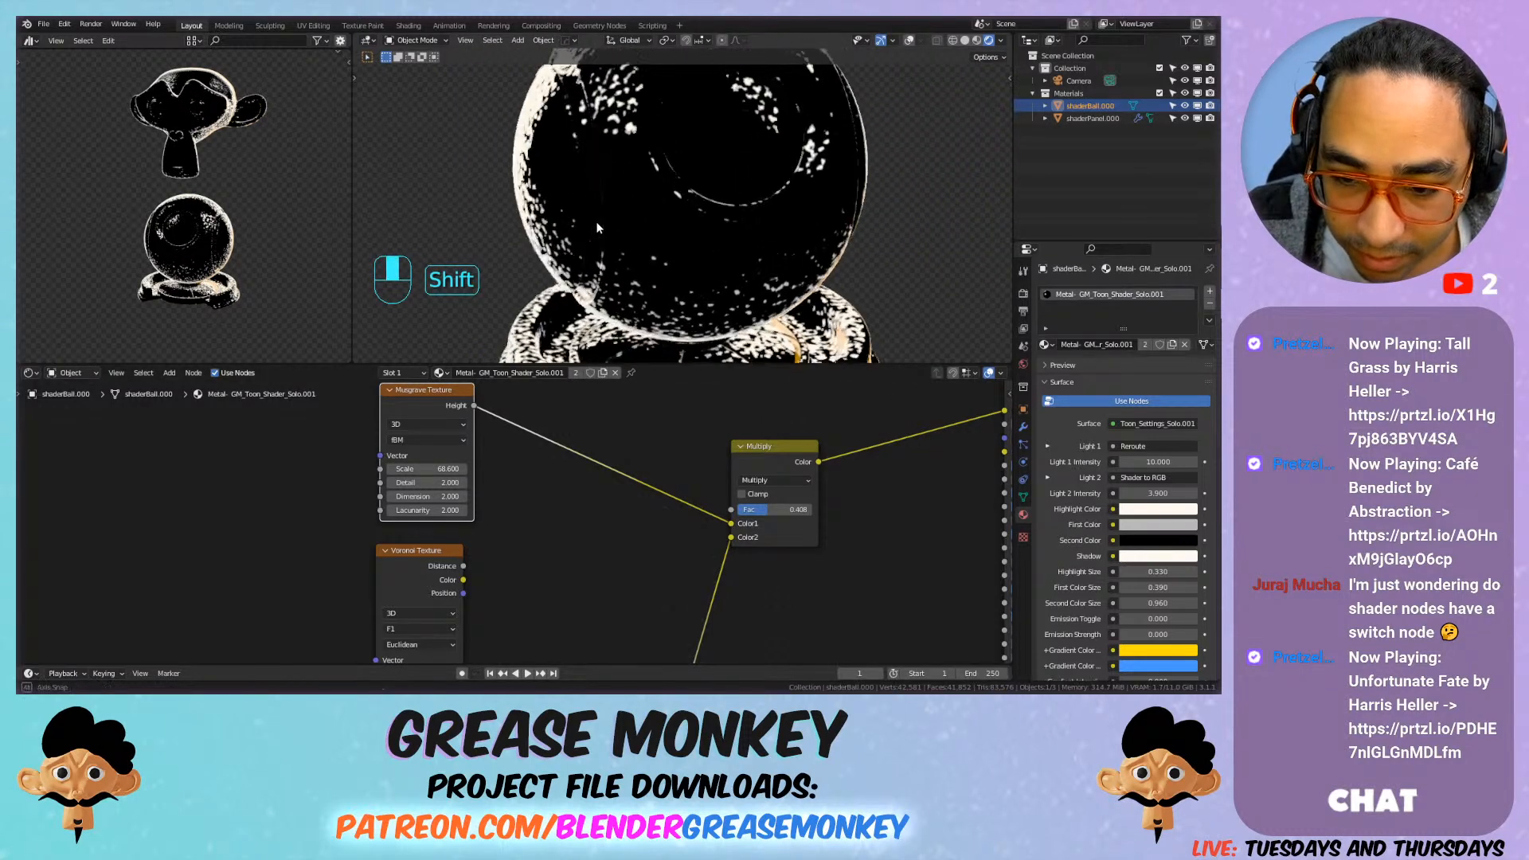
Step: Set the mix node's Fac to 1.000 with Add blending, and raise the Musgrave Texture's Scale to 105.000
drag(773, 509, 821, 510)
click(774, 480)
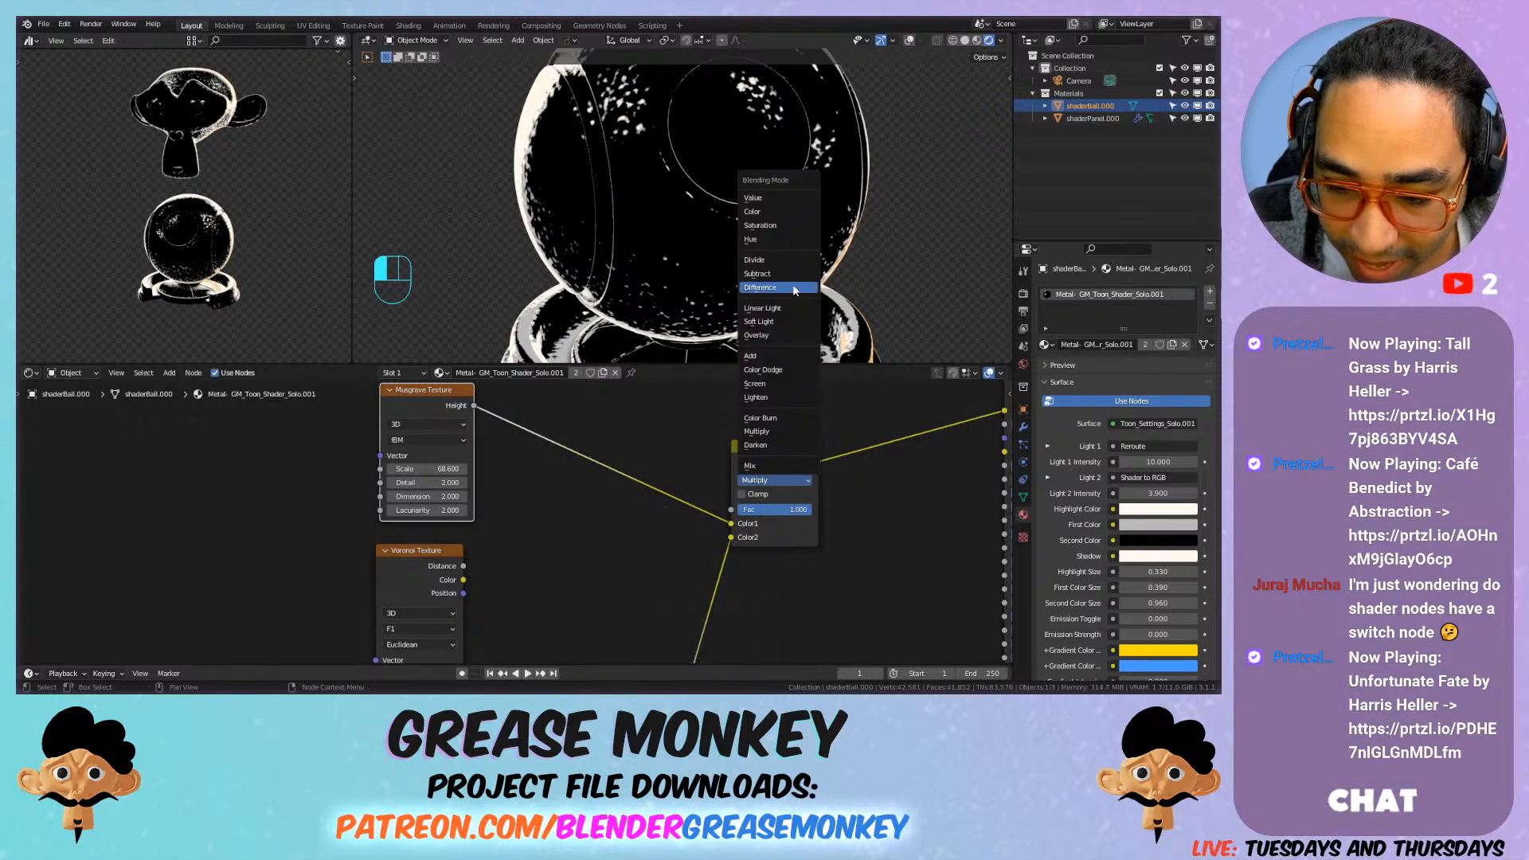
click(788, 356)
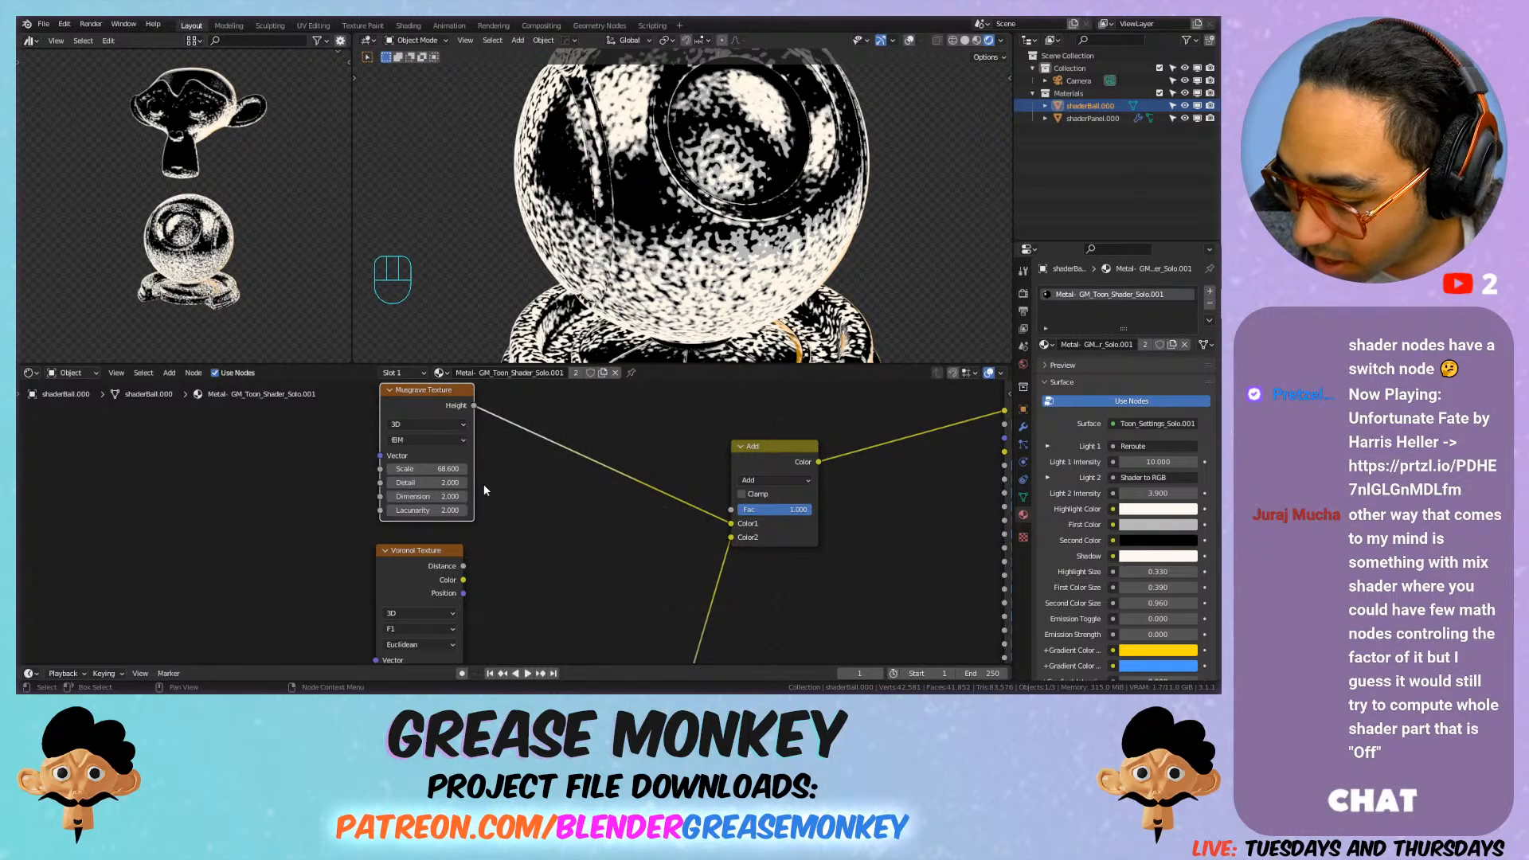
mouse_move(431, 469)
mouse_down()
mouse_move(391, 469)
mouse_move(440, 469)
mouse_up()
Step: Add a Math node above the Musgrave Texture, set its operation to Snap, and widen the node
middle_drag(440, 470, 541, 578)
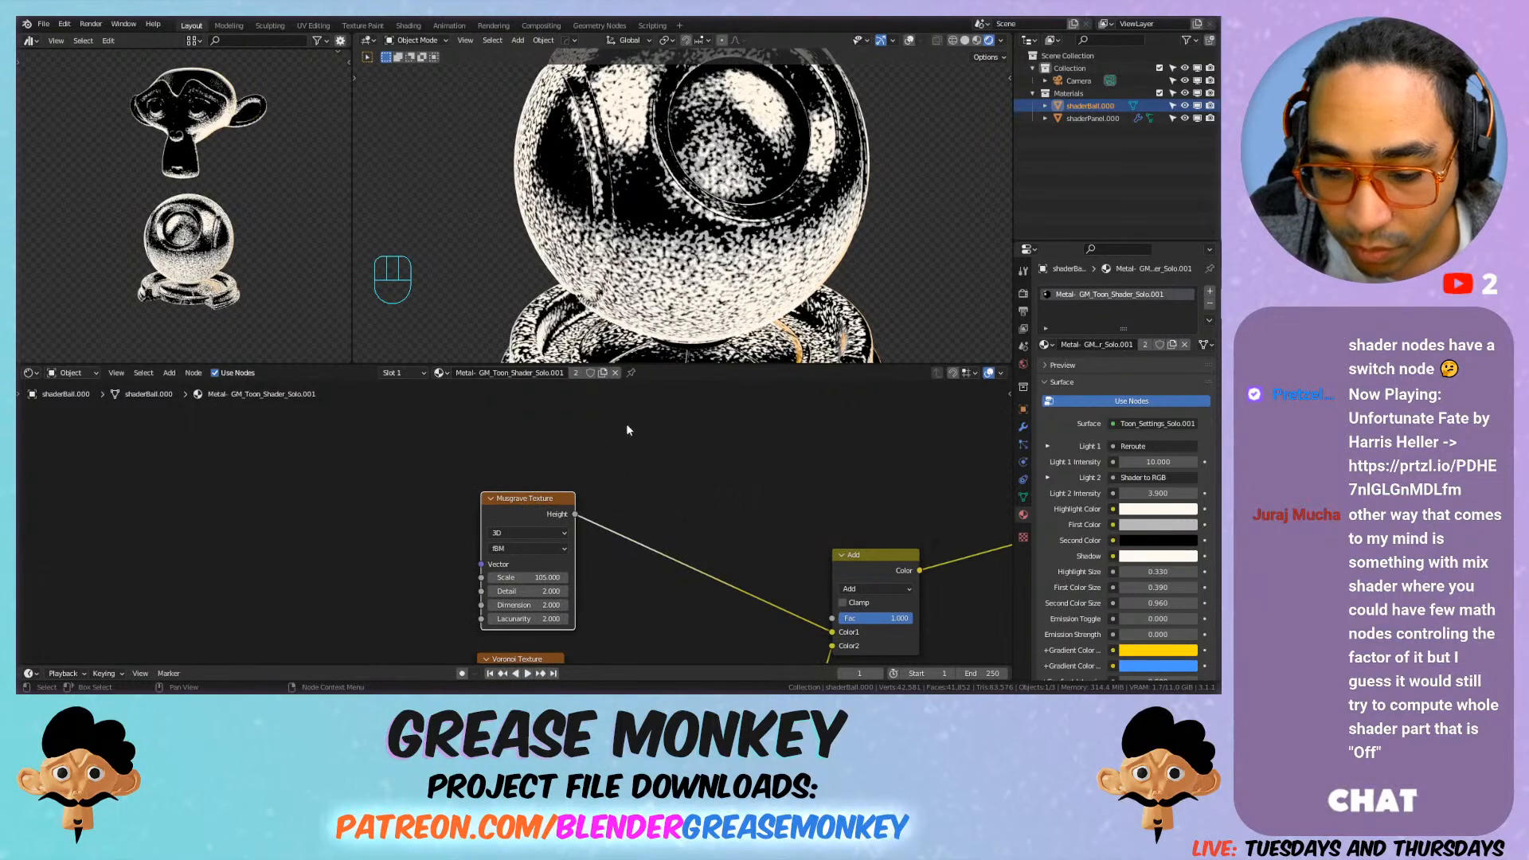
key(shift+a)
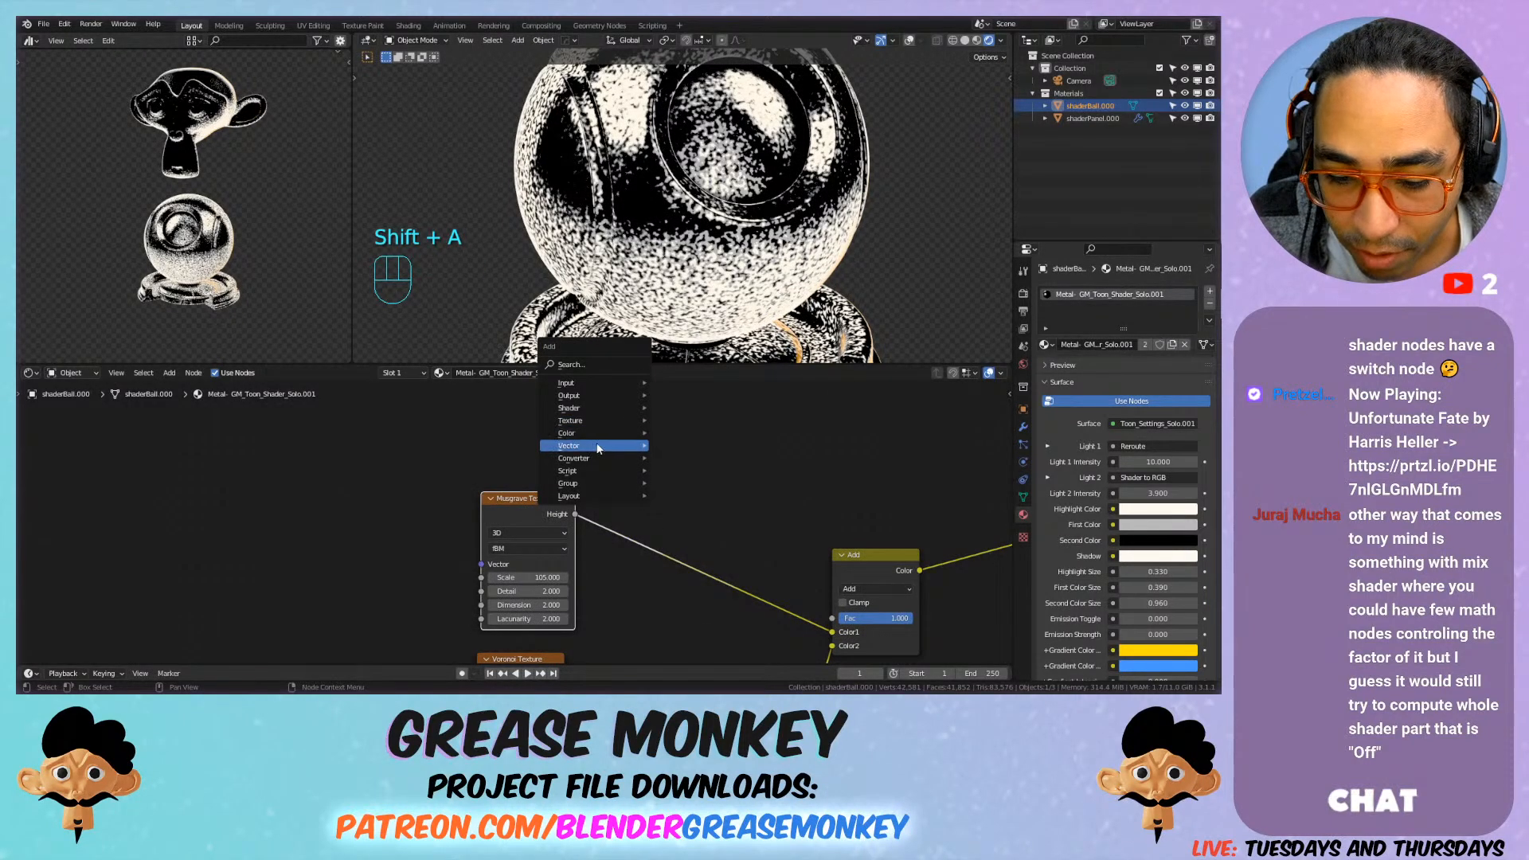
mouse_move(599, 472)
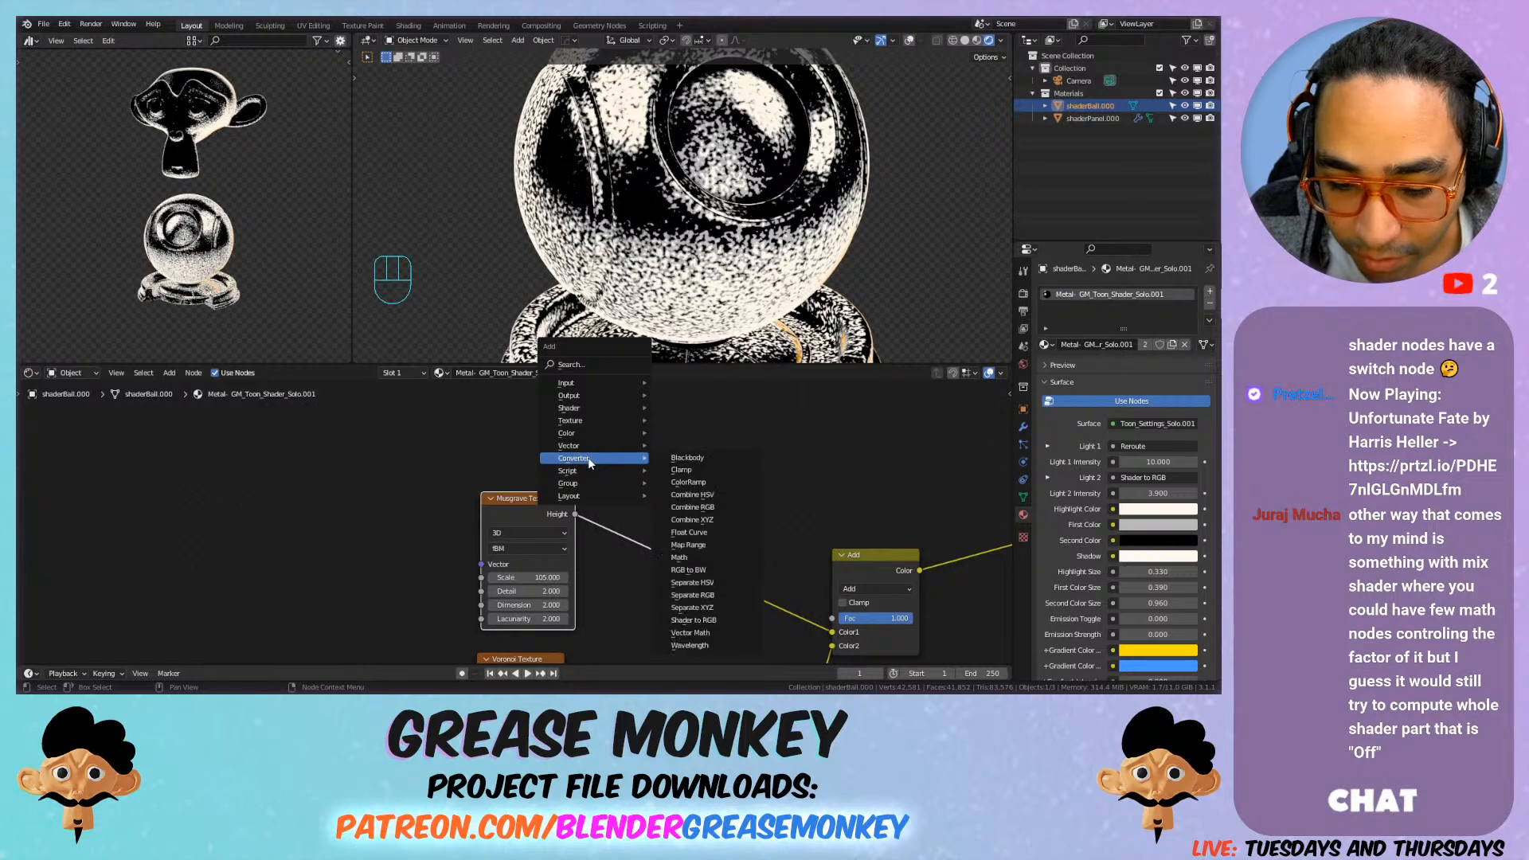
click(679, 556)
scroll(706, 494, up, 2)
click(667, 466)
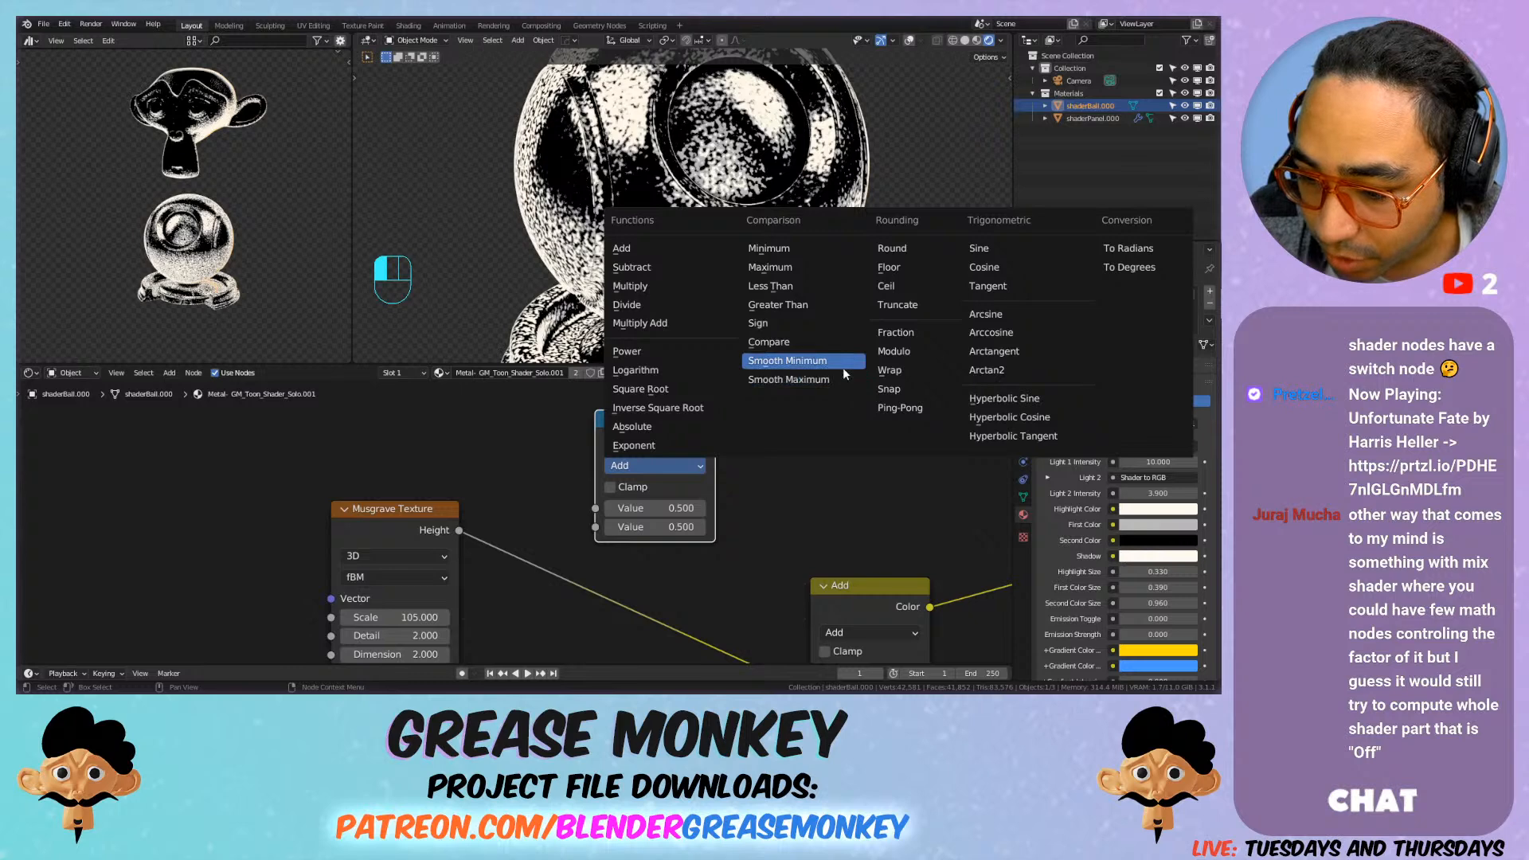
click(889, 389)
click(721, 501)
drag(715, 491, 814, 493)
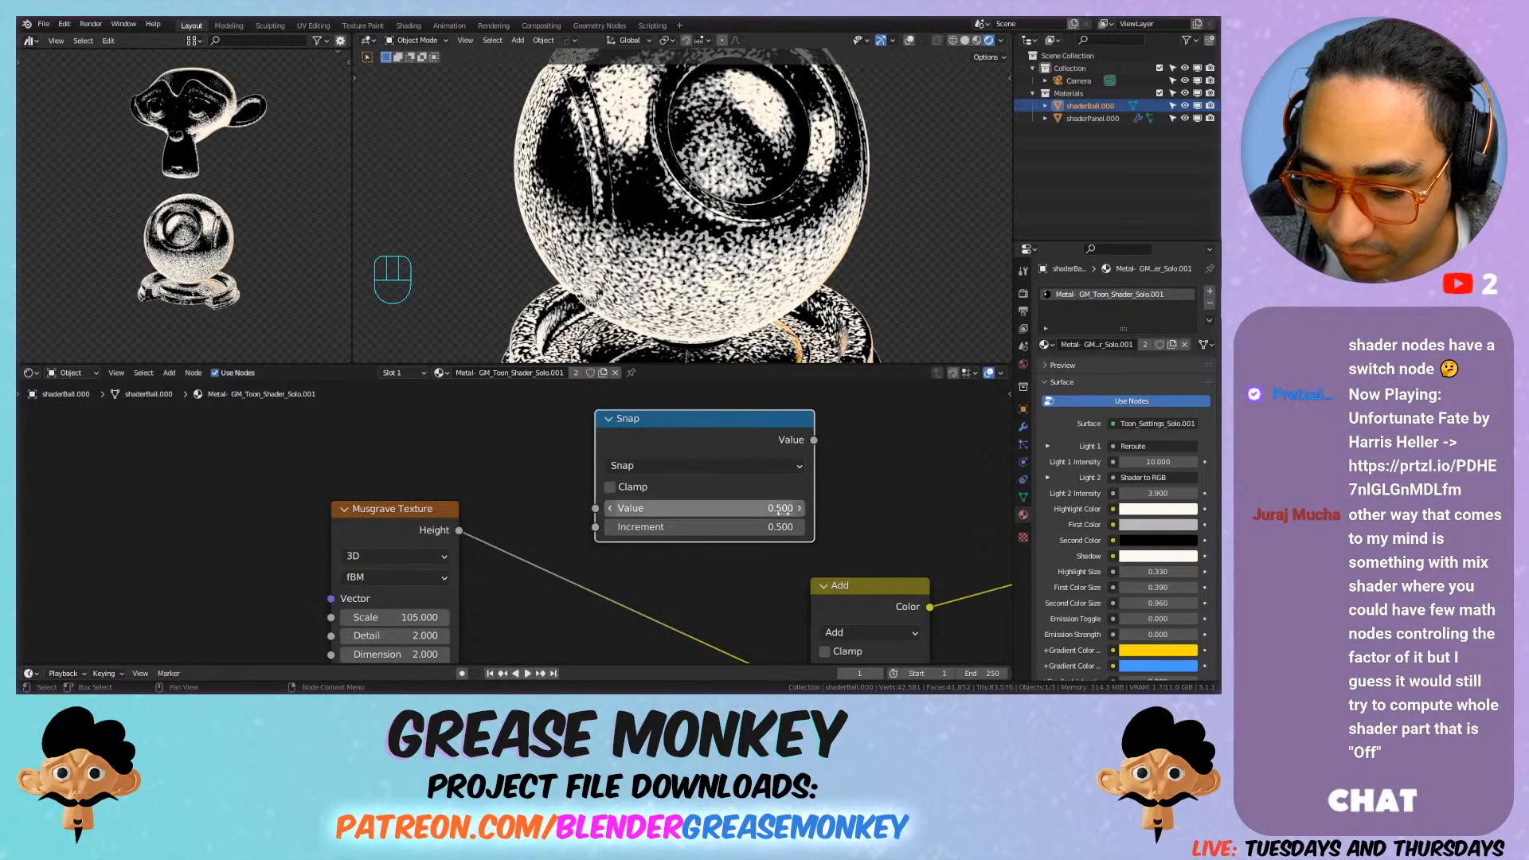
Step: Try Values of -0.400 and 6.300 on the Snap node with an Increment of 1.000, and delete the node
click(788, 527)
text(1)
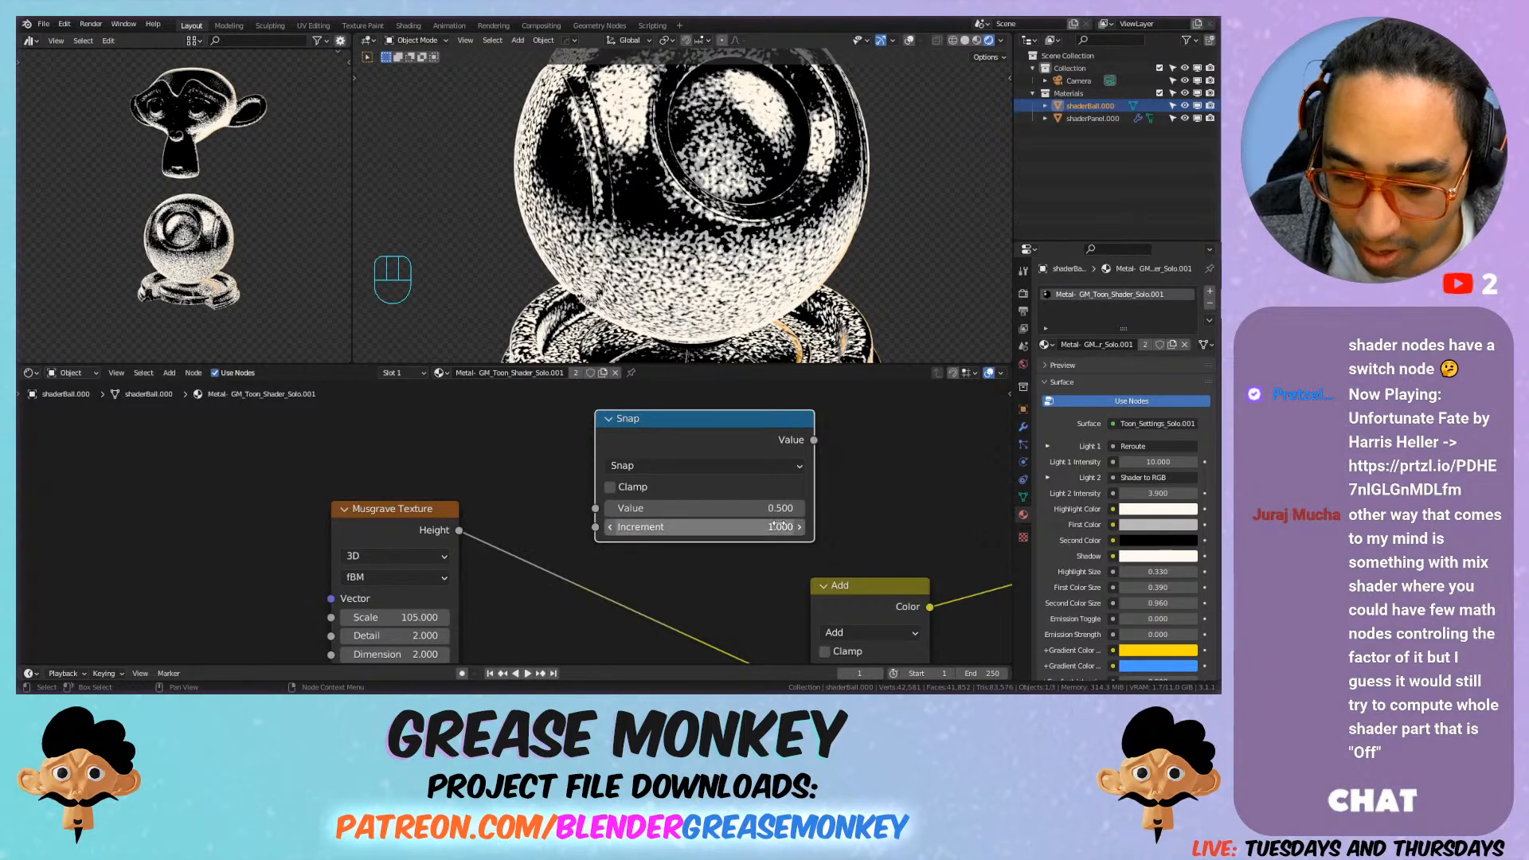
key(Return)
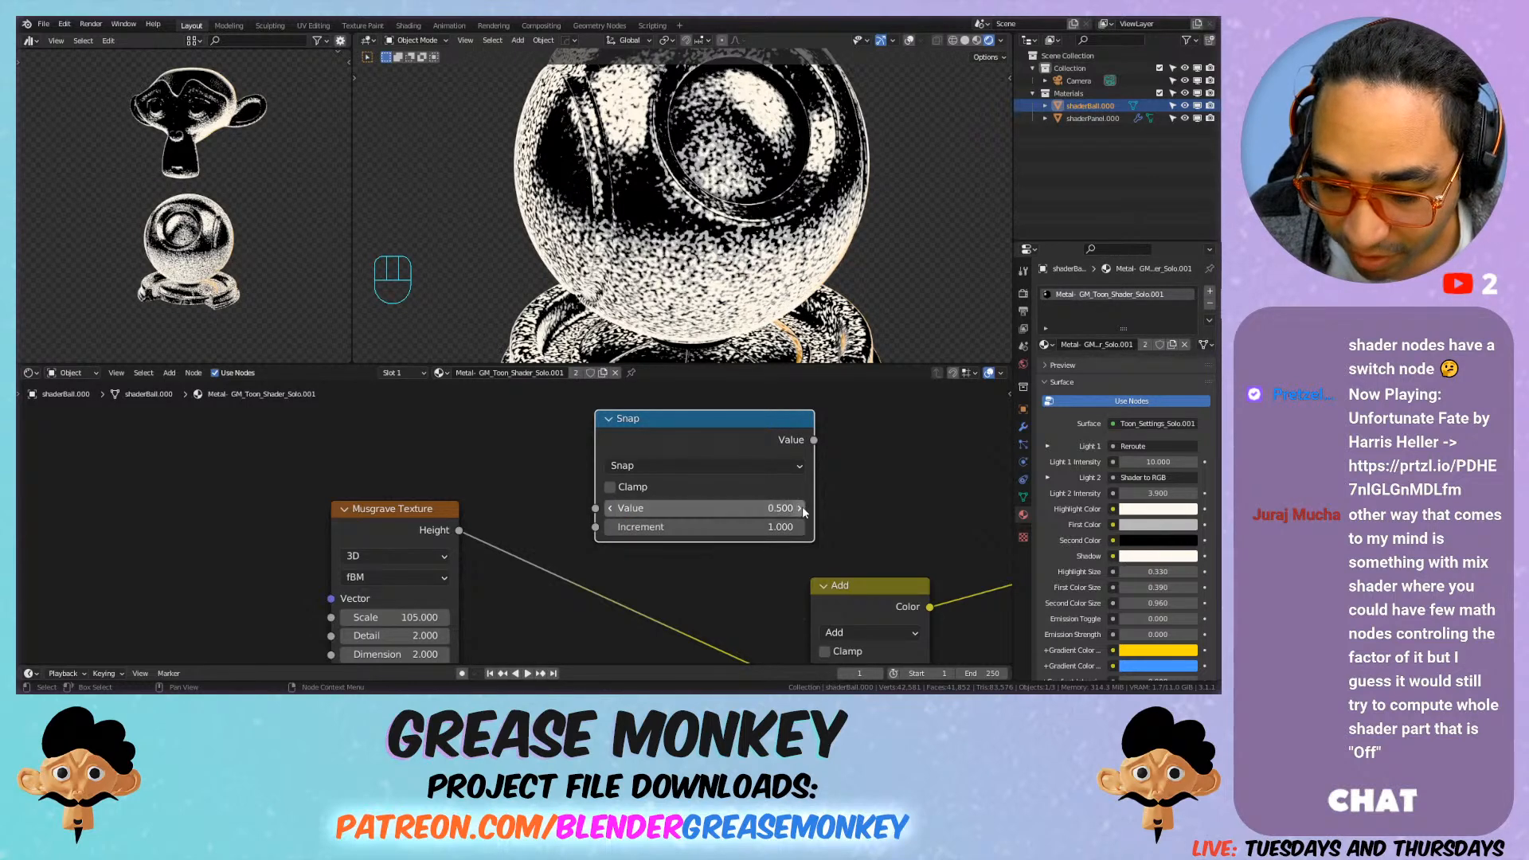
mouse_move(780, 508)
mouse_down()
mouse_move(717, 509)
mouse_move(768, 510)
mouse_up()
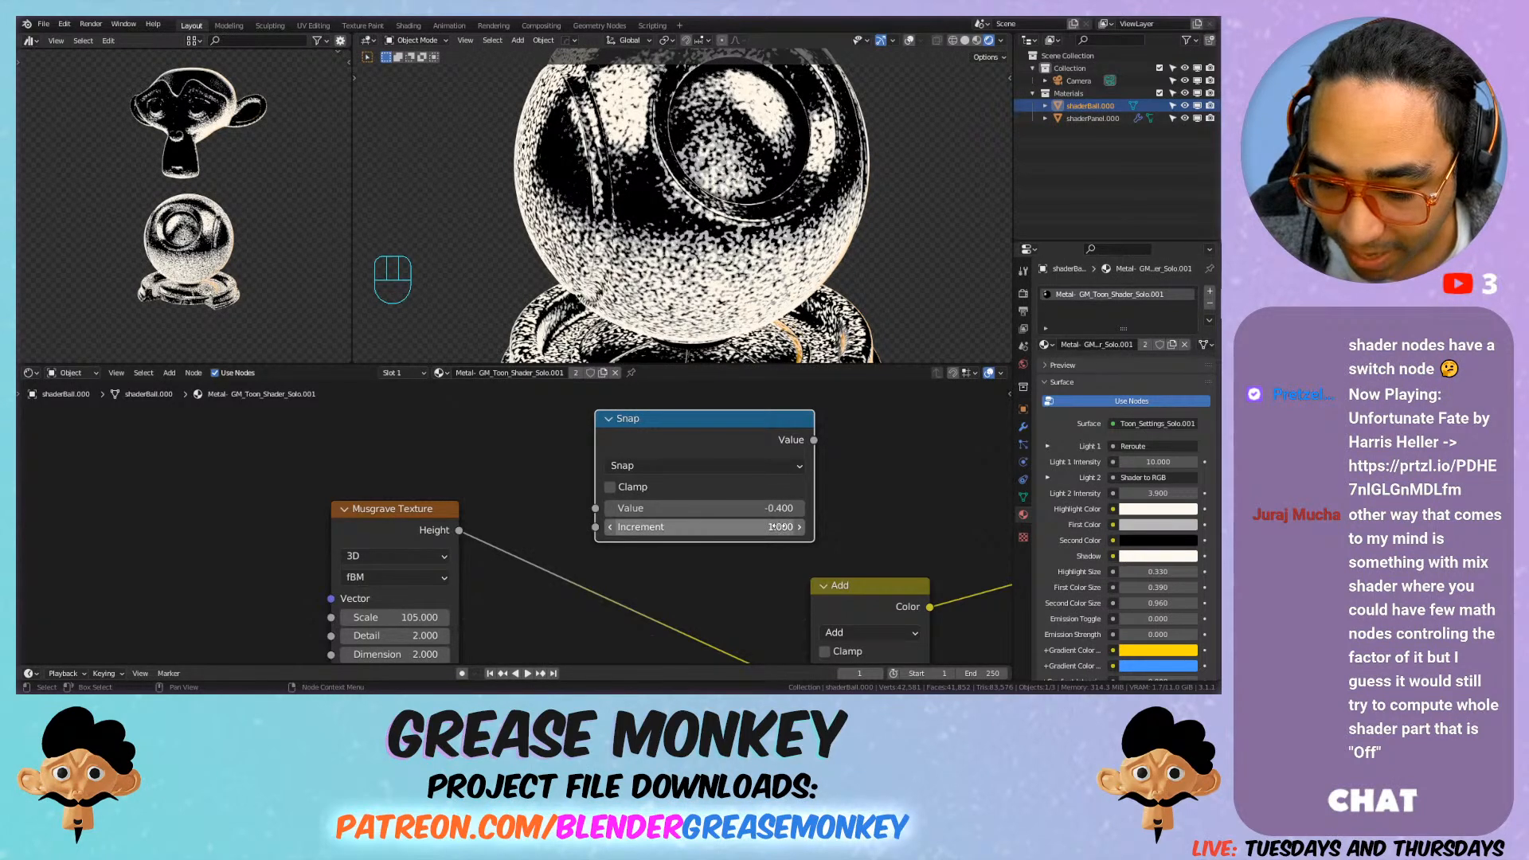
mouse_move(701, 508)
mouse_down()
mouse_move(740, 509)
mouse_move(725, 512)
mouse_up()
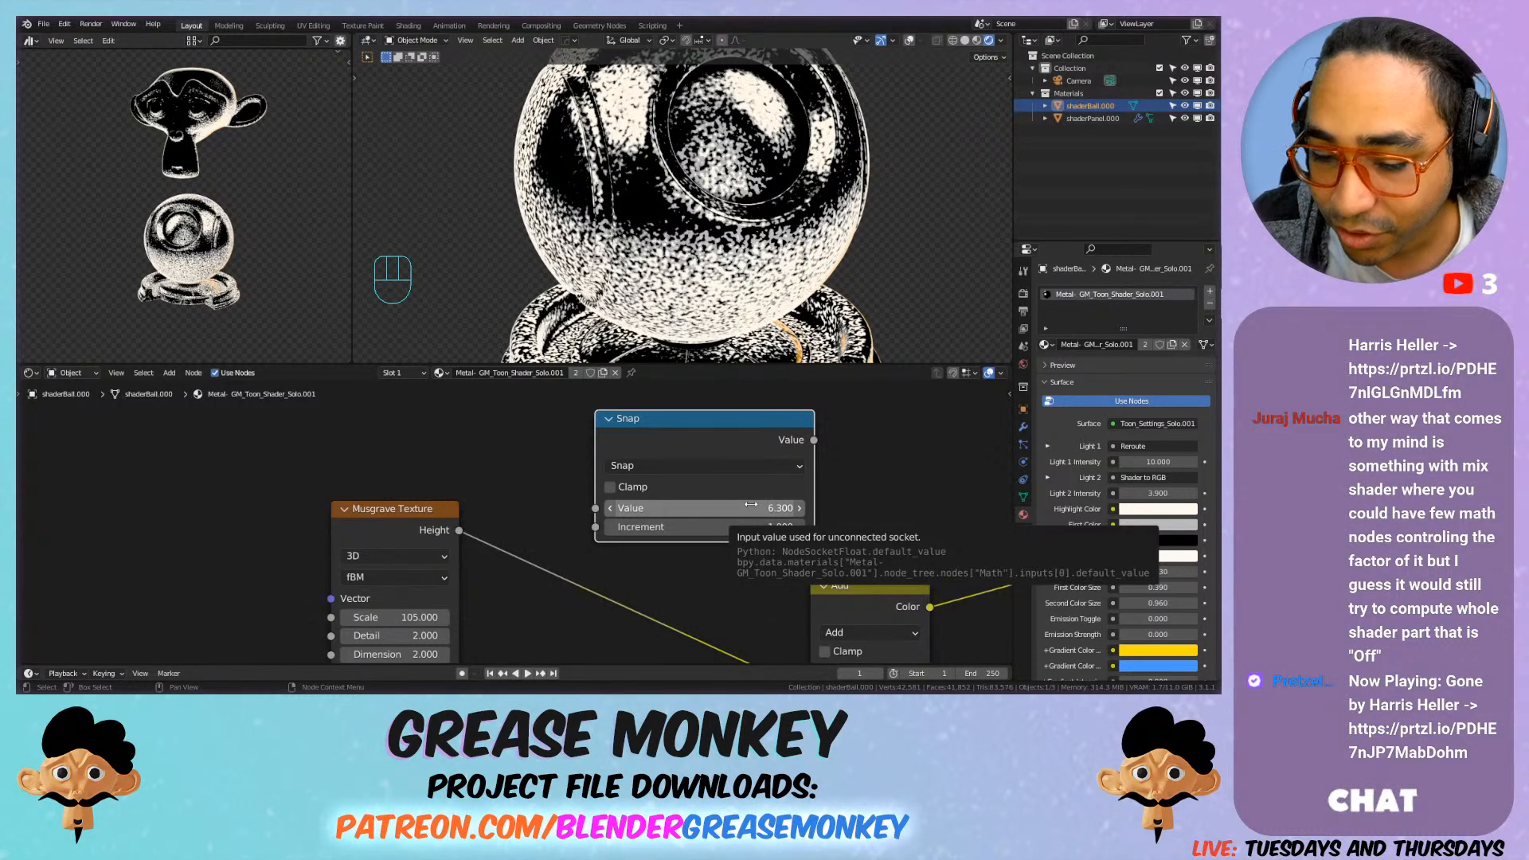
key(x)
scroll(646, 416, down, 1)
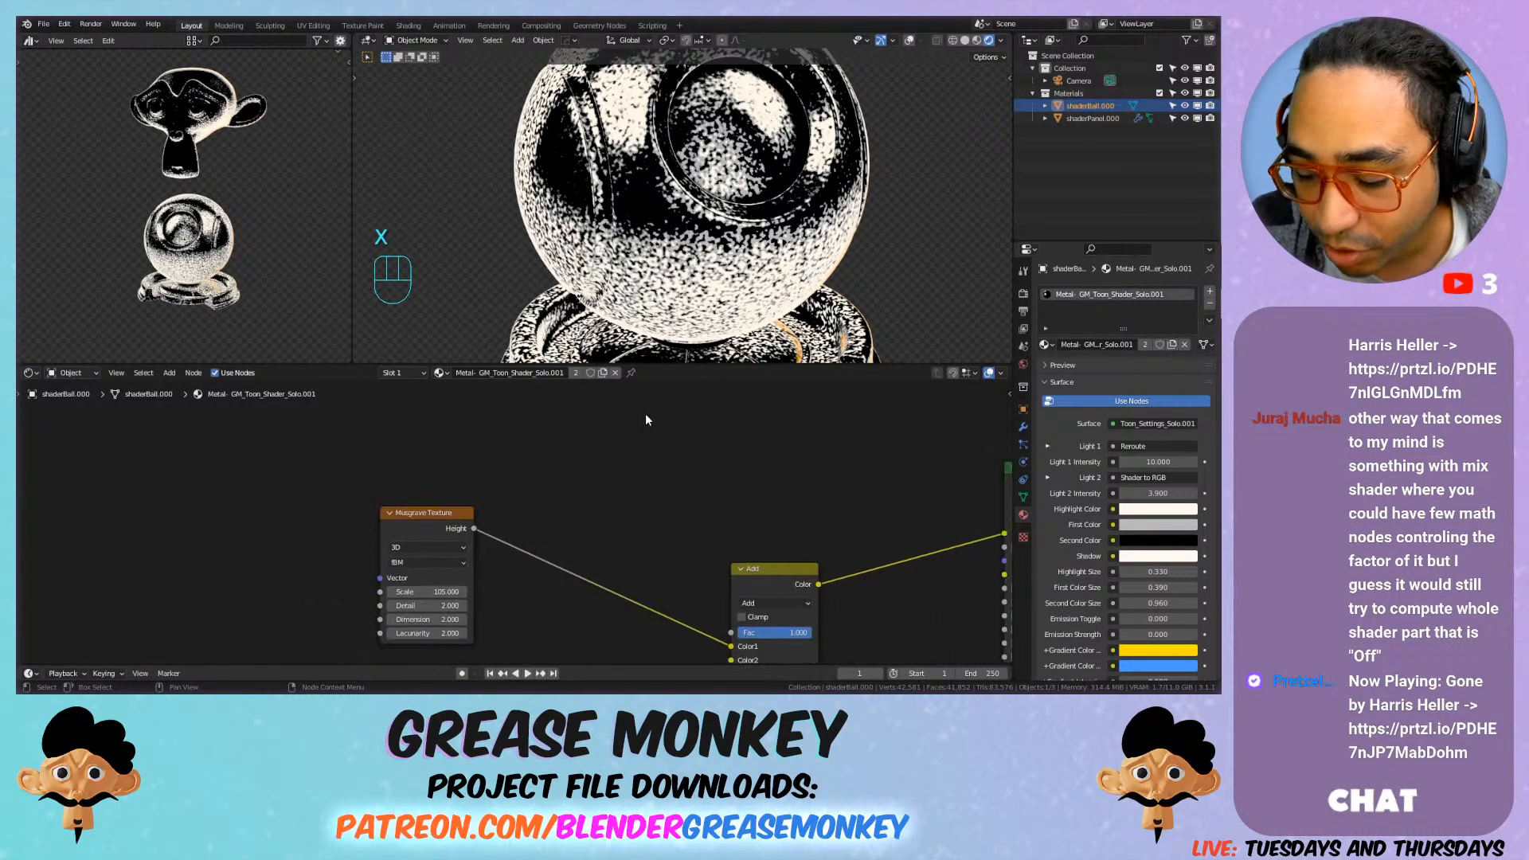
Step: Set the Musgrave Texture's Scale to 234.900 and inspect the speckle on the ball up close
scroll(508, 507, up, 1)
middle_drag(570, 503, 674, 422)
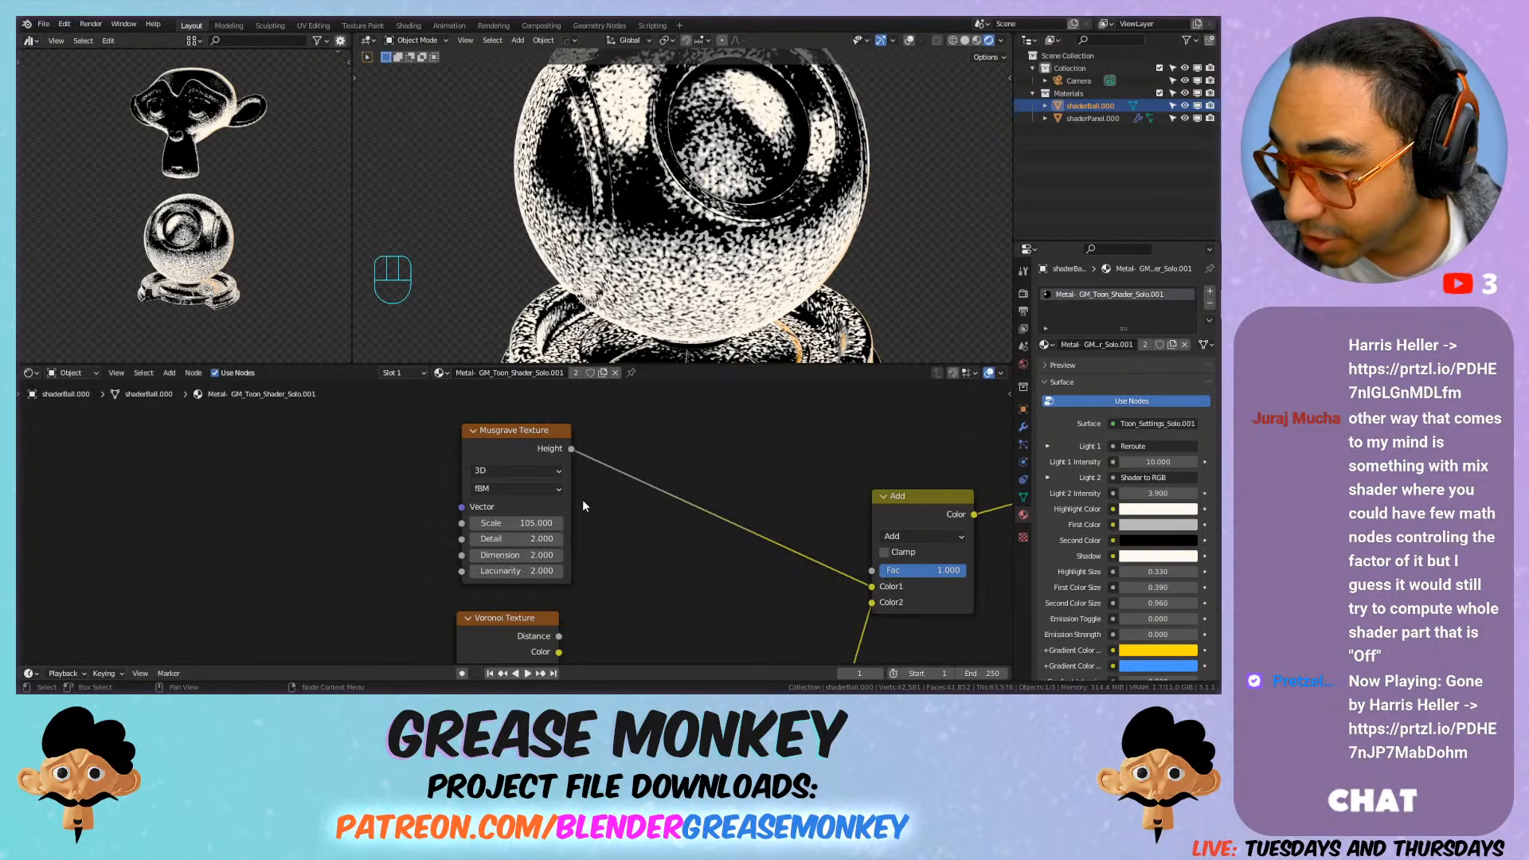
drag(518, 524, 634, 523)
scroll(715, 194, down, 4)
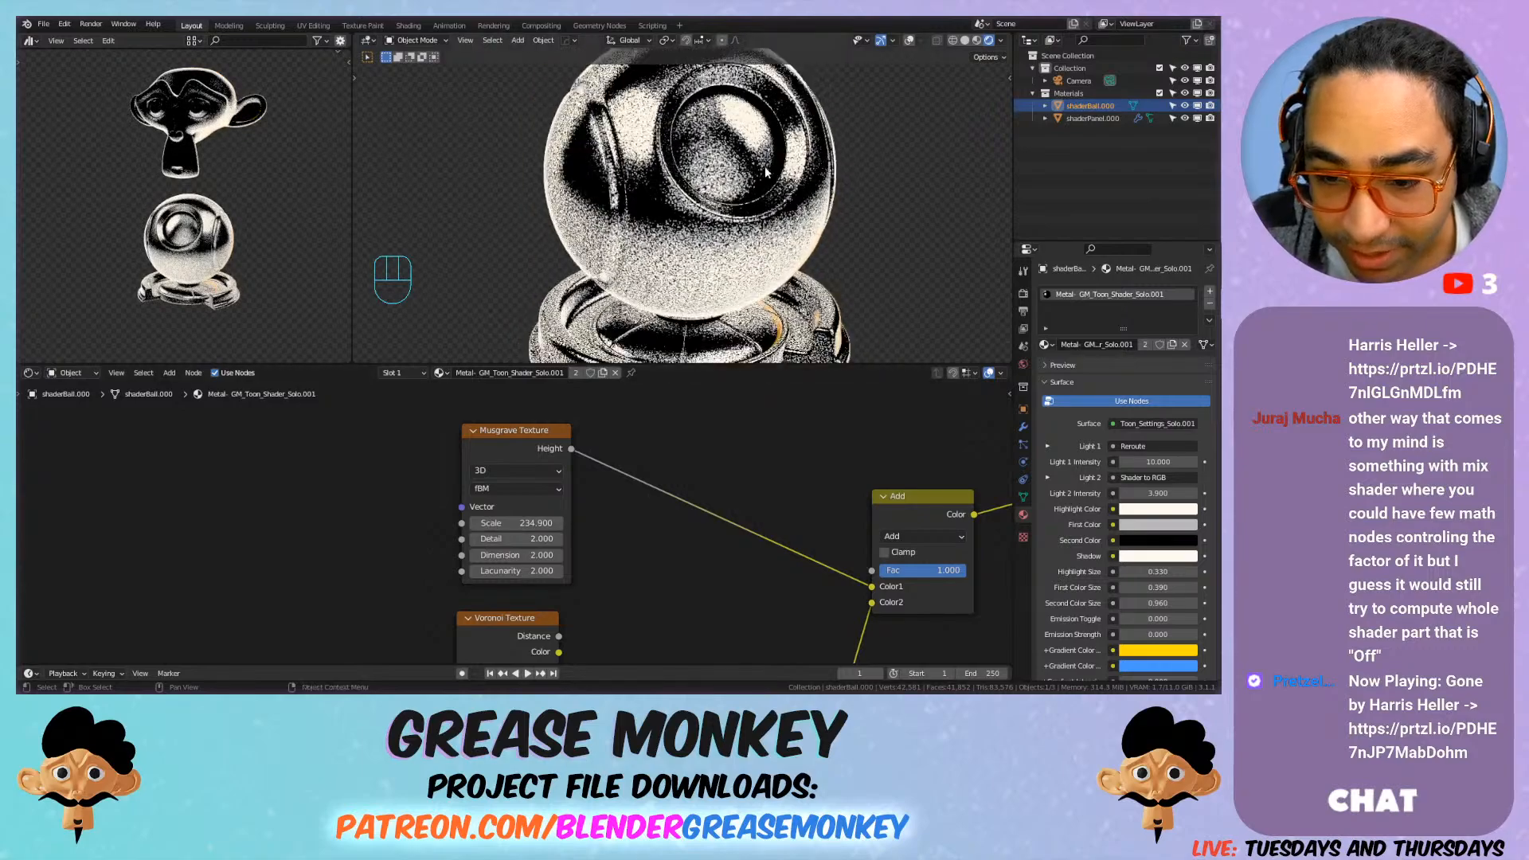
middle_drag(716, 195, 709, 184)
scroll(710, 185, up, 8)
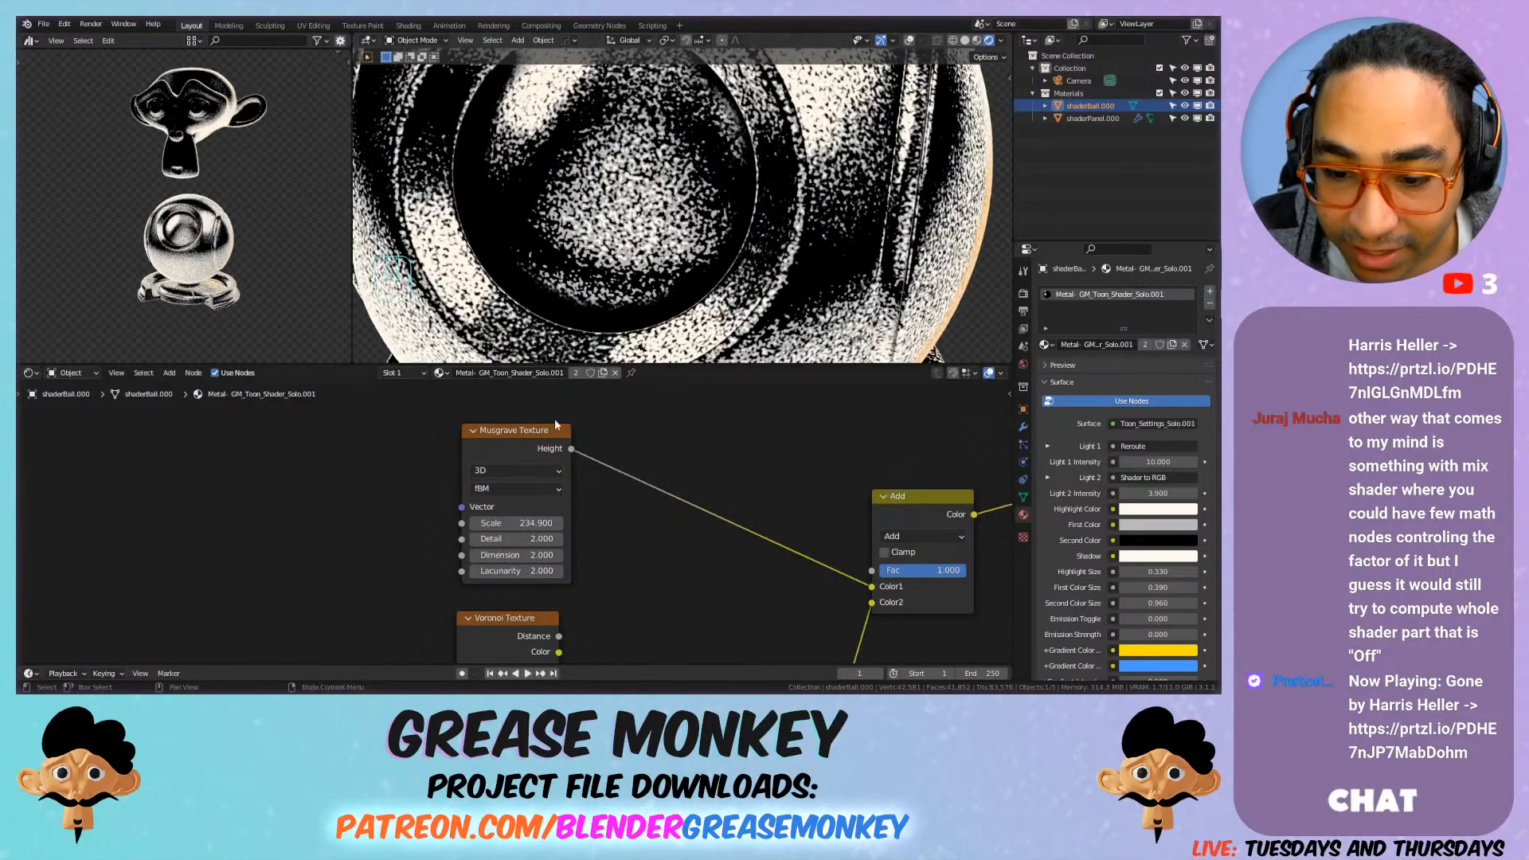
Step: Set the Musgrave Texture's Scale to 4000 and inspect the fine grain on the shader ball
drag(547, 523, 787, 524)
click(521, 523)
text(4000)
key(Return)
scroll(649, 191, down, 5)
shift+middle_drag(649, 192, 724, 174)
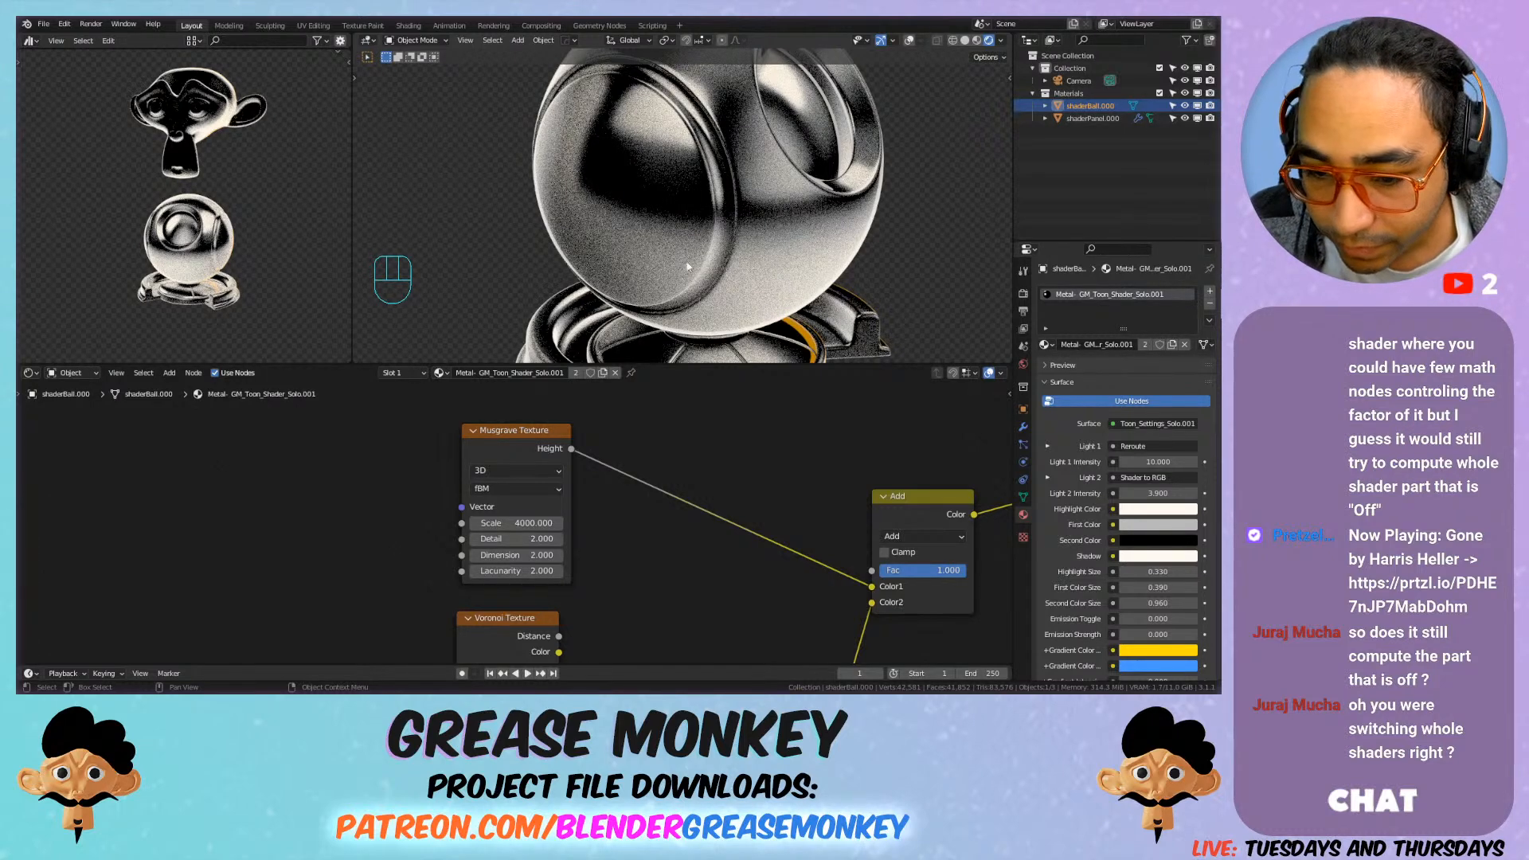
Step: Set the Musgrave Texture's Scale to 100 and its Detail to 0.300, and view the whole shader ball
mouse_move(510, 523)
mouse_down()
mouse_move(551, 524)
mouse_move(494, 539)
mouse_up()
click(514, 523)
text(100.0)
key(Return)
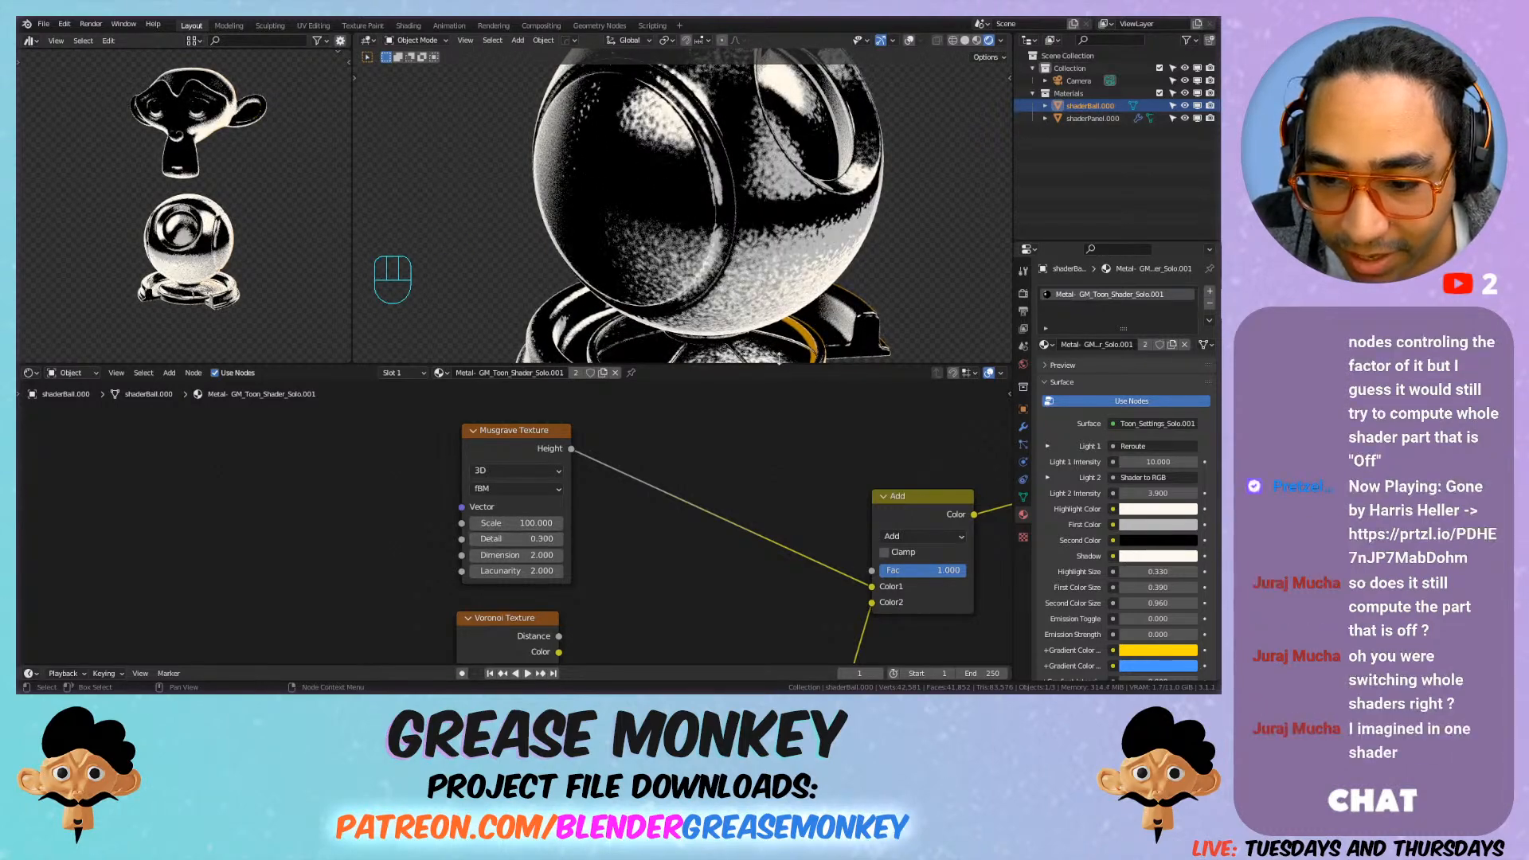
scroll(629, 231, down, 4)
middle_drag(585, 219, 646, 227)
shift+middle_drag(647, 227, 641, 237)
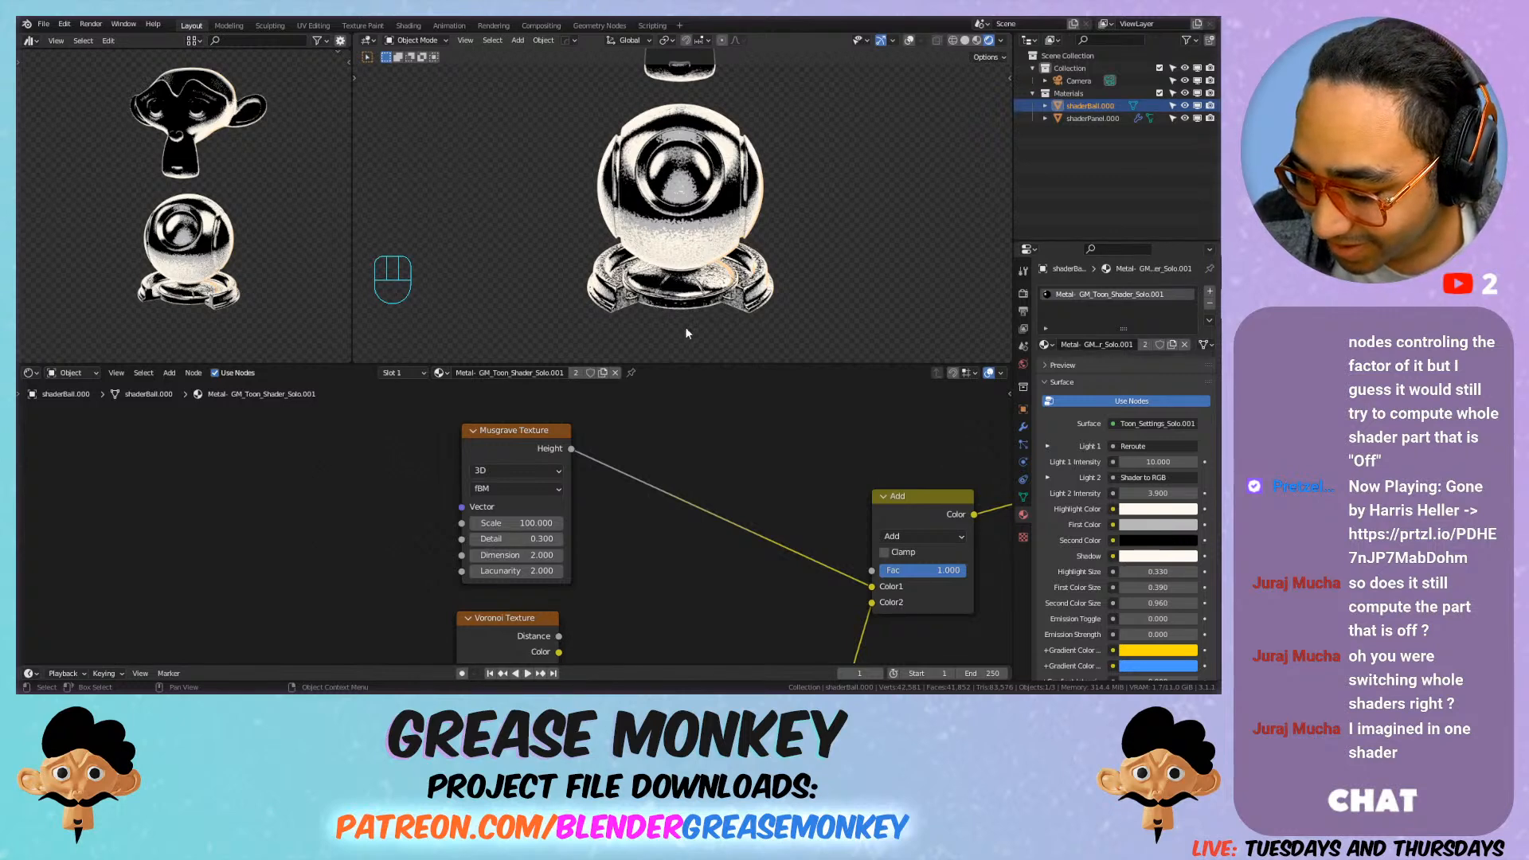
Step: Set both Emission Toggle and Emission Strength to 1.000 on the Toon_Settings_Solo.001 node
scroll(732, 465, down, 2)
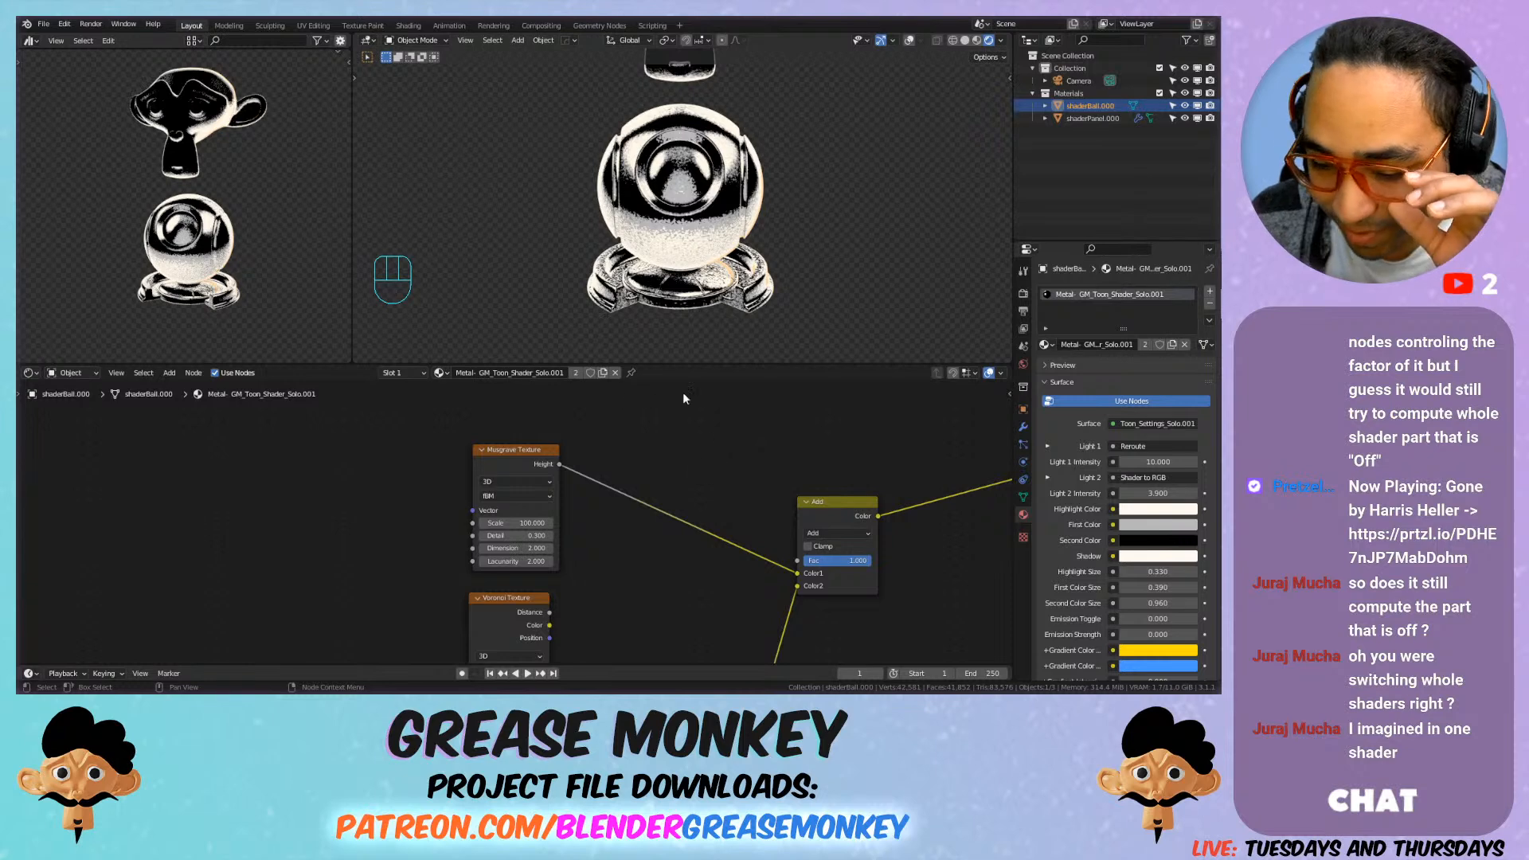
scroll(738, 465, down, 4)
scroll(784, 482, up, 2)
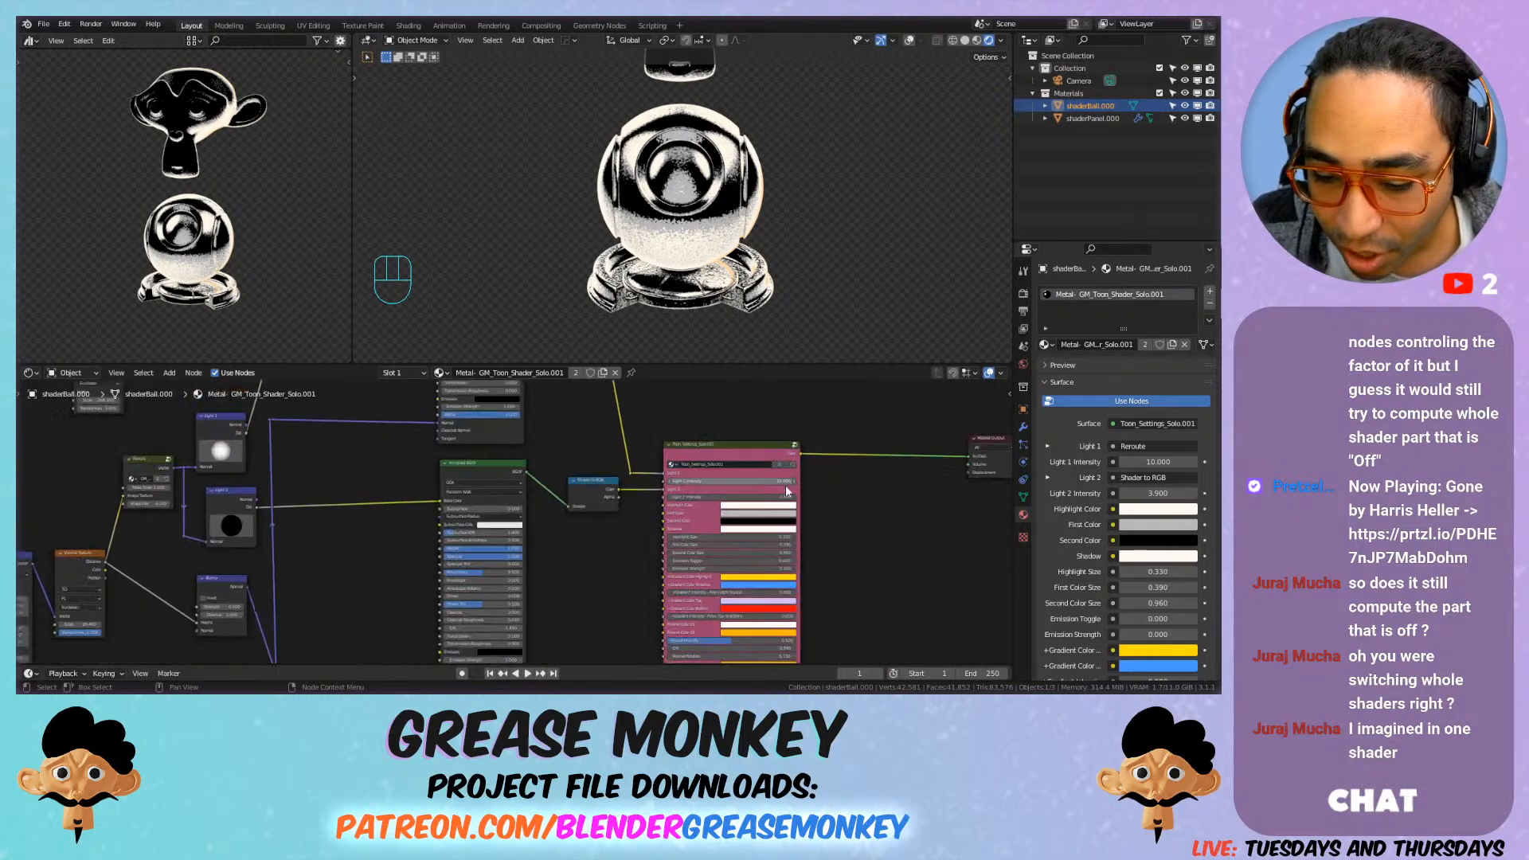
scroll(717, 510, up, 3)
scroll(715, 561, up, 2)
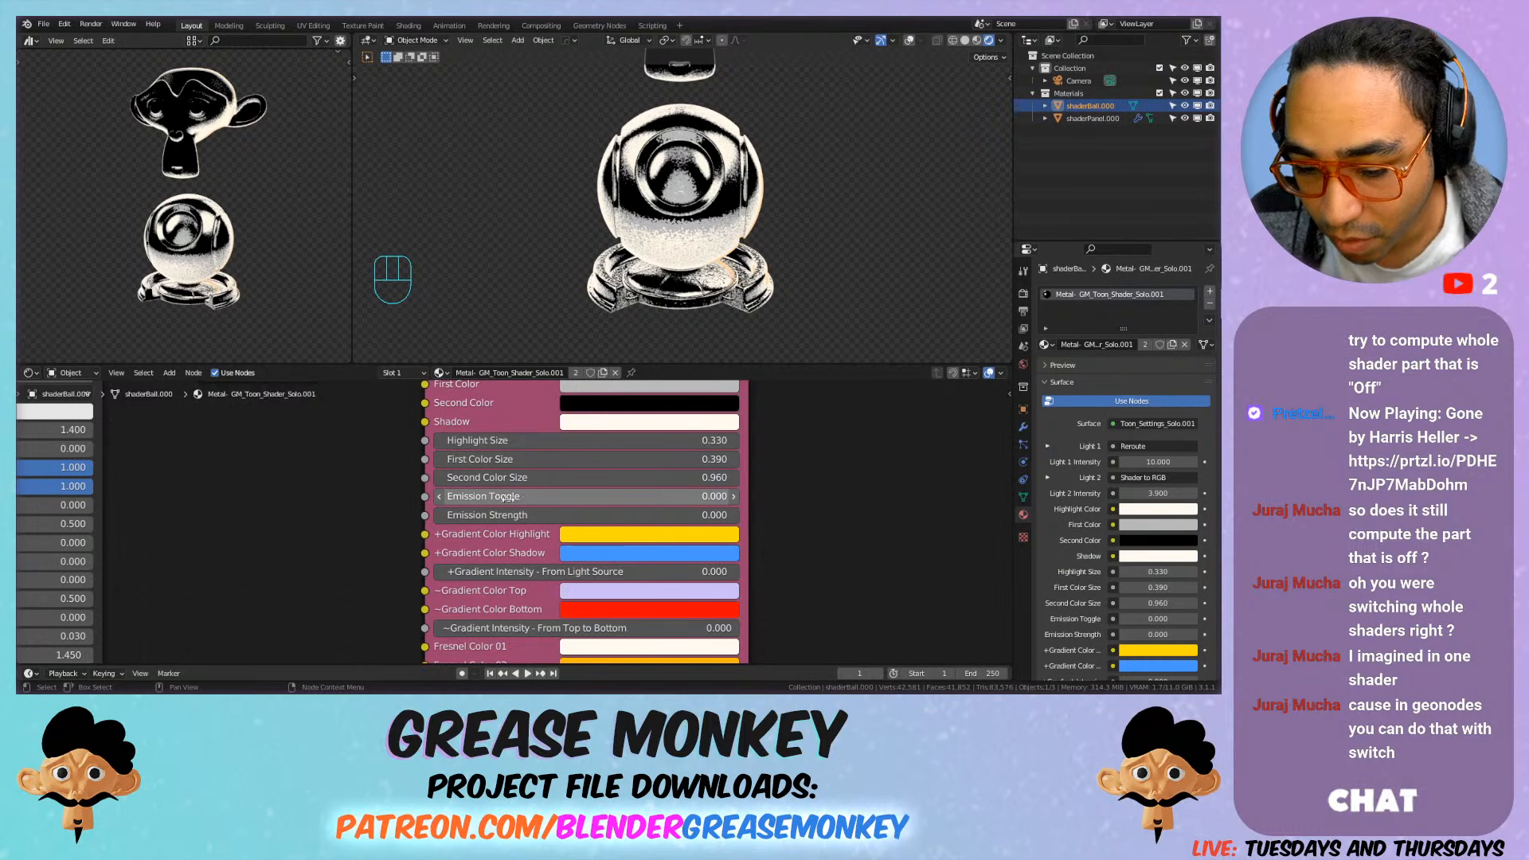
drag(502, 497, 637, 499)
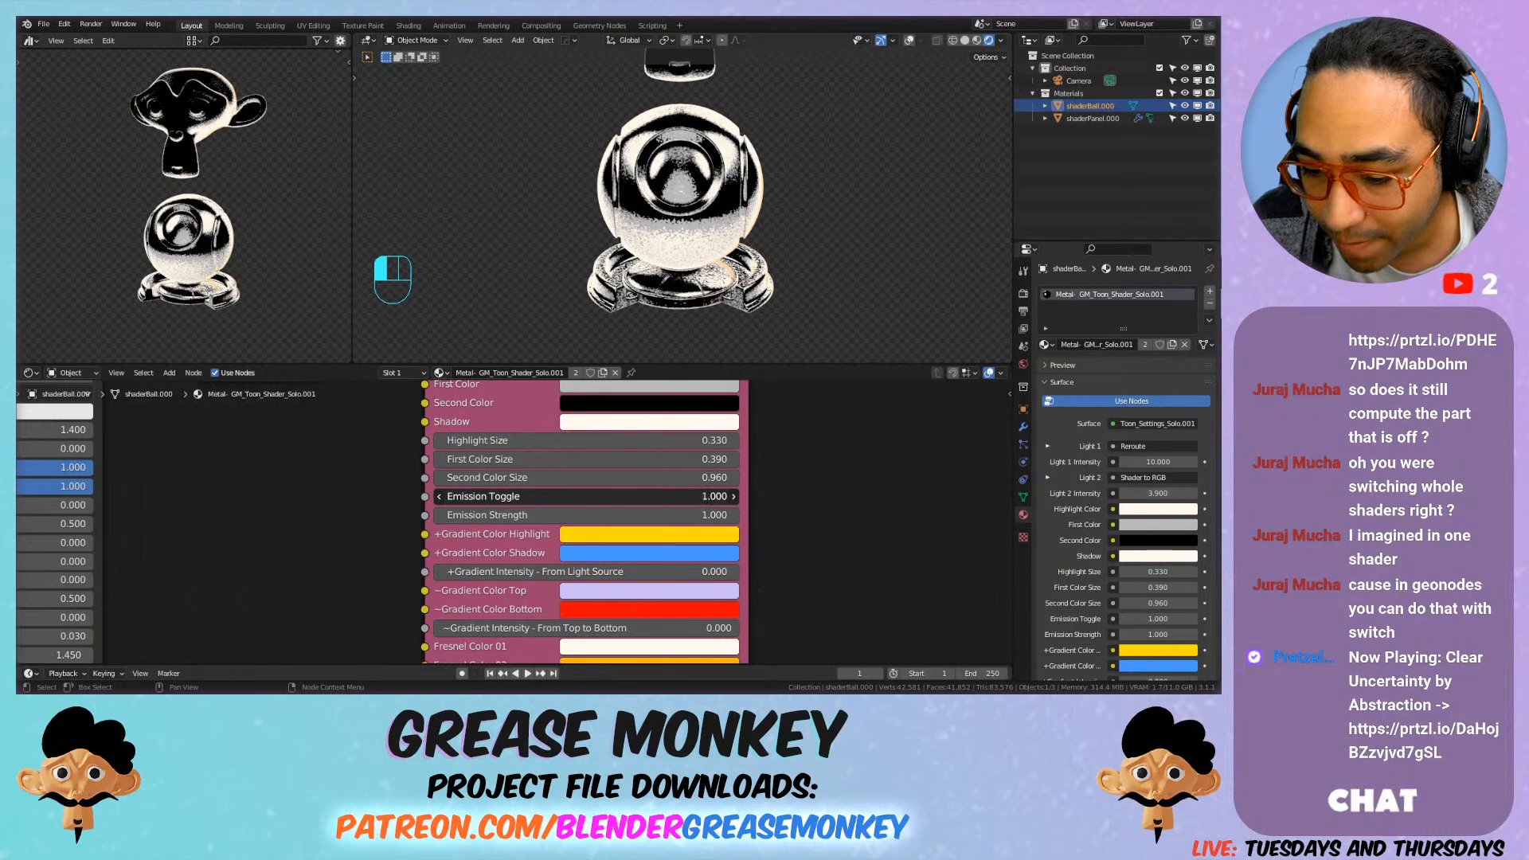
Step: Check the Eevee render settings for Bloom, and raise the toon settings node's emission for a strong glow
click(1024, 329)
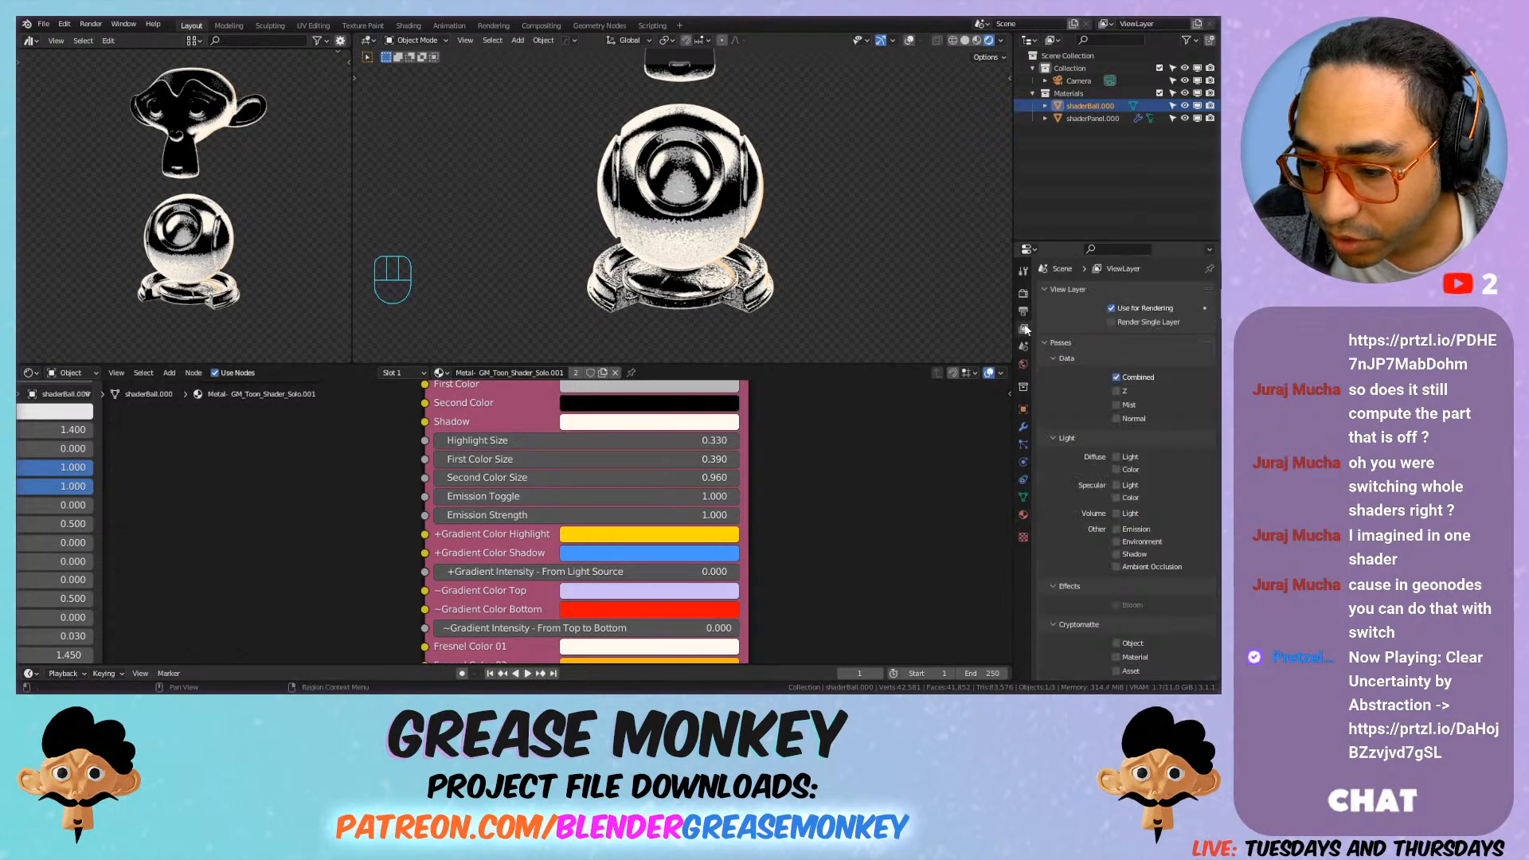
click(1024, 312)
click(1024, 293)
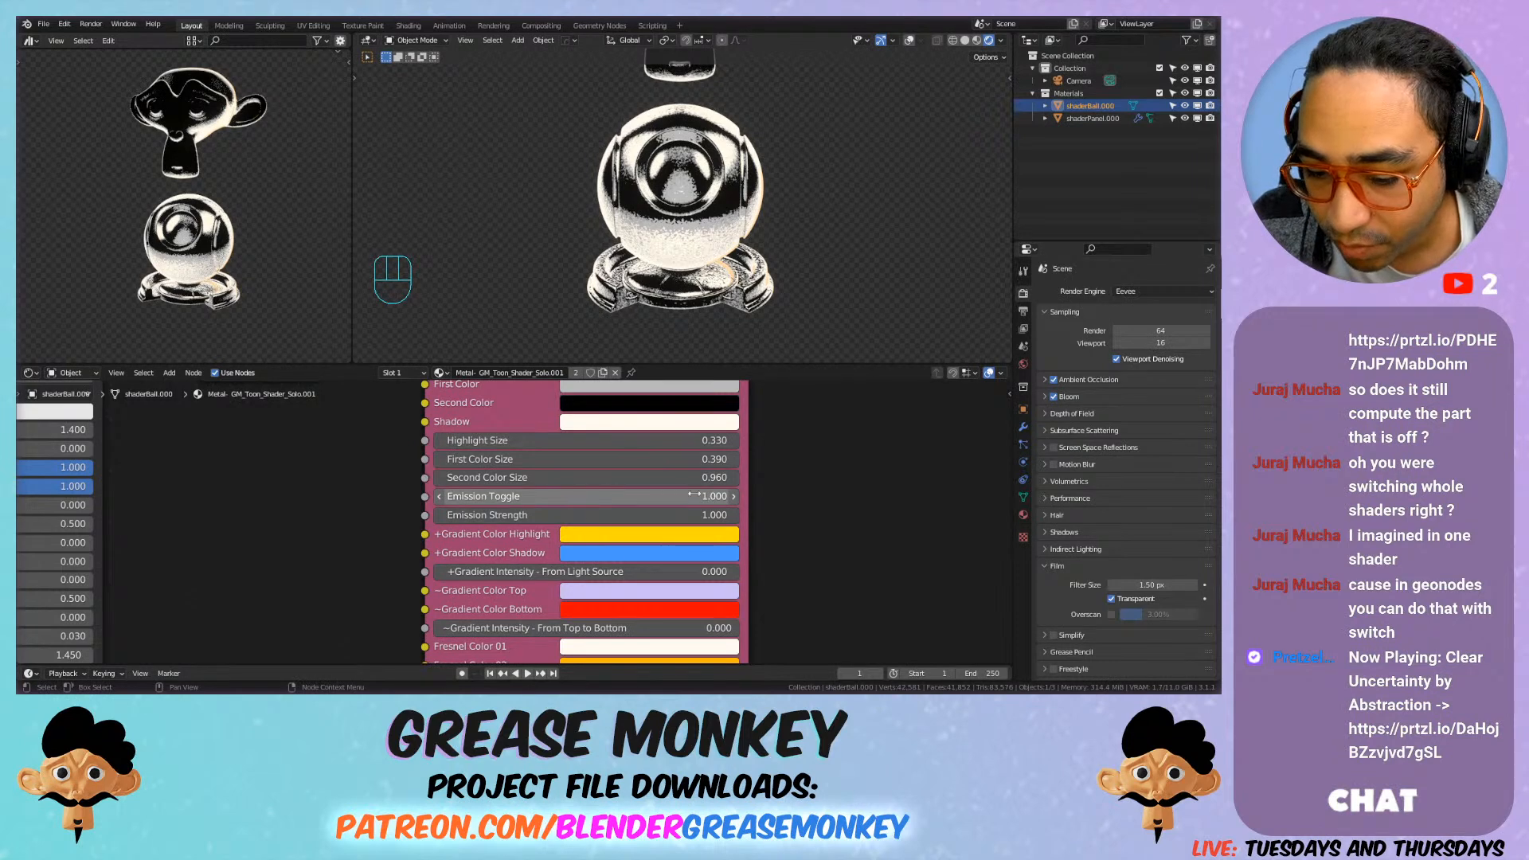
mouse_move(570, 515)
mouse_down()
mouse_move(830, 514)
mouse_move(591, 500)
mouse_up()
drag(696, 492, 741, 492)
Step: Open the Toon_Settings_Solo.001 node group and examine how its Highlight and Emission nodes feed the Mix Shader
click(515, 417)
key(Tab)
scroll(573, 447, down, 10)
scroll(601, 515, up, 6)
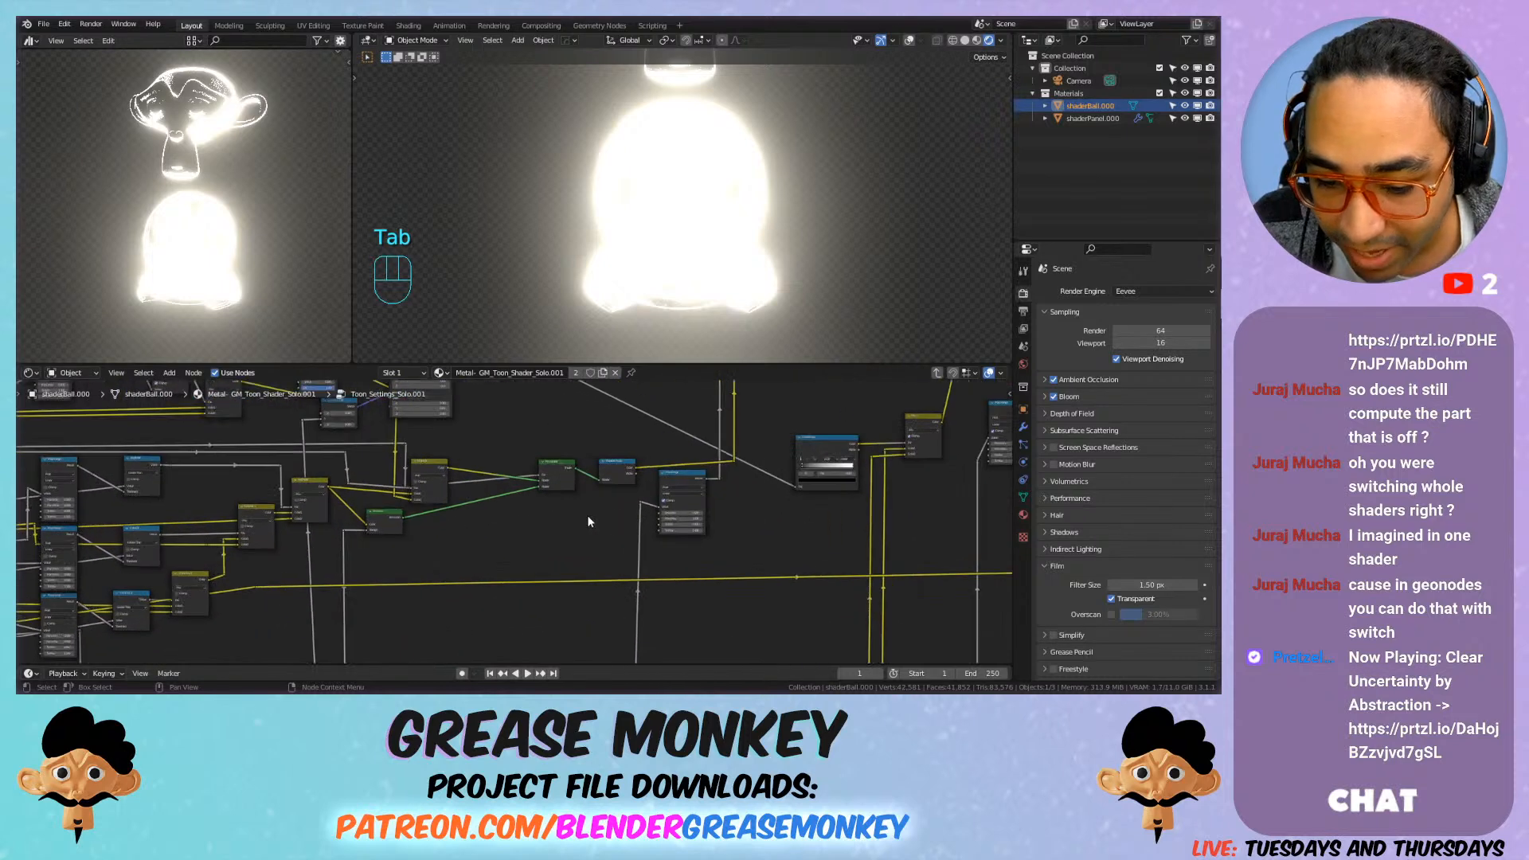
scroll(601, 515, up, 5)
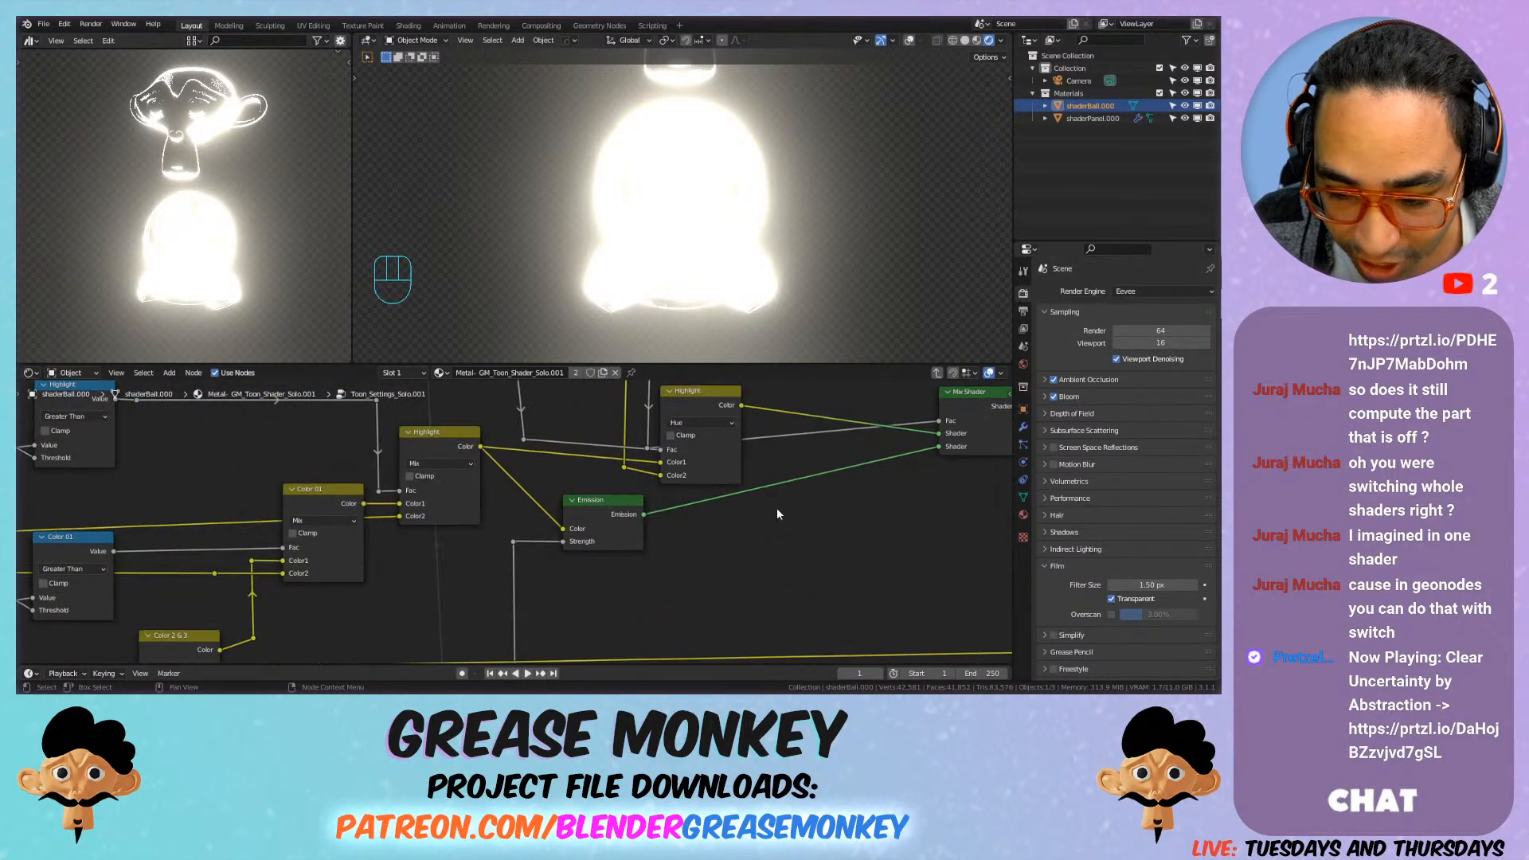
scroll(722, 507, up, 2)
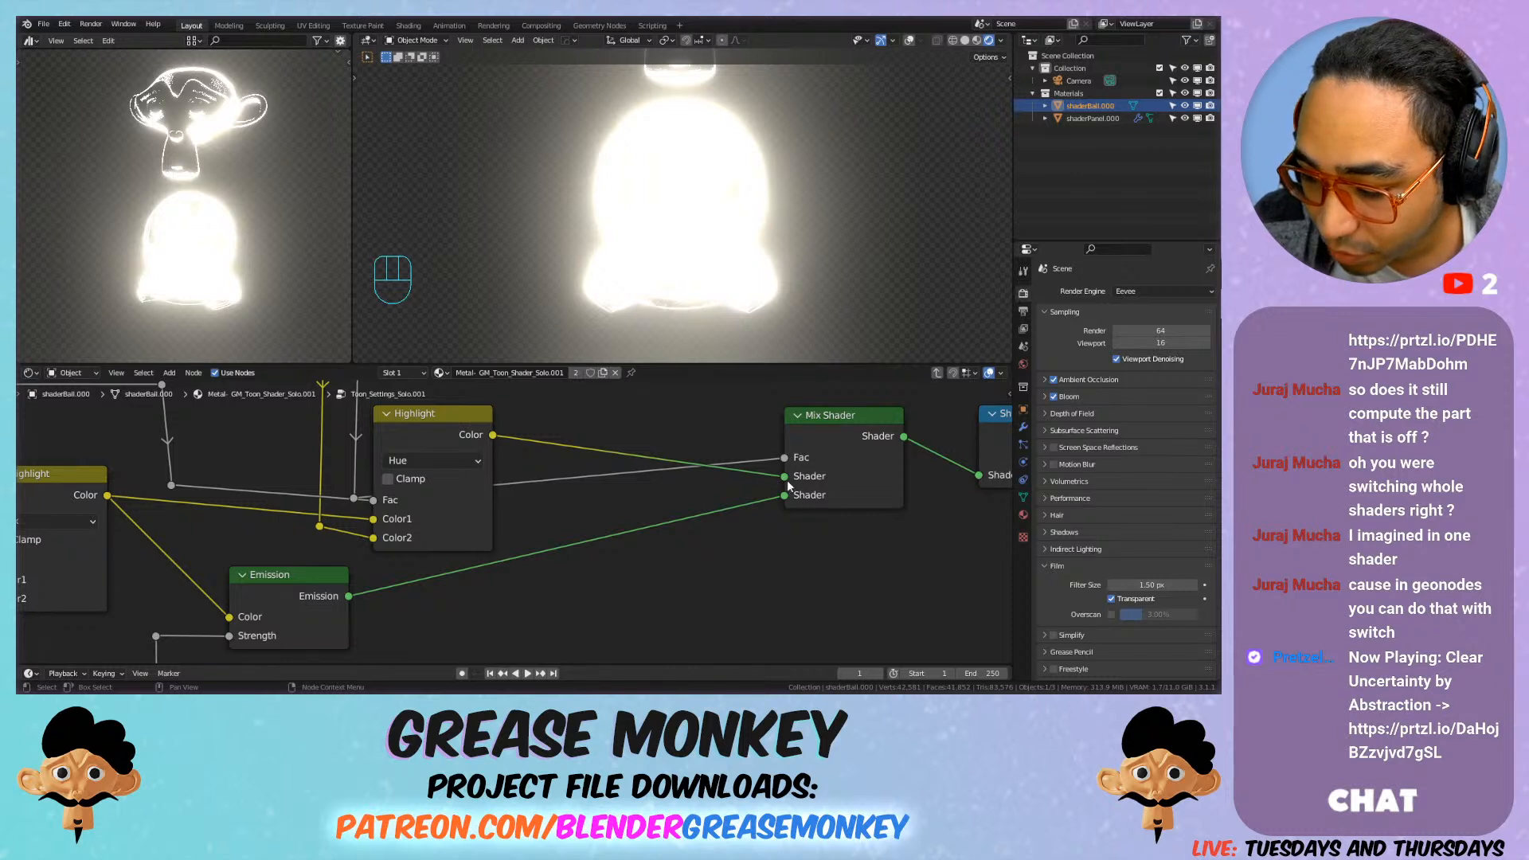
middle_drag(499, 573, 615, 529)
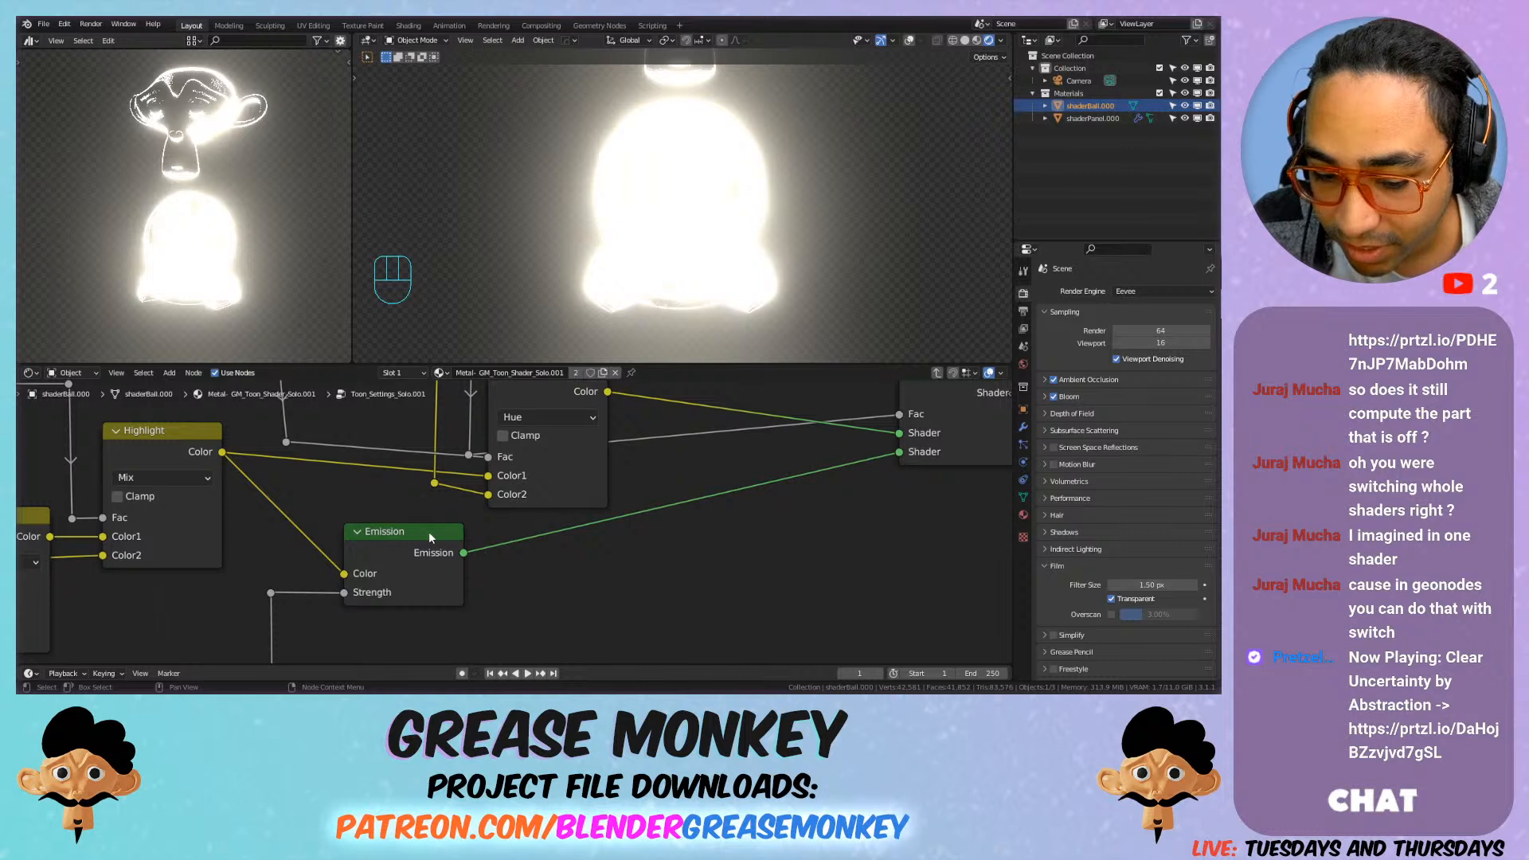
drag(443, 536, 488, 537)
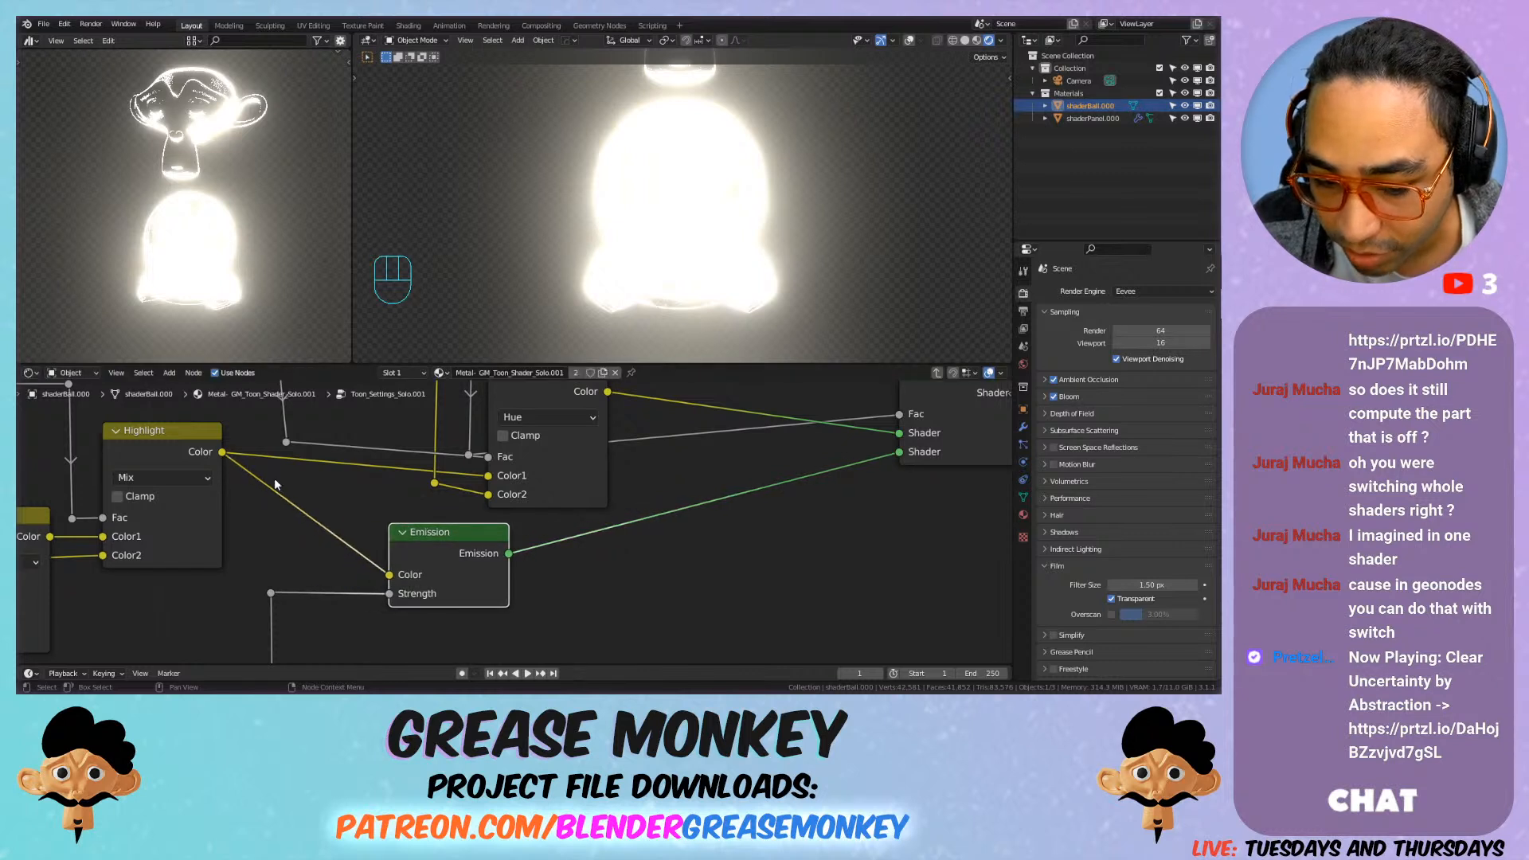
middle_drag(854, 473, 718, 535)
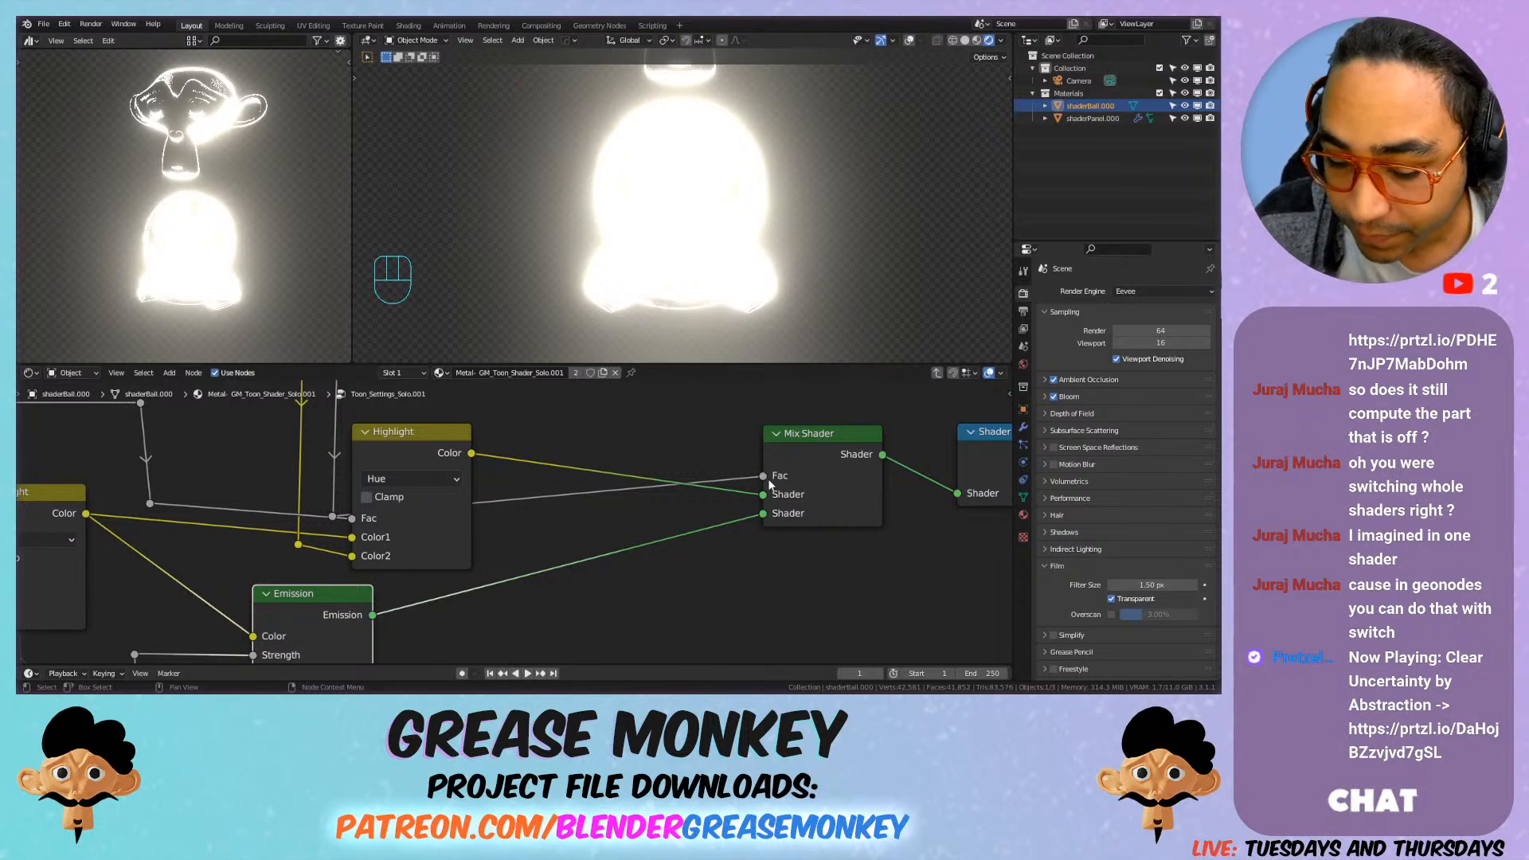
Step: Leave the node group and turn its emission off, setting Emission Strength to 0
key(Tab)
drag(731, 496, 625, 512)
click(651, 512)
text(0)
key(Return)
scroll(455, 479, down, 3)
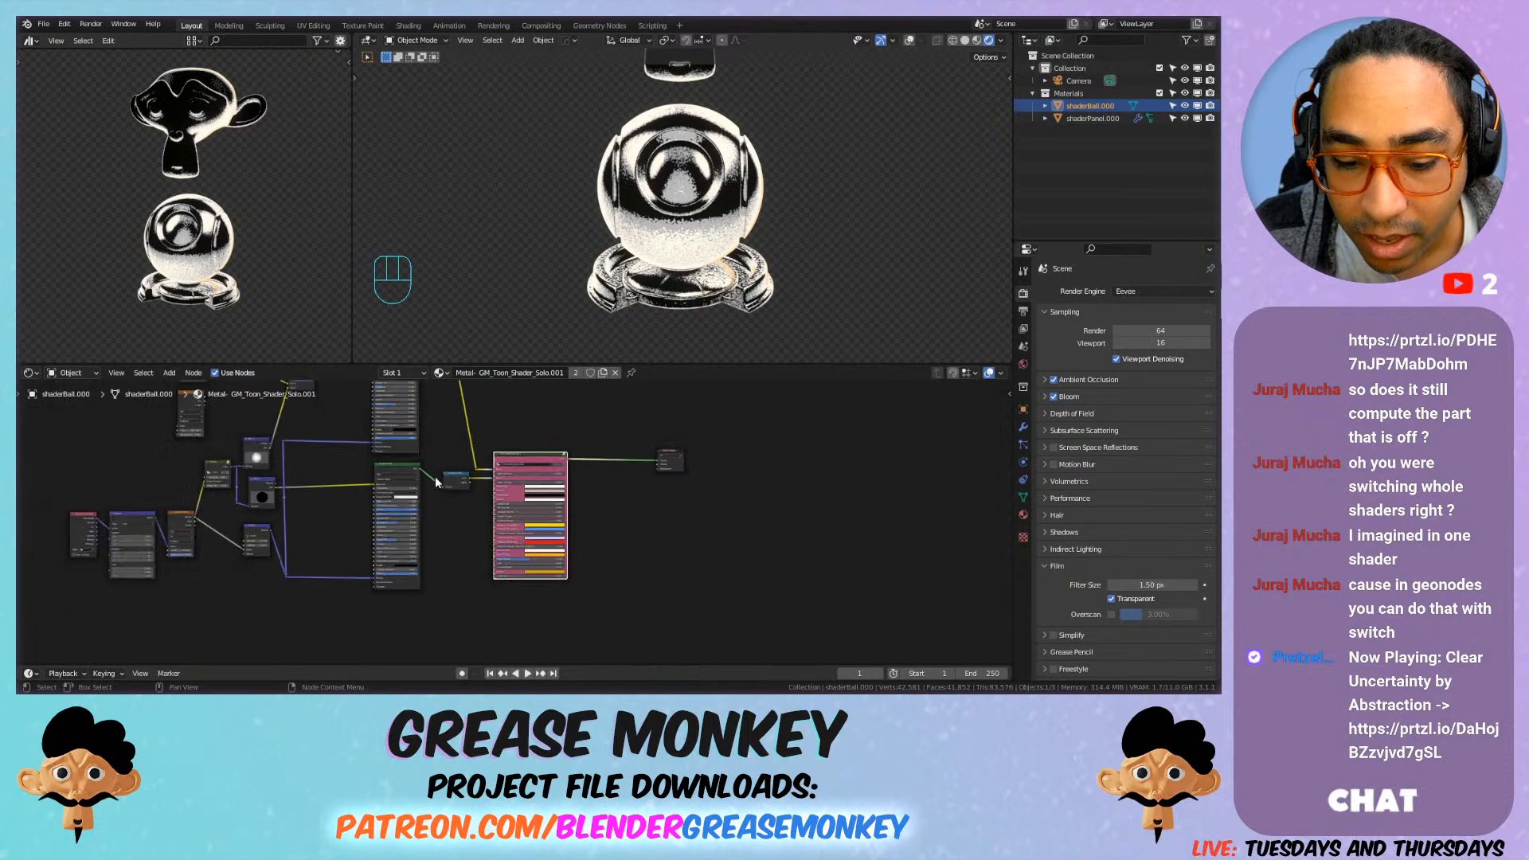
middle_drag(319, 448, 540, 542)
scroll(449, 497, up, 3)
middle_drag(450, 495, 534, 520)
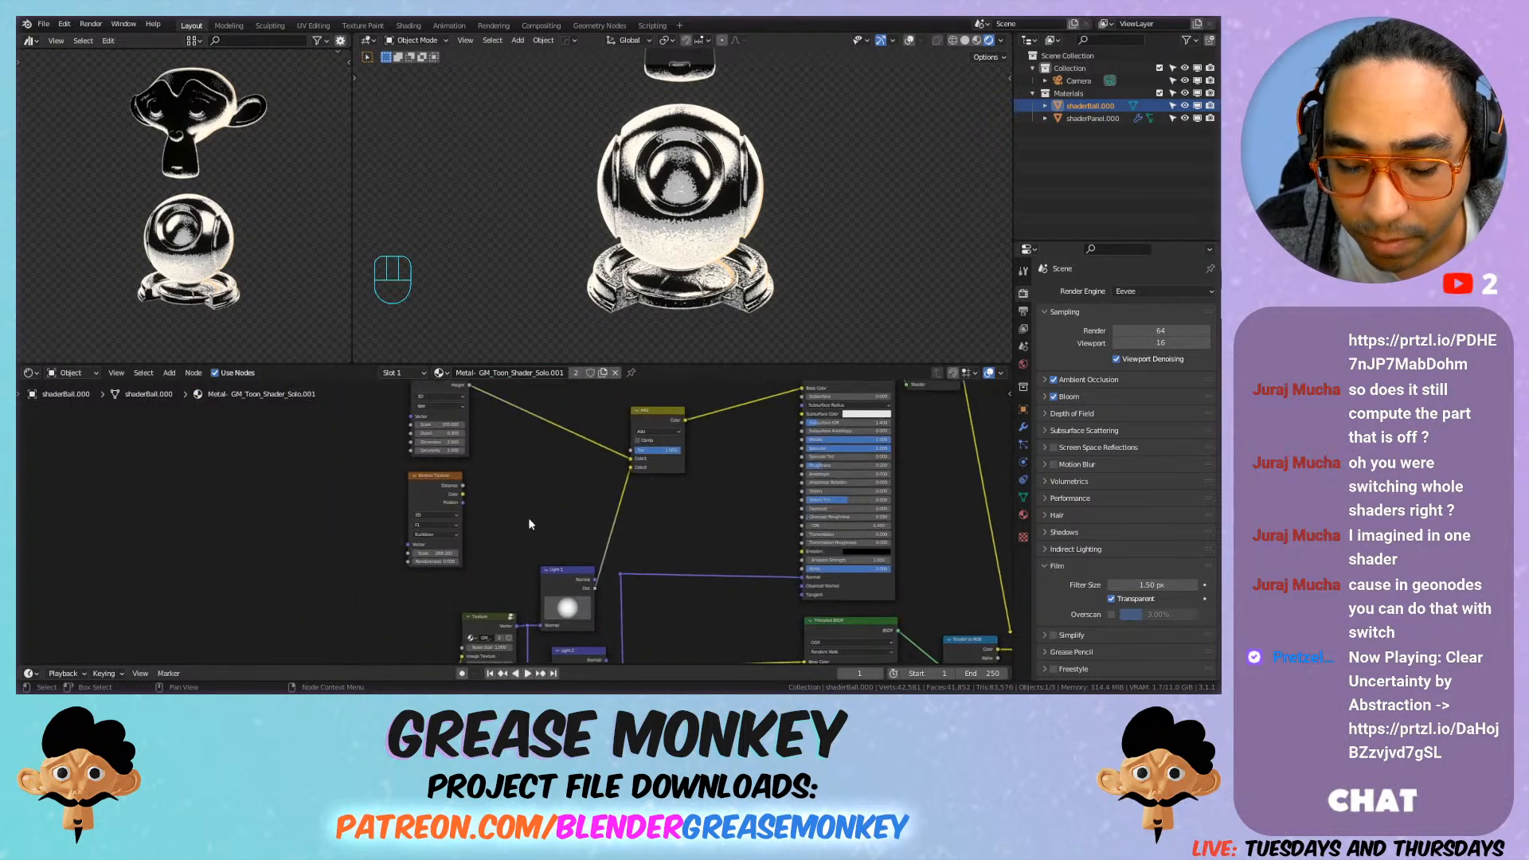
scroll(532, 517, up, 1)
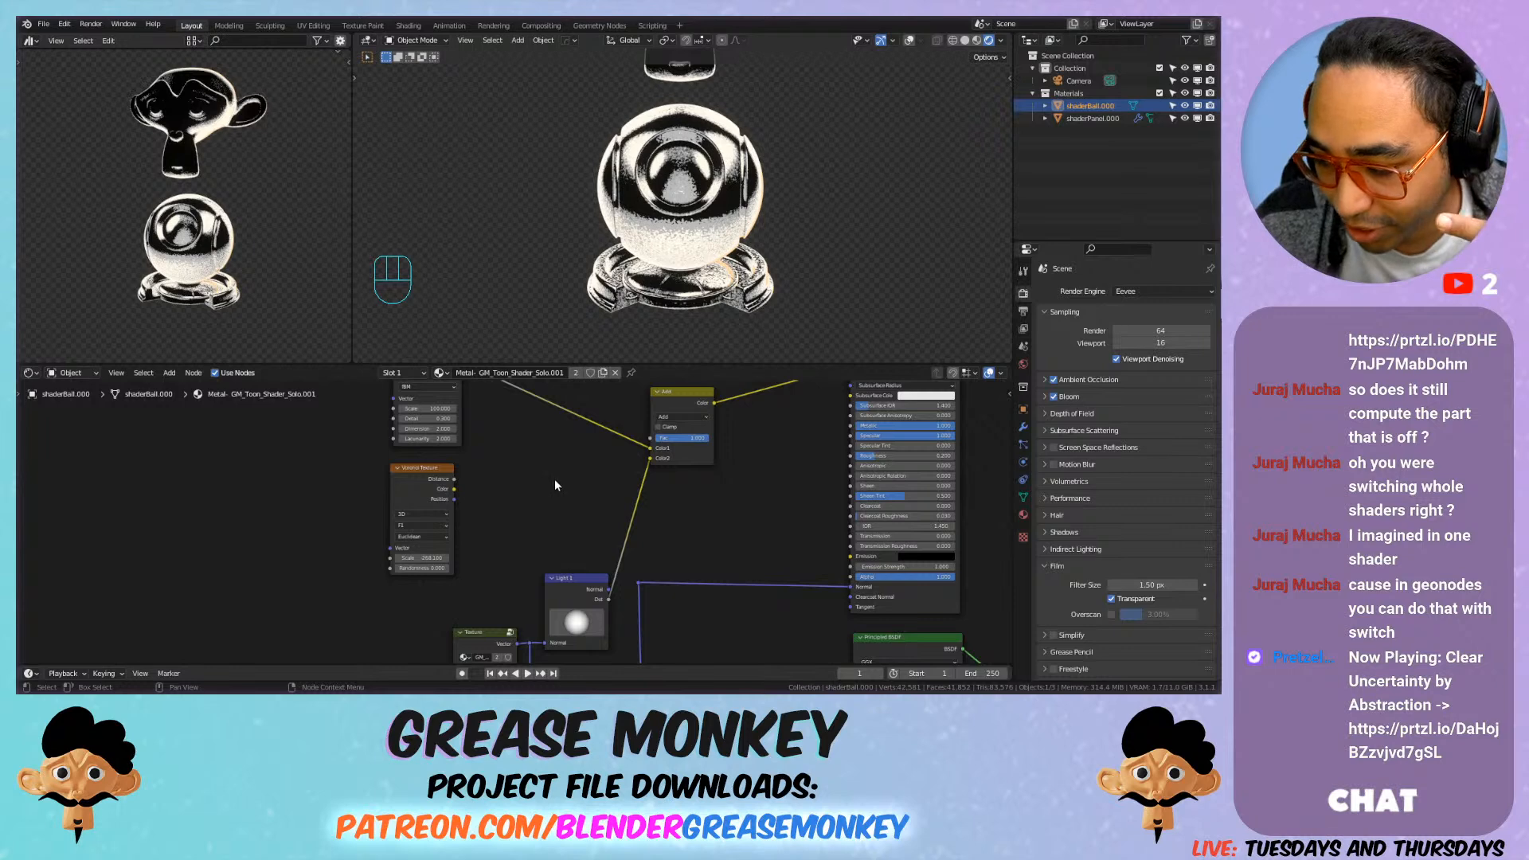
scroll(553, 476, up, 1)
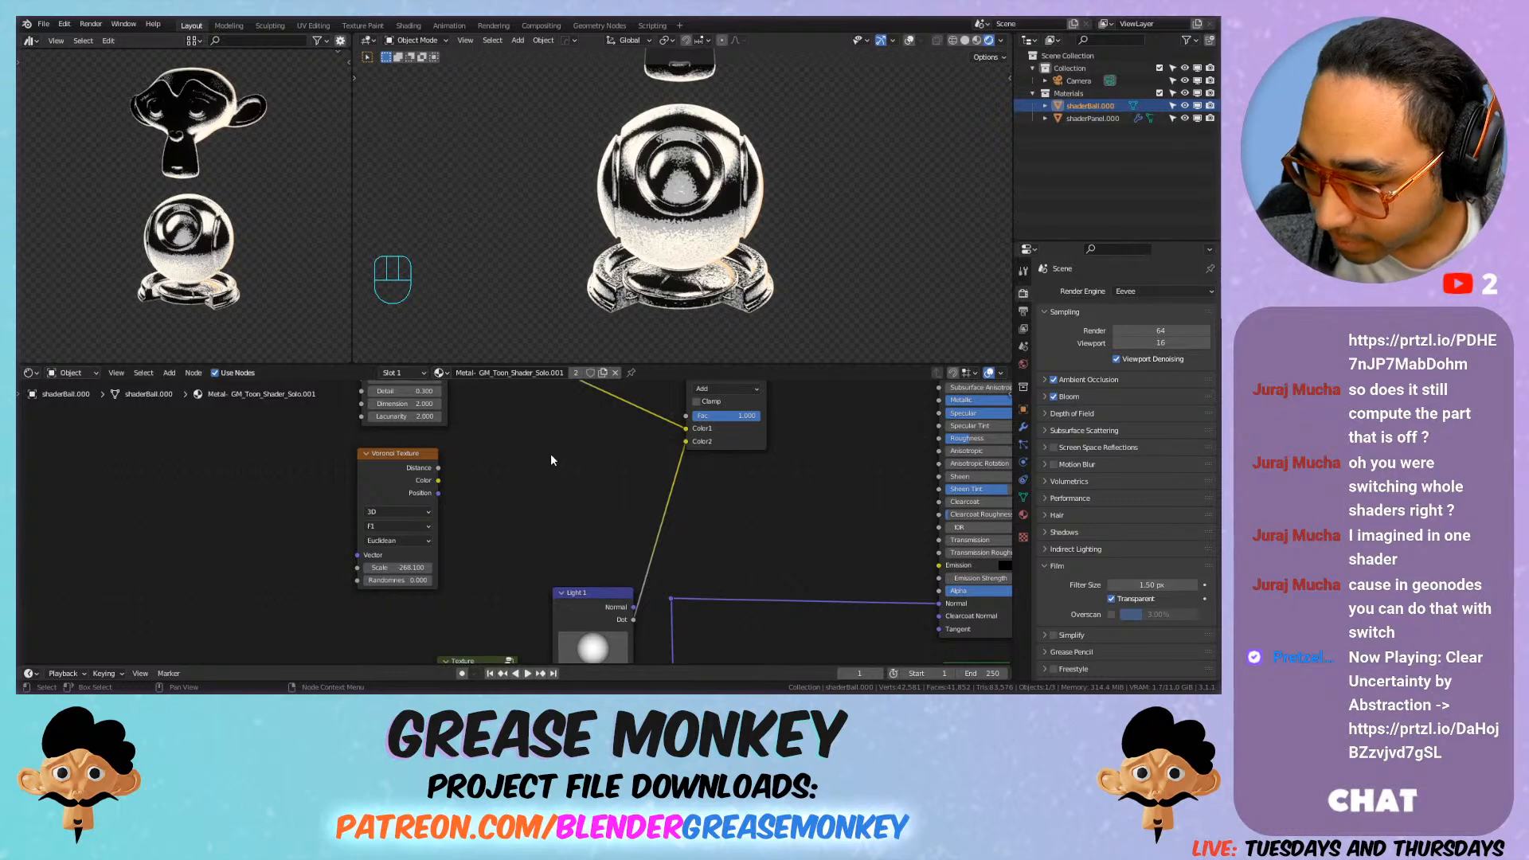
Step: Inspect the noise on the shader ball and examine the Highlight, Emission and Mix Shader connections inside the Toon_Settings_Solo.001 group
middle_drag(551, 458, 543, 565)
middle_drag(593, 507, 676, 480)
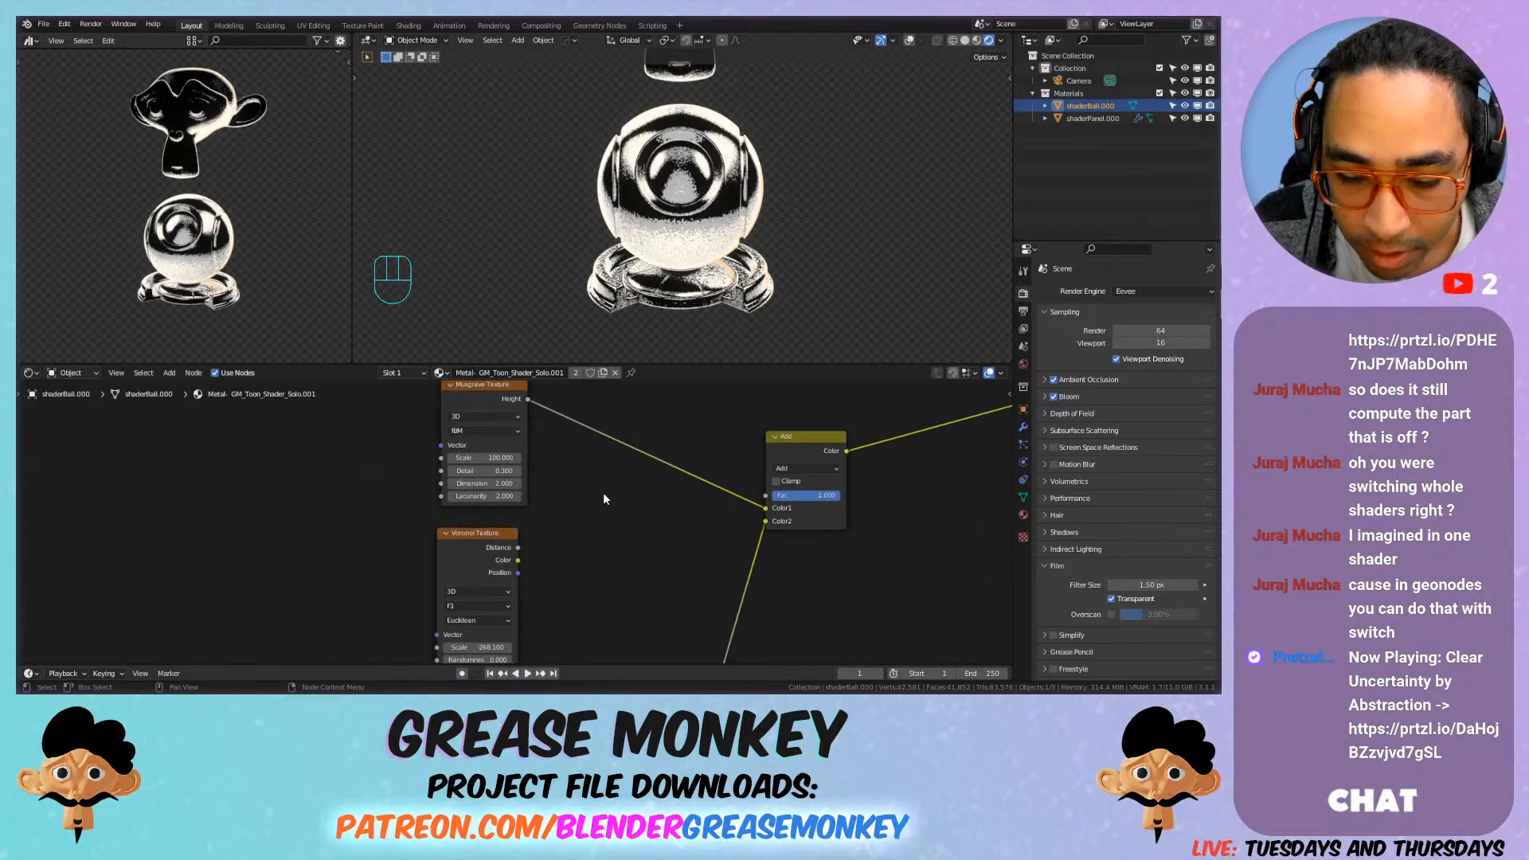
scroll(667, 267, up, 3)
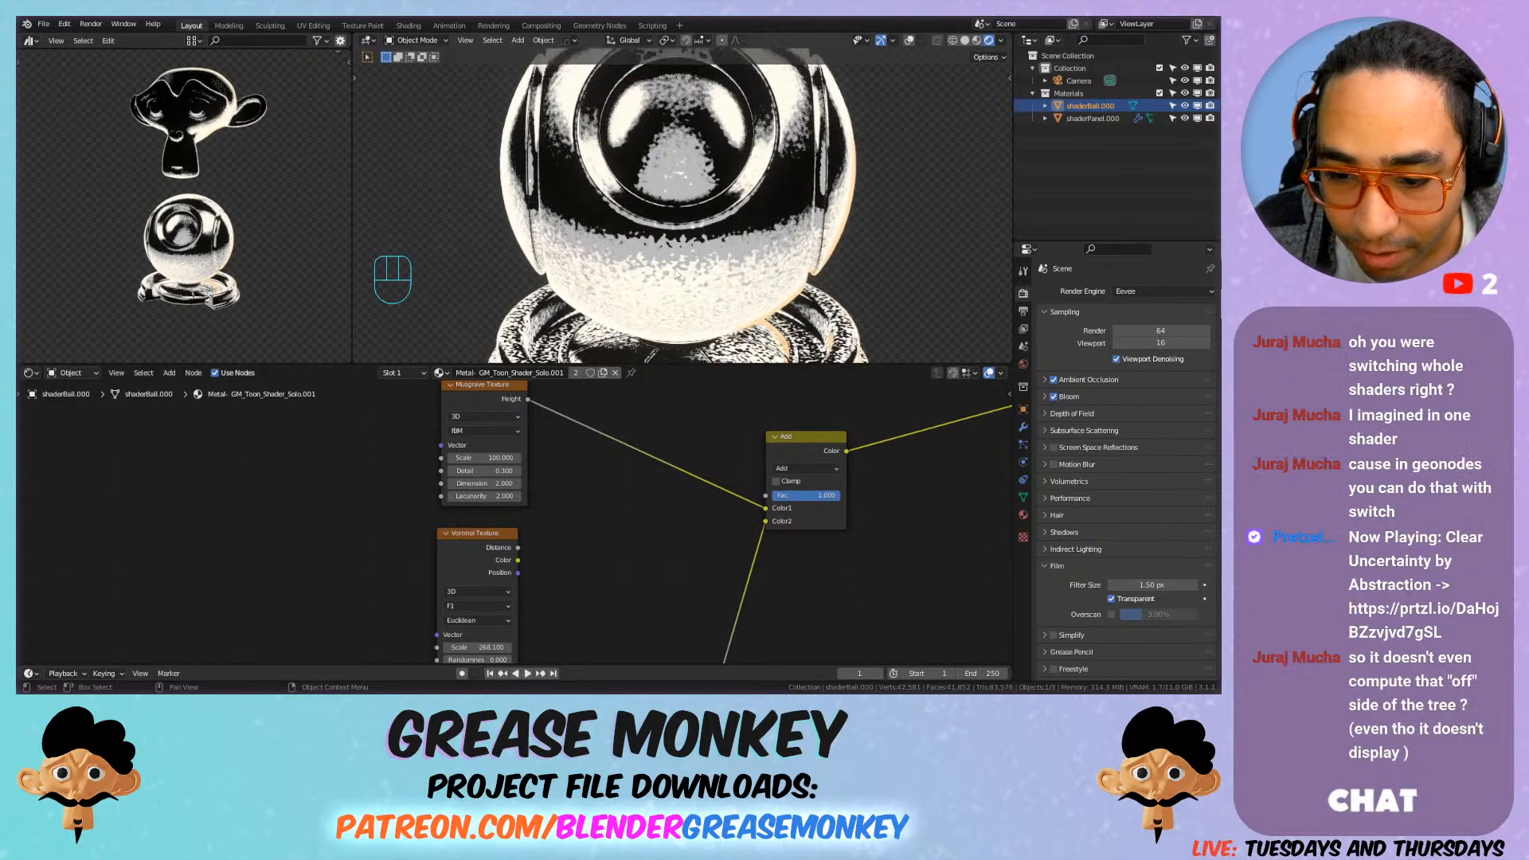
middle_drag(668, 261, 763, 246)
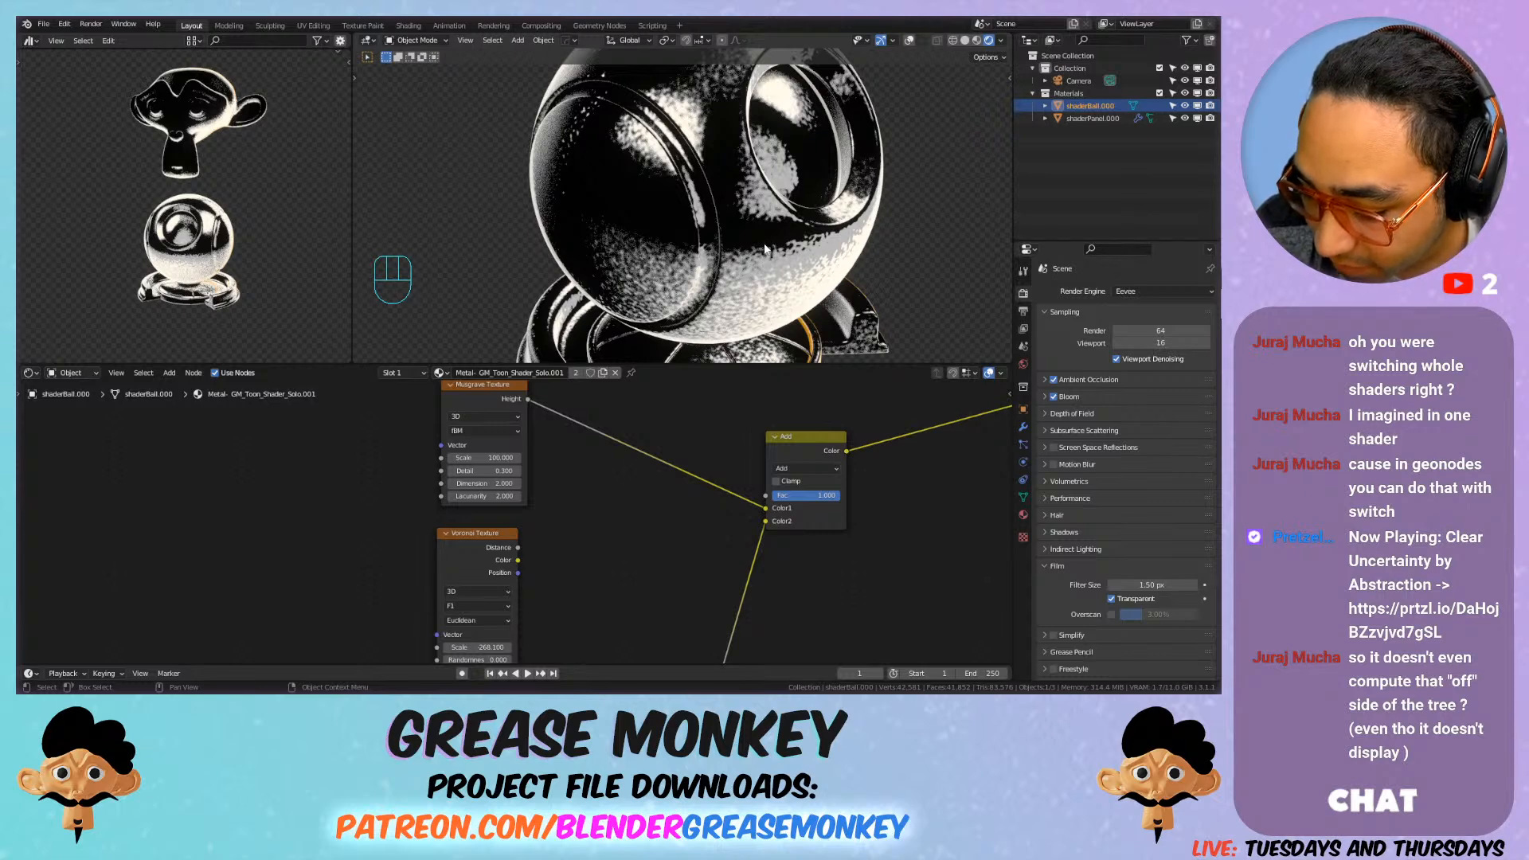
scroll(666, 455, down, 6)
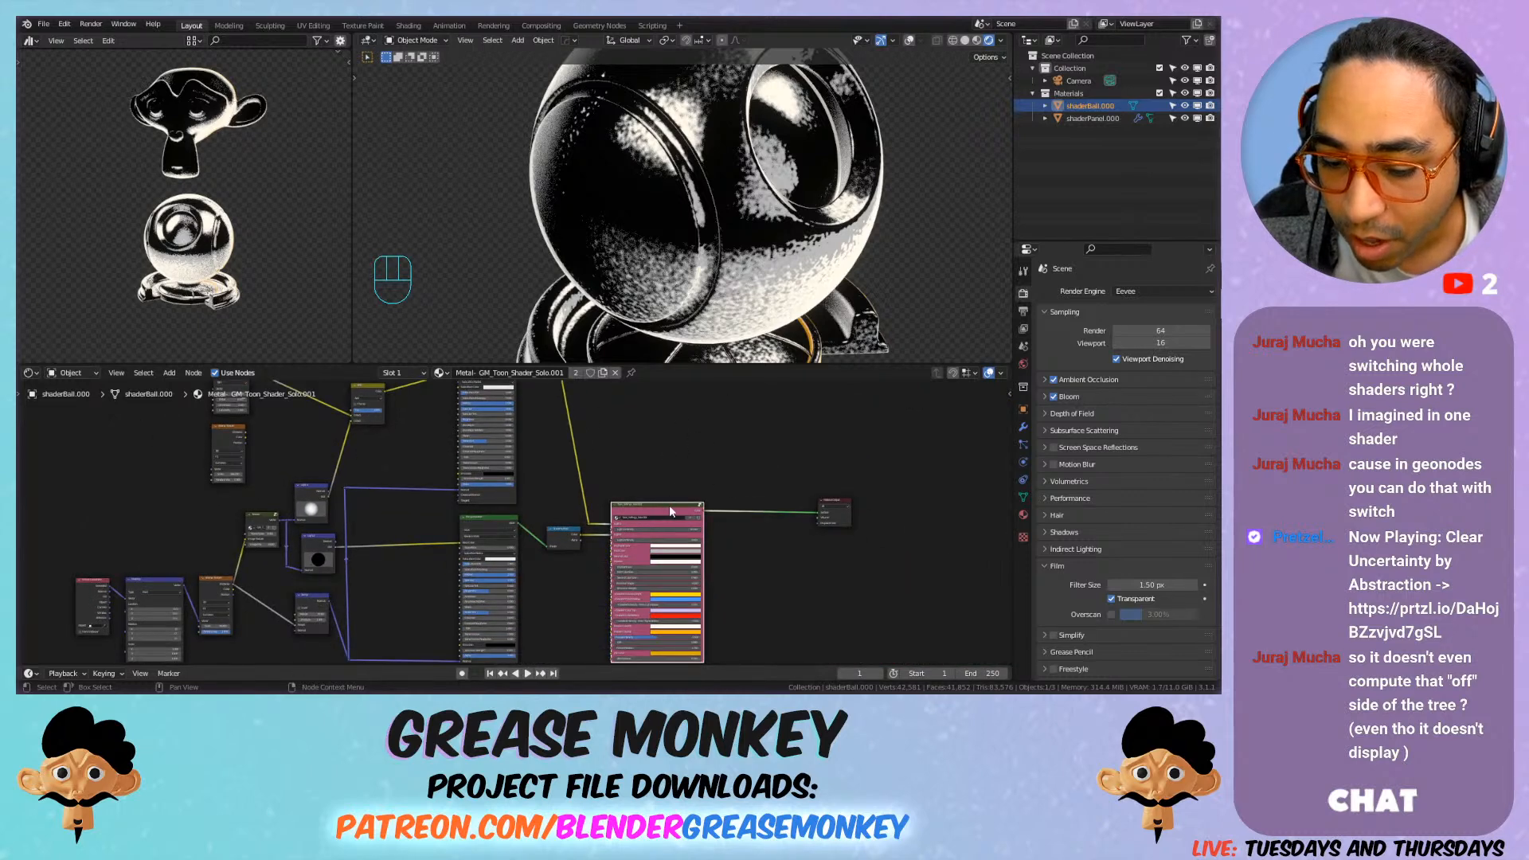
key(Tab)
scroll(685, 494, up, 4)
scroll(612, 515, up, 2)
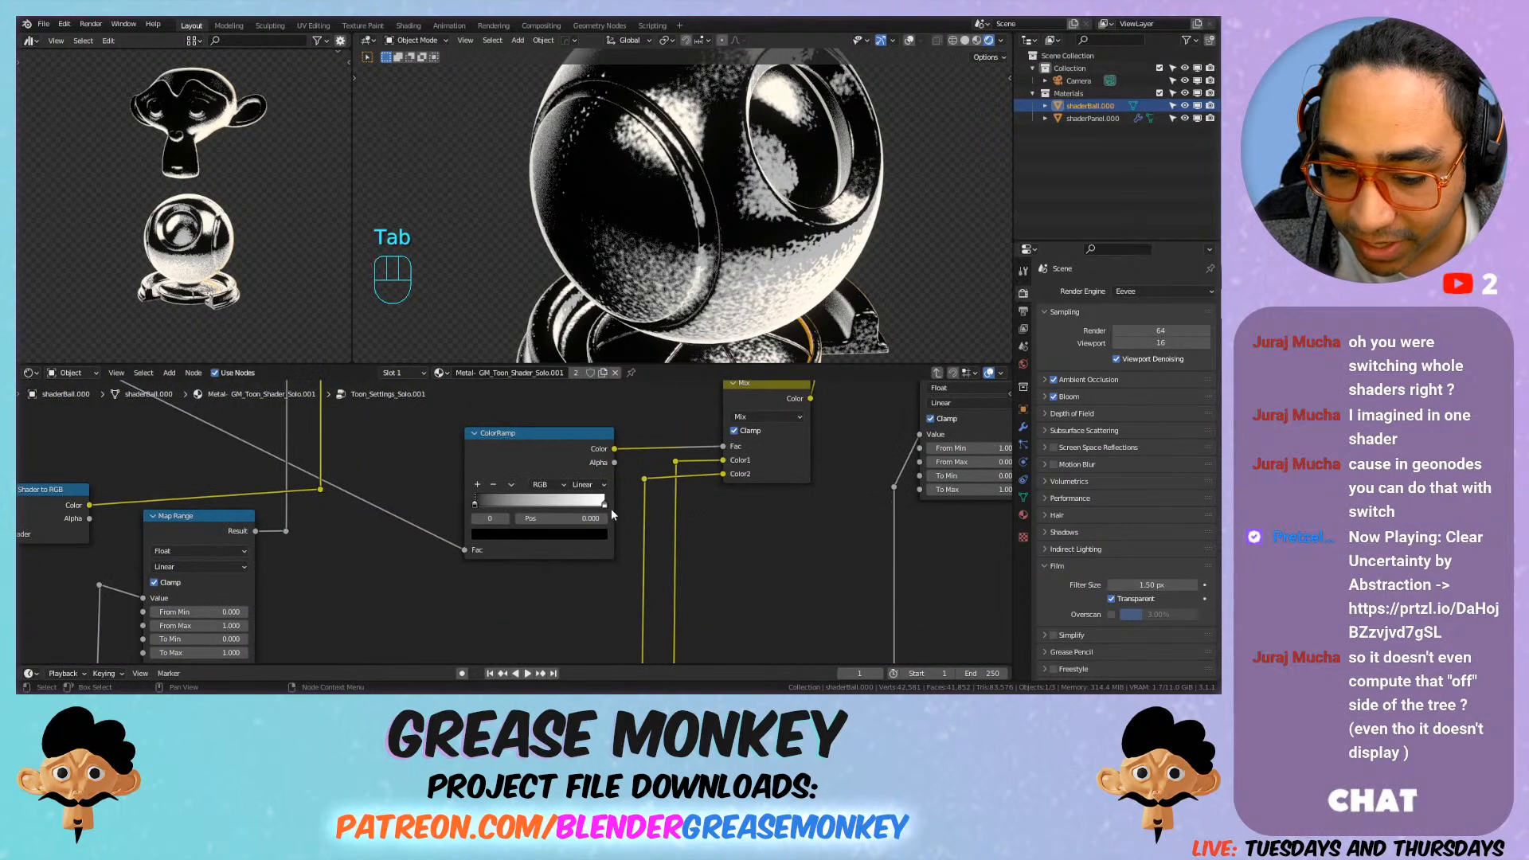
scroll(542, 512, down, 8)
middle_drag(609, 524, 780, 509)
scroll(464, 494, up, 6)
middle_drag(494, 529, 751, 545)
scroll(666, 477, up, 2)
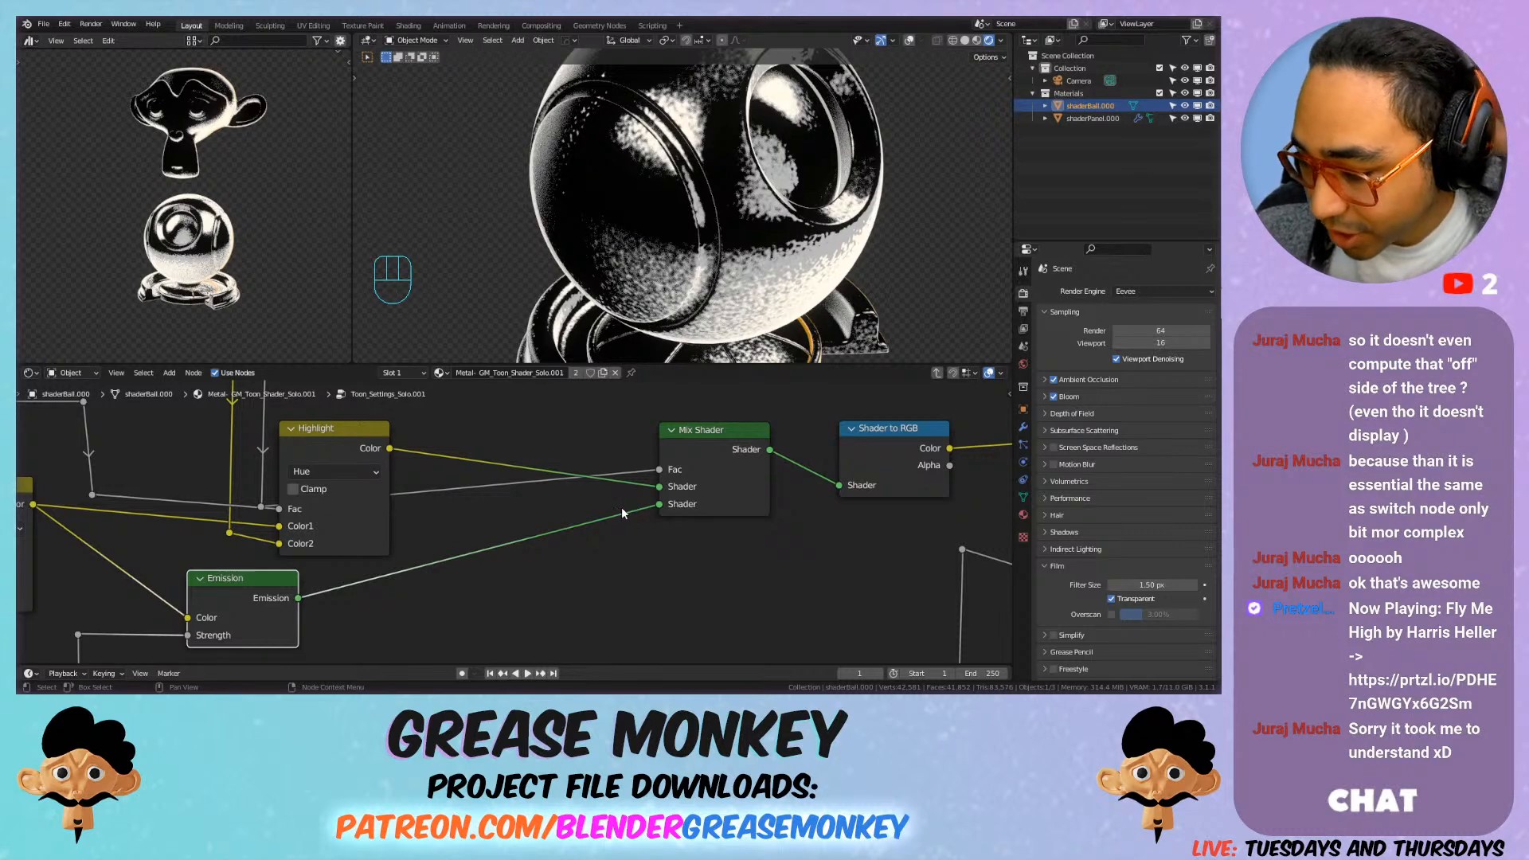
key(Home)
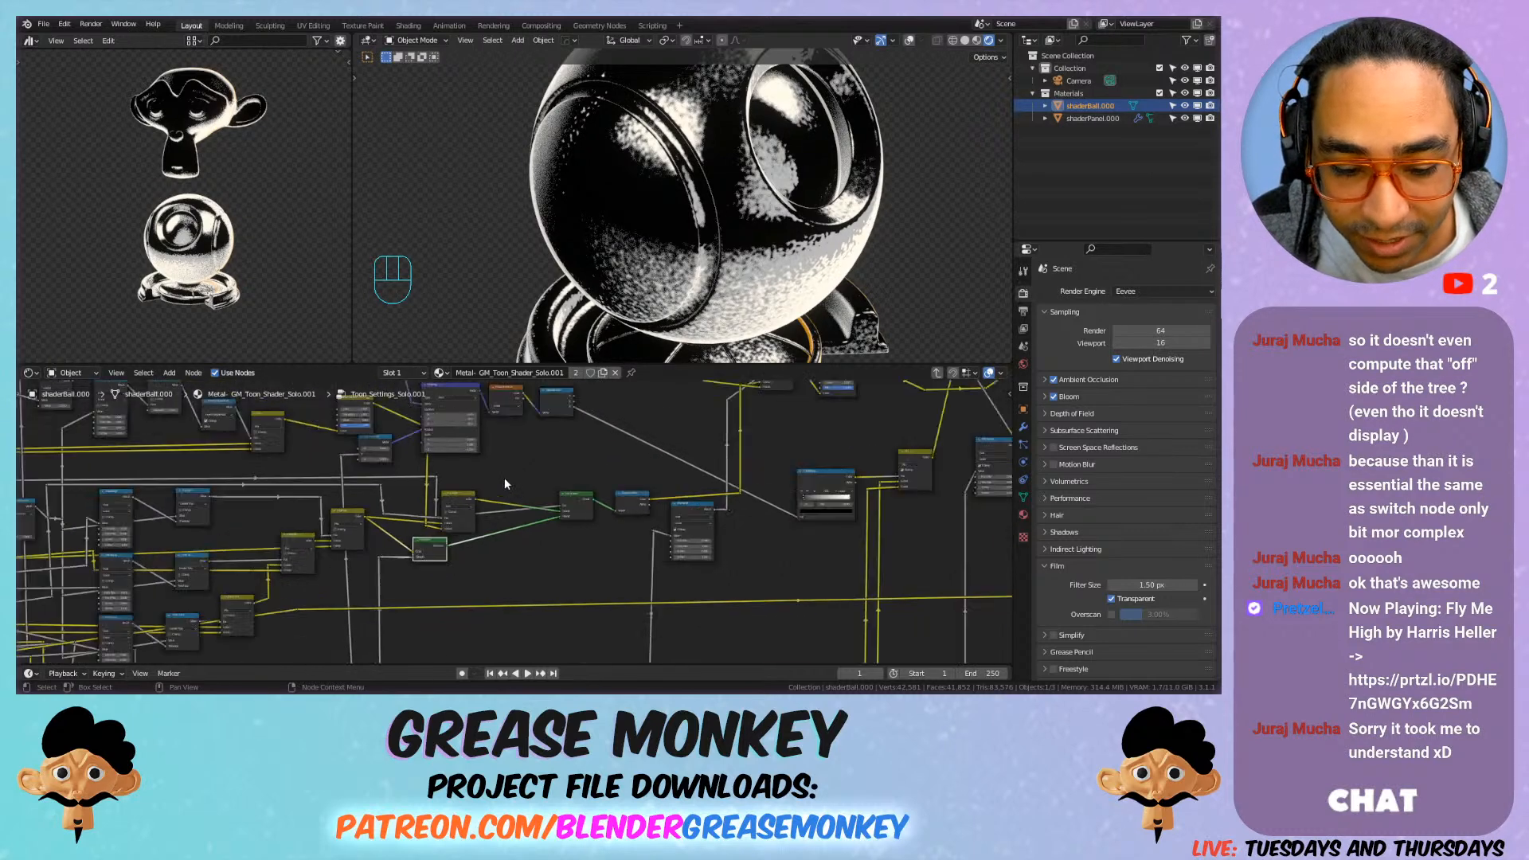
scroll(590, 492, down, 2)
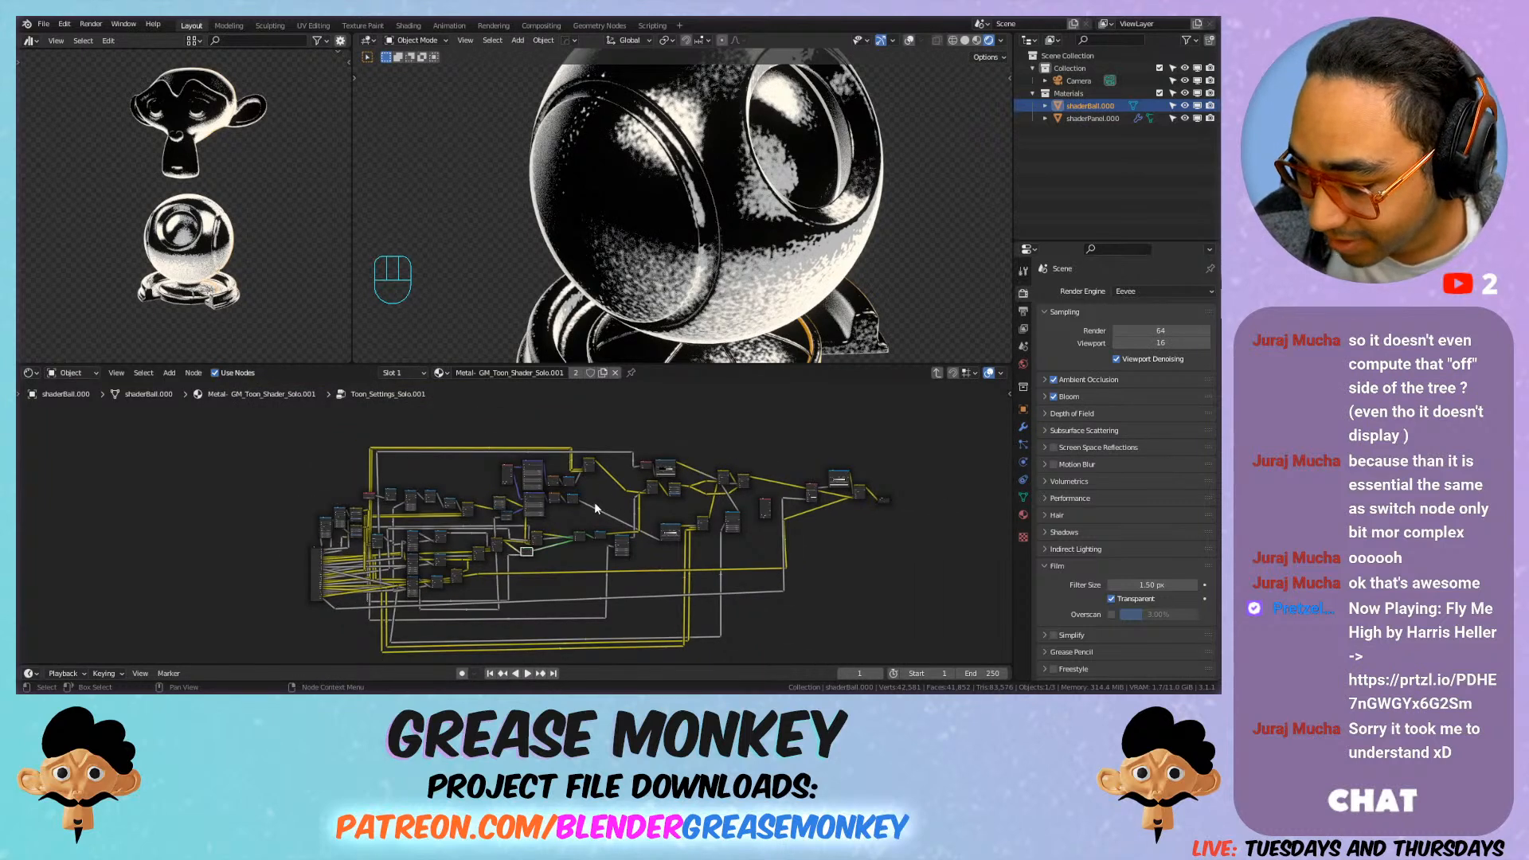
key(Tab)
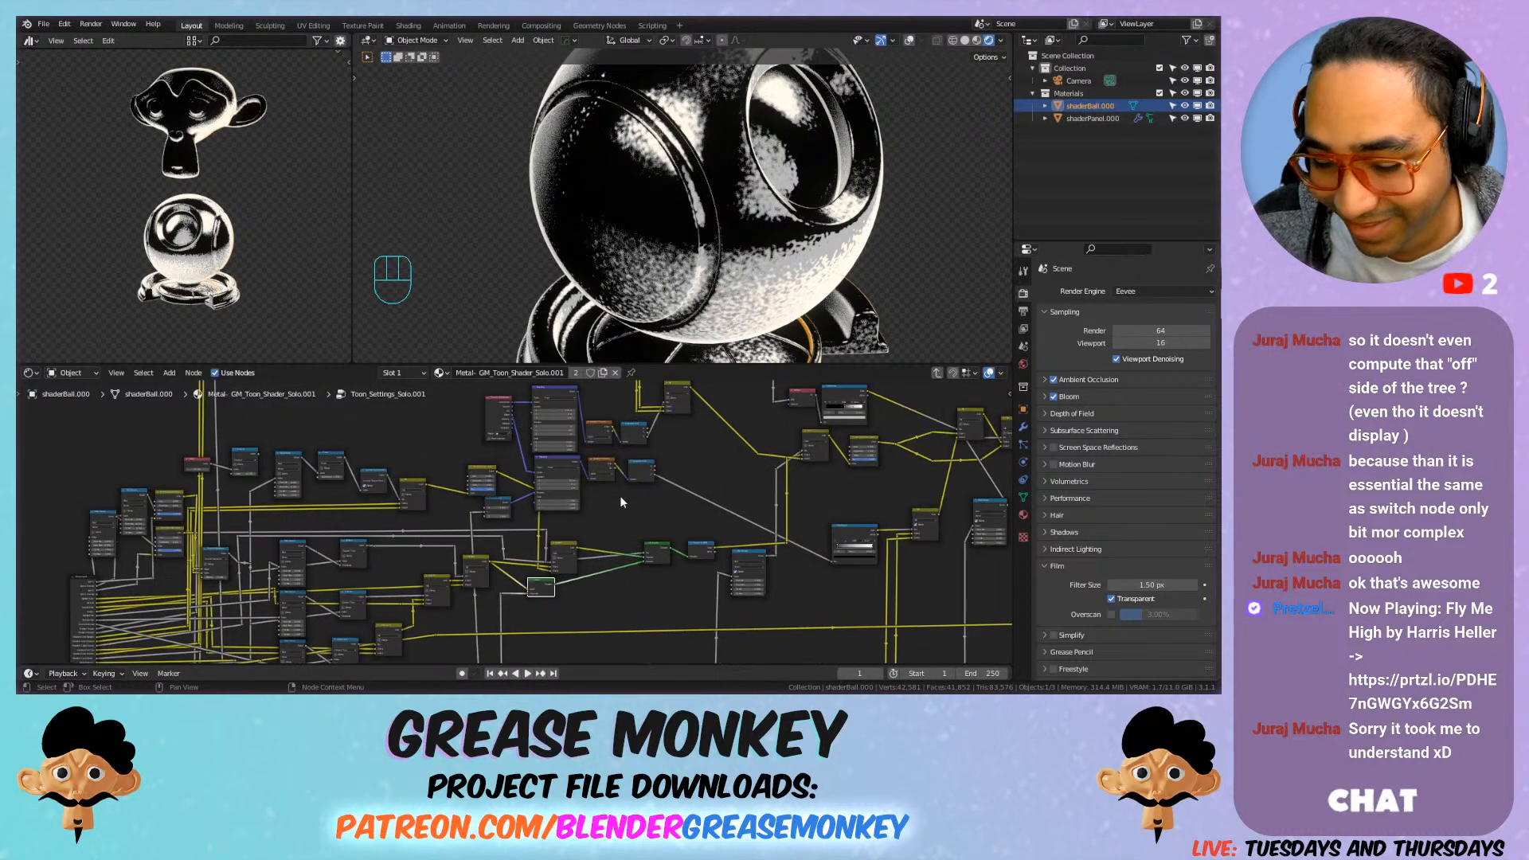
Step: Set the toon settings node's Emission Toggle to 1.000 and Emission Strength to 1
scroll(526, 484, up, 1)
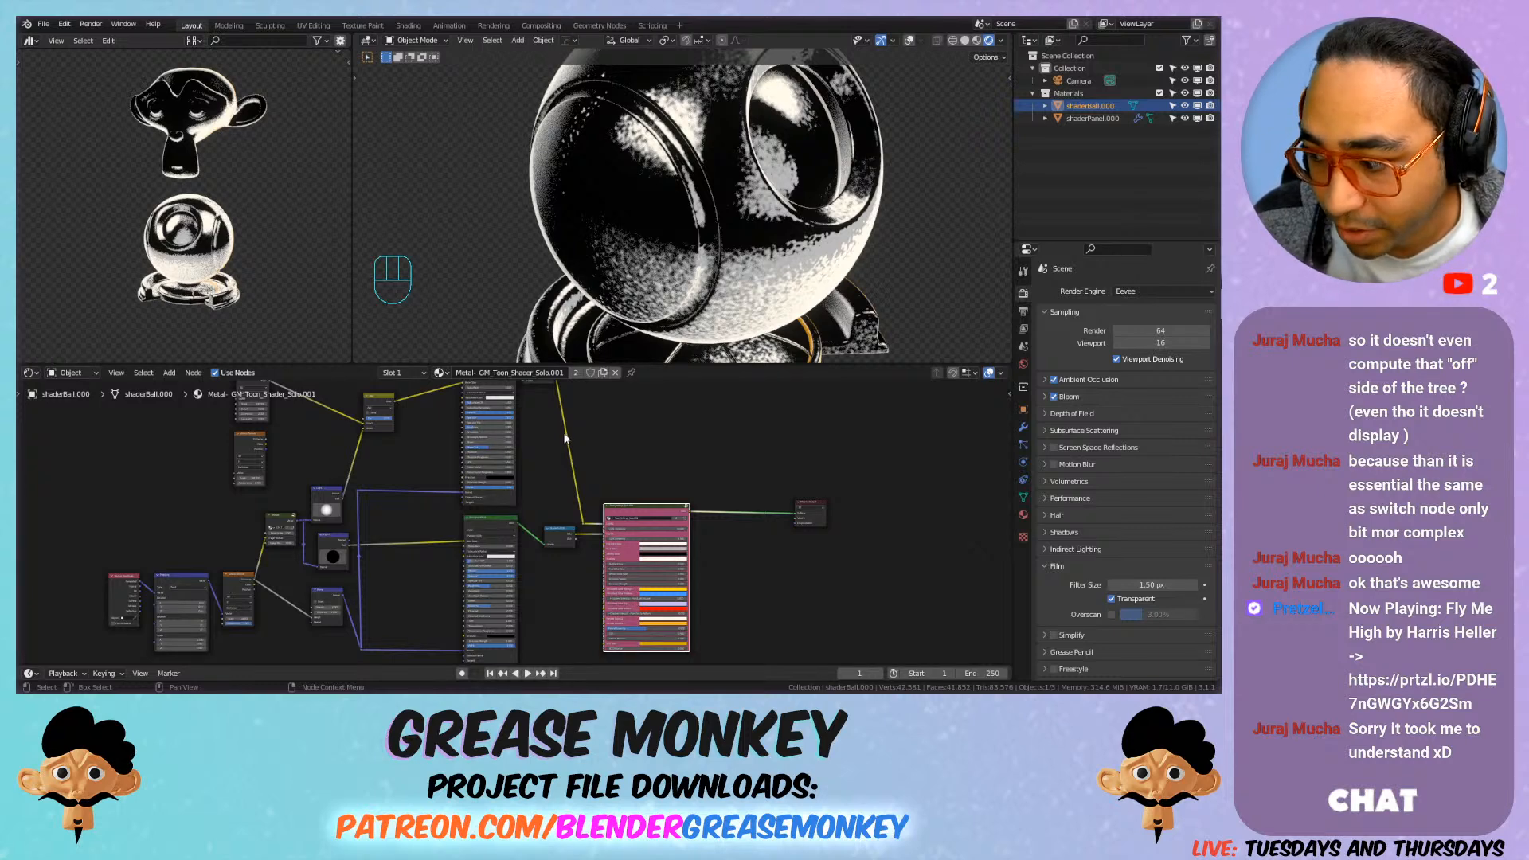
scroll(564, 439, up, 1)
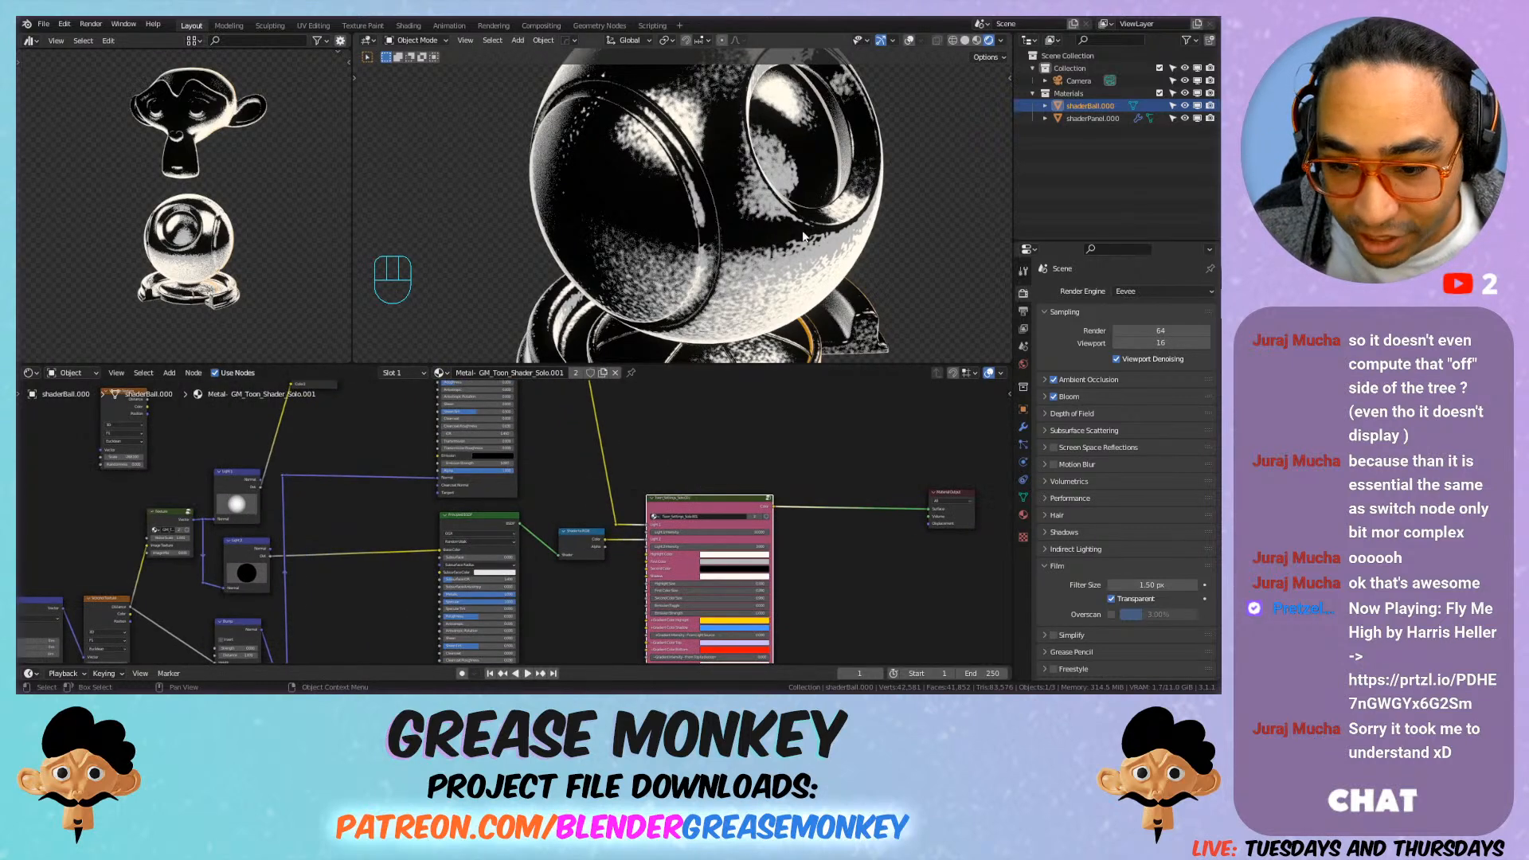
scroll(692, 459, up, 1)
scroll(669, 442, up, 4)
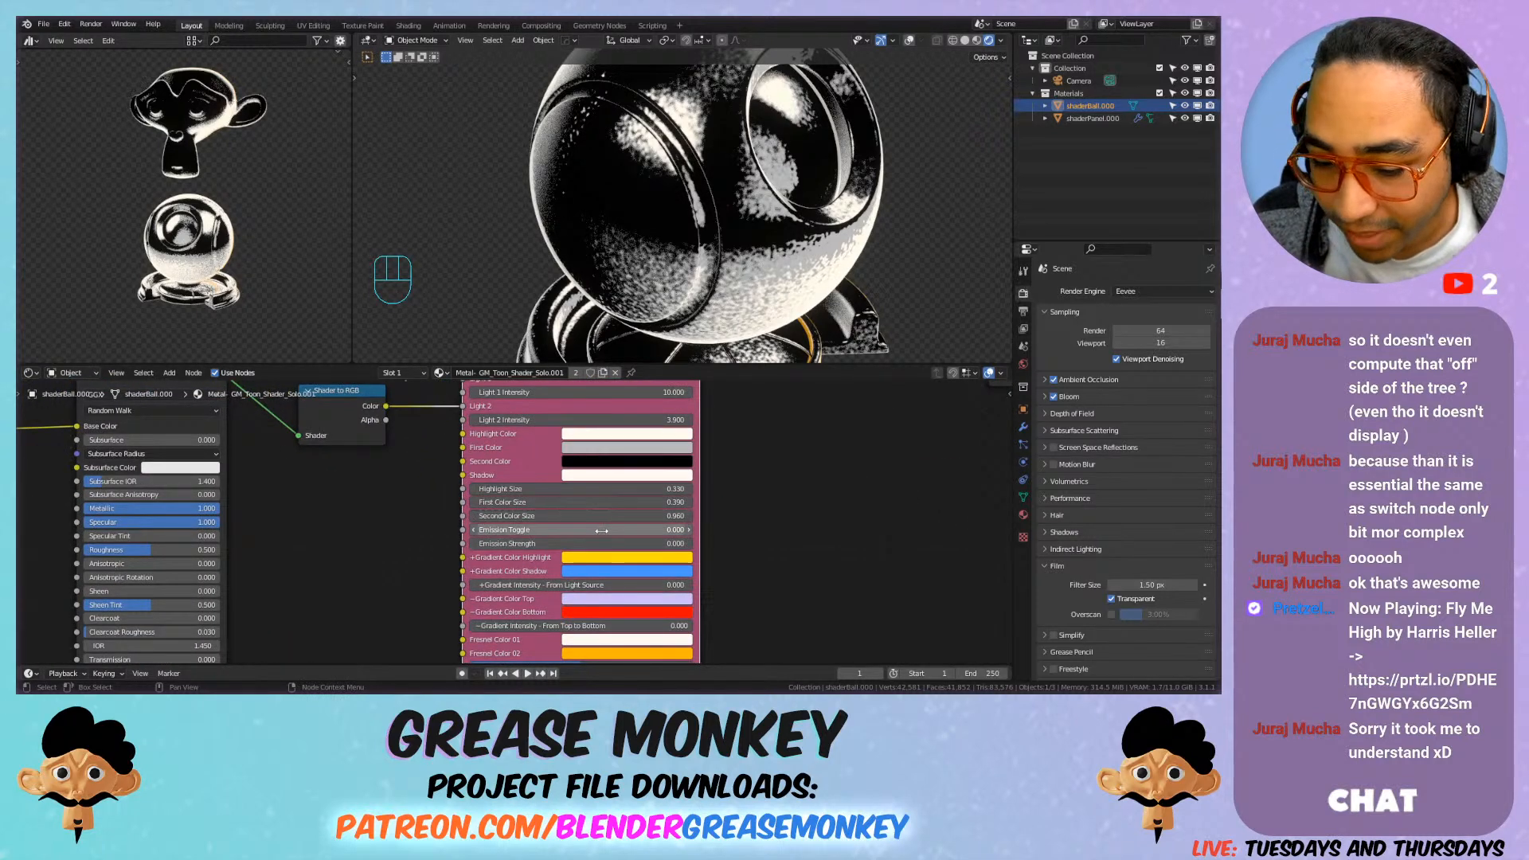
click(618, 530)
drag(619, 530, 677, 529)
click(584, 543)
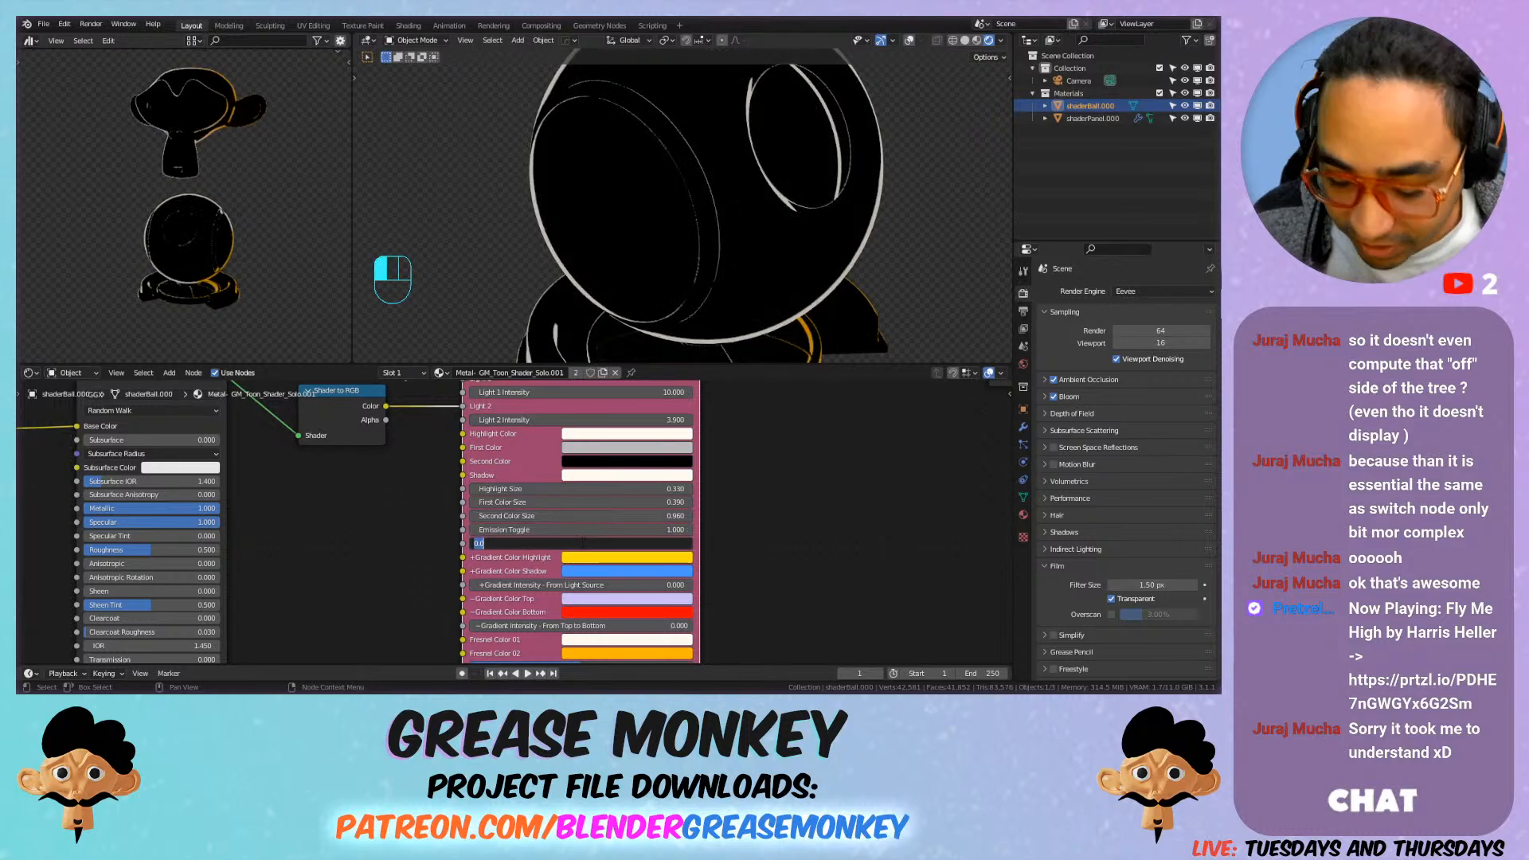
text(1)
key(Return)
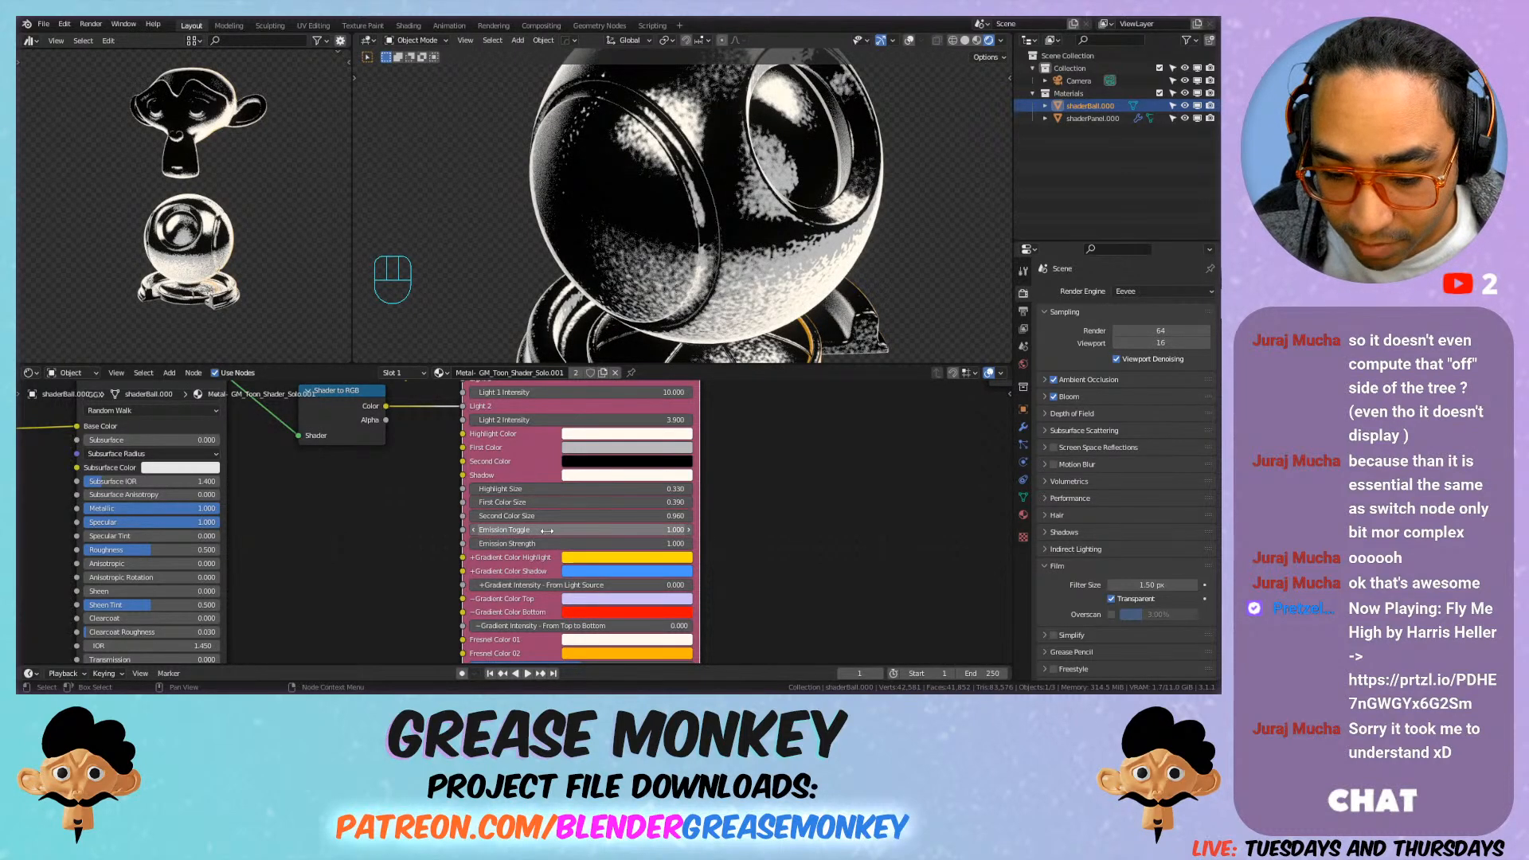
Step: Set Emission Toggle to 0, try an Emission Strength of about 92.8, and reset the strength to 0
click(557, 530)
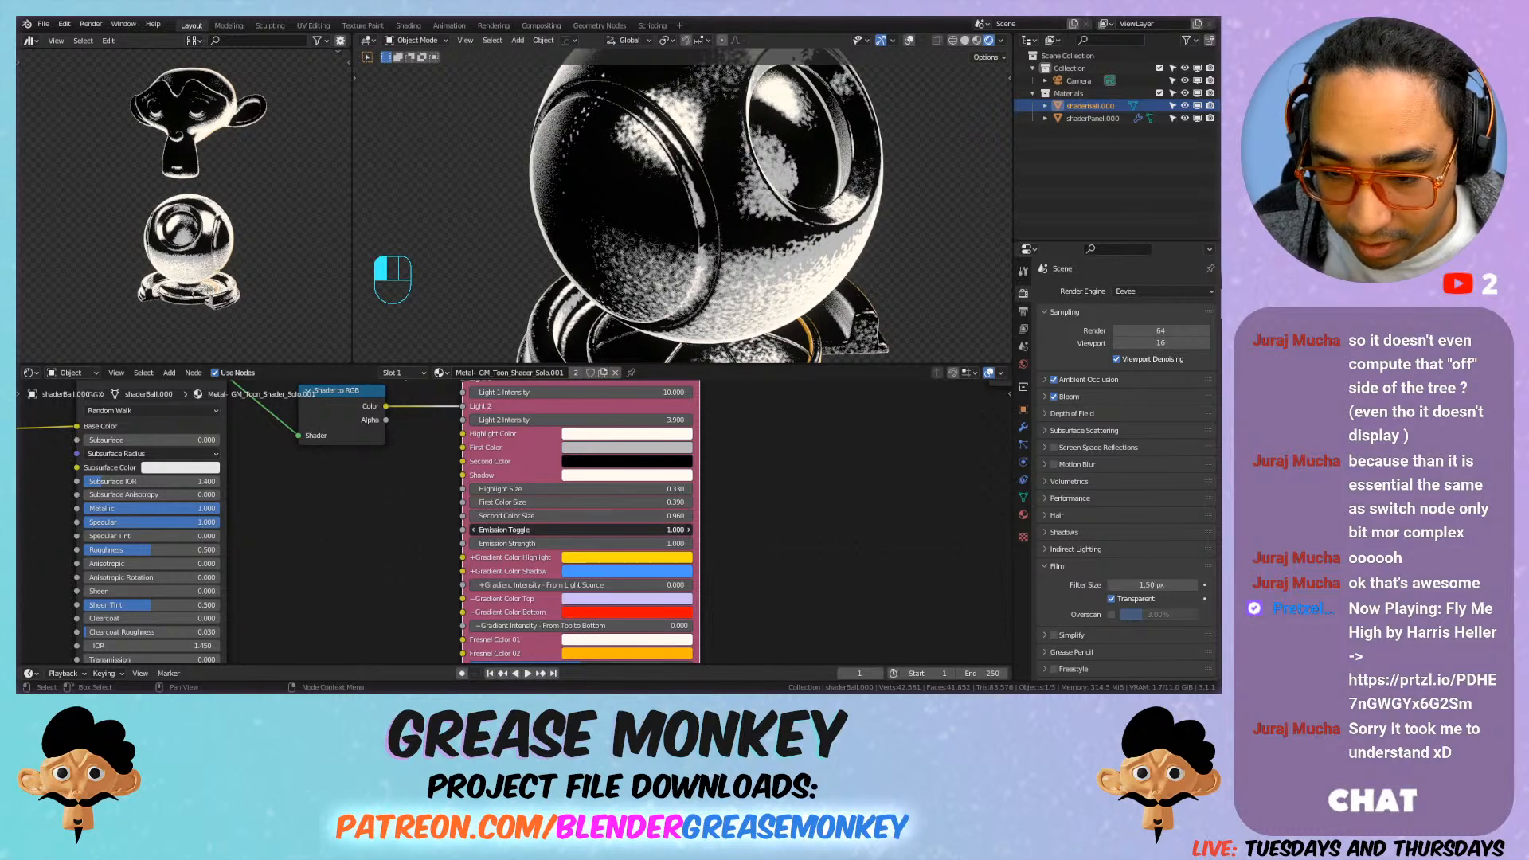
drag(557, 530, 526, 529)
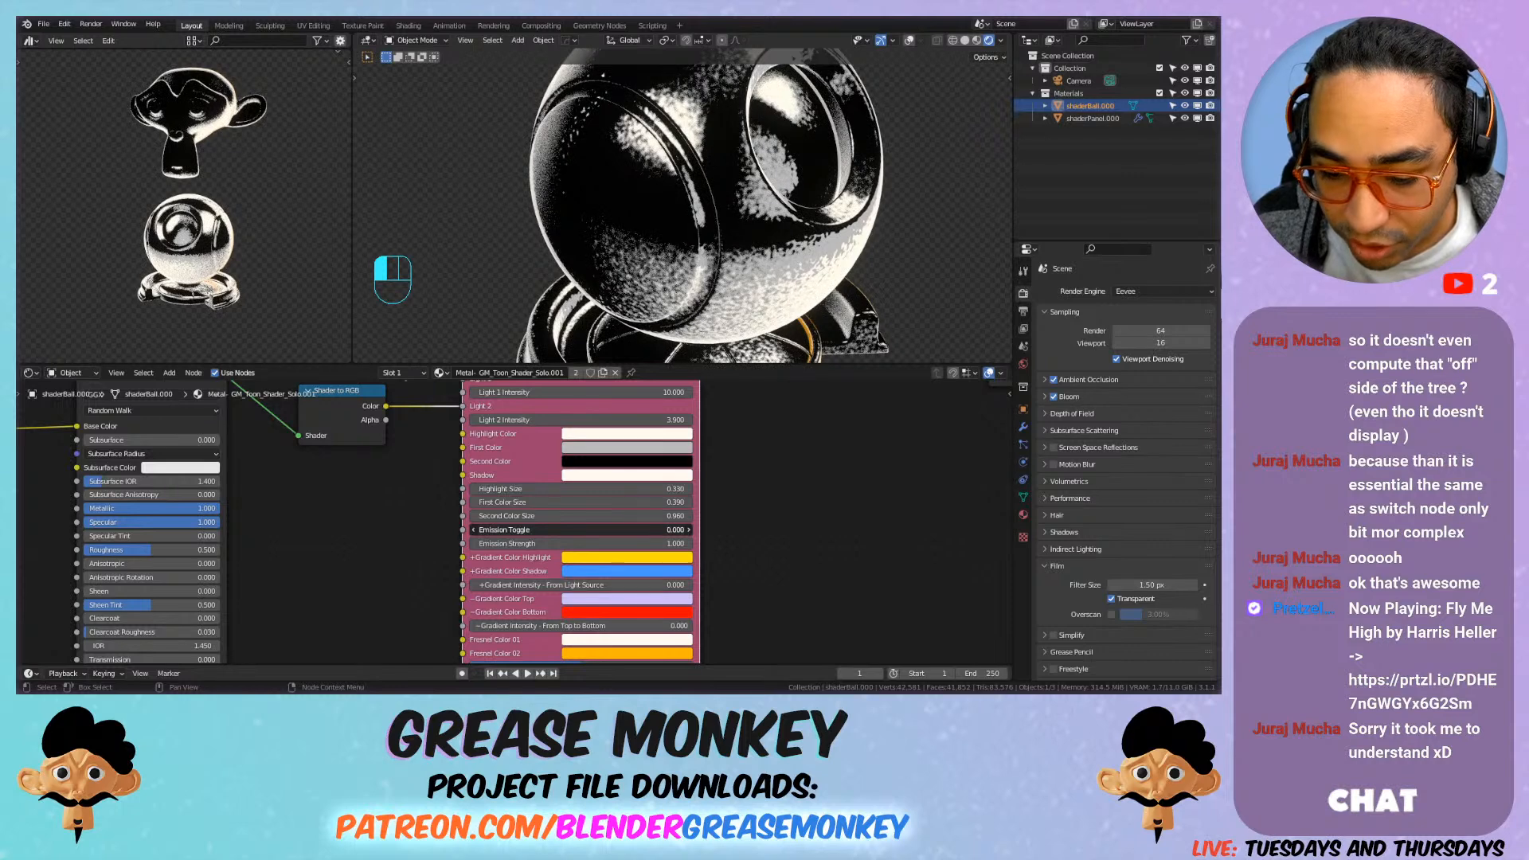
mouse_move(526, 529)
mouse_down()
mouse_move(677, 549)
mouse_move(621, 532)
mouse_up()
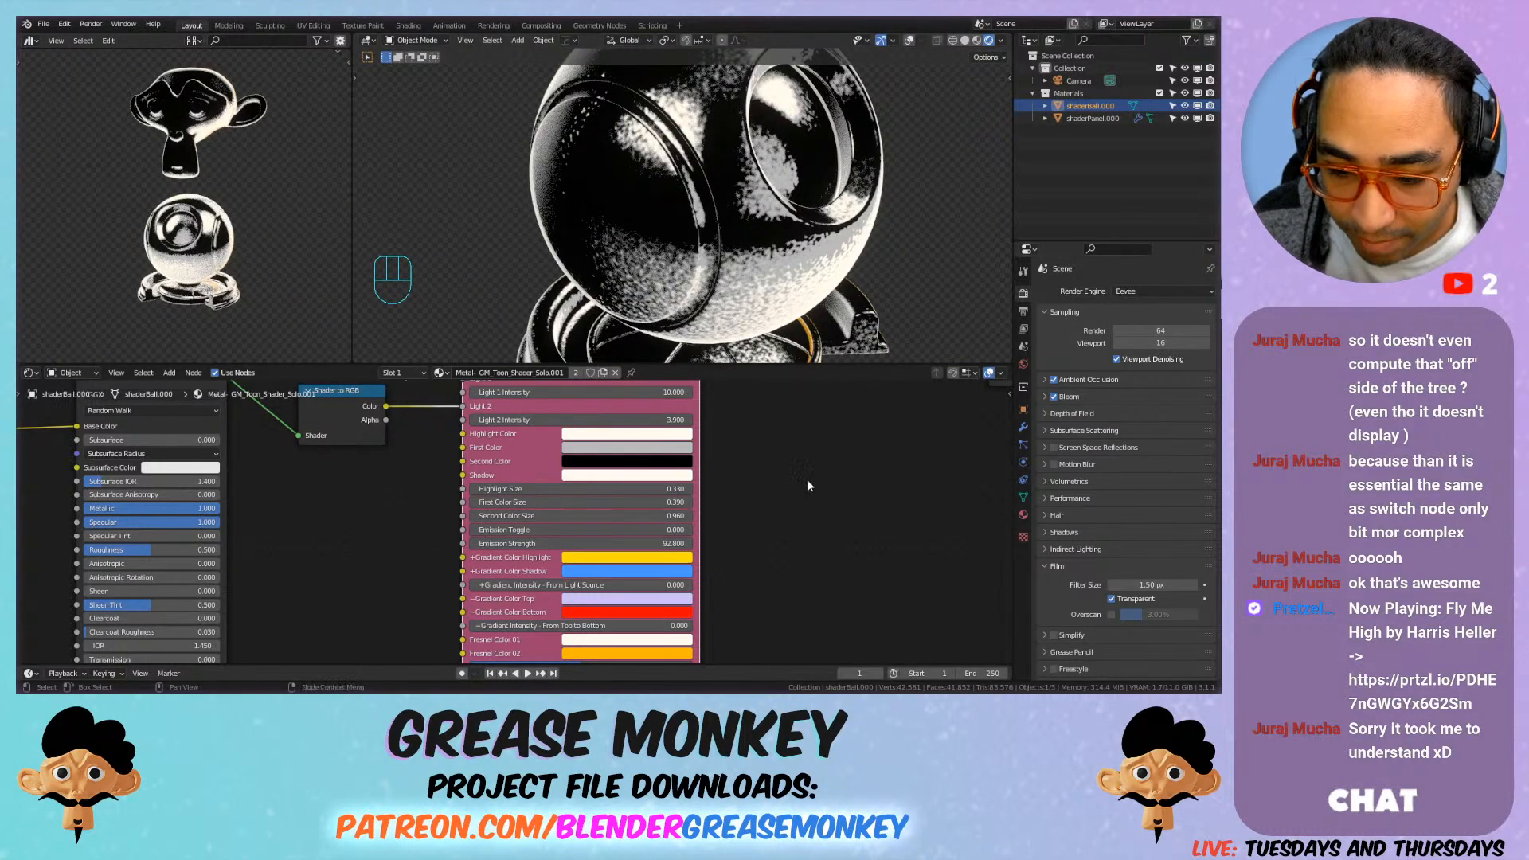
click(581, 544)
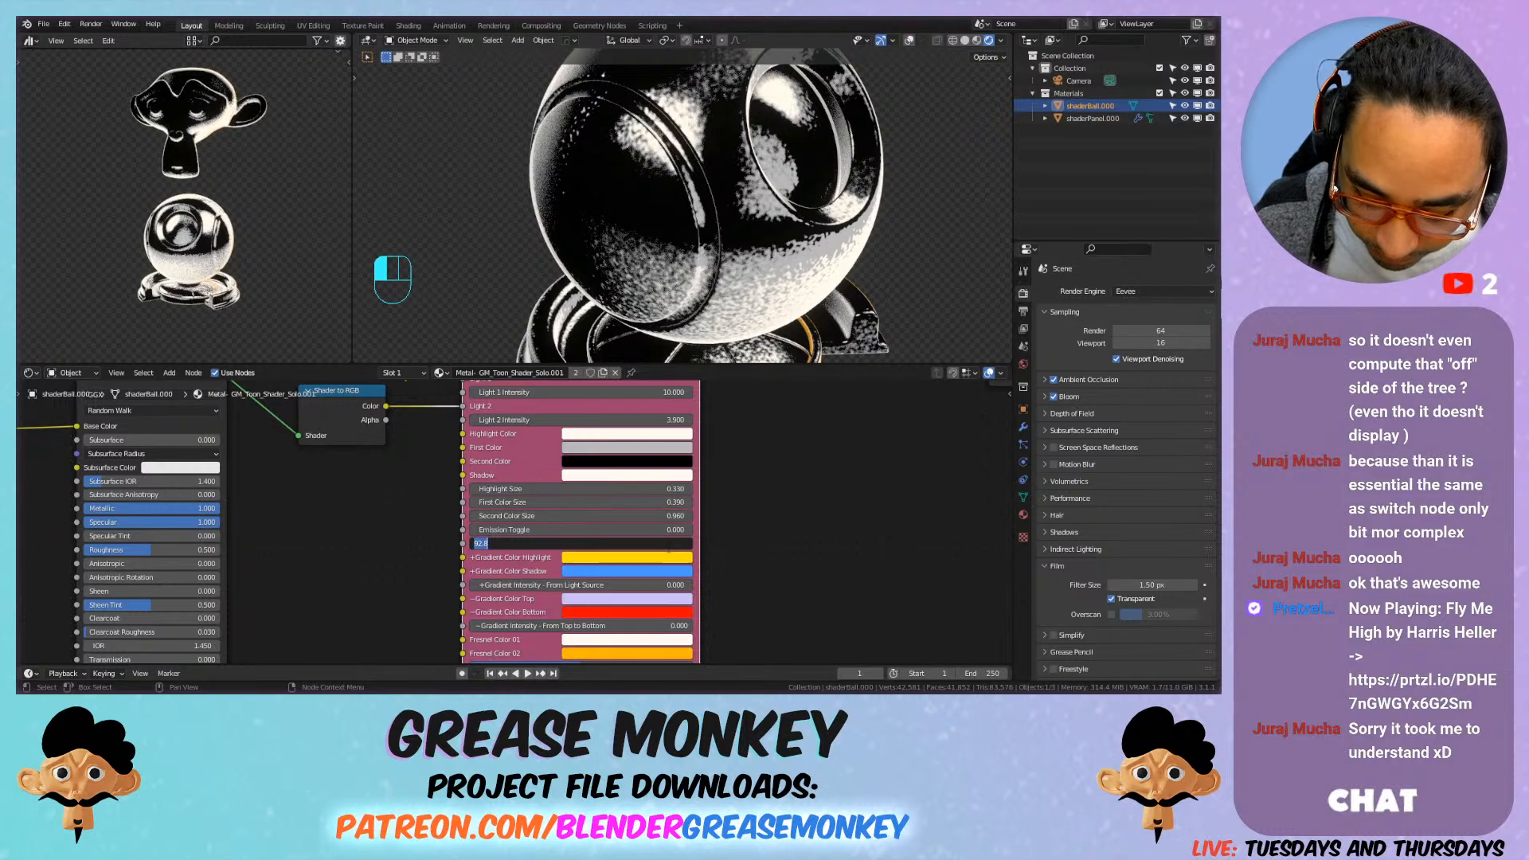
text(0)
key(Return)
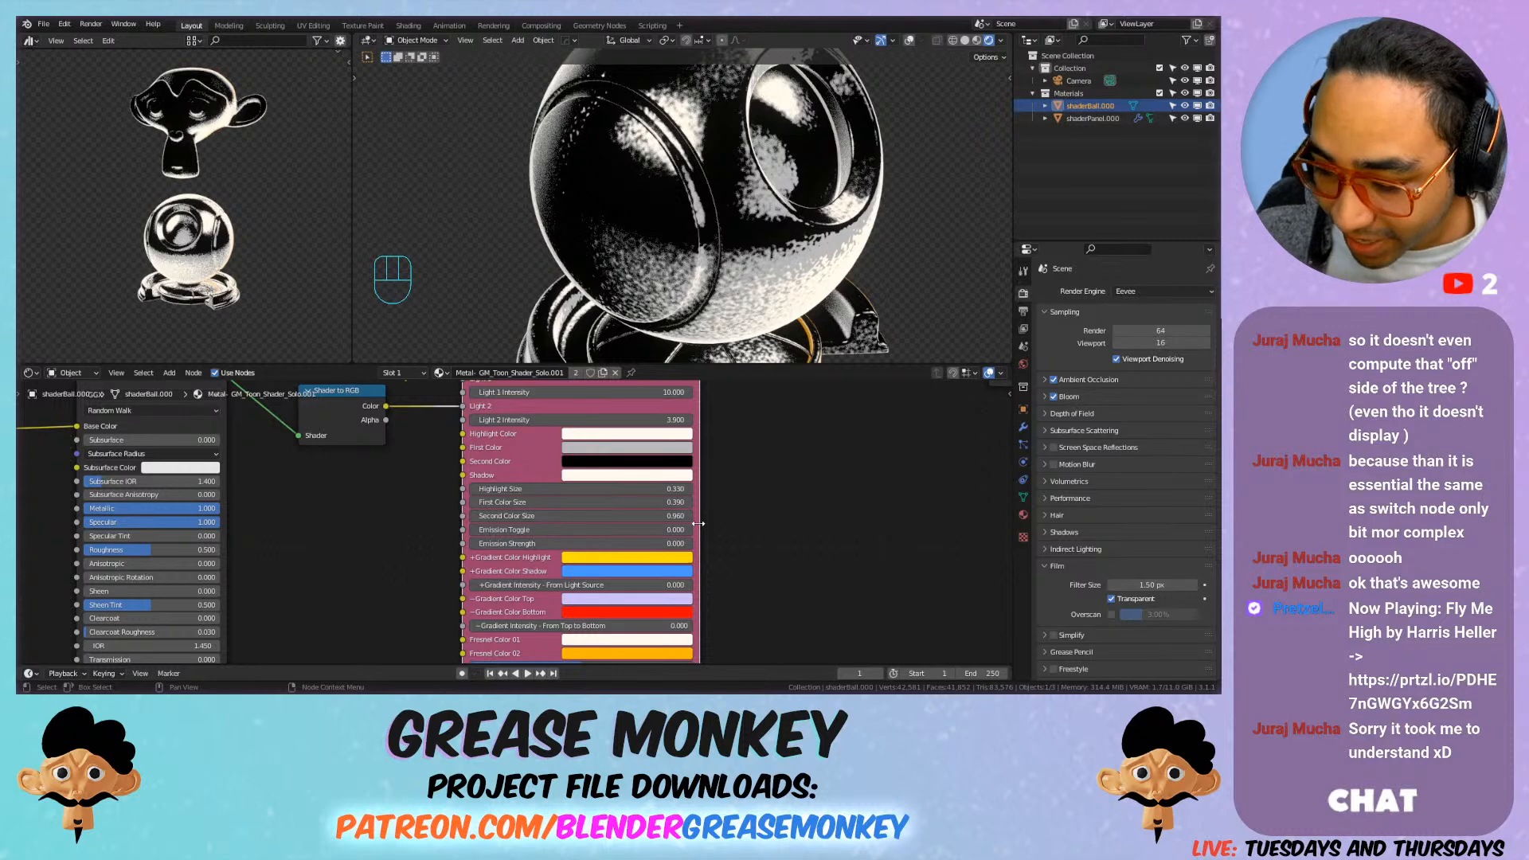
Step: Check the metal on the shader ball and raise Anisotropic on the Principled BSDF fed by Light 1
scroll(450, 500, down, 10)
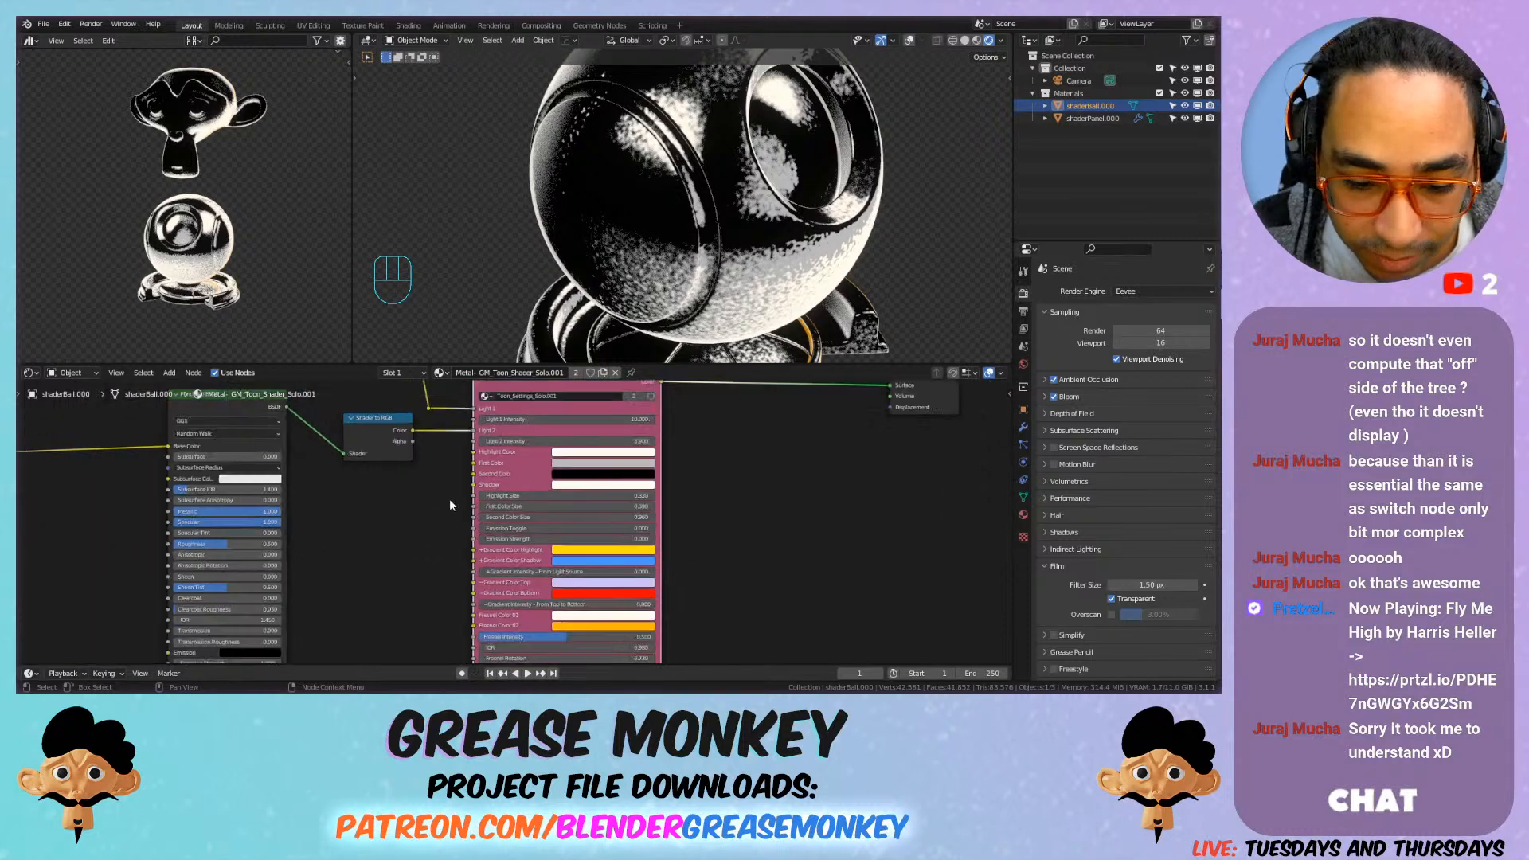
scroll(449, 509, up, 3)
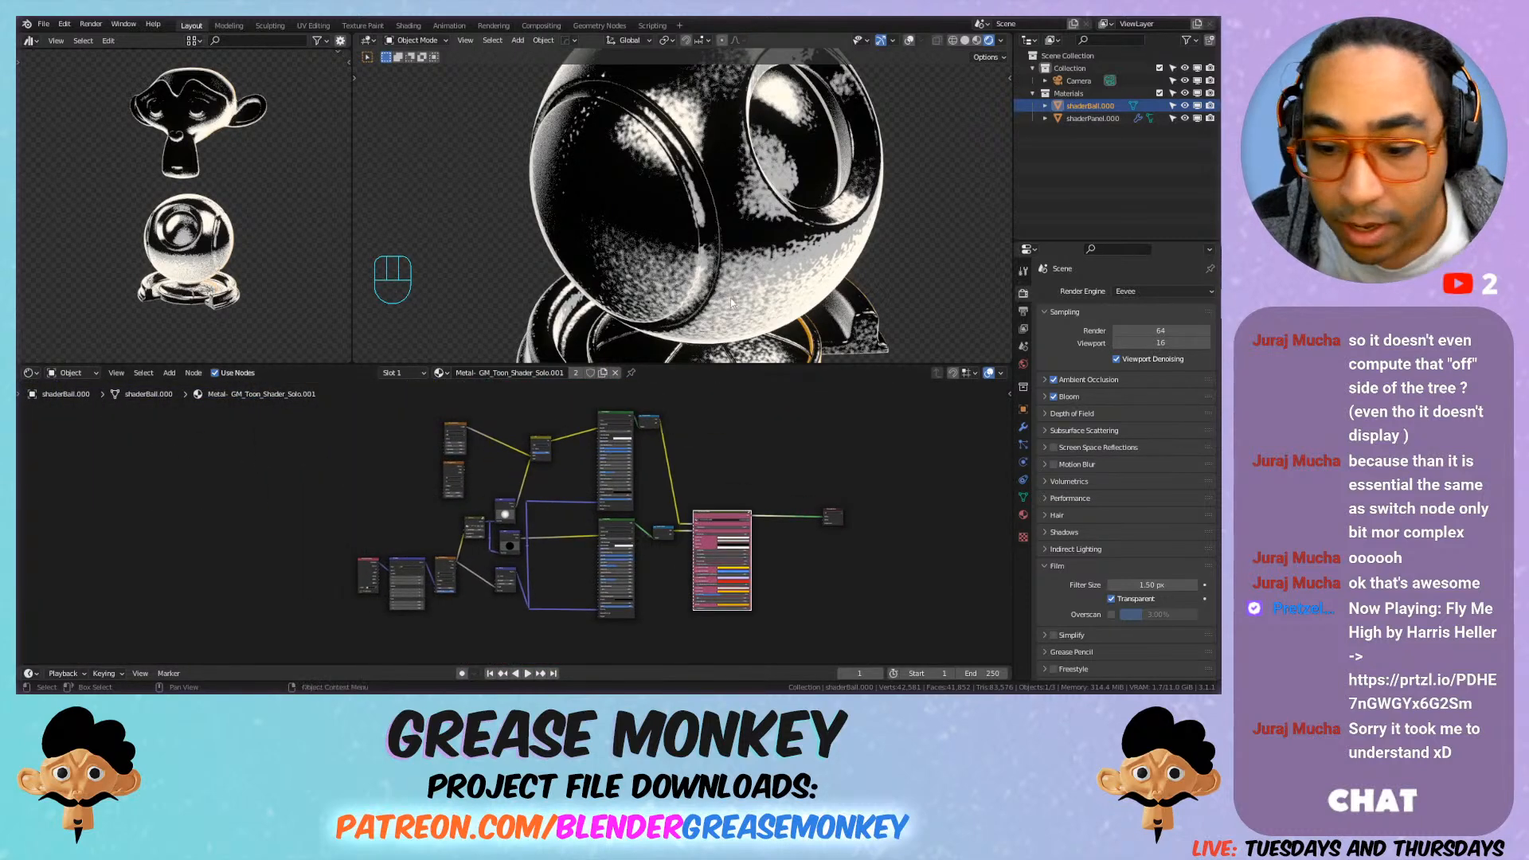
scroll(701, 267, up, 3)
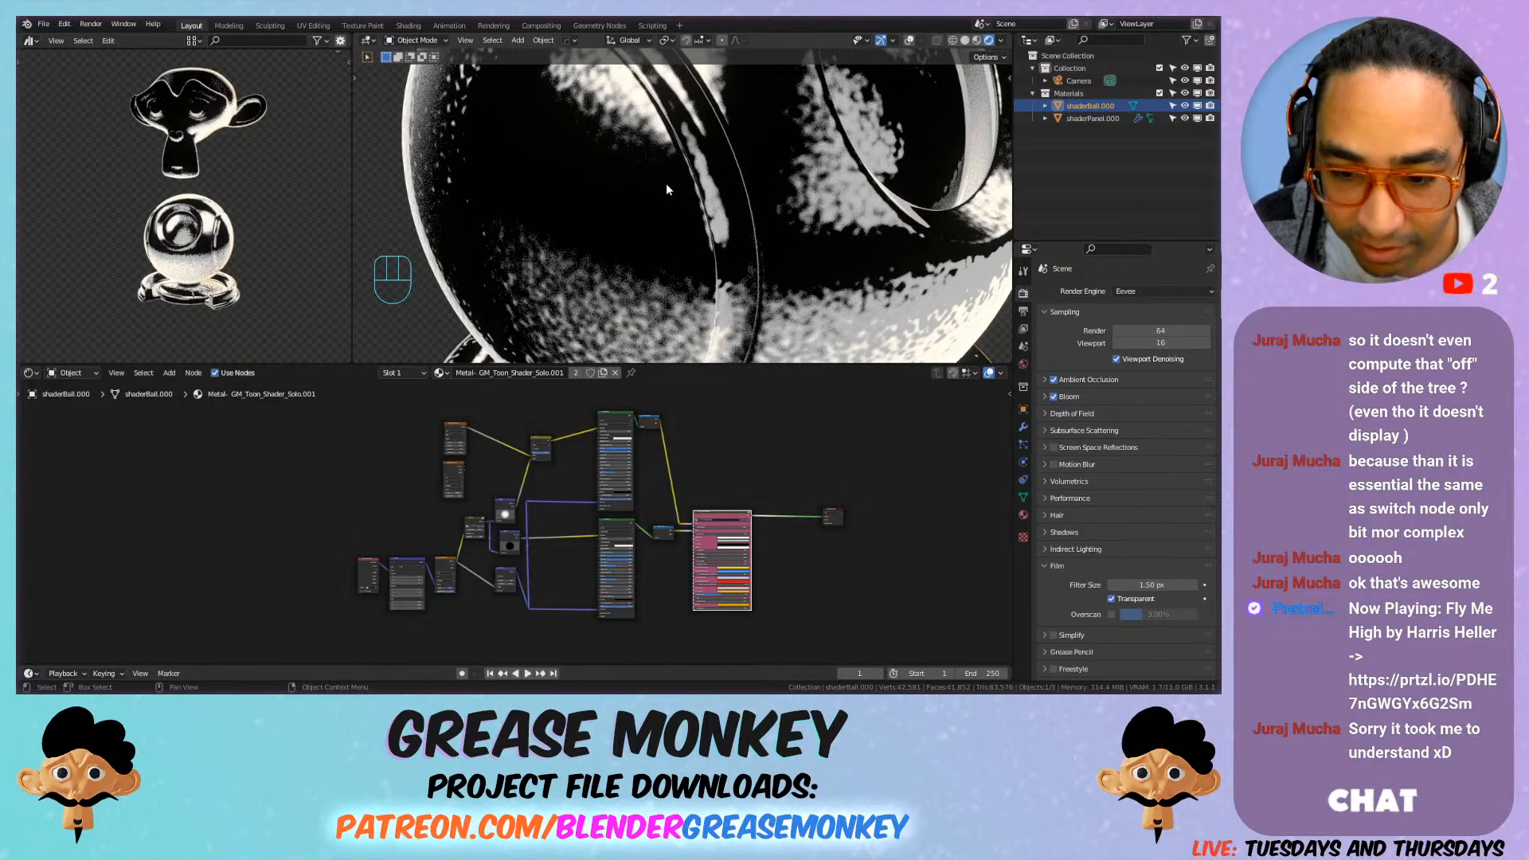
scroll(667, 183, down, 5)
mouse_move(710, 188)
shift+middle_down()
mouse_move(609, 197)
mouse_move(697, 164)
mouse_move(736, 198)
shift+middle_up()
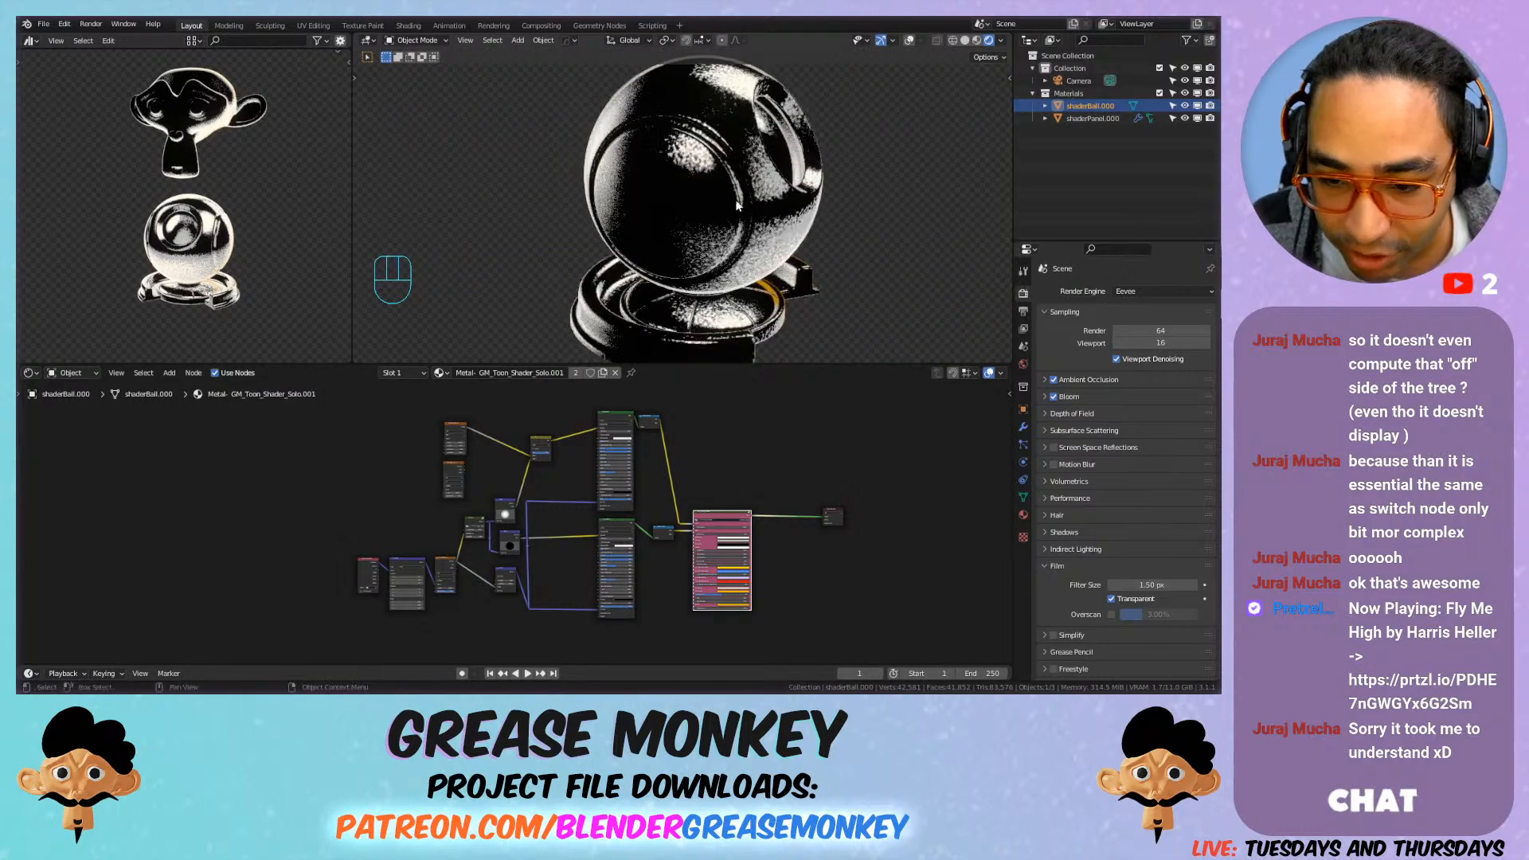
scroll(498, 462, up, 5)
middle_drag(529, 433, 609, 576)
scroll(717, 570, up, 4)
middle_drag(823, 567, 561, 518)
scroll(638, 532, up, 5)
middle_drag(736, 523, 618, 513)
drag(661, 474, 777, 474)
Step: Set Anisotropic to 1.000 on the Principled BSDF fed by Light 2
scroll(784, 549, down, 2)
scroll(784, 550, up, 1)
middle_drag(677, 629, 610, 440)
middle_drag(569, 526, 551, 440)
scroll(527, 518, up, 4)
middle_drag(569, 631, 527, 568)
drag(555, 564, 743, 565)
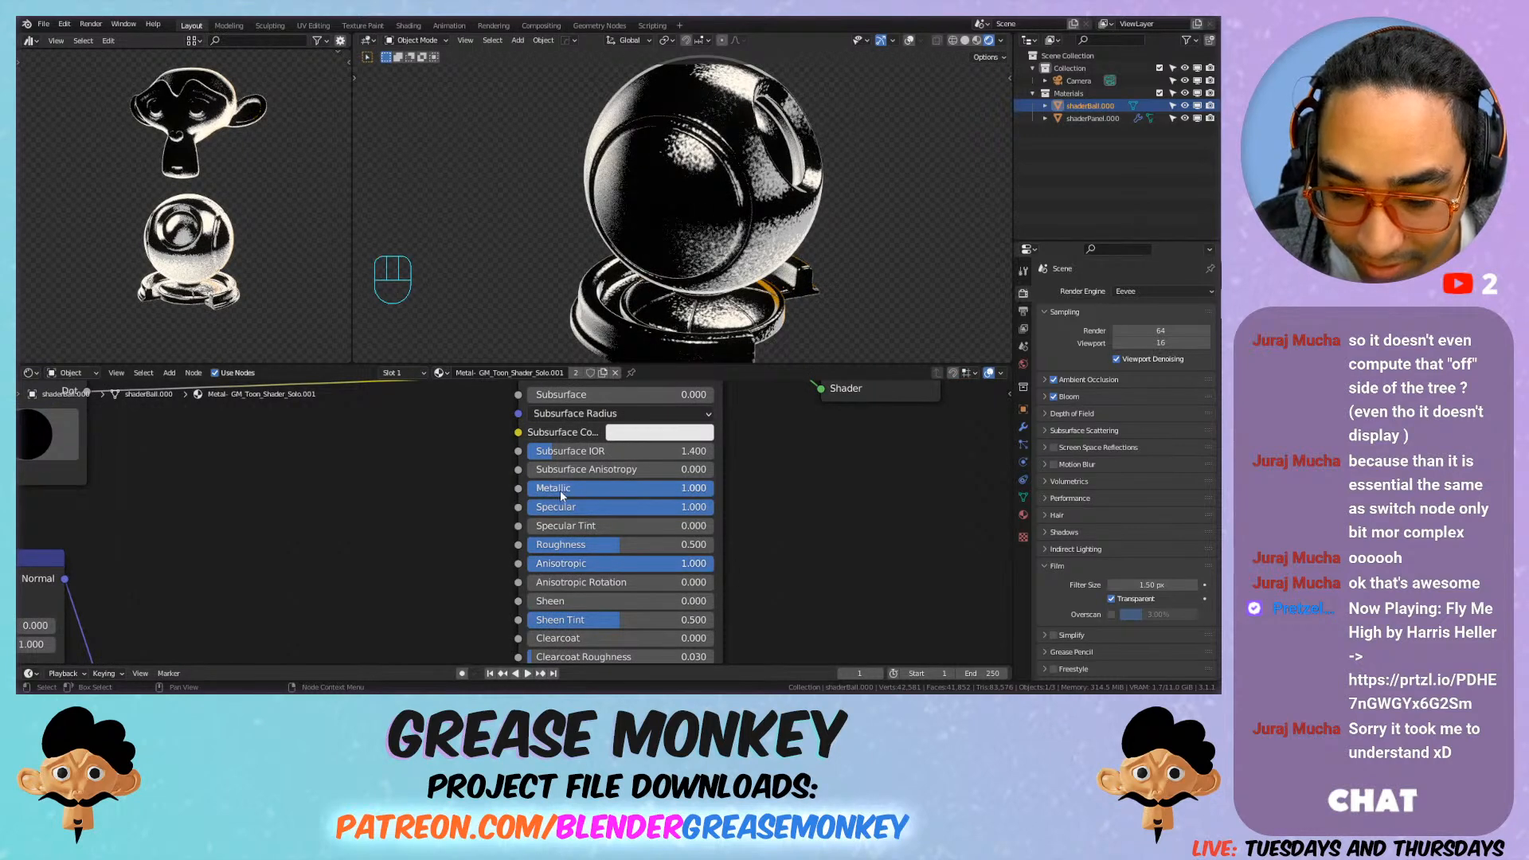
Step: Try a Roughness of 0 and a lower Metallic value on Light 2's Principled BSDF
drag(586, 544, 509, 544)
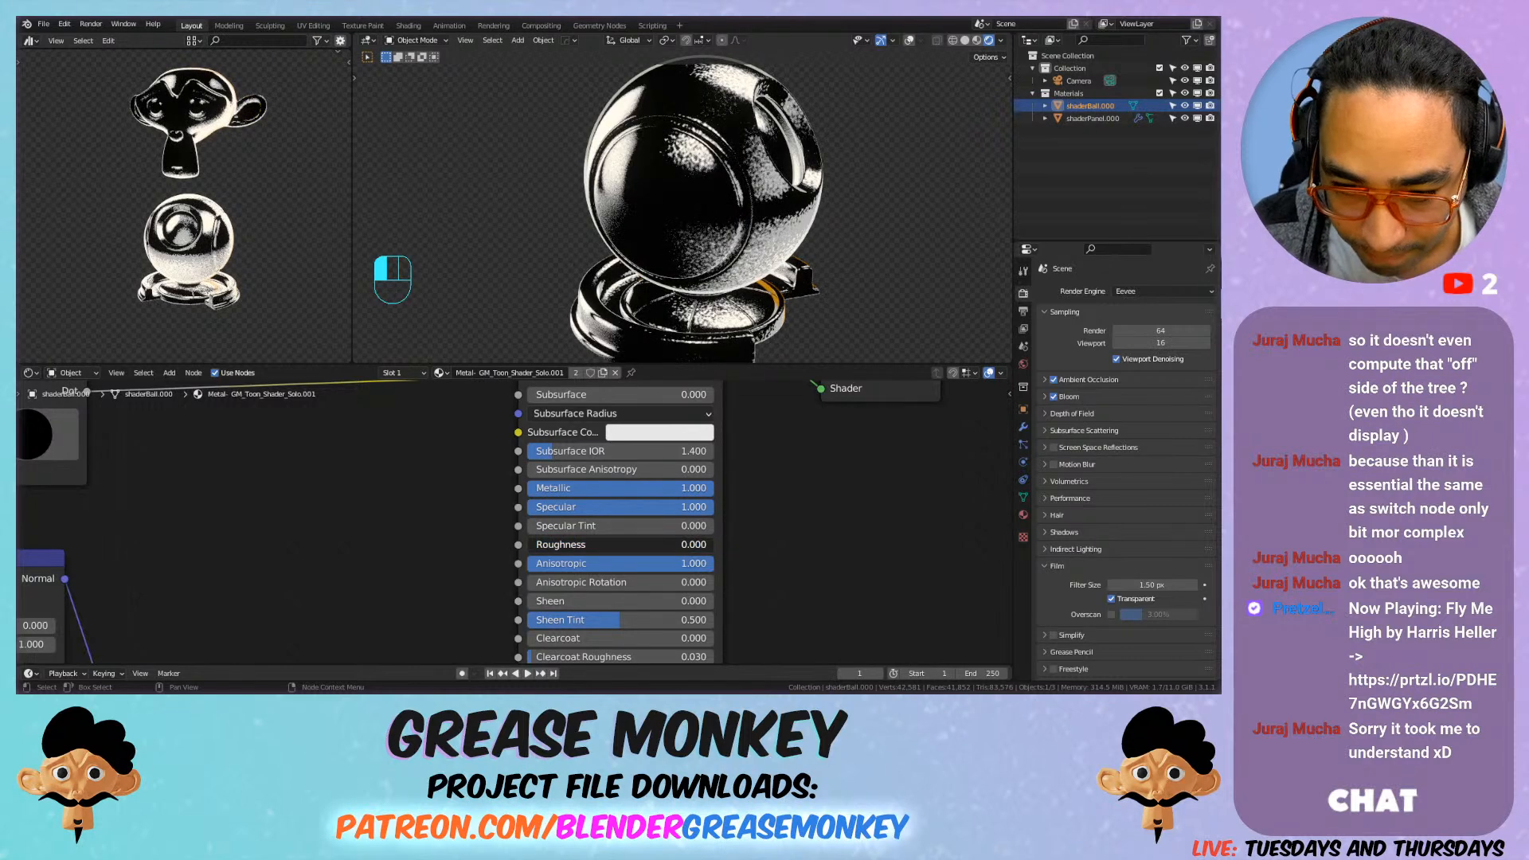
key(ctrl+z)
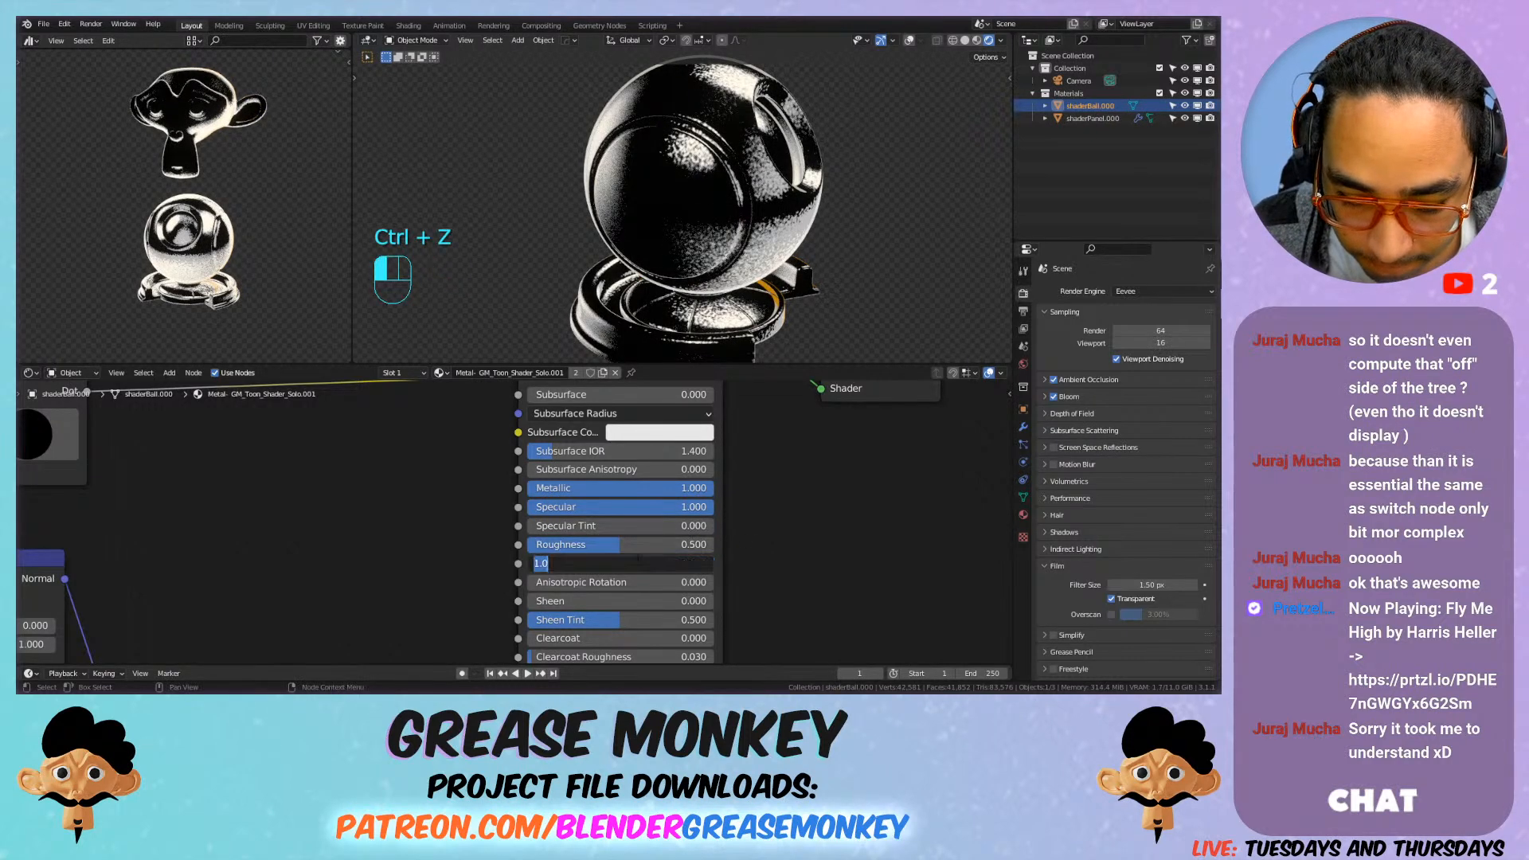
drag(644, 488, 558, 488)
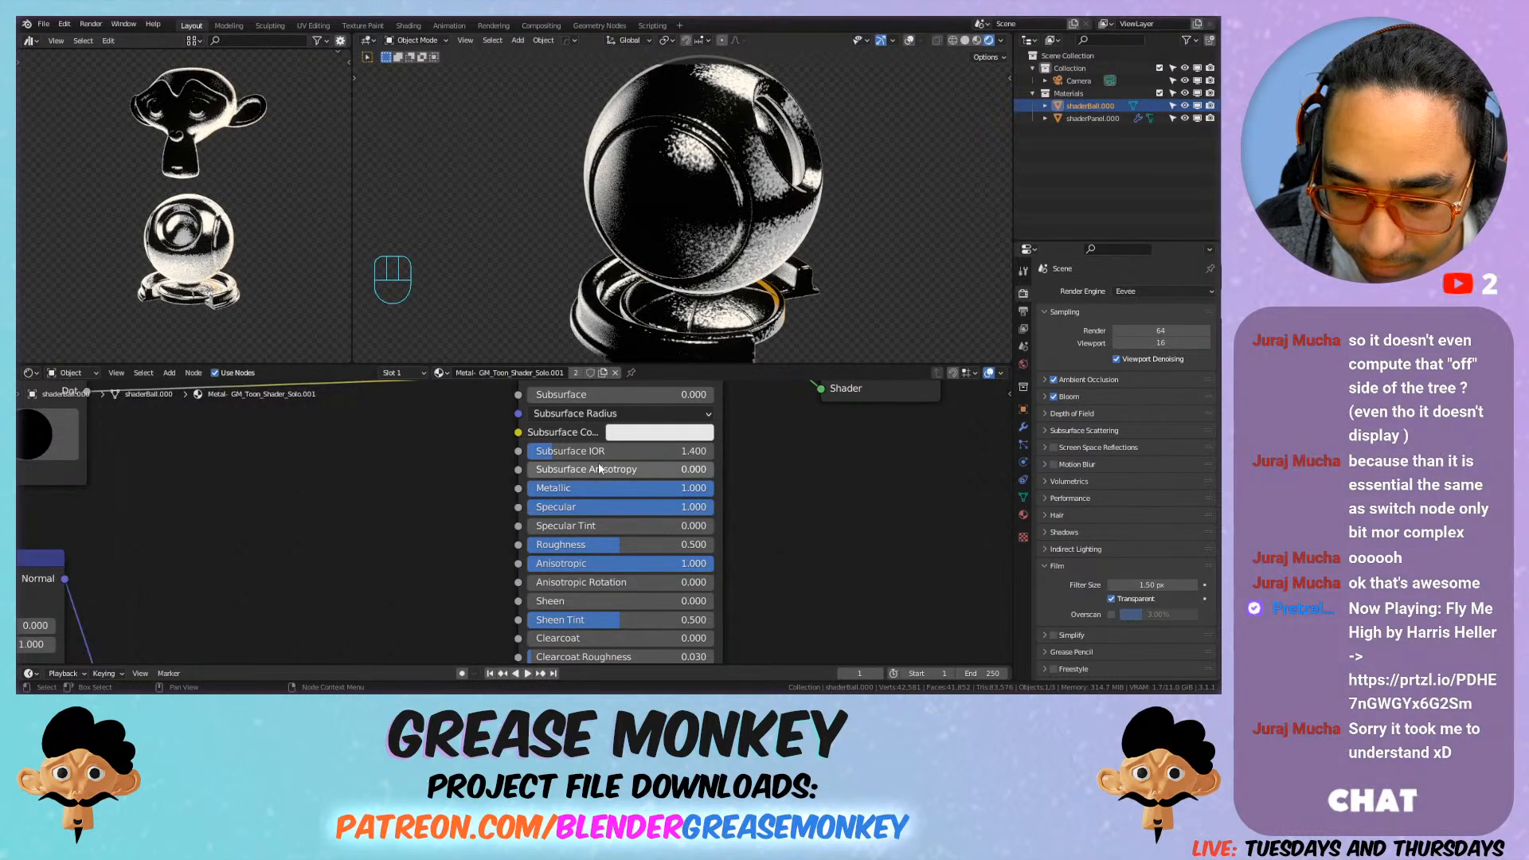
Step: Set Anisotropic to 0 on the Principled BSDF fed by Light 1 and save the file
scroll(441, 457, down, 5)
scroll(574, 540, up, 3)
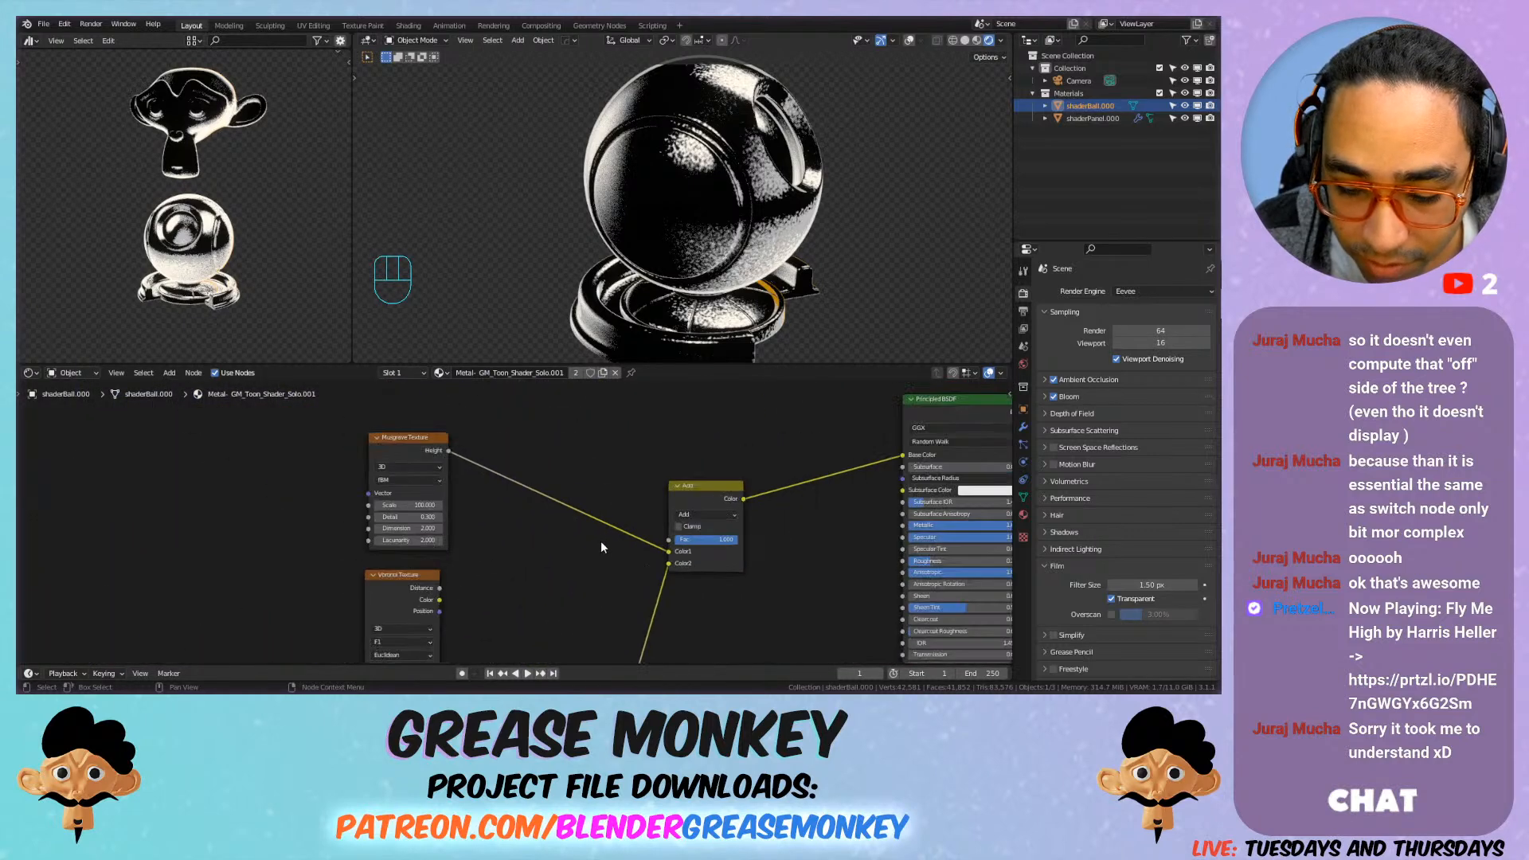
scroll(526, 539, up, 1)
shift+middle_drag(634, 227, 647, 274)
middle_drag(777, 526, 555, 471)
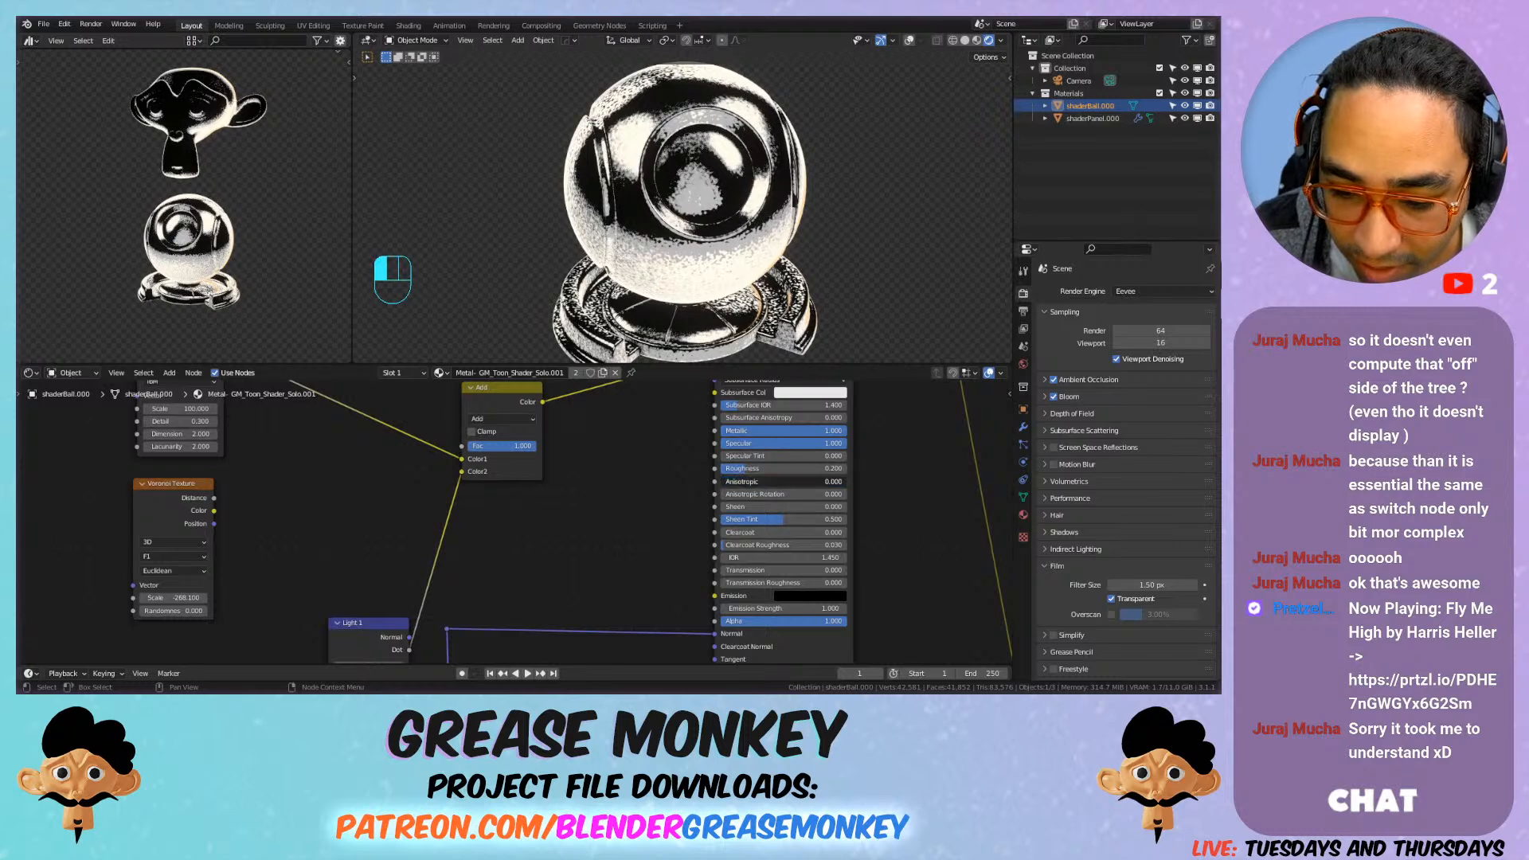
key(ctrl+s)
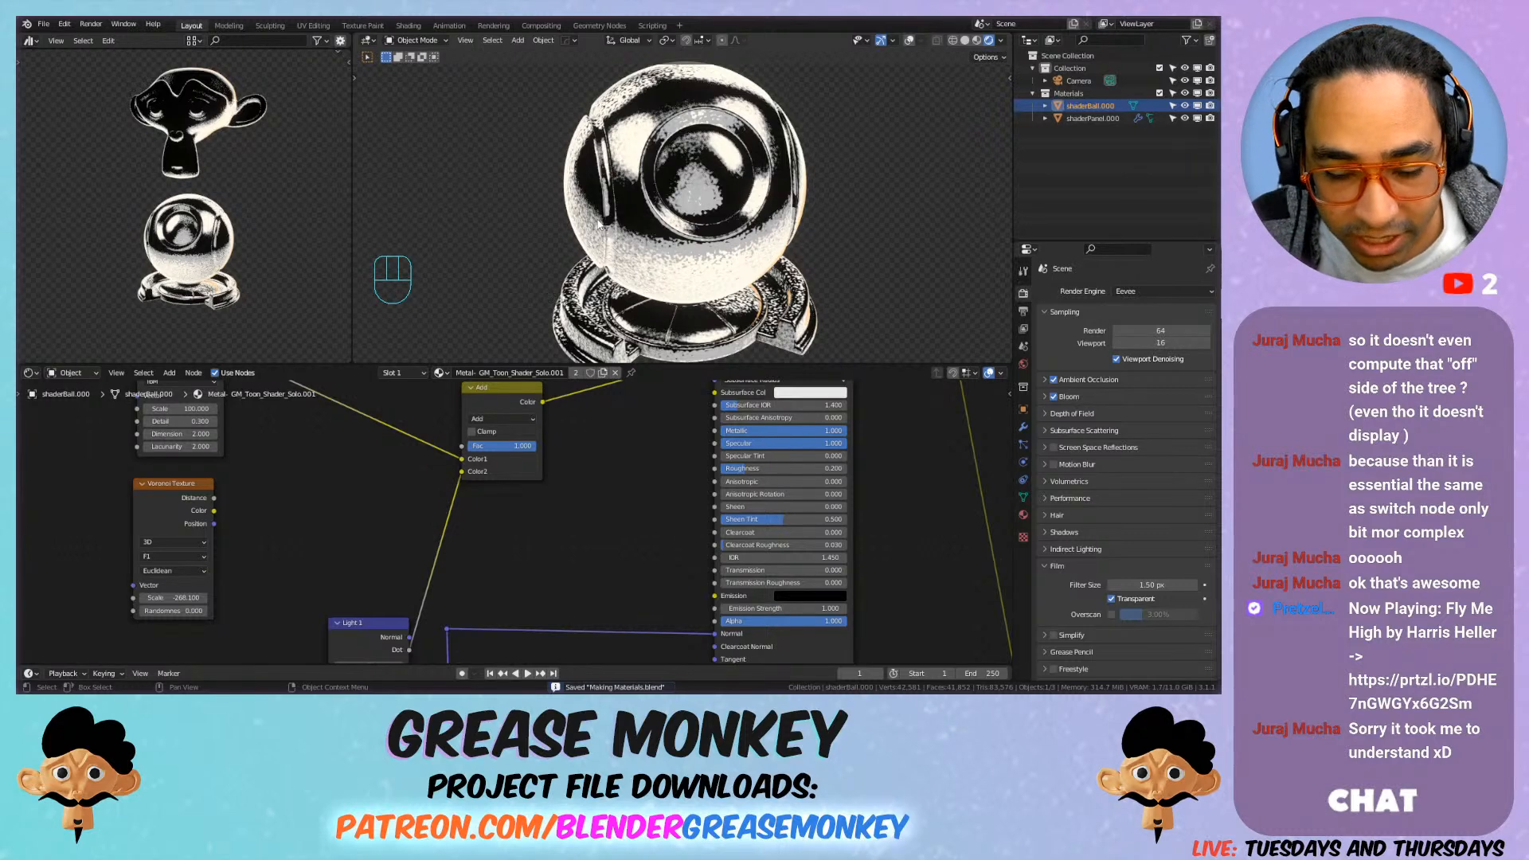
Step: Move the Musgrave Texture node away from the Add node and insert a ColorRamp on the link between them
middle_drag(406, 440, 451, 510)
drag(408, 494, 419, 494)
drag(424, 430, 292, 423)
key(shift+a)
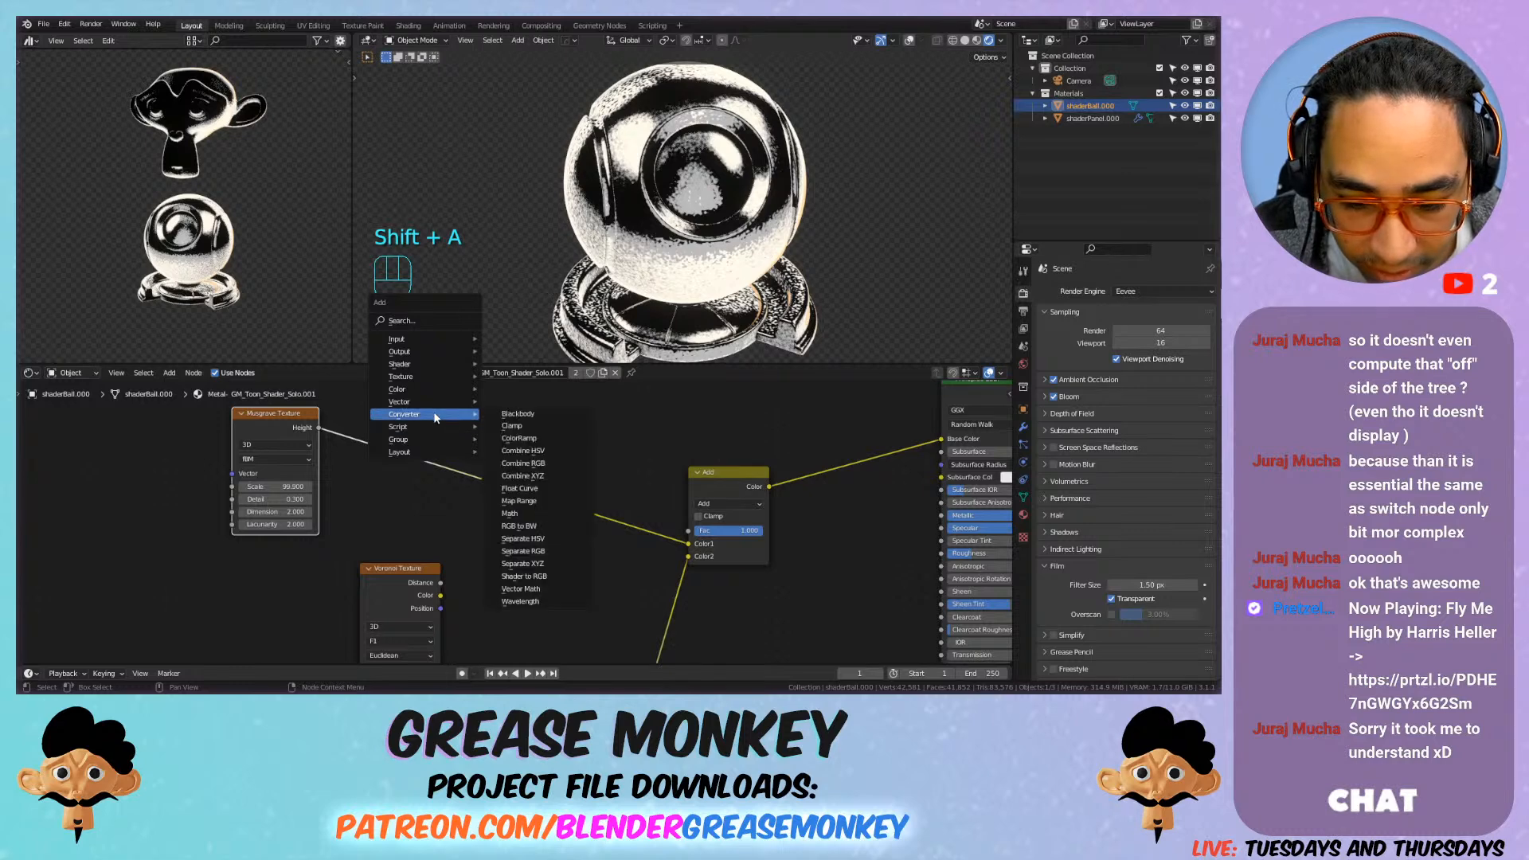
click(518, 437)
click(518, 439)
Step: Set the ColorRamp's interpolation to Constant and move its white stop to about 0.086
click(516, 455)
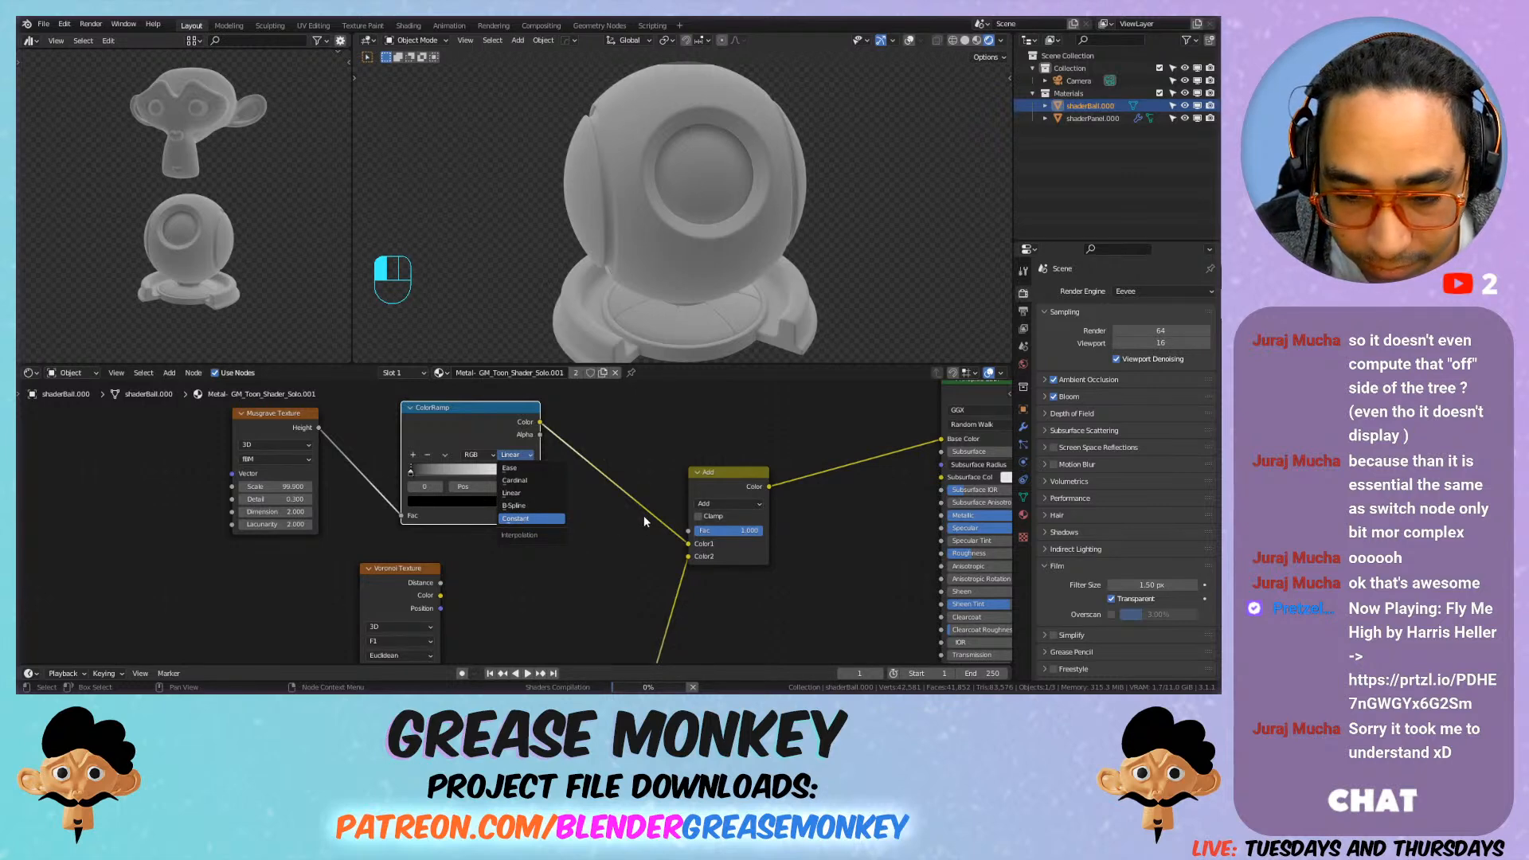
click(532, 518)
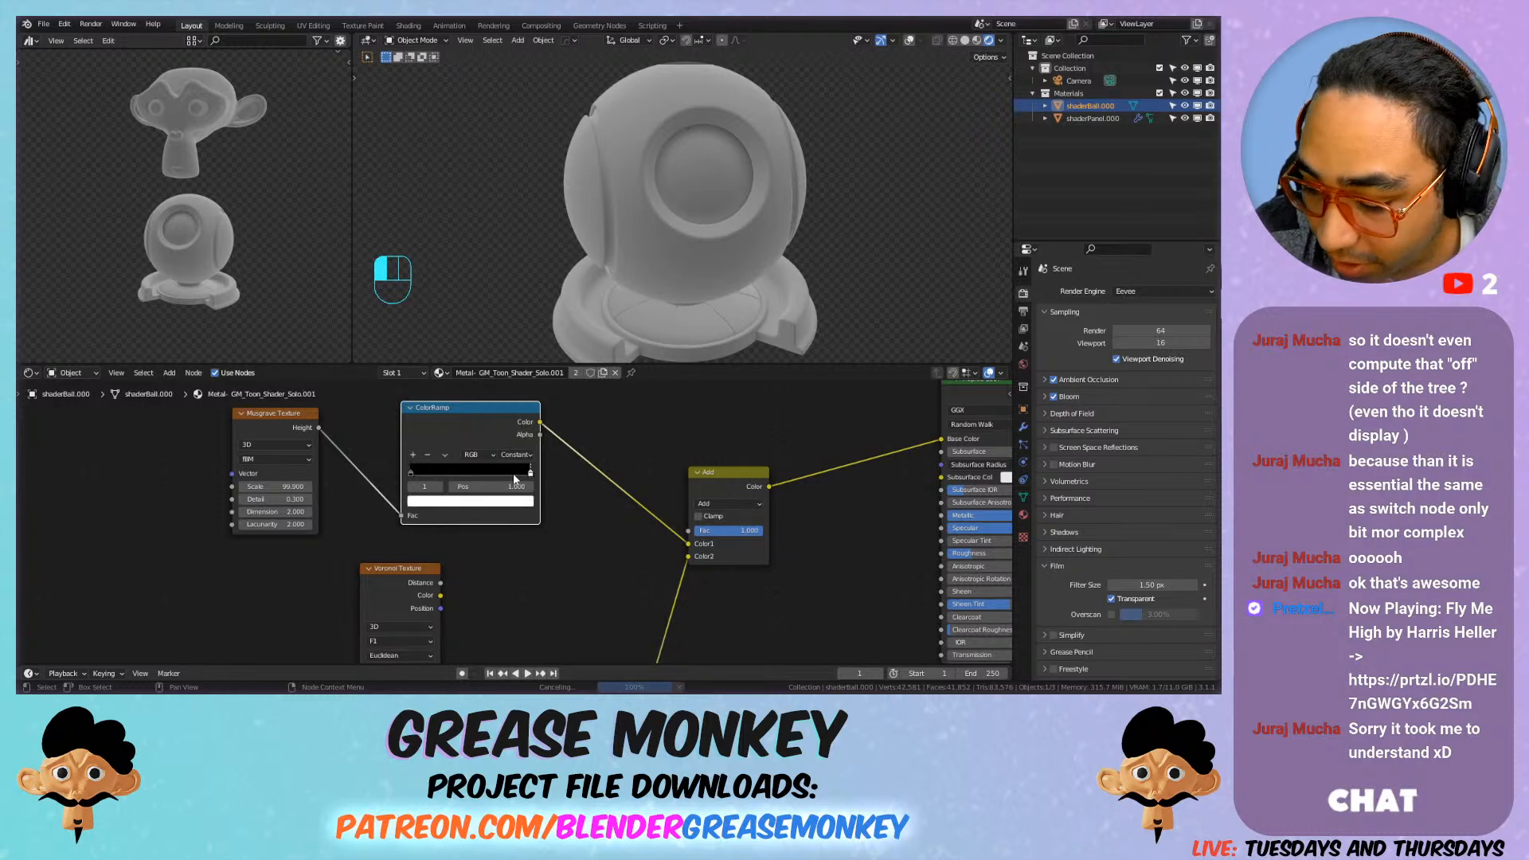
mouse_move(515, 478)
mouse_down()
mouse_move(394, 473)
mouse_move(425, 476)
mouse_up()
Step: Raise the Musgrave Texture's Scale to about 871 and check the finer grain on the shader ball
scroll(637, 224, up, 6)
drag(279, 486, 470, 487)
scroll(425, 224, down, 3)
scroll(546, 196, down, 2)
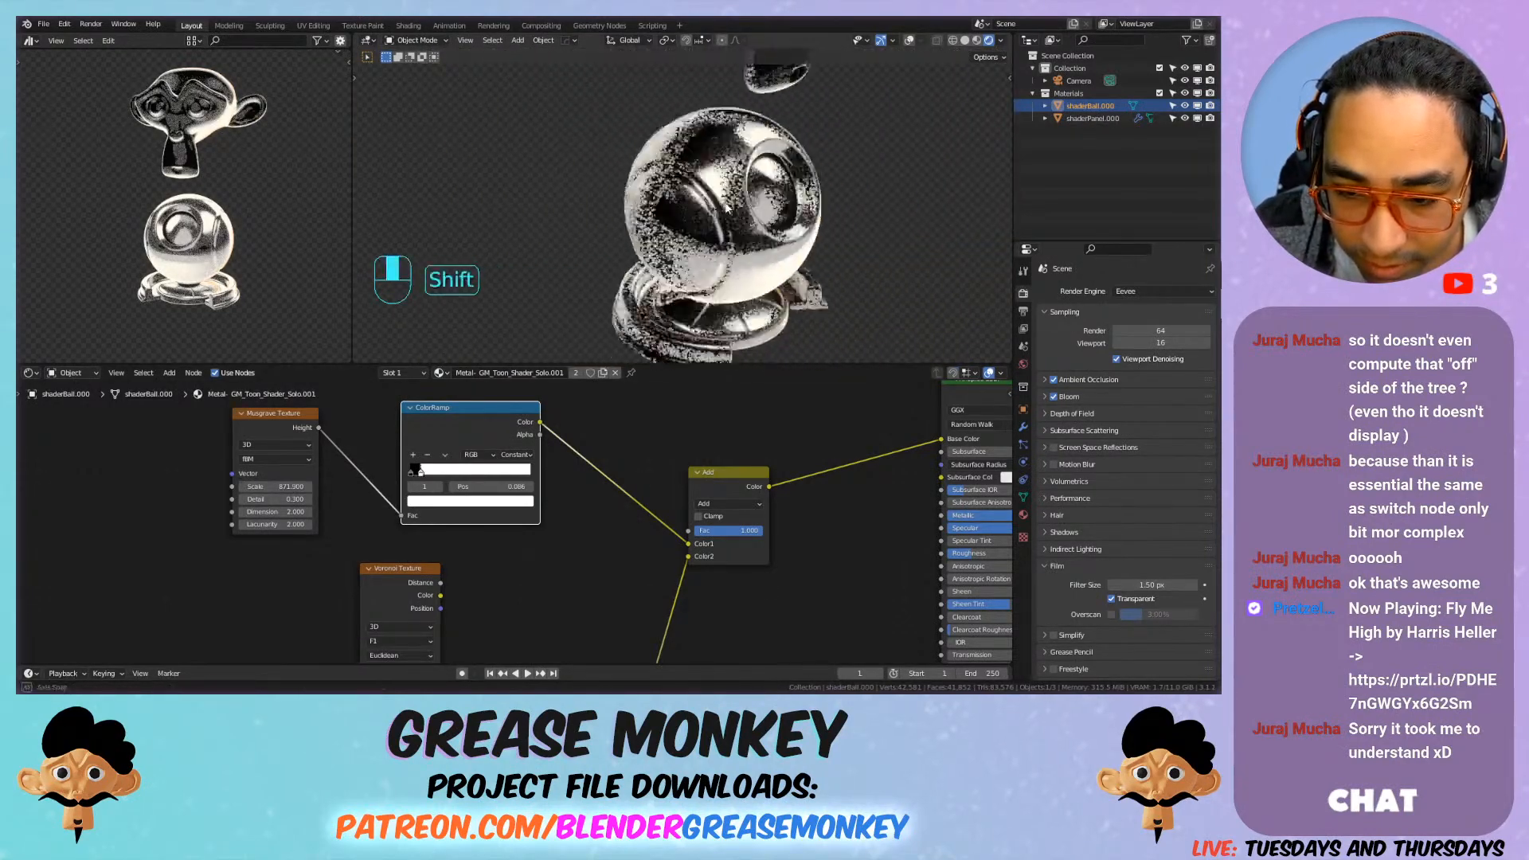
scroll(579, 260, up, 6)
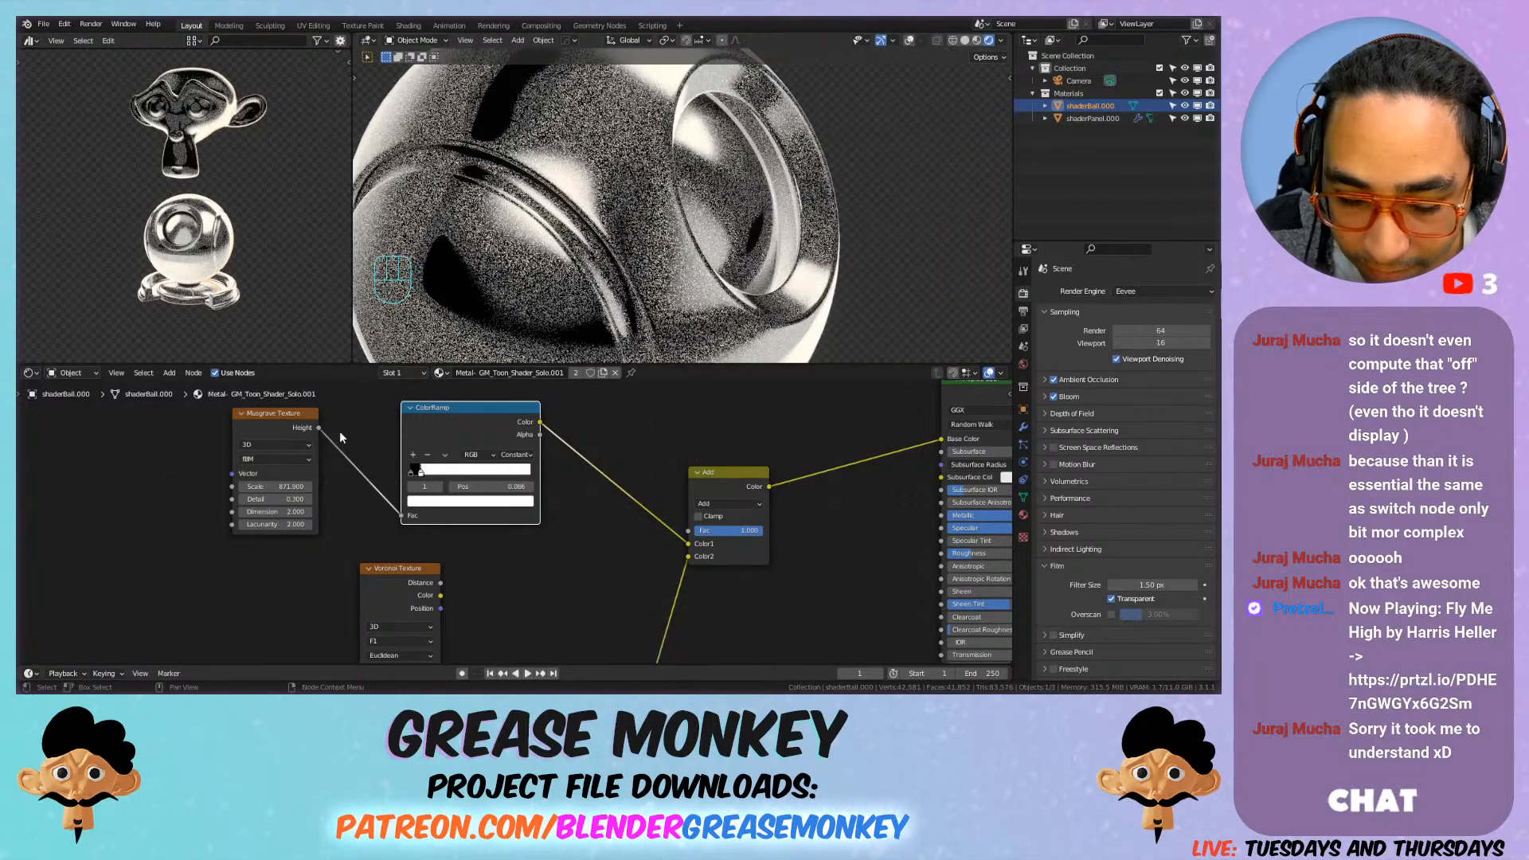
Step: Set the Musgrave Texture's Scale to about -117.4 and move the node further away from the ColorRamp
drag(277, 486, 201, 487)
drag(255, 426, 93, 445)
middle_drag(236, 436, 546, 437)
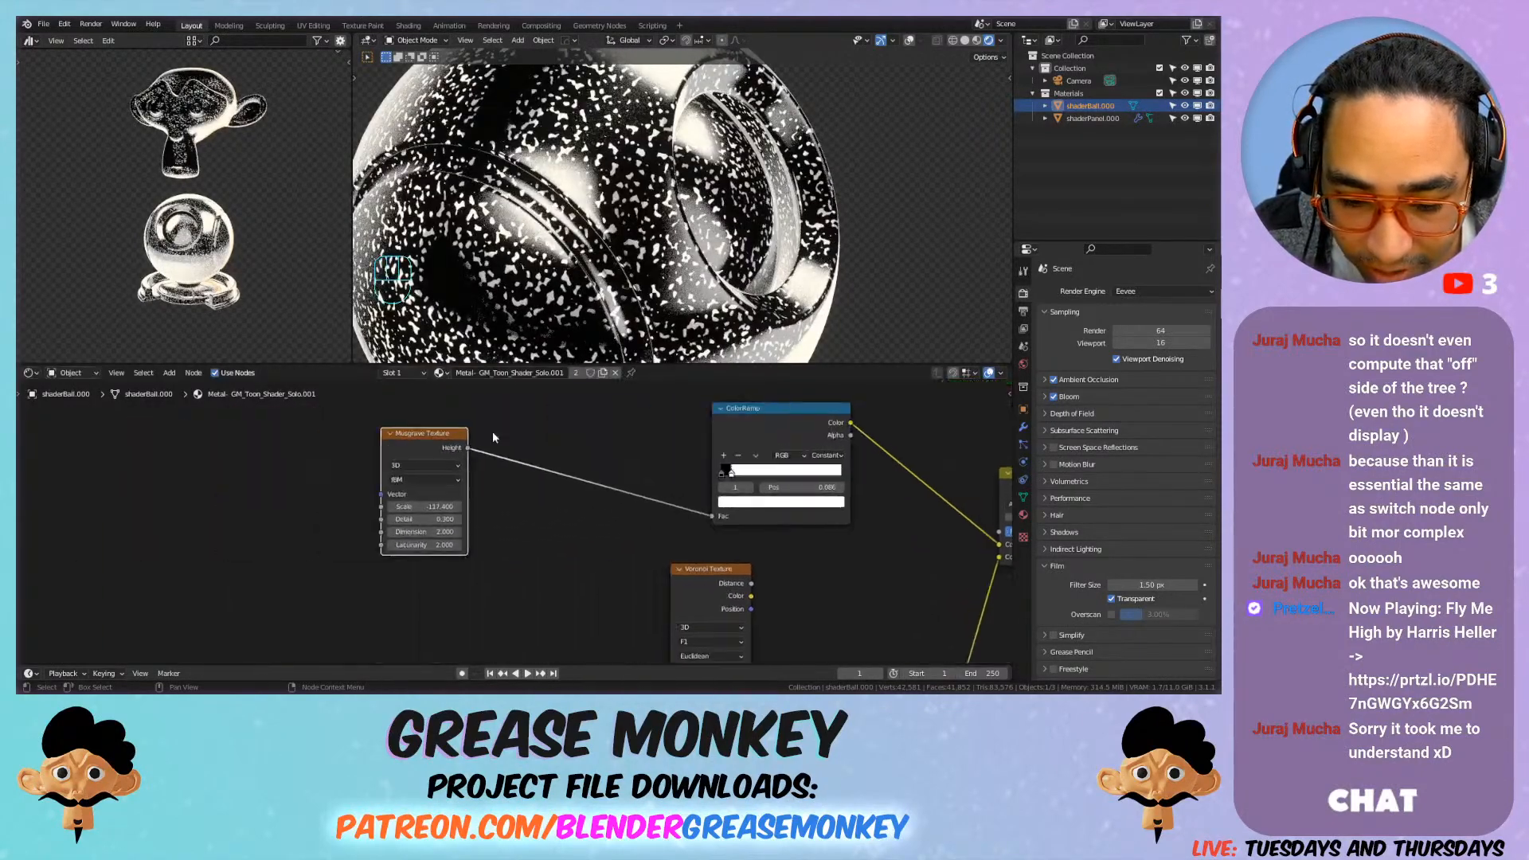
Step: Add a Mapping node and drop it on the link between the Musgrave Texture and the ColorRamp
key(shift+a)
mouse_move(295, 408)
click(414, 436)
click(534, 401)
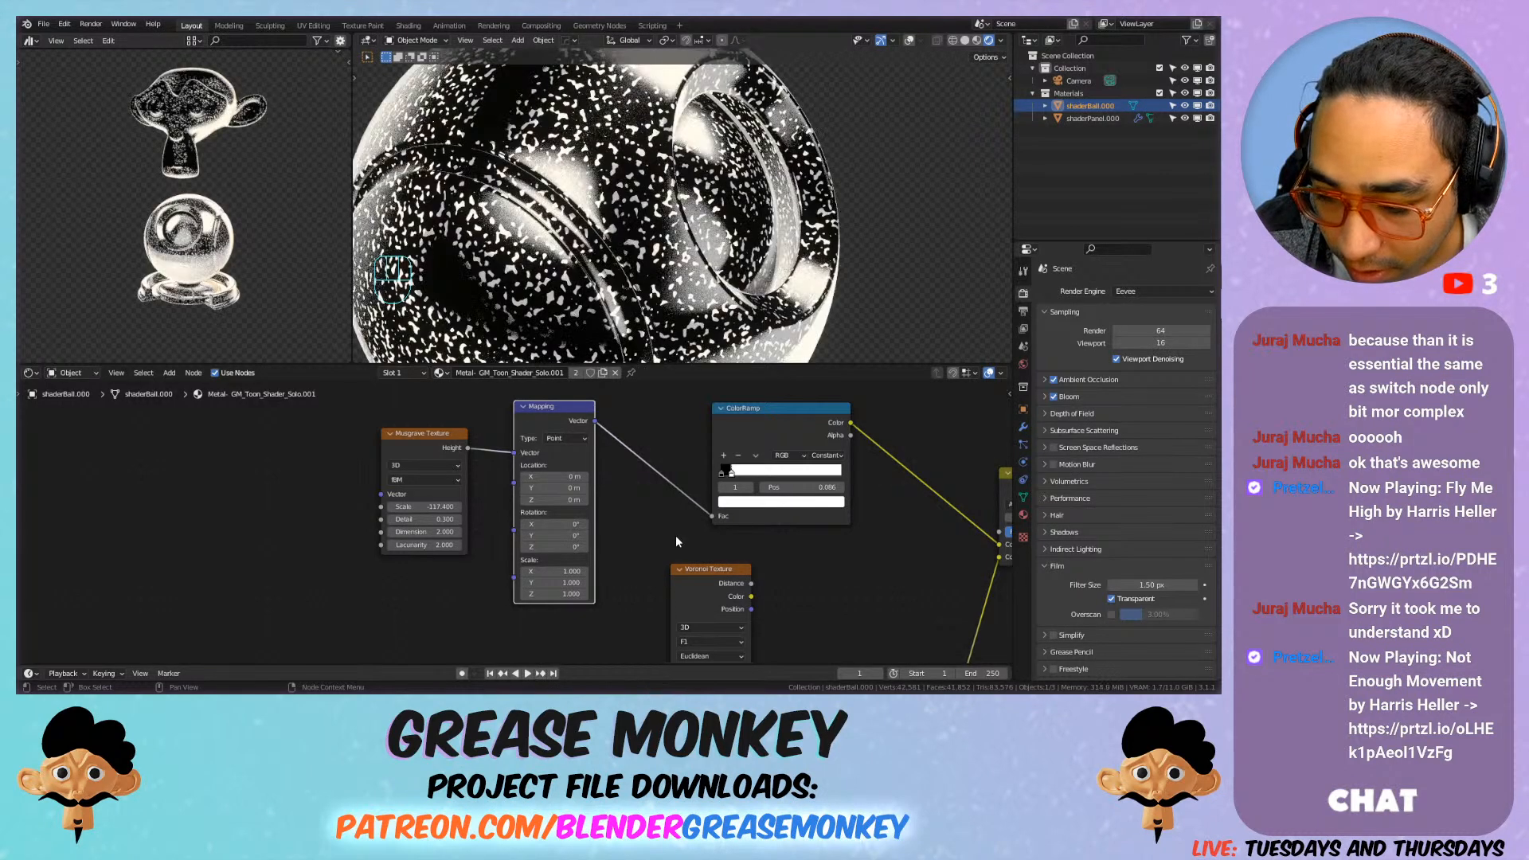
Step: Try different Scale values on the Mapping node, undoing each change
drag(558, 572, 836, 572)
key(ctrl+z)
drag(554, 582, 544, 583)
key(ctrl+z)
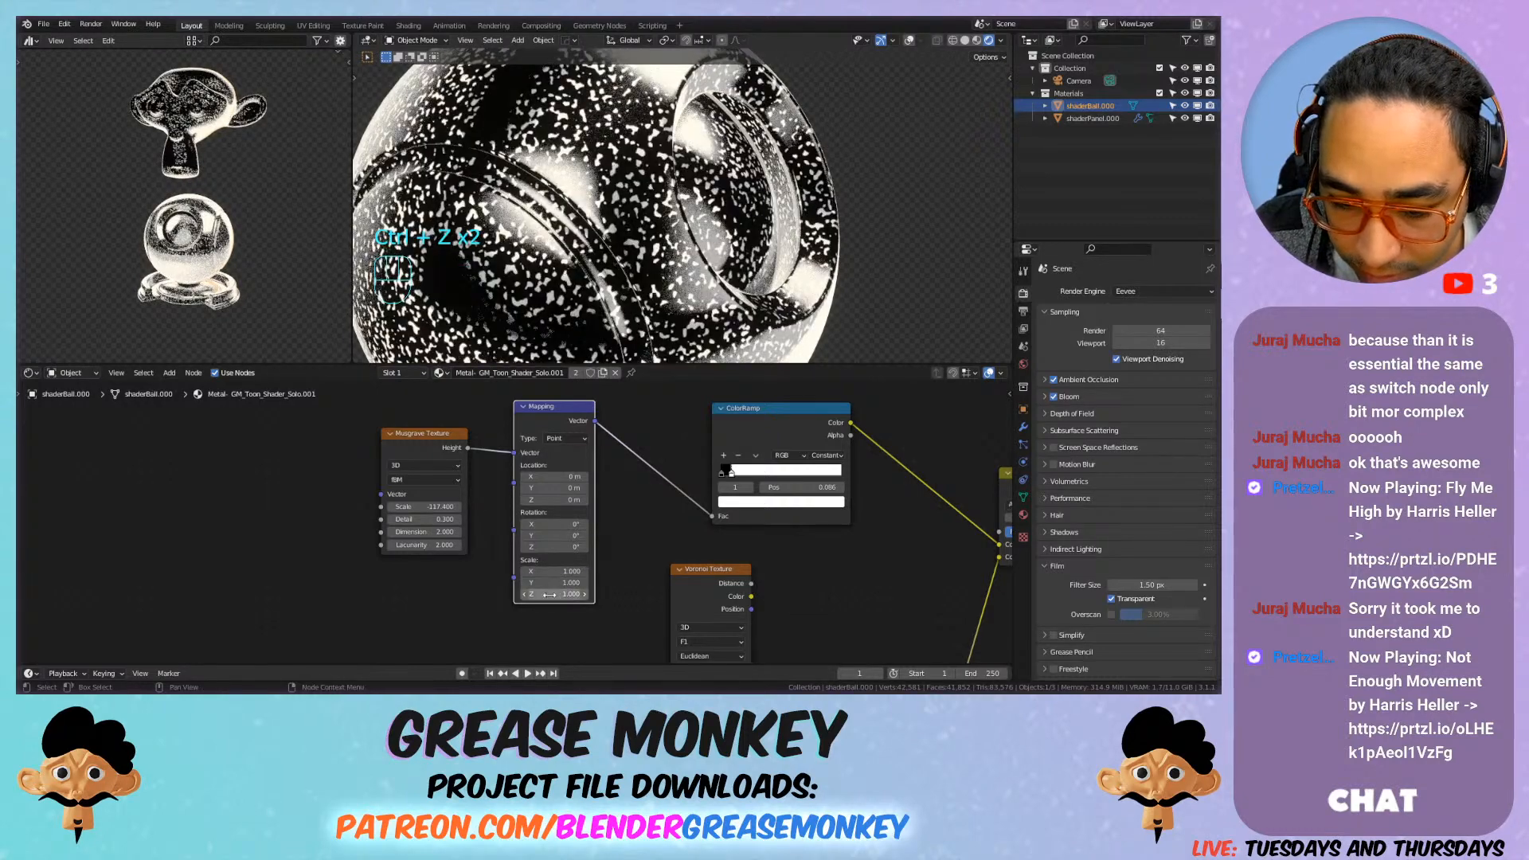
Step: Detach the Mapping node from its links and place it ahead of the Musgrave Texture, feeding that texture's Vector input
alt+drag(546, 417, 617, 445)
drag(280, 449, 514, 434)
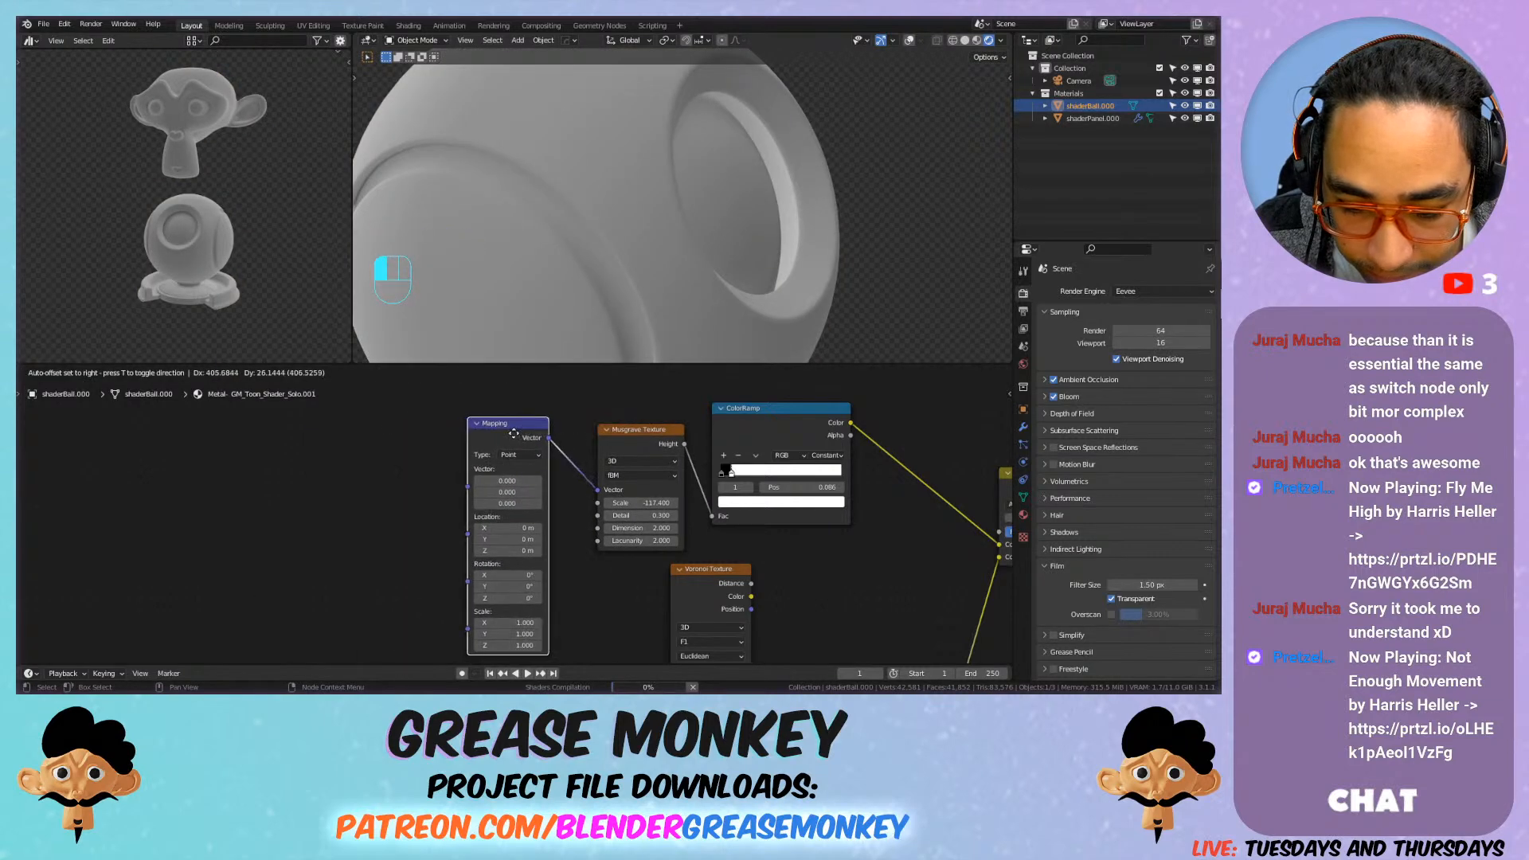
middle_drag(608, 589, 638, 542)
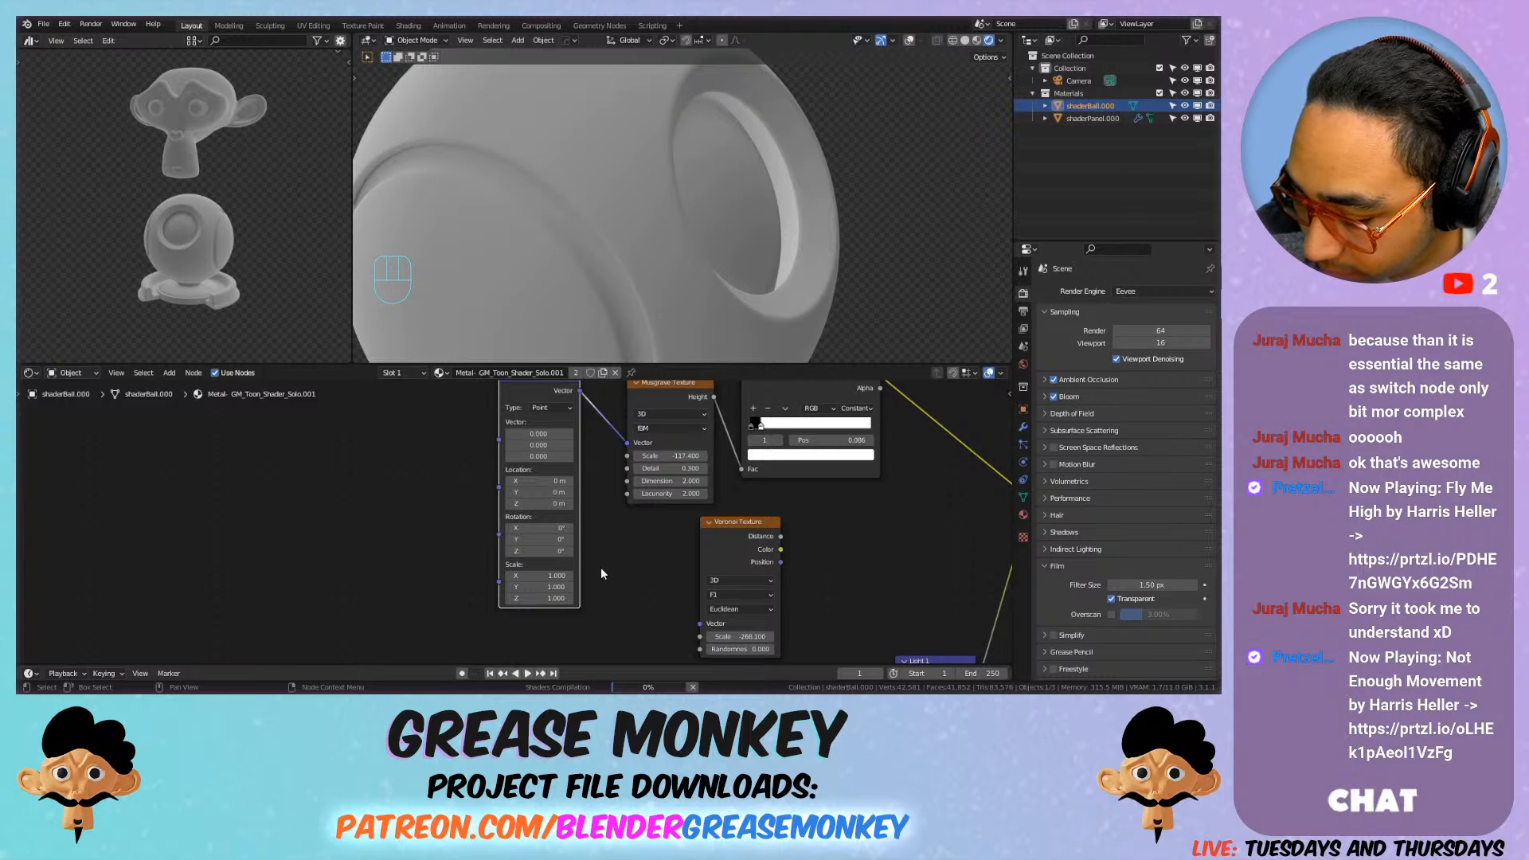
mouse_move(550, 576)
mouse_down()
mouse_move(605, 576)
mouse_move(543, 575)
mouse_up()
Step: Set the Musgrave Texture's Scale to about 96.8 and move the ColorRamp's white stop to about 0.427
drag(682, 456, 600, 427)
middle_drag(601, 428, 600, 456)
drag(759, 455, 804, 455)
middle_drag(803, 455, 828, 484)
Step: Add a Texture Coordinate node before the Mapping node and wire it to the Mapping node's Vector input
key(shift+a)
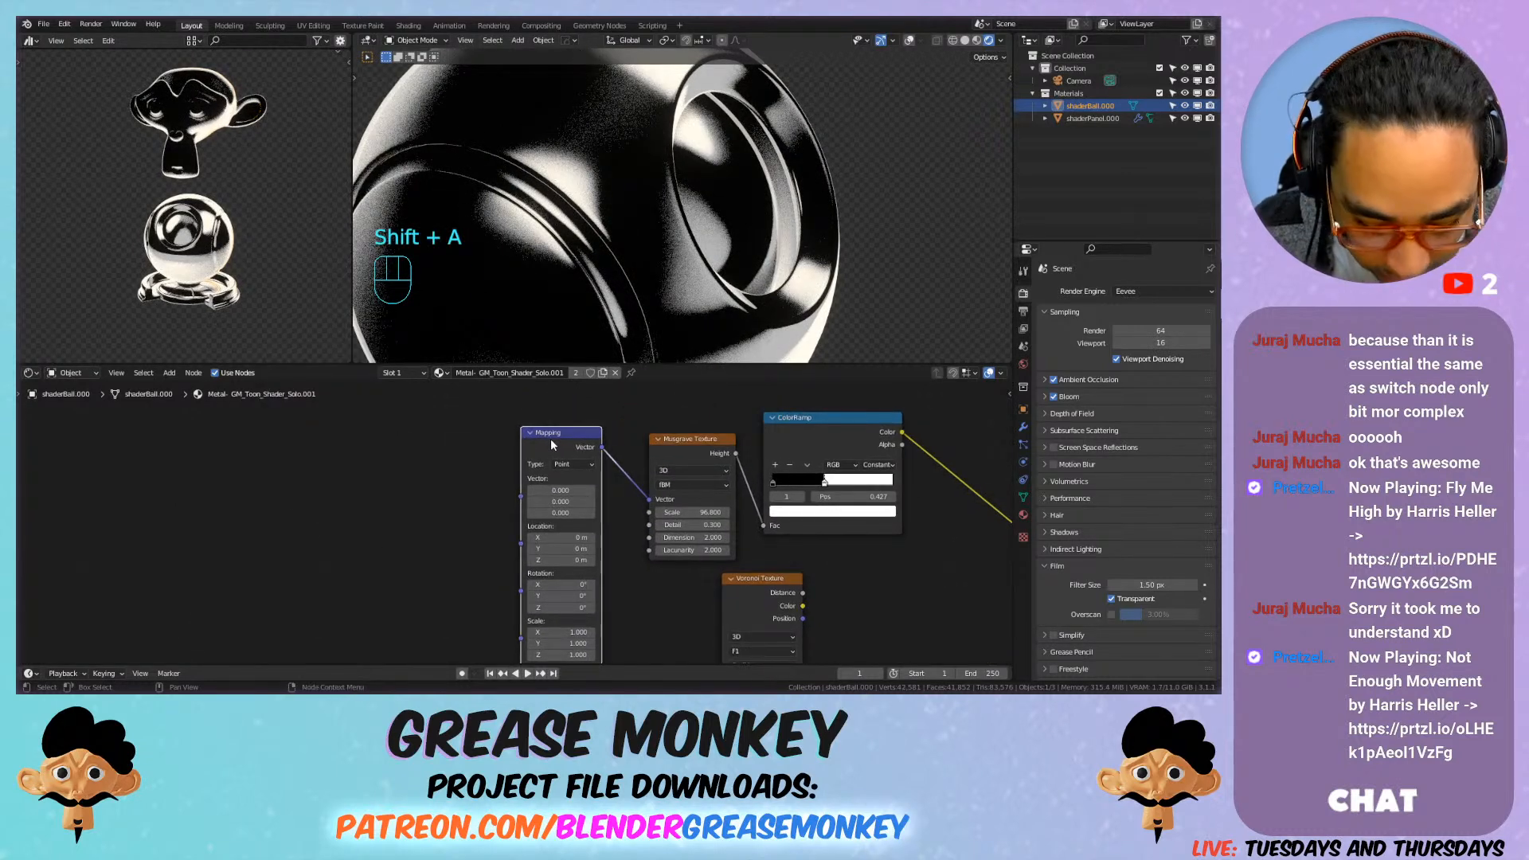
key(ctrl+t)
drag(451, 482, 412, 479)
drag(516, 475, 464, 487)
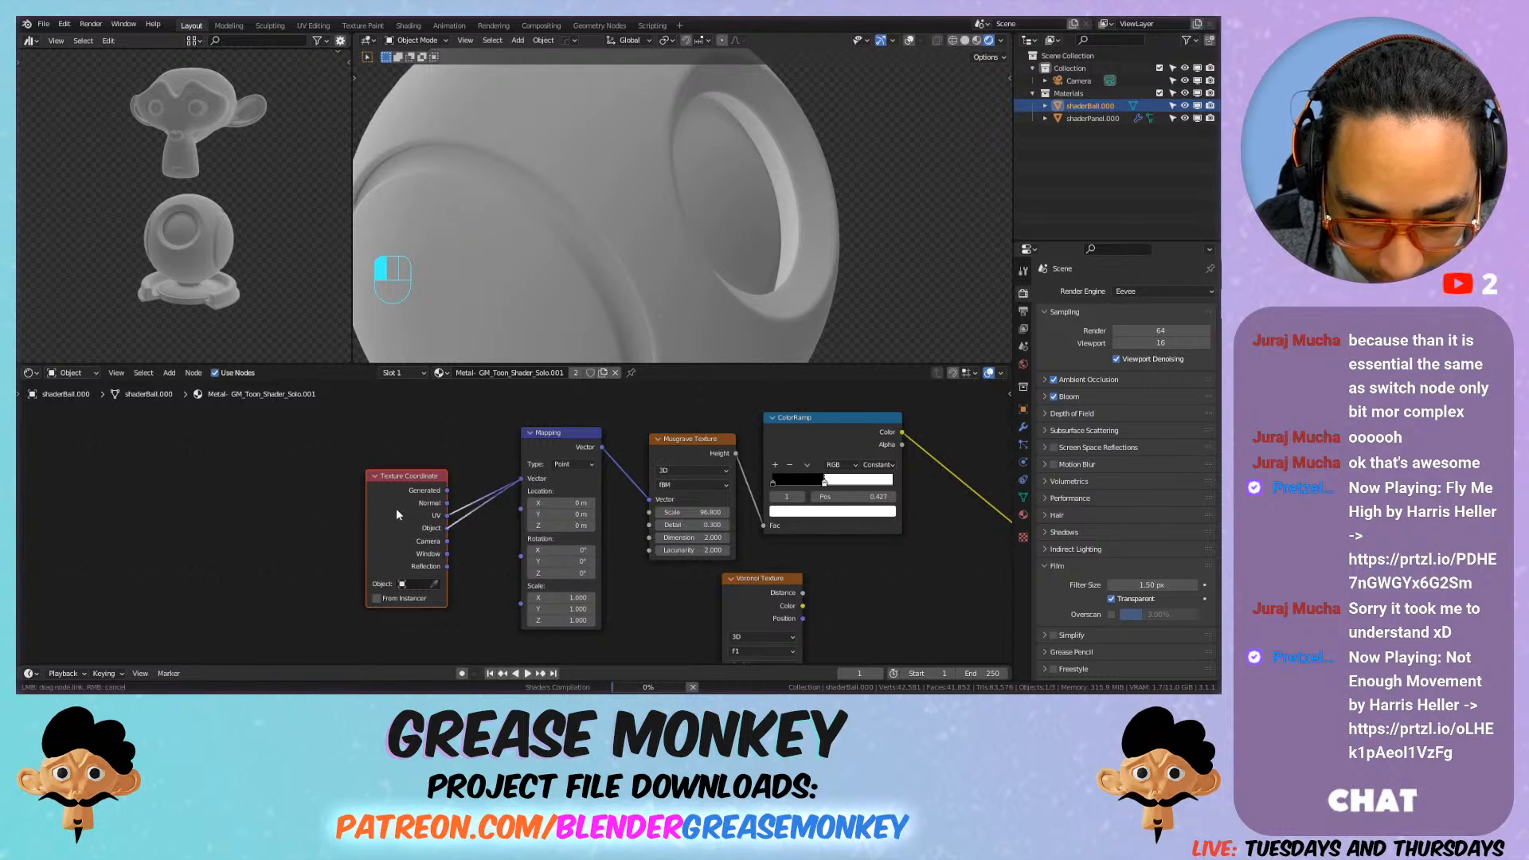
Step: Move the Texture Coordinate node level with the Mapping node, keeping its Object output linked, and keep the Add node's factor at 1.000
drag(409, 499, 409, 500)
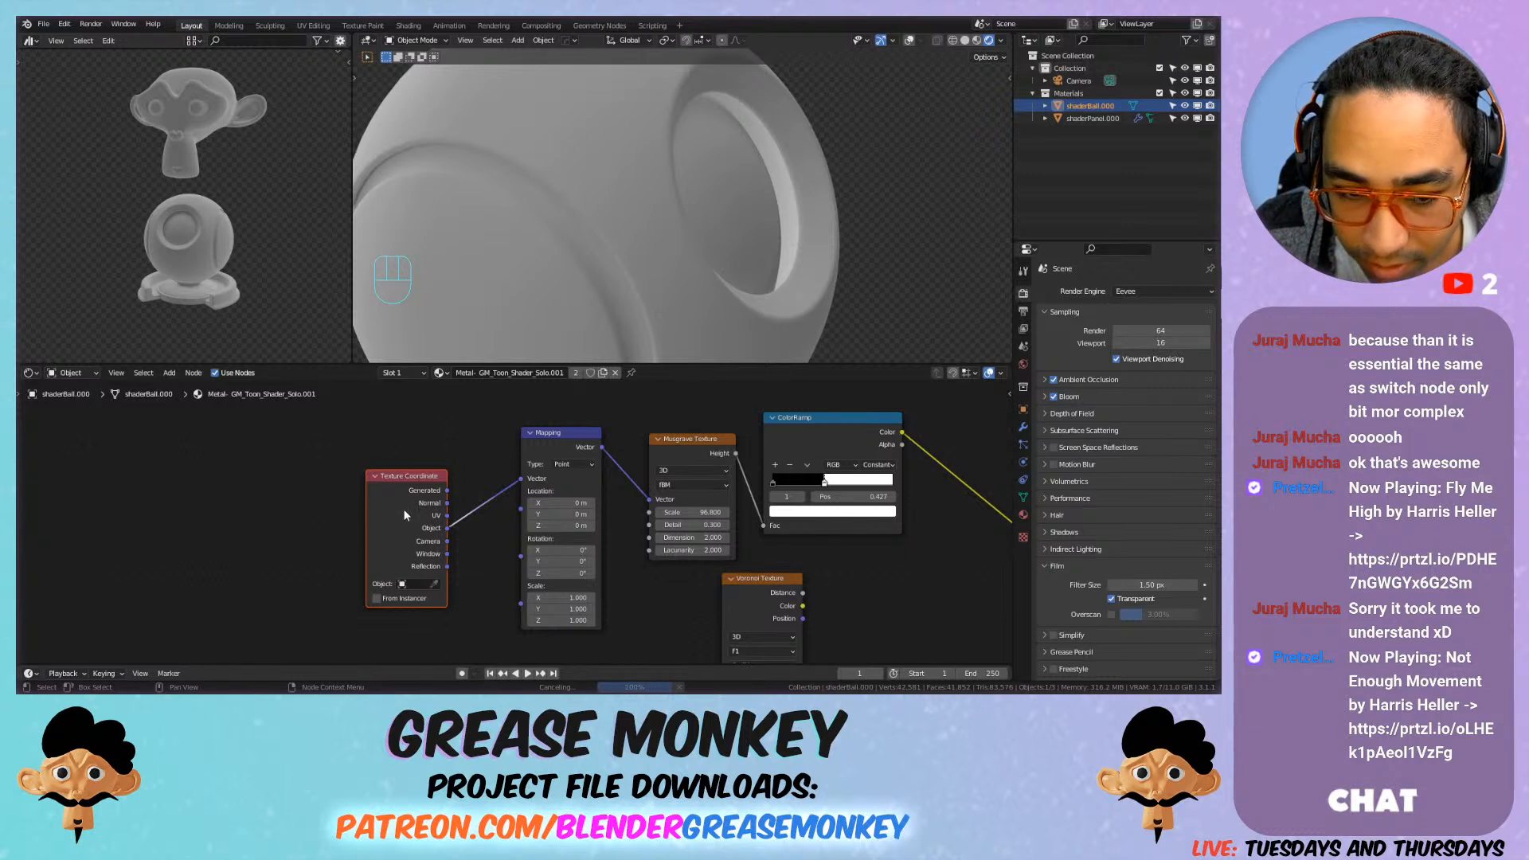
drag(404, 512, 408, 471)
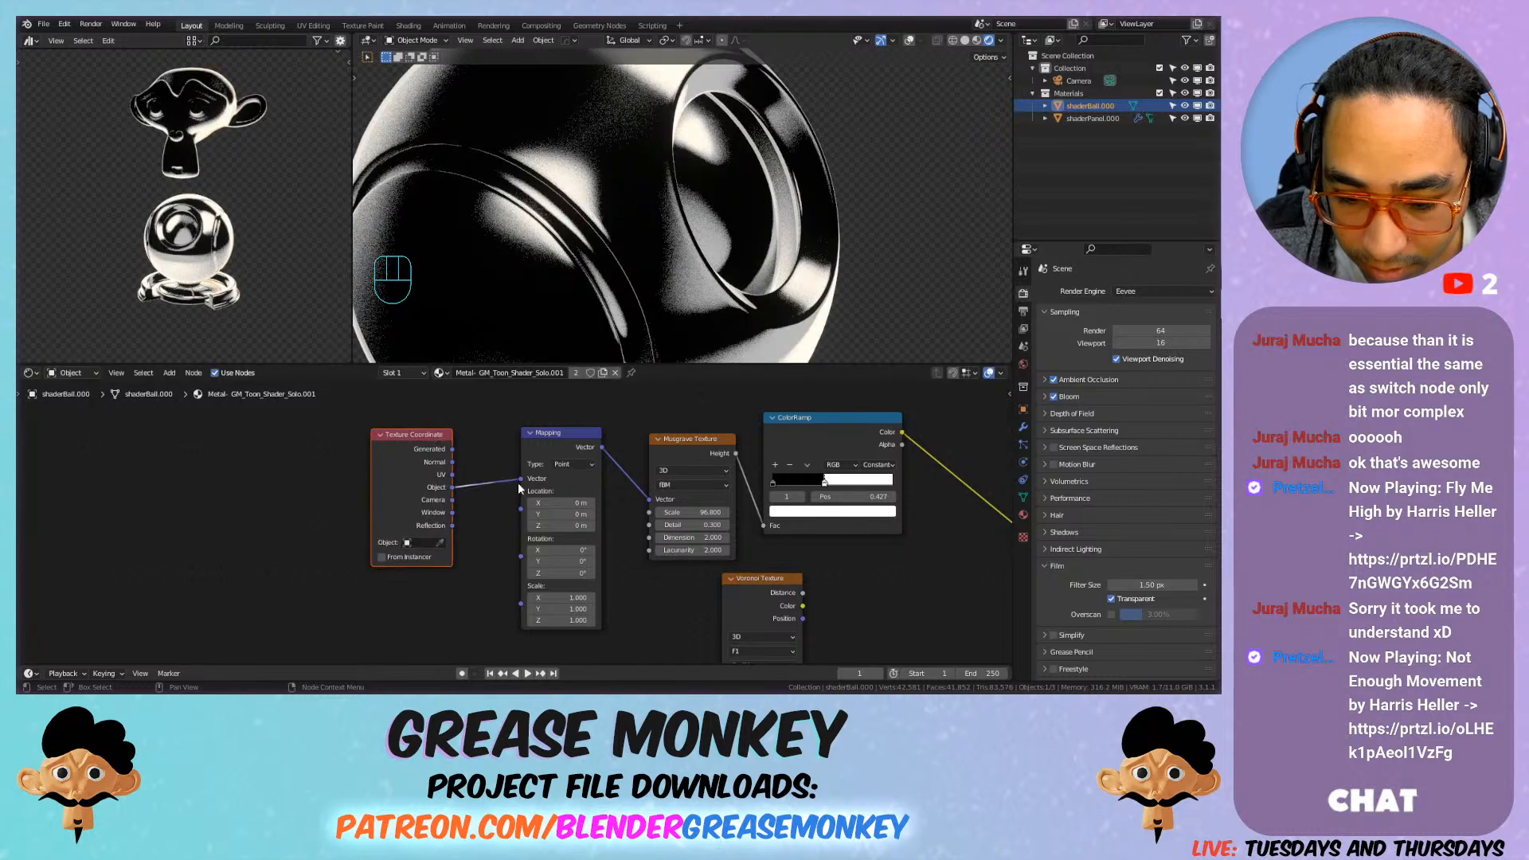
key(ctrl+z)
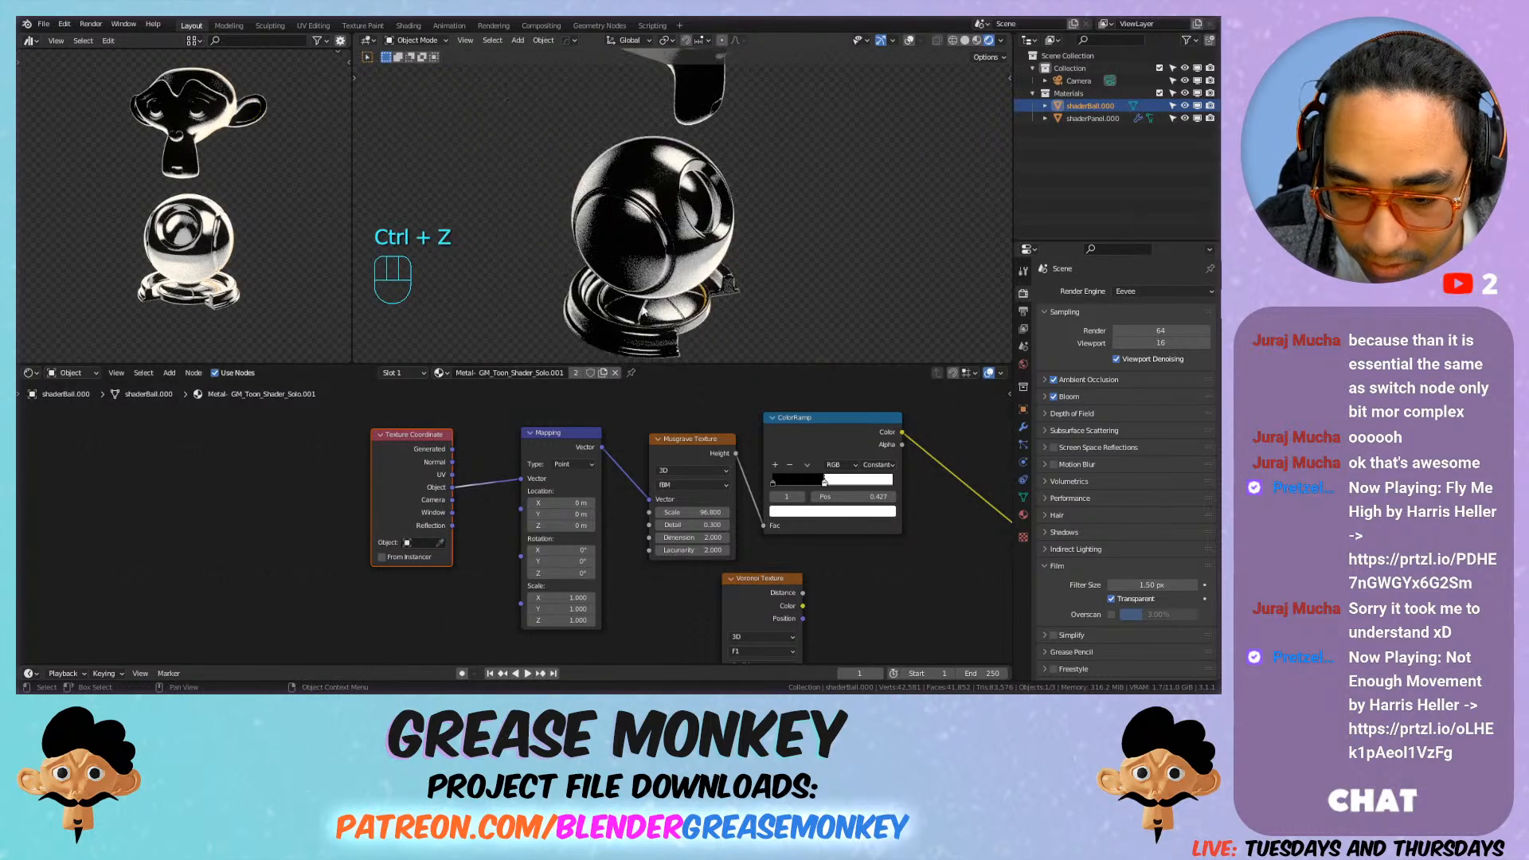
scroll(794, 540, down, 3)
scroll(793, 540, up, 2)
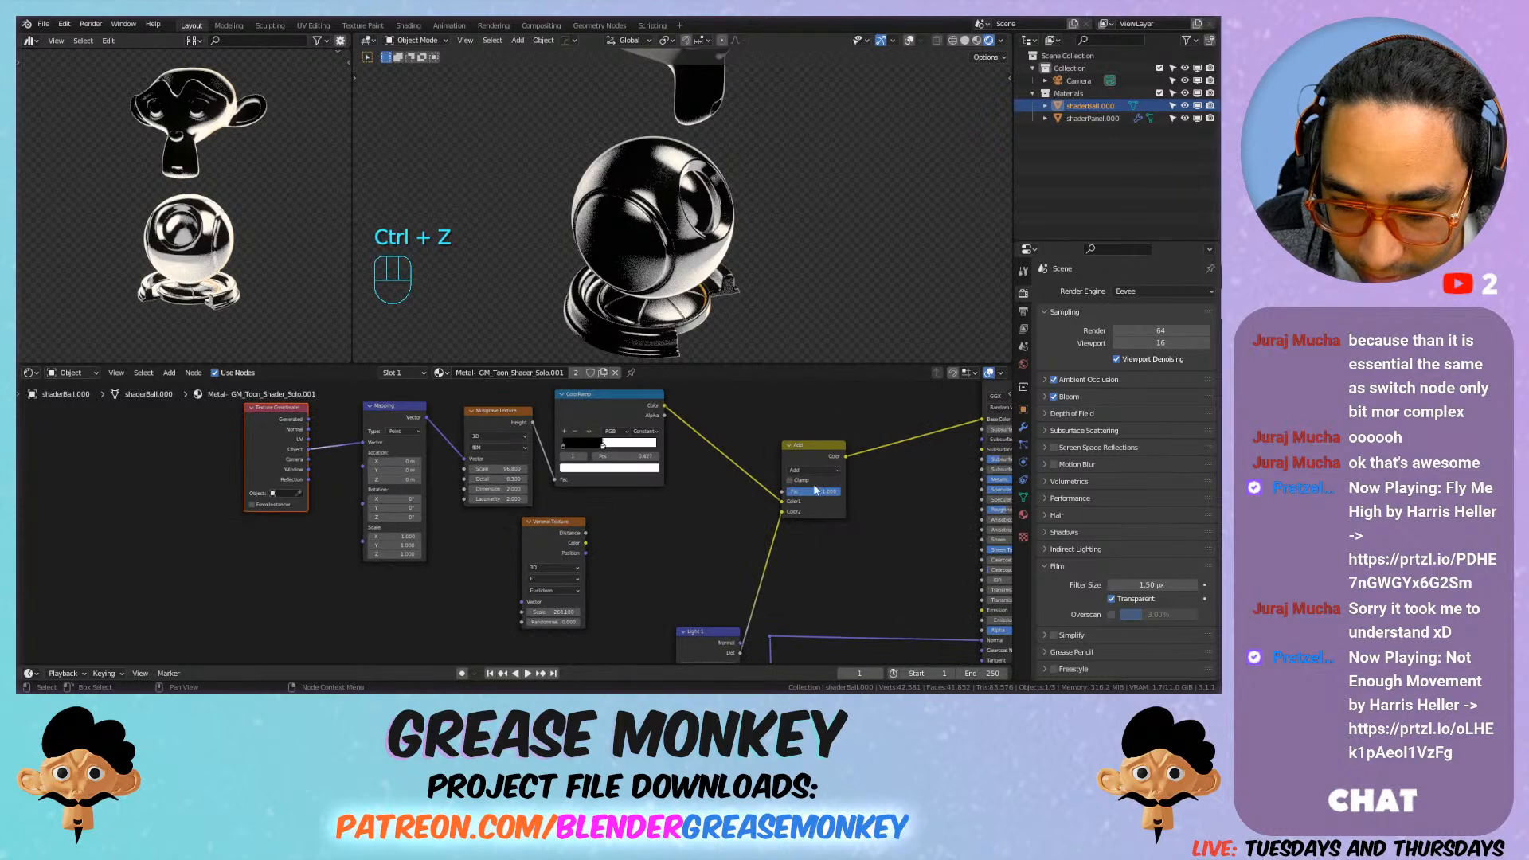
mouse_move(830, 495)
mouse_down()
mouse_move(806, 495)
mouse_move(836, 495)
mouse_up()
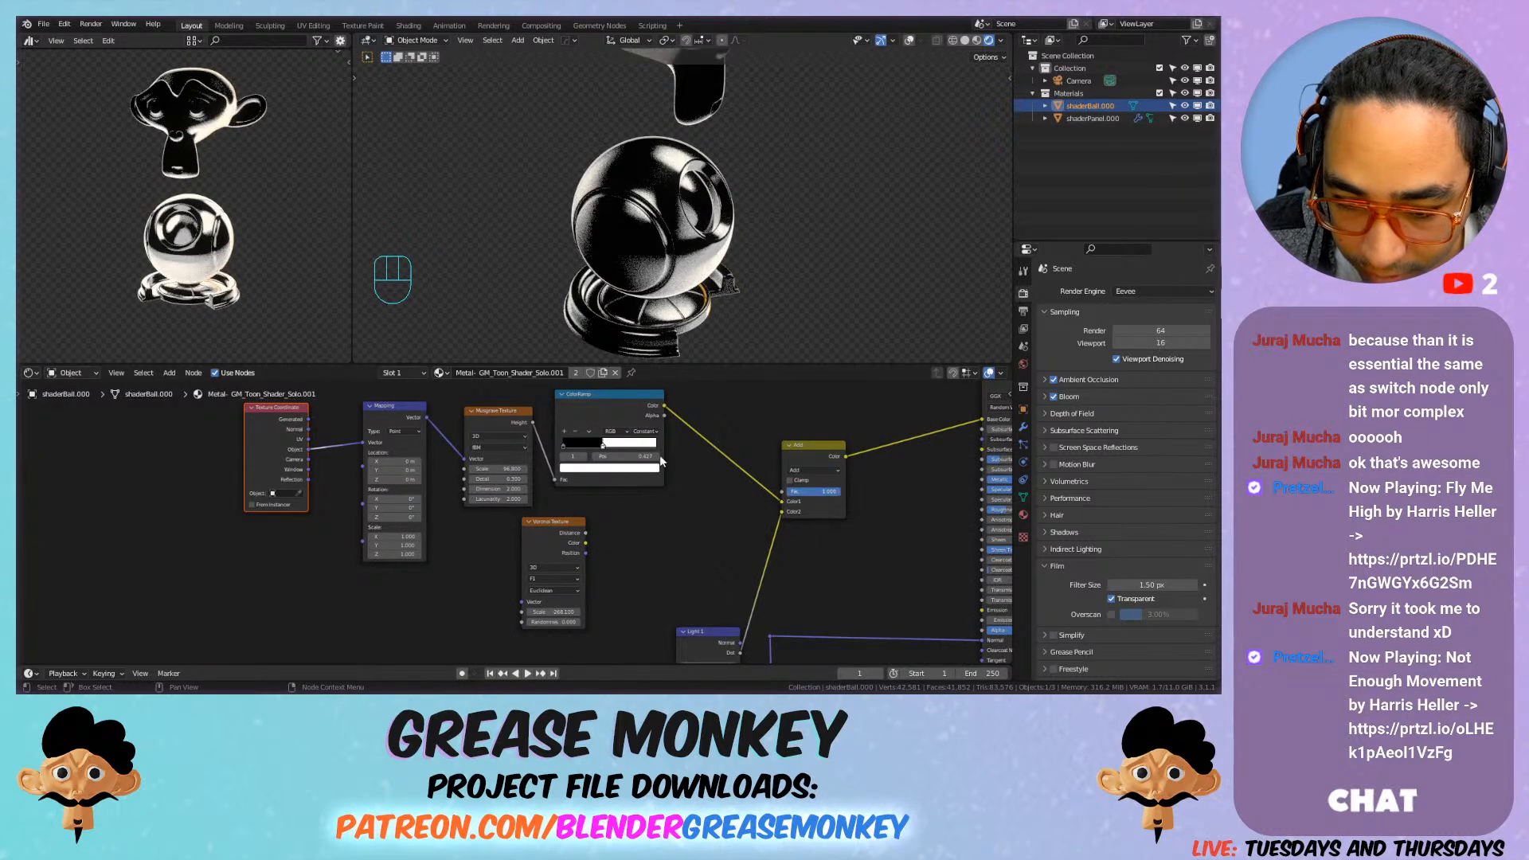
Step: Move the ColorRamp's white stop to position 0.068
scroll(622, 466, up, 2)
middle_drag(606, 466, 621, 499)
drag(651, 451, 604, 453)
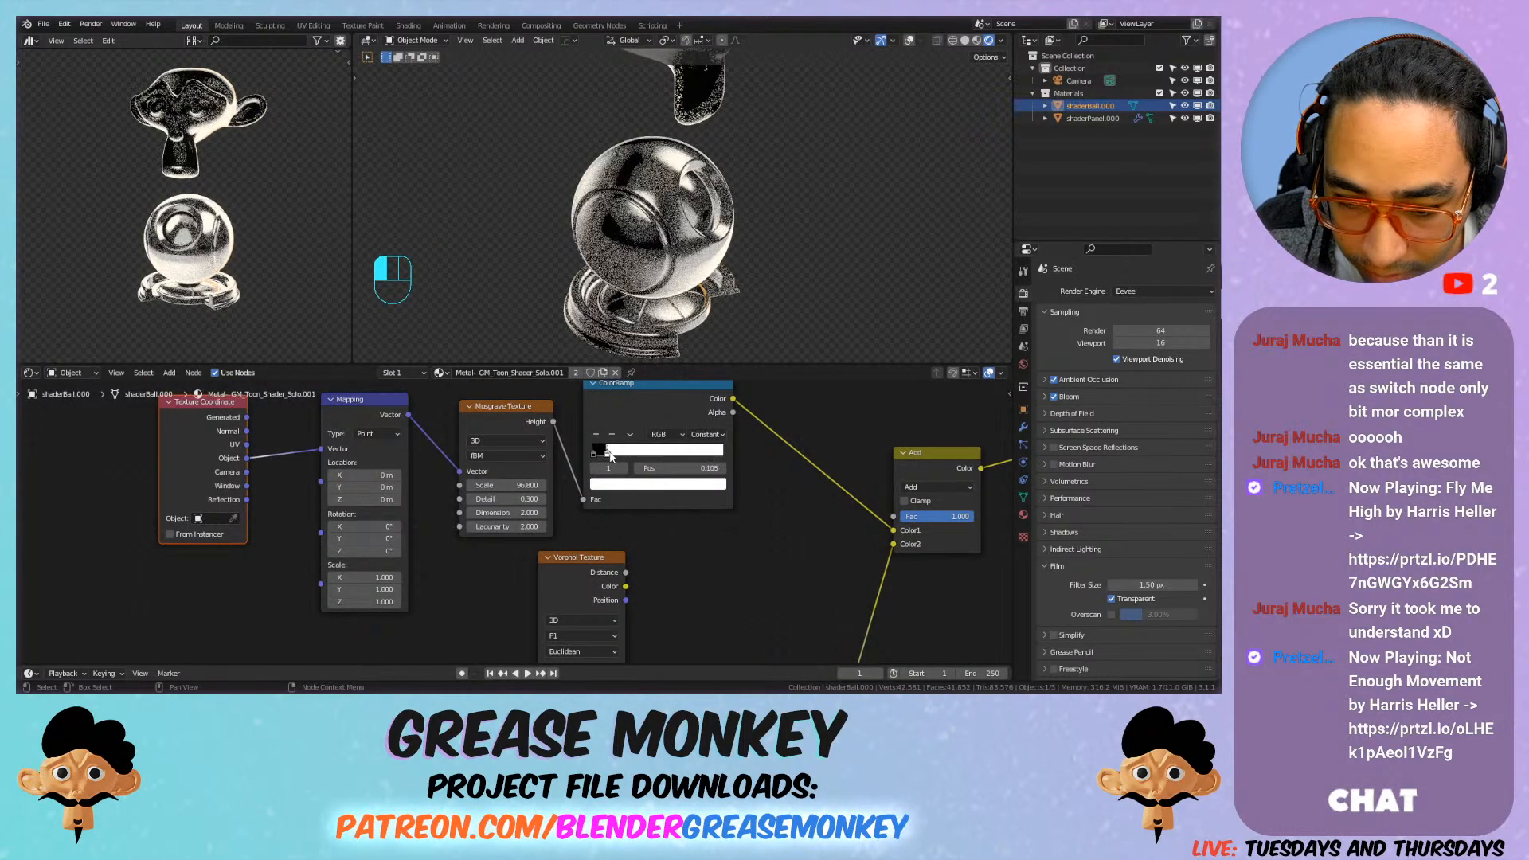
scroll(660, 273, up, 4)
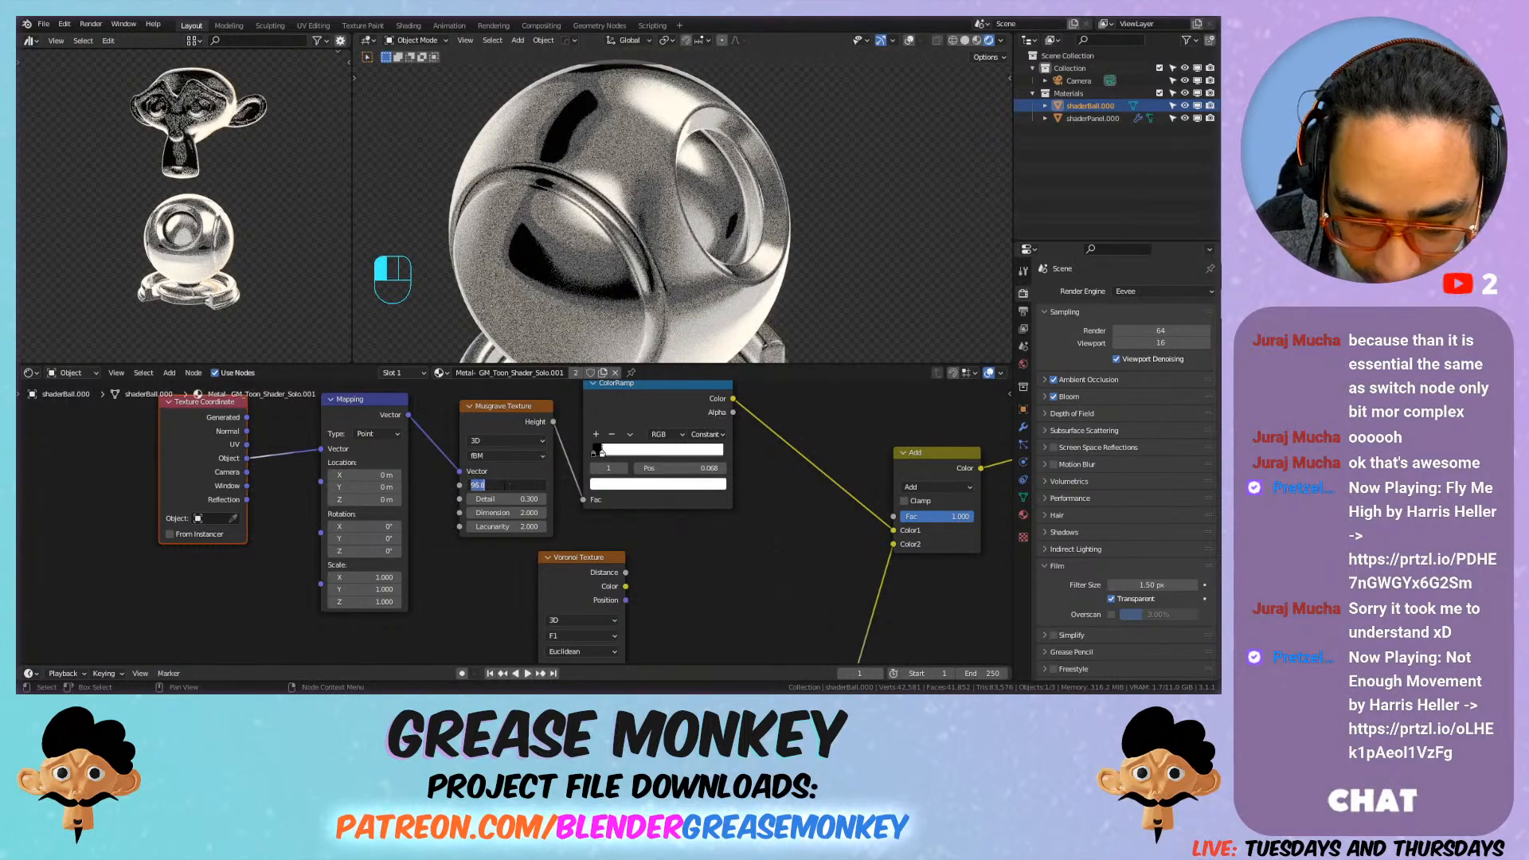
Step: Set the Musgrave Texture's scale to 0.600 and show the shader ball's material properties
text(0)
key(Return)
mouse_move(501, 486)
mouse_down()
mouse_move(536, 485)
mouse_move(511, 486)
mouse_up()
mouse_move(647, 257)
shift+middle_down()
mouse_move(709, 217)
mouse_move(652, 199)
mouse_move(649, 275)
shift+middle_up()
scroll(650, 212, down, 4)
click(642, 191)
click(1023, 517)
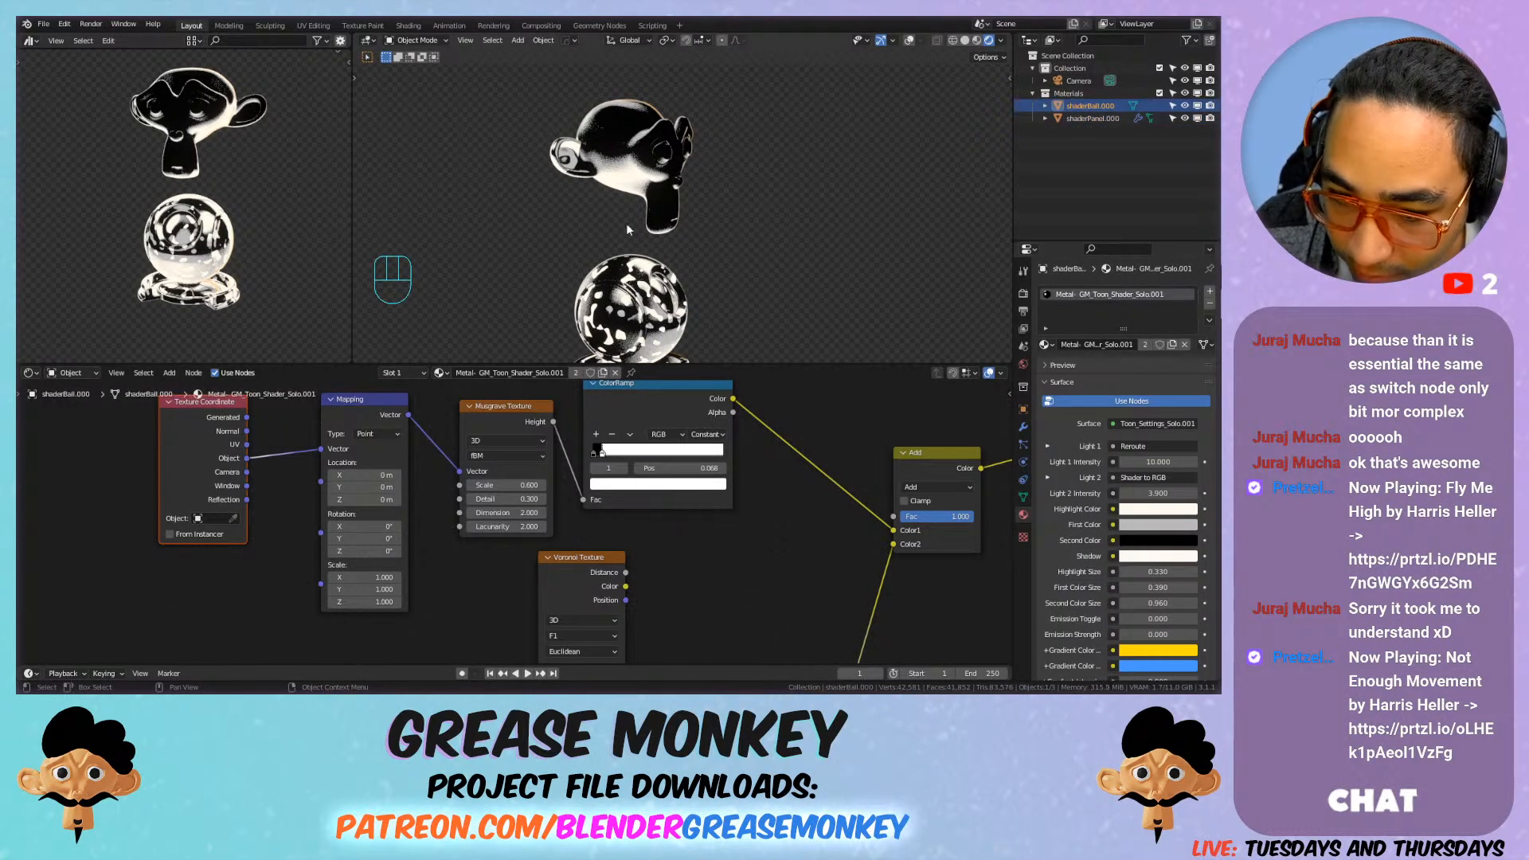
scroll(632, 187, up, 3)
shift+middle_drag(599, 219, 683, 220)
click(660, 254)
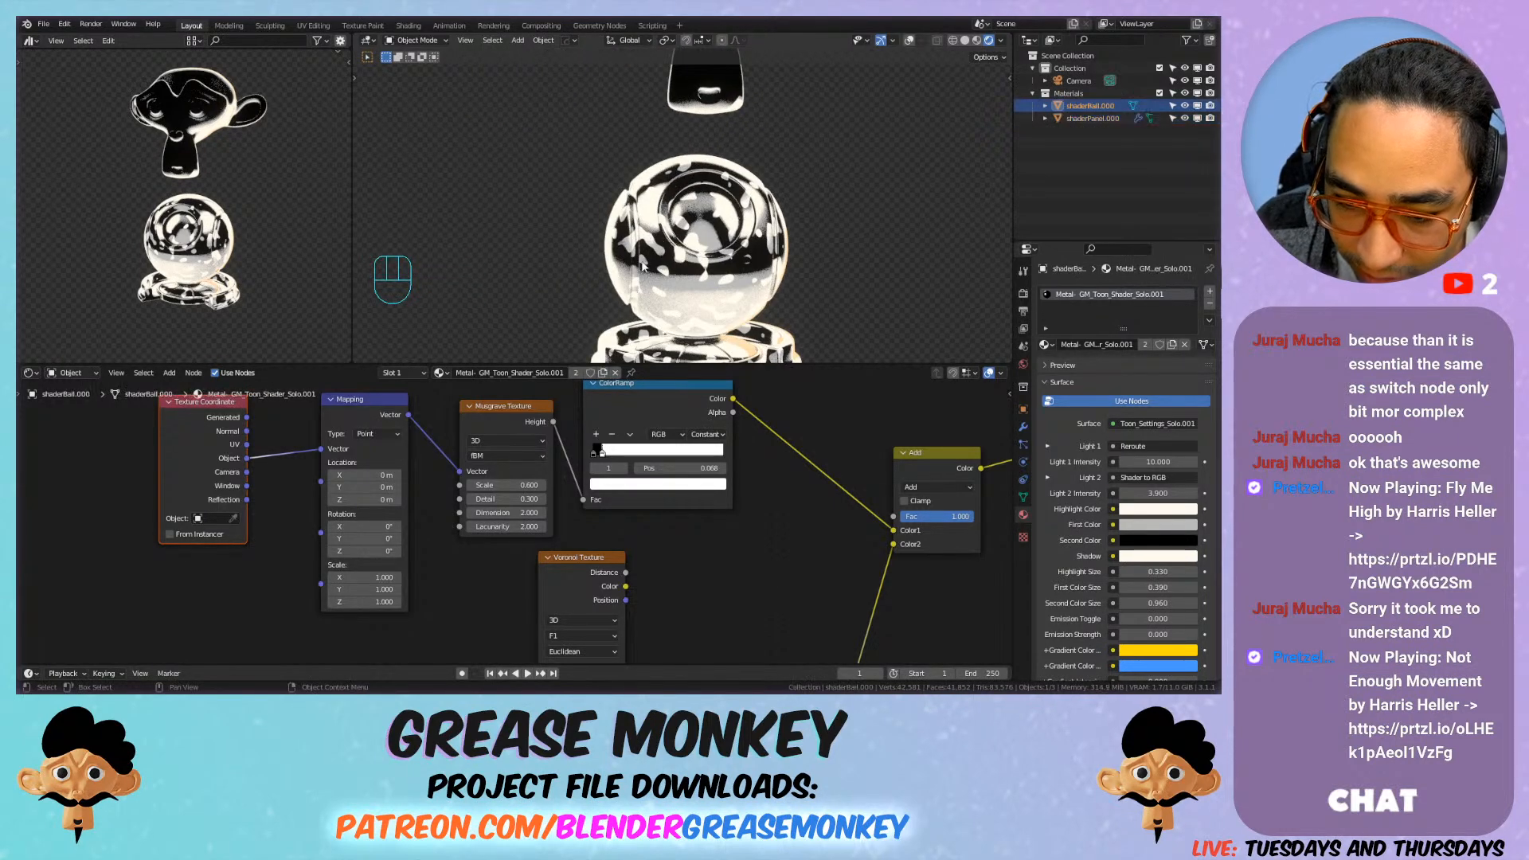
Step: Set the Musgrave Texture's scale to -1.200 while checking the pattern on the shader ball
scroll(468, 516, up, 1)
drag(486, 479, 636, 479)
middle_drag(702, 219, 677, 315)
shift+middle_drag(677, 315, 605, 319)
scroll(670, 255, up, 2)
drag(521, 478, 350, 479)
Step: Try a Mapping X scale of 51.100 to stretch the pattern, and undo it
drag(354, 588, 669, 588)
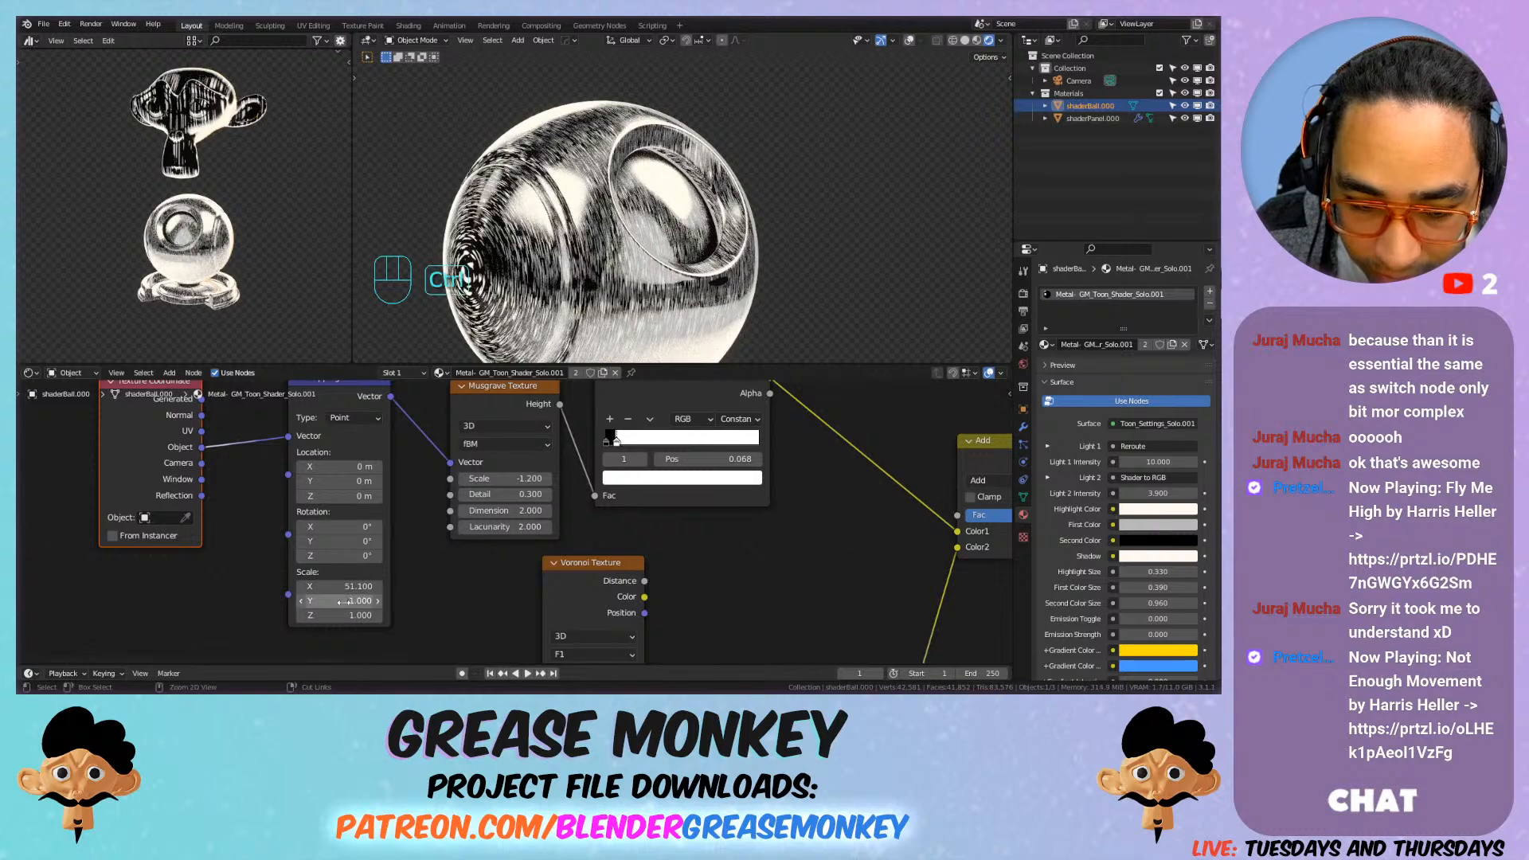
key(ctrl+z)
key(ctrl+z)
Step: Stretch the texture by setting the Mapping node's Z scale to 68.200 and Y scale to 14.800
drag(343, 616, 542, 616)
middle_drag(446, 318, 582, 275)
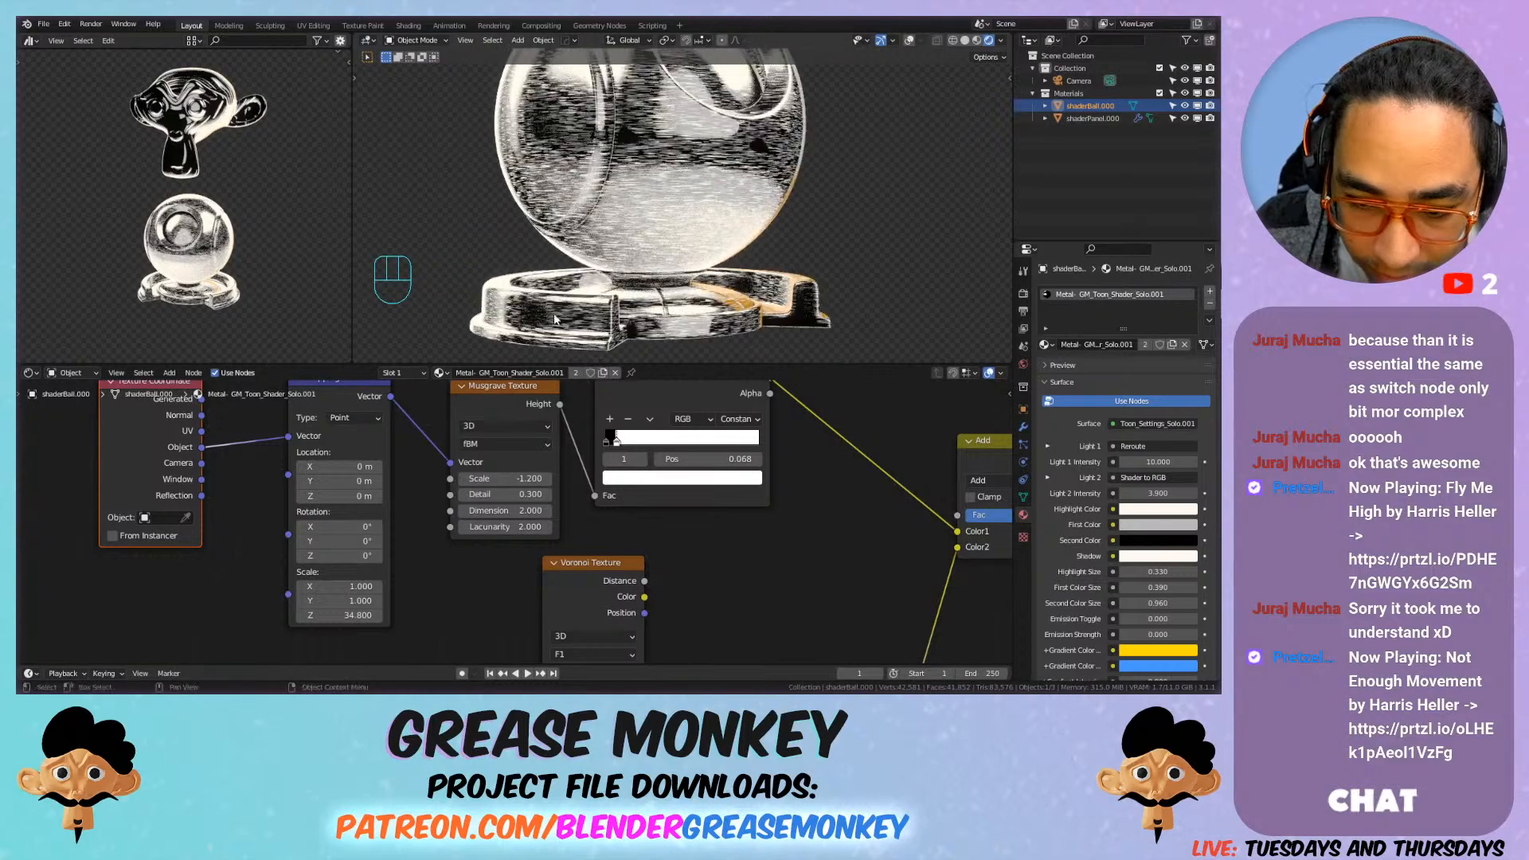
drag(351, 616, 459, 602)
middle_drag(585, 120, 555, 219)
scroll(555, 220, up, 5)
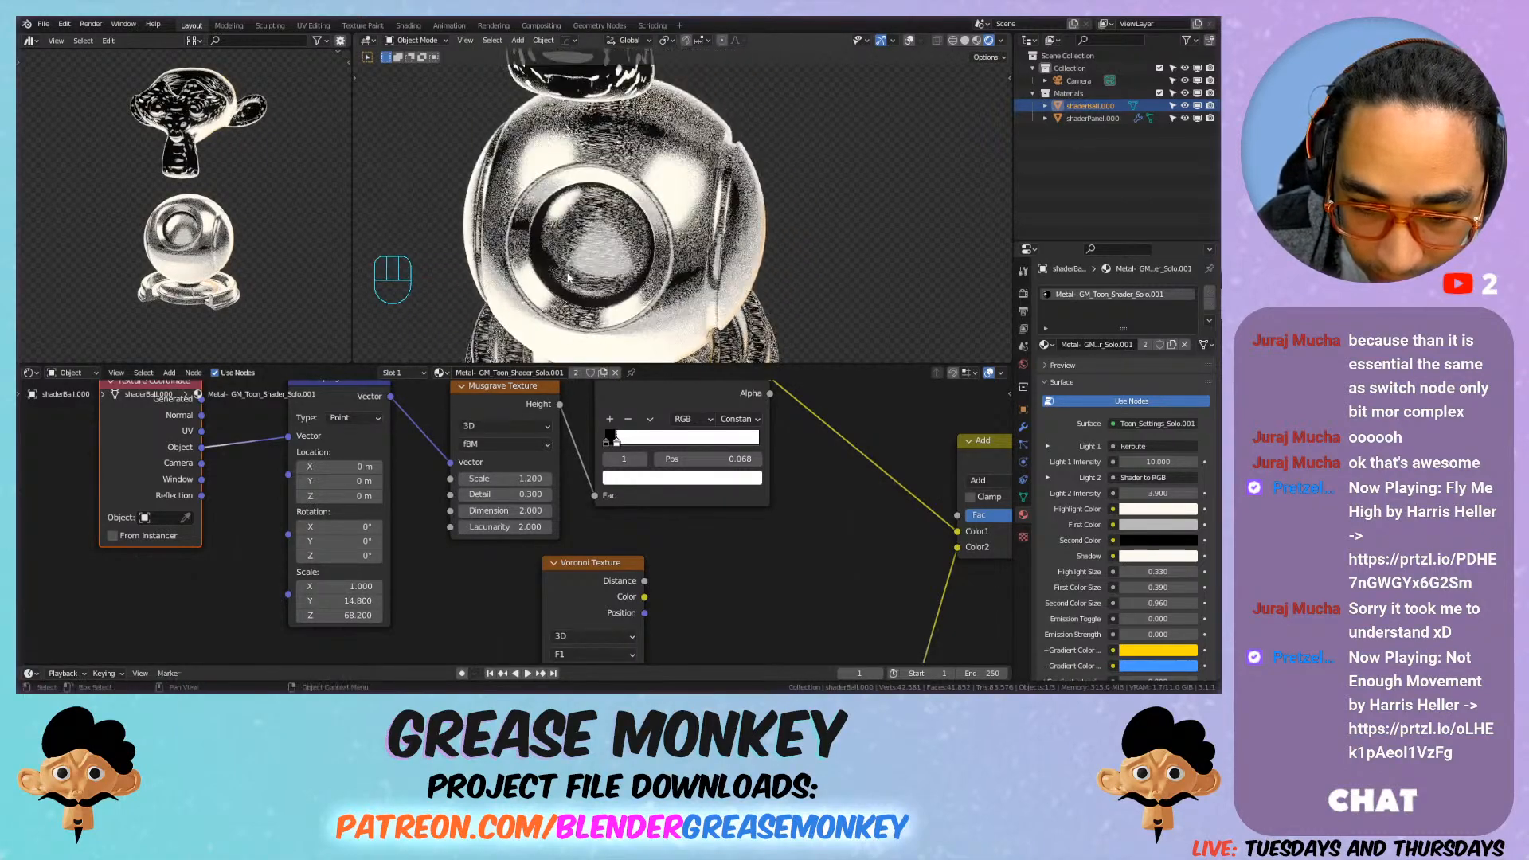
middle_drag(566, 281, 498, 303)
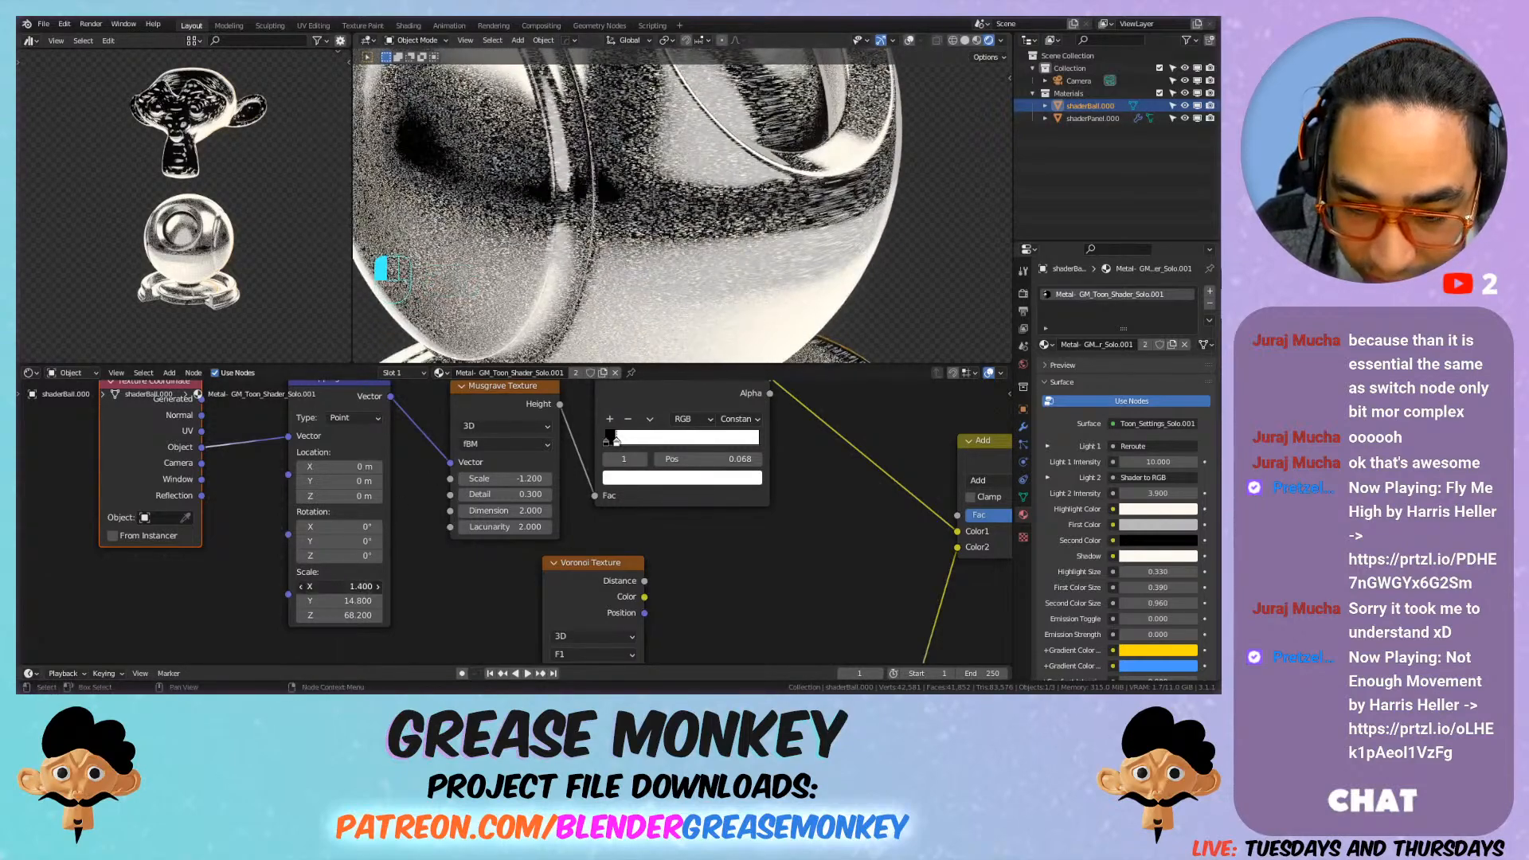
Step: Set the Mapping node's Y scale to 0, and try a different X scale, undoing that change
click(341, 600)
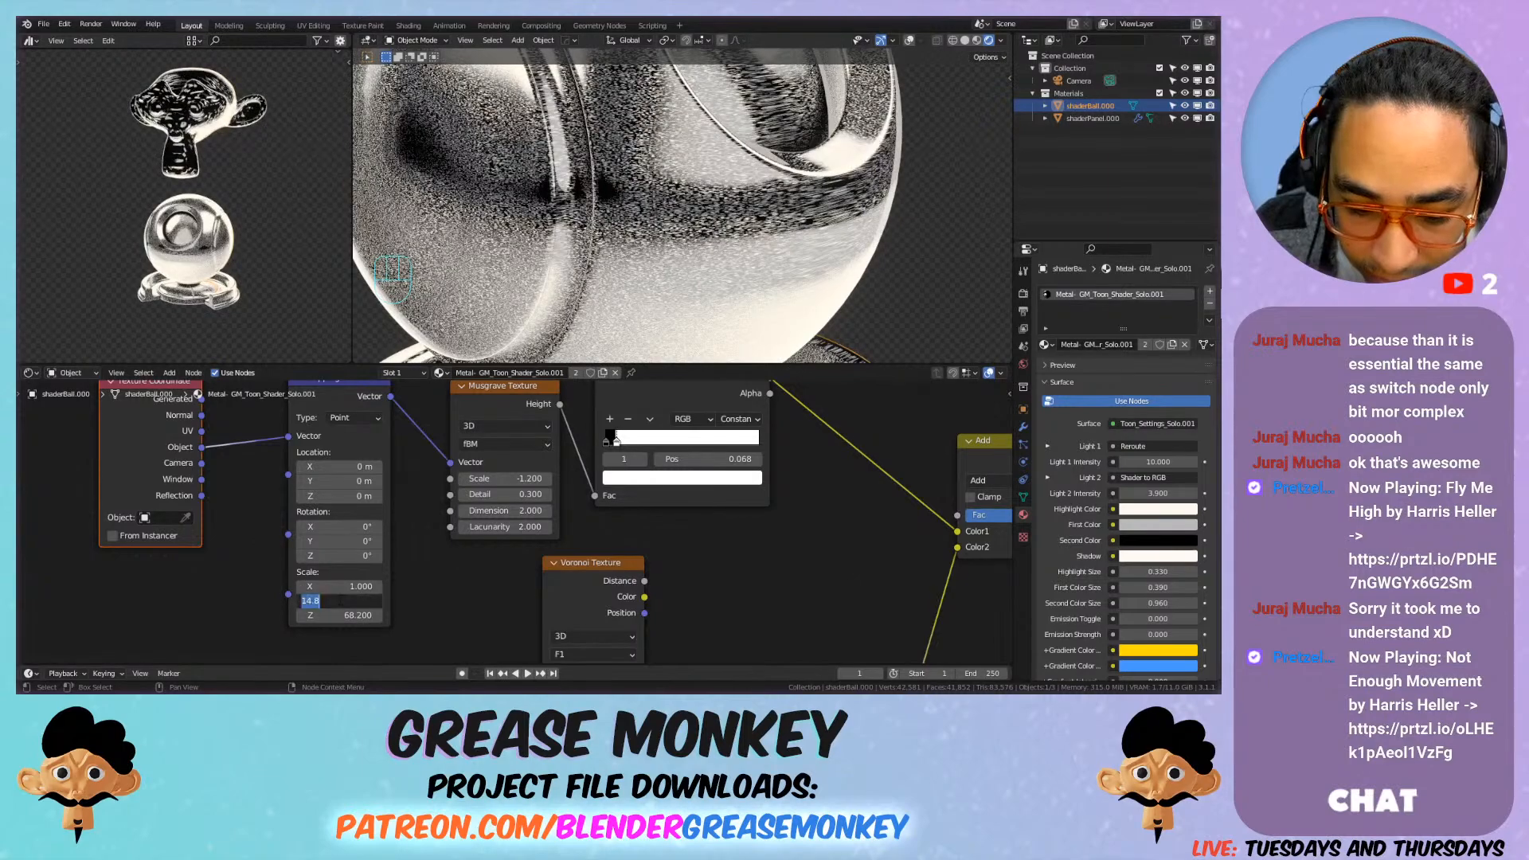
text(0)
key(Return)
mouse_move(317, 587)
mouse_down()
mouse_move(436, 587)
mouse_move(300, 587)
mouse_up()
key(ctrl+z)
Step: Set the Musgrave Texture's scale to 2.300 and move the ColorRamp's white stop to position 0.127
drag(509, 479, 569, 479)
scroll(642, 170, down, 3)
middle_drag(642, 171, 599, 379)
scroll(596, 256, up, 5)
mouse_move(519, 481)
mouse_down()
mouse_move(569, 481)
mouse_move(509, 481)
mouse_up()
drag(628, 444, 638, 445)
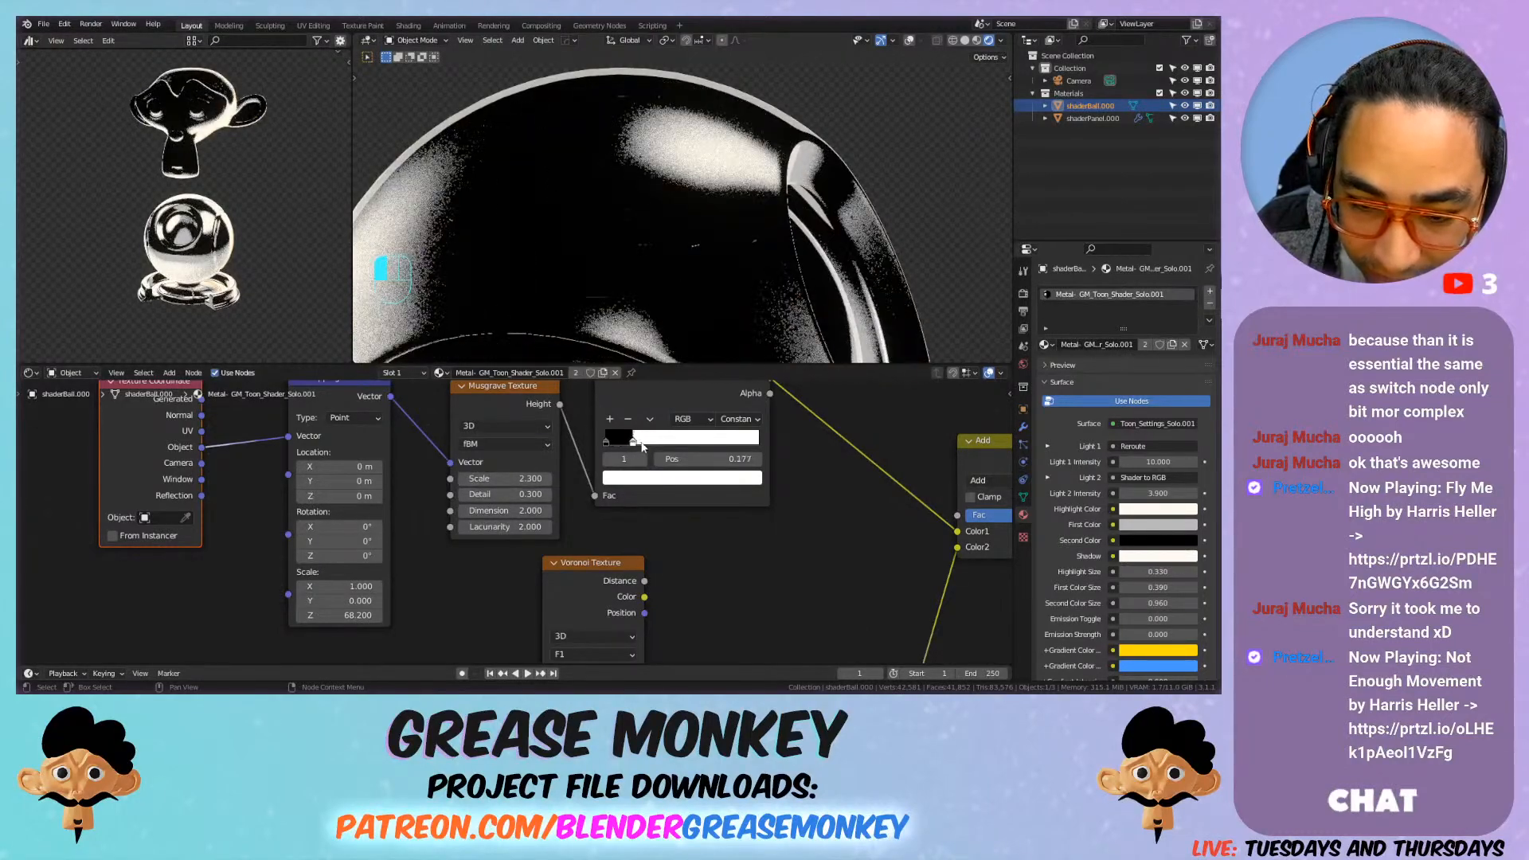
shift+middle_drag(629, 262, 580, 215)
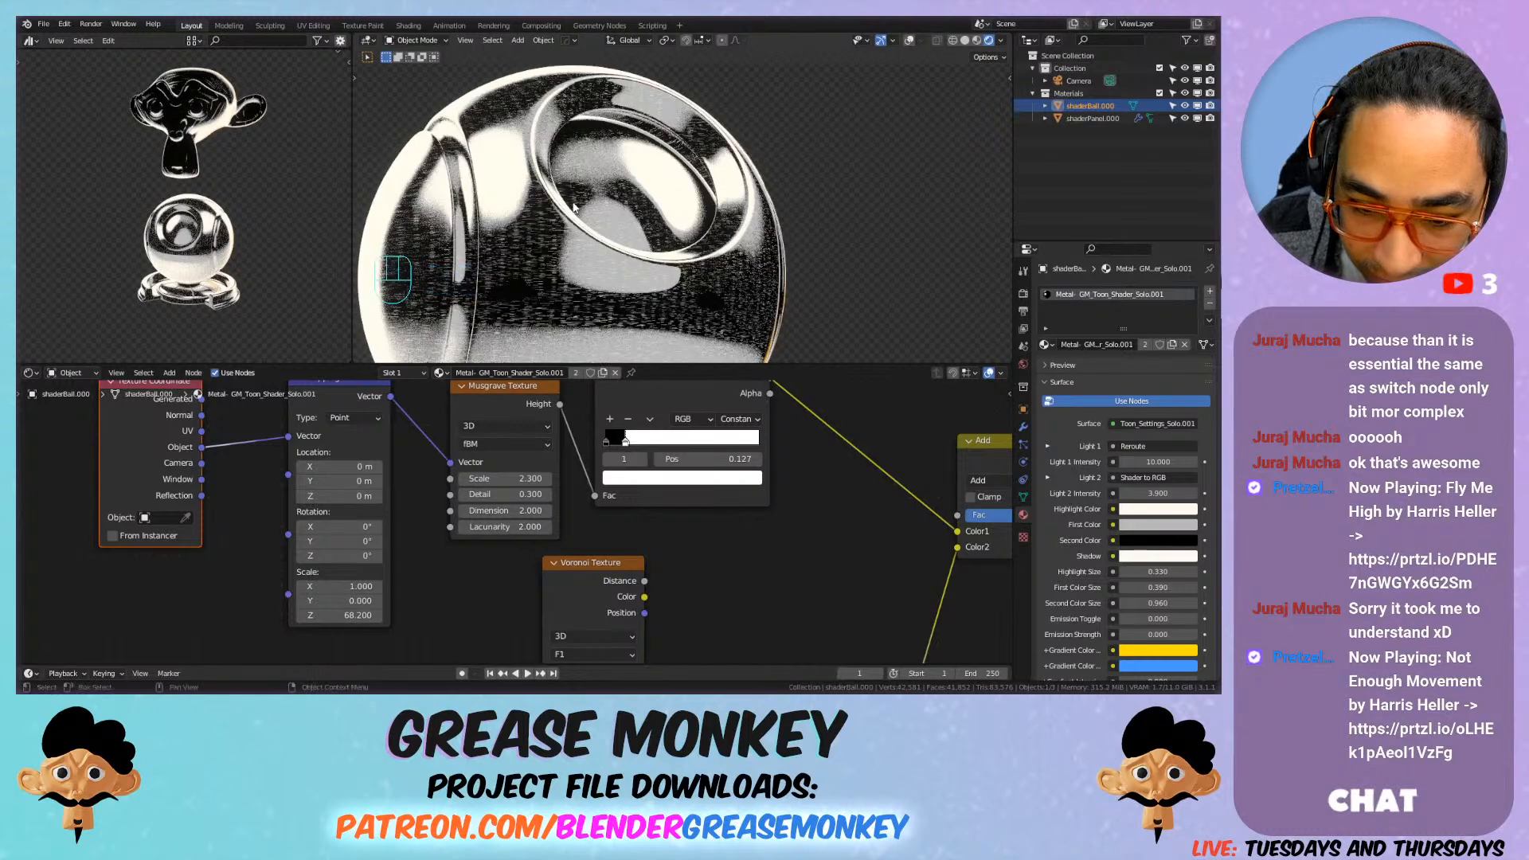
Step: Rearrange the node chain by moving the Texture Coordinate node outward and the Mapping and Musgrave Texture nodes closer to it
middle_drag(204, 478, 305, 478)
drag(305, 479, 237, 484)
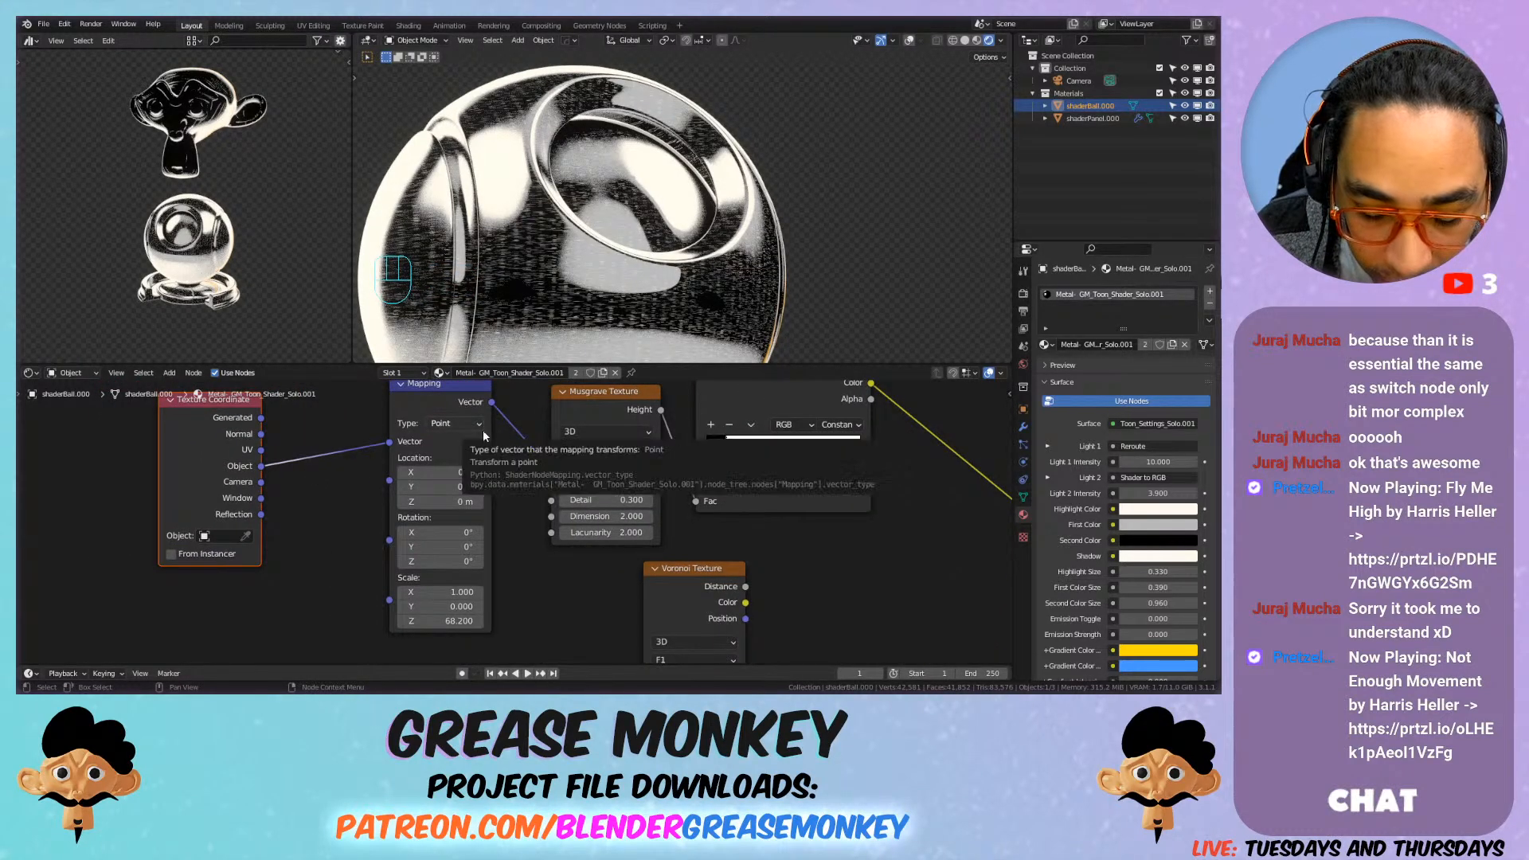
scroll(342, 442, down, 1)
middle_drag(343, 442, 403, 459)
key(g)
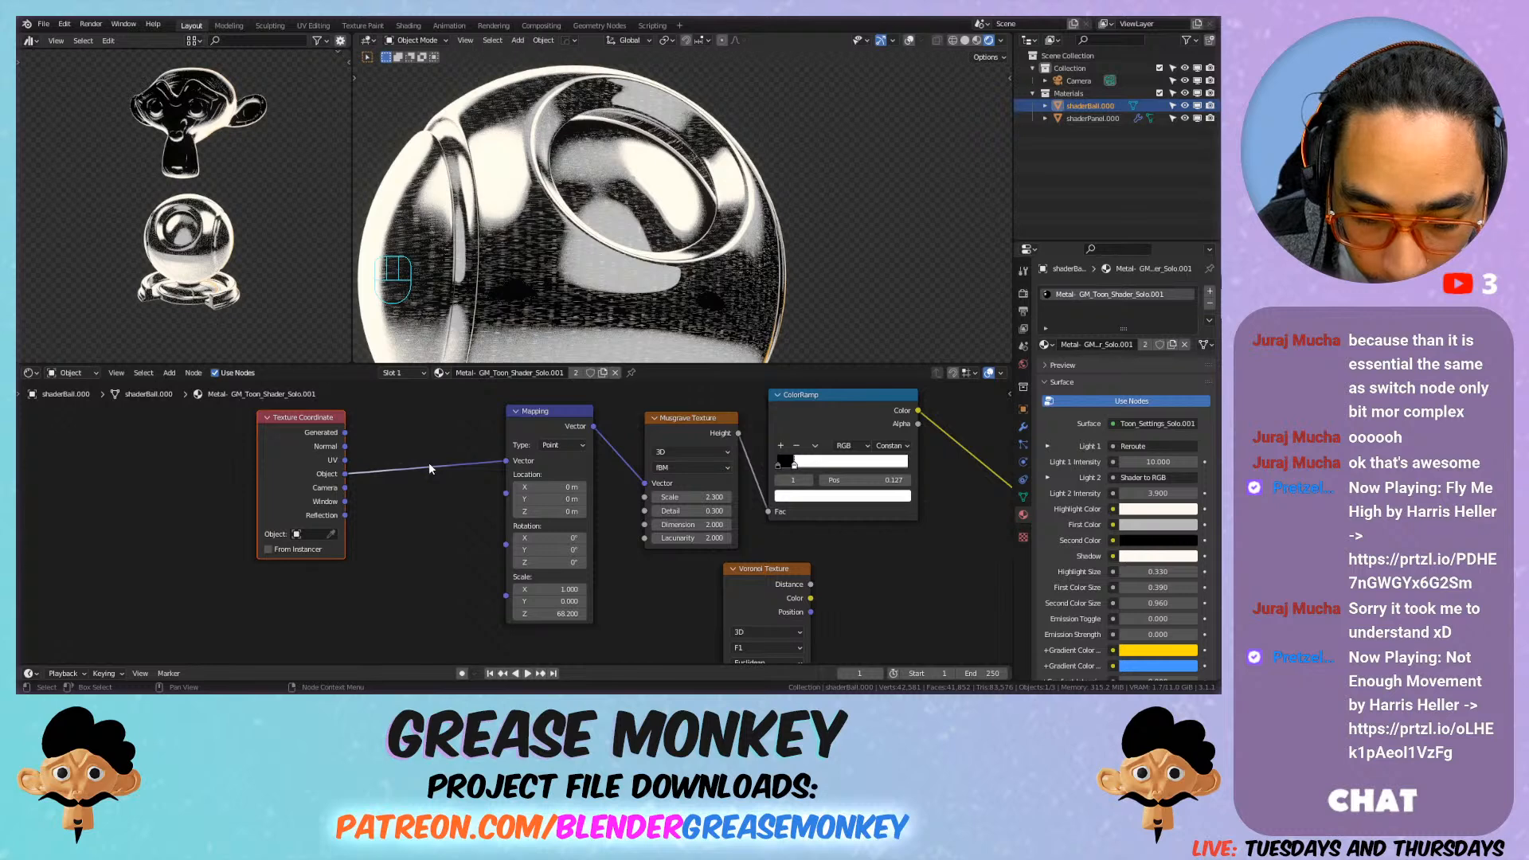
drag(534, 416, 421, 435)
drag(676, 423, 605, 426)
Step: Replace the Musgrave Texture node with a Wave Texture, keeping its links
key(shift+s)
mouse_move(597, 430)
click(690, 579)
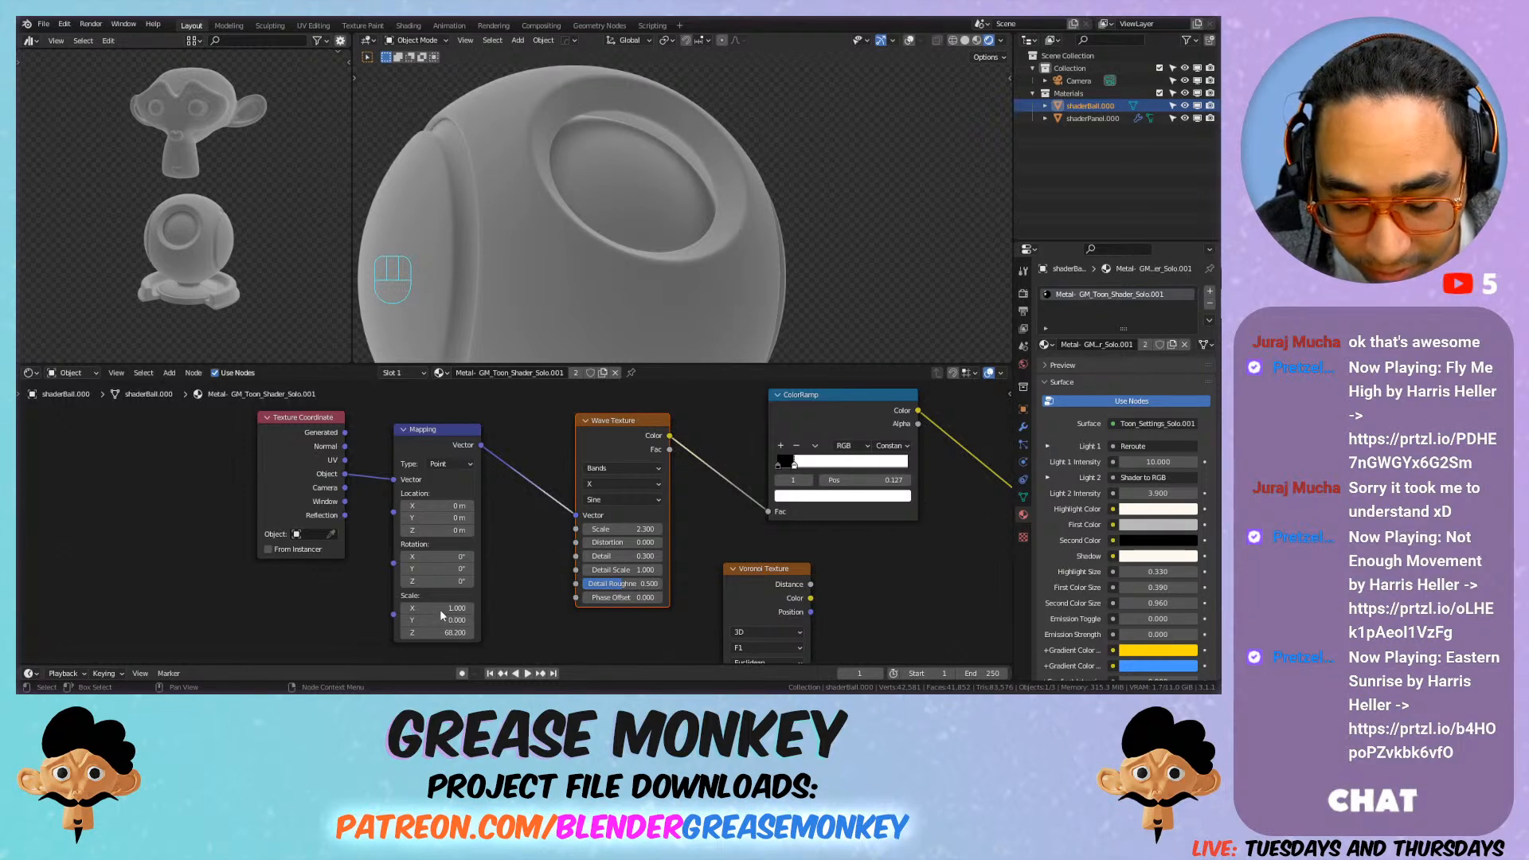
Step: Set the Mapping scale to 1.500 in X, 0.500 in Y and 68.700 in Z, and inspect the bands on the ball
mouse_move(441, 608)
mouse_down()
mouse_move(441, 633)
mouse_move(441, 596)
mouse_up()
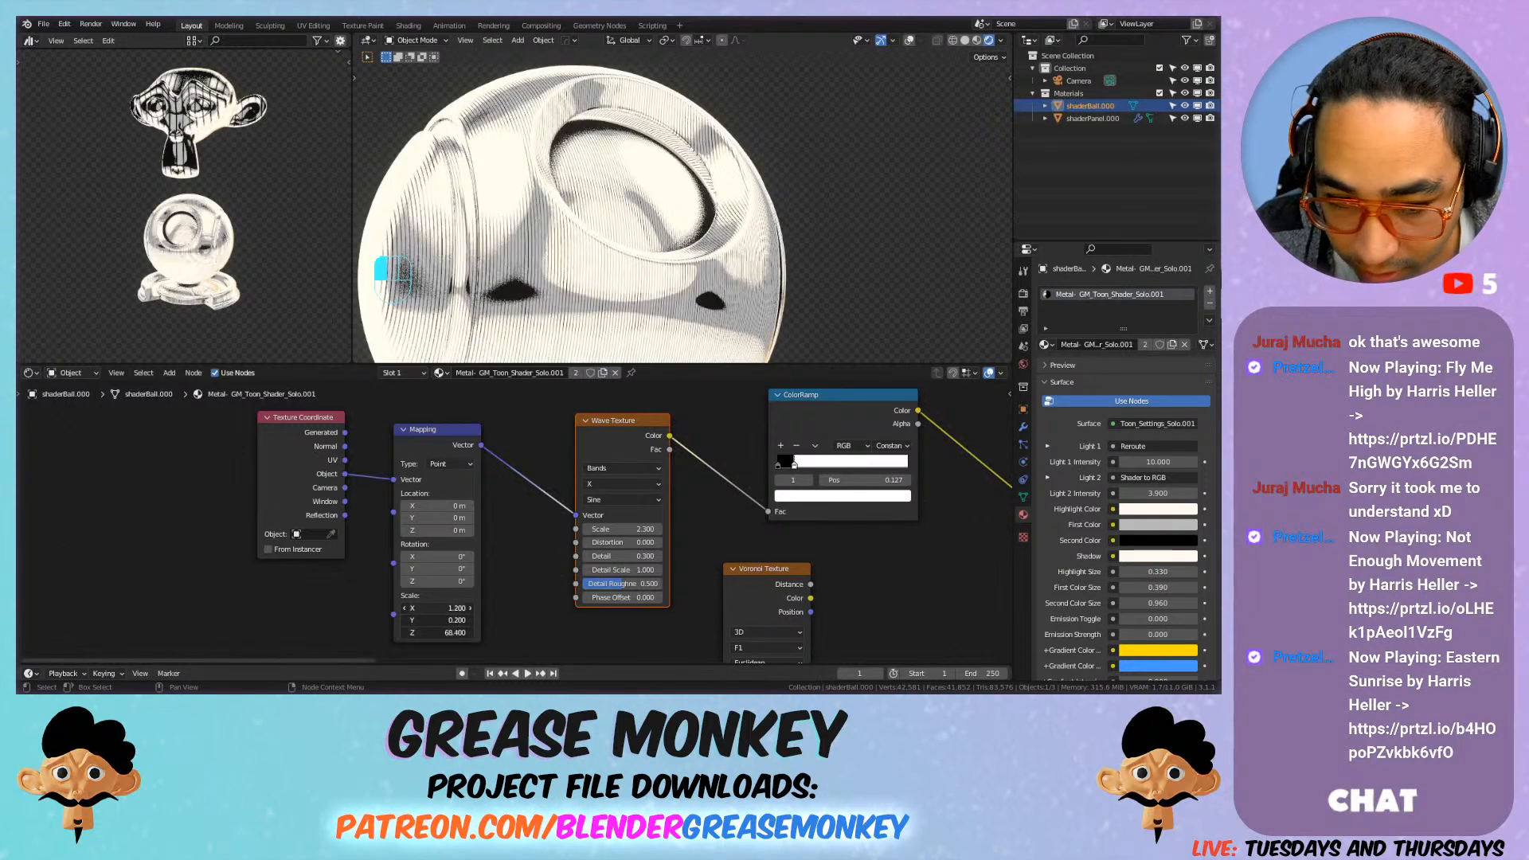
scroll(629, 191, down, 2)
middle_drag(630, 191, 665, 239)
scroll(655, 284, up, 4)
shift+middle_drag(665, 239, 657, 215)
scroll(669, 227, up, 3)
middle_drag(657, 215, 679, 206)
middle_drag(622, 222, 757, 219)
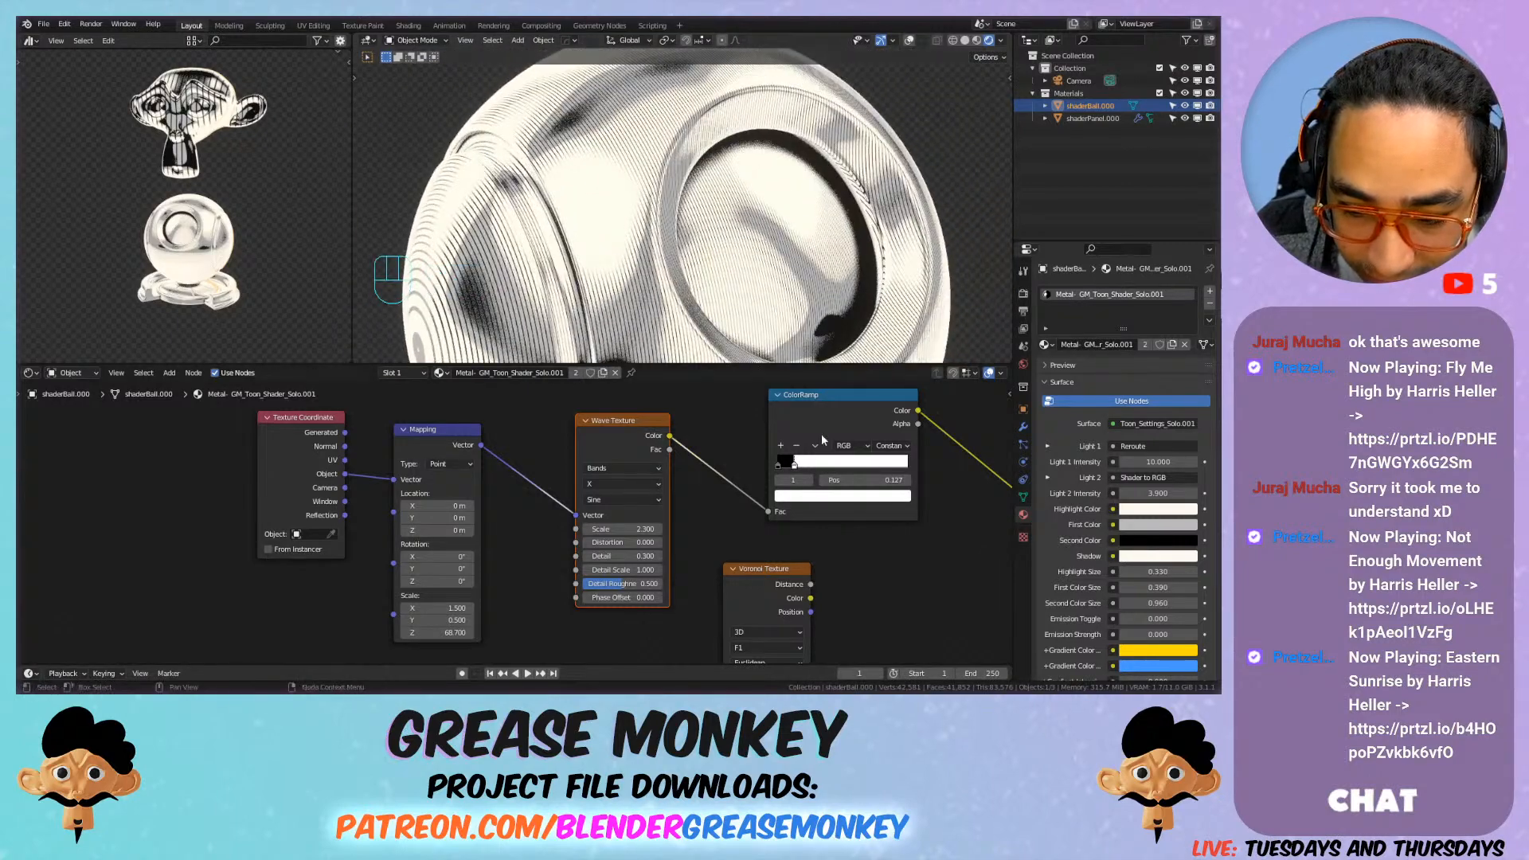
Step: Move the ColorRamp's white stop to position 0.764 to thin out the white bands
mouse_move(794, 464)
mouse_down()
mouse_move(916, 456)
mouse_move(893, 462)
mouse_up()
scroll(747, 245, down, 3)
shift+middle_drag(747, 245, 719, 191)
scroll(719, 188, up, 5)
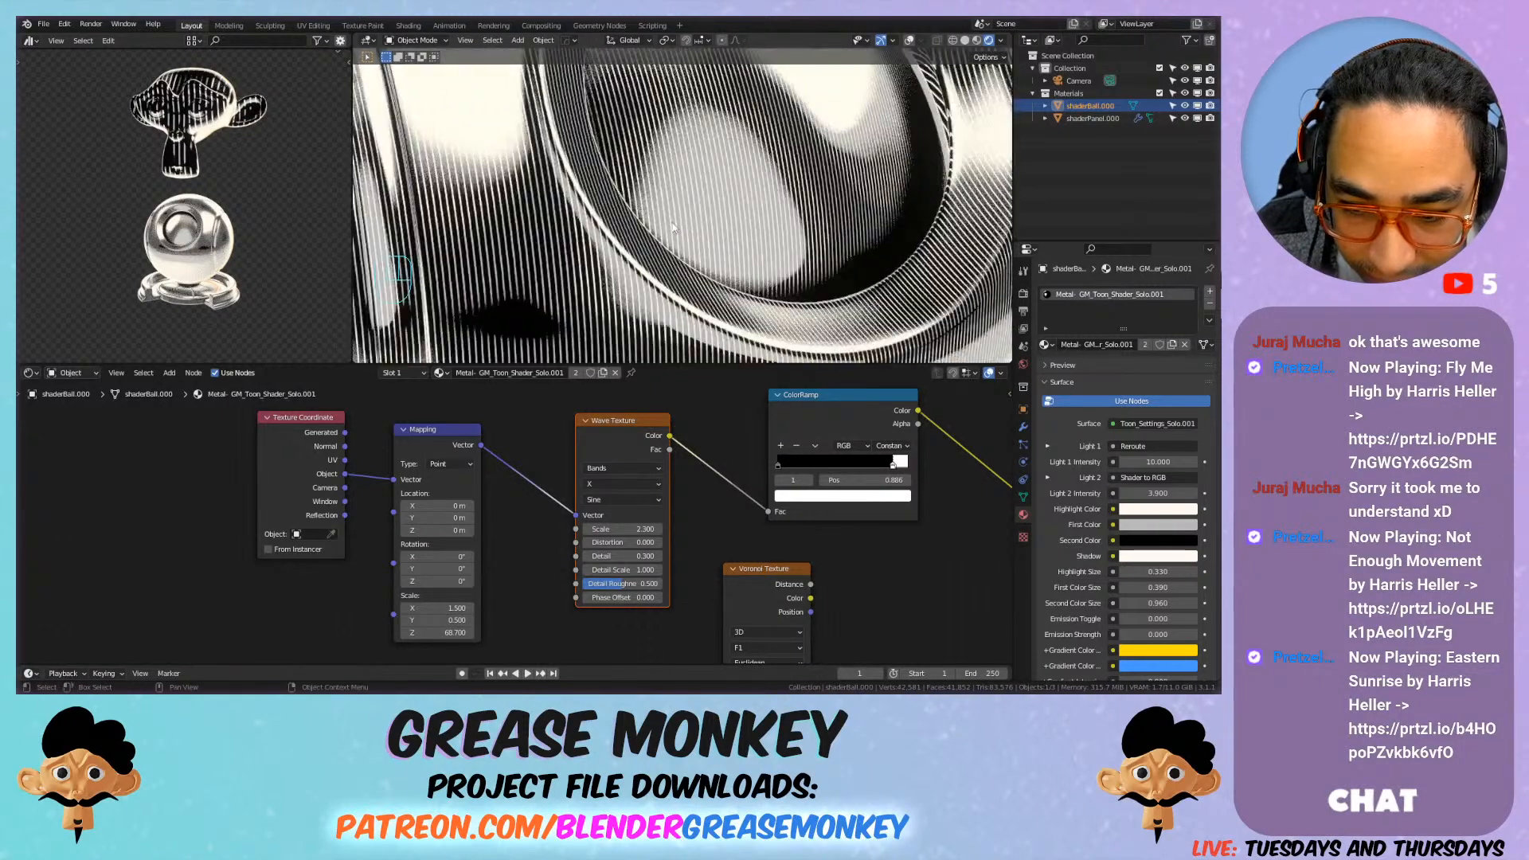
click(815, 445)
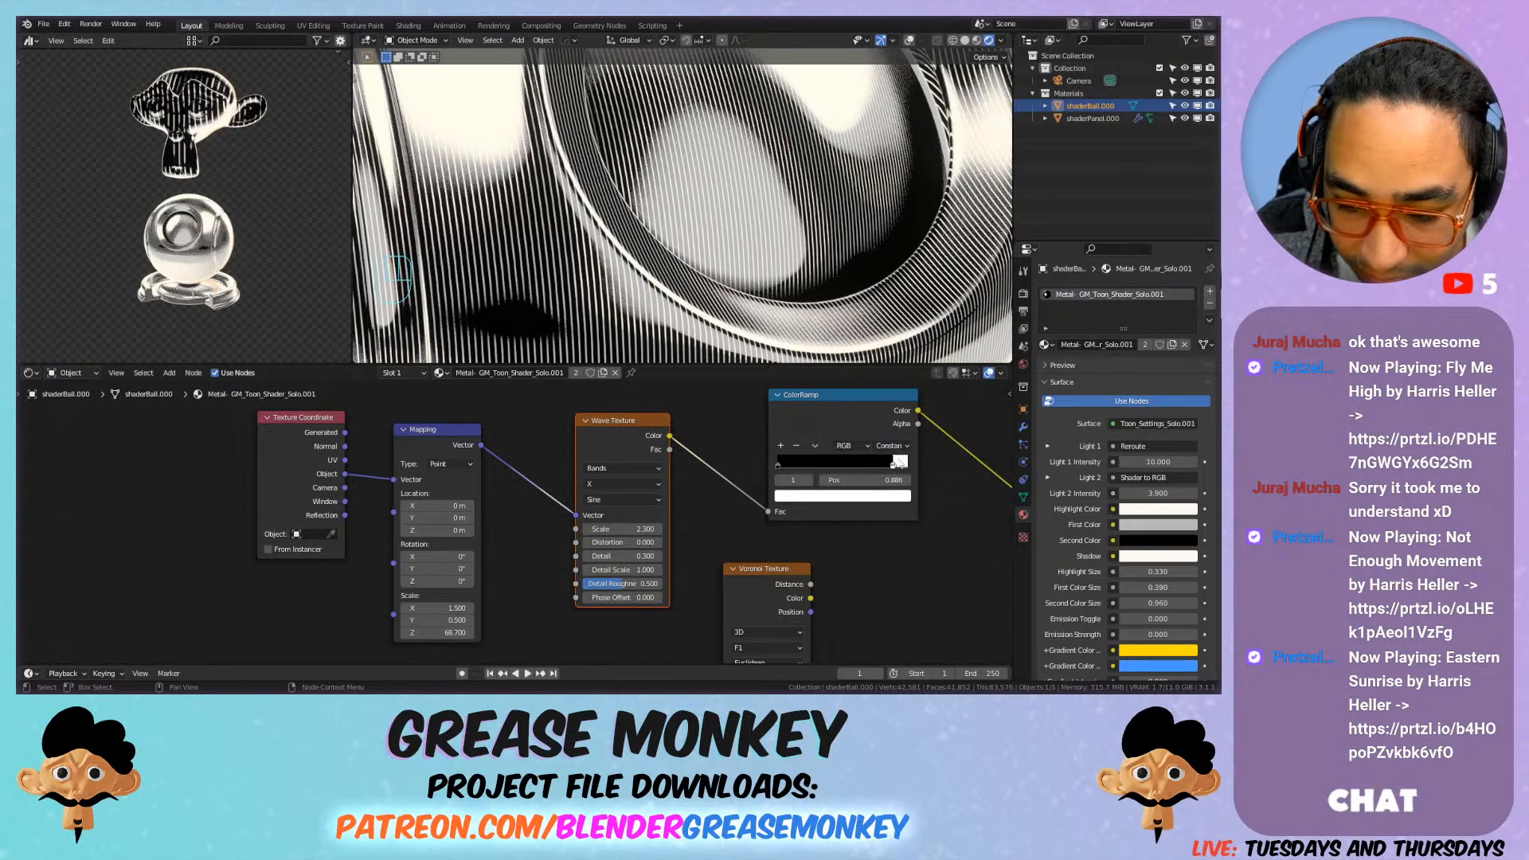
drag(895, 463, 879, 463)
Step: Switch the ColorRamp's interpolation to B-Spline and move its white stop to position 0.282
click(891, 446)
click(897, 501)
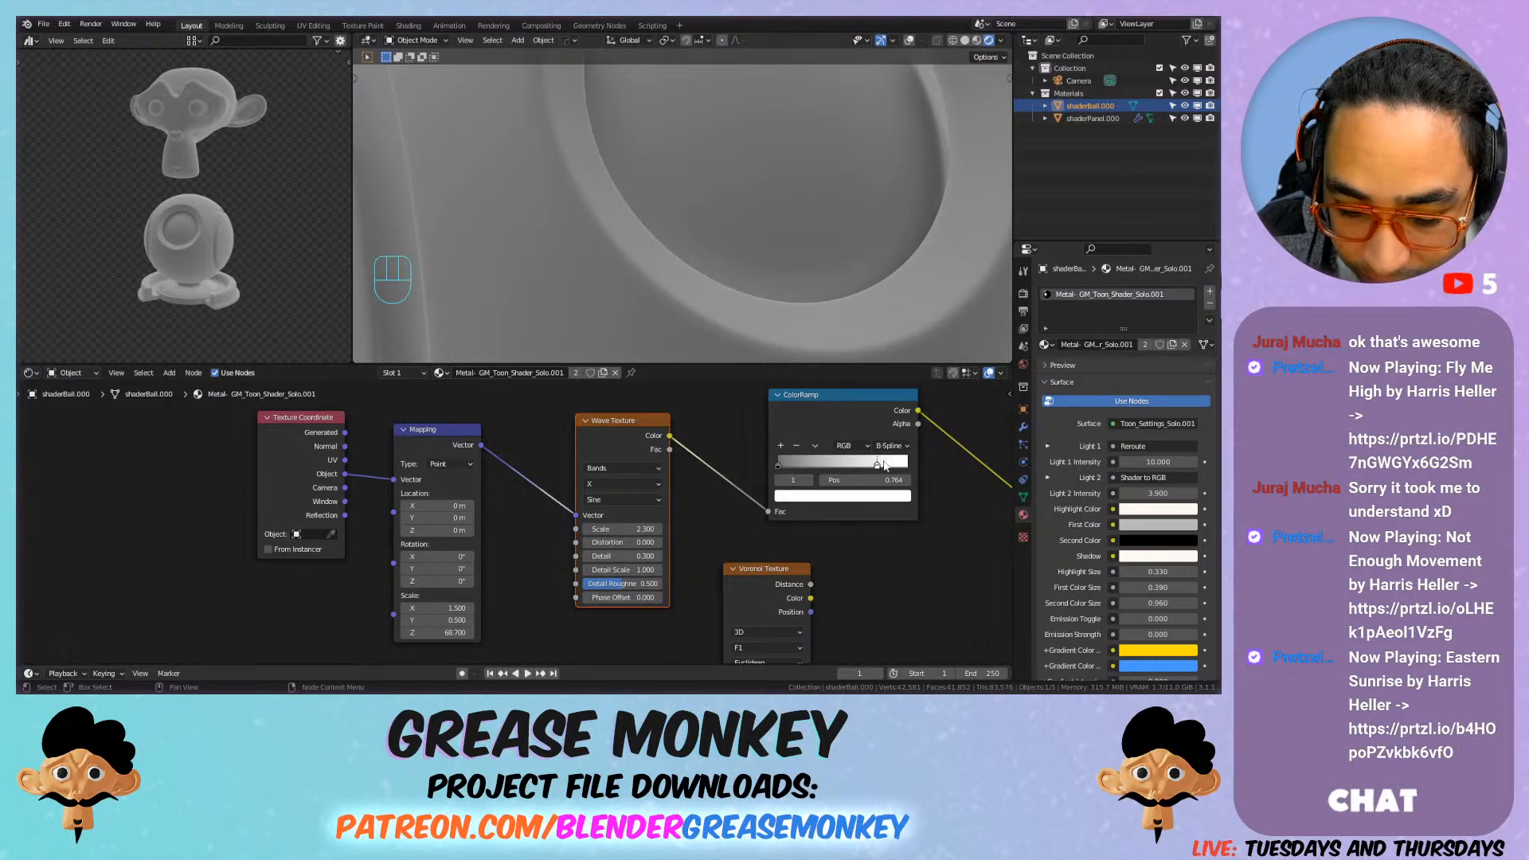
drag(885, 466, 816, 465)
scroll(782, 228, down, 4)
shift+middle_drag(782, 228, 686, 221)
scroll(687, 221, up, 2)
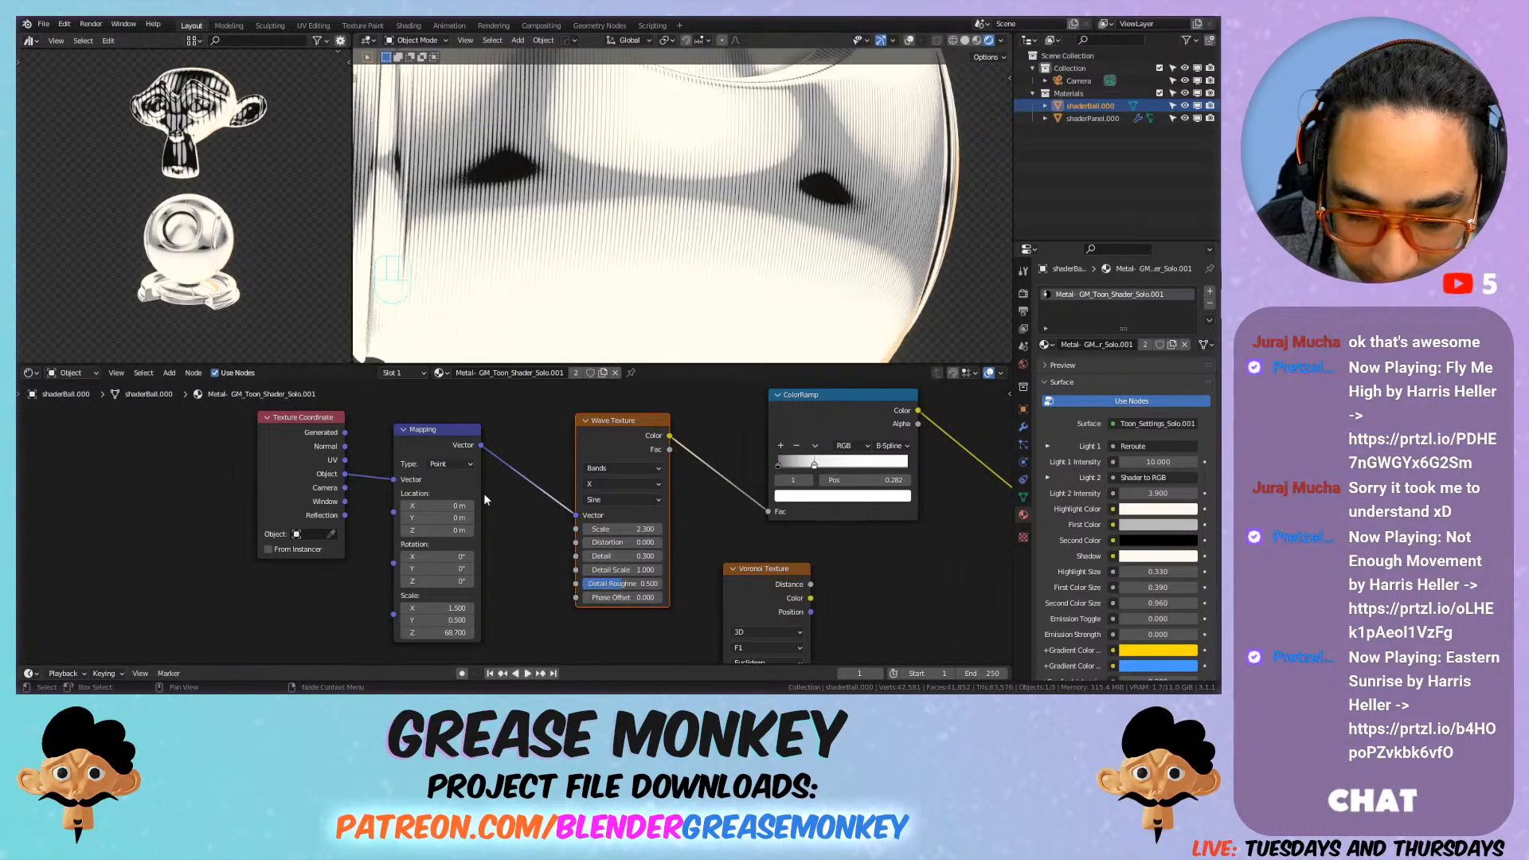
Step: Set the Mapping node's X, Y and Z scale all to 1
drag(456, 608, 456, 632)
text(1)
key(Return)
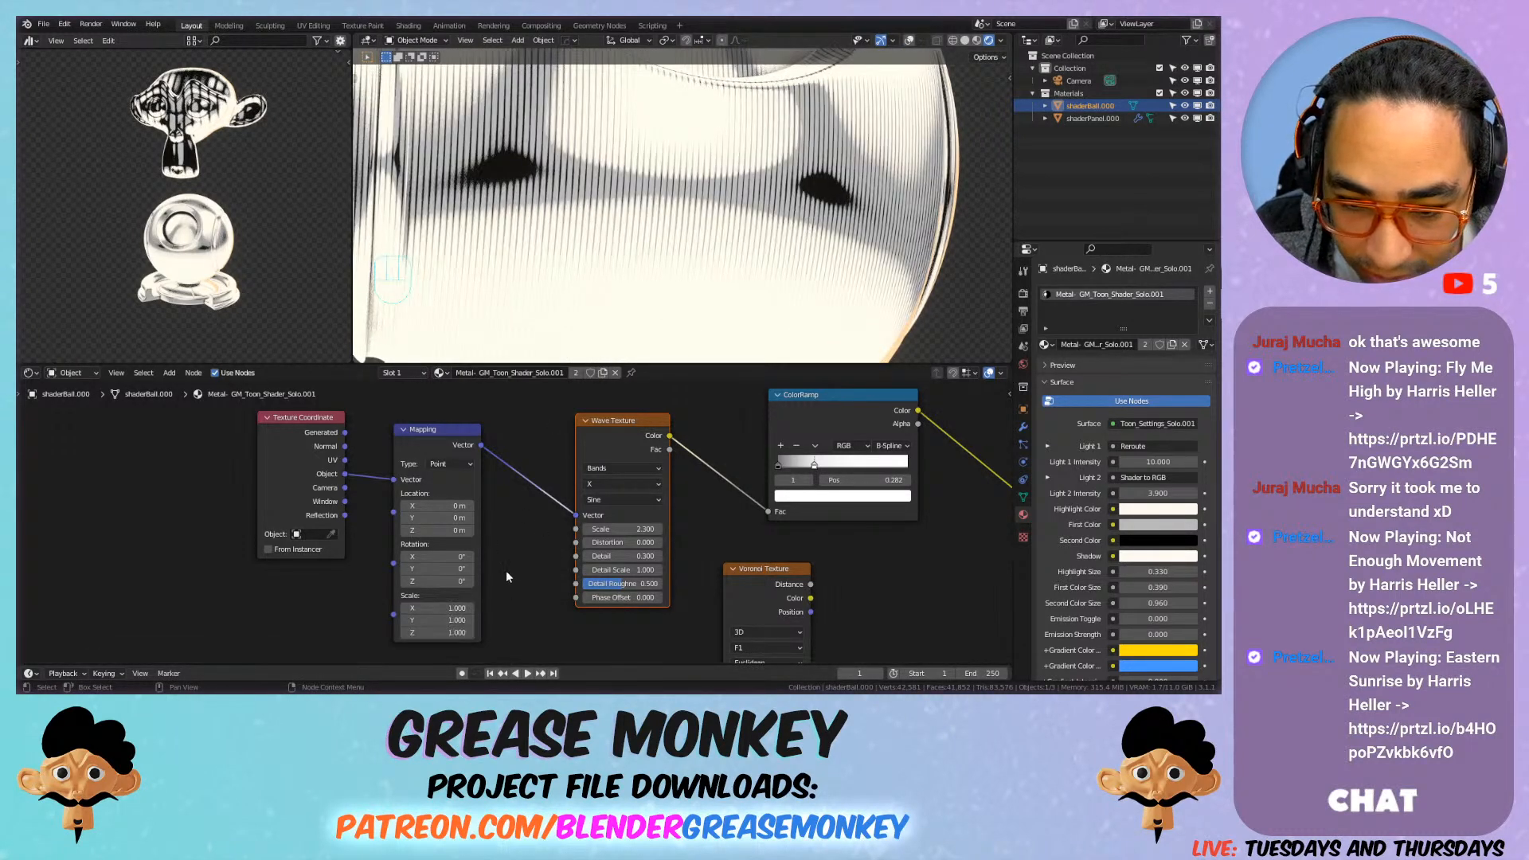
Step: Set the Wave Texture's scale to 0.300 and check the wider bands on the shader ball
scroll(631, 255, down, 1)
mouse_move(626, 529)
mouse_down()
mouse_move(557, 529)
mouse_move(626, 529)
mouse_up()
scroll(617, 209, down, 3)
middle_drag(618, 209, 637, 227)
shift+middle_drag(638, 227, 736, 229)
scroll(641, 221, up, 2)
middle_drag(737, 229, 847, 248)
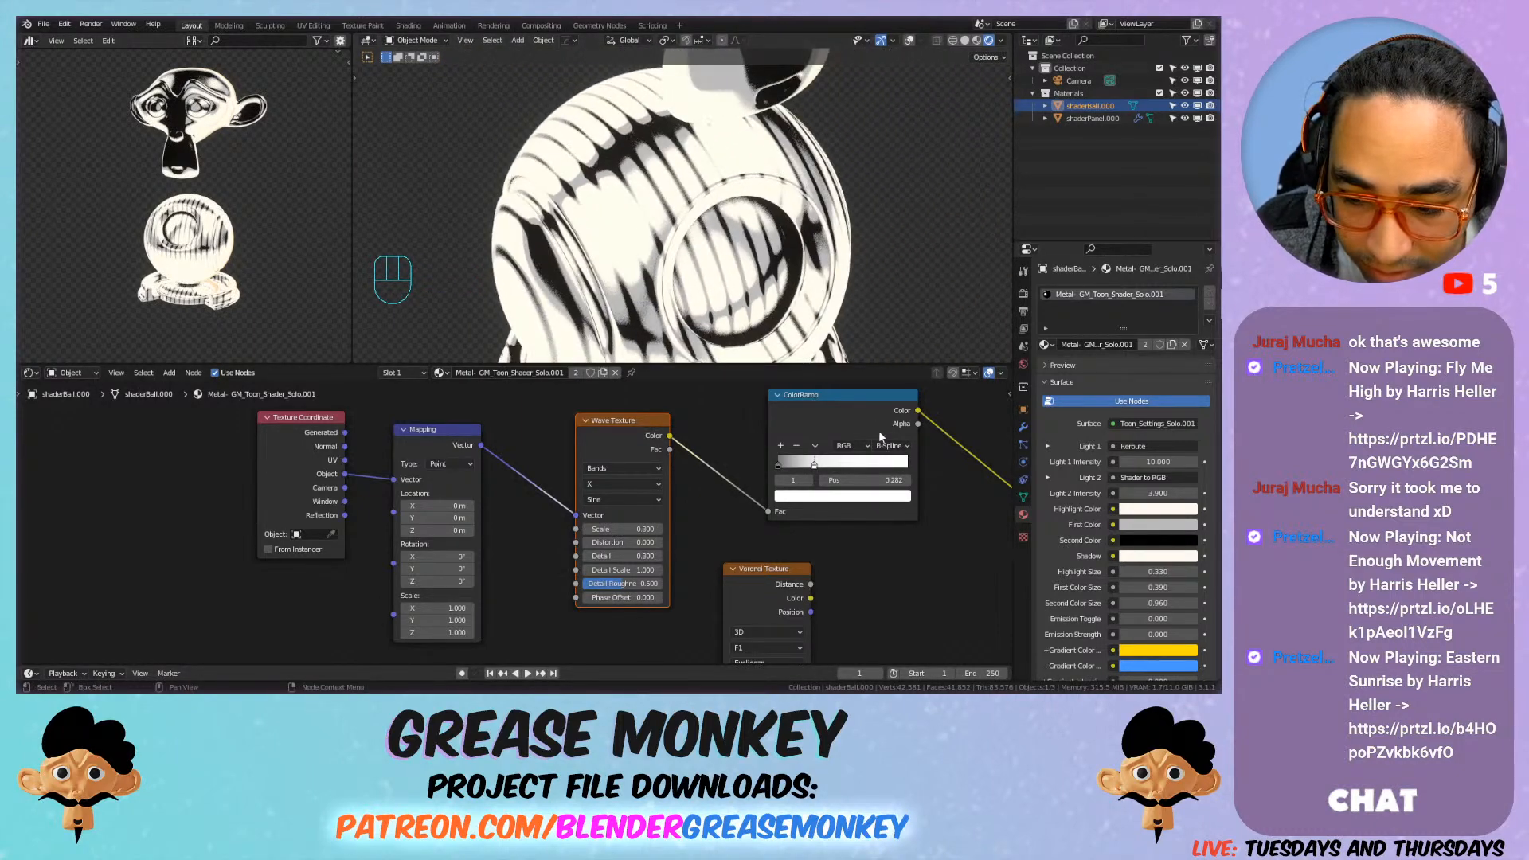
Step: Switch the ColorRamp's interpolation to Linear and adjust its white stop slightly
click(892, 446)
click(888, 488)
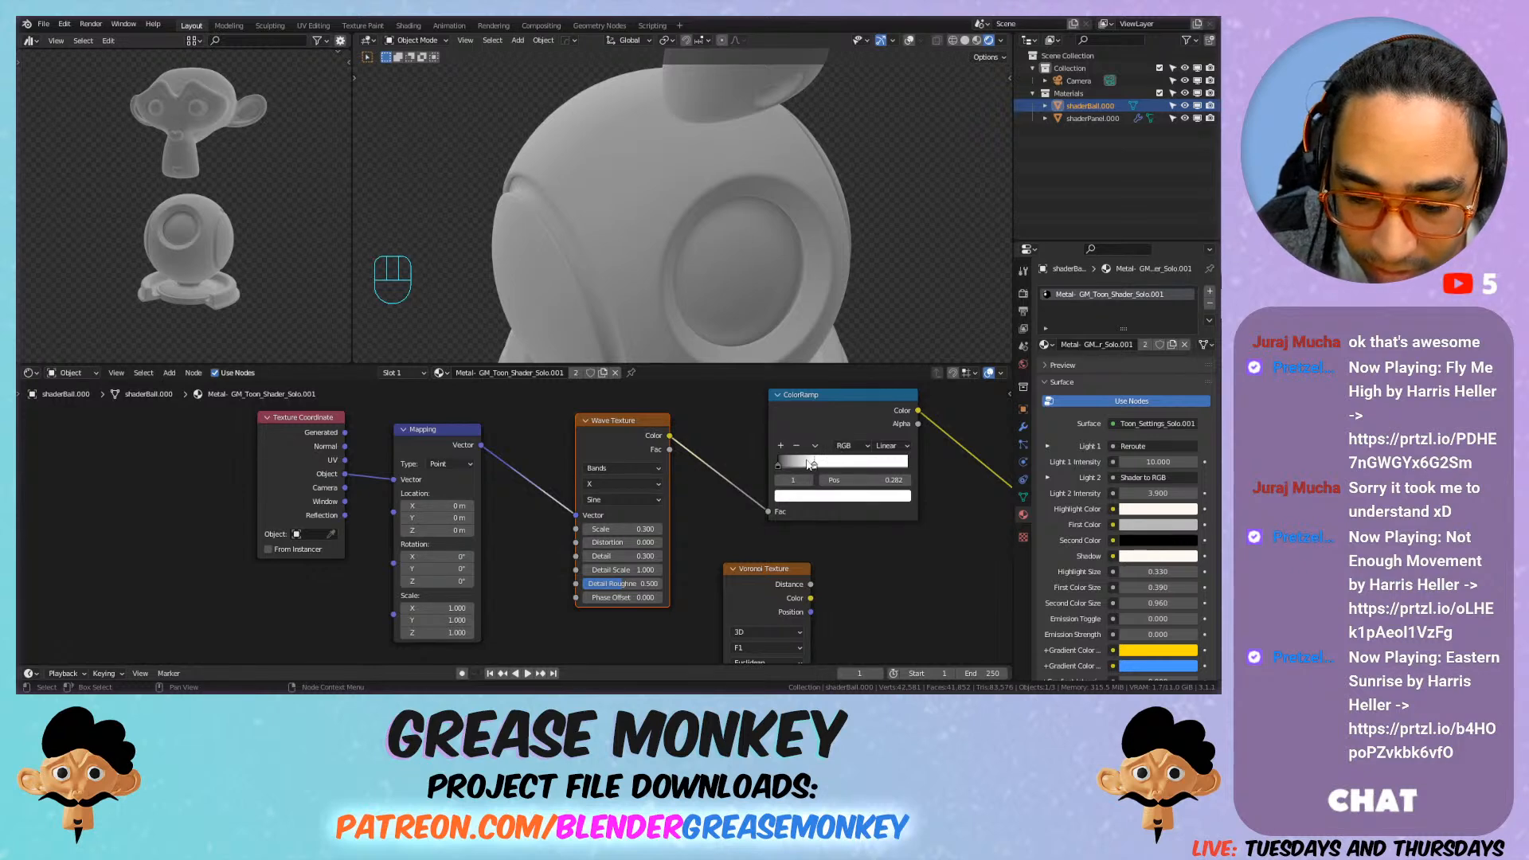
mouse_move(814, 465)
mouse_down()
mouse_move(891, 465)
mouse_move(813, 462)
mouse_up()
scroll(717, 270, down, 3)
middle_drag(717, 271, 682, 285)
scroll(686, 386, up, 4)
scroll(692, 279, up, 2)
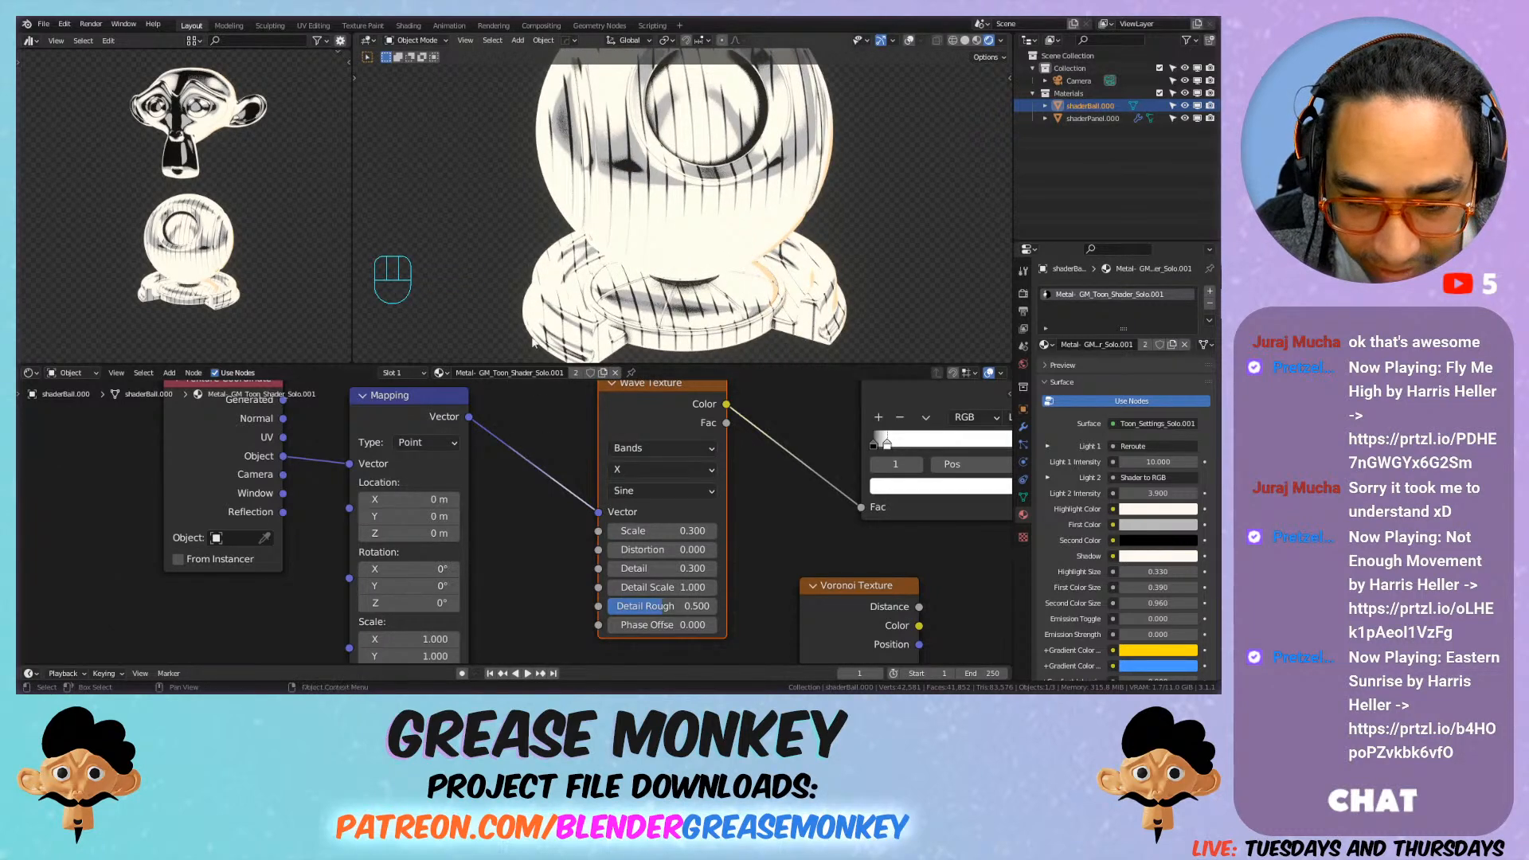
click(646, 489)
click(651, 529)
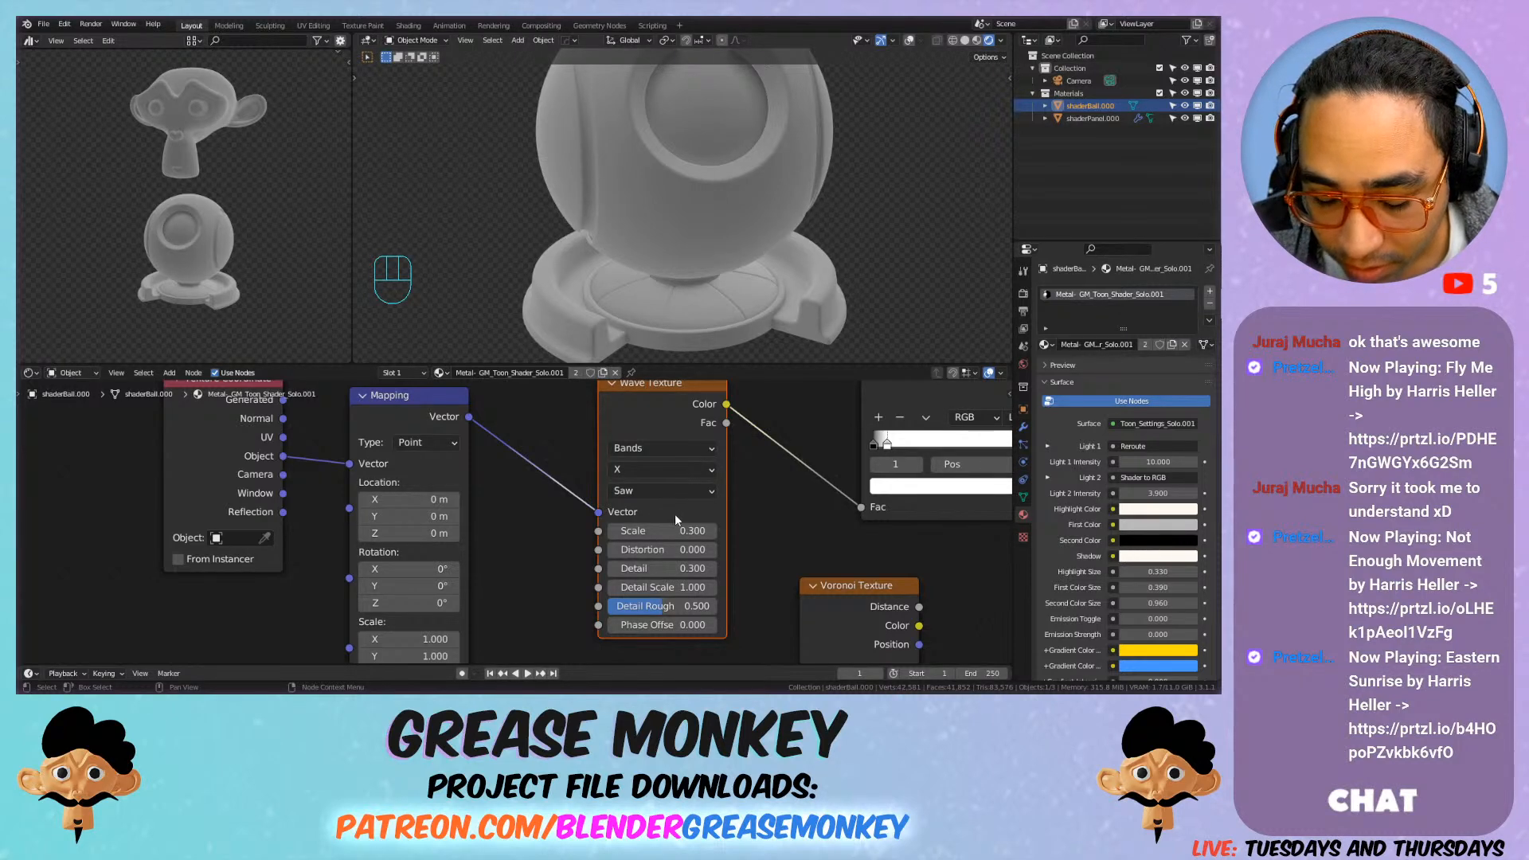
mouse_move(675, 529)
mouse_down()
mouse_move(653, 530)
mouse_move(679, 529)
mouse_up()
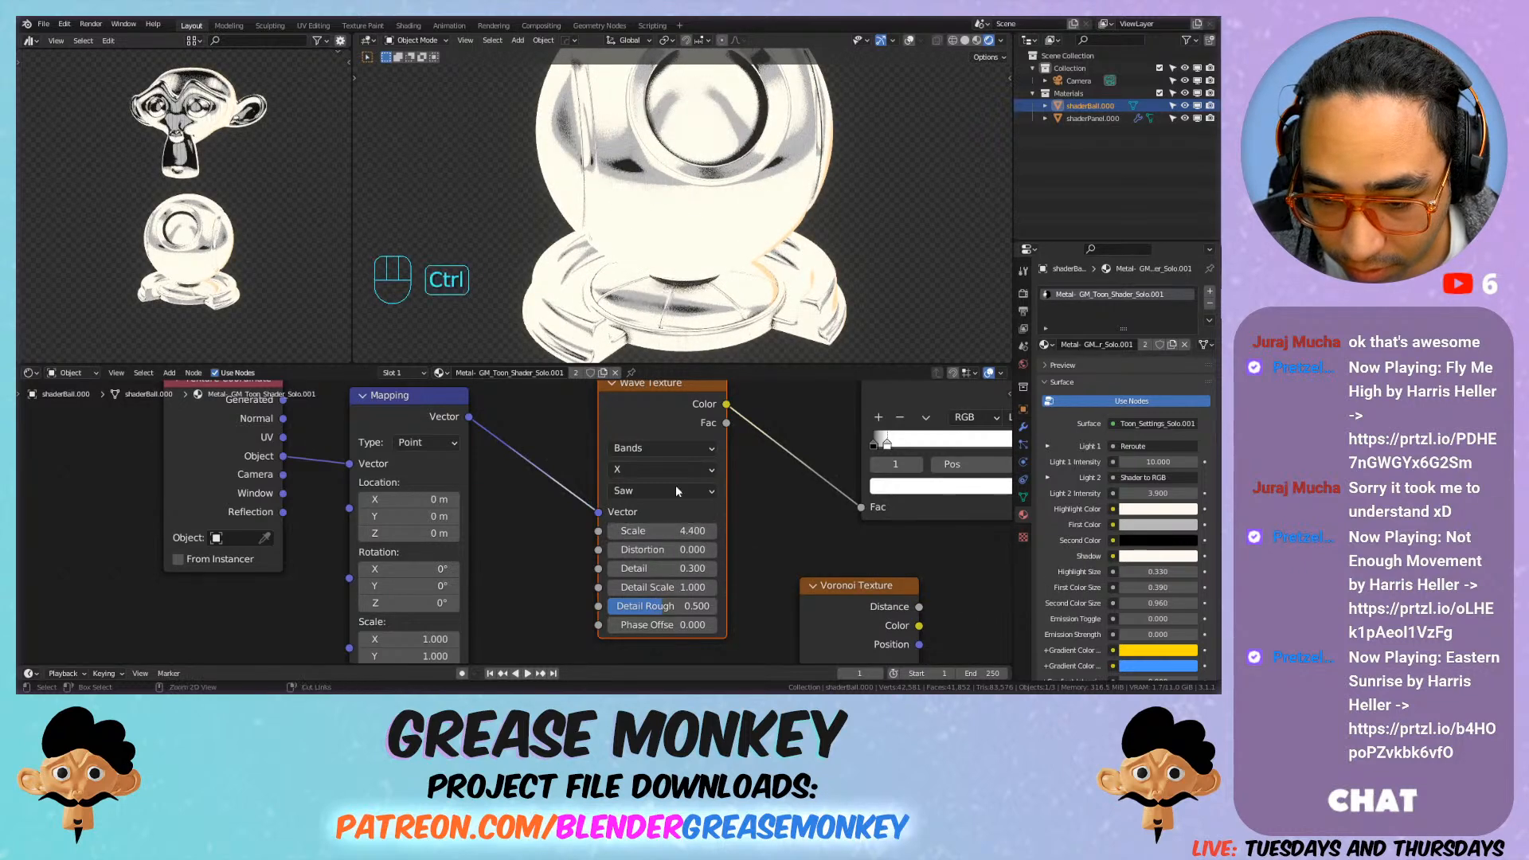
key(ctrl+z)
Step: Move the ColorRamp's white stop to position 0.741
scroll(731, 244, up, 2)
shift+middle_drag(789, 243, 663, 323)
middle_drag(898, 446, 760, 466)
drag(760, 467, 882, 468)
scroll(660, 293, down, 4)
mouse_move(661, 294)
shift+middle_down()
mouse_move(637, 334)
mouse_move(704, 289)
mouse_move(906, 250)
mouse_move(812, 241)
mouse_move(667, 309)
shift+middle_up()
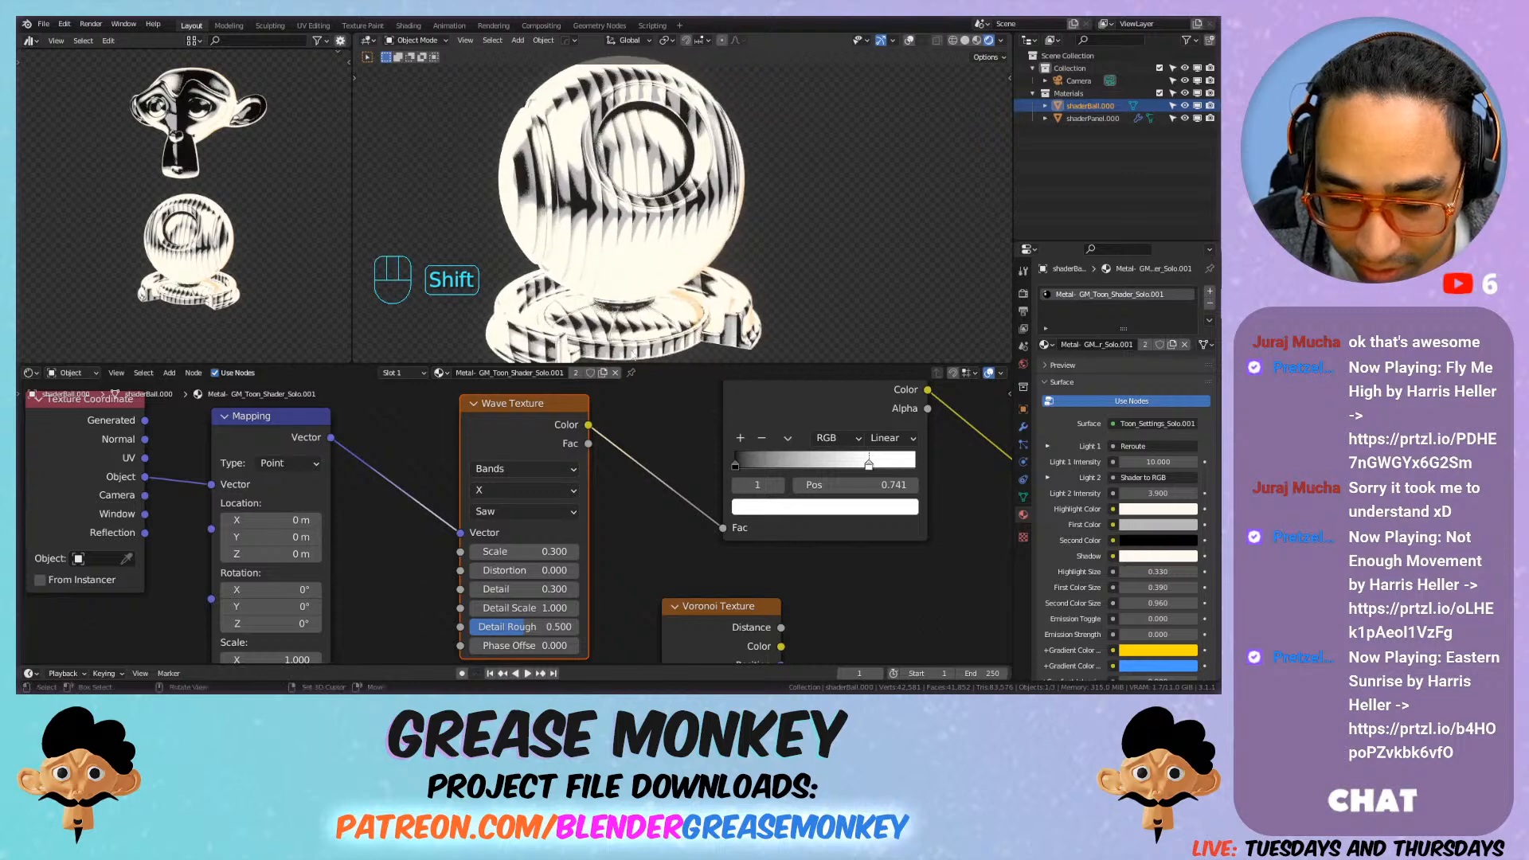
middle_drag(625, 478, 653, 430)
click(575, 466)
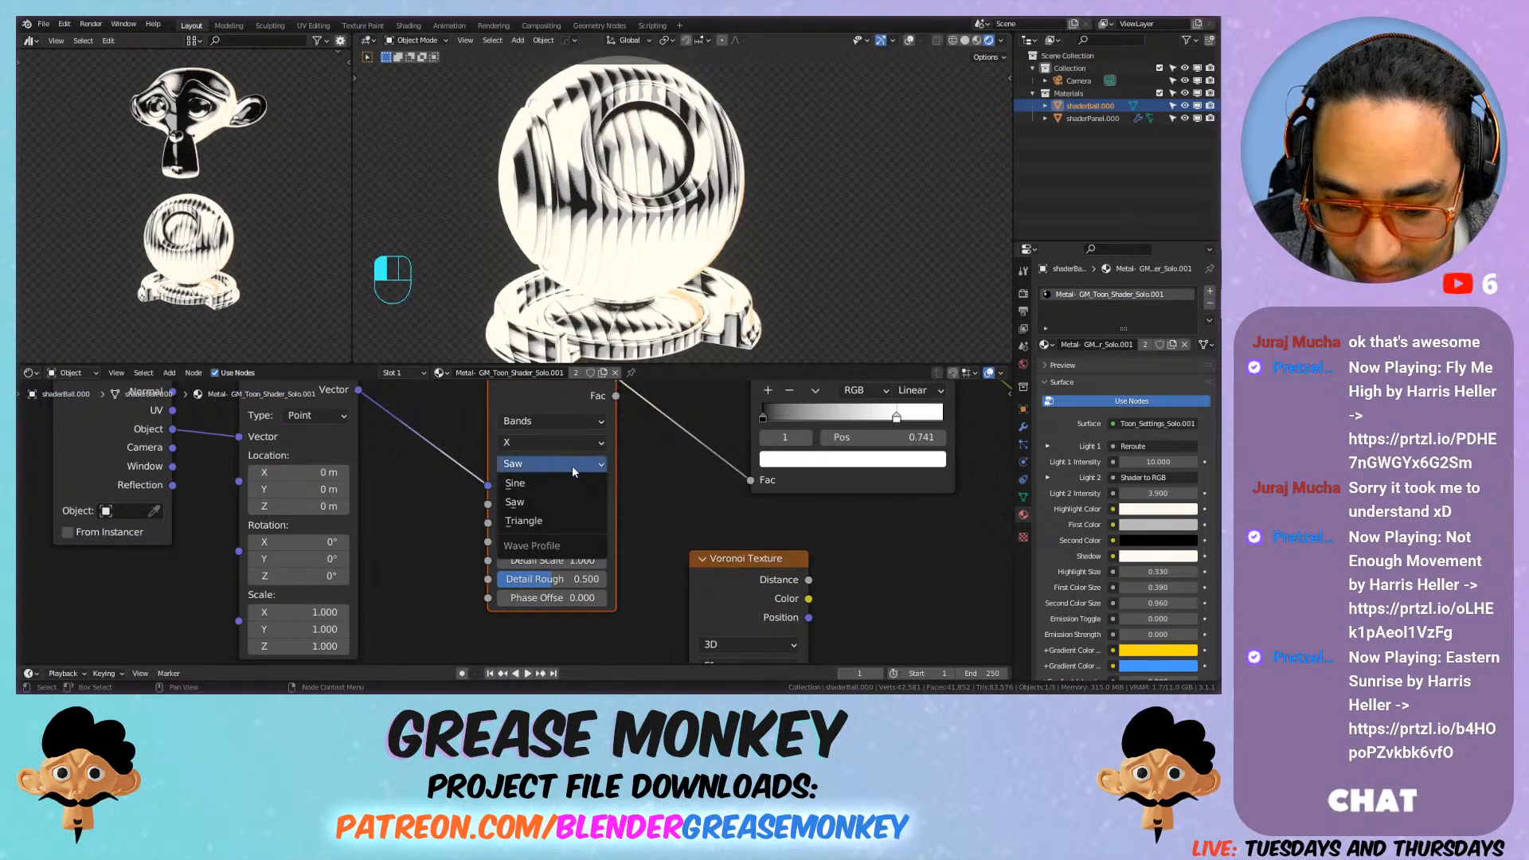
click(559, 518)
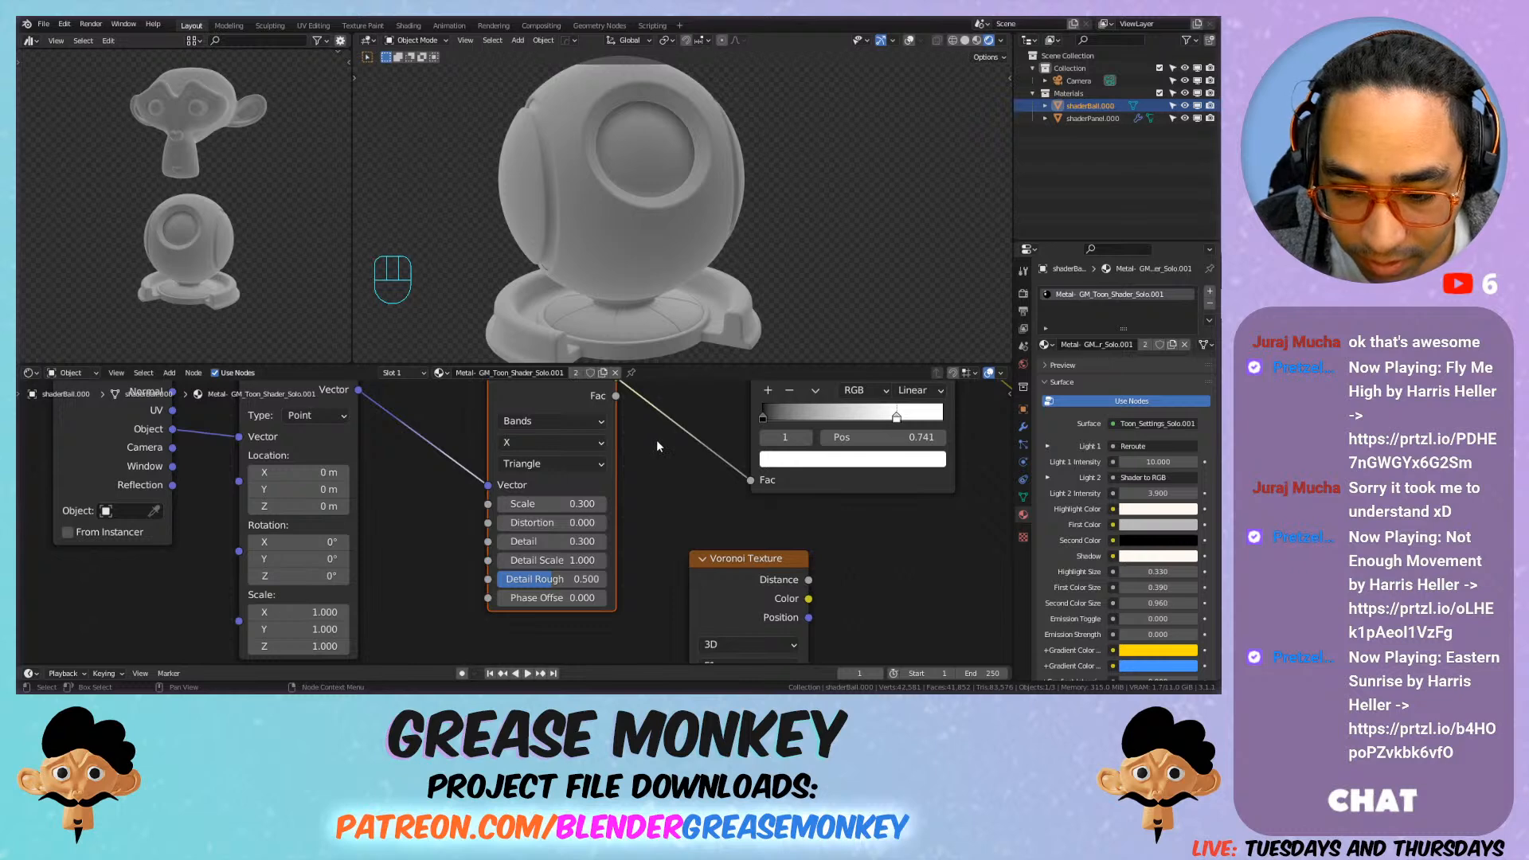
scroll(682, 274, up, 5)
middle_drag(683, 271, 652, 289)
shift+middle_drag(652, 288, 637, 290)
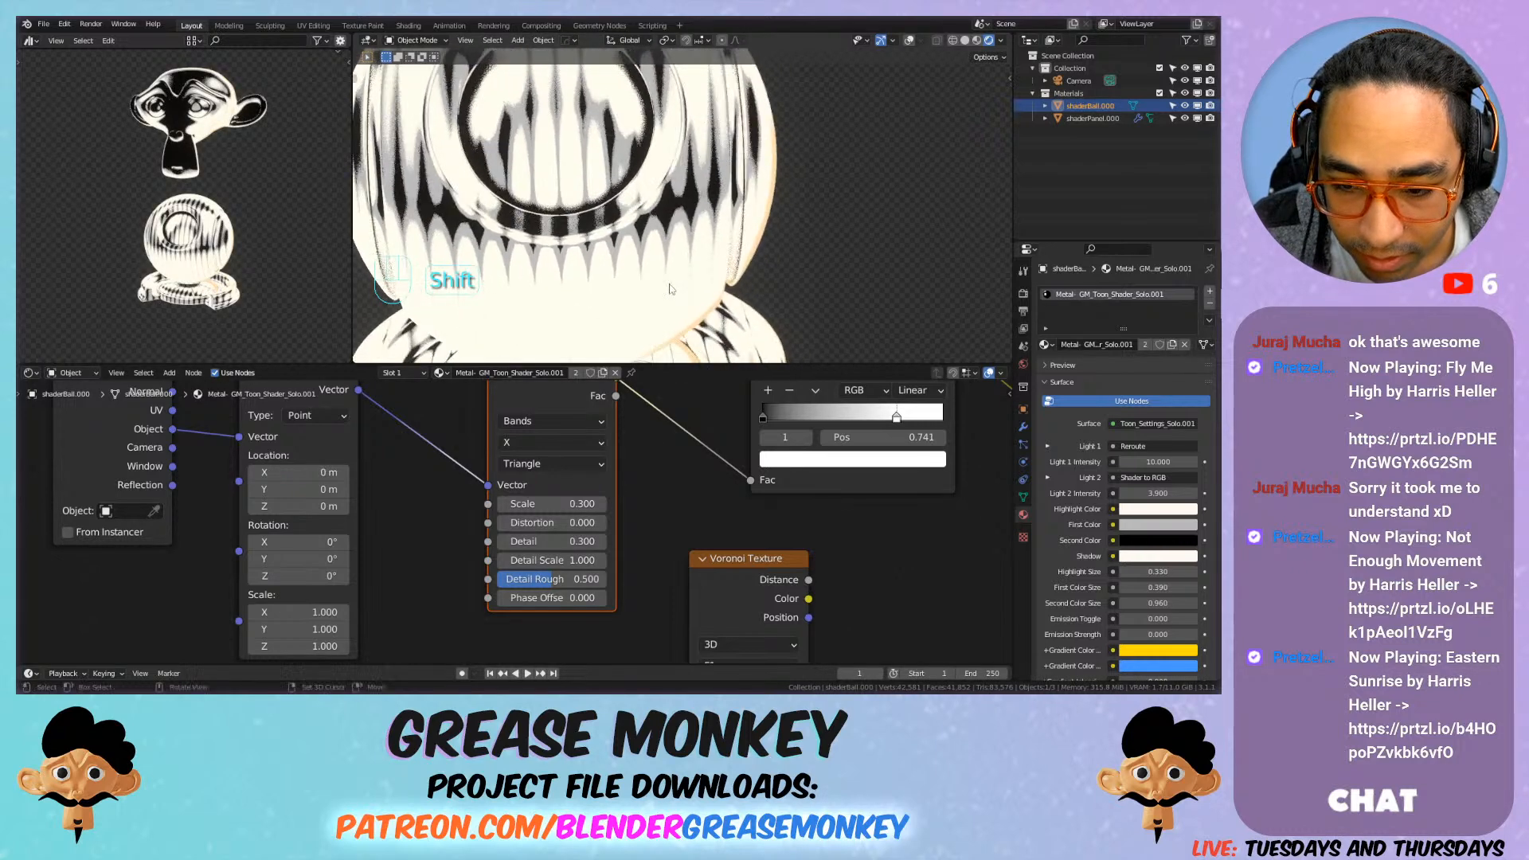
Step: Move the ColorRamp's white stop to position 0.418 and set the Wave Texture's scale to 0.620
drag(896, 415, 837, 415)
scroll(450, 278, down, 4)
scroll(504, 471, down, 2)
mouse_move(541, 509)
mouse_down()
mouse_move(621, 508)
mouse_move(532, 508)
mouse_up()
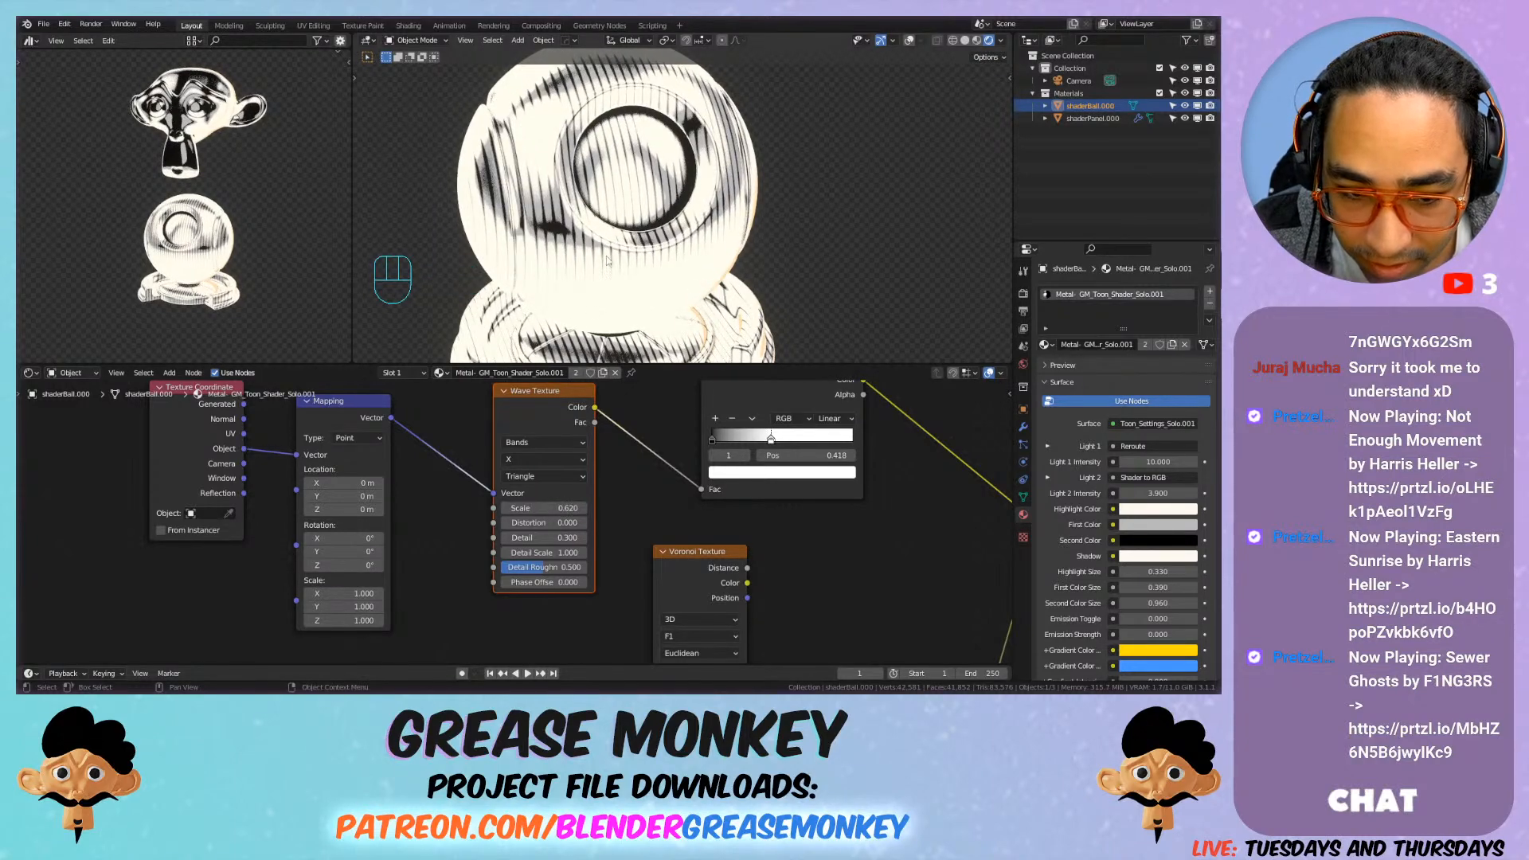
Step: Select the monkey head to check its transform values and save the file
scroll(575, 271, down, 5)
click(617, 163)
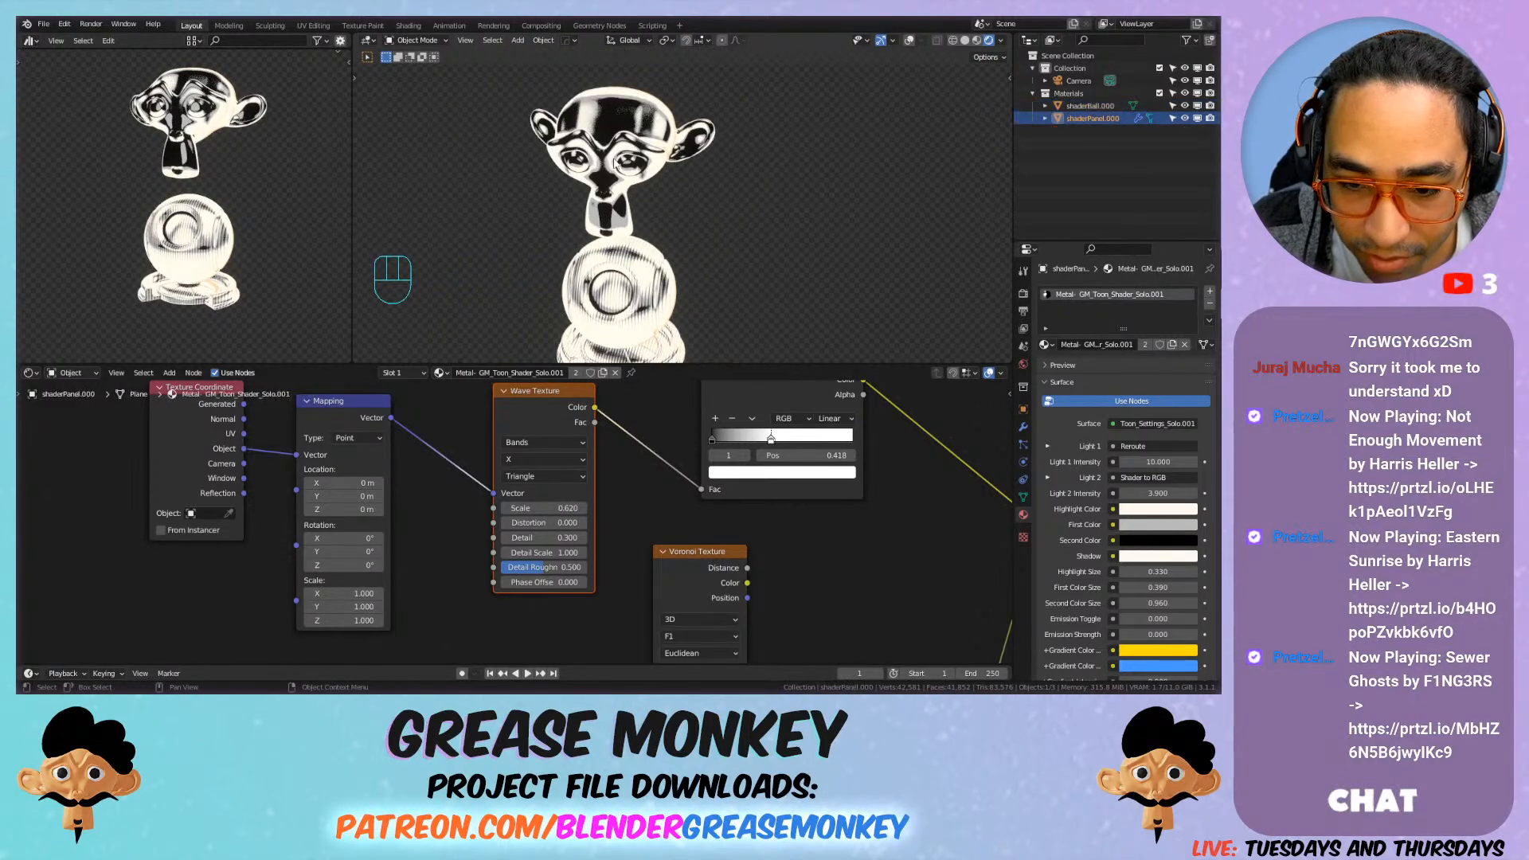
key(n)
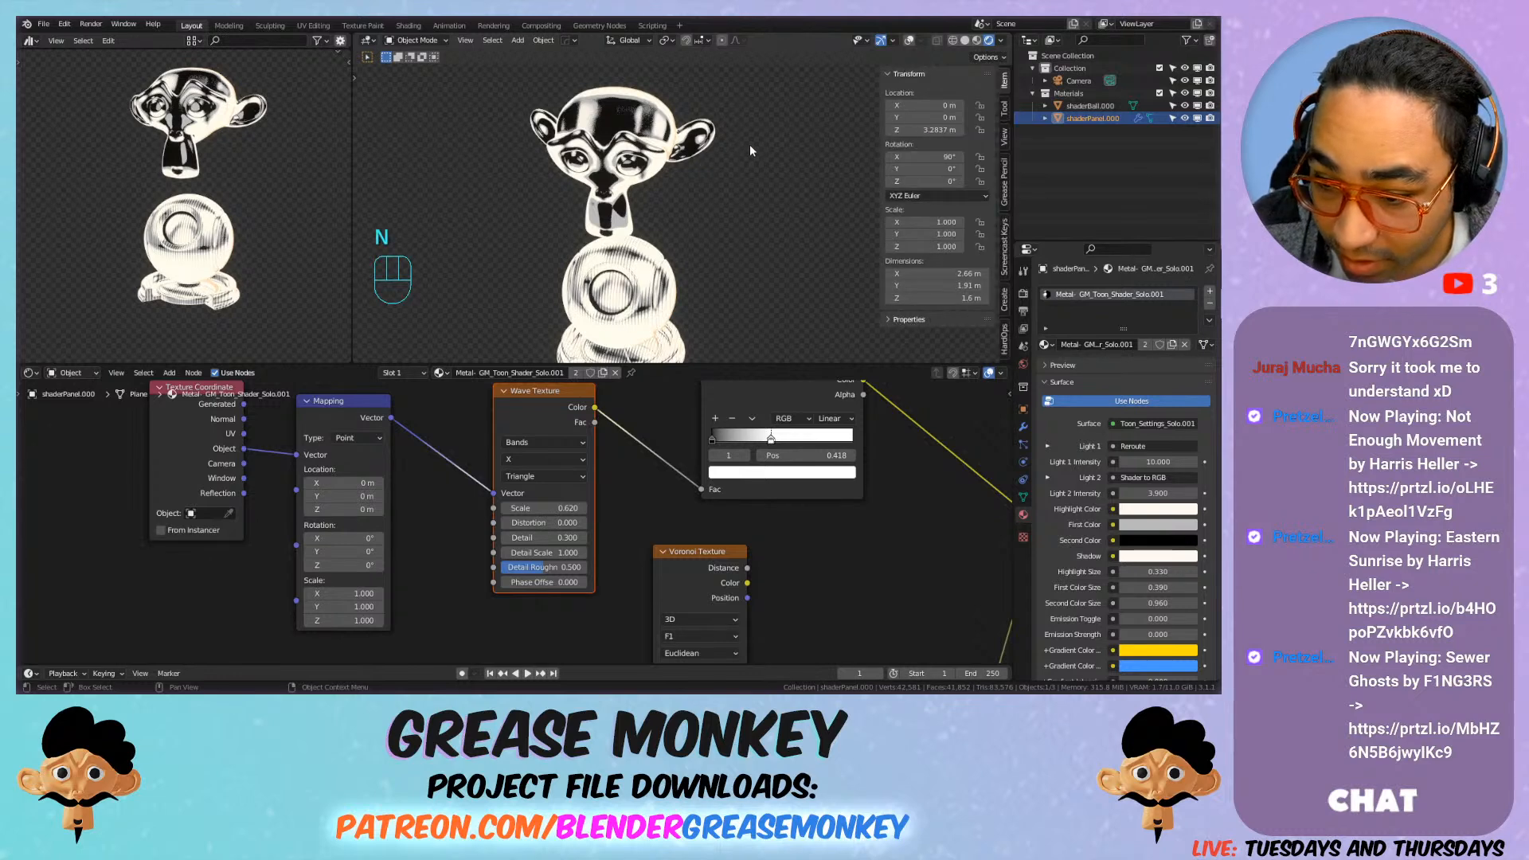
key(n)
scroll(636, 137, up, 3)
shift+middle_drag(636, 137, 665, 126)
key(ctrl+s)
Step: Select the shader ball, check its transform values and apply all its transforms
click(688, 297)
key(n)
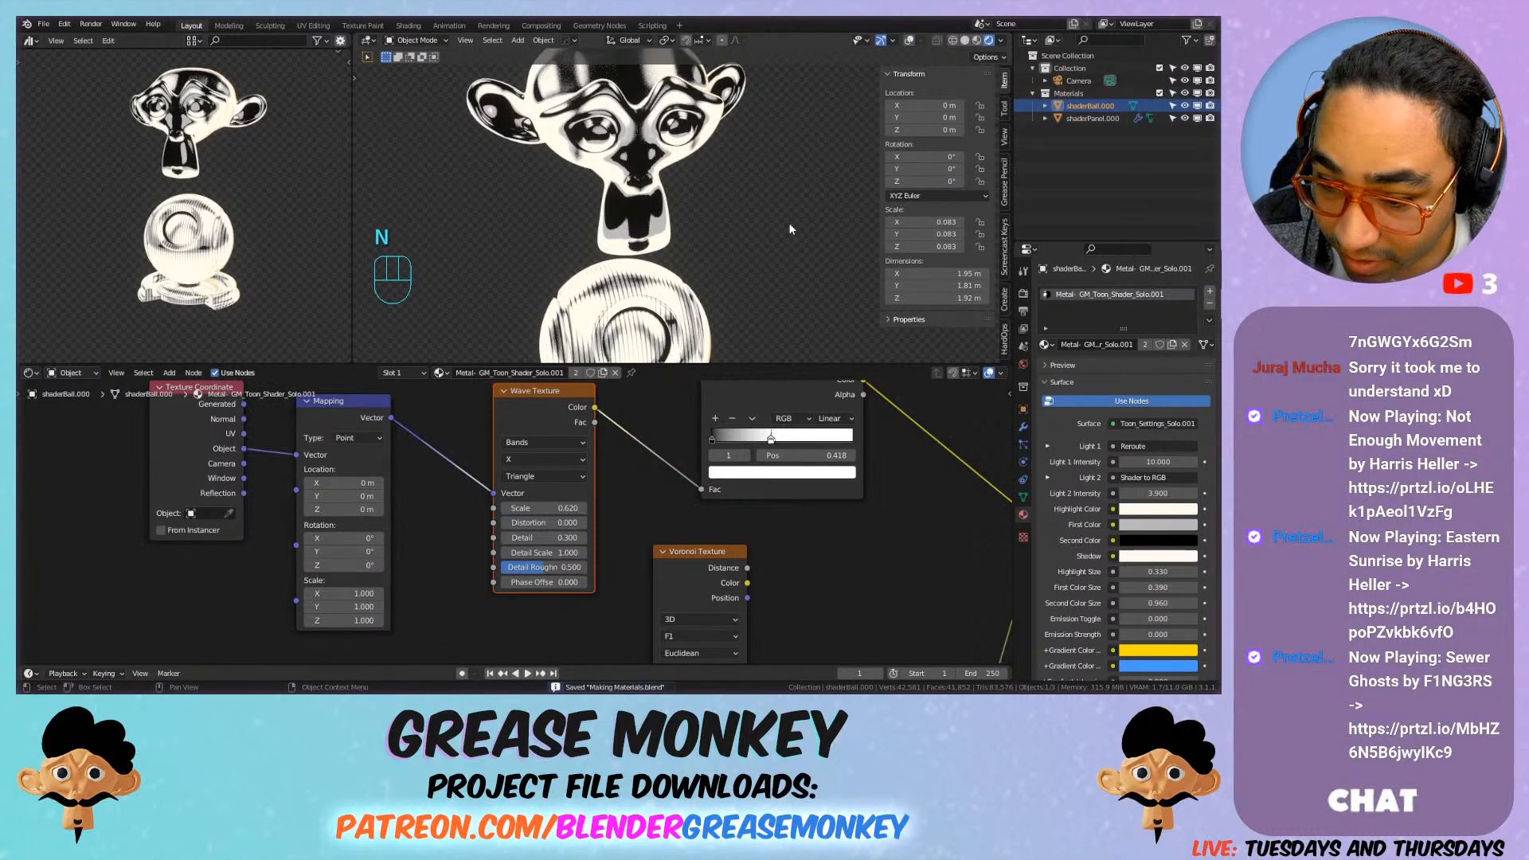
key(n)
key(n)
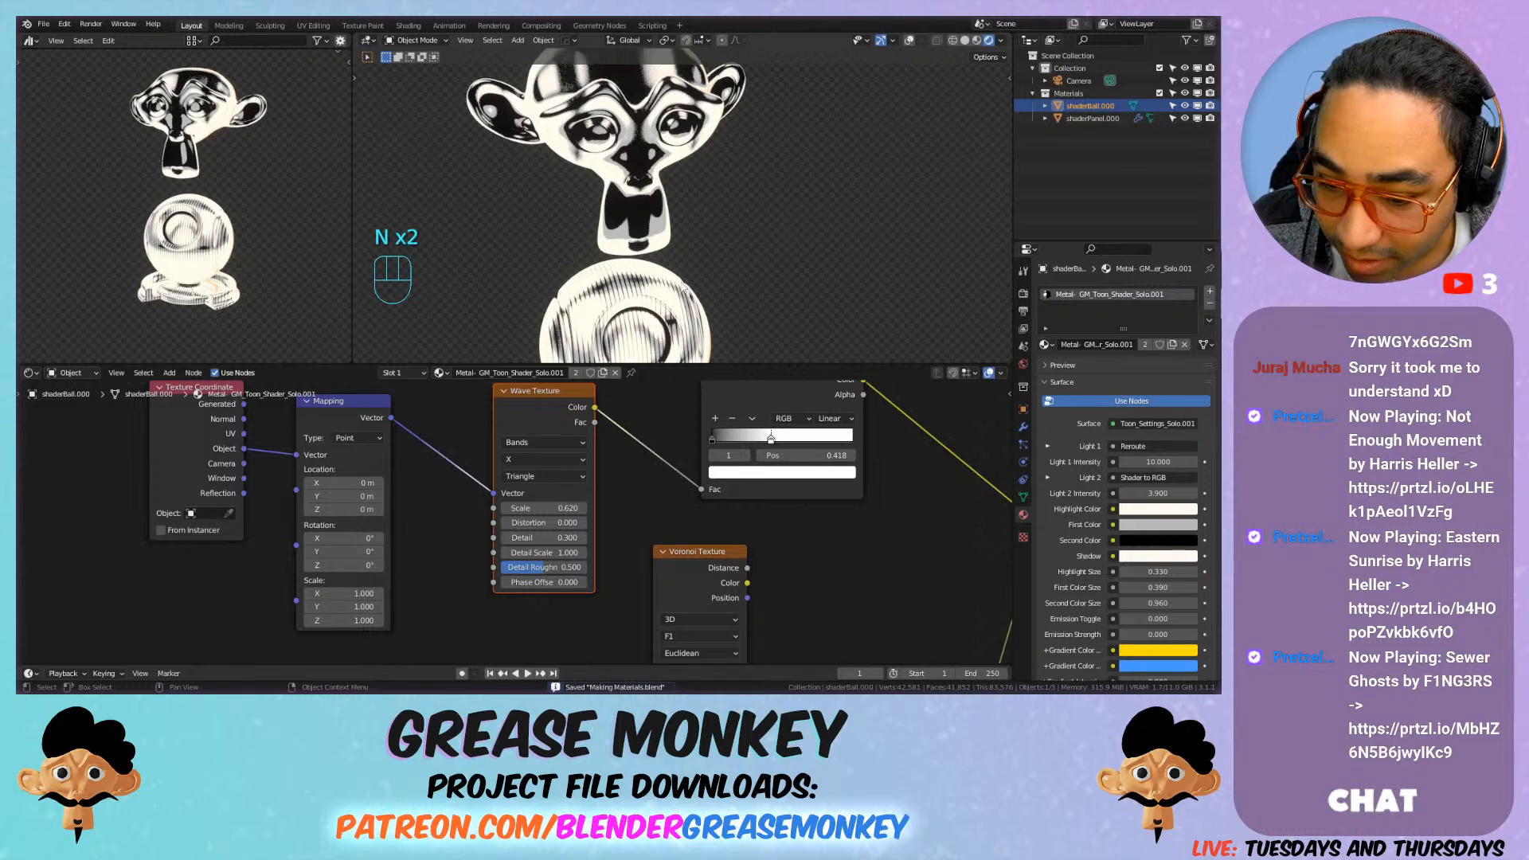
click(644, 150)
click(638, 296)
shift+middle_drag(667, 328, 699, 226)
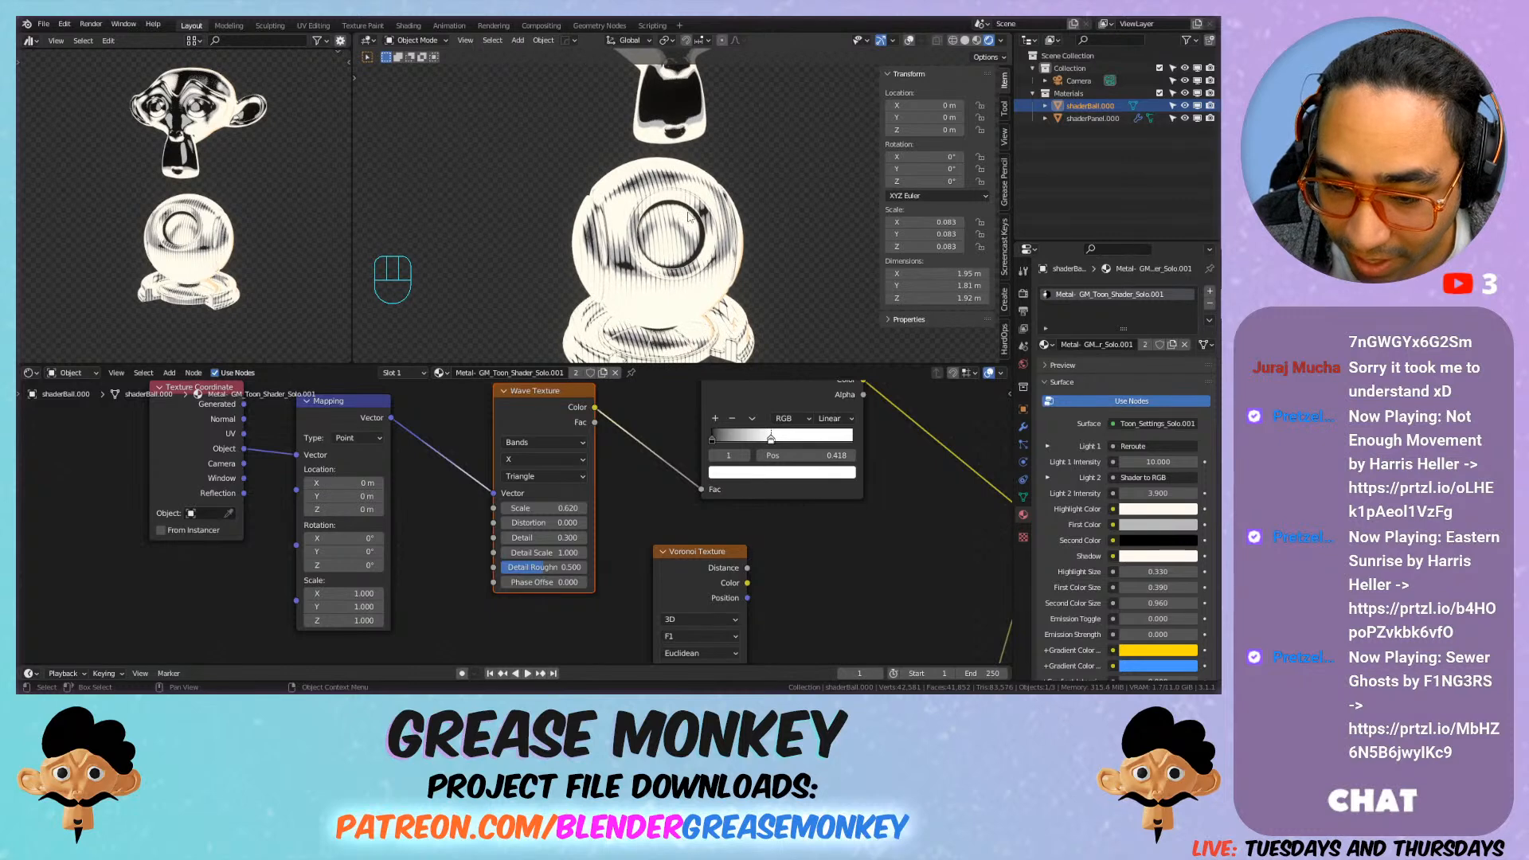
key(ctrl+a)
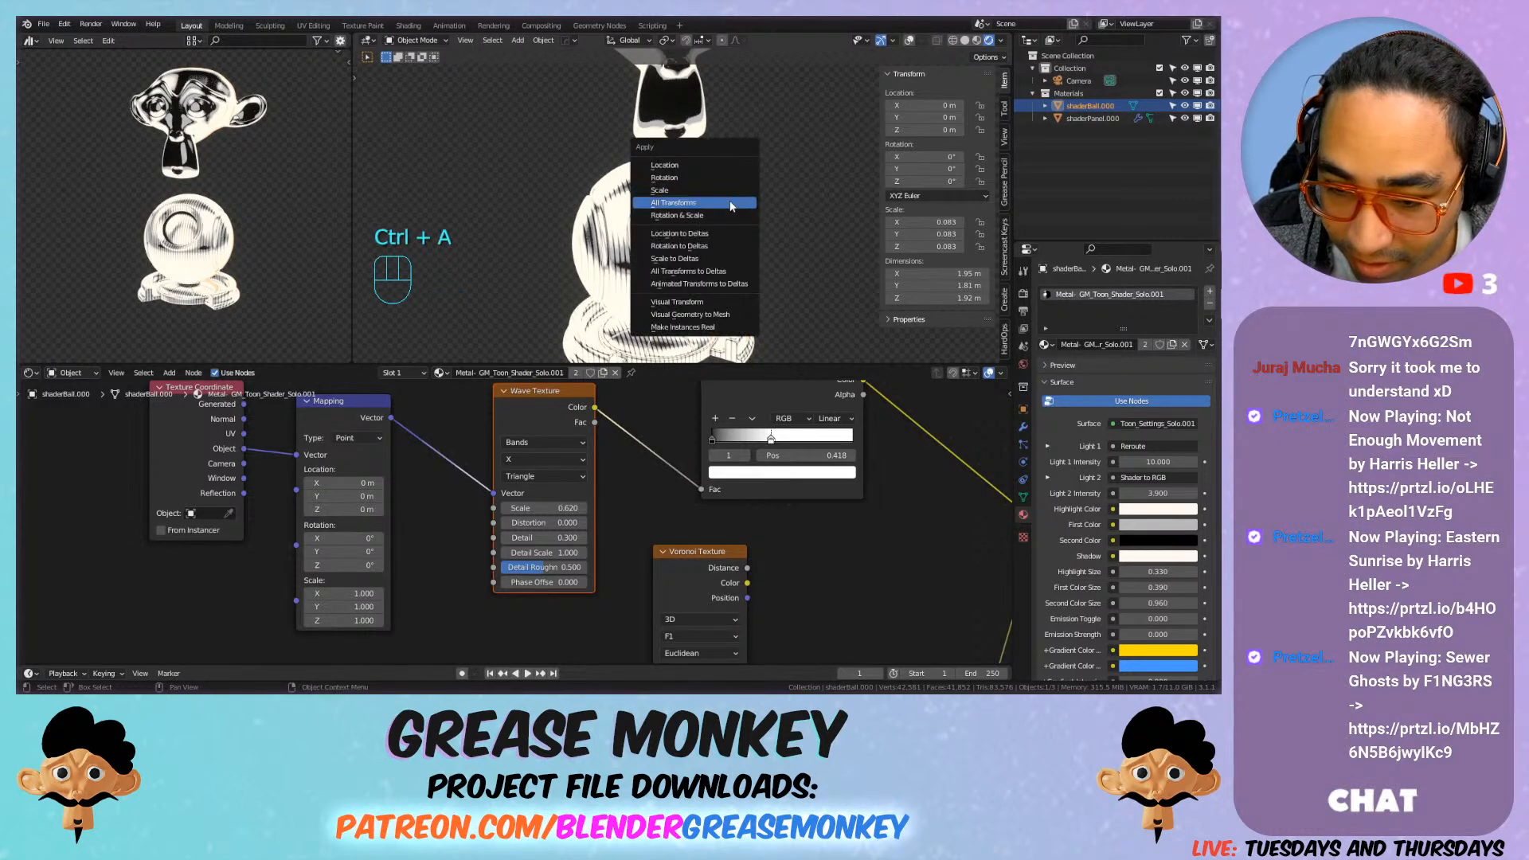
click(731, 203)
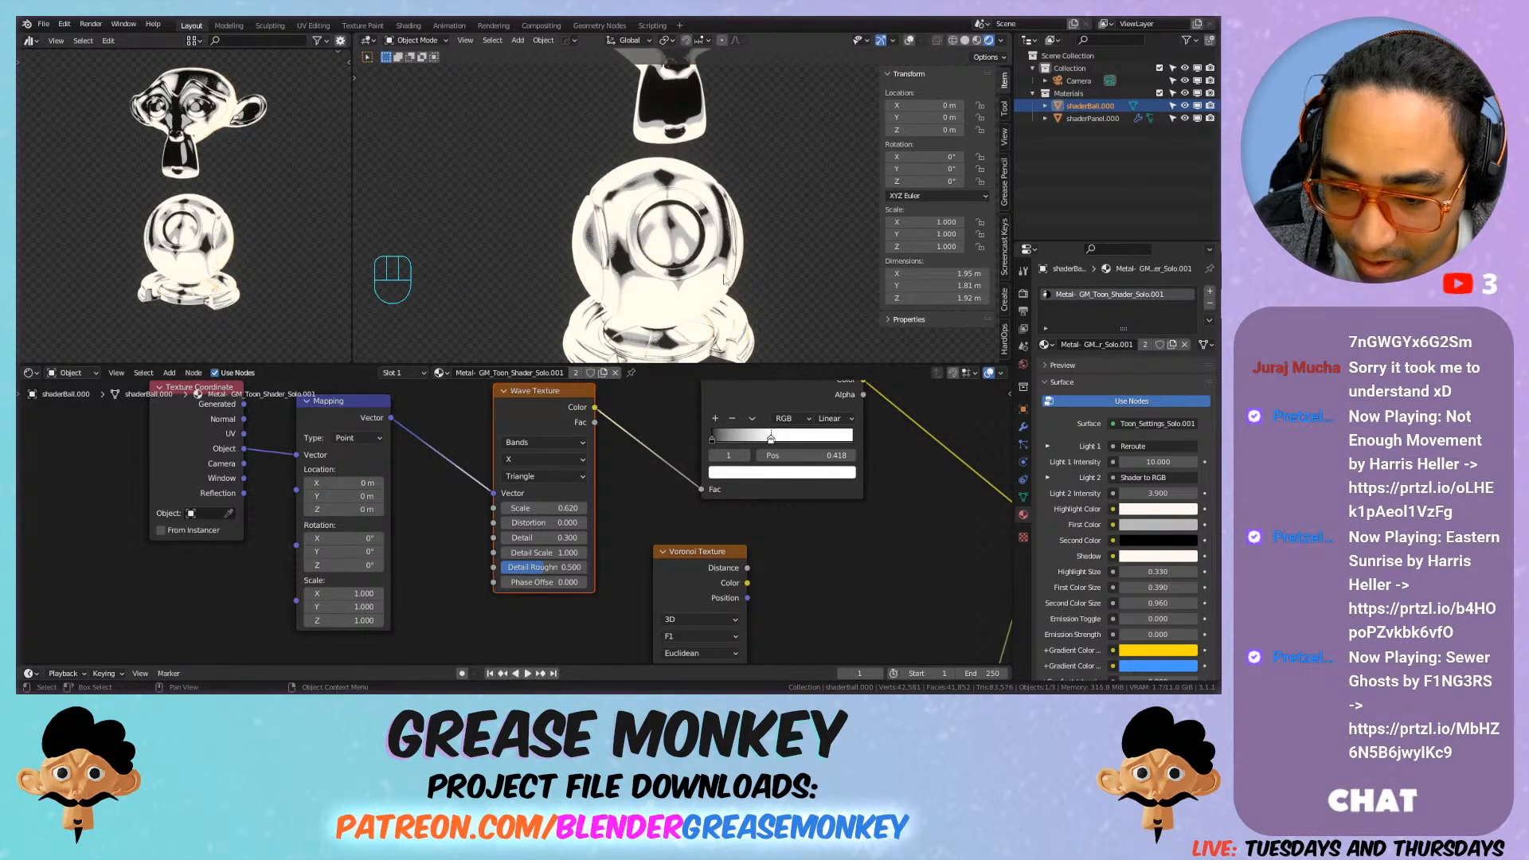
Step: Set the Wave Texture's scale to 9.620 and inspect the bands on the shader ball up close
drag(546, 508, 629, 508)
scroll(676, 283, up, 4)
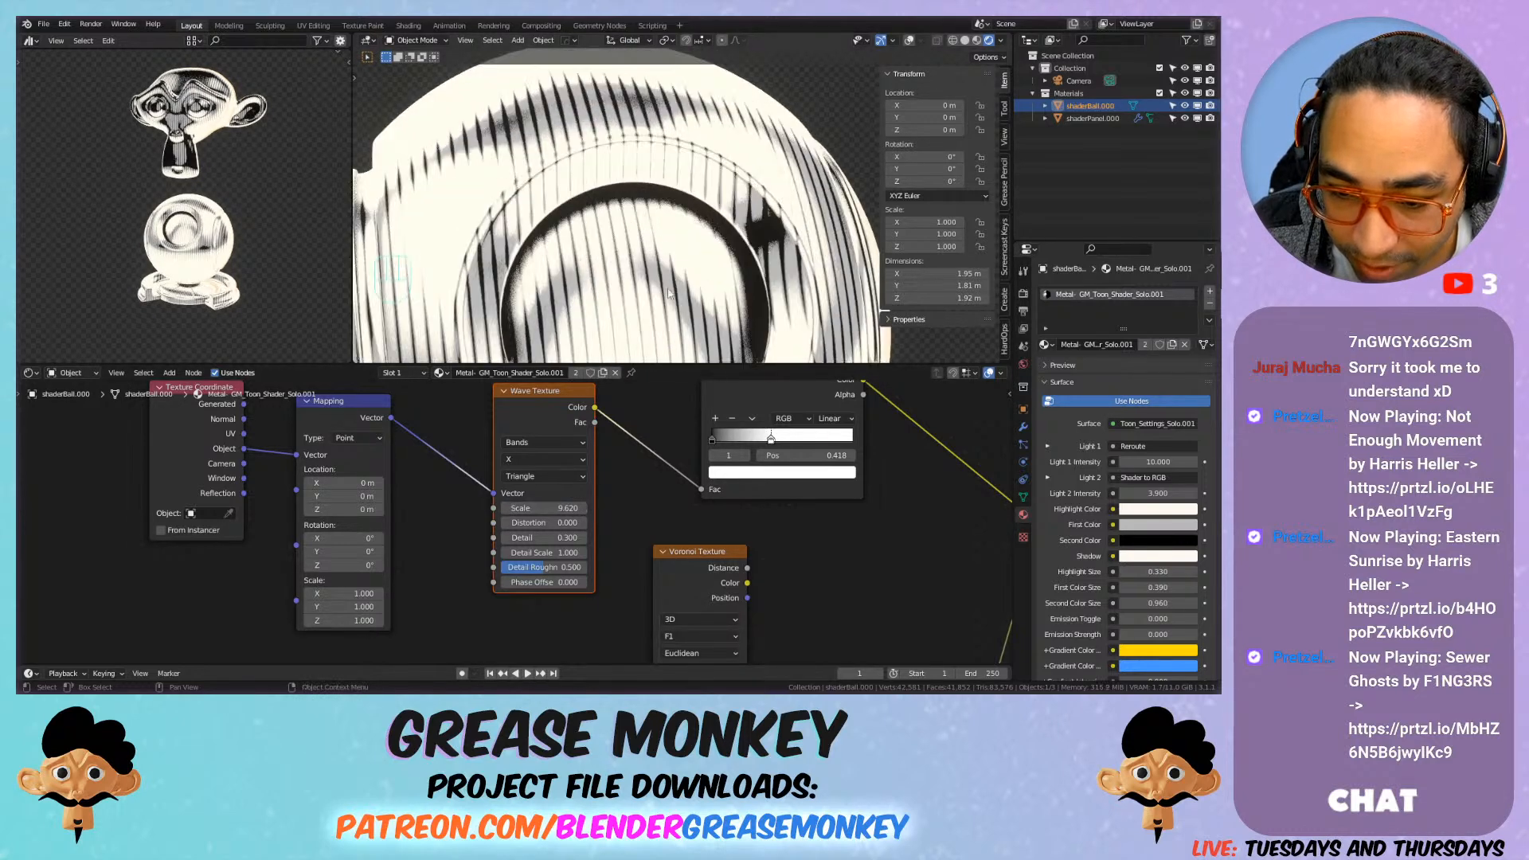
scroll(670, 238, down, 4)
shift+middle_drag(670, 238, 710, 294)
scroll(710, 294, up, 6)
scroll(710, 294, down, 2)
scroll(709, 294, down, 3)
Step: Connect the ColorRamp's Color output to the Height input of the Bump node
scroll(779, 525, down, 5)
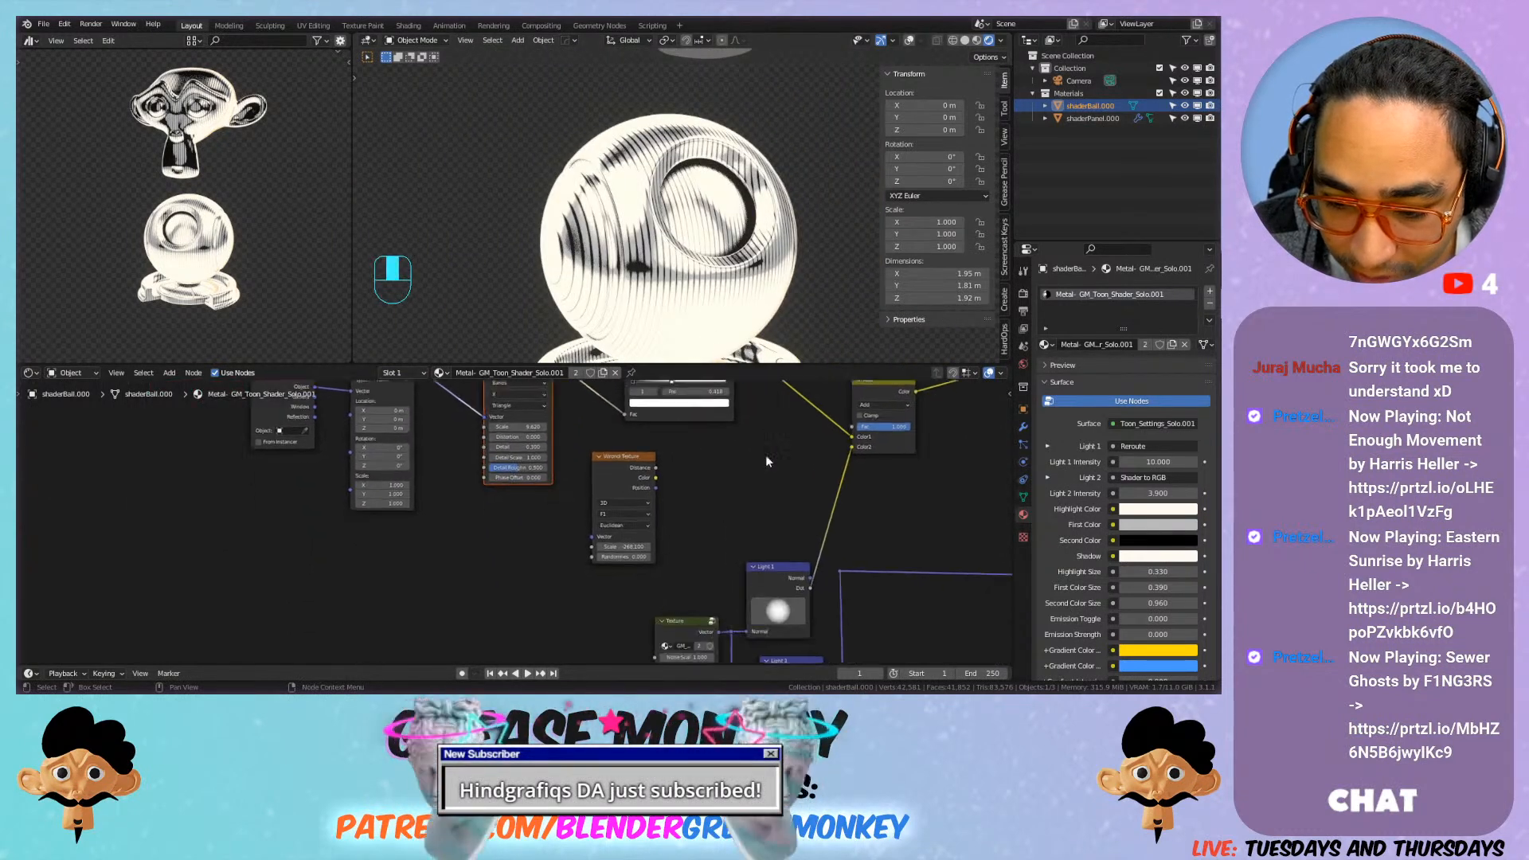
middle_drag(697, 522, 743, 500)
scroll(724, 467, down, 3)
drag(679, 407, 690, 629)
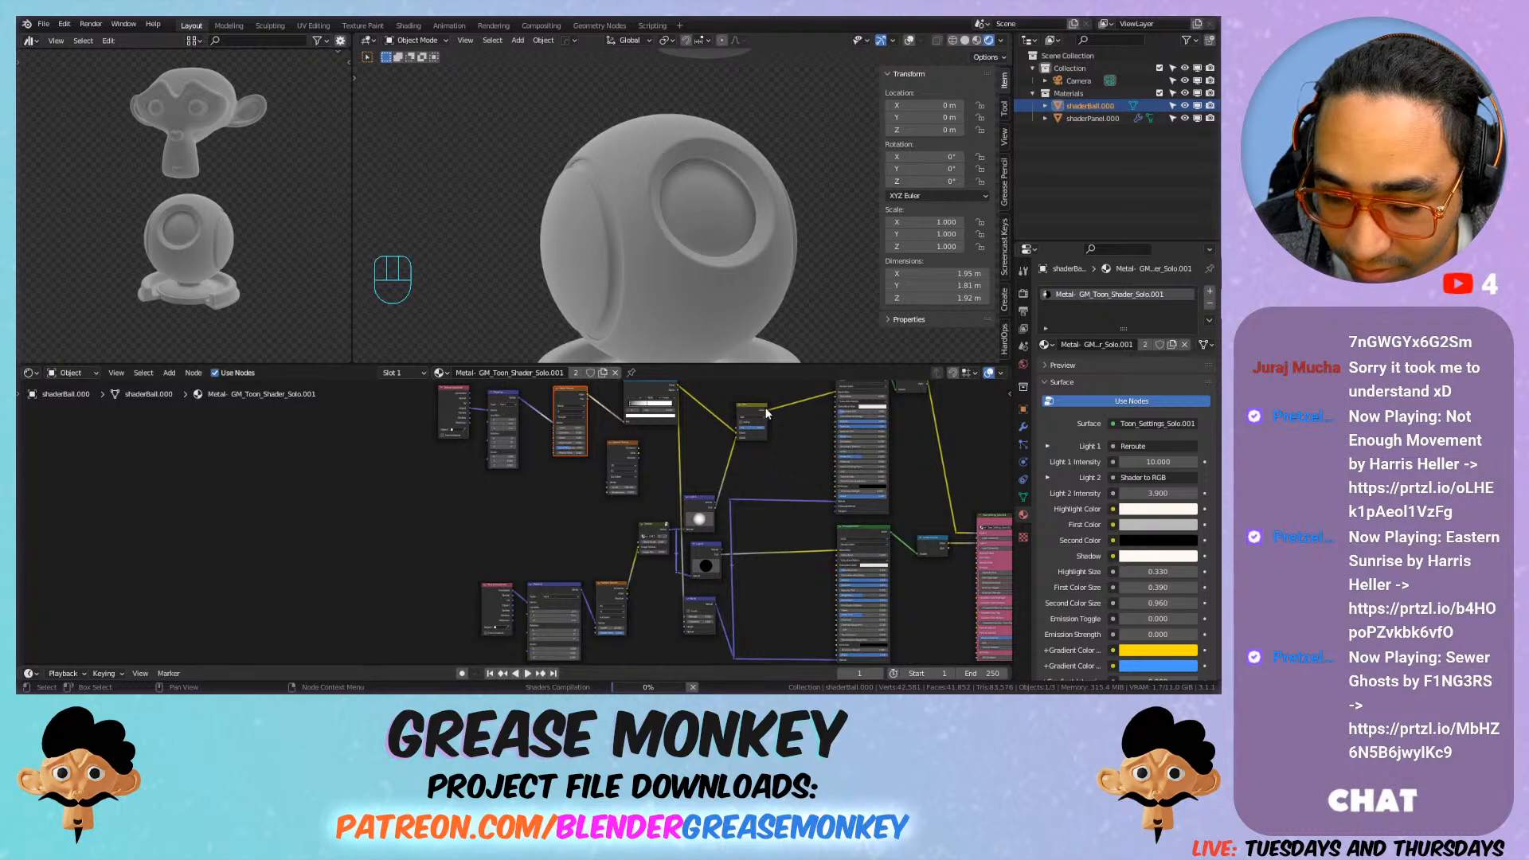
scroll(735, 251, up, 5)
Step: Connect the Light 1 node directly to the upper Principled BSDF's Base Color, bypassing the Mix node, and hide the transform values
middle_drag(745, 434, 683, 508)
scroll(739, 458, up, 3)
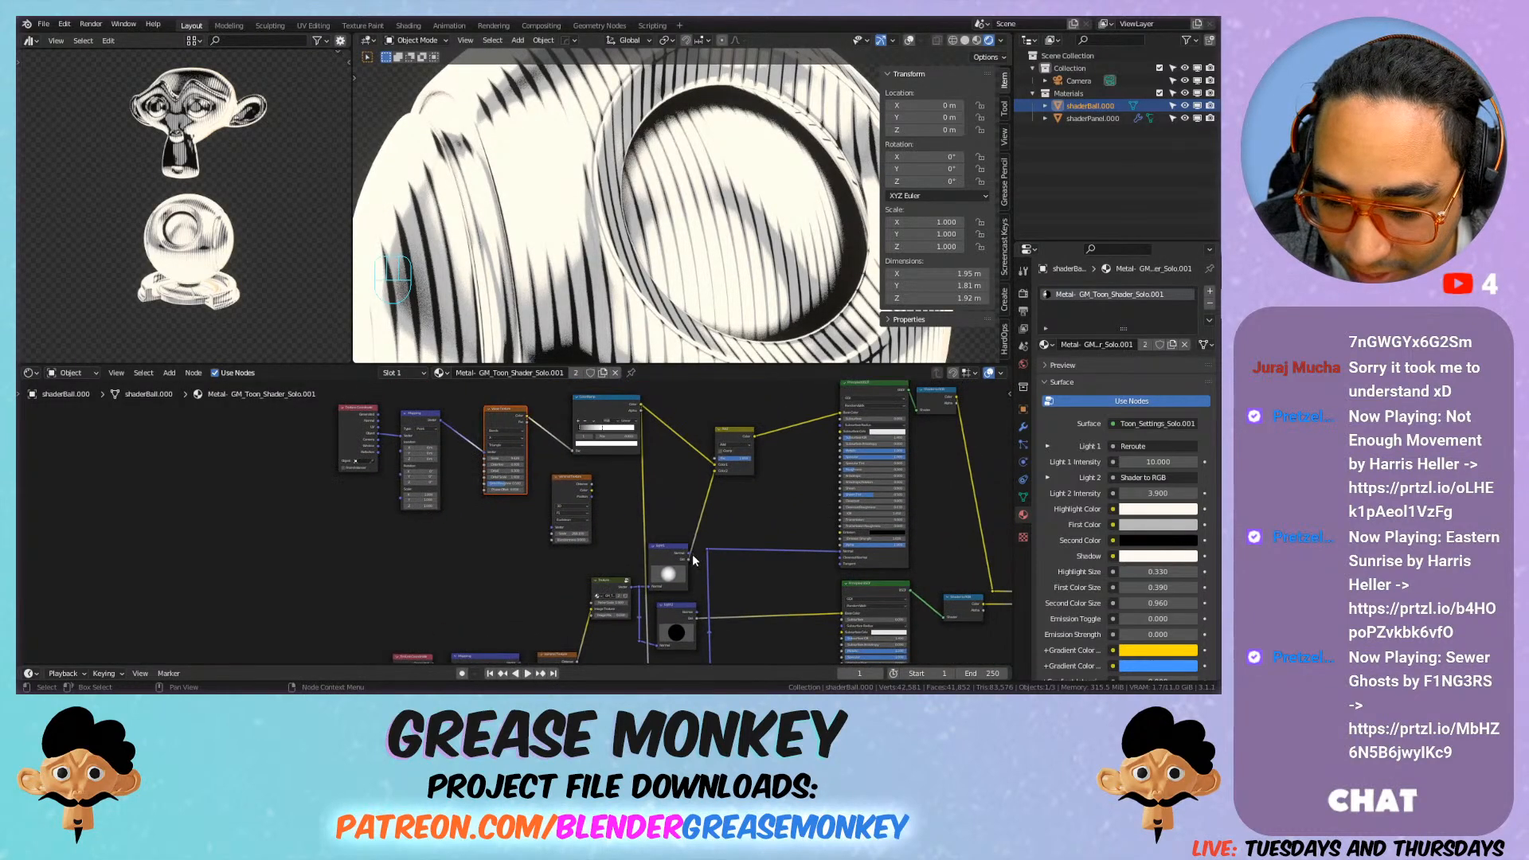
drag(703, 544, 839, 414)
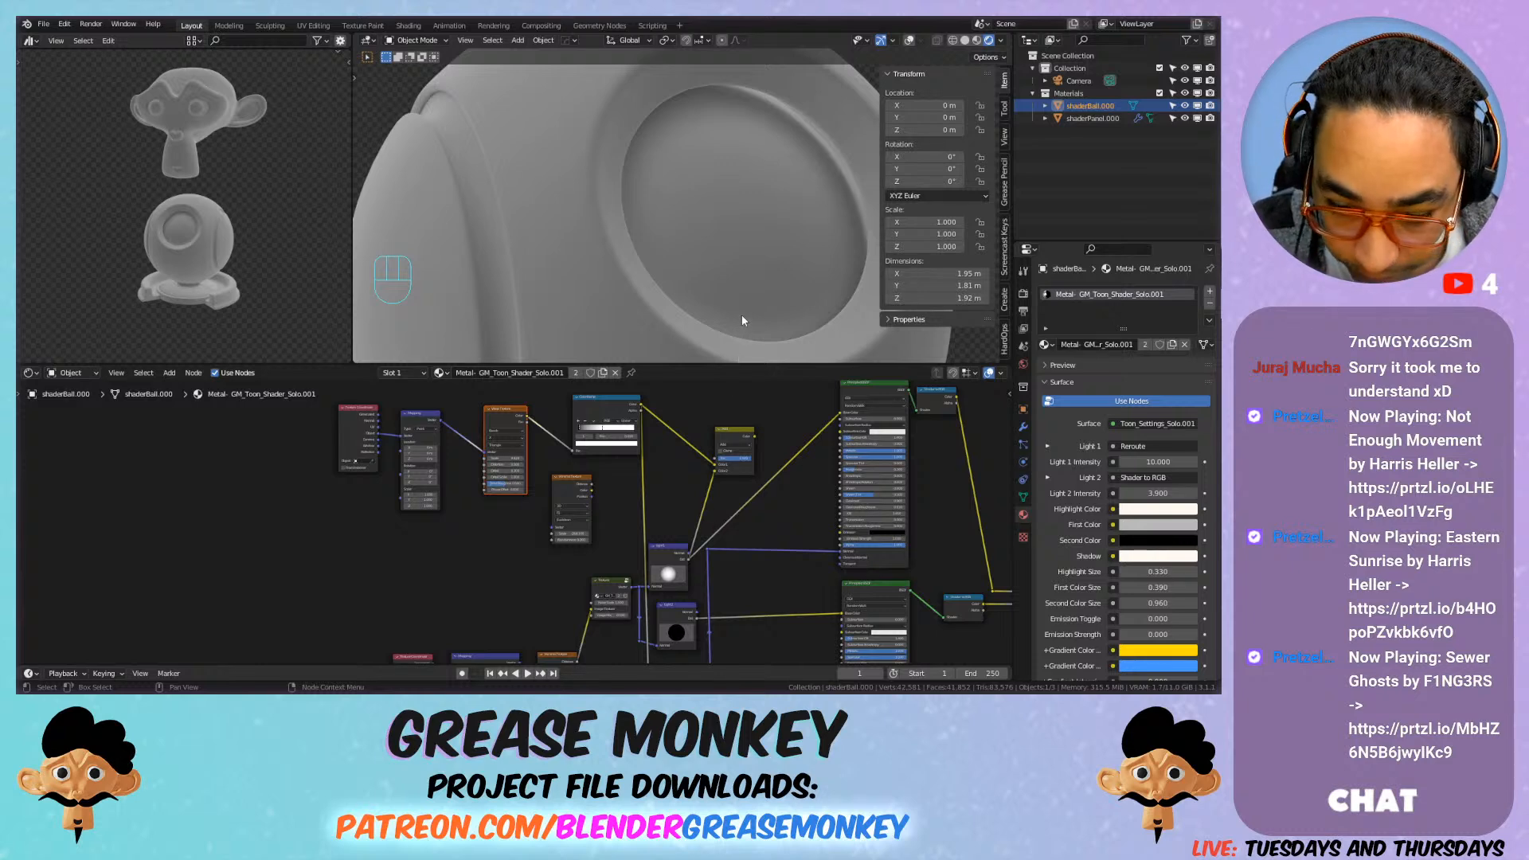
key(n)
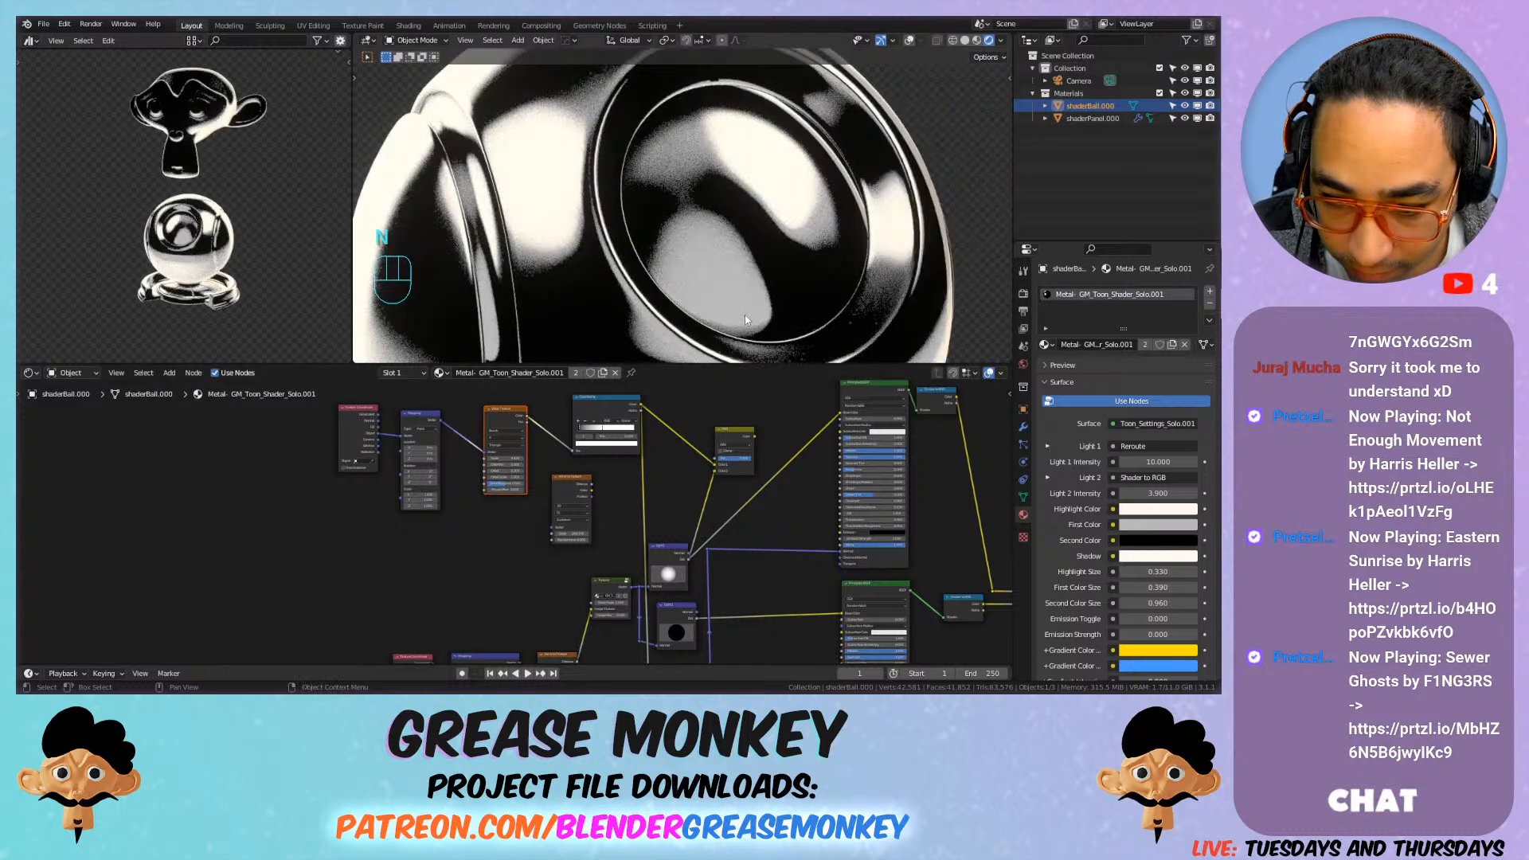
Step: Set the Bump node's strength to 0.217 and inspect the stripes on the shader ball
shift+scroll(732, 665, down, 5)
scroll(731, 661, up, 3)
drag(764, 540, 783, 539)
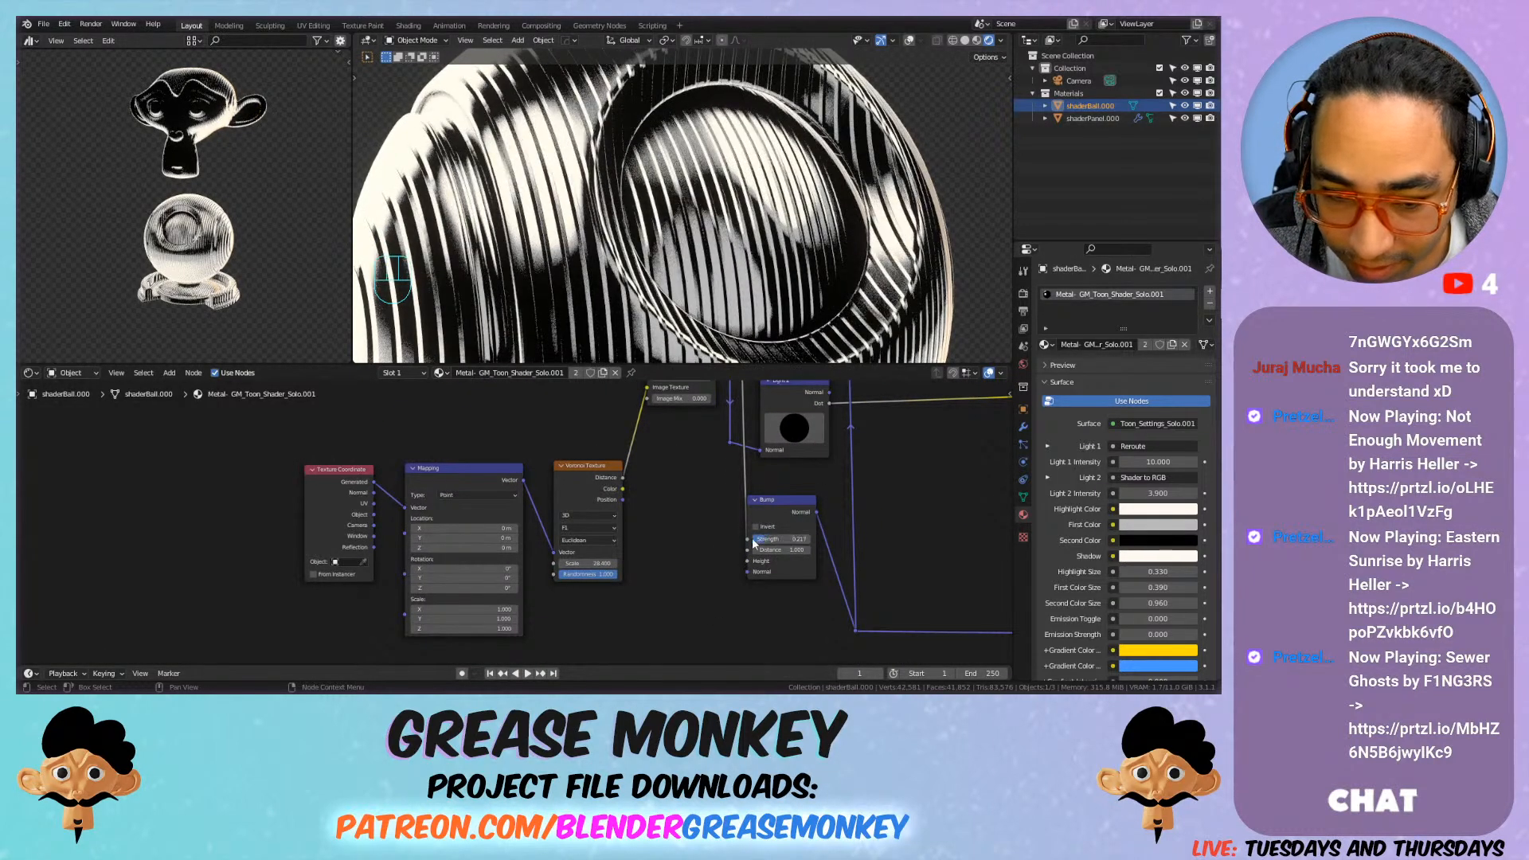
scroll(772, 228, down, 4)
mouse_move(773, 228)
shift+middle_down()
mouse_move(663, 215)
mouse_move(762, 251)
mouse_move(723, 213)
mouse_move(695, 213)
shift+middle_up()
scroll(762, 251, up, 3)
Step: Try Y as the Wave Texture's bands direction and inspect the pattern around the shader ball
middle_drag(665, 391, 666, 503)
scroll(618, 561, up, 2)
middle_drag(618, 560, 626, 604)
click(568, 424)
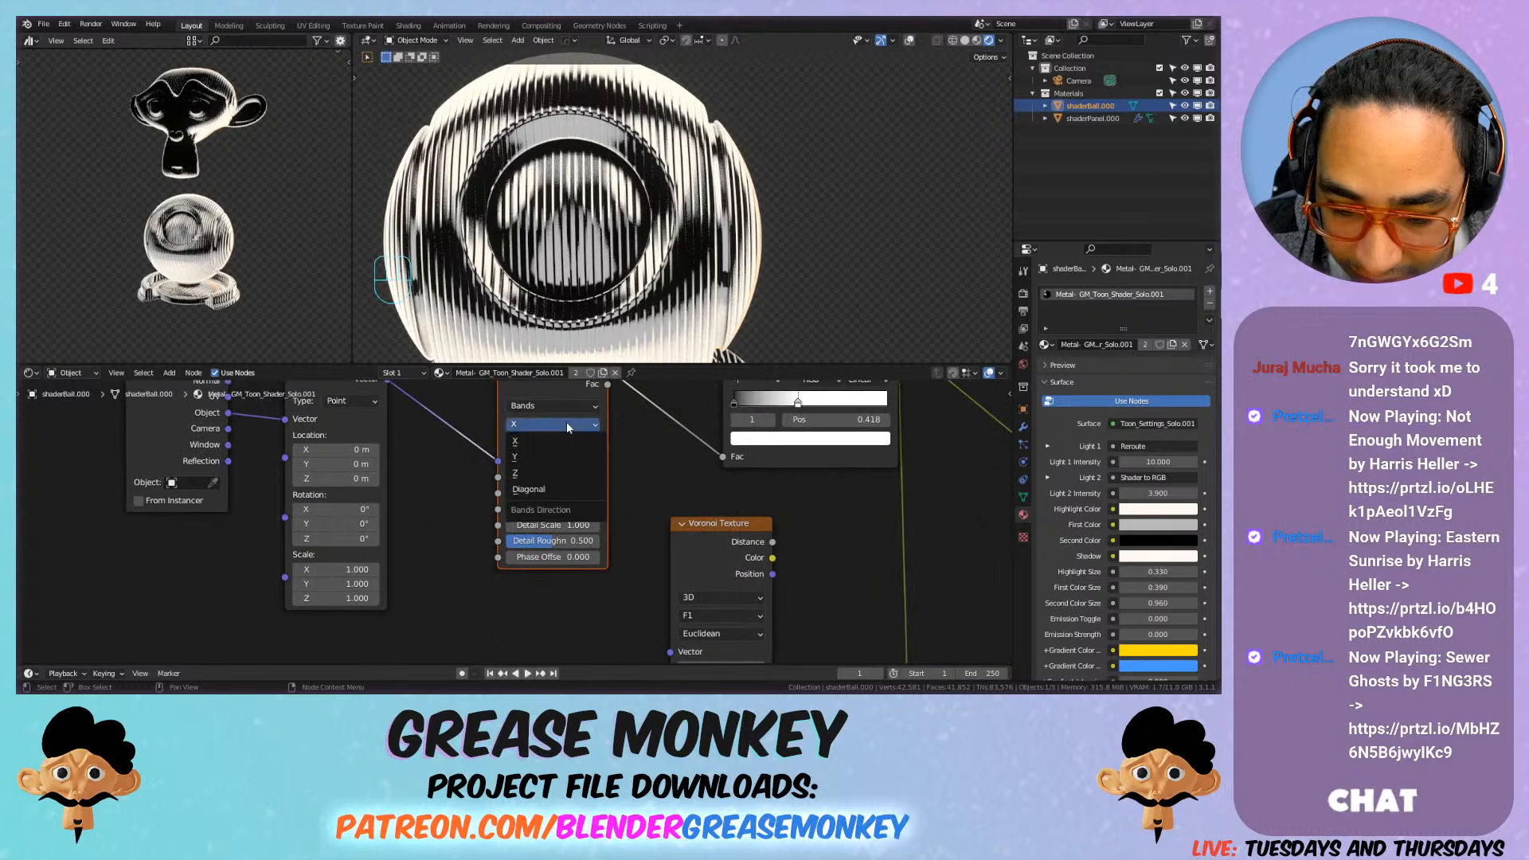
click(554, 458)
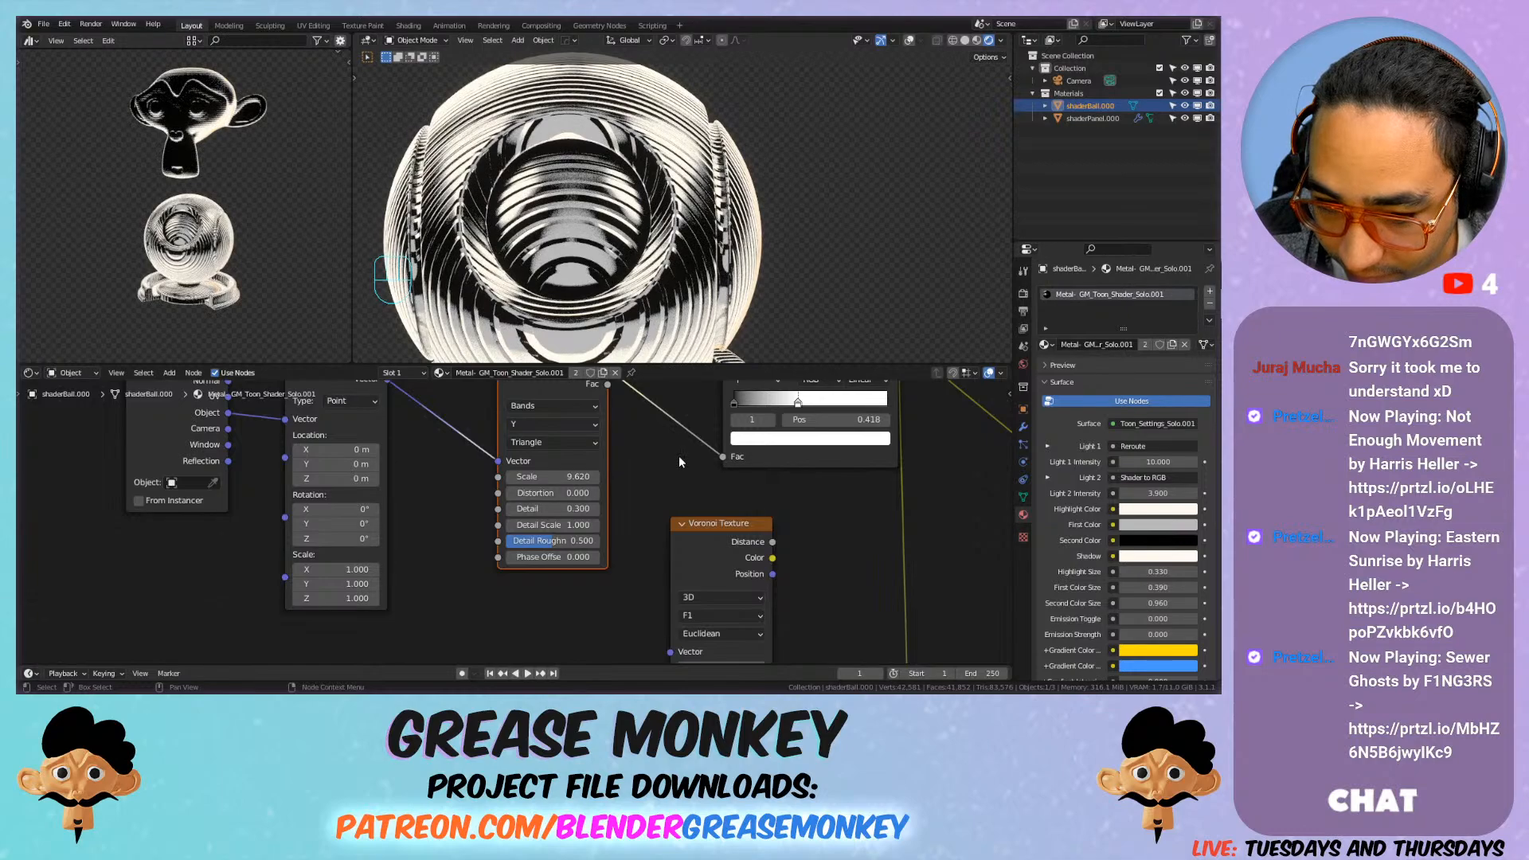
mouse_move(649, 334)
shift+middle_down()
mouse_move(633, 300)
mouse_move(692, 312)
mouse_move(603, 327)
mouse_move(618, 311)
mouse_move(594, 288)
shift+middle_up()
scroll(618, 309, down, 3)
shift+middle_drag(593, 288, 643, 315)
scroll(578, 255, up, 2)
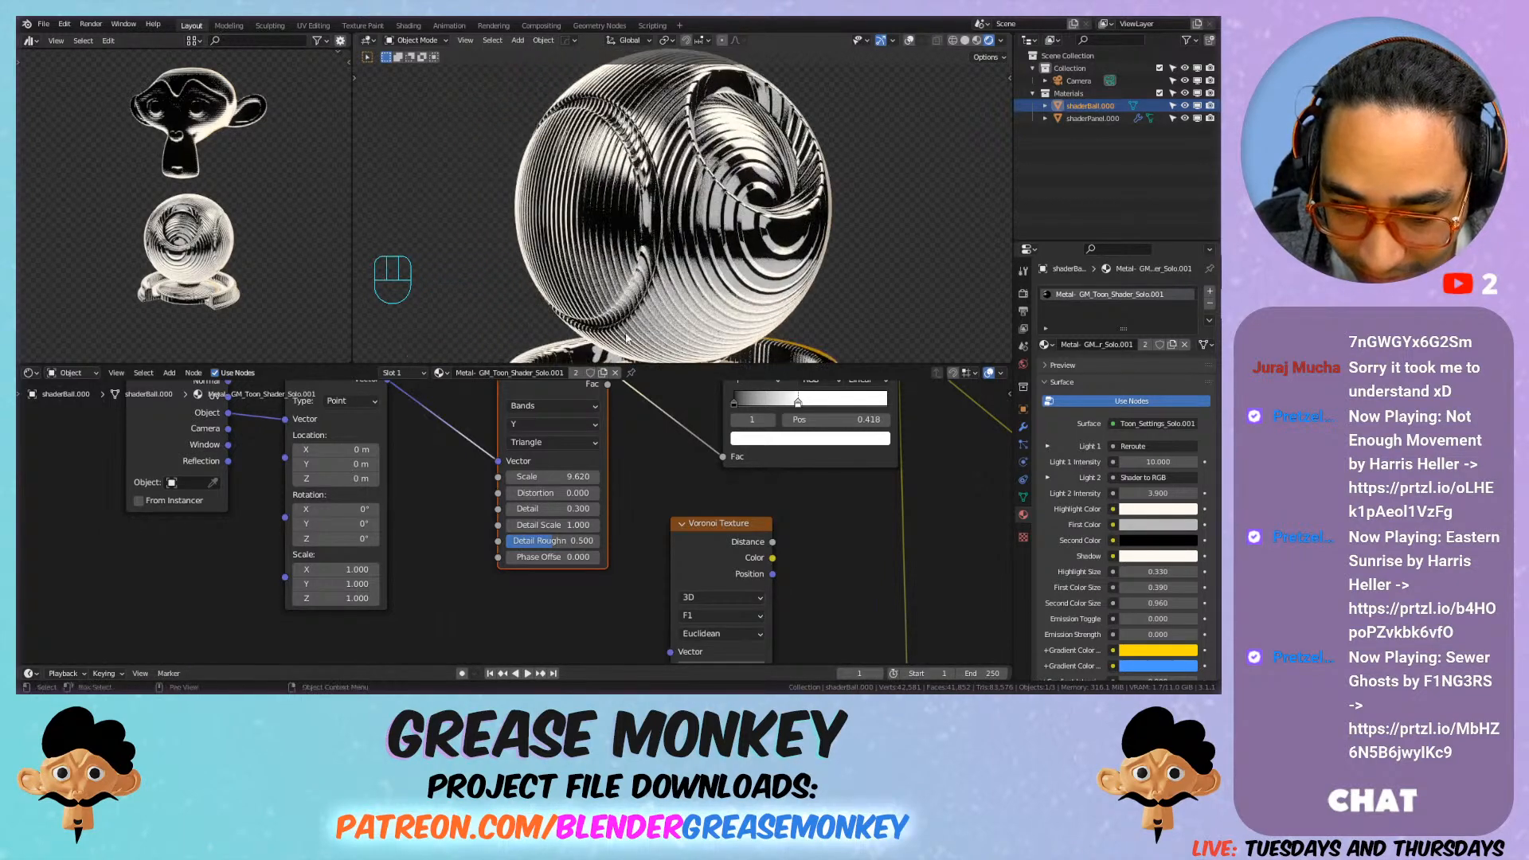
Step: Set the Wave Texture's bands direction to Z and inspect the lower part of the shader ball
click(586, 424)
click(557, 460)
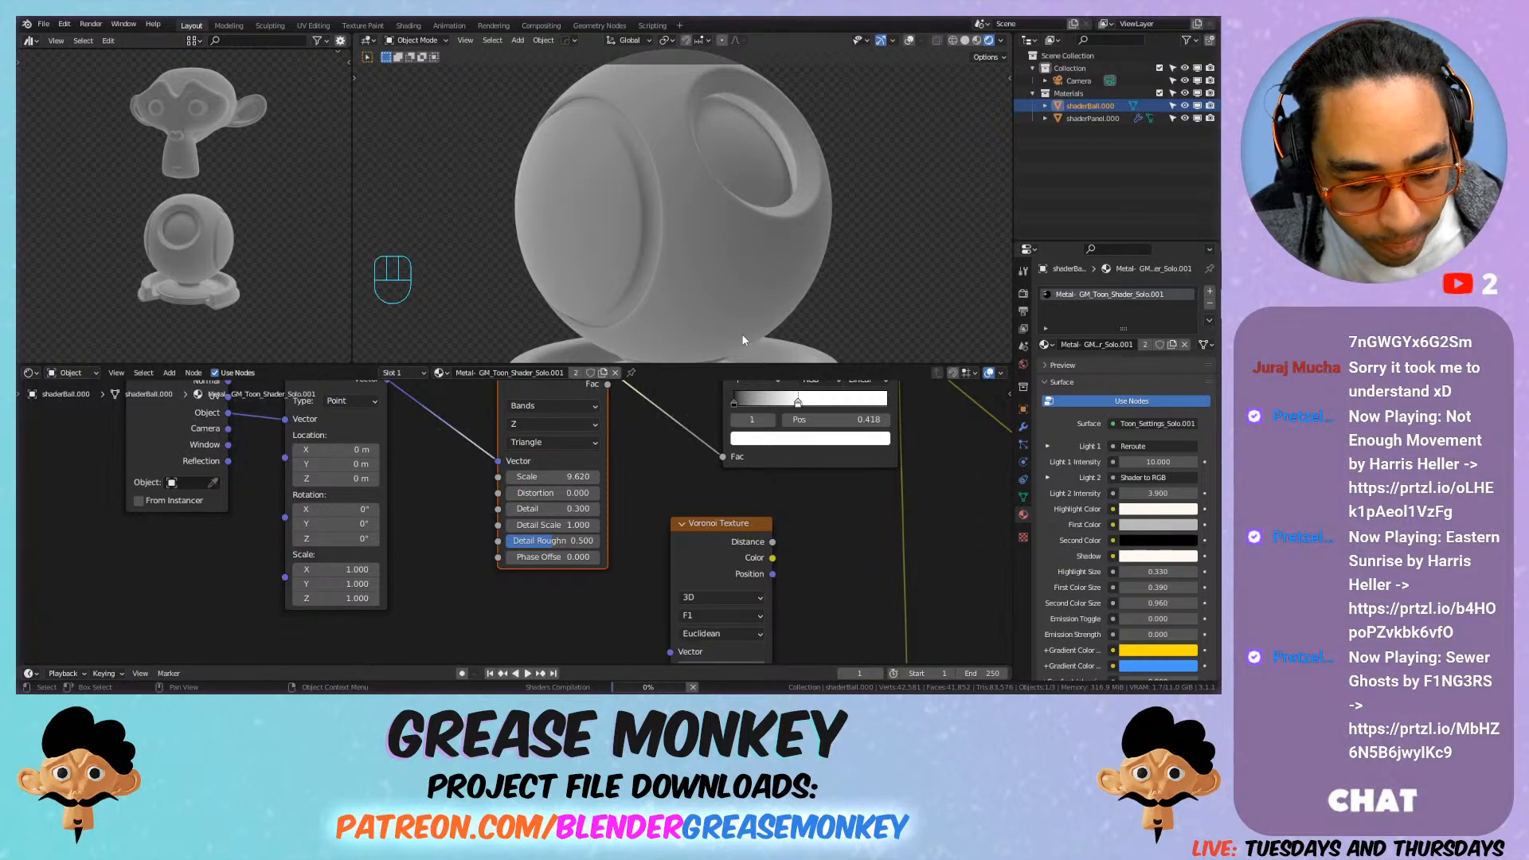
middle_drag(746, 312, 701, 171)
scroll(701, 171, up, 4)
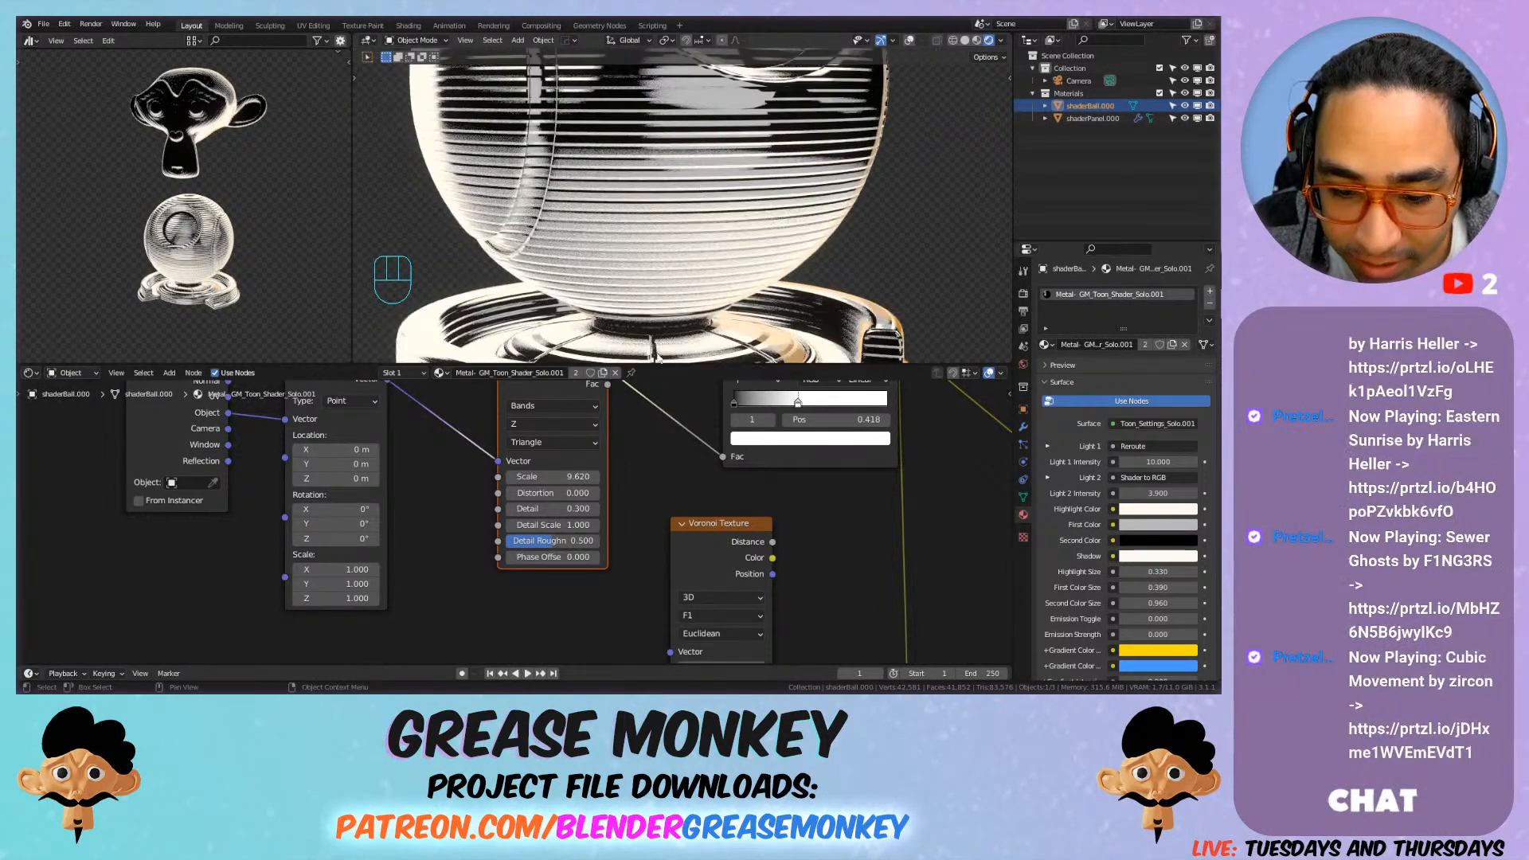
Step: Try much denser bands by raising the Wave Texture's scale to 167.350
shift+drag(552, 476, 613, 476)
scroll(617, 307, down, 5)
middle_drag(636, 257, 623, 260)
scroll(622, 261, up, 4)
mouse_move(542, 477)
shift+mouse_down()
mouse_move(486, 476)
mouse_move(522, 476)
shift+mouse_up()
Step: Set the Mapping node's type to Texture and the Wave Texture's scale to 10.050
click(356, 434)
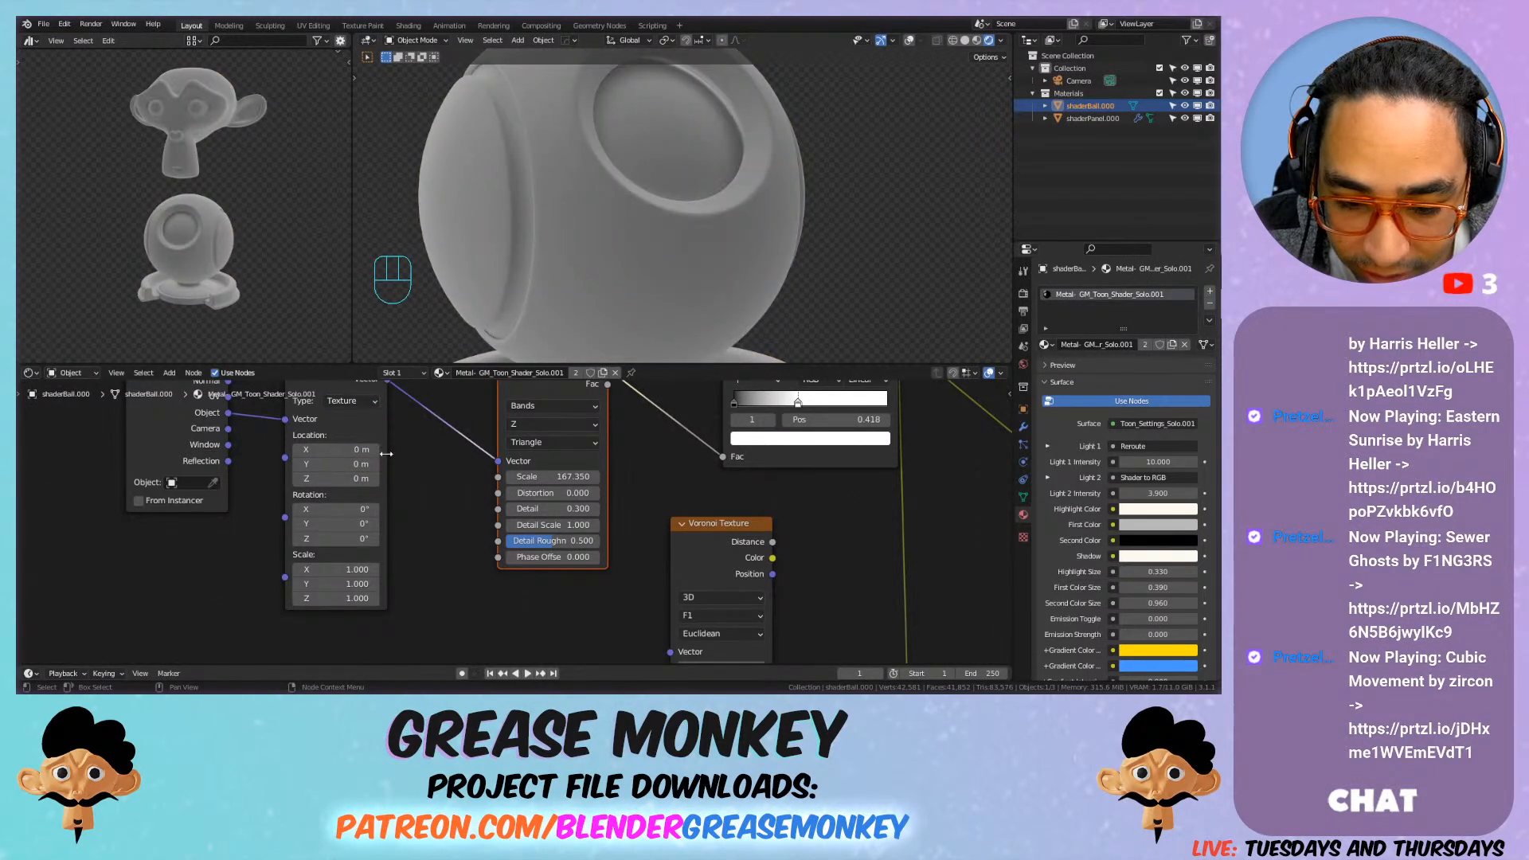
middle_drag(416, 450, 466, 474)
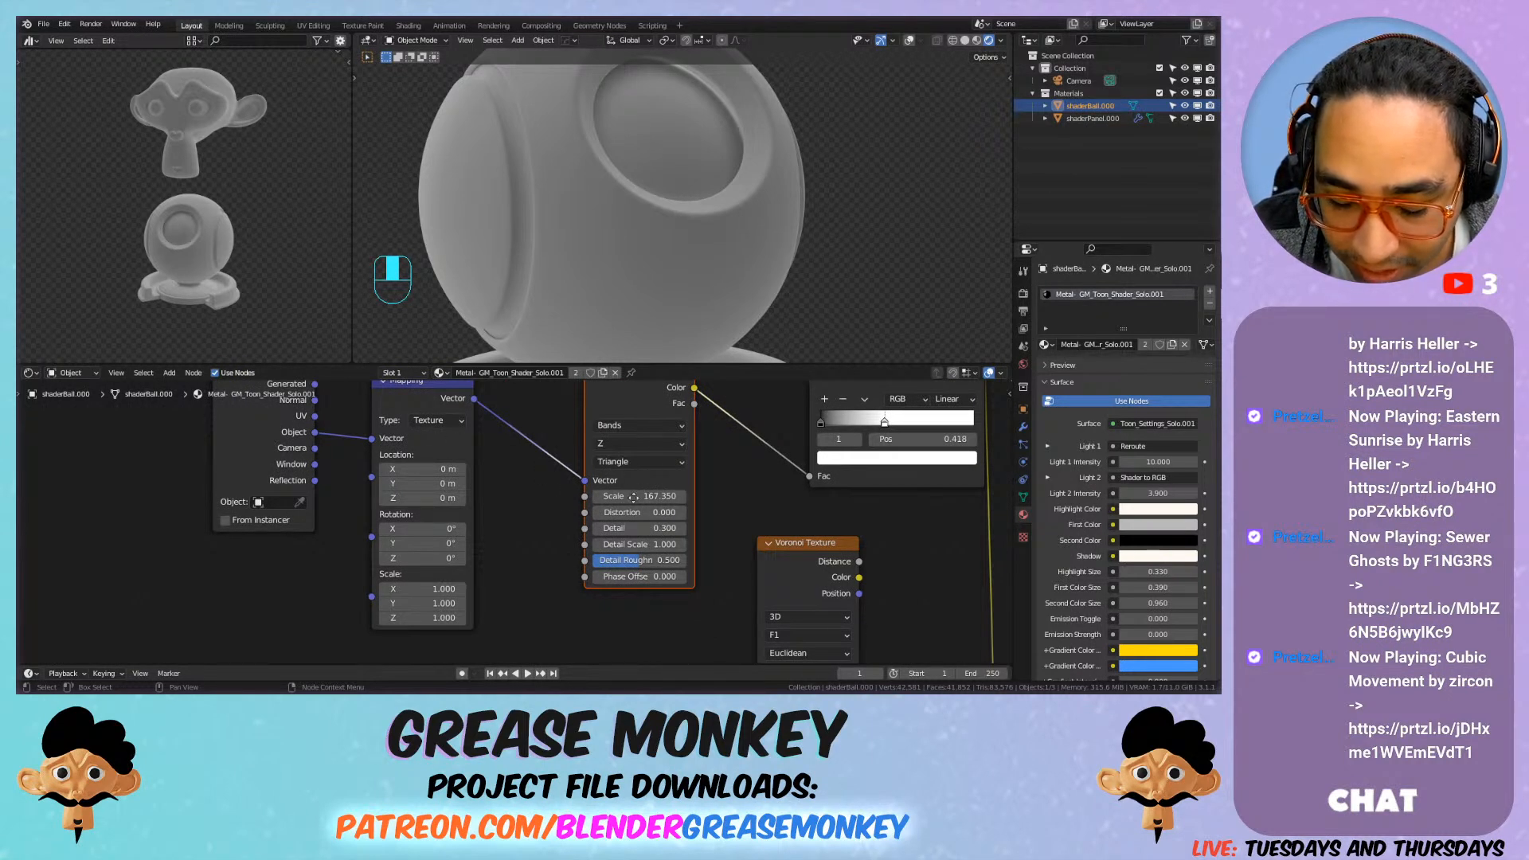
middle_drag(649, 501, 709, 512)
mouse_move(715, 512)
mouse_down()
mouse_move(597, 512)
mouse_move(711, 512)
mouse_up()
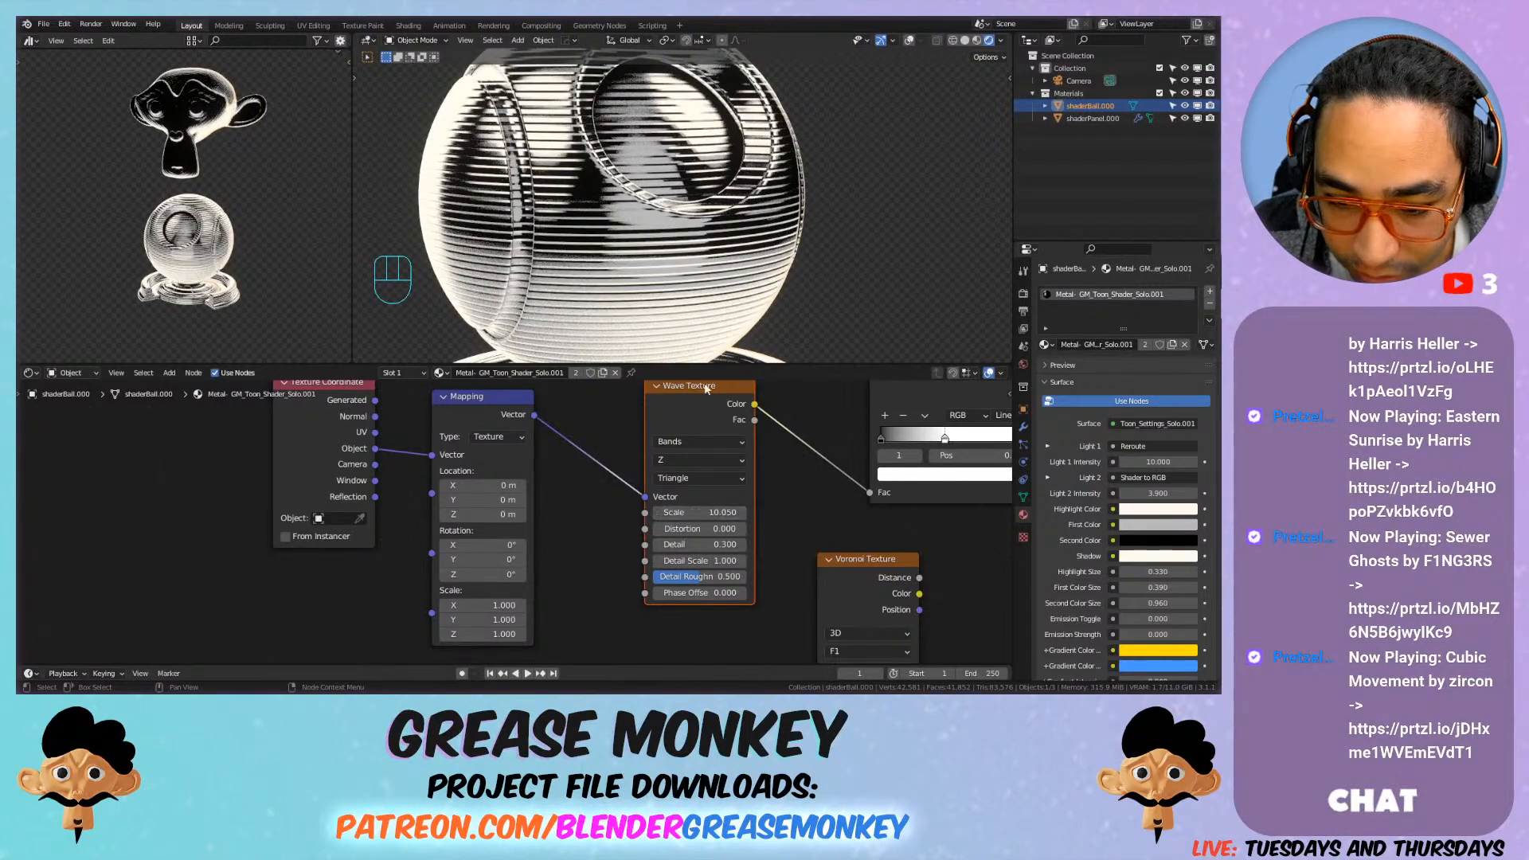
Step: Delete the unused Mix node and the unconnected Voronoi Texture node
scroll(749, 284, down, 3)
mouse_move(749, 283)
shift+middle_down()
mouse_move(606, 267)
mouse_move(755, 279)
shift+middle_up()
scroll(843, 446, down, 5)
middle_drag(843, 446, 506, 440)
scroll(508, 442, down, 4)
middle_drag(682, 464, 644, 408)
click(650, 436)
key(x)
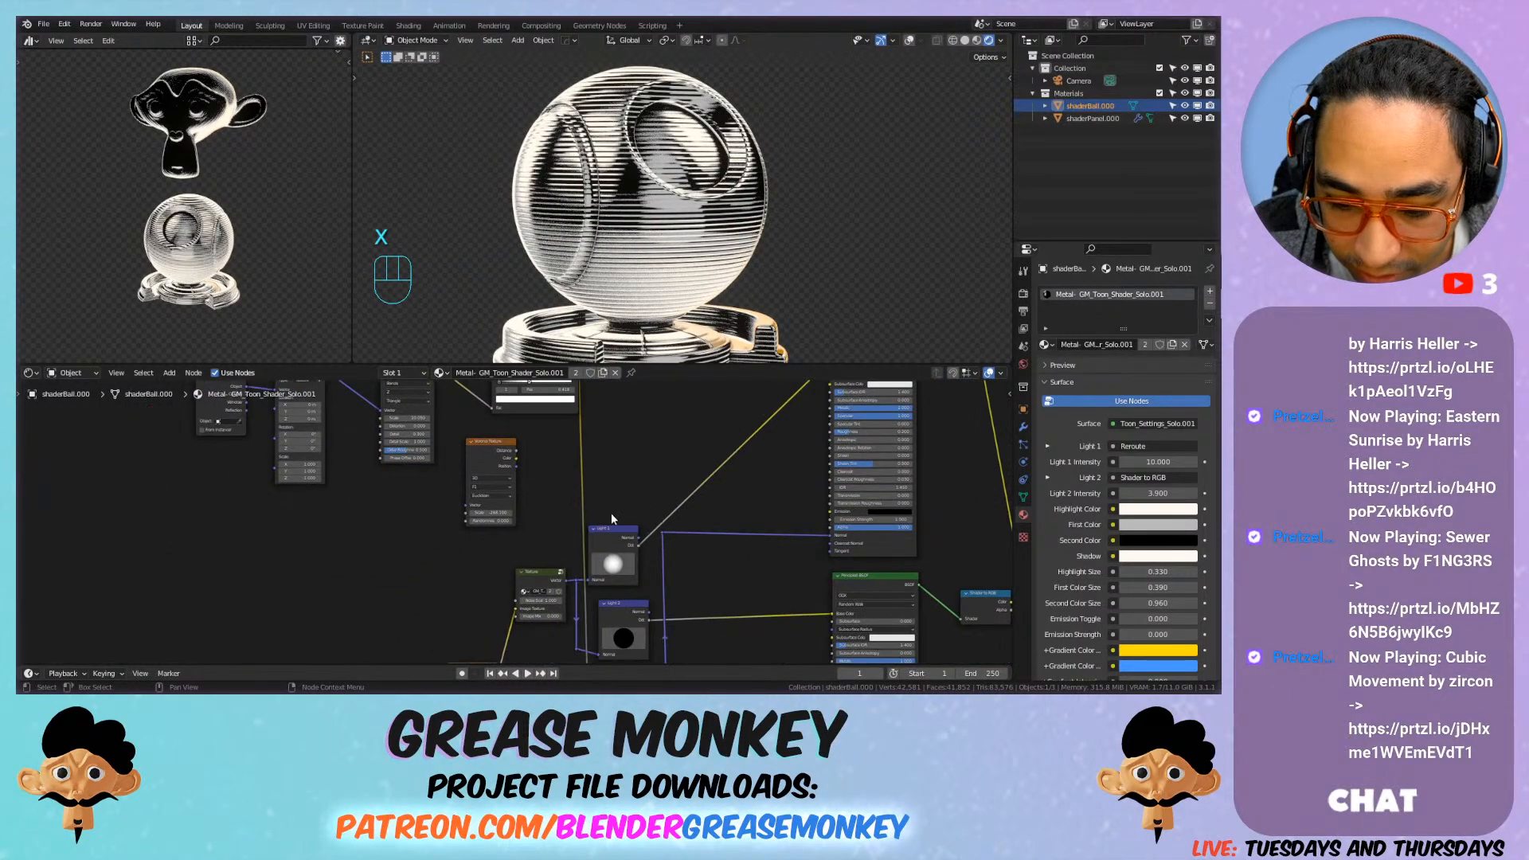
middle_drag(591, 494, 689, 469)
scroll(570, 453, down, 4)
scroll(564, 454, down, 3)
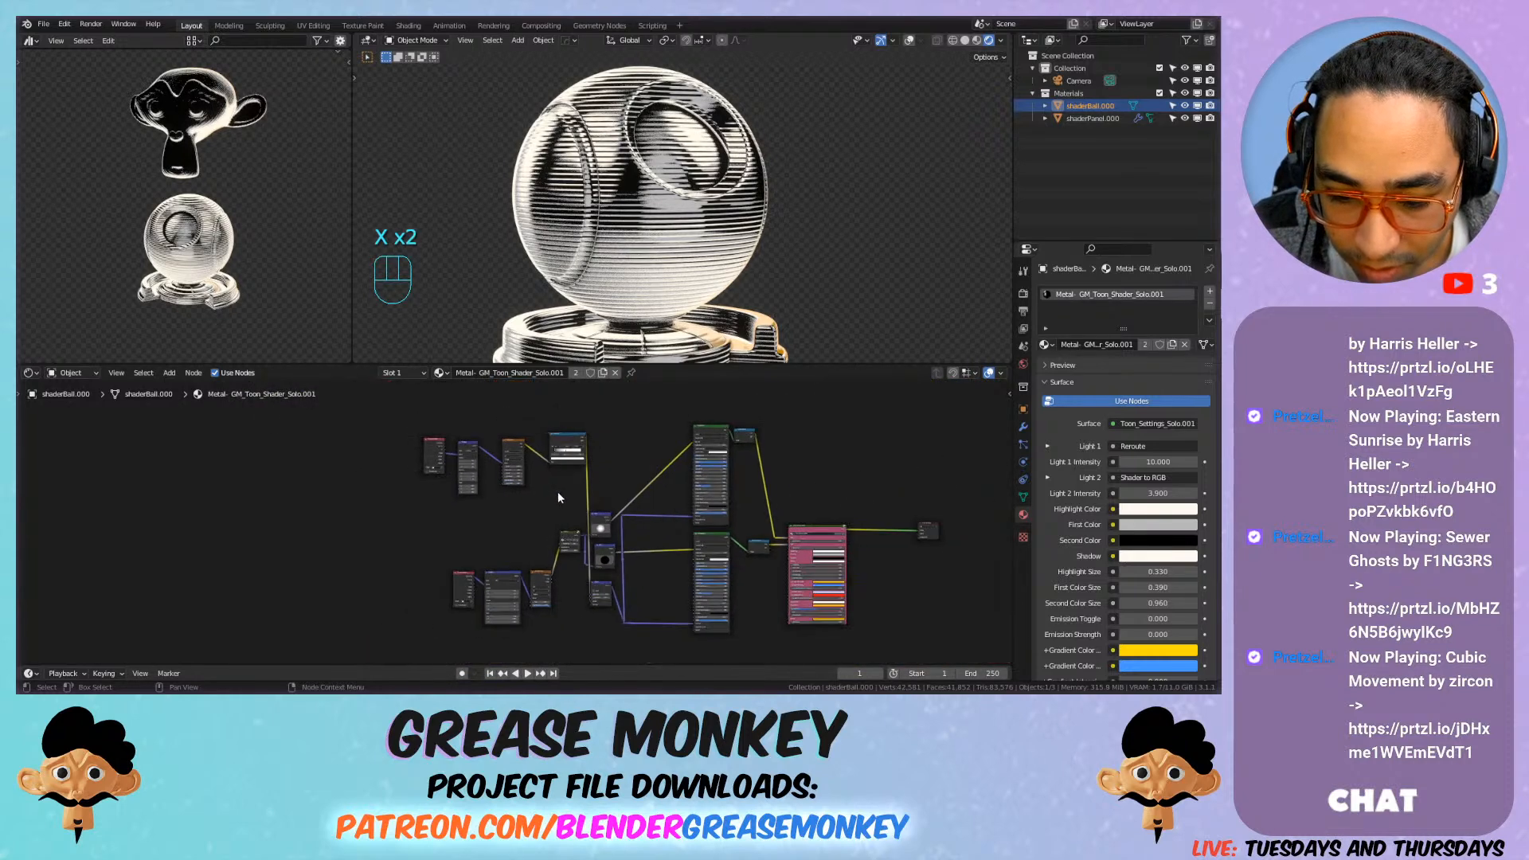
Step: Move the Wave Texture chain, from Texture Coordinate to ColorRamp, down beside the Bump node
drag(396, 431, 396, 431)
drag(552, 437, 542, 539)
middle_drag(532, 605, 539, 543)
drag(417, 547, 551, 617)
scroll(557, 579, up, 8)
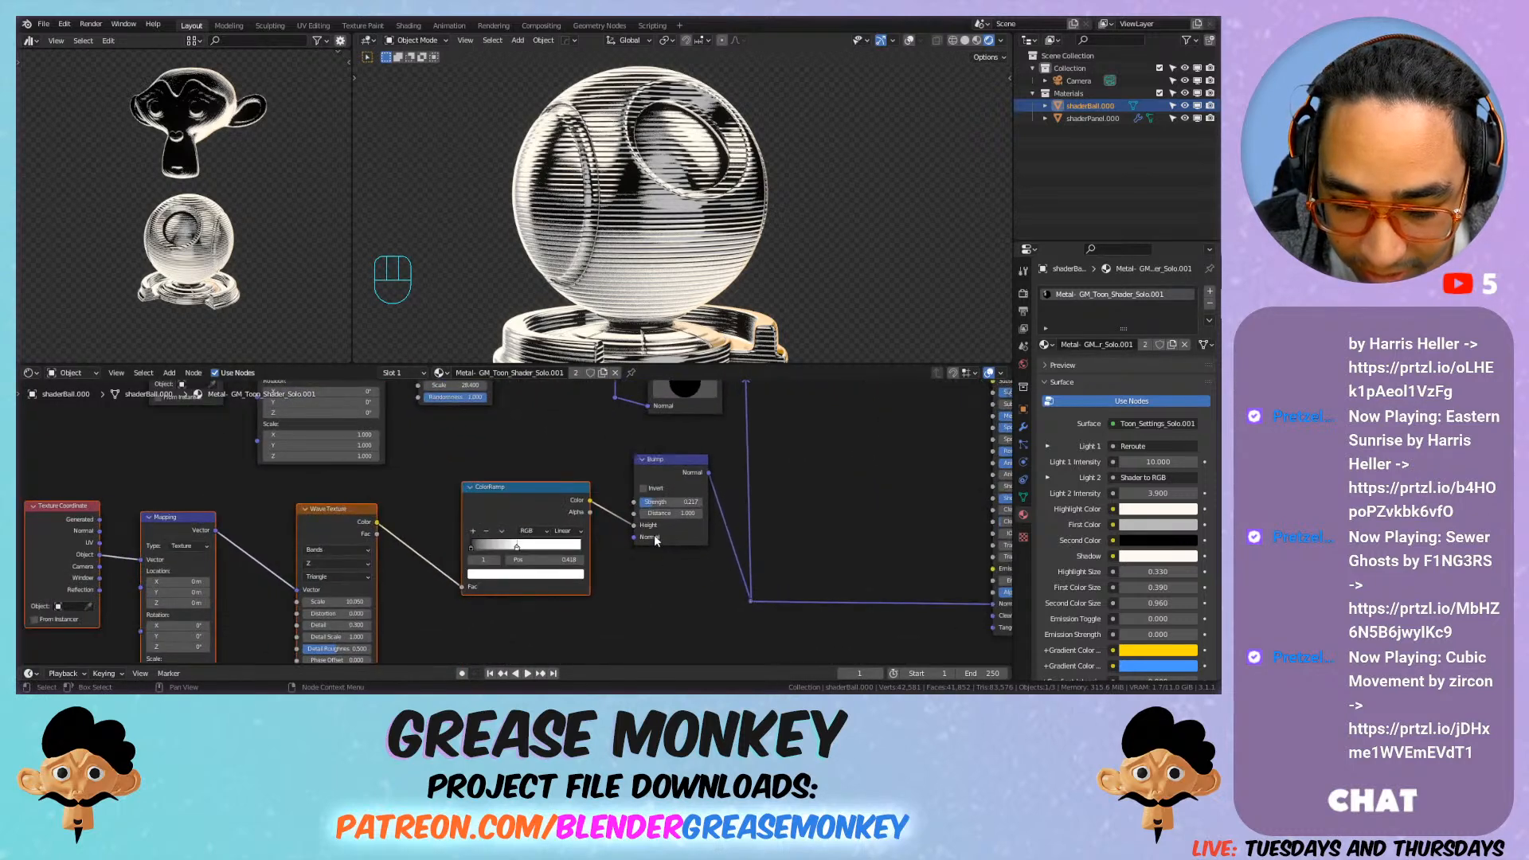
Step: Set the Bump node's strength to 0.083, inspect the shader ball up close and save the file
scroll(653, 533, up, 4)
middle_drag(747, 548, 607, 545)
mouse_move(602, 493)
mouse_down()
mouse_move(561, 493)
mouse_move(575, 493)
mouse_up()
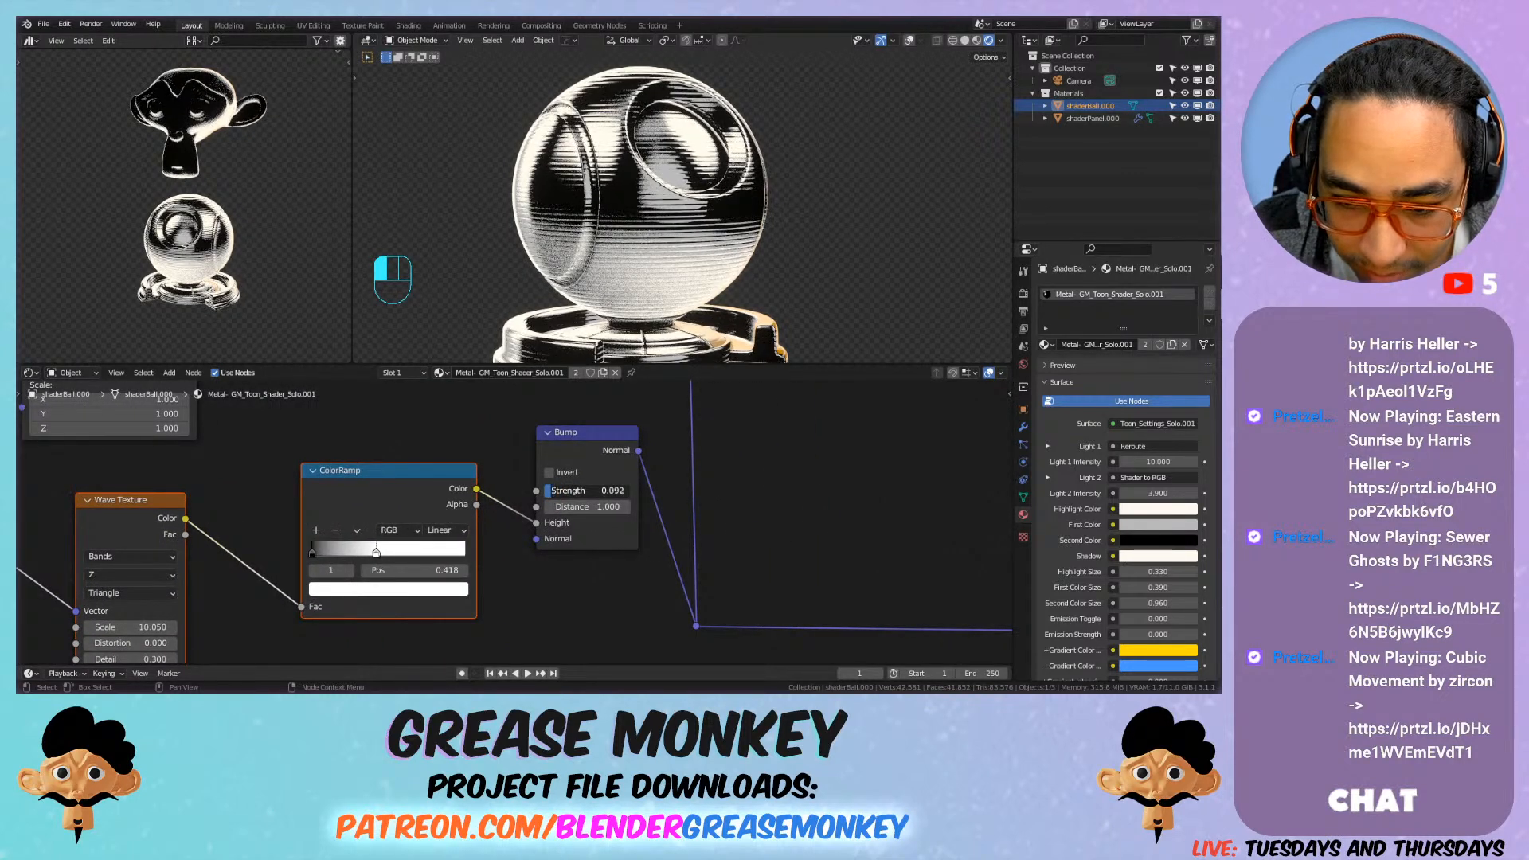
scroll(657, 204, up, 5)
middle_drag(657, 204, 692, 220)
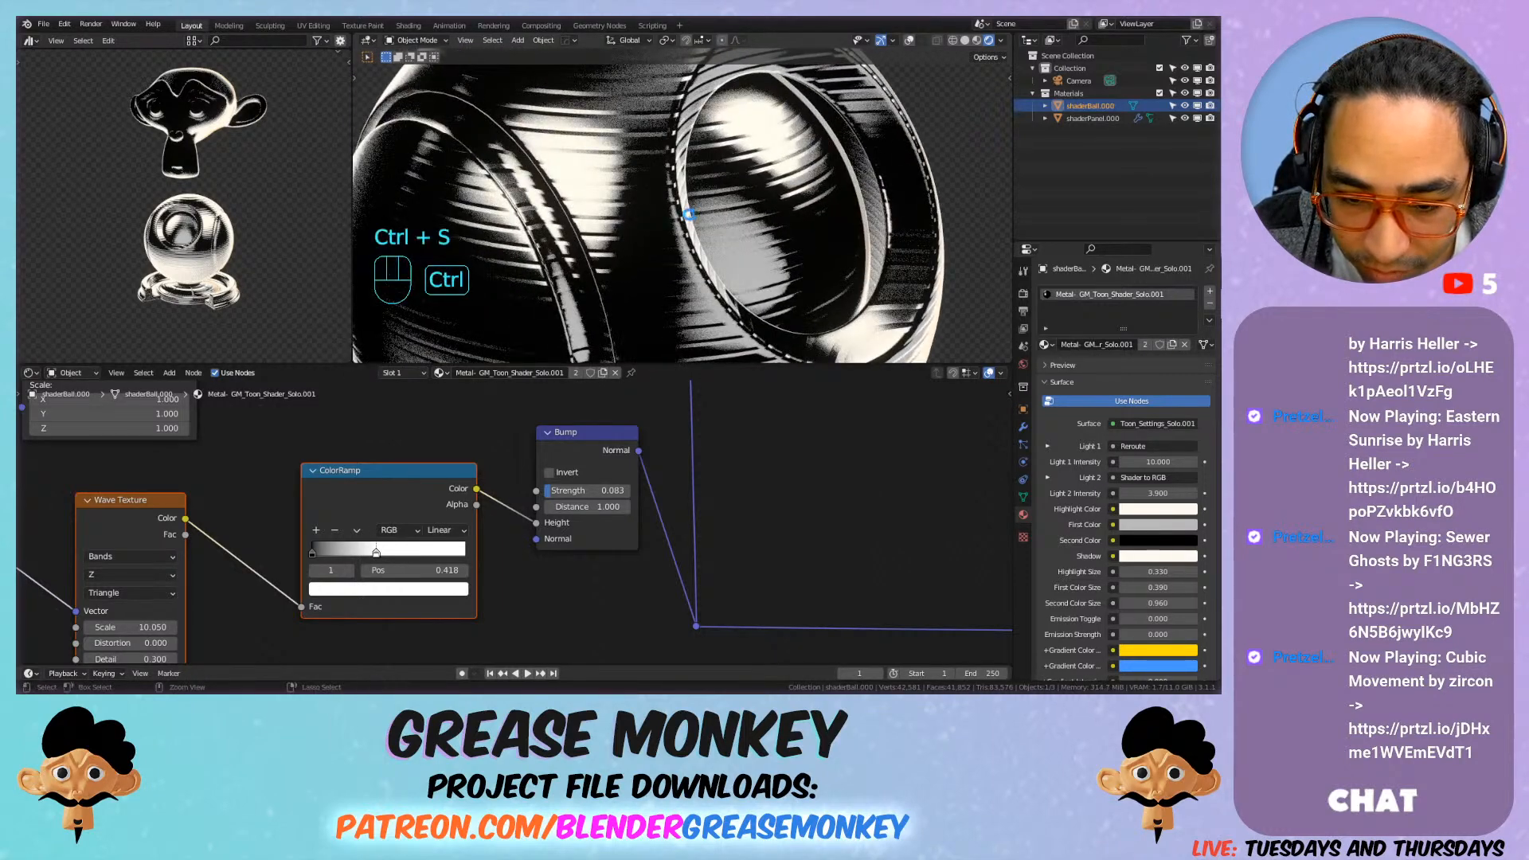
key(ctrl+s)
scroll(660, 247, down, 6)
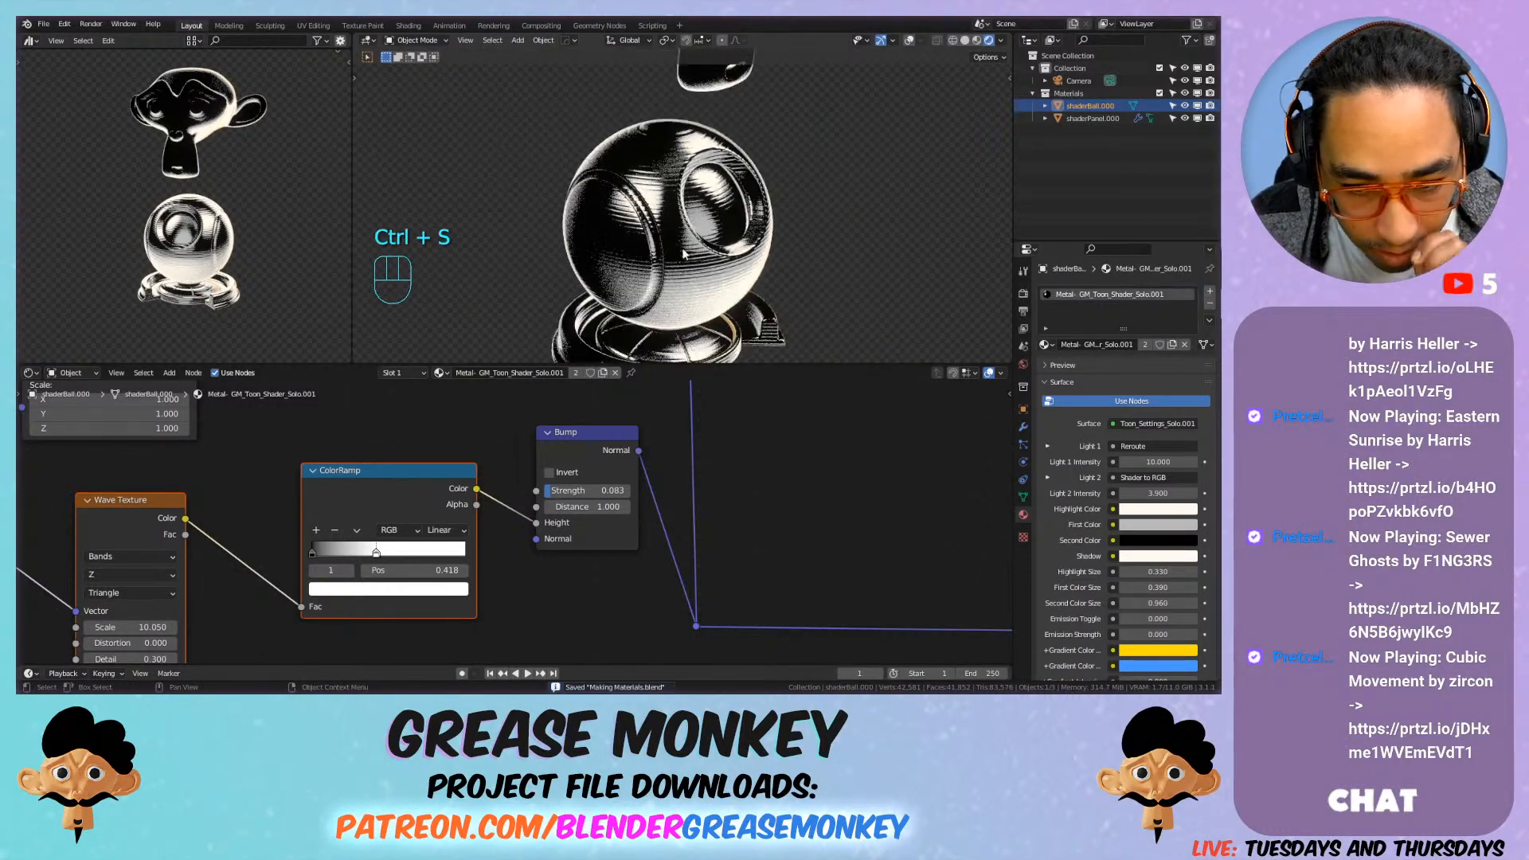
Step: Tighten the Wave Texture chain by moving the Wave Texture, Mapping and Texture Coordinate nodes closer to the ColorRamp
middle_drag(338, 479, 483, 453)
drag(298, 483, 377, 445)
click(312, 458)
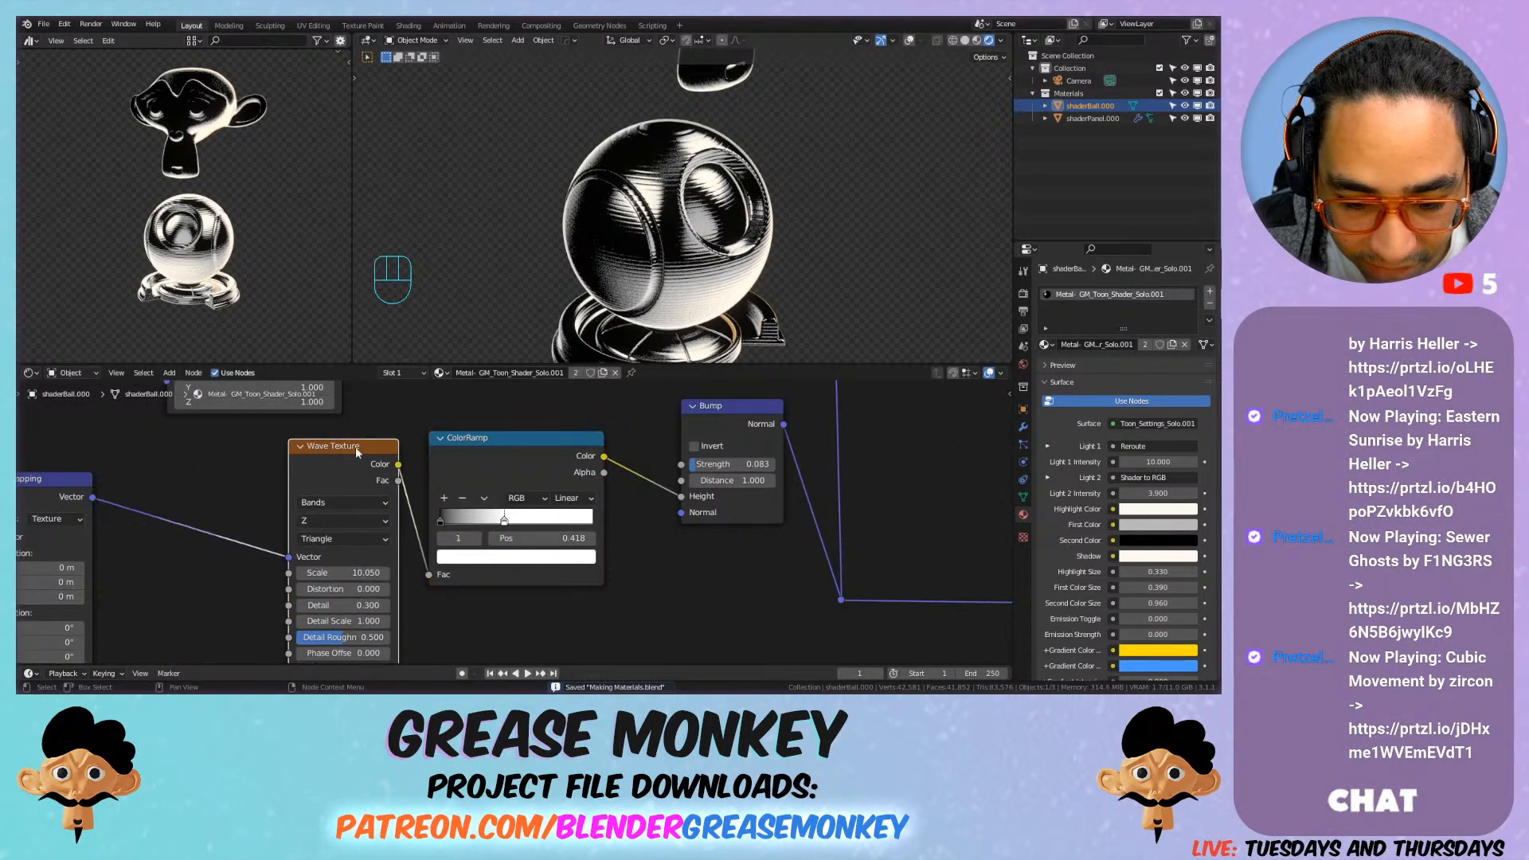
middle_drag(85, 482, 341, 450)
drag(298, 451, 462, 423)
drag(147, 438, 333, 434)
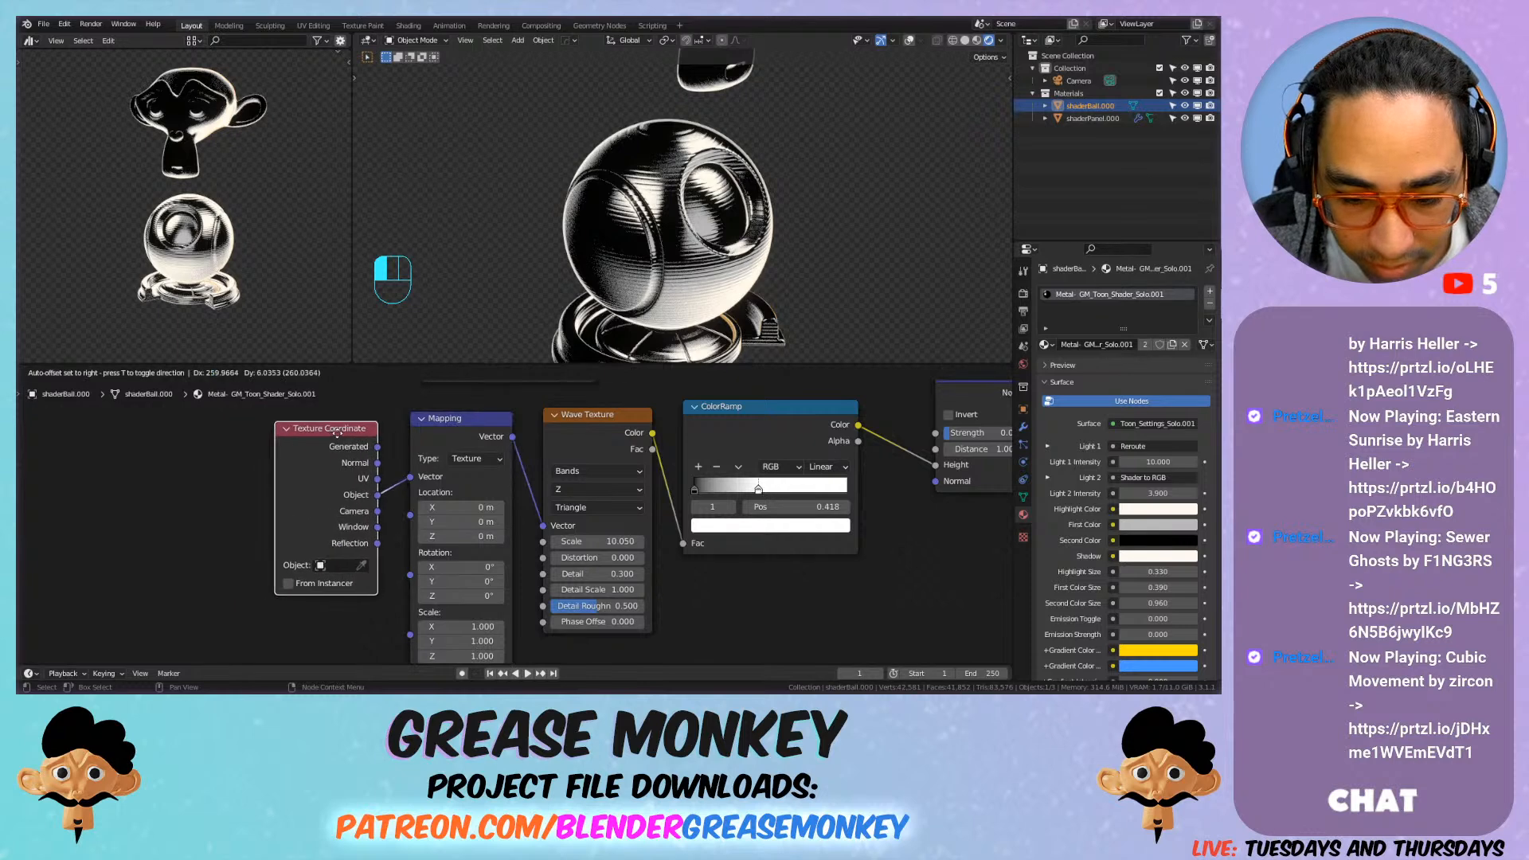
Step: Move all texture, light and bump nodes together closer to the two Principled BSDF nodes
scroll(594, 445, down, 12)
middle_drag(651, 426, 509, 490)
scroll(510, 494, up, 5)
scroll(511, 494, down, 6)
middle_drag(573, 446, 505, 501)
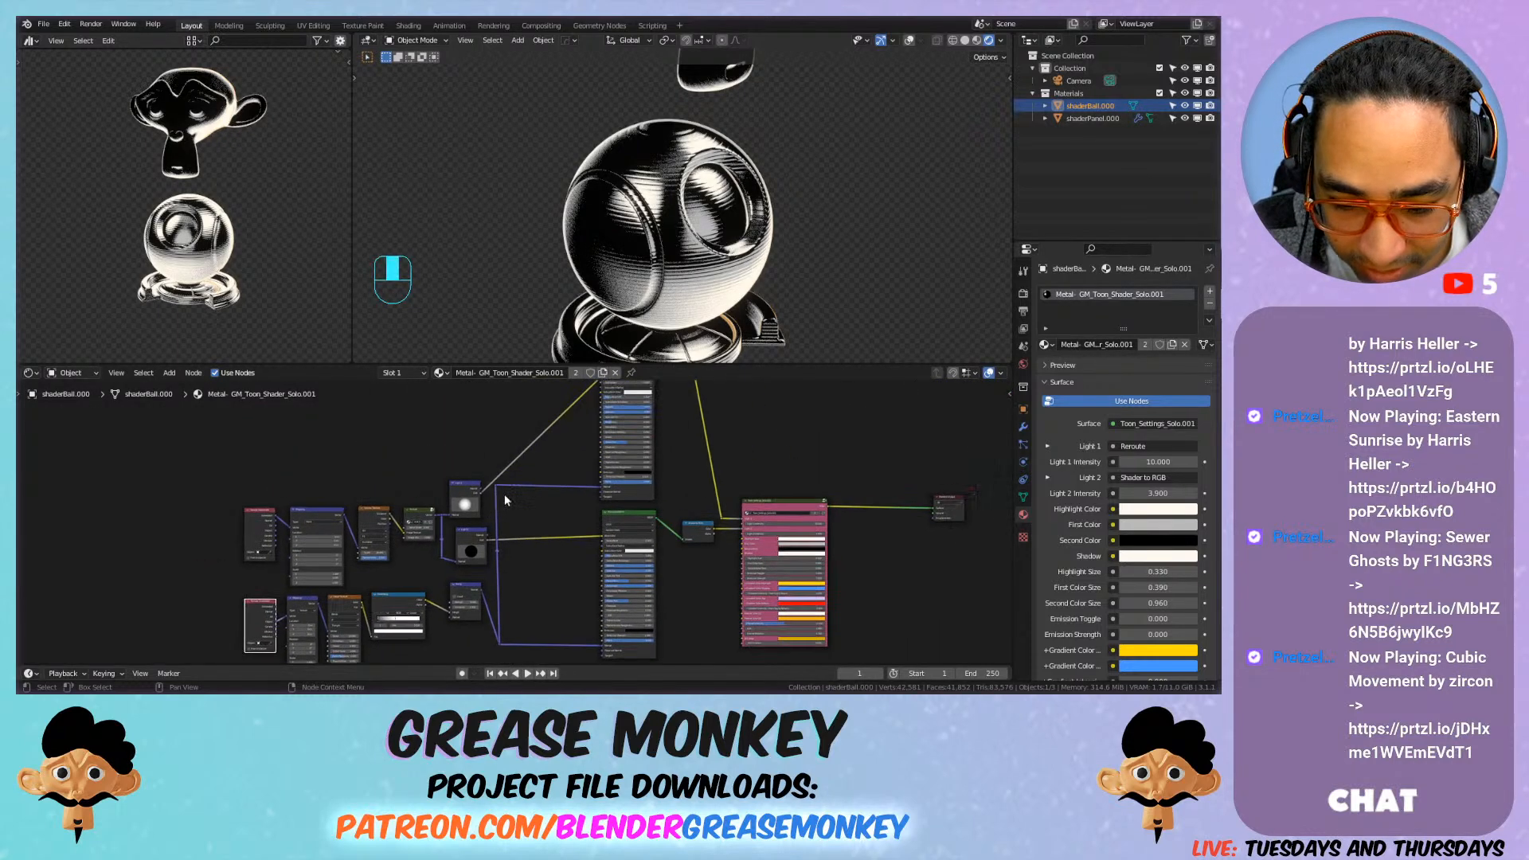
scroll(526, 478, down, 2)
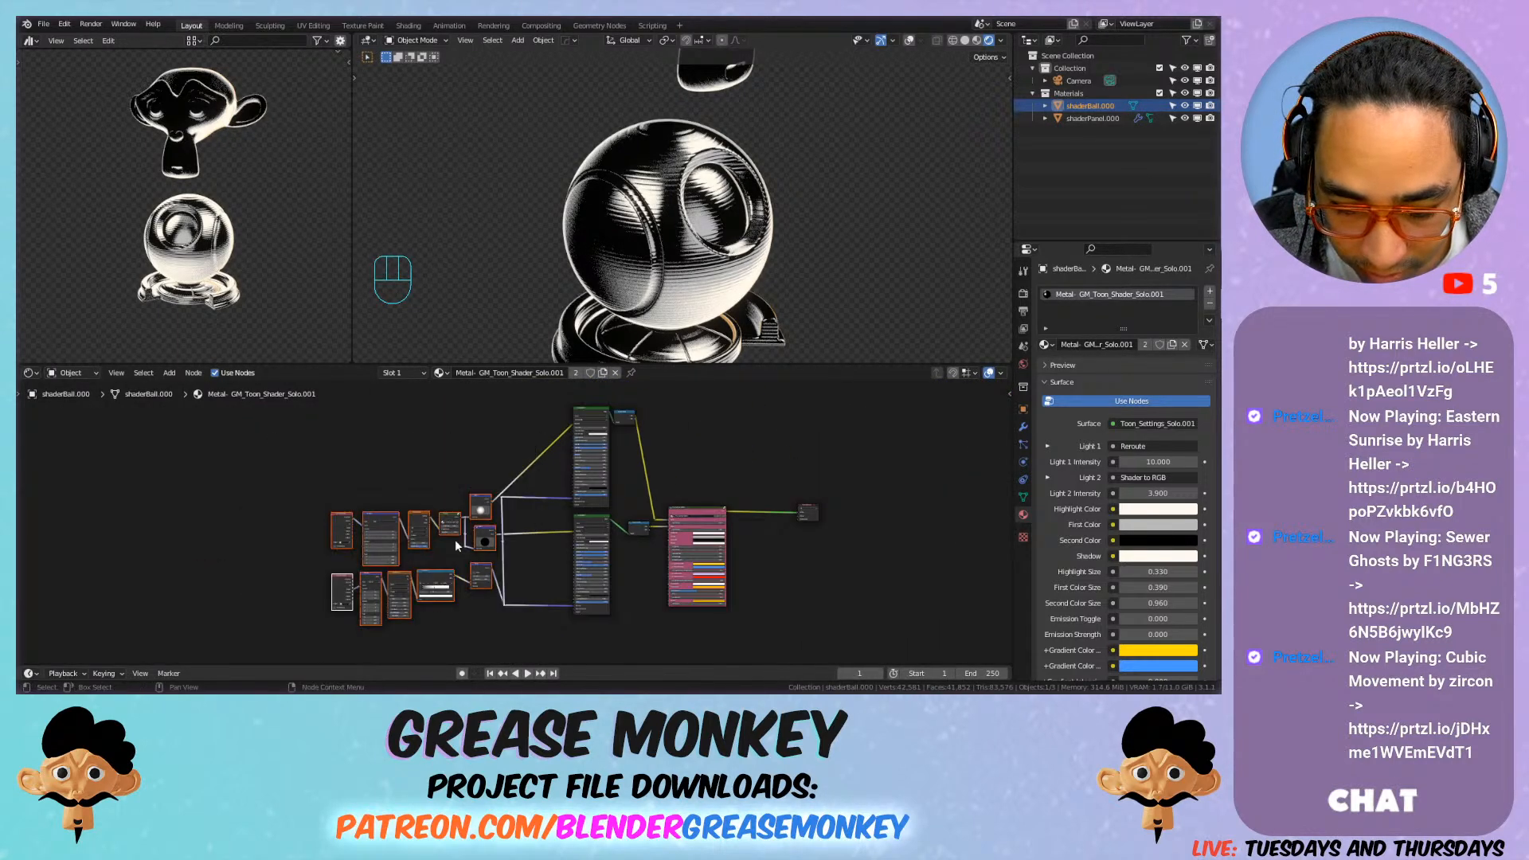
drag(483, 504, 529, 502)
Step: Add a reroute on the link from Light 1 to the upper Principled BSDF and move it to tidy the link
click(563, 478)
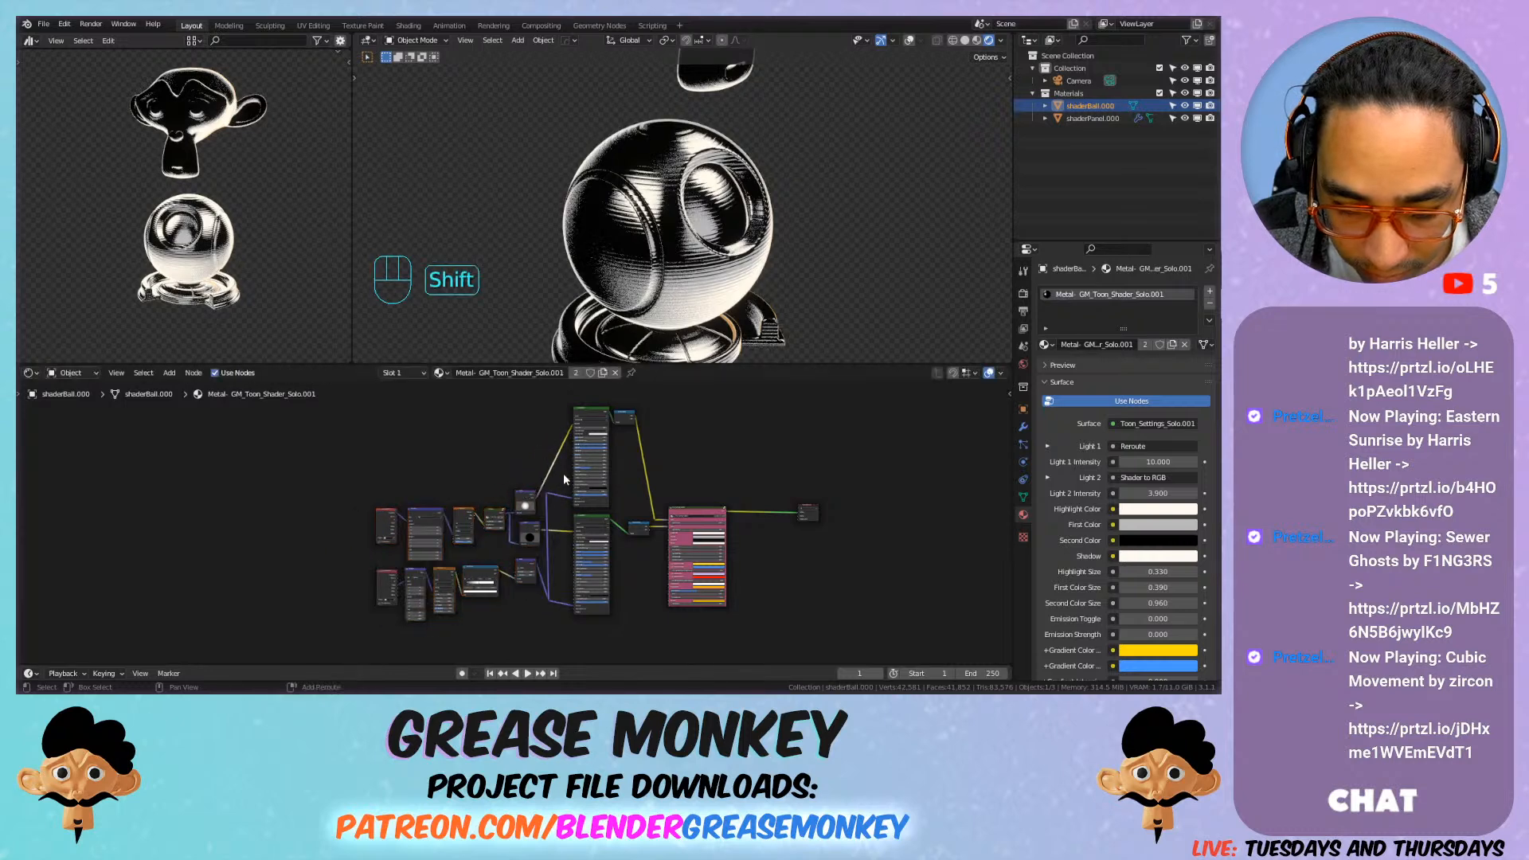
key(g)
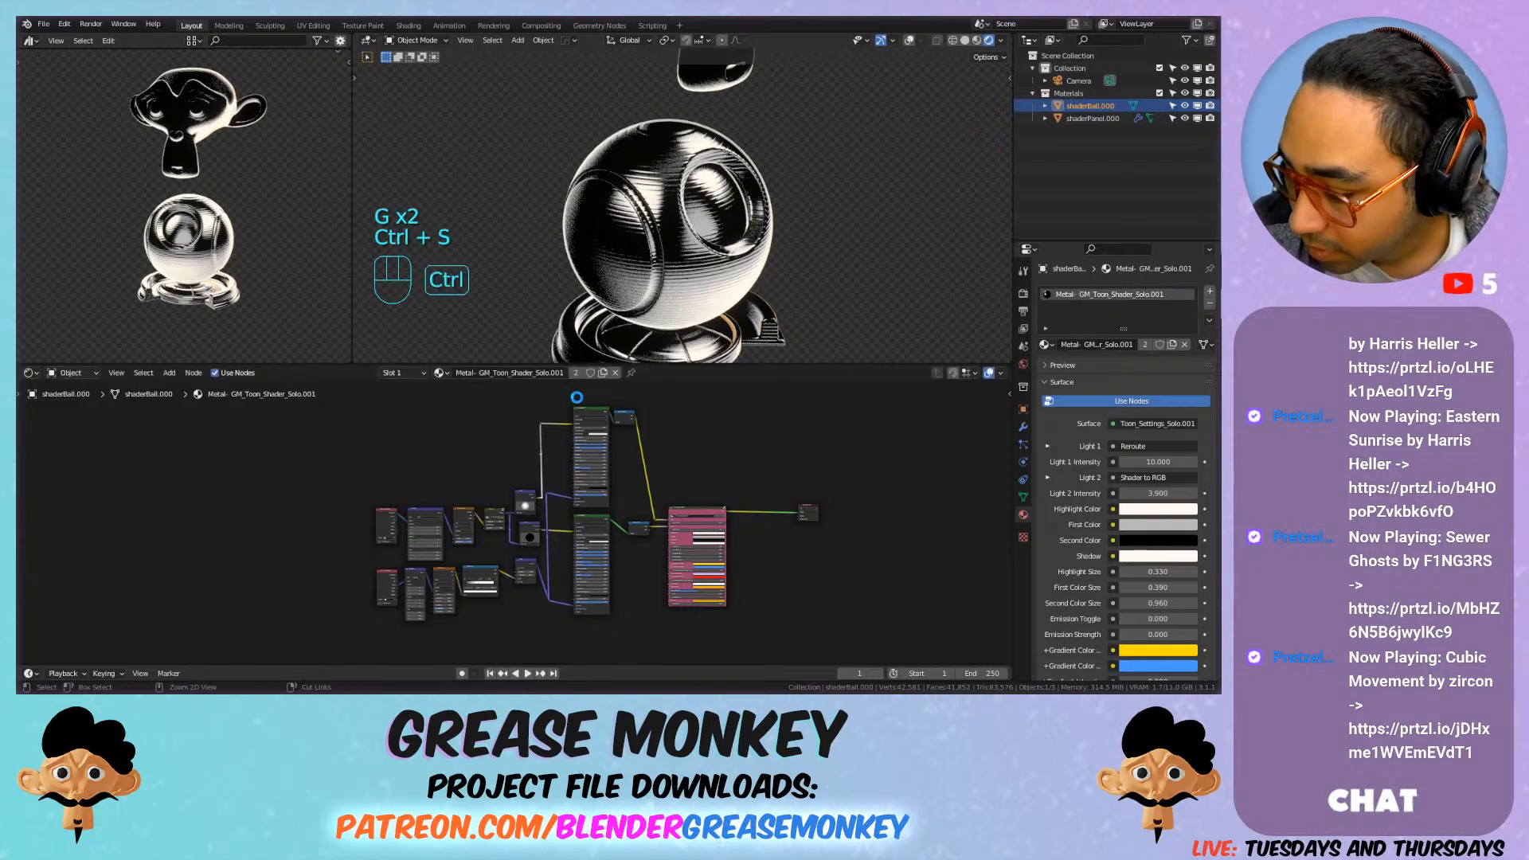
Step: Set the Toon_Settings_Solo.001 node's Light 2 Intensity to 2.280, judging the result on the shader ball
scroll(684, 257, up, 4)
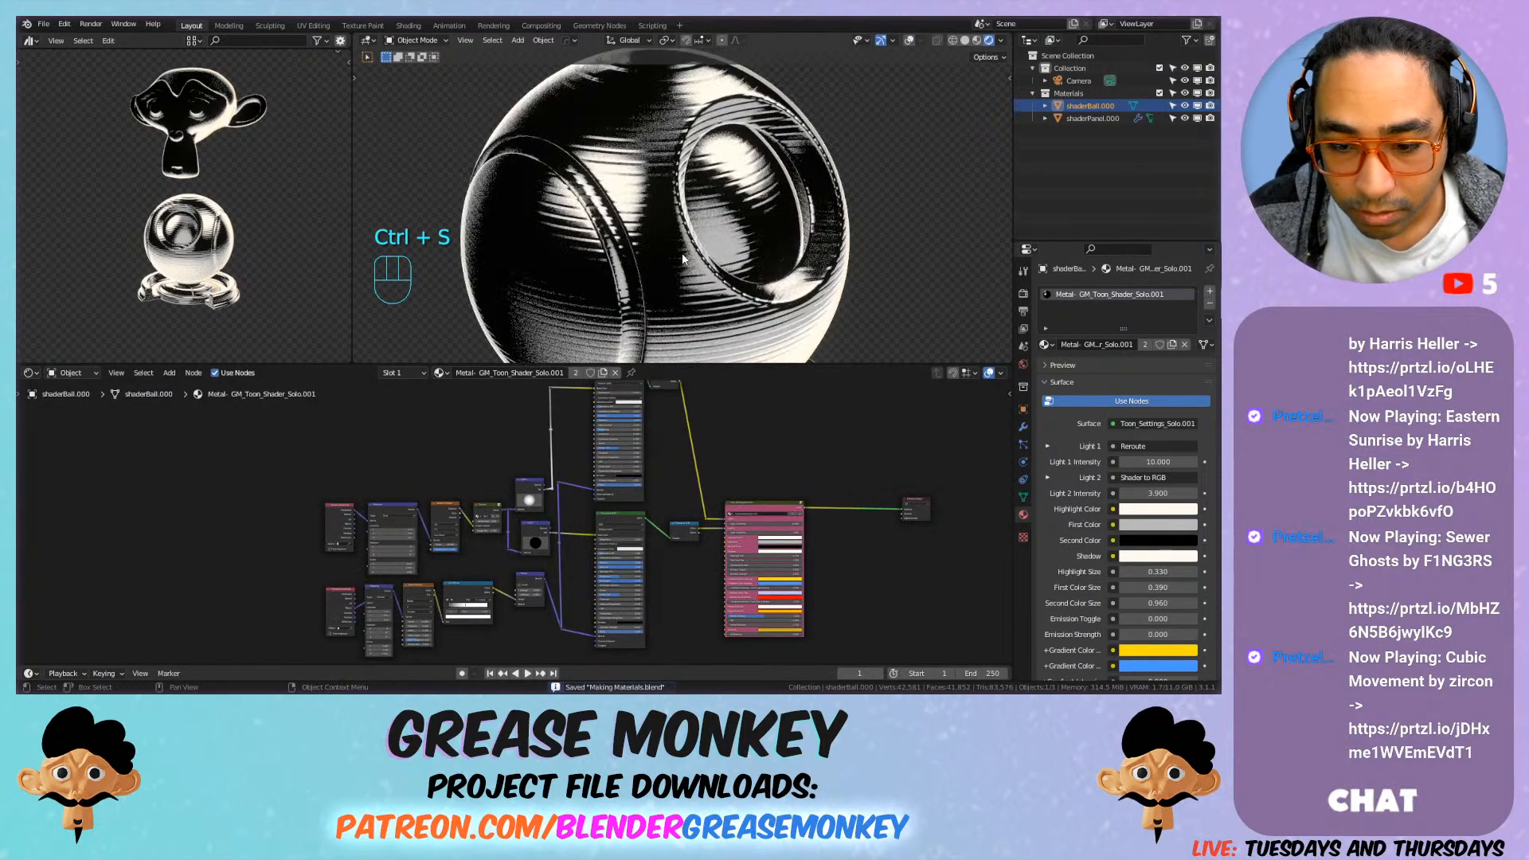
scroll(704, 259, down, 3)
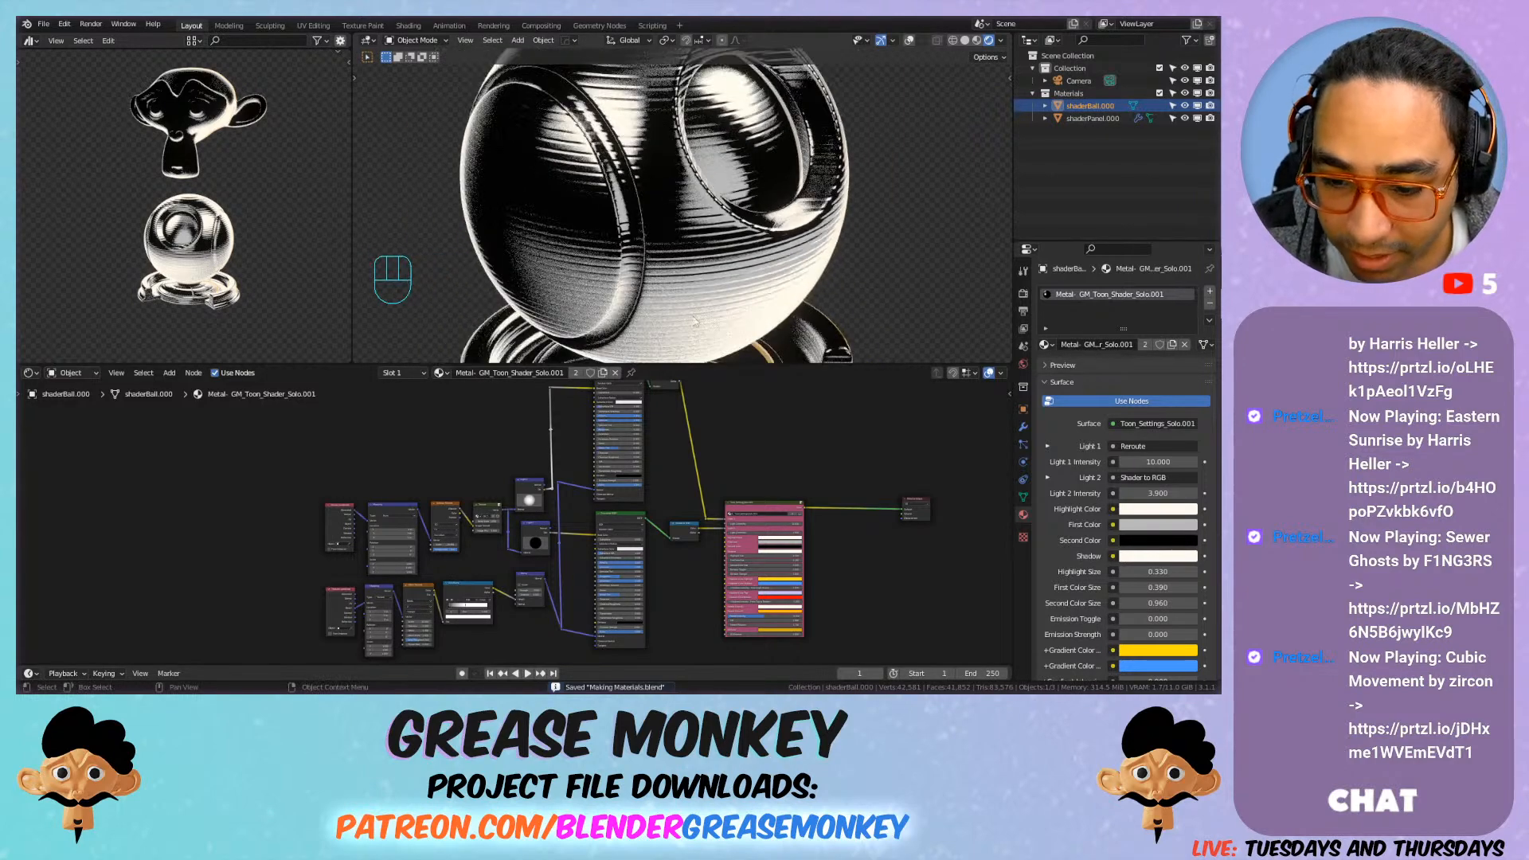
scroll(650, 532, up, 2)
scroll(650, 532, up, 4)
drag(797, 524, 852, 523)
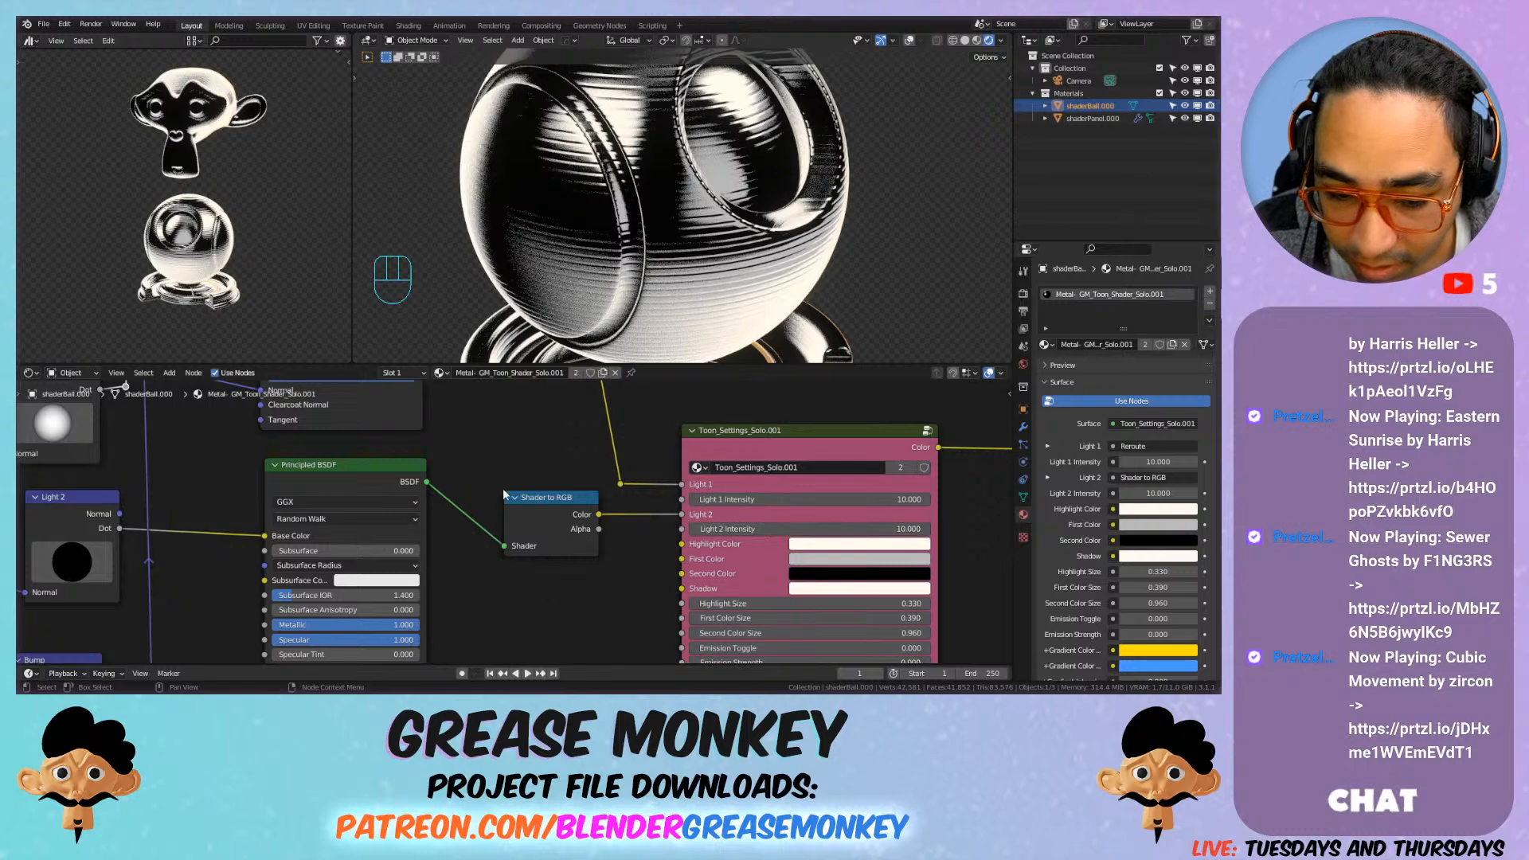
scroll(420, 476, down, 6)
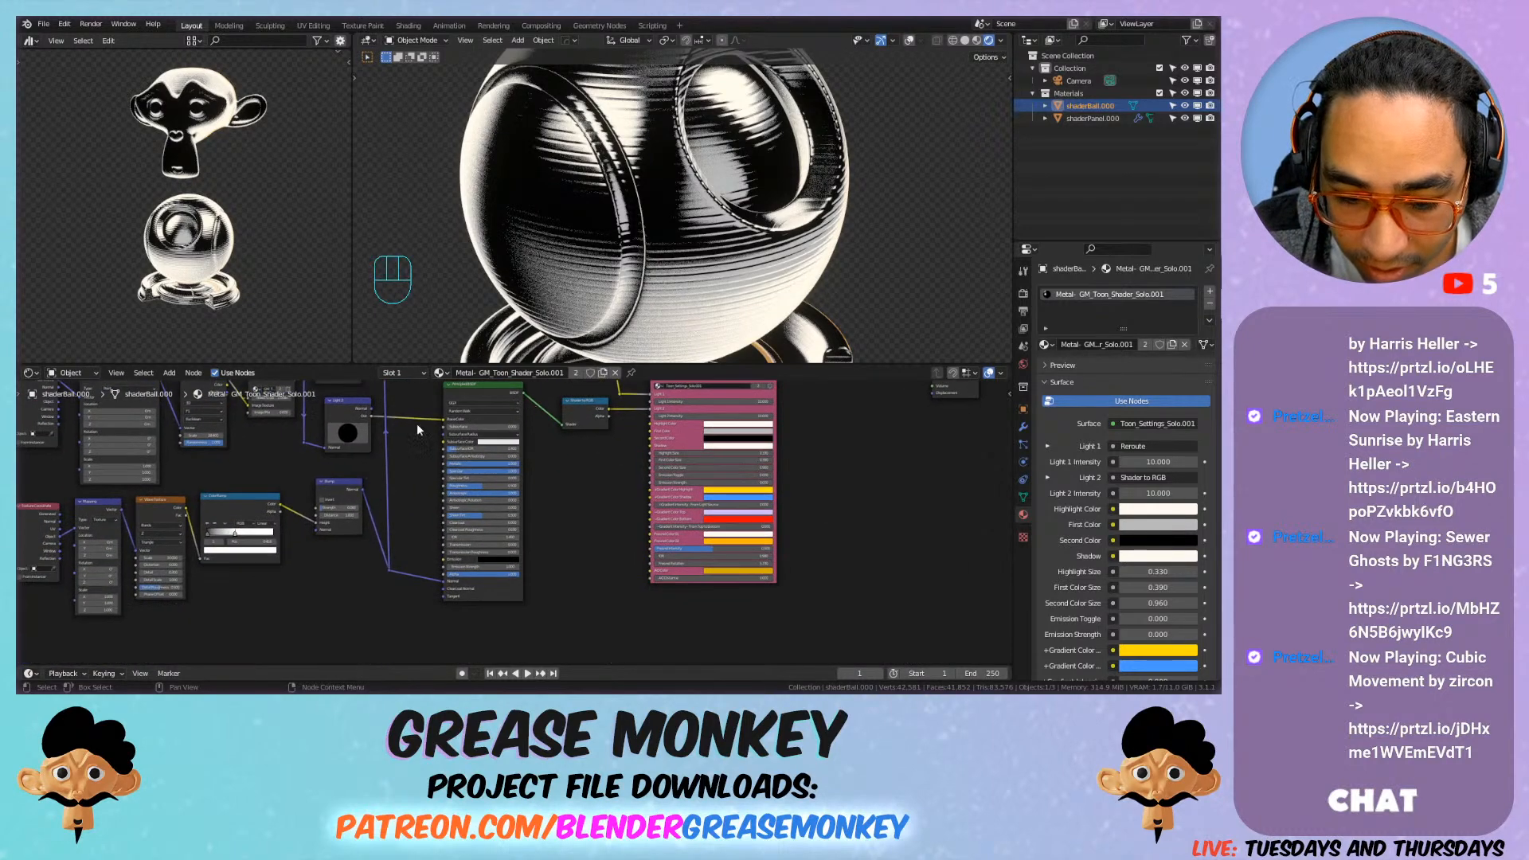
shift+middle_drag(605, 239, 757, 415)
scroll(717, 255, up, 6)
mouse_move(813, 495)
shift+mouse_down()
mouse_move(769, 495)
mouse_move(805, 495)
shift+mouse_up()
shift+middle_drag(781, 257, 717, 271)
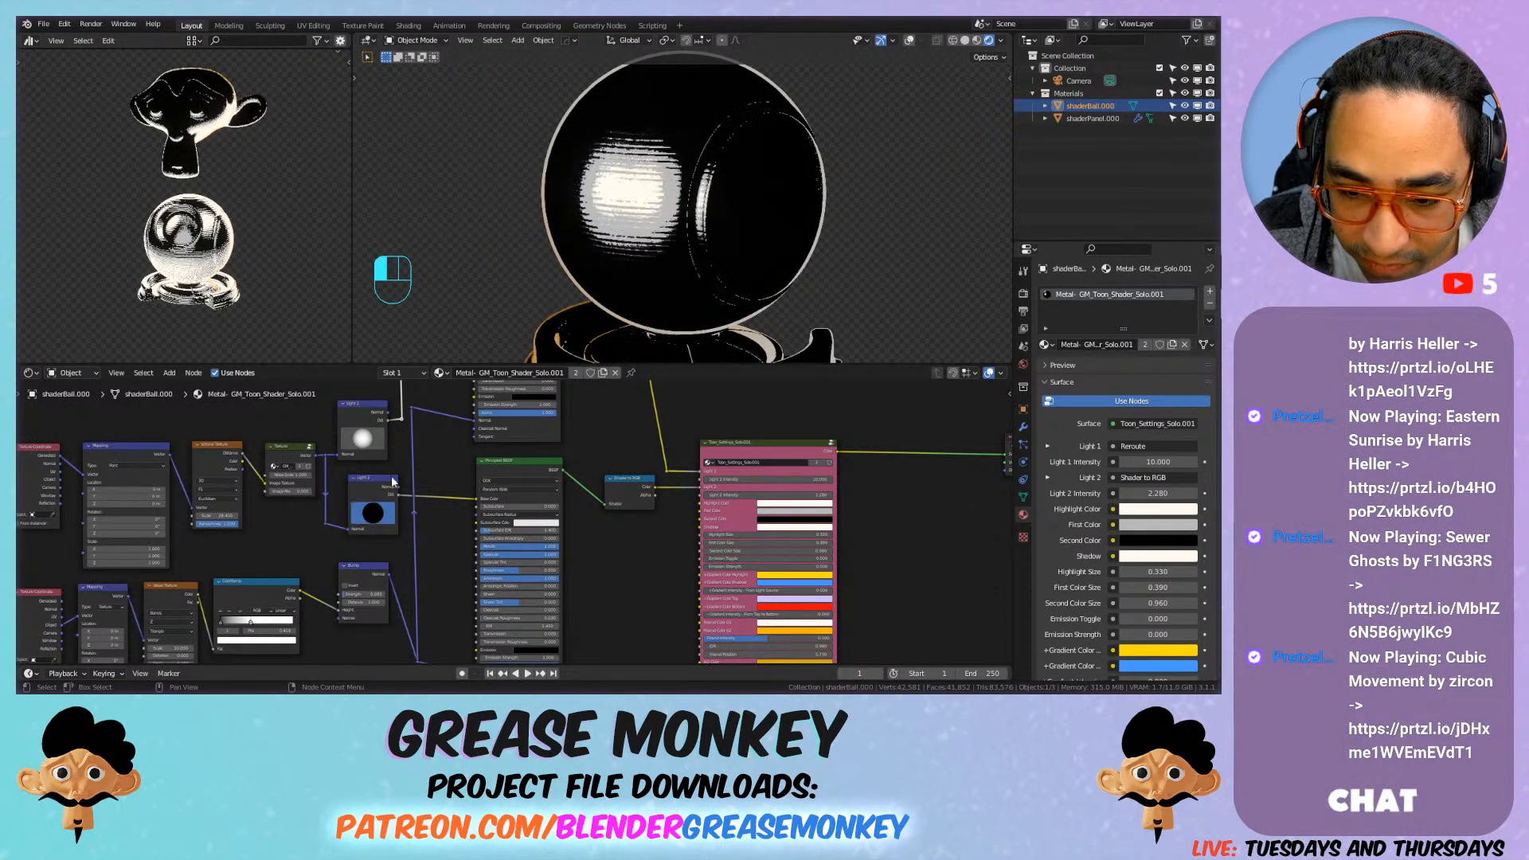
Step: Adjust the Light 2 node's light direction by rotating its normal sphere while checking the shader ball from different sides
click(412, 568)
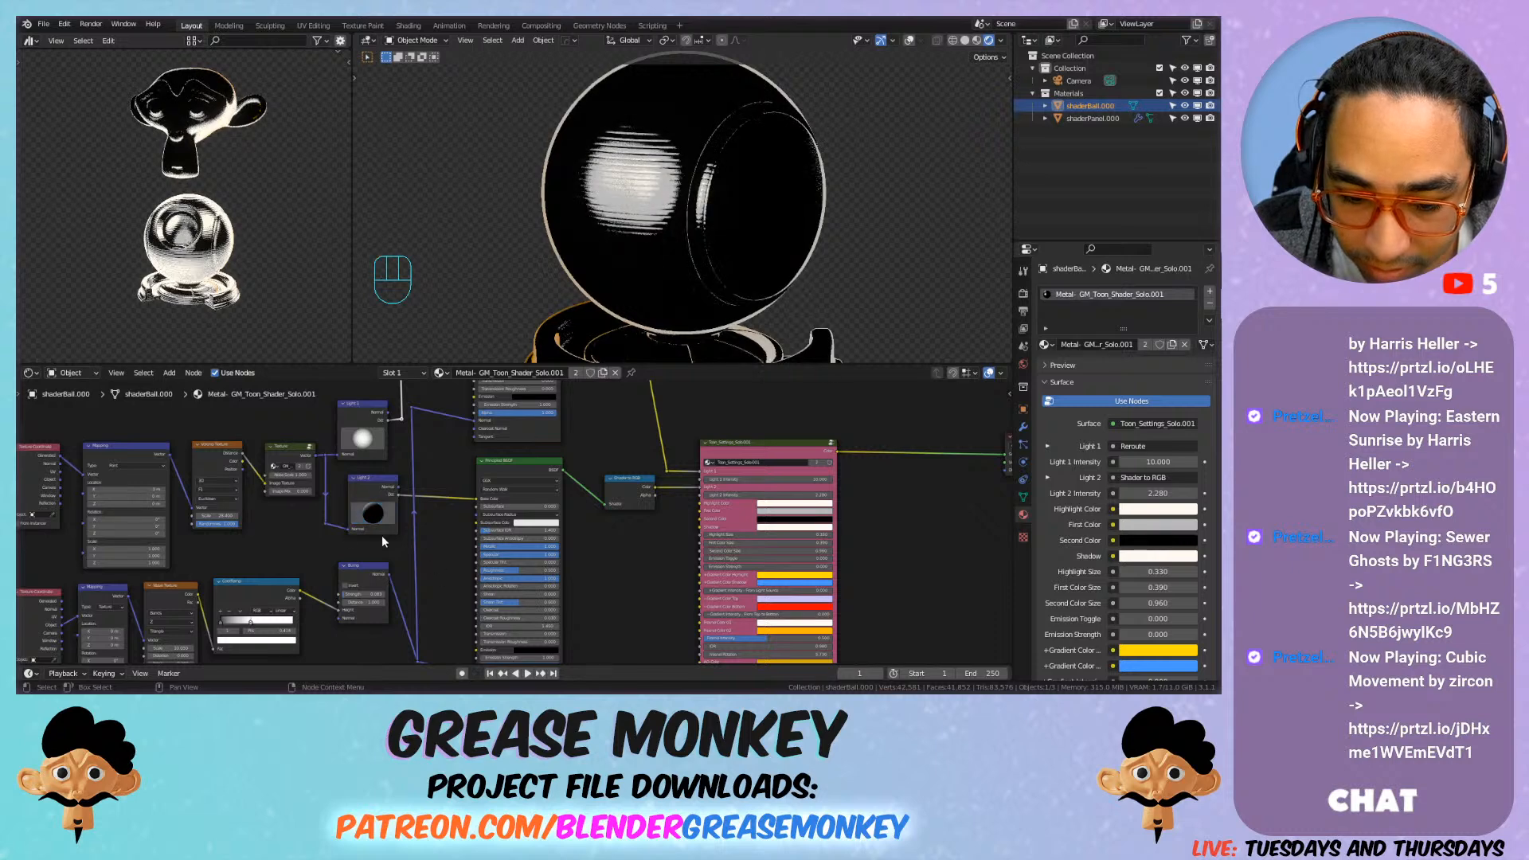
click(352, 495)
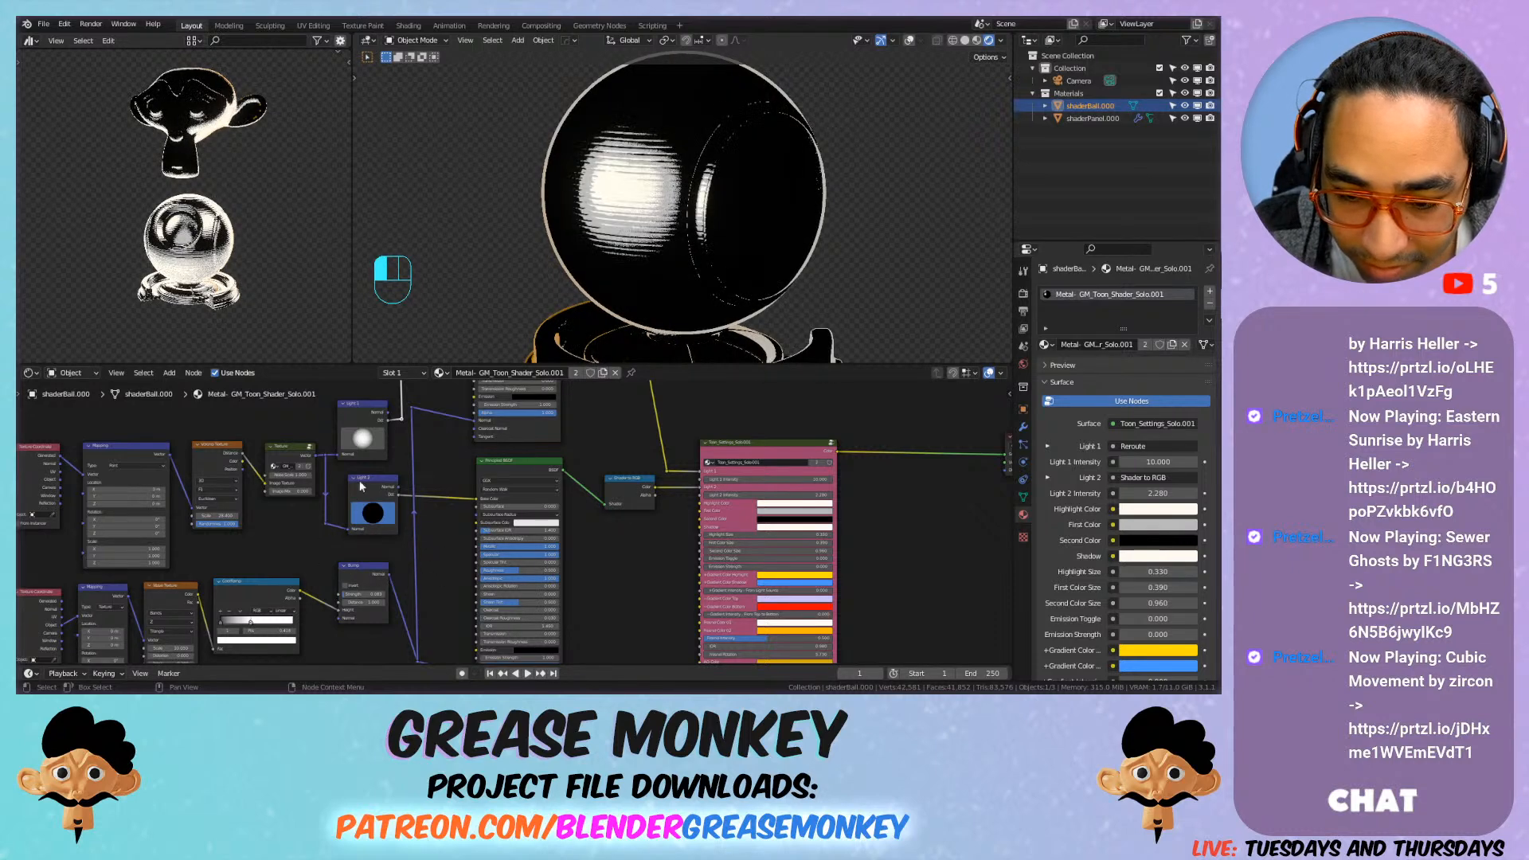
middle_drag(751, 259, 886, 276)
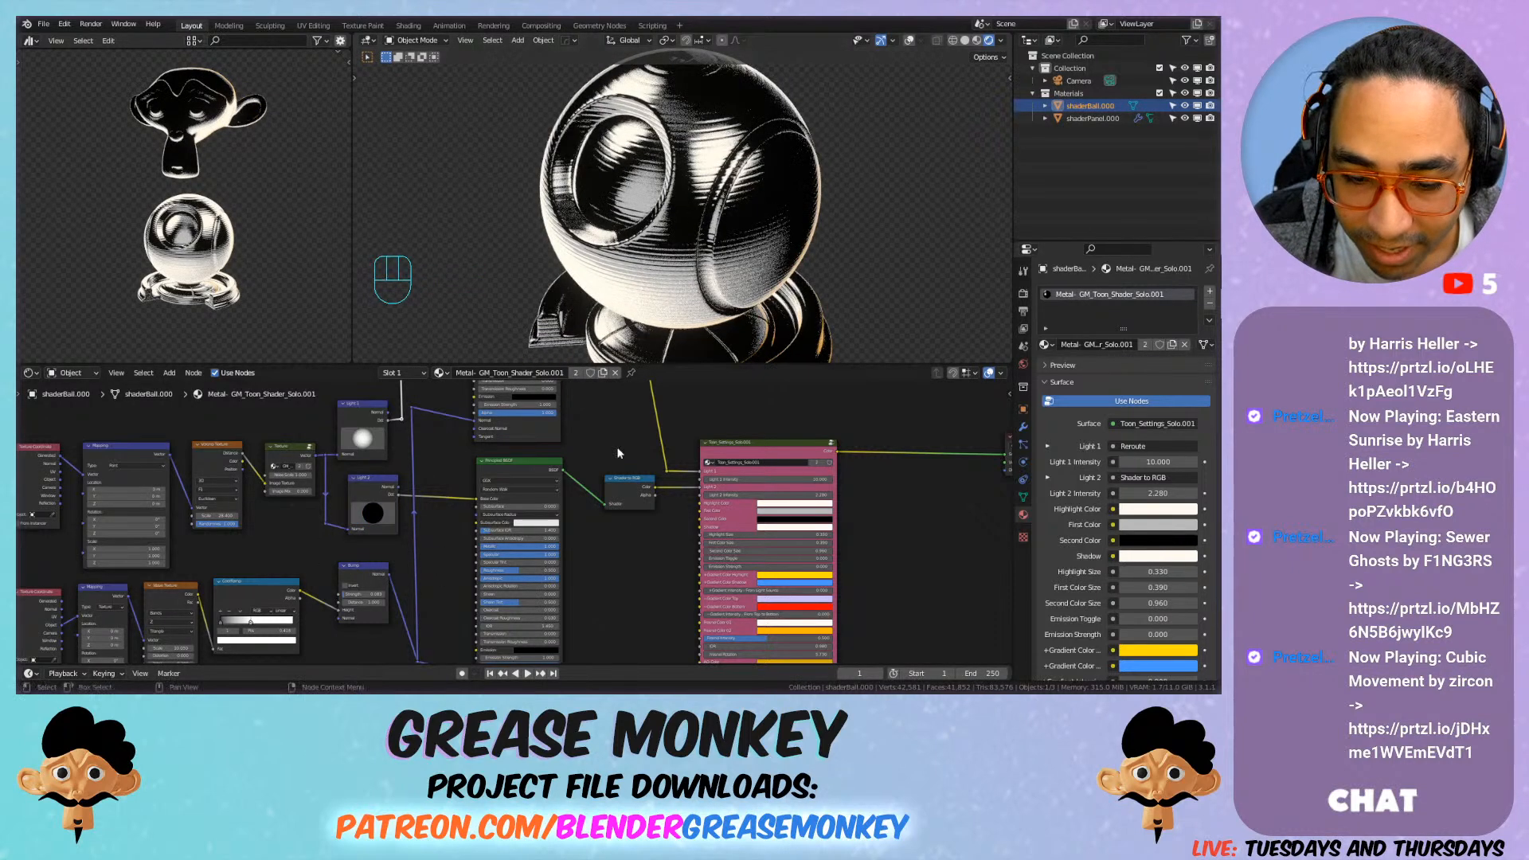
drag(376, 516, 417, 485)
drag(387, 542, 437, 501)
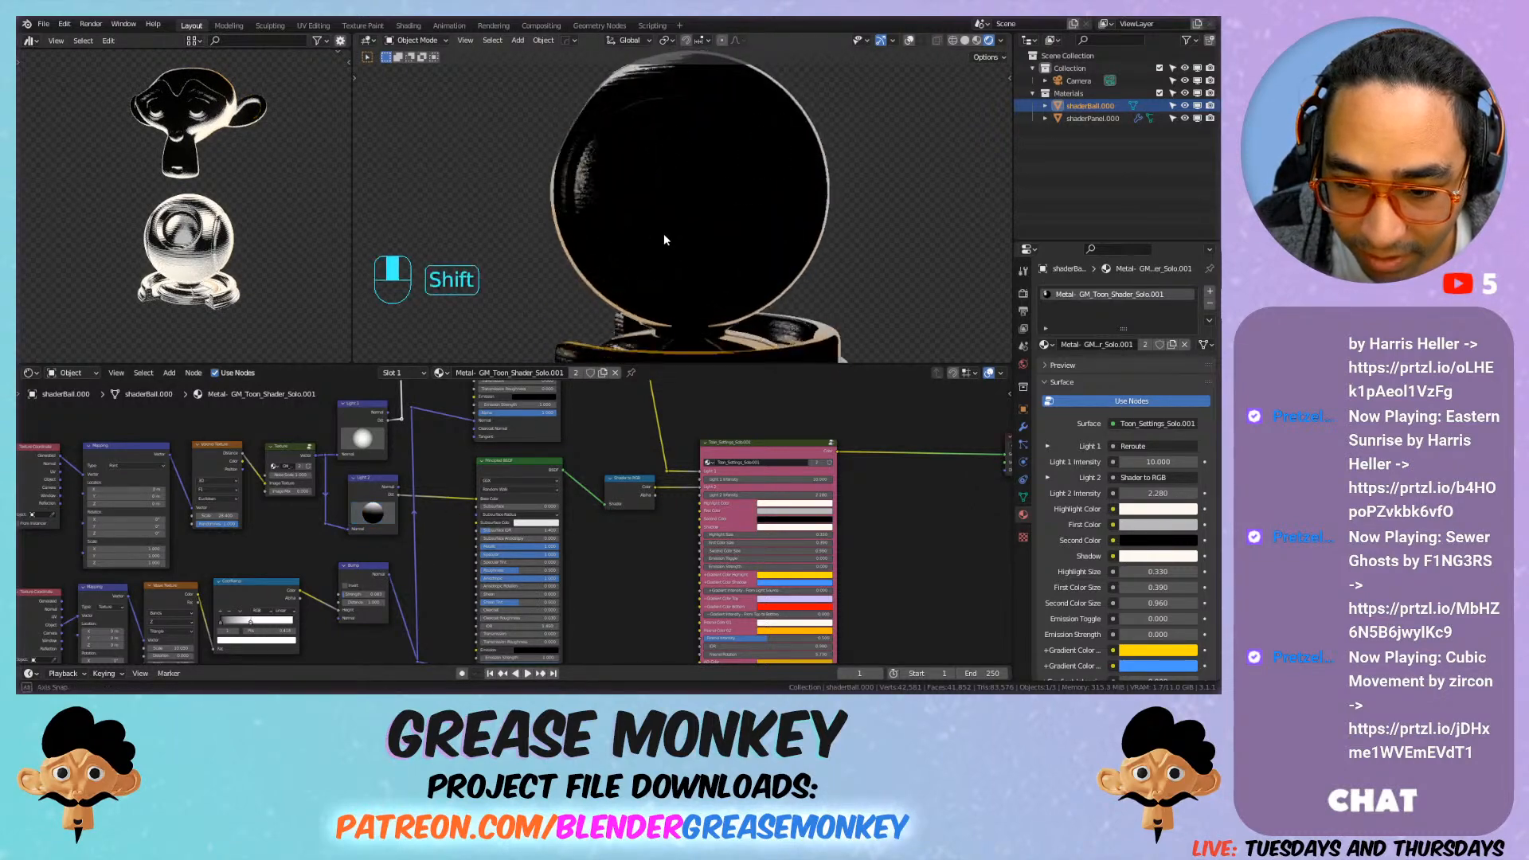
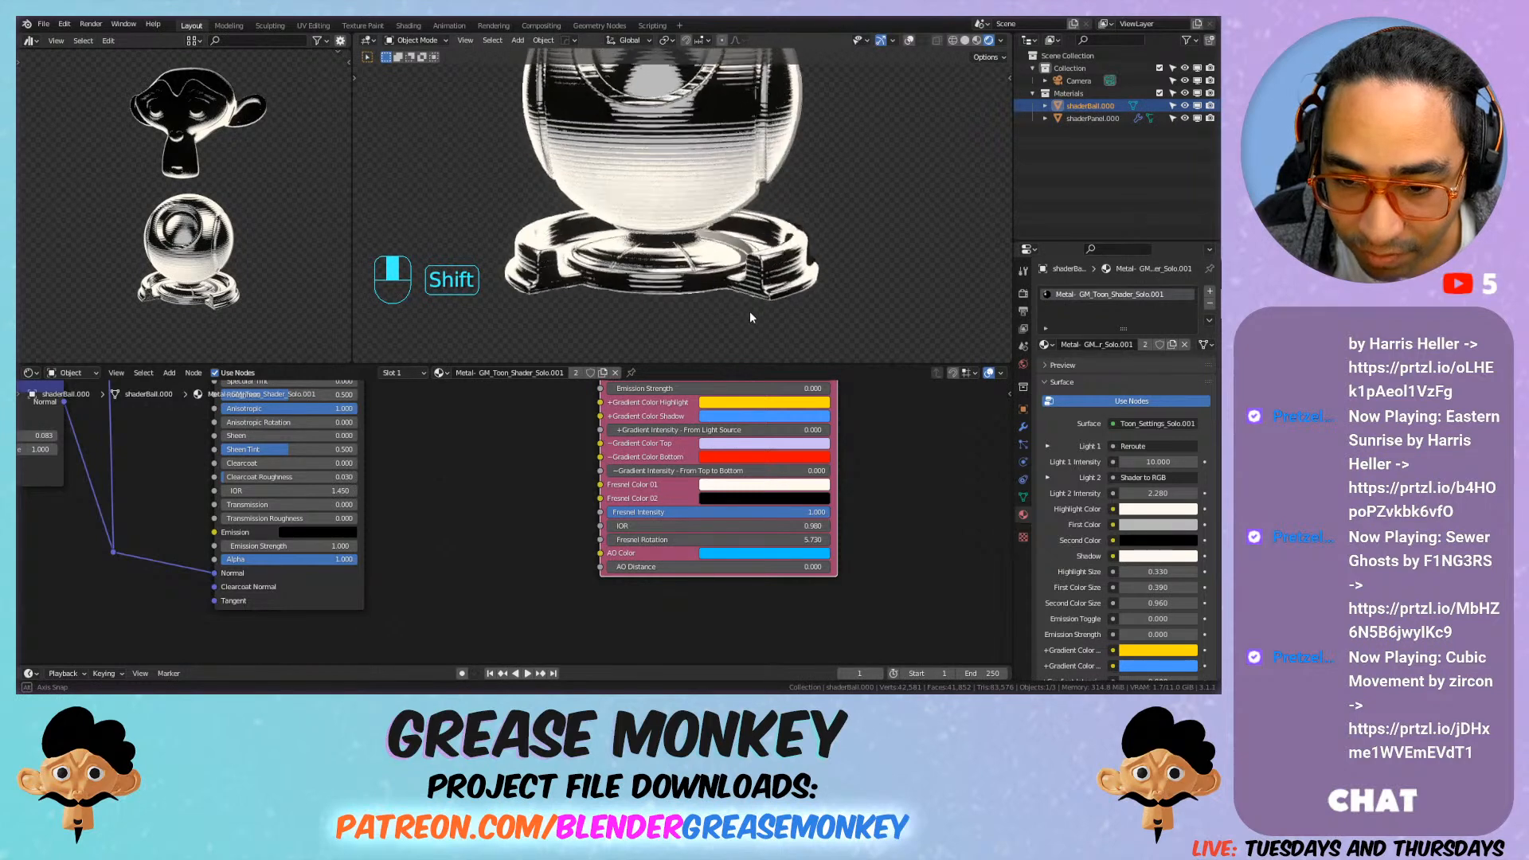
Step: Try a Fresnel Rotation of 2.940 in the toon settings and check the rim from near and far
scroll(741, 298, down, 2)
shift+middle_drag(688, 252, 686, 244)
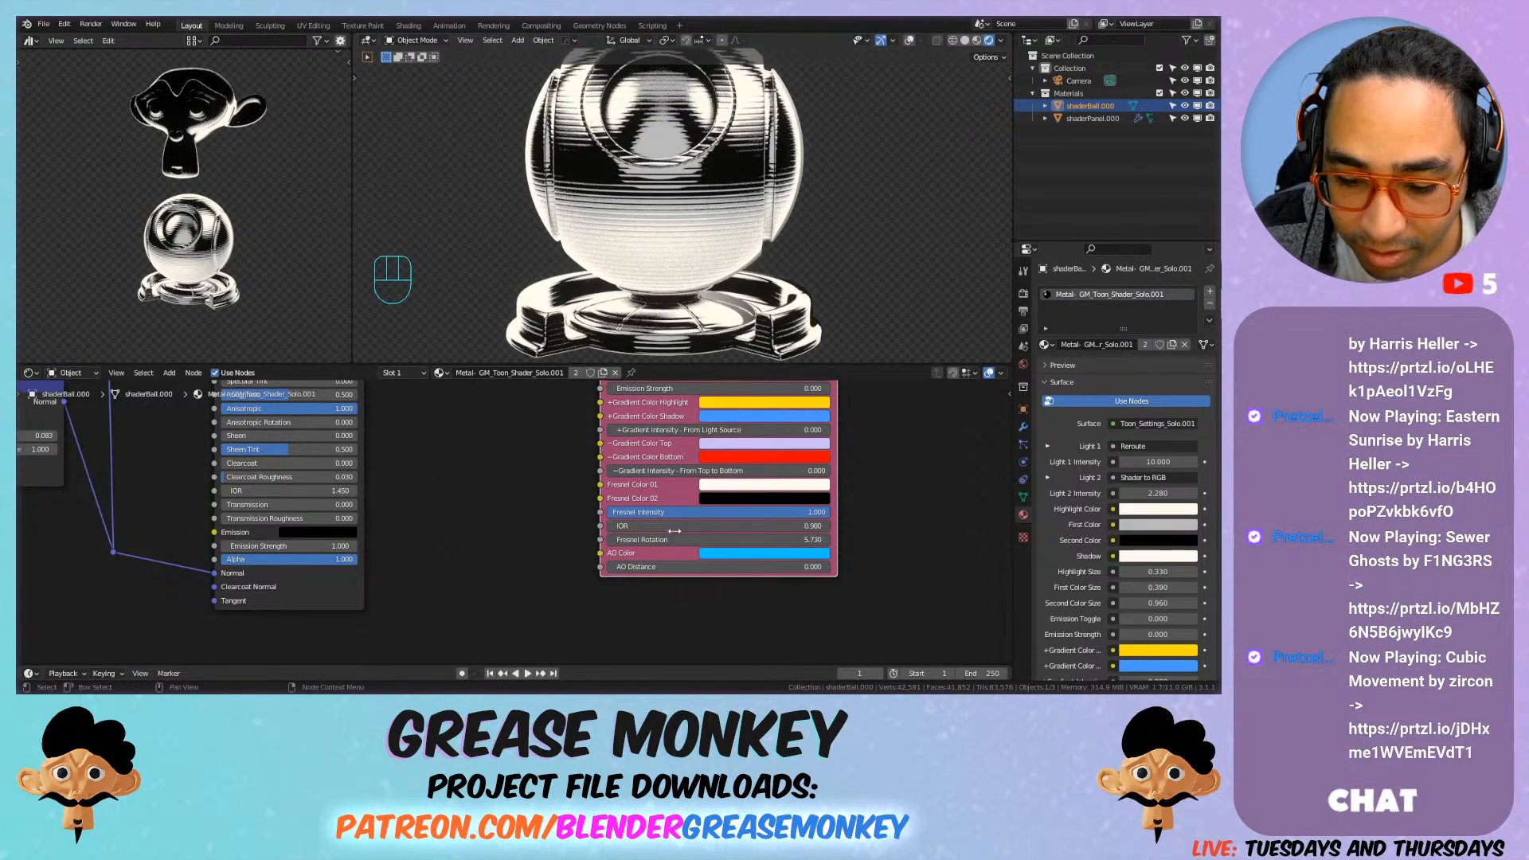
drag(709, 542, 669, 542)
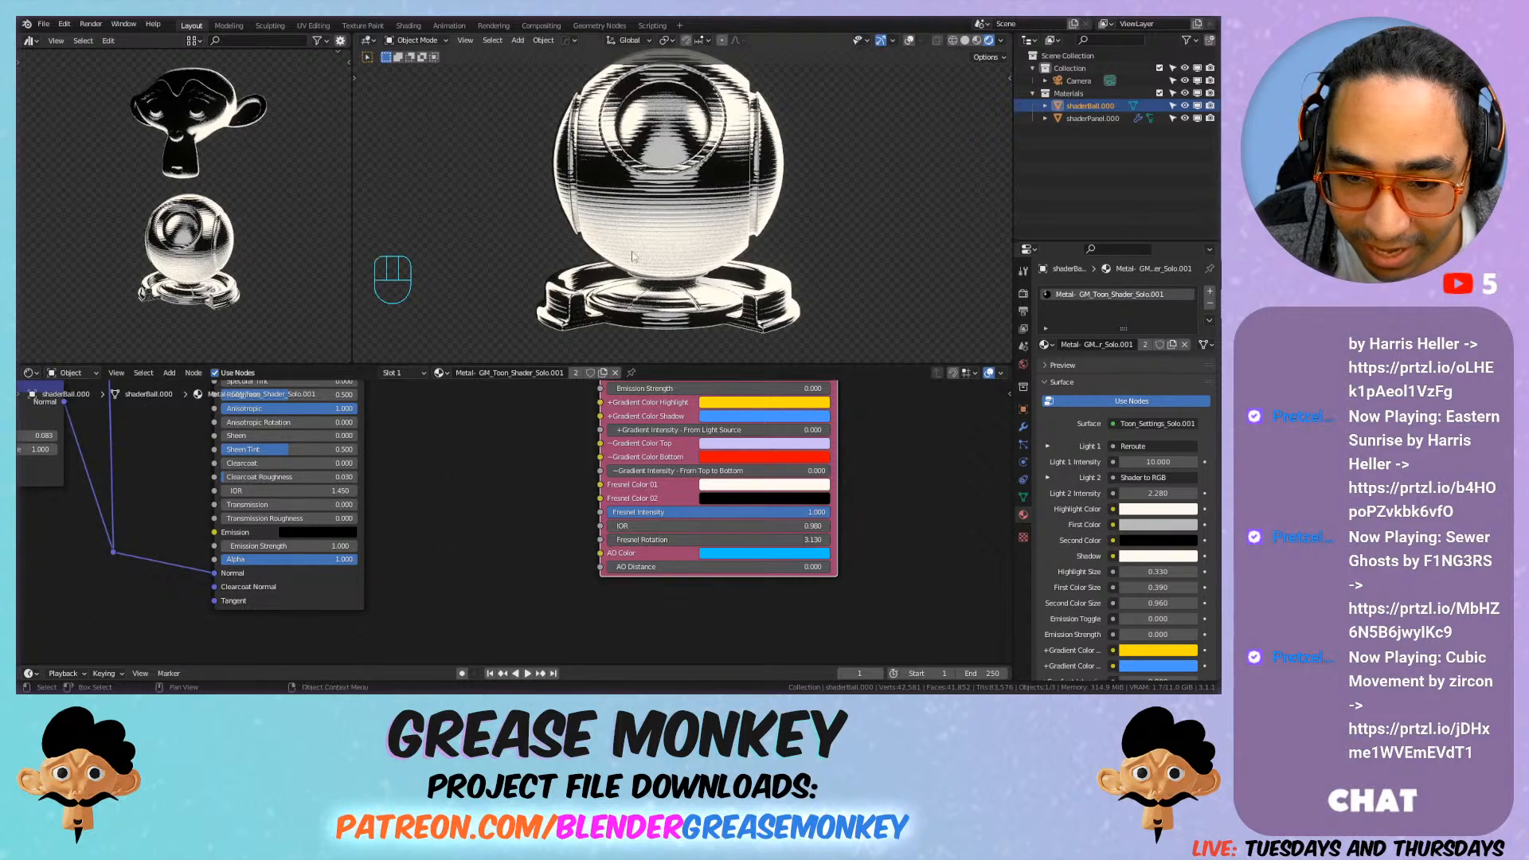
scroll(647, 189, up, 5)
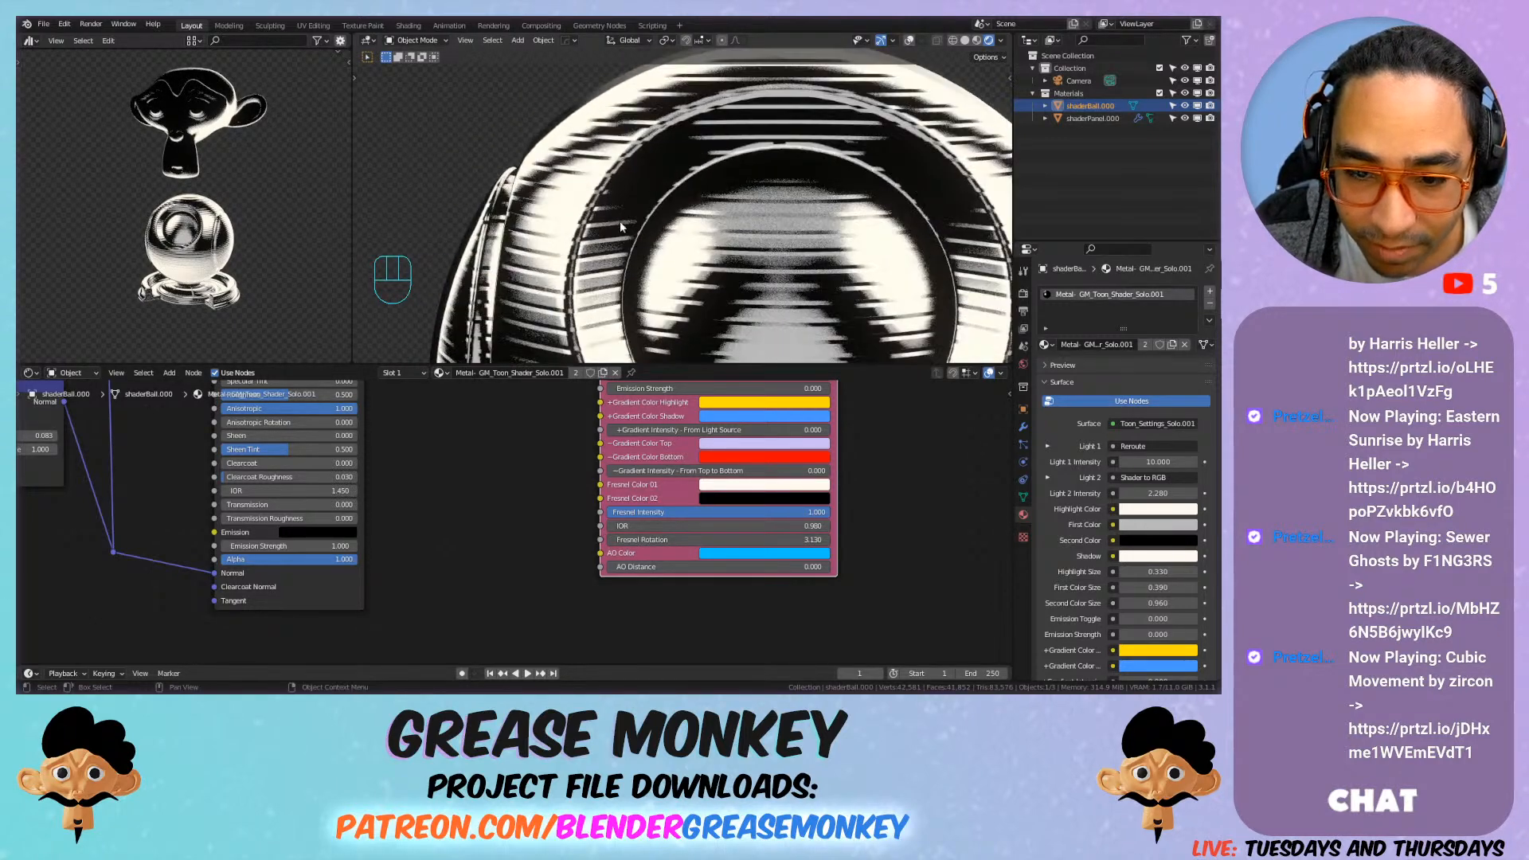
drag(701, 540, 726, 543)
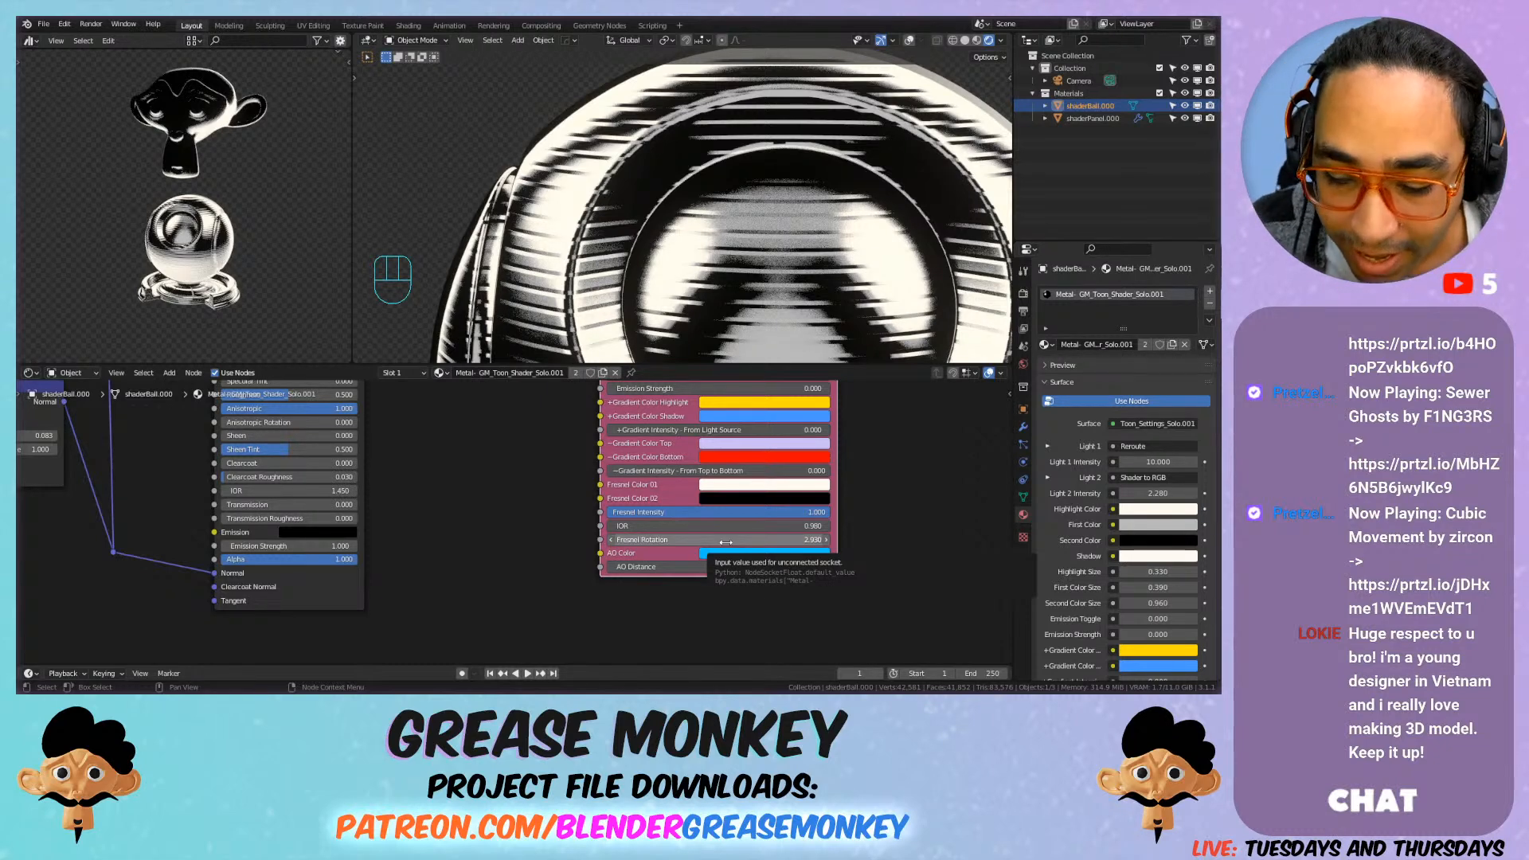
mouse_move(718, 538)
mouse_down()
mouse_move(737, 528)
mouse_move(712, 522)
mouse_move(707, 401)
mouse_up()
scroll(683, 323, down, 6)
middle_drag(682, 322, 676, 280)
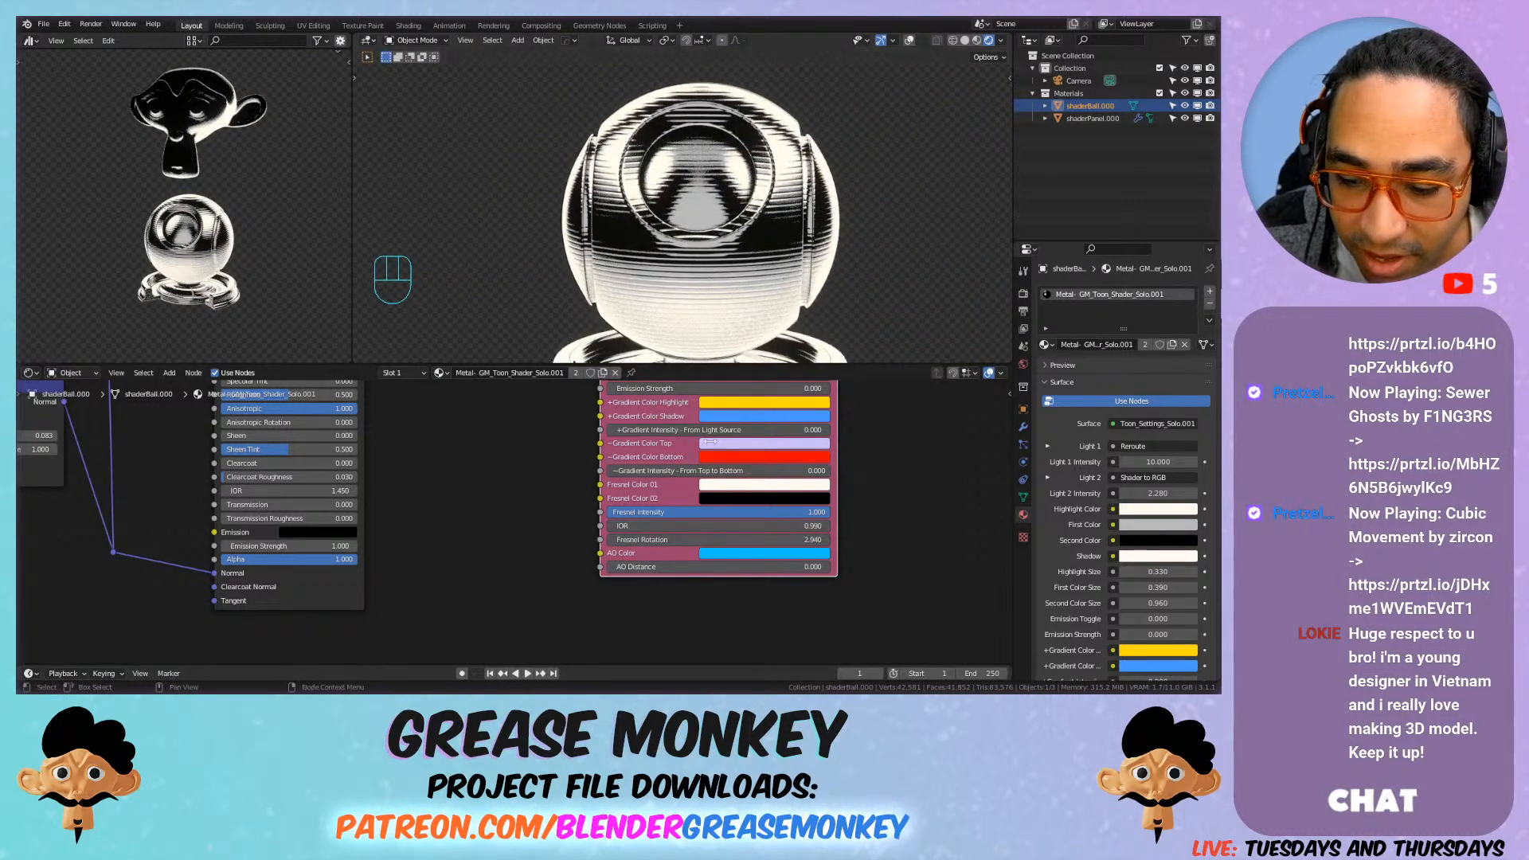
Step: Try a Fresnel Rotation of 4.660, and a Fresnel IOR of 0.600 with rotation 3.100, on the shader ball
mouse_move(738, 536)
shift+mouse_down()
mouse_move(673, 537)
mouse_move(741, 539)
mouse_move(726, 526)
shift+mouse_up()
scroll(662, 174, up, 8)
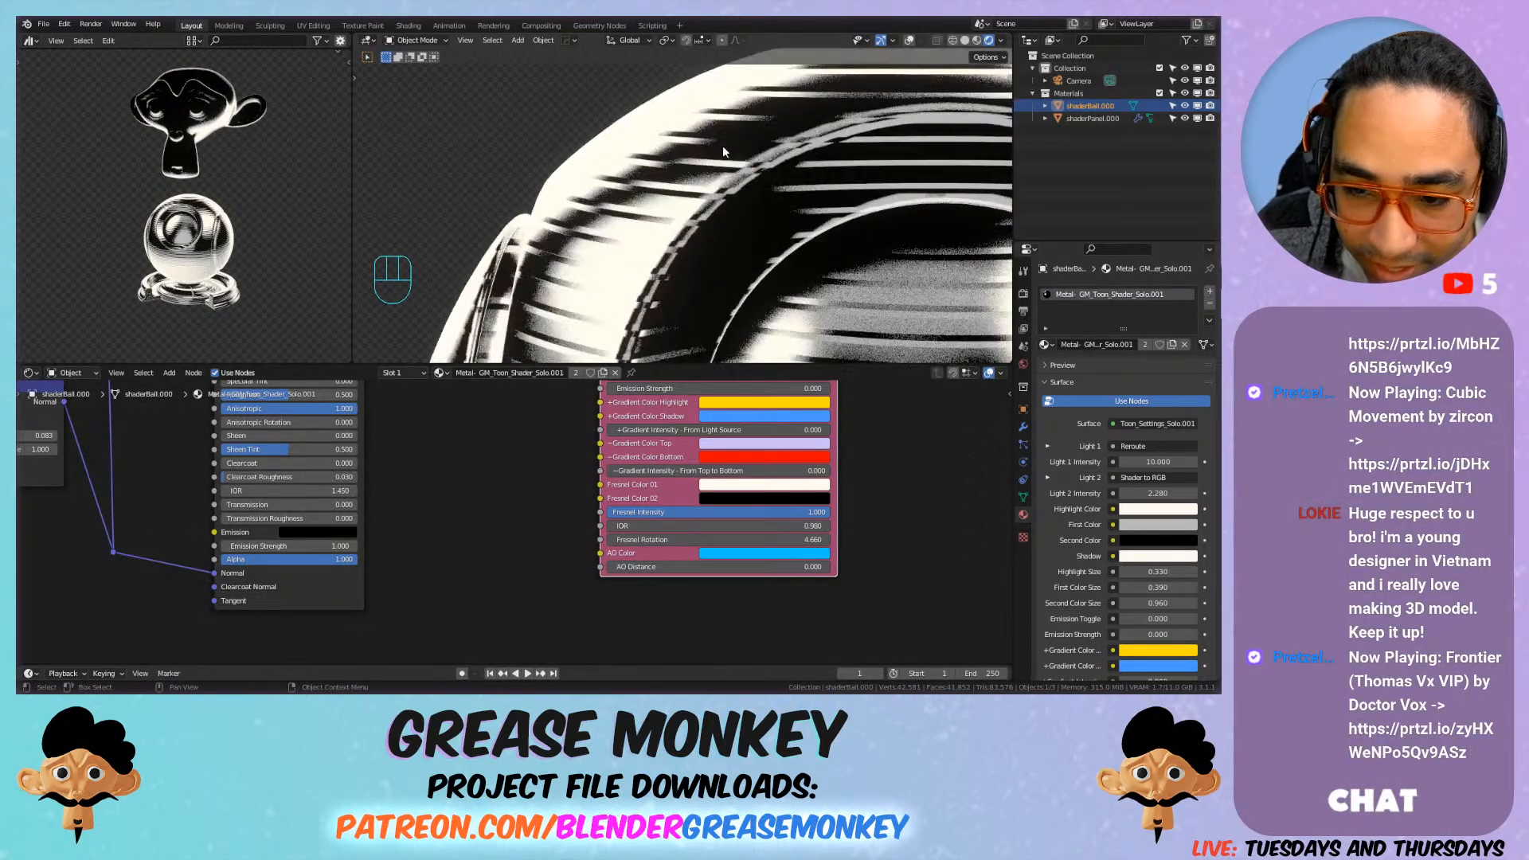
middle_drag(735, 198, 713, 233)
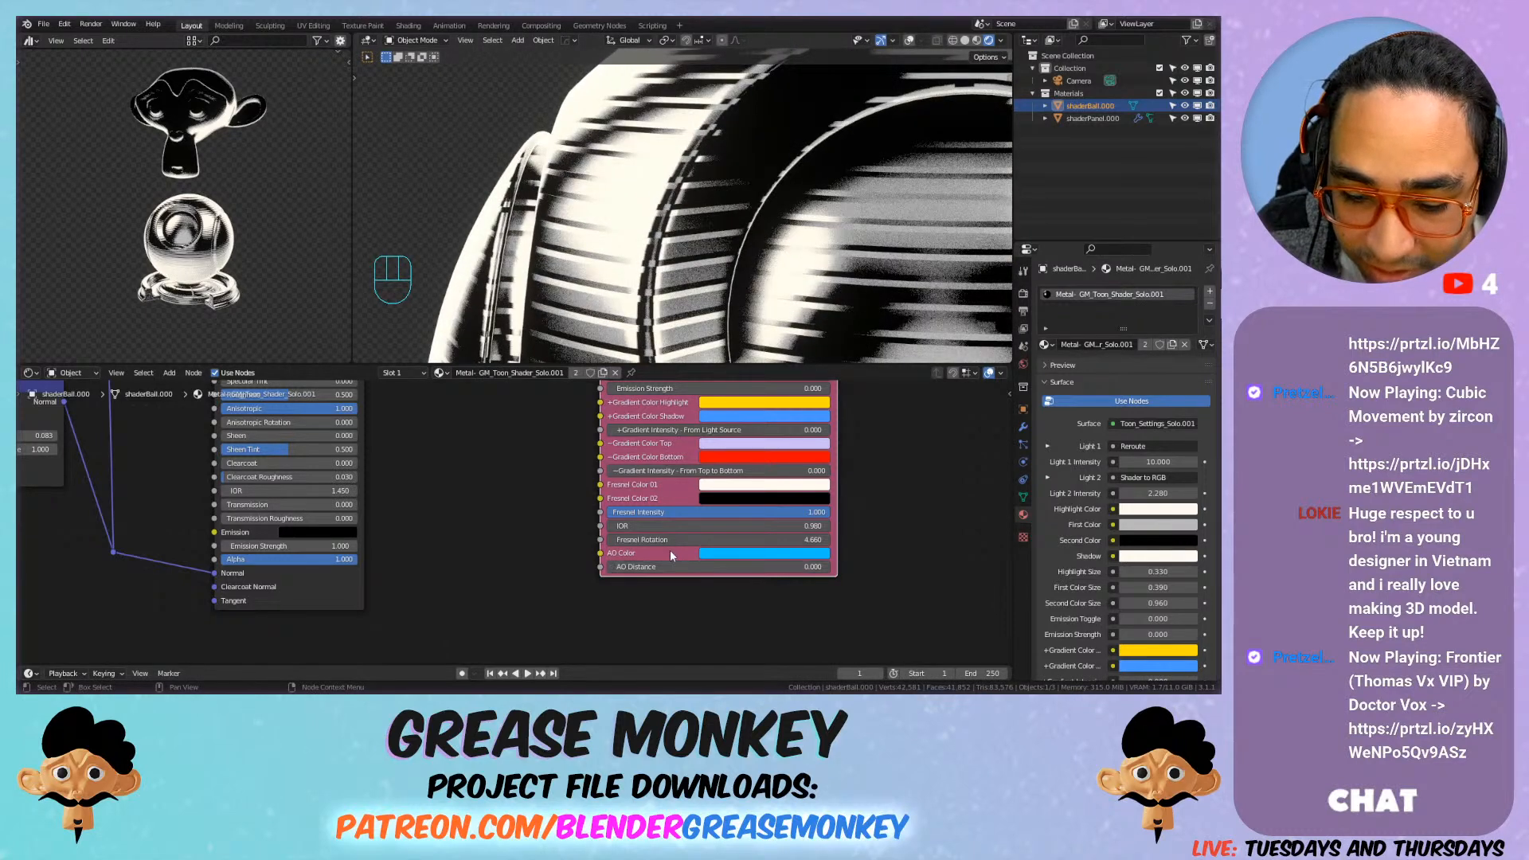
mouse_move(669, 540)
mouse_down()
mouse_move(649, 540)
mouse_move(787, 494)
mouse_move(725, 525)
mouse_move(756, 540)
mouse_move(563, 540)
mouse_up()
scroll(694, 291, down, 5)
middle_drag(693, 287, 685, 249)
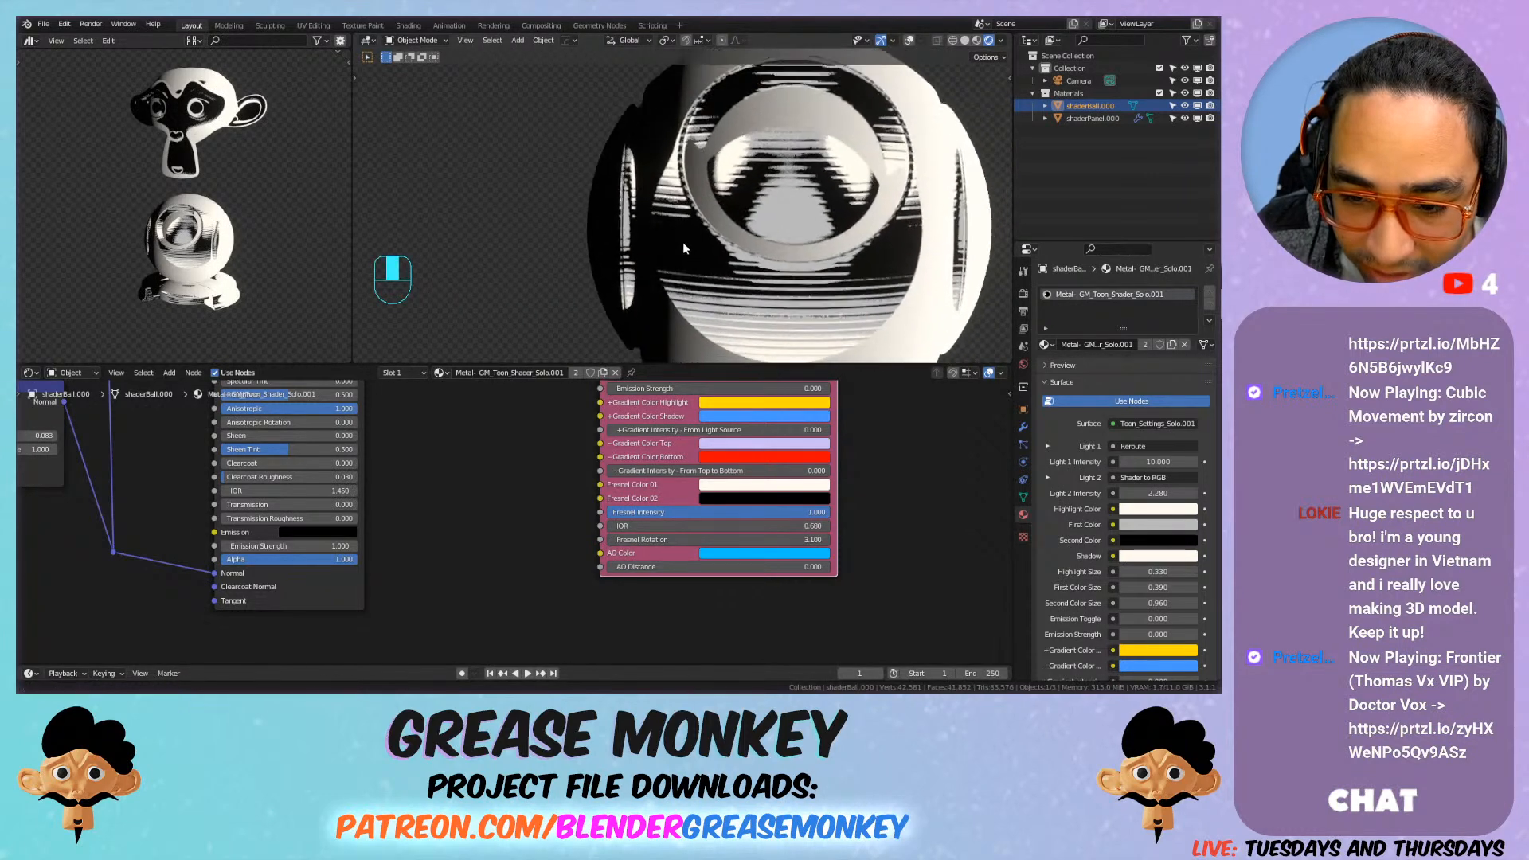
Step: Set the toon settings' Fresnel IOR to 0.990 and Fresnel Rotation to 2.600
mouse_move(714, 540)
mouse_down()
mouse_move(654, 540)
mouse_move(810, 526)
mouse_up()
middle_drag(748, 209, 741, 227)
scroll(737, 203, up, 8)
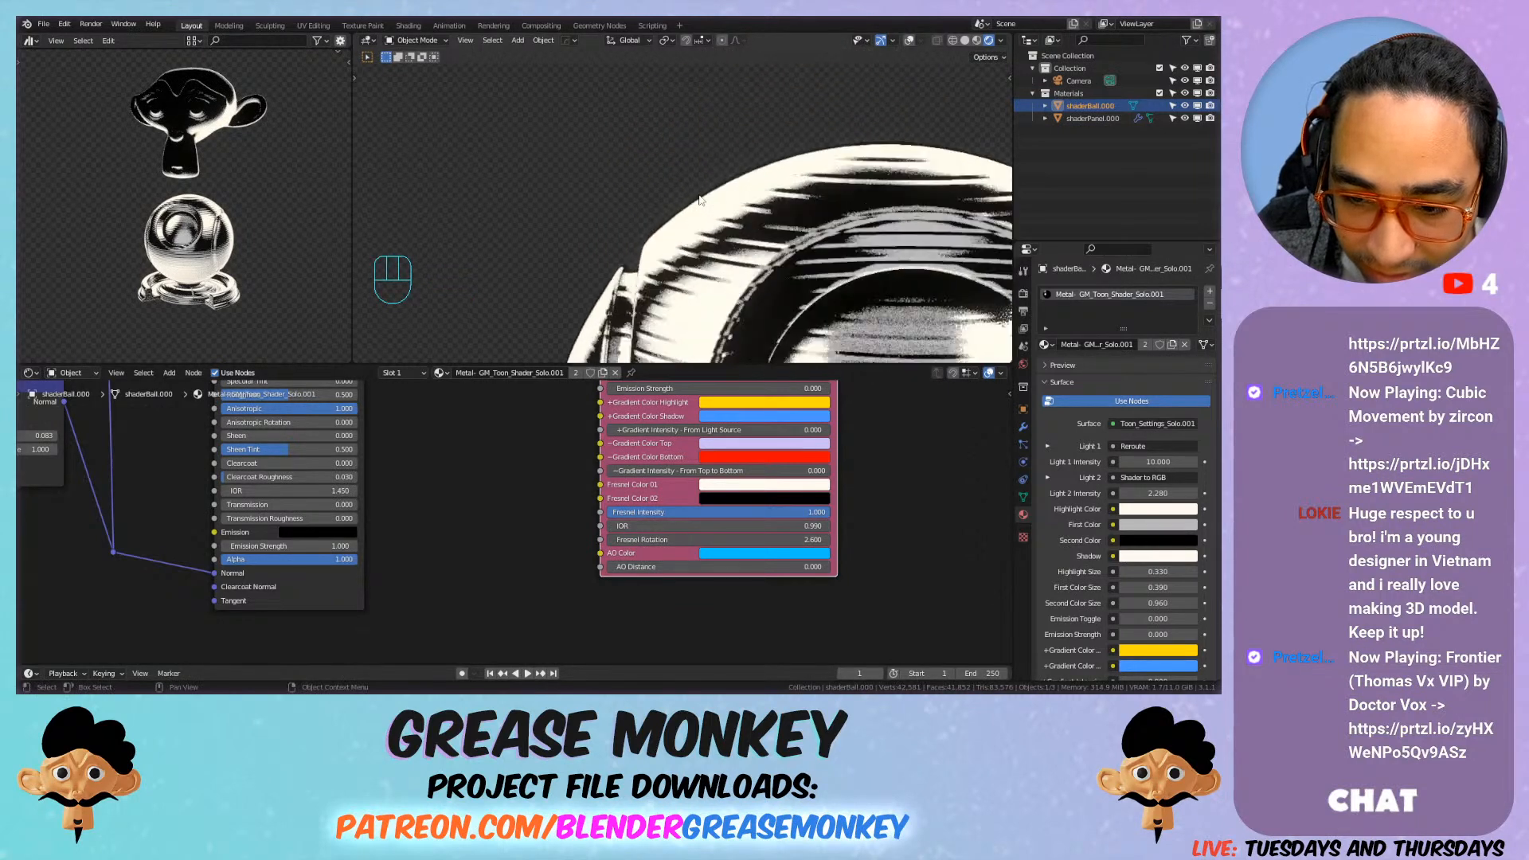
Step: Set the Fresnel Intensity to 0.5, deselect the shader ball and save the file
click(750, 512)
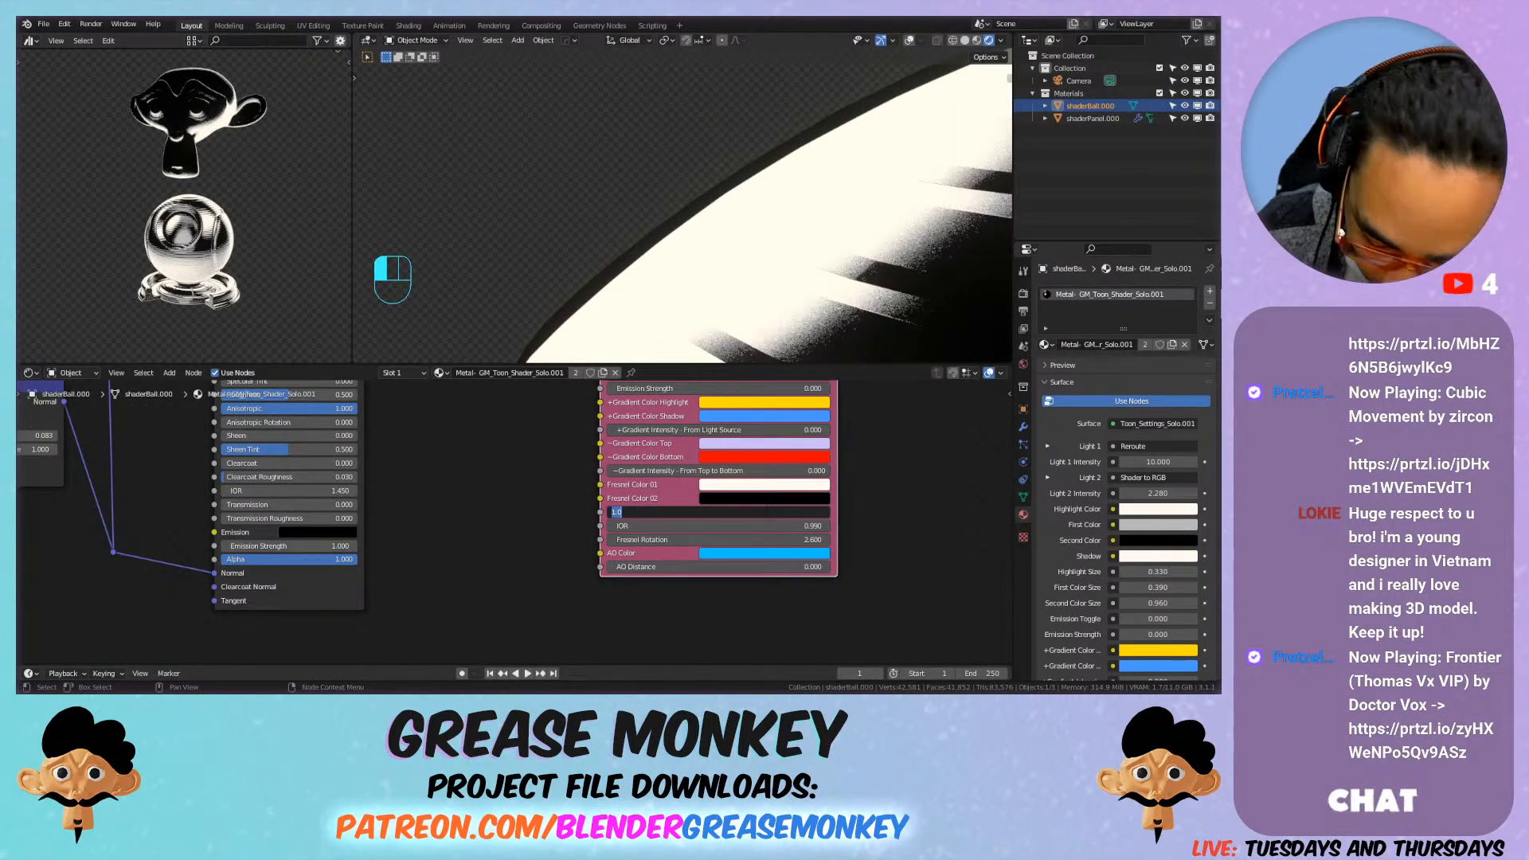
text(.5)
key(Return)
scroll(705, 179, down, 5)
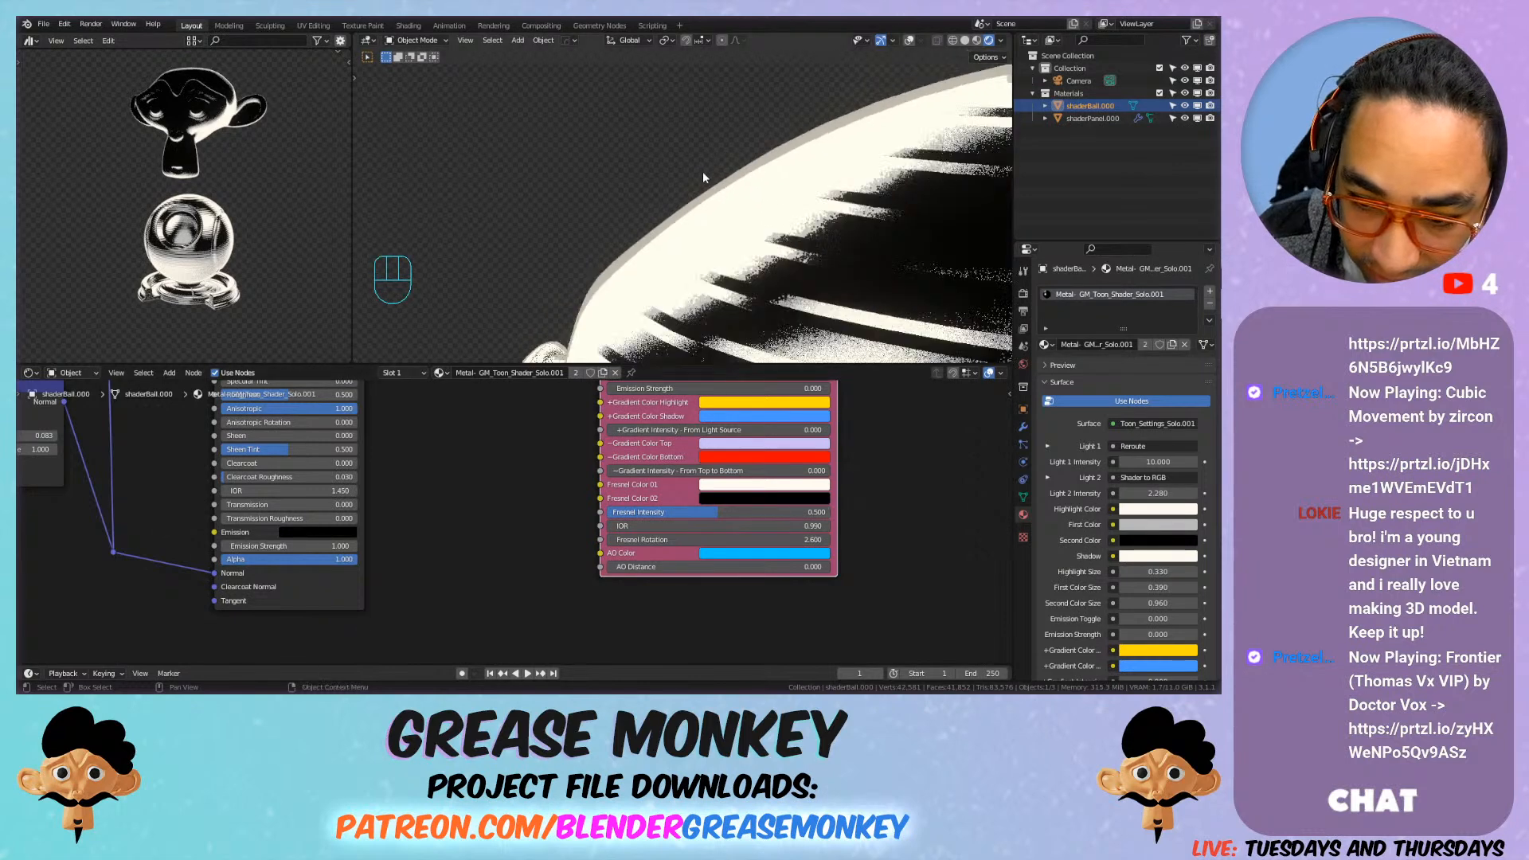
click(709, 123)
scroll(799, 147, up, 5)
key(ctrl+s)
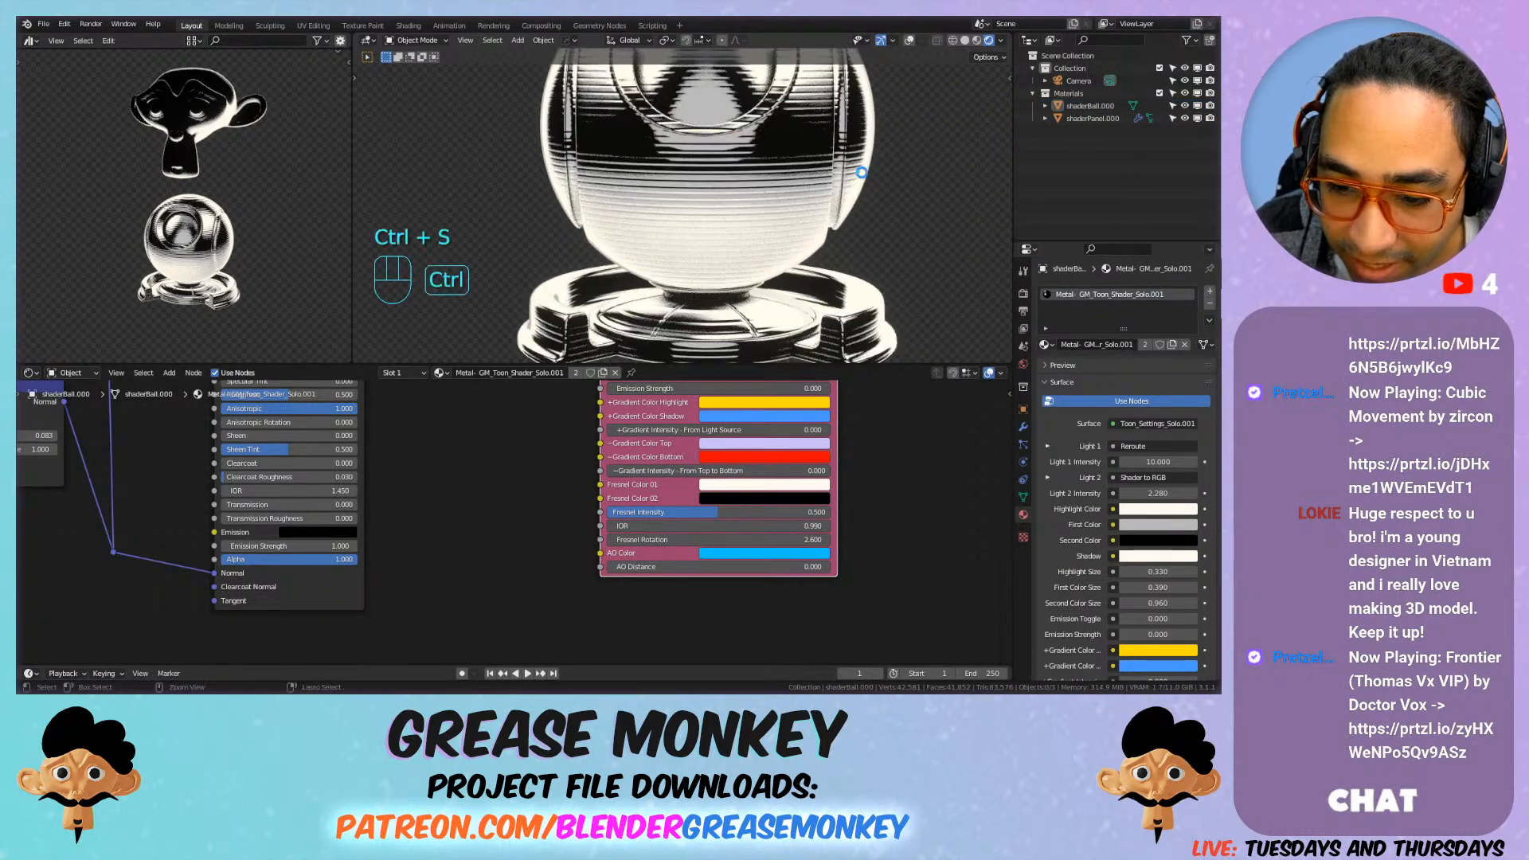
Step: Apply the object transform to the monkey head and save the file
scroll(836, 227, down, 3)
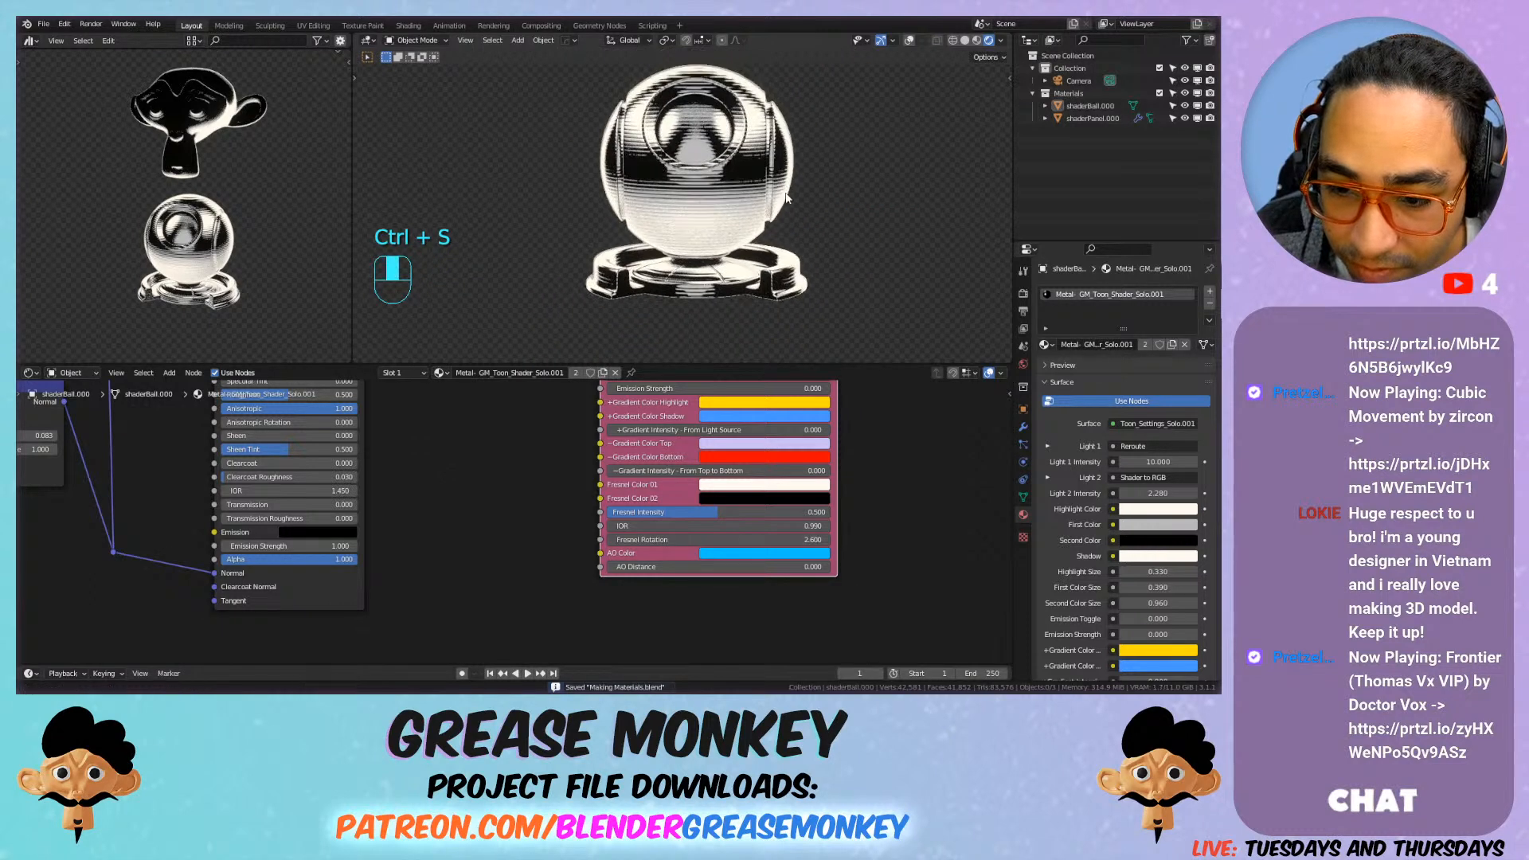
scroll(751, 239, down, 2)
mouse_move(749, 164)
shift+middle_down()
mouse_move(751, 239)
mouse_move(815, 197)
mouse_move(666, 122)
mouse_move(721, 145)
mouse_move(693, 170)
mouse_move(686, 274)
mouse_move(758, 208)
mouse_move(720, 176)
mouse_move(701, 218)
mouse_move(732, 169)
shift+middle_up()
scroll(683, 267, up, 3)
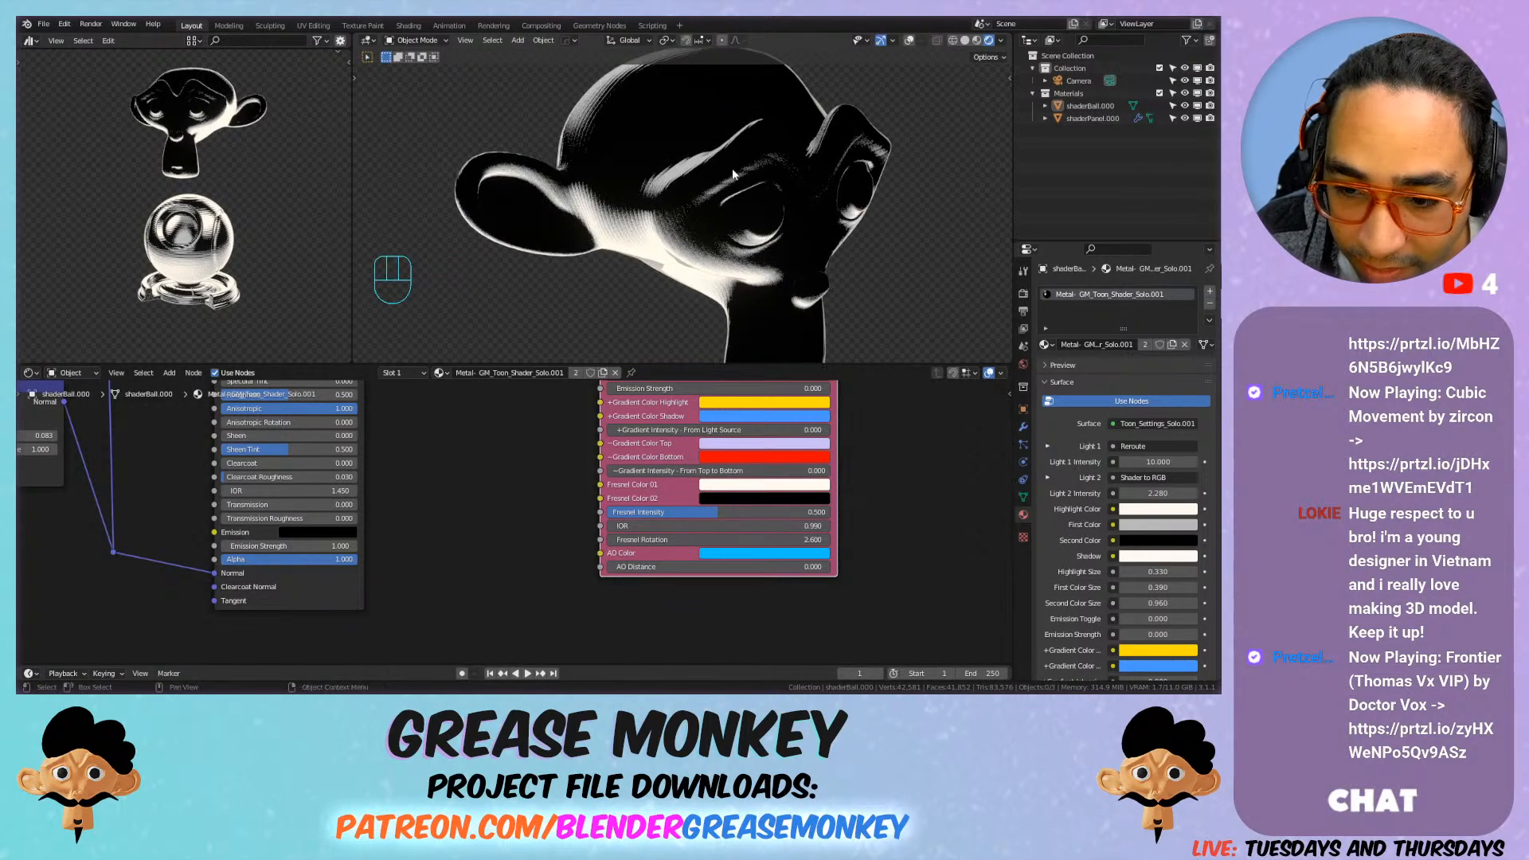
click(732, 169)
key(ctrl+a)
click(733, 169)
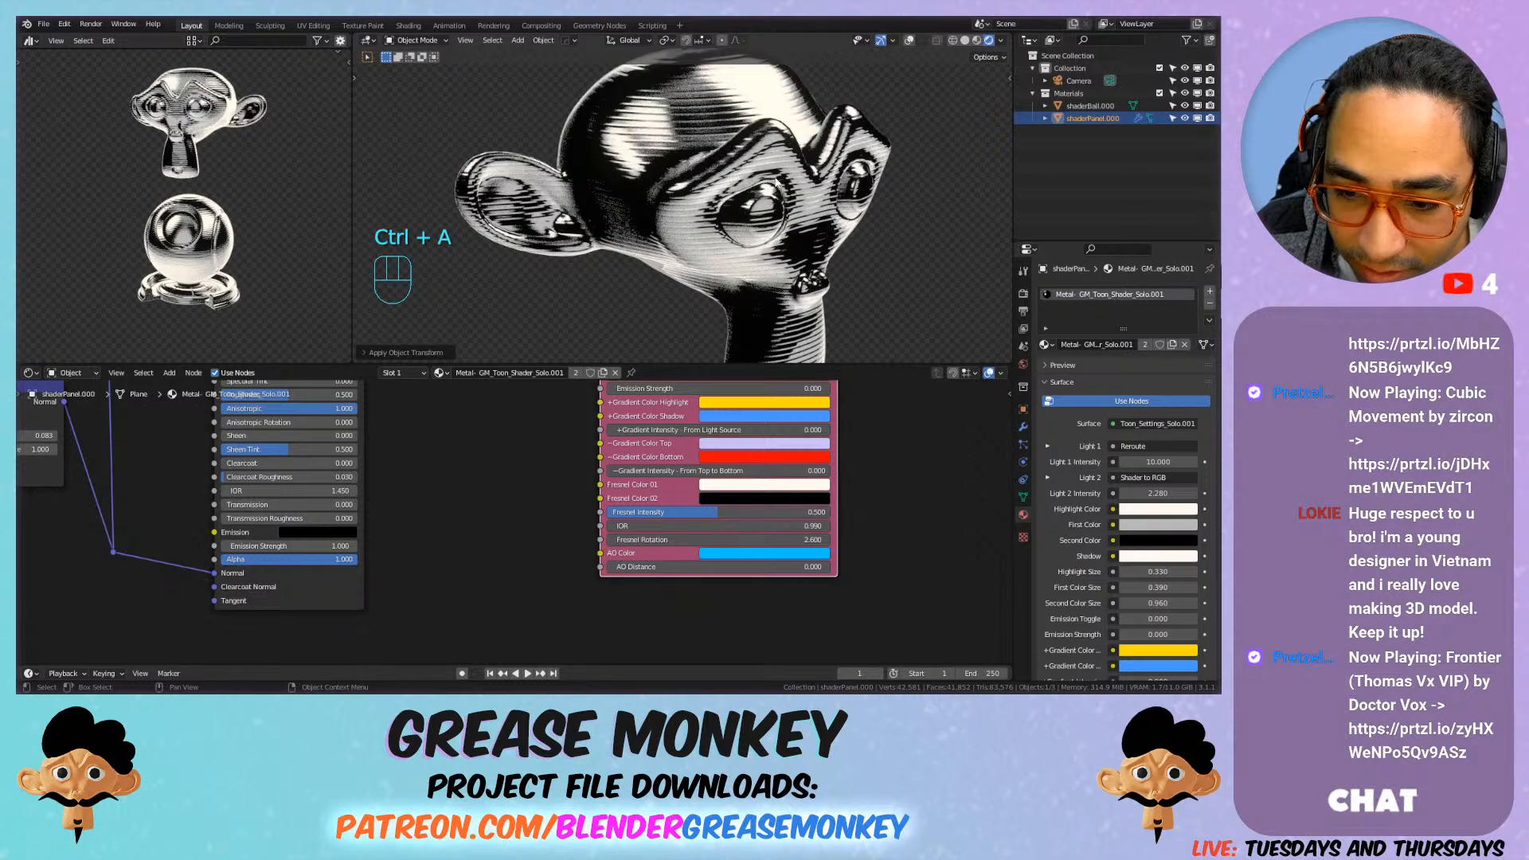
scroll(811, 214, down, 5)
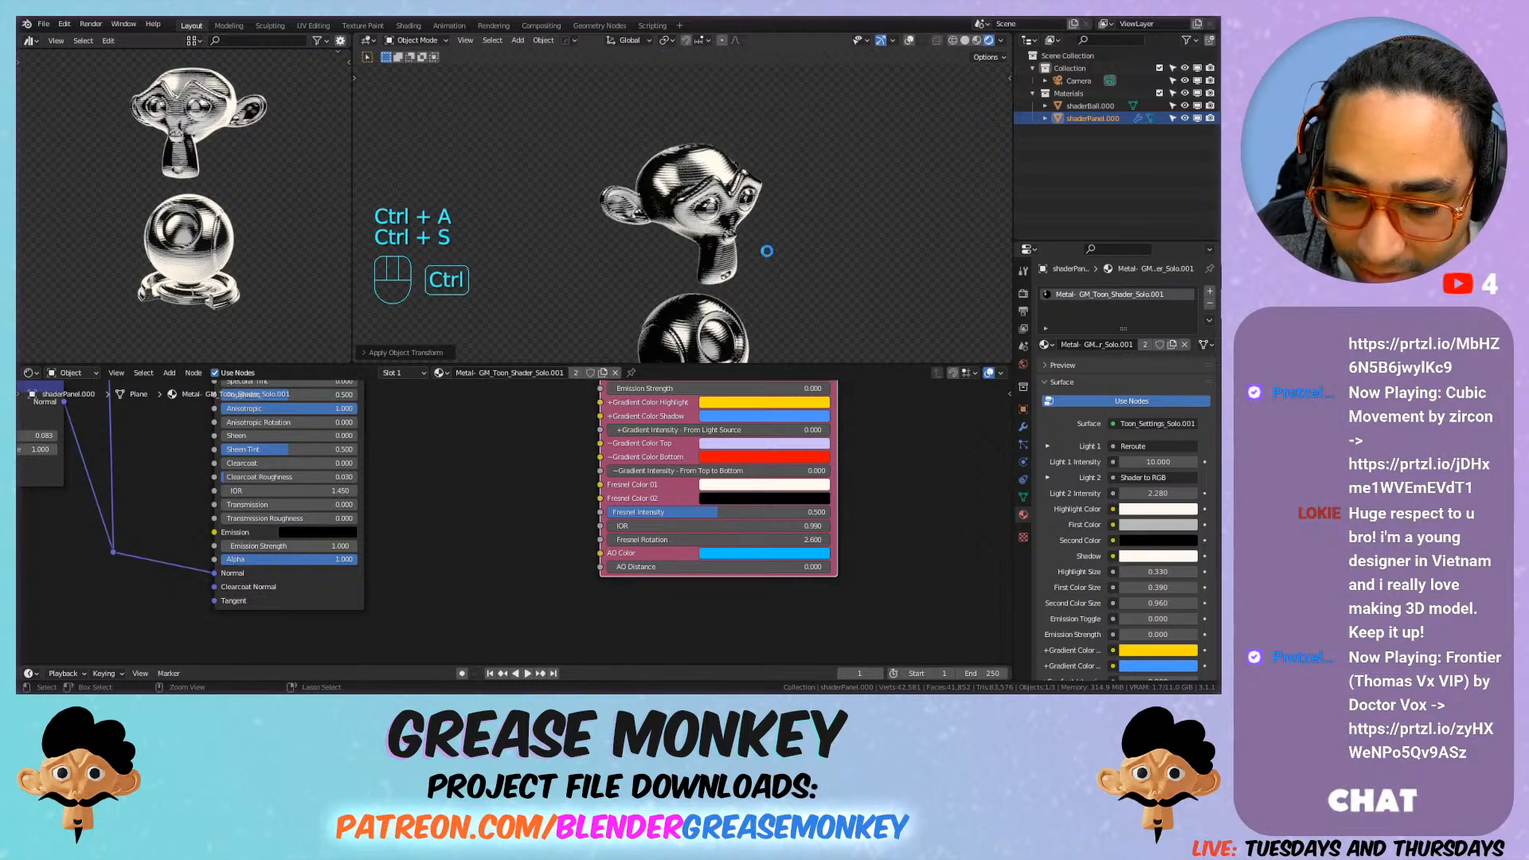
Step: Check the monkey head's location, rotation and scale values
key(n)
key(n)
key(n)
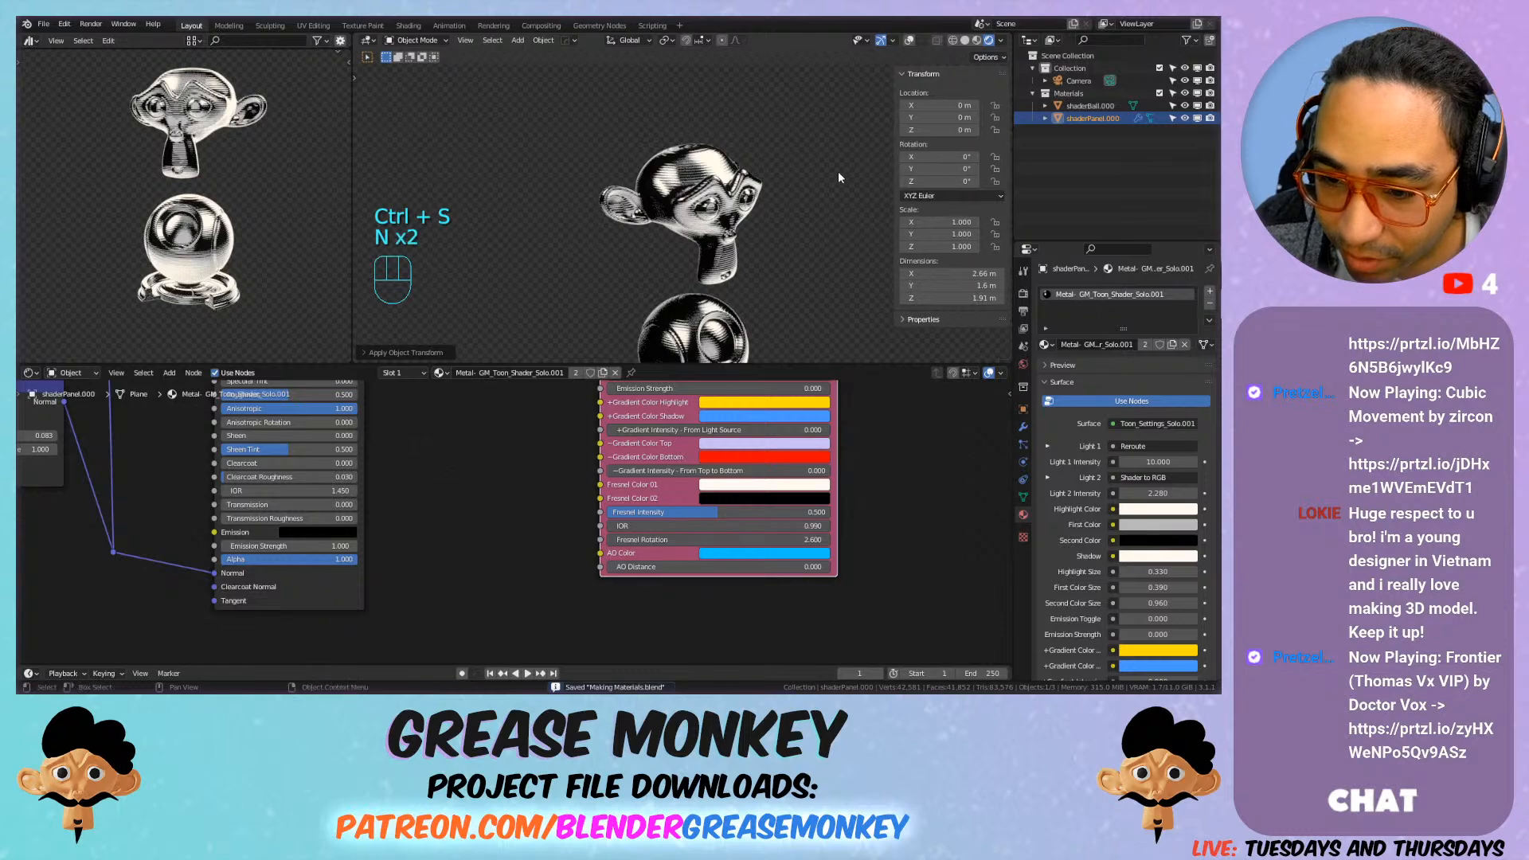
key(n)
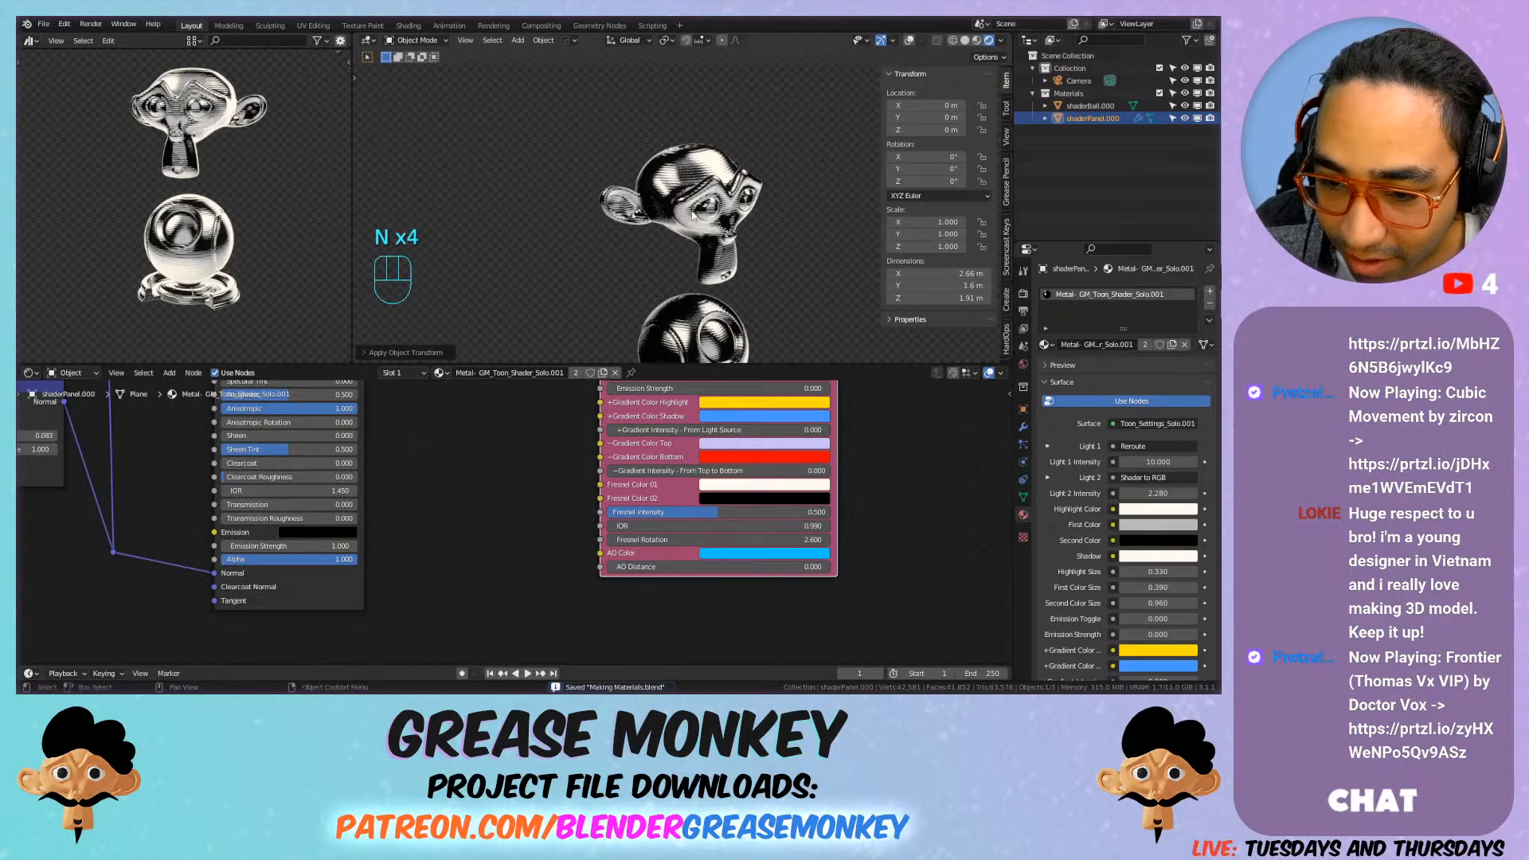
Step: Inspect the metal streaks on the monkey head's face up close and save the file
scroll(860, 219, up, 5)
middle_drag(845, 211, 813, 211)
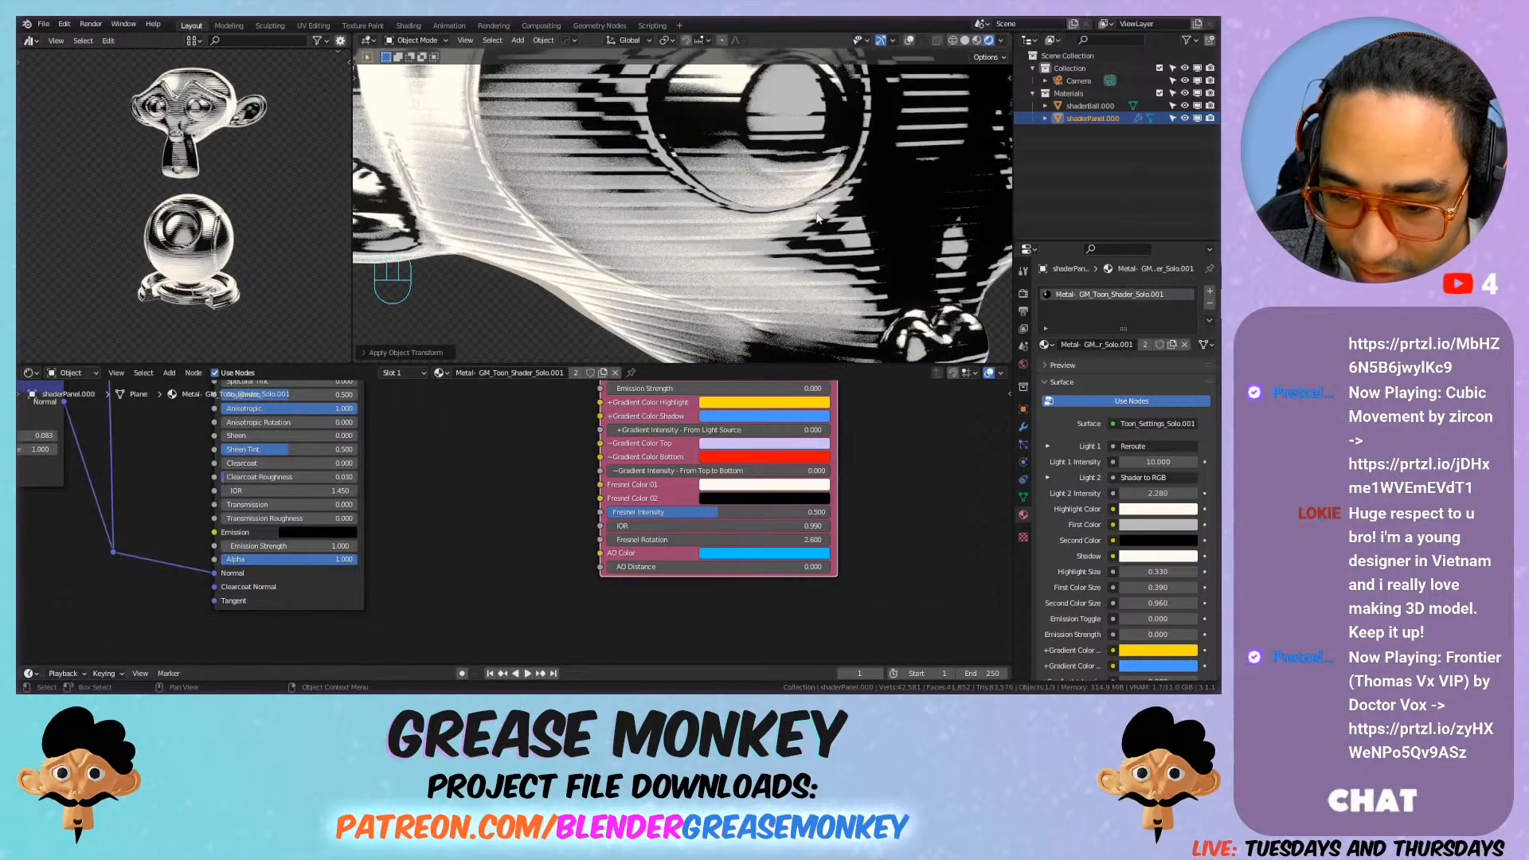
key(ctrl+s)
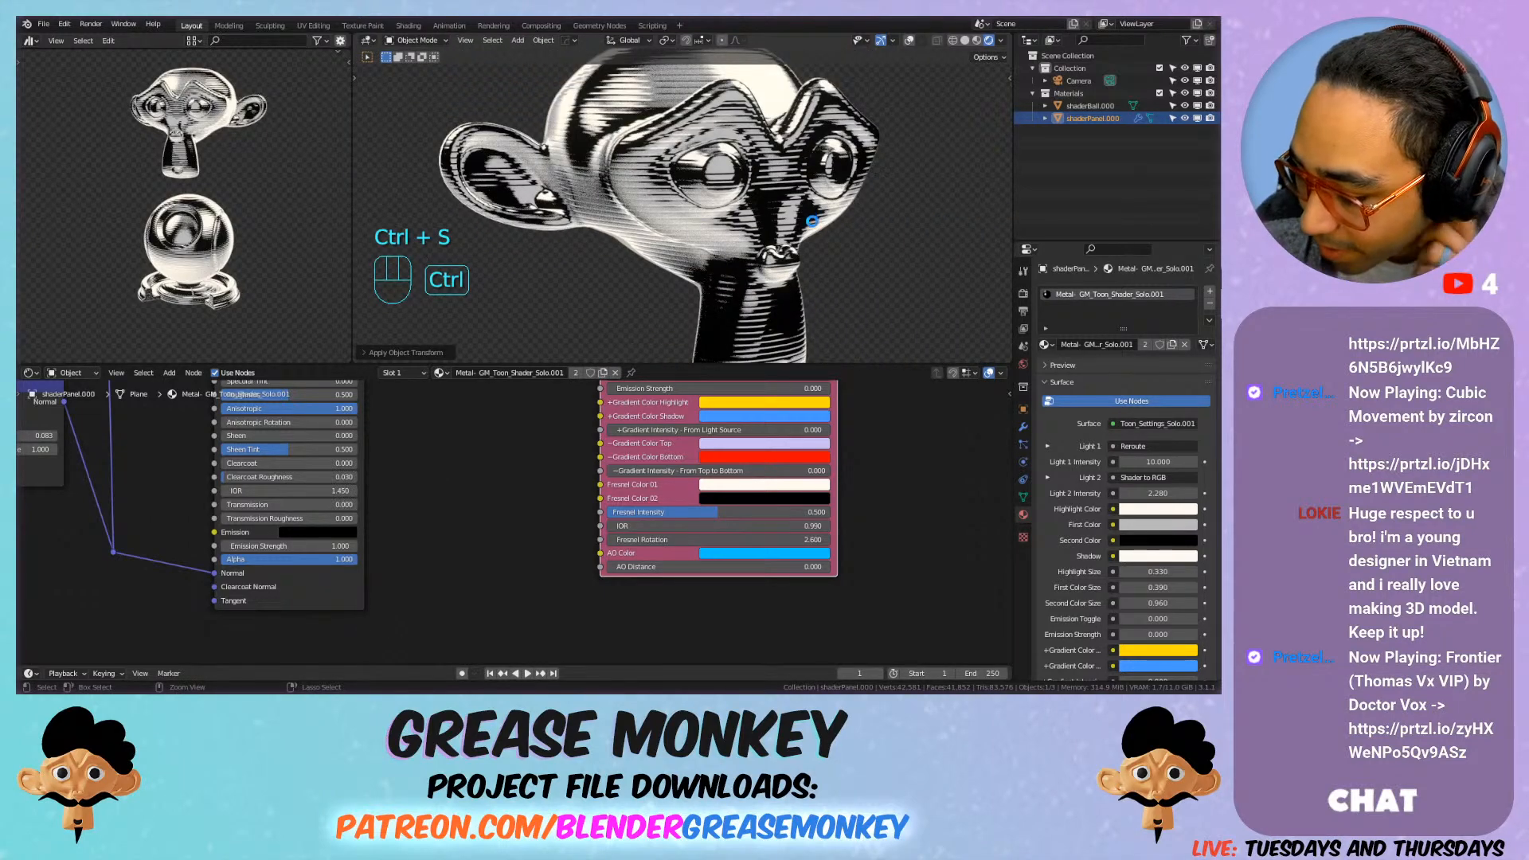
scroll(817, 225, down, 5)
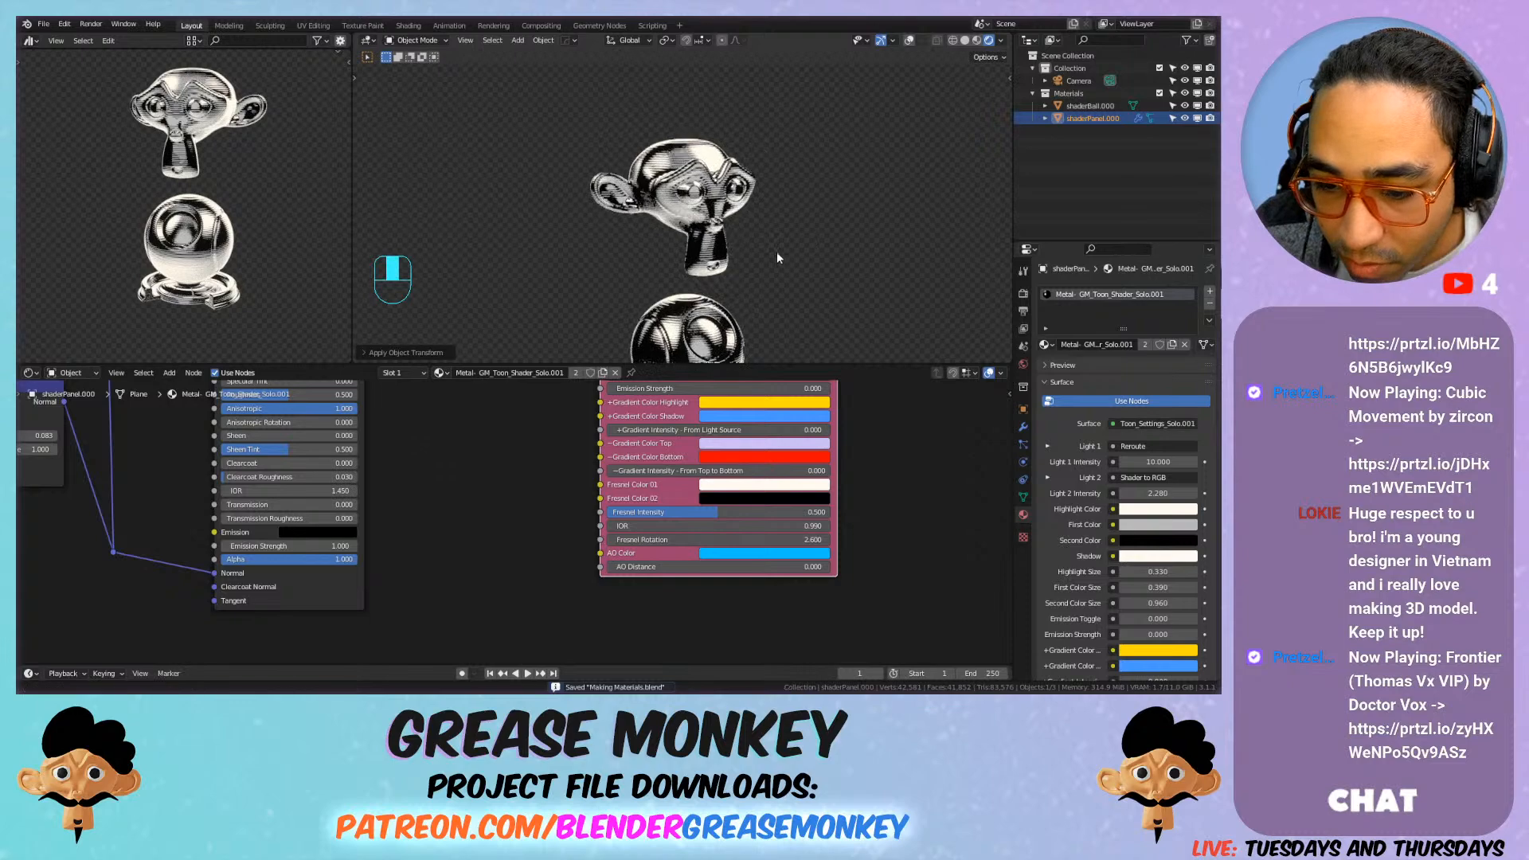
Step: Examine the brushed streaks and rim highlights on the shader ball at several distances
shift+middle_drag(777, 253, 765, 176)
scroll(747, 242, up, 5)
shift+middle_drag(731, 273, 751, 205)
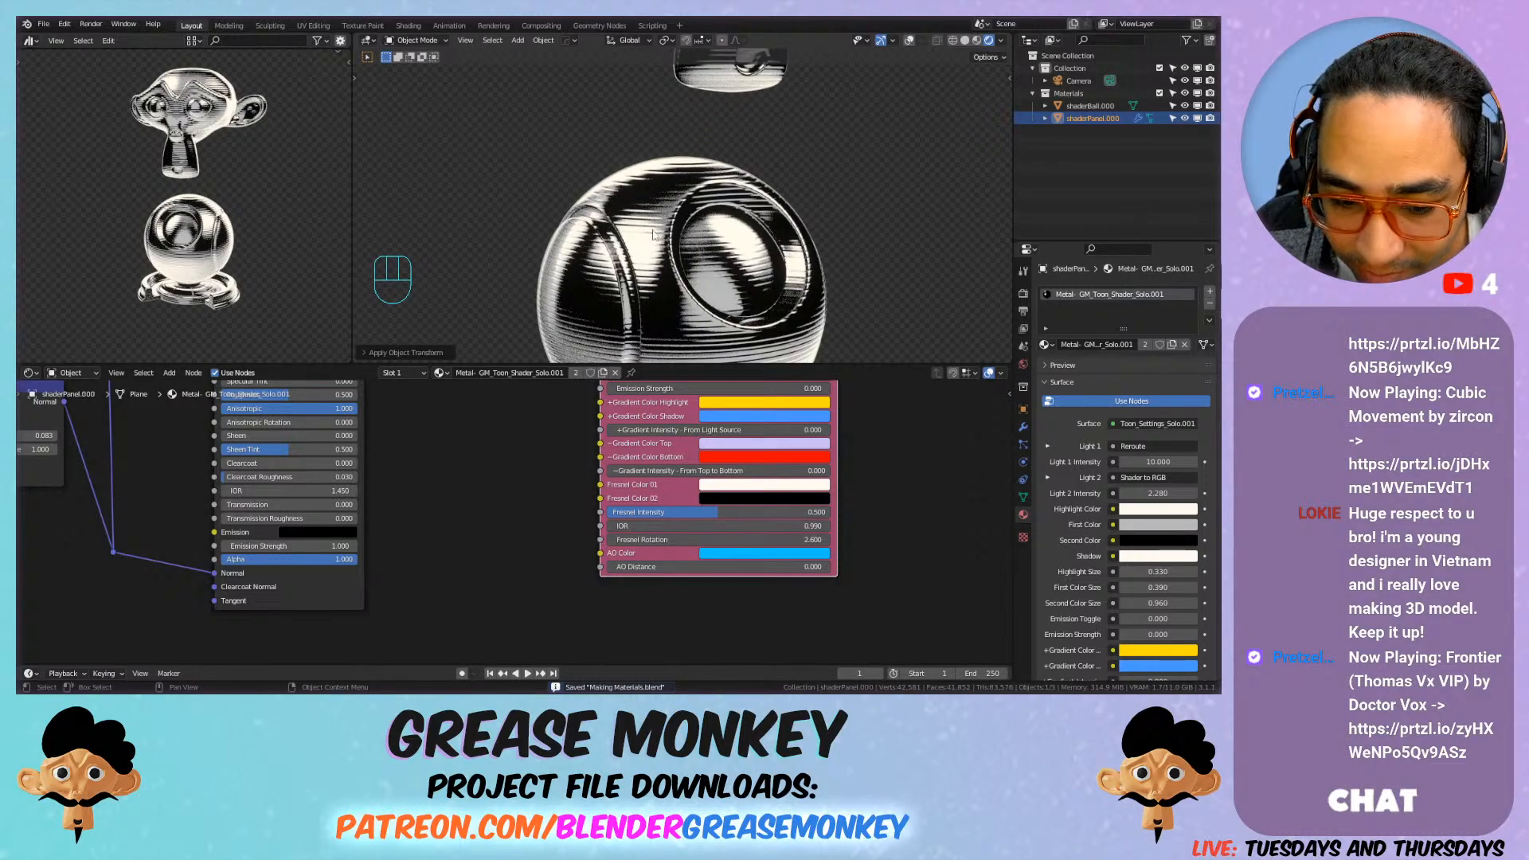
scroll(689, 256, up, 3)
scroll(700, 259, down, 5)
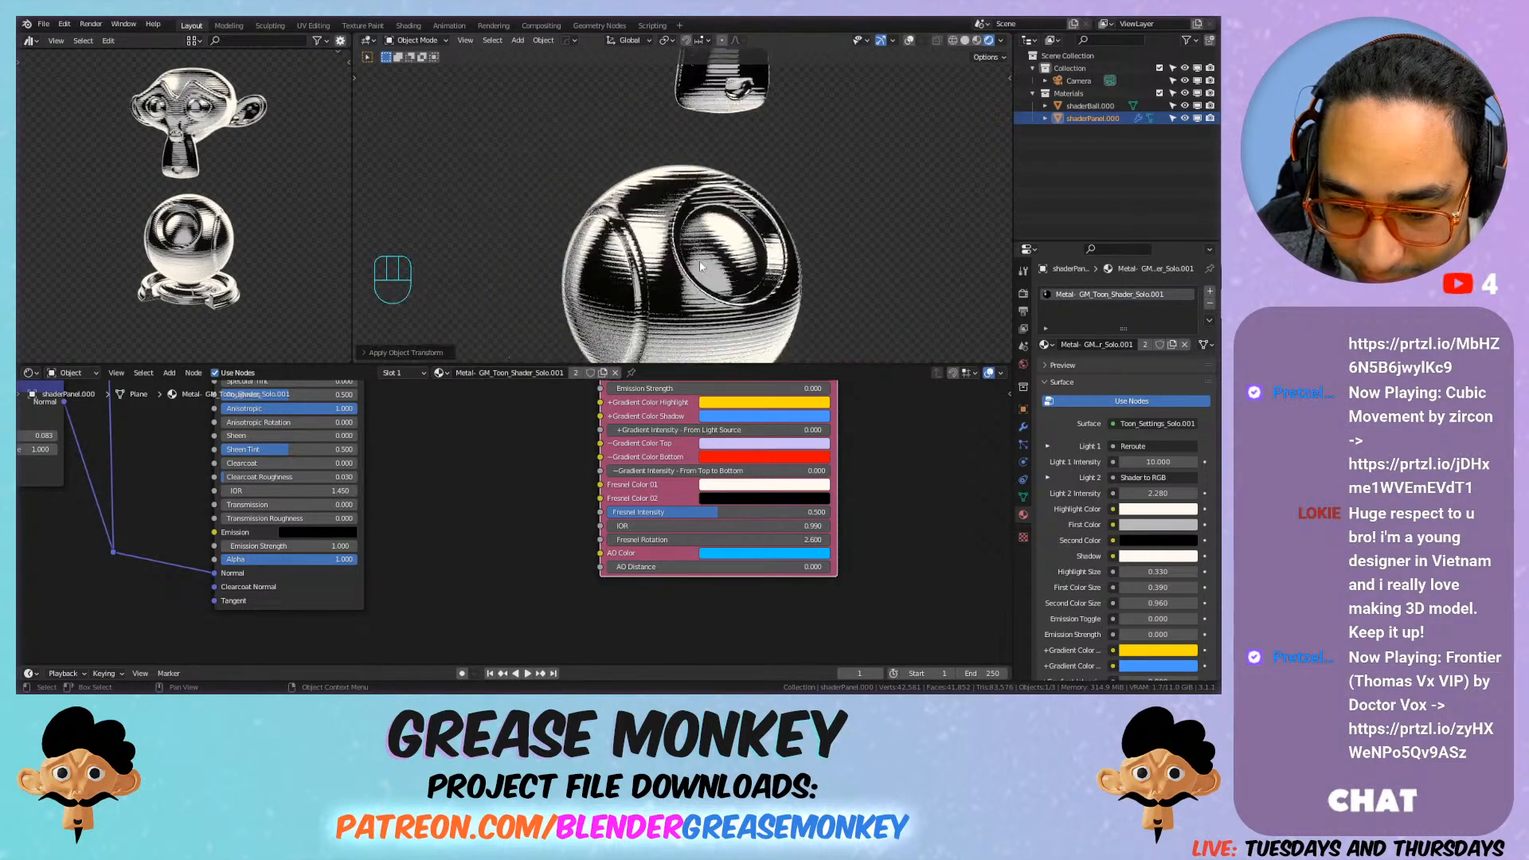
scroll(699, 260, up, 4)
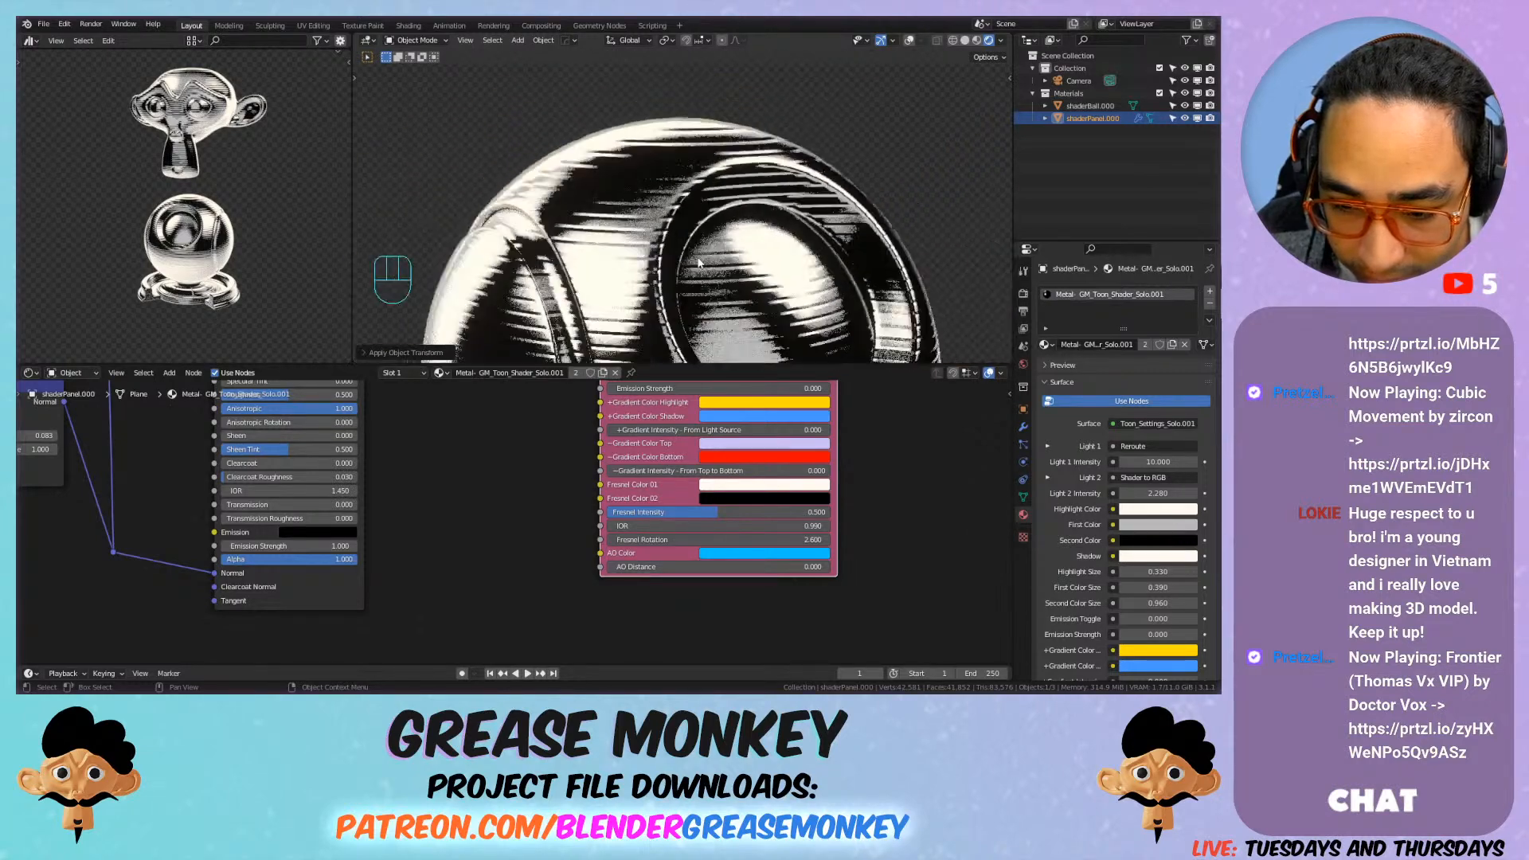
scroll(701, 256, down, 6)
scroll(708, 255, up, 4)
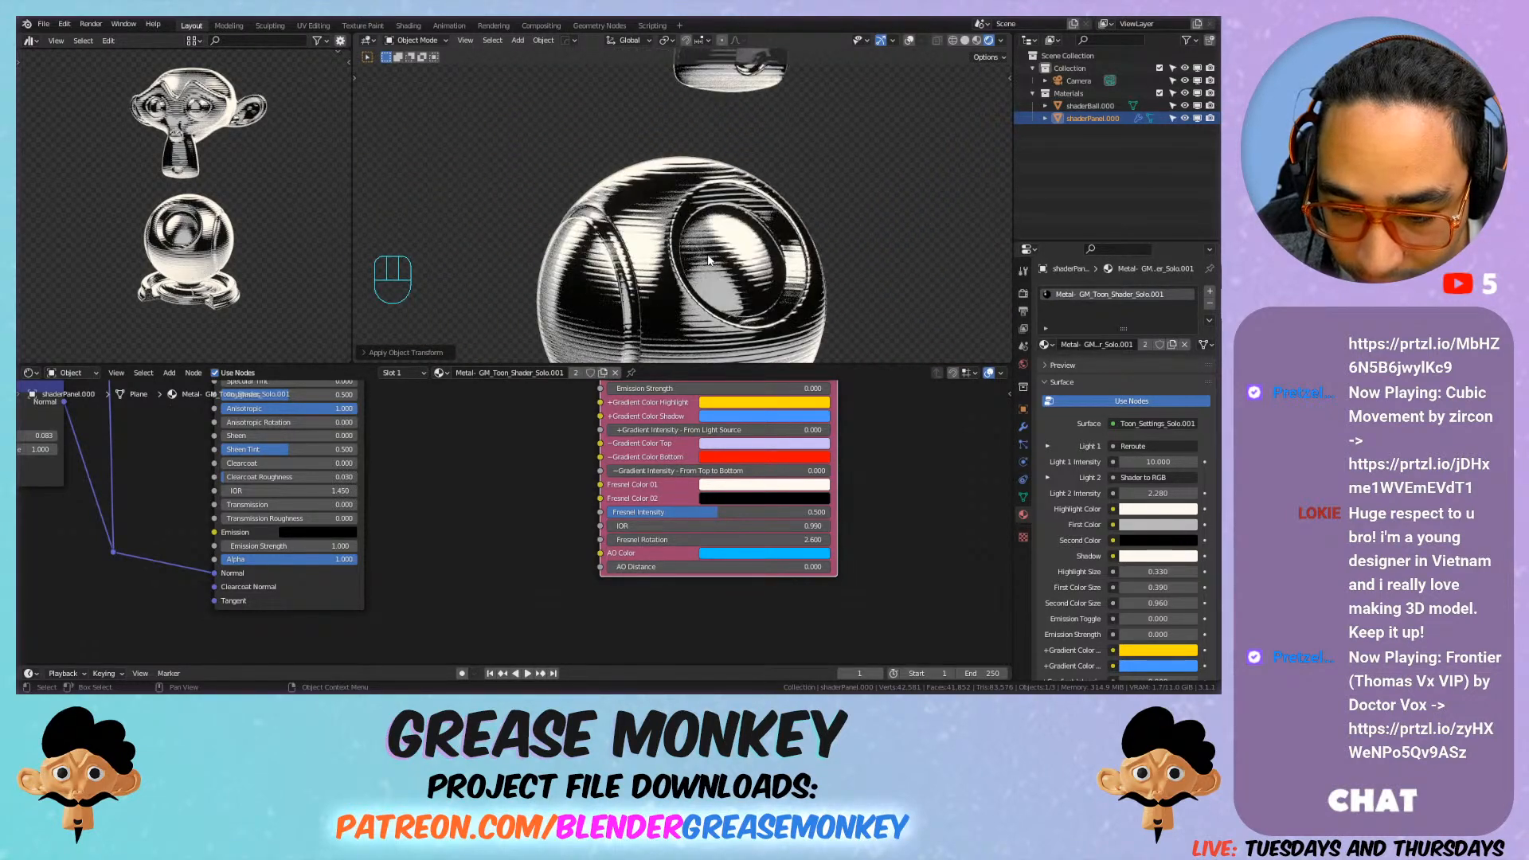
Step: Inspect the metal streaks on the shader ball and monkey head from near and far, and save the file
scroll(710, 247, down, 6)
scroll(710, 247, up, 7)
scroll(712, 250, down, 4)
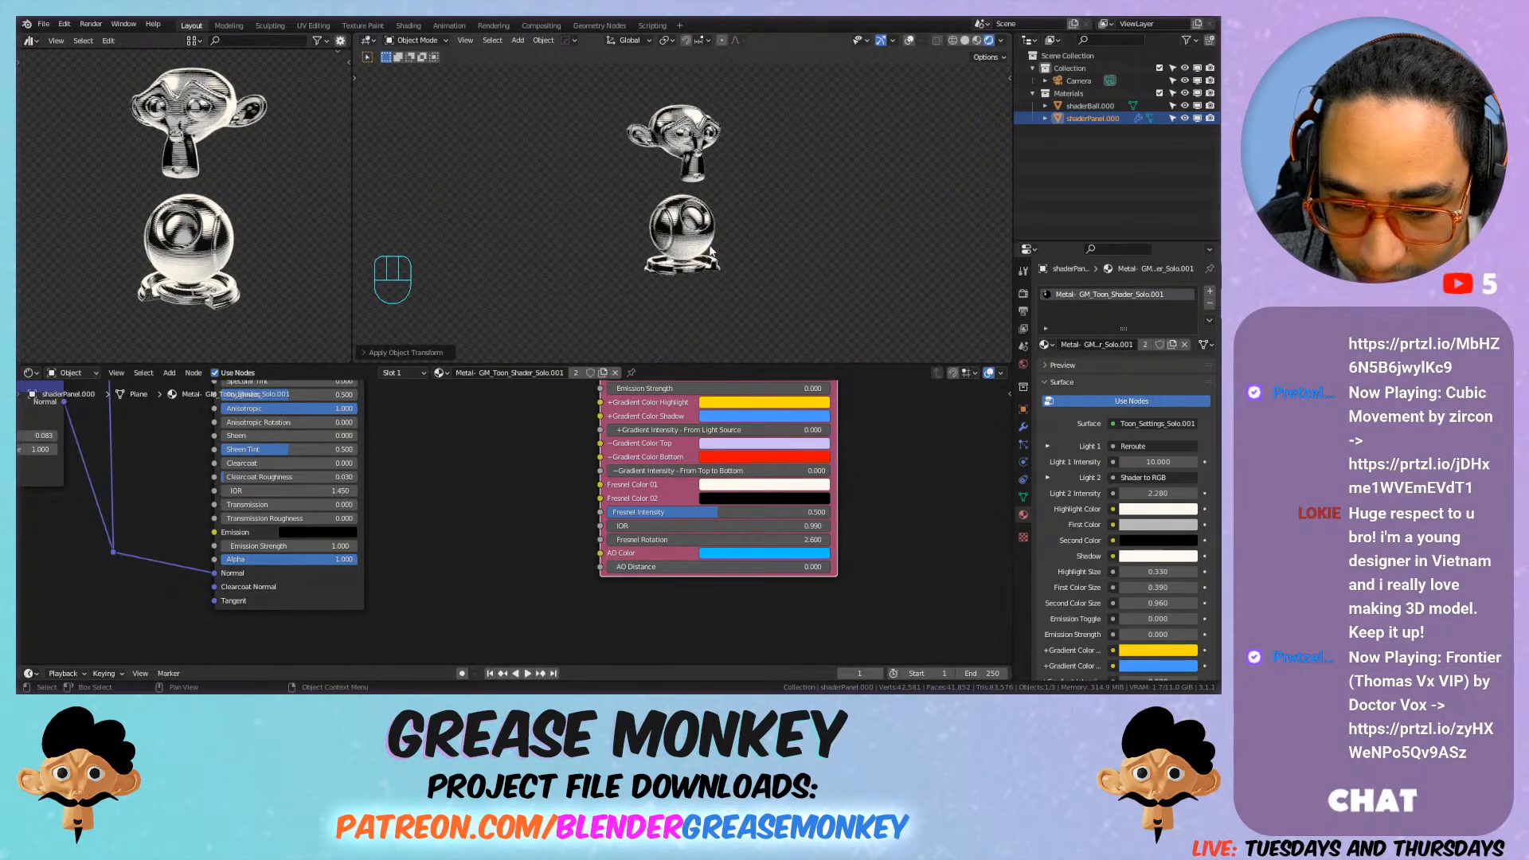
scroll(711, 250, up, 6)
key(ctrl+s)
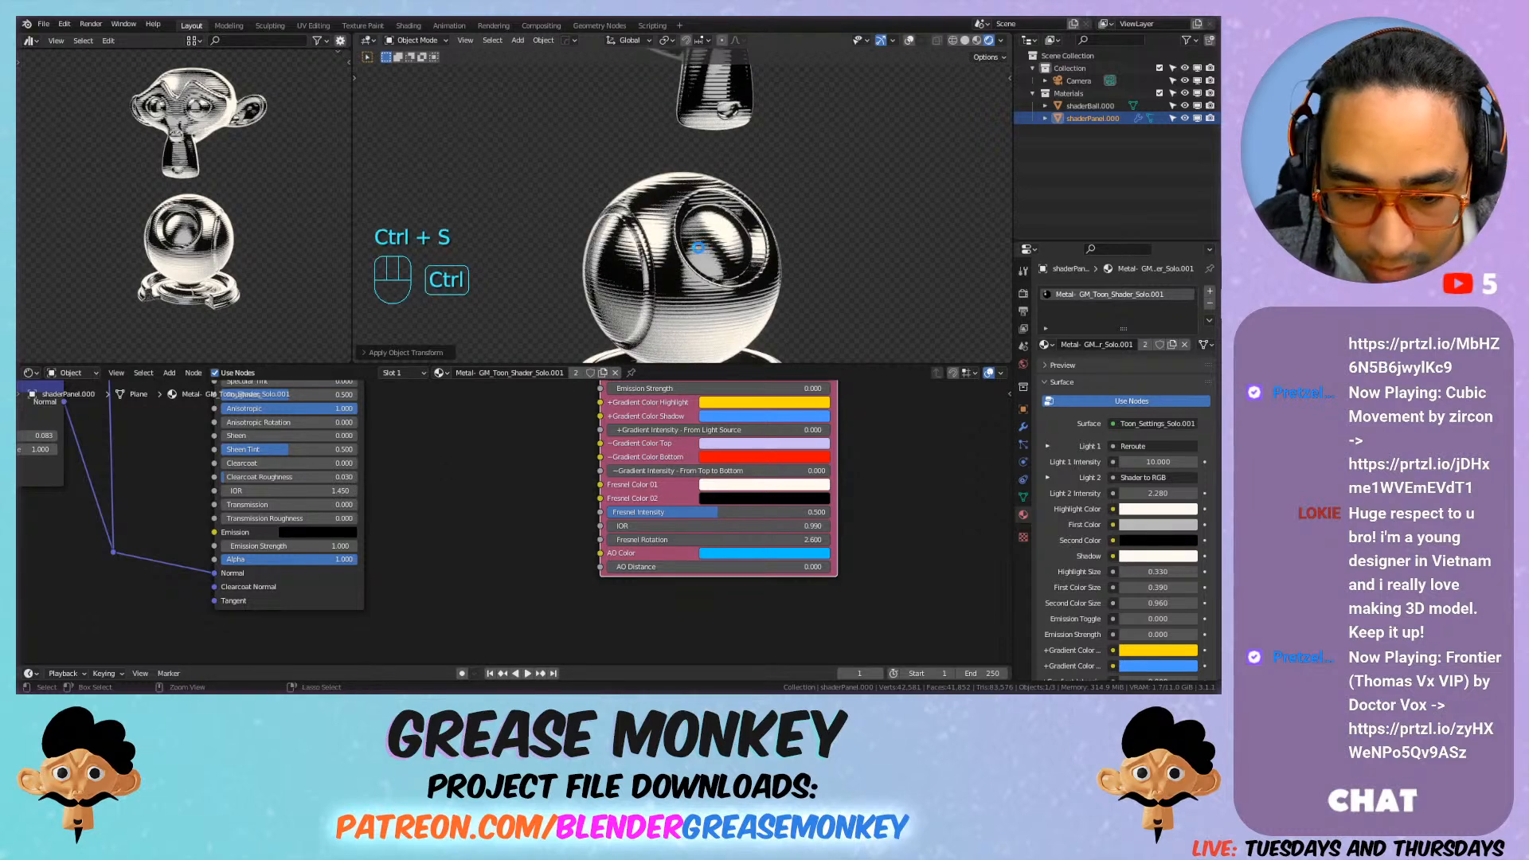
scroll(457, 456, down, 4)
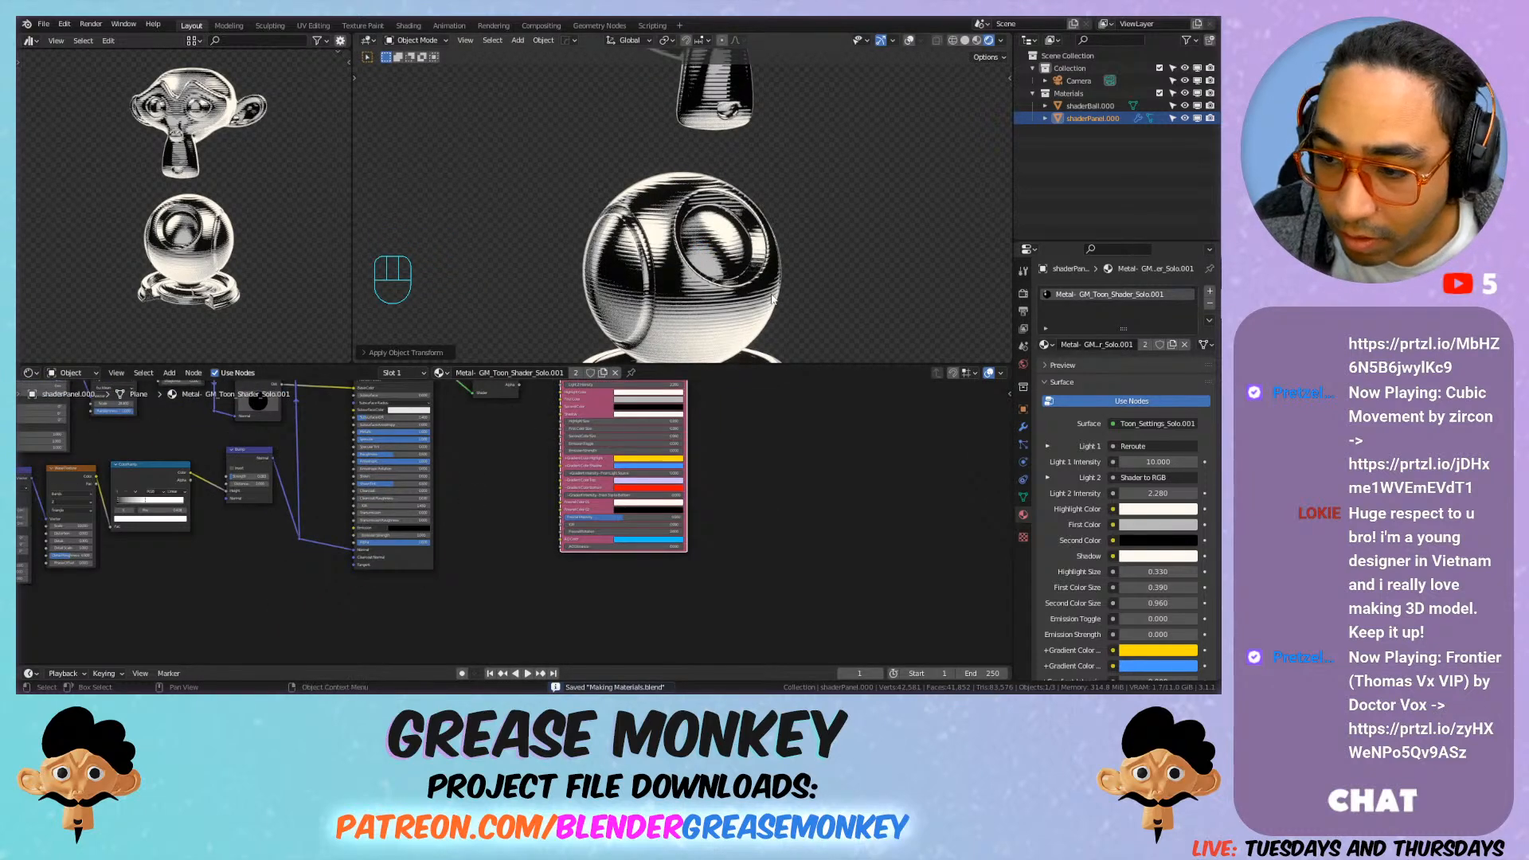
scroll(772, 298, down, 5)
scroll(773, 275, up, 3)
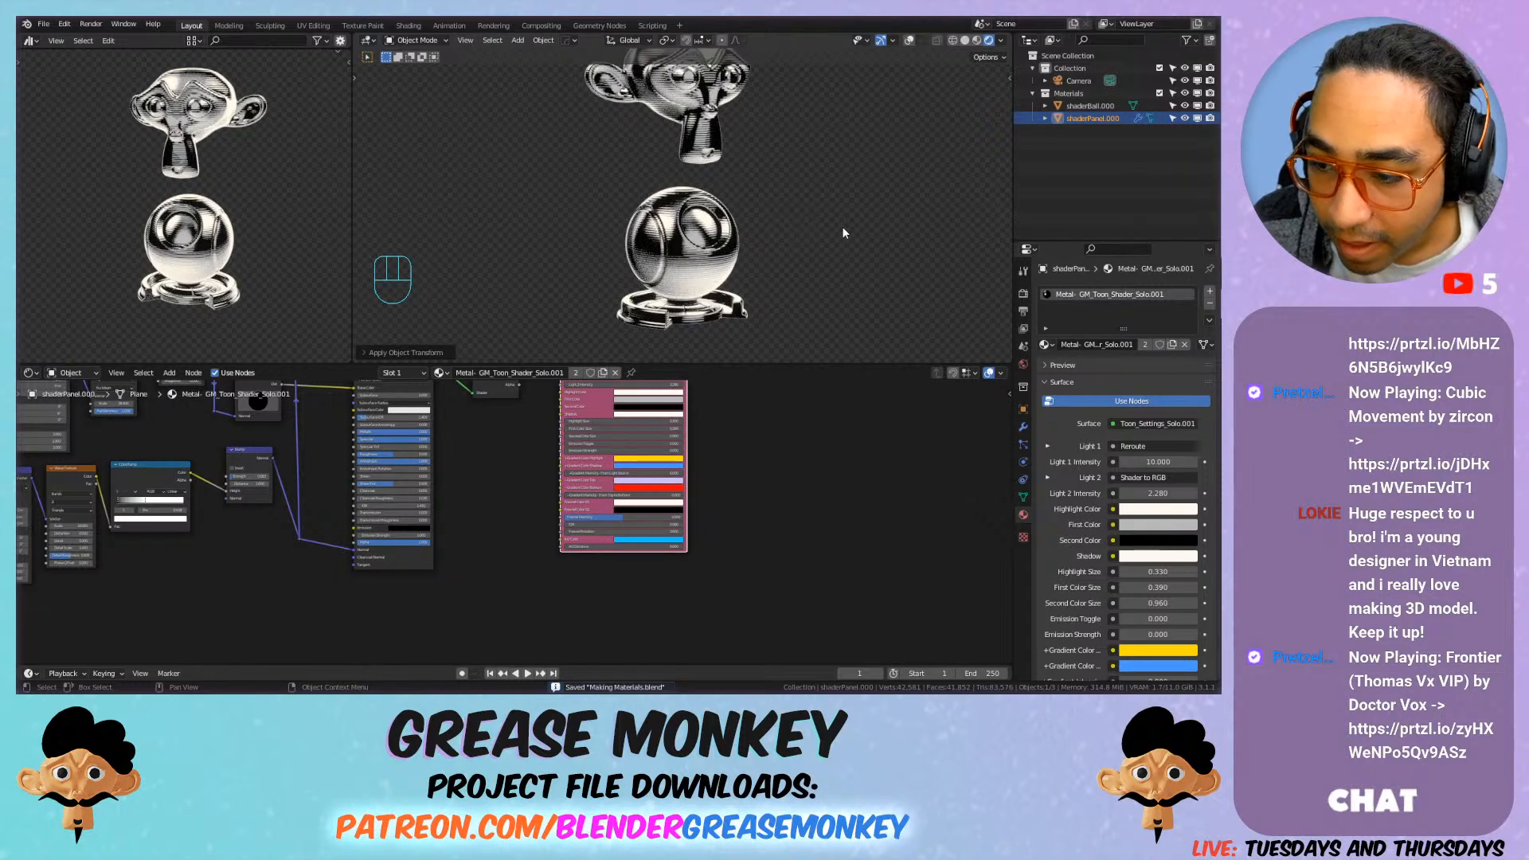
Step: Mark the Metal toon material as an asset and check it among the current file's assets
click(1046, 344)
click(1104, 303)
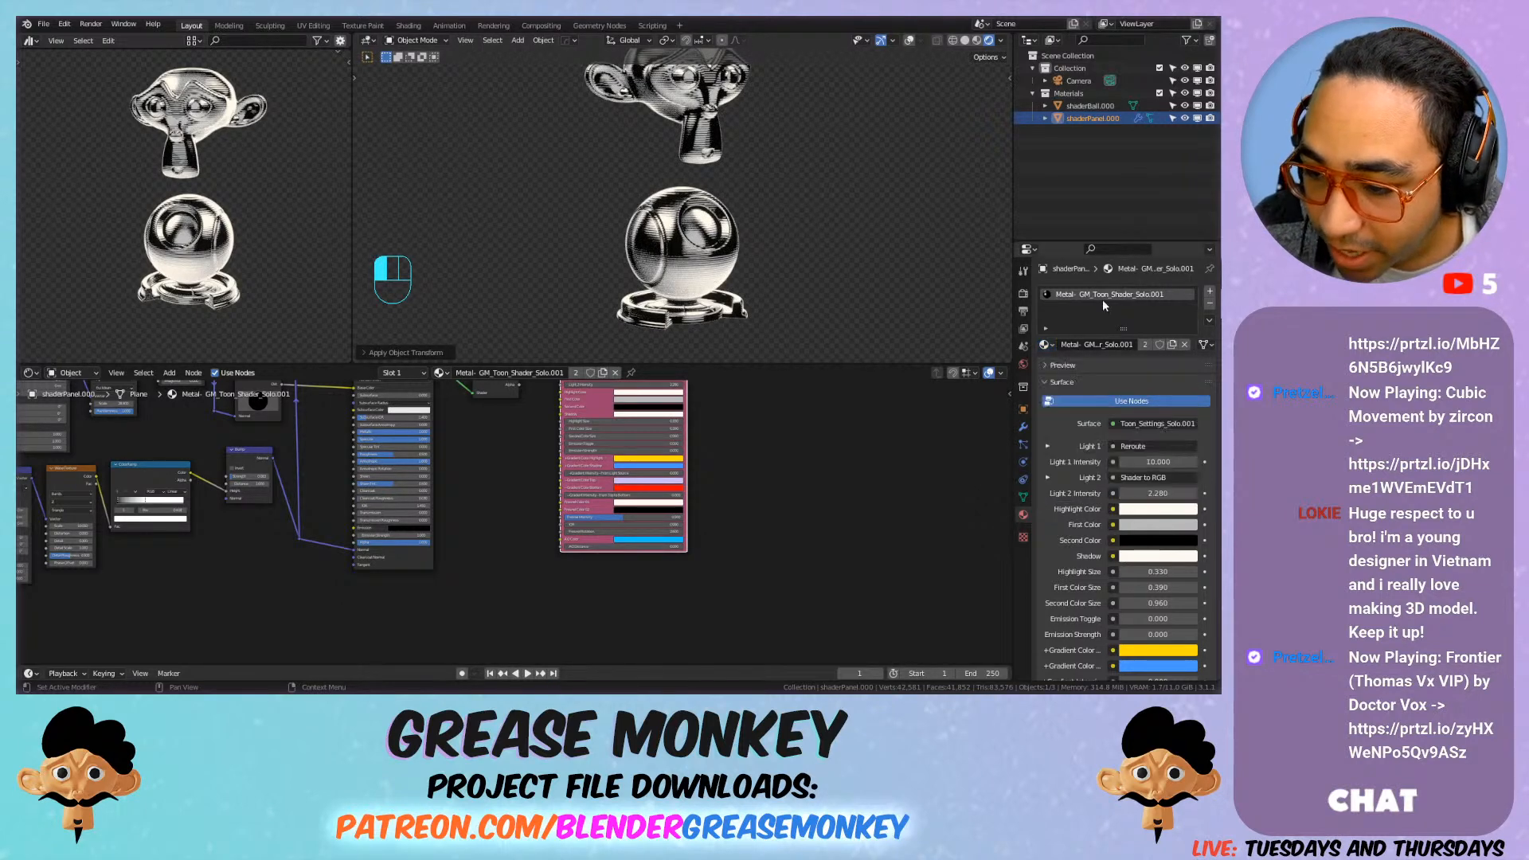
right_click(1119, 299)
click(1121, 297)
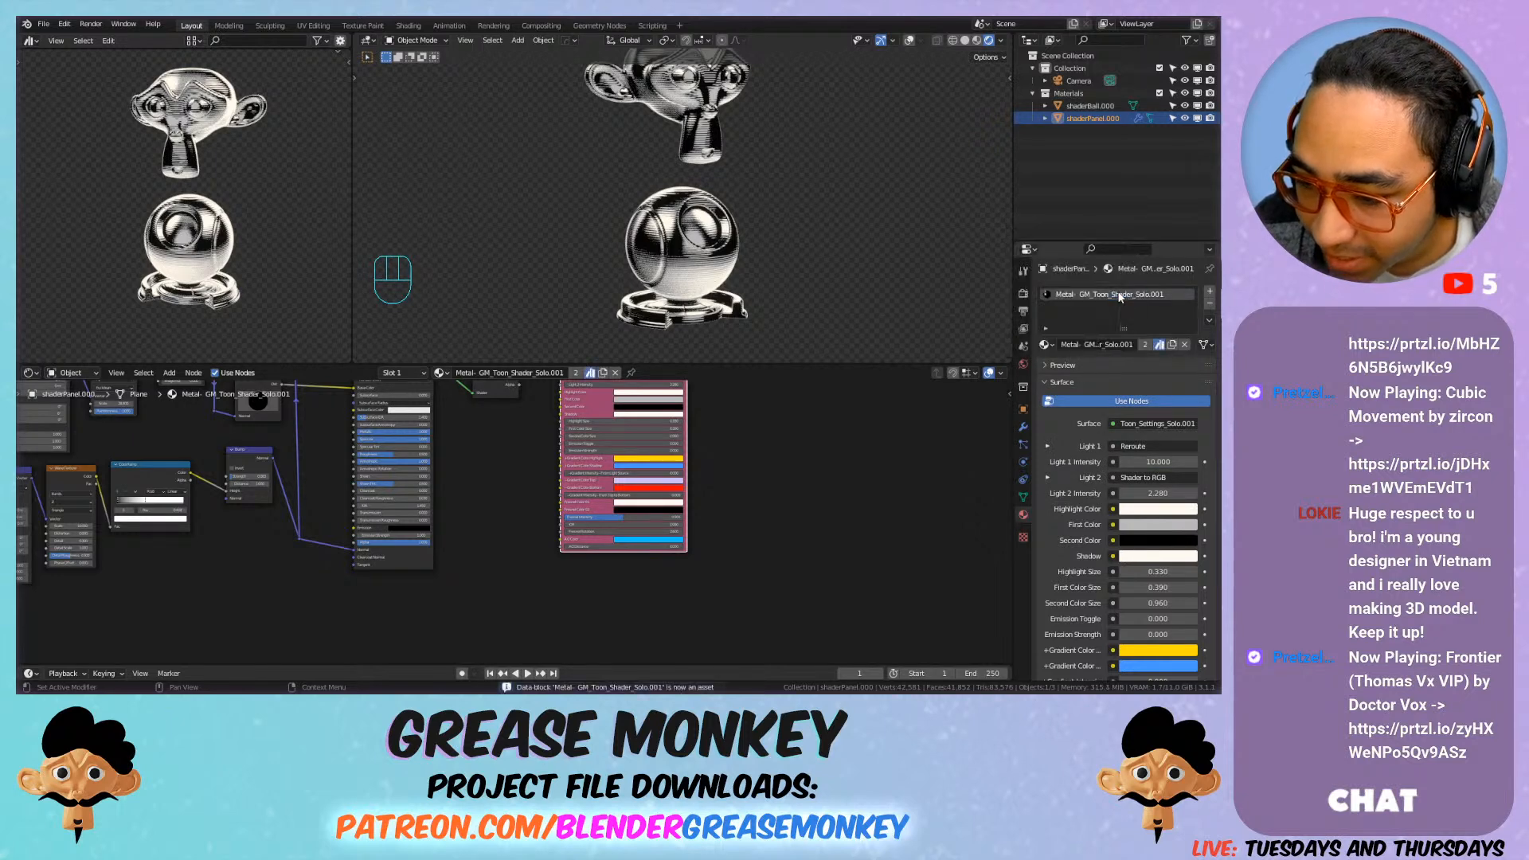
drag(180, 48, 194, 279)
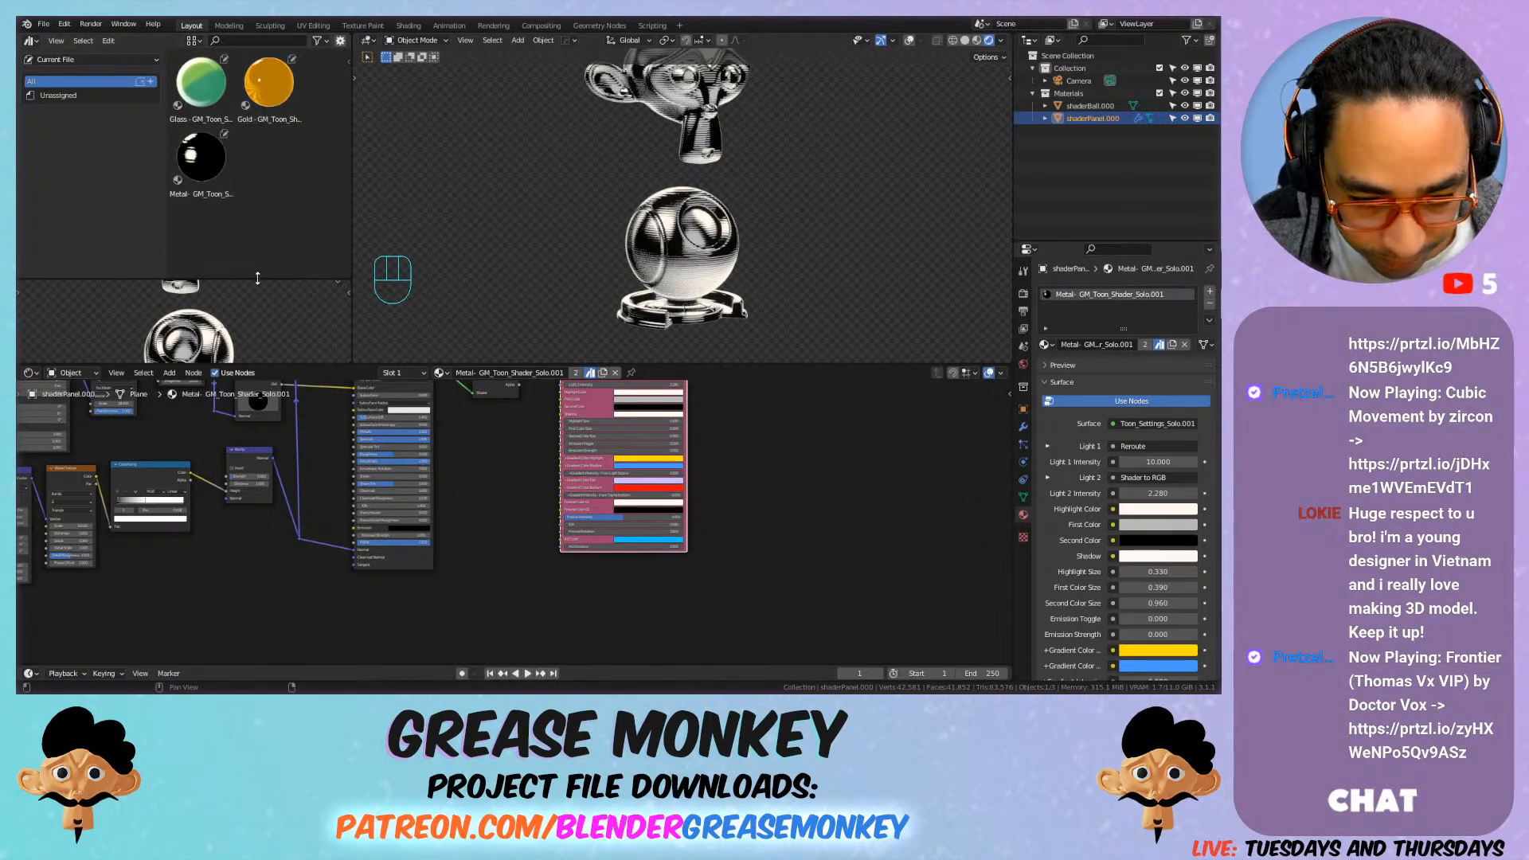
drag(257, 278, 257, 49)
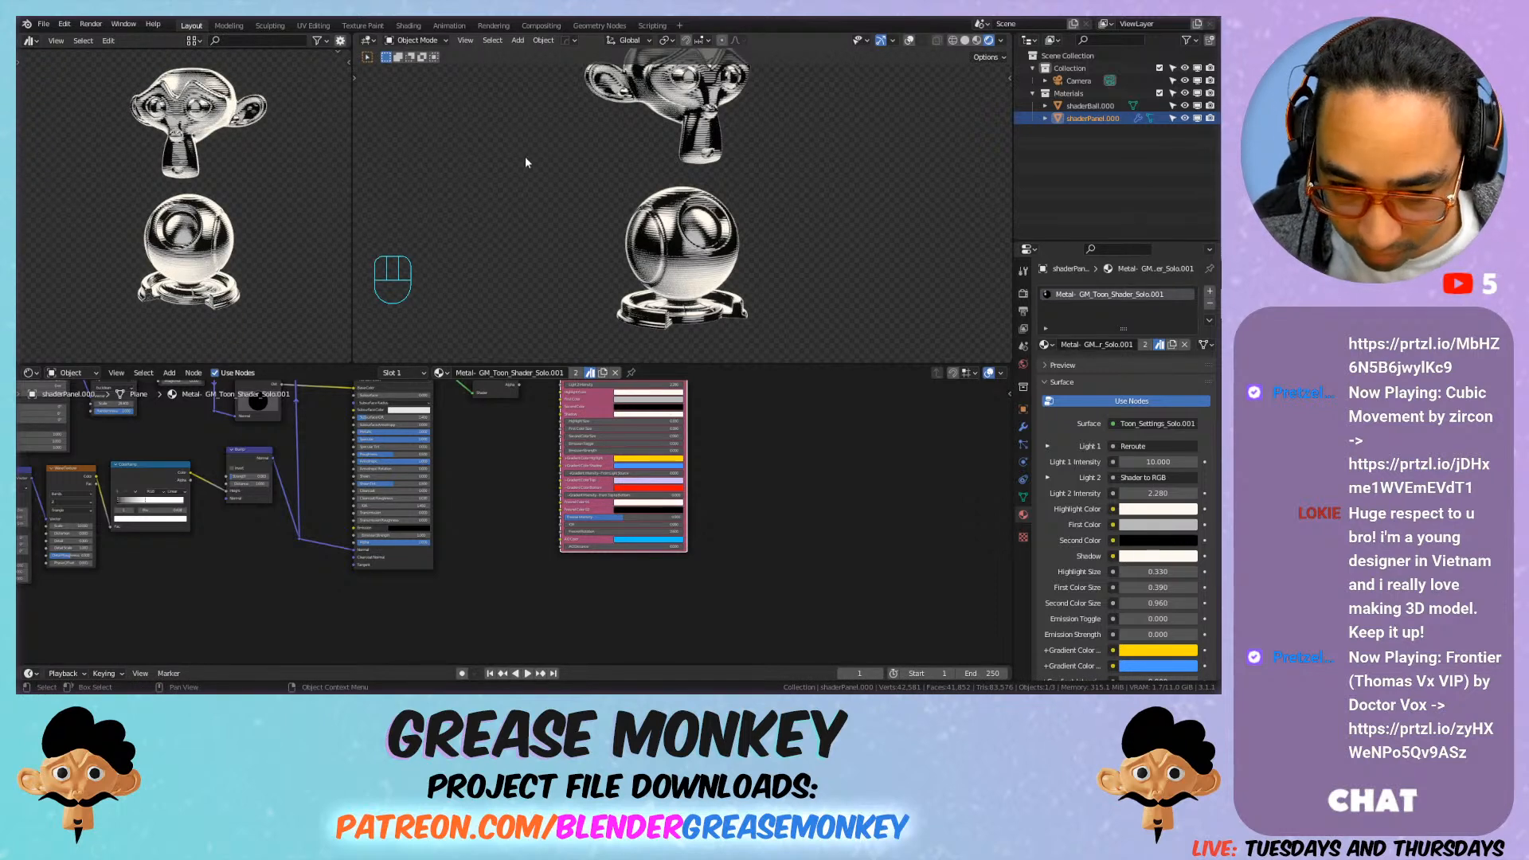
Step: Turn the small preview to an angled view of both models and save the file
scroll(223, 238, up, 3)
scroll(231, 238, down, 3)
mouse_move(260, 238)
middle_down()
mouse_move(248, 238)
mouse_move(294, 263)
mouse_move(266, 247)
middle_up()
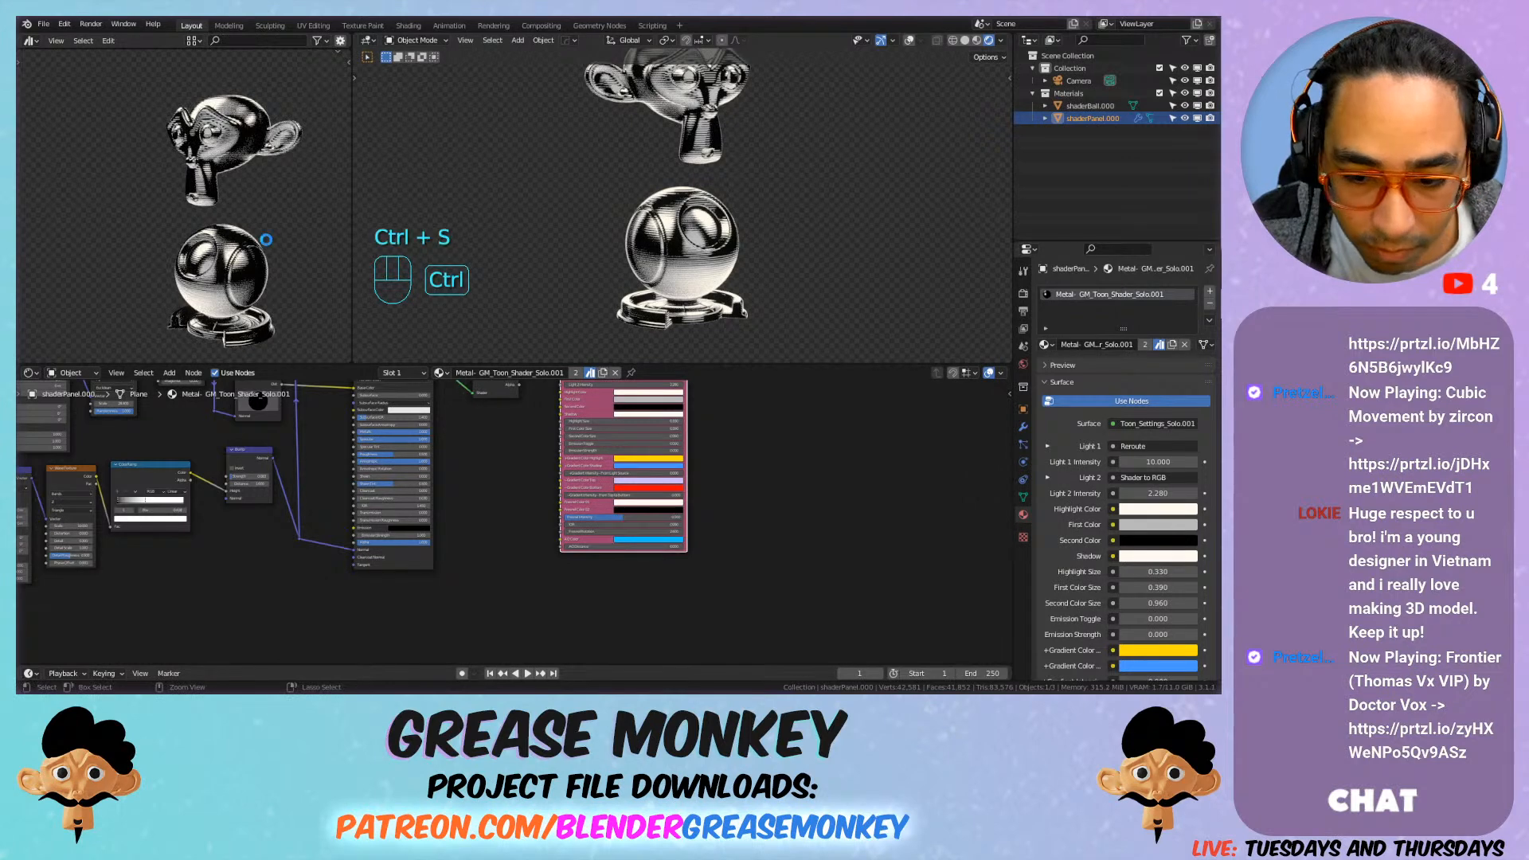
key(ctrl+s)
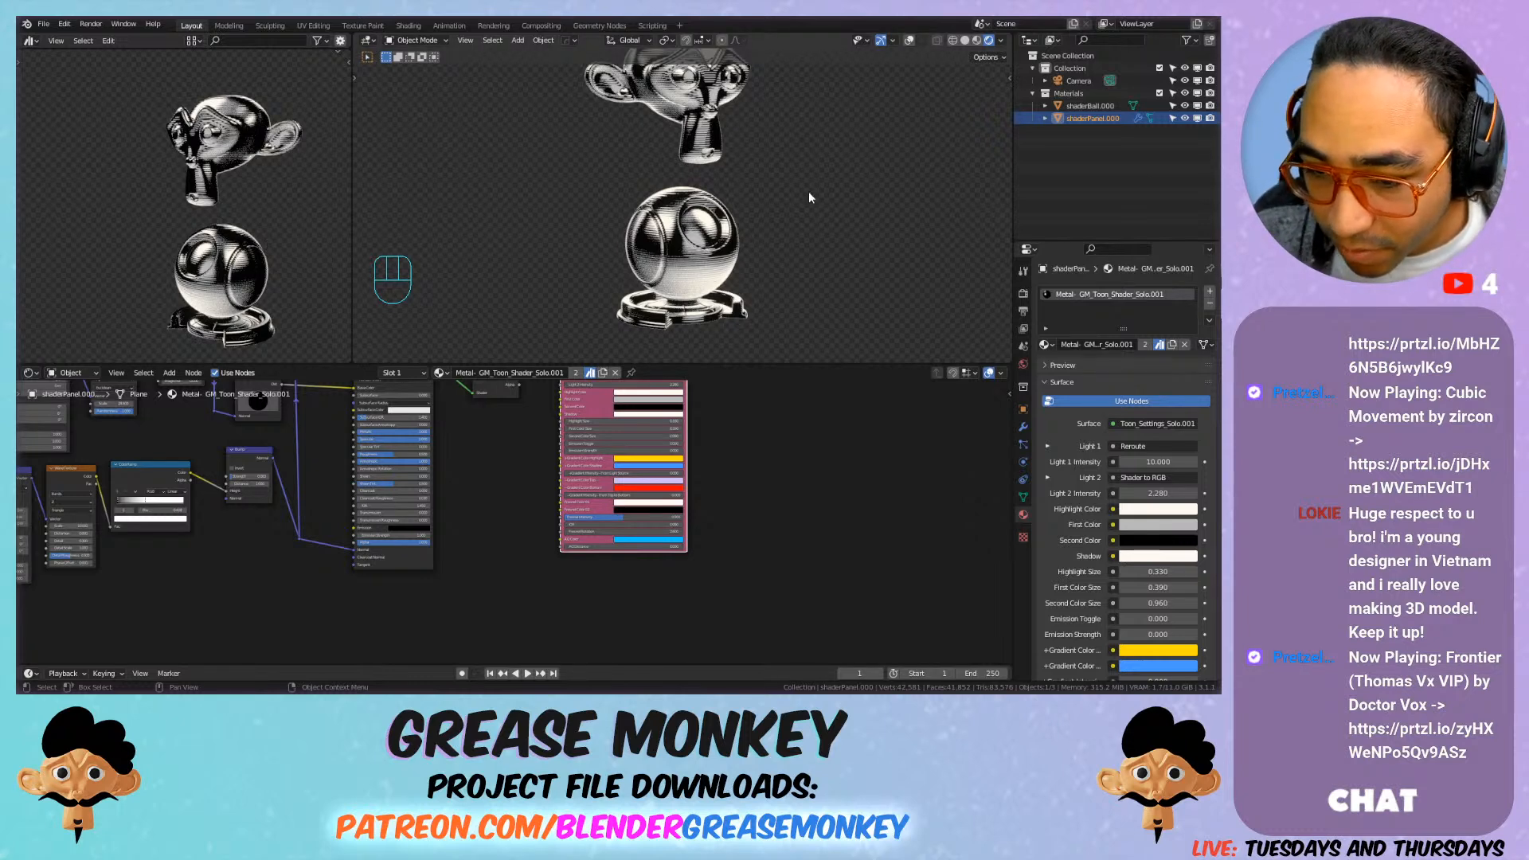
Step: Try the Gold toon material on the monkey head and the shader ball
click(1044, 344)
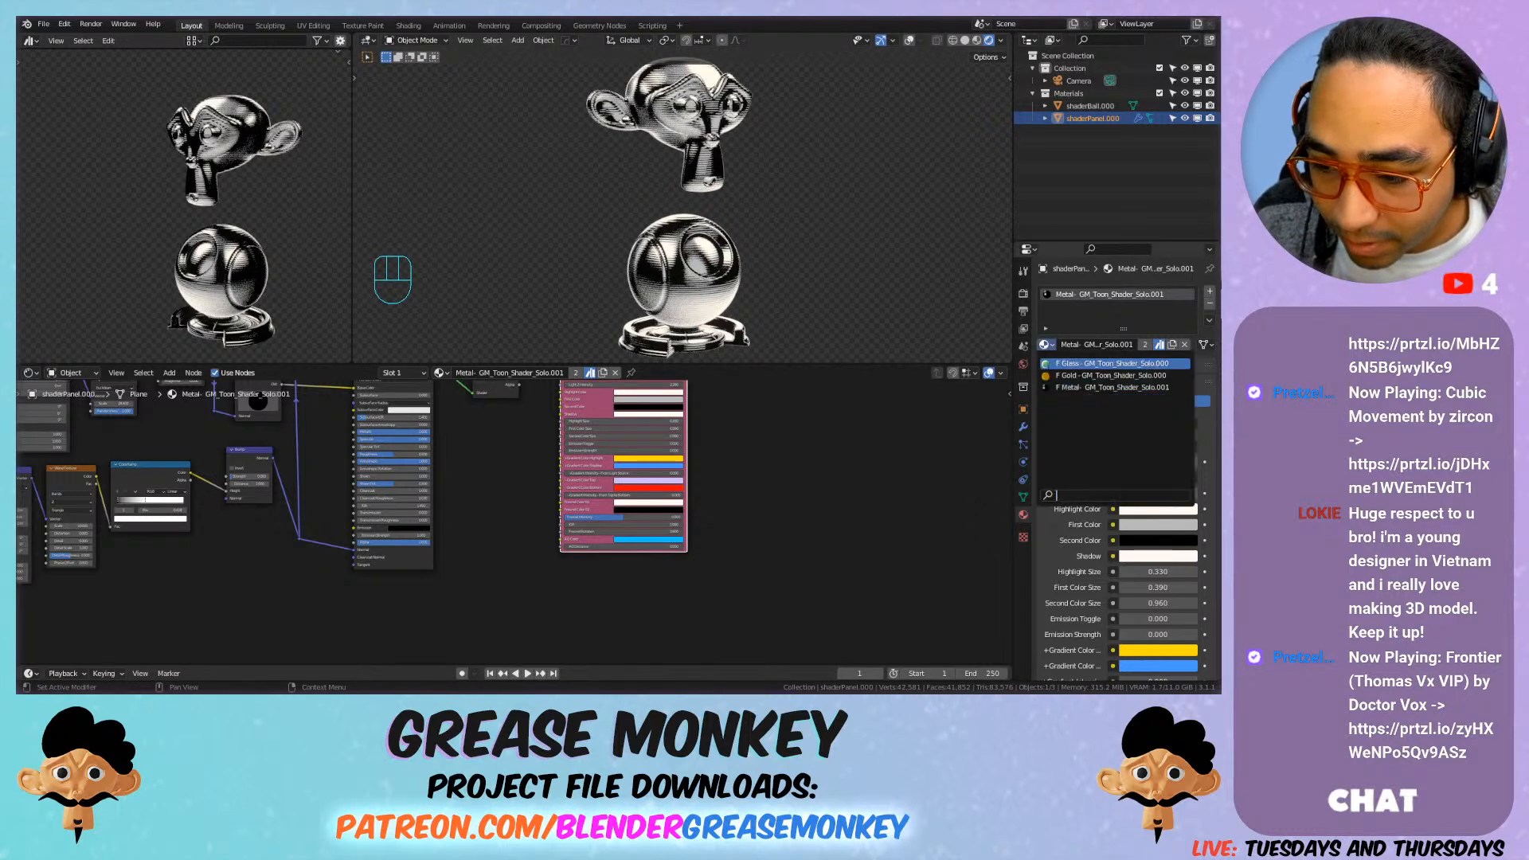
click(1045, 372)
click(1090, 106)
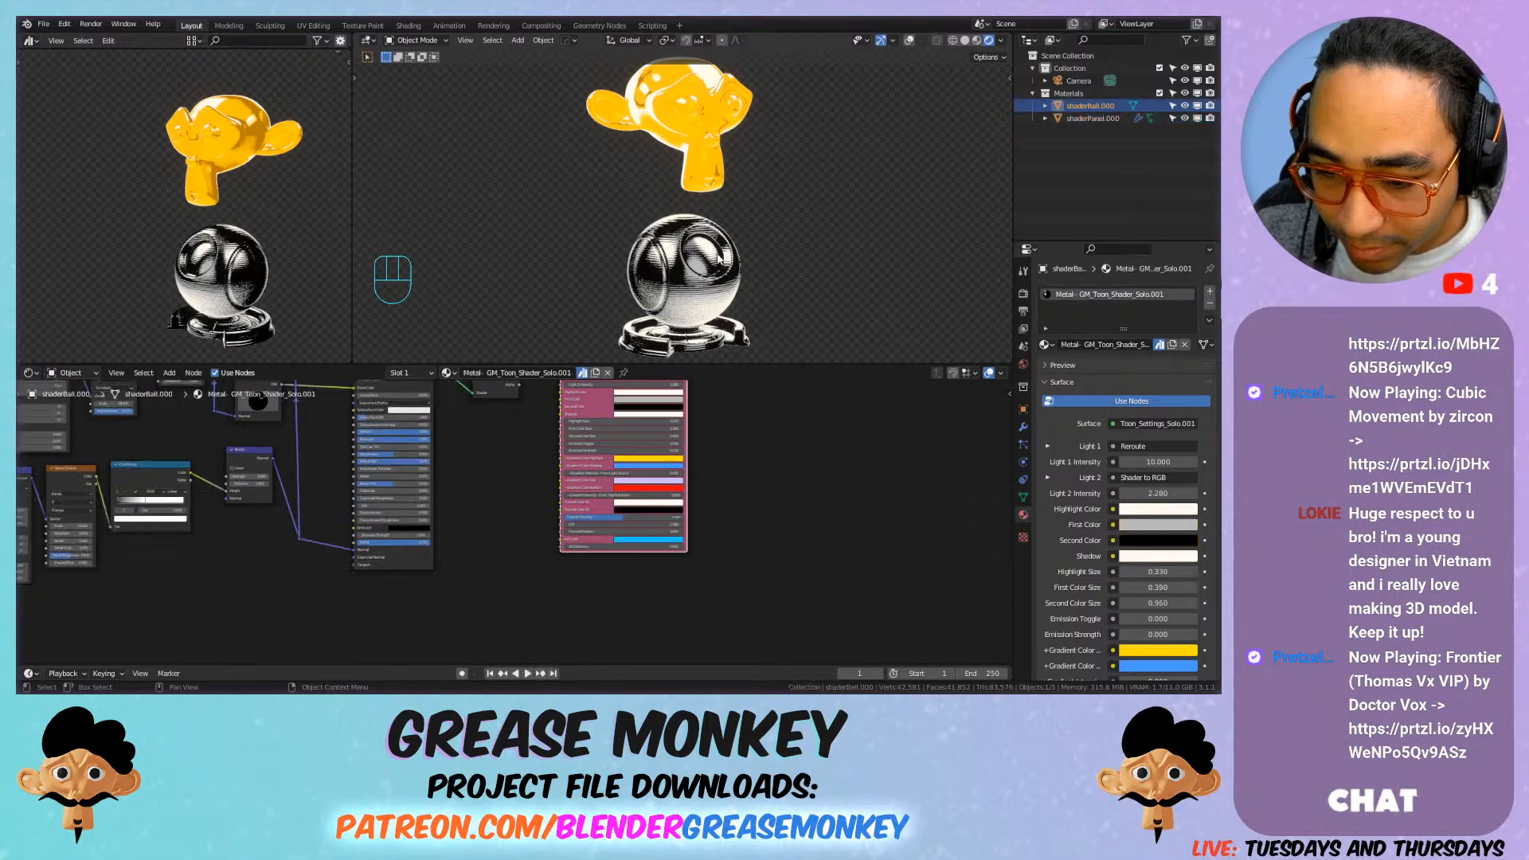
click(1044, 344)
click(1051, 374)
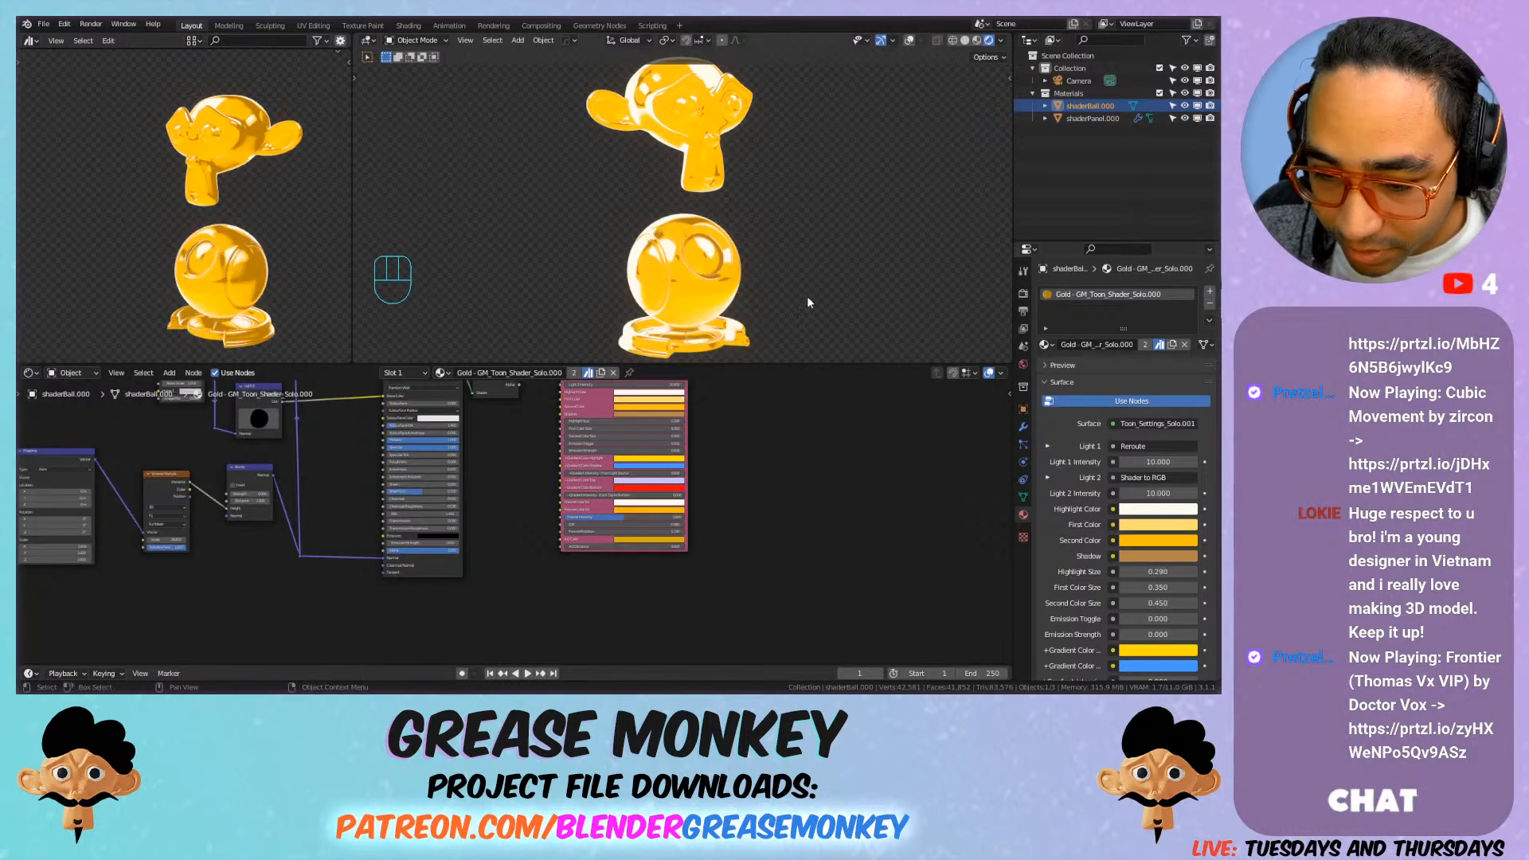
Step: Try the Glass toon material on the shader ball and the monkey head, and view the models at different distances
click(1044, 349)
click(1071, 360)
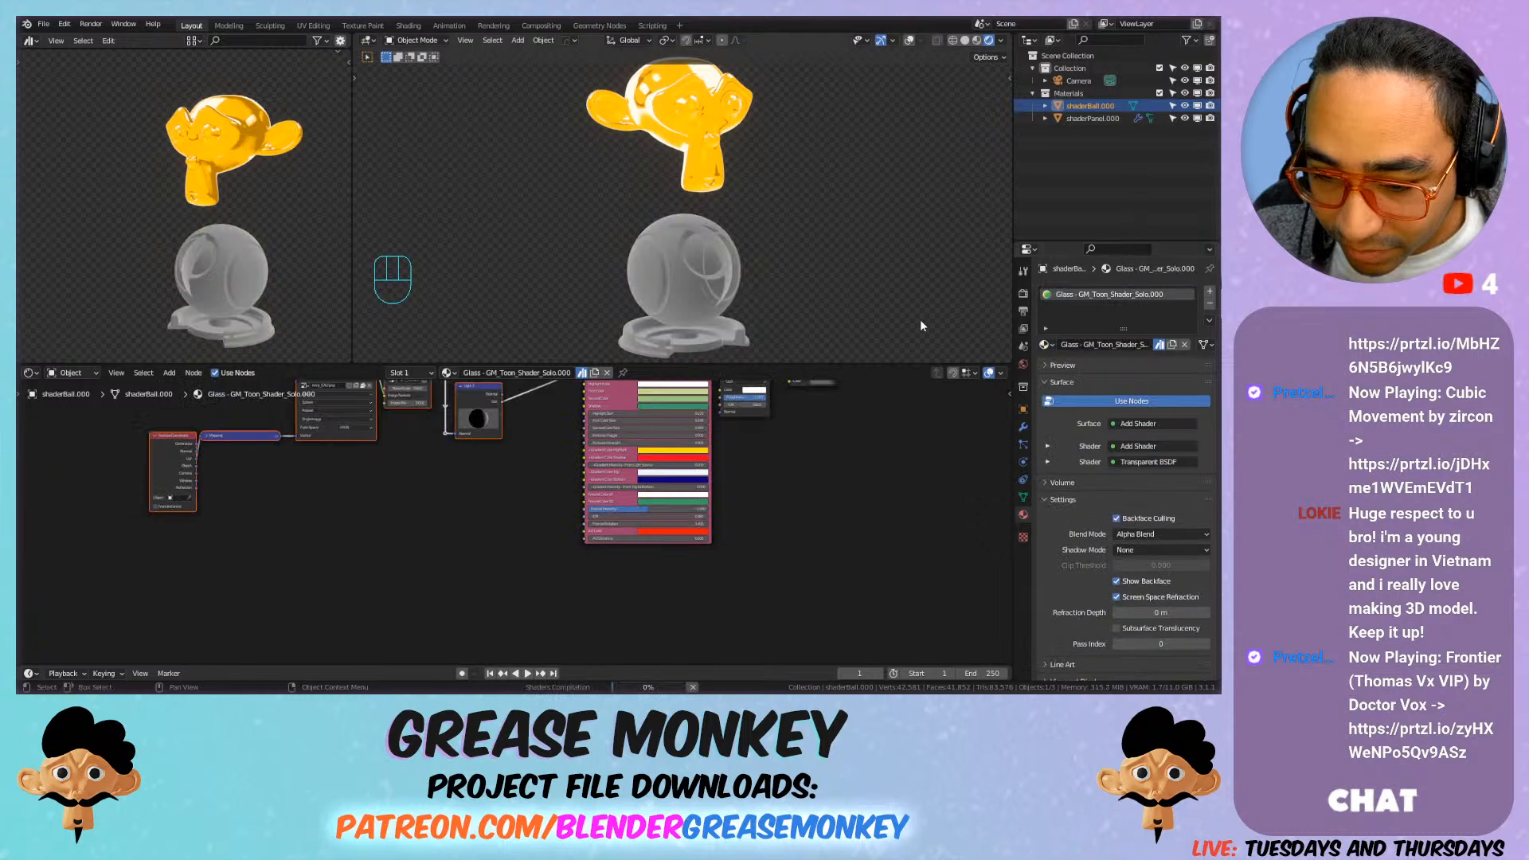
click(1093, 118)
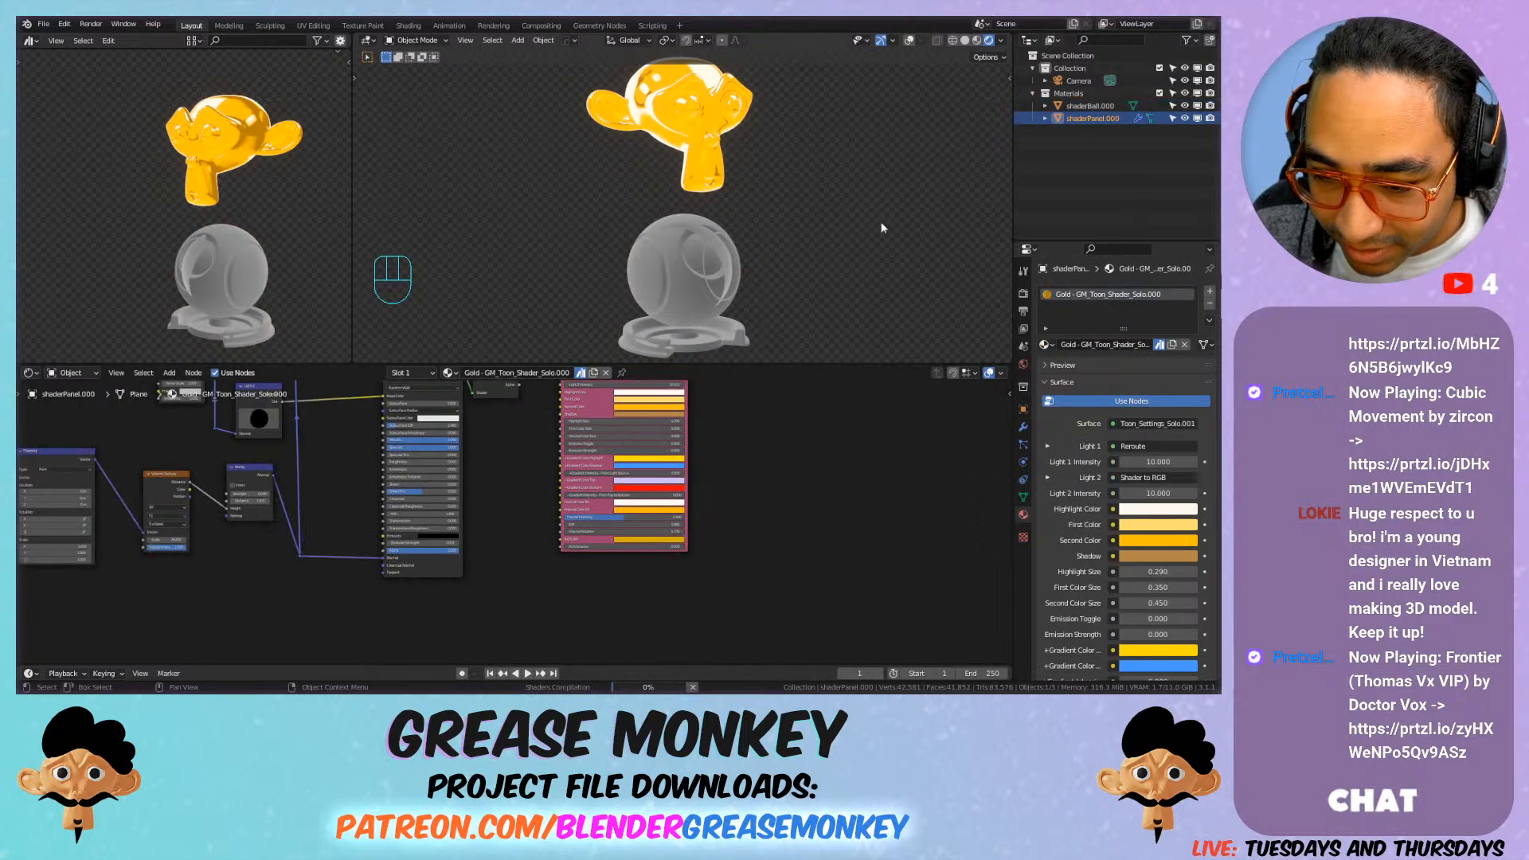
click(1045, 345)
key(Return)
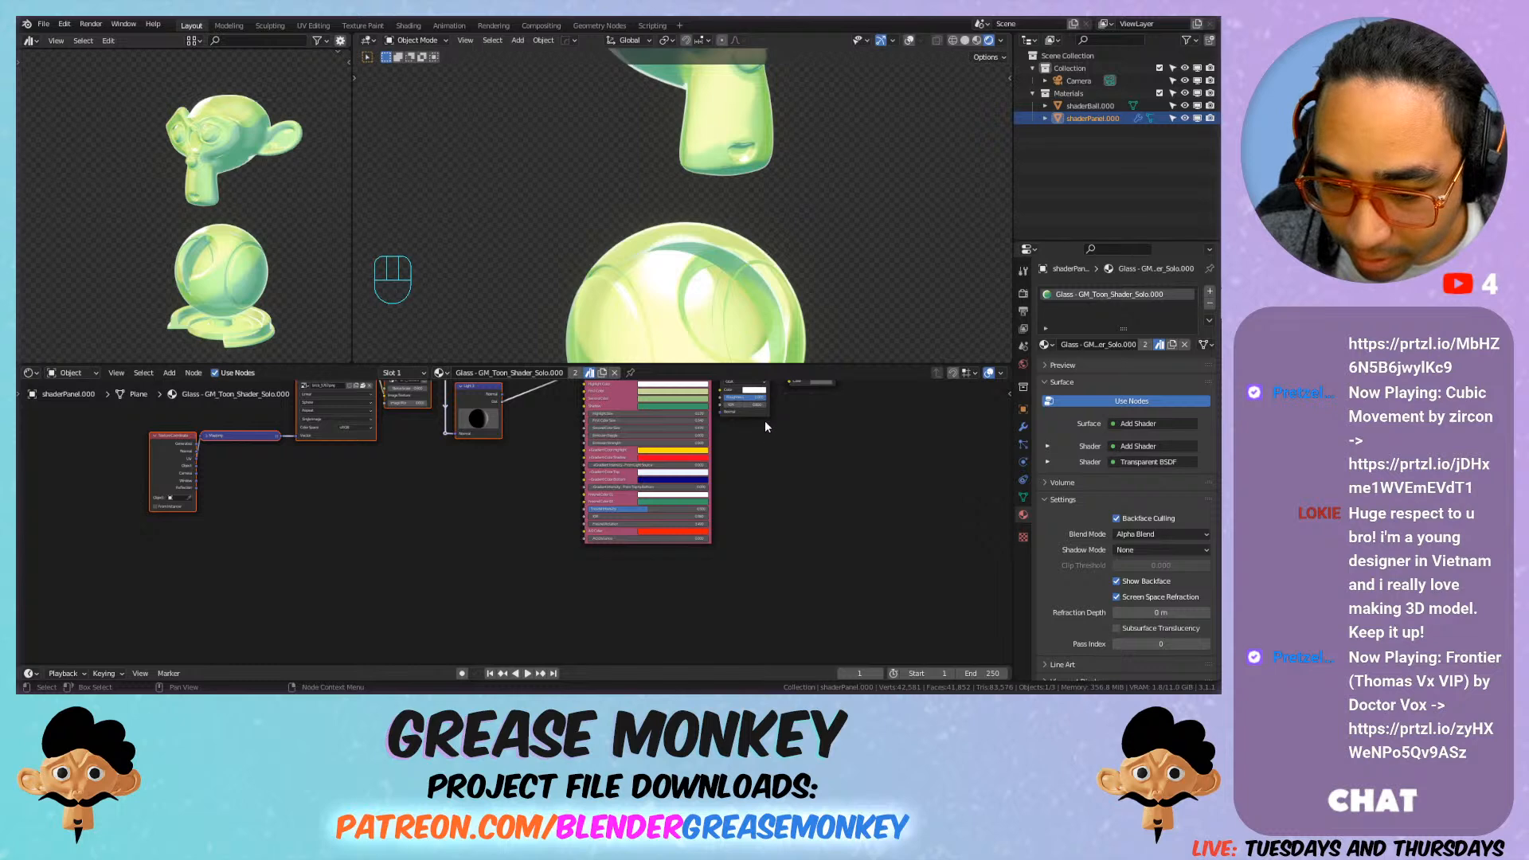
scroll(764, 420, down, 1)
scroll(796, 285, up, 2)
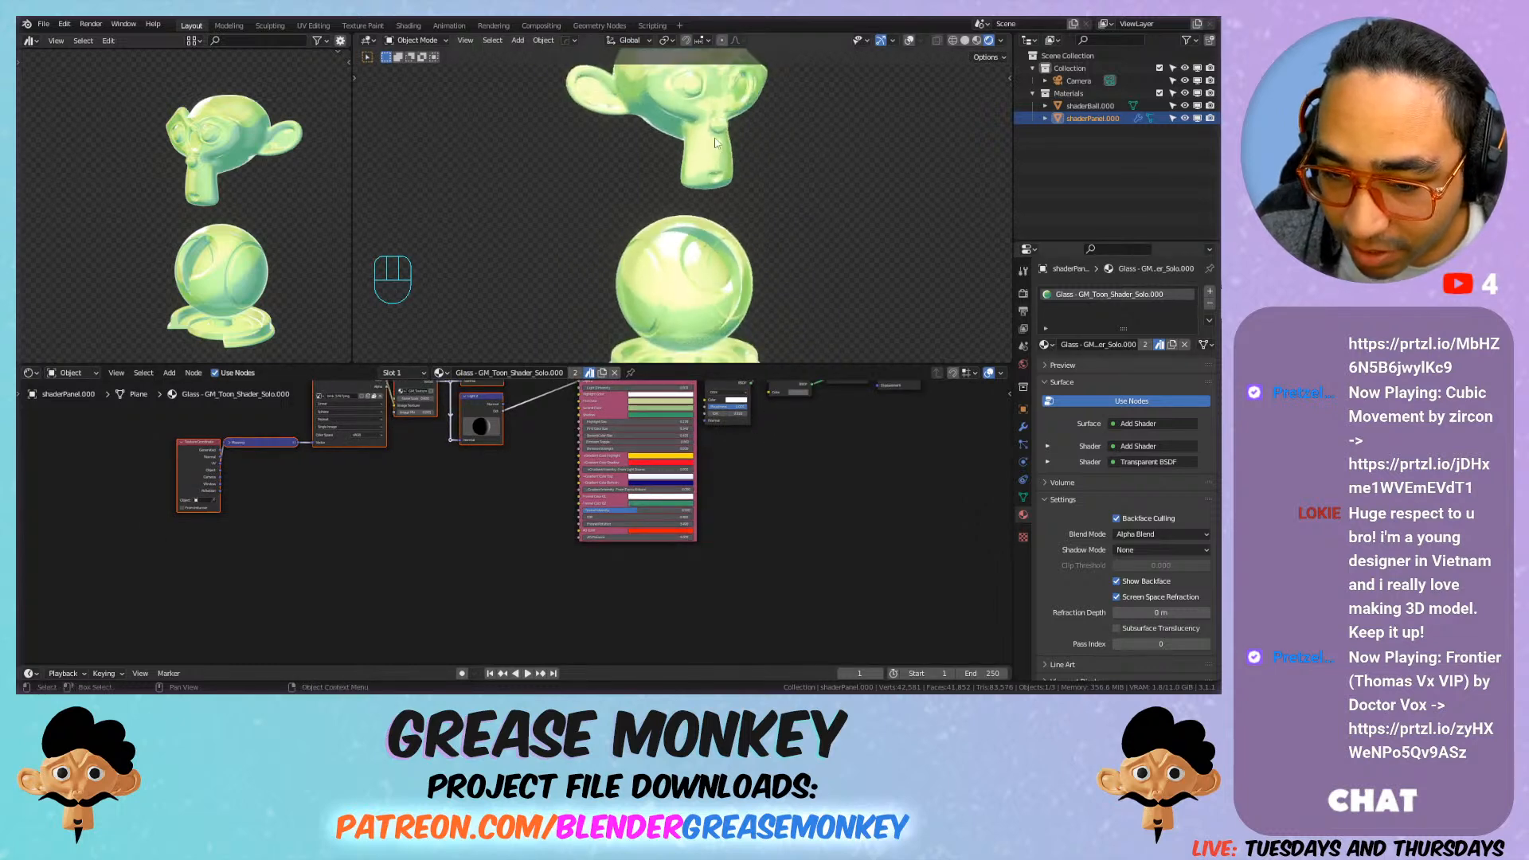
Step: Assign the Metal toon material back to the monkey head and the shader ball
click(1043, 344)
click(1083, 383)
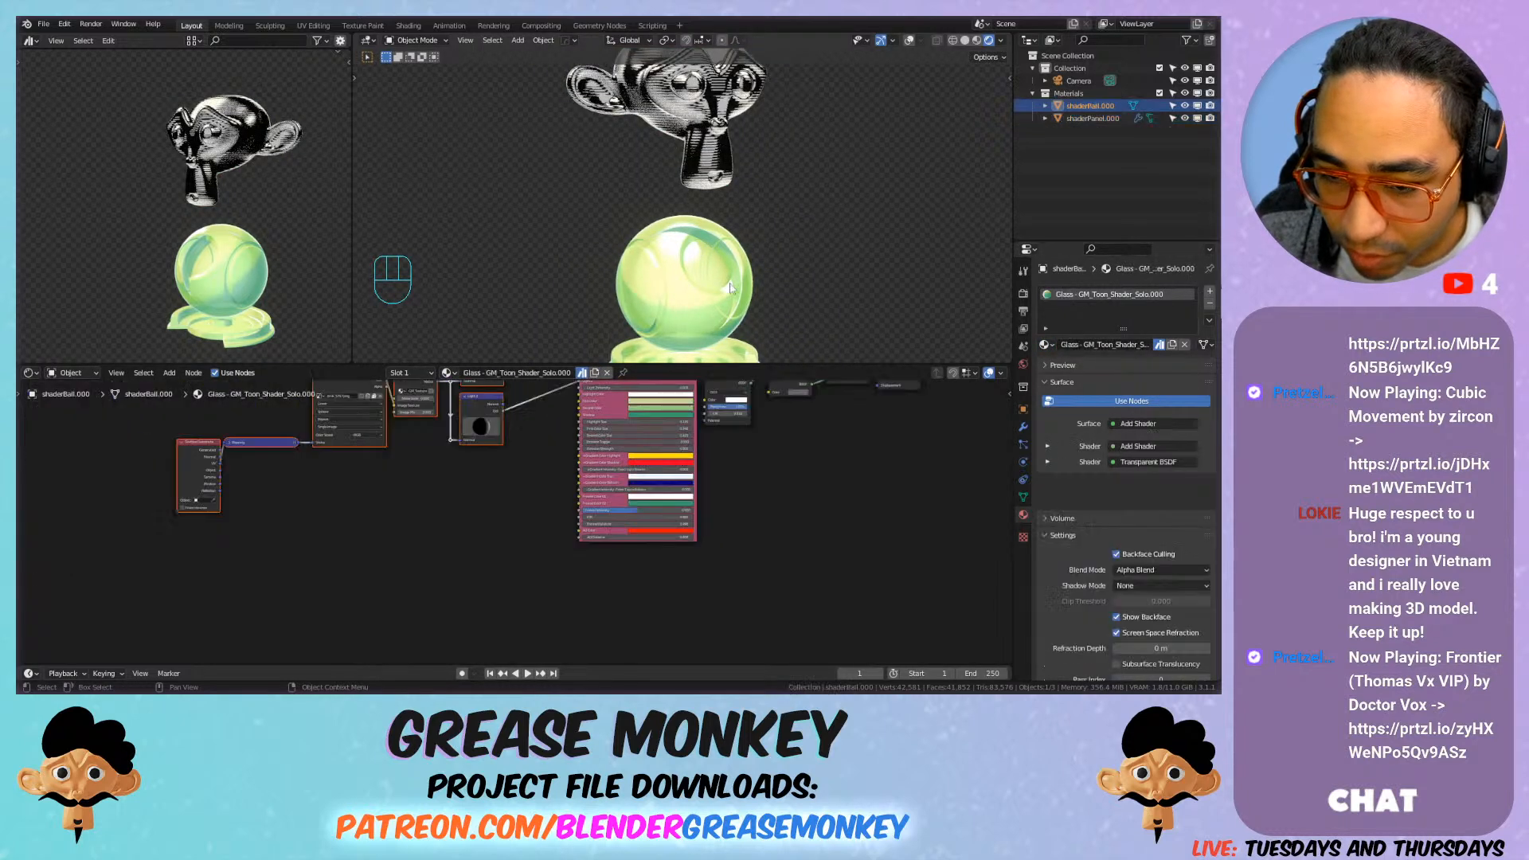
click(1044, 345)
click(1059, 384)
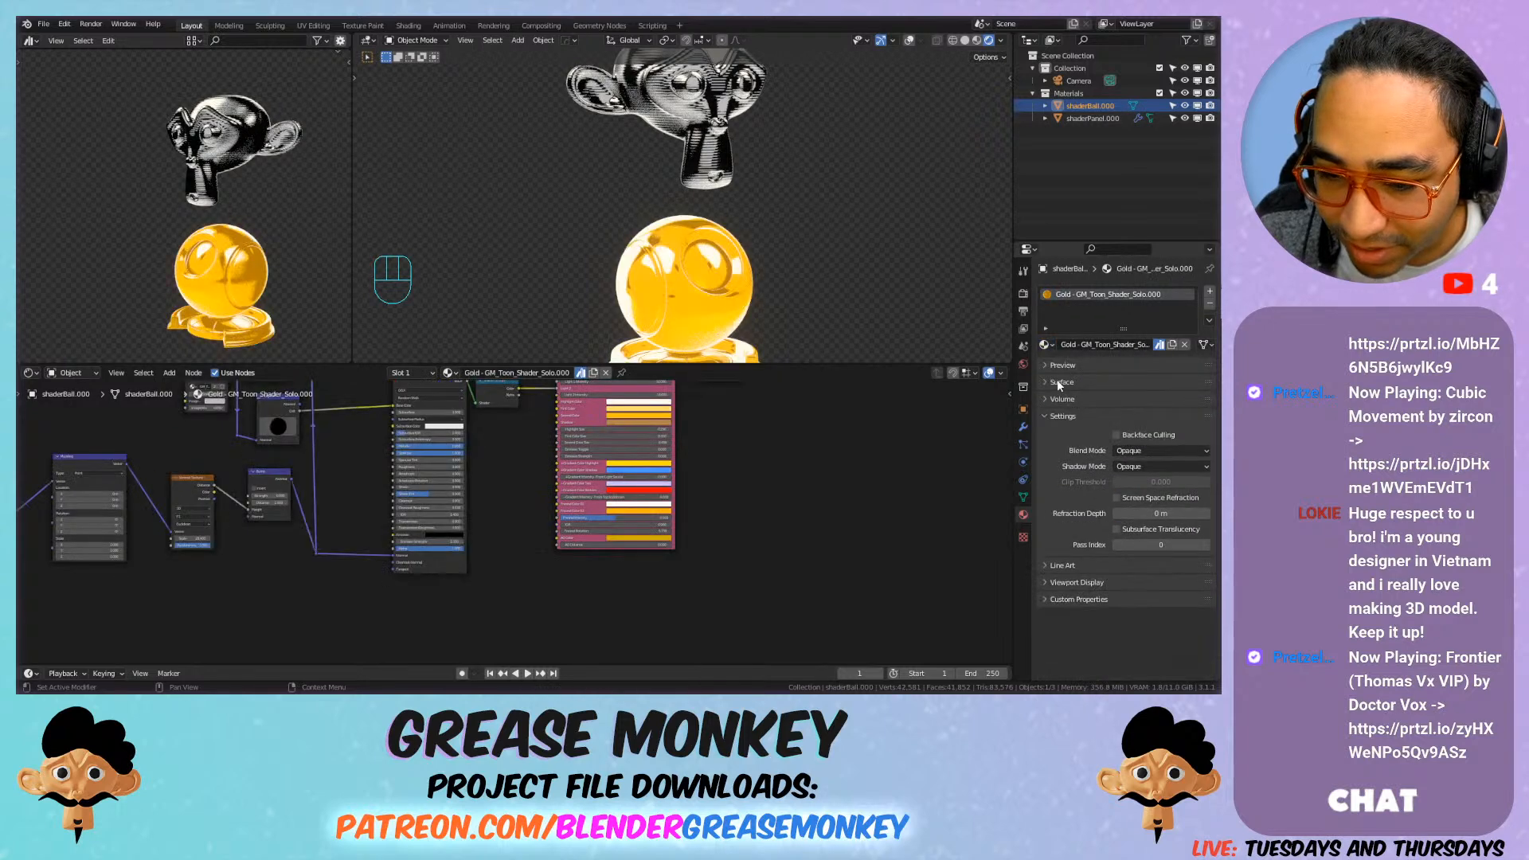
click(1043, 345)
click(1084, 382)
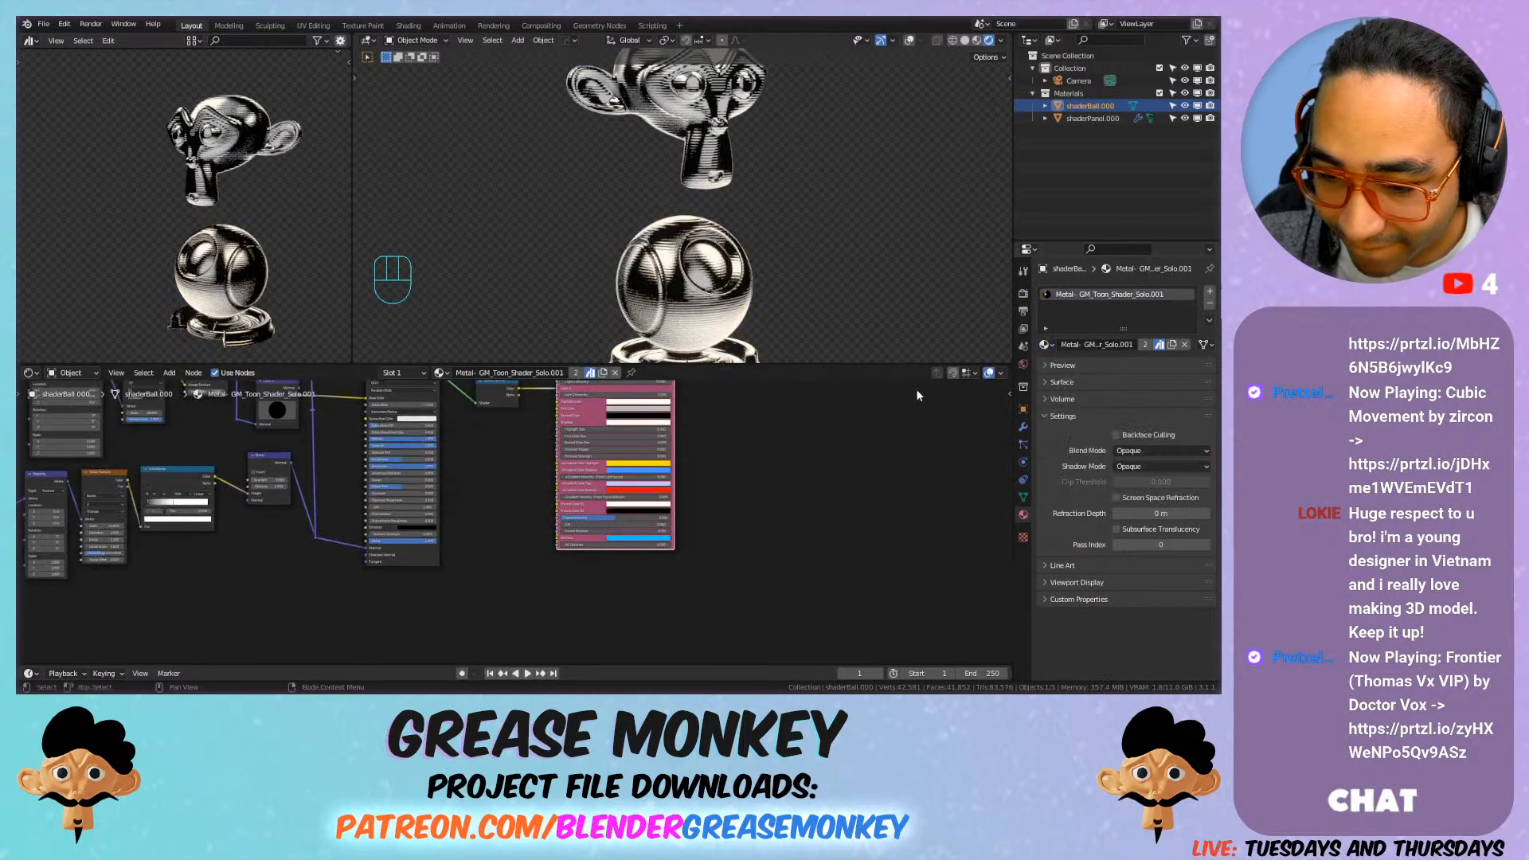
Step: Try the metal shader's top-to-bottom gradient, and its light-source gradient at intensity 1.000 with a yellower highlight color, and undo the changes
scroll(782, 437, up, 3)
mouse_move(494, 526)
mouse_down()
mouse_move(569, 525)
mouse_move(438, 526)
mouse_up()
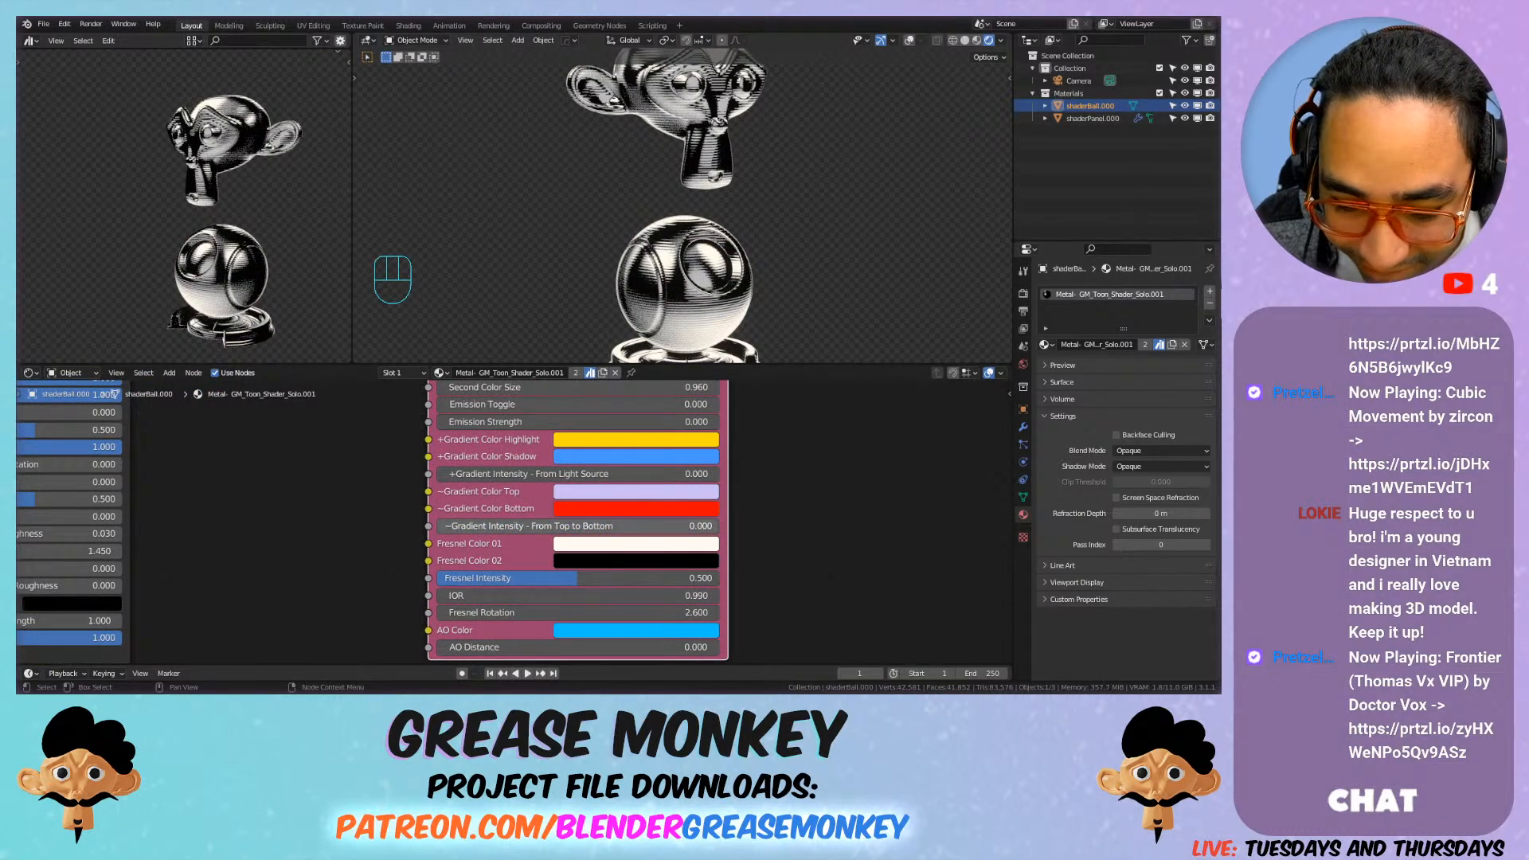
drag(592, 526, 437, 525)
drag(494, 474, 701, 474)
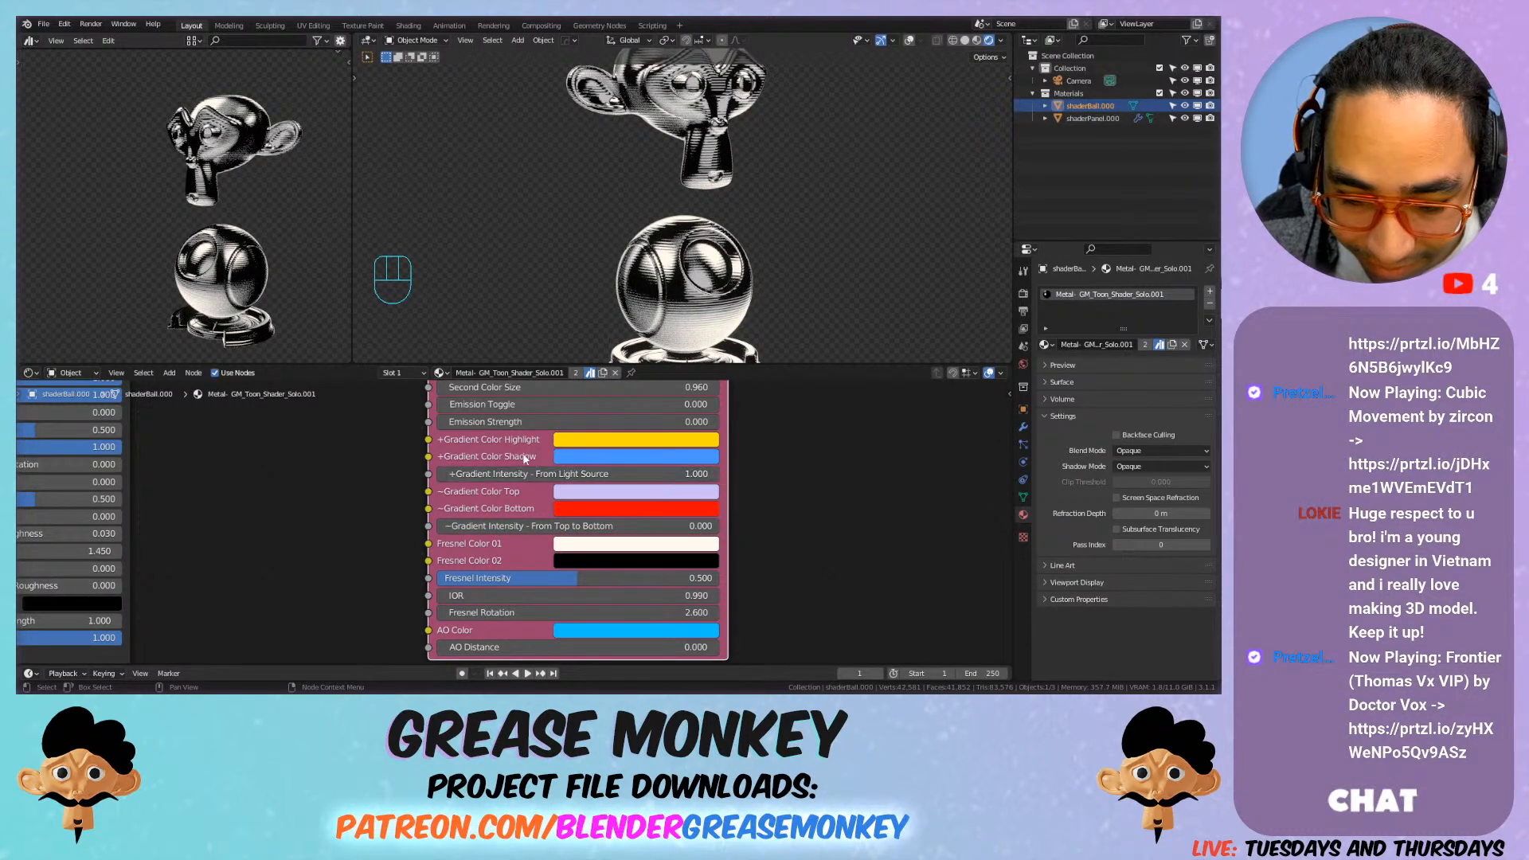
click(579, 442)
mouse_move(596, 373)
mouse_down()
mouse_move(674, 371)
mouse_move(593, 372)
mouse_up()
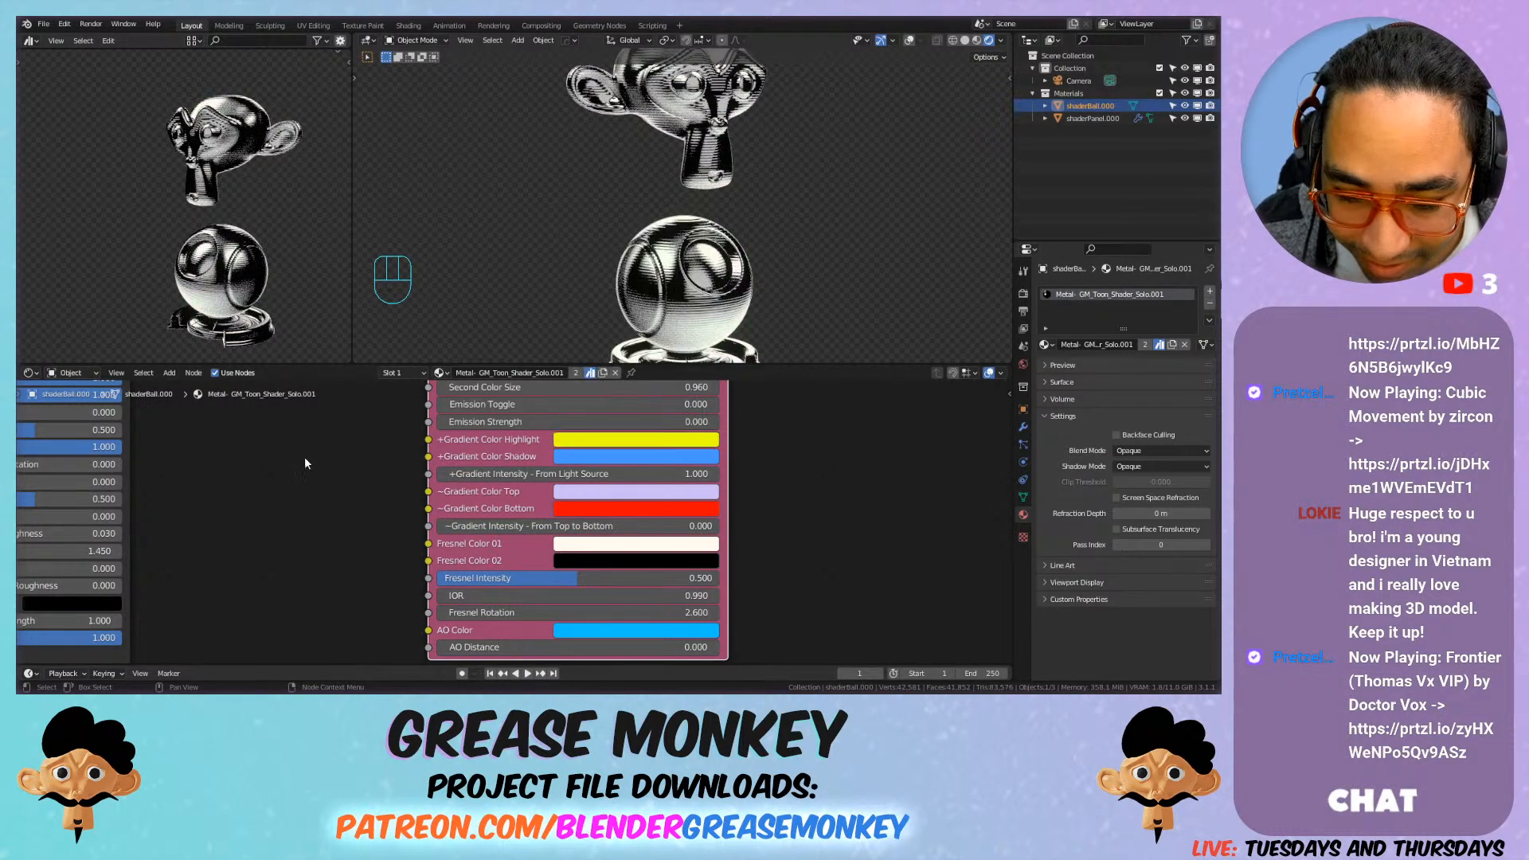
key(ctrl+z)
key(ctrl+z)
Step: Review the metal material's Principled BSDF, Shader to RGB and Toon_Settings nodes, and save the file
scroll(396, 454, down, 2)
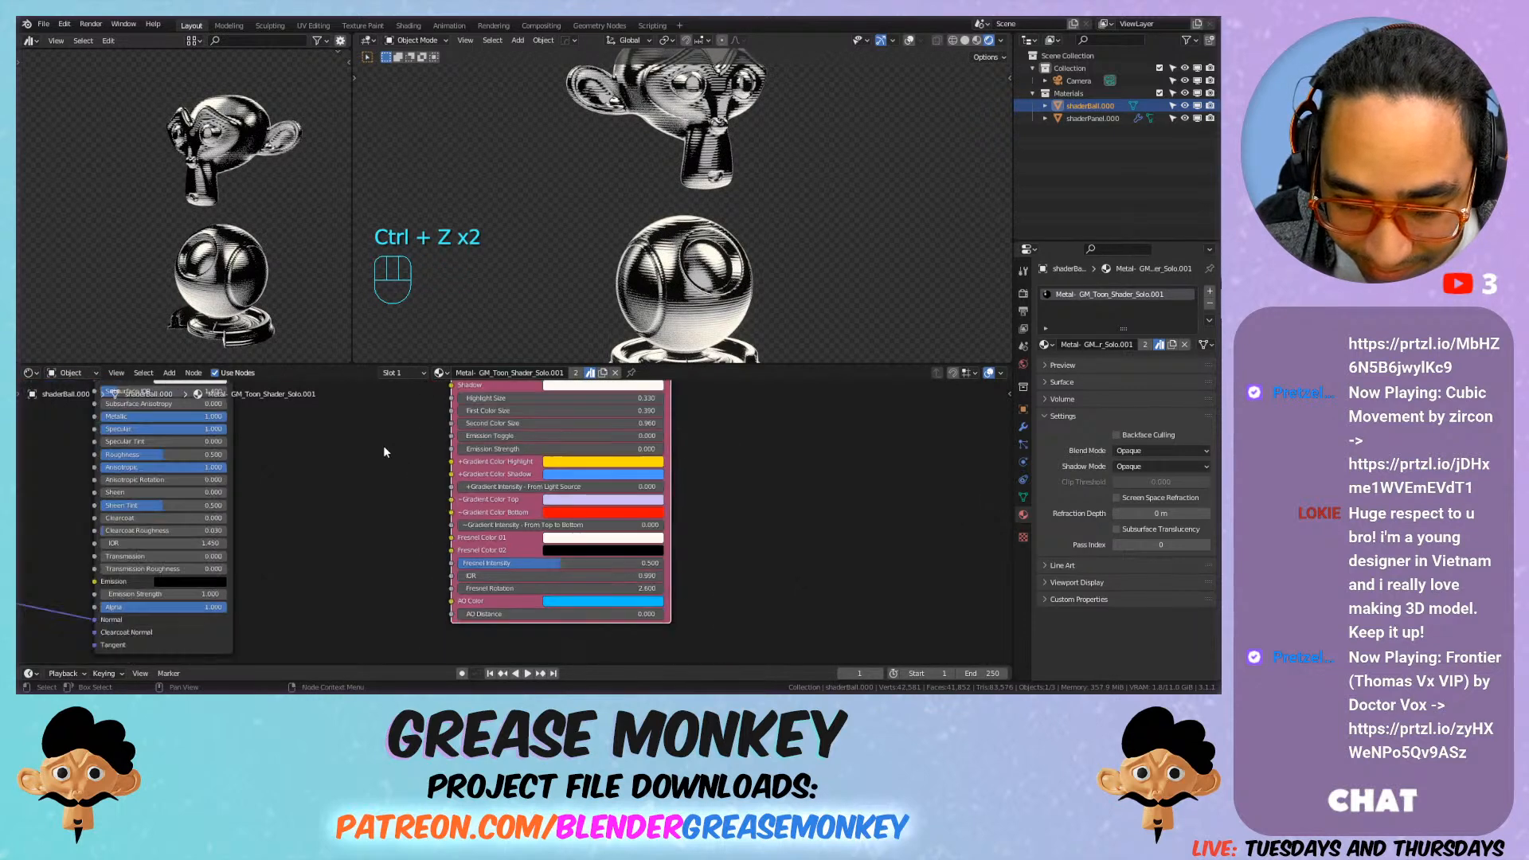
key(ctrl+s)
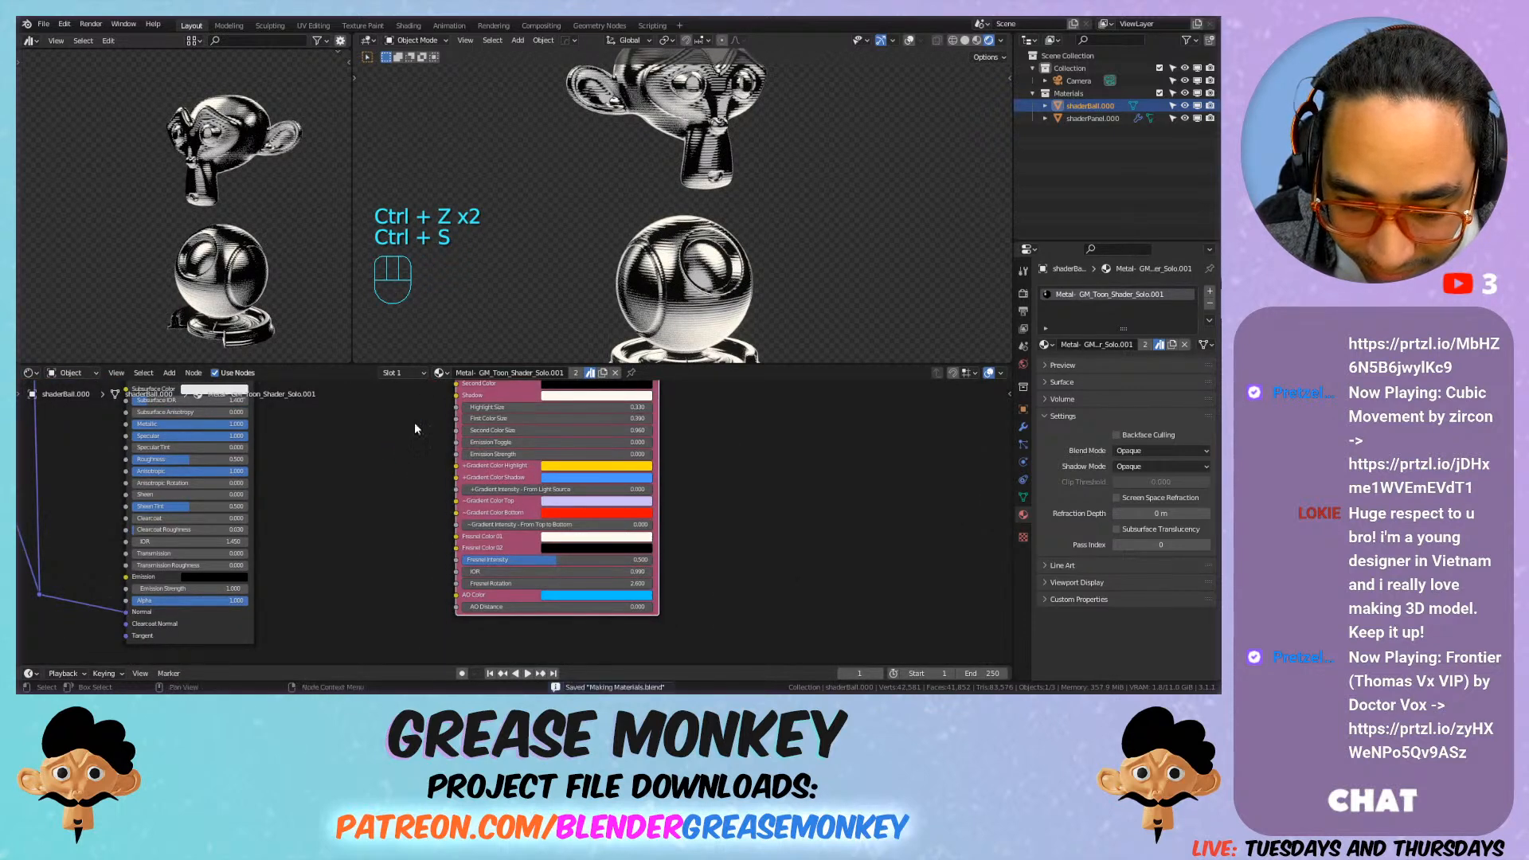
middle_drag(414, 422, 480, 484)
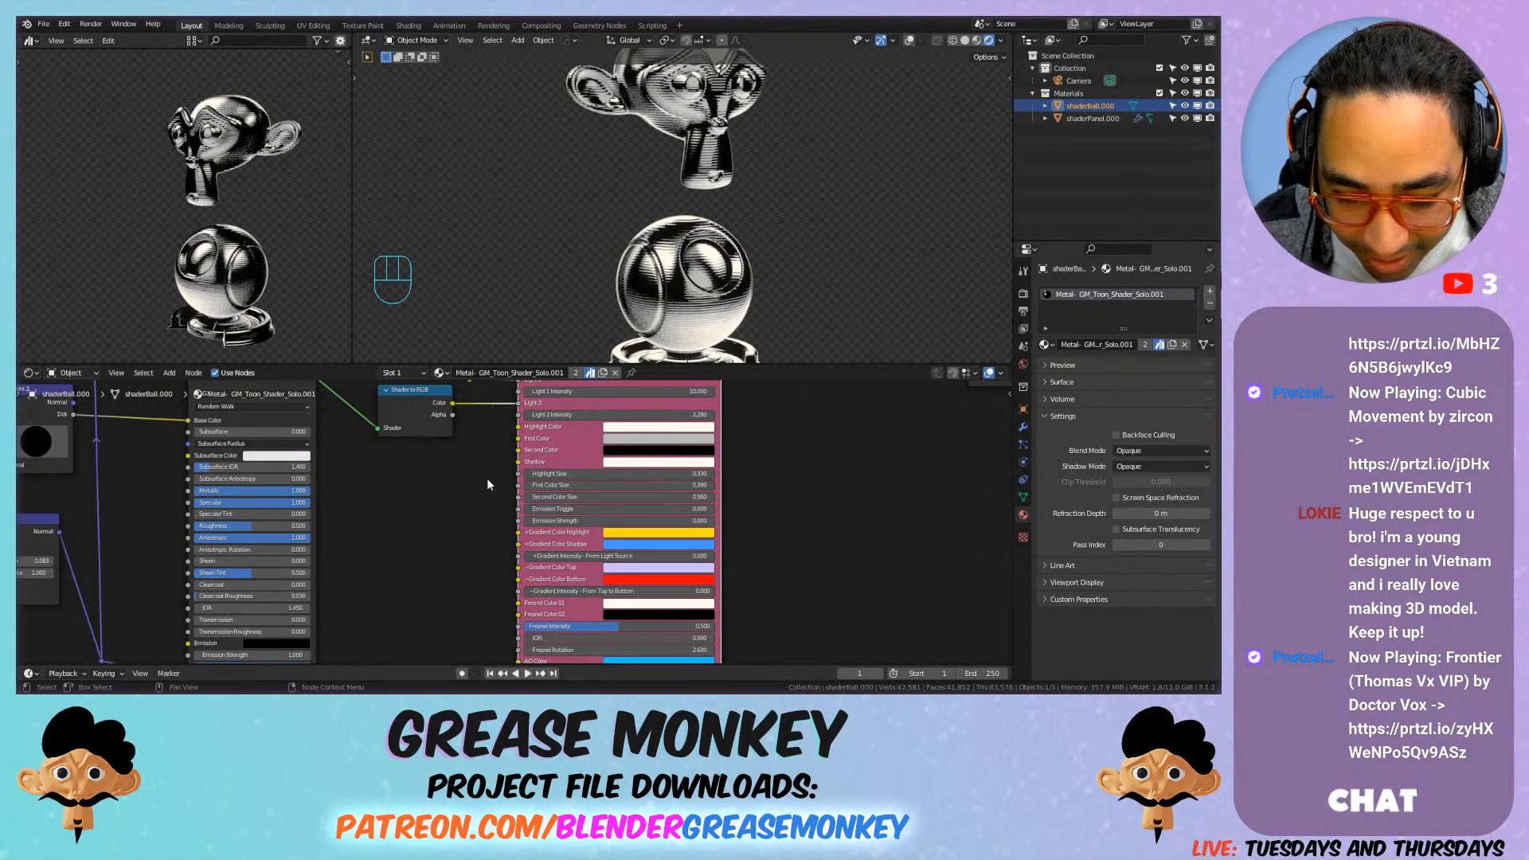
scroll(492, 548, up, 5)
scroll(516, 550, down, 5)
middle_drag(559, 470, 565, 571)
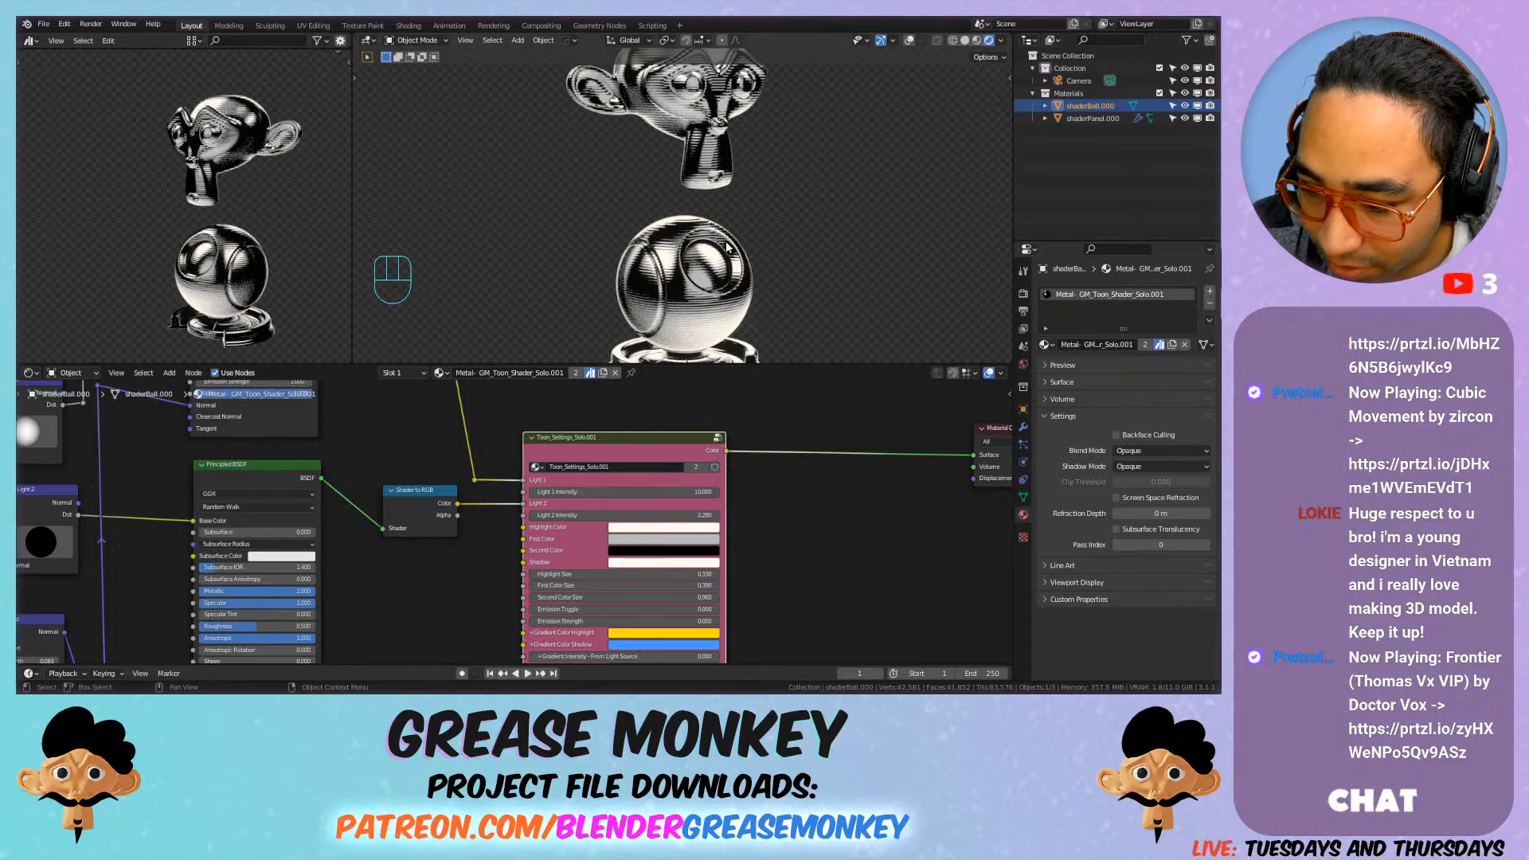
scroll(733, 520, down, 4)
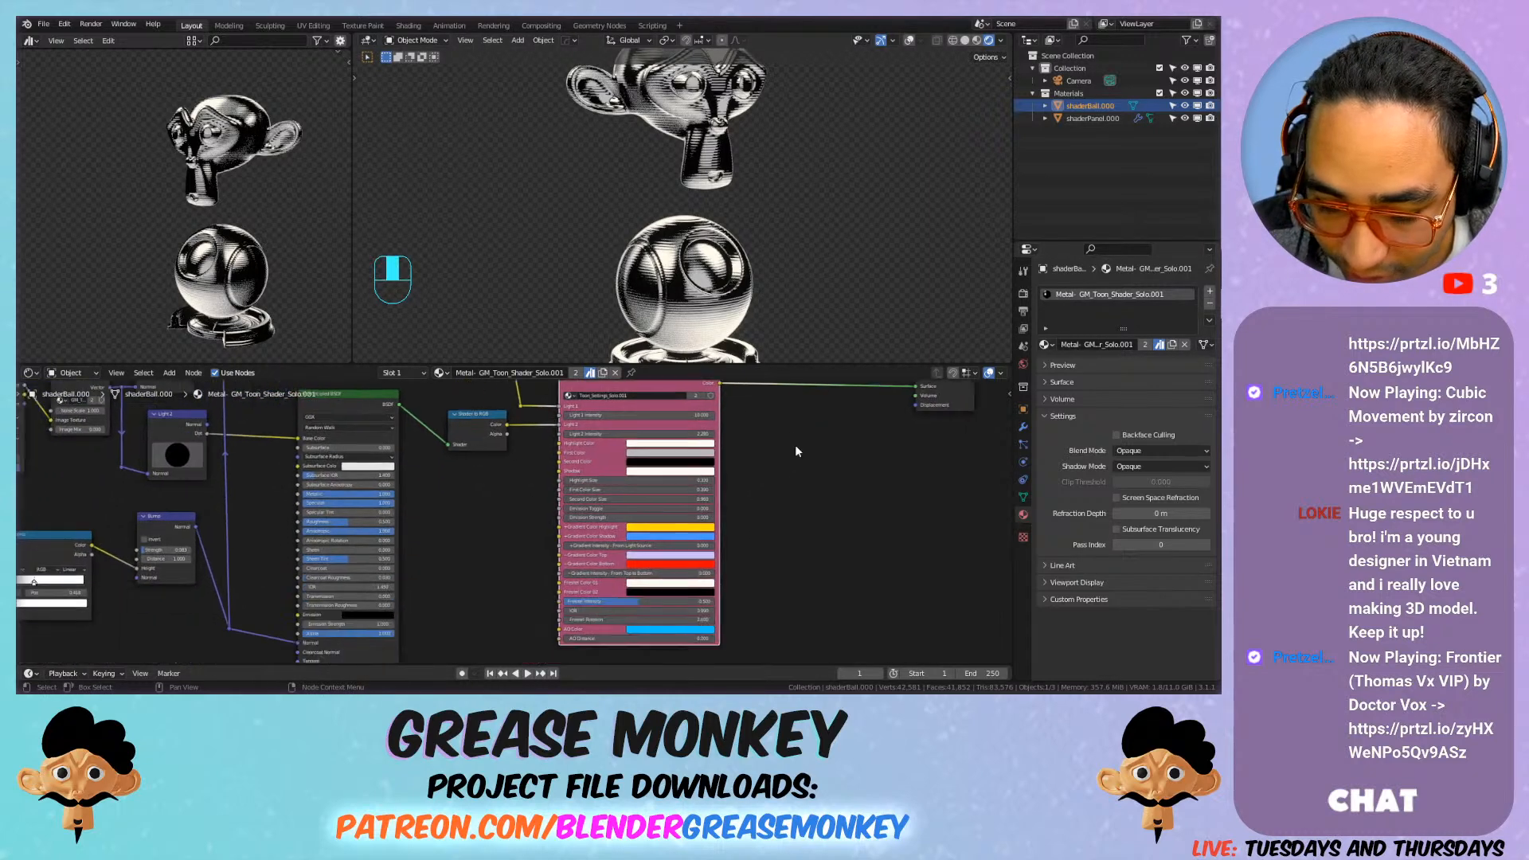
key(ctrl+s)
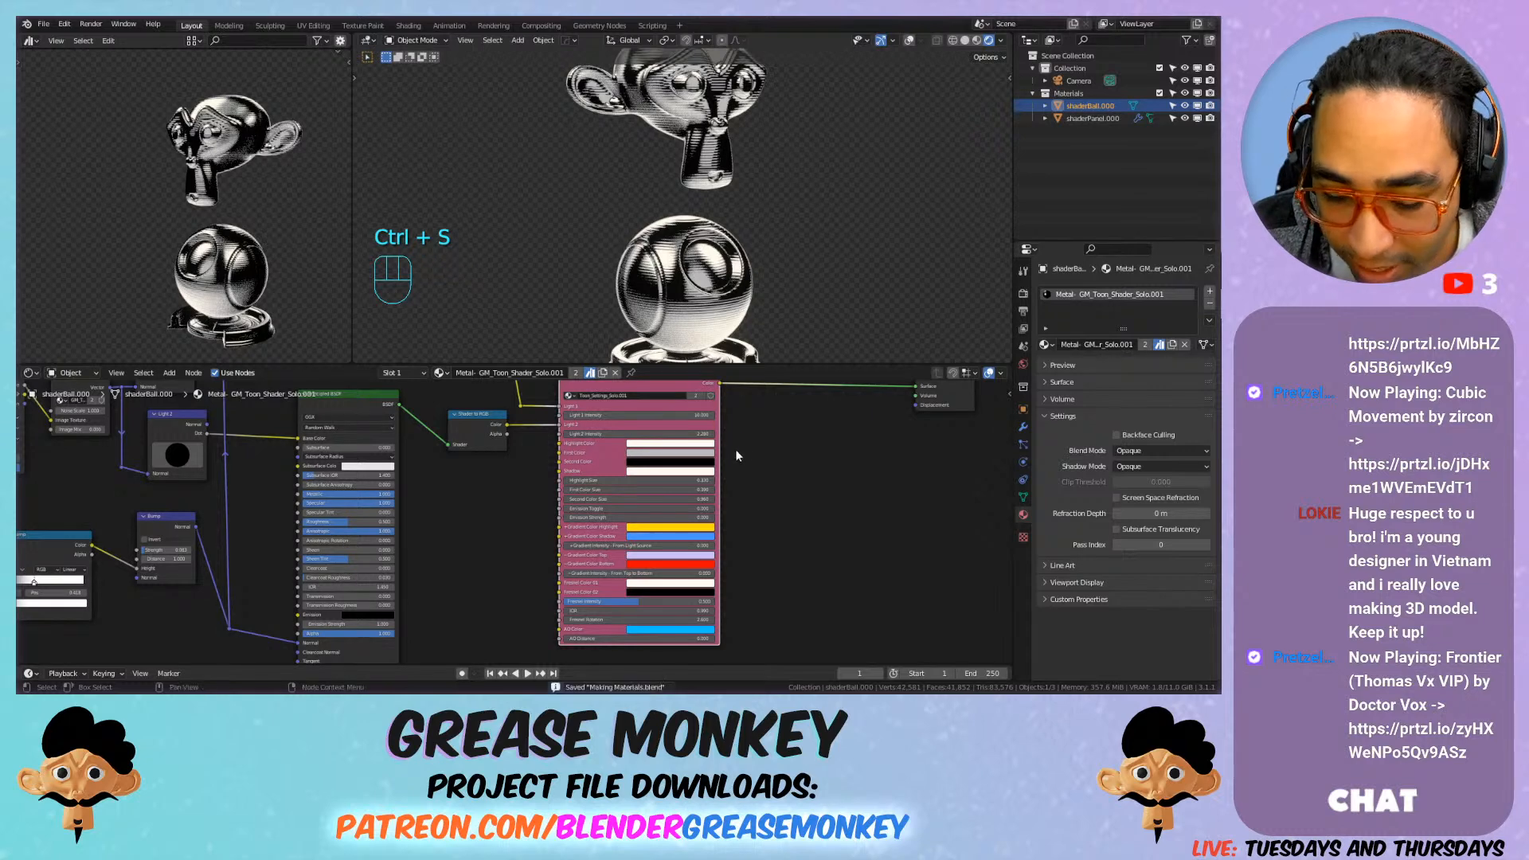
Step: Raise the metal shader's top-to-bottom gradient intensity and open the Toon_Settings_Solo.001 node group for editing
scroll(701, 494, up, 2)
scroll(691, 513, up, 2)
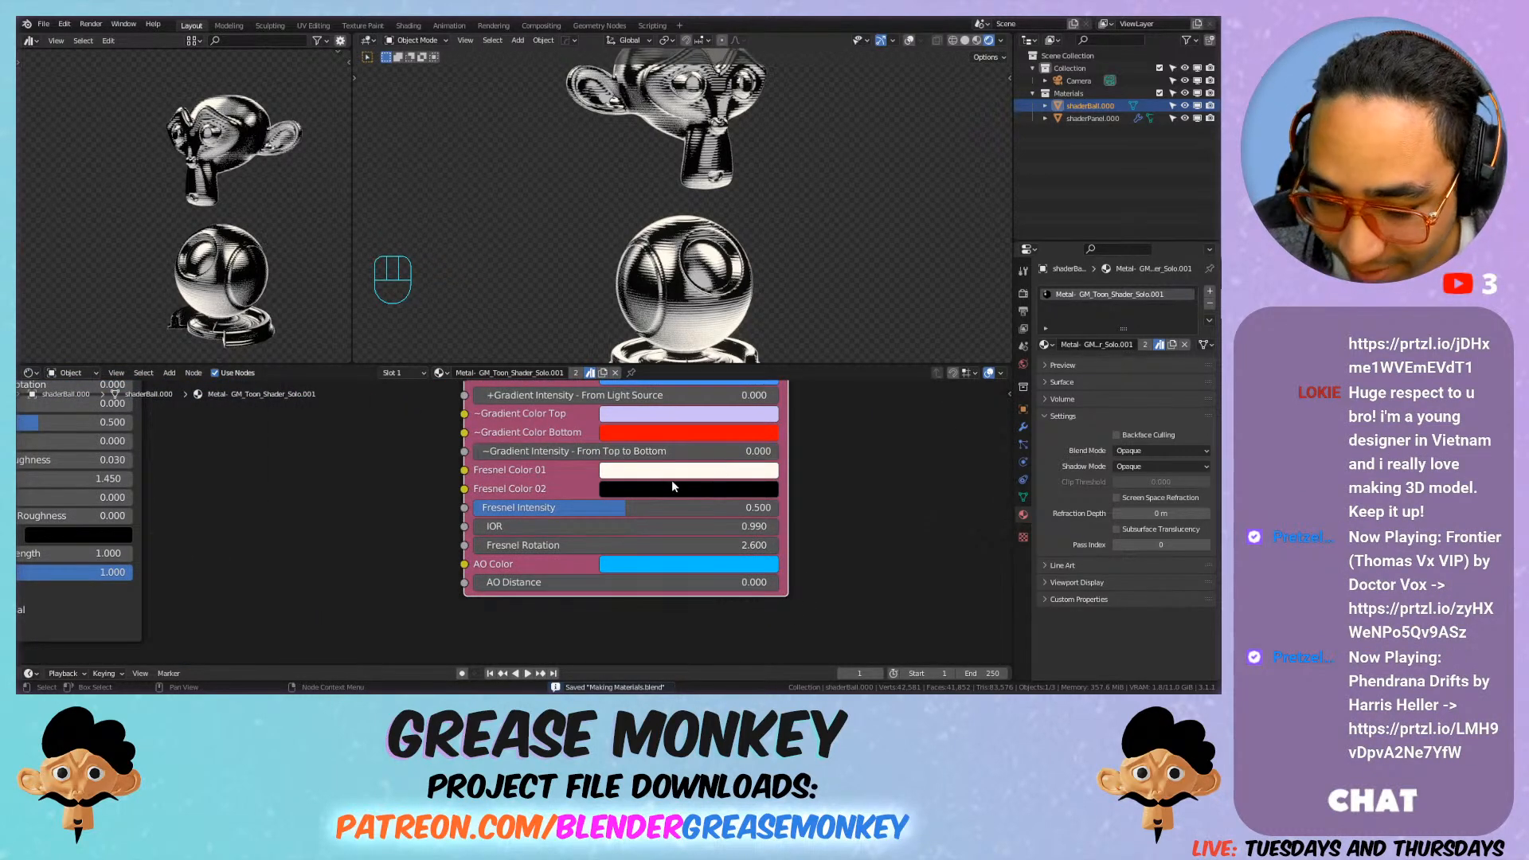
middle_drag(587, 465, 586, 553)
drag(586, 539, 894, 539)
key(Tab)
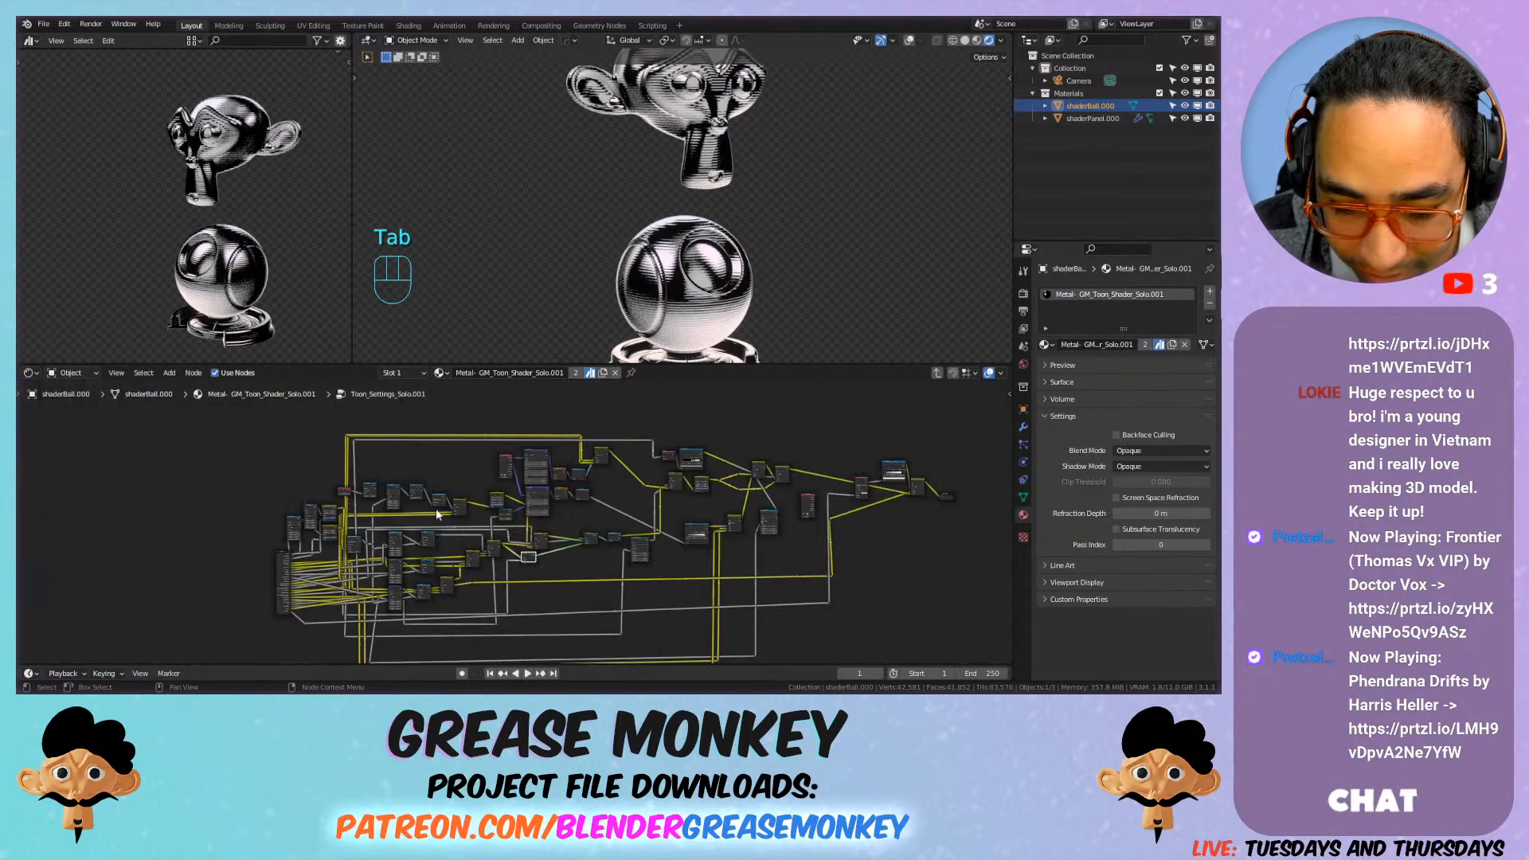
Step: Trace the gradient color inputs inside the node group to the Mix node fed by the Gradient Texture and Separate XYZ nodes
scroll(380, 513, up, 5)
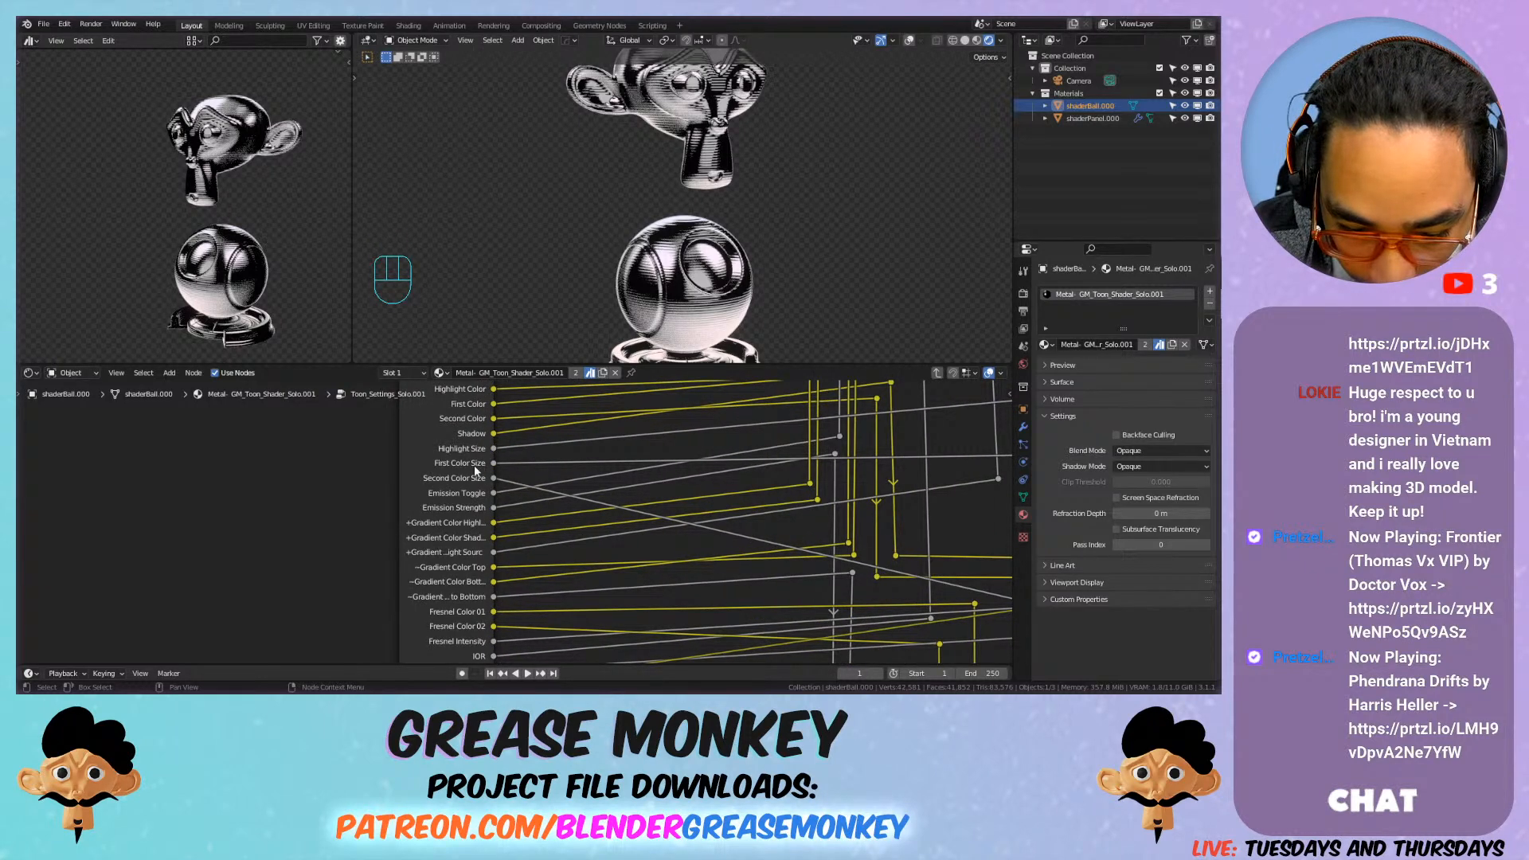
middle_drag(463, 606, 450, 520)
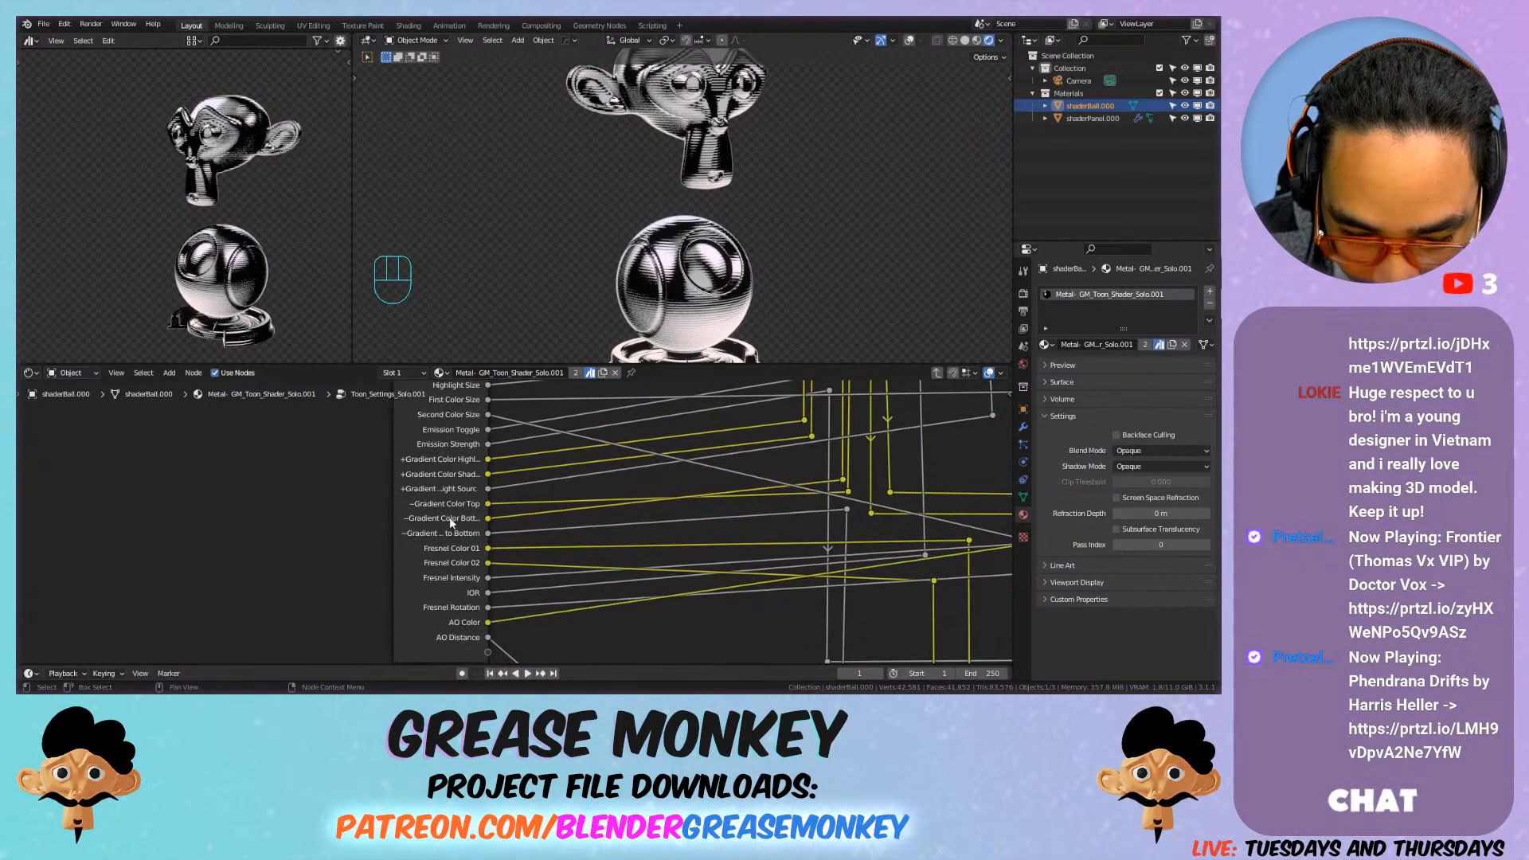
middle_drag(696, 502, 497, 657)
middle_drag(660, 439, 628, 446)
scroll(627, 543, down, 1)
scroll(627, 541, down, 2)
middle_drag(630, 386, 638, 532)
scroll(639, 532, up, 3)
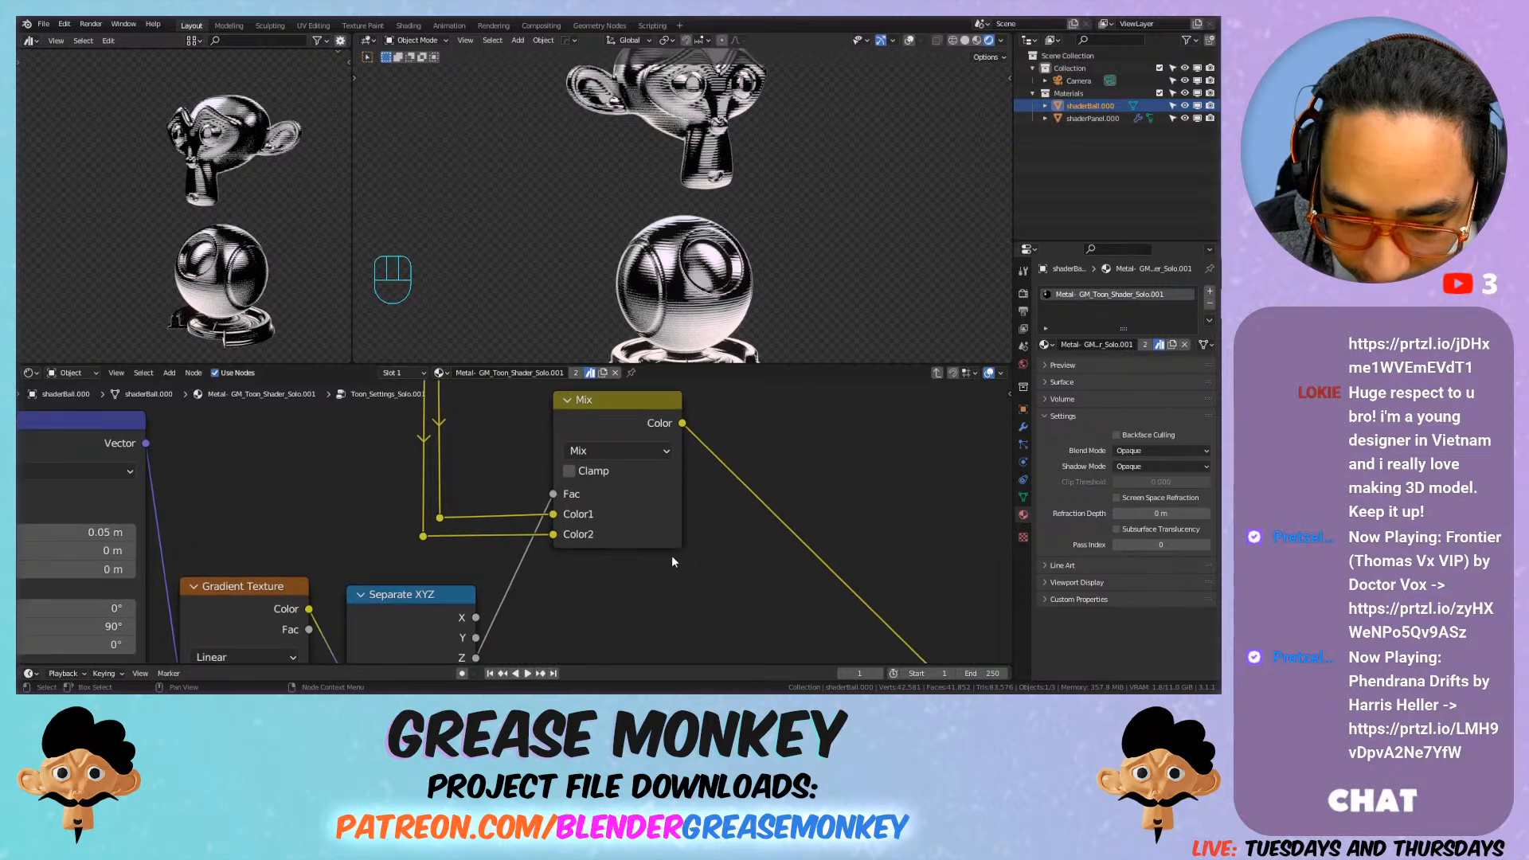
scroll(672, 561, down, 3)
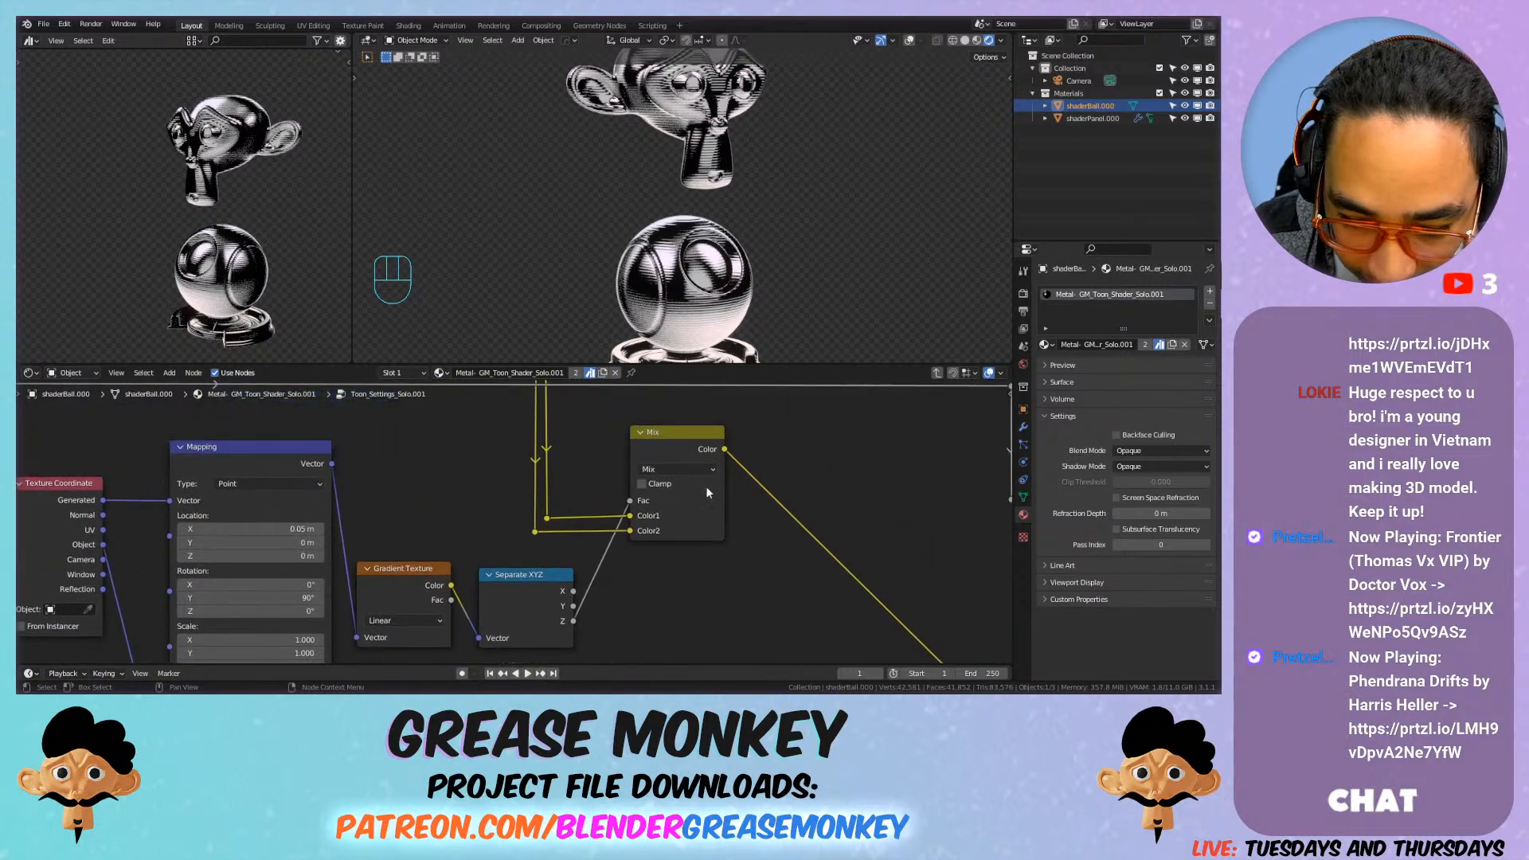
Step: Try the Add blending mode on the gradient's Mix node and inspect the shader ball up close
click(696, 469)
click(692, 350)
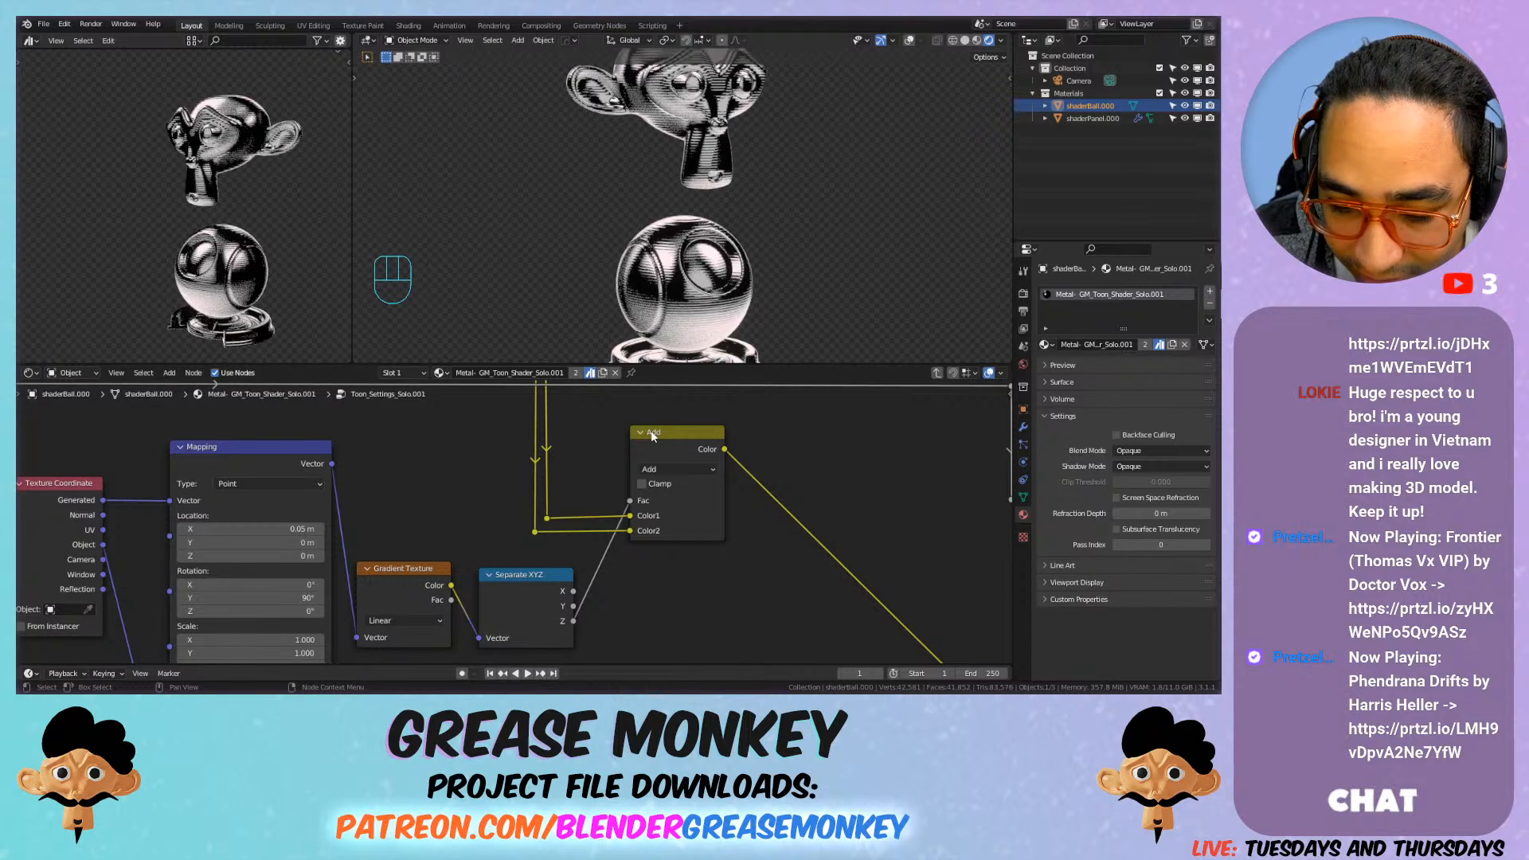
scroll(672, 269, up, 5)
scroll(687, 191, up, 2)
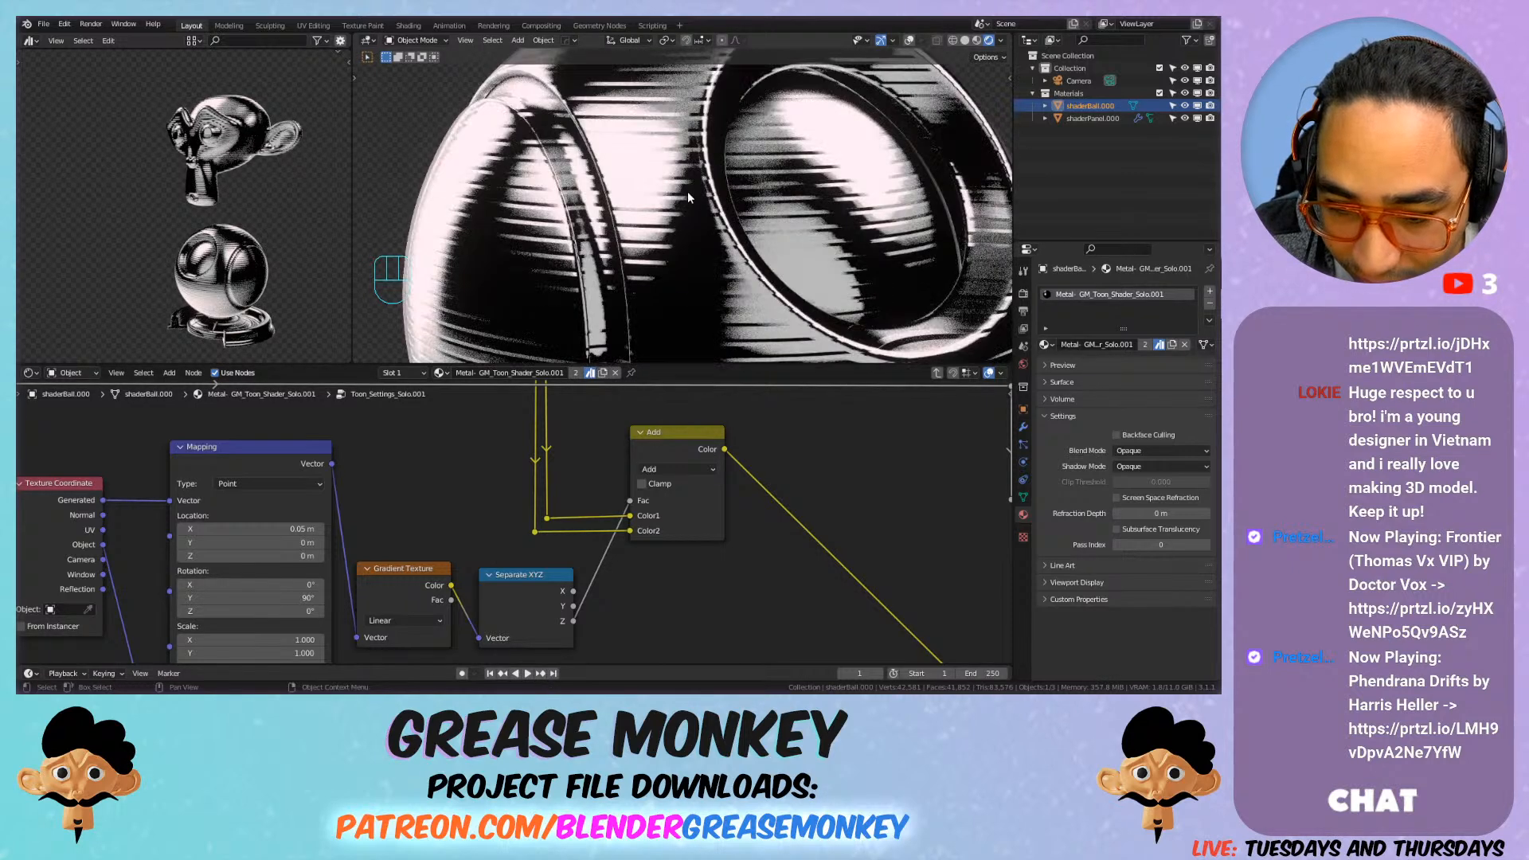
scroll(686, 195, down, 4)
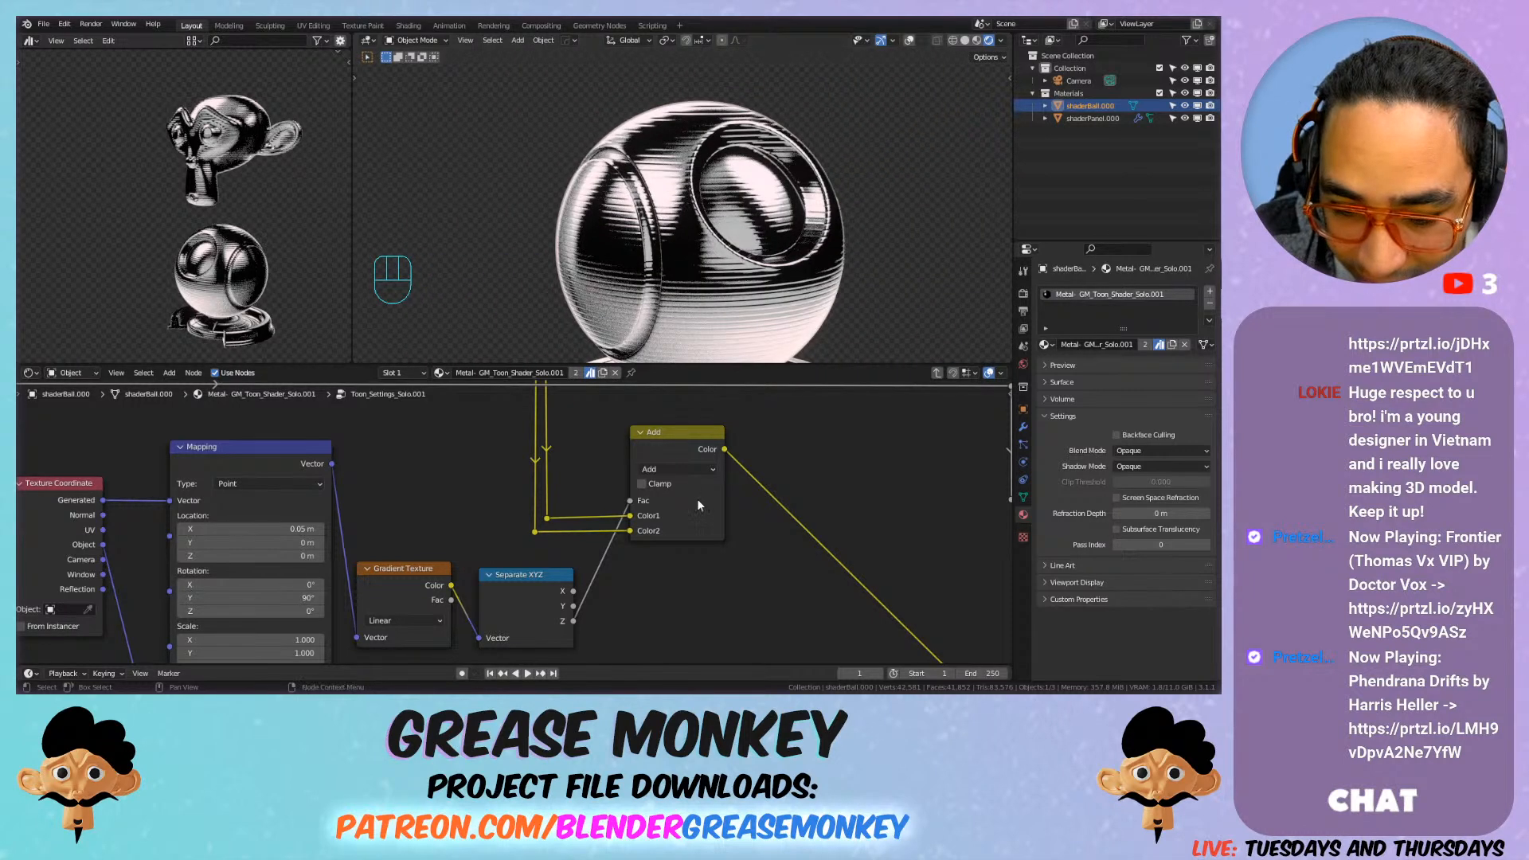
Step: Leave the node group, raise the top-to-bottom gradient intensity to 1.000, and set its bottom color to teal and top color to magenta
key(Tab)
drag(649, 538, 721, 536)
click(682, 522)
drag(644, 381, 632, 326)
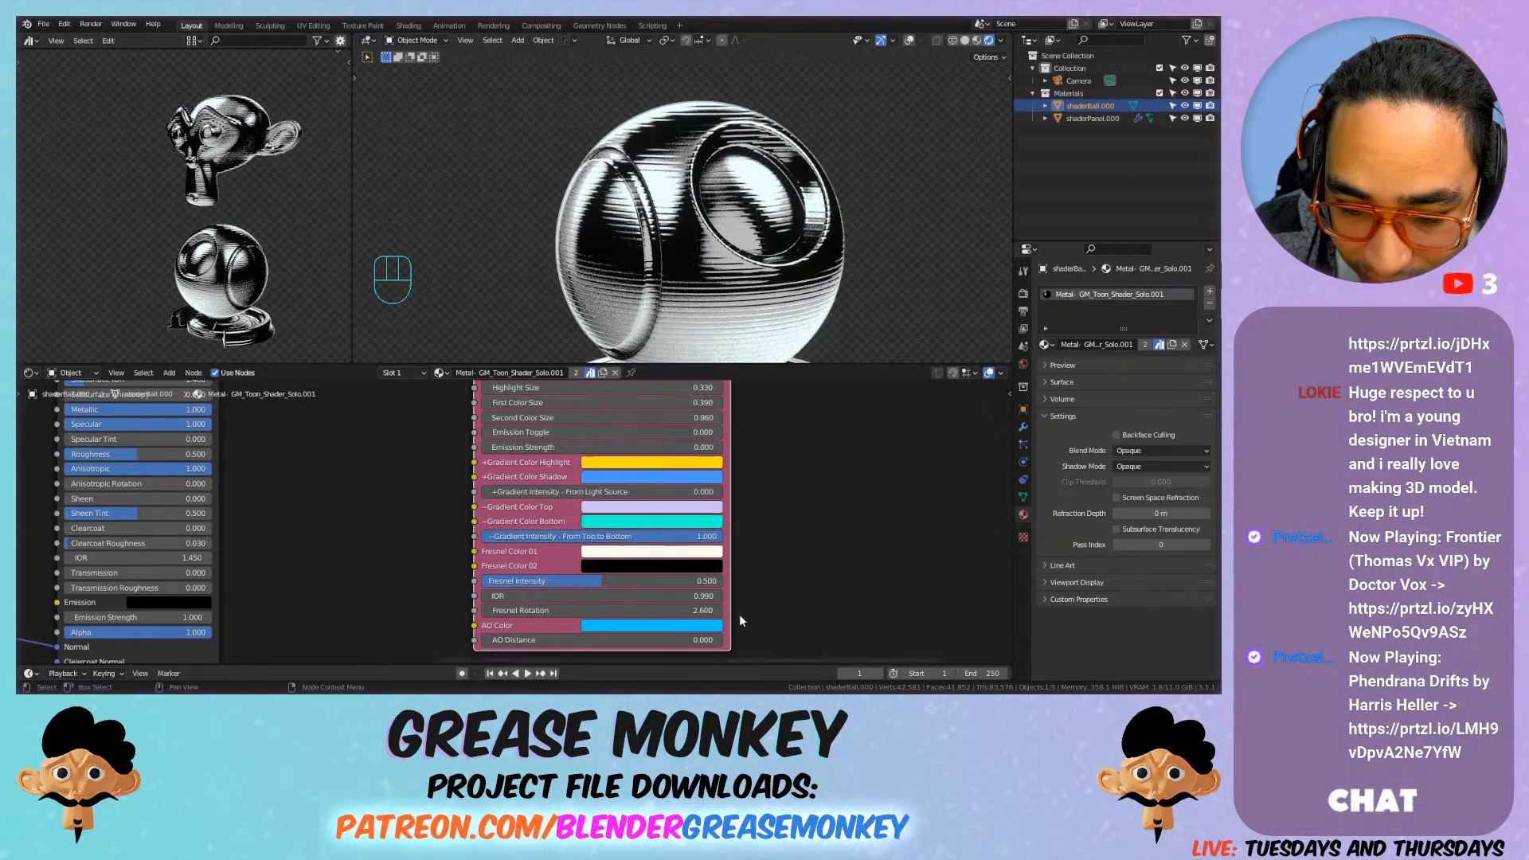
click(636, 508)
drag(644, 383, 590, 378)
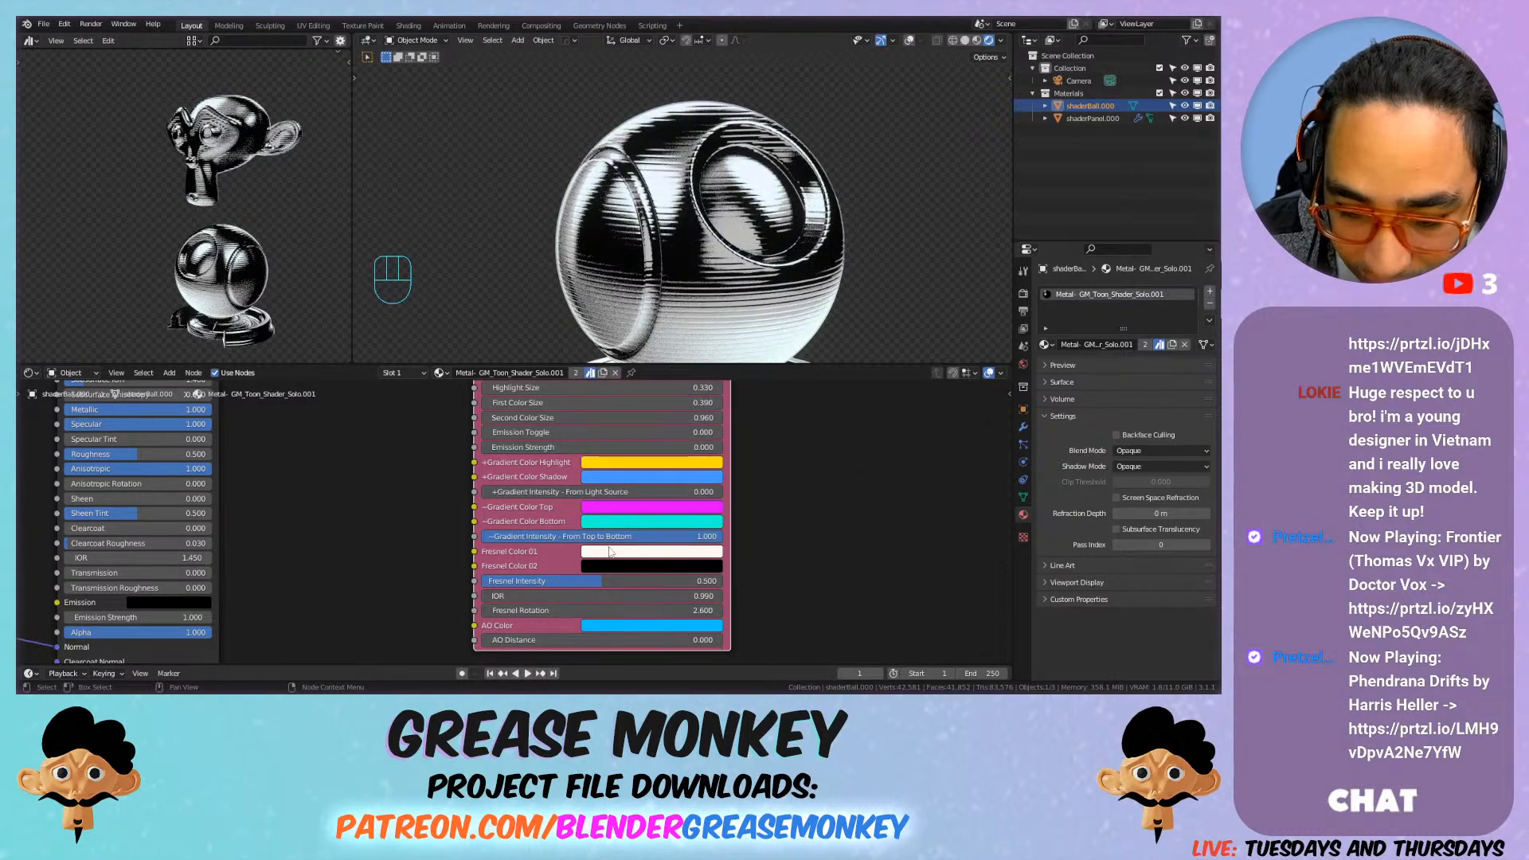
Step: Reopen the Toon_Settings_Solo.001 group and try clamping the Add node's result
key(Tab)
click(681, 469)
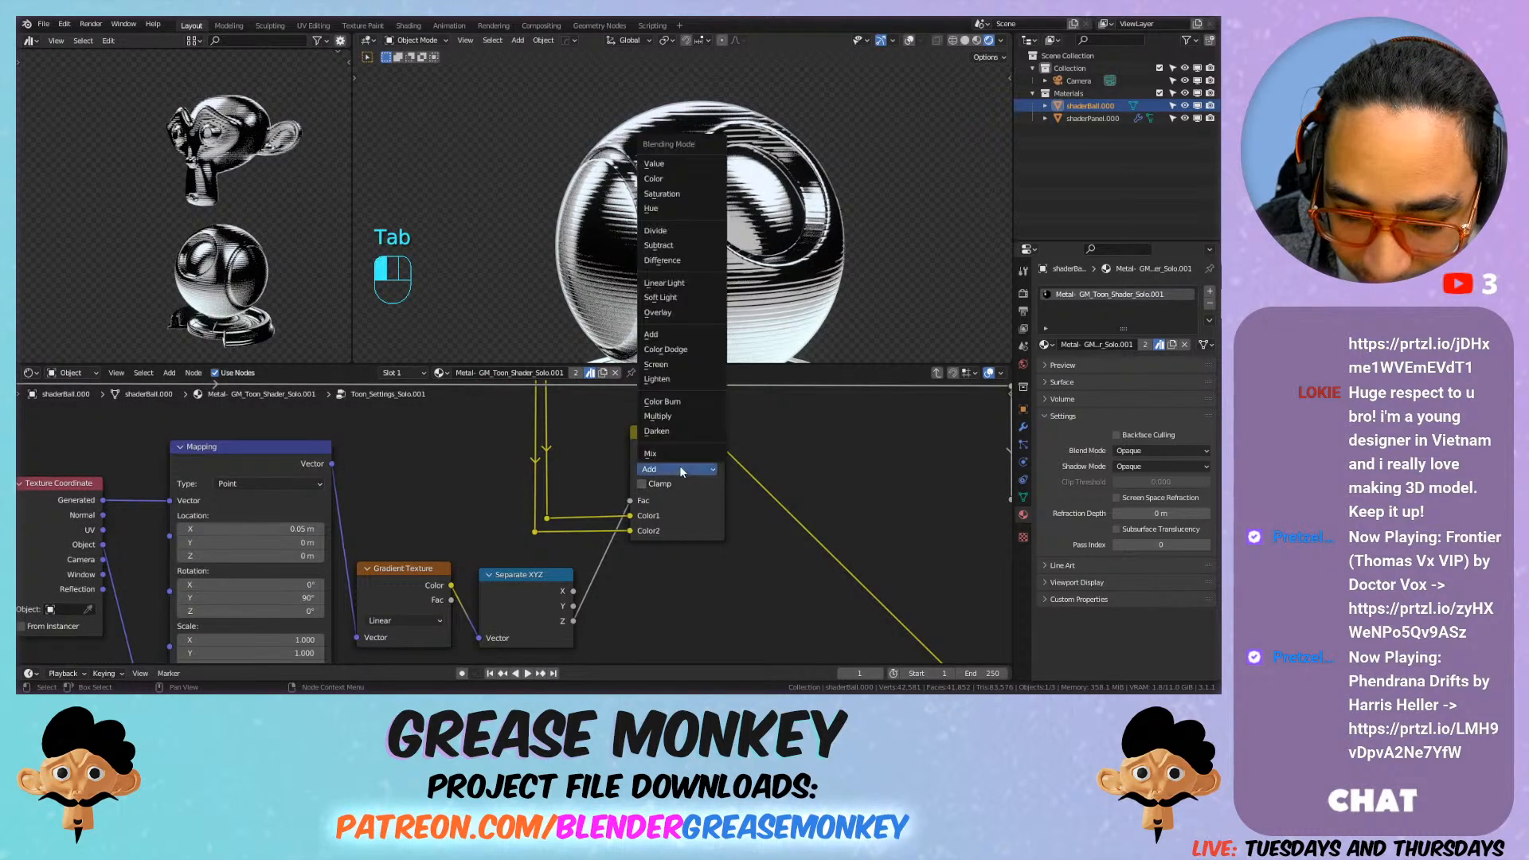
click(681, 467)
click(657, 484)
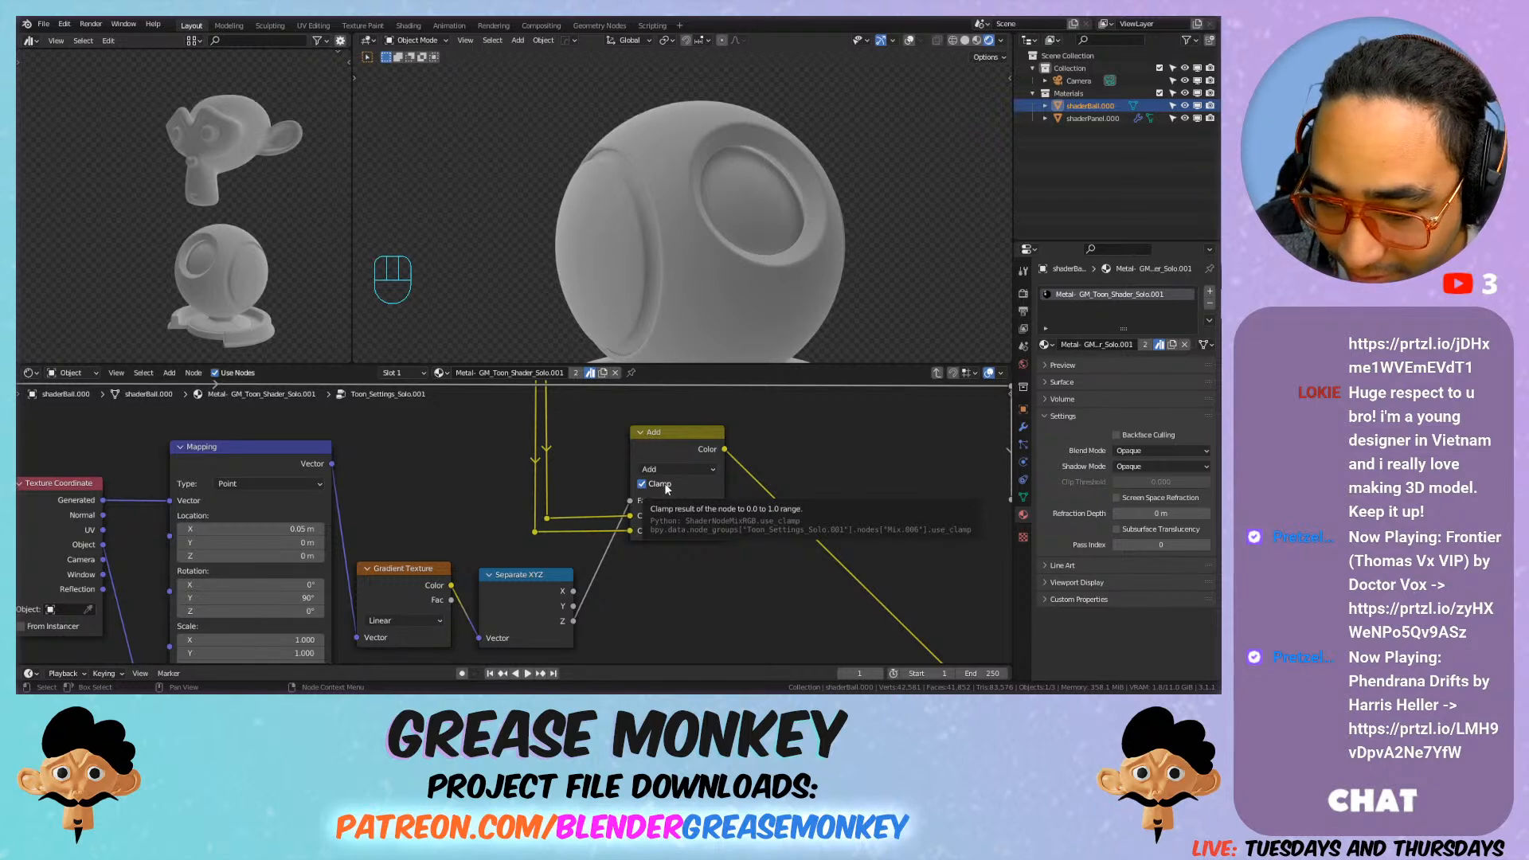
click(665, 490)
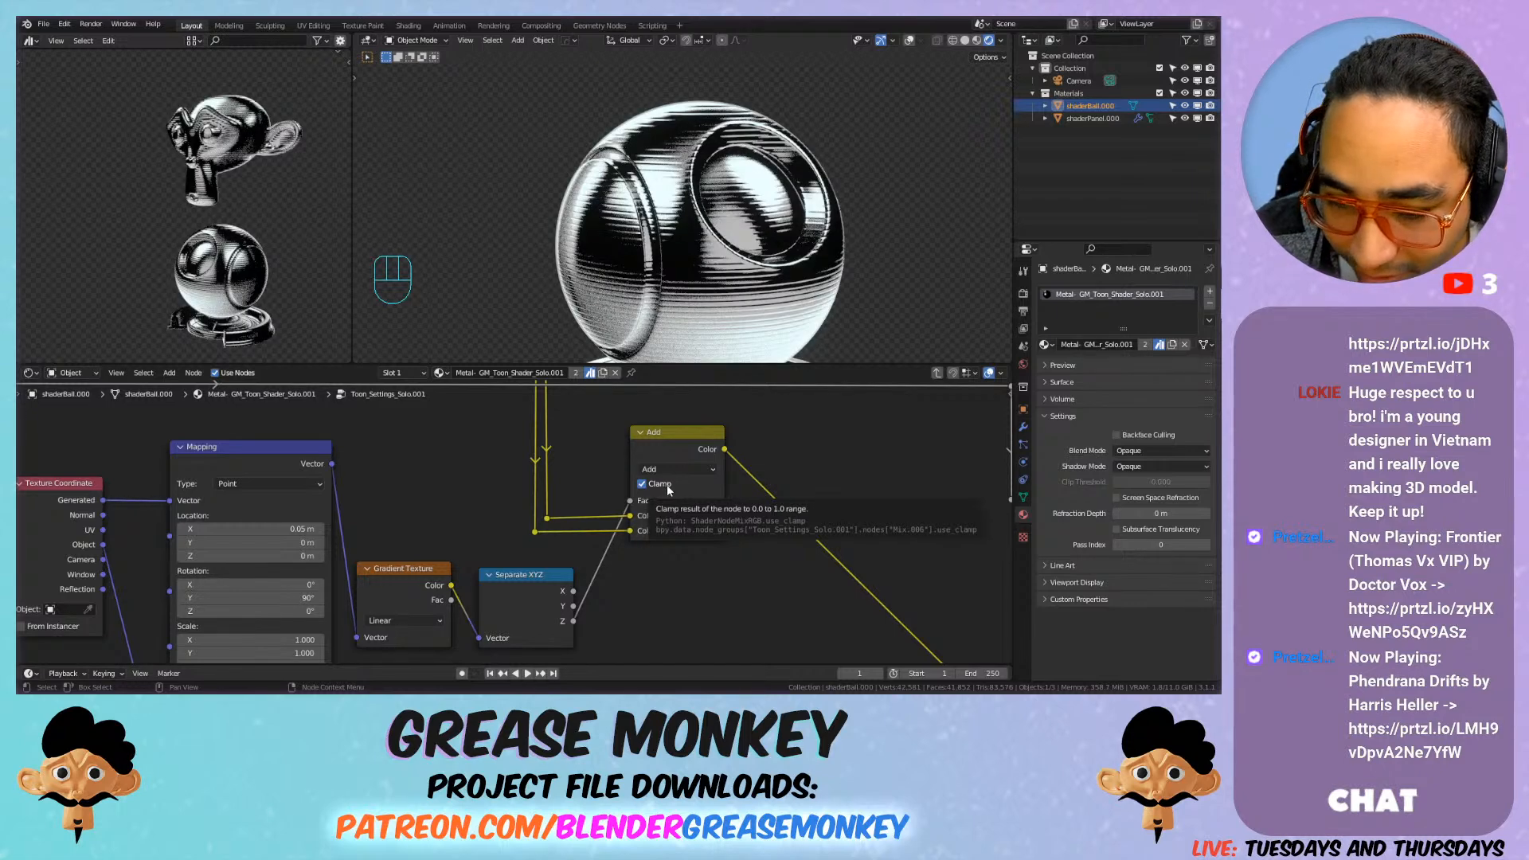
Step: Try the Color Burn and Color blending modes with Clamp enabled on the gradient mix node, and check the shader ball
click(673, 470)
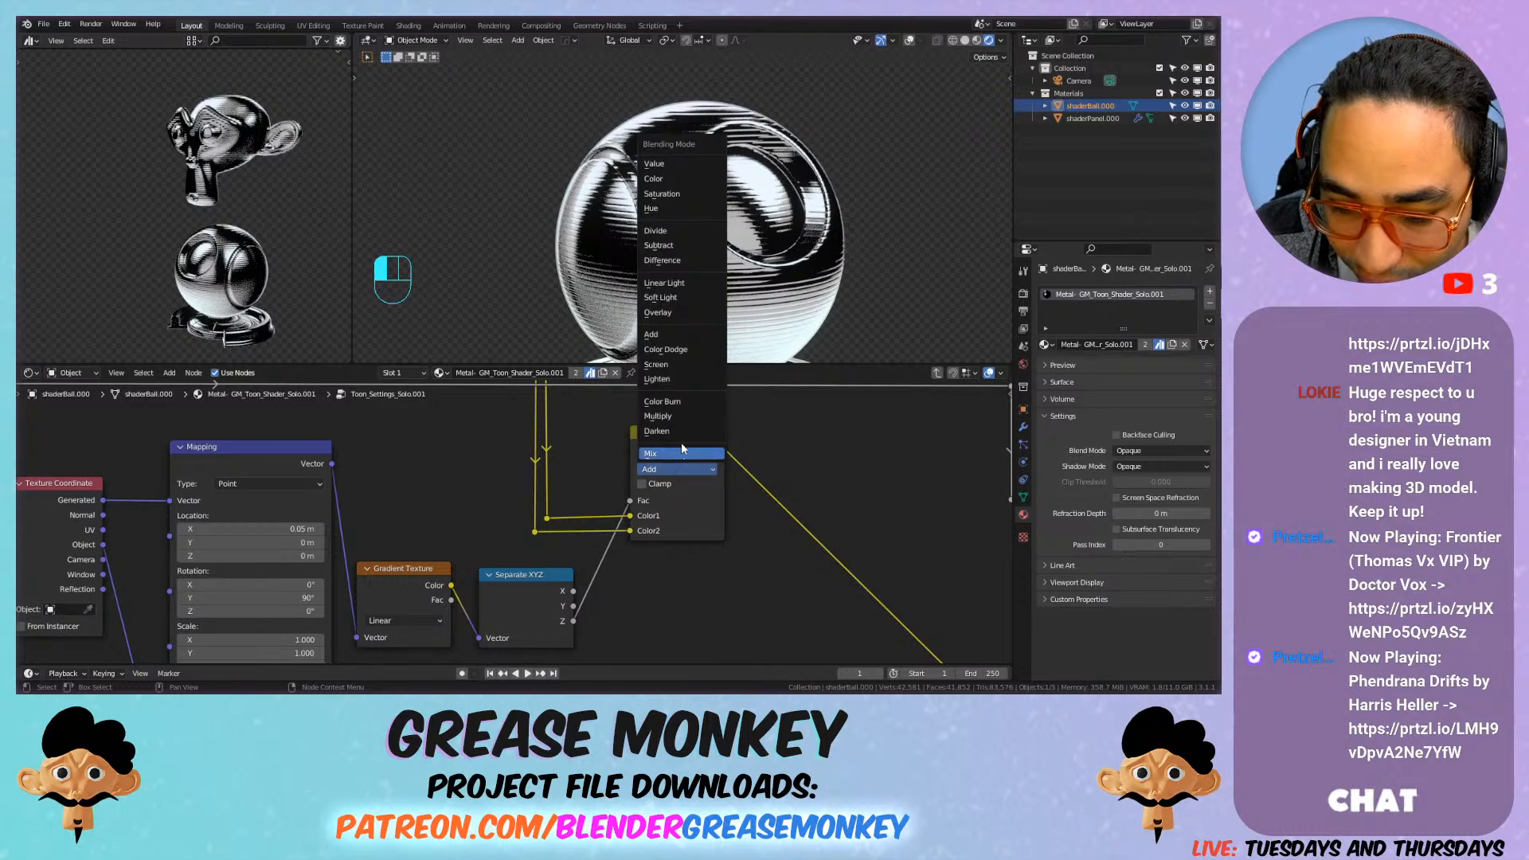
click(683, 404)
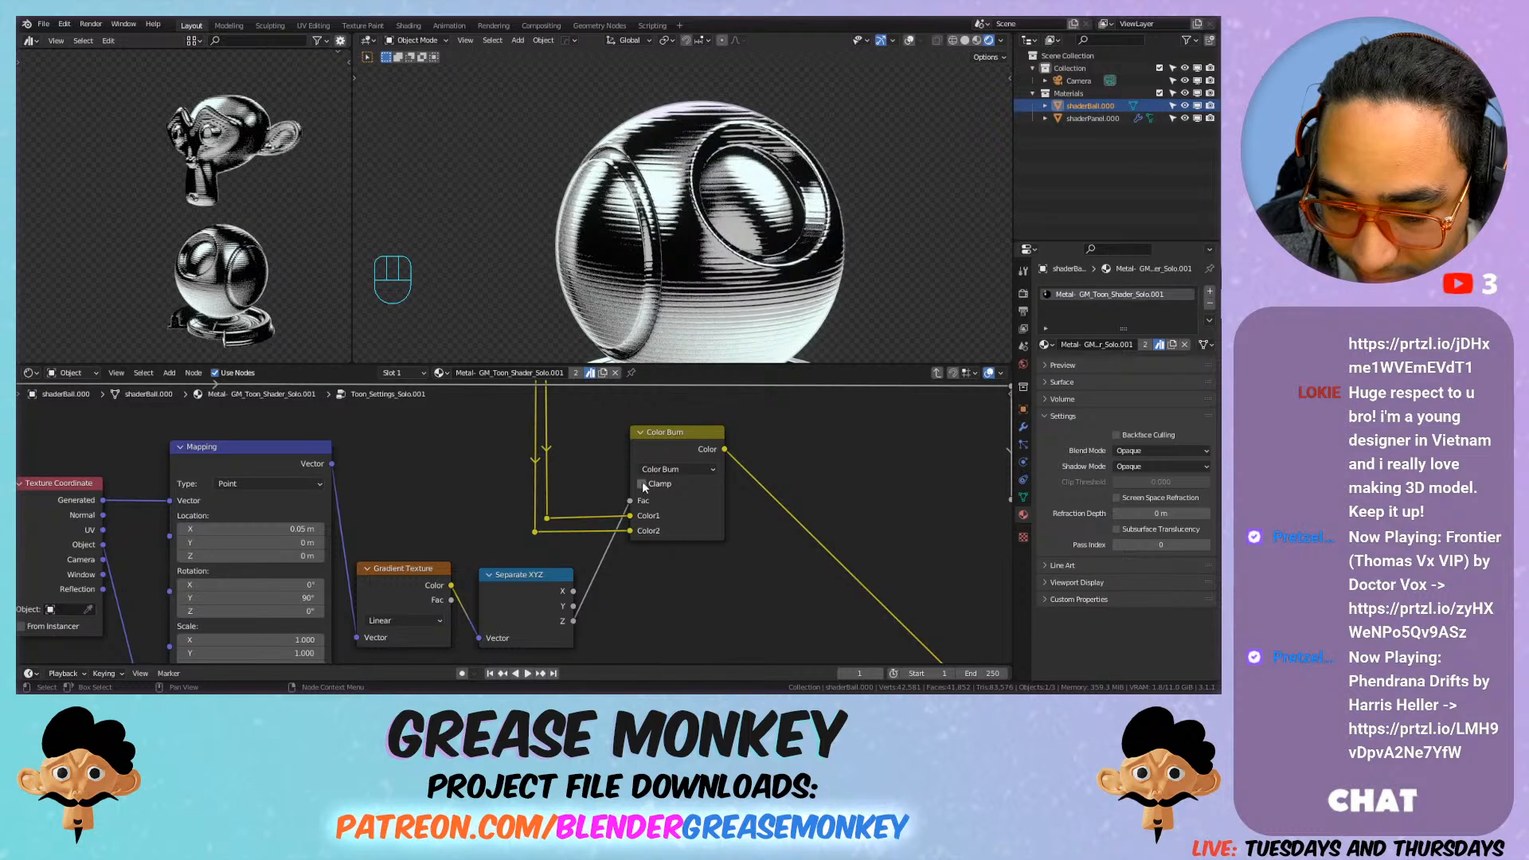
click(642, 483)
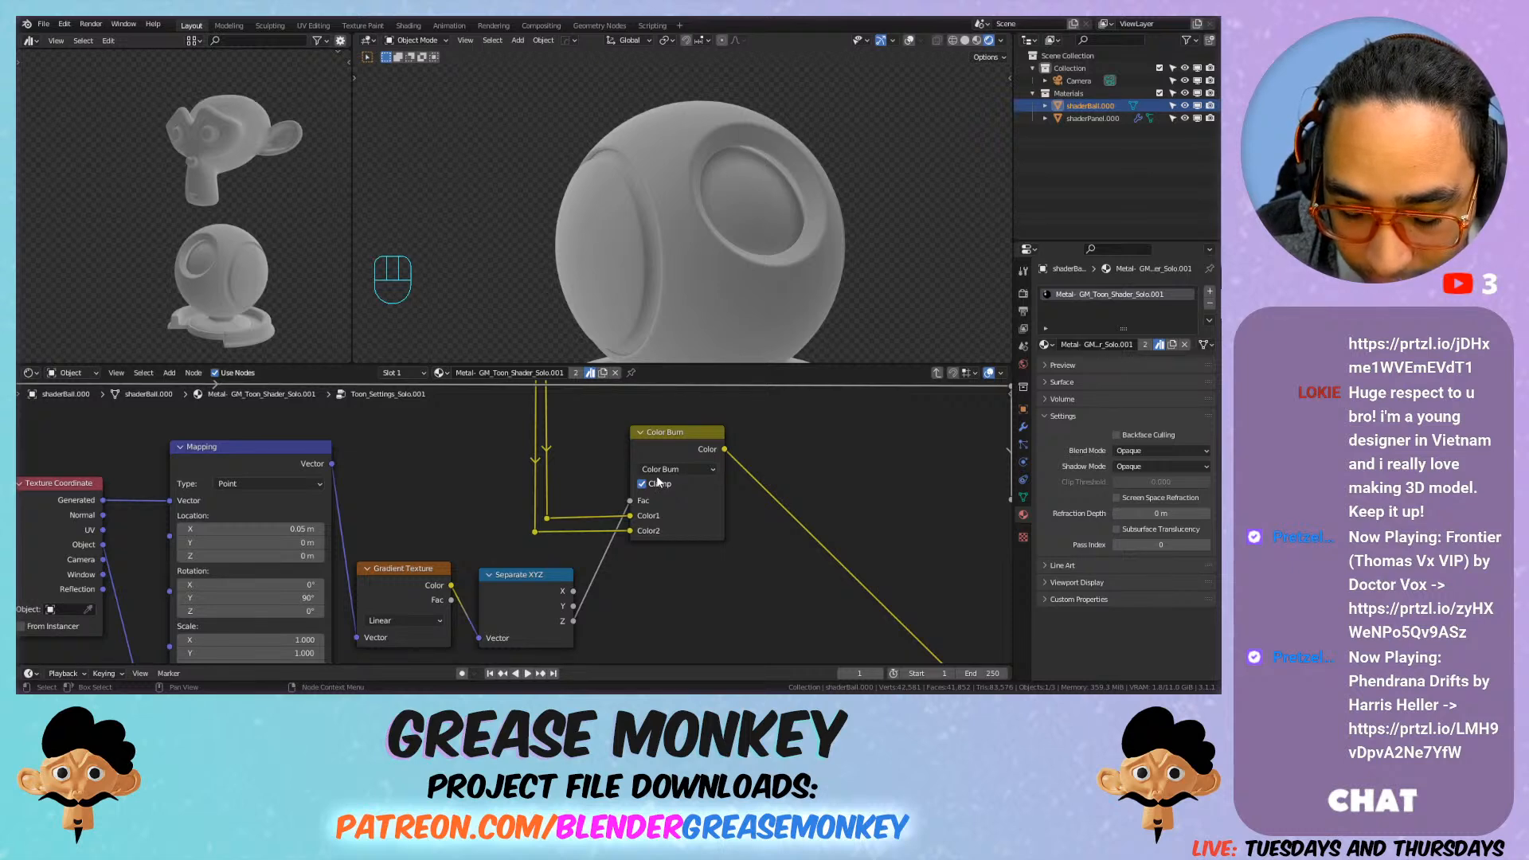
click(661, 470)
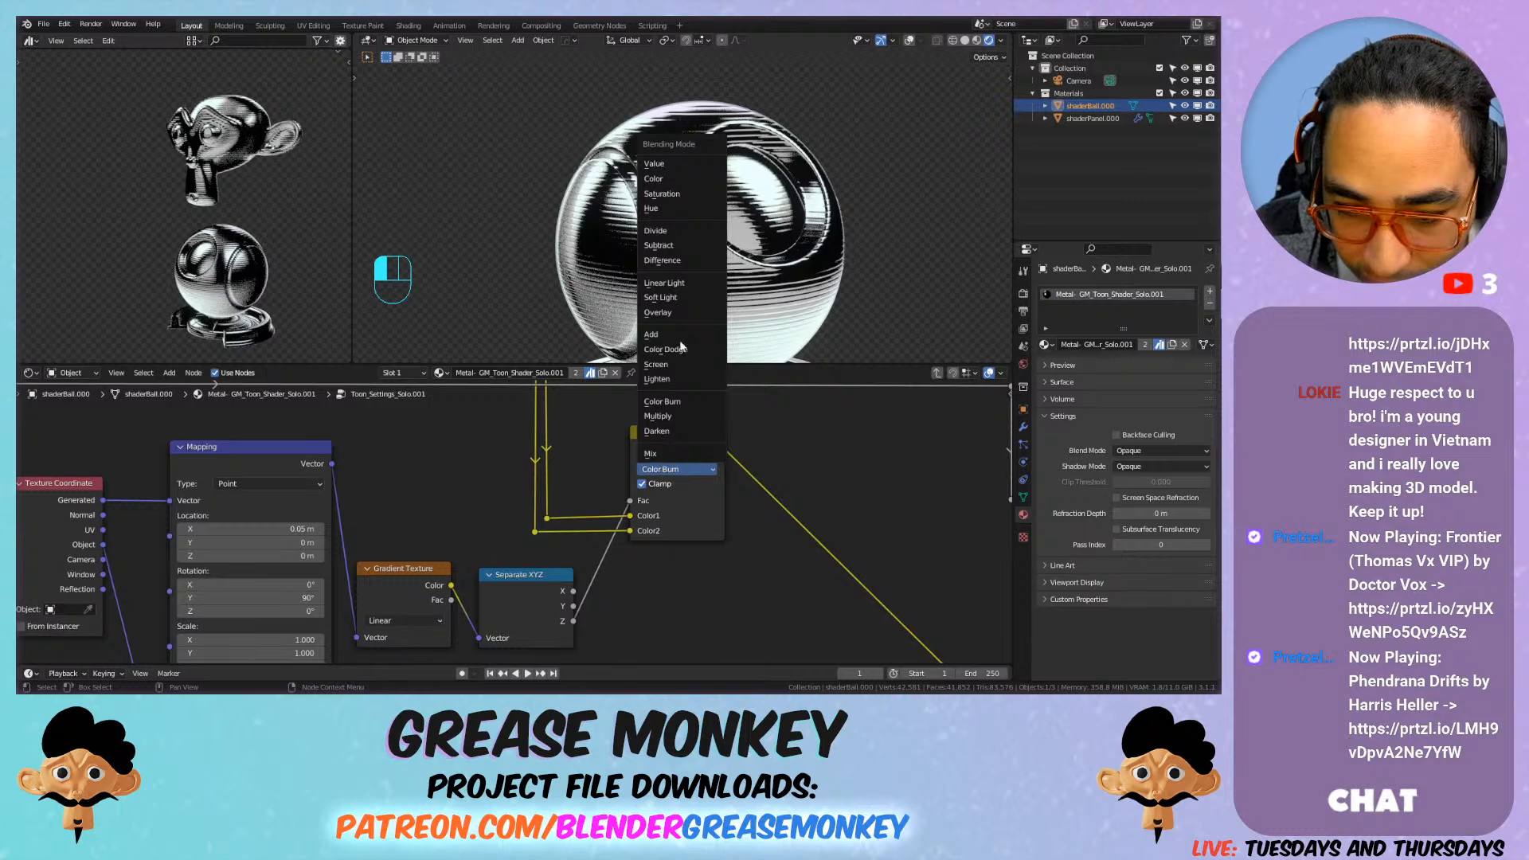
click(678, 179)
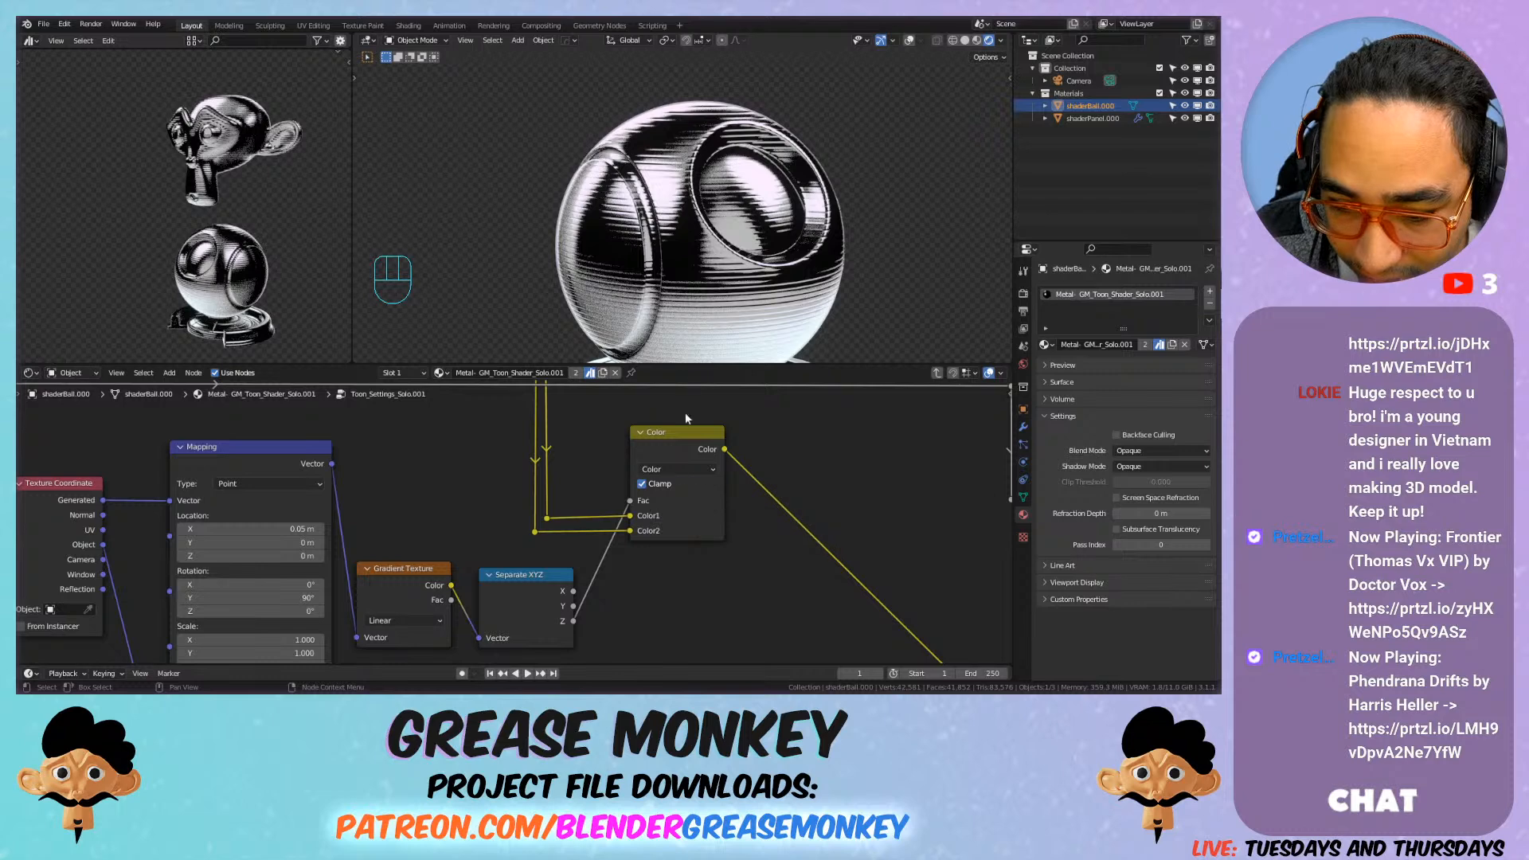
scroll(676, 291, down, 3)
scroll(676, 291, up, 2)
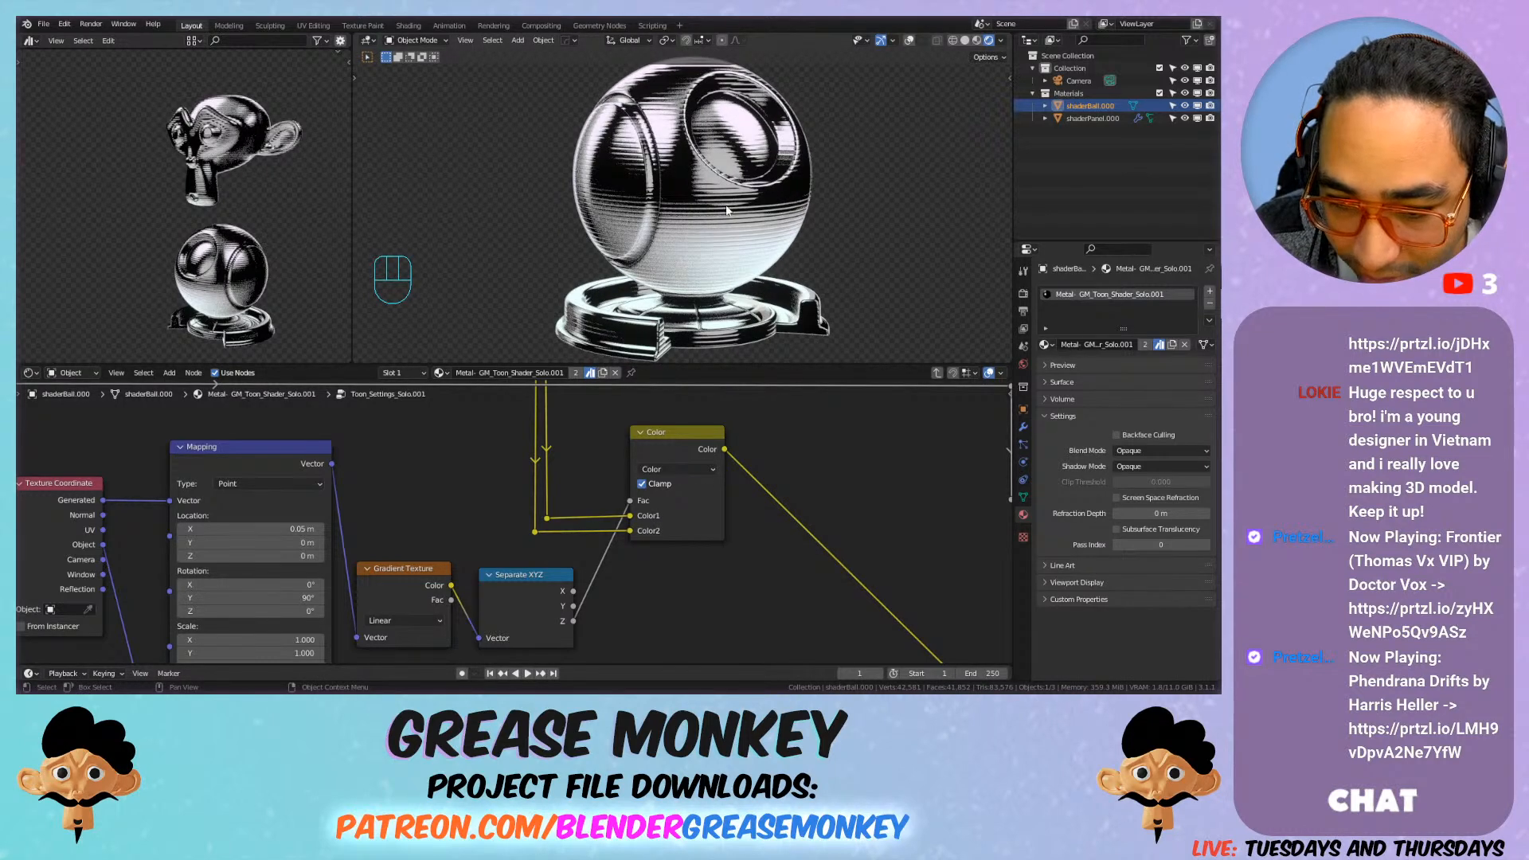
Step: Try the Divide and Linear Light blending modes on the clamped gradient mix node
click(677, 469)
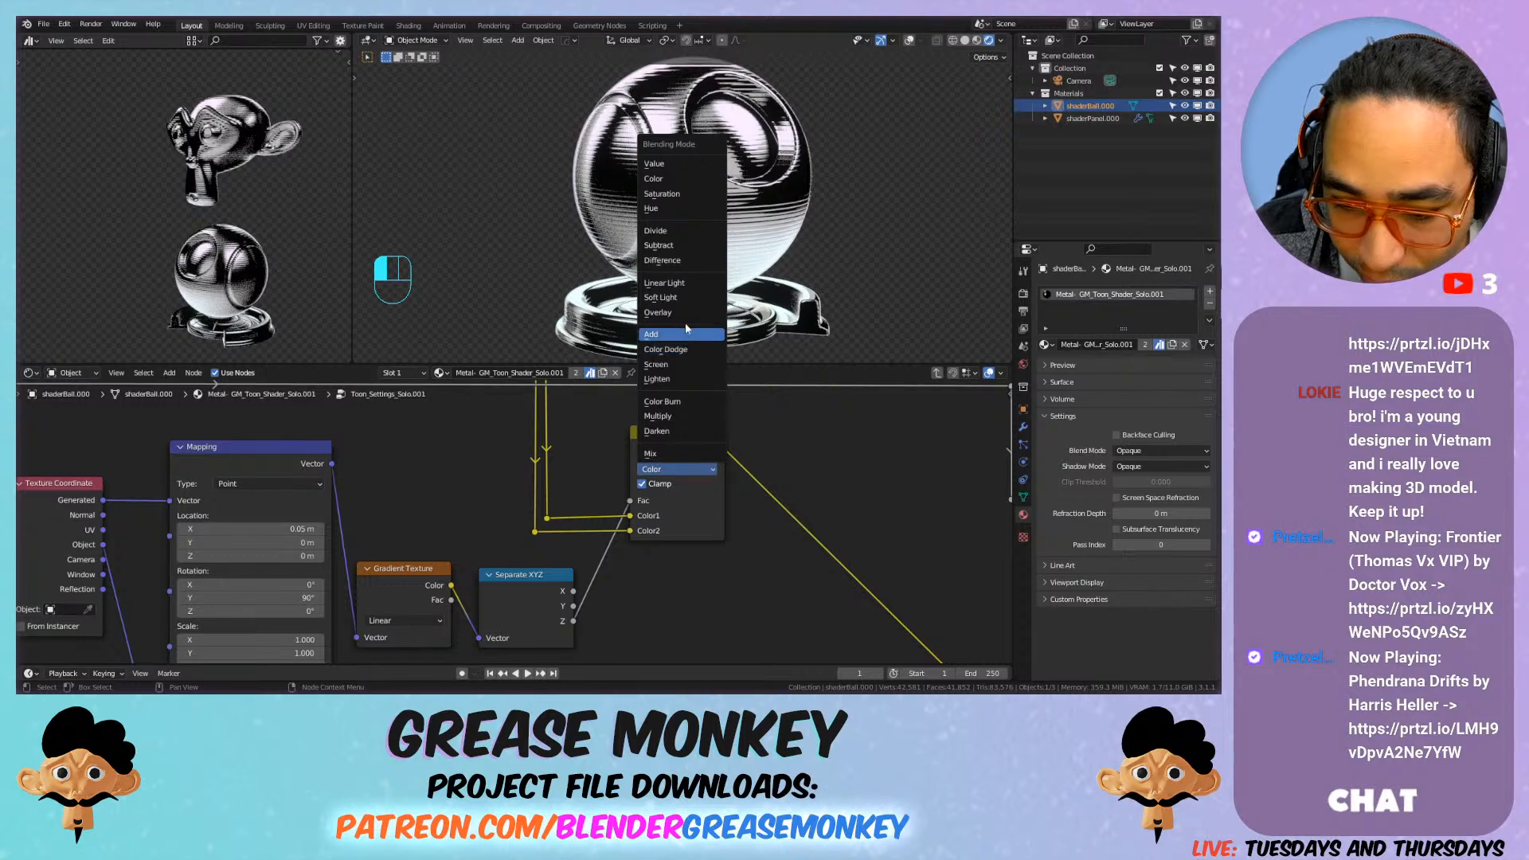
click(659, 230)
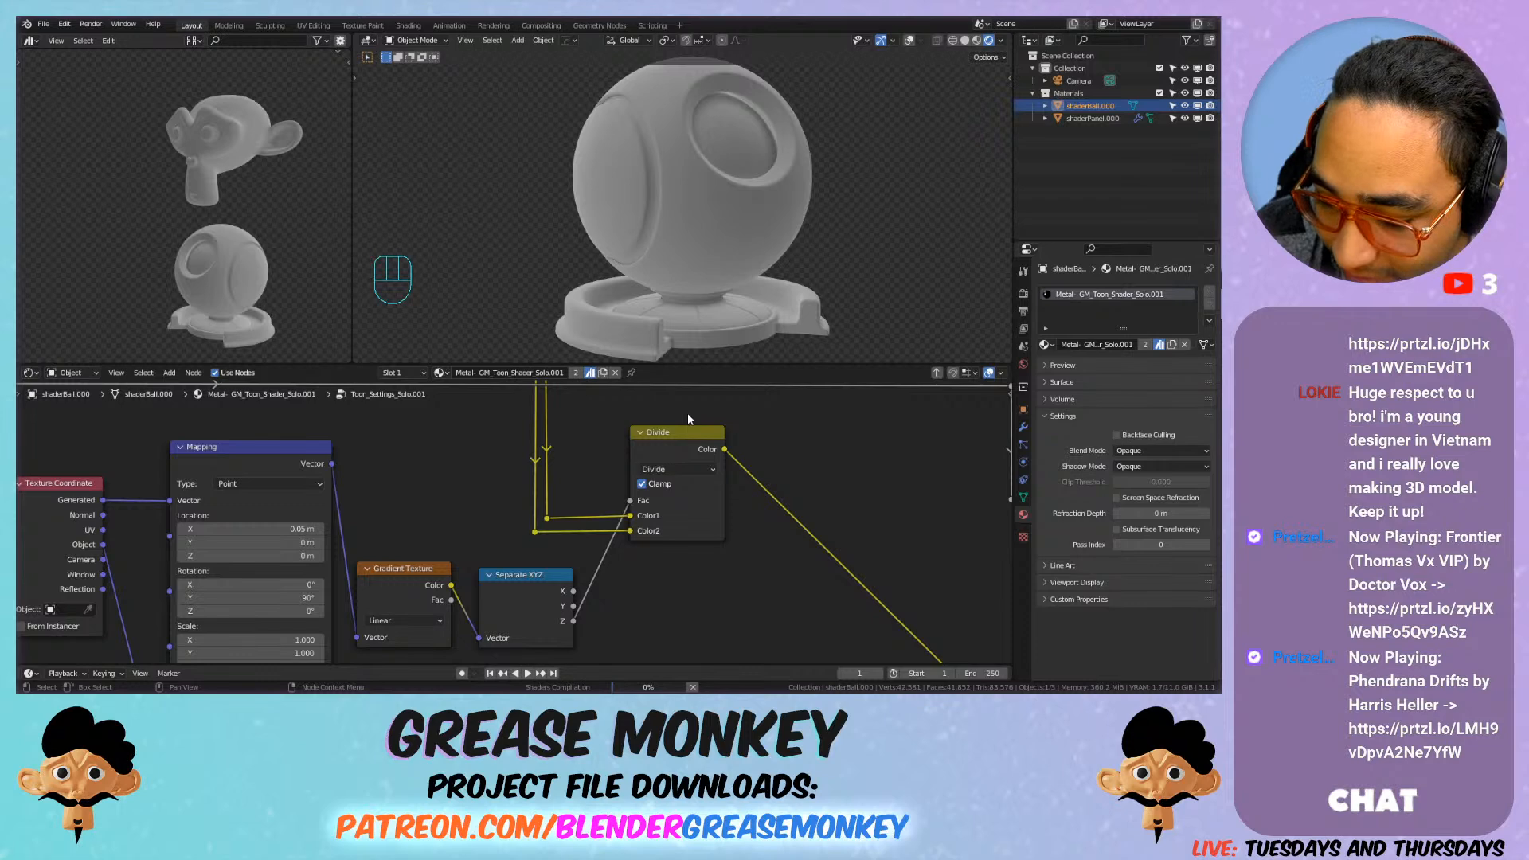
click(683, 475)
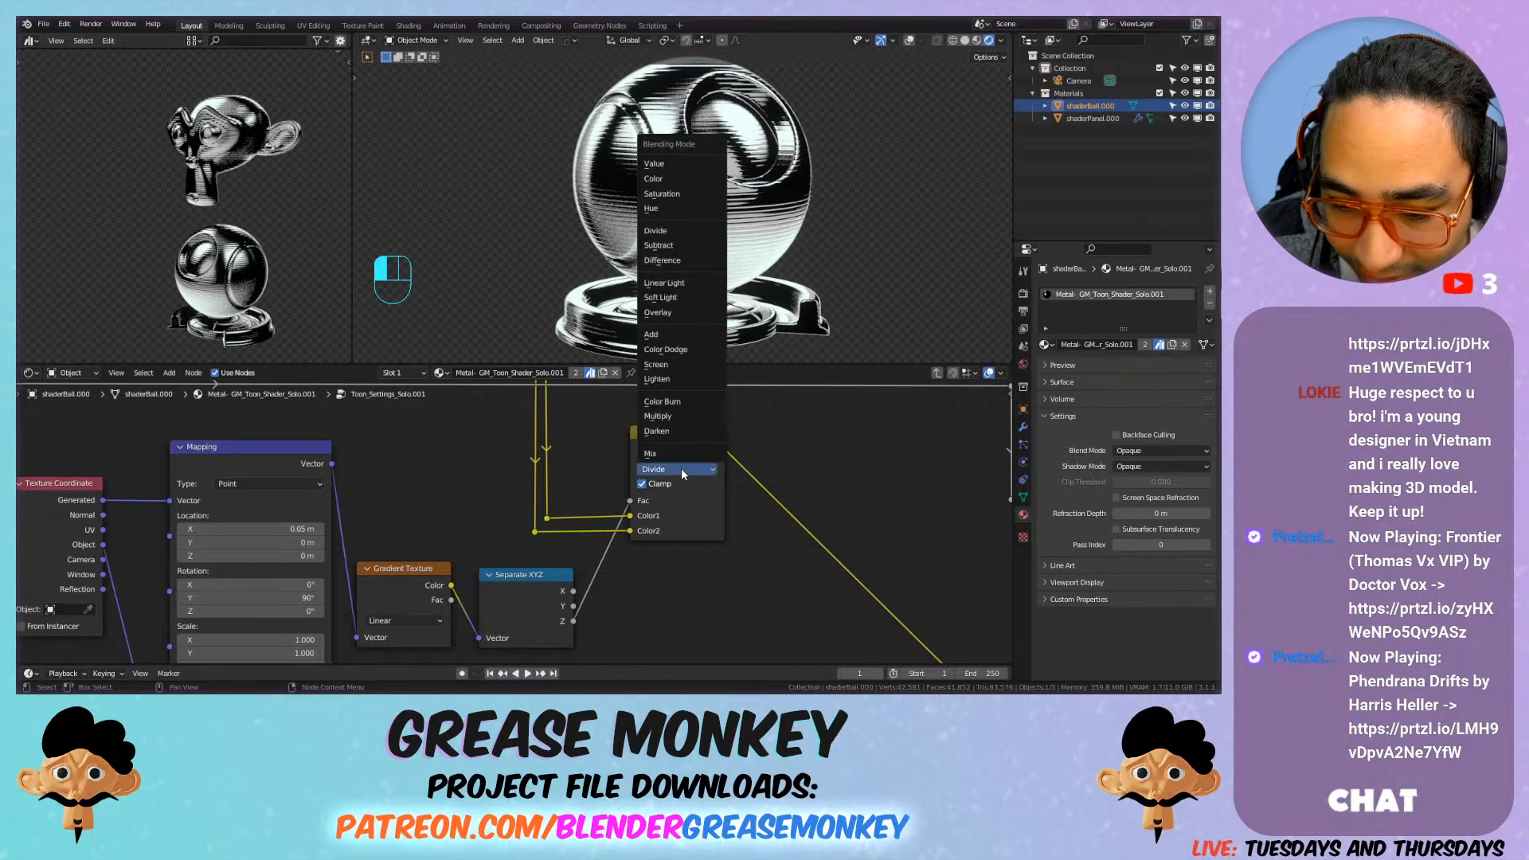
click(681, 285)
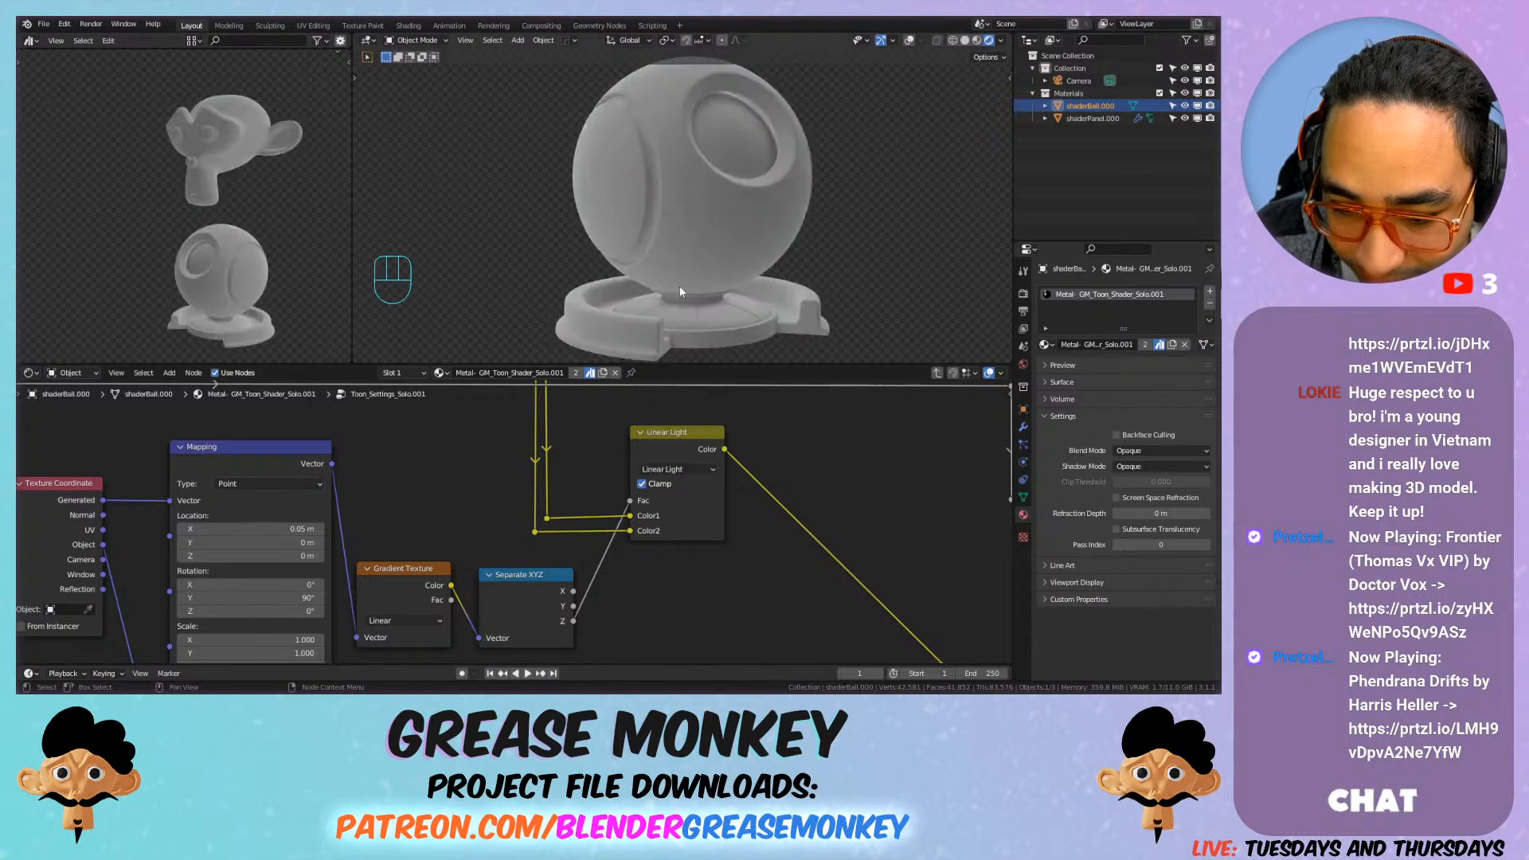
Step: Leave the node group and change the top-to-bottom gradient's bottom color to green and its top color to pink
key(Tab)
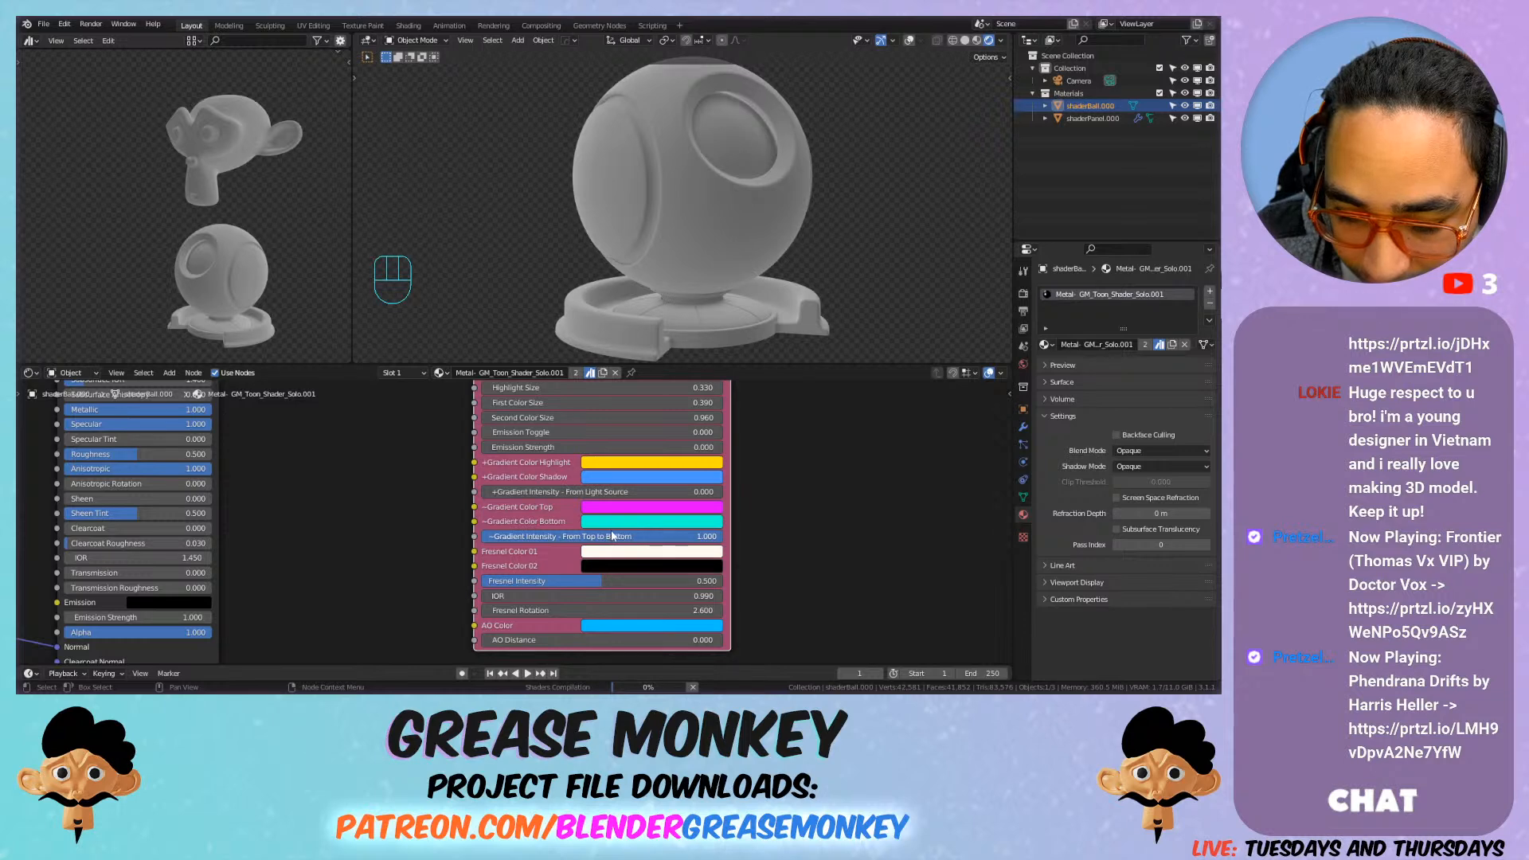
mouse_move(634, 538)
mouse_down()
mouse_move(615, 537)
mouse_move(636, 538)
mouse_up()
click(636, 522)
drag(636, 402, 660, 381)
click(652, 507)
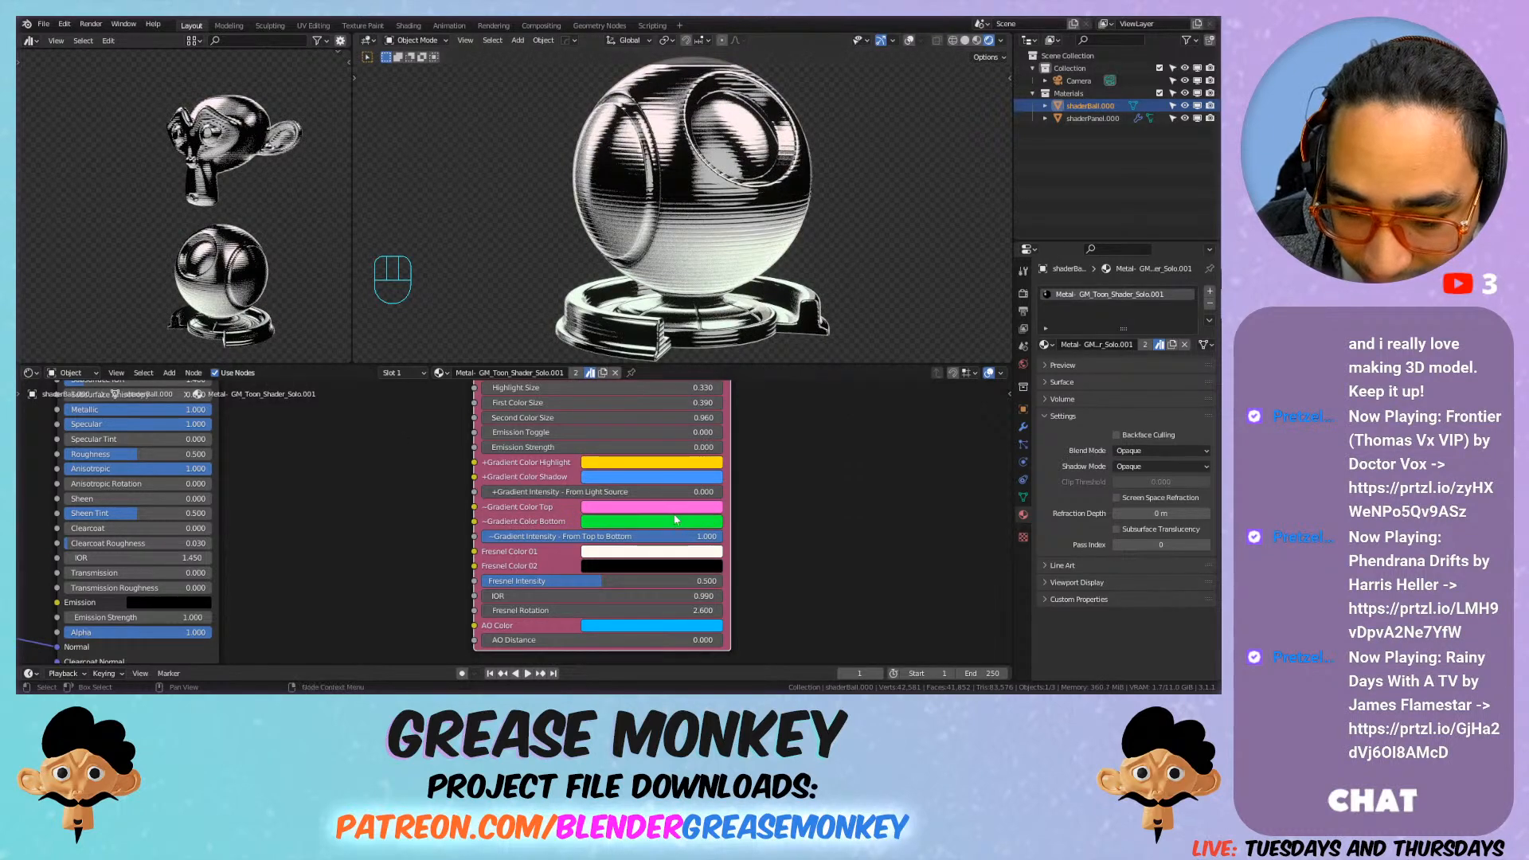
Step: Restore the gradient node inside the group to unclamped Mix blending and save the file
key(Tab)
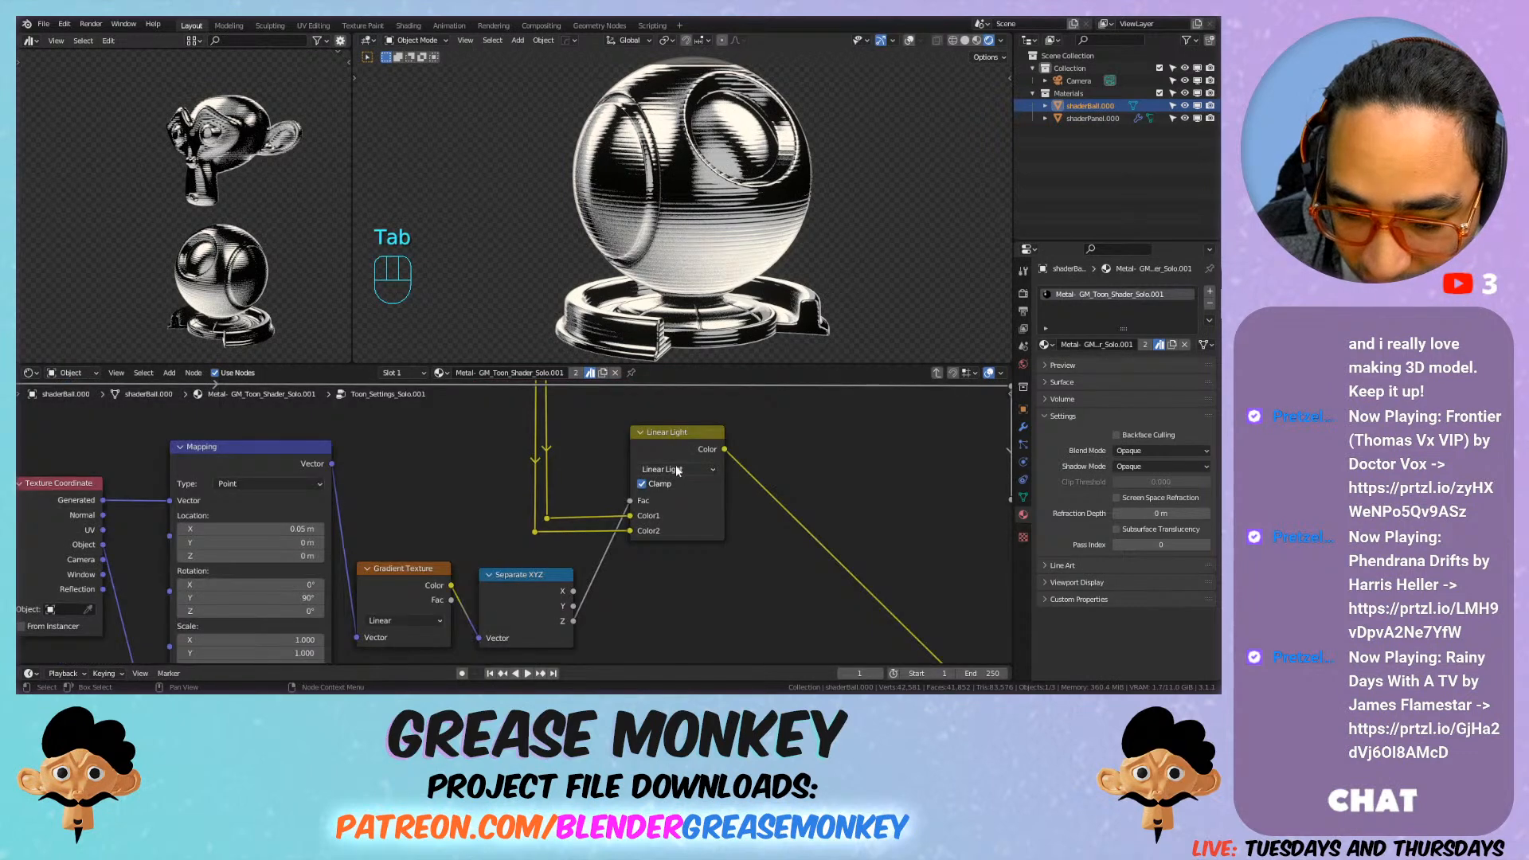
click(676, 468)
click(666, 483)
click(682, 469)
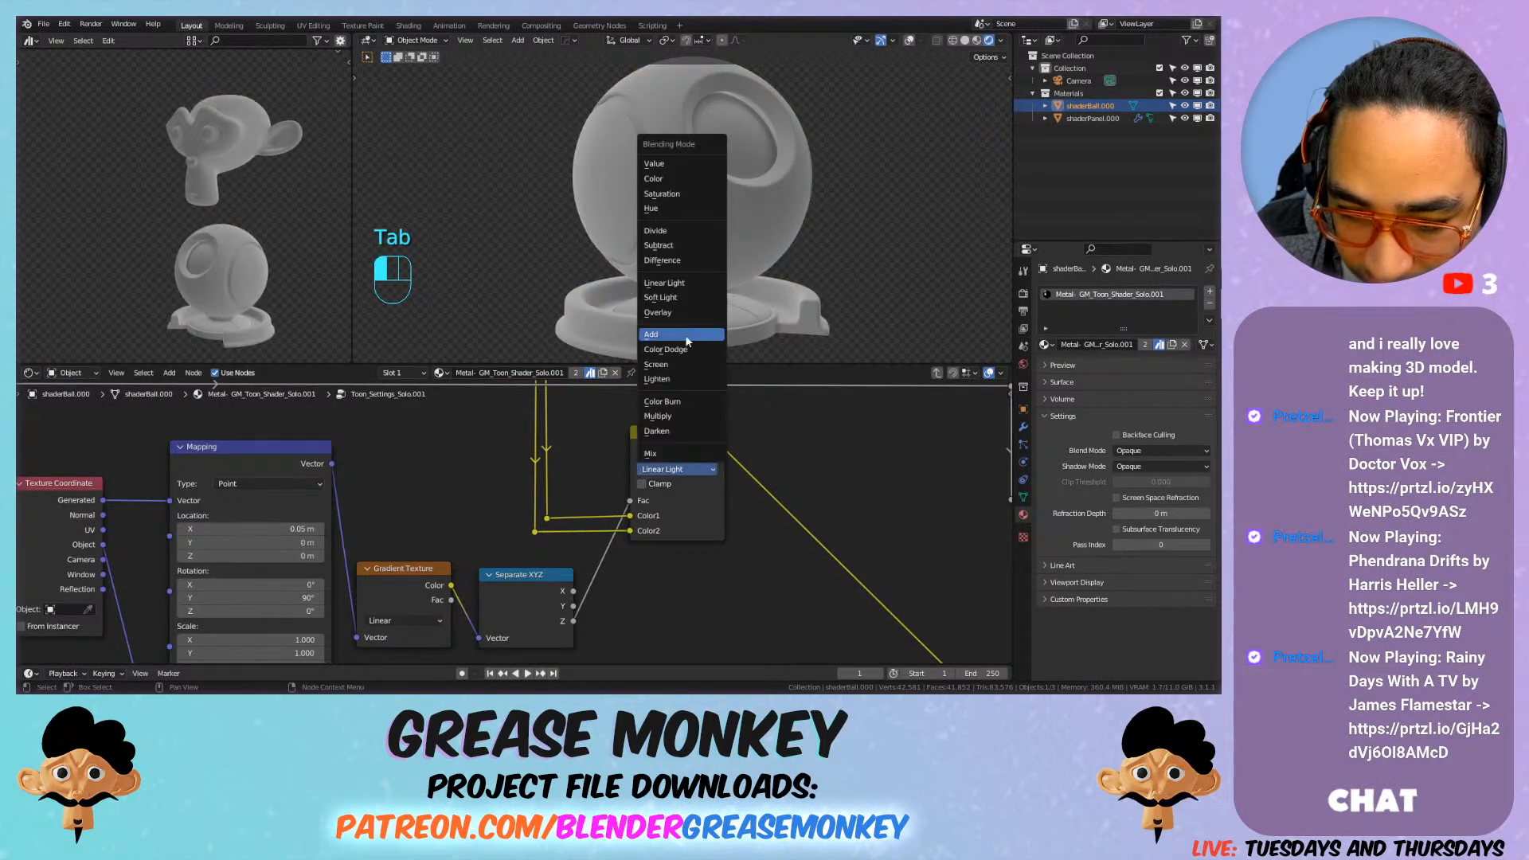
click(658, 453)
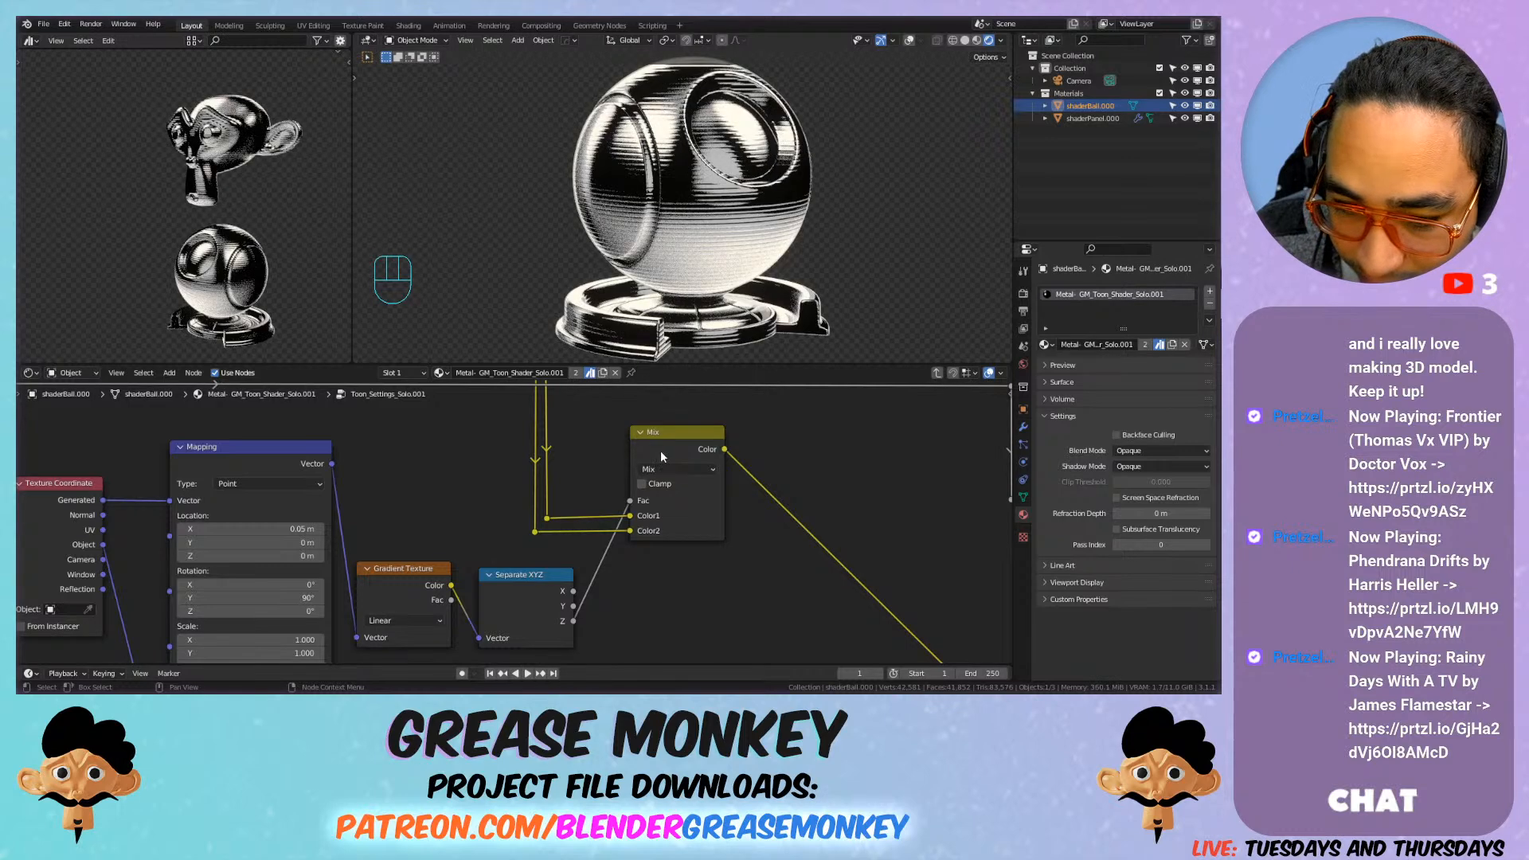
key(ctrl+w)
key(ctrl+s)
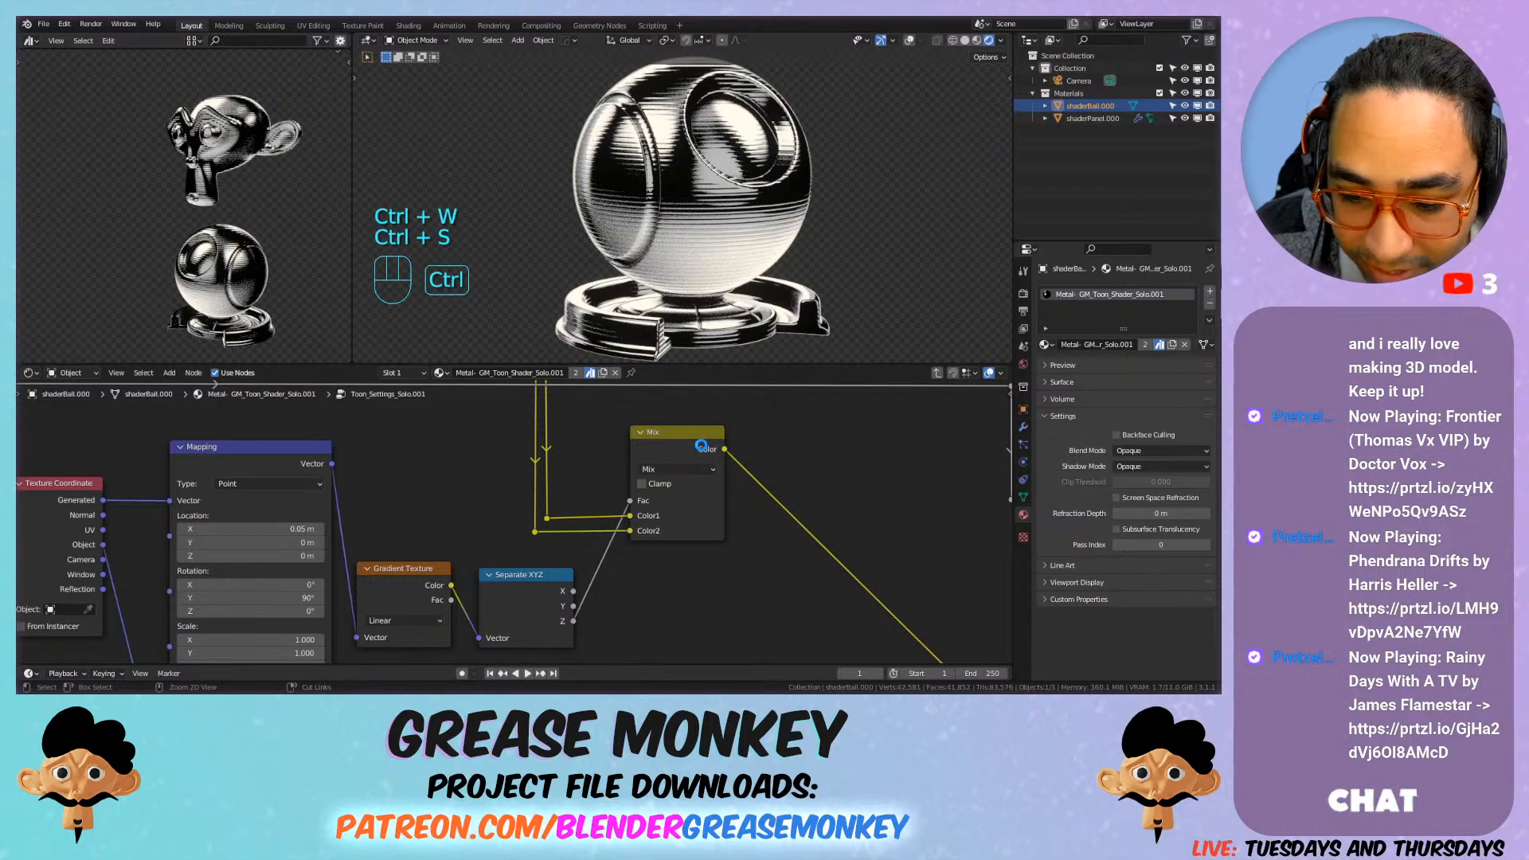
Step: Leave the node group, assign the Glass - GM_Toon_Shader_Solo.000 material to the shader ball, and save the file
key(Tab)
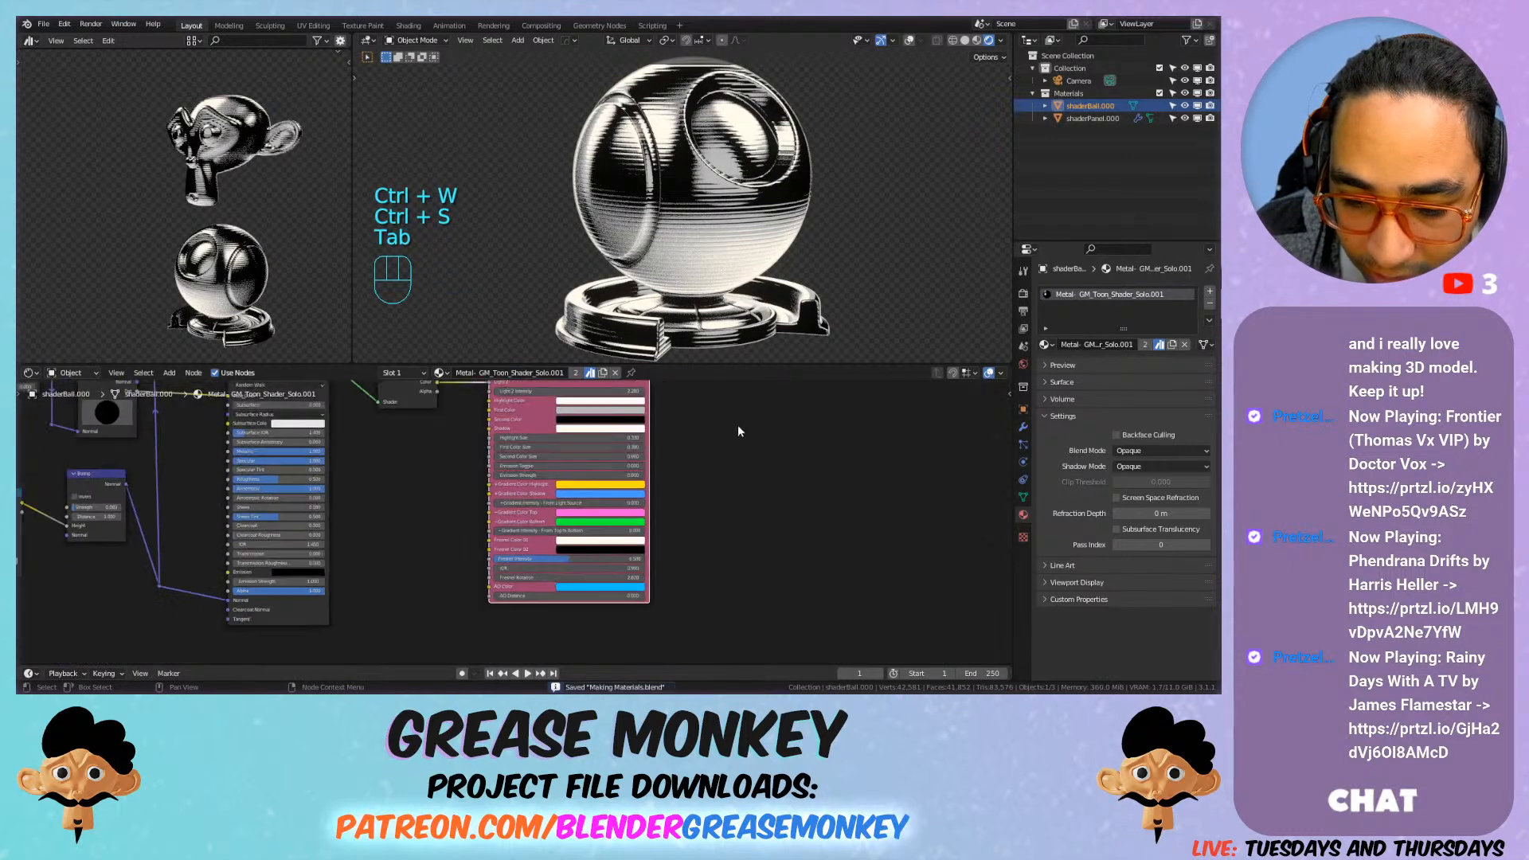
scroll(679, 471, up, 2)
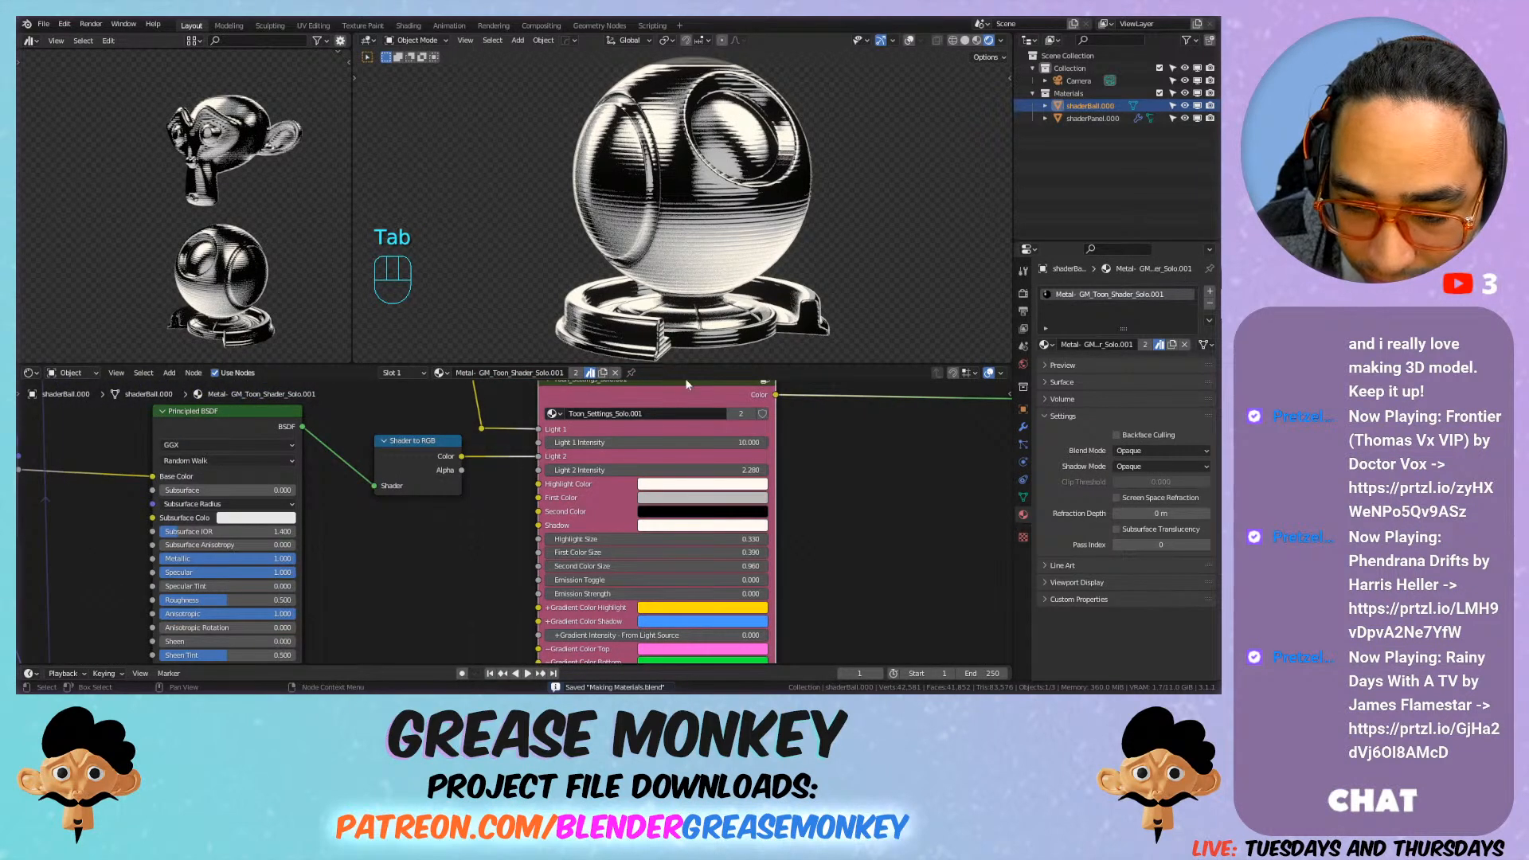
click(1044, 344)
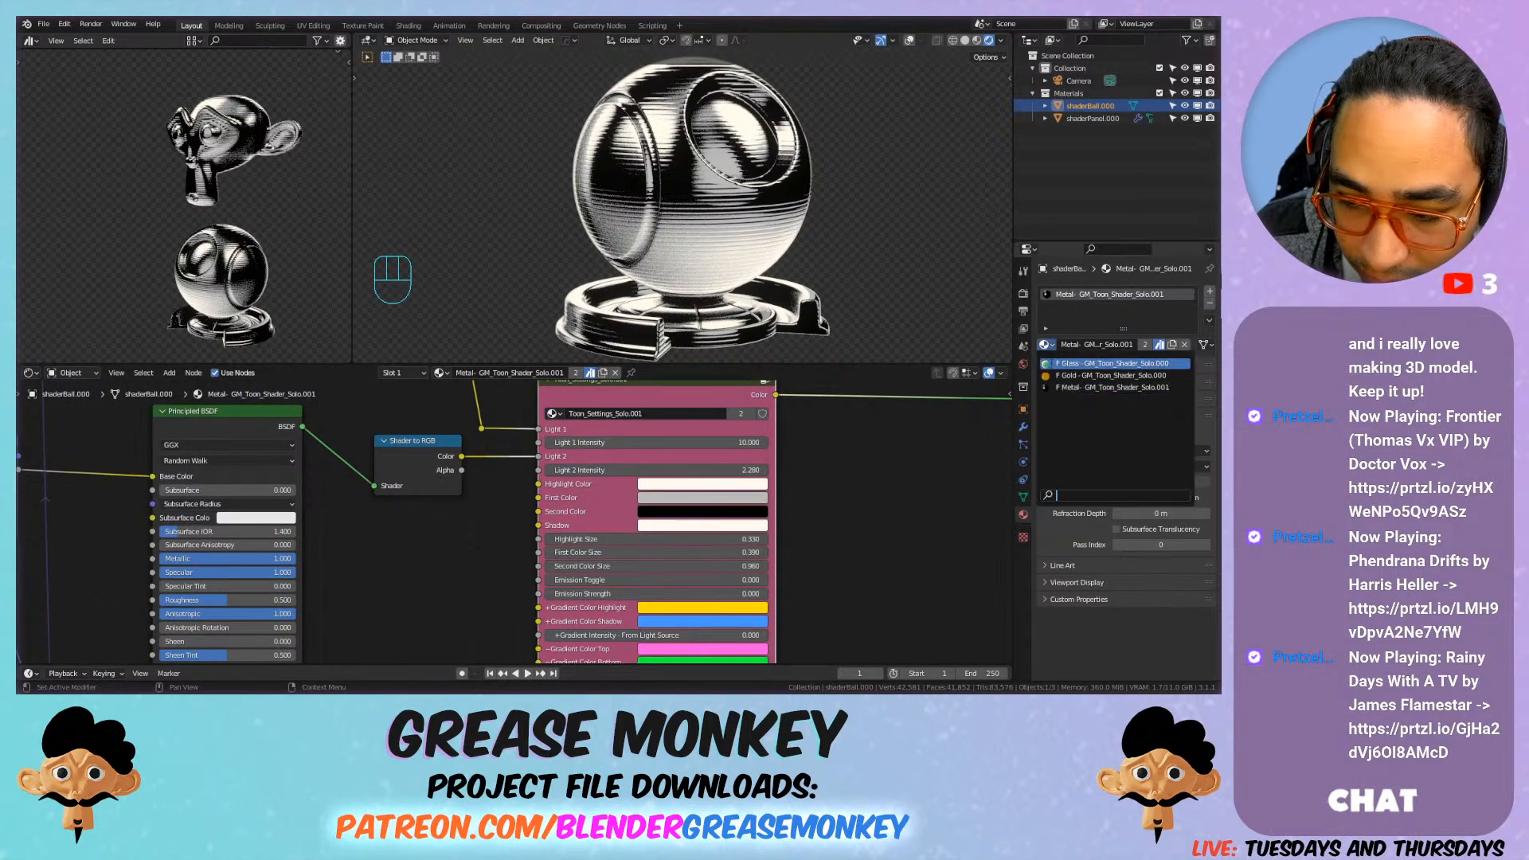
click(1052, 365)
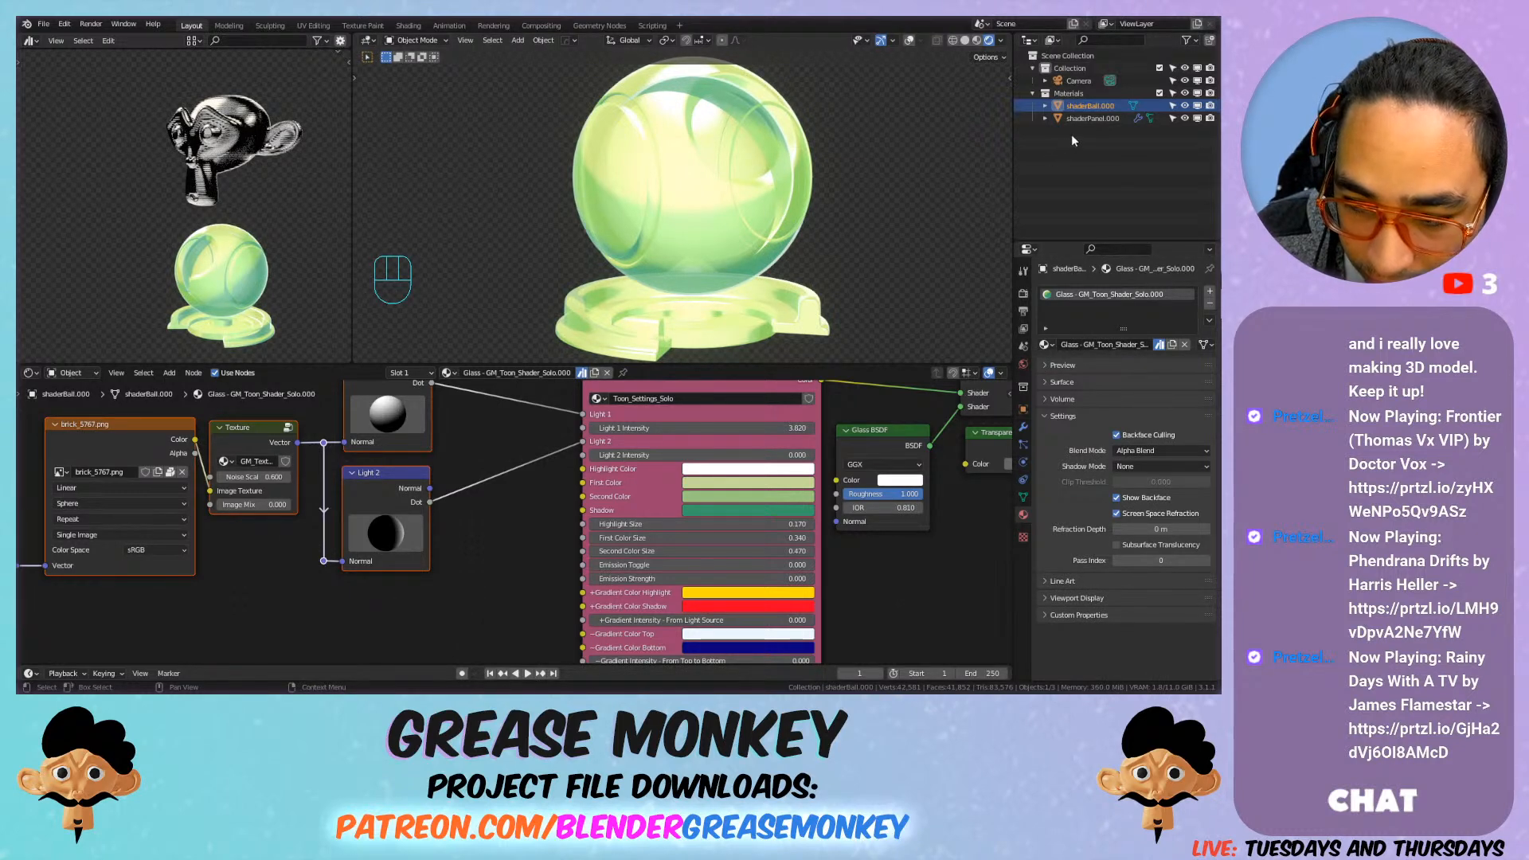
key(ctrl+s)
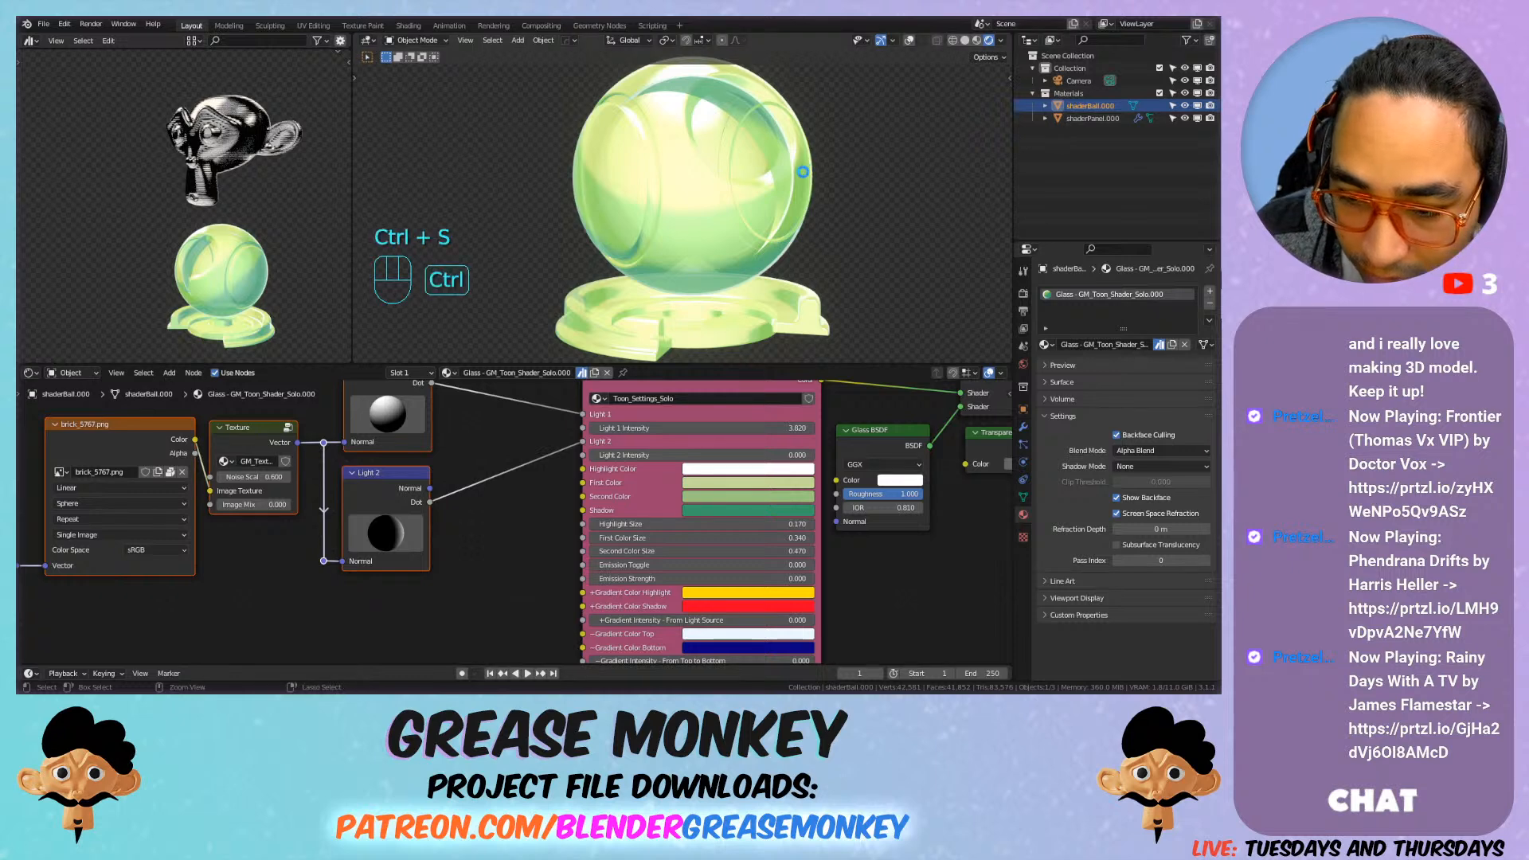
Step: Rename the glass material's Toon_Settings_Solo node group to match the material, Glass - GM_Toon_Shader_Solo.000
middle_drag(814, 413, 753, 446)
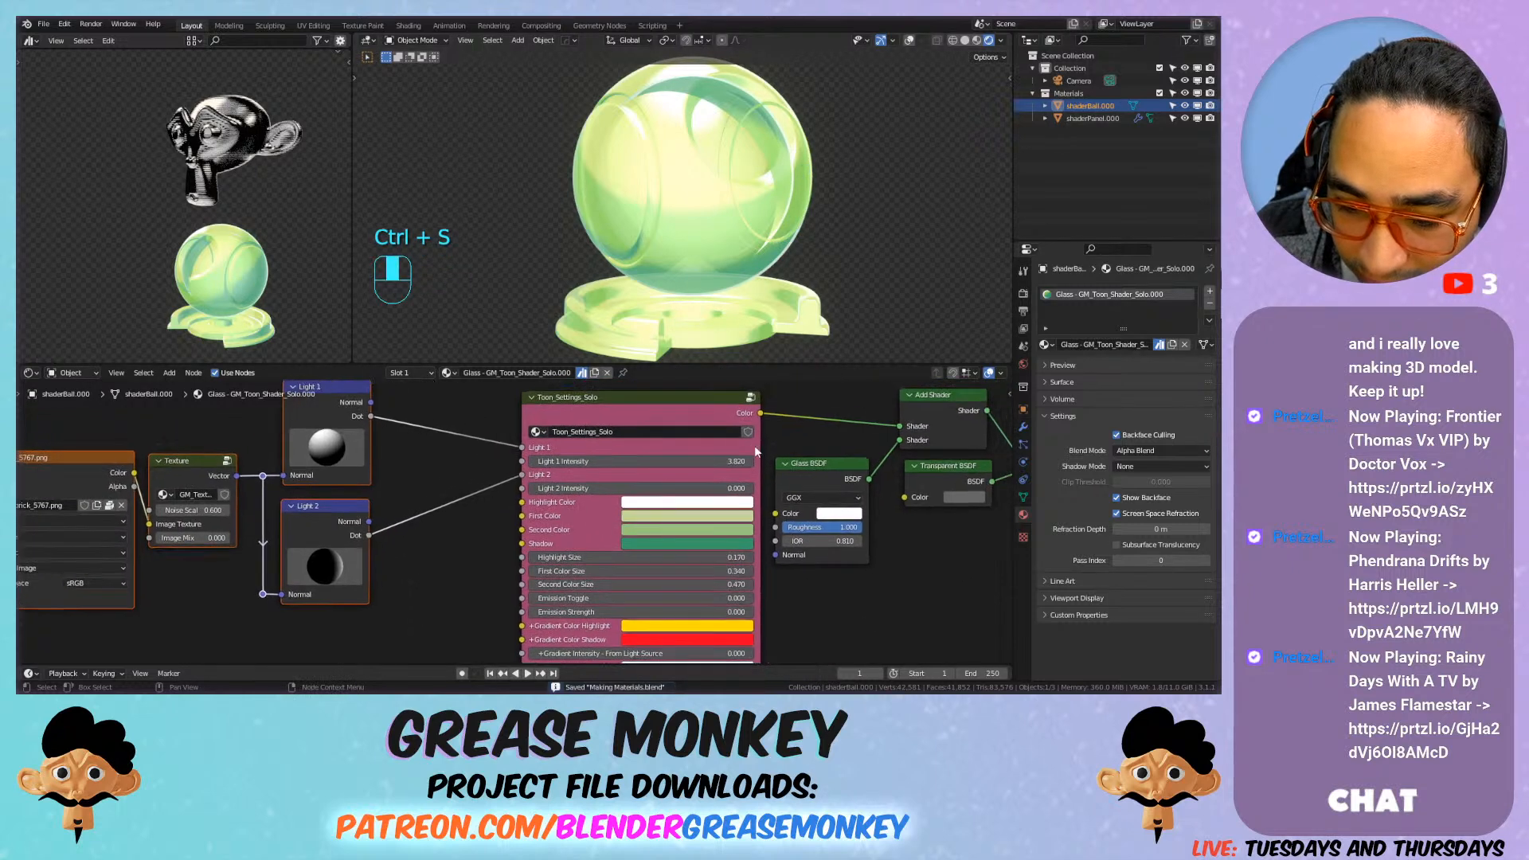
double_click(1077, 293)
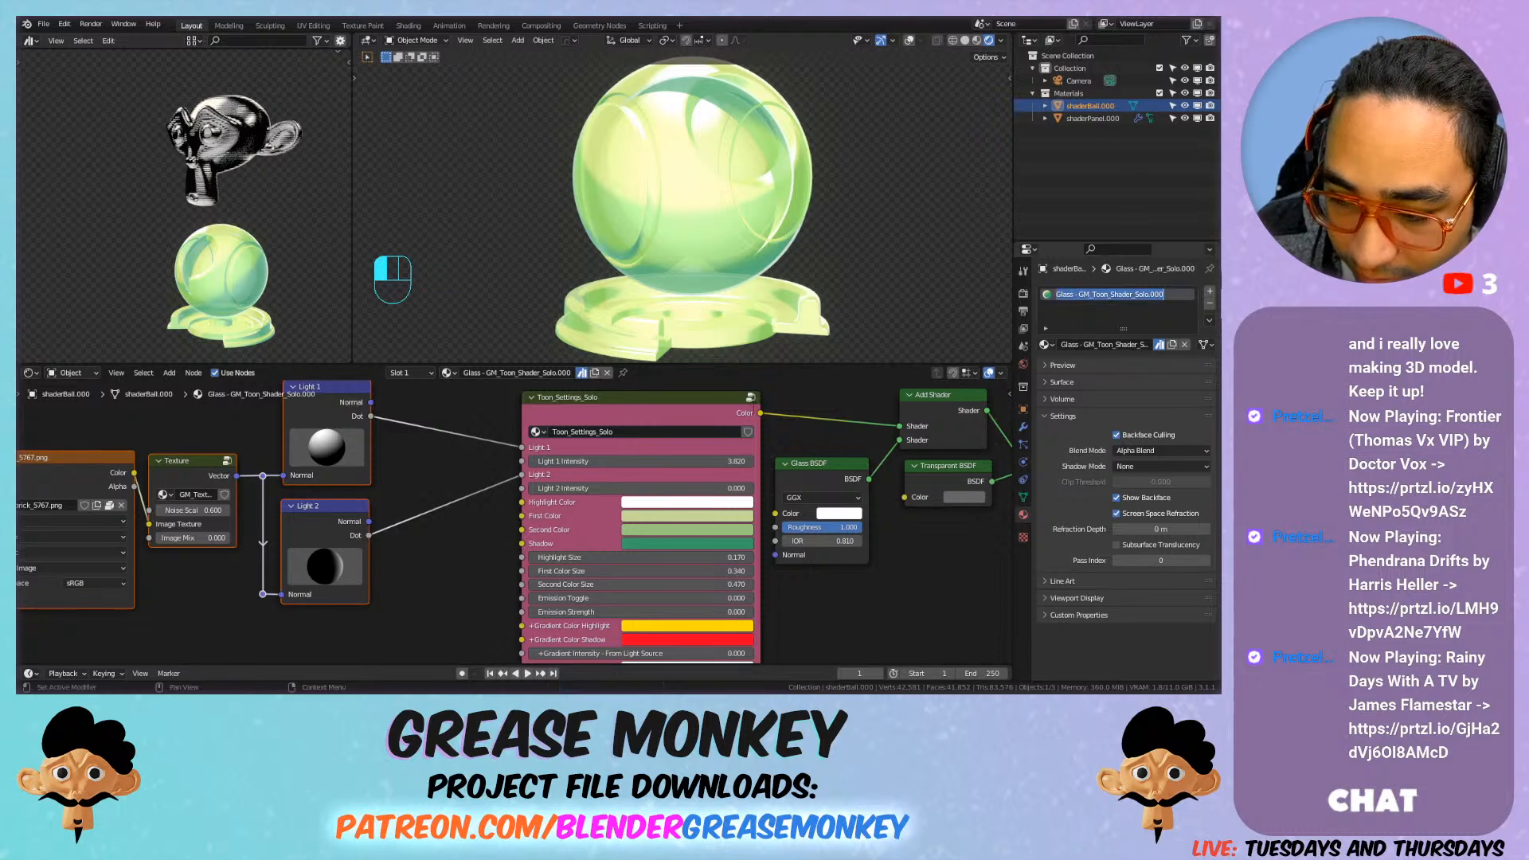
text(Glass - GM_Toon_Shader_Solo.000)
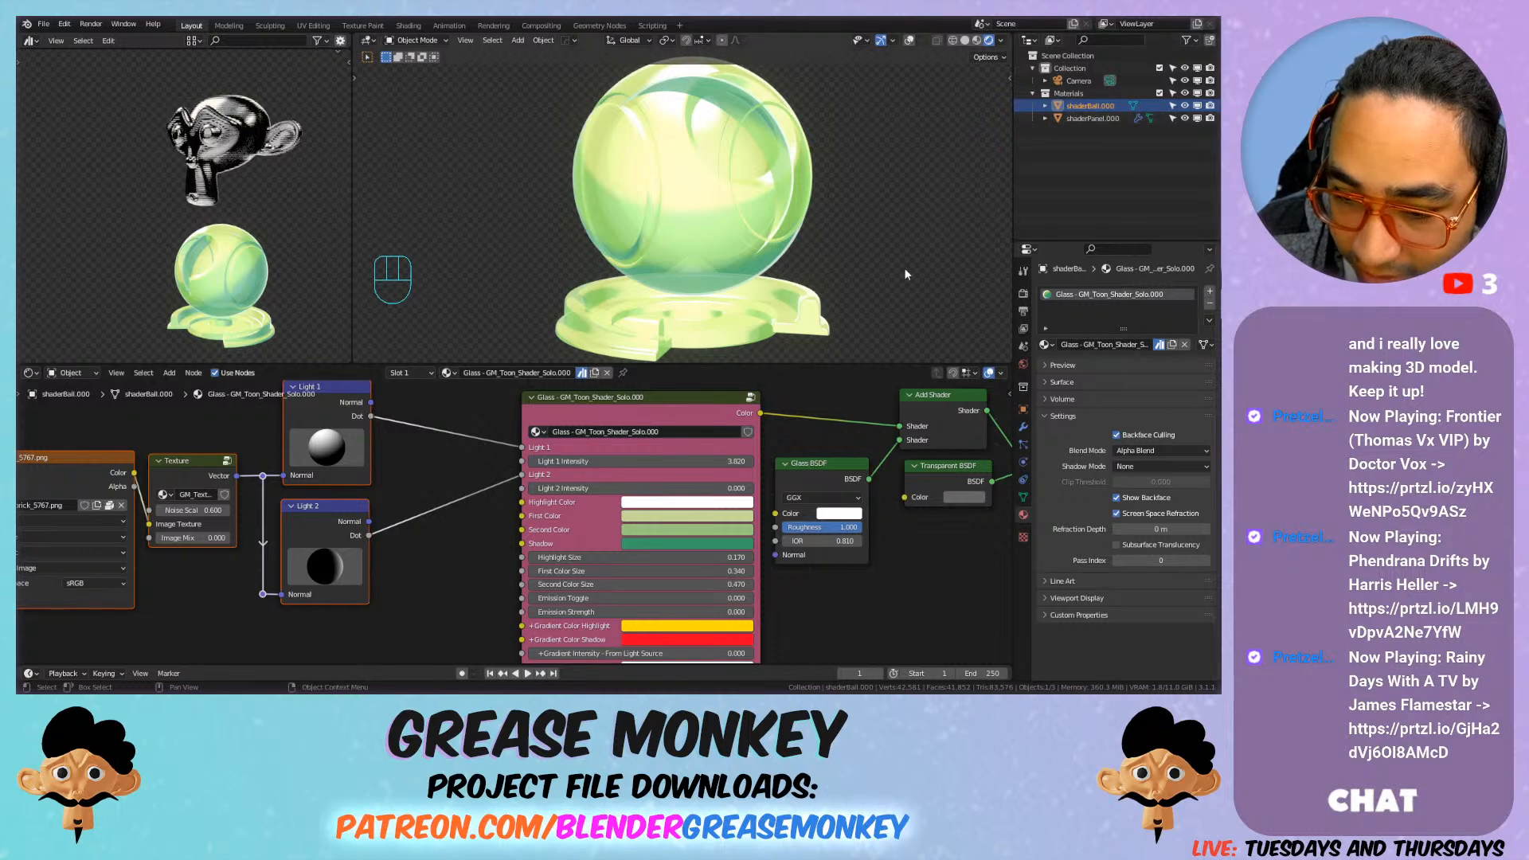
Step: Assign the gold material to the shader ball and rename its Toon_Settings_Solo.001 node group Gold - GM_Toon_Shader_Solo.000
click(1045, 346)
click(1100, 369)
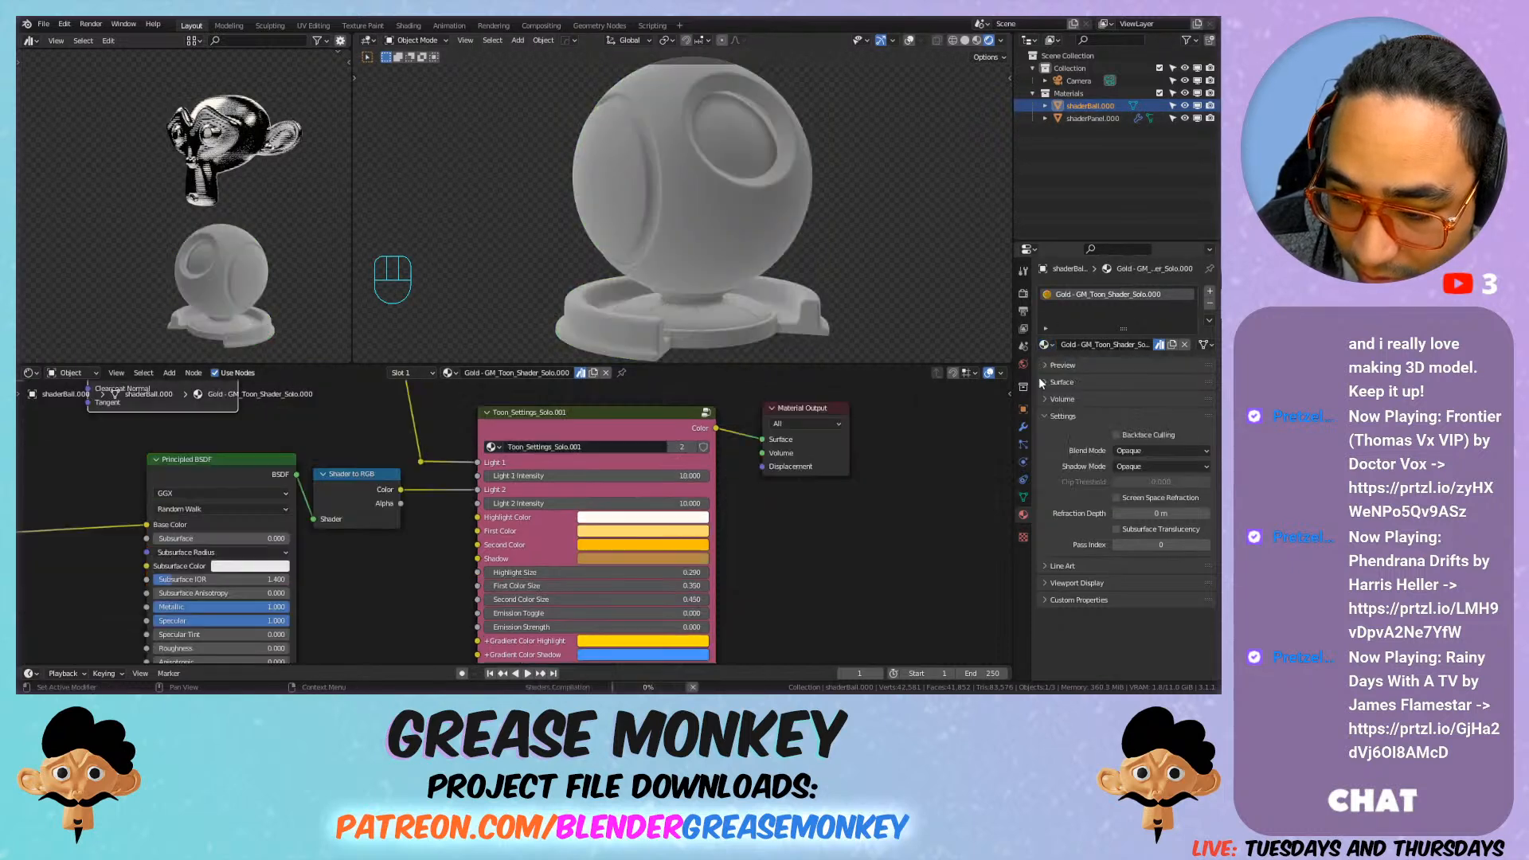
key(ctrl+c)
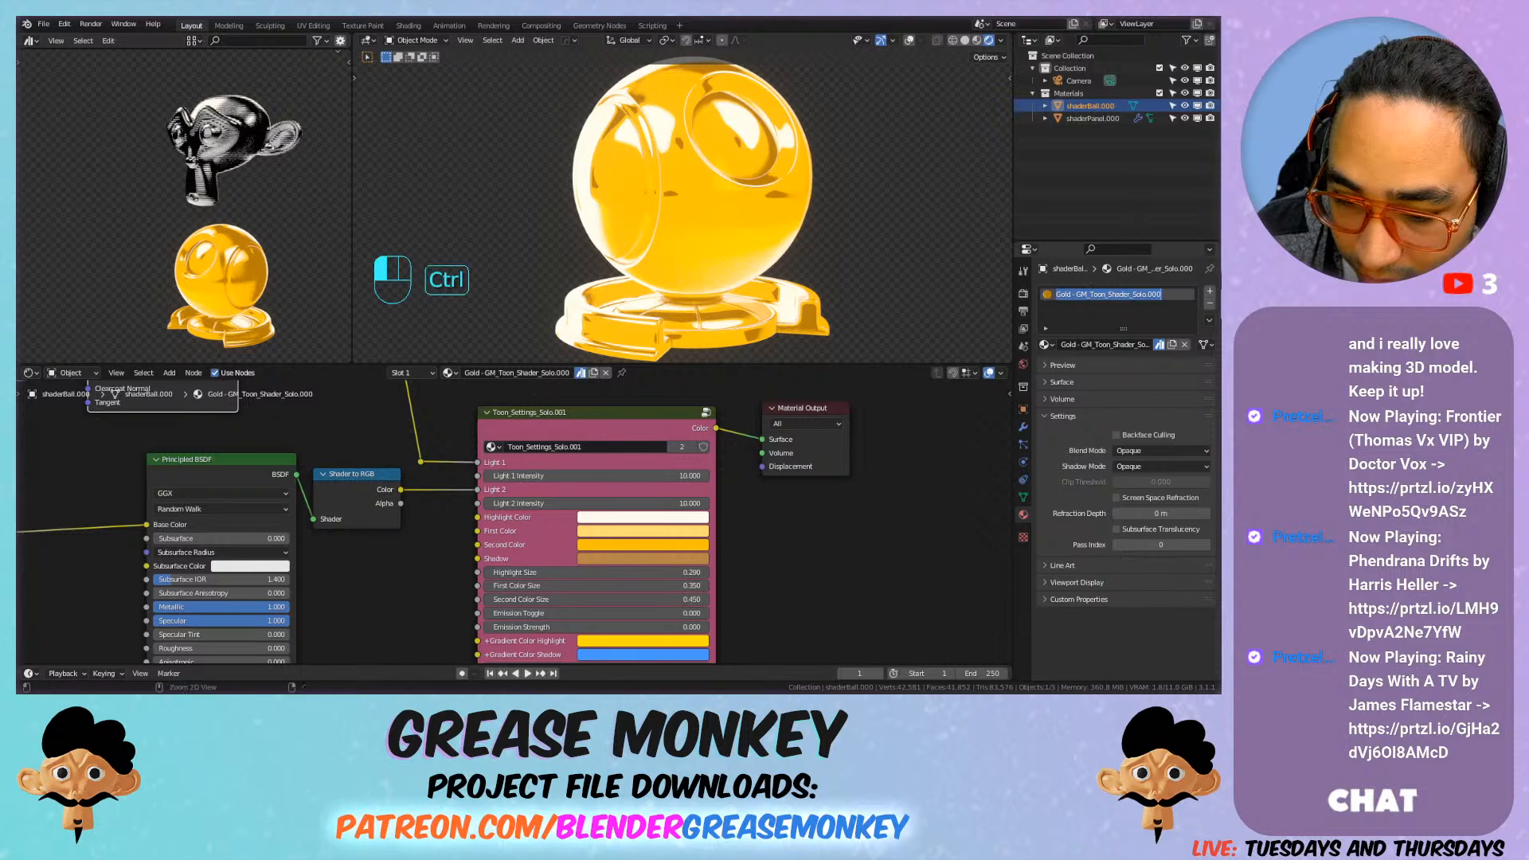
double_click(567, 447)
key(ctrl+v)
key(Return)
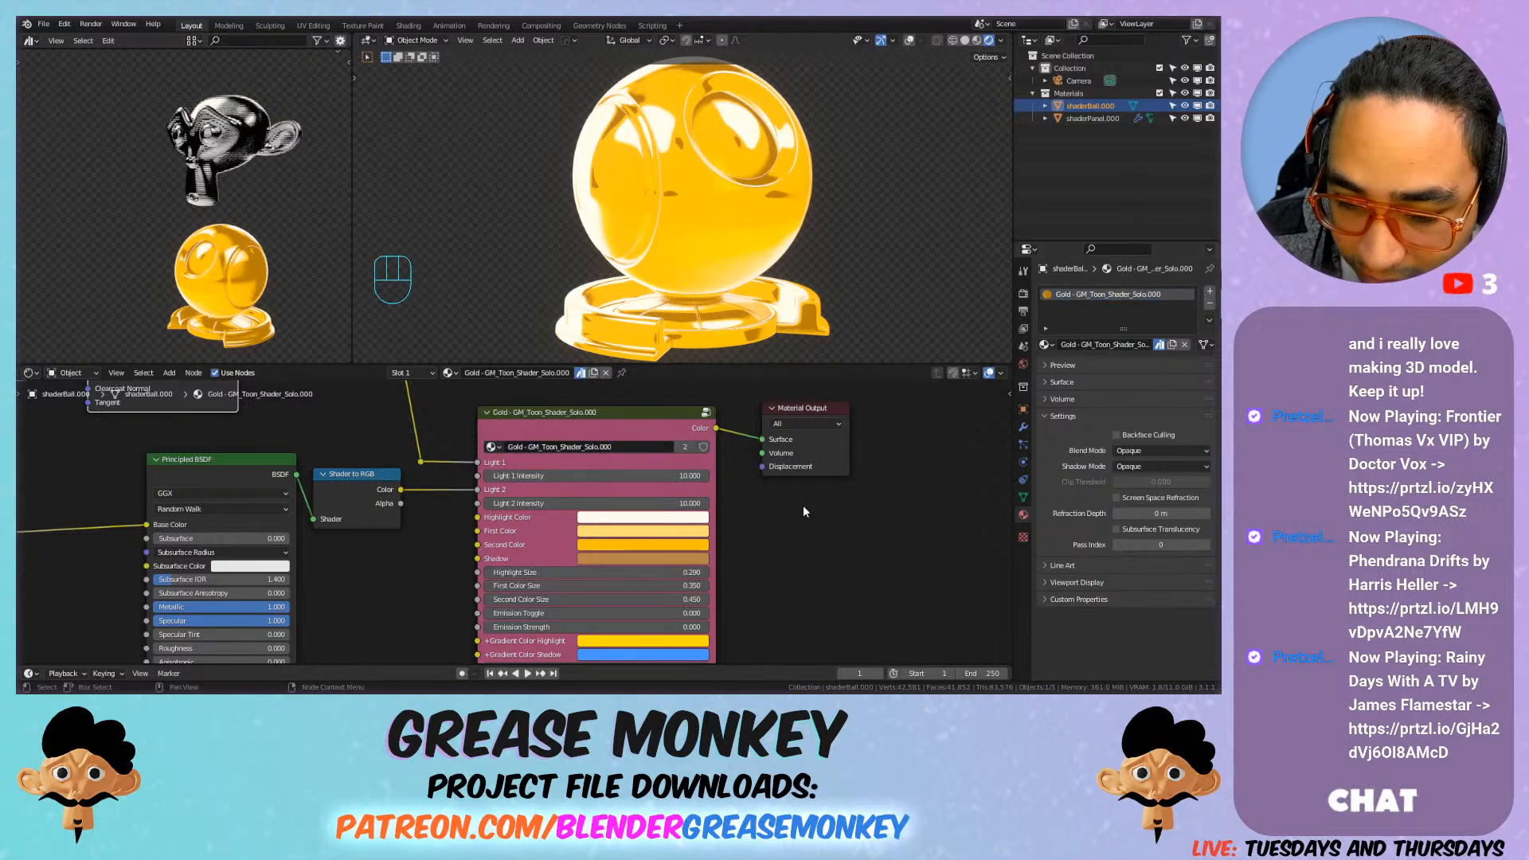
Step: Save the file, then give the gold node group a fake user and make it a single-user copy
key(ctrl+s)
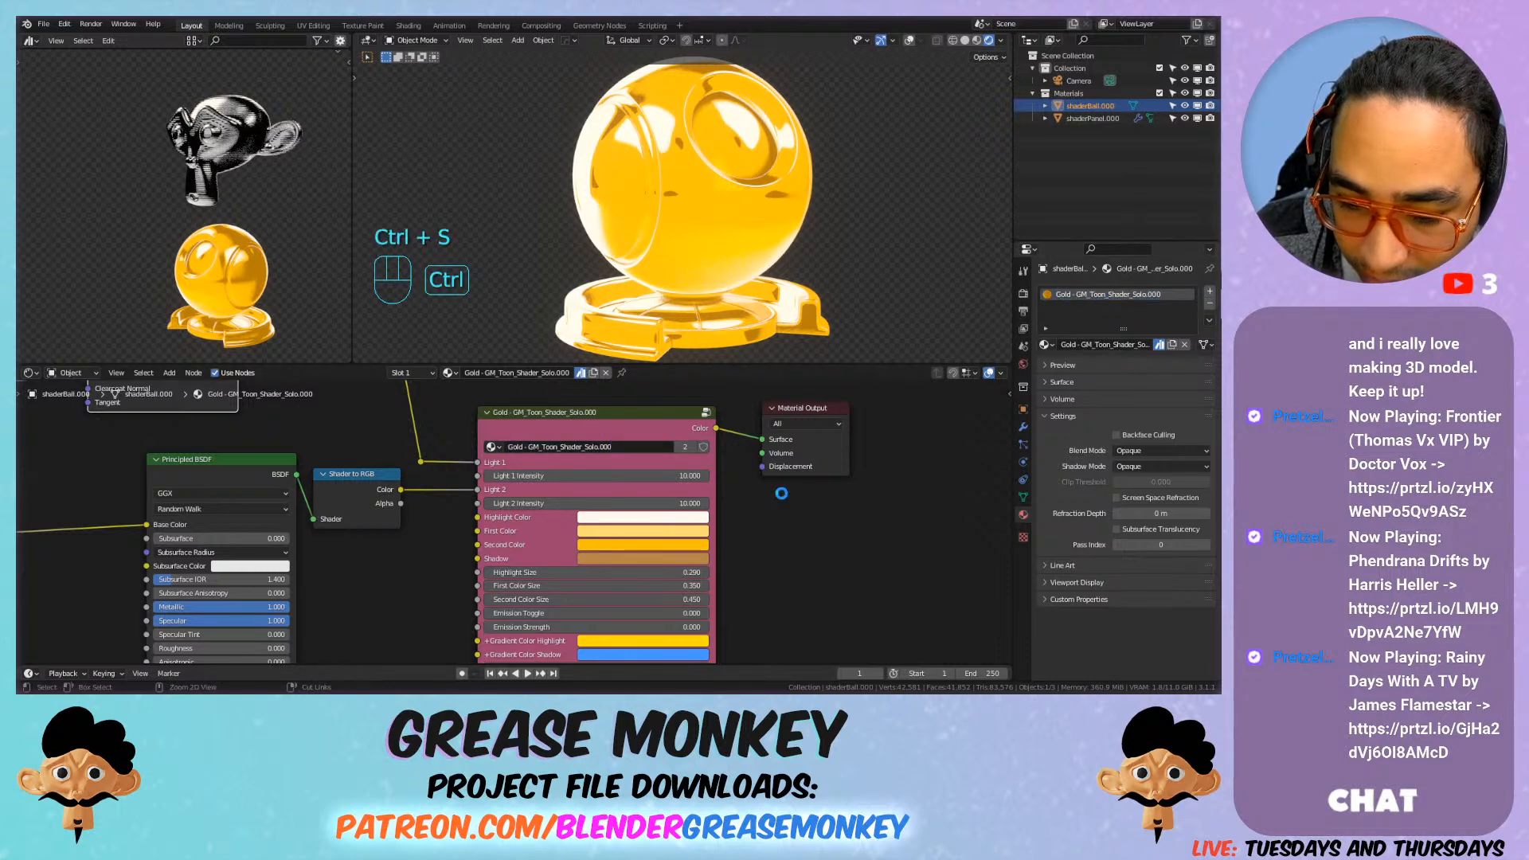
click(704, 447)
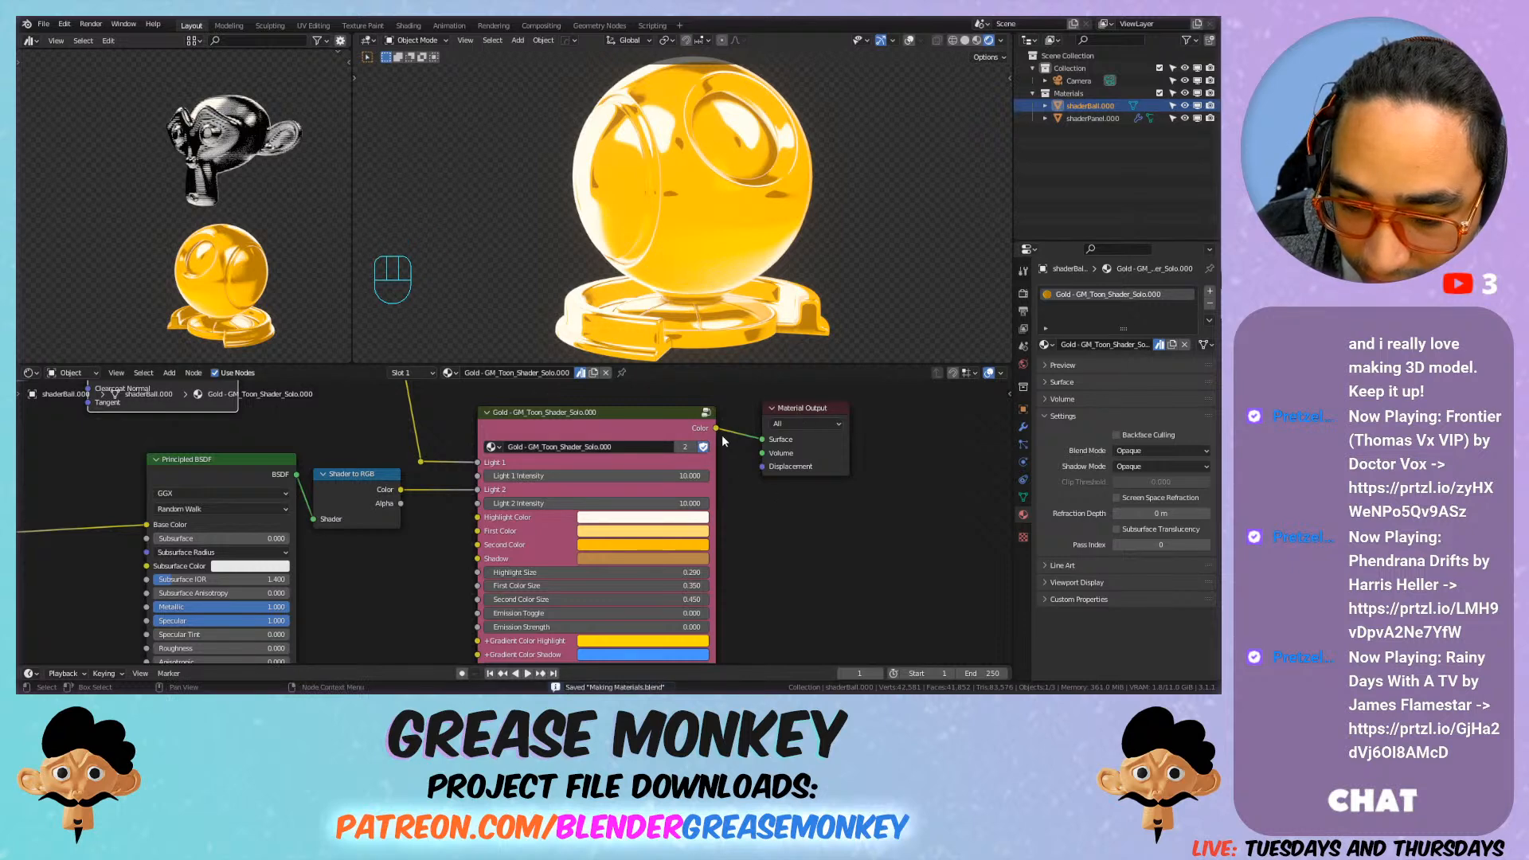
click(686, 446)
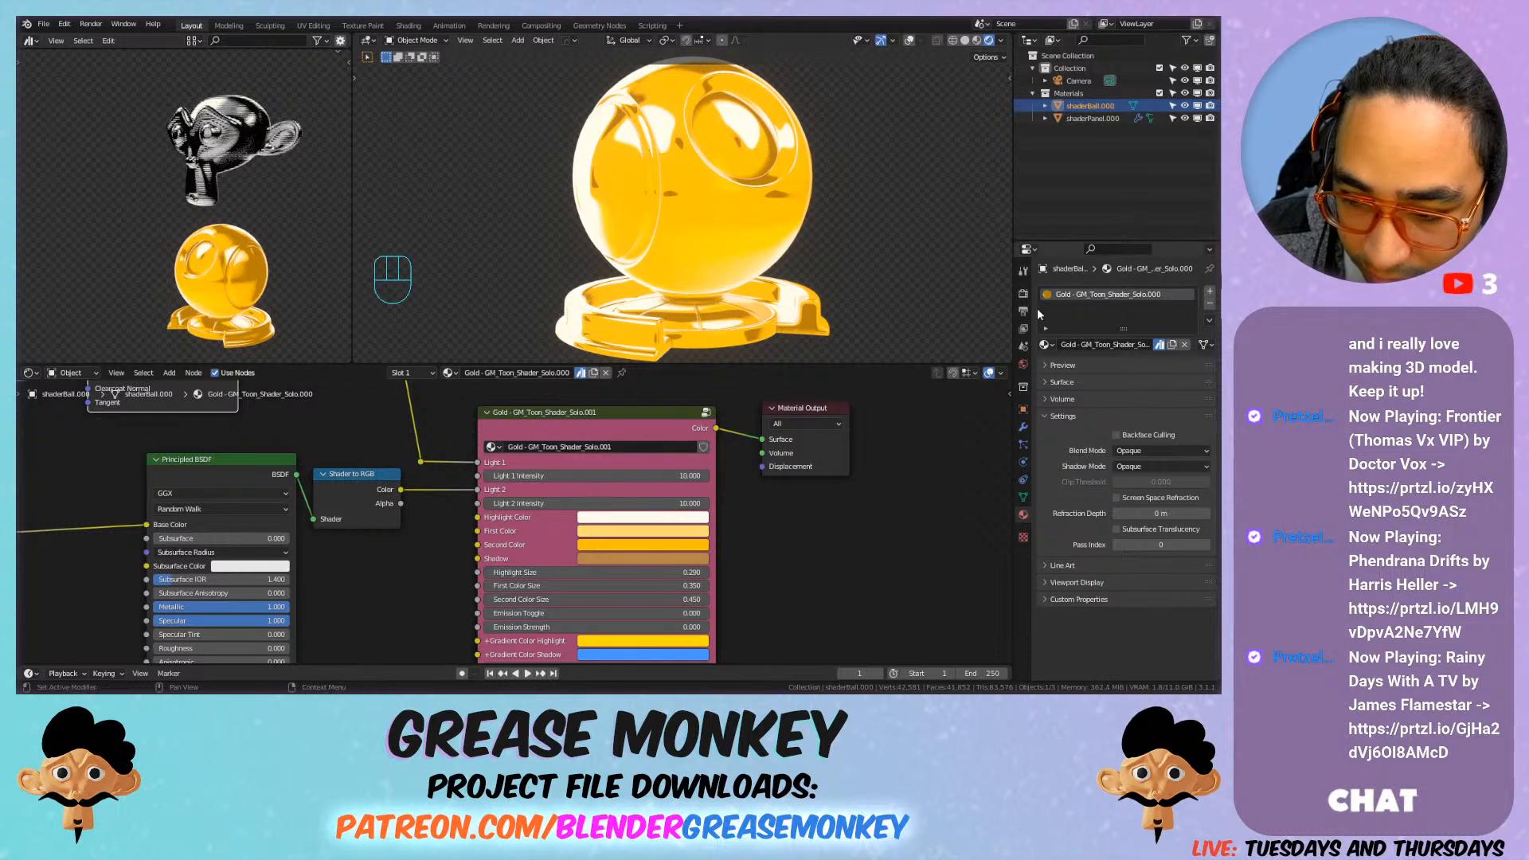
Step: Assign the metal material to the shader ball, rename its node group Metal- GM_Toon_Shader_Solo.001, and save the file
click(1047, 345)
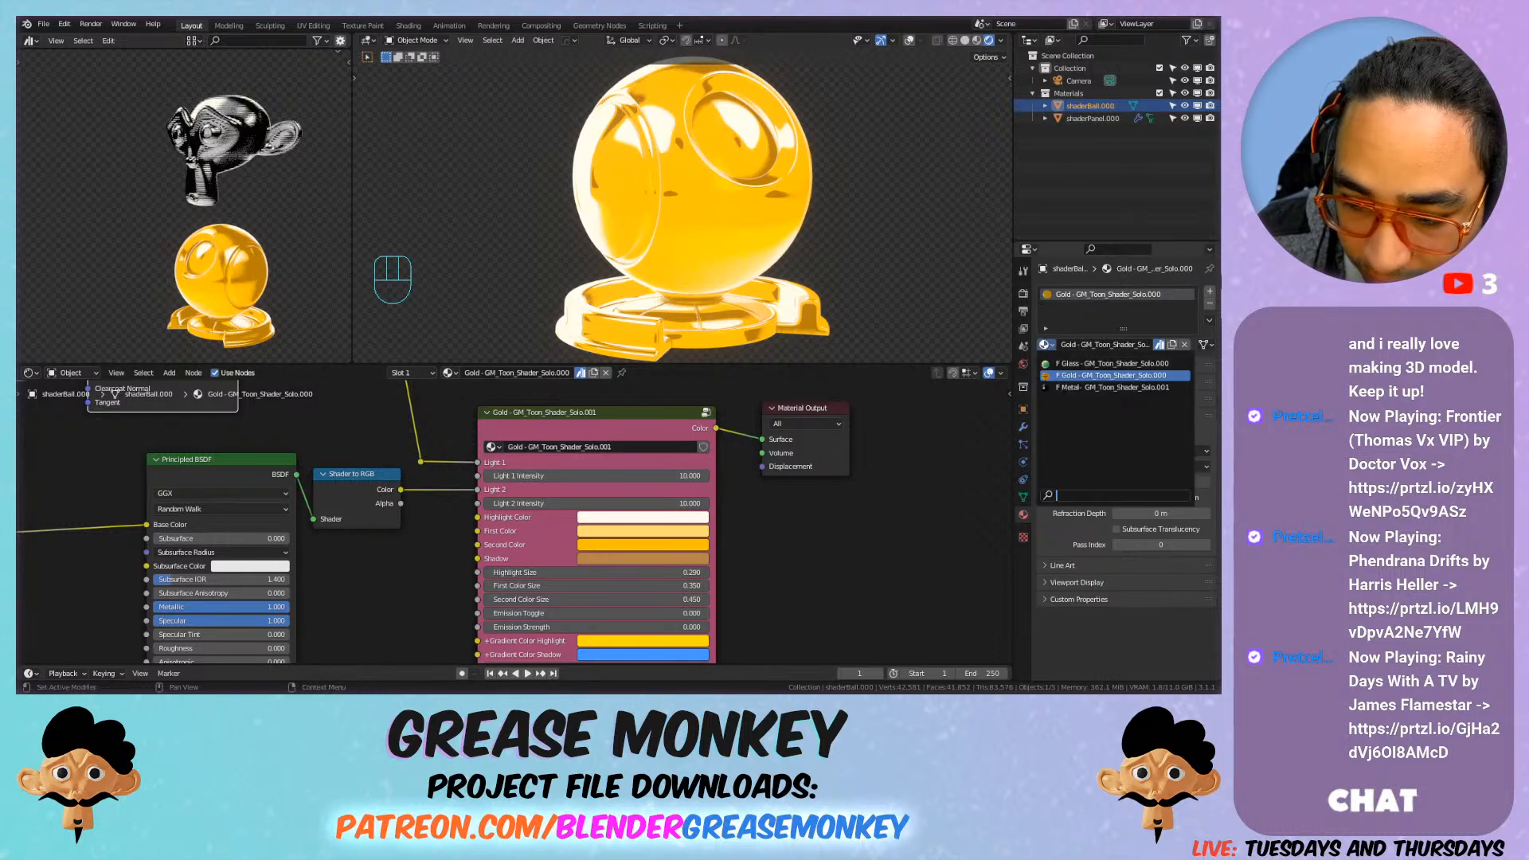
click(1091, 373)
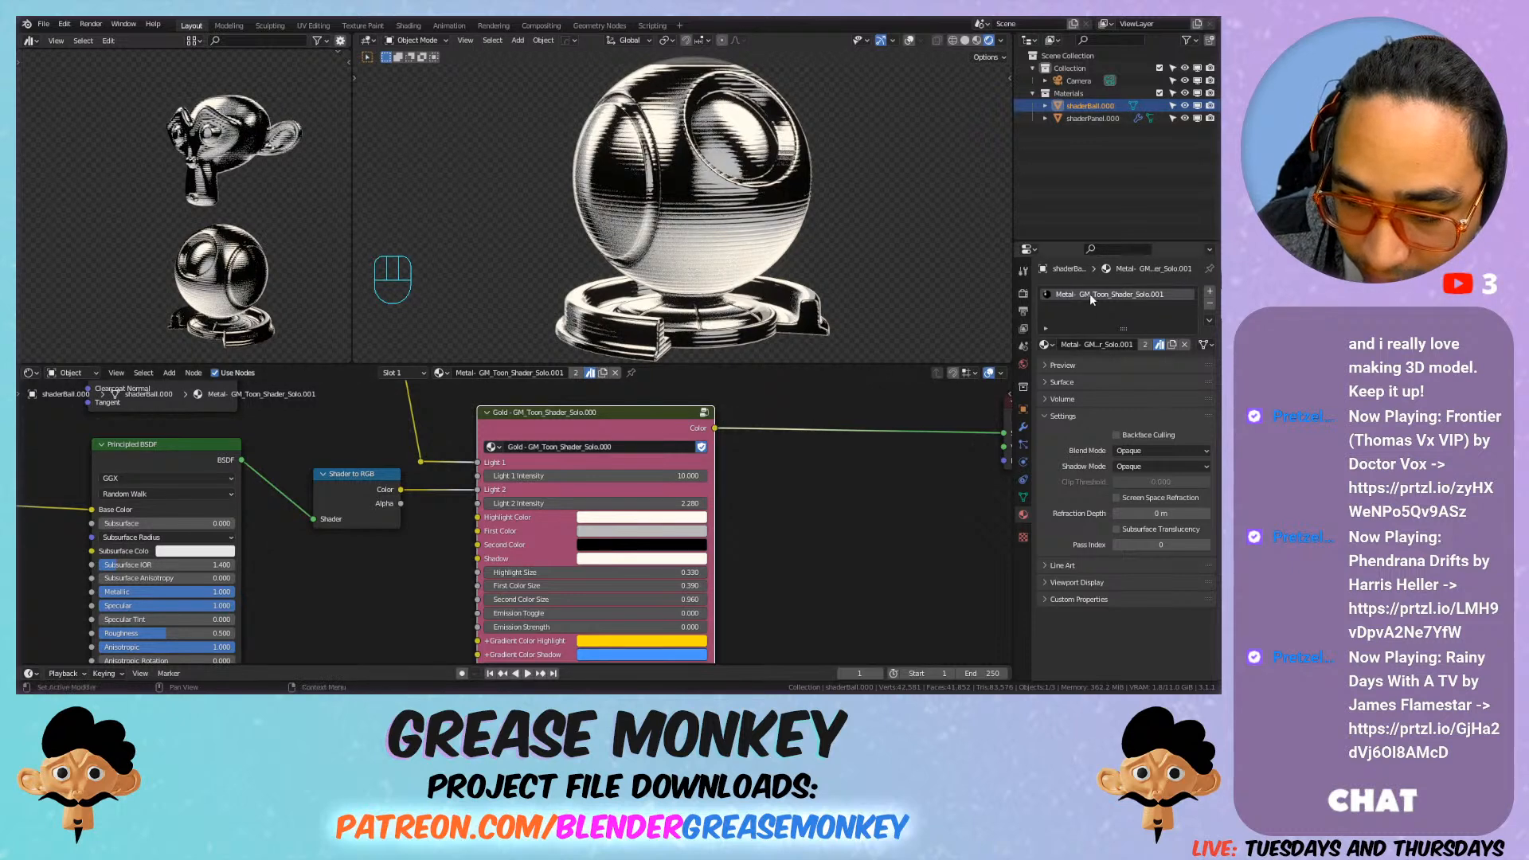
ctrl+scroll(652, 451, down, 1)
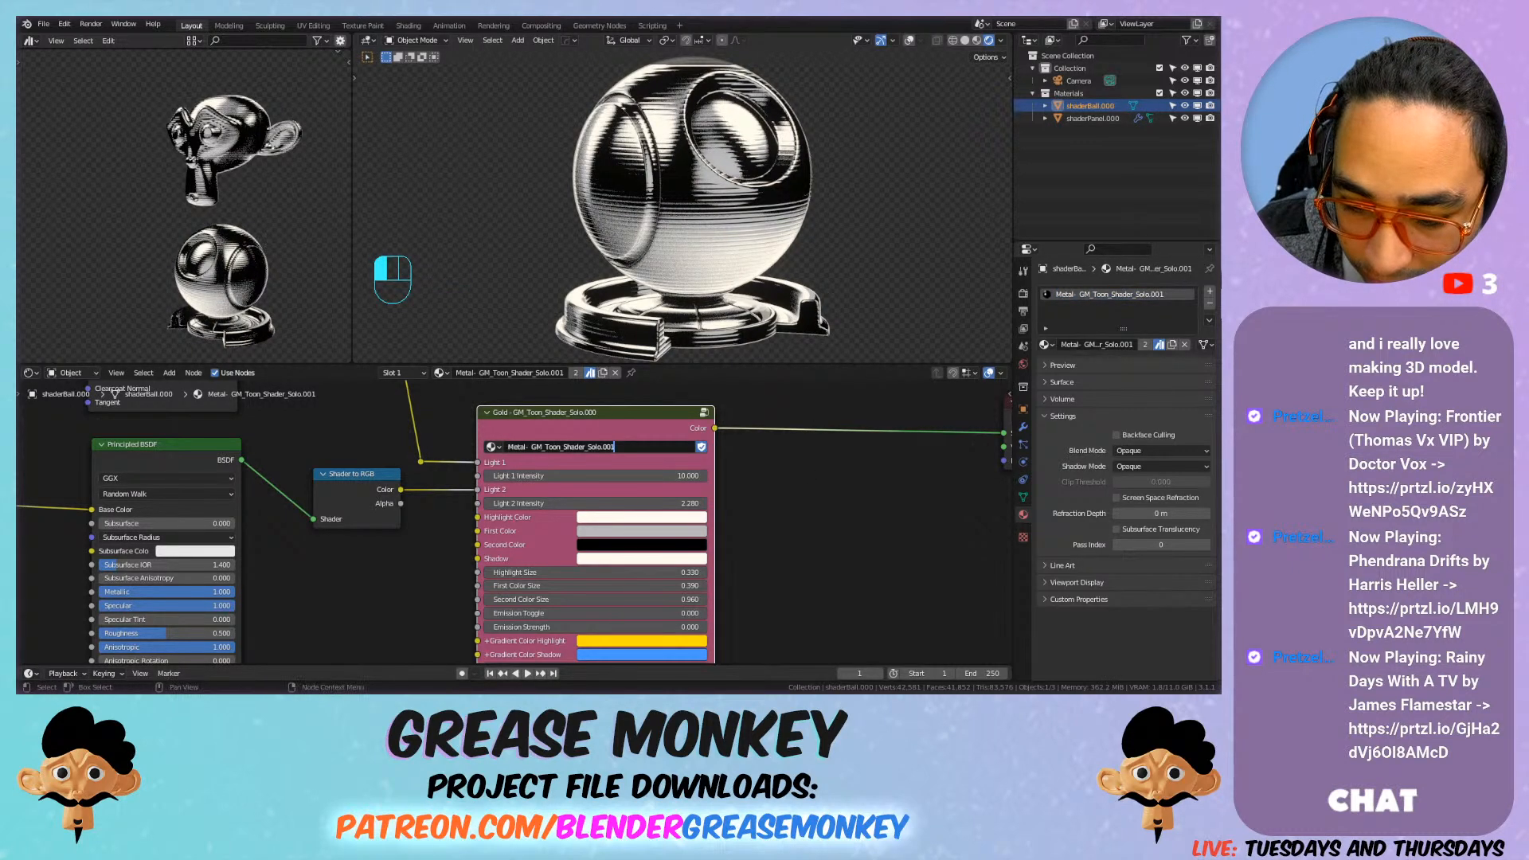
key(ctrl+s)
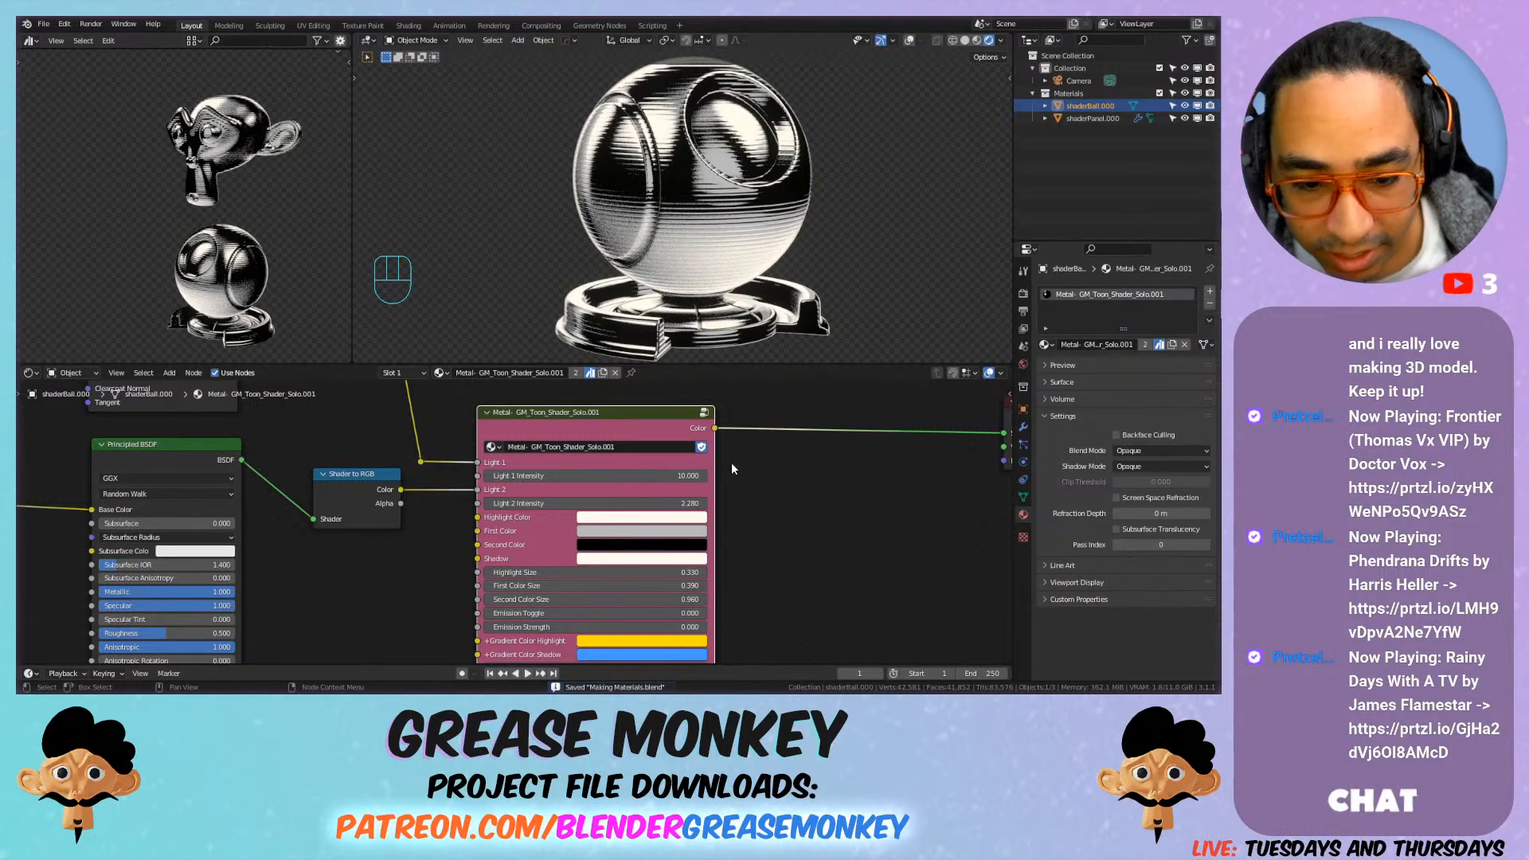
scroll(731, 462, down, 5)
middle_drag(701, 488, 809, 469)
key(ctrl+s)
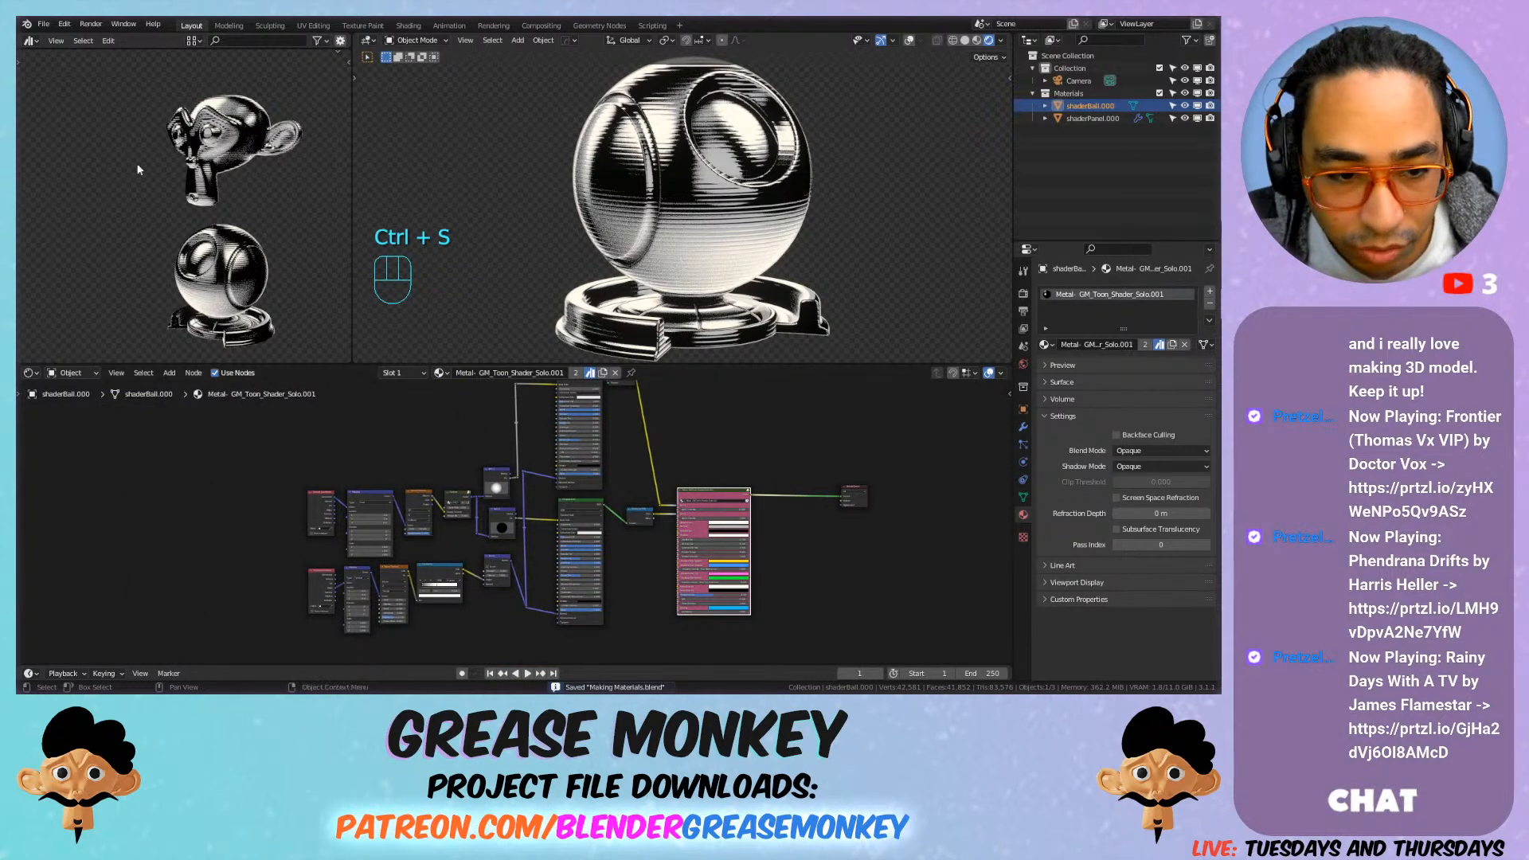
Step: Rename the metal material Metal- GM_Toon_Shader_Solo.000 and save the file
drag(109, 48, 155, 26)
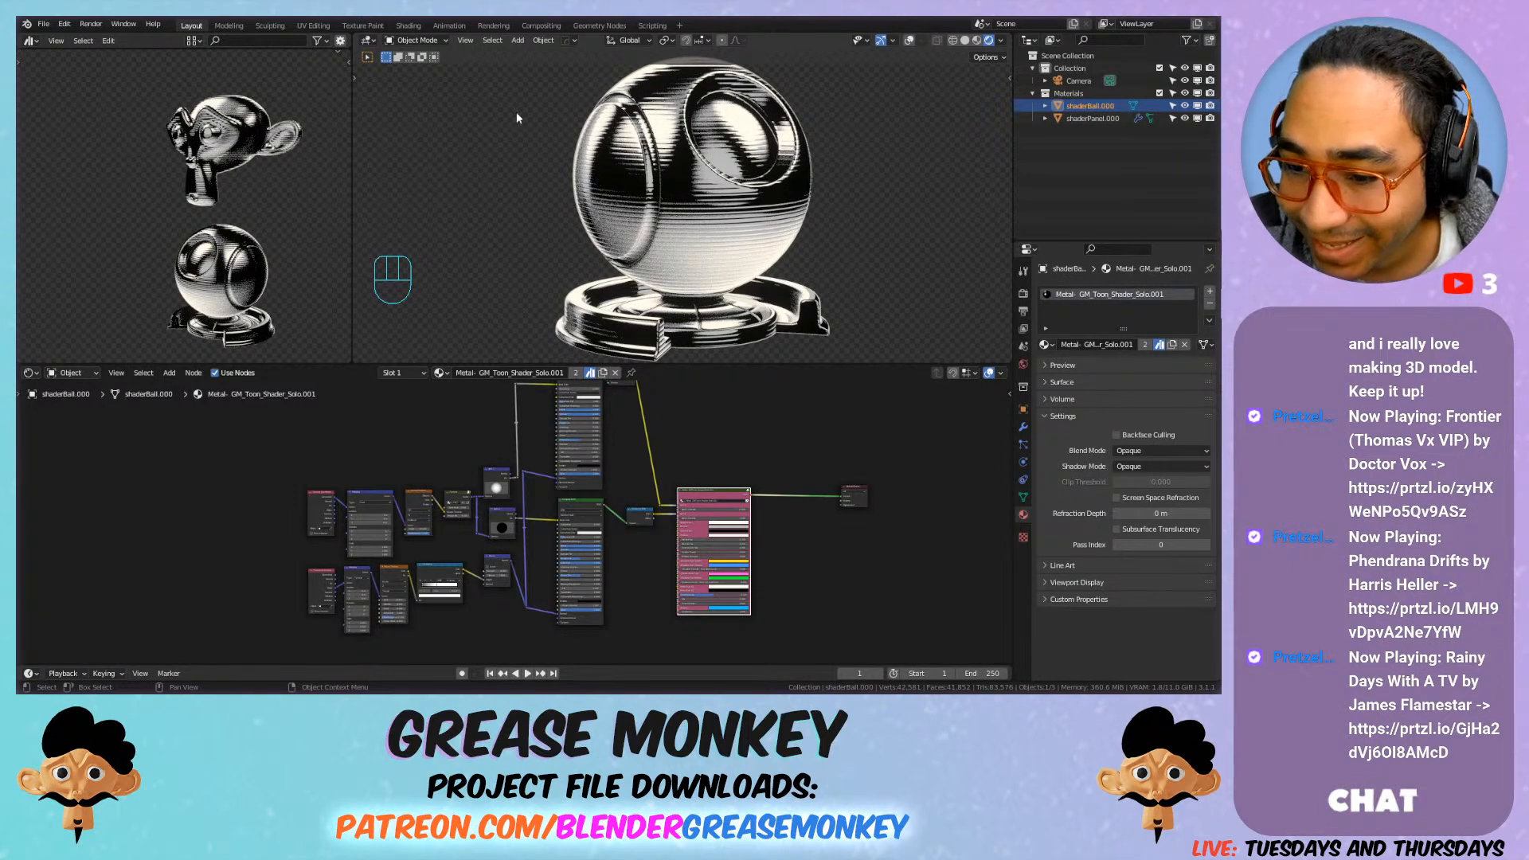
scroll(738, 214, down, 5)
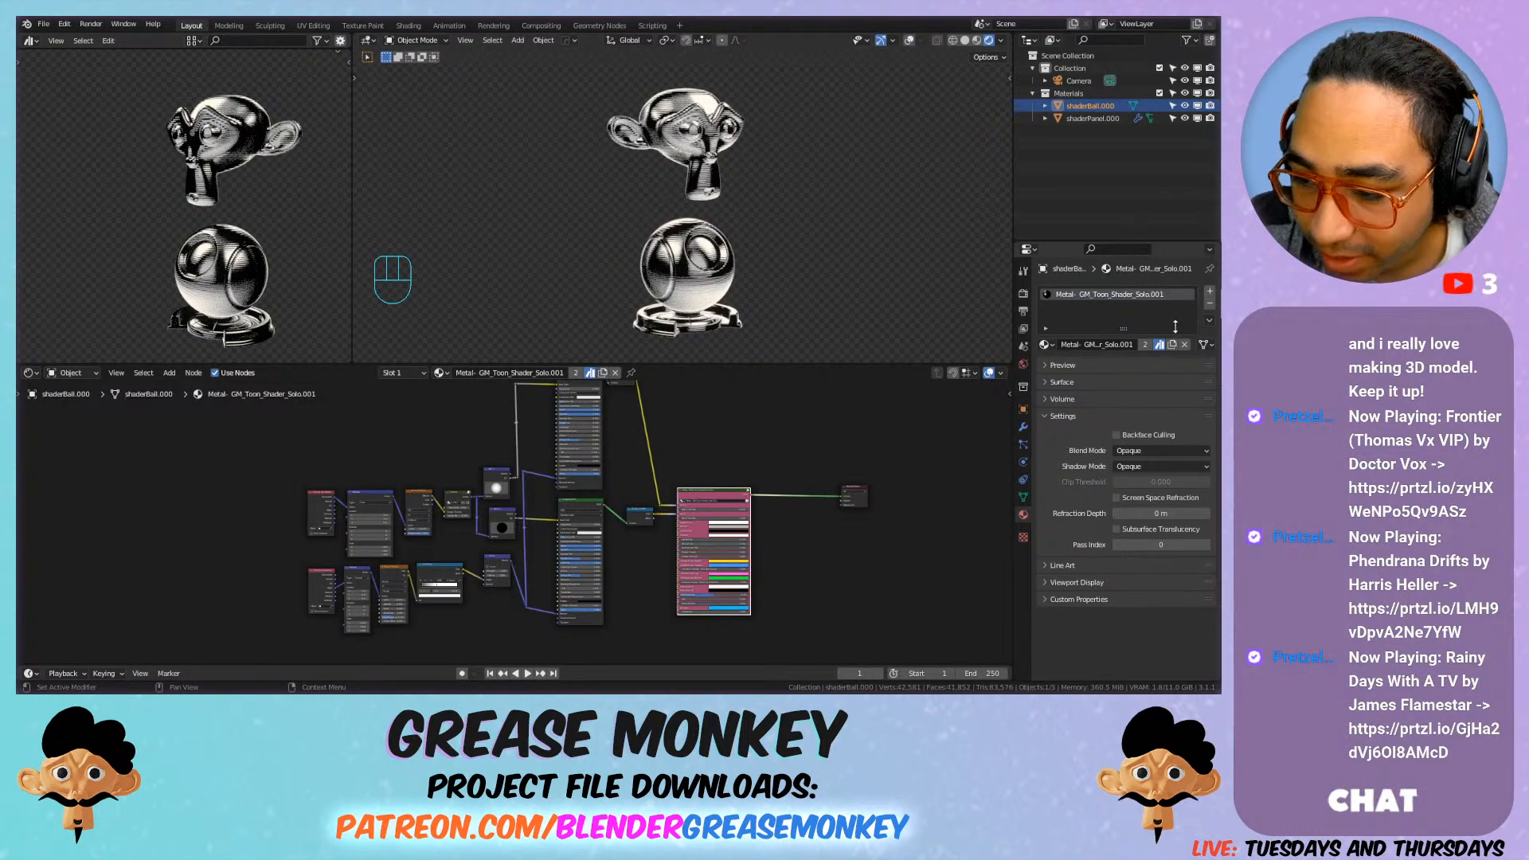
double_click(1144, 296)
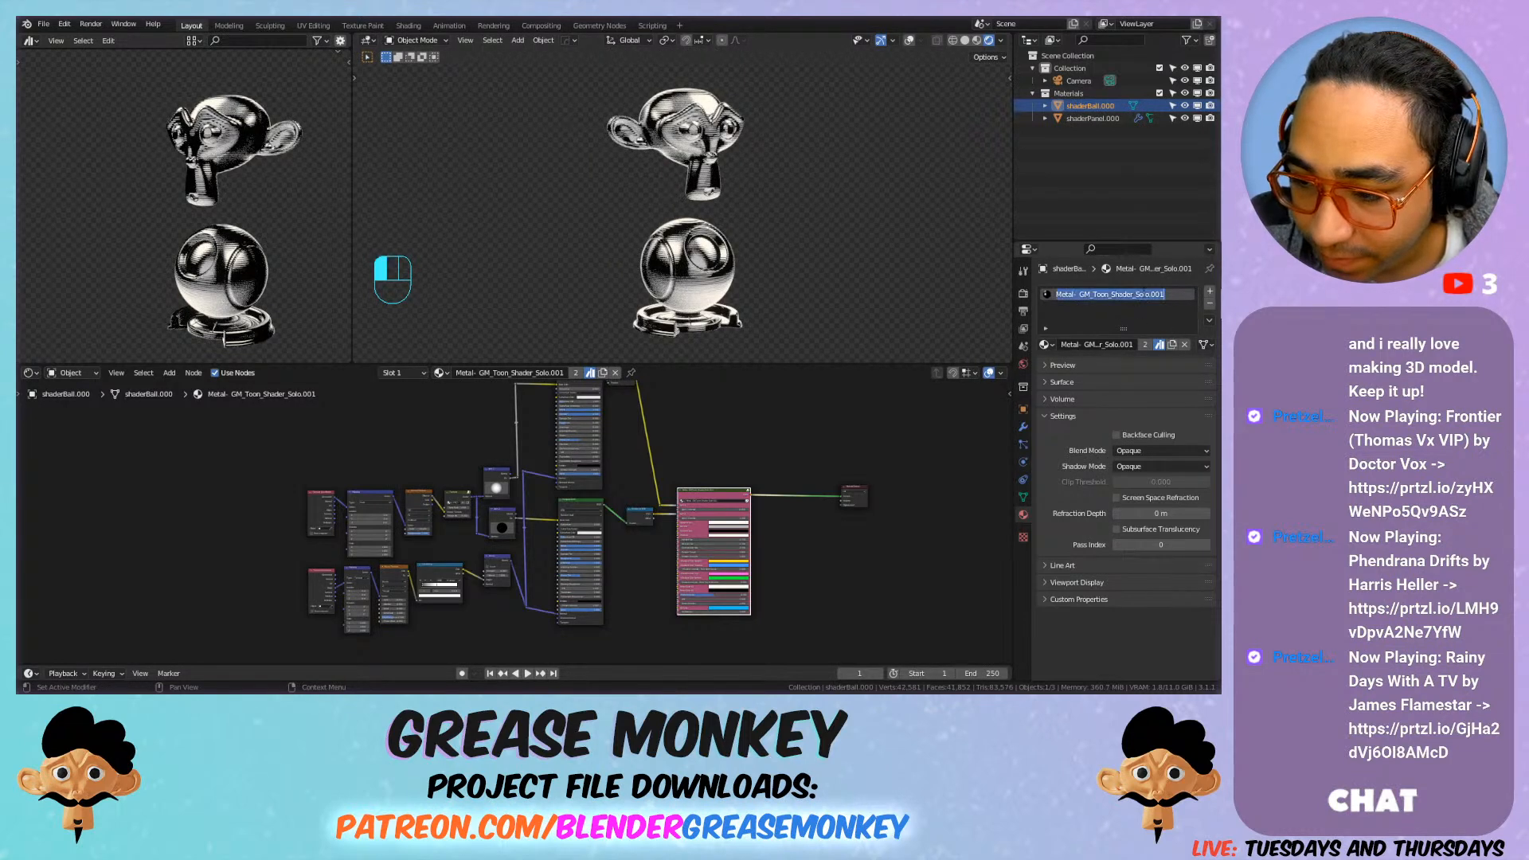
click(1151, 294)
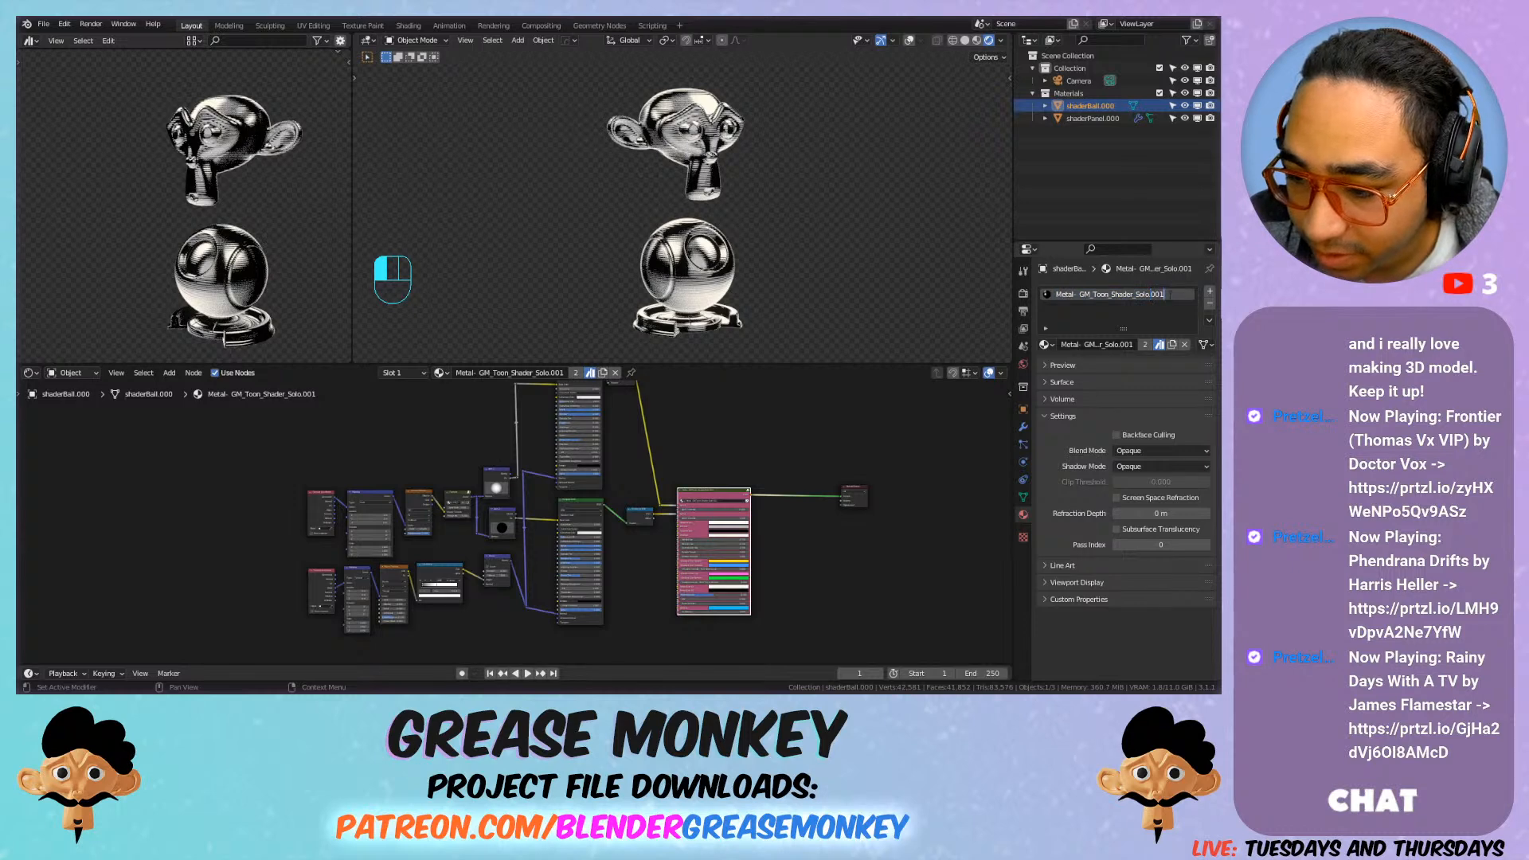
key(BackSpace)
text(0)
key(Return)
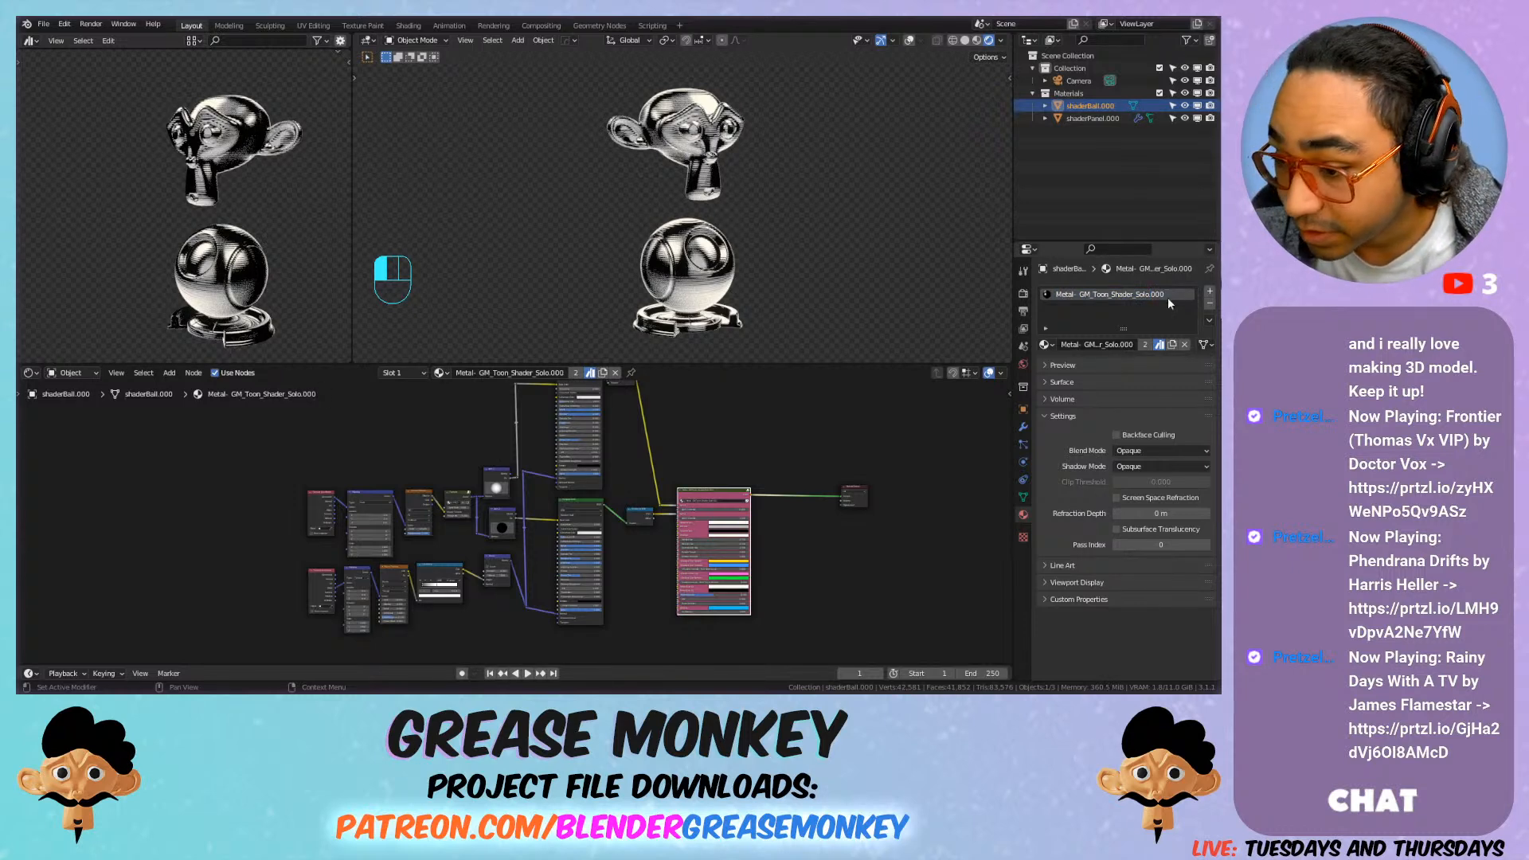
click(1045, 344)
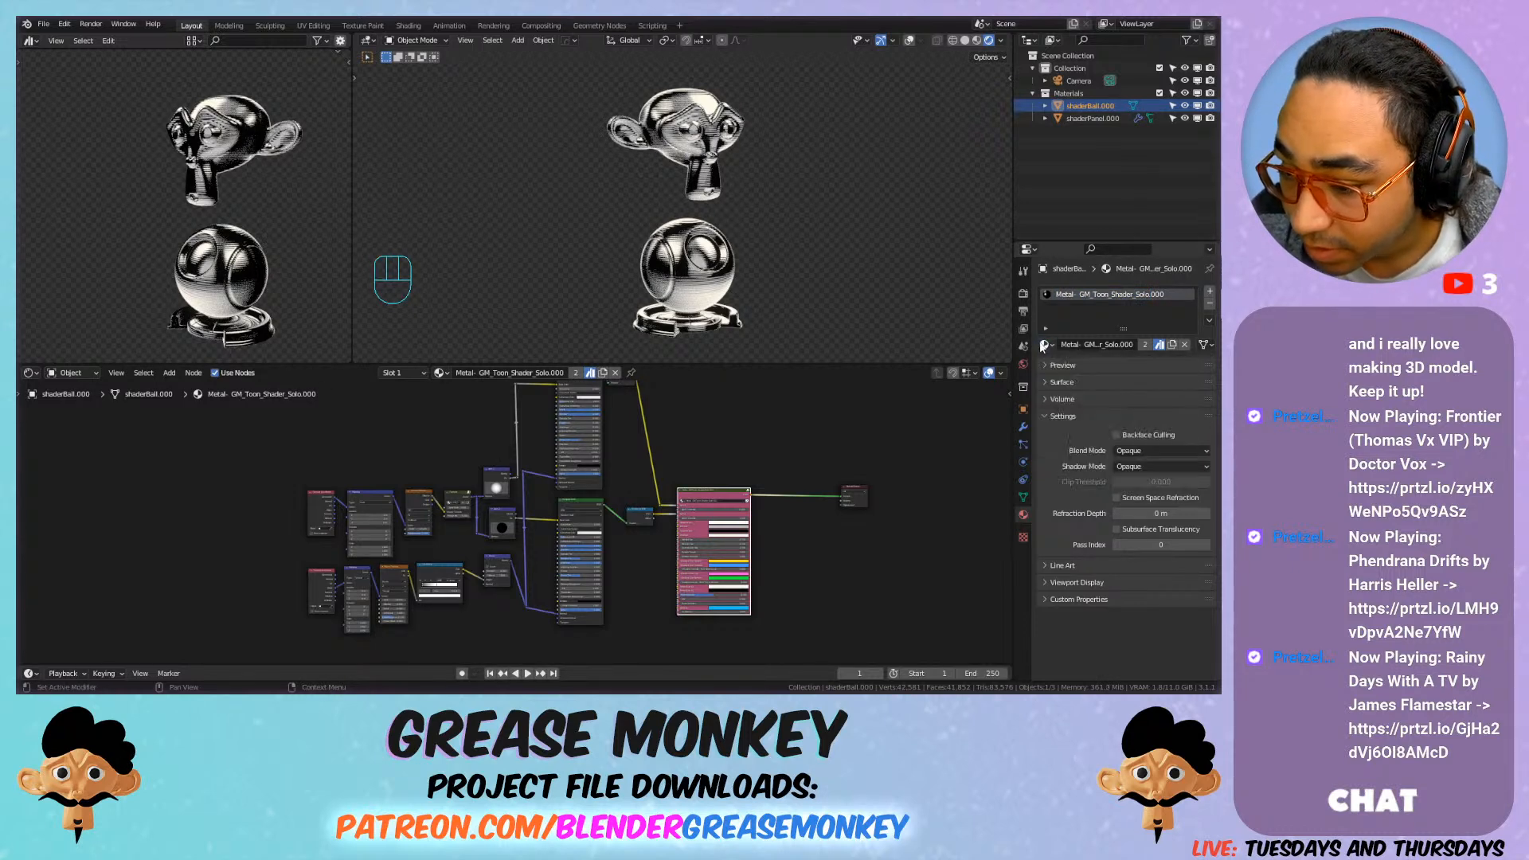
key(ctrl+s)
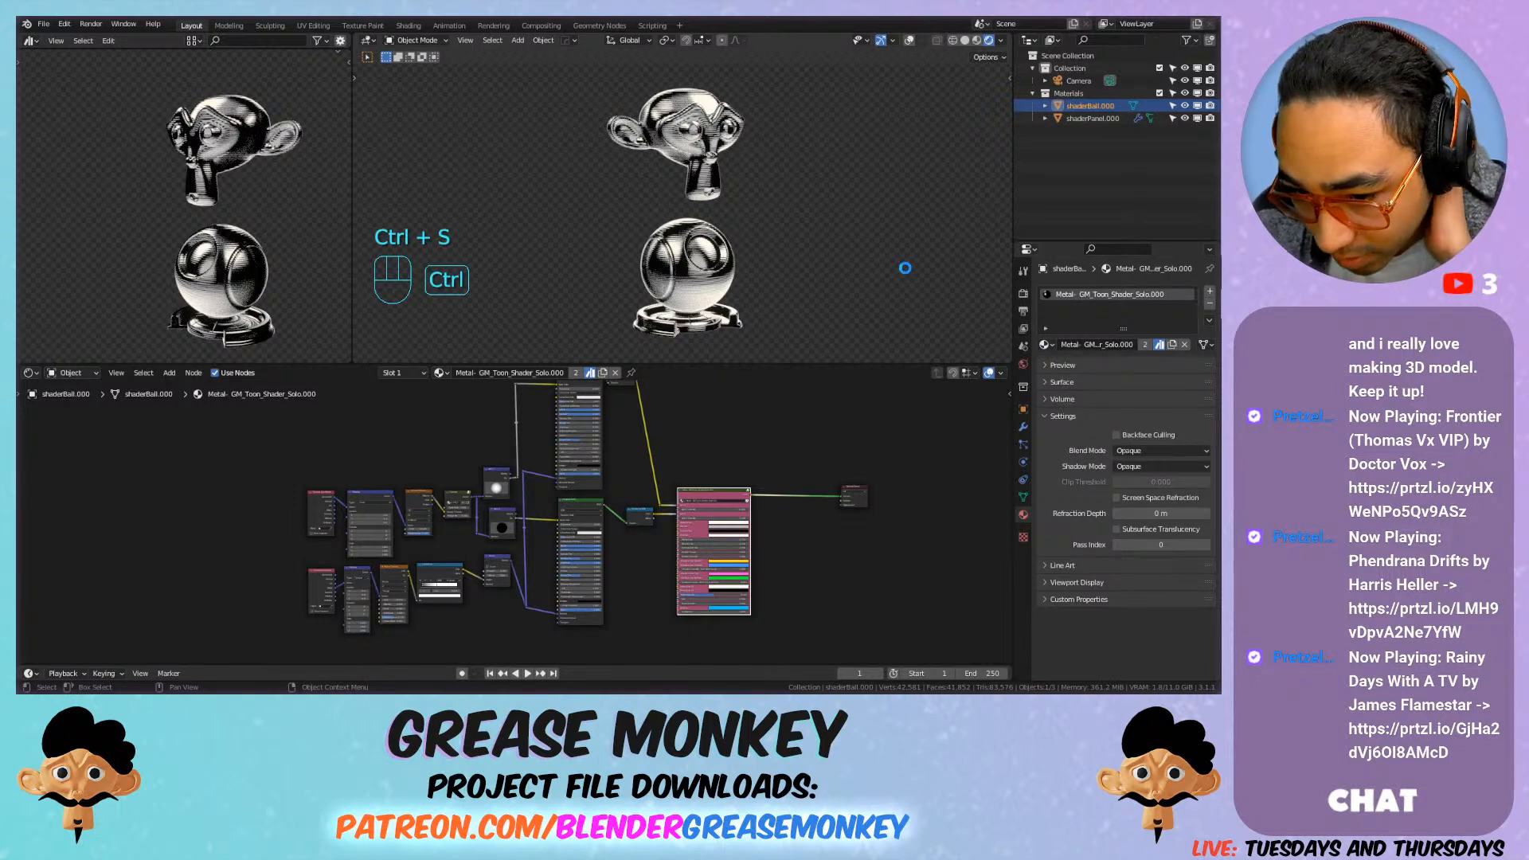
Step: Duplicate the shader ball's metal material and replace the Metal prefix in the copy's name with "wood-"
scroll(791, 250, up, 2)
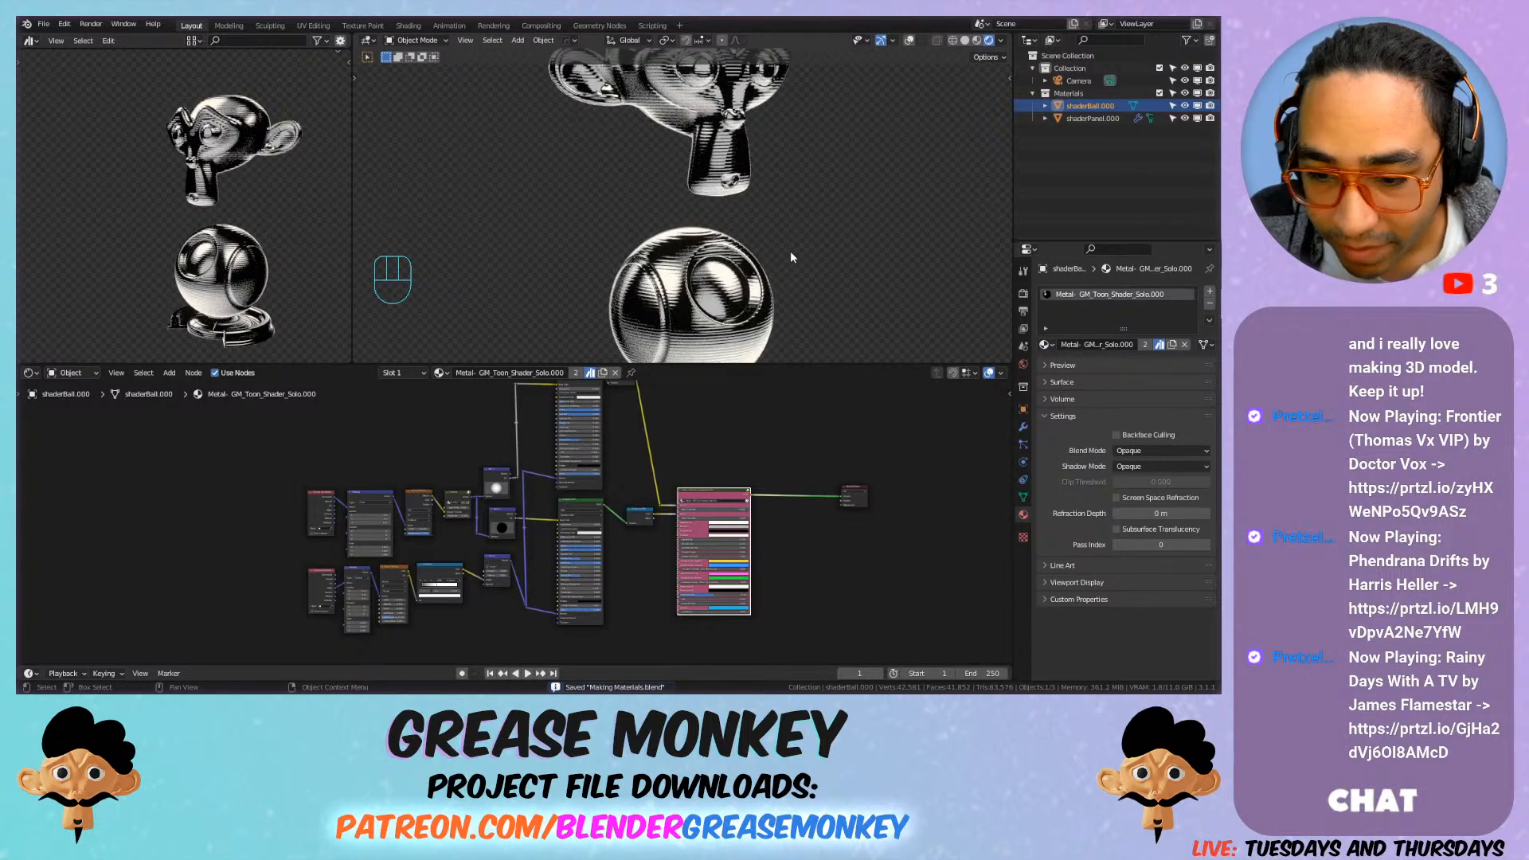
scroll(790, 251, down, 2)
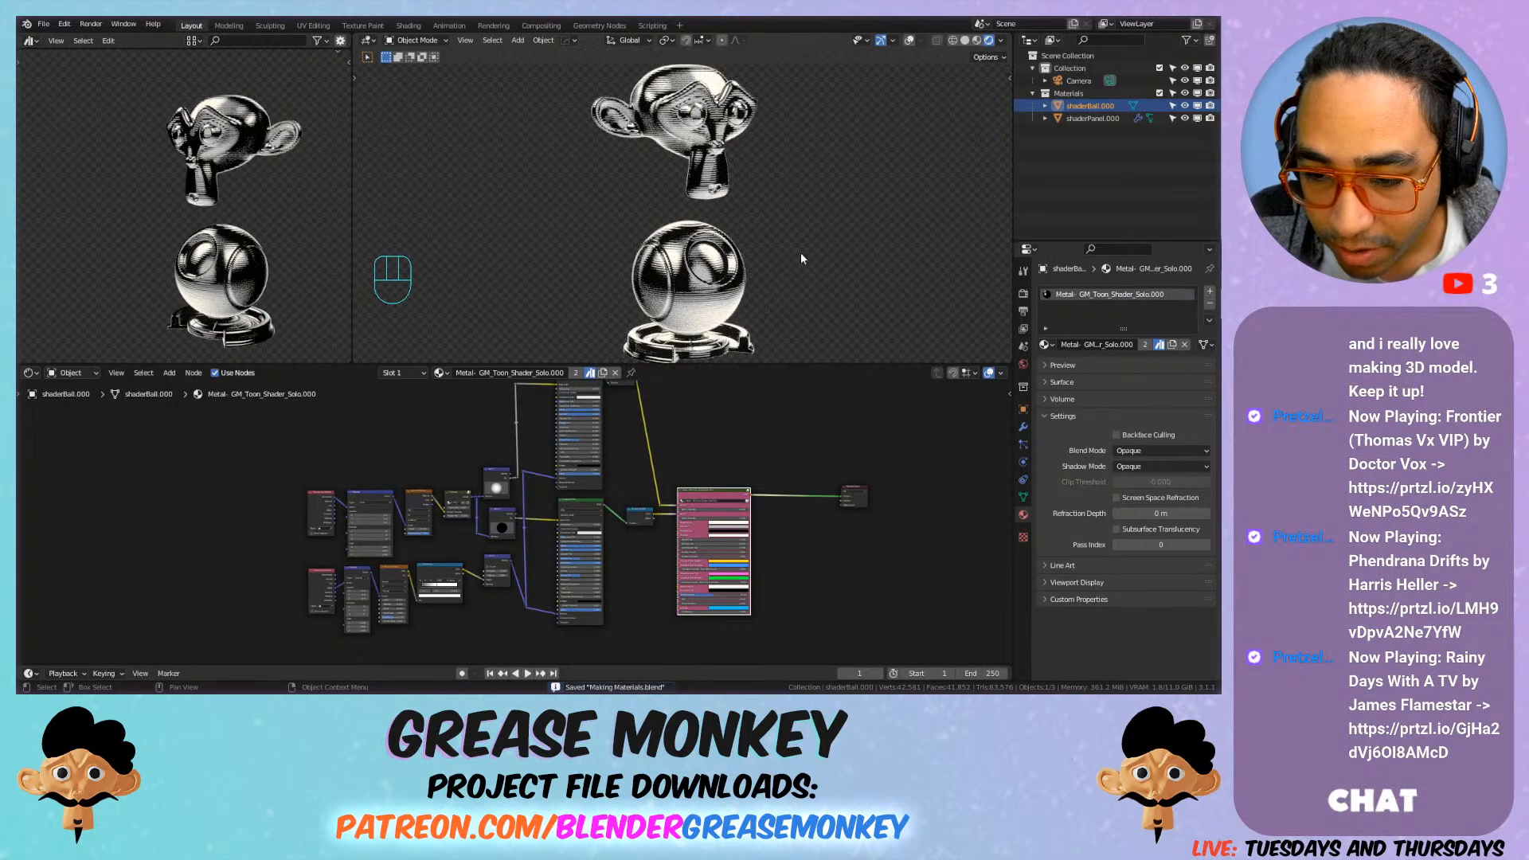
click(1171, 345)
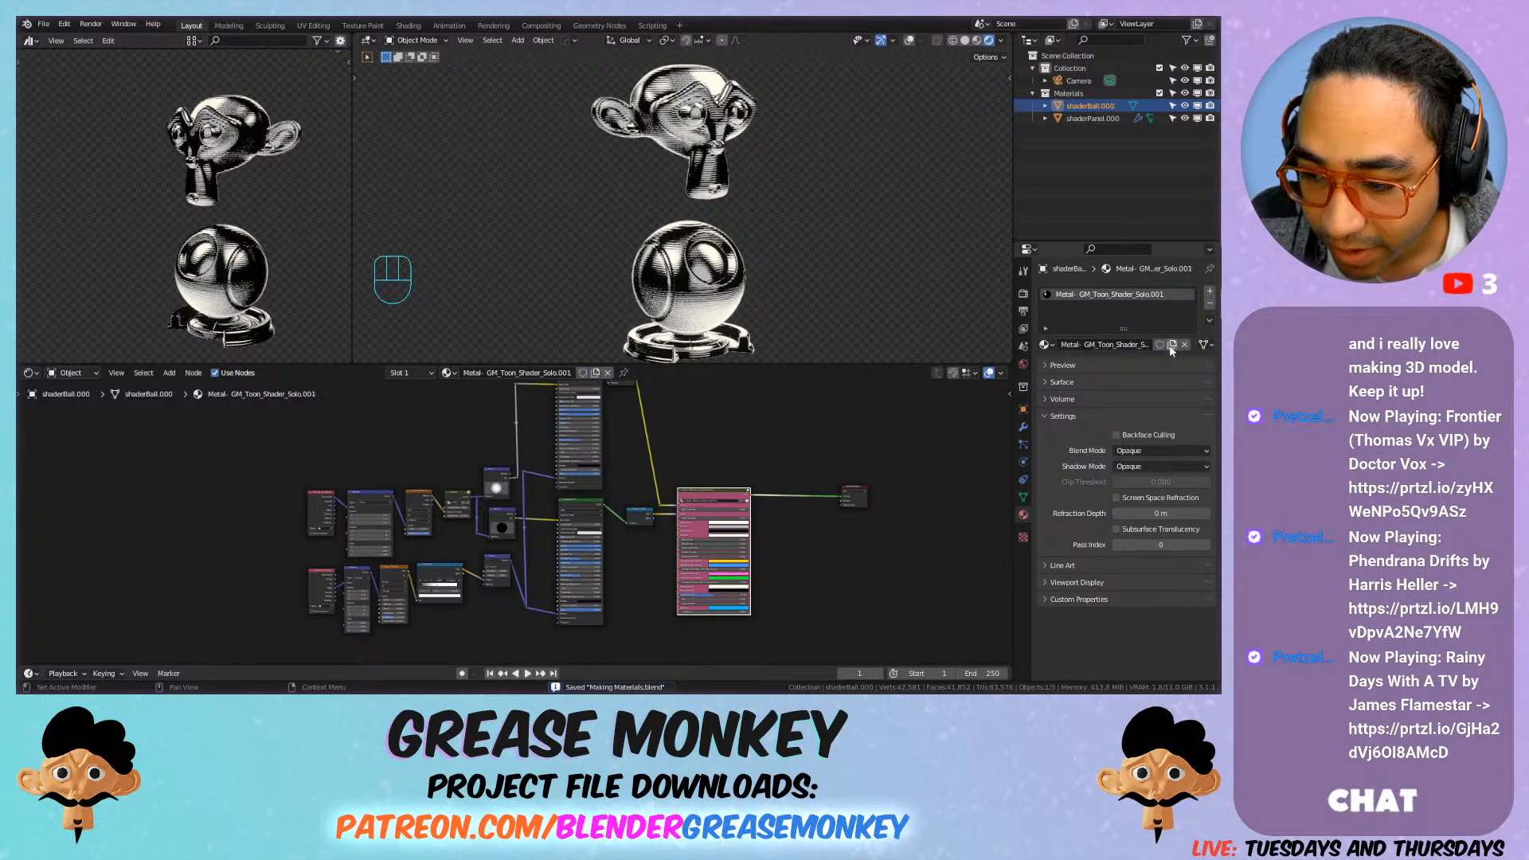
double_click(1078, 293)
click(1079, 293)
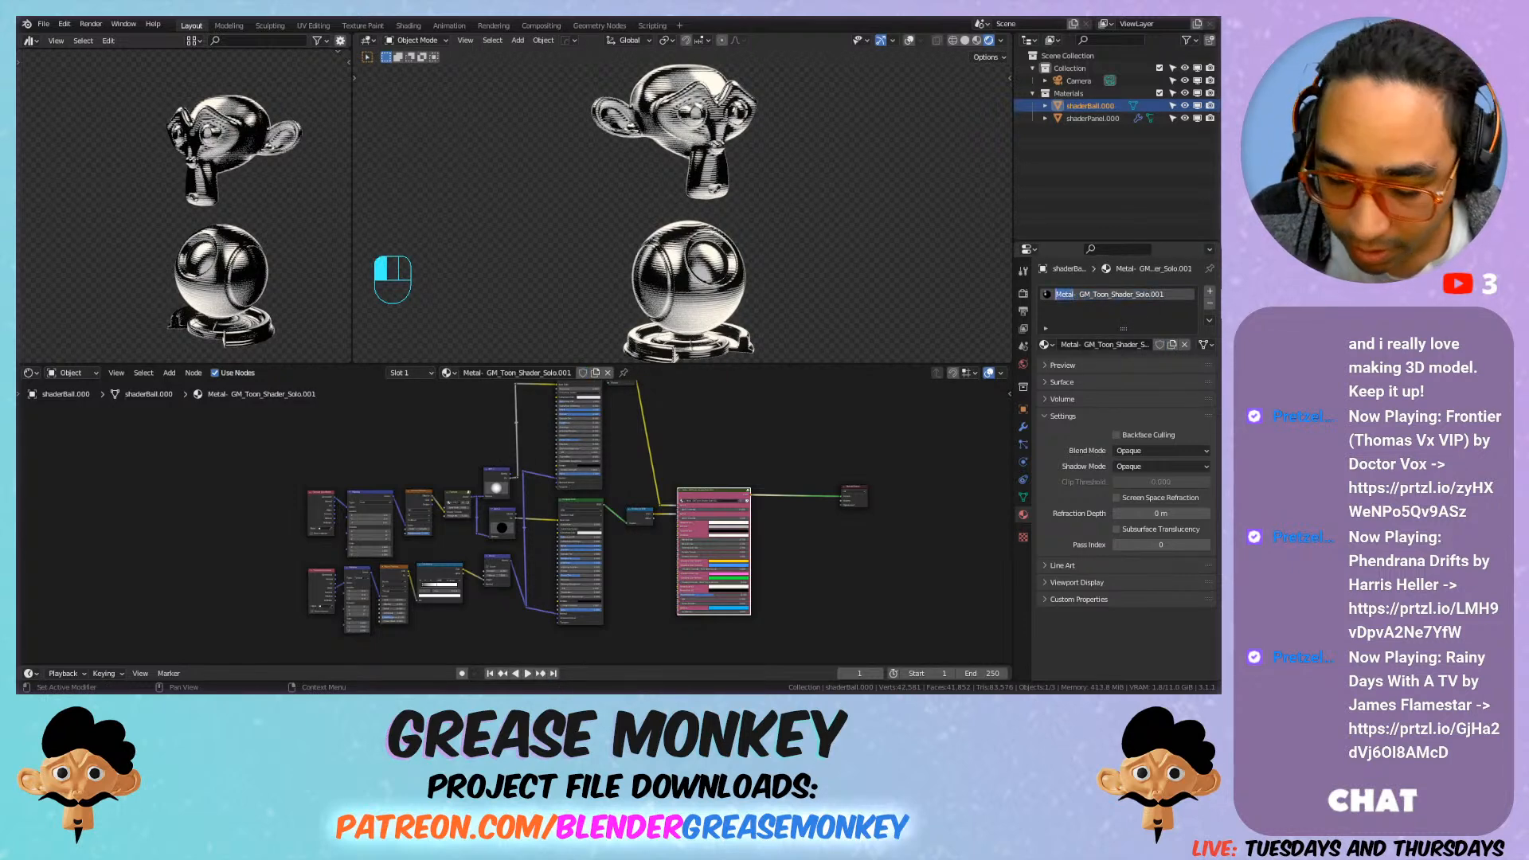
key(BackSpace)
key(BackSpace)
key(BackSpace)
key(BackSpace)
key(BackSpace)
key(BackSpace)
text(wood-)
key(Return)
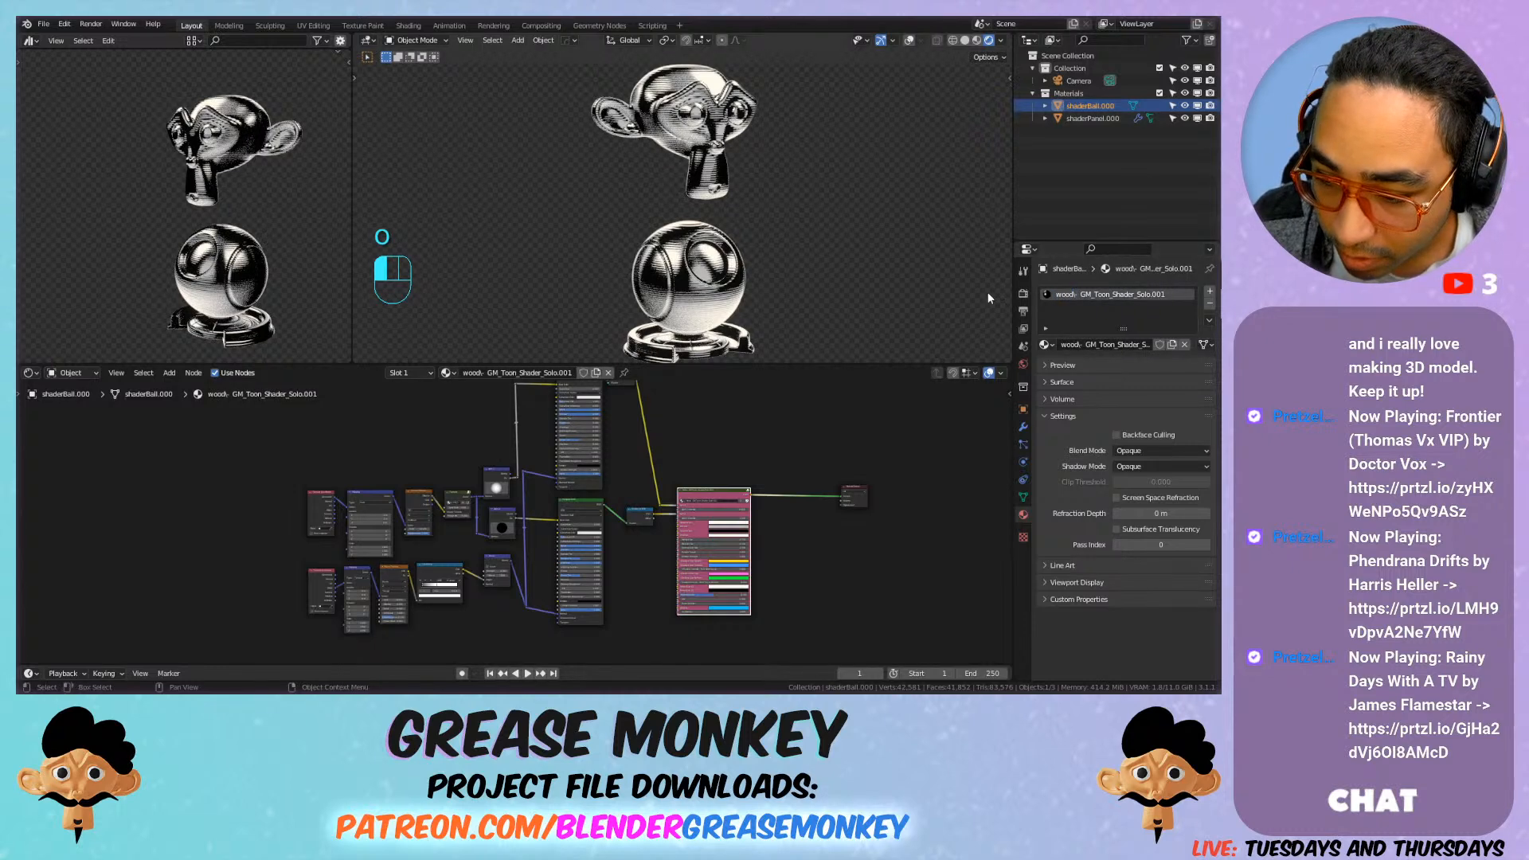
Step: Correct the duplicated material's name to wood -GM_Toon_Shader_Solo.000 and save the file
double_click(1076, 294)
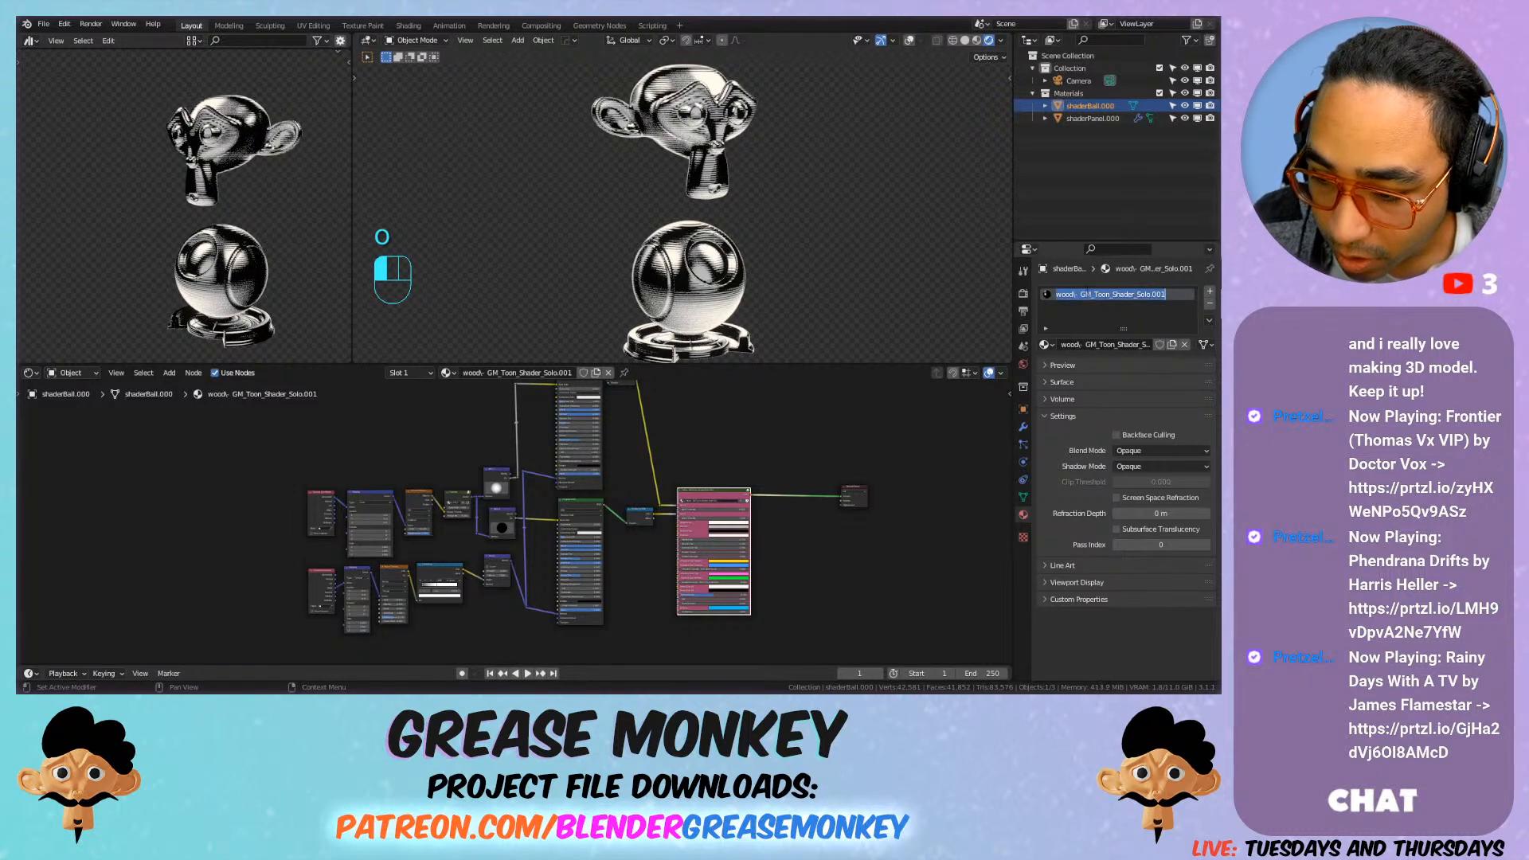
click(1075, 294)
key(Return)
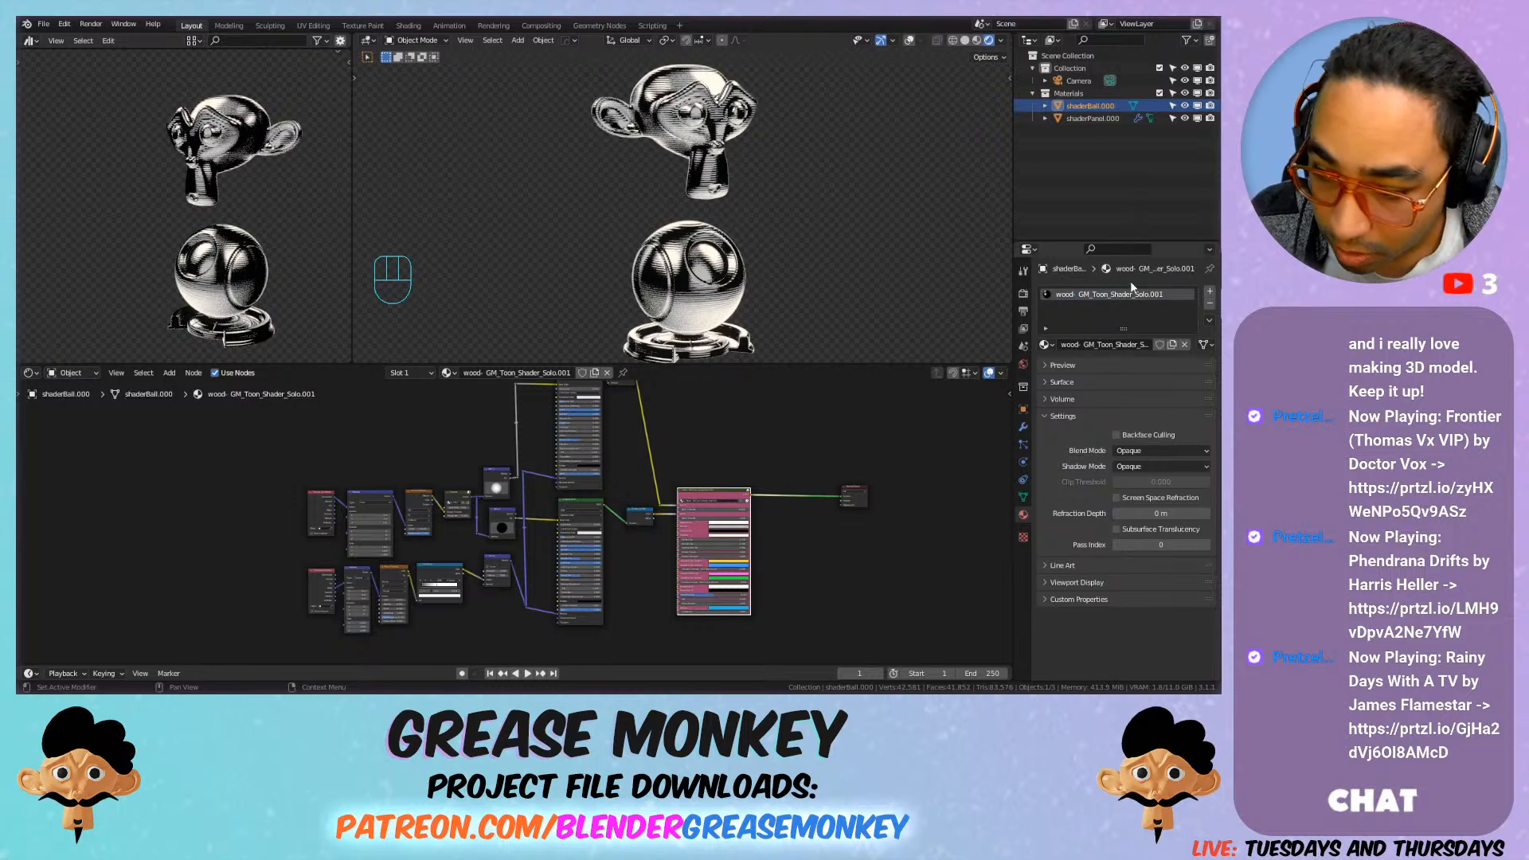
double_click(1077, 295)
click(1076, 295)
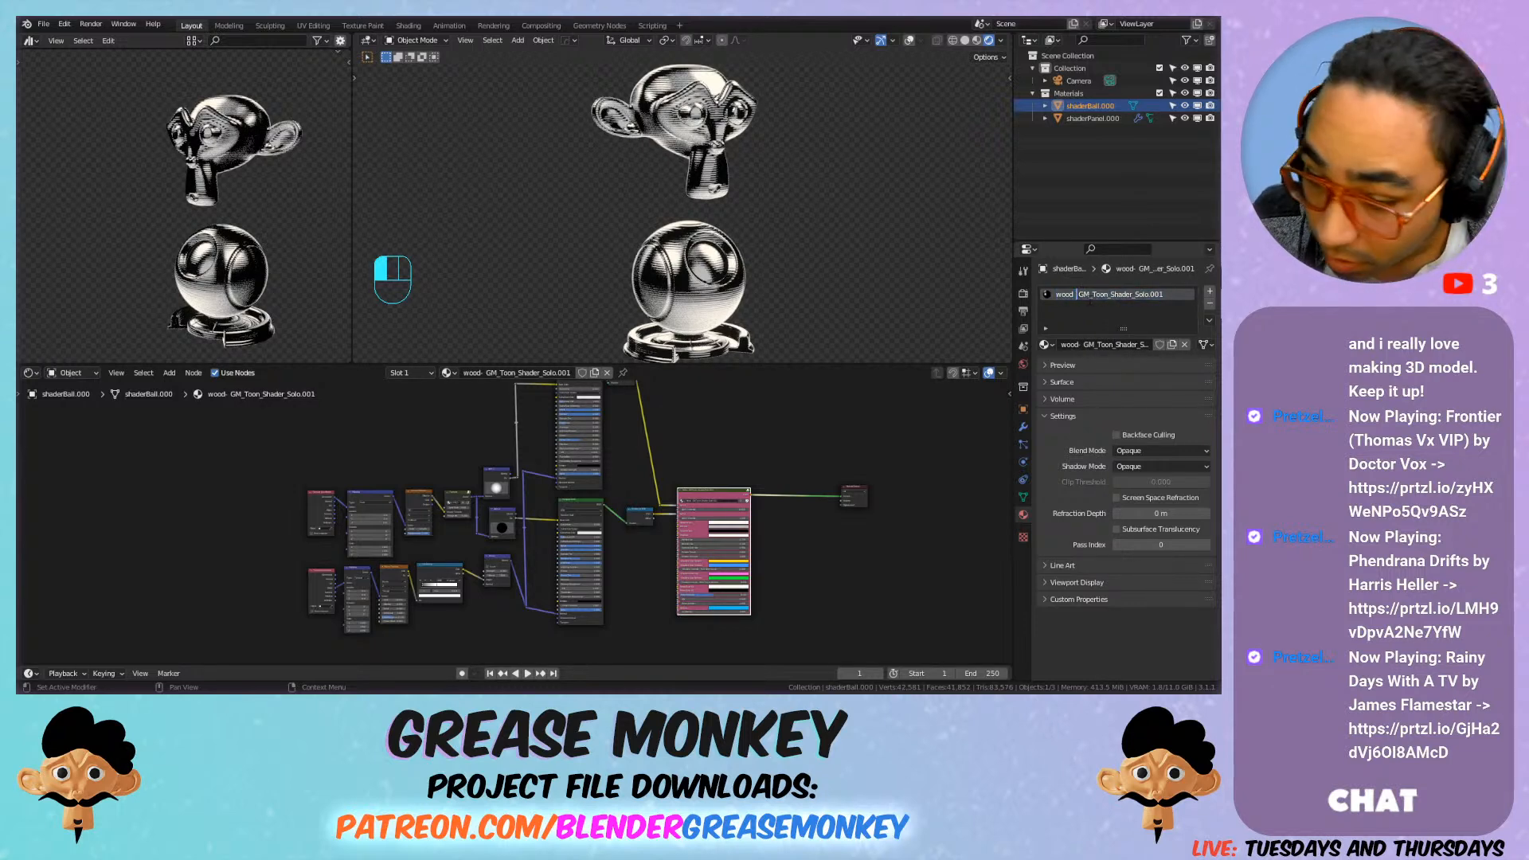
key(Right)
key(BackSpace)
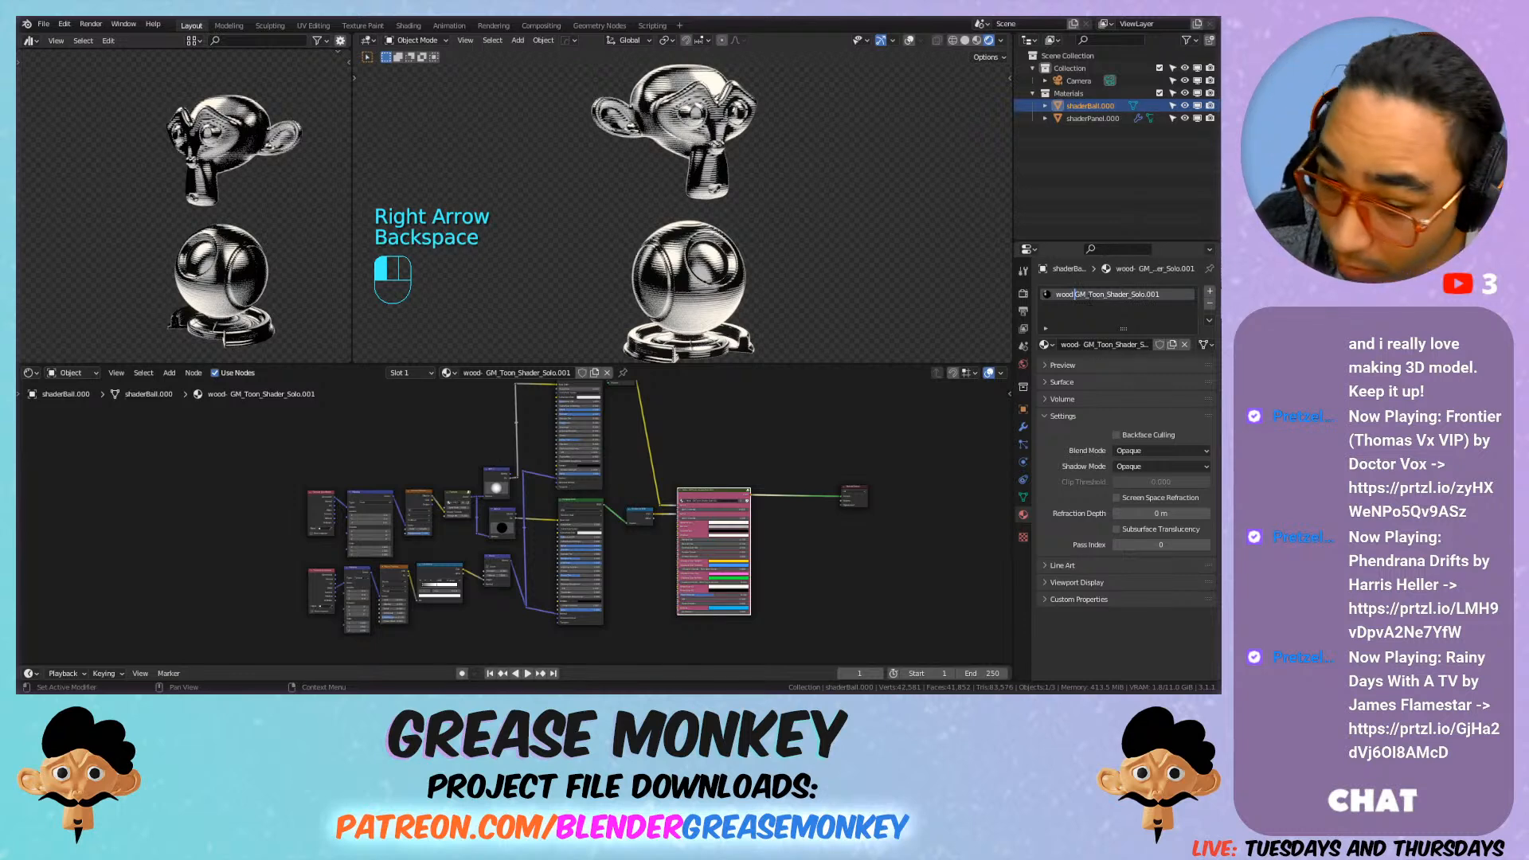
text(-)
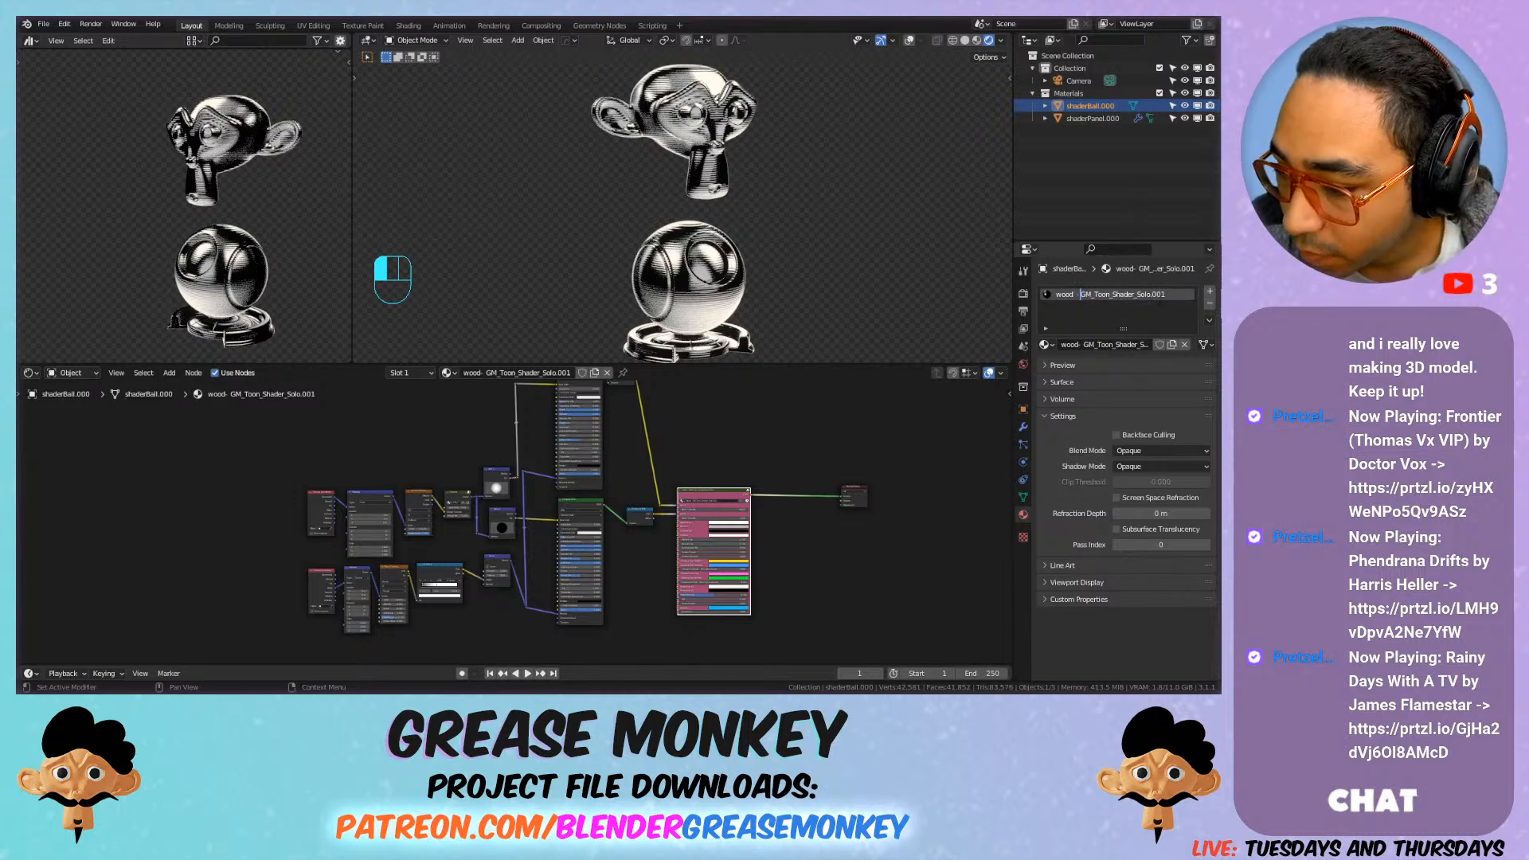
key(BackSpace)
text(0)
key(Return)
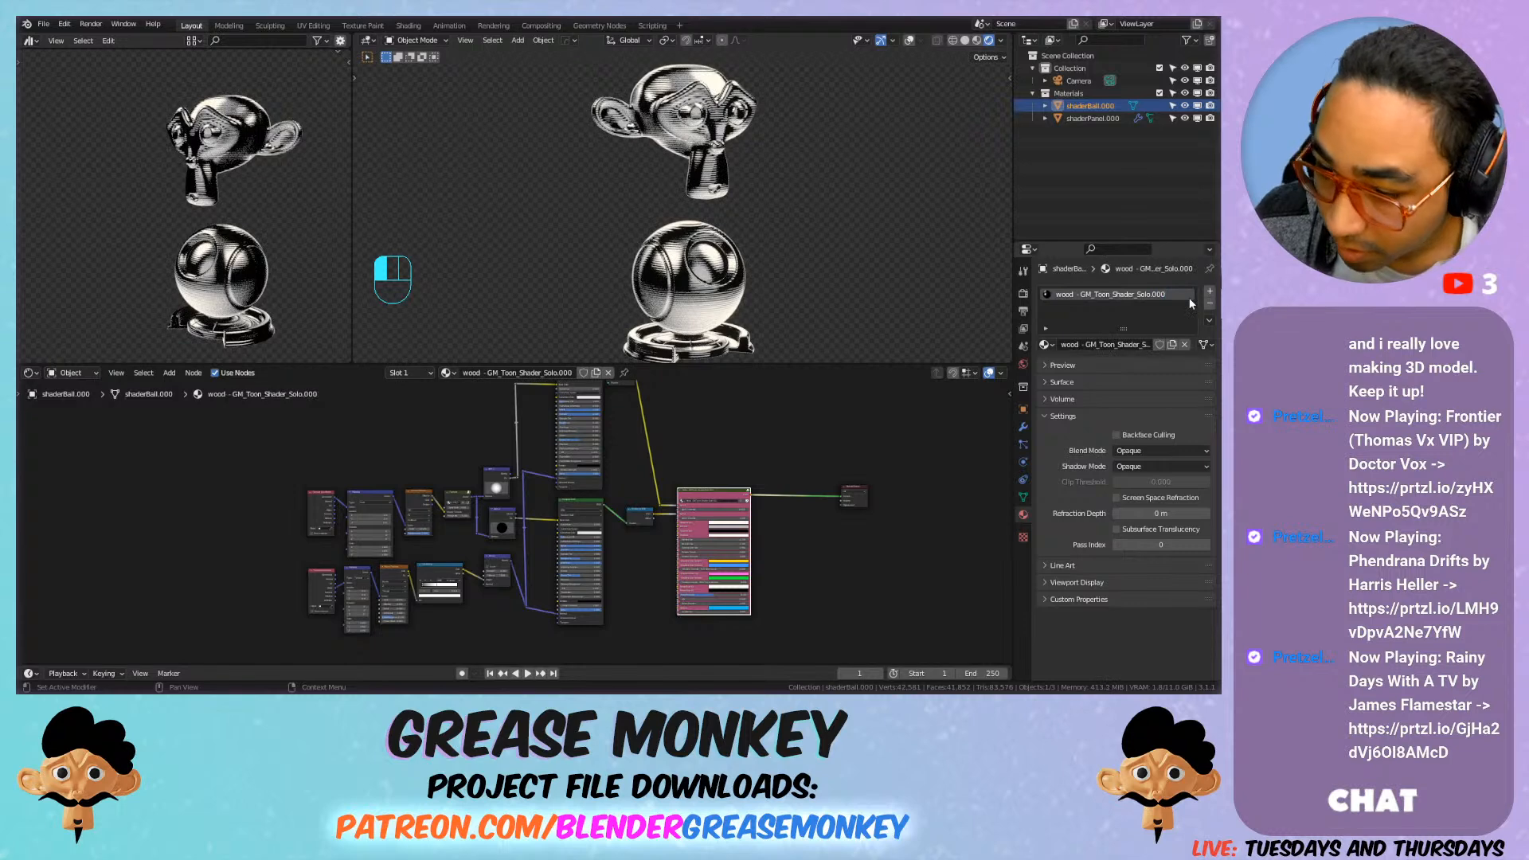
key(ctrl+s)
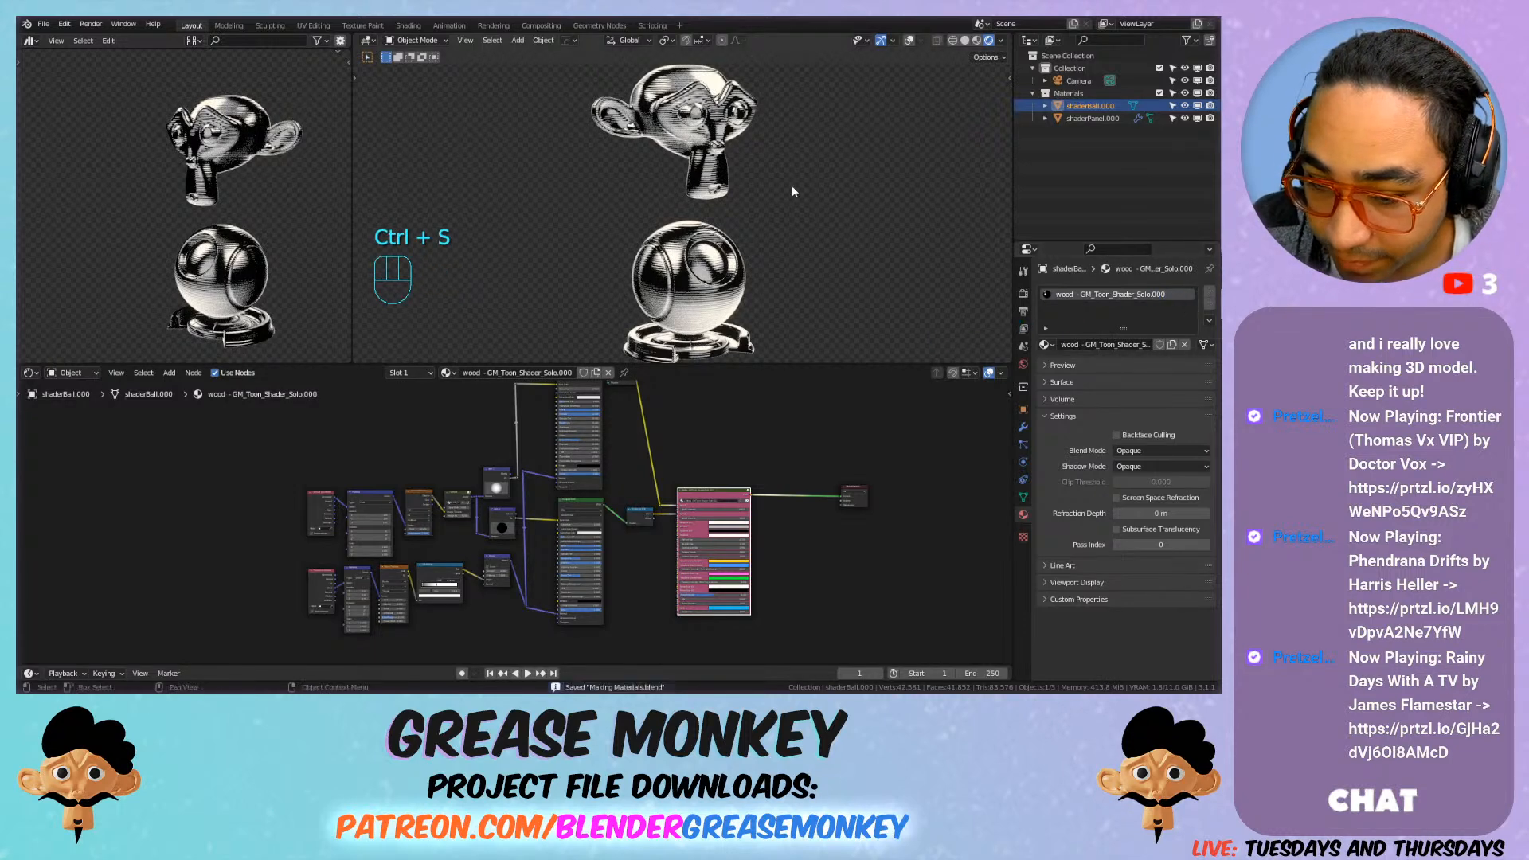
Step: Assign the wood -GM_Toon_Shader_Solo.000 material to the monkey head object, shaderPanel.000
click(696, 146)
click(1045, 344)
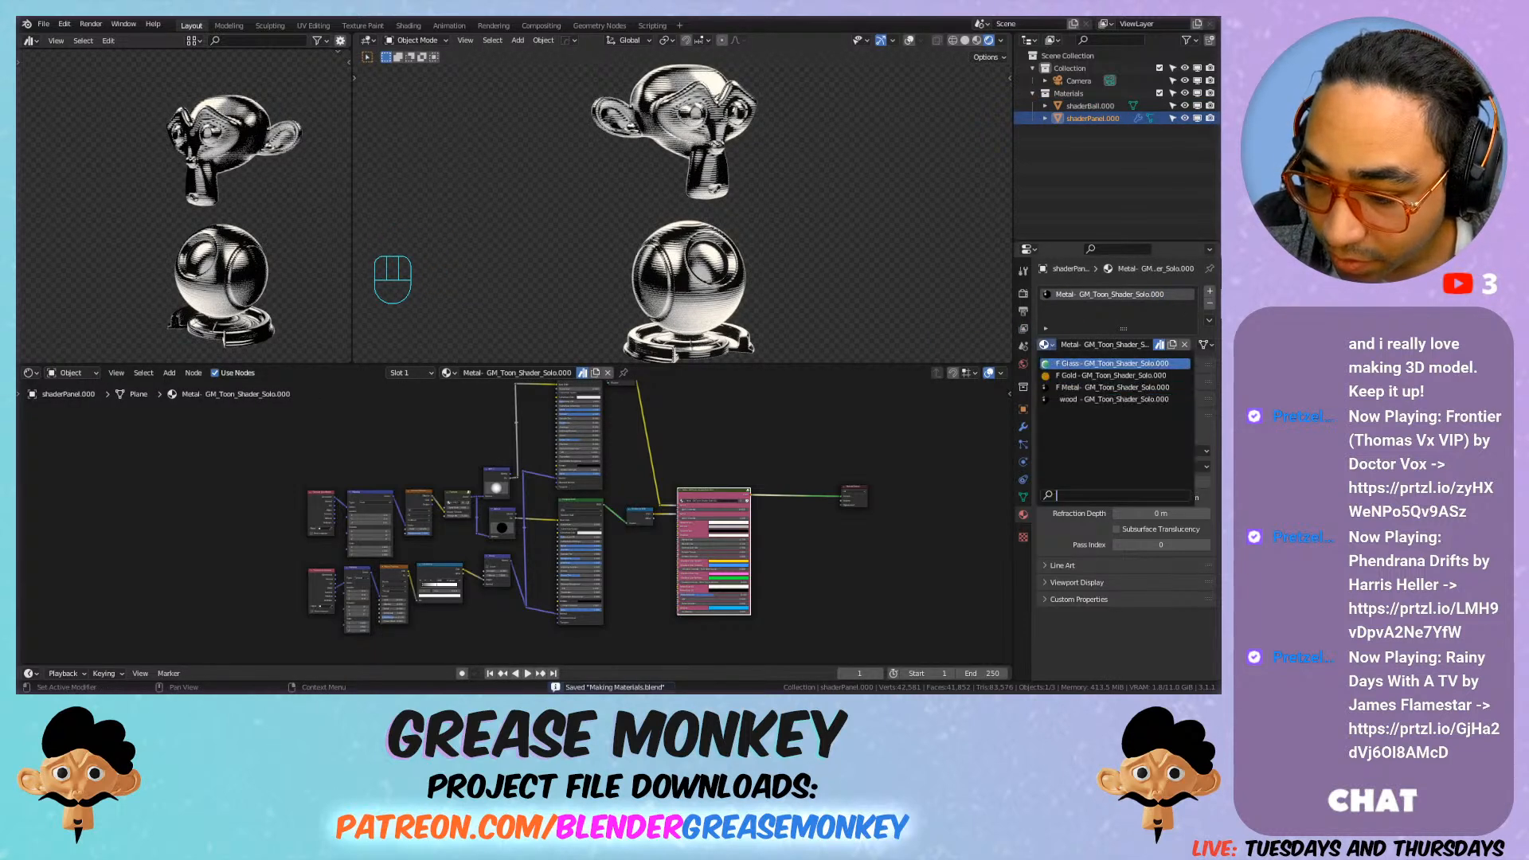
click(1115, 399)
Step: Make the wood material's node group single-user and rename it to match the material, wood -GM_Toon_Shader_Solo.000
scroll(825, 438, up, 5)
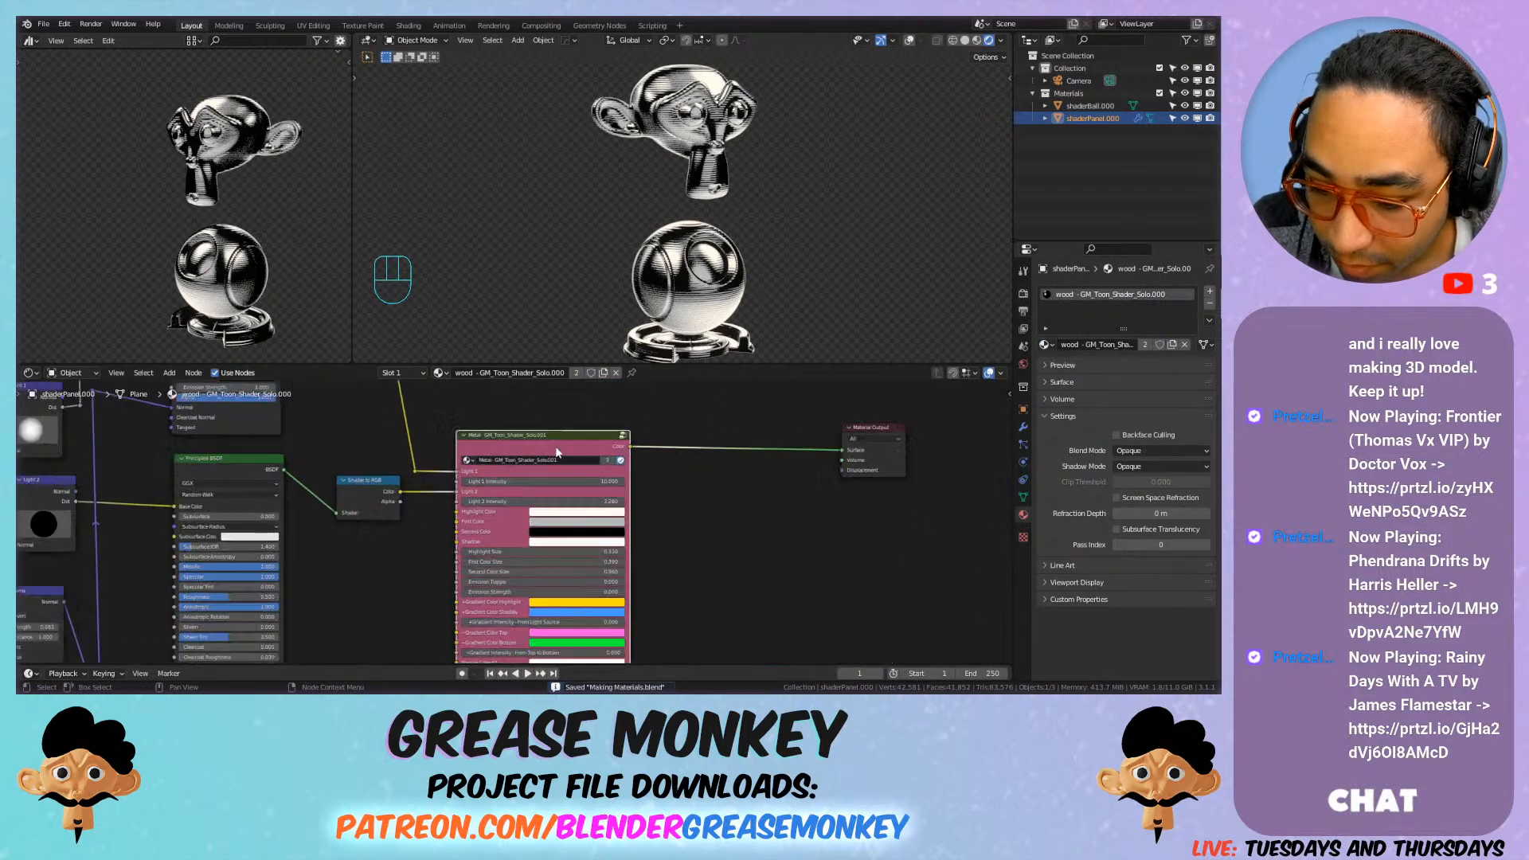
ctrl+click(1119, 294)
key(ctrl+c)
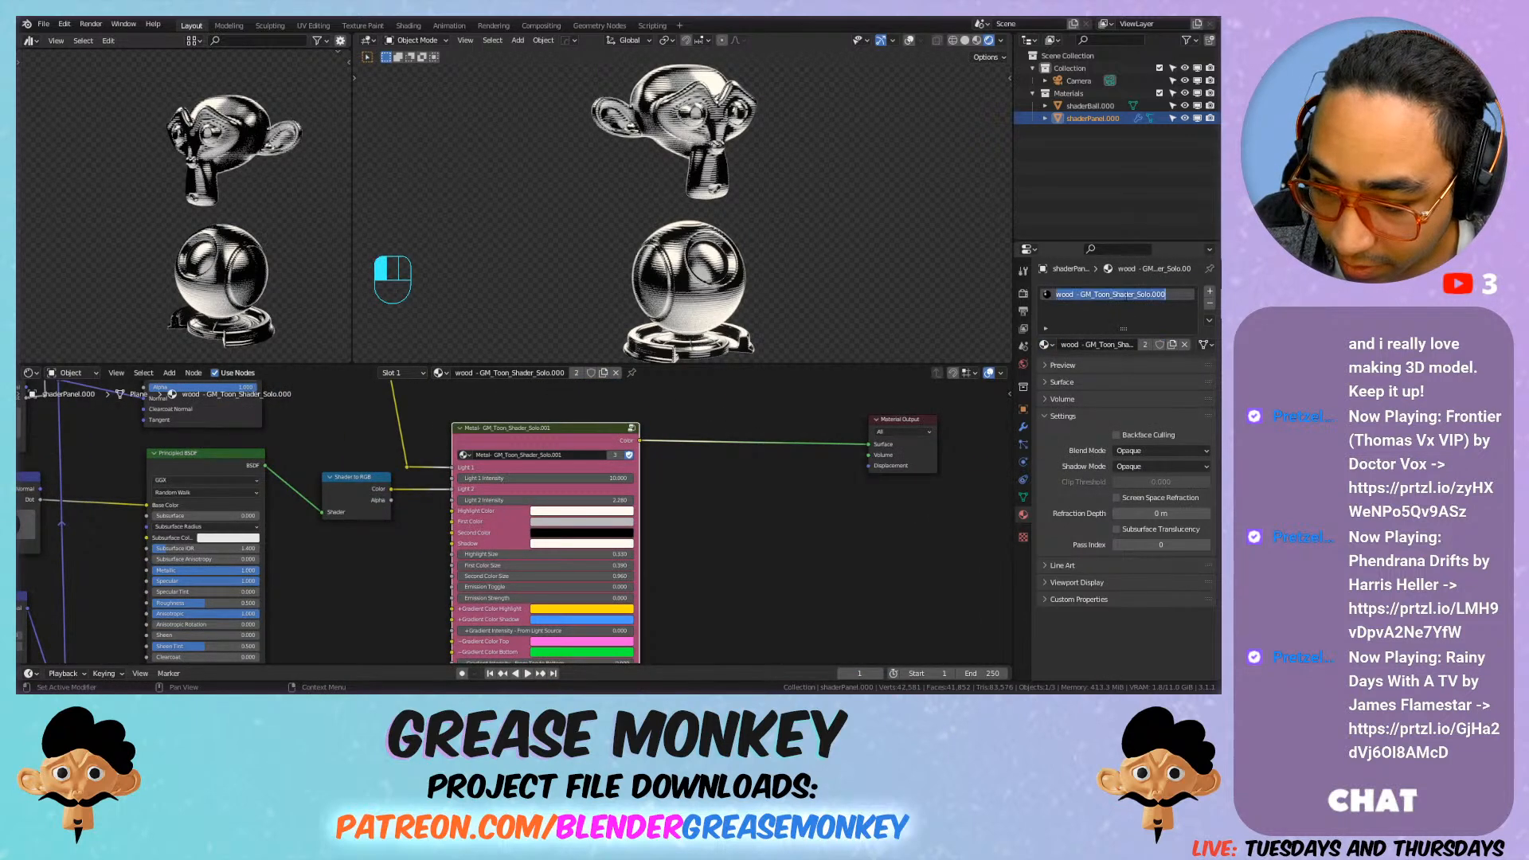
click(681, 444)
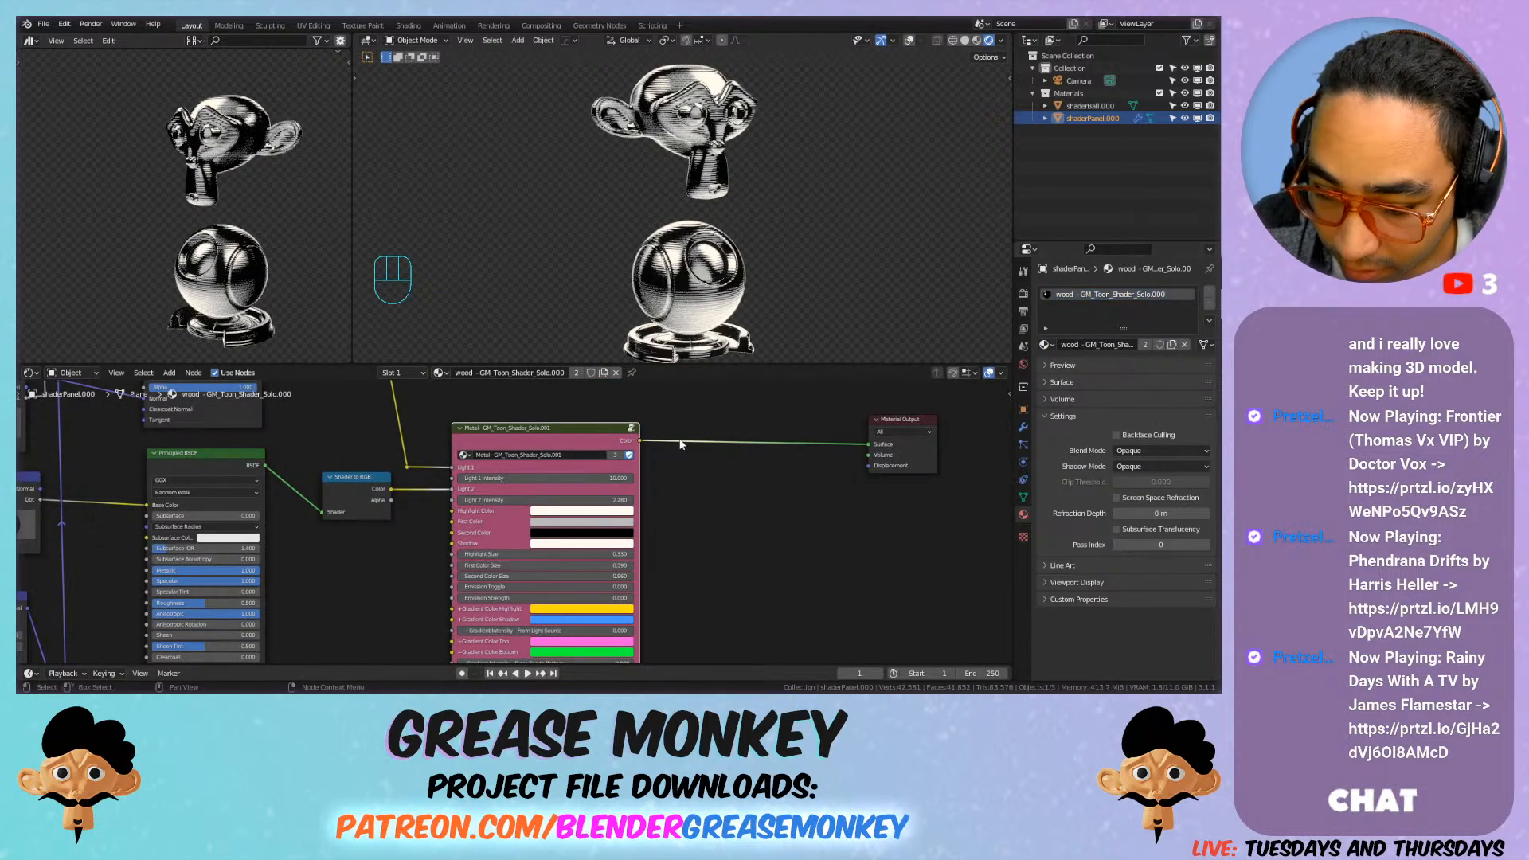
click(612, 456)
click(590, 456)
key(ctrl+v)
click(726, 421)
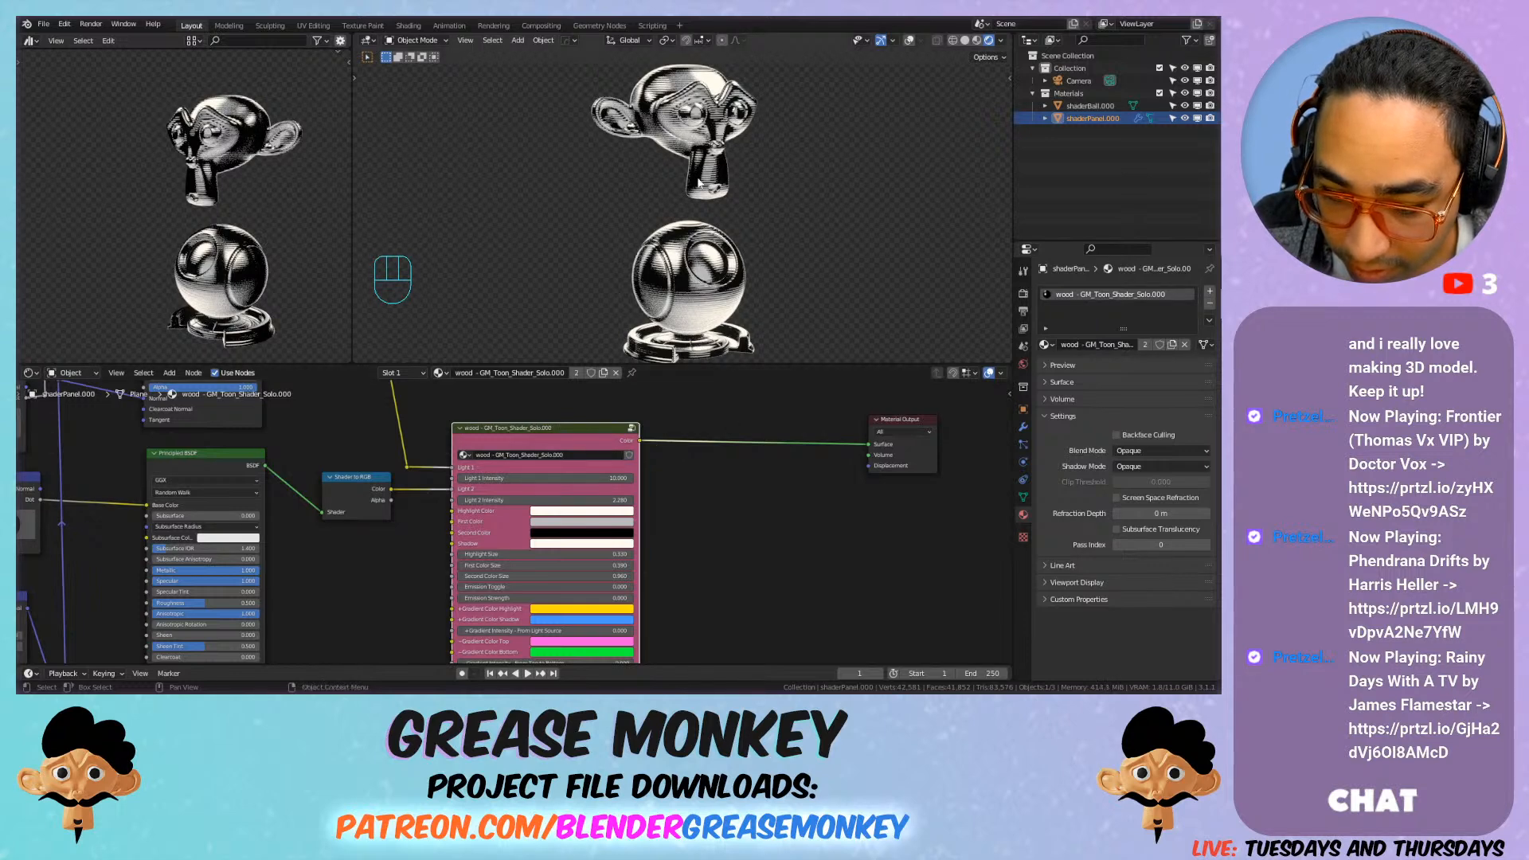
Step: Give the wood material a fake user and save the file
click(1045, 345)
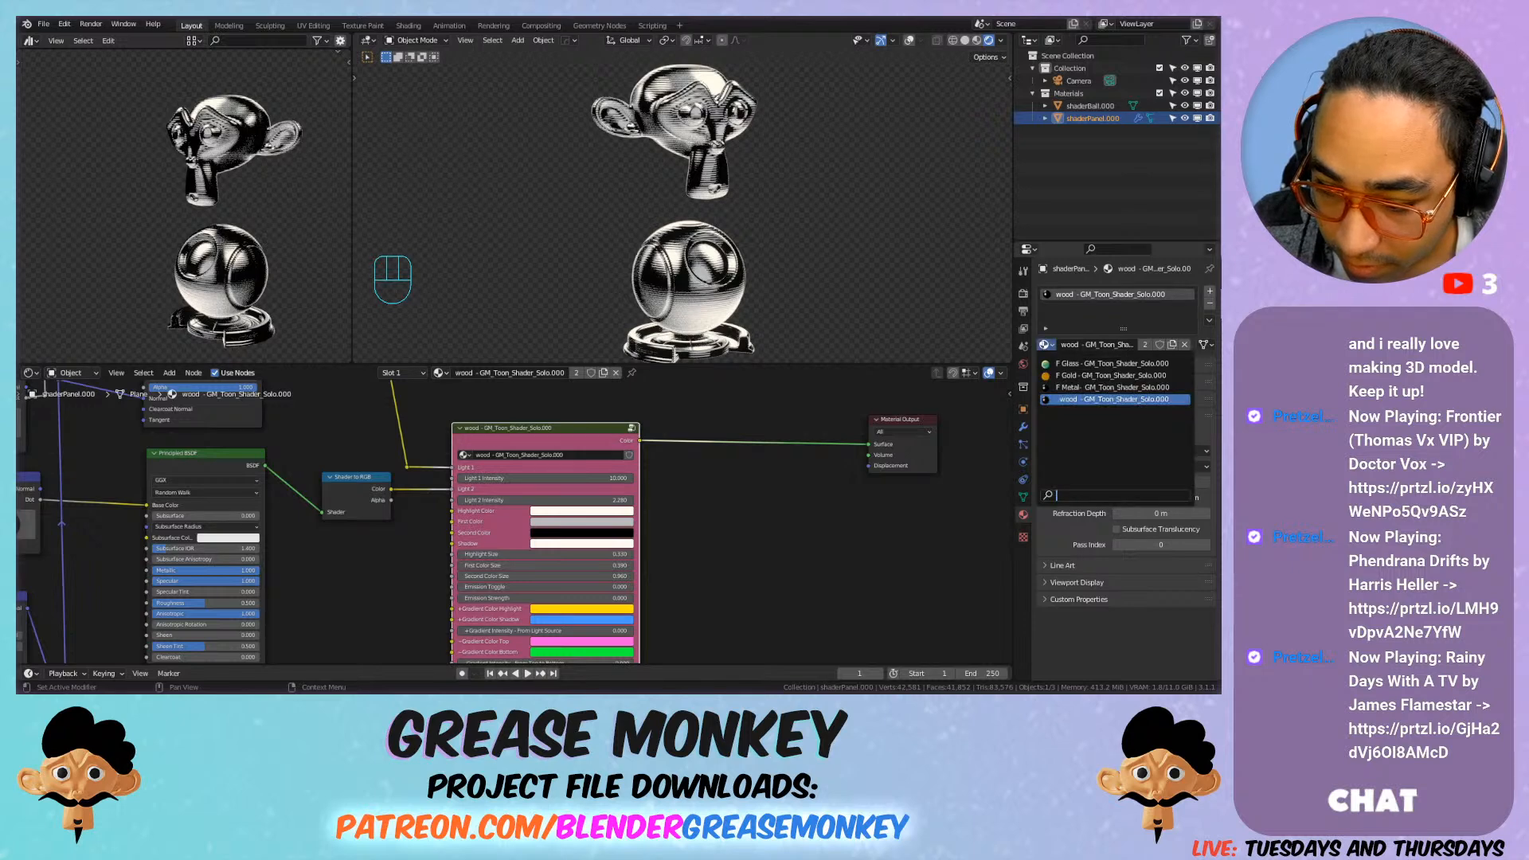
click(1044, 346)
click(1159, 346)
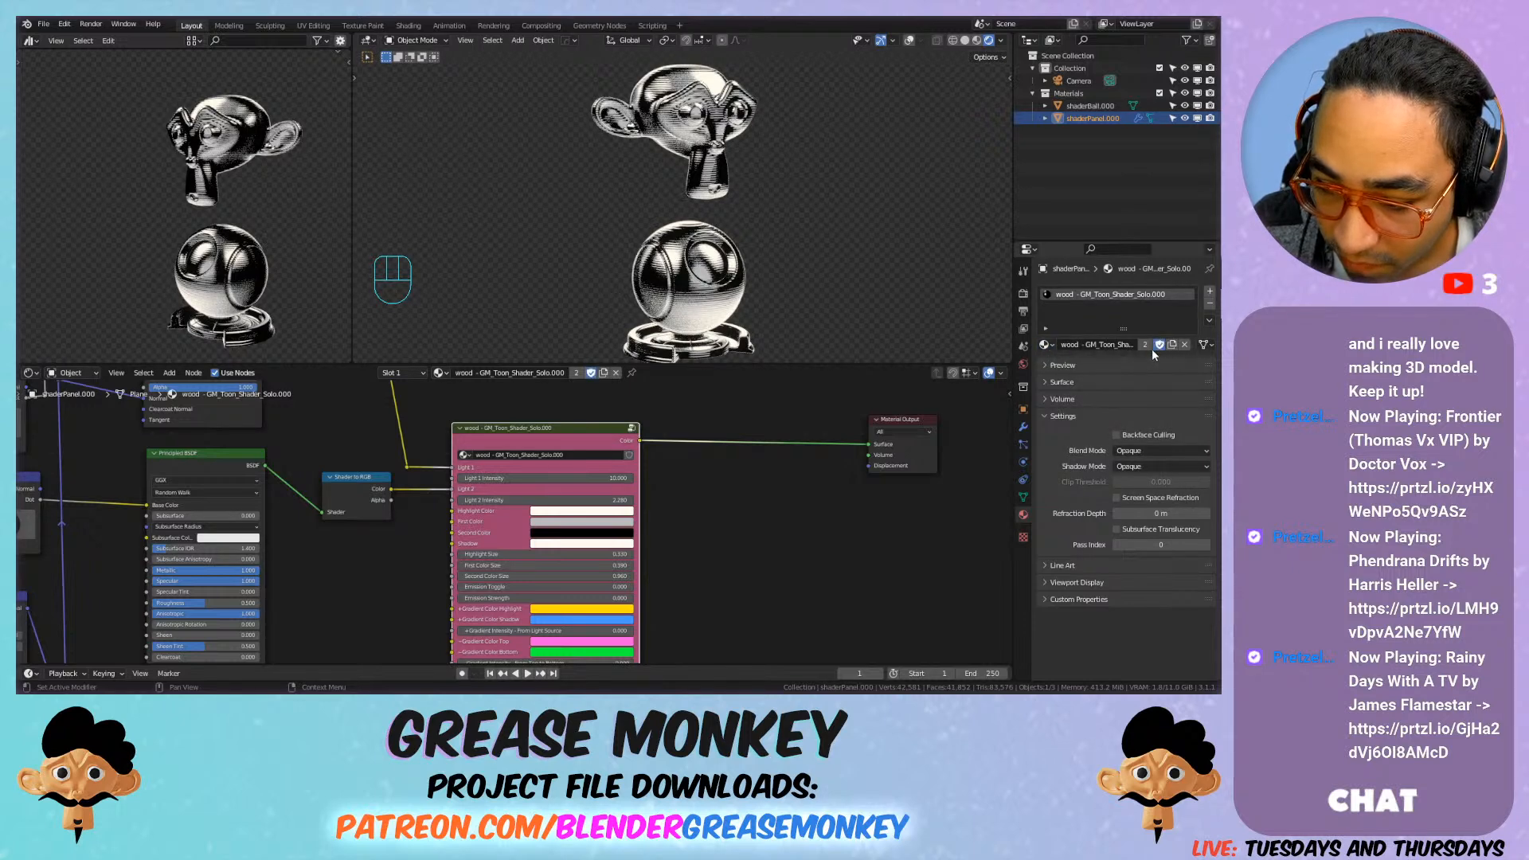
key(ctrl+s)
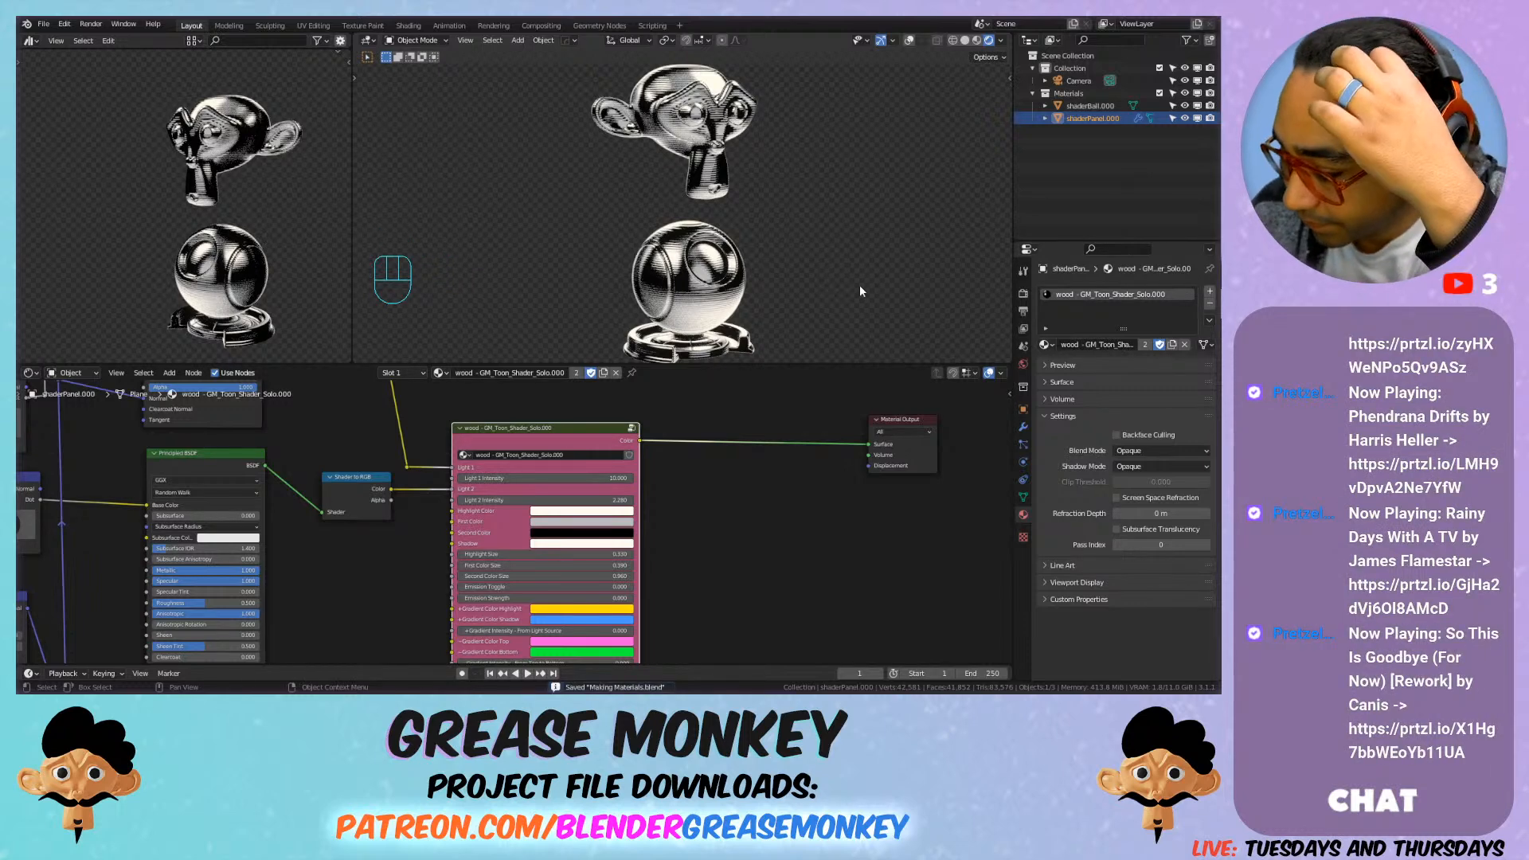
Step: Give the wood material's shader node group a fake user and save the file
click(630, 454)
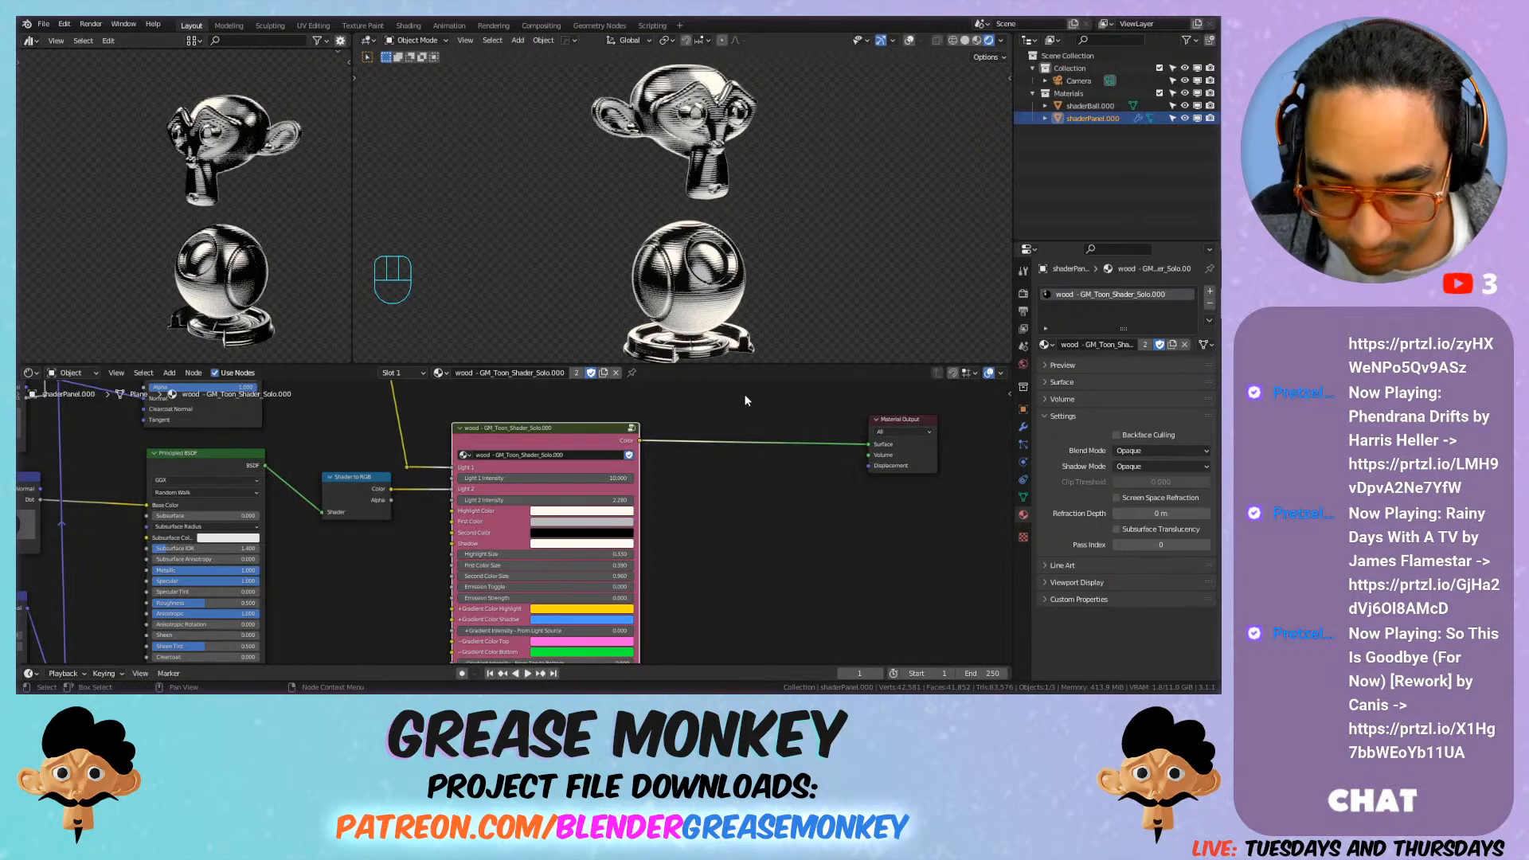
key(ctrl+s)
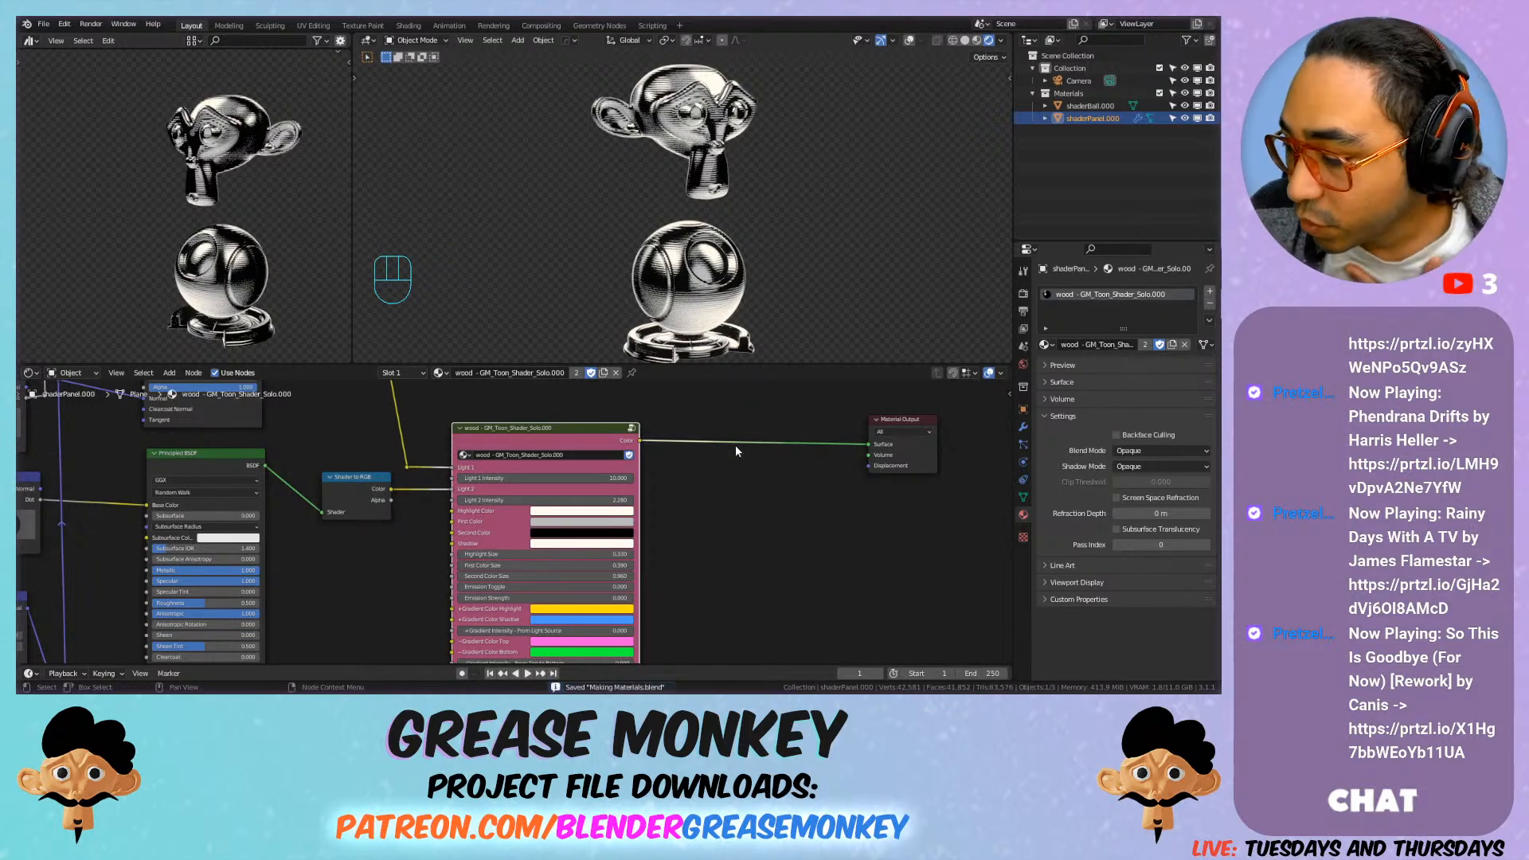
Step: Try an Image Mix of 1.000 on the Texture node group, check the shader ball up close, and return it to 0.000
scroll(734, 478, down, 7)
middle_drag(595, 478, 849, 487)
scroll(844, 488, down, 4)
scroll(593, 478, up, 7)
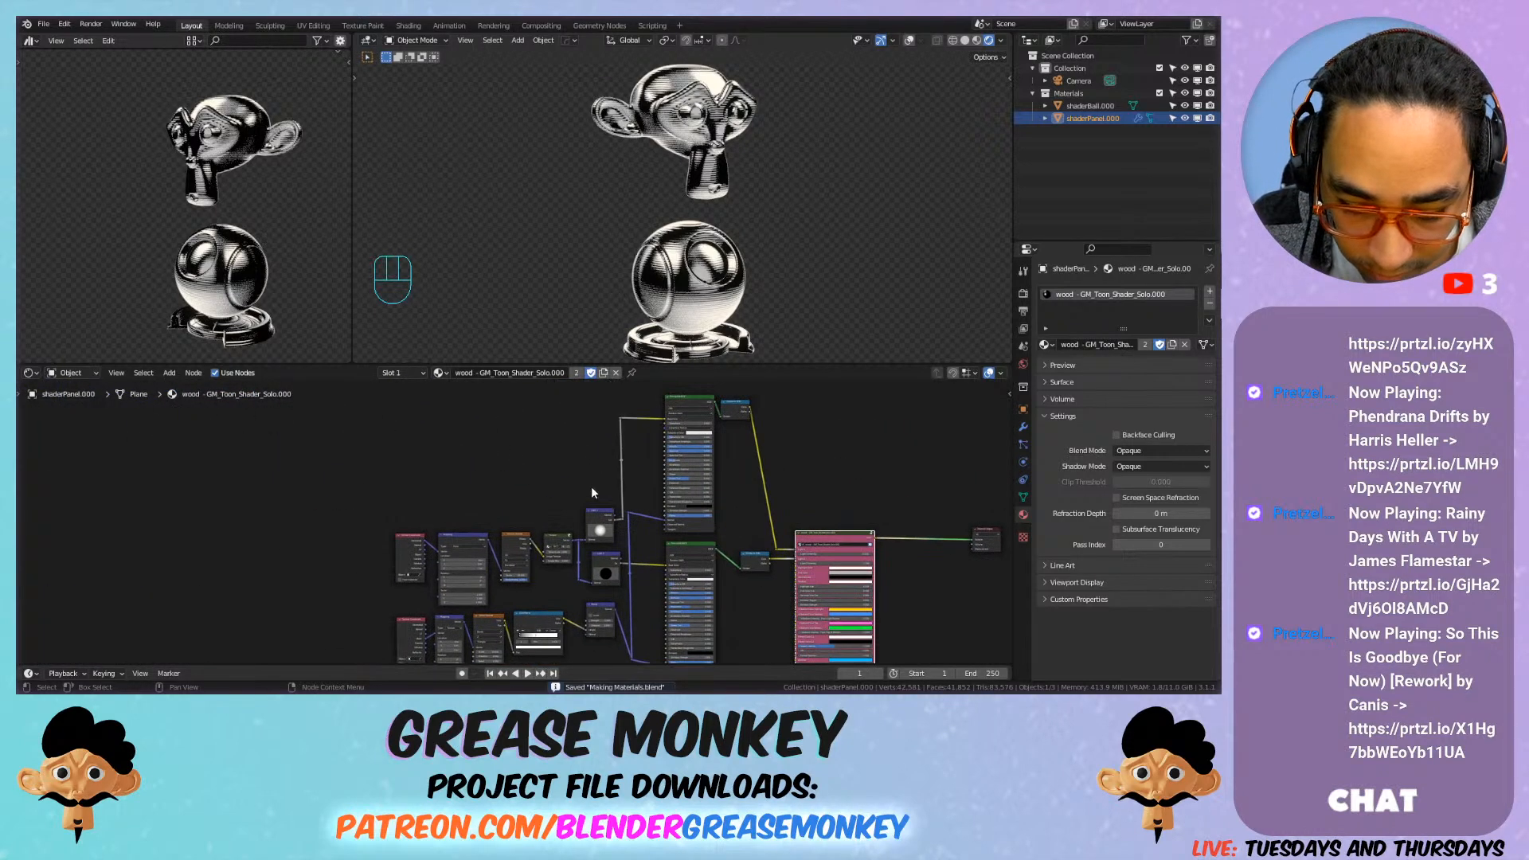
scroll(603, 462, up, 2)
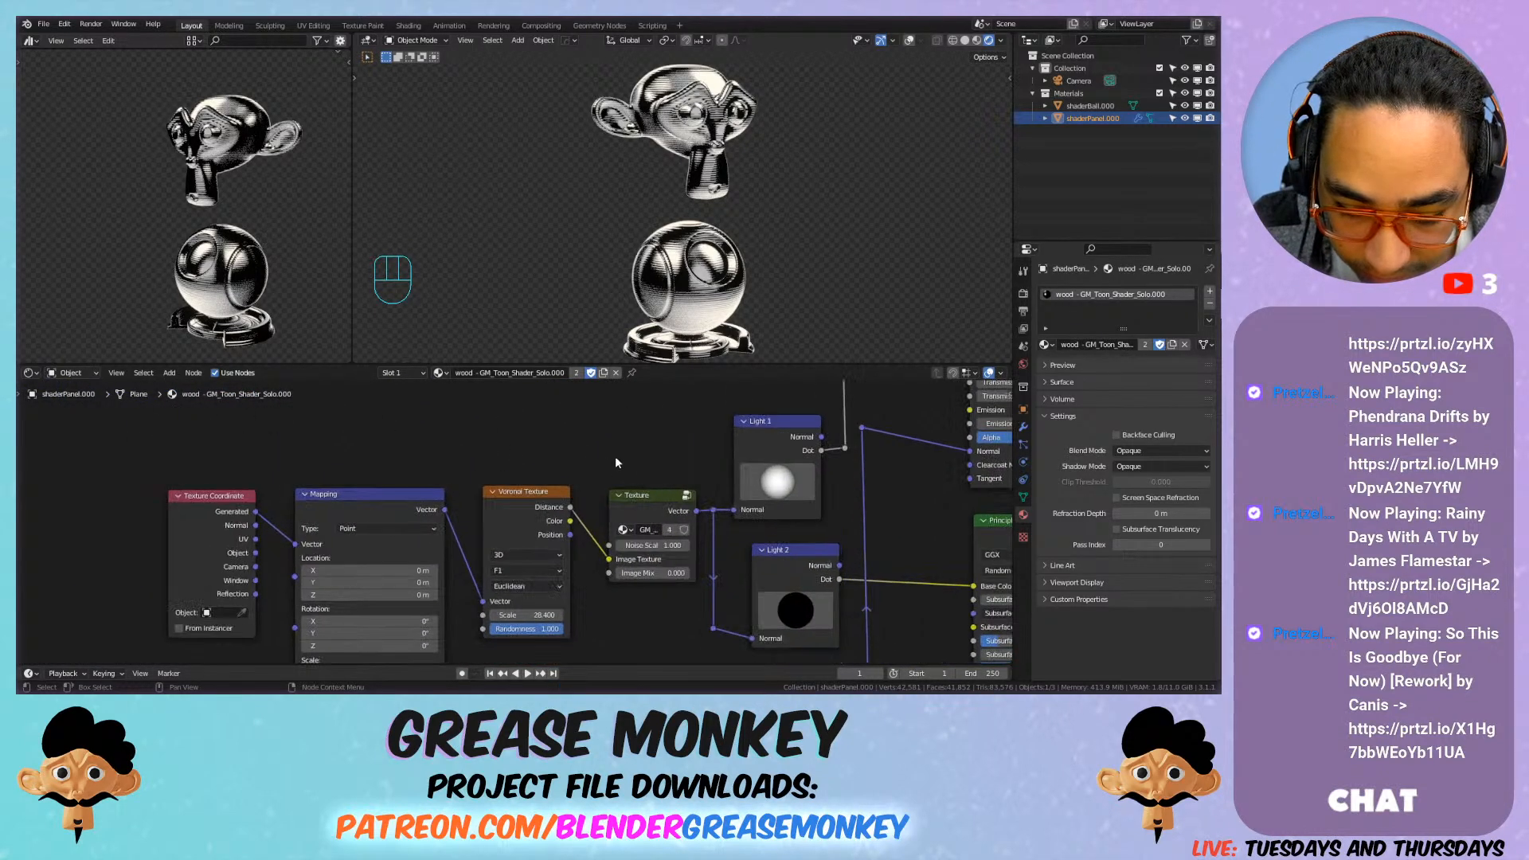
drag(611, 565, 665, 565)
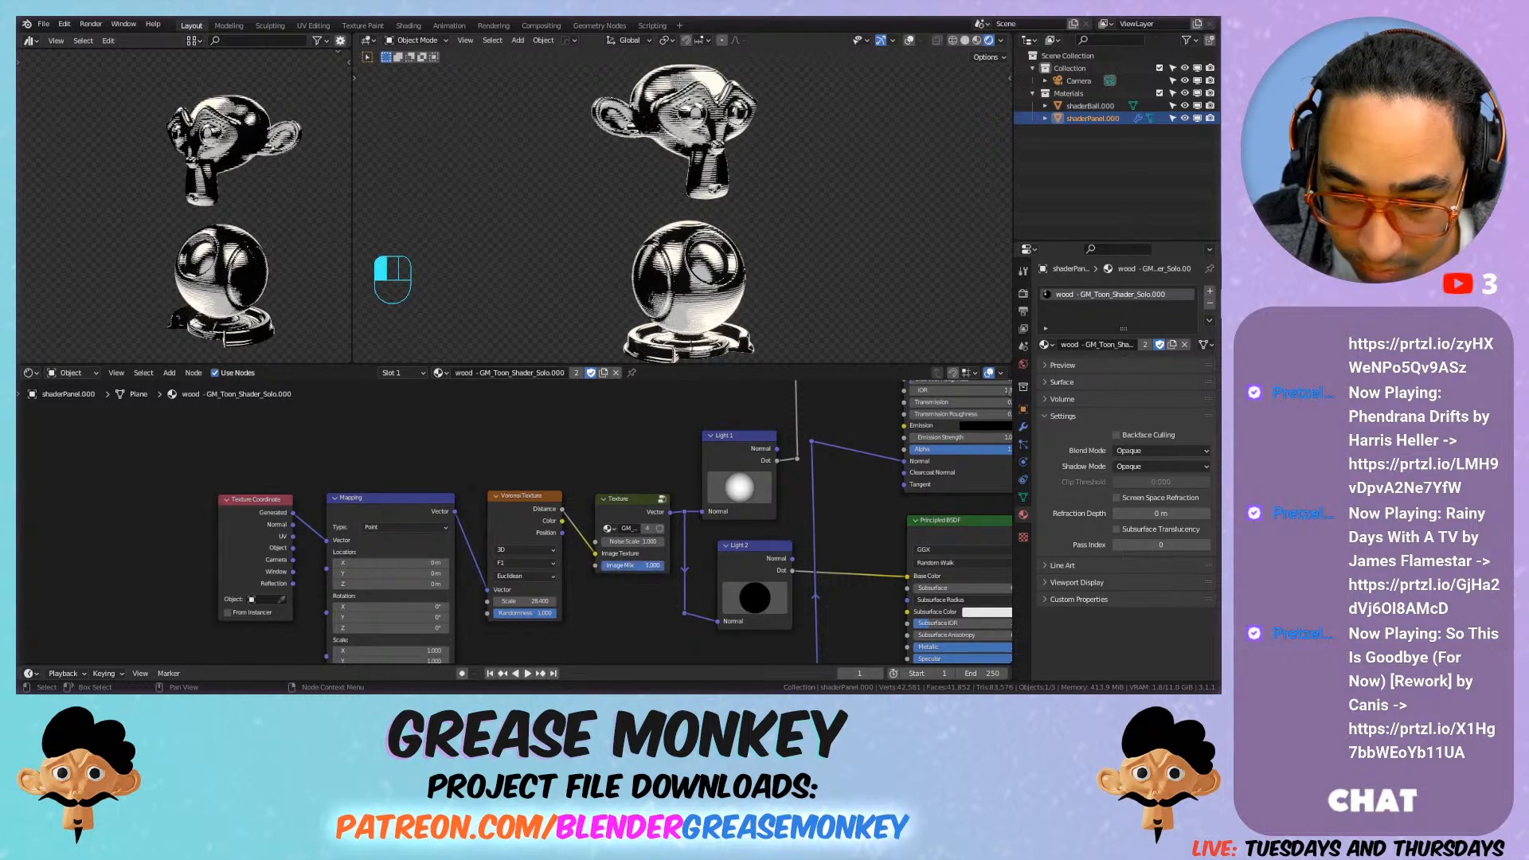
scroll(739, 273, up, 6)
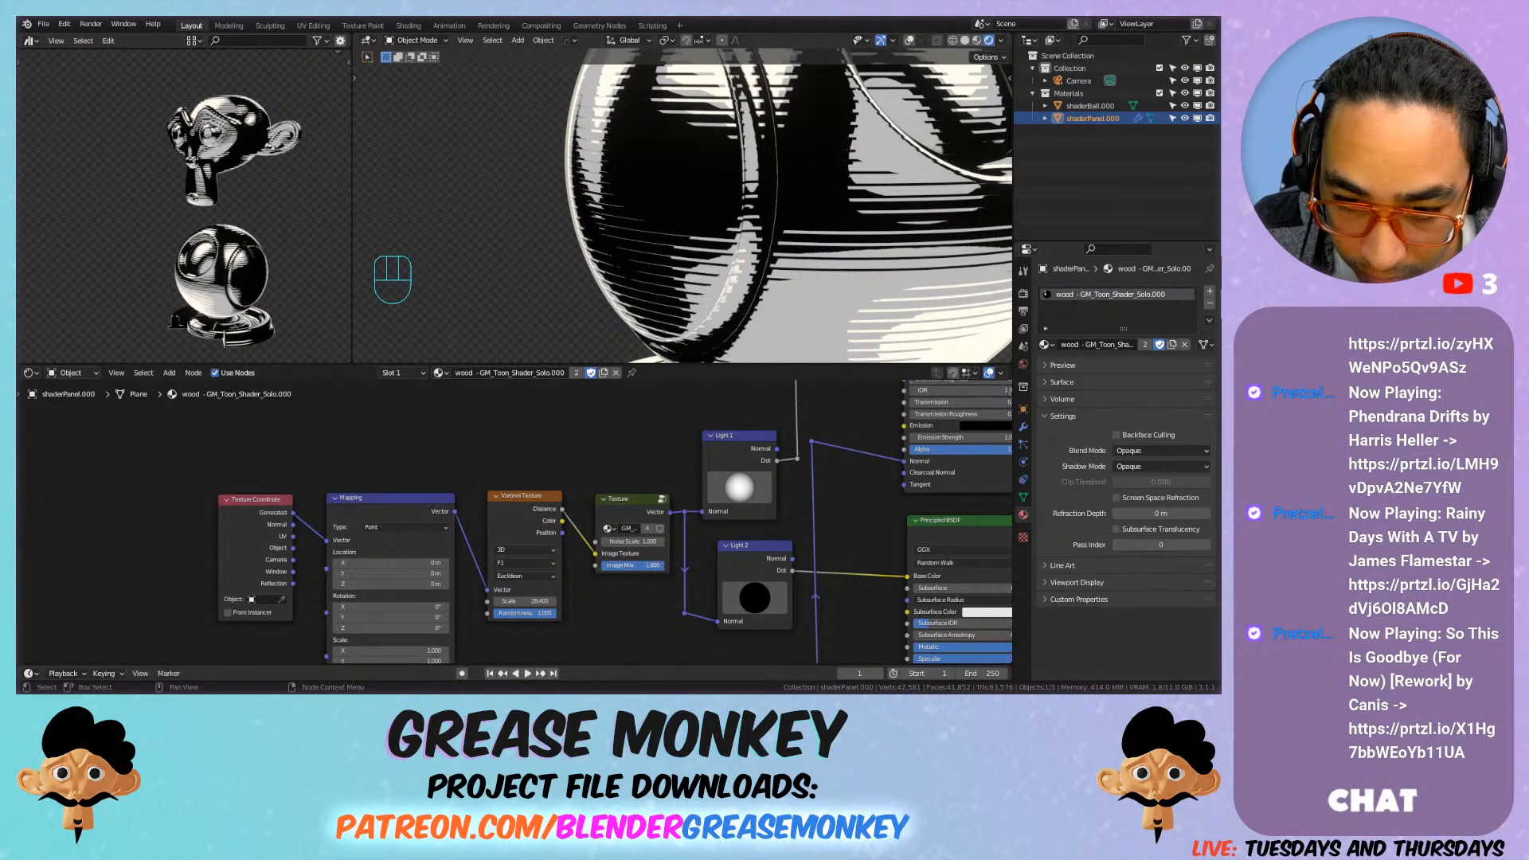
drag(649, 566, 613, 565)
scroll(556, 462, down, 4)
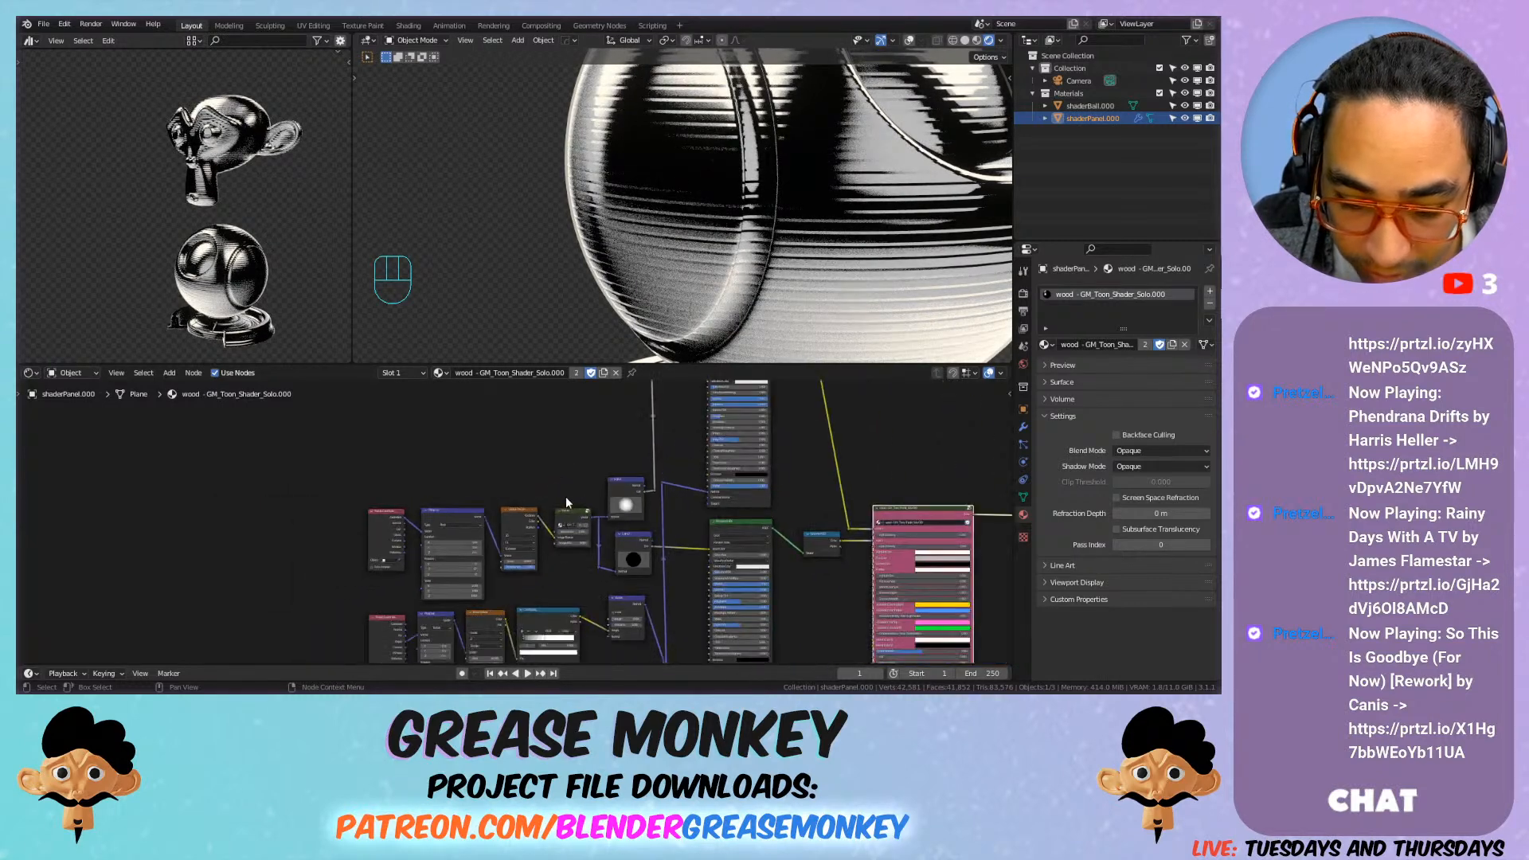
Step: Move the upper Texture Coordinate and Mapping nodes away from the Texture group and delete the Voronoi Texture node between them
click(518, 511)
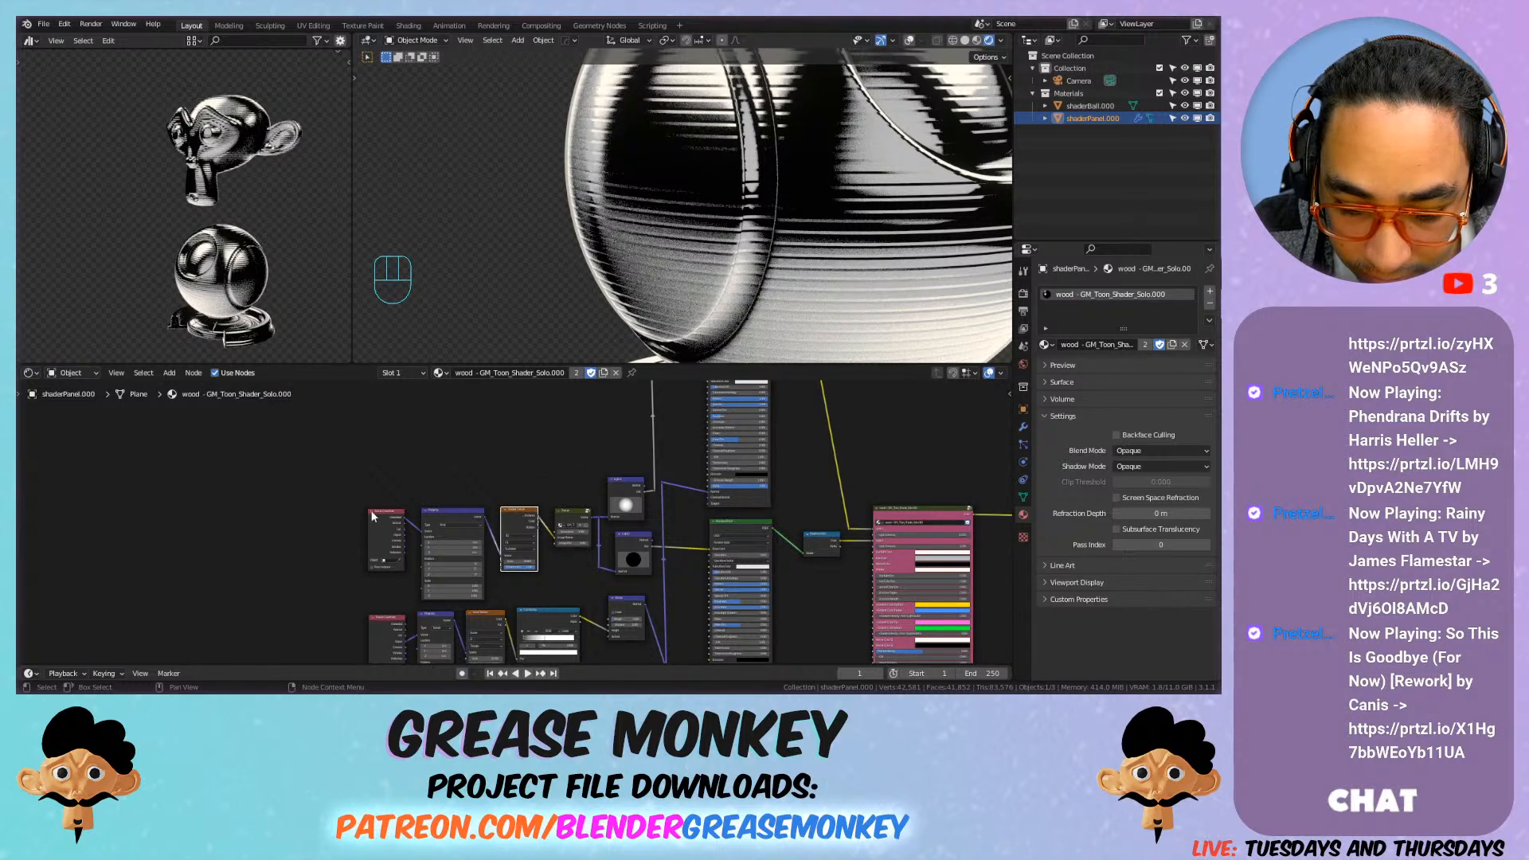
drag(372, 512, 273, 490)
drag(444, 517, 343, 494)
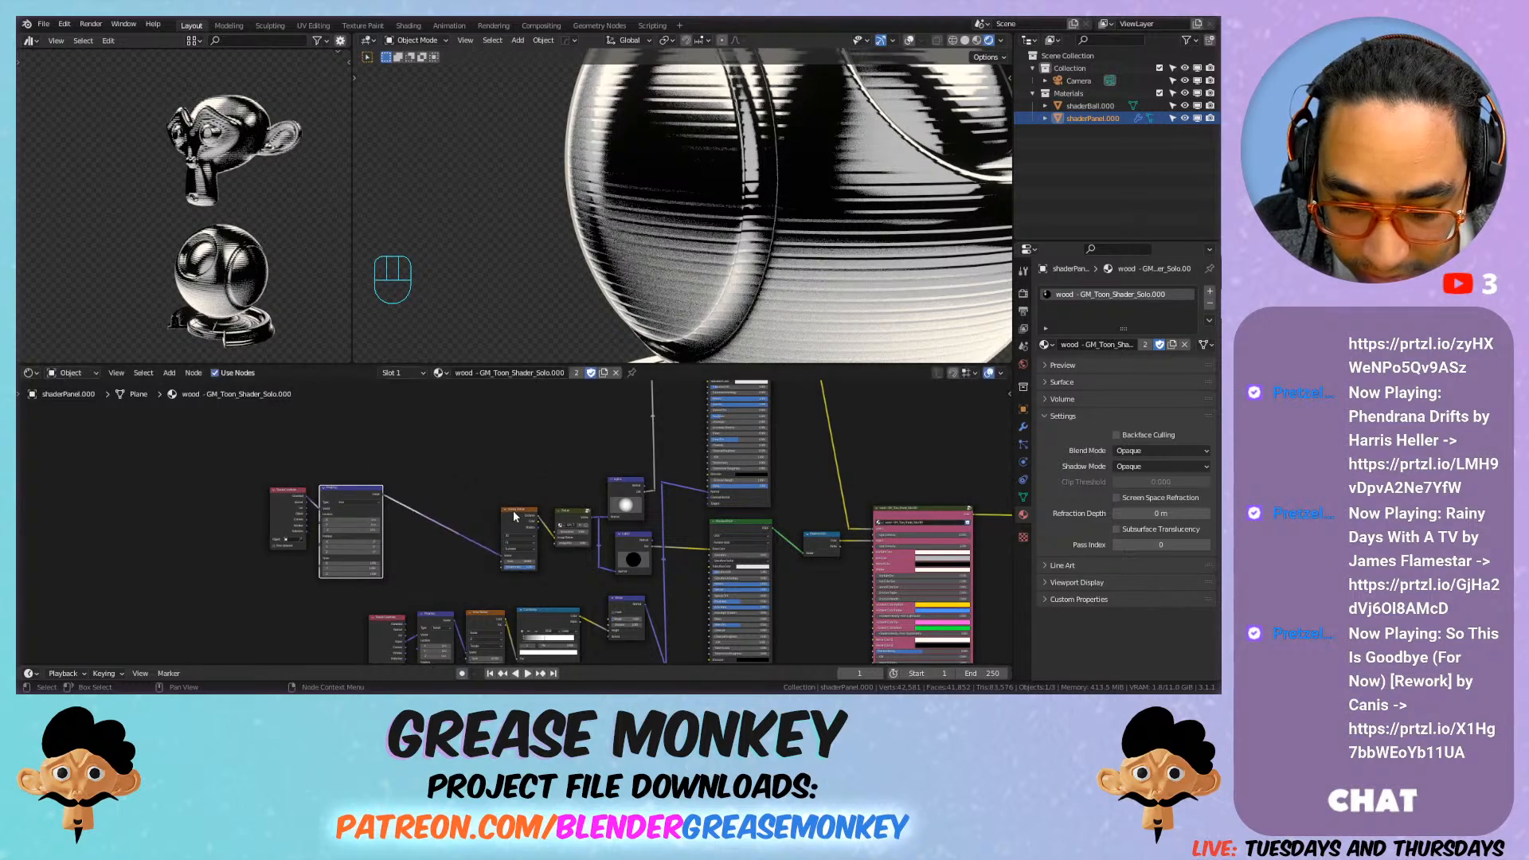
click(514, 516)
key(x)
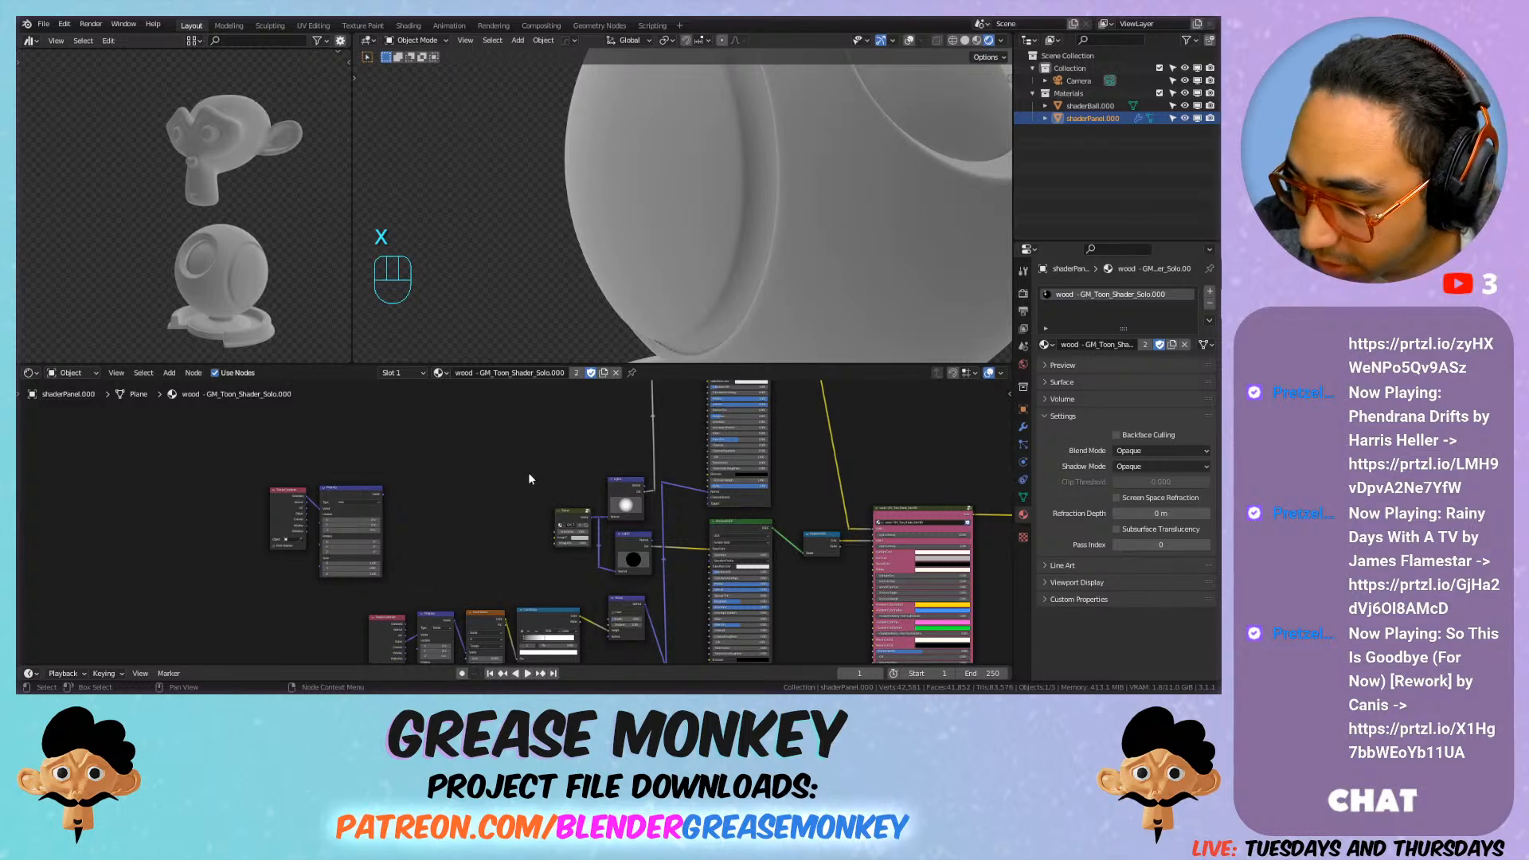
Step: Disconnect the ColorRamp from the Bump node's Height input, lower the Bump strength, and save the file
middle_drag(527, 521, 540, 472)
middle_drag(522, 550, 531, 490)
scroll(518, 510, up, 5)
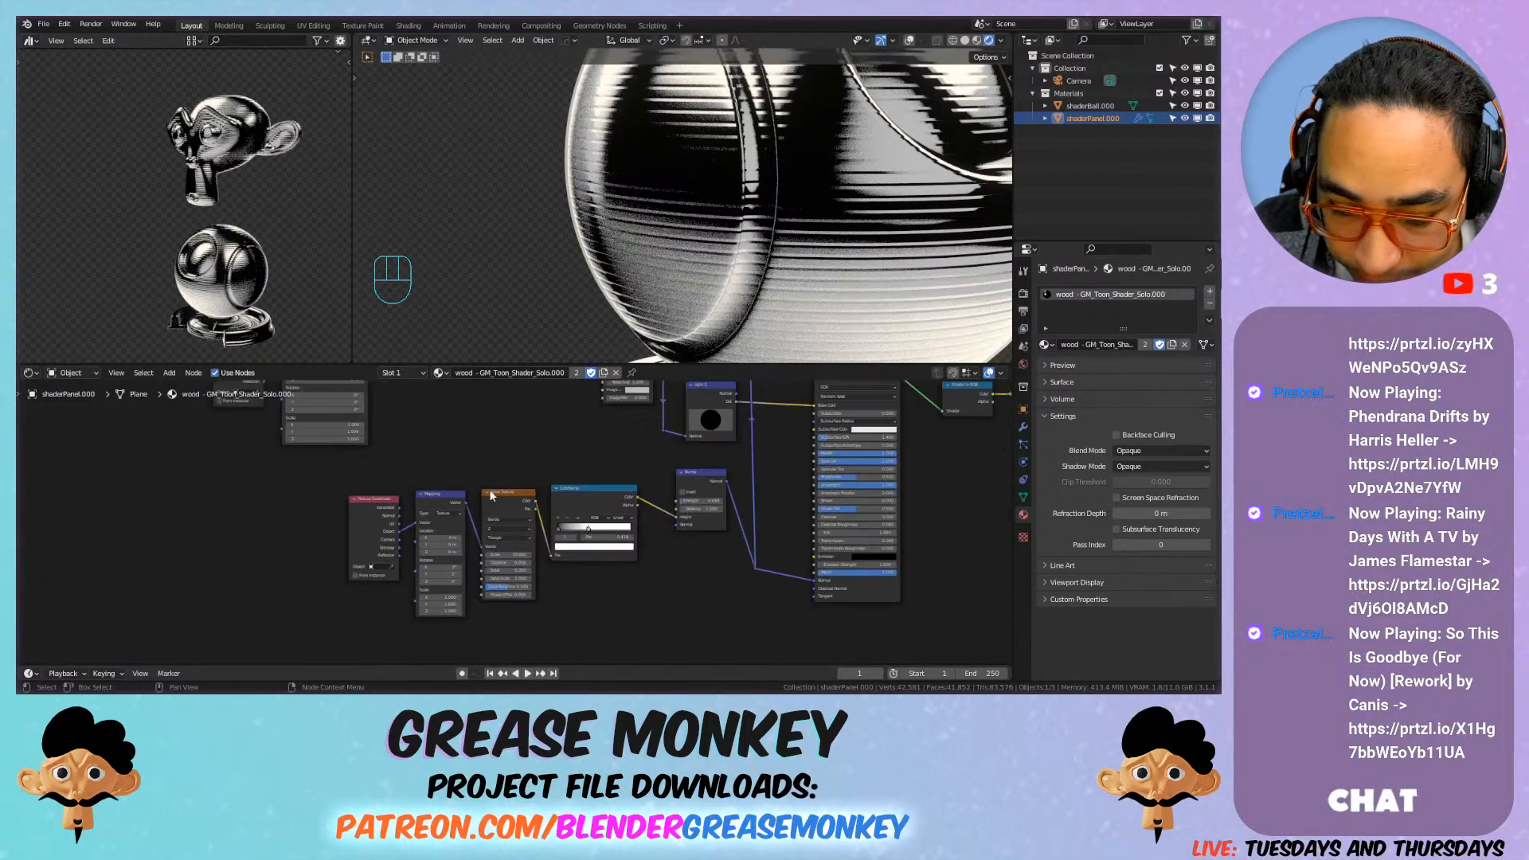
click(522, 493)
click(611, 491)
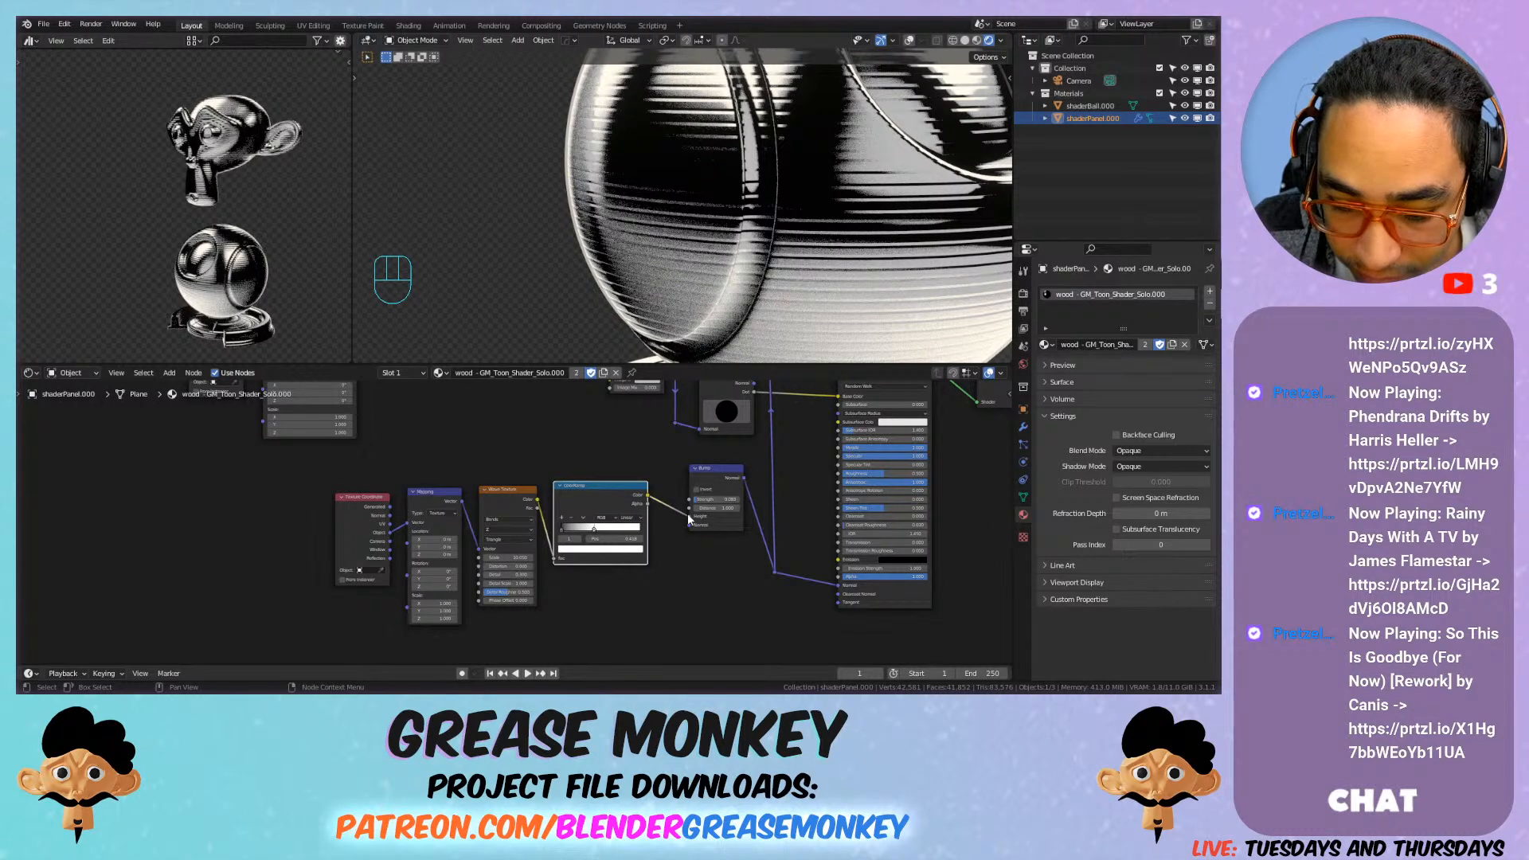
mouse_move(690, 517)
mouse_down()
mouse_move(660, 522)
mouse_move(726, 501)
mouse_up()
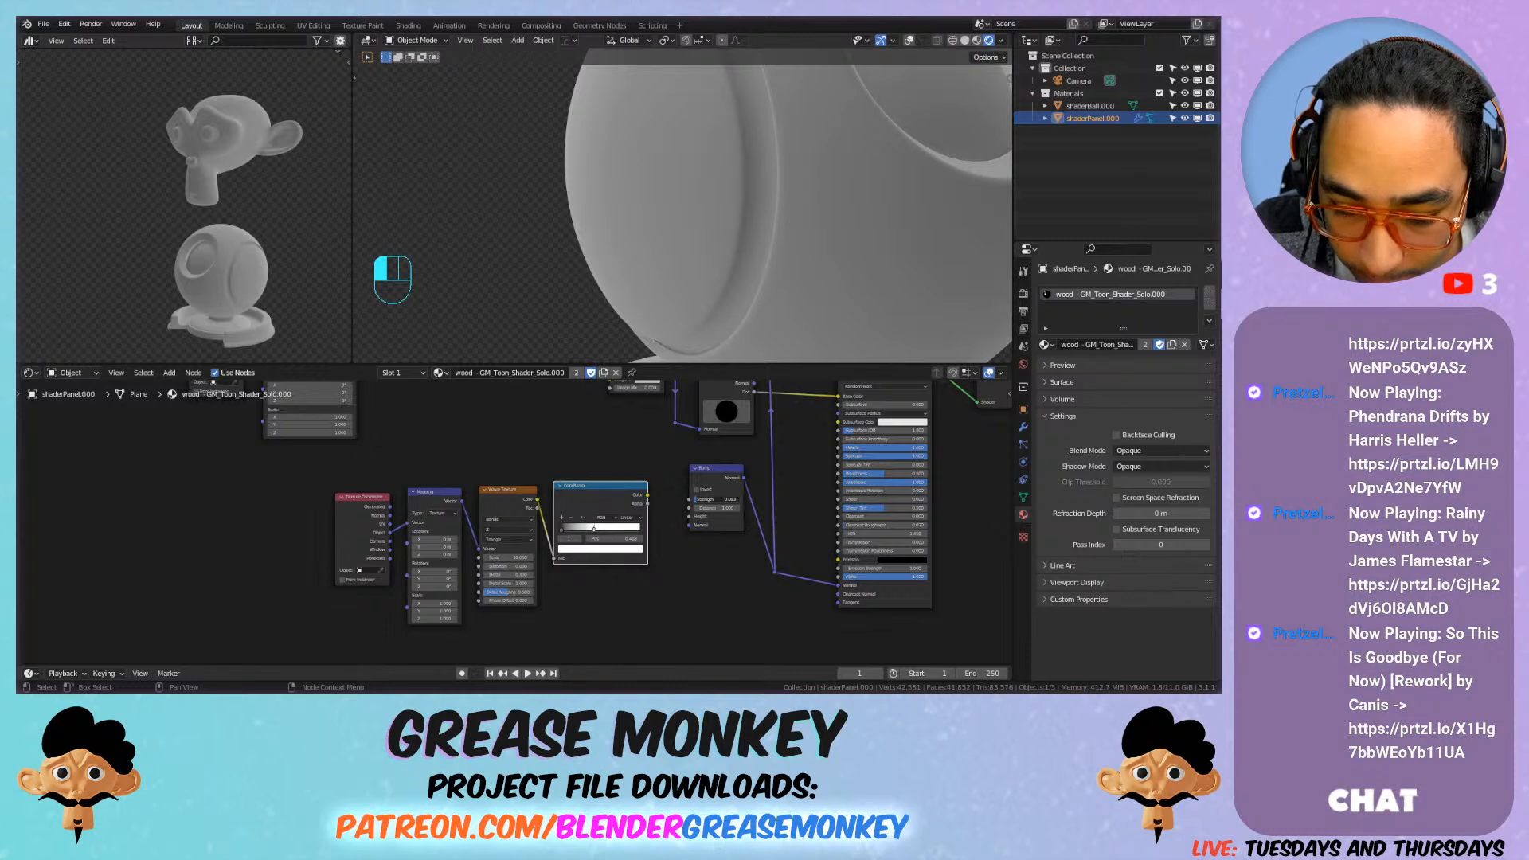
drag(726, 500, 693, 503)
key(ctrl+s)
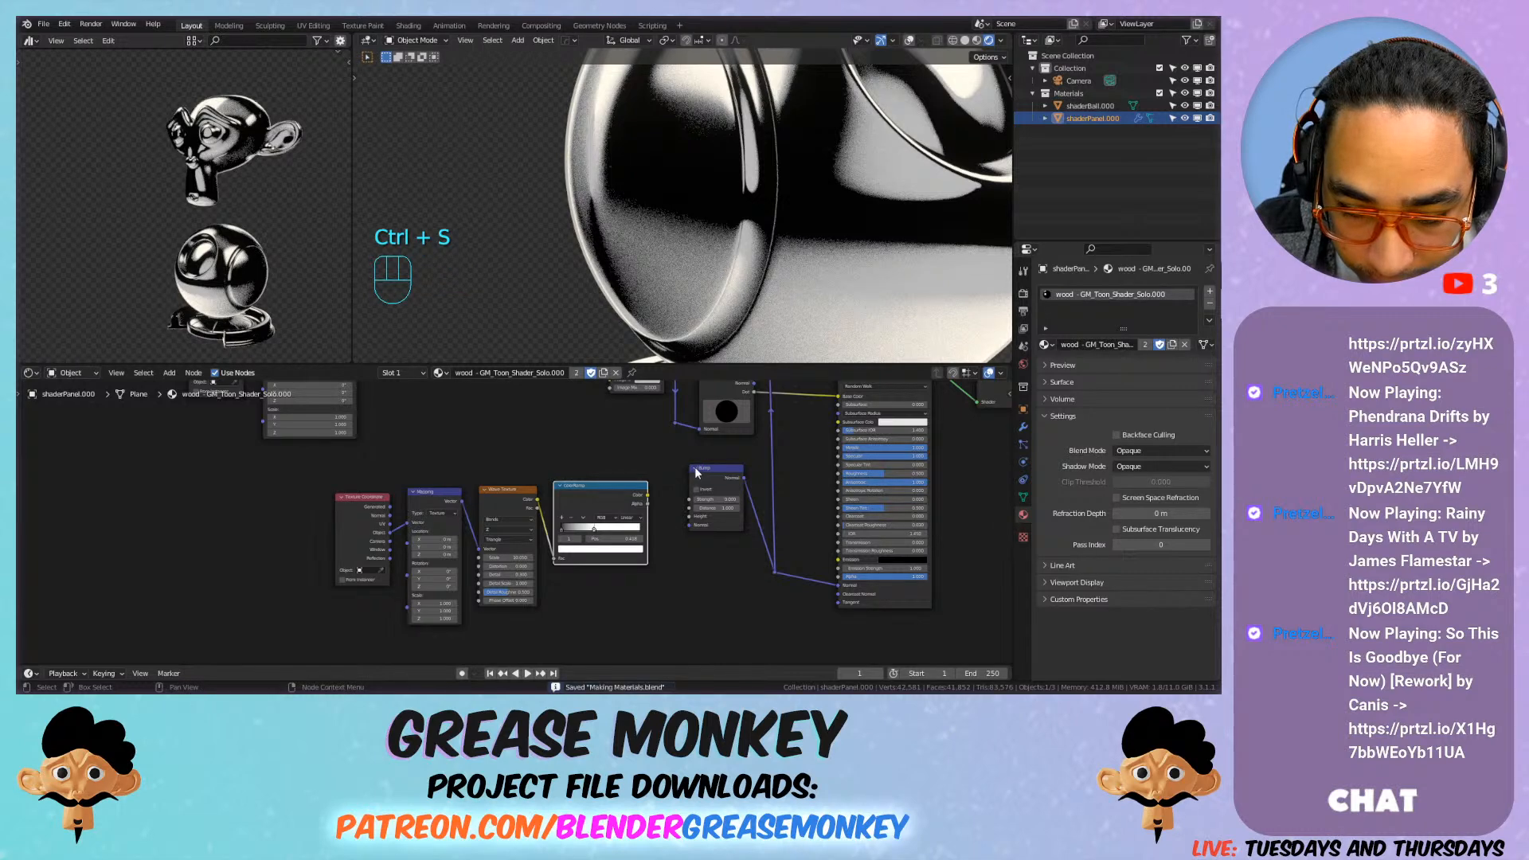
Step: Place the upper Shader to RGB node directly above the lower one and dissolve the reroute on its link to the toon shader group
scroll(721, 267, down, 5)
mouse_move(723, 265)
shift+middle_down()
mouse_move(686, 260)
mouse_move(714, 252)
shift+middle_up()
scroll(793, 484, down, 6)
middle_drag(785, 414, 677, 462)
scroll(702, 520, up, 3)
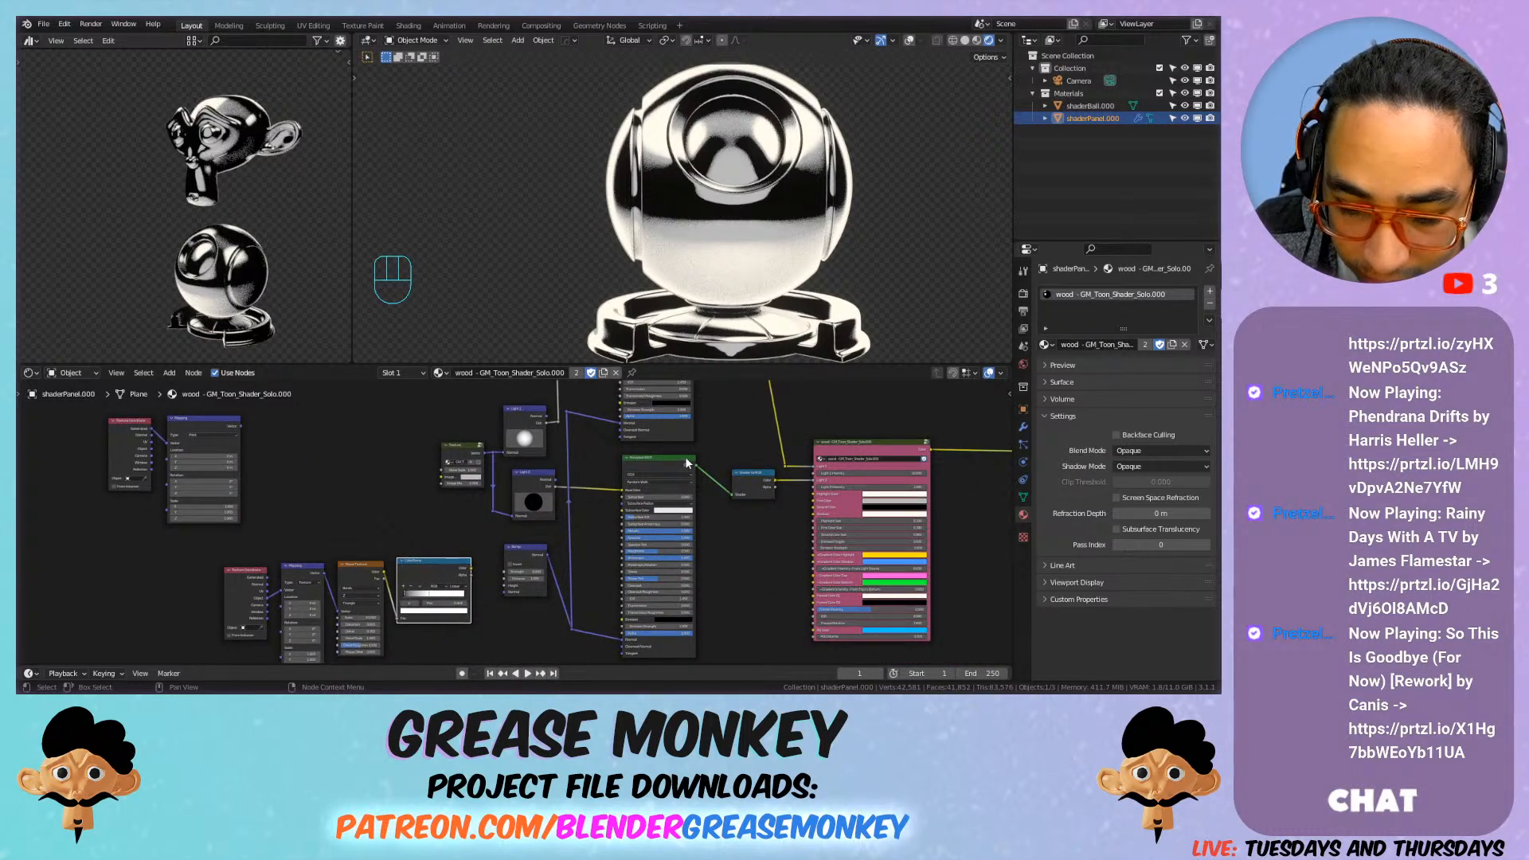
middle_drag(685, 456, 705, 492)
middle_drag(710, 389, 712, 423)
drag(709, 396, 734, 593)
click(741, 625)
click(773, 613)
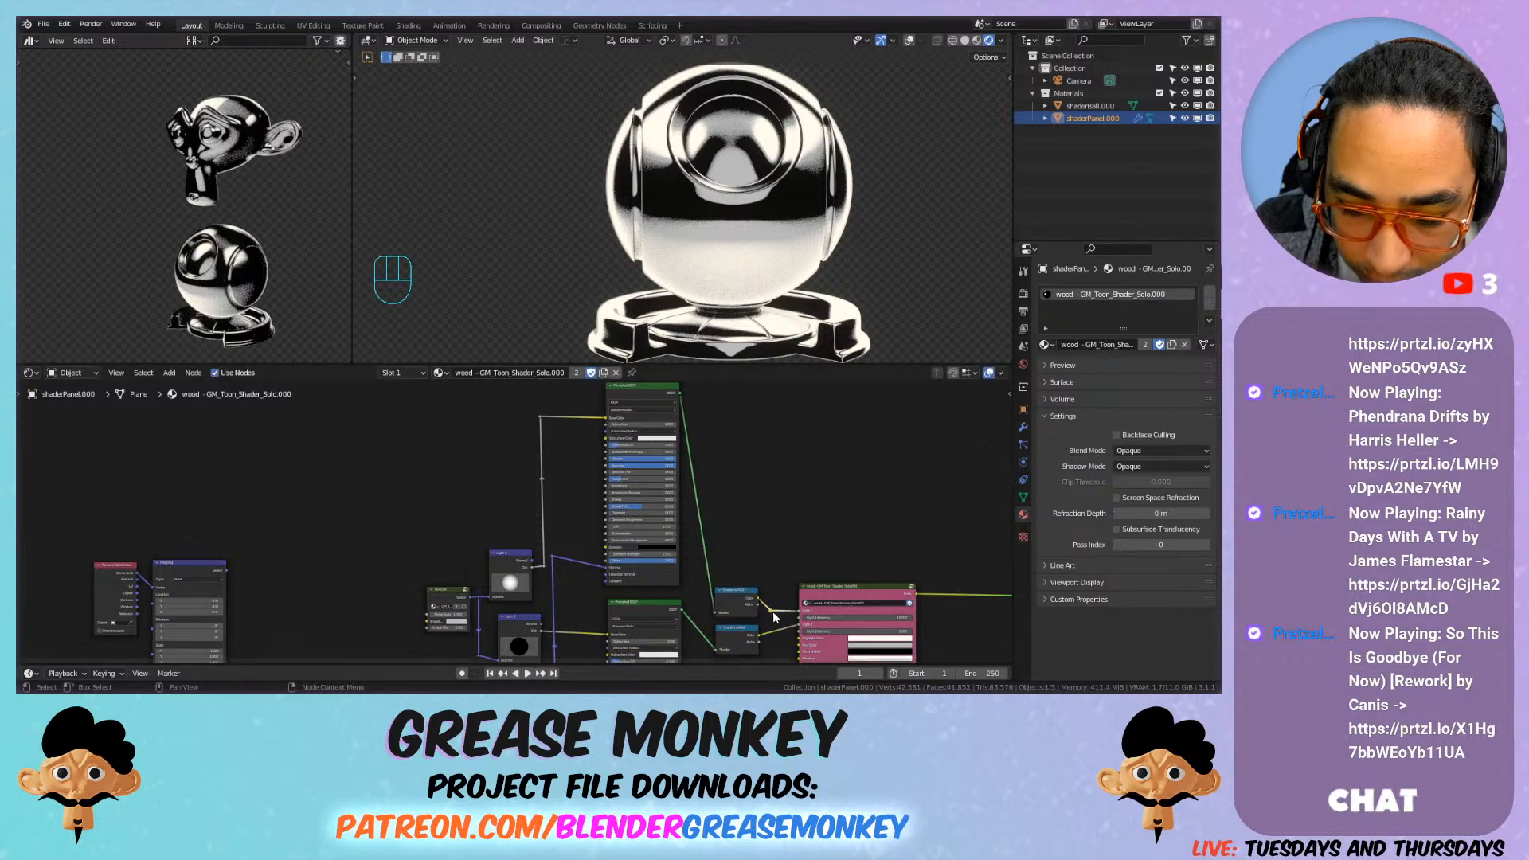
key(ctrl+x)
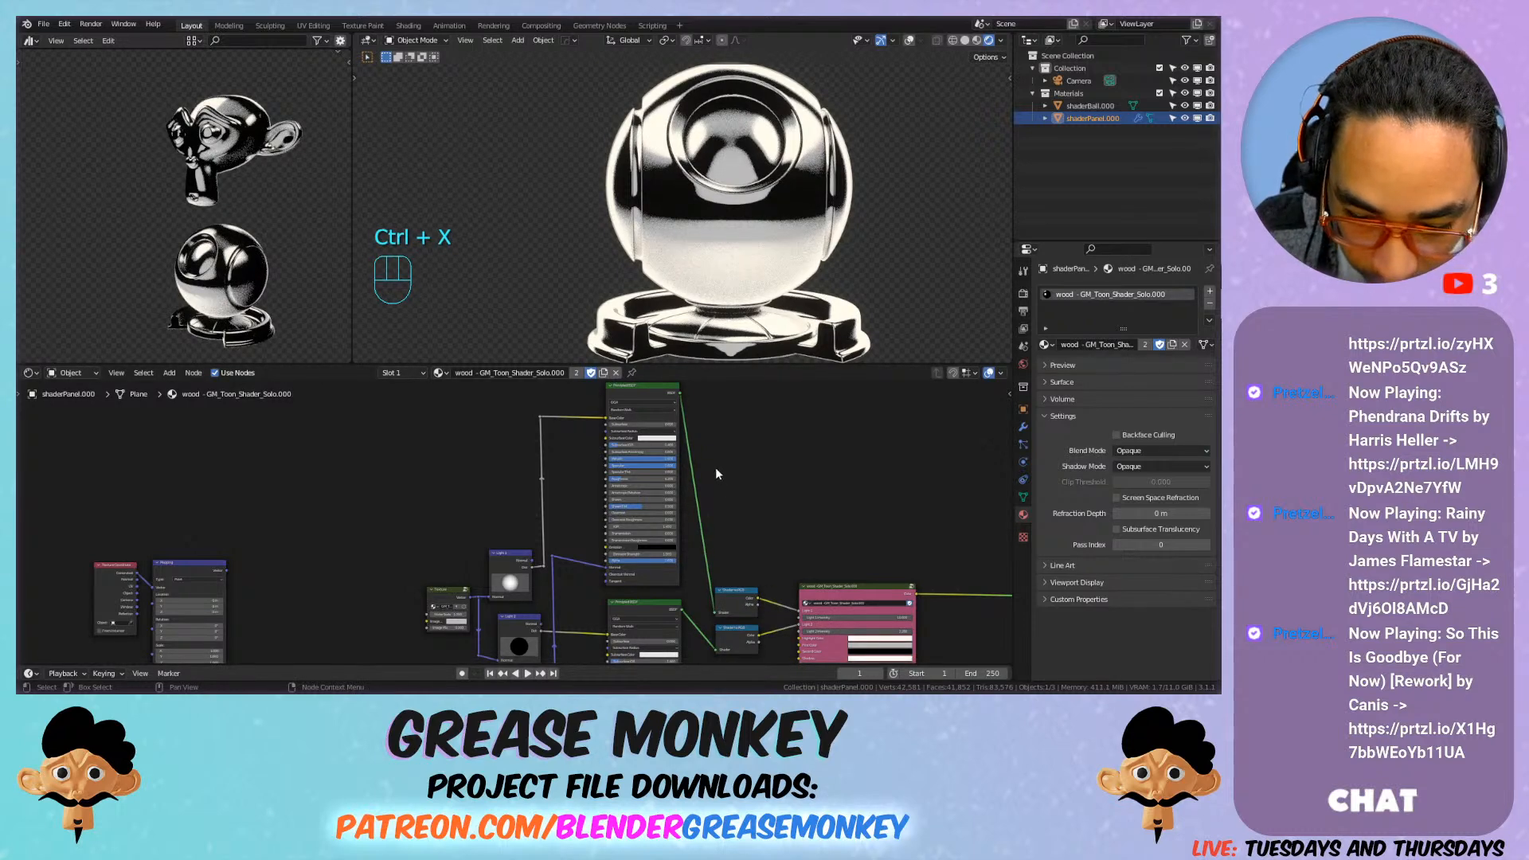
Step: Add two reroutes to the link from the upper Principled BSDF to its Shader to RGB node and align them into right-angled corners
shift+right_drag(711, 439, 691, 501)
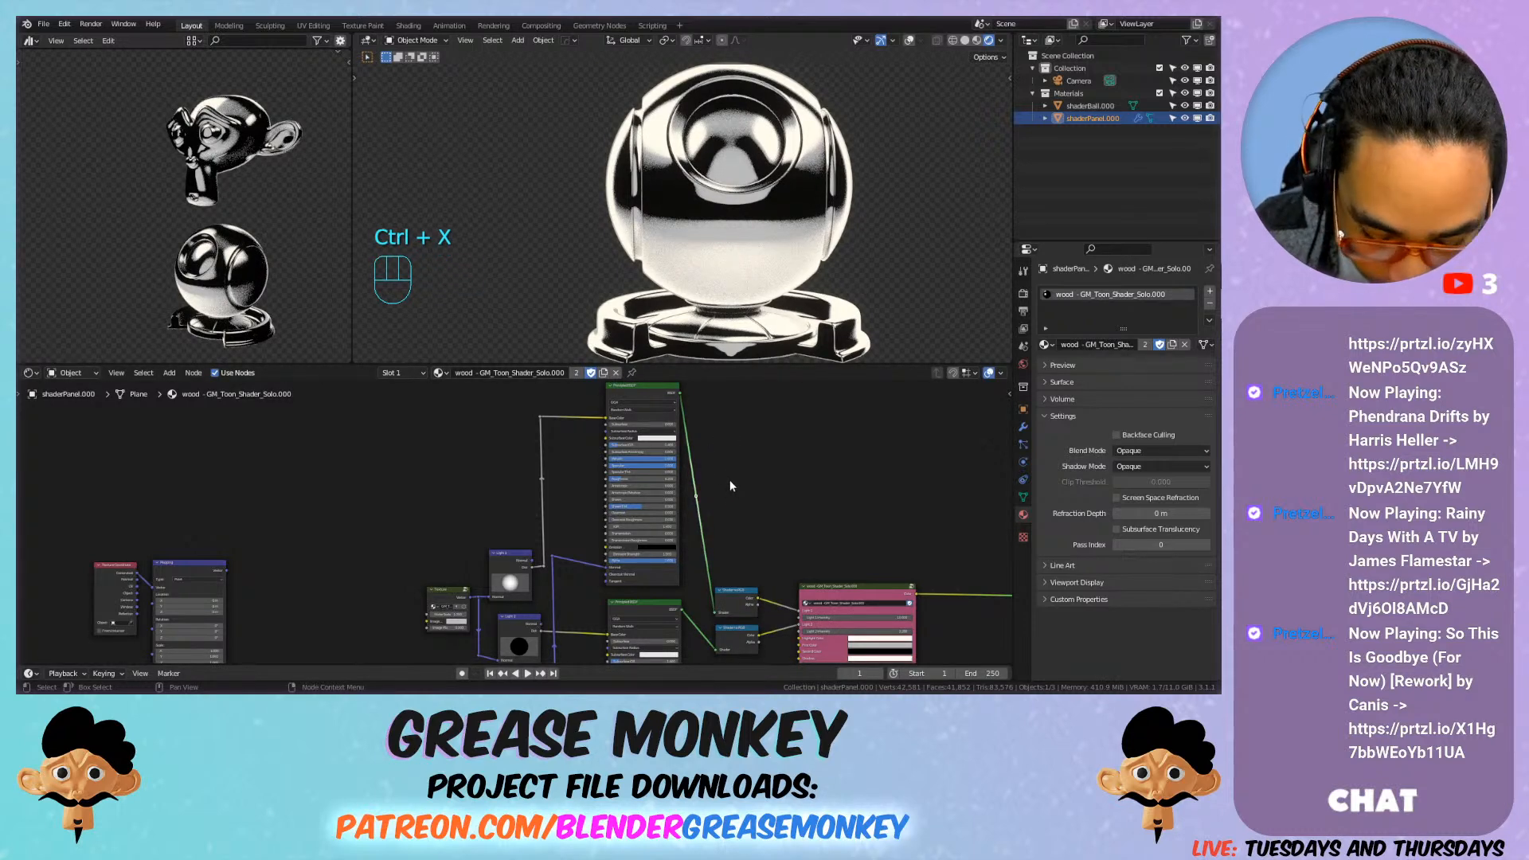
key(g)
click(734, 422)
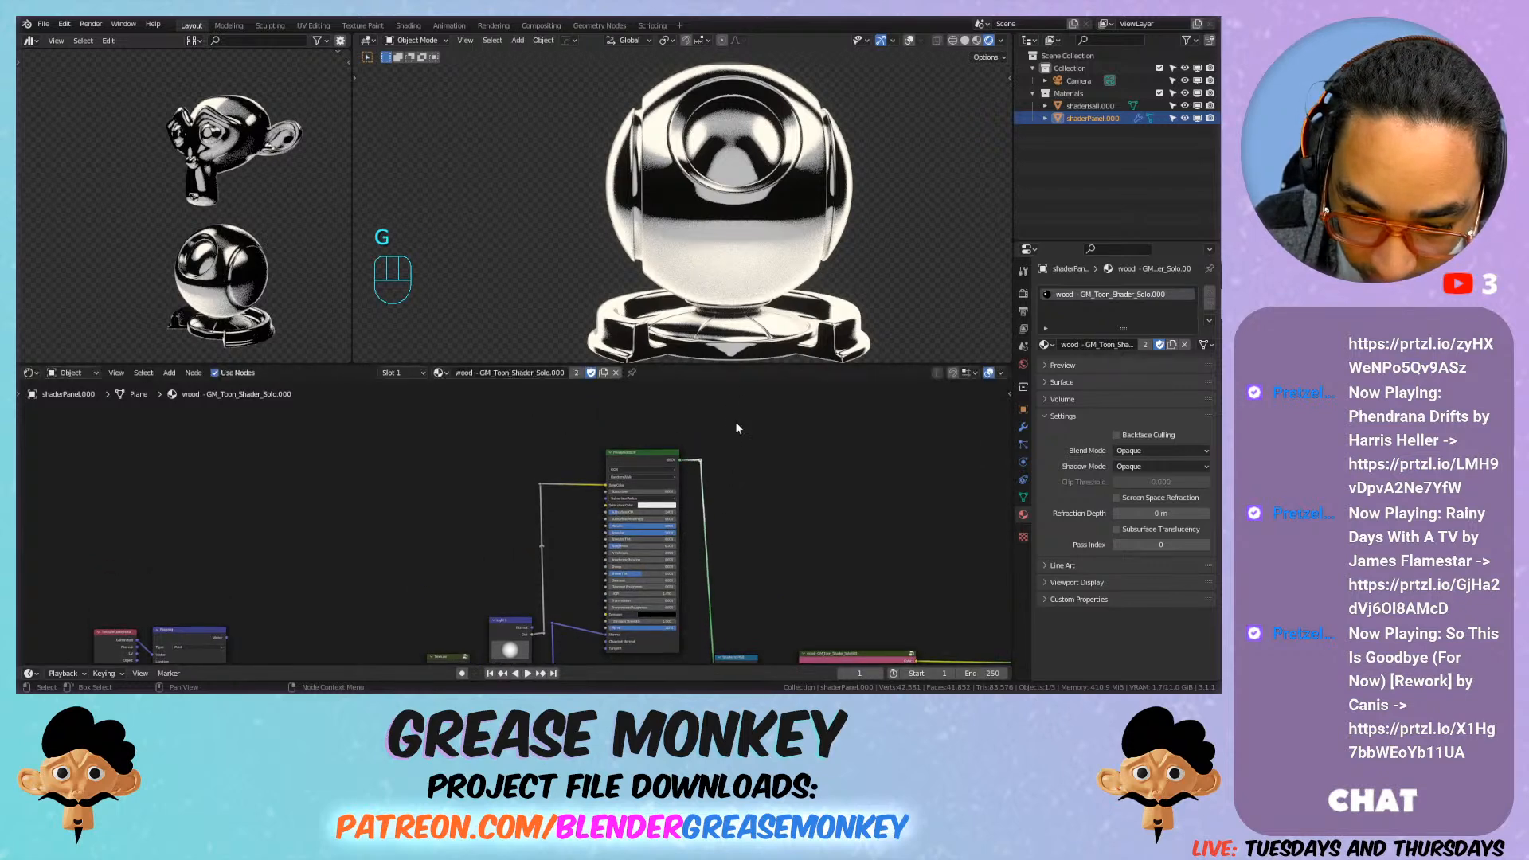
middle_drag(754, 547, 763, 436)
key(shift+a)
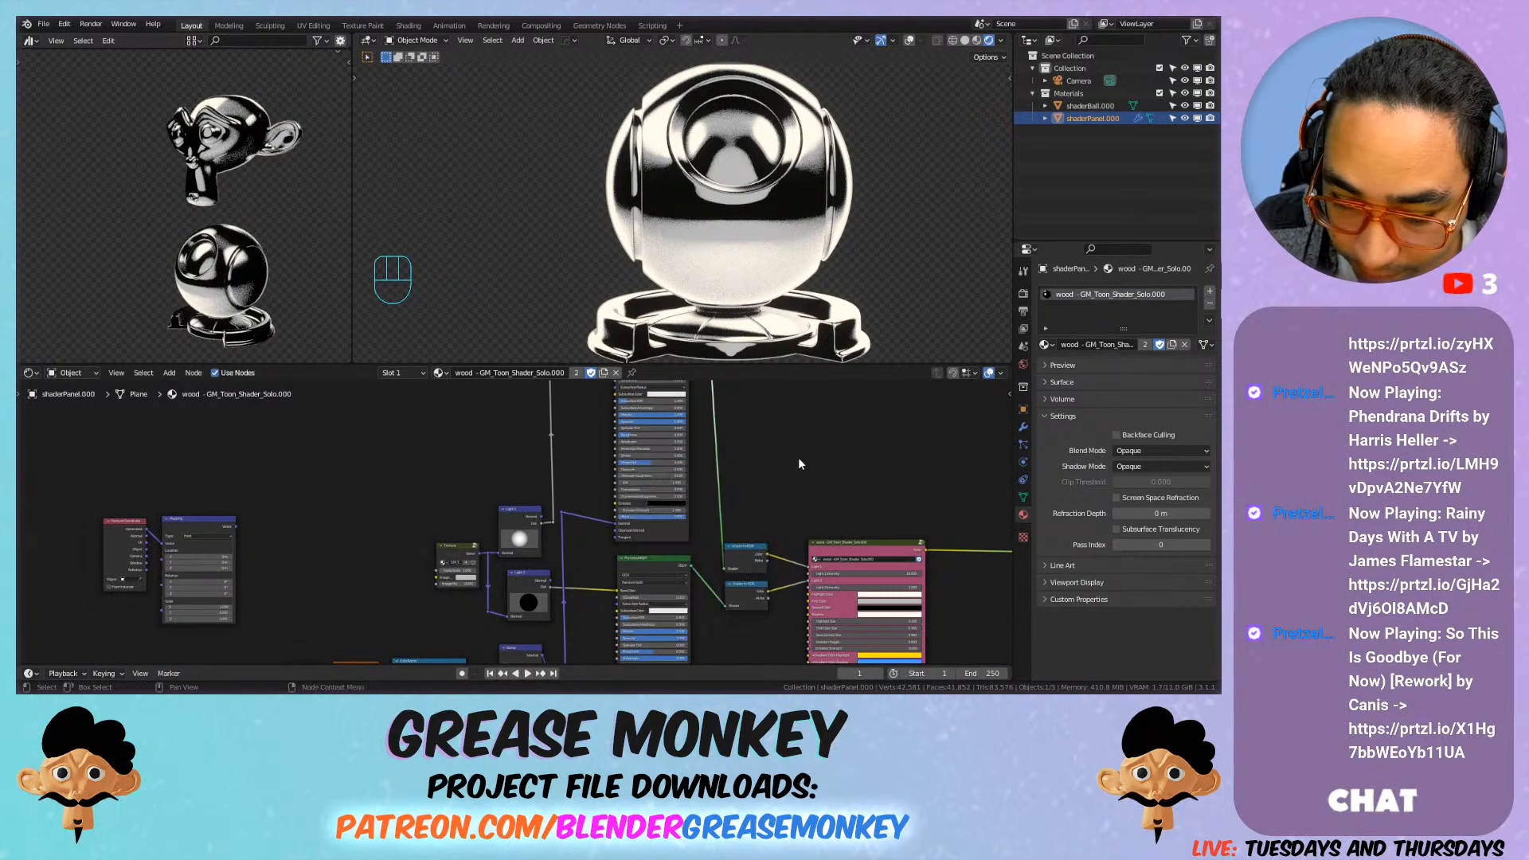
shift+right_drag(777, 458, 713, 488)
key(g)
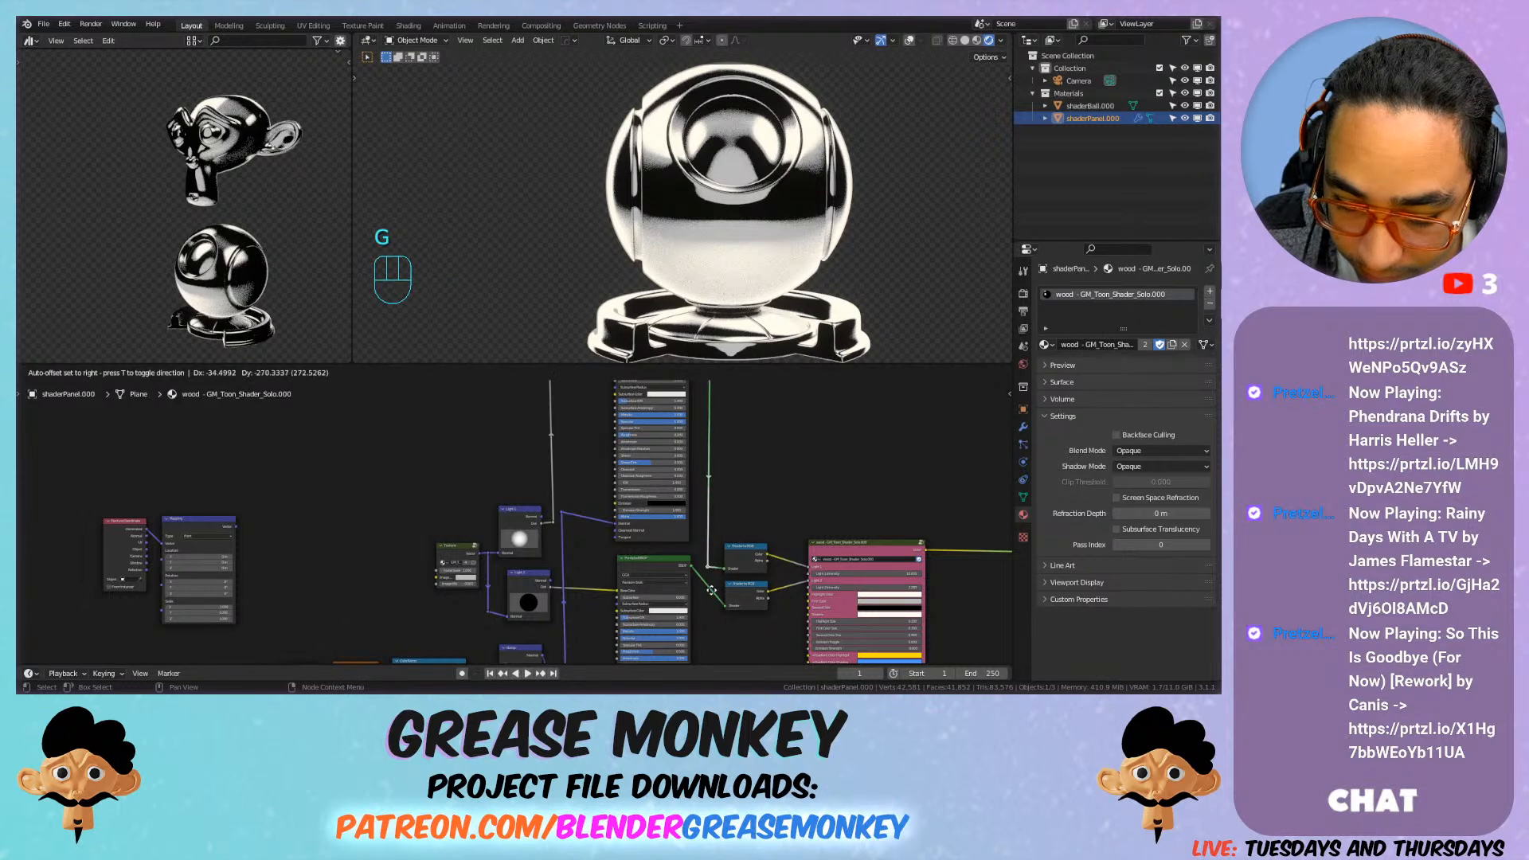
click(713, 594)
Step: Align the reroutes on the lower Principled BSDF's link to Shader to RGB so it runs in right angles
key(g)
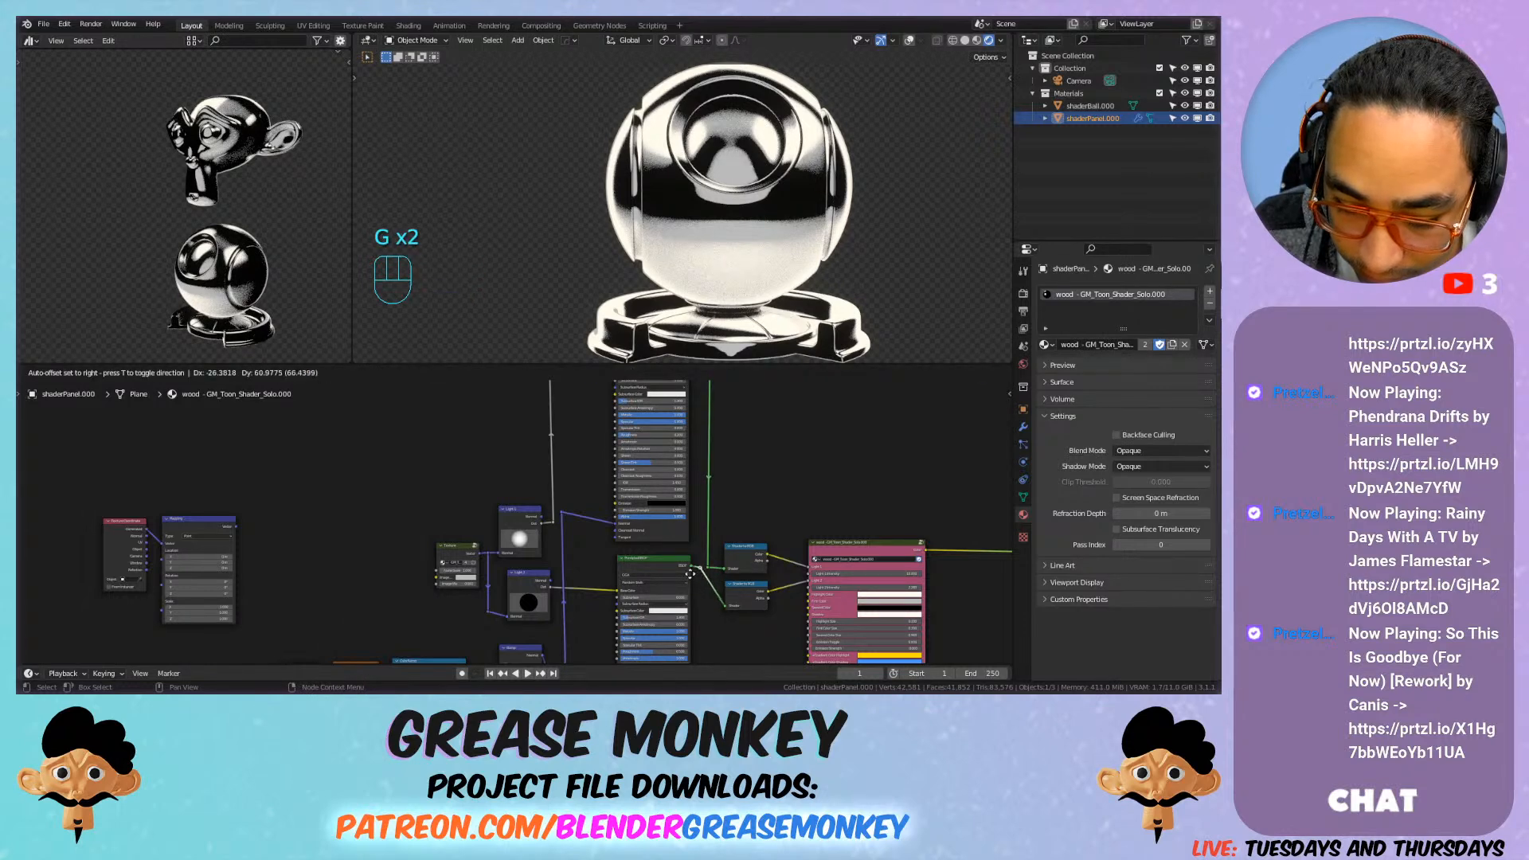
key(g)
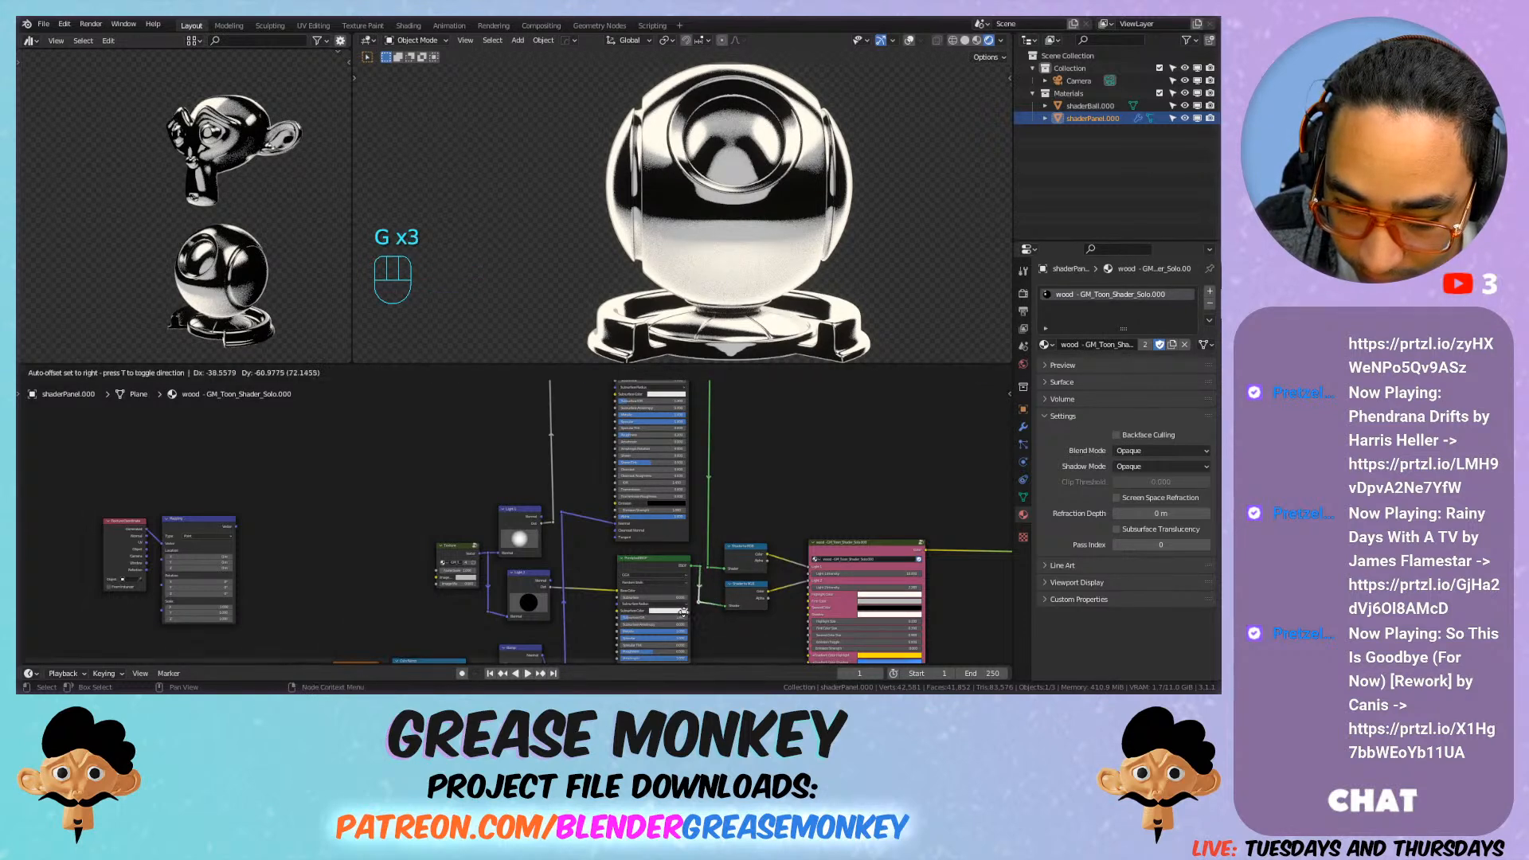
click(688, 614)
Step: Set the Texture node group's Noise Scale to 0.000 and save the file
scroll(687, 610, down, 2)
middle_drag(687, 610, 669, 469)
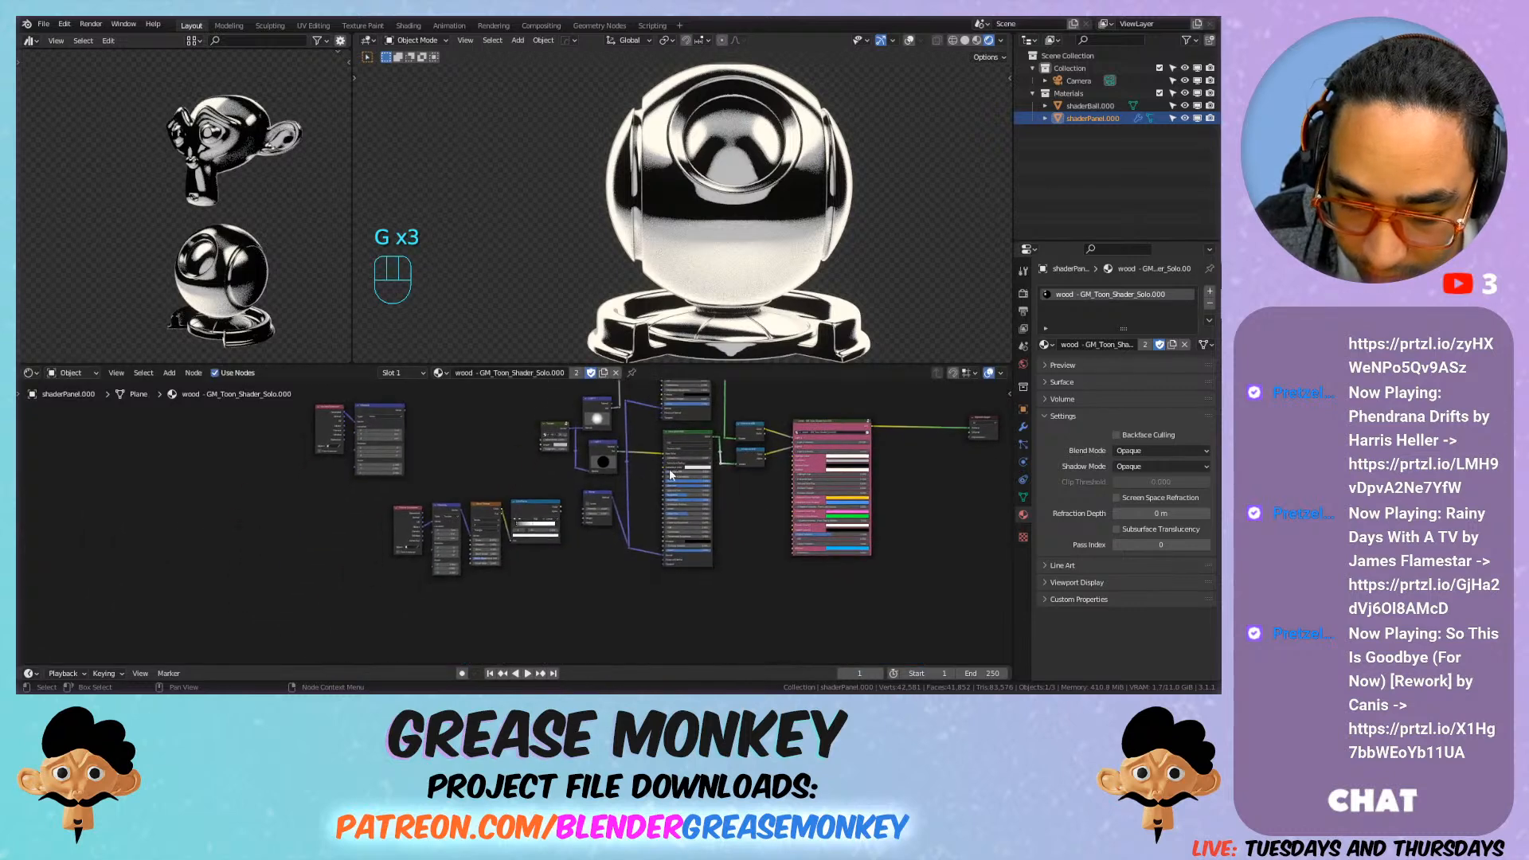
scroll(622, 475, up, 4)
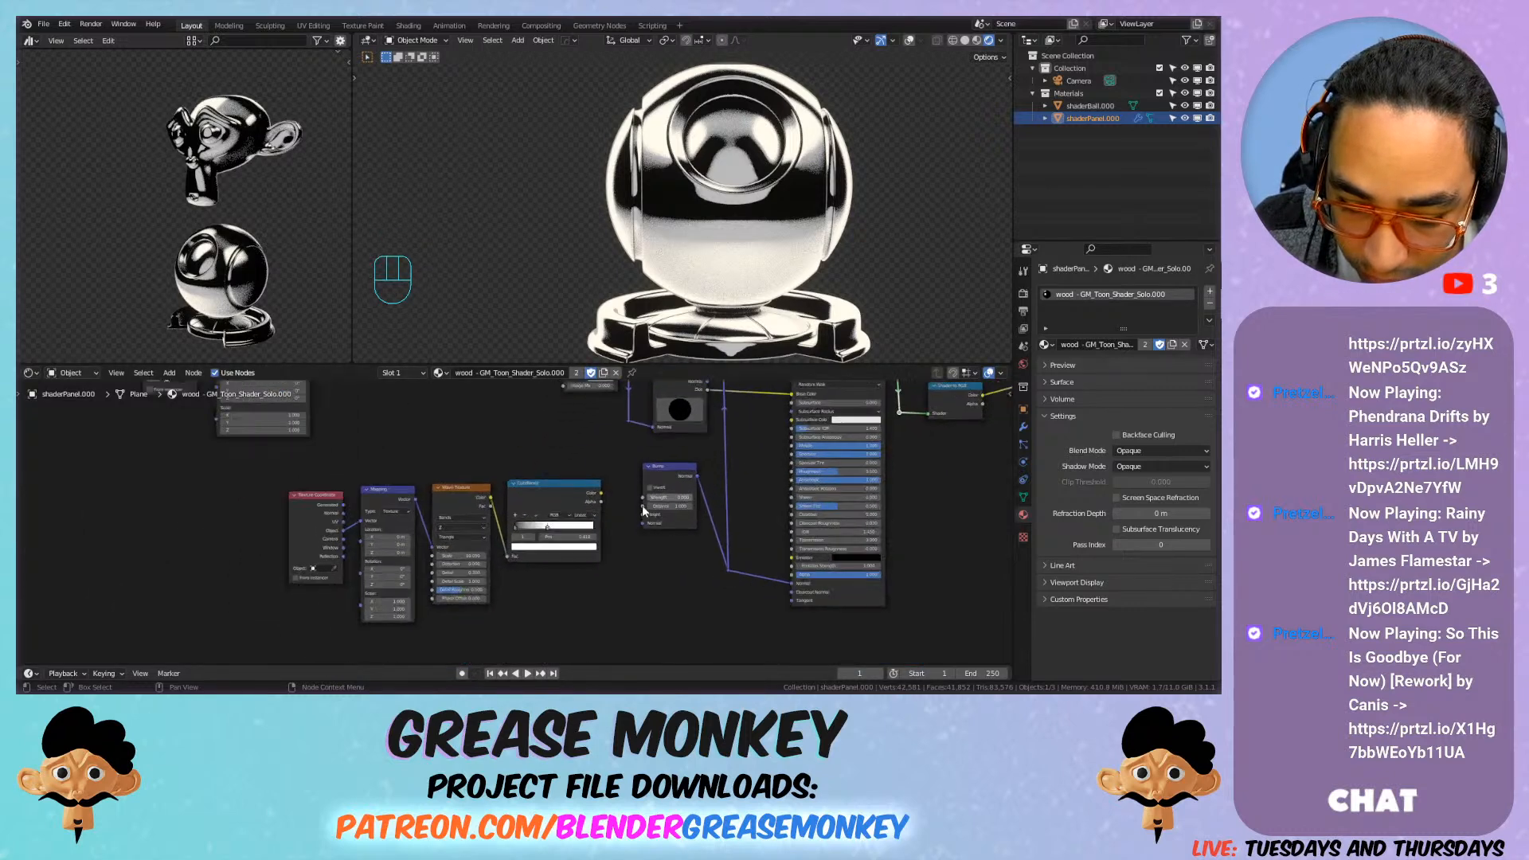
middle_drag(629, 442, 597, 535)
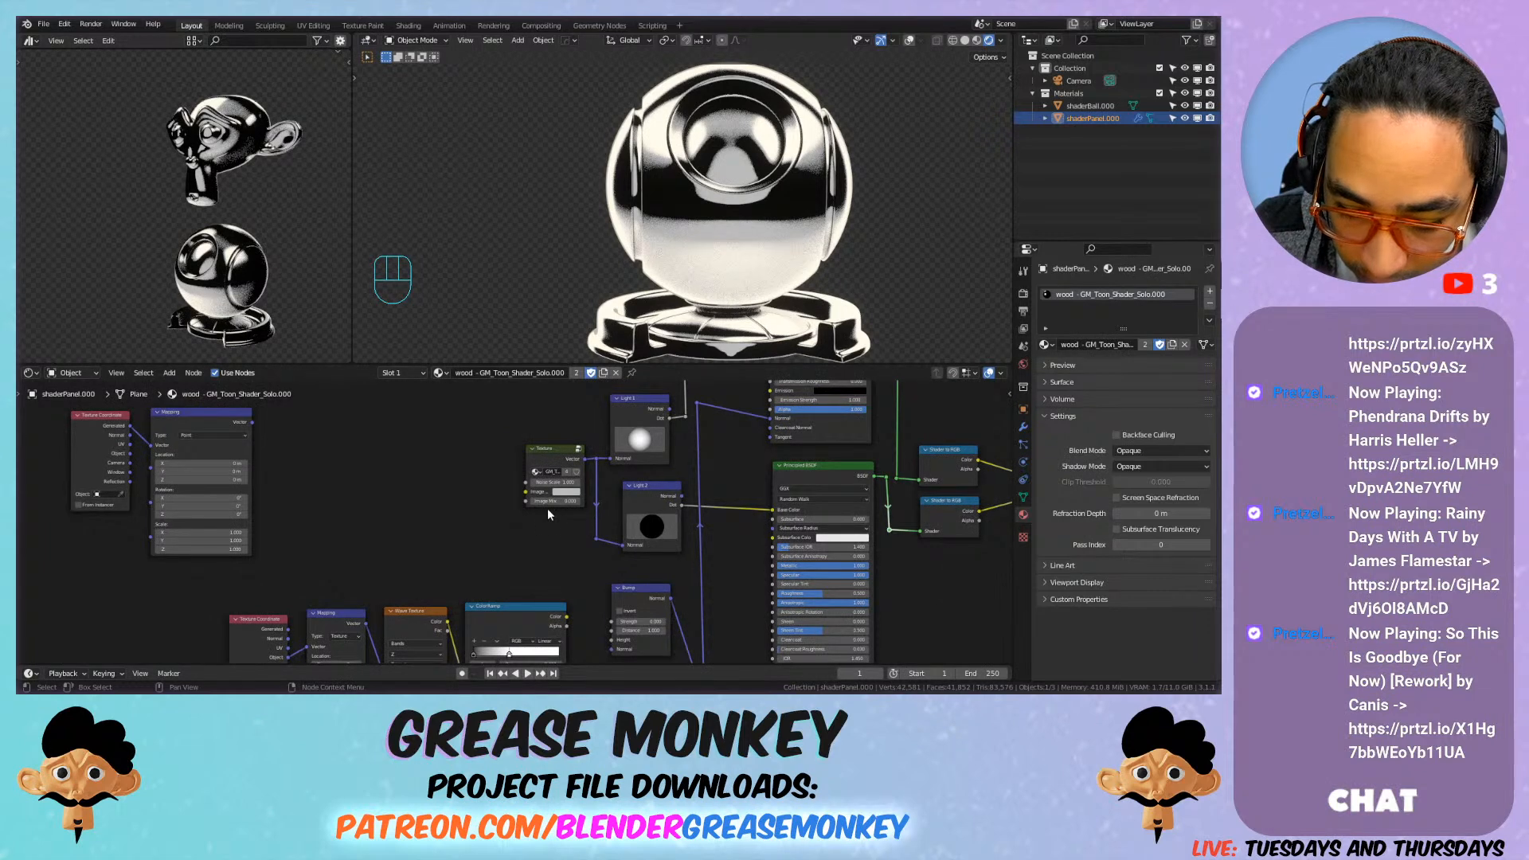
click(560, 492)
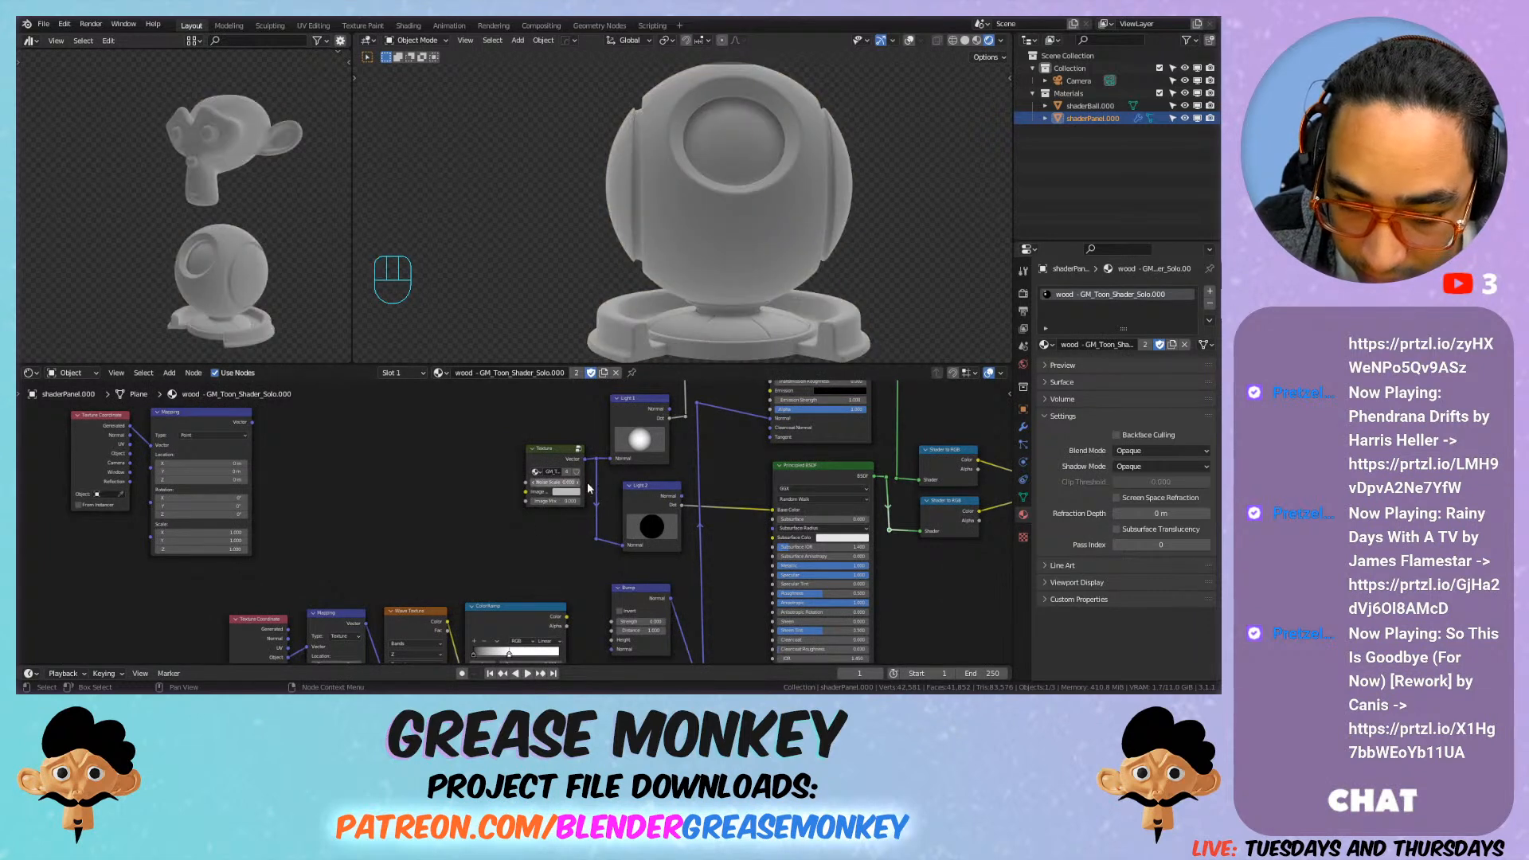
key(ctrl+s)
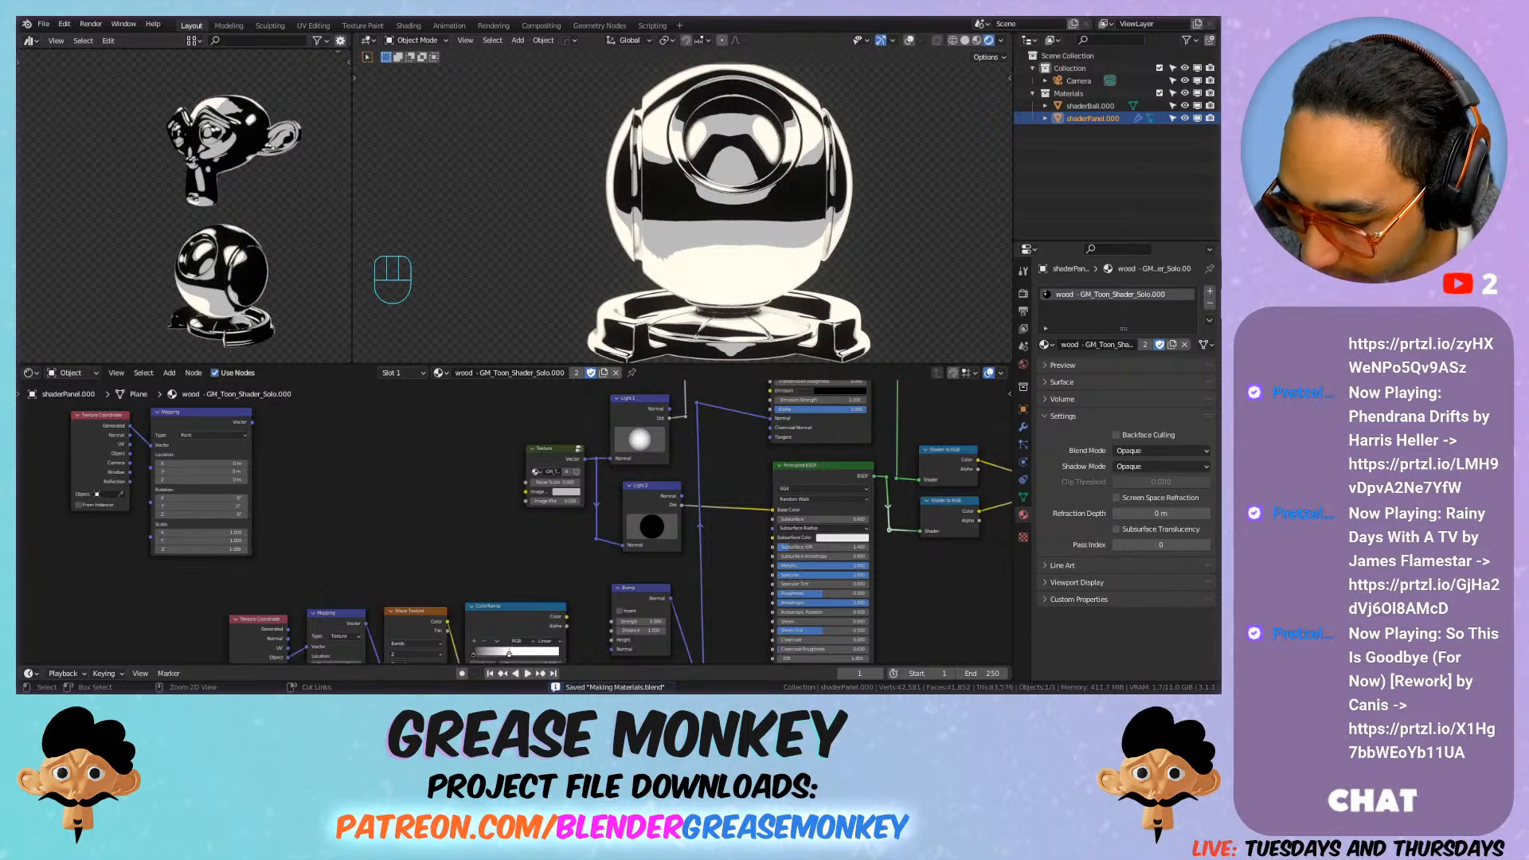
Step: Switch to the browser, bring its window fully into view, and examine Poly Haven's Wood Planks Dirt texture as a reference
key(alt+Tab)
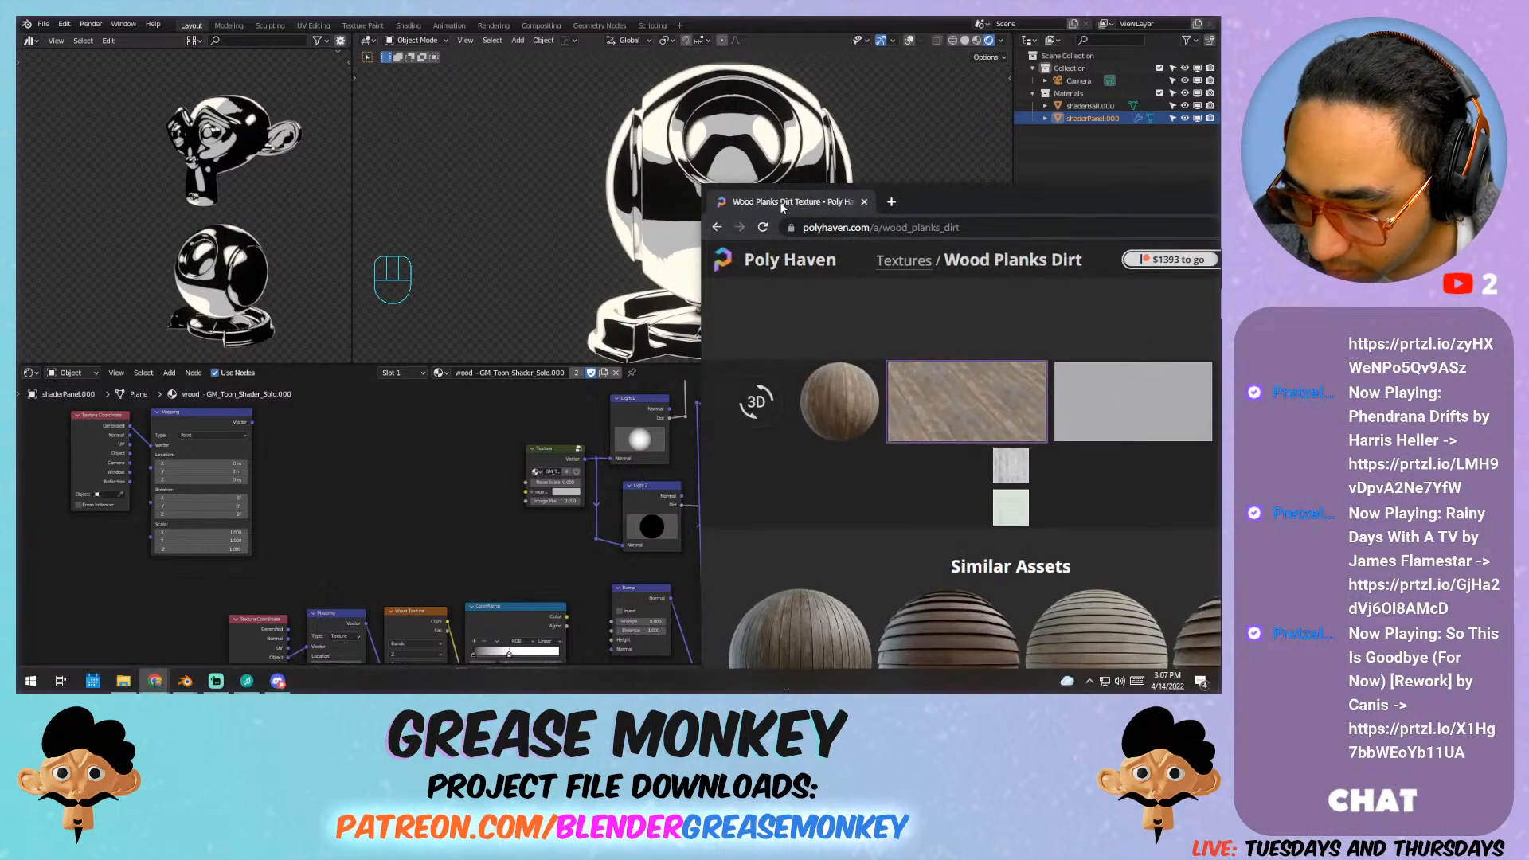
drag(780, 202, 172, 99)
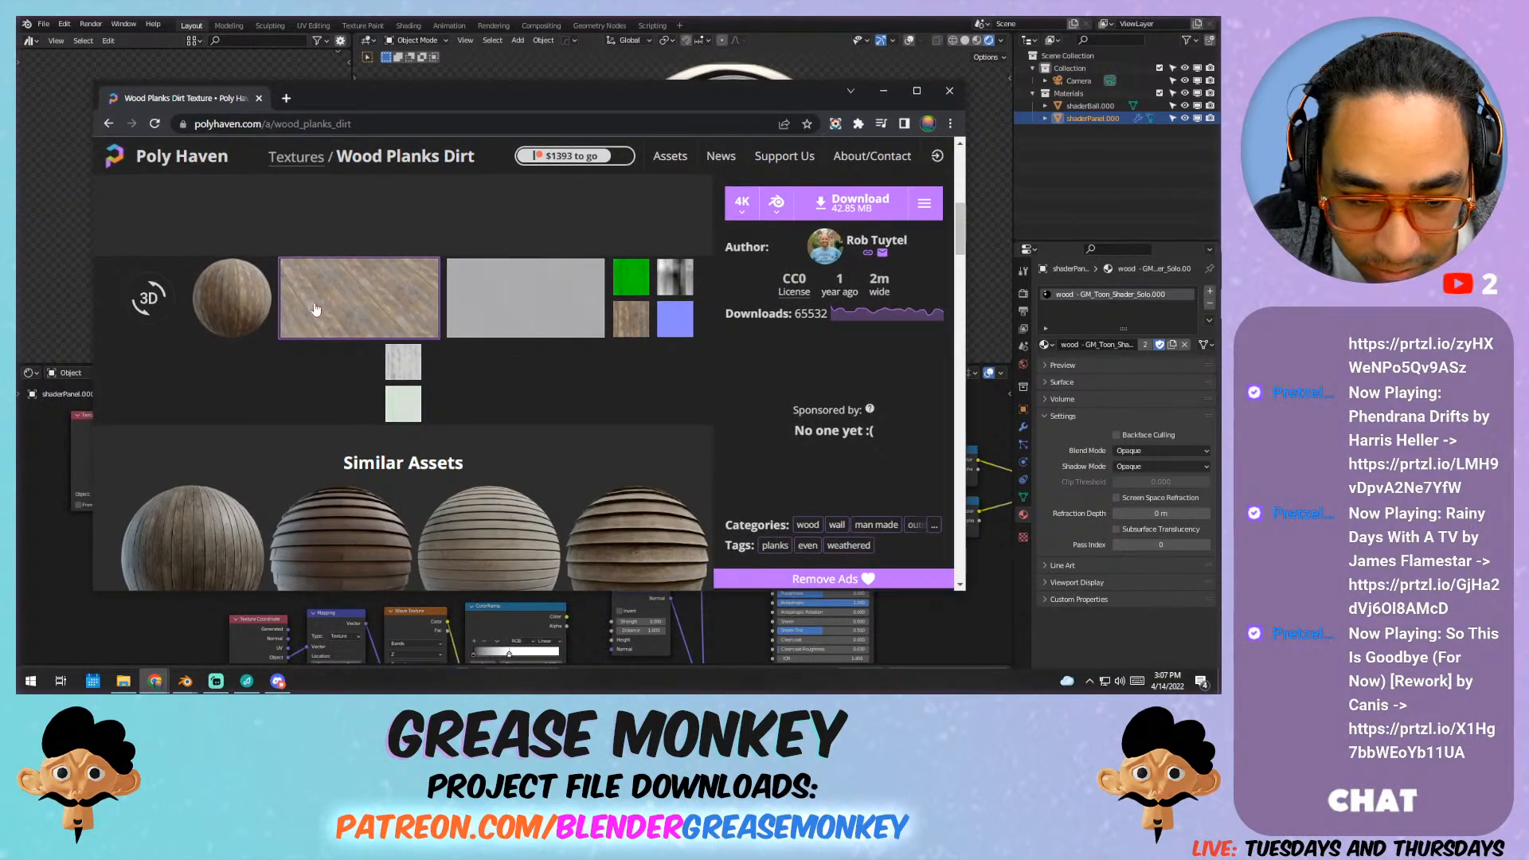
scroll(315, 309, down, 4)
scroll(338, 315, down, 5)
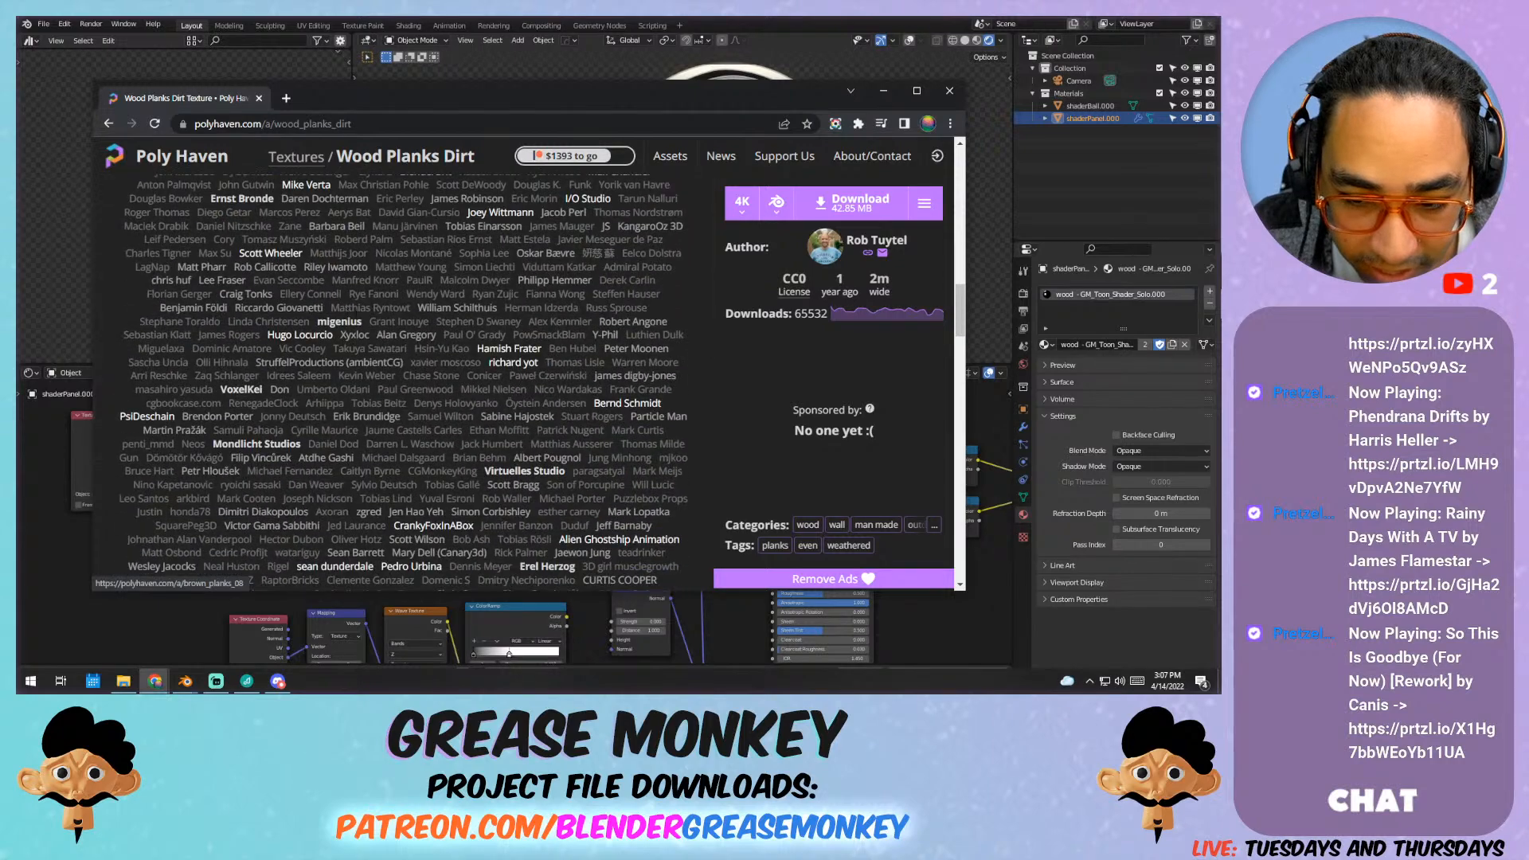
scroll(341, 315, up, 5)
scroll(398, 333, up, 4)
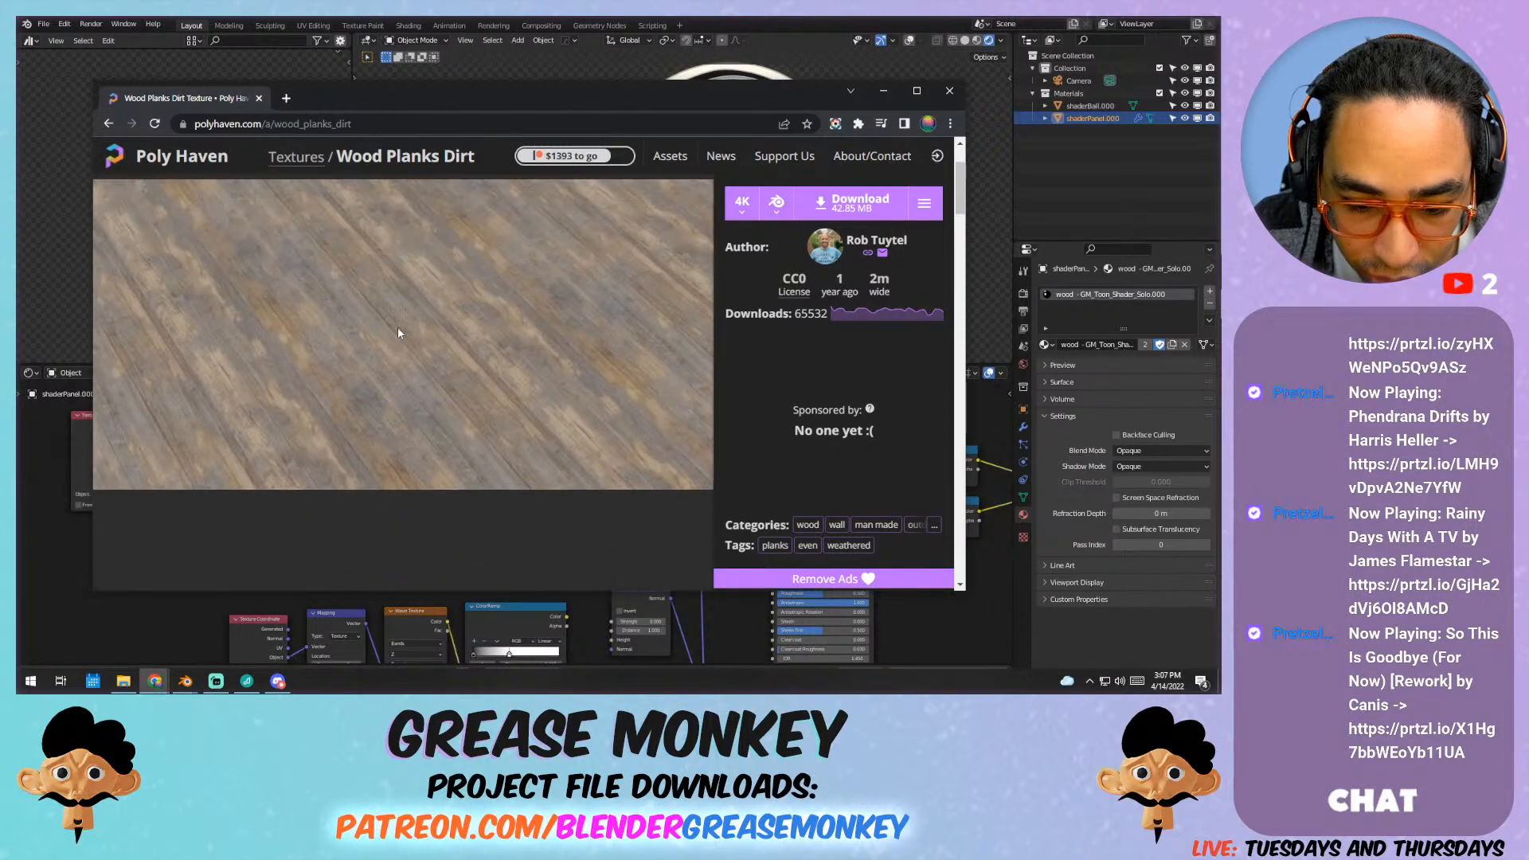
scroll(400, 334, up, 2)
scroll(418, 342, down, 5)
scroll(419, 343, up, 5)
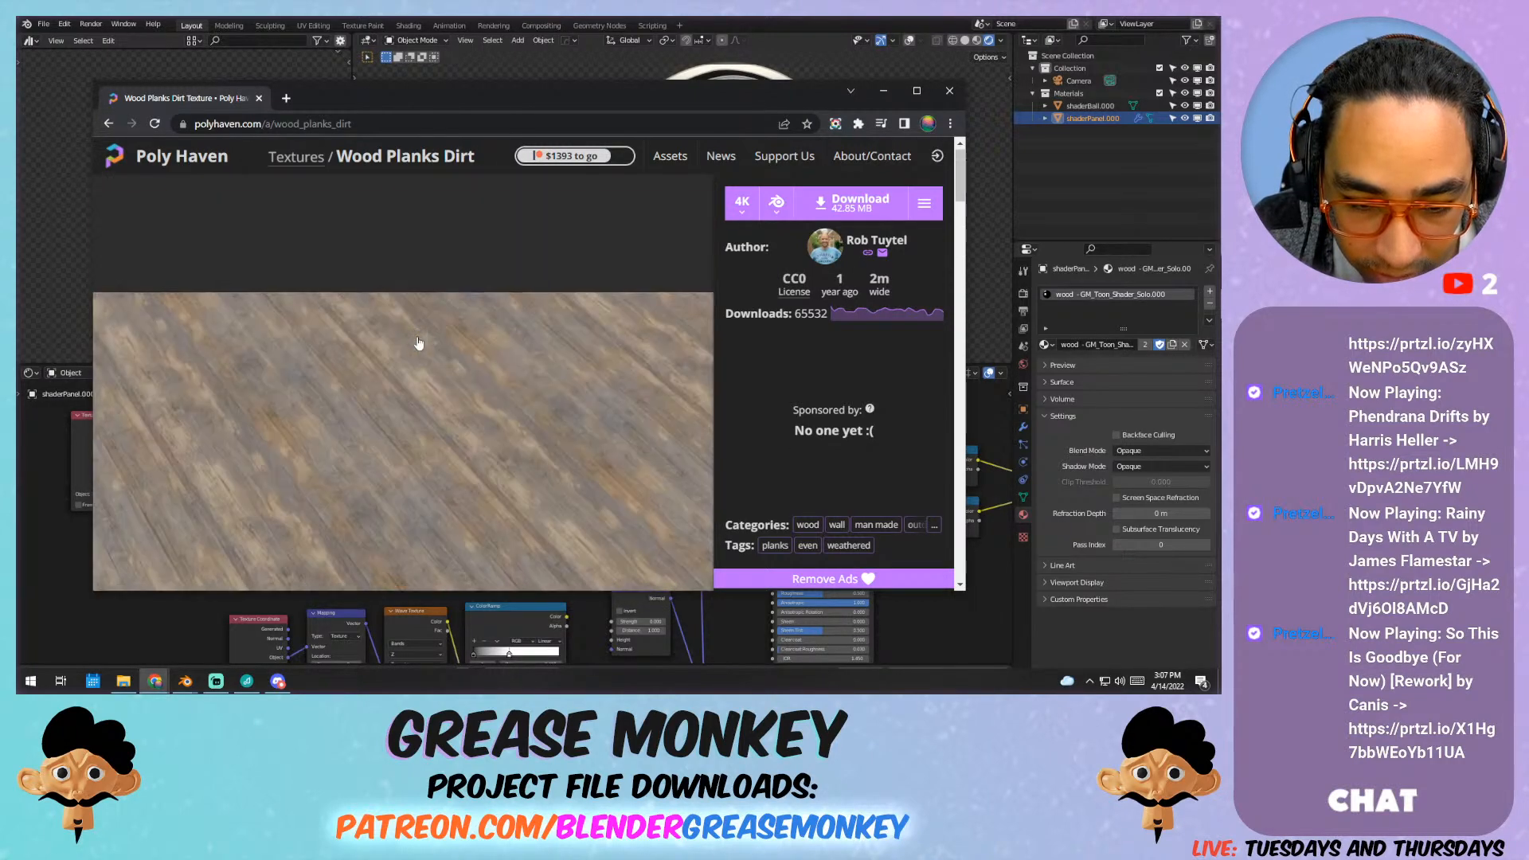
Step: Open Poly Haven's texture library and show its Wood category
click(309, 158)
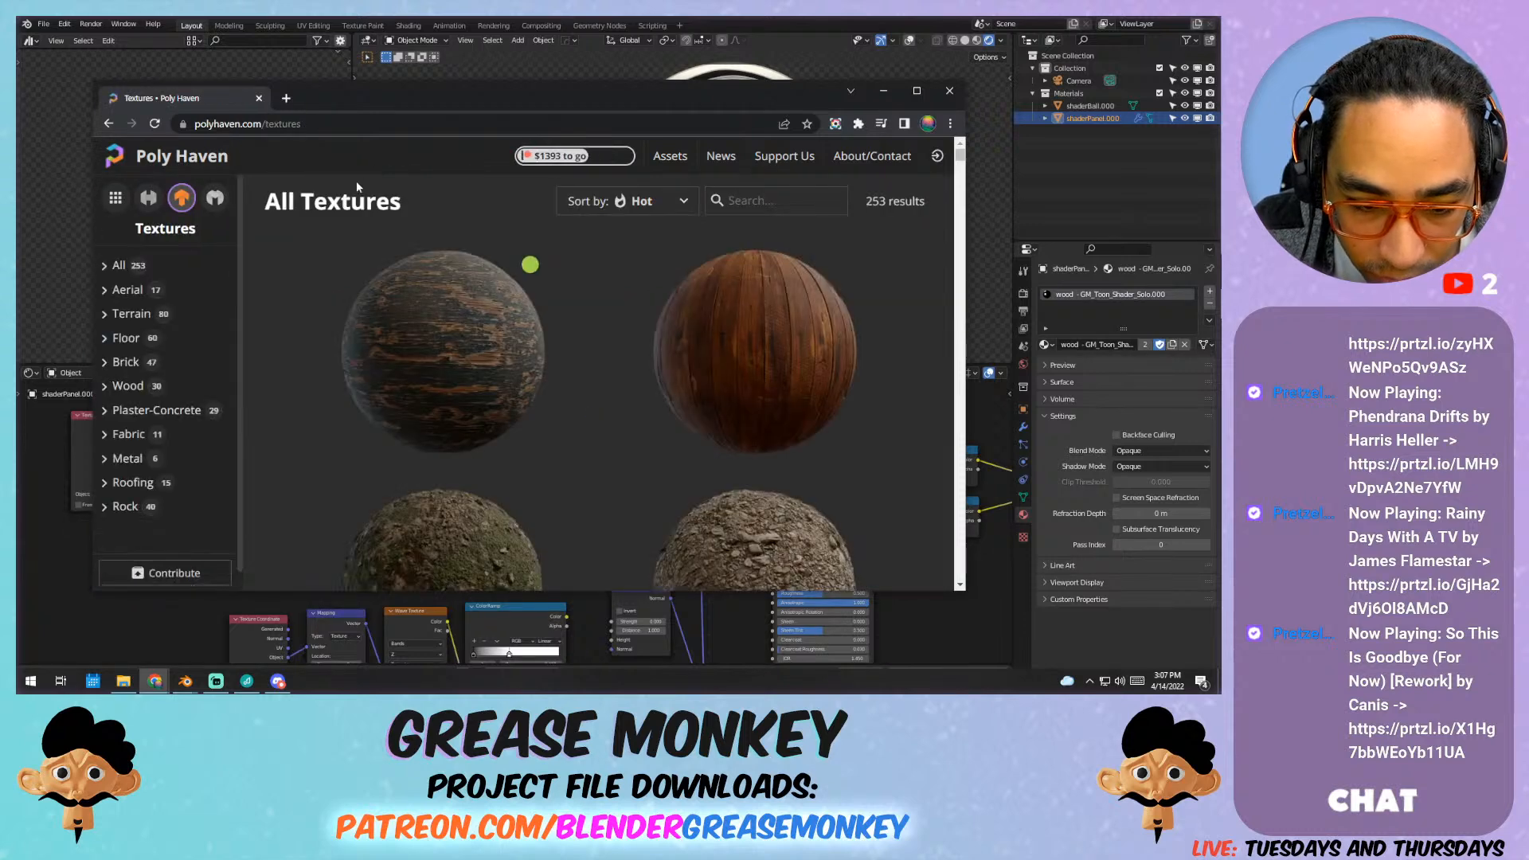
click(129, 385)
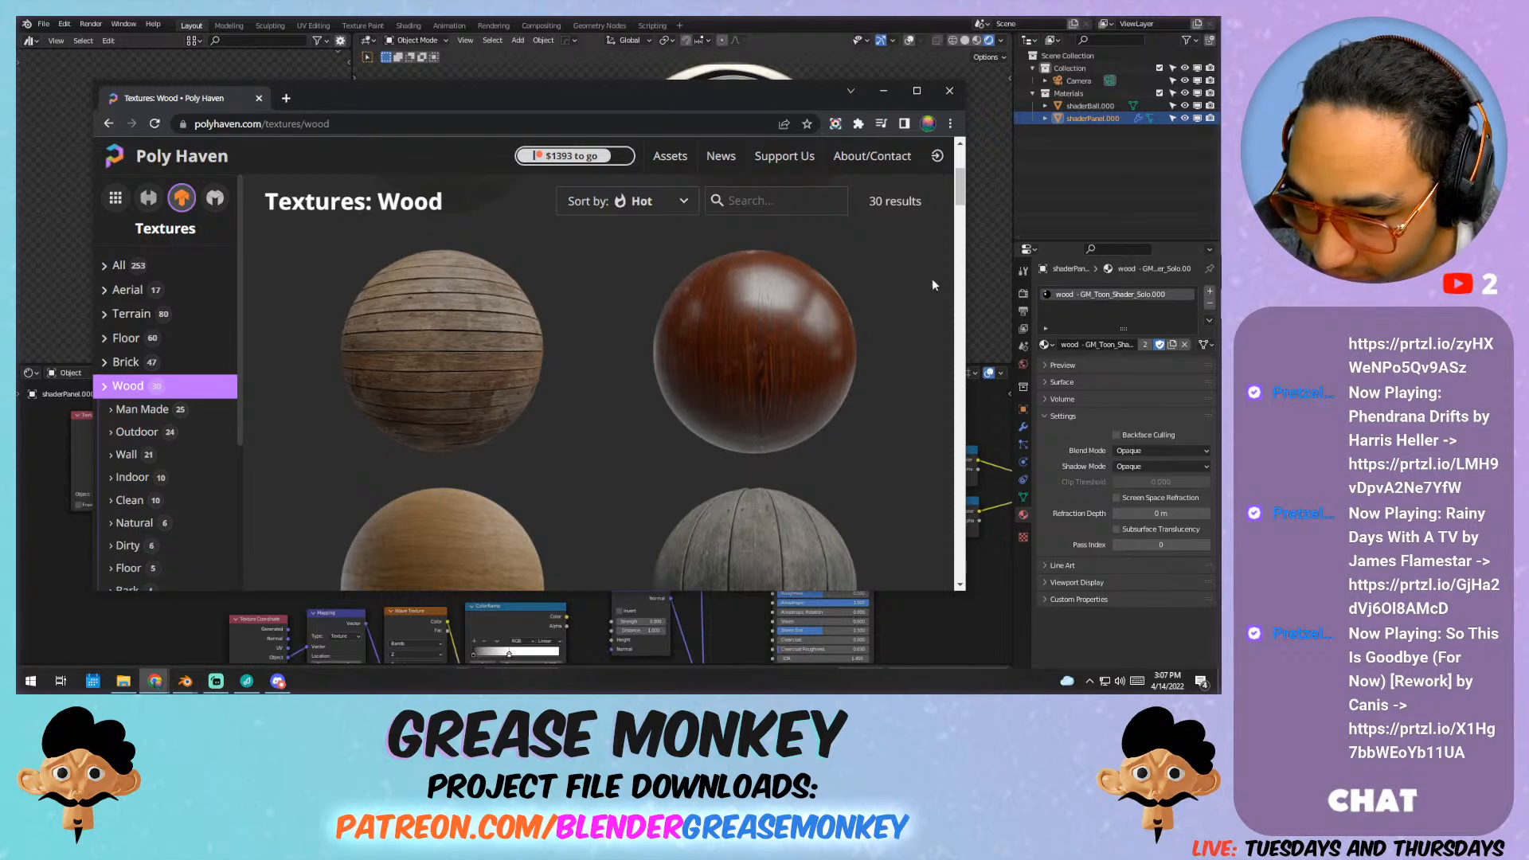
Step: Look through the textures in the Wood category for a suitable planks reference
scroll(756, 350, down, 3)
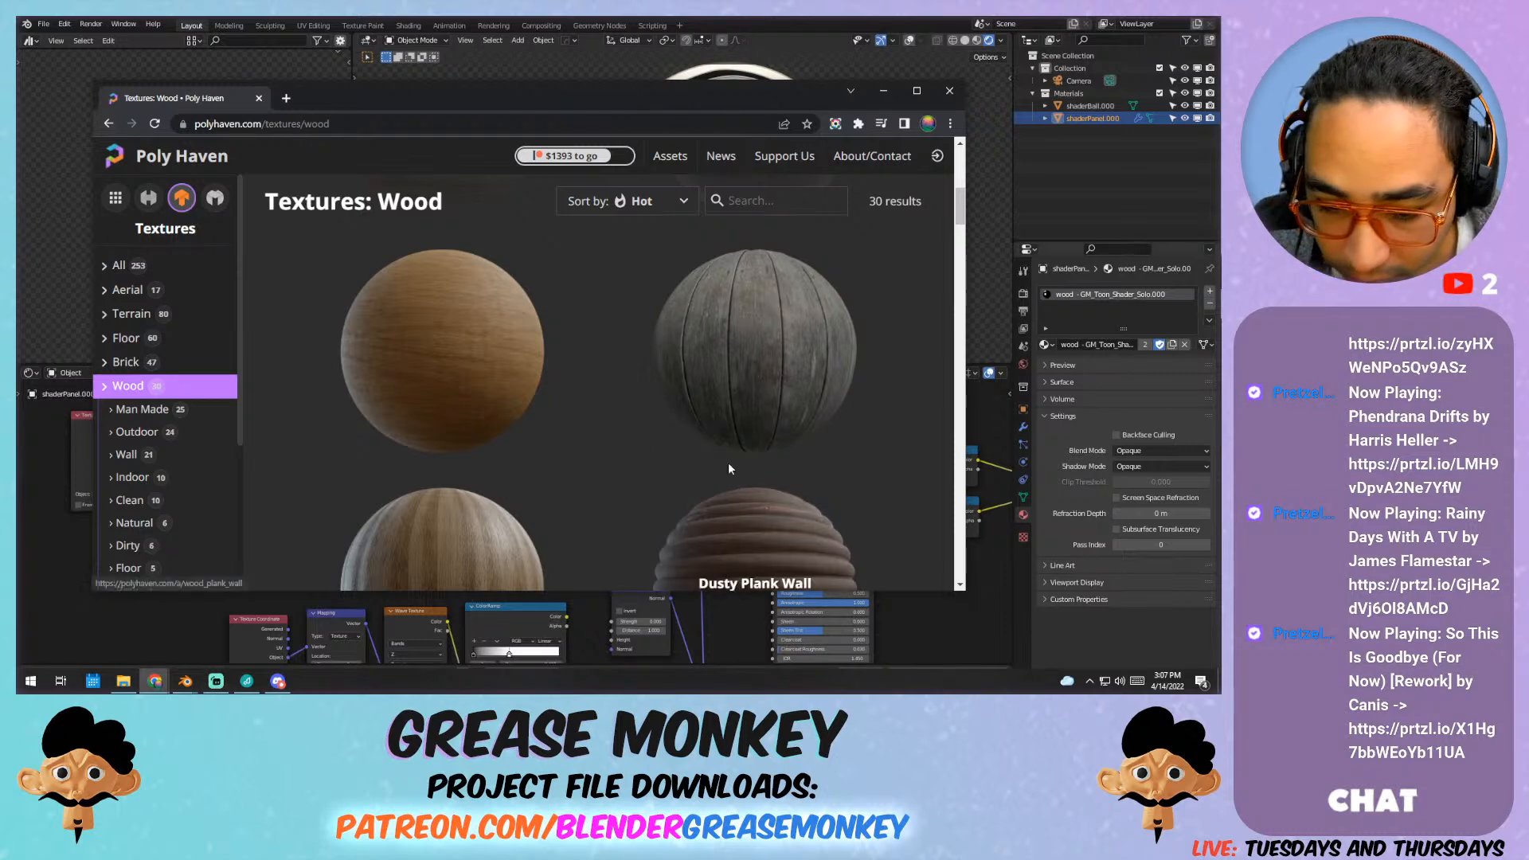
scroll(629, 393, down, 2)
scroll(641, 391, down, 3)
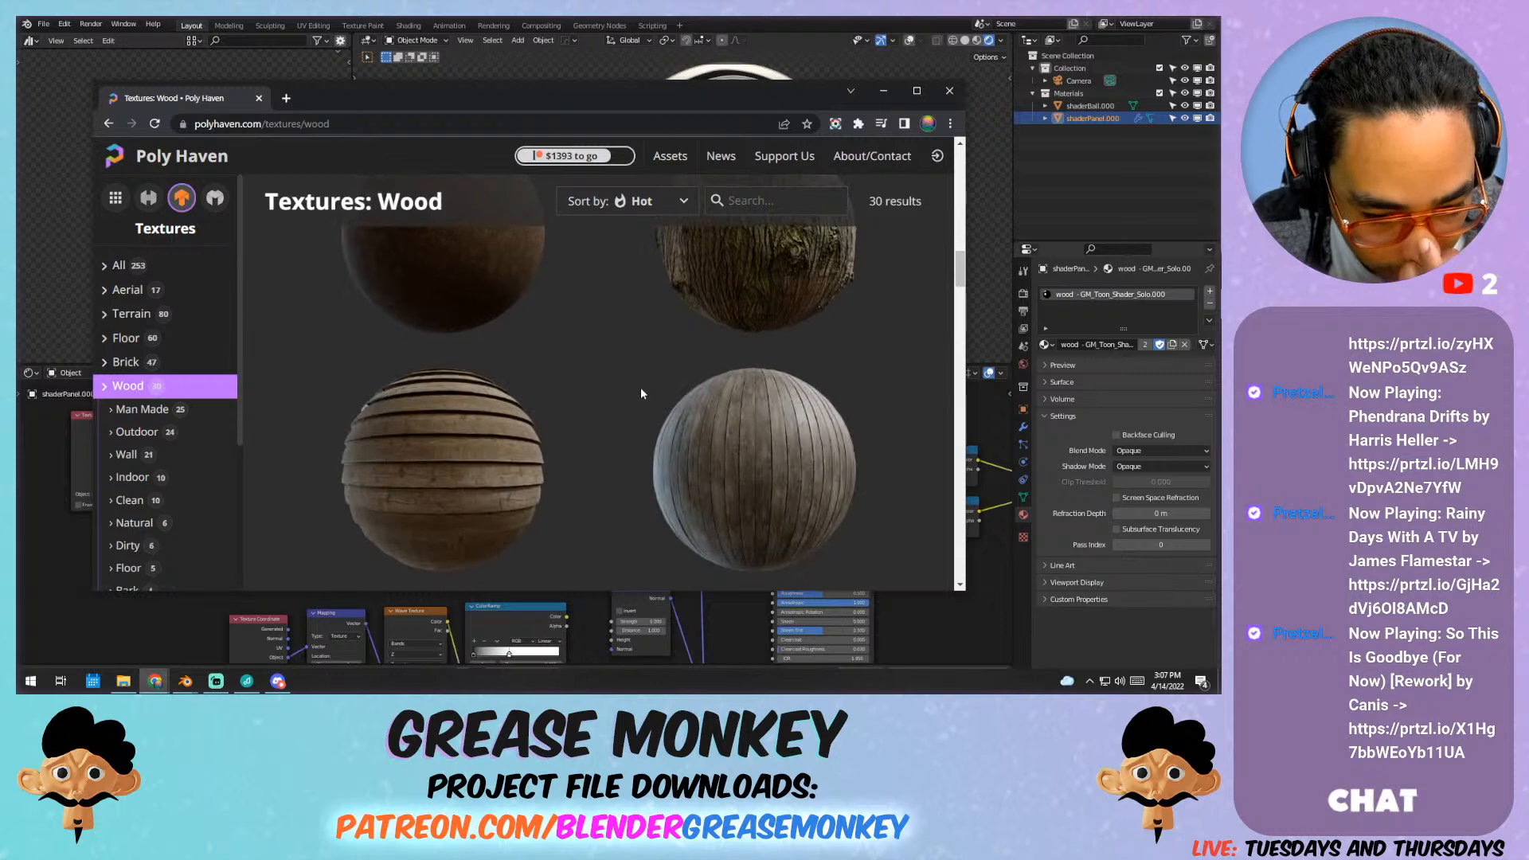
scroll(640, 387, down, 2)
scroll(641, 386, down, 2)
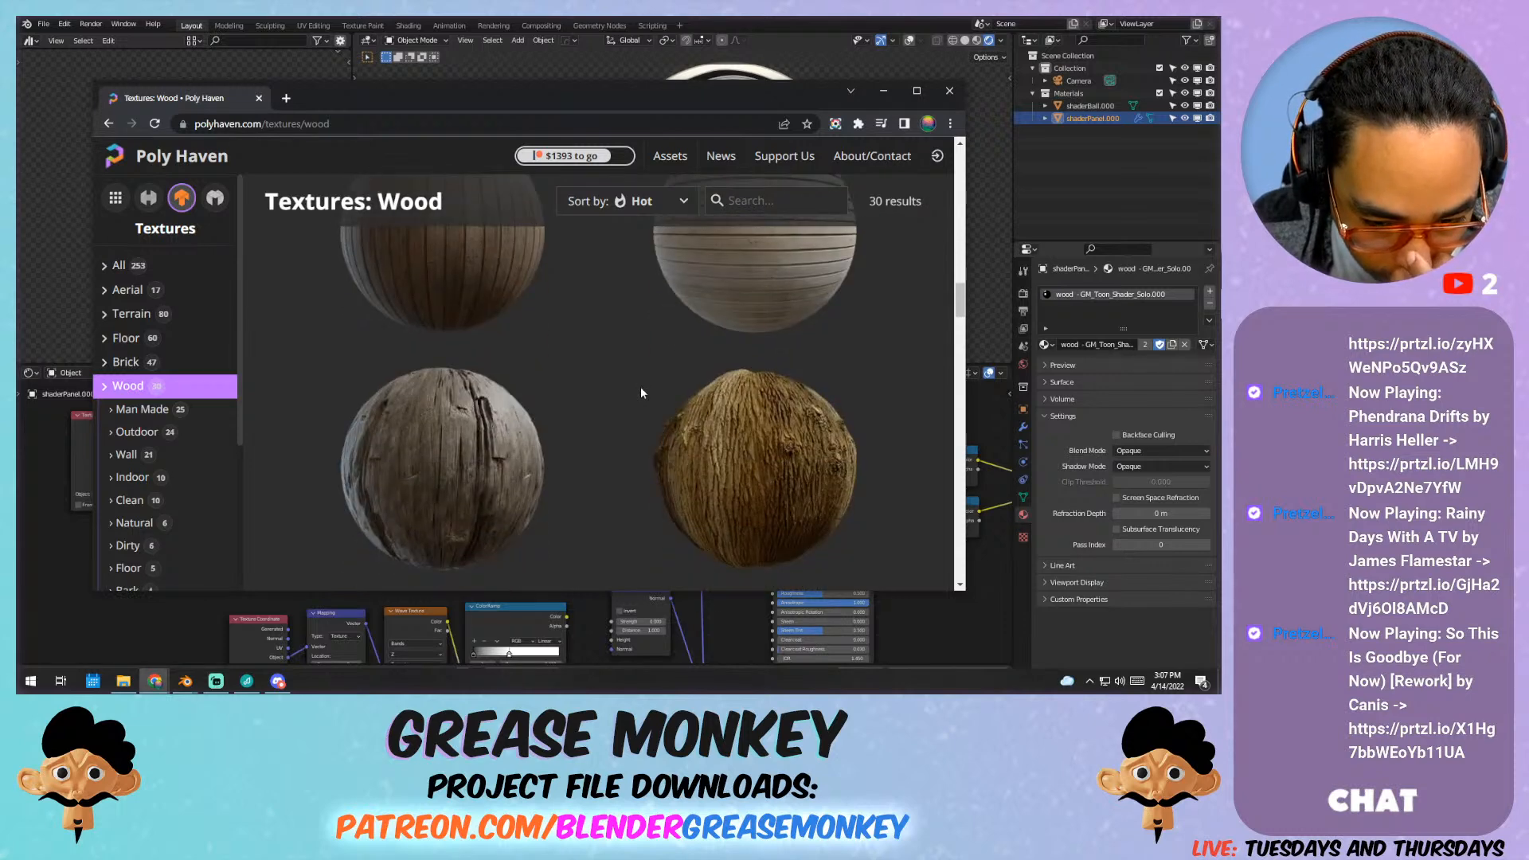
scroll(641, 386, down, 2)
scroll(639, 380, down, 2)
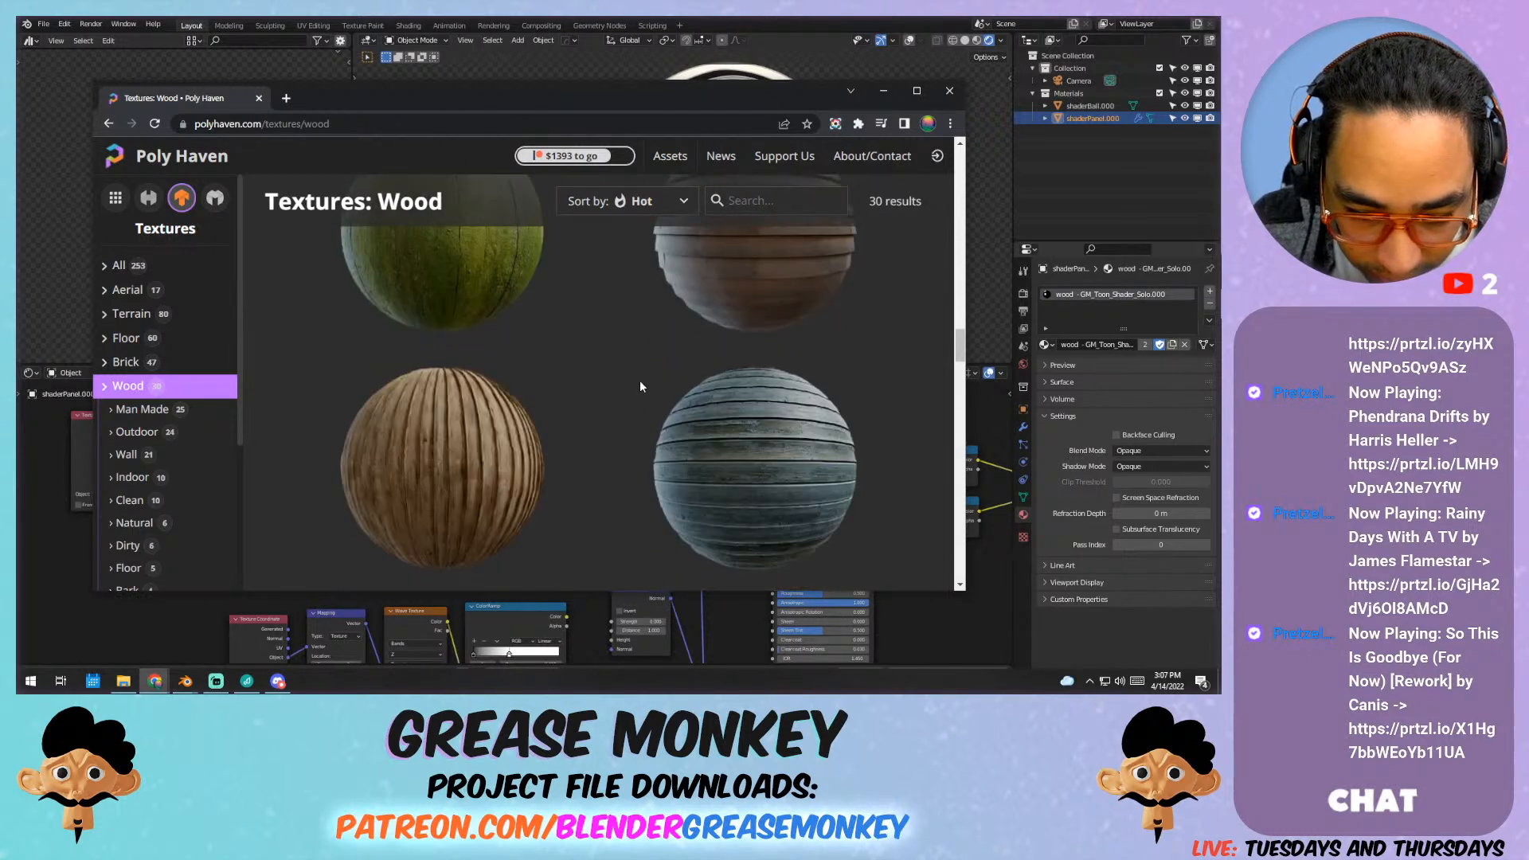
scroll(640, 387, down, 2)
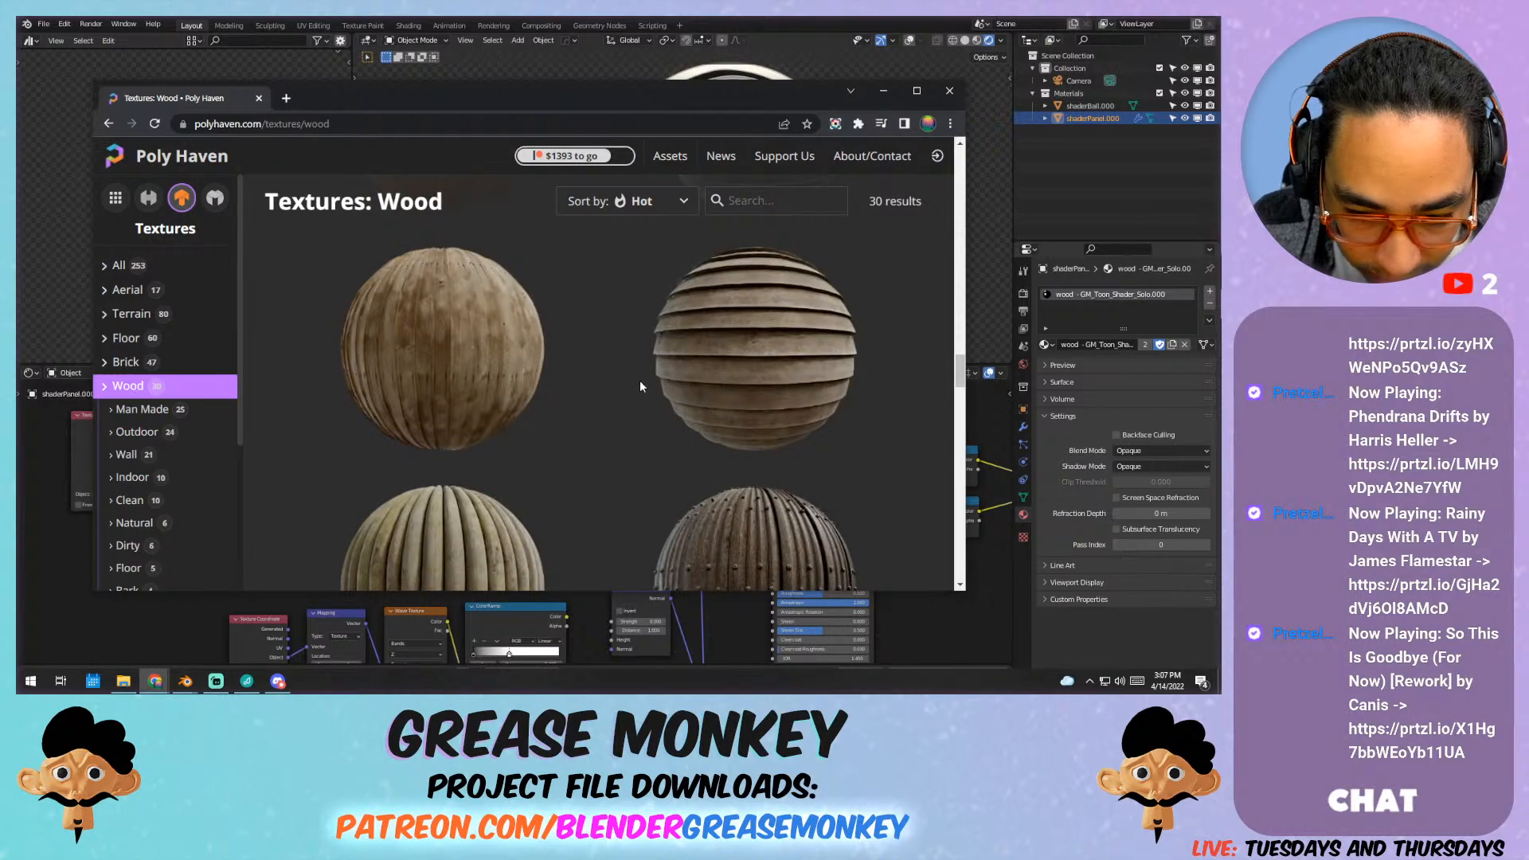
scroll(638, 379, down, 2)
scroll(638, 379, down, 2)
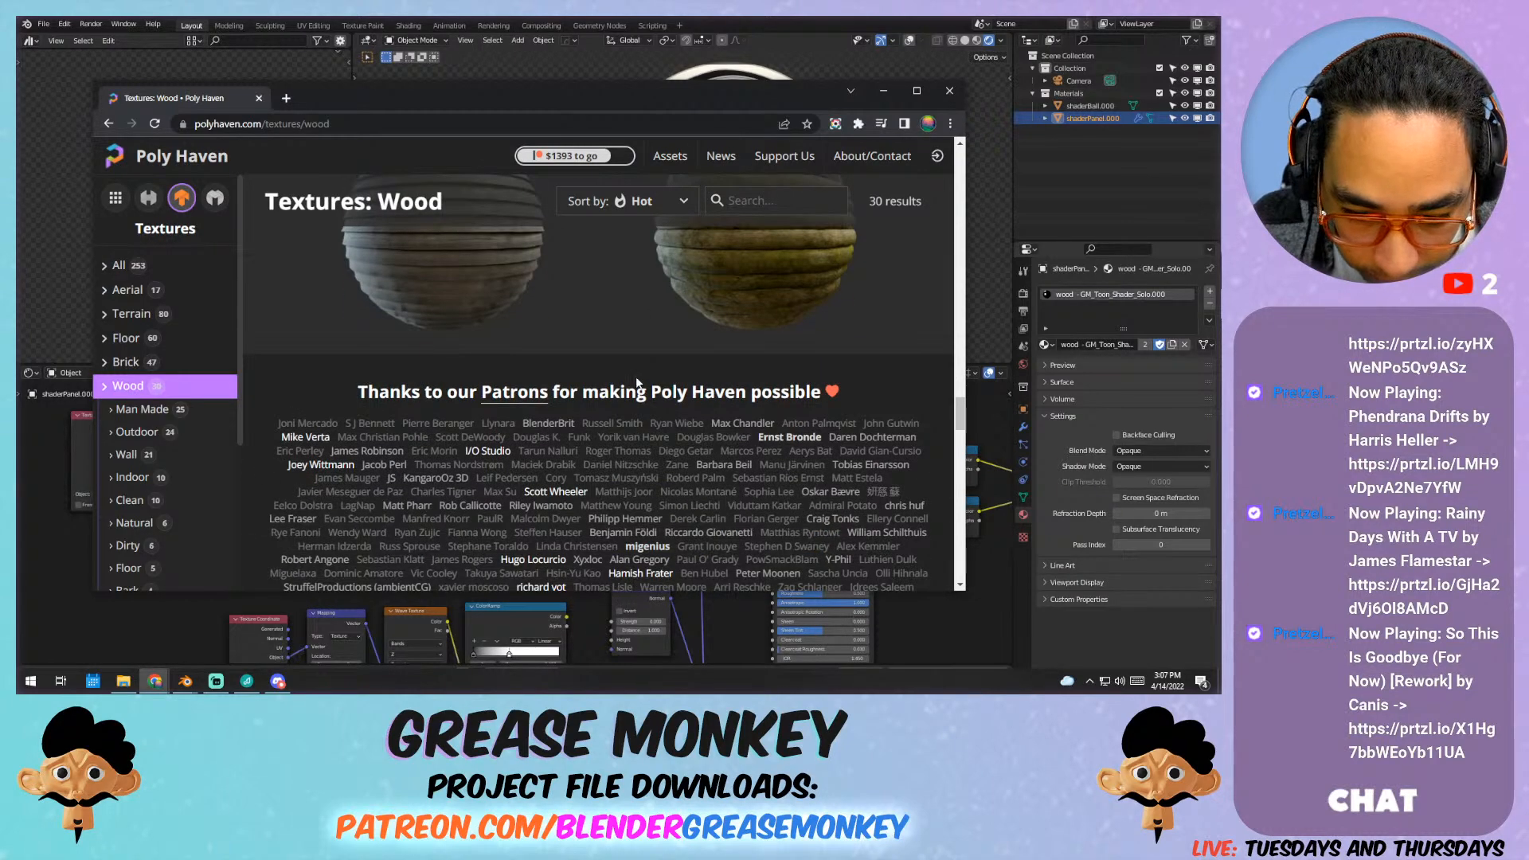
scroll(636, 384, up, 10)
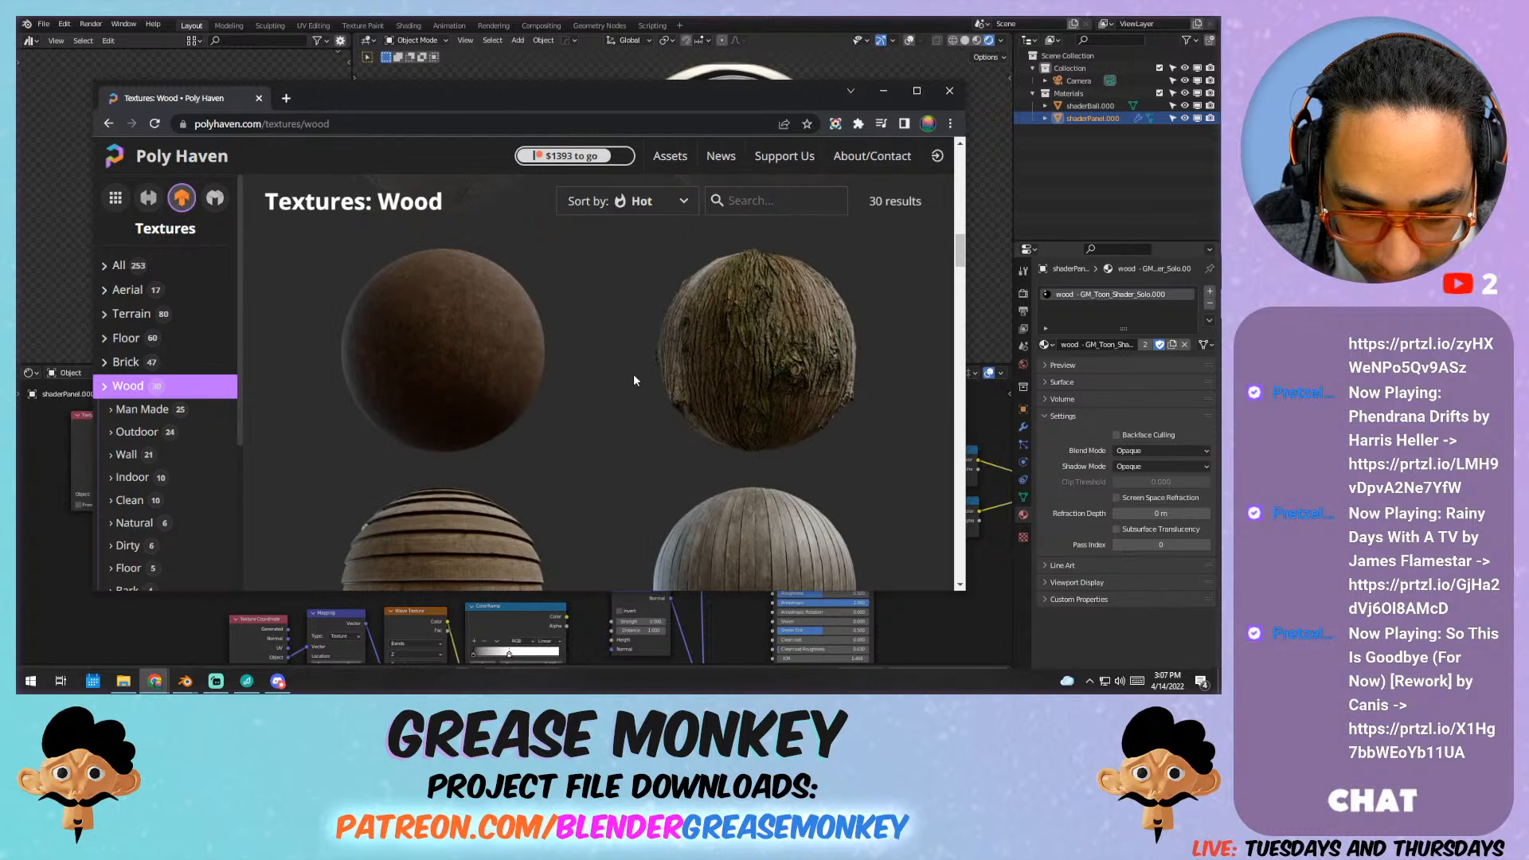
scroll(635, 380, up, 8)
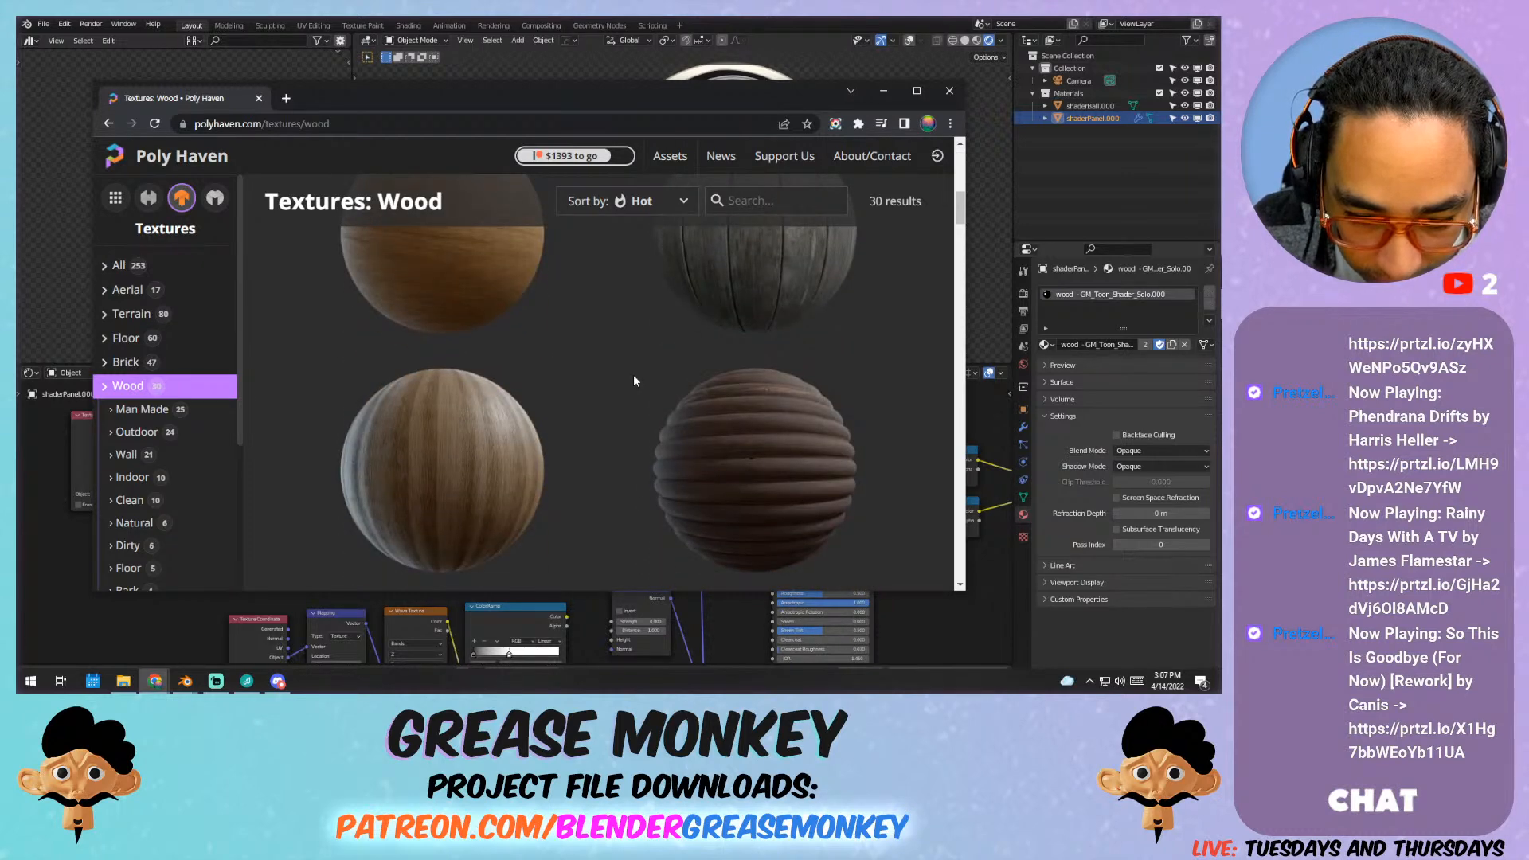
scroll(634, 381, up, 6)
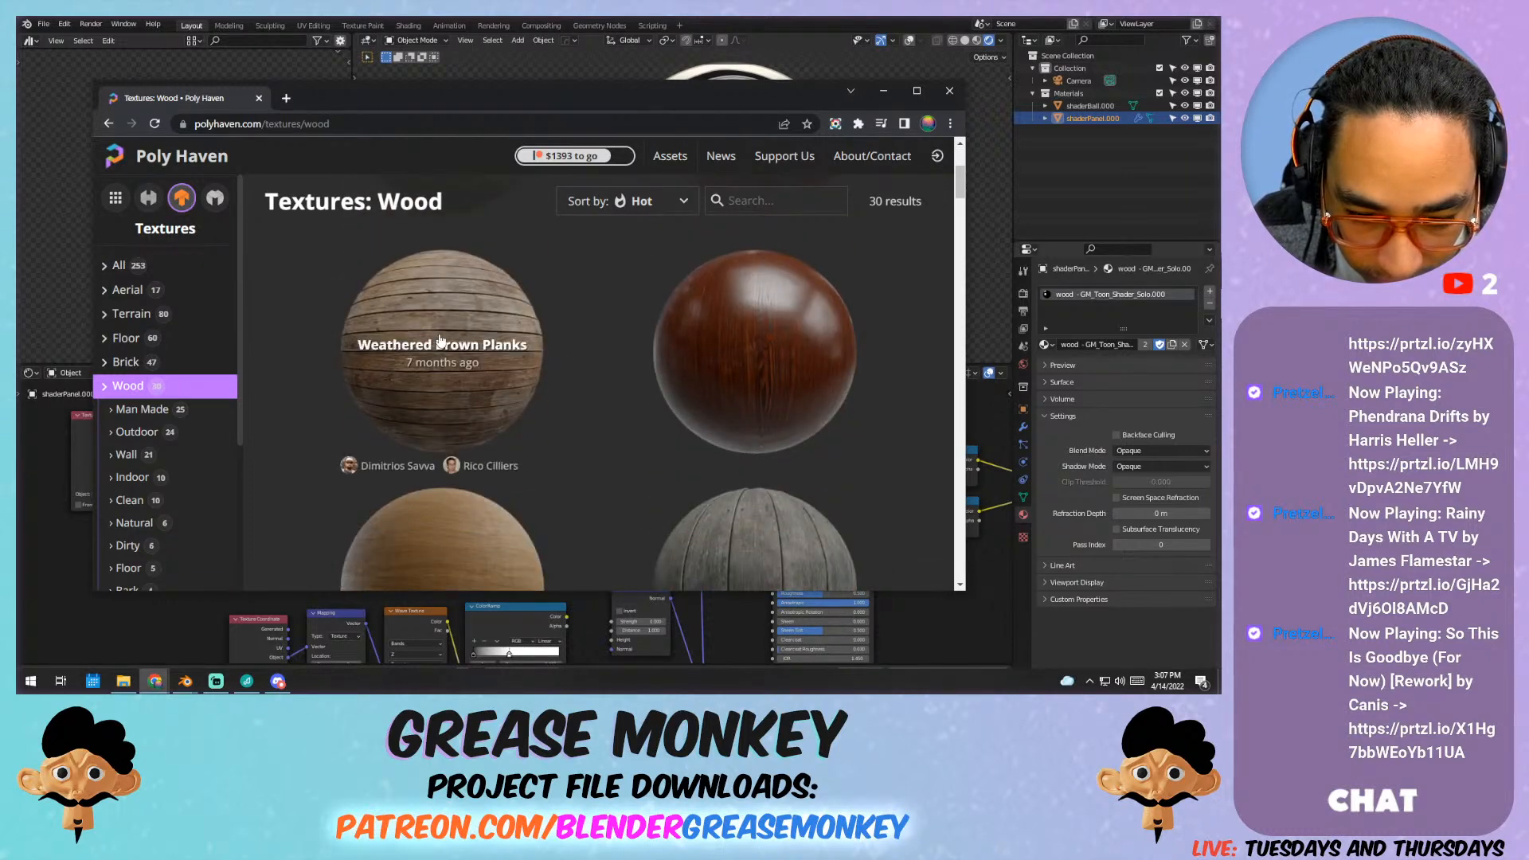
Step: Open the Weathered Brown Planks texture and examine its angled render and flat diffuse map
click(441, 340)
scroll(533, 351, down, 4)
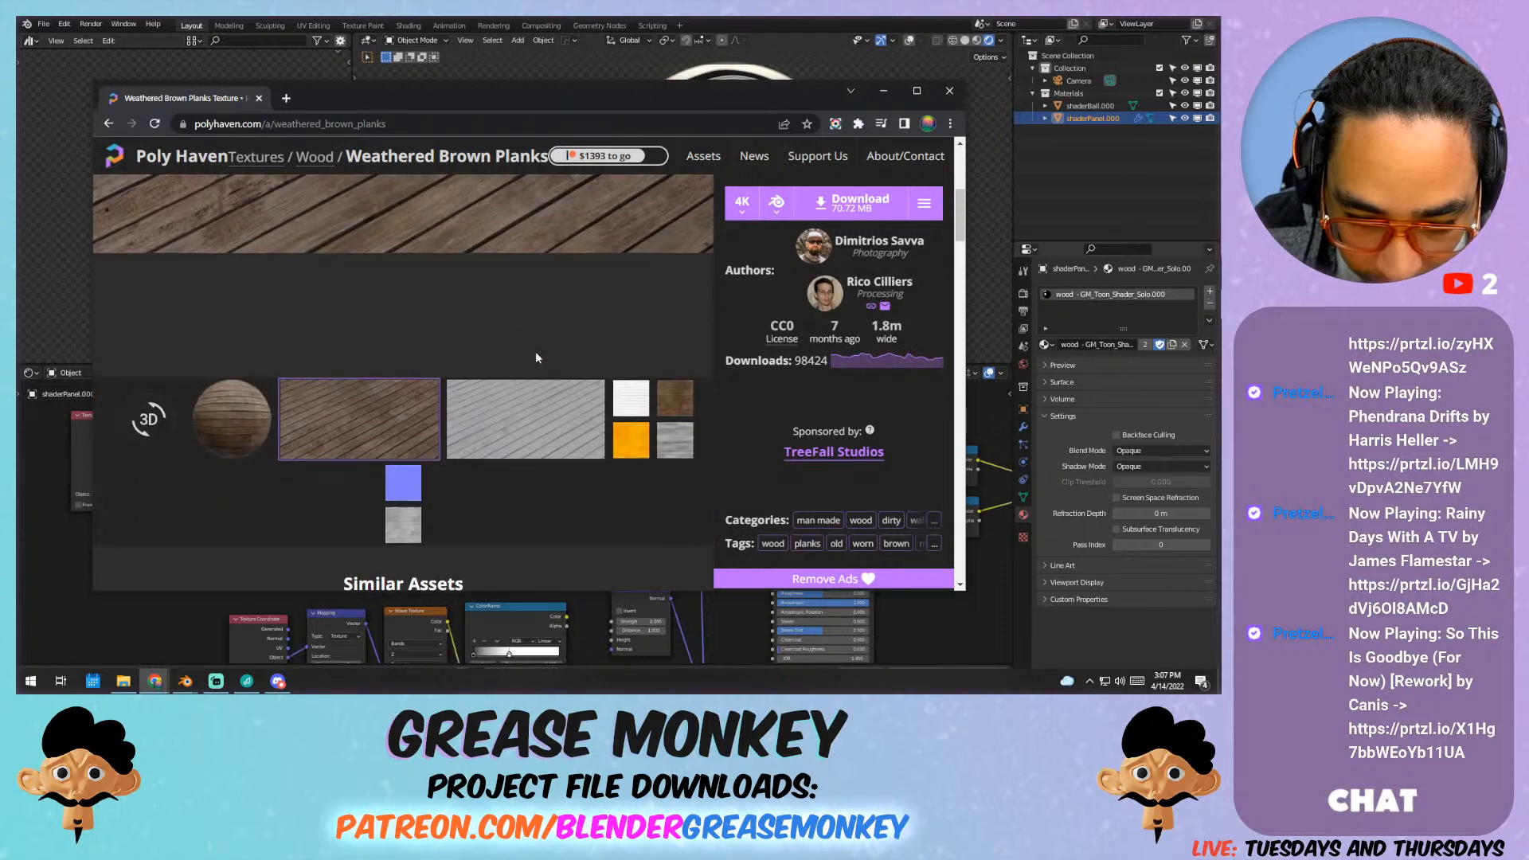
scroll(536, 357, up, 5)
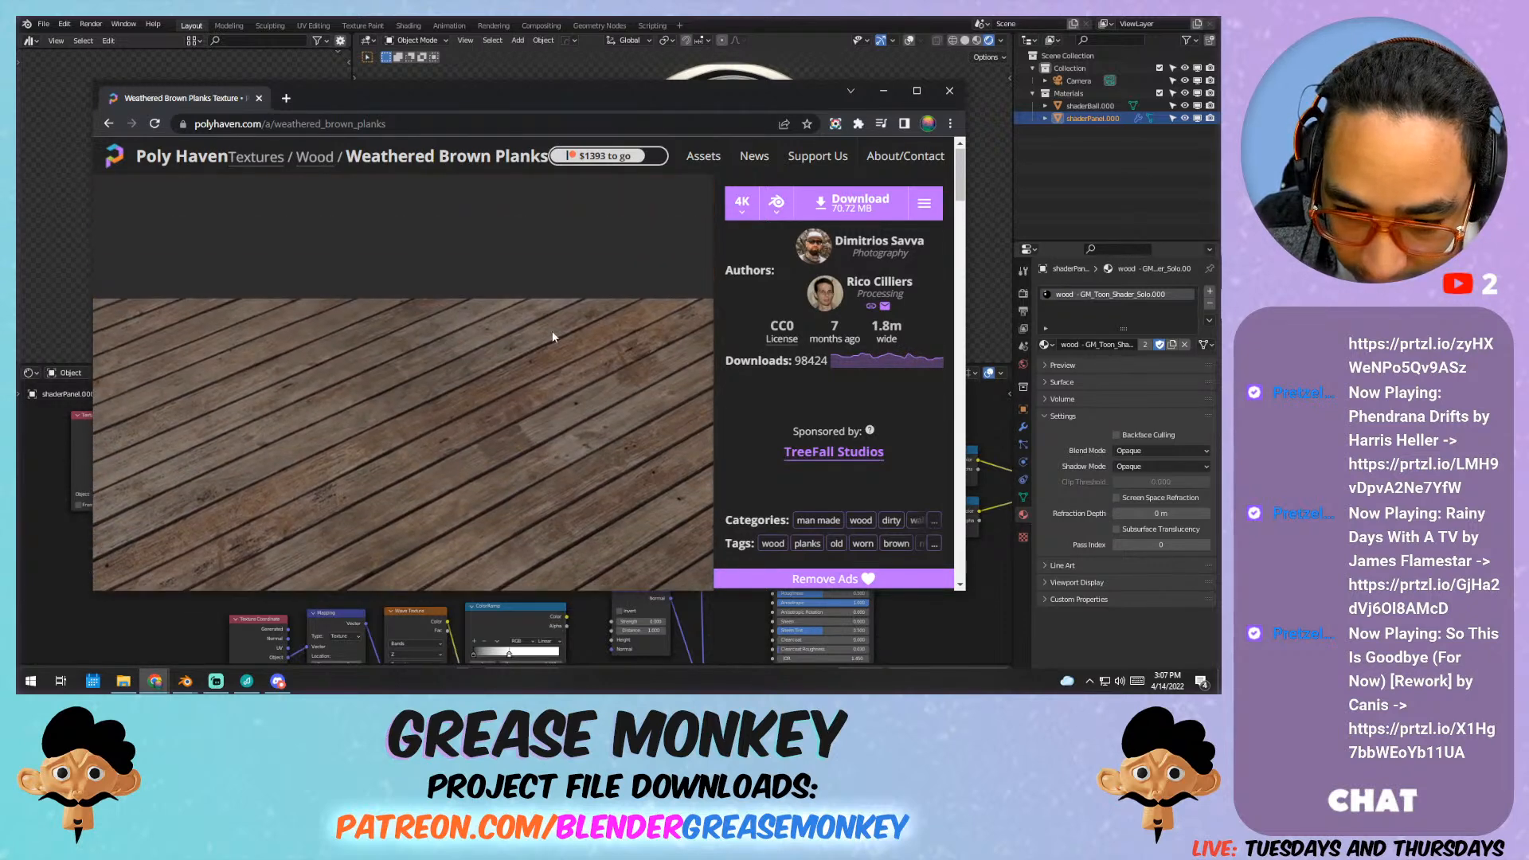
scroll(548, 355, down, 4)
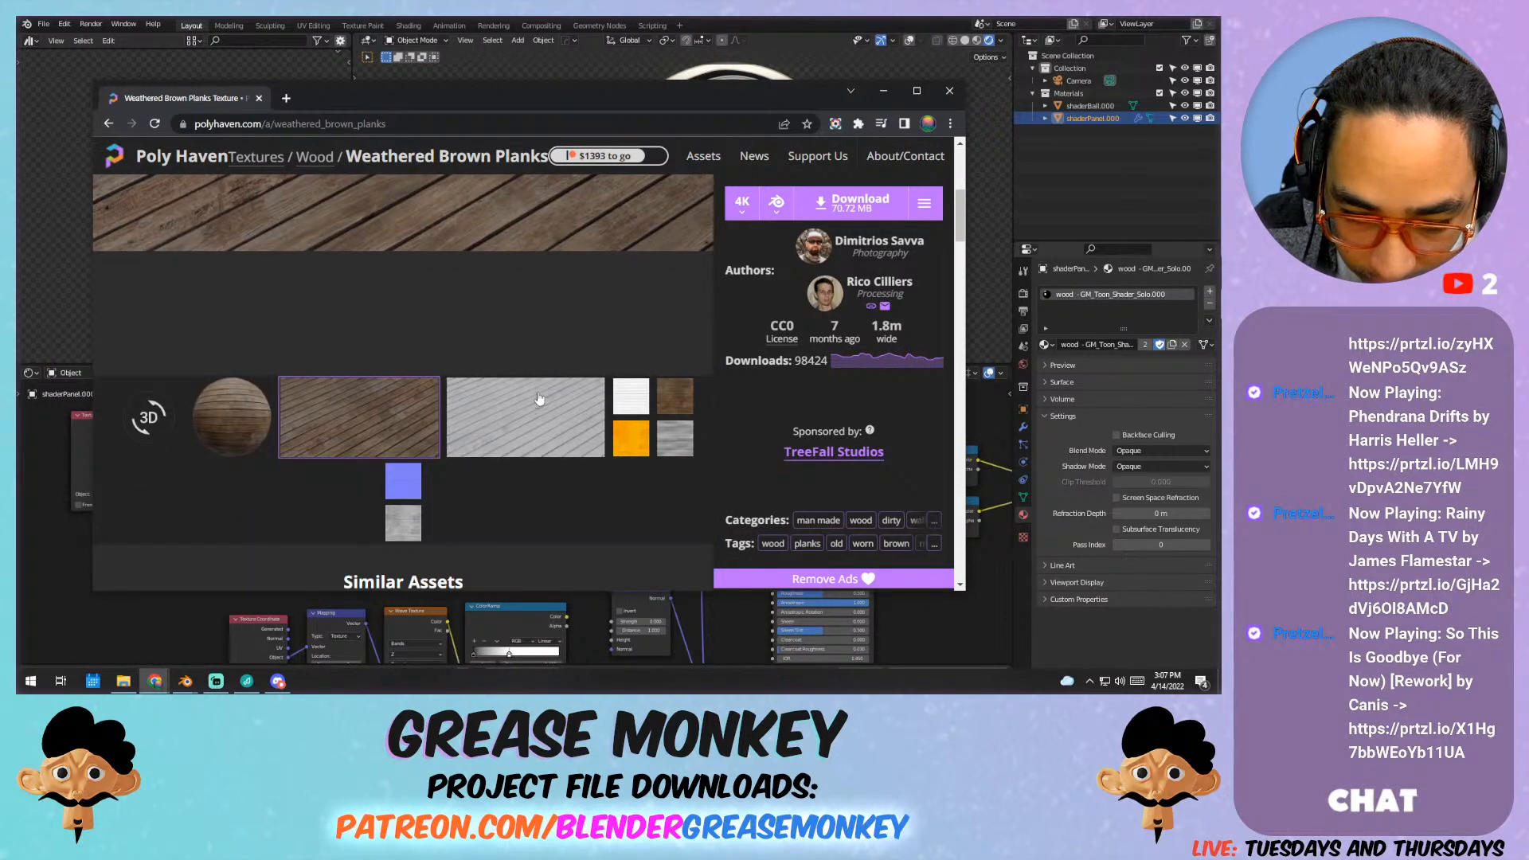
click(540, 398)
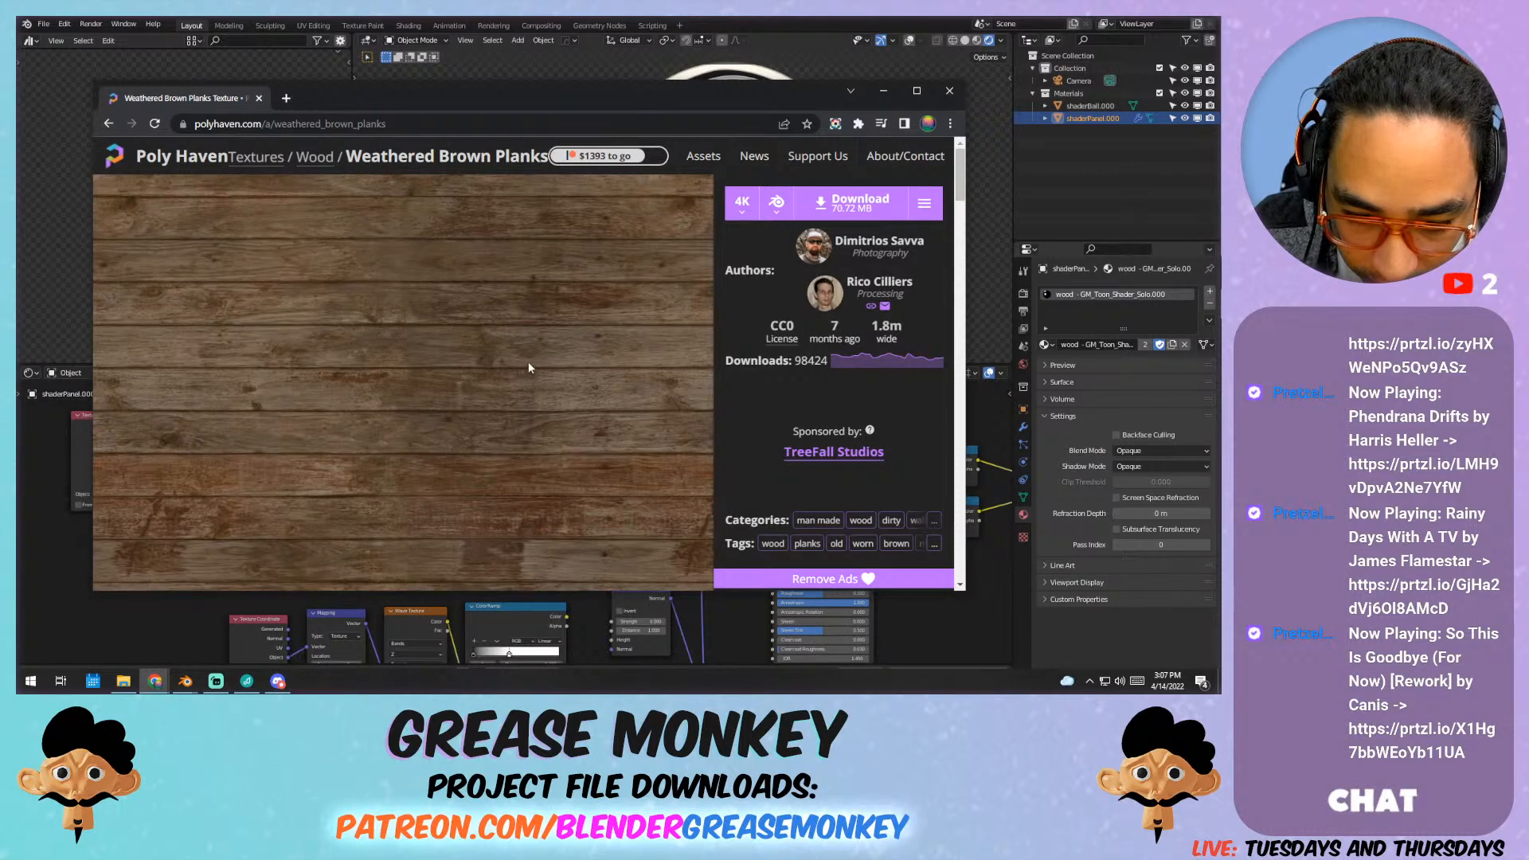
scroll(529, 367, down, 4)
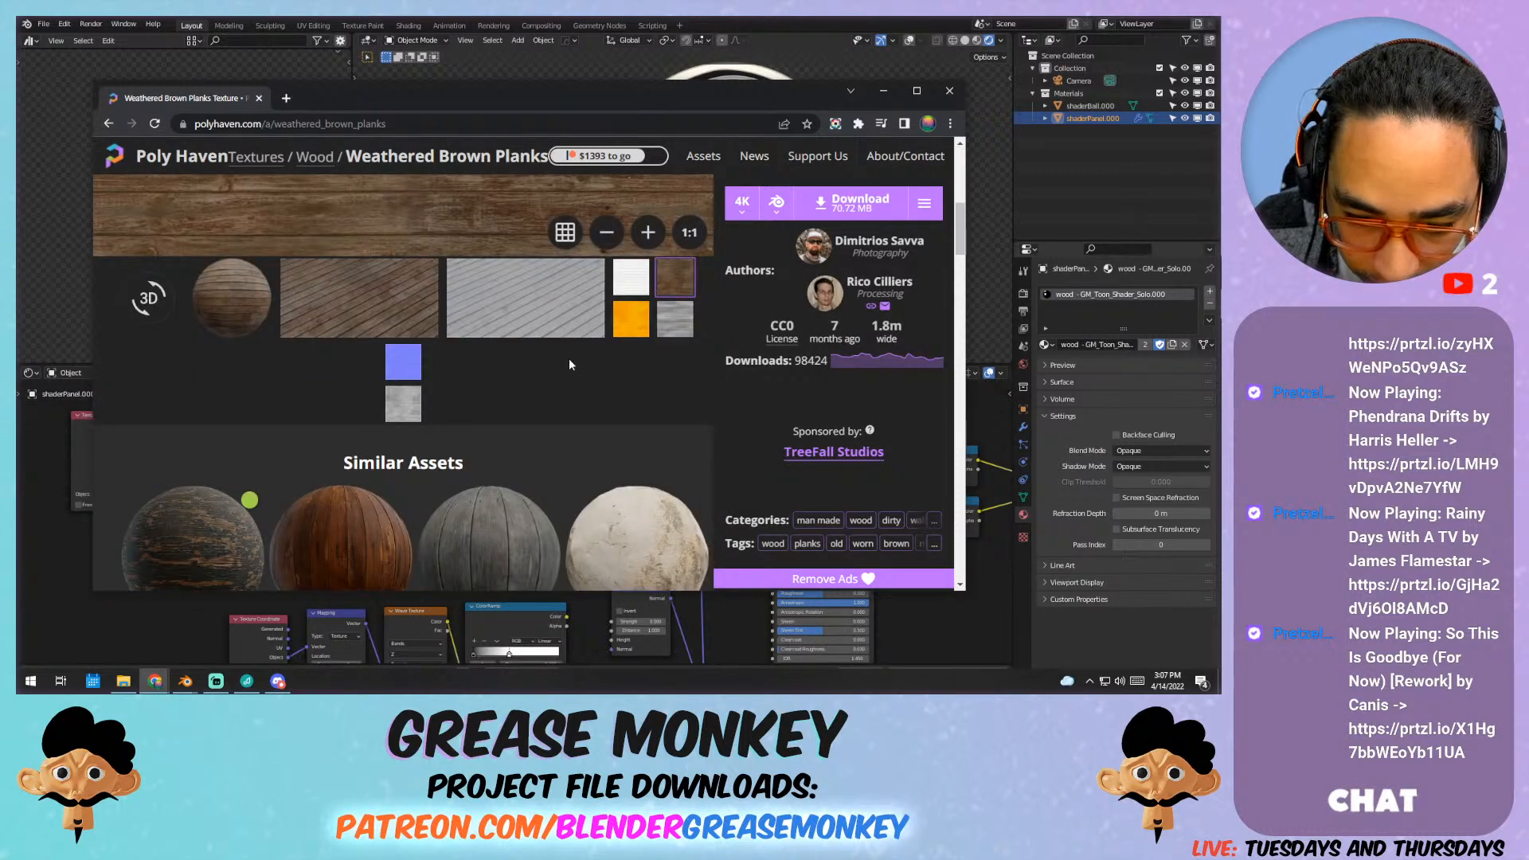
scroll(569, 358, up, 4)
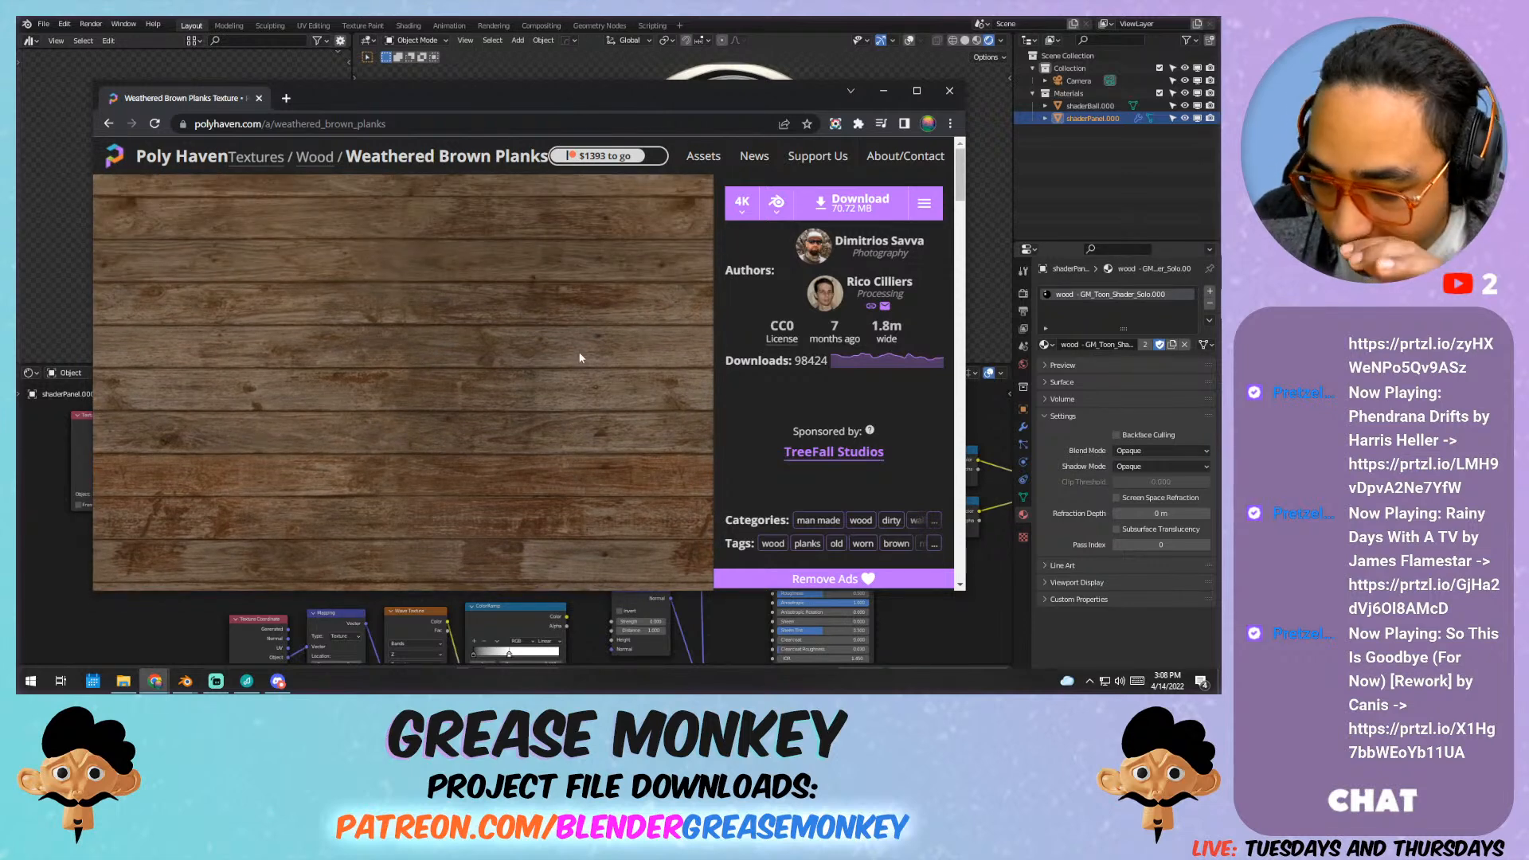
scroll(582, 364, down, 4)
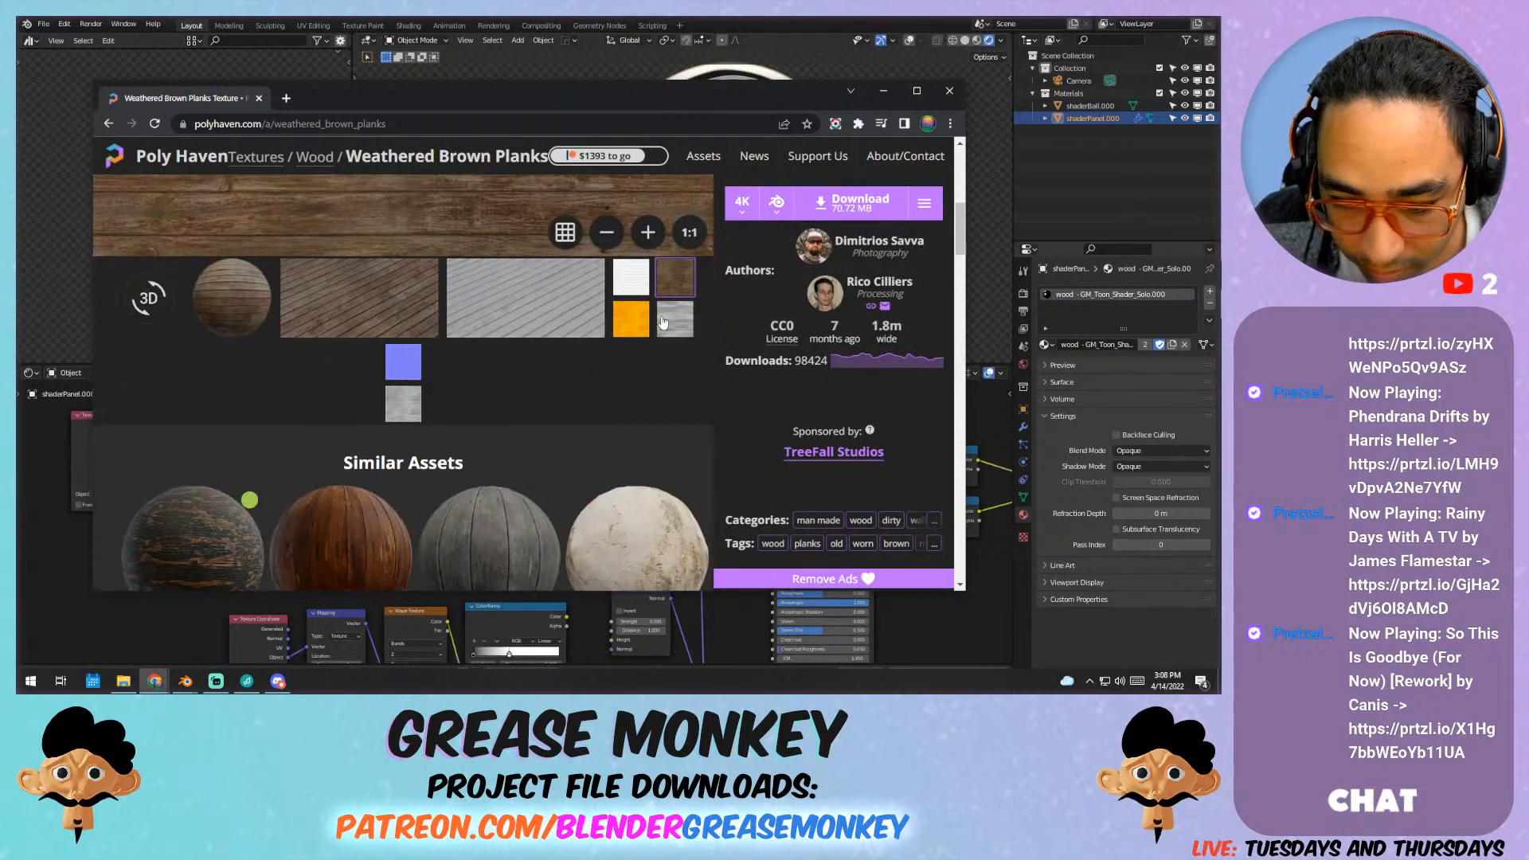
Step: Examine the Weathered Brown Planks AO and arm maps, and compare them with the diffuse map
click(631, 279)
scroll(603, 304, up, 4)
scroll(596, 328, down, 4)
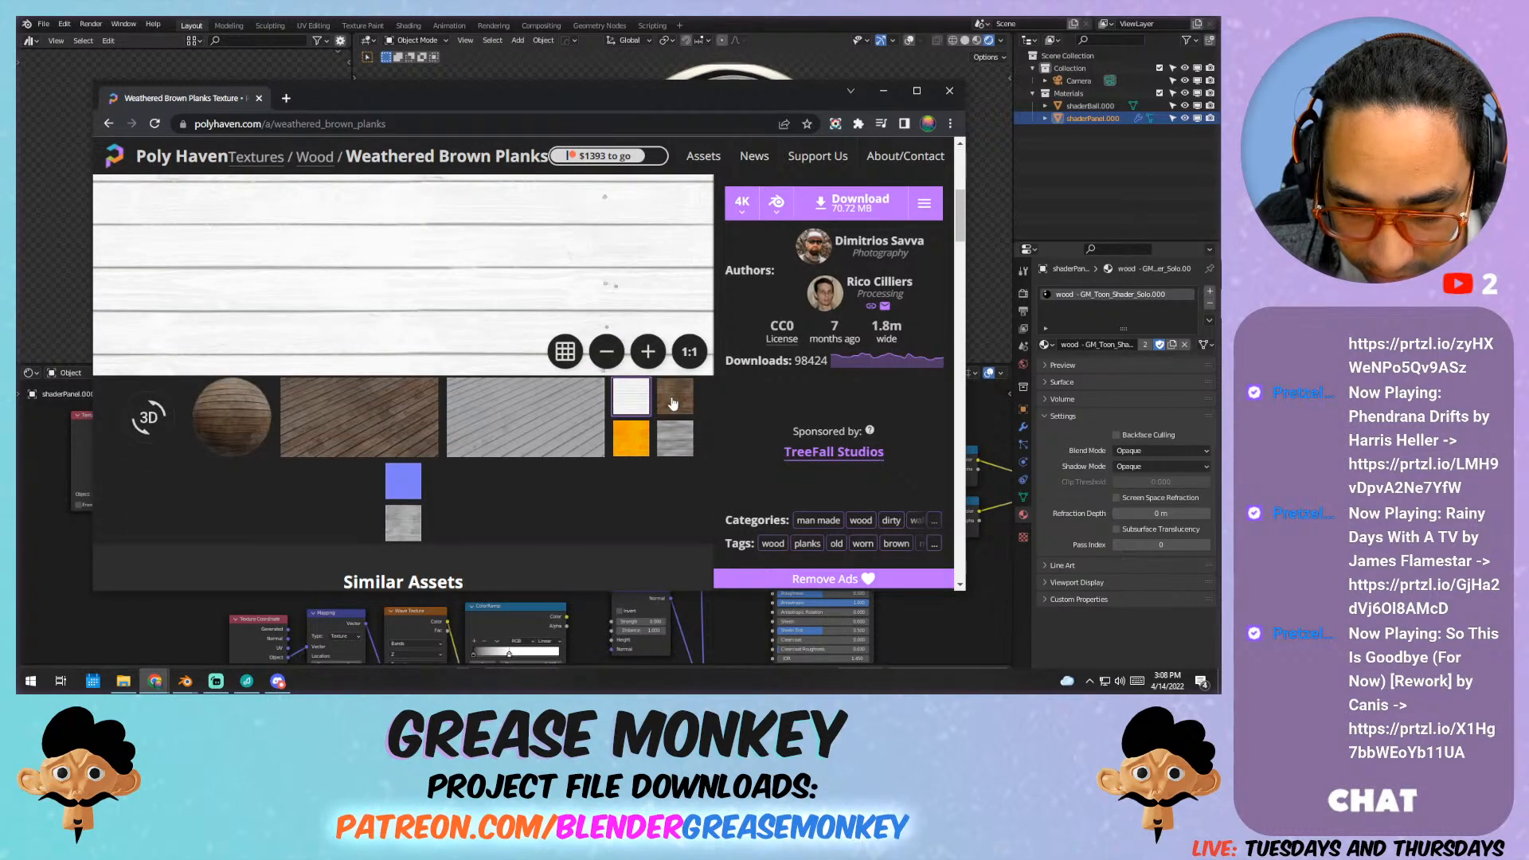
click(633, 446)
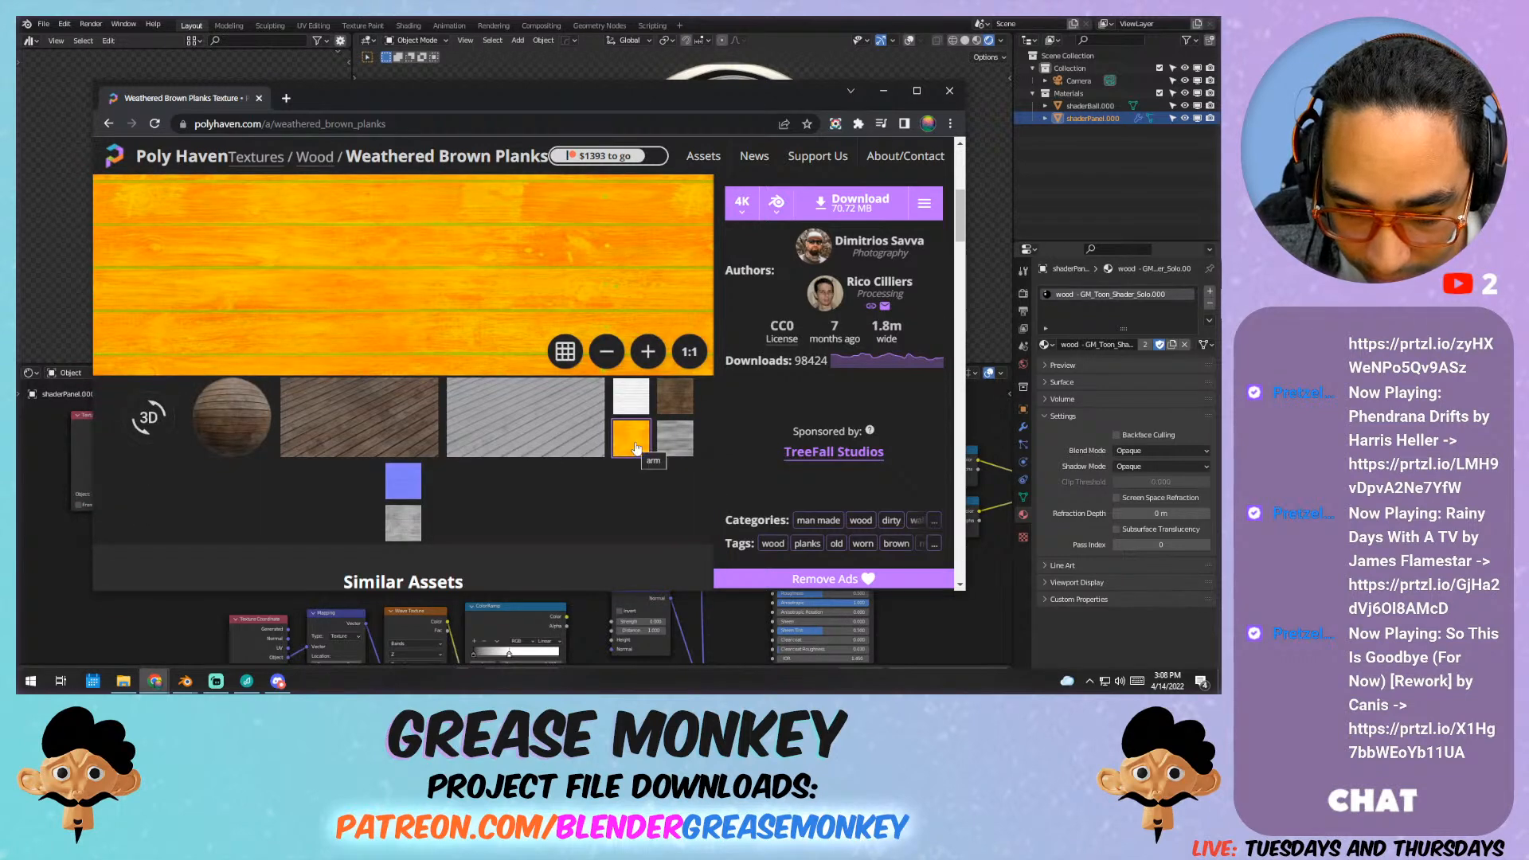
scroll(605, 452, down, 5)
scroll(610, 442, up, 5)
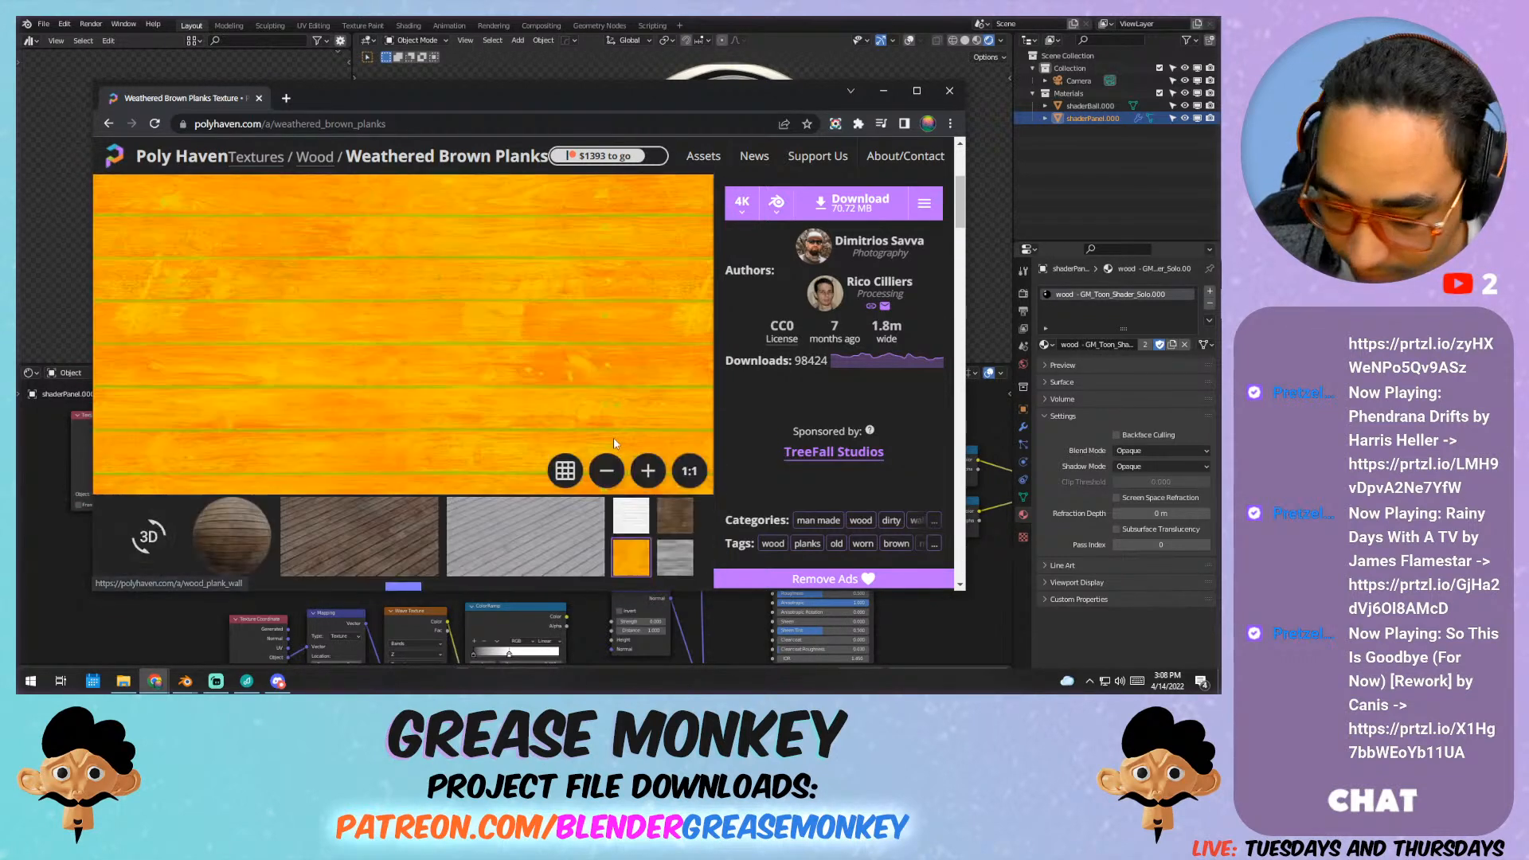
scroll(556, 425, down, 3)
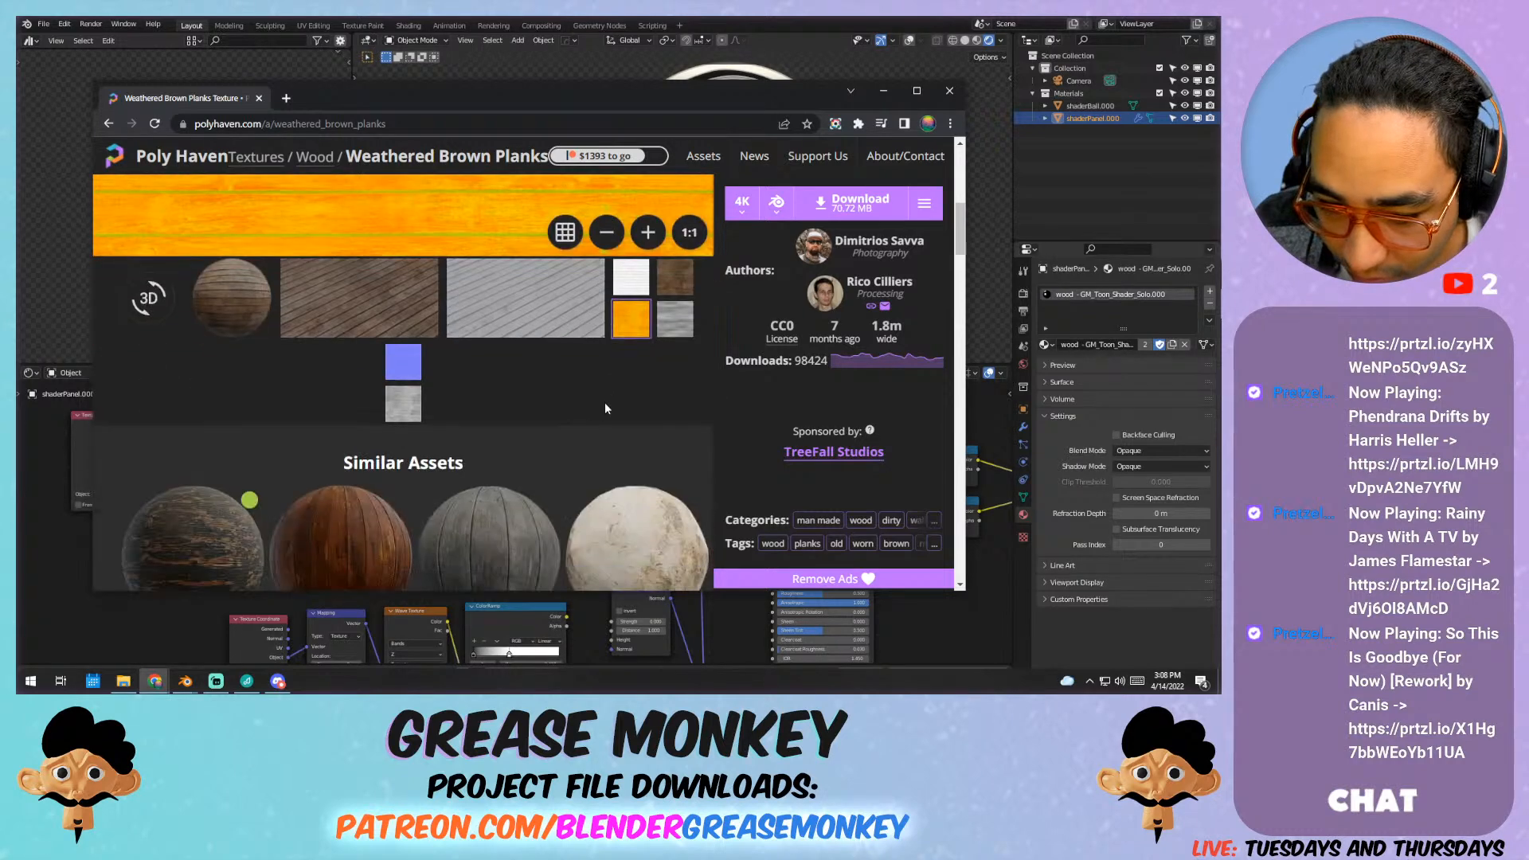
scroll(605, 403, up, 2)
click(633, 395)
click(676, 395)
scroll(499, 313, up, 3)
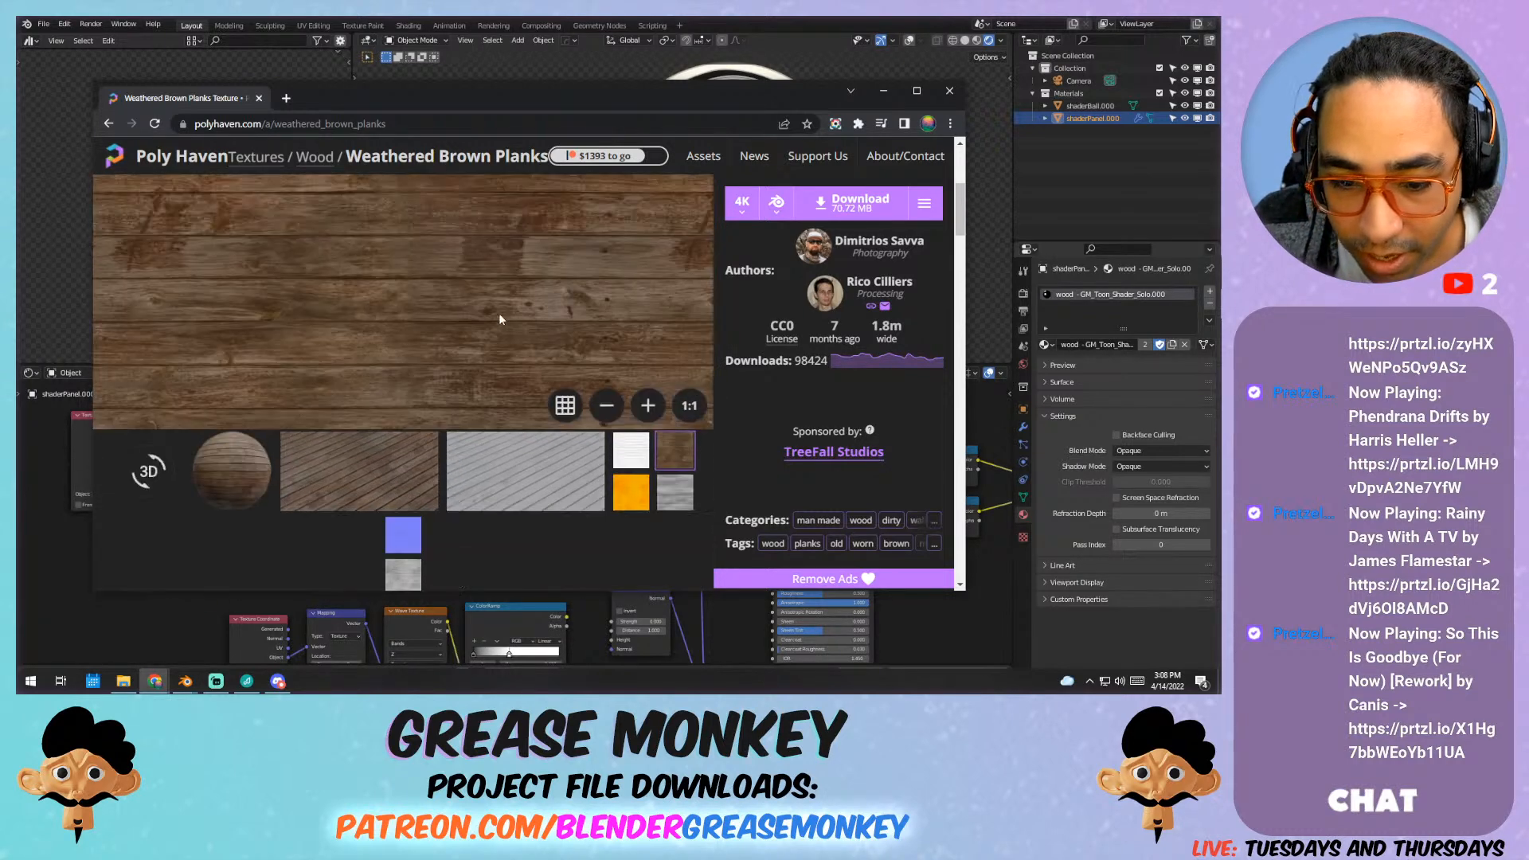
scroll(637, 317, down, 3)
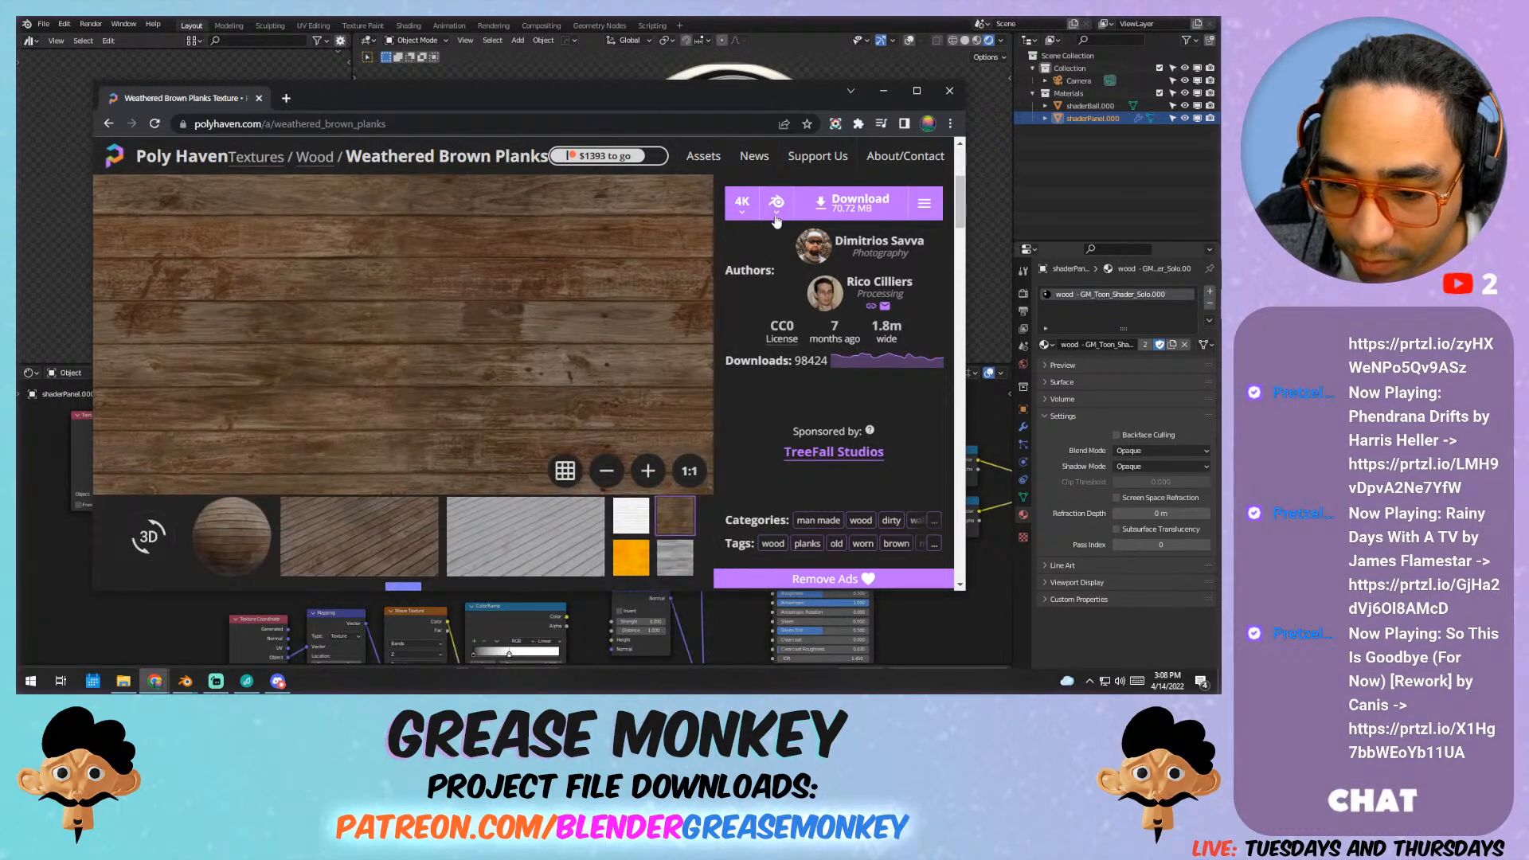
Step: Set the texture resolution to 2K and get the Diffuse map as a JPG from the individual map list
click(742, 209)
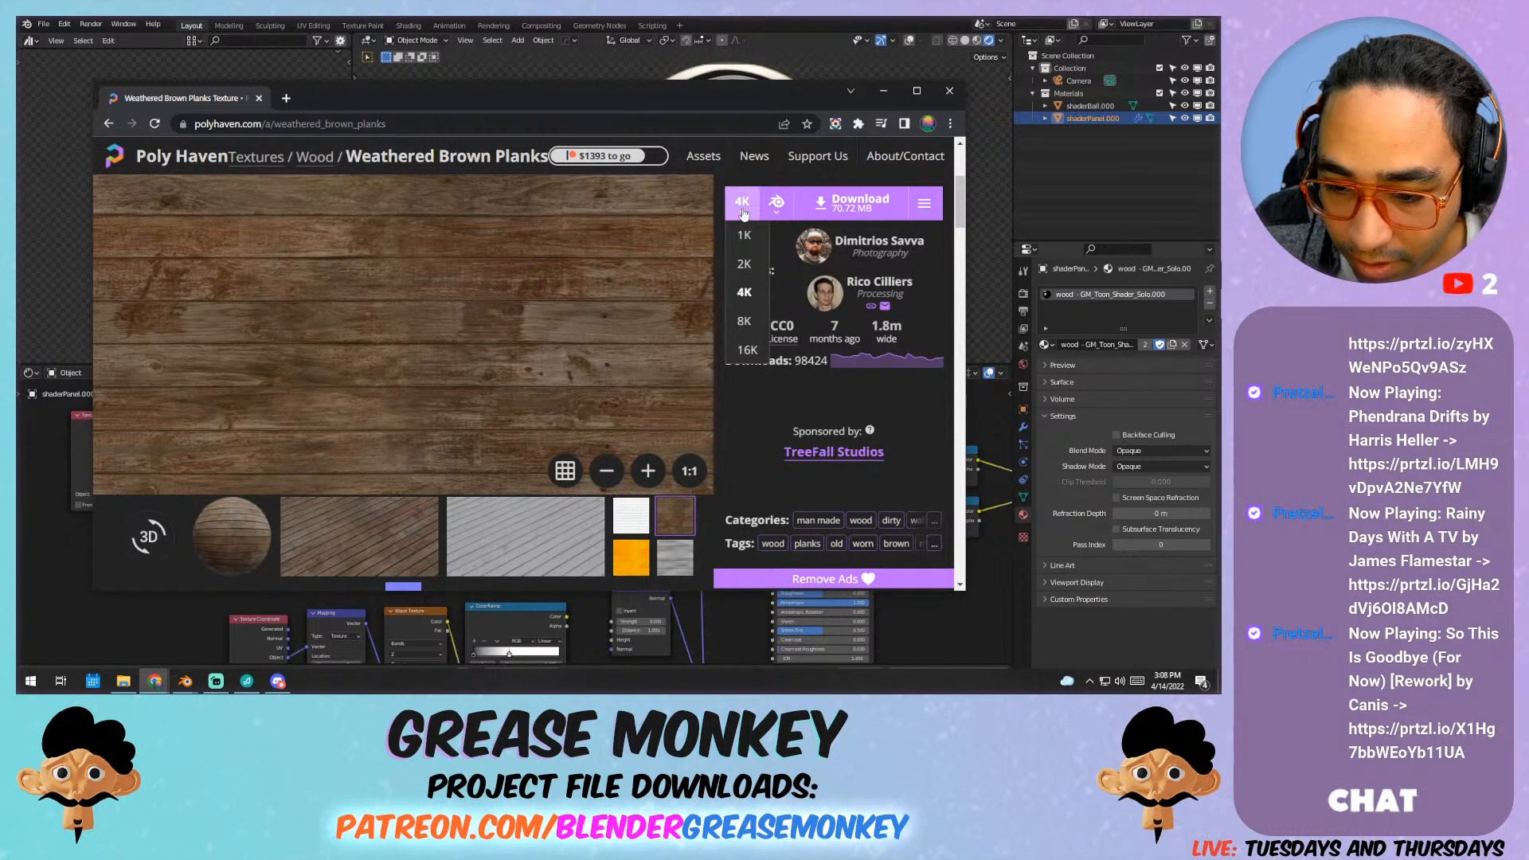
click(926, 205)
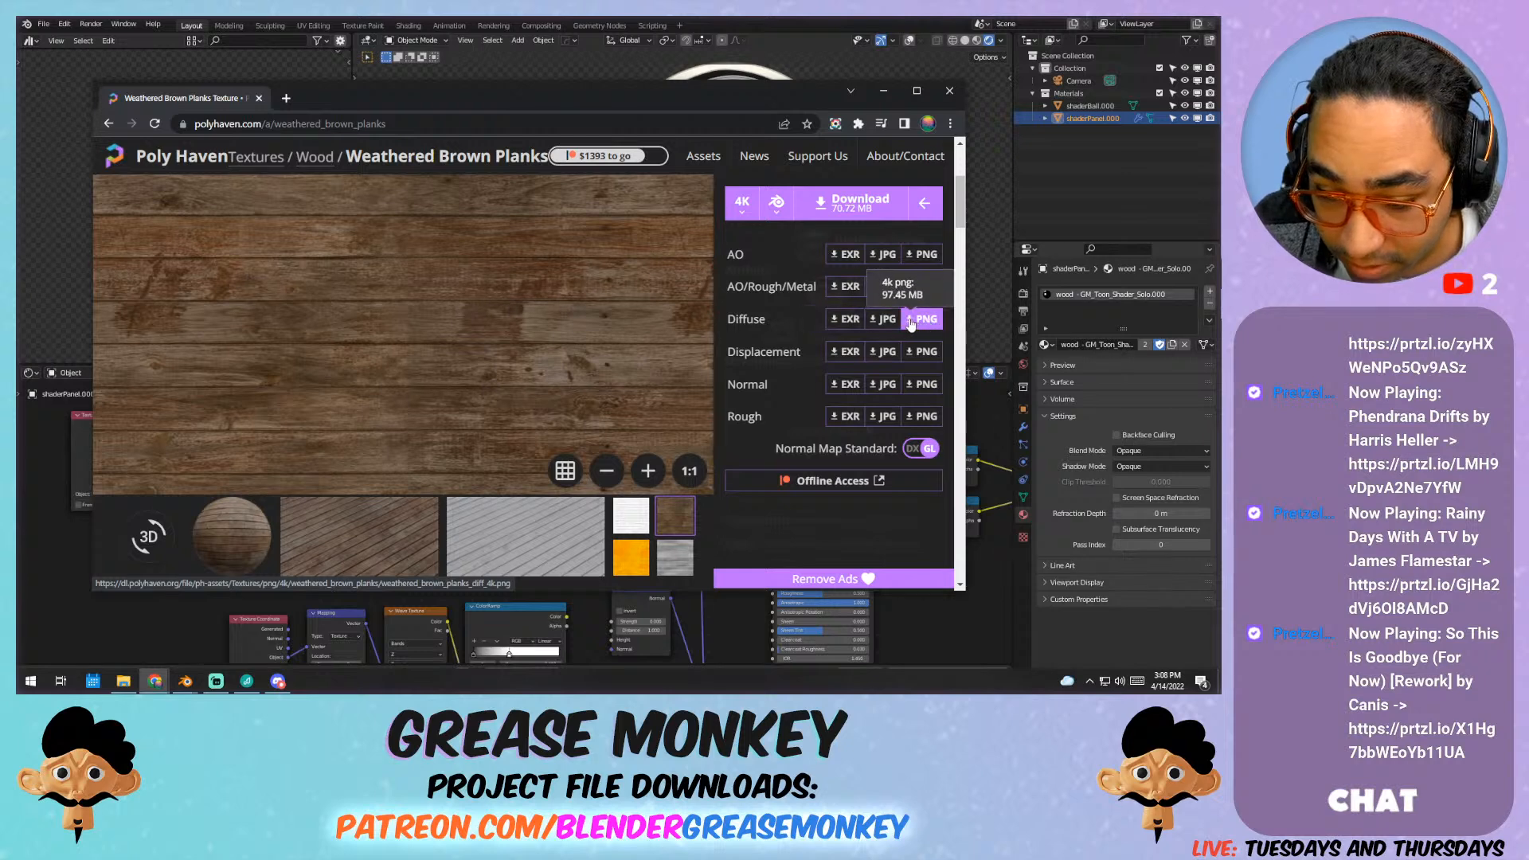
click(749, 215)
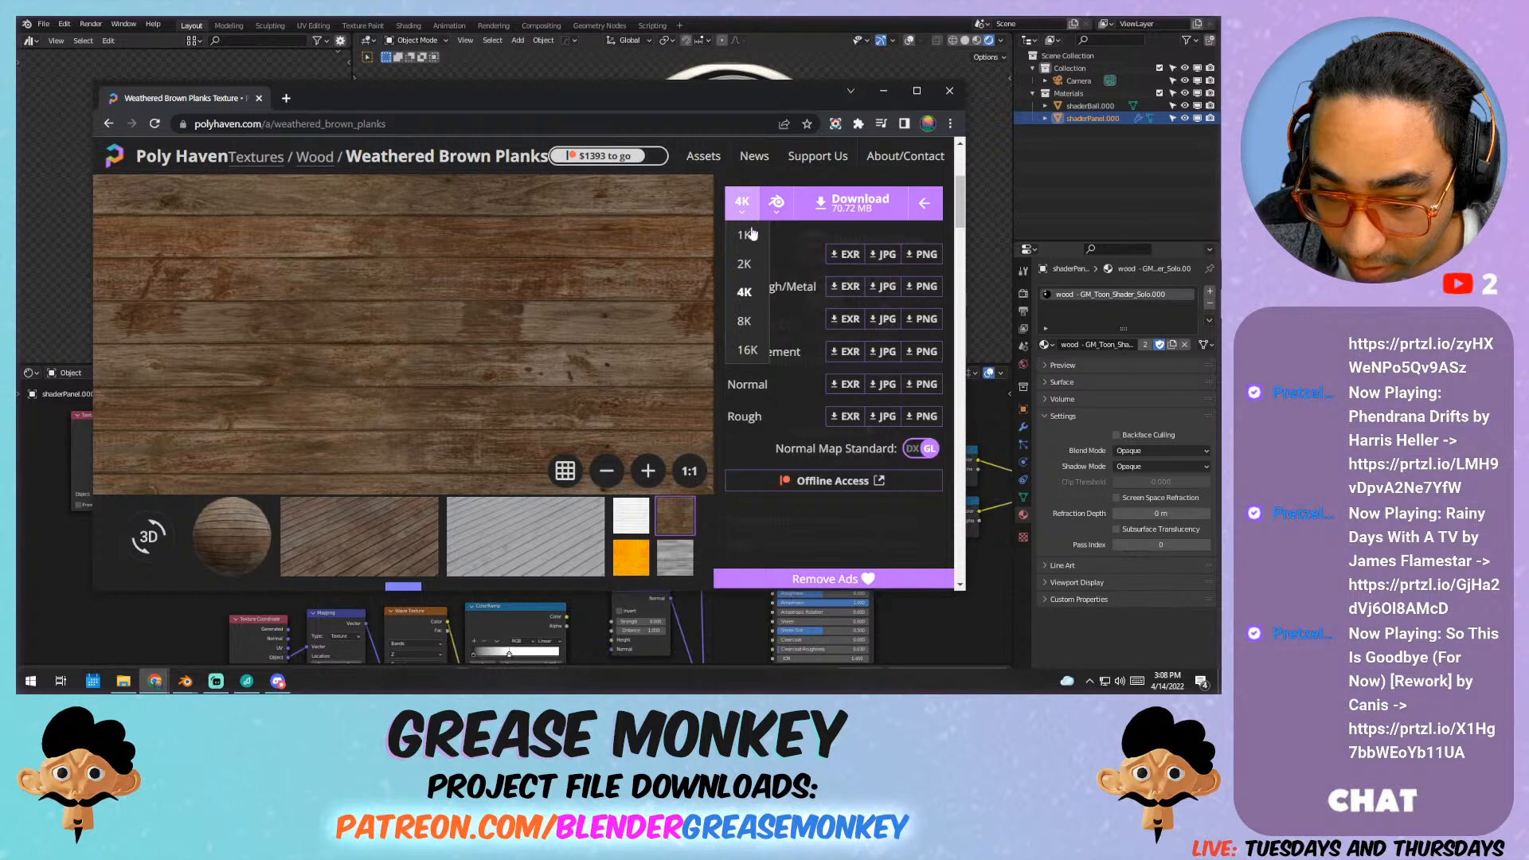
click(749, 236)
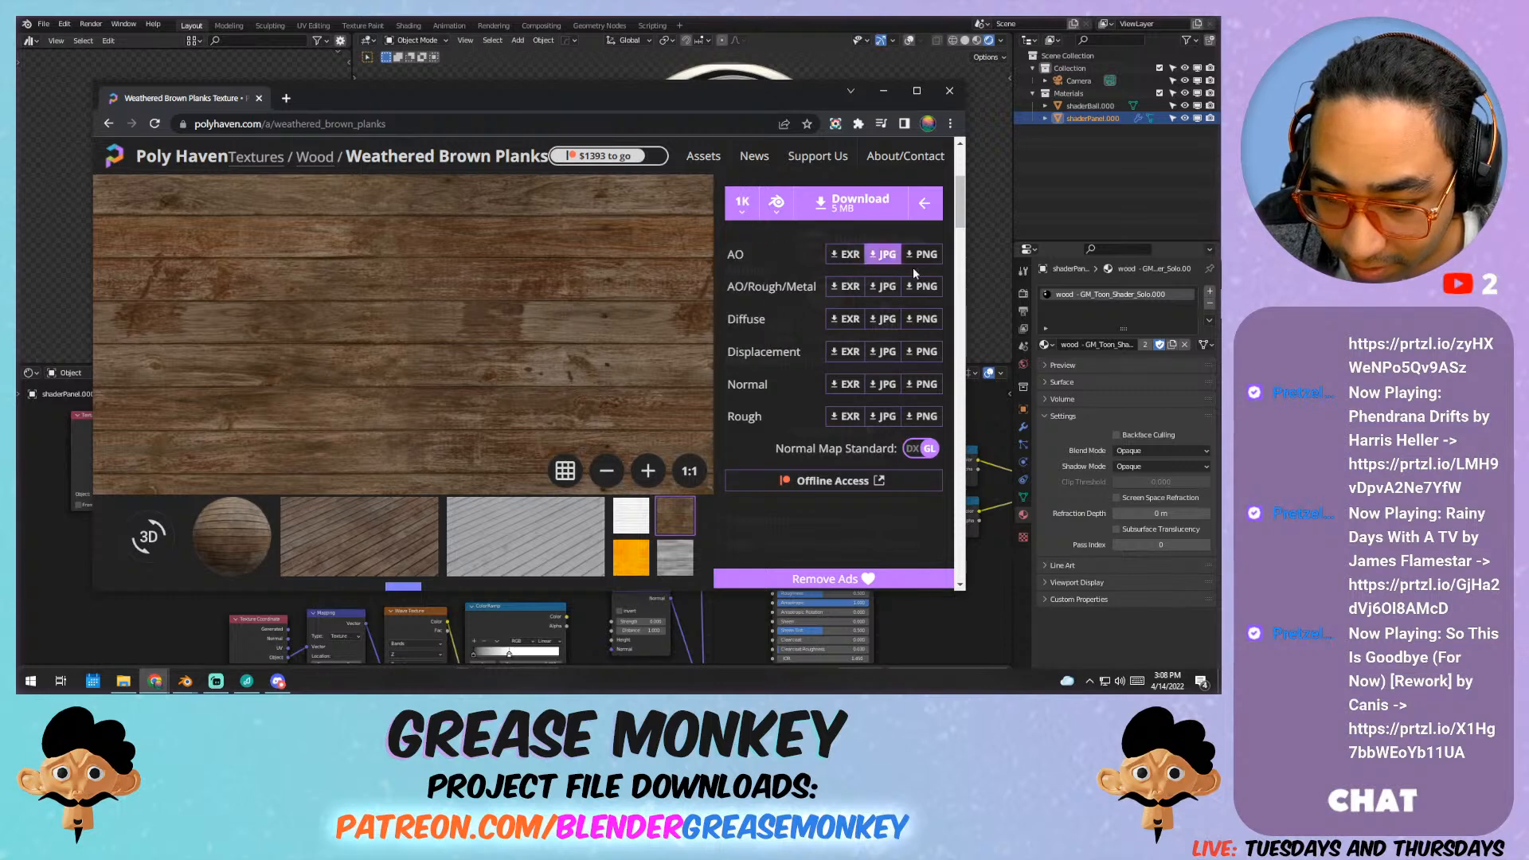
click(745, 204)
click(752, 266)
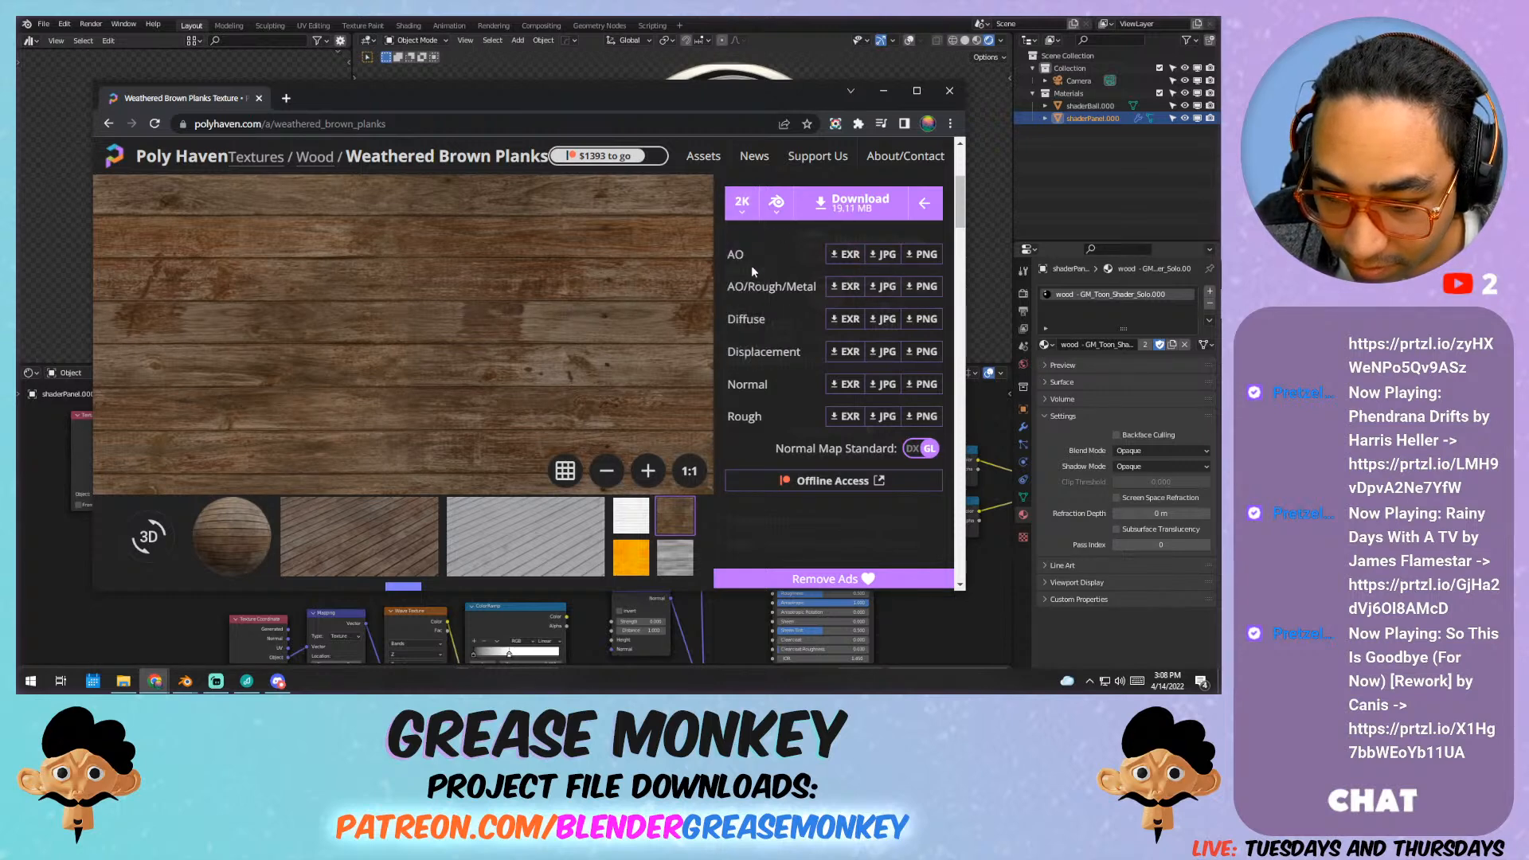
click(884, 319)
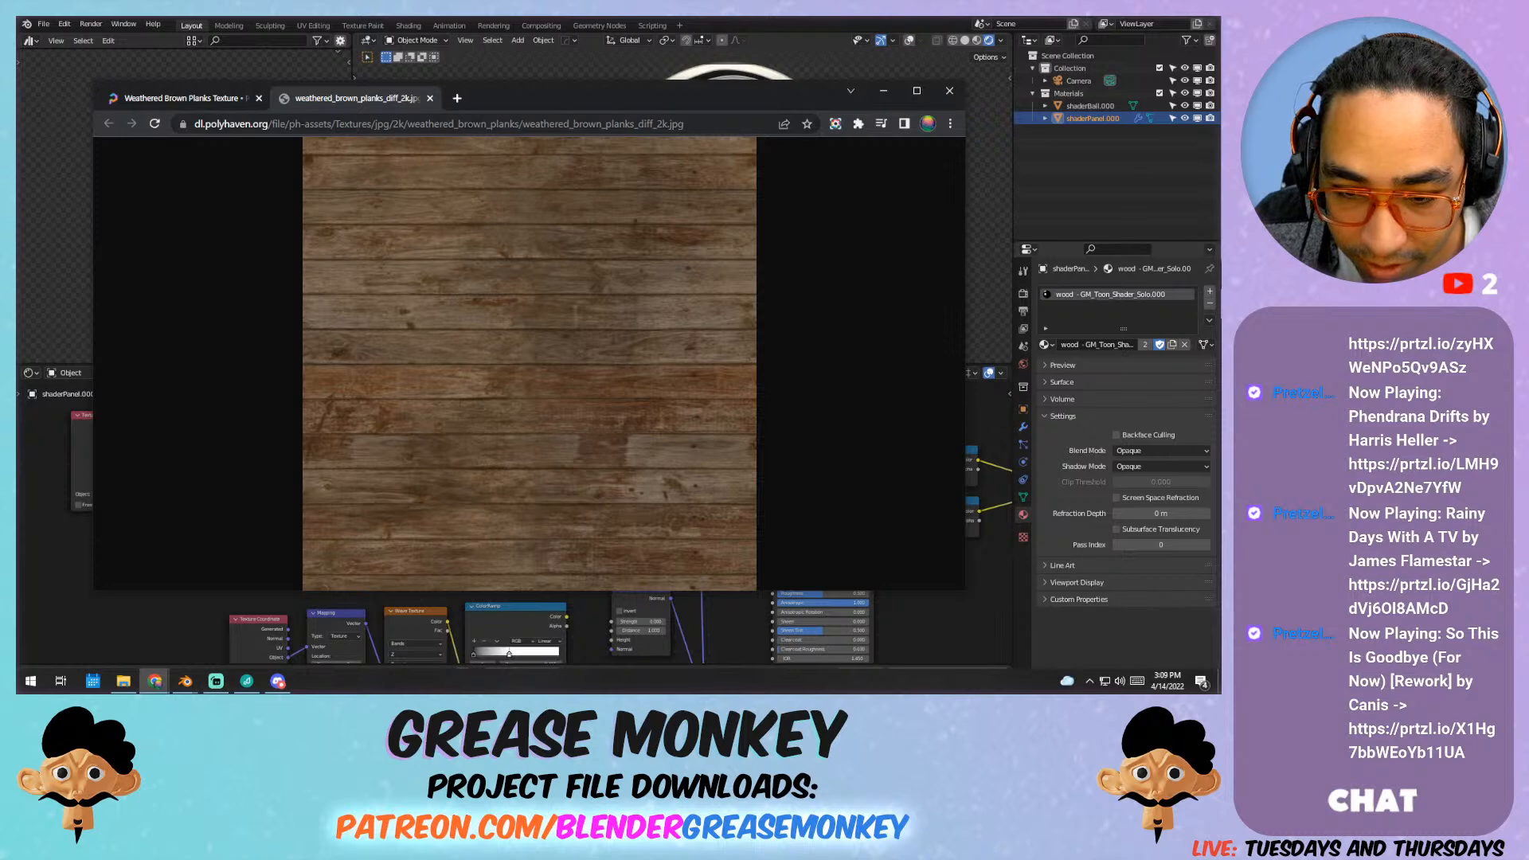
Step: Move the diffuse image's browser window off this screen and close the Gold Ball image search to return to Blender
drag(620, 105, 1220, 138)
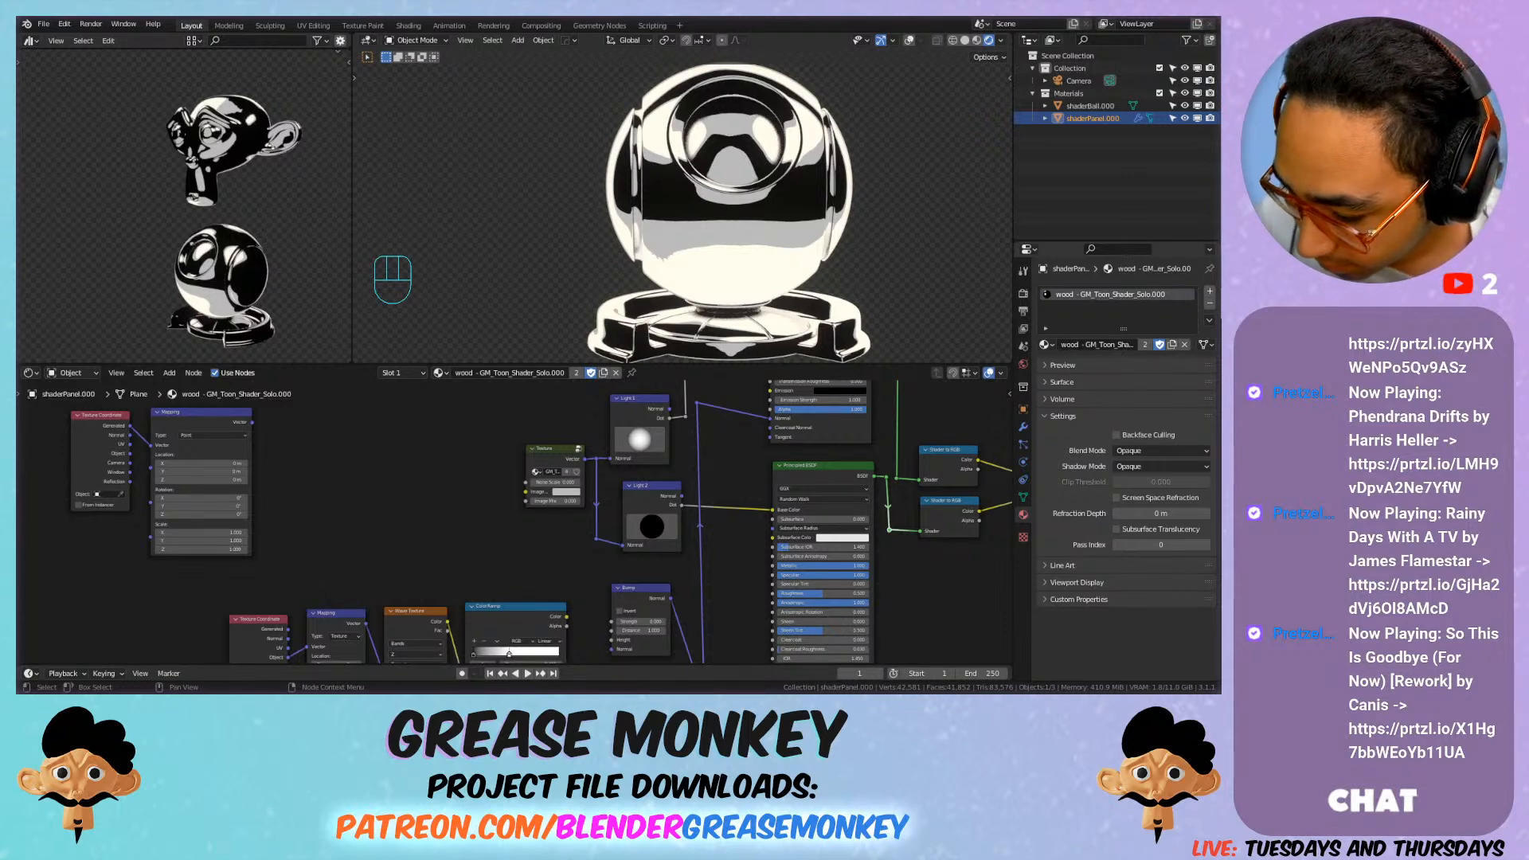
key(alt+Tab)
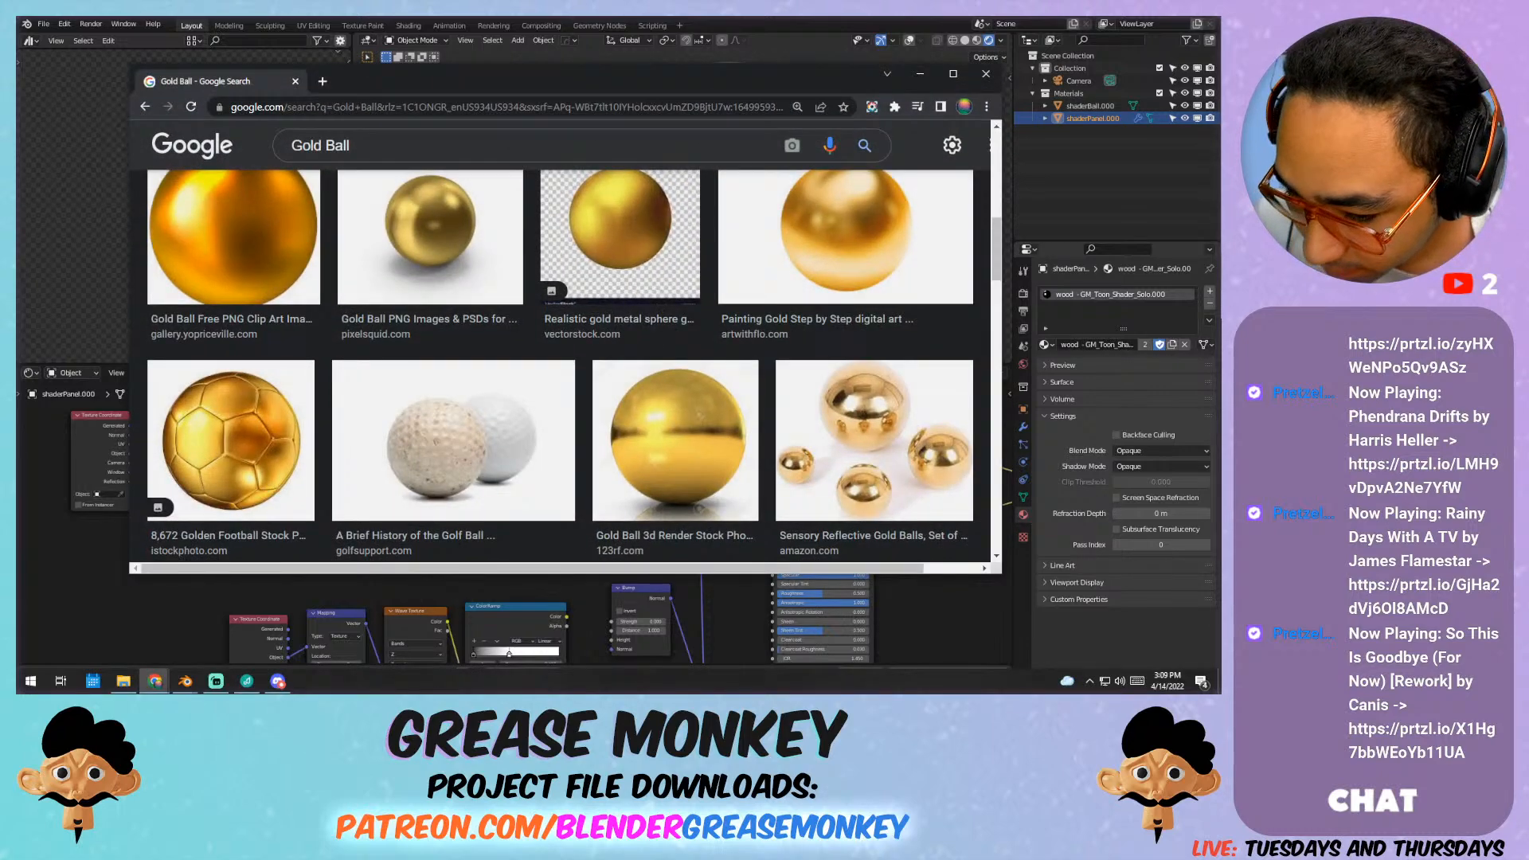
click(295, 80)
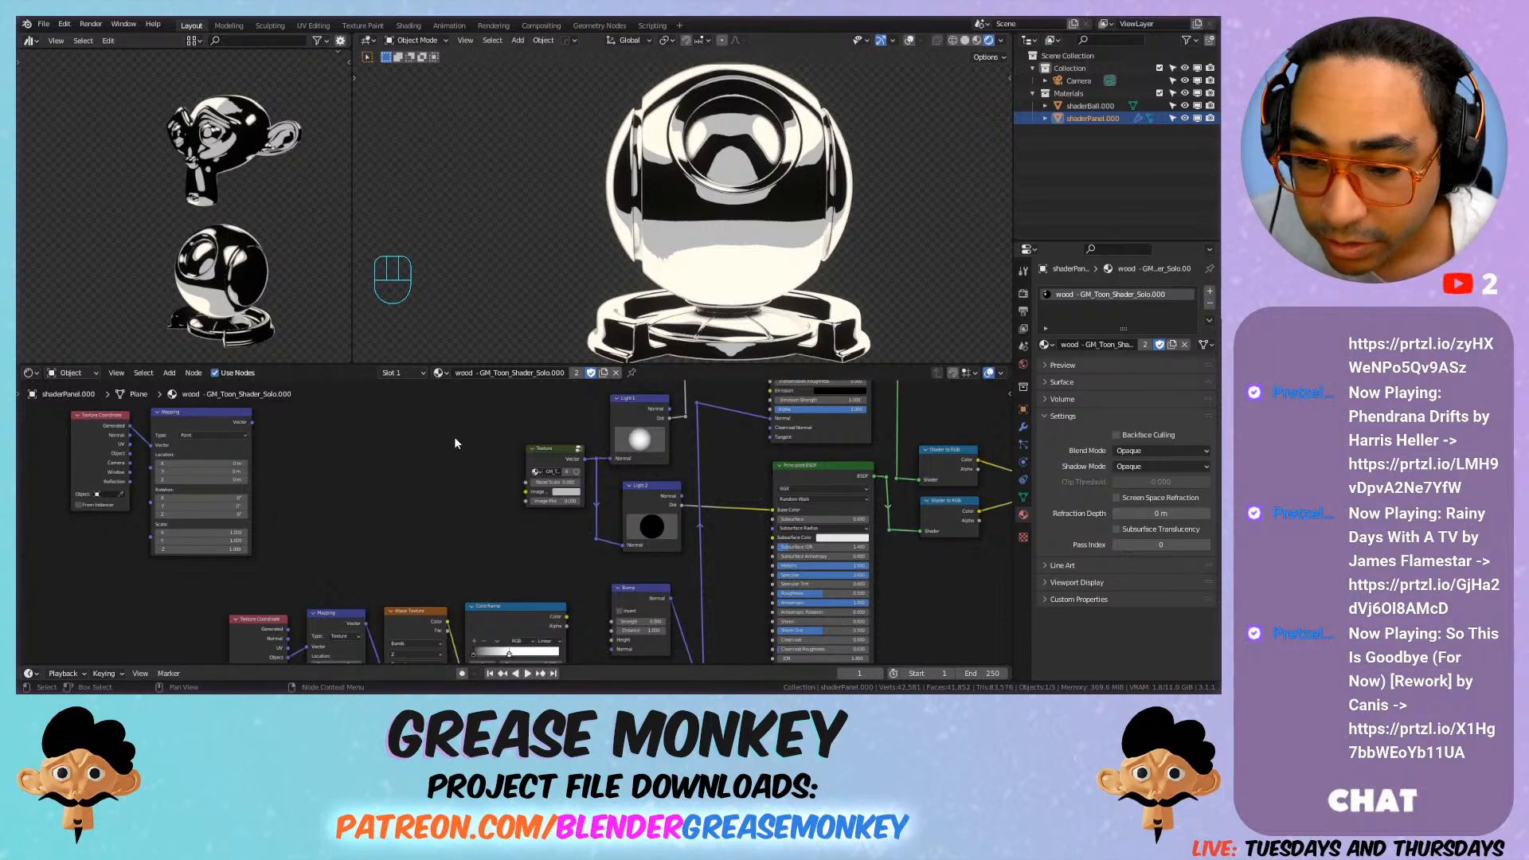
Step: Set the Texture node group's Noise Scale to 1.000 and add an Image Texture node between the Mapping node and the group
click(555, 480)
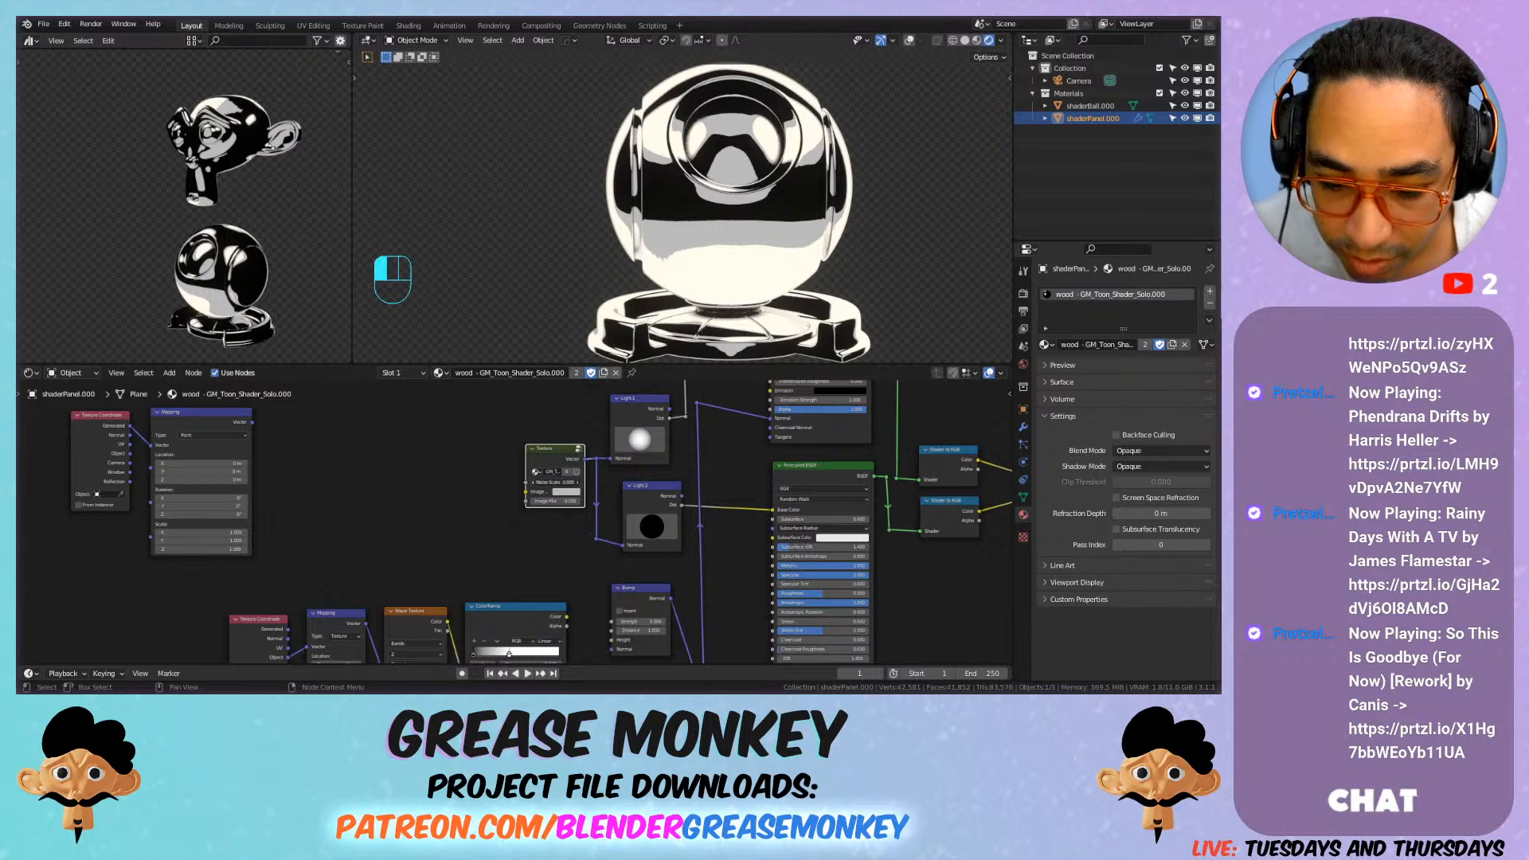
scroll(465, 472, up, 2)
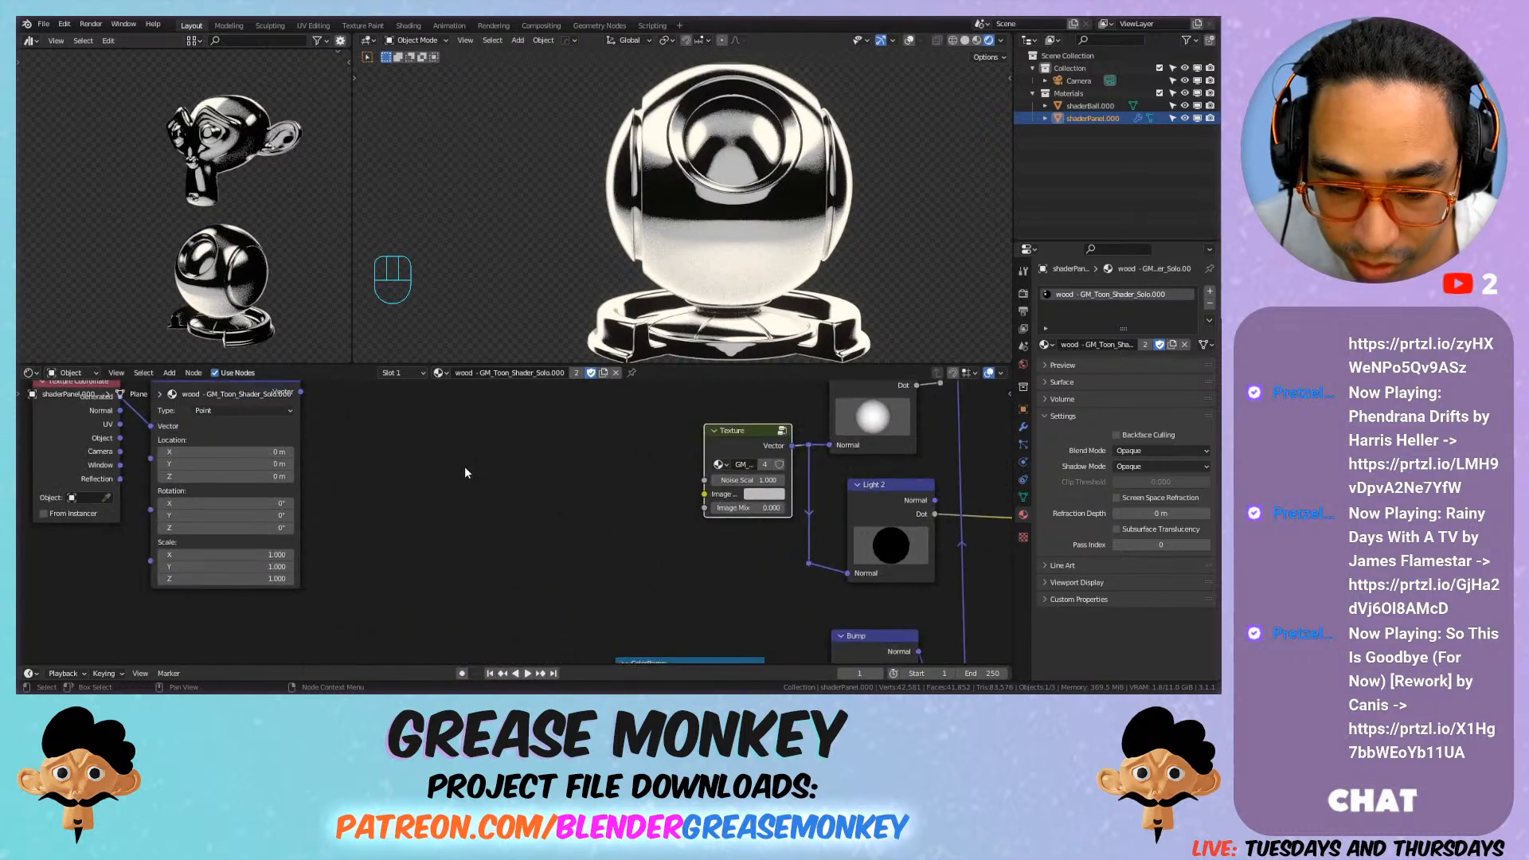
key(shift+a)
mouse_move(417, 438)
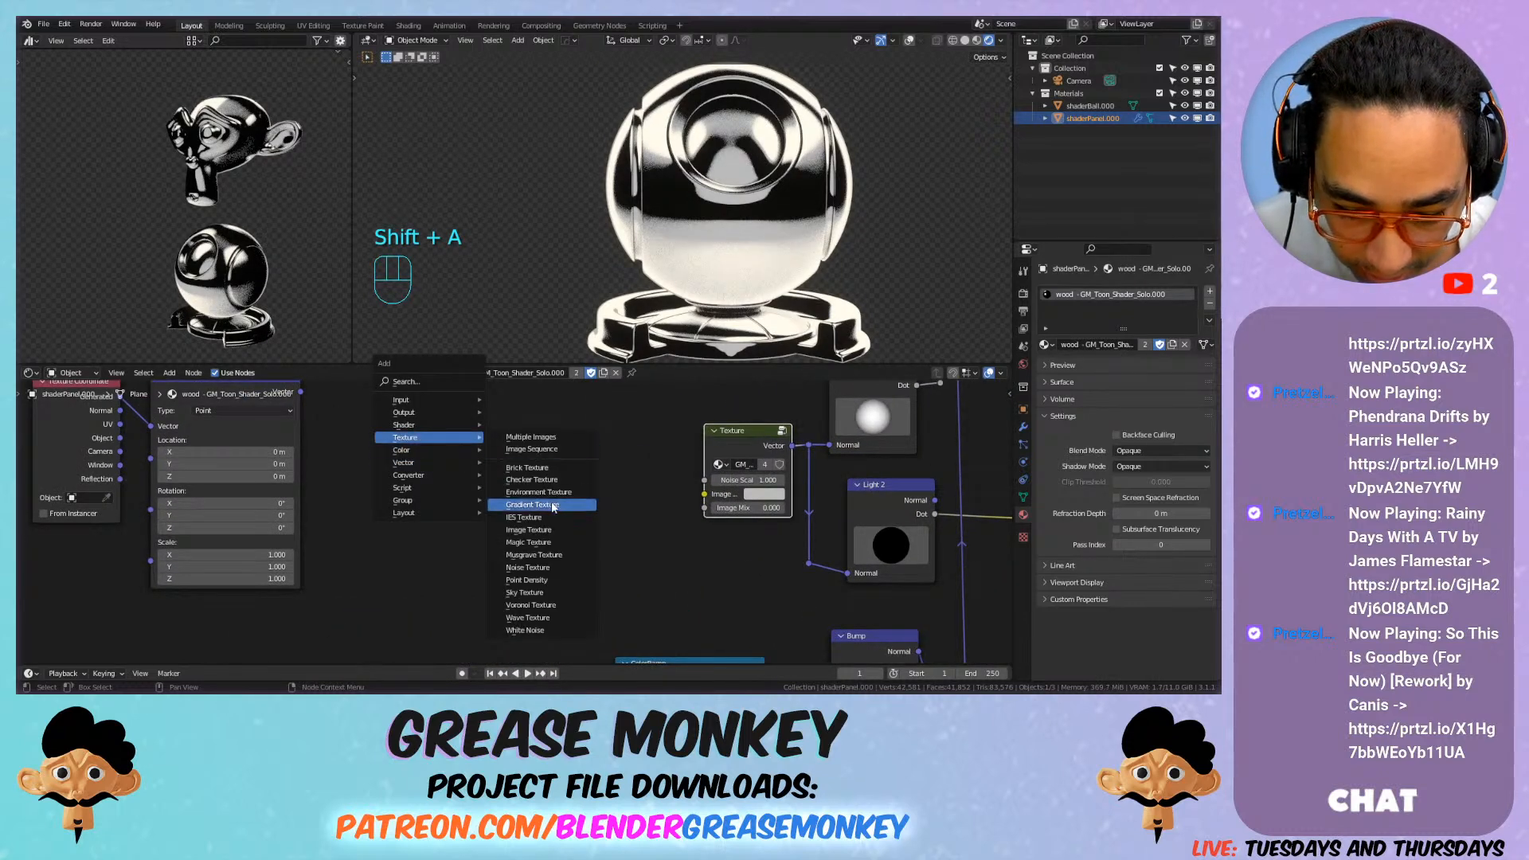
click(529, 530)
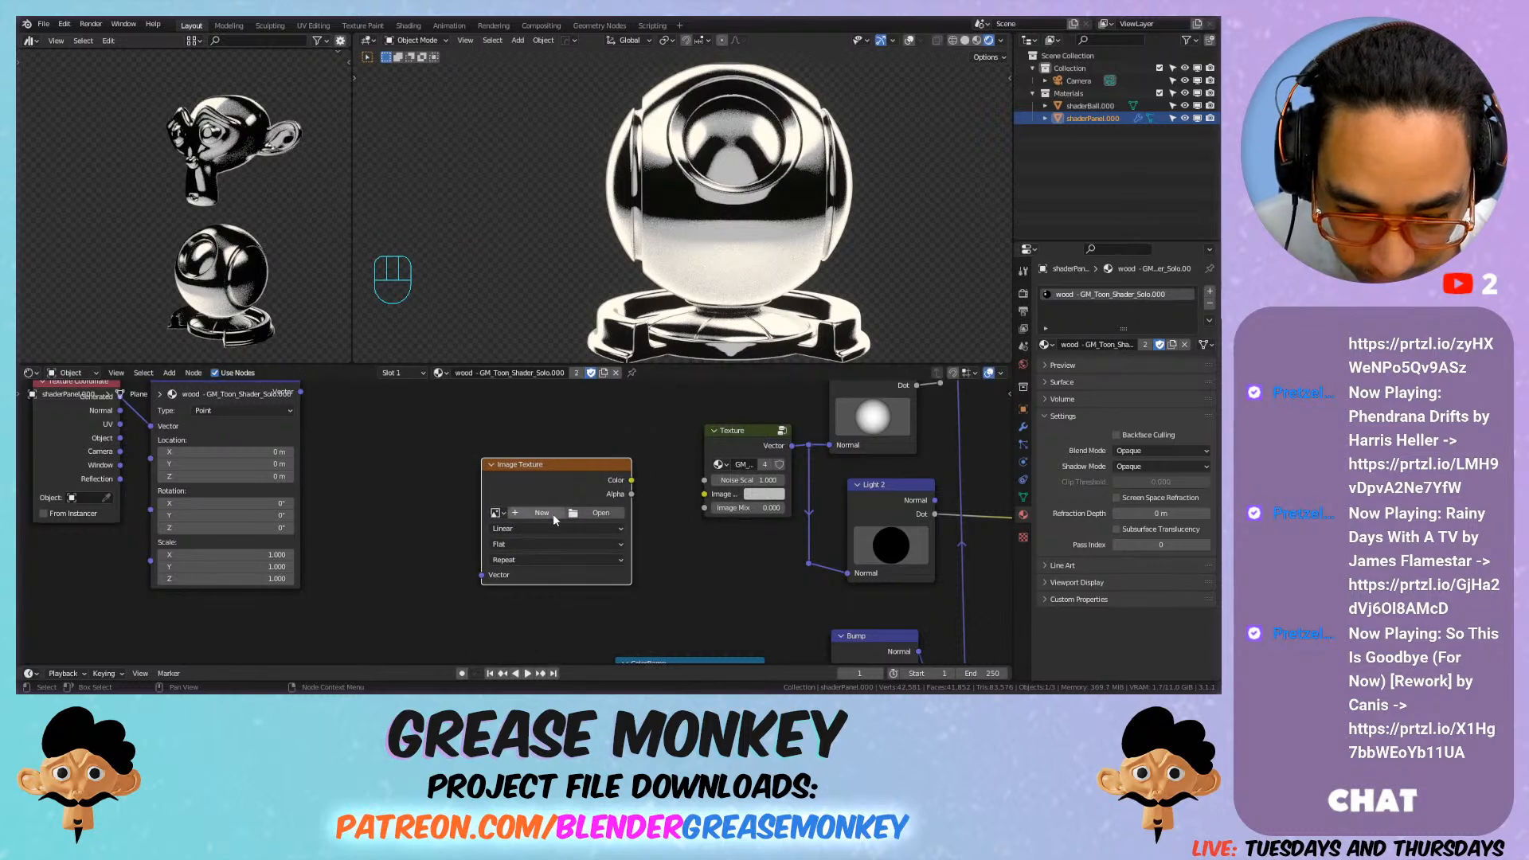
Step: Load weathered_brown_planks_diff_2k.jpg from the recent MEDIA folder into the new Image Texture node
click(589, 516)
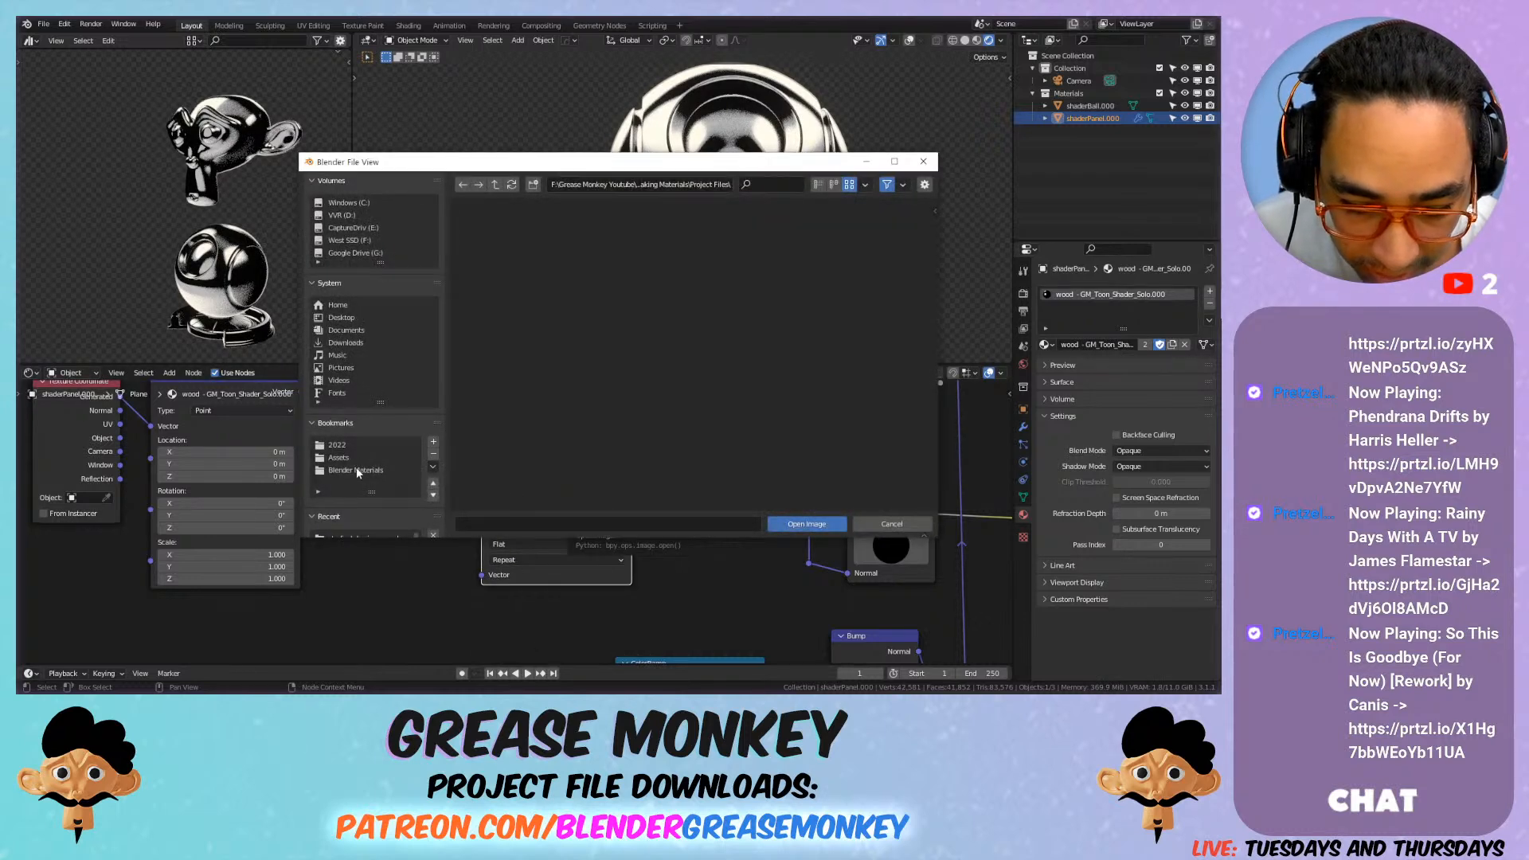
scroll(356, 470, down, 3)
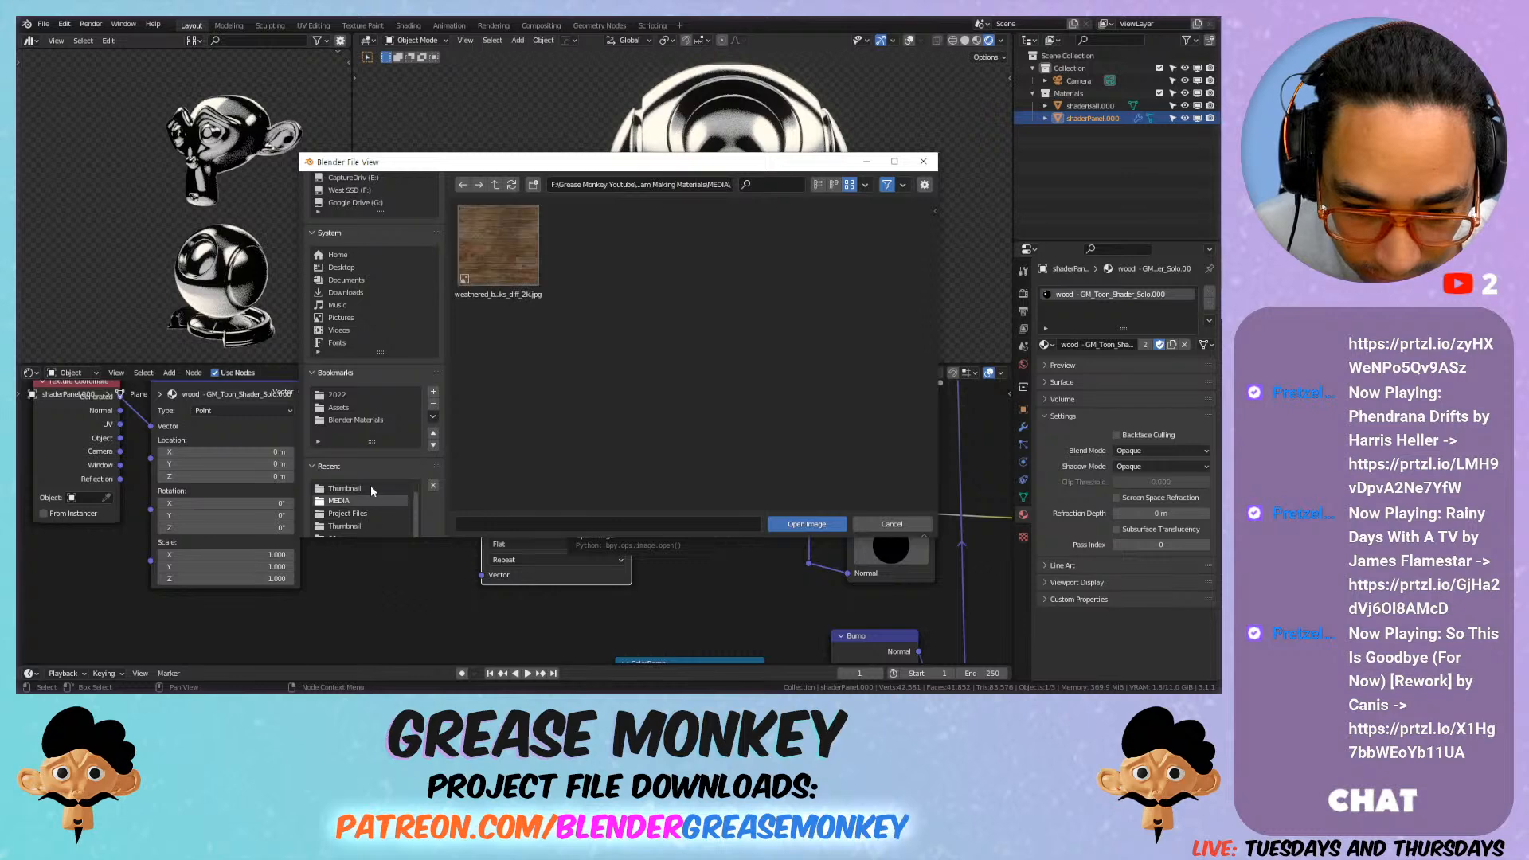
double_click(517, 265)
drag(538, 464, 522, 436)
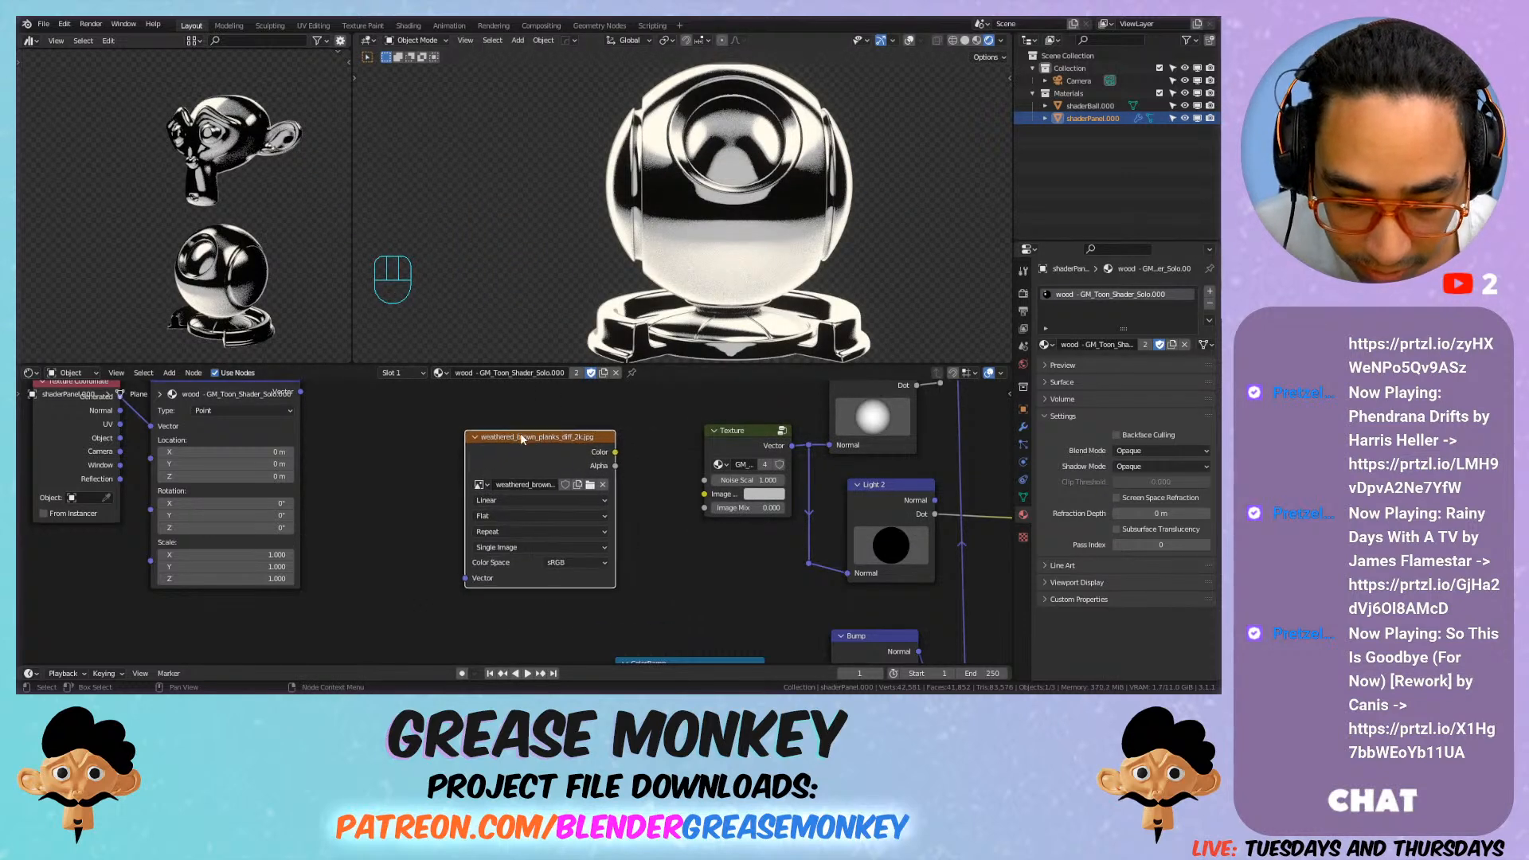
Step: Give the wood image a fake user and save the Blender file
click(564, 484)
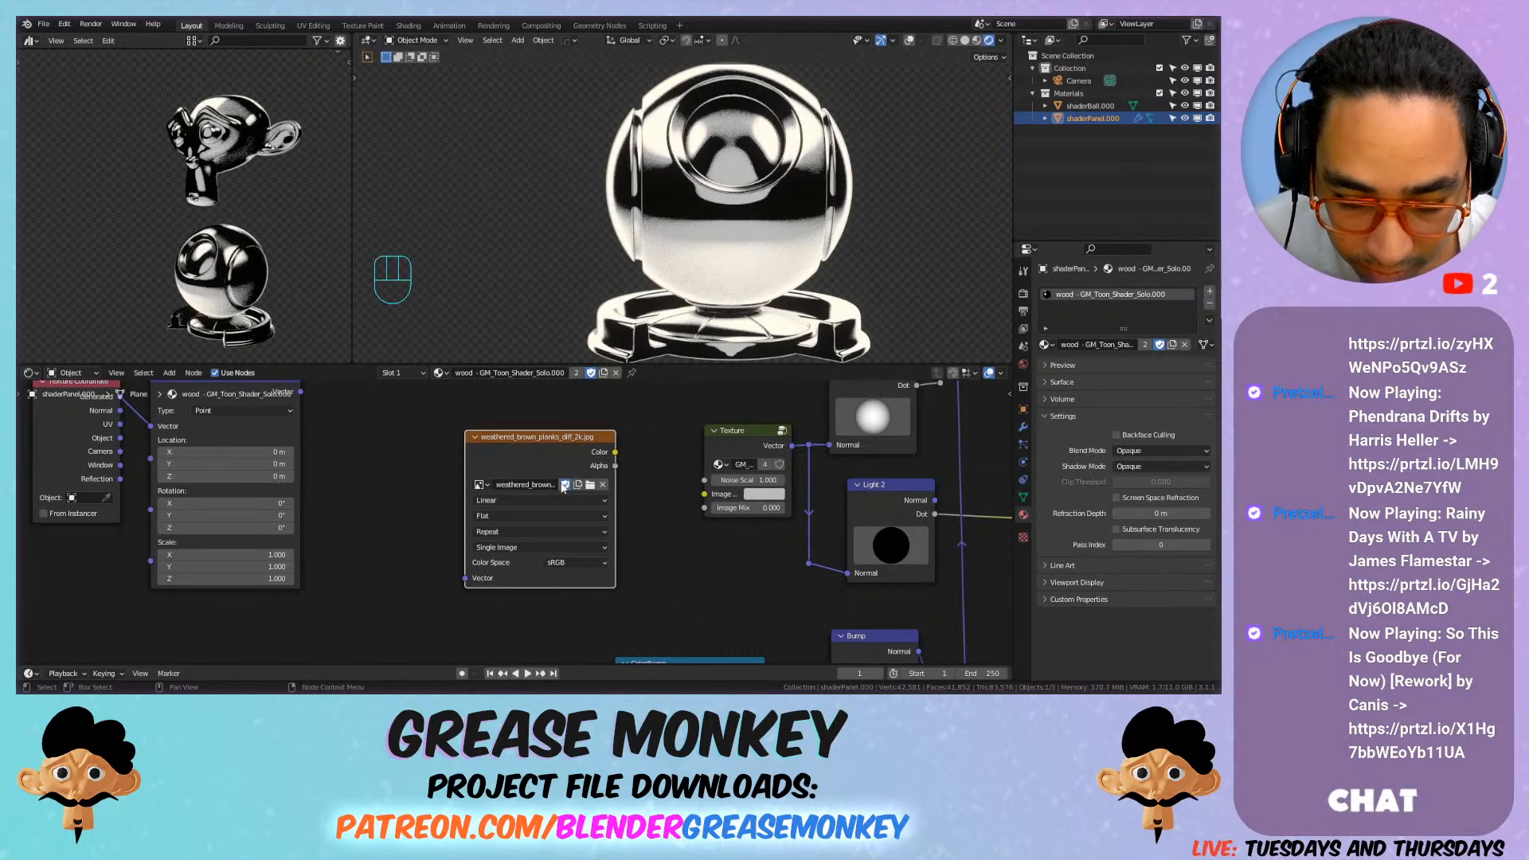
key(ctrl+s)
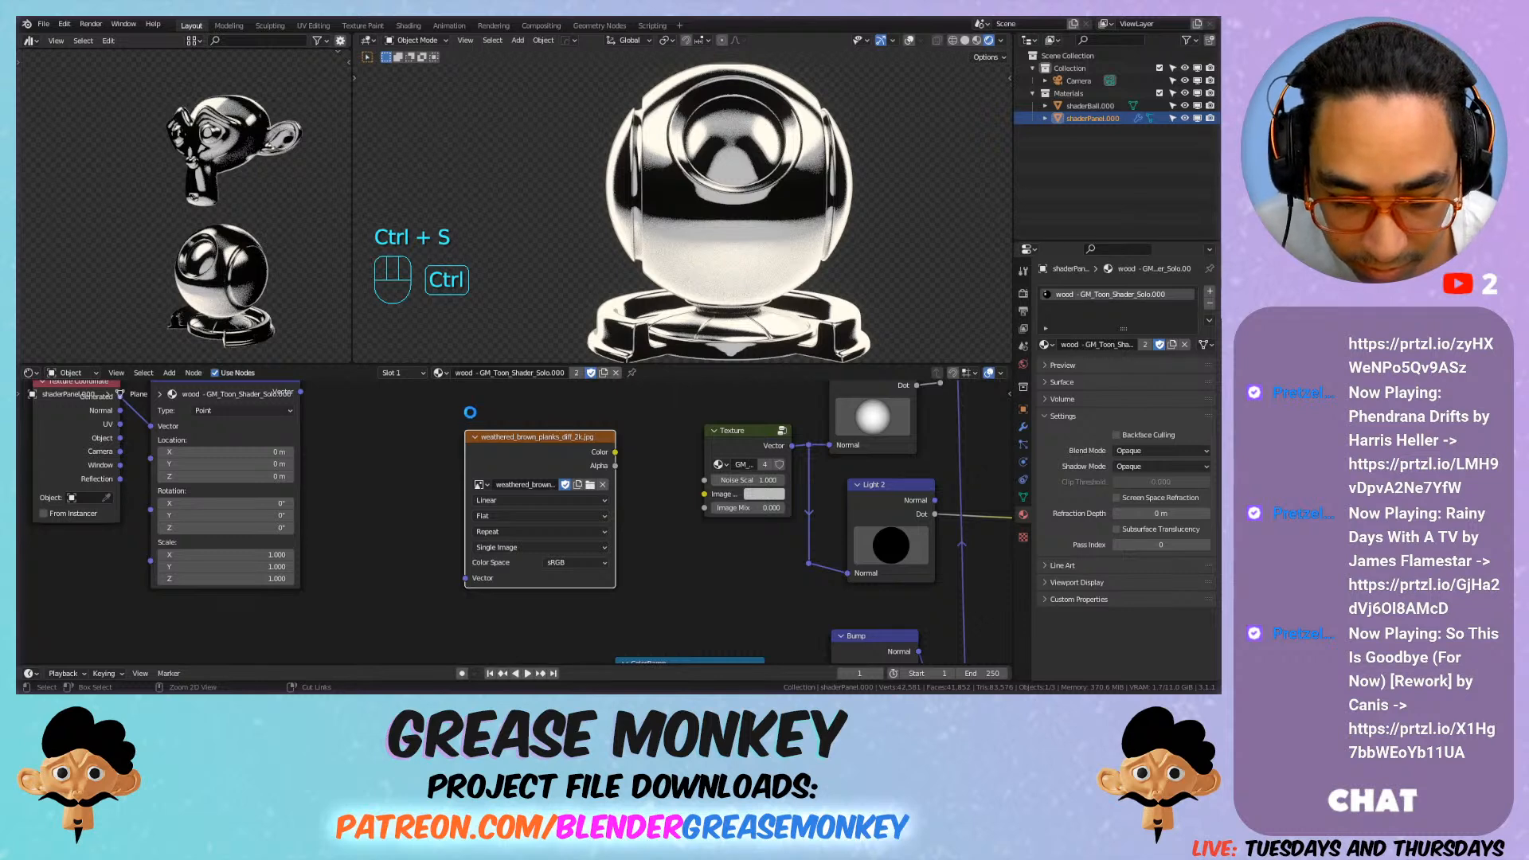
drag(494, 436, 499, 420)
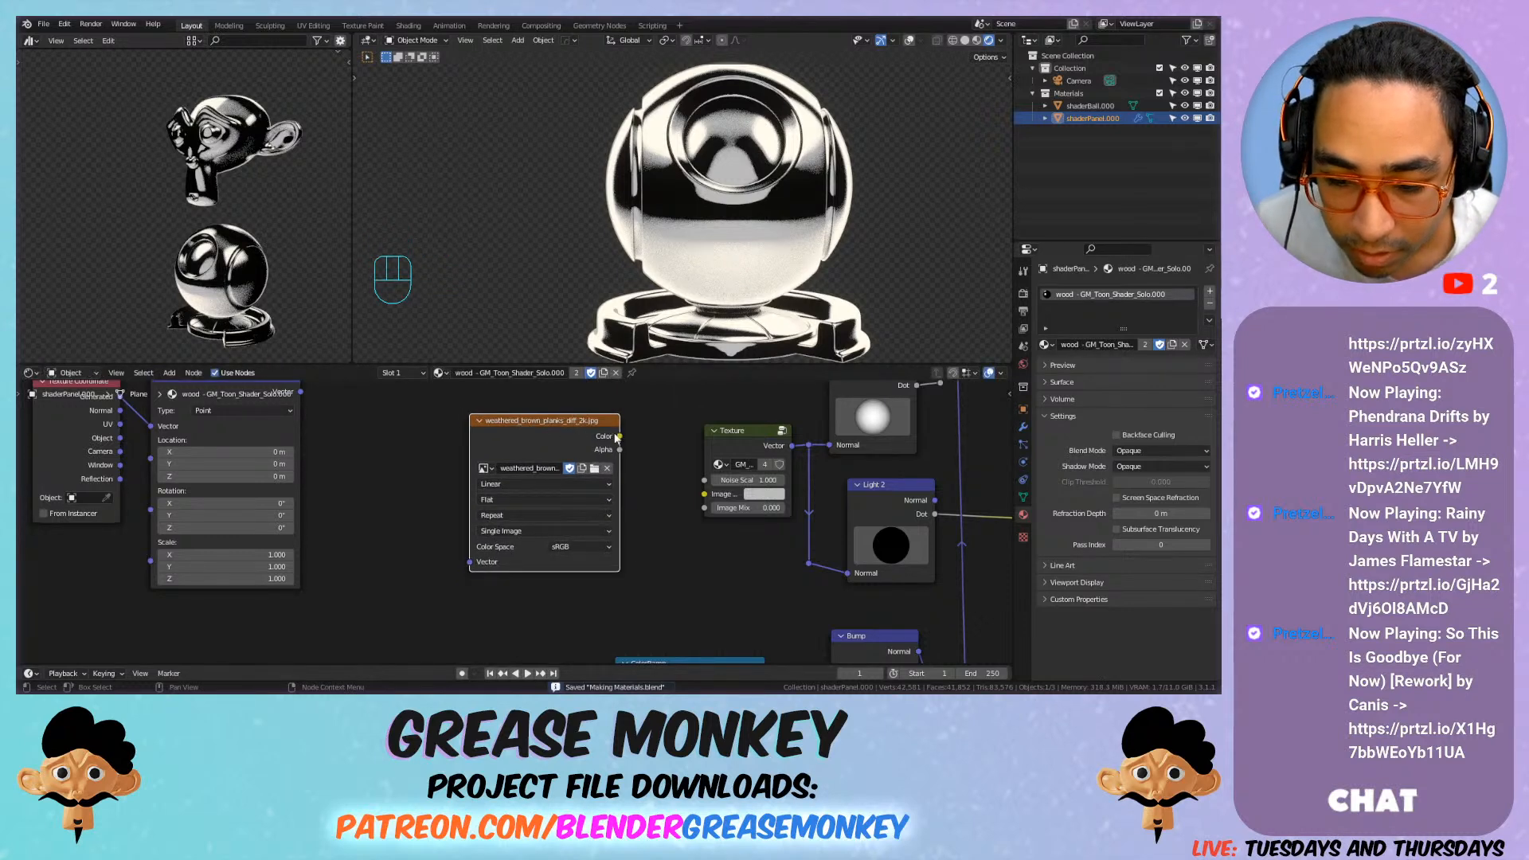
Step: Connect the wood image's Color to the Texture group's Image Texture input and set Image Mix to 1.000
drag(619, 437, 704, 494)
scroll(645, 477, down, 2)
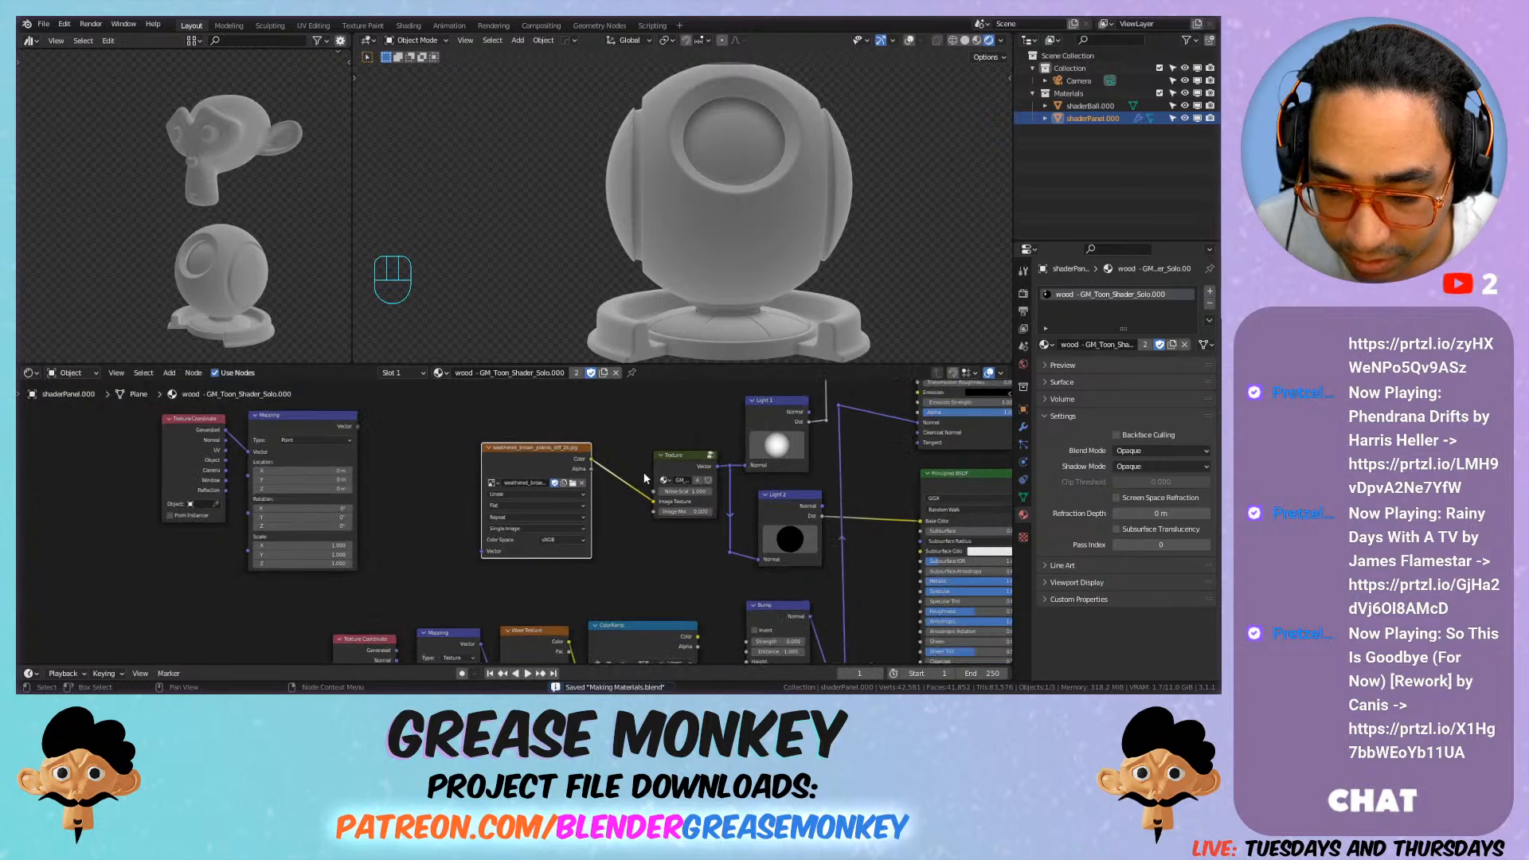
scroll(645, 477, down, 2)
middle_drag(645, 478, 520, 470)
scroll(529, 529, up, 6)
middle_drag(556, 570, 547, 526)
drag(547, 528, 587, 528)
drag(575, 529, 585, 529)
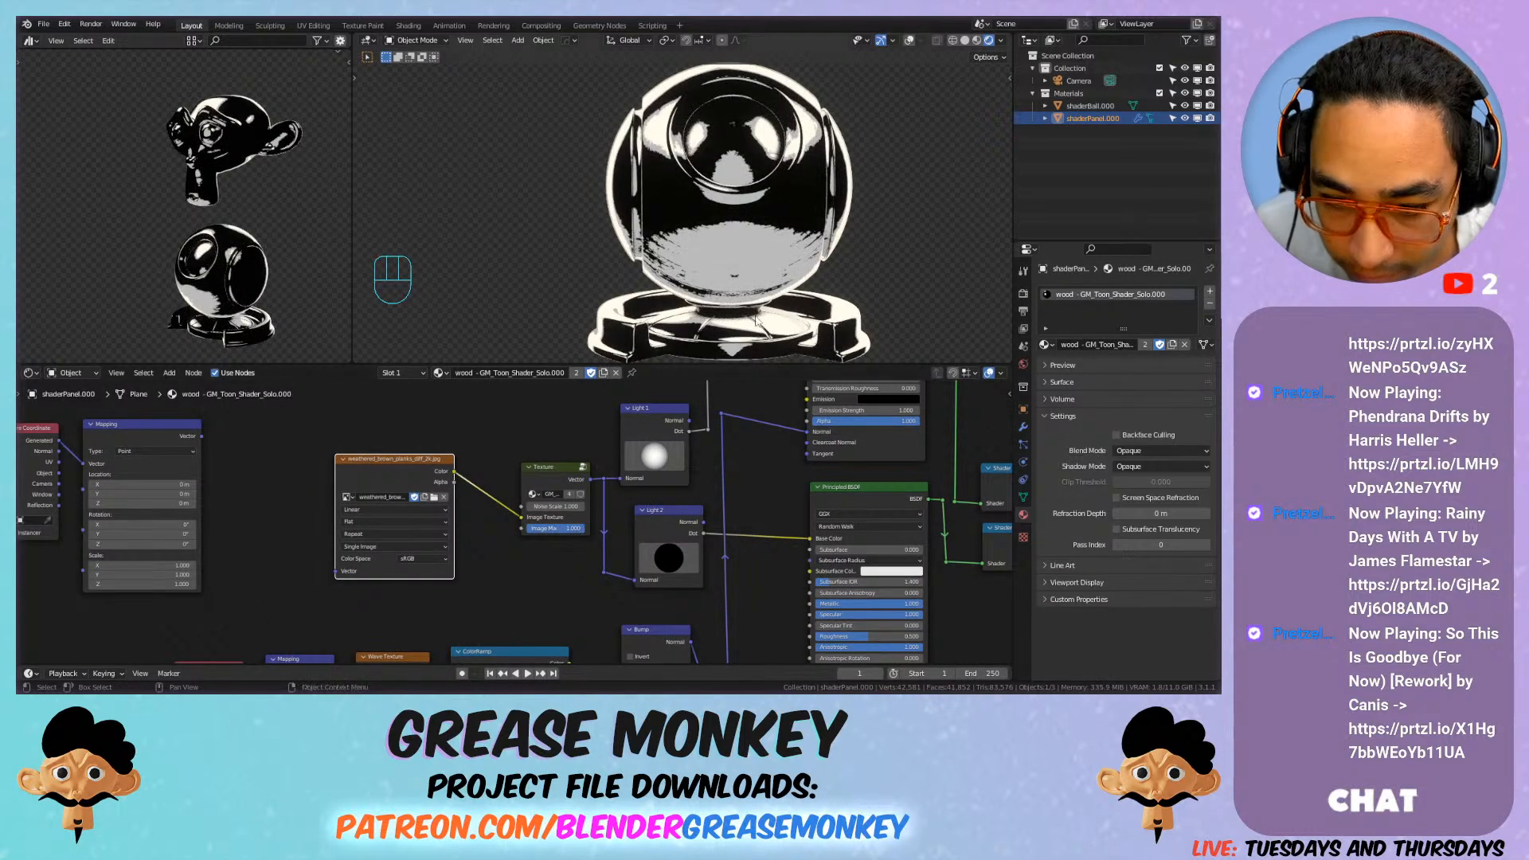
scroll(701, 239, up, 4)
shift+middle_drag(701, 215, 760, 361)
scroll(582, 458, down, 3)
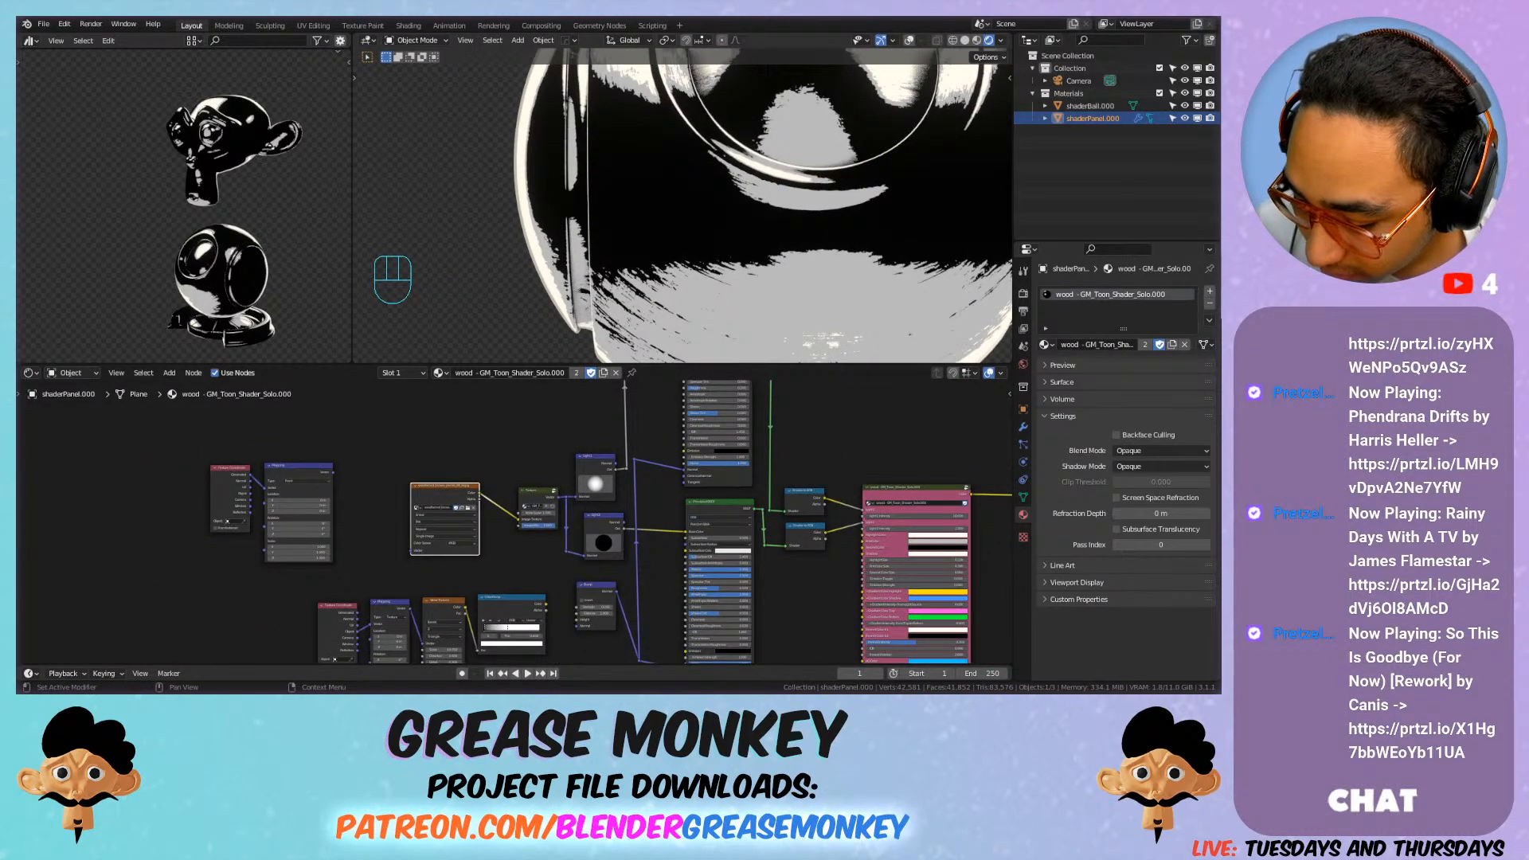
Step: Set the toon shader group's Highlight Color to hex E7B88D
key(alt+Tab)
key(alt+Tab)
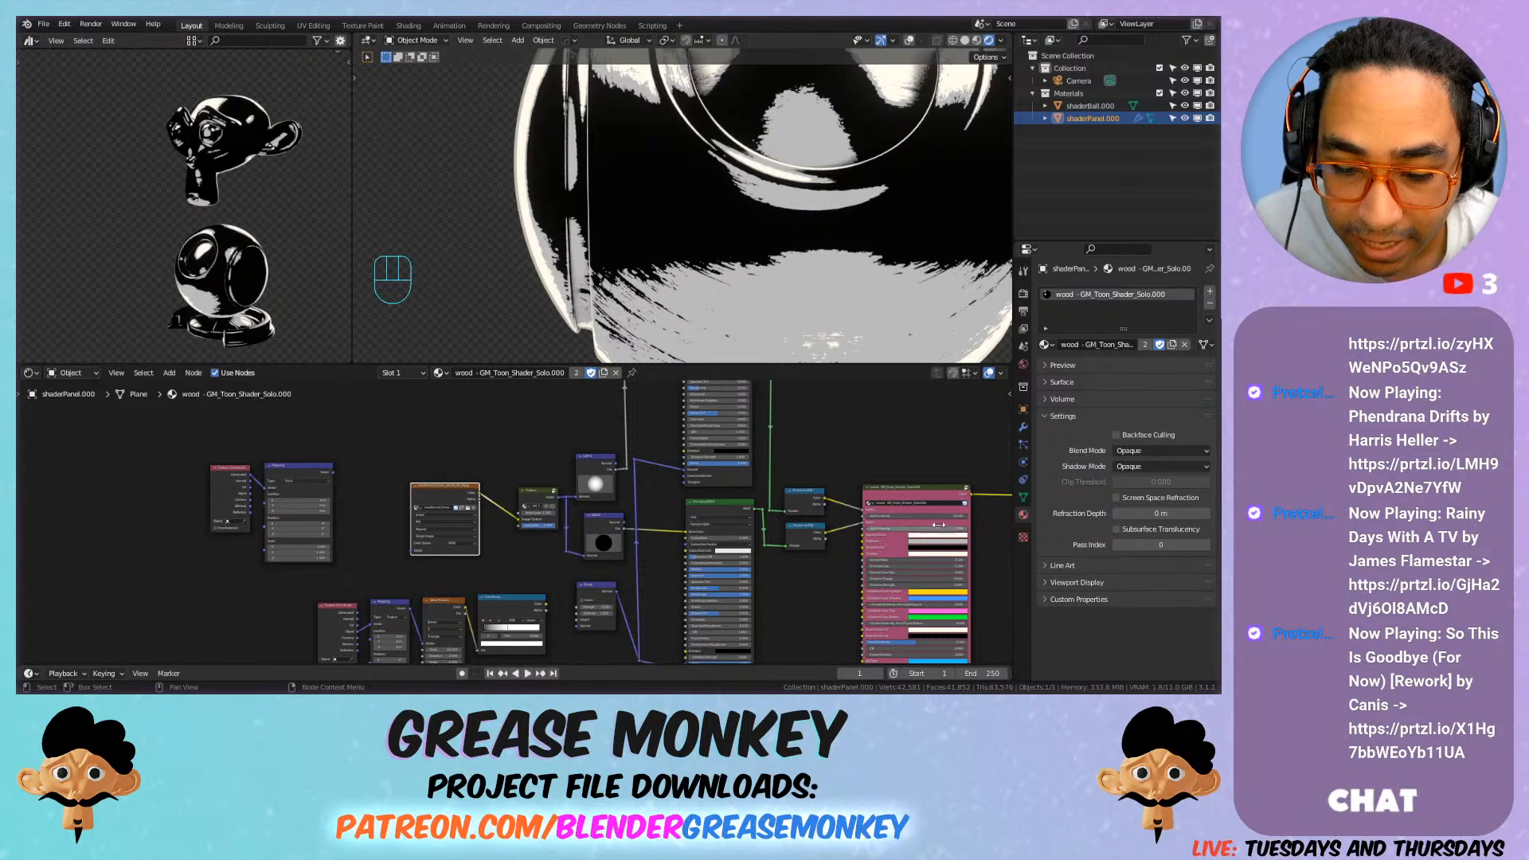
scroll(884, 529, down, 4)
middle_drag(753, 398, 703, 514)
scroll(703, 511, up, 4)
middle_drag(821, 561, 610, 390)
scroll(707, 521, up, 7)
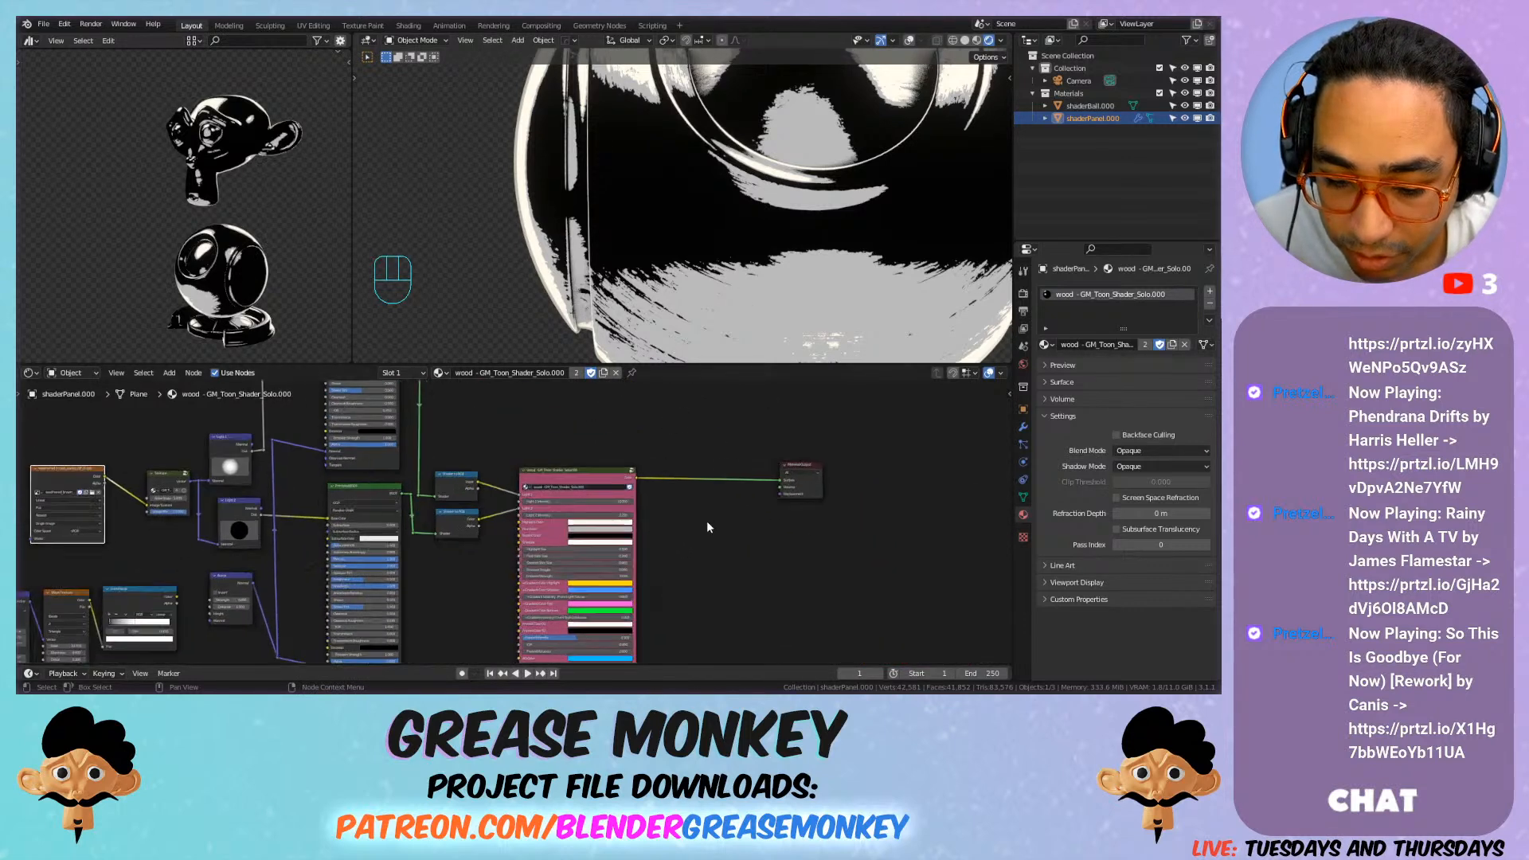
middle_drag(709, 520, 810, 529)
scroll(810, 529, up, 5)
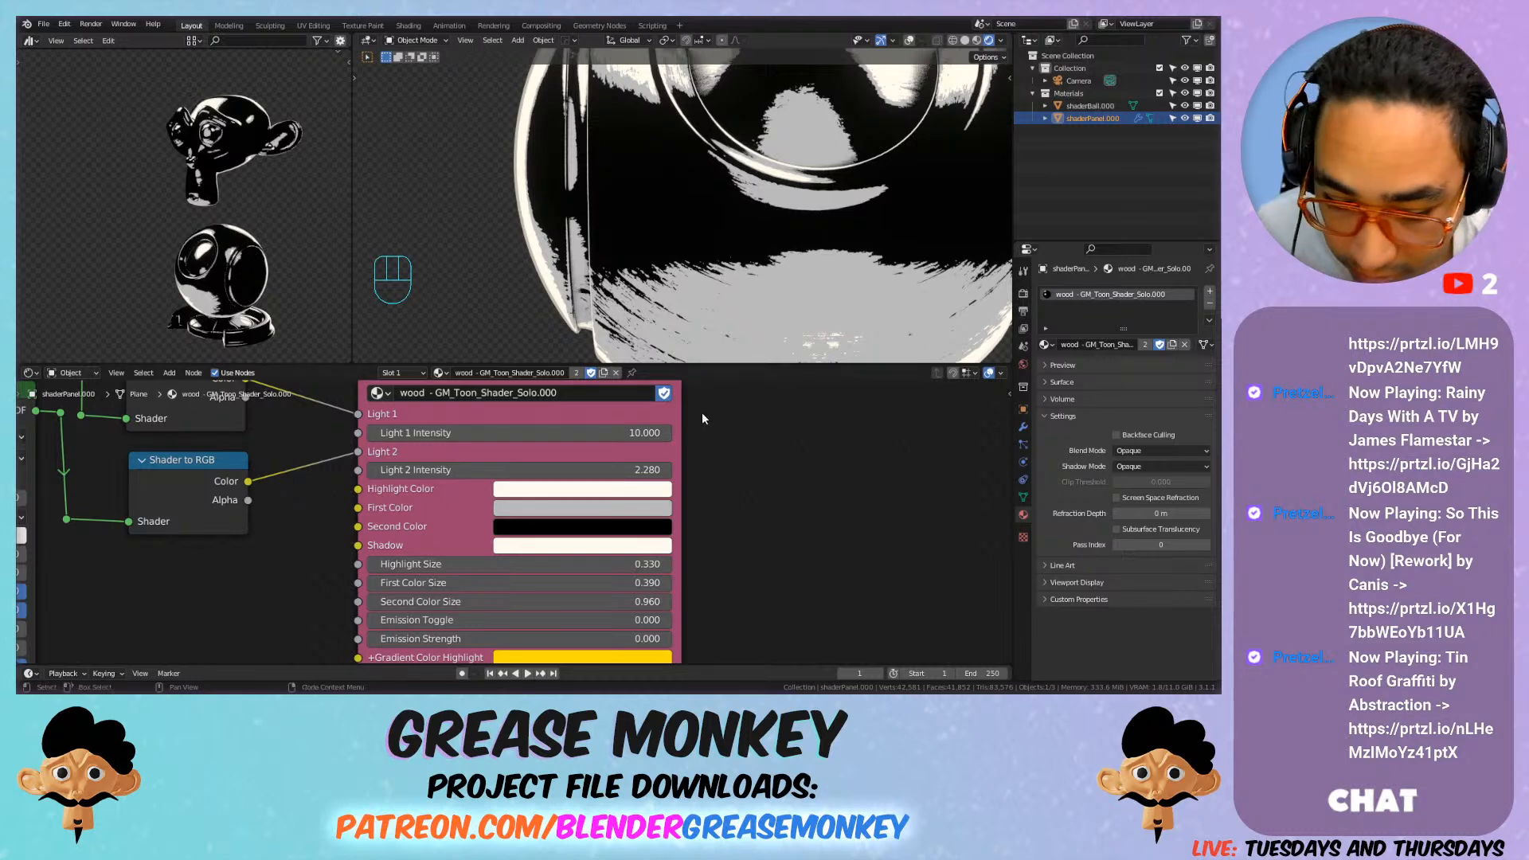
click(519, 488)
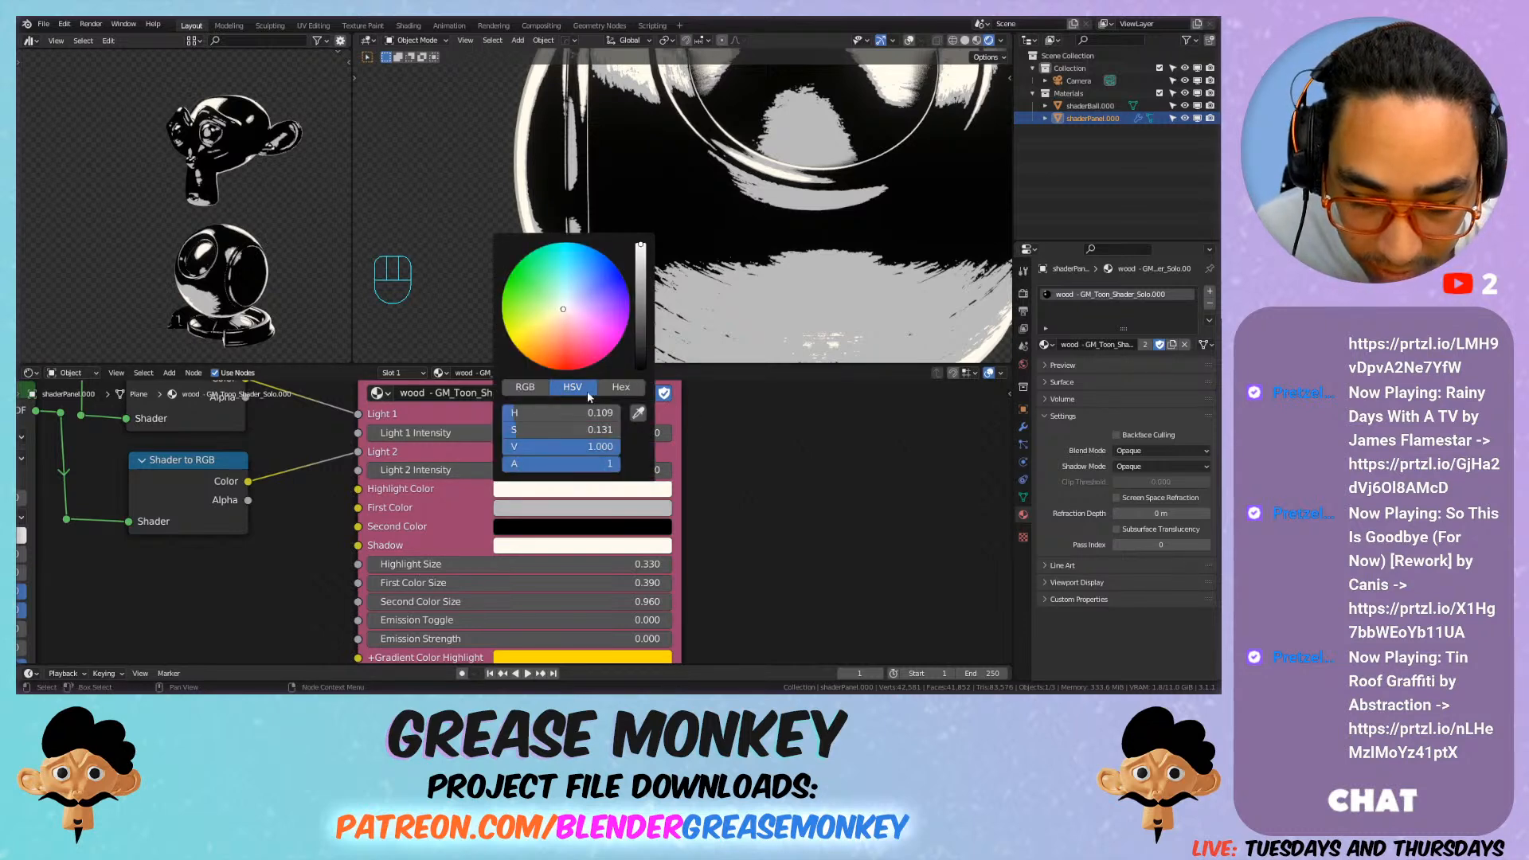
click(616, 385)
click(585, 412)
text(E7B88D)
click(622, 447)
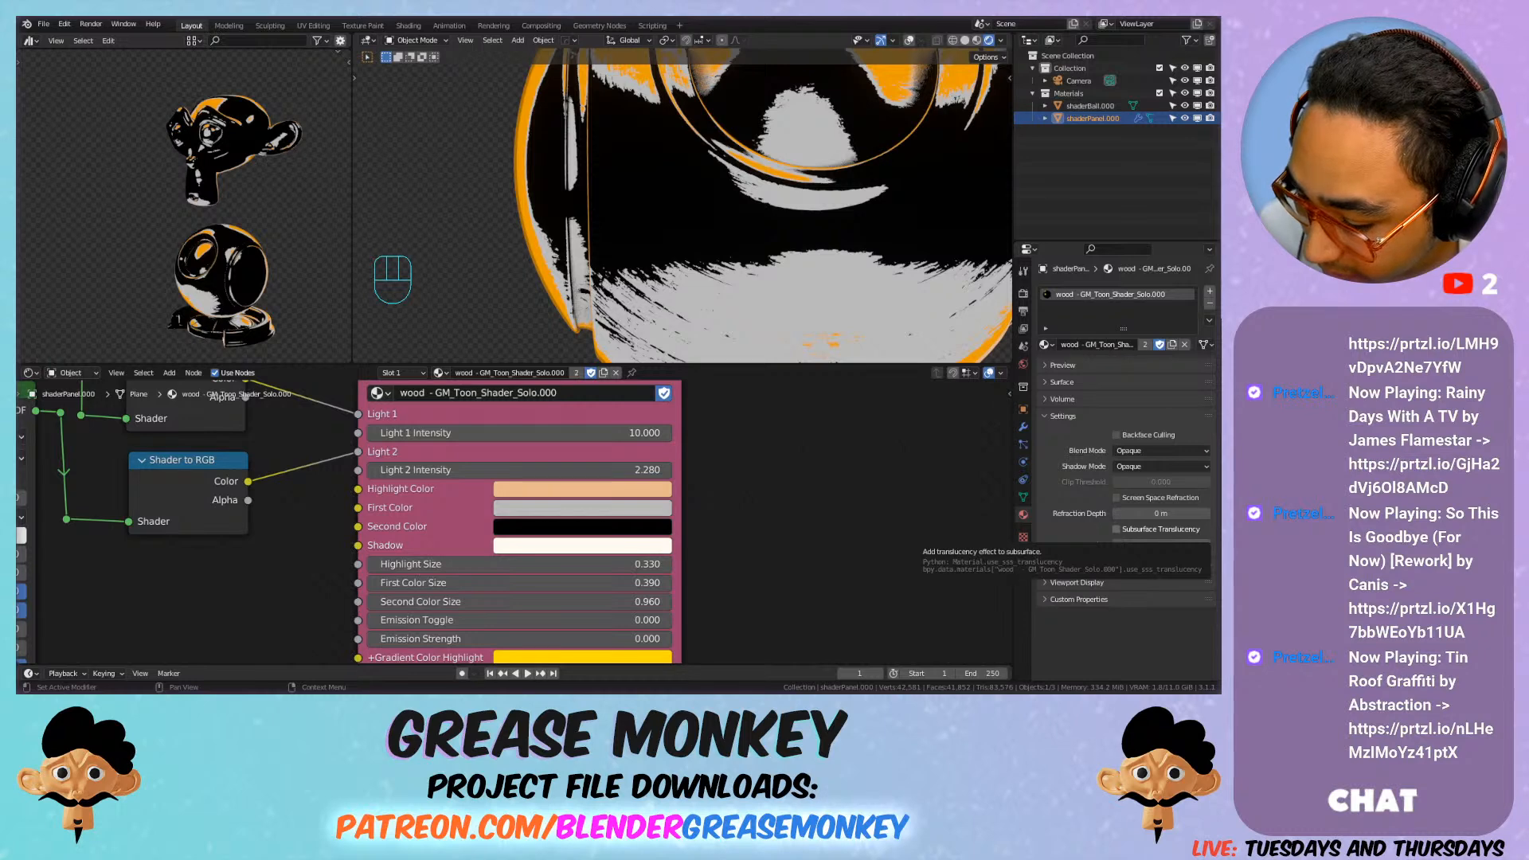
Step: Set the toon shader group's Shadow color to hex 764A34
click(553, 545)
click(575, 466)
text(764A34)
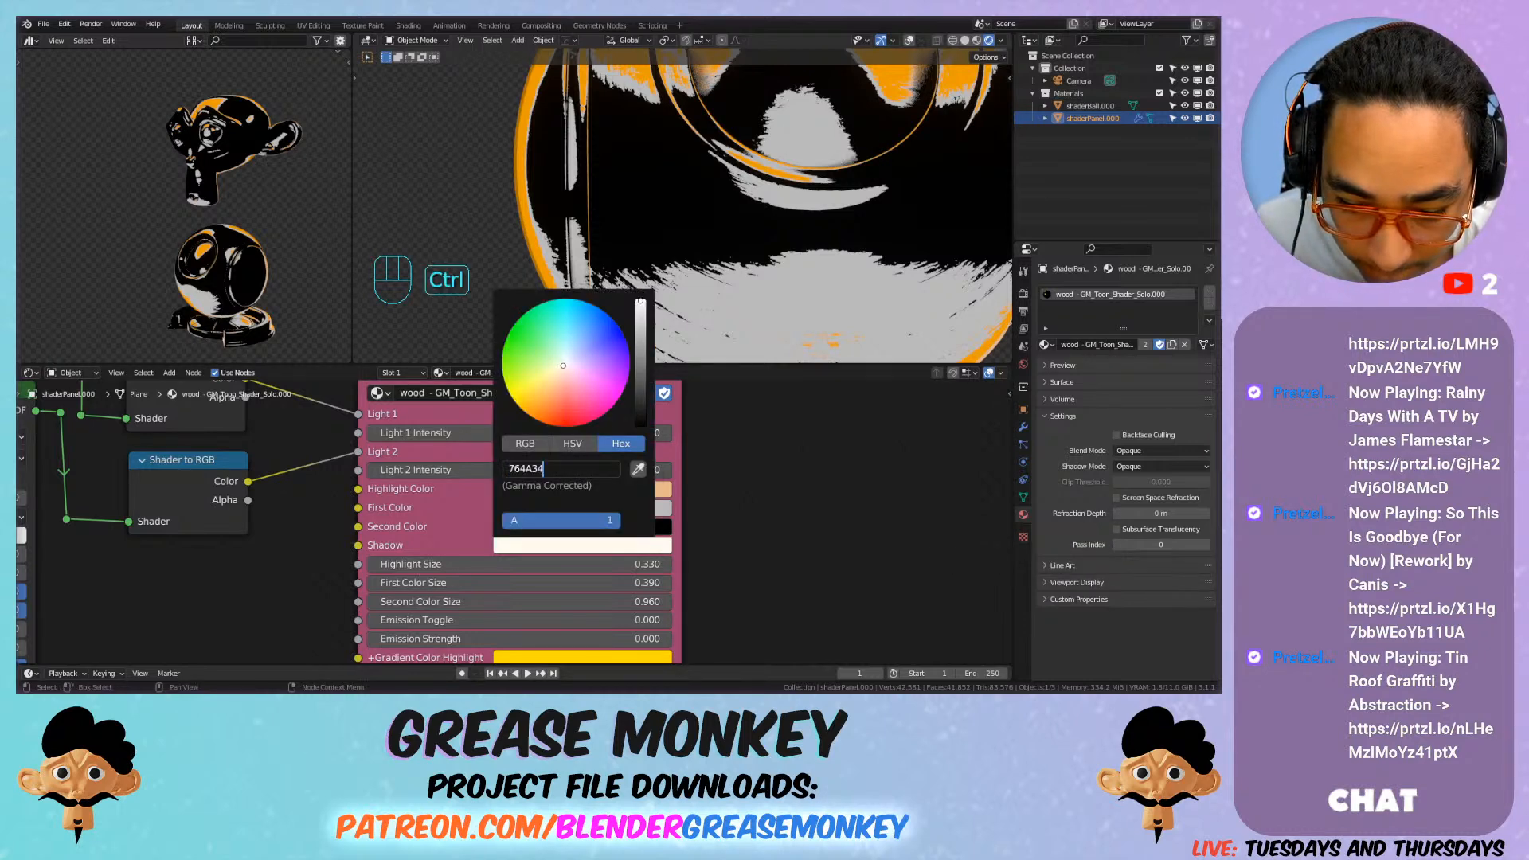
key(Return)
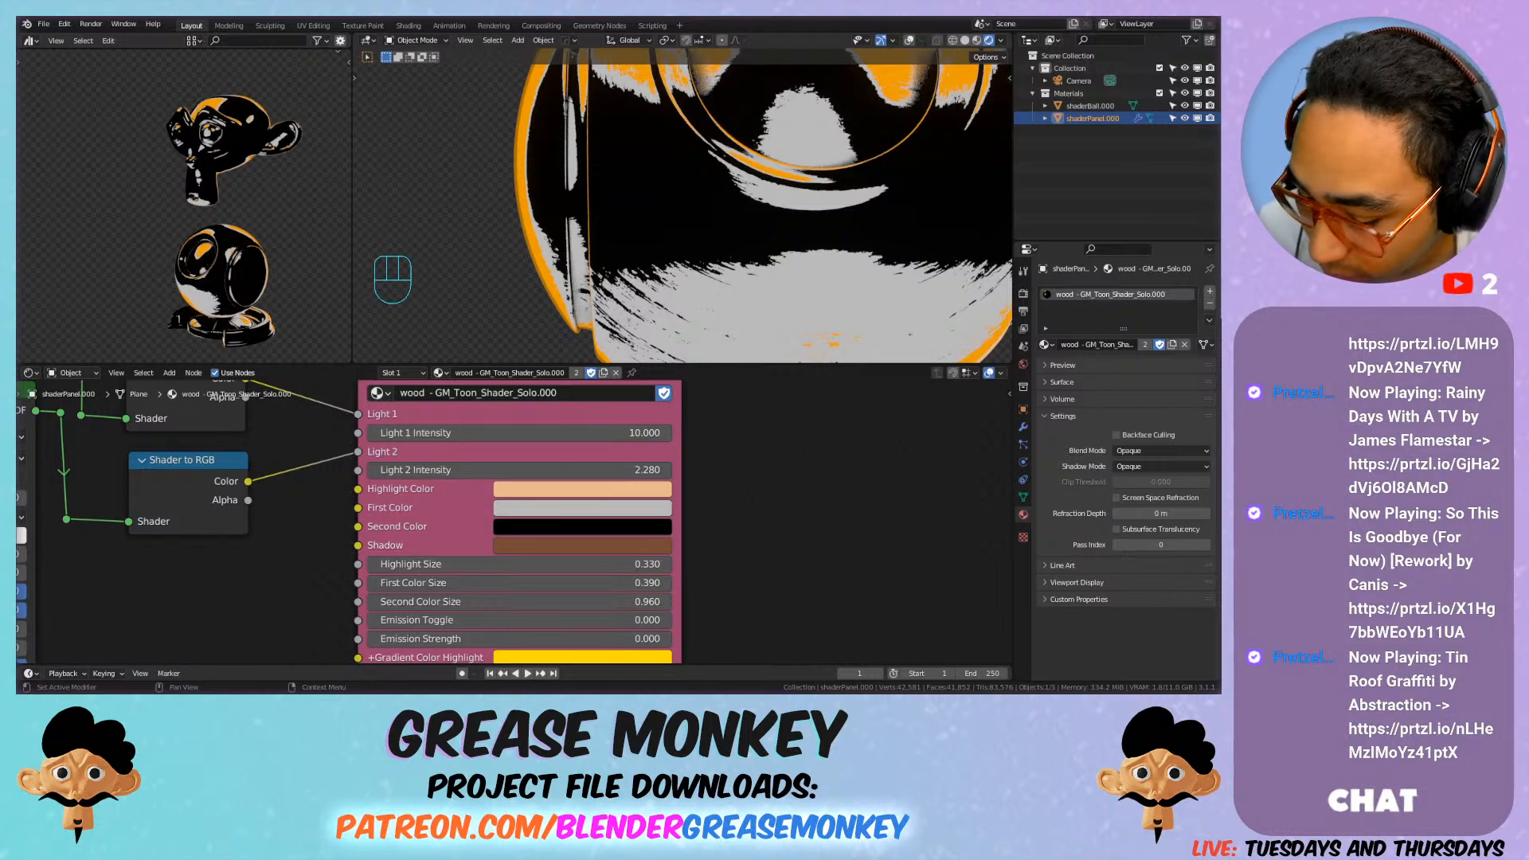
Step: Set the toon shader group's First Color to hex C19A6C
click(542, 508)
click(560, 433)
text(C19A6B)
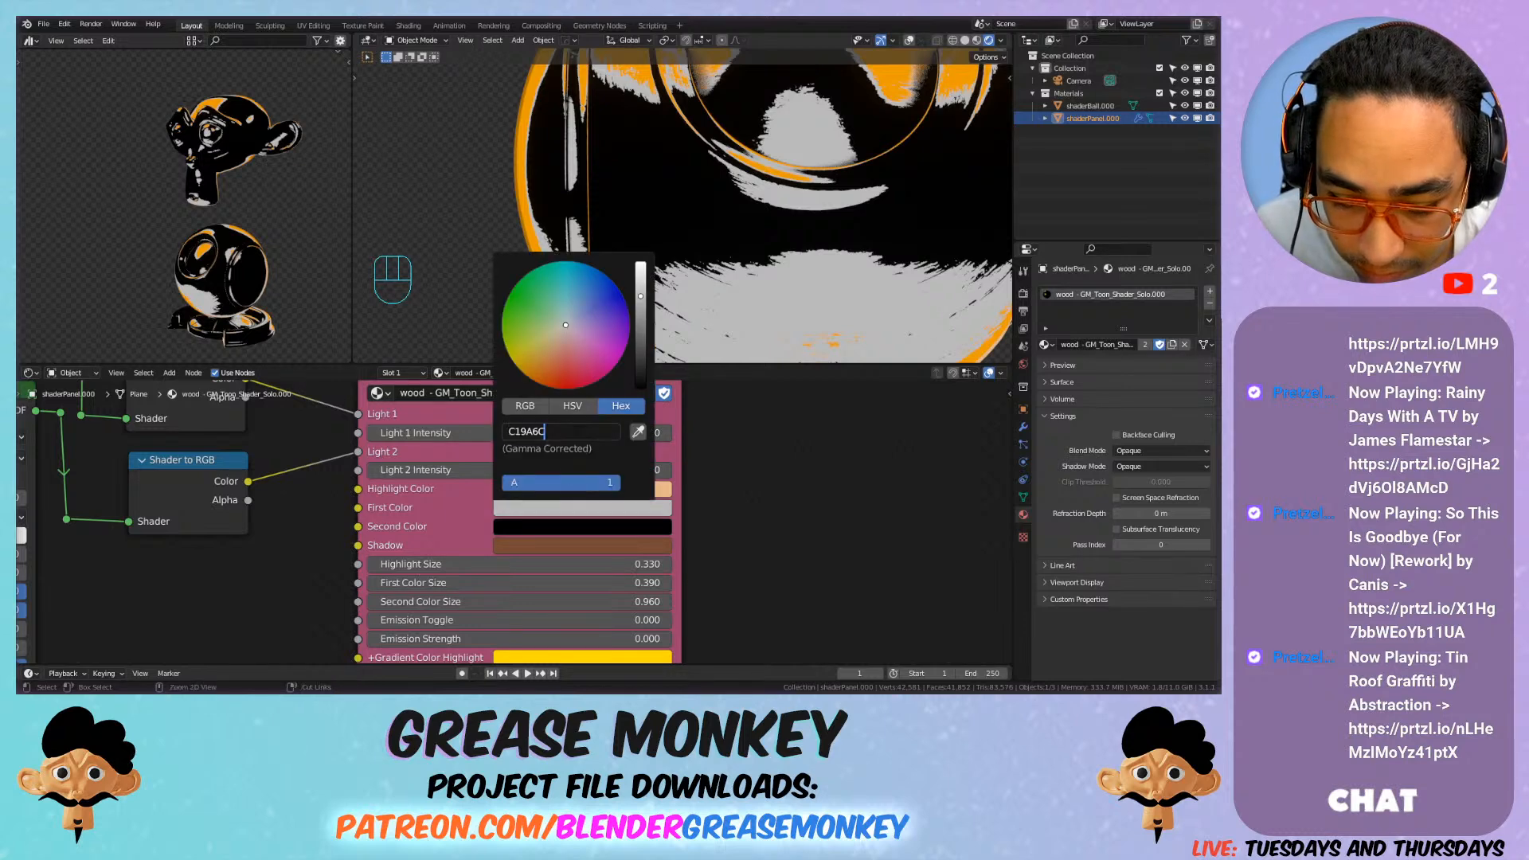
key(Return)
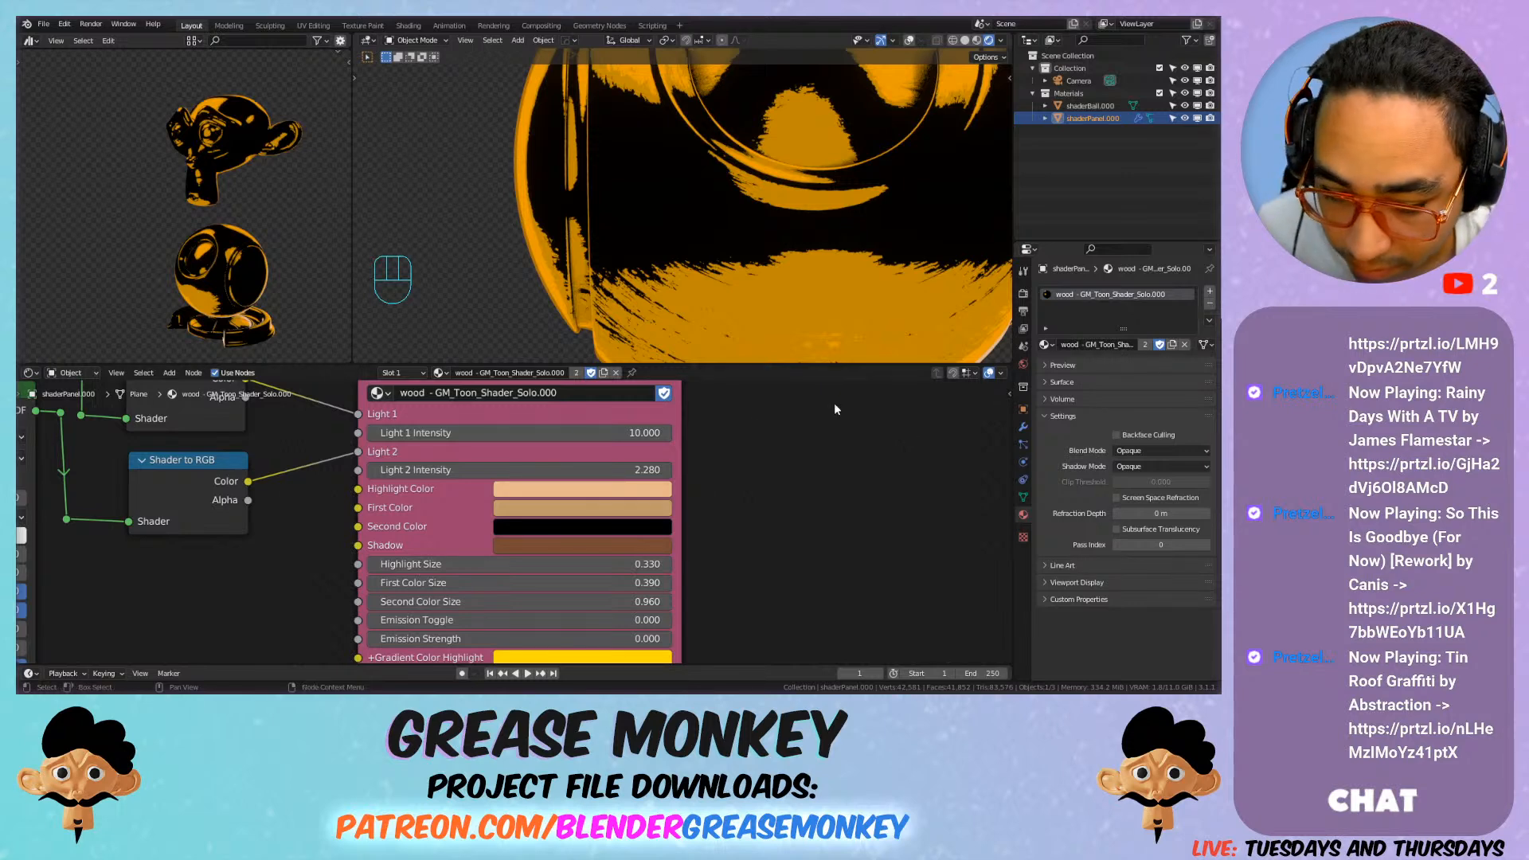
Step: Set the toon shader group's Second Color to hex D0A373
click(562, 526)
click(561, 450)
text(D0A373)
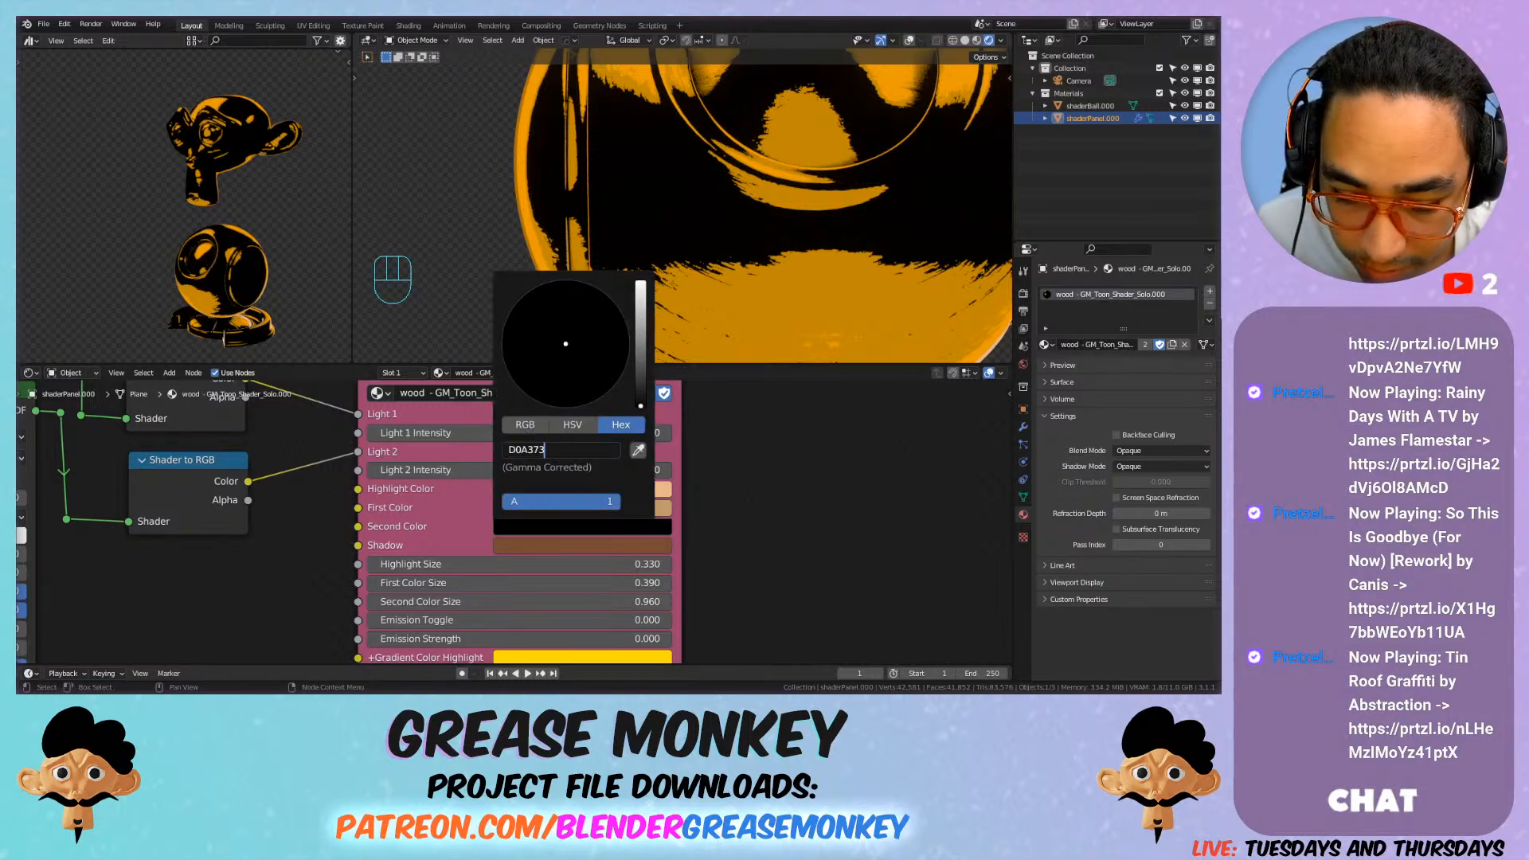
key(Return)
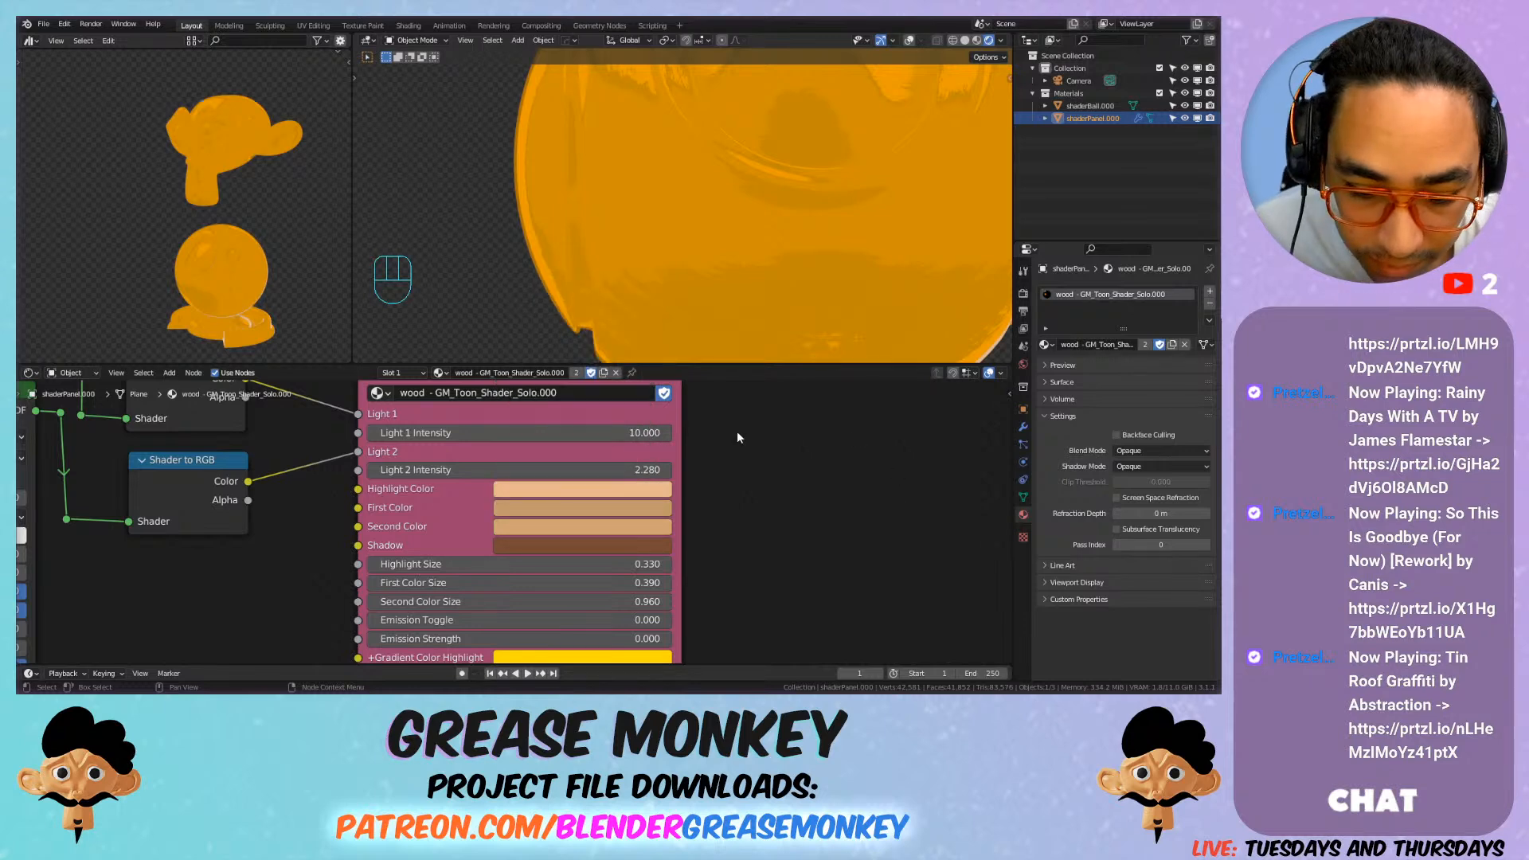
Step: Darken the toon shader's Second Color to a deeper brown and check it on the shader ball
scroll(713, 235, down, 5)
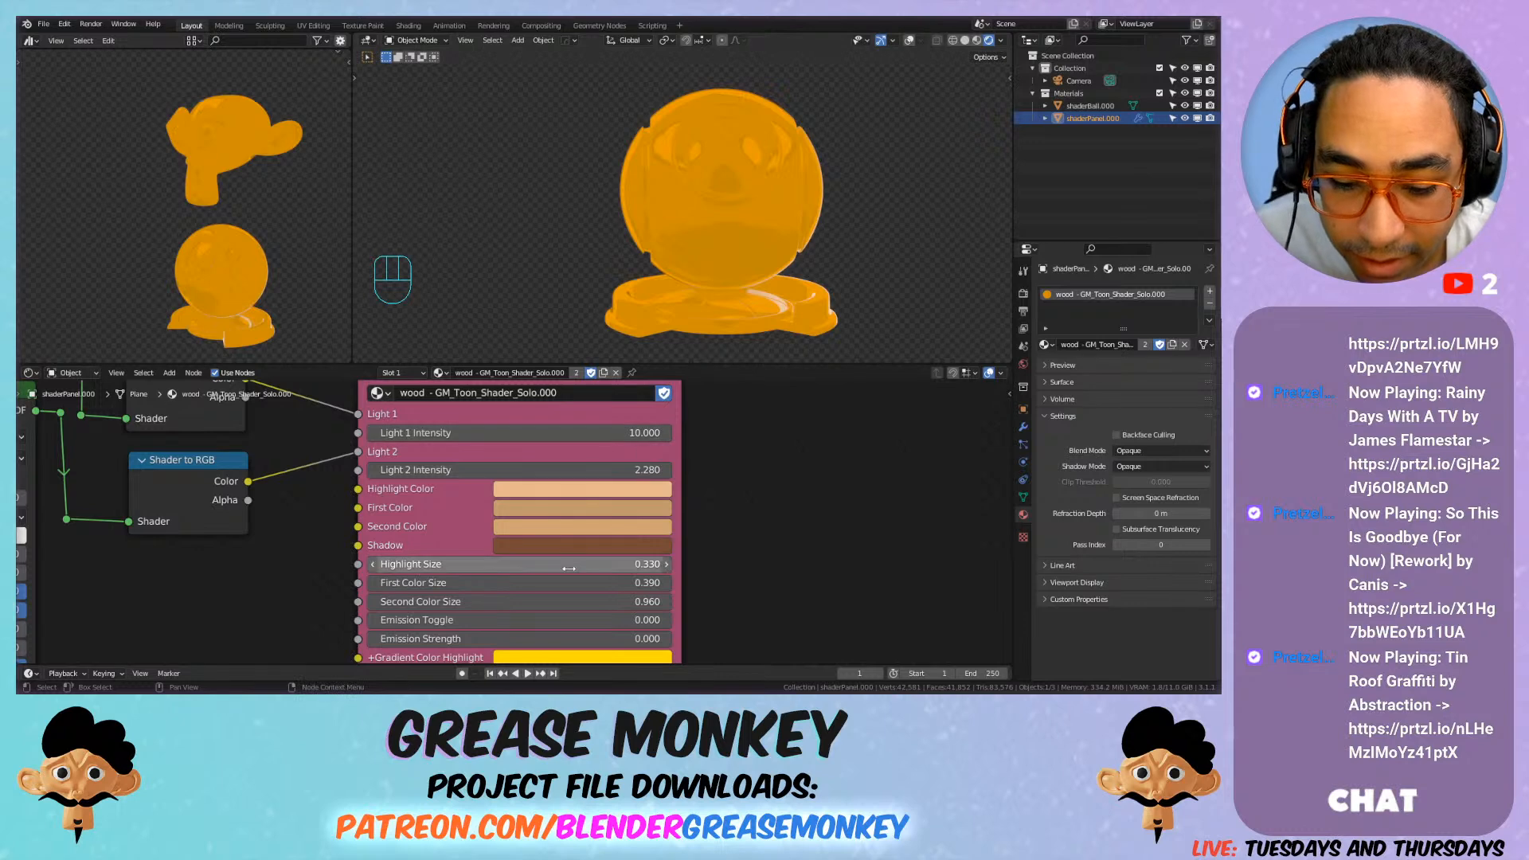
click(575, 532)
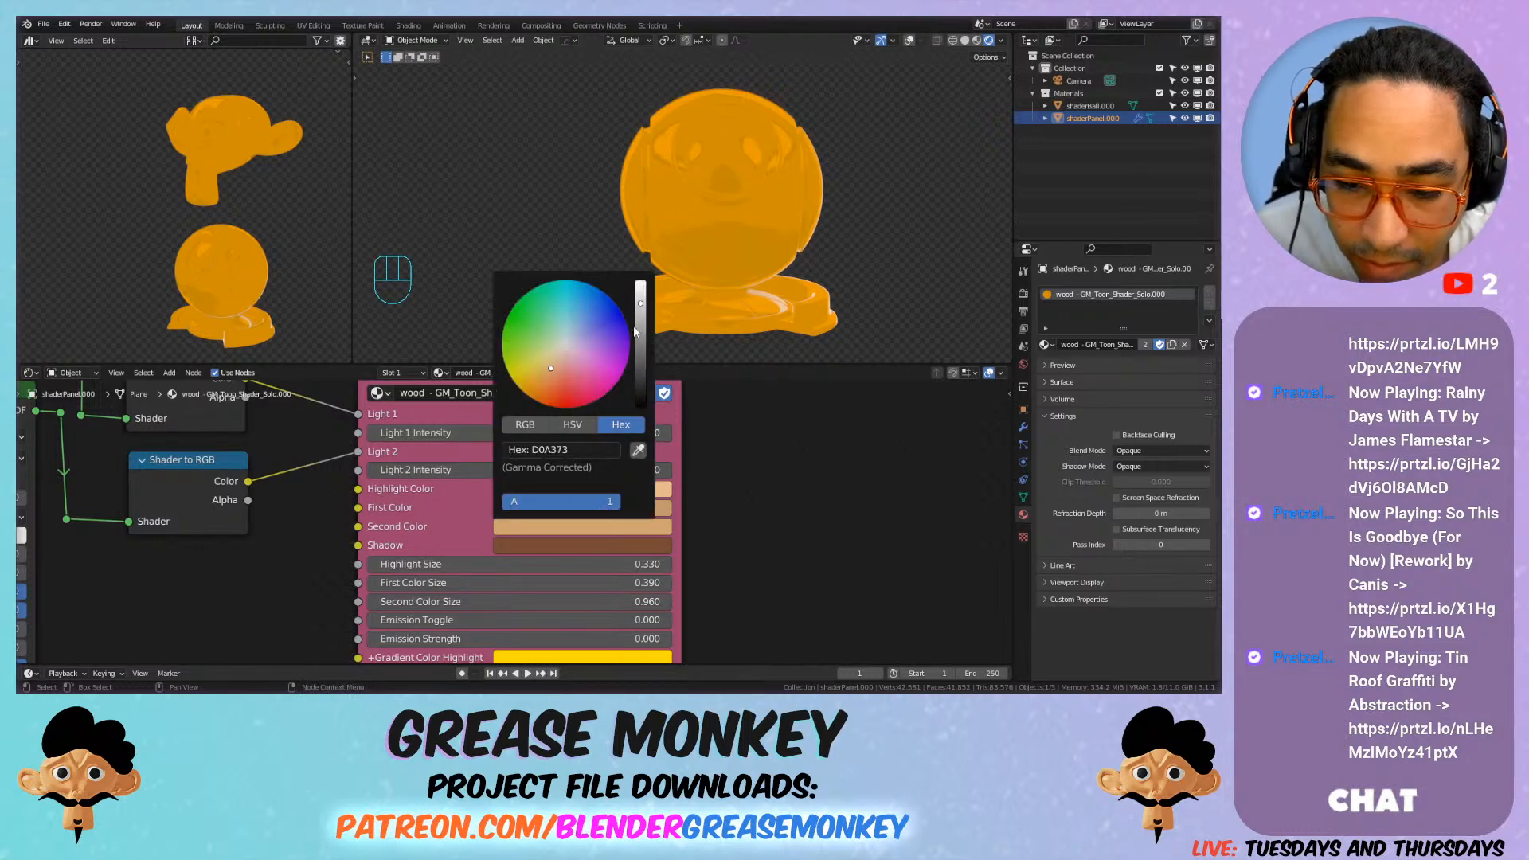
drag(640, 328, 640, 345)
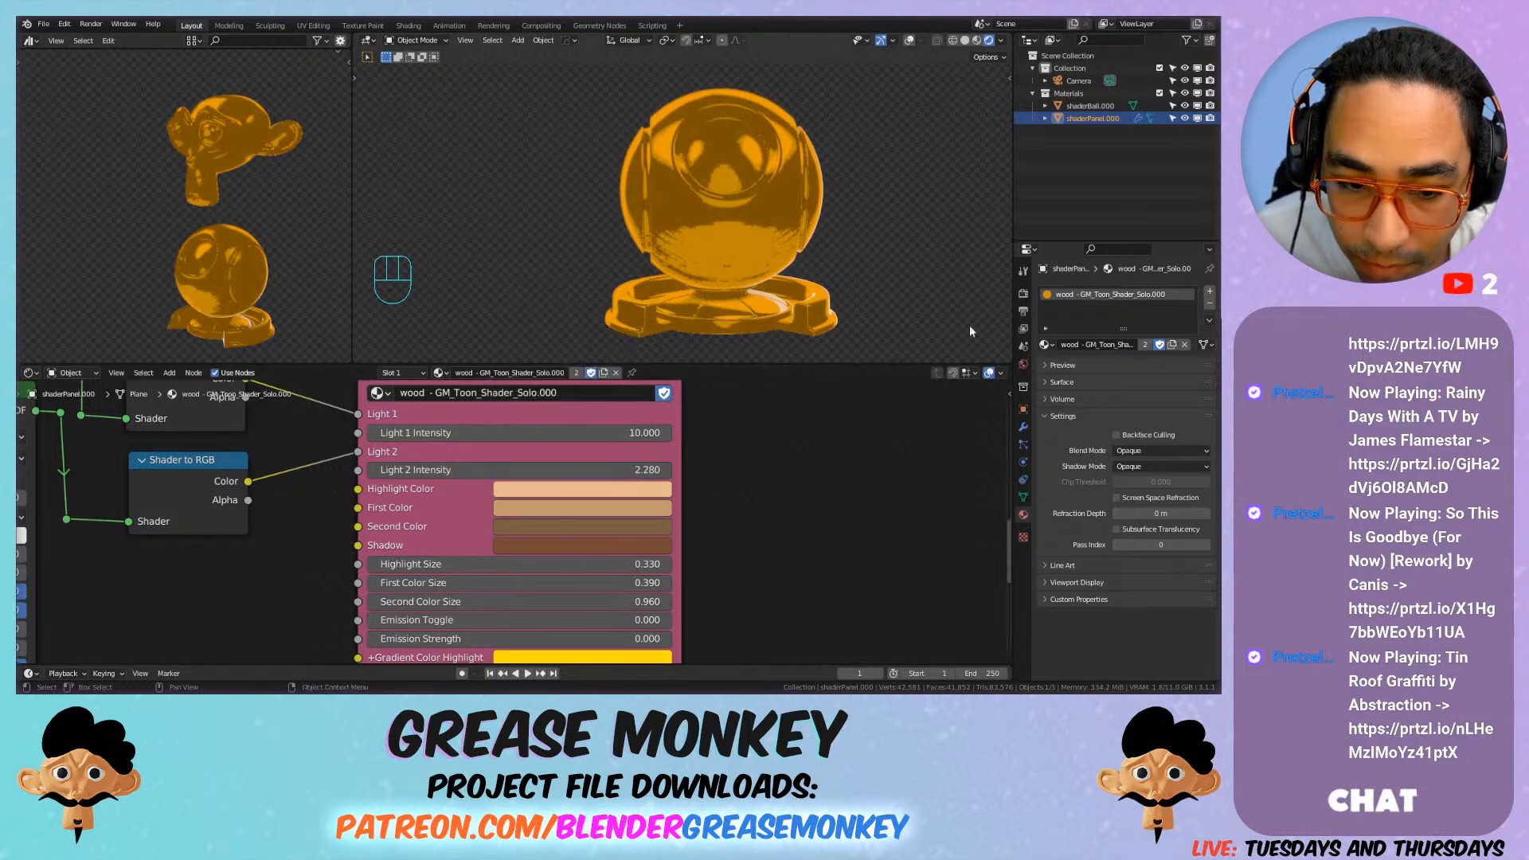
scroll(686, 226, down, 2)
shift+middle_drag(687, 227, 718, 217)
scroll(718, 216, up, 3)
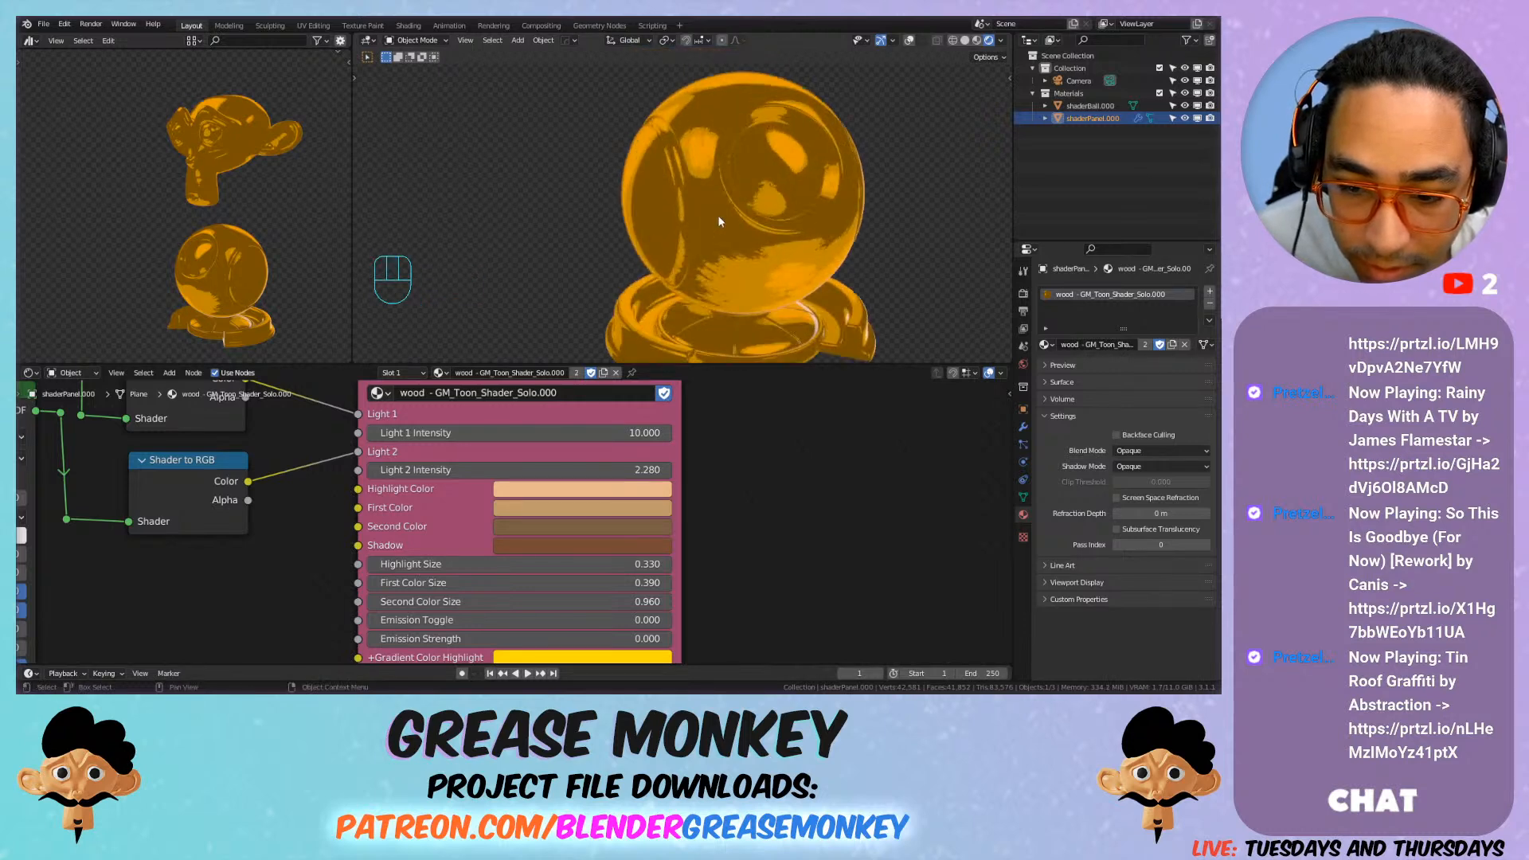
scroll(772, 255, up, 2)
Step: Set the Texture group's Image Mix to 0.000 and connect the Mapping node's Vector to the wood Image Texture node
scroll(468, 518, down, 5)
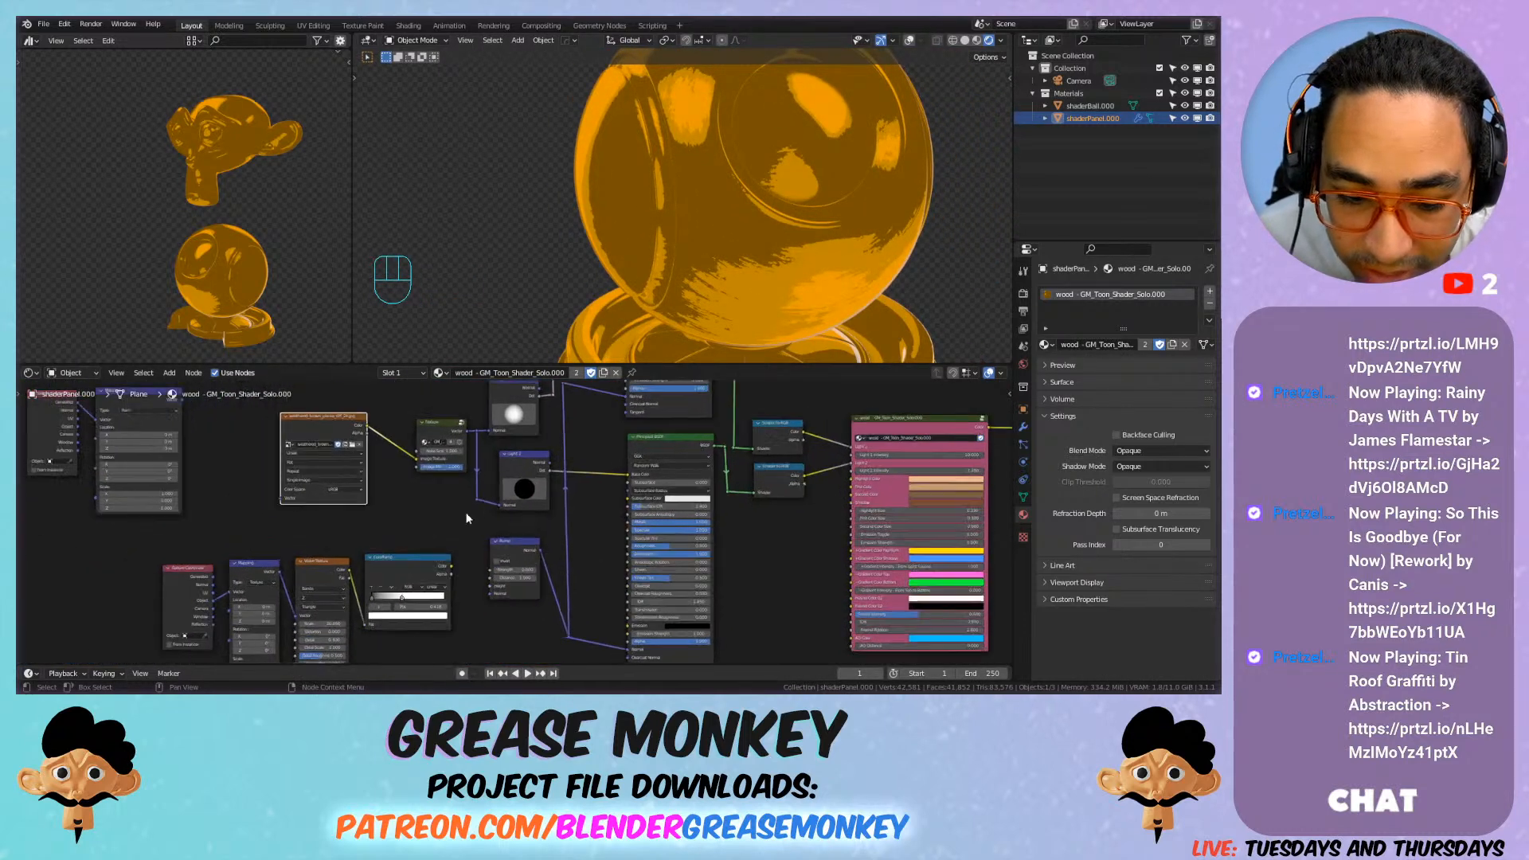
scroll(469, 519, up, 3)
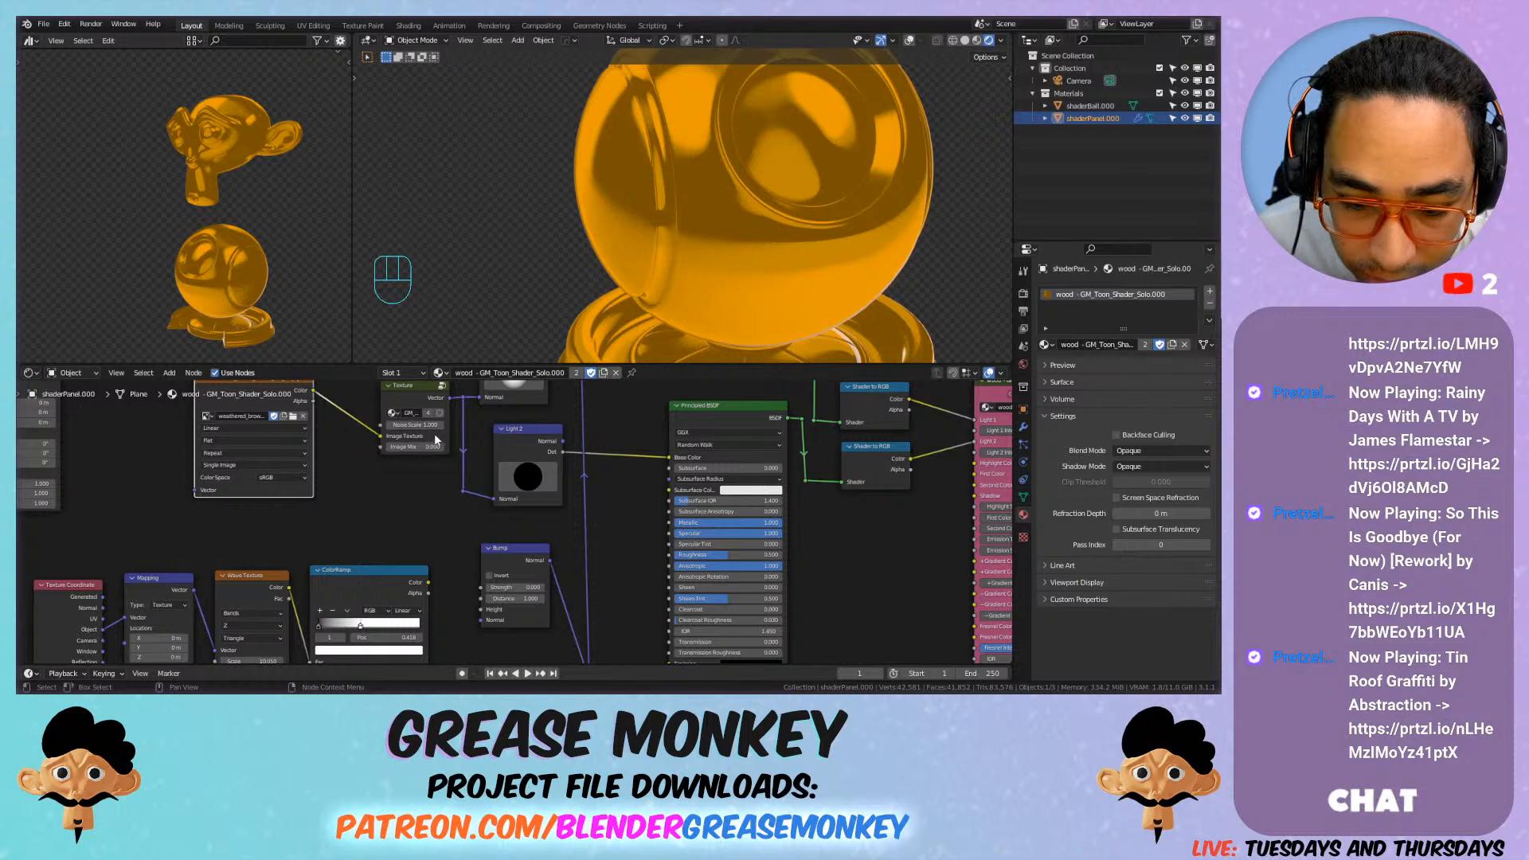
middle_drag(54, 366, 252, 435)
drag(258, 424, 392, 559)
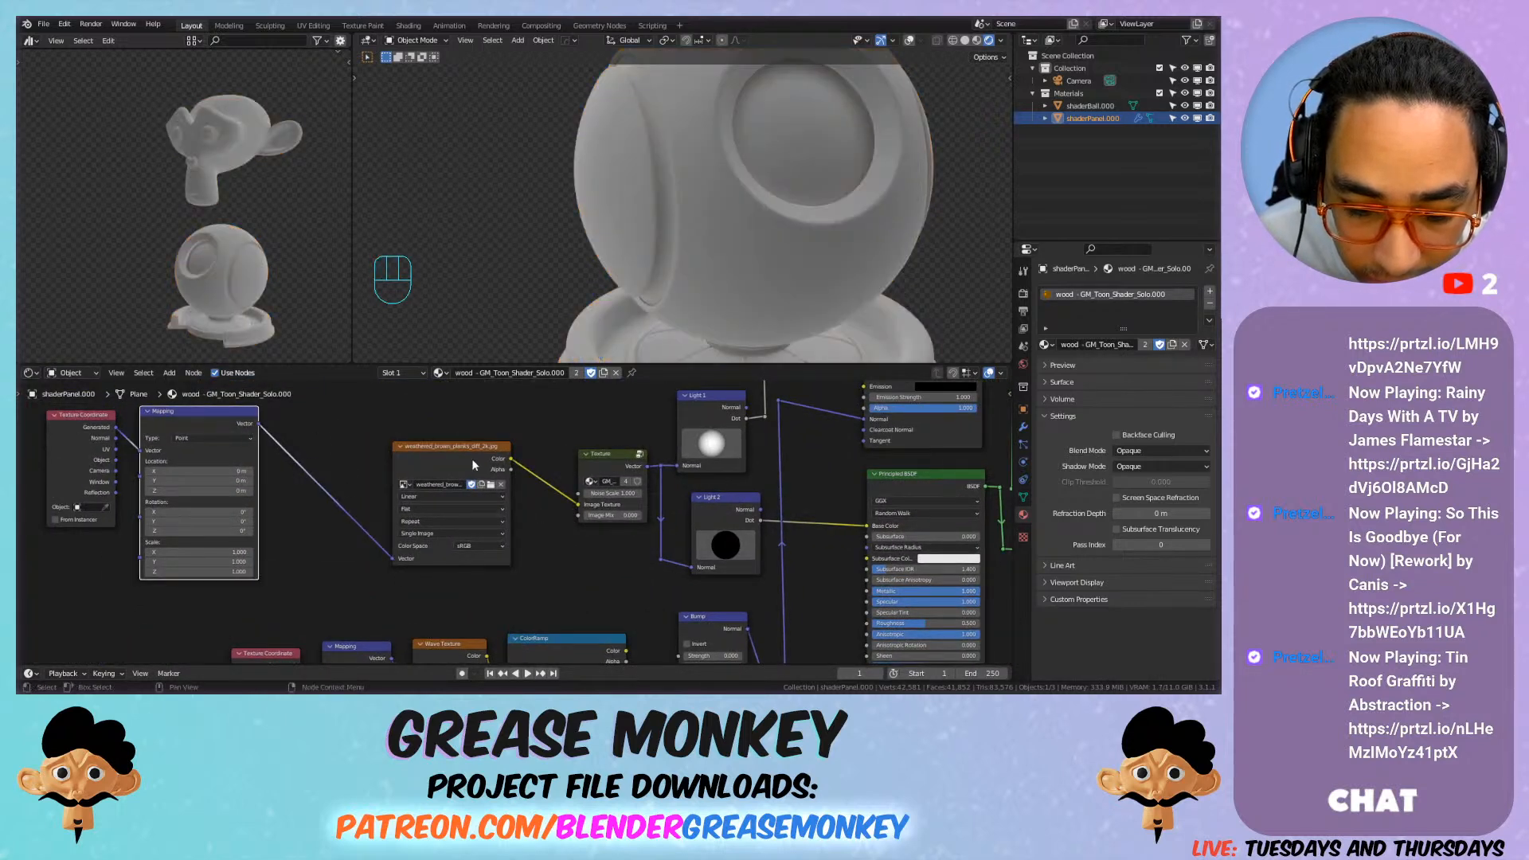
drag(439, 446, 363, 438)
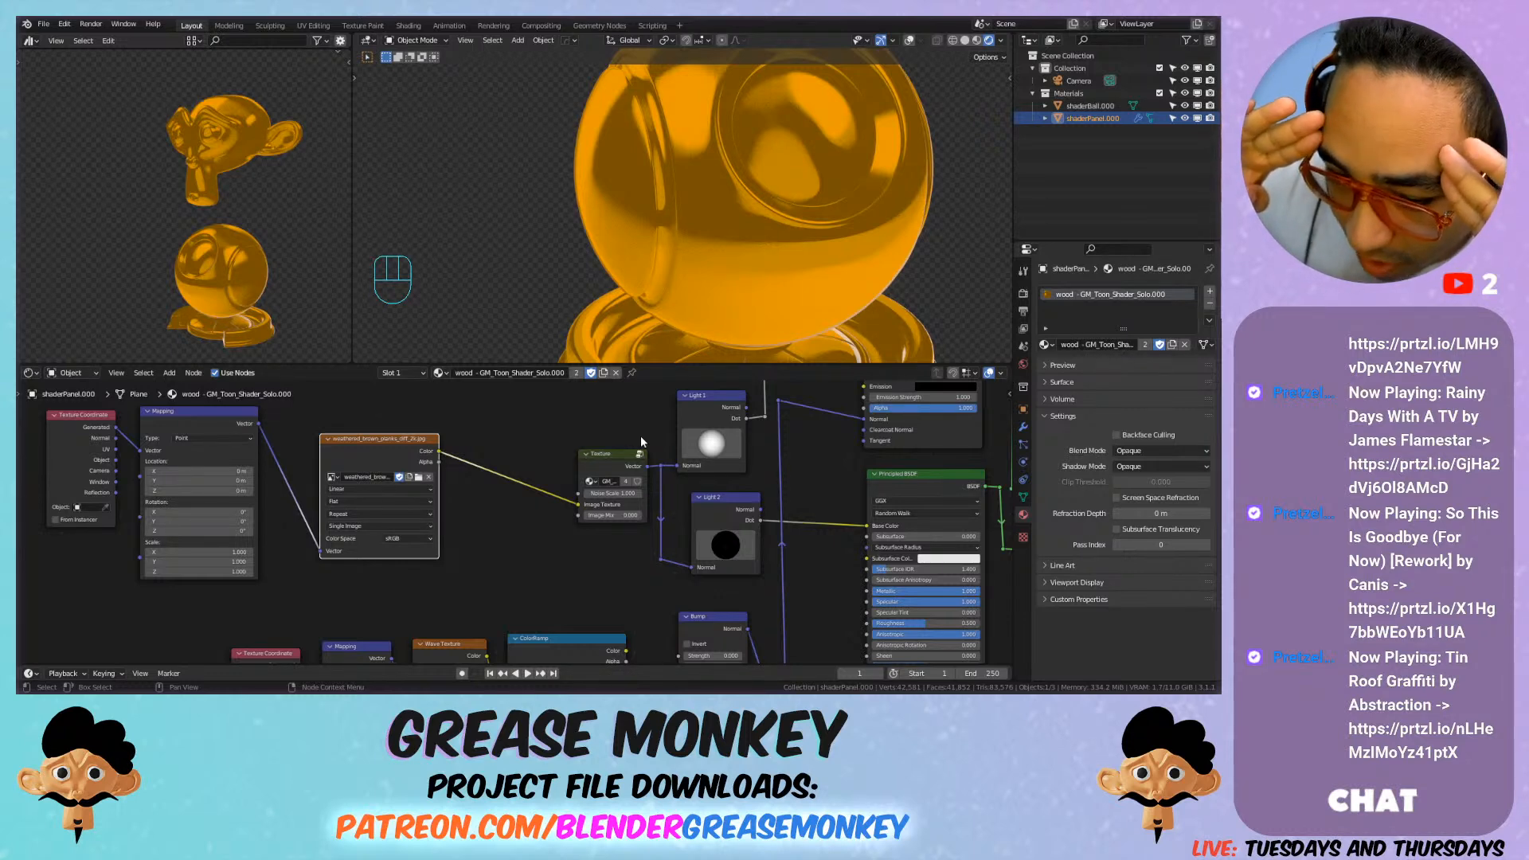
Step: Move the Texture Coordinate, Mapping and wood Image Texture nodes beside the upper Principled BSDF and unlink the image from the Texture group
scroll(512, 516, down, 3)
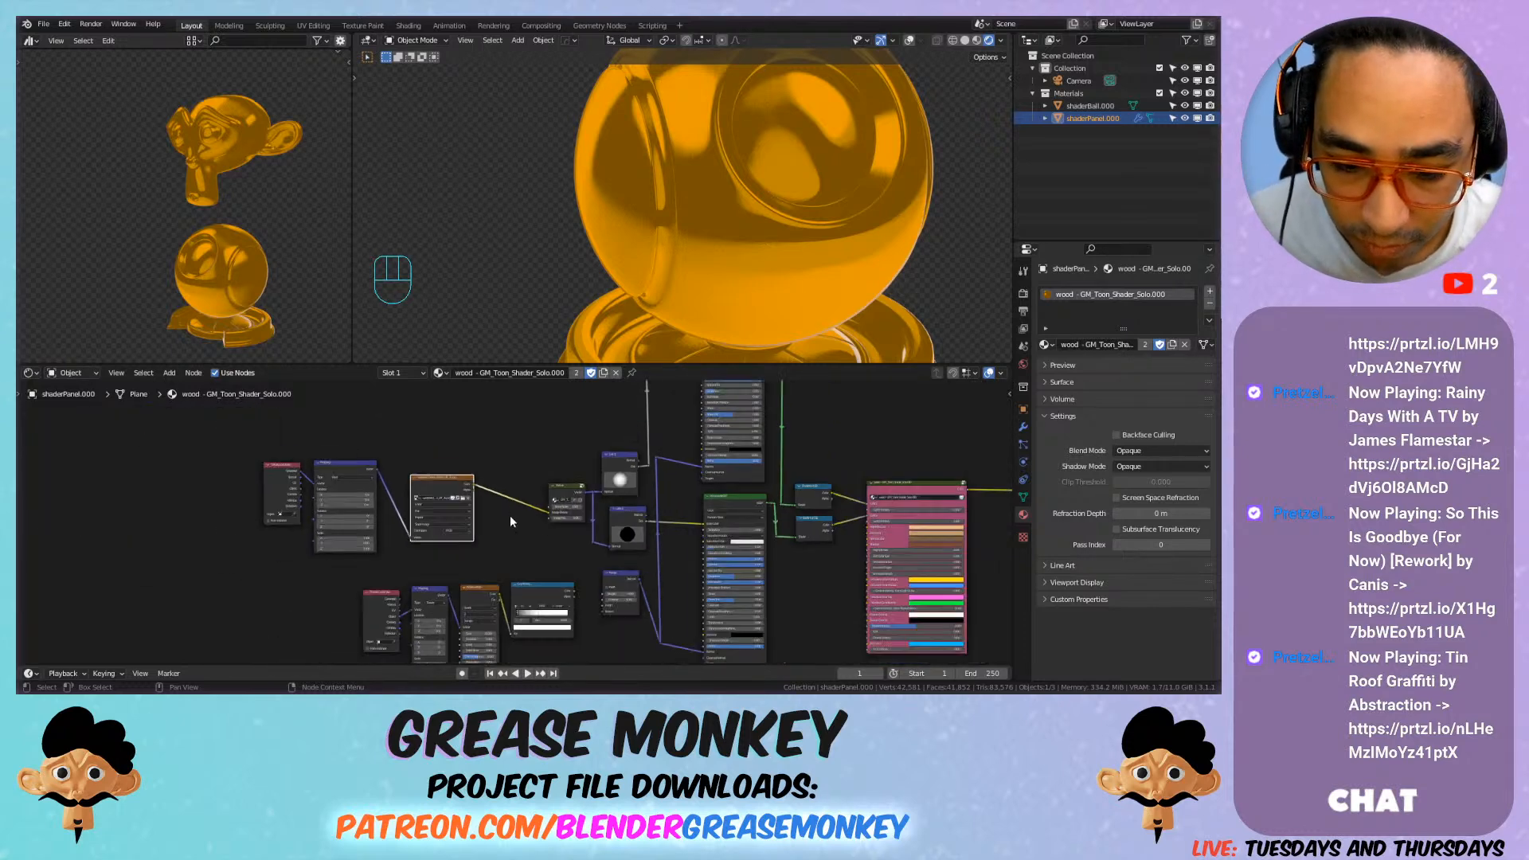
middle_drag(499, 460, 513, 573)
drag(437, 512, 306, 608)
shift+drag(522, 512, 429, 652)
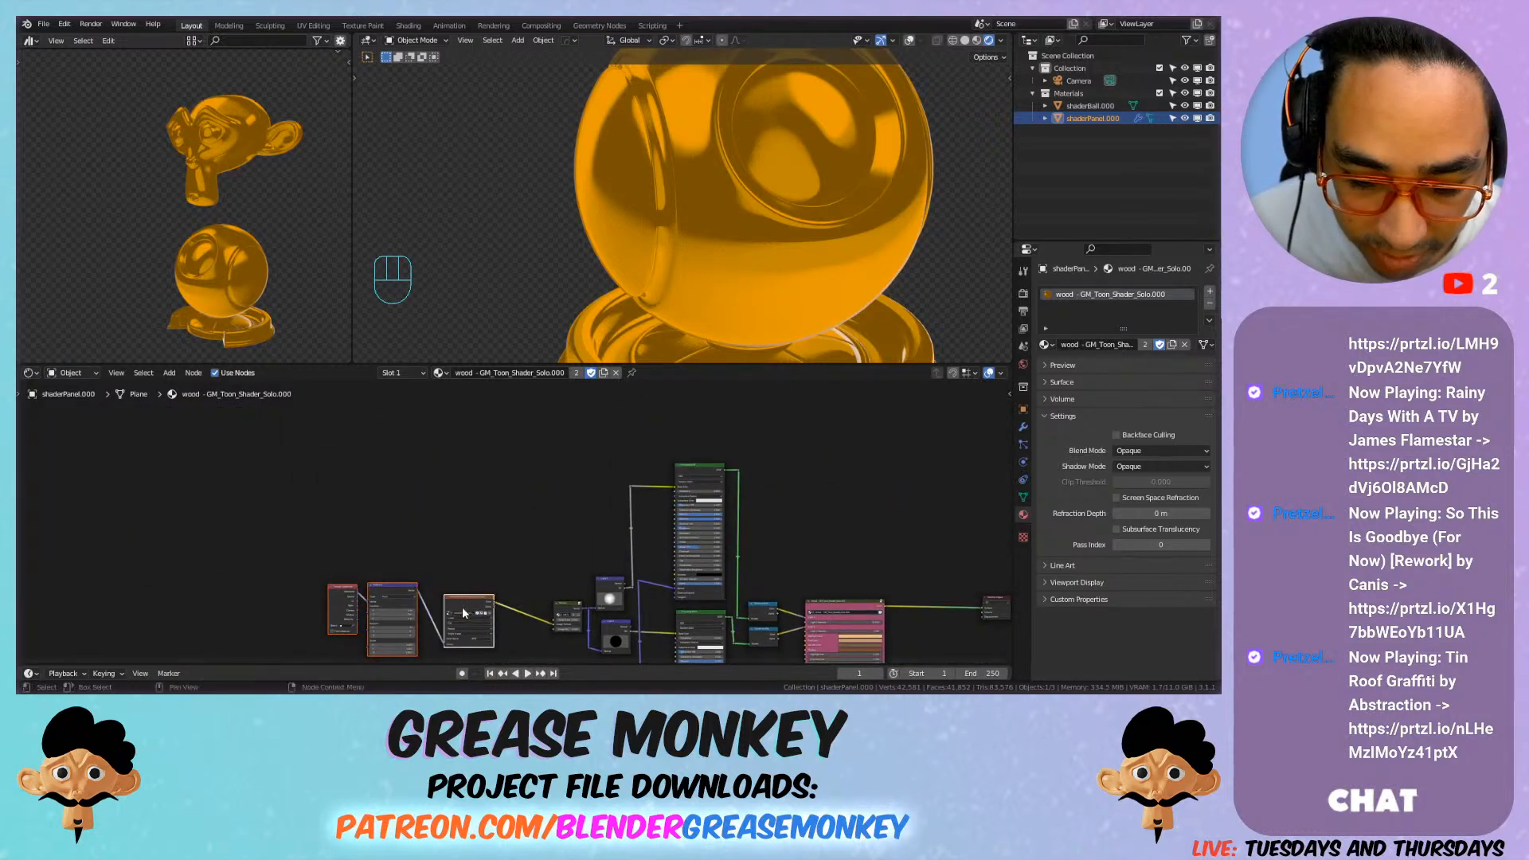
drag(470, 598, 538, 494)
scroll(538, 581, up, 2)
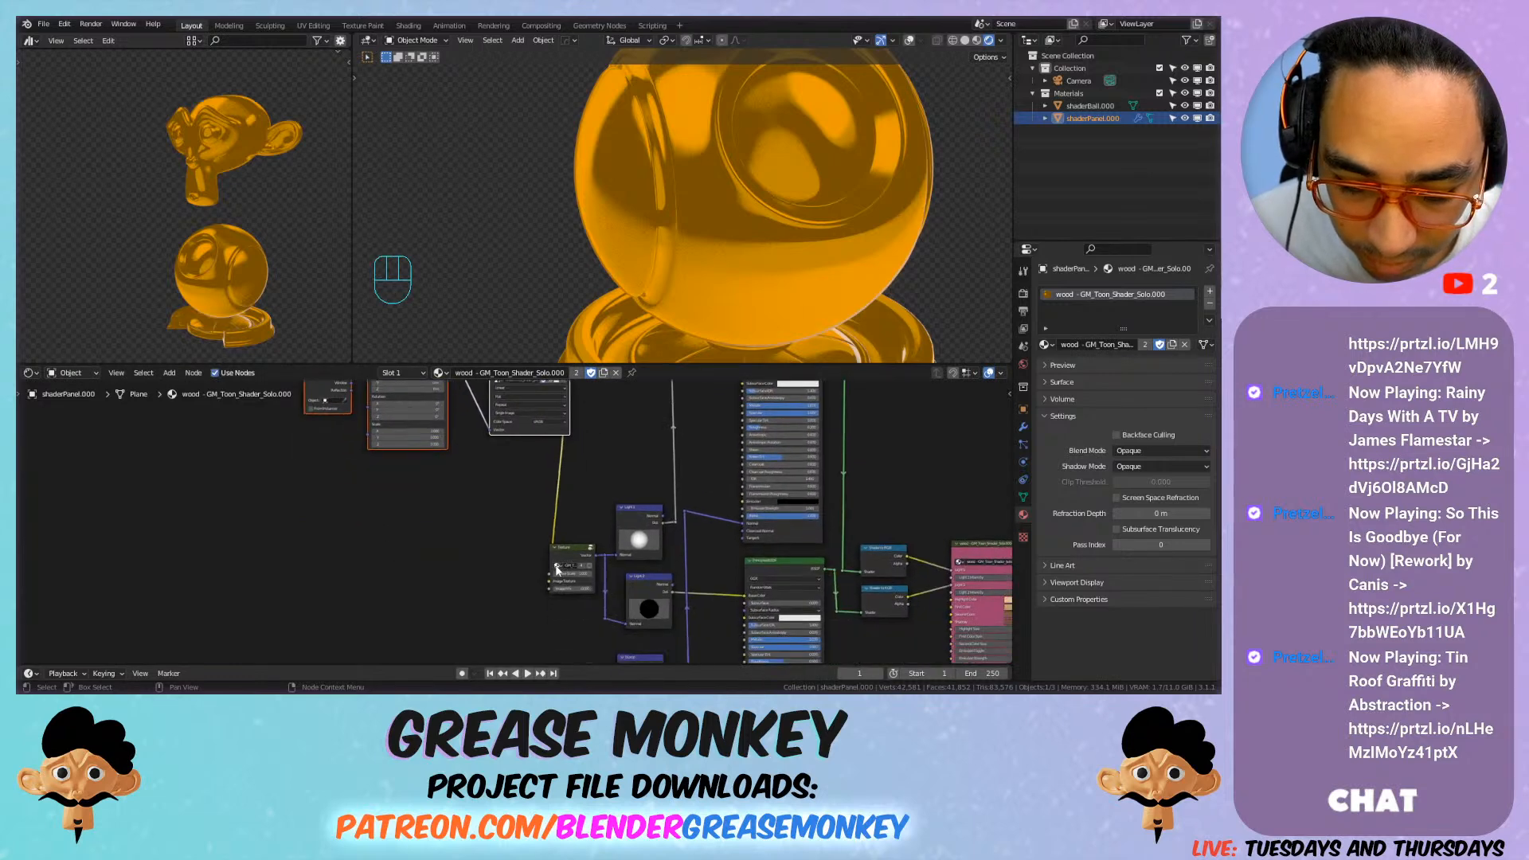
scroll(575, 510, up, 2)
middle_drag(575, 509, 573, 425)
Step: Add a MixRGB node between the wood Image Texture node and the upper Principled BSDF, leaving it unconnected
key(shift+a)
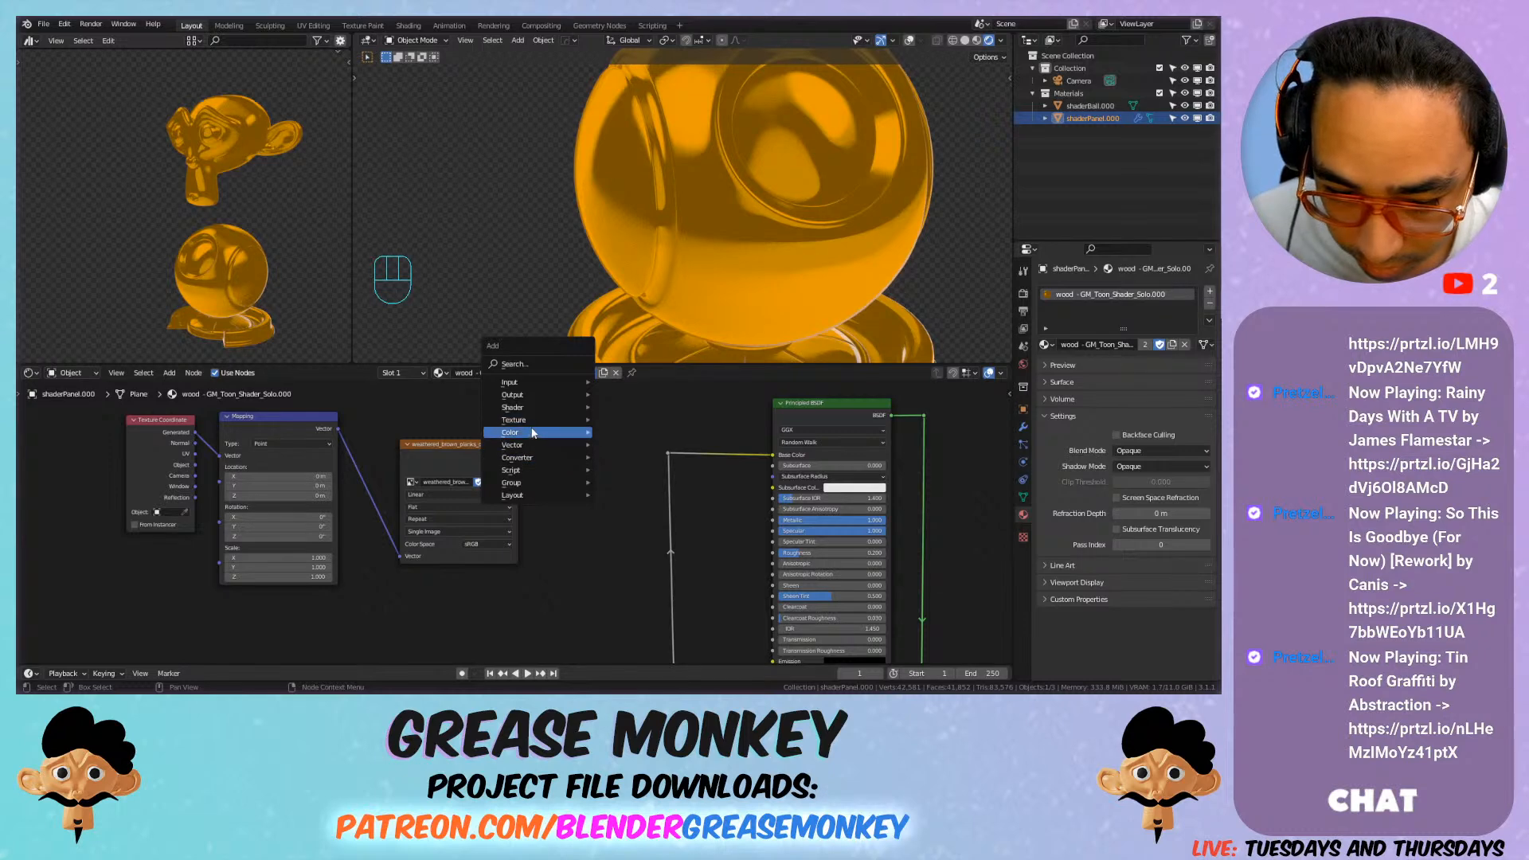
mouse_move(538, 436)
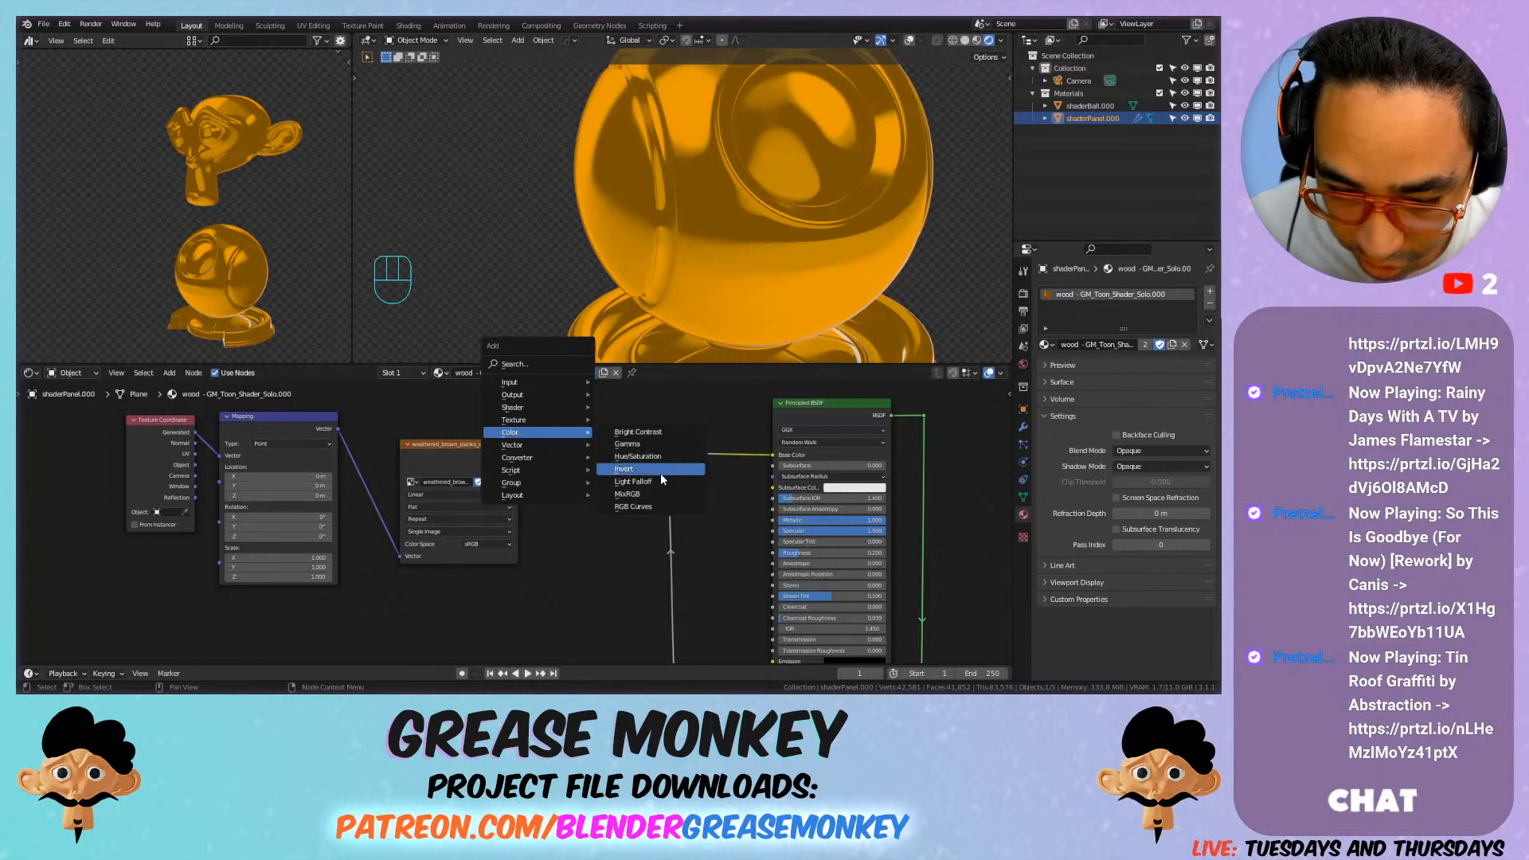
click(627, 494)
click(535, 459)
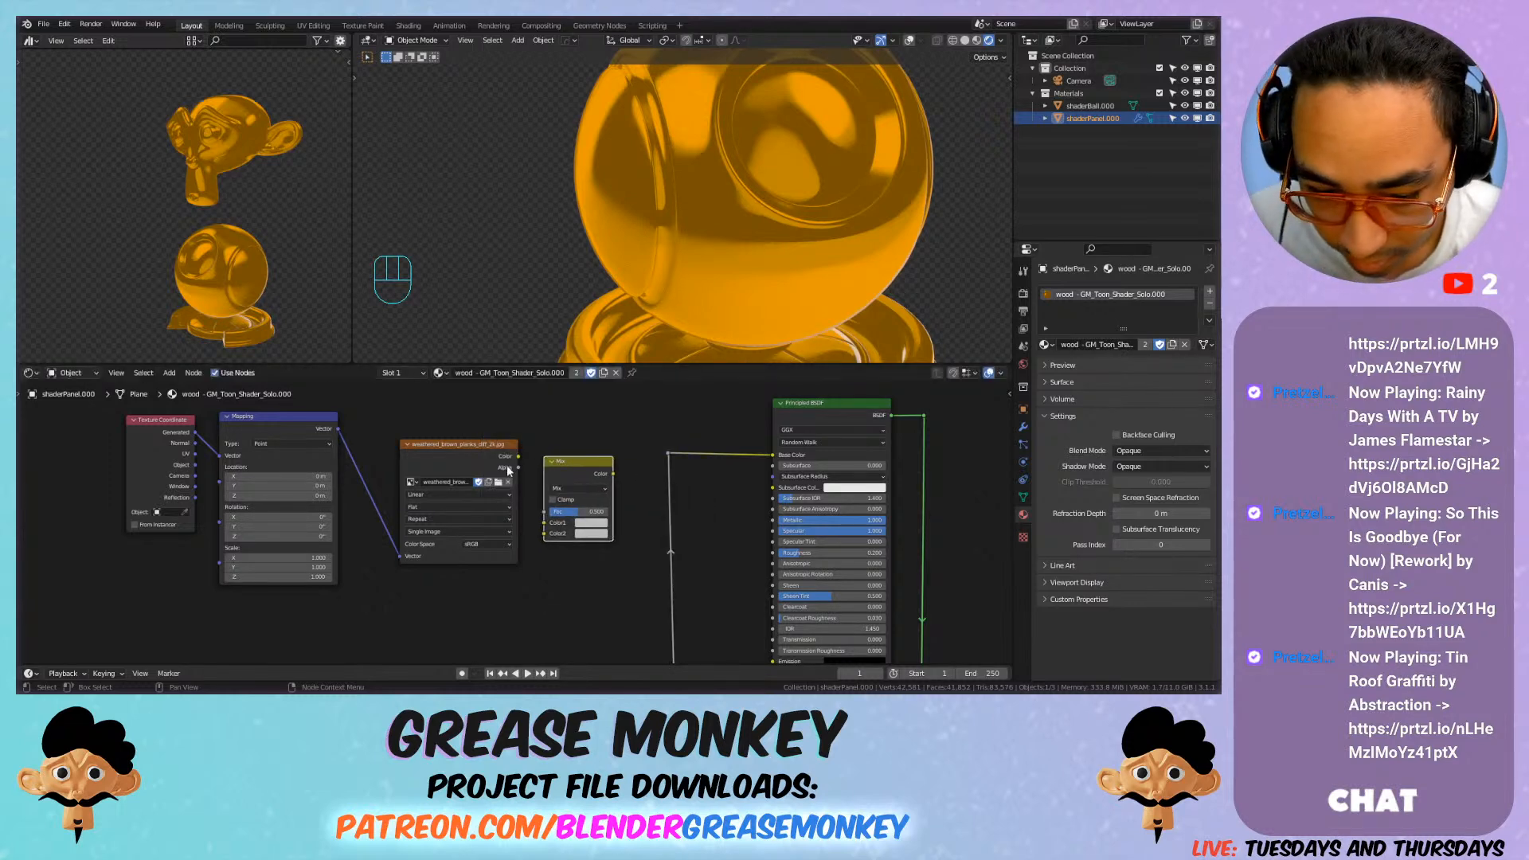
drag(595, 465, 621, 460)
scroll(689, 542, down, 3)
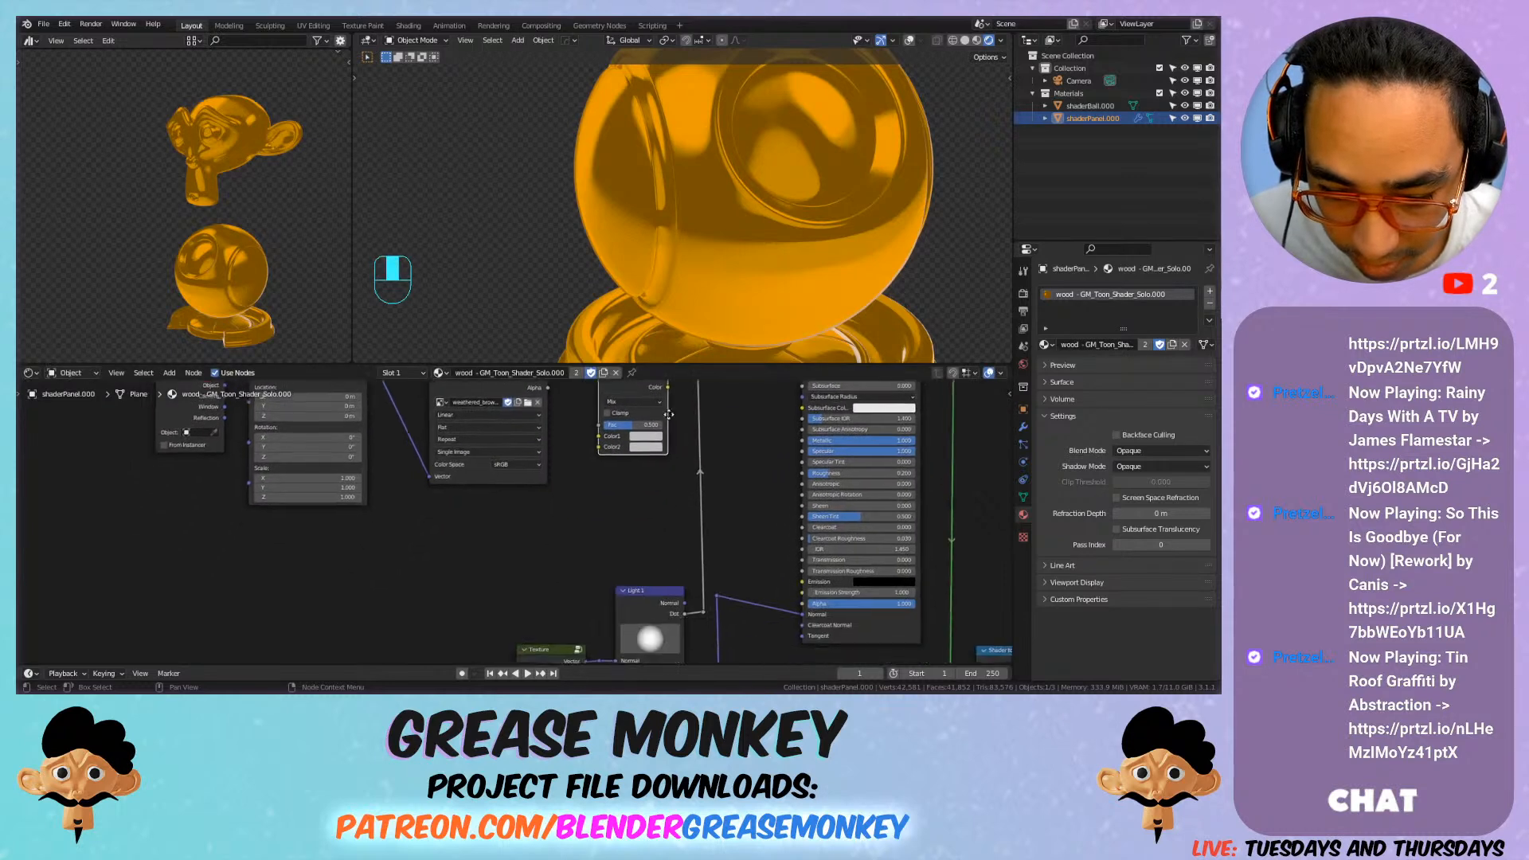
Step: Connect the wood texture's Color and Light 1's Dot into the Mix node, and its output to the upper Principled BSDF's Base Color link
drag(702, 646, 598, 479)
drag(548, 411, 597, 468)
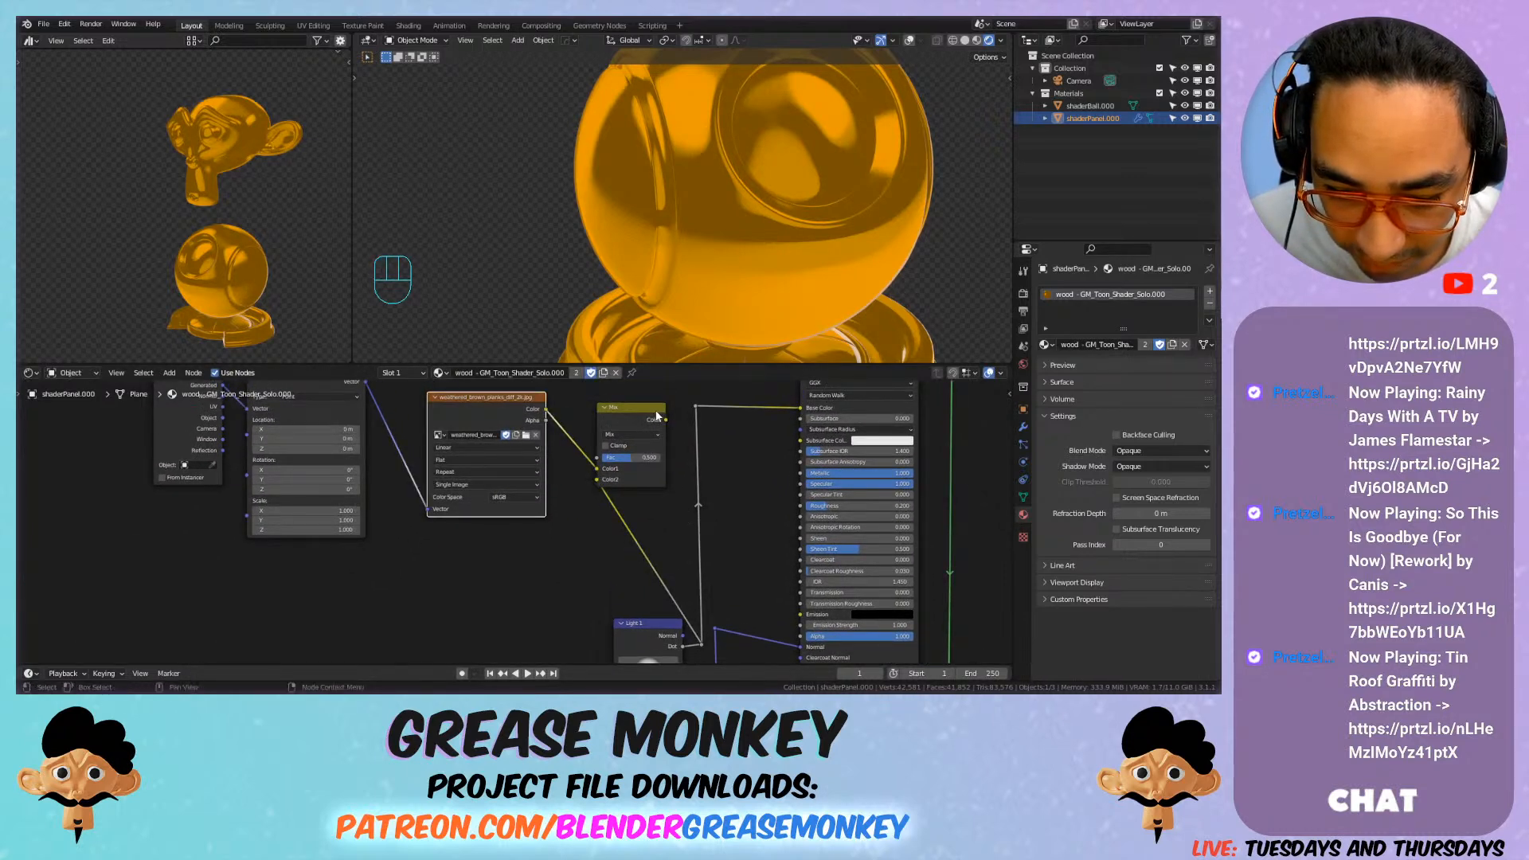
mouse_move(665, 419)
mouse_down()
mouse_move(695, 407)
mouse_move(672, 415)
mouse_up()
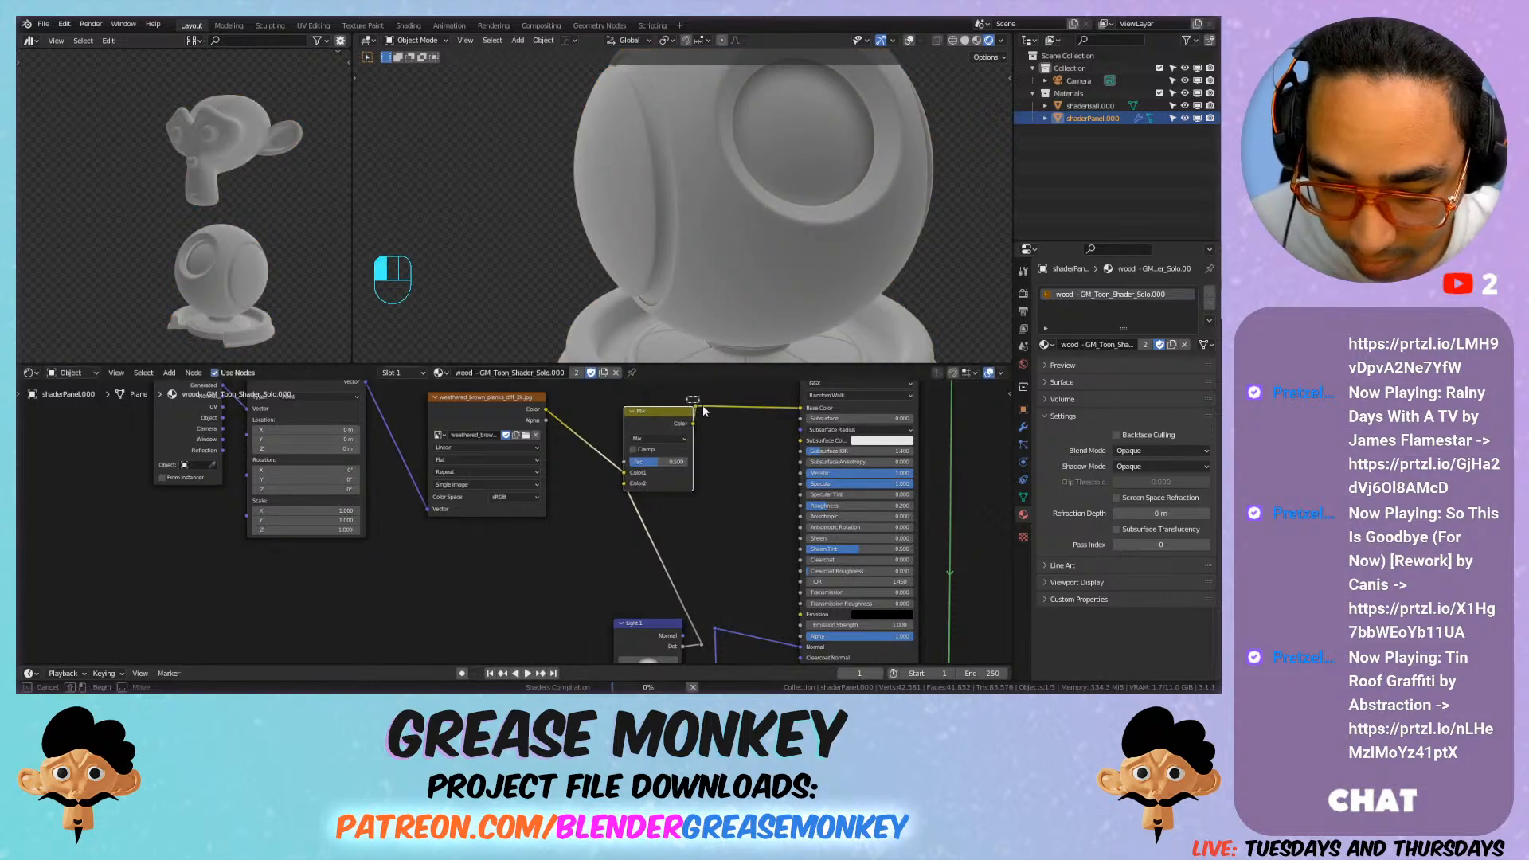
Step: Move the Mix node and its reroute point closer to the upper Principled BSDF and check the shader ball
key(g)
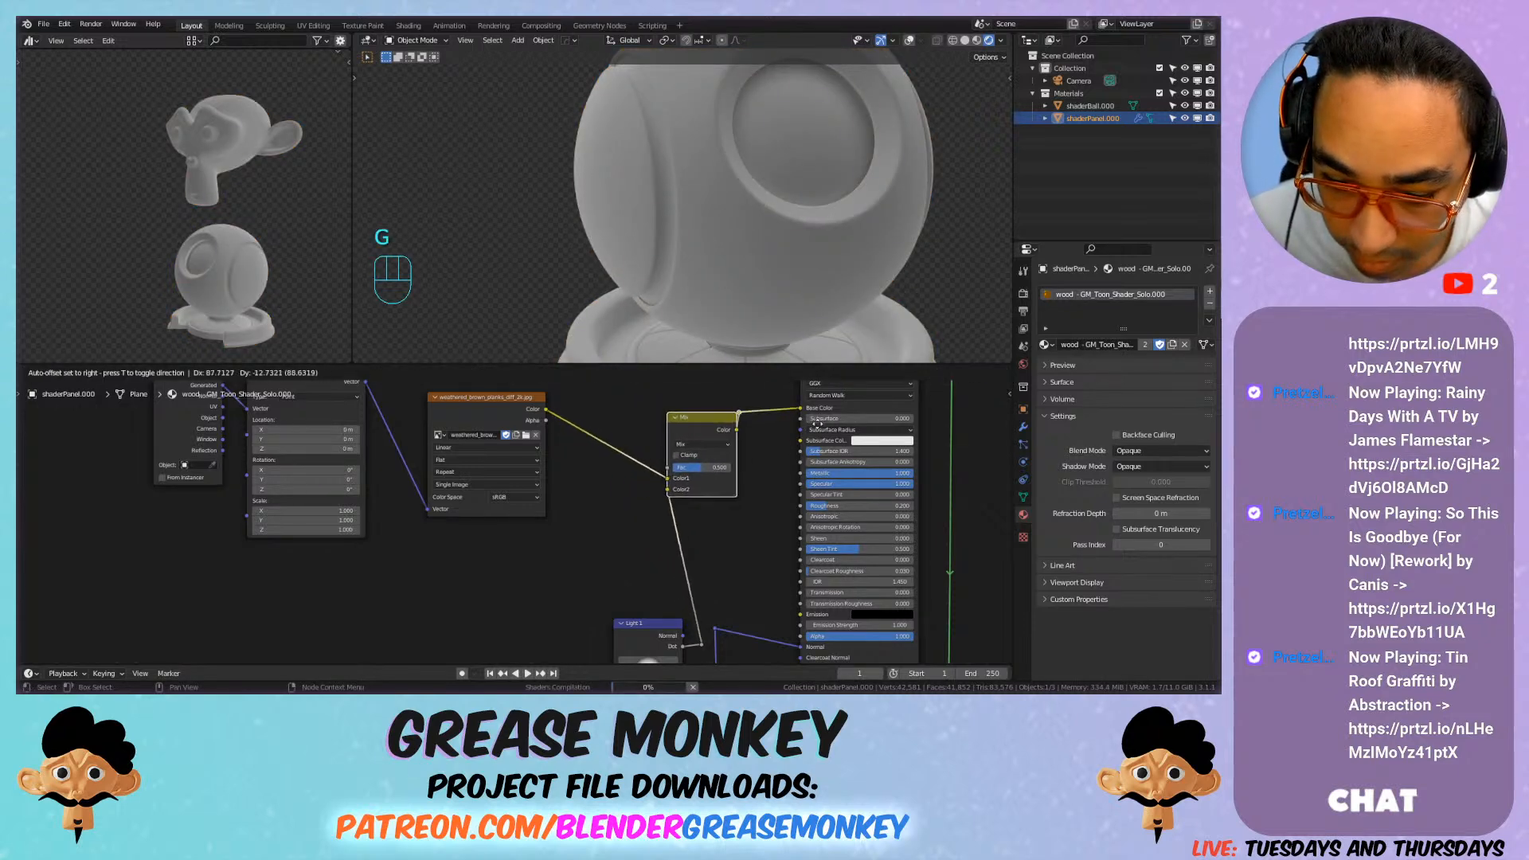
click(747, 413)
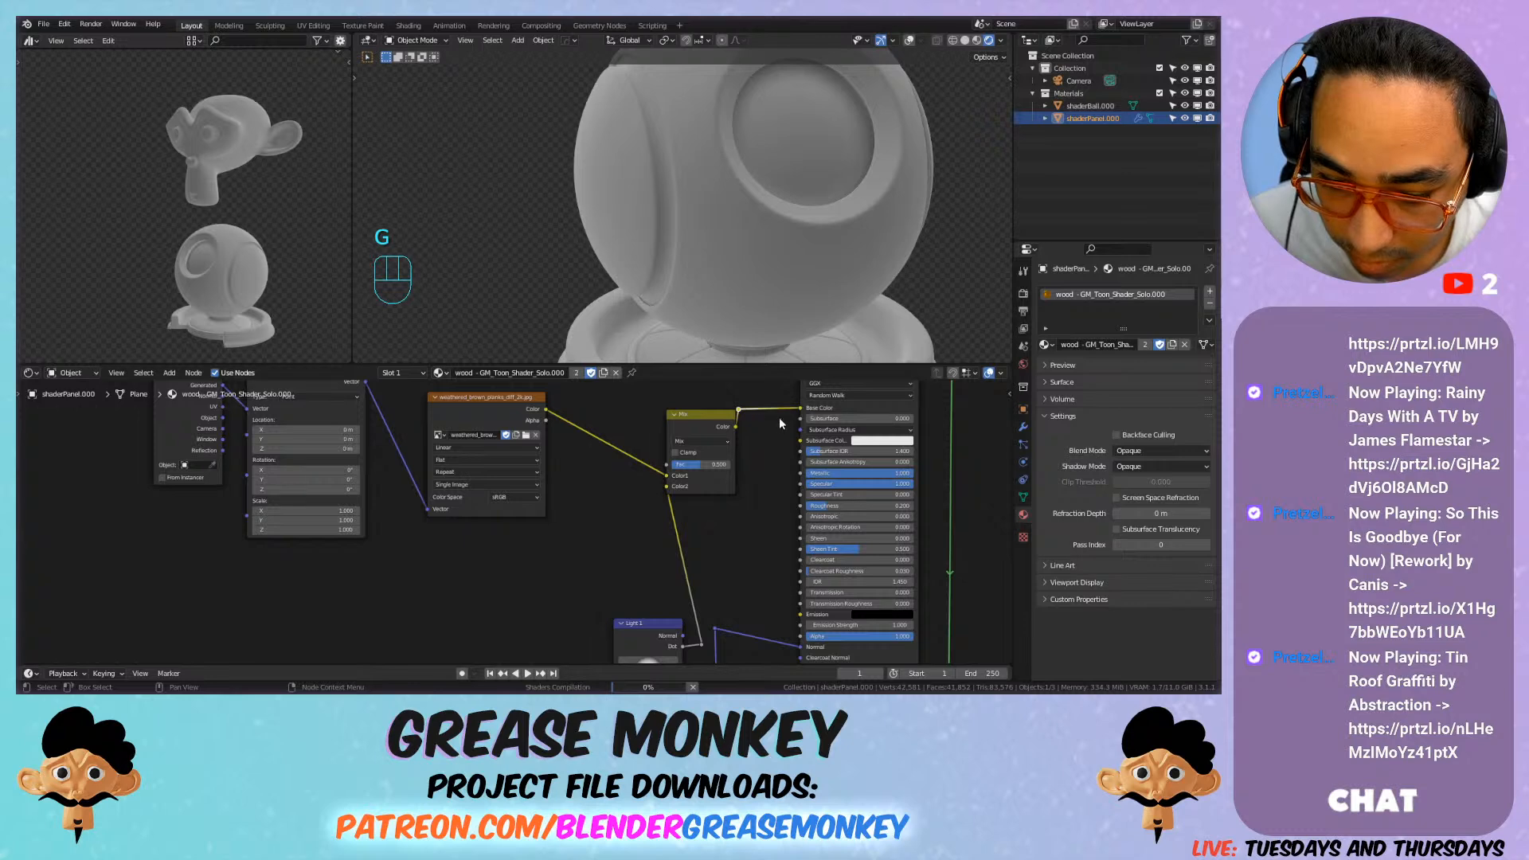
drag(739, 410, 757, 419)
click(780, 414)
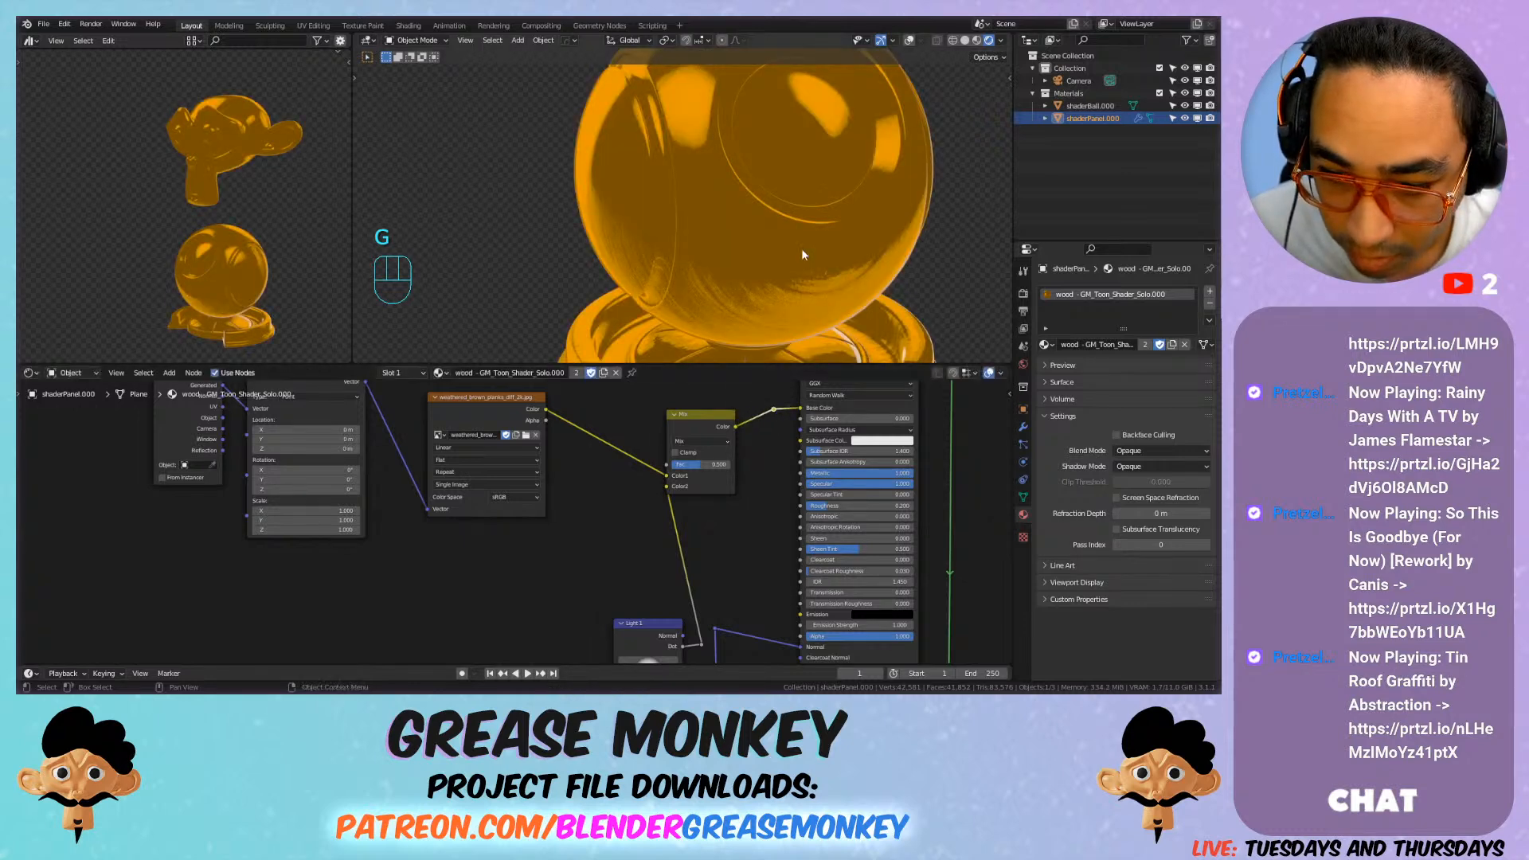
shift+middle_drag(819, 238, 799, 261)
scroll(668, 475, down, 1)
drag(674, 440, 693, 444)
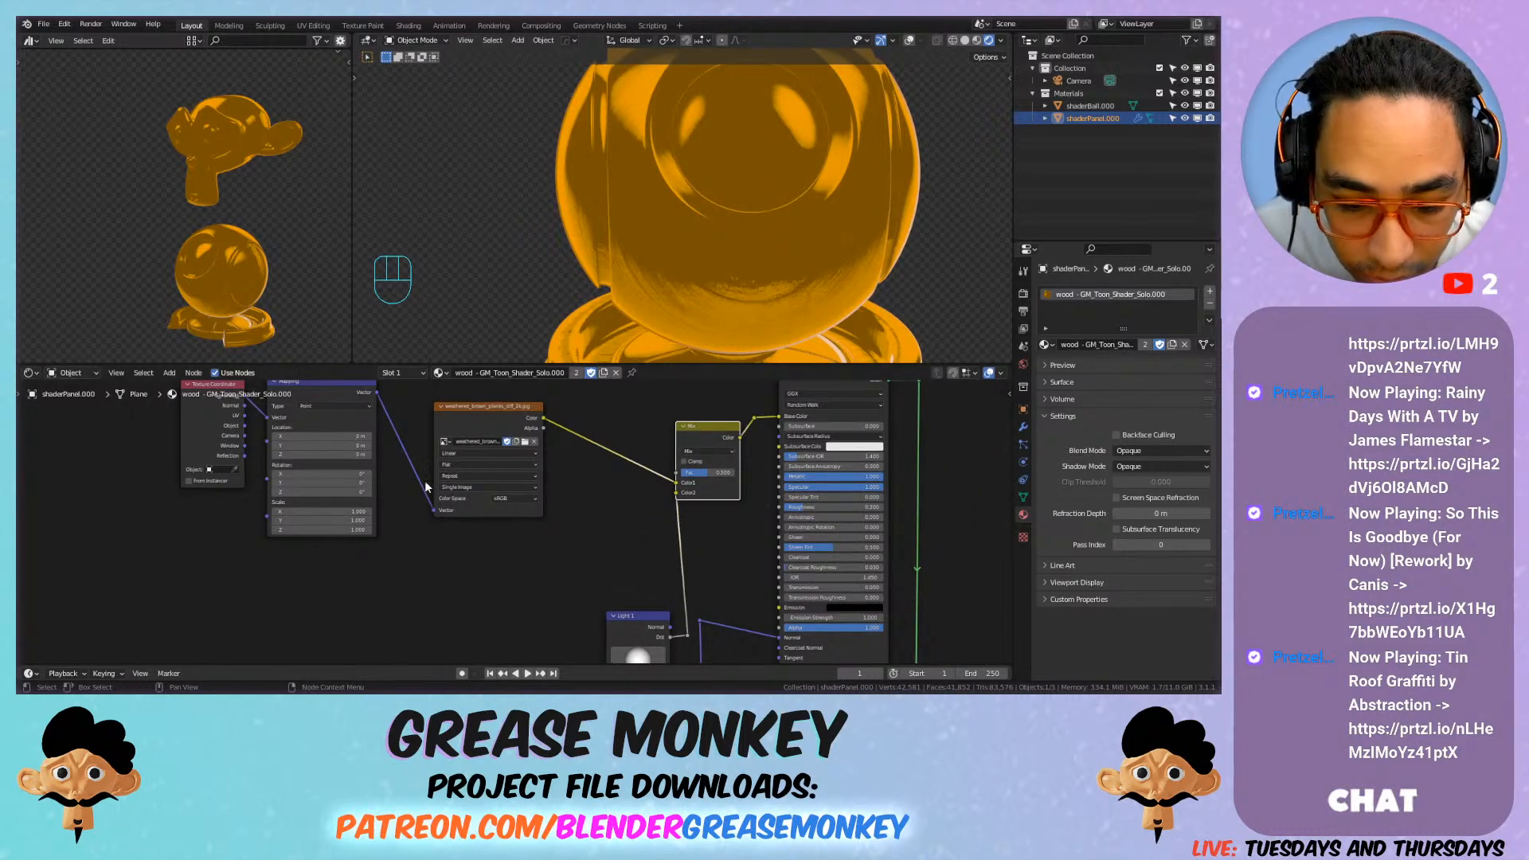
Step: Connect the Texture Coordinate node's UV output to the Mapping node's Vector and inspect the result on the monkey head
middle_drag(425, 482, 478, 557)
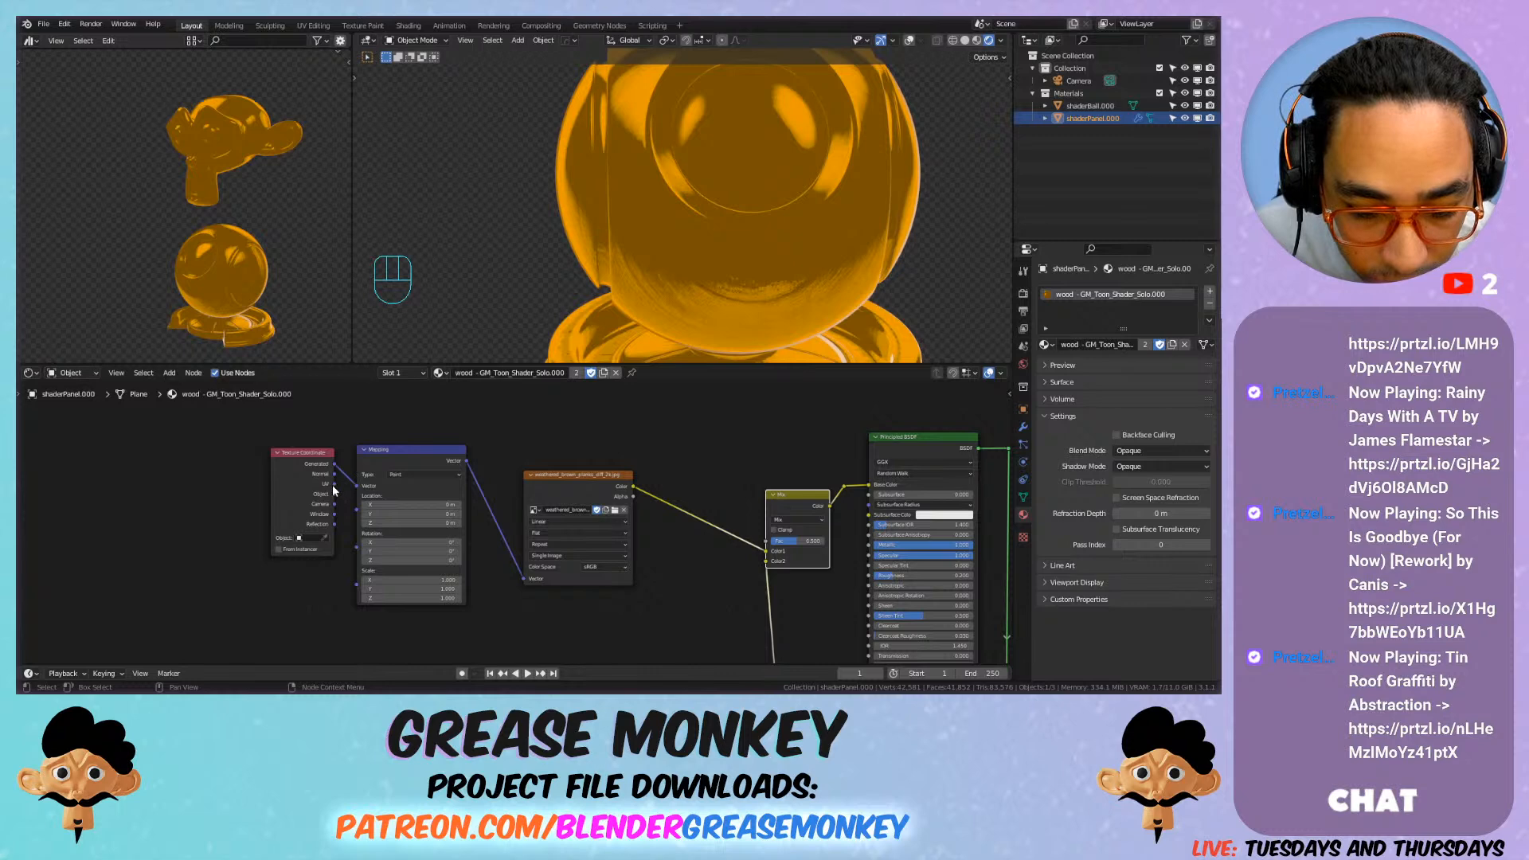
drag(334, 484, 377, 491)
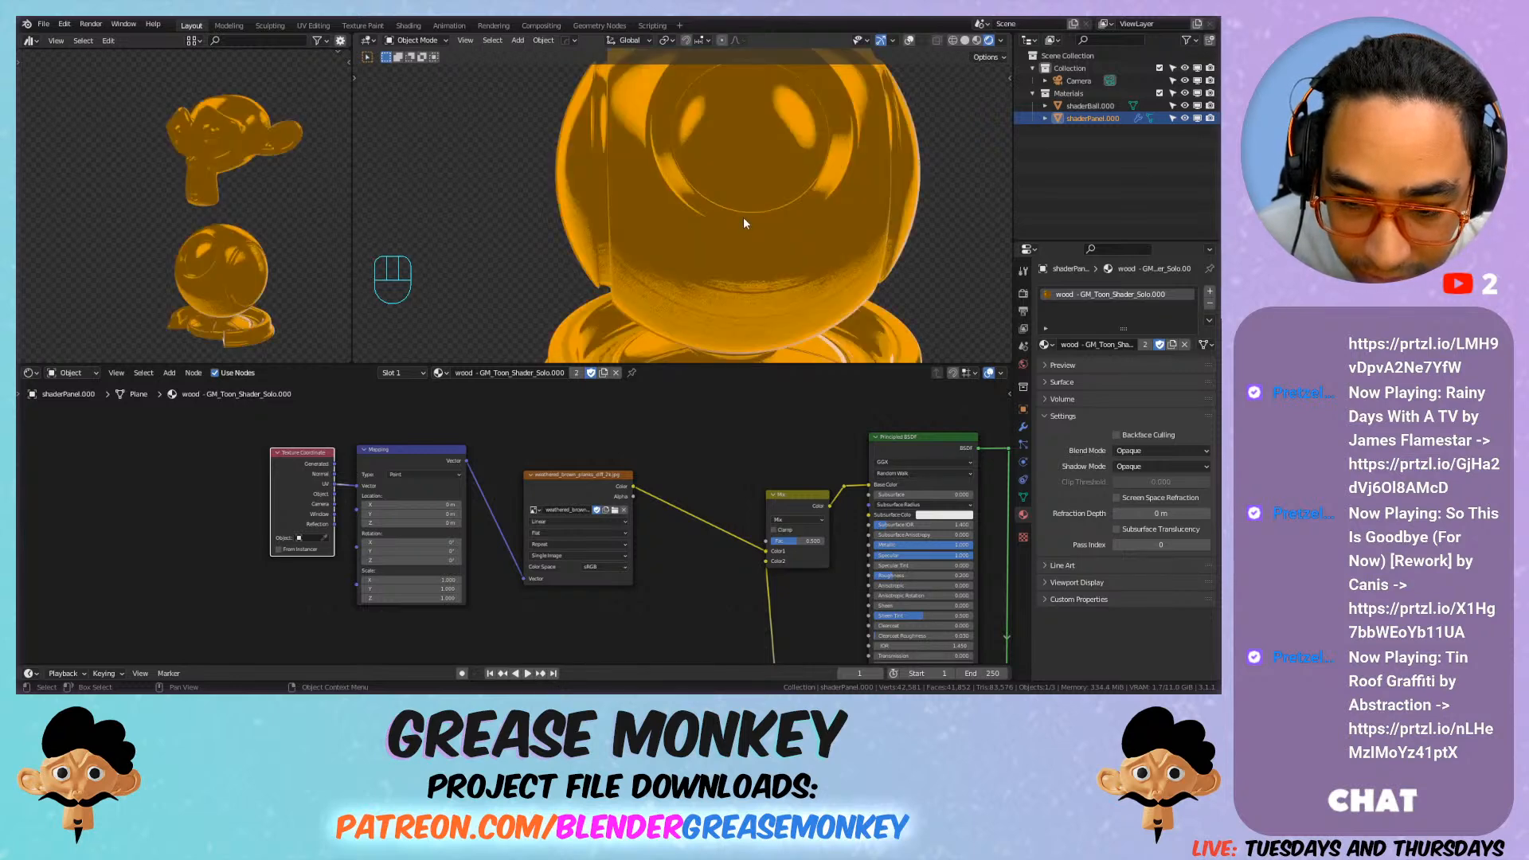
scroll(753, 191, down, 5)
shift+middle_drag(762, 209, 703, 199)
scroll(701, 196, up, 4)
scroll(726, 182, down, 3)
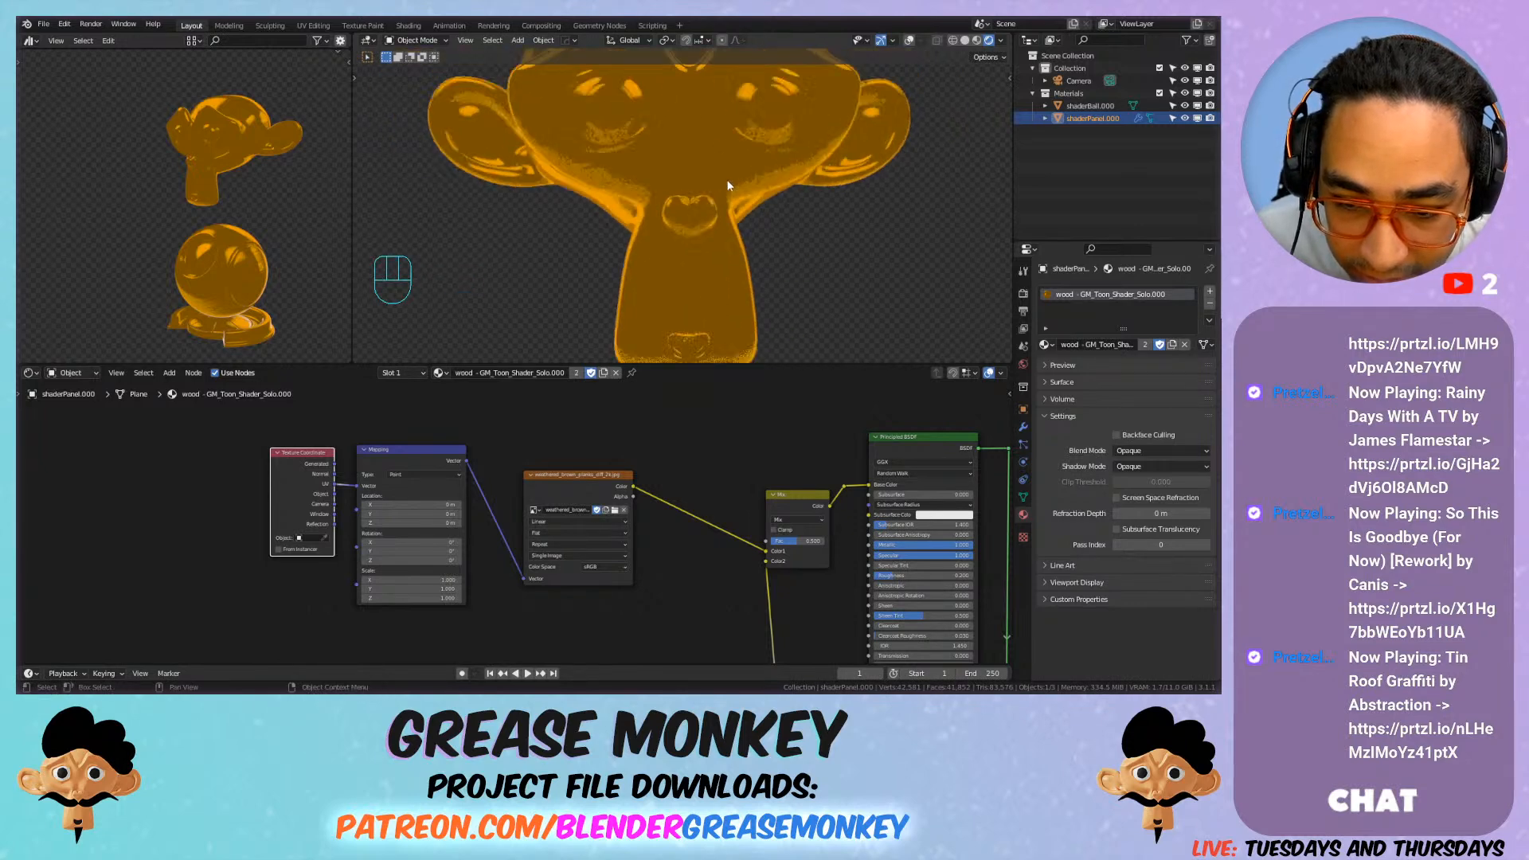
scroll(708, 452, down, 1)
Step: Delete both existing Principled BSDF nodes from the wood material's node tree
middle_drag(795, 441, 605, 417)
middle_drag(843, 549, 680, 382)
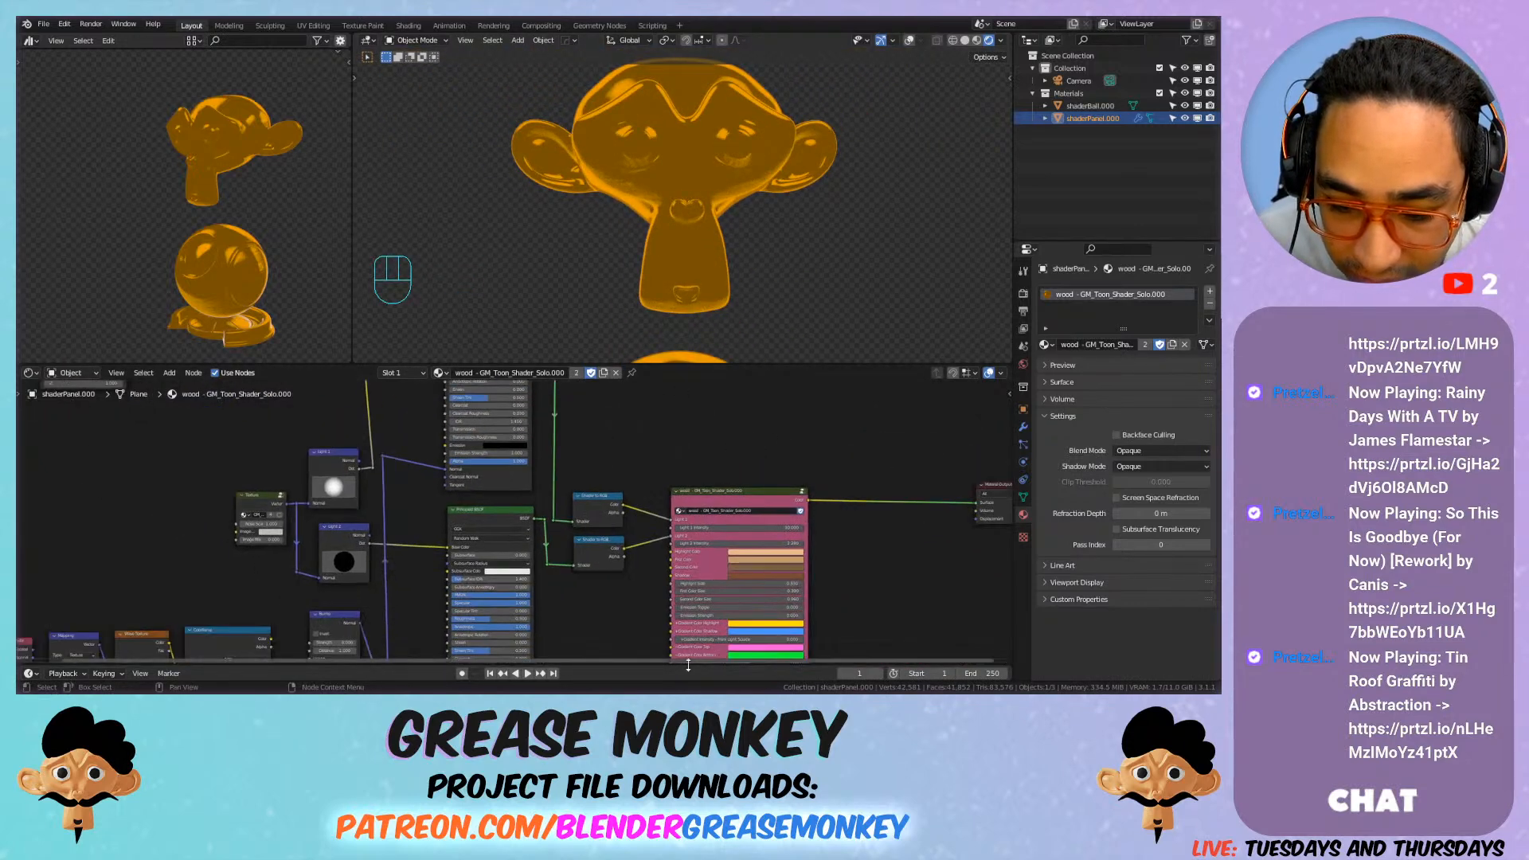
middle_drag(479, 382, 695, 494)
scroll(626, 455, up, 6)
scroll(696, 475, down, 2)
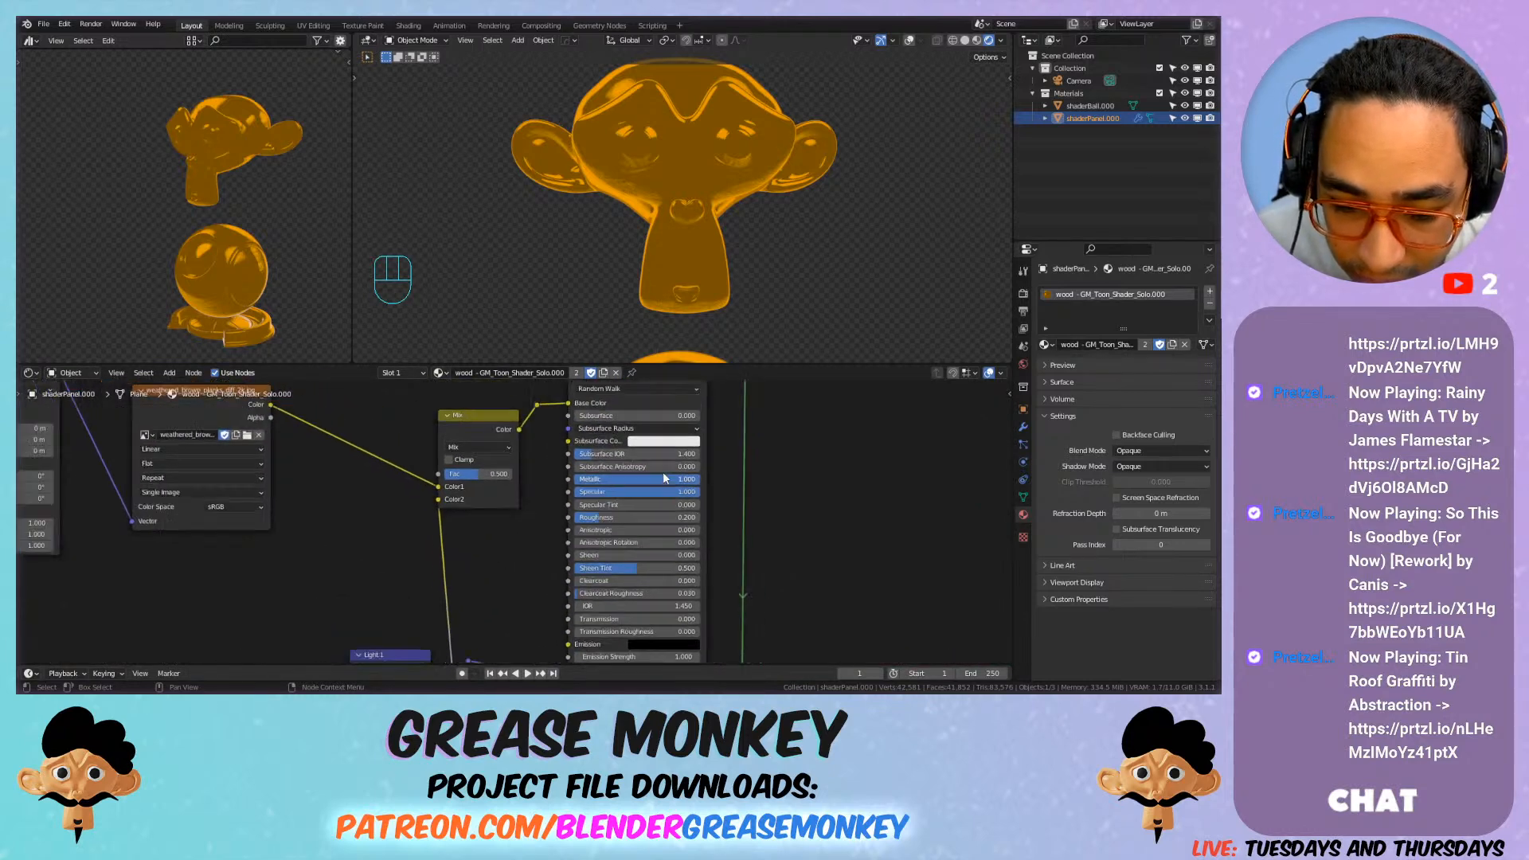
scroll(704, 525, down, 3)
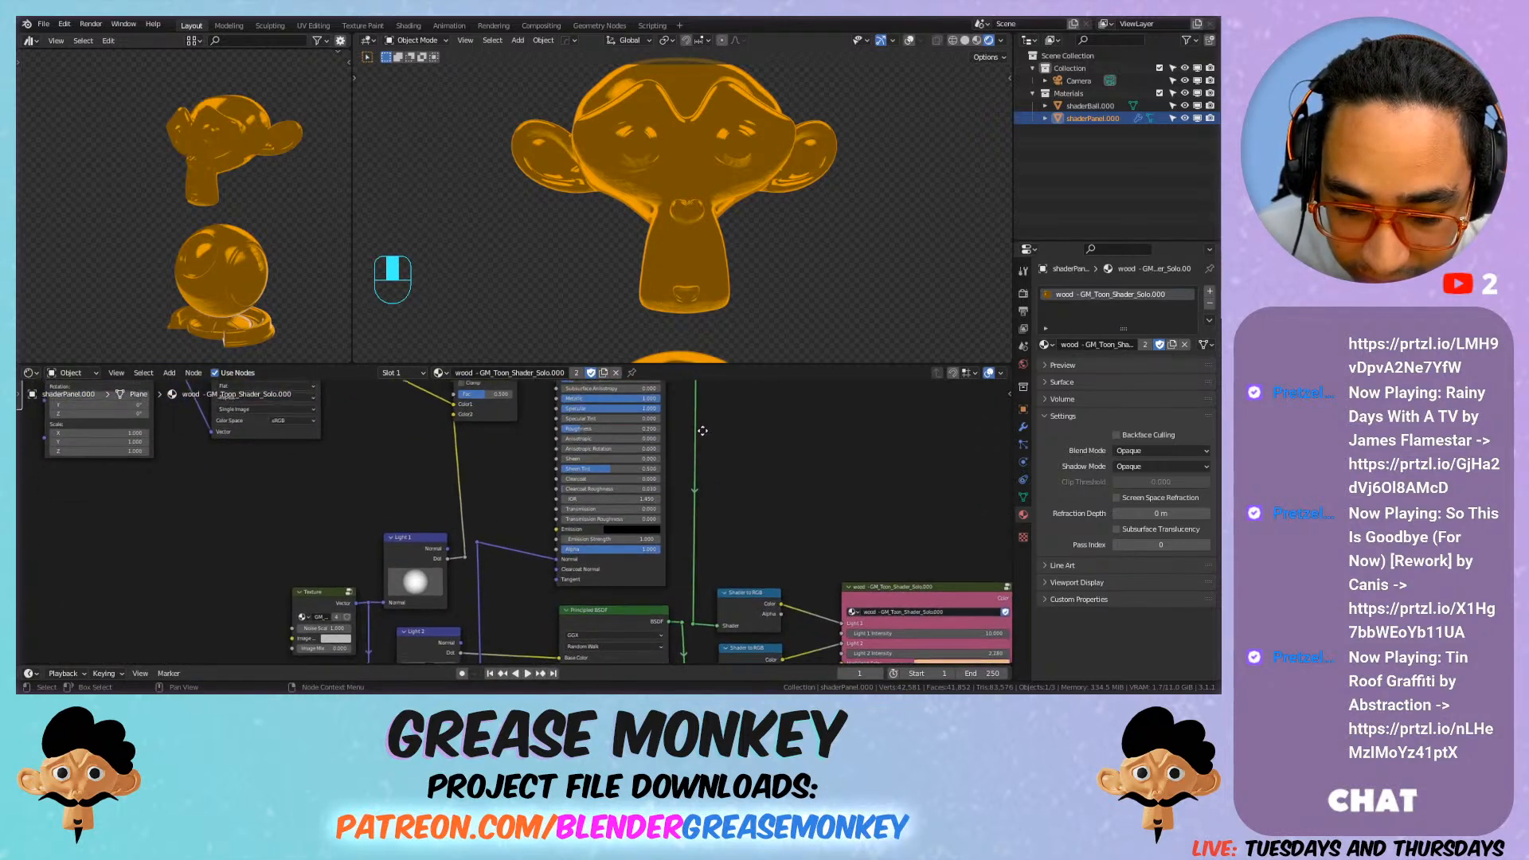
scroll(585, 566, down, 2)
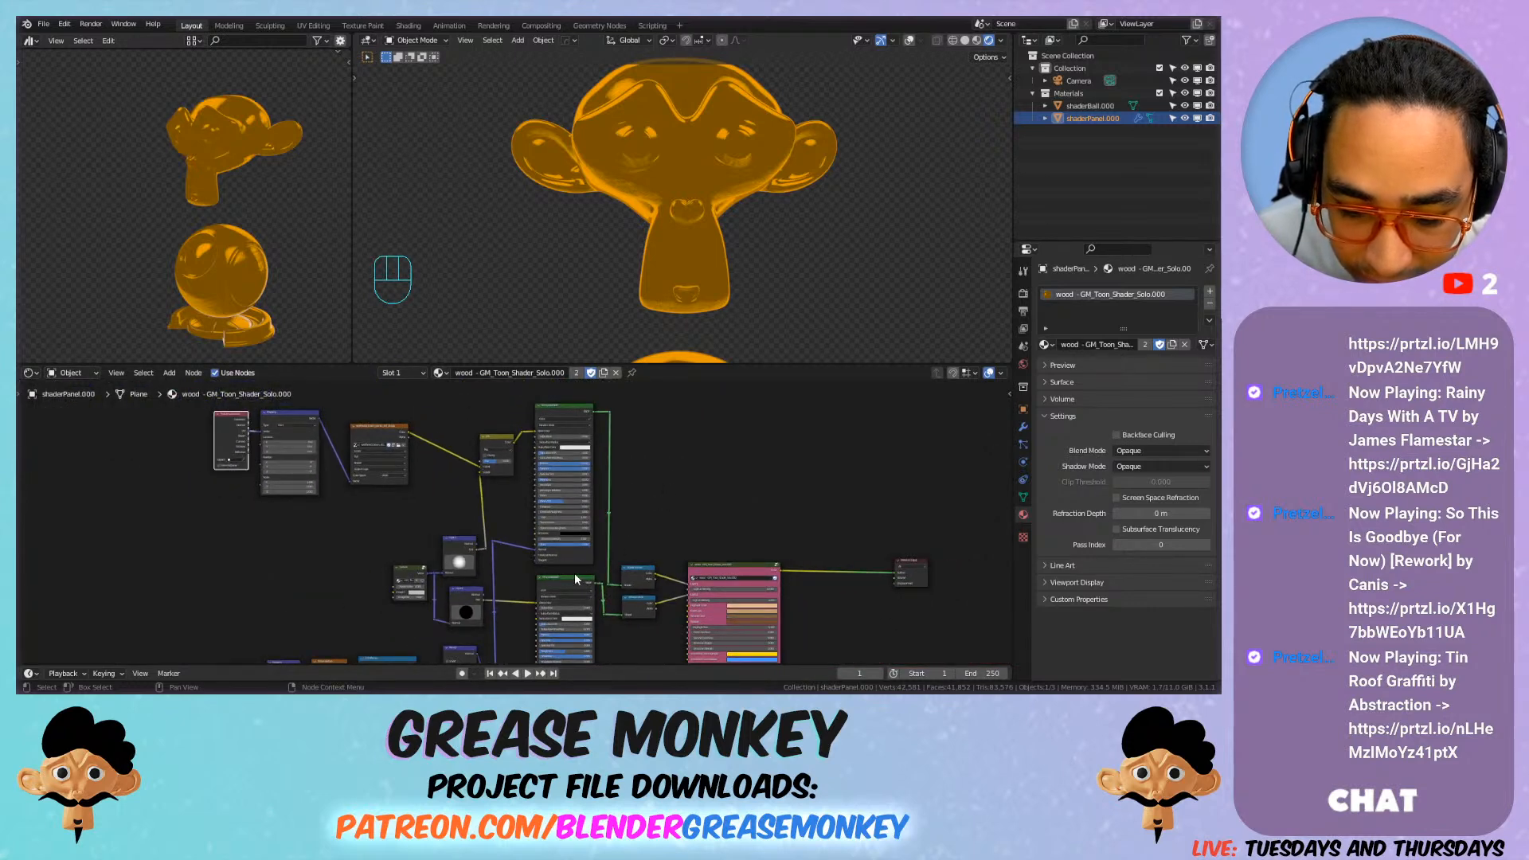
click(574, 578)
shift+click(564, 408)
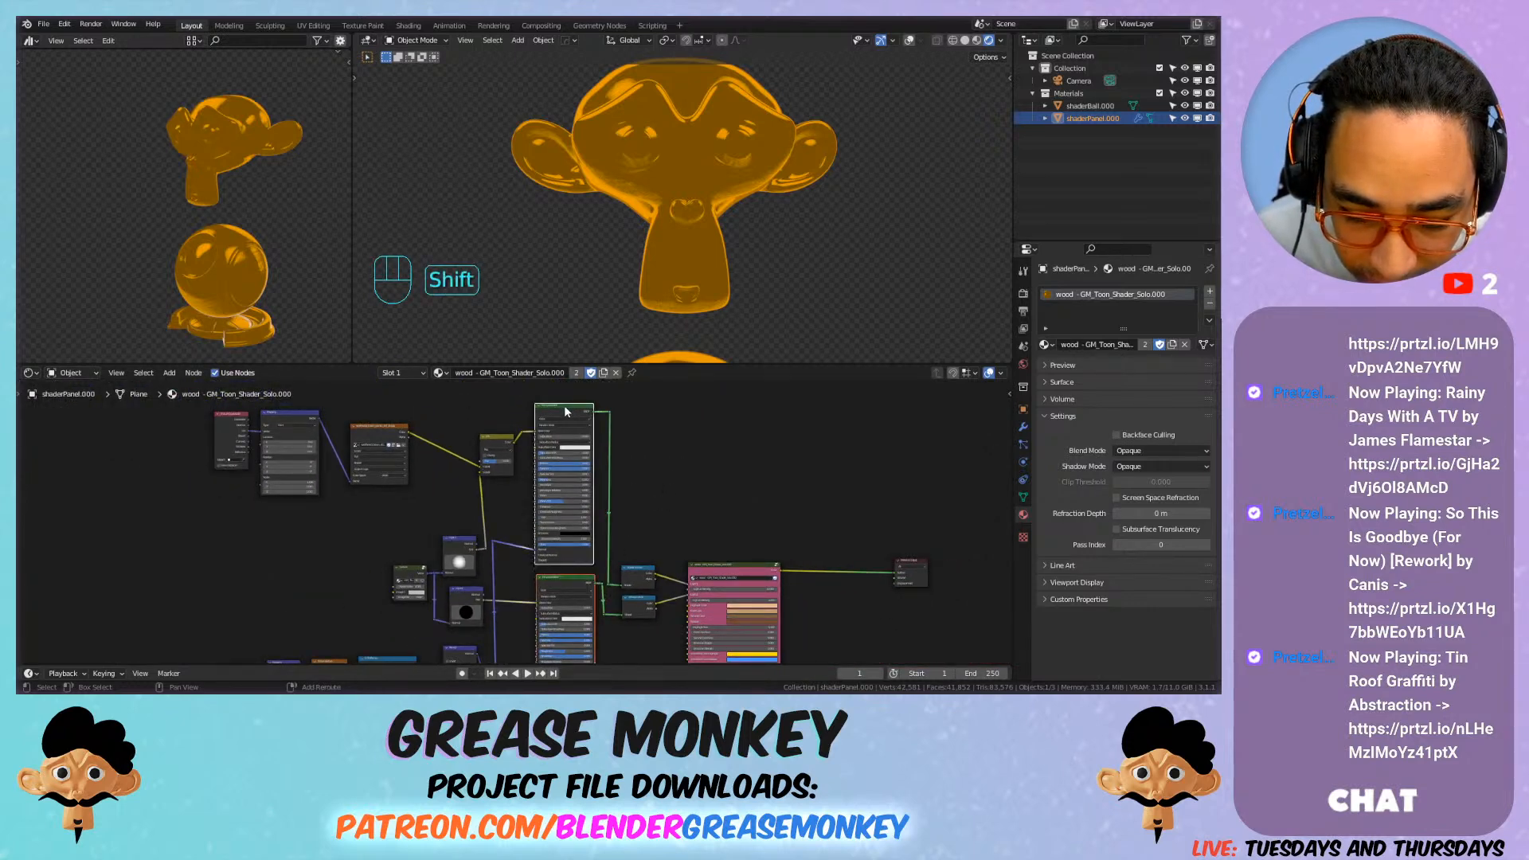
key(x)
Step: Add a new default Principled BSDF beside the Mix node and connect the Mix color to its Base Color
key(shift+a)
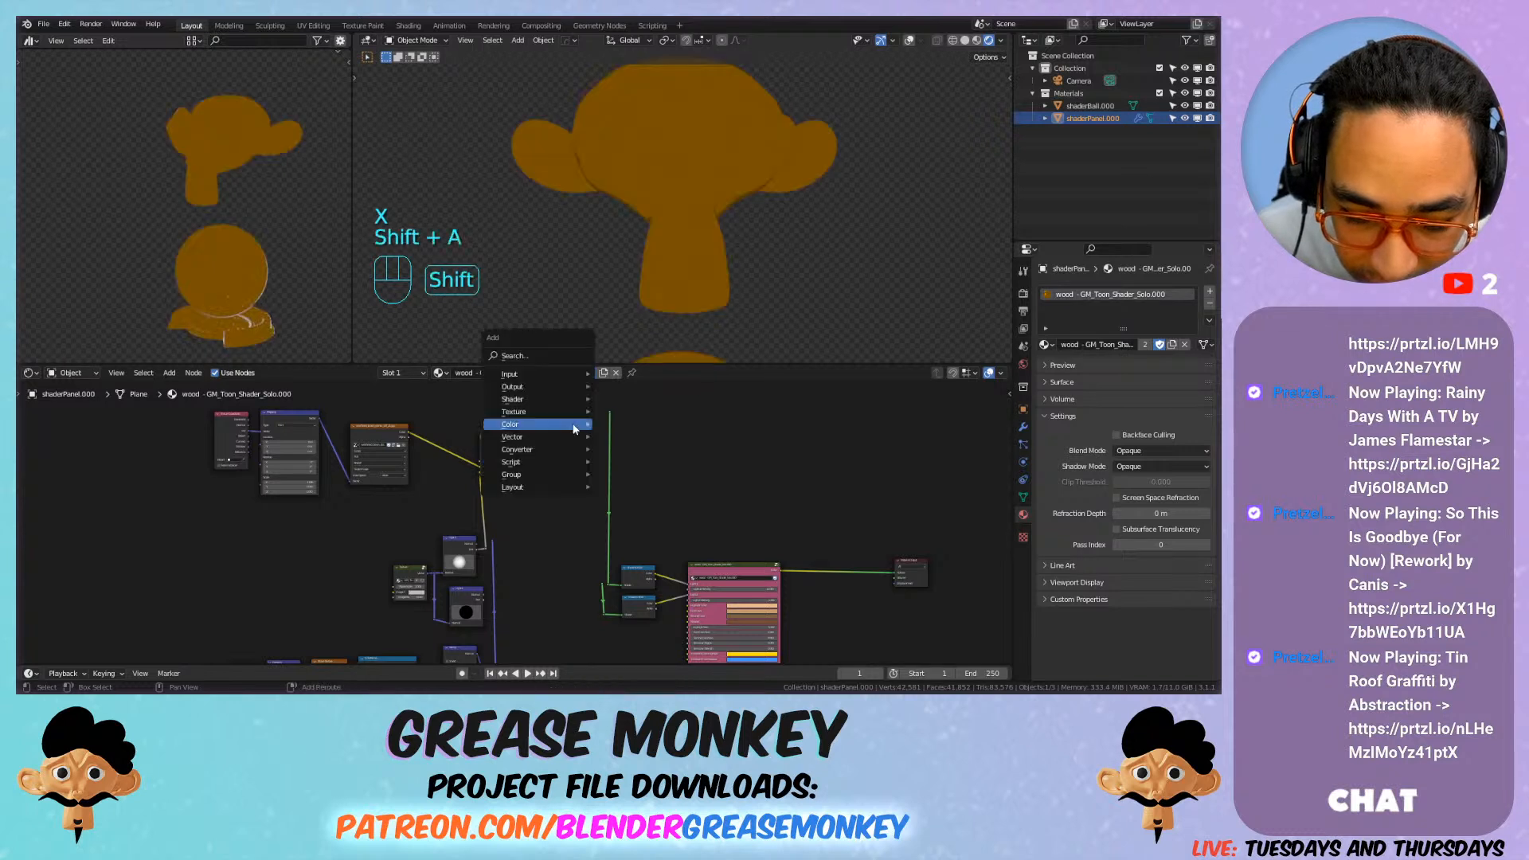
mouse_move(575, 429)
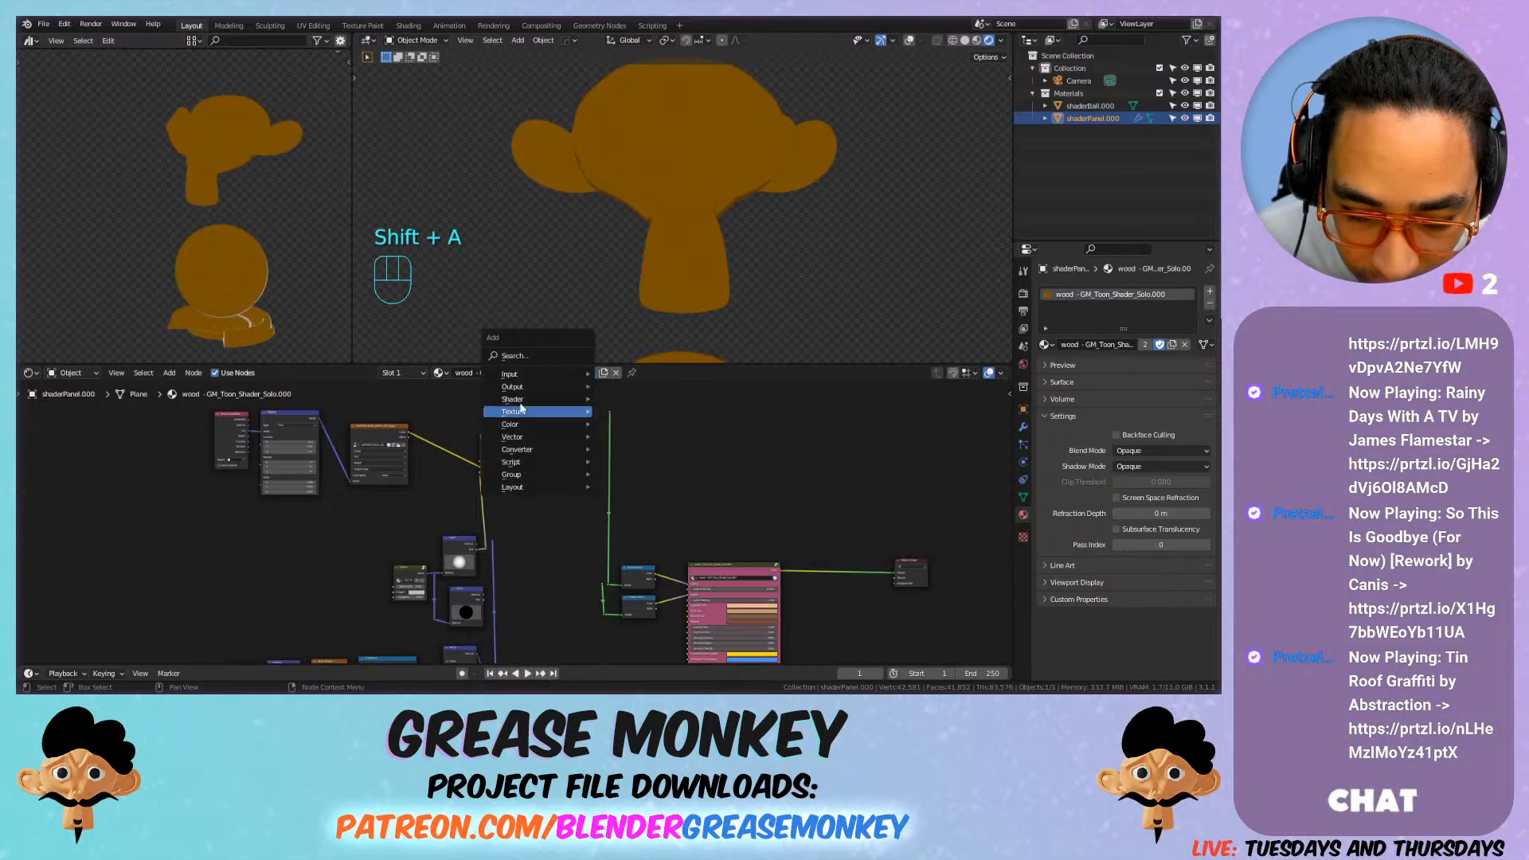
mouse_move(535, 380)
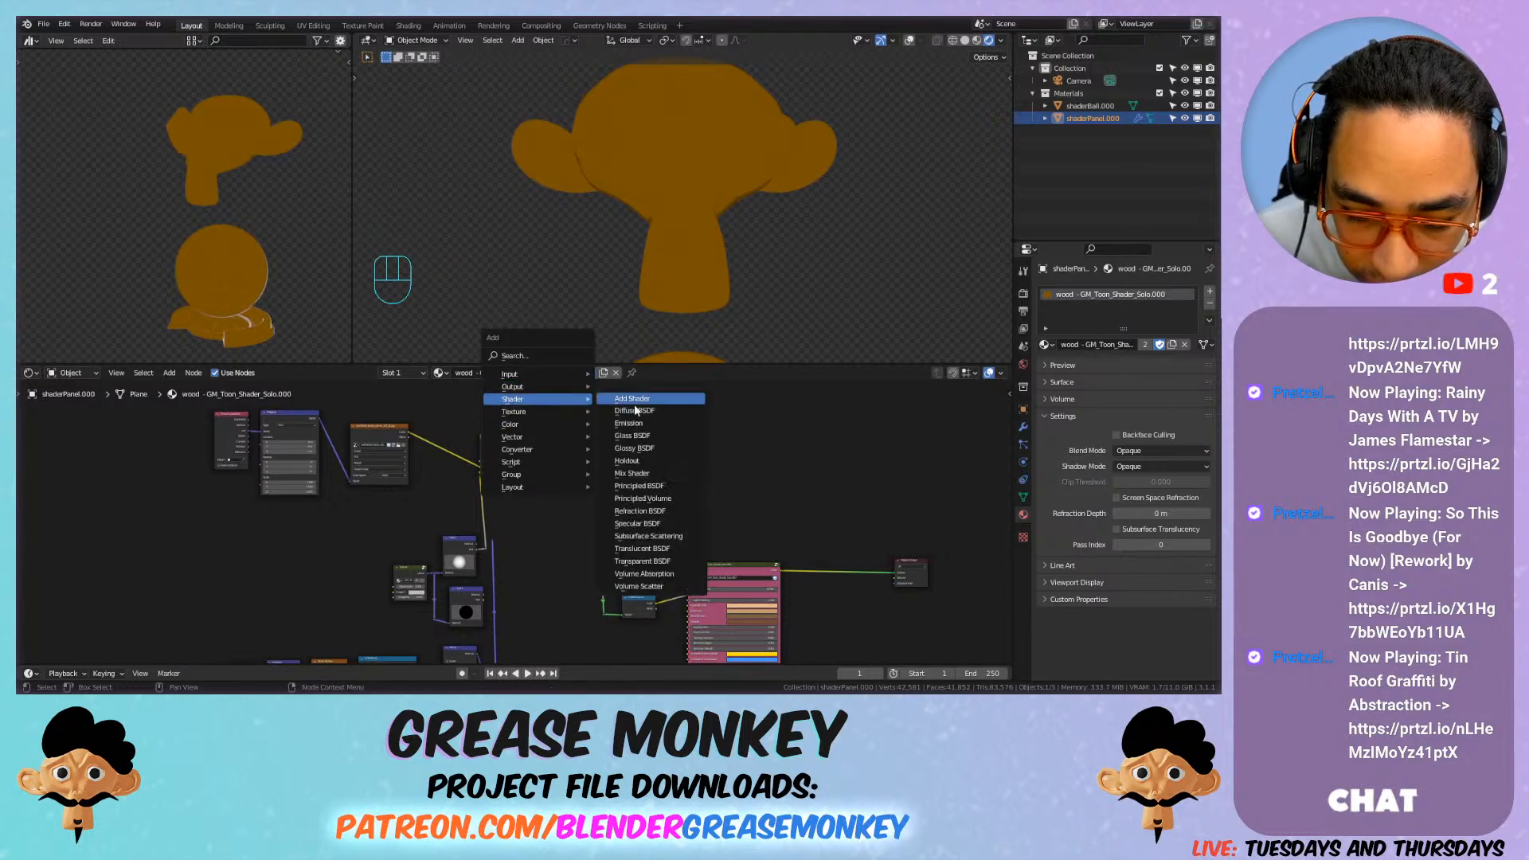
click(638, 484)
click(521, 438)
scroll(532, 430, up, 4)
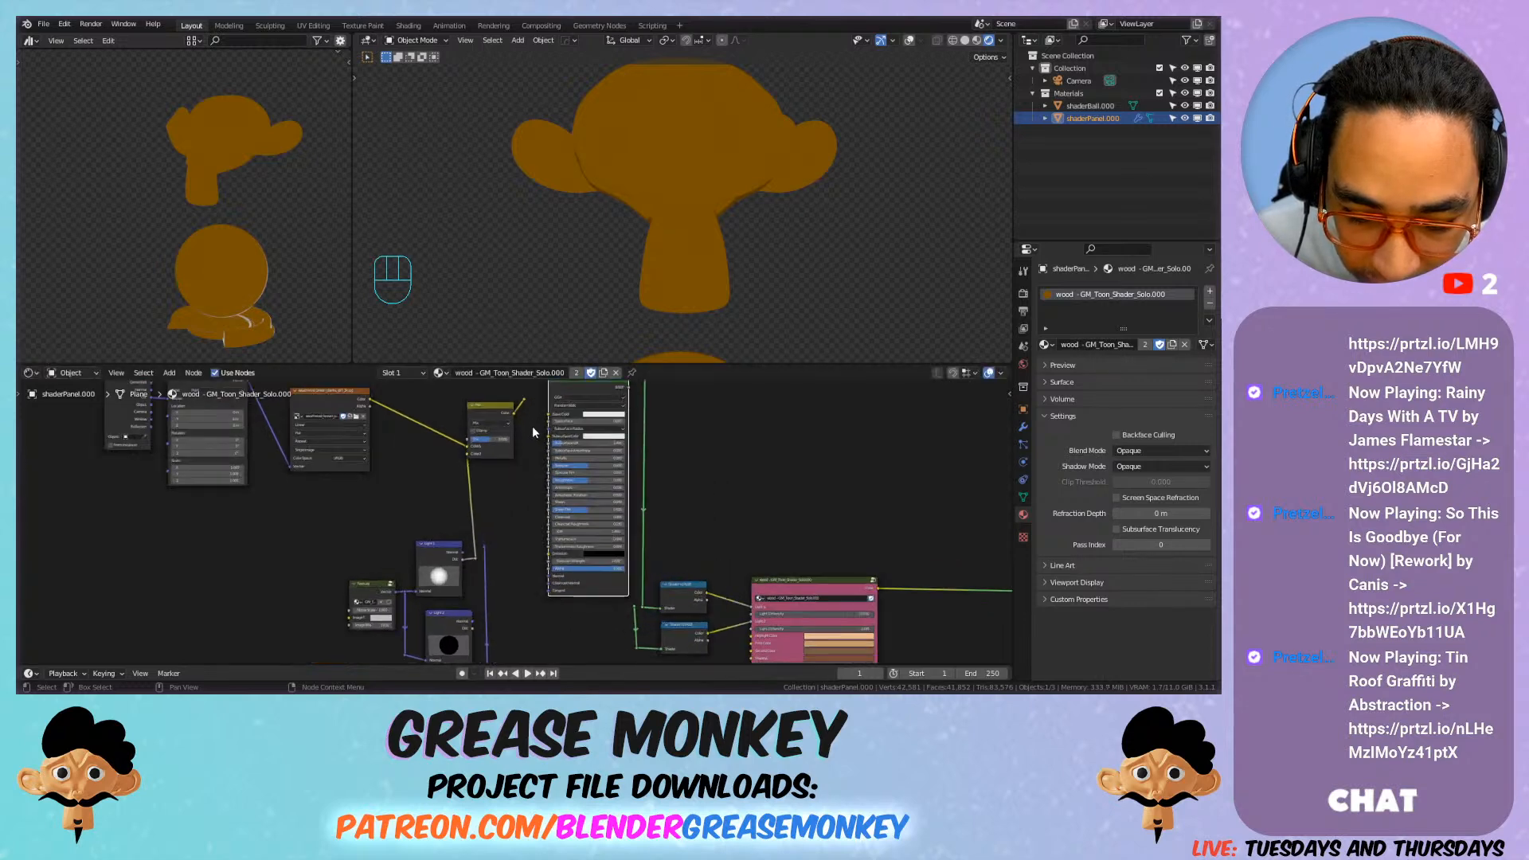
scroll(550, 436, down, 5)
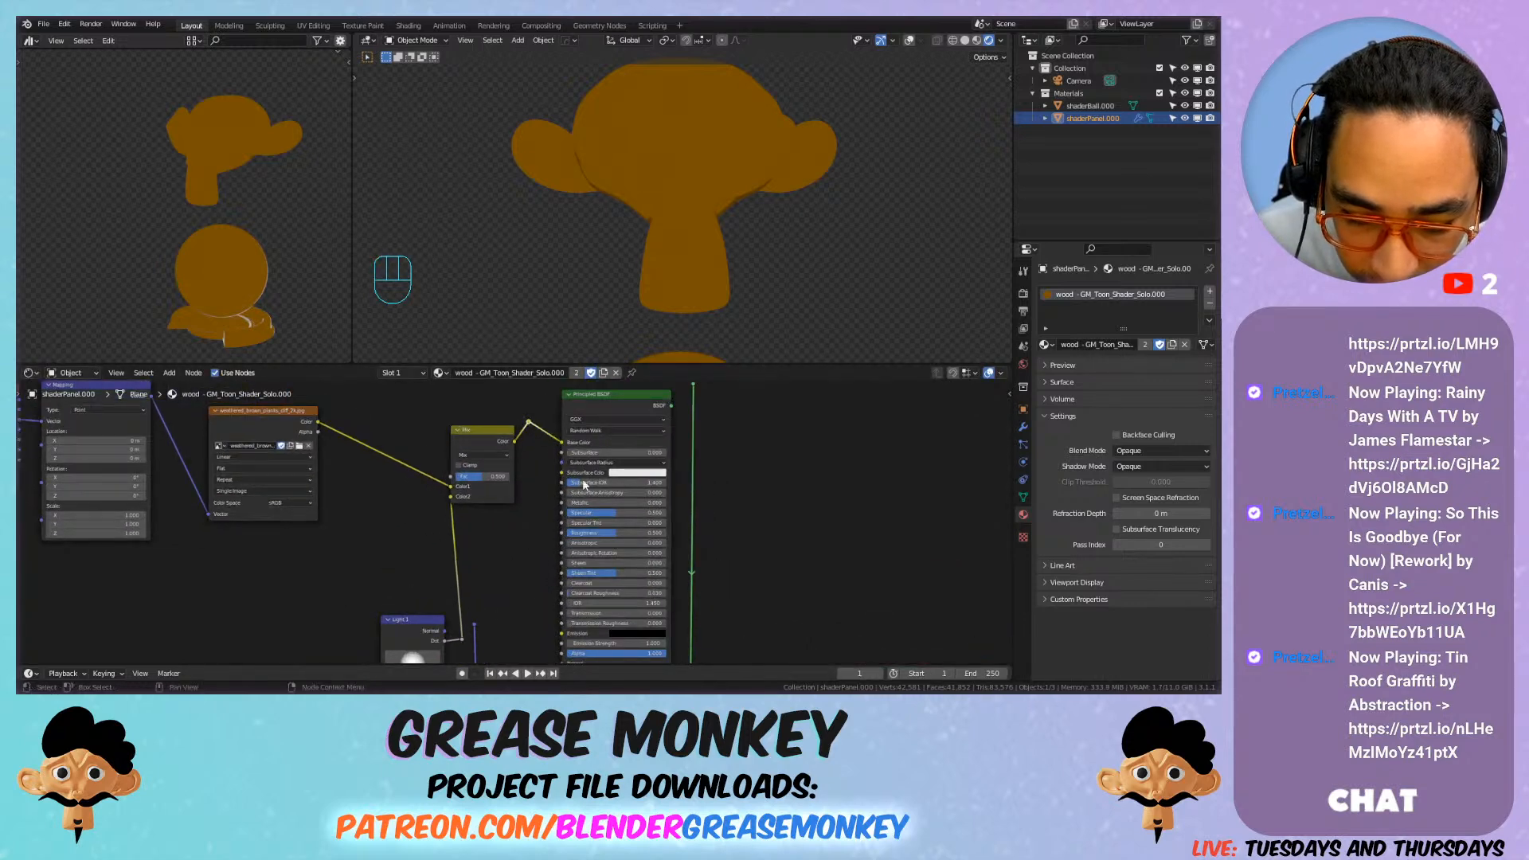
Step: Duplicate the new Principled BSDF and place the copy directly below it
click(567, 436)
key(shift+d)
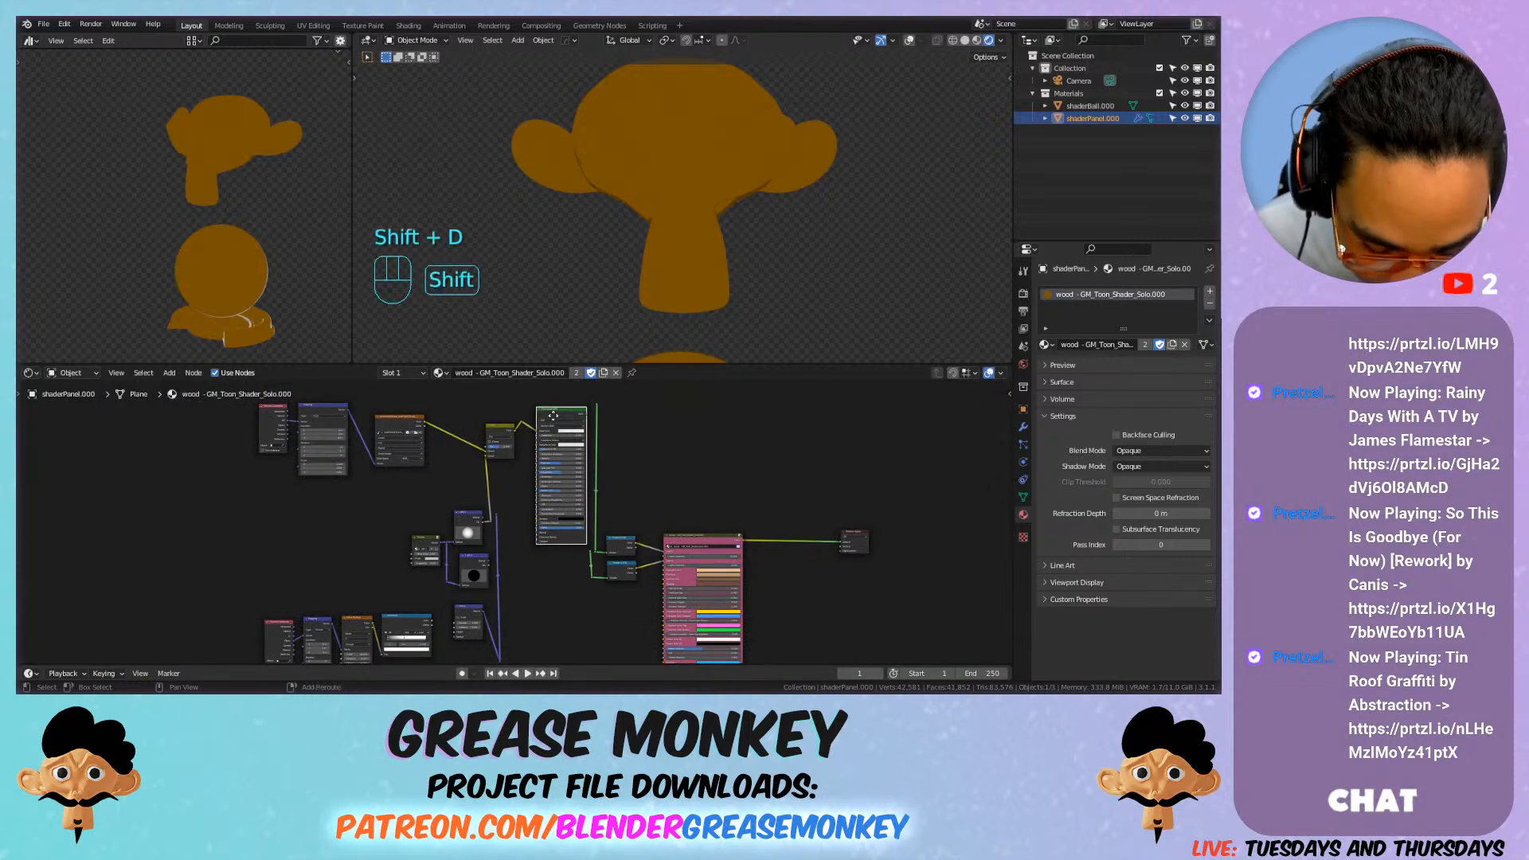
click(550, 553)
middle_drag(510, 647, 543, 529)
scroll(544, 531, up, 5)
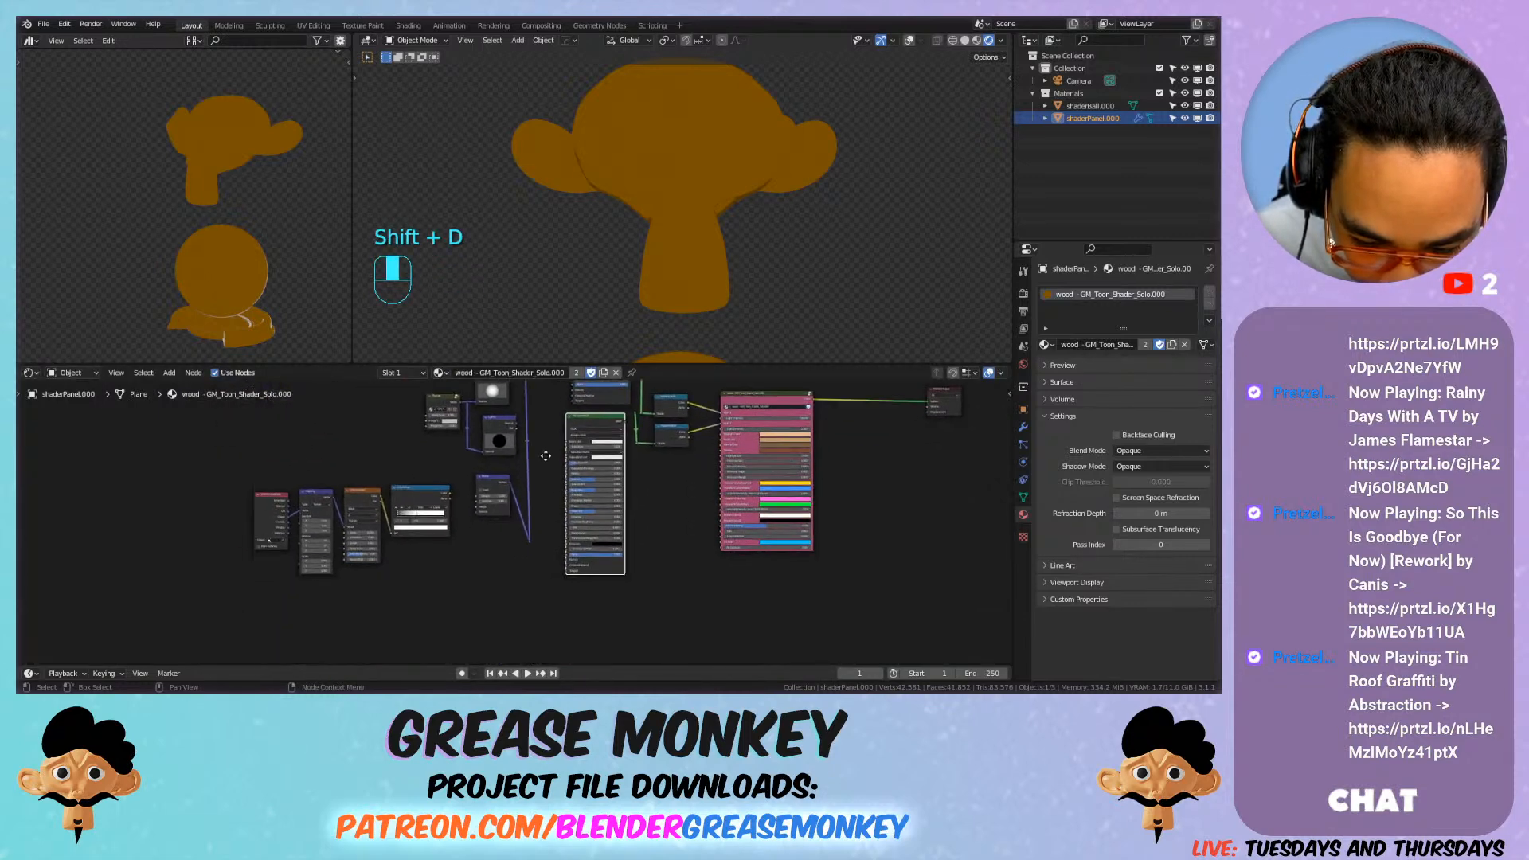
Step: Connect the Bump normal to both Principled BSDF nodes' Normal inputs and their BSDF outputs to the Shader to RGB reroutes
drag(535, 548, 582, 571)
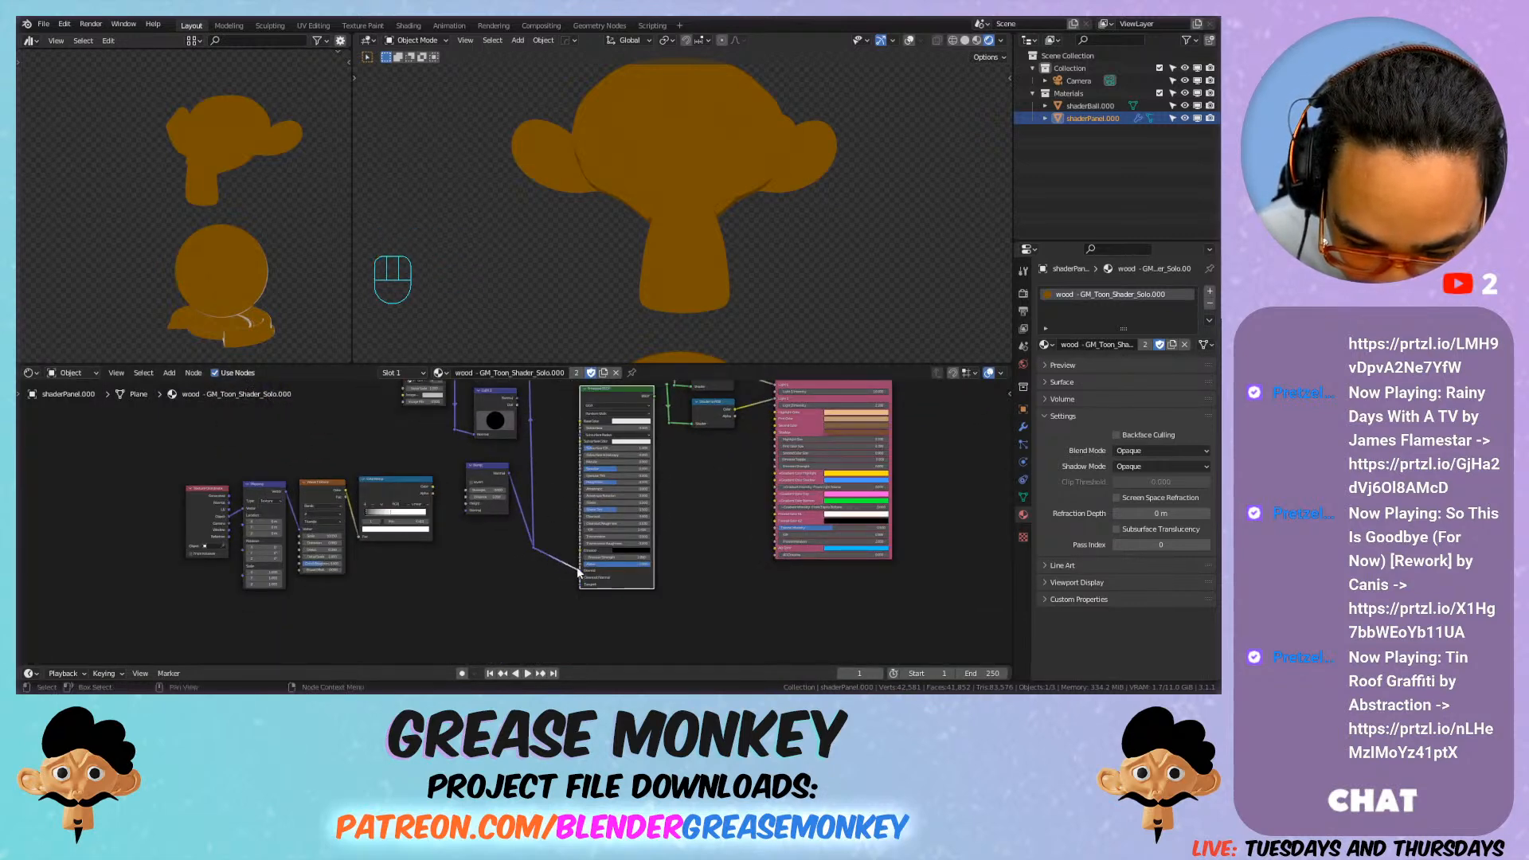
middle_drag(560, 414, 549, 557)
scroll(536, 462, up, 4)
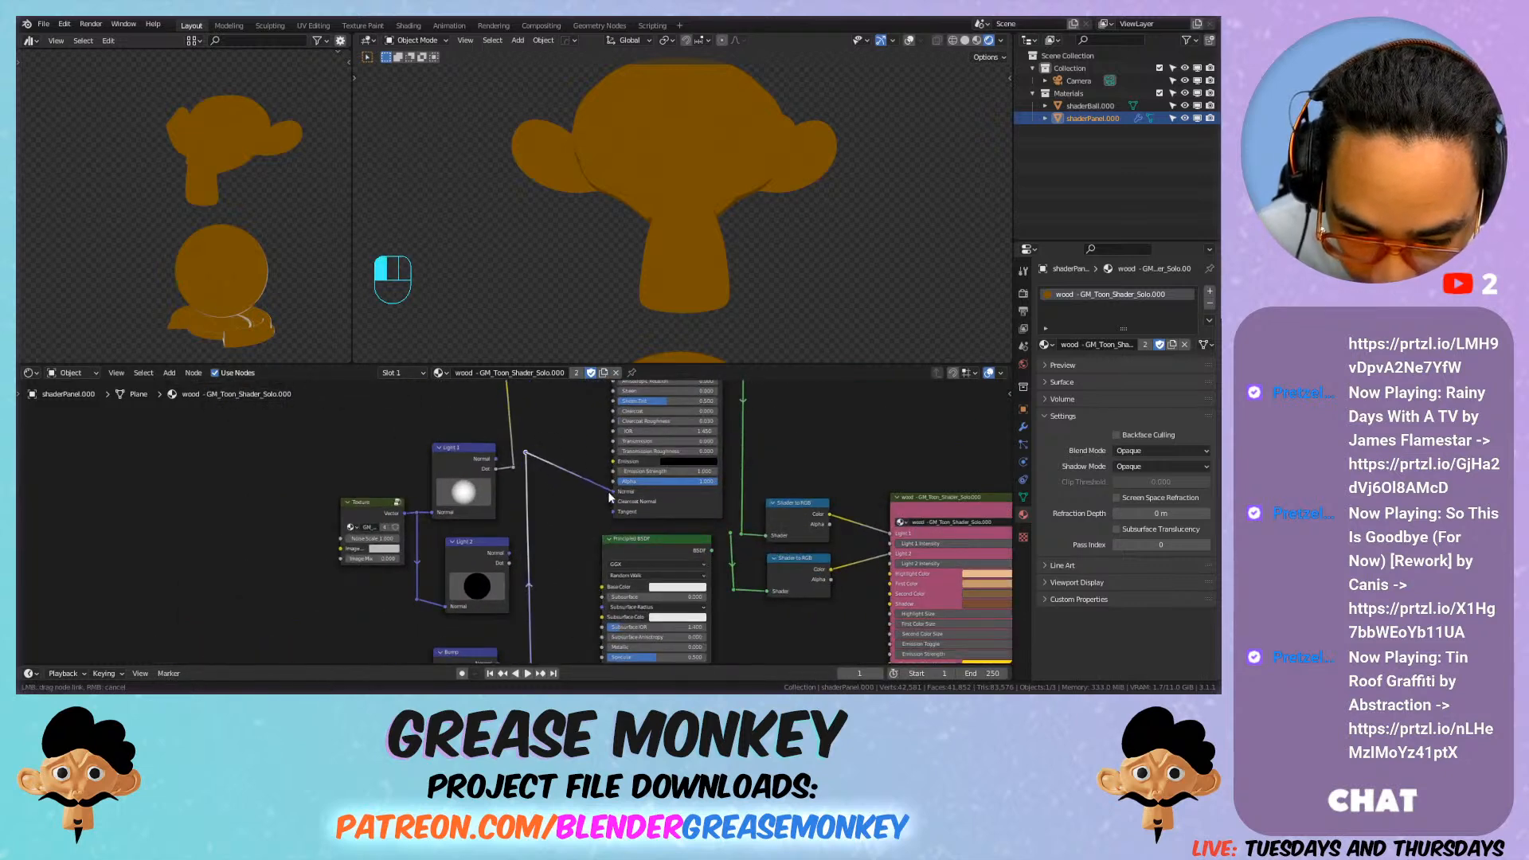
scroll(609, 490, down, 2)
middle_drag(608, 490, 538, 571)
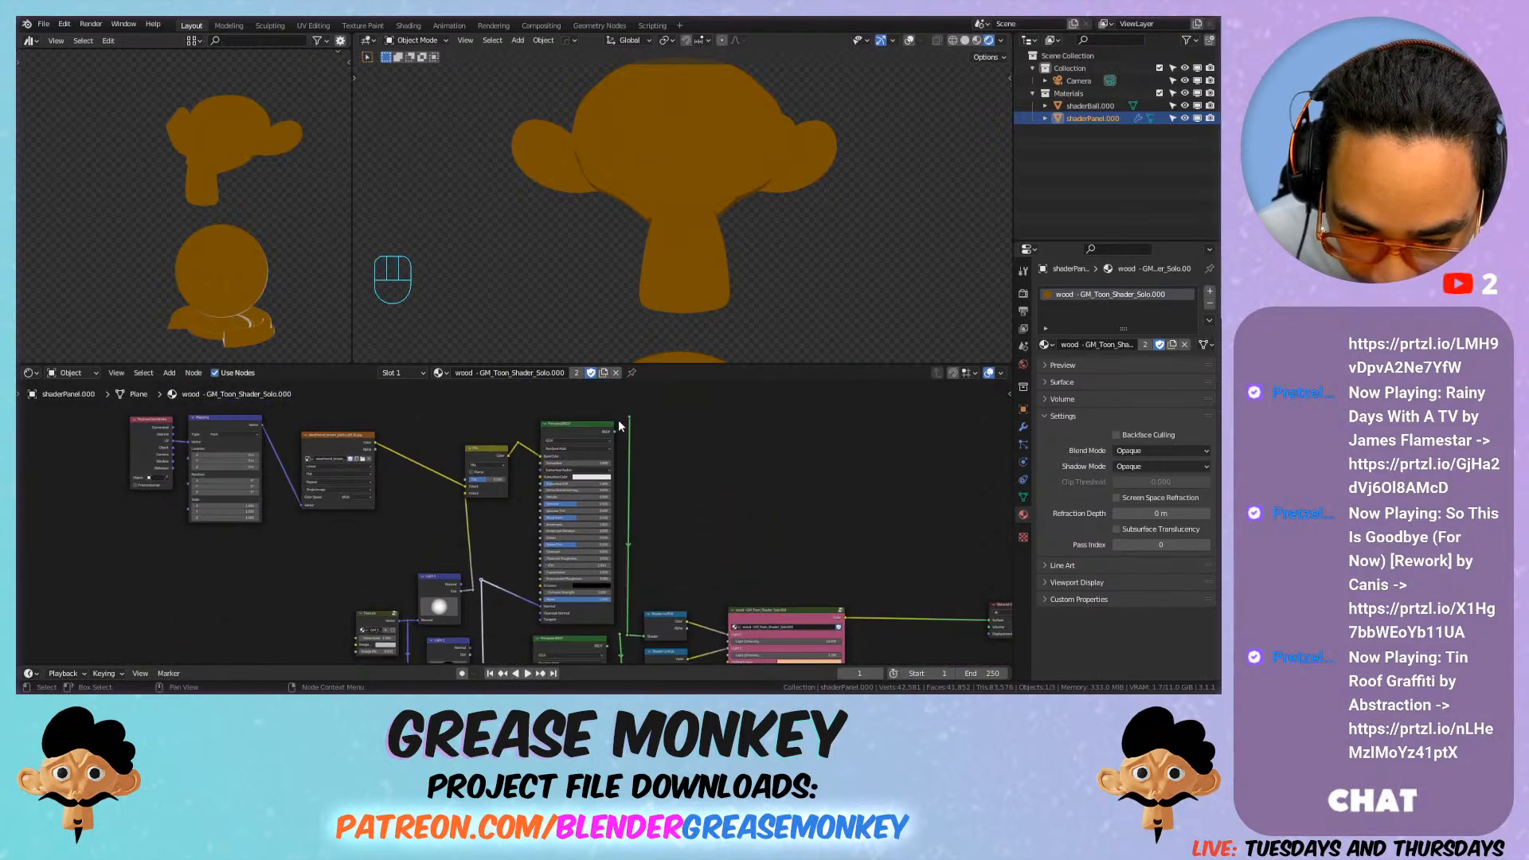
drag(614, 432, 629, 417)
drag(607, 646, 620, 635)
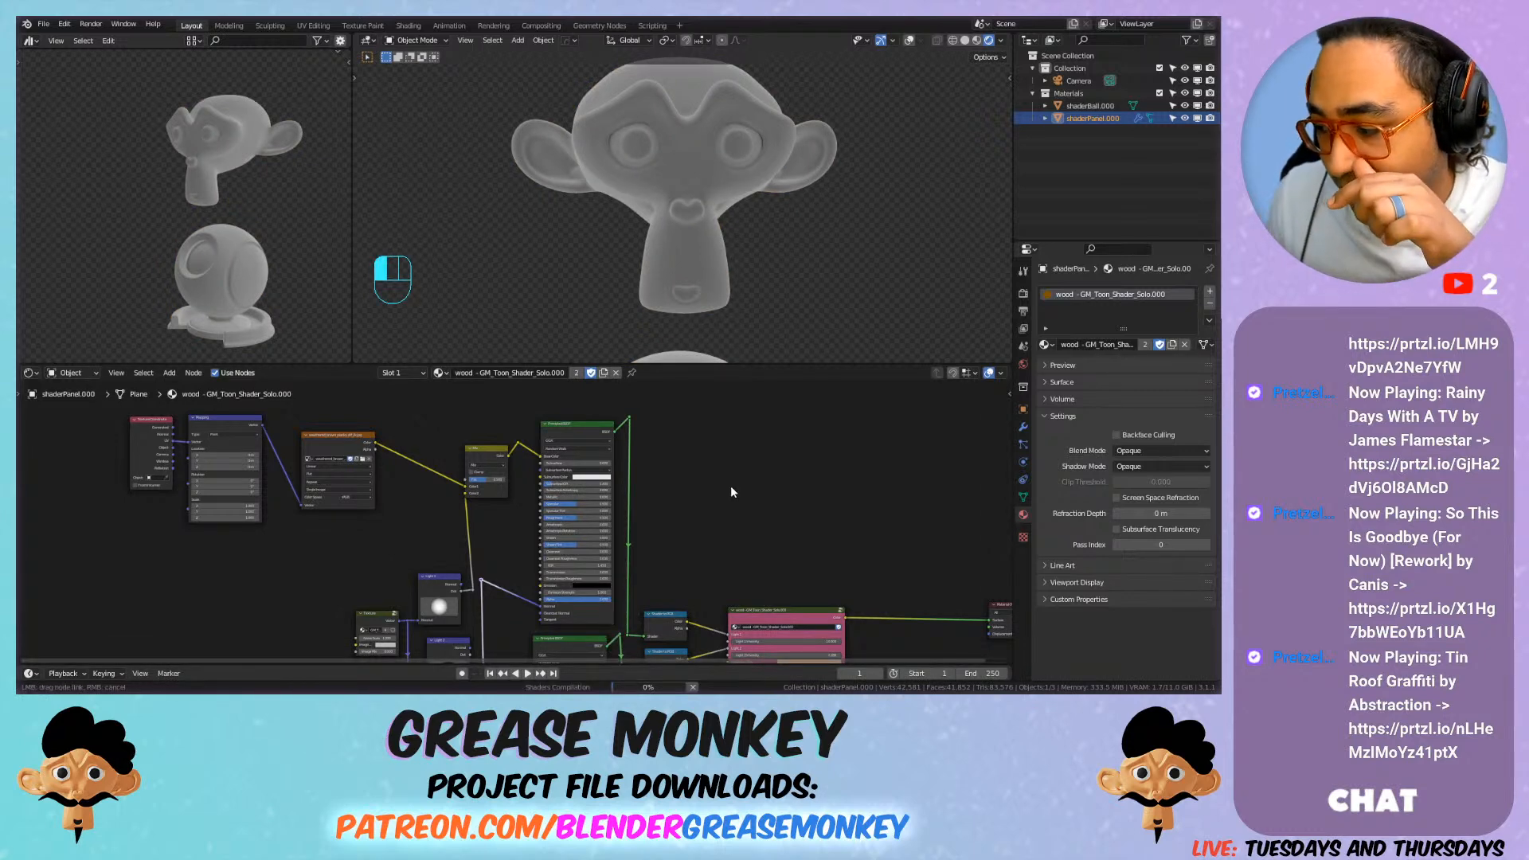
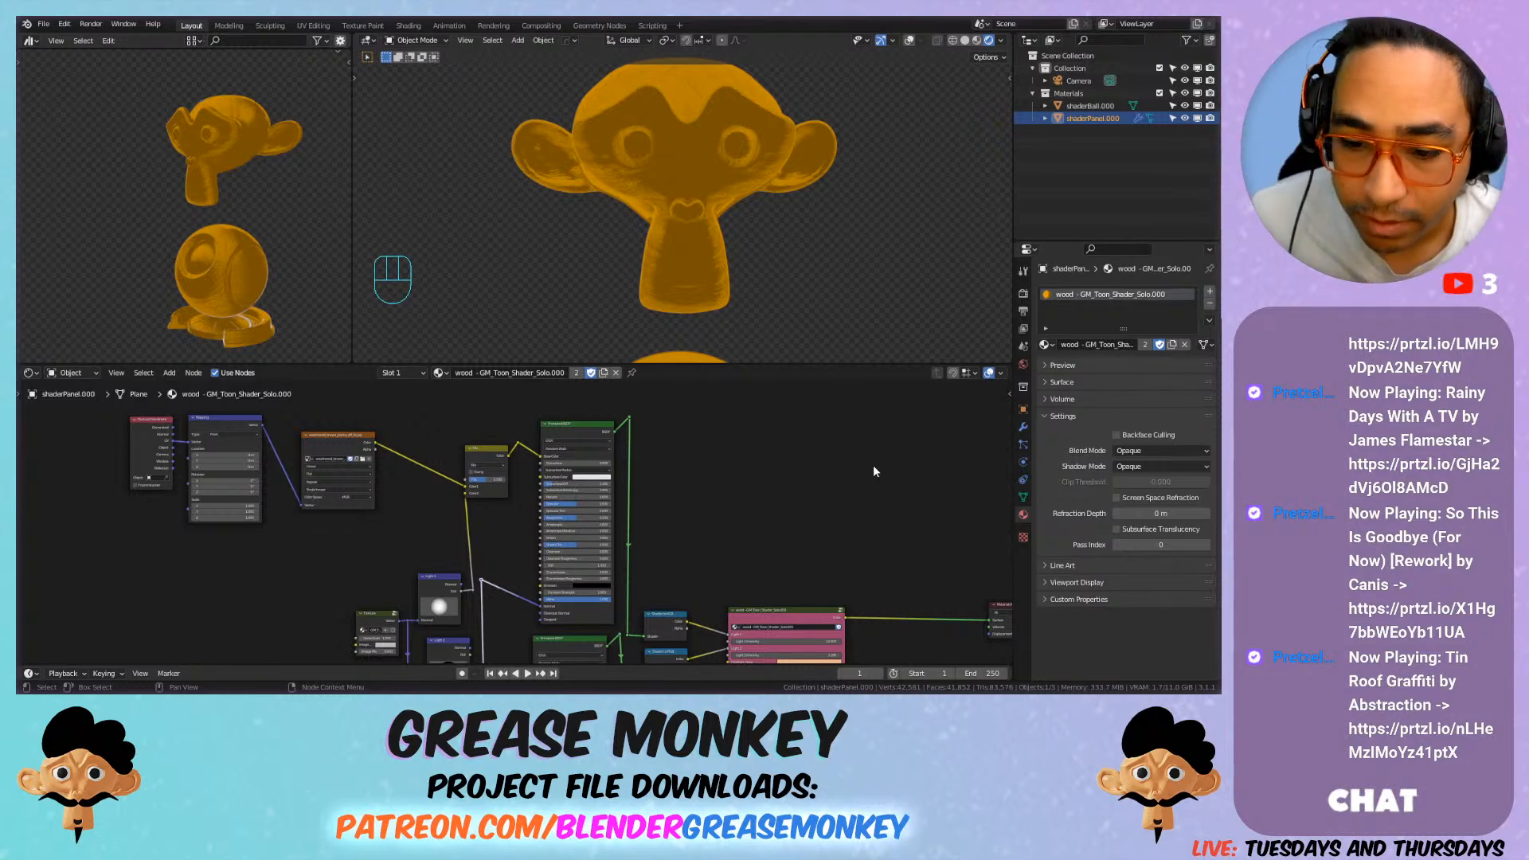
Step: Set the toon shader's Highlight Size to 0.390, First Color Size to 0.400 and Second Color Size to 0.400
scroll(617, 461, up, 9)
scroll(749, 500, down, 4)
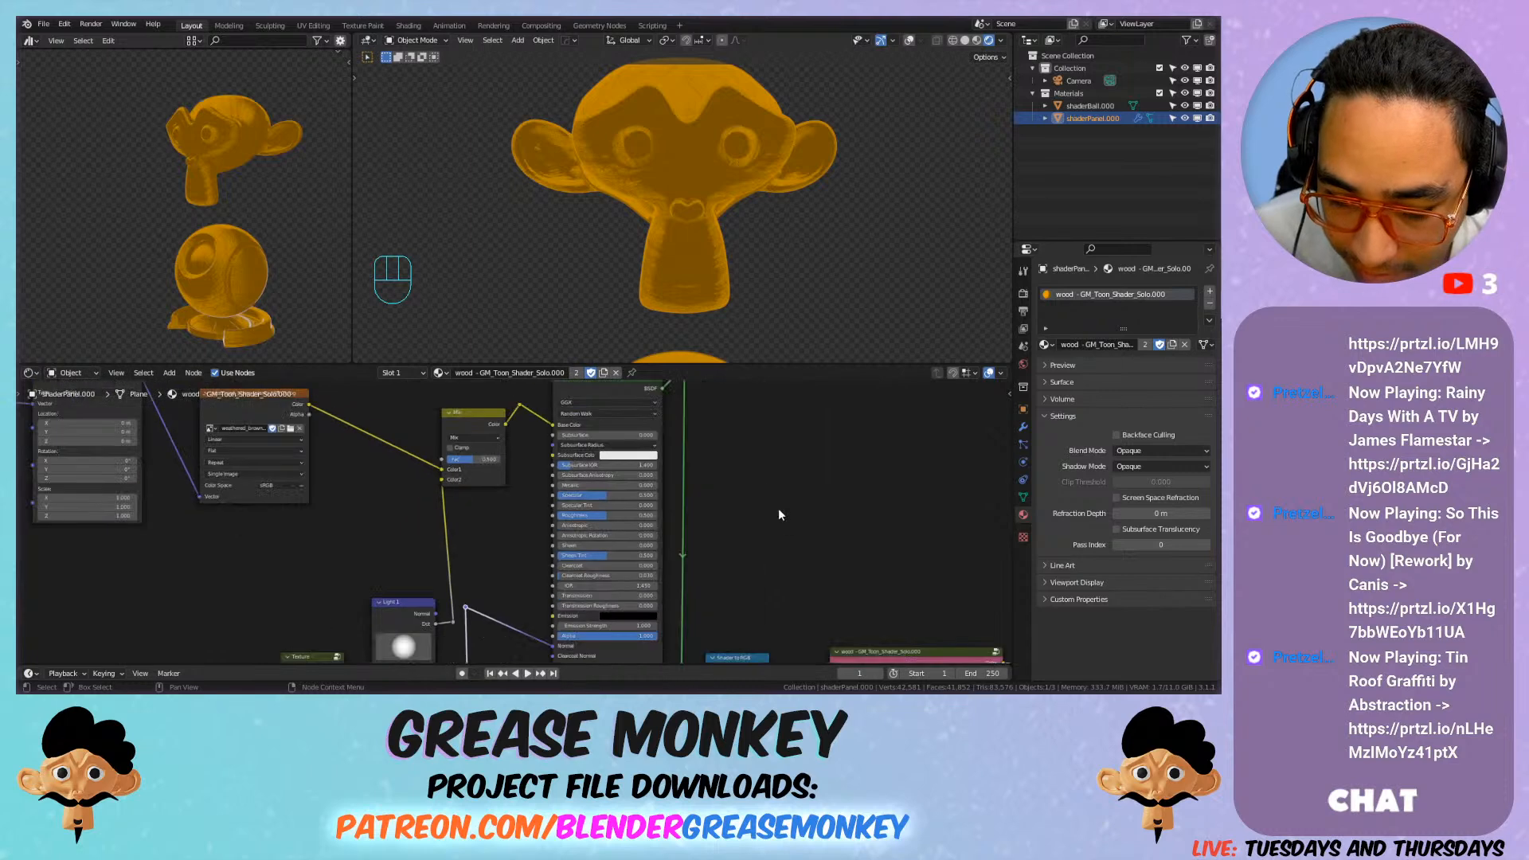
middle_drag(807, 542, 669, 416)
scroll(737, 498, up, 1)
middle_drag(741, 503, 580, 390)
scroll(629, 509, up, 3)
middle_drag(761, 537, 742, 518)
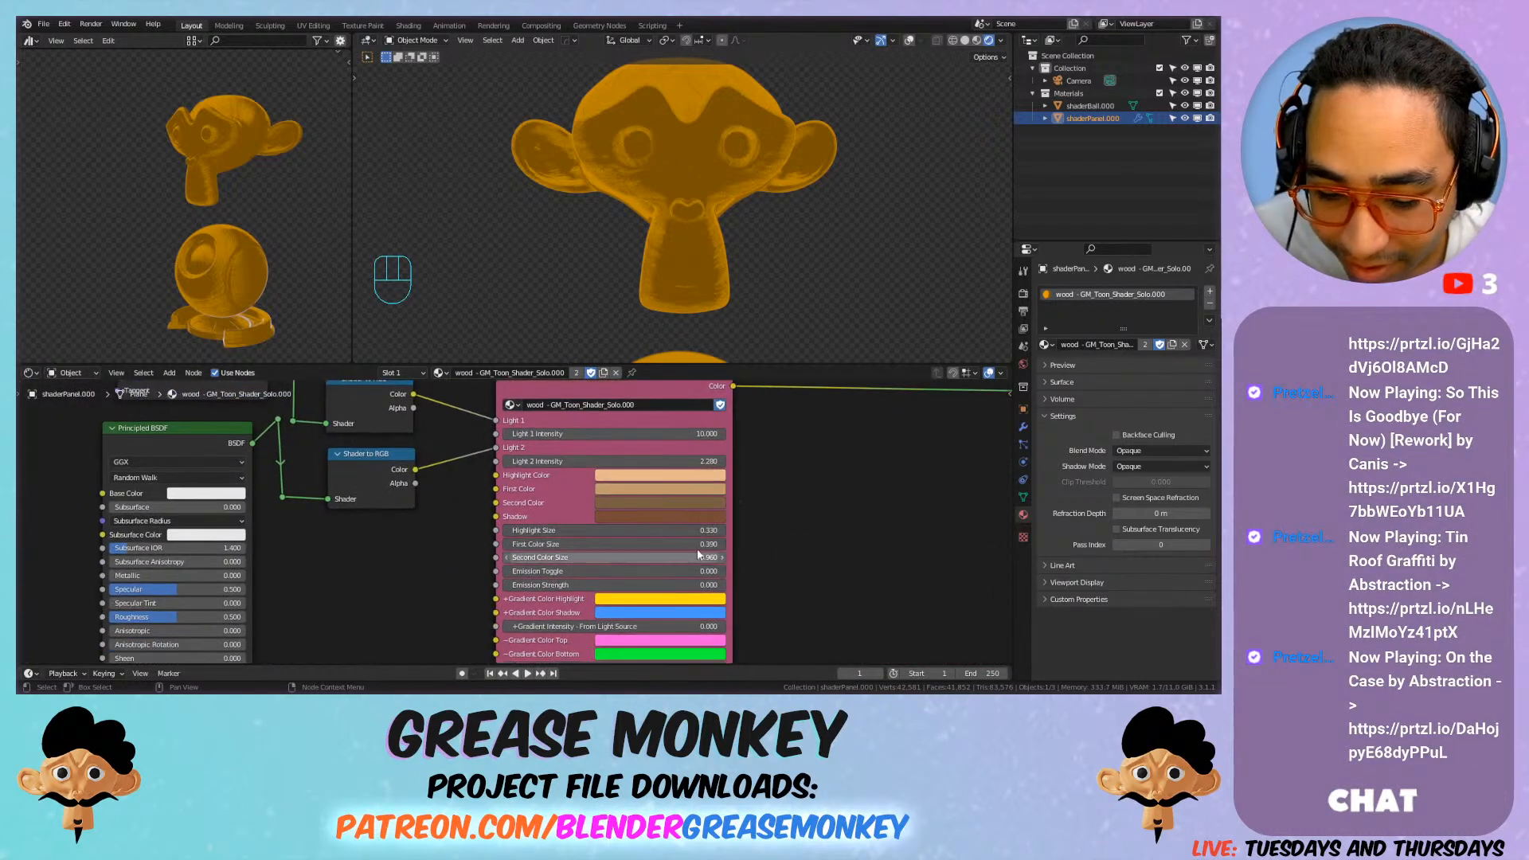
mouse_move(643, 531)
mouse_down()
mouse_move(684, 531)
mouse_move(646, 544)
mouse_move(657, 557)
mouse_move(598, 557)
mouse_move(616, 544)
mouse_up()
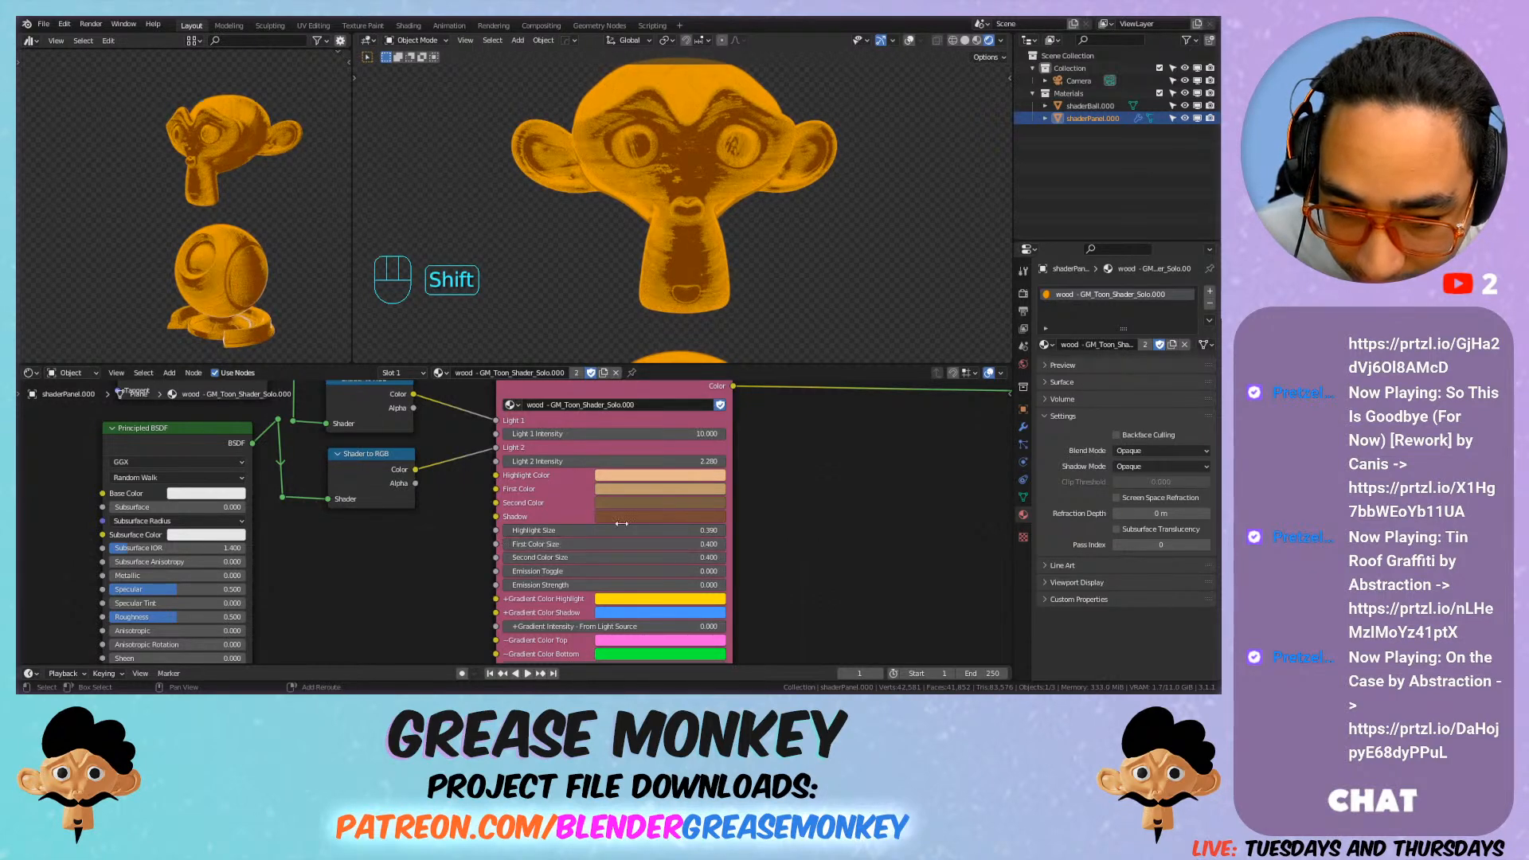
Step: Set the upper Principled BSDF's Roughness to 1.000
scroll(659, 215, up, 1)
middle_drag(656, 141, 658, 192)
scroll(594, 172, down, 6)
middle_drag(491, 421, 597, 547)
scroll(598, 547, down, 7)
middle_drag(440, 387, 549, 442)
scroll(548, 441, up, 9)
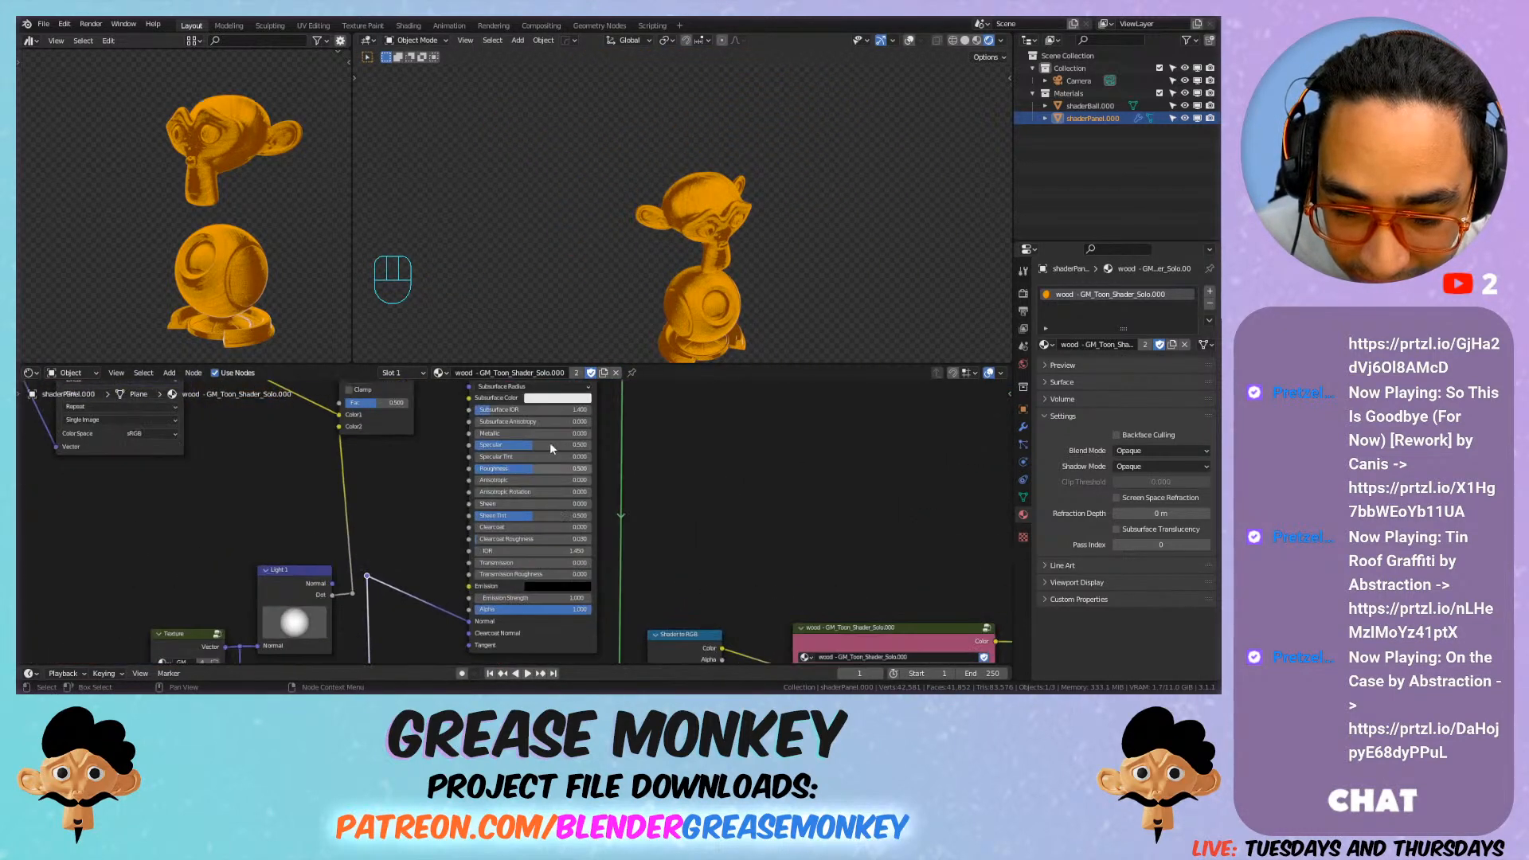
drag(535, 442, 627, 443)
Step: Adjust the lower Principled BSDF's Roughness and Specular values while viewing the monkey head from the front
middle_drag(672, 274, 628, 253)
scroll(638, 239, up, 2)
shift+middle_drag(645, 243, 621, 209)
scroll(637, 231, up, 2)
middle_drag(737, 479, 668, 384)
scroll(667, 385, down, 6)
middle_drag(631, 643, 665, 513)
scroll(661, 513, up, 4)
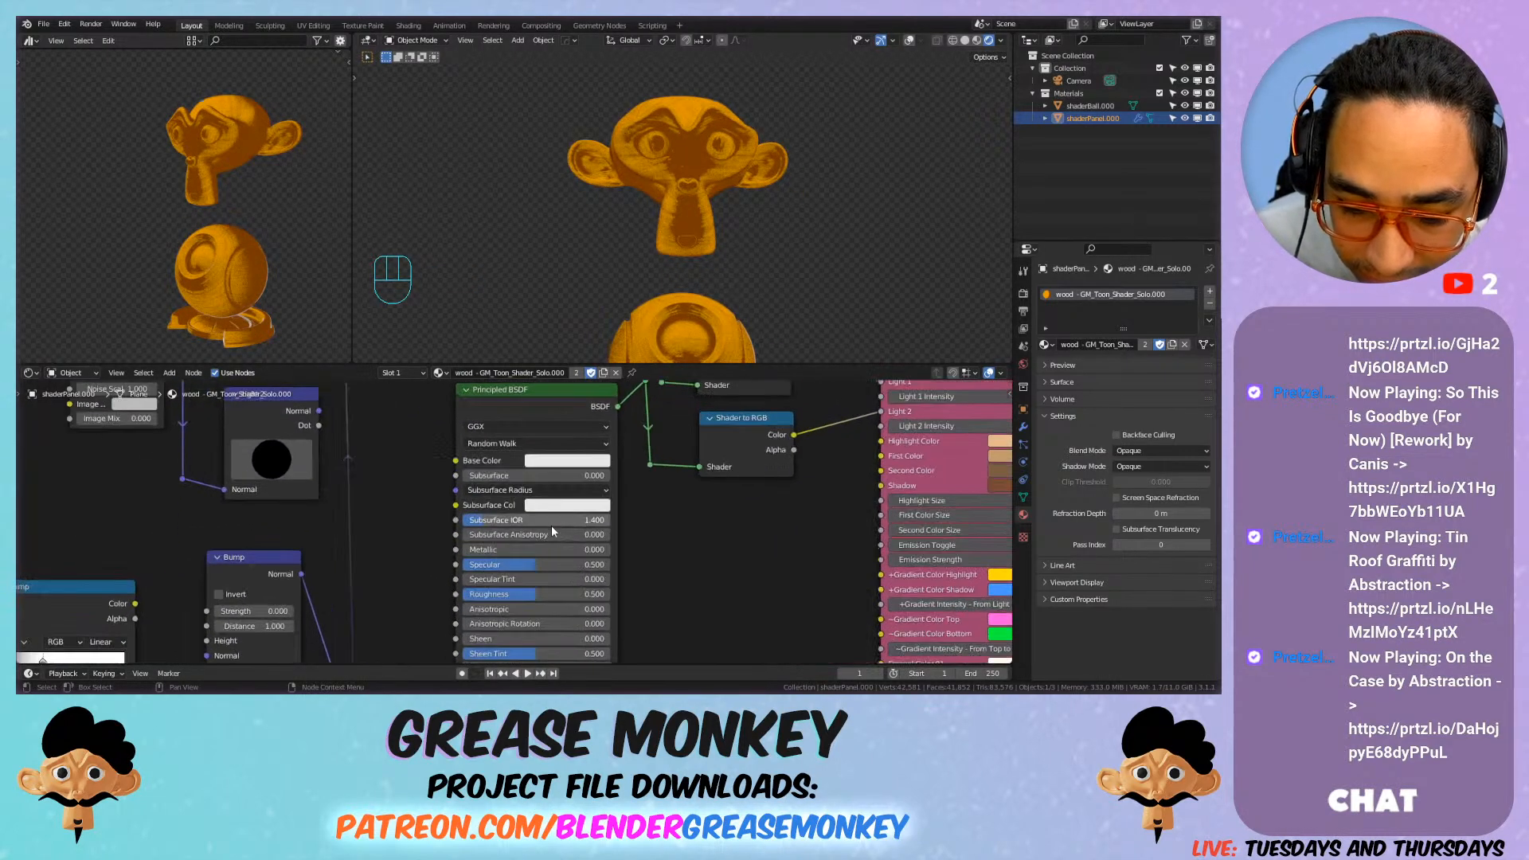
mouse_move(523, 594)
mouse_down()
mouse_move(610, 594)
mouse_move(569, 565)
mouse_move(522, 565)
mouse_up()
Step: Set the upper Principled BSDF's Specular to 0.000 and check the monkey head from the side
scroll(526, 561, down, 6)
middle_drag(526, 434, 536, 655)
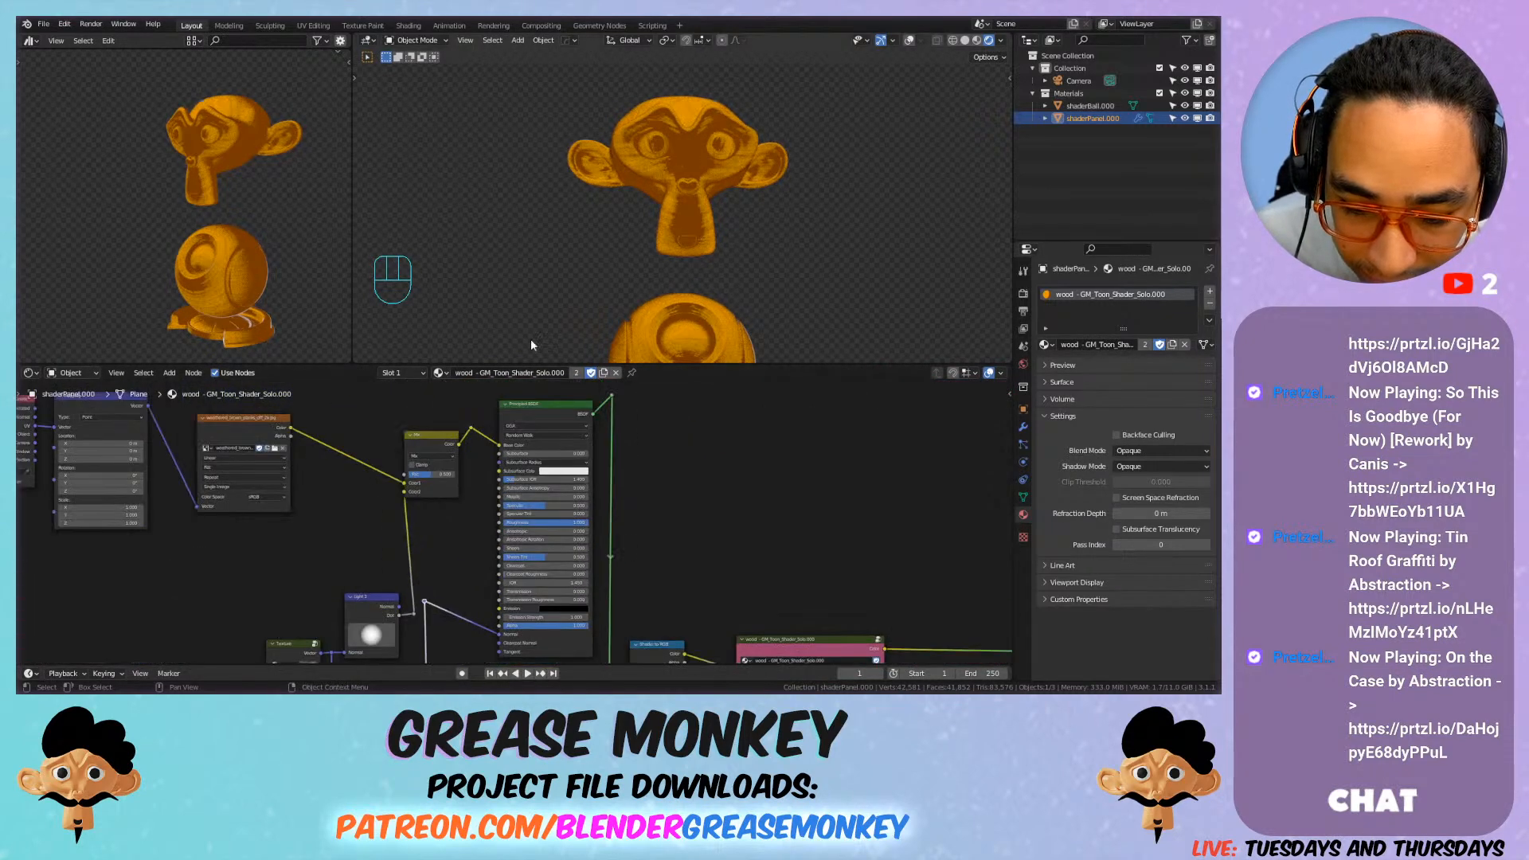
scroll(540, 490, up, 7)
drag(540, 489, 501, 490)
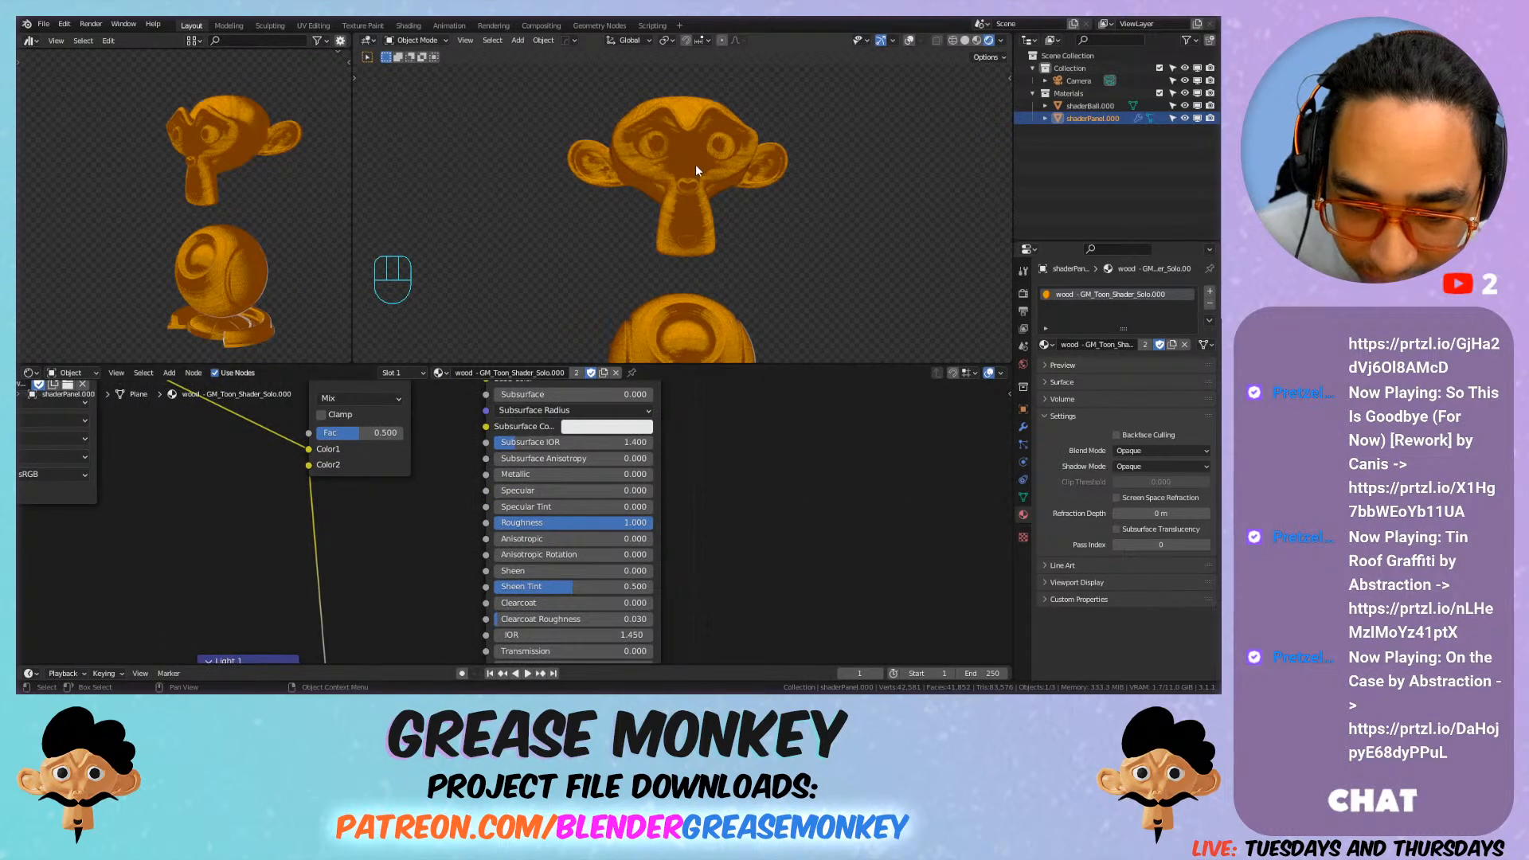
middle_drag(695, 164, 734, 218)
Step: Undo the last change to the Light 1 node's normal direction
scroll(515, 547, down, 8)
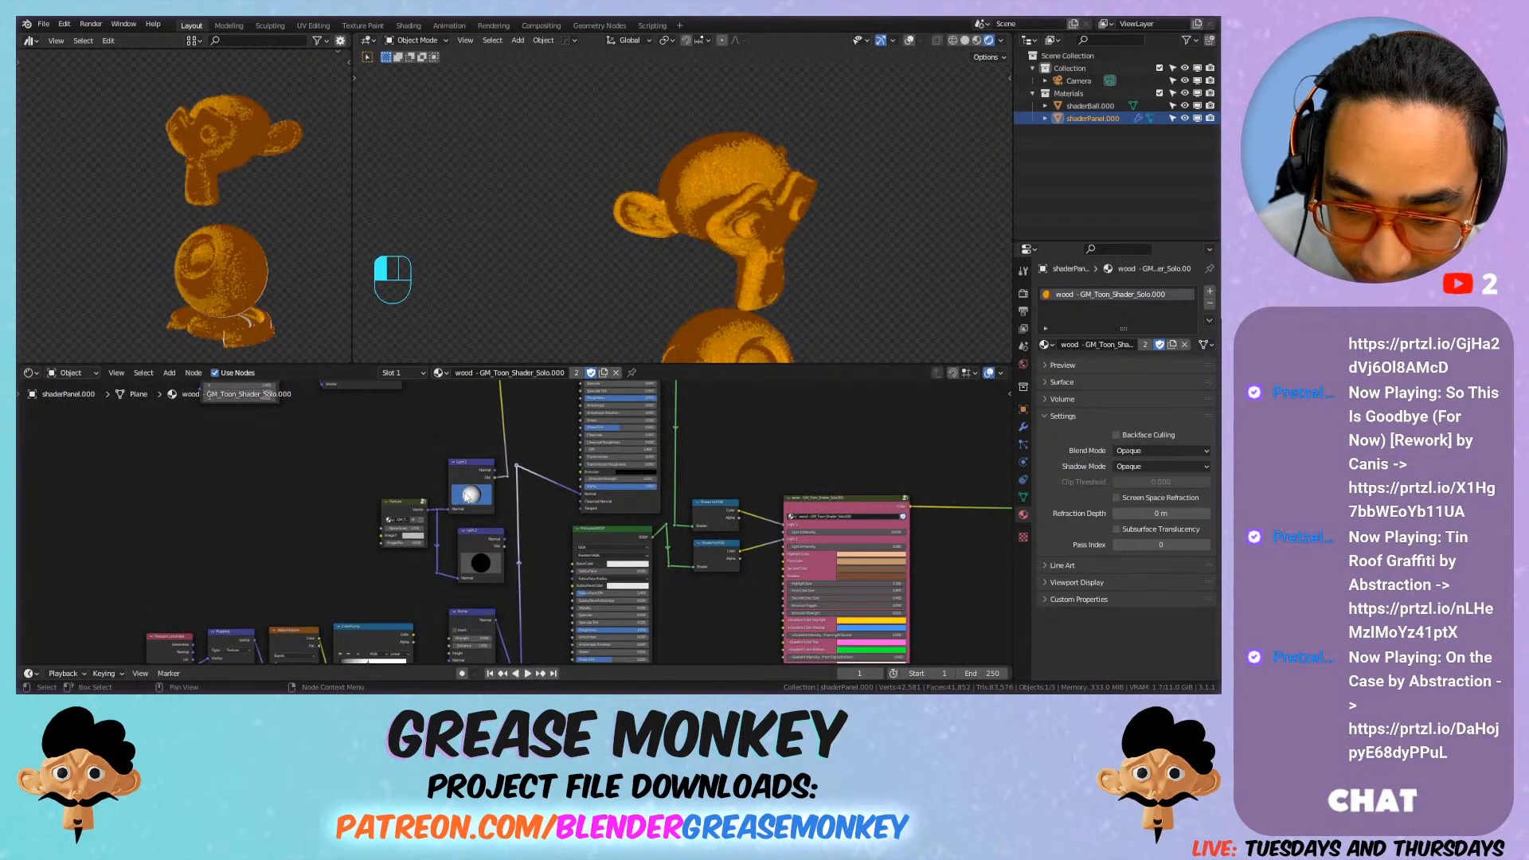
key(ctrl+z)
click(497, 588)
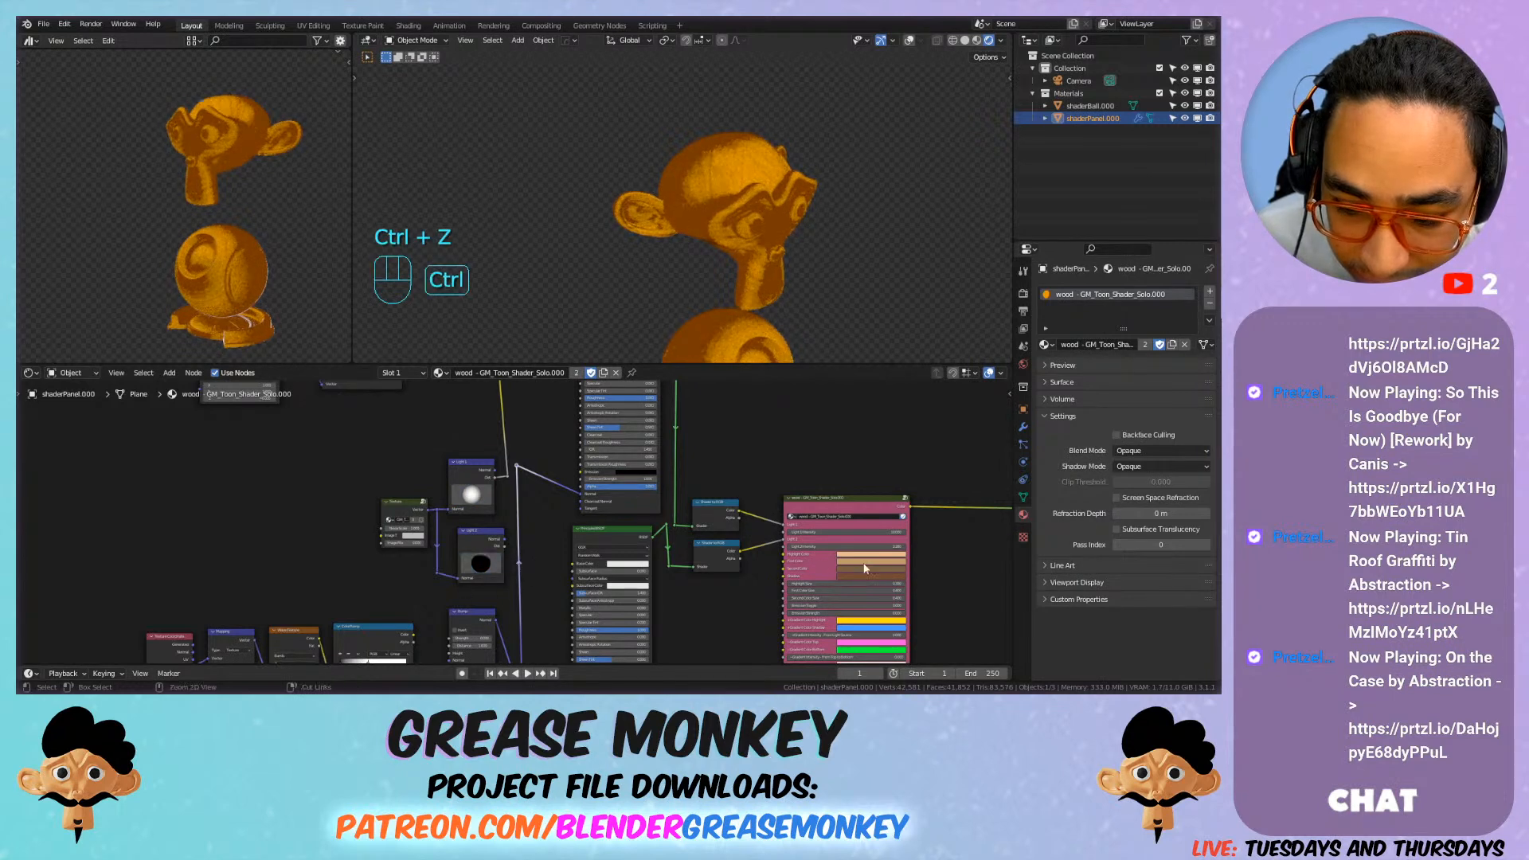
Step: Raise the wood toon shader group's Light 2 Intensity to about 3.3 and check the monkey head from the front
key(ctrl+z)
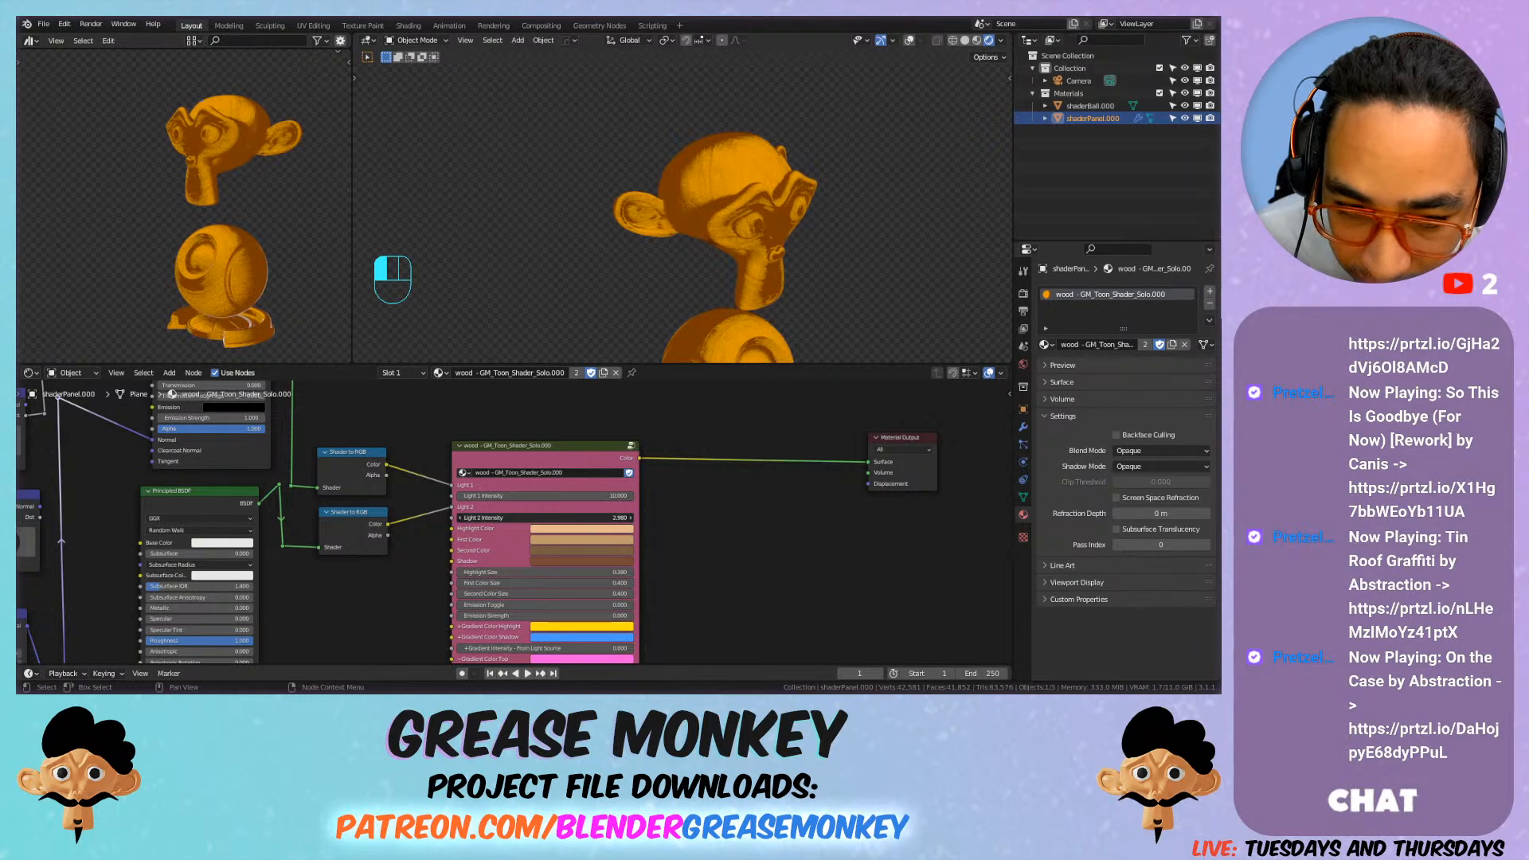
drag(545, 518, 577, 518)
scroll(777, 250, up, 2)
middle_drag(777, 250, 698, 210)
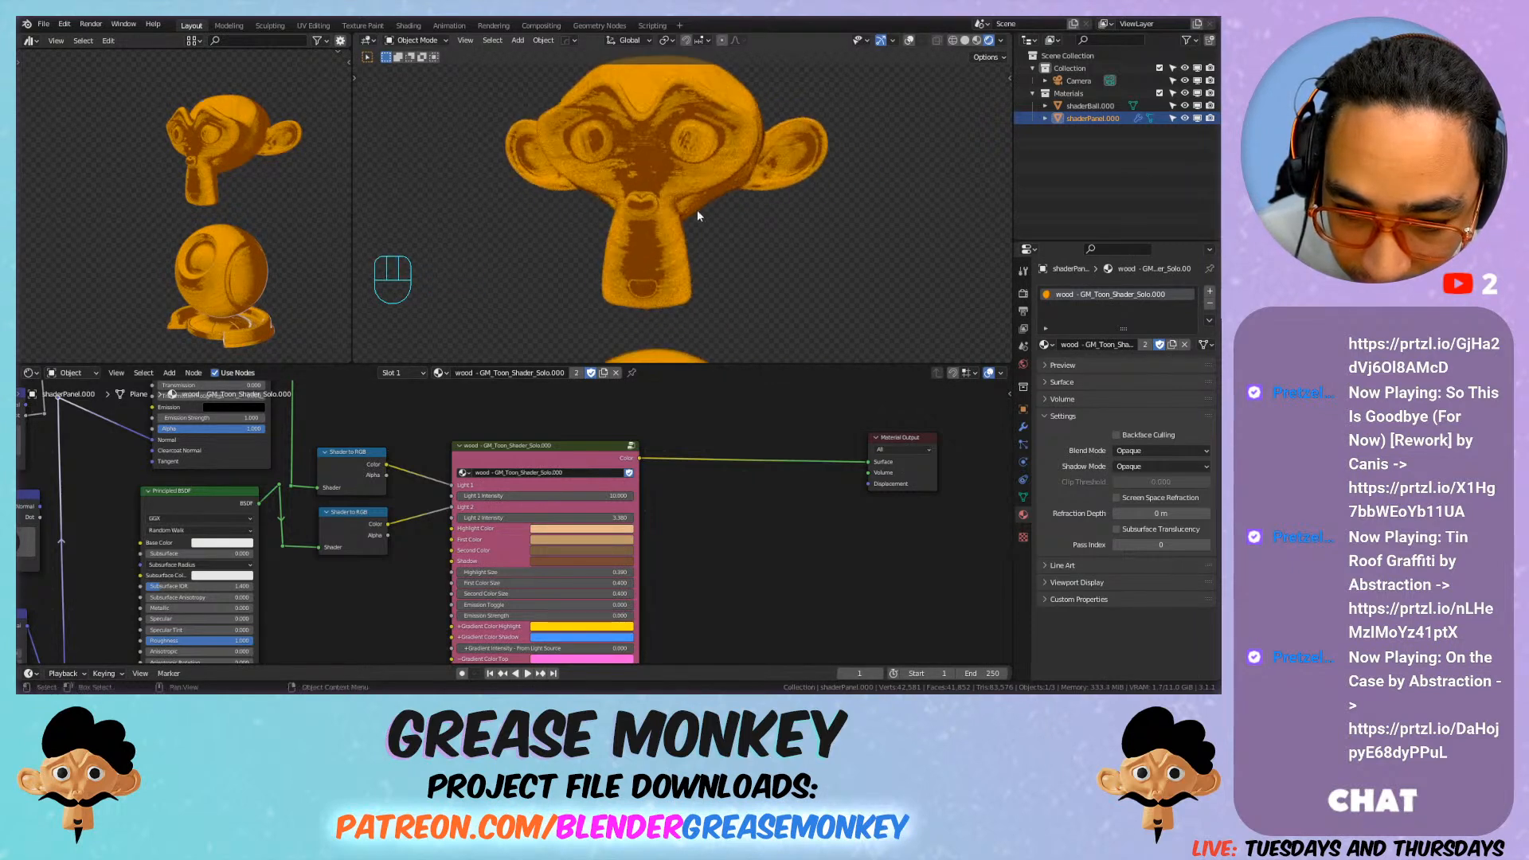
scroll(696, 210, up, 3)
scroll(529, 284, down, 1)
scroll(550, 288, down, 2)
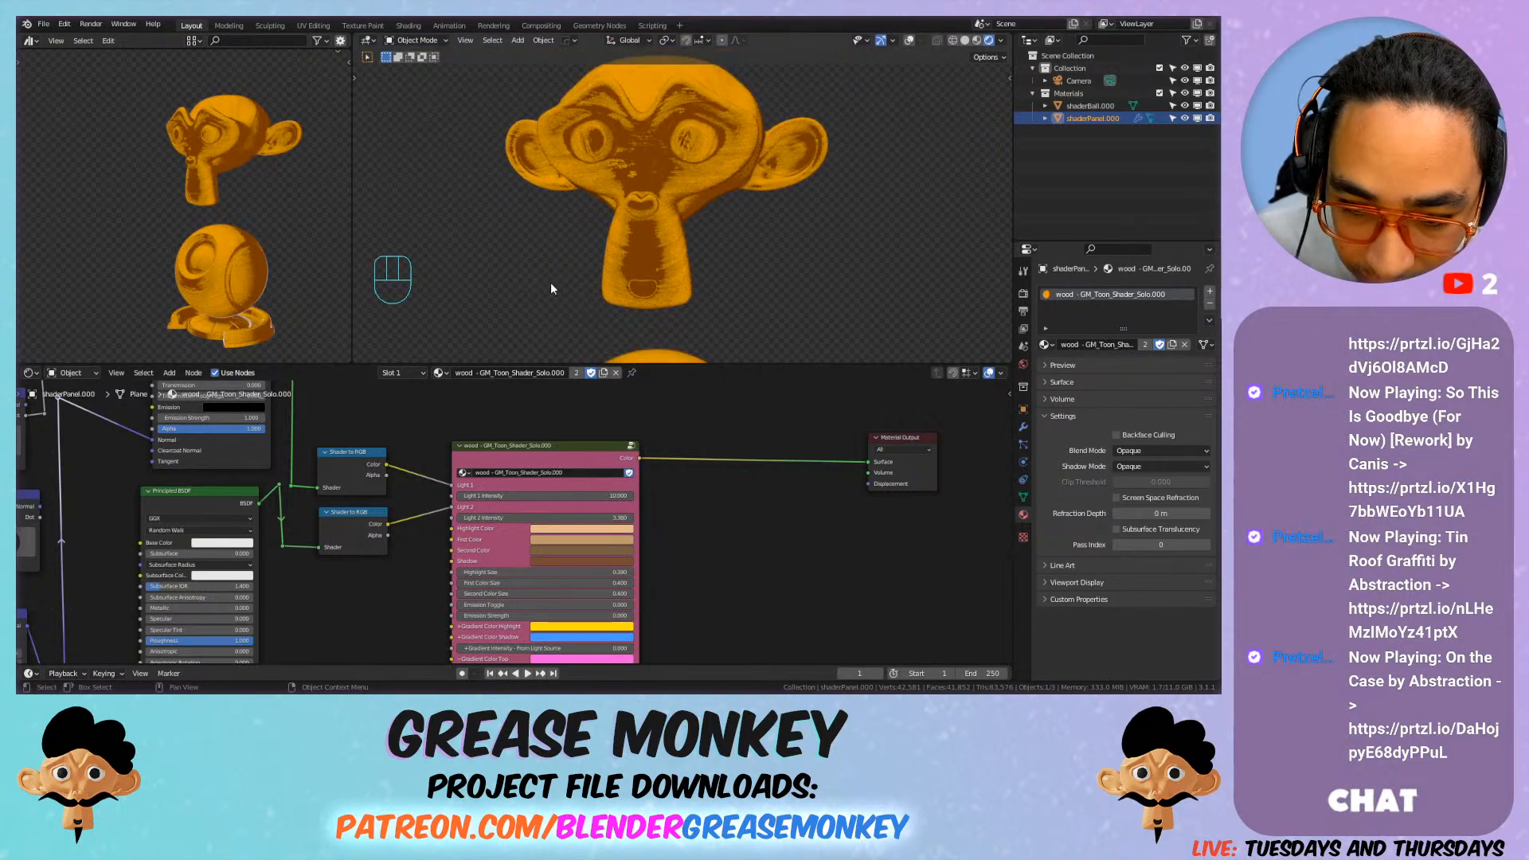
scroll(551, 284, down, 3)
middle_drag(594, 253, 642, 238)
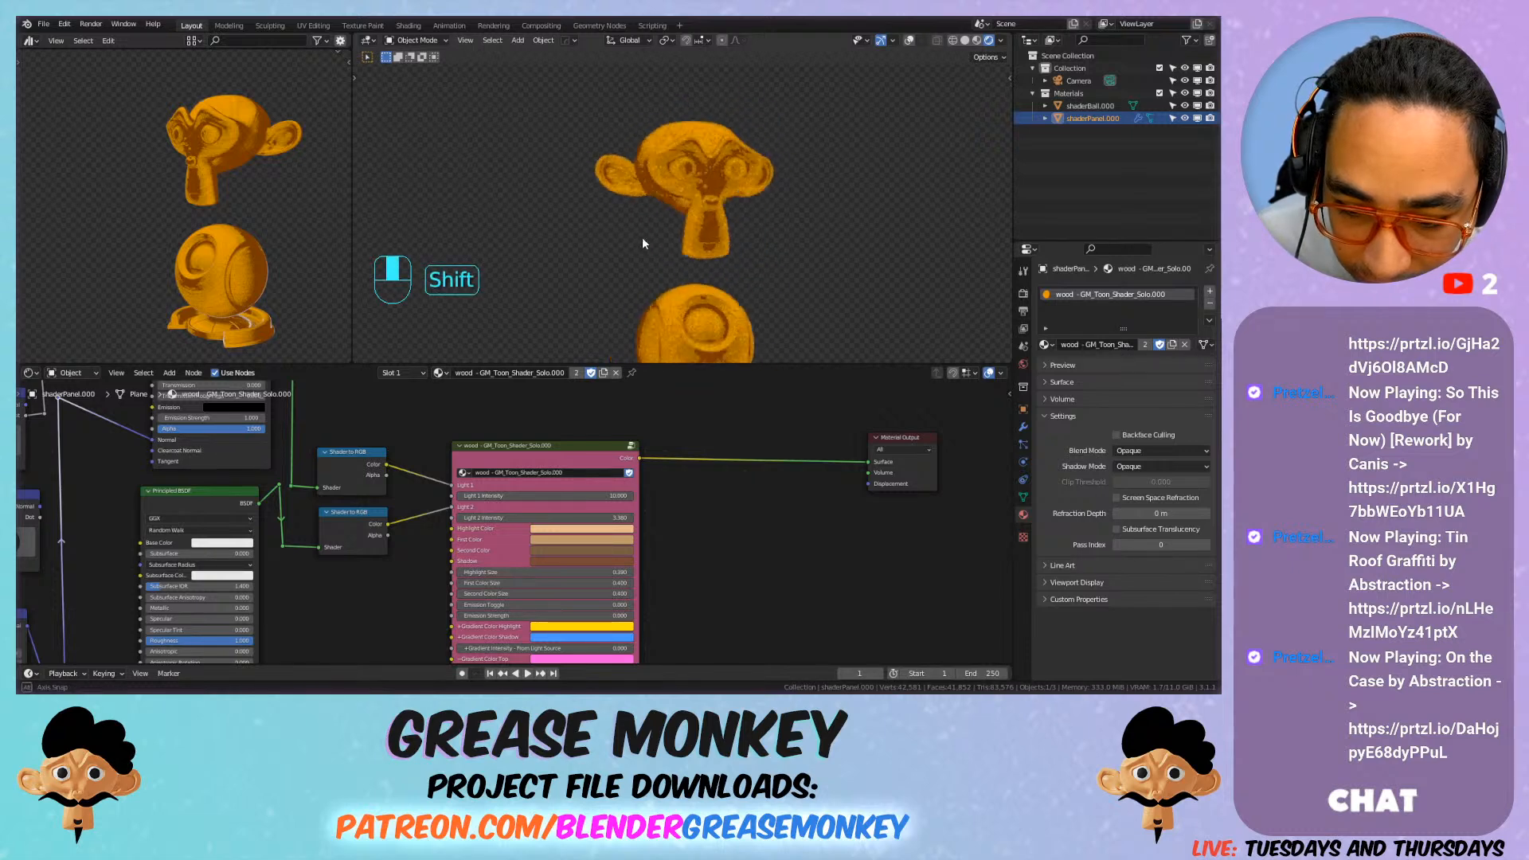
scroll(643, 244, down, 3)
Step: Reset the 3D cursor to the world origin and add a mesh plane there
key(shift+c)
key(shift+a)
mouse_move(664, 178)
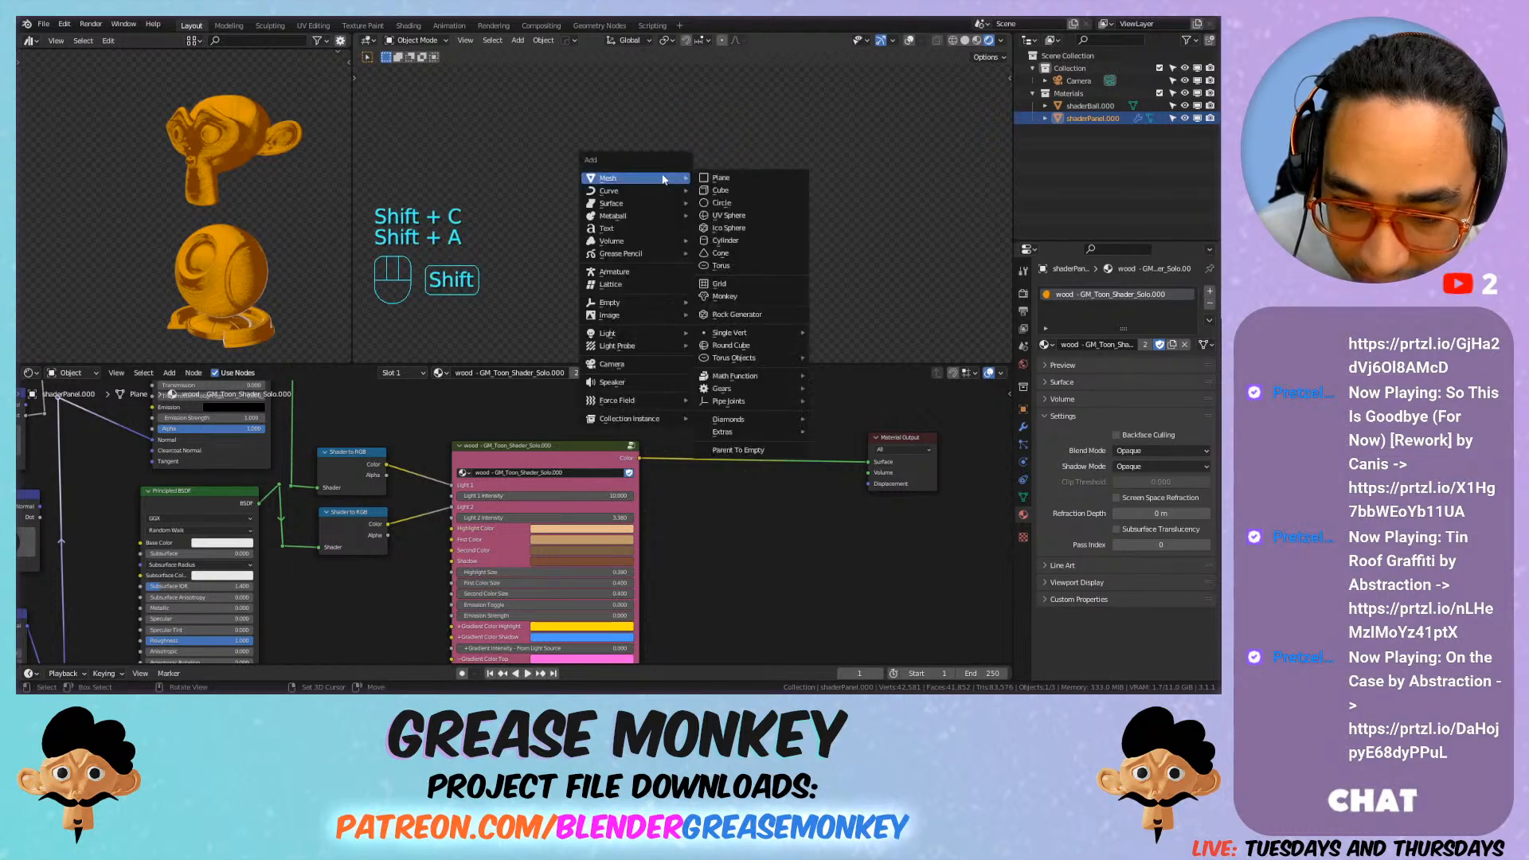
click(721, 178)
key(Tab)
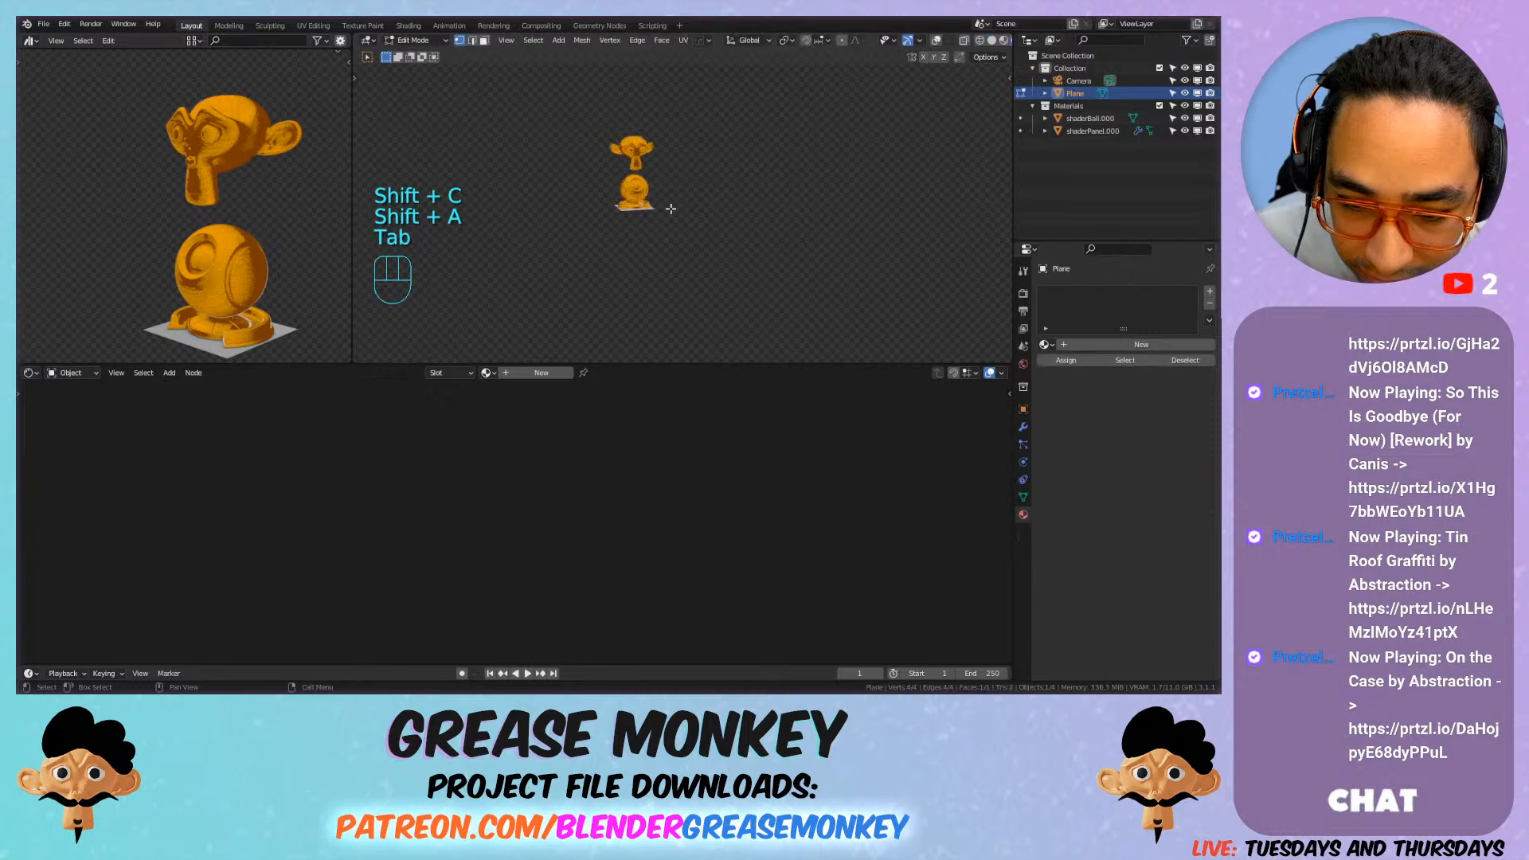
key(Tab)
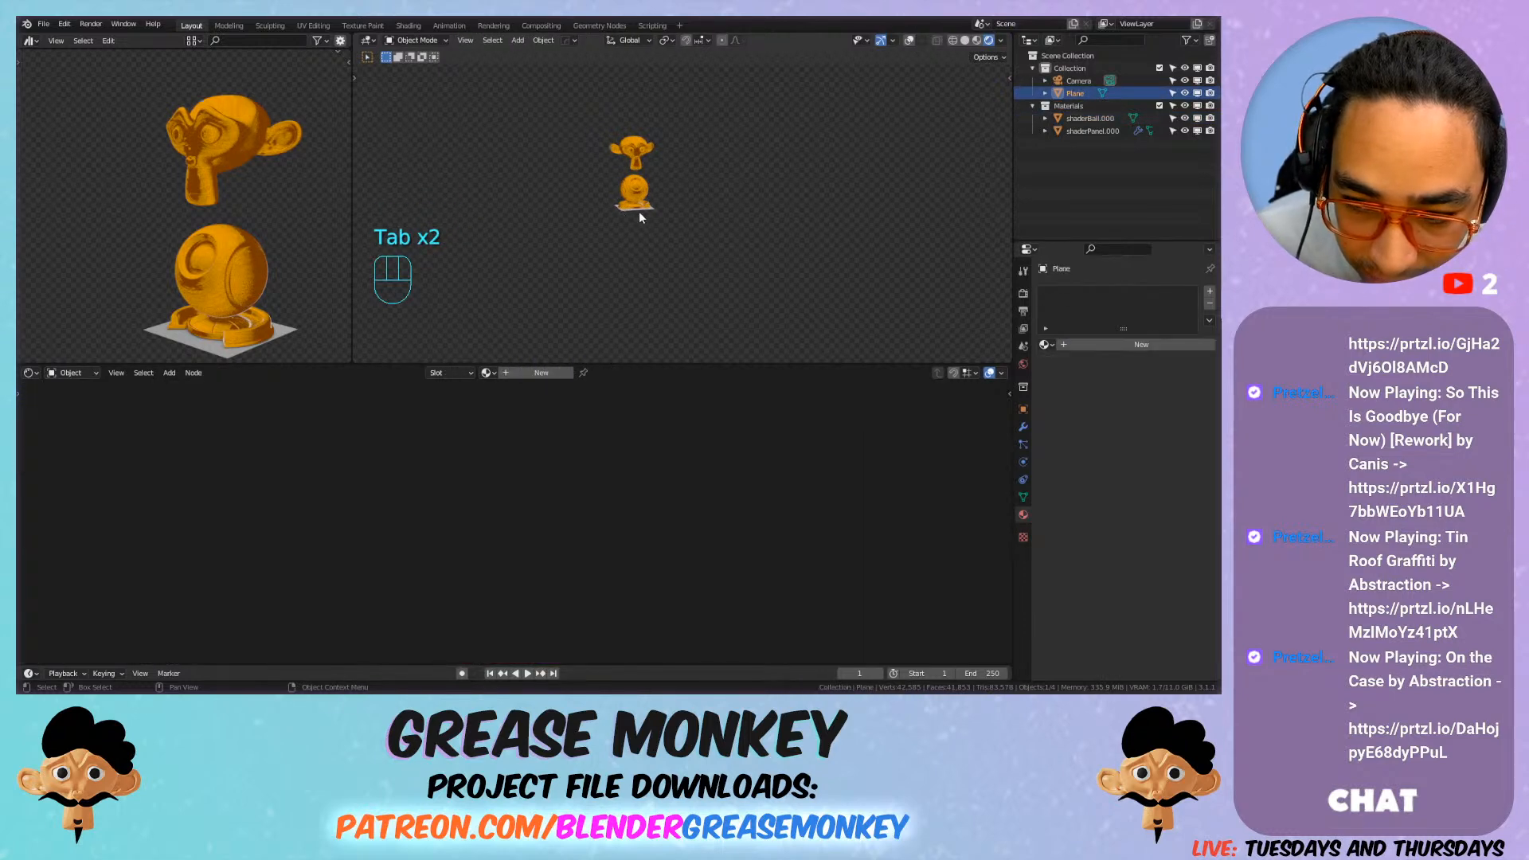
Step: Rotate the plane's geometry upright in Edit Mode and move it along Z above the monkey head
key(Tab)
key(r)
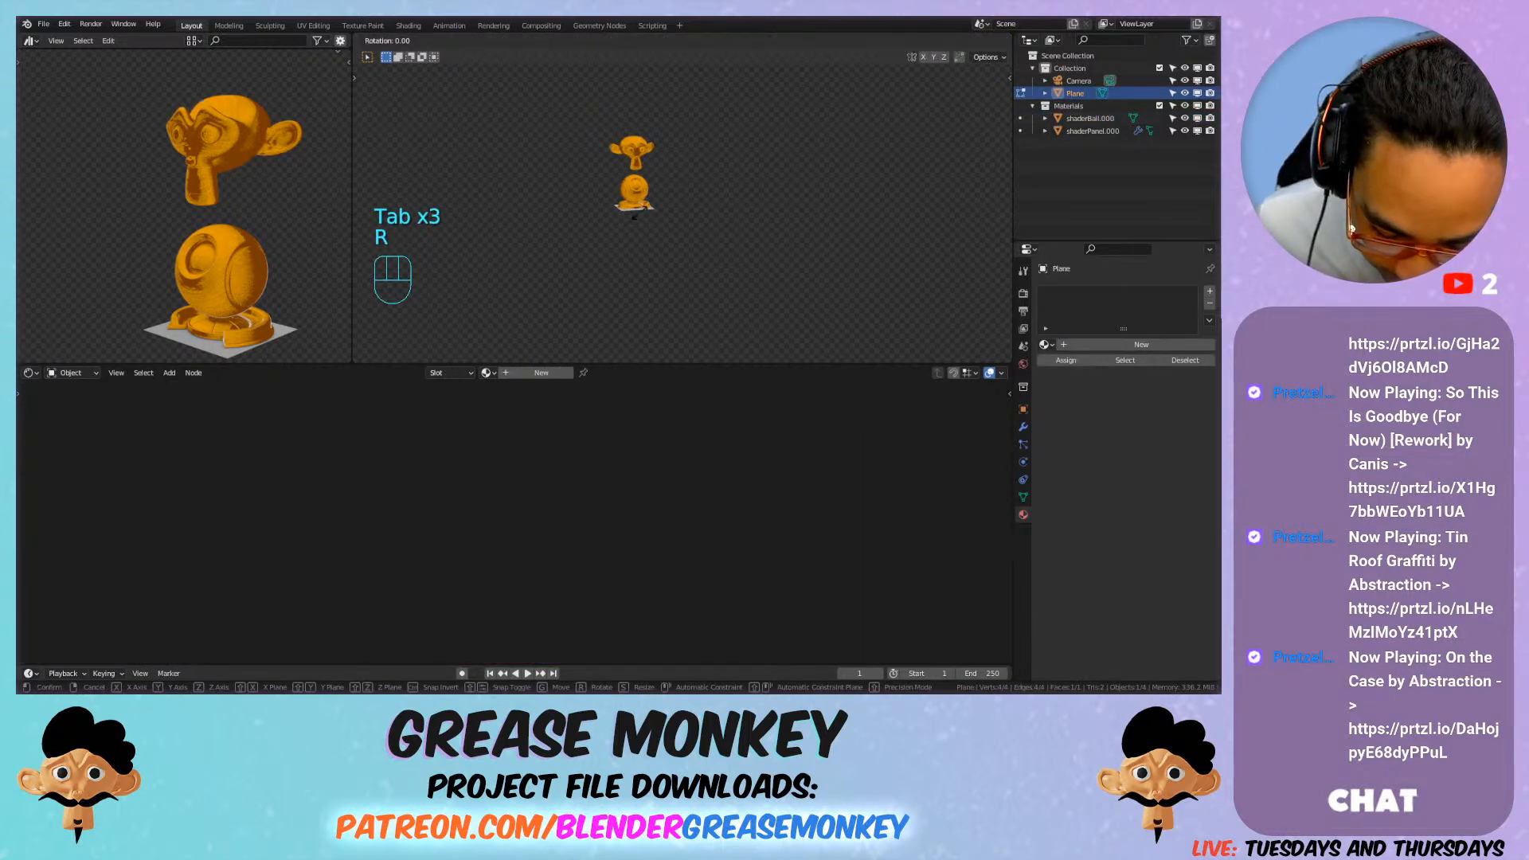
click(640, 212)
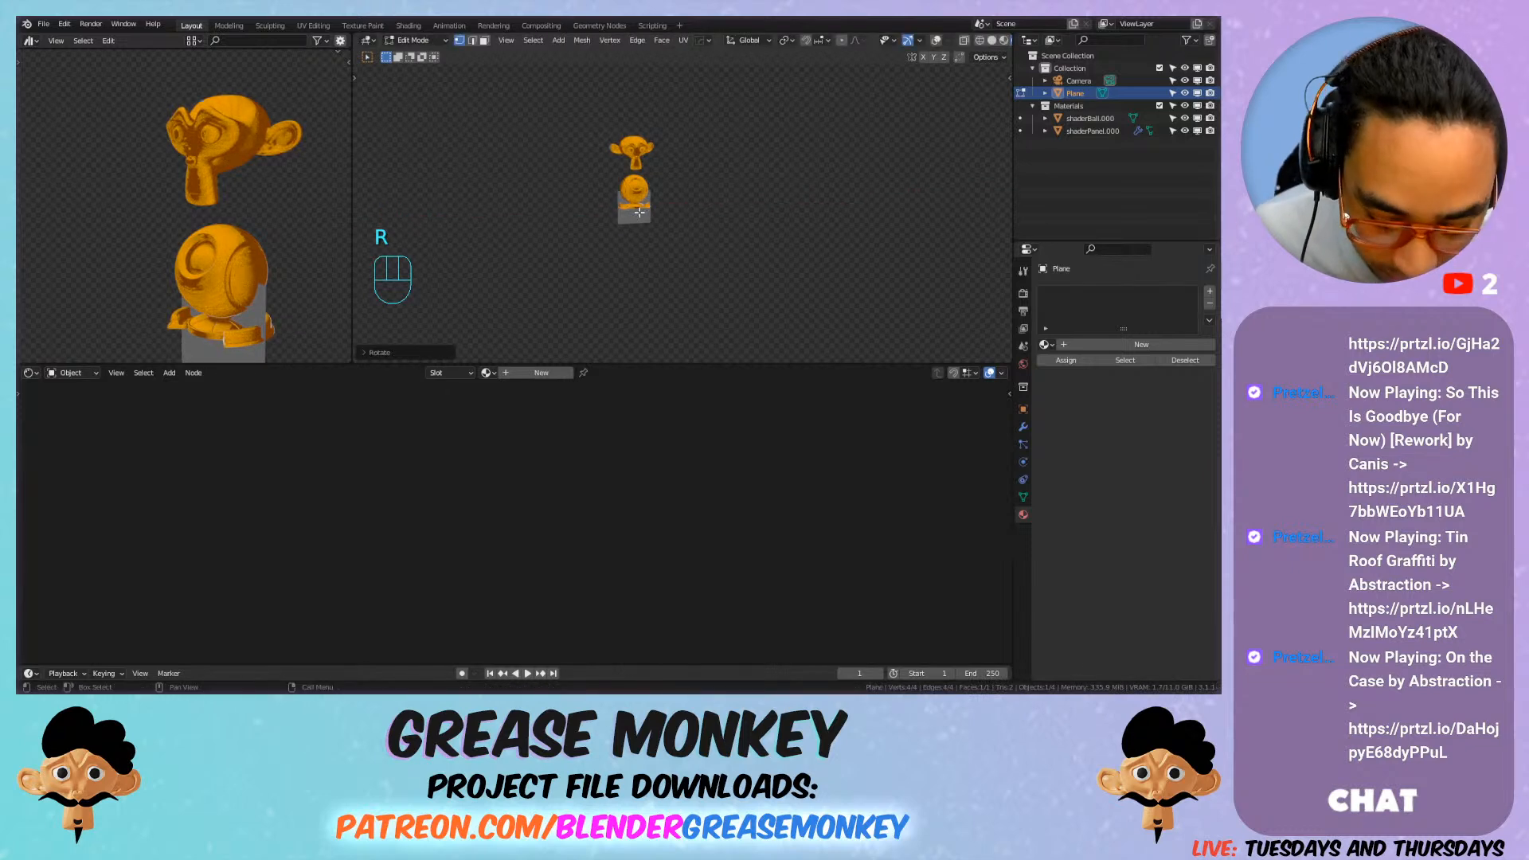
key(g)
key(z)
click(632, 117)
middle_drag(646, 155, 701, 256)
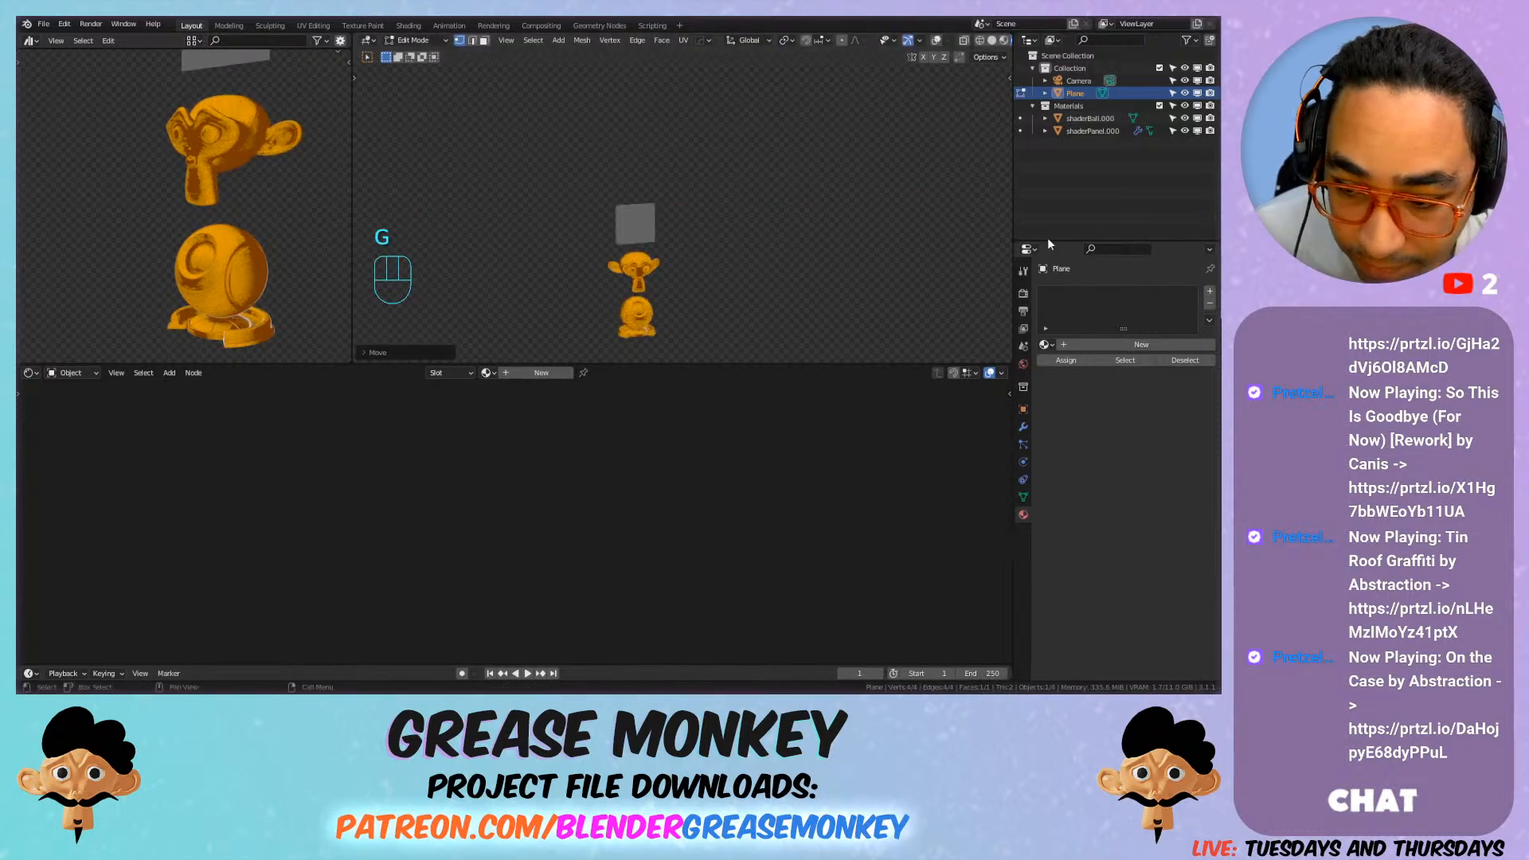
Step: Assign the Gold - GM_Toon_Shader_Solo.000 material to the plane and return to Object Mode
click(1044, 344)
click(1083, 364)
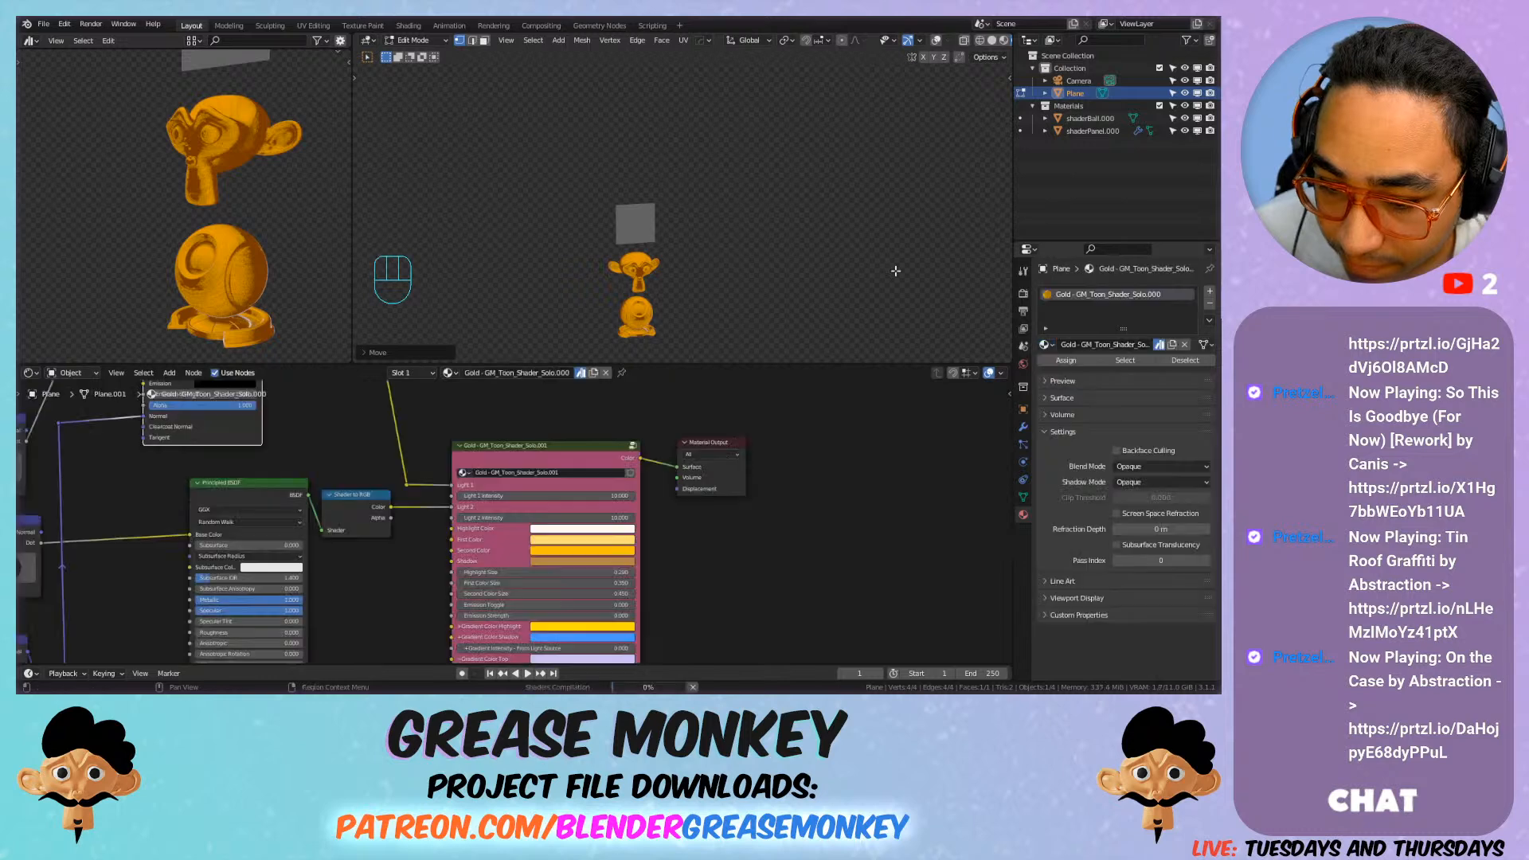
scroll(673, 239, up, 6)
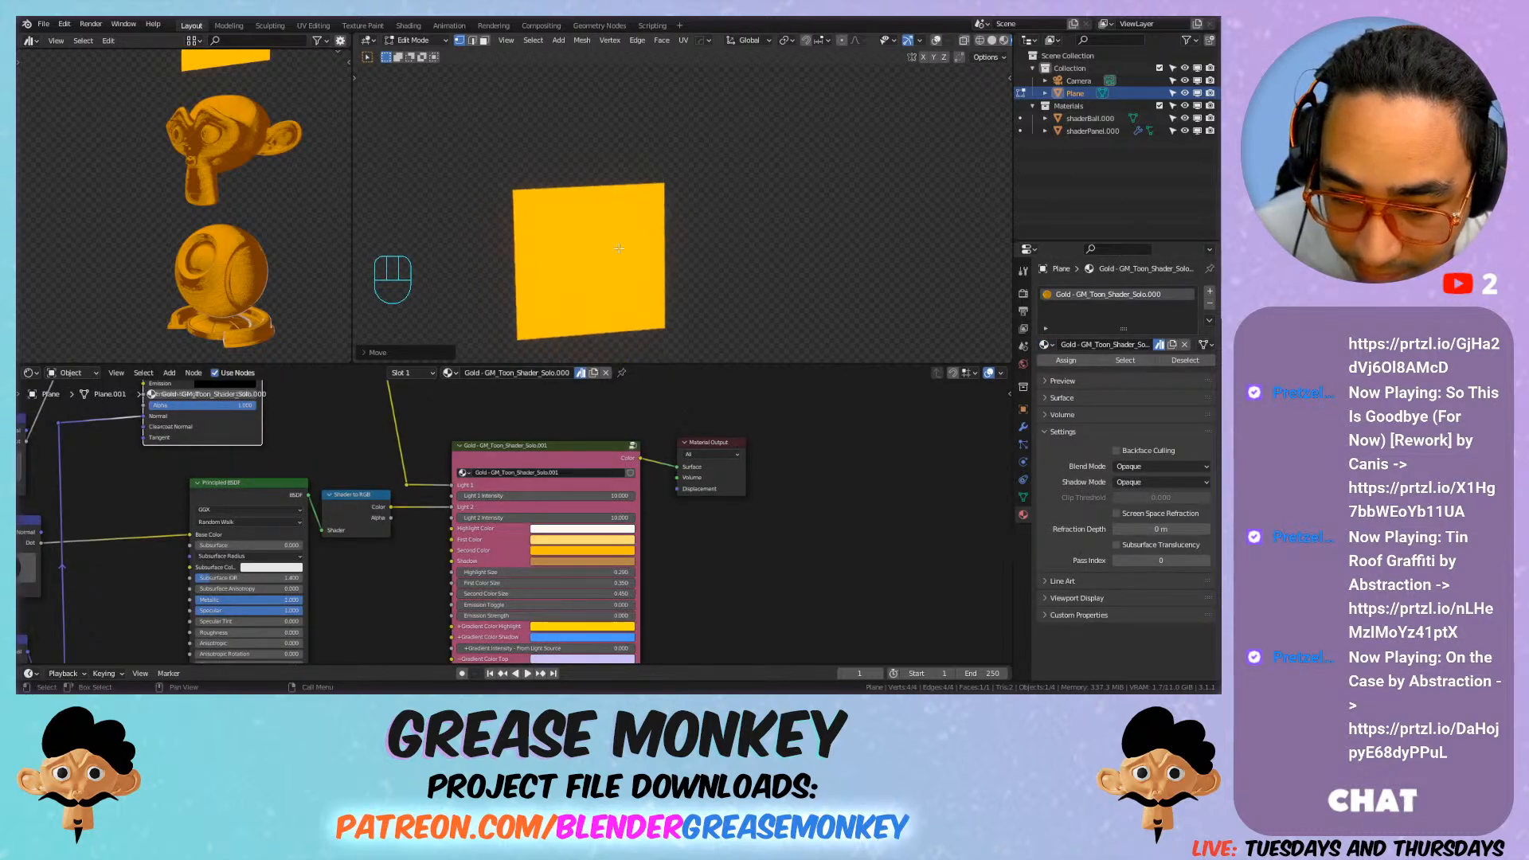
scroll(350, 439, down, 4)
middle_drag(266, 483, 516, 483)
scroll(427, 502, up, 3)
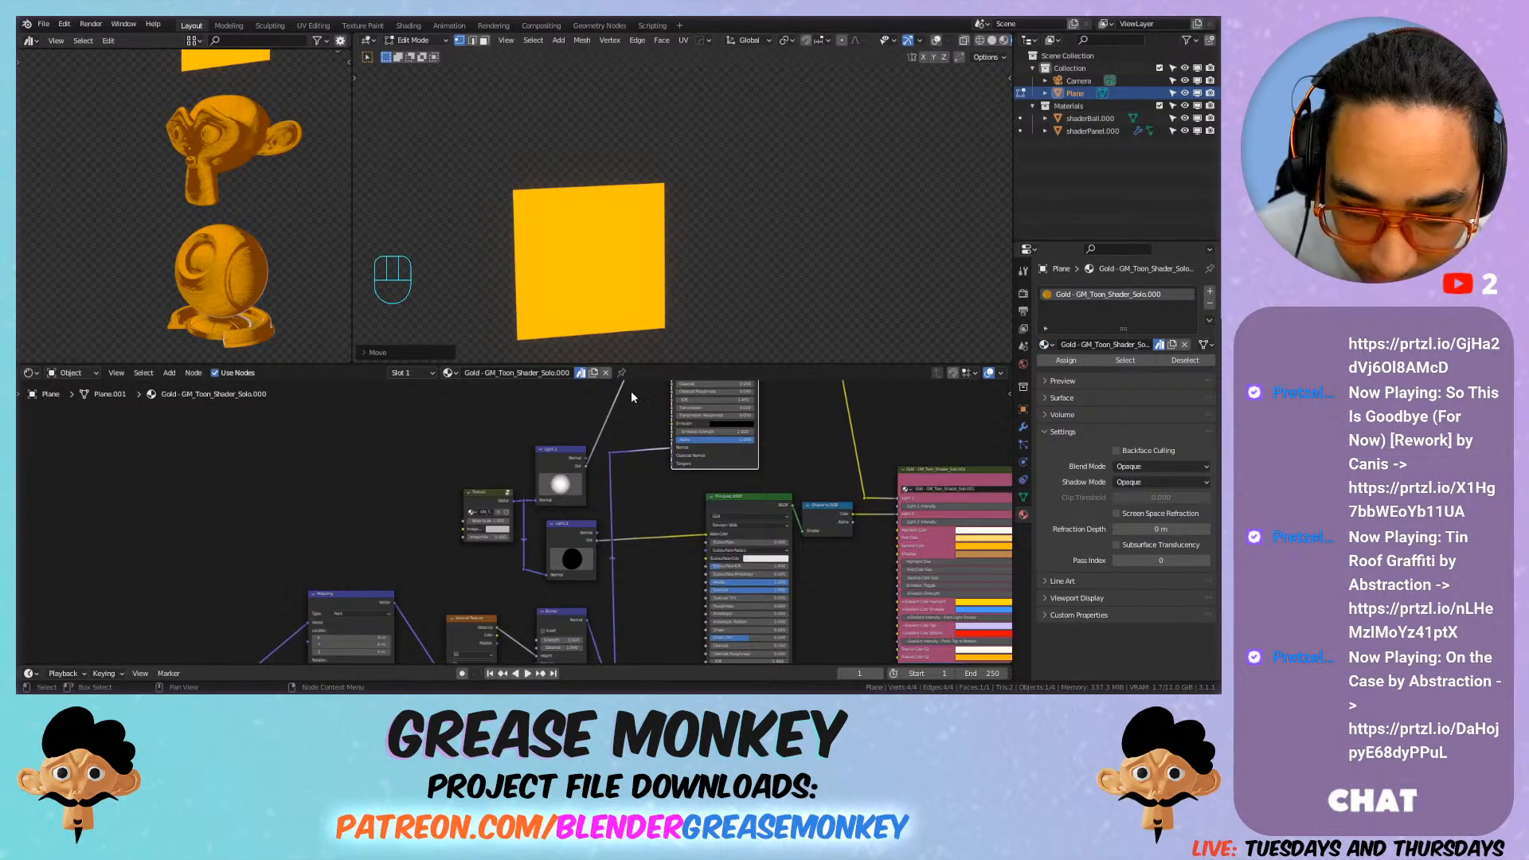
key(Tab)
key(Tab)
key(Tab)
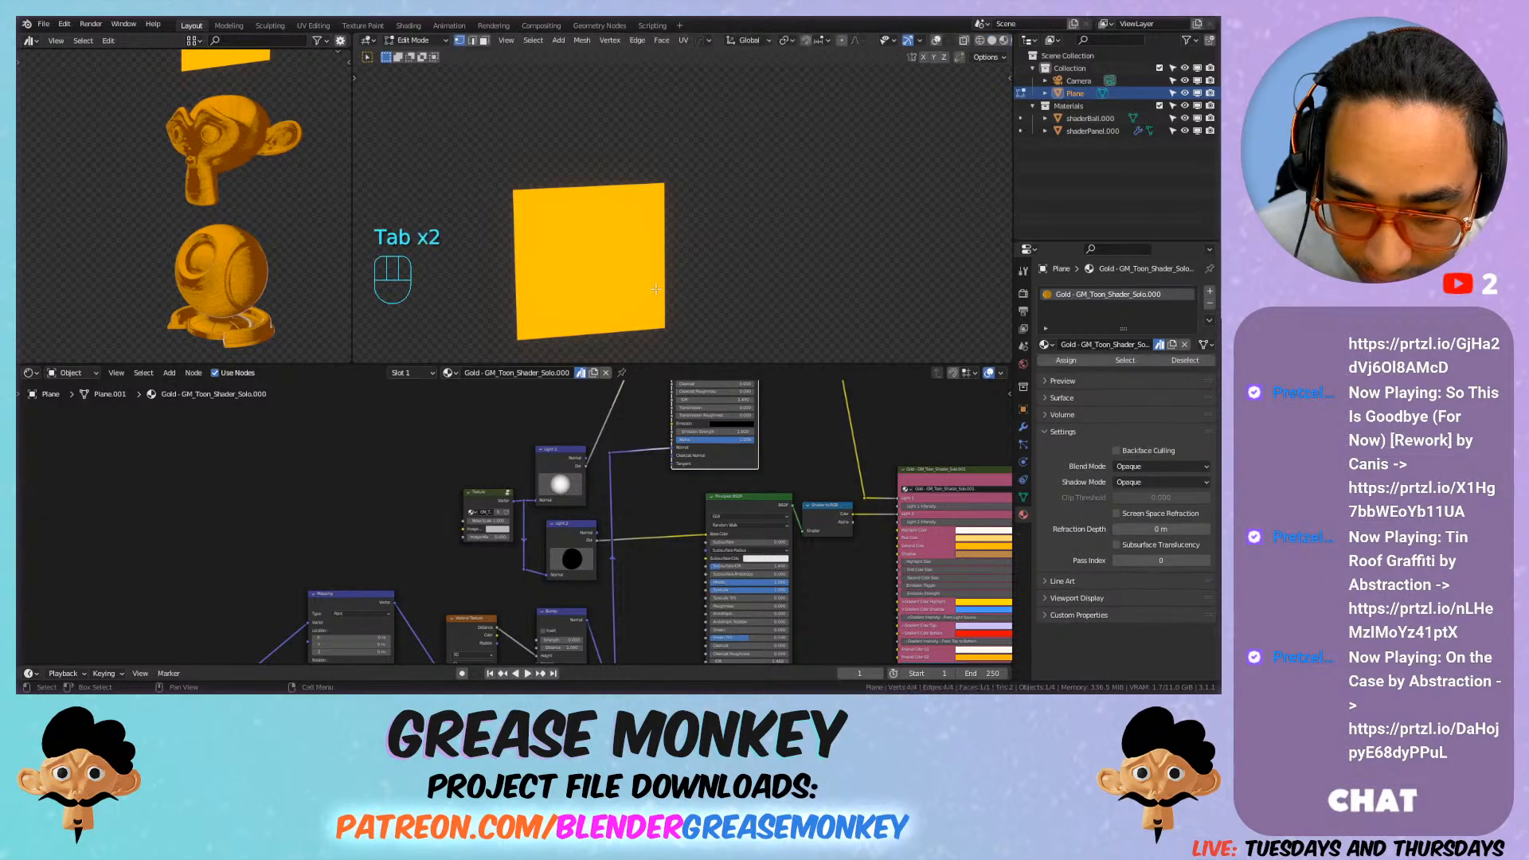
key(Tab)
key(Tab)
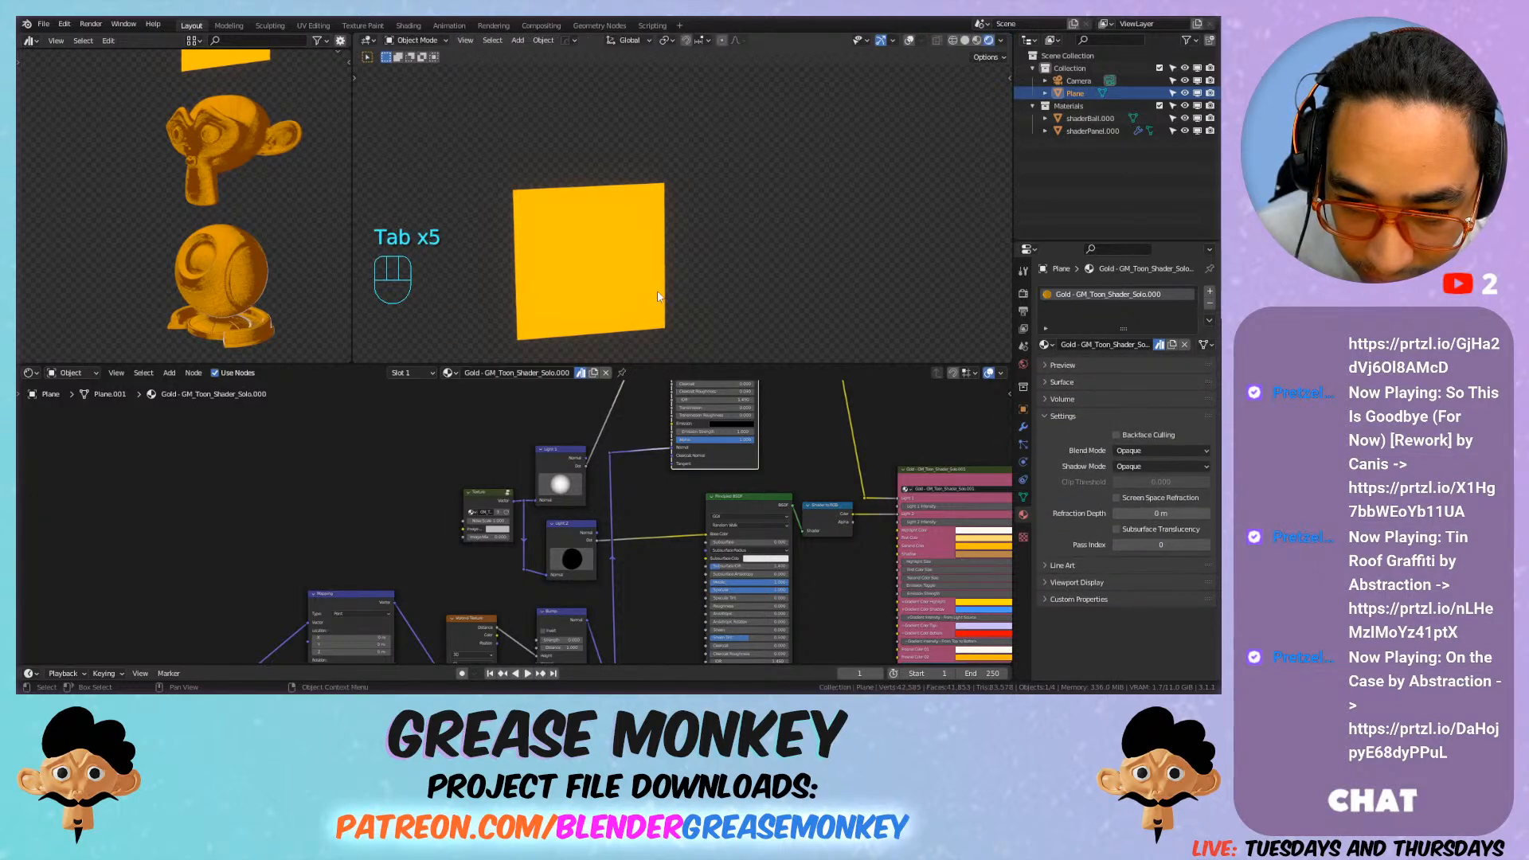
middle_drag(710, 269, 672, 280)
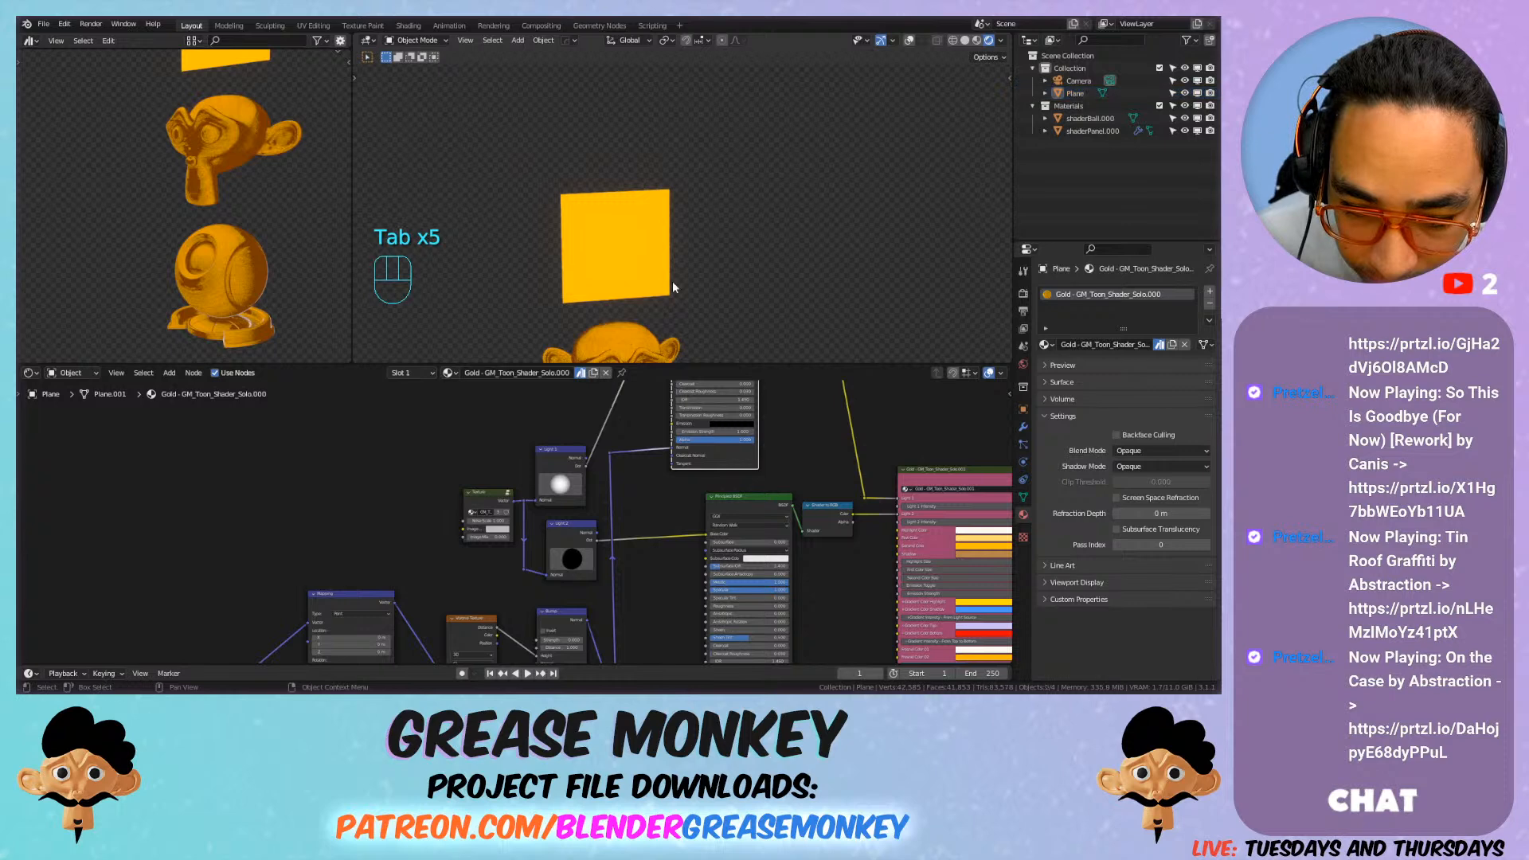
Step: Try feeding the Gold material's Mapping node from the Texture Coordinate's UV output, and undo it
middle_drag(529, 533, 625, 437)
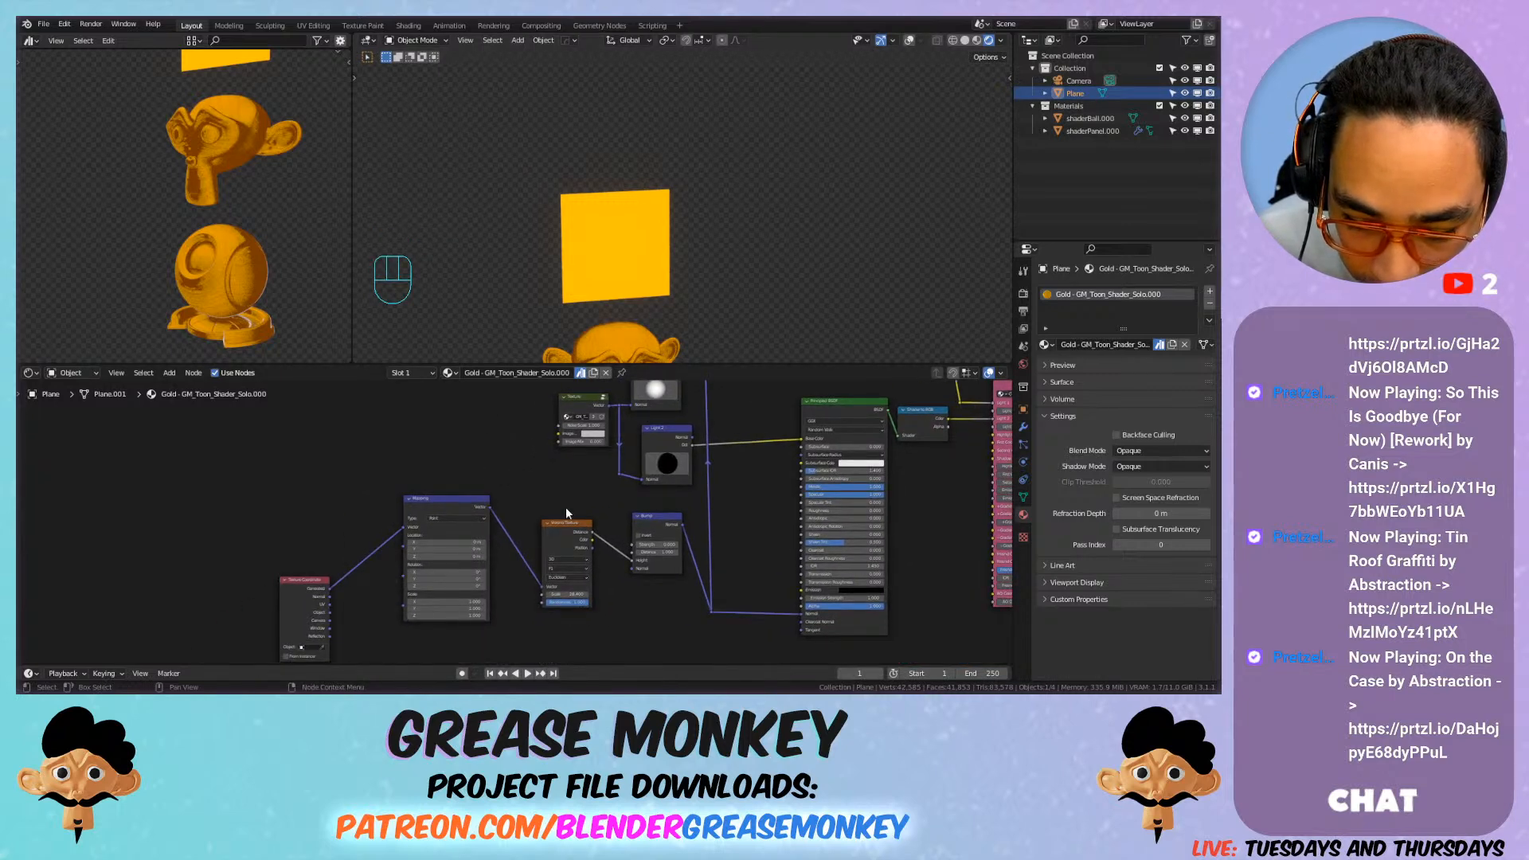
scroll(539, 498, up, 3)
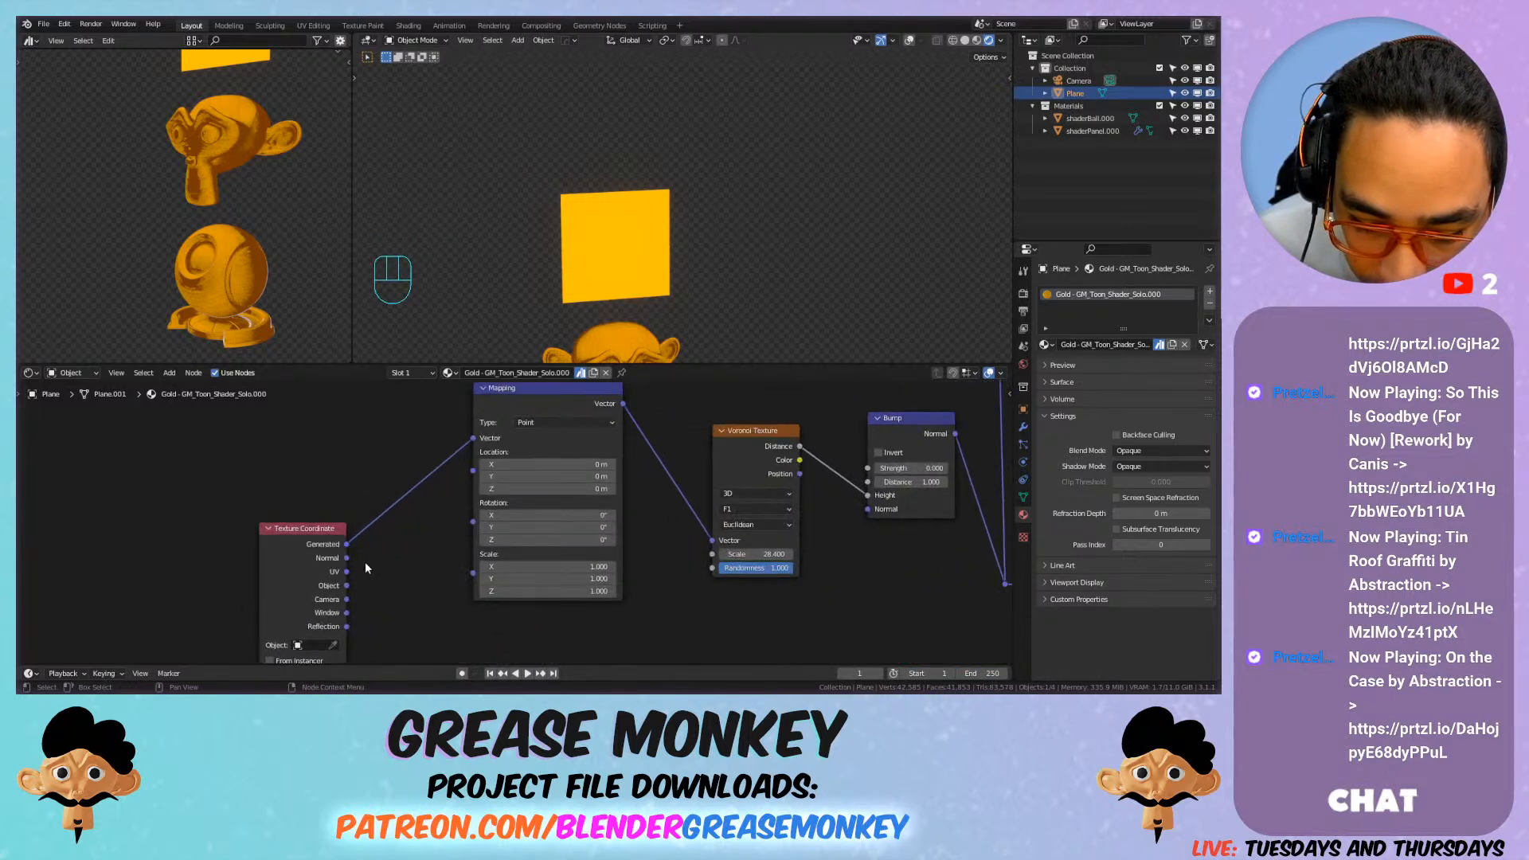
drag(345, 574, 471, 440)
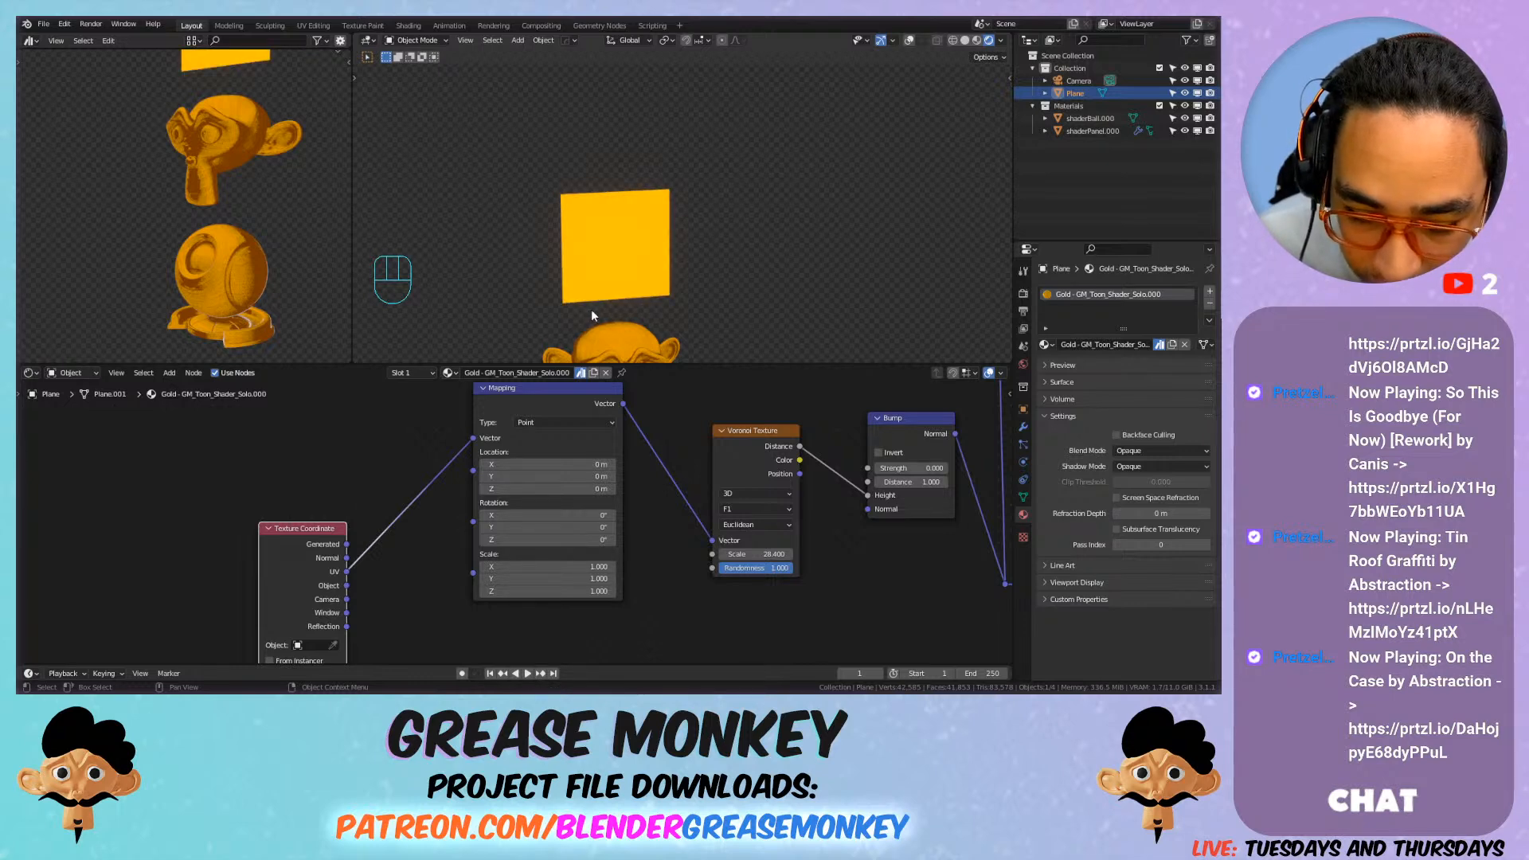
key(ctrl+z)
Step: Assign the wood - GM_Toon_Shader_Solo.000 material to the plane
click(1044, 344)
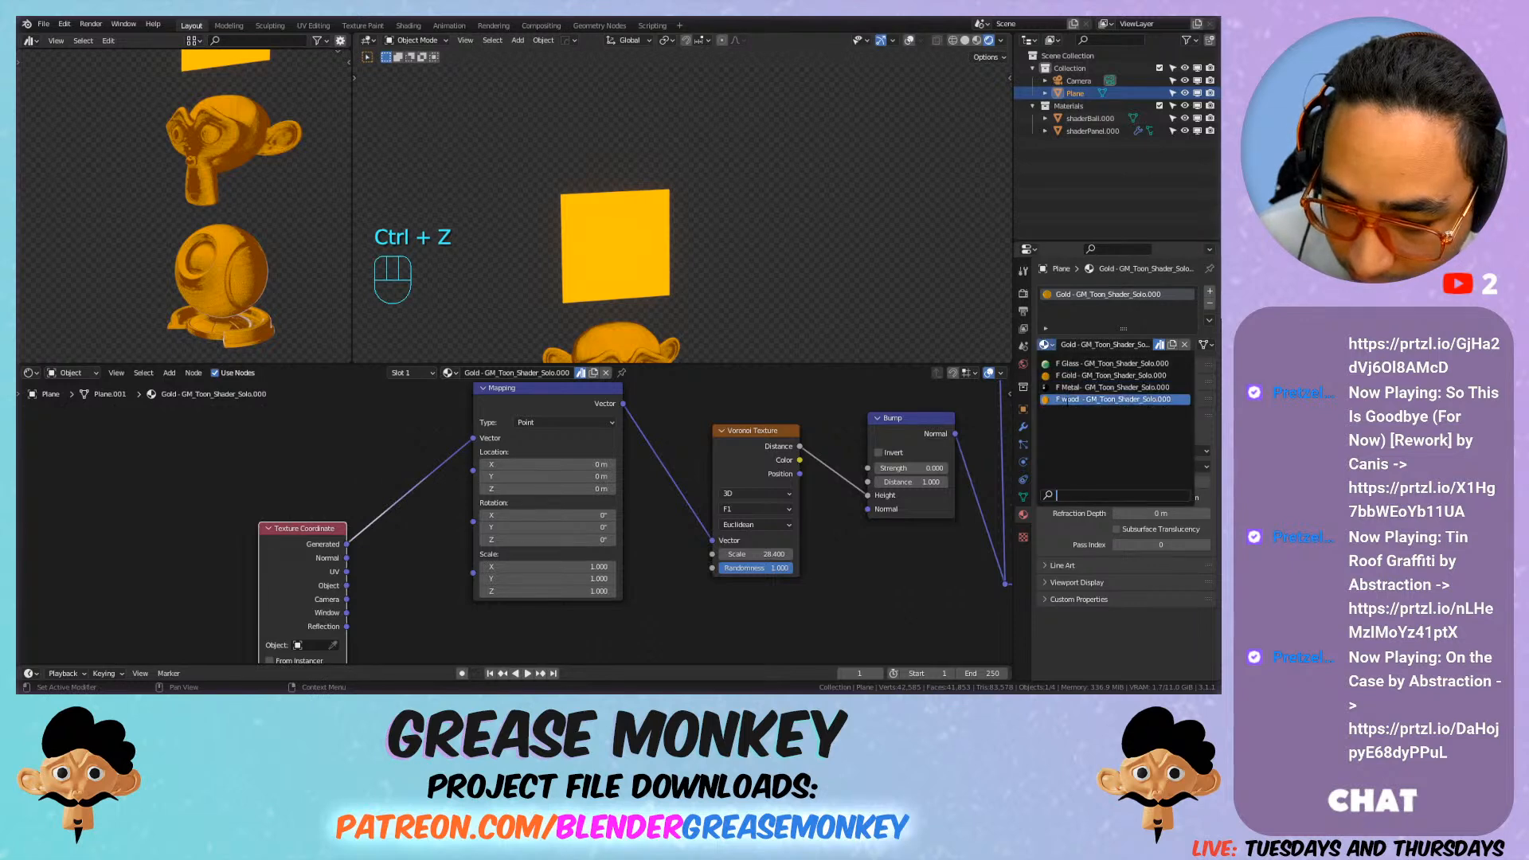
click(1056, 402)
scroll(734, 419, down, 5)
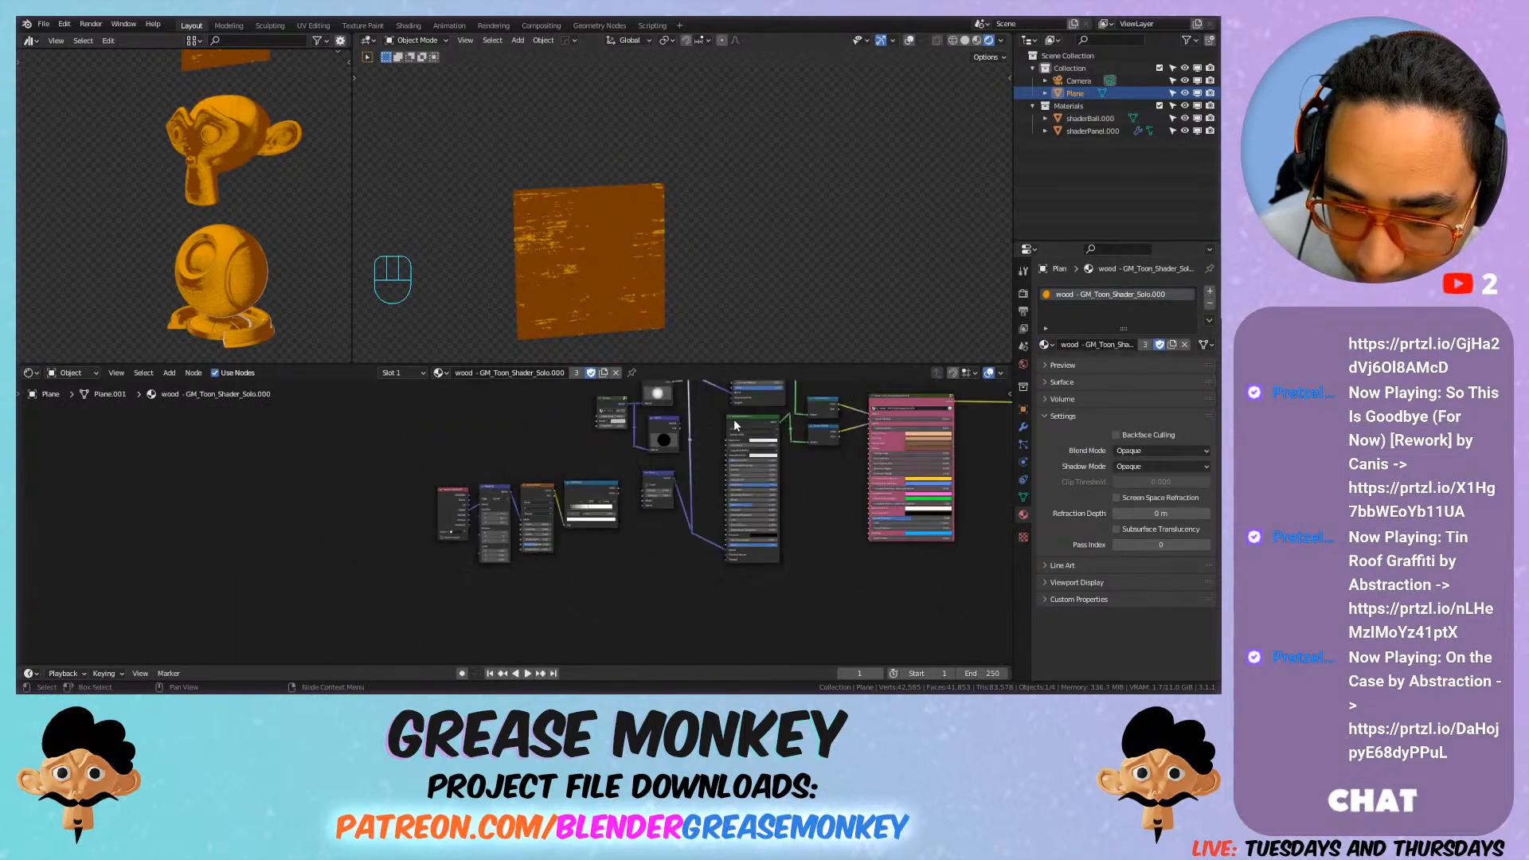
scroll(645, 565, up, 5)
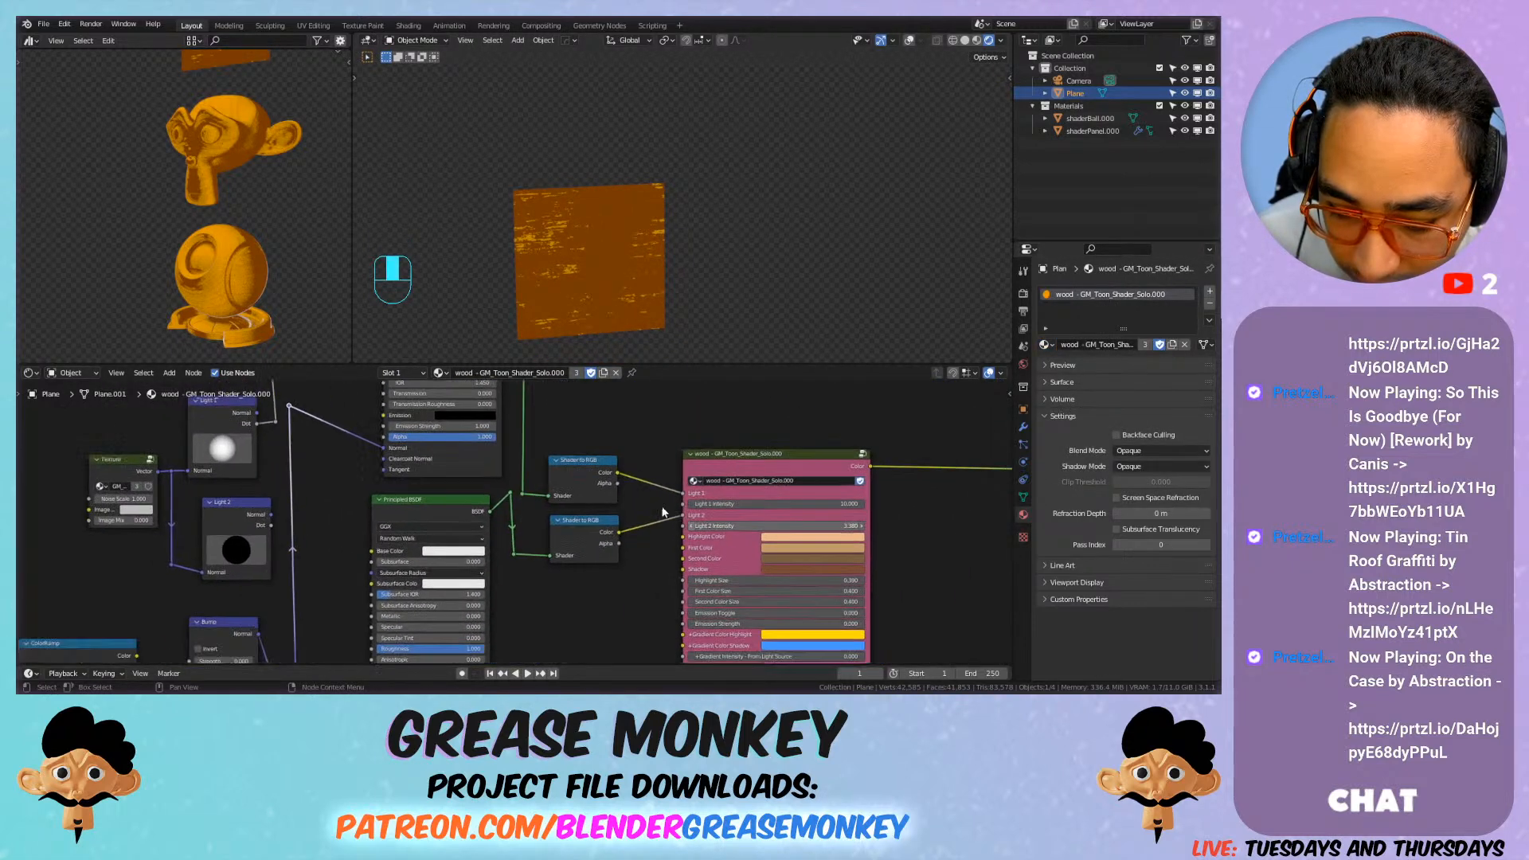
Step: Try a different First Color Size in the wood toon shader group, and undo it
drag(669, 518, 717, 529)
key(ctrl+z)
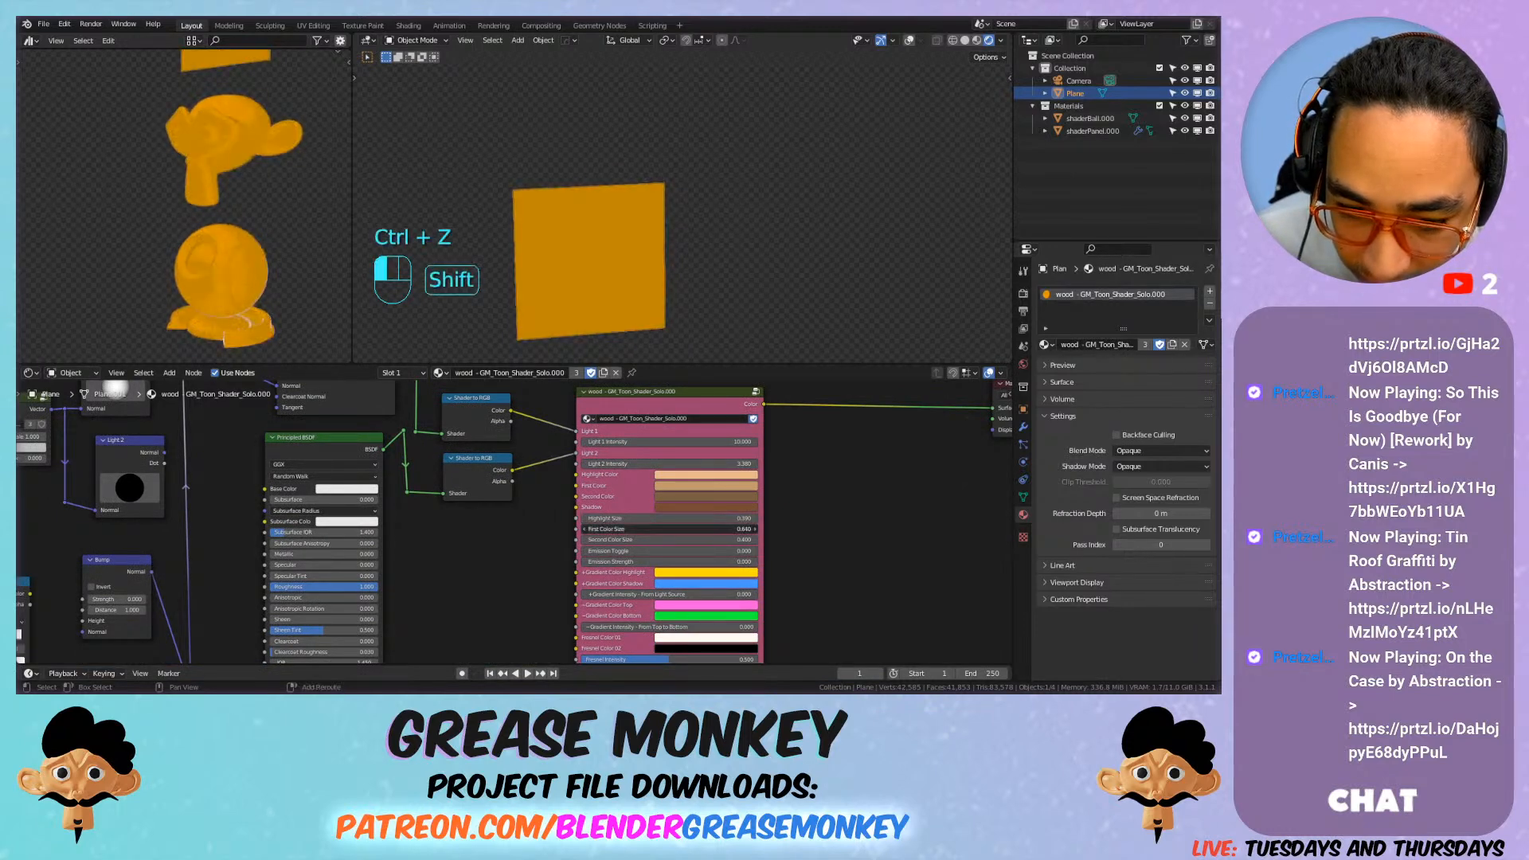
key(ctrl+z)
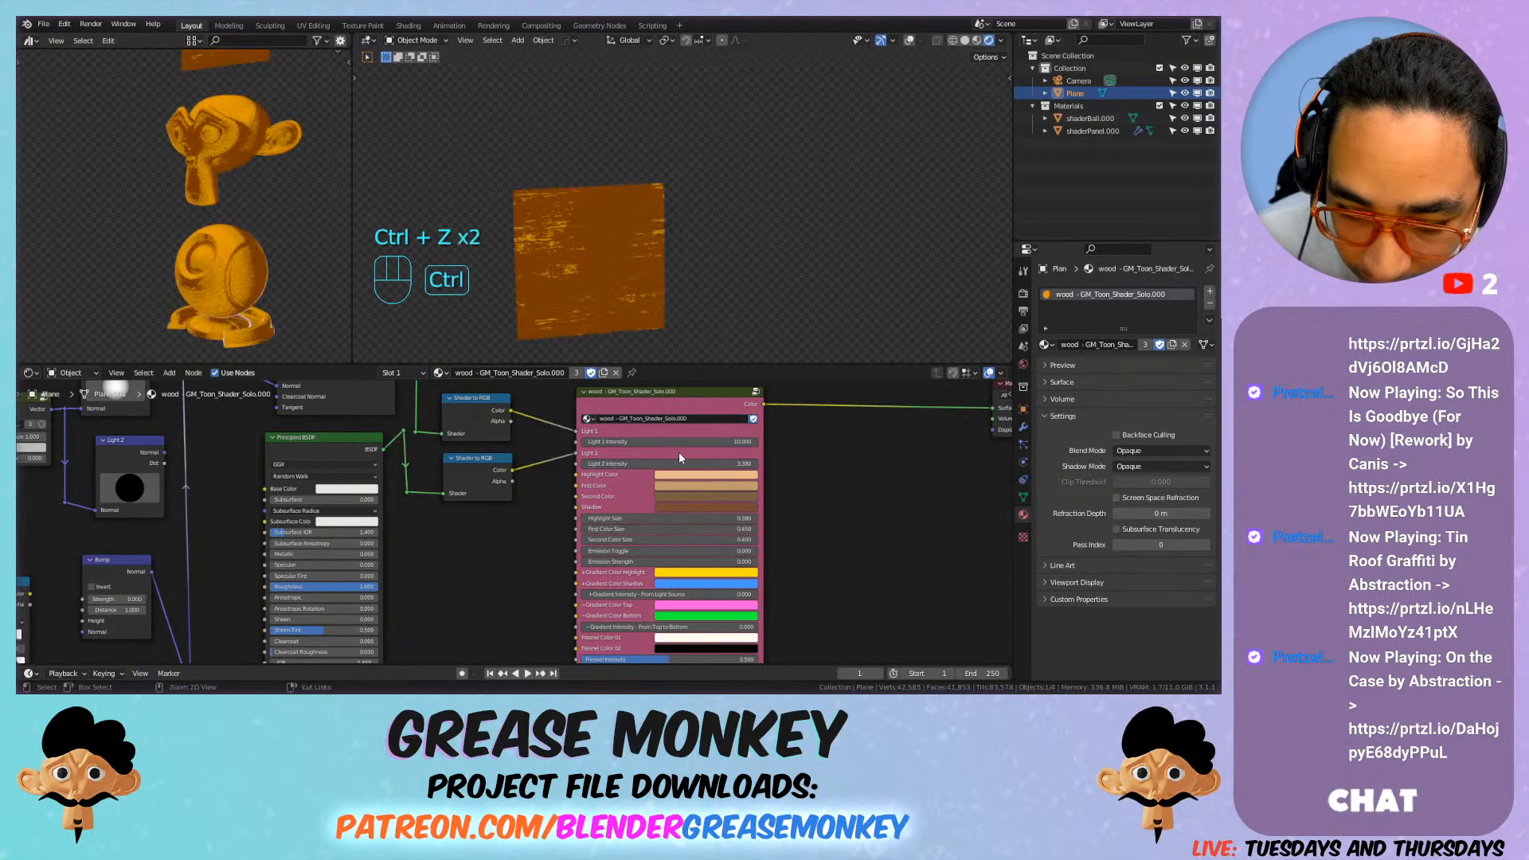
Step: Set the wood toon shader group's Light 1 Intensity to 0.5
double_click(697, 442)
text(0.5)
key(Return)
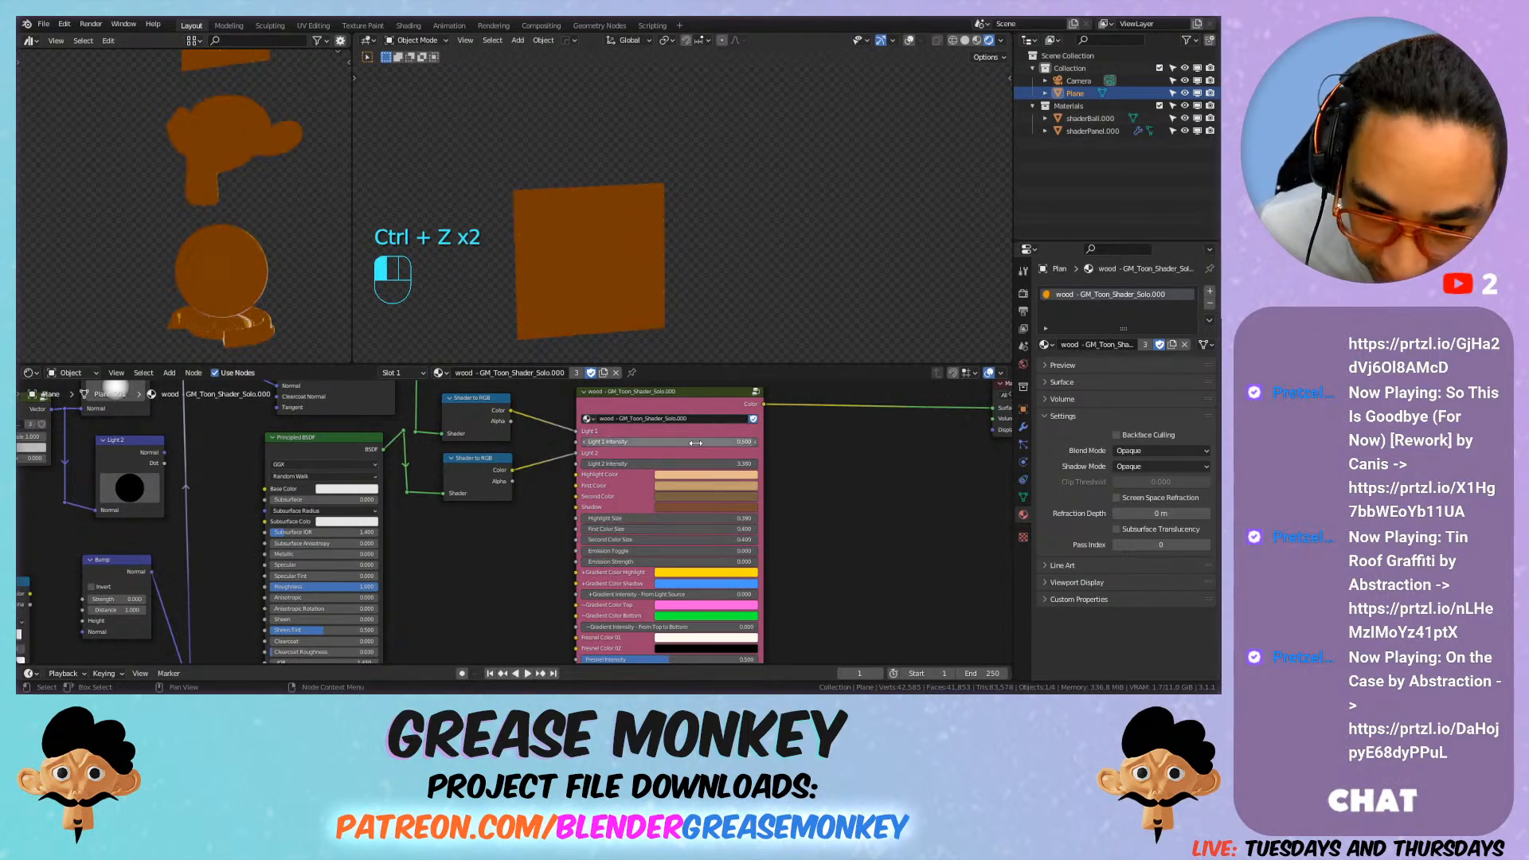
Step: Try other Highlight Size and First Color Size values, and undo the test changes in the wood toon shader group
shift+drag(669, 519, 637, 519)
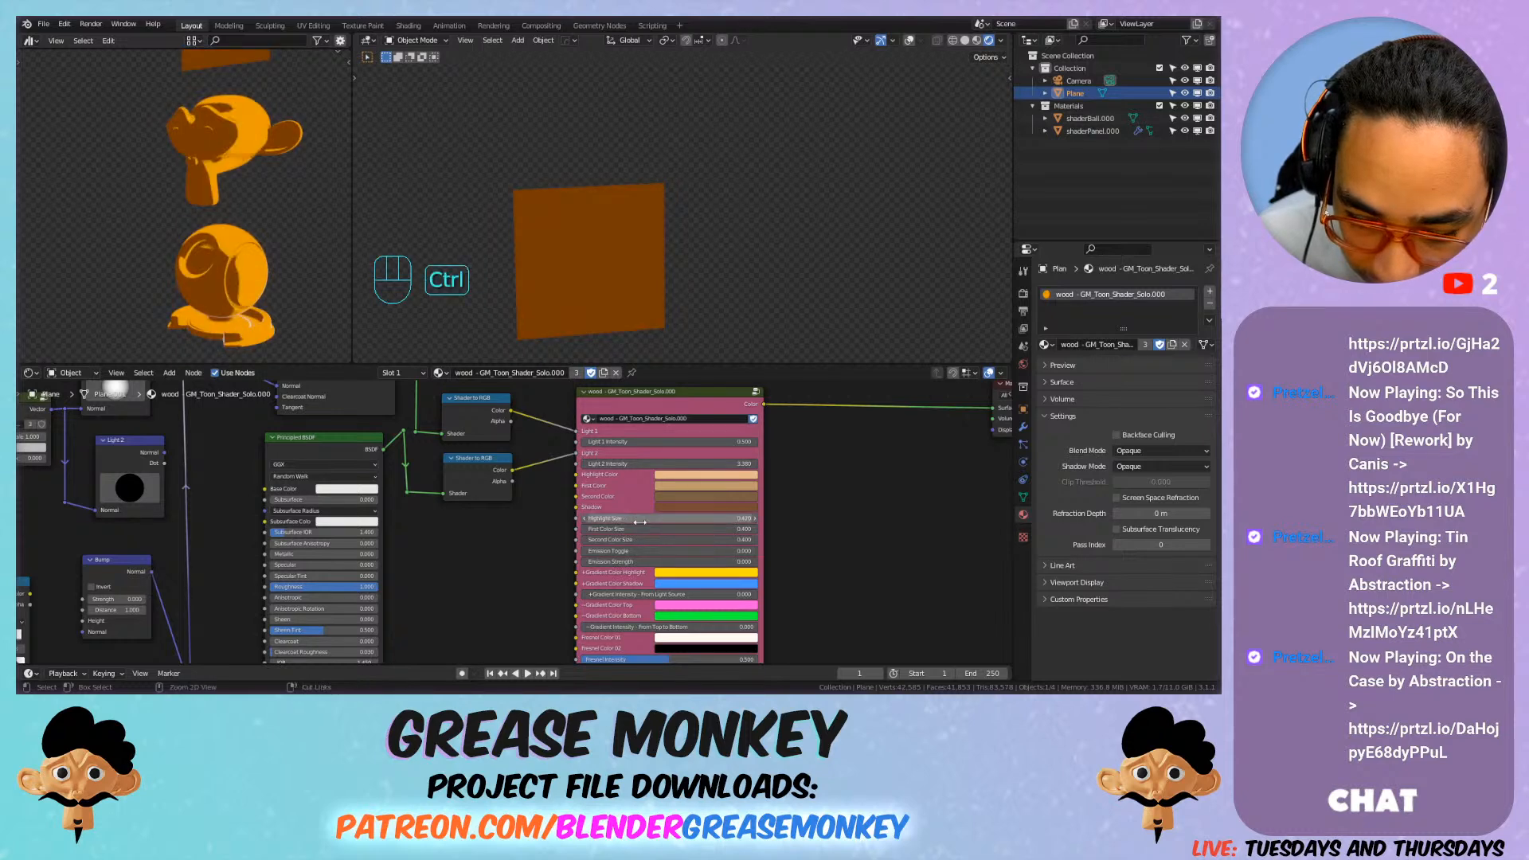
key(ctrl+z)
key(ctrl+z)
key(ctrl+z)
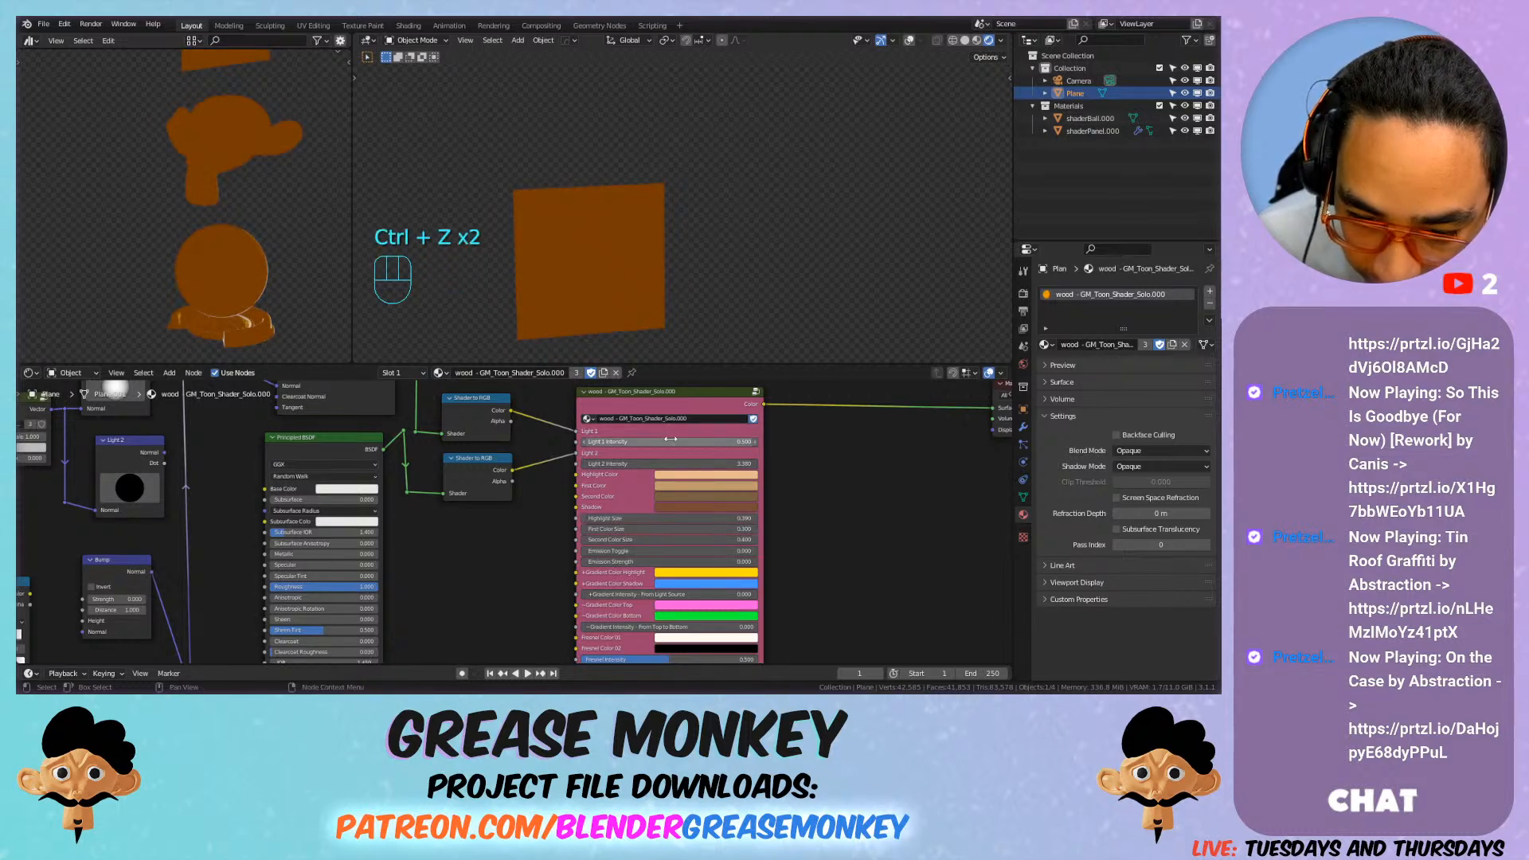
shift+drag(640, 540, 626, 529)
key(ctrl+z)
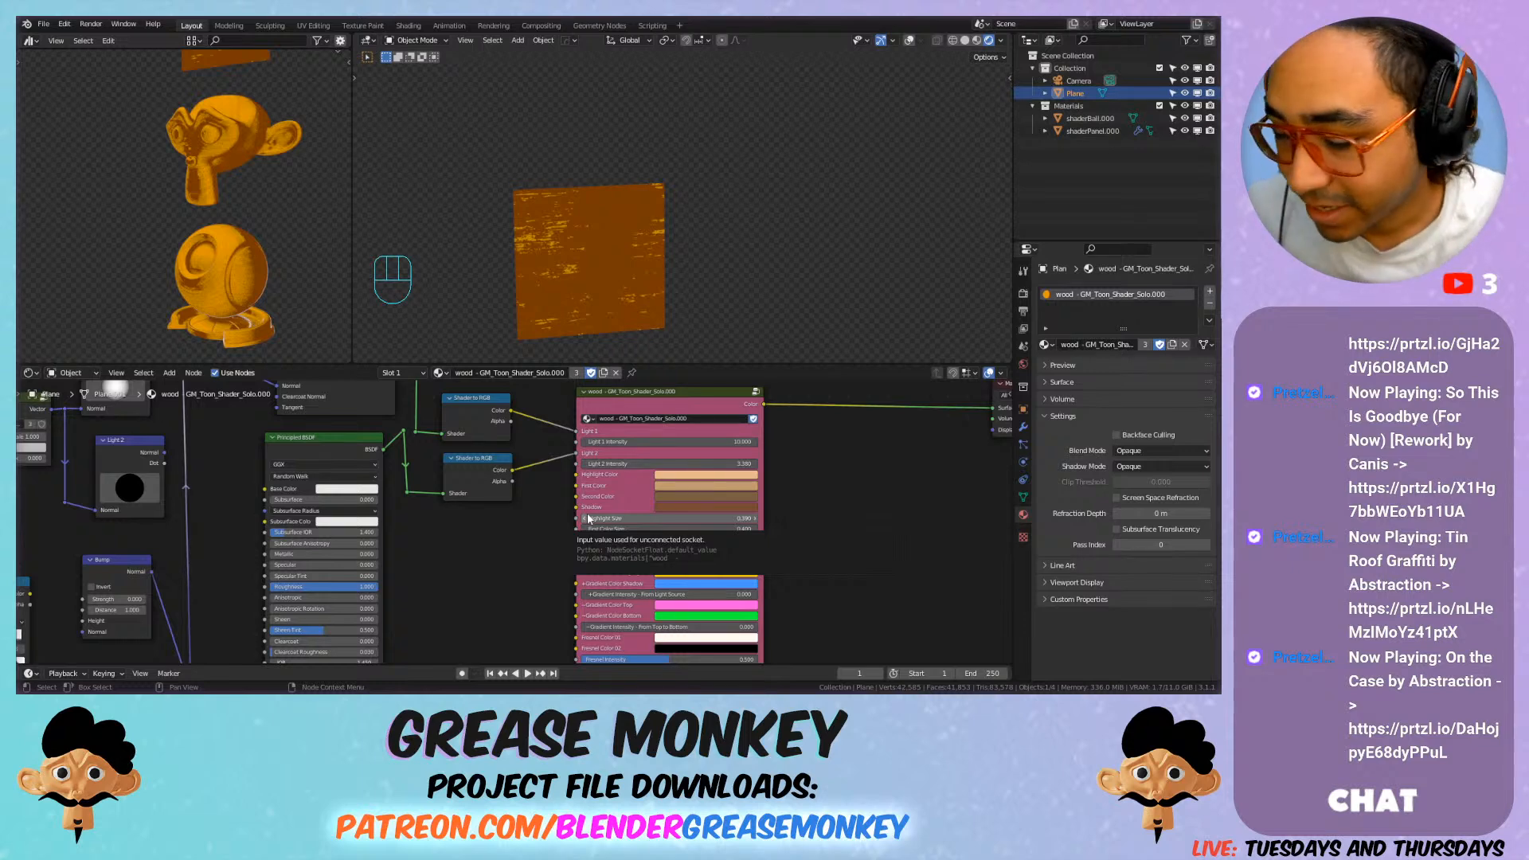
Step: Delete the test plane above the monkey head
key(x)
click(605, 253)
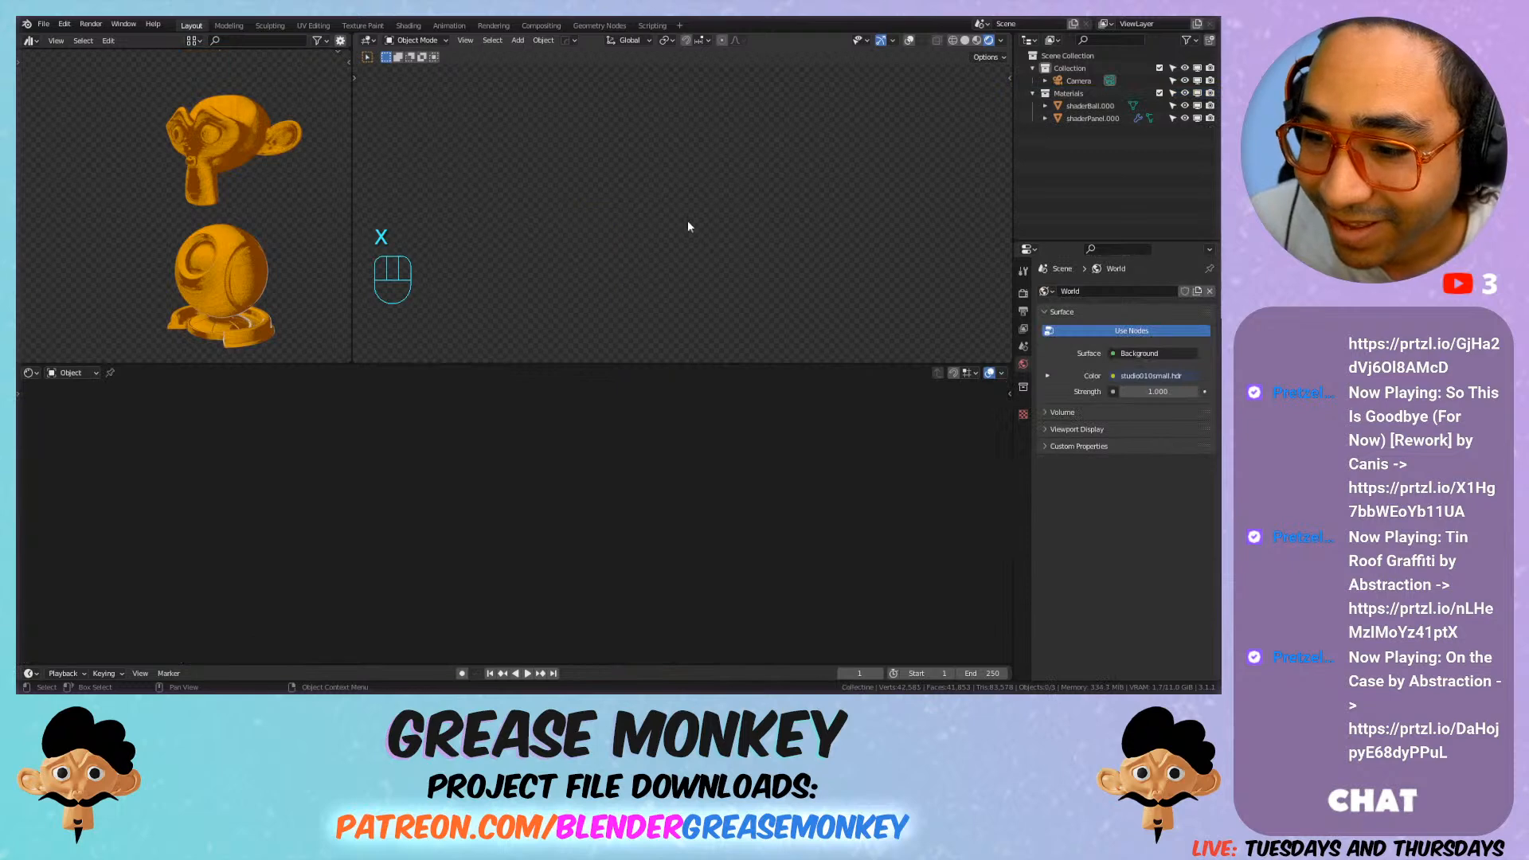
Step: Select the shaderBall.000 object and save the file
click(1090, 105)
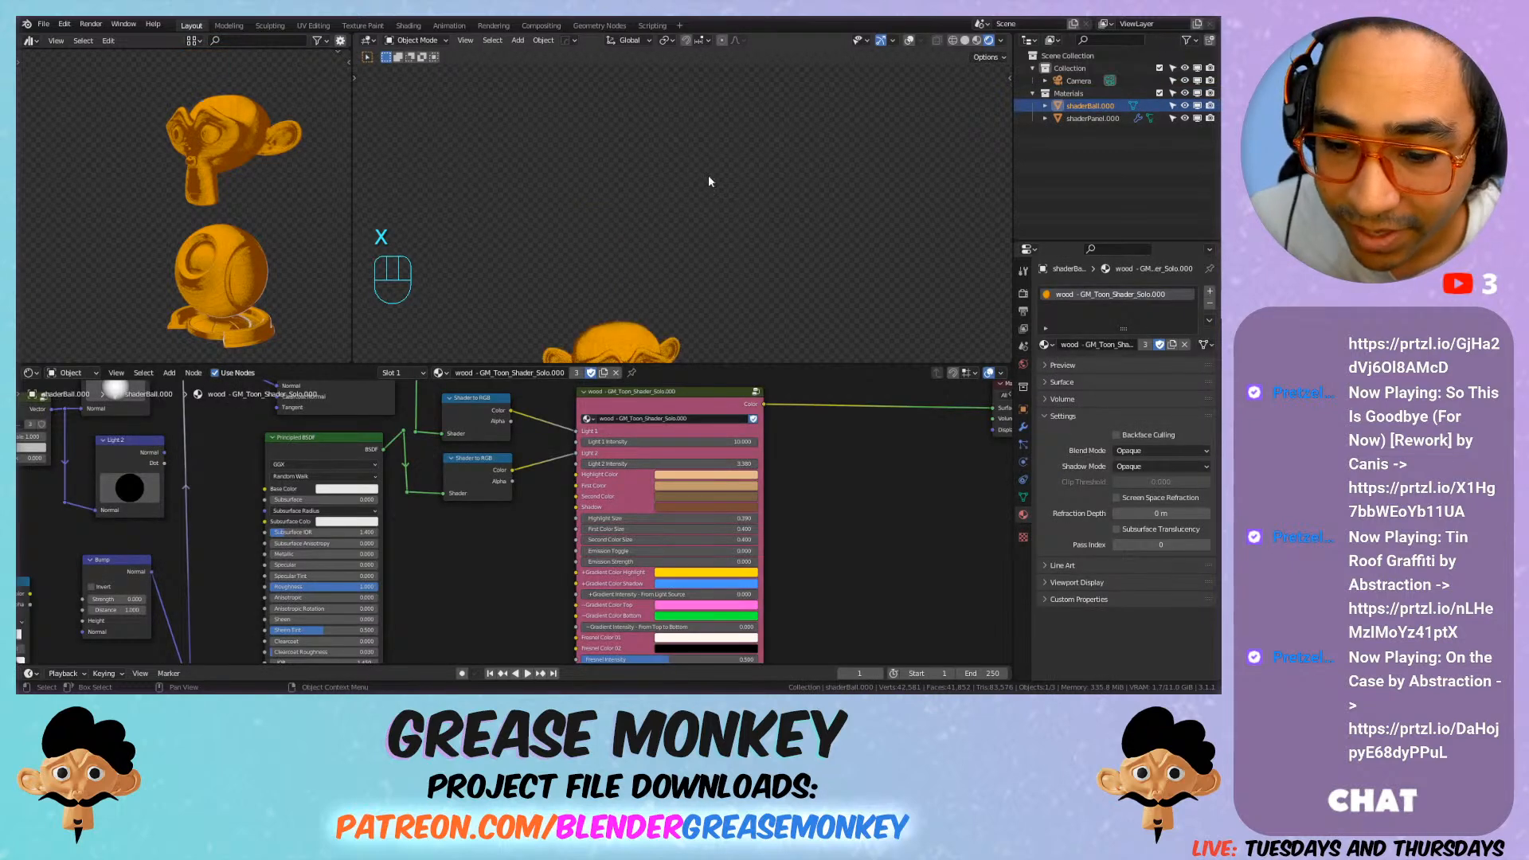
scroll(717, 187, down, 2)
middle_drag(757, 200, 766, 124)
scroll(737, 168, down, 3)
middle_drag(709, 199, 725, 124)
scroll(724, 143, up, 3)
key(ctrl+s)
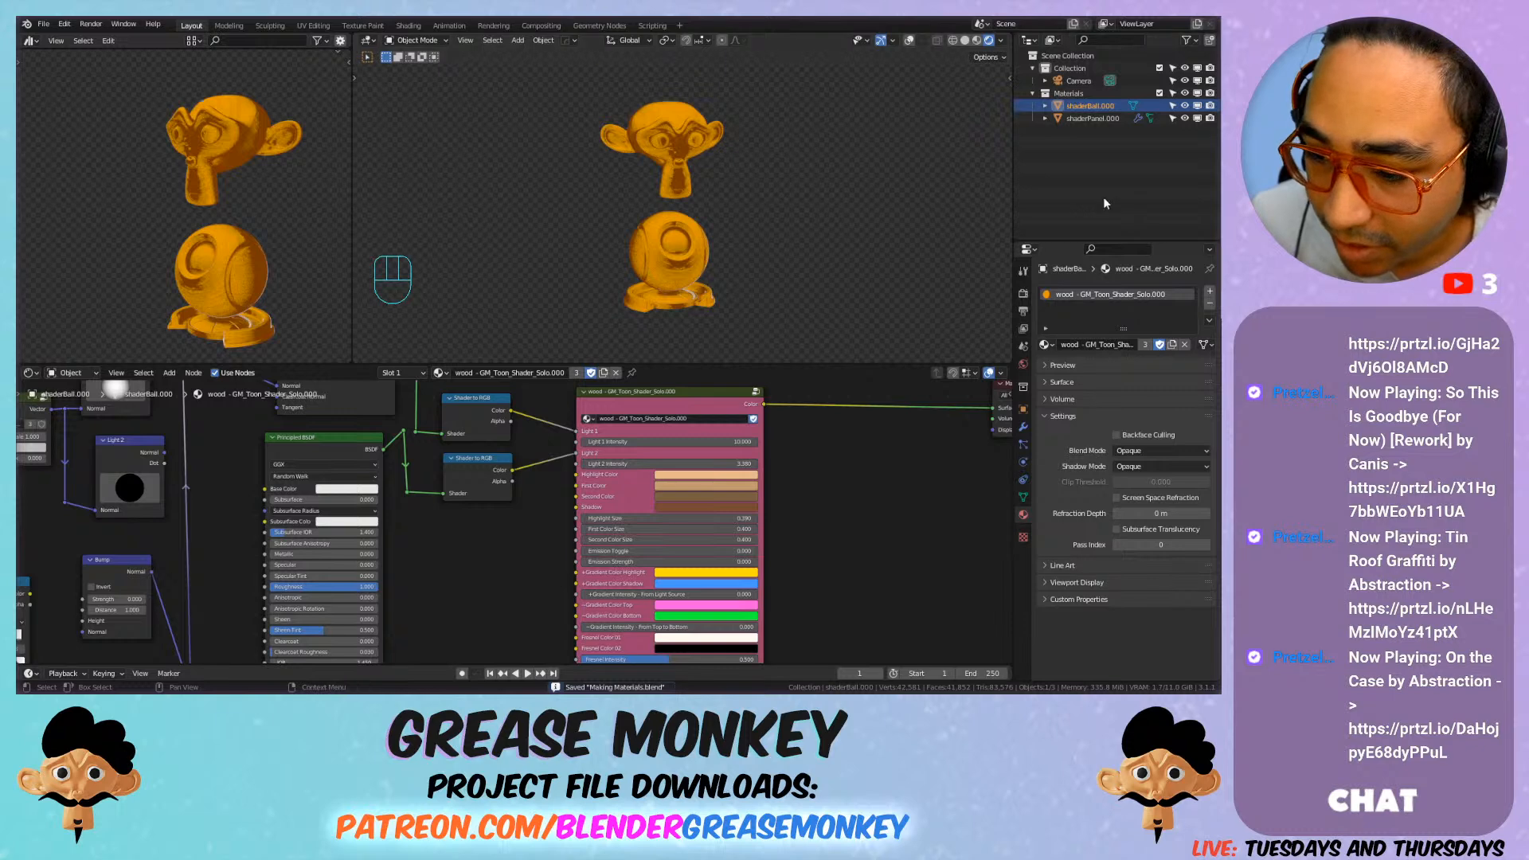
Step: Assign the Glass, Gold and Metal toon materials to the shader ball one after another to compare them
click(1044, 344)
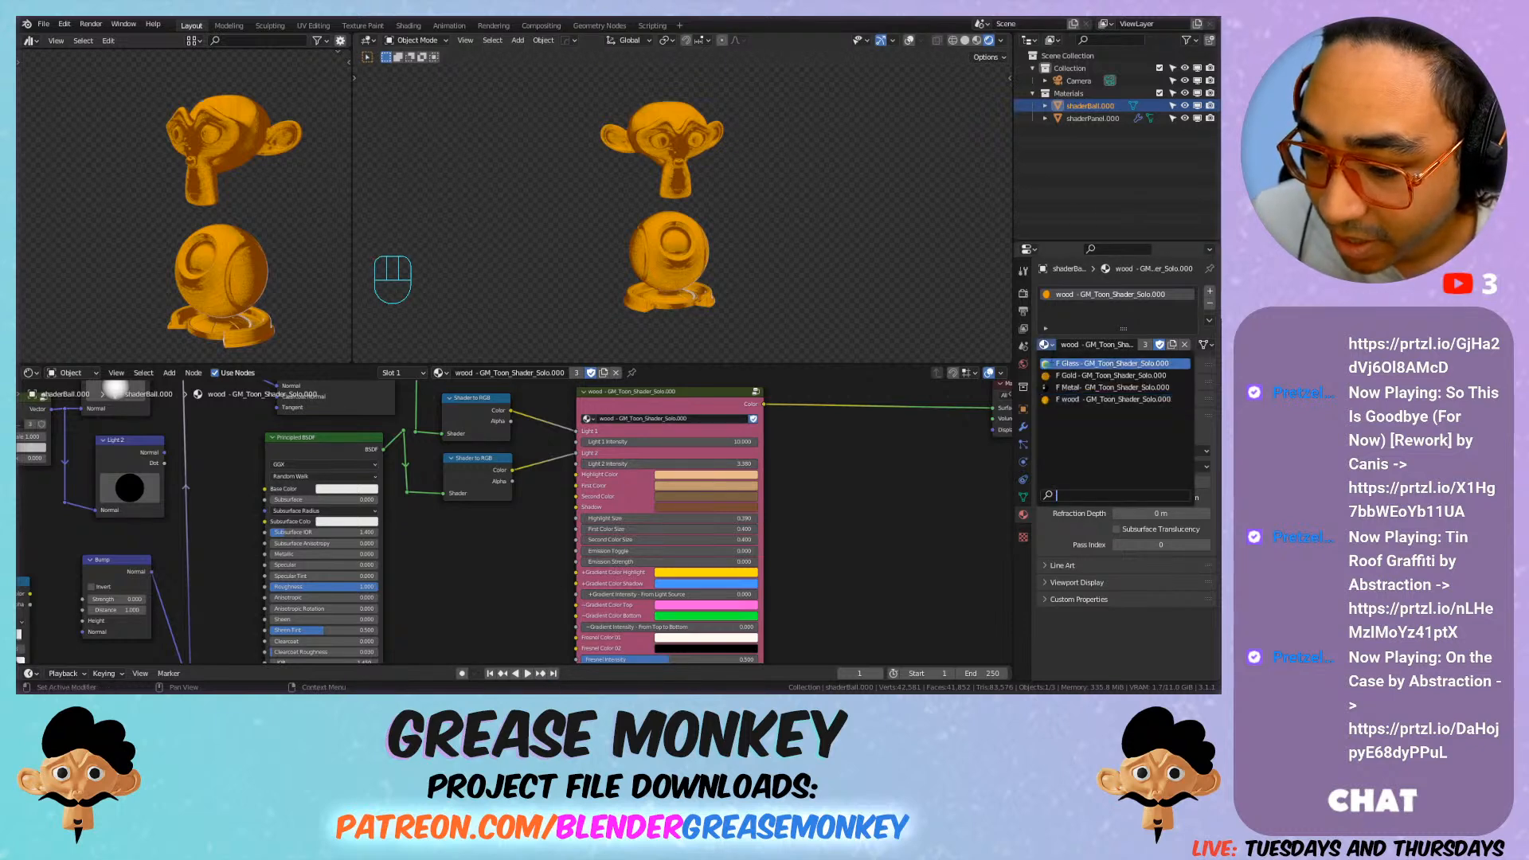
click(1051, 364)
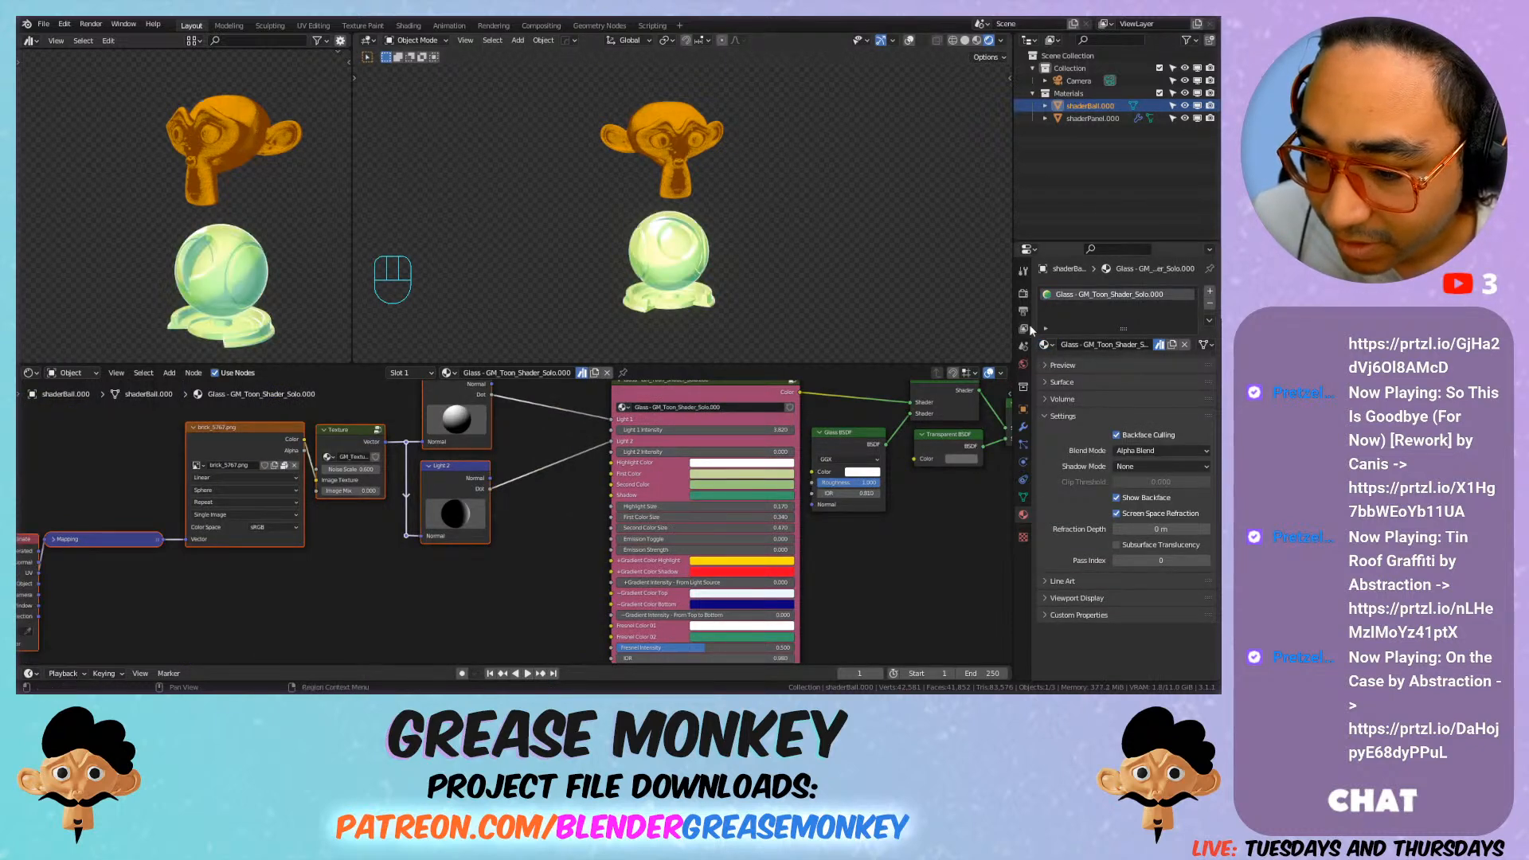
click(1046, 345)
click(1055, 374)
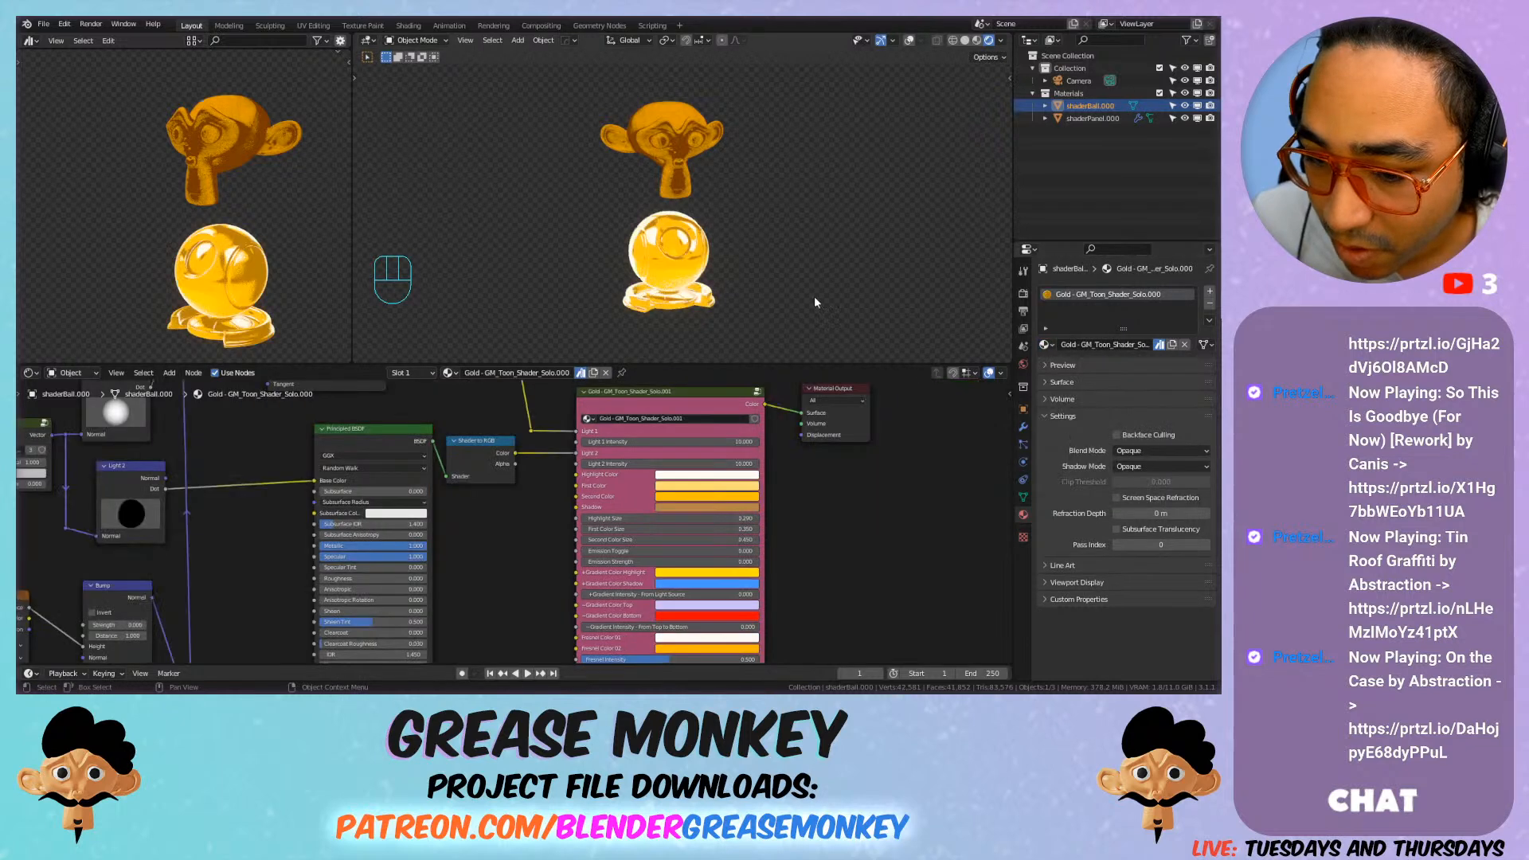
click(1044, 344)
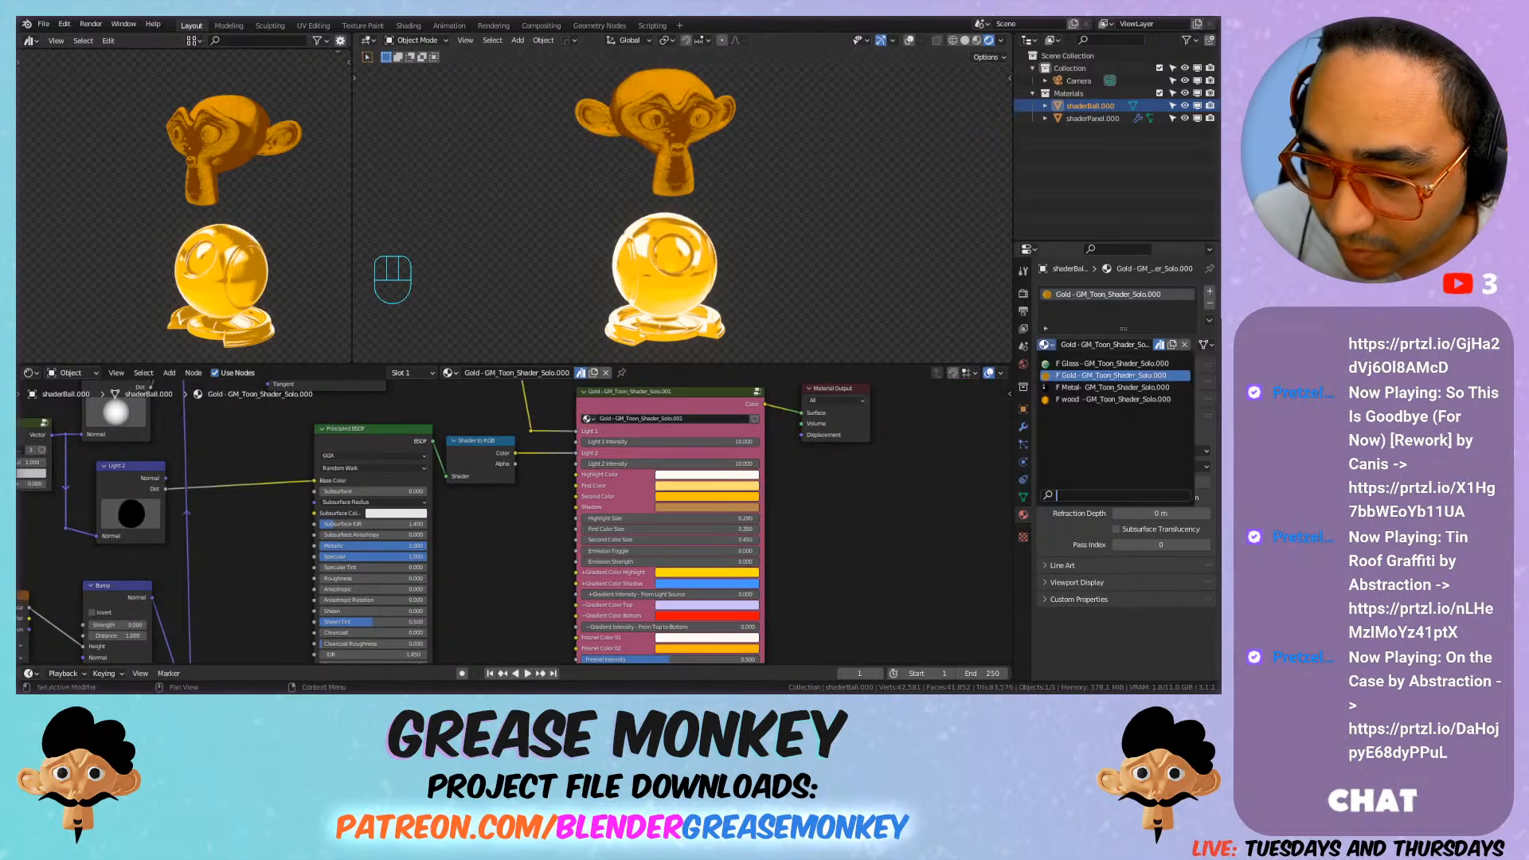
click(1059, 387)
scroll(757, 271, up, 2)
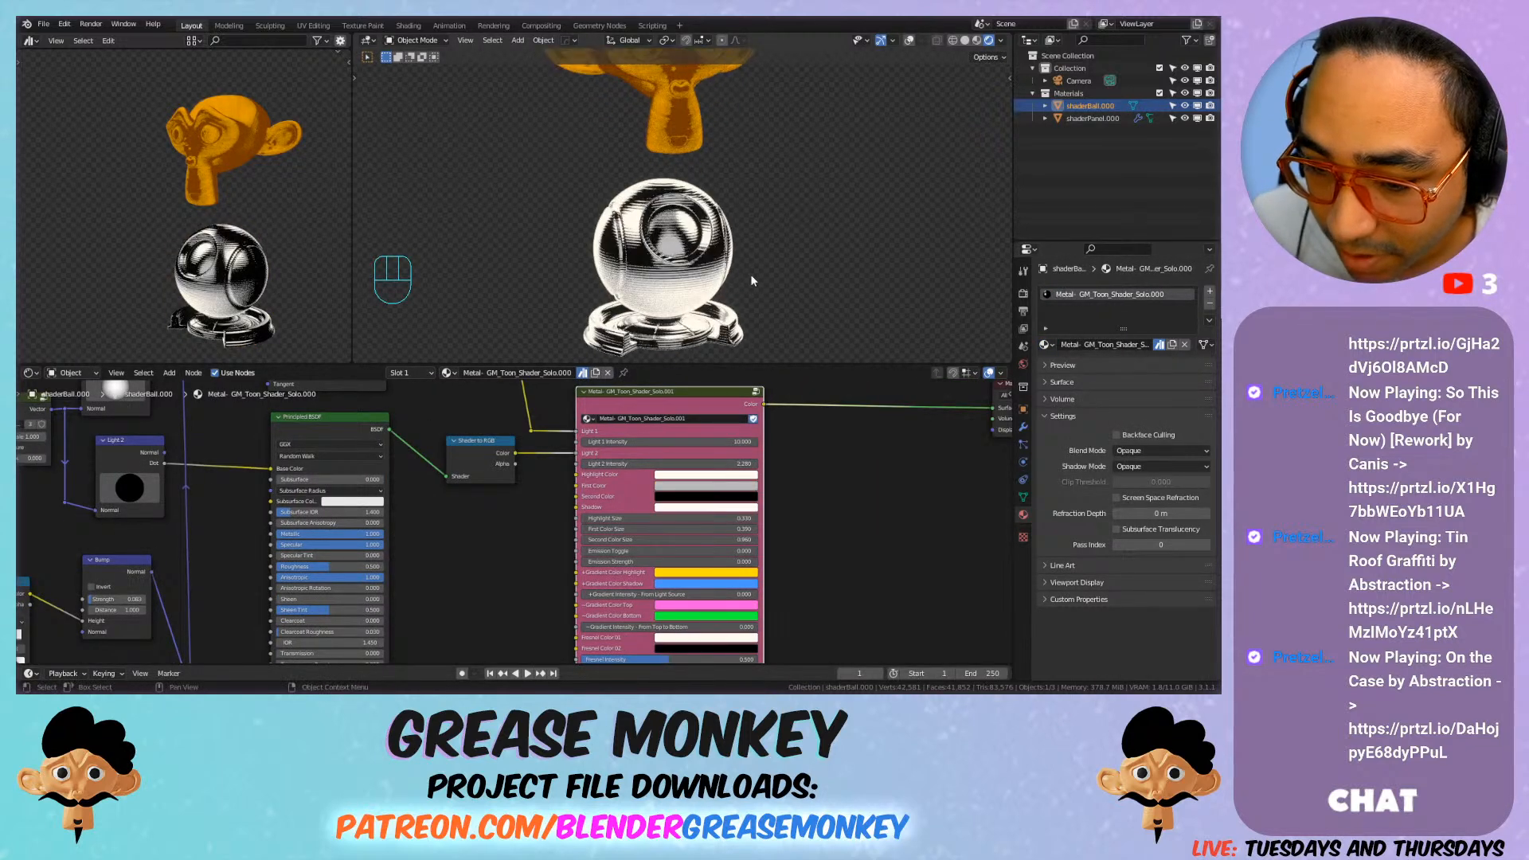
Step: Reassign wood - GM_Toon_Shader_Solo.000 to the shader ball and inspect its surface up close
click(1045, 344)
click(1059, 397)
scroll(690, 314, up, 4)
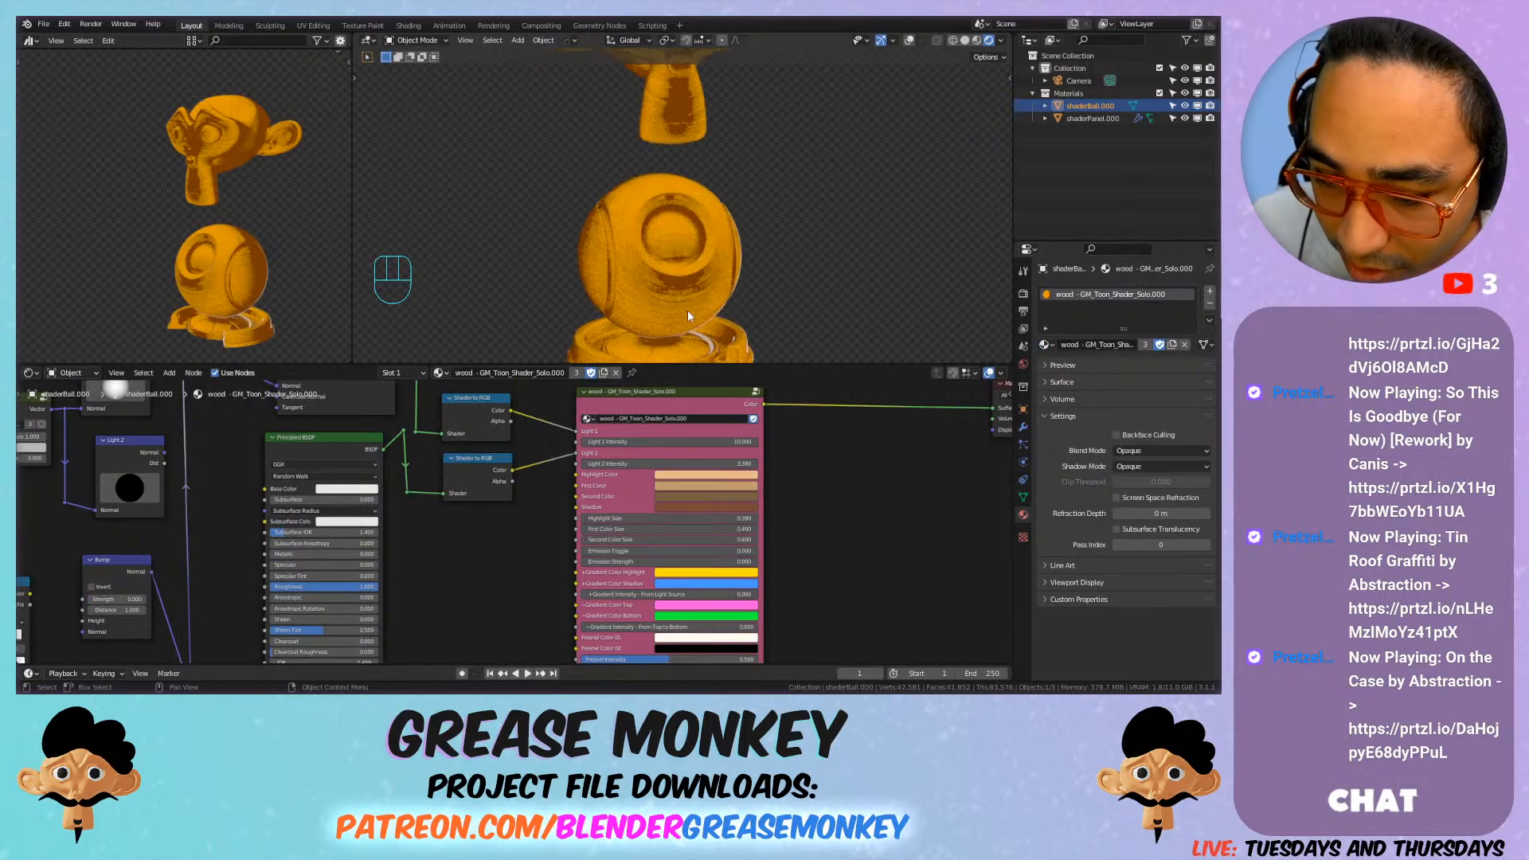
scroll(700, 202, down, 4)
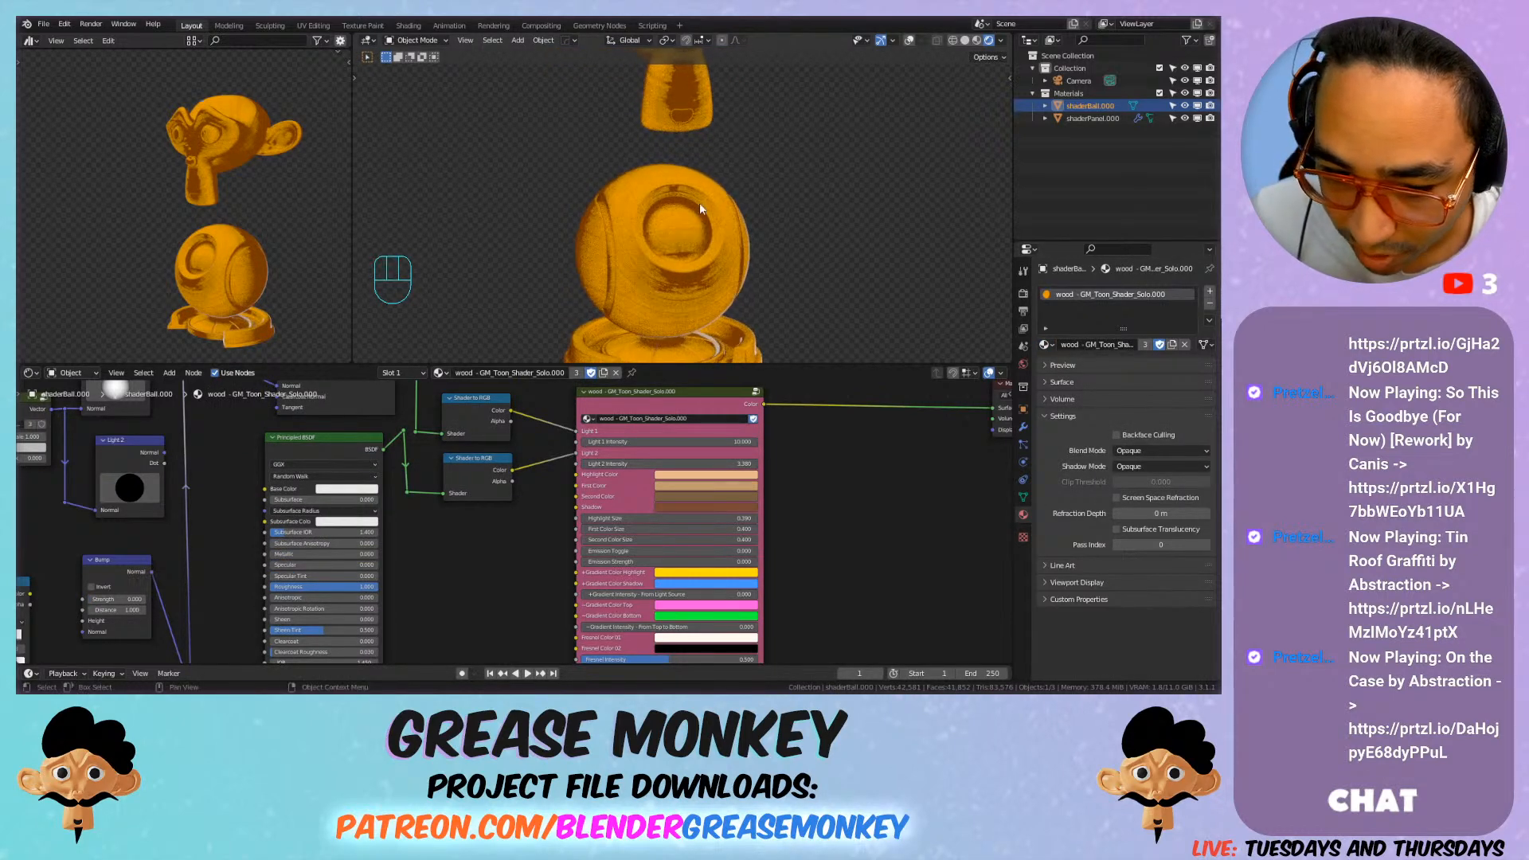